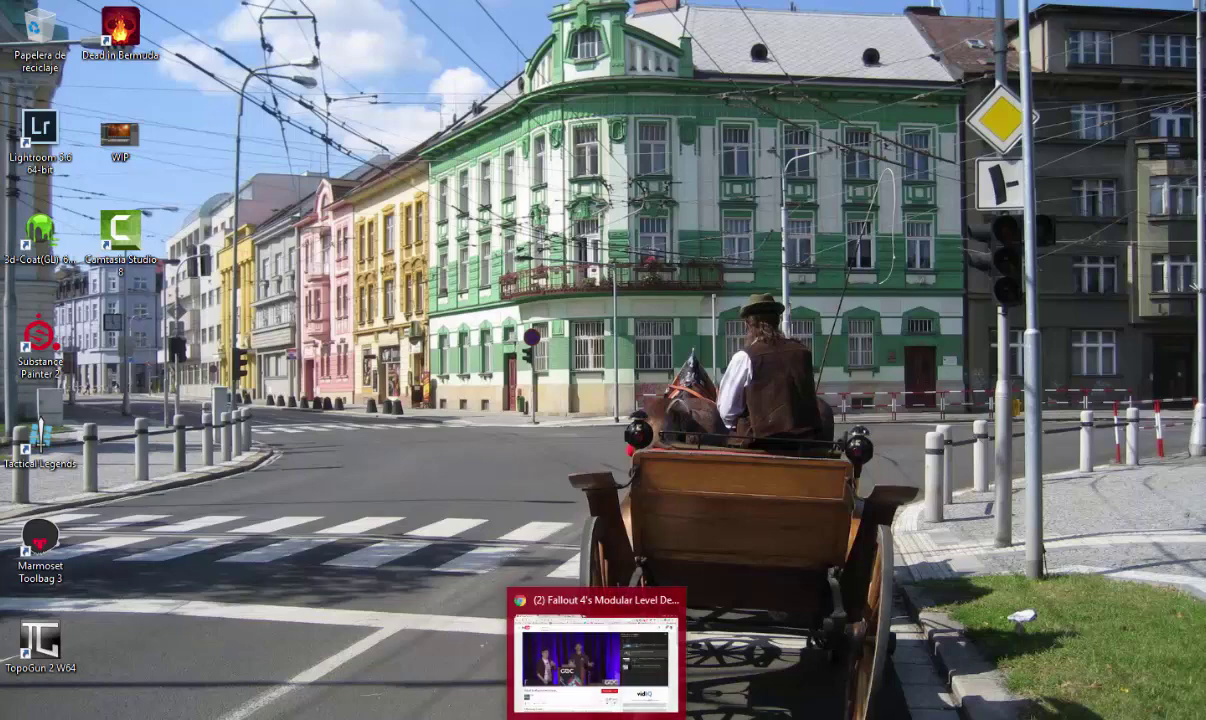
Multi-Cut from the blade's top corner through a vertex to its front edge
click(548, 647)
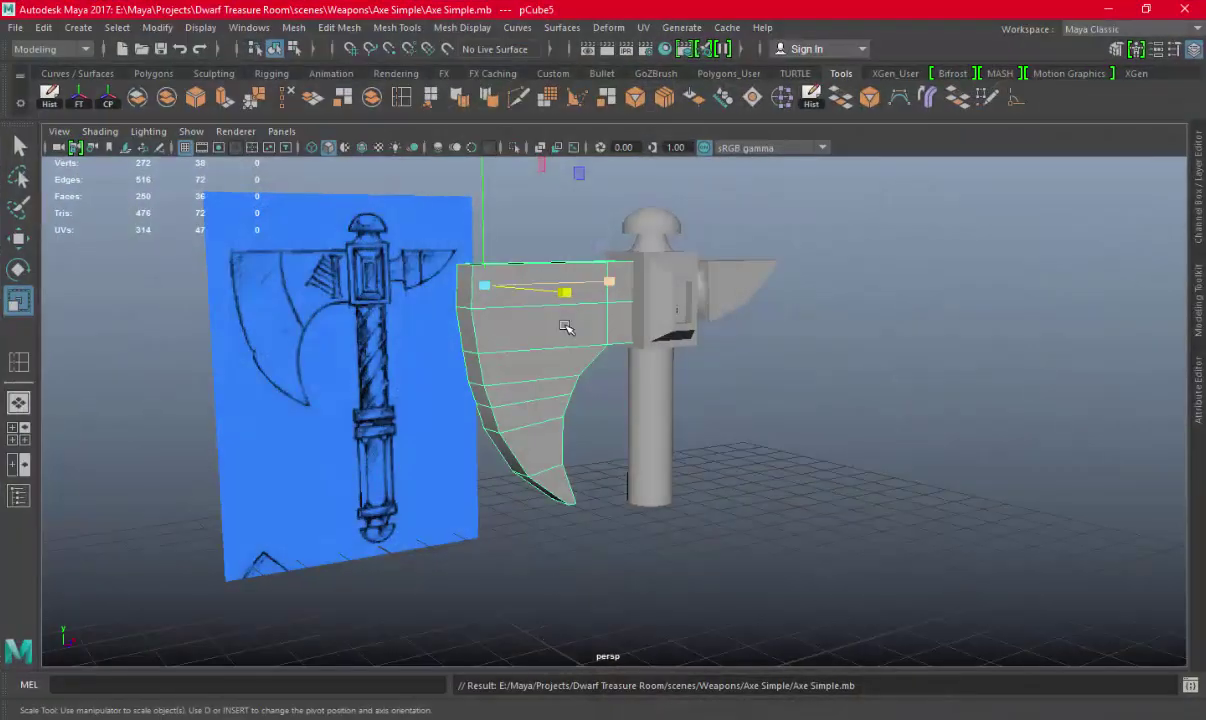
alt+drag(565, 327, 393, 335)
mouse_move(393, 335)
alt+right_down()
mouse_move(437, 375)
mouse_move(480, 330)
alt+right_up()
click(488, 96)
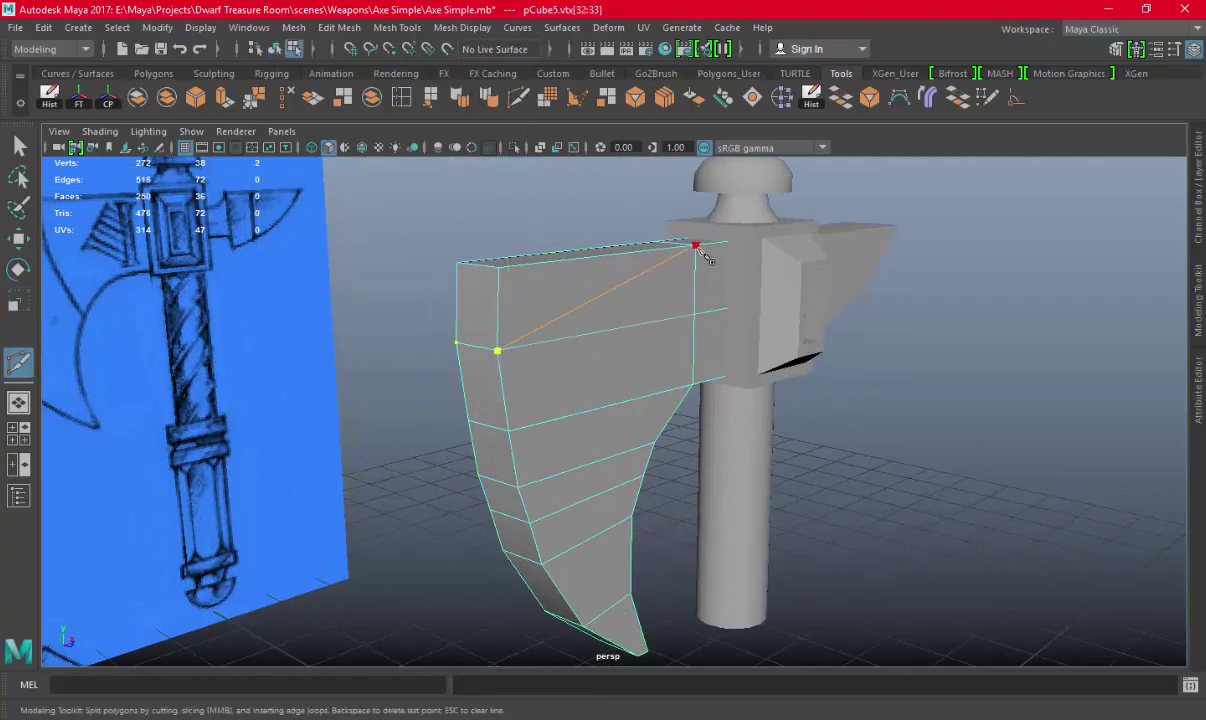
click(507, 415)
alt+drag(568, 374, 735, 375)
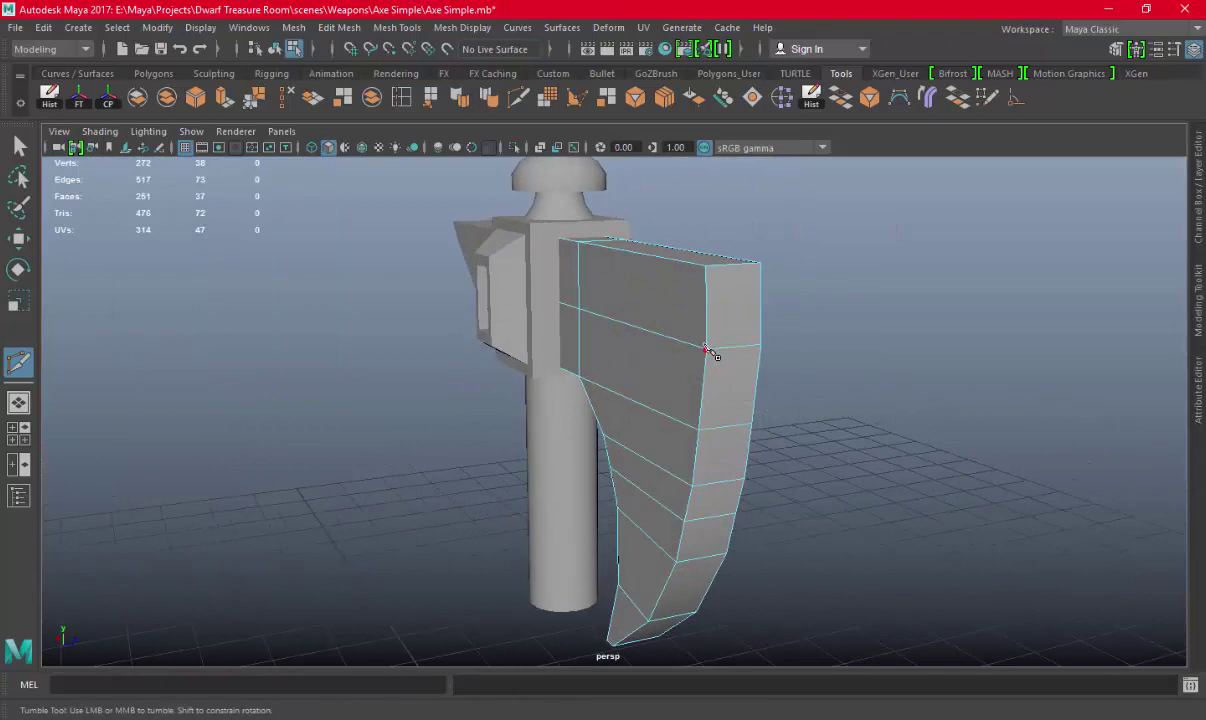
click(706, 349)
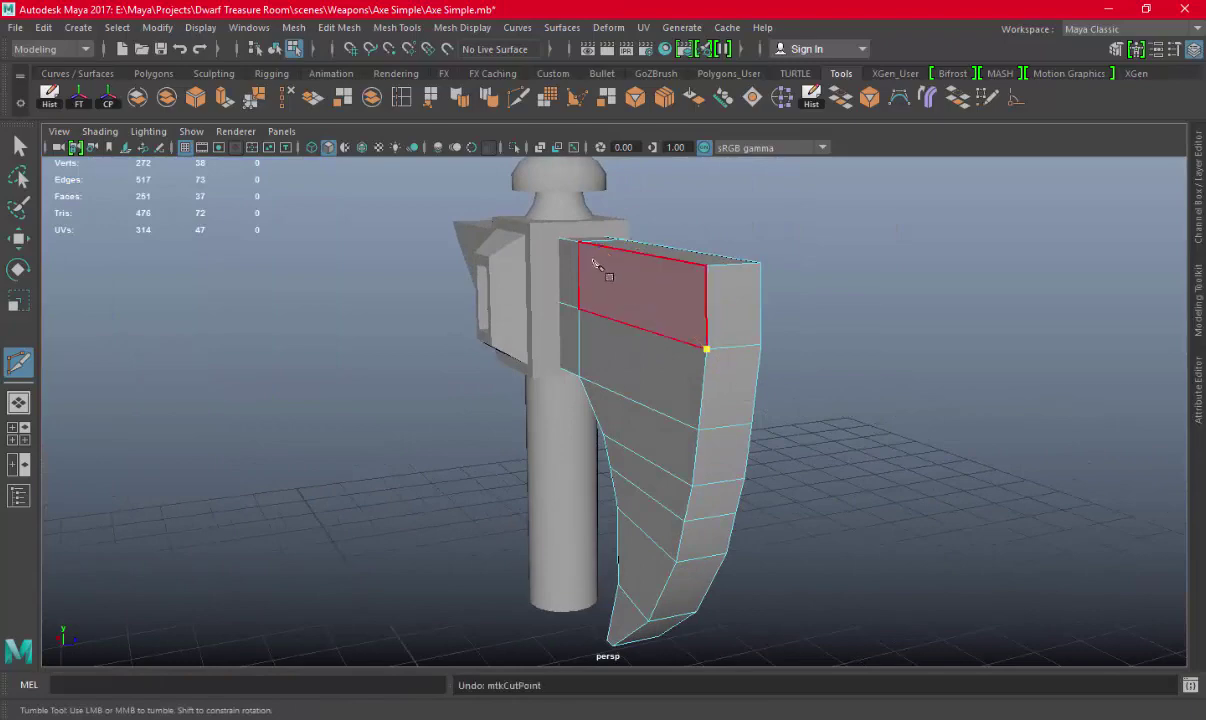
alt+drag(825, 428, 628, 388)
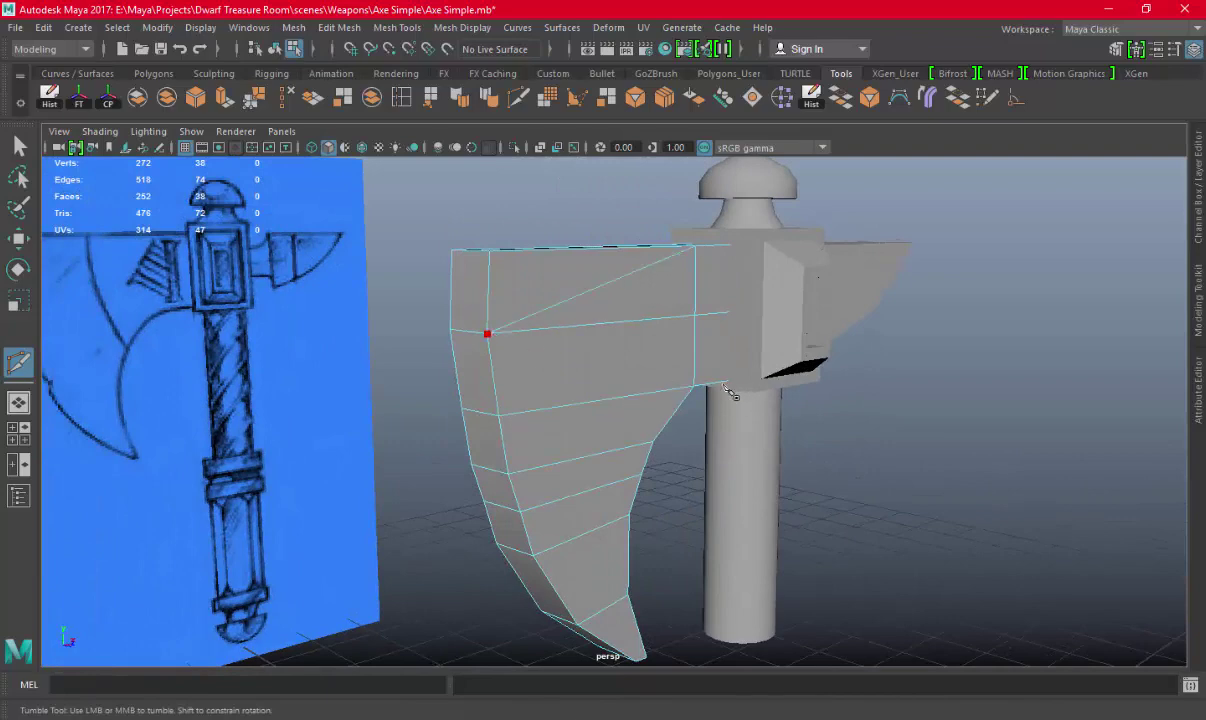
mouse_move(673, 418)
alt+mouse_down()
mouse_move(705, 431)
mouse_move(768, 345)
alt+mouse_up()
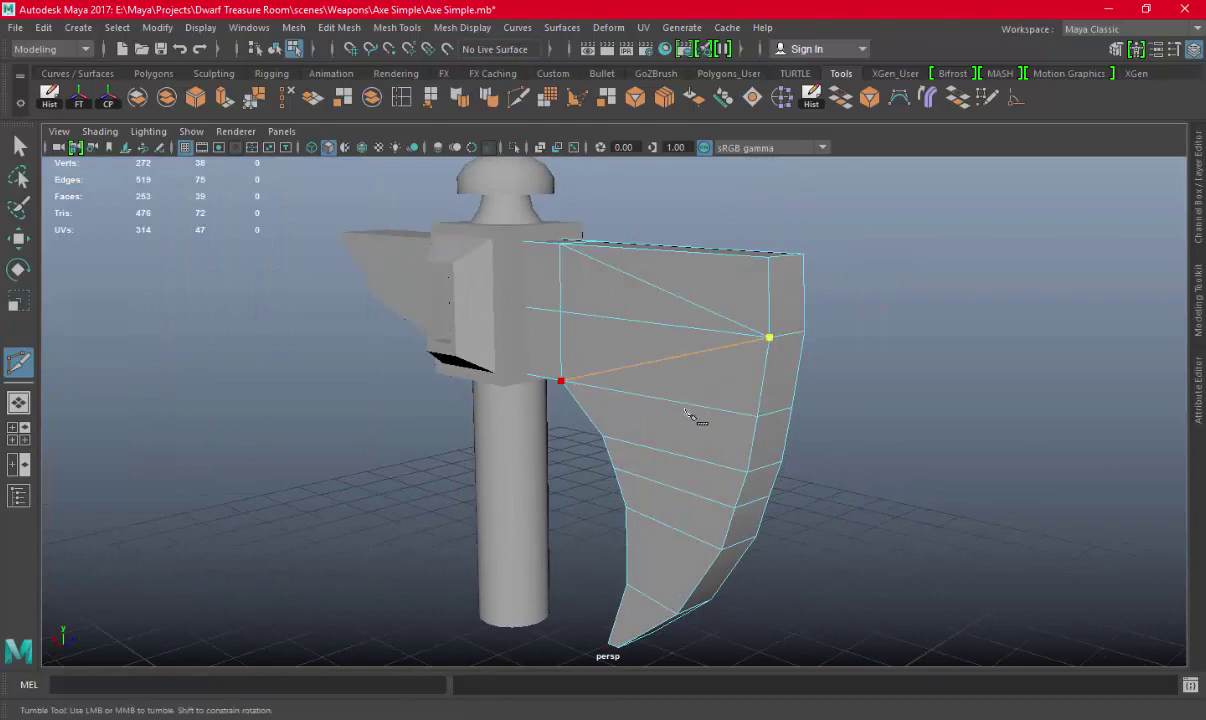
click(746, 472)
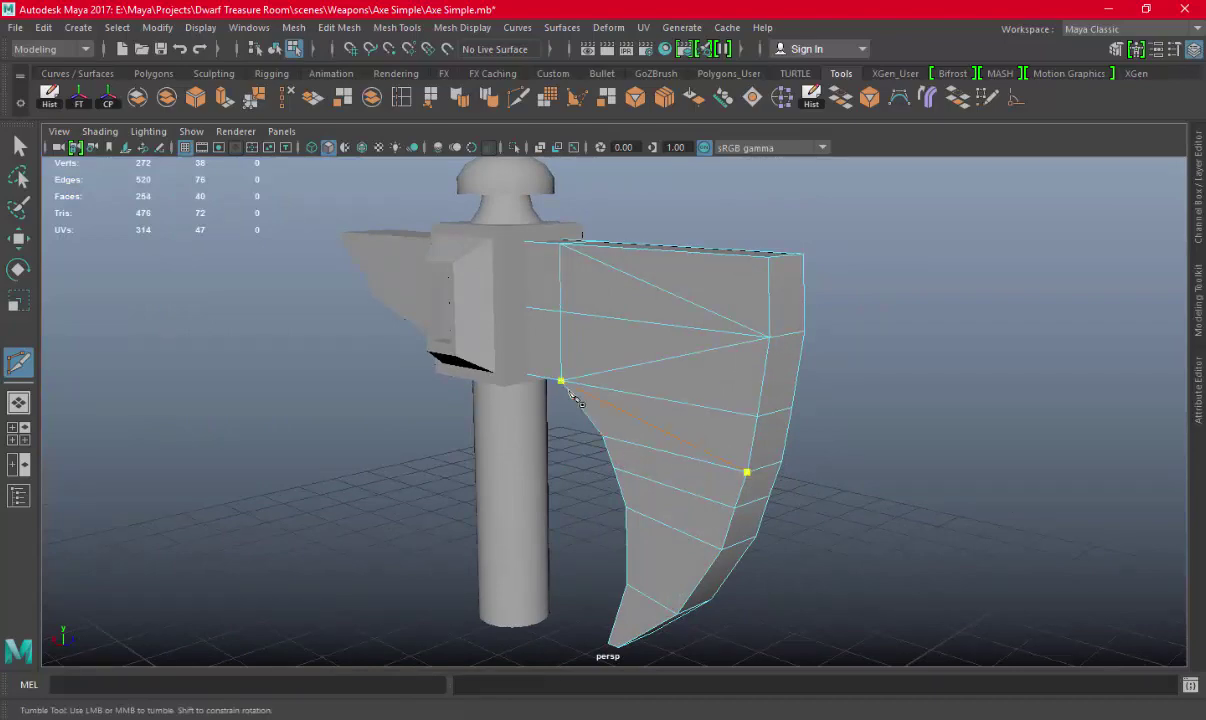
Continue the diagonal cut through the blade's outer and lower edges, then finish cutting
mouse_move(678, 482)
alt+mouse_down()
mouse_move(673, 462)
mouse_move(522, 452)
alt+mouse_up()
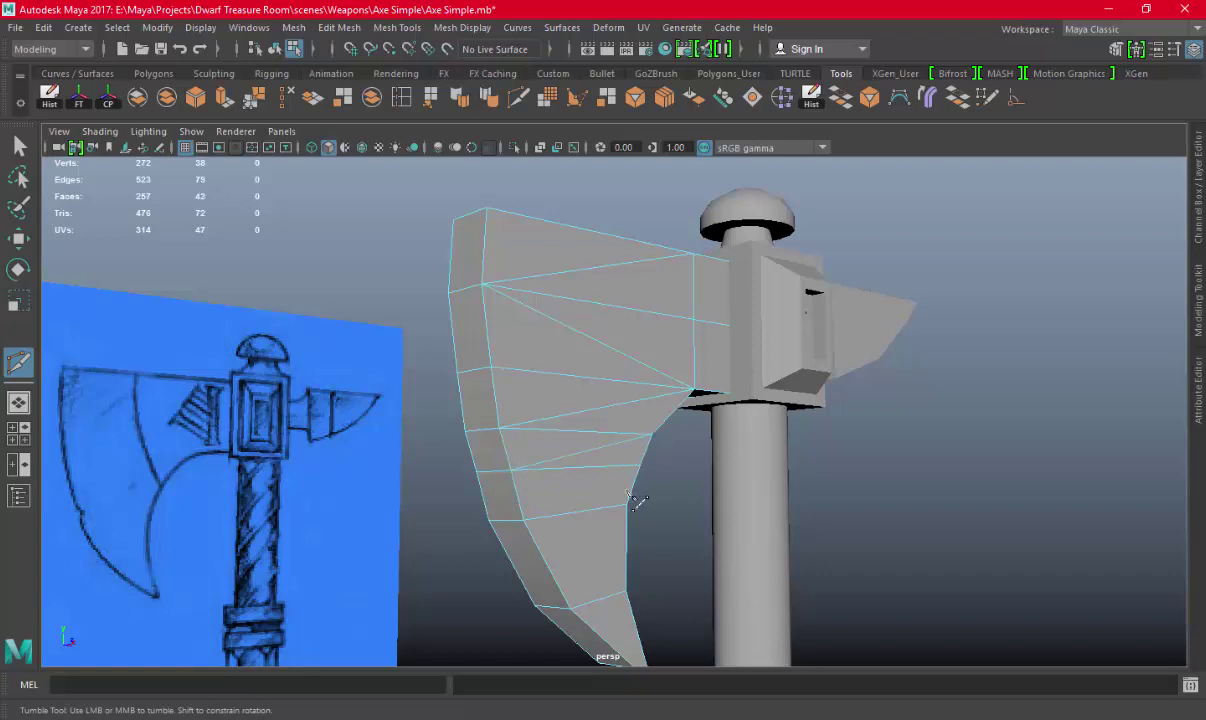
alt+drag(540, 483, 709, 484)
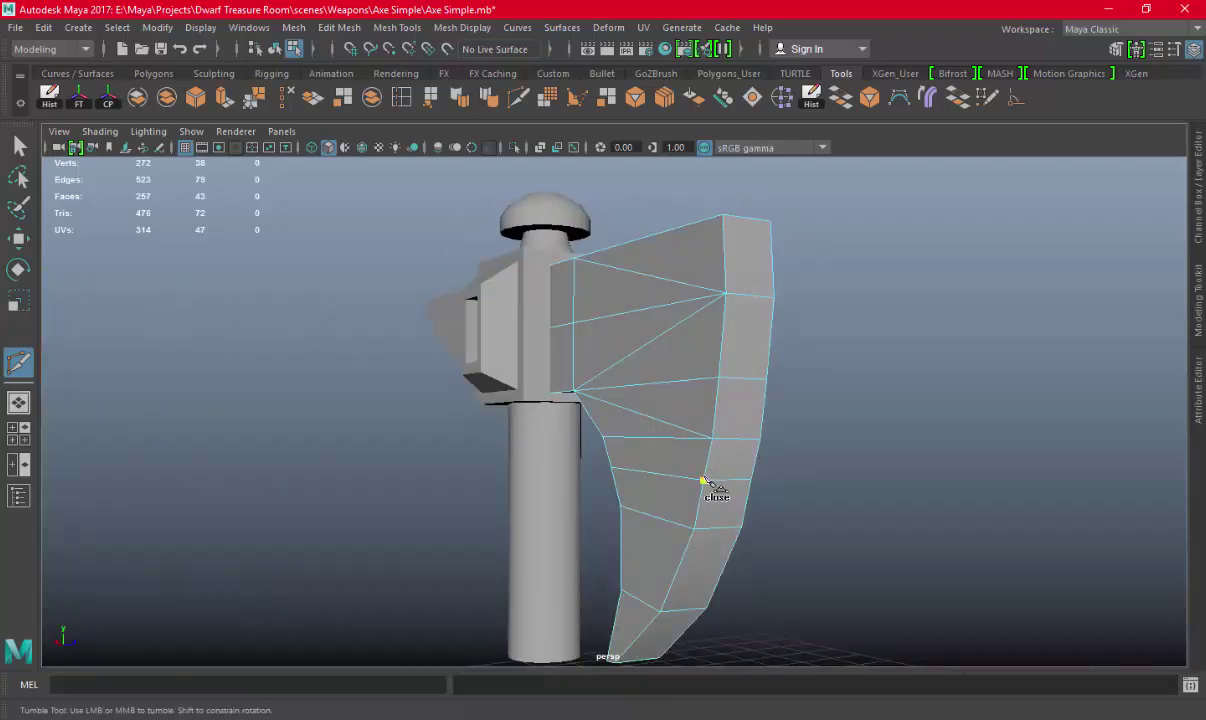
click(703, 481)
scroll(690, 481, up, 2)
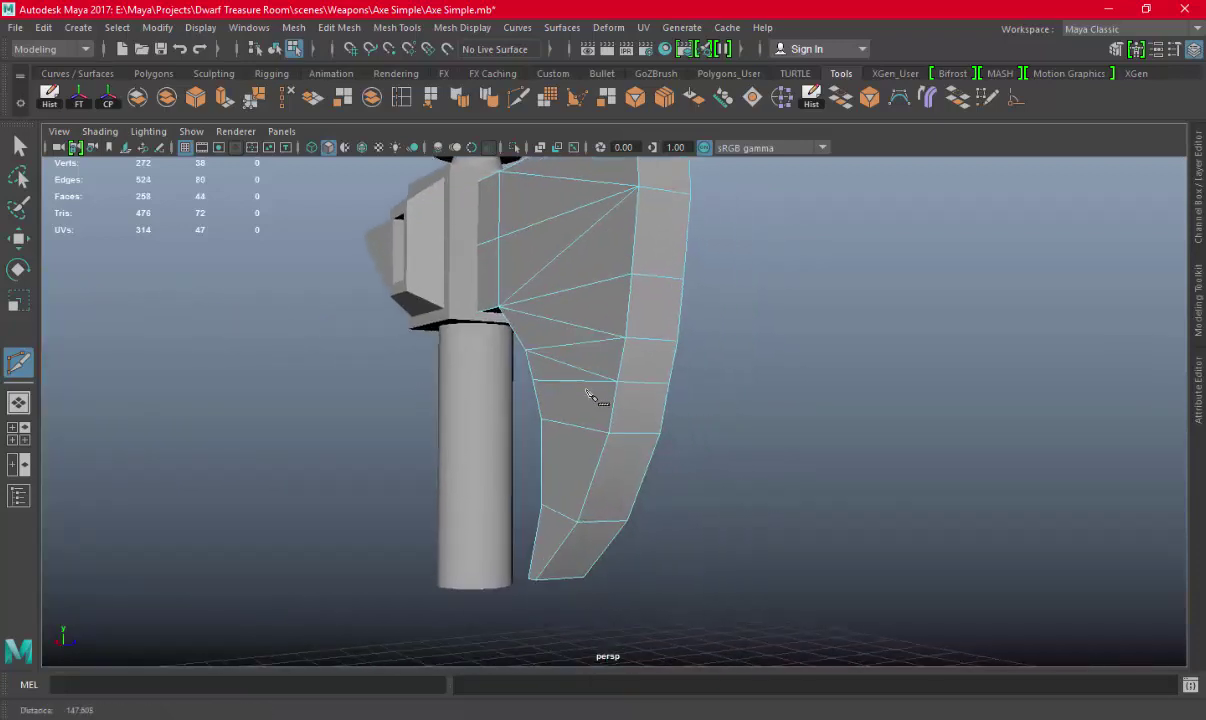
scroll(650, 460, up, 2)
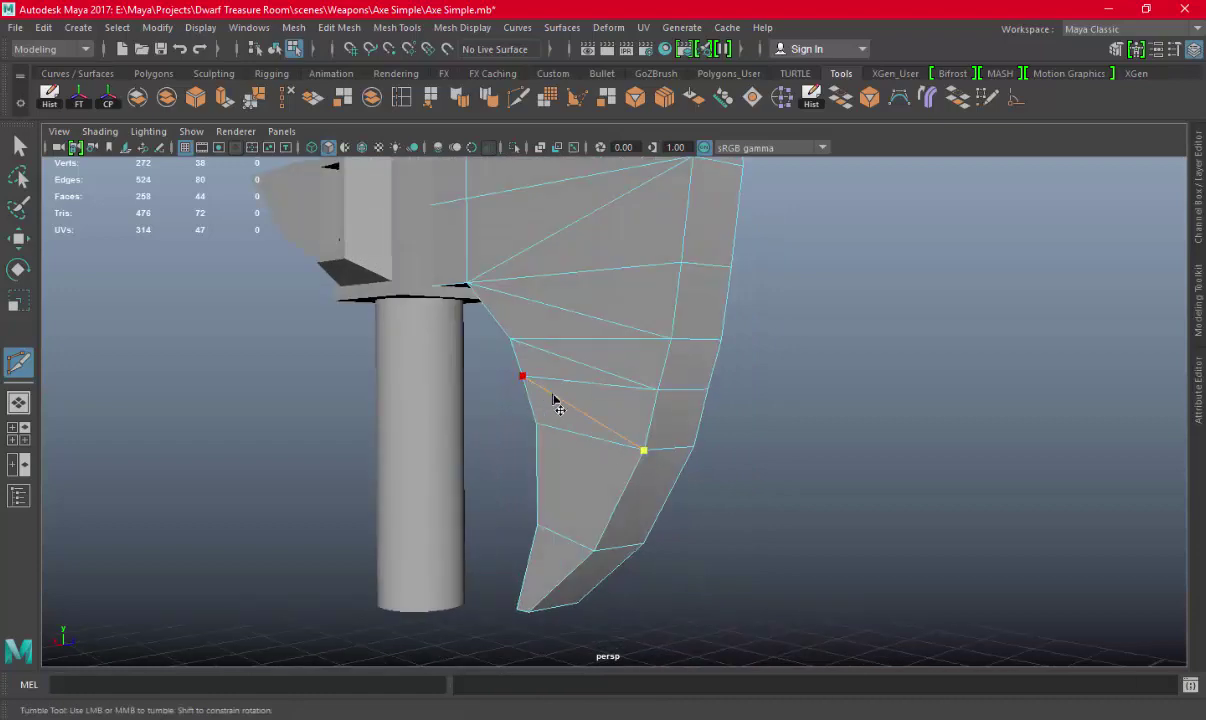
click(593, 549)
alt+drag(770, 496, 650, 604)
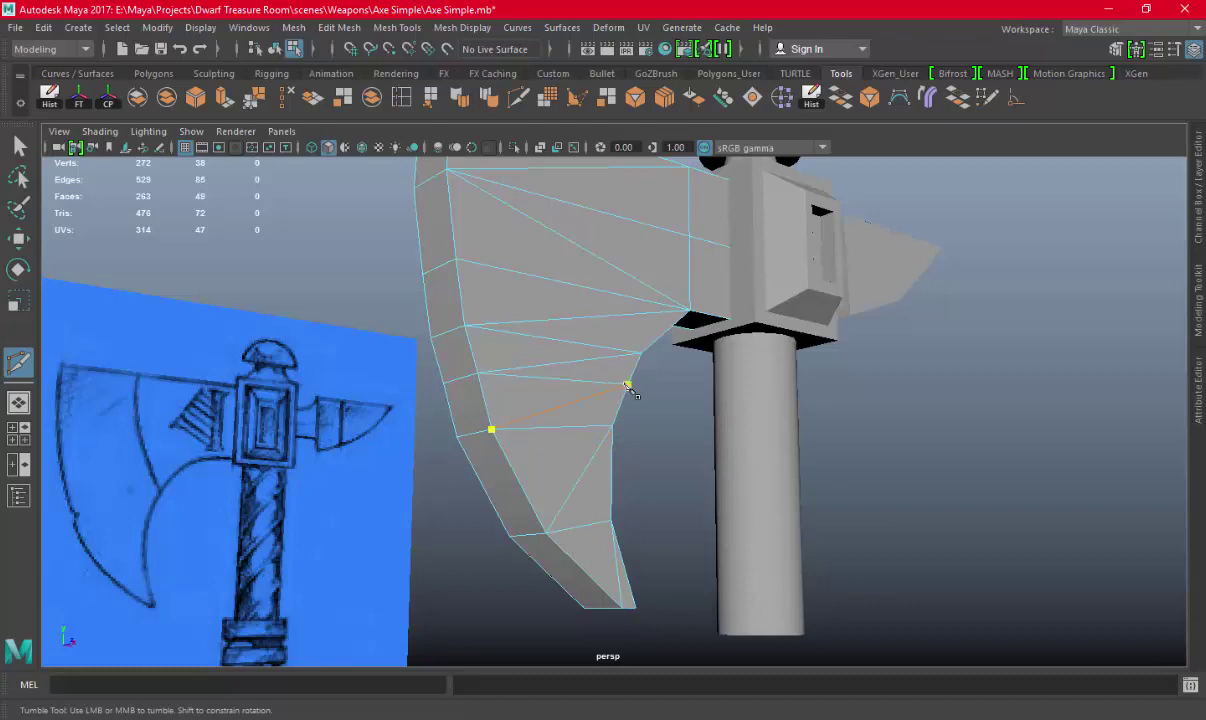
drag(785, 408, 624, 320)
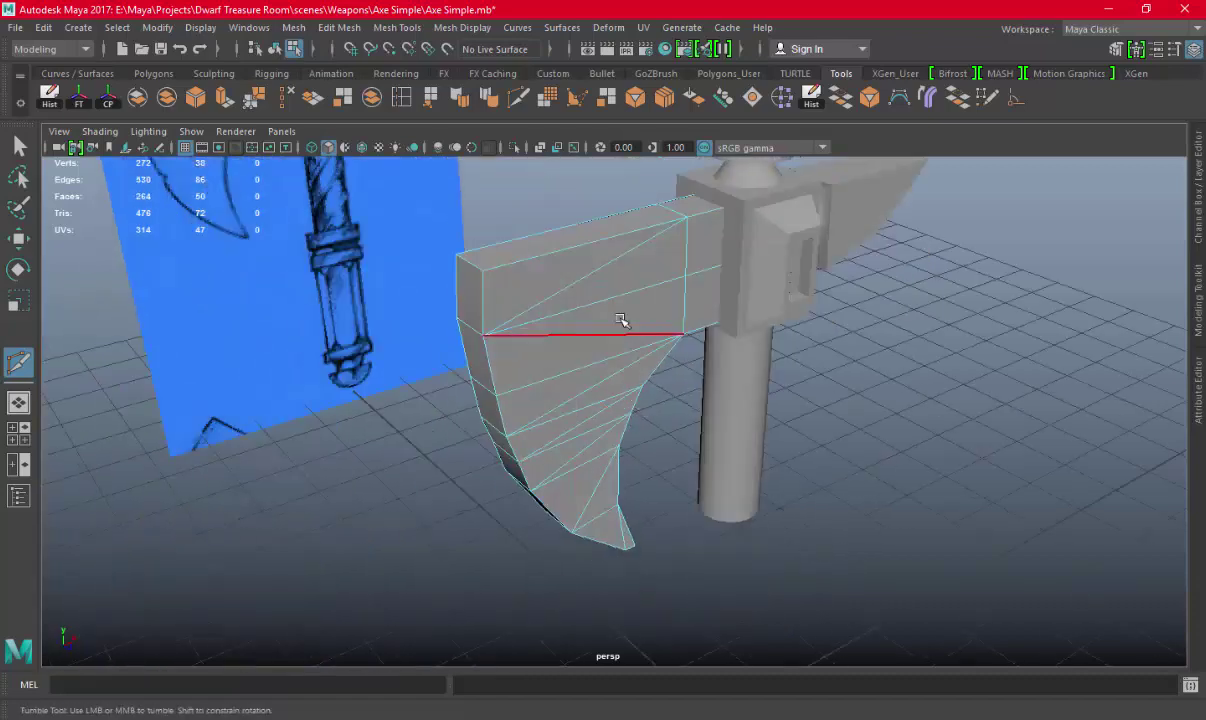
key(w)
right_click(573, 254)
Isolate the axe blade (pCube5) and delete its inner end face
click(648, 230)
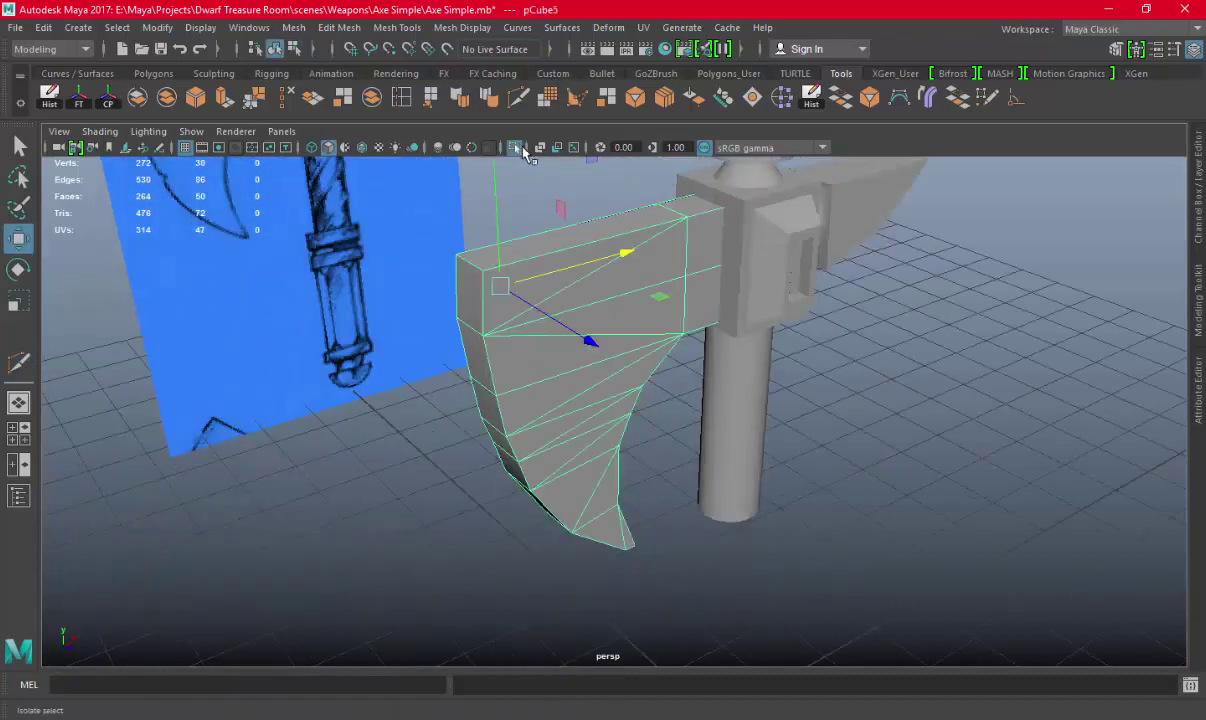
click(525, 152)
right_drag(807, 256, 815, 300)
click(787, 362)
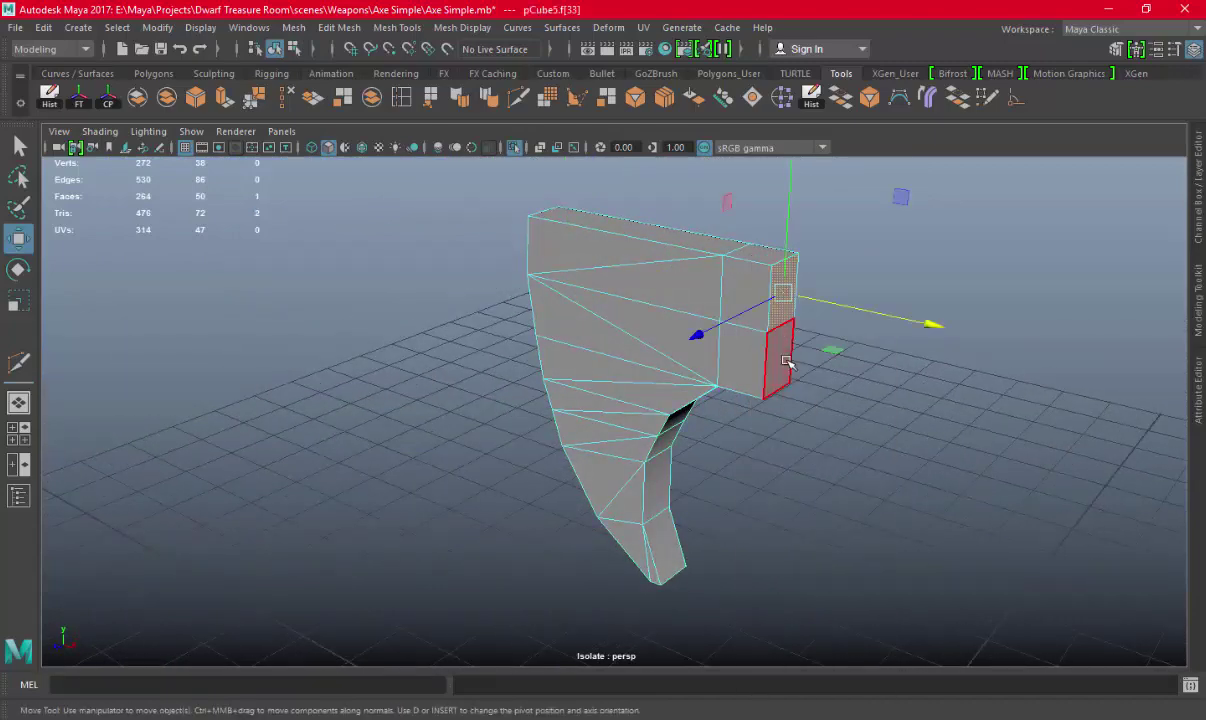
key(Delete)
right_drag(716, 300, 678, 317)
Remove the blade's horizontal edge loop with Delete Edge
click(668, 319)
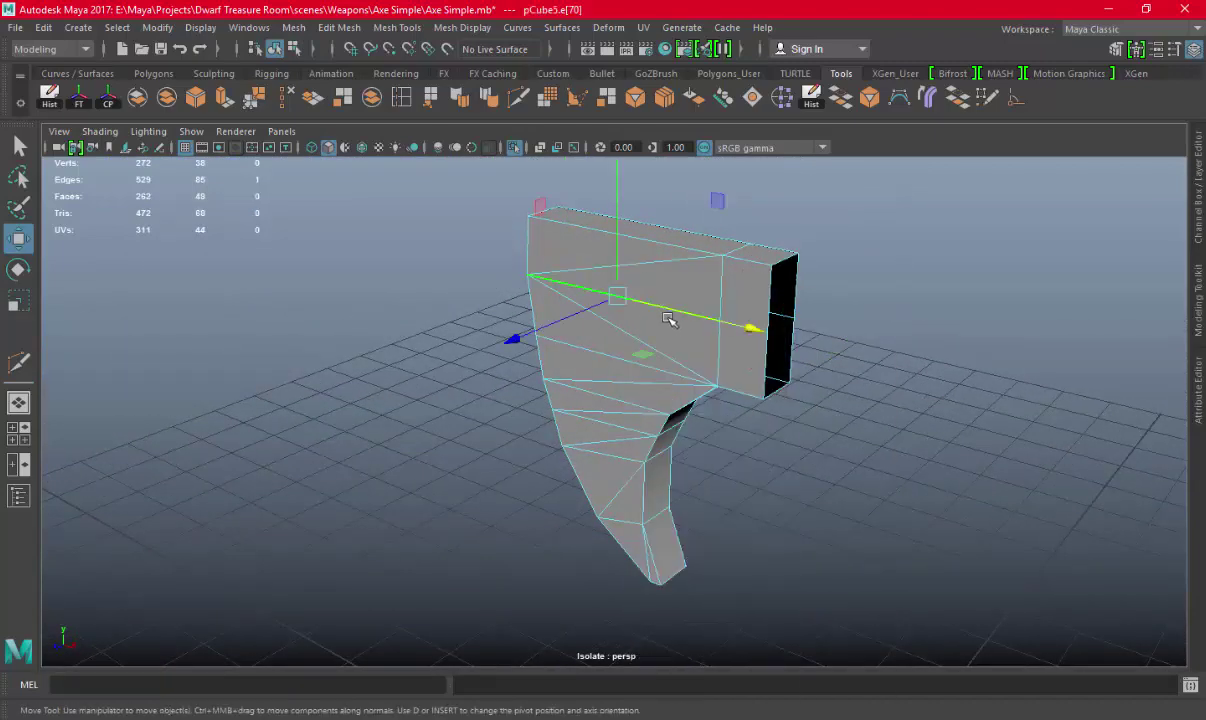
alt+drag(824, 331, 681, 331)
double_click(681, 338)
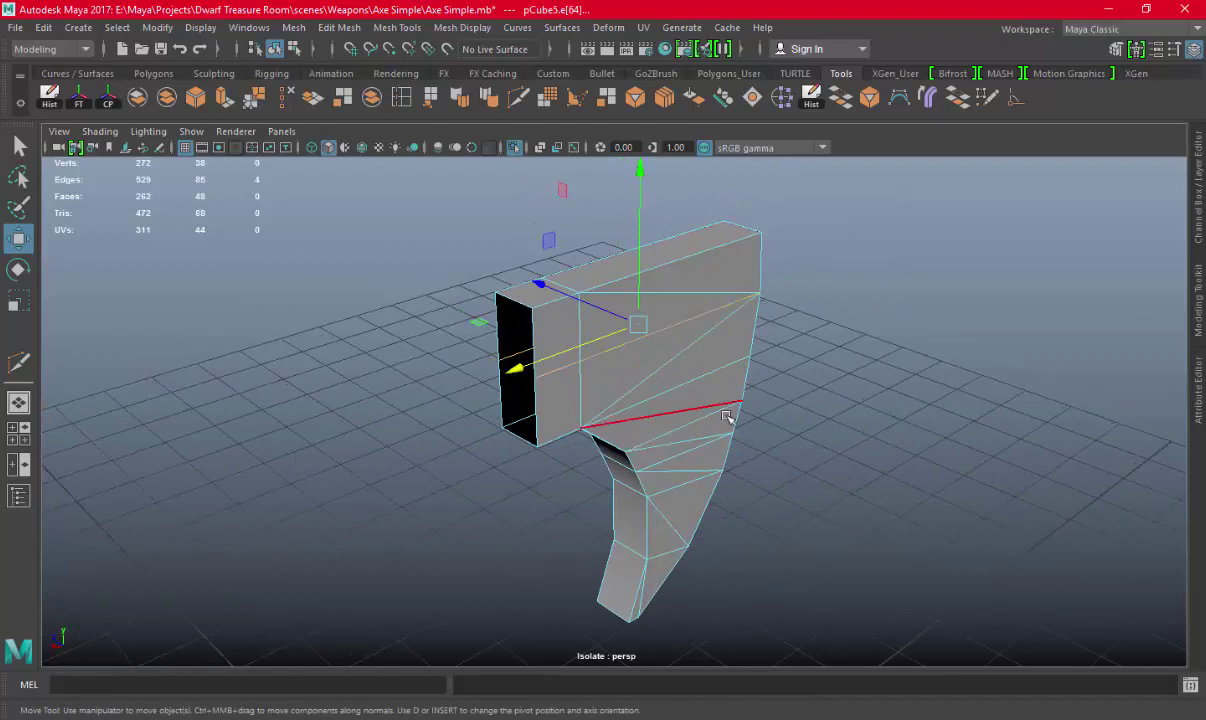
mouse_move(727, 416)
alt+mouse_down()
mouse_move(627, 382)
mouse_move(678, 377)
mouse_move(589, 387)
alt+mouse_up()
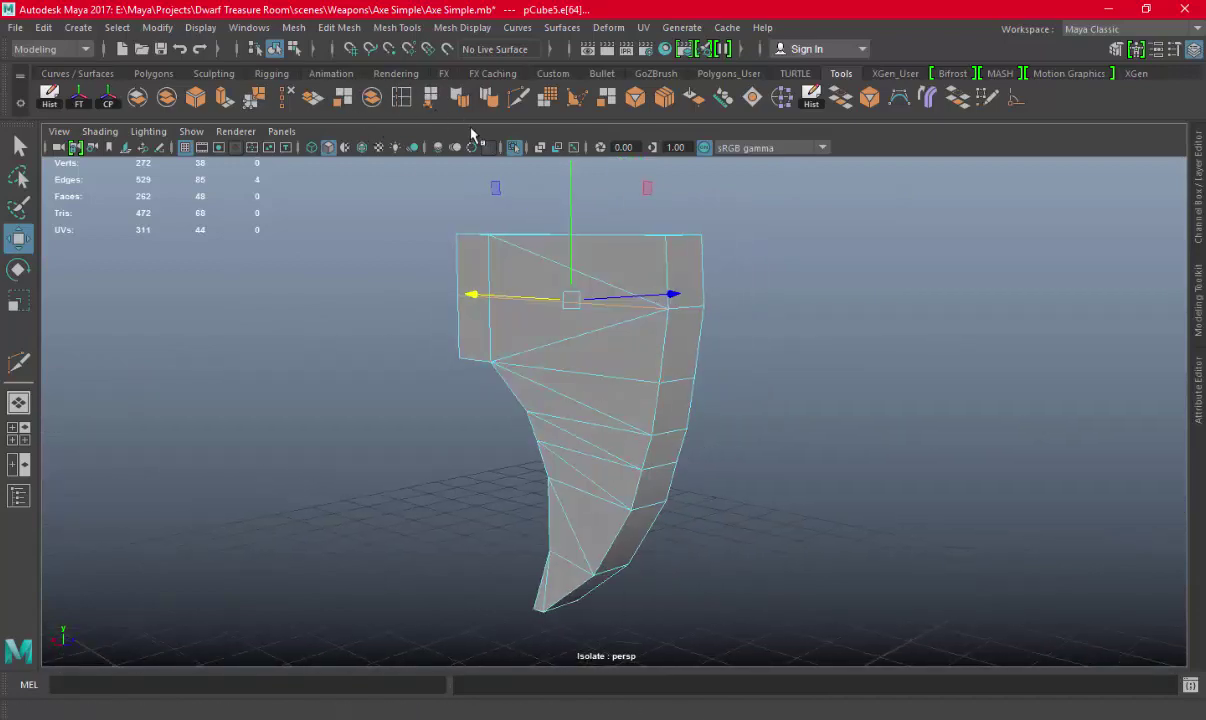
click(289, 97)
Delete two selected edges on the lower blade, undoing one extra deletion
mouse_move(543, 441)
alt+mouse_down()
mouse_move(633, 420)
mouse_move(767, 462)
mouse_move(800, 444)
mouse_move(721, 479)
mouse_move(623, 428)
alt+mouse_up()
click(662, 424)
scroll(692, 458, up, 2)
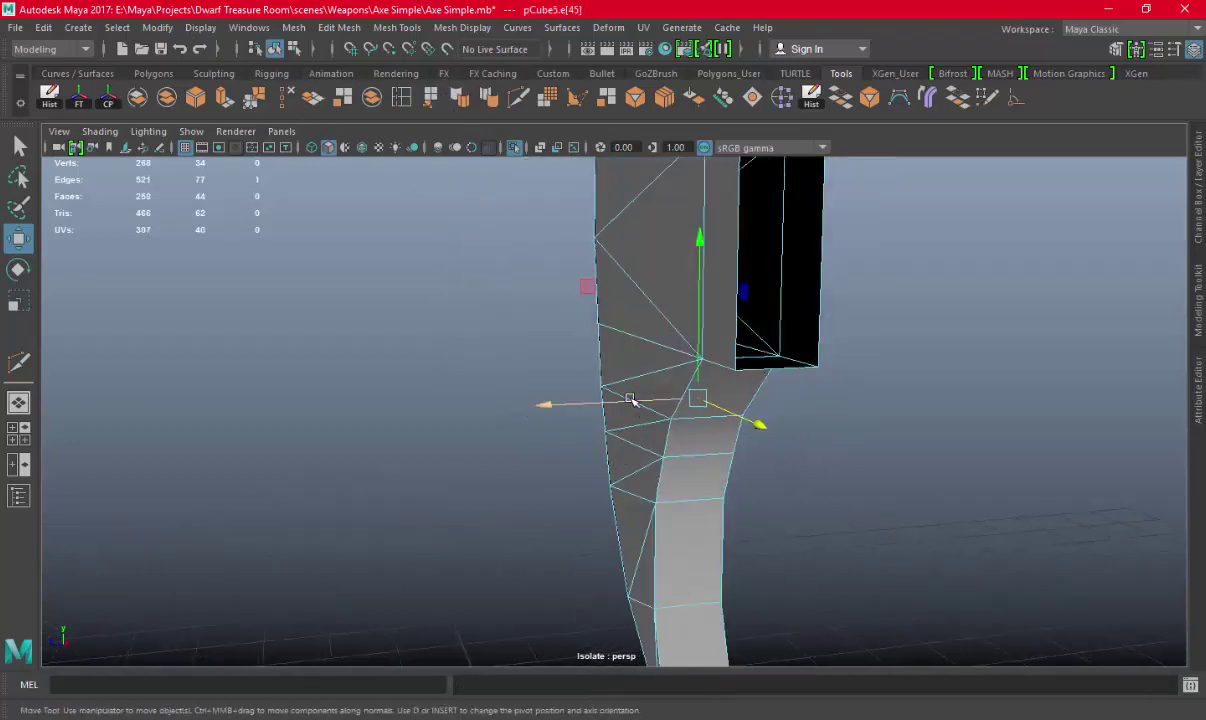
shift+click(648, 414)
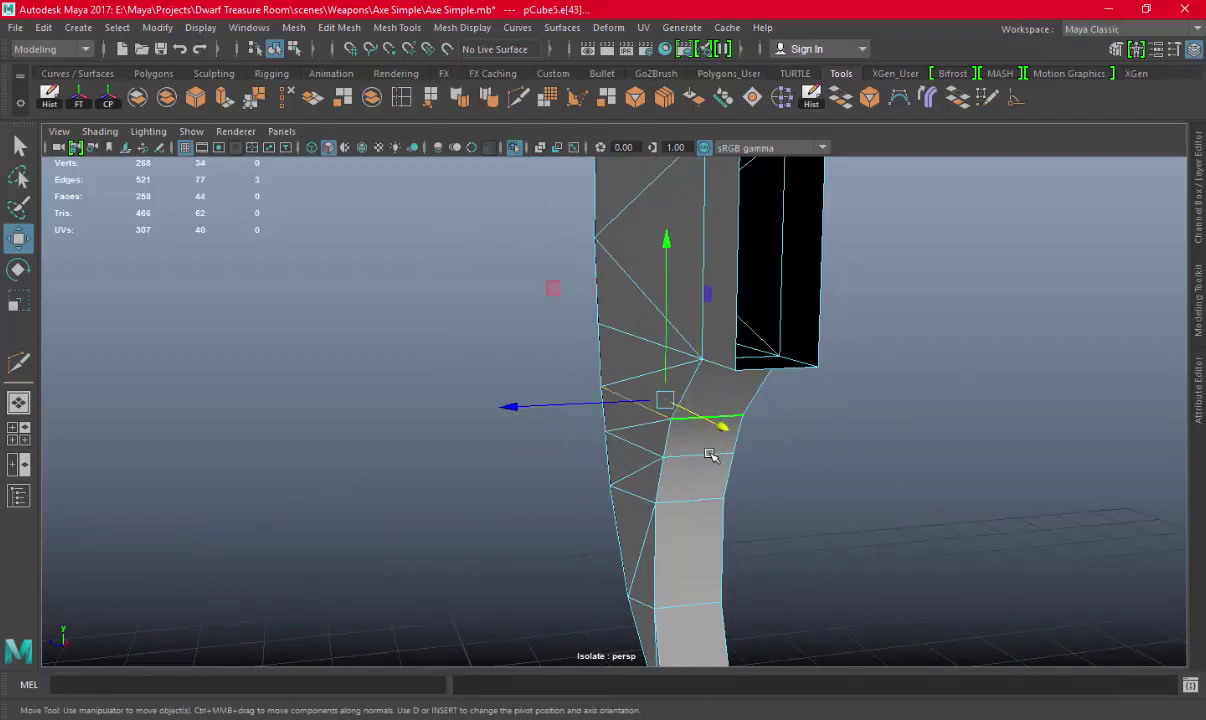
mouse_move(690, 446)
alt+mouse_down()
mouse_move(757, 479)
mouse_move(781, 461)
mouse_move(595, 435)
alt+mouse_up()
click(606, 394)
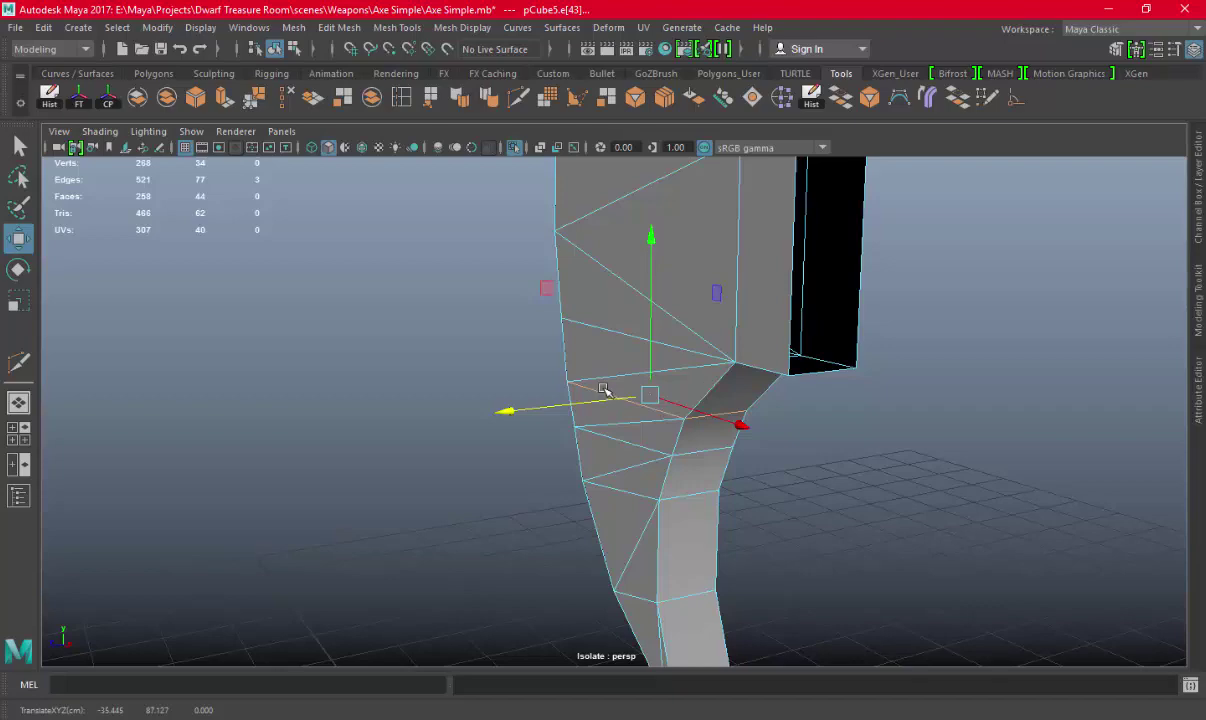
key(Delete)
mouse_move(789, 399)
alt+mouse_down()
mouse_move(681, 431)
mouse_move(703, 430)
mouse_move(746, 485)
mouse_move(615, 350)
mouse_move(640, 368)
alt+mouse_up()
click(703, 430)
key(Delete)
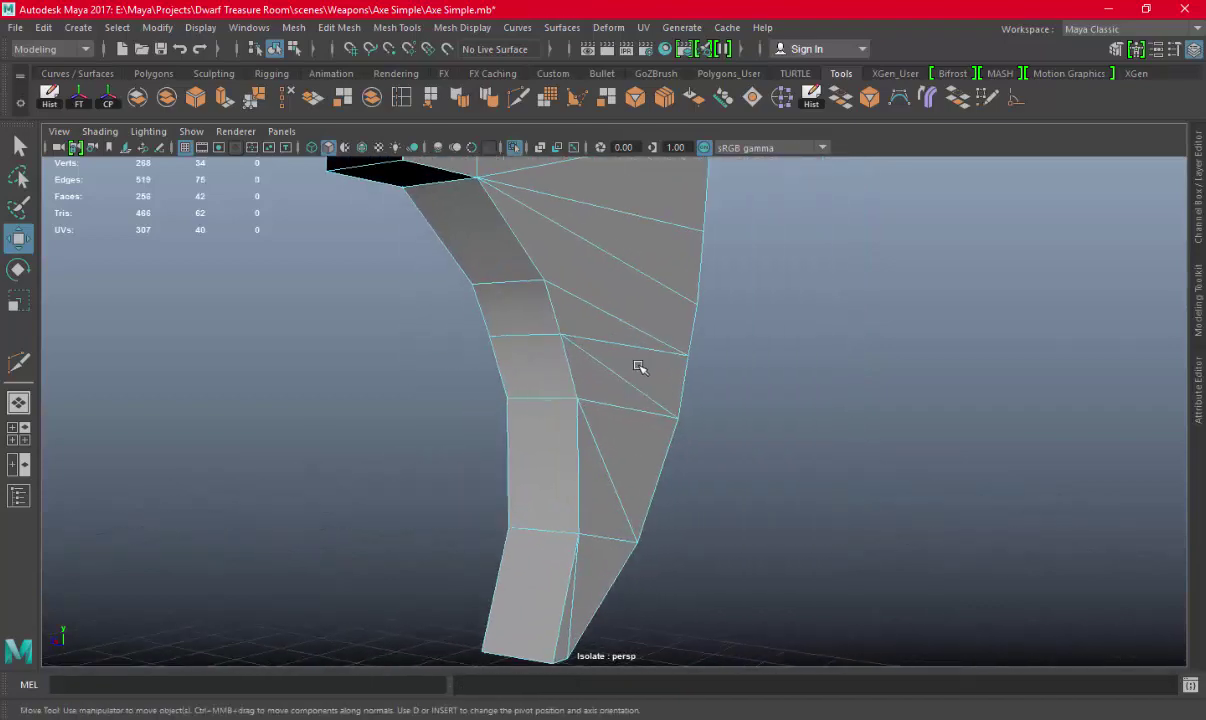
key(ctrl+z)
key(ctrl+z)
key(ctrl+z)
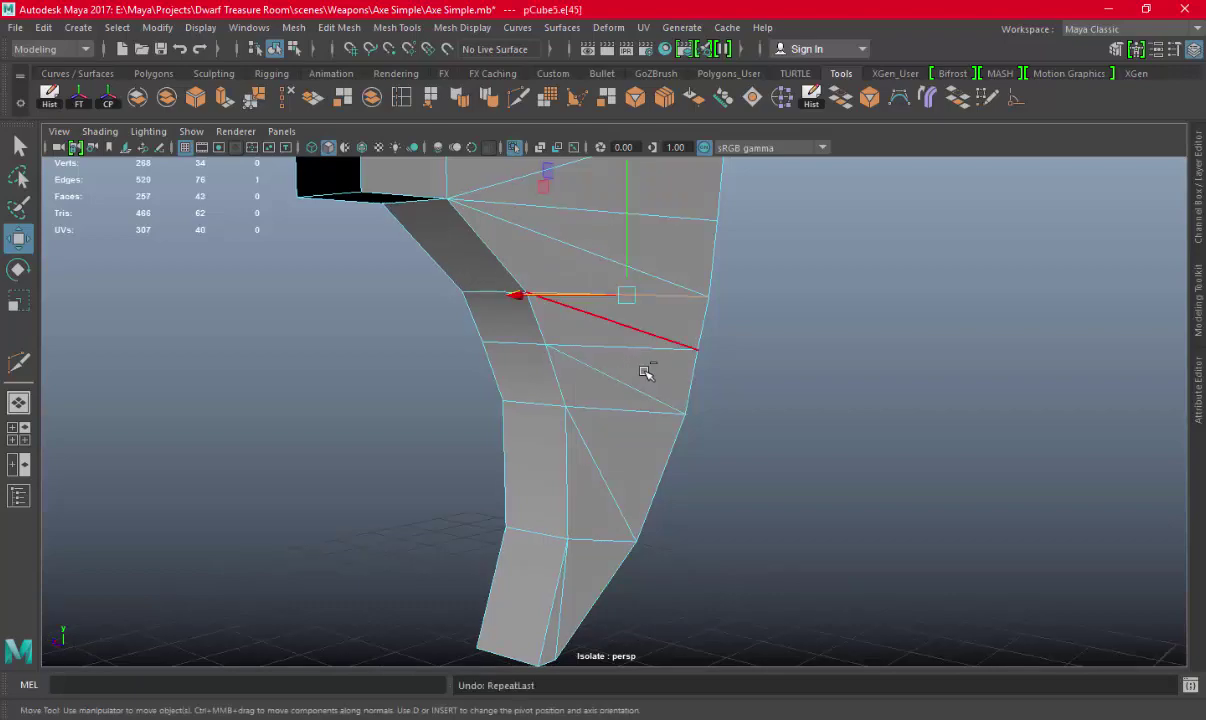
key(ctrl+z)
Delete two more unwanted edges near the lower blade
mouse_move(551, 385)
alt+mouse_down()
mouse_move(648, 395)
mouse_move(508, 385)
mouse_move(594, 346)
mouse_move(700, 369)
mouse_move(713, 352)
mouse_move(541, 350)
mouse_move(594, 375)
alt+mouse_up()
click(596, 340)
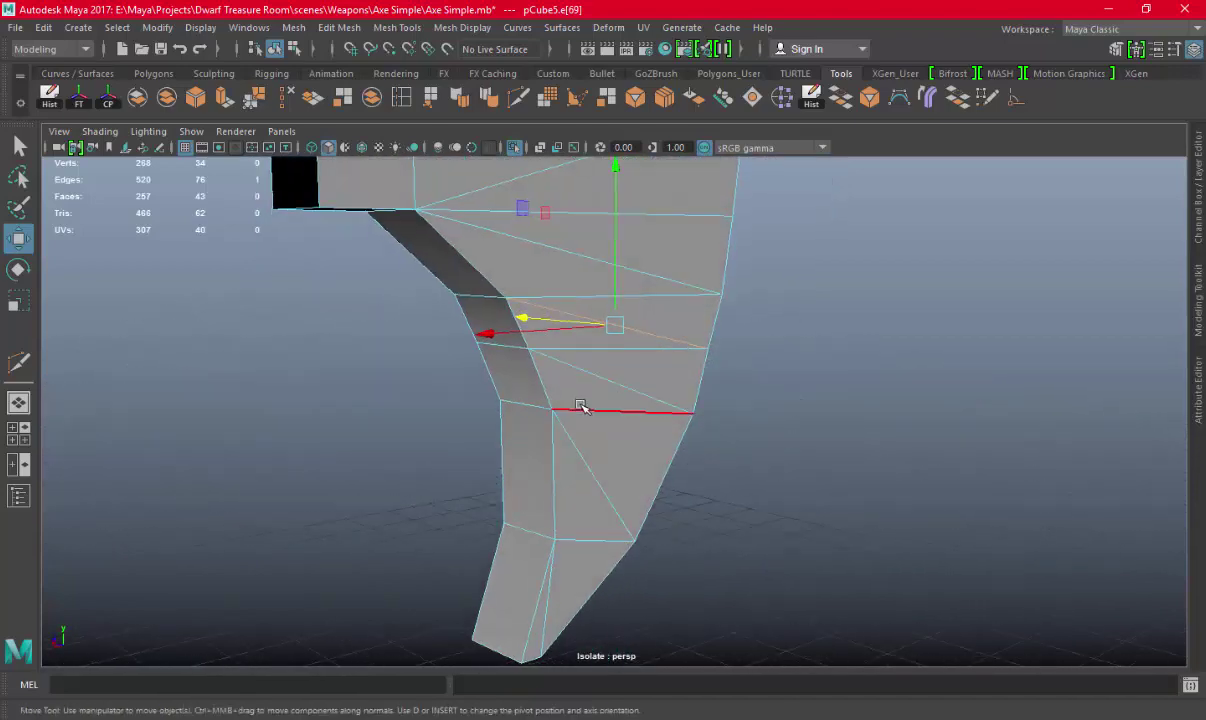
click(582, 407)
mouse_move(565, 427)
alt+mouse_down()
mouse_move(425, 413)
mouse_move(493, 413)
mouse_move(512, 507)
mouse_move(670, 508)
mouse_move(592, 557)
mouse_move(670, 556)
alt+mouse_up()
click(558, 540)
shift+click(652, 550)
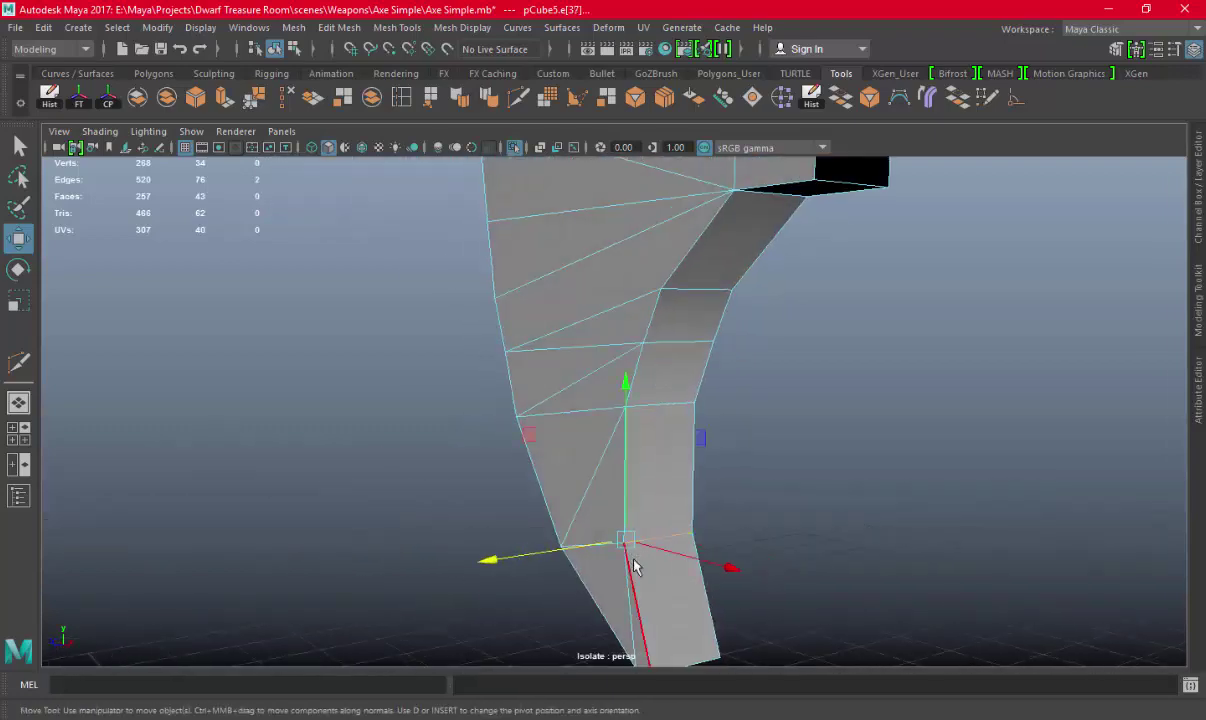
key(q)
key(Delete)
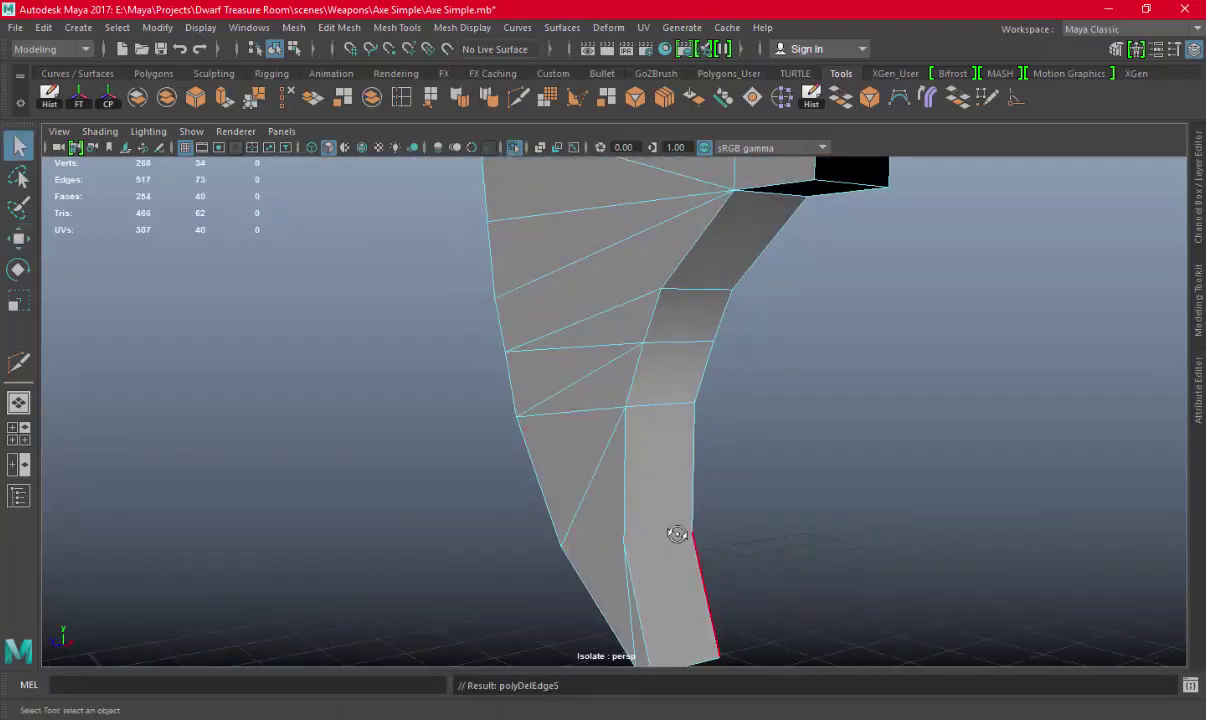
Undo the last deletion, then delete two unwanted blade edges one at a time
mouse_move(677, 534)
alt+mouse_down()
mouse_move(721, 538)
mouse_move(843, 479)
mouse_move(759, 468)
mouse_move(773, 358)
mouse_move(899, 431)
mouse_move(727, 385)
mouse_move(686, 471)
mouse_move(762, 396)
alt+mouse_up()
key(ctrl+z)
alt+right_drag(762, 396, 771, 462)
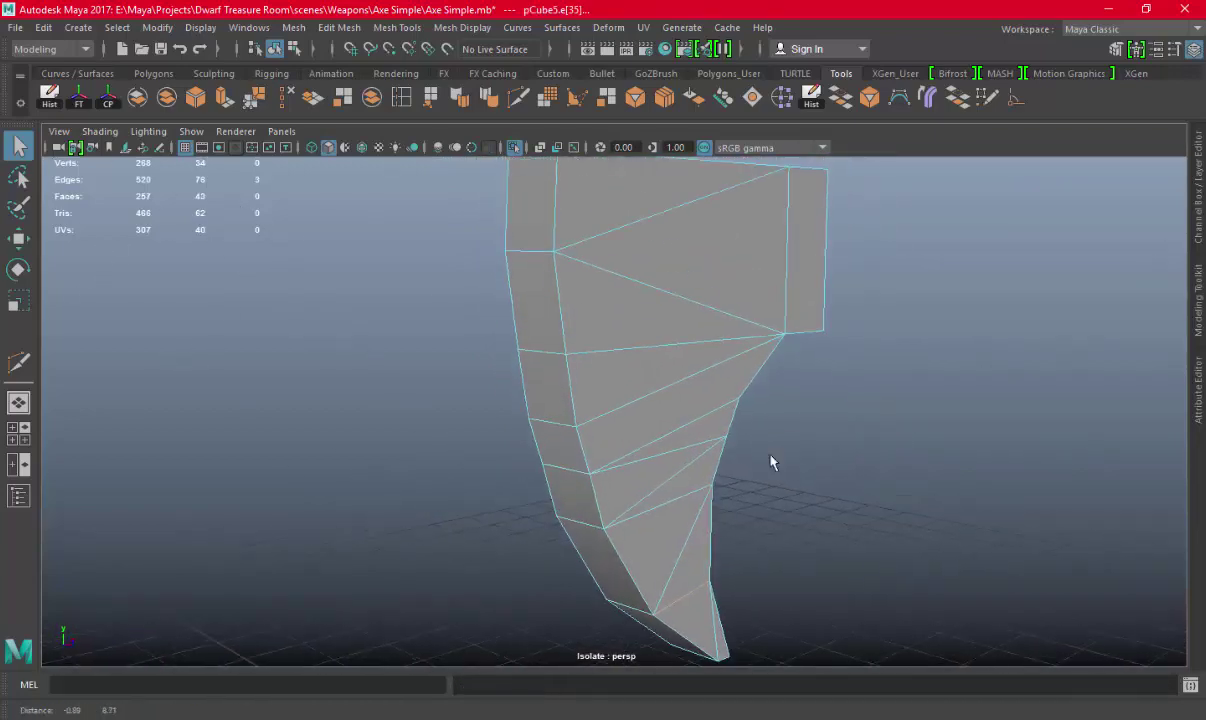
click(626, 324)
mouse_move(626, 324)
alt+mouse_down()
mouse_move(686, 384)
mouse_move(802, 381)
mouse_move(732, 404)
mouse_move(592, 390)
mouse_move(571, 452)
mouse_move(628, 460)
alt+mouse_up()
key(Delete)
click(602, 452)
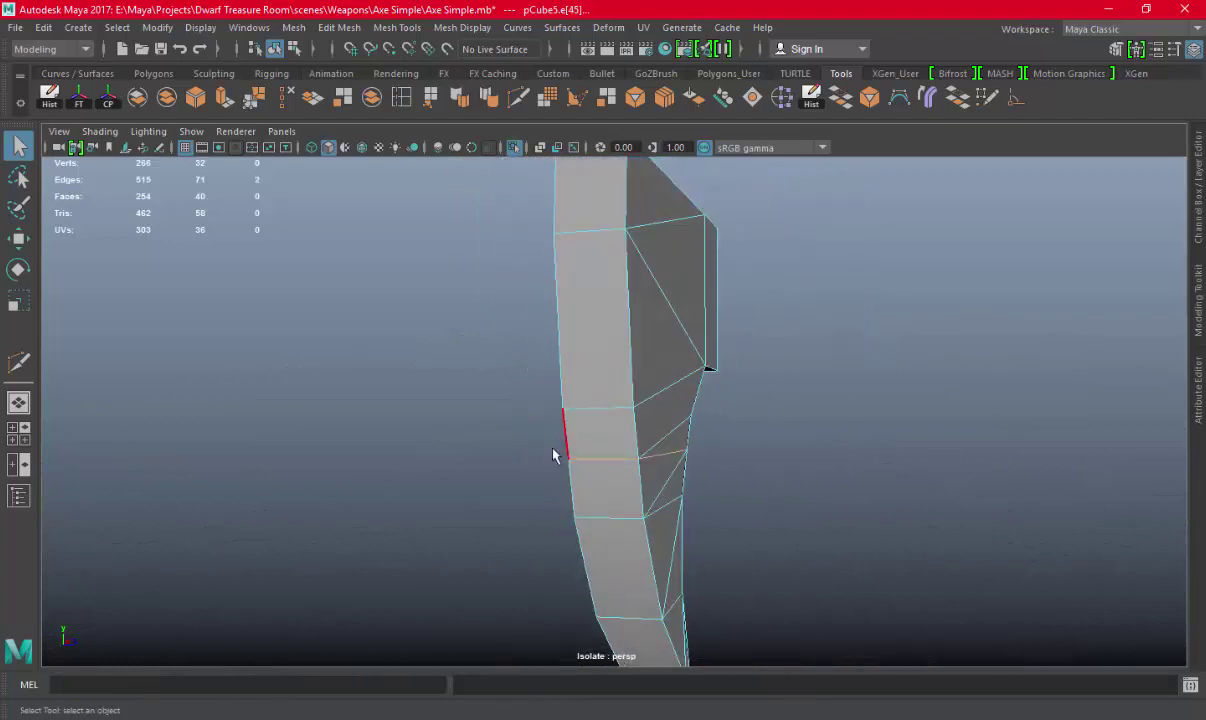
alt+drag(553, 455, 678, 463)
key(Delete)
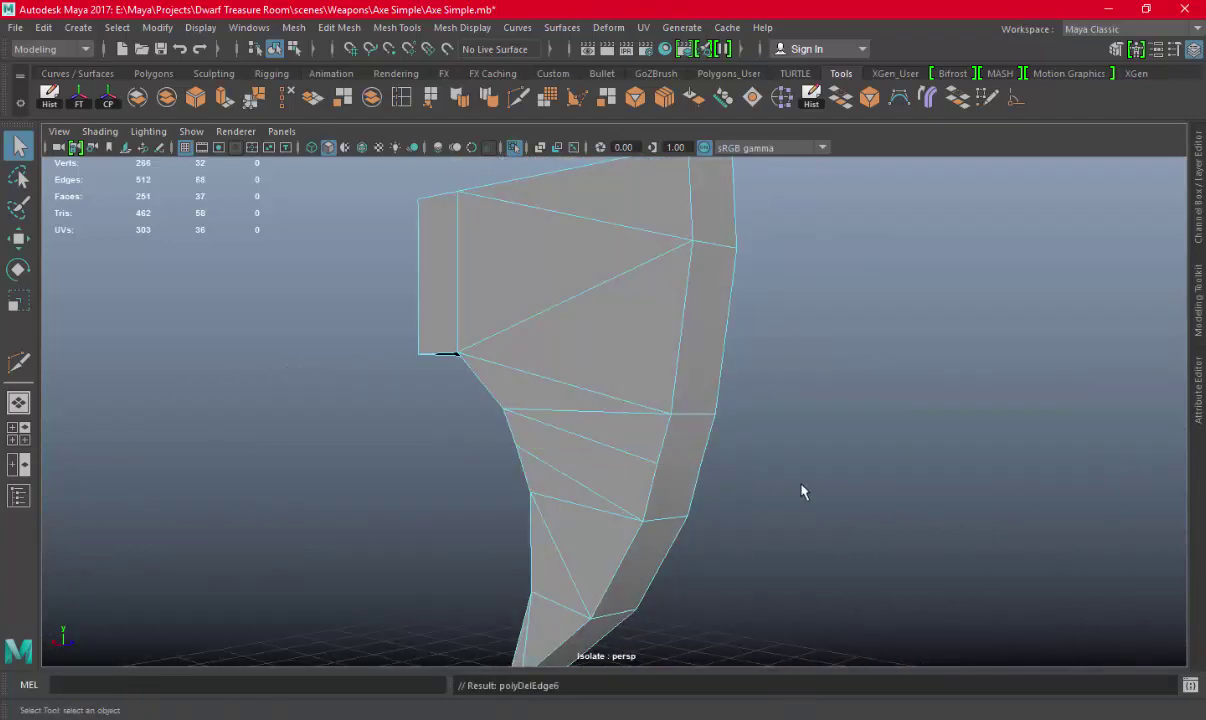
Delete two diagonal edges on the lower blade, then undo that deletion
mouse_move(800, 490)
alt+mouse_down()
mouse_move(625, 474)
mouse_move(647, 499)
mouse_move(619, 463)
alt+mouse_up()
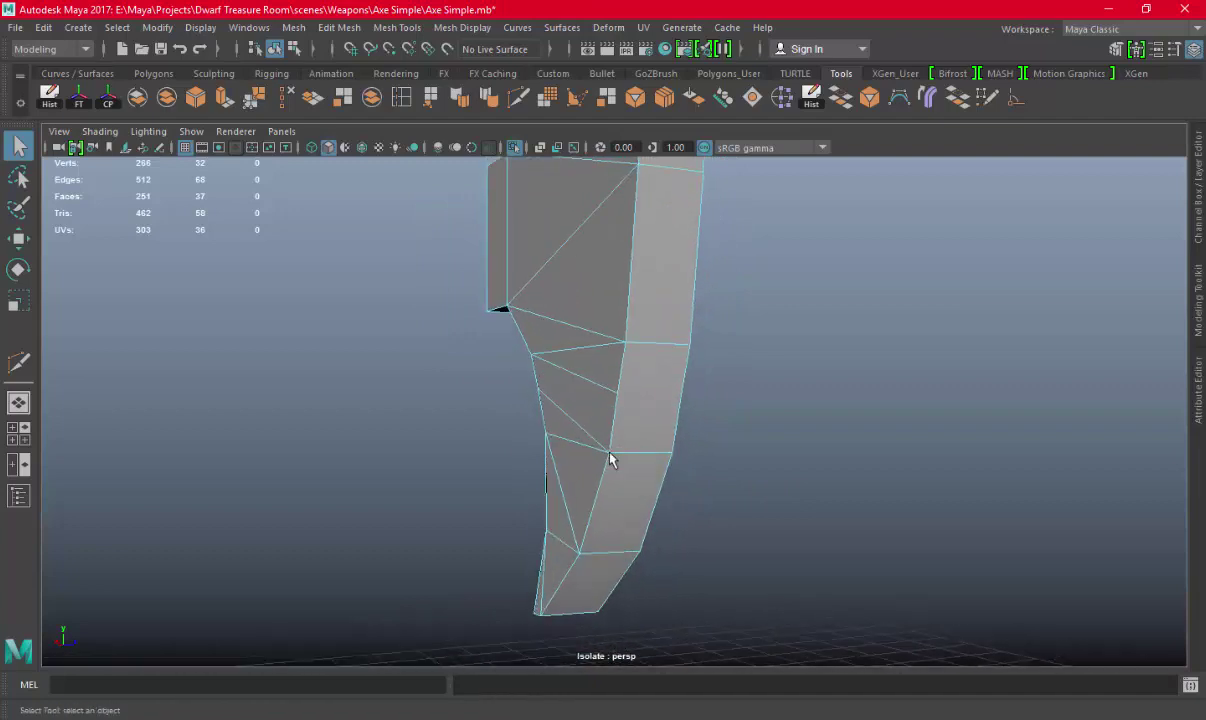
shift+right_click(595, 226)
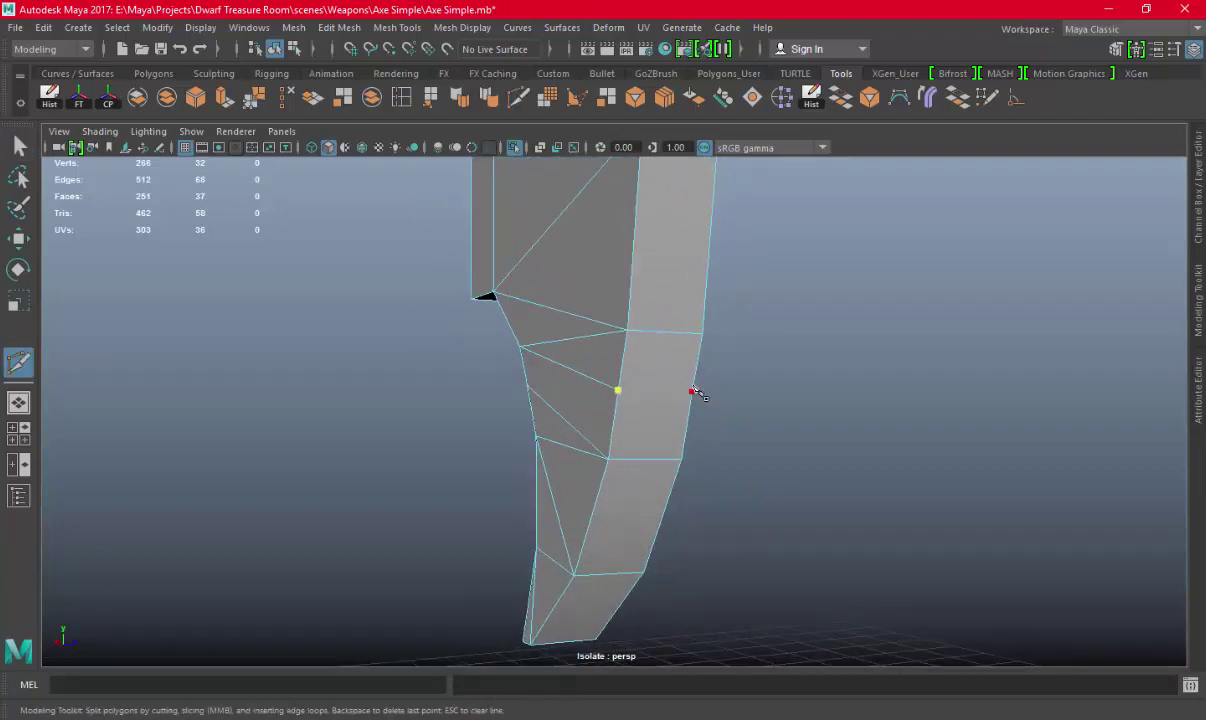
alt+drag(686, 393, 754, 431)
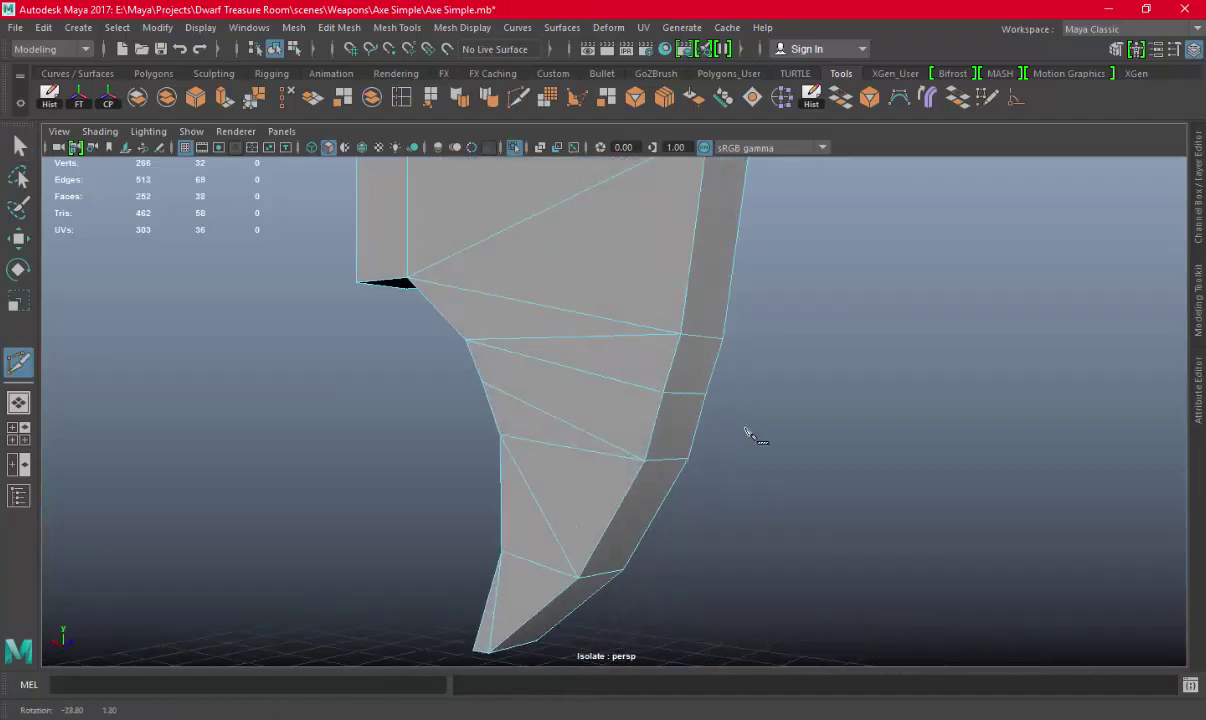
alt+drag(654, 404, 614, 369)
key(w)
click(540, 352)
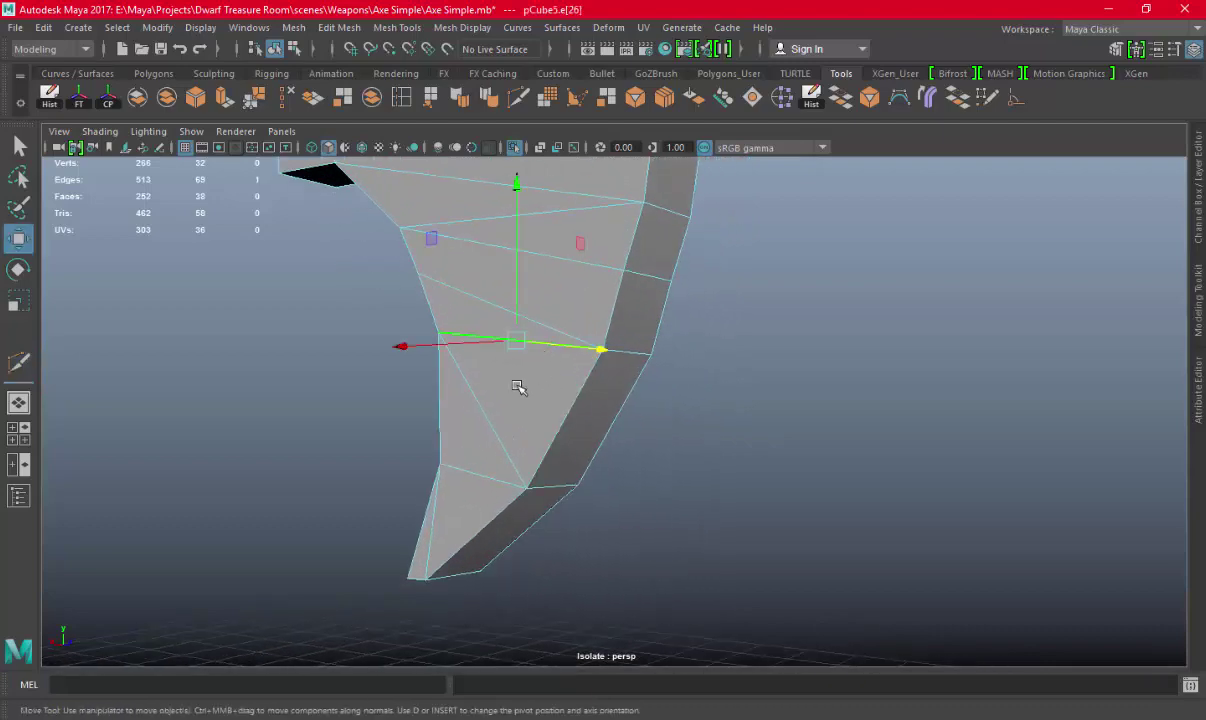
mouse_move(520, 391)
alt+mouse_down()
mouse_move(762, 418)
mouse_move(698, 403)
alt+mouse_up()
shift+click(617, 373)
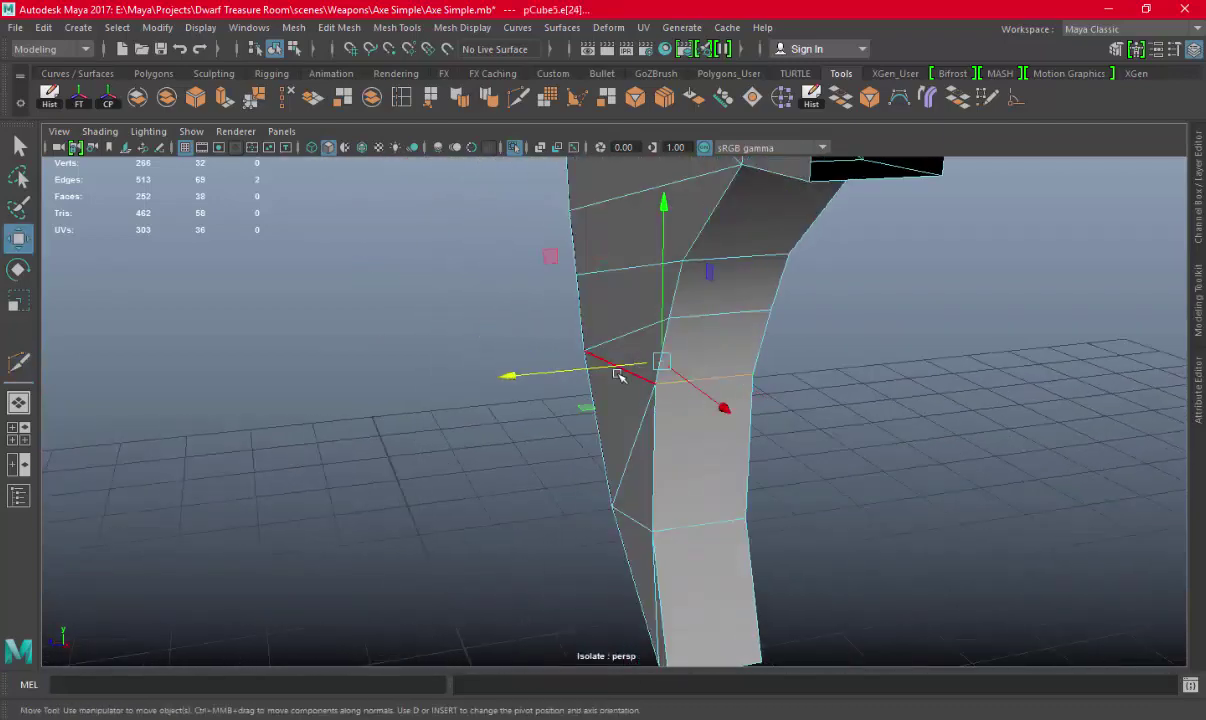
key(Delete)
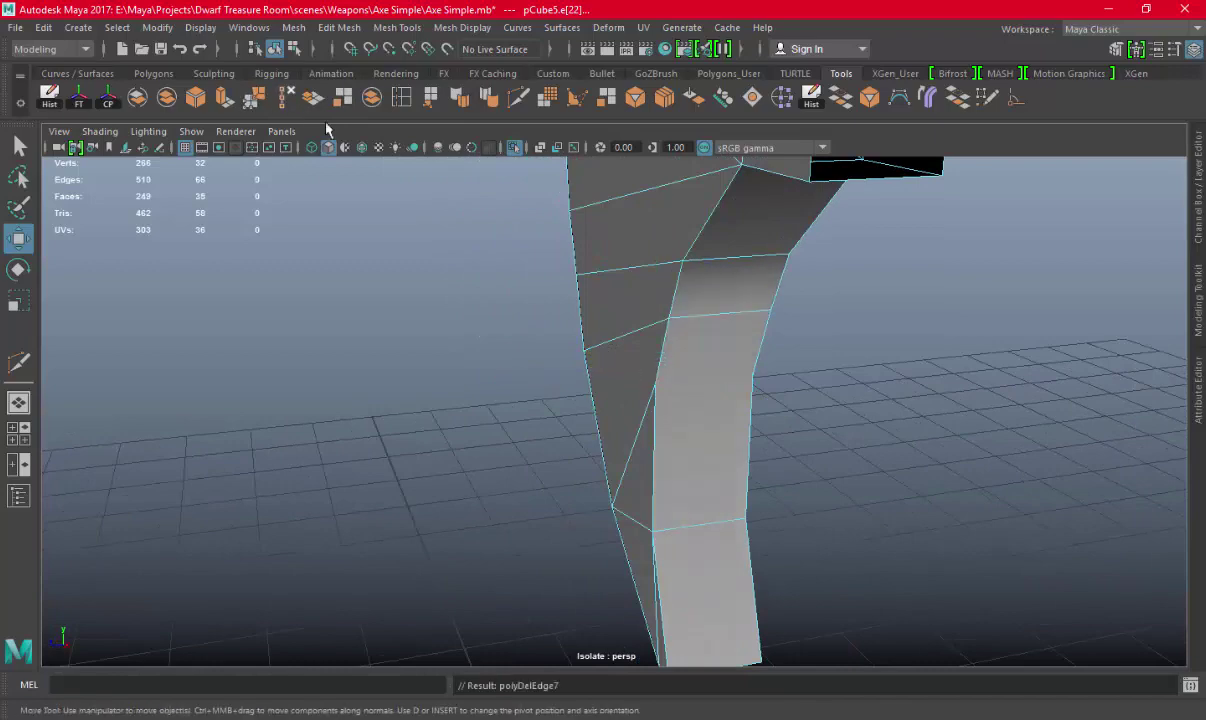
mouse_move(674, 444)
alt+mouse_down()
mouse_move(681, 433)
mouse_move(802, 436)
mouse_move(878, 404)
mouse_move(569, 452)
alt+mouse_up()
key(ctrl+z)
Delete a single diagonal edge and one more stray edge from the lower blade
click(693, 403)
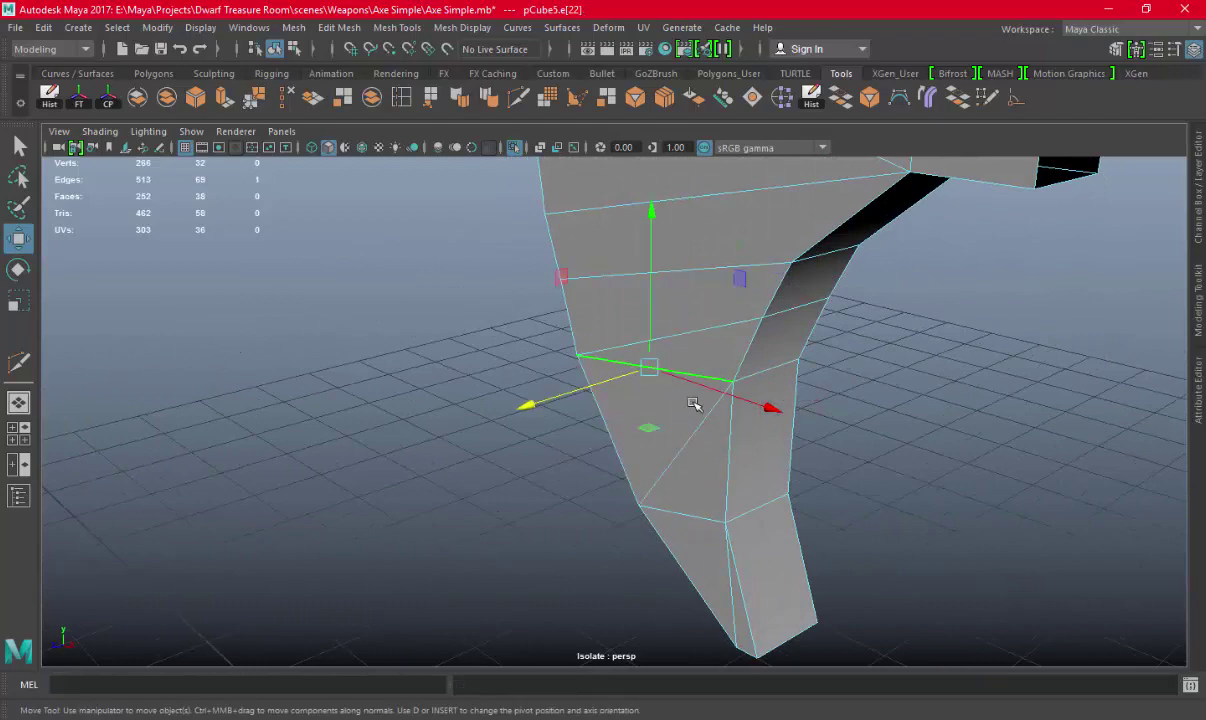
key(Delete)
mouse_move(722, 418)
alt+mouse_down()
mouse_move(786, 423)
mouse_move(545, 400)
alt+mouse_up()
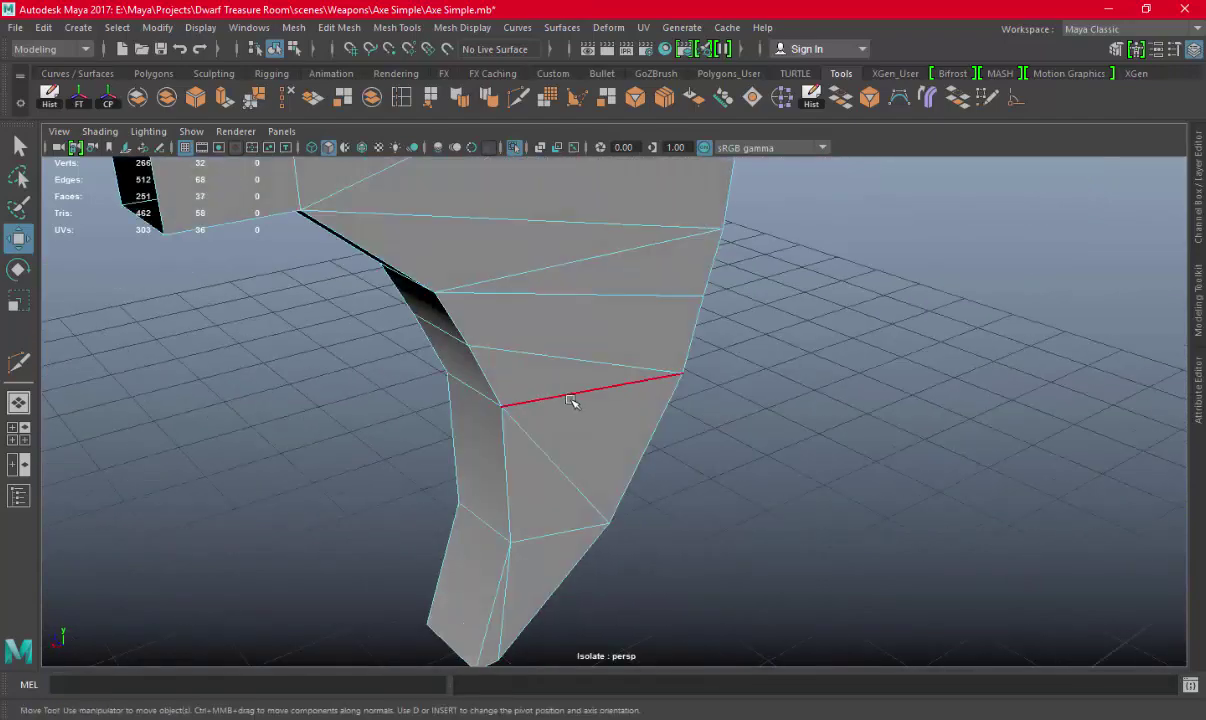
click(570, 401)
key(Delete)
mouse_move(616, 436)
alt+mouse_down()
mouse_move(611, 401)
mouse_move(470, 391)
mouse_move(665, 398)
alt+mouse_up()
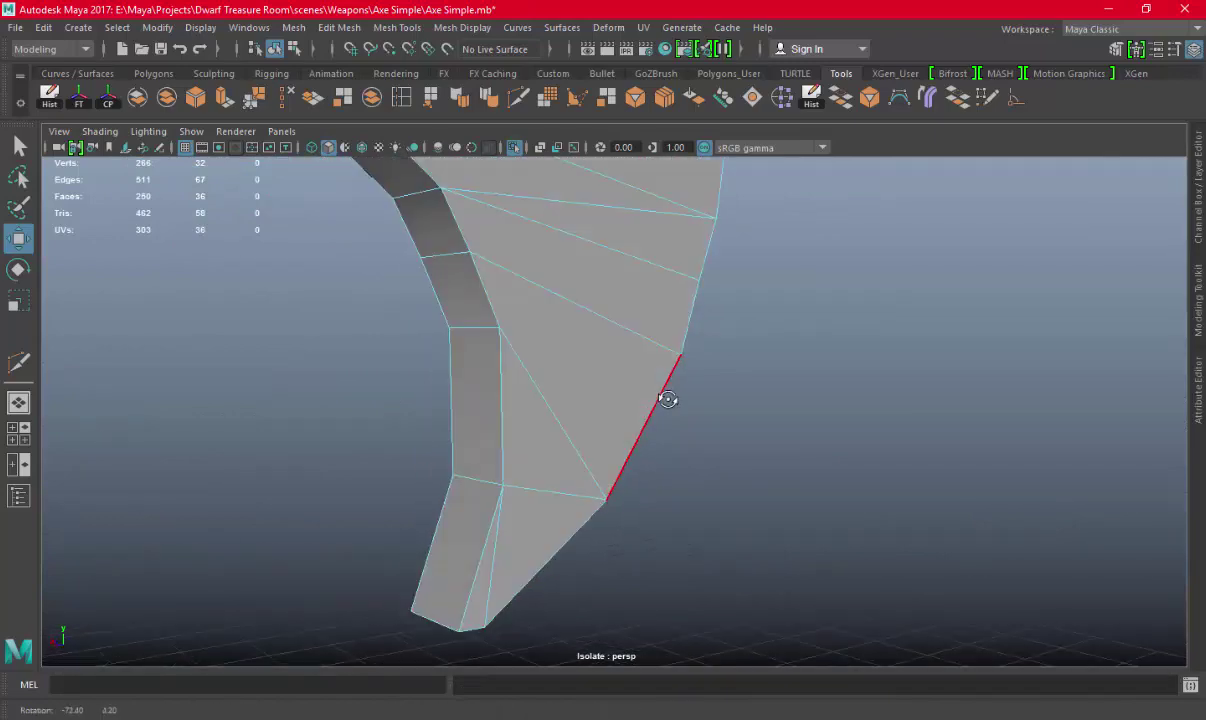
mouse_move(795, 431)
alt+mouse_down()
mouse_move(595, 431)
mouse_move(805, 447)
mouse_move(635, 385)
mouse_move(667, 340)
mouse_move(579, 332)
mouse_move(601, 384)
alt+mouse_up()
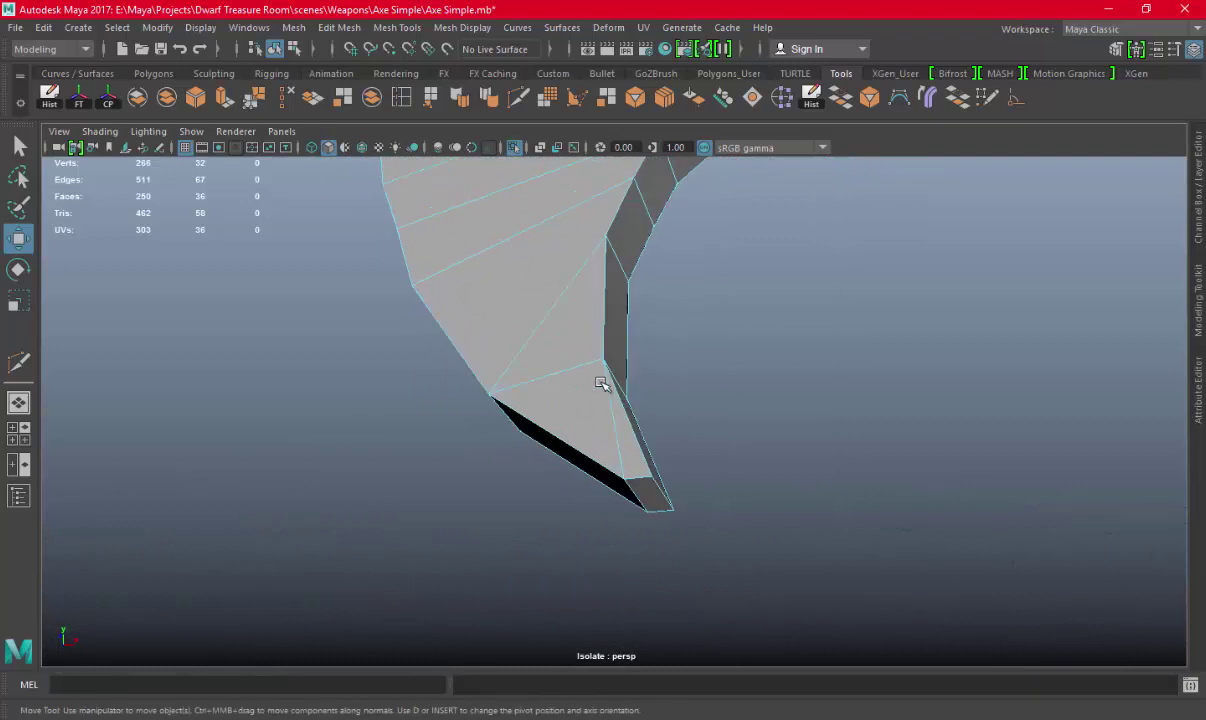
In the maximized front view, move the blade's tip vertex onto the reference drawing
mouse_move(552, 442)
alt+mouse_down()
mouse_move(640, 405)
mouse_move(646, 418)
mouse_move(613, 387)
alt+mouse_up()
double_click(640, 405)
click(705, 409)
key(ctrl+z)
key(space)
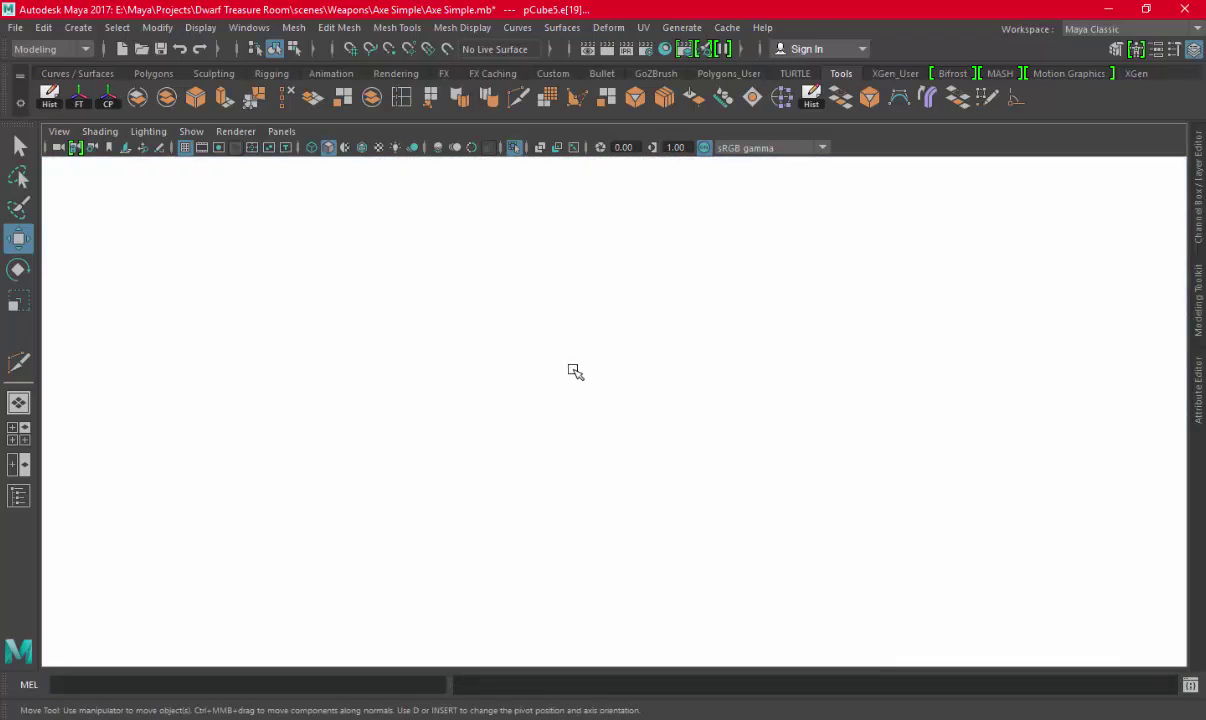
key(space)
scroll(782, 466, up, 2)
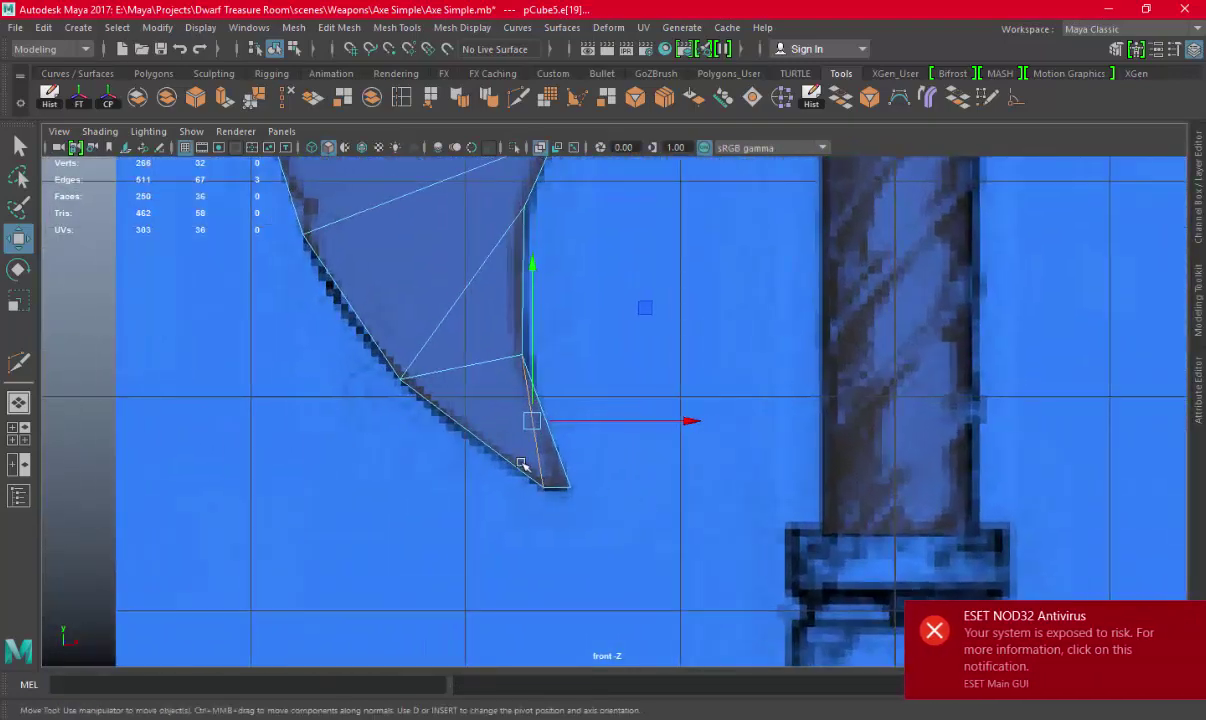
scroll(503, 458, up, 1)
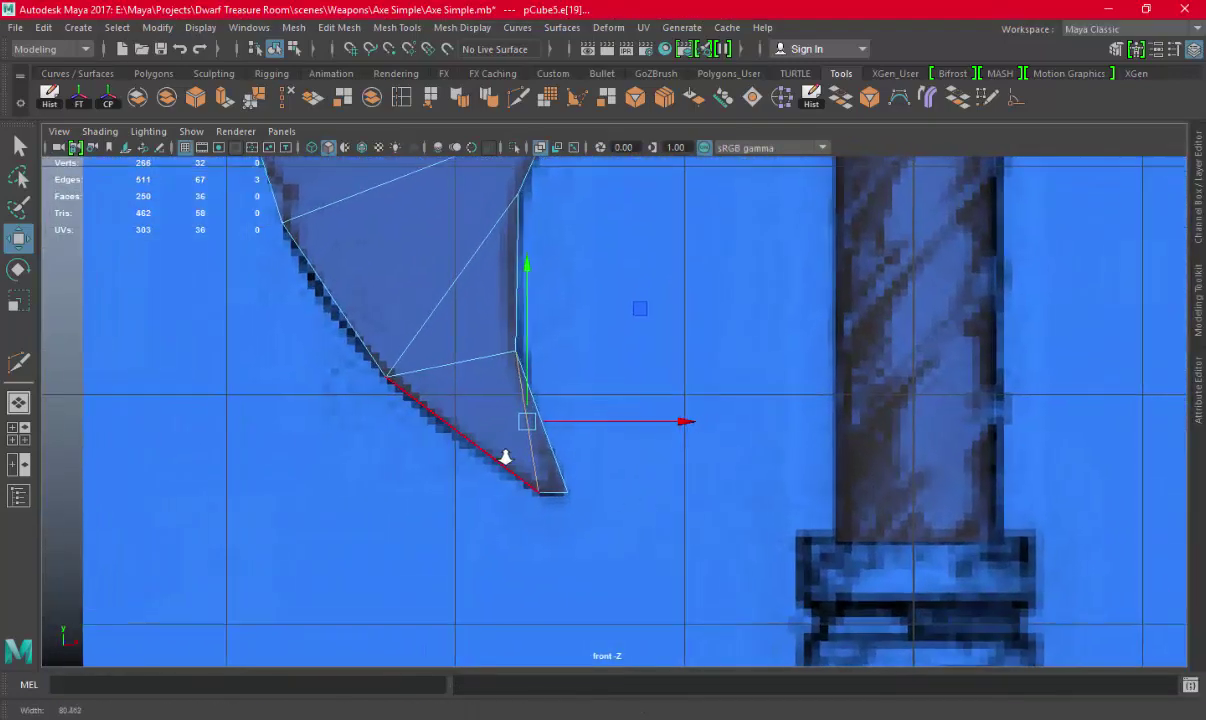
right_drag(532, 256, 439, 253)
drag(544, 511, 503, 474)
key(space)
key(space)
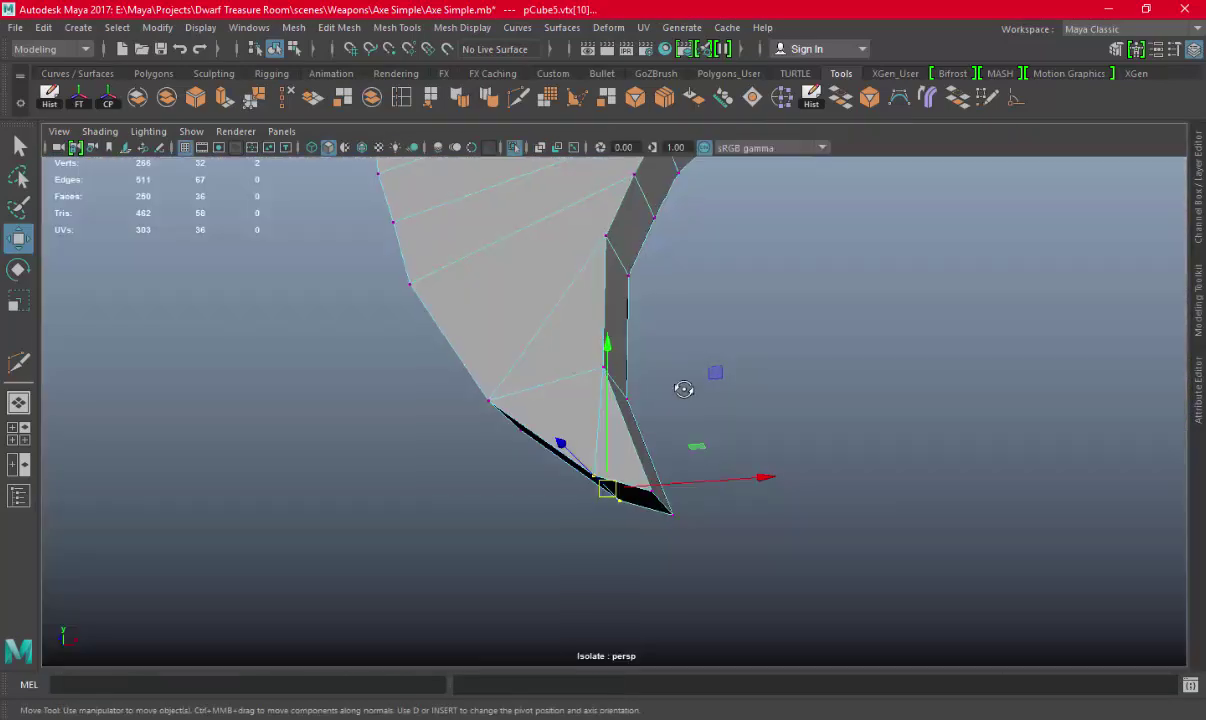
drag(681, 385, 619, 437)
Exit Isolate Select, reselect the blade, and view it from the top with the grid on
mouse_move(689, 386)
alt+mouse_down()
mouse_move(638, 304)
mouse_move(503, 293)
mouse_move(608, 539)
mouse_move(631, 470)
mouse_move(579, 463)
alt+mouse_up()
right_drag(560, 254, 697, 230)
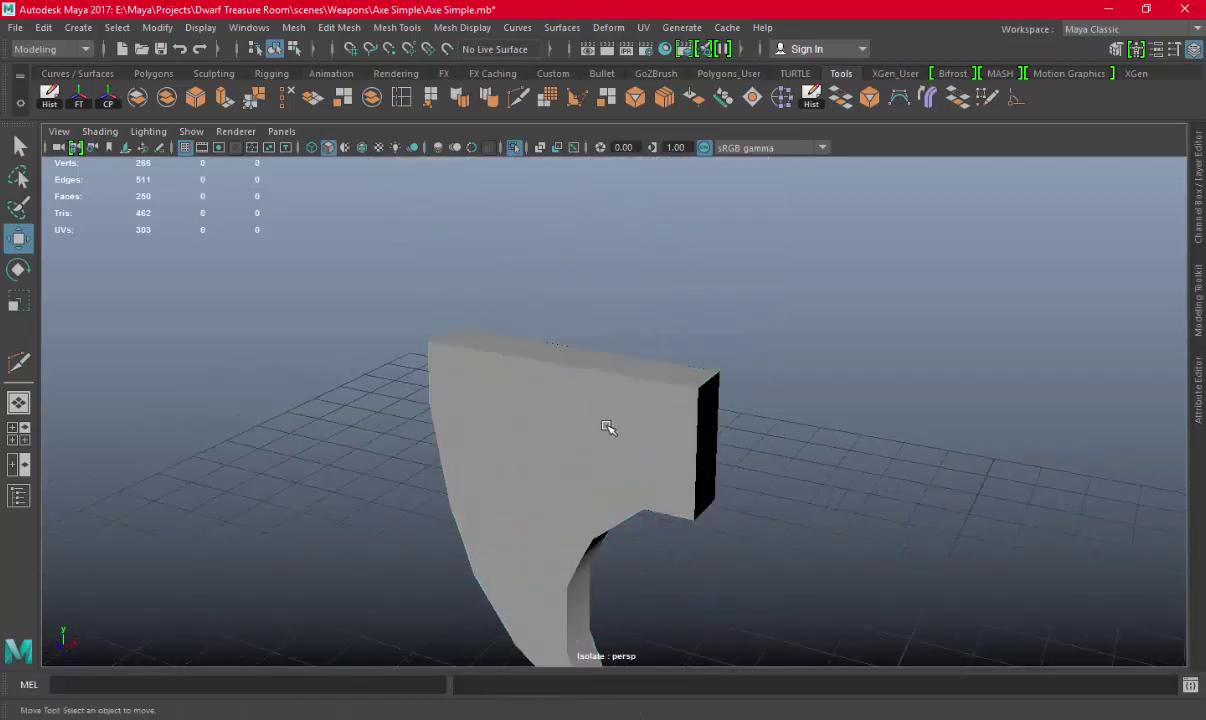
click(608, 423)
click(513, 148)
mouse_move(794, 422)
alt+mouse_down()
mouse_move(635, 445)
mouse_move(654, 381)
mouse_move(750, 440)
mouse_move(546, 361)
alt+mouse_up()
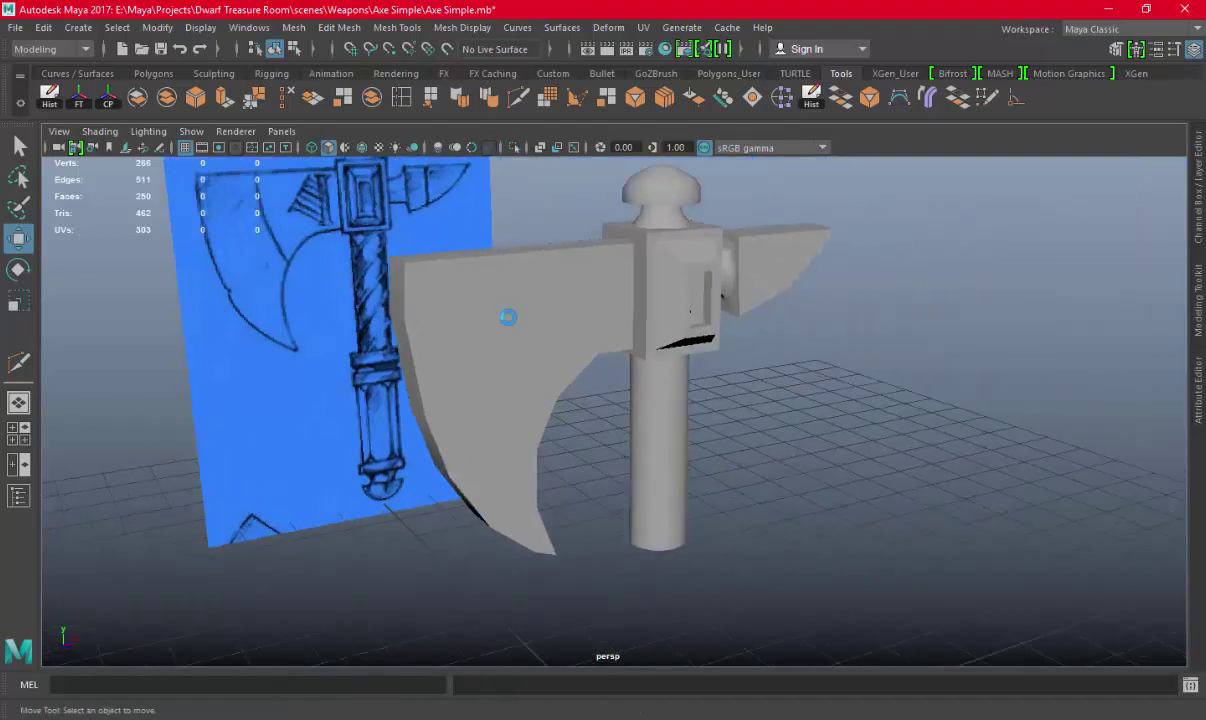
click(479, 300)
alt+drag(426, 330, 576, 364)
key(space)
key(space)
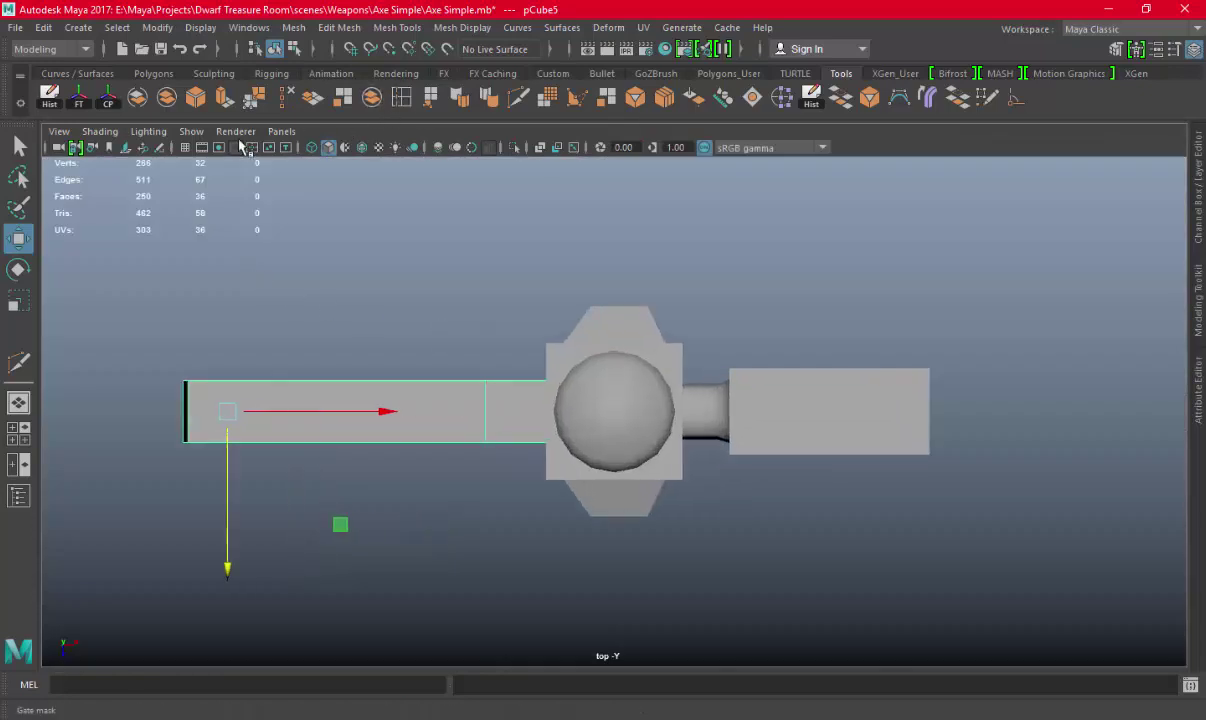
click(185, 147)
Insert an edge loop through the middle of the blade's thickness
click(372, 96)
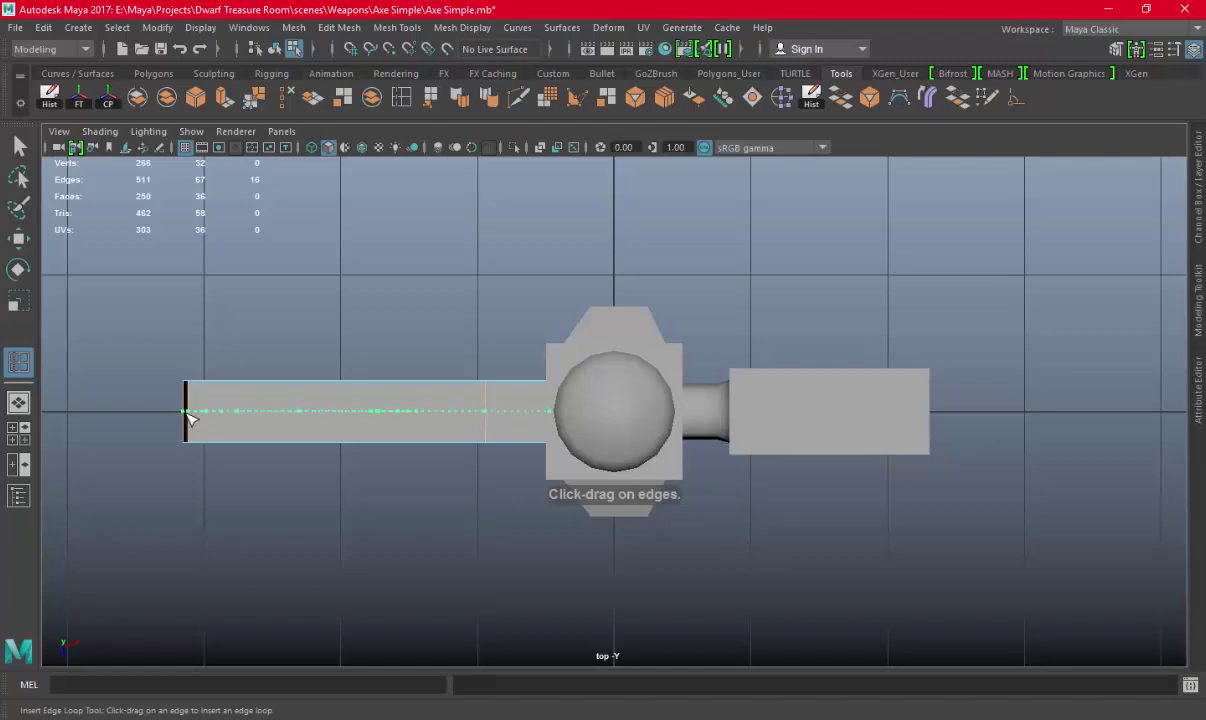
click(190, 416)
key(space)
key(space)
alt+drag(640, 350, 730, 378)
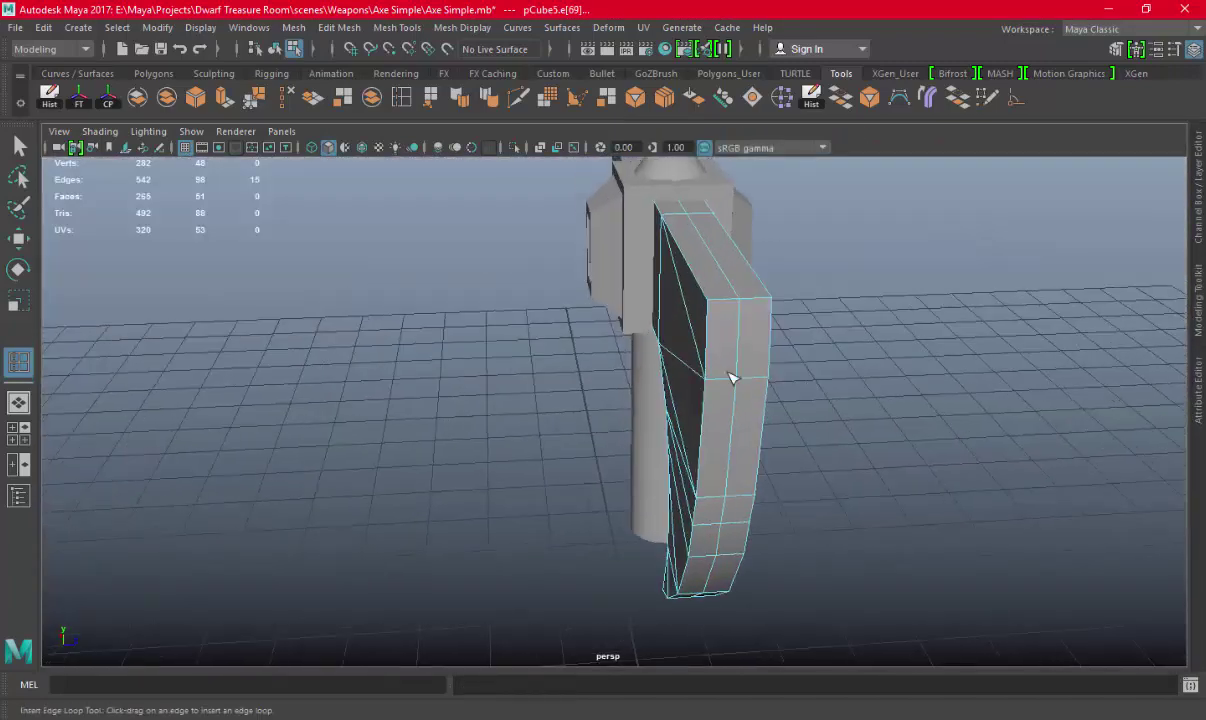
key(w)
right_drag(743, 250, 740, 205)
click(705, 292)
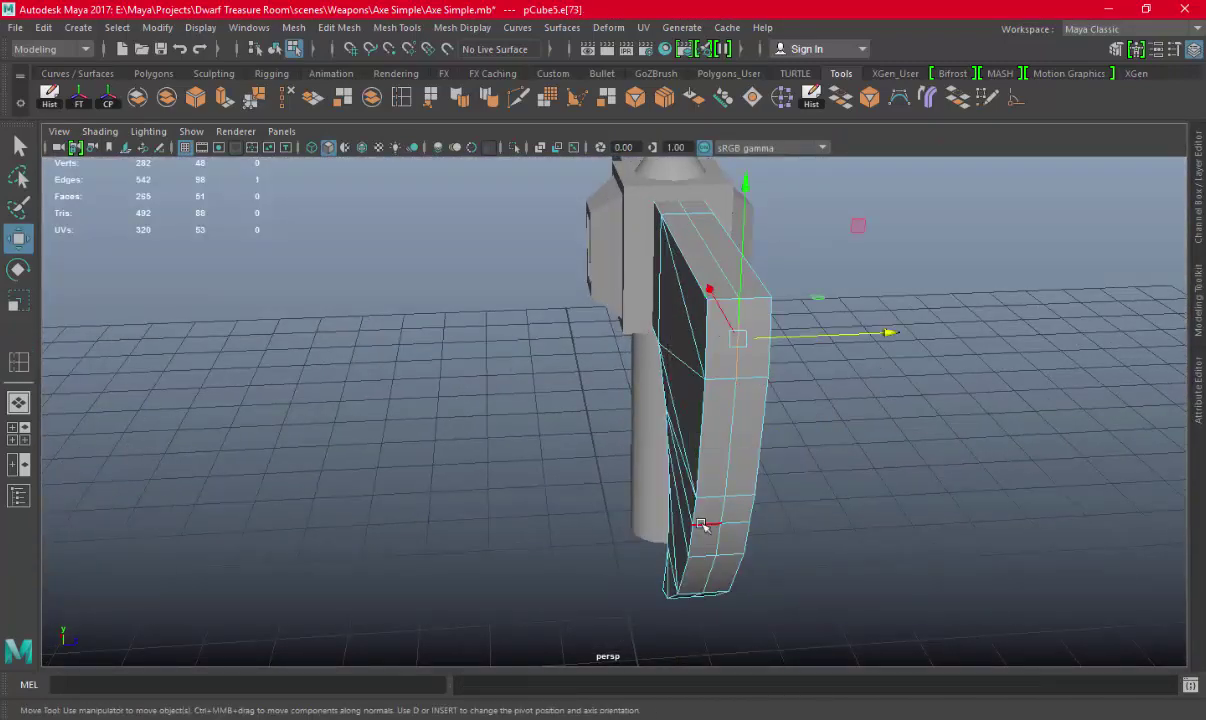
mouse_move(705, 292)
alt+mouse_down()
mouse_move(731, 424)
mouse_move(740, 405)
alt+mouse_up()
In the front view, move a tip vertex down-right onto the reference outline and frame the tip
key(space)
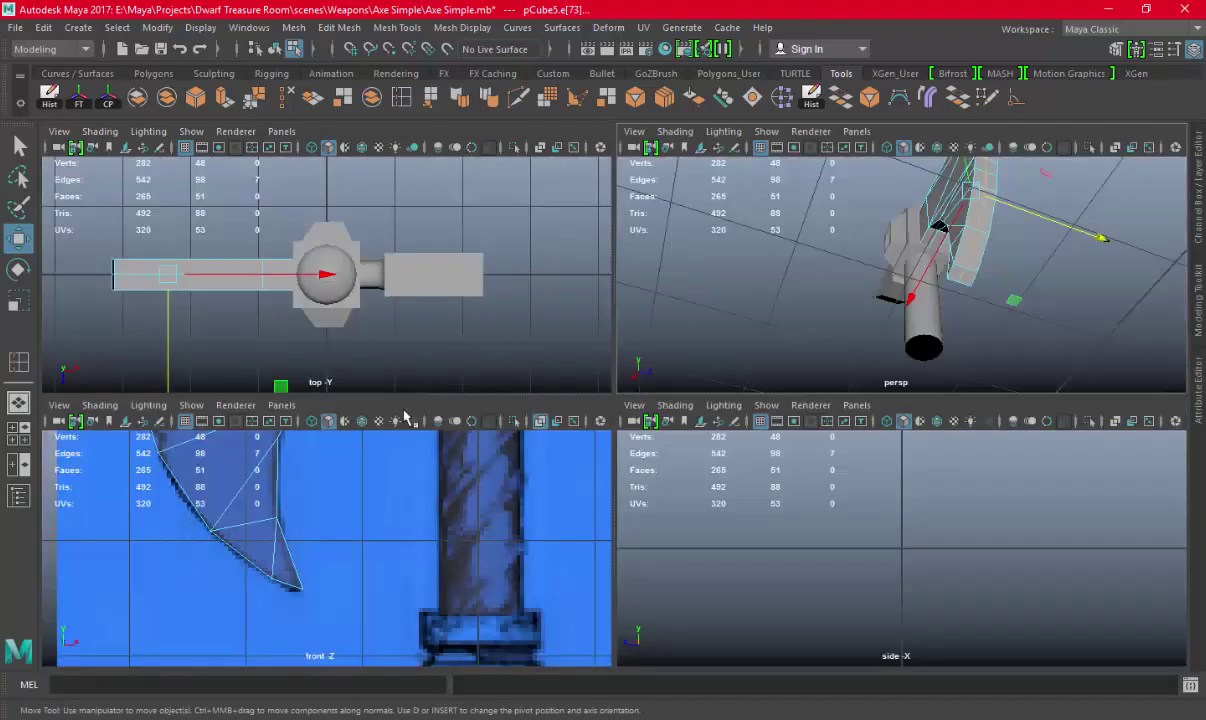
key(space)
scroll(570, 379, down, 2)
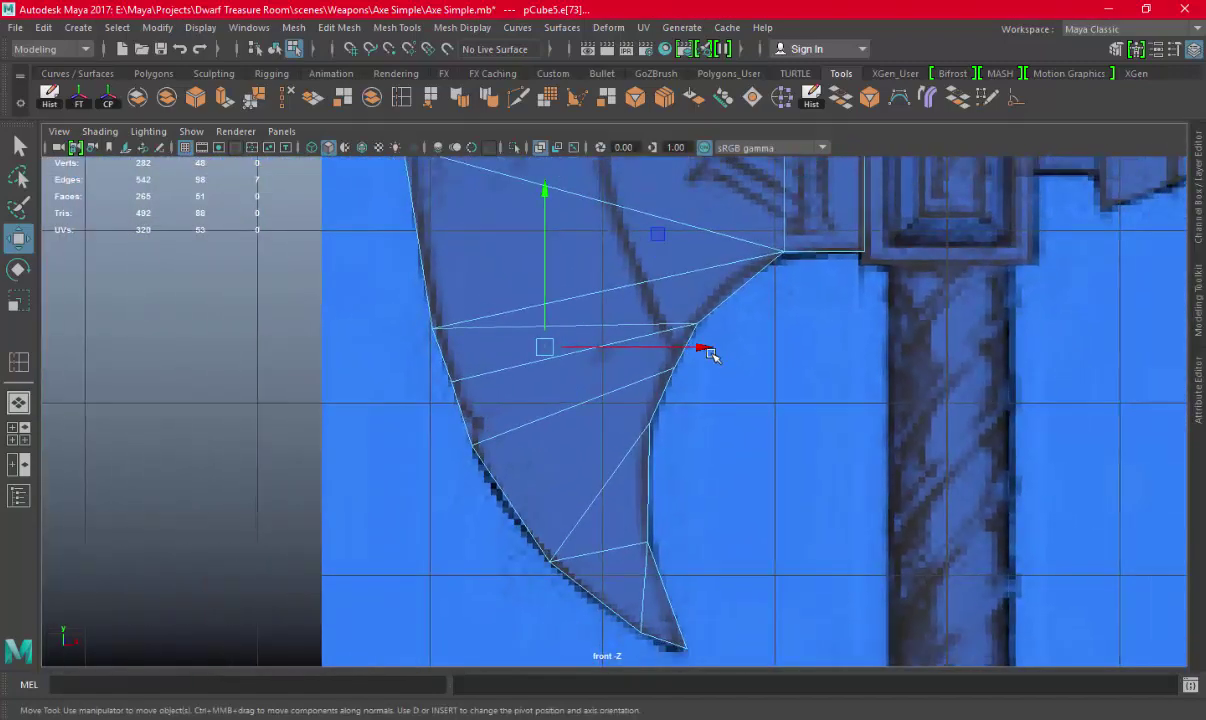
mouse_move(635, 347)
alt+right_down()
mouse_move(336, 194)
mouse_move(485, 413)
mouse_move(560, 445)
mouse_move(680, 470)
alt+right_up()
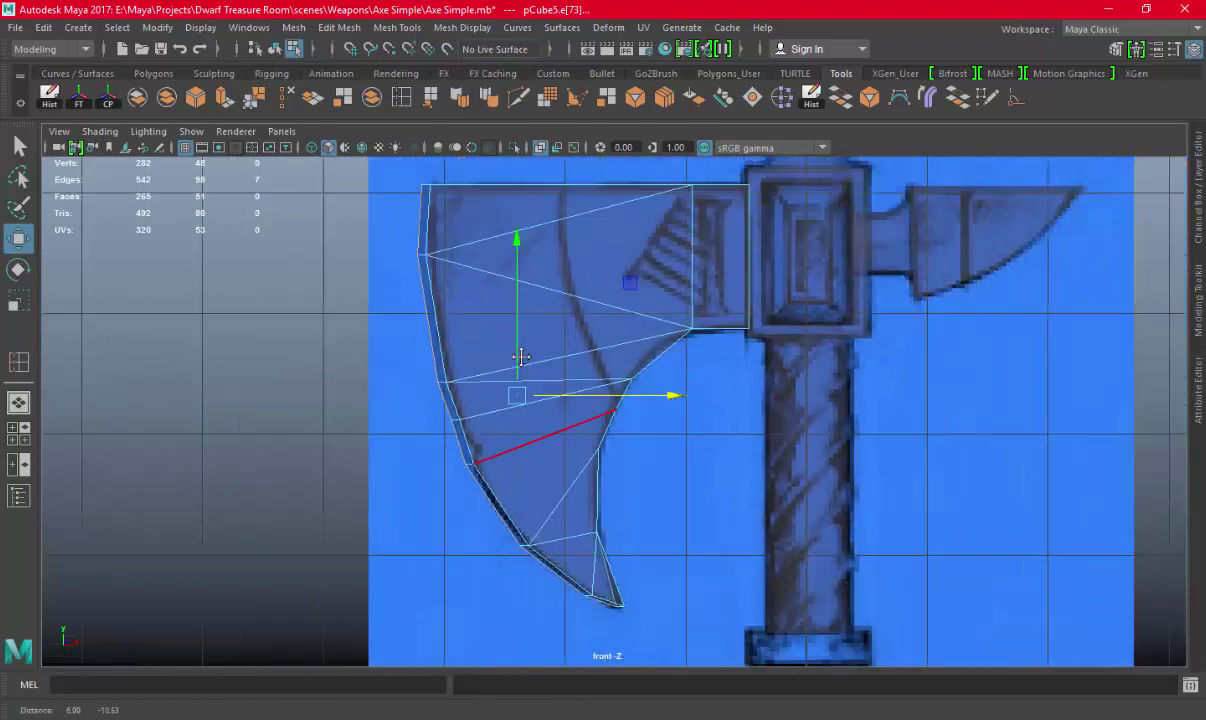
alt+middle_drag(700, 540, 648, 381)
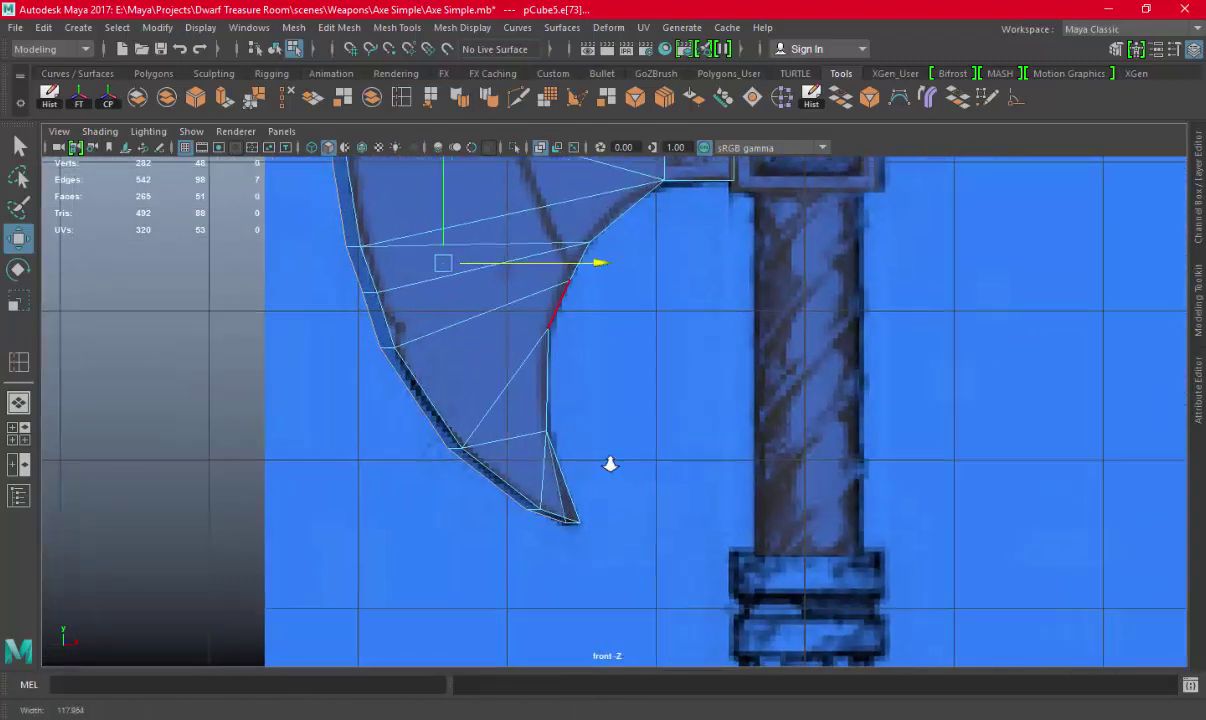
mouse_move(611, 463)
alt+right_down()
mouse_move(589, 348)
mouse_move(495, 248)
mouse_move(529, 393)
alt+right_up()
right_click(500, 245)
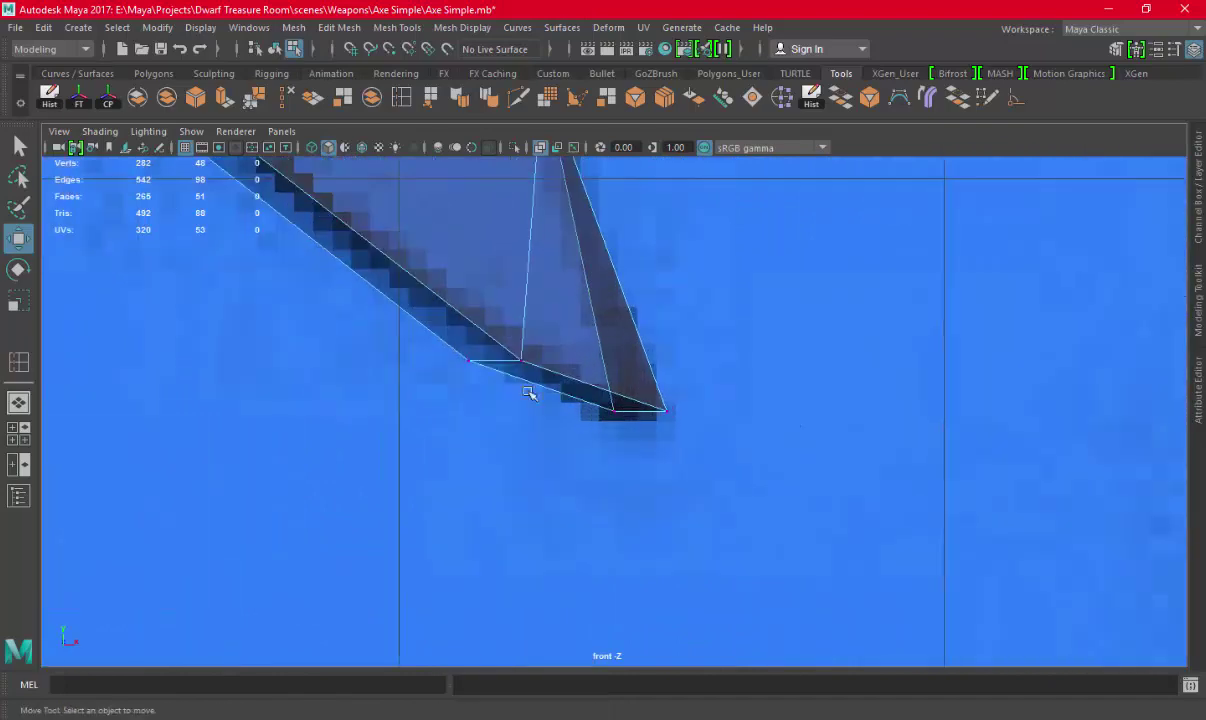
click(463, 353)
drag(466, 356, 510, 381)
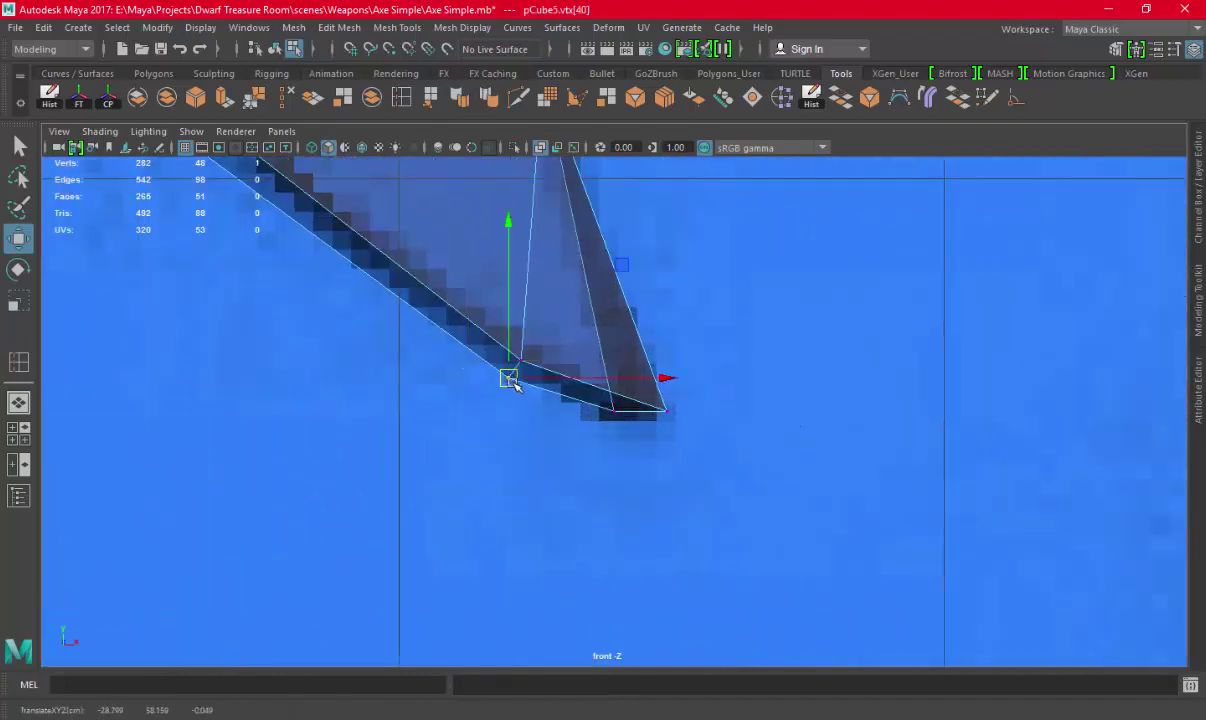
click(610, 409)
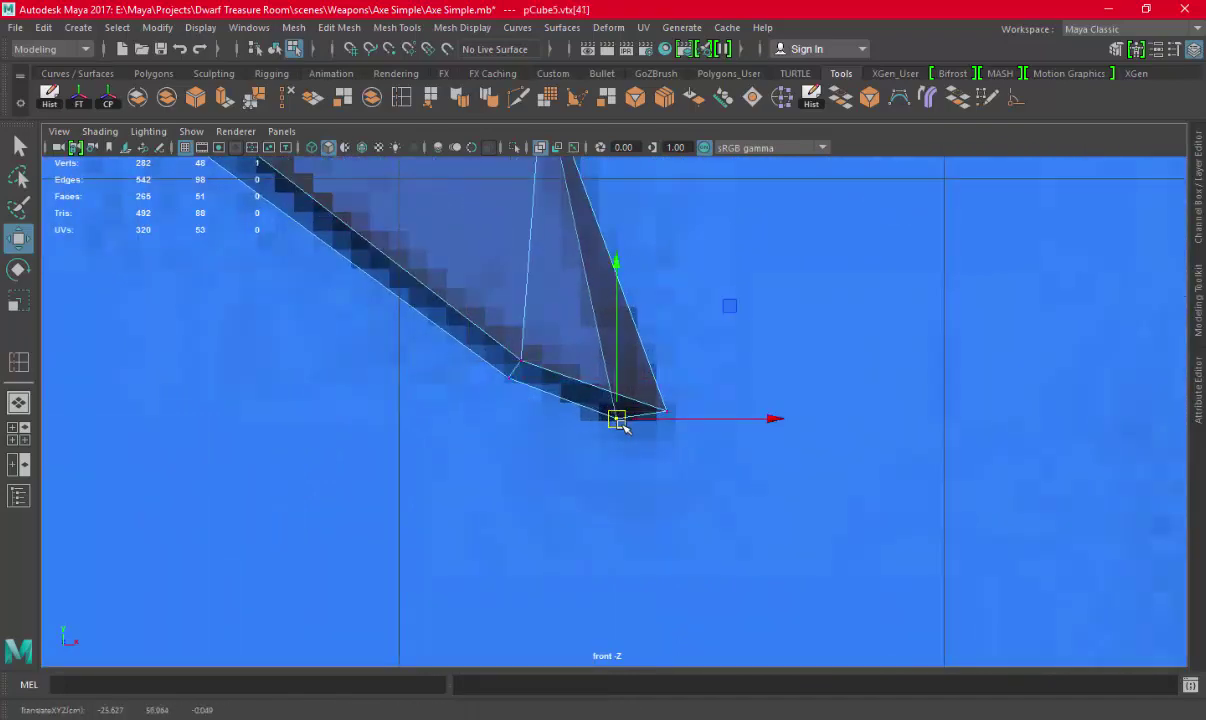
key(space)
key(space)
alt+drag(650, 400, 689, 410)
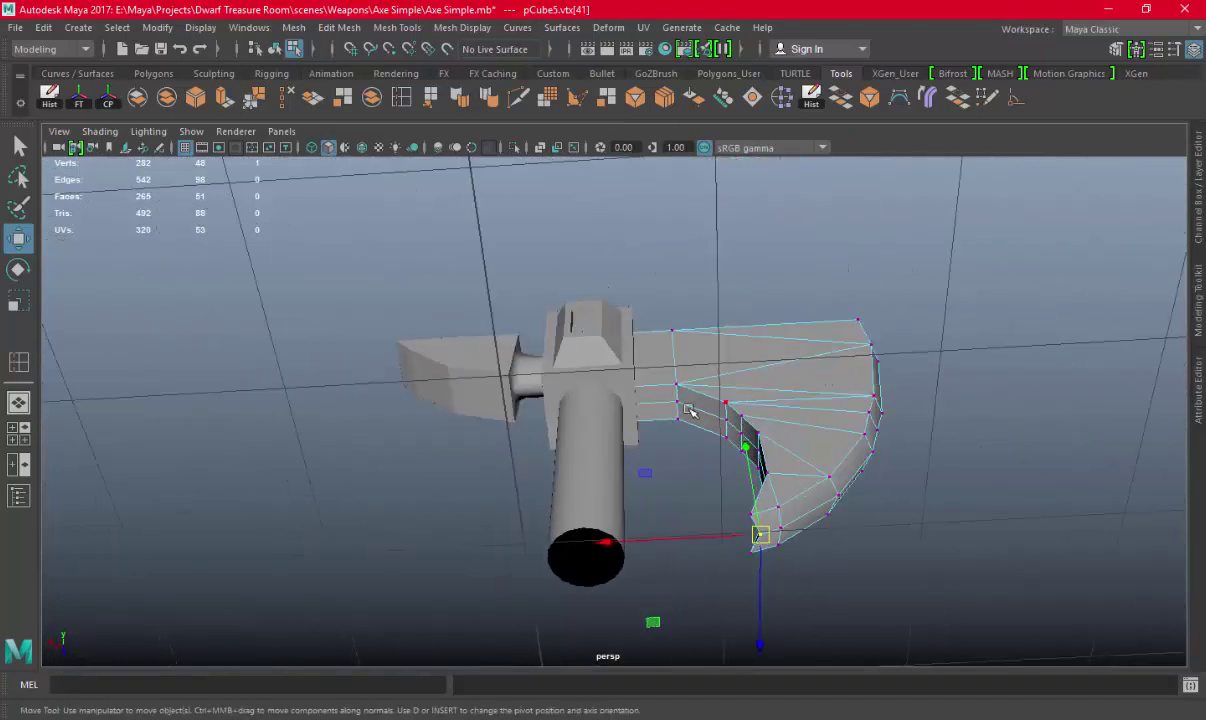
key(f)
mouse_move(670, 363)
alt+mouse_down()
mouse_move(546, 420)
mouse_move(514, 418)
mouse_move(721, 355)
mouse_move(527, 404)
mouse_move(788, 358)
mouse_move(754, 297)
mouse_move(716, 463)
mouse_move(638, 318)
mouse_move(748, 328)
mouse_move(645, 345)
mouse_move(662, 330)
alt+mouse_up()
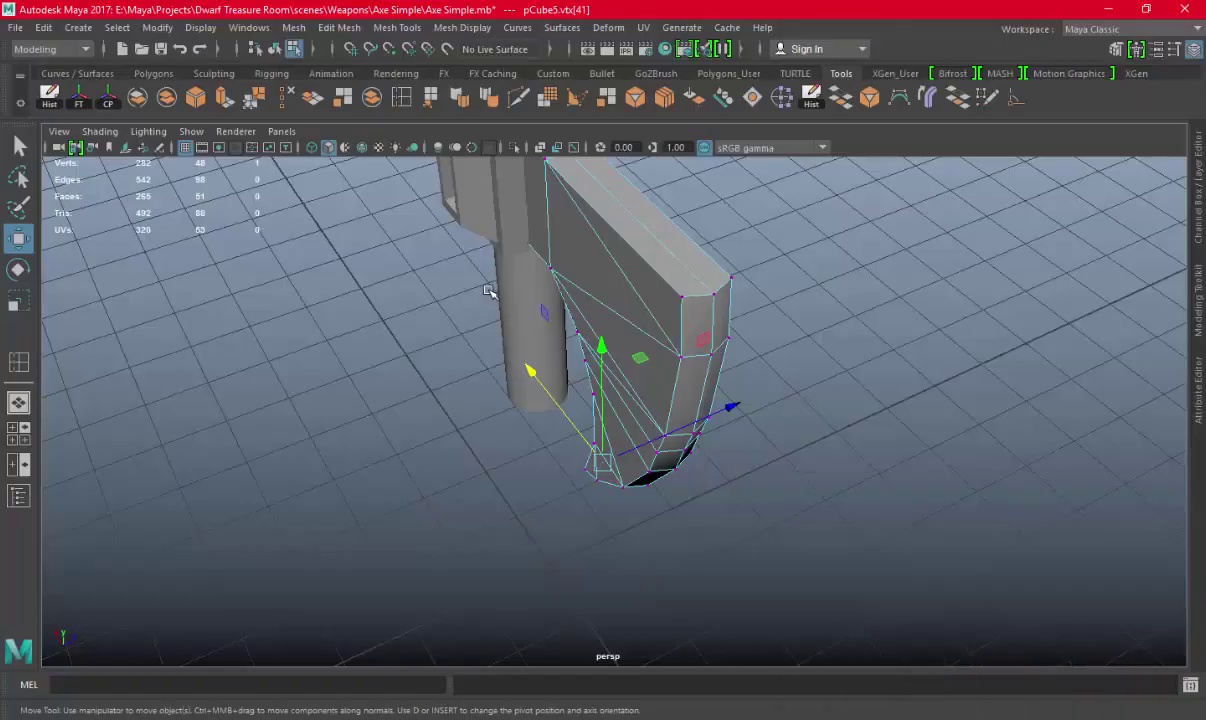
mouse_move(488, 291)
alt+mouse_down()
mouse_move(621, 332)
mouse_move(527, 328)
alt+mouse_up()
right_drag(528, 254, 537, 187)
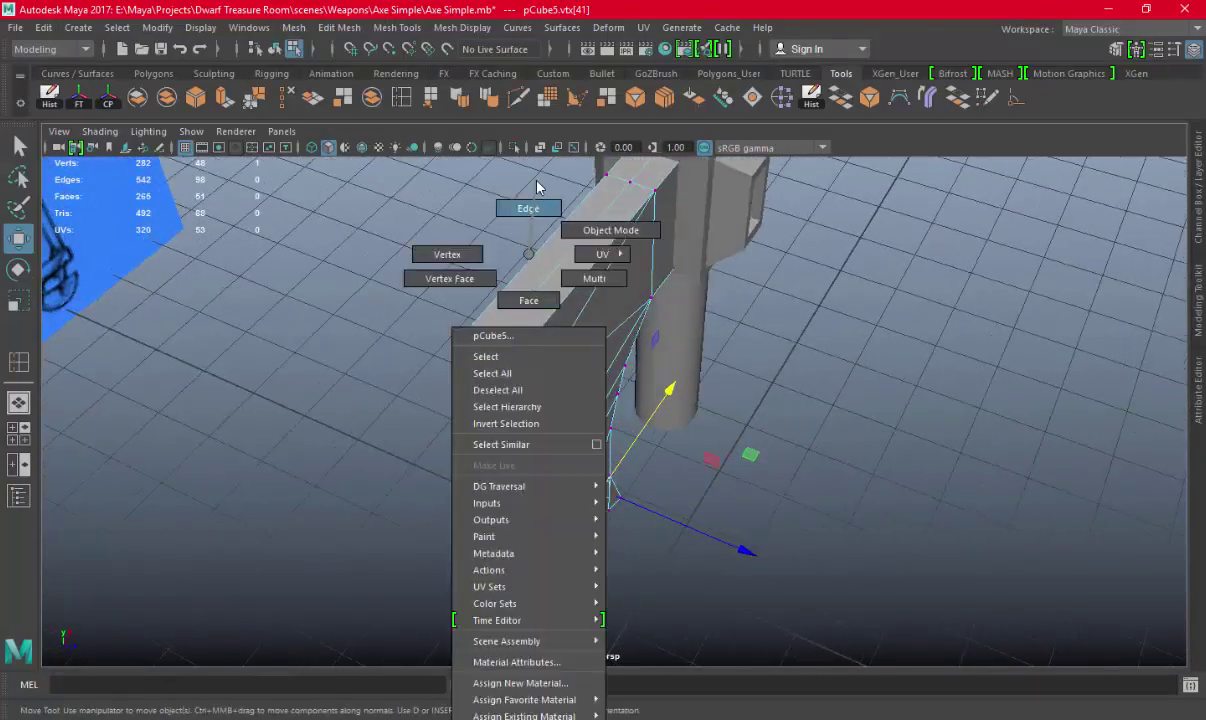
click(530, 288)
right_drag(553, 256, 550, 140)
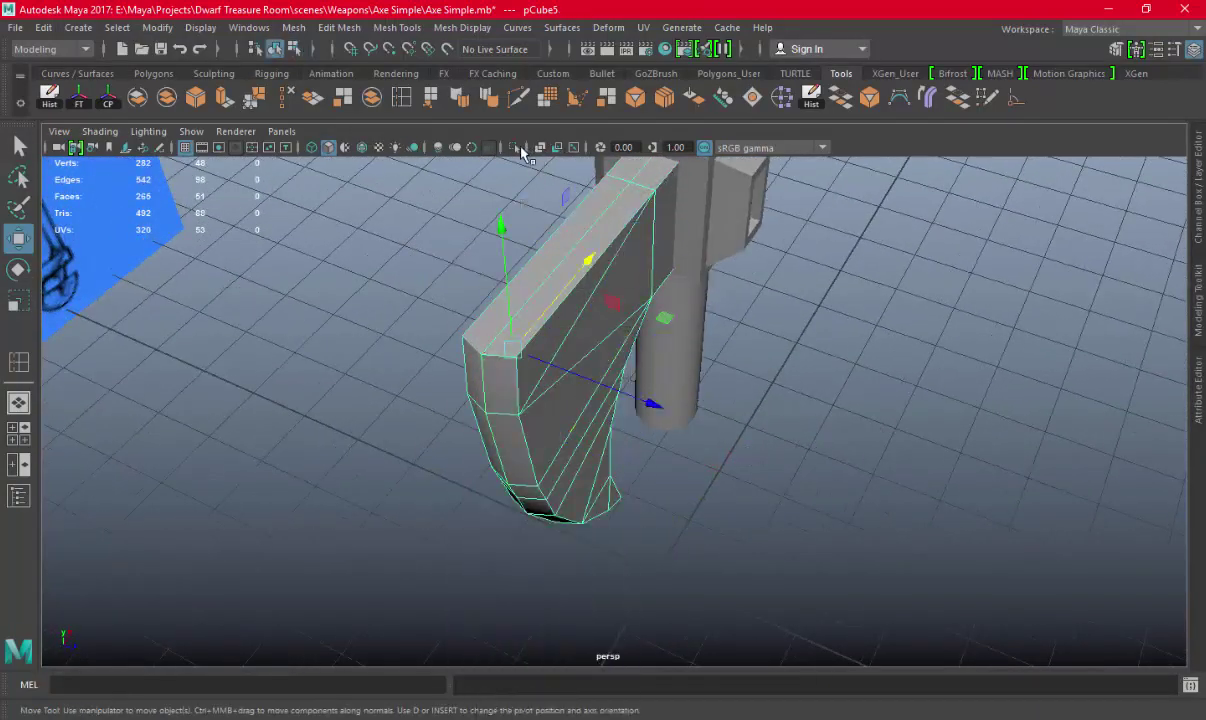
Isolate the blade, add a Multi-Cut, and remove unneeded edges with Delete Edge
click(514, 147)
scroll(579, 358, up, 1)
scroll(579, 358, up, 1)
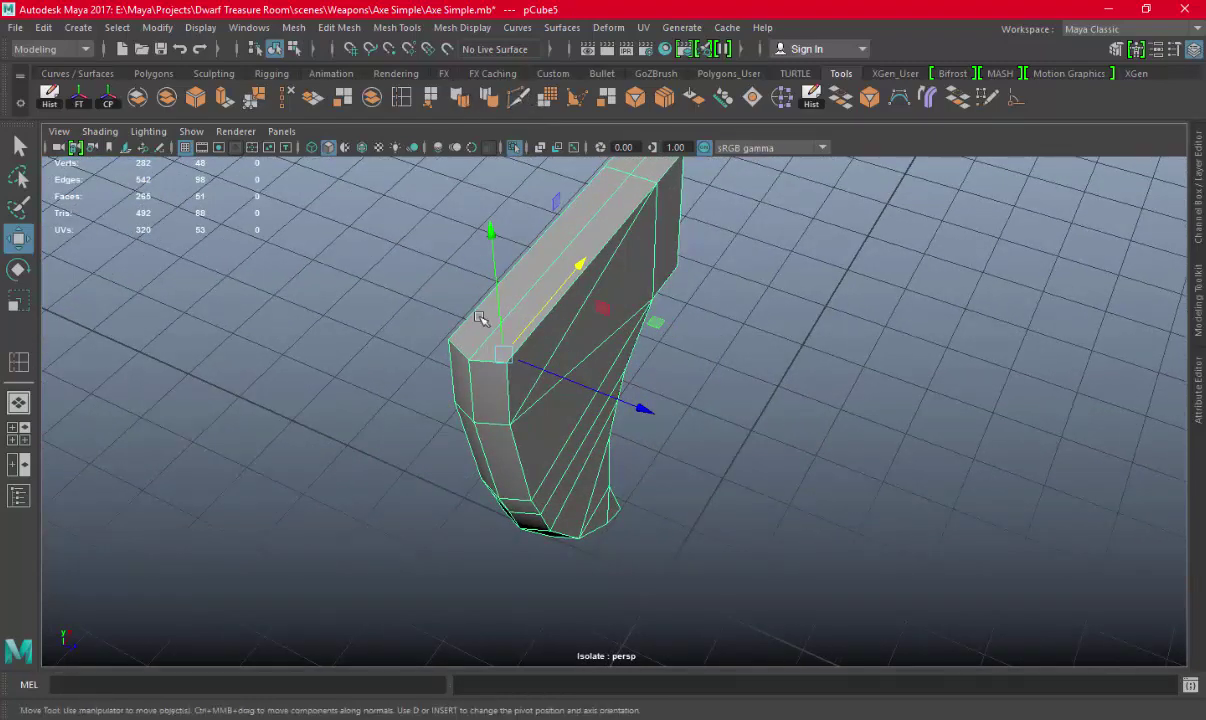
shift+right_drag(479, 318, 481, 372)
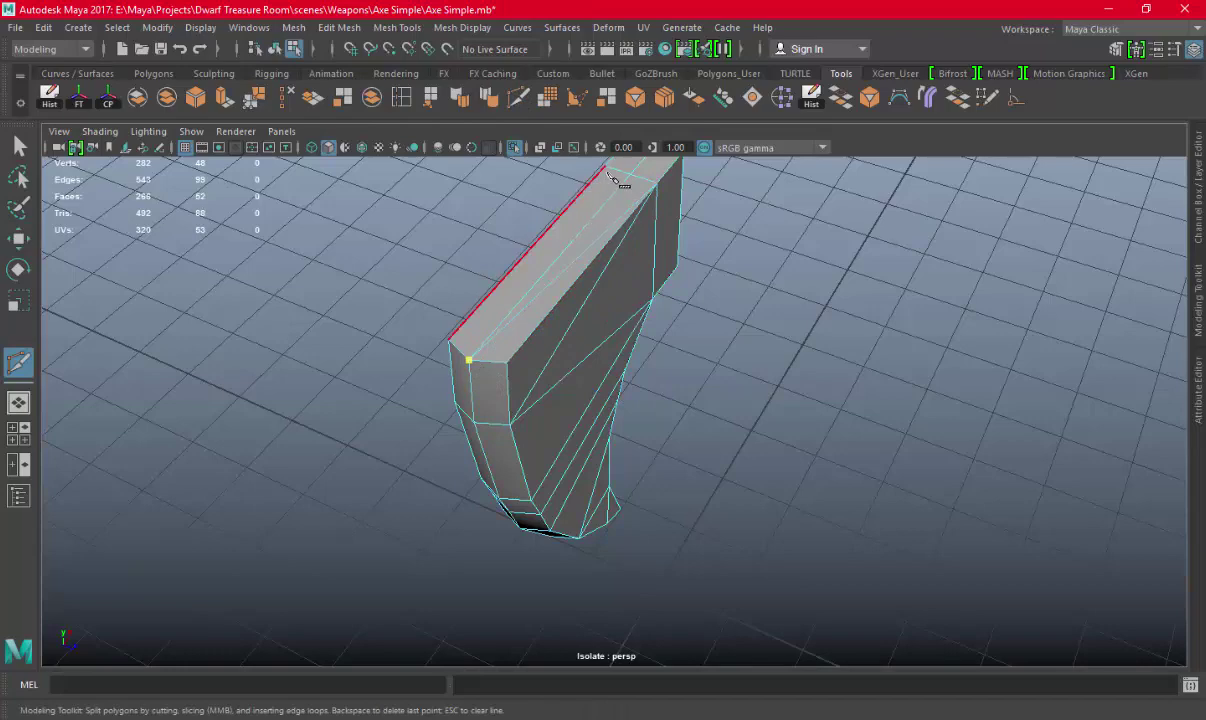
right_drag(591, 257, 603, 170)
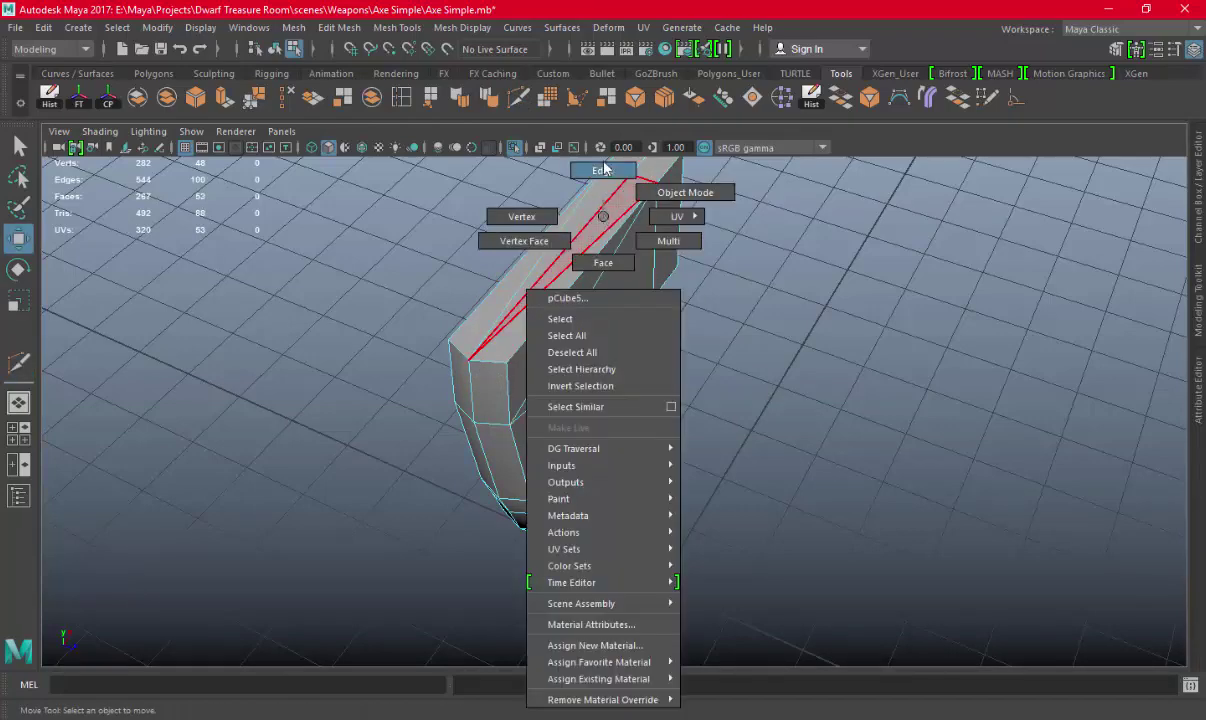
key(w)
click(614, 190)
click(284, 101)
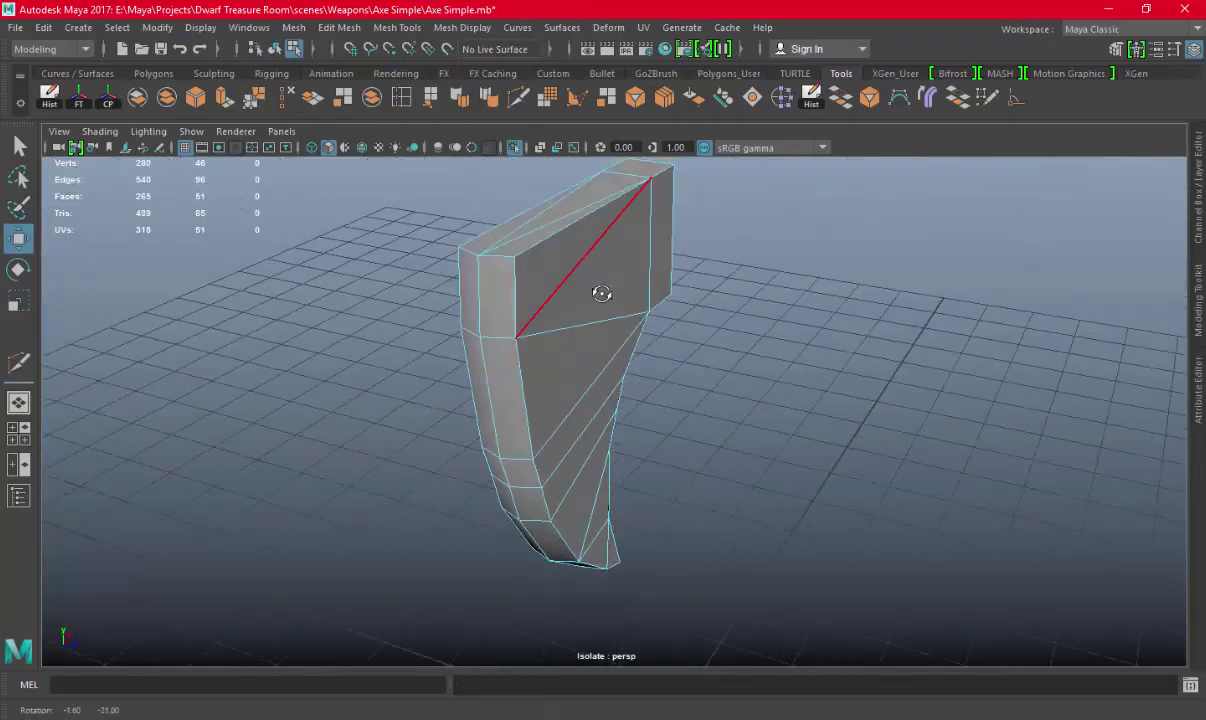
mouse_move(600, 296)
alt+mouse_down()
mouse_move(557, 377)
mouse_move(439, 288)
mouse_move(578, 436)
mouse_move(546, 297)
mouse_move(581, 369)
alt+mouse_up()
Delete the edge loop near the blade's top, then exit Isolate Select to show the full scene
click(490, 98)
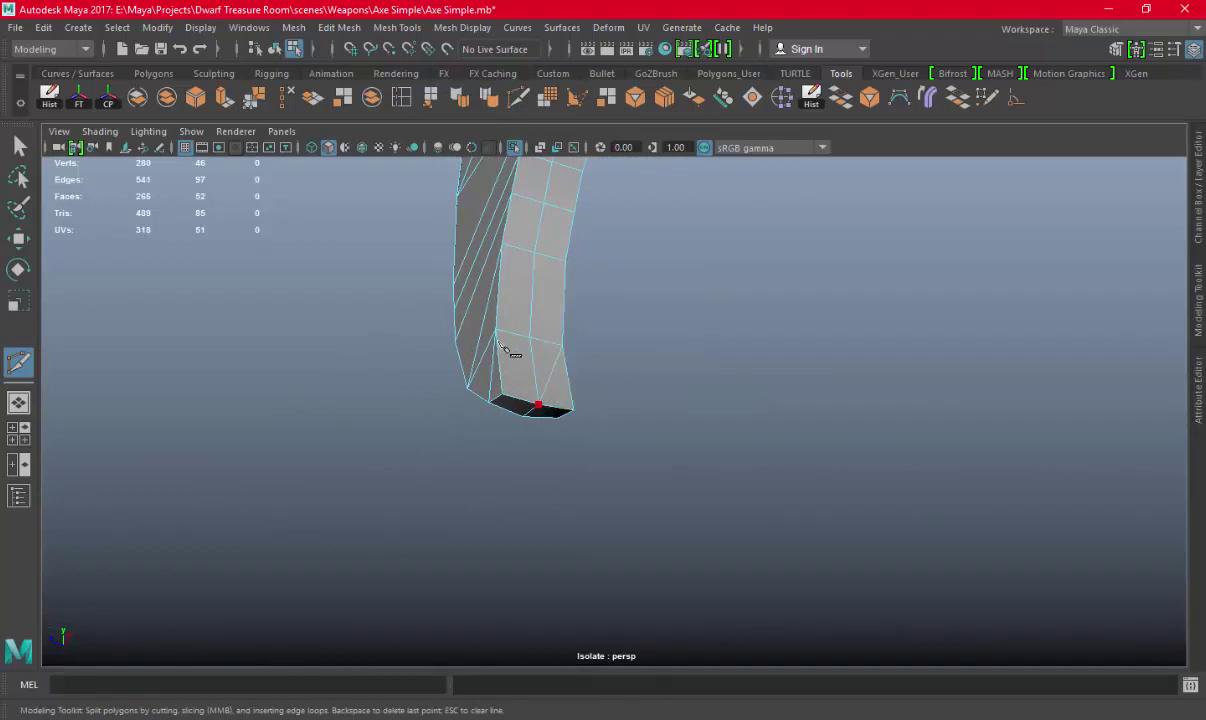
key(w)
double_click(540, 225)
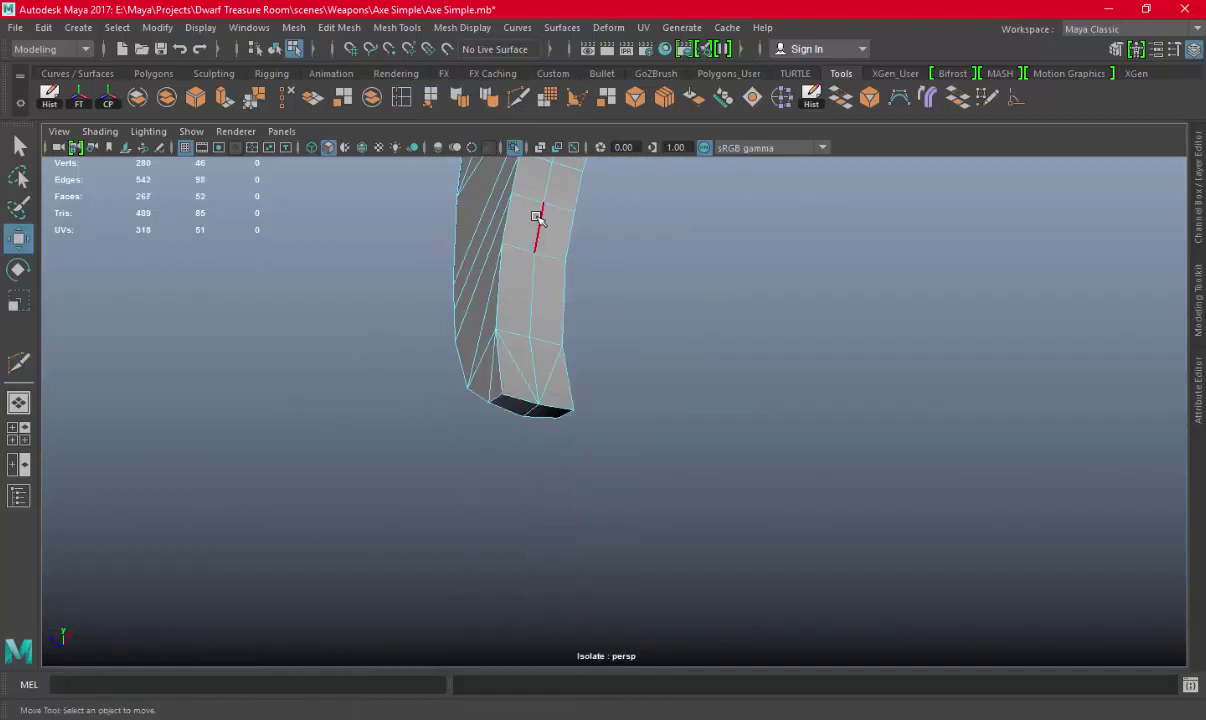
click(293, 107)
mouse_move(587, 277)
alt+mouse_down()
mouse_move(657, 380)
mouse_move(575, 328)
alt+mouse_up()
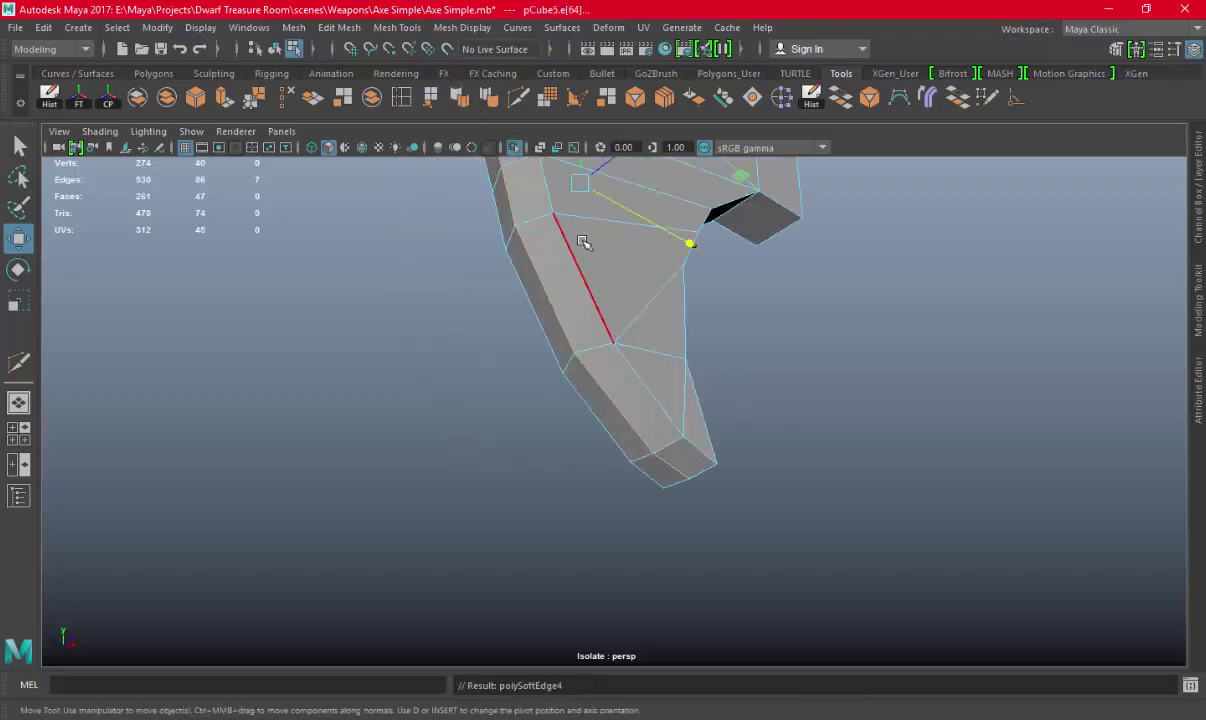
key(F8)
click(772, 276)
click(513, 148)
mouse_move(479, 293)
alt+mouse_down()
mouse_move(675, 331)
mouse_move(640, 417)
mouse_move(817, 447)
alt+mouse_up()
Select the blade's top edges and apply Soften/Harden Edge shading
click(565, 289)
key(F10)
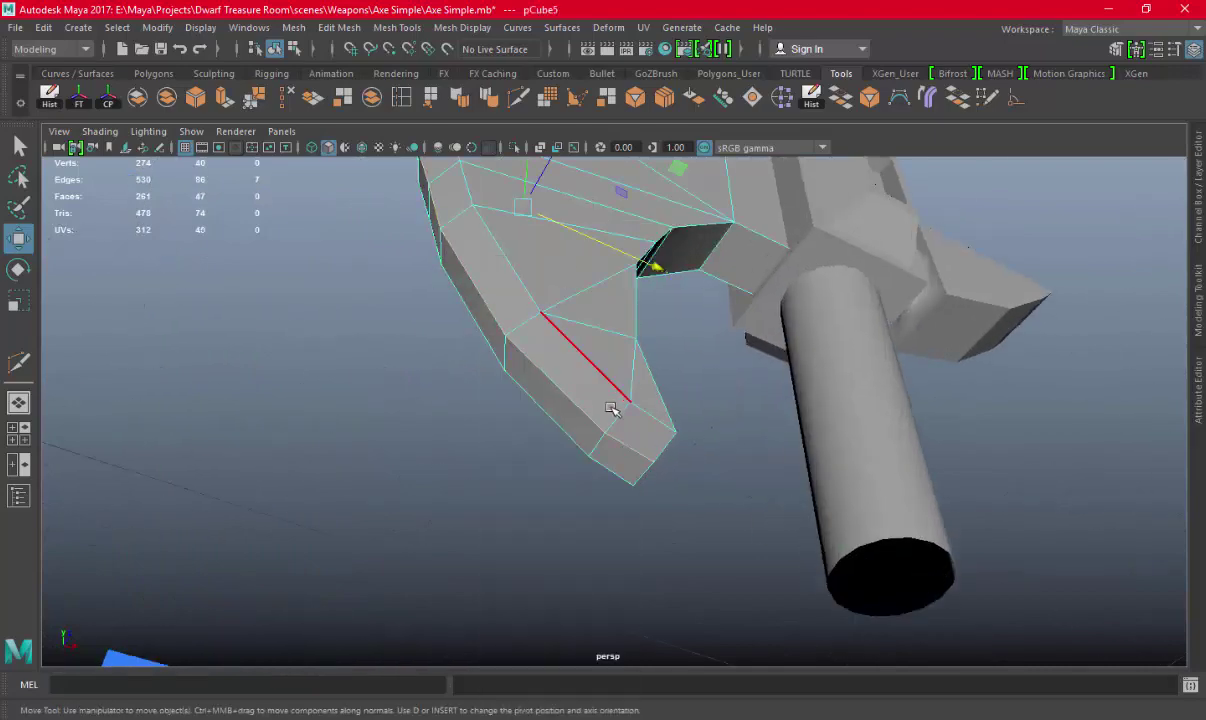
shift+click(558, 222)
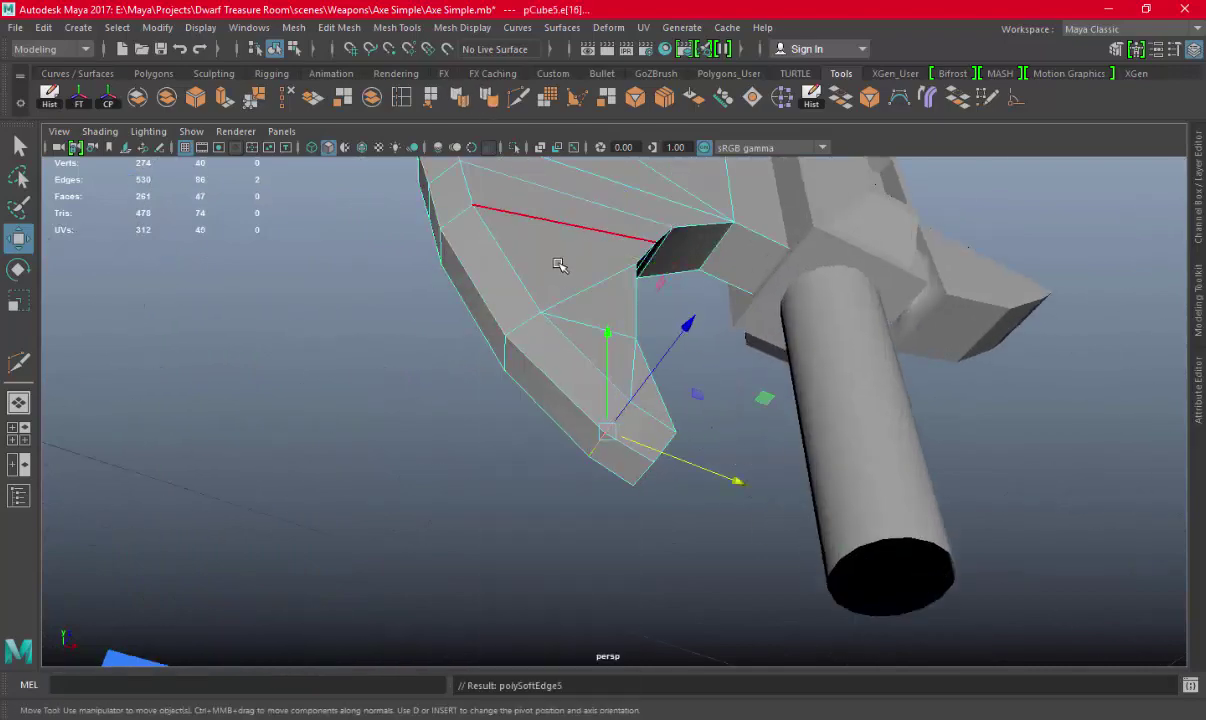
mouse_move(607, 233)
alt+mouse_down()
mouse_move(651, 342)
mouse_move(619, 280)
mouse_move(678, 323)
mouse_move(776, 342)
mouse_move(633, 326)
mouse_move(649, 369)
mouse_move(668, 380)
alt+mouse_up()
Scale the blade in X to make it slightly thinner
click(668, 380)
key(r)
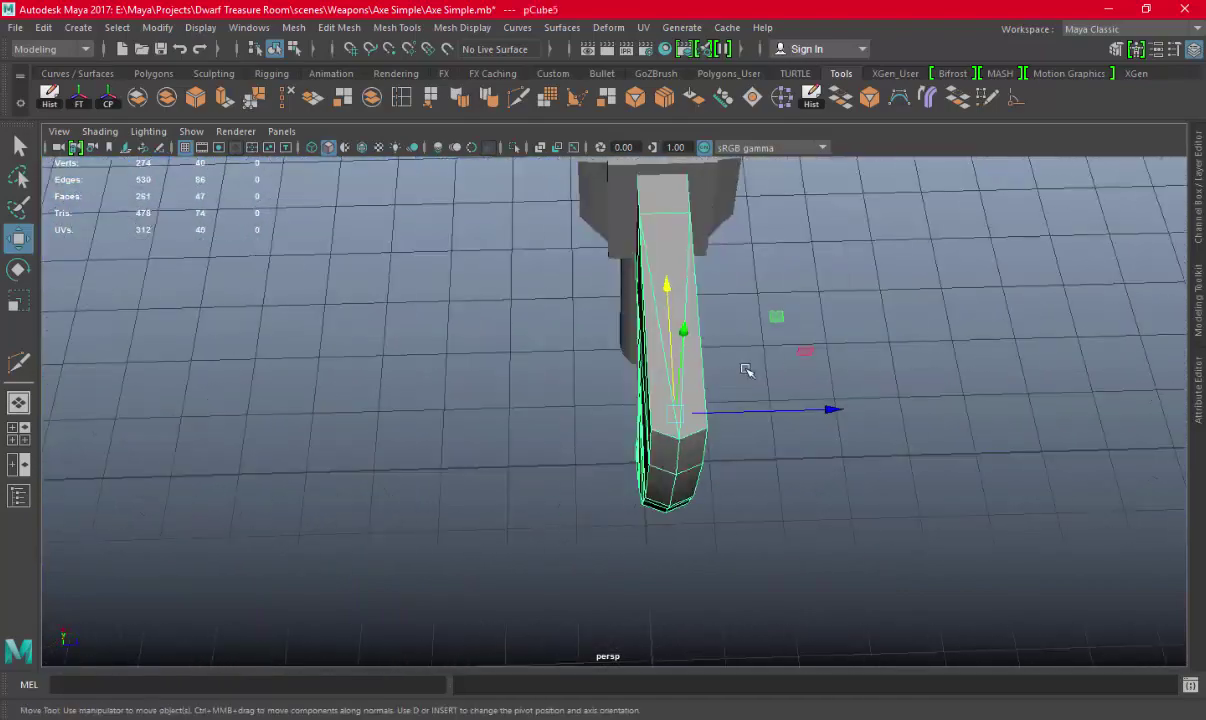
drag(822, 408, 810, 409)
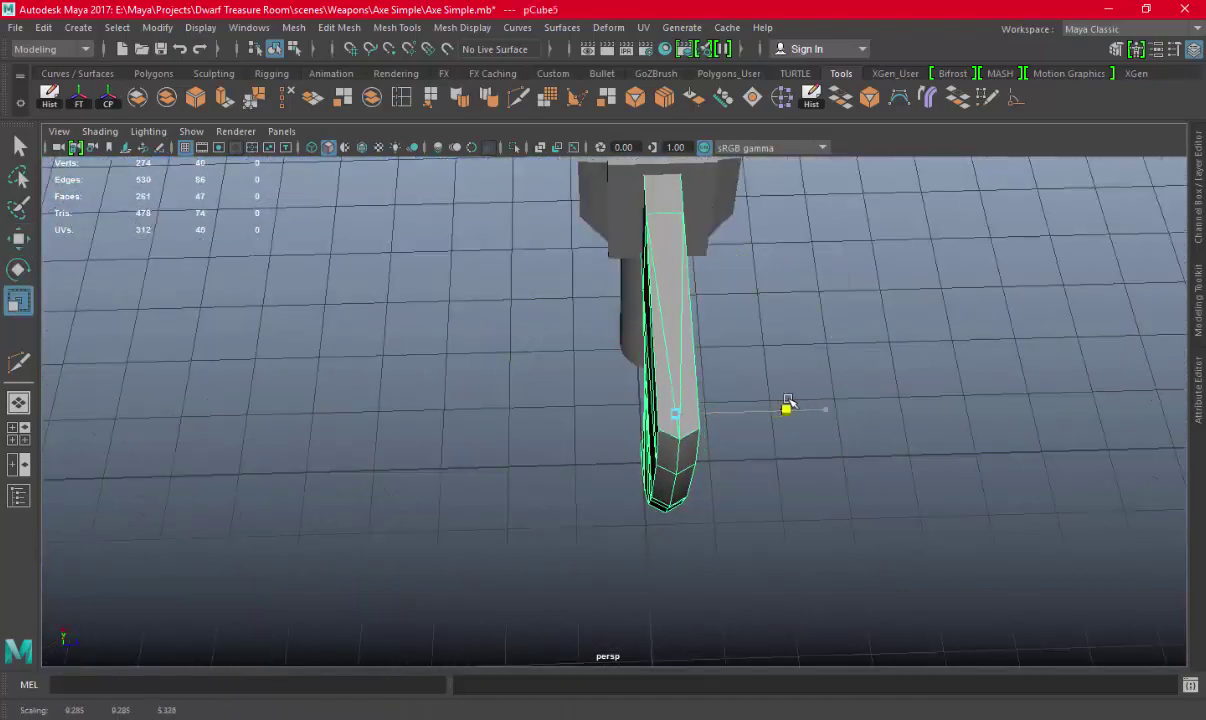
click(822, 342)
Save the scene and maximise the front view framed on the handle end
mouse_move(822, 342)
alt+mouse_down()
mouse_move(713, 353)
mouse_move(606, 277)
mouse_move(630, 304)
mouse_move(754, 297)
mouse_move(654, 301)
mouse_move(616, 277)
mouse_move(590, 350)
mouse_move(783, 350)
mouse_move(946, 322)
mouse_move(923, 258)
mouse_move(608, 312)
alt+mouse_up()
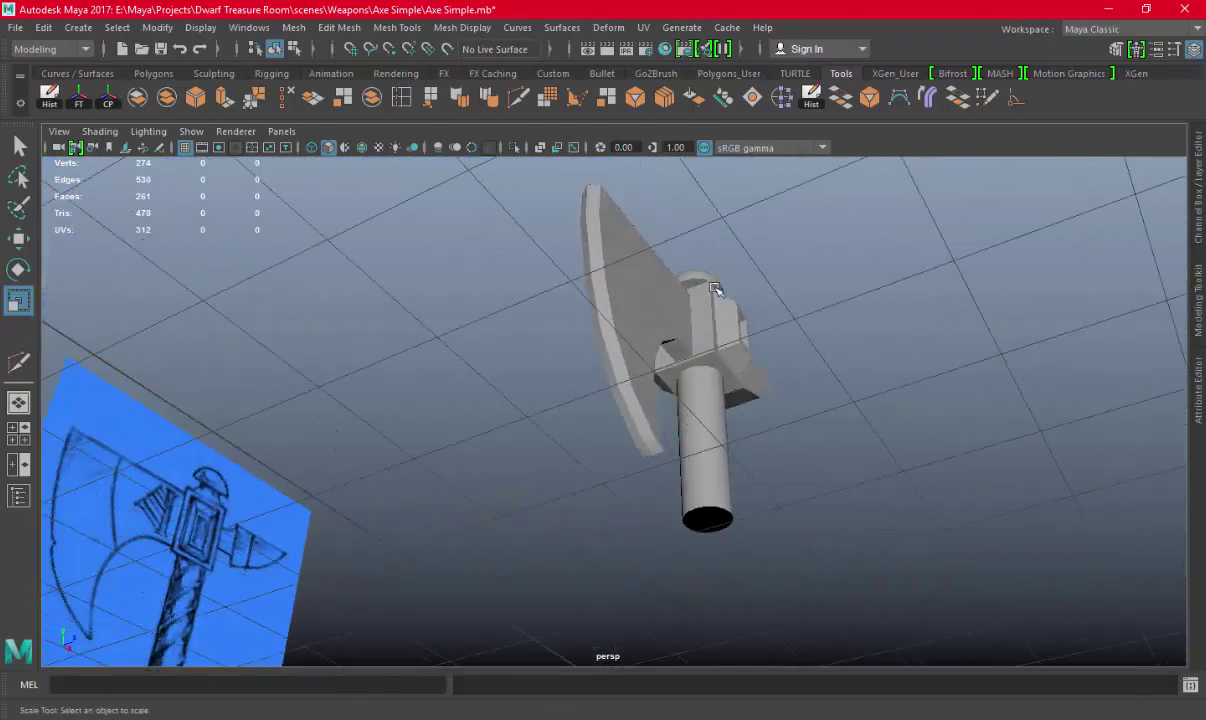
click(608, 312)
alt+drag(728, 263, 734, 228)
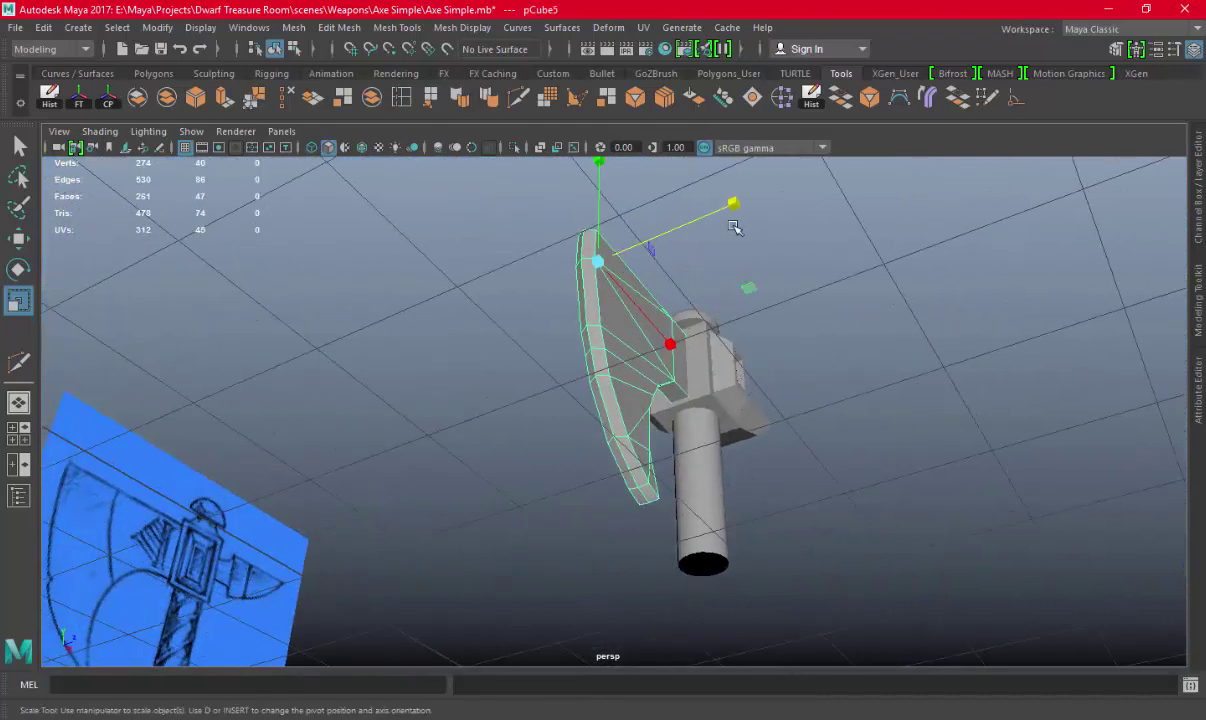
mouse_move(812, 352)
alt+mouse_down()
mouse_move(808, 458)
mouse_move(754, 479)
mouse_move(683, 450)
mouse_move(654, 396)
mouse_move(560, 396)
alt+mouse_up()
key(ctrl+s)
key(space)
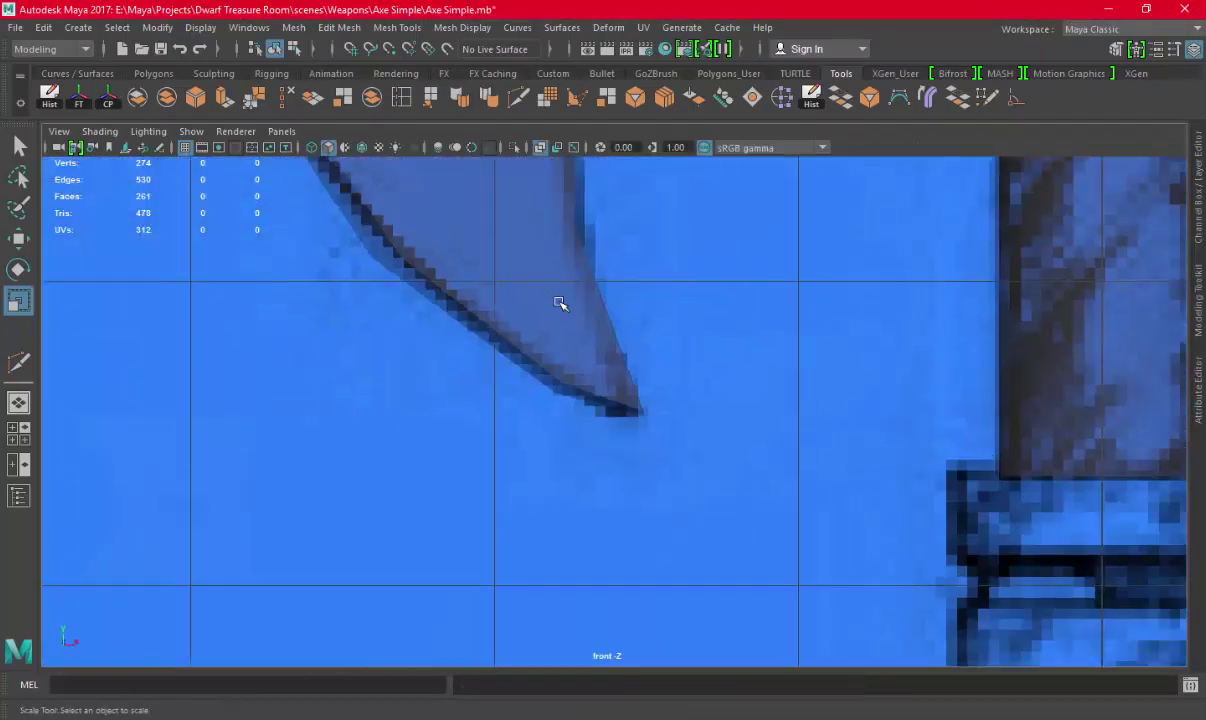
mouse_move(560, 304)
alt+right_down()
mouse_move(167, 250)
mouse_move(100, 300)
mouse_move(613, 358)
alt+right_up()
Save, then create a 16-sided cylinder and move it up to mid-handle
key(ctrl+s)
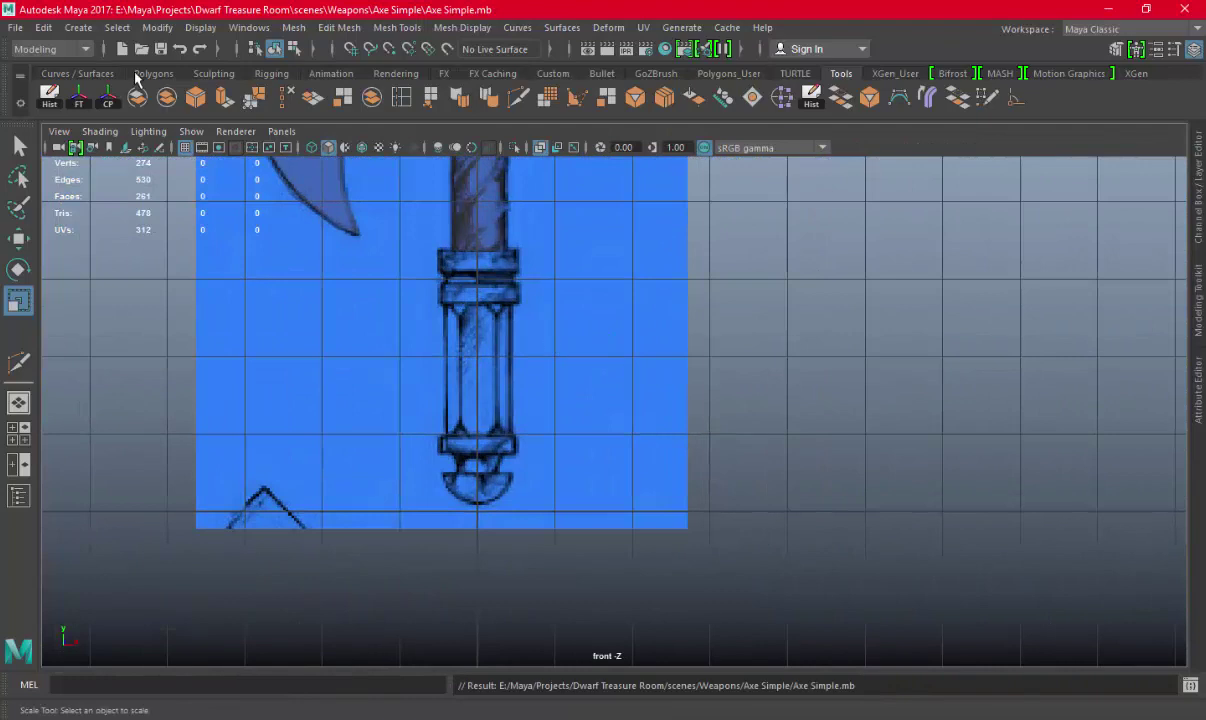
click(153, 73)
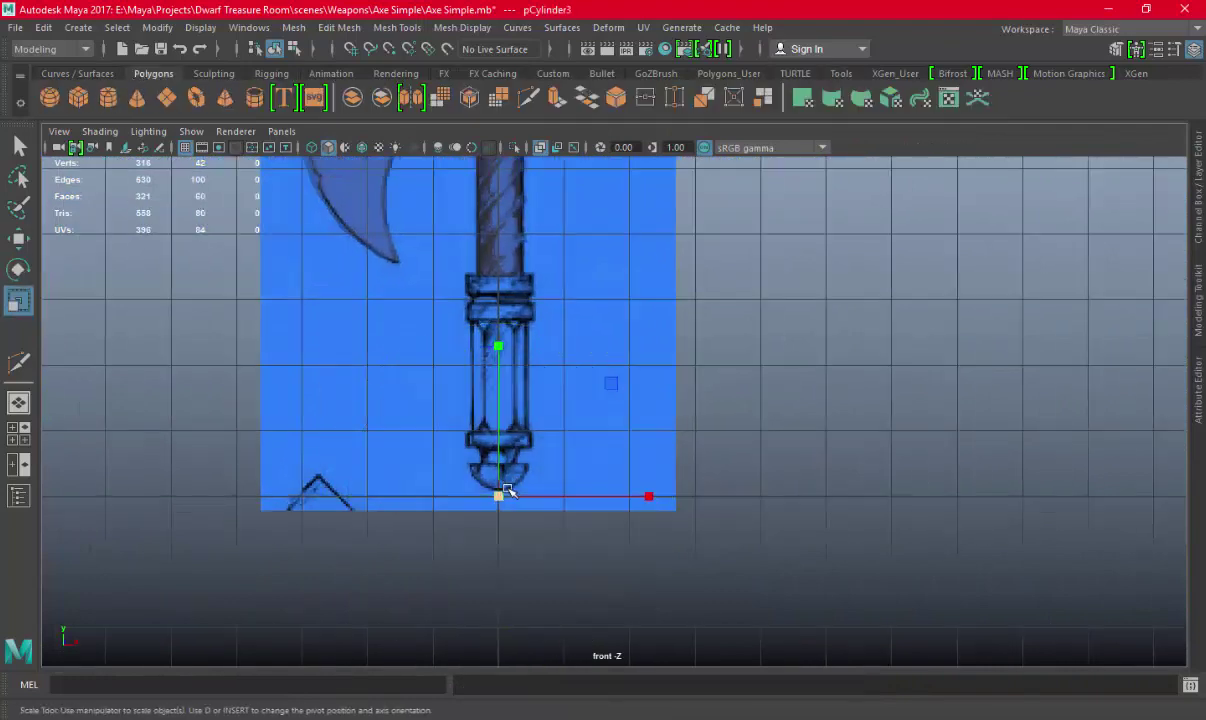
drag(503, 495, 511, 495)
key(w)
drag(503, 443, 503, 298)
scroll(525, 358, up, 2)
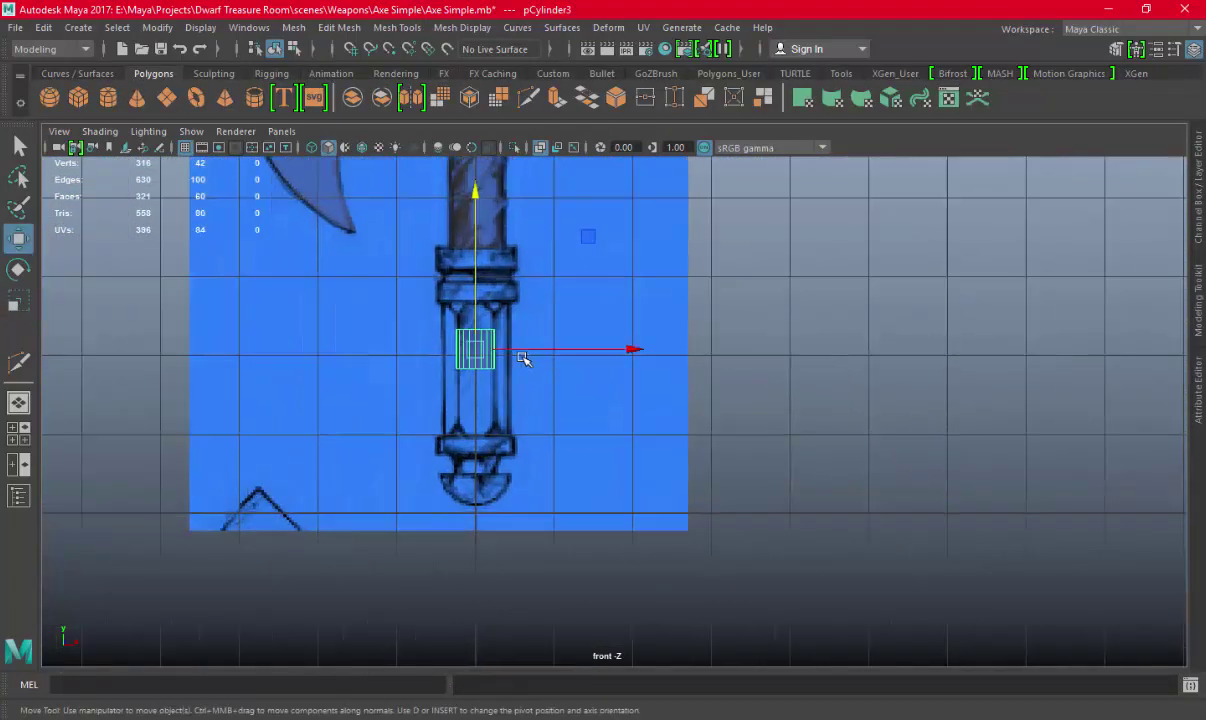
scroll(525, 358, up, 1)
click(1201, 210)
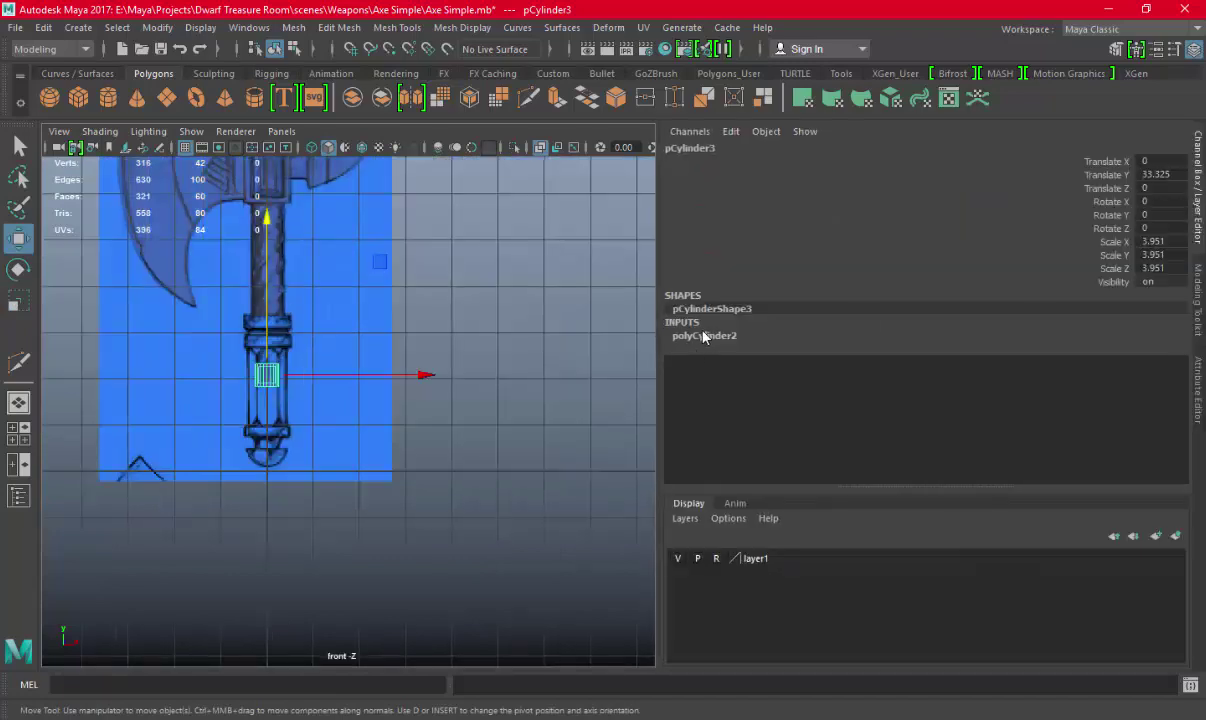
click(704, 337)
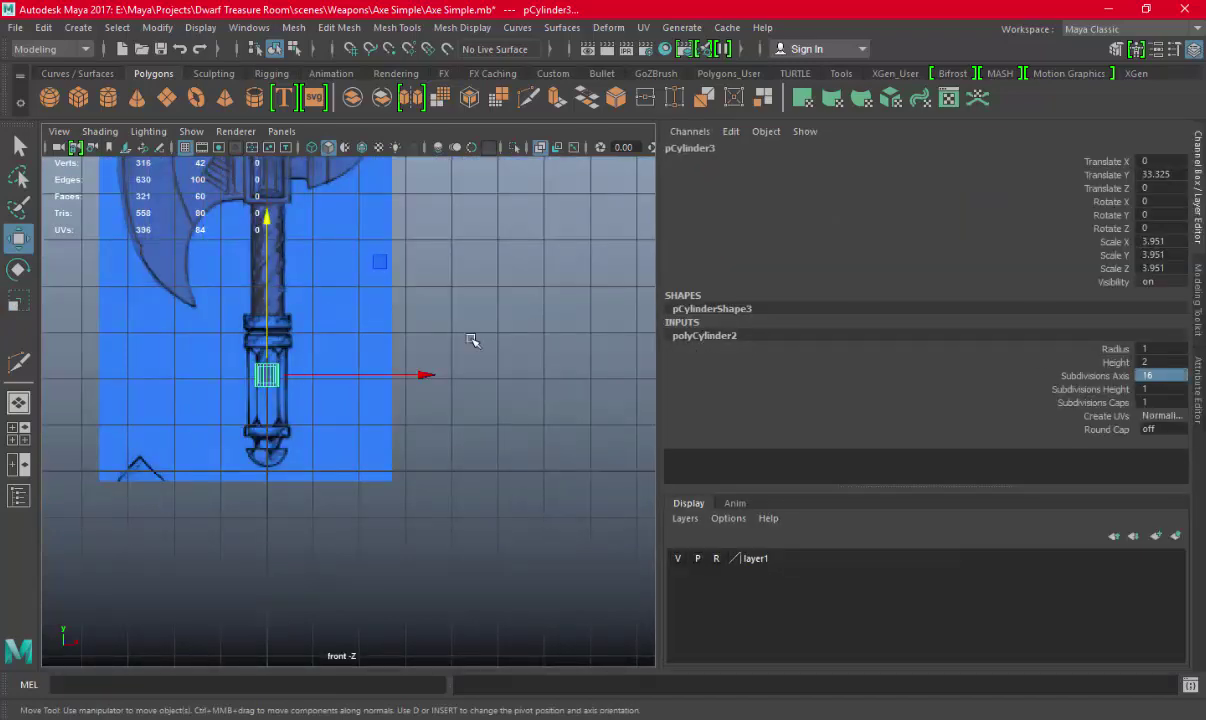
scroll(420, 350, up, 1)
scroll(320, 355, up, 2)
Enlarge the cylinder around the handle, flatten it into a short band and place it on the upper ring
key(f)
key(e)
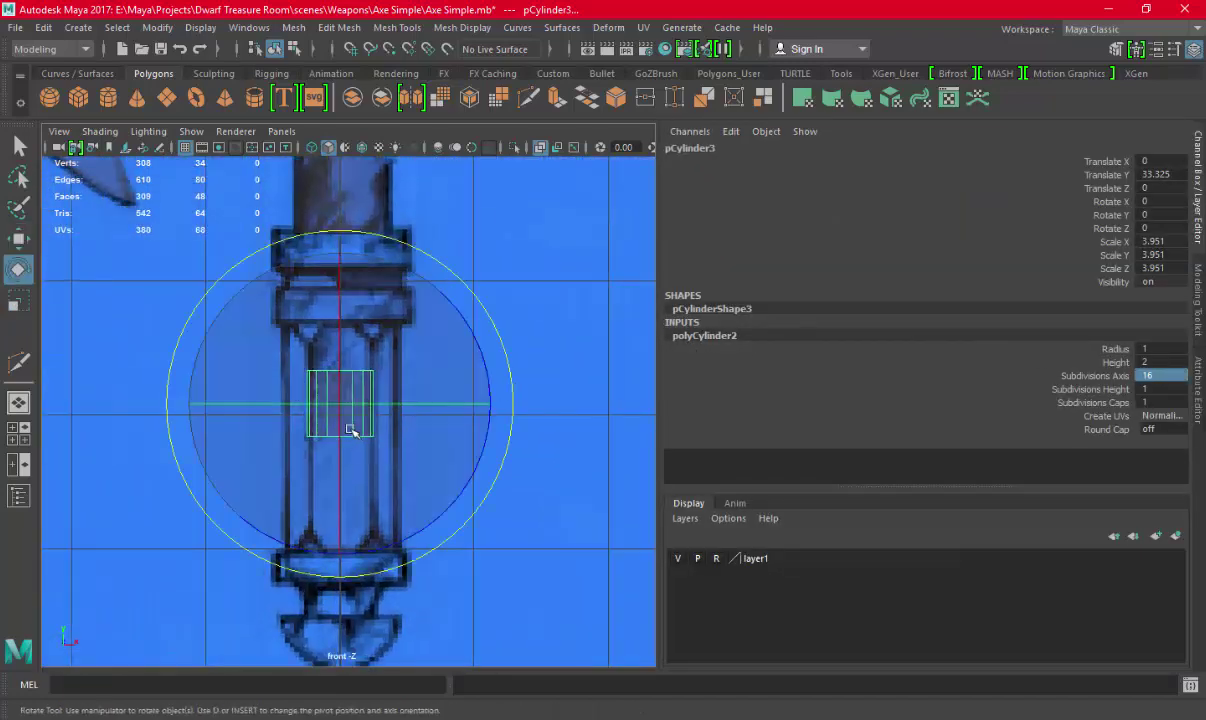
key(r)
mouse_move(340, 403)
mouse_down()
mouse_move(350, 241)
mouse_move(343, 317)
mouse_up()
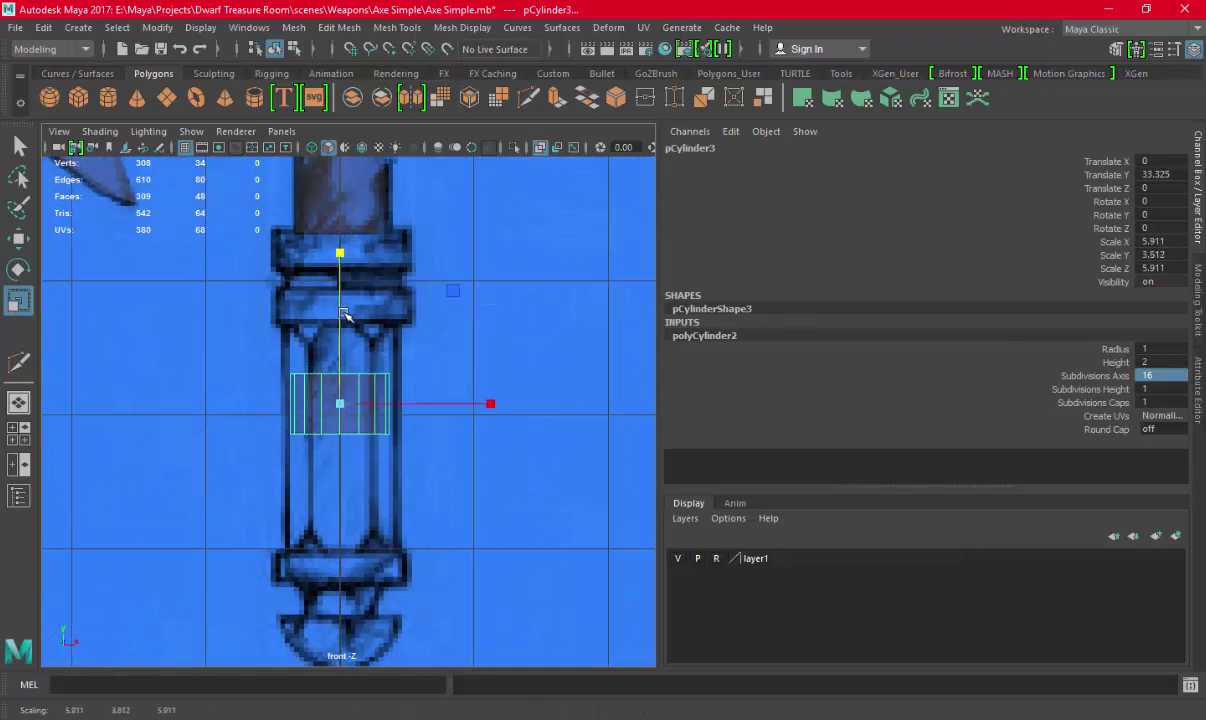
key(w)
drag(341, 268, 345, 175)
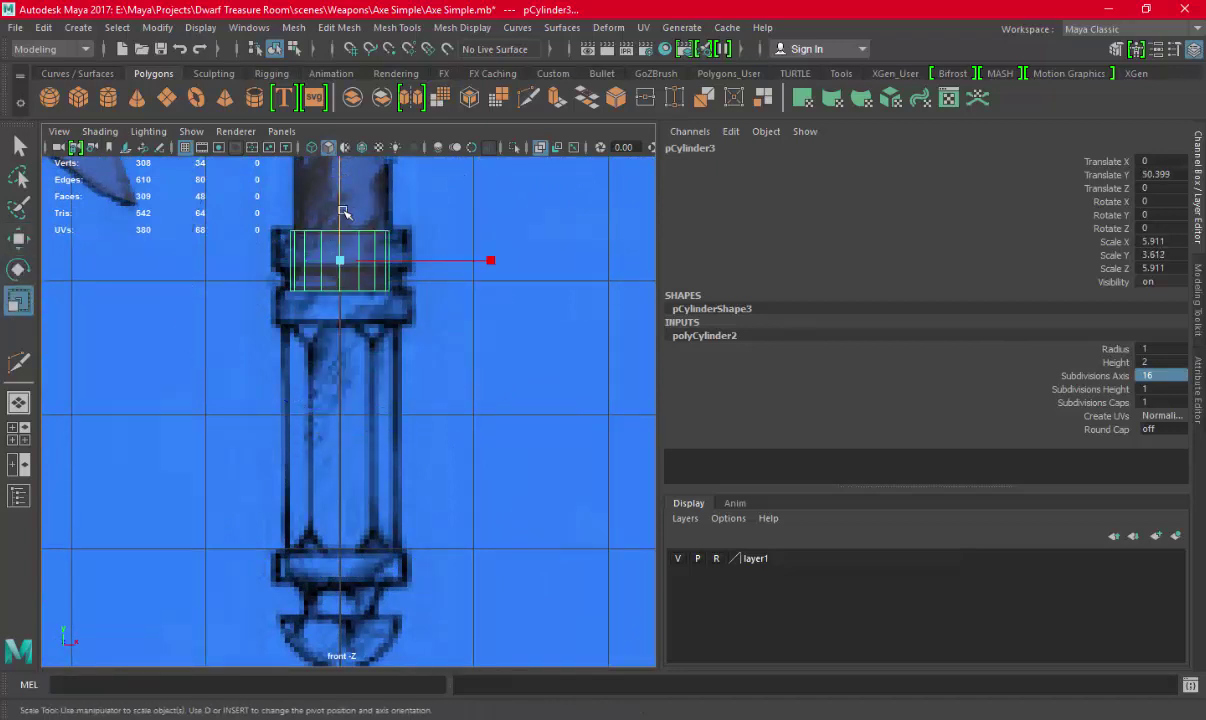
alt+middle_drag(342, 212, 349, 218)
key(w)
drag(350, 215, 350, 237)
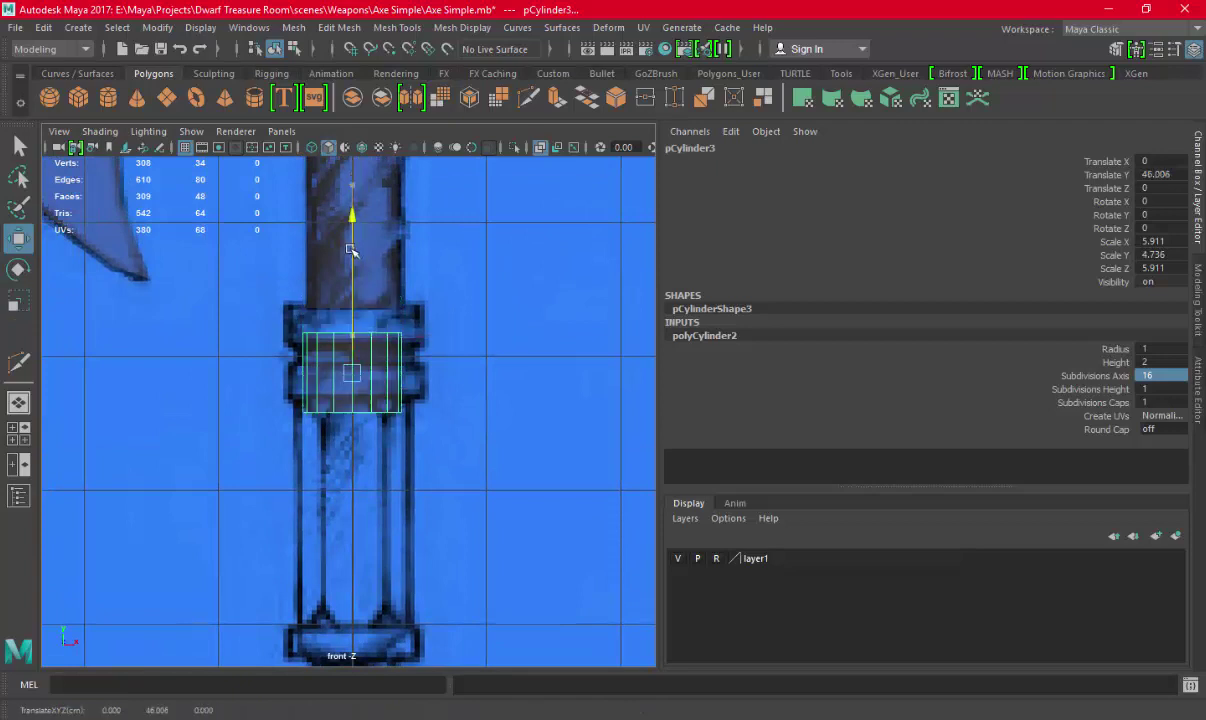
Fine-tune the band's width and height, adjusting its bottom vertex ring
key(r)
mouse_move(385, 377)
mouse_down()
mouse_move(368, 372)
mouse_move(390, 374)
mouse_up()
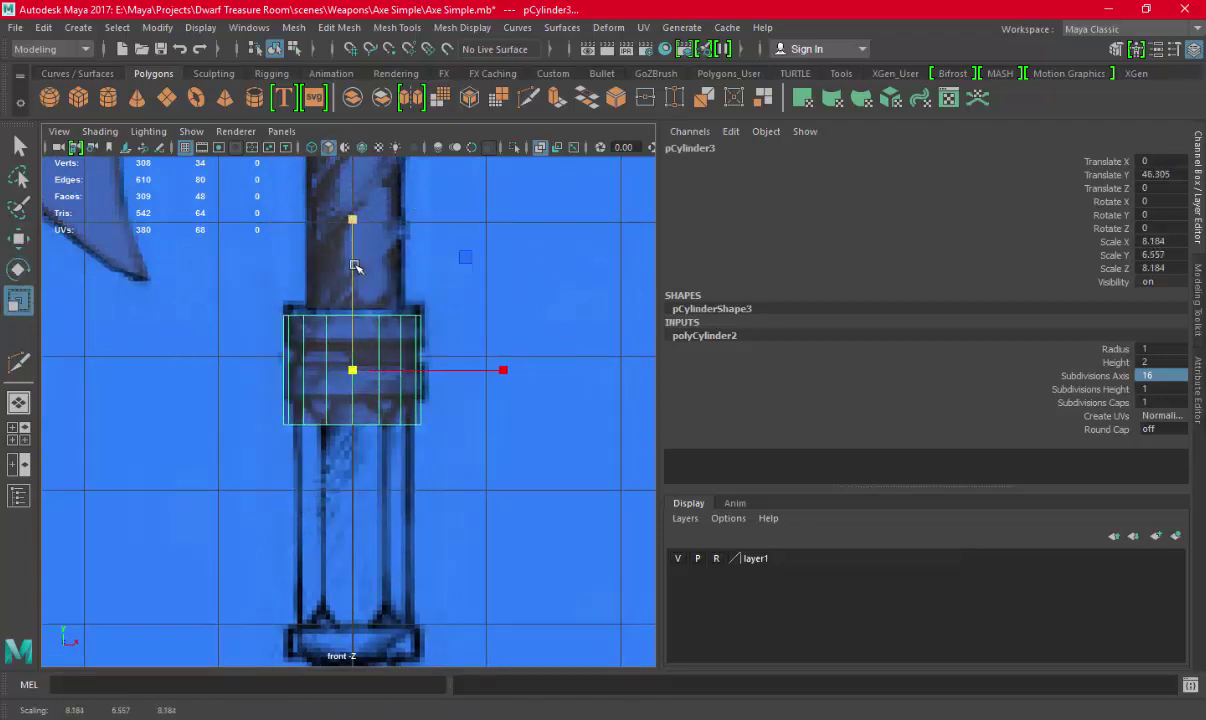
key(w)
mouse_move(357, 234)
mouse_down()
mouse_move(355, 250)
mouse_move(360, 232)
mouse_up()
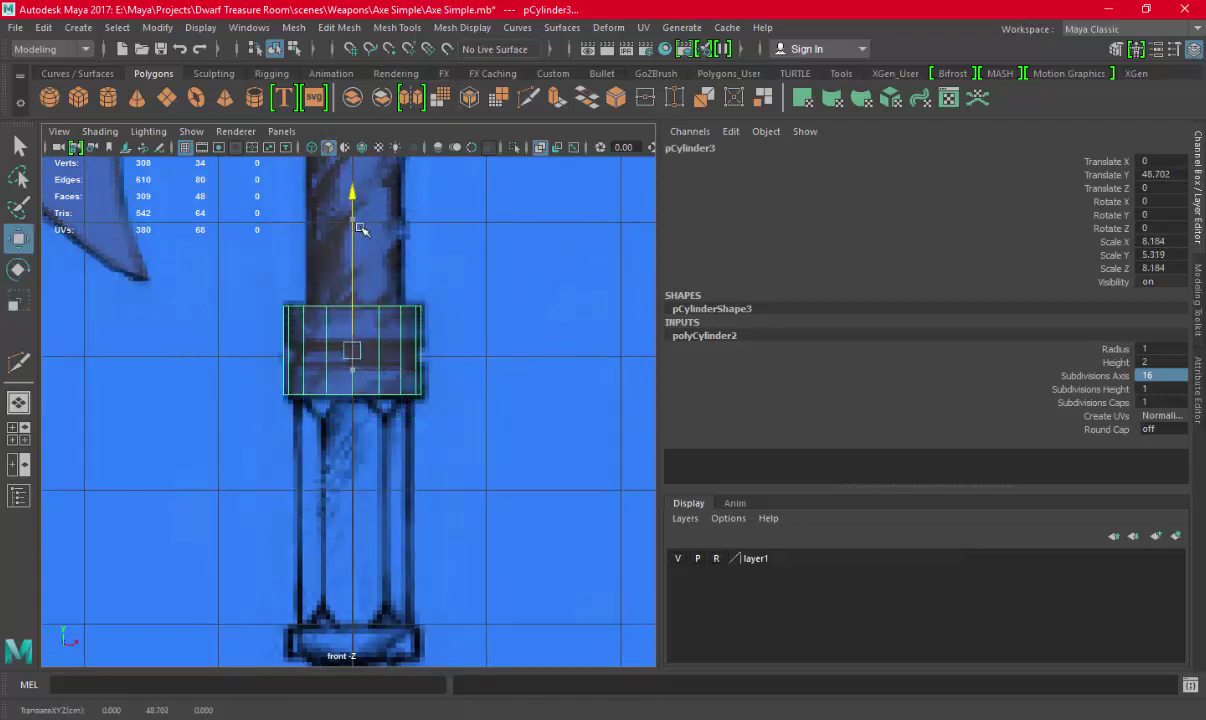
key(F9)
drag(270, 375, 458, 430)
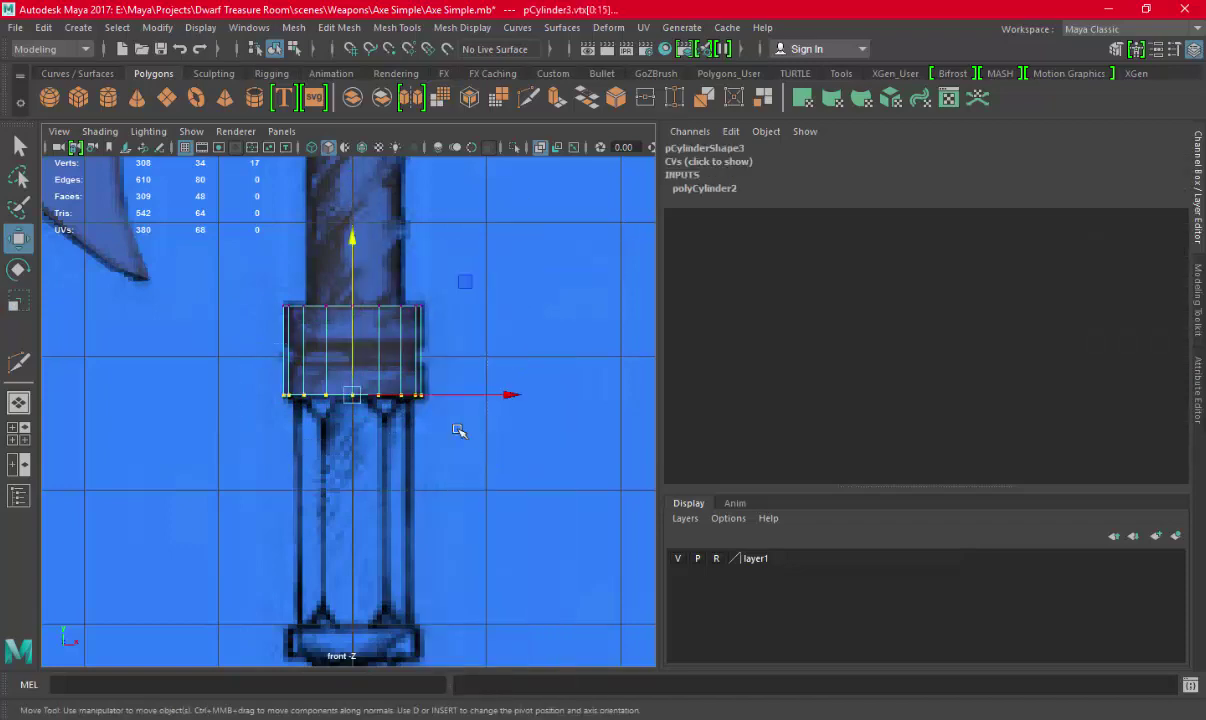
right_drag(396, 332, 465, 183)
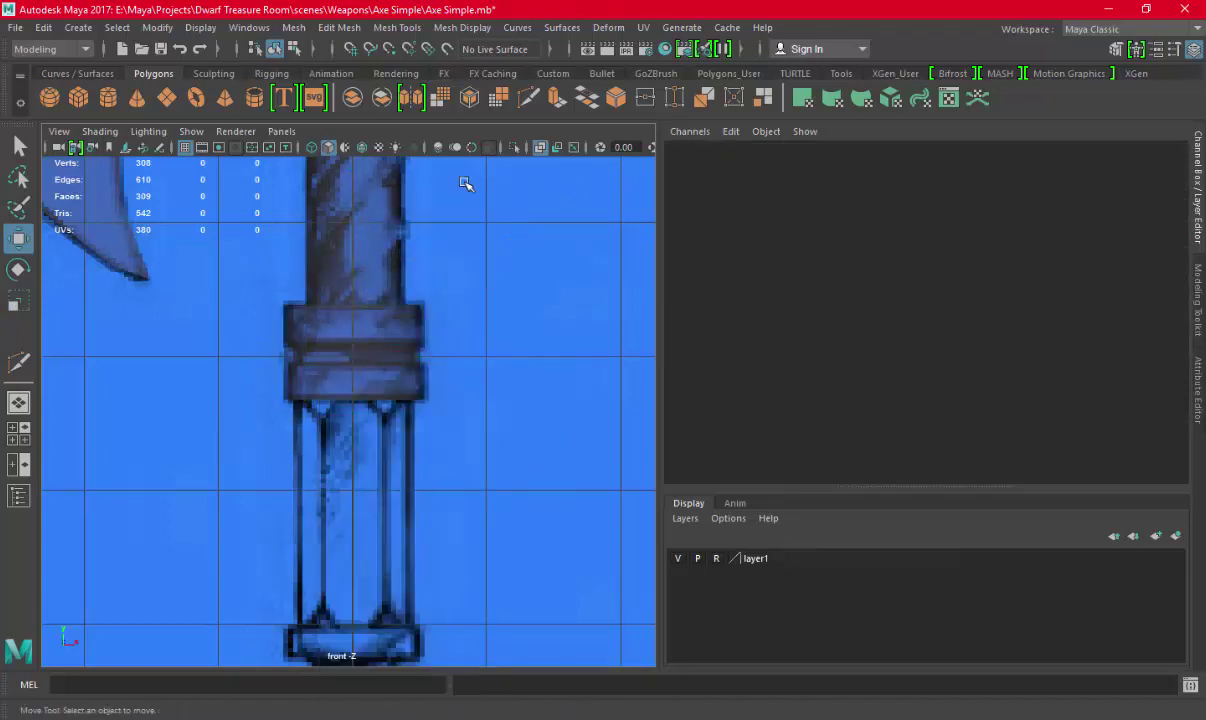
Create a second cylinder, scale it up and move it onto the grip
click(108, 97)
scroll(423, 450, down, 3)
key(r)
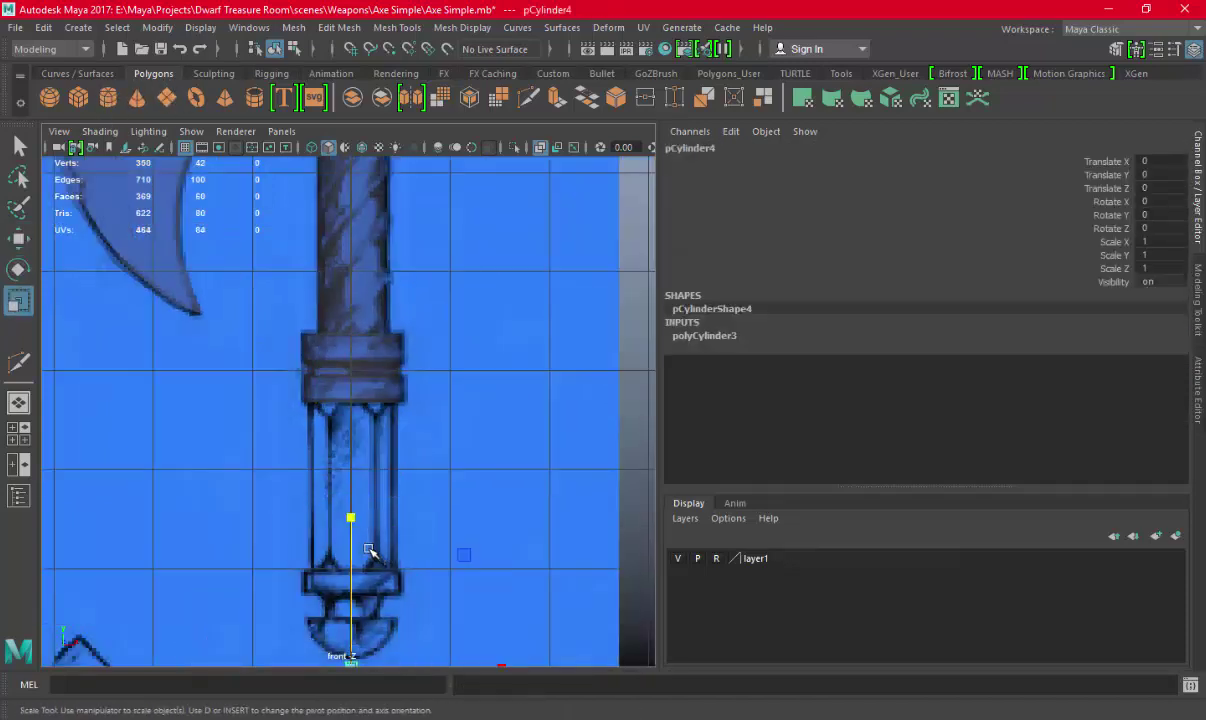
scroll(358, 503, down, 2)
drag(353, 568, 375, 574)
key(w)
drag(352, 533, 368, 441)
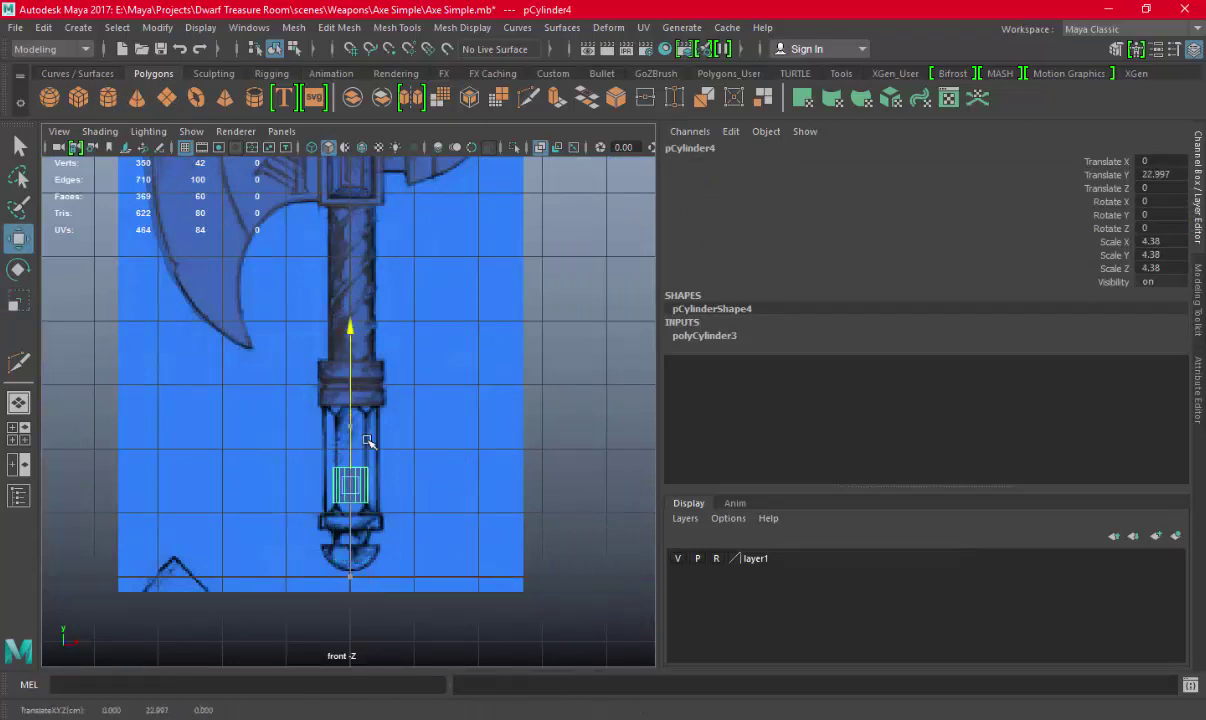
click(746, 340)
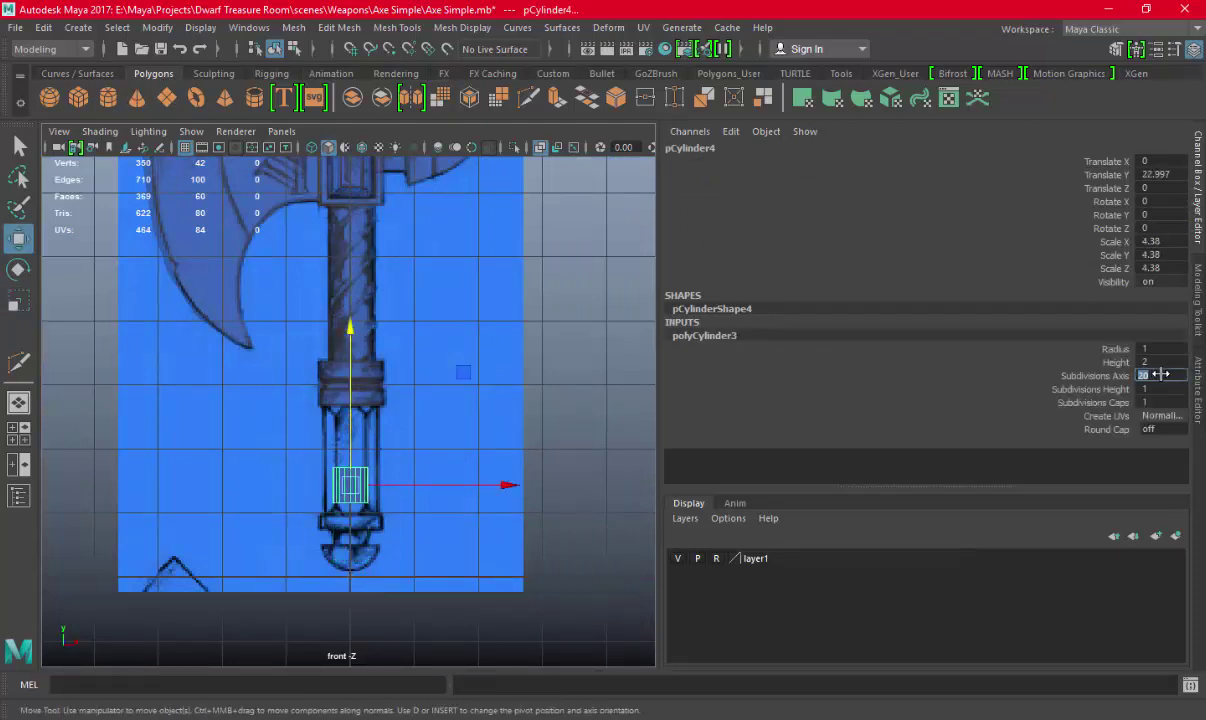
scroll(435, 471, up, 5)
scroll(422, 484, up, 1)
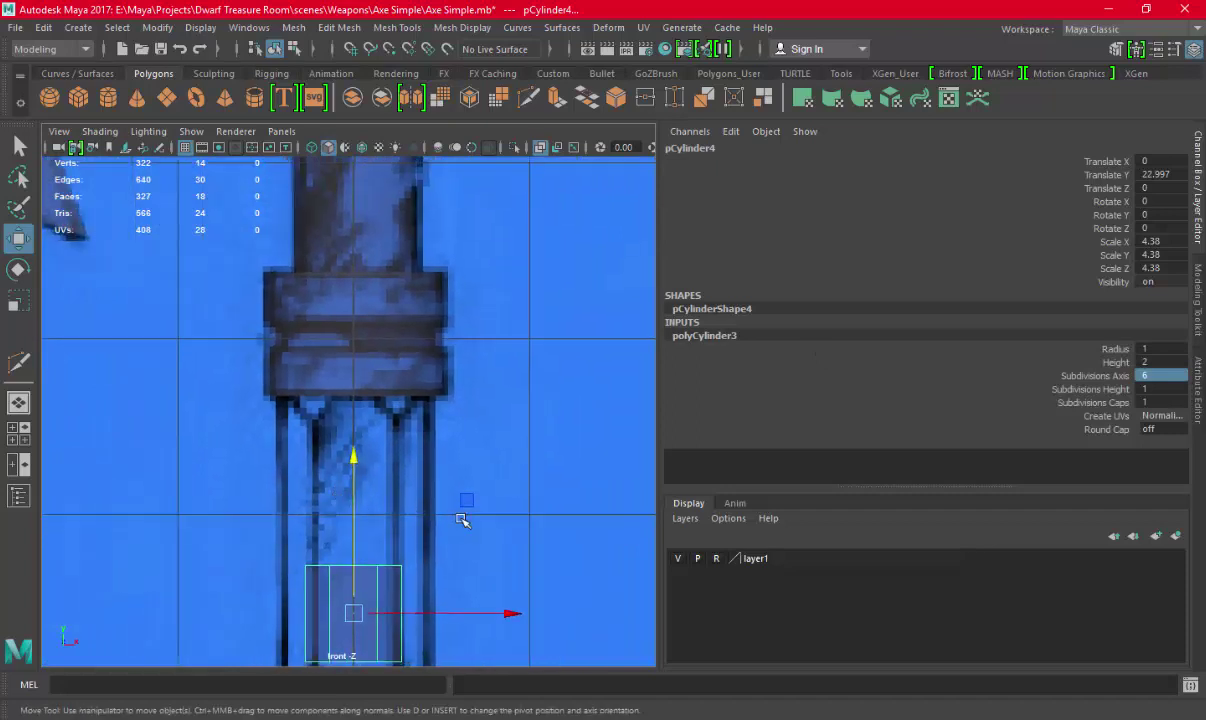
Enlarge the new cylinder to fit the handle and raise it along the handle
alt+middle_drag(471, 498, 463, 396)
key(e)
key(r)
drag(361, 487, 396, 493)
key(w)
drag(367, 348, 350, 221)
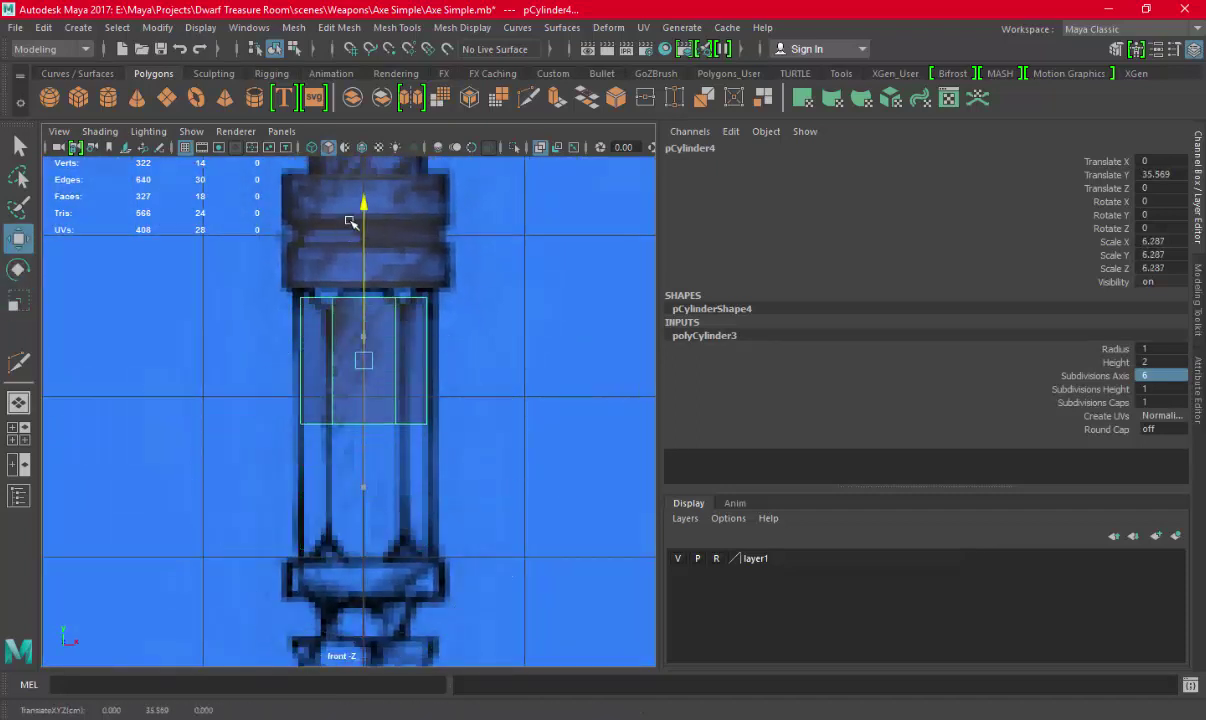
Enlarge the grip cylinder uniformly and pull its bottom vertices down to the lower collar
key(r)
drag(370, 346, 386, 347)
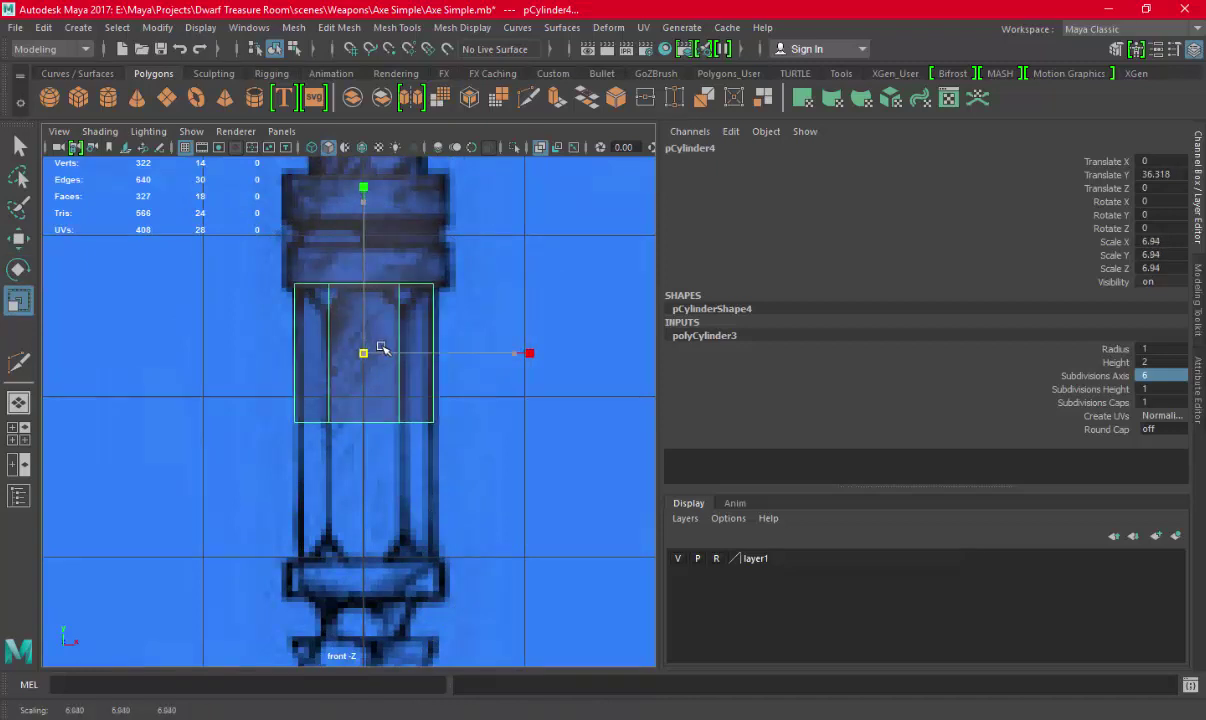
right_drag(495, 295, 450, 255)
drag(264, 412, 460, 440)
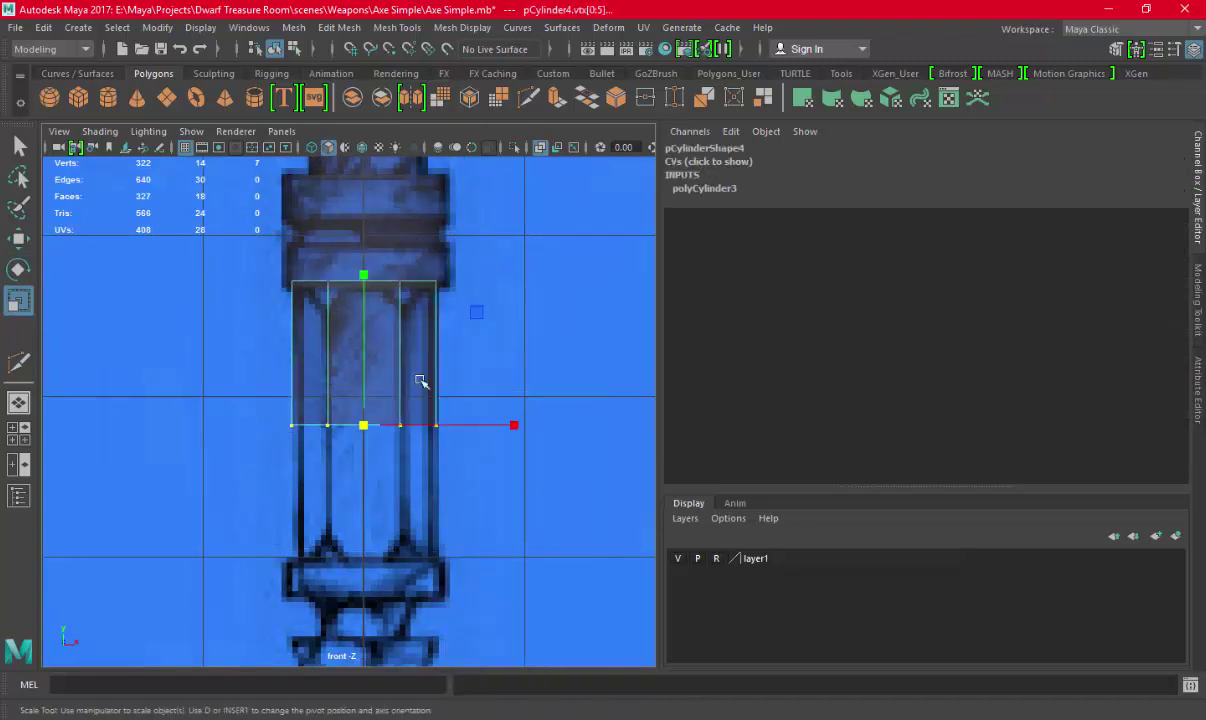
key(w)
mouse_move(375, 372)
mouse_down()
mouse_move(361, 426)
mouse_move(367, 490)
mouse_up()
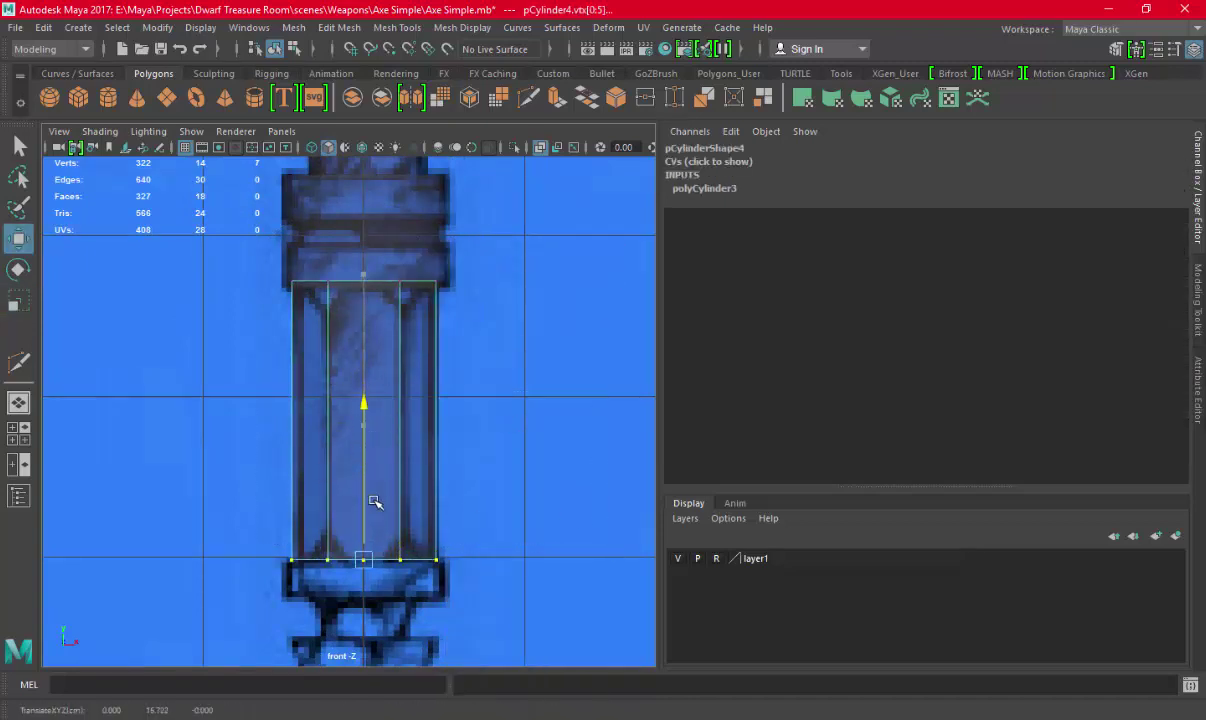
right_drag(430, 265, 463, 301)
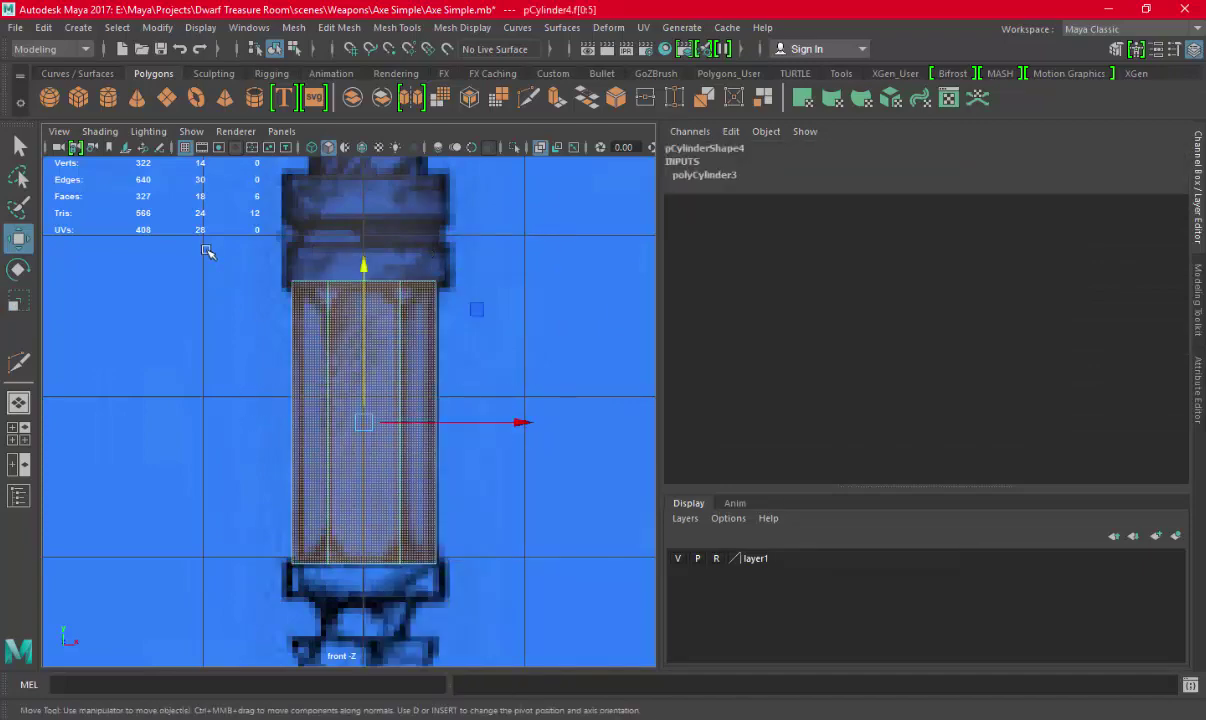
drag(207, 250, 575, 655)
click(549, 571)
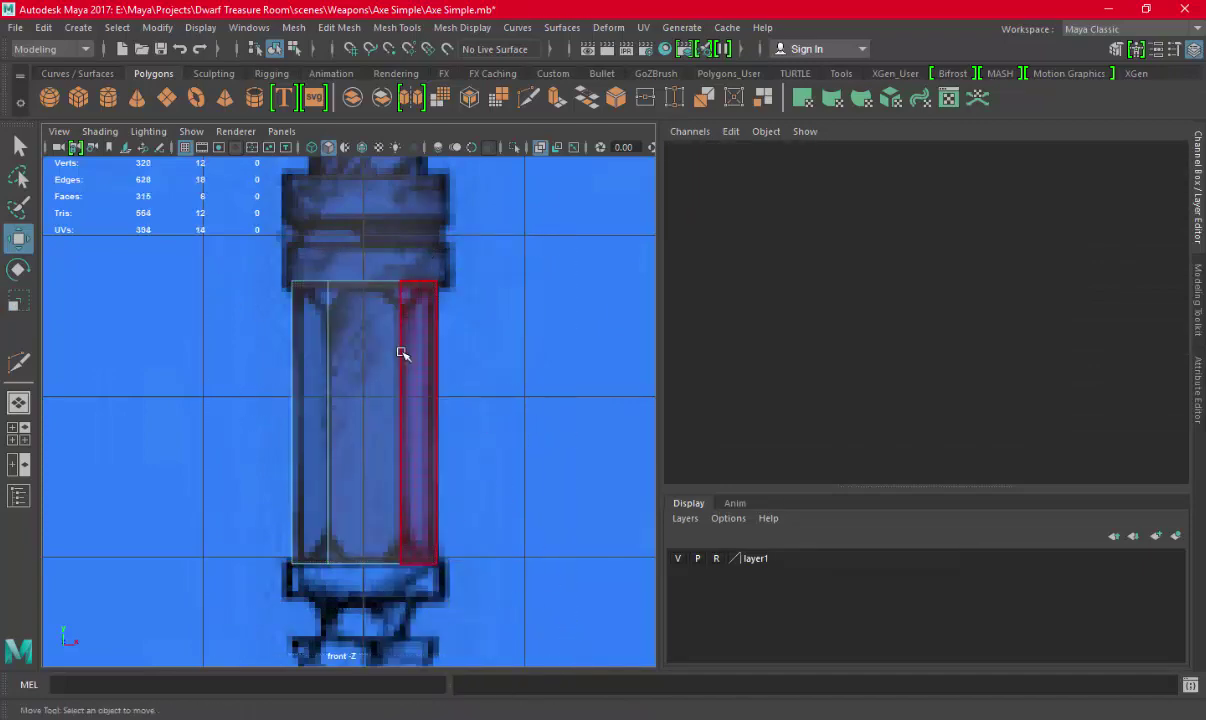
Select the upper collar cylinder and squash it vertically in Y
click(431, 194)
alt+middle_drag(486, 360, 447, 456)
scroll(412, 437, up, 2)
scroll(350, 418, up, 2)
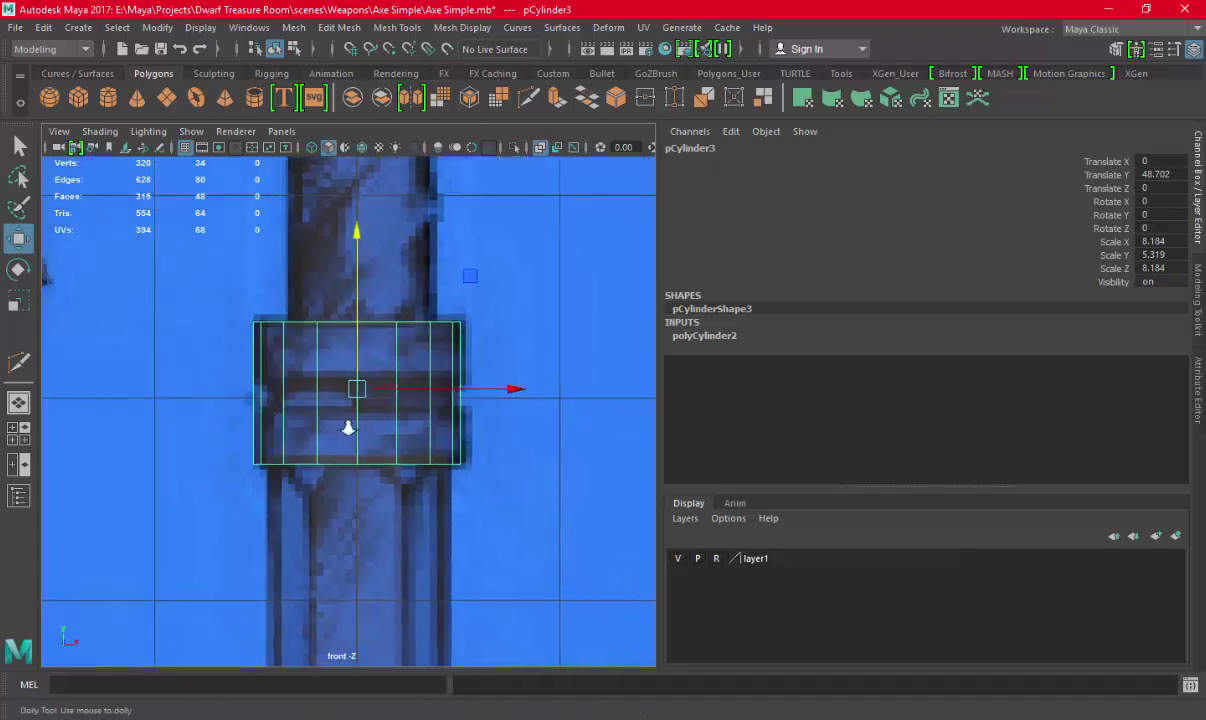
scroll(396, 430, up, 1)
scroll(370, 422, up, 1)
key(e)
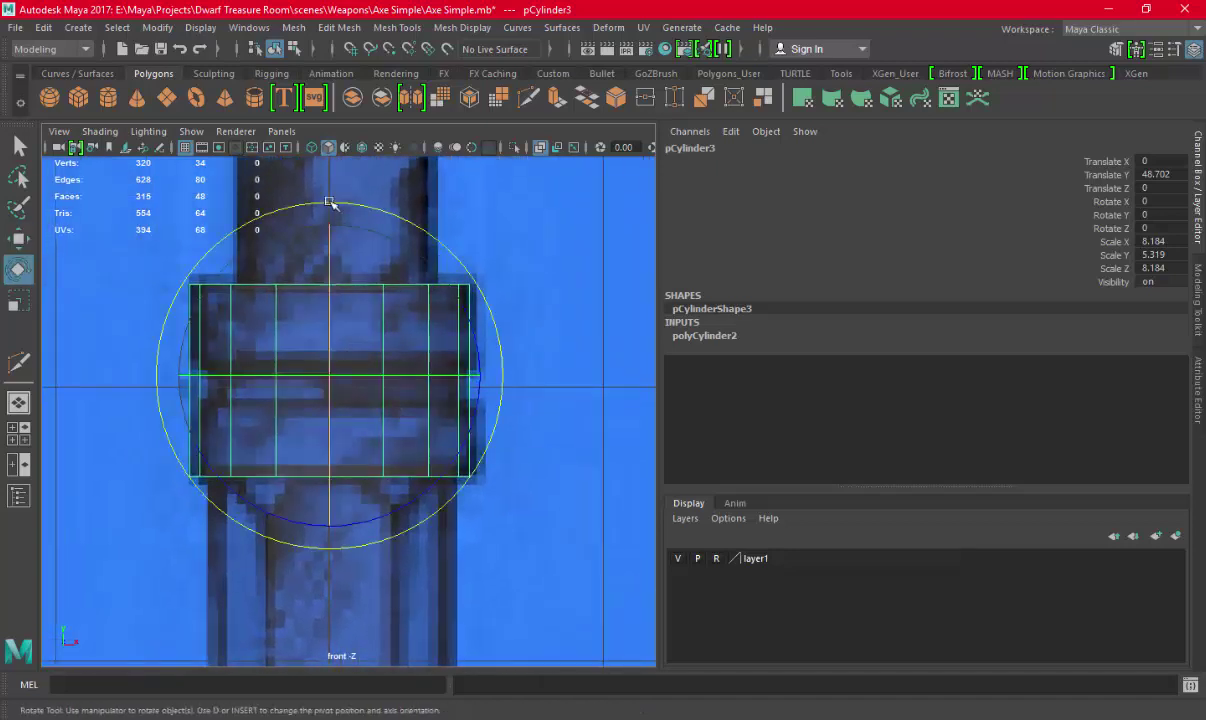
key(r)
mouse_move(331, 224)
mouse_down()
mouse_move(331, 277)
mouse_move(337, 233)
mouse_up()
key(w)
Raise the collar's bottom vertices and check it in the perspective view
key(F9)
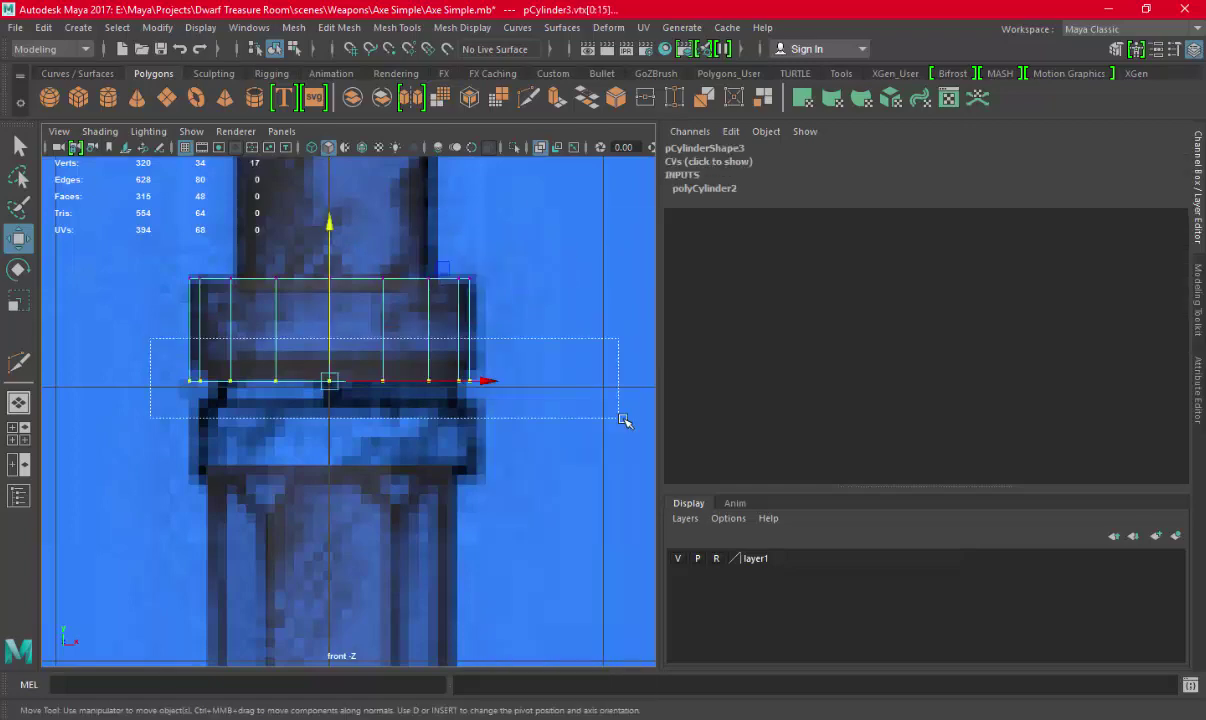
middle_drag(313, 321, 333, 314)
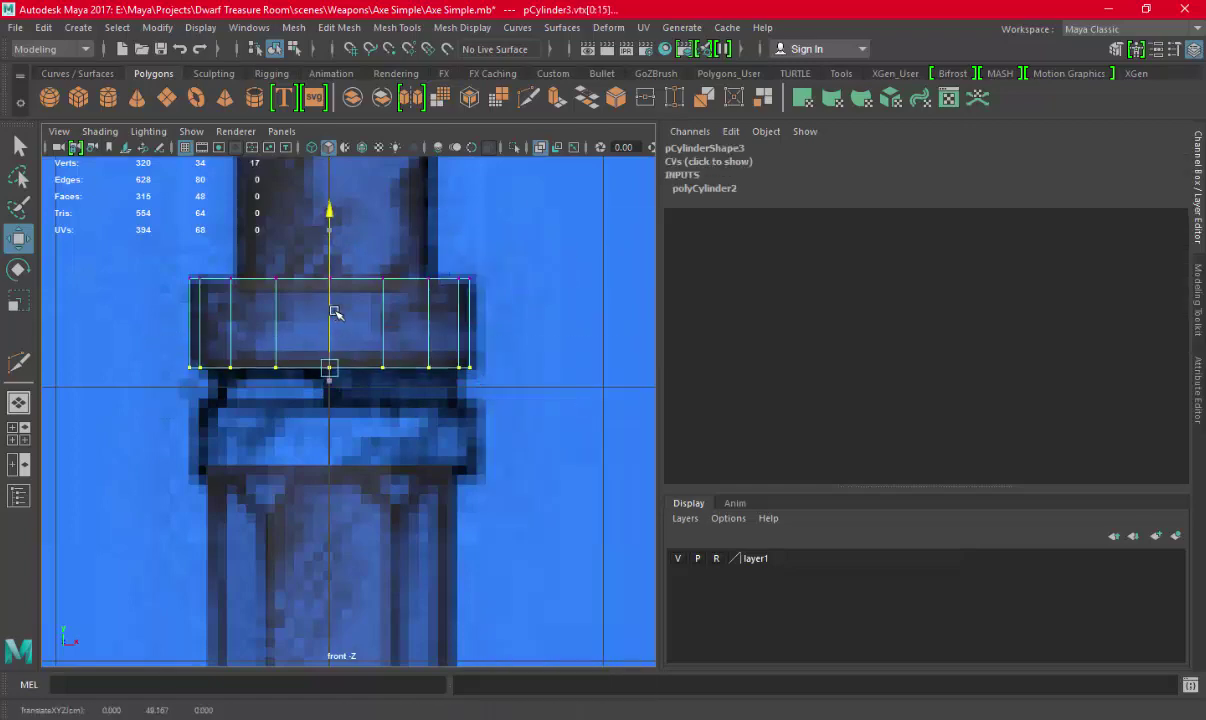
key(space)
key(space)
alt+drag(546, 350, 337, 358)
scroll(337, 358, up, 2)
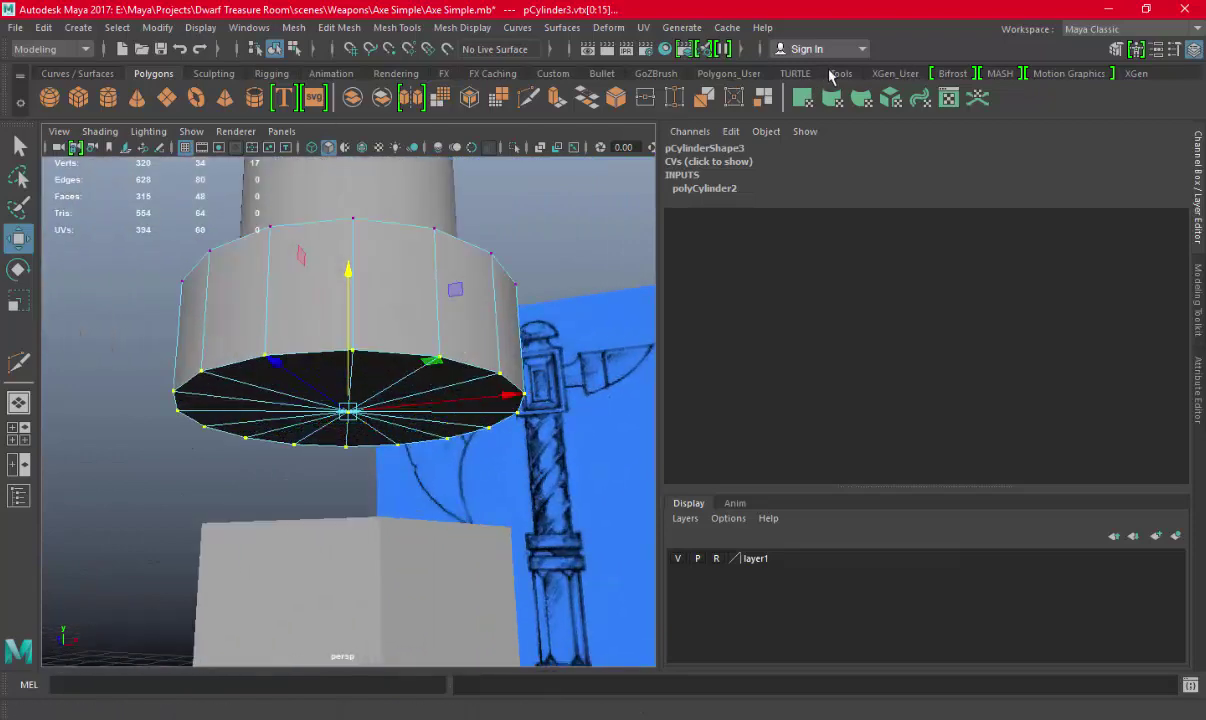
Delete the collar's construction history and select its bottom edge loop
click(834, 74)
click(63, 101)
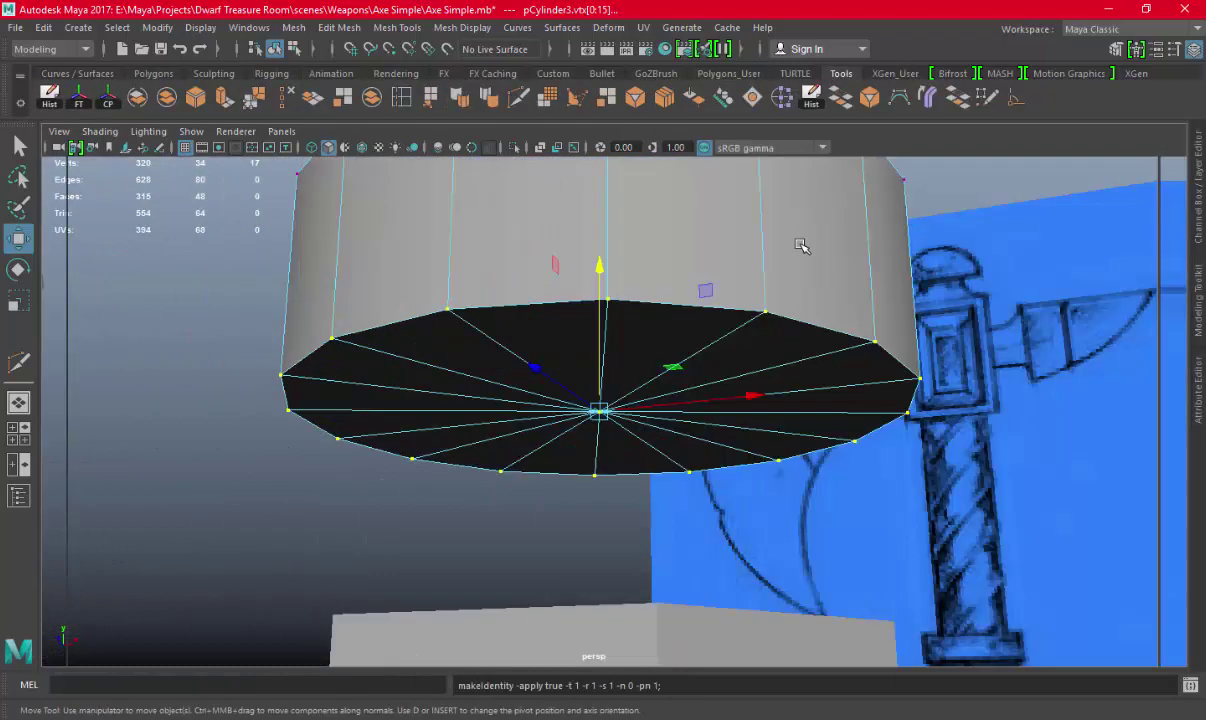
double_click(695, 268)
key(space)
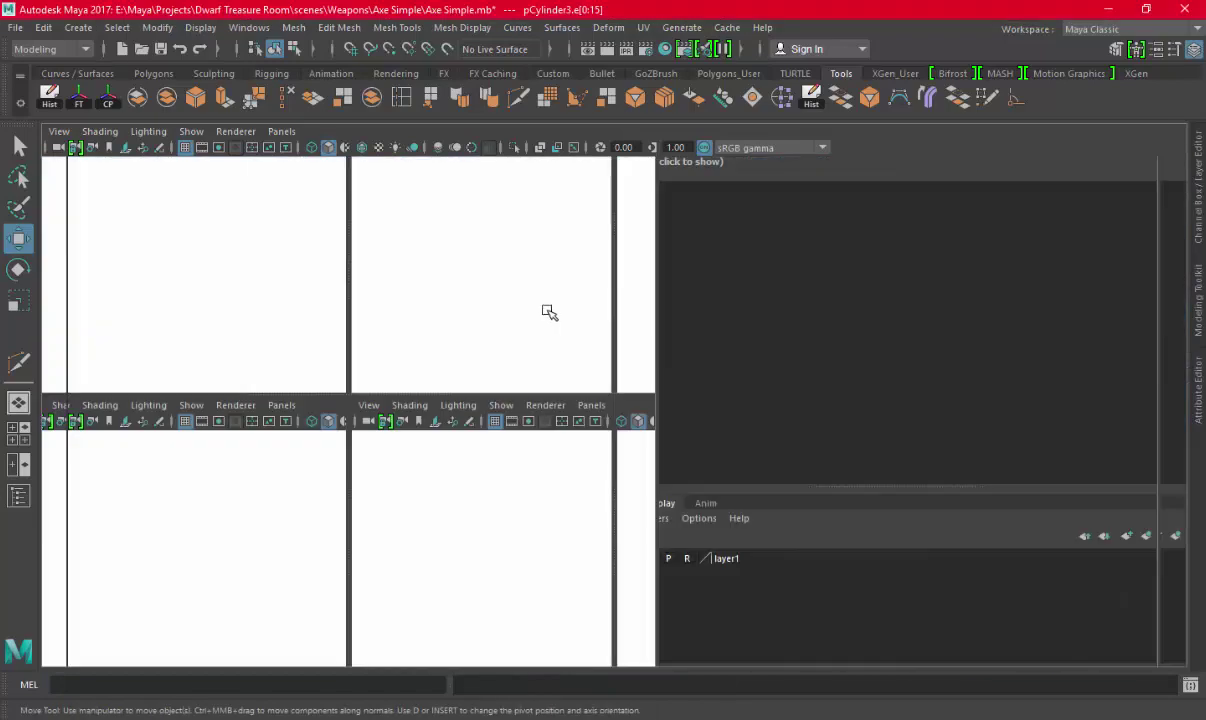
key(space)
scroll(318, 388, up, 1)
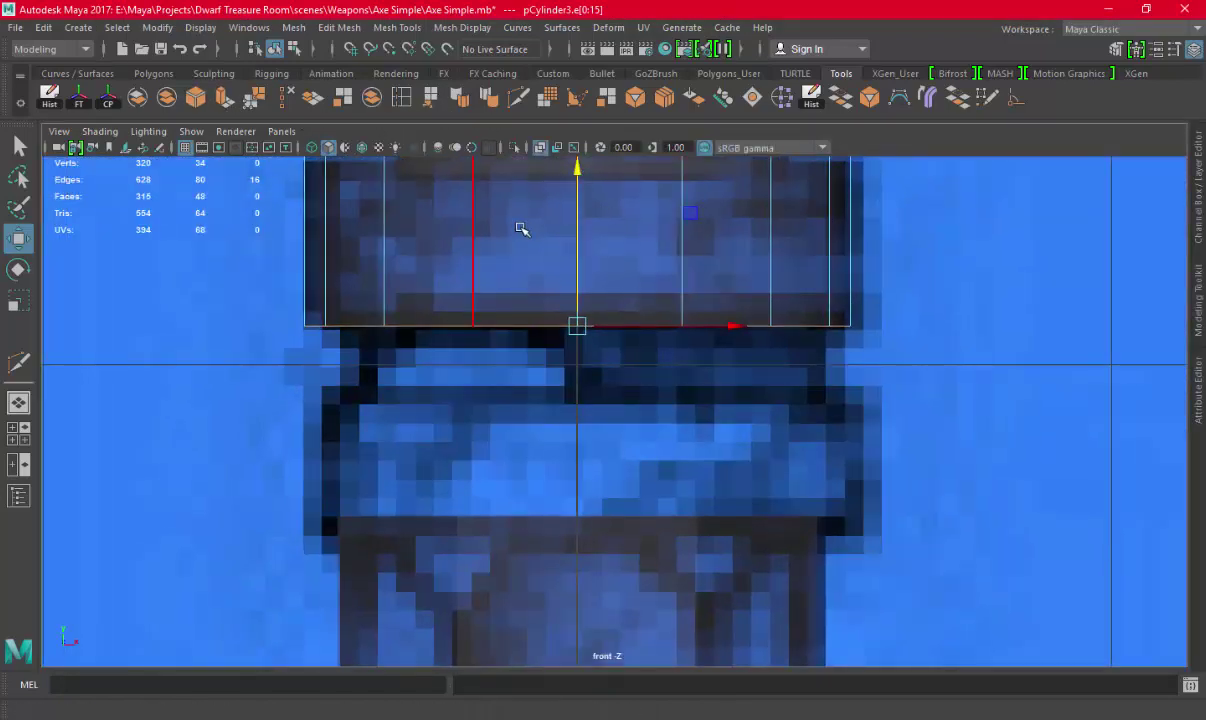
Bevel the collar's bottom edge loop with a Fraction of 0.2
alt+middle_drag(522, 229, 477, 271)
click(204, 102)
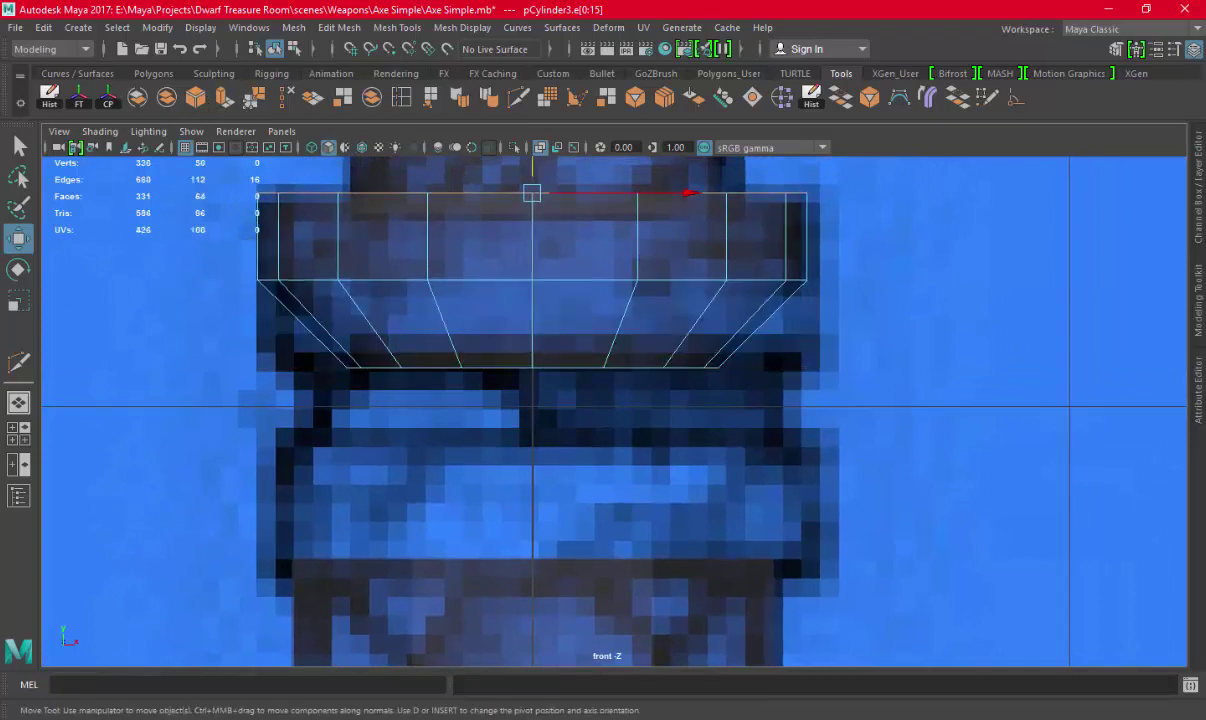
click(1200, 207)
click(705, 174)
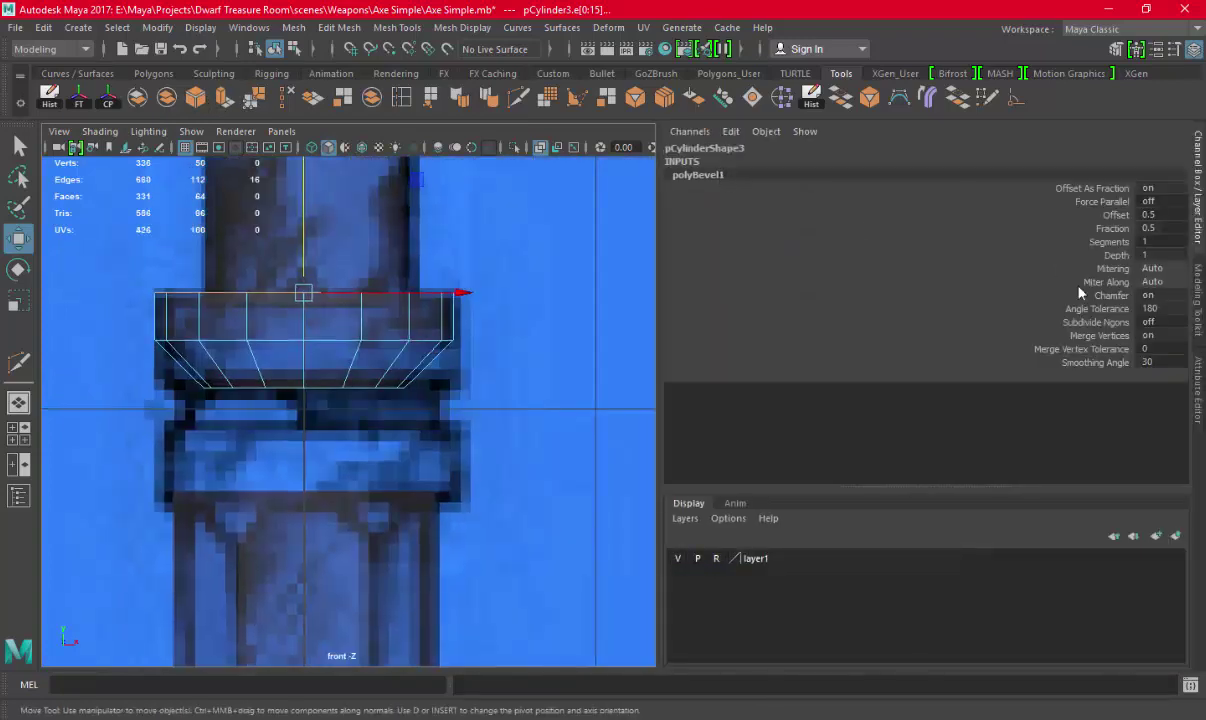
drag(672, 285, 948, 270)
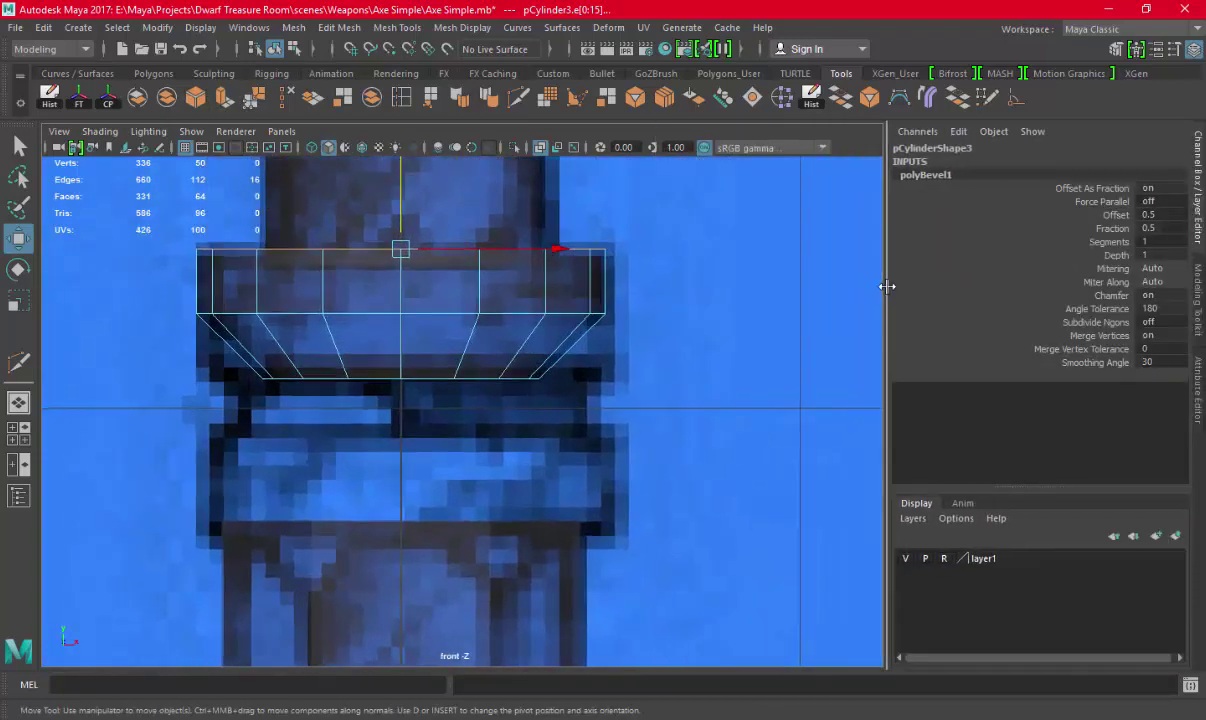
click(1112, 229)
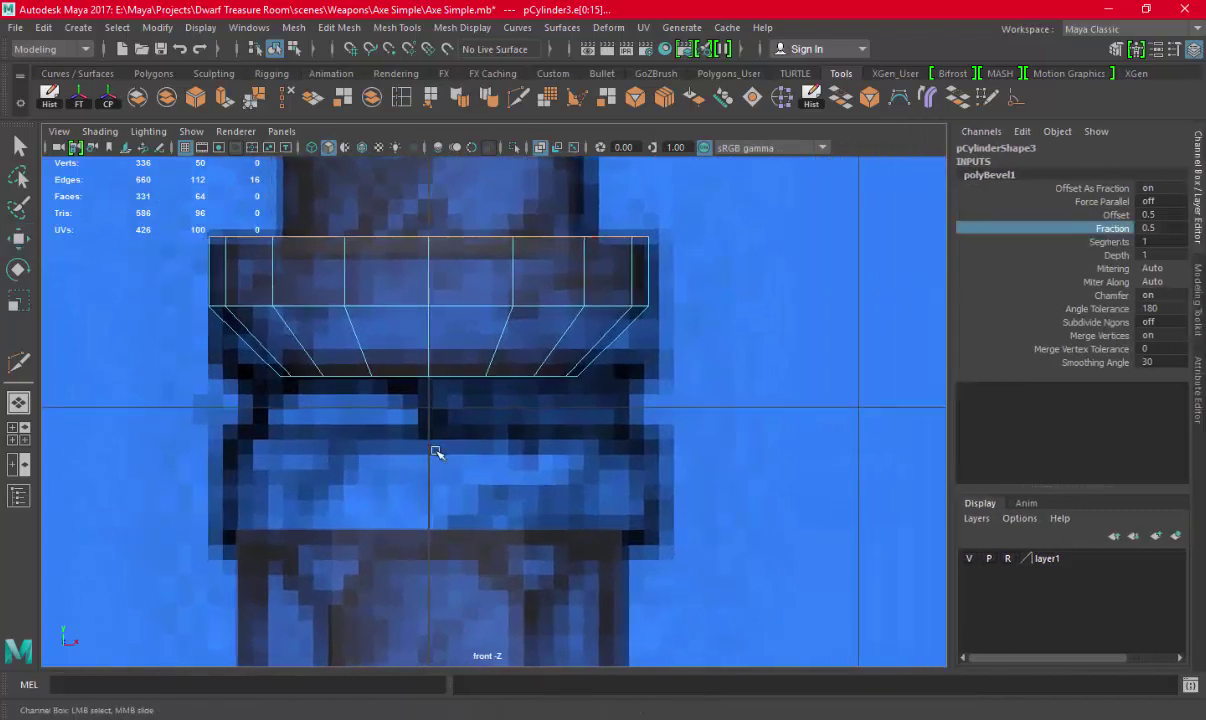
middle_drag(436, 452, 451, 426)
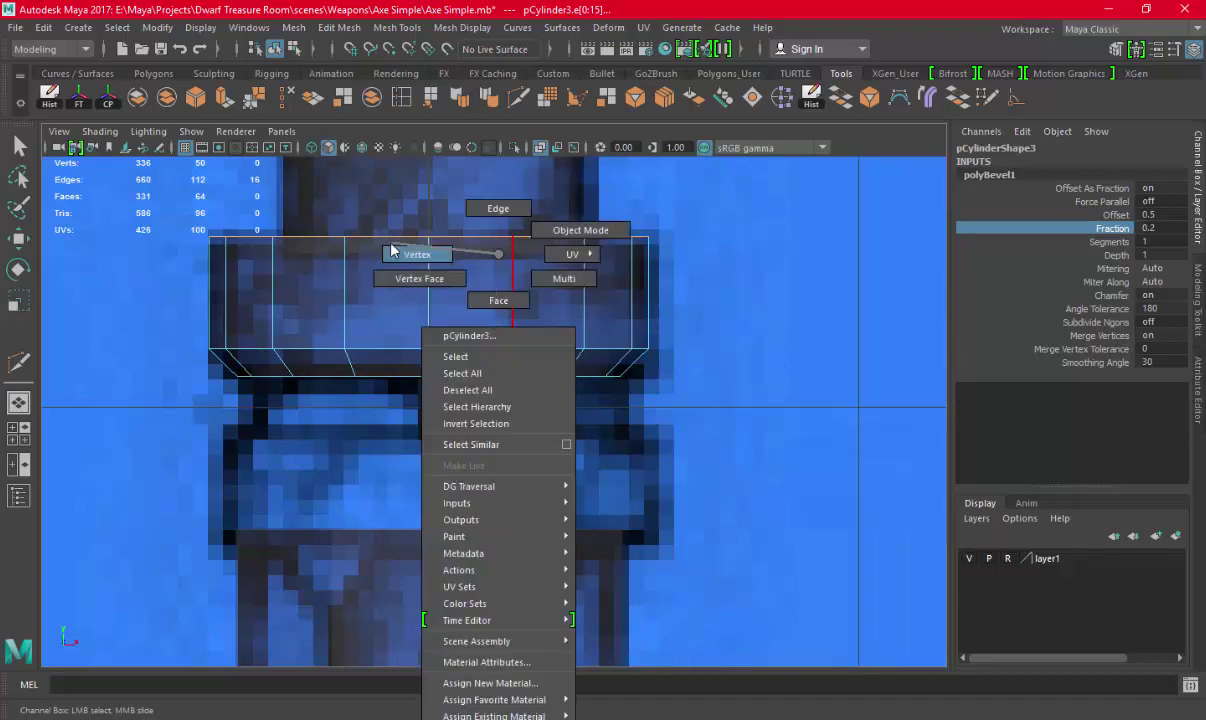
Lower the chamfer's upper vertex row slightly and check the result in perspective
right_drag(500, 327, 202, 358)
drag(185, 341, 590, 403)
key(w)
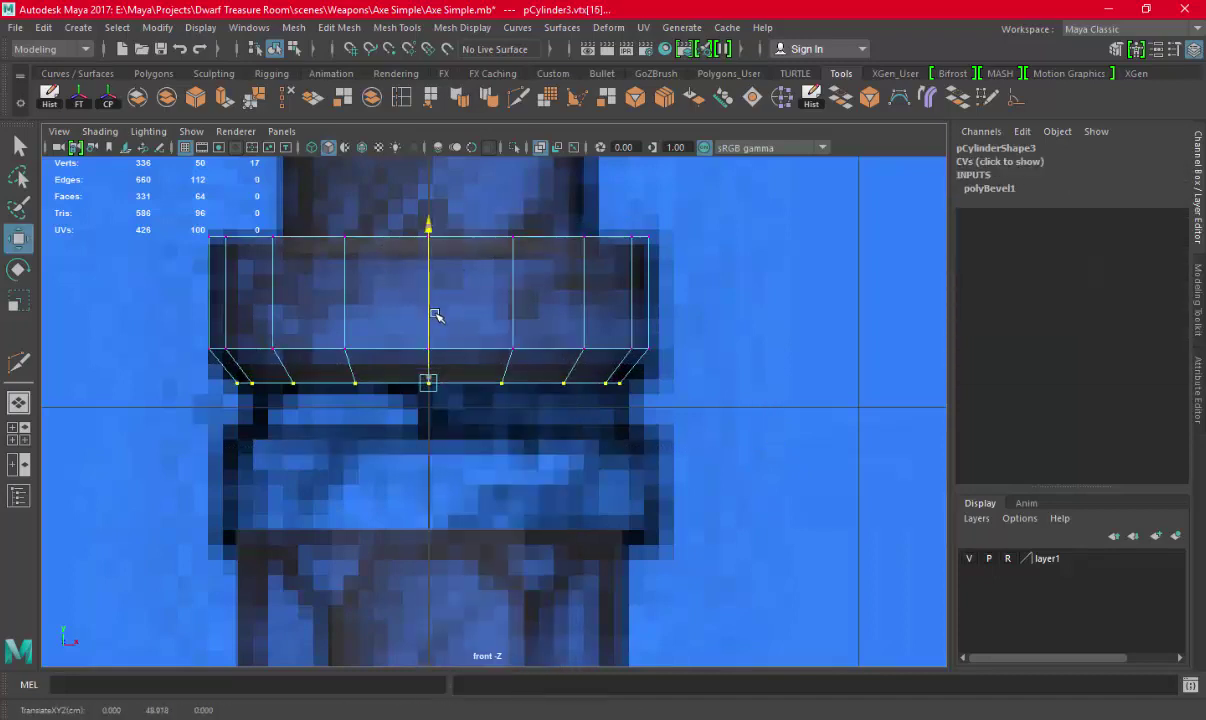
drag(175, 323, 786, 371)
drag(428, 284, 427, 296)
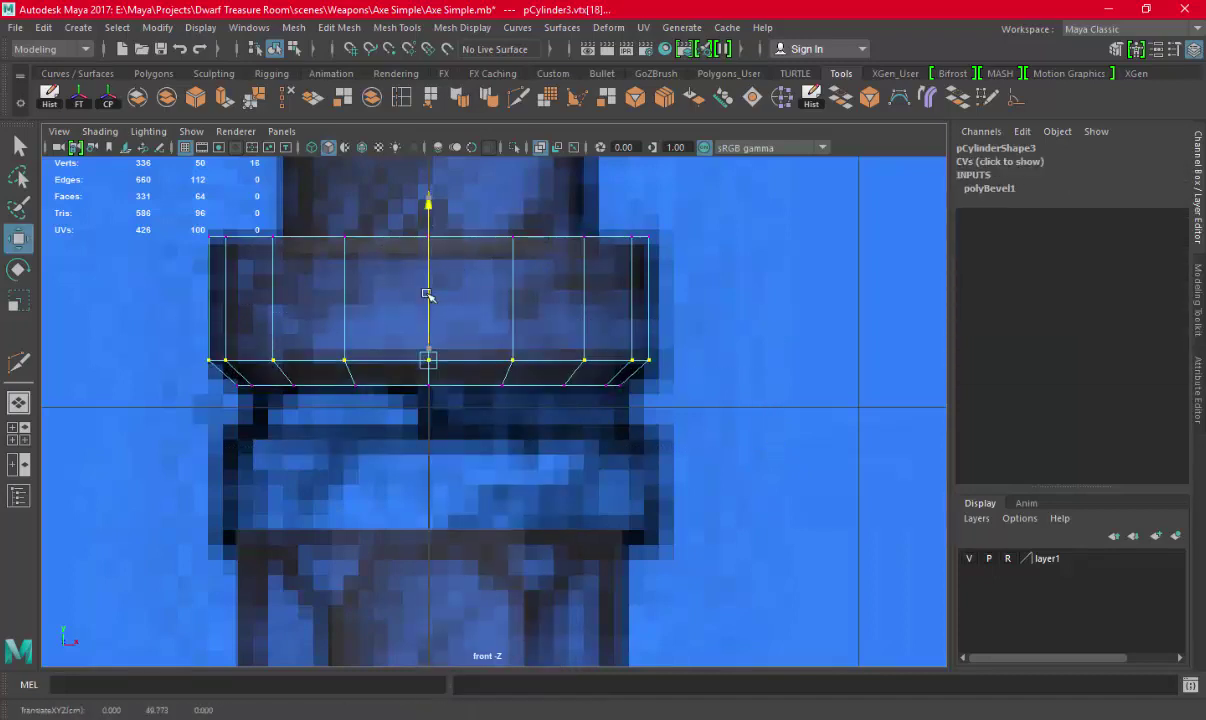
key(space)
key(space)
key(space)
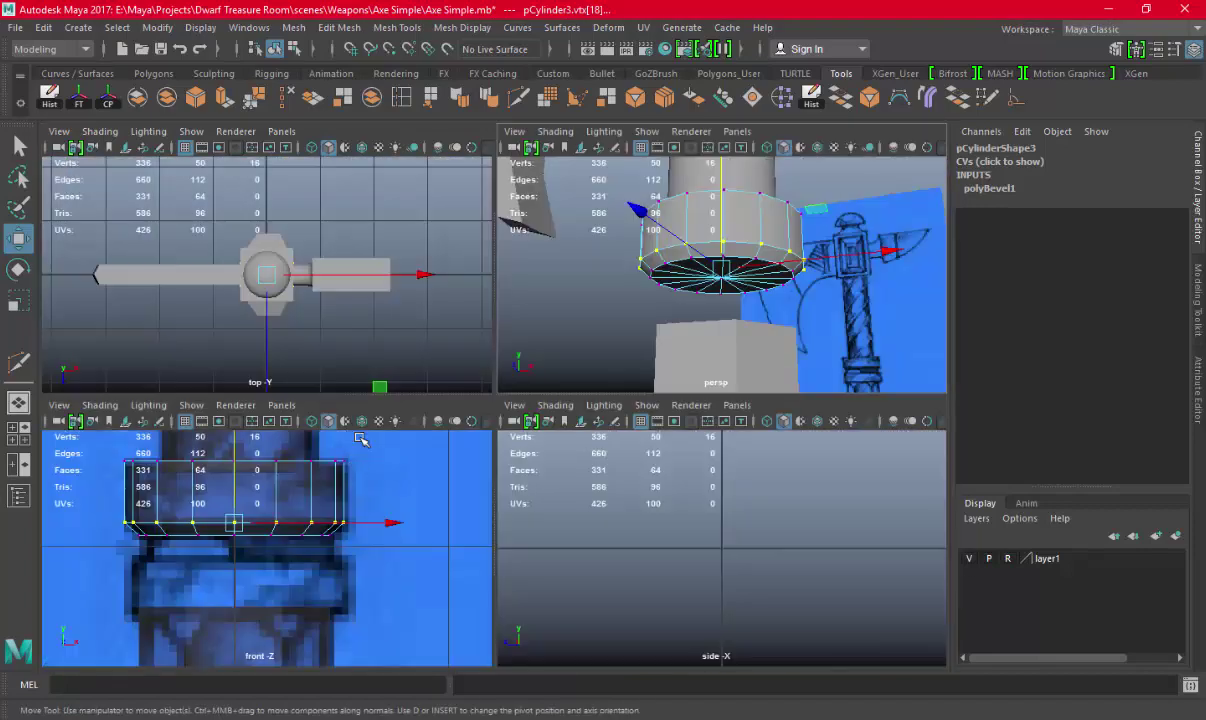
key(space)
right_drag(572, 285, 183, 265)
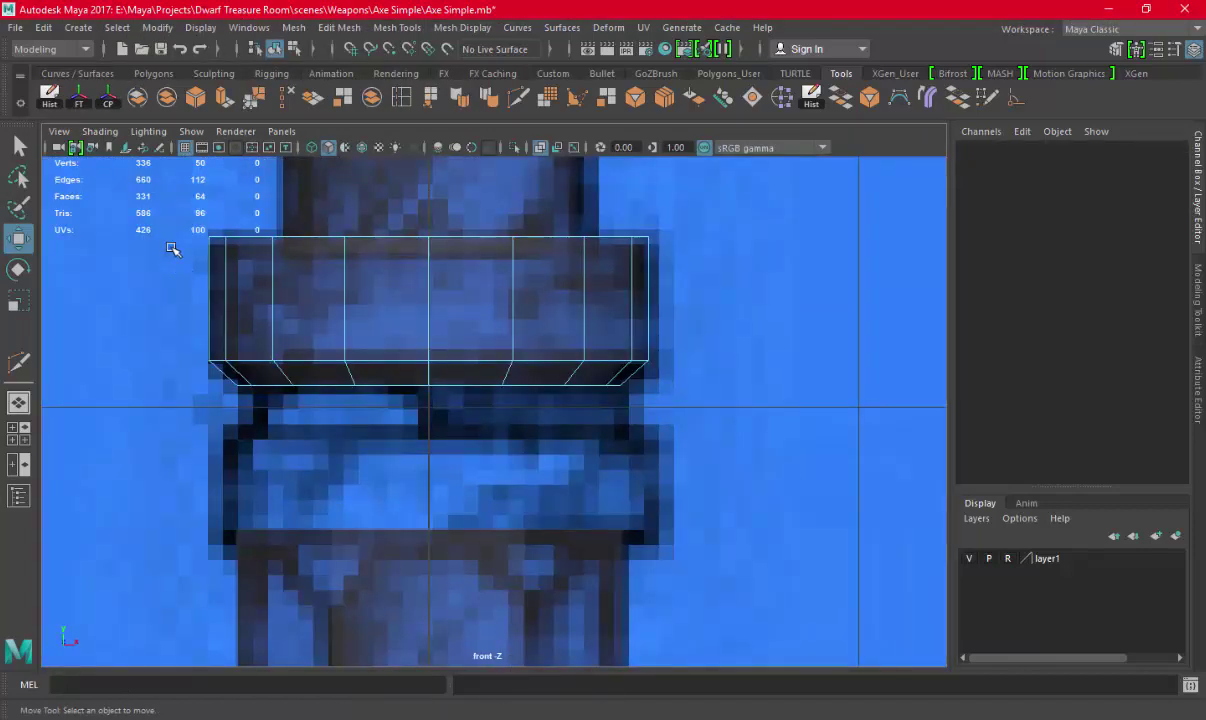
Extrude the collar's chamfer faces and push them down into a thin lip
drag(168, 210, 907, 404)
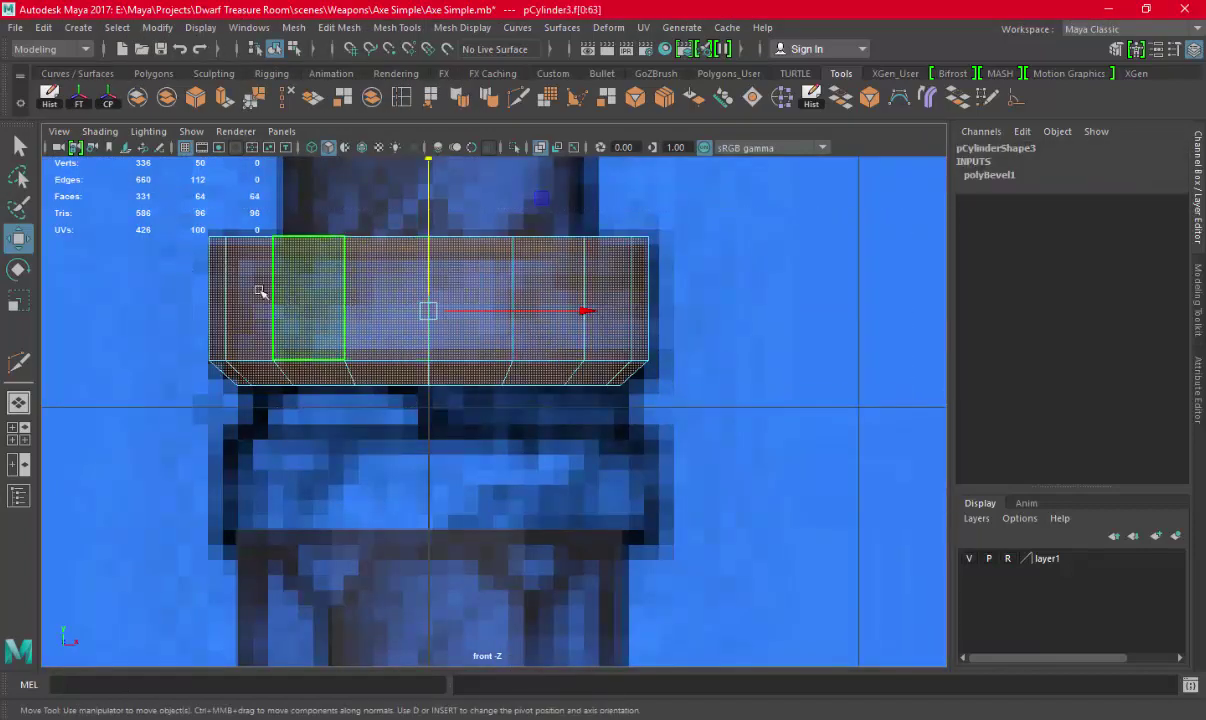
drag(150, 290, 772, 403)
drag(178, 291, 750, 384)
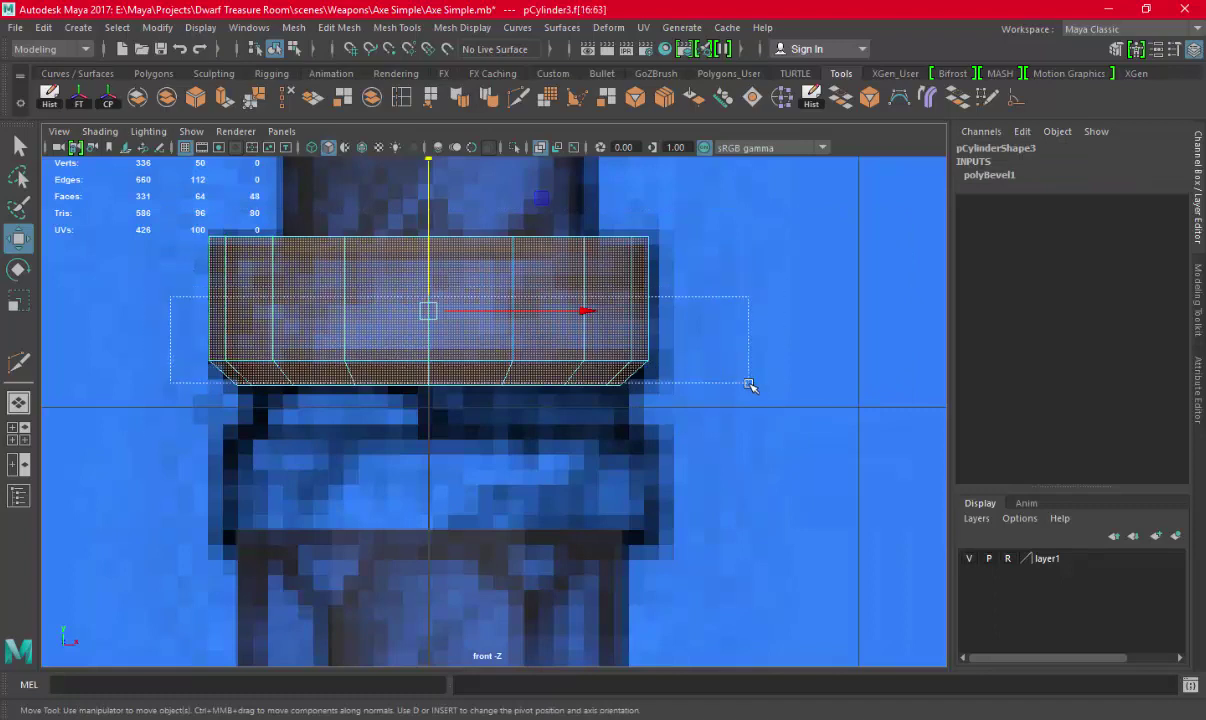
key(ctrl+e)
key(w)
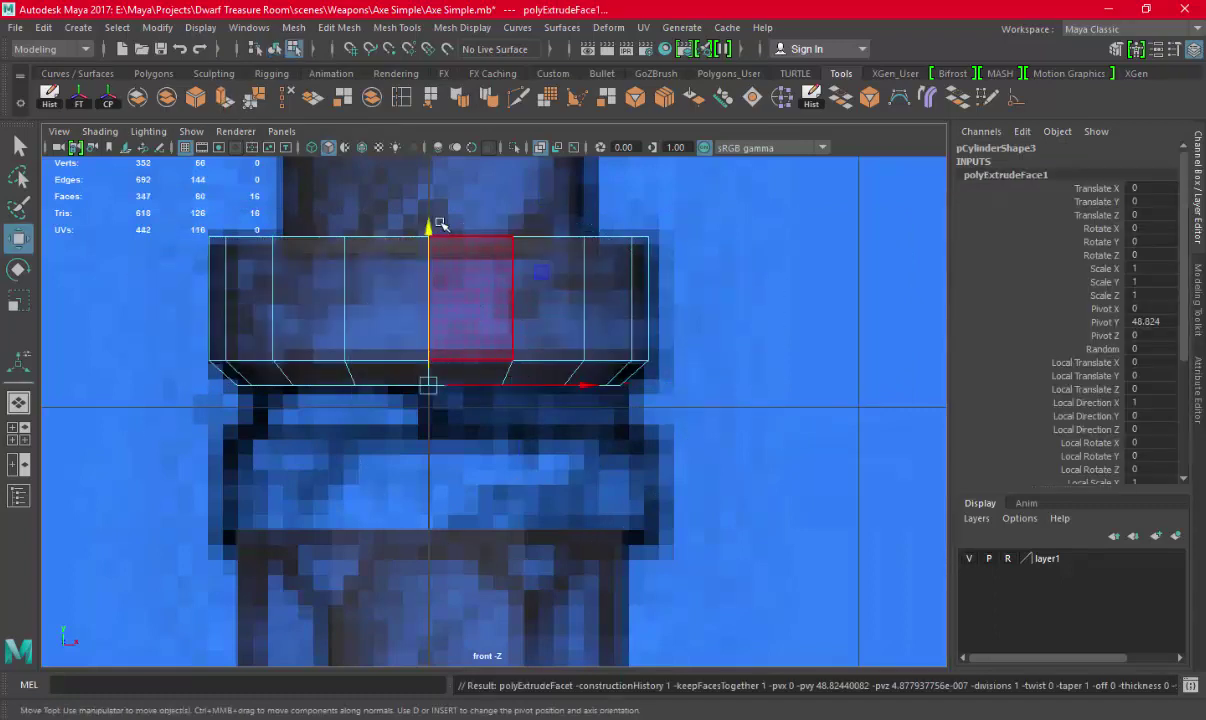
drag(425, 228, 430, 255)
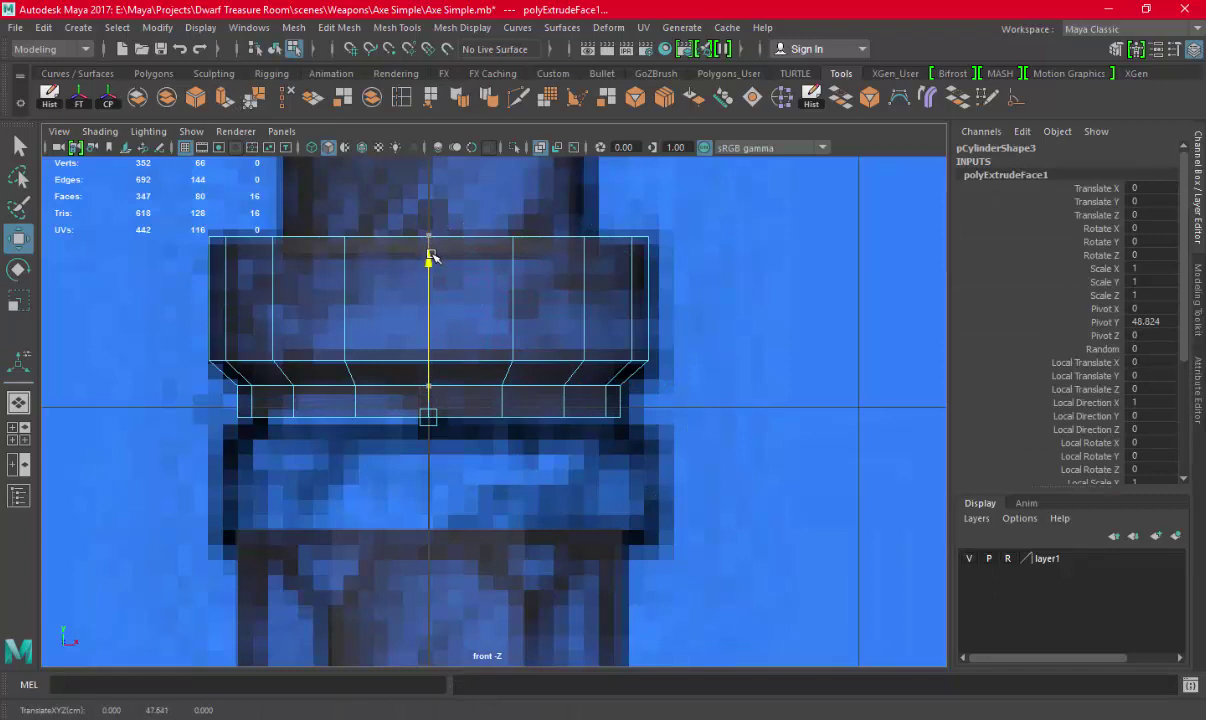
Taper the lip's lower vertex ring inward and raise the row above it slightly
right_drag(548, 258, 268, 354)
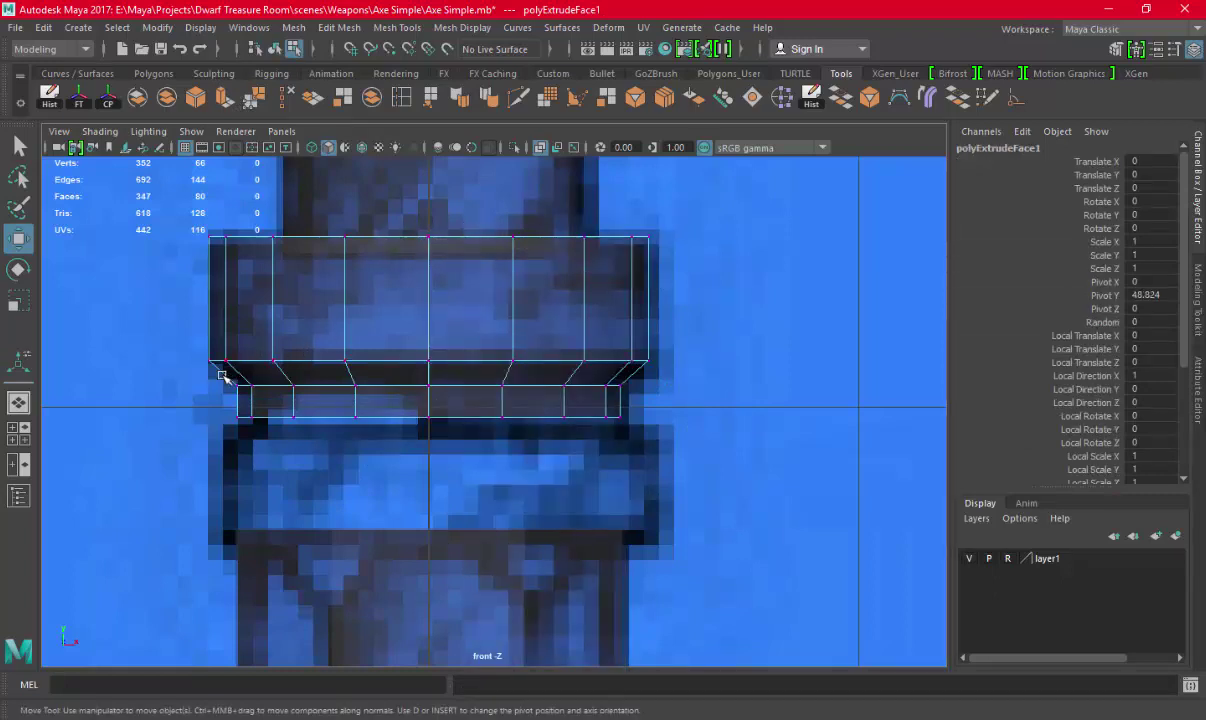
drag(673, 381, 641, 423)
key(e)
key(r)
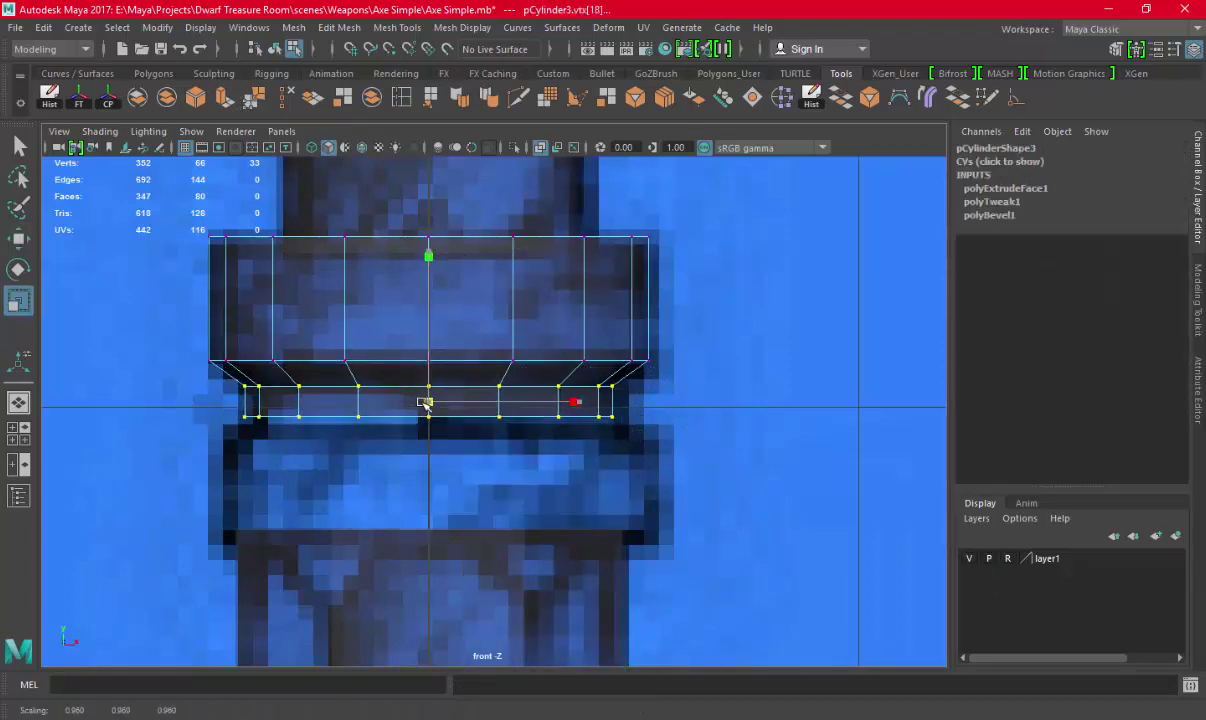
drag(426, 403, 420, 403)
drag(210, 397, 265, 418)
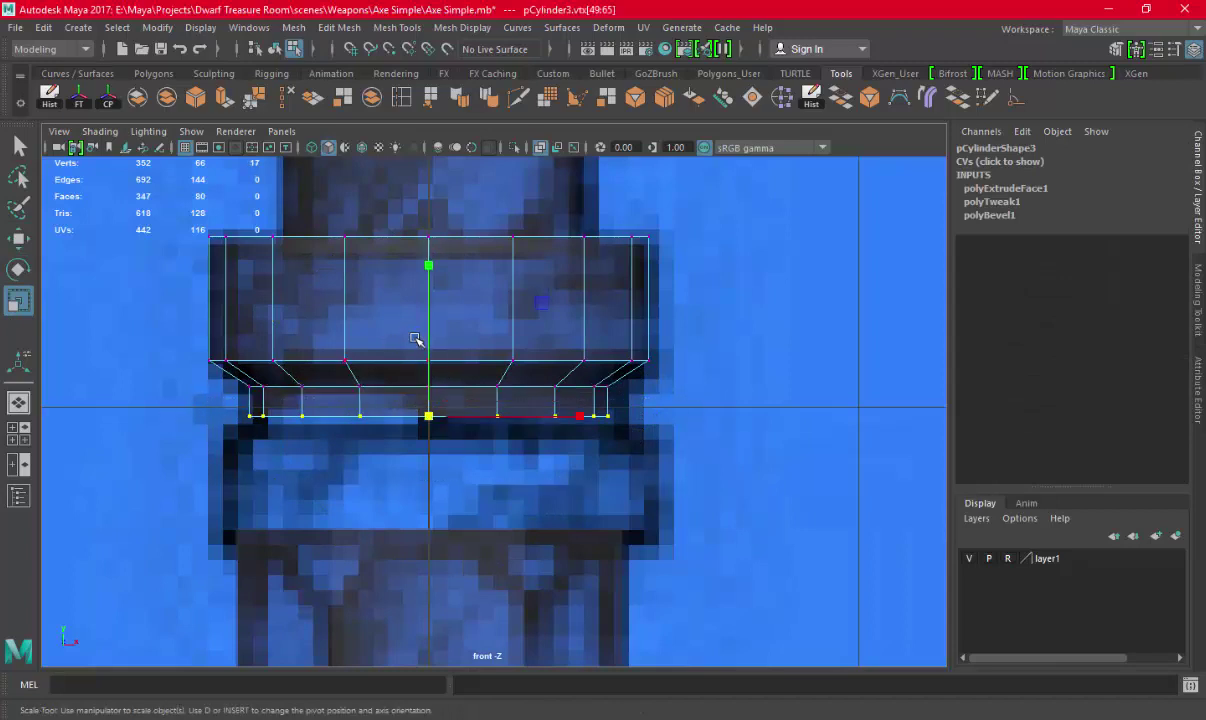
key(w)
drag(430, 350, 432, 342)
Select the chamfer and lower lip face loops and delete them to open the bottom
right_drag(555, 250, 552, 283)
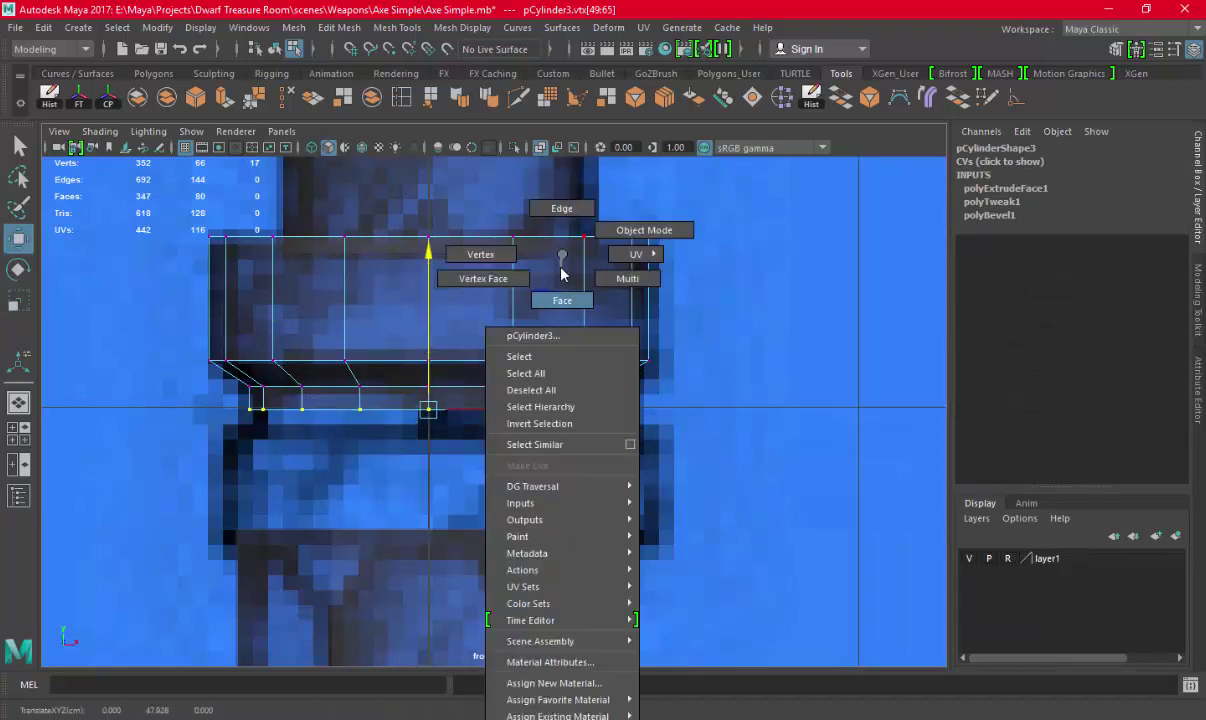
double_click(271, 384)
shift+double_click(300, 400)
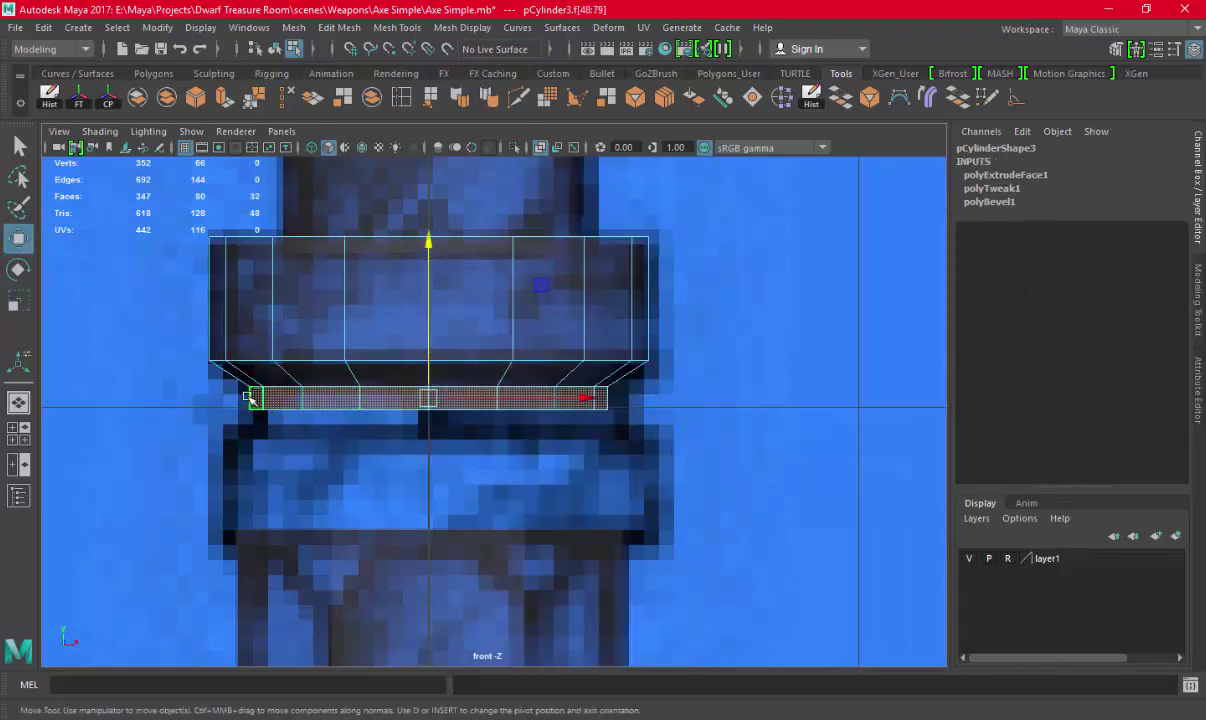
key(Delete)
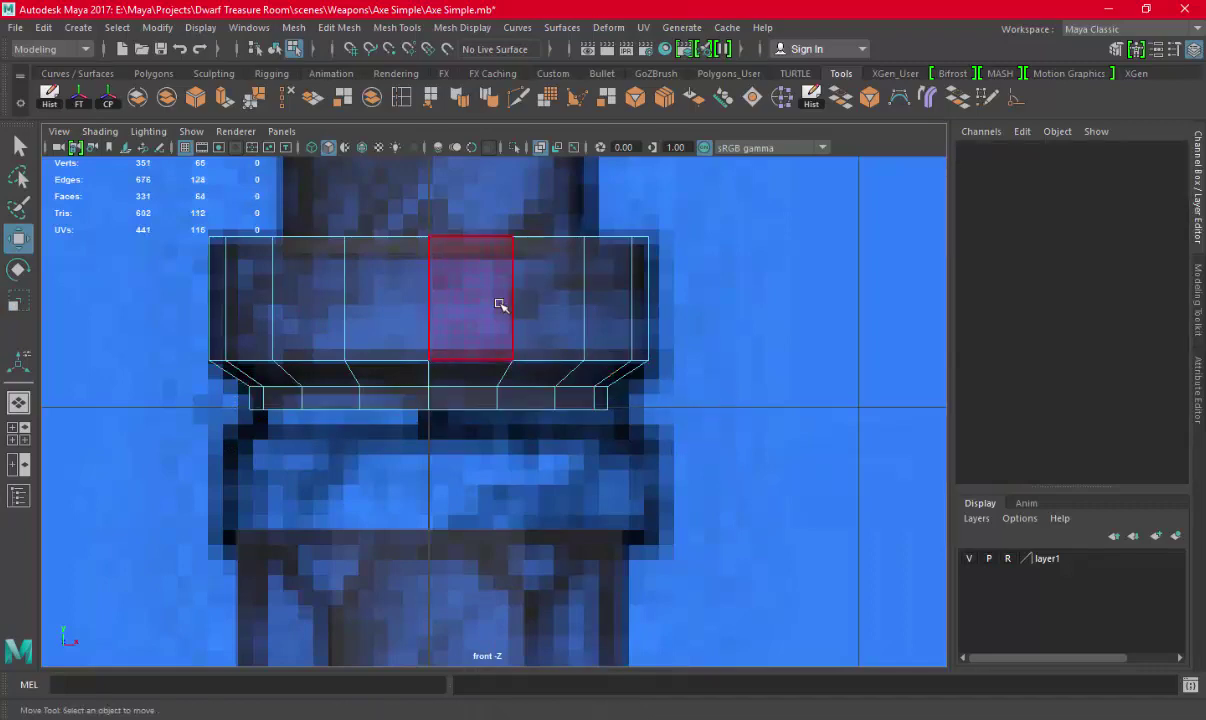
Snap the ring's pivot to its bottom rim, freeze transformations and delete history
right_drag(500, 304, 550, 222)
scroll(563, 341, down, 2)
scroll(563, 341, down, 2)
scroll(517, 290, up, 1)
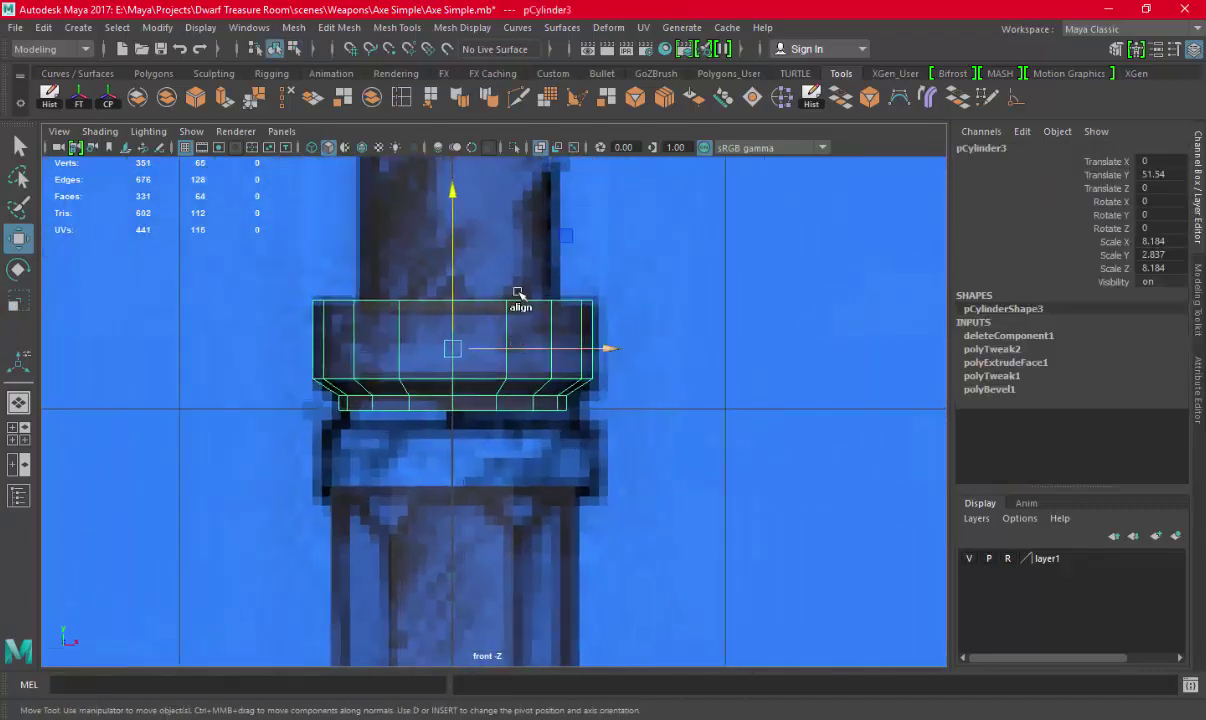
click(387, 50)
middle_drag(571, 377, 452, 418)
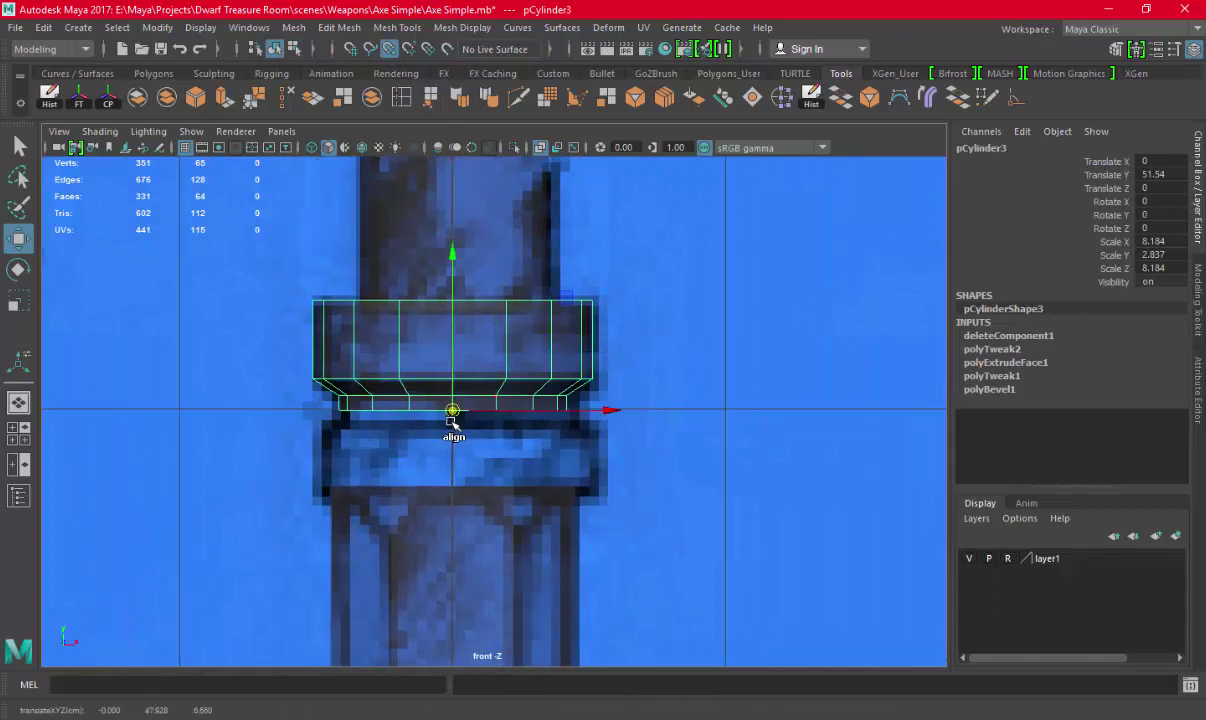
click(79, 97)
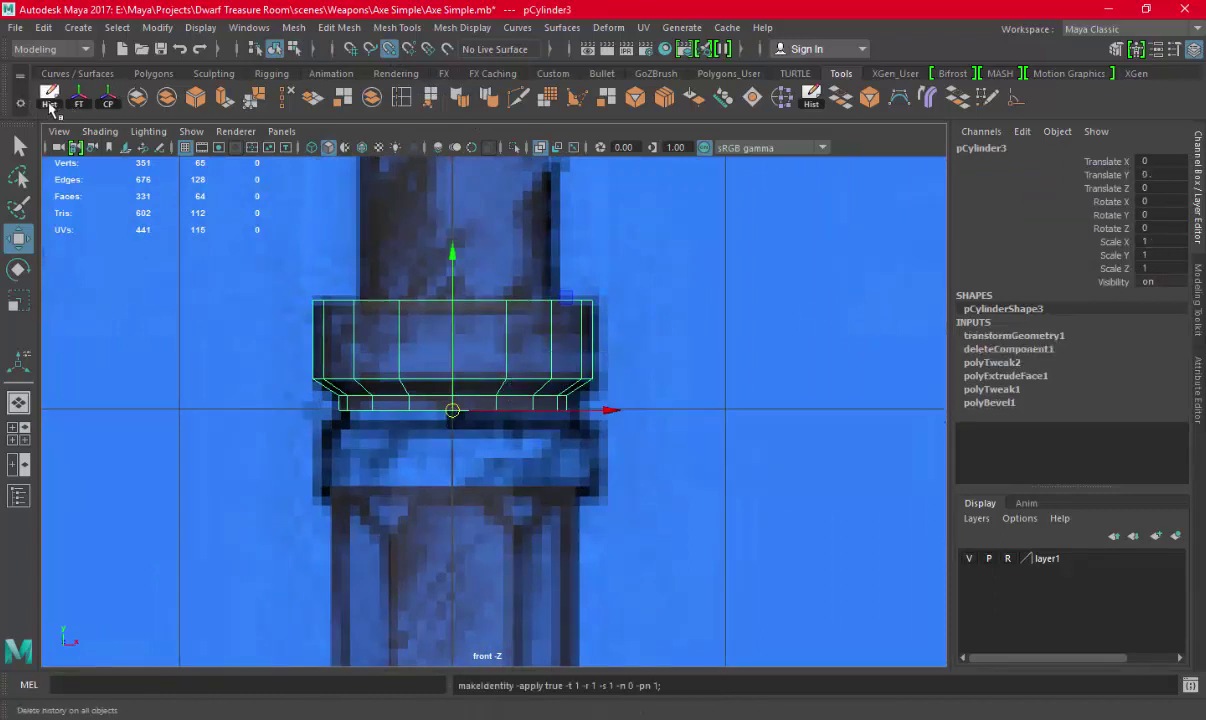
click(49, 96)
Duplicate the ring with Scale Y -1 and combine both halves into one mesh
key(ctrl+d)
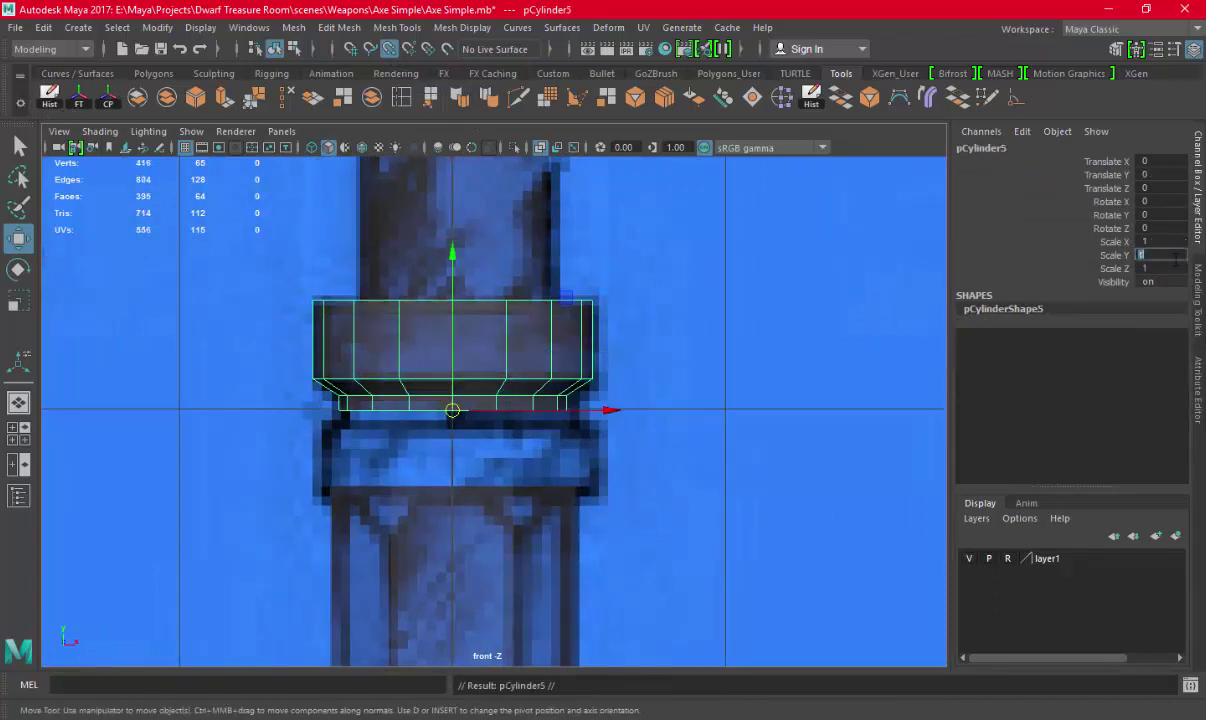
text(-1)
key(Return)
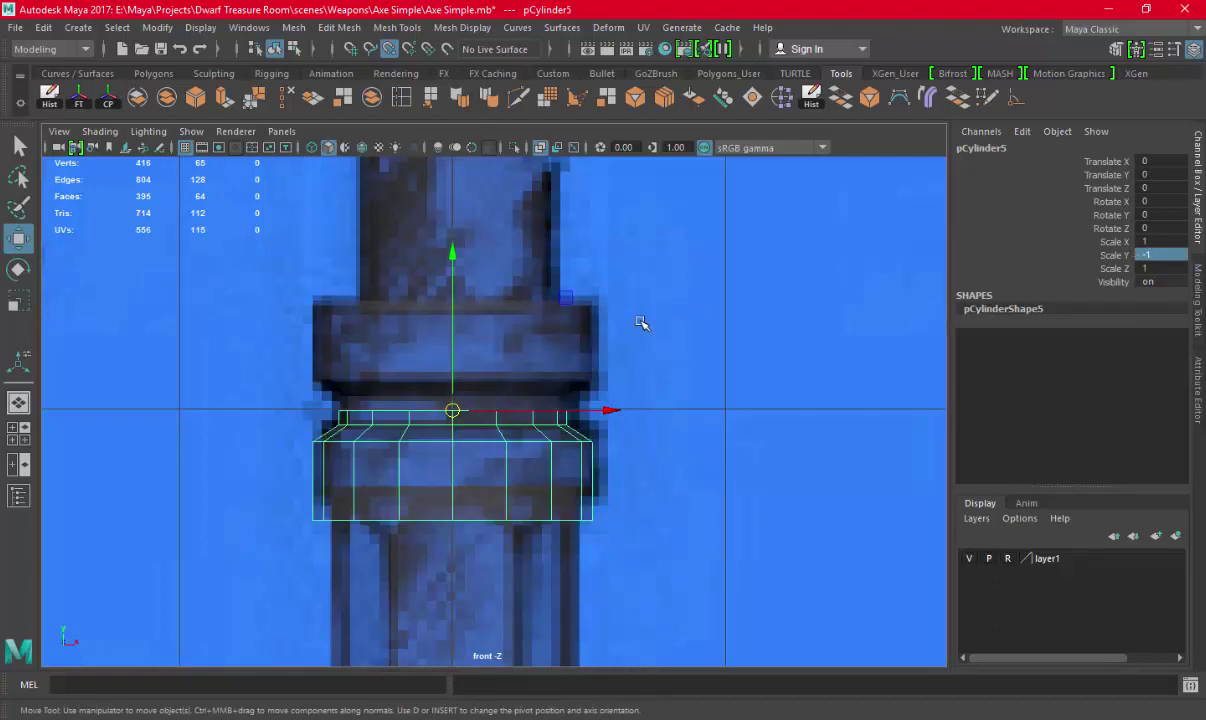
shift+click(571, 366)
click(293, 27)
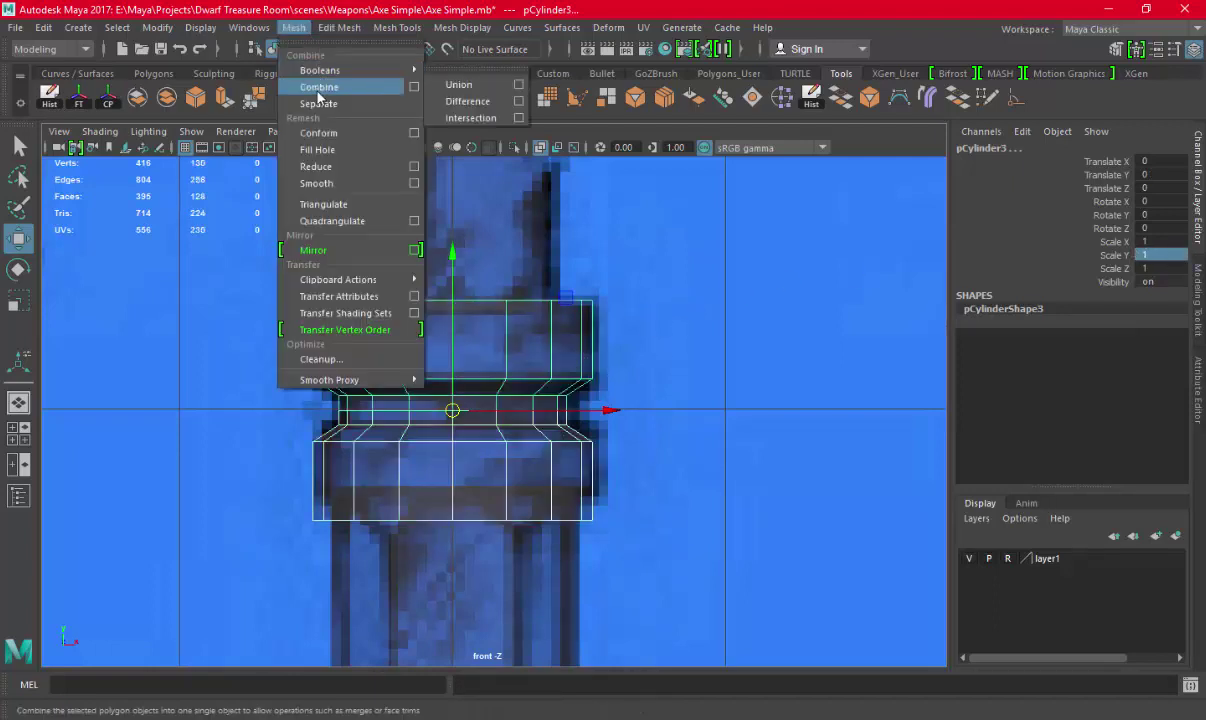
click(319, 87)
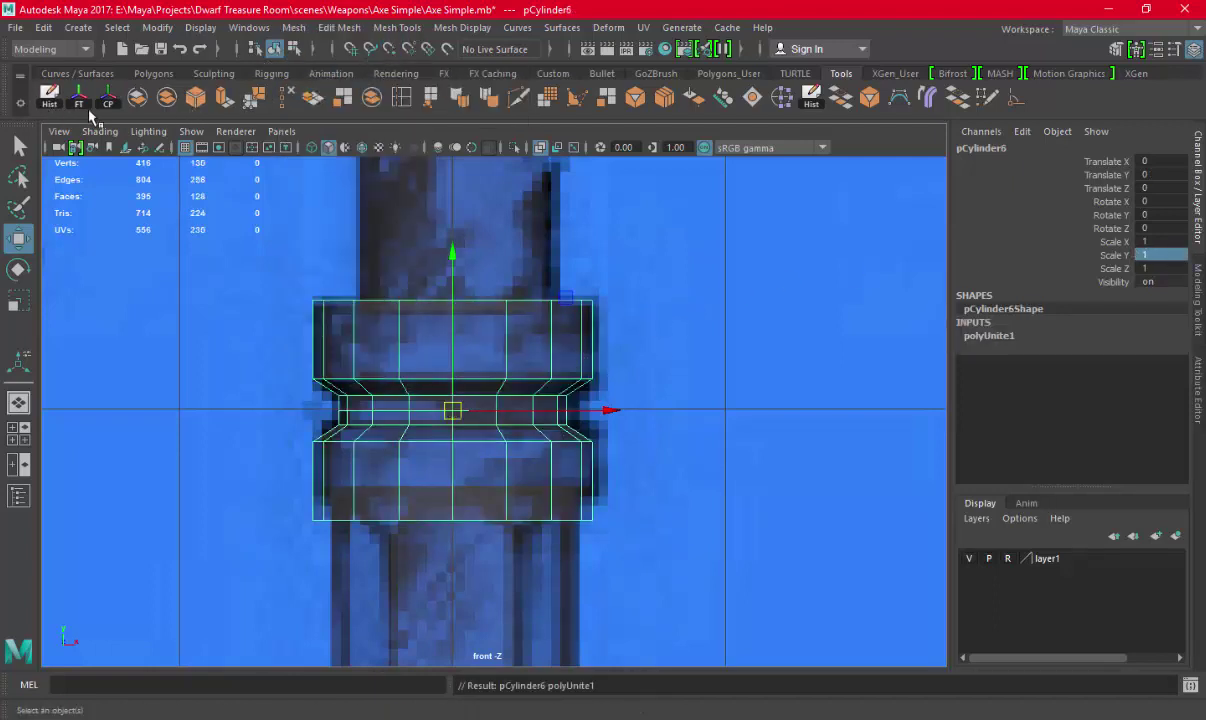
Scale the middle seam vertices together and merge them to weld the two ring halves
right_drag(565, 272, 423, 240)
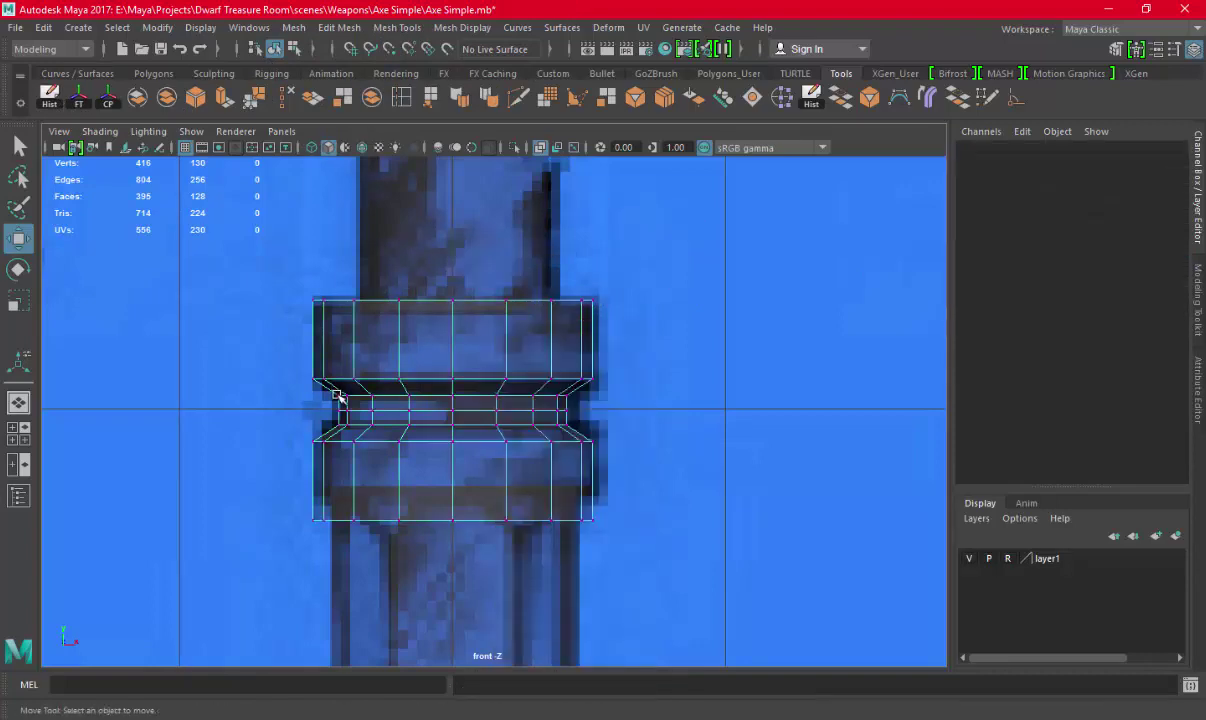
drag(321, 403, 607, 421)
key(f)
key(r)
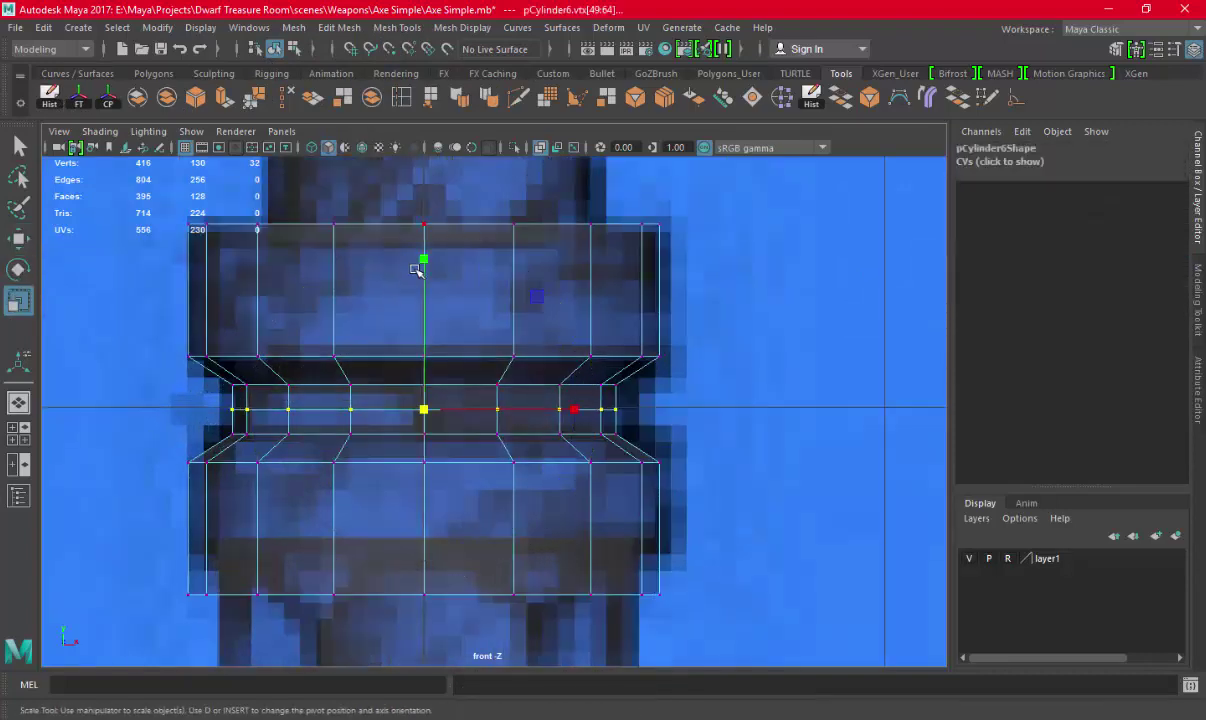
right_drag(504, 254, 553, 272)
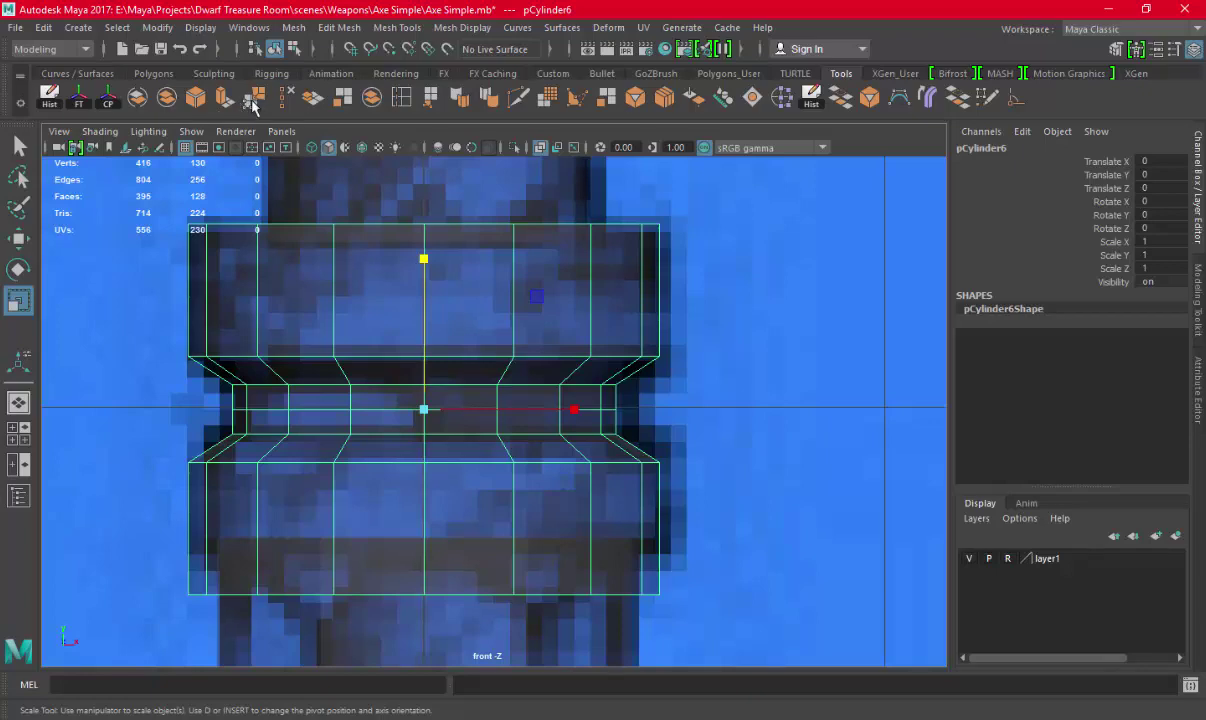
click(253, 100)
Delete the extra edge loop at the seam
right_drag(430, 282, 430, 202)
click(474, 403)
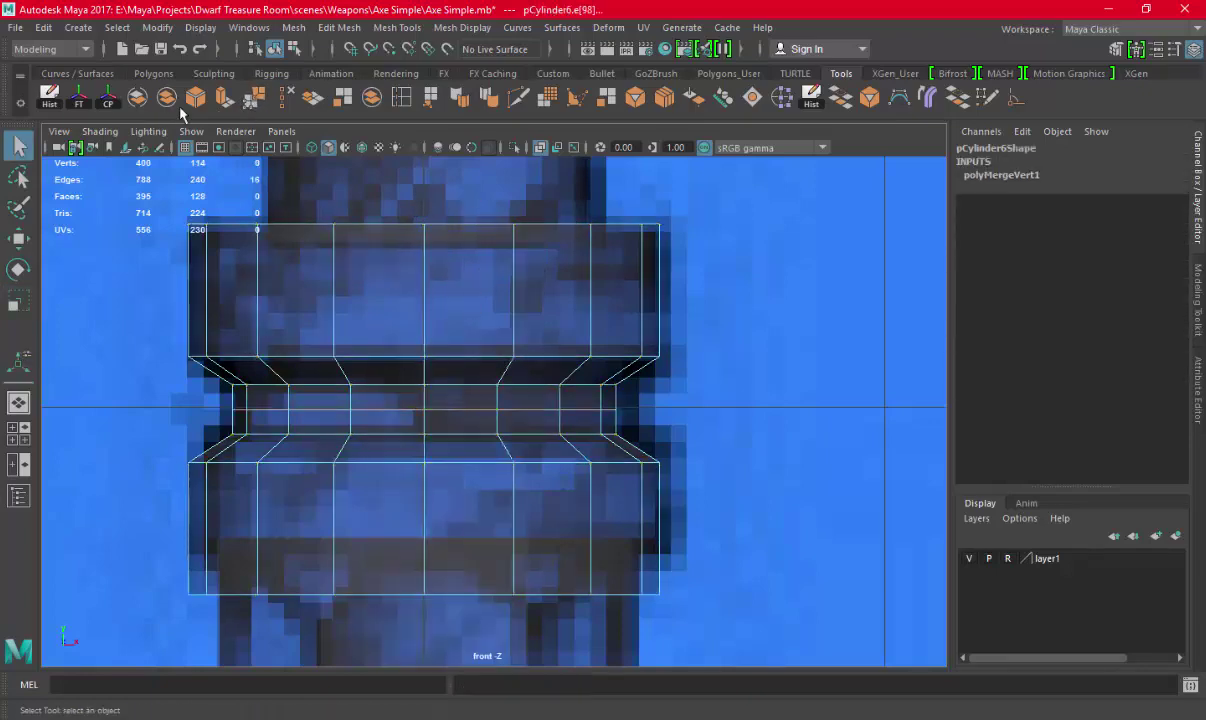
click(287, 101)
Raise the bottom vertex row to shorten the lower half of the band
scroll(412, 398, down, 2)
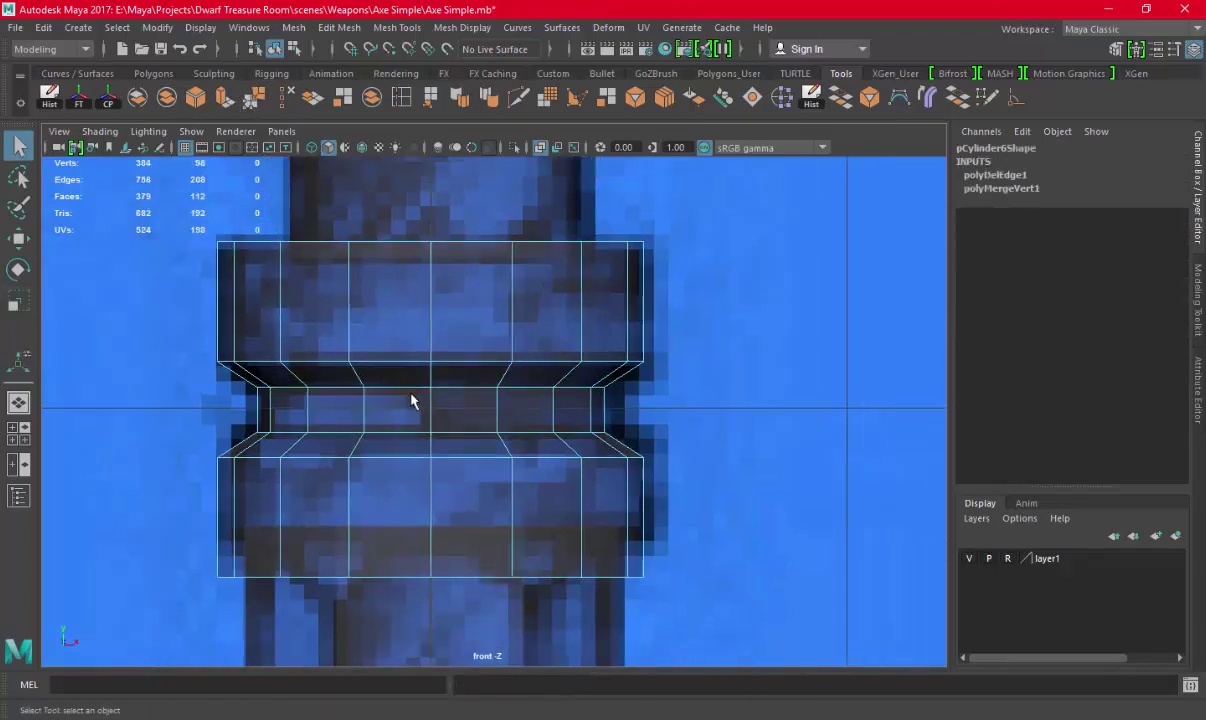
alt+middle_drag(412, 398, 581, 315)
drag(194, 471, 907, 612)
key(w)
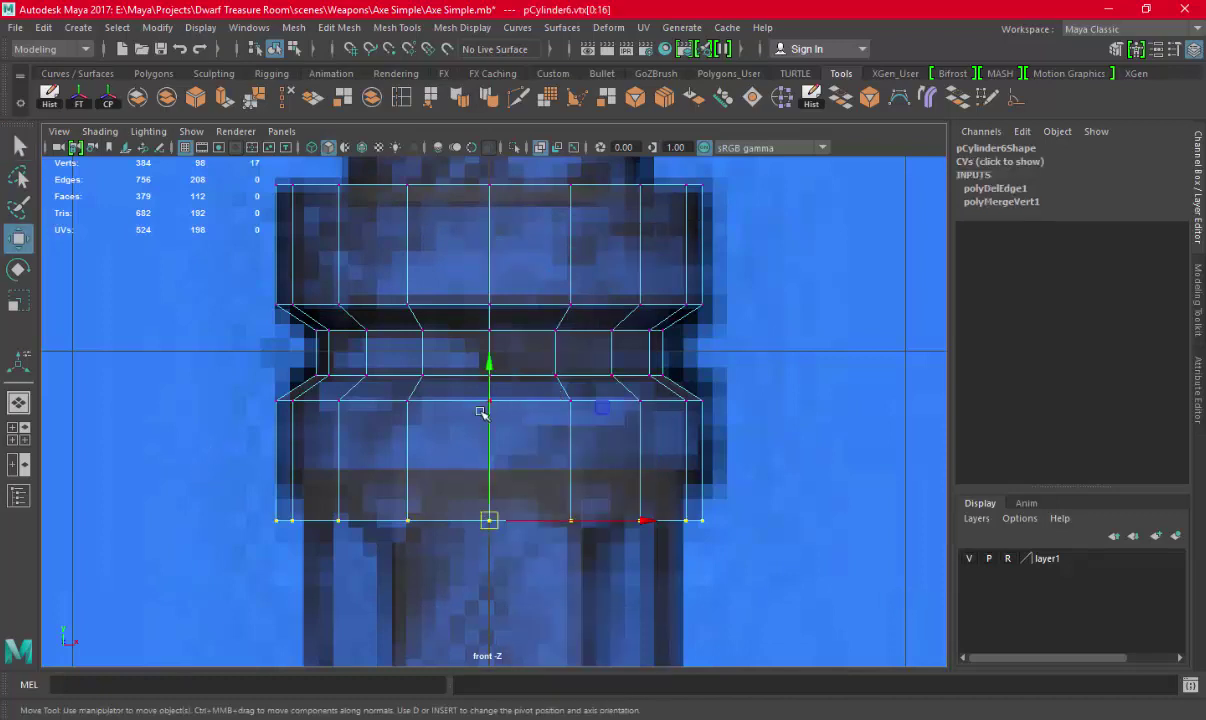
drag(484, 412, 507, 355)
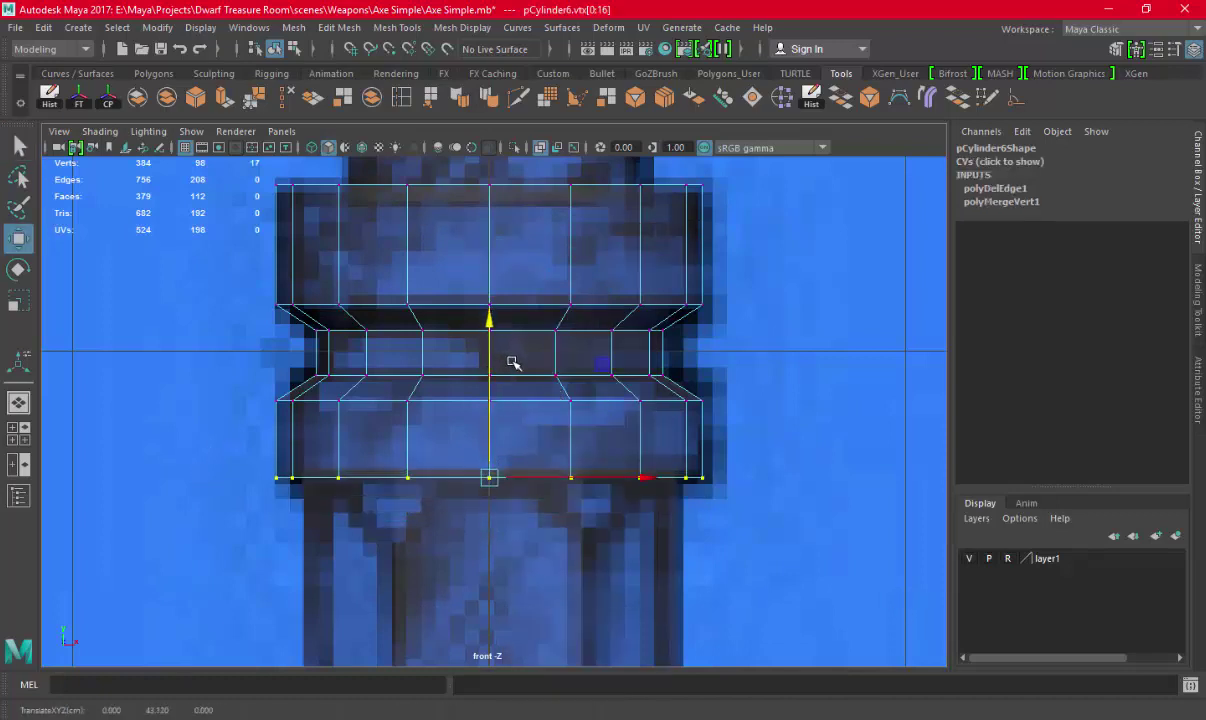
Return to object mode and delete the band's construction history
scroll(512, 362, down, 2)
right_drag(551, 254, 590, 310)
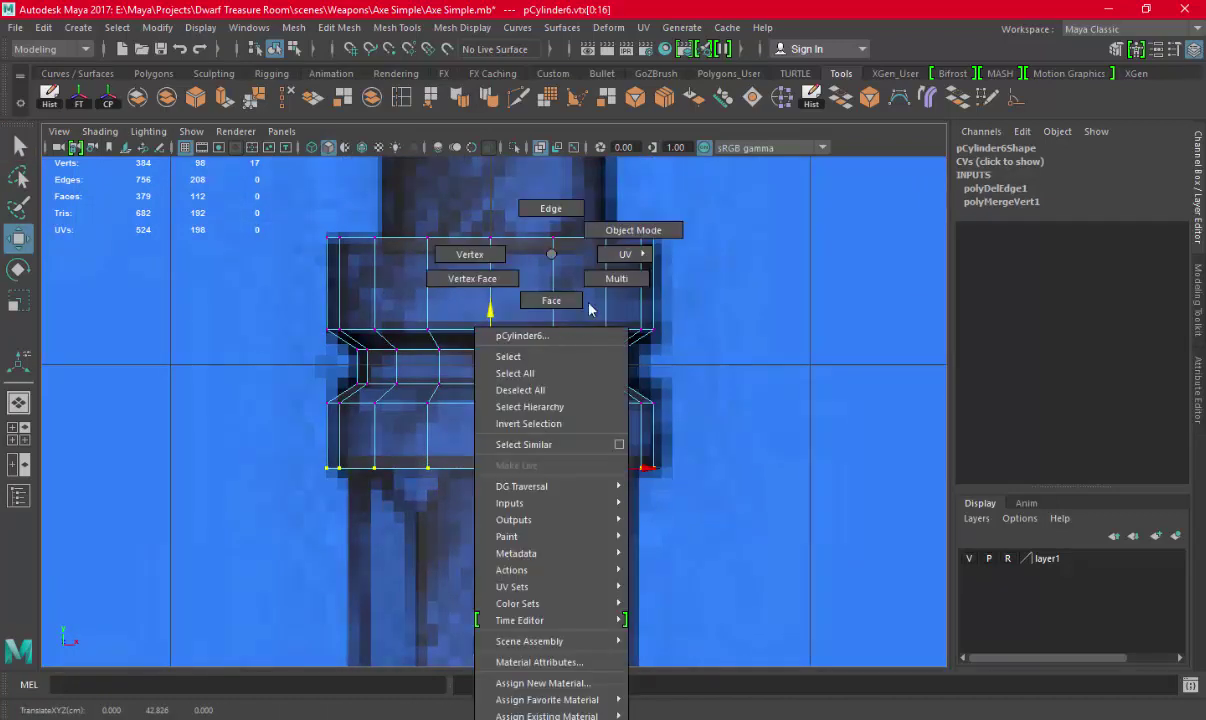
click(633, 230)
key(space)
key(space)
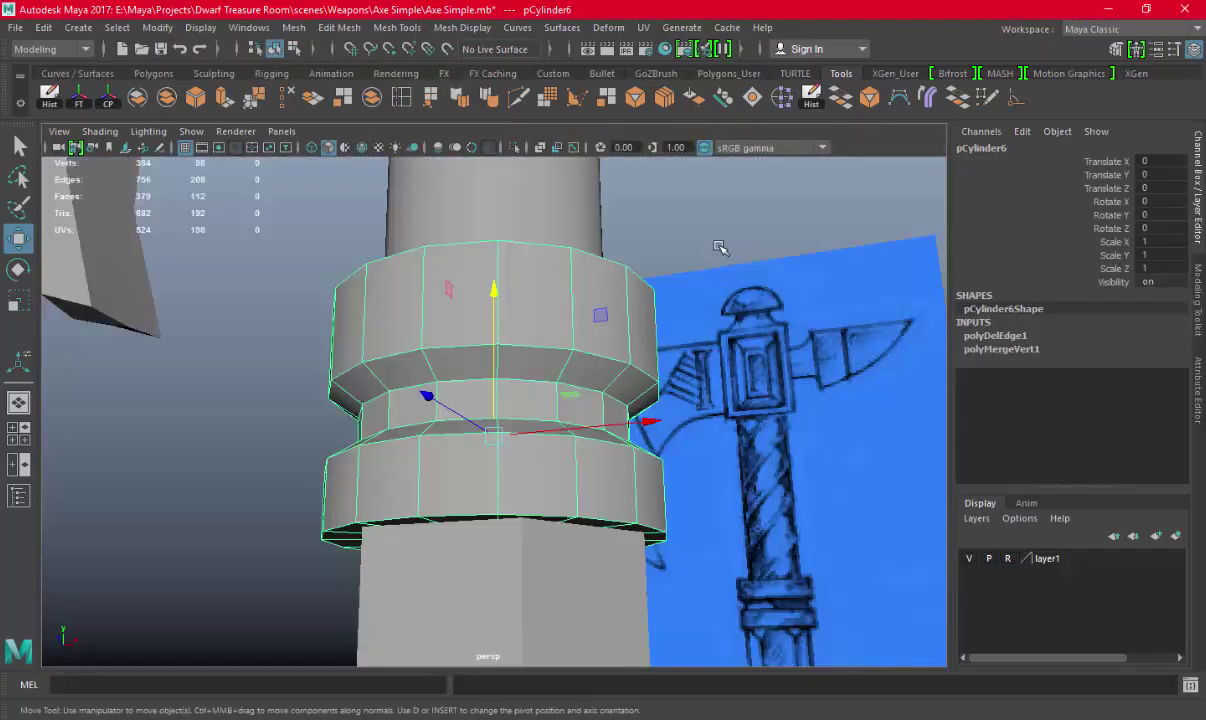
mouse_move(721, 247)
alt+mouse_down()
mouse_move(571, 266)
mouse_move(253, 238)
alt+mouse_up()
click(74, 104)
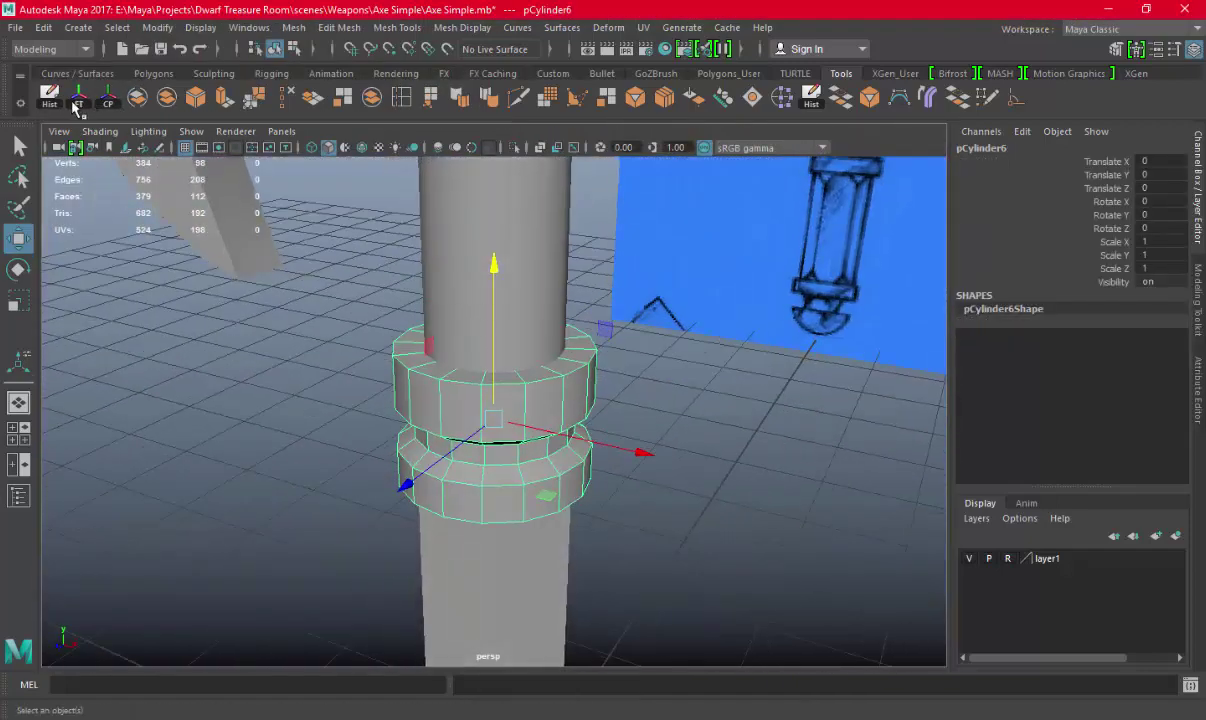
Apply Soften Edge to the edges of the middle ring
click(678, 390)
mouse_move(678, 390)
alt+mouse_down()
mouse_move(538, 438)
mouse_move(691, 398)
alt+mouse_up()
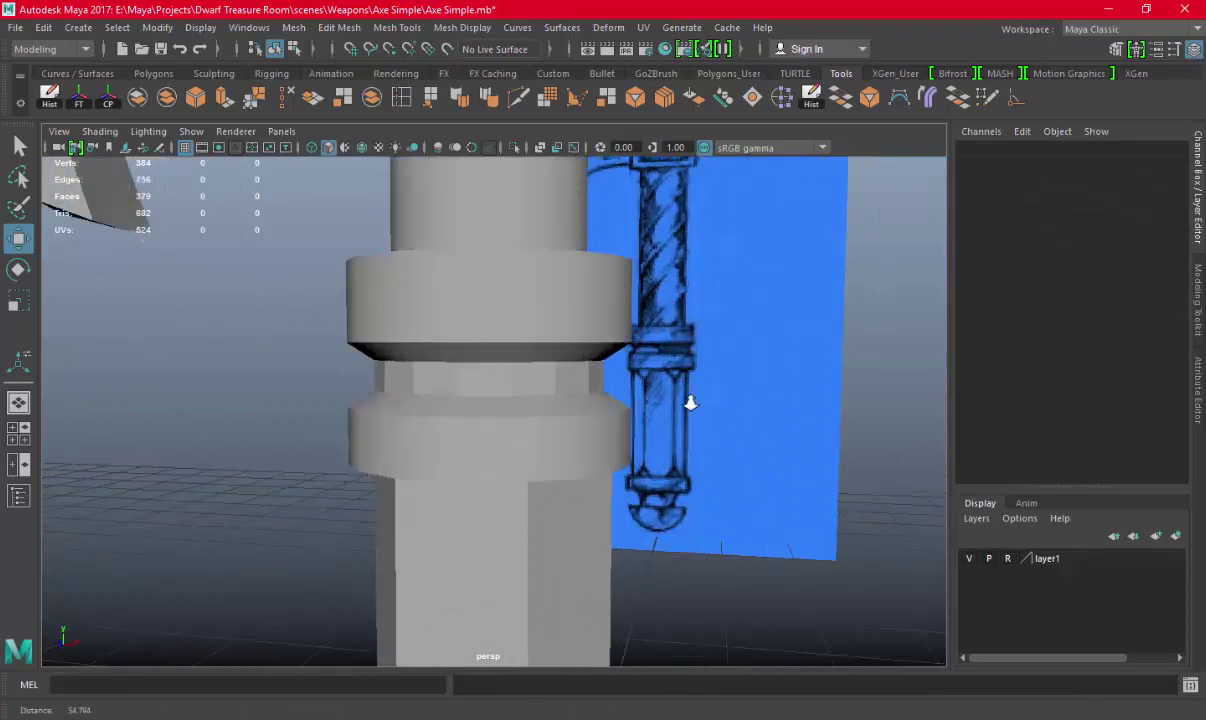
scroll(480, 277, up, 3)
click(480, 277)
right_drag(480, 277, 478, 235)
click(447, 368)
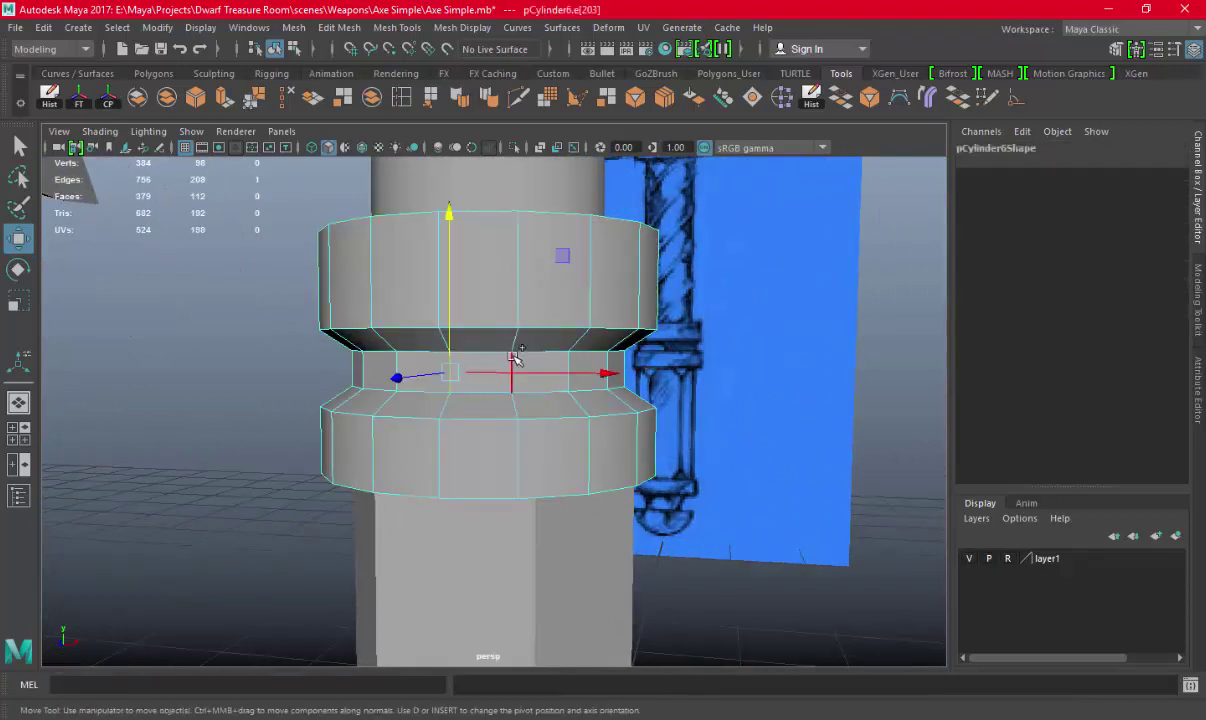
click(460, 96)
key(space)
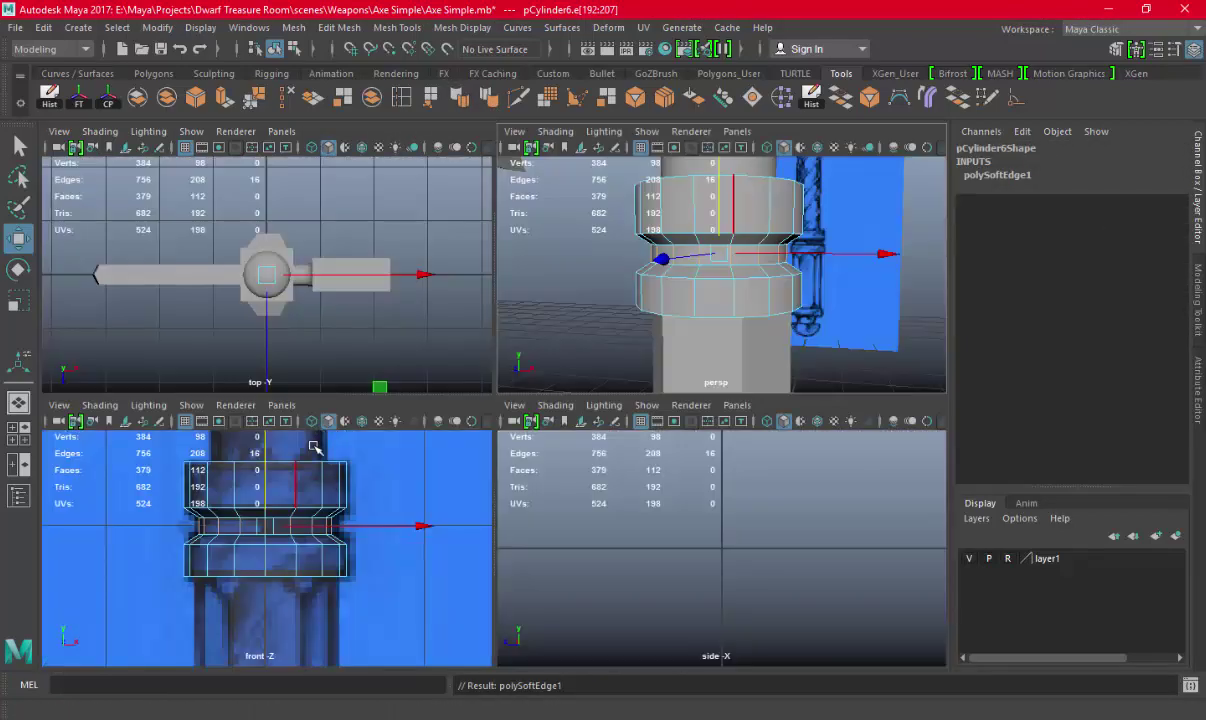
key(space)
right_drag(522, 310, 620, 230)
Freeze transformations on the lower handle column, pCylinder4
click(579, 487)
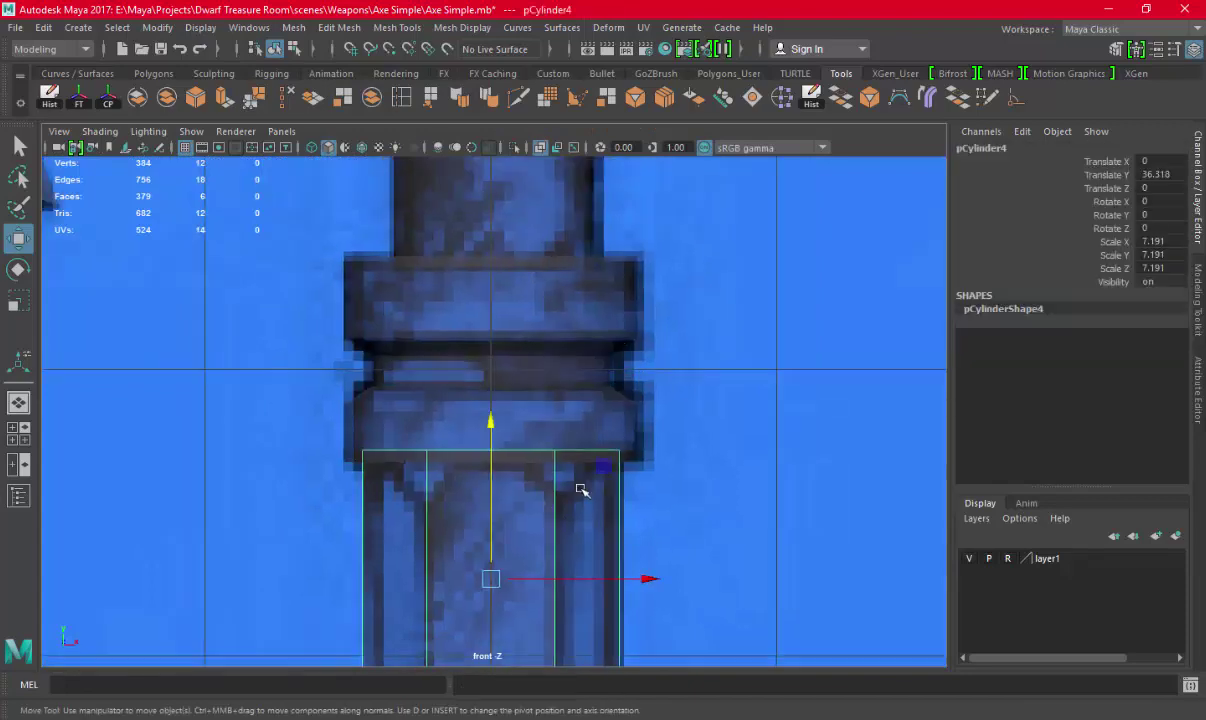
alt+middle_drag(579, 487, 676, 304)
key(space)
key(space)
mouse_move(538, 332)
alt+mouse_down()
mouse_move(500, 440)
mouse_move(539, 328)
mouse_move(540, 250)
alt+mouse_up()
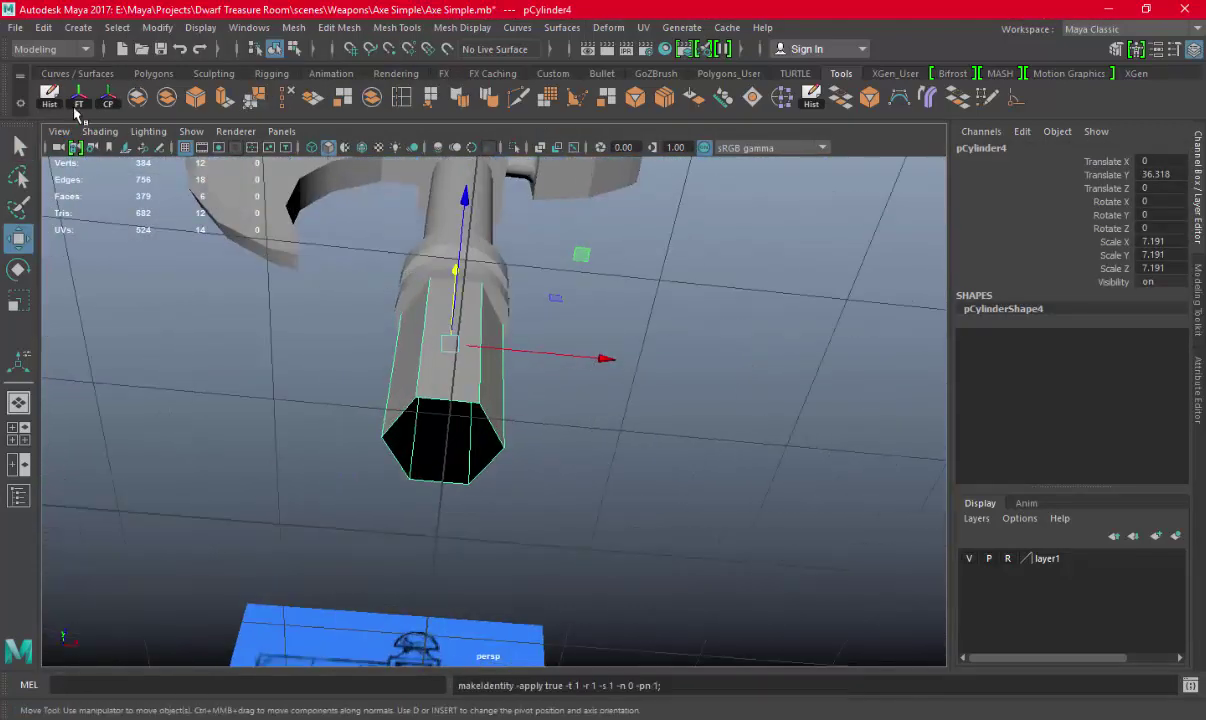
click(78, 96)
Zoom, select the band and upper shaft, and orbit the perspective view to inspect the axe
key(space)
key(space)
key(f)
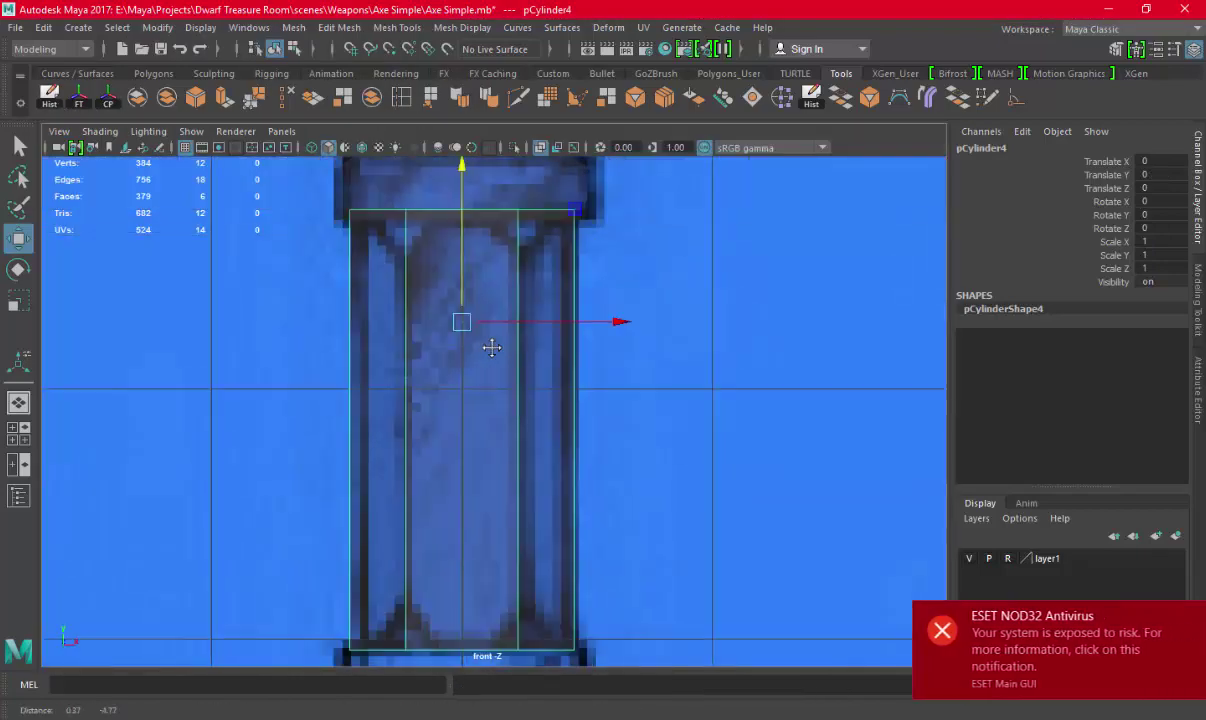
scroll(456, 341, up, 1)
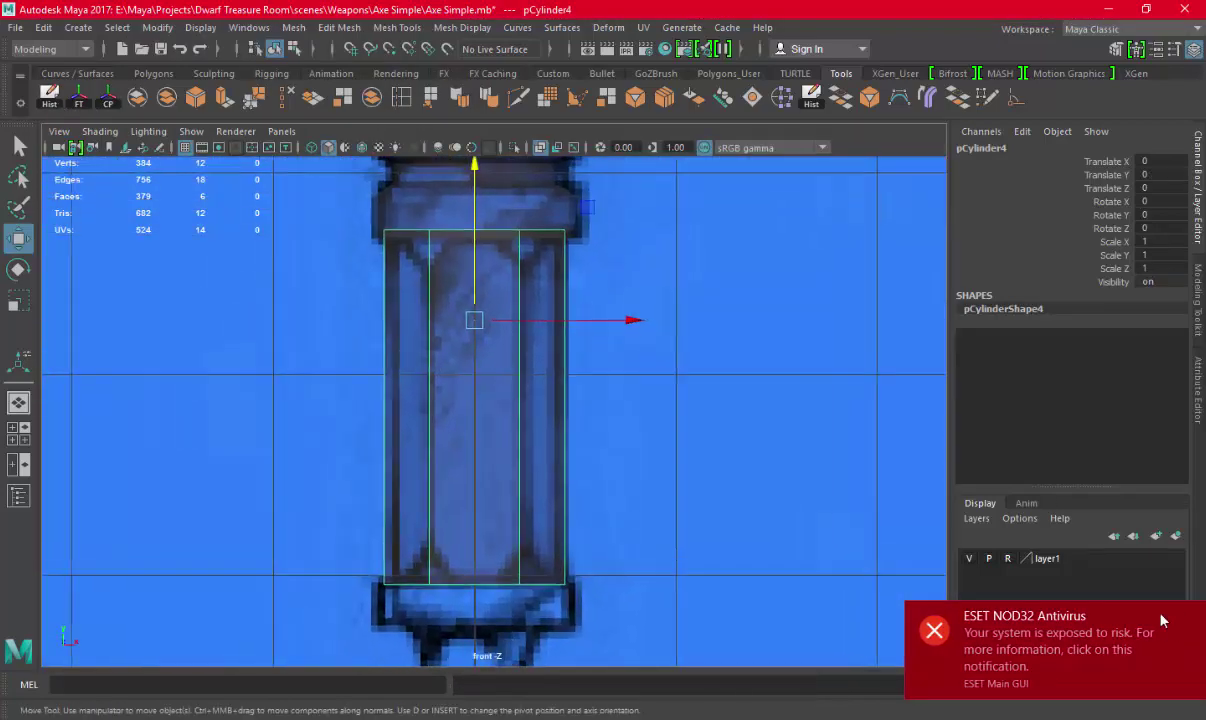
scroll(563, 336, up, 1)
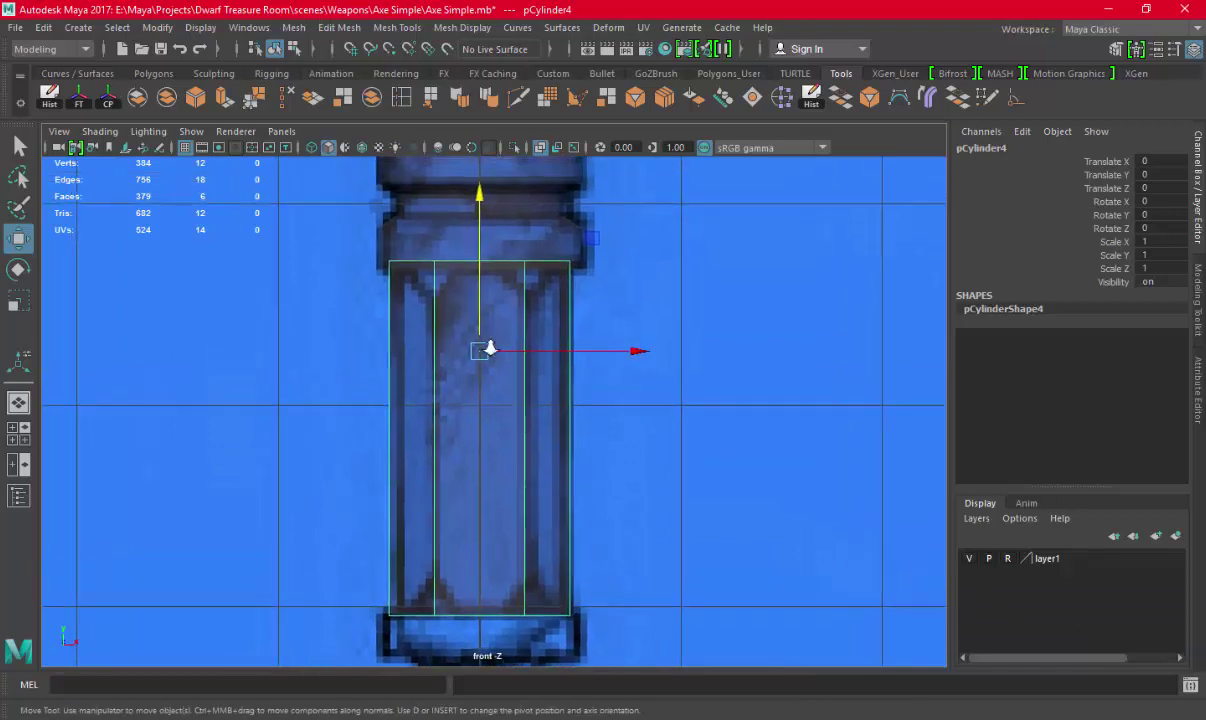
scroll(487, 345, up, 1)
scroll(610, 380, down, 1)
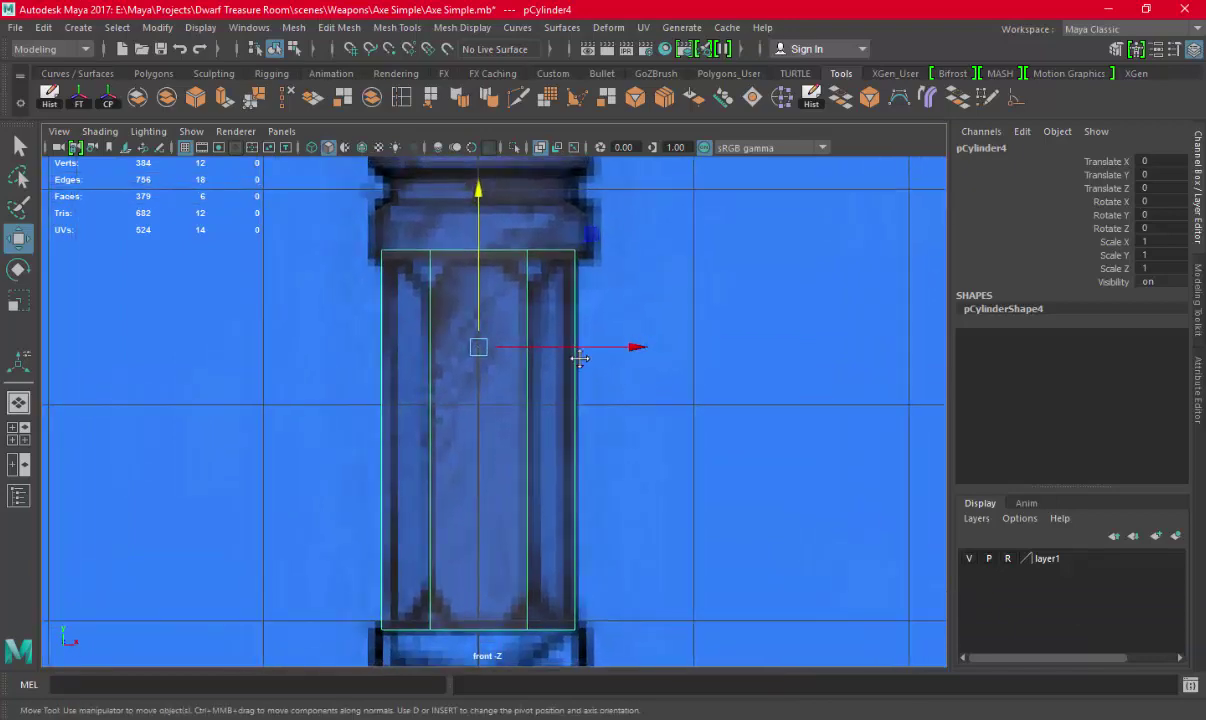
scroll(520, 355, down, 1)
scroll(560, 500, down, 1)
scroll(498, 311, down, 1)
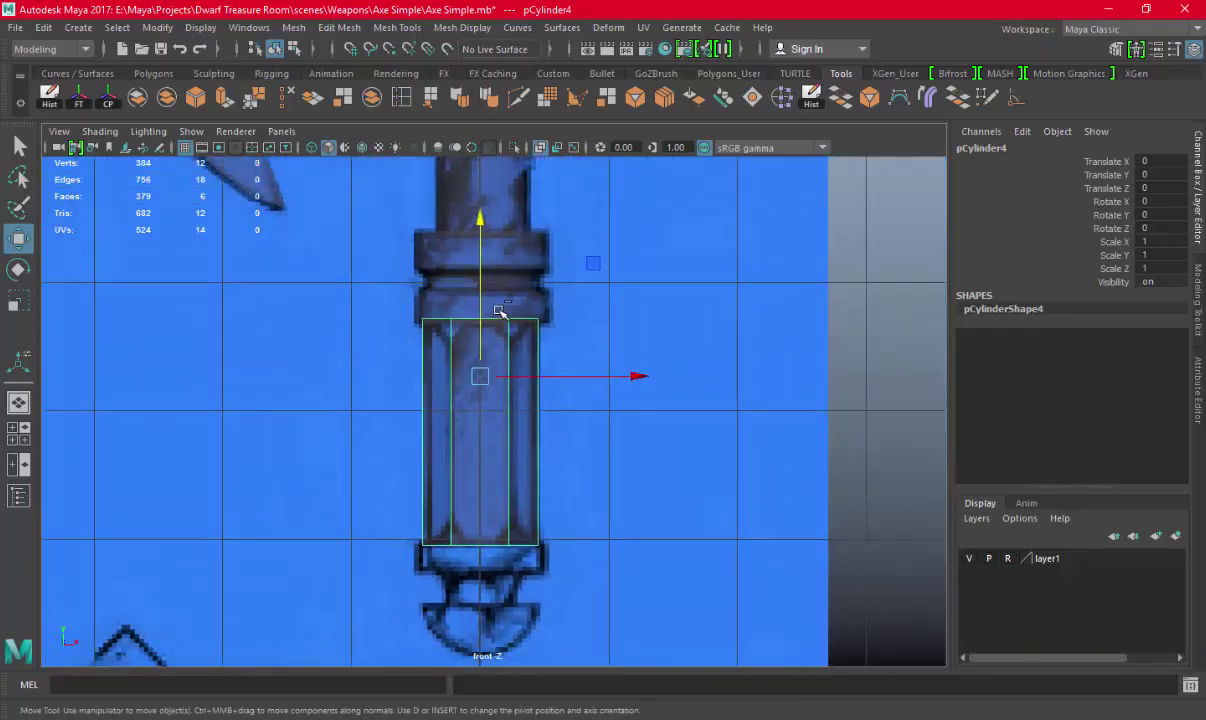
click(508, 306)
scroll(470, 325, down, 1)
scroll(412, 305, up, 1)
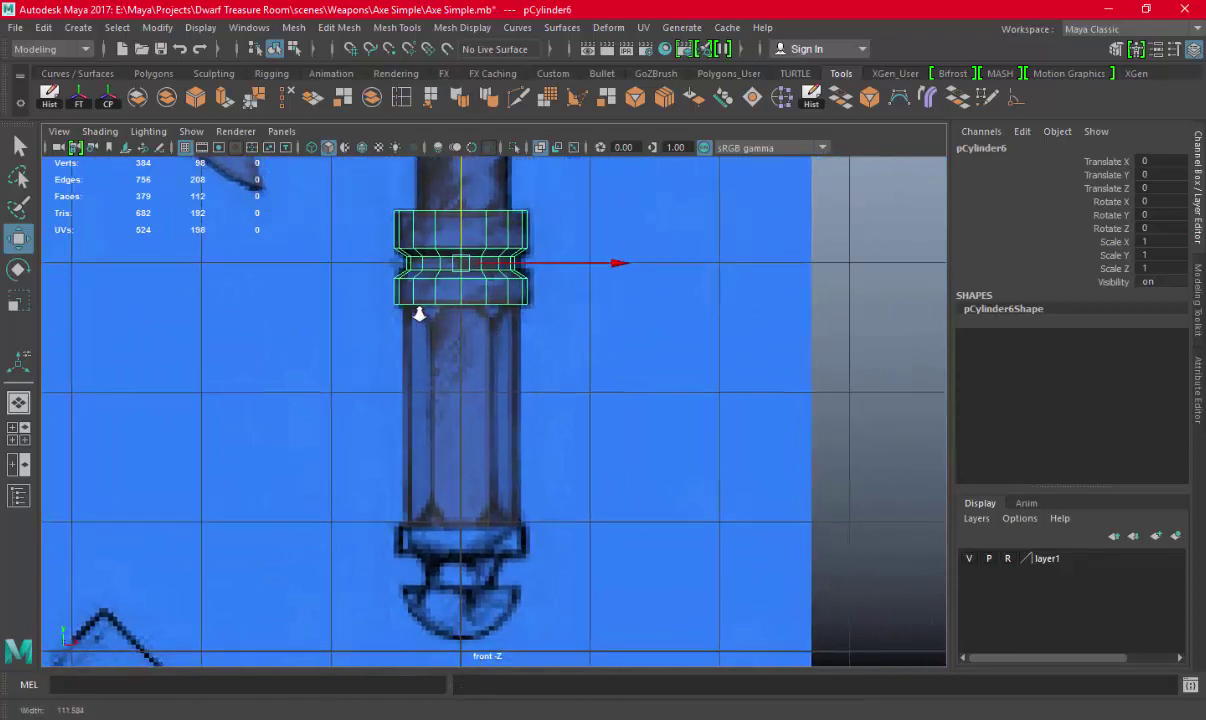
scroll(480, 372, down, 1)
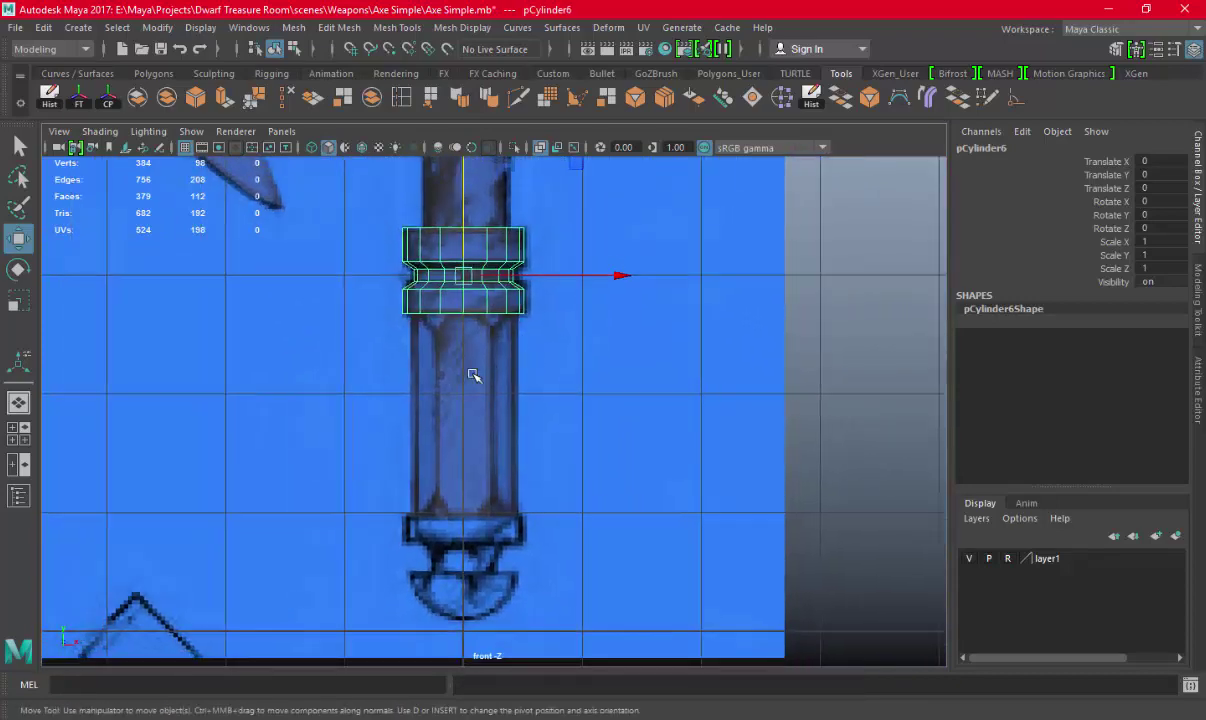
click(471, 371)
click(733, 379)
key(space)
key(space)
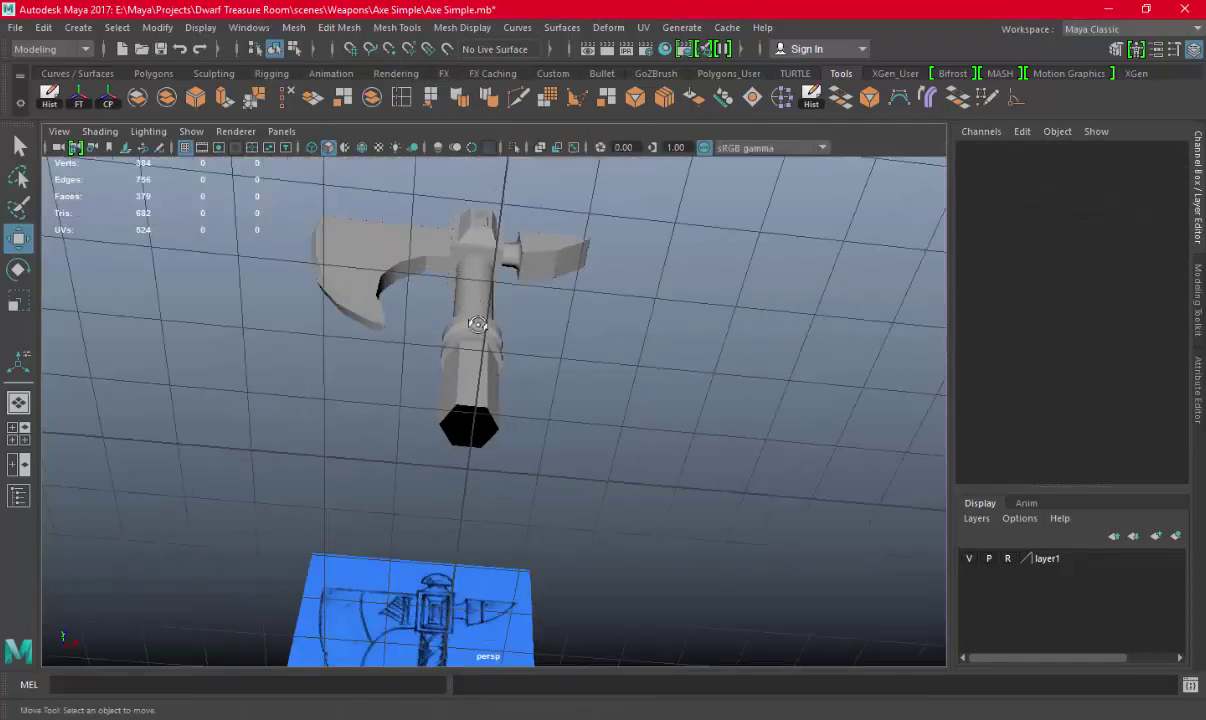
mouse_move(724, 285)
alt+mouse_down()
mouse_move(474, 310)
mouse_move(130, 138)
mouse_move(675, 321)
mouse_move(543, 350)
alt+mouse_up()
Create a polygon cylinder with 16 axis subdivisions
key(space)
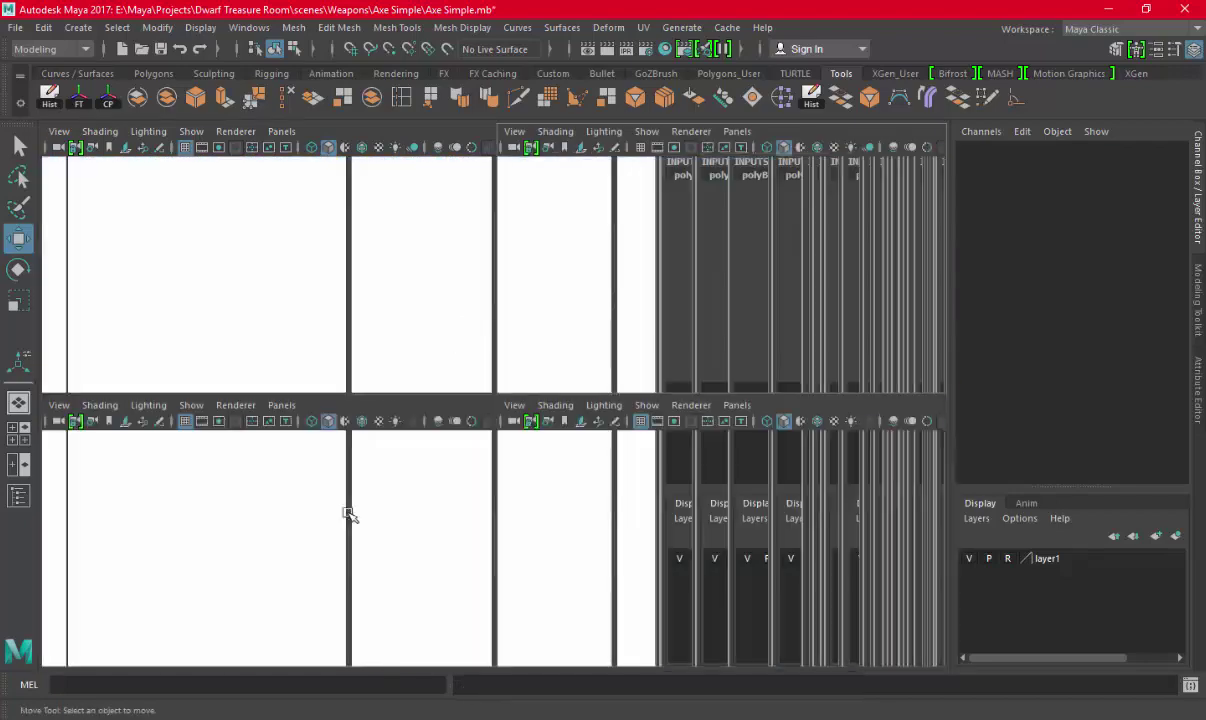
key(space)
click(153, 73)
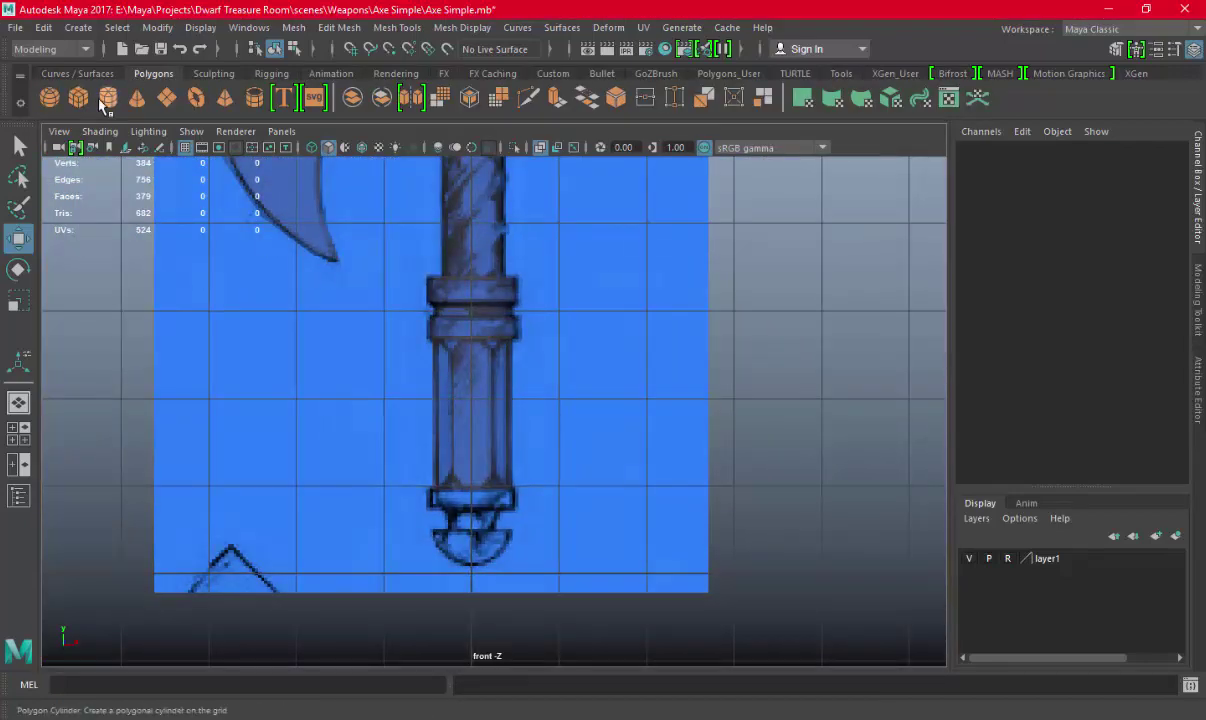
click(101, 102)
click(1017, 335)
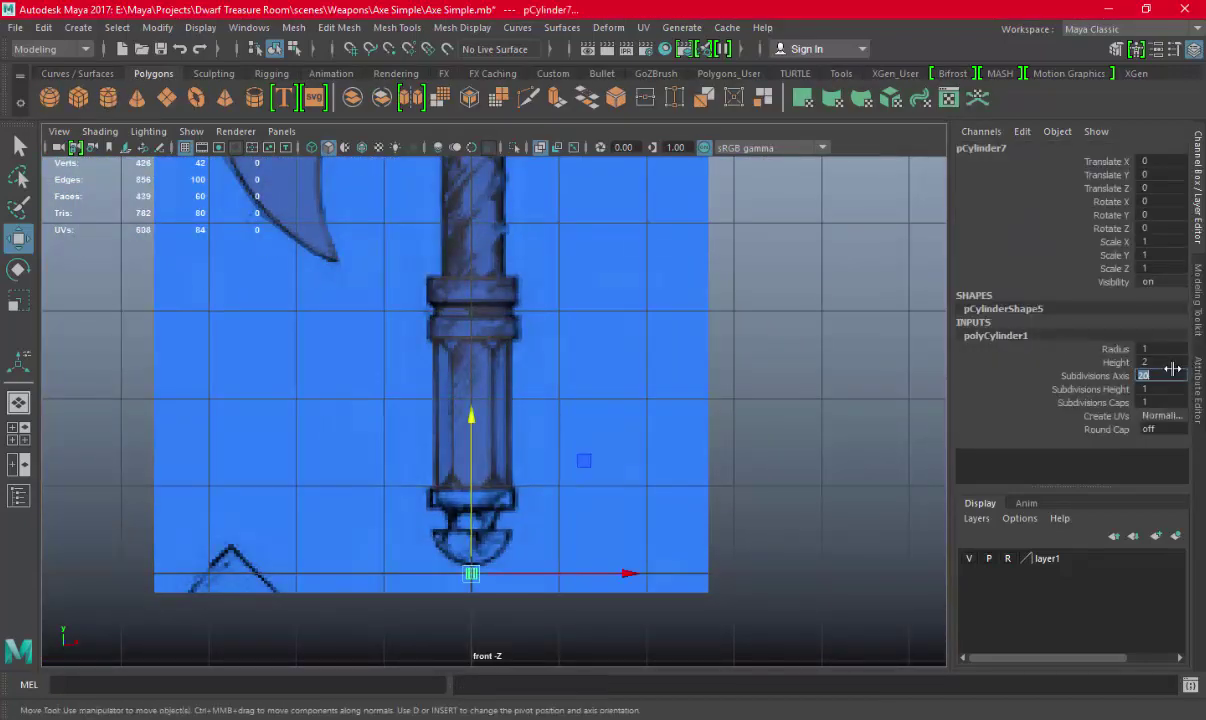
Scale the cylinder to the handle's width, place it on the lower collar and flatten it
key(r)
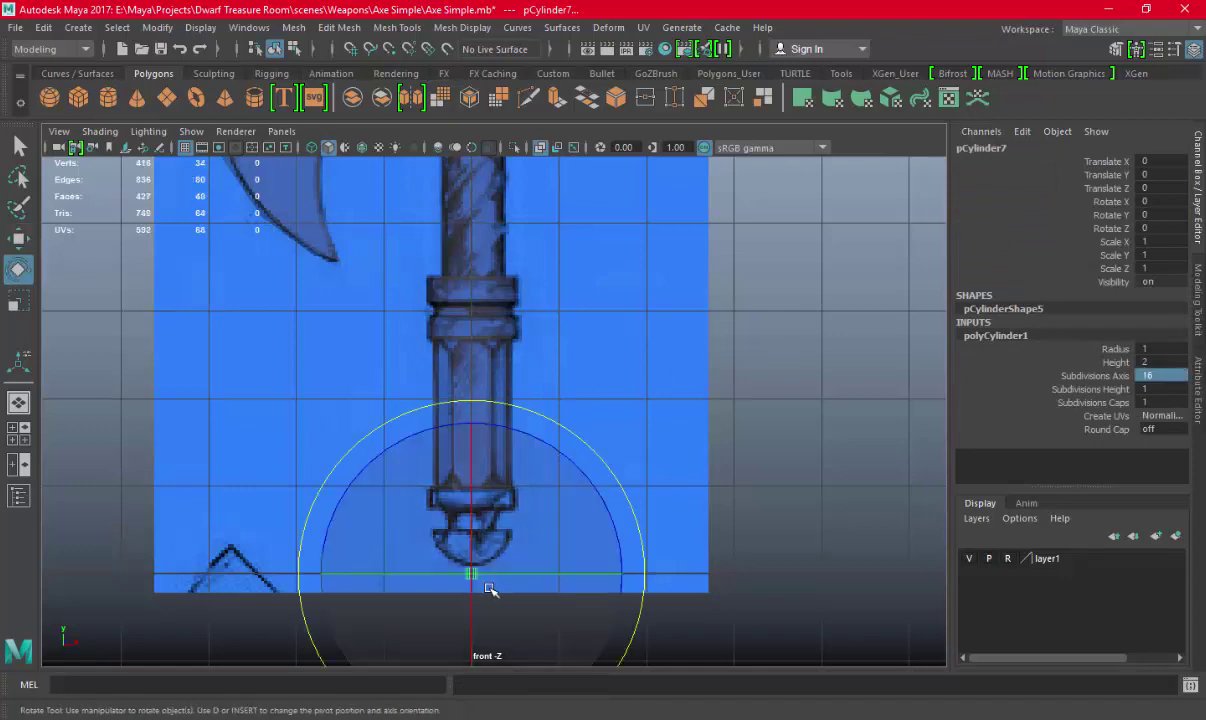
mouse_move(471, 573)
mouse_down()
mouse_move(493, 571)
mouse_move(480, 474)
mouse_up()
key(w)
scroll(495, 493, up, 3)
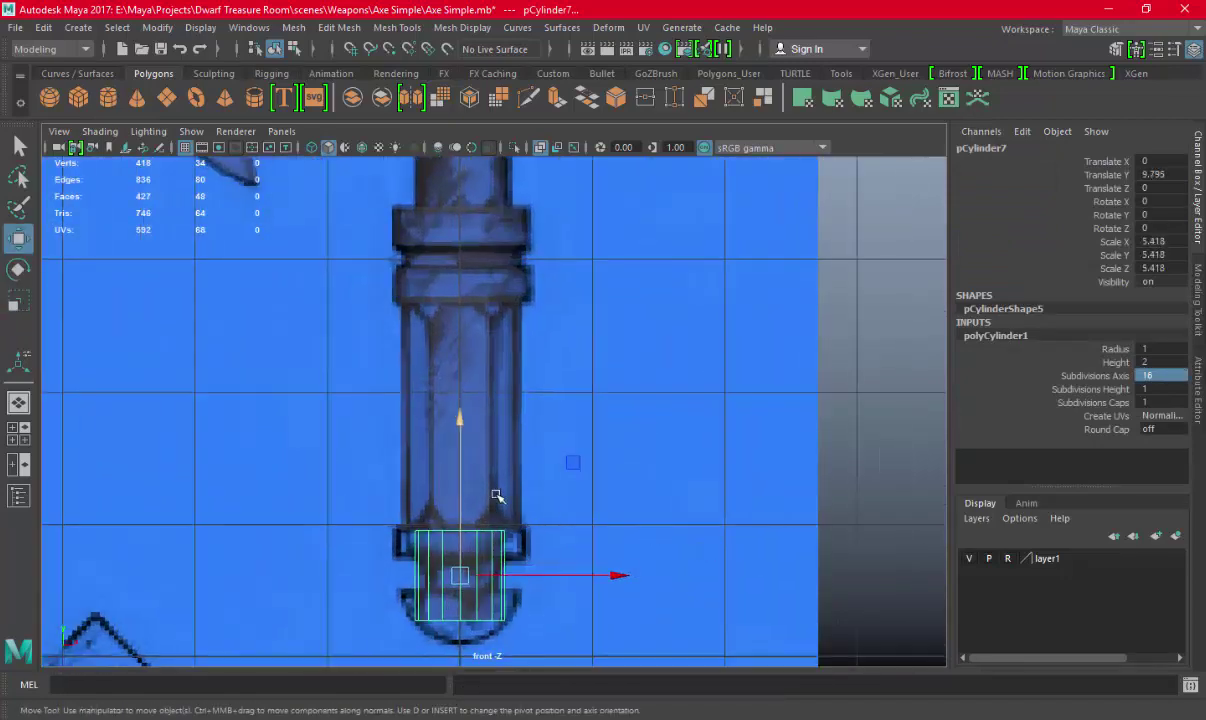
scroll(896, 444, up, 3)
scroll(485, 431, up, 1)
drag(472, 344, 473, 336)
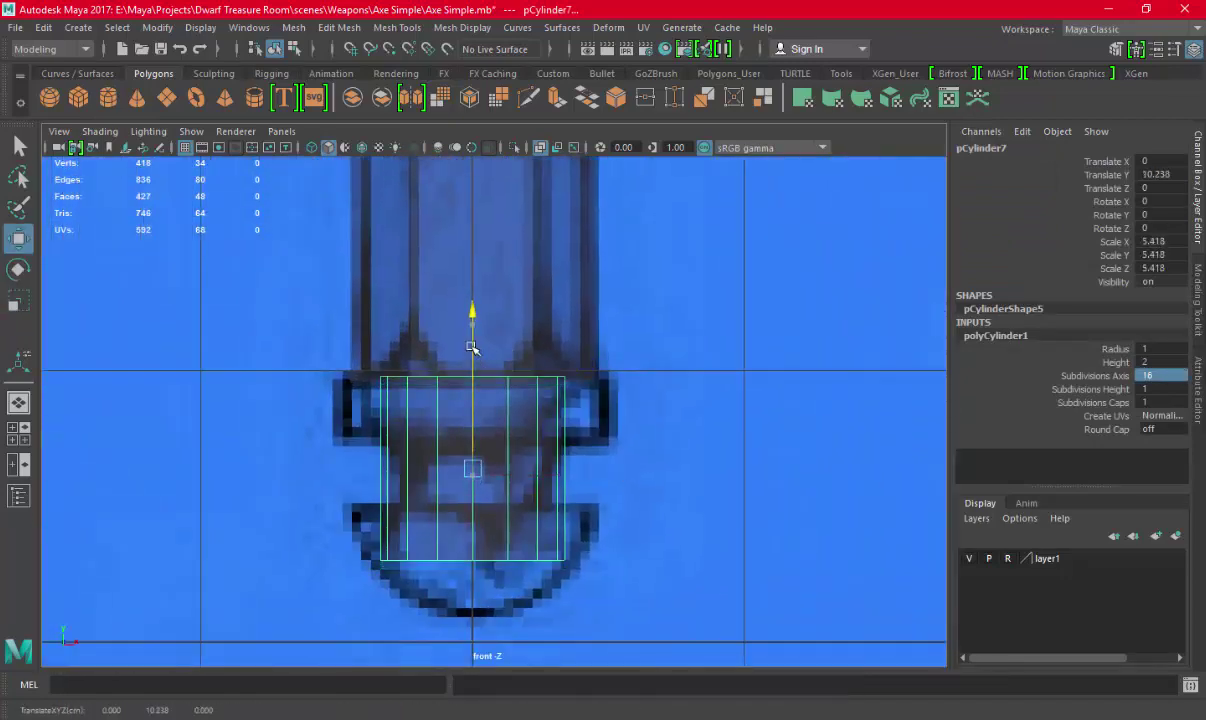
key(r)
drag(473, 467, 549, 474)
mouse_move(474, 321)
mouse_down()
mouse_move(471, 396)
mouse_move(475, 357)
mouse_up()
key(w)
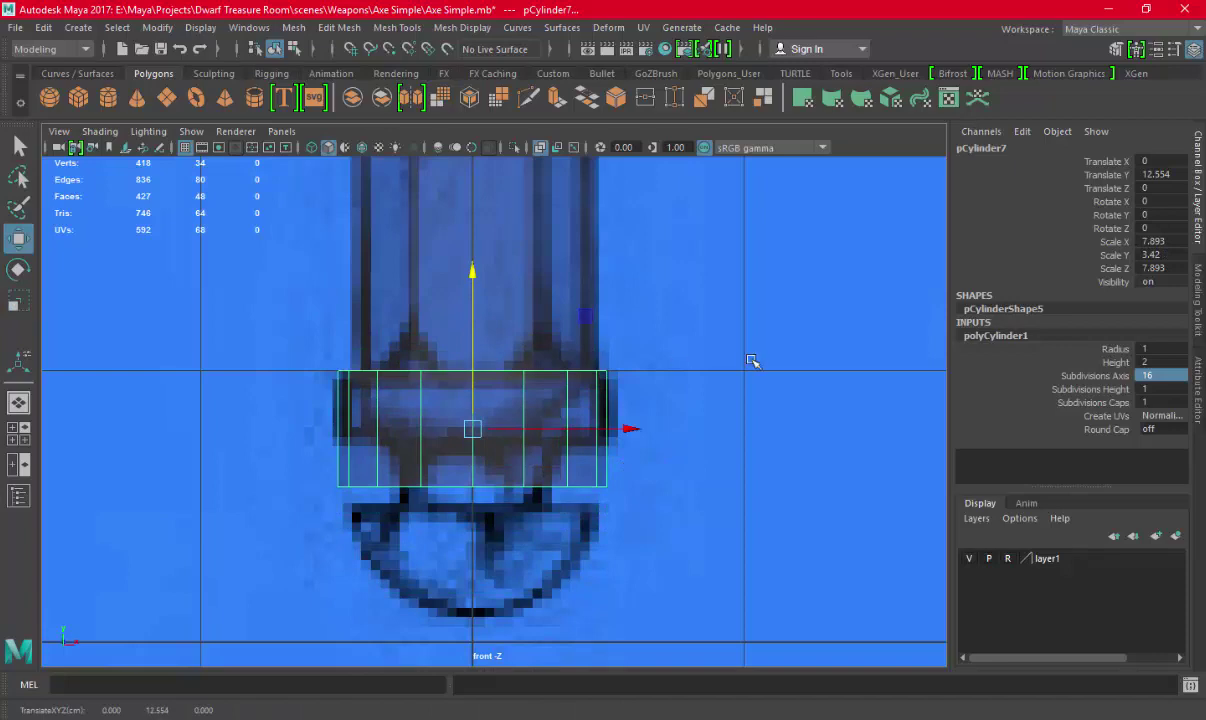
Raise the cylinder's bottom vertex row to thin the ring, then view the whole axe
right_drag(752, 360, 752, 320)
drag(247, 456, 786, 549)
drag(478, 391, 478, 354)
scroll(541, 352, down, 1)
scroll(576, 240, down, 3)
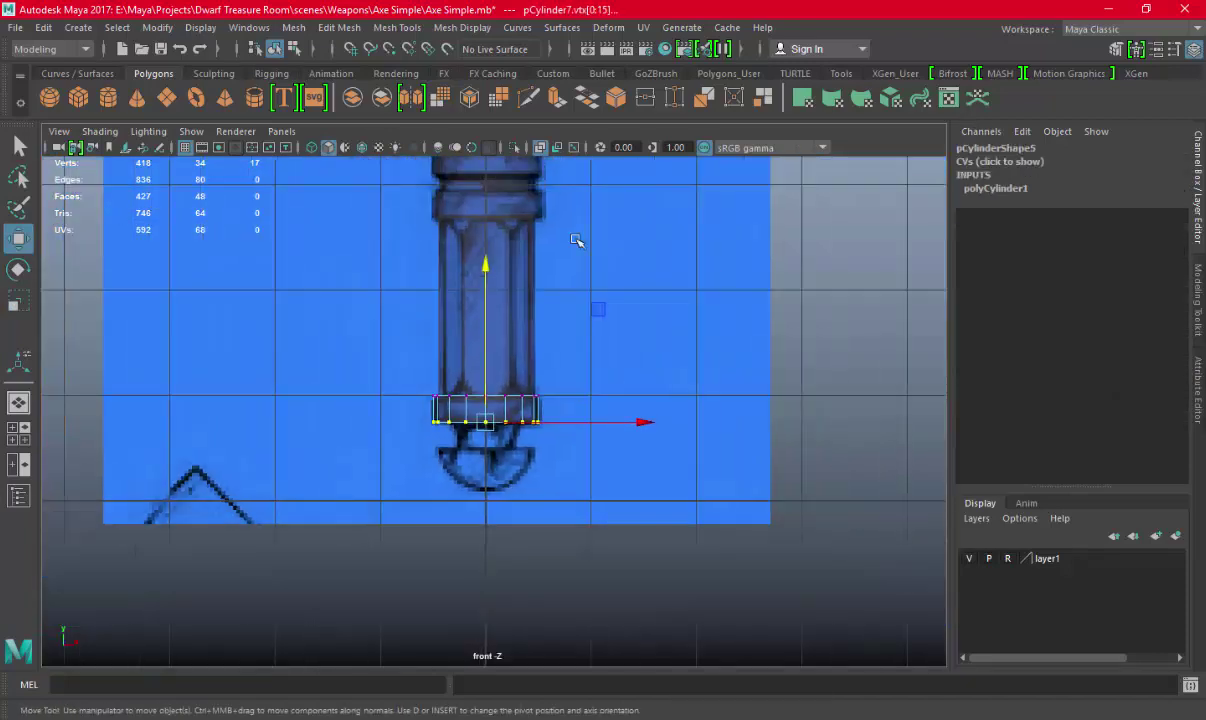
scroll(447, 240, down, 2)
scroll(455, 527, down, 2)
alt+middle_drag(455, 527, 465, 372)
scroll(465, 372, up, 1)
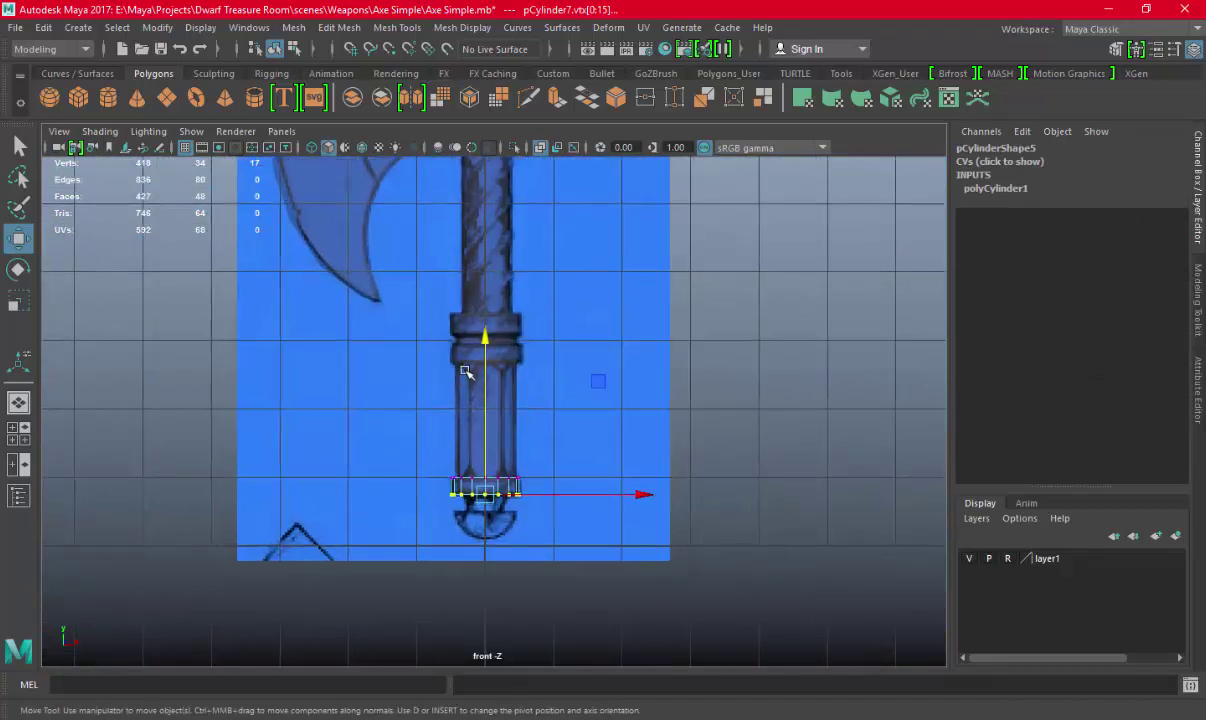
click(498, 476)
right_drag(485, 464, 555, 238)
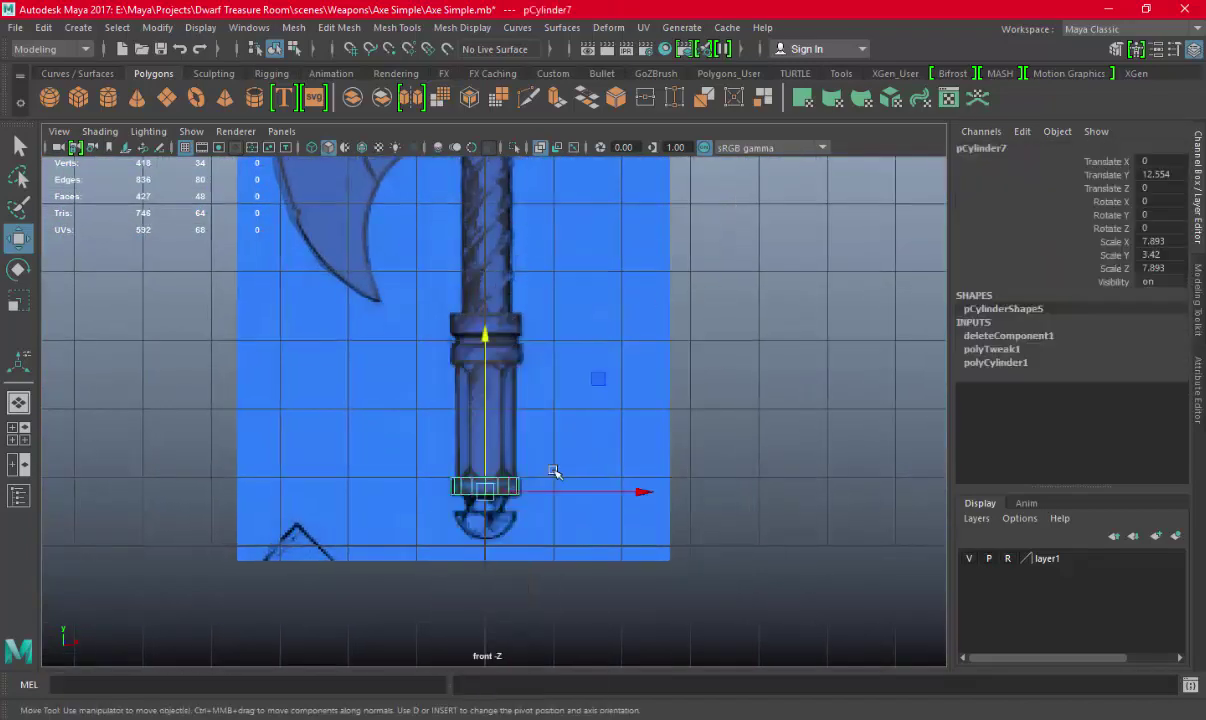
click(553, 333)
alt+middle_drag(560, 335, 560, 480)
Duplicate the top dome cap and move the copy down to the handle's bottom end
scroll(506, 300, down, 1)
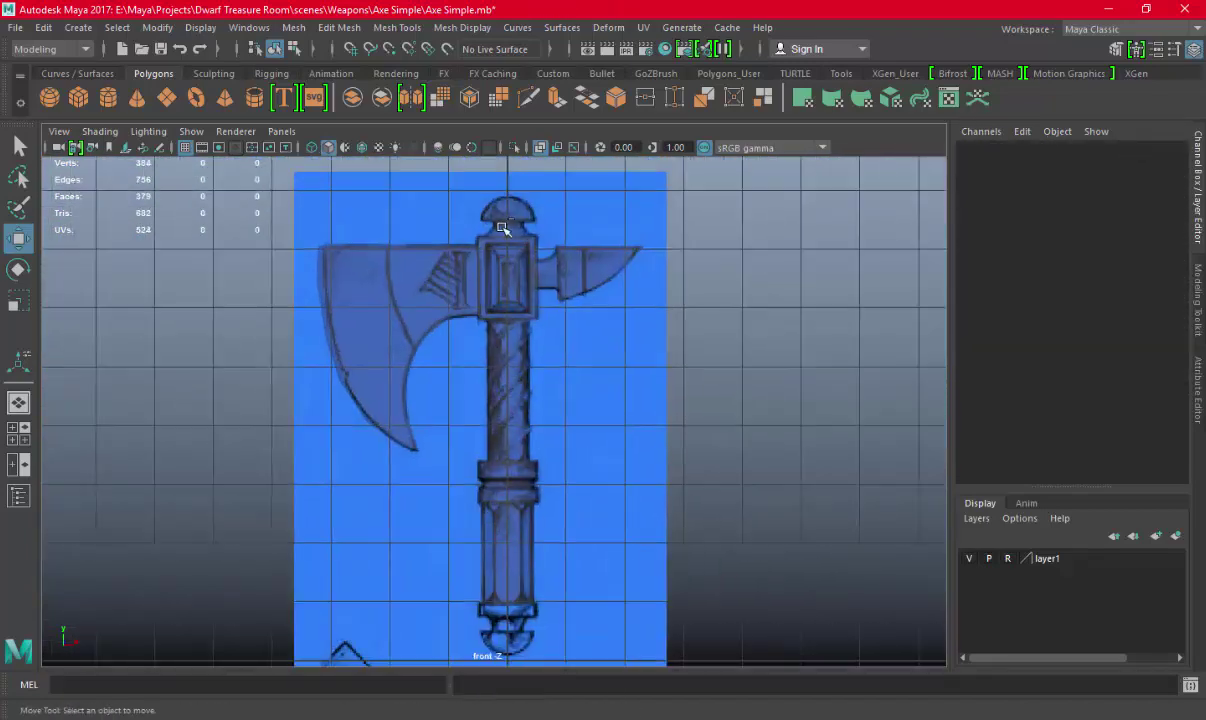
click(505, 229)
scroll(600, 280, down, 1)
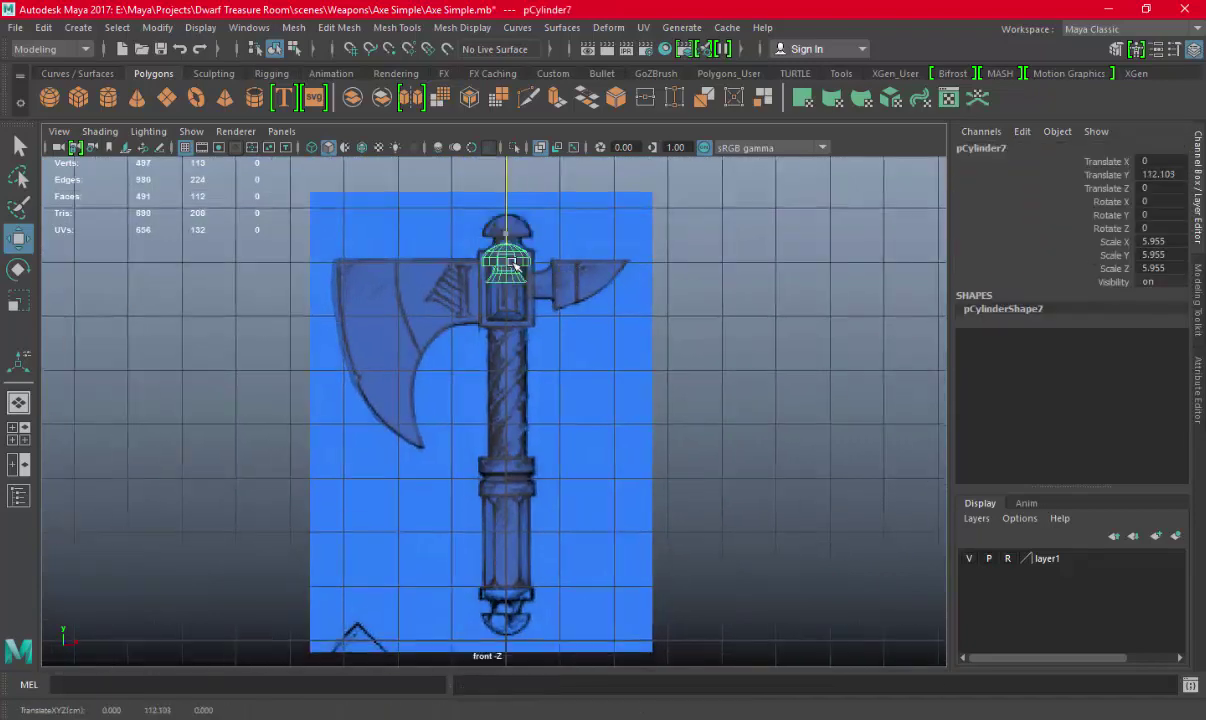
drag(513, 188, 510, 525)
scroll(505, 520, up, 2)
alt+middle_drag(585, 297, 540, 277)
mouse_move(540, 275)
mouse_down()
mouse_move(555, 370)
mouse_move(712, 615)
mouse_up()
Rotate the copy -180 in Z and raise it onto the pommel outline
key(e)
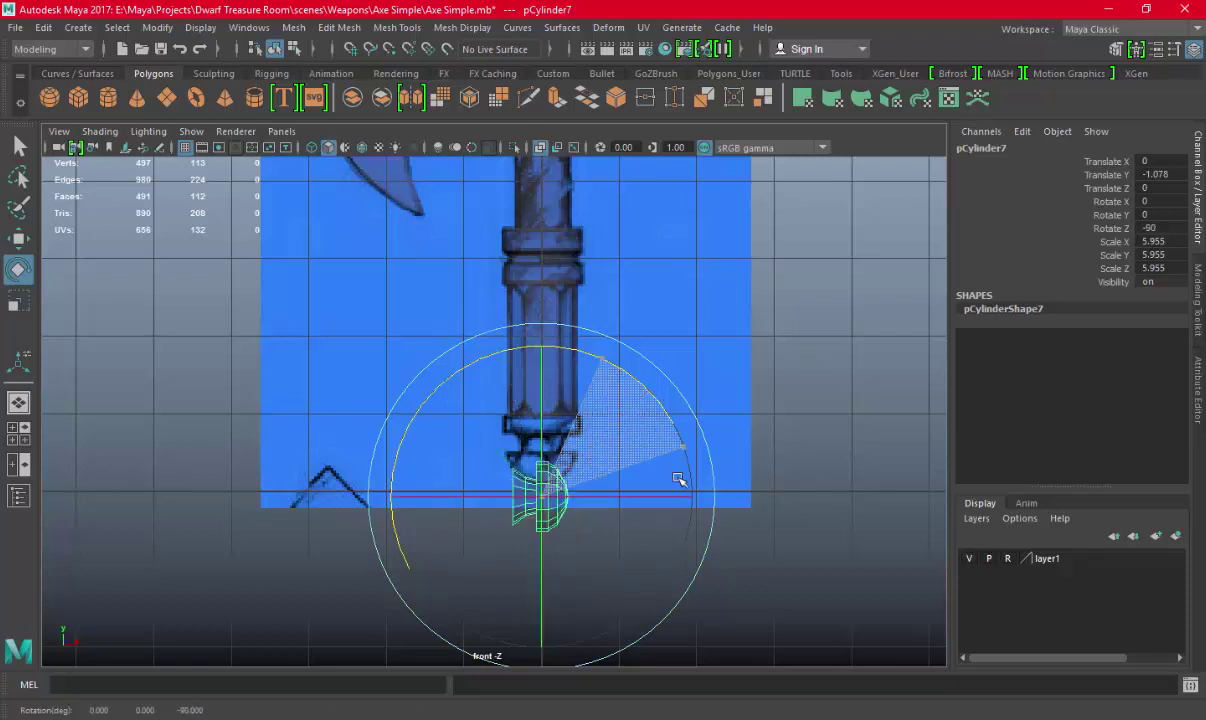
scroll(646, 517, up, 3)
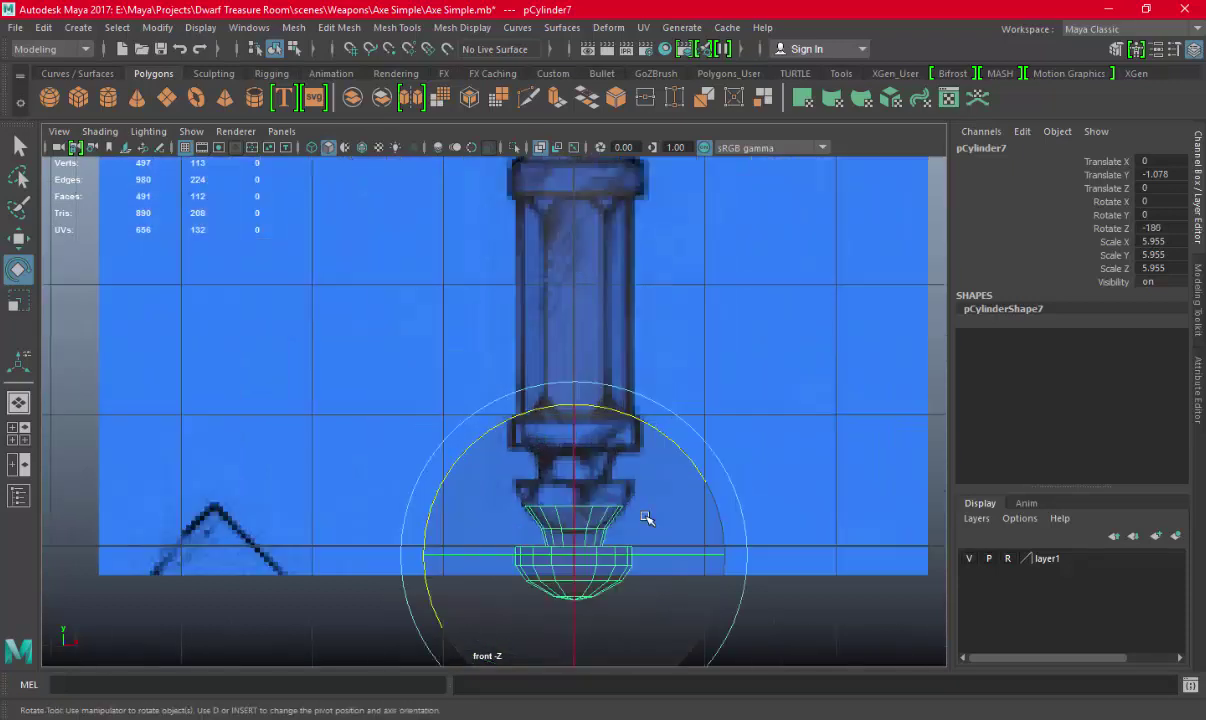
key(w)
mouse_move(580, 468)
mouse_down()
mouse_move(585, 375)
mouse_move(578, 403)
mouse_up()
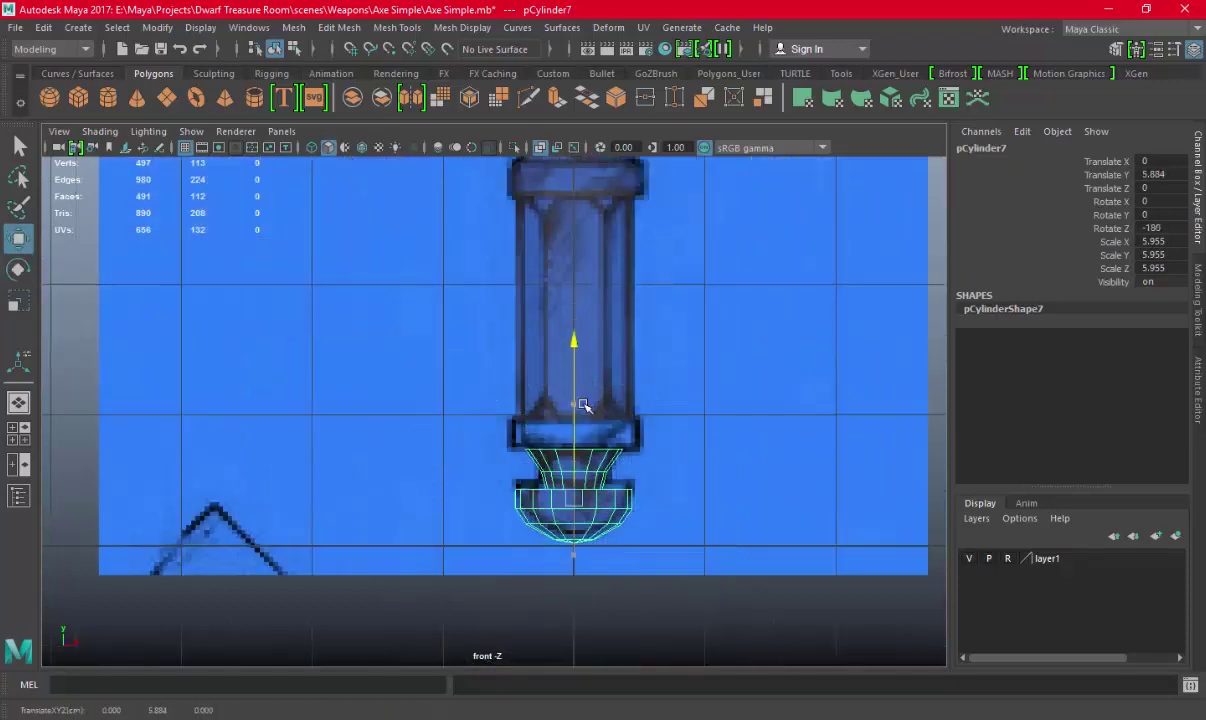
scroll(538, 386, up, 2)
scroll(530, 375, up, 2)
alt+middle_drag(523, 363, 545, 410)
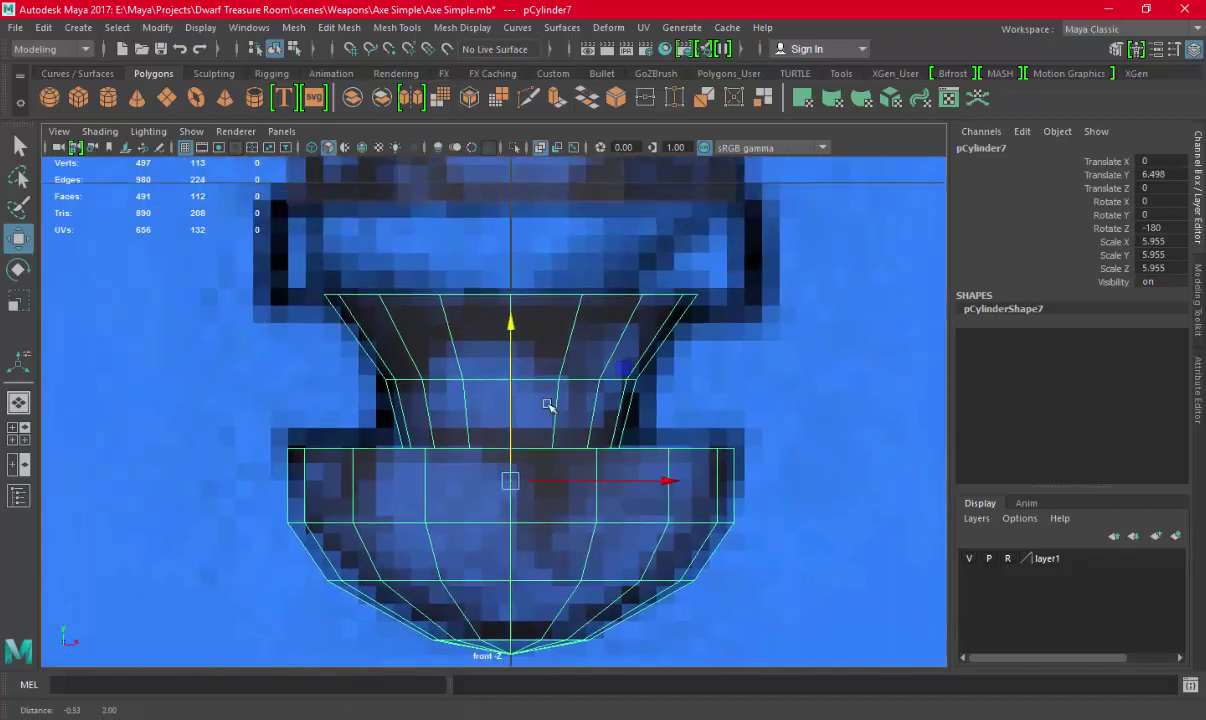
drag(512, 325, 535, 315)
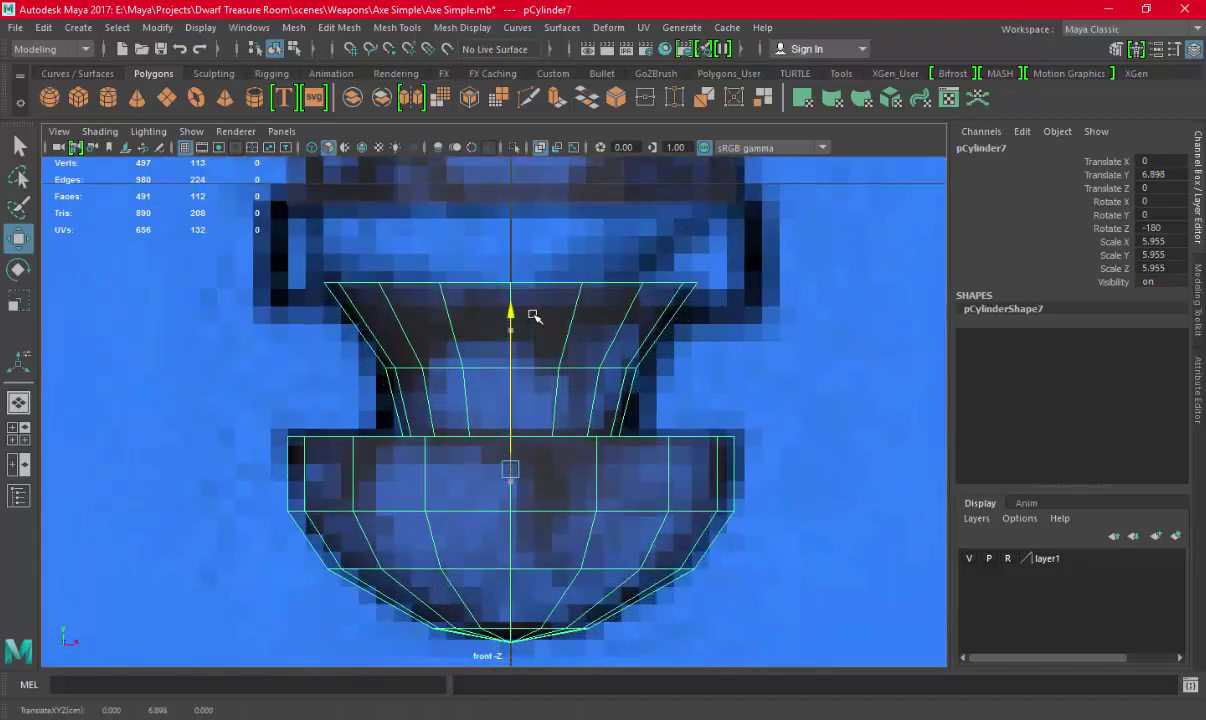
Lower the pommel's top vertex row, adjust the middle ring and narrow the top ring
right_drag(746, 340, 672, 252)
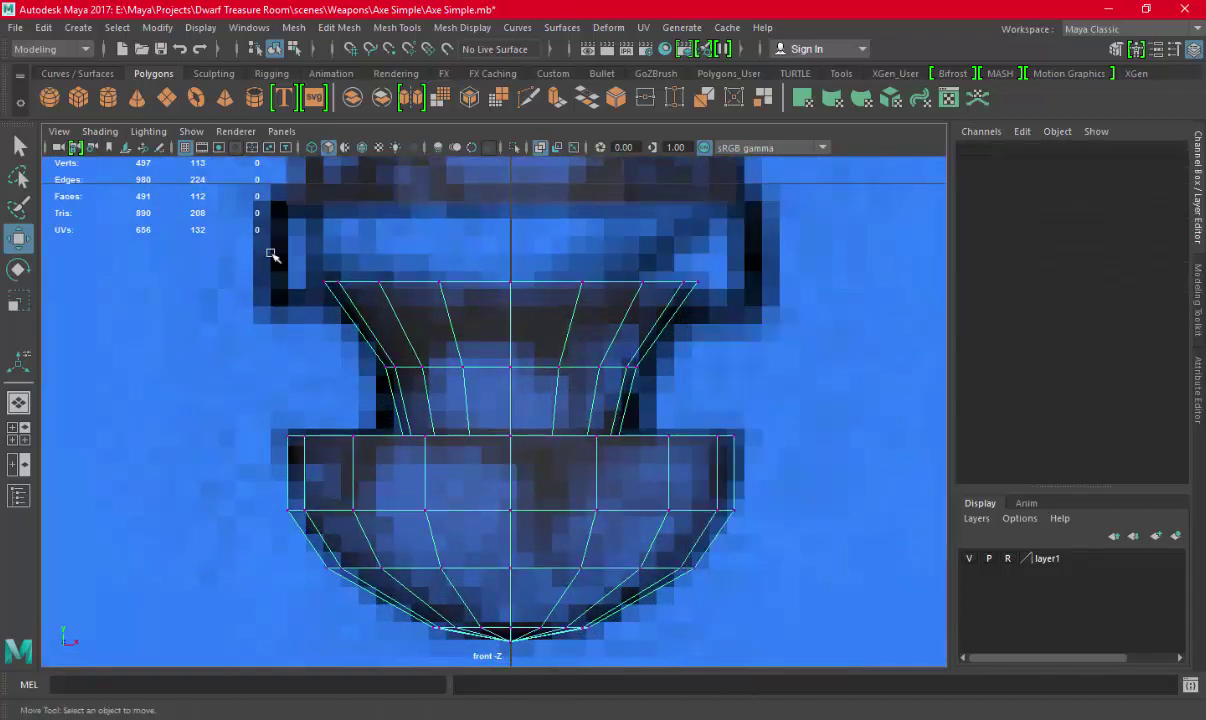
drag(268, 250, 725, 300)
drag(515, 232, 521, 260)
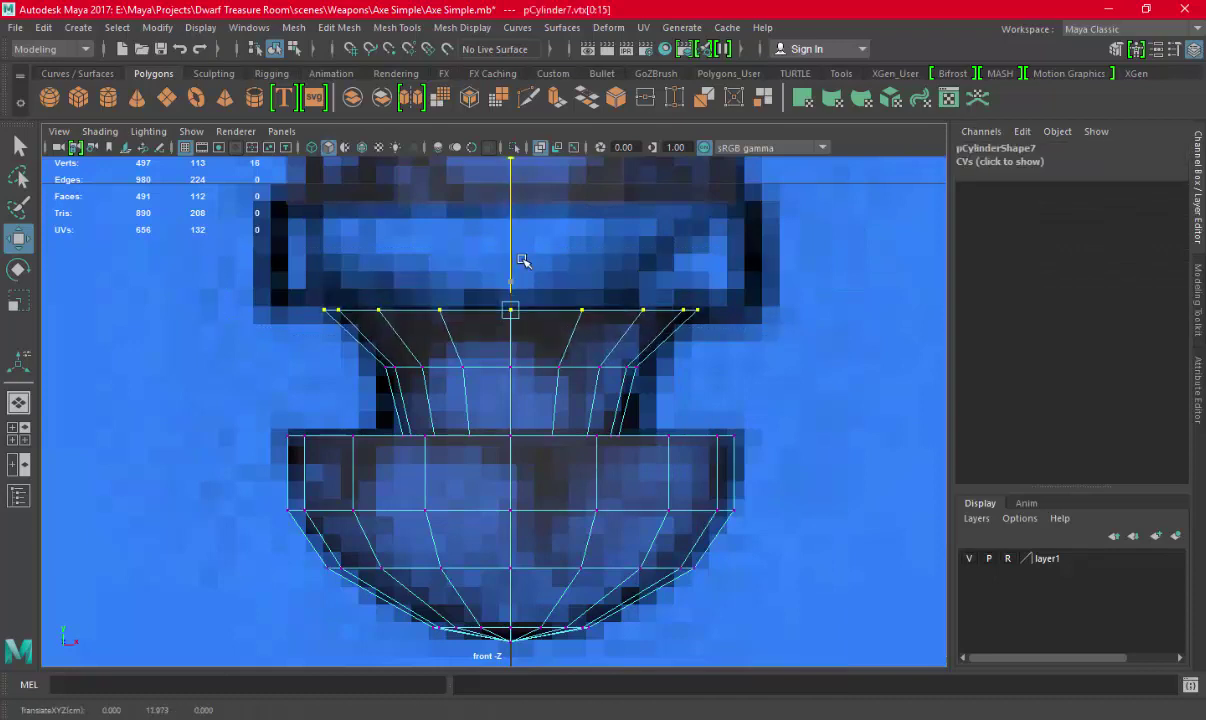
drag(335, 322, 706, 405)
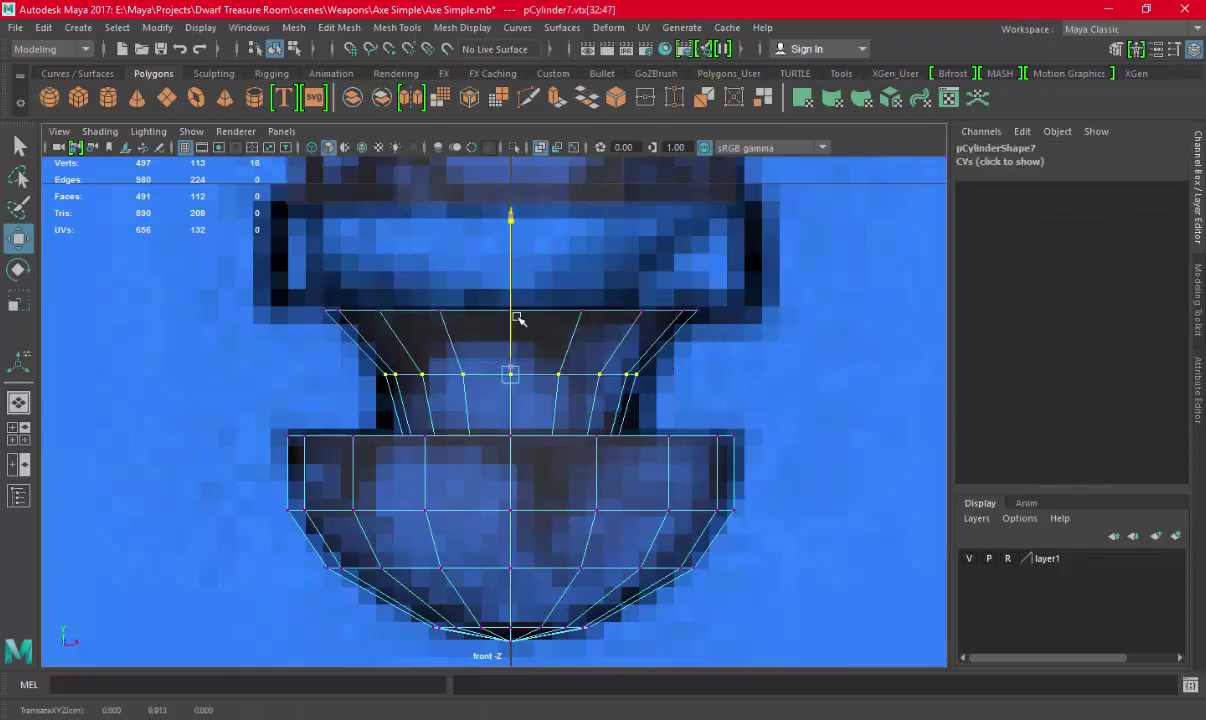
key(r)
drag(512, 375, 520, 376)
drag(253, 269, 773, 346)
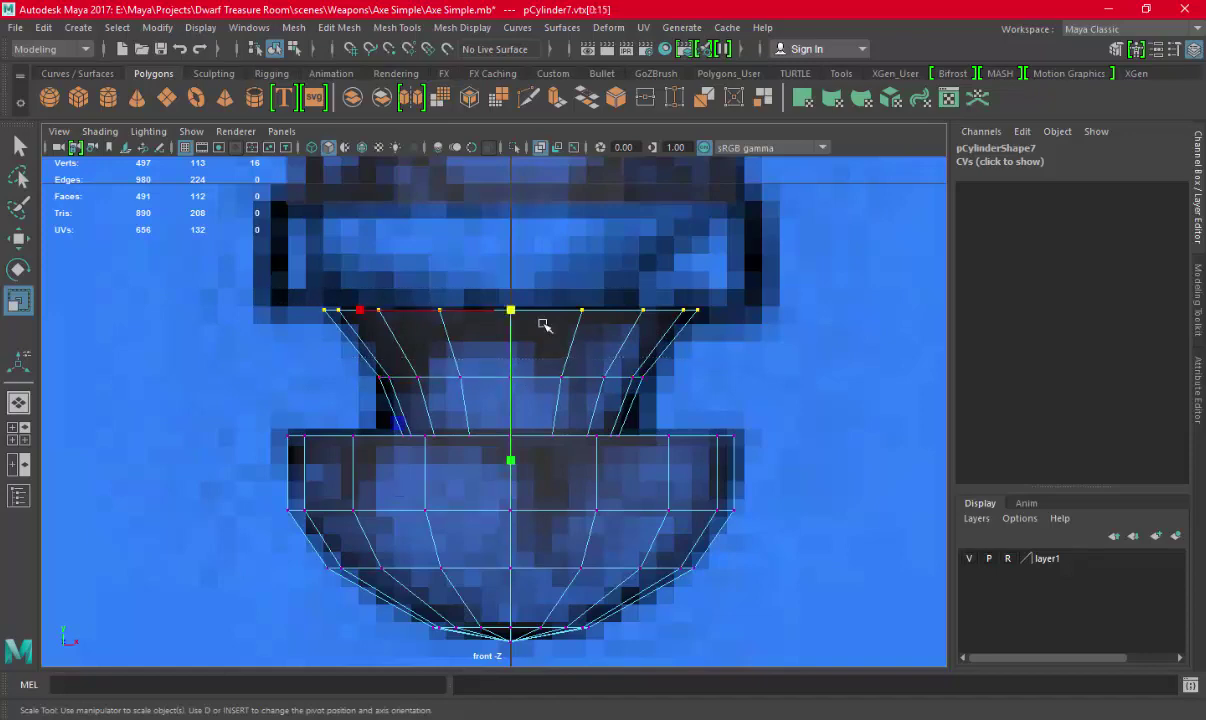
drag(510, 311, 503, 313)
Select the edge loop around the bowl rim and widen it to match the reference
key(space)
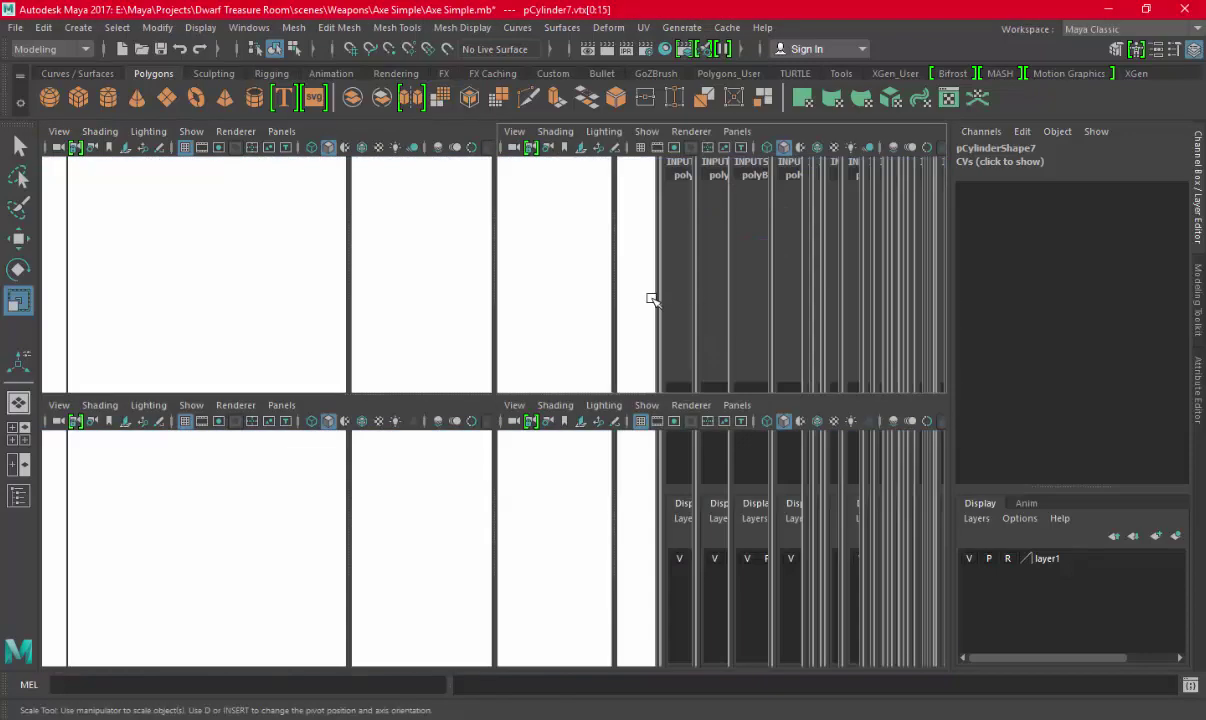
key(space)
key(f)
alt+drag(86, 298, 471, 457)
scroll(780, 449, up, 2)
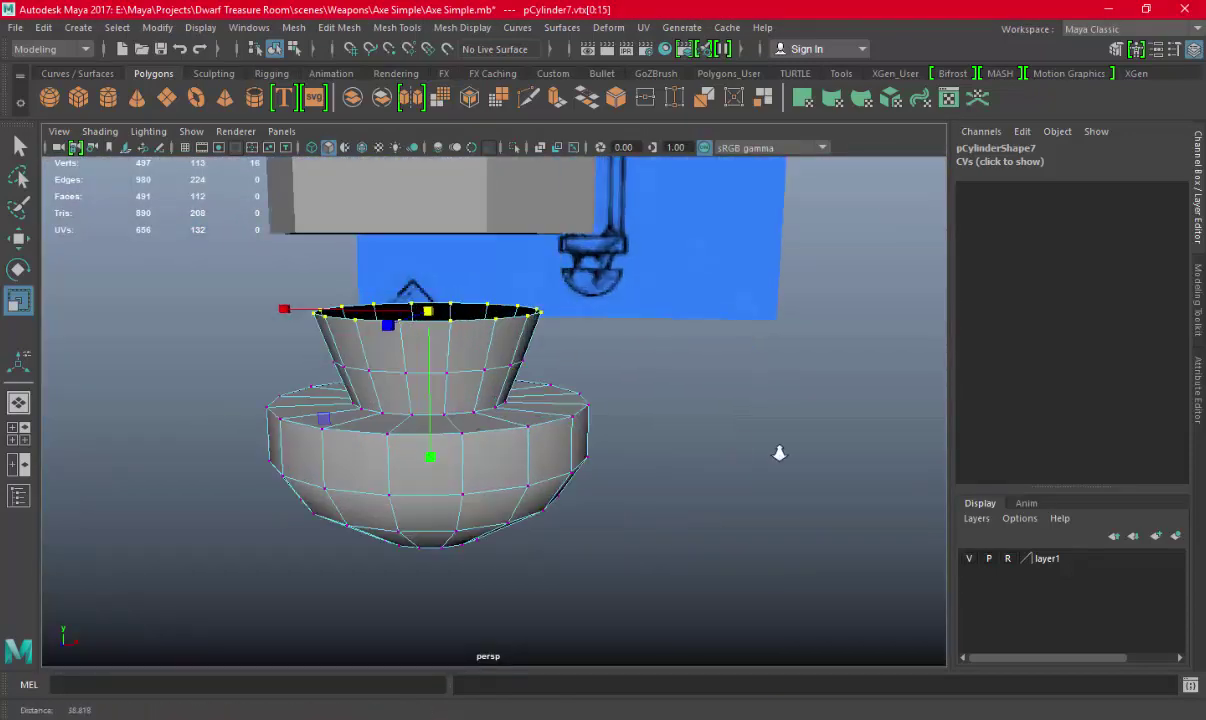
right_click(500, 306)
click(499, 208)
double_click(465, 412)
key(space)
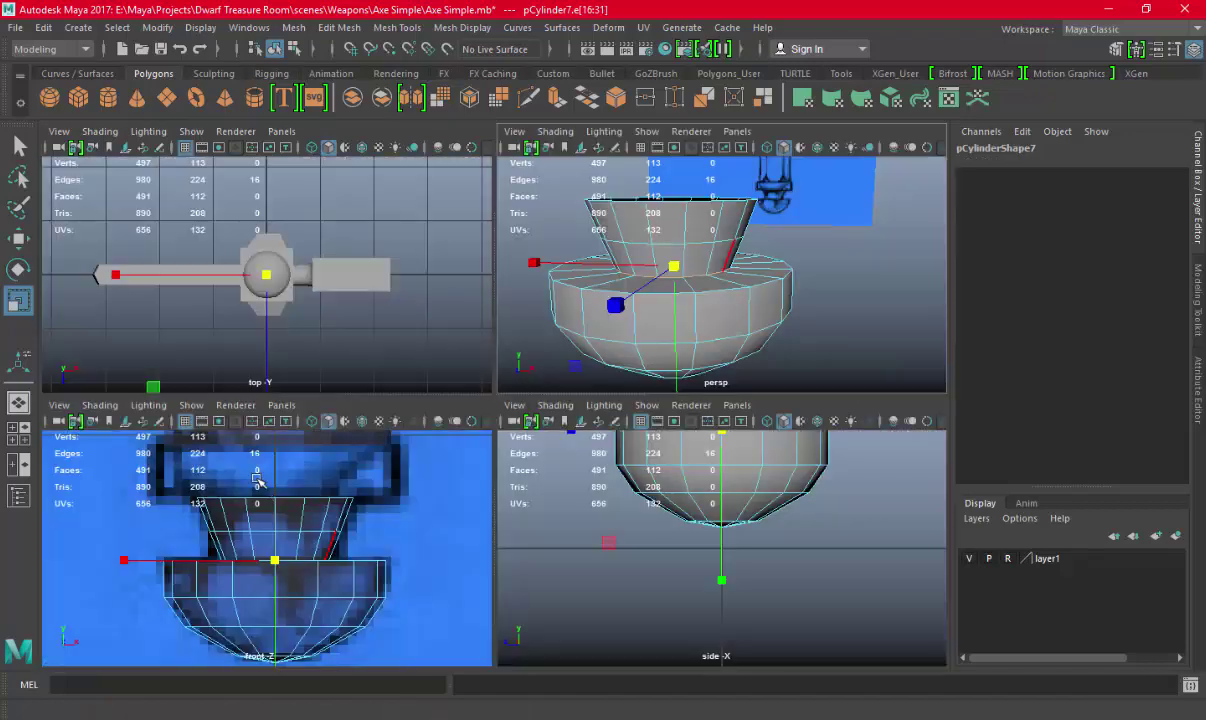
key(space)
drag(513, 440, 553, 455)
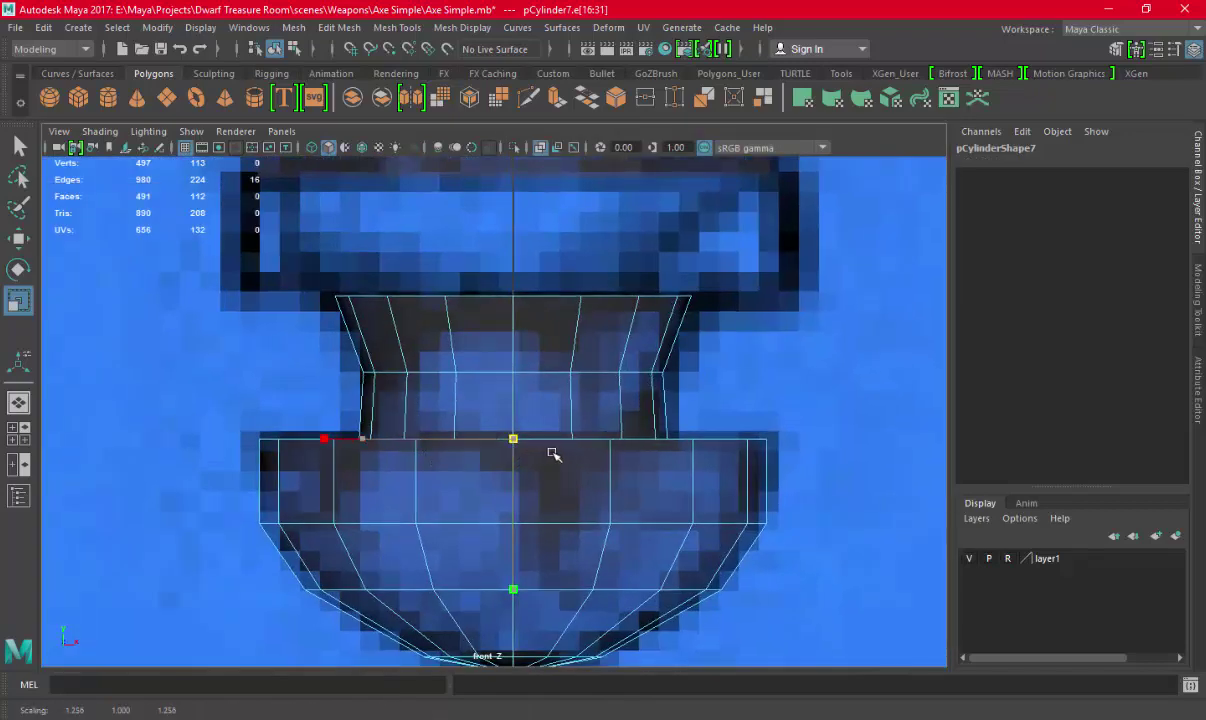
key(F8)
Select the edge loop around the pommel's open top rim
scroll(694, 415, down, 3)
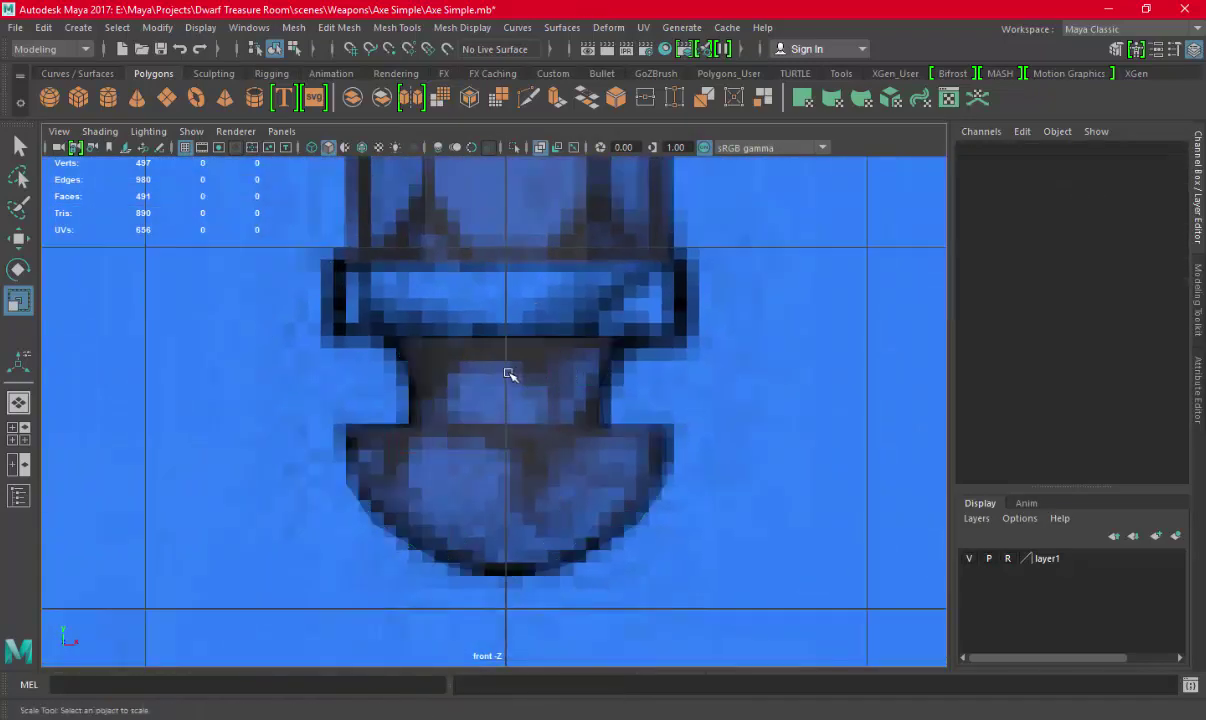
mouse_move(487, 254)
right_down()
mouse_move(488, 360)
mouse_move(487, 208)
right_up()
key(space)
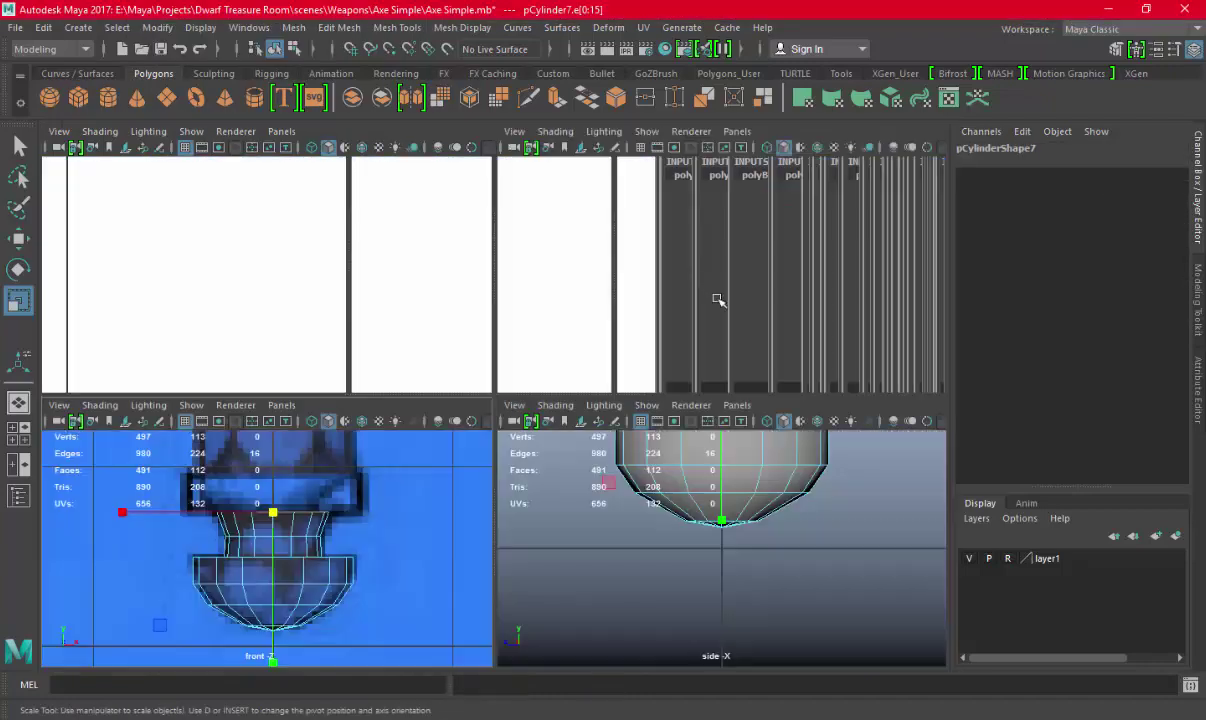
key(space)
mouse_move(479, 277)
alt+mouse_down()
mouse_move(439, 337)
mouse_move(370, 300)
alt+mouse_up()
double_click(398, 332)
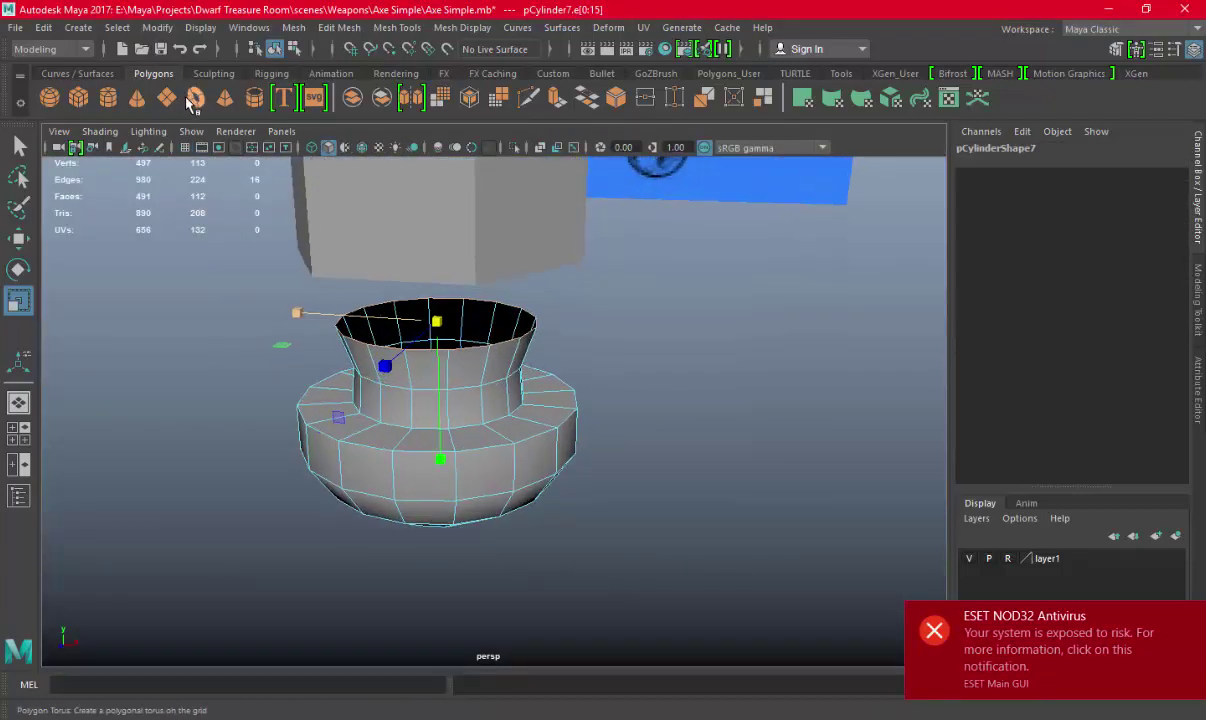
Extrude the end cap's top rim edge loop and flare it outward
click(840, 75)
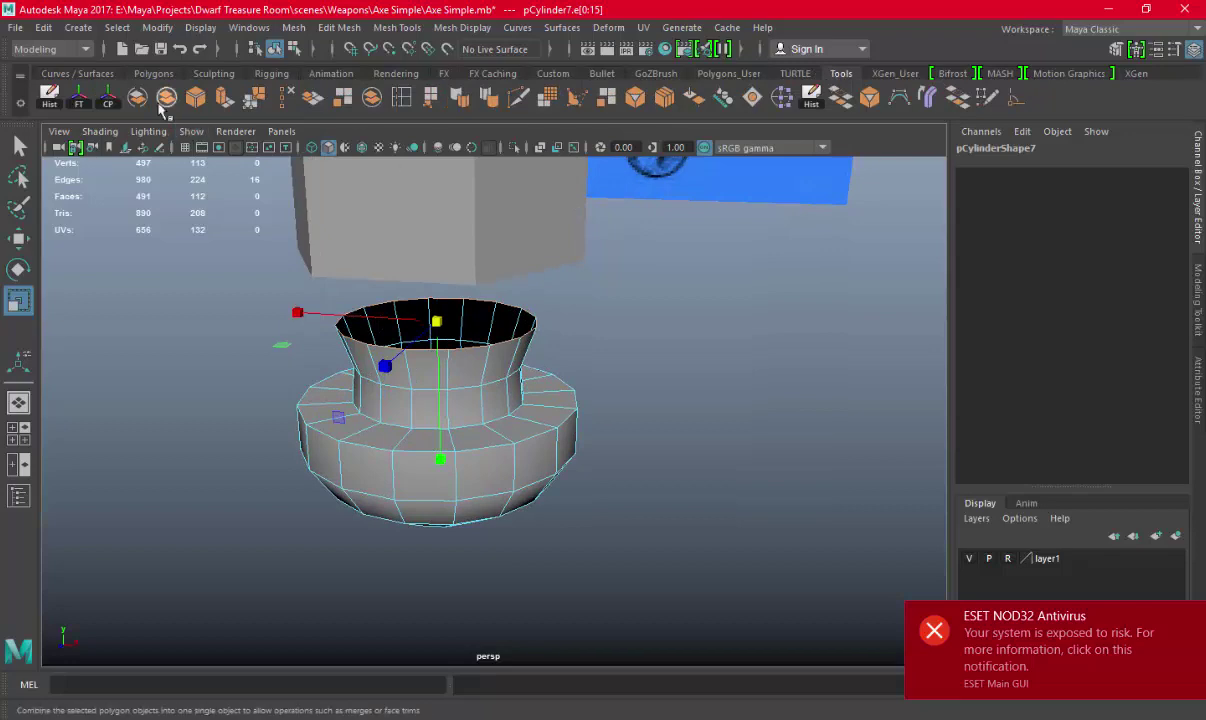
key(ctrl+e)
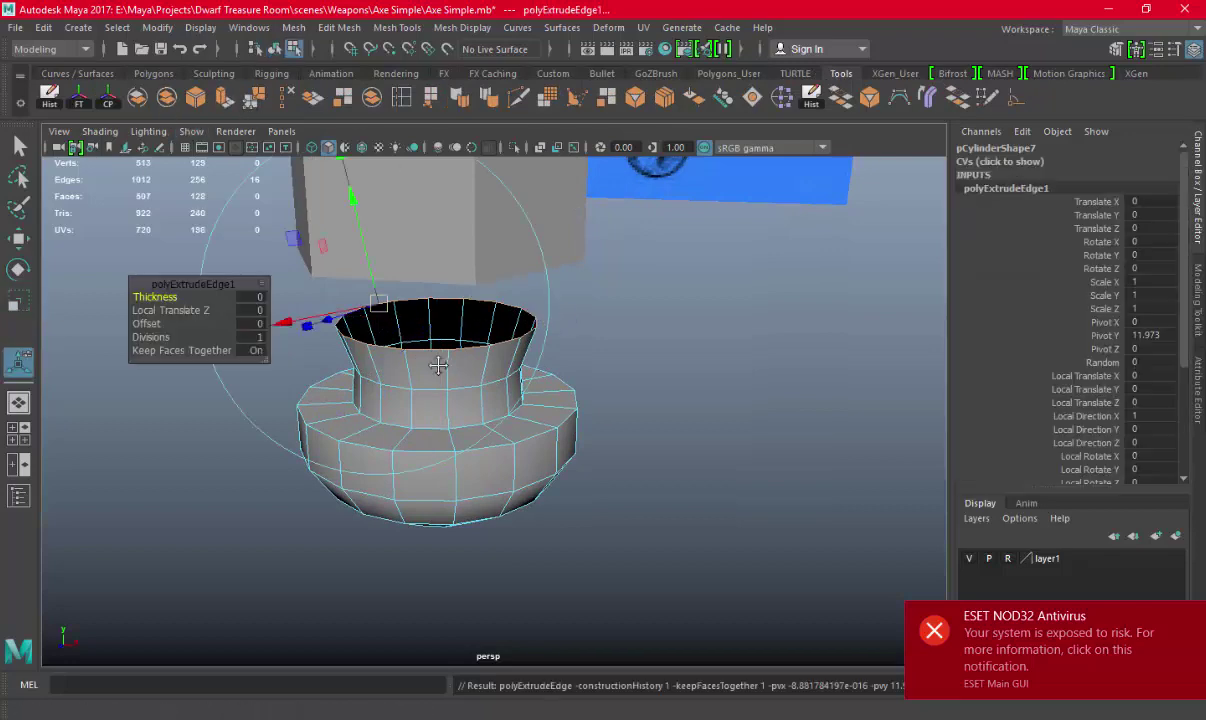
alt+middle_drag(438, 366, 540, 404)
drag(540, 395, 587, 388)
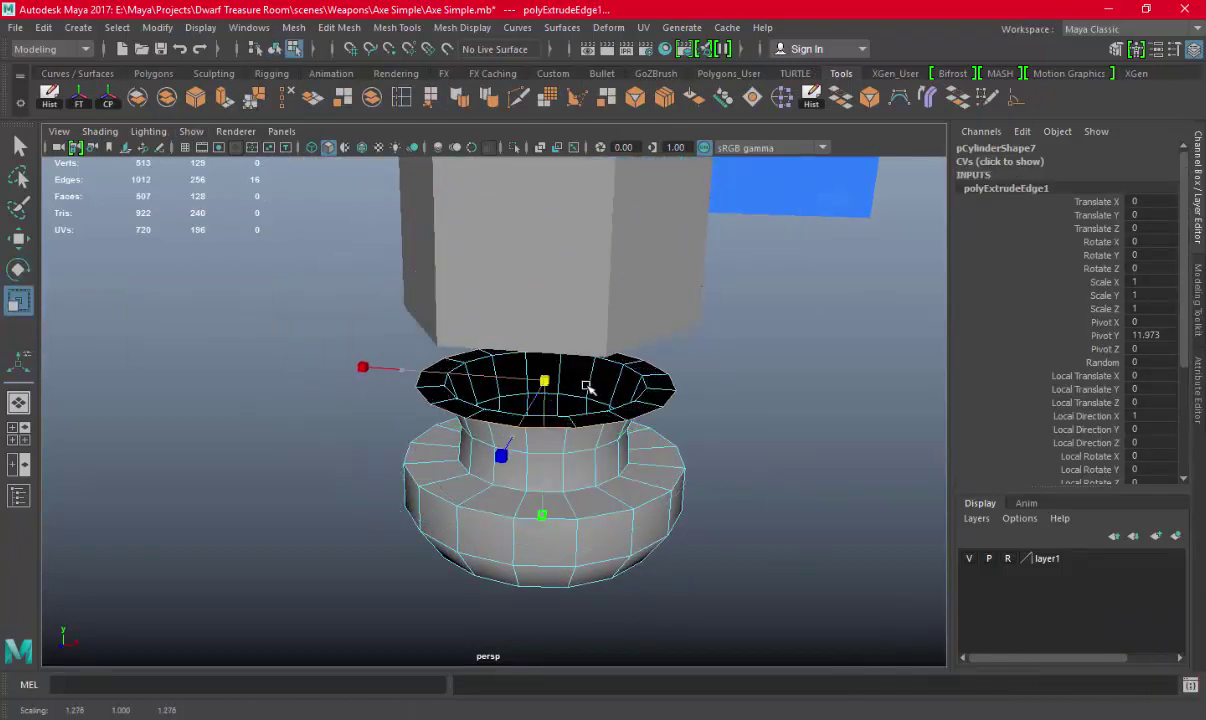
key(space)
key(space)
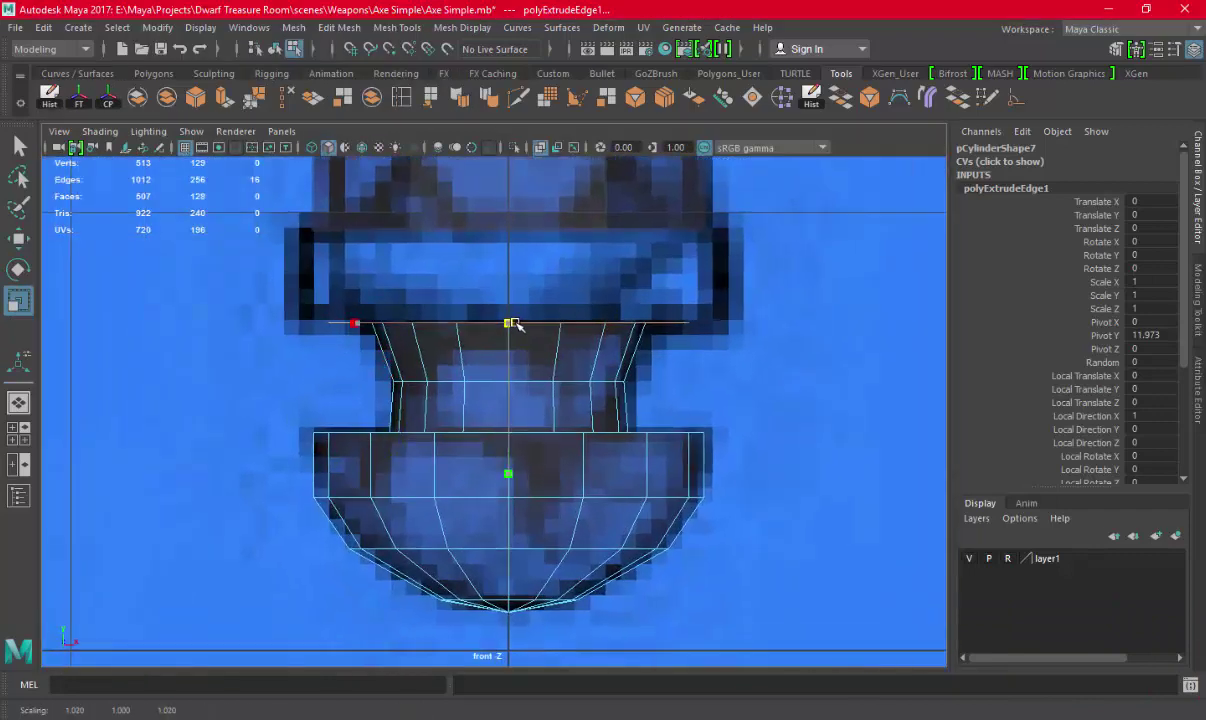
Extrude the rim loop a second time and raise the new loop upward in the front view
key(ctrl+e)
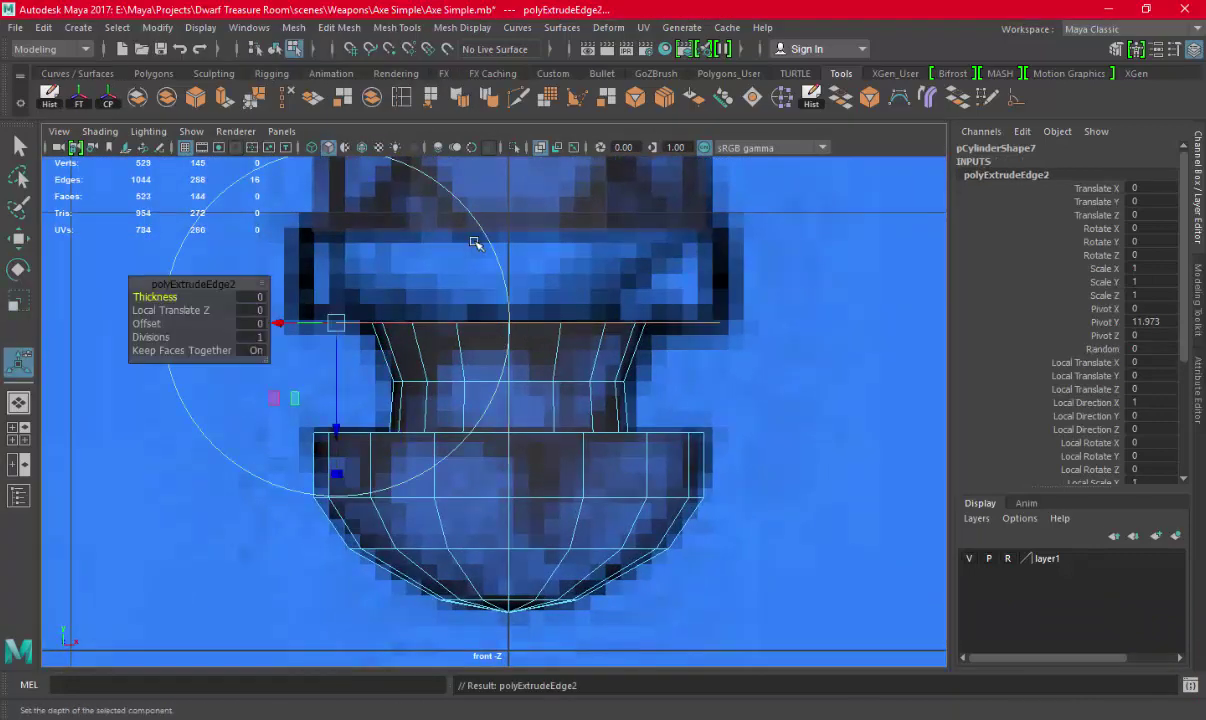
key(w)
drag(512, 207, 507, 113)
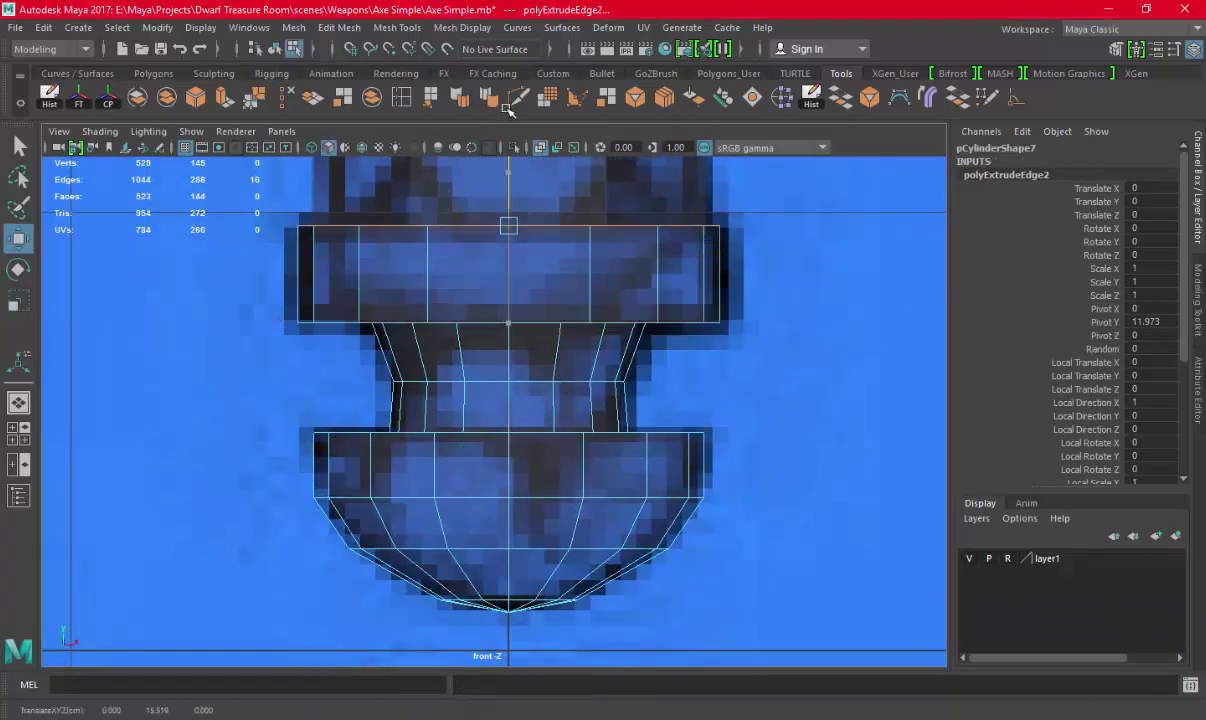
alt+middle_drag(504, 268, 503, 304)
key(space)
key(space)
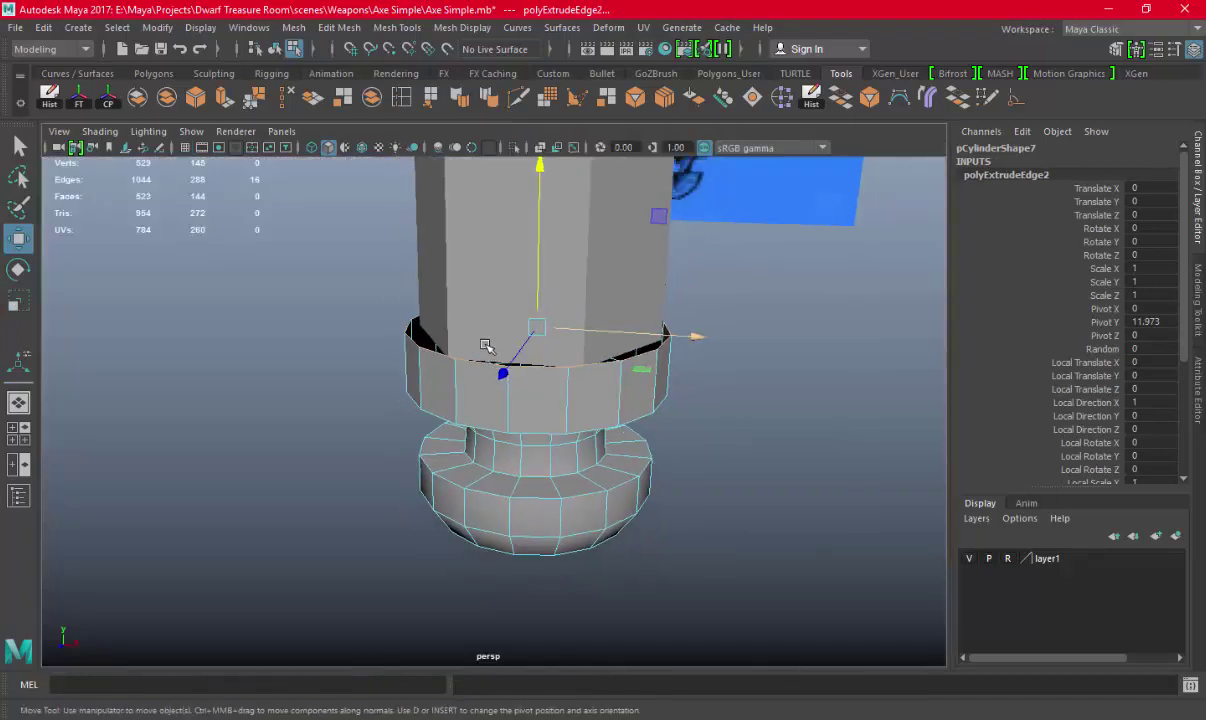
Extrude another rim loop and scale it slightly inward to shape the collar
key(e)
key(ctrl+e)
key(e)
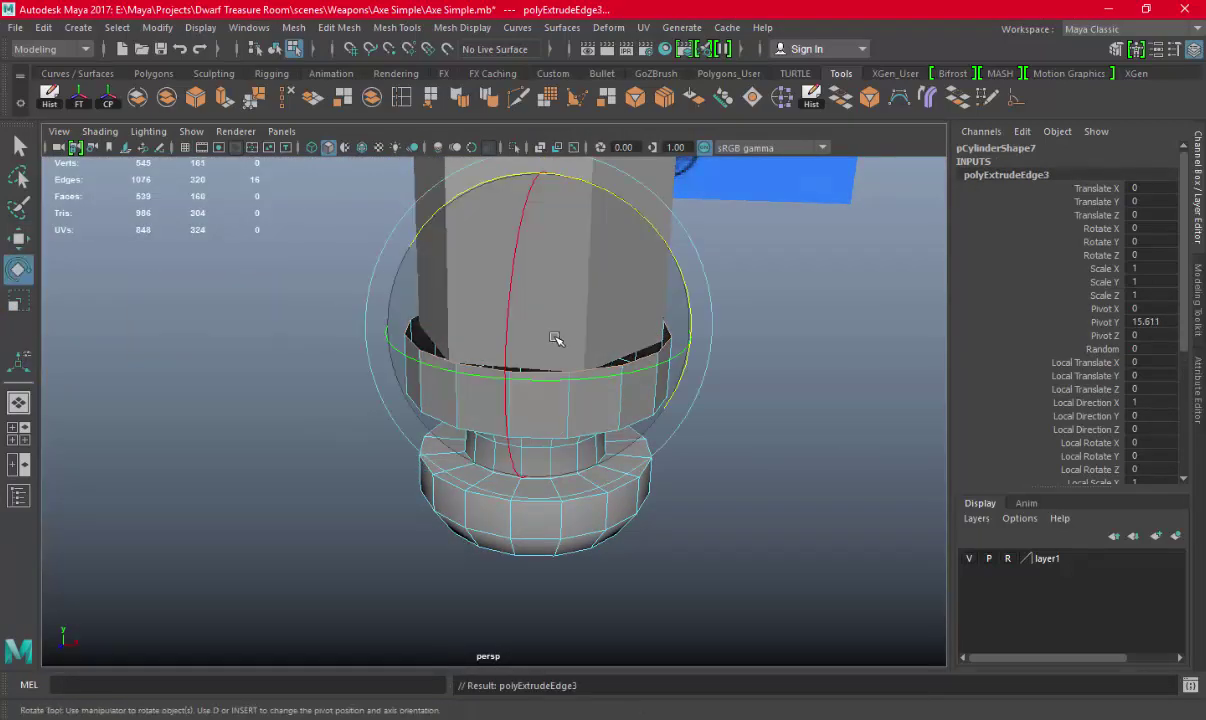
key(r)
drag(538, 329, 533, 329)
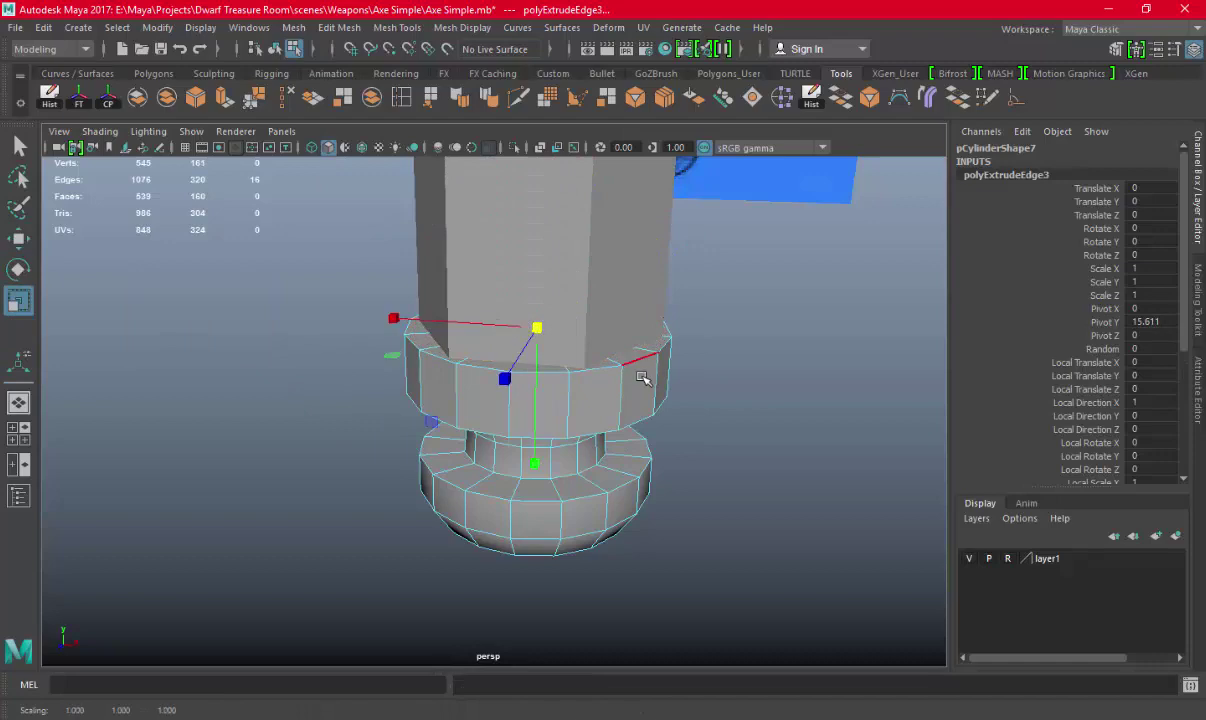
Select the collar's 16 rim vertices, then zoom in close on the collar
right_drag(642, 378, 557, 211)
right_drag(630, 373, 700, 373)
alt+drag(630, 373, 503, 370)
alt+right_drag(503, 370, 578, 360)
right_drag(543, 255, 549, 207)
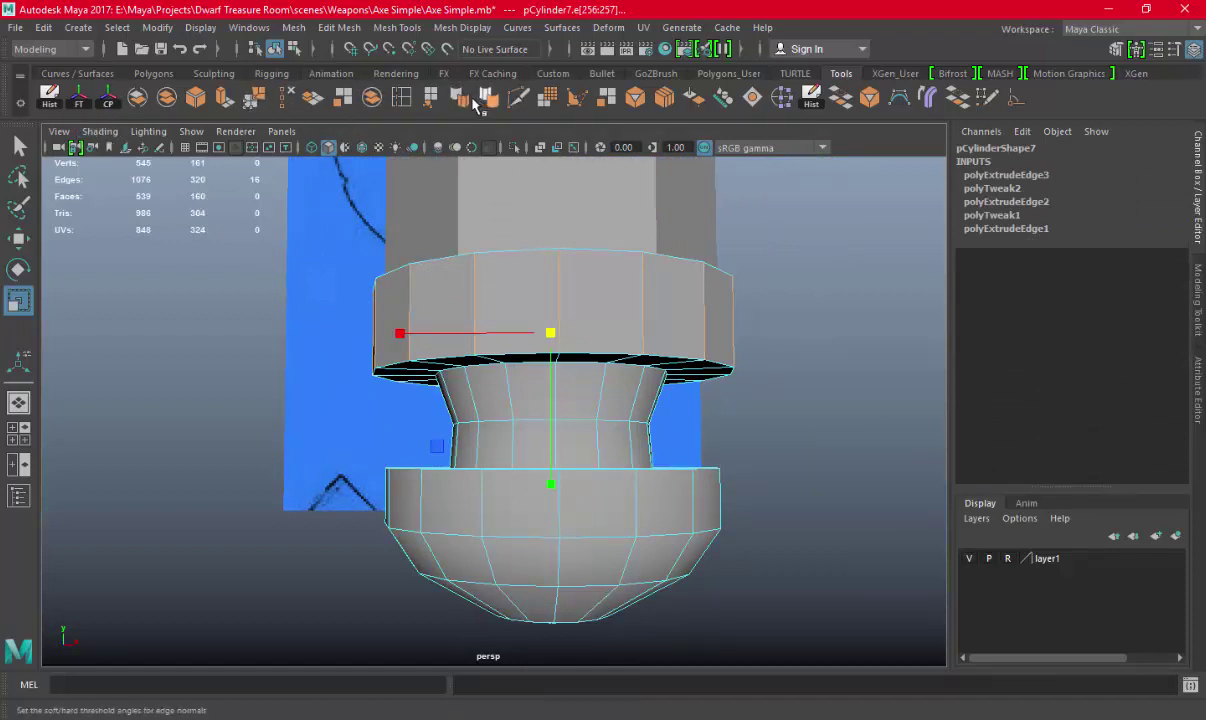
Clear the selection, zoom out to the whole axe, and save the scene
key(e)
click(848, 188)
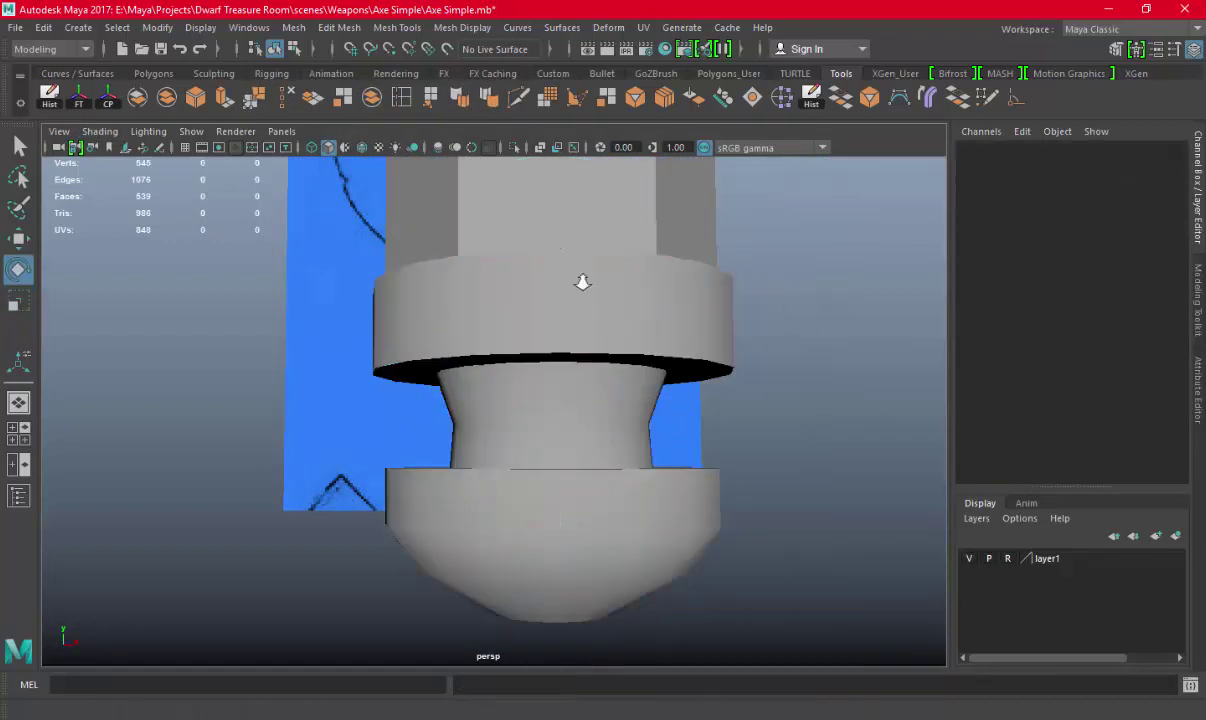
alt+drag(581, 277, 598, 328)
alt+right_drag(598, 328, 436, 315)
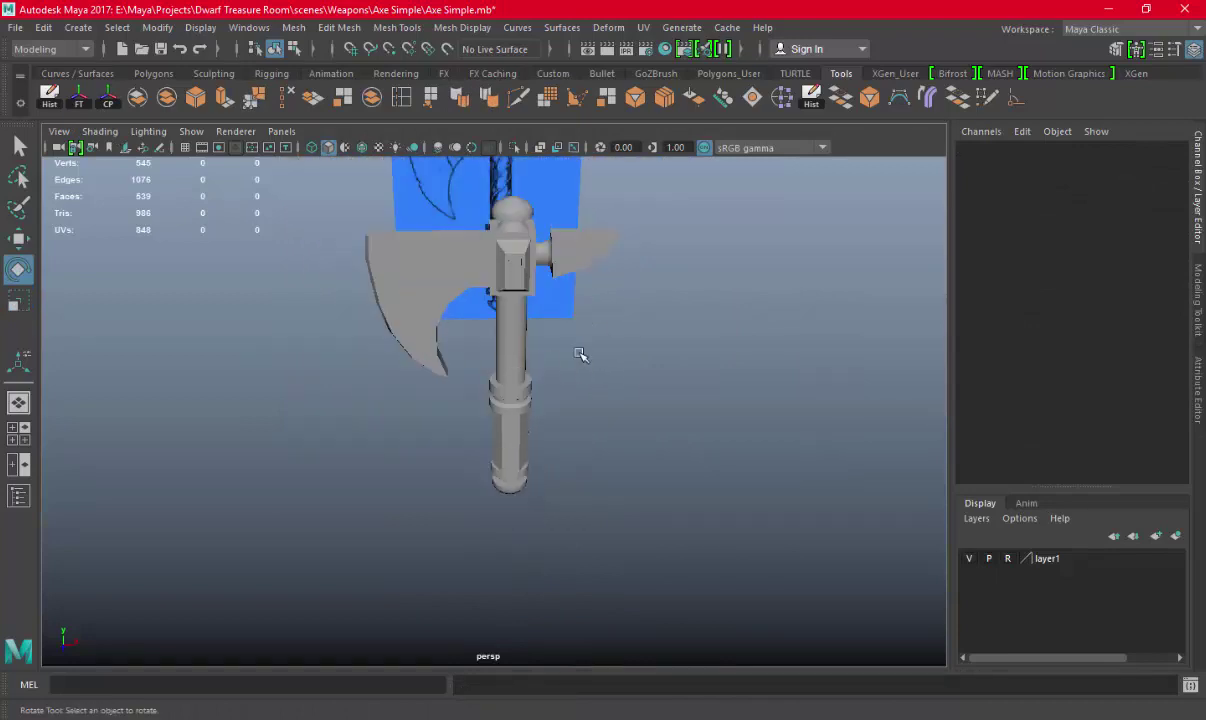
alt+drag(469, 335, 97, 127)
key(ctrl+s)
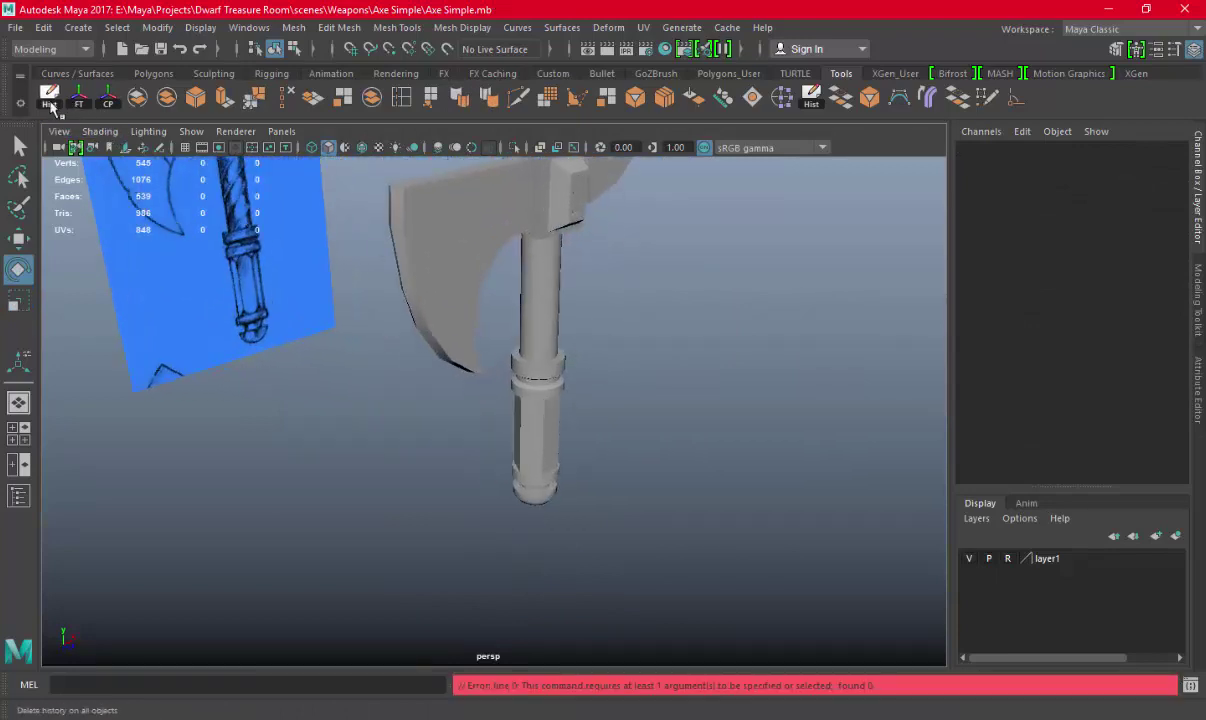
Hide the Channel Box panel, select the axe handle, and return to the four-view layout
click(1197, 190)
mouse_move(579, 248)
alt+mouse_down()
mouse_move(654, 371)
mouse_move(648, 360)
mouse_move(681, 331)
mouse_move(616, 350)
mouse_move(660, 340)
alt+mouse_up()
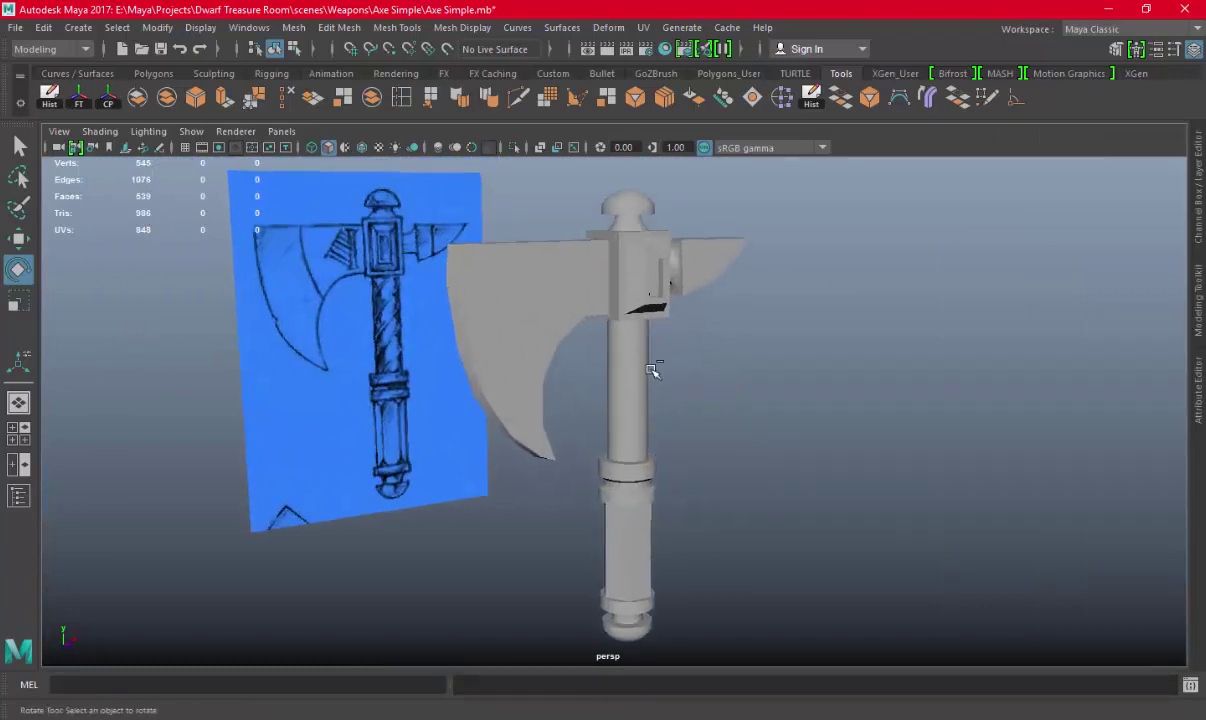
click(630, 380)
key(space)
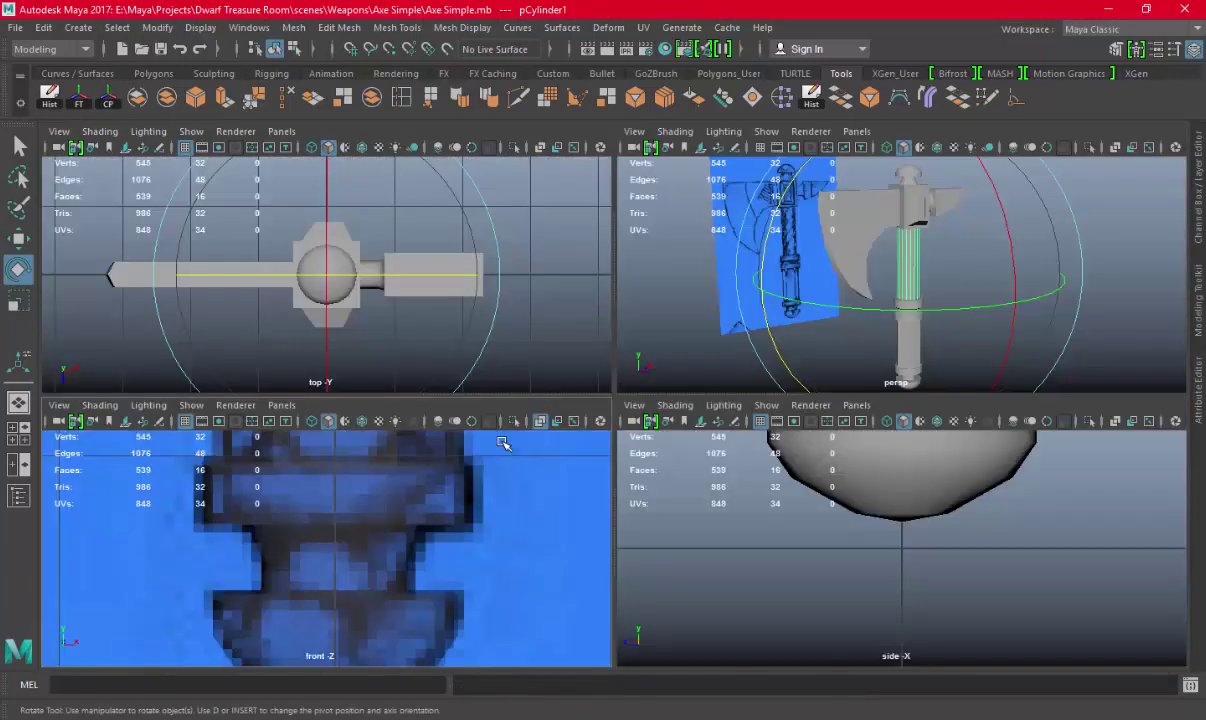
Frame the handle in a maximized front view, save, and freeze its transformations
key(space)
key(f)
key(ctrl+s)
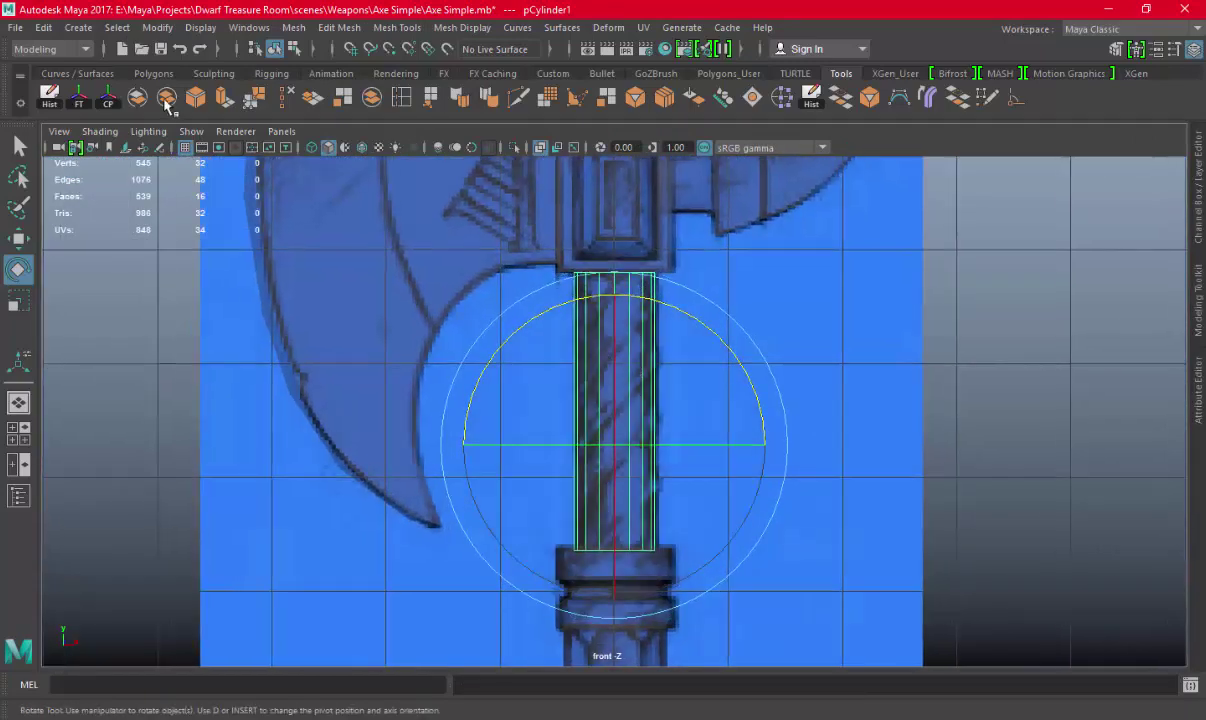
click(81, 95)
Zoom in on the handle and cut diagonal spiral edges across it with Multi-Cut
alt+middle_drag(845, 405, 762, 450)
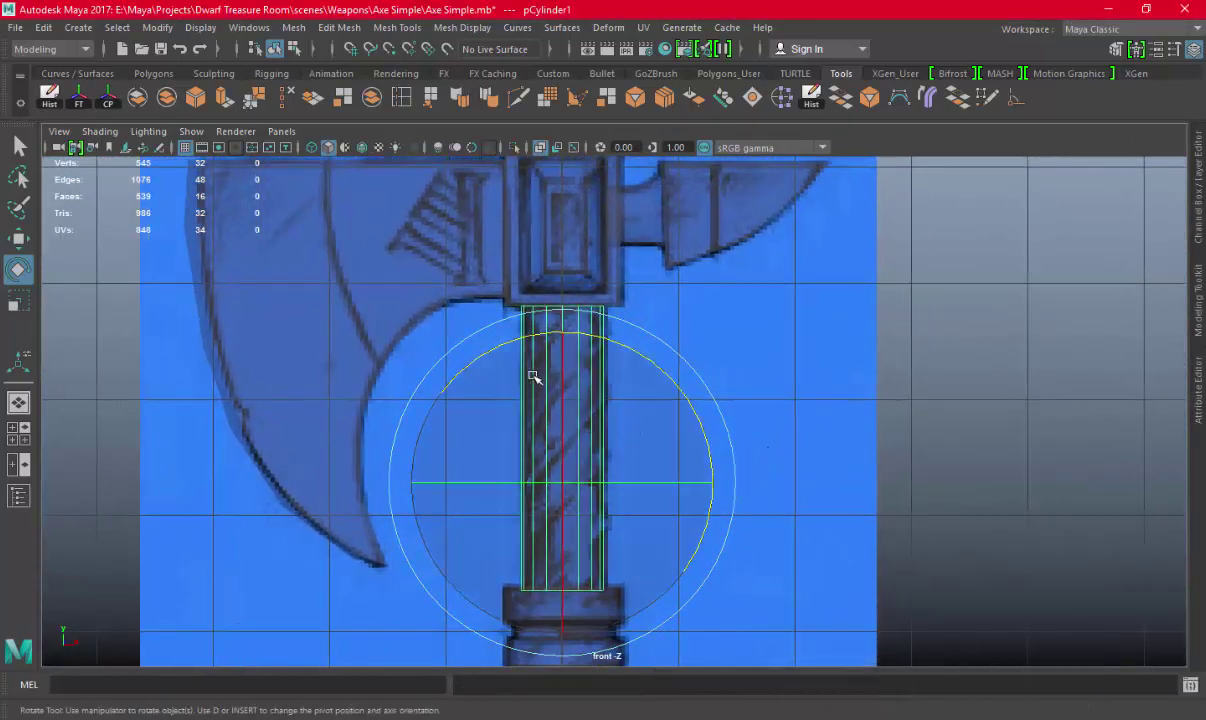
scroll(538, 377, up, 1)
scroll(592, 412, up, 1)
alt+middle_drag(542, 401, 511, 350)
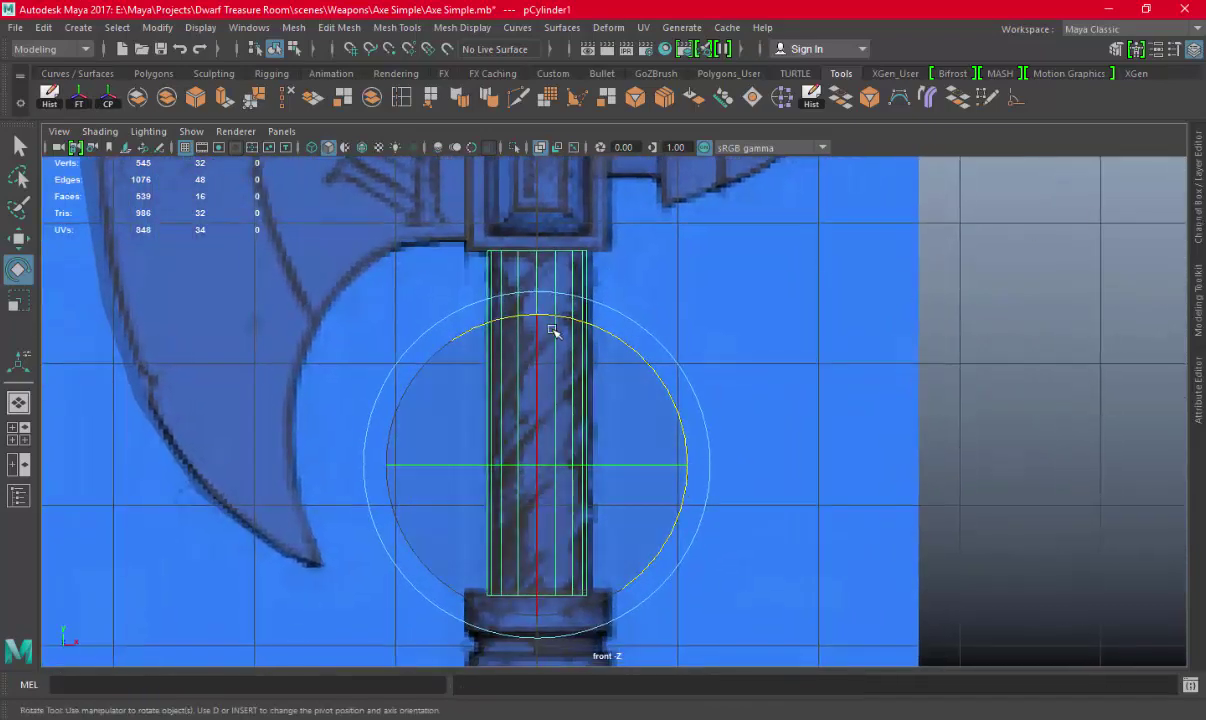
click(517, 98)
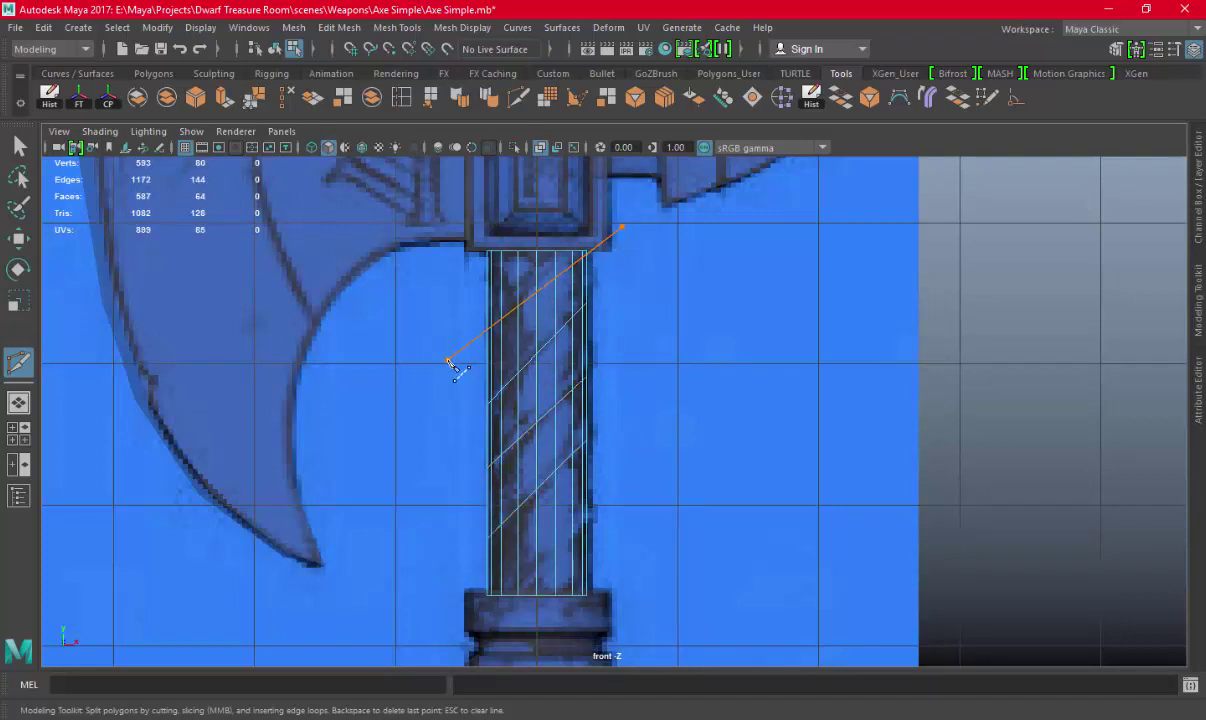
Select two diagonal face loops on the handle and duplicate them as separate strip pieces
scroll(556, 378, up, 1)
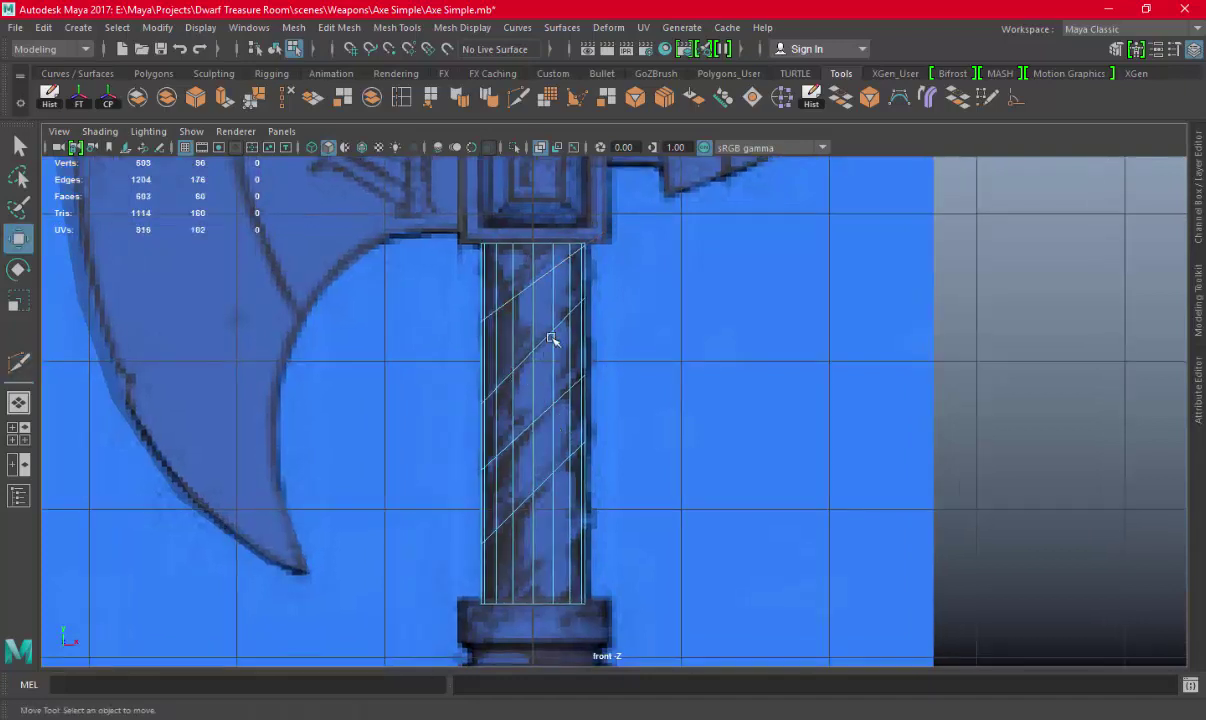
right_drag(551, 340, 549, 210)
double_click(512, 330)
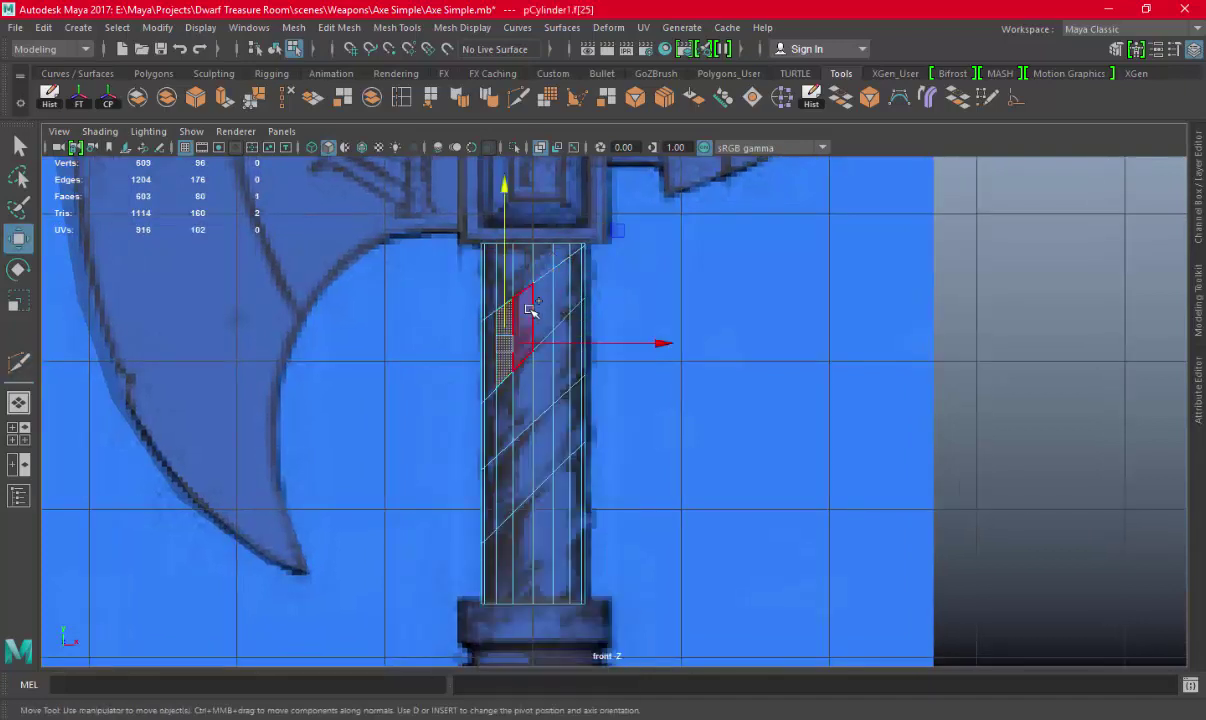
key(ctrl+z)
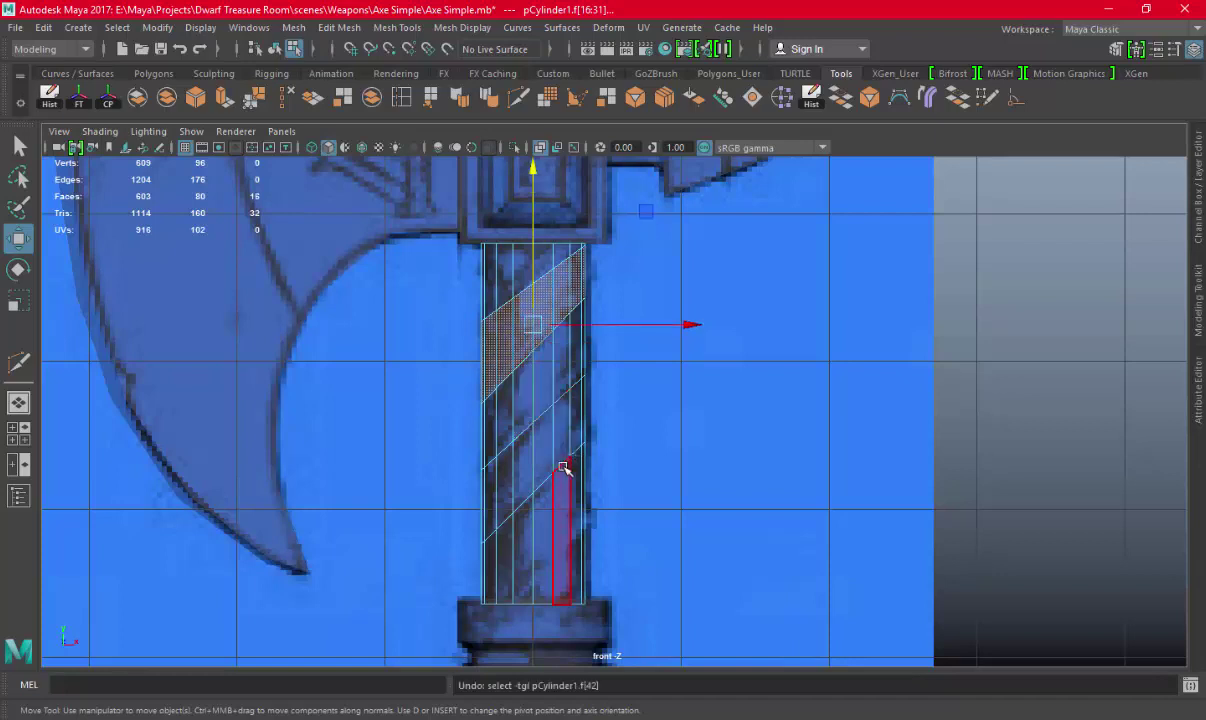
shift+double_click(533, 440)
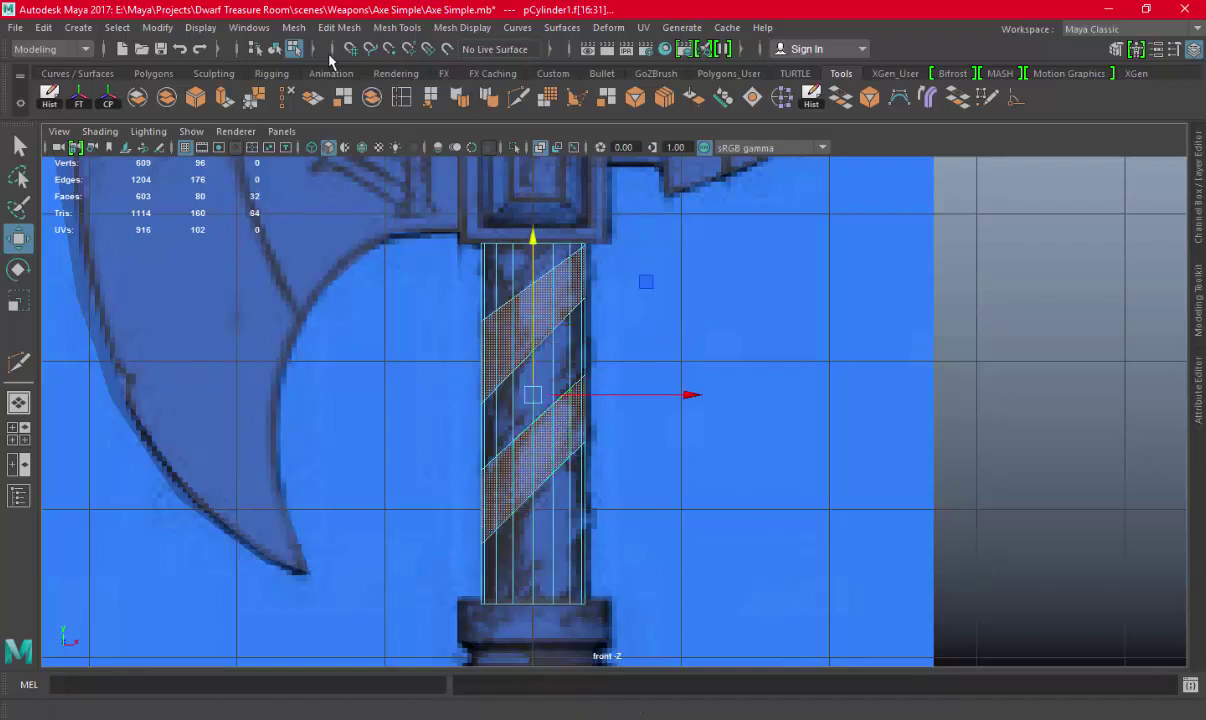
click(294, 28)
mouse_move(339, 28)
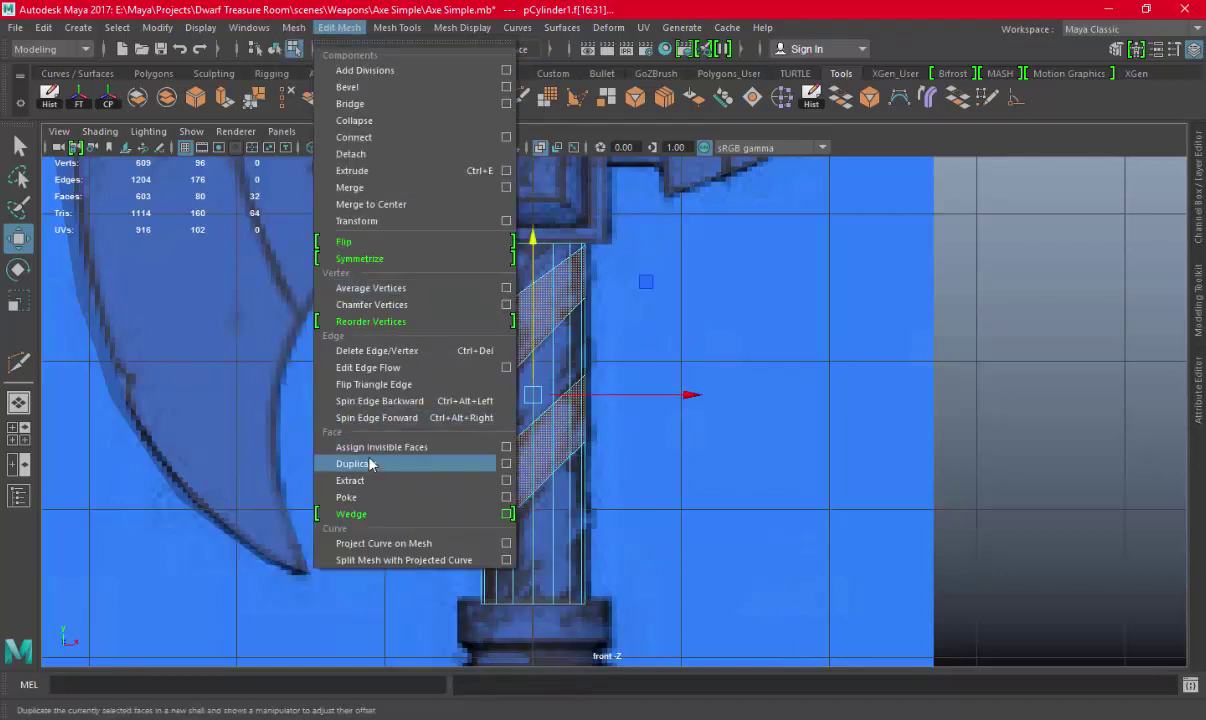
click(370, 464)
key(q)
click(540, 432)
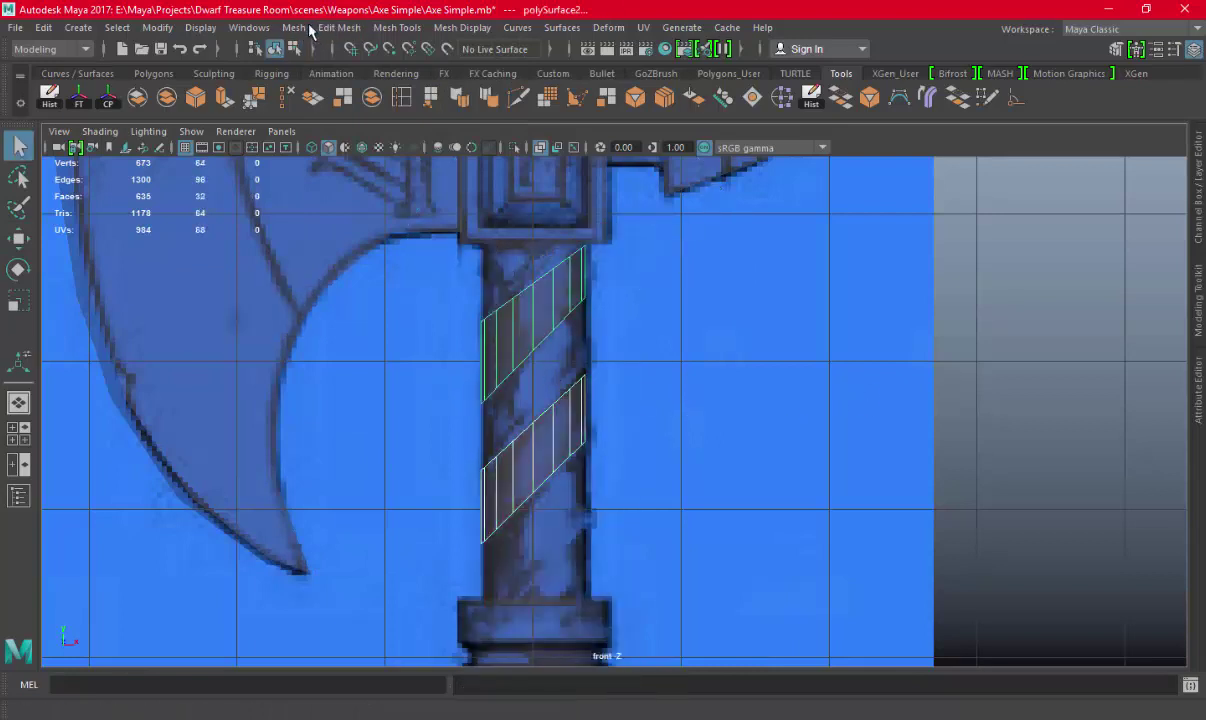
Combine the pieces into one mesh and select the two diagonal strip face loops
click(296, 28)
click(318, 84)
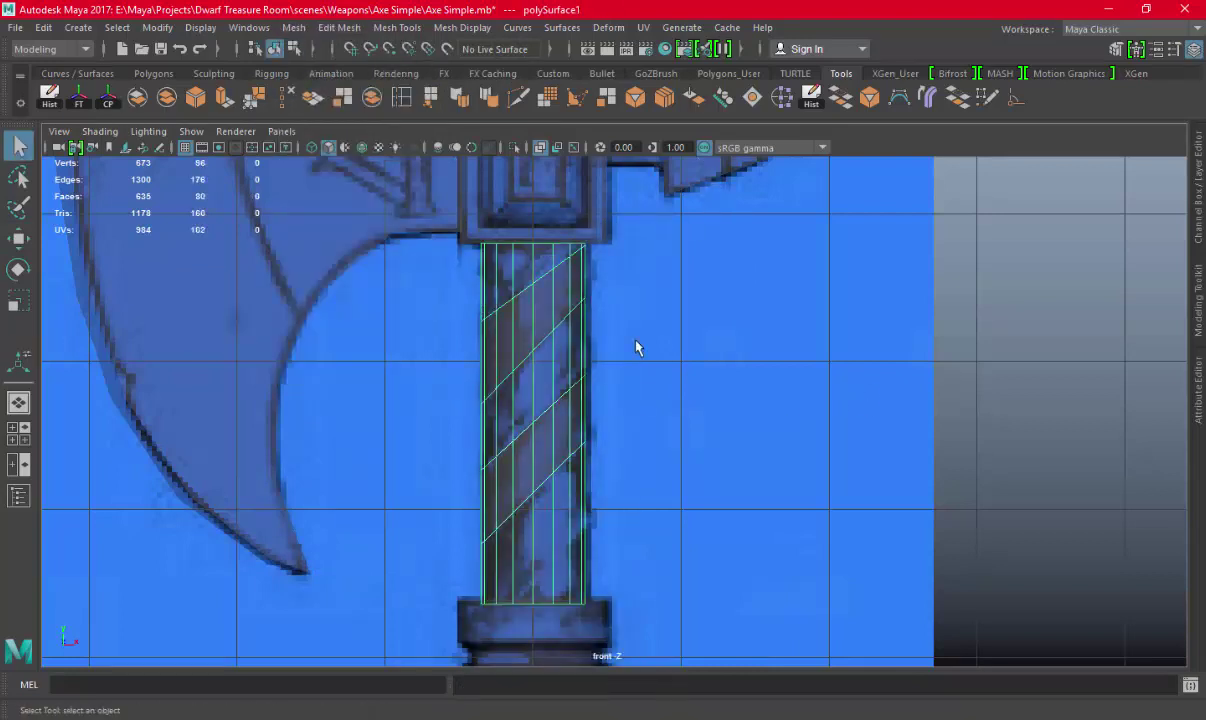
right_drag(748, 328, 797, 300)
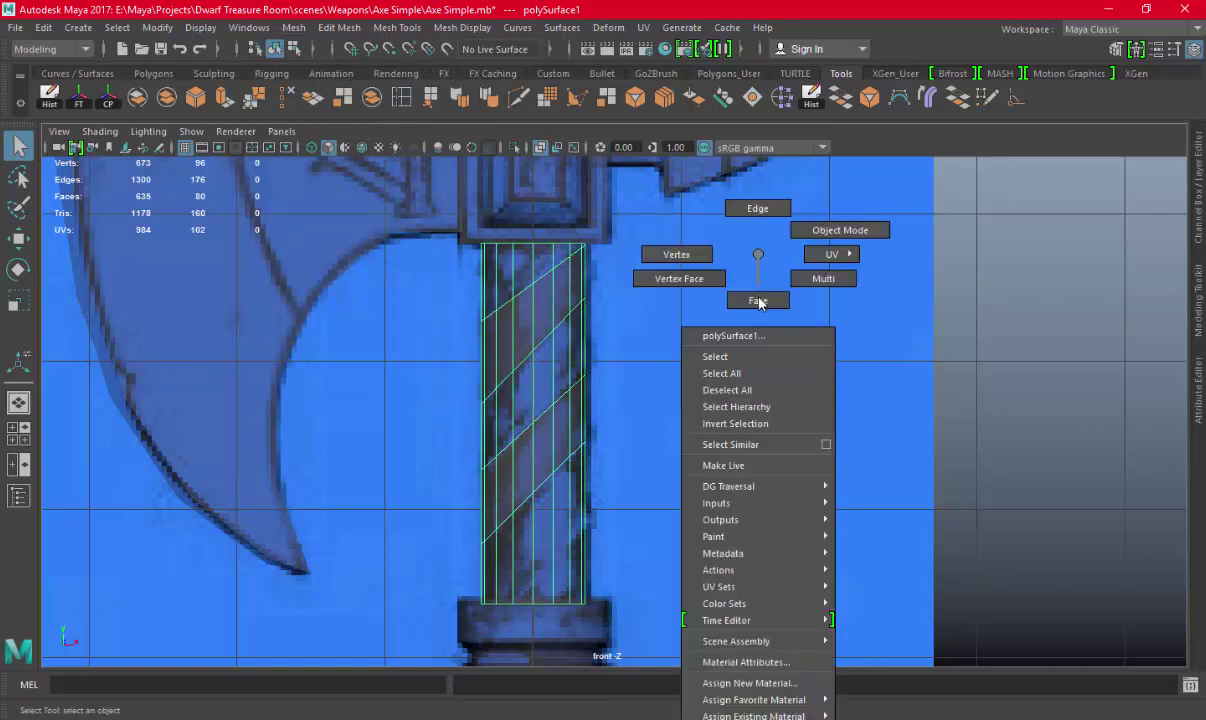
double_click(565, 357)
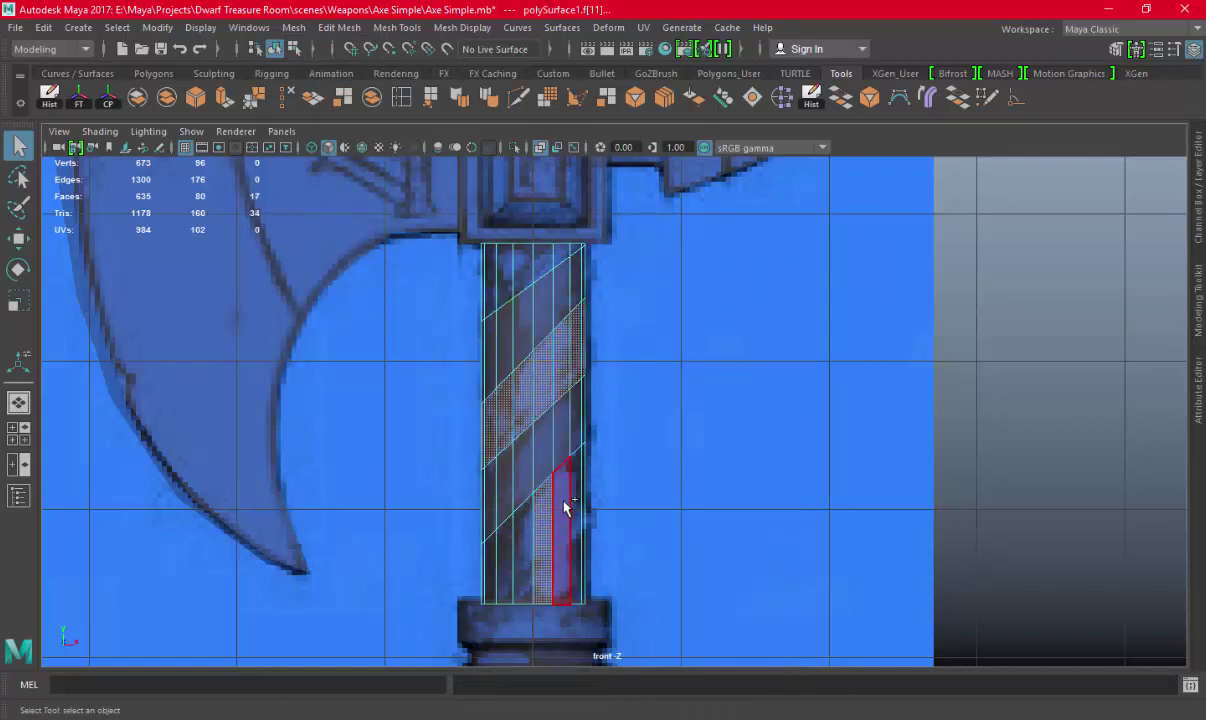
shift+double_click(557, 490)
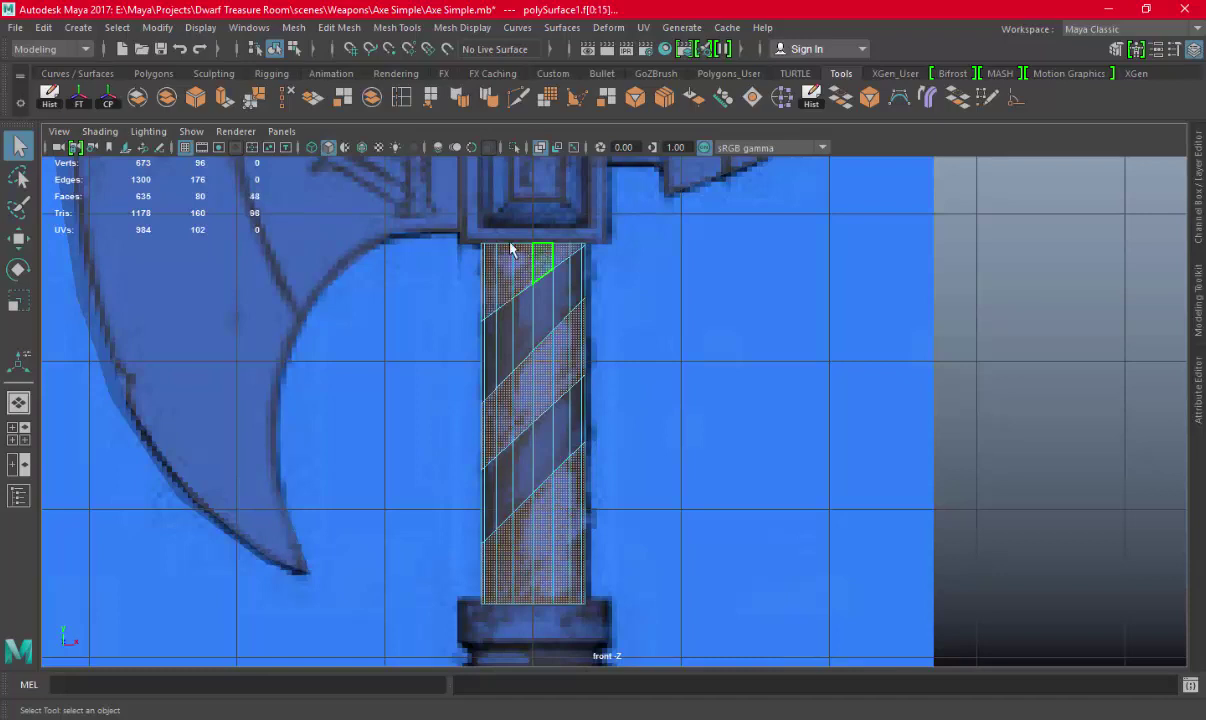
Extract the selected strip faces from the mesh into separate objects
click(339, 27)
click(351, 438)
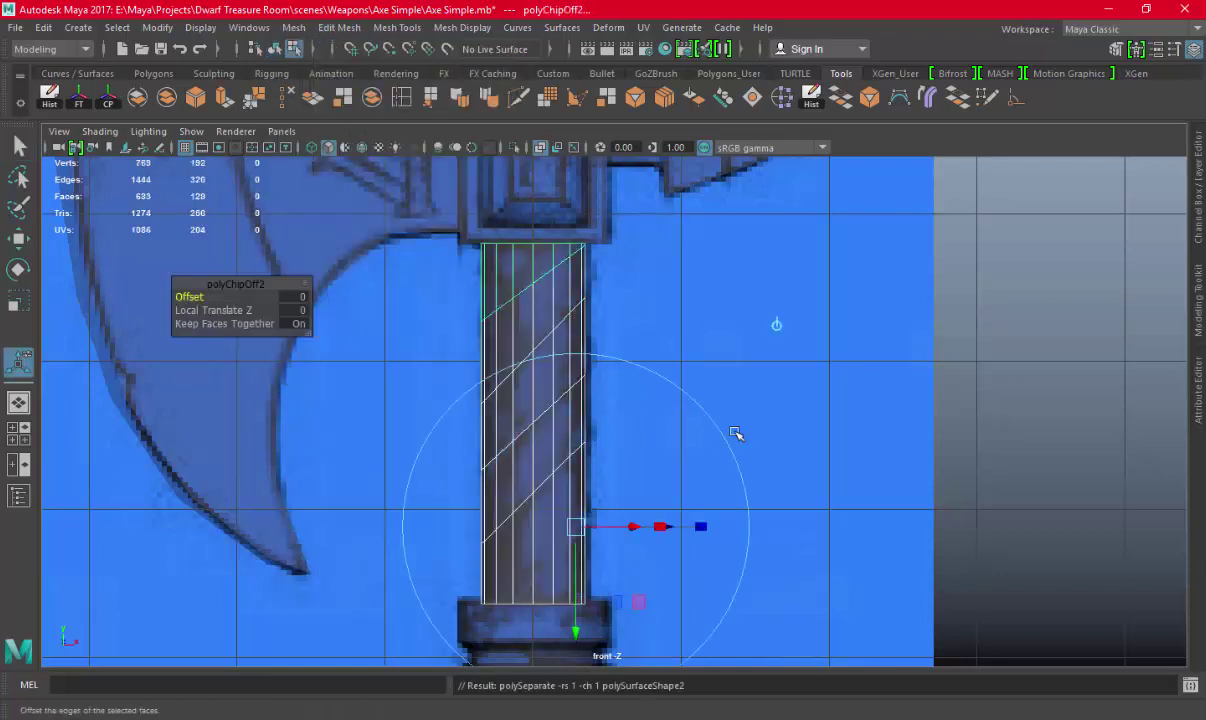
click(488, 348)
right_drag(562, 372, 514, 327)
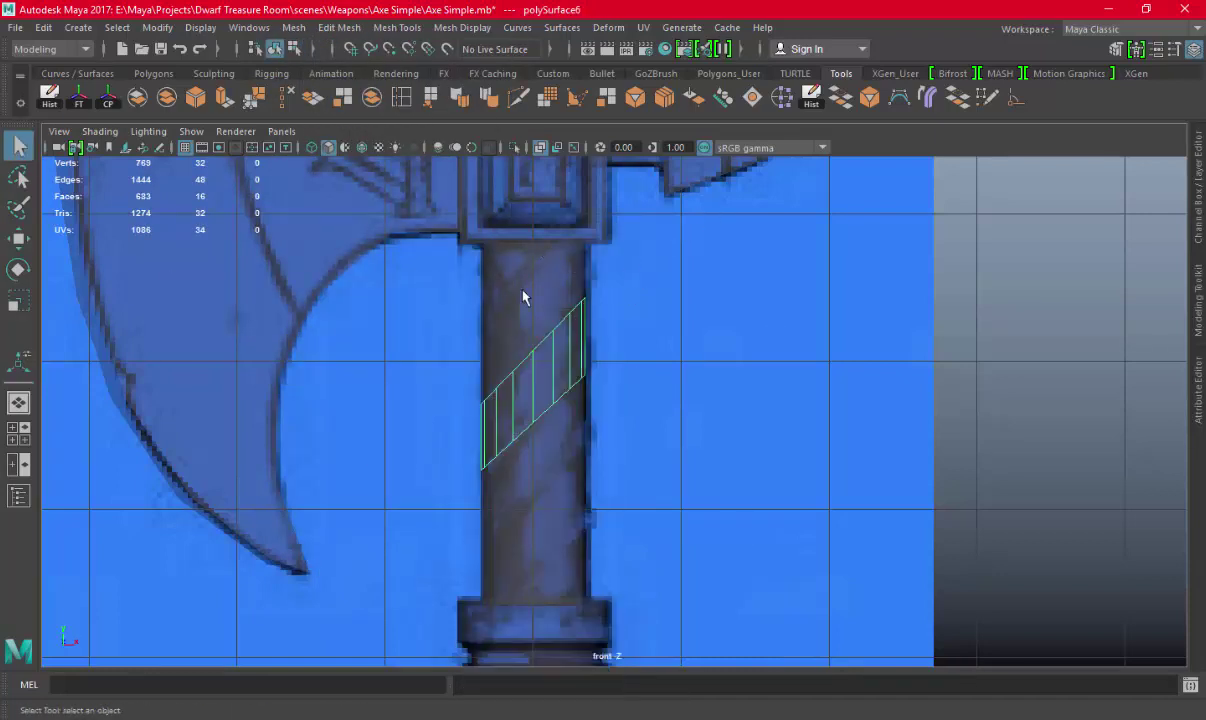
click(492, 272)
Select the handle and each wrap strip to check the separated pieces, then show four views
drag(604, 598, 458, 233)
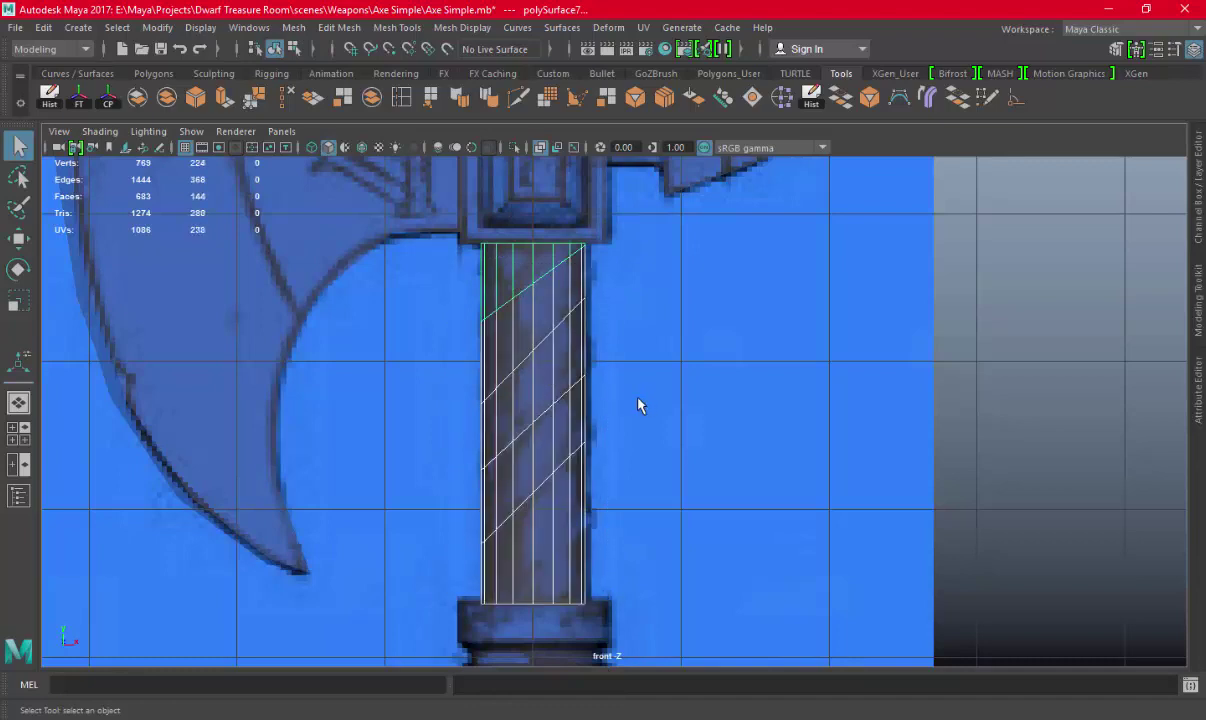
click(574, 432)
click(578, 375)
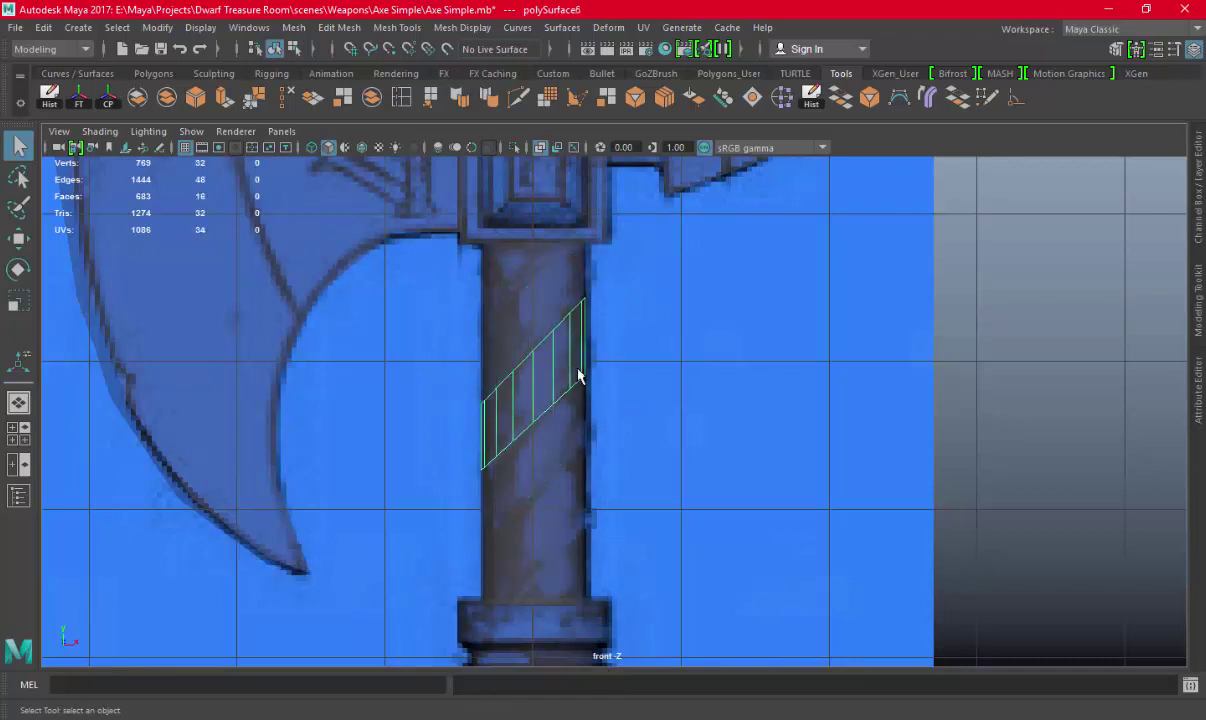
click(556, 517)
click(563, 385)
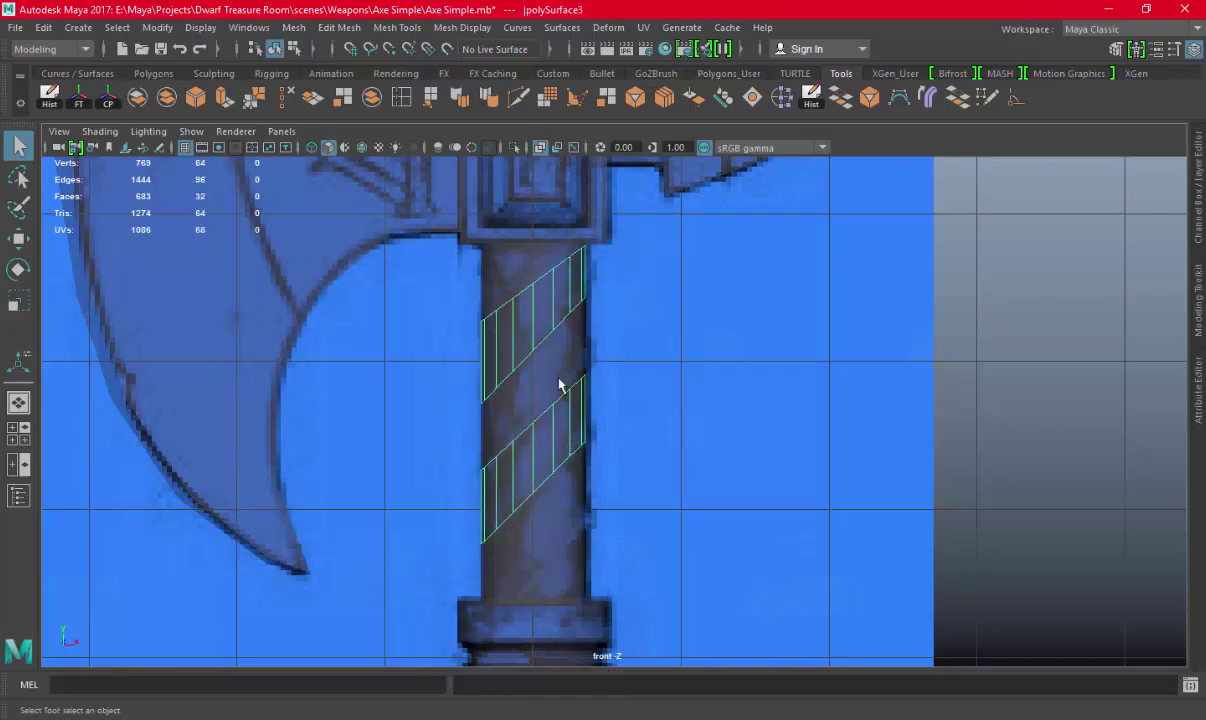
click(565, 380)
key(space)
key(space)
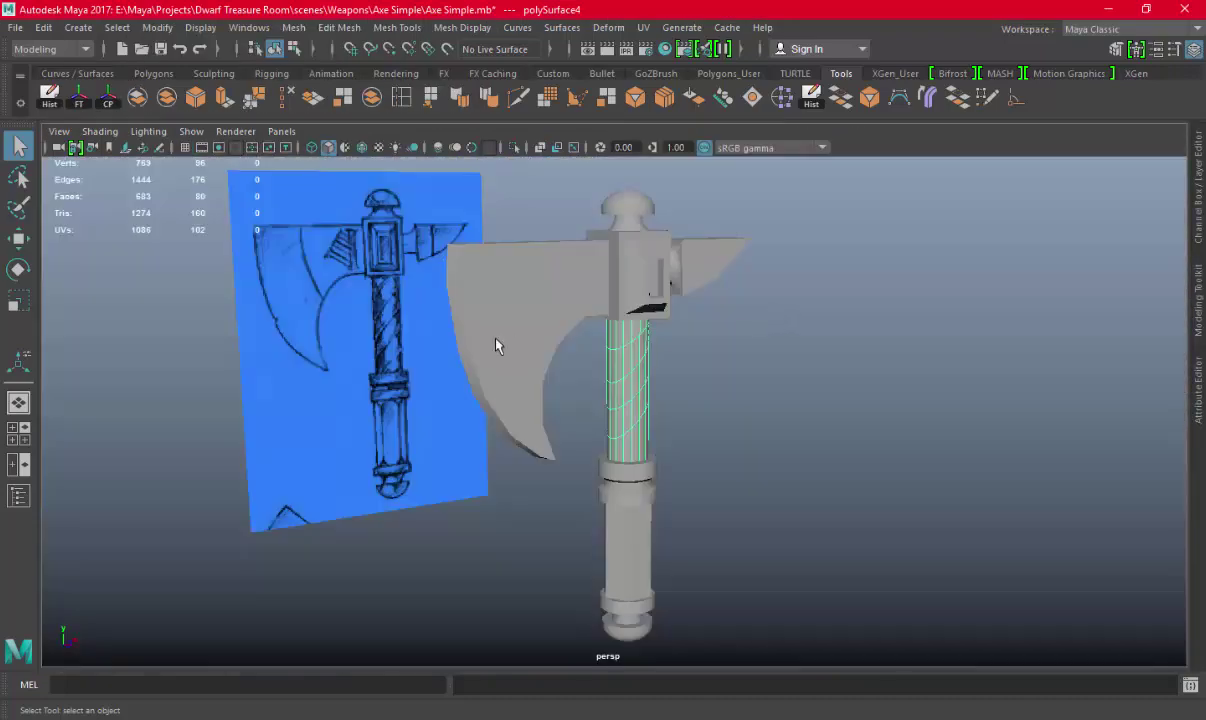
Select the spiral edge loop on the handle and delete it
key(f)
click(514, 147)
click(514, 147)
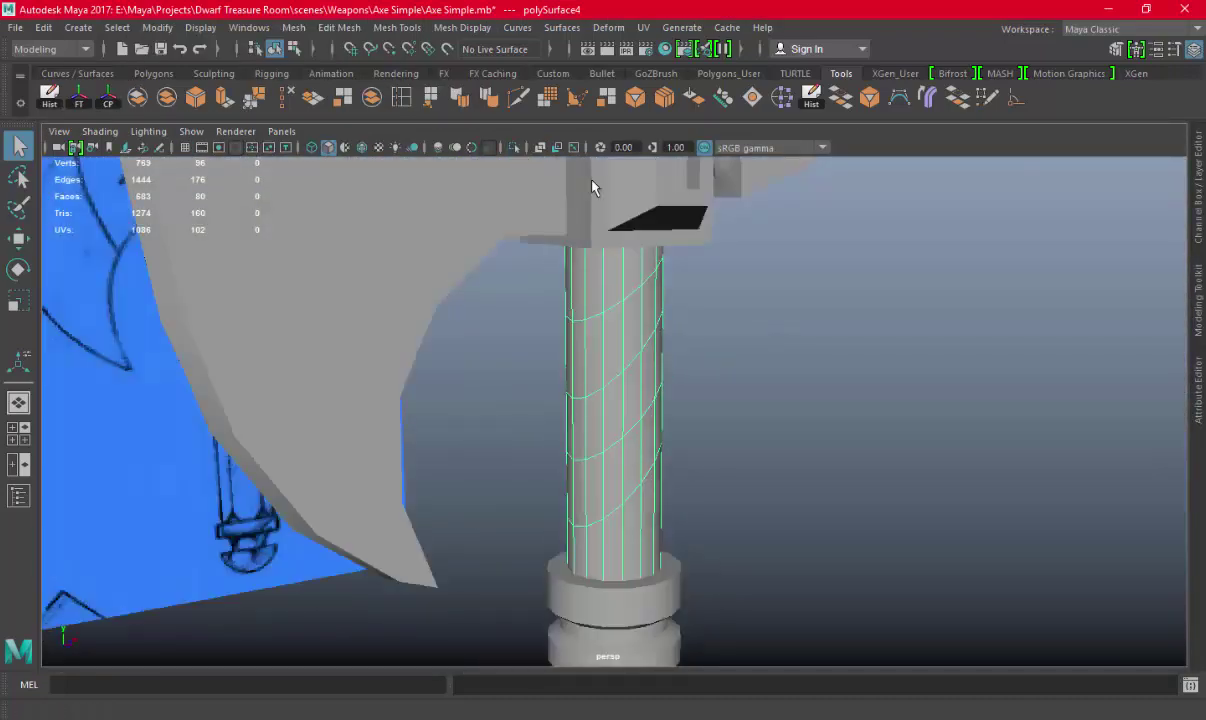
right_drag(762, 252, 764, 202)
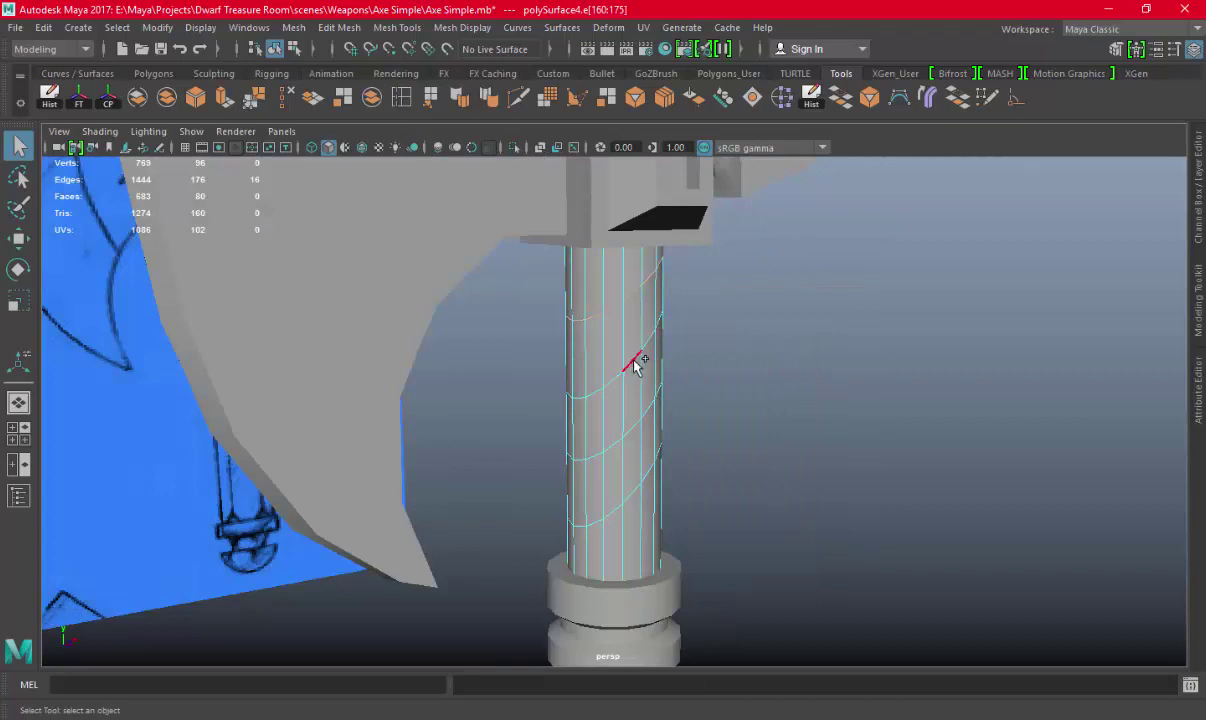
double_click(634, 474)
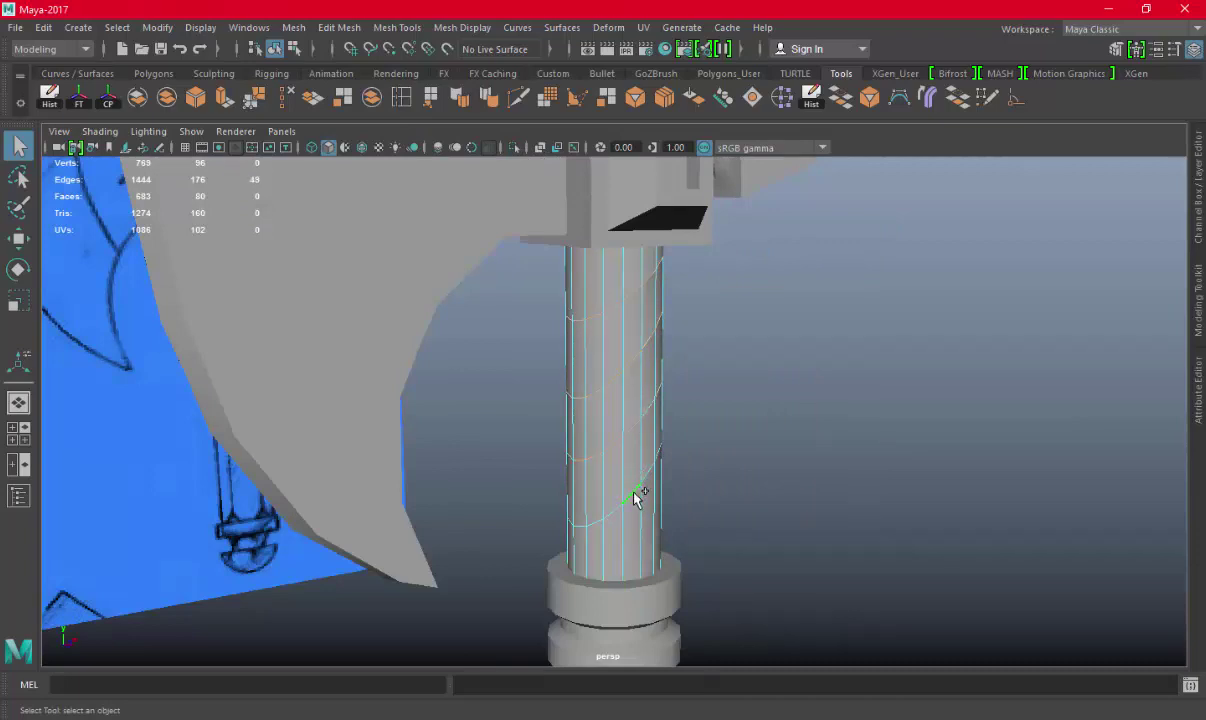
click(288, 104)
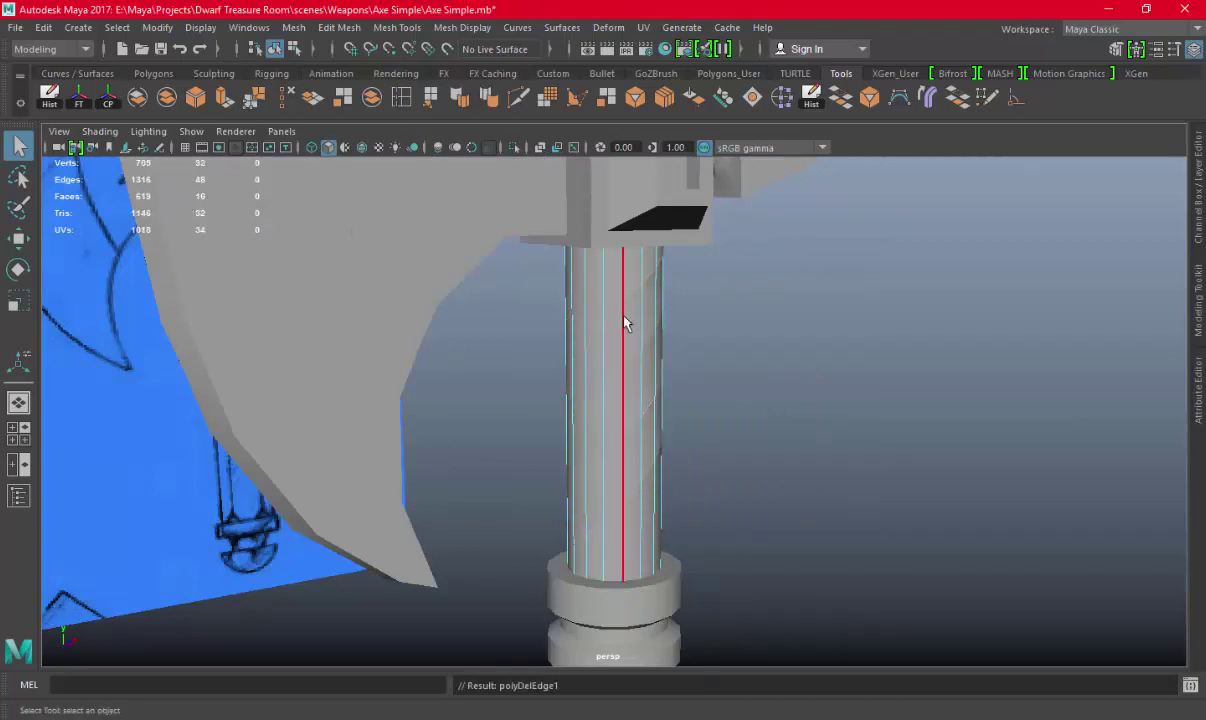
Select the inner handle mesh, freeze its transformations, and delete its history
key(space)
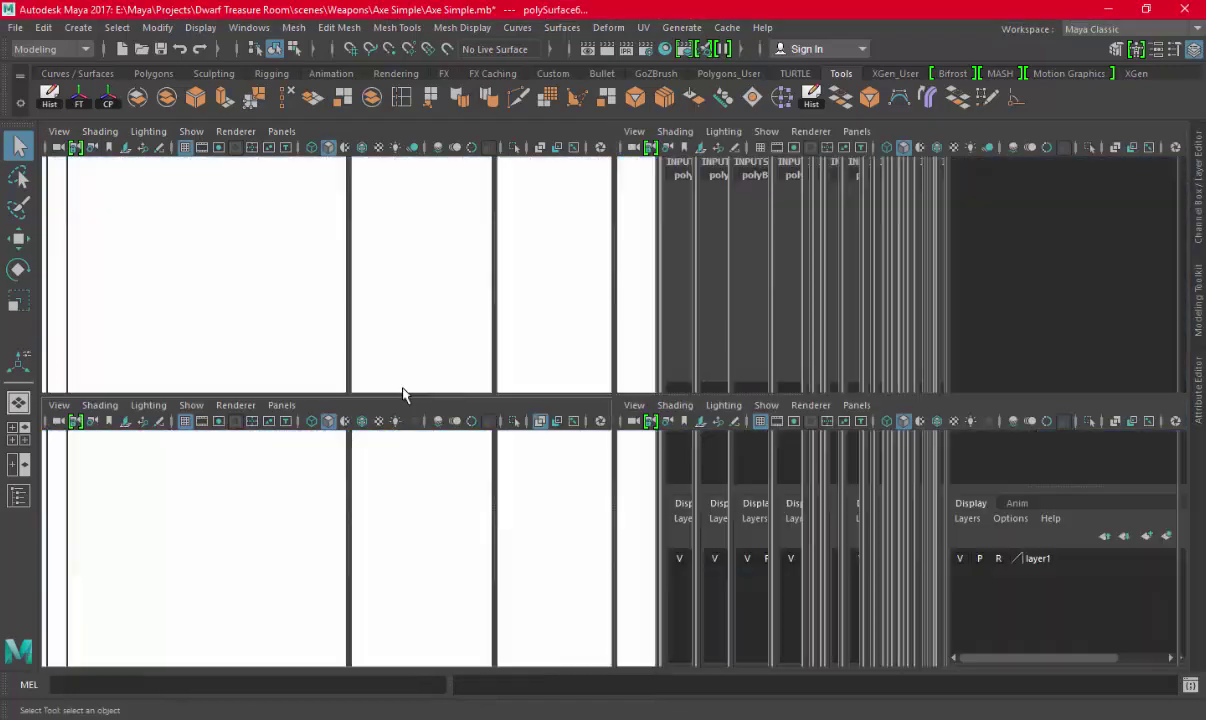
key(space)
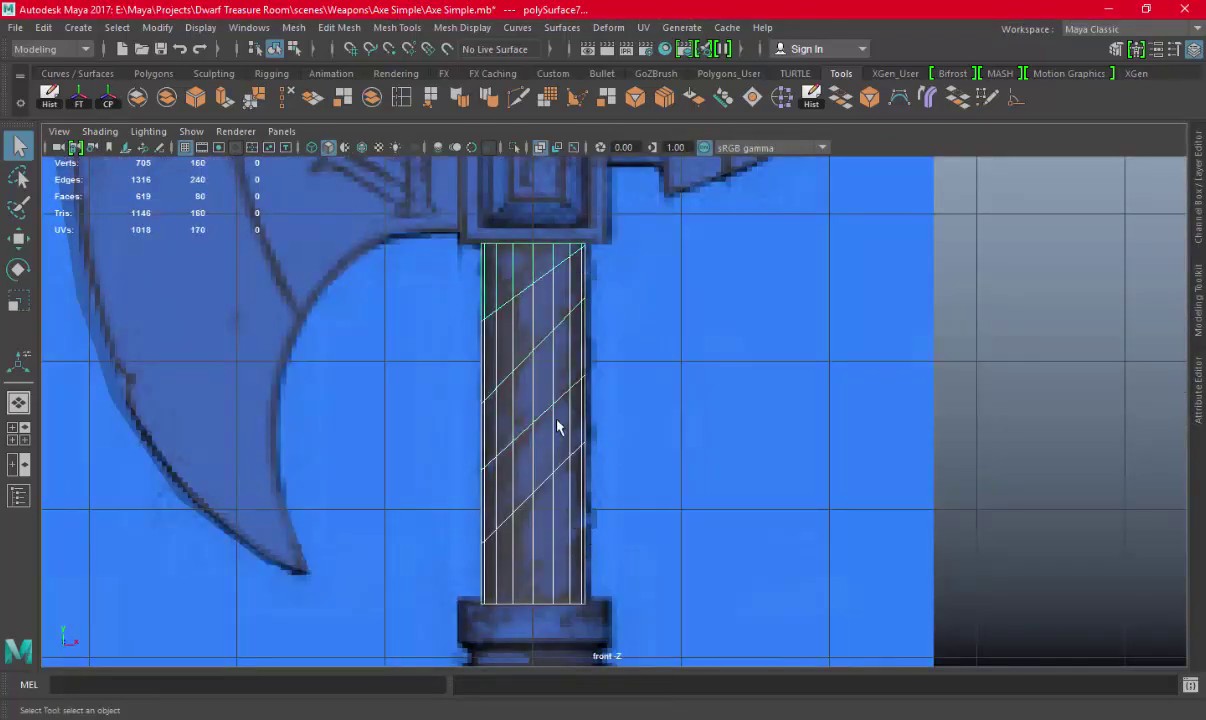
key(space)
key(space)
click(660, 383)
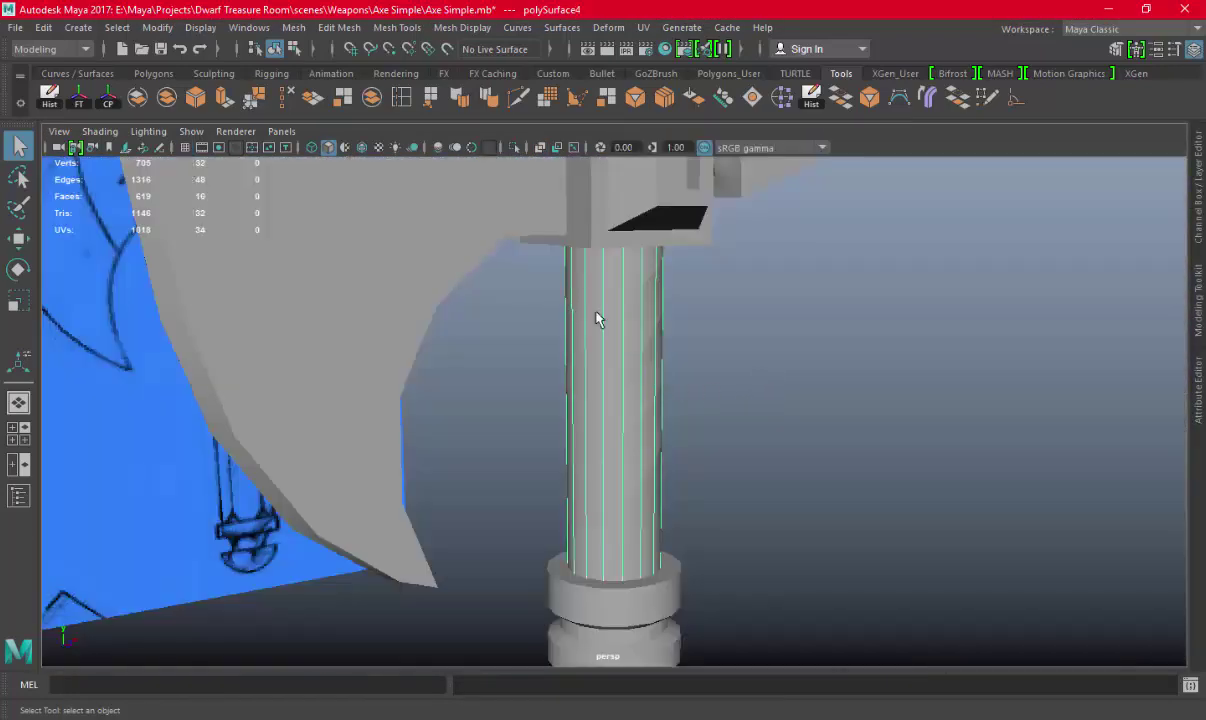
click(1199, 215)
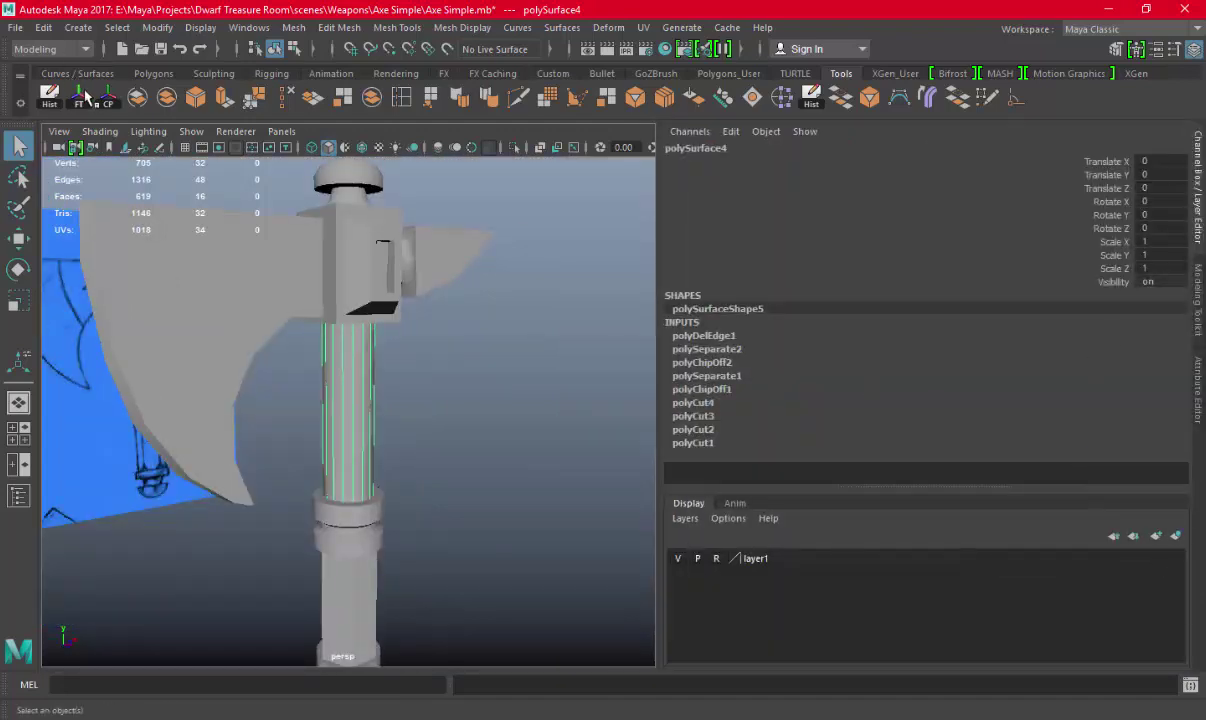
click(79, 95)
click(55, 97)
Put the handle on a new hidden layer2 and marquee-select the spiral band faces
click(1180, 537)
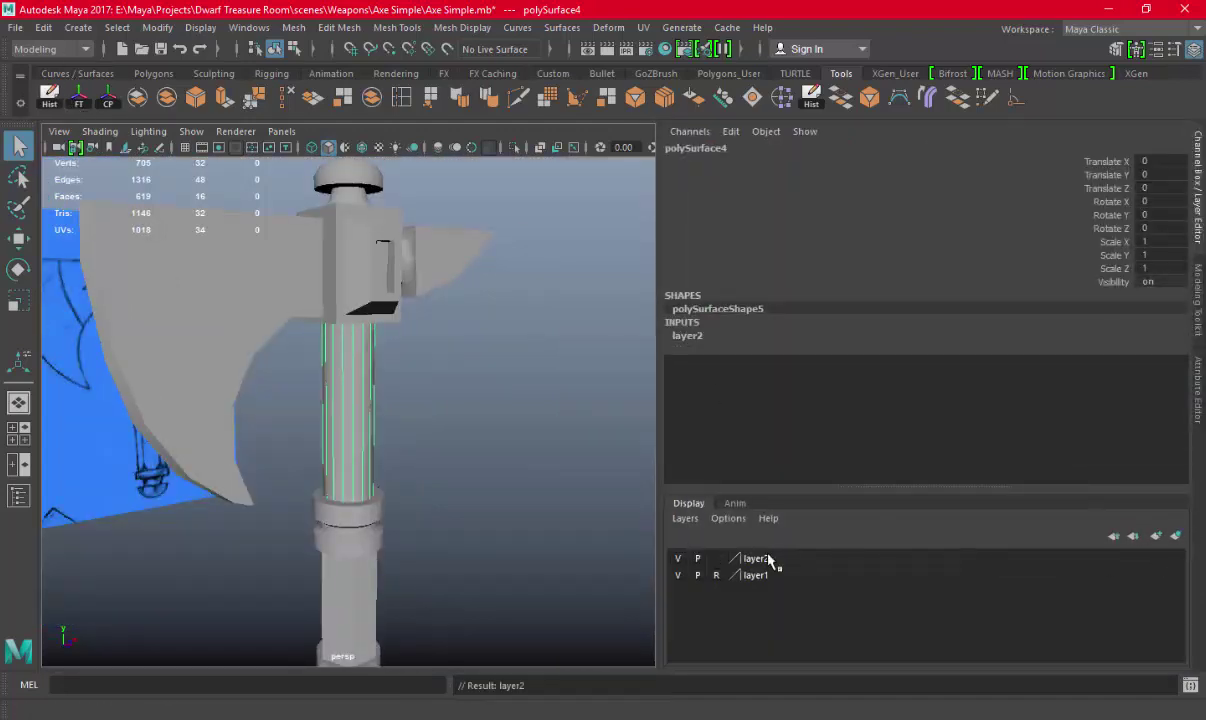
click(683, 561)
scroll(300, 332, up, 2)
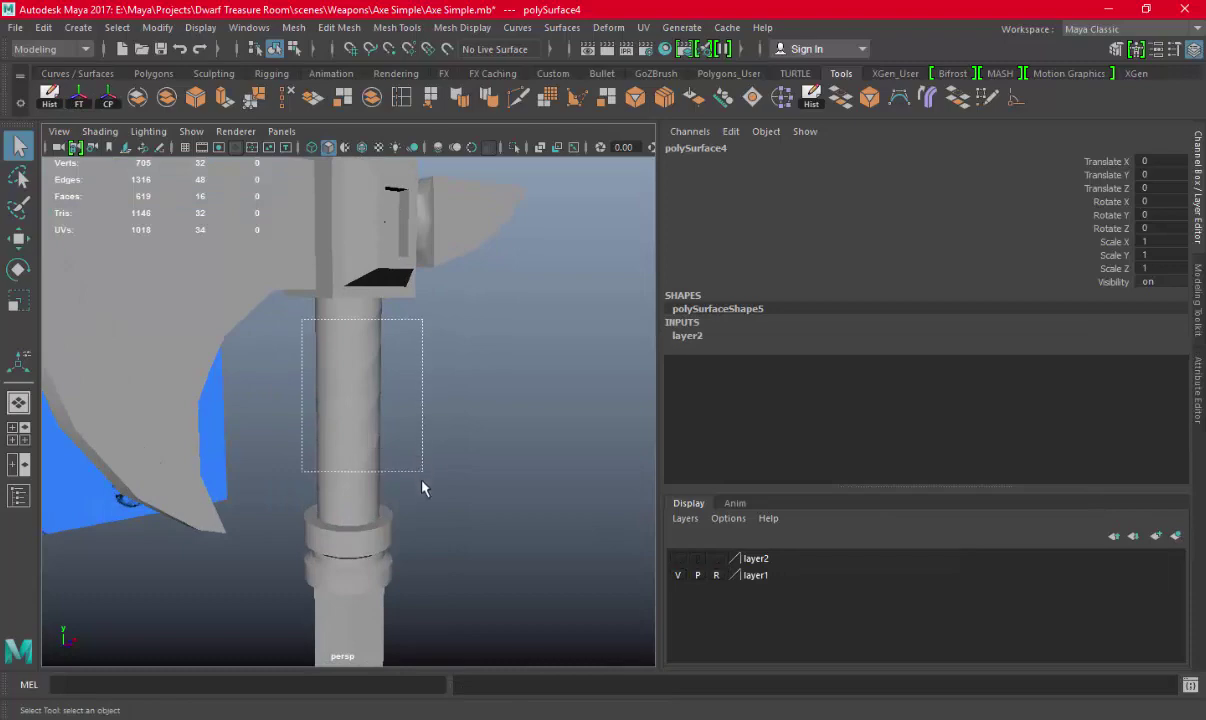
drag(302, 320, 422, 488)
Select the three spiral bands' faces in the front view and save the scene
key(space)
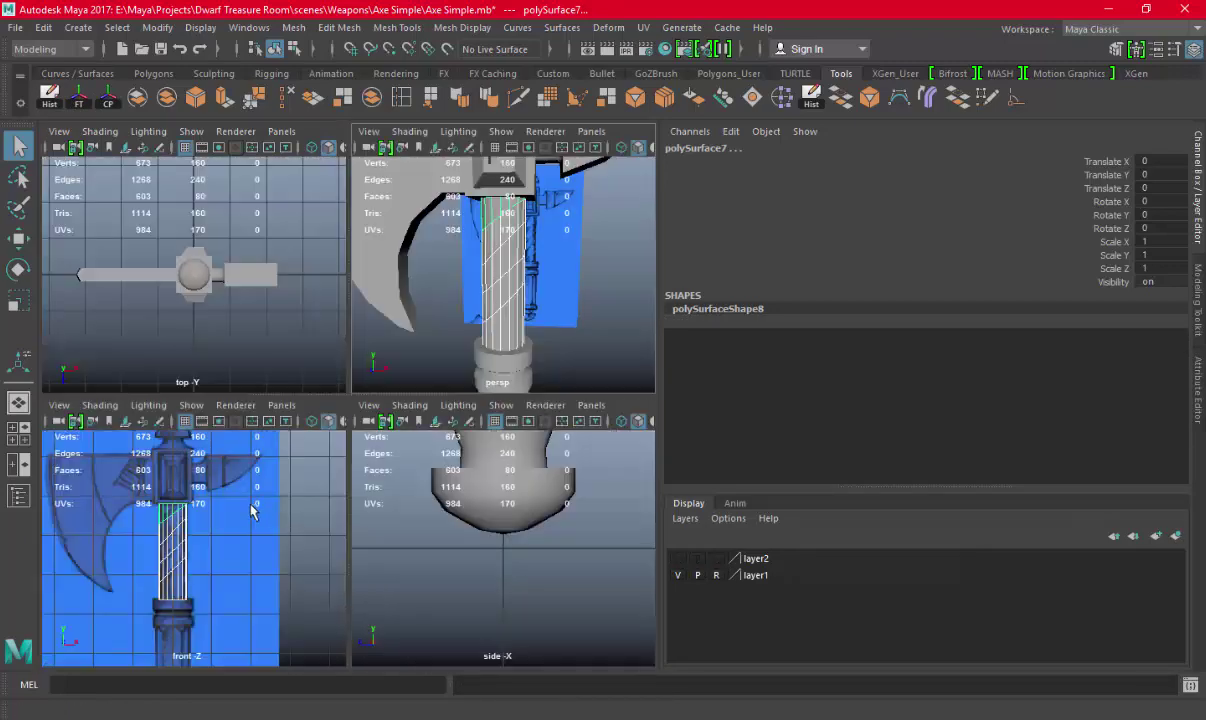
key(space)
scroll(252, 511, up, 2)
scroll(300, 340, up, 1)
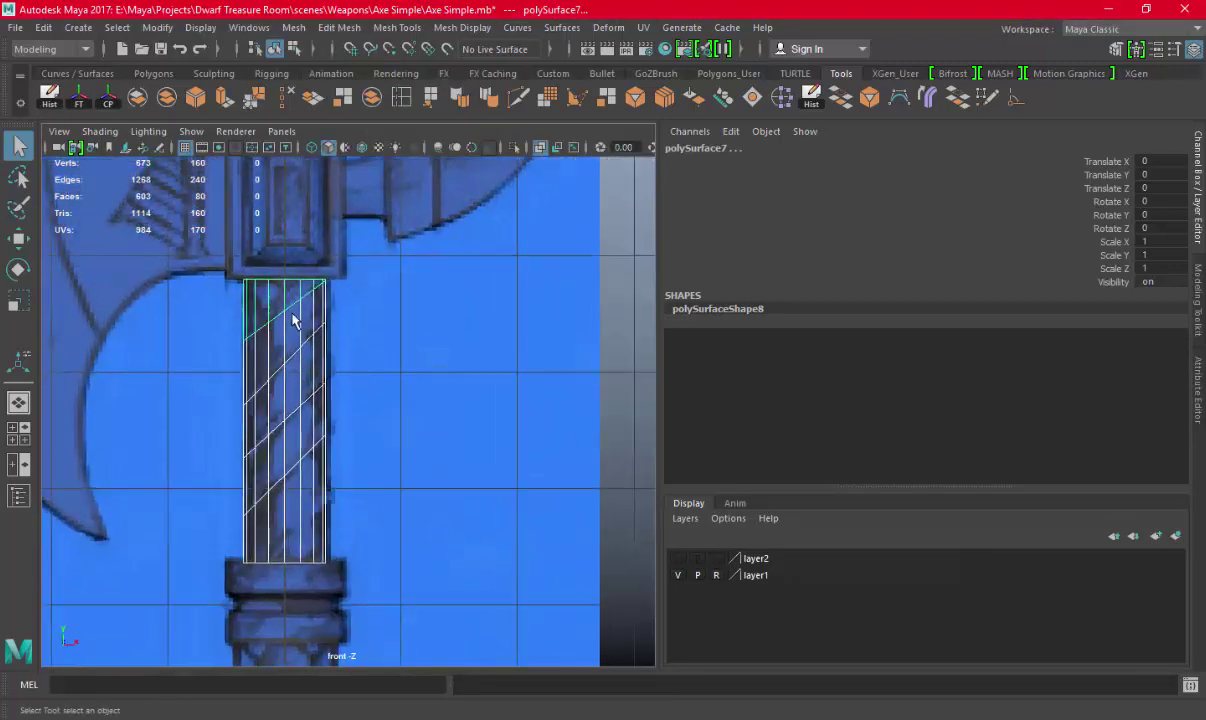
shift+click(295, 392)
shift+click(304, 479)
scroll(401, 412, down, 1)
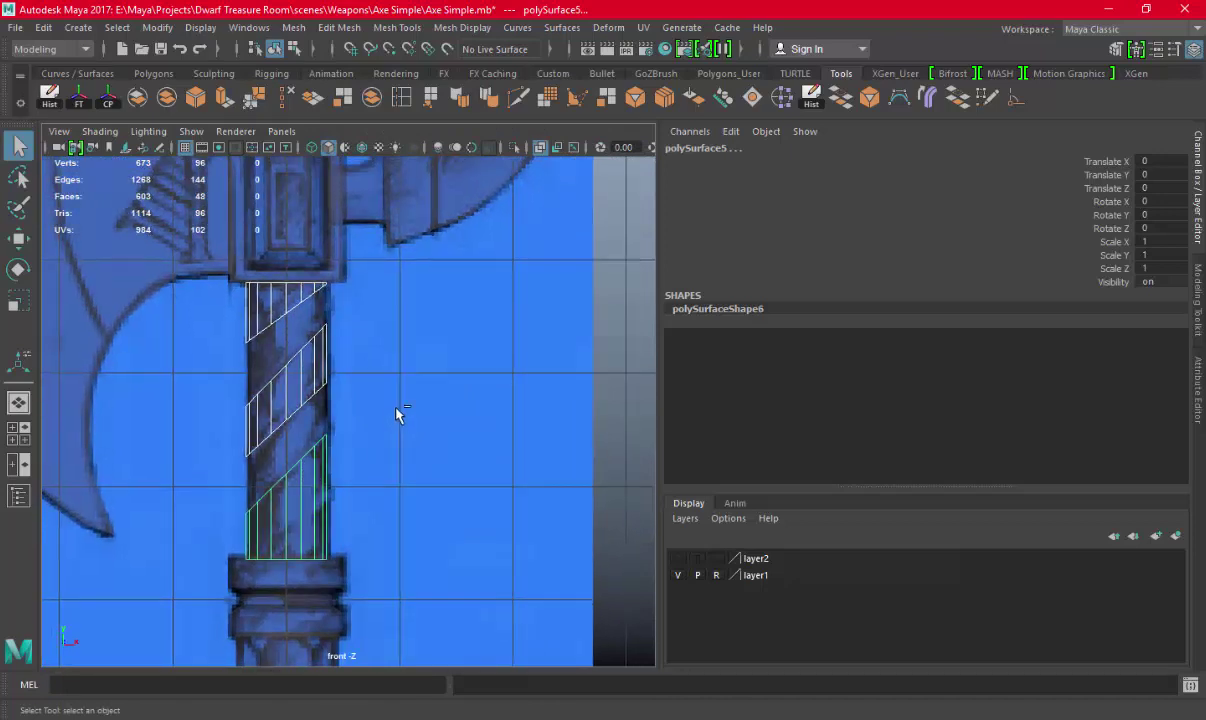
key(ctrl+s)
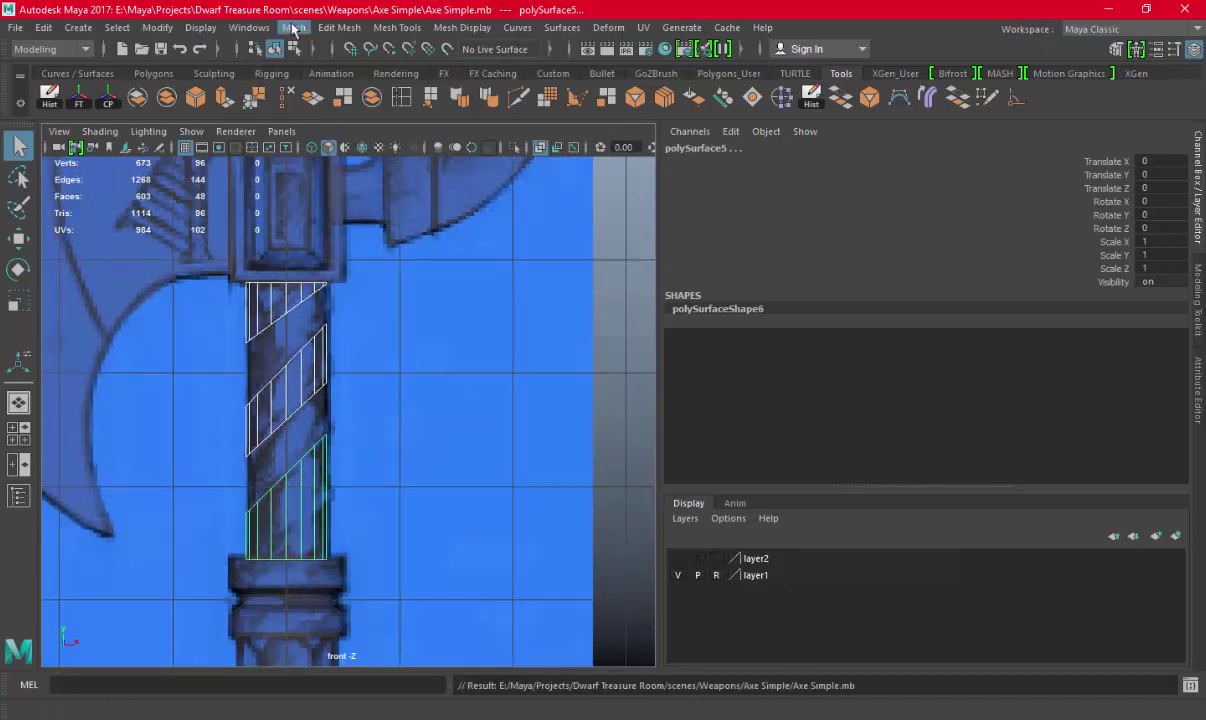
Extrude the band faces, inspect the result, and delete the unwanted extrusion
click(293, 28)
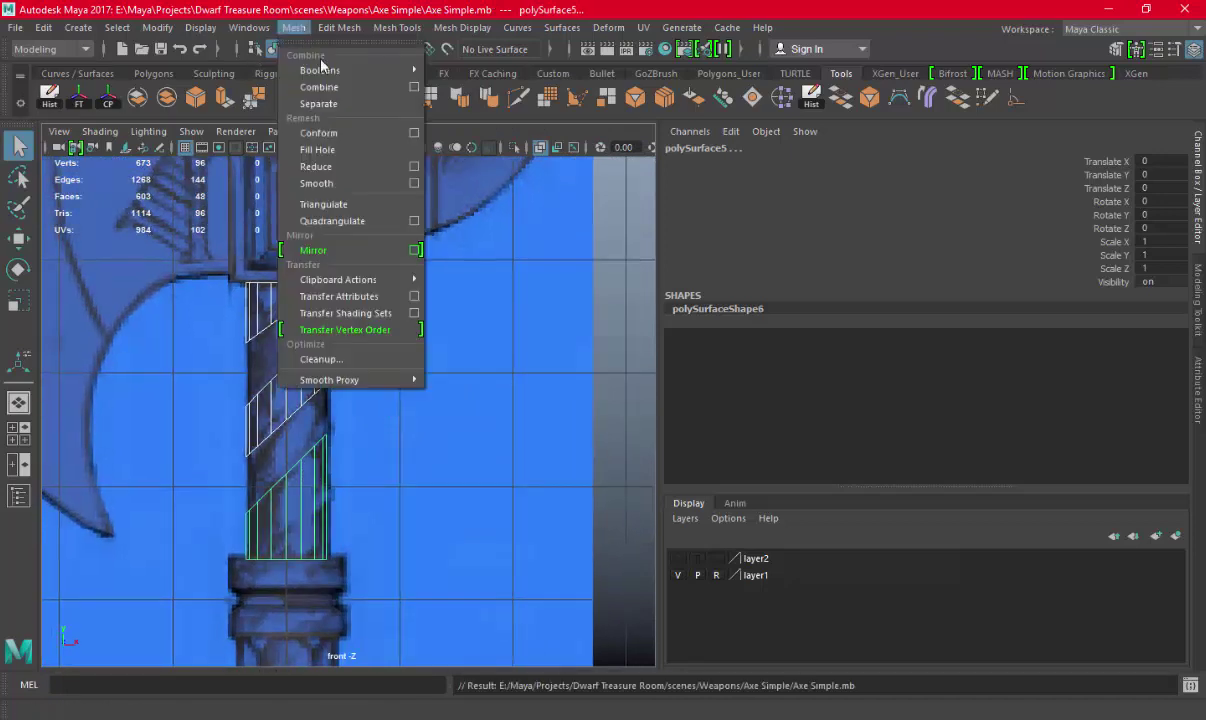
click(279, 24)
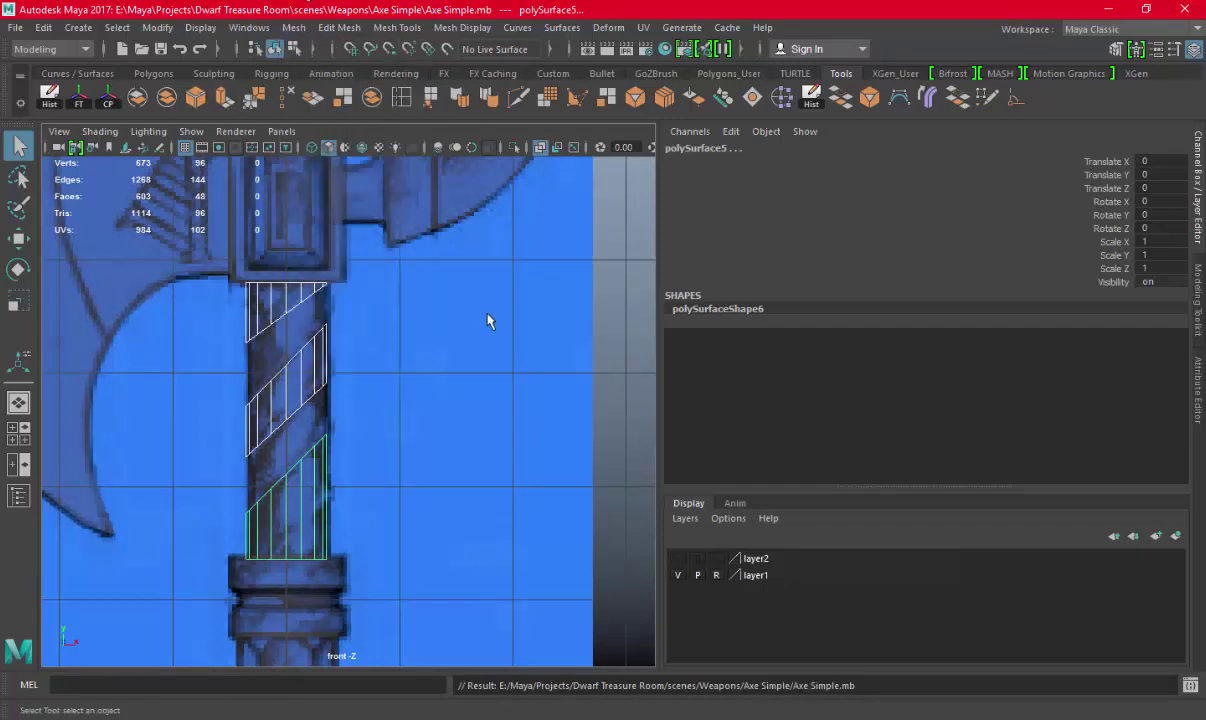
key(ctrl+e)
key(space)
key(space)
scroll(598, 431, up, 3)
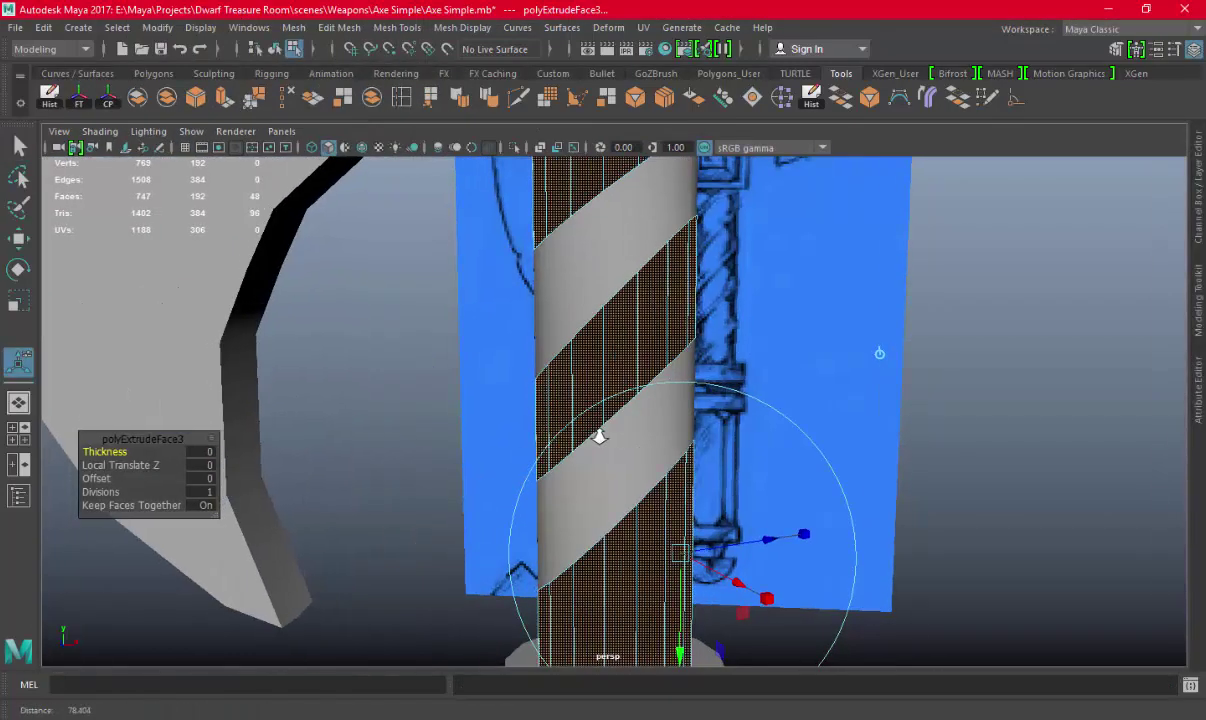
mouse_move(598, 431)
alt+mouse_down()
mouse_move(607, 401)
mouse_move(659, 422)
mouse_move(626, 420)
mouse_move(628, 401)
mouse_move(595, 406)
mouse_move(749, 427)
mouse_move(646, 363)
alt+mouse_up()
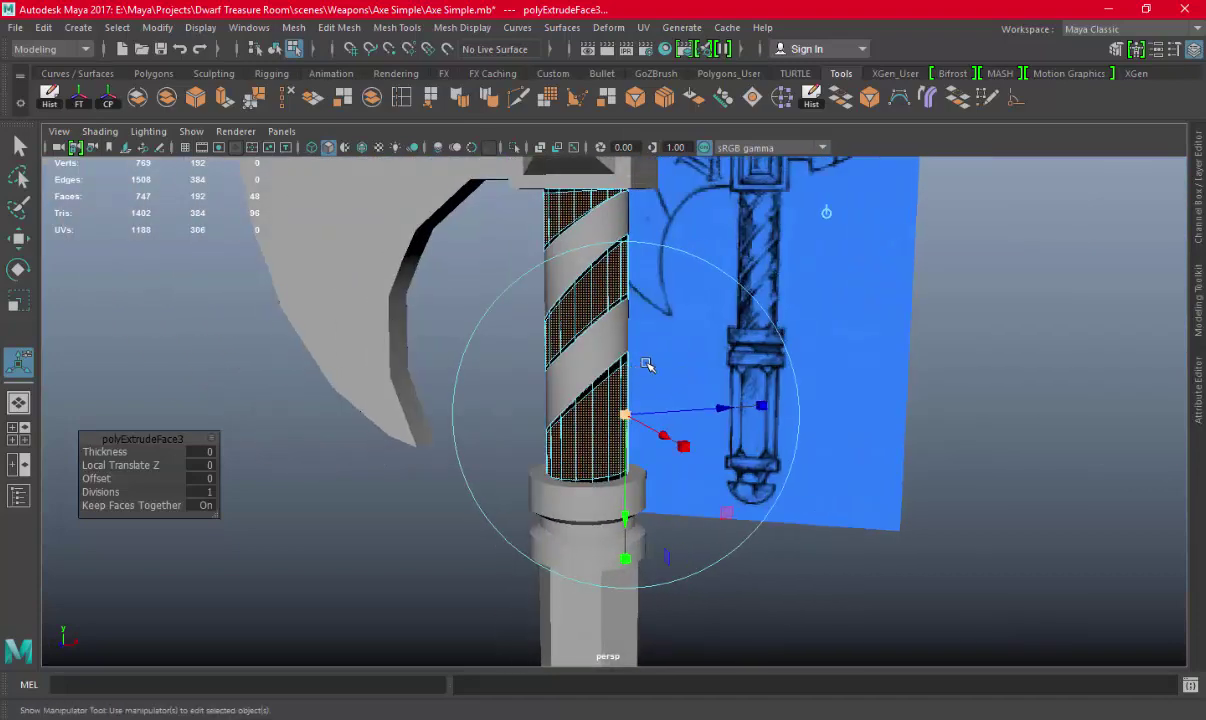
drag(467, 193, 817, 671)
key(Delete)
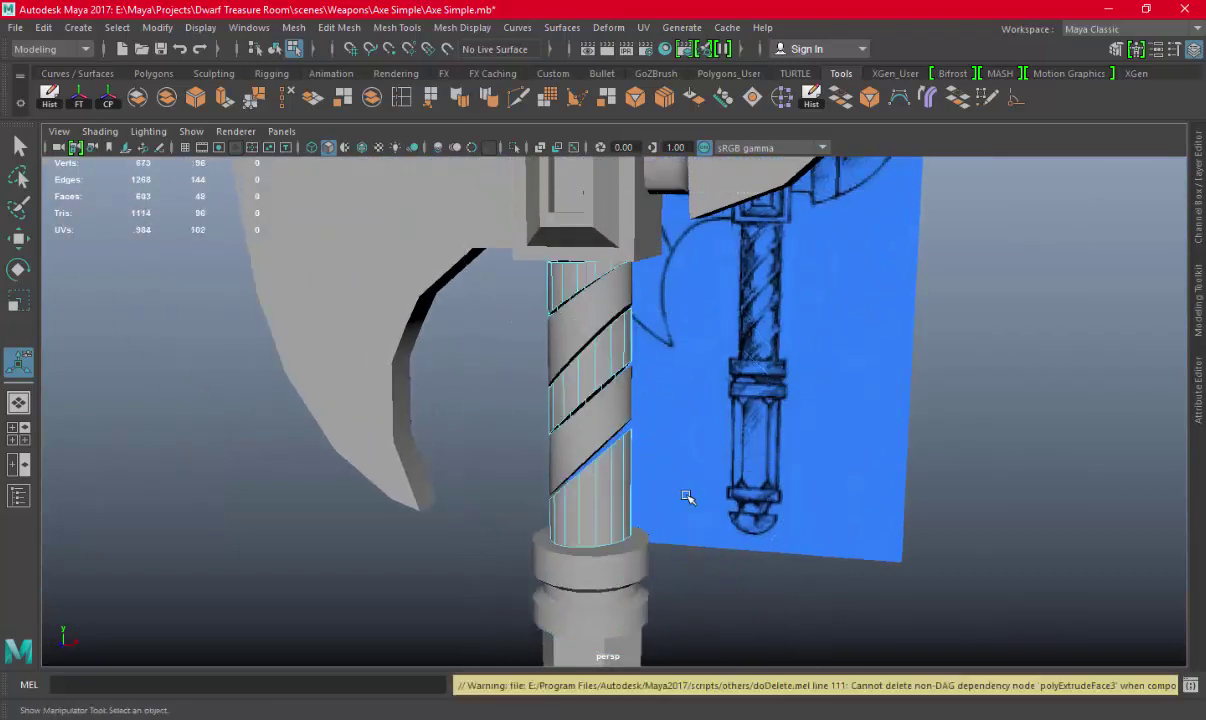
Reselect the lower and spiral band faces, retry the extrusion, and delete the failed result
click(608, 484)
alt+drag(775, 232, 632, 514)
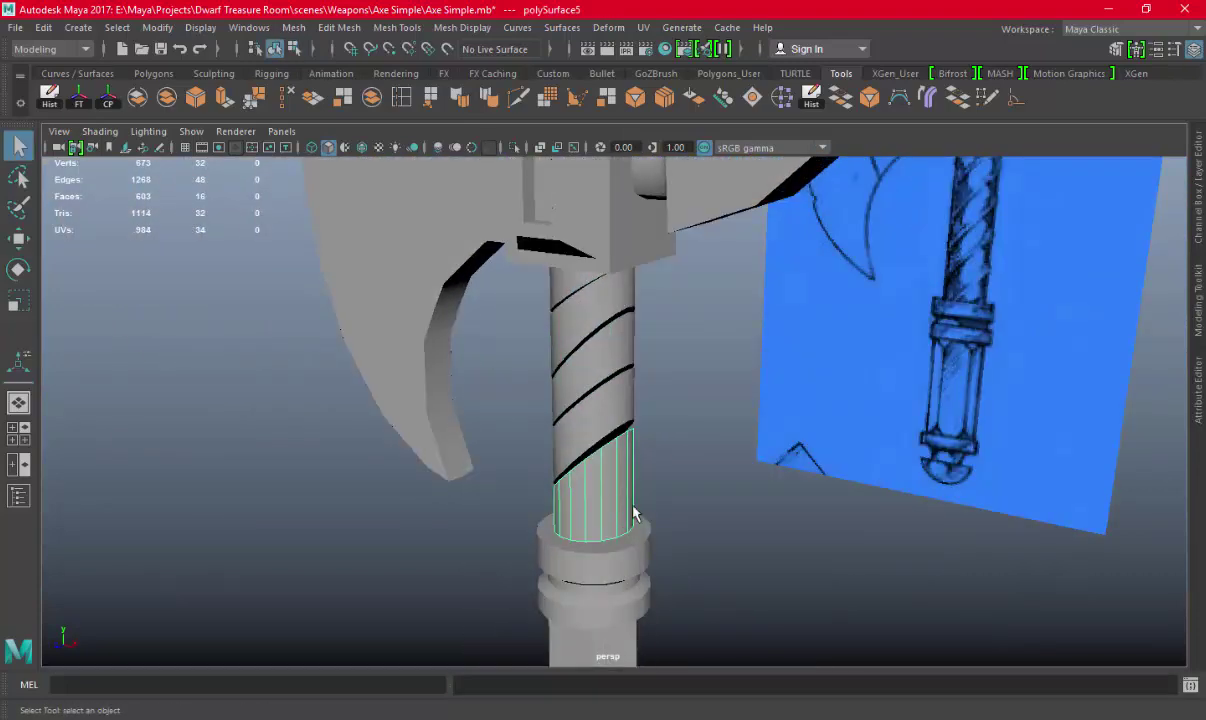
shift+click(617, 365)
alt+drag(500, 410, 307, 46)
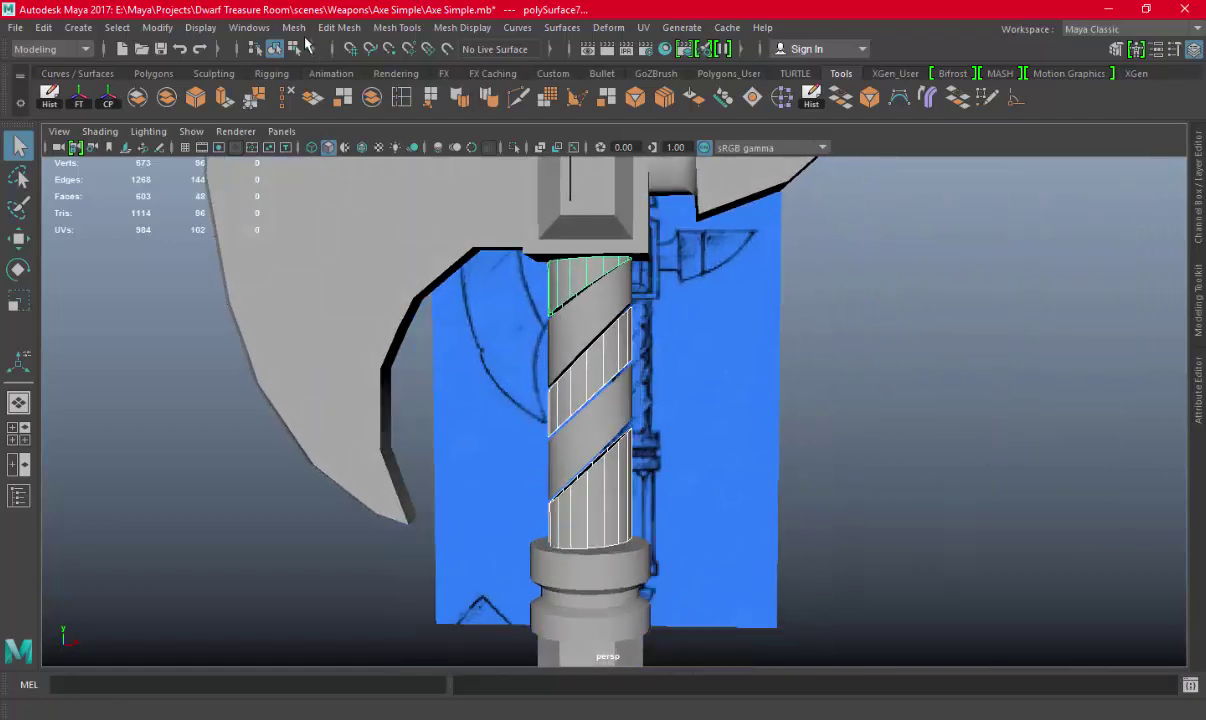
mouse_move(652, 363)
alt+mouse_down()
mouse_move(552, 390)
mouse_move(552, 358)
mouse_move(574, 387)
alt+mouse_up()
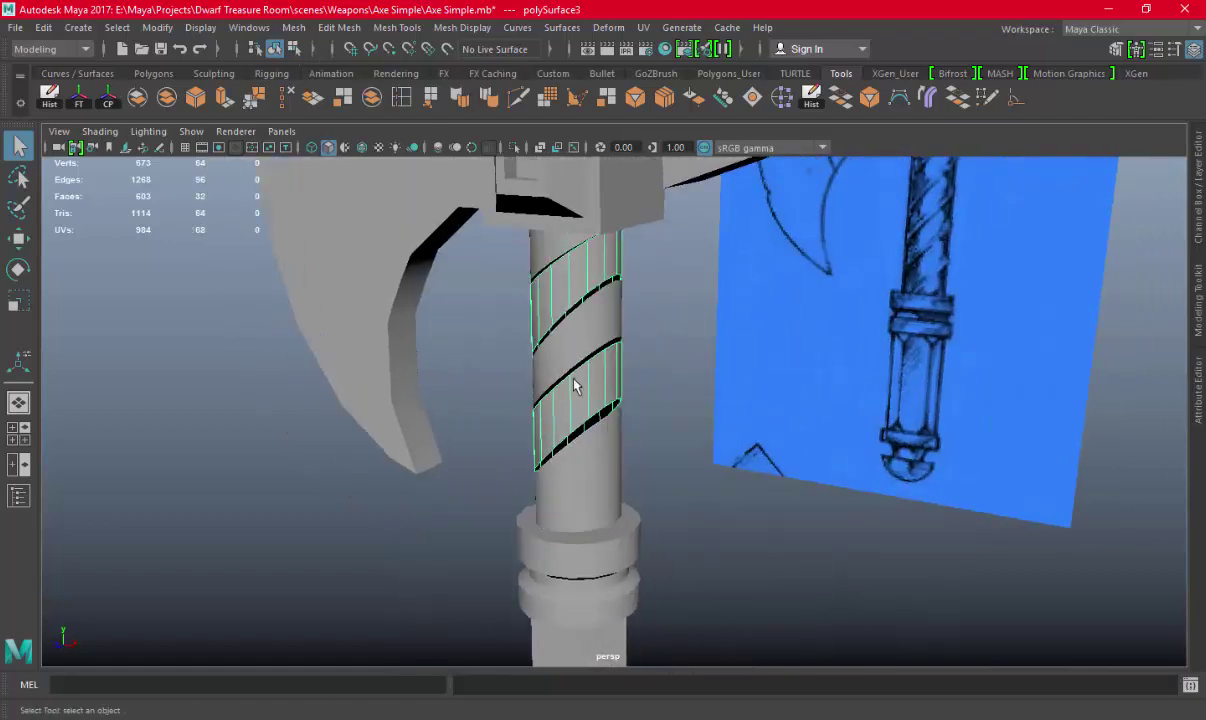
key(ctrl+e)
alt+drag(640, 316, 713, 350)
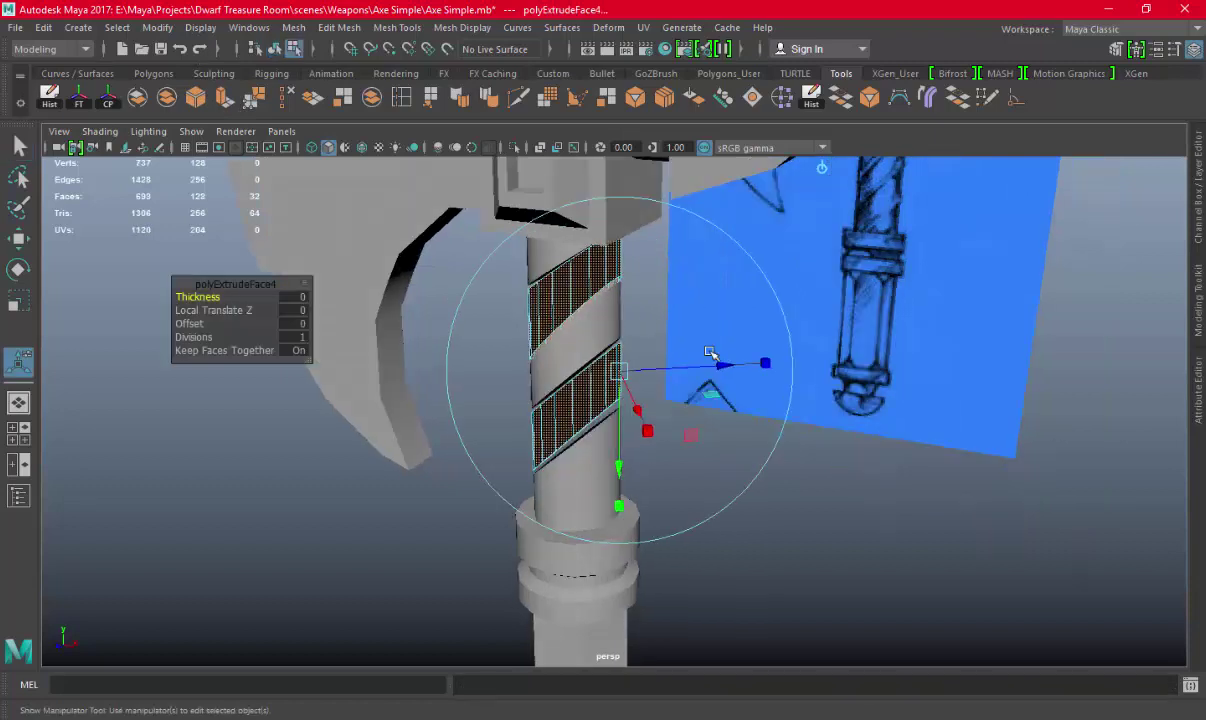
click(620, 373)
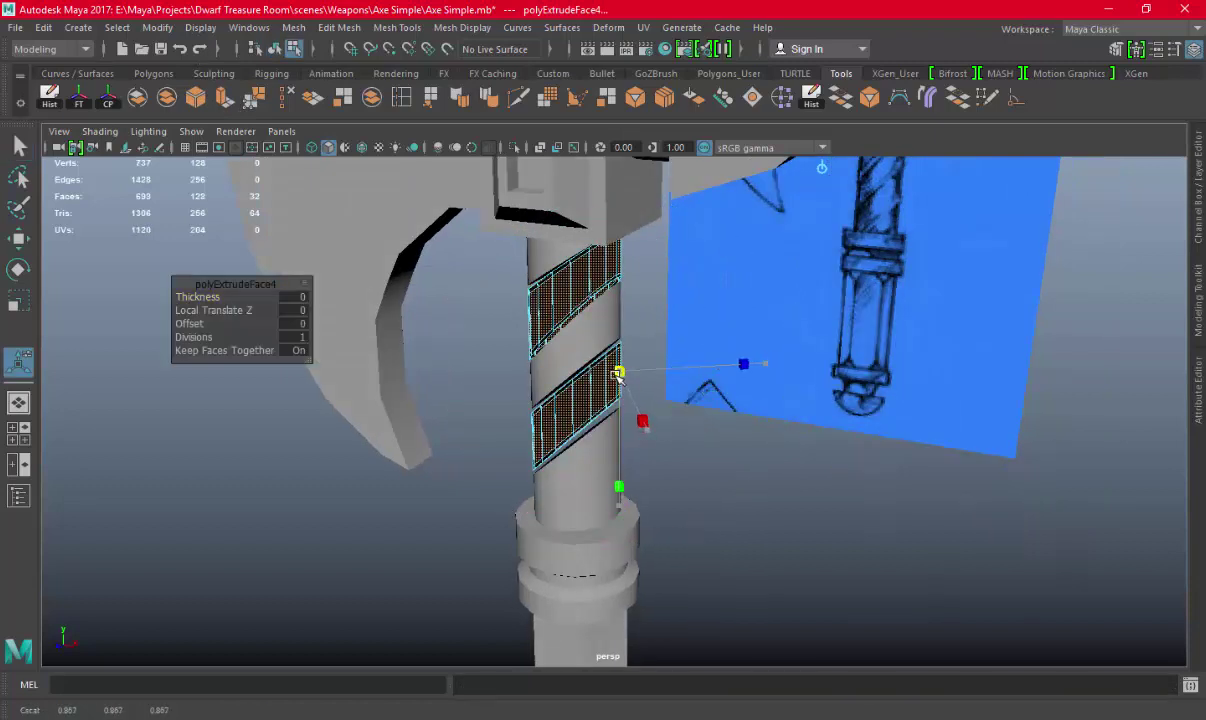
key(Delete)
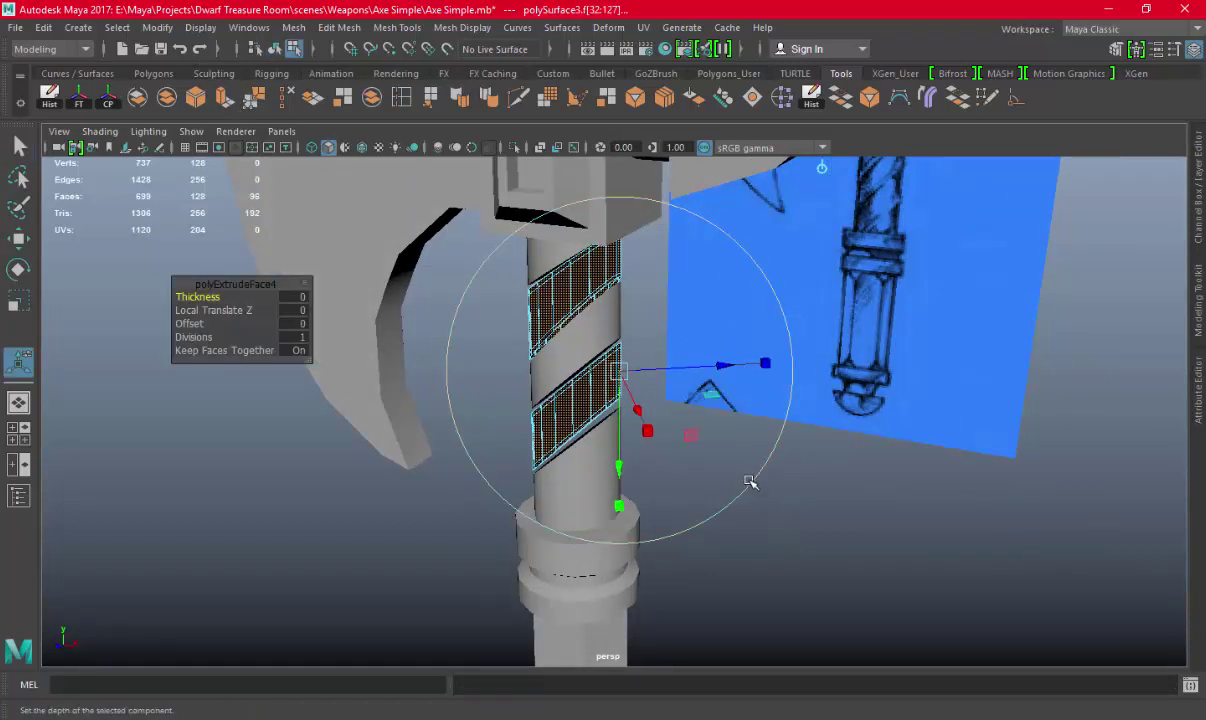
key(q)
Show layer2's handle again and extrude the band faces outward with Local Translate Z 0.481
alt+drag(587, 404, 622, 403)
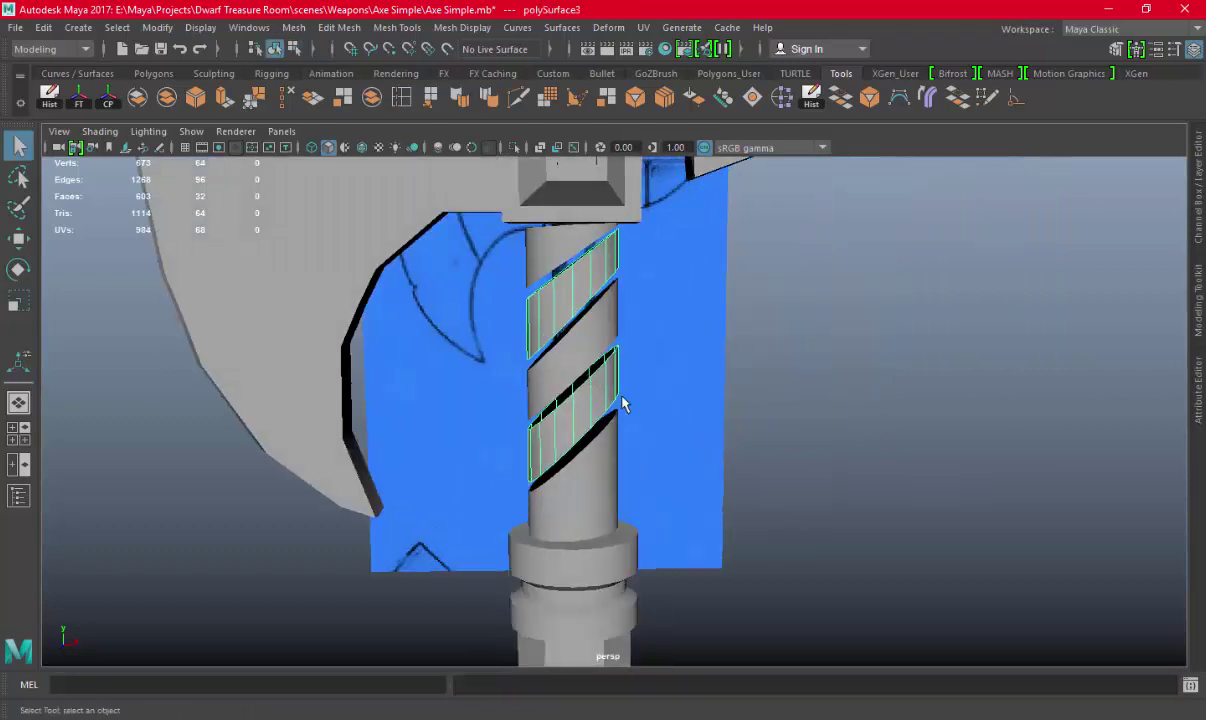
click(1199, 147)
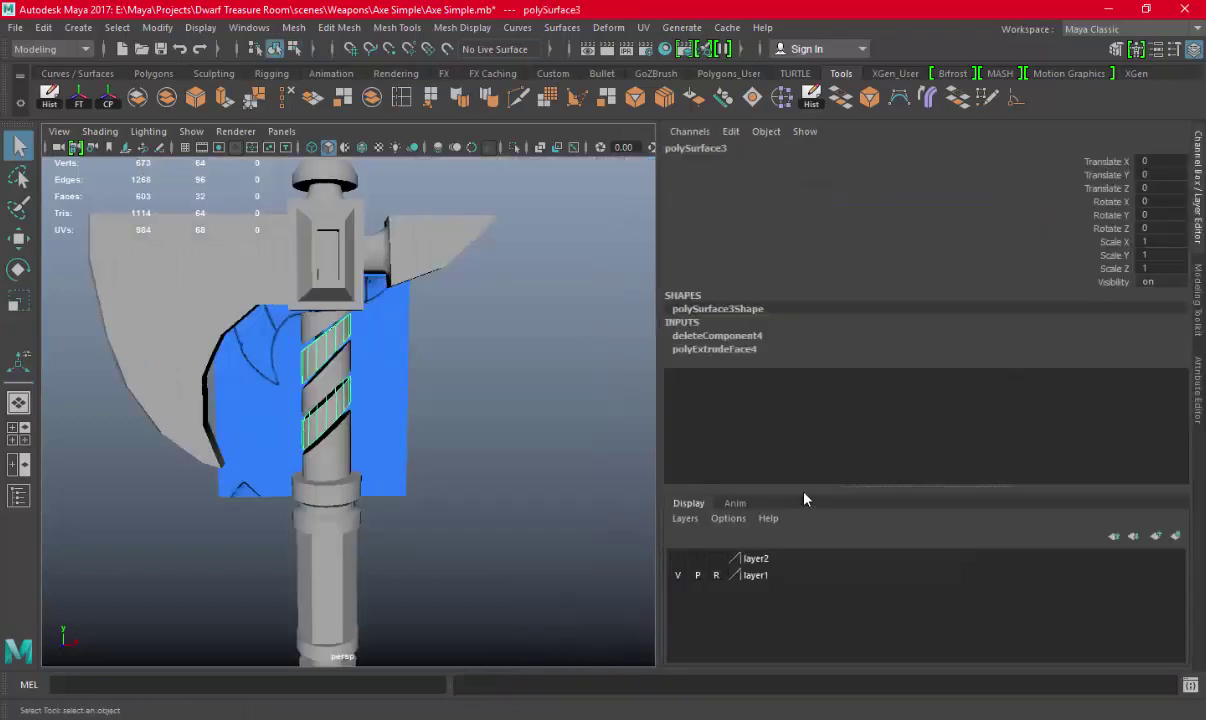
click(680, 558)
click(1196, 212)
key(f)
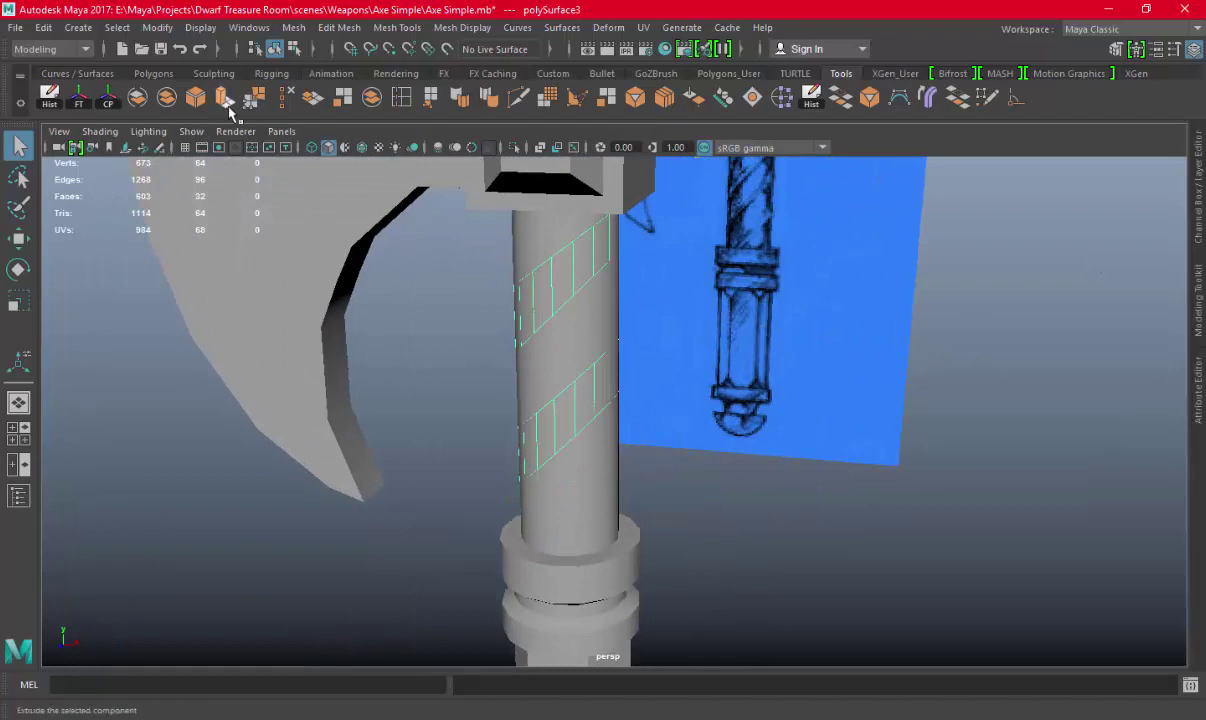
click(226, 104)
mouse_move(740, 337)
alt+mouse_down()
mouse_move(676, 398)
mouse_move(694, 368)
mouse_move(687, 376)
alt+mouse_up()
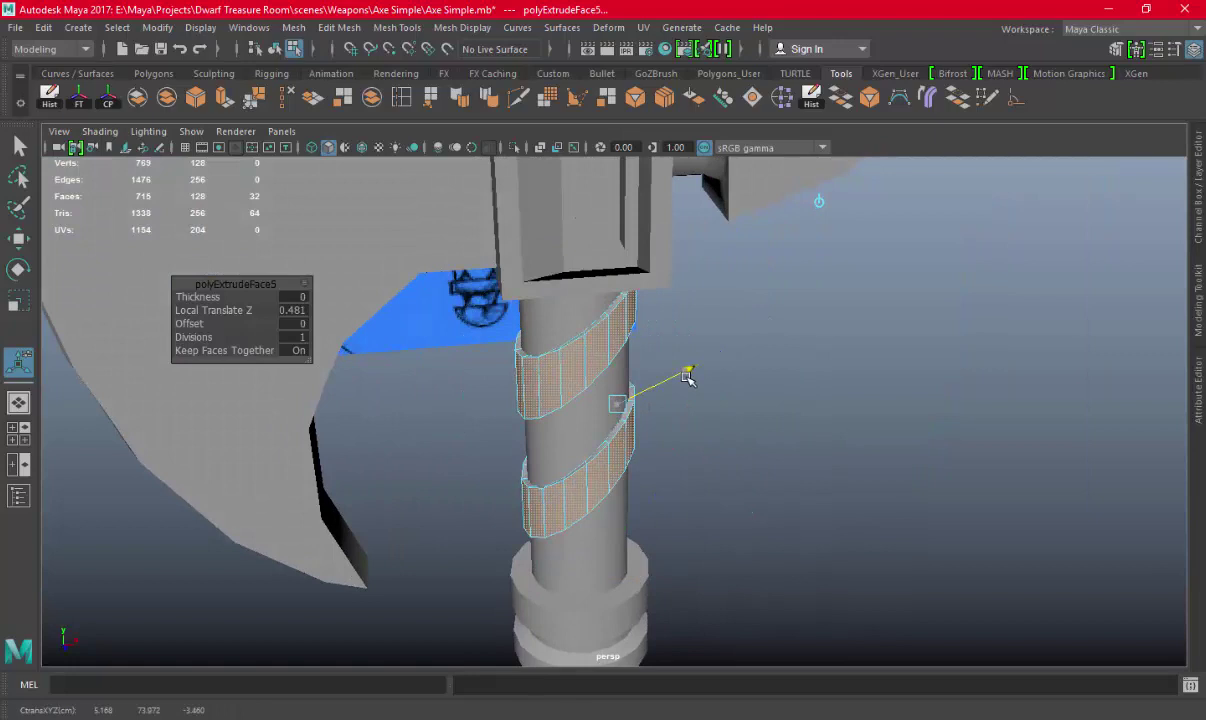
Deselect the bands and isolate the spiral rings for face selection
click(690, 405)
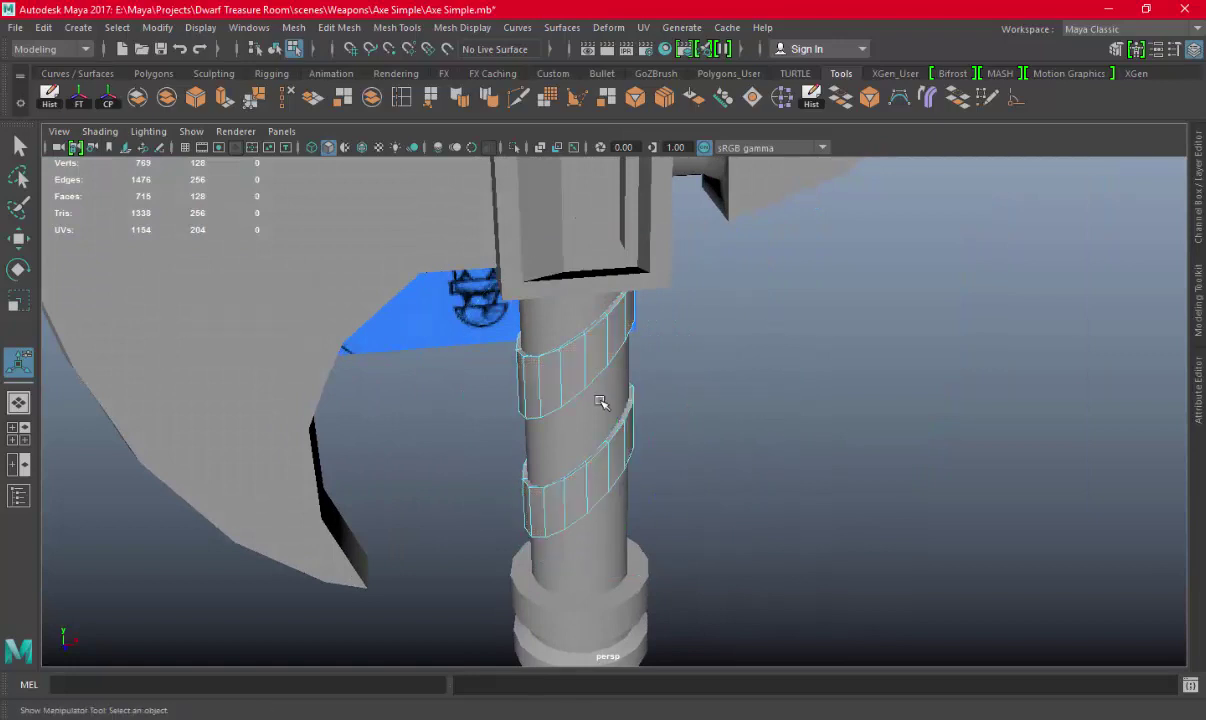
right_drag(617, 428, 740, 215)
key(q)
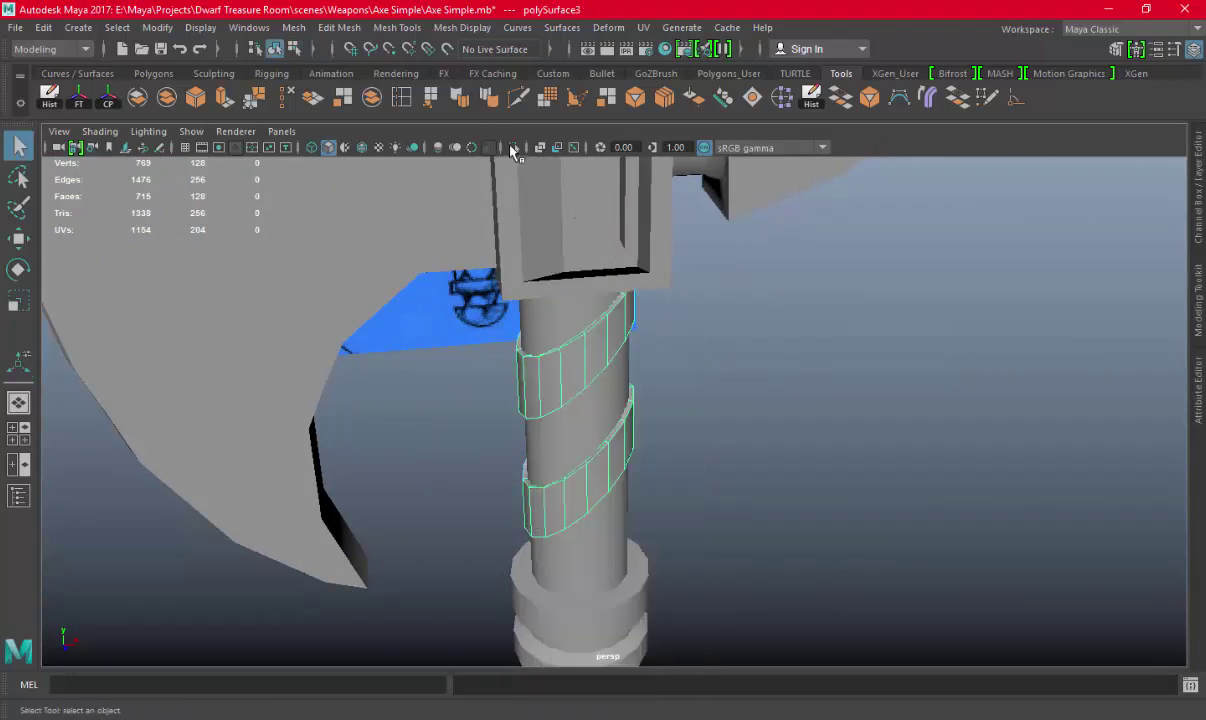
click(513, 147)
right_drag(811, 226, 811, 271)
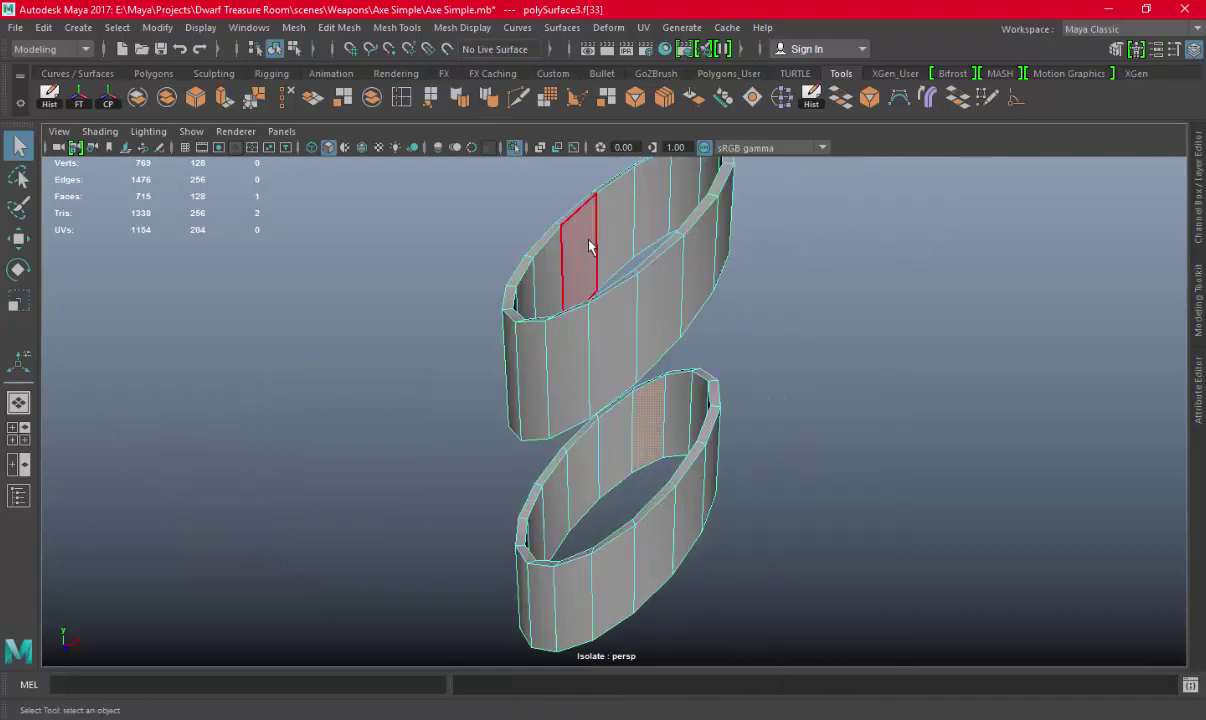
Delete a face loop from both the upper and lower spiral rings
double_click(589, 246)
key(Delete)
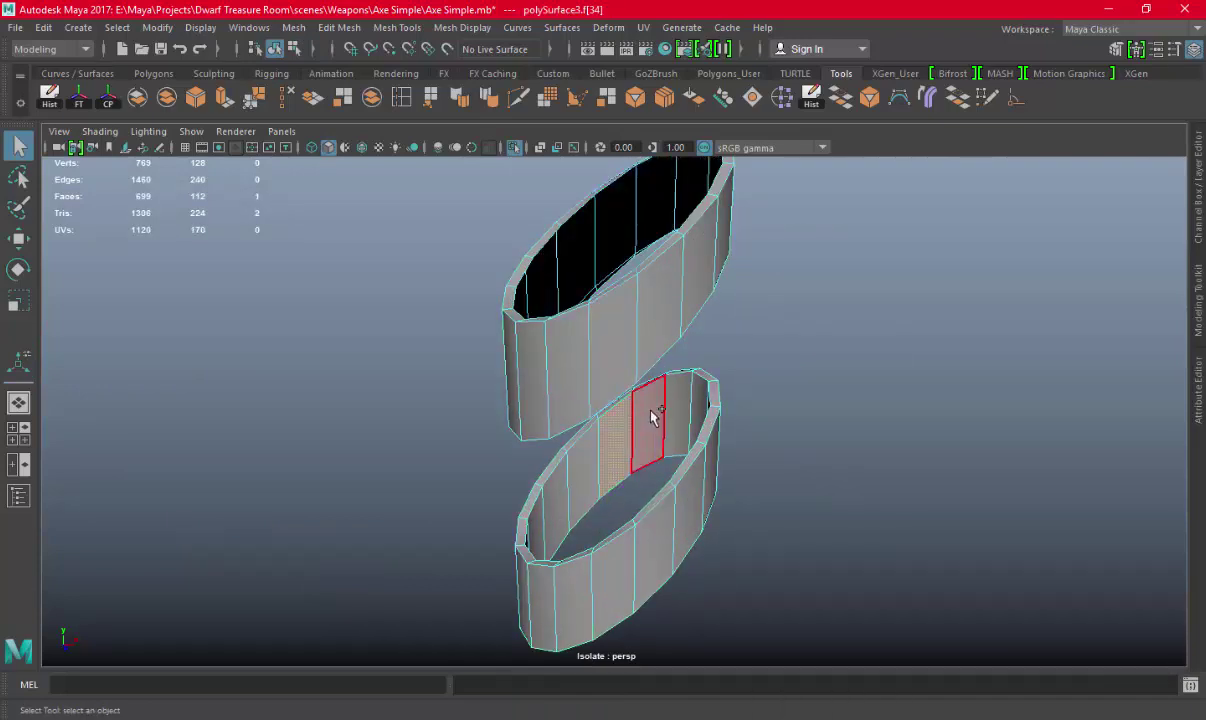
double_click(650, 416)
right_click(625, 256)
key(Delete)
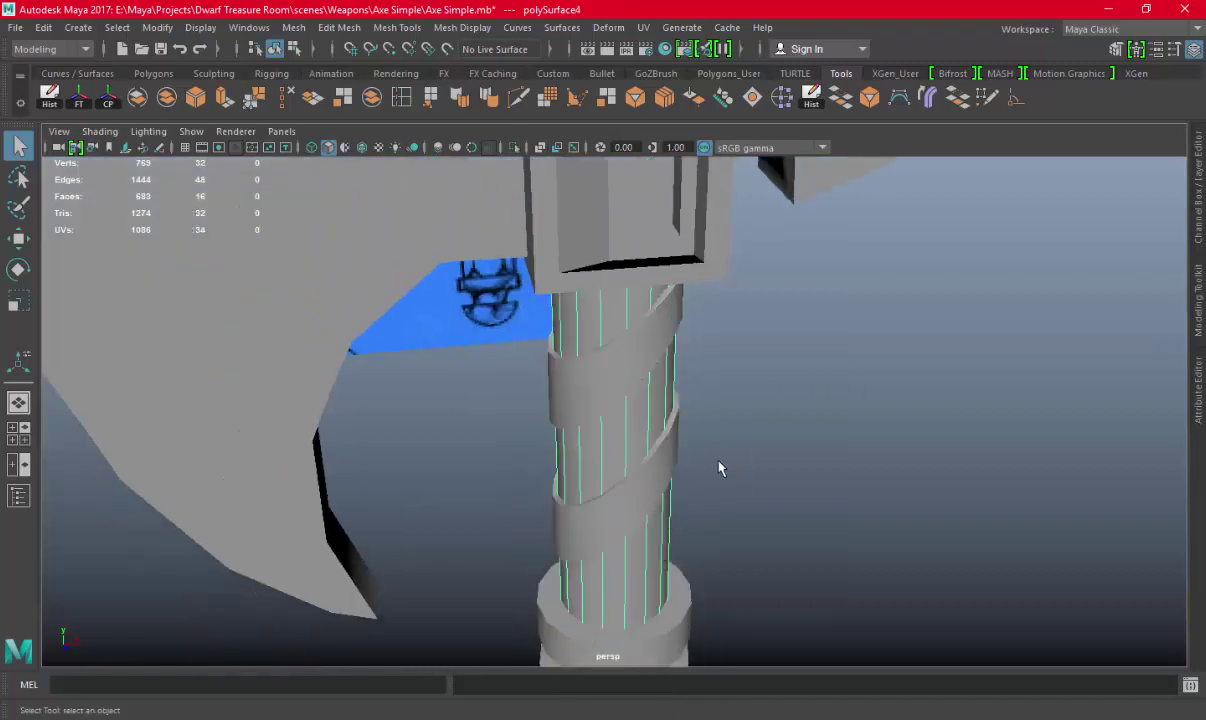
Restore the full axe view, select the spiral band faces, and extrude them 0.365 outward
click(512, 147)
click(512, 147)
click(605, 409)
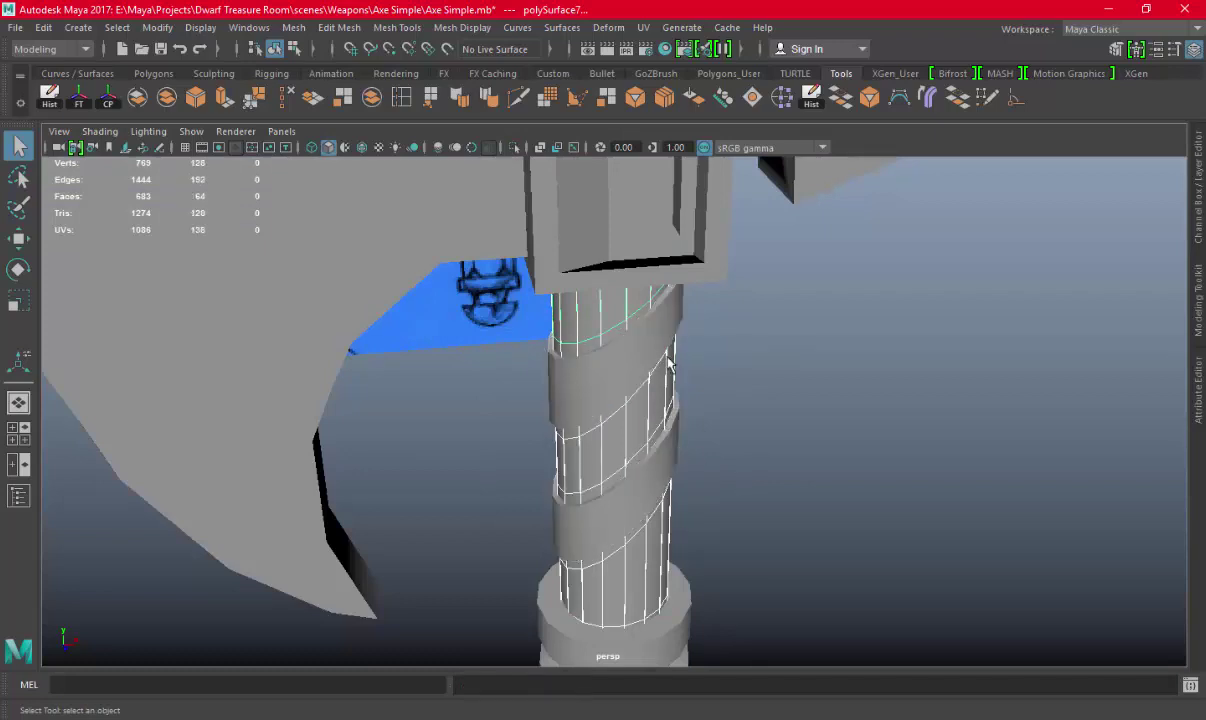
shift+click(646, 383)
shift+click(644, 547)
shift+click(622, 549)
alt+drag(694, 526, 697, 449)
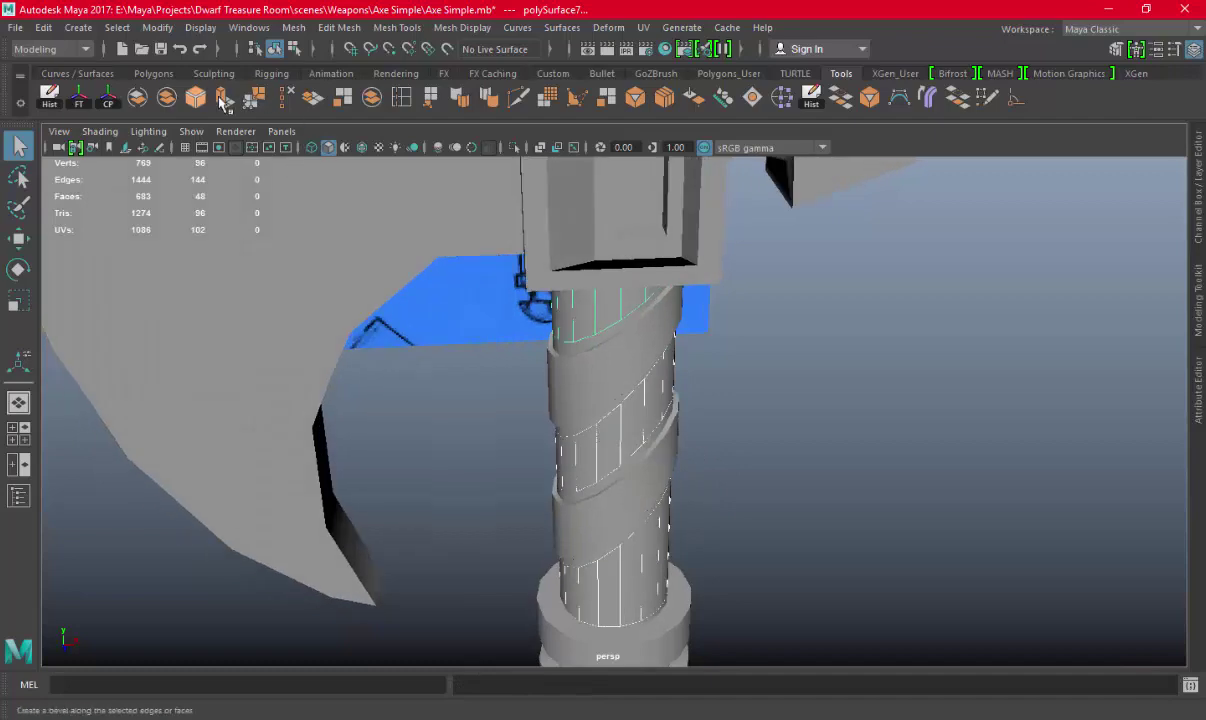
key(ctrl+e)
mouse_move(802, 412)
alt+mouse_down()
mouse_move(778, 245)
mouse_move(762, 283)
mouse_move(724, 283)
alt+mouse_up()
Return the mesh to object mode and select the three handle wrap bands
right_click(653, 507)
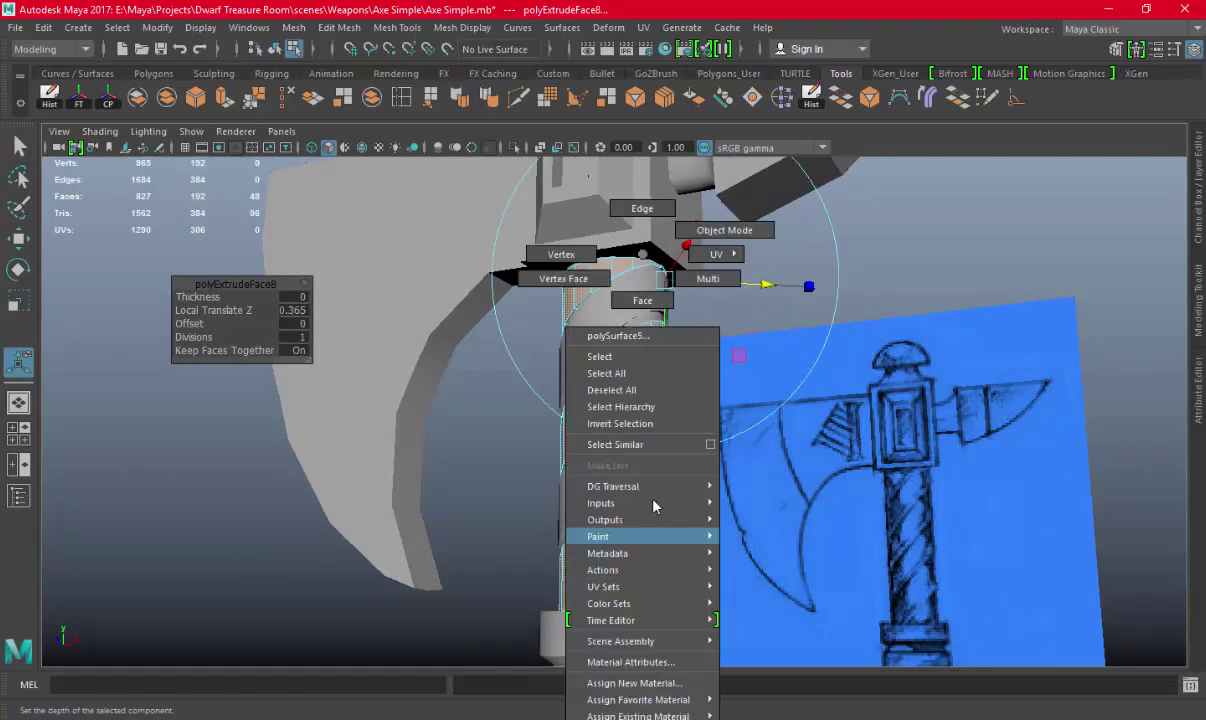
alt+drag(653, 507, 789, 292)
key(q)
scroll(614, 380, up, 5)
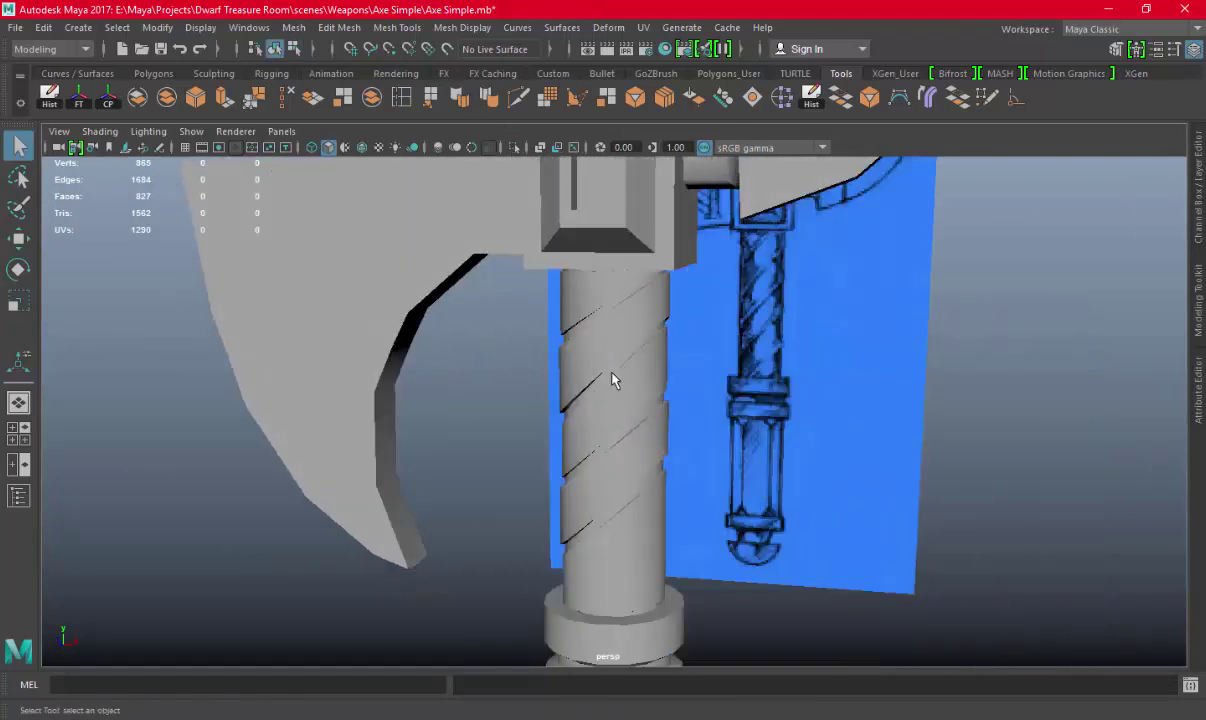
scroll(614, 380, up, 1)
click(604, 275)
shift+click(613, 390)
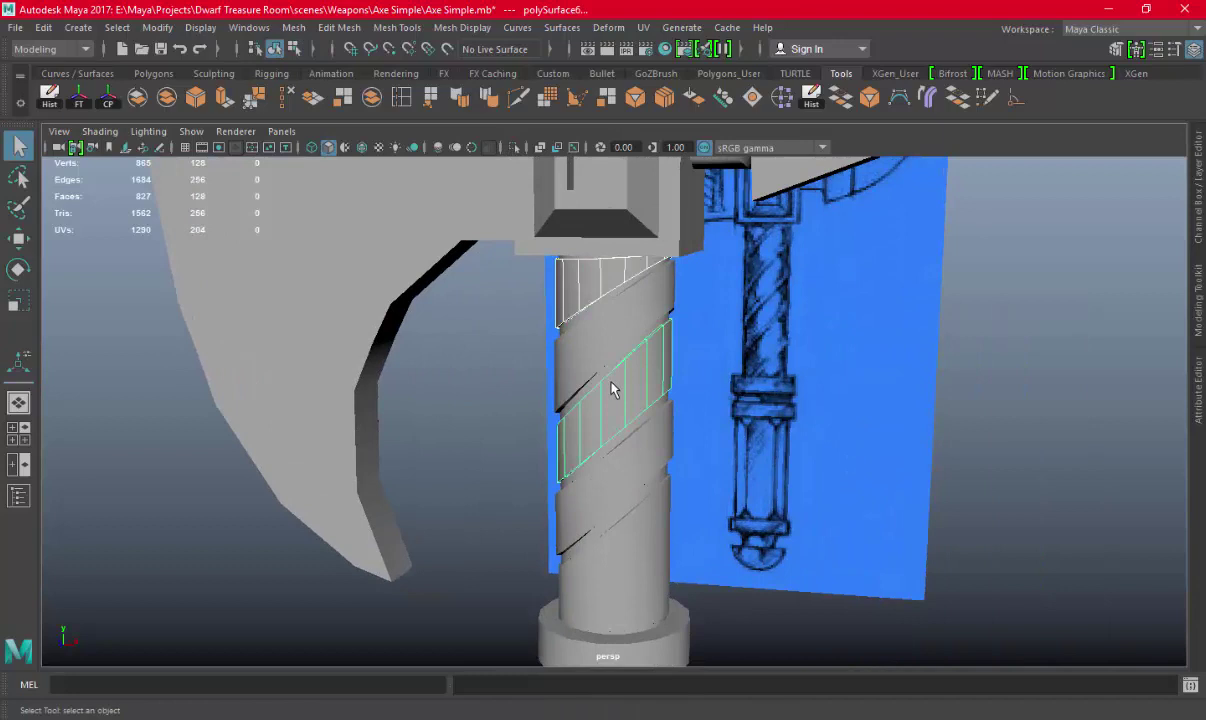
shift+click(648, 550)
Combine the three bands into one object, isolate it, and switch to face selection
click(304, 30)
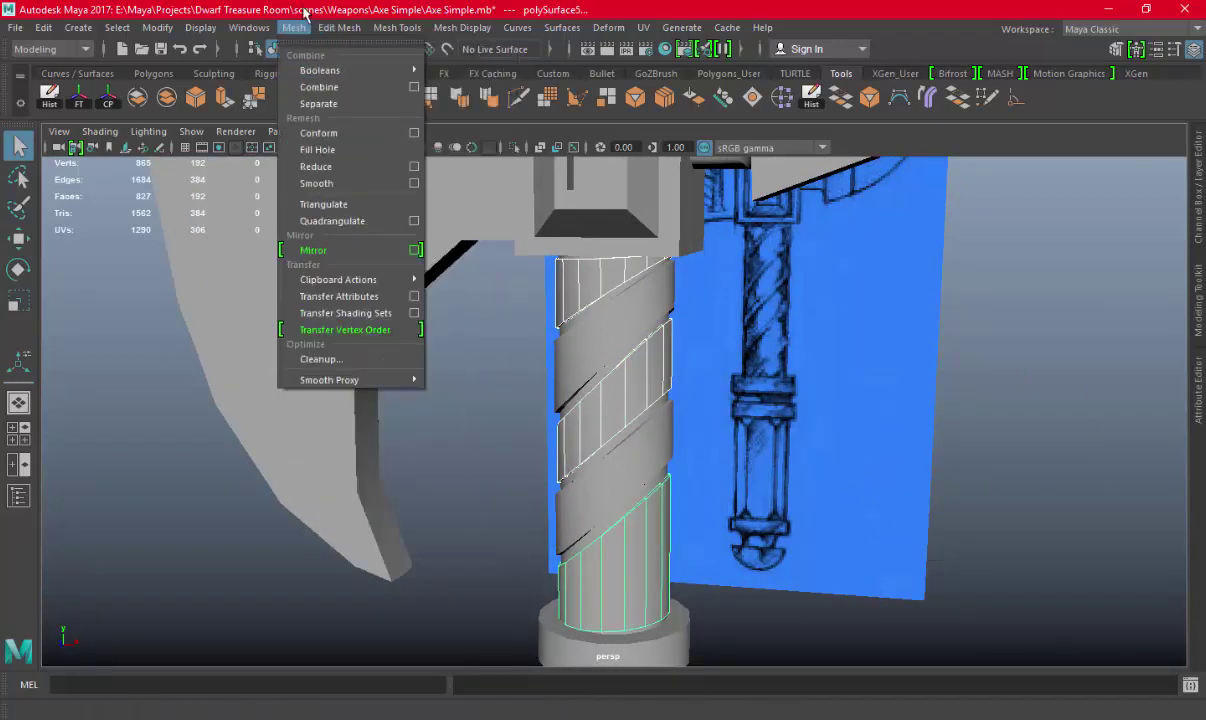
click(300, 90)
click(518, 150)
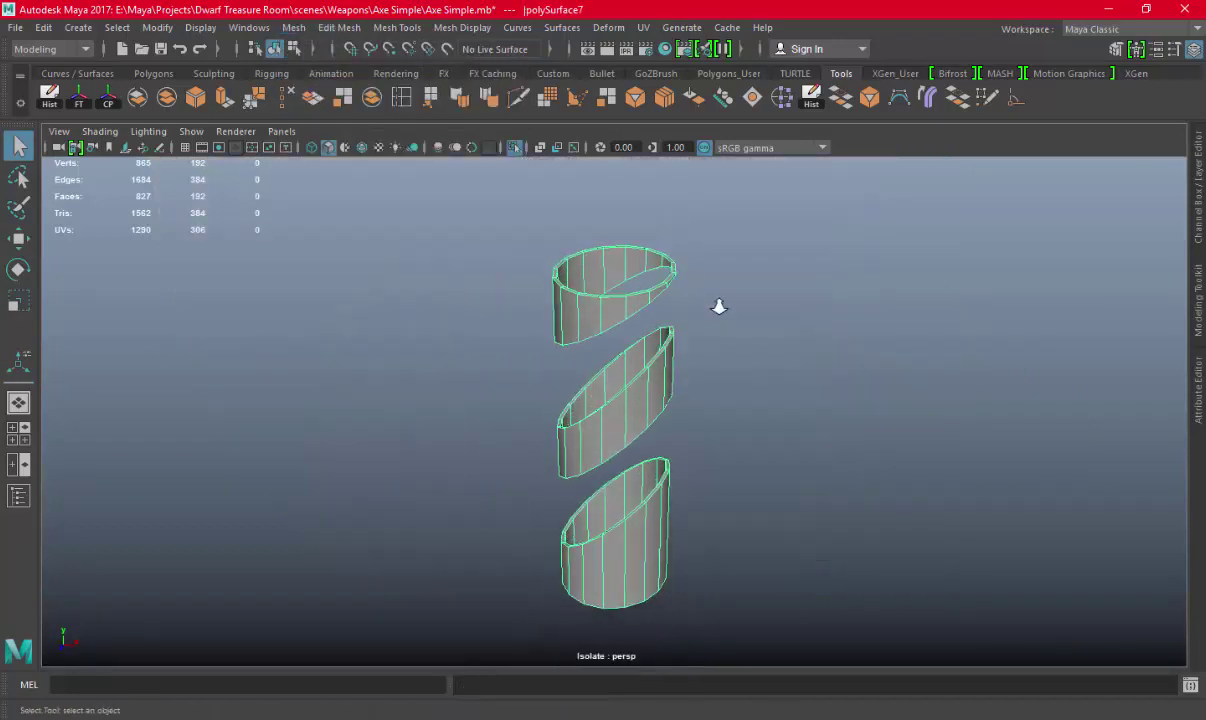
scroll(719, 305, up, 3)
scroll(805, 369, up, 3)
right_click(769, 208)
click(768, 254)
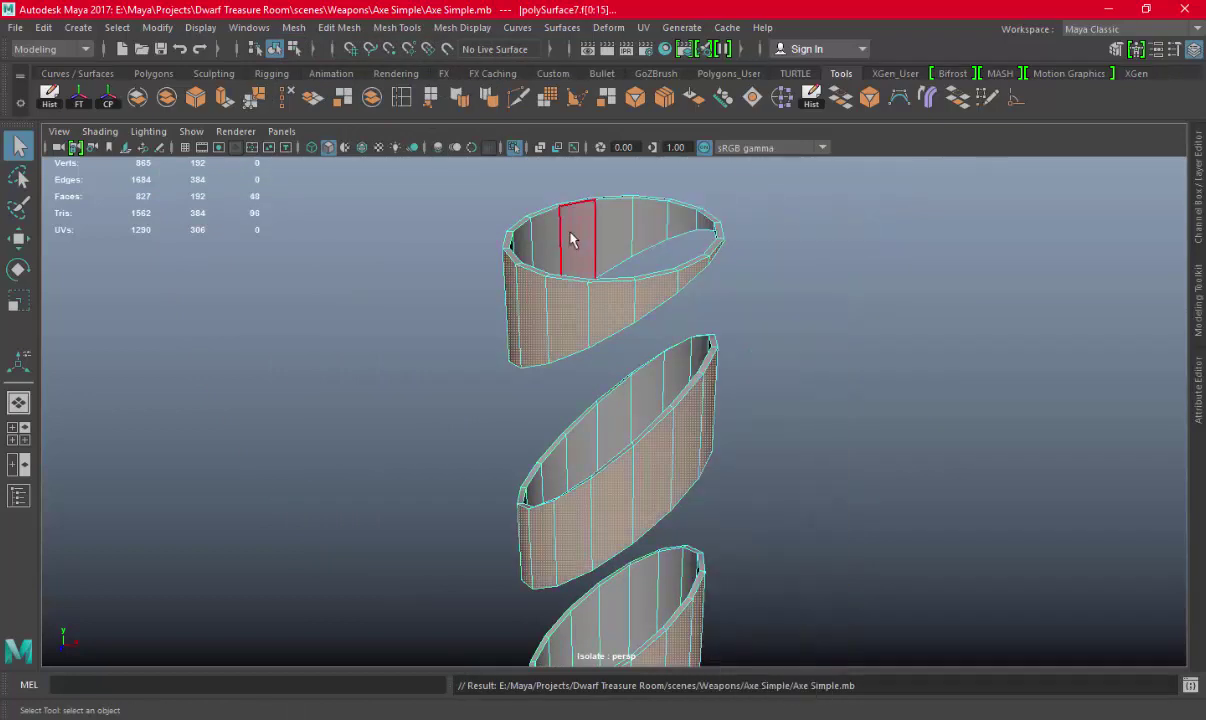
Delete a face ring from each of the top, middle and bottom bands
double_click(607, 216)
key(Delete)
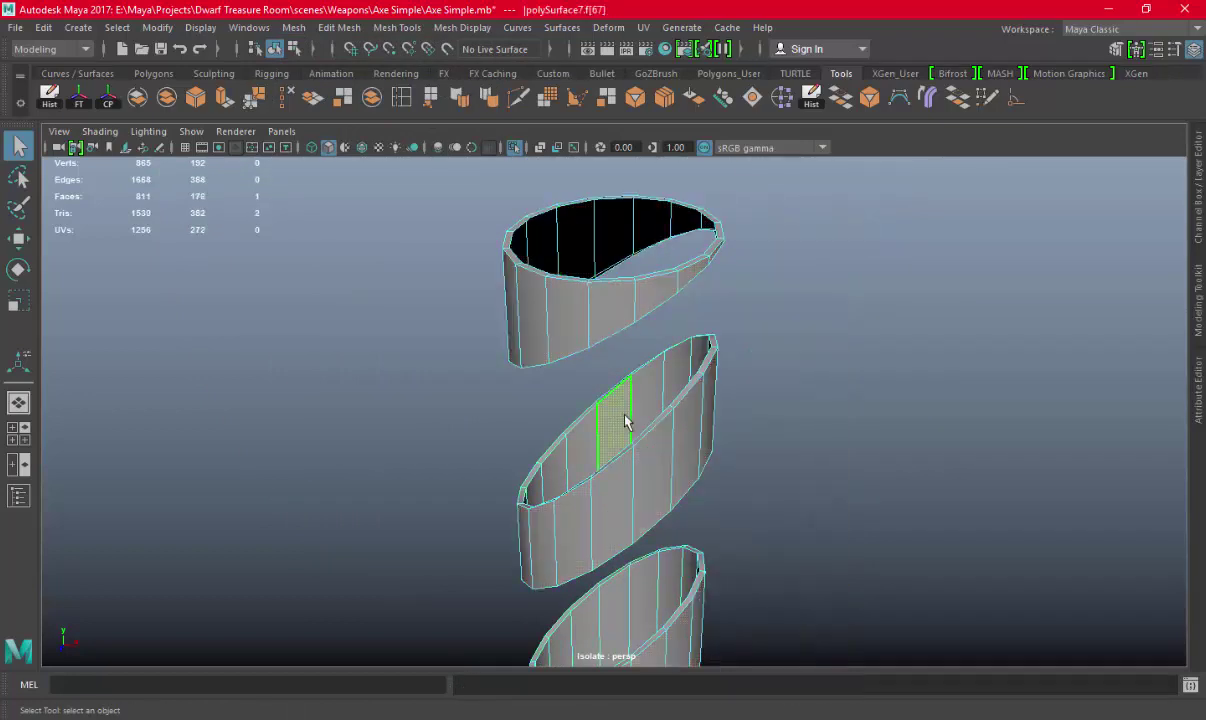
double_click(655, 393)
key(Delete)
click(640, 602)
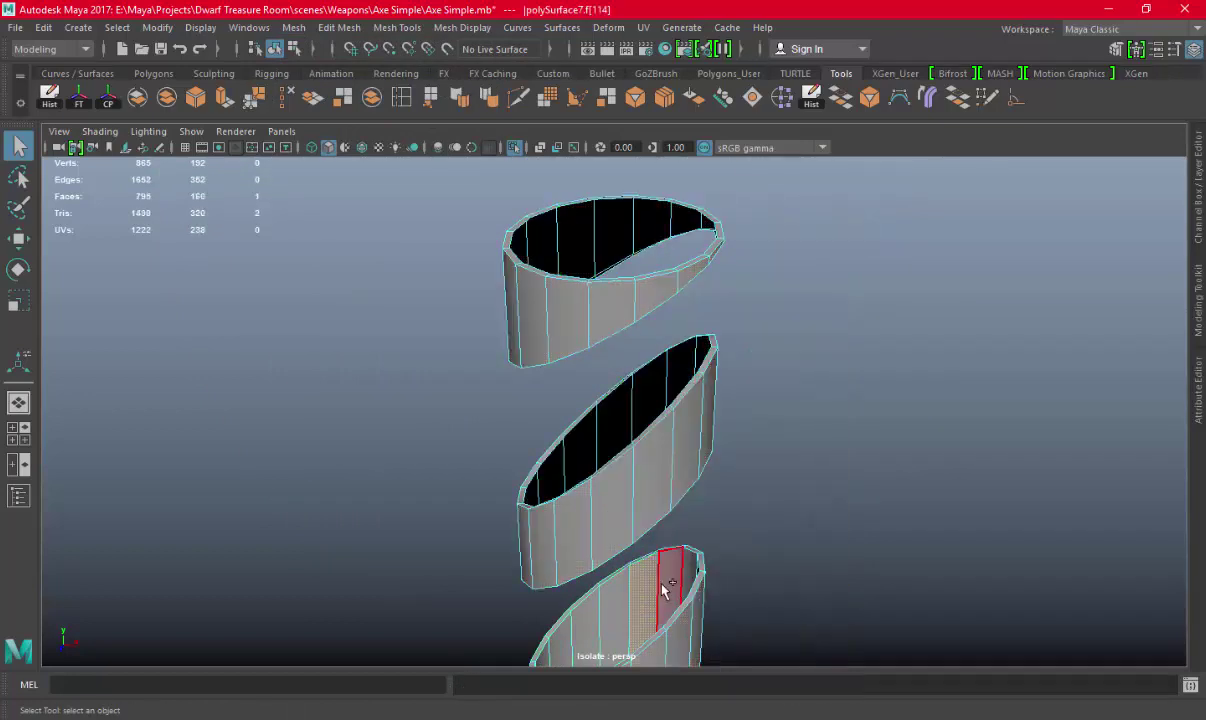
double_click(668, 588)
key(Delete)
Return to object mode, exit isolation and frame the whole axe
right_drag(632, 255, 829, 196)
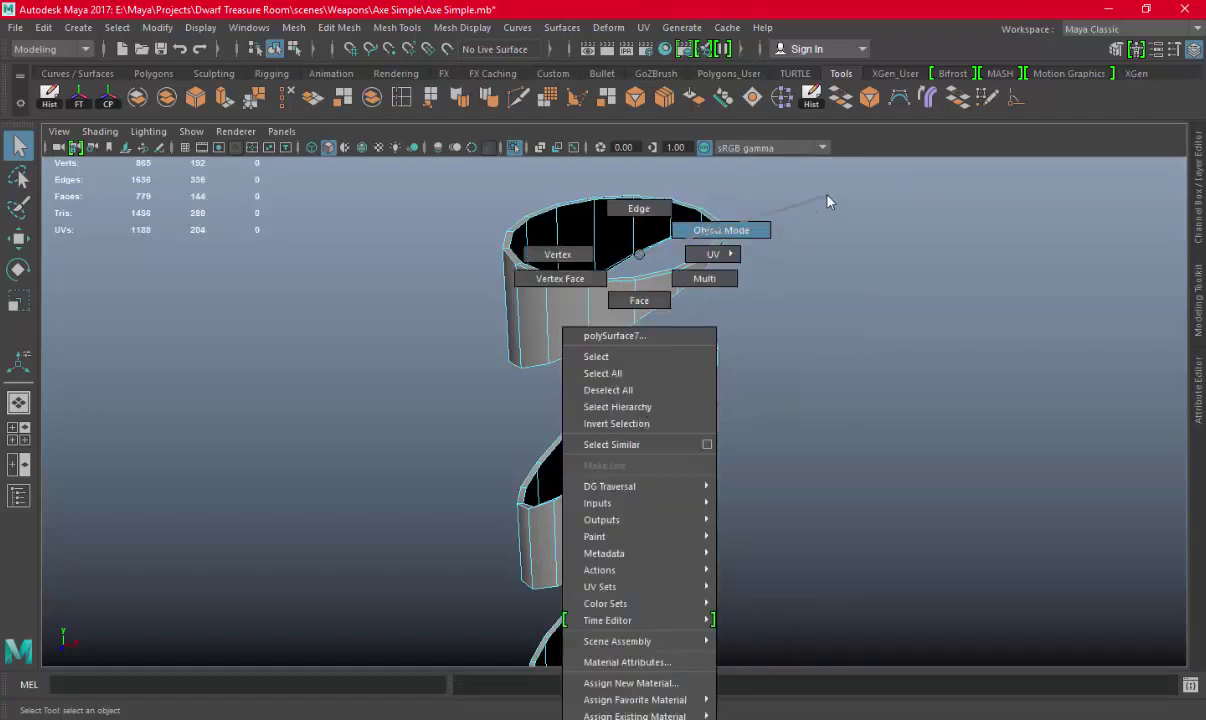
click(514, 147)
key(a)
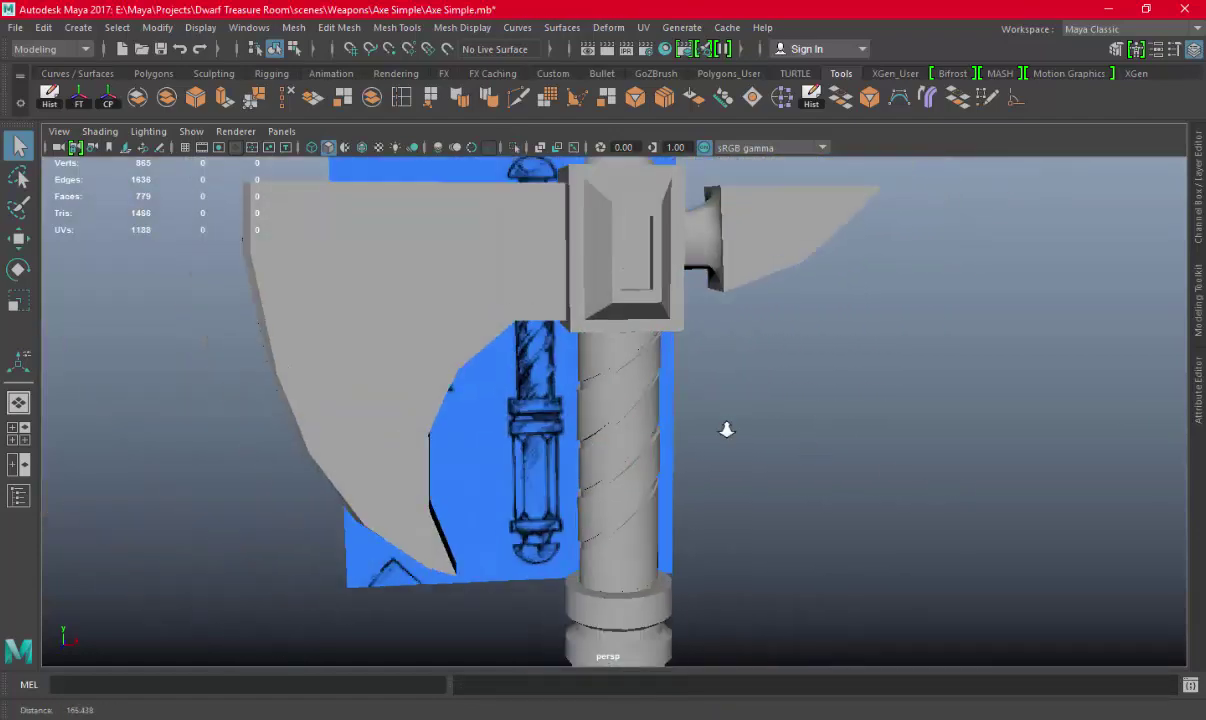
mouse_move(669, 457)
alt+mouse_down()
mouse_move(621, 271)
mouse_move(590, 318)
mouse_move(668, 371)
mouse_move(678, 455)
mouse_move(646, 396)
mouse_move(681, 398)
mouse_move(627, 390)
mouse_move(713, 390)
mouse_move(658, 346)
alt+mouse_up()
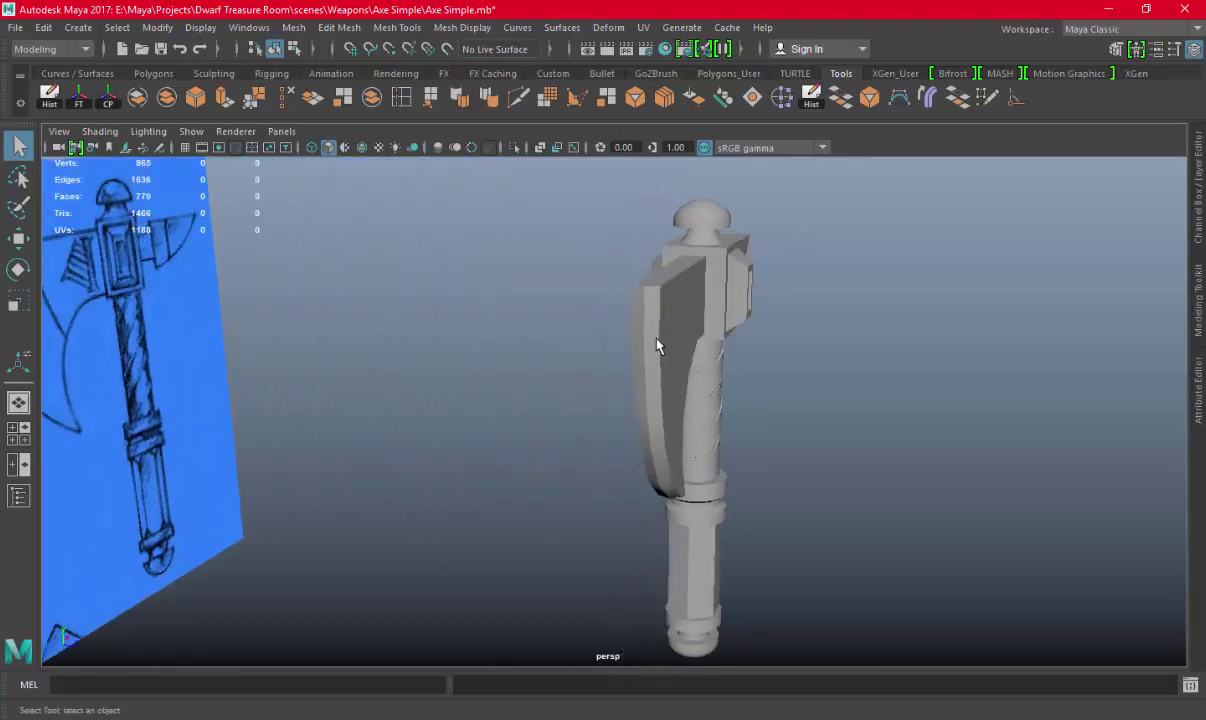
Frame the axe blade, orbit to a three-quarter view and save the scene
click(658, 346)
key(f)
click(836, 410)
mouse_move(836, 410)
alt+mouse_down()
mouse_move(837, 374)
mouse_move(662, 404)
mouse_move(616, 339)
mouse_move(665, 396)
mouse_move(705, 383)
mouse_move(689, 359)
mouse_move(755, 441)
mouse_move(571, 391)
mouse_move(818, 396)
mouse_move(705, 410)
mouse_move(530, 247)
mouse_move(686, 580)
mouse_move(660, 571)
mouse_move(641, 398)
mouse_move(600, 390)
alt+mouse_up()
key(ctrl+s)
key(ctrl+s)
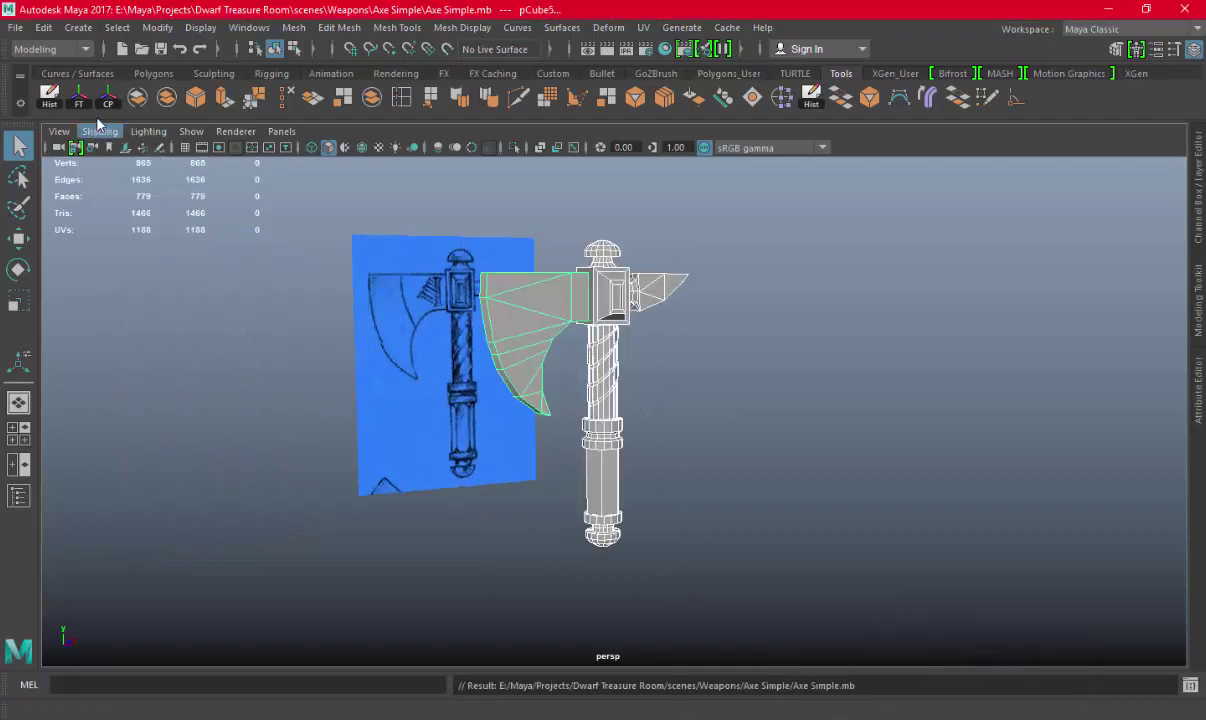
Freeze the axe's transformations, delete construction history on all objects, and save again
click(78, 97)
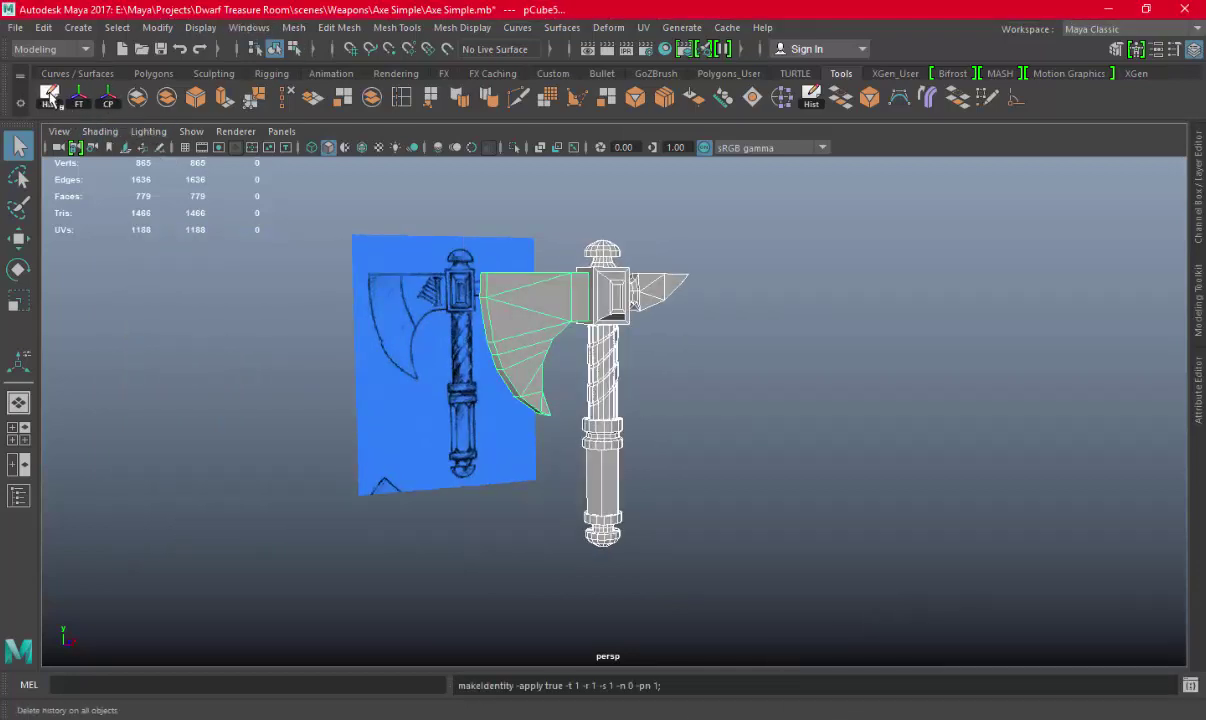
click(49, 97)
alt+drag(565, 423, 588, 398)
key(ctrl+s)
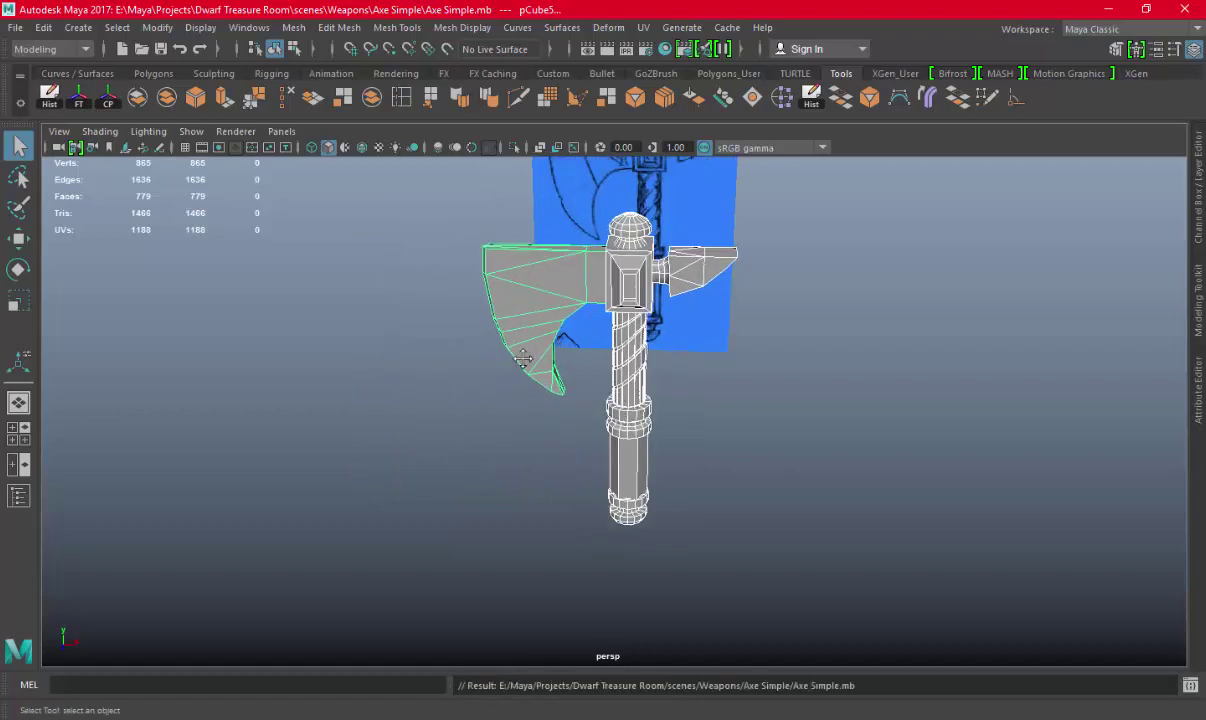
alt+drag(522, 360, 575, 355)
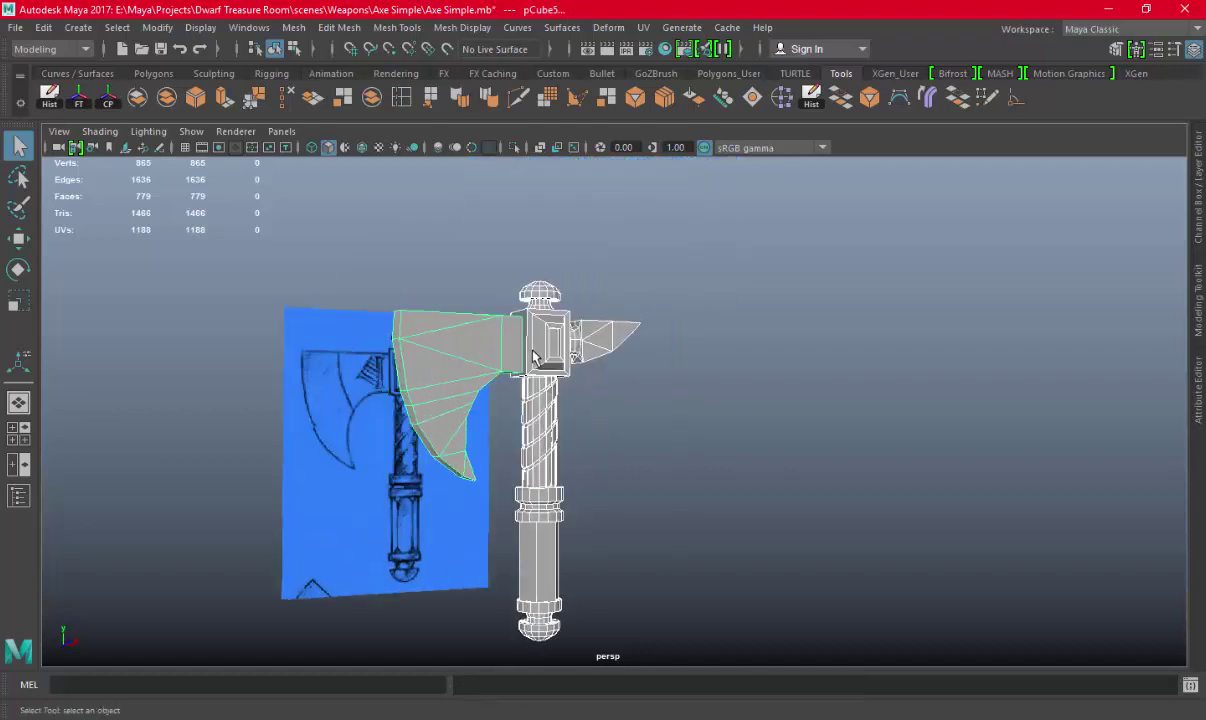
click(14, 28)
Export the selected axe as OBJ file 'Simple Axe Low.obj', then minimize Maya
click(59, 243)
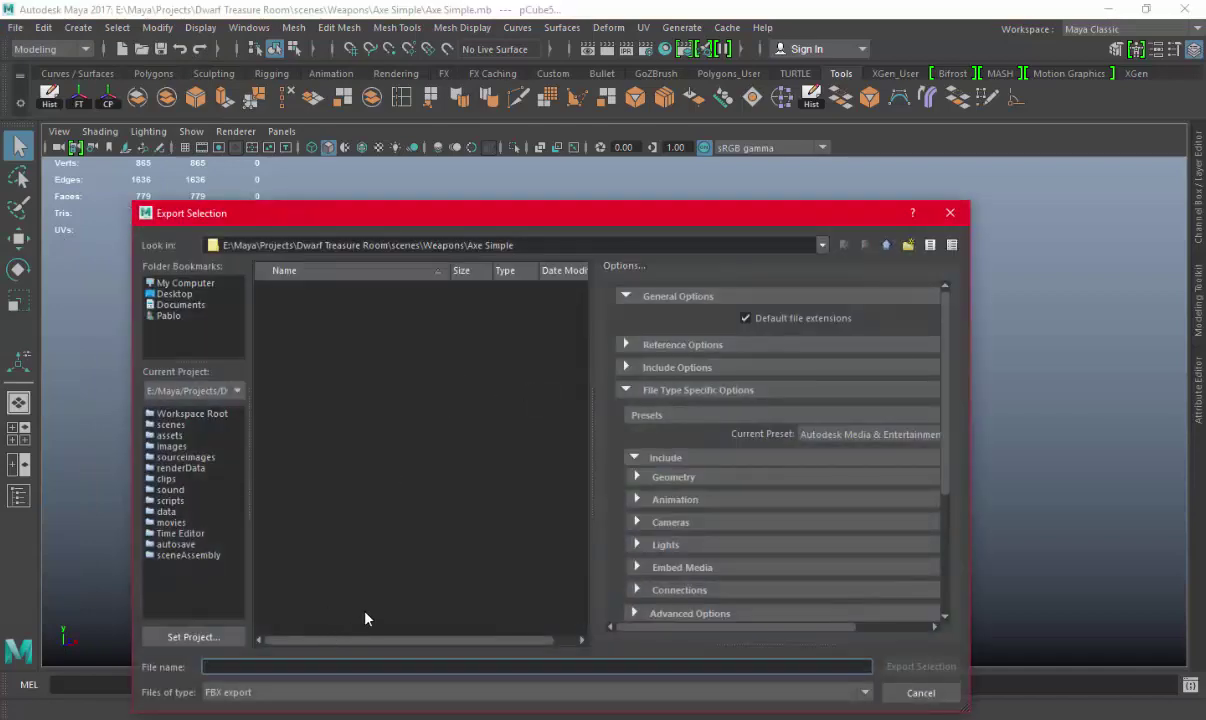
text(Simple A)
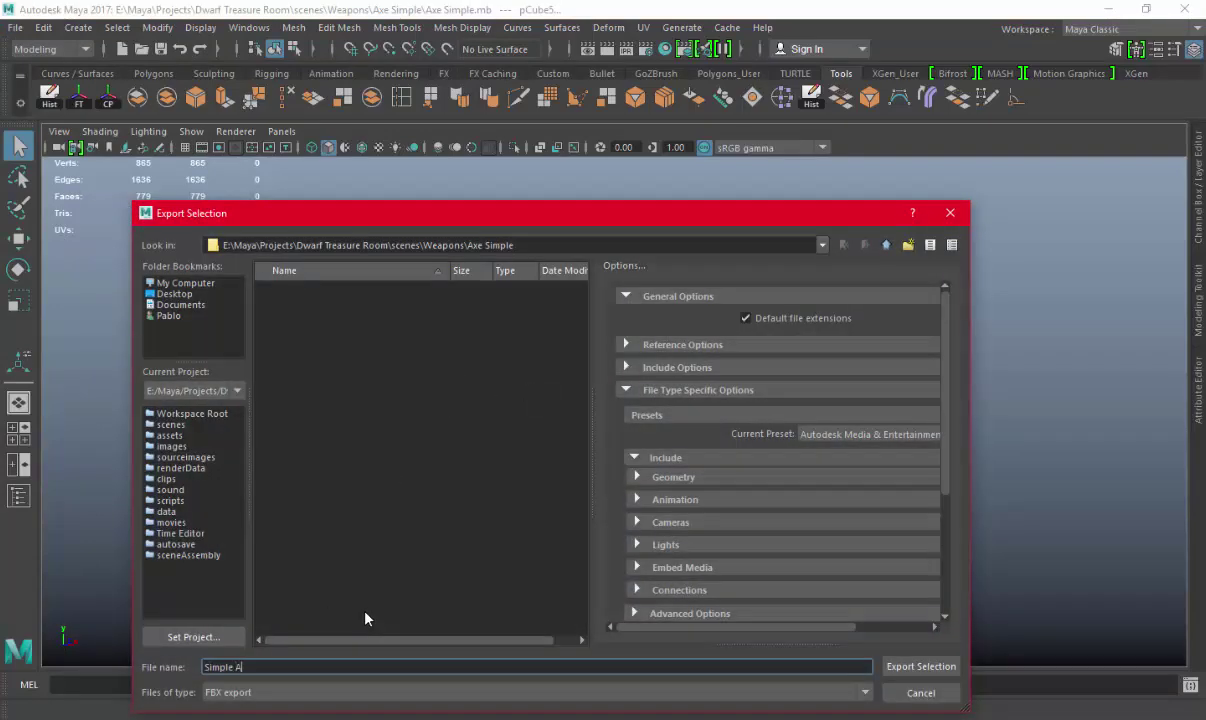
text(xe)
click(288, 692)
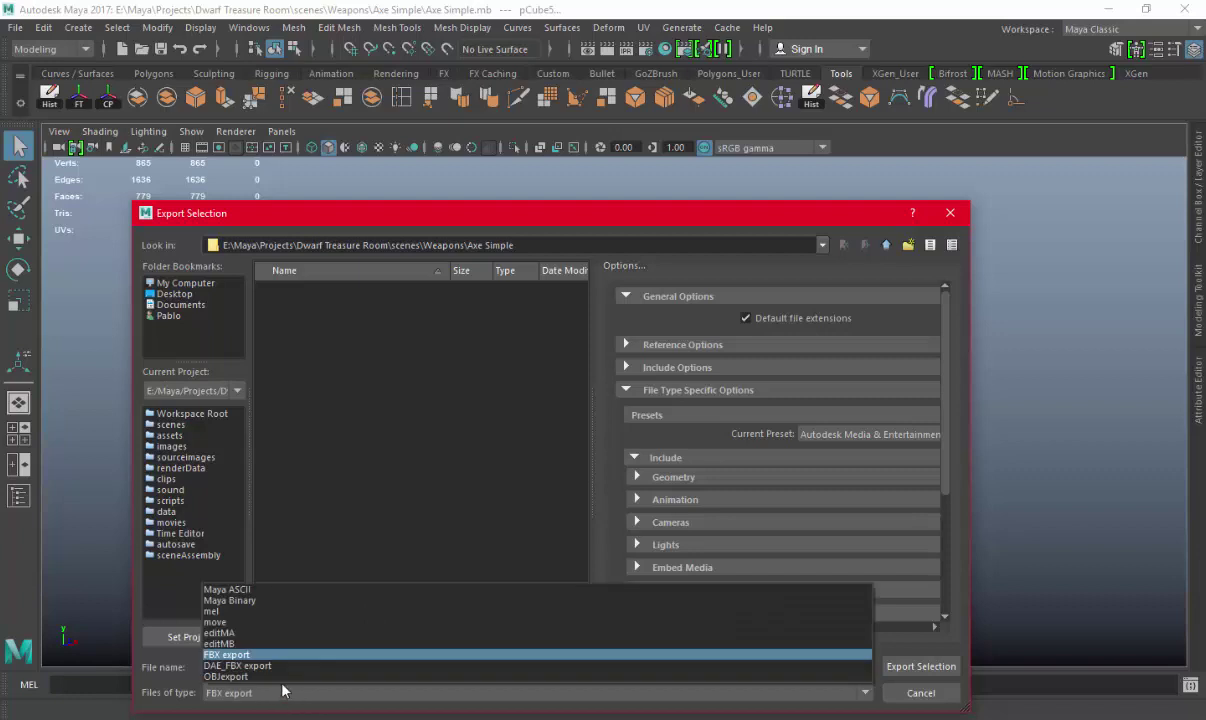
click(268, 641)
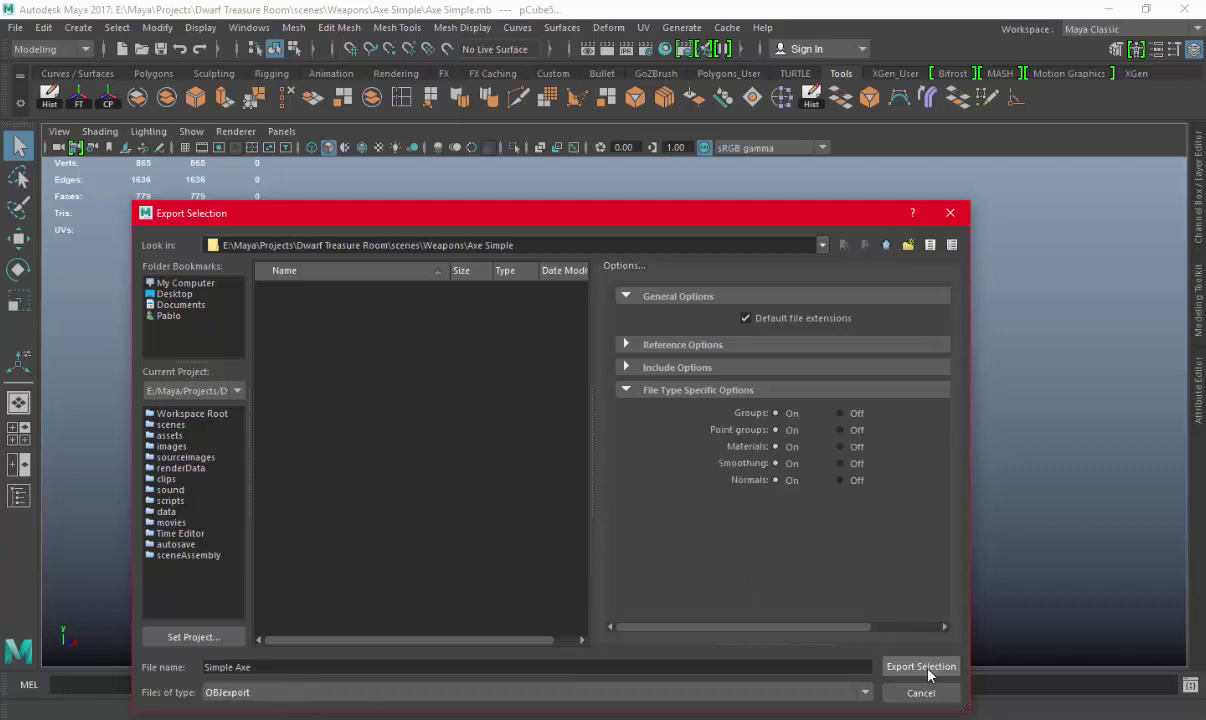
click(300, 670)
text(Low)
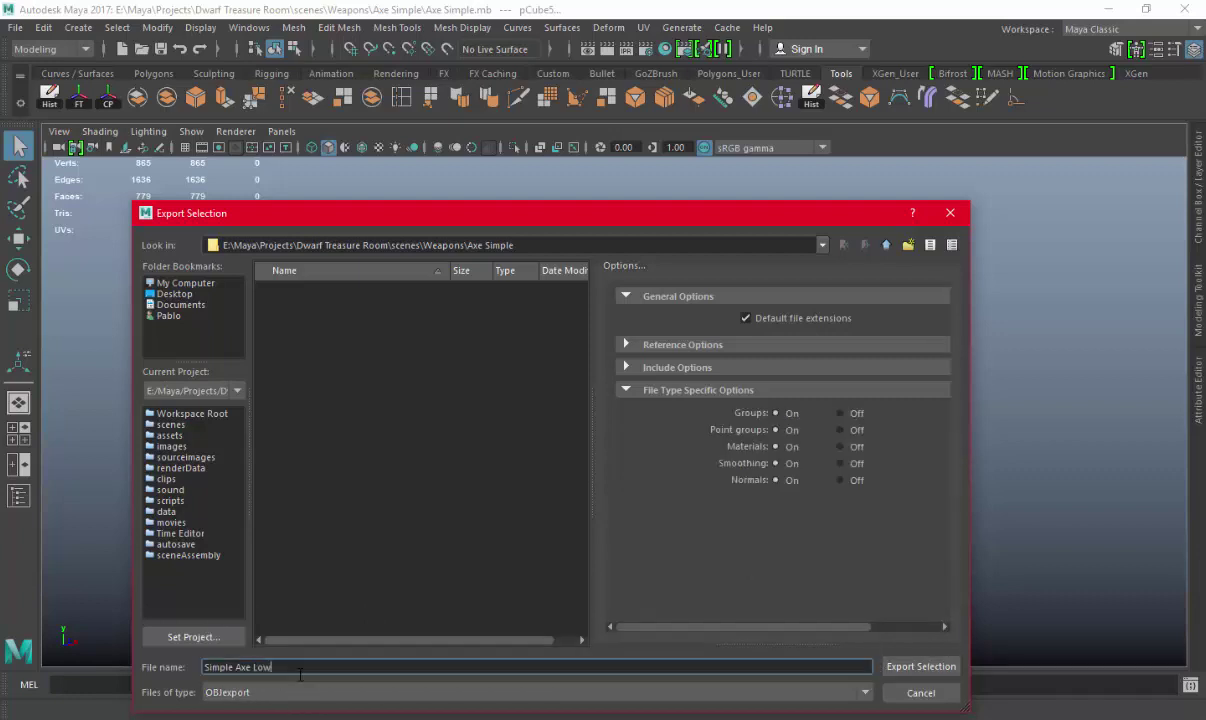
key(Return)
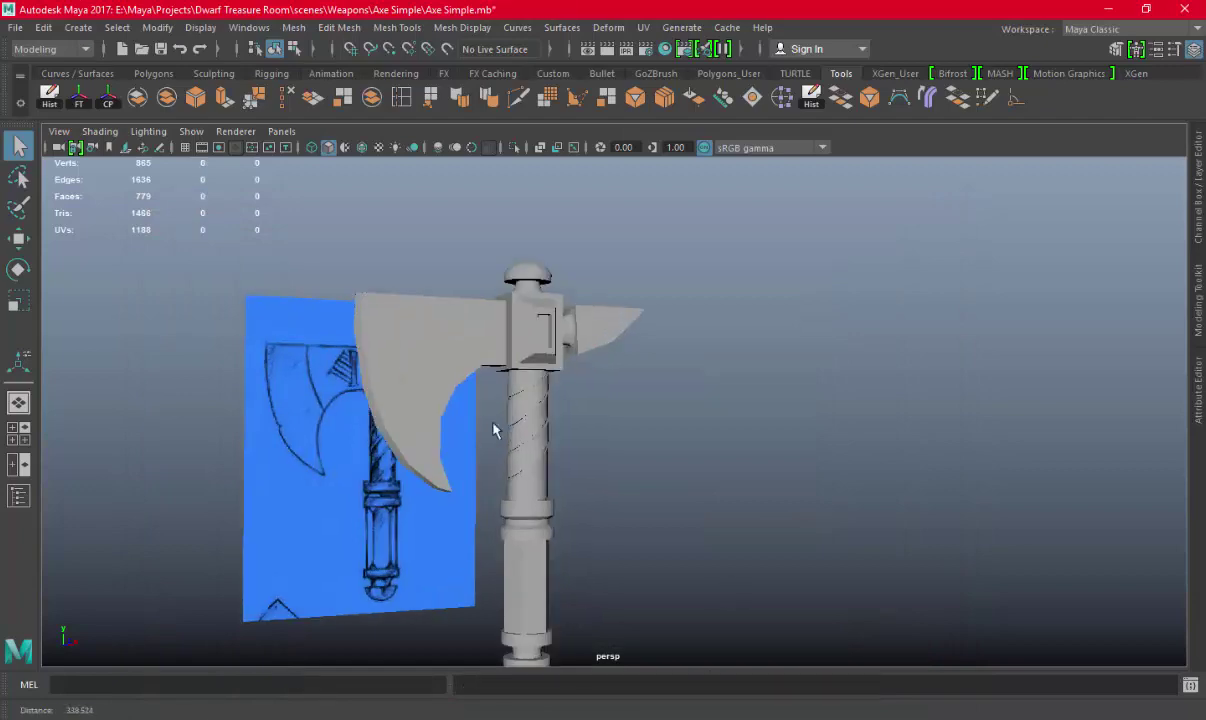
click(1120, 10)
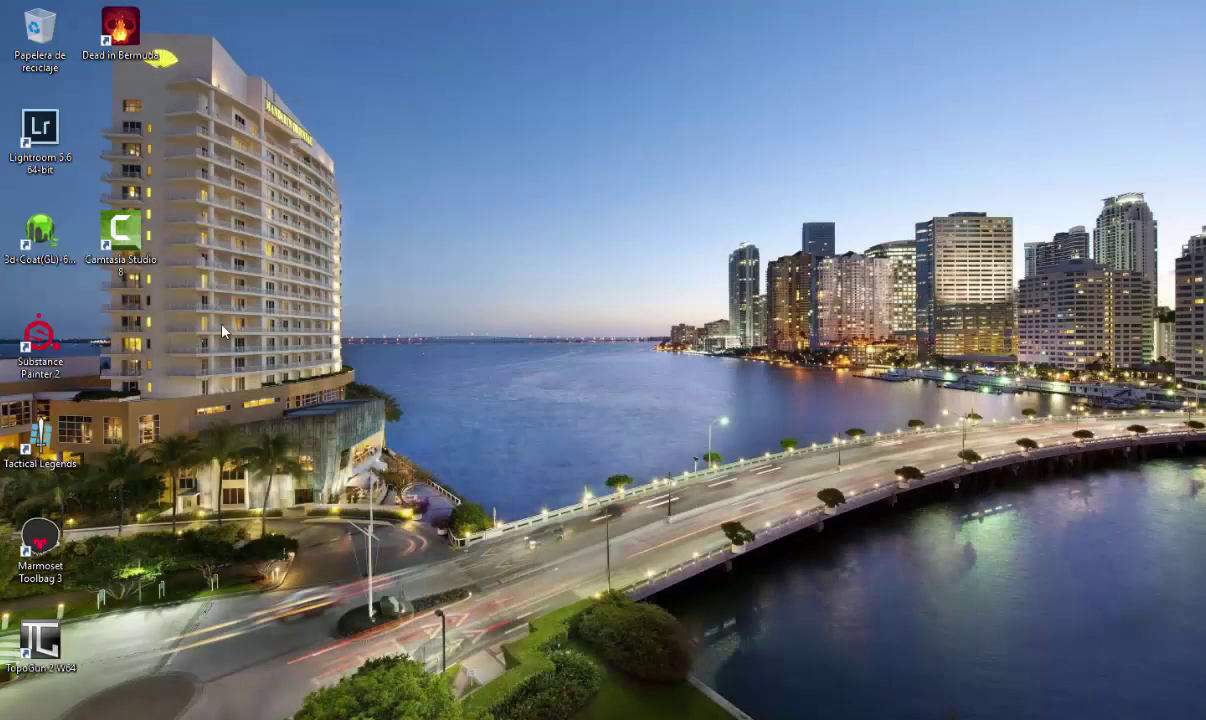
Move the Camtasia Studio 8 shortcut up beside Lightroom and launch 3d-Coat
drag(109, 253, 109, 151)
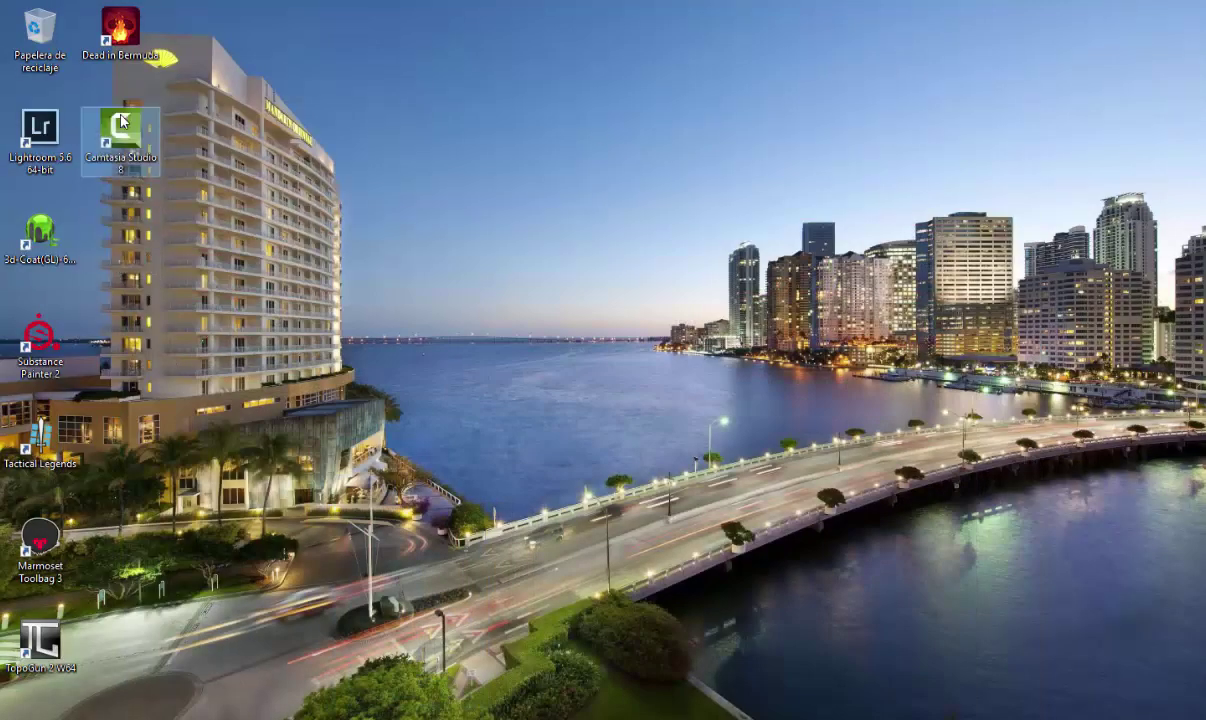
click(77, 243)
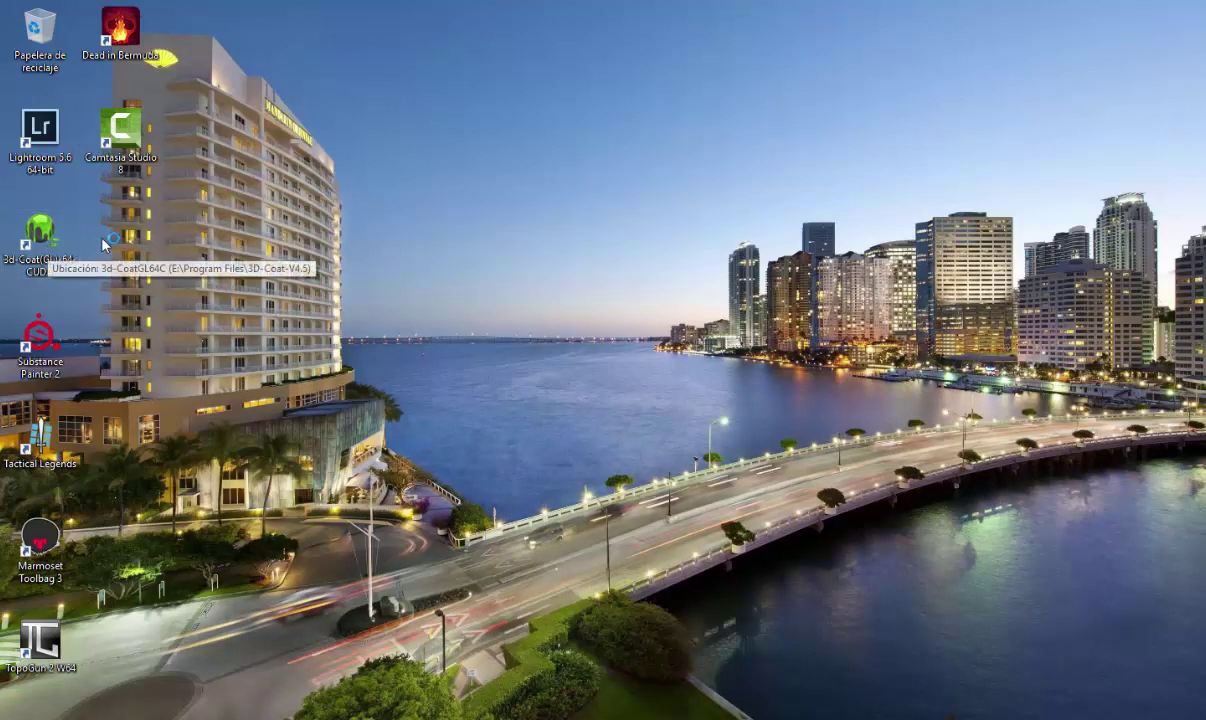
double_click(103, 243)
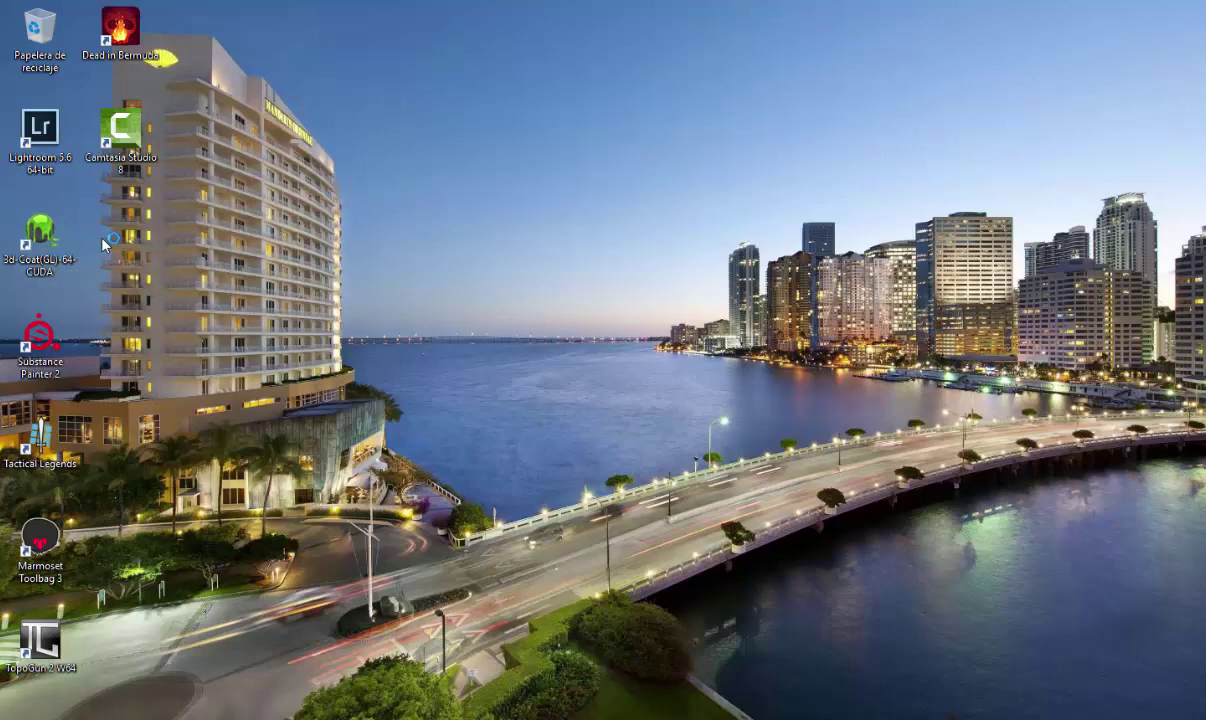
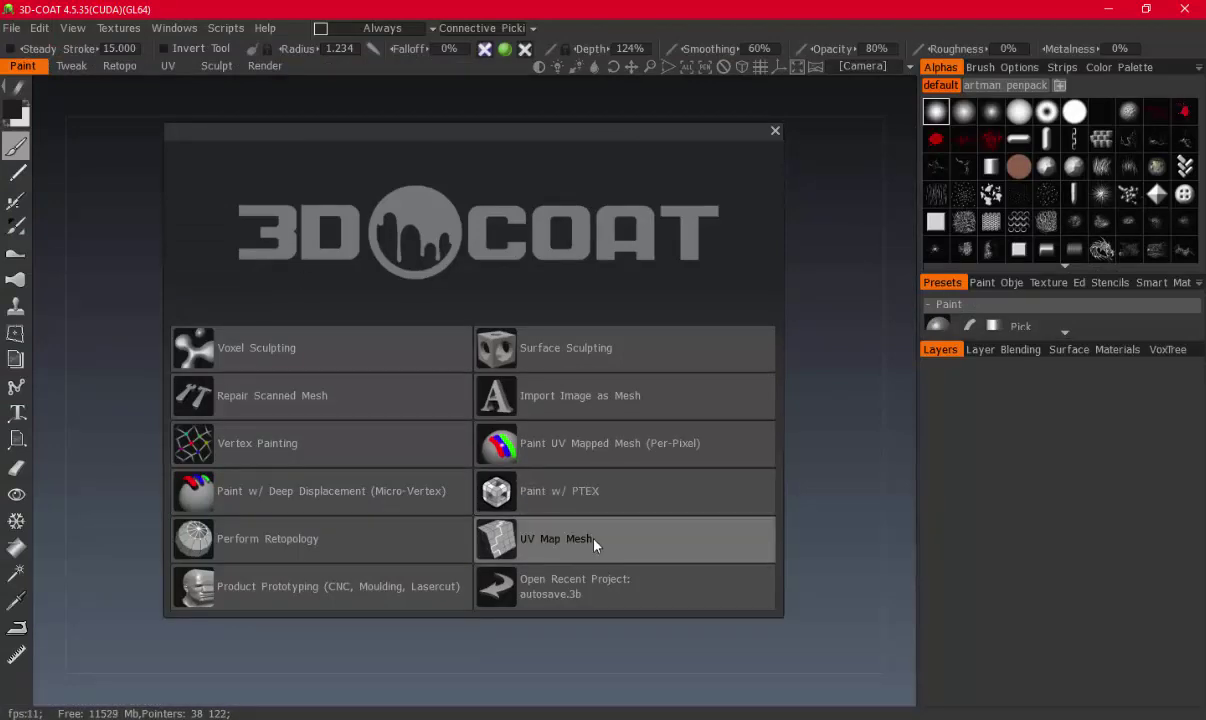
Open Simple Axe Low from scenes > Weapons > Axe Simple for UV mapping, keeping its UVs
click(590, 539)
click(363, 140)
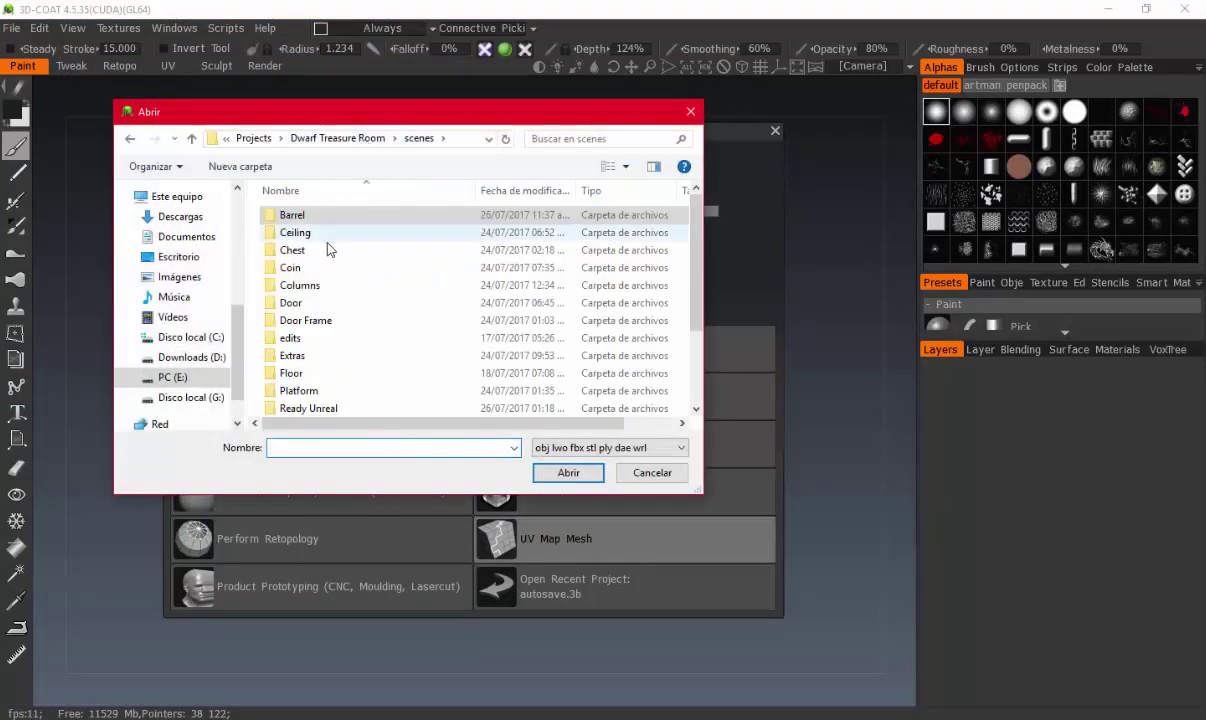
scroll(325, 245, down, 2)
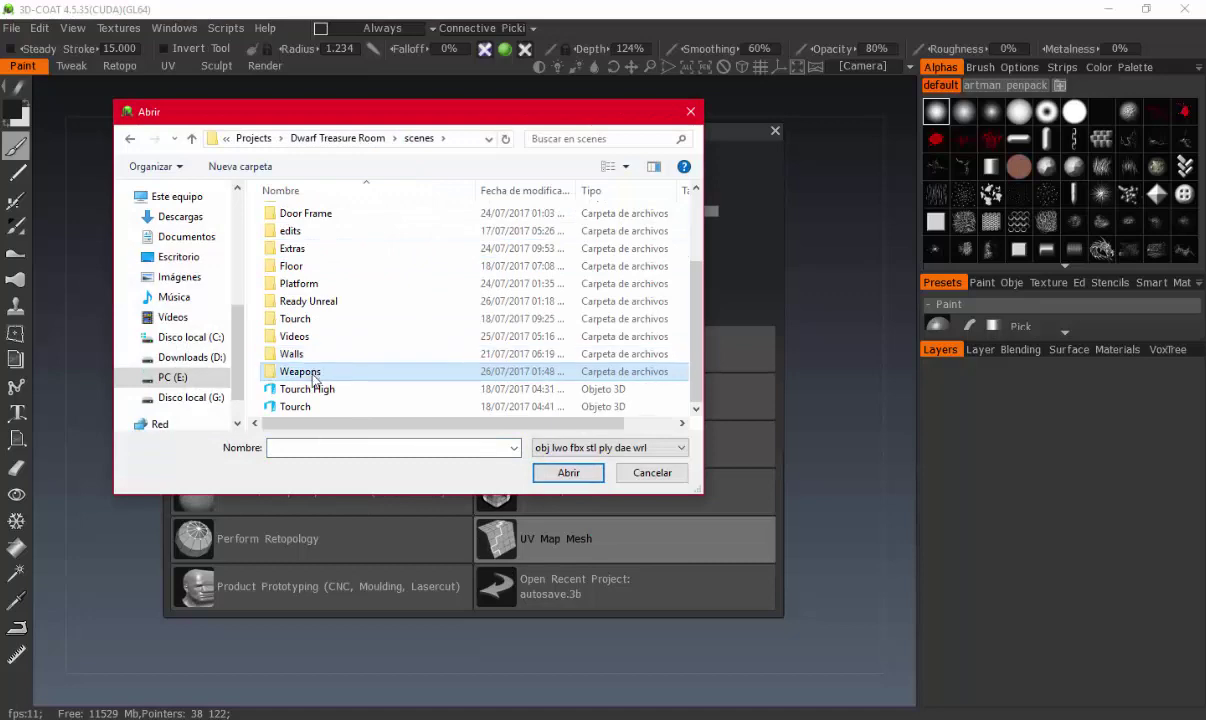
double_click(305, 371)
double_click(318, 232)
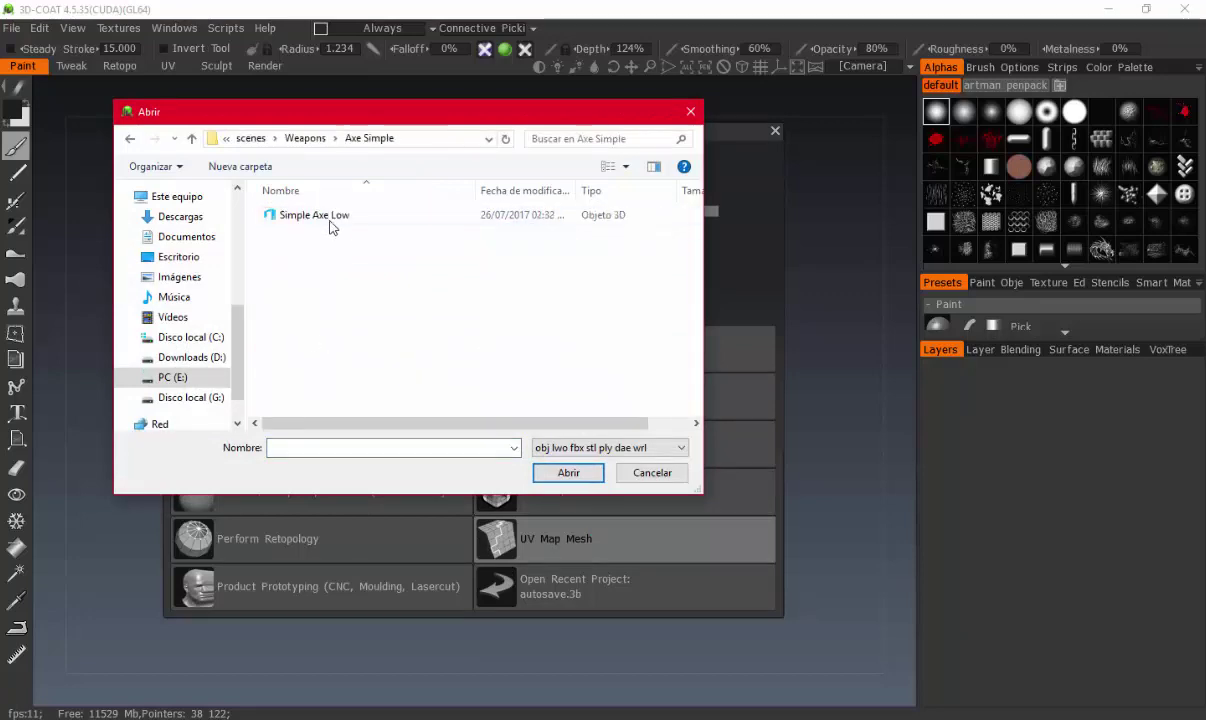
double_click(318, 216)
click(490, 431)
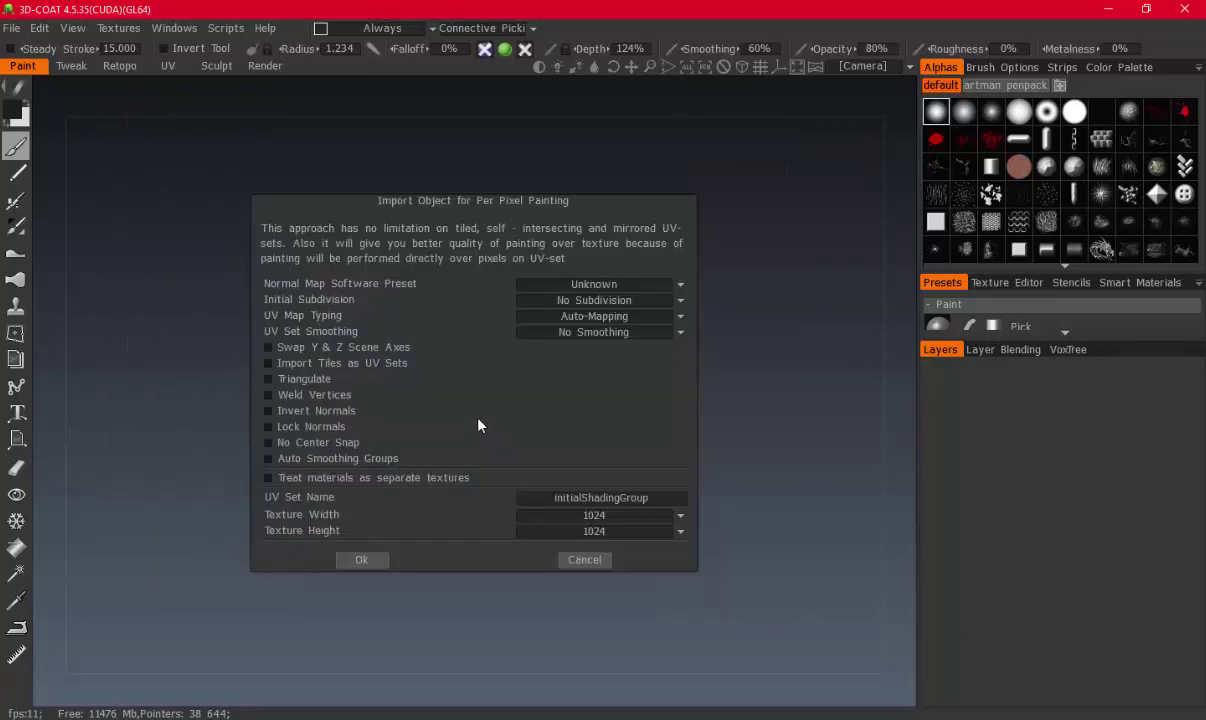
click(370, 557)
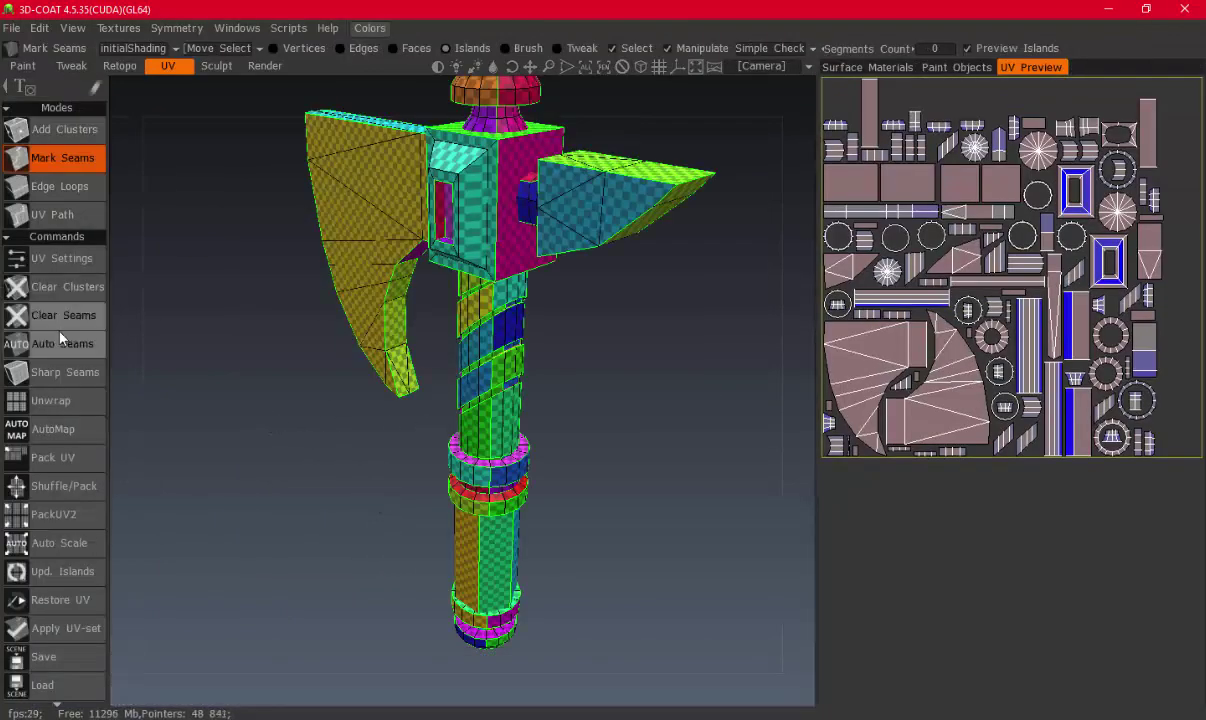
Hide the handle, top cap, right wing and pCube3, leaving only the pCube5 blade visible
click(60, 315)
scroll(519, 408, up, 3)
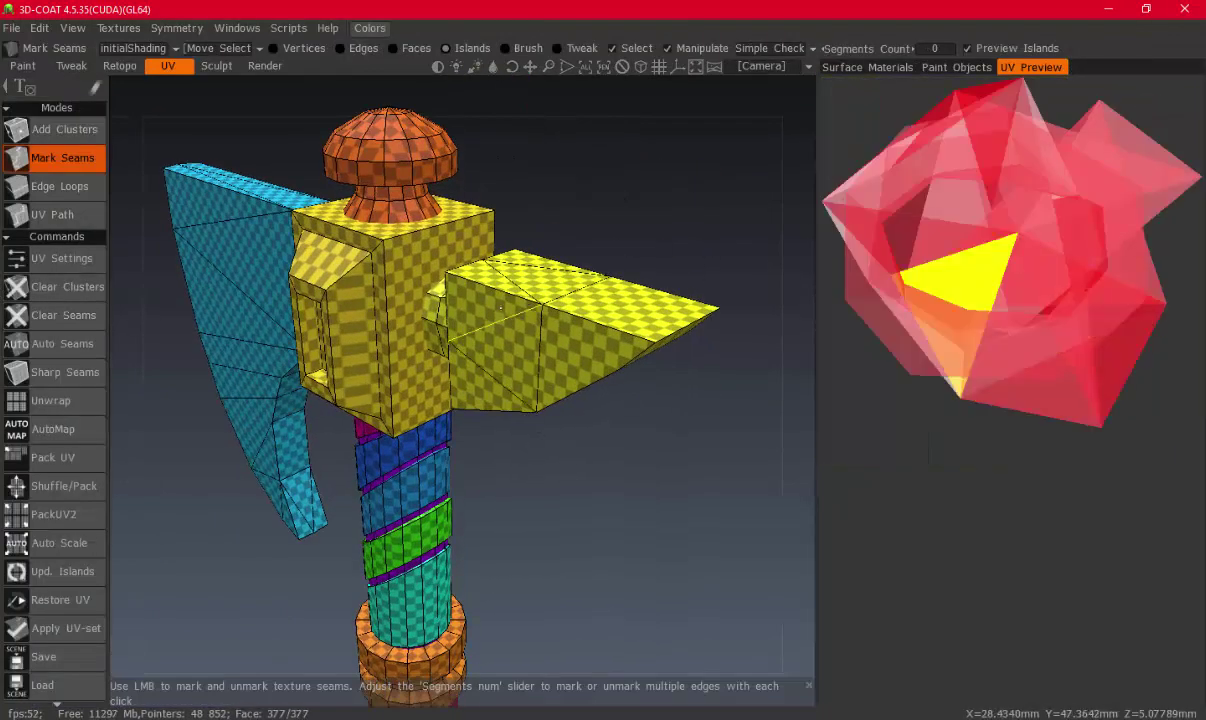
drag(573, 393, 530, 275)
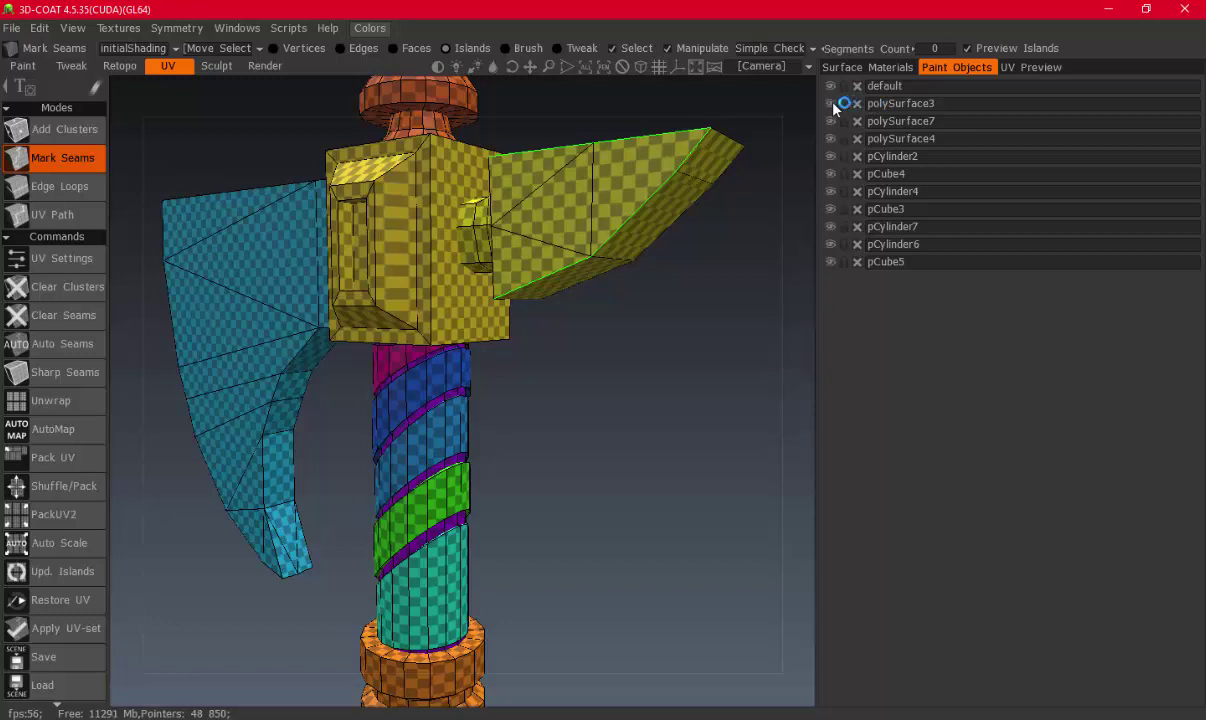
click(830, 139)
click(830, 156)
click(830, 174)
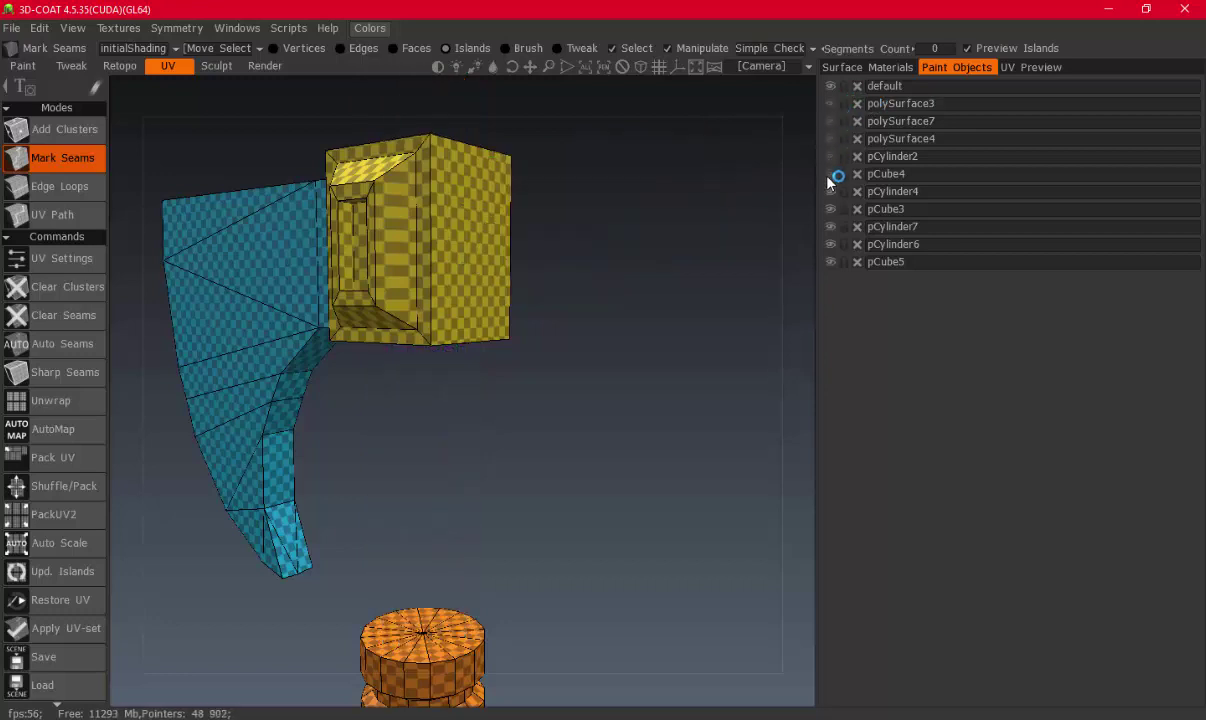
click(829, 209)
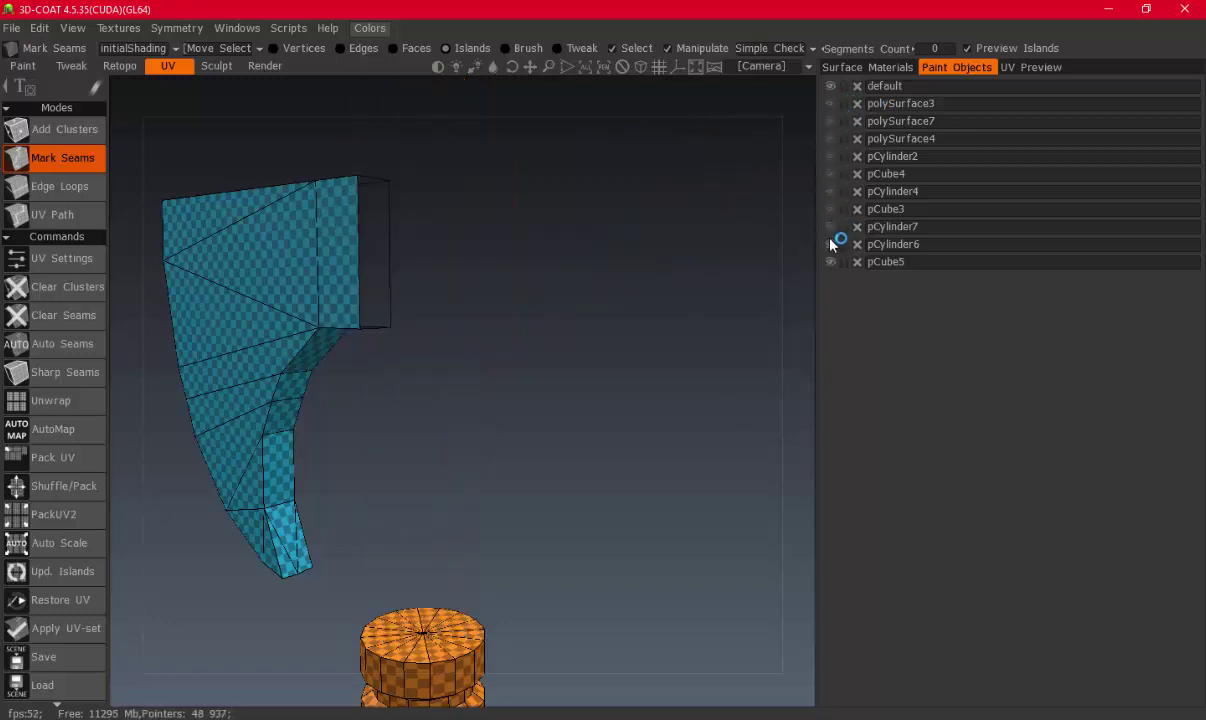
drag(334, 409, 393, 309)
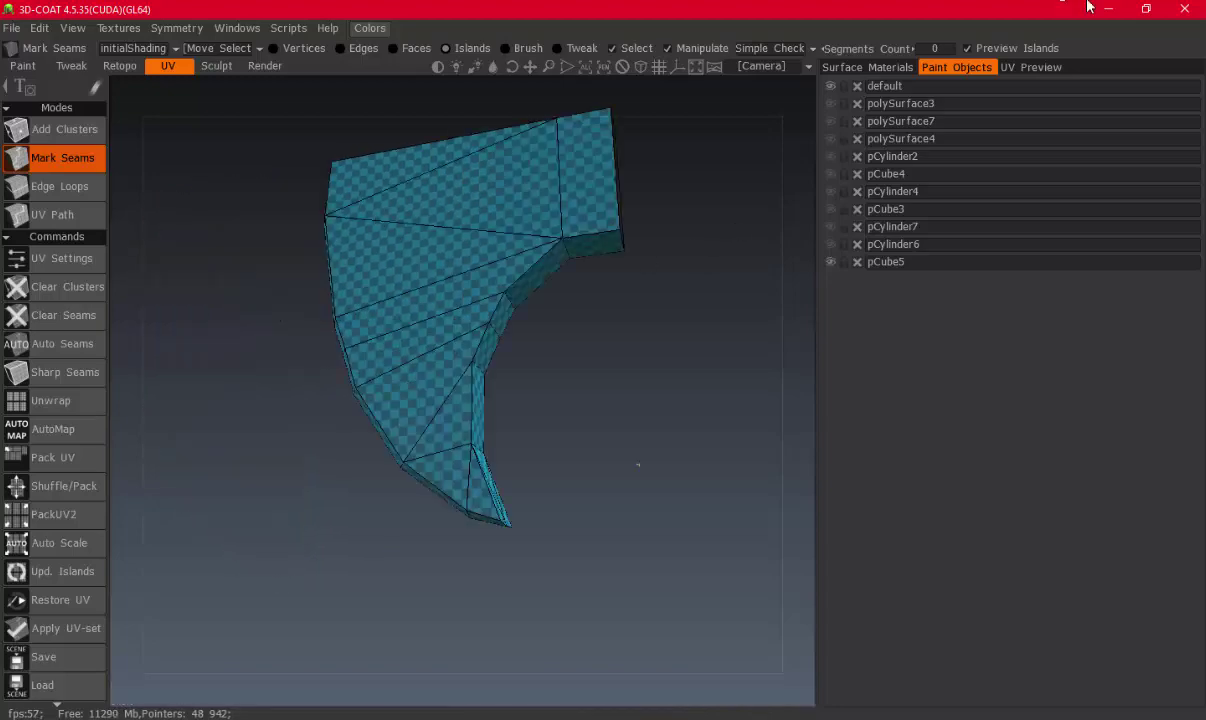
Mark a seam running down the blade's inner curve
click(1041, 70)
scroll(600, 150, up, 3)
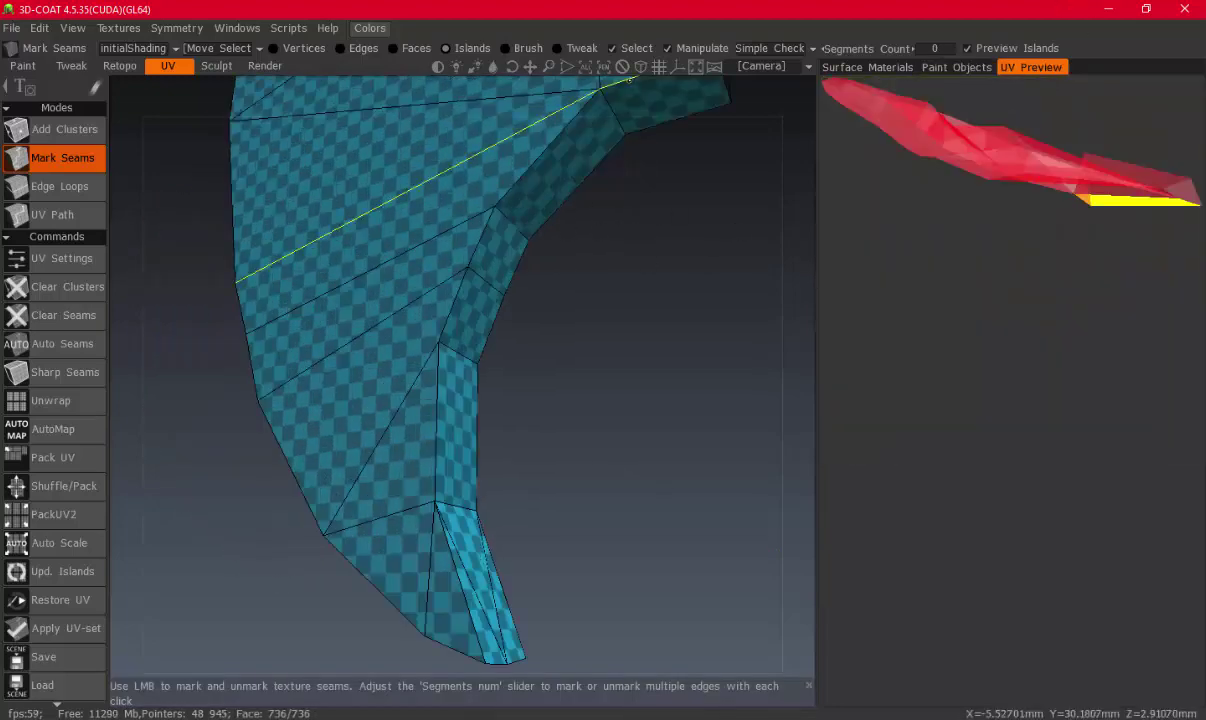
scroll(598, 135, down, 3)
drag(598, 135, 521, 245)
click(521, 245)
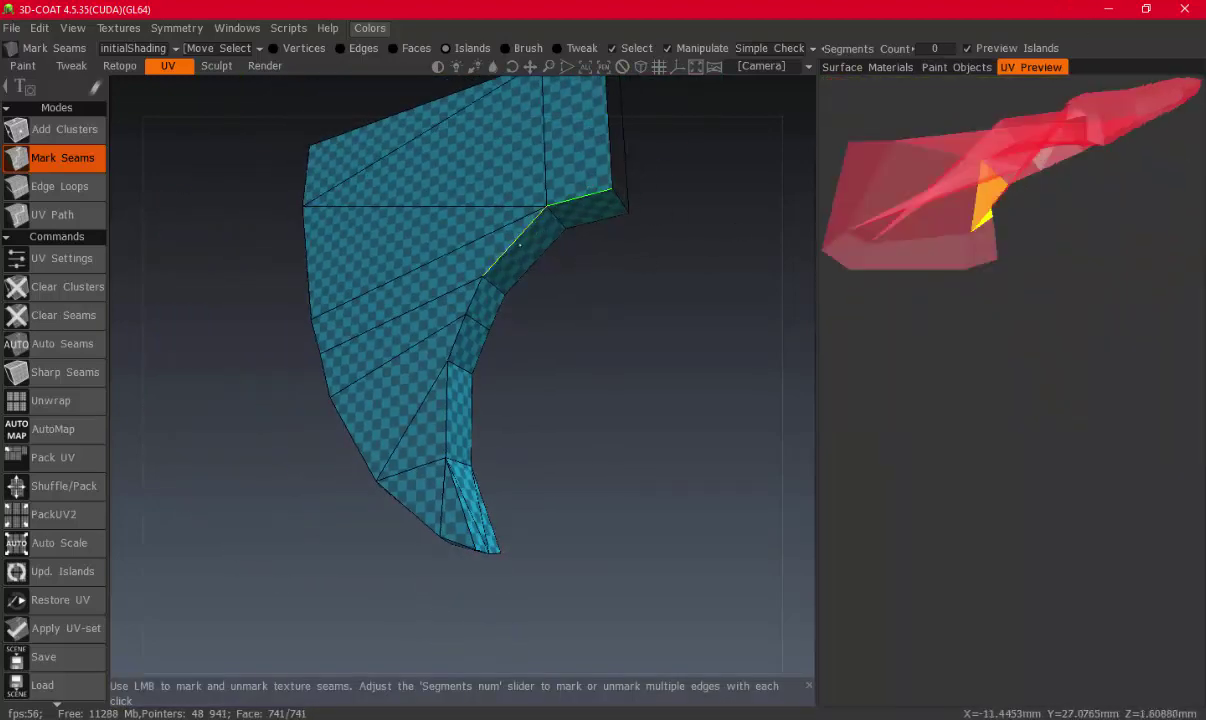
click(476, 300)
click(457, 338)
click(456, 430)
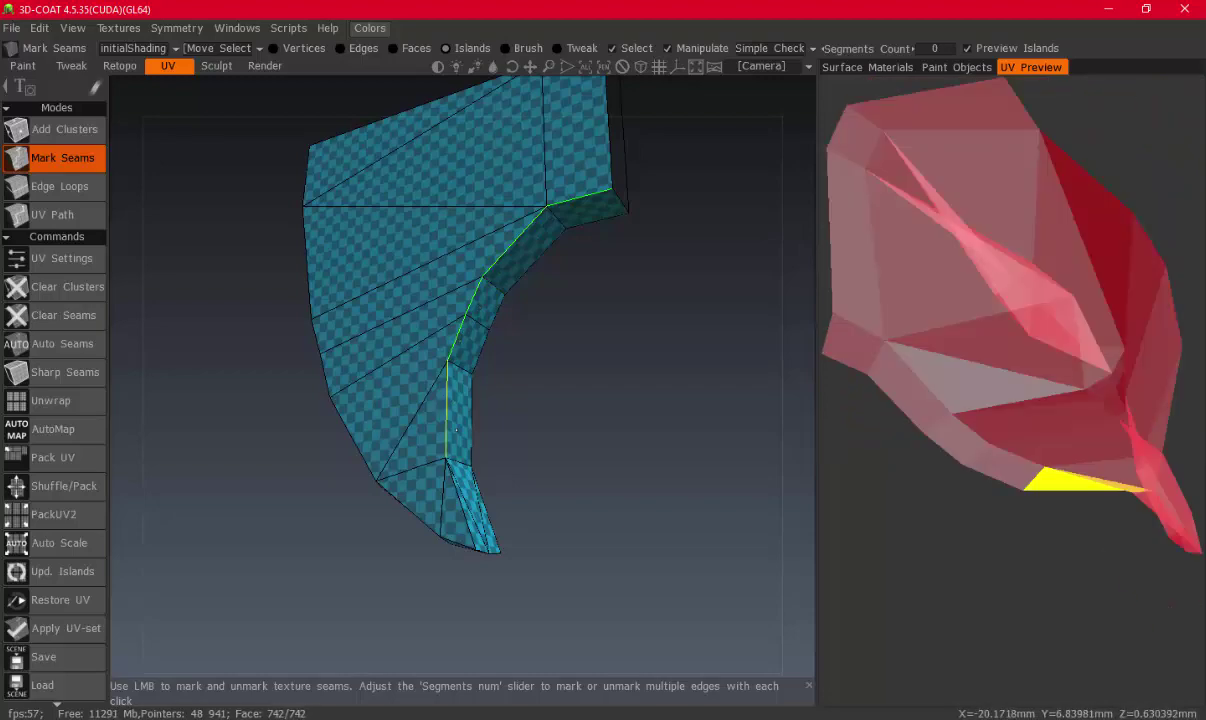
Seam the blade's lower outer edge, left edge and diagonal edge
drag(495, 450, 573, 355)
click(455, 420)
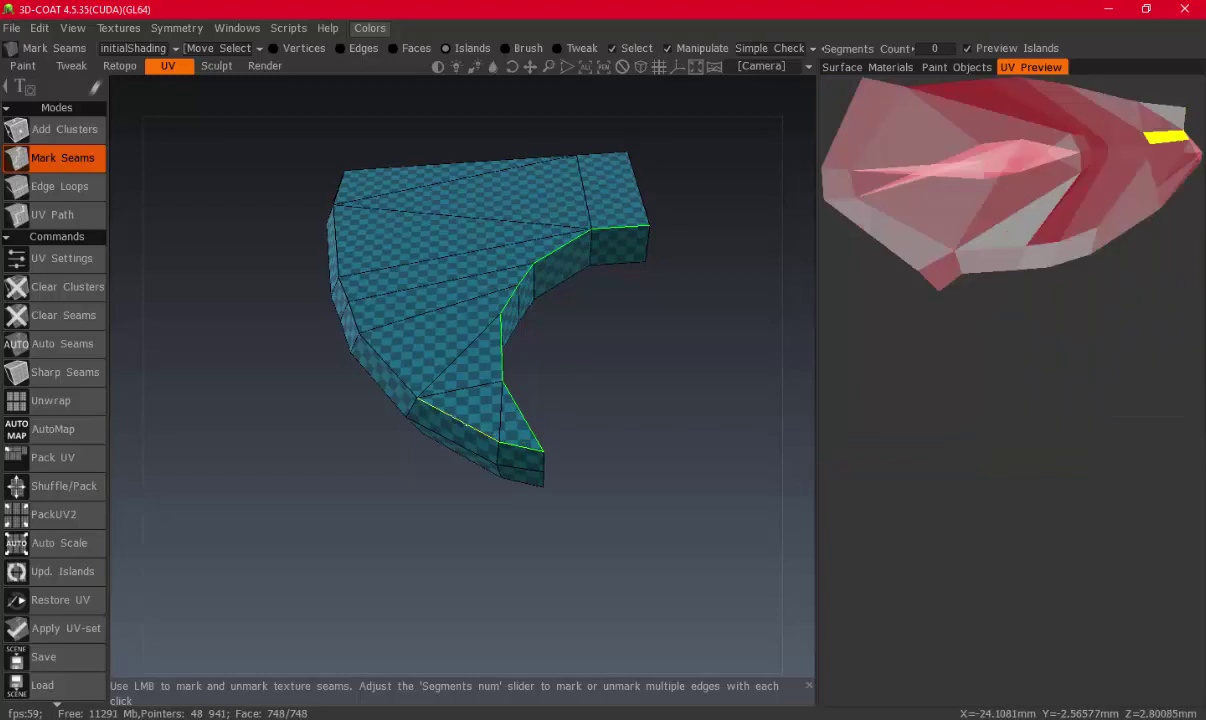
click(365, 352)
mouse_move(365, 347)
mouse_down()
mouse_move(358, 245)
mouse_move(409, 285)
mouse_move(350, 135)
mouse_move(498, 135)
mouse_move(426, 170)
mouse_move(500, 178)
mouse_move(405, 287)
mouse_move(578, 237)
mouse_move(573, 175)
mouse_move(493, 328)
mouse_move(360, 148)
mouse_up()
click(388, 218)
click(405, 287)
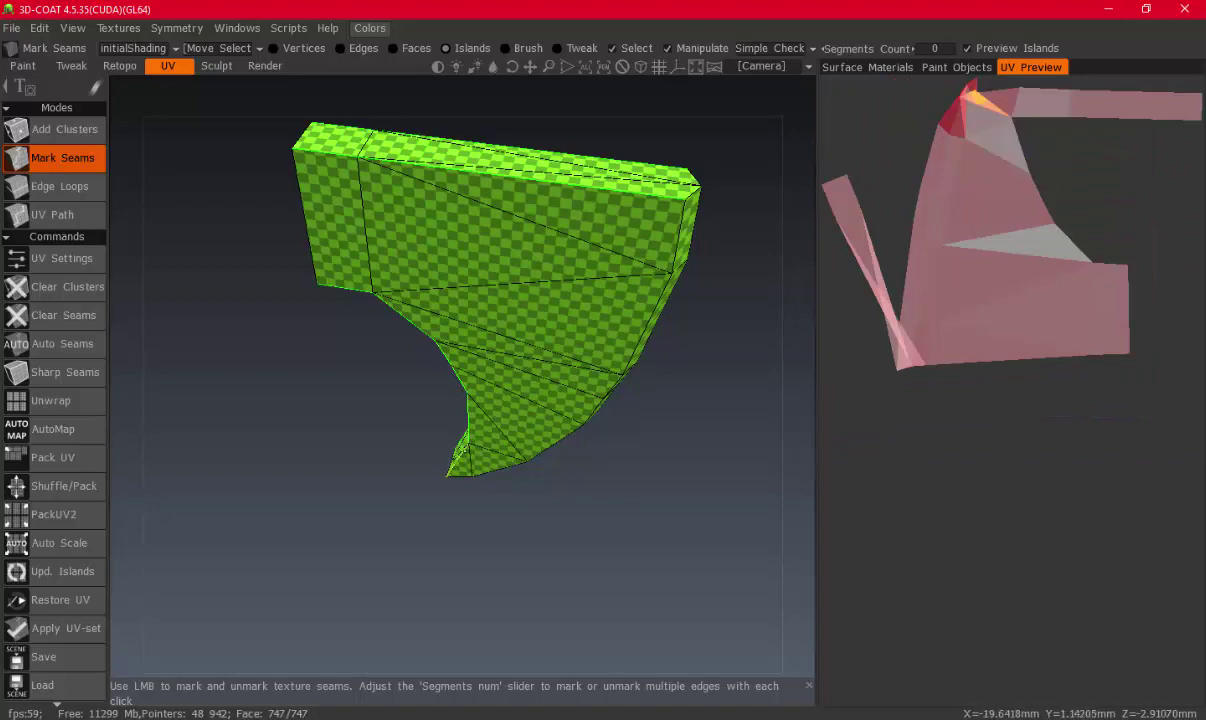
Inspect the blade's broad side island and narrow edge-strip islands from several angles
drag(727, 226, 625, 207)
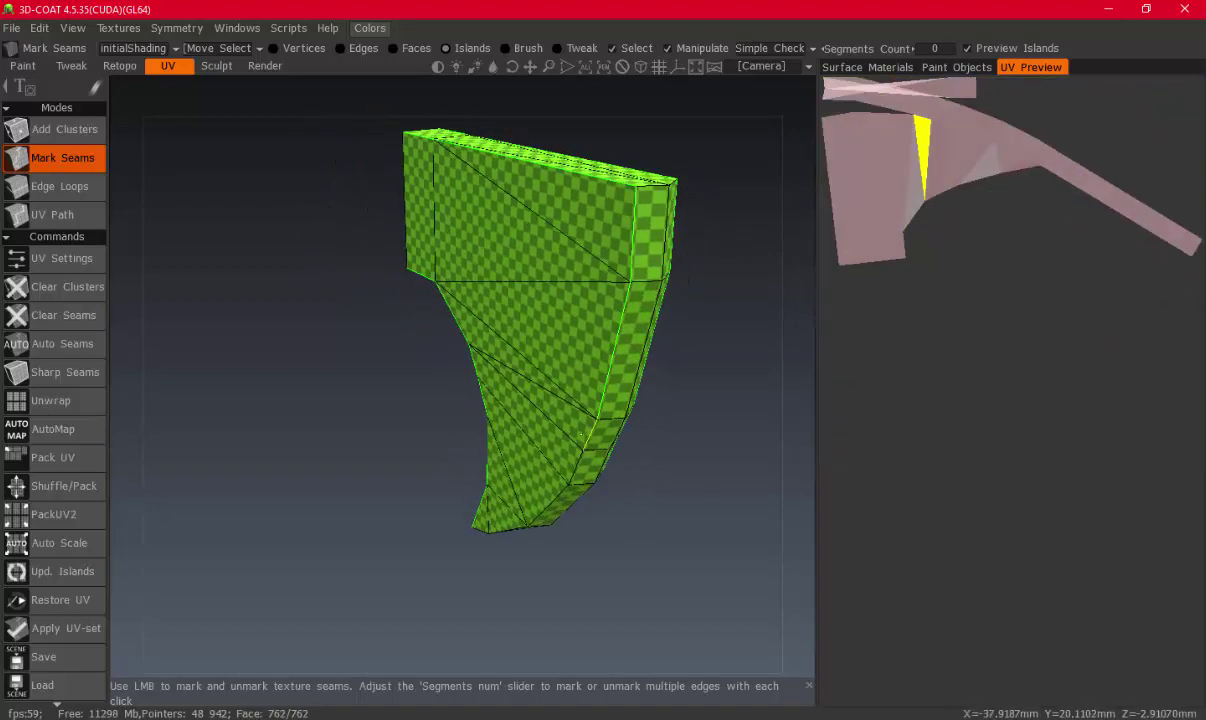
middle_drag(581, 433, 618, 325)
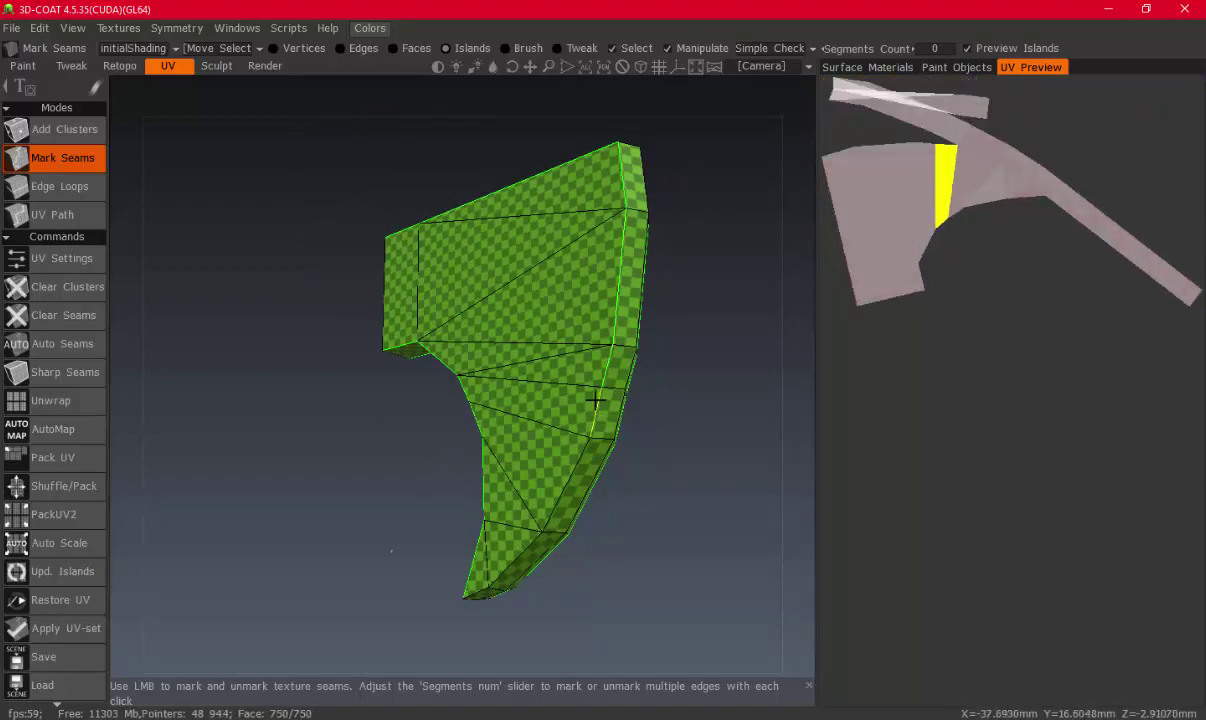
middle_drag(595, 400, 441, 443)
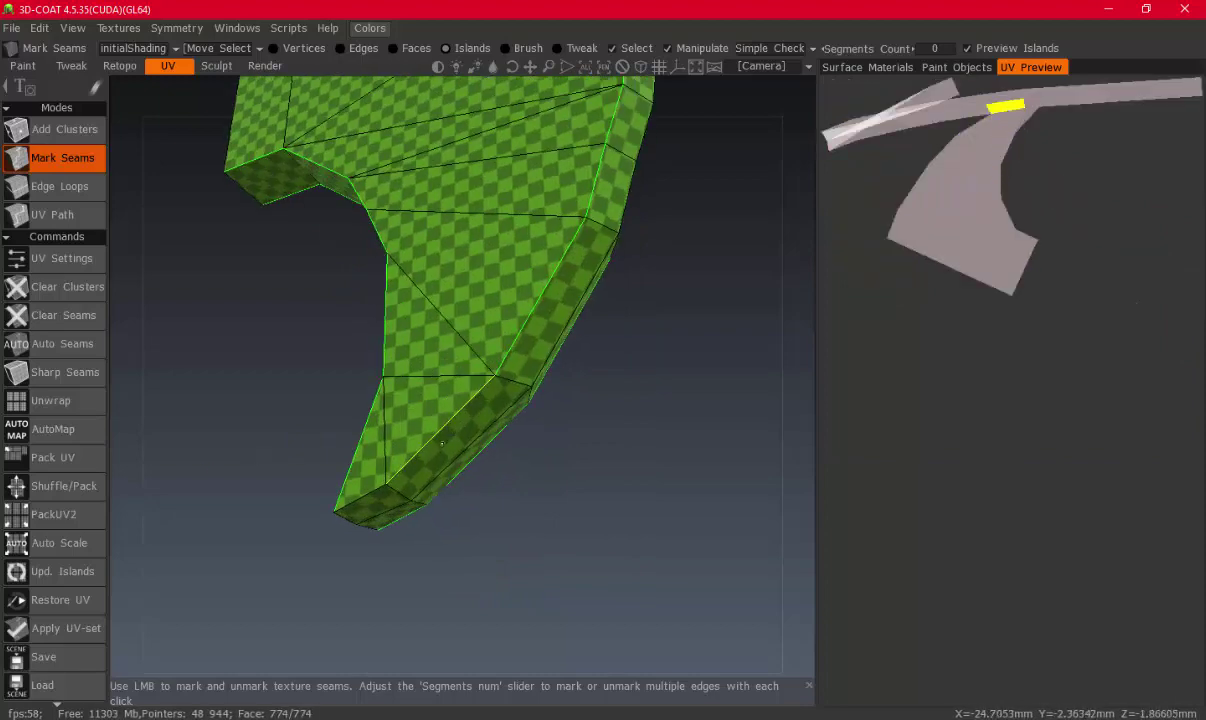
right_drag(509, 179, 495, 371)
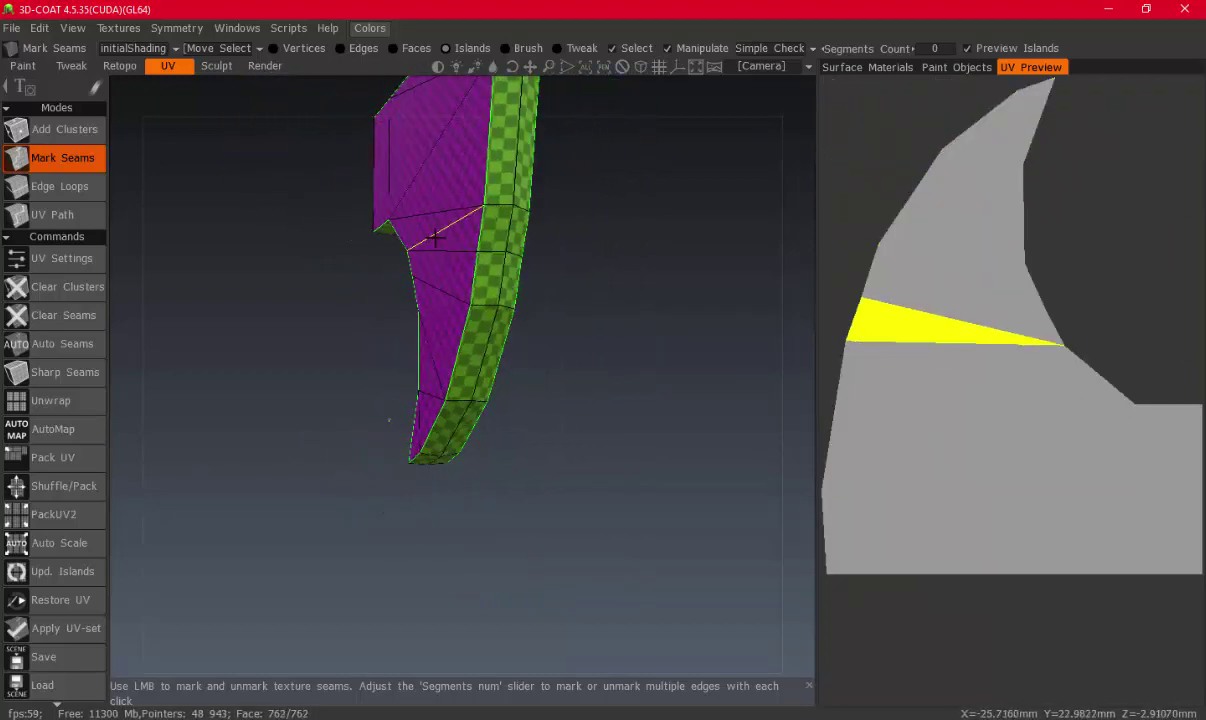
scroll(495, 371, up, 3)
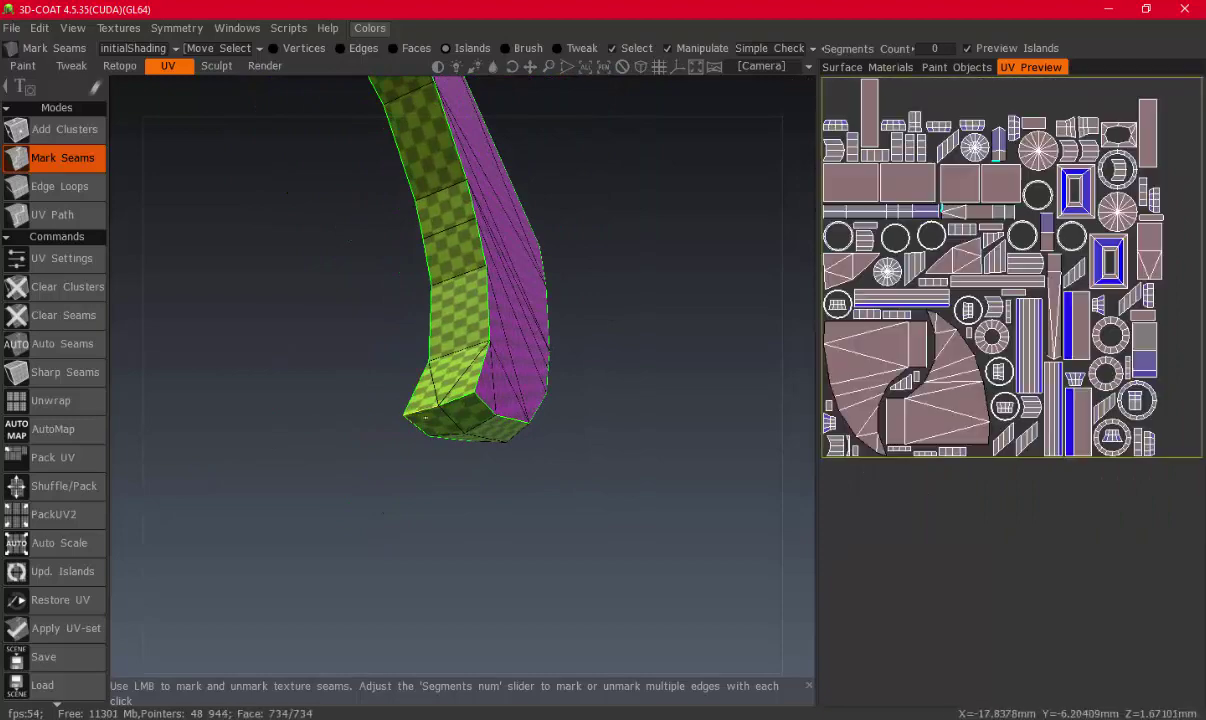
mouse_move(458, 248)
right_down()
mouse_move(509, 297)
mouse_move(550, 245)
mouse_move(569, 244)
mouse_move(507, 238)
right_up()
scroll(509, 297, up, 2)
click(950, 67)
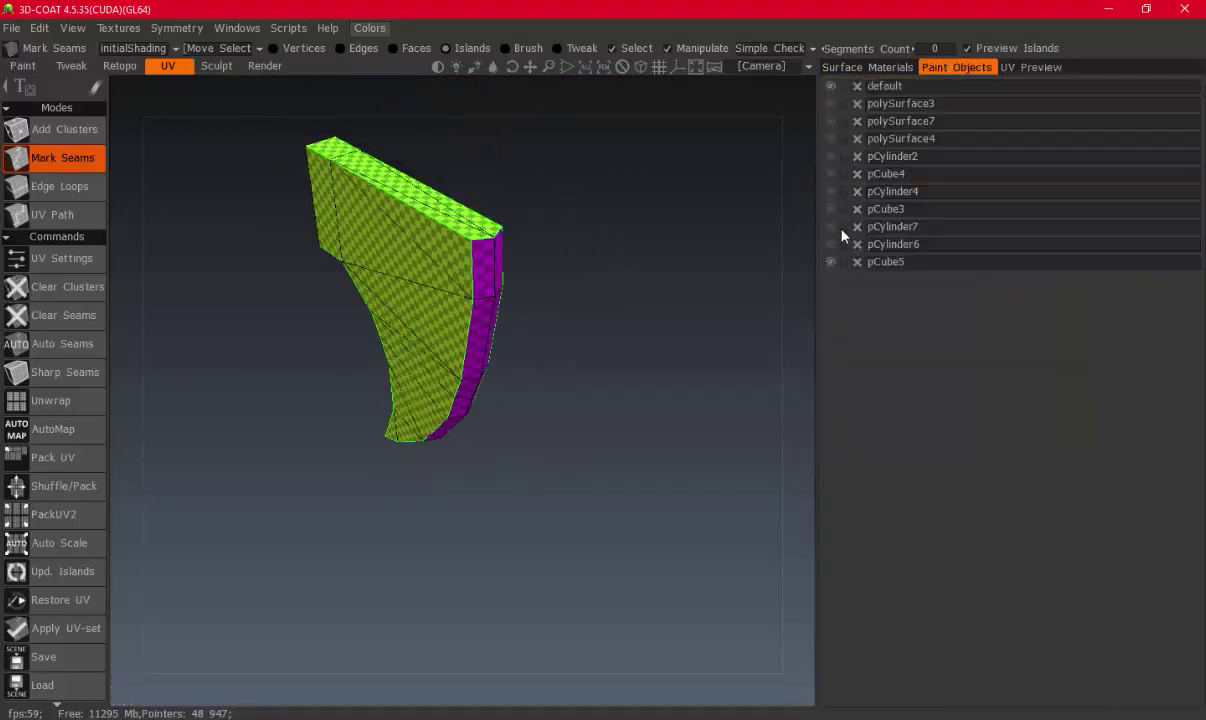
Hide the pCube5 blade and preview the pCylinder6 cap's UV islands
click(834, 263)
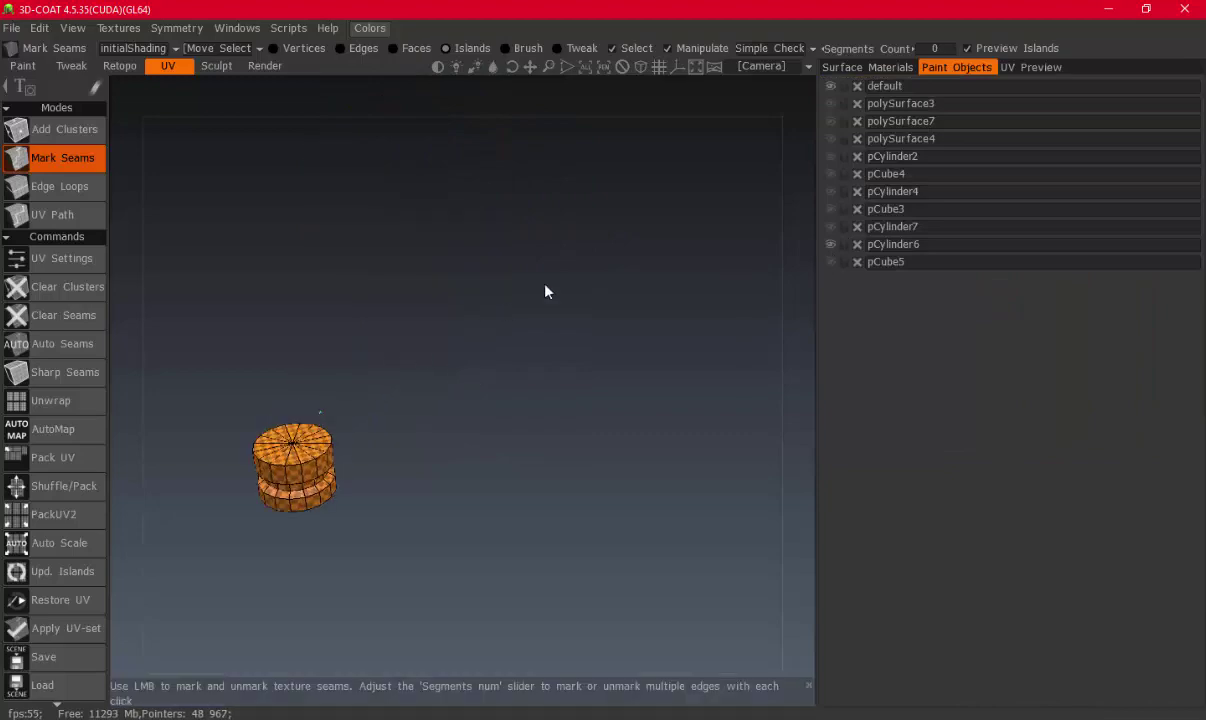
click(1030, 67)
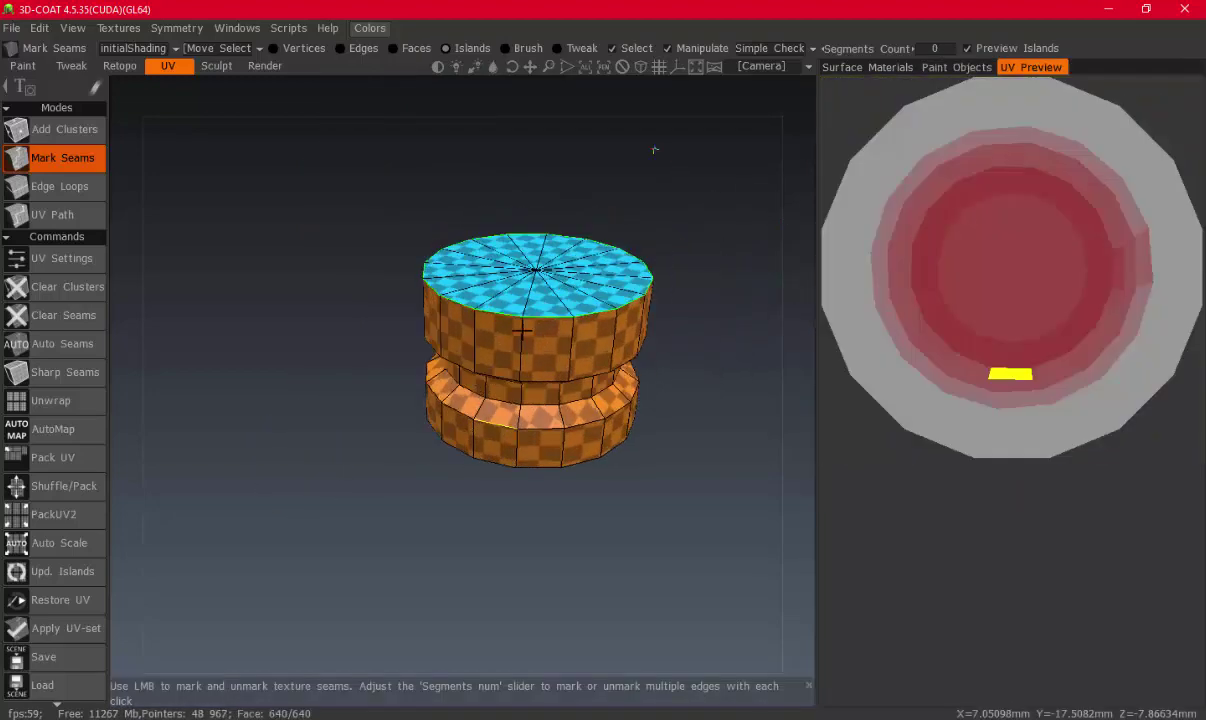
drag(654, 148, 476, 489)
middle_drag(483, 481, 484, 430)
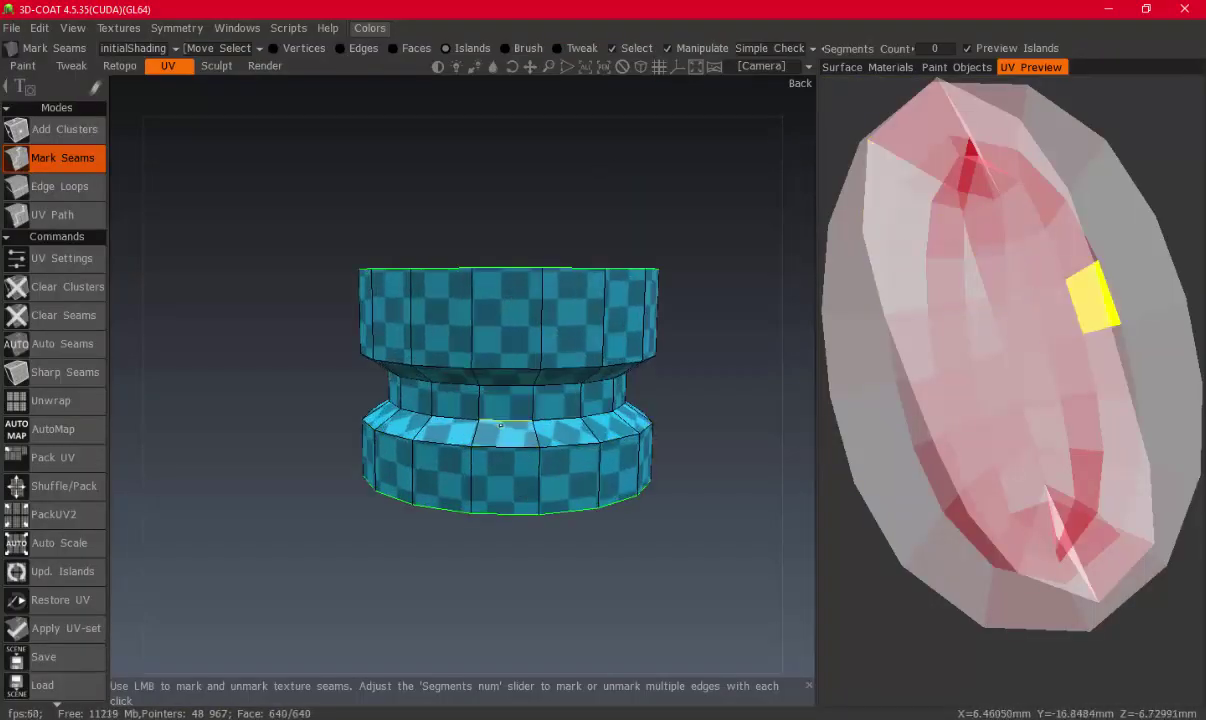
Seam the cap's lower and upper ring bands into separate islands, then check its top face
click(503, 452)
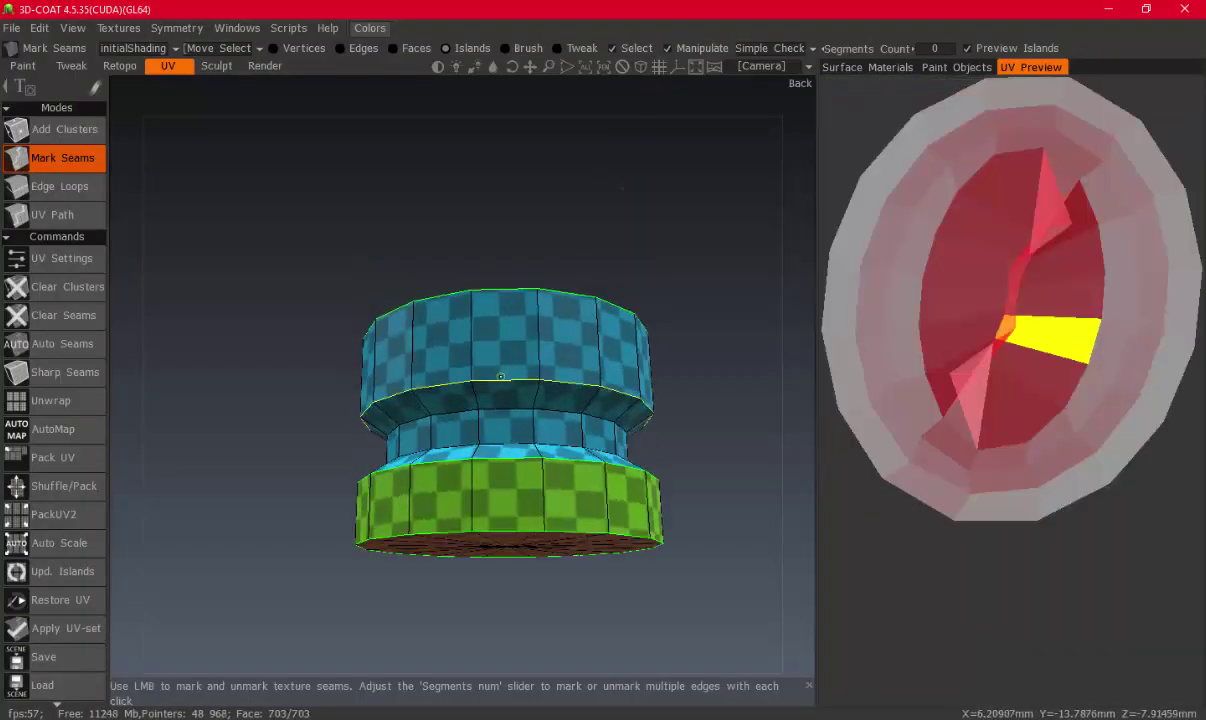
click(520, 296)
mouse_move(667, 459)
mouse_down()
mouse_move(485, 425)
mouse_move(524, 428)
mouse_up()
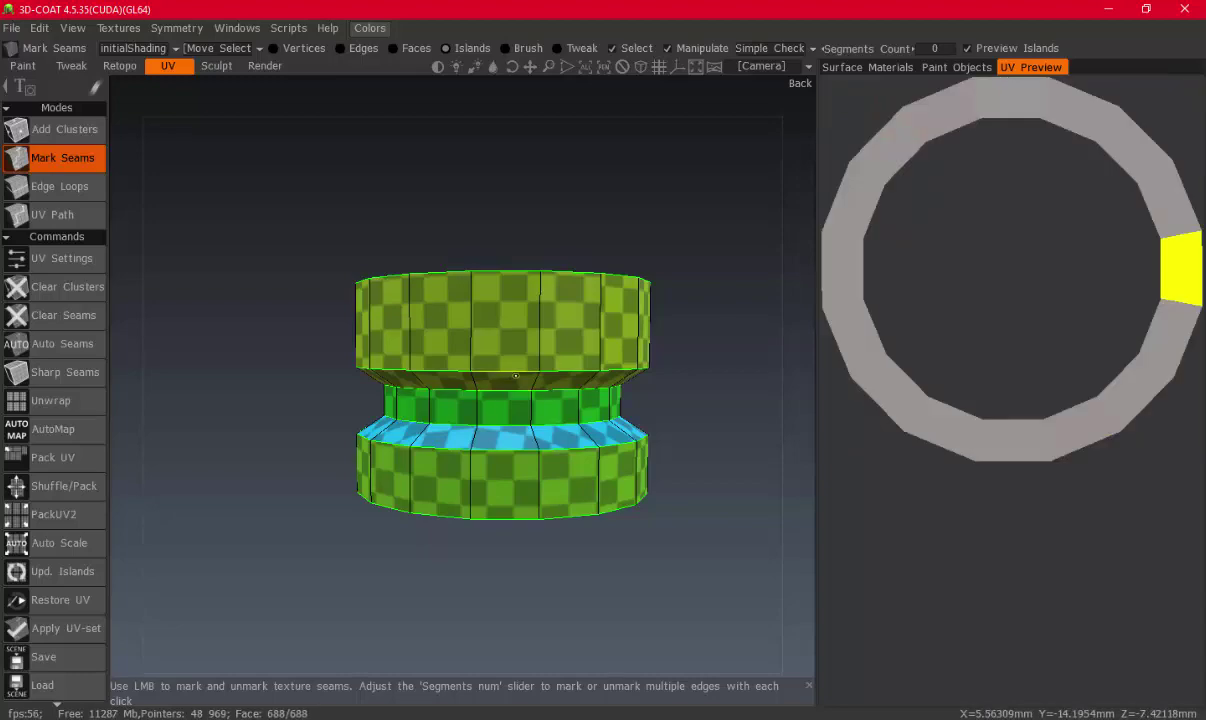
scroll(560, 390, down, 3)
drag(630, 382, 470, 396)
scroll(470, 396, up, 3)
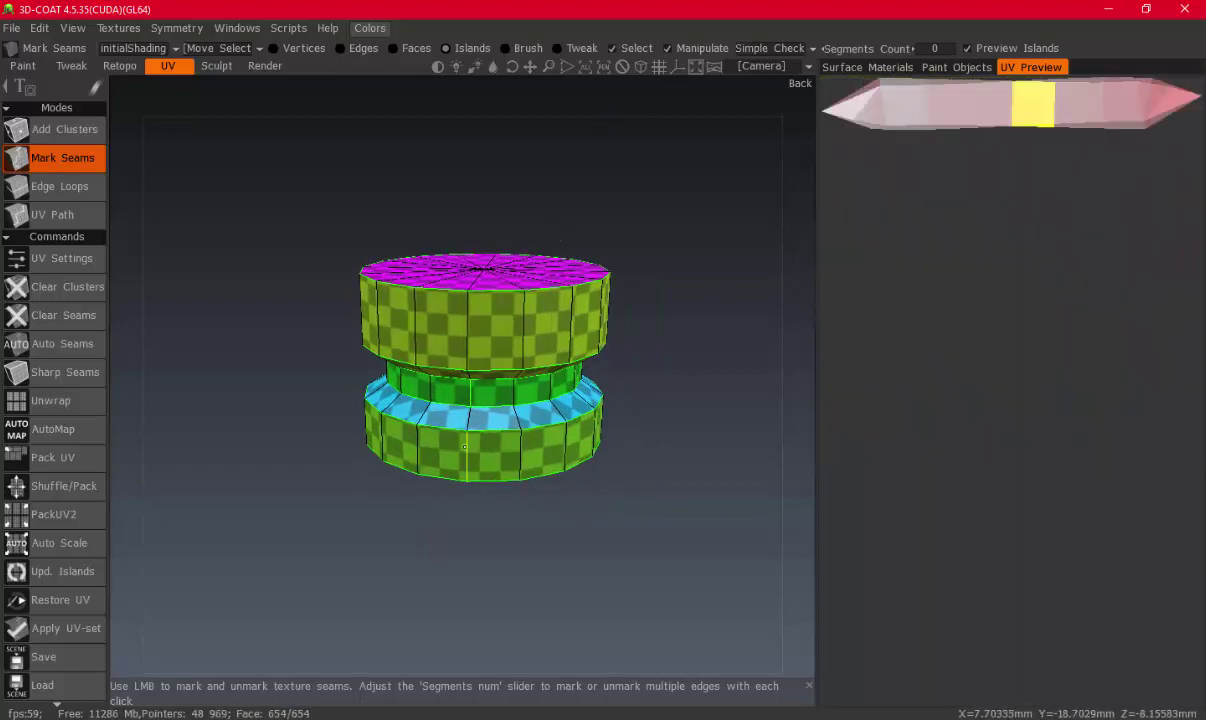
click(972, 68)
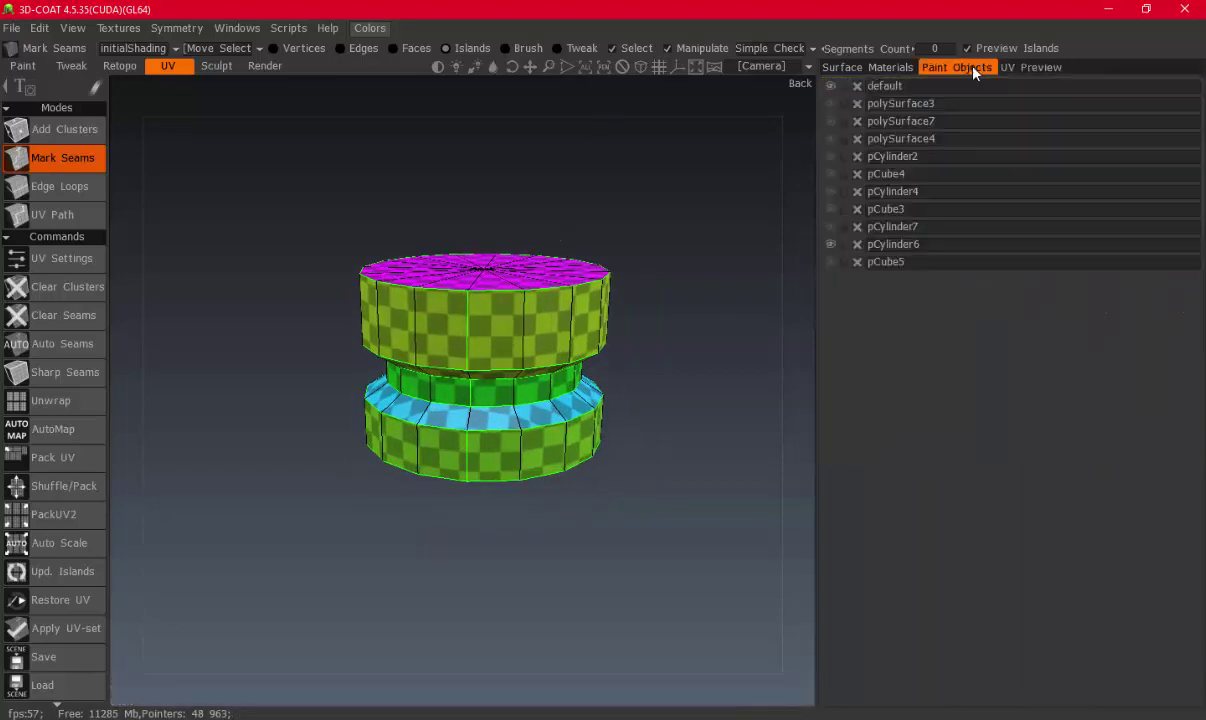
Hide pCylinder6, then seam pCylinder7's top edge loop and cut a vertical seam down it
click(831, 249)
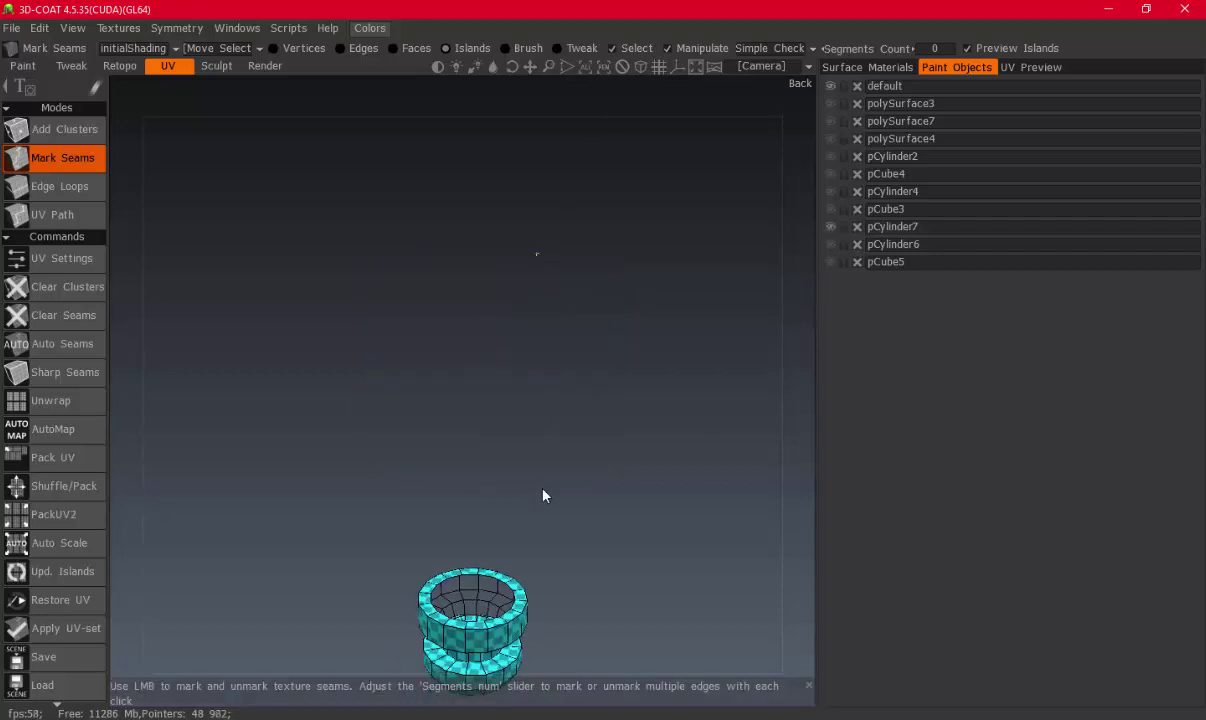
middle_drag(511, 459, 483, 204)
scroll(545, 450, up, 3)
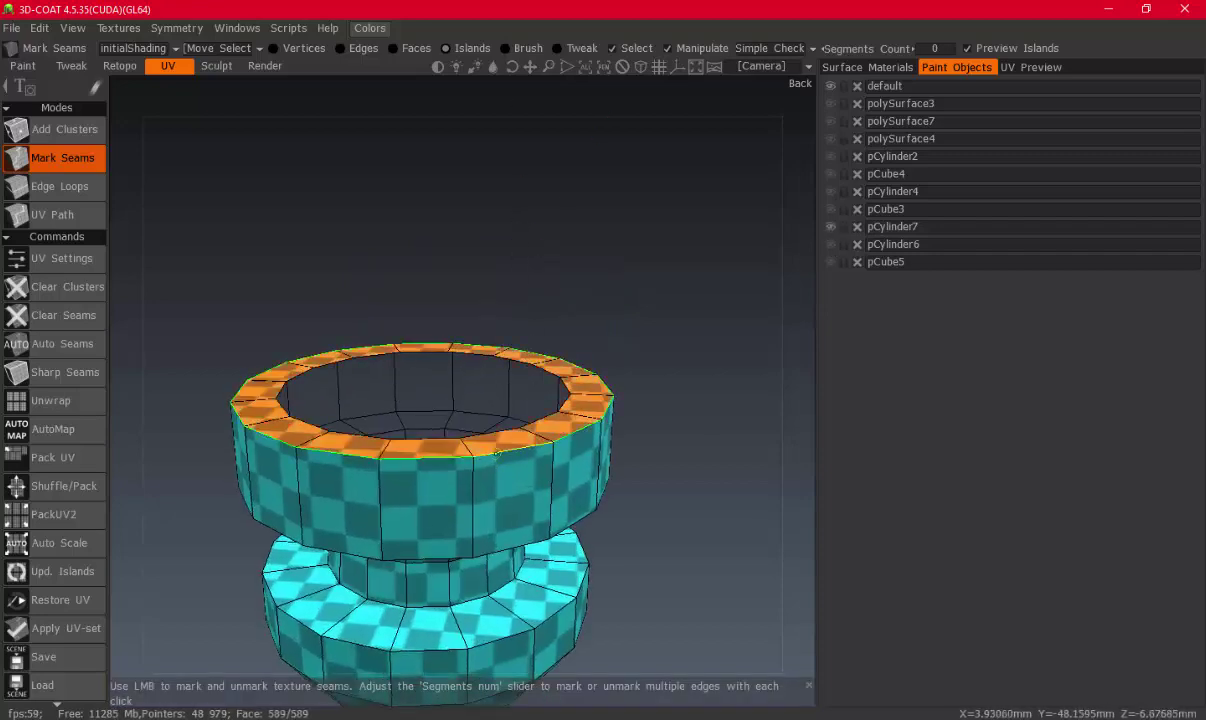
click(1030, 67)
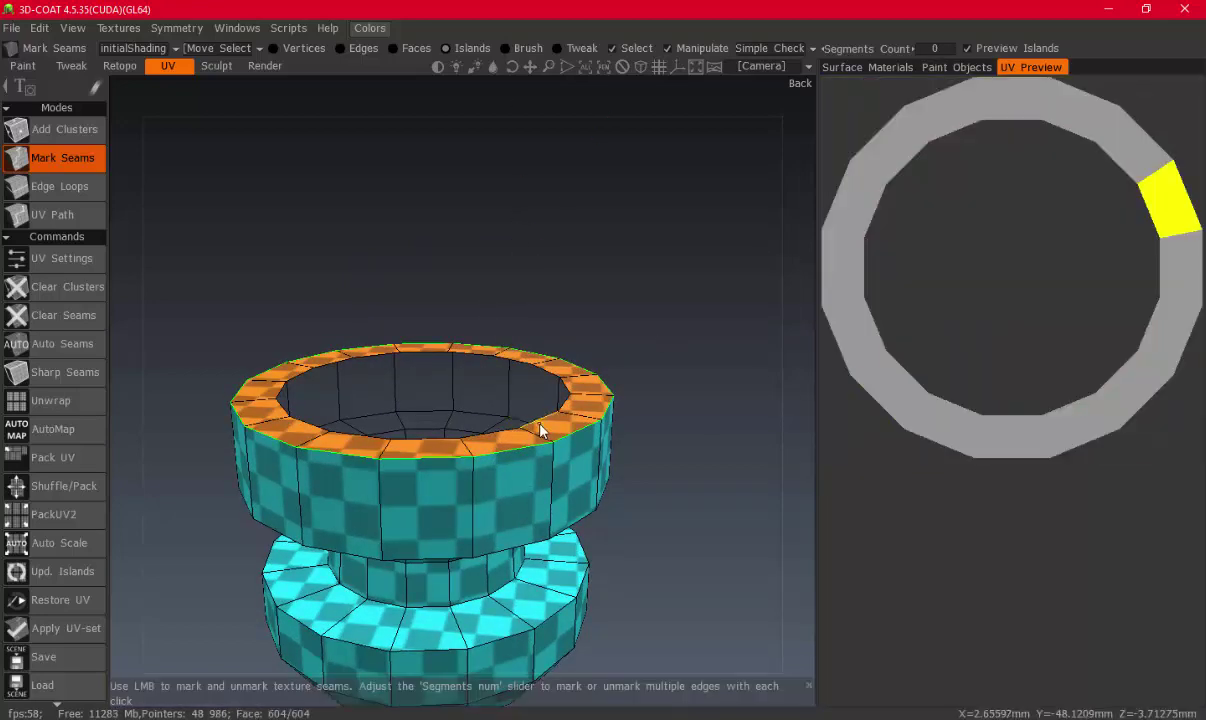
middle_drag(538, 423, 487, 472)
drag(487, 472, 466, 81)
scroll(520, 479, up, 3)
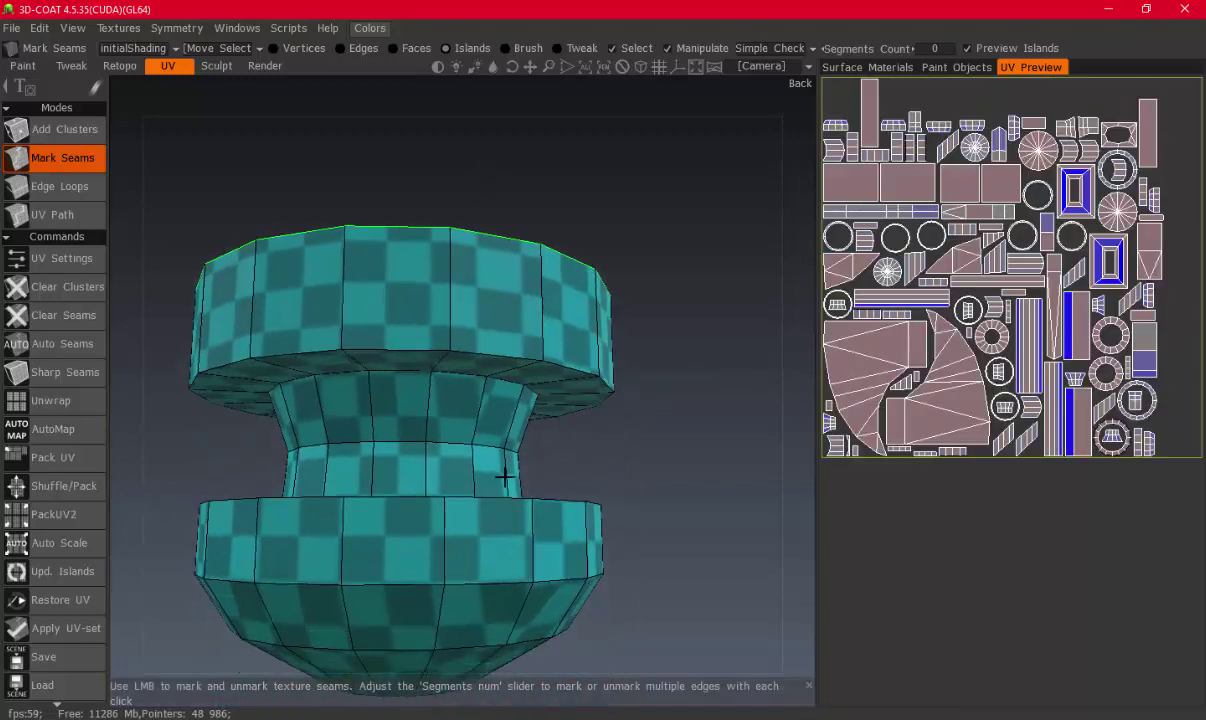
click(500, 358)
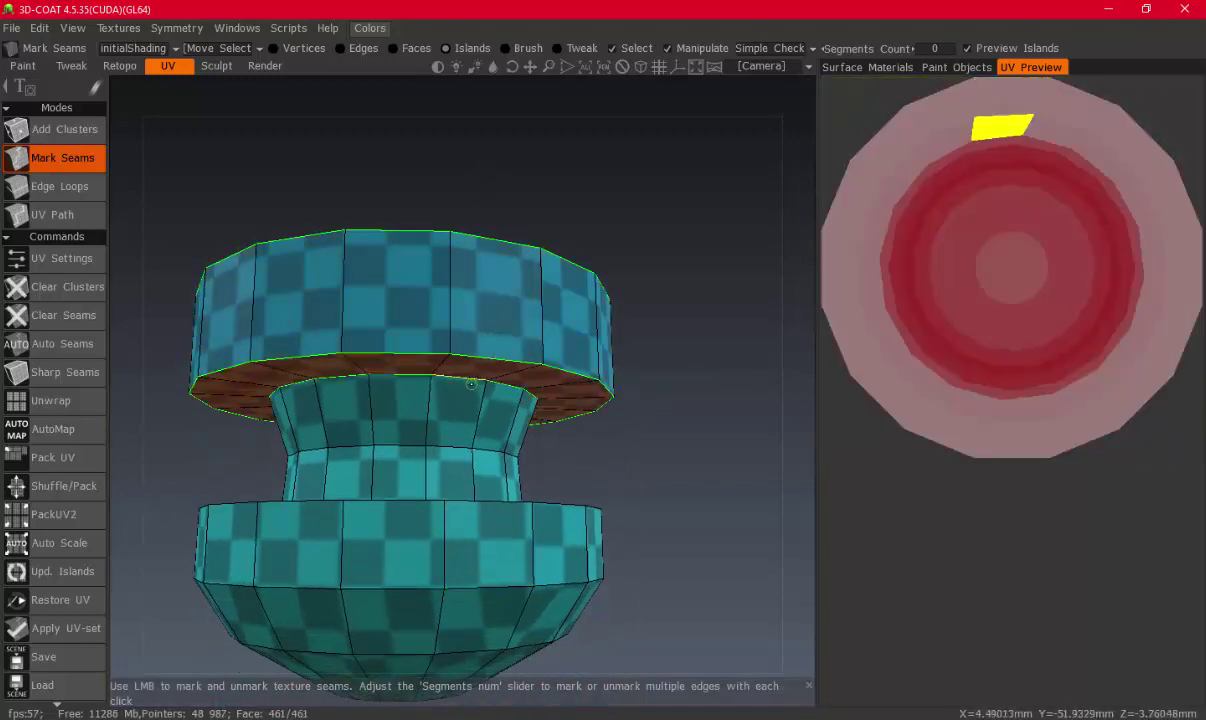
click(437, 289)
Seam the neck-to-dish loop, cut the neck vertically, and separate the top rim from the cup
scroll(463, 312, down, 3)
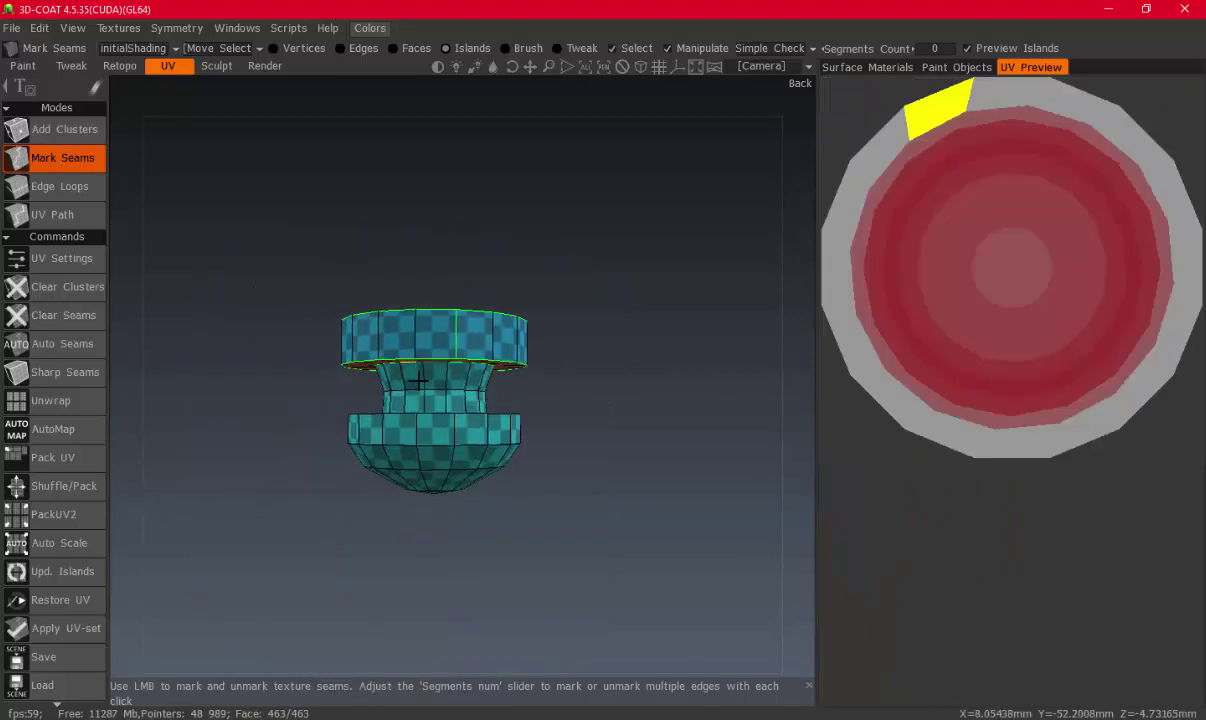
scroll(470, 360, up, 2)
mouse_move(474, 382)
mouse_down()
mouse_move(466, 342)
mouse_move(470, 365)
mouse_move(509, 375)
mouse_up()
scroll(420, 410, up, 2)
click(425, 392)
click(469, 485)
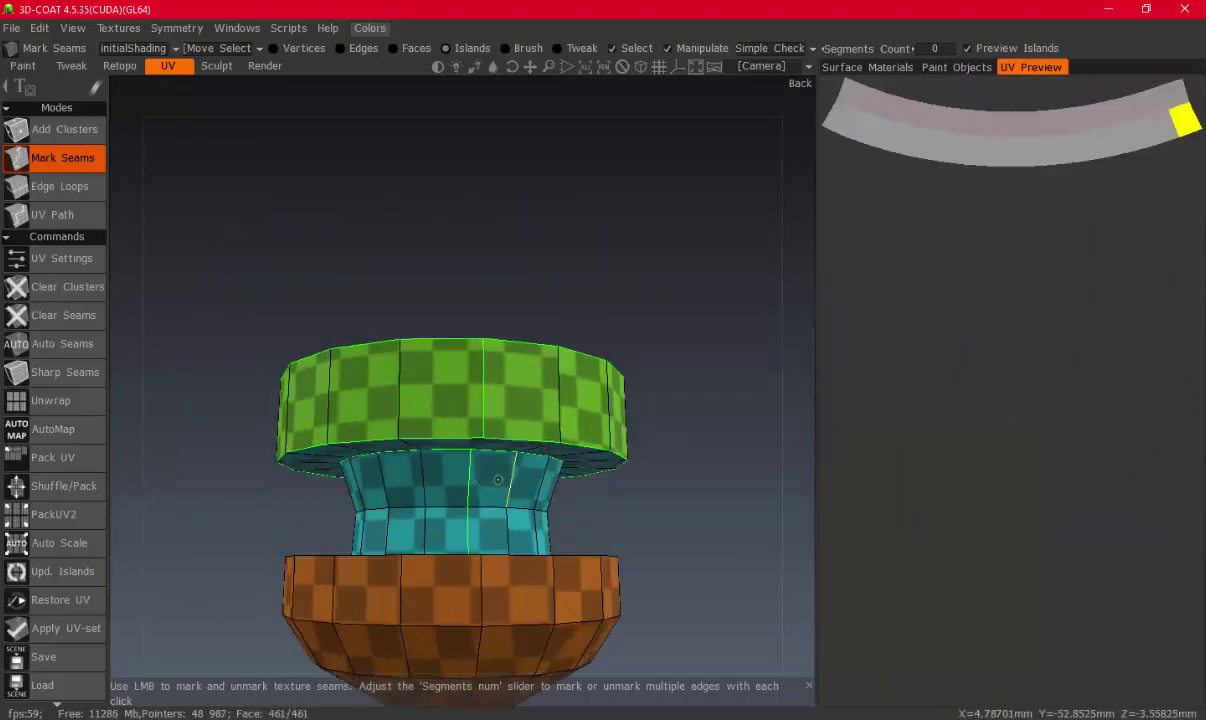
drag(455, 487, 452, 603)
click(414, 400)
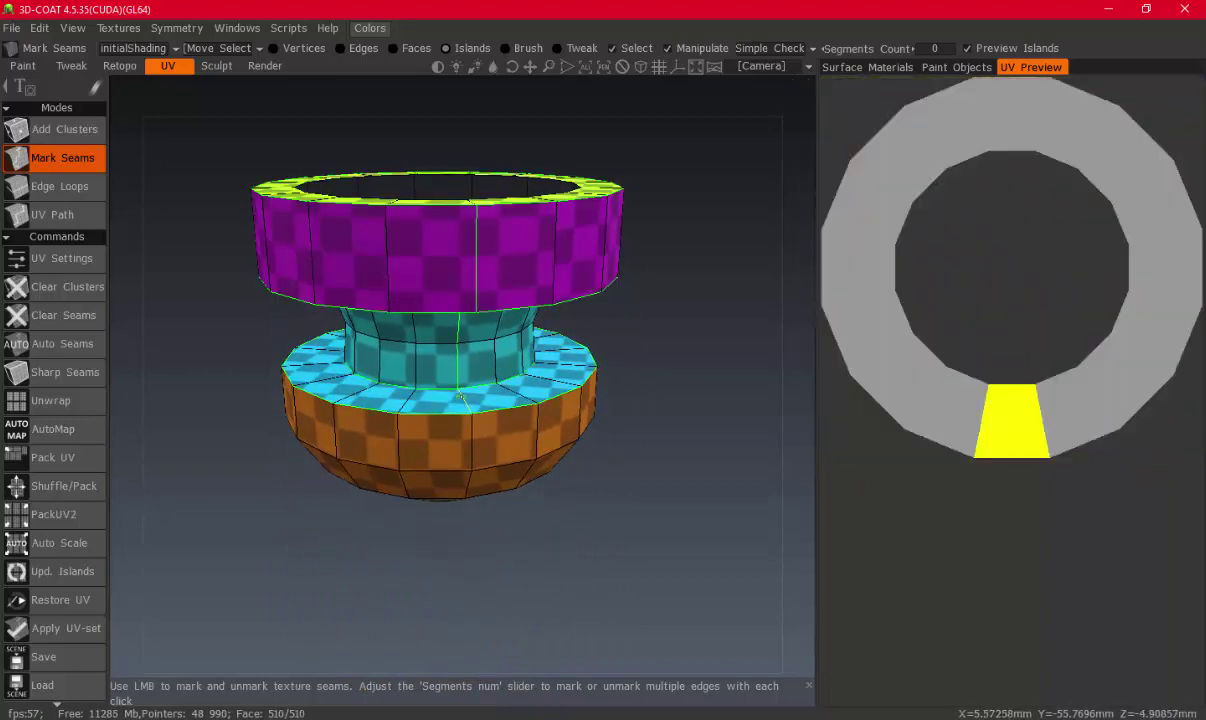
middle_drag(459, 433, 509, 458)
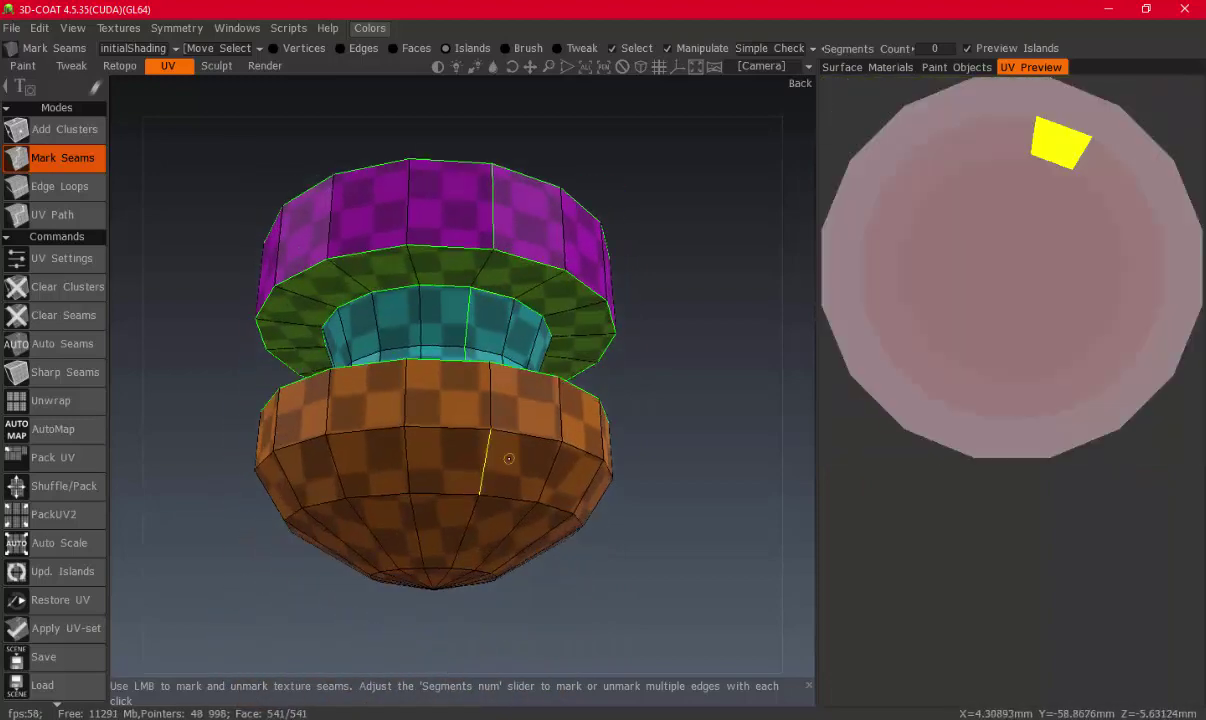
scroll(490, 498, down, 3)
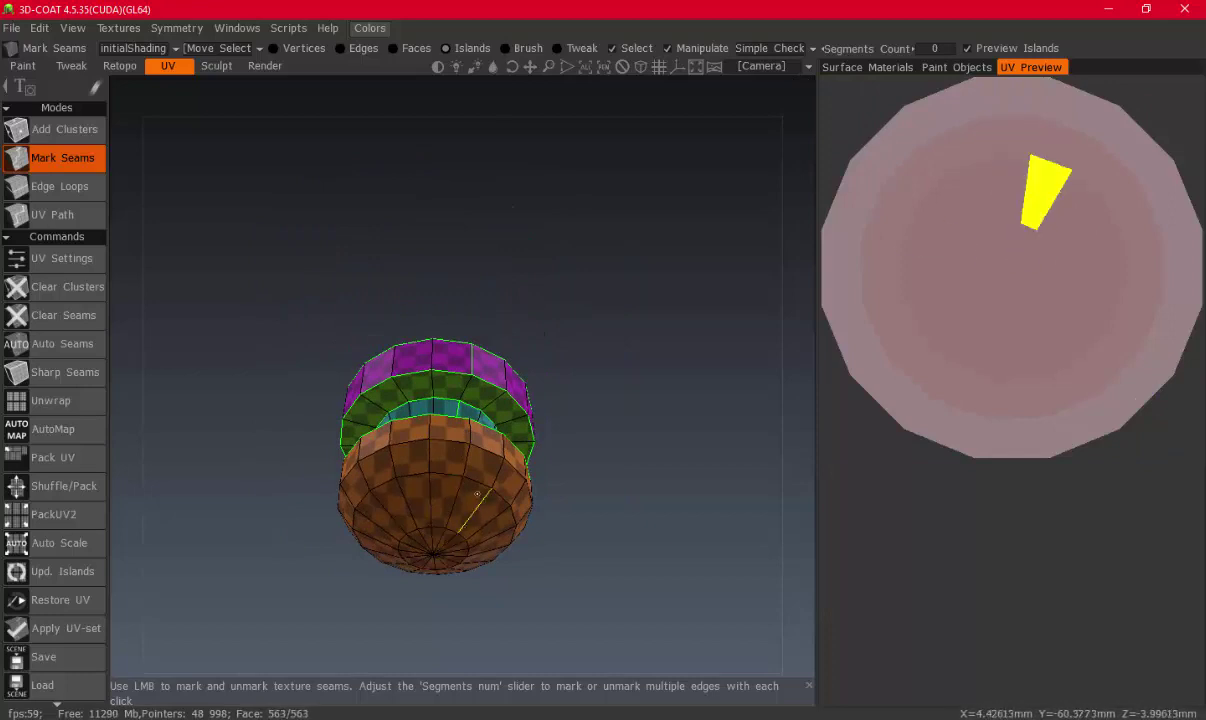
click(952, 67)
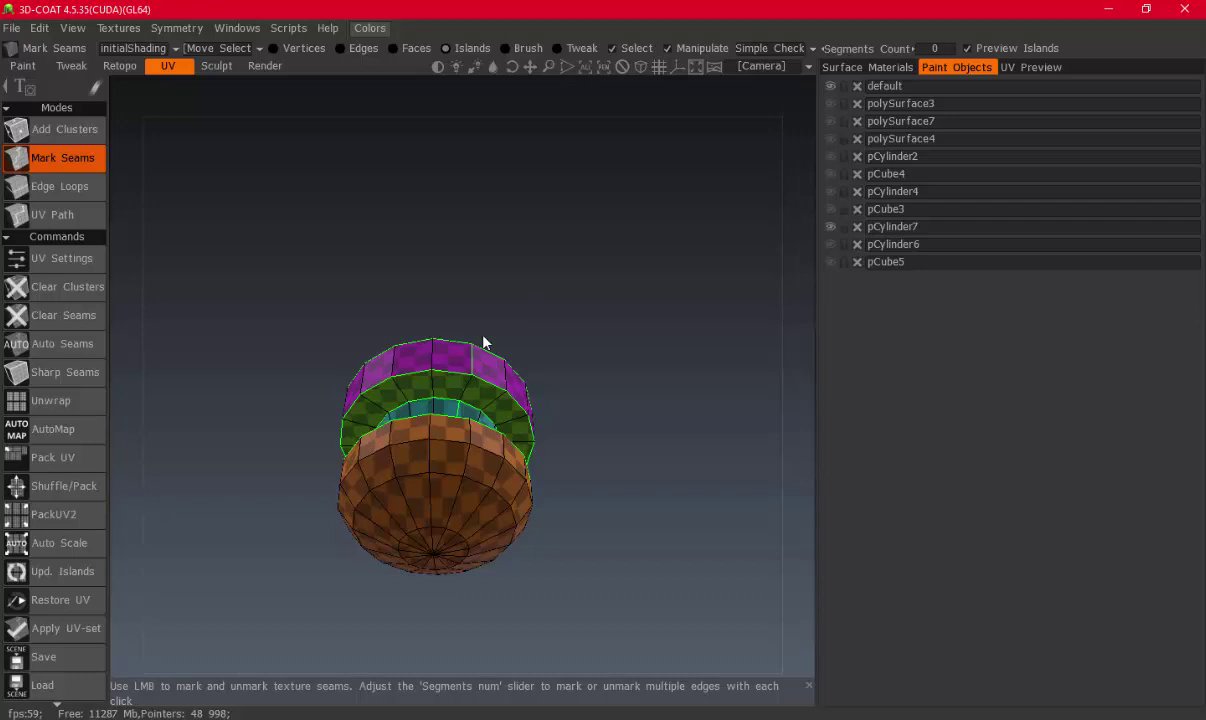
Isolate pCube3 and mark seams along its top and side edges
key(Up)
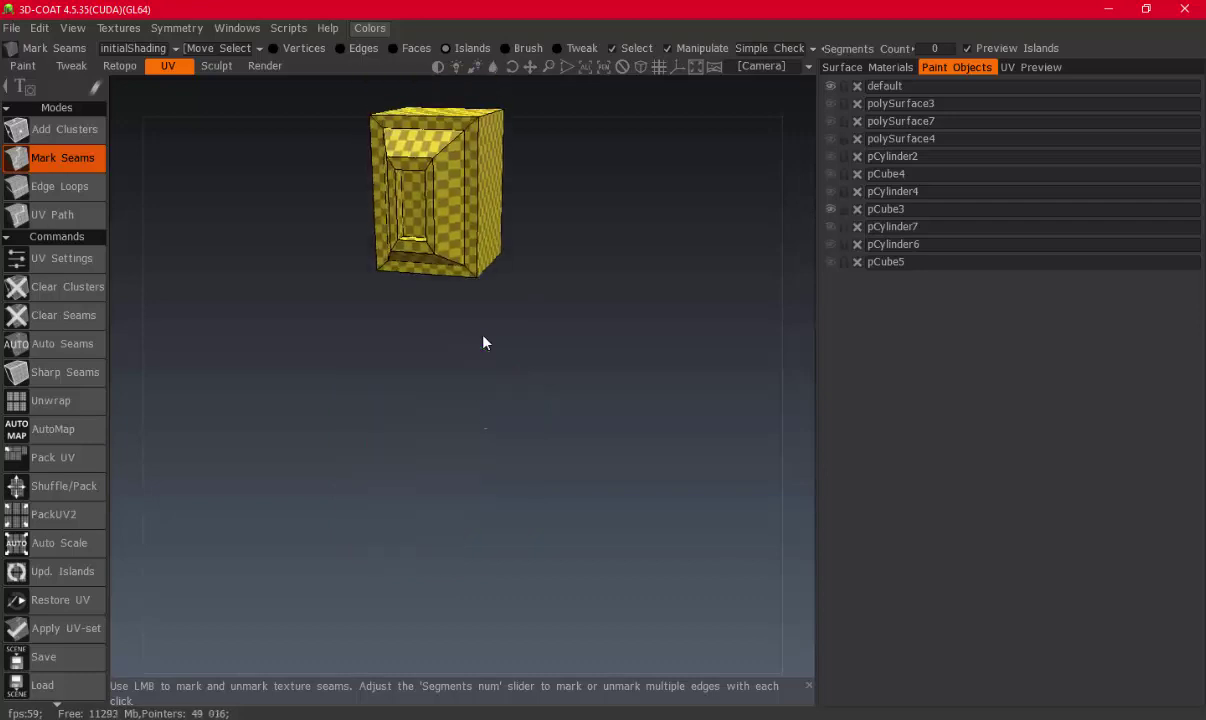
click(483, 343)
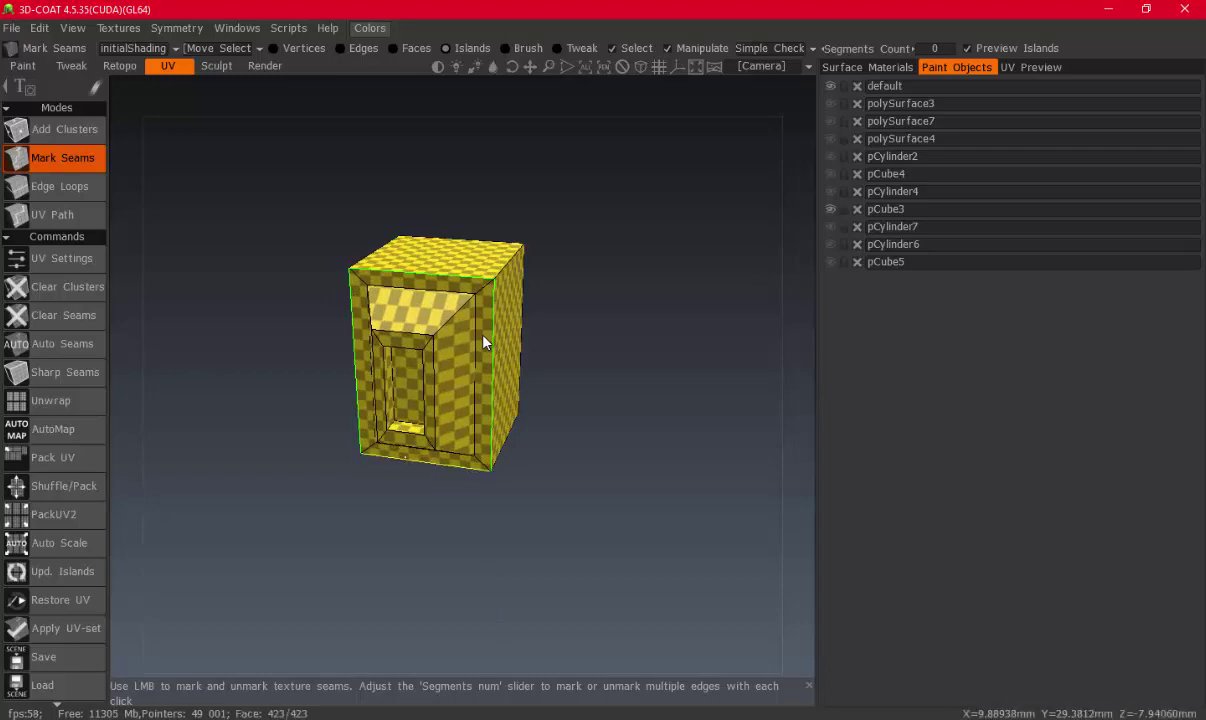
middle_drag(483, 343, 483, 343)
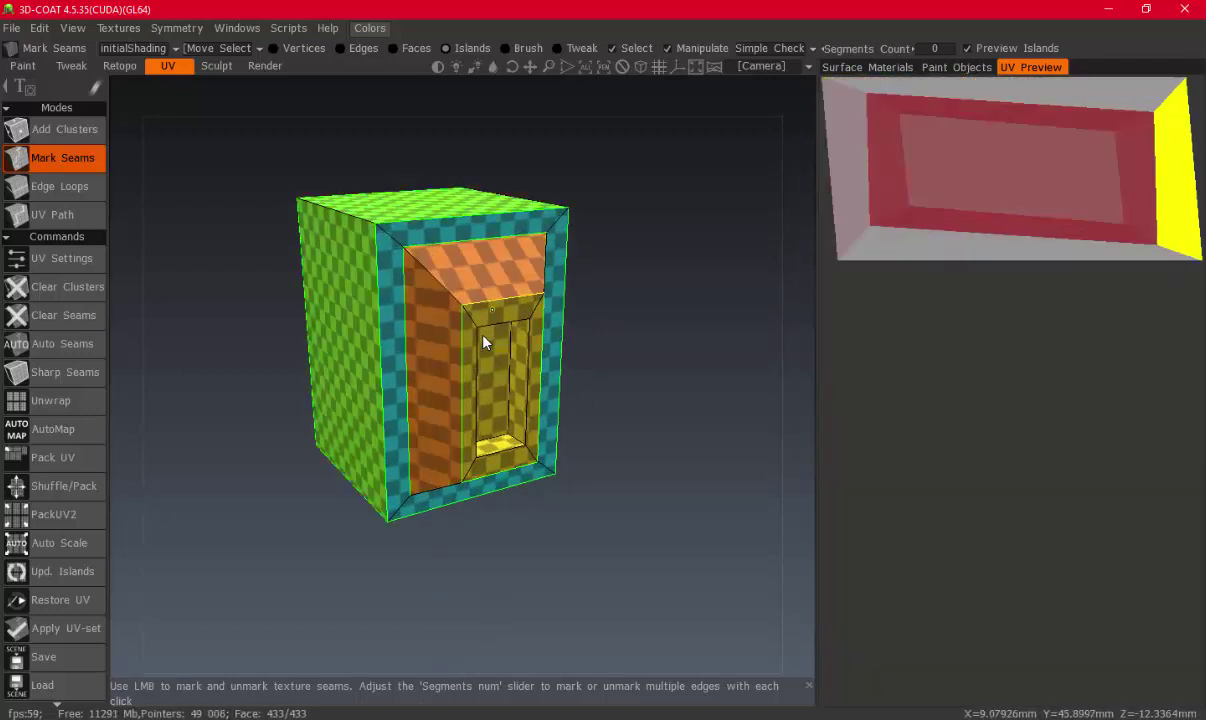
middle_drag(483, 343, 483, 343)
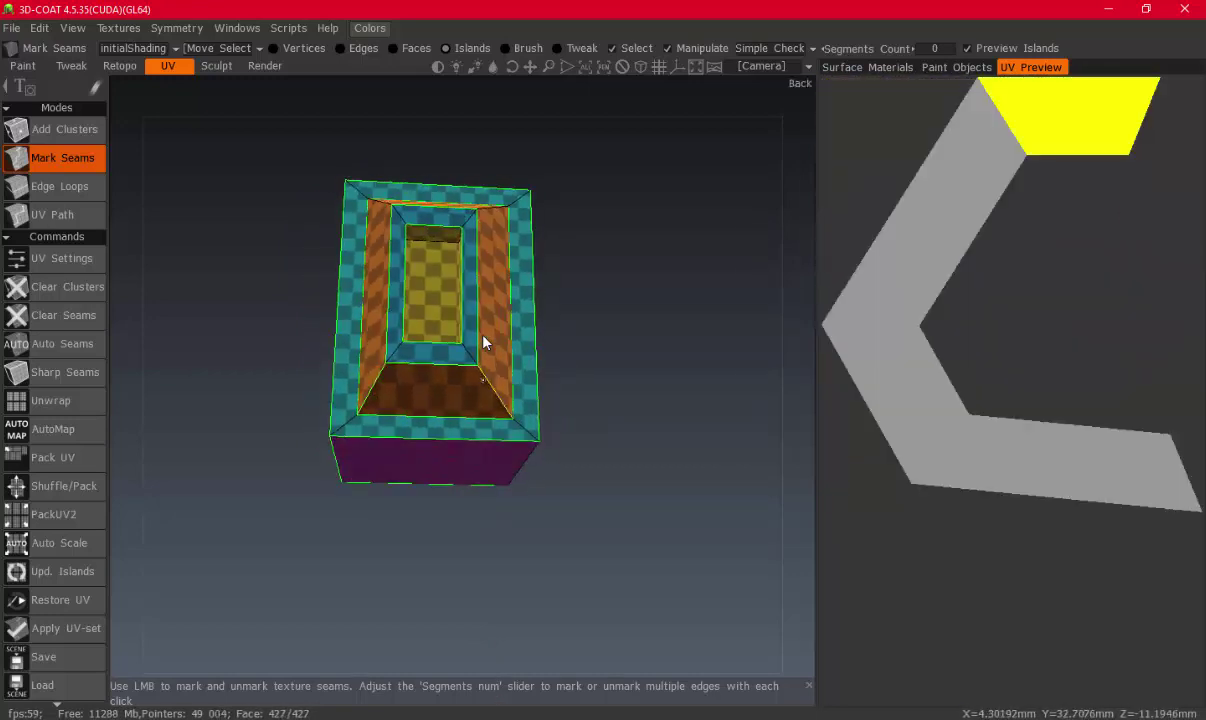
Split the recess side strips into islands and add seams on the cube's opposite side
click(483, 343)
click(483, 343)
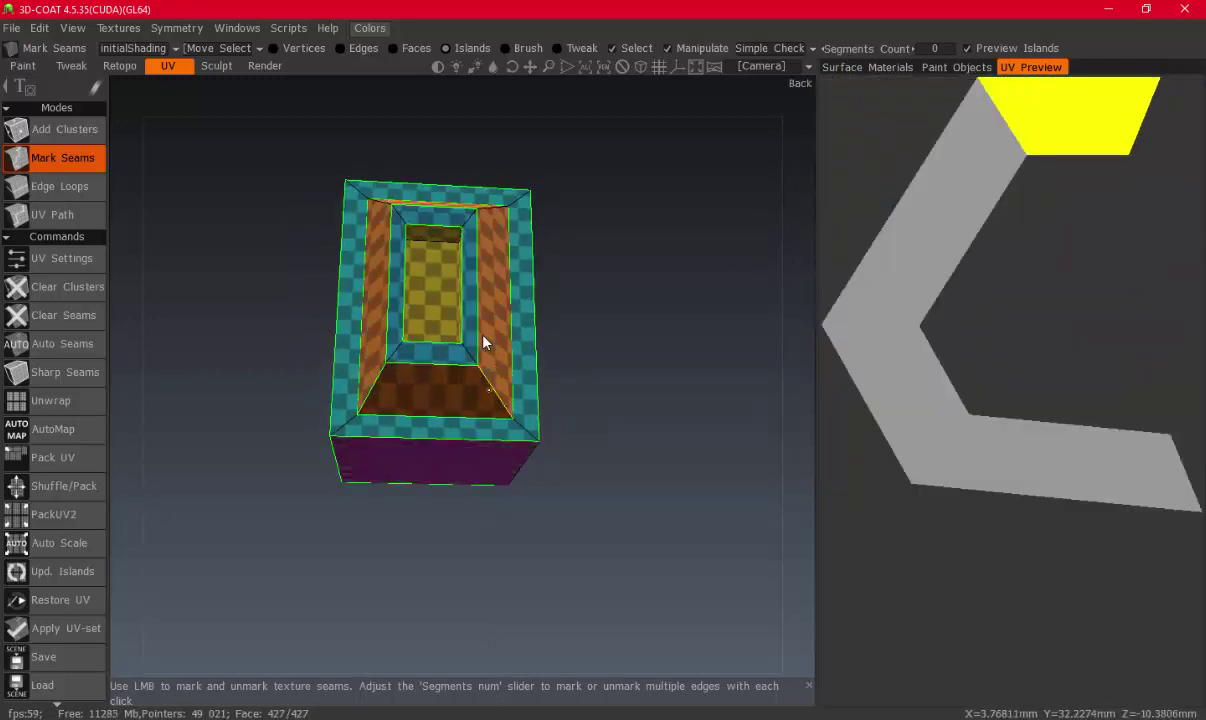
click(483, 343)
click(483, 343)
middle_drag(483, 343, 483, 343)
click(483, 343)
click(483, 343)
click(483, 343)
click(483, 343)
click(483, 343)
click(483, 343)
Cut the inner recess walls and inner frame ring into their own UV islands
scroll(483, 343, down, 3)
scroll(483, 343, up, 2)
click(483, 343)
click(483, 343)
scroll(483, 343, up, 2)
click(483, 343)
click(483, 343)
click(483, 343)
click(483, 343)
click(483, 343)
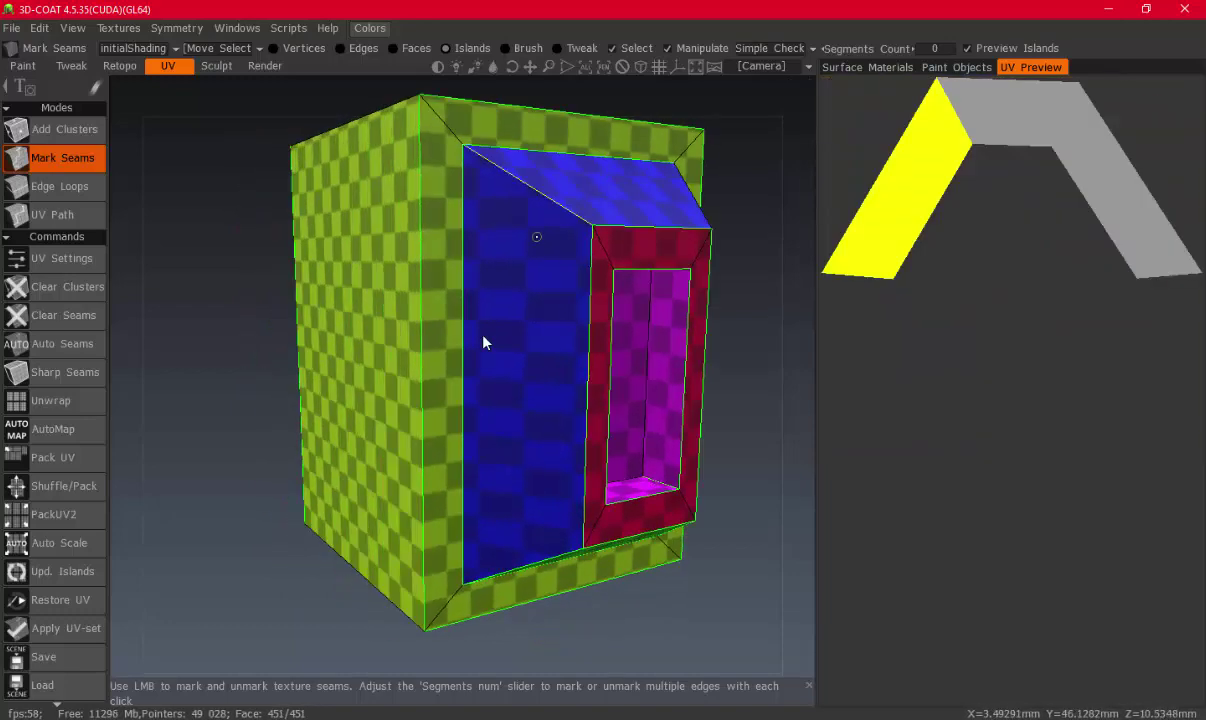
click(483, 343)
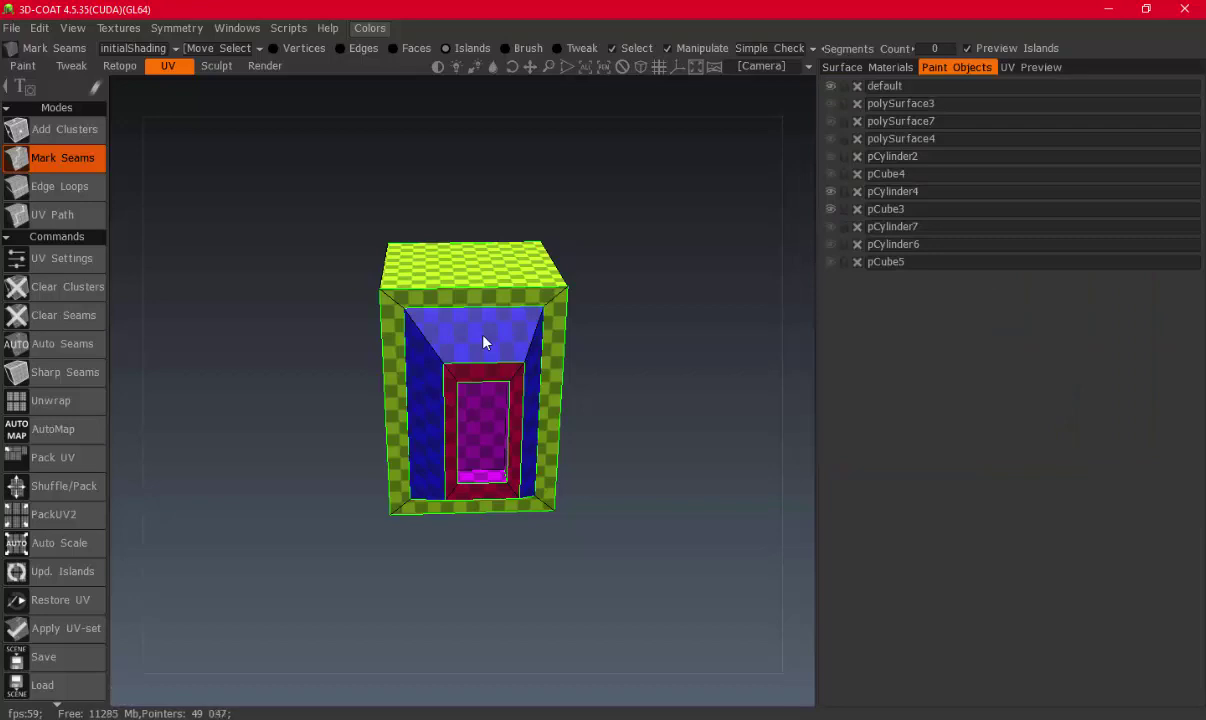
Mark a seam along the long tapered block's edge
scroll(483, 343, down, 5)
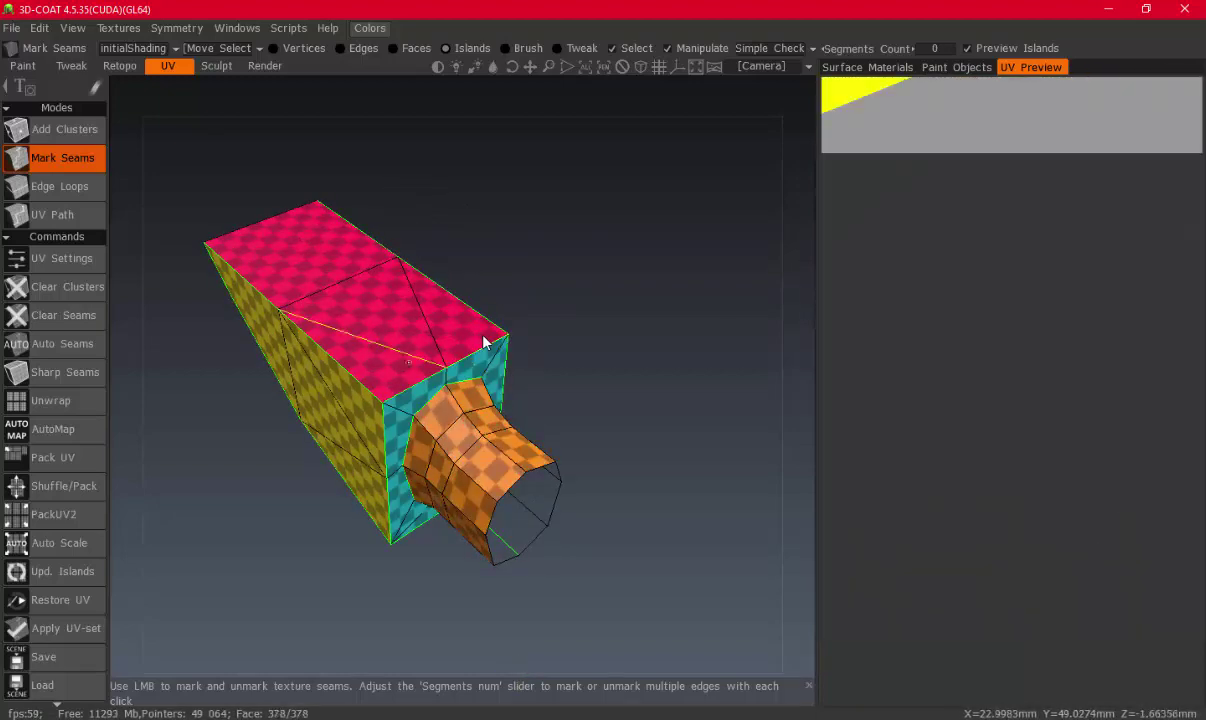
click(483, 342)
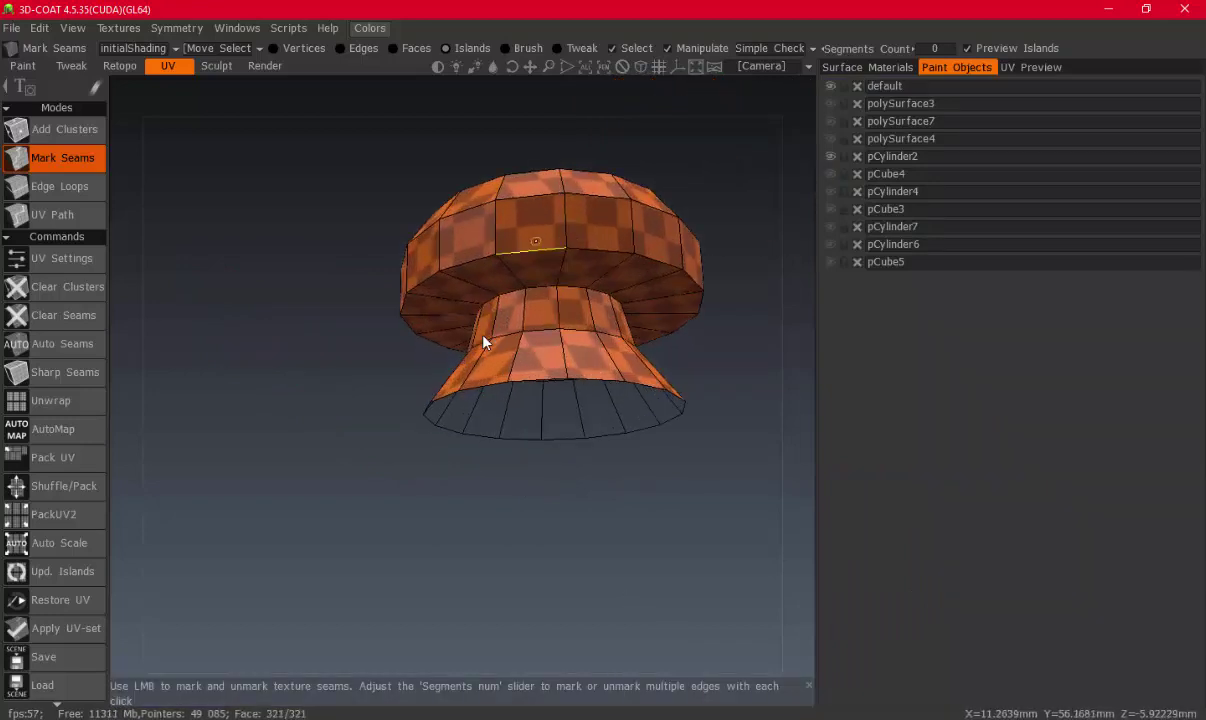
Seam the pCylinder2 cap's underside into its own UV island
click(483, 343)
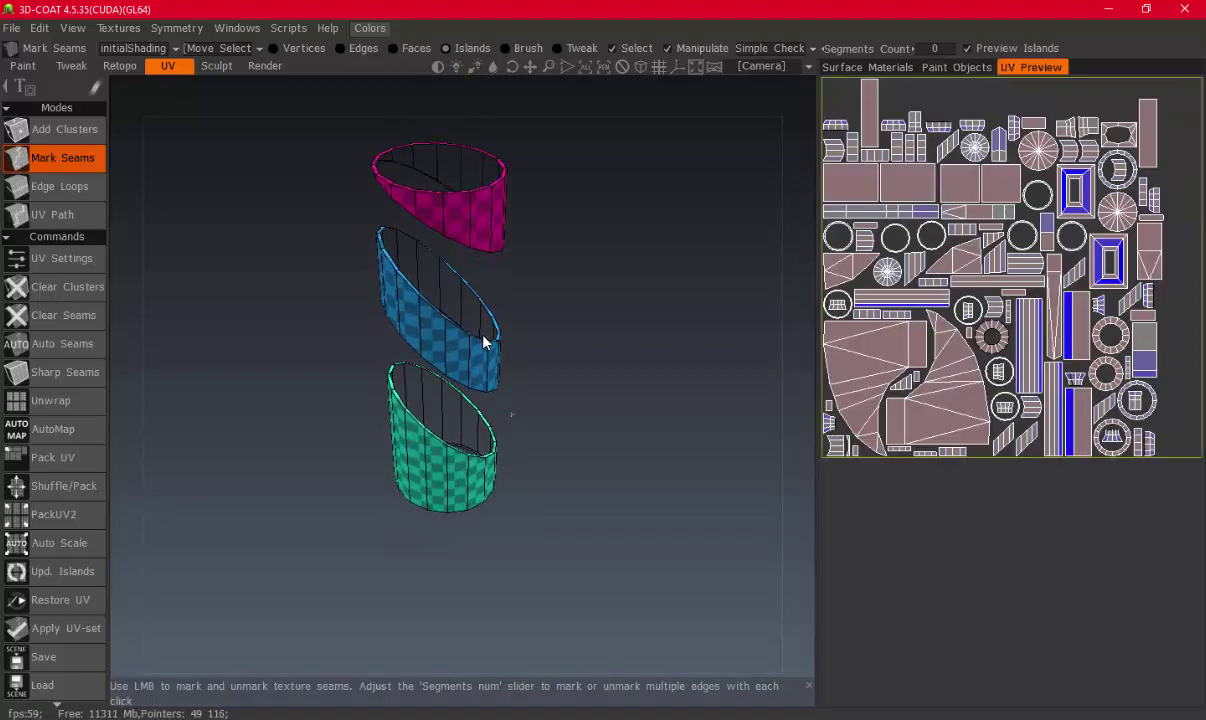
scroll(483, 342, up, 5)
scroll(483, 342, down, 1)
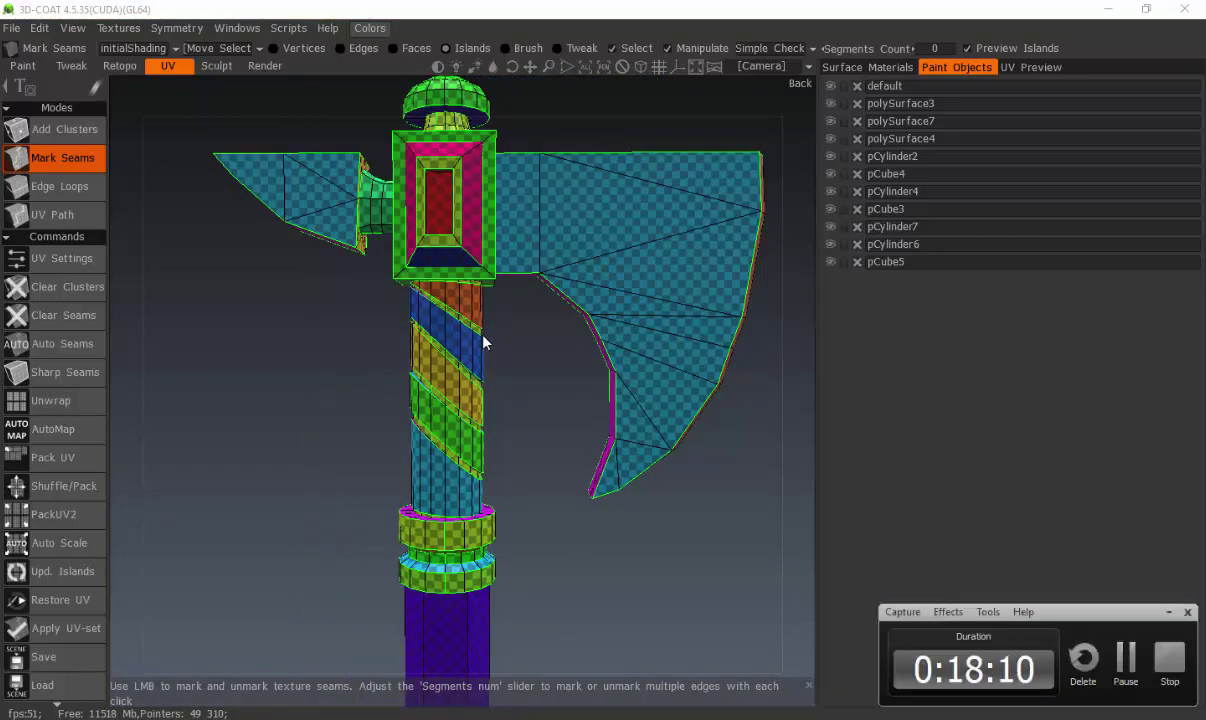
Pack all the axe's UV islands into the layout in UV Preview
scroll(550, 433, up, 2)
scroll(573, 412, down, 4)
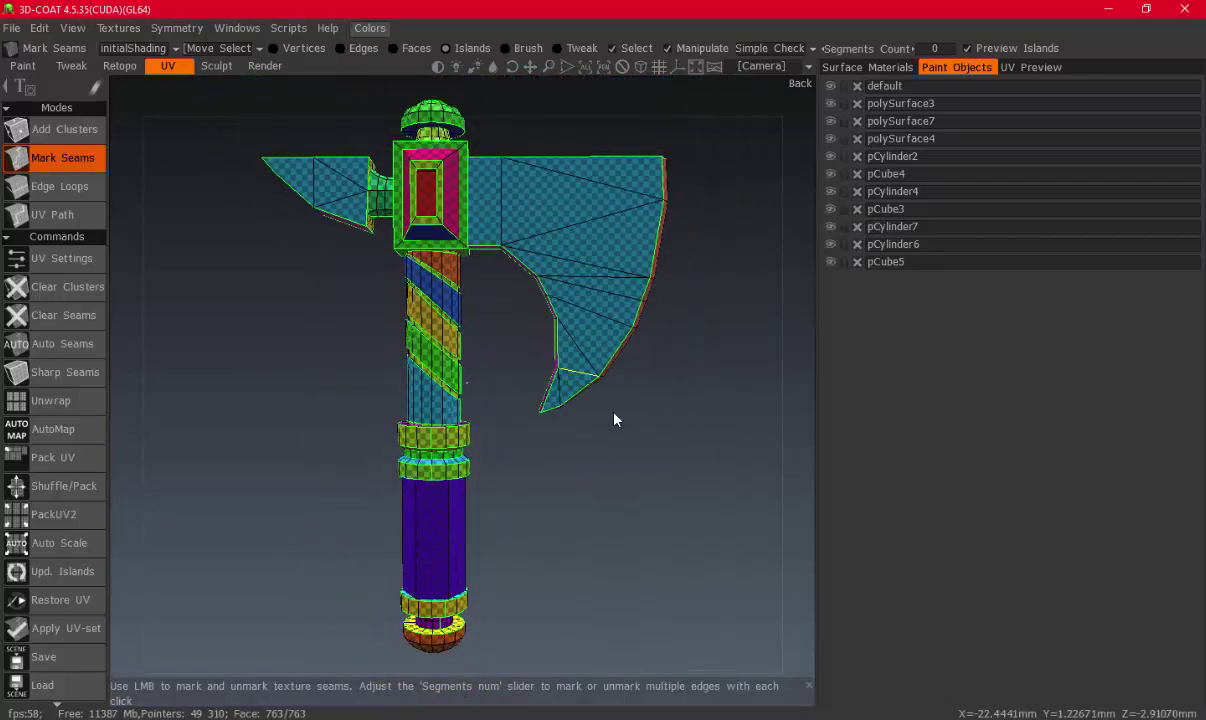
click(1035, 67)
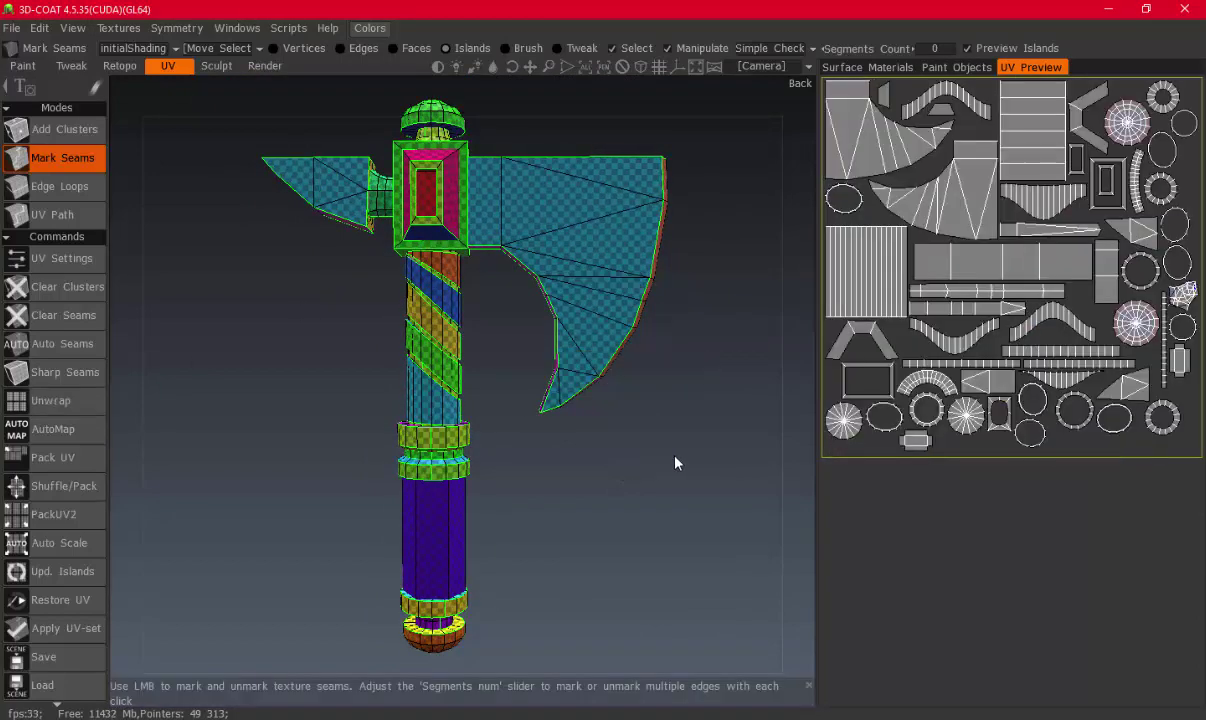
click(69, 463)
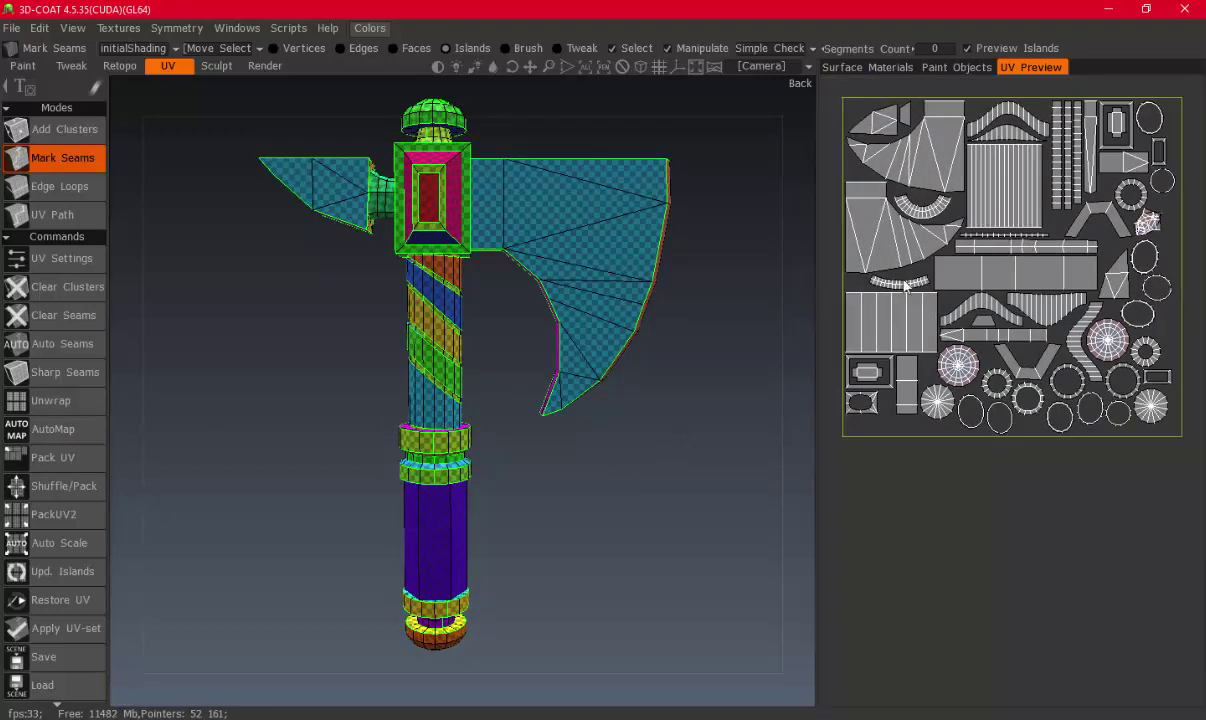
Rotate the two blade islands upright and place them side by side below the layout
drag(905, 228, 962, 505)
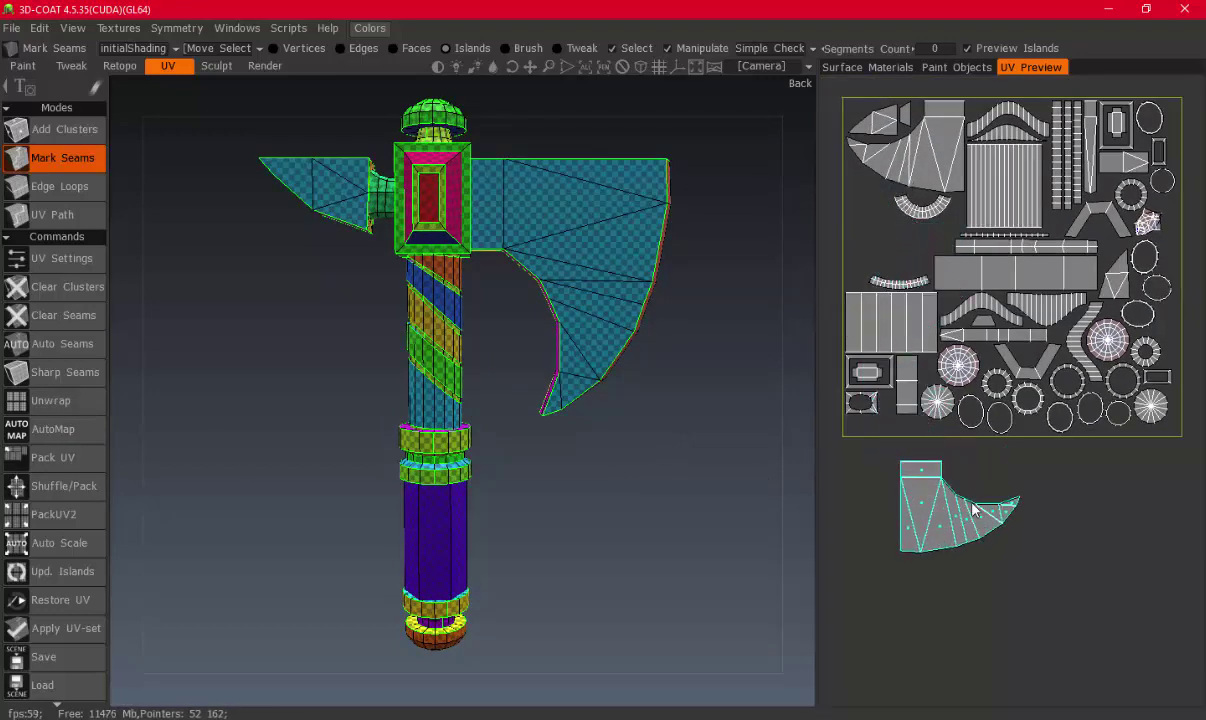
mouse_move(700, 450)
mouse_down()
mouse_move(309, 323)
mouse_move(389, 293)
mouse_up()
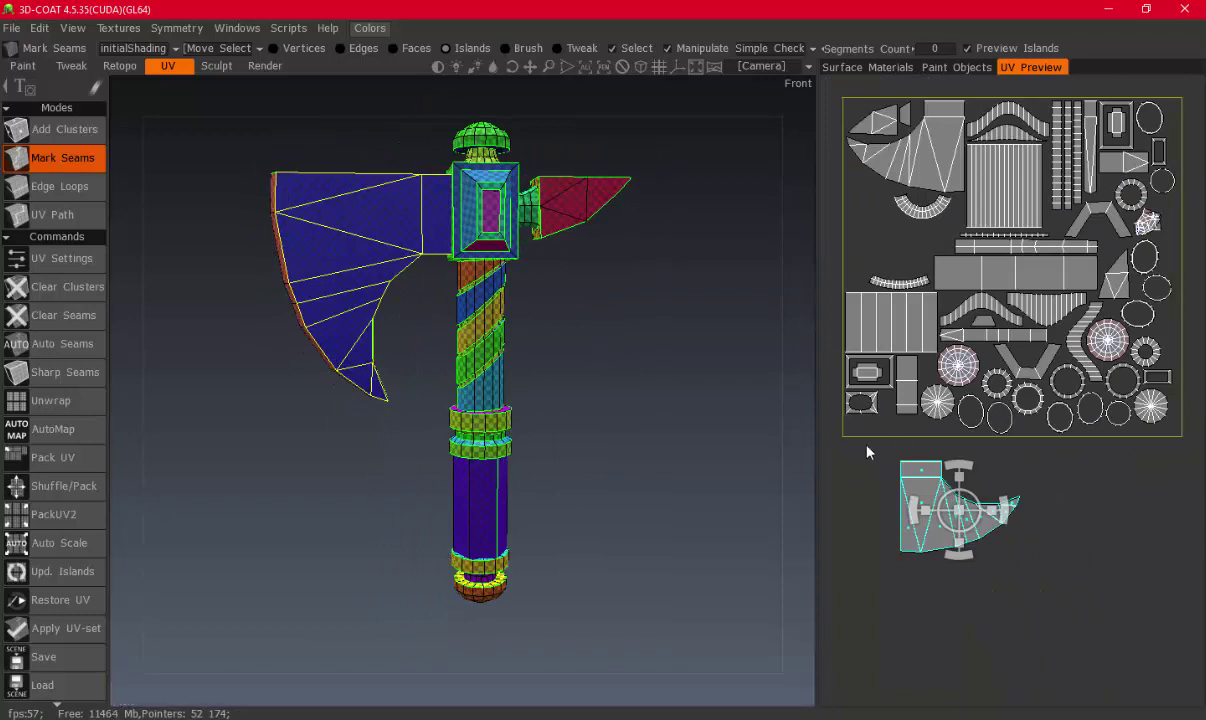
drag(966, 473, 1033, 522)
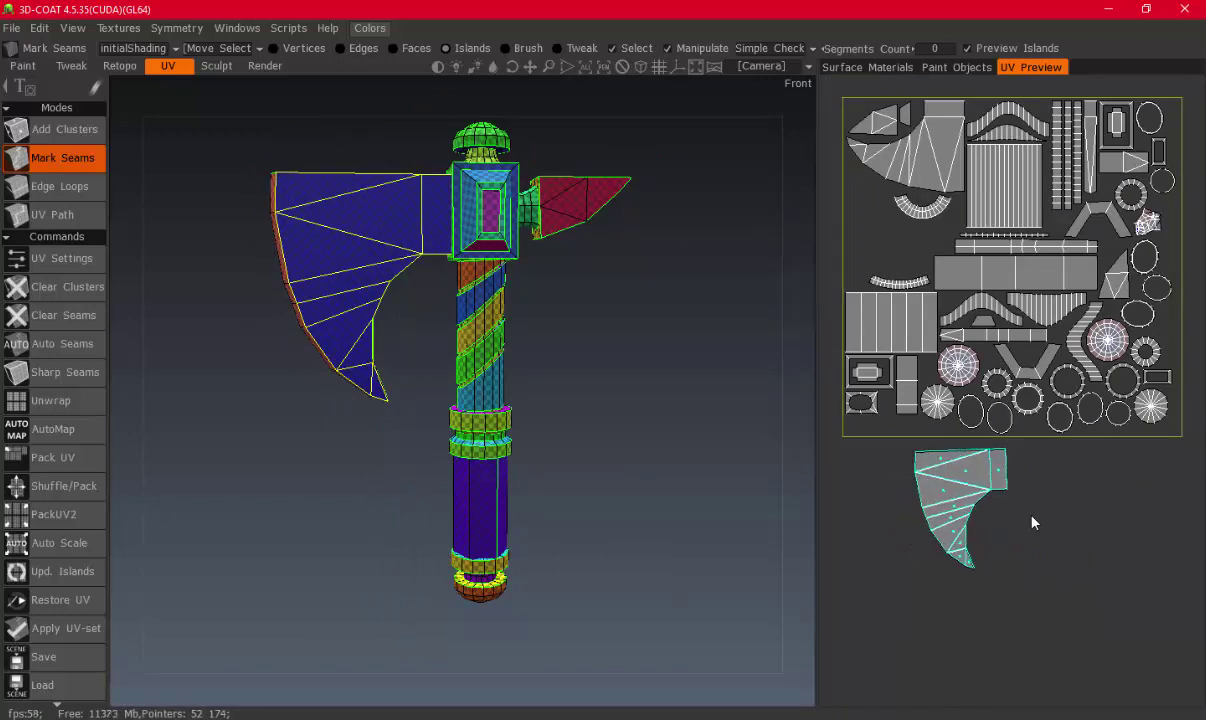
drag(960, 482, 967, 476)
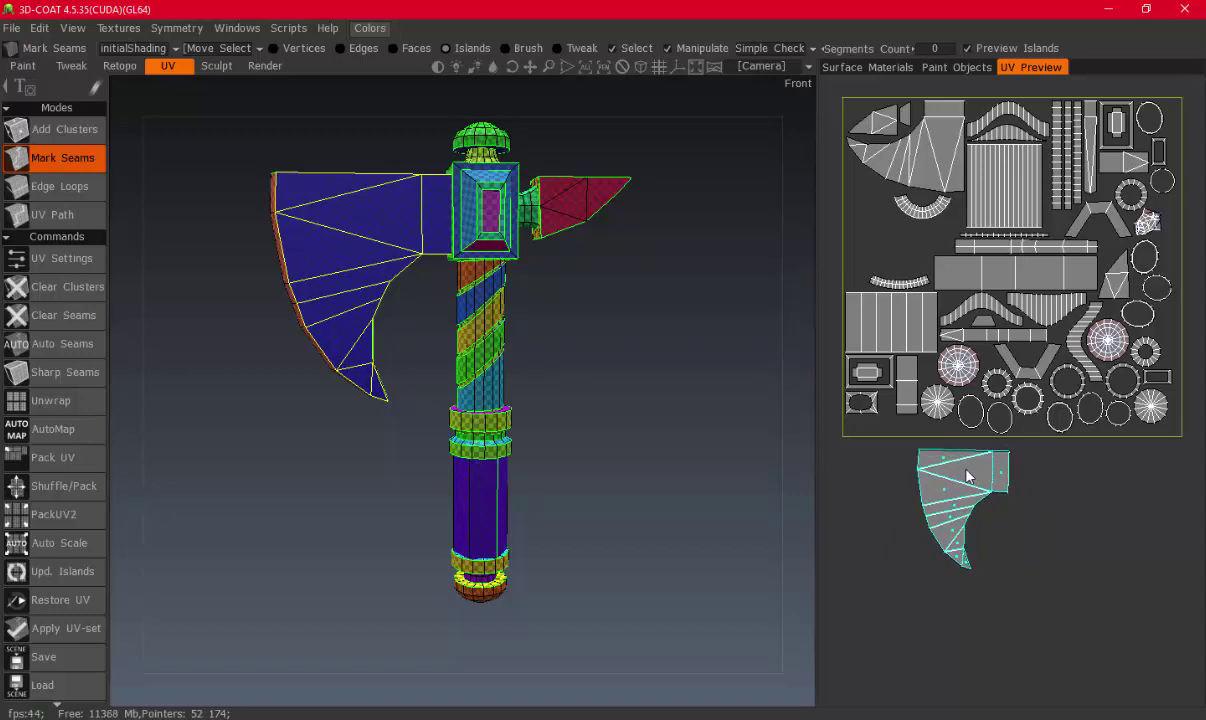
drag(962, 510, 1000, 540)
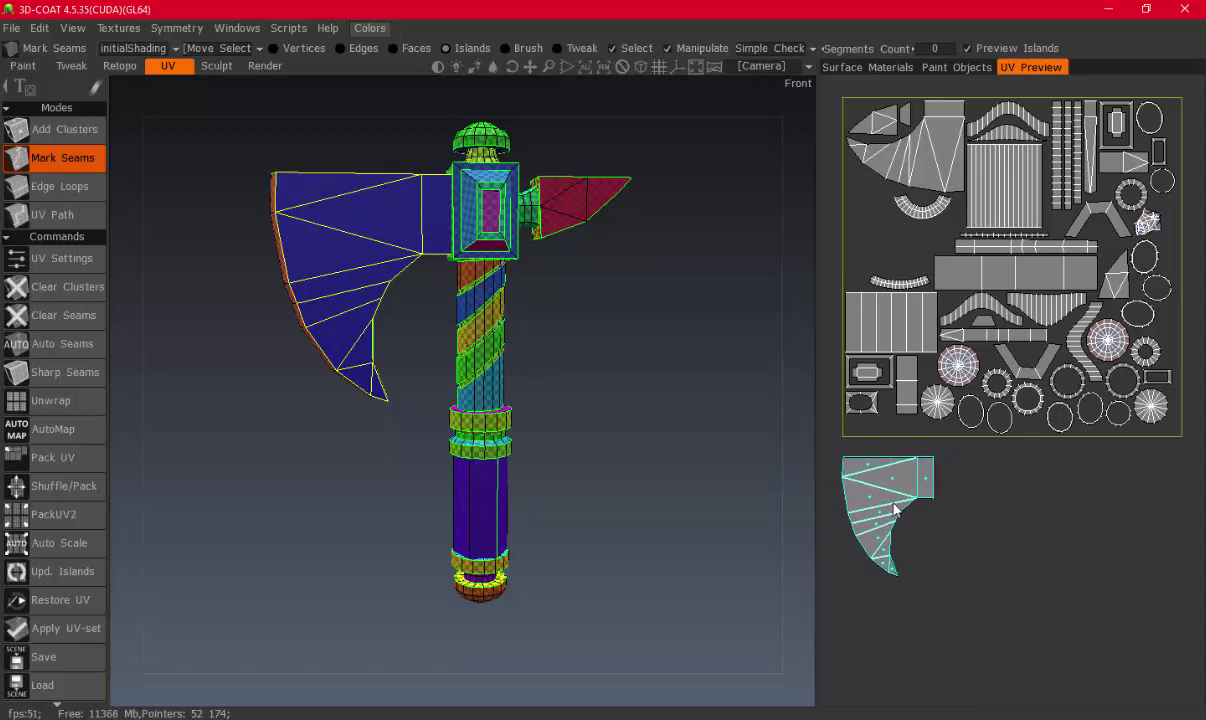
drag(896, 499, 930, 530)
mouse_move(689, 242)
mouse_down()
mouse_move(644, 338)
mouse_move(860, 320)
mouse_up()
drag(912, 145, 1020, 497)
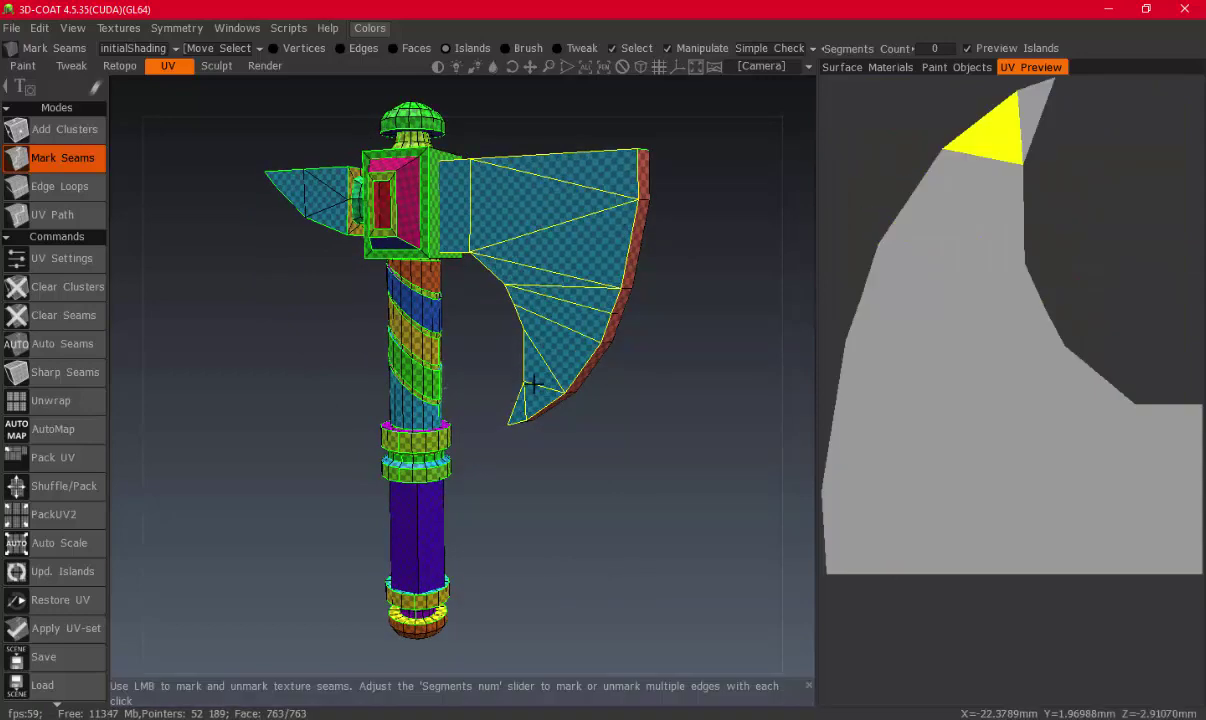
drag(525, 386, 622, 396)
drag(1013, 462, 970, 515)
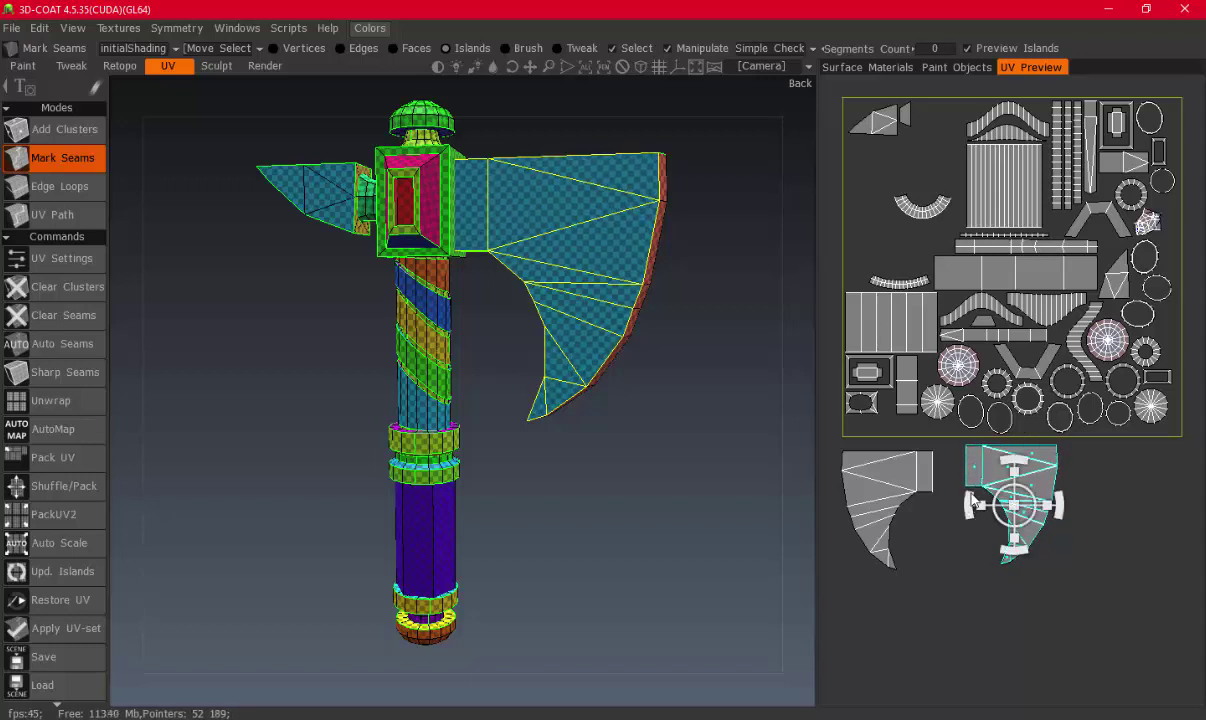
drag(1024, 507, 1000, 508)
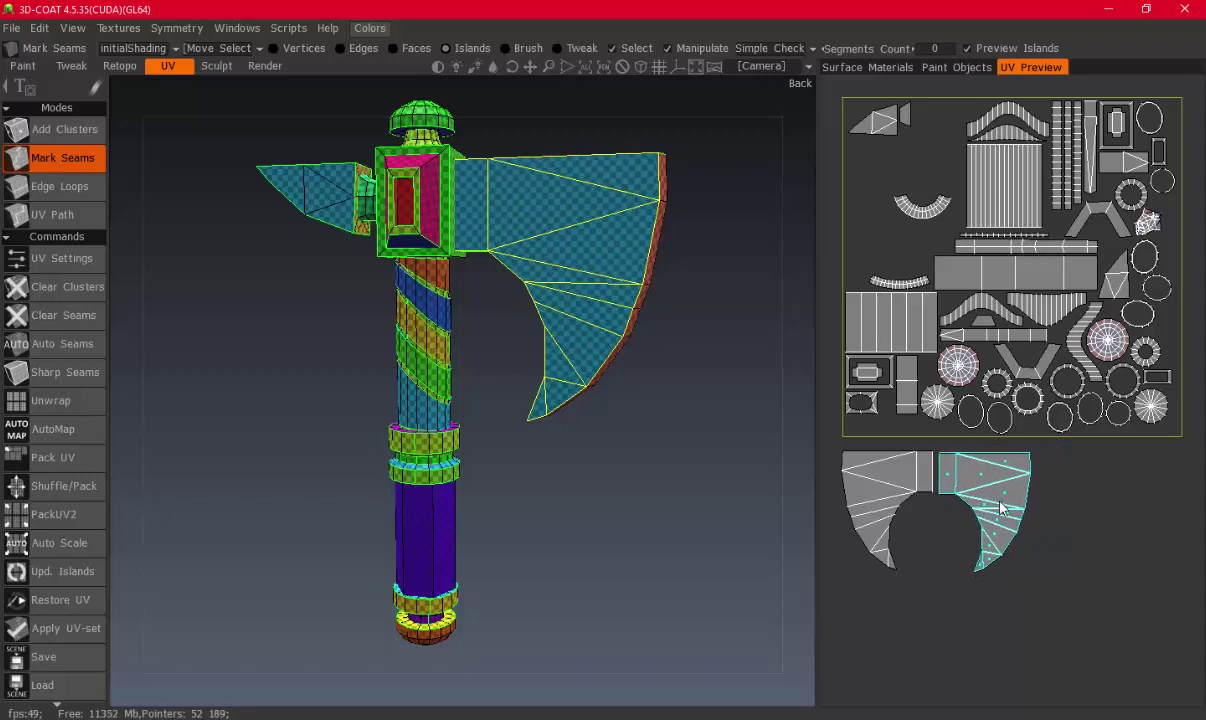
Move the small triangle and arc islands below the layout beside the blade islands
click(880, 128)
click(1116, 476)
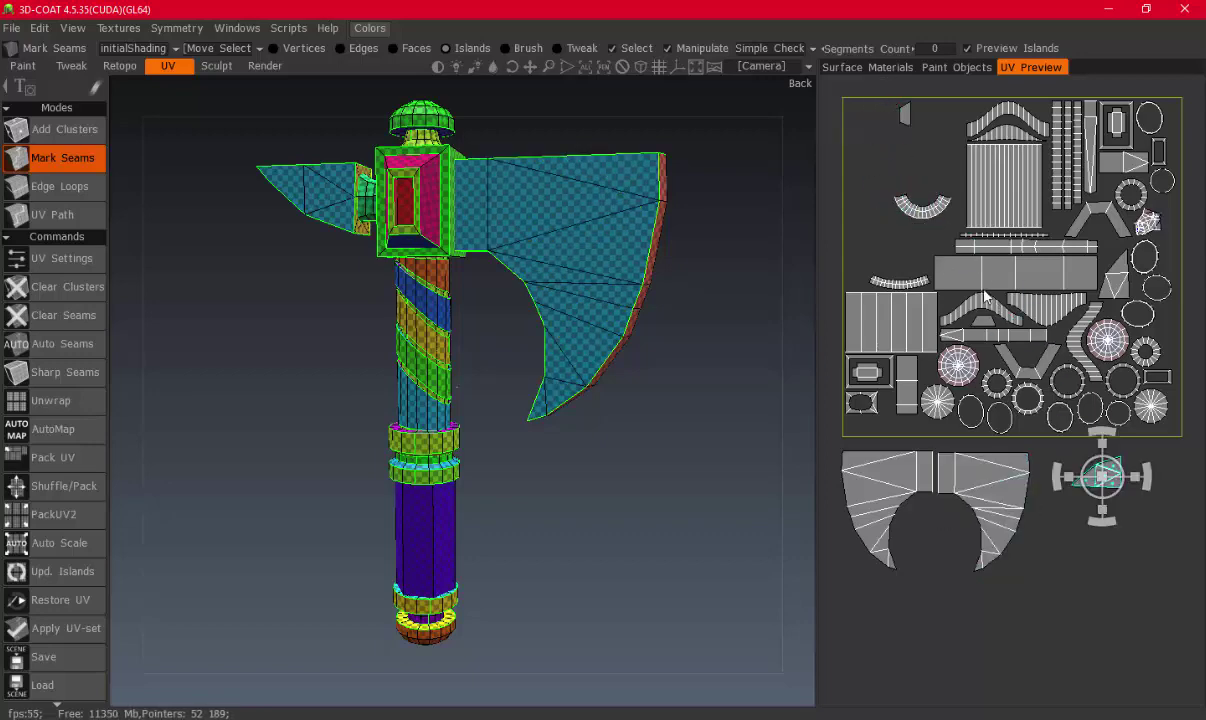
click(905, 195)
drag(905, 195, 1100, 525)
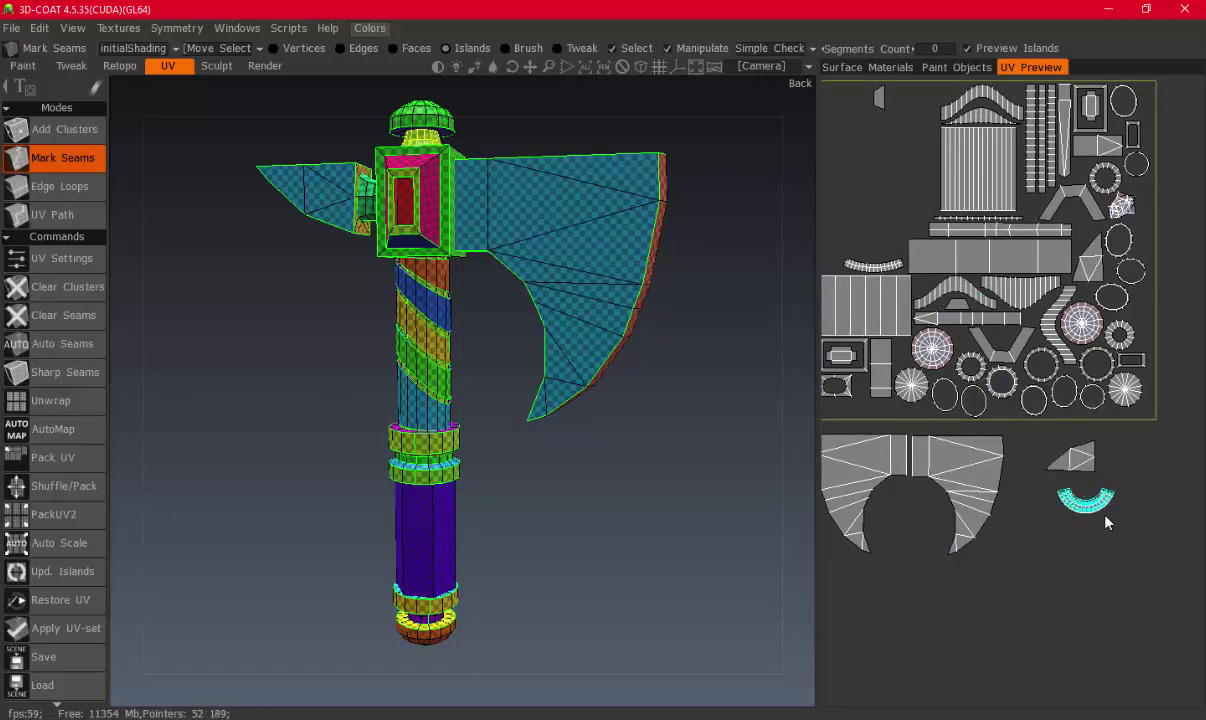
click(880, 105)
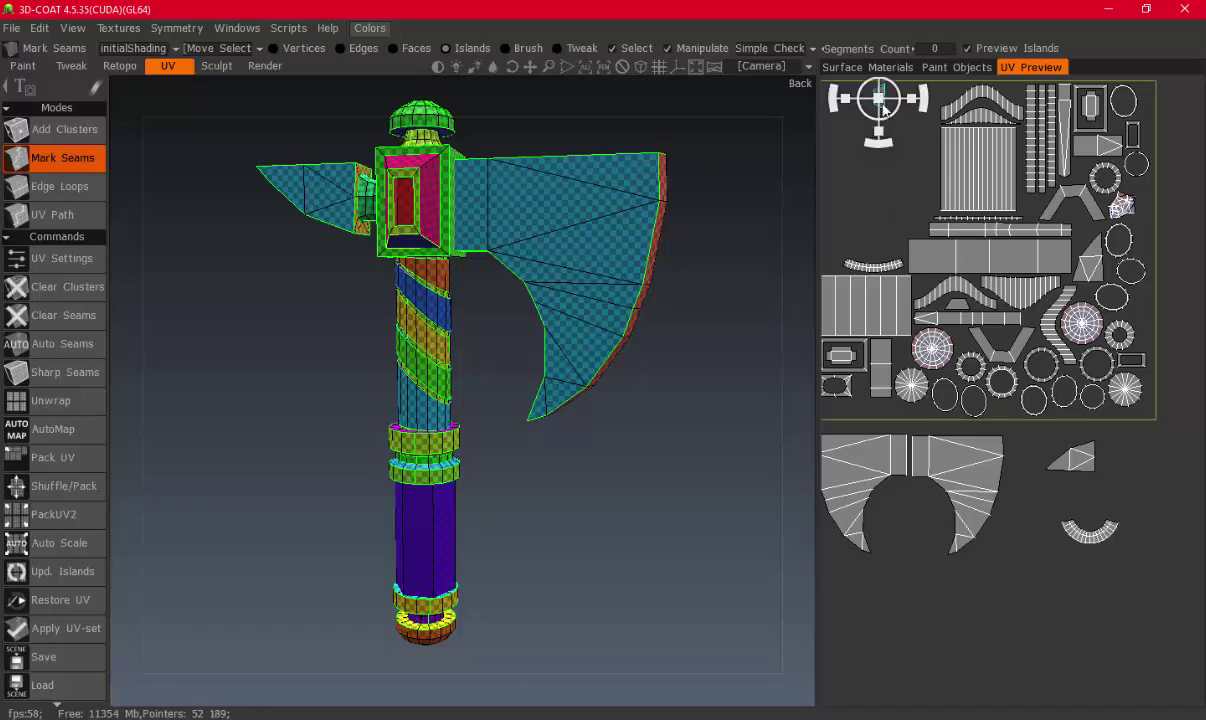
click(1121, 206)
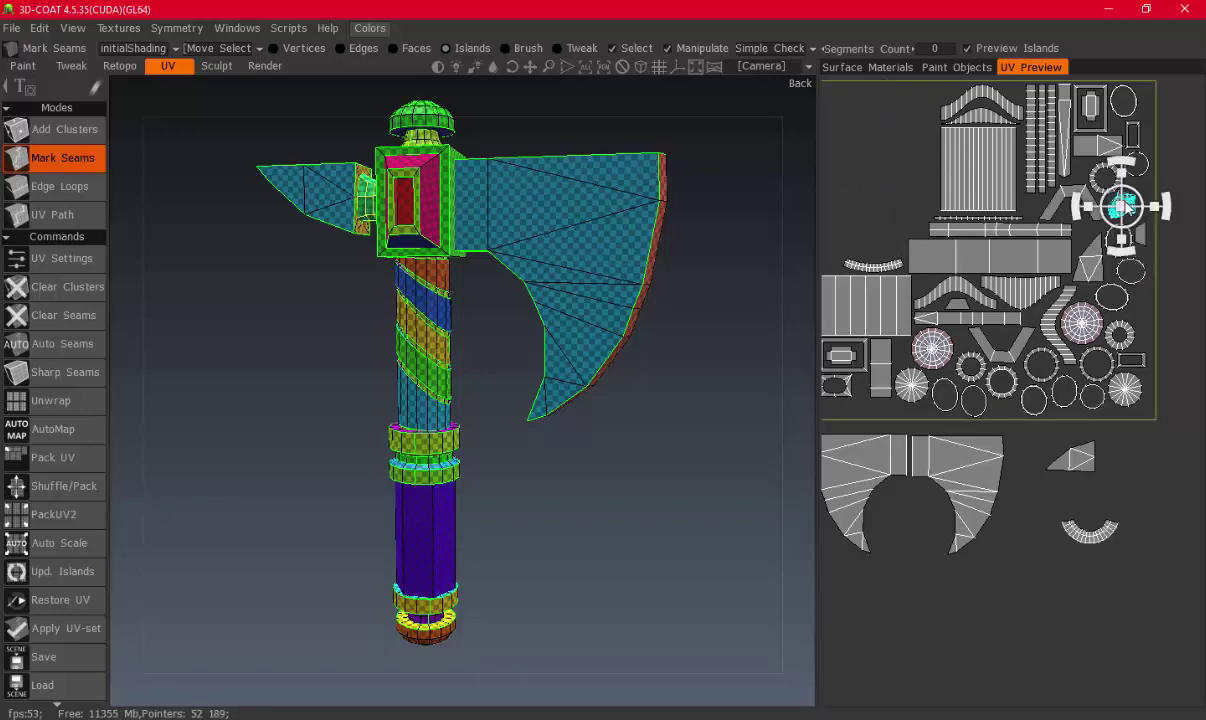
scroll(659, 288, up, 2)
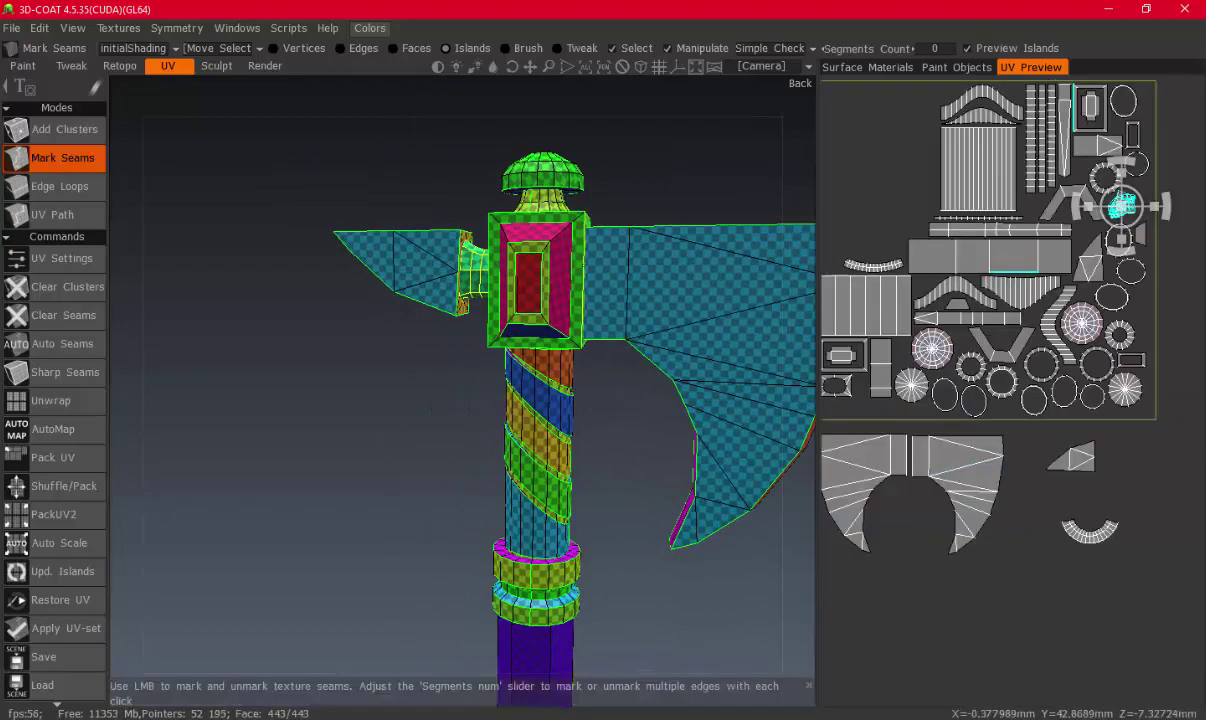
Drag the selected UV island downward, then orbit to inspect the axe's underside, head and back
drag(1121, 206, 1117, 391)
mouse_move(620, 300)
middle_down()
mouse_move(529, 262)
mouse_move(538, 153)
mouse_move(524, 230)
mouse_move(463, 342)
middle_up()
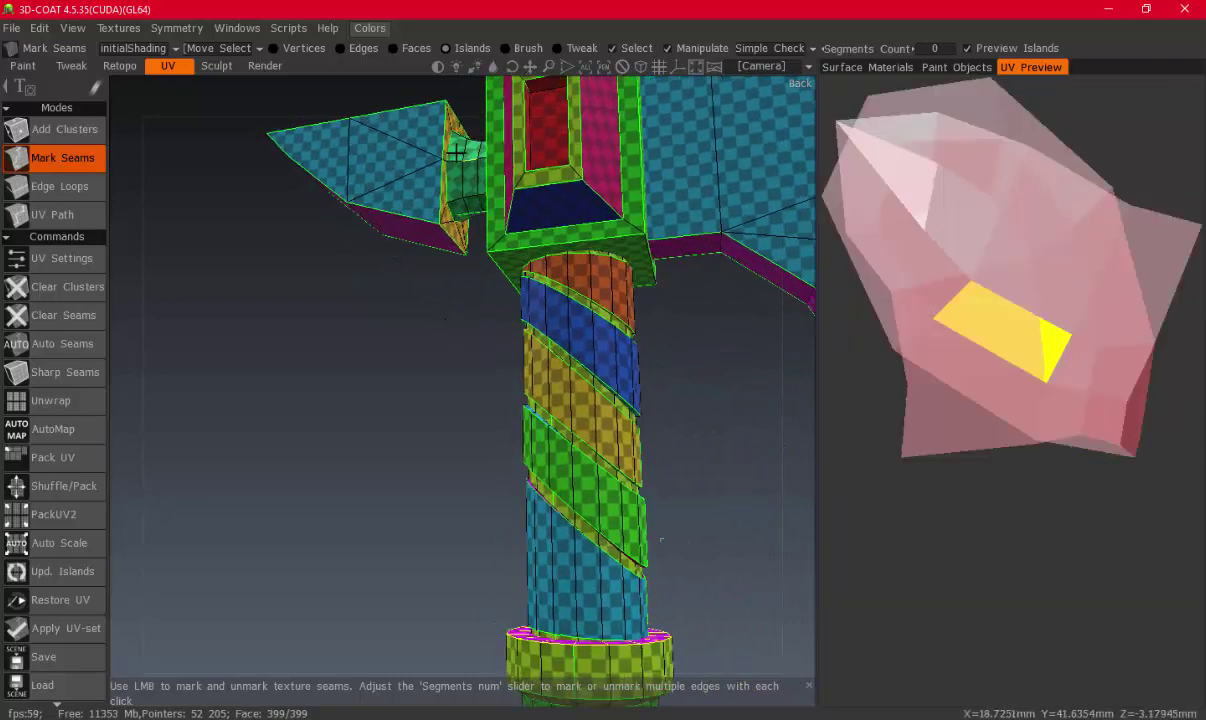
mouse_move(454, 152)
middle_down()
mouse_move(463, 234)
mouse_move(437, 264)
middle_up()
scroll(463, 234, up, 3)
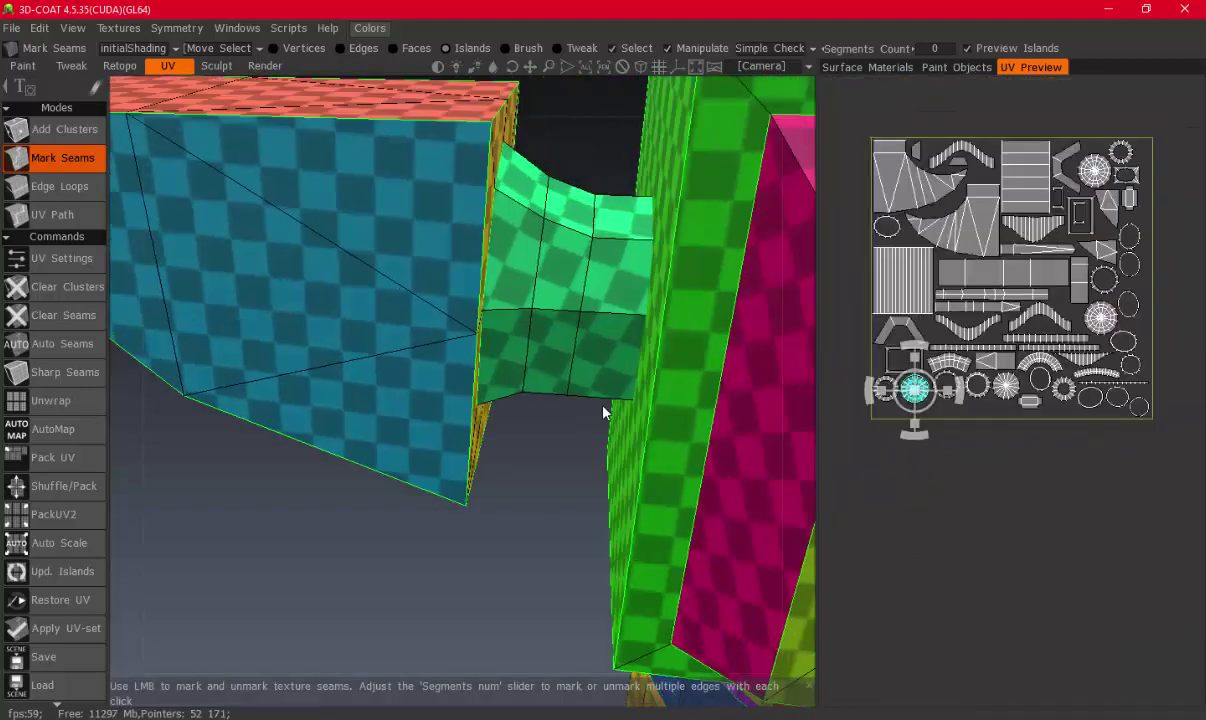
scroll(606, 404, down, 5)
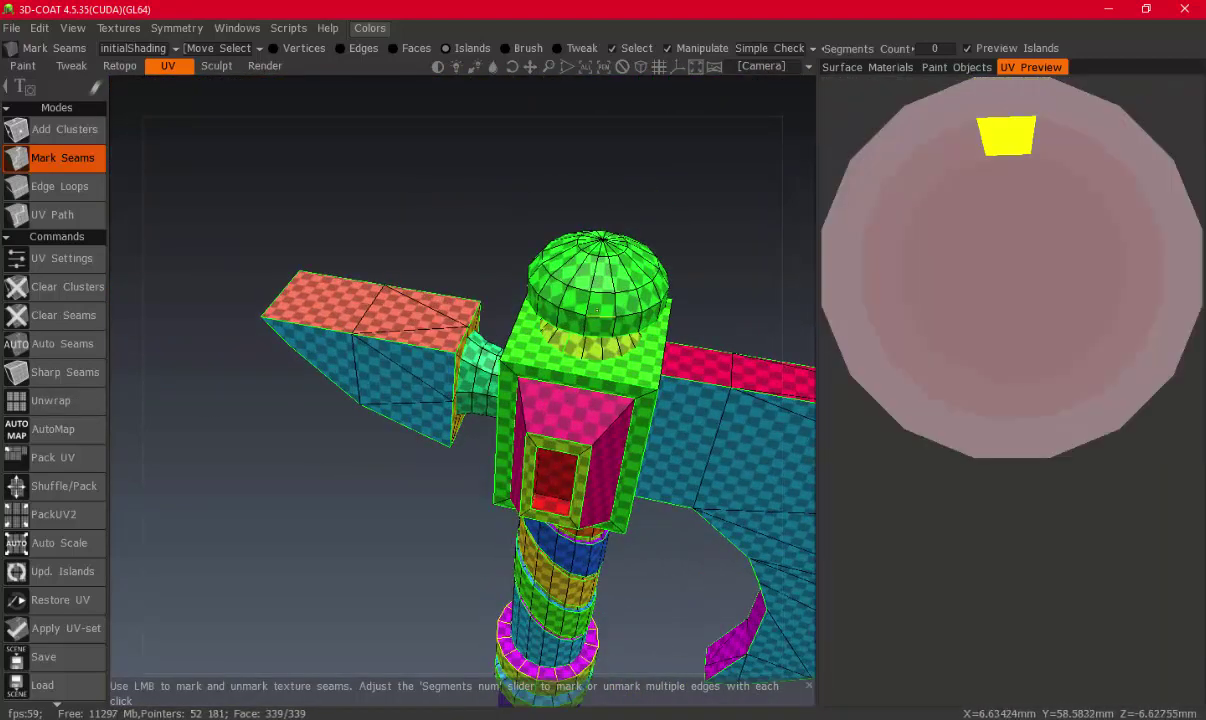
right_drag(452, 405, 538, 360)
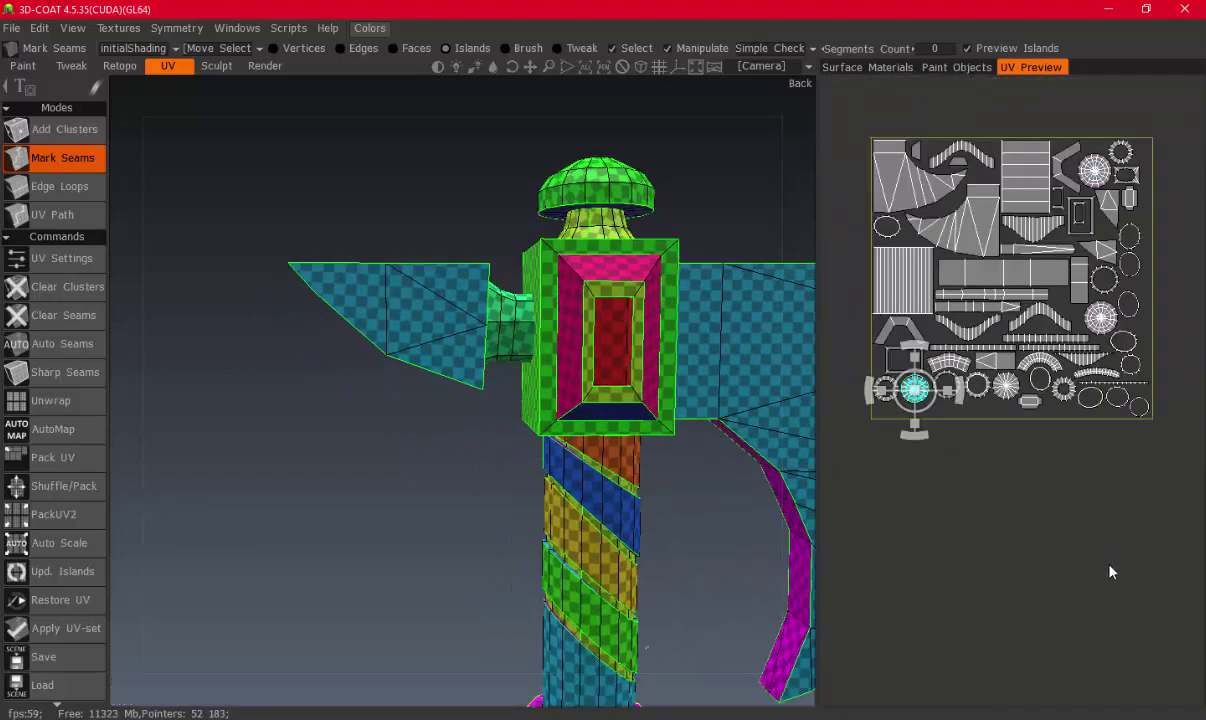
scroll(995, 540, down, 1)
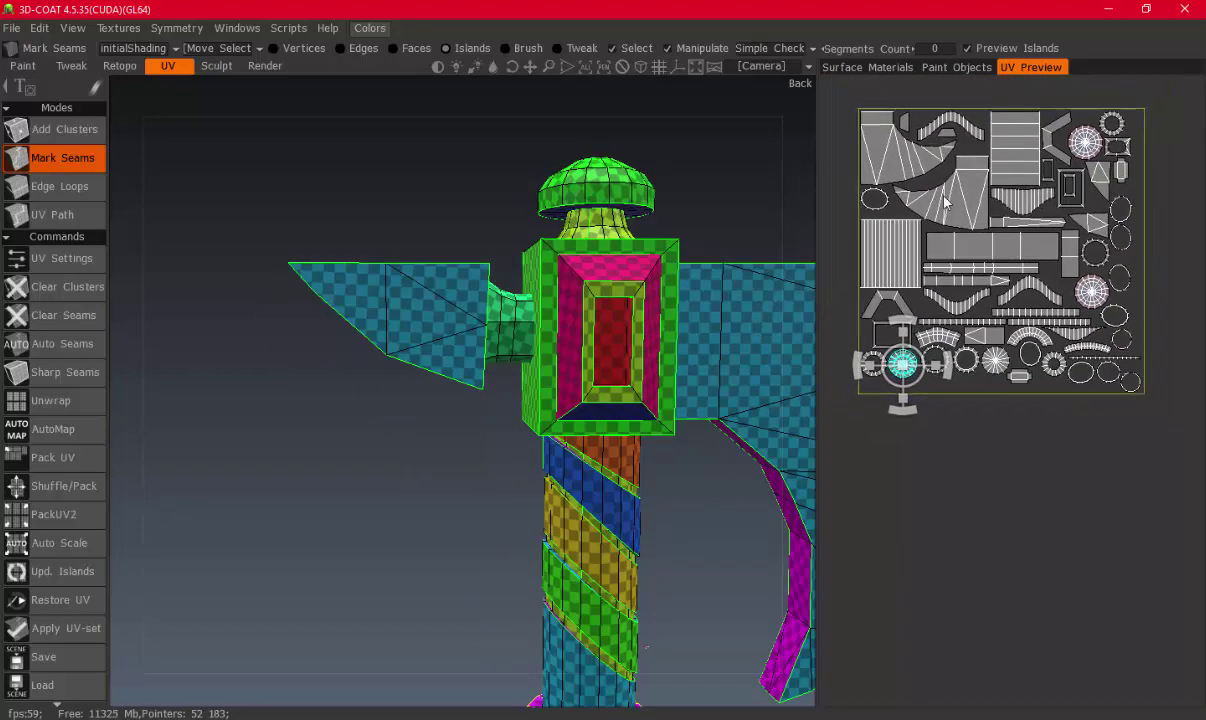
Pull the remaining blade island out below the layout, then move it back up beside the first half
mouse_move(960, 195)
mouse_down()
mouse_move(1033, 513)
mouse_move(964, 539)
mouse_up()
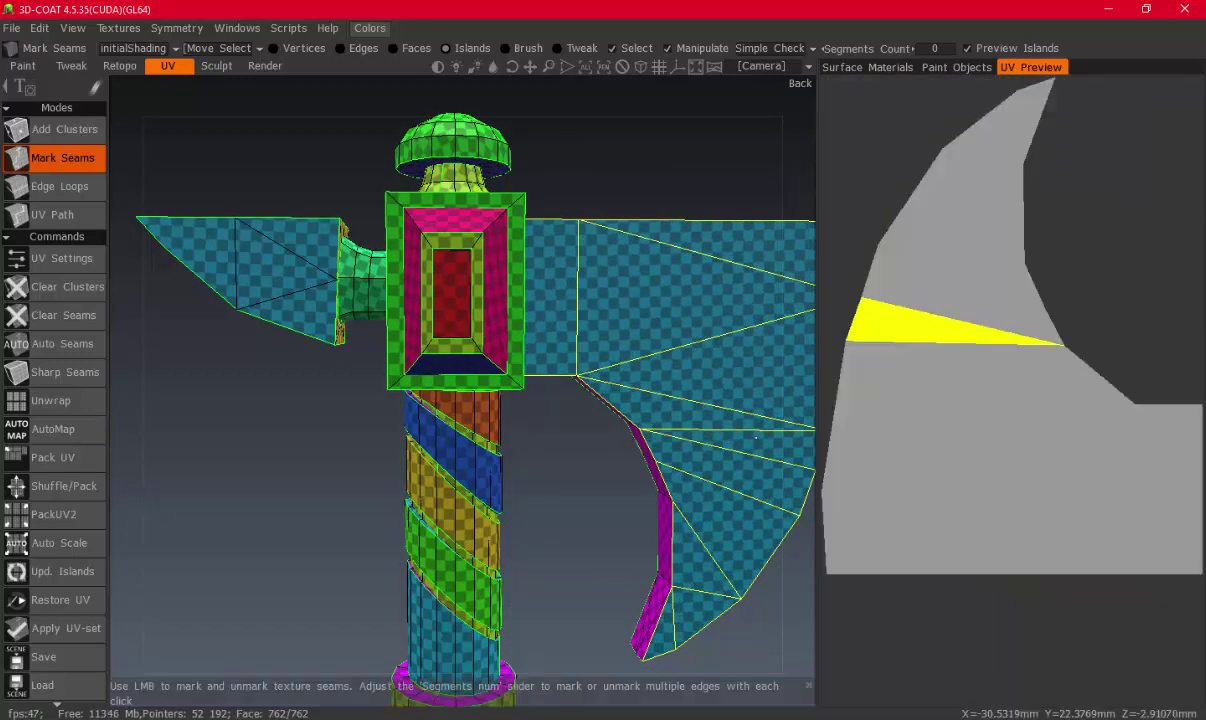
click(1000, 540)
scroll(1122, 610, up, 2)
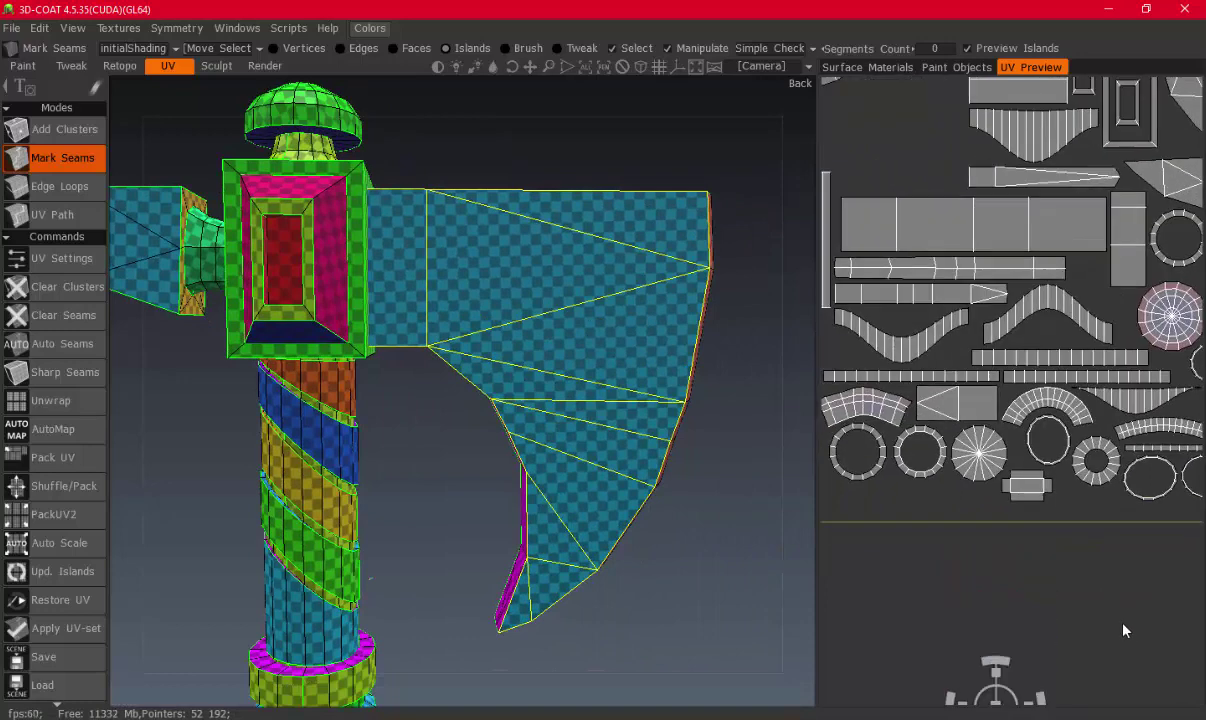
scroll(1080, 540, up, 2)
drag(1020, 527, 993, 407)
scroll(994, 408, down, 5)
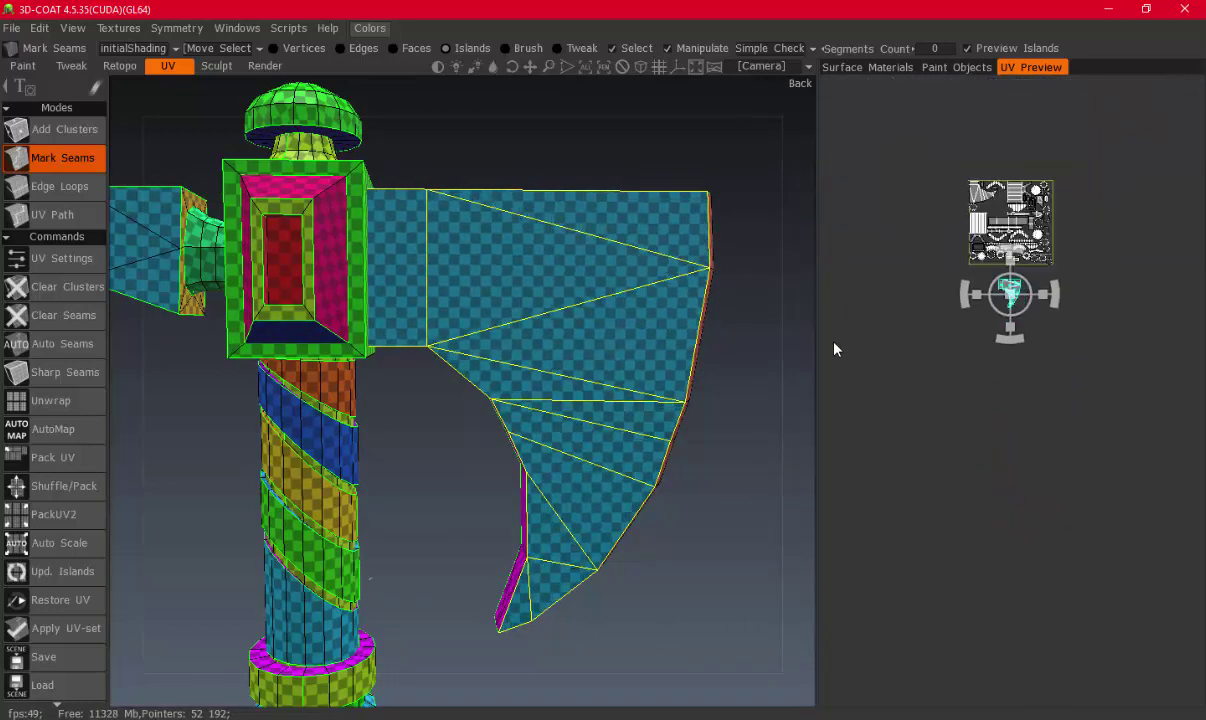
scroll(1038, 407, up, 1)
scroll(1038, 407, up, 2)
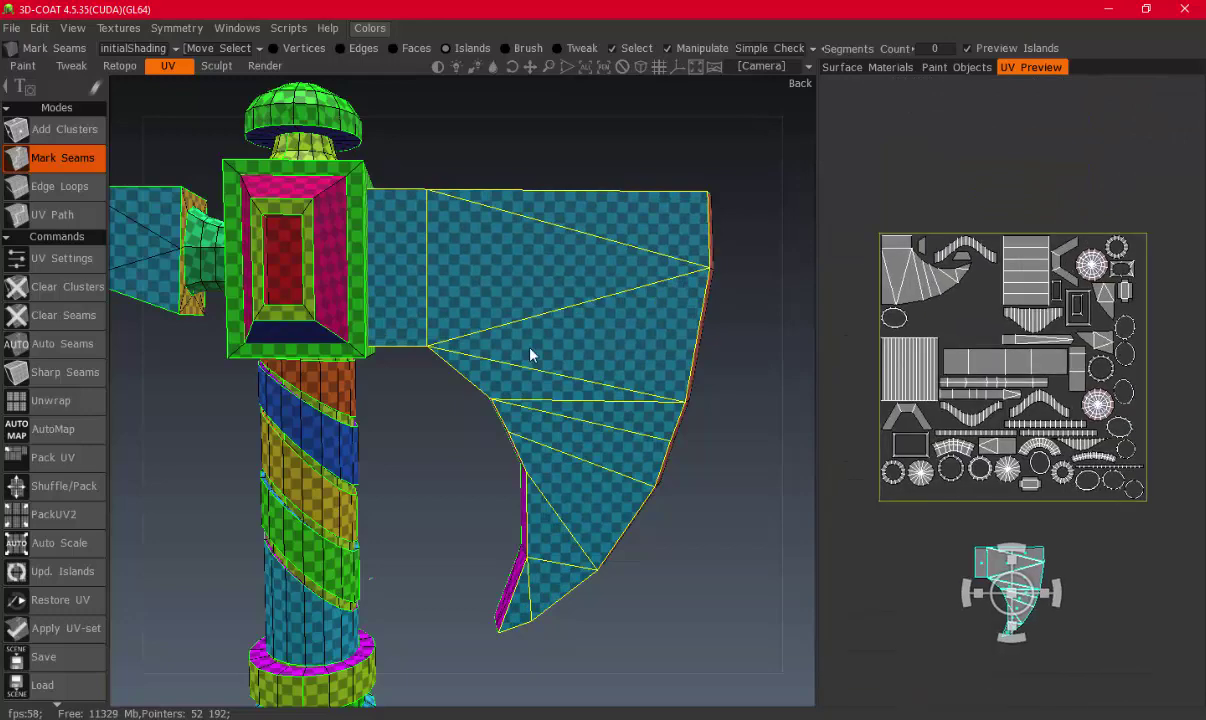
Orbit around the axe to check the blade from new angles, then switch to Maya
drag(498, 327, 315, 383)
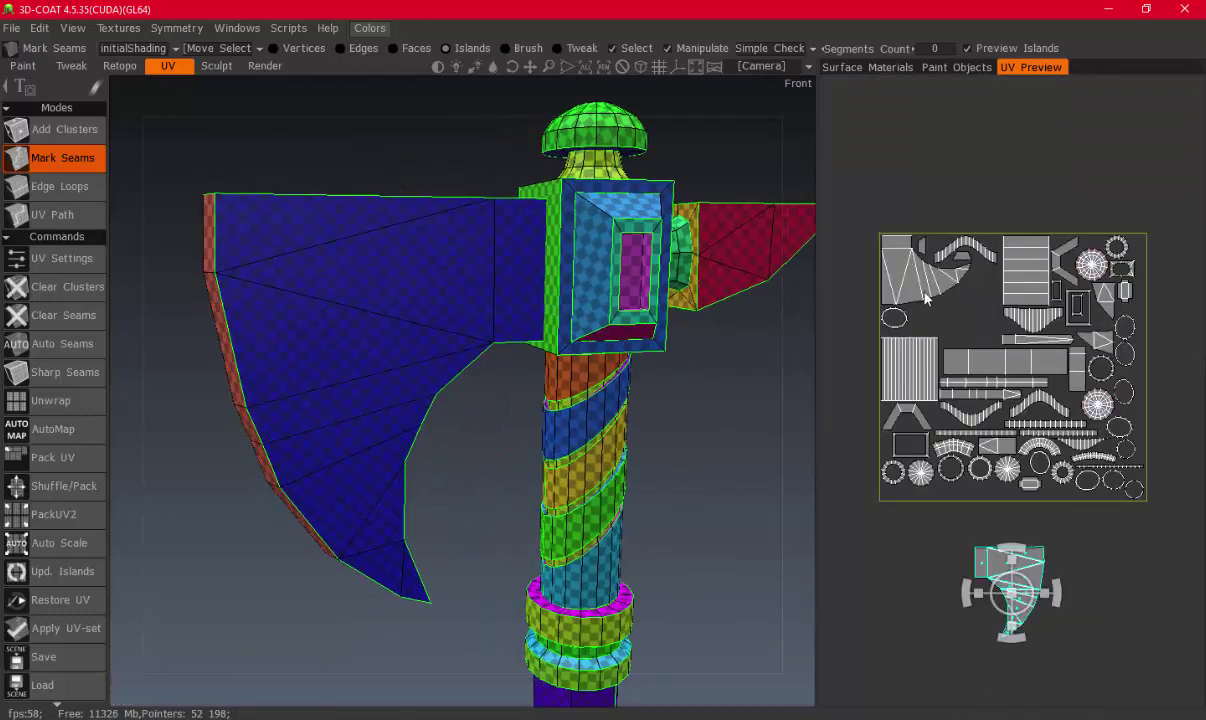
scroll(980, 330, down, 2)
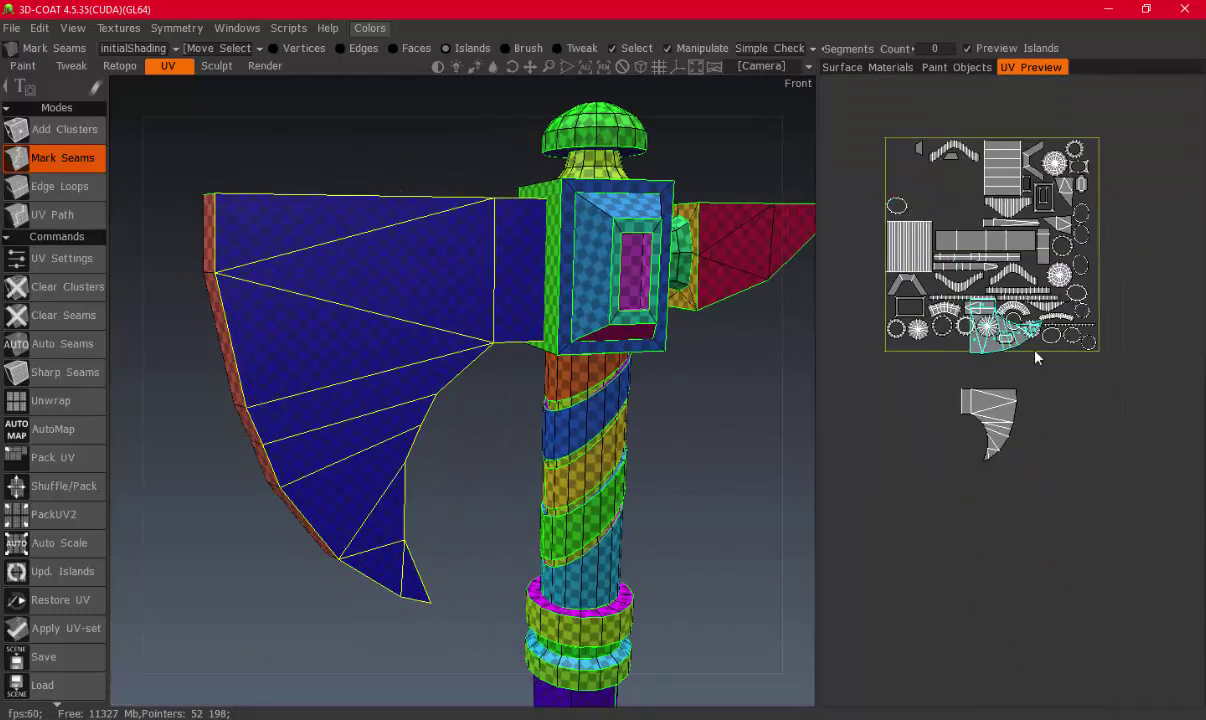
scroll(1100, 442, up, 2)
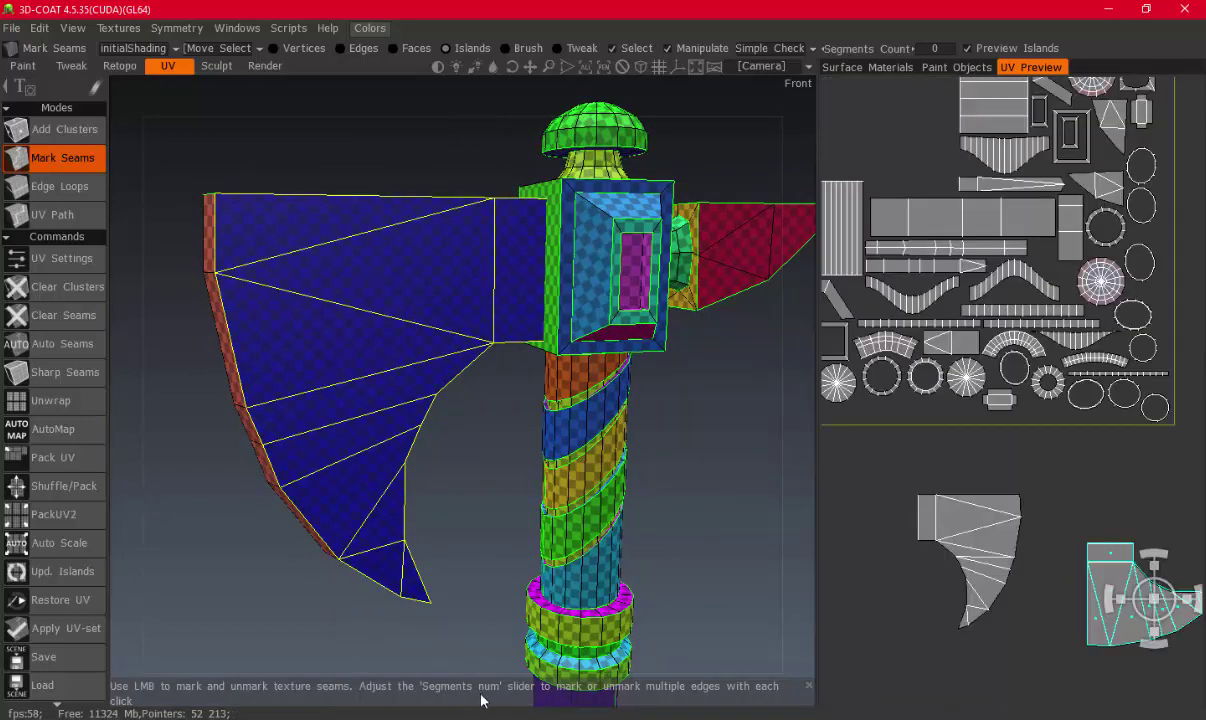
mouse_move(437, 488)
mouse_down()
mouse_move(686, 525)
mouse_move(713, 484)
mouse_move(822, 560)
mouse_up()
drag(468, 487, 479, 603)
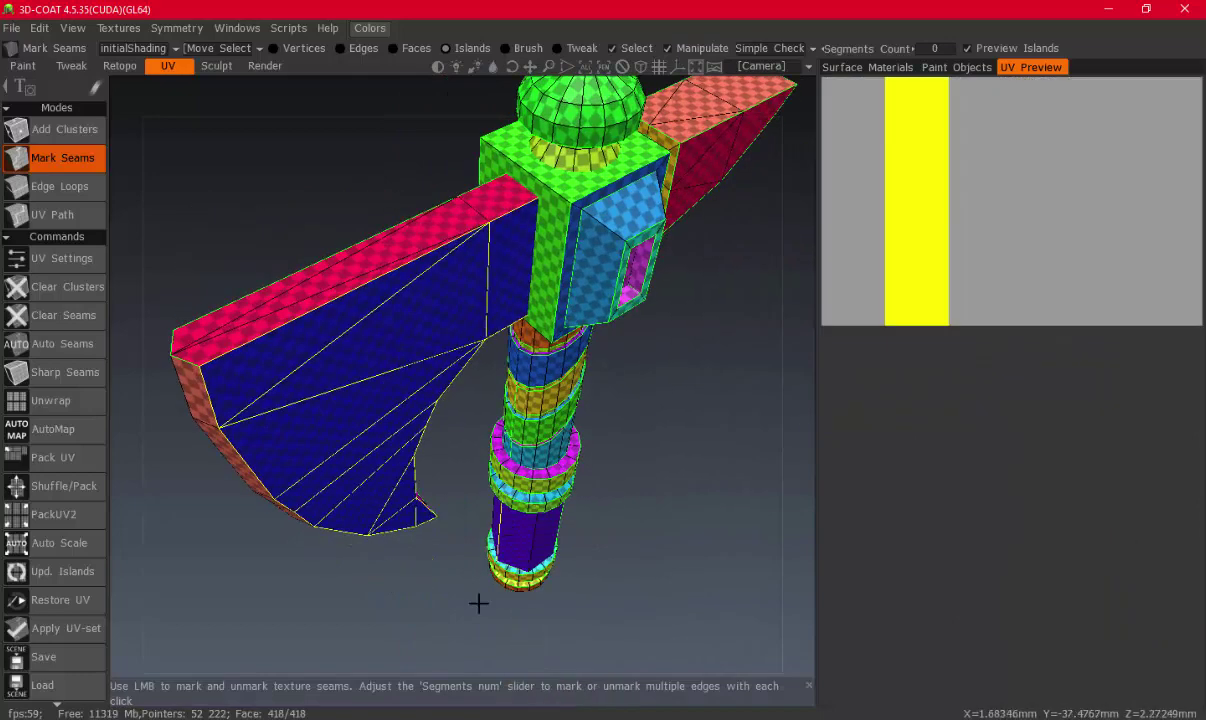
click(518, 660)
Select the blade's edge faces and scale them slightly inward with the Scale tool
alt+drag(551, 470, 479, 444)
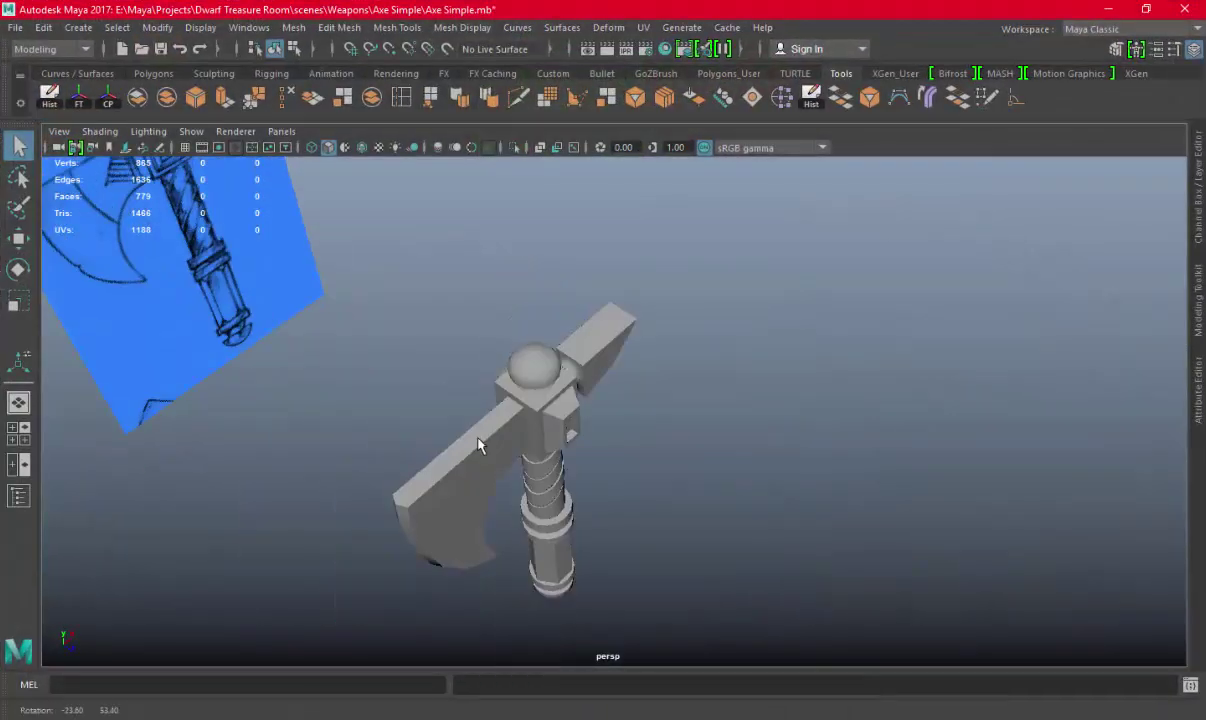
click(470, 440)
key(f)
alt+drag(646, 412, 590, 333)
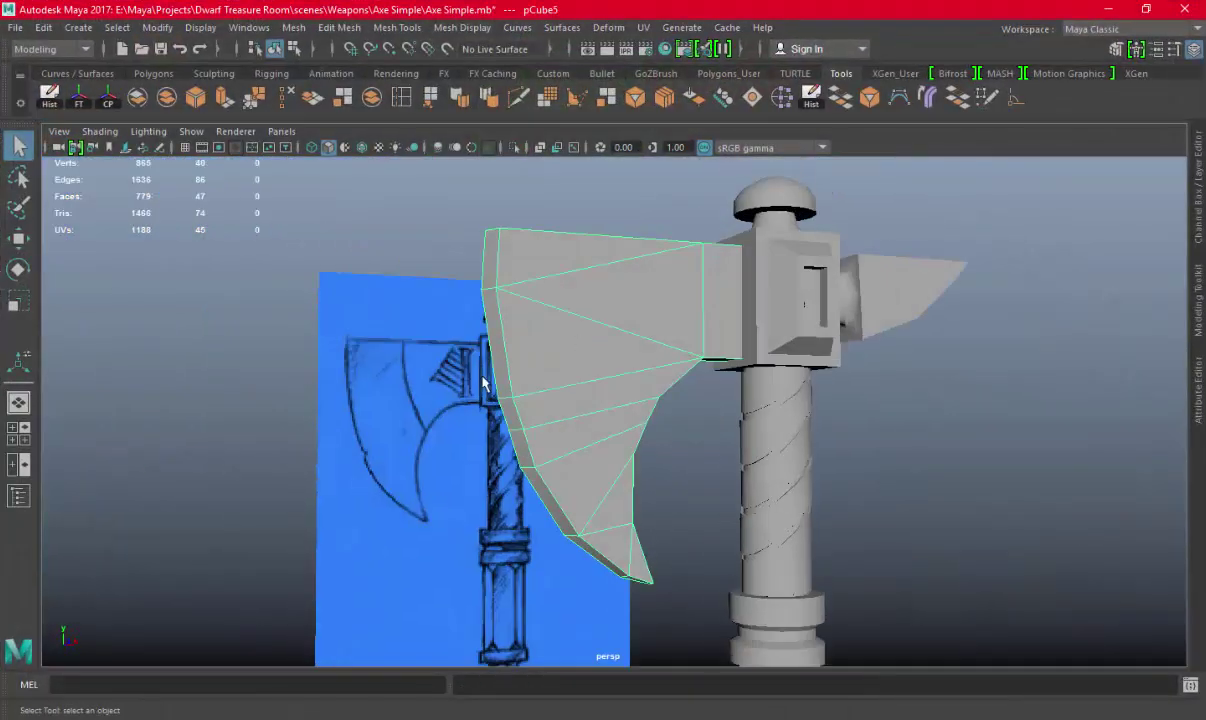
alt+drag(483, 383, 614, 329)
right_drag(606, 262, 606, 298)
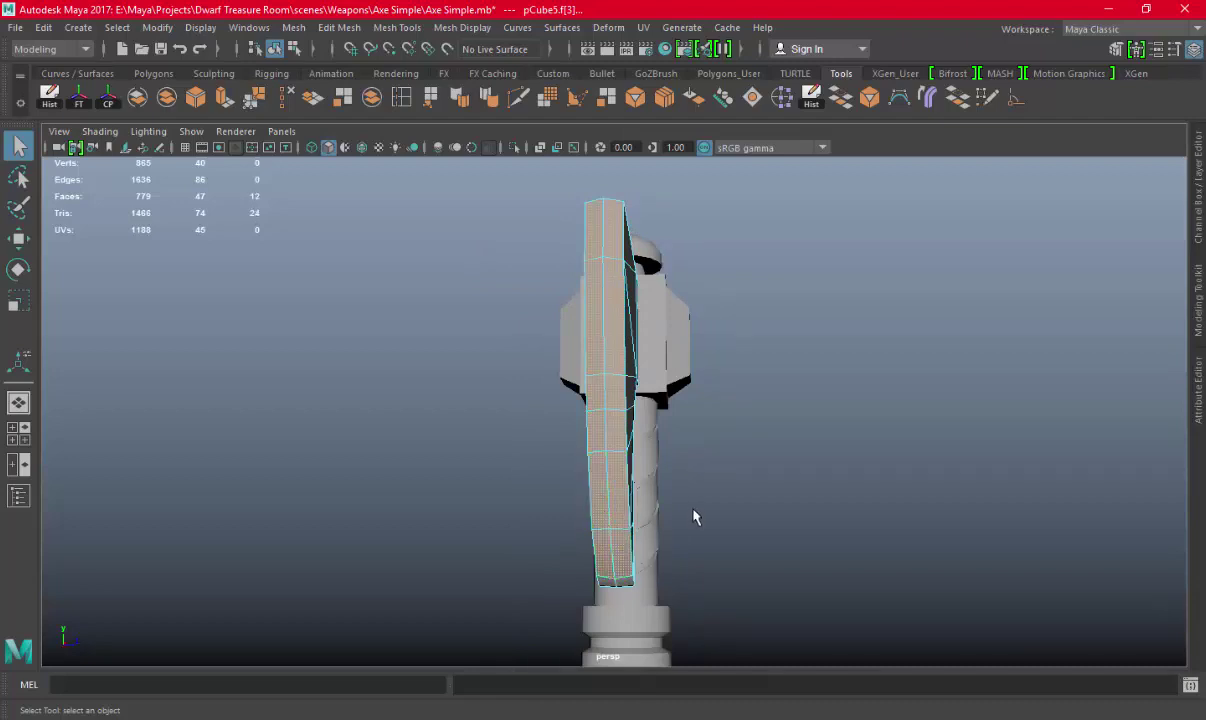
mouse_move(695, 517)
alt+mouse_down()
mouse_move(624, 363)
mouse_move(538, 377)
mouse_move(565, 425)
mouse_move(508, 283)
mouse_move(565, 417)
alt+mouse_up()
key(r)
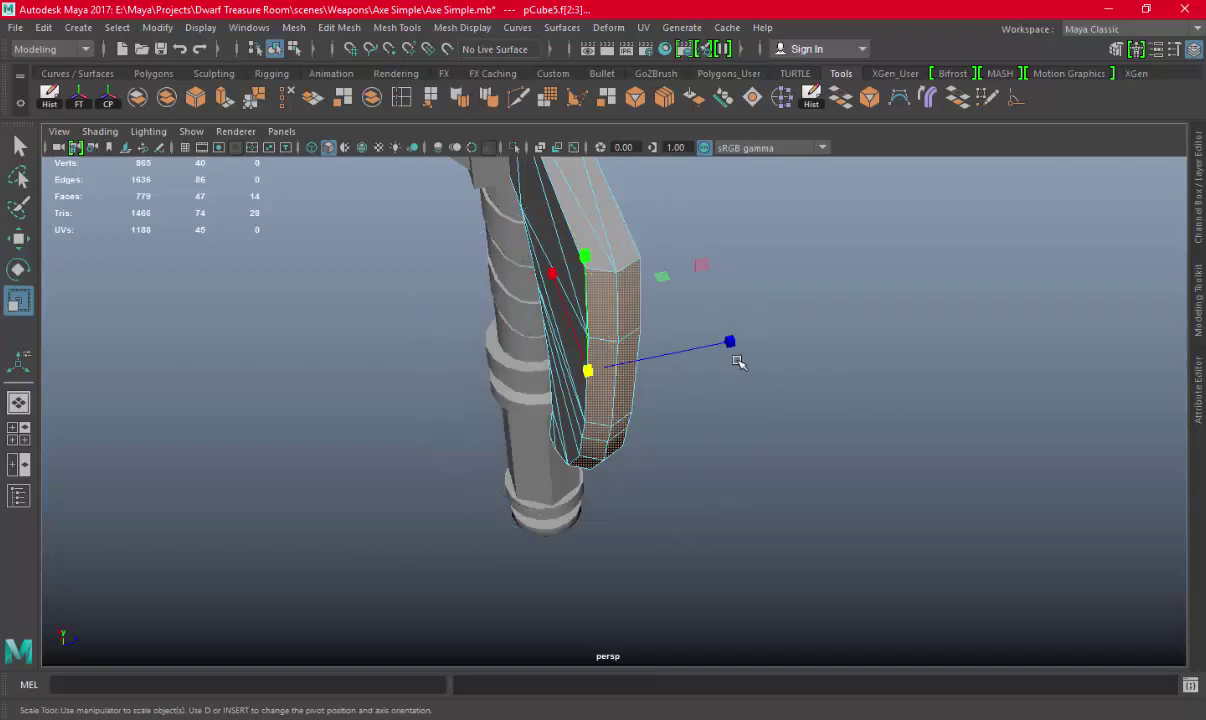
drag(731, 344, 708, 345)
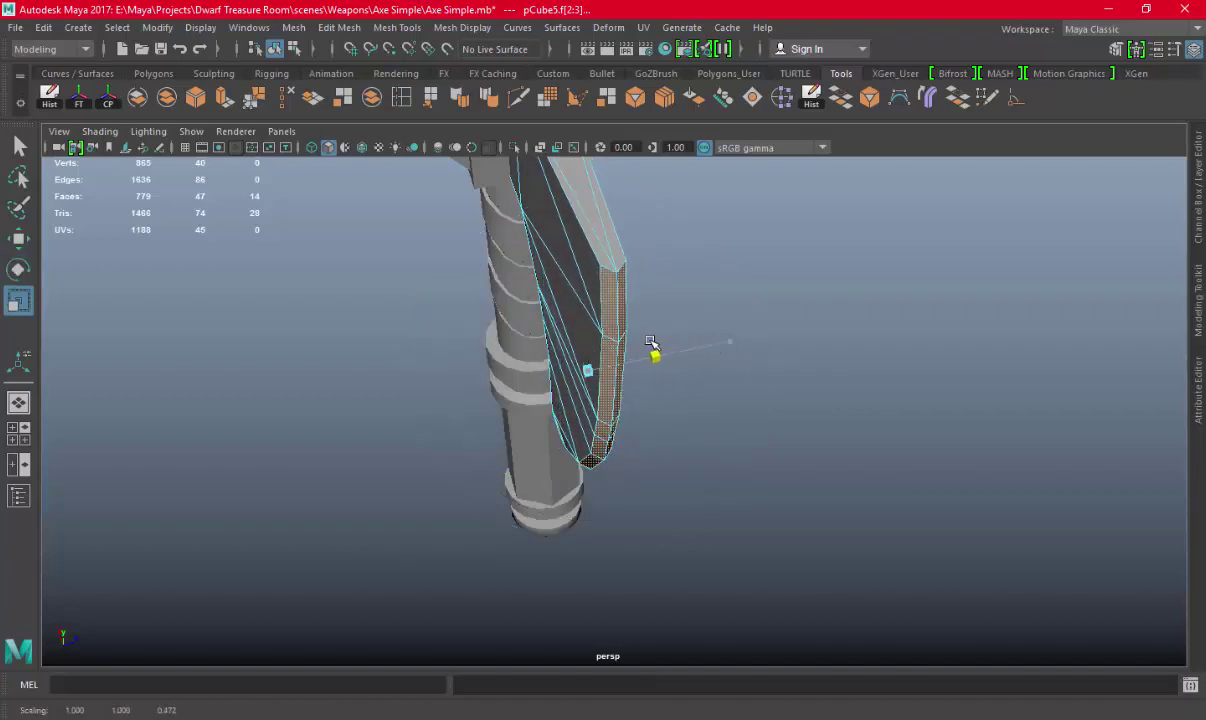
mouse_move(660, 338)
alt+mouse_down()
mouse_move(651, 413)
mouse_move(753, 323)
mouse_move(700, 336)
alt+mouse_up()
In a wireframe top view of pCube5, spread two rows of blade vertices slightly wider
click(767, 249)
mouse_move(767, 249)
alt+mouse_down()
mouse_move(781, 390)
mouse_move(802, 326)
mouse_move(538, 318)
mouse_move(634, 448)
mouse_move(651, 438)
alt+mouse_up()
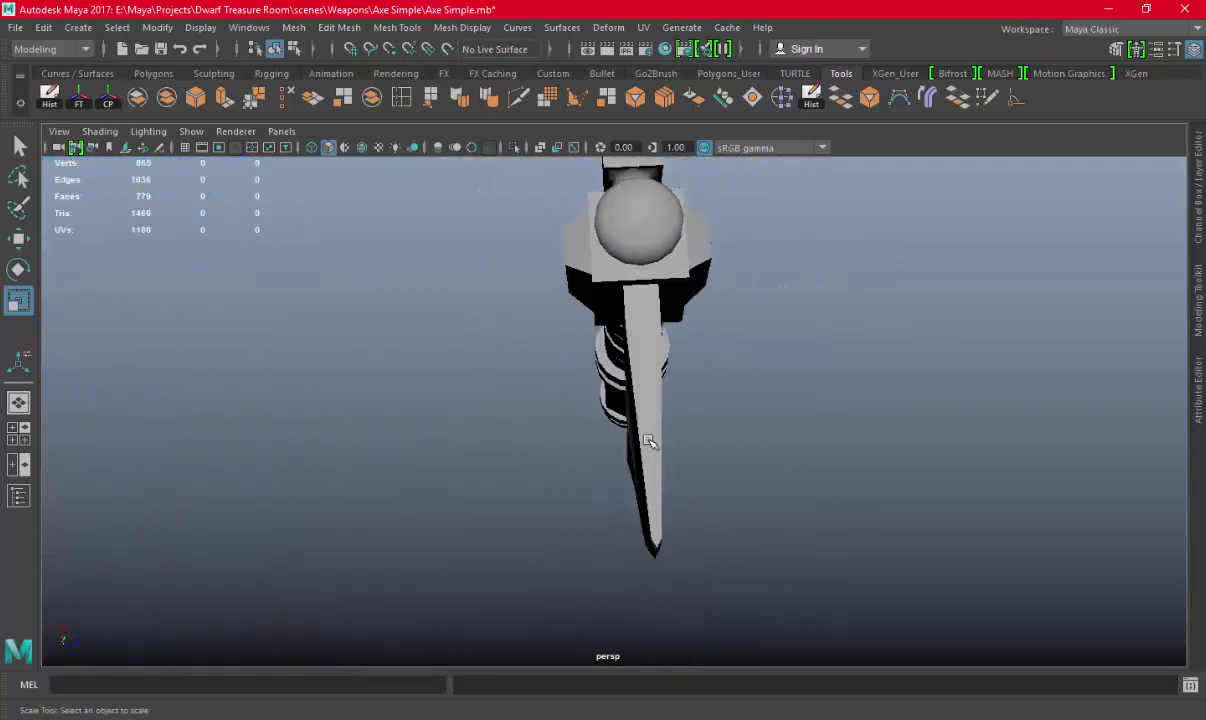
click(651, 438)
alt+drag(726, 430, 829, 406)
key(space)
key(space)
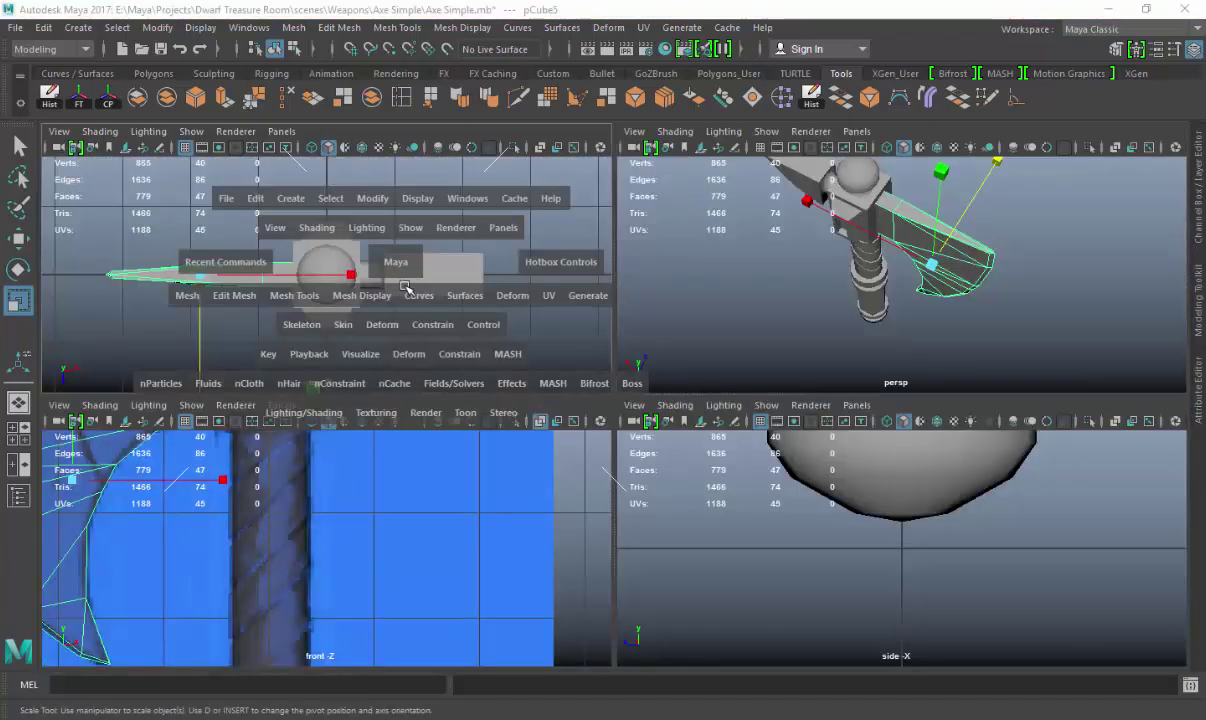
right_drag(457, 237, 374, 237)
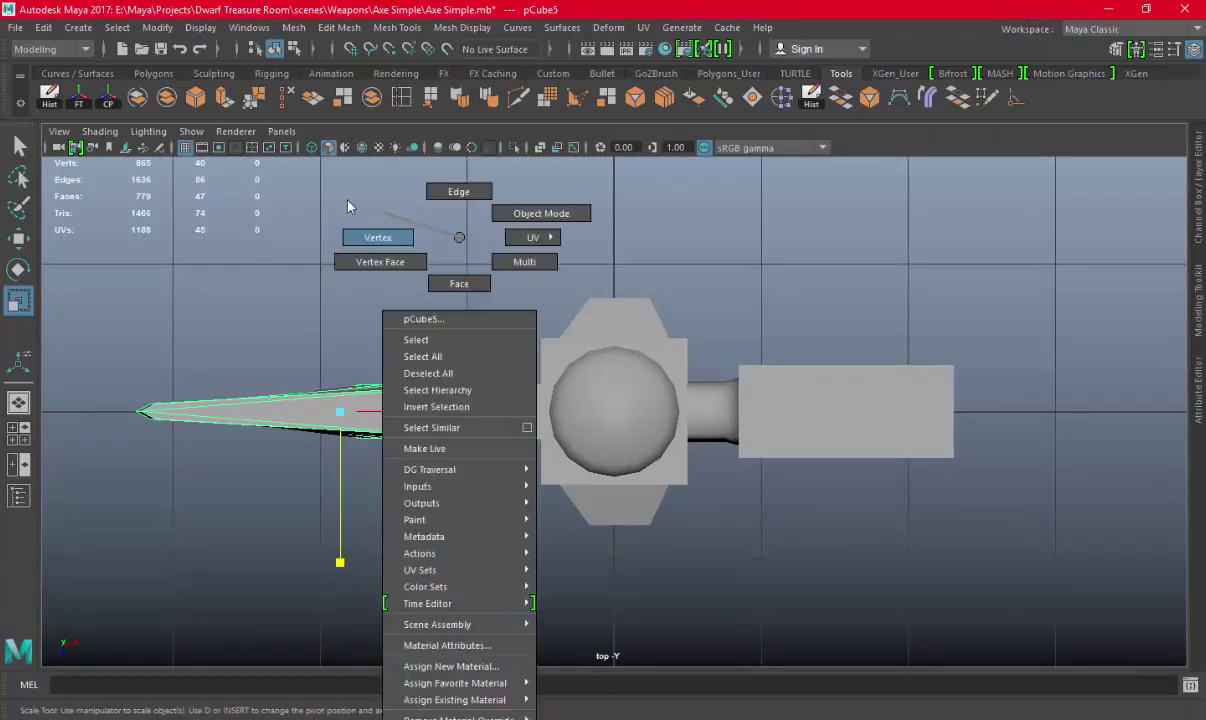
click(312, 148)
drag(536, 402, 550, 420)
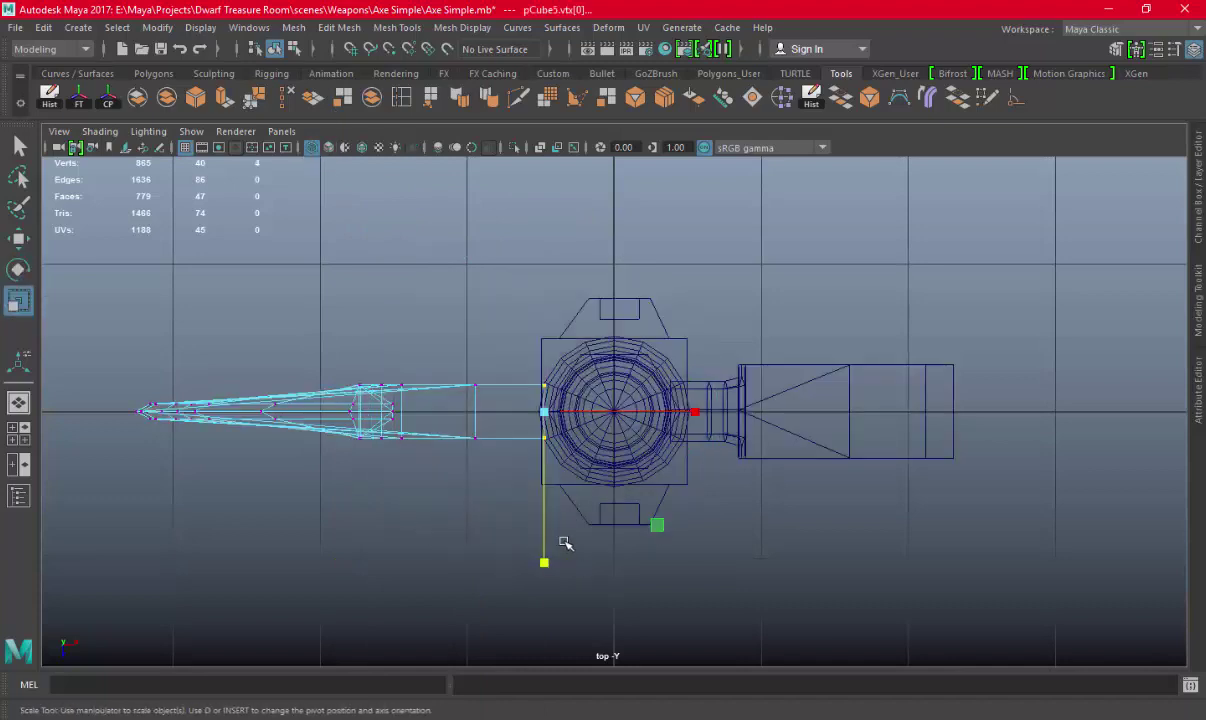
drag(546, 561, 551, 580)
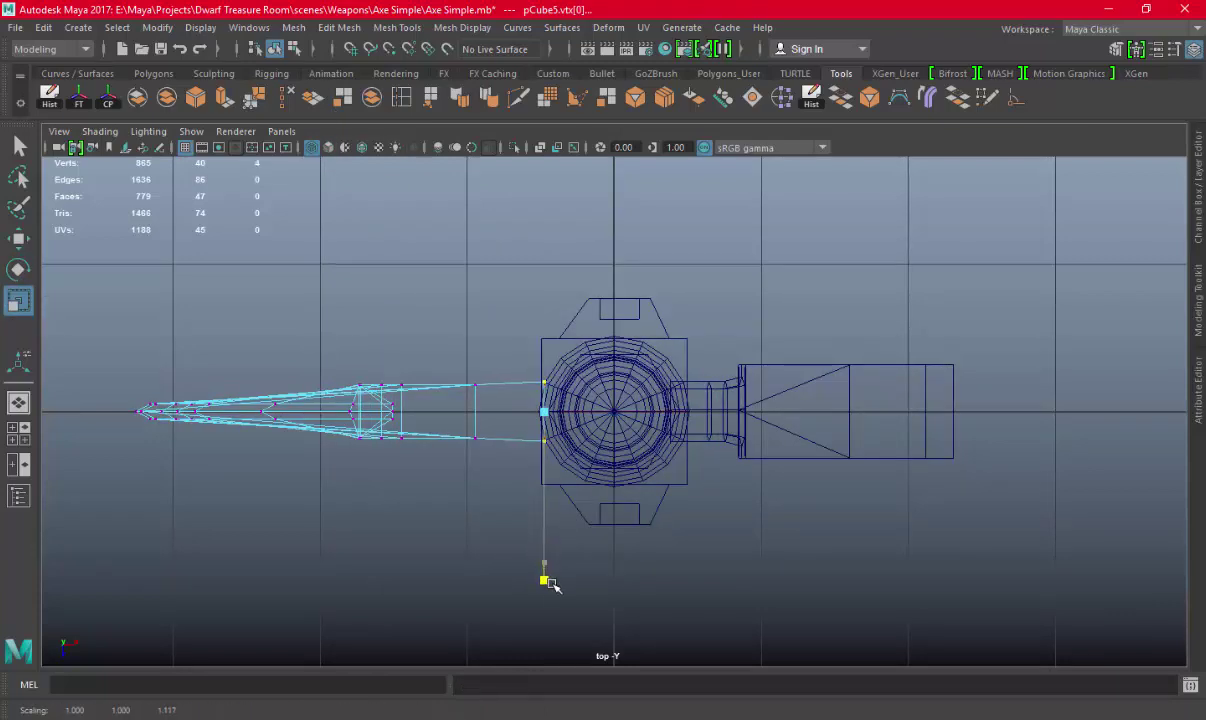
drag(467, 371, 485, 481)
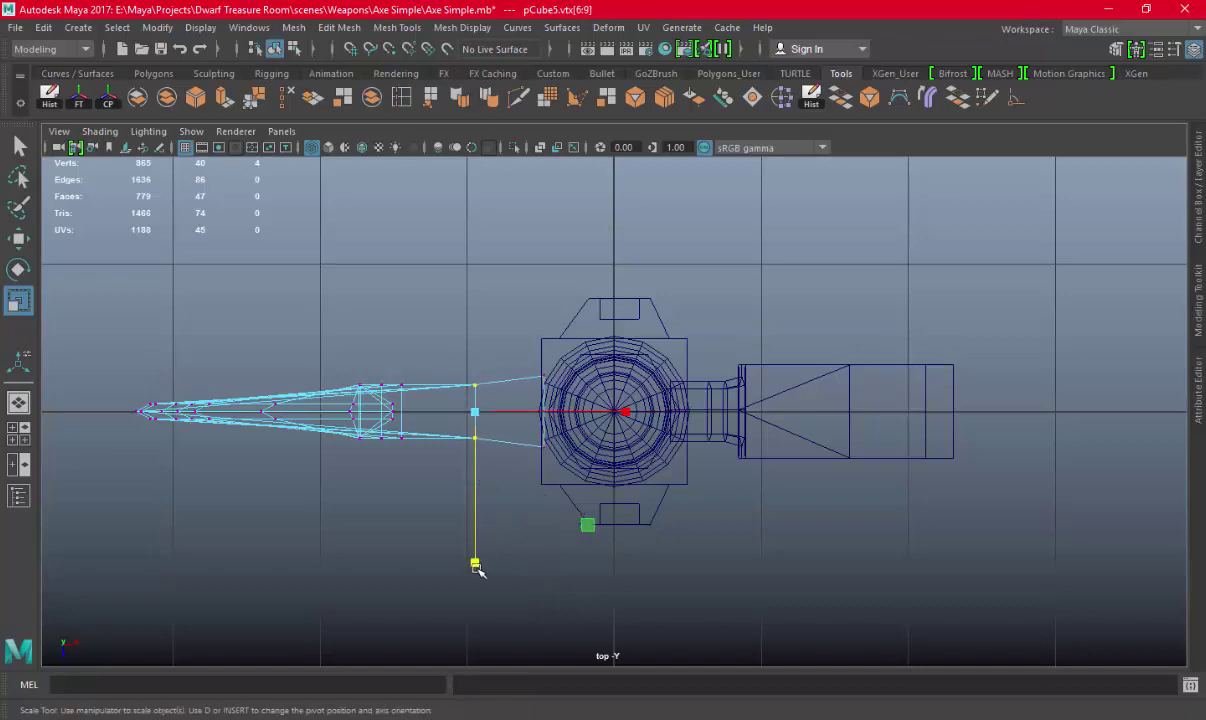
drag(476, 565, 477, 590)
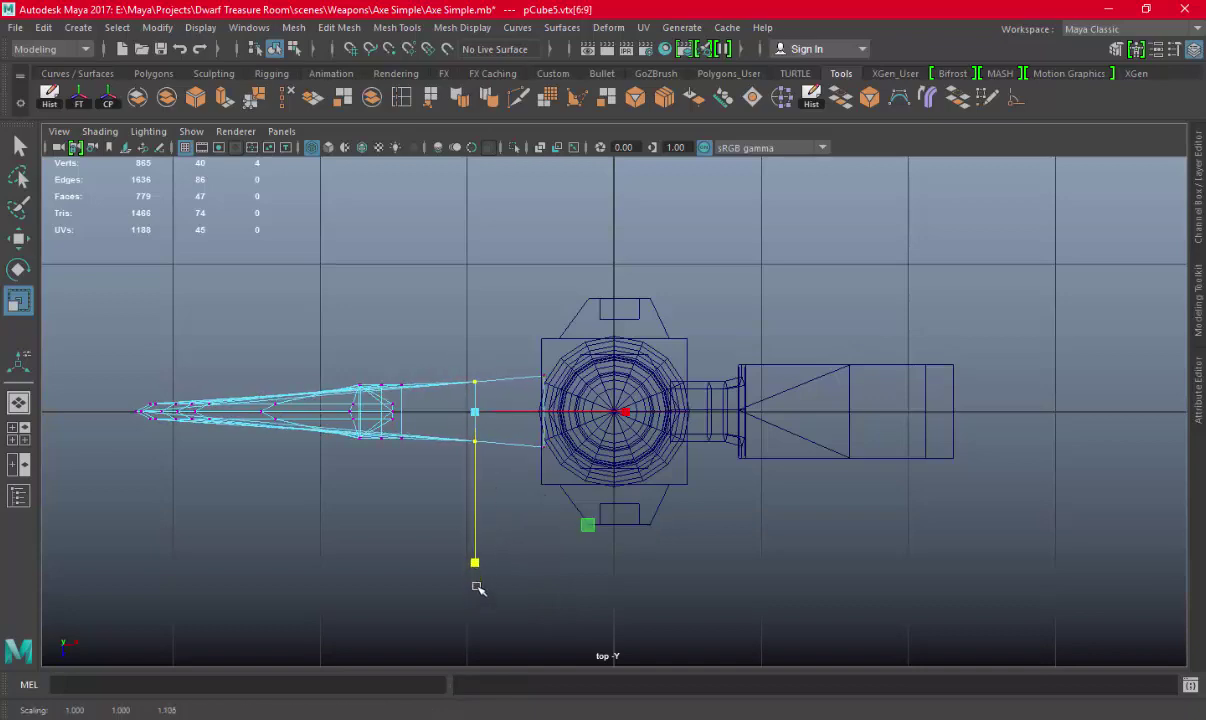
Return to the perspective view in object mode and save the scene
key(space)
key(space)
right_drag(727, 254, 888, 199)
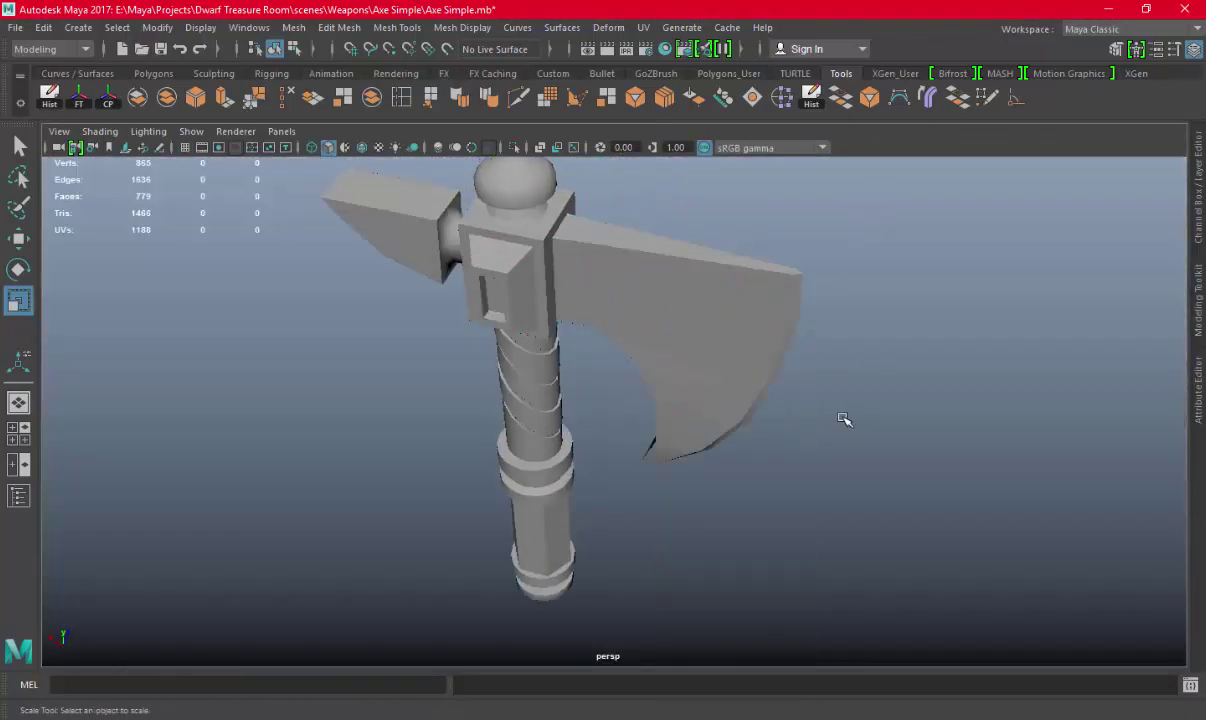
mouse_move(843, 419)
alt+mouse_down()
mouse_move(681, 291)
mouse_move(775, 353)
mouse_move(673, 398)
mouse_move(541, 242)
alt+mouse_up()
key(ctrl+s)
Export the selected axe mesh over Simple Axe Low.obj, confirming the overwrite
drag(772, 616, 502, 221)
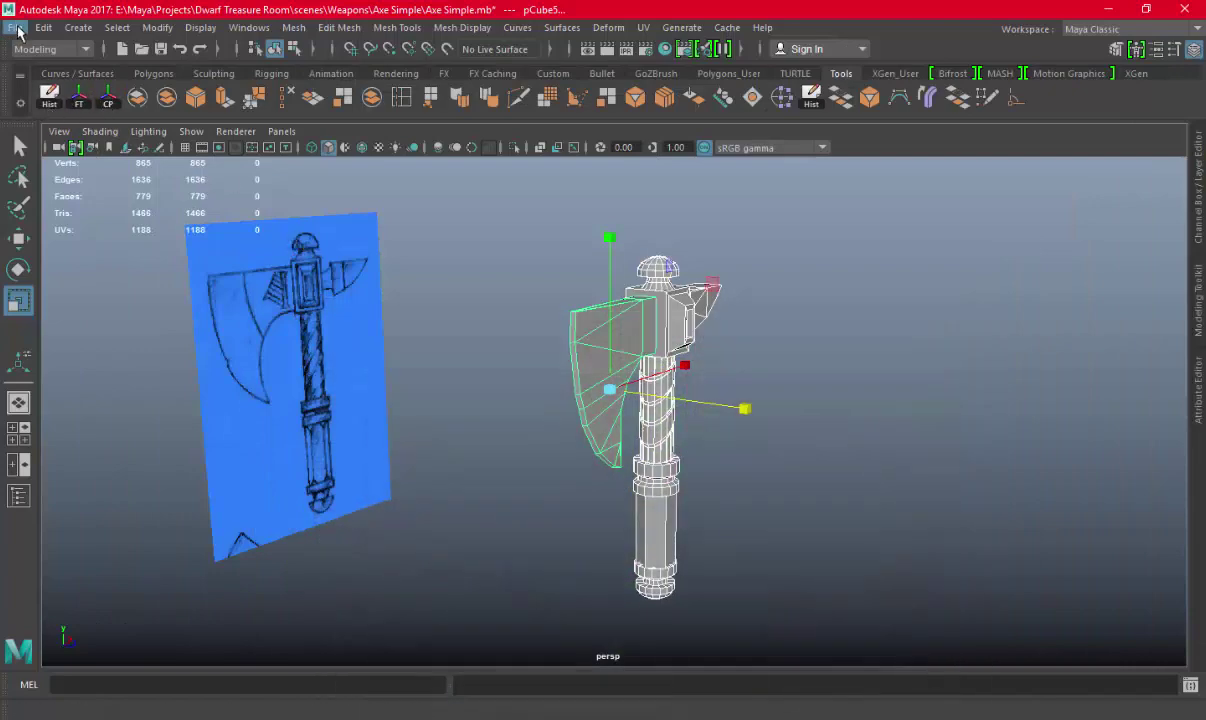
click(17, 30)
click(68, 252)
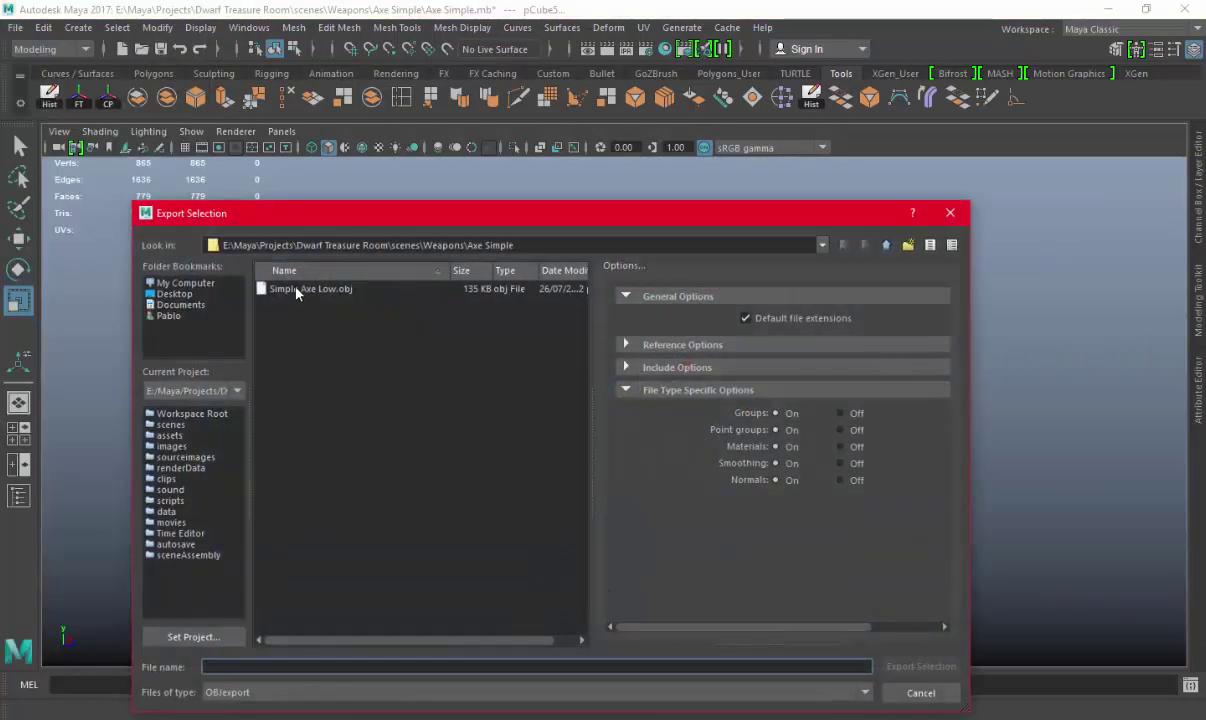
click(296, 289)
click(905, 666)
click(505, 487)
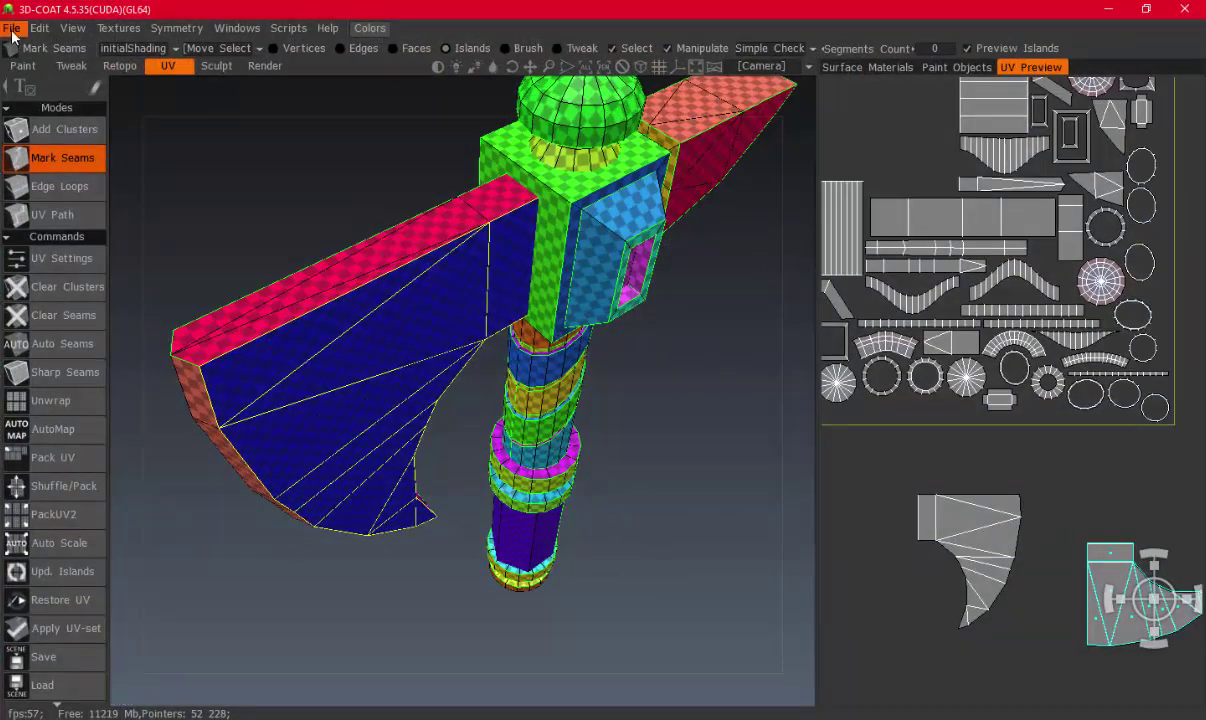
Start a new scene without saving, choose UV Map Mesh, and load Simple Axe Low with default import settings
click(12, 28)
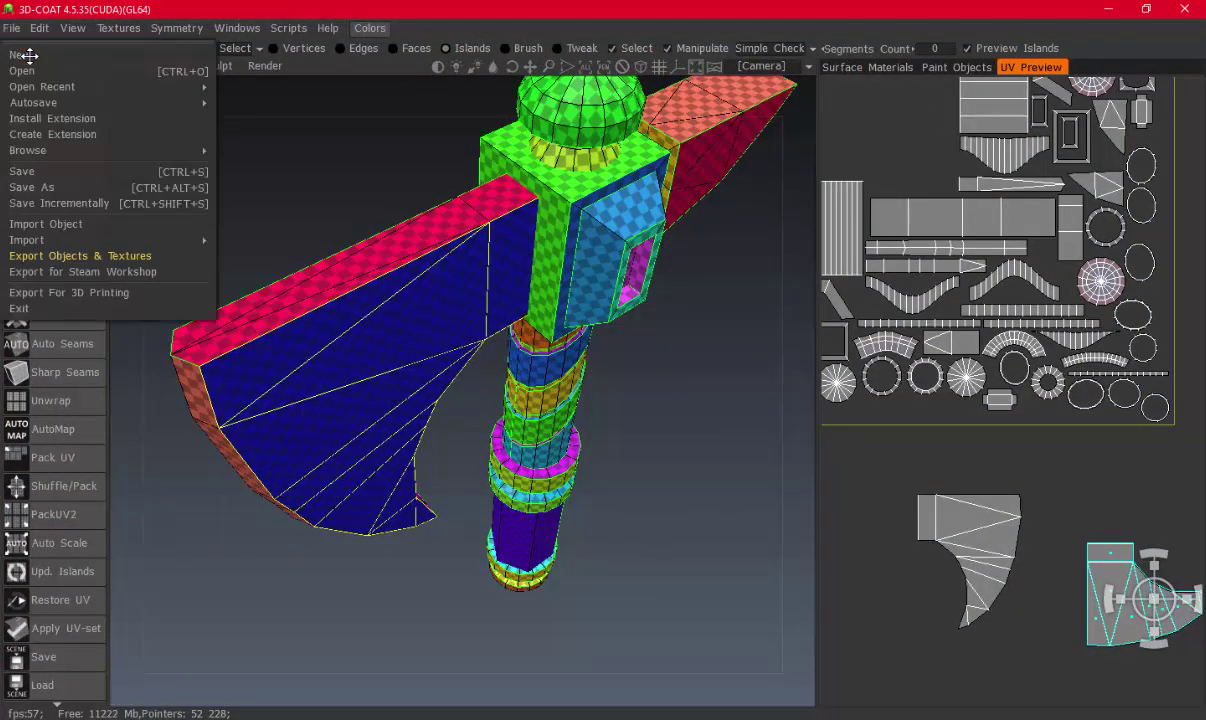
click(30, 53)
click(443, 422)
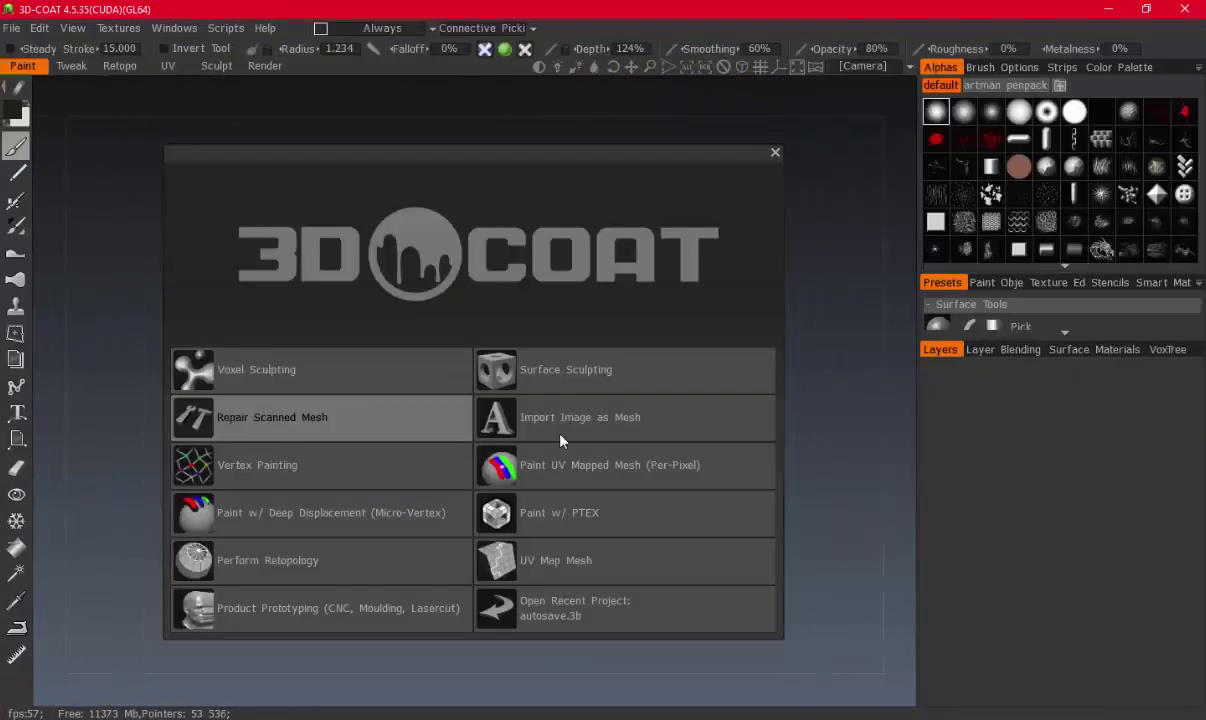
click(537, 552)
double_click(310, 216)
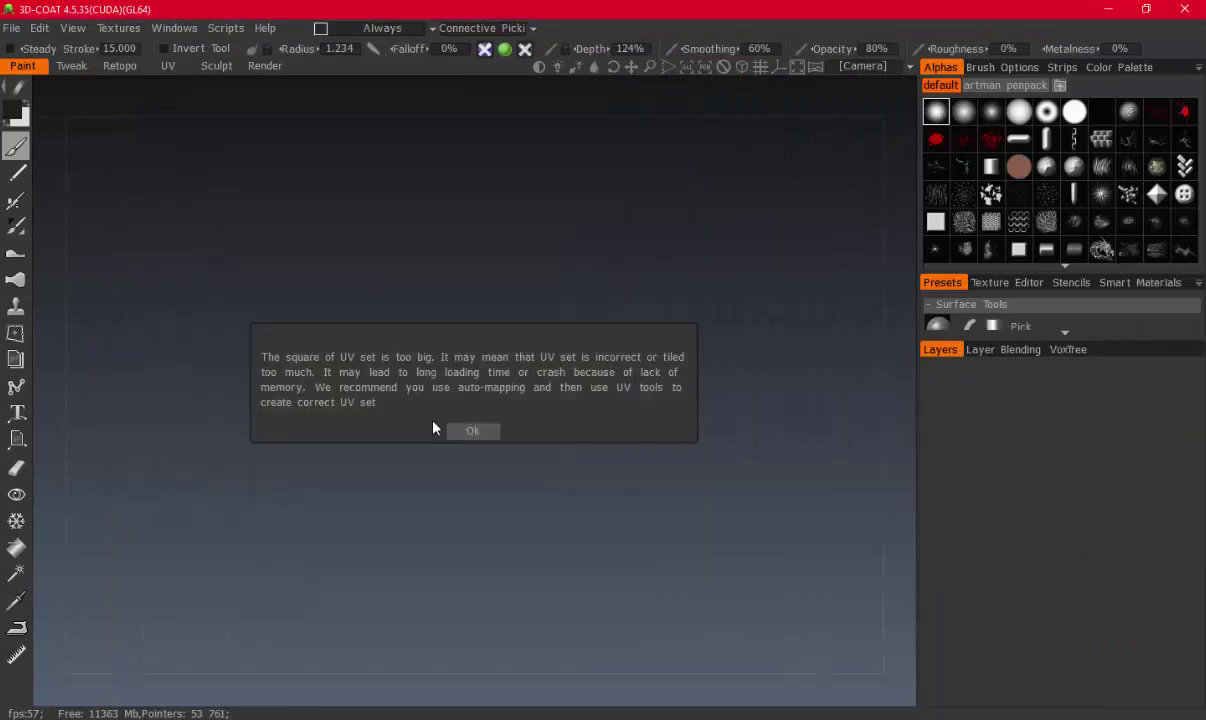
click(468, 433)
click(379, 557)
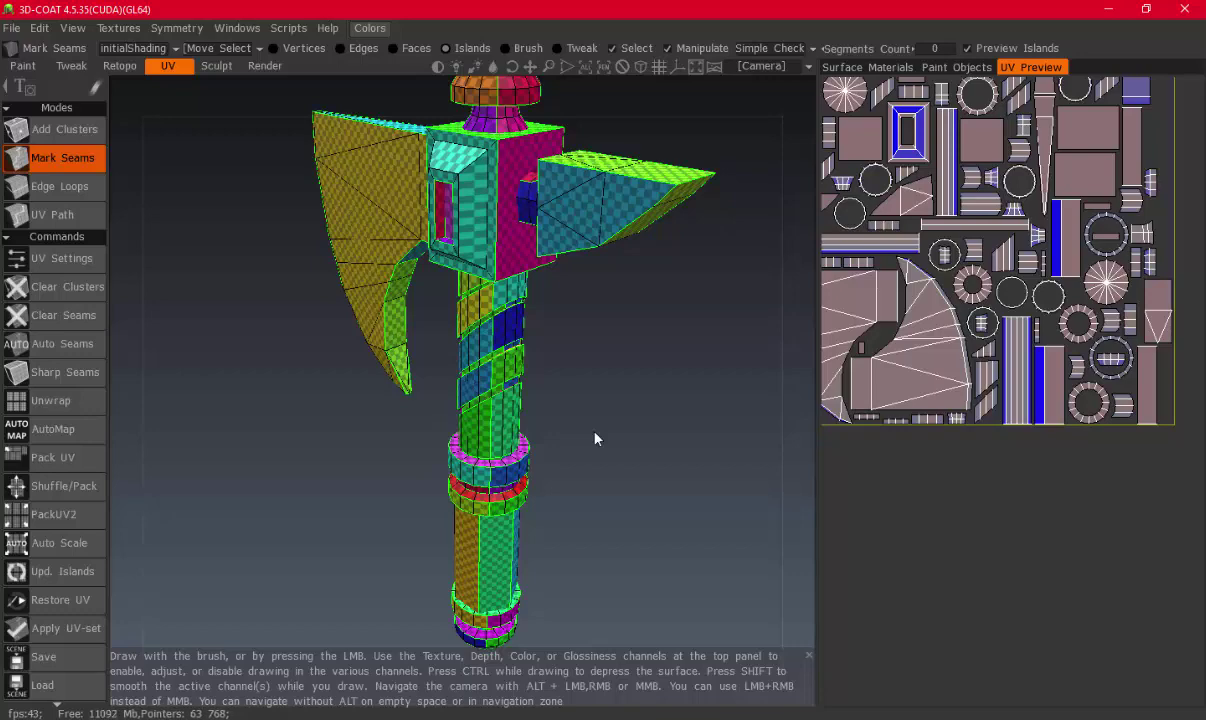
Clear the existing seams and hide every part except the blue and green rings, inspecting them closely
click(55, 315)
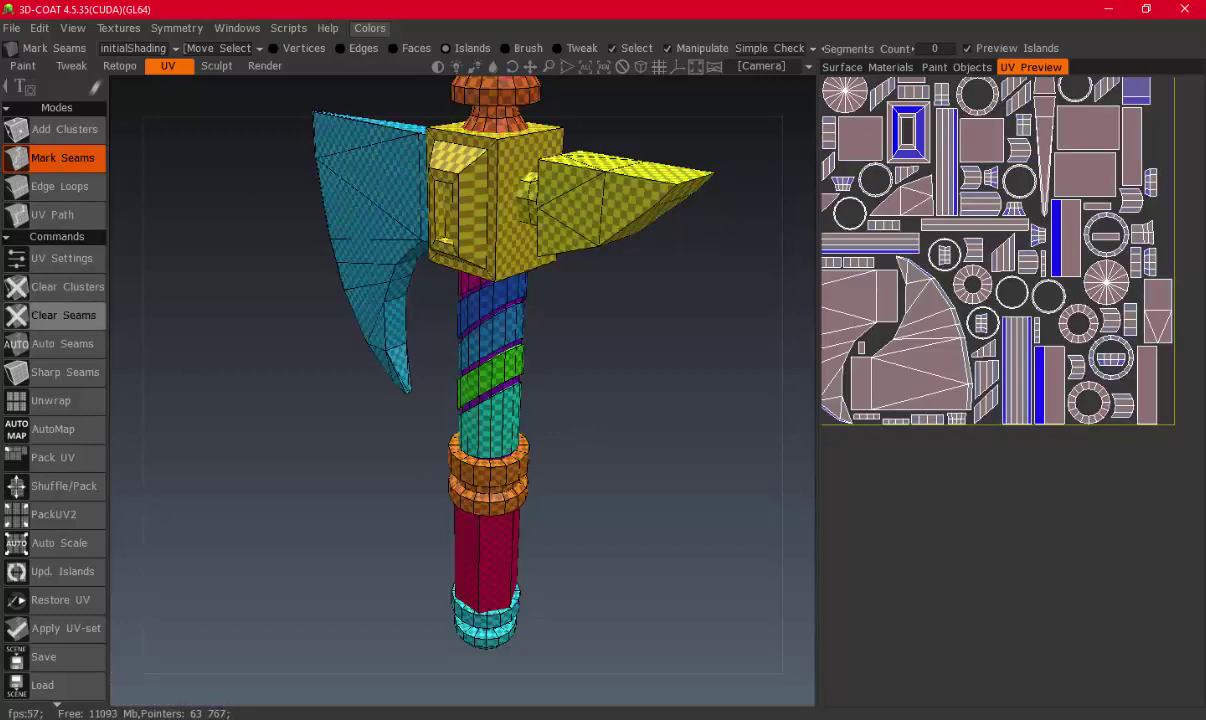
click(952, 67)
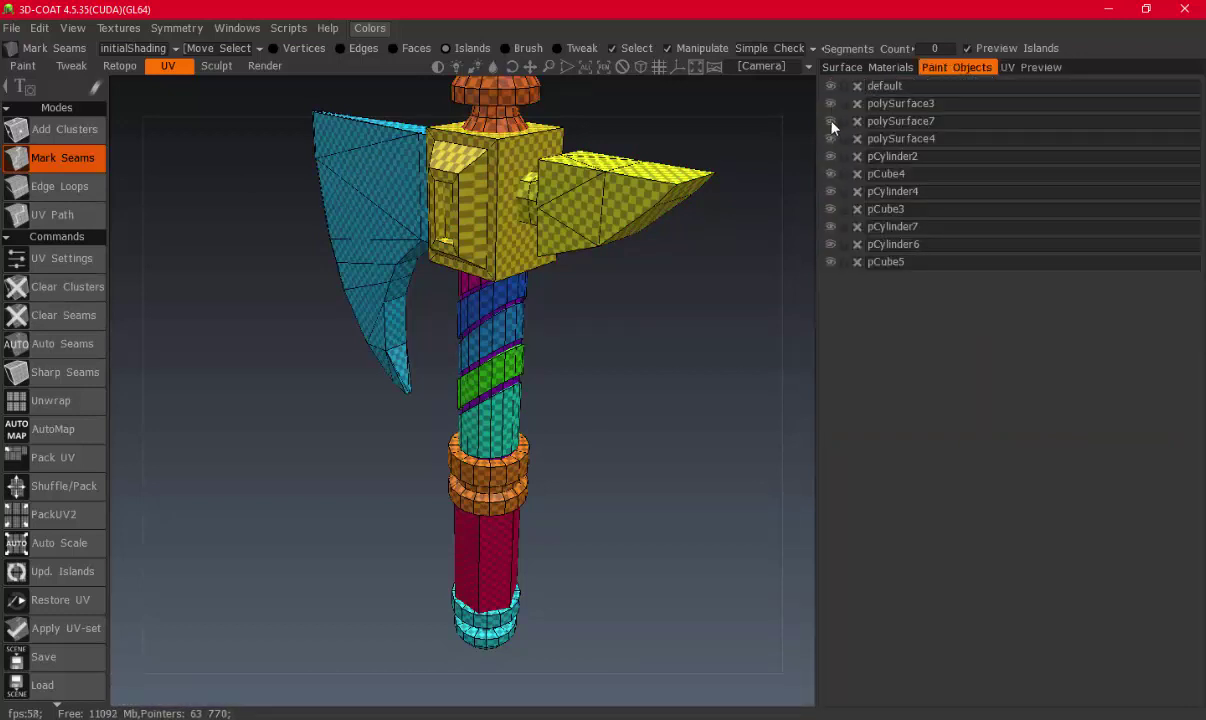
drag(831, 121, 831, 209)
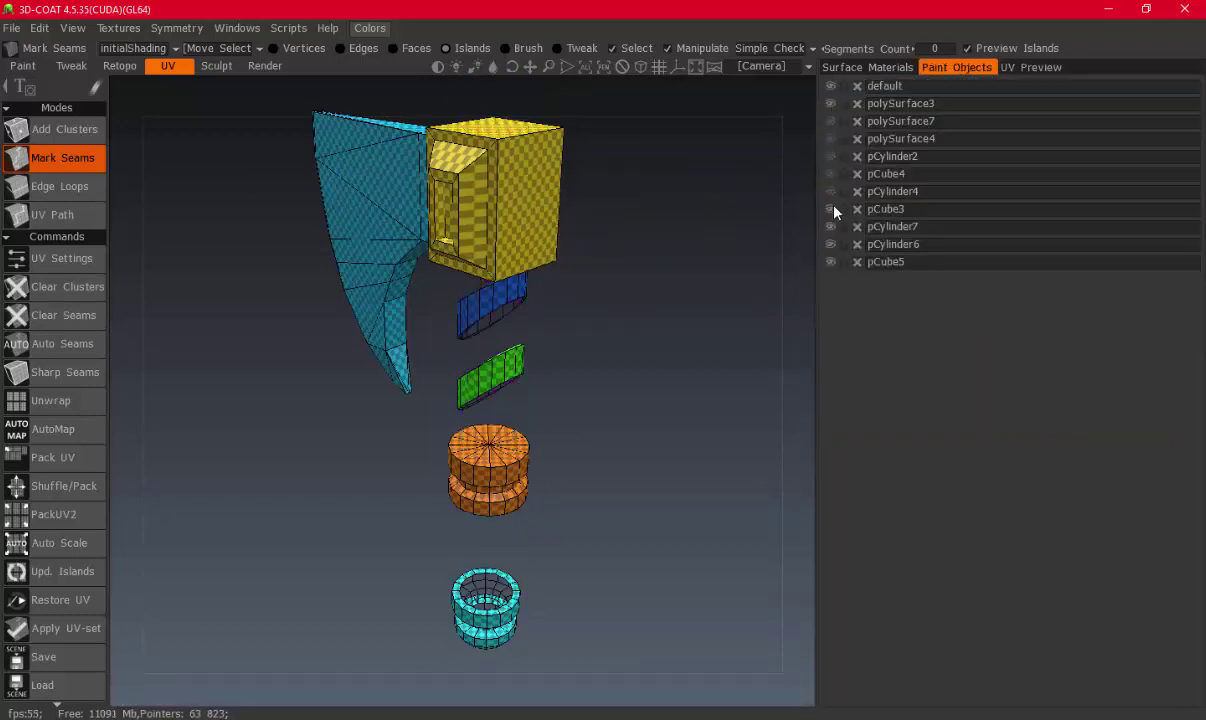
drag(833, 209, 830, 262)
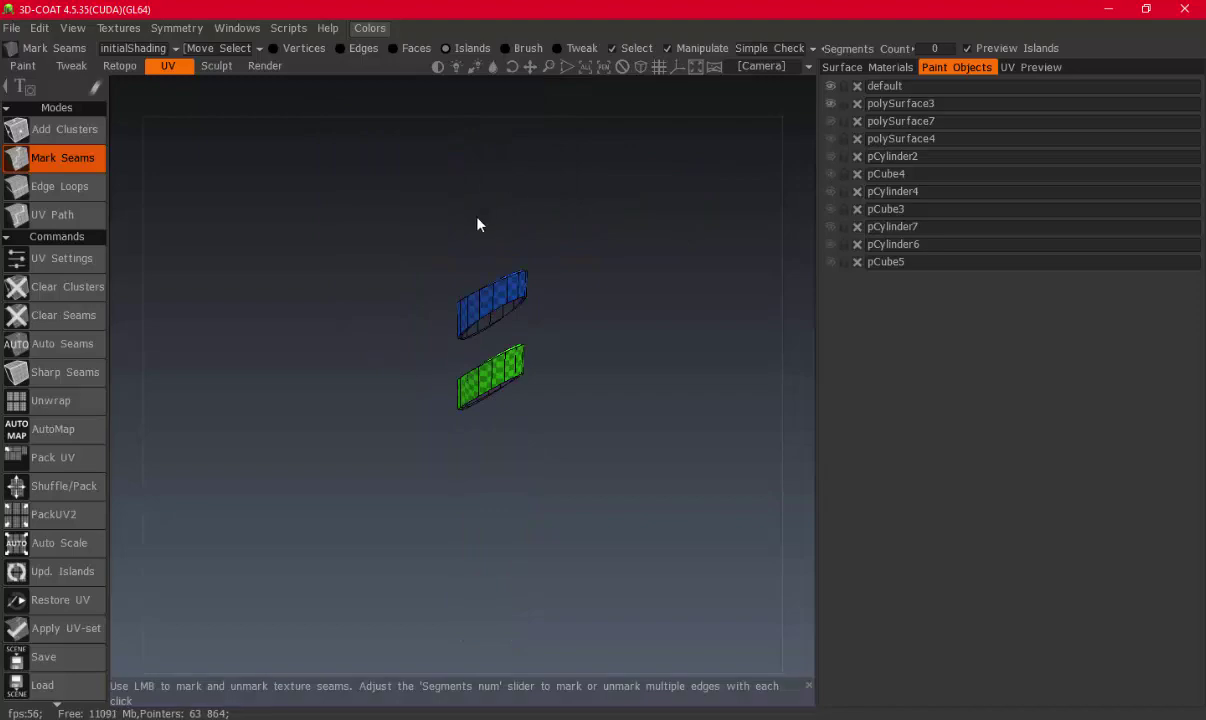
drag(477, 224, 538, 393)
scroll(538, 393, up, 5)
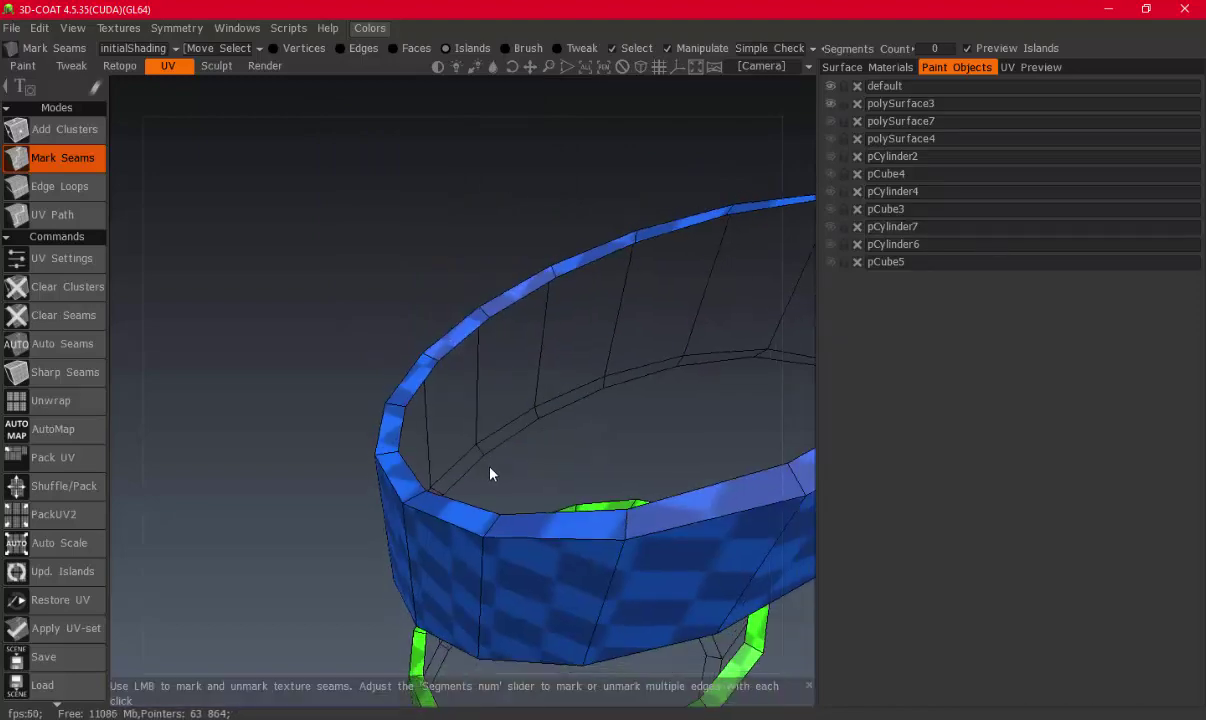
drag(490, 474, 470, 500)
scroll(435, 529, down, 5)
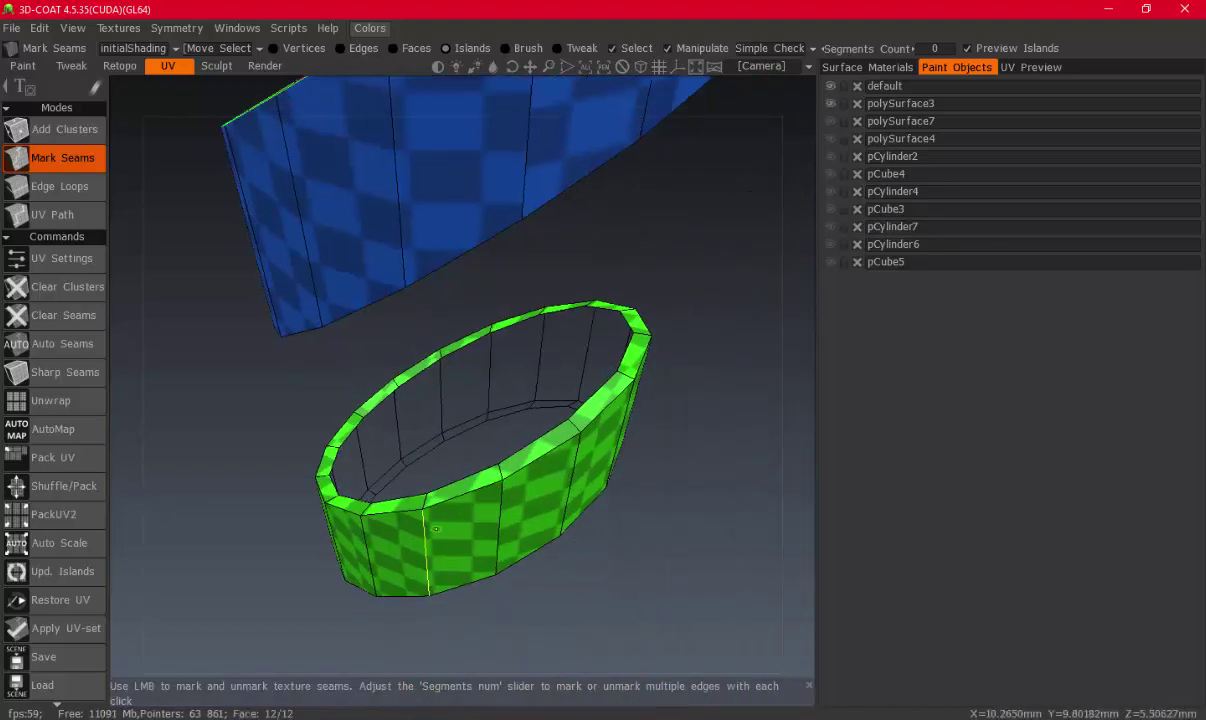
mouse_move(495, 342)
mouse_down()
mouse_move(374, 196)
mouse_move(414, 335)
mouse_move(422, 210)
mouse_move(398, 183)
mouse_move(498, 188)
mouse_up()
scroll(498, 188, down, 3)
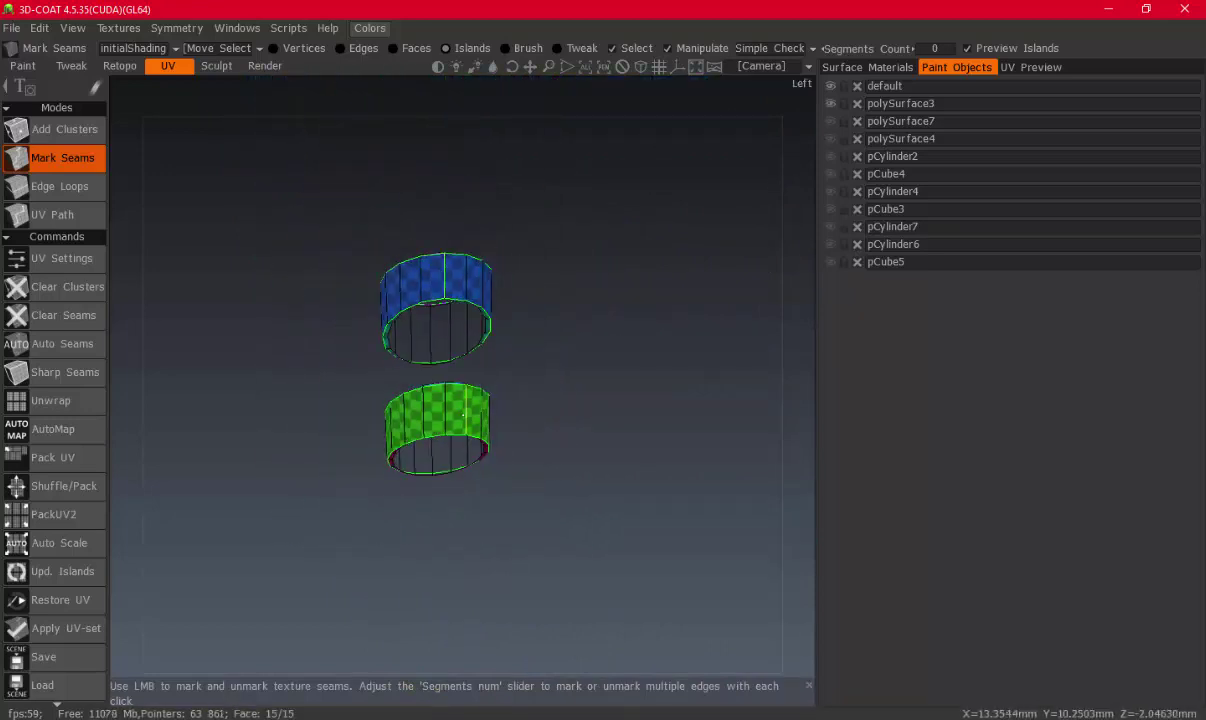
Show the polySurface7 rings, hide polySurface3, and orbit out to view the stacked cylinders
click(834, 123)
click(834, 106)
drag(506, 334, 433, 301)
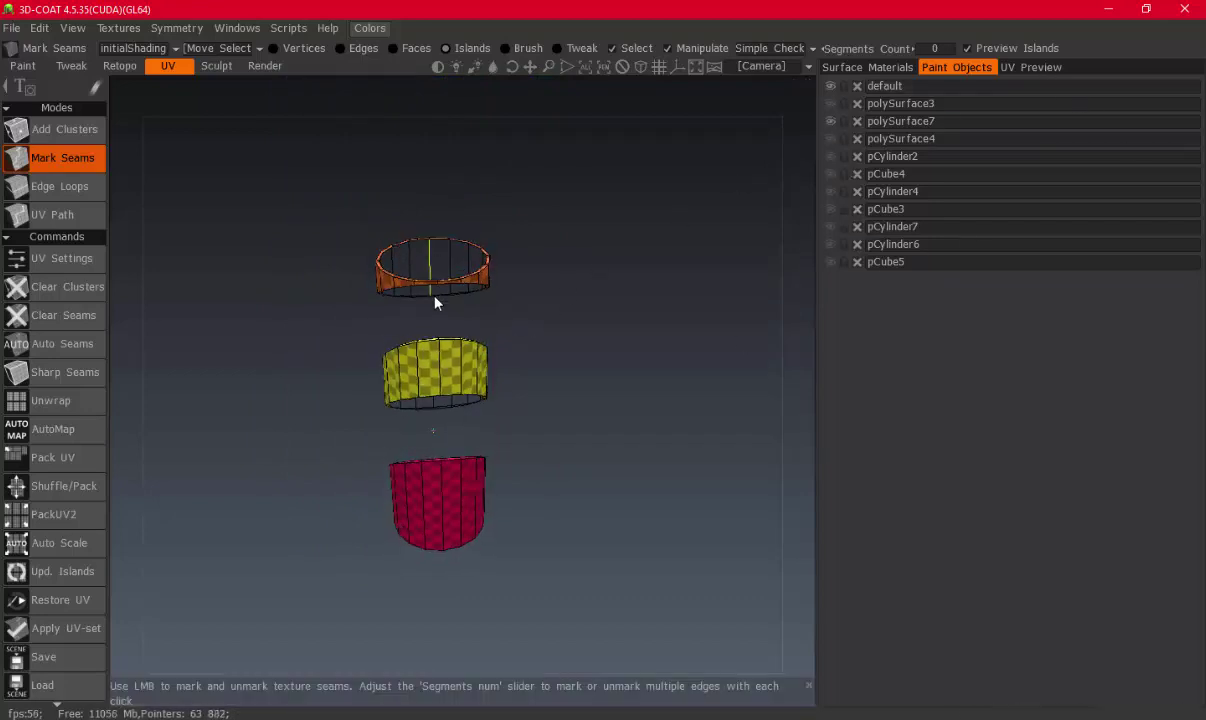
scroll(433, 301, up, 5)
scroll(455, 374, down, 2)
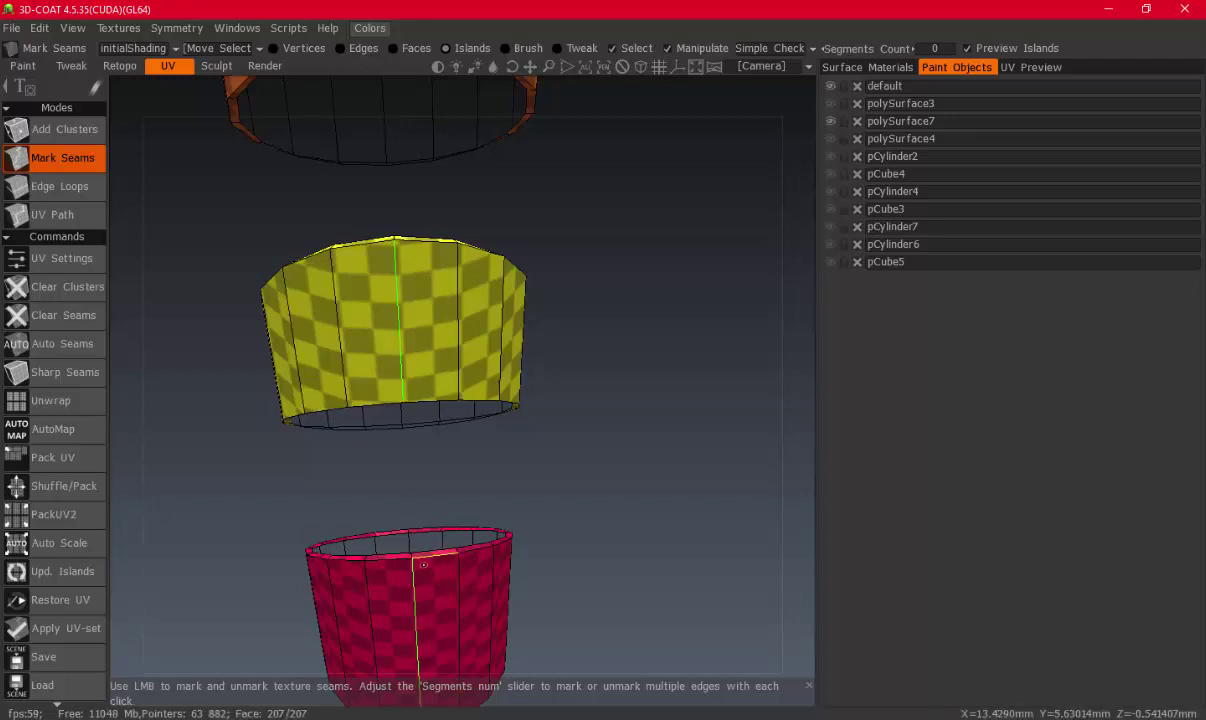
drag(430, 320, 400, 360)
scroll(345, 435, down, 3)
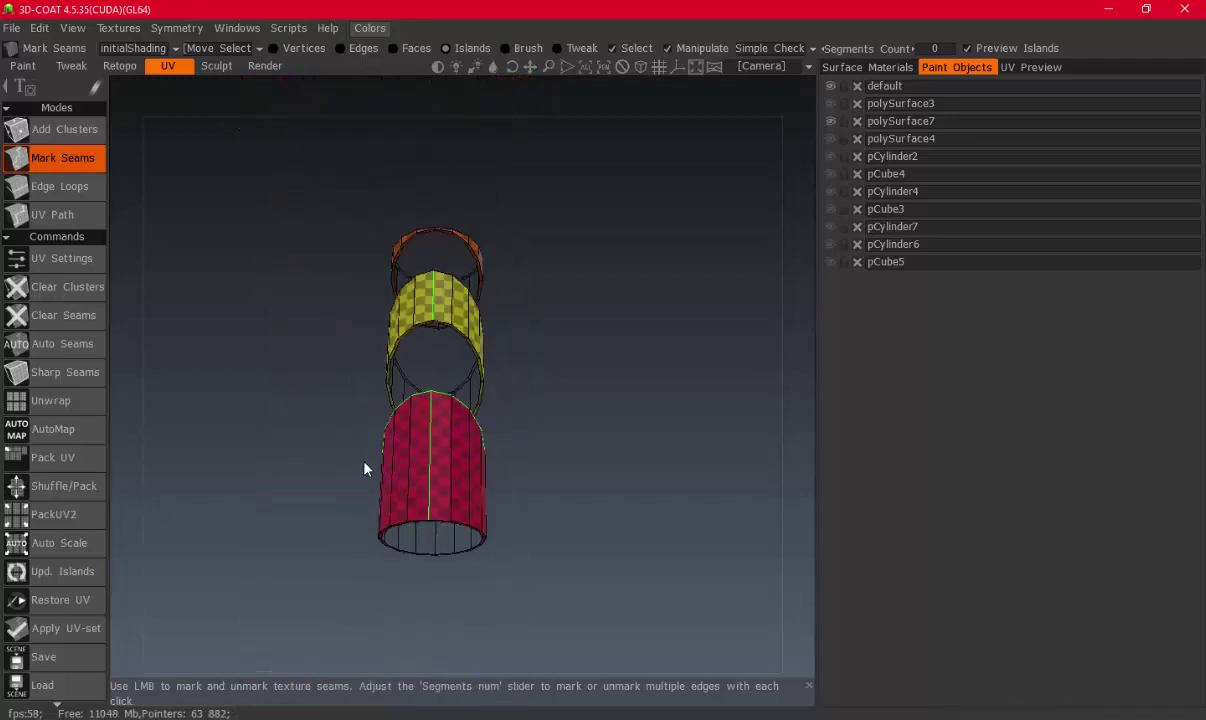
drag(345, 435, 375, 420)
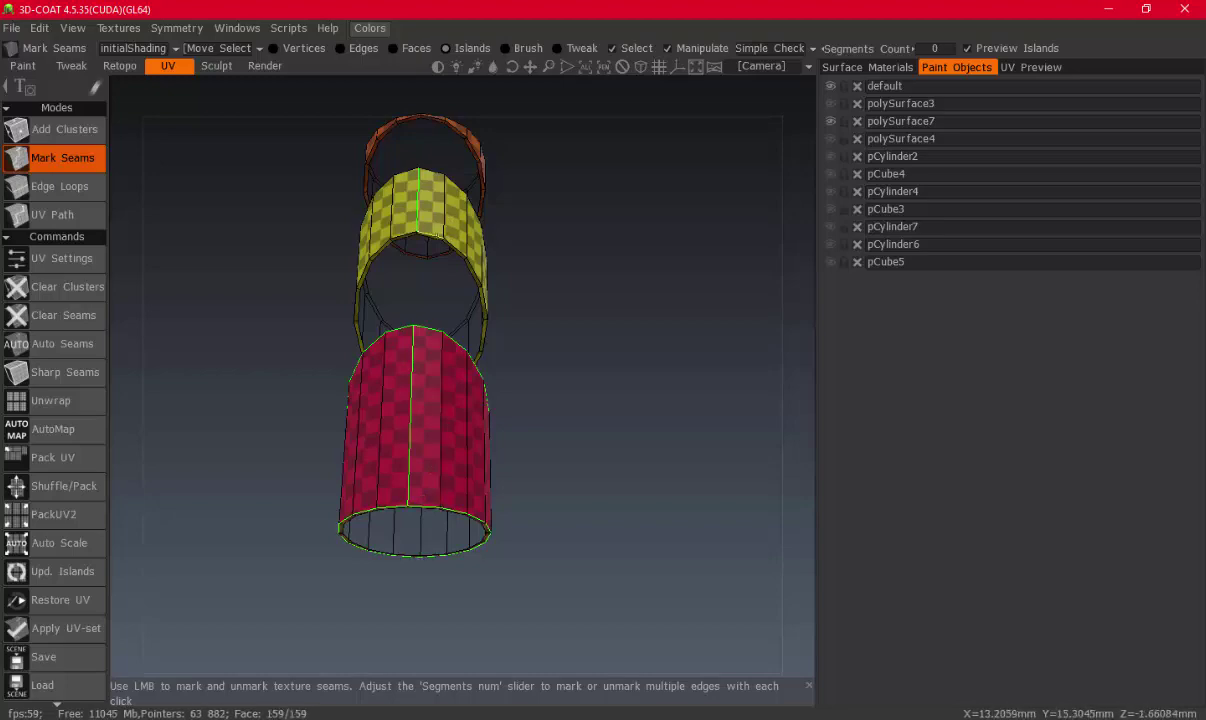
Mark the top ring's lower edge loop as a seam, then display only the tall polySurface4 cylinder
drag(420, 430, 400, 468)
scroll(400, 468, up, 3)
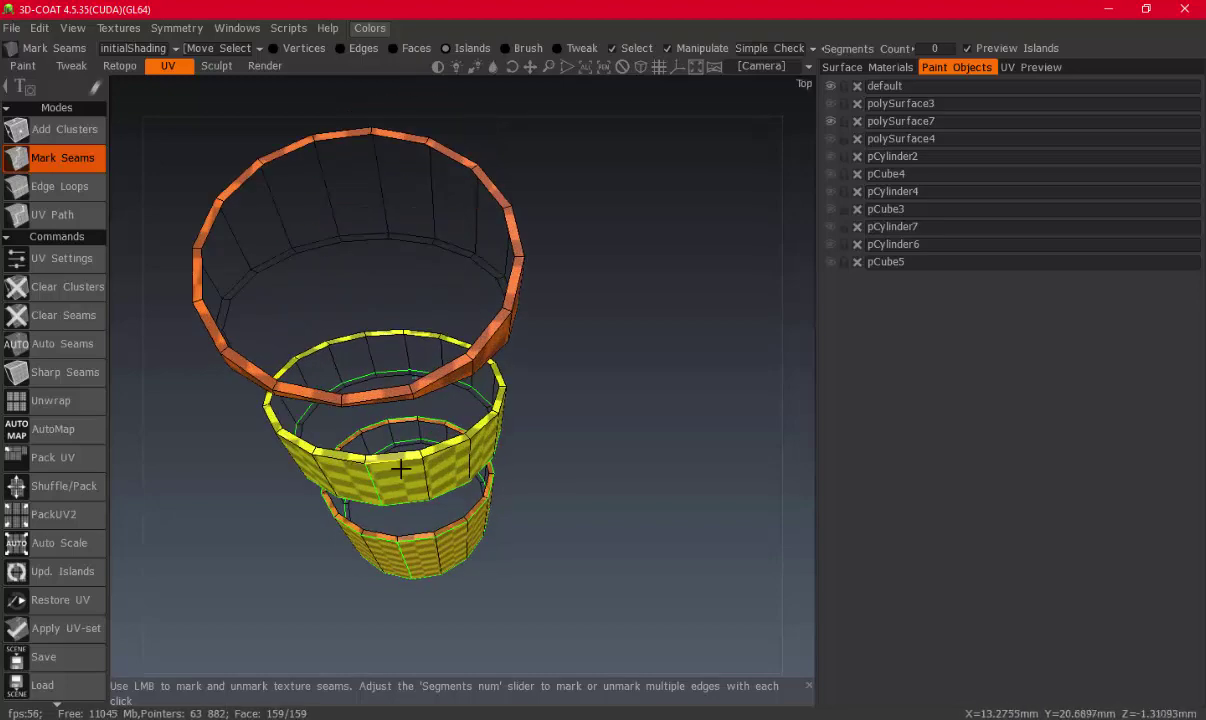
mouse_move(390, 390)
mouse_down()
mouse_move(371, 286)
mouse_move(408, 187)
mouse_move(416, 349)
mouse_up()
scroll(462, 262, up, 2)
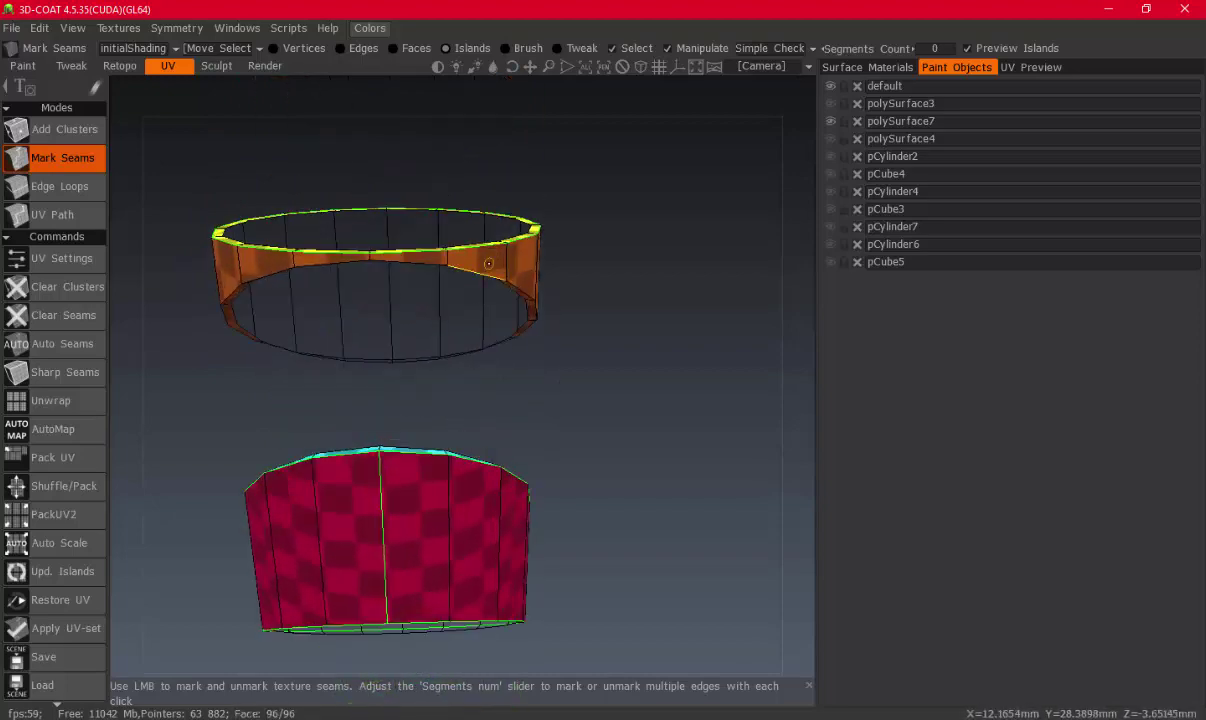
click(488, 263)
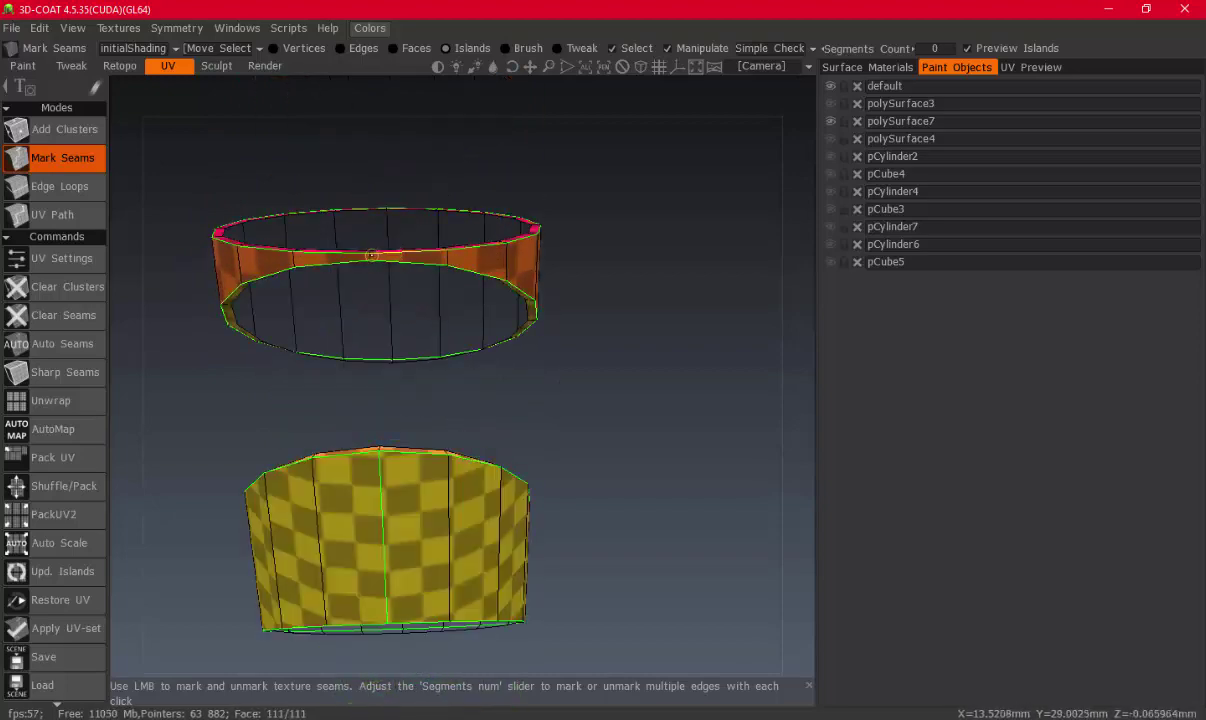
click(830, 139)
click(830, 121)
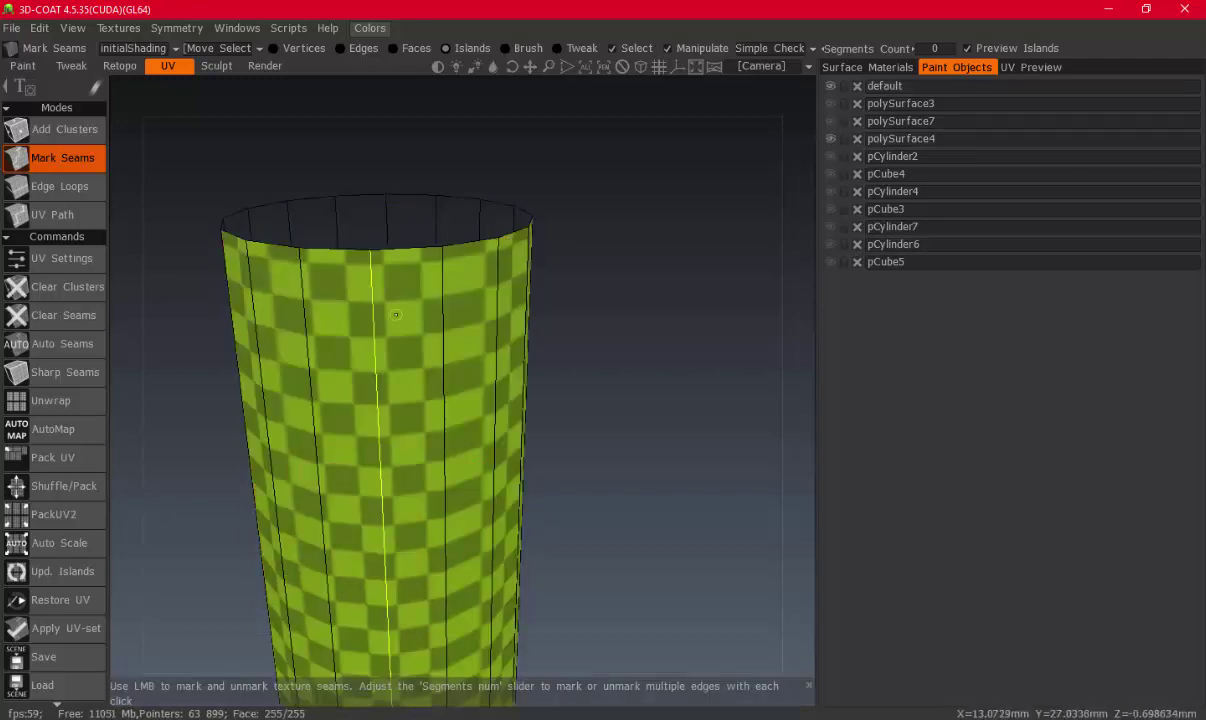
Swap polySurface4 for the pCylinder2 mushroom piece, orbit around it, and view its UV layout preview
click(830, 139)
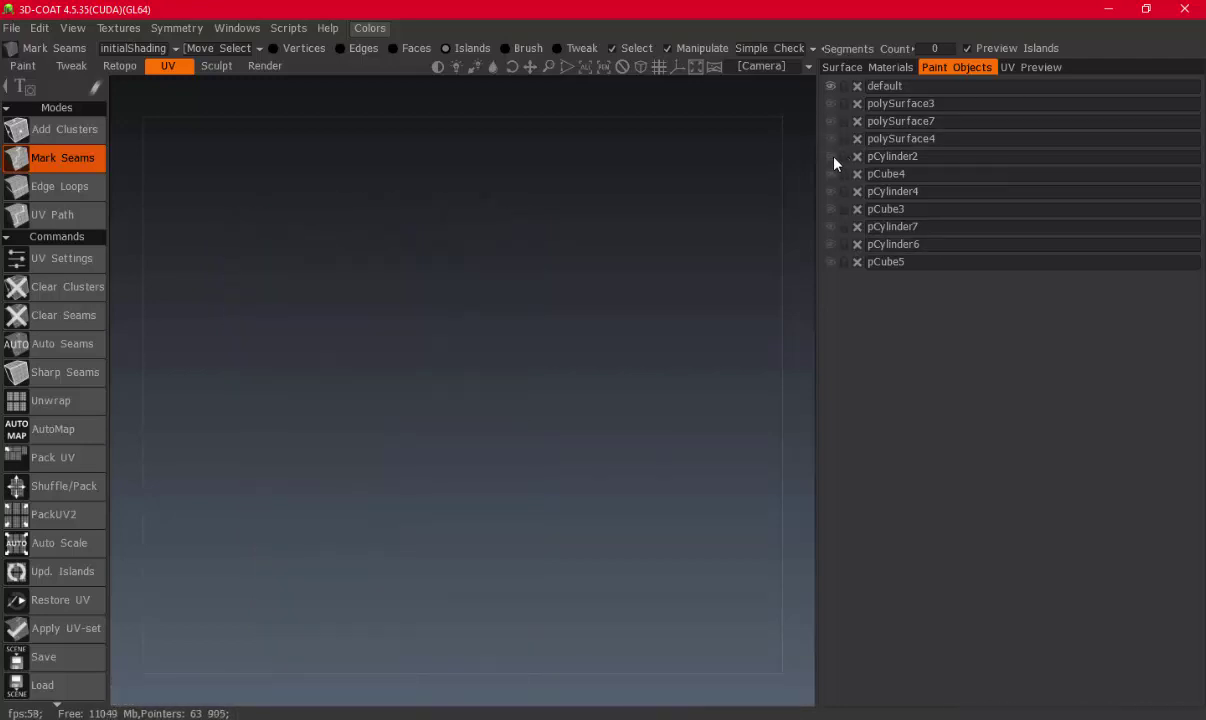
click(830, 156)
middle_drag(493, 286, 495, 385)
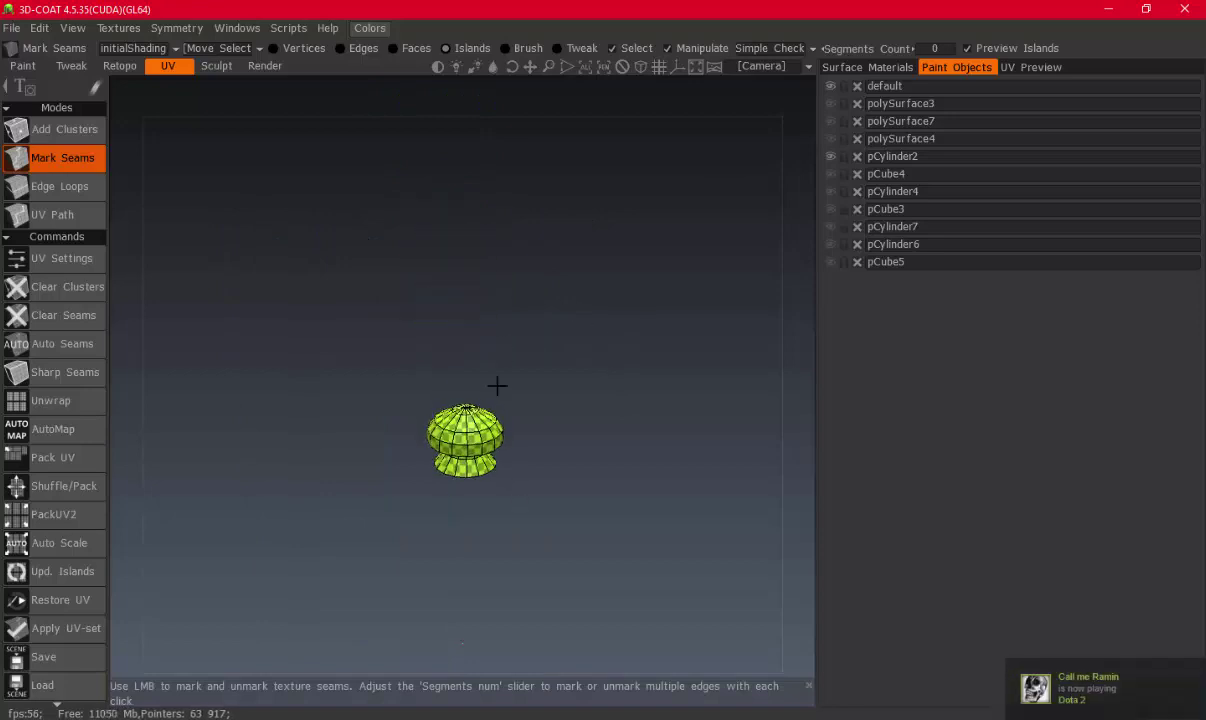
scroll(495, 385, up, 3)
mouse_move(536, 393)
mouse_down()
mouse_move(536, 468)
mouse_move(509, 348)
mouse_up()
scroll(509, 348, up, 3)
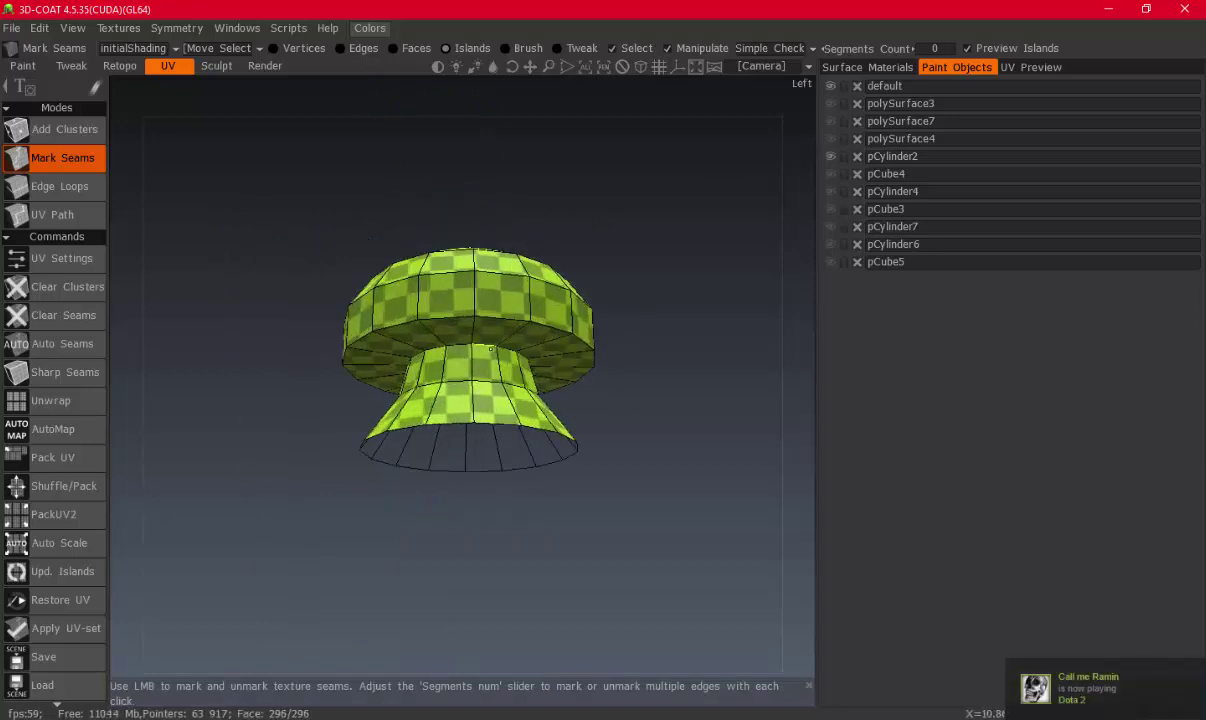
drag(494, 400, 470, 470)
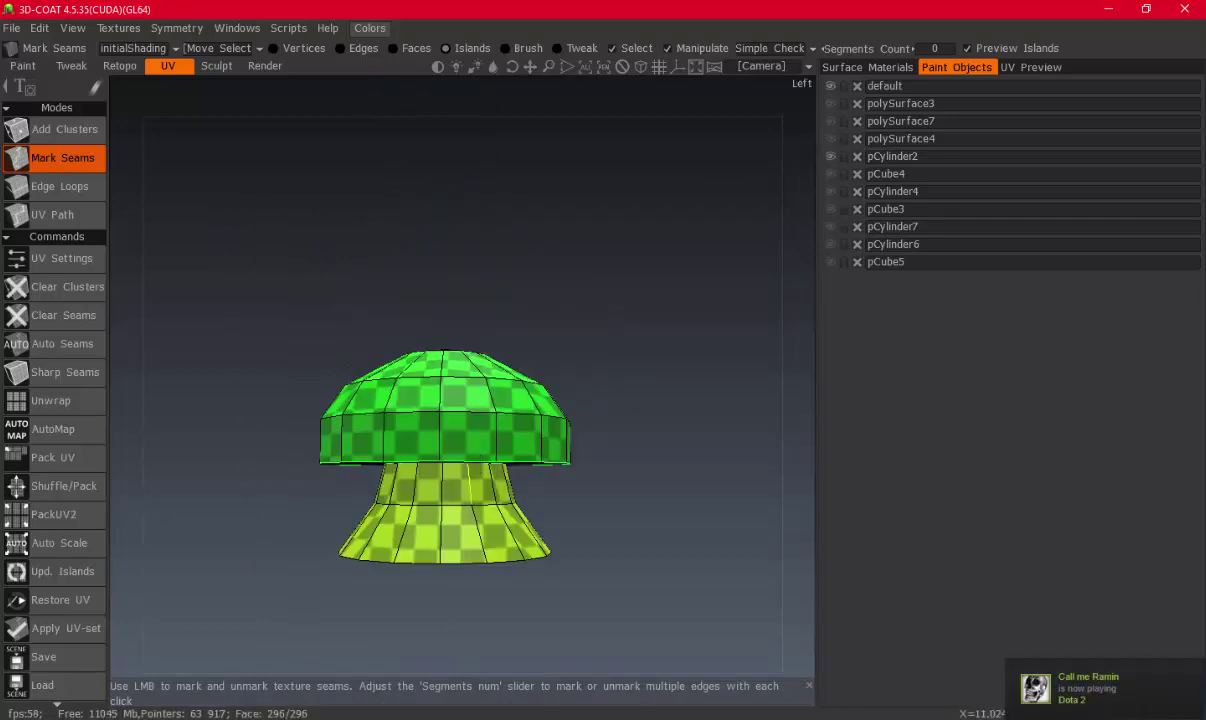
click(1020, 67)
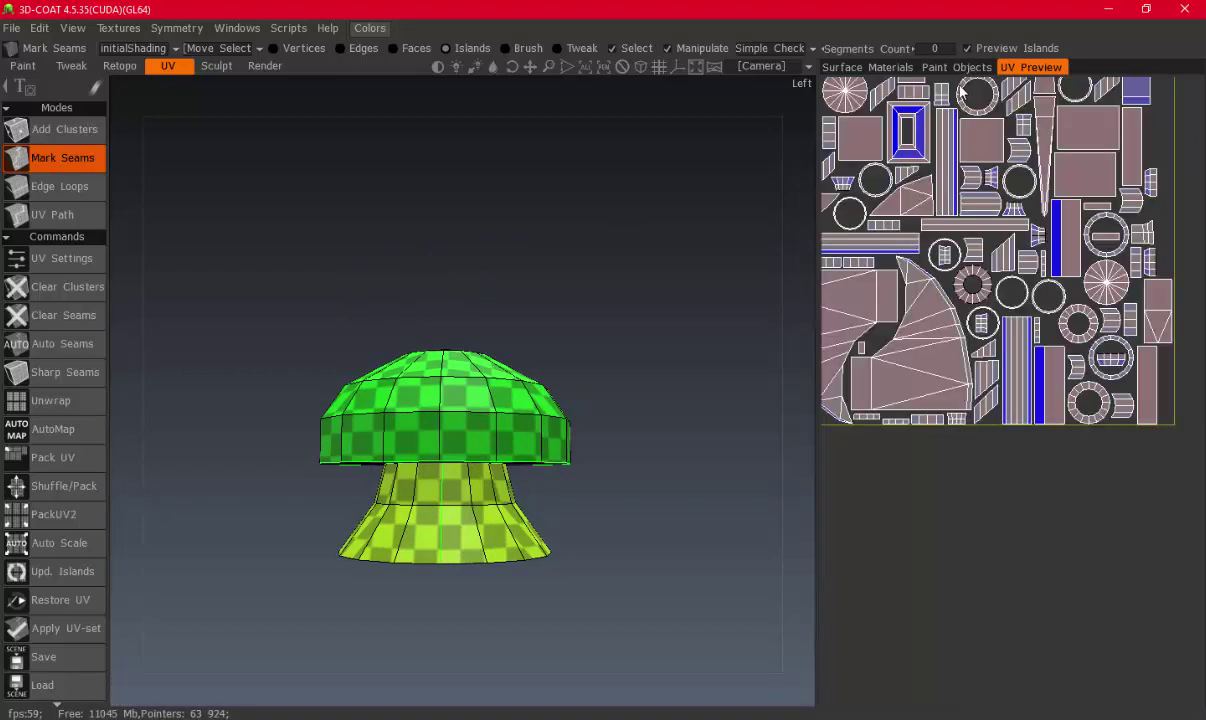
Hide pCylinder2, show the pCube4 spike instead, and orbit to inspect its sides
click(956, 67)
click(830, 174)
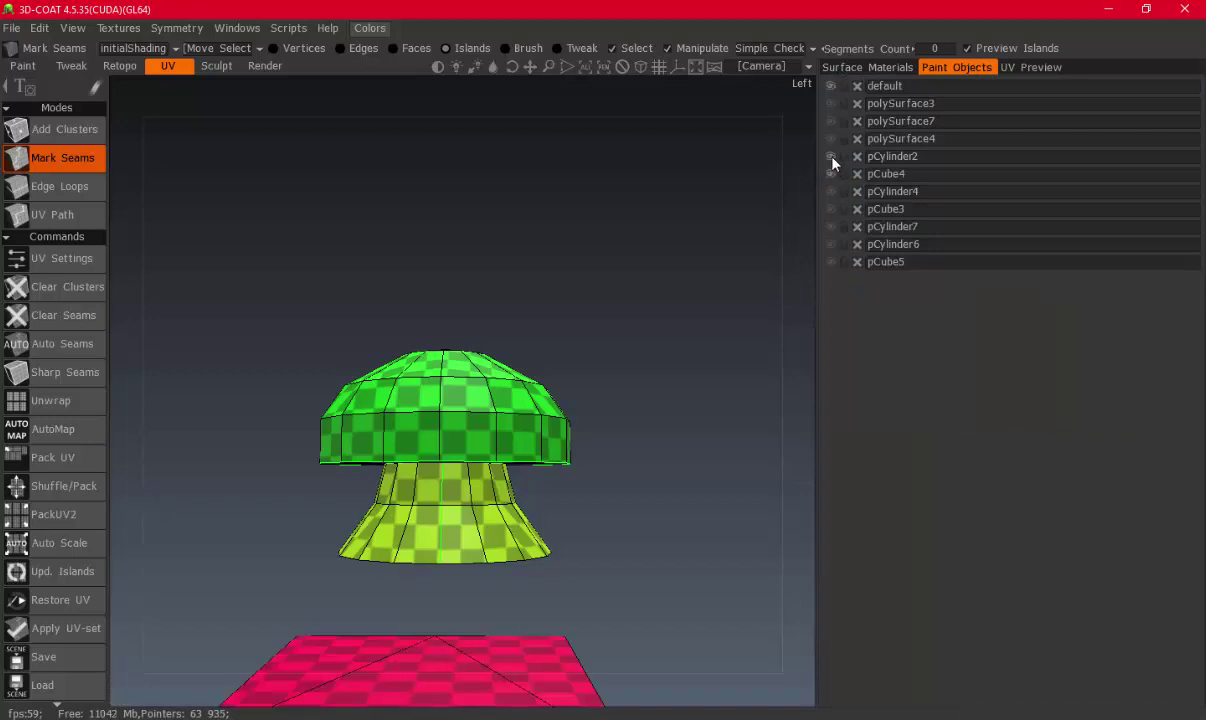
click(830, 156)
mouse_move(548, 407)
mouse_down()
mouse_move(613, 394)
mouse_move(432, 393)
mouse_up()
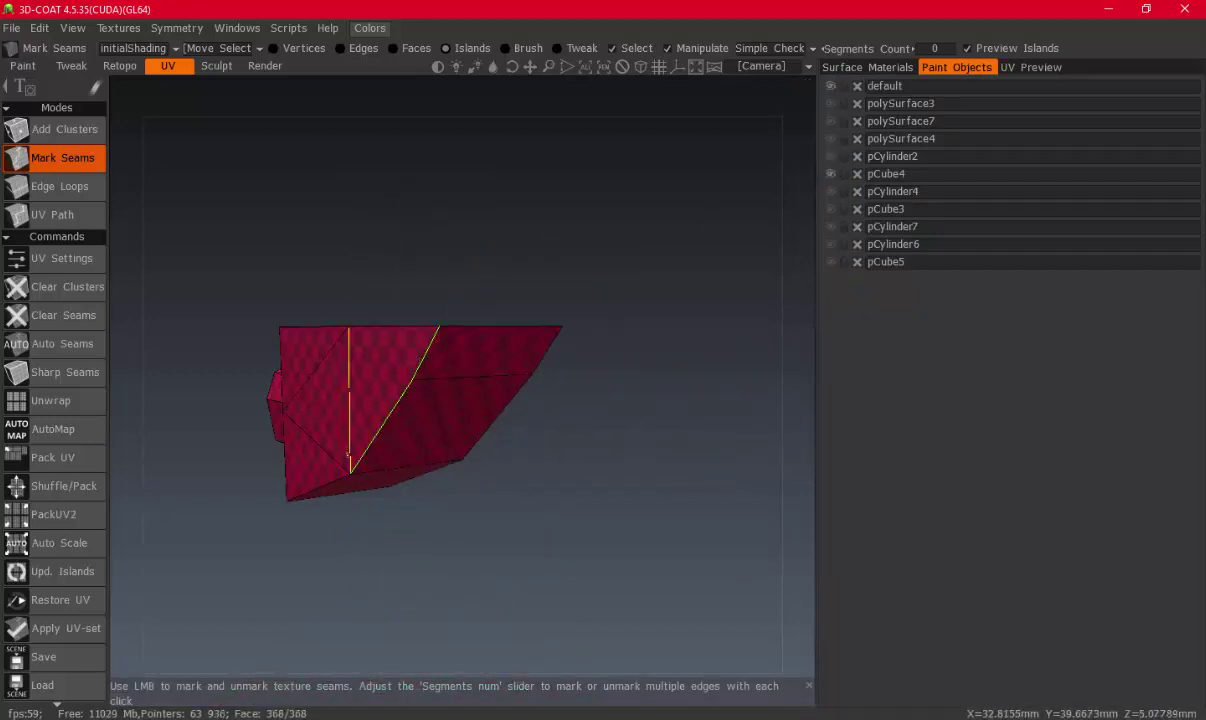
drag(393, 425, 441, 393)
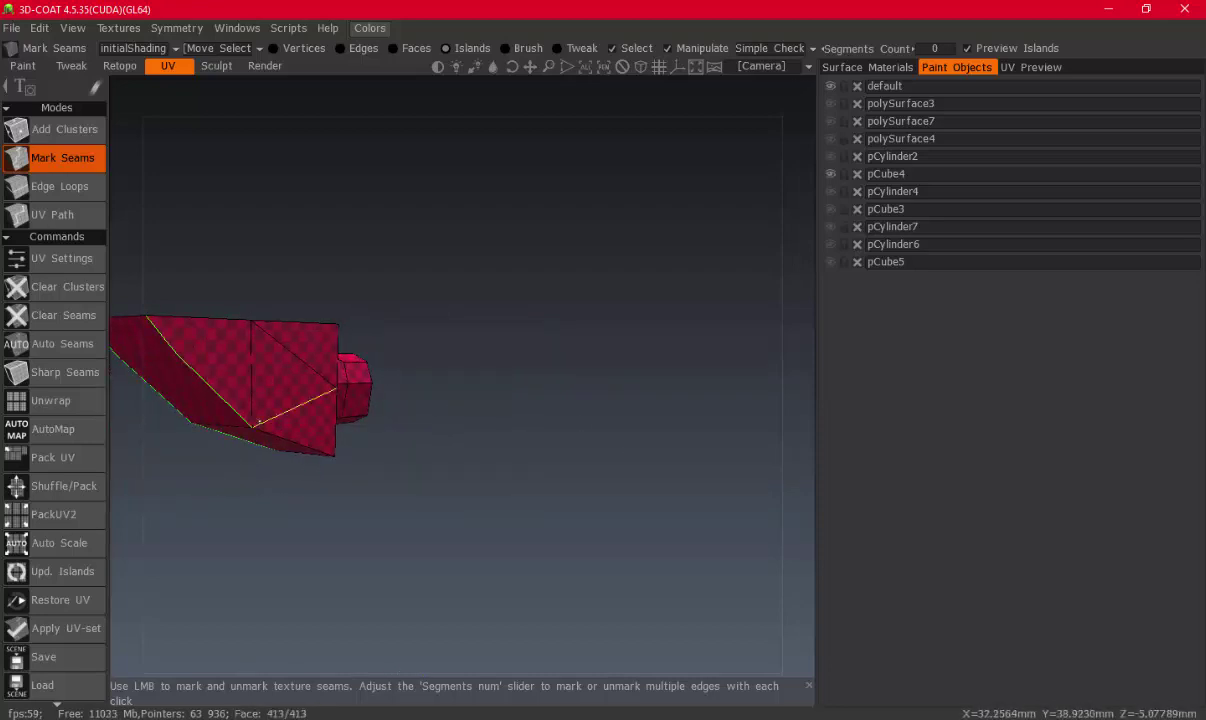
drag(278, 432, 568, 418)
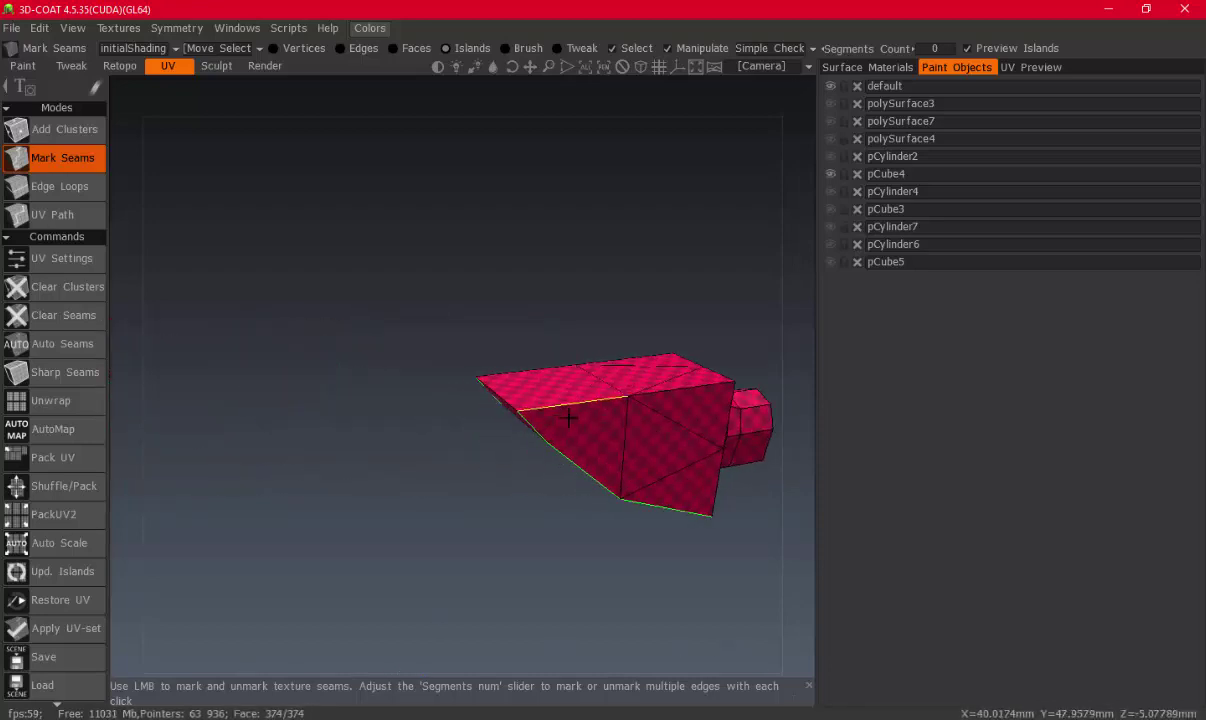
drag(687, 399, 482, 438)
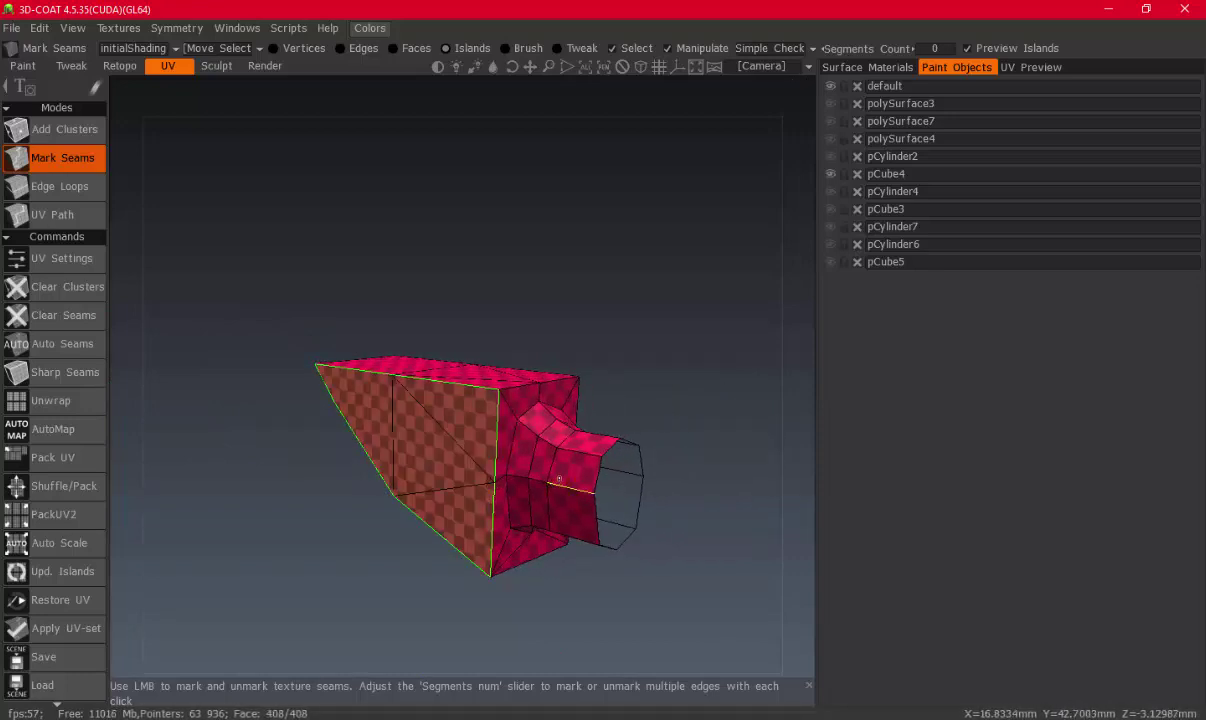
Check the spike's seams from the top and box end, review its UV island, then switch to Maya
mouse_move(560, 467)
mouse_down()
mouse_move(552, 458)
mouse_move(412, 493)
mouse_move(541, 431)
mouse_move(420, 420)
mouse_up()
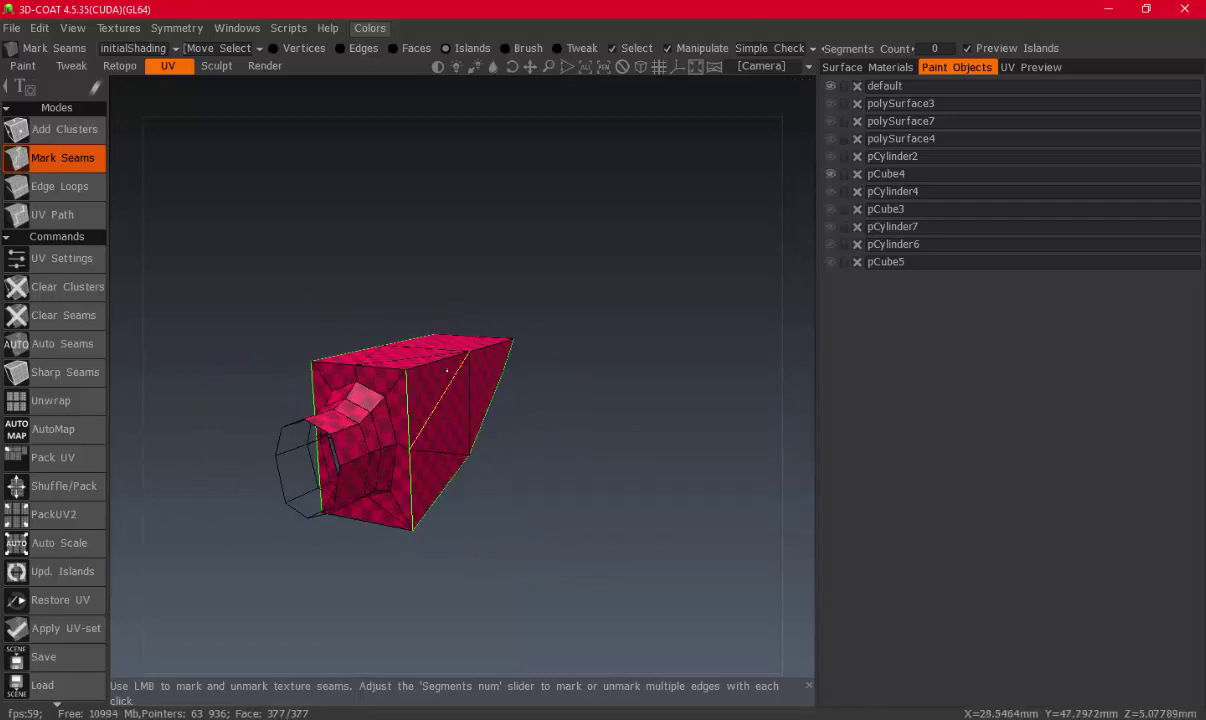
drag(484, 350, 323, 515)
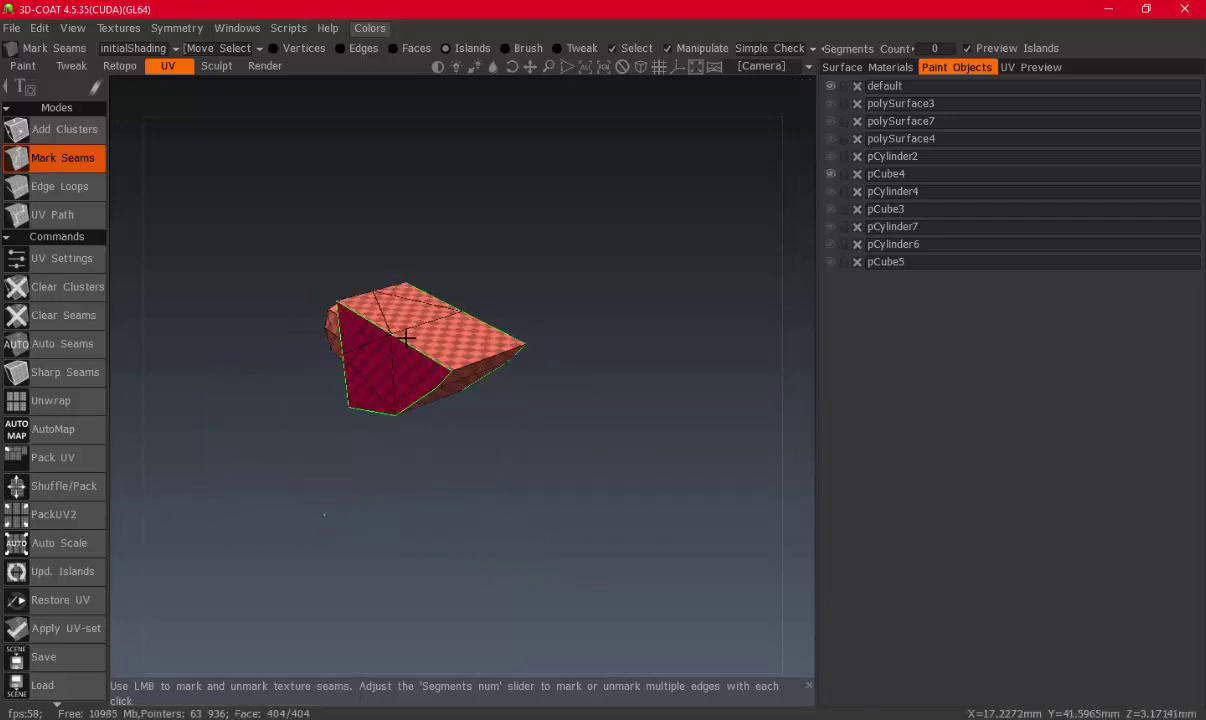
mouse_move(405, 426)
mouse_down()
mouse_move(622, 318)
mouse_move(490, 250)
mouse_move(466, 305)
mouse_move(450, 430)
mouse_move(583, 328)
mouse_up()
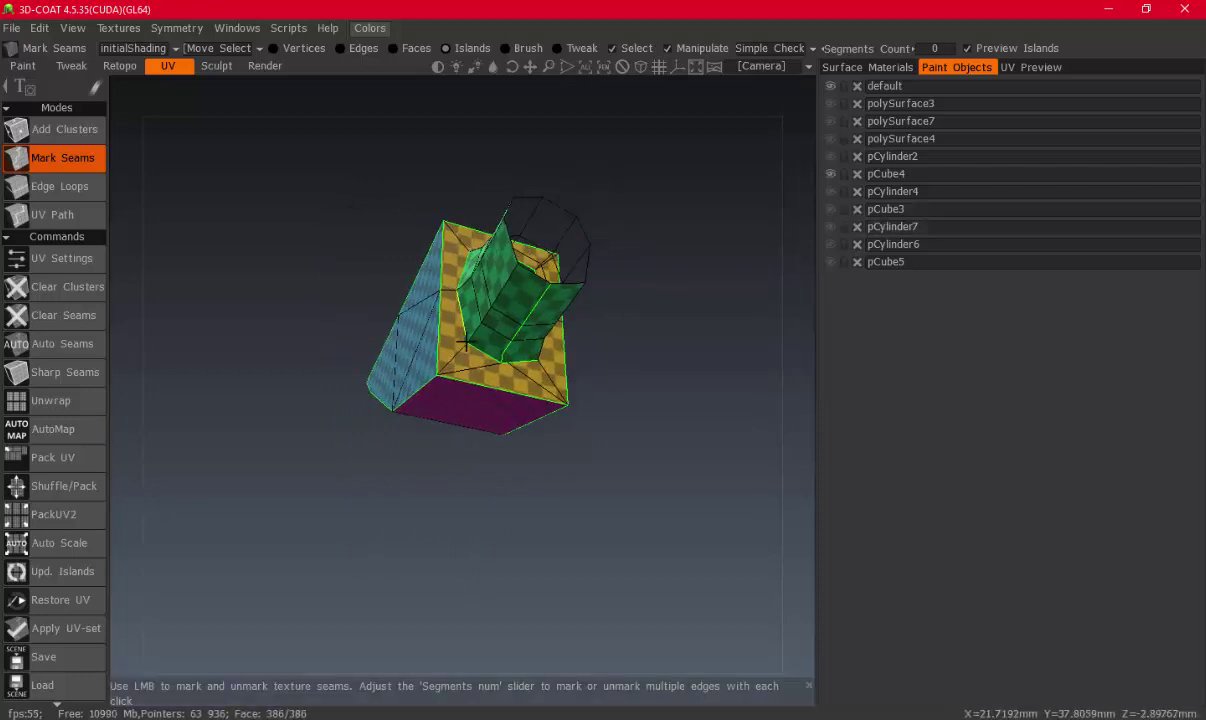
mouse_move(565, 390)
mouse_down()
mouse_move(590, 435)
mouse_move(622, 336)
mouse_up()
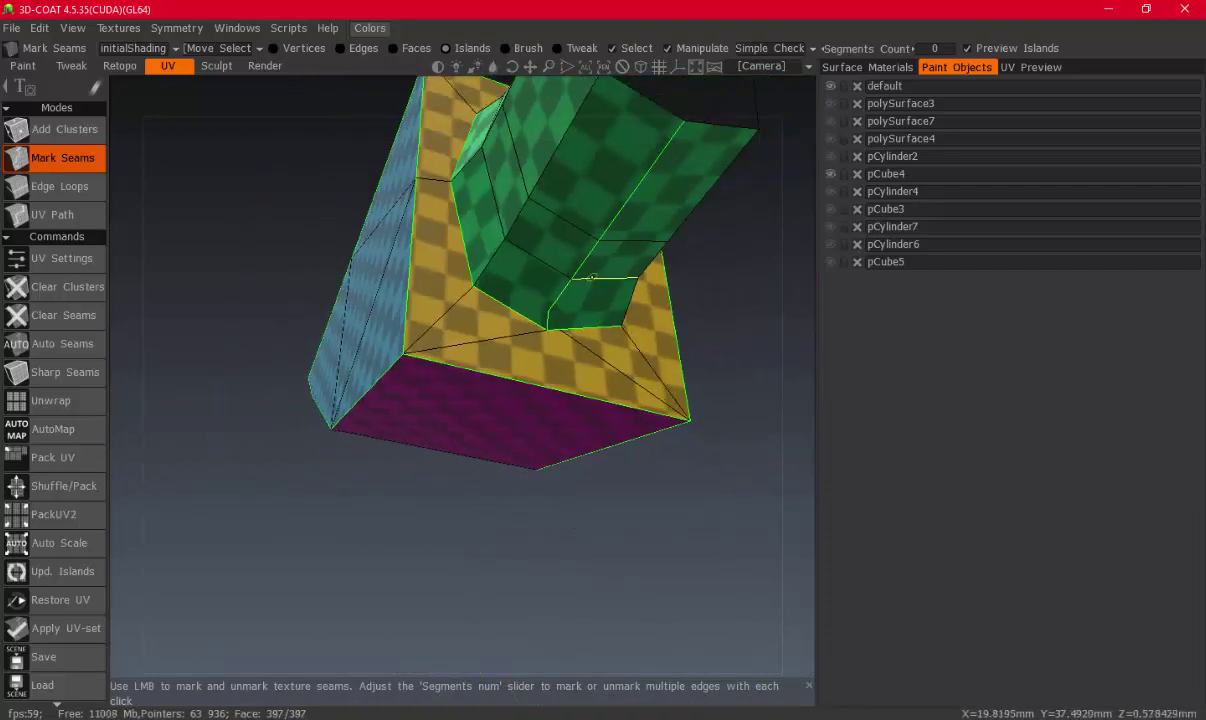
click(1035, 67)
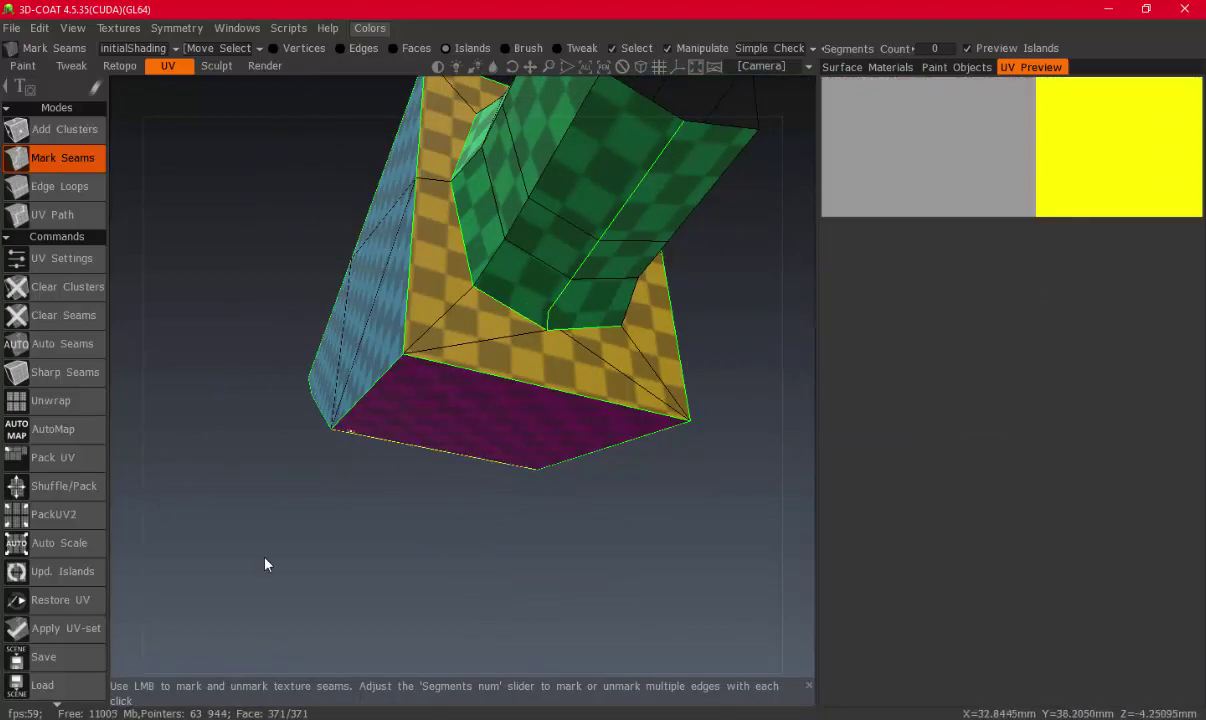
click(535, 652)
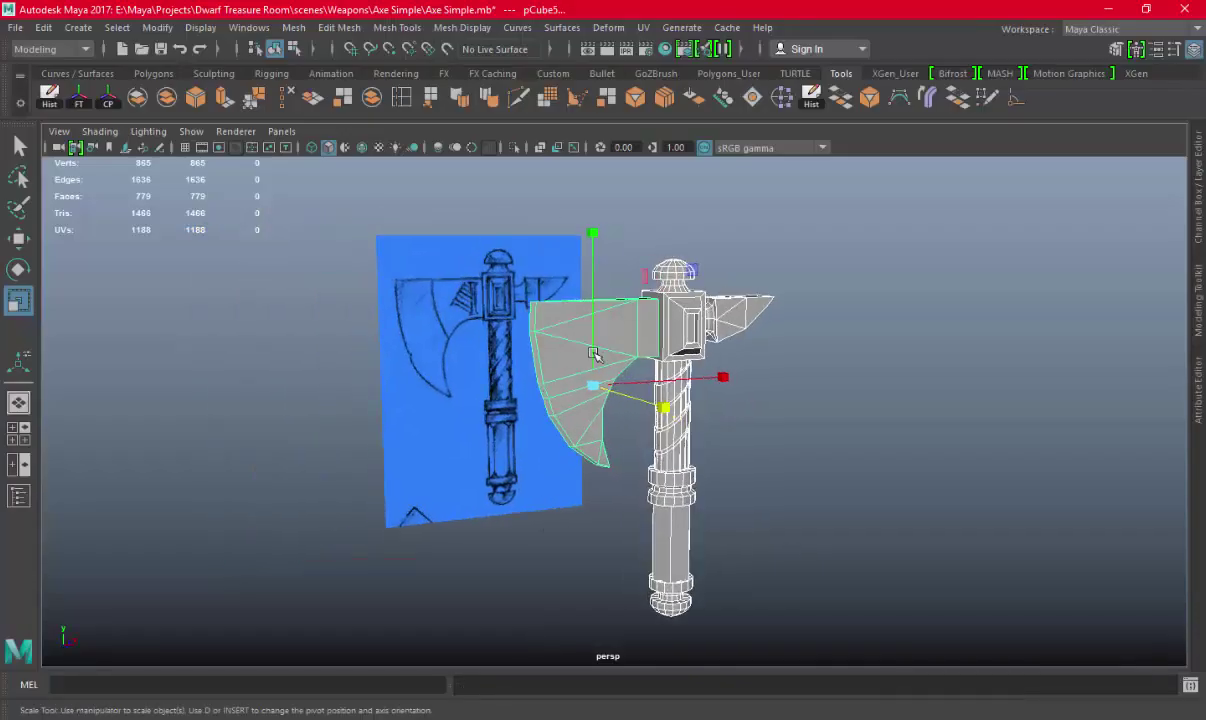
Select the back spike pCube4, isolate it in the viewport, and pick a vertex in vertex mode
mouse_move(450, 410)
alt+mouse_down()
mouse_move(549, 411)
mouse_move(560, 300)
alt+mouse_up()
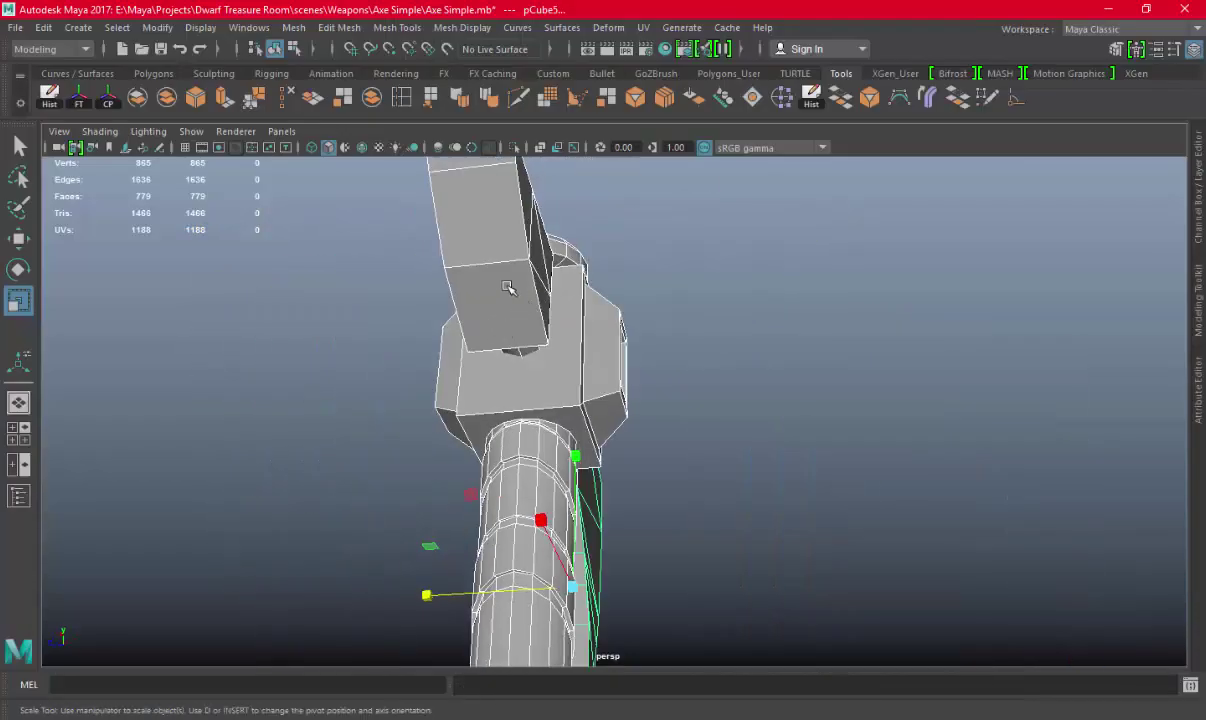
click(552, 255)
alt+drag(552, 255, 566, 162)
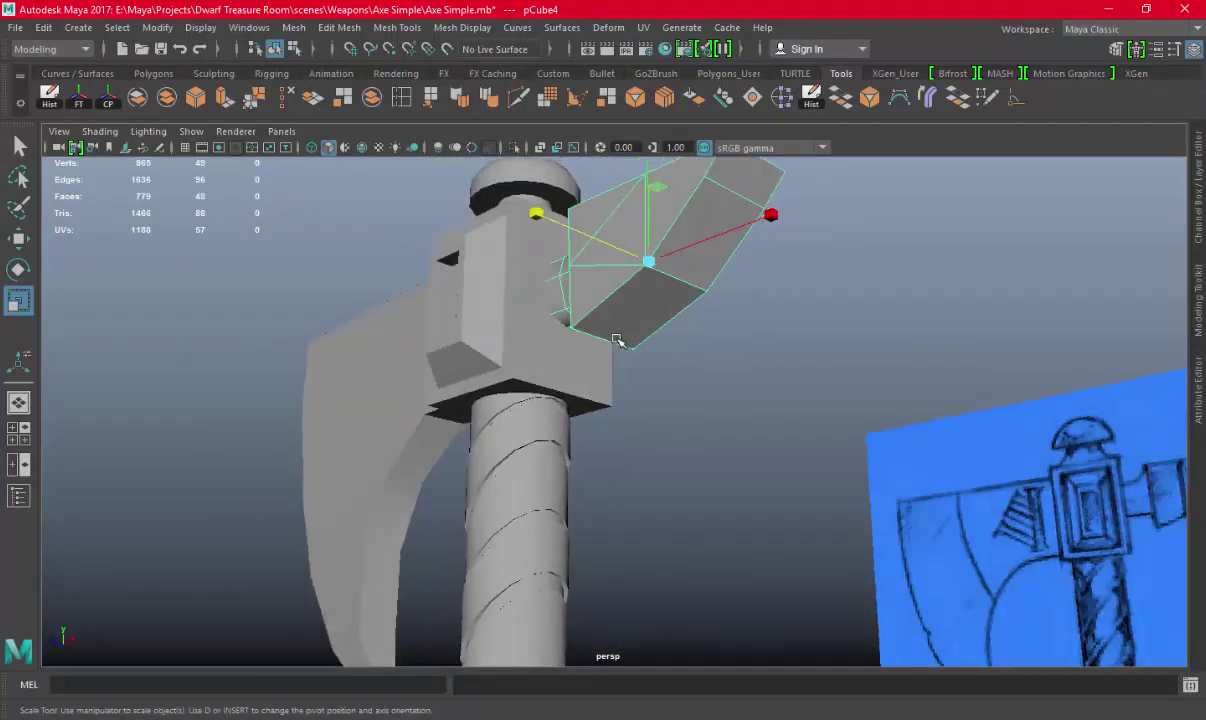
mouse_move(617, 341)
alt+mouse_down()
mouse_move(560, 300)
mouse_move(613, 220)
mouse_move(775, 423)
mouse_move(382, 358)
mouse_move(479, 320)
mouse_move(758, 327)
alt+mouse_up()
click(517, 147)
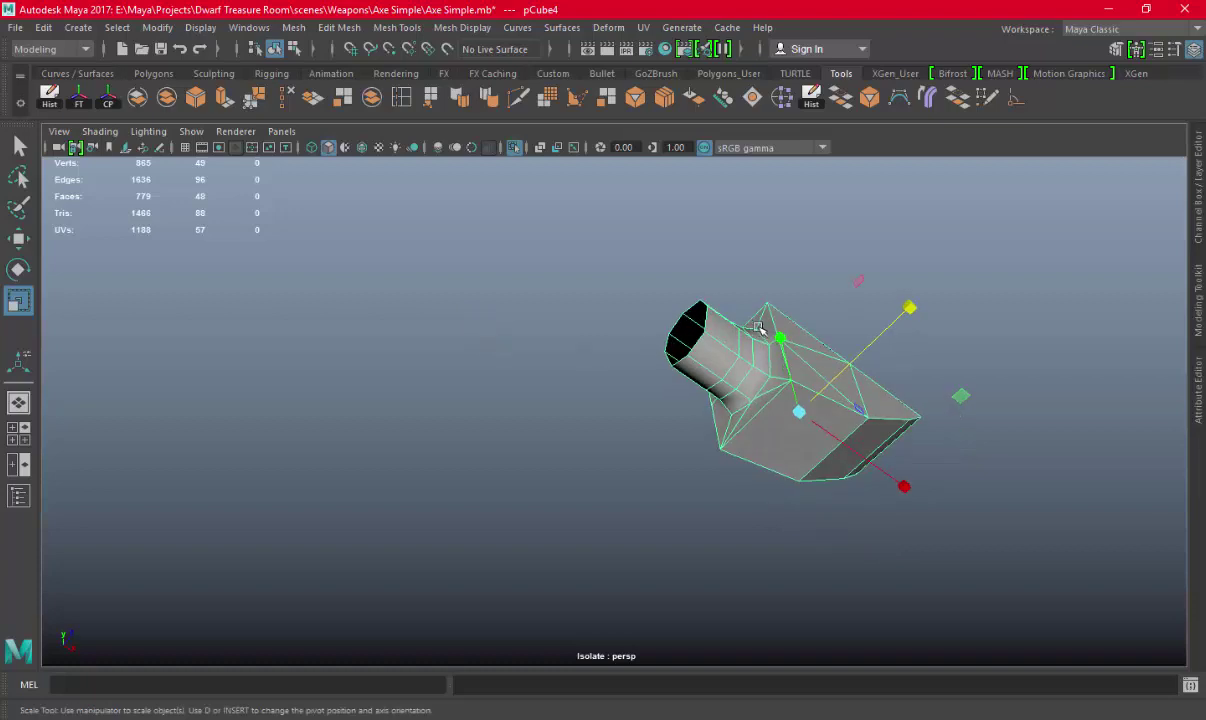
scroll(791, 460, up, 3)
right_drag(807, 255, 732, 253)
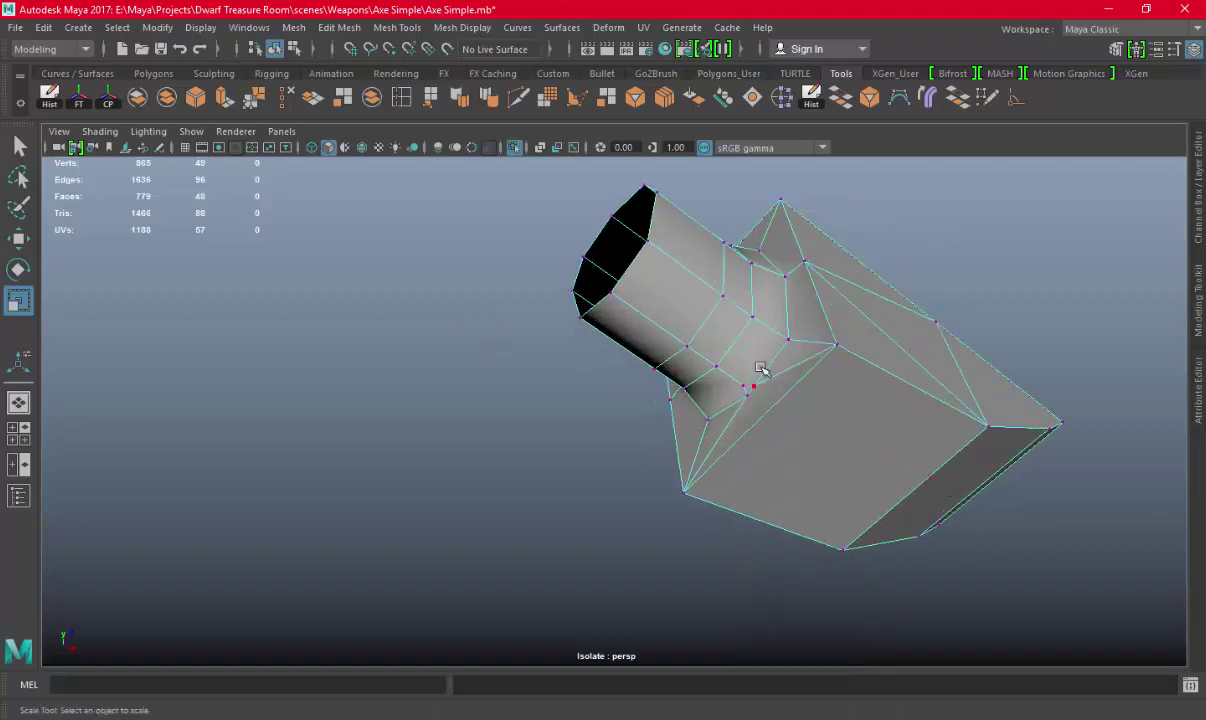
click(757, 368)
Merge the overlapping vertex pairs at the base of the spike's neck
mouse_move(820, 343)
alt+mouse_down()
mouse_move(875, 404)
mouse_move(921, 382)
mouse_move(728, 405)
mouse_move(825, 448)
alt+mouse_up()
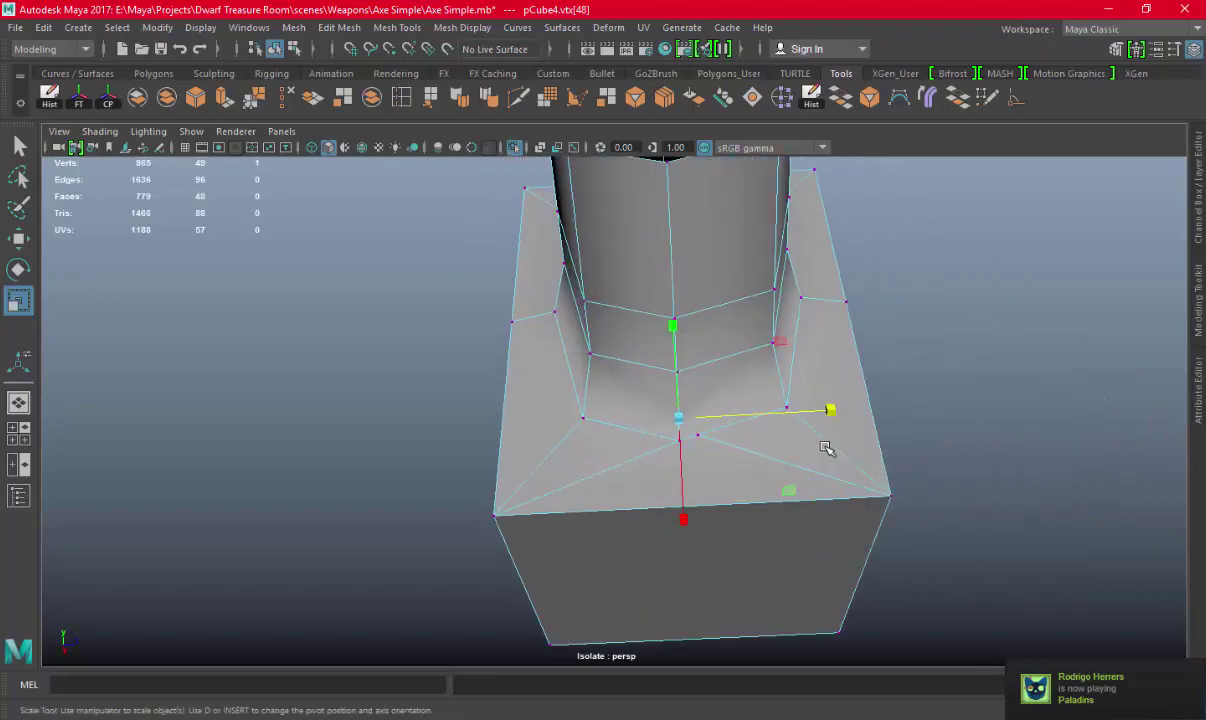
click(677, 455)
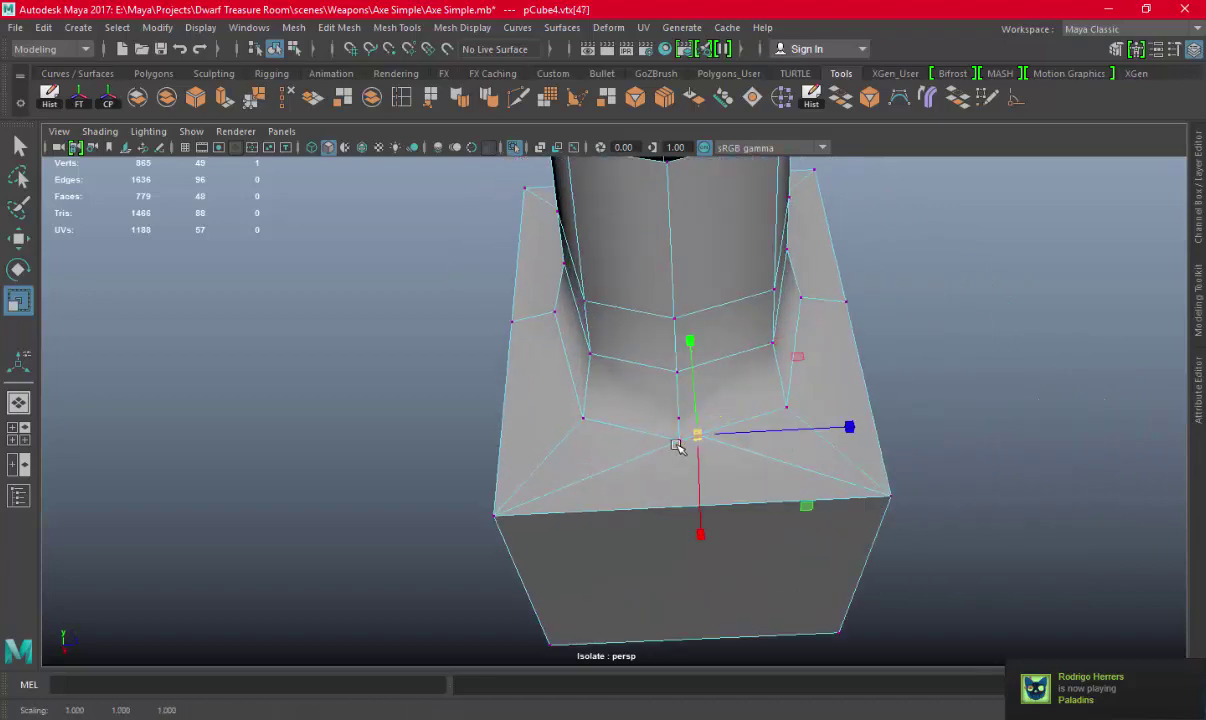
key(q)
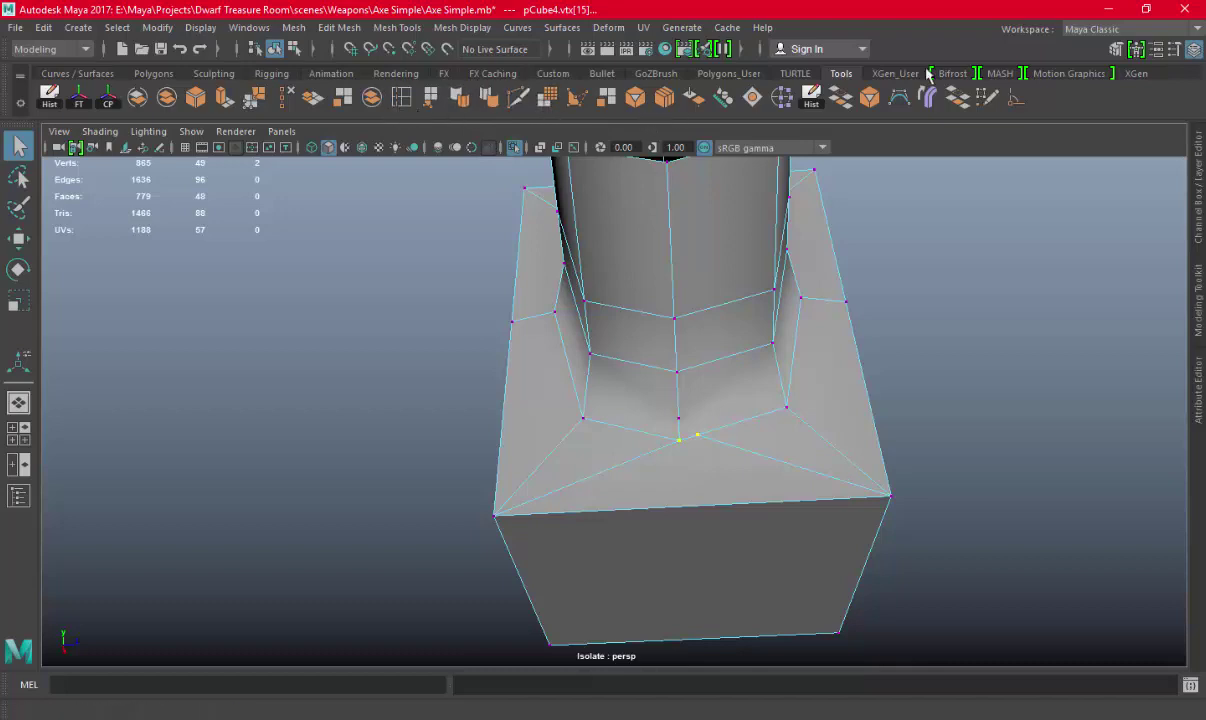
click(258, 100)
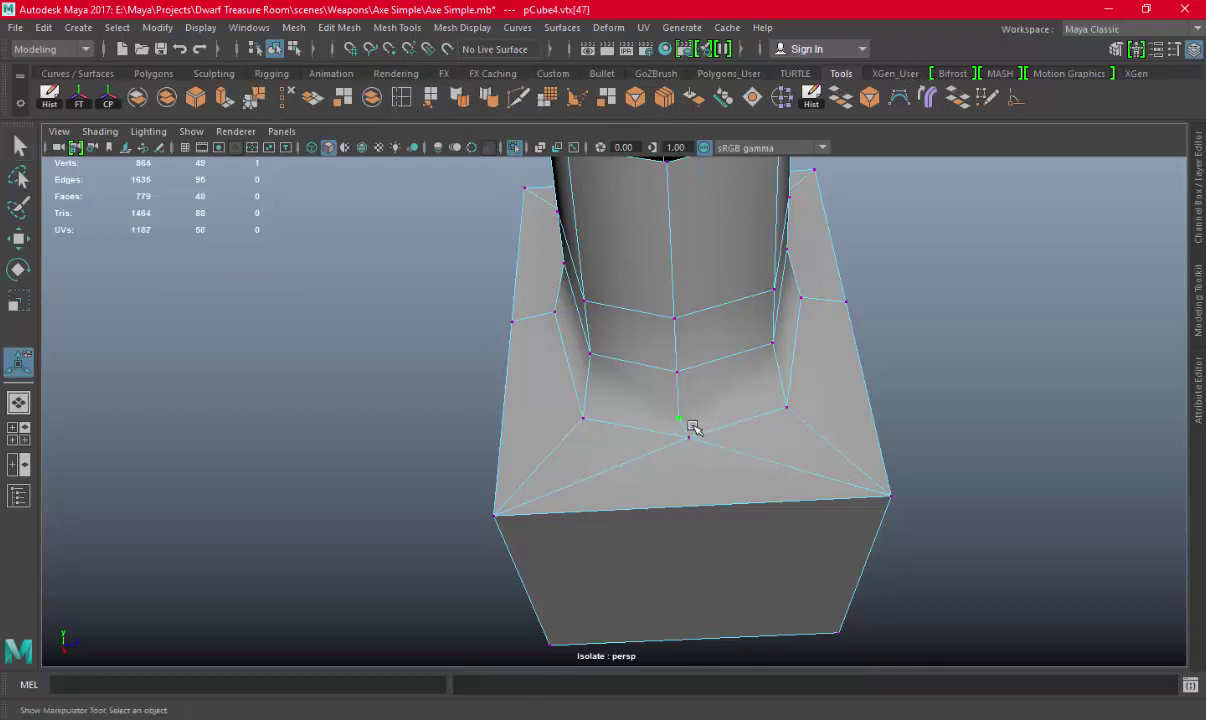
key(g)
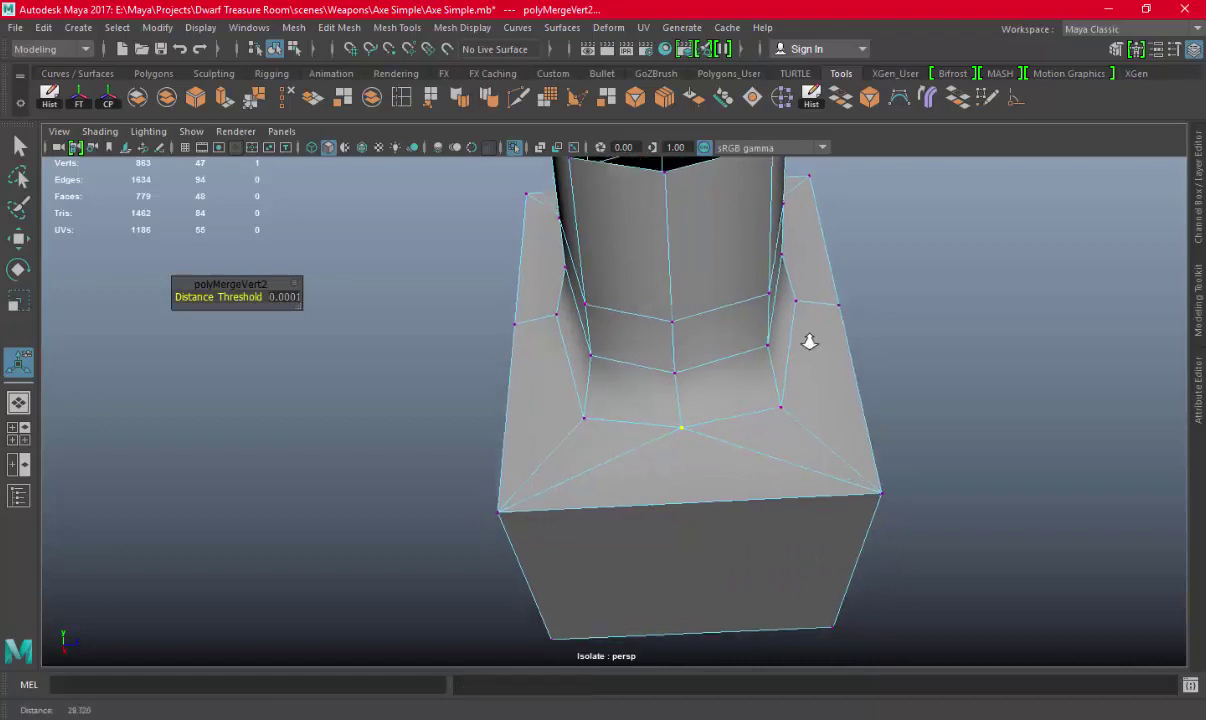
alt+drag(808, 341, 727, 285)
key(q)
scroll(875, 451, down, 5)
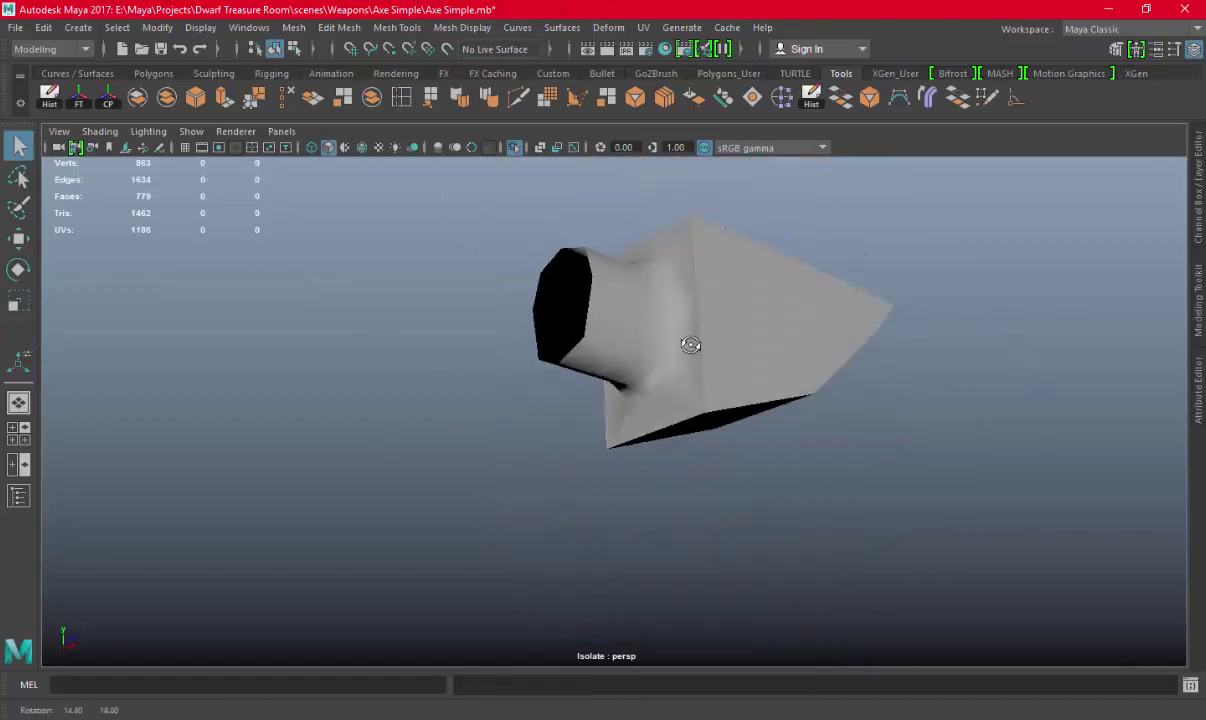
Show the whole axe again, freeze the blade's transformations, and switch back to 3D-Coat
click(517, 148)
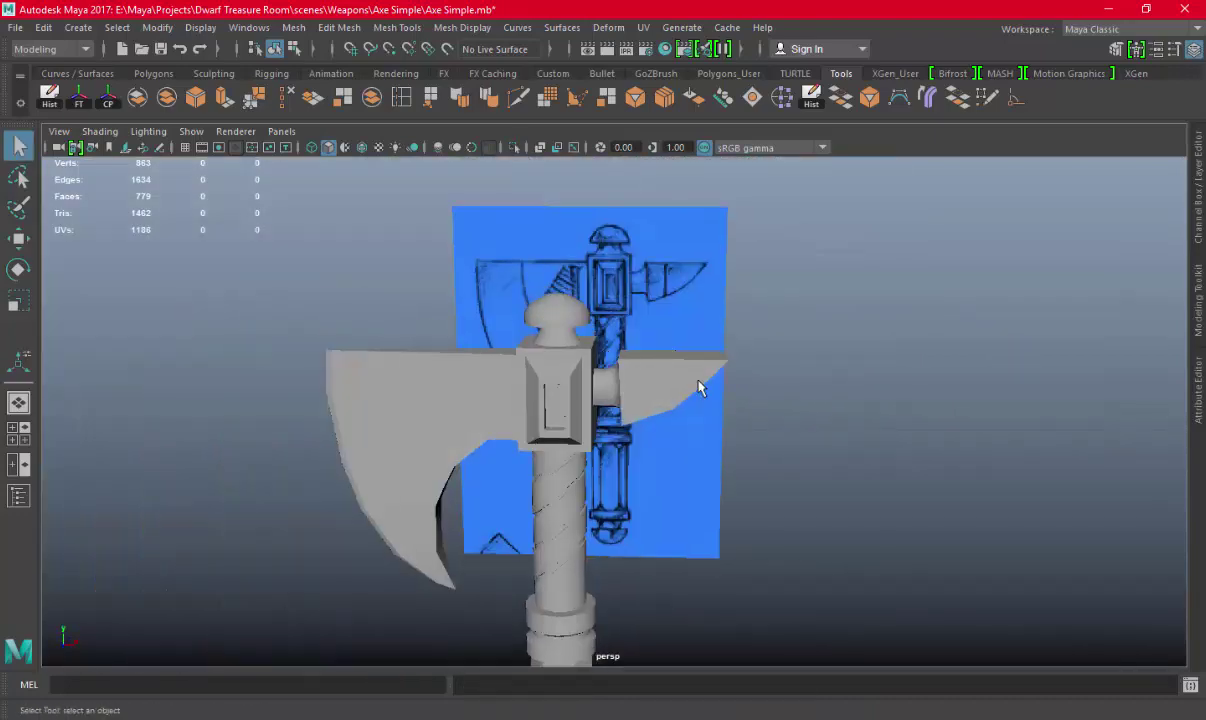
drag(319, 268, 805, 667)
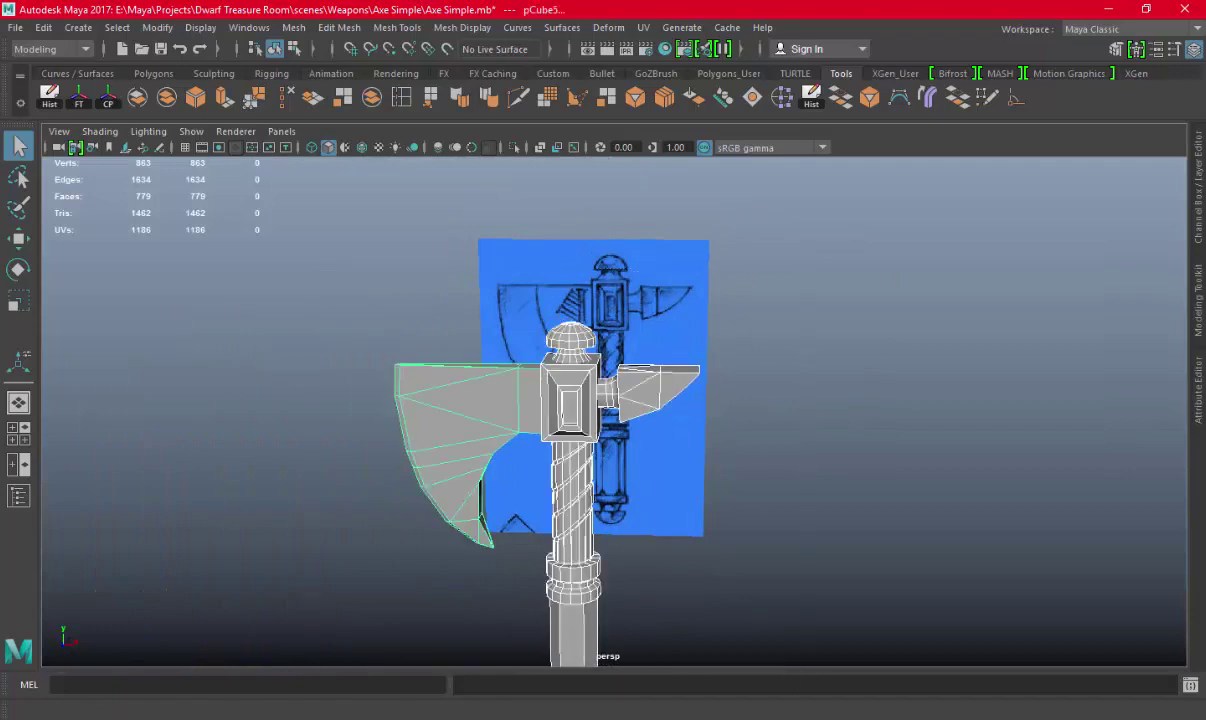
scroll(624, 455, down, 3)
click(82, 96)
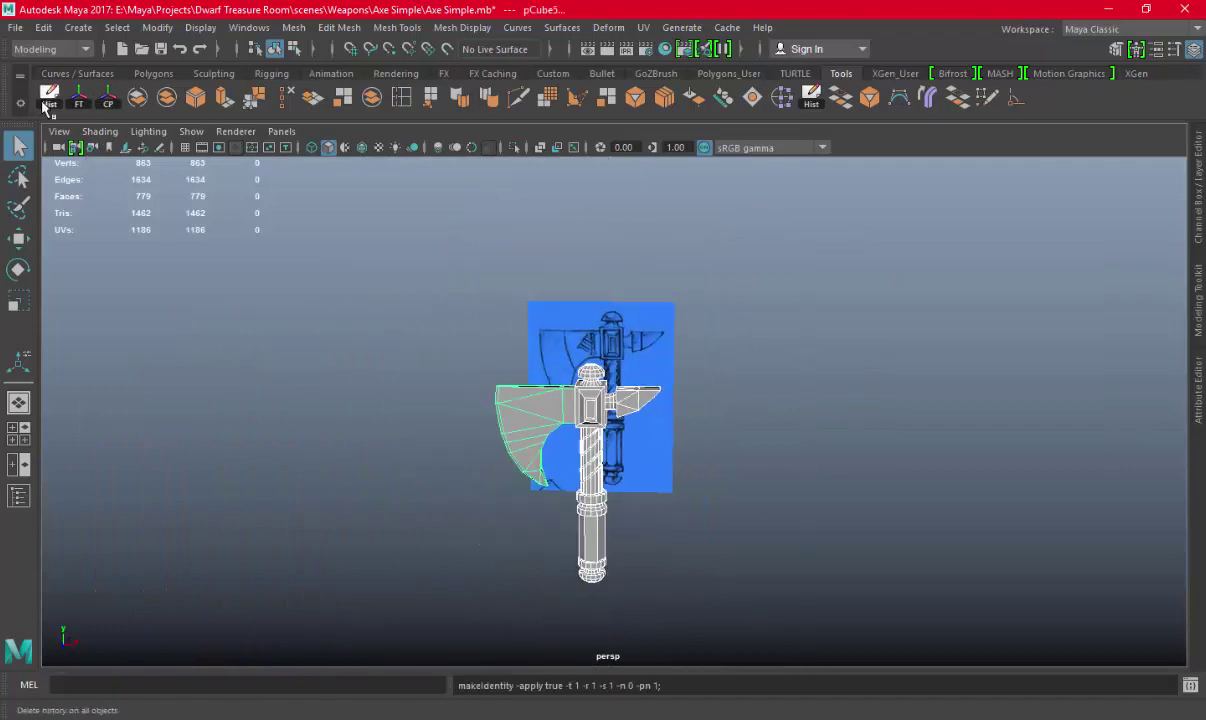
click(1100, 719)
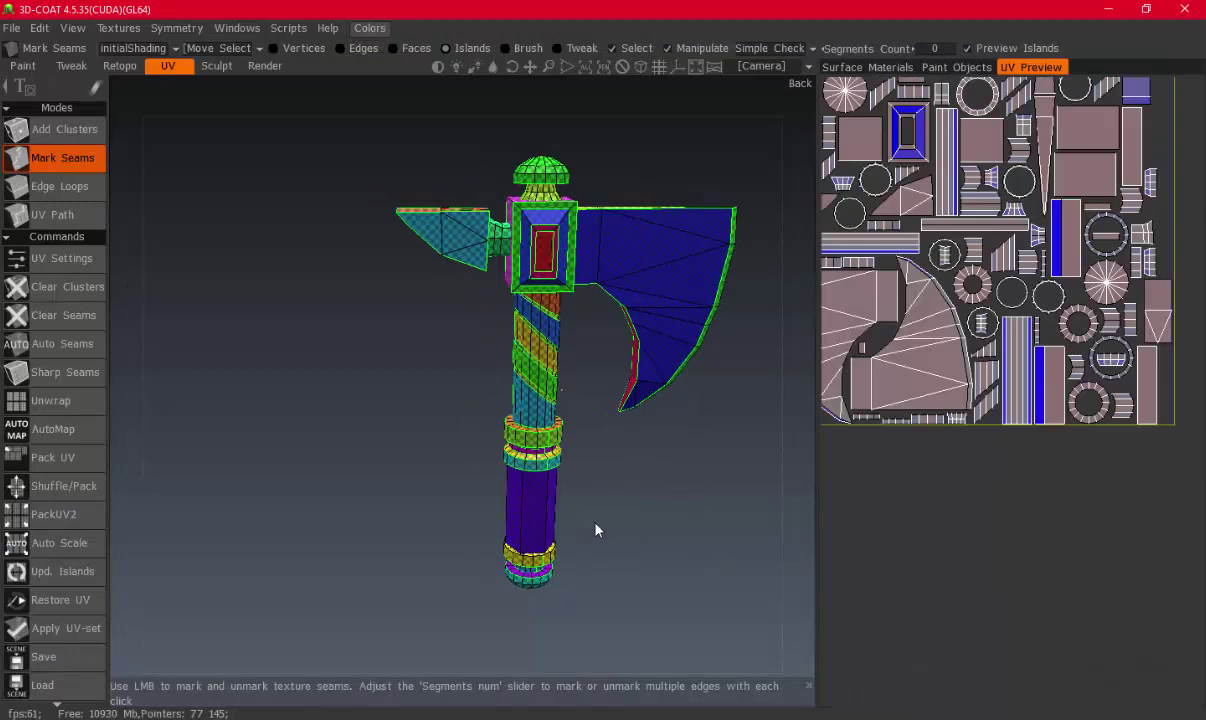
Repack the axe's UV islands into a fresh layout with Pack UV
drag(596, 530, 495, 463)
scroll(500, 457, up, 2)
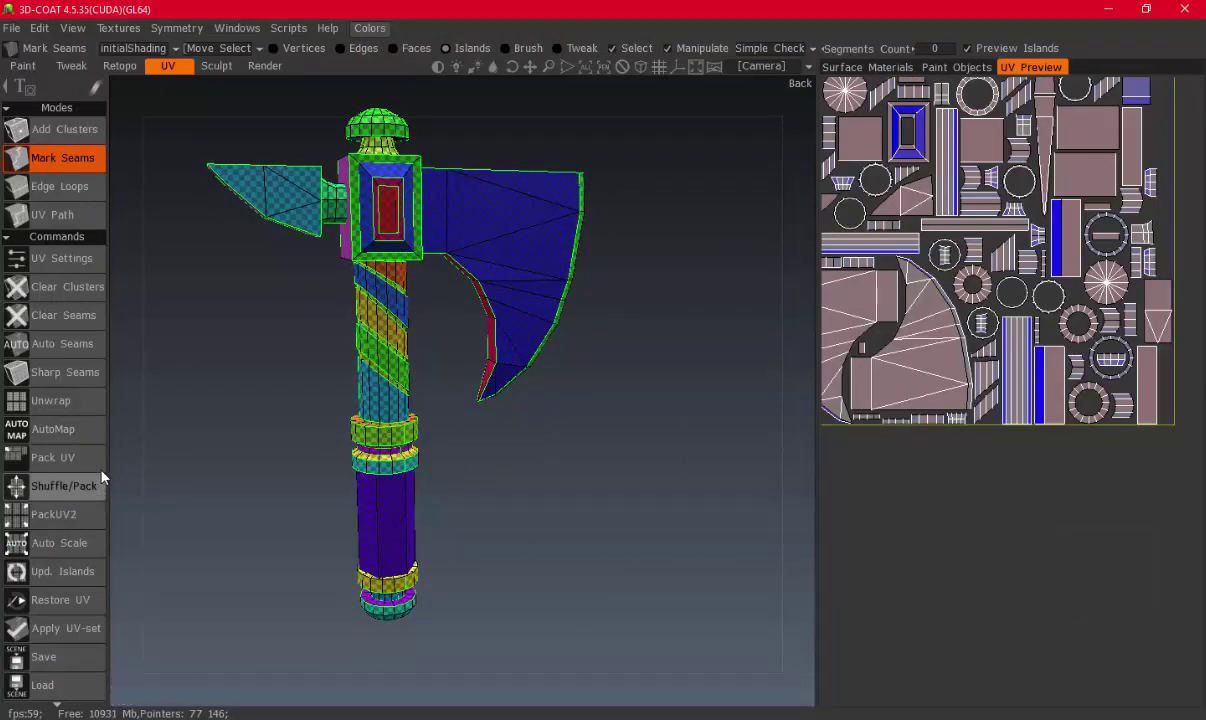
click(50, 400)
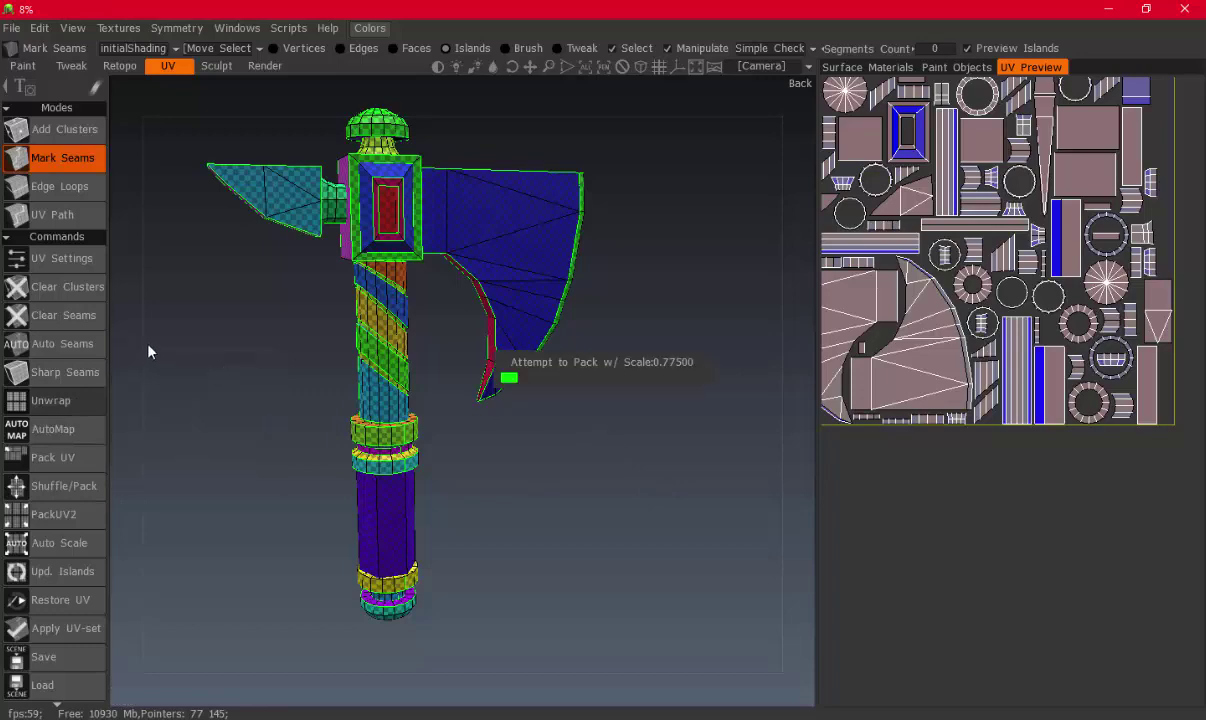
drag(608, 417, 640, 447)
scroll(1060, 428, down, 2)
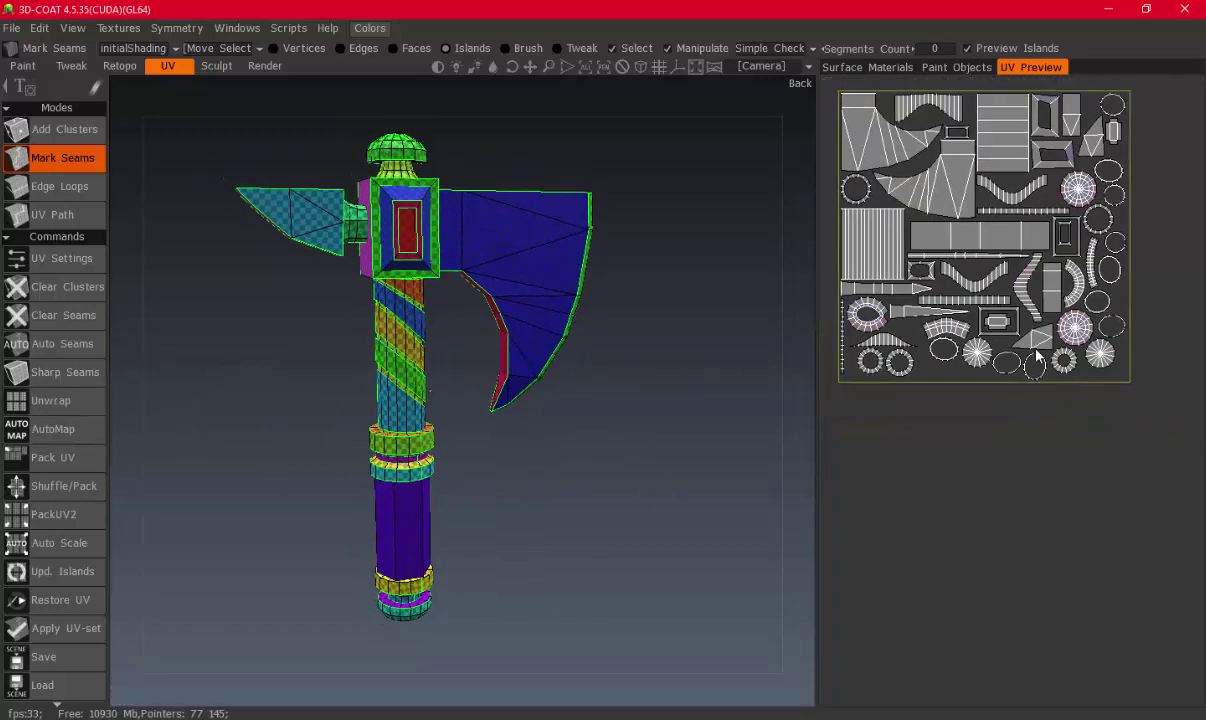
scroll(1040, 415, down, 2)
click(99, 456)
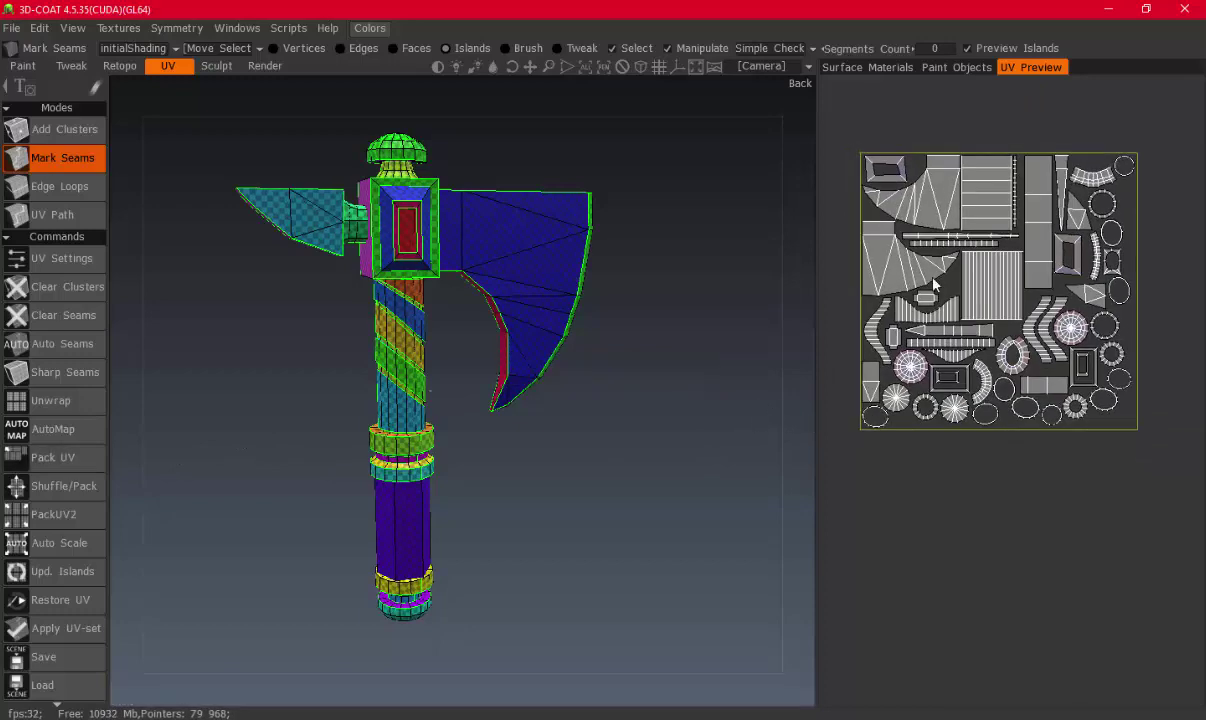
Rotate the blade island 90° upright and move it into the UV square's upper-left
click(935, 198)
scroll(956, 496, up, 3)
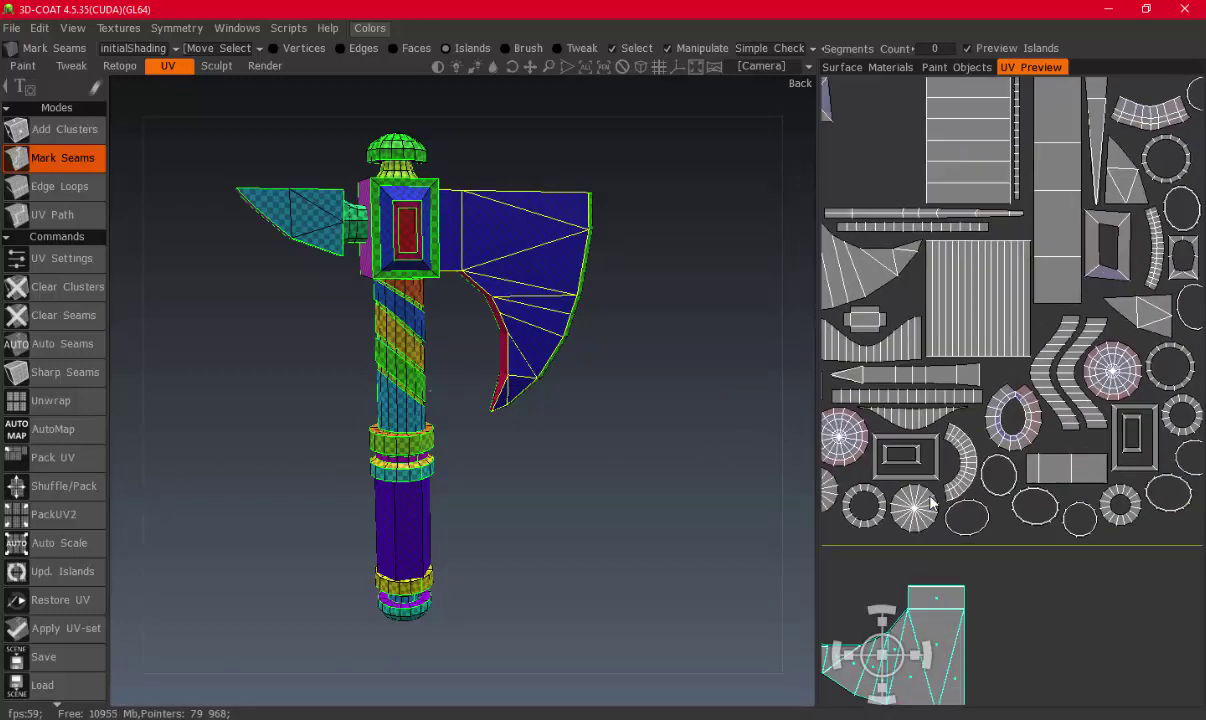
mouse_move(970, 492)
mouse_down()
mouse_move(926, 541)
mouse_move(920, 503)
mouse_move(1033, 476)
mouse_up()
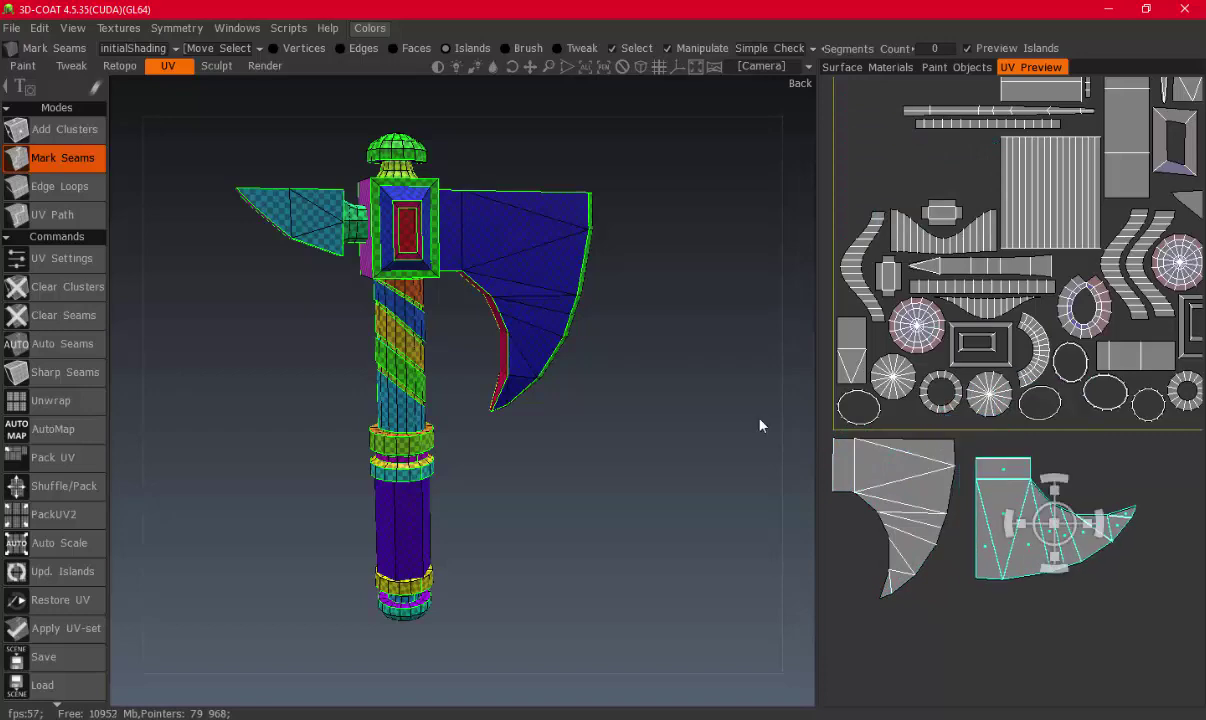
drag(762, 423, 575, 280)
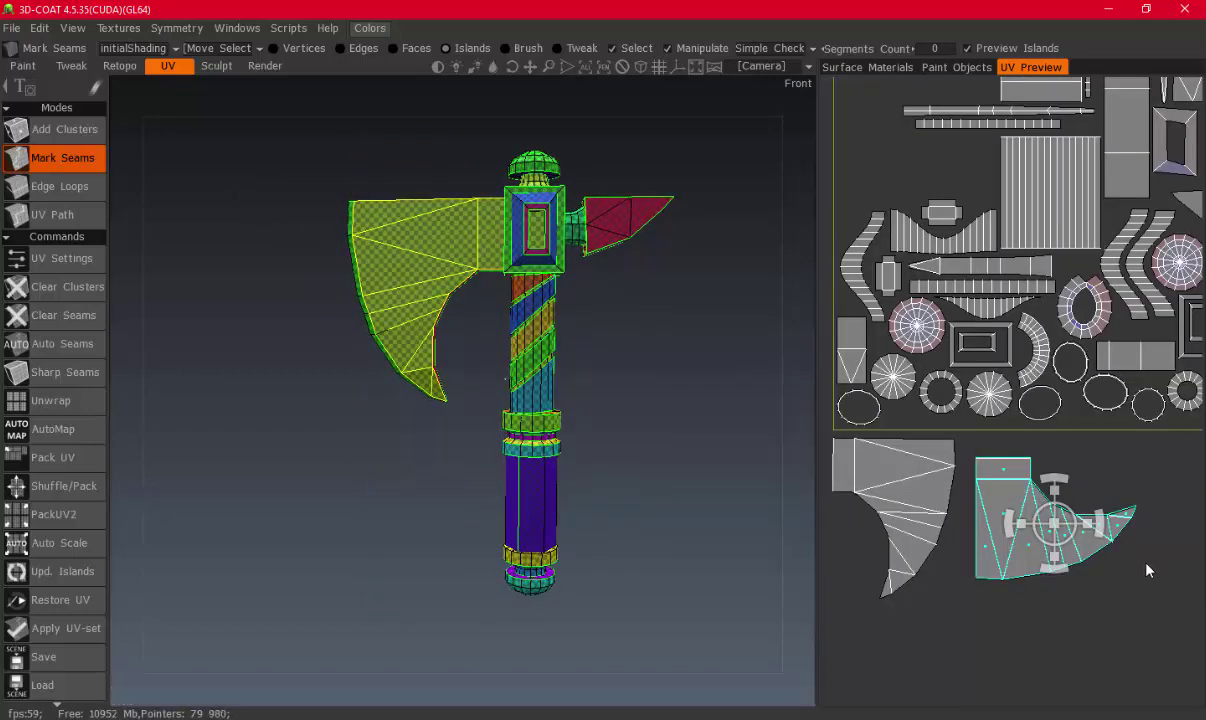
middle_drag(1079, 530, 1061, 478)
drag(1040, 472, 1130, 537)
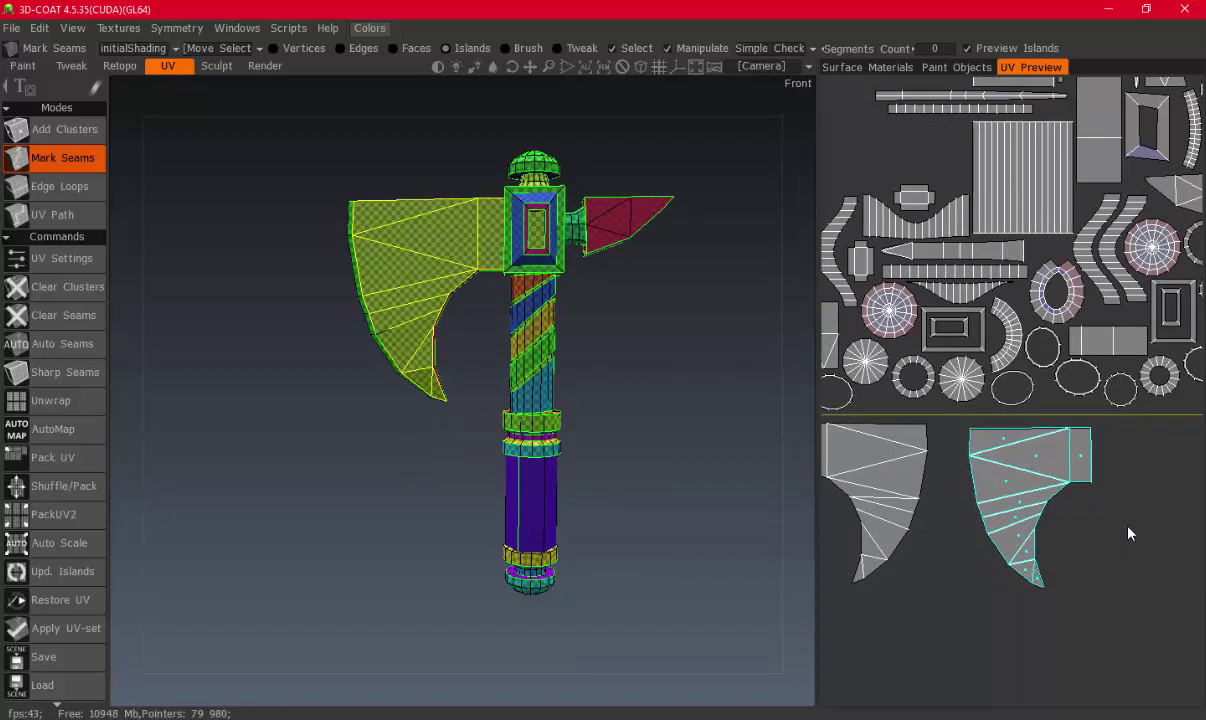
drag(1046, 507, 1025, 498)
scroll(1071, 379, down, 3)
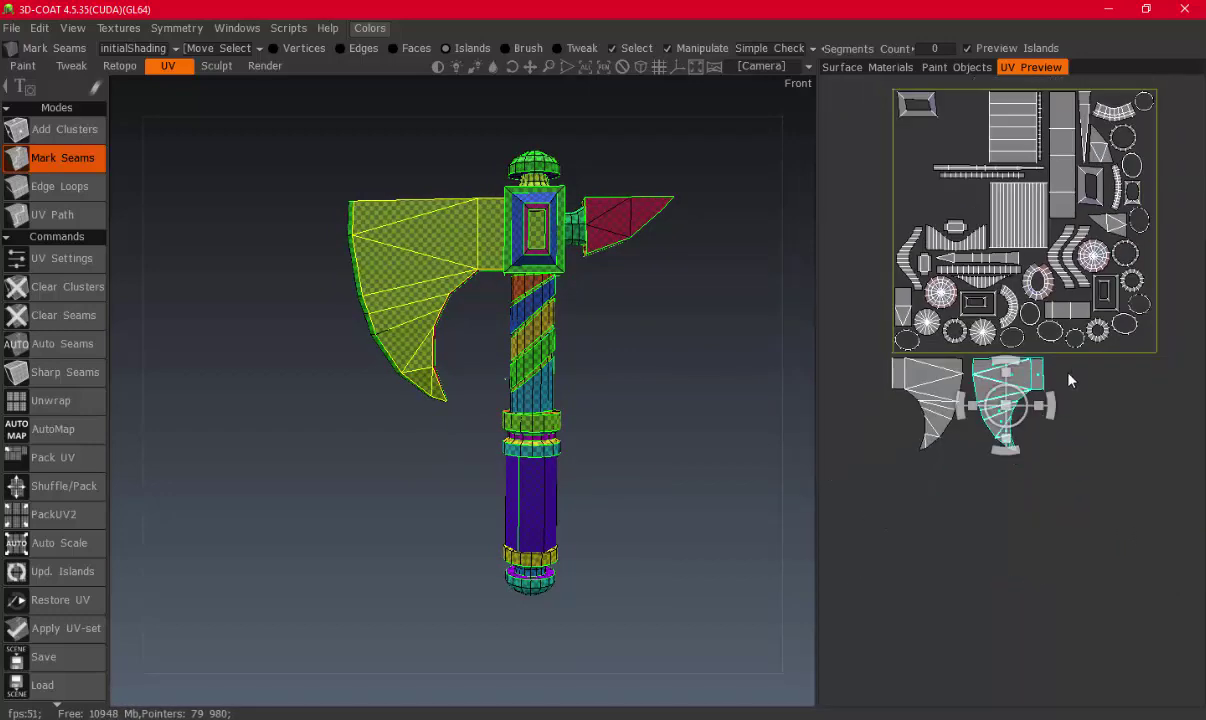
mouse_move(1022, 410)
mouse_down()
mouse_move(893, 176)
mouse_move(1025, 357)
mouse_up()
Select the small square island, then the oval ring island
click(1079, 438)
scroll(1075, 439, up, 3)
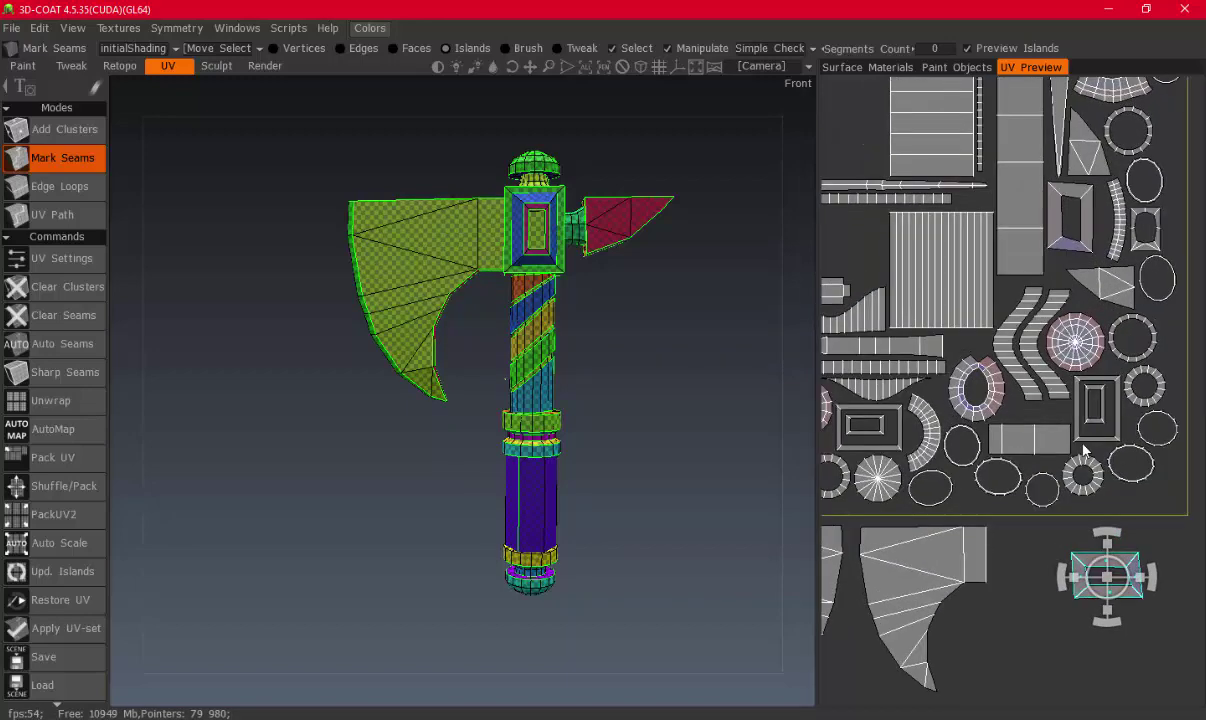
scroll(1069, 438, up, 2)
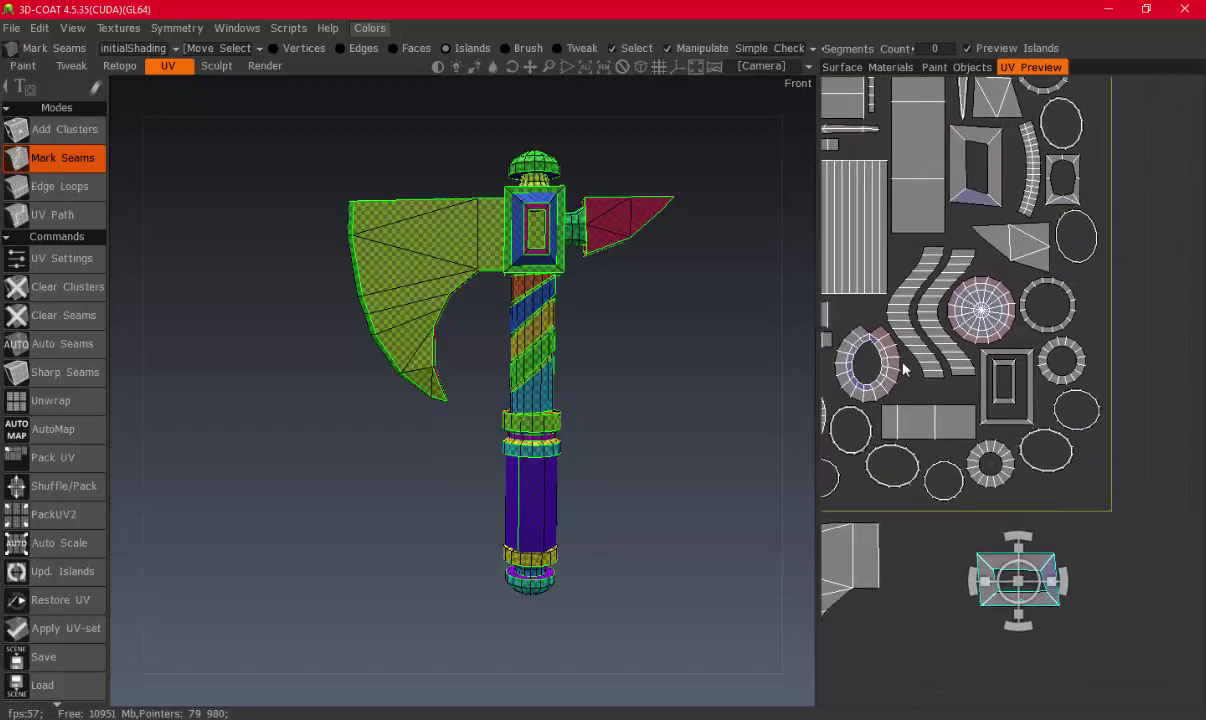
click(862, 355)
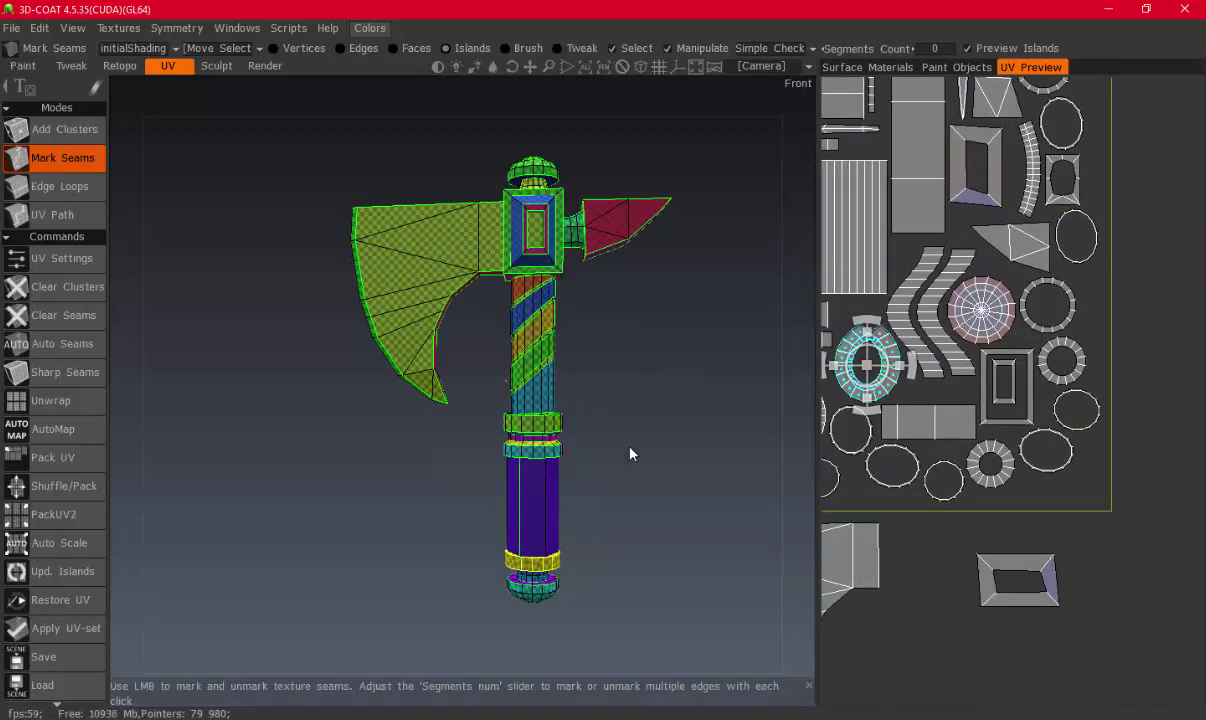
Move the ring island outside the UV square
middle_drag(633, 452, 571, 315)
right_drag(571, 315, 627, 435)
mouse_move(627, 435)
mouse_down()
mouse_move(501, 285)
mouse_move(458, 261)
mouse_up()
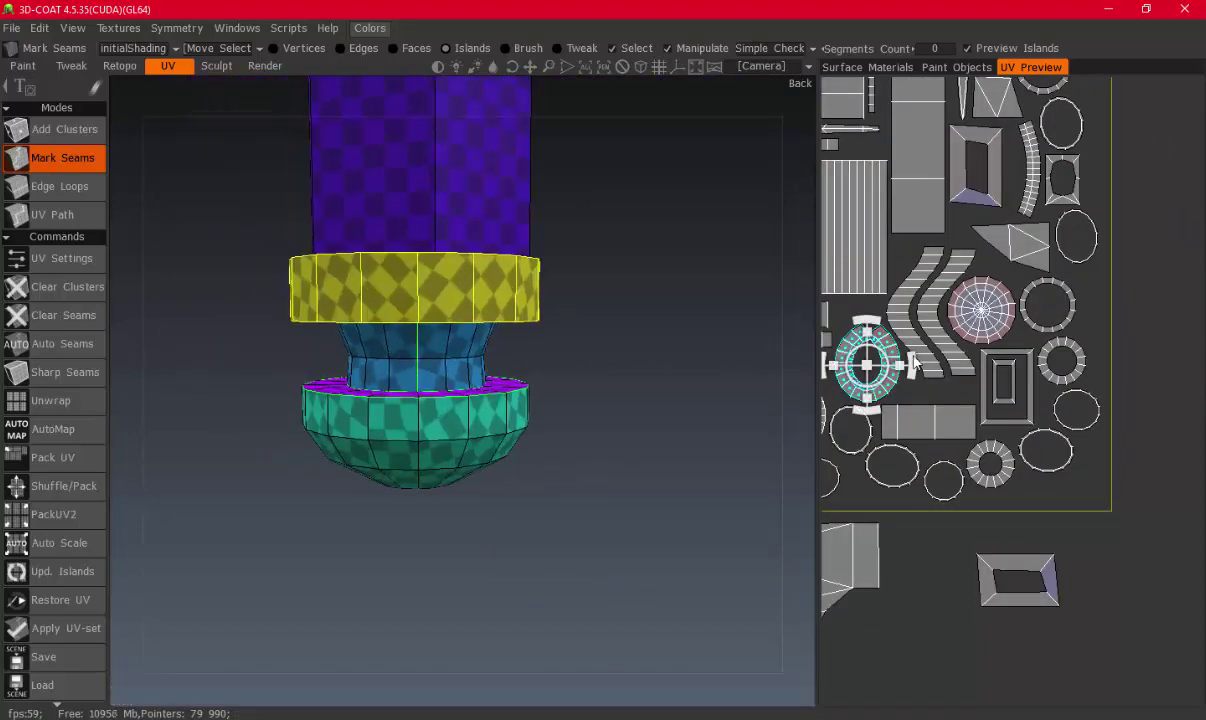
drag(538, 331, 541, 248)
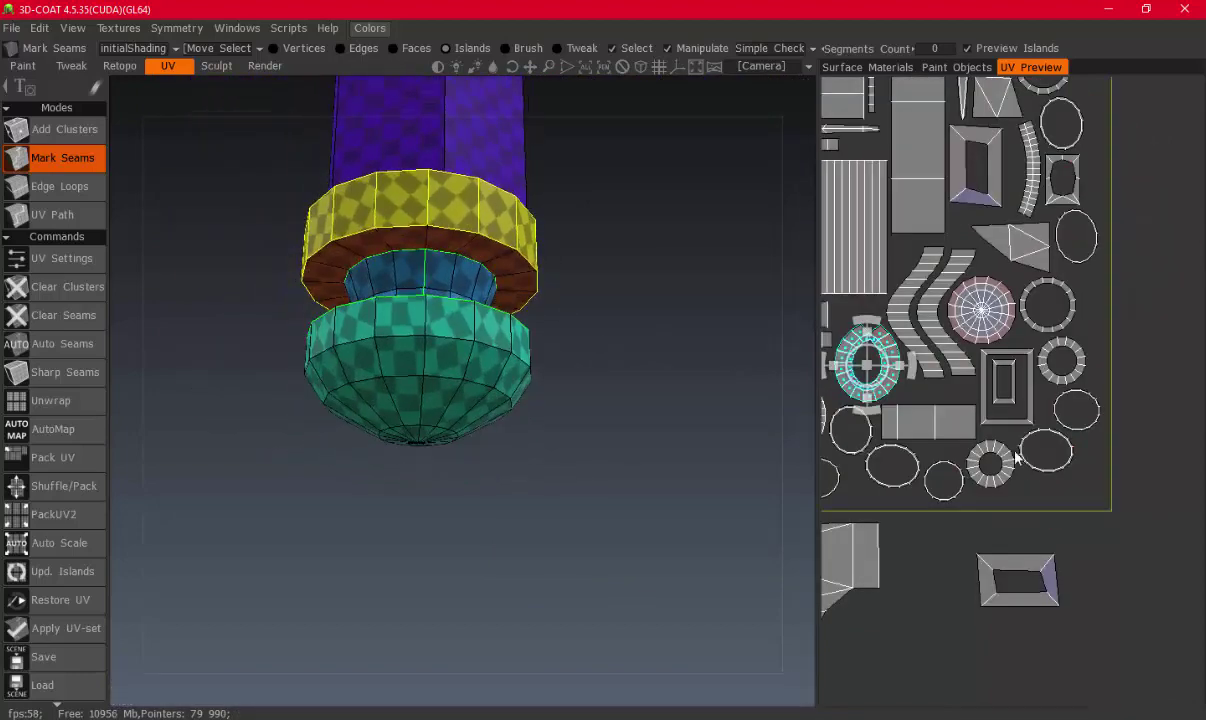
mouse_move(882, 362)
mouse_down()
mouse_move(906, 403)
mouse_move(1103, 503)
mouse_move(1120, 528)
mouse_up()
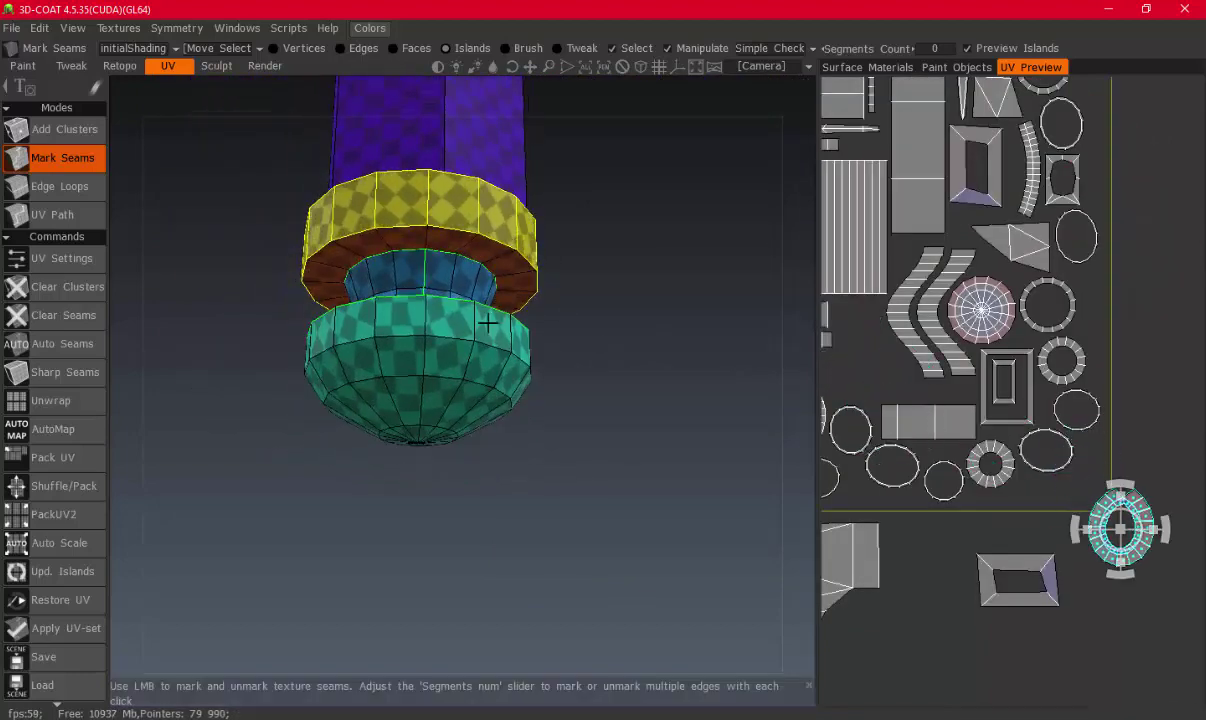
middle_drag(487, 320, 745, 368)
drag(745, 368, 794, 437)
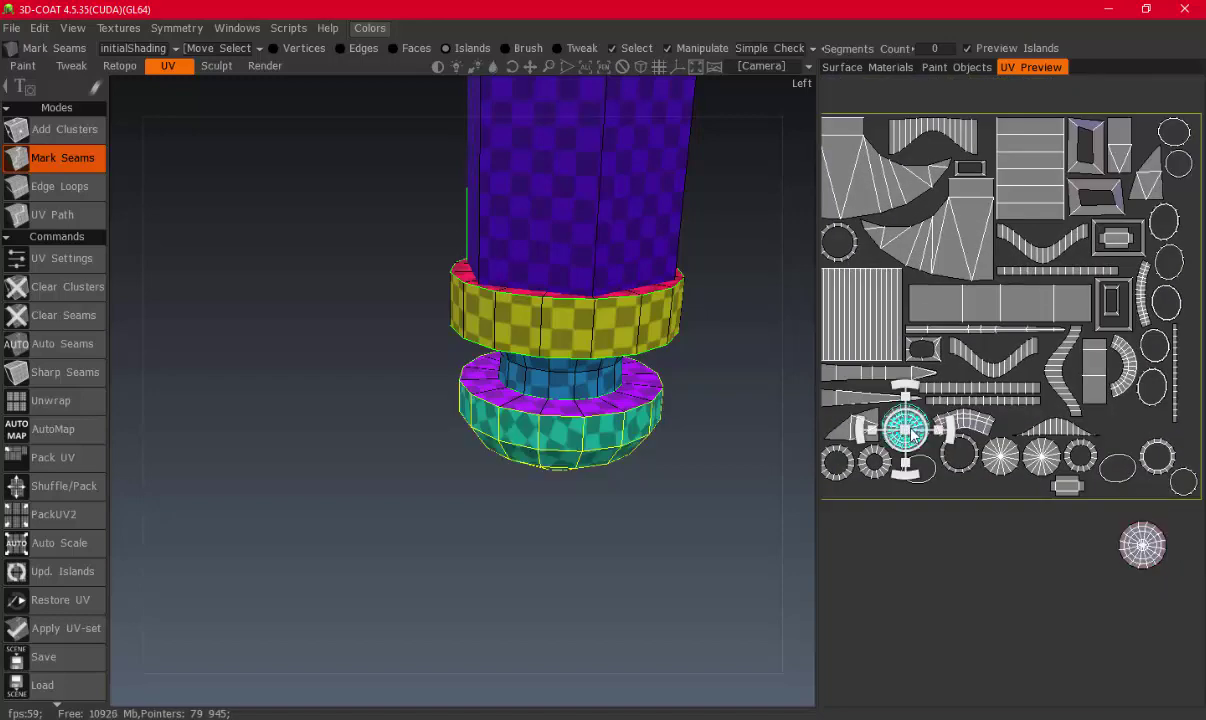
Pull the round disc island down out of the UV square and nudge the ring island down
click(1107, 433)
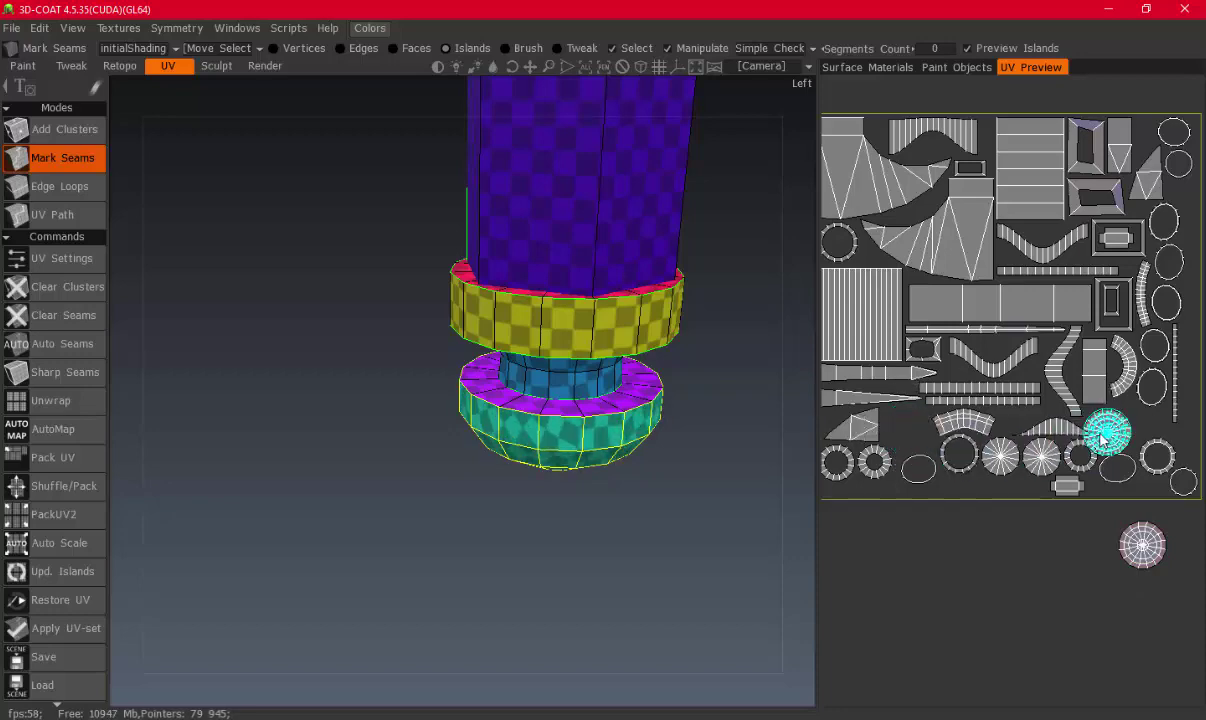
drag(1118, 435, 1137, 422)
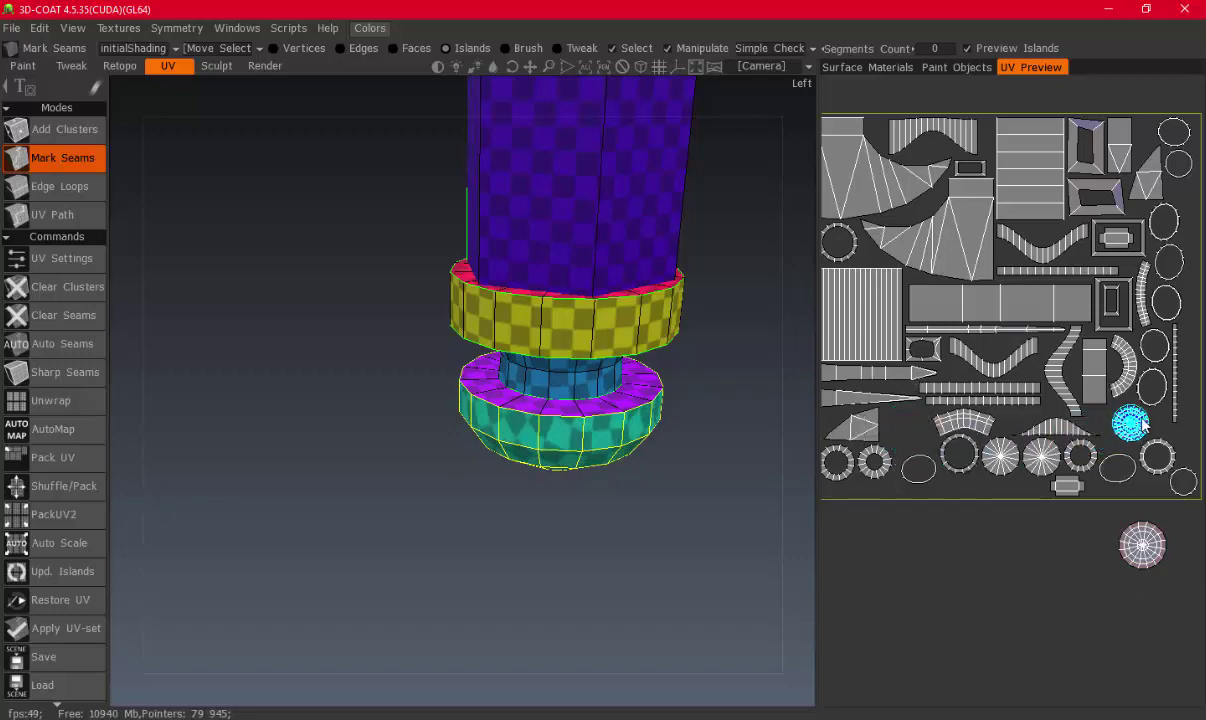
scroll(1101, 458, up, 2)
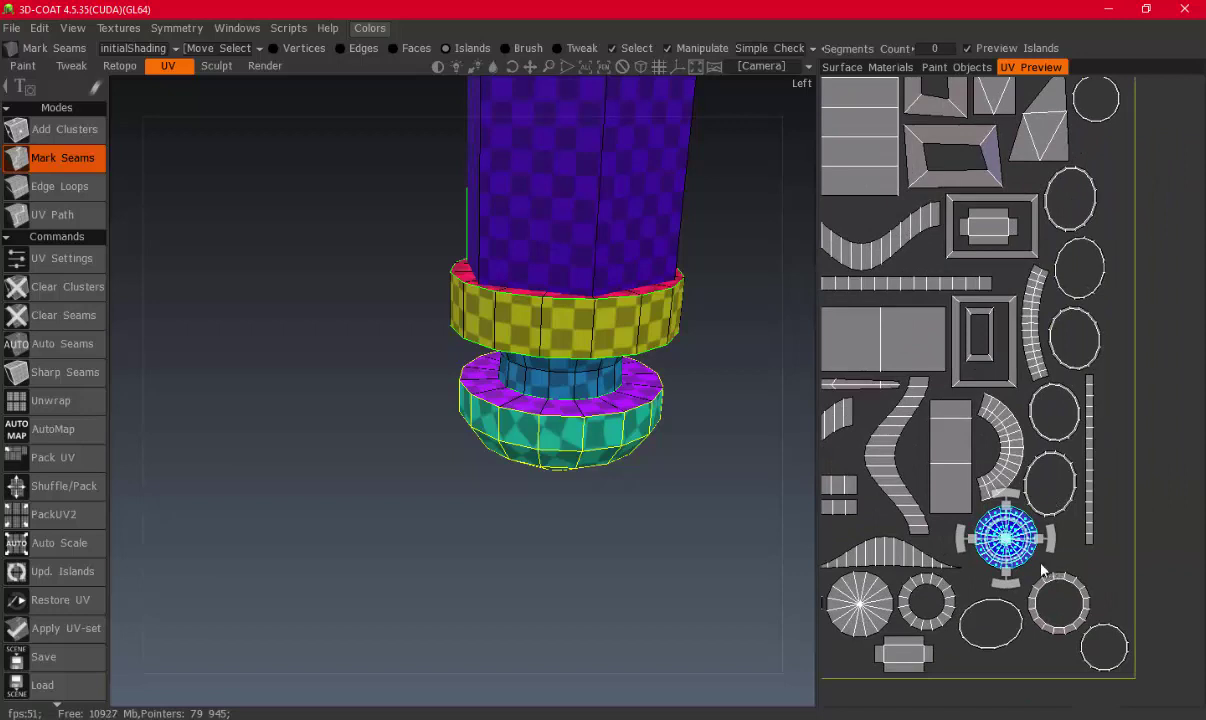
mouse_move(1042, 570)
mouse_down()
mouse_move(1006, 614)
mouse_move(1097, 444)
mouse_up()
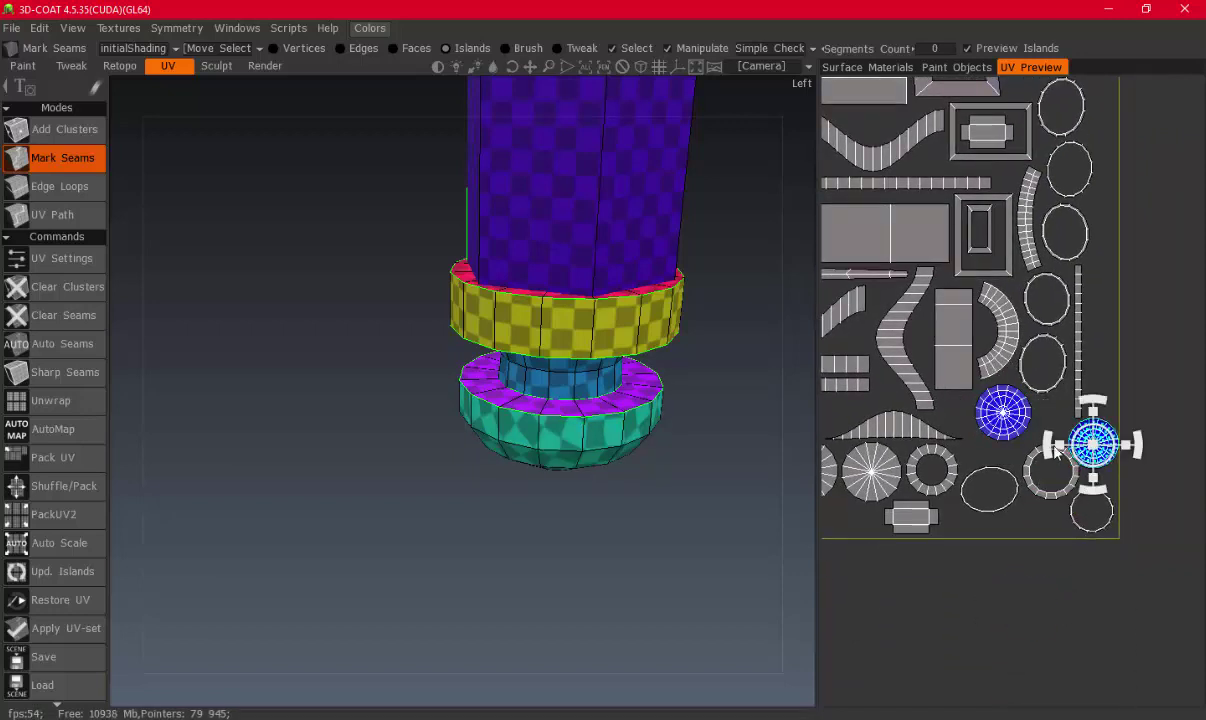
click(1038, 481)
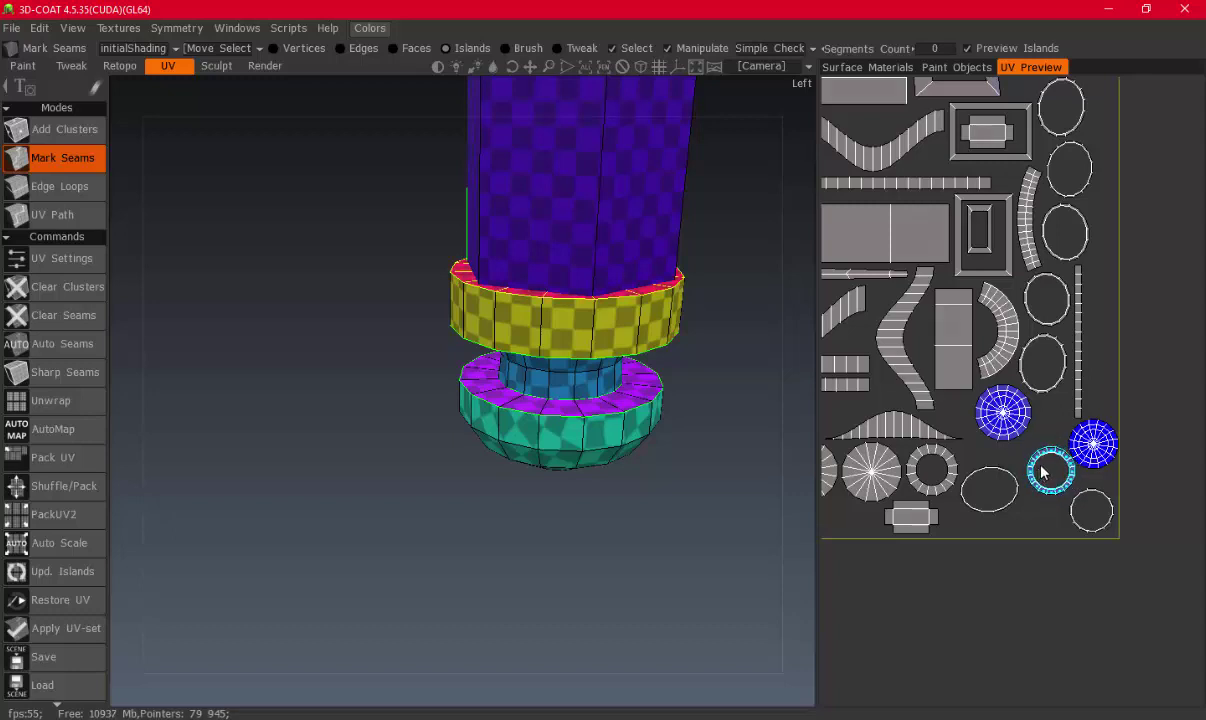
drag(1042, 470, 1059, 483)
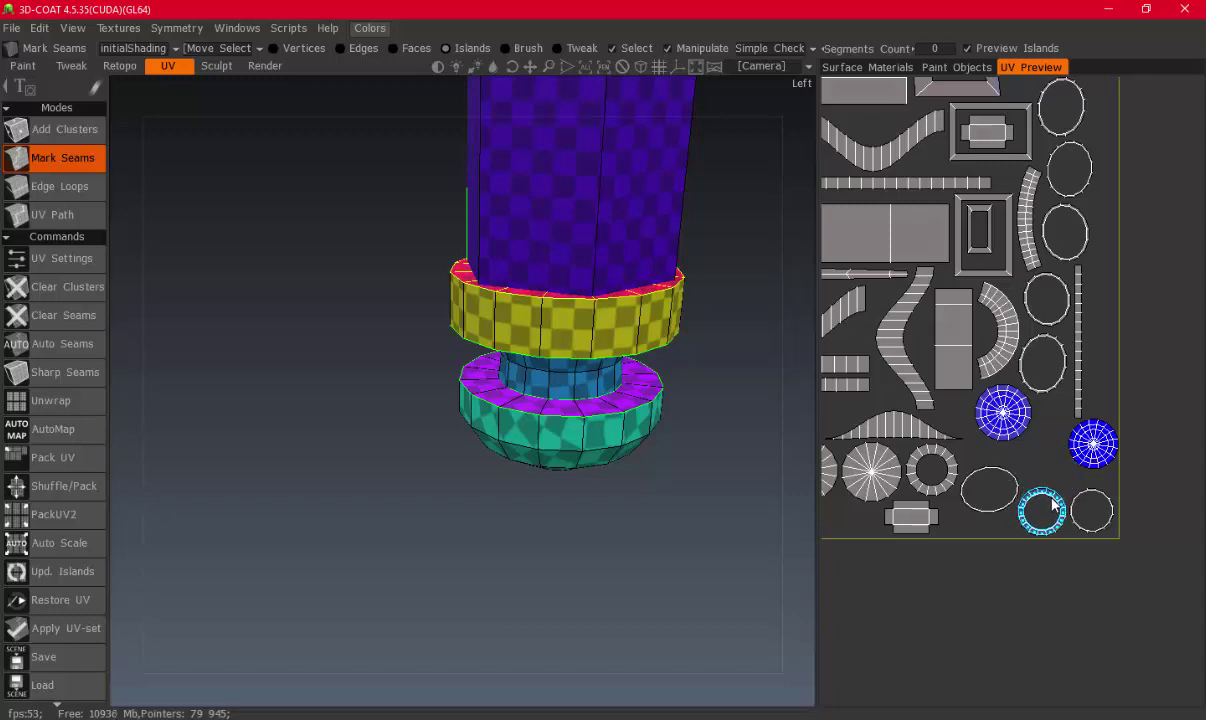
click(1052, 505)
Reposition the oval, blue disc and second disc islands
click(1012, 478)
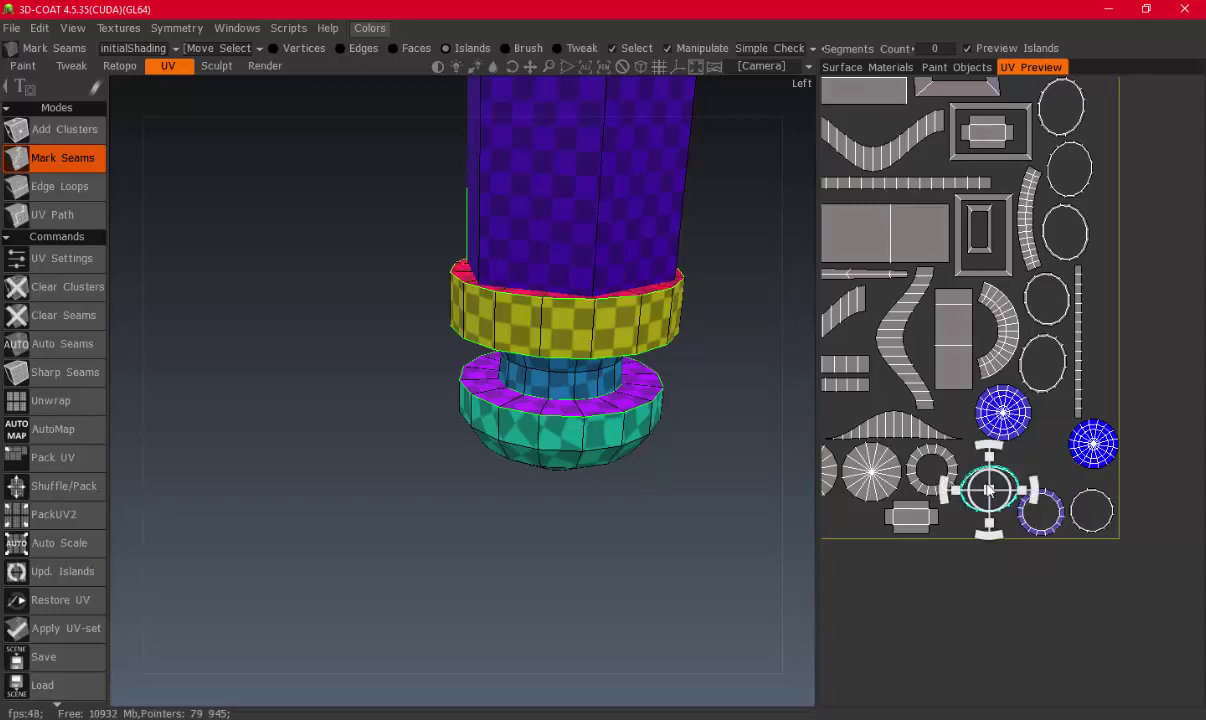
drag(979, 493, 954, 519)
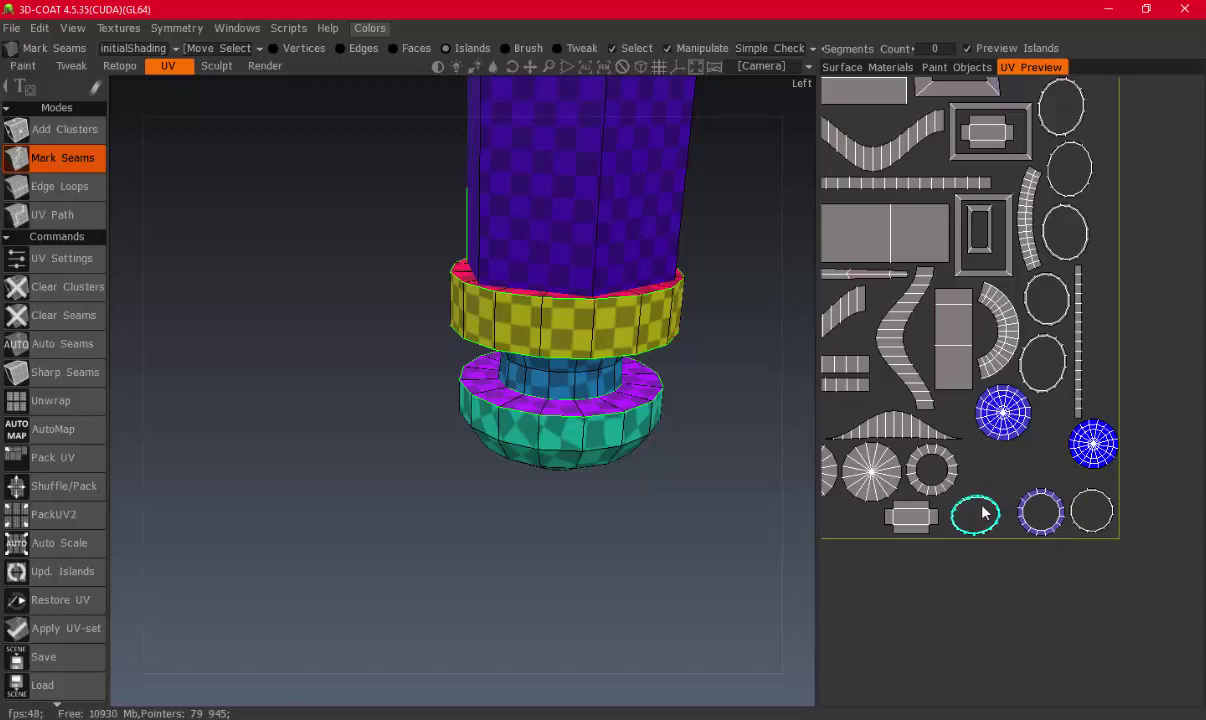
click(1012, 415)
drag(1012, 410, 1006, 471)
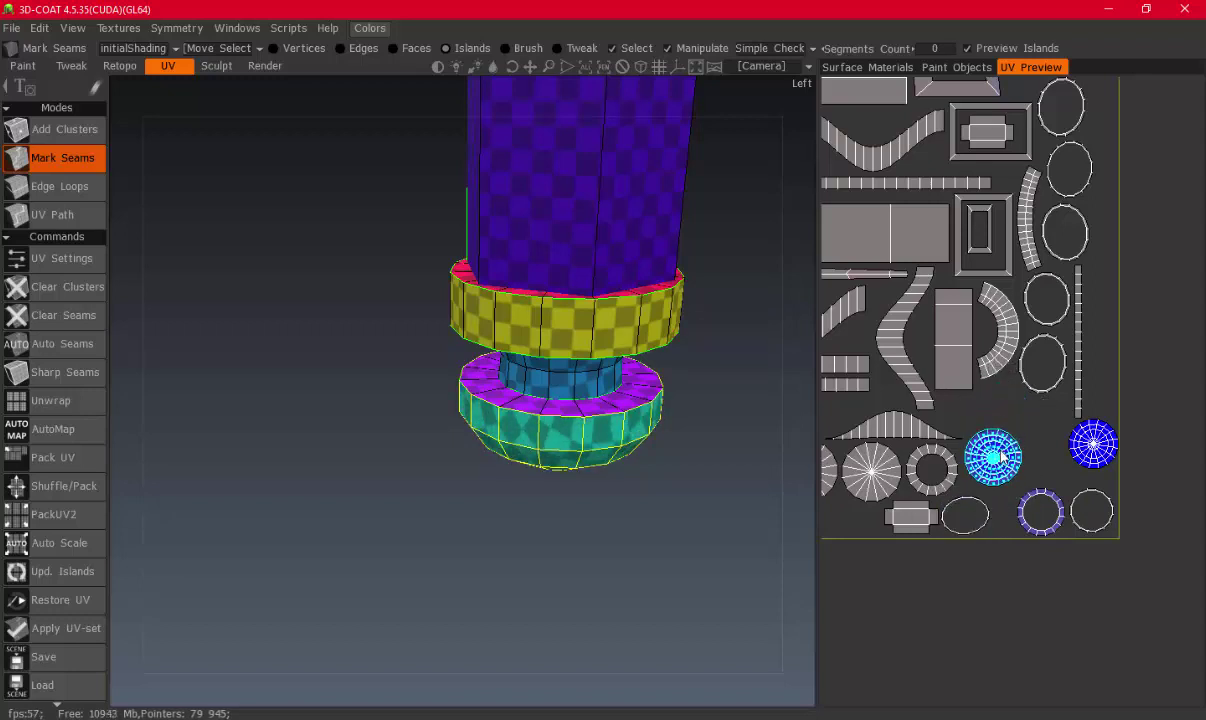
click(1088, 443)
drag(1084, 443, 1051, 431)
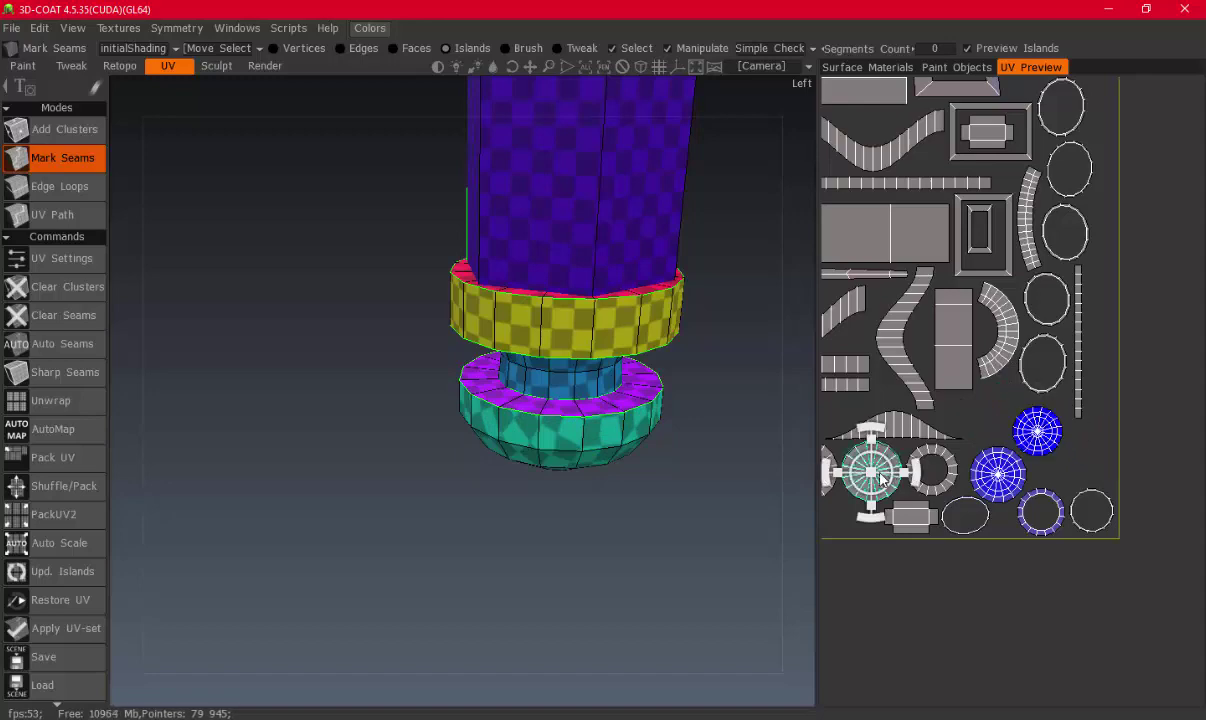
drag(890, 470, 1090, 463)
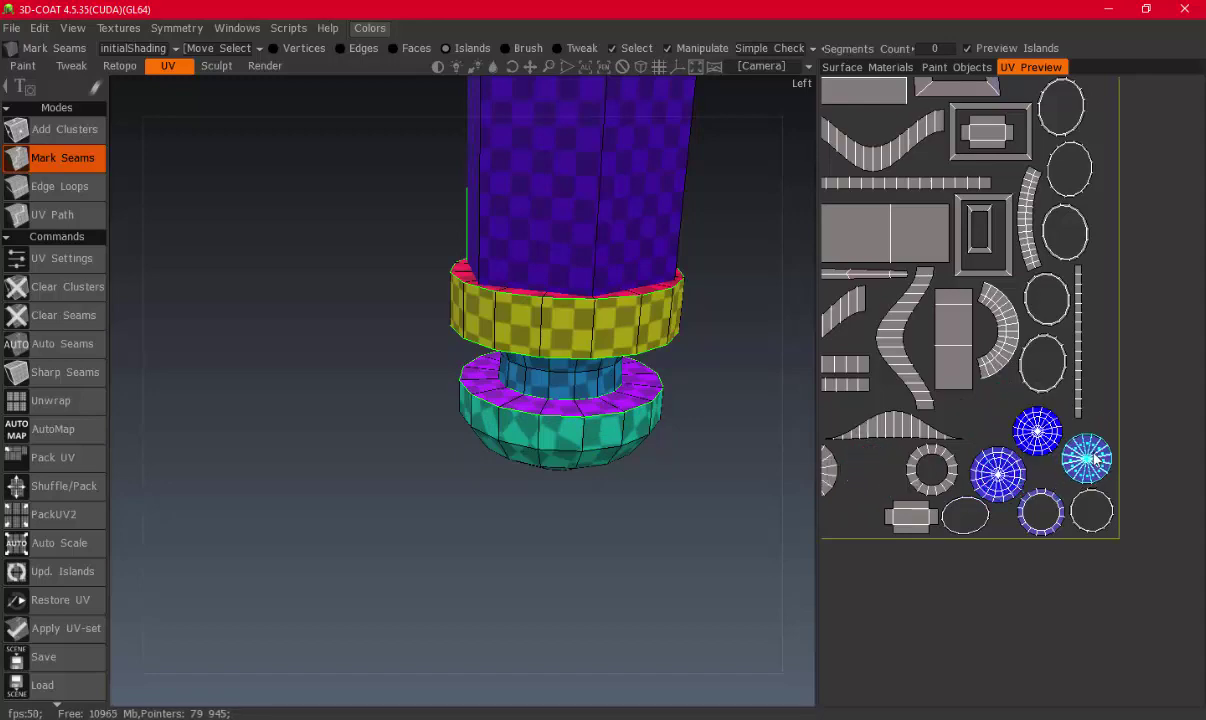
Widen the UV preview and tuck the small ring and radial disc islands beside the other discs
scroll(934, 479, down, 3)
scroll(910, 495, down, 1)
scroll(910, 495, up, 2)
scroll(1040, 468, up, 2)
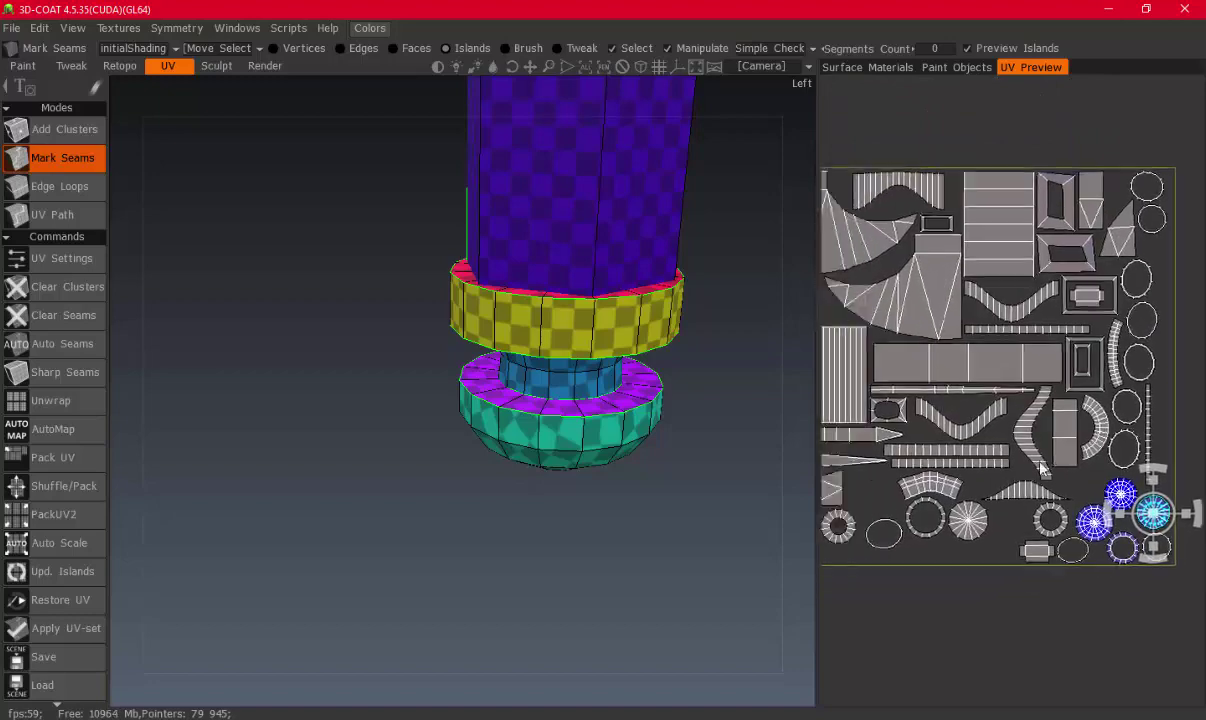
drag(651, 230, 640, 230)
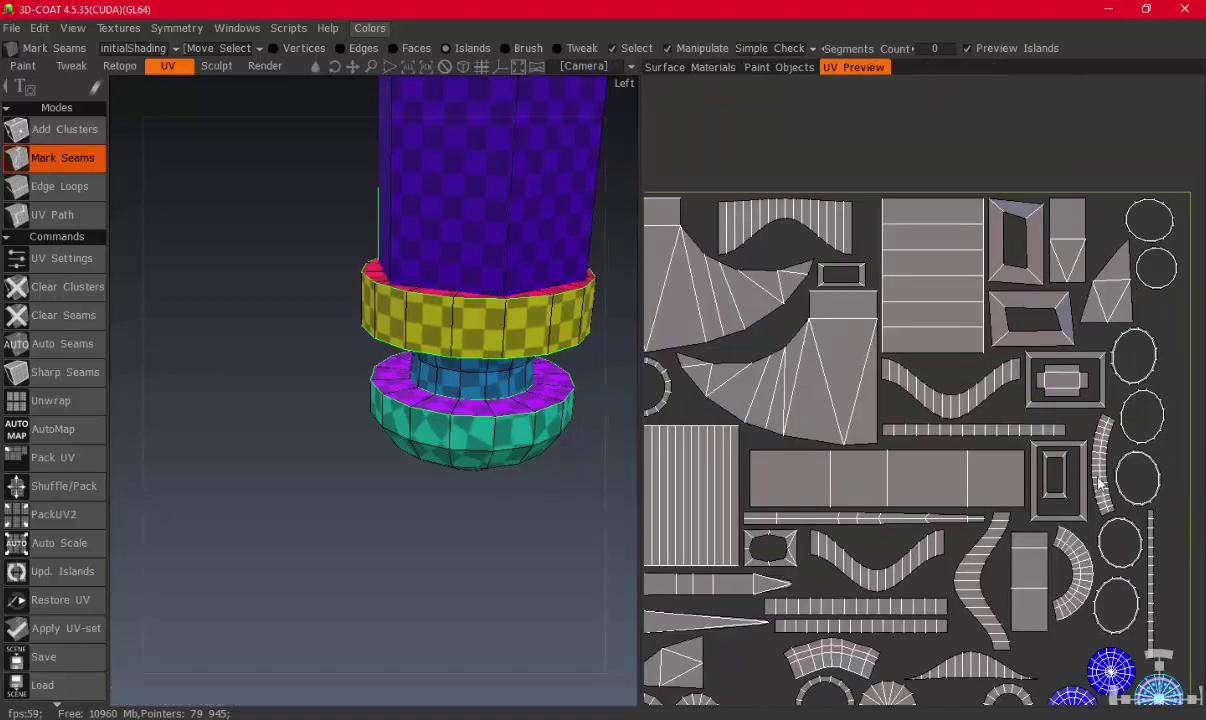
scroll(923, 506, down, 3)
scroll(923, 506, up, 3)
scroll(1012, 488, up, 1)
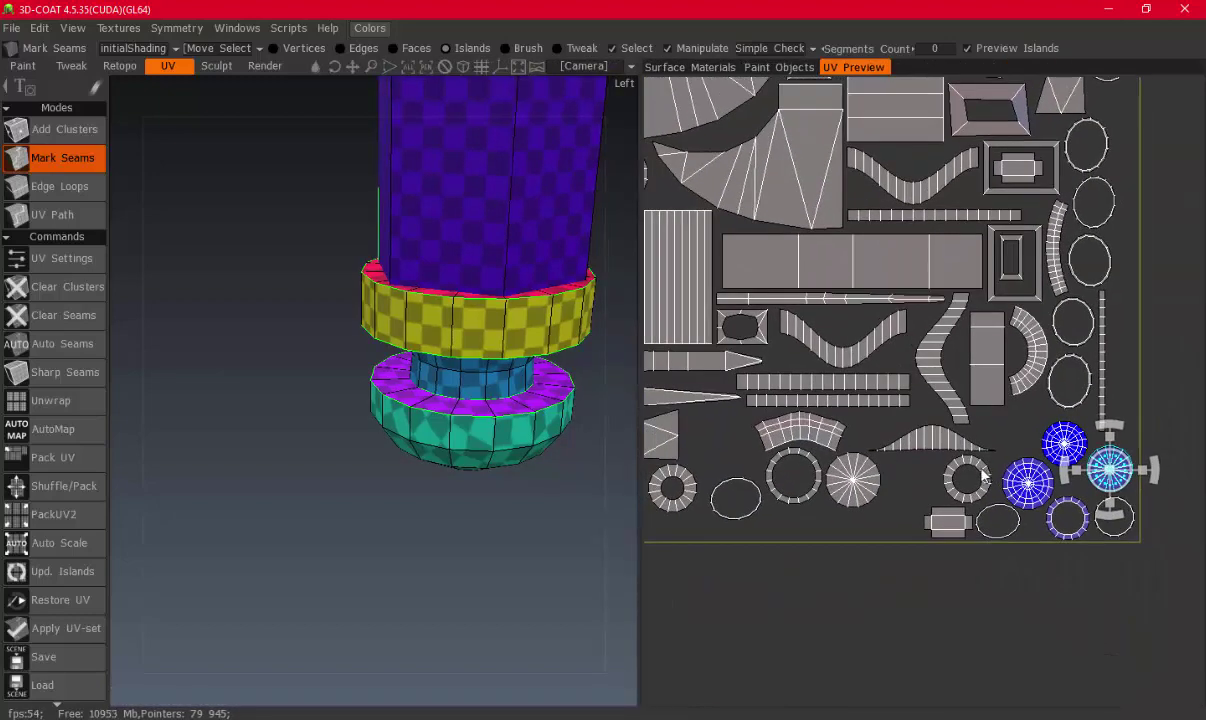
click(964, 480)
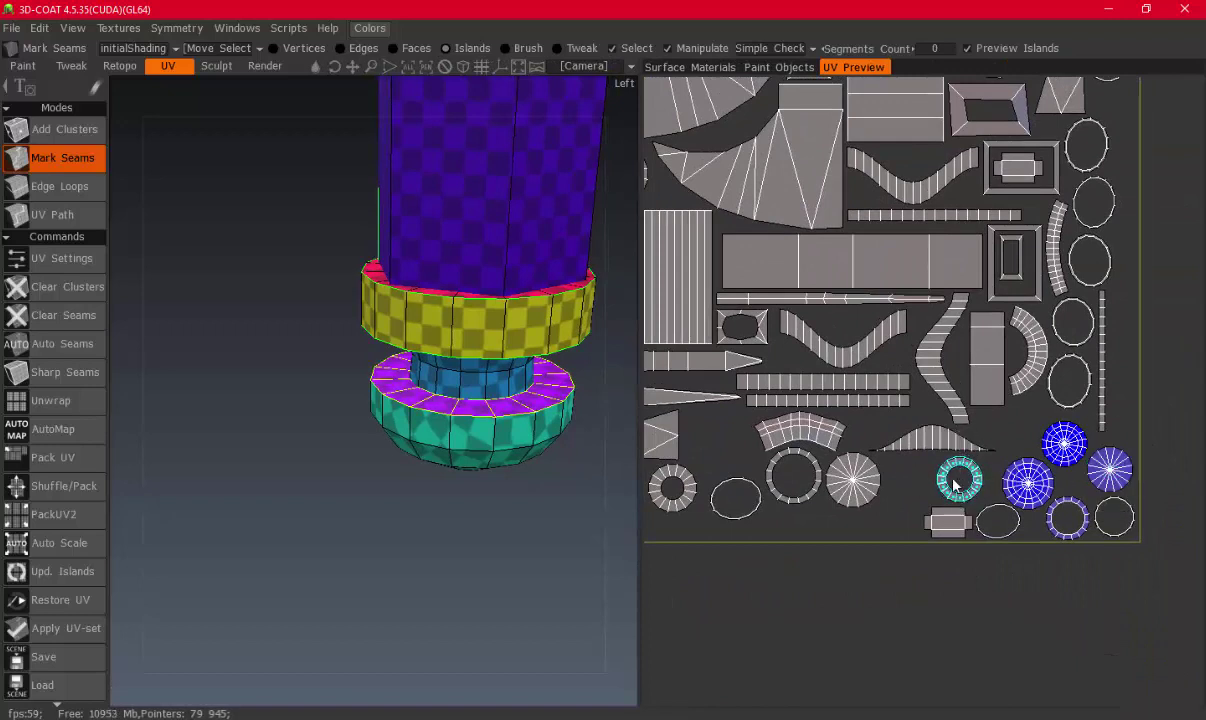
drag(965, 483, 1018, 432)
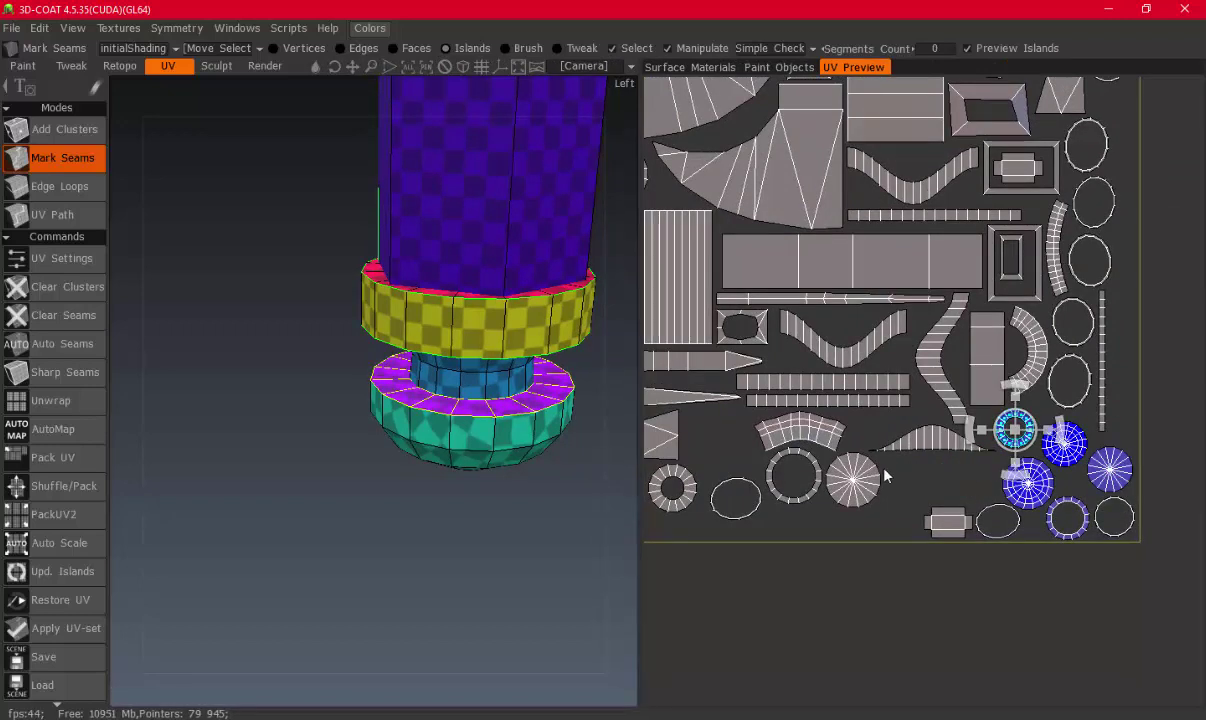
click(853, 480)
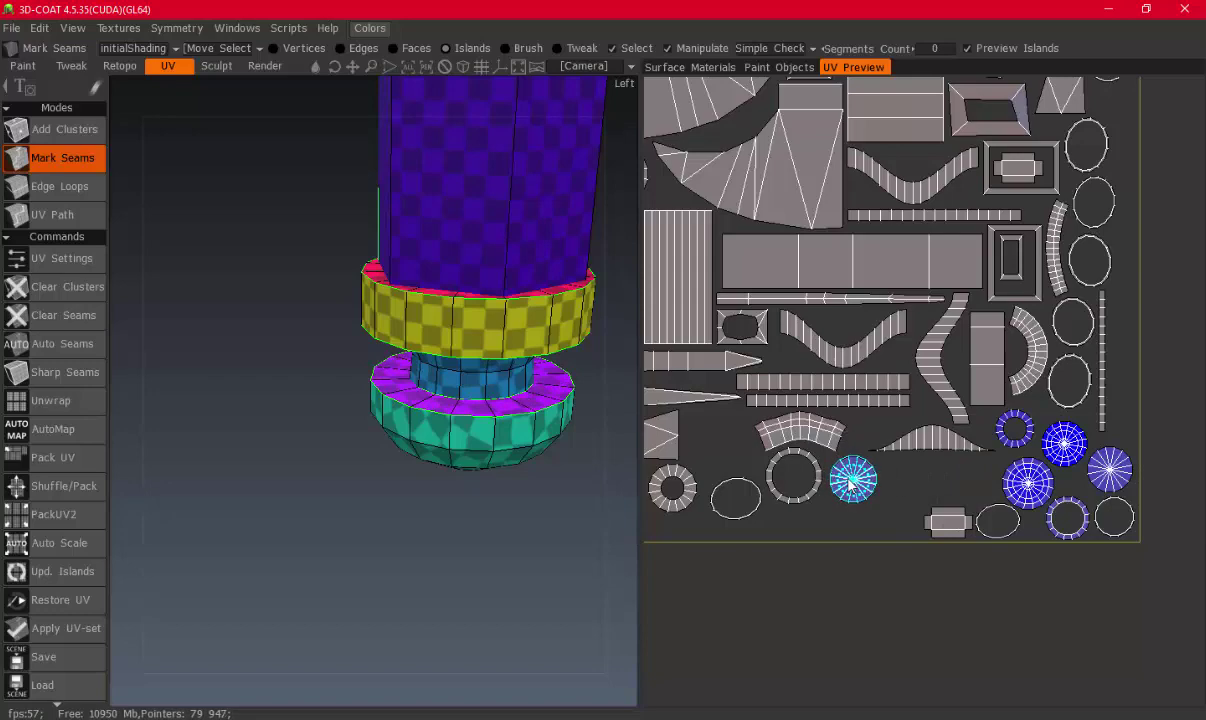
drag(853, 483, 978, 483)
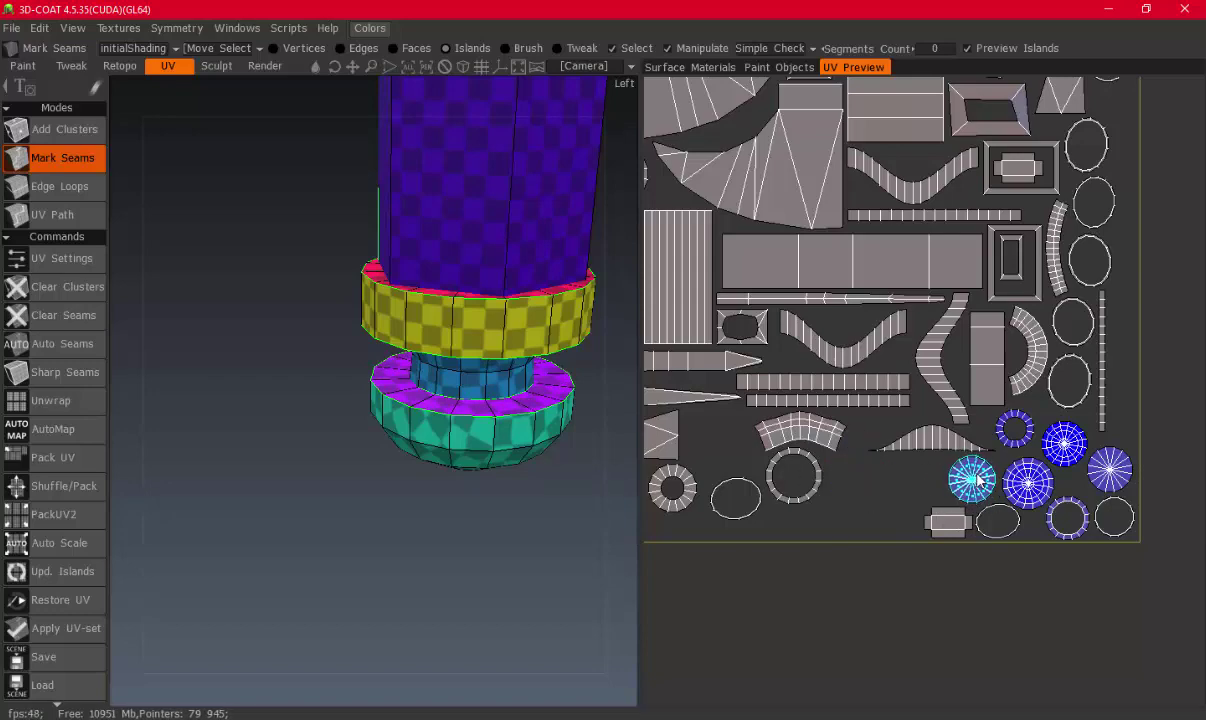
Move another ring island right toward the ring cluster
scroll(861, 463, down, 1)
scroll(896, 484, down, 2)
scroll(802, 511, up, 4)
click(815, 517)
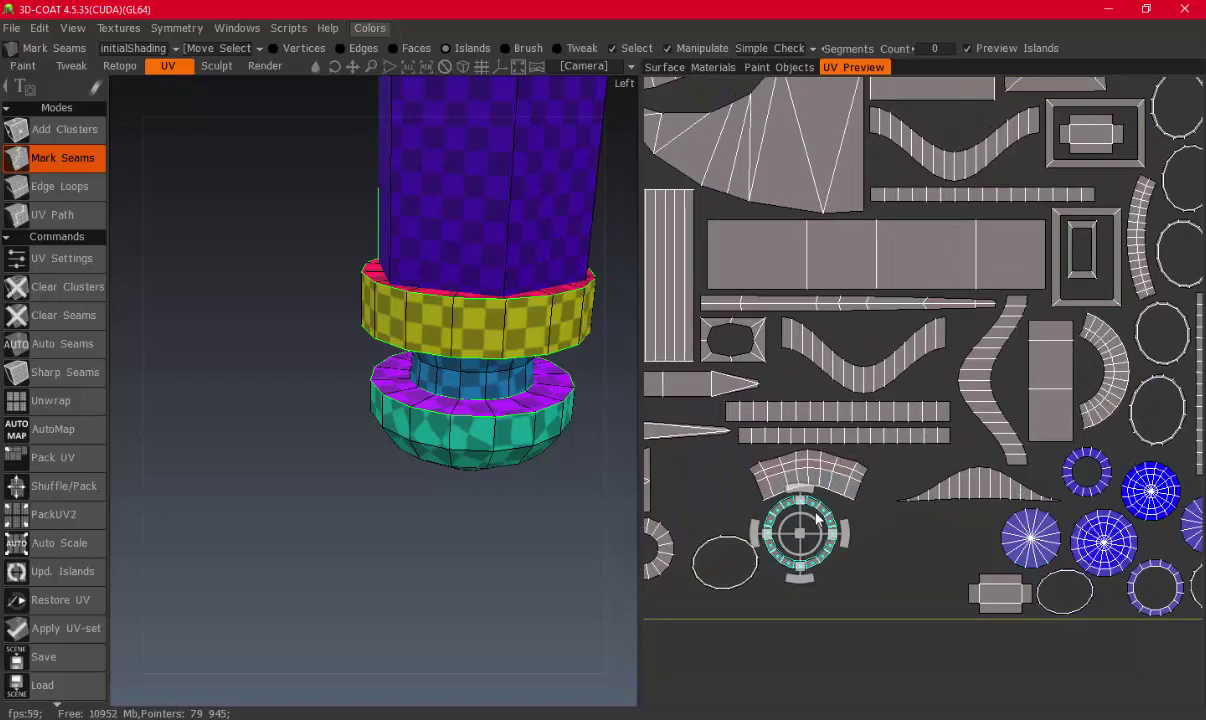
drag(835, 543, 898, 558)
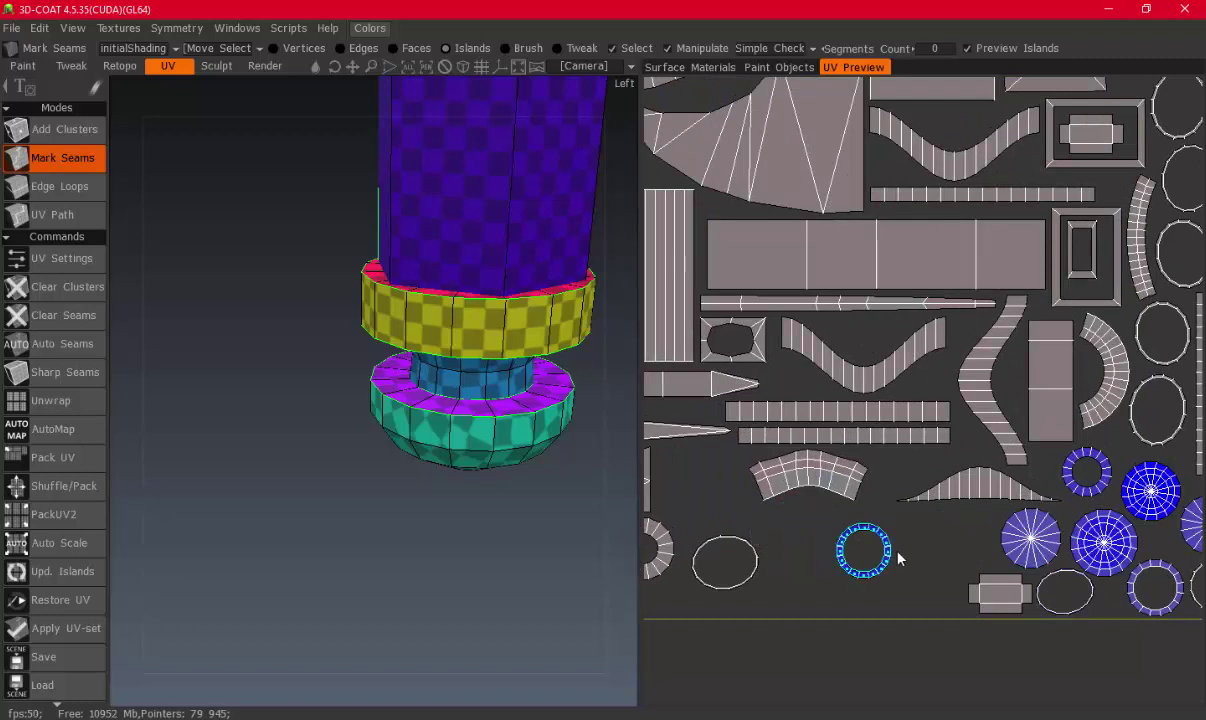
click(951, 582)
Slide the arch-shaped island into the layout's bottom-left corner
click(951, 494)
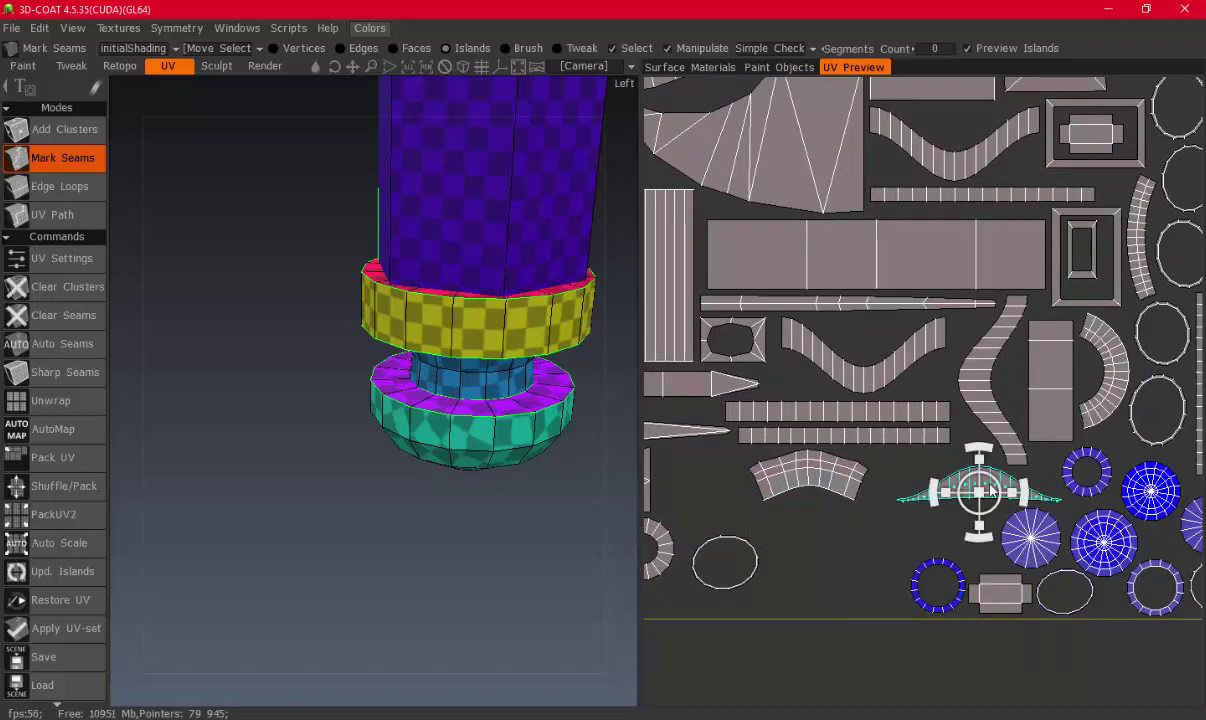
drag(951, 494, 843, 592)
middle_drag(843, 592, 940, 592)
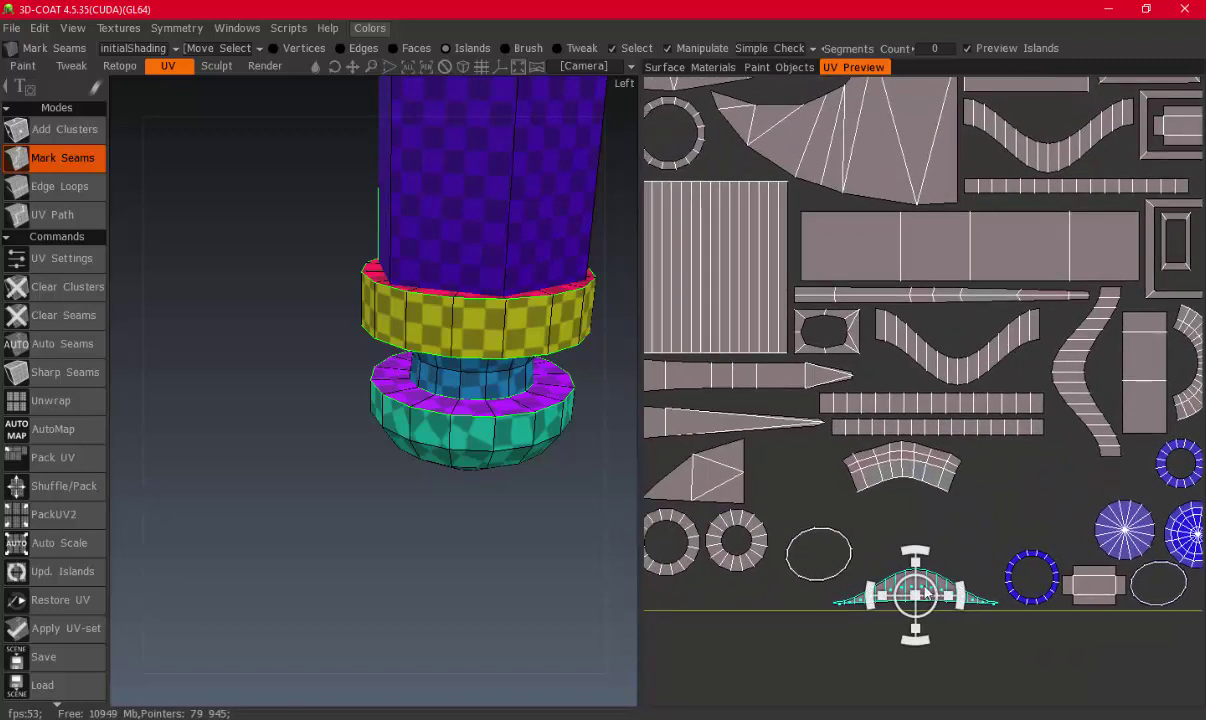
drag(940, 592, 790, 592)
middle_drag(790, 592, 895, 596)
drag(855, 598, 797, 590)
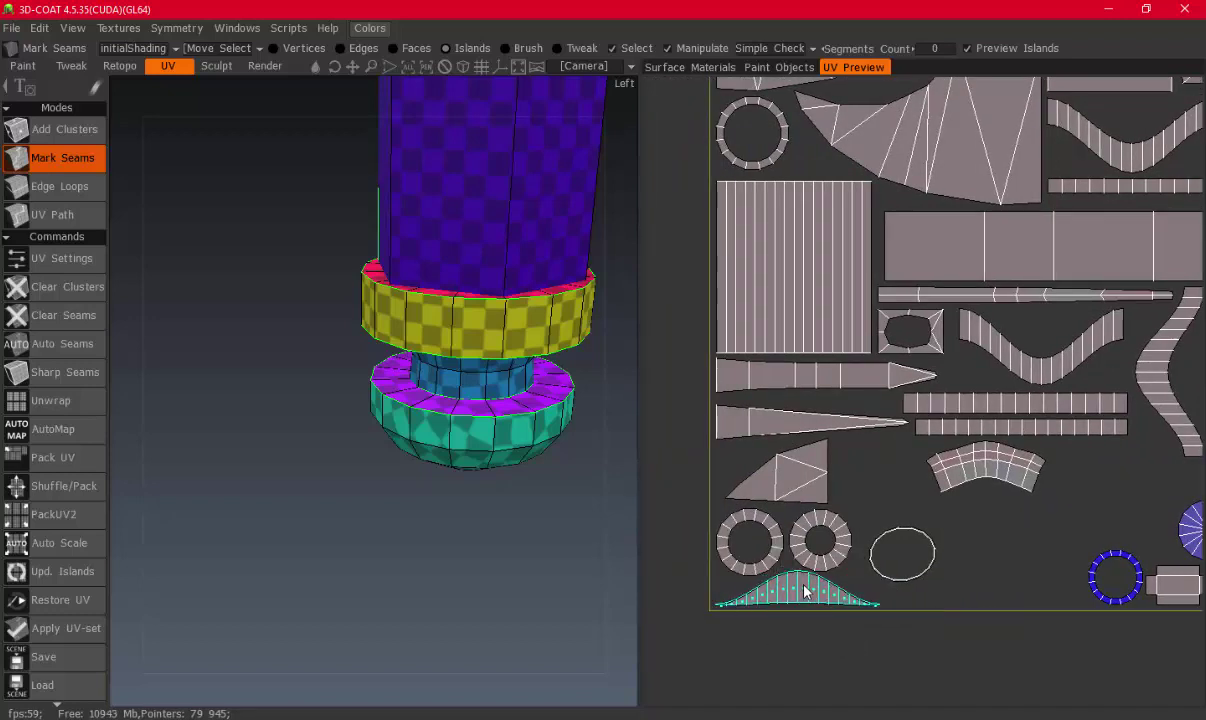
Move the bottom-left ring island to the right and the oval island up among the rings
click(830, 538)
mouse_move(833, 537)
mouse_down()
mouse_move(1198, 512)
mouse_move(1150, 520)
mouse_up()
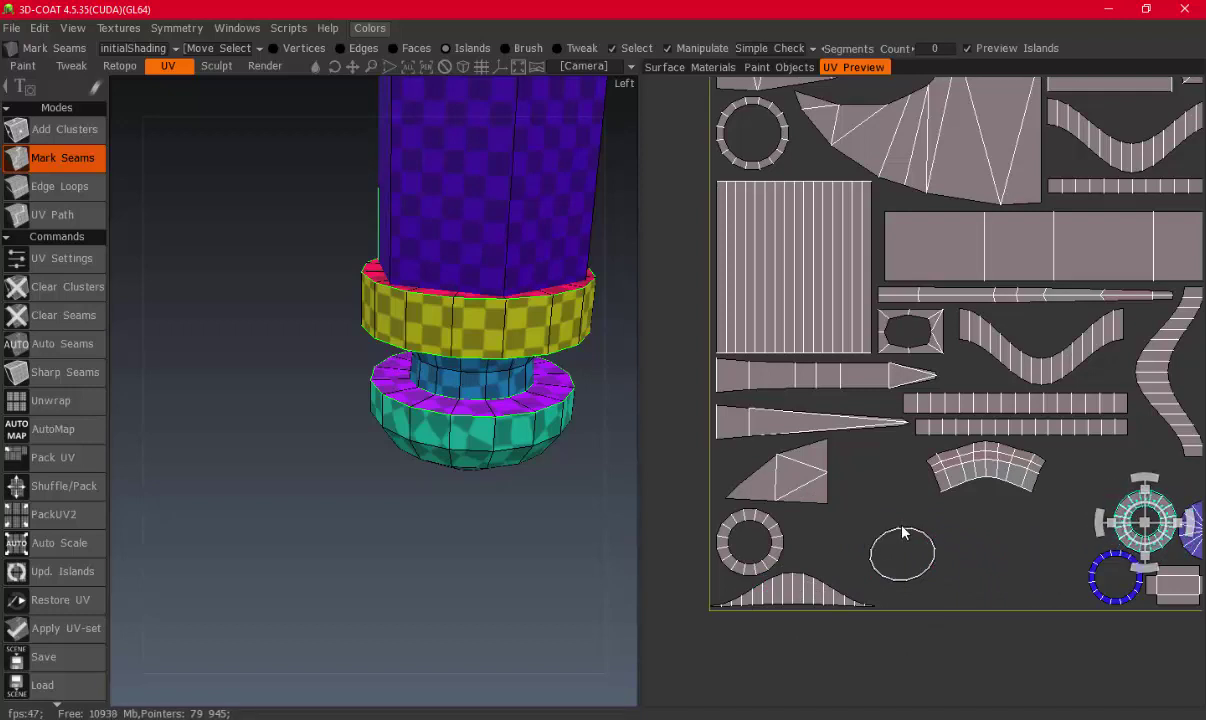
click(904, 535)
scroll(900, 550, down, 1)
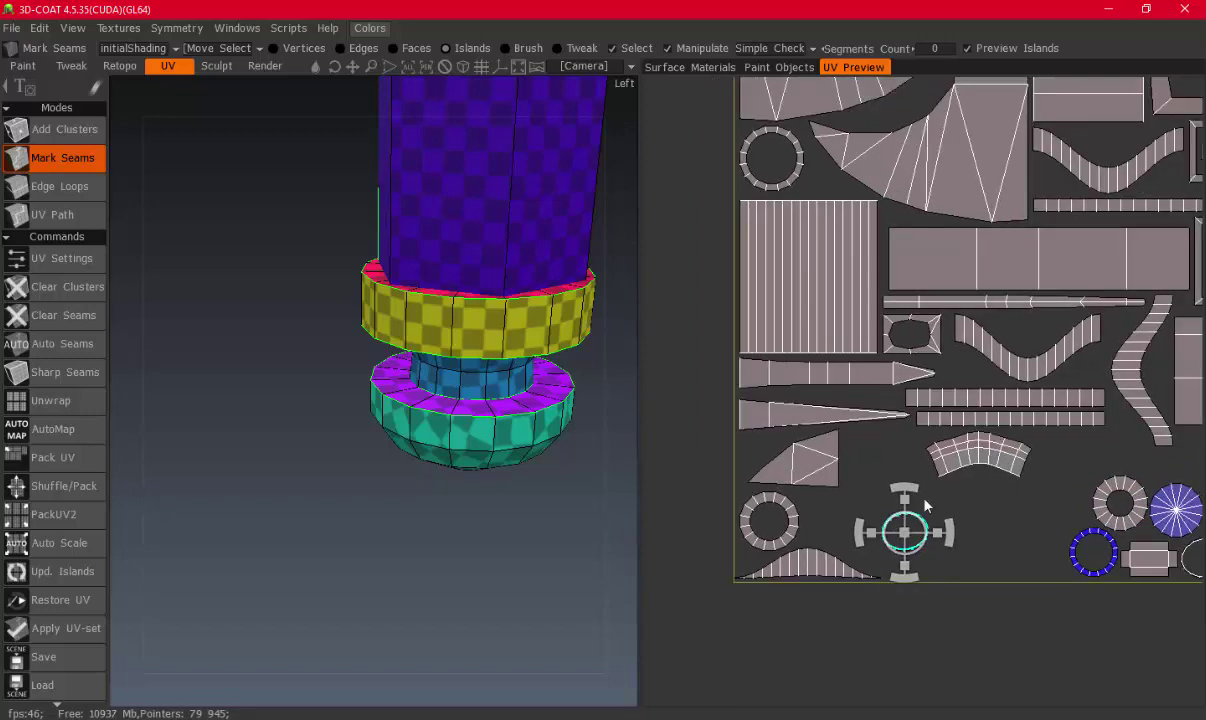
middle_drag(900, 545, 785, 525)
drag(807, 549, 1045, 490)
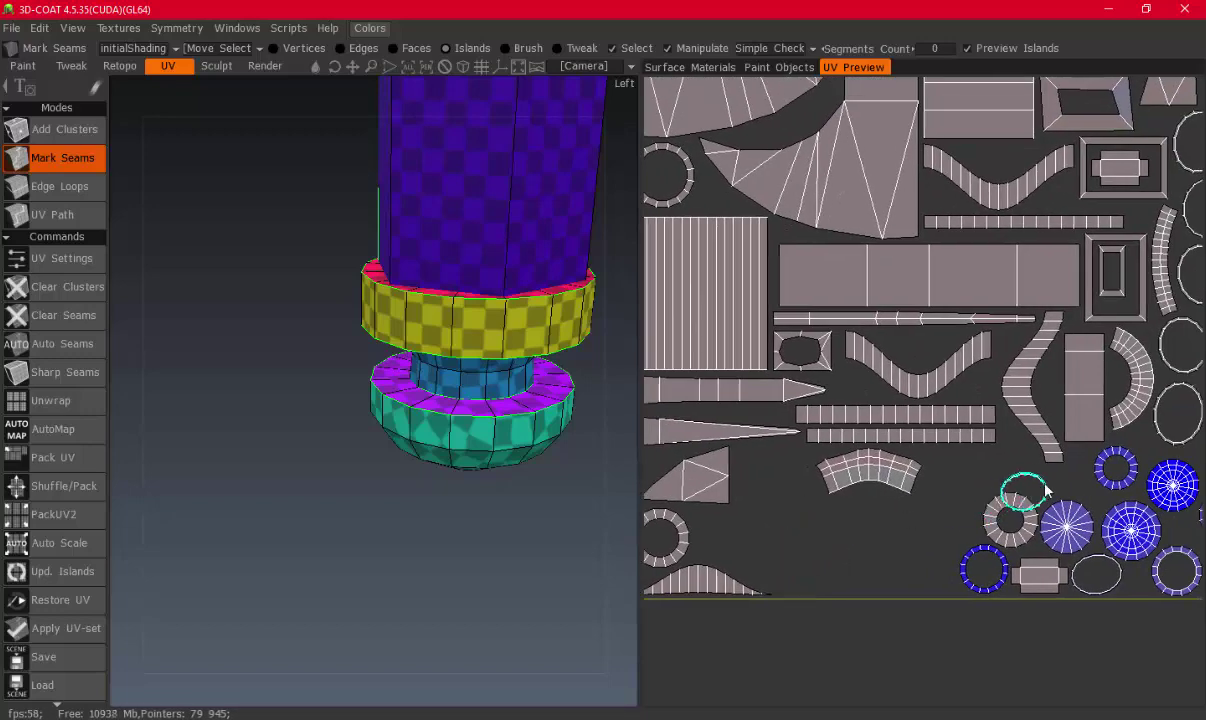
Select the S-shaped strip, then settle the small round island into the ring cluster
scroll(940, 470, down, 1)
scroll(925, 437, up, 5)
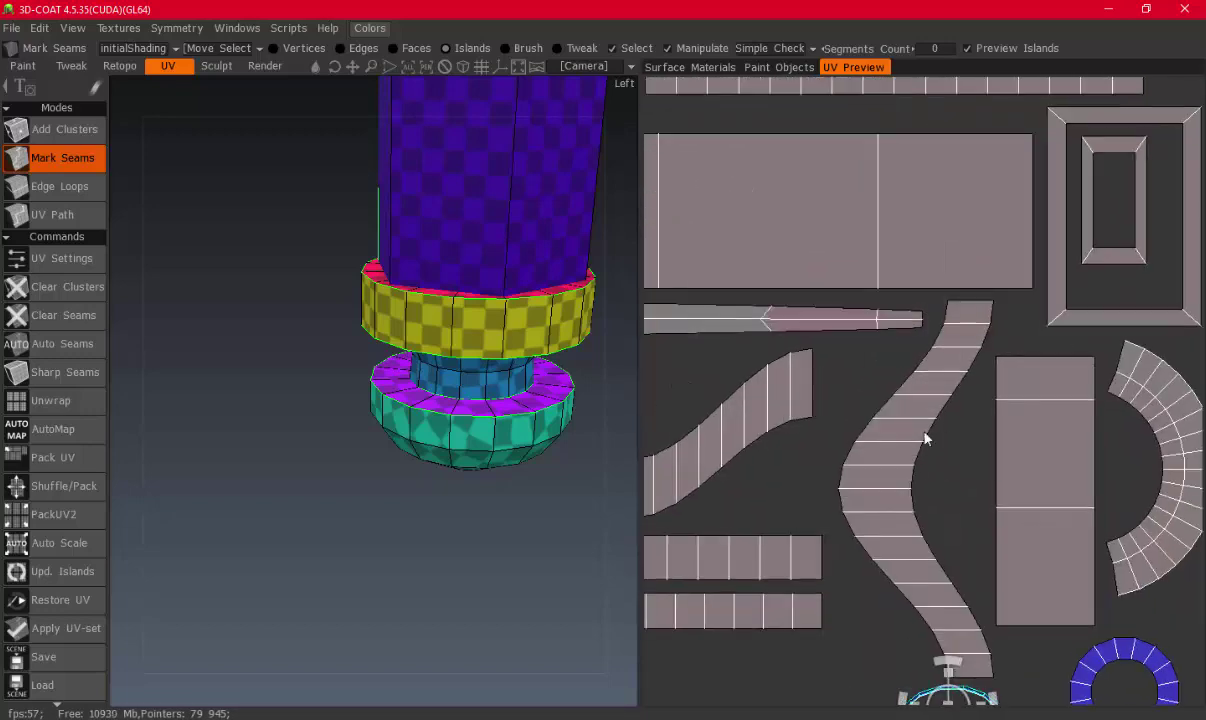
middle_drag(935, 506, 896, 380)
click(896, 380)
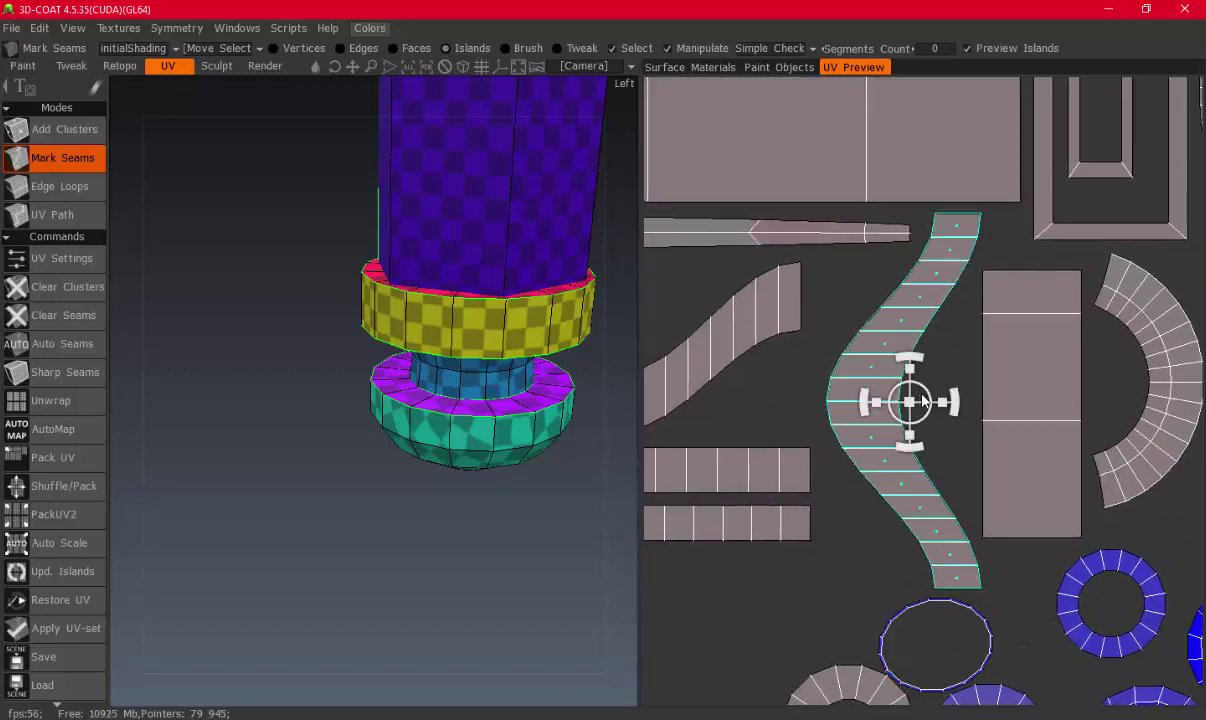
scroll(964, 487, down, 5)
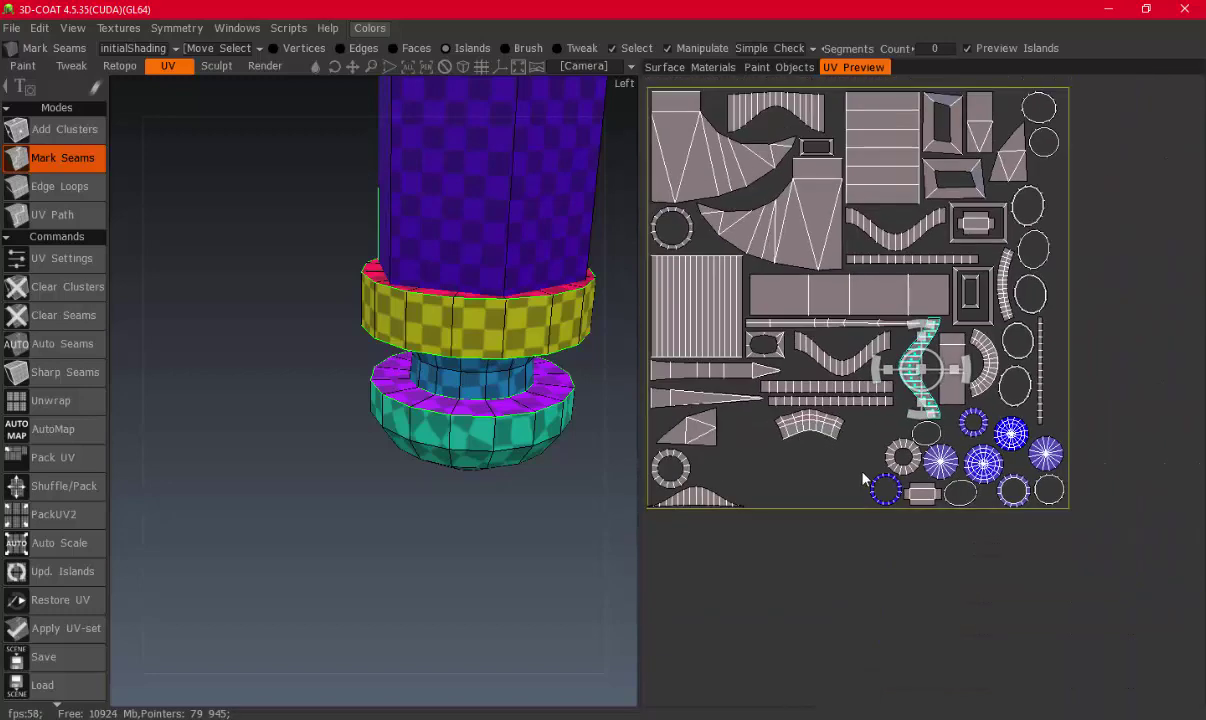
scroll(842, 483, up, 2)
middle_drag(757, 483, 864, 485)
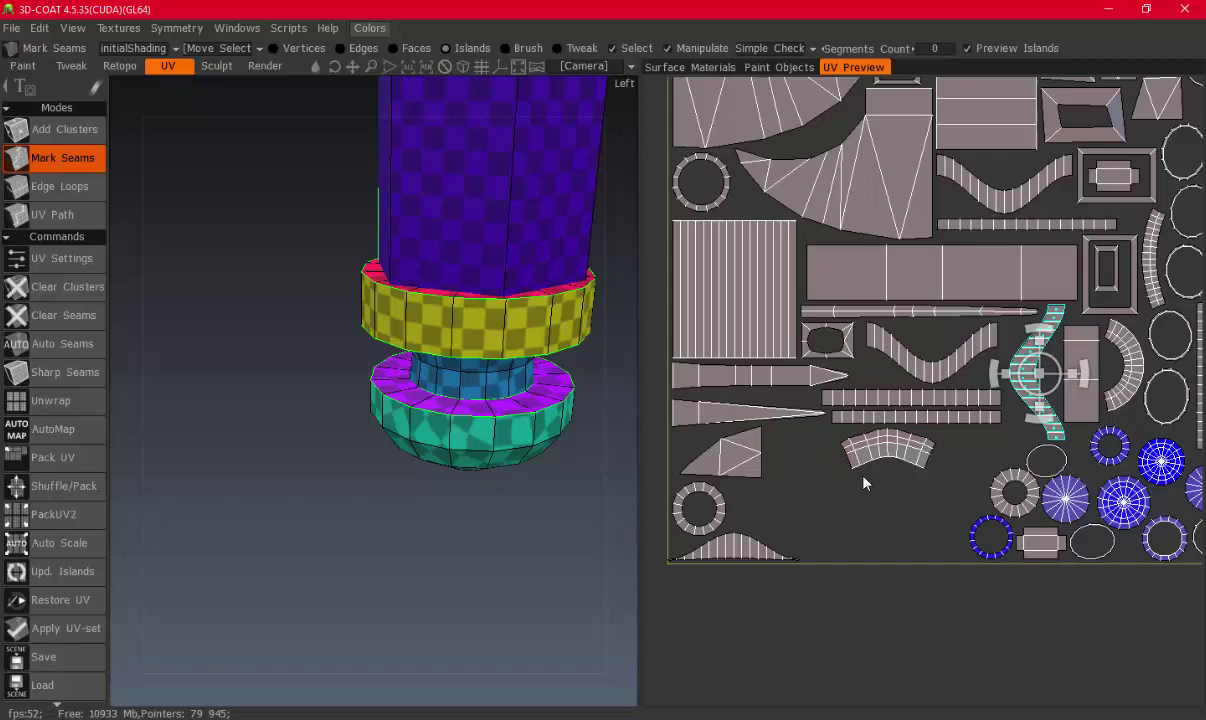
click(711, 507)
mouse_move(705, 508)
mouse_down()
mouse_move(912, 498)
mouse_move(955, 480)
mouse_up()
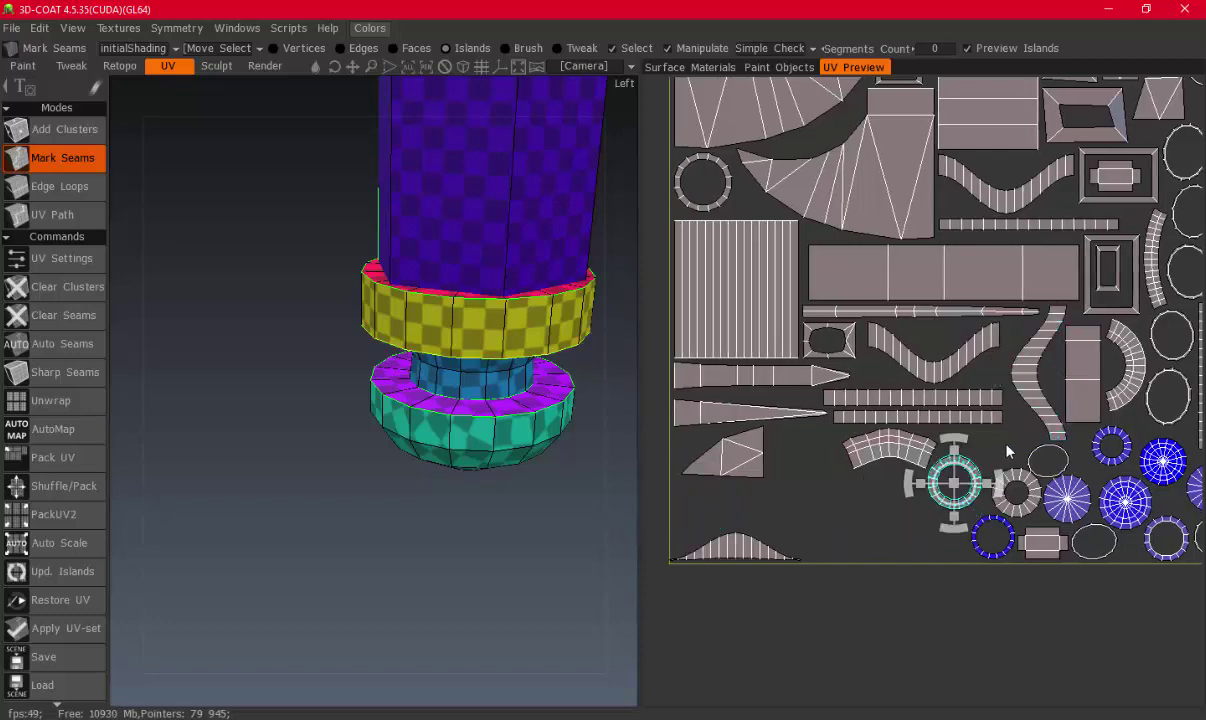
middle_drag(955, 480, 808, 556)
Move the blue ring island up-right into a free gap
scroll(860, 533, up, 1)
scroll(860, 533, up, 1)
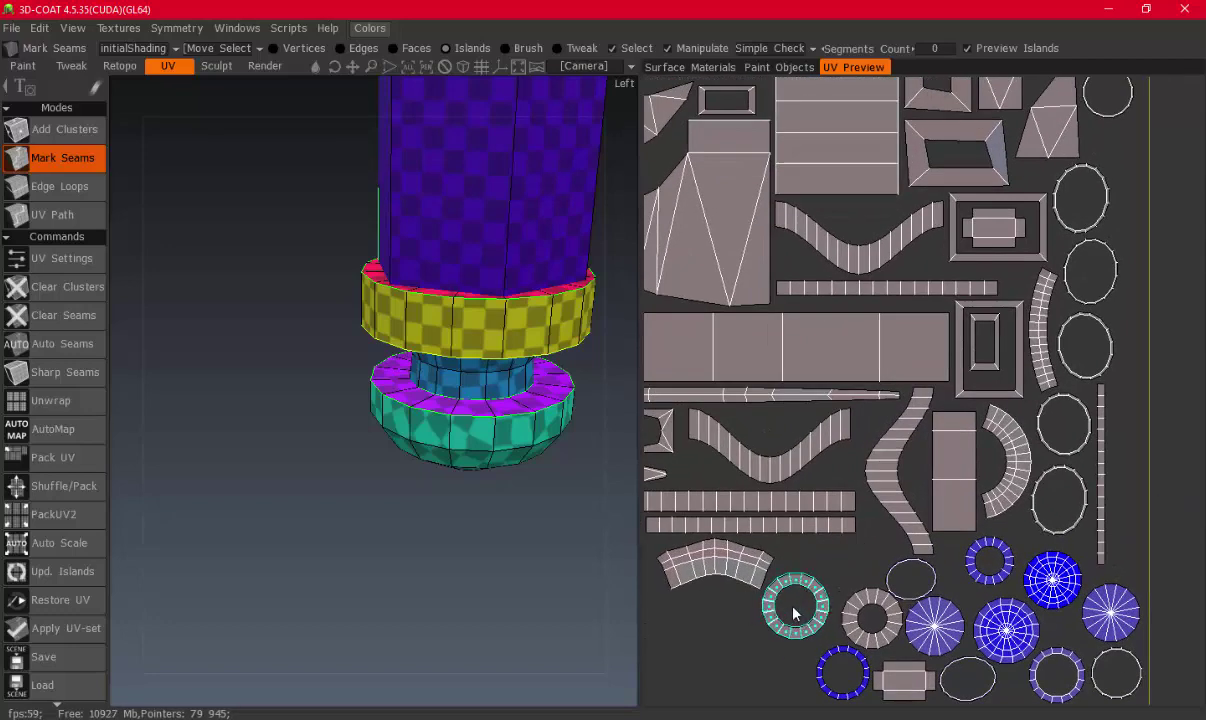
click(785, 612)
mouse_move(785, 612)
mouse_down()
mouse_move(895, 521)
mouse_move(866, 556)
mouse_up()
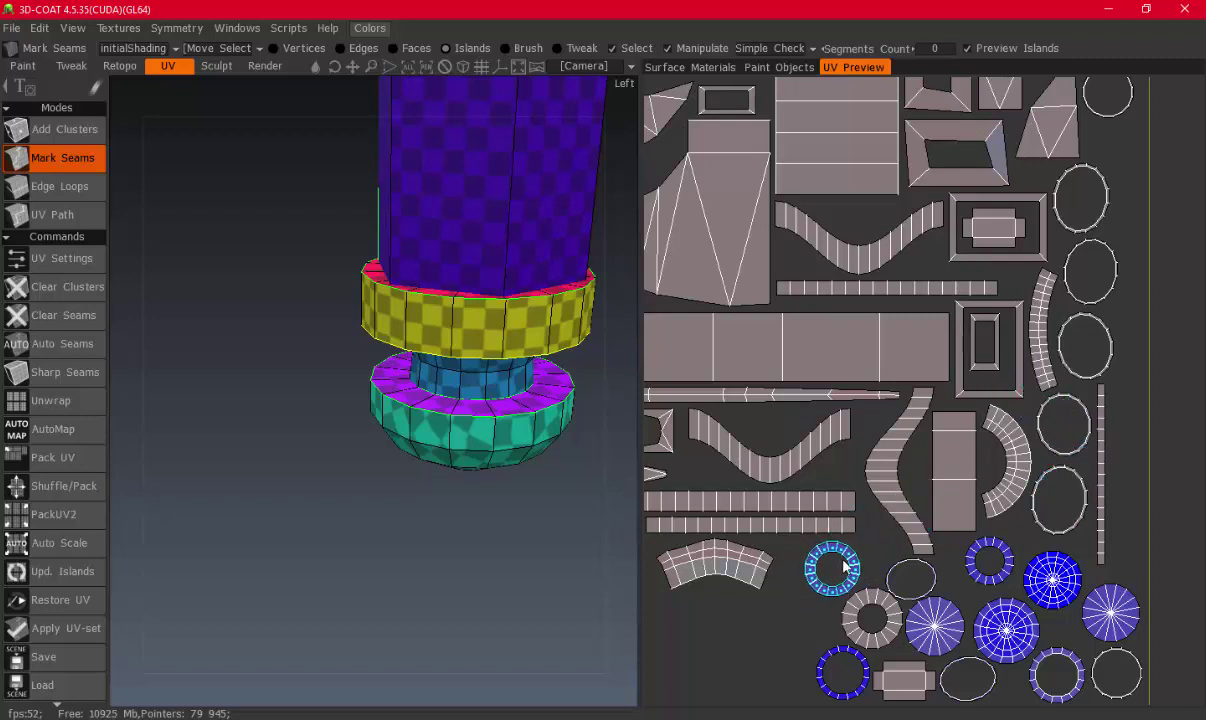
Bring the curved arch strip to the bottom edge with the triangle beside it
middle_drag(777, 560, 1009, 479)
click(975, 485)
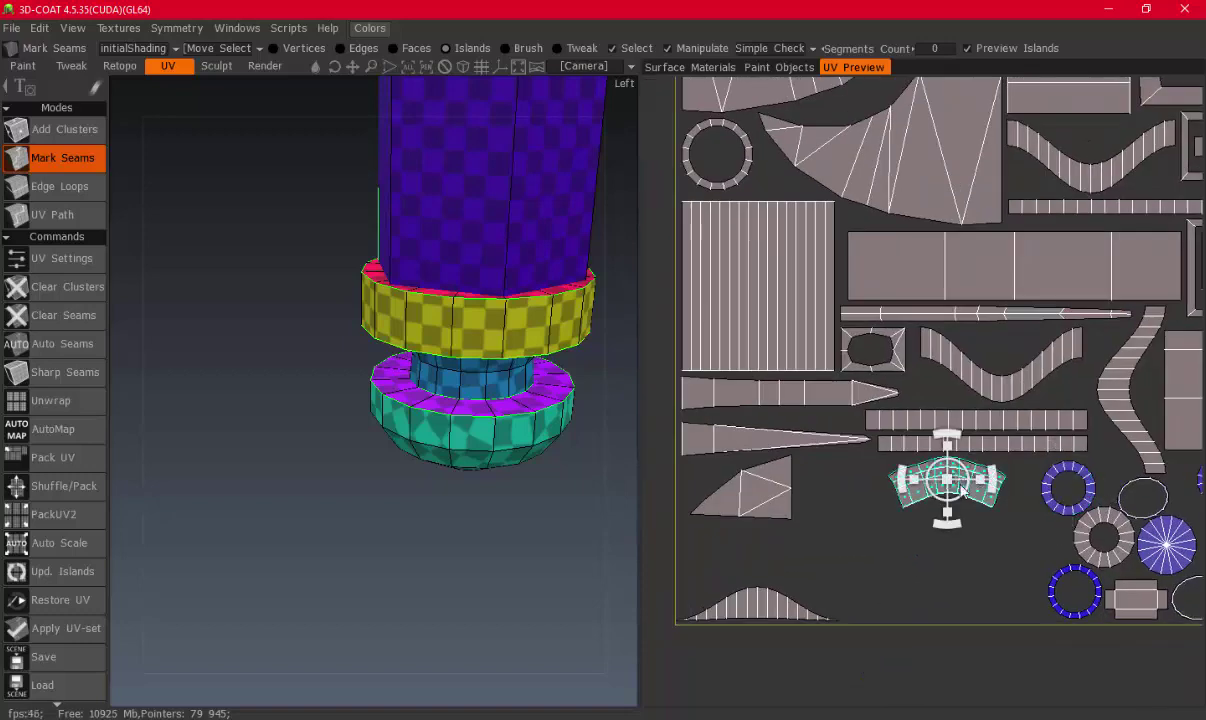
drag(962, 490, 1000, 602)
click(768, 490)
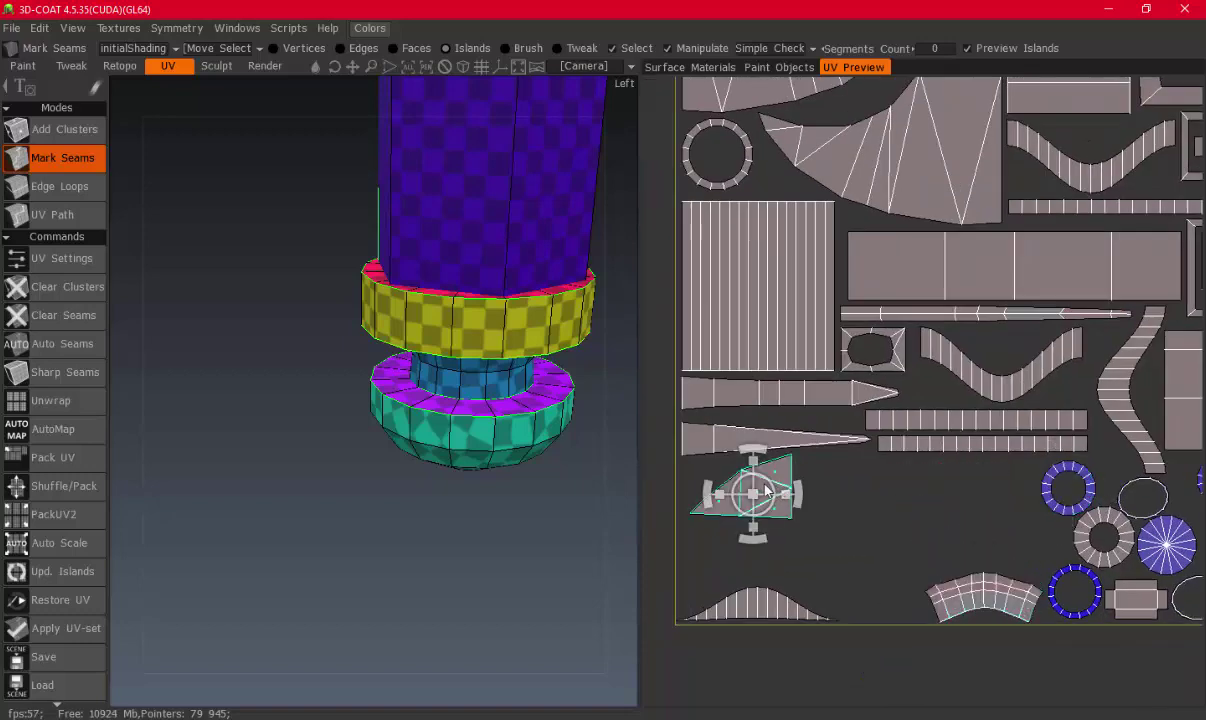
drag(767, 490, 888, 580)
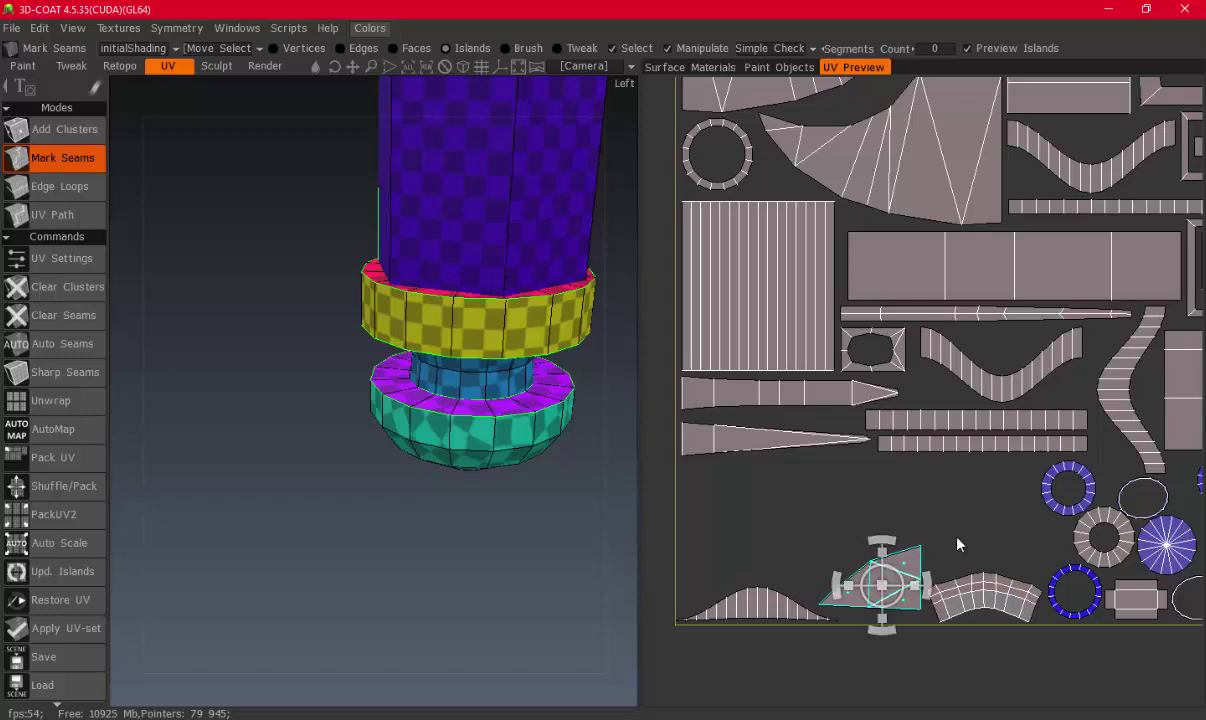
Stack the two horizontal strip islands in the empty bottom-left area
scroll(785, 431, down, 2)
scroll(838, 443, up, 2)
click(925, 445)
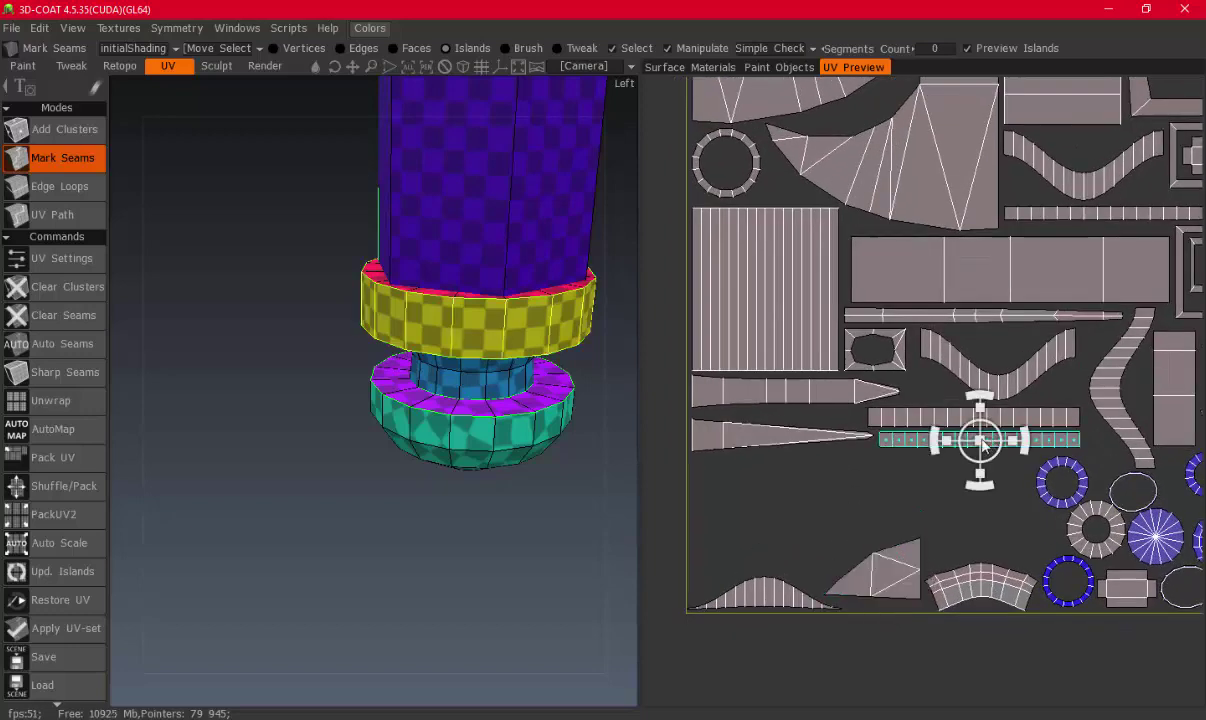
drag(983, 447, 794, 543)
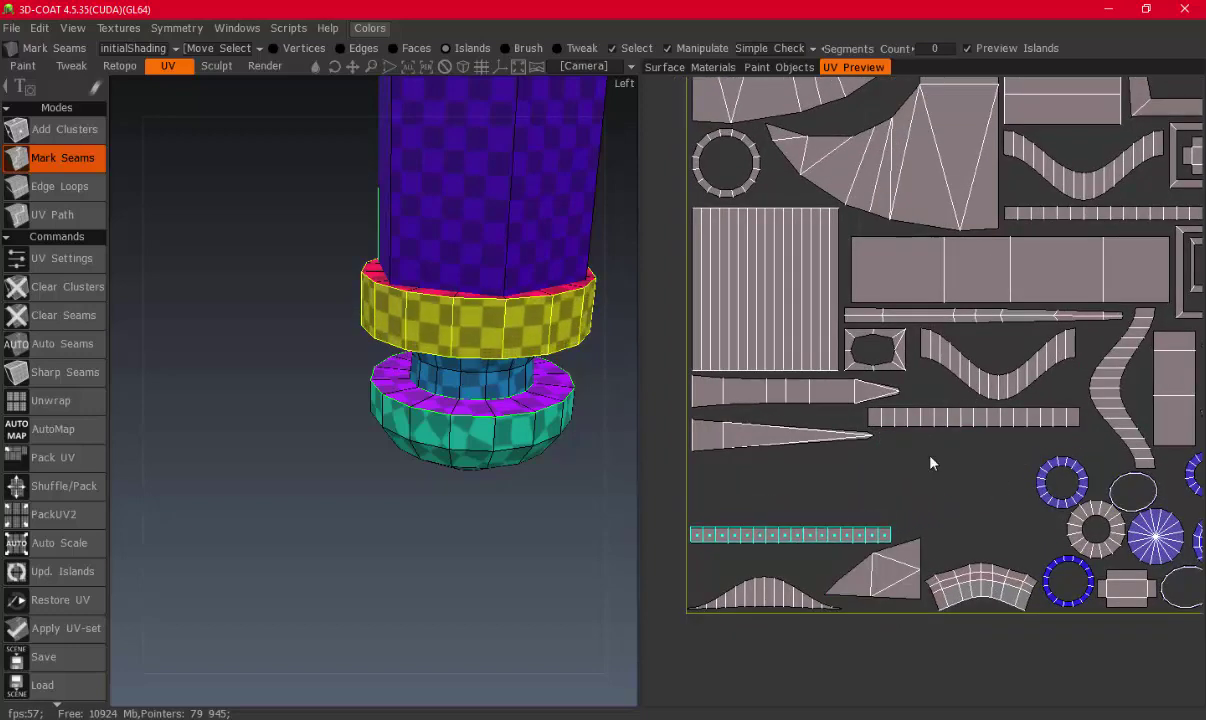
click(995, 422)
drag(990, 420, 800, 506)
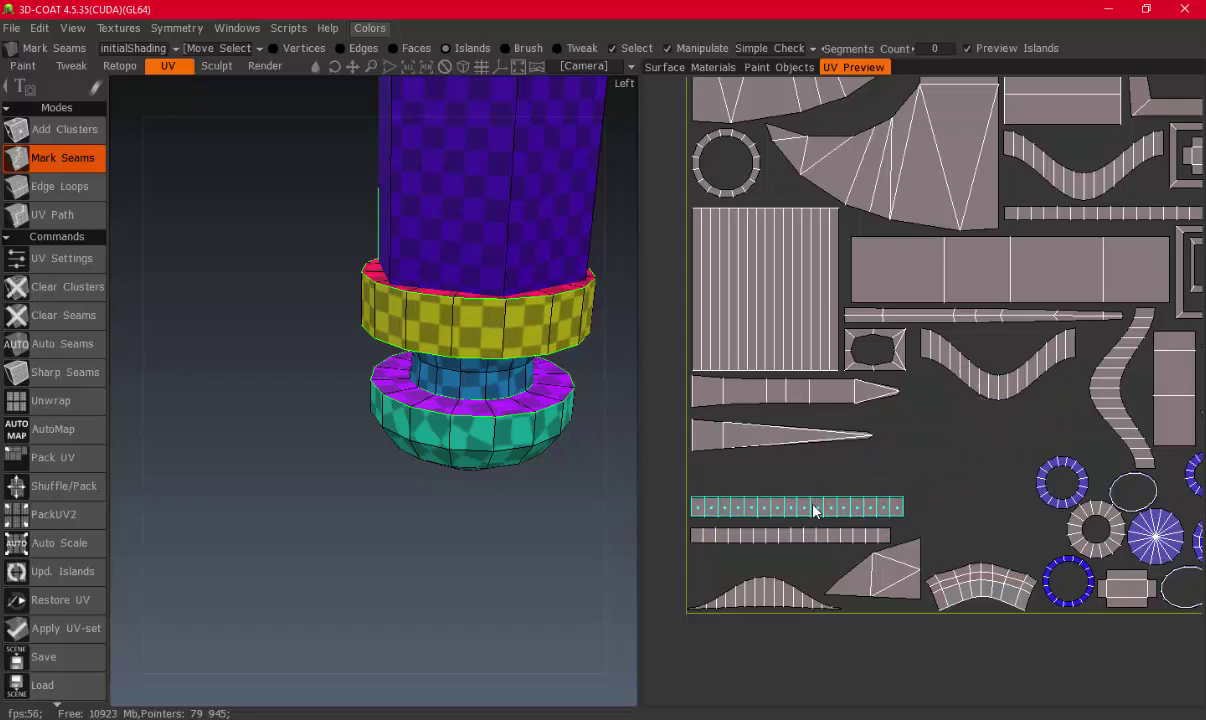
scroll(463, 200, down, 5)
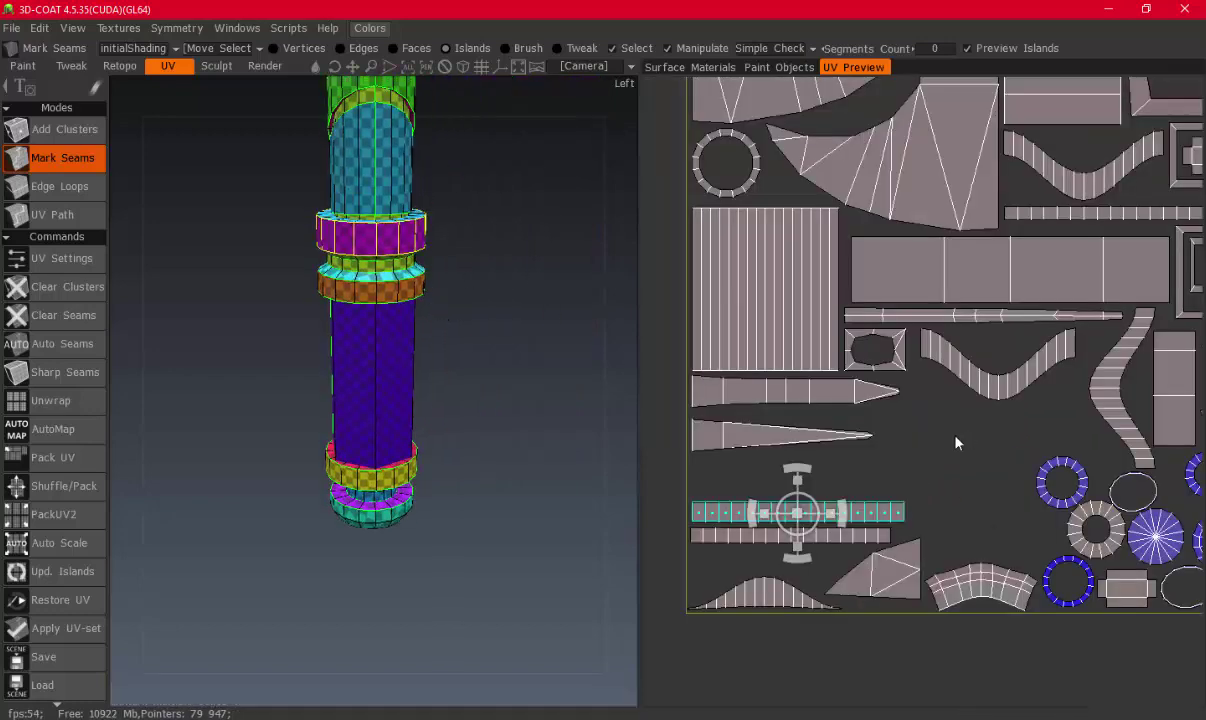
Move the fan-shaped island out below the UV square
scroll(836, 401, up, 1)
scroll(752, 420, up, 2)
click(752, 420)
scroll(887, 436, down, 2)
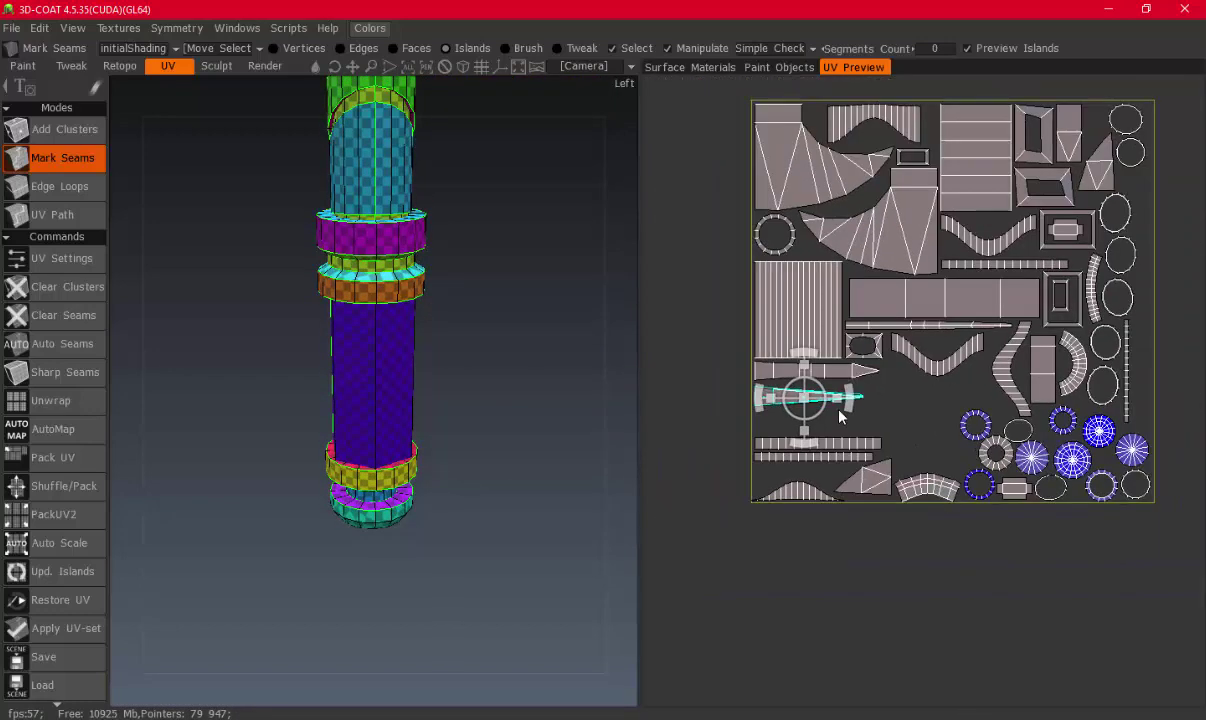
scroll(870, 300, down, 2)
click(866, 238)
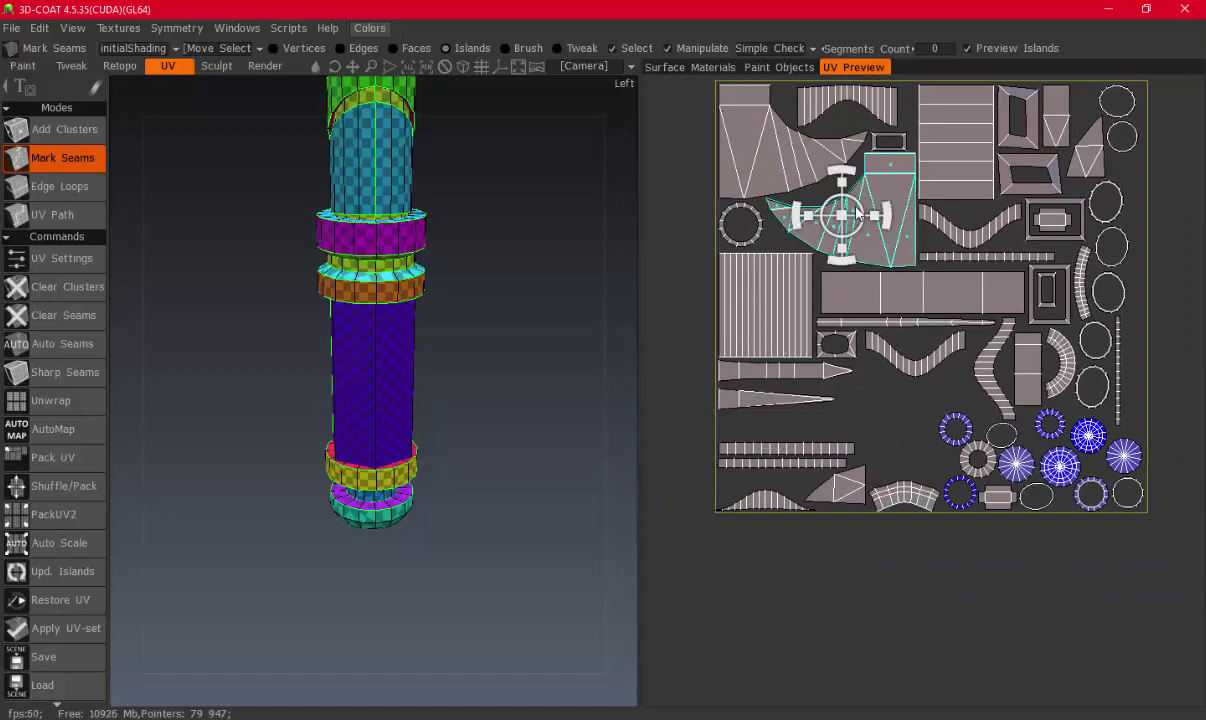
mouse_move(858, 210)
mouse_down()
mouse_move(803, 616)
mouse_move(802, 605)
mouse_up()
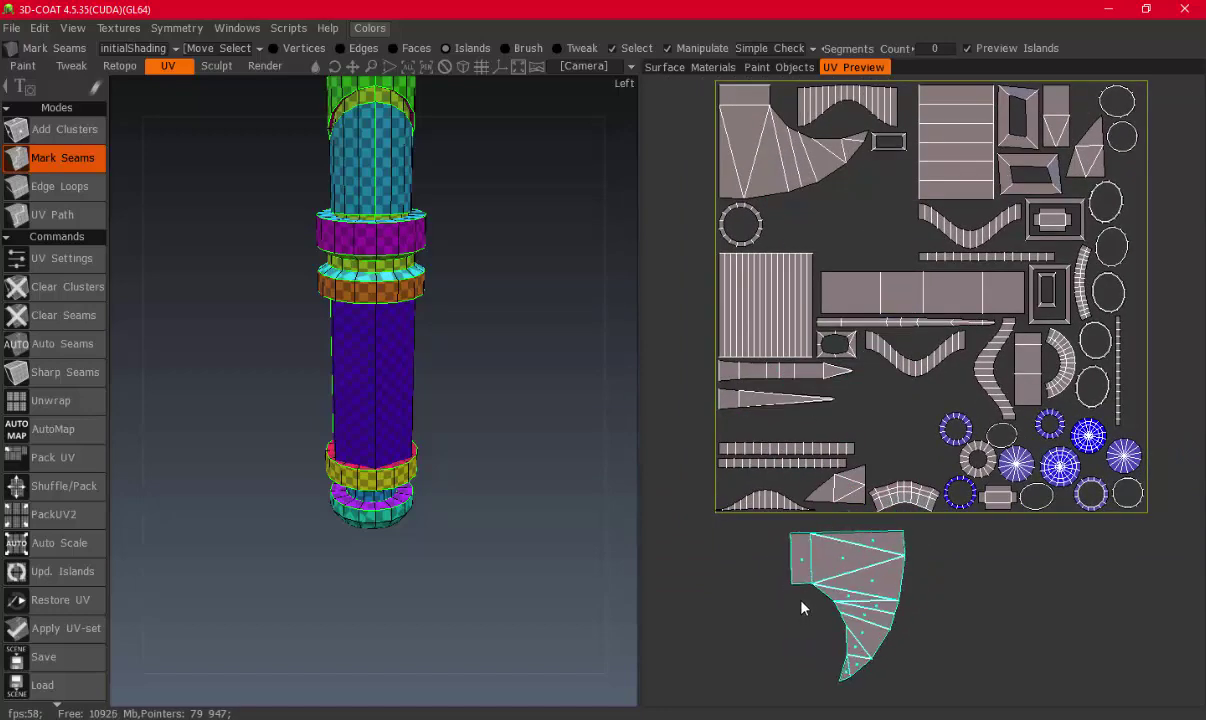
Clear the square's top: large island below it, curved strip and small rectangle moved down
click(754, 155)
mouse_move(754, 155)
mouse_down()
mouse_move(1040, 600)
mouse_move(1094, 610)
mouse_up()
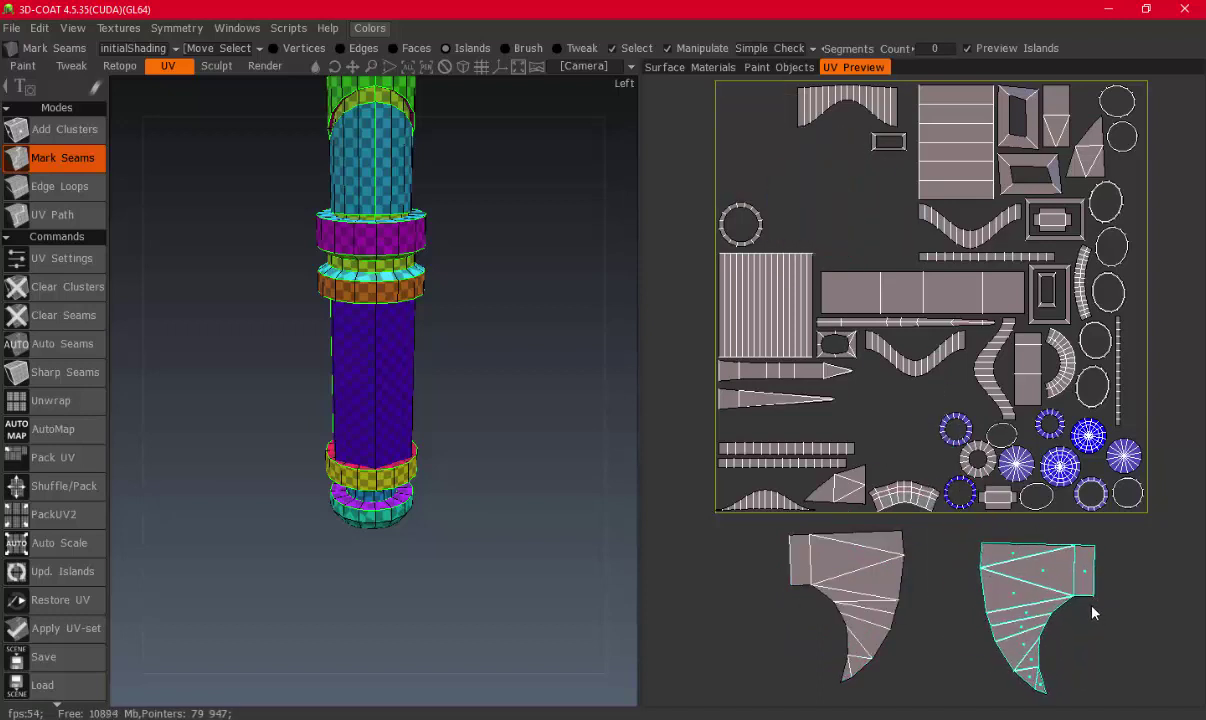
click(1090, 611)
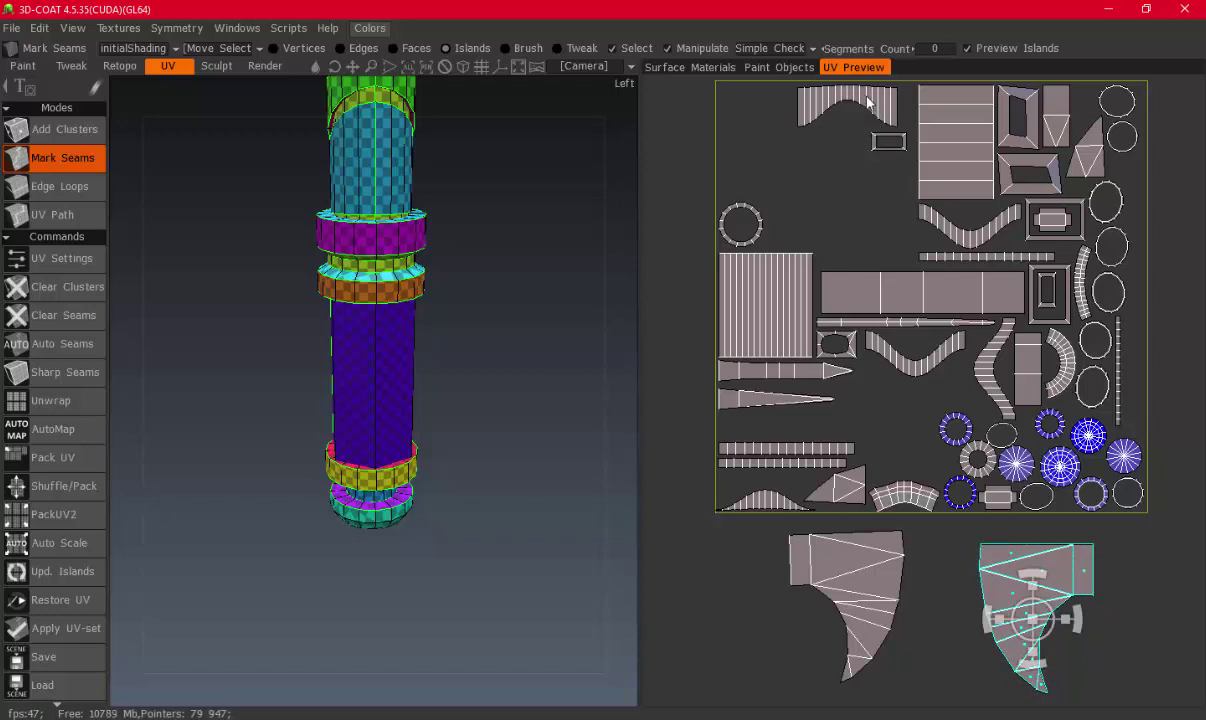
click(868, 103)
drag(866, 102, 899, 397)
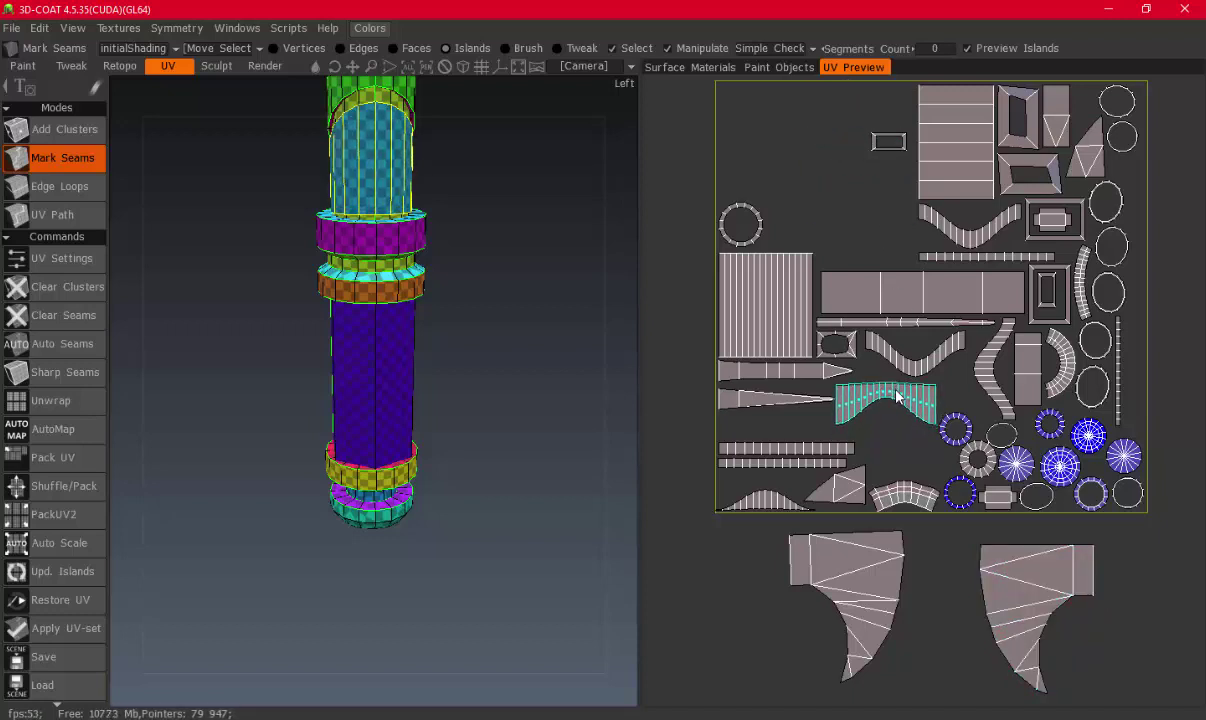
click(890, 144)
drag(890, 144, 895, 263)
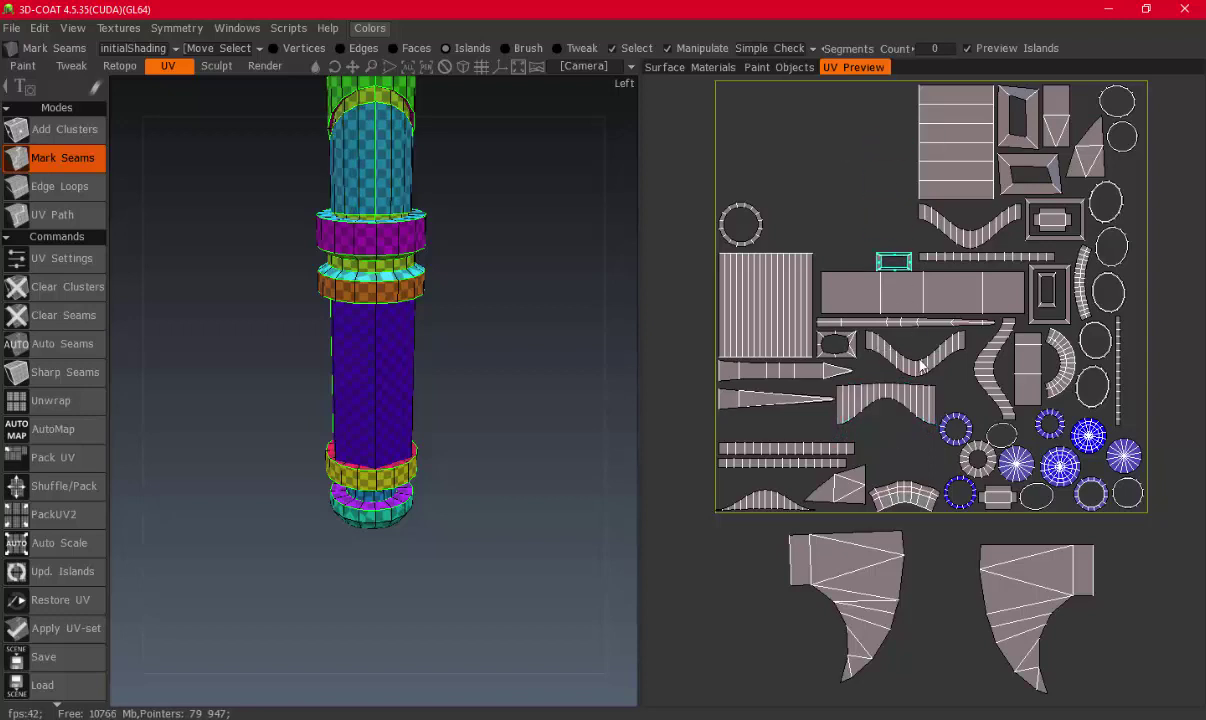
Place the first large blade island into the square's top-left corner
click(903, 461)
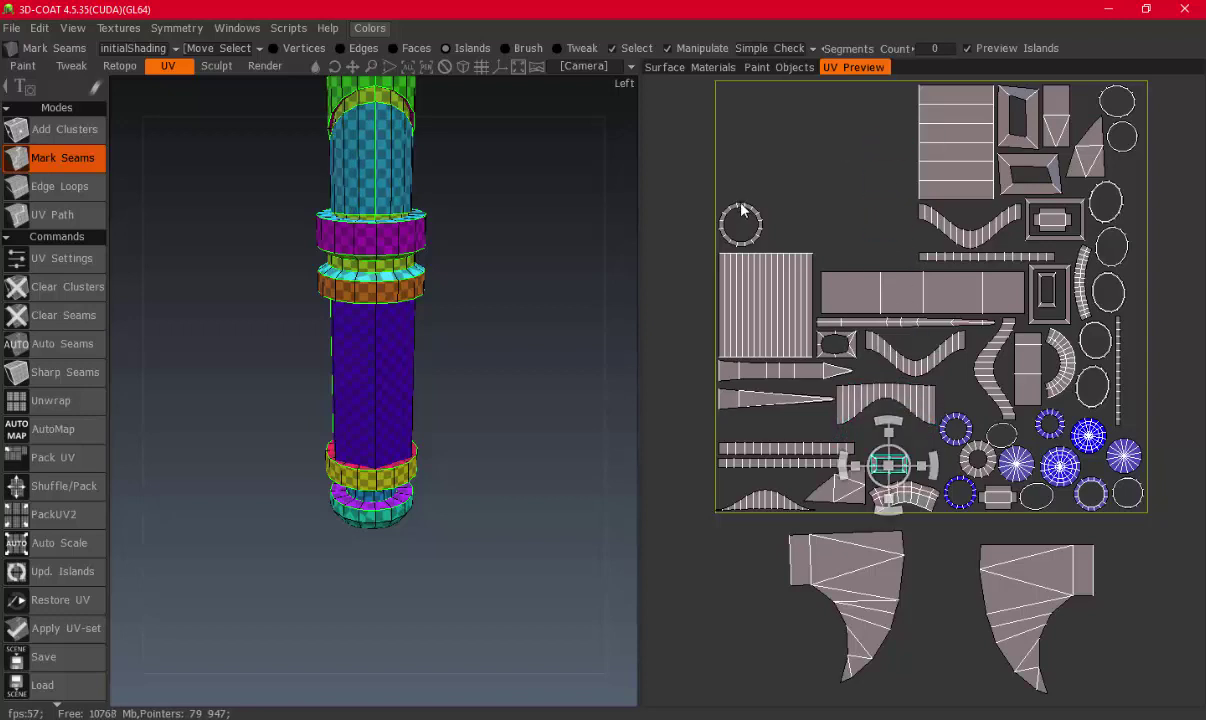
click(742, 210)
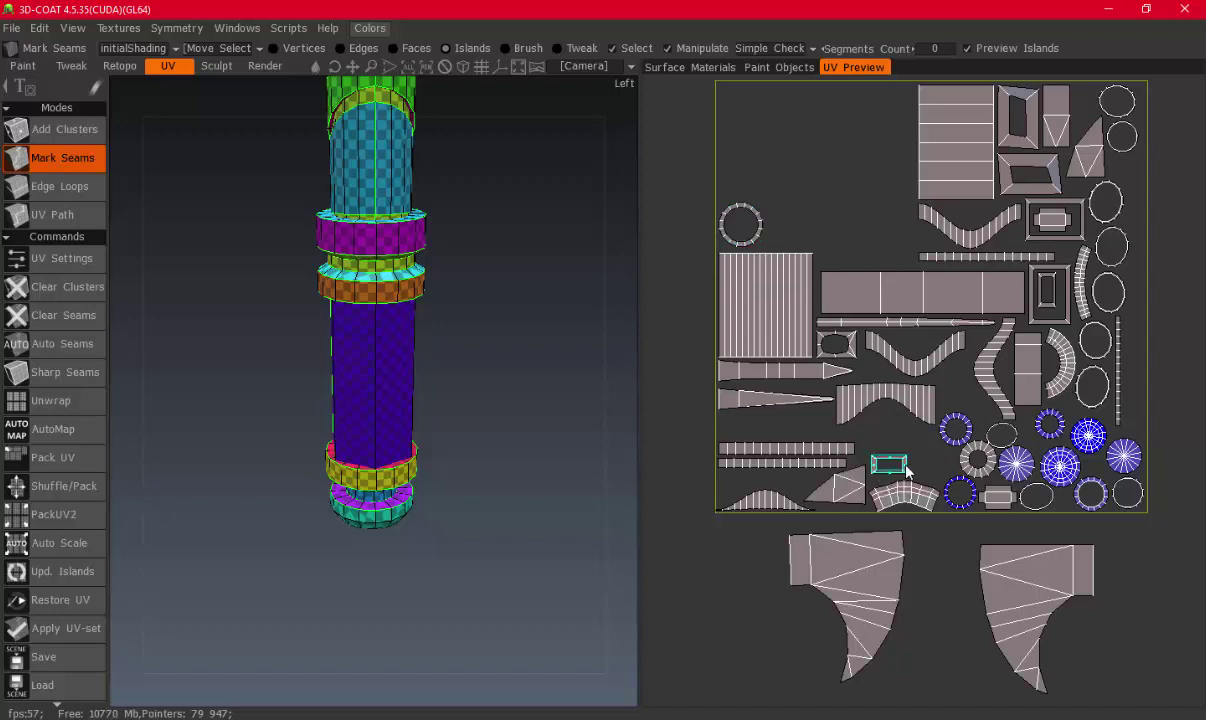
click(756, 229)
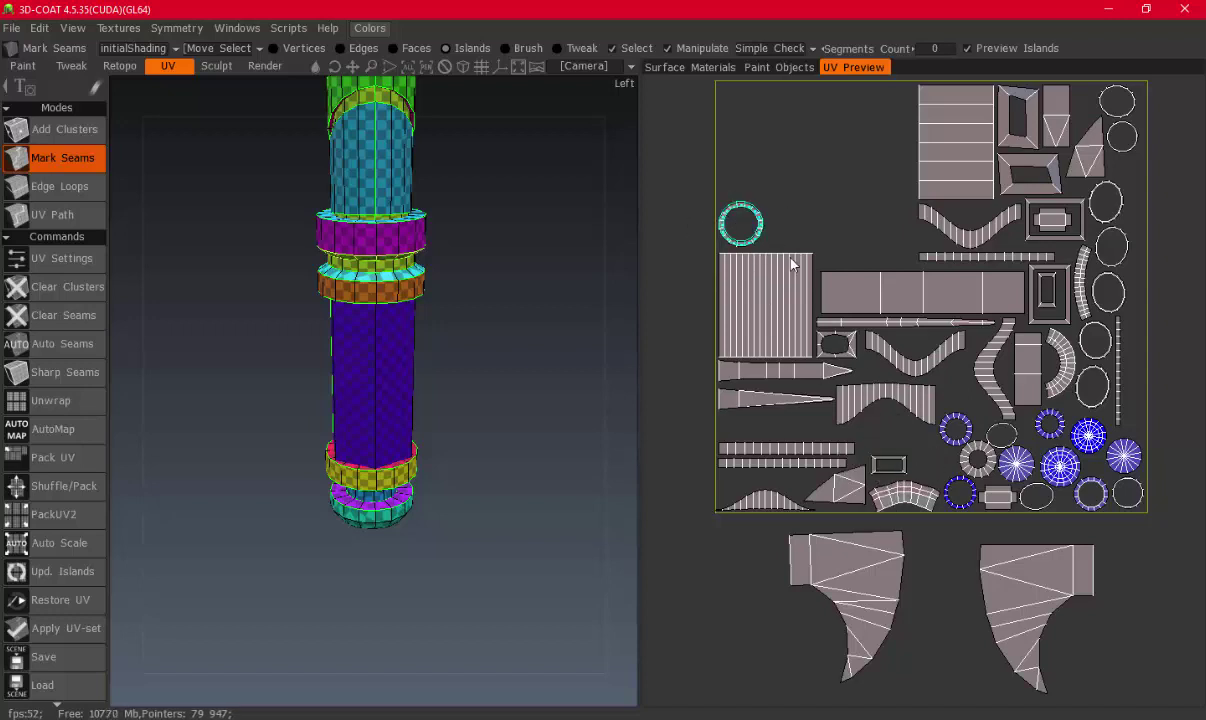
click(1055, 600)
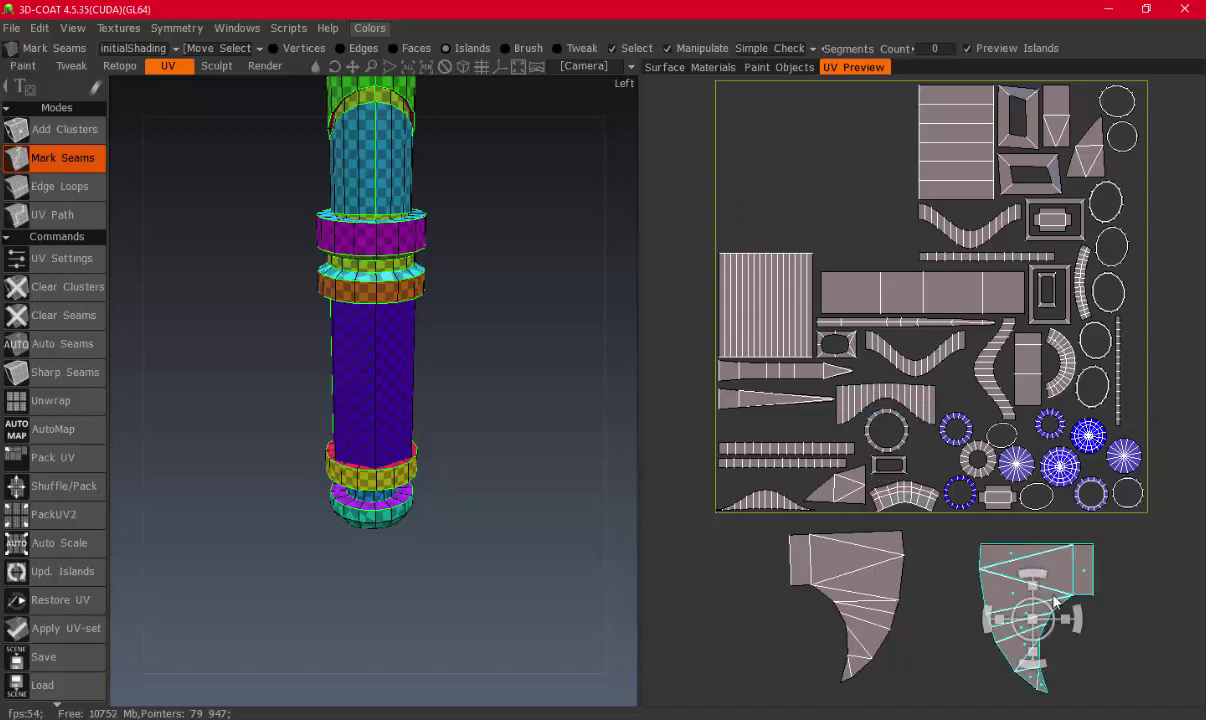
drag(1047, 607, 785, 157)
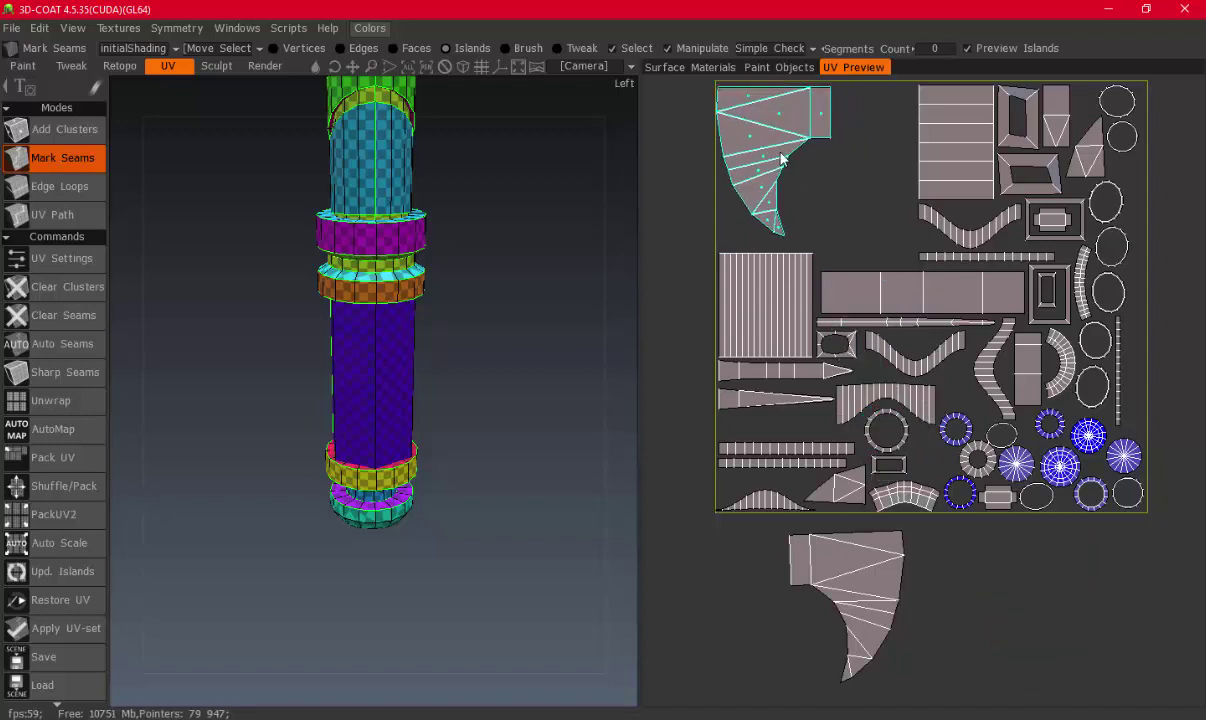
click(773, 160)
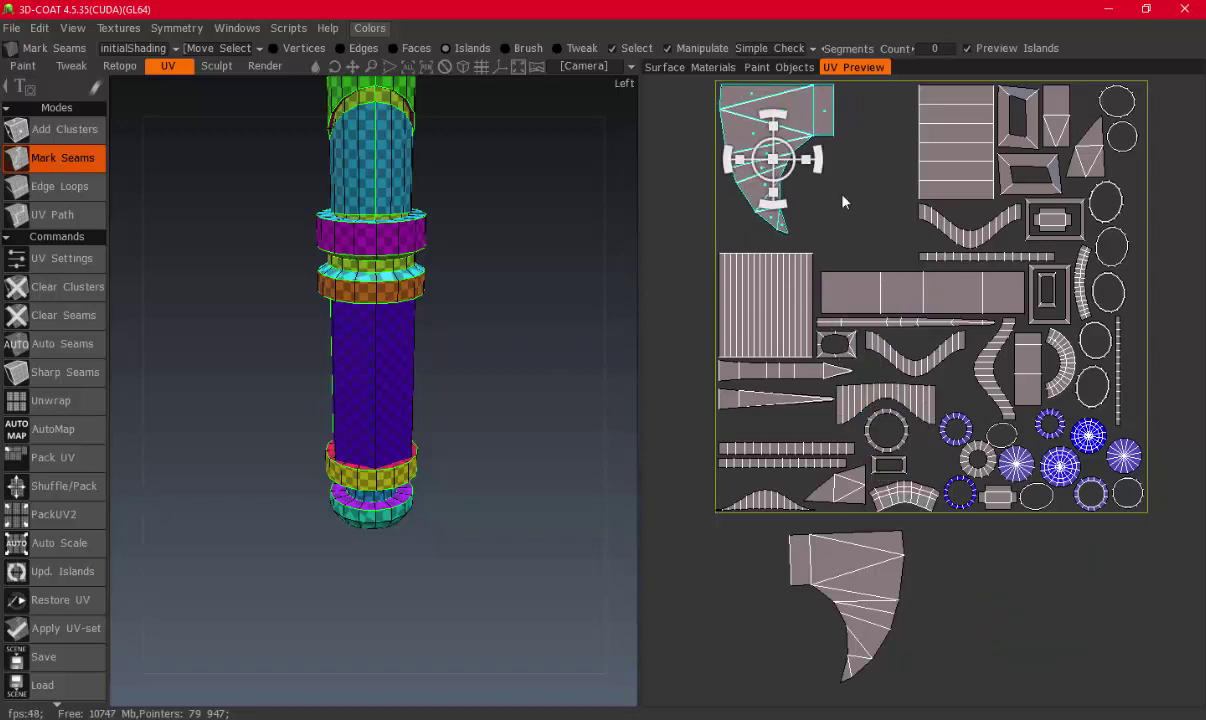
Push the striped rectangle outside the right edge and fit the second blade island beside the first
click(924, 152)
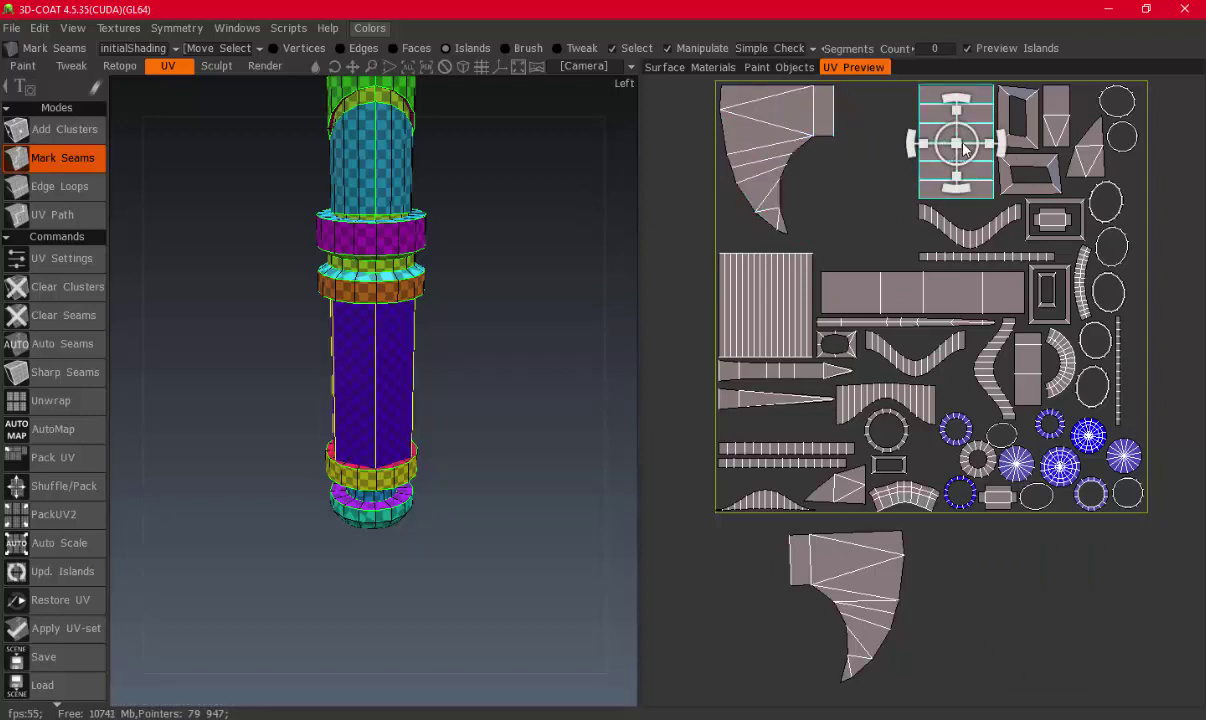
mouse_move(962, 145)
mouse_down()
mouse_move(994, 202)
mouse_move(1188, 258)
mouse_up()
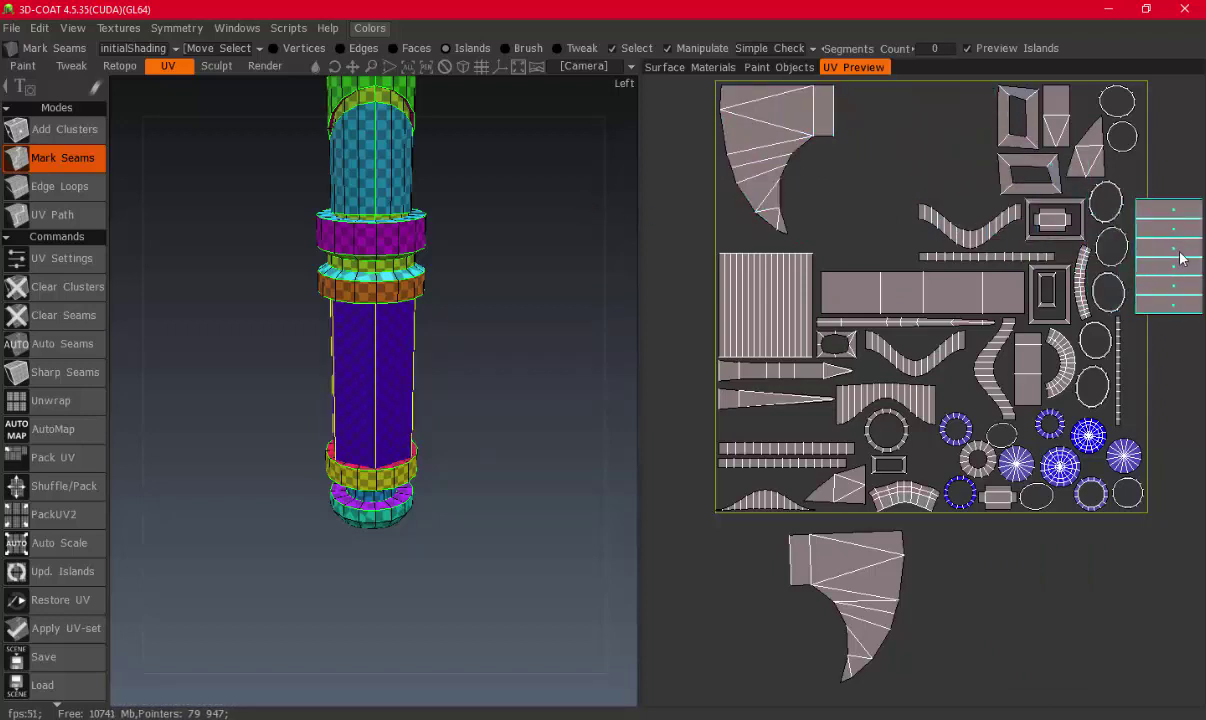
click(986, 233)
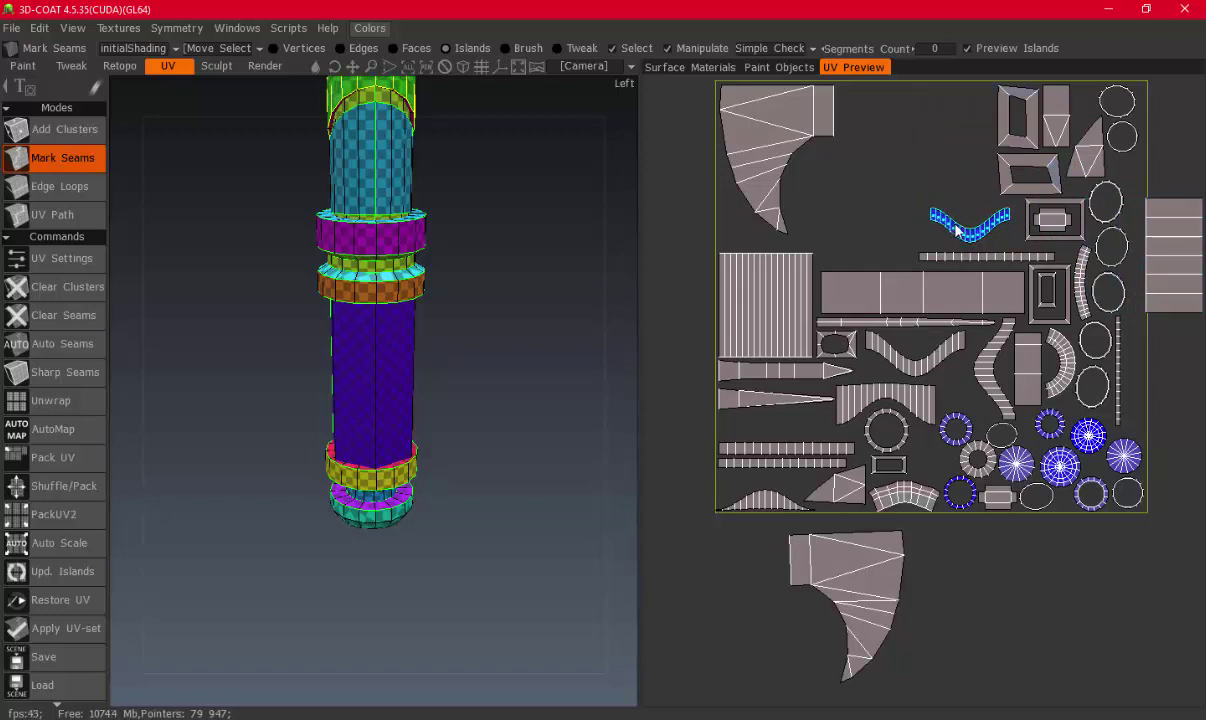
drag(957, 230, 865, 218)
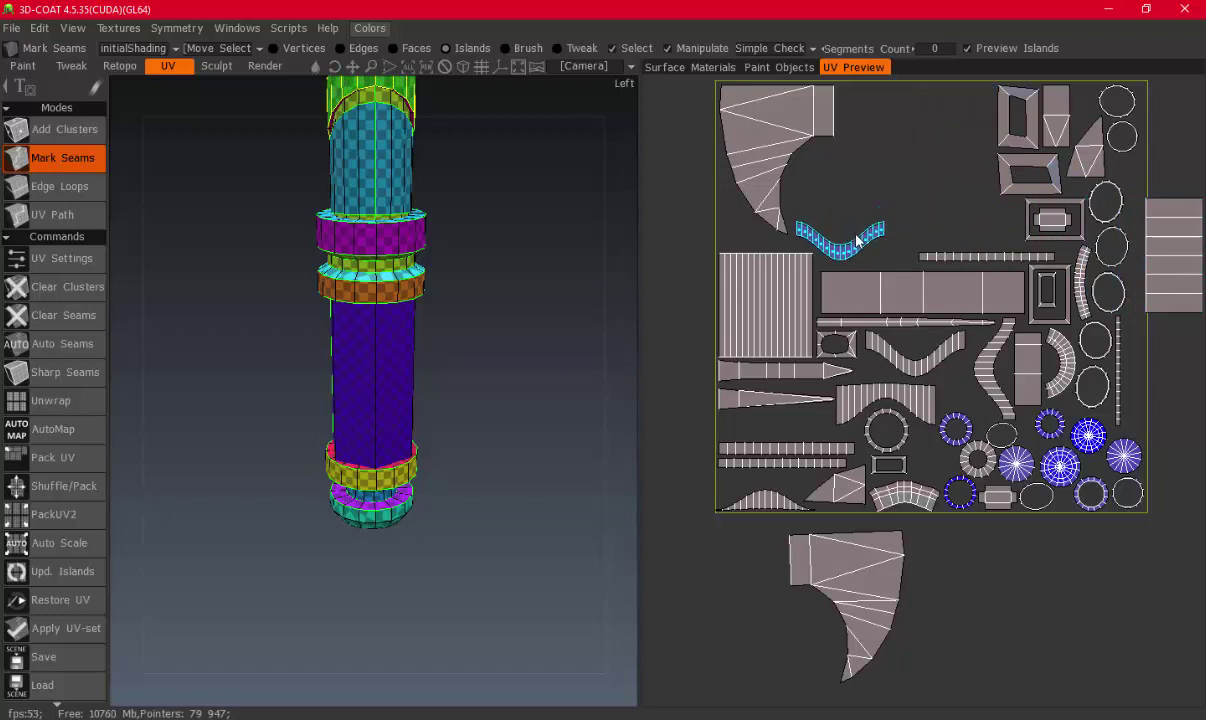
click(860, 547)
mouse_move(860, 547)
mouse_down()
mouse_move(870, 165)
mouse_move(911, 158)
mouse_up()
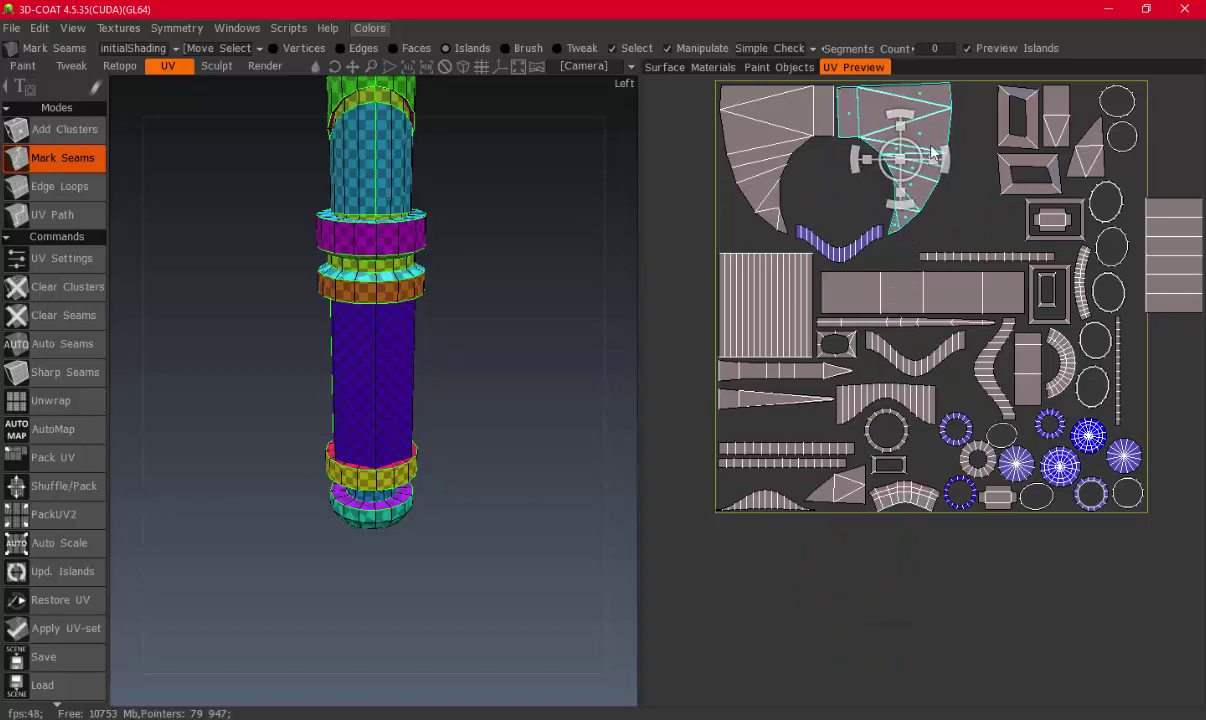
middle_drag(890, 200, 843, 261)
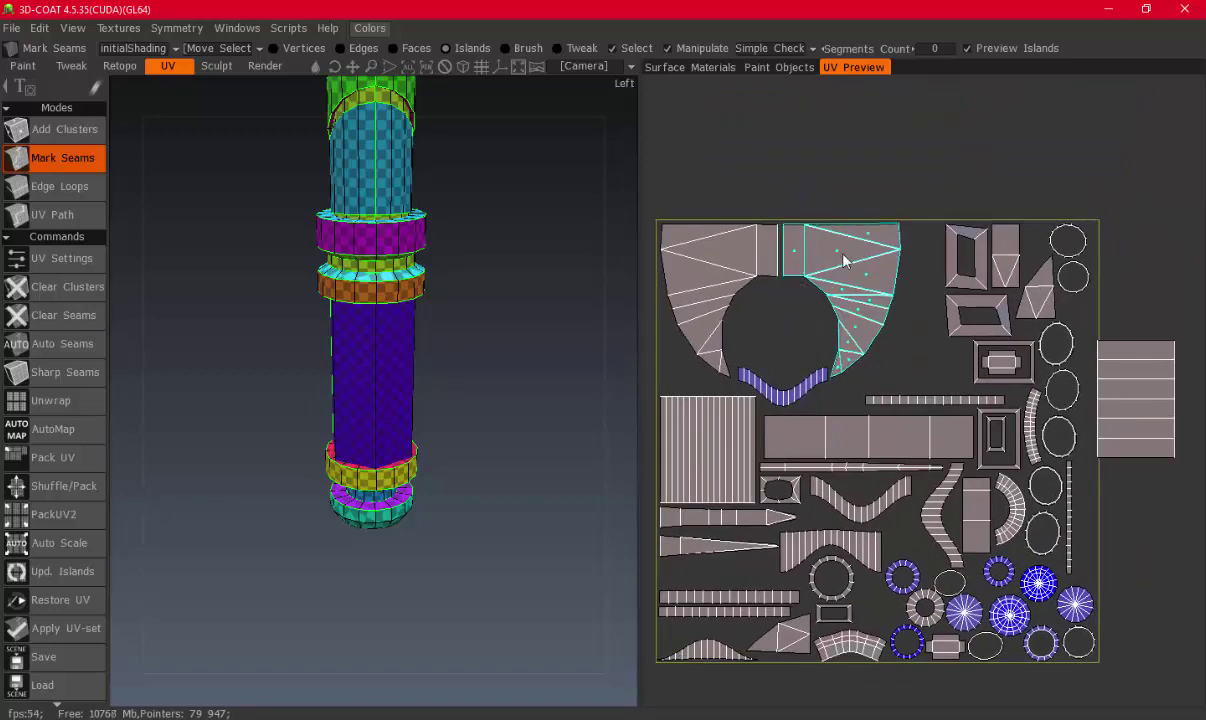
Move both small frame islands outside the square's right edge, lined up side by side
click(1113, 418)
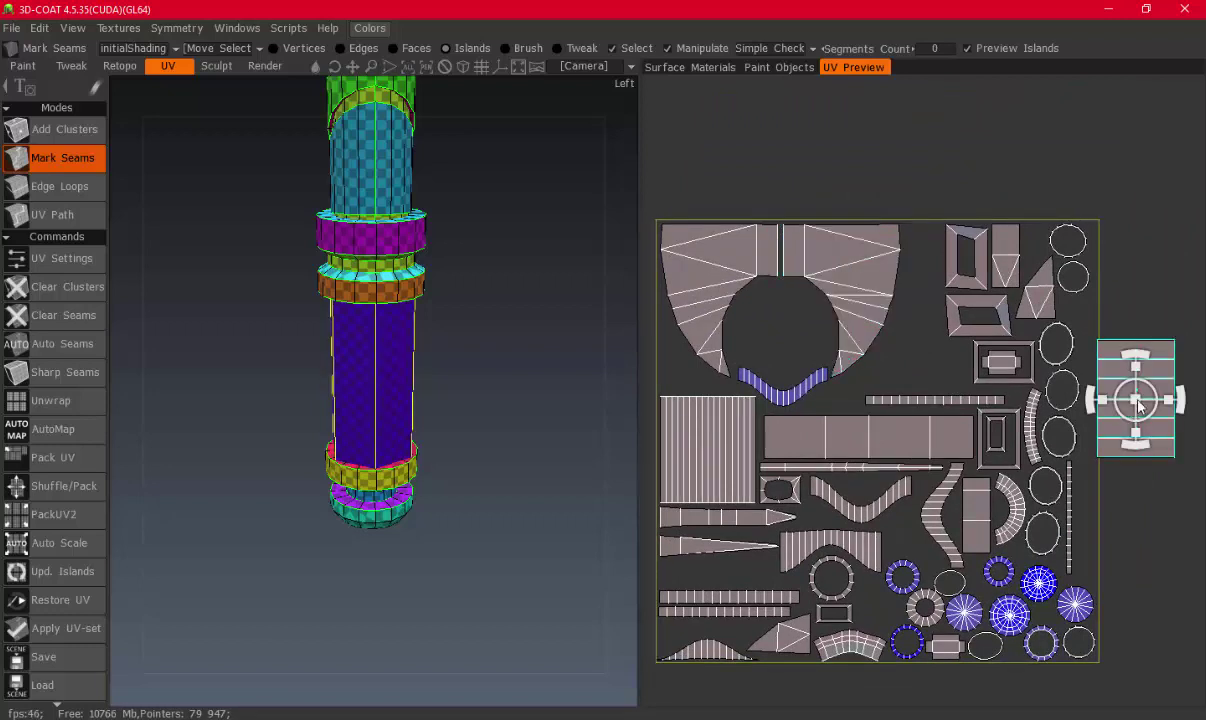
middle_drag(1133, 403, 1076, 382)
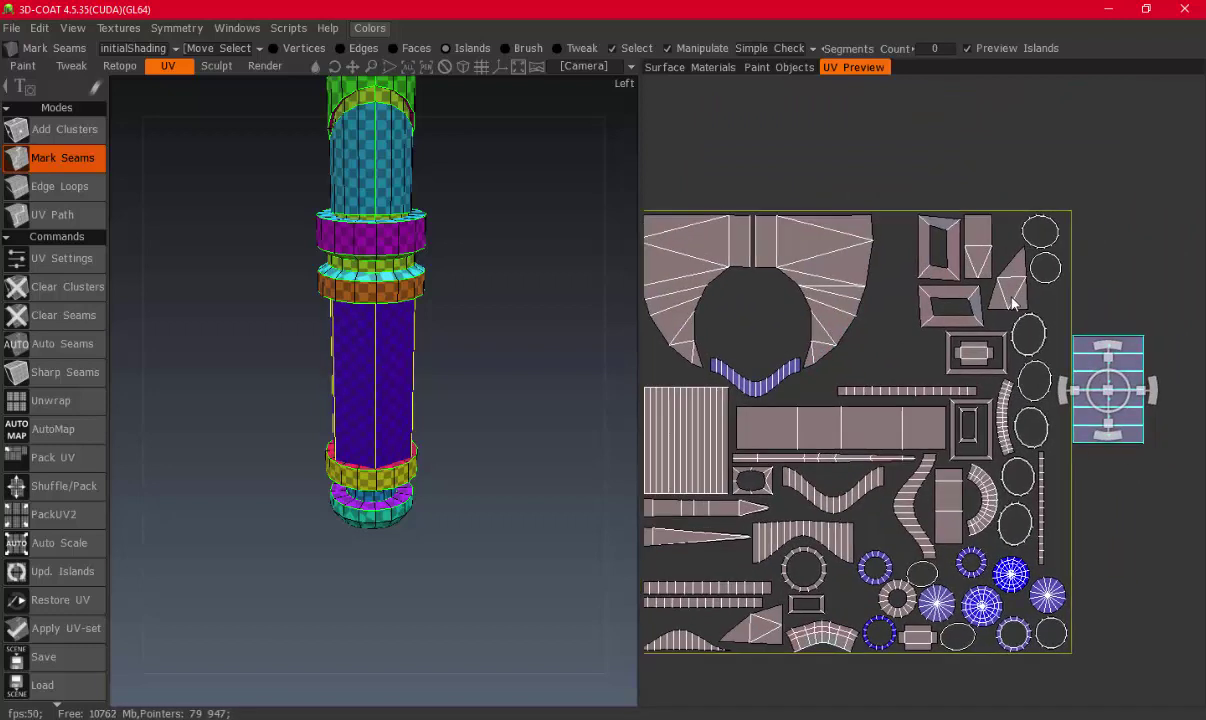
click(938, 290)
click(909, 305)
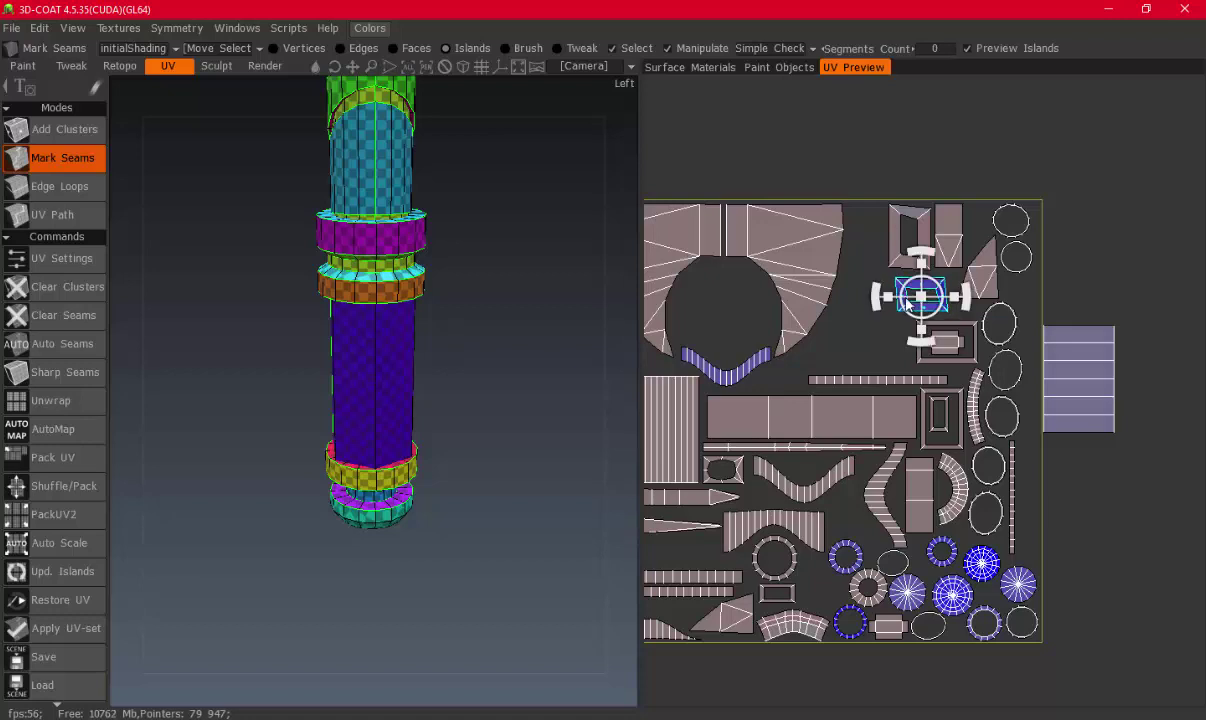
drag(1001, 290, 1184, 273)
click(909, 237)
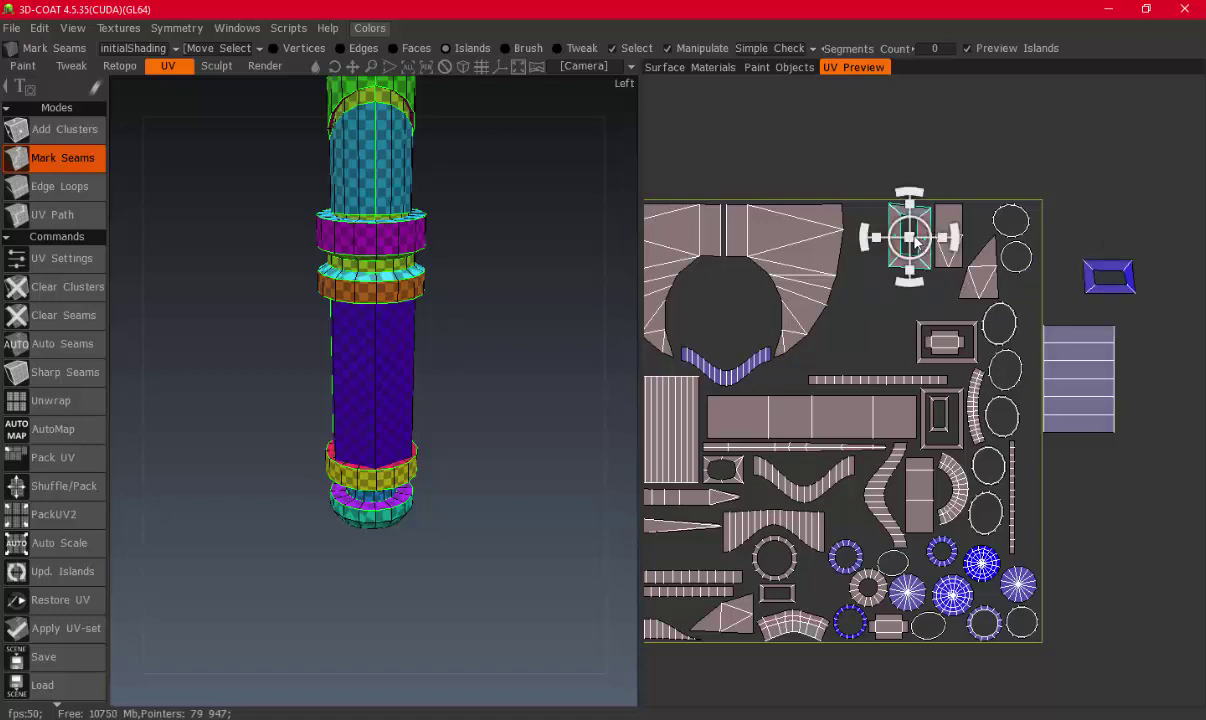
click(898, 240)
drag(898, 240, 1115, 235)
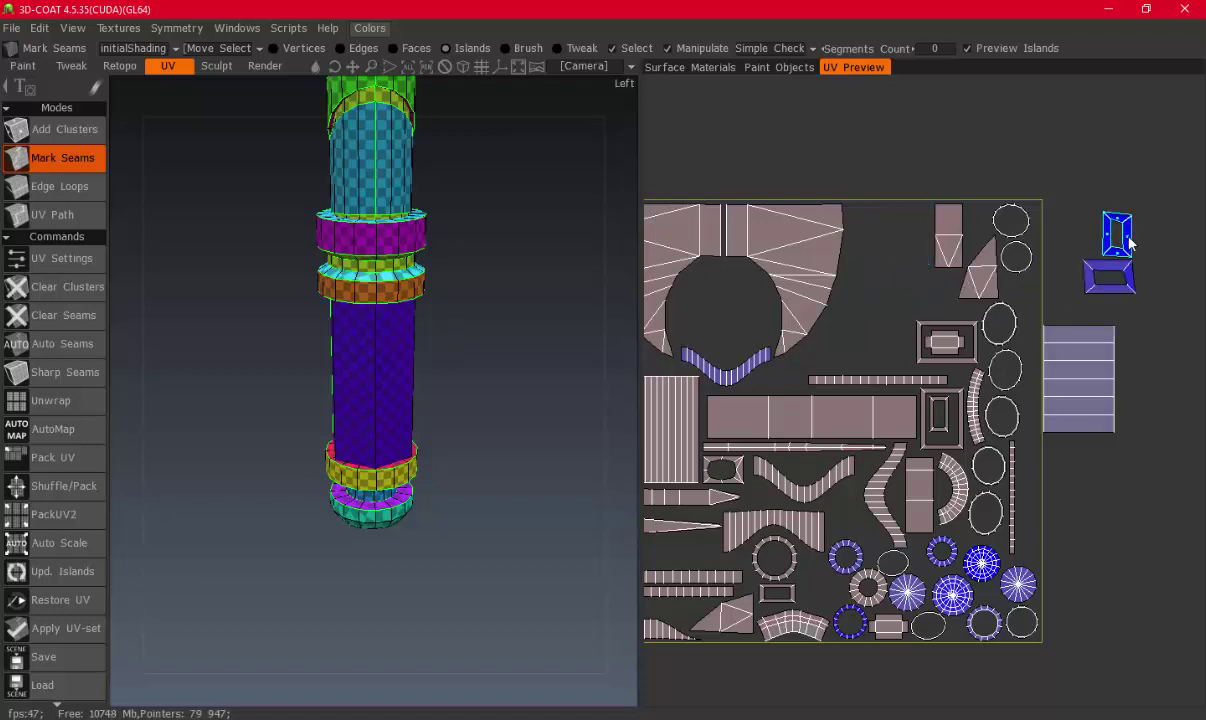
click(1120, 272)
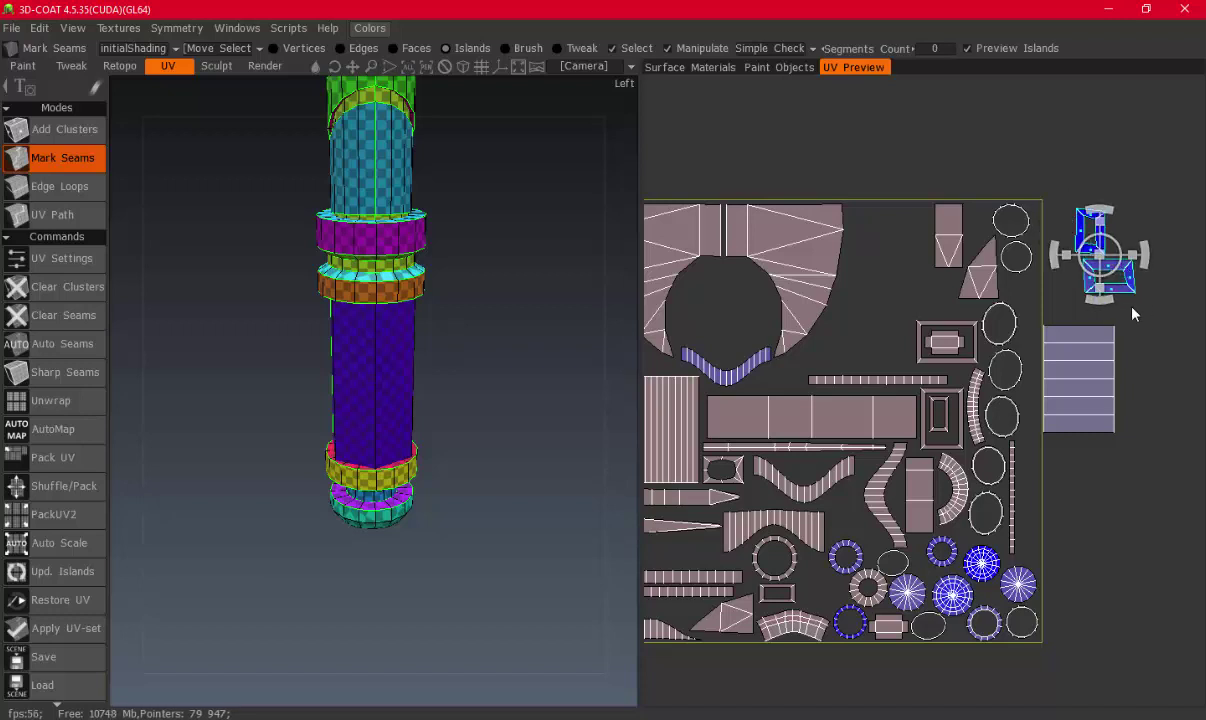
click(1097, 229)
click(1123, 290)
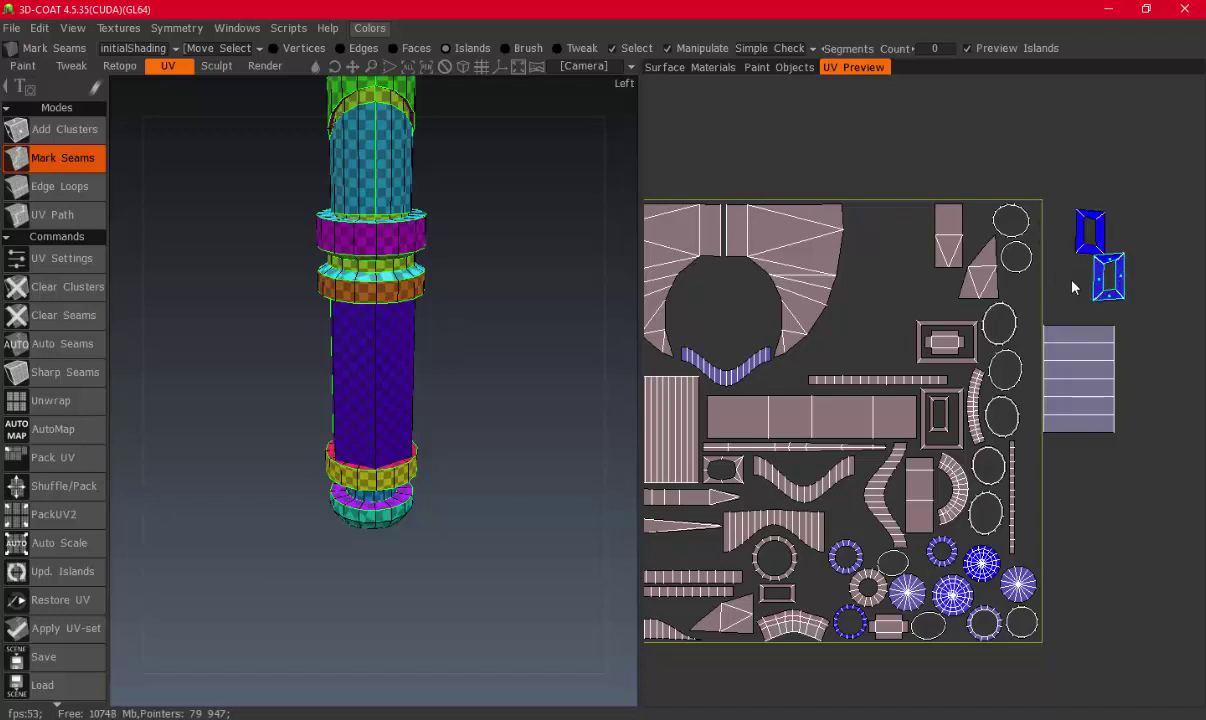
drag(1077, 250, 1132, 233)
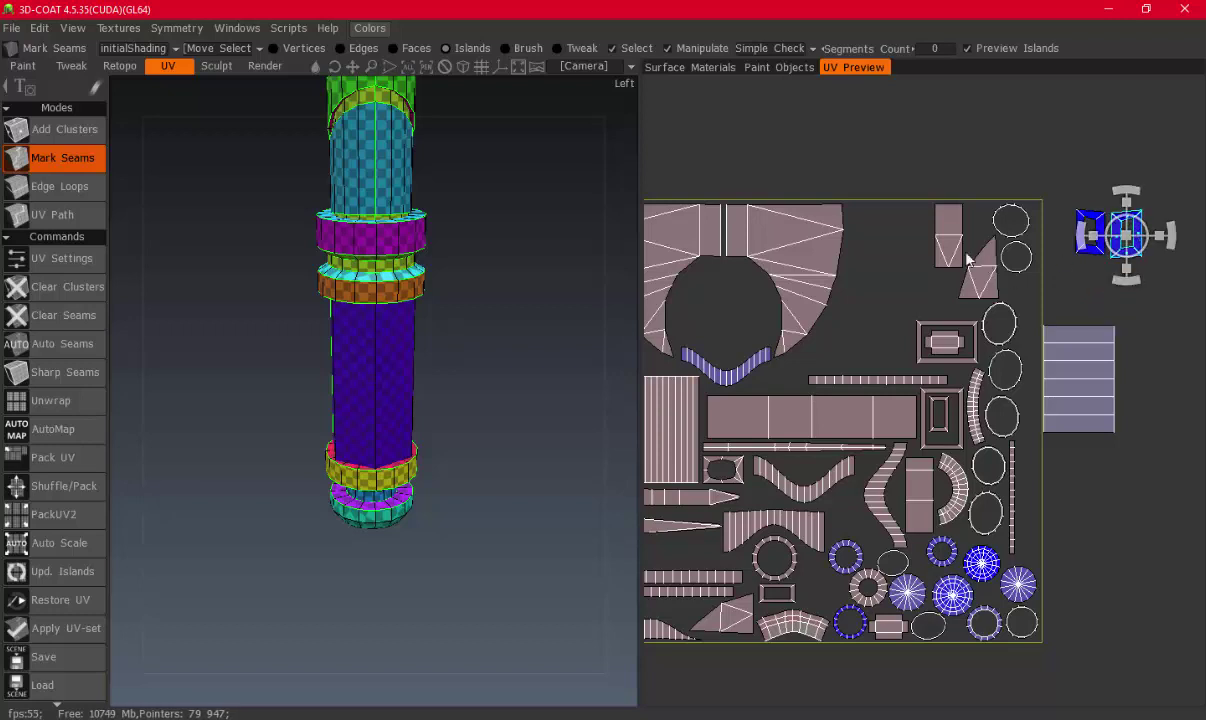
Fit the small rectangle and triangle into the large island's hole, and place the striped strip in the upper area
drag(957, 258, 711, 313)
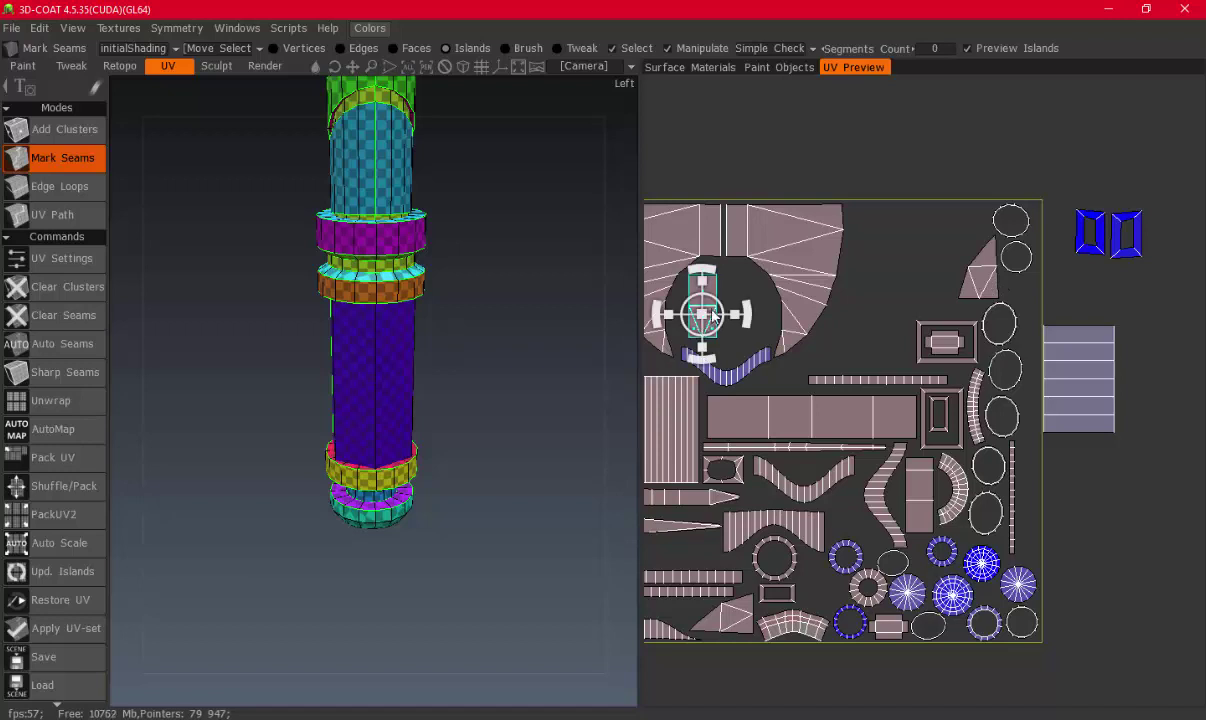
click(994, 279)
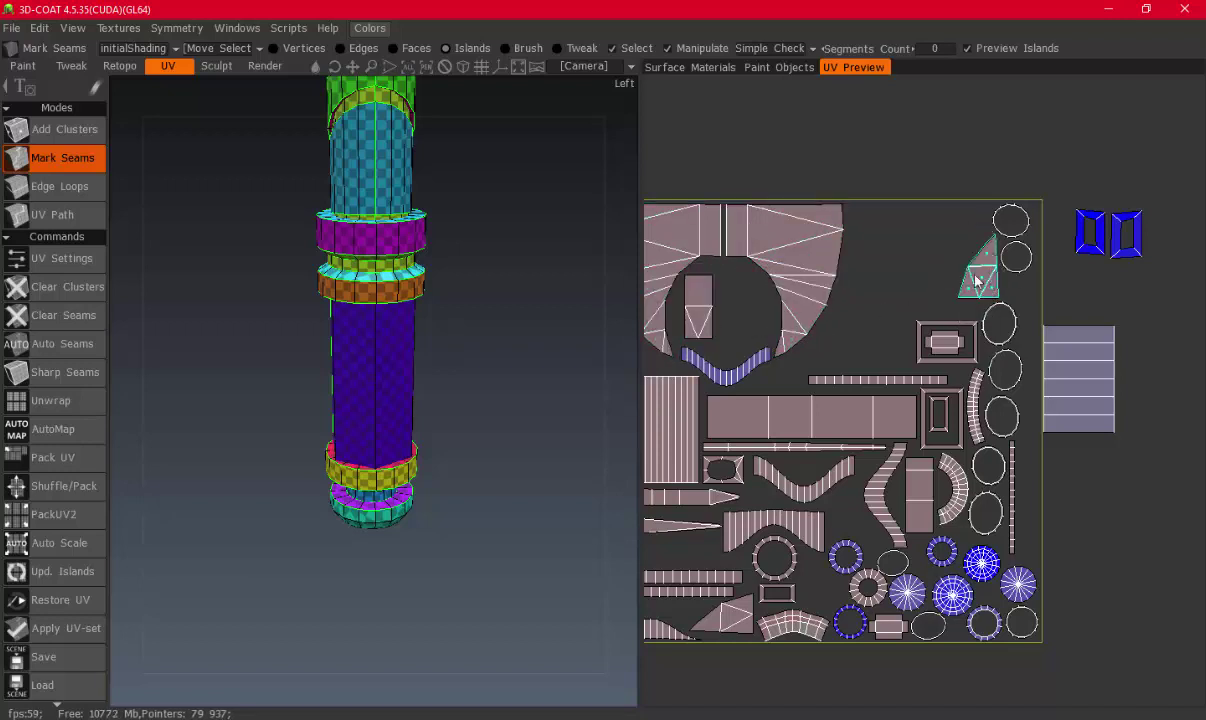
drag(977, 281, 737, 322)
click(1097, 395)
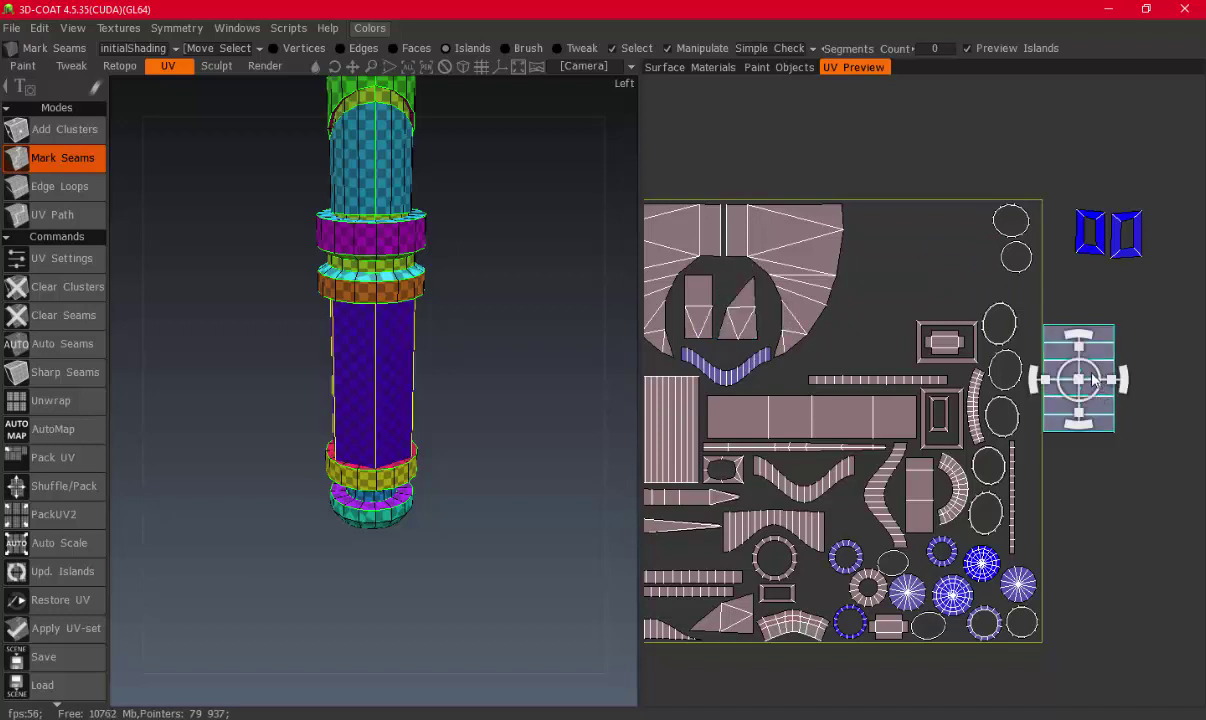
mouse_move(1097, 380)
mouse_down()
mouse_move(955, 270)
mouse_move(998, 289)
mouse_up()
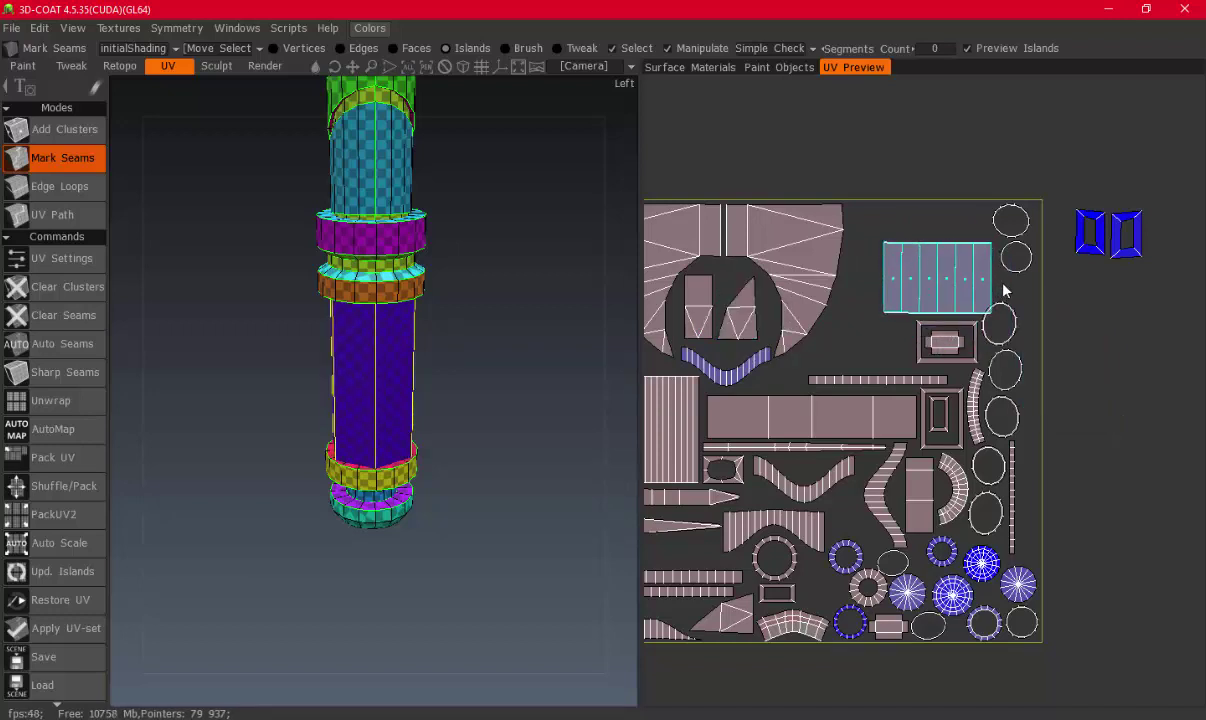
mouse_move(953, 278)
mouse_down()
mouse_move(940, 260)
mouse_move(906, 258)
mouse_move(923, 264)
mouse_move(922, 251)
mouse_up()
Move both stray blue islands inside the square beside the small framed island
click(1128, 240)
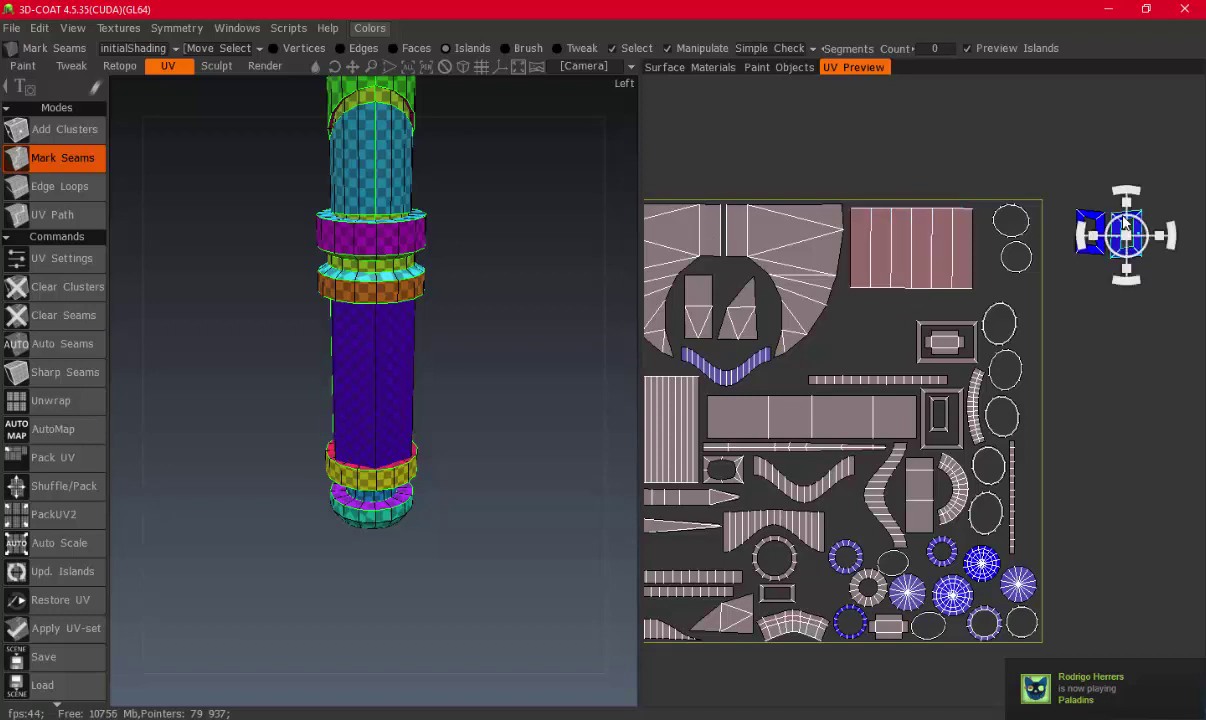
drag(1126, 238, 905, 342)
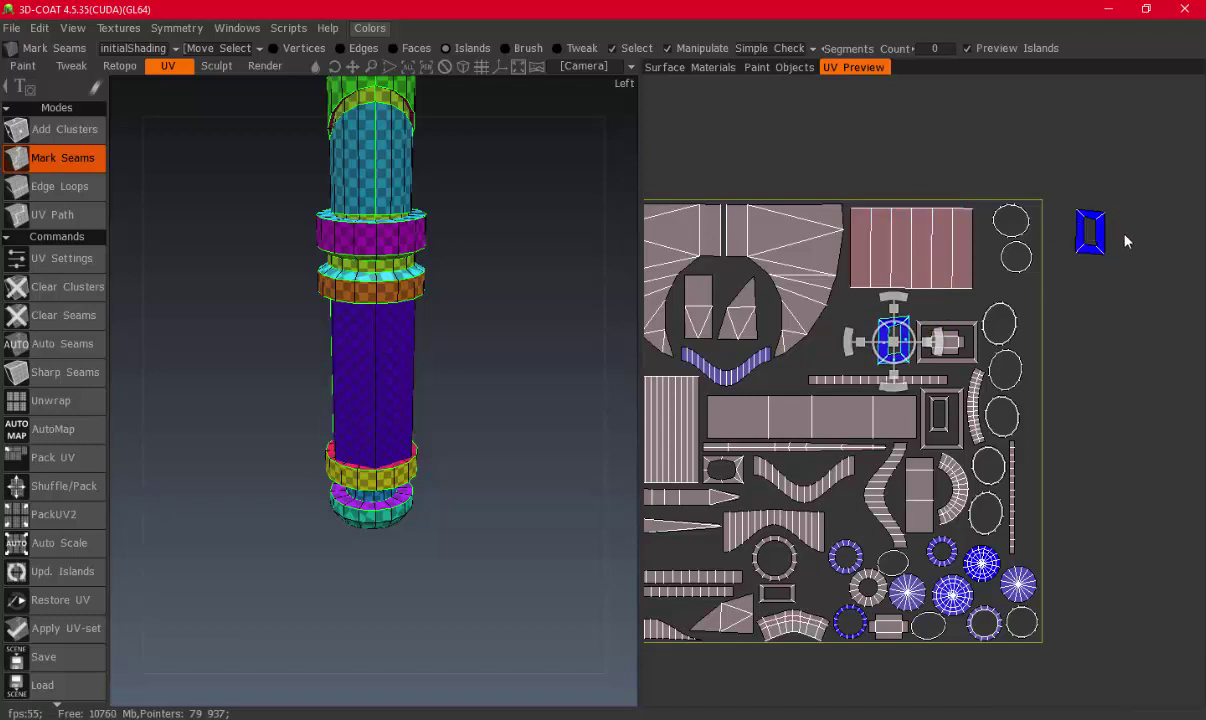
click(1092, 232)
click(962, 265)
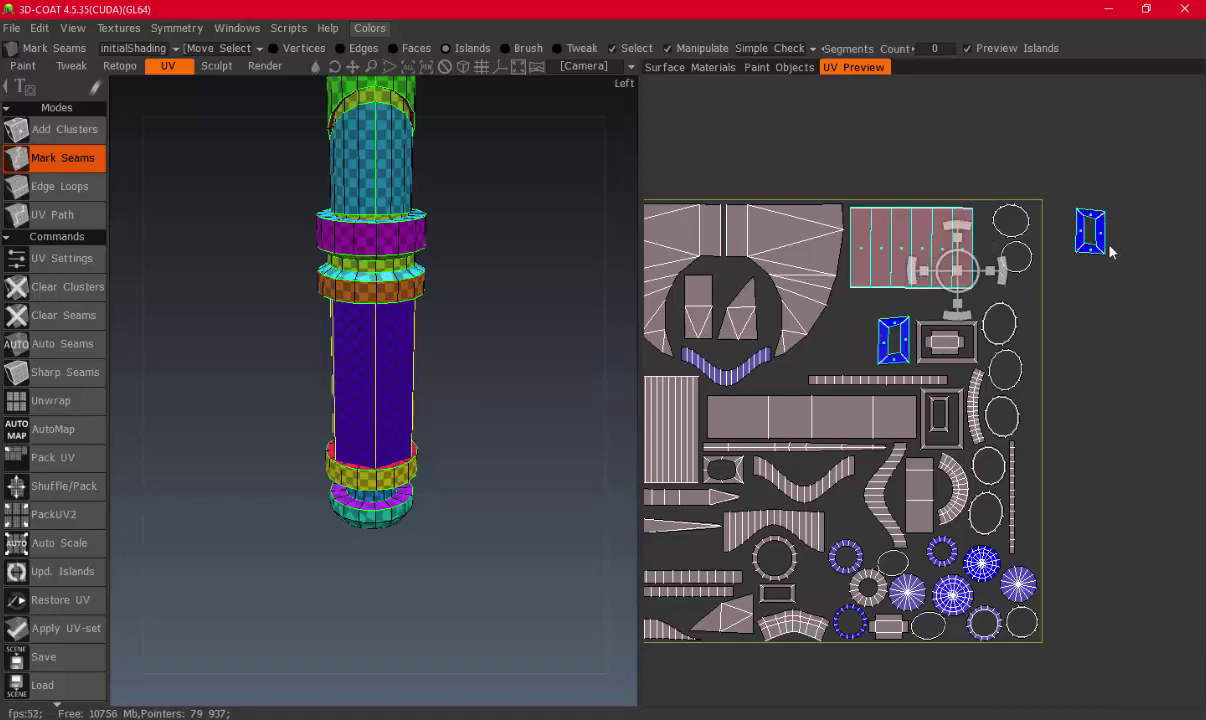
click(850, 308)
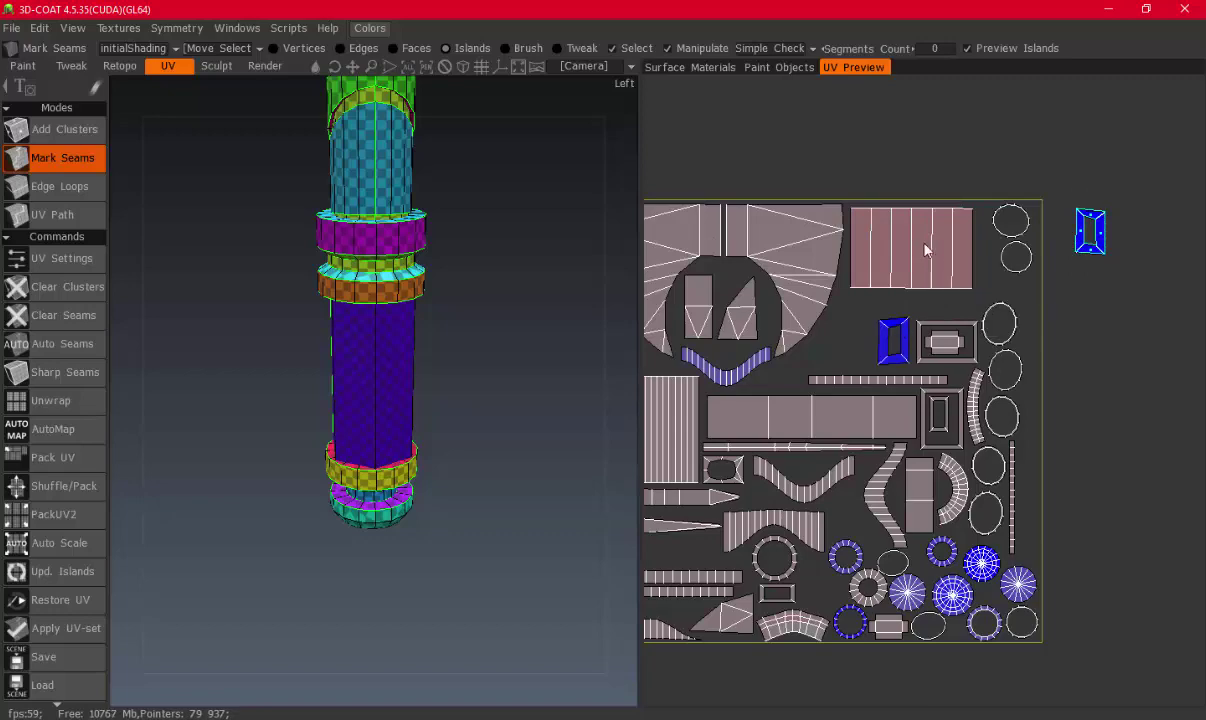
click(1090, 230)
drag(1090, 232, 856, 342)
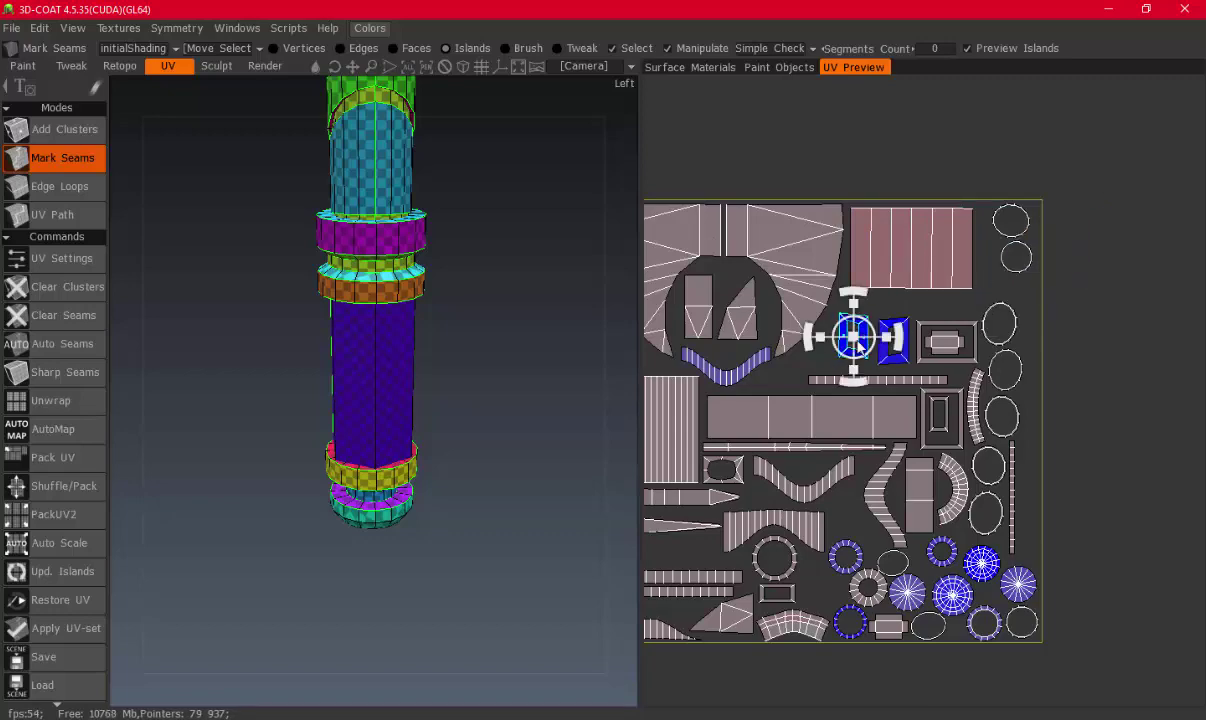
scroll(858, 343, down, 2)
Restore the packed UVs onto the model, accepting the cannot-be-undone warning
scroll(426, 289, down, 2)
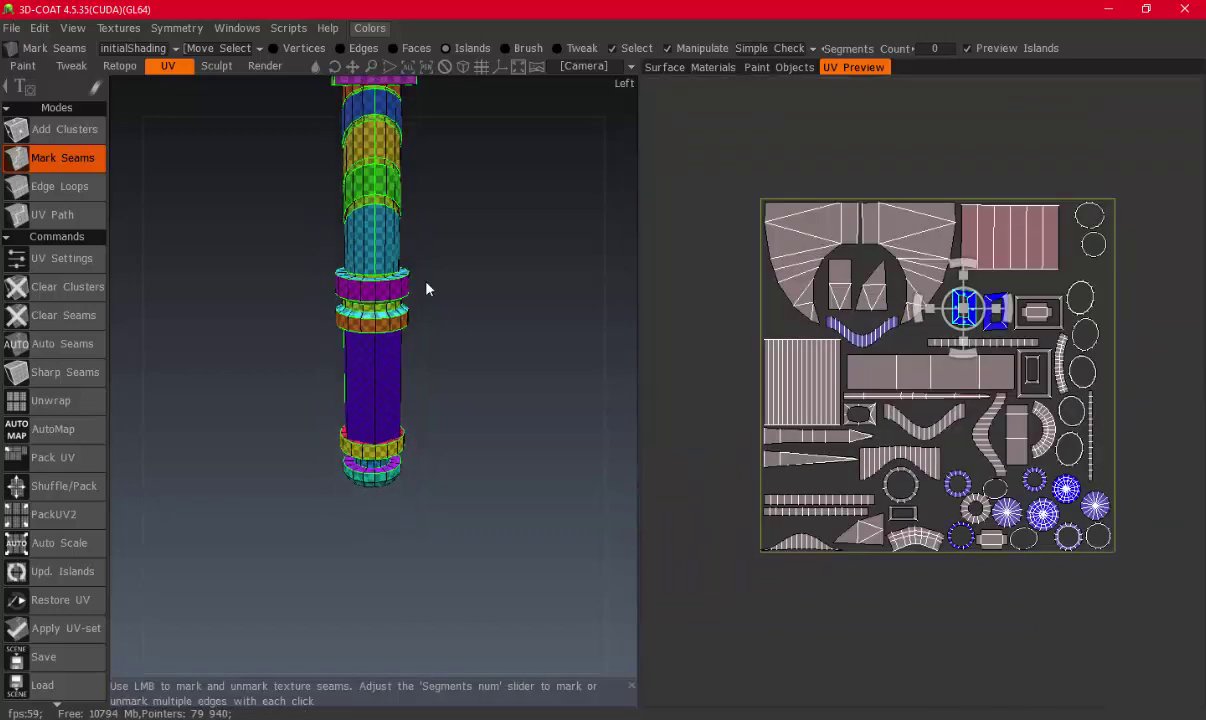
scroll(415, 320, down, 2)
scroll(480, 345, down, 2)
scroll(492, 333, down, 1)
scroll(490, 330, down, 1)
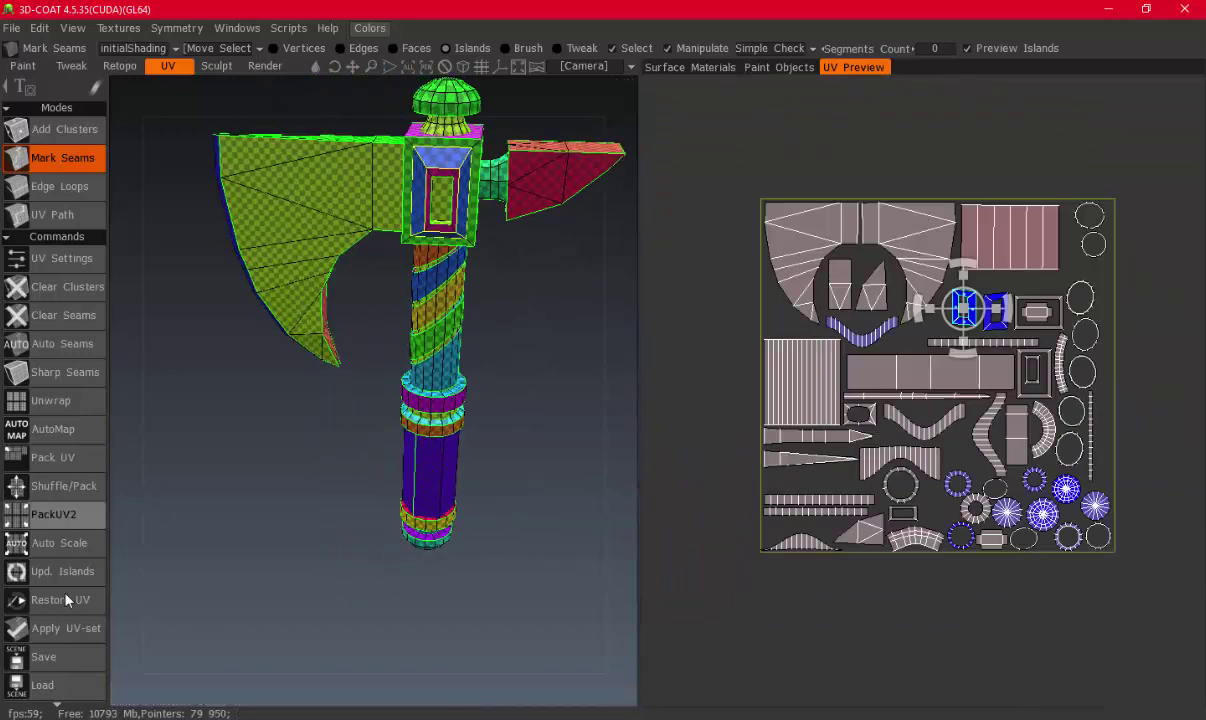
click(60, 599)
click(270, 425)
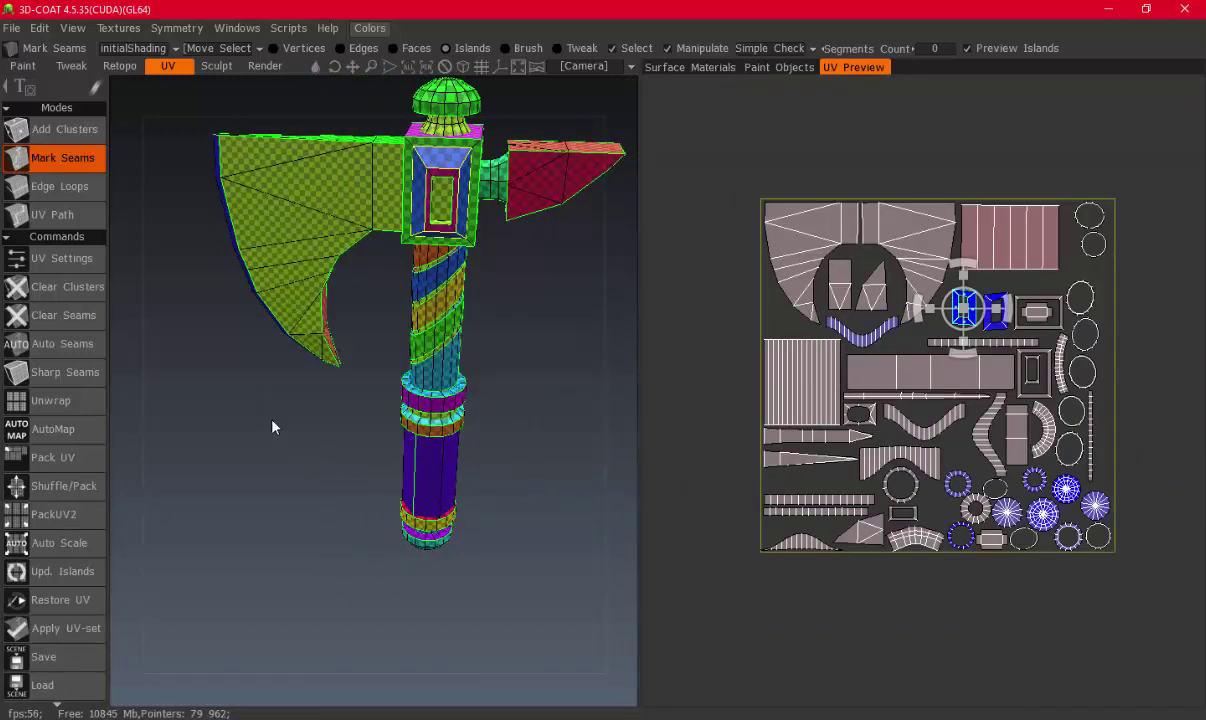
Export the axe as Simple Axe Low.obj, overwriting the existing file, then return to Maya
click(12, 28)
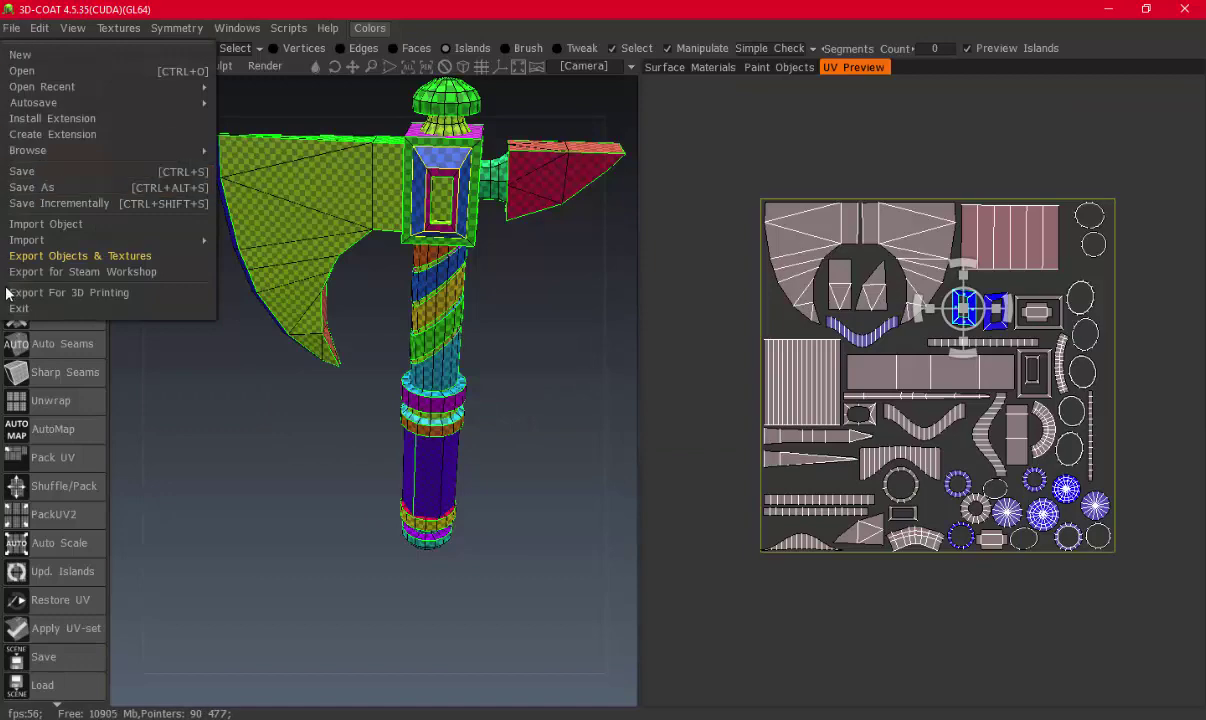
click(45, 255)
click(362, 216)
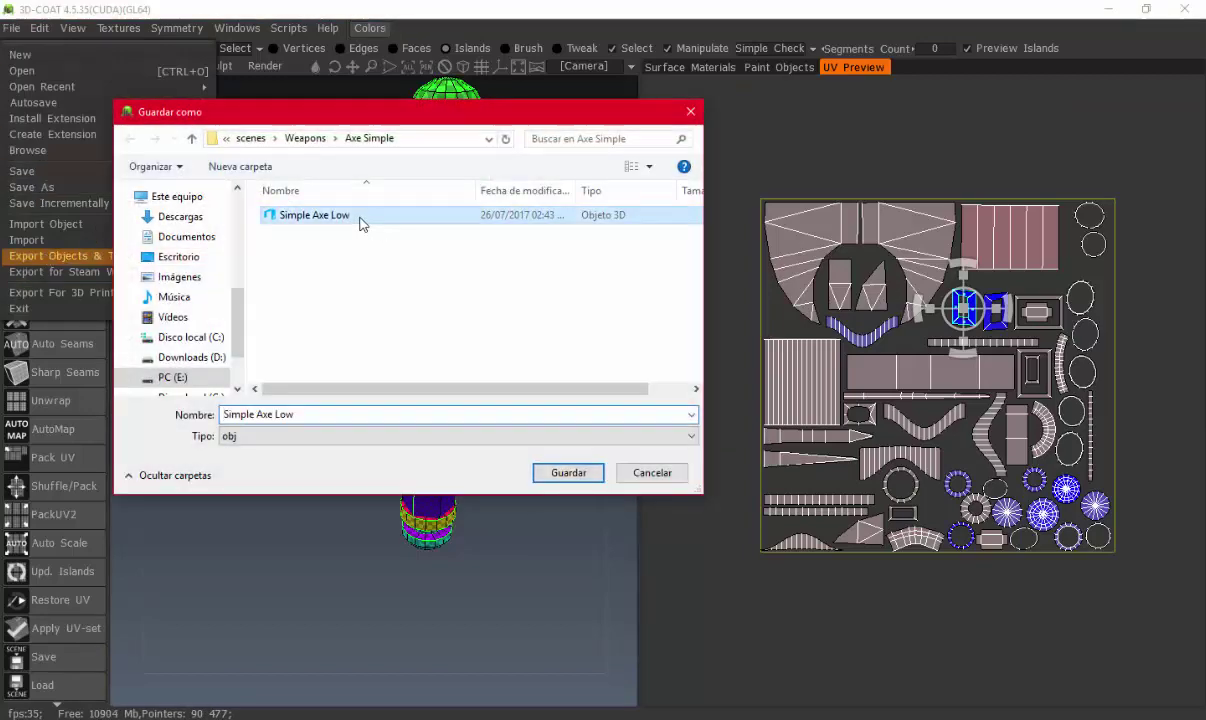
click(570, 474)
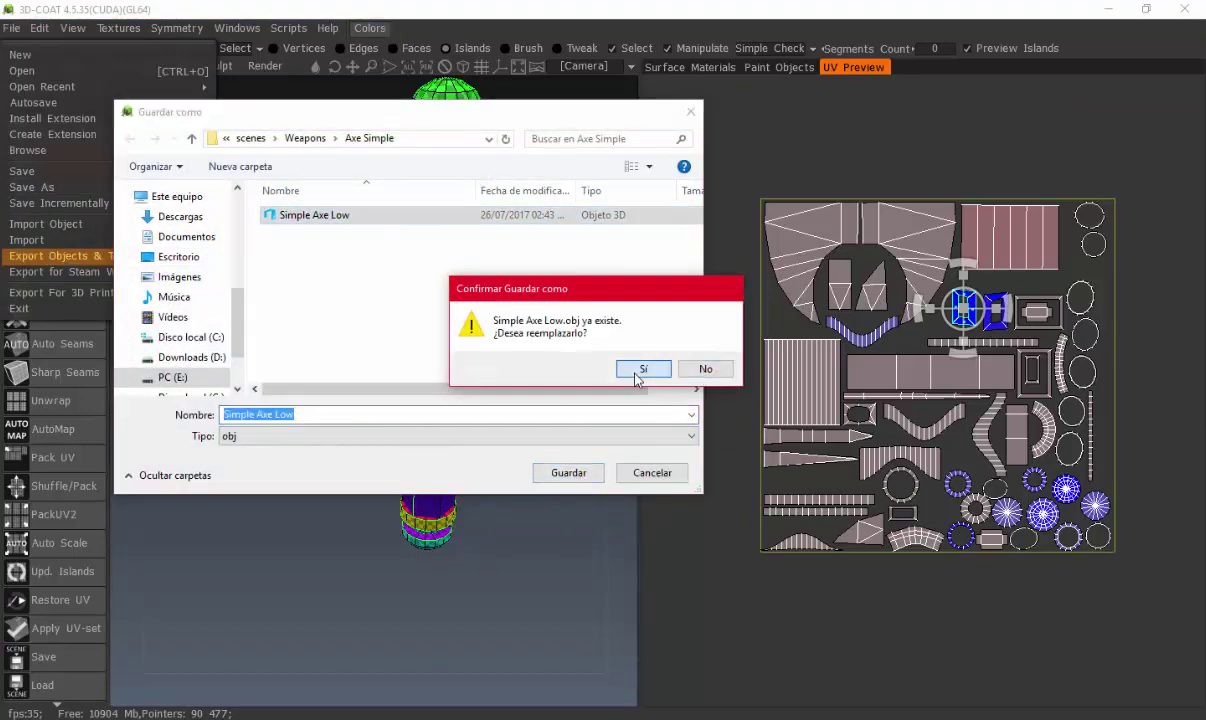
click(640, 371)
click(258, 638)
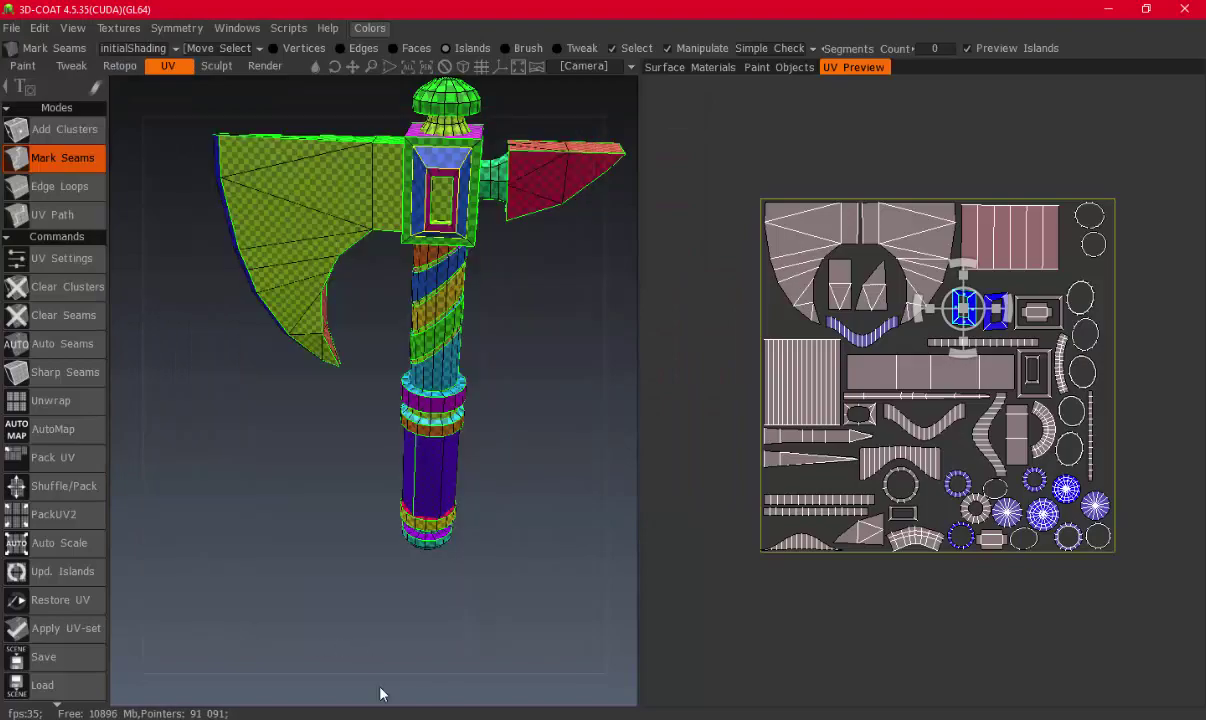
click(505, 615)
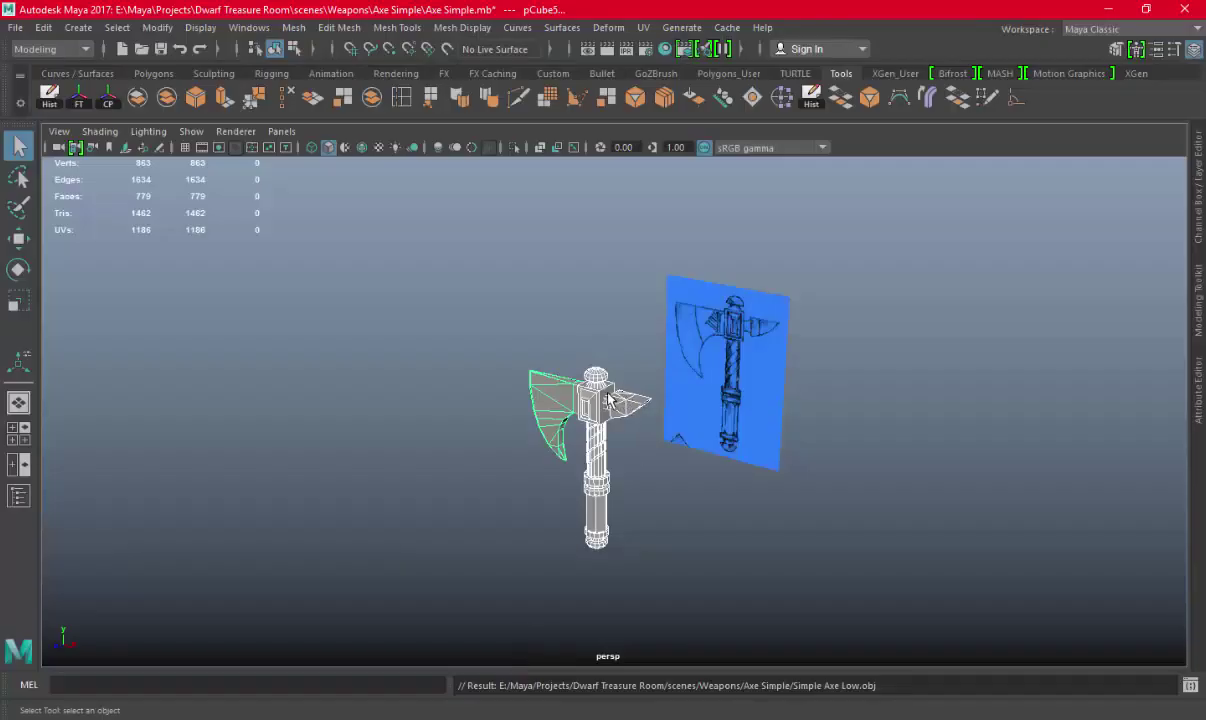
Replace the old axe mesh by importing Simple Axe Low.obj
key(Delete)
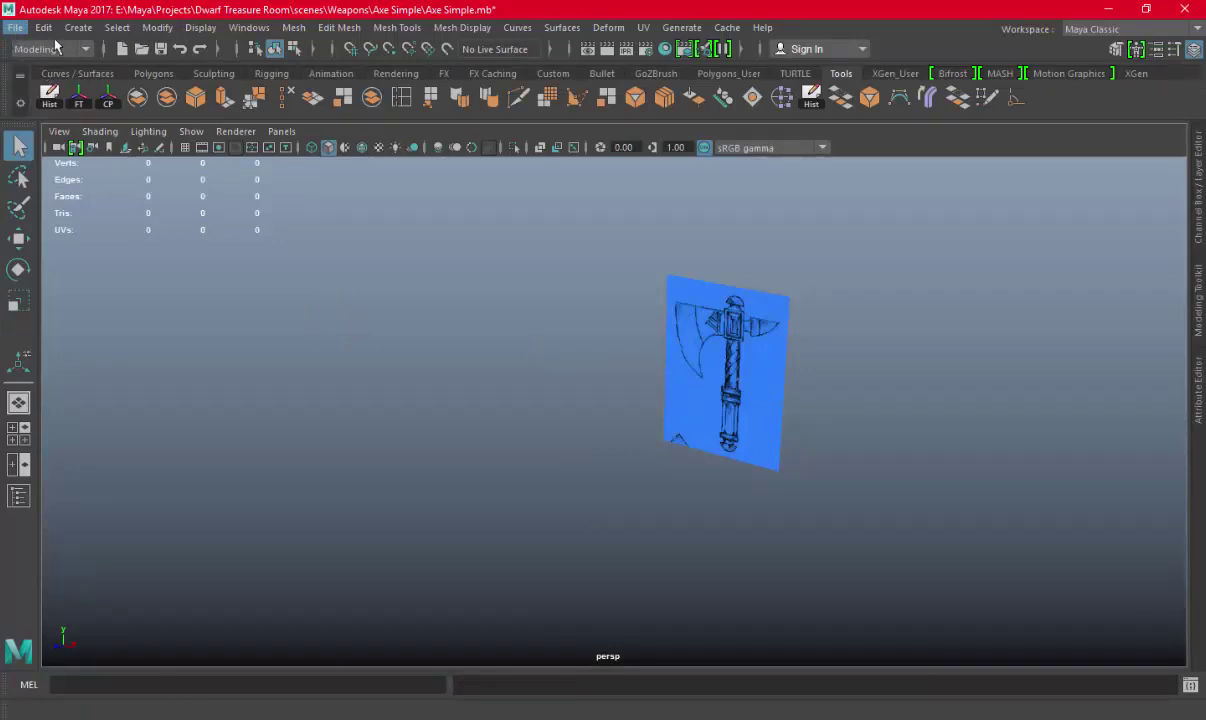
click(27, 30)
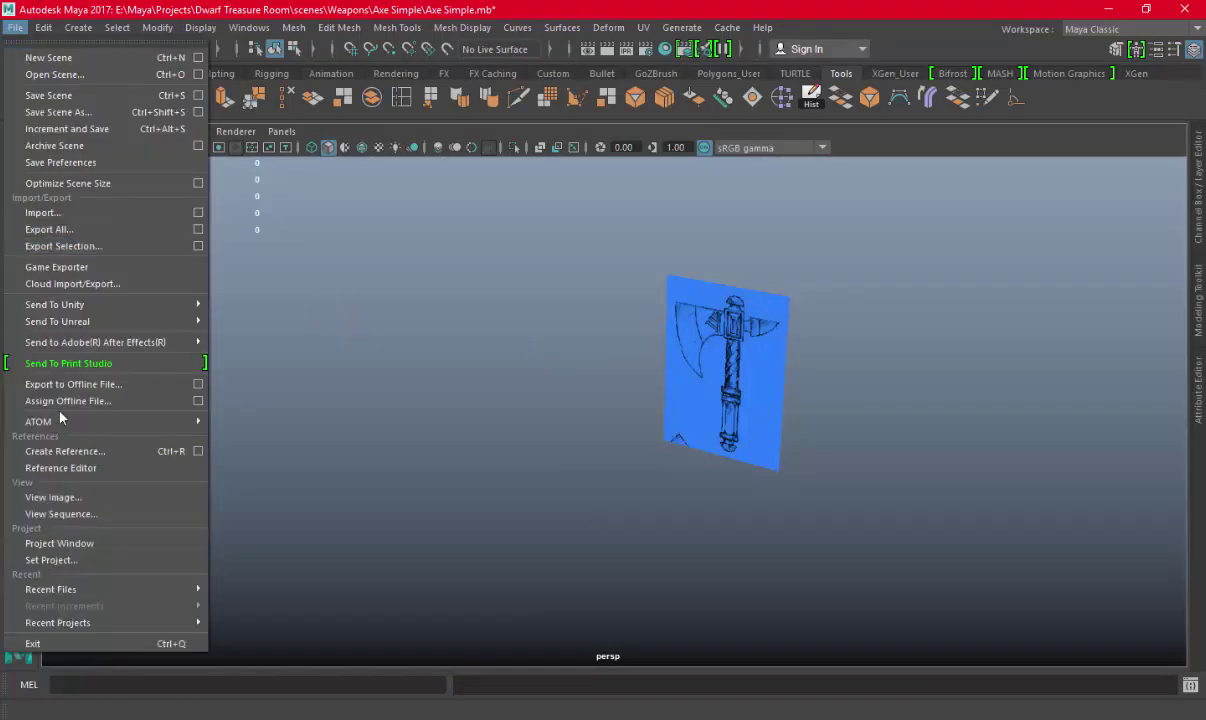
click(62, 228)
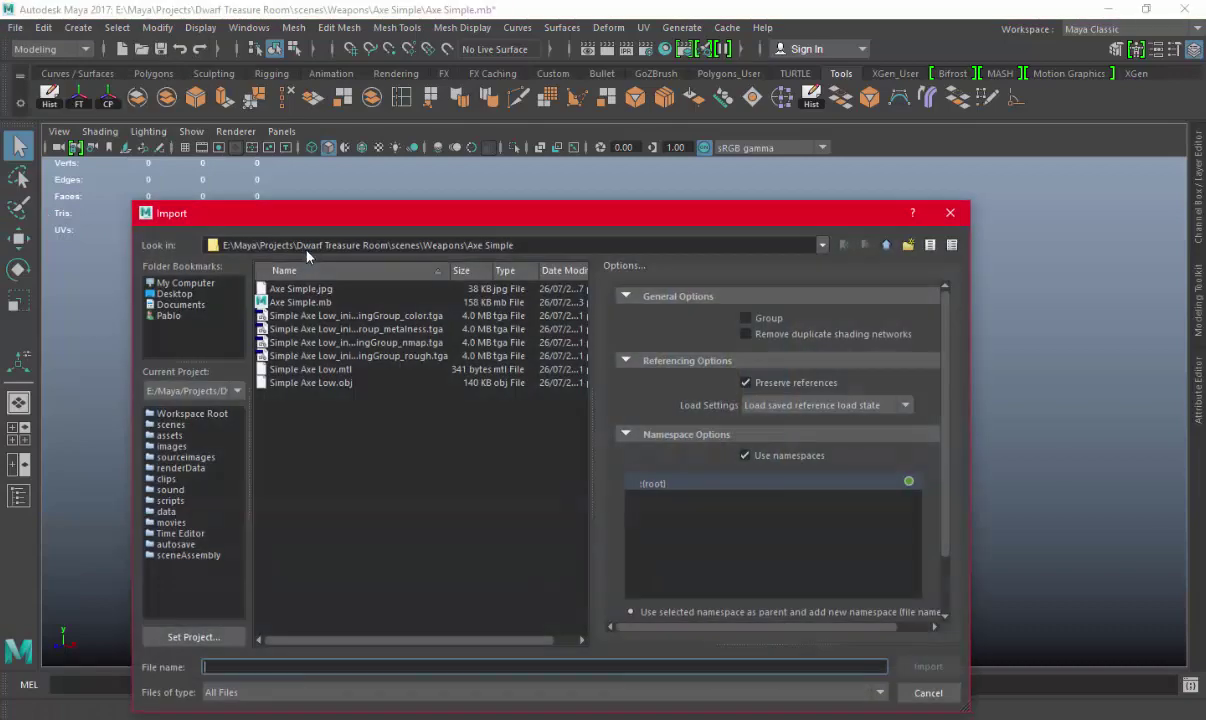
click(333, 386)
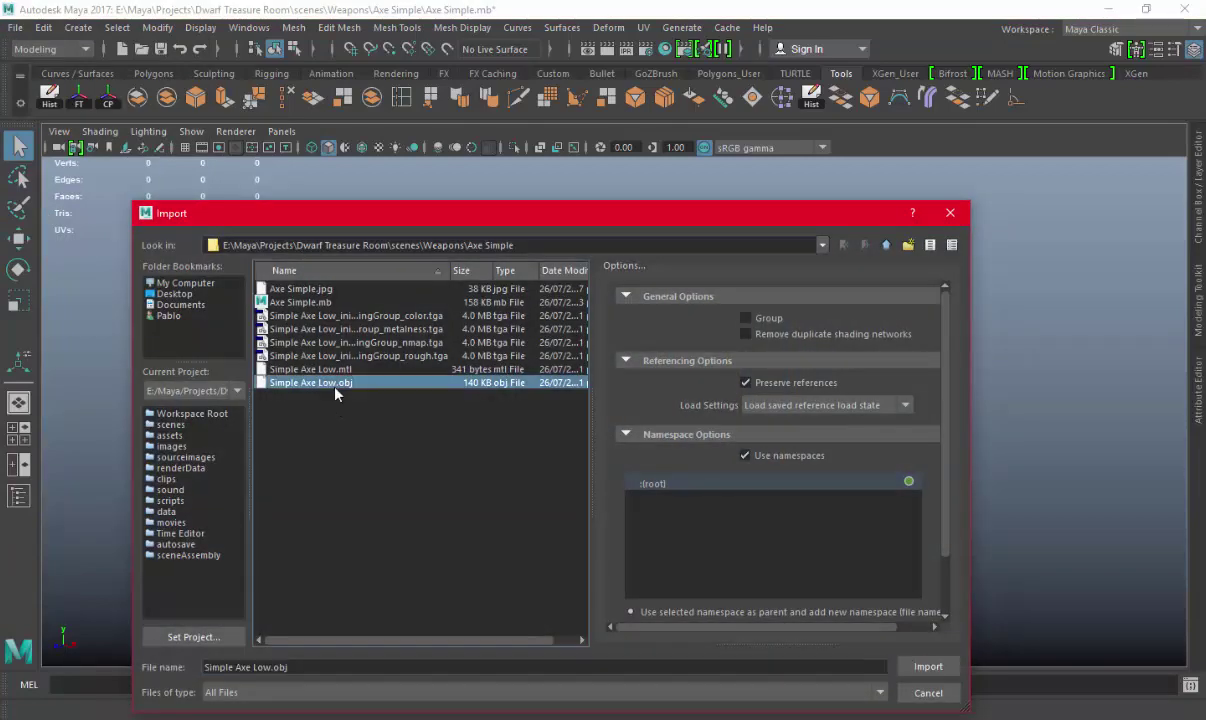
click(928, 666)
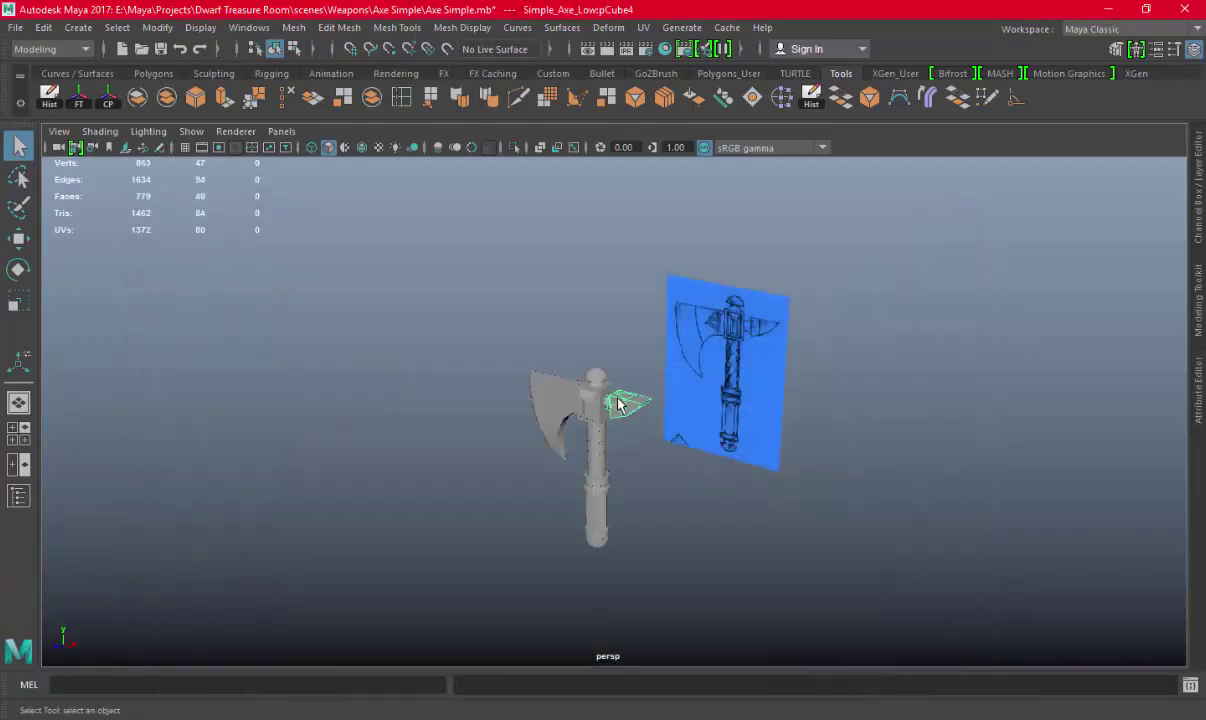
Select the whole imported axe and check its packed layout in the UV Editor
key(f)
scroll(439, 352, down, 10)
alt+drag(439, 352, 484, 397)
drag(415, 328, 741, 566)
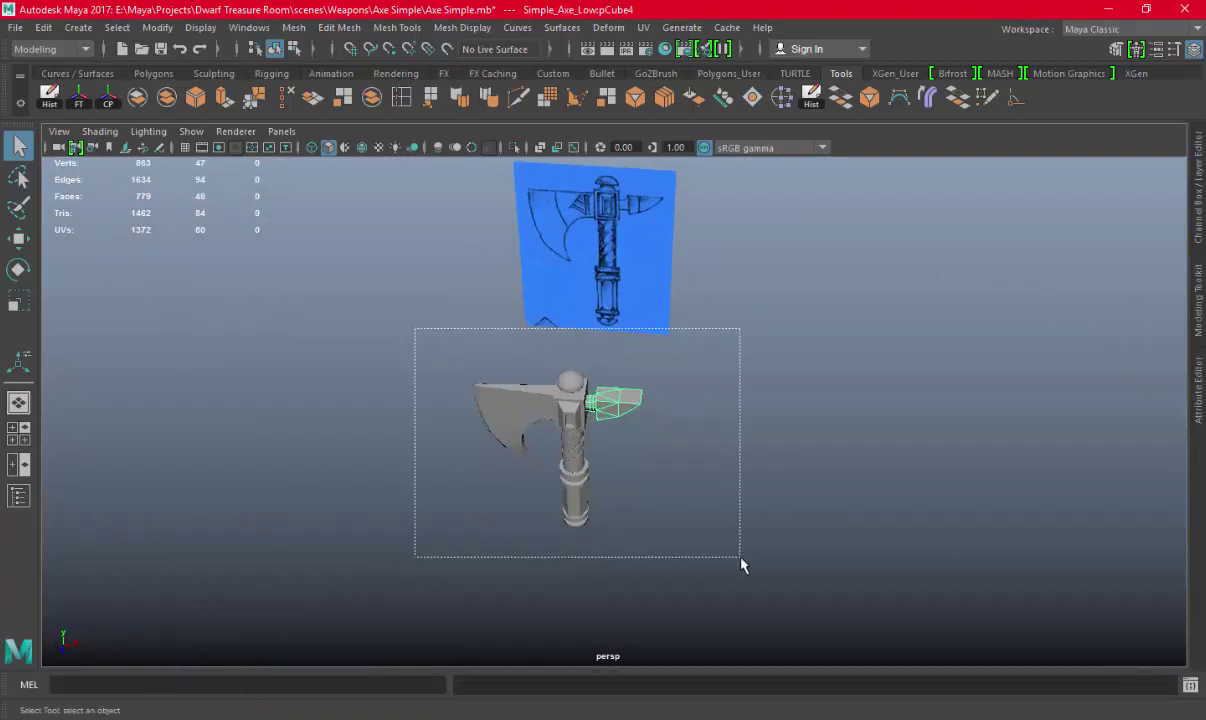
click(643, 27)
click(680, 65)
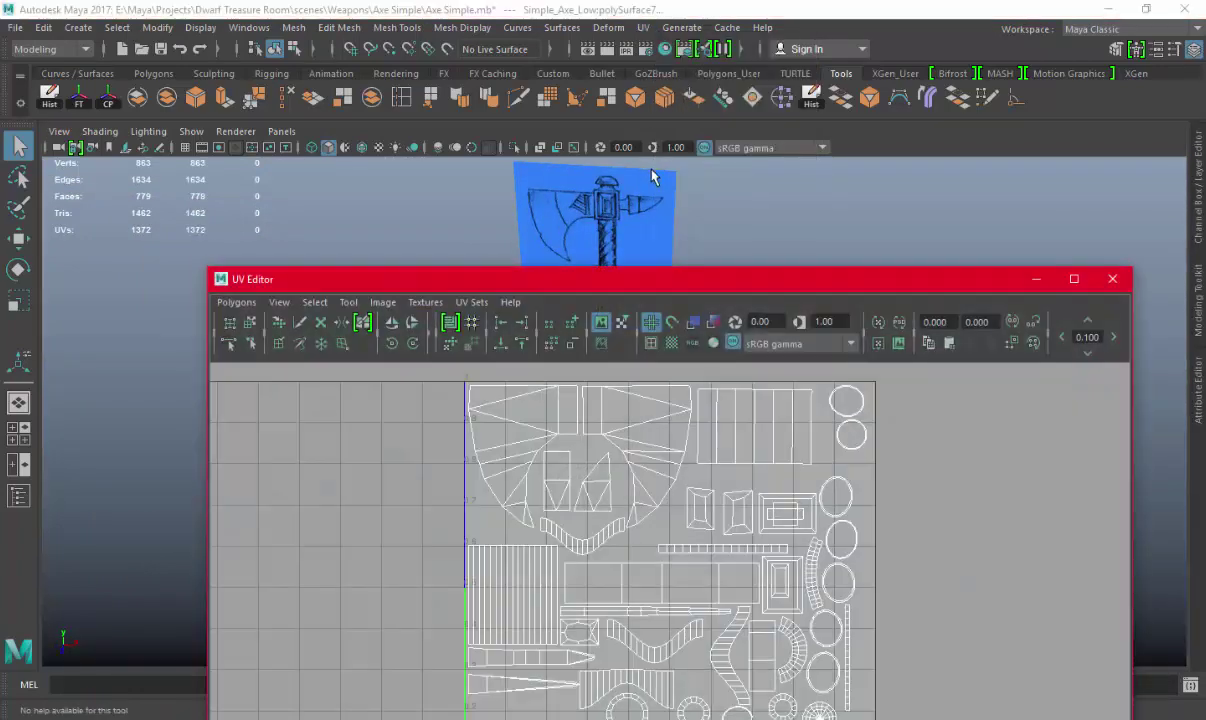
scroll(716, 540, down, 3)
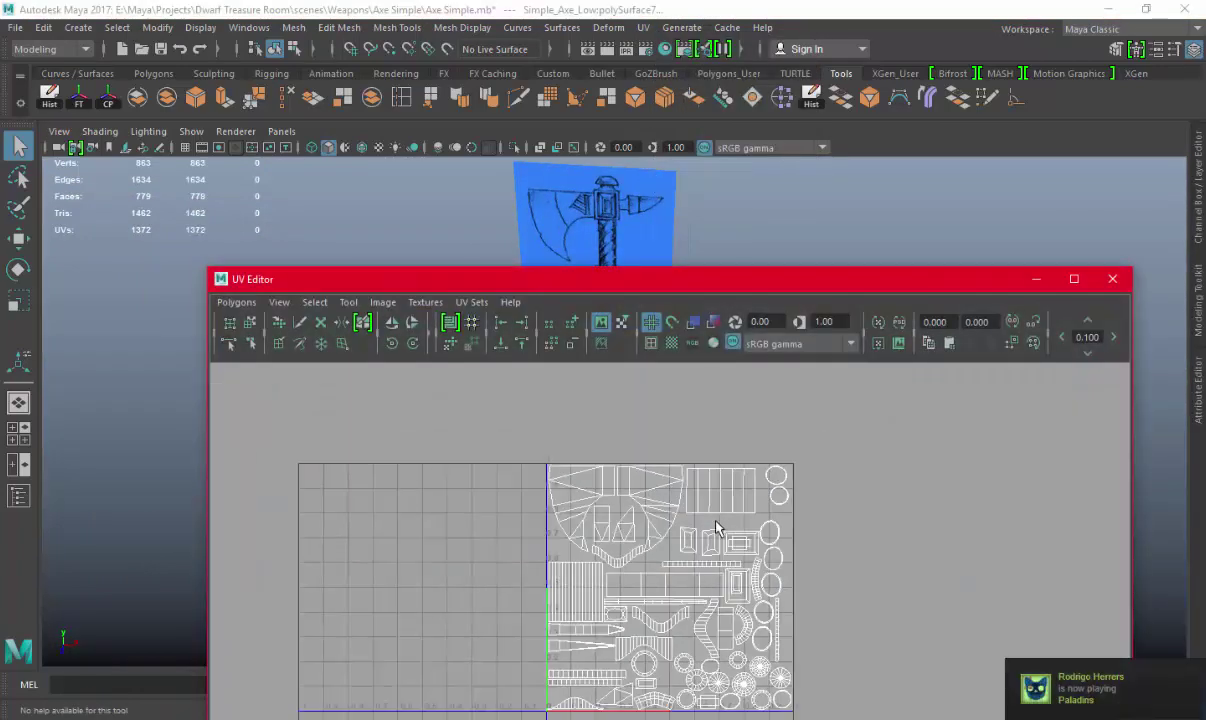
click(1111, 282)
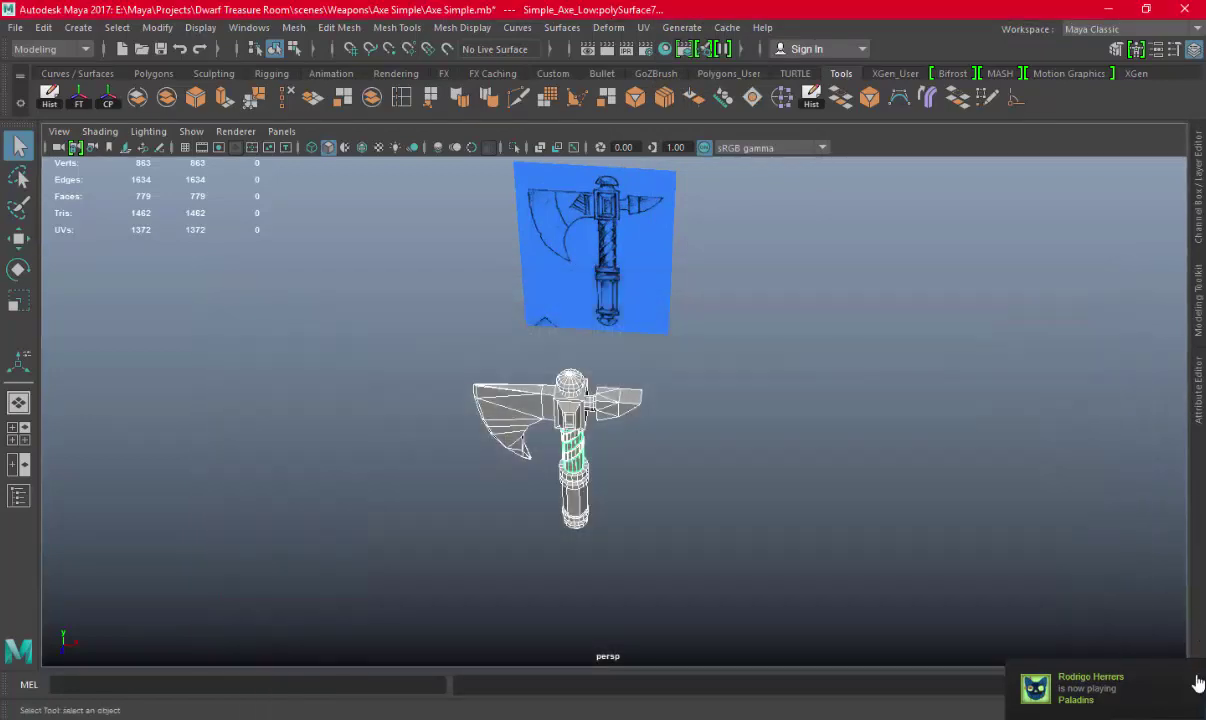
Turn the axe toward the camera and save the Axe Simple scene
alt+drag(750, 431, 710, 503)
scroll(658, 390, up, 2)
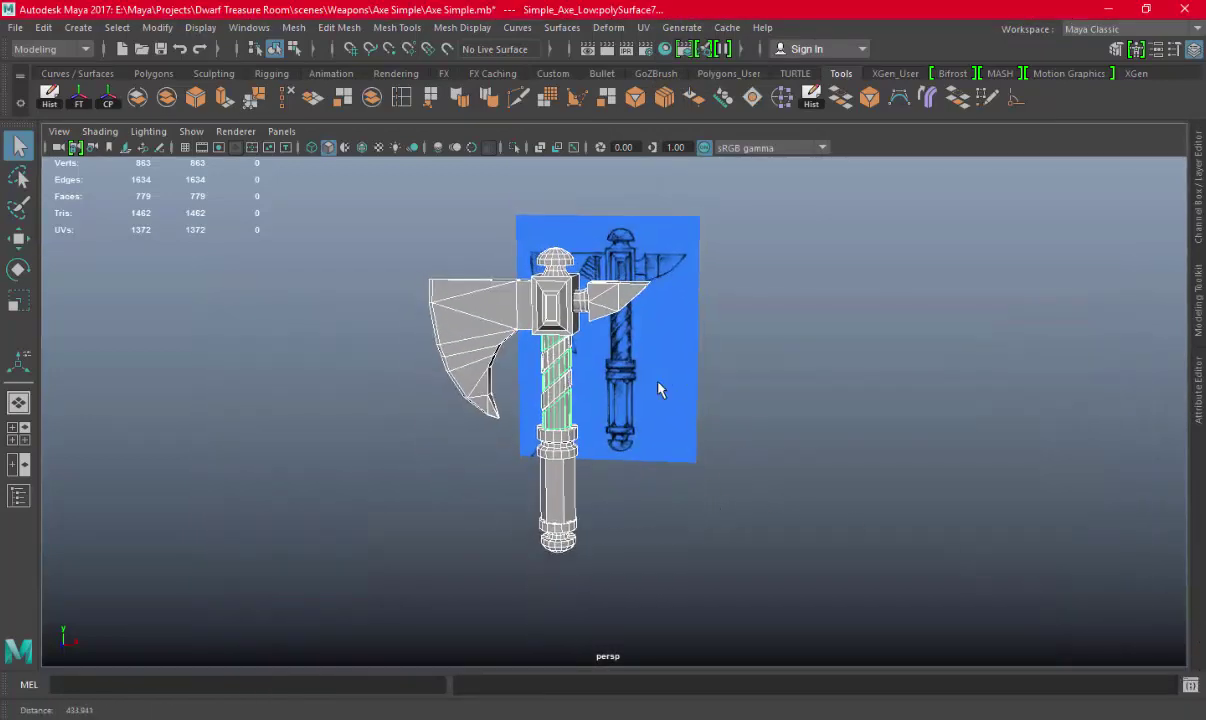
key(ctrl+s)
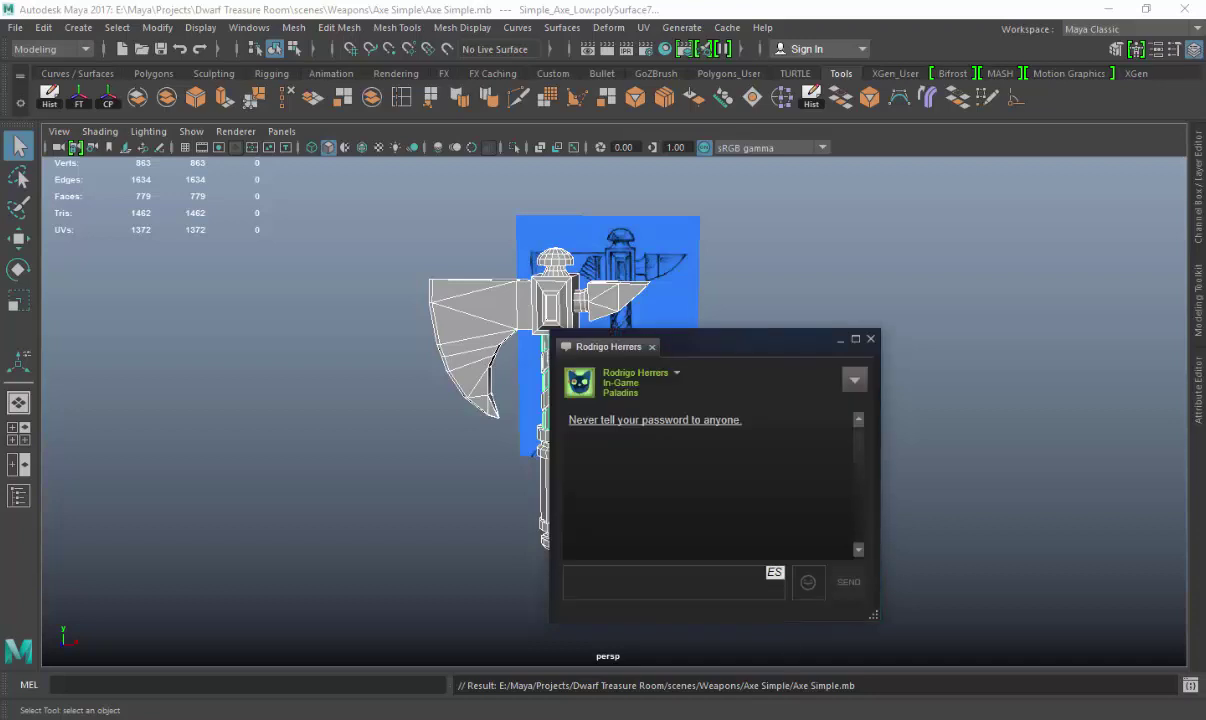
Dismiss the chat popup and quit Steam from the system tray
click(871, 340)
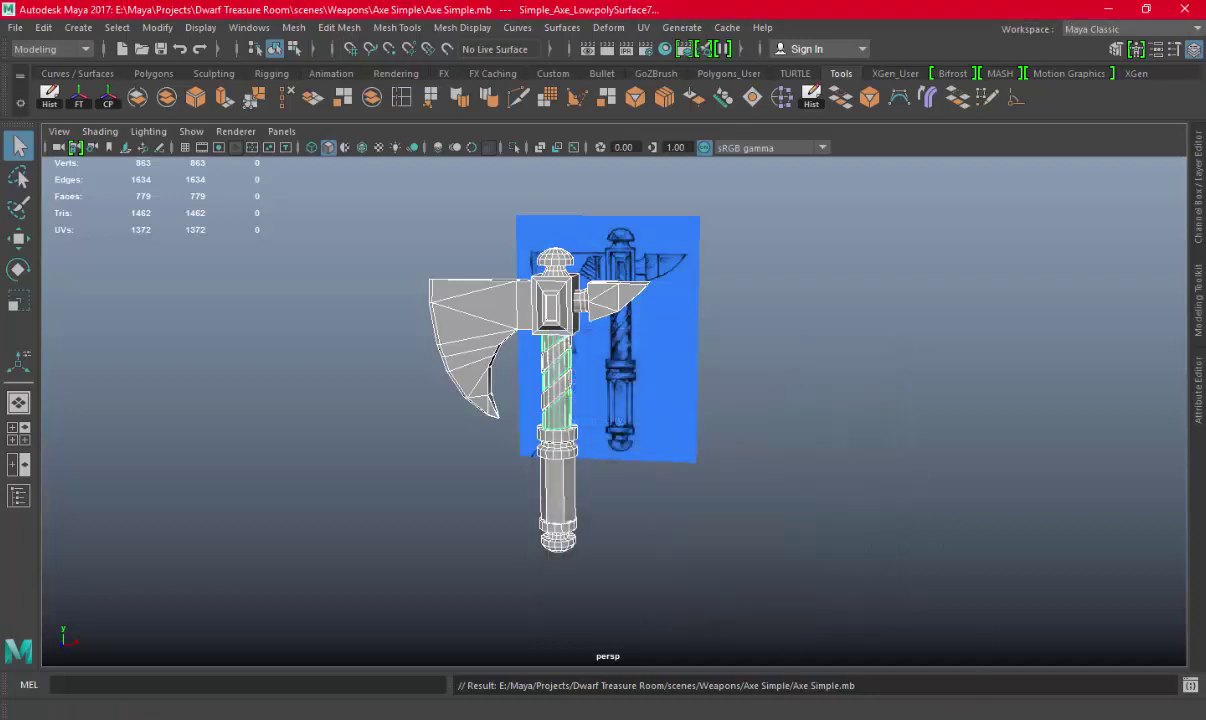
click(960, 714)
right_click(953, 668)
click(975, 646)
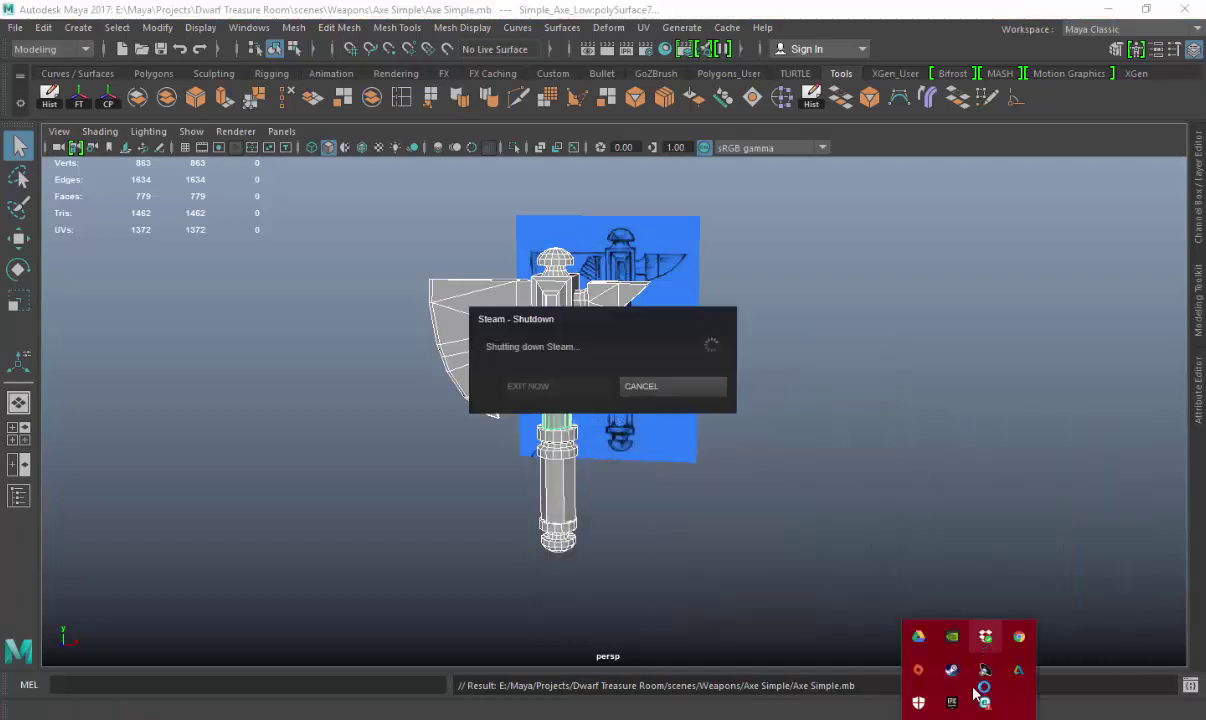
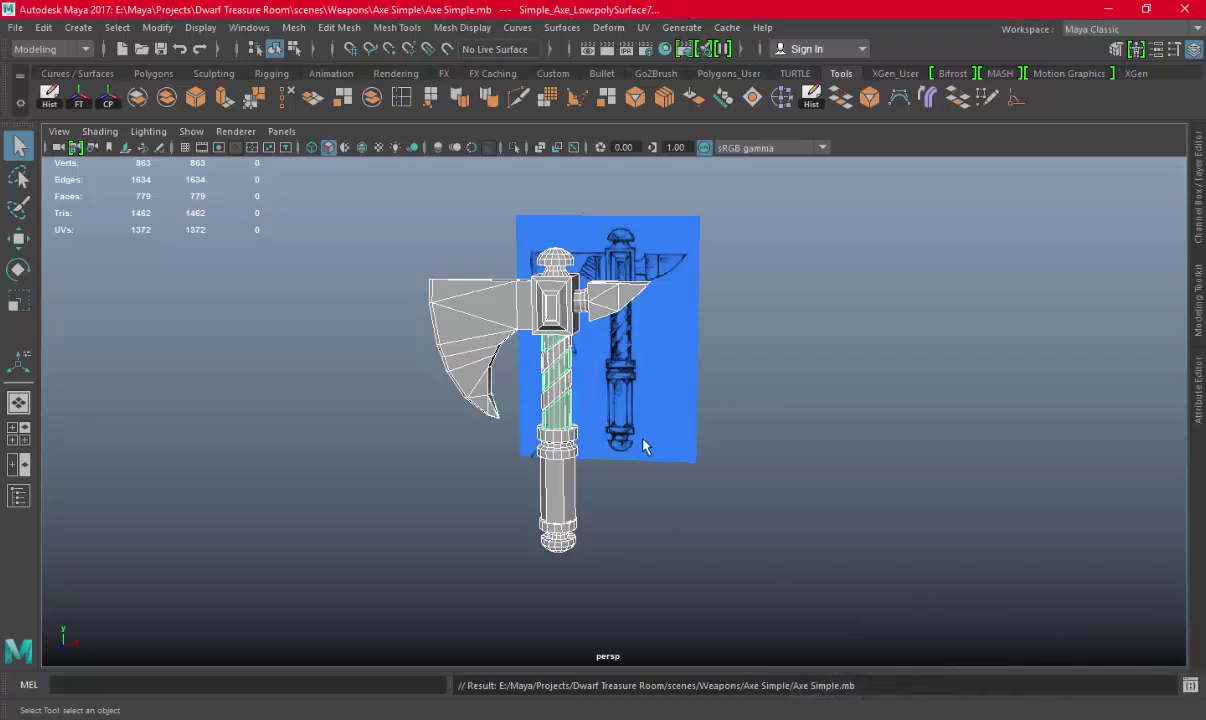
Open the UV Editor from the UV menu to view the axe's UVs packed in 0–1 space
mouse_move(638, 423)
alt+mouse_down()
mouse_move(660, 425)
mouse_move(721, 388)
alt+mouse_up()
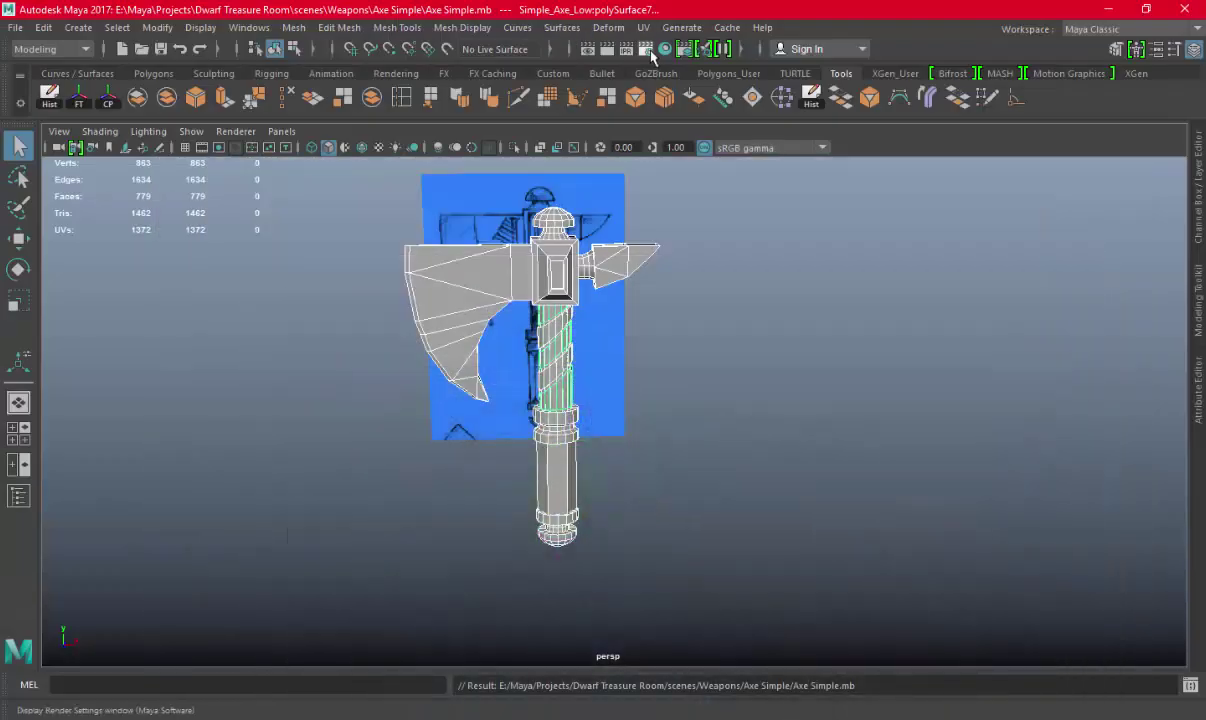
click(643, 27)
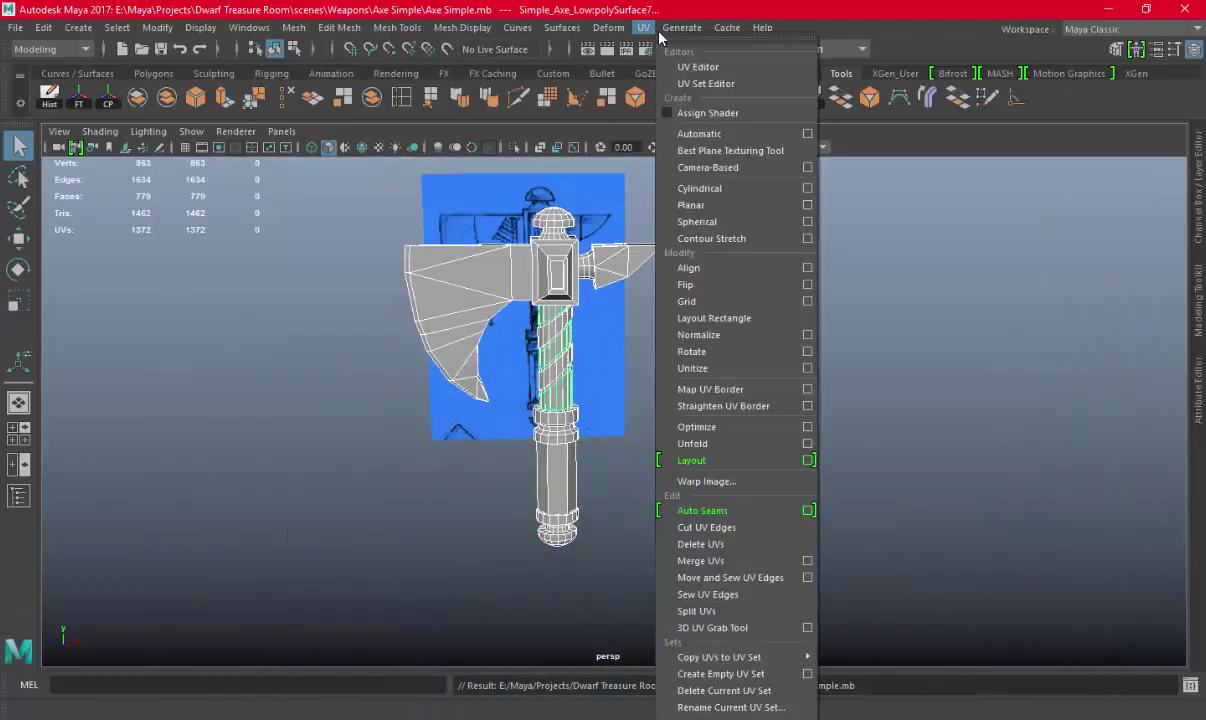
click(672, 79)
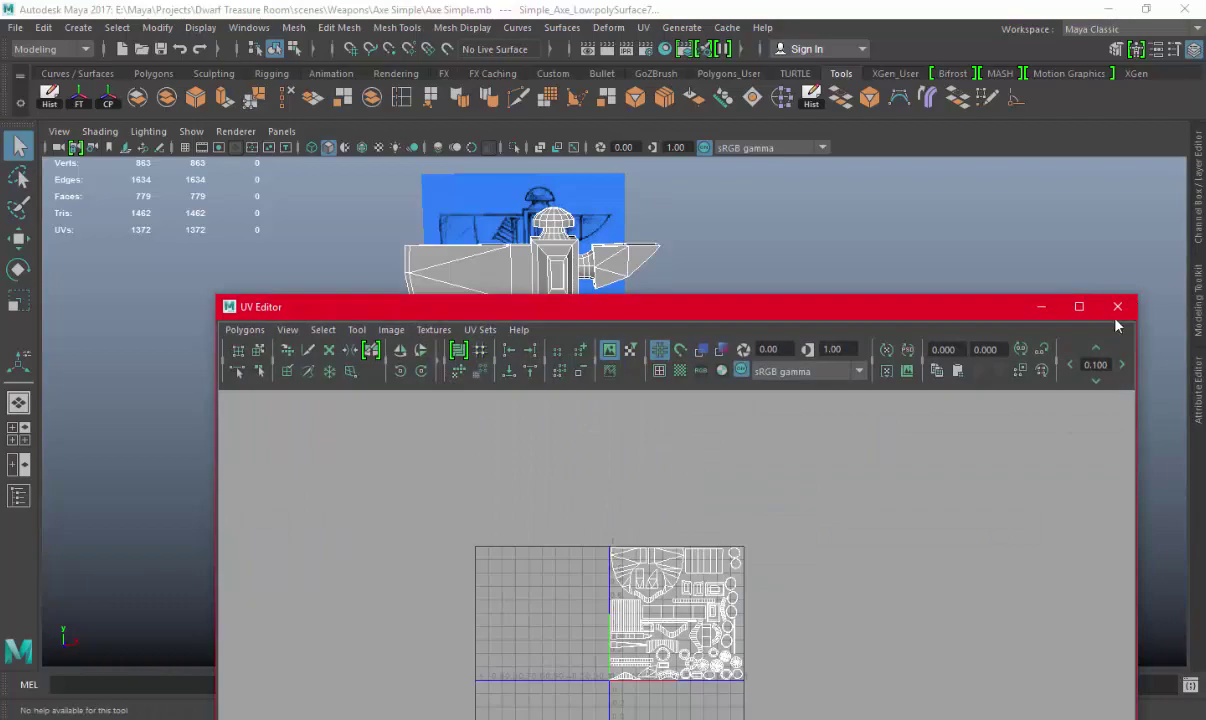
click(1117, 307)
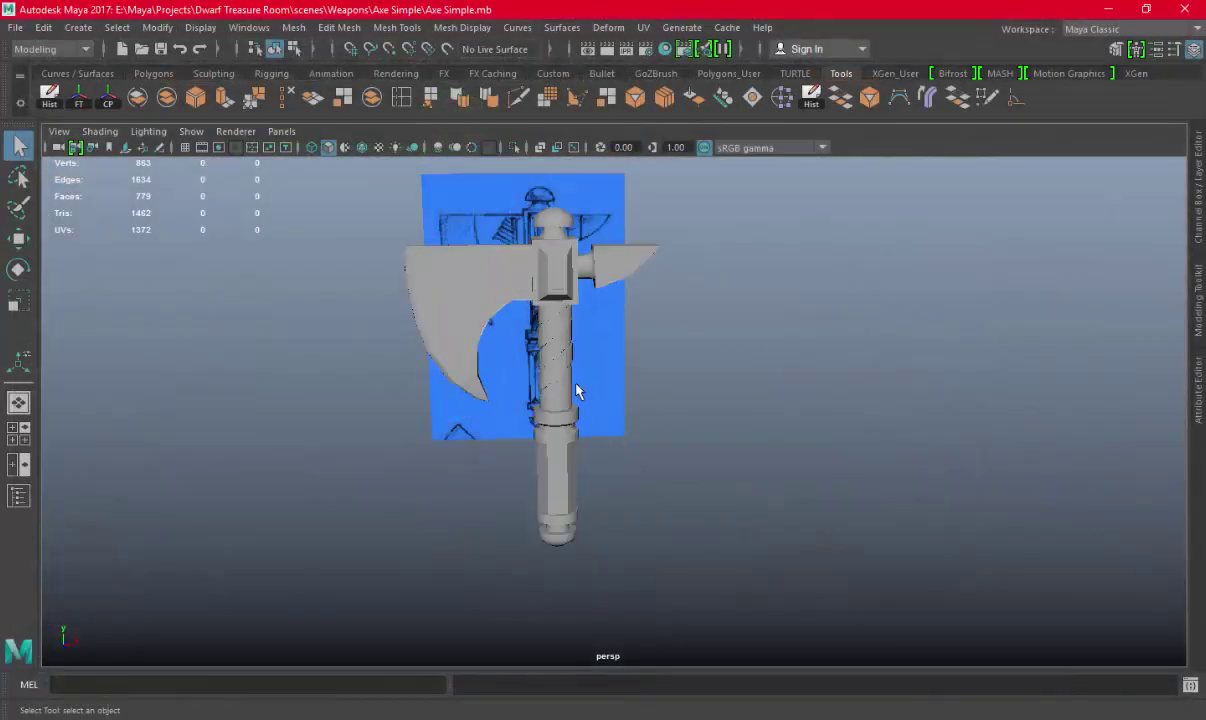
mouse_move(573, 385)
alt+mouse_down()
mouse_move(560, 350)
mouse_move(348, 190)
alt+mouse_up()
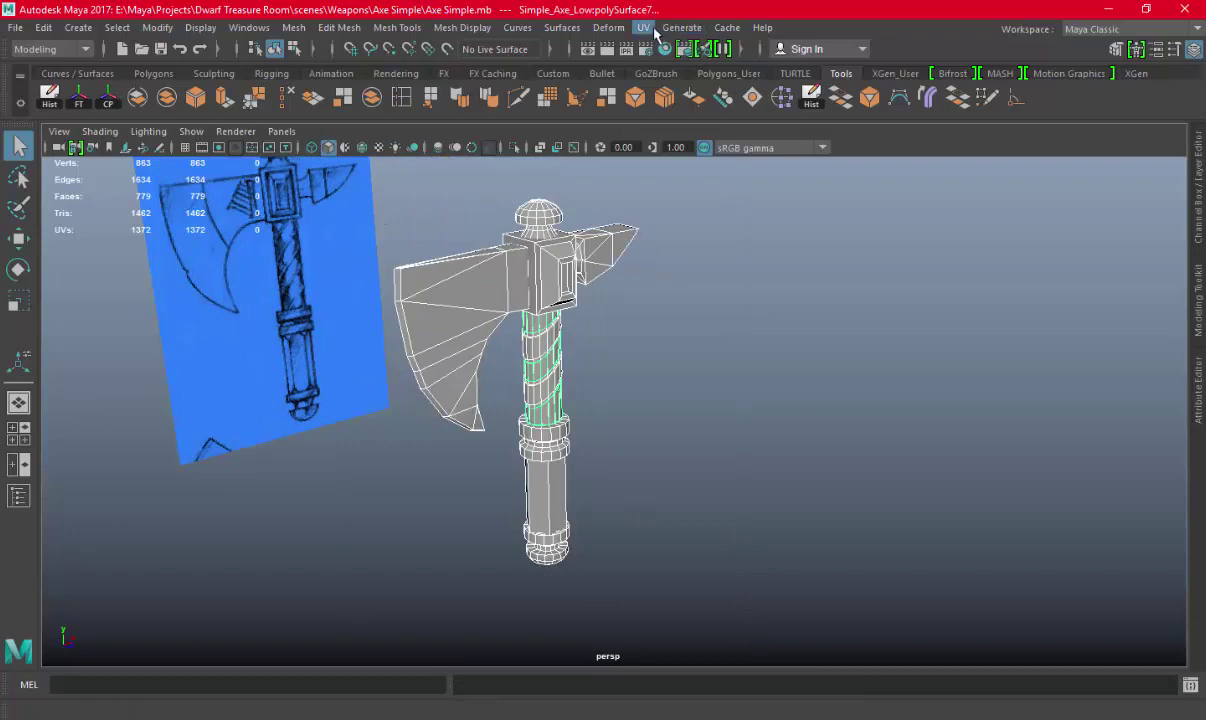
click(643, 27)
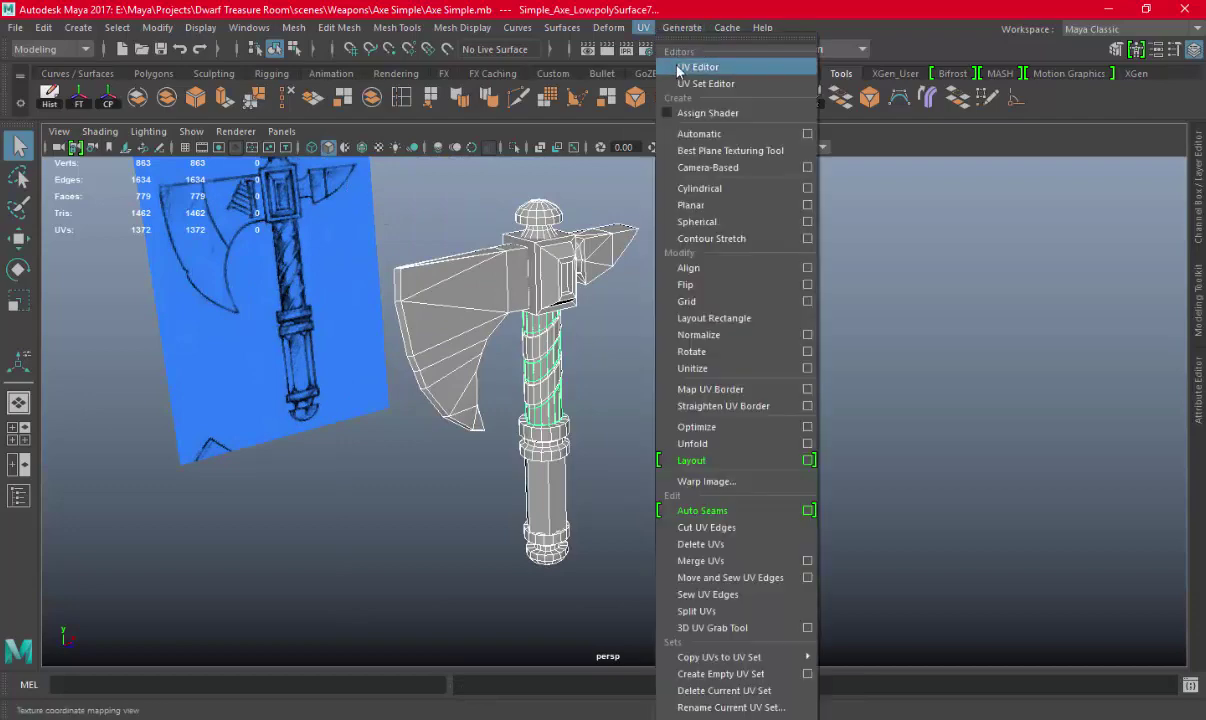
click(678, 68)
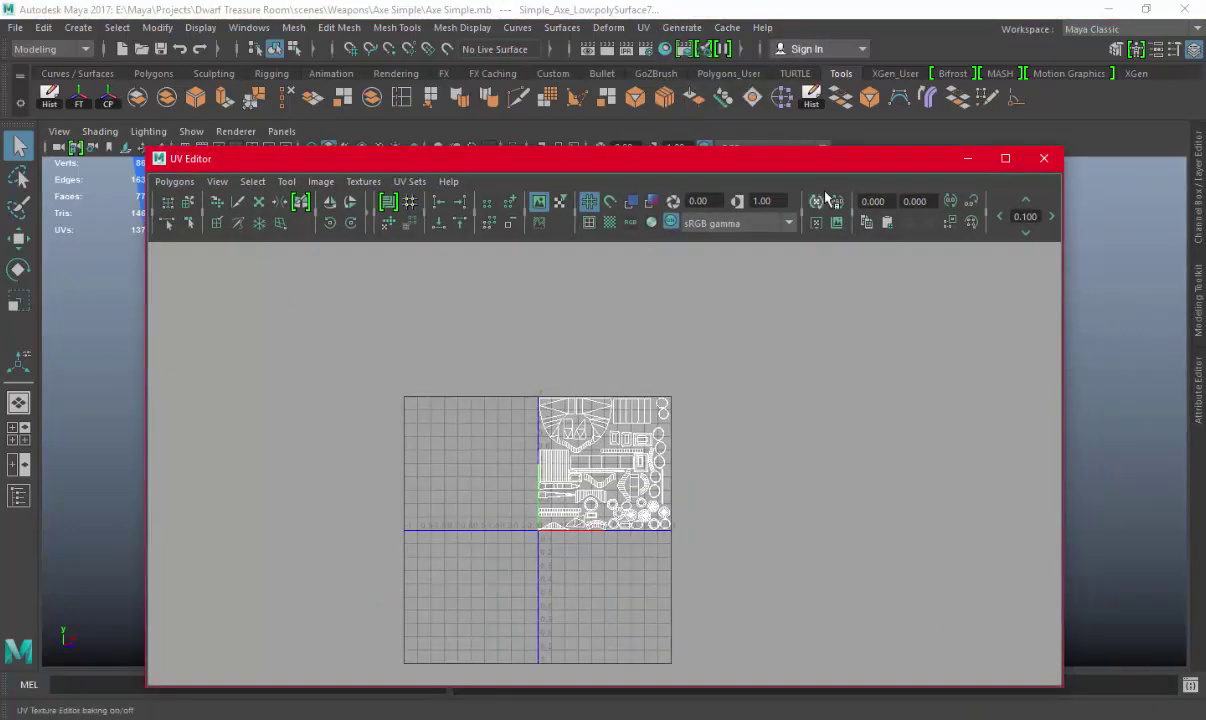
mouse_move(834, 160)
mouse_down()
mouse_move(843, 566)
mouse_move(808, 224)
mouse_up()
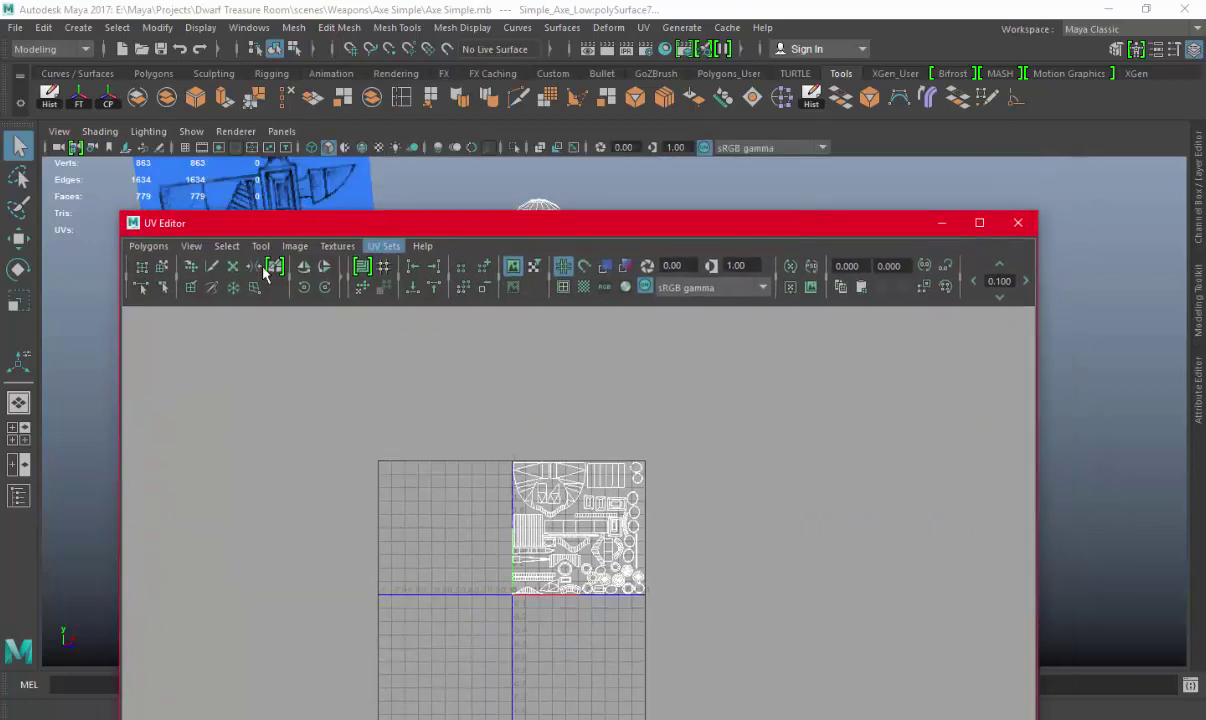
click(148, 245)
key(Escape)
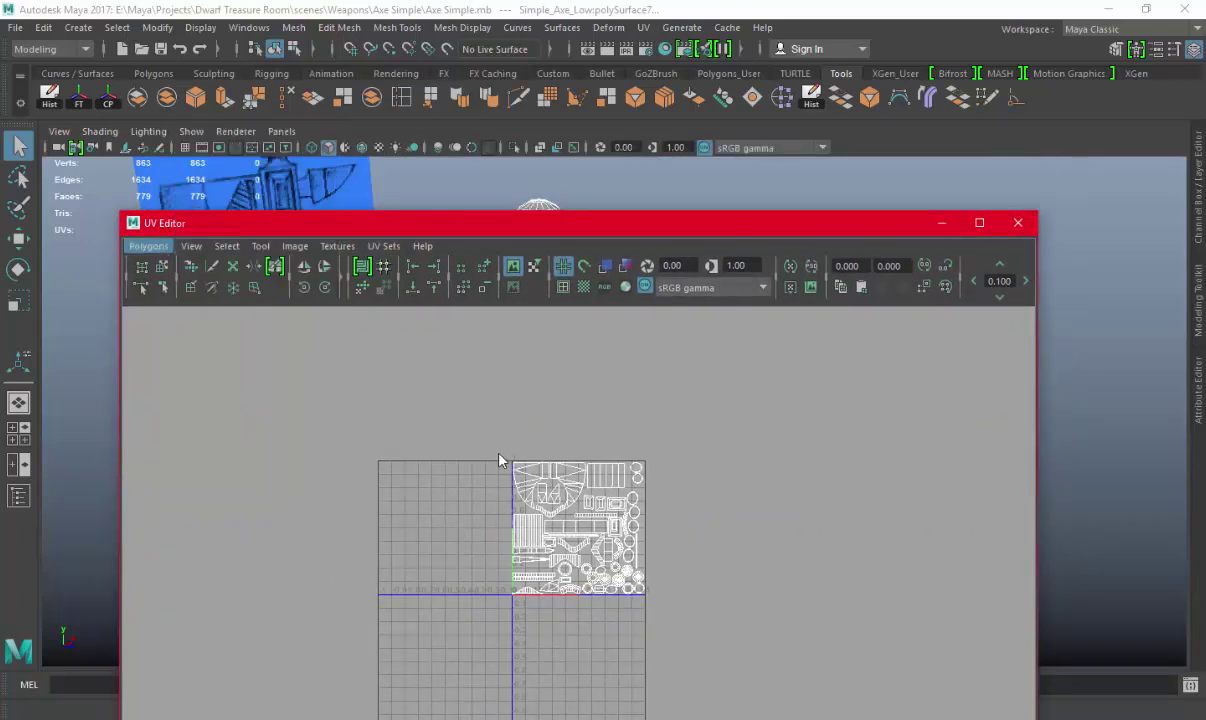
Browse the UV snapshot location to the scenes > Weapons > Axe Simple folder
click(776, 306)
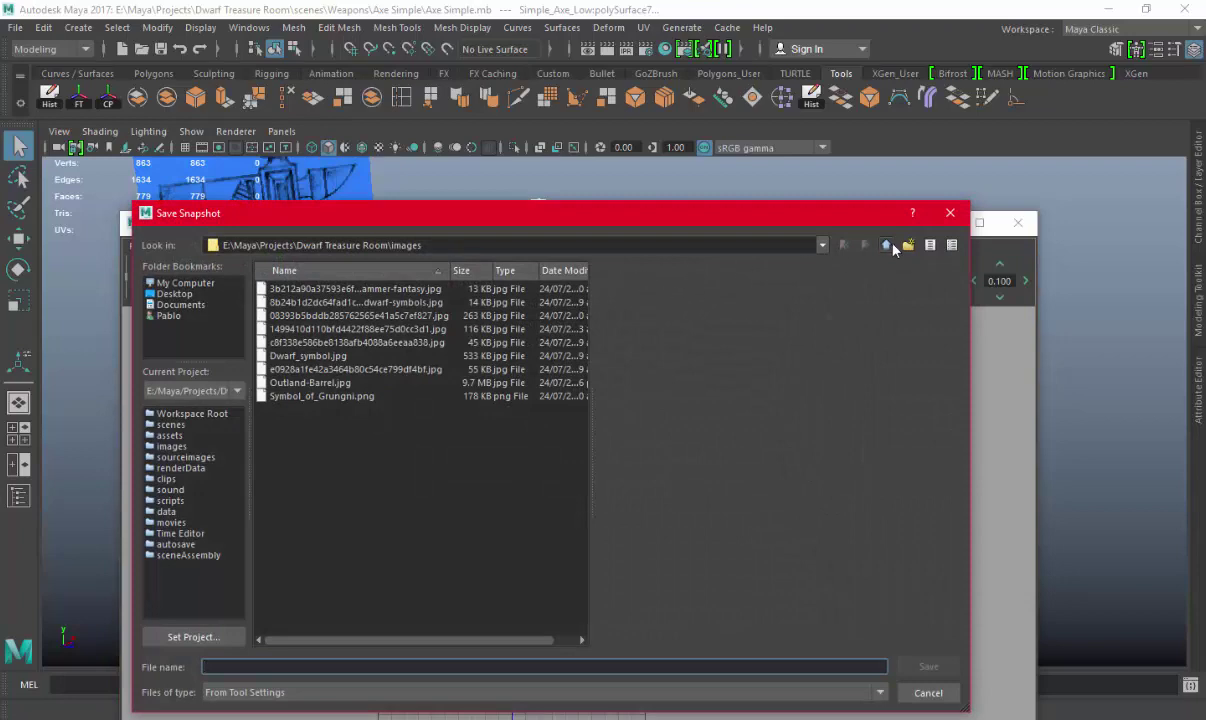
click(950, 213)
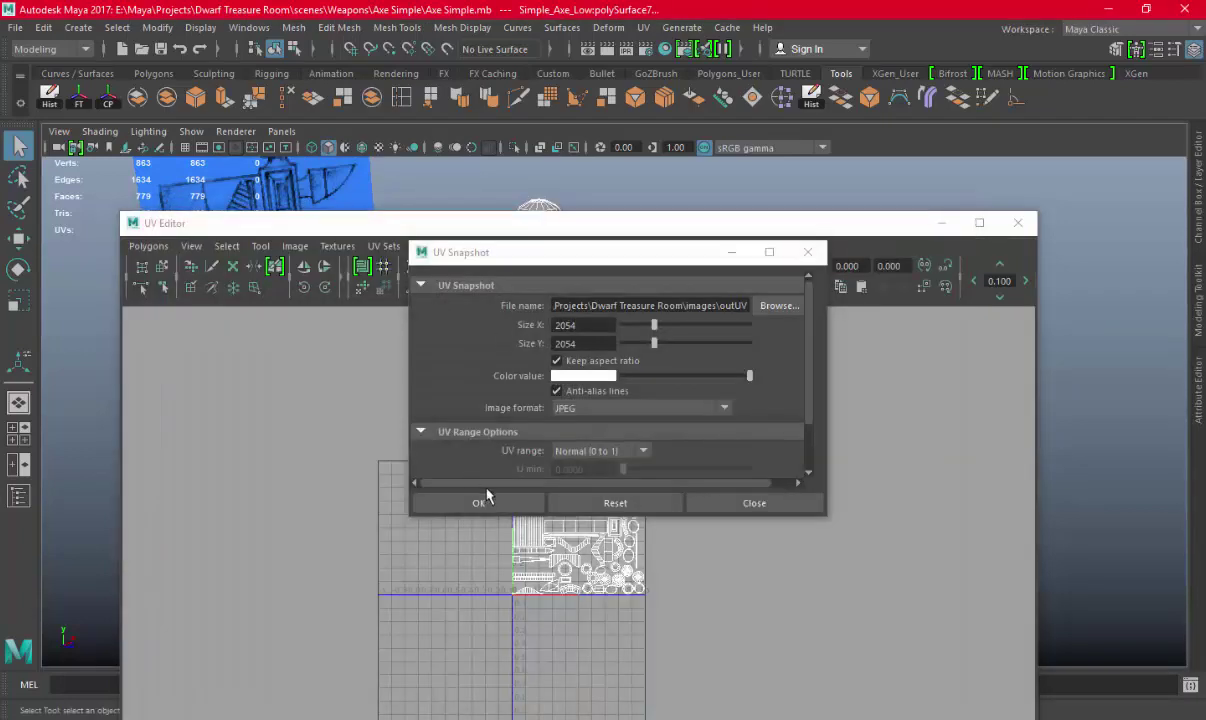
click(757, 305)
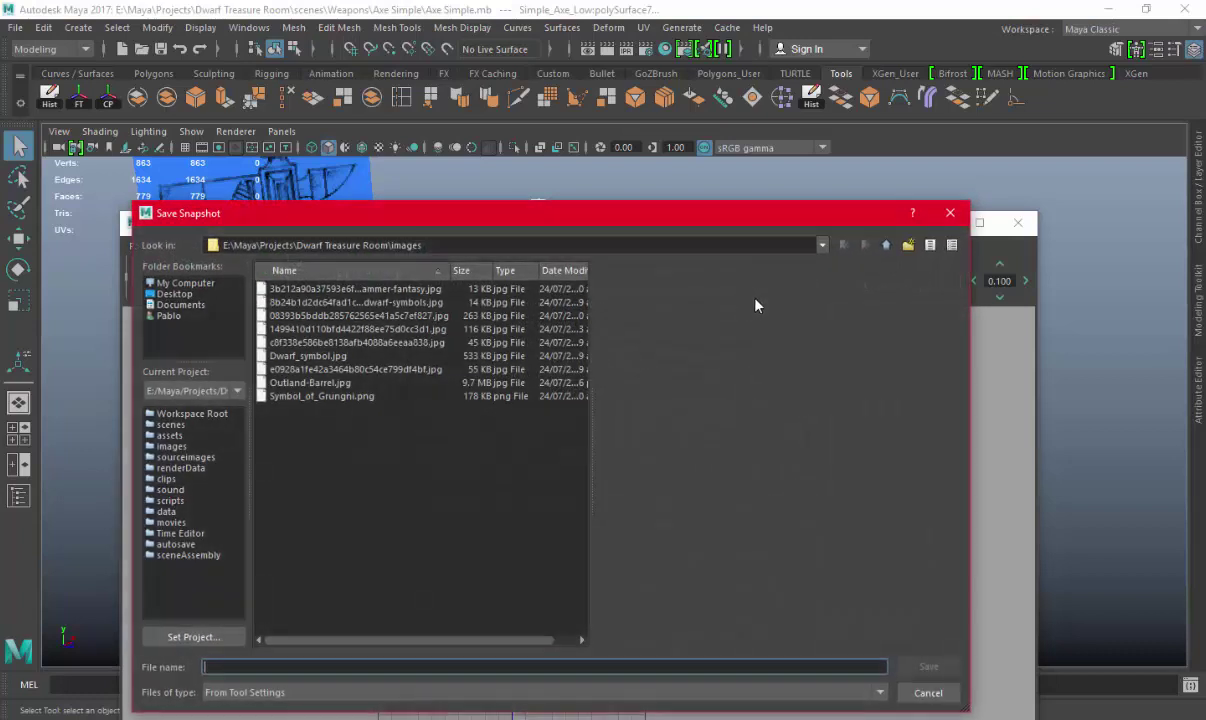
click(884, 247)
double_click(285, 411)
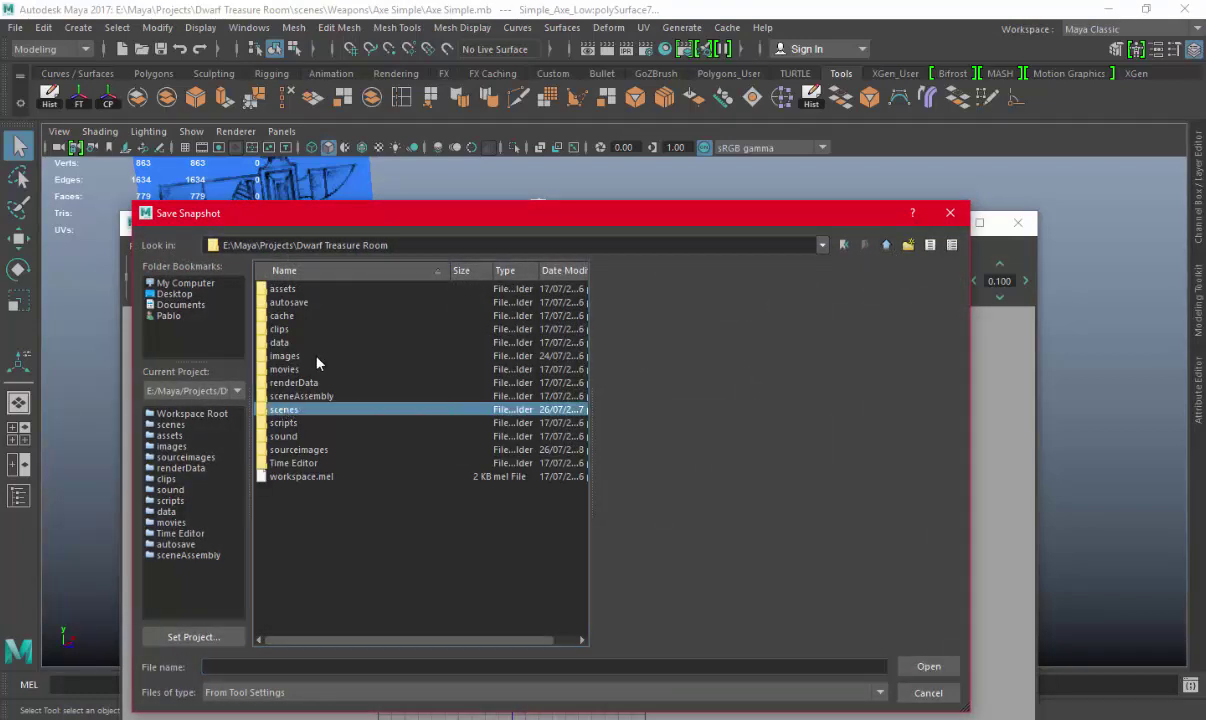
click(281, 474)
key(Down)
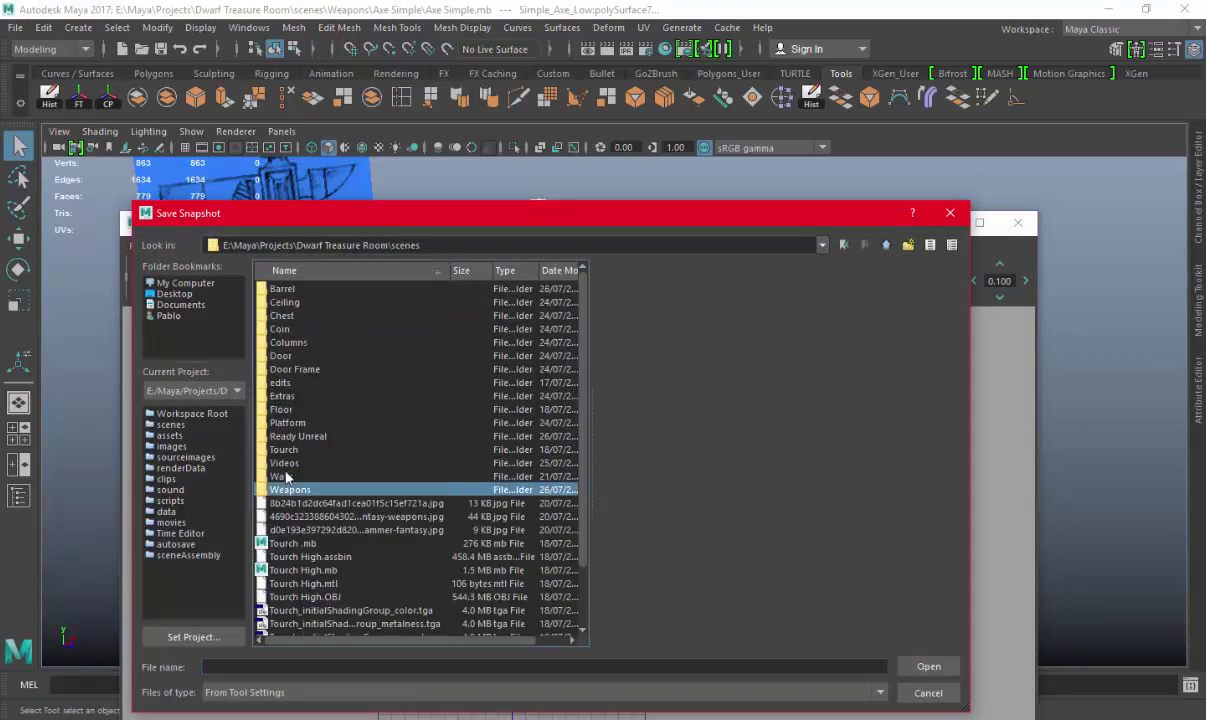
double_click(292, 490)
double_click(290, 316)
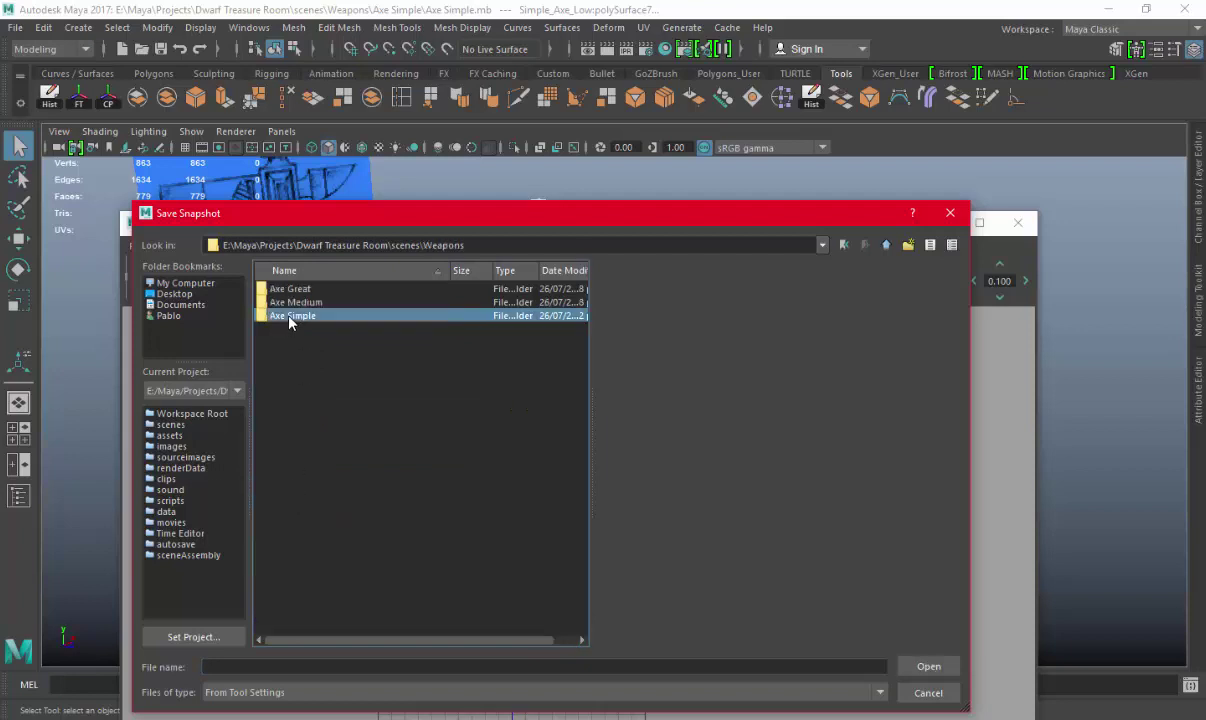
Create a Textures folder and export the UV snapshot there as a 2054×2054 JPEG named UVS
click(908, 246)
text(Texture)
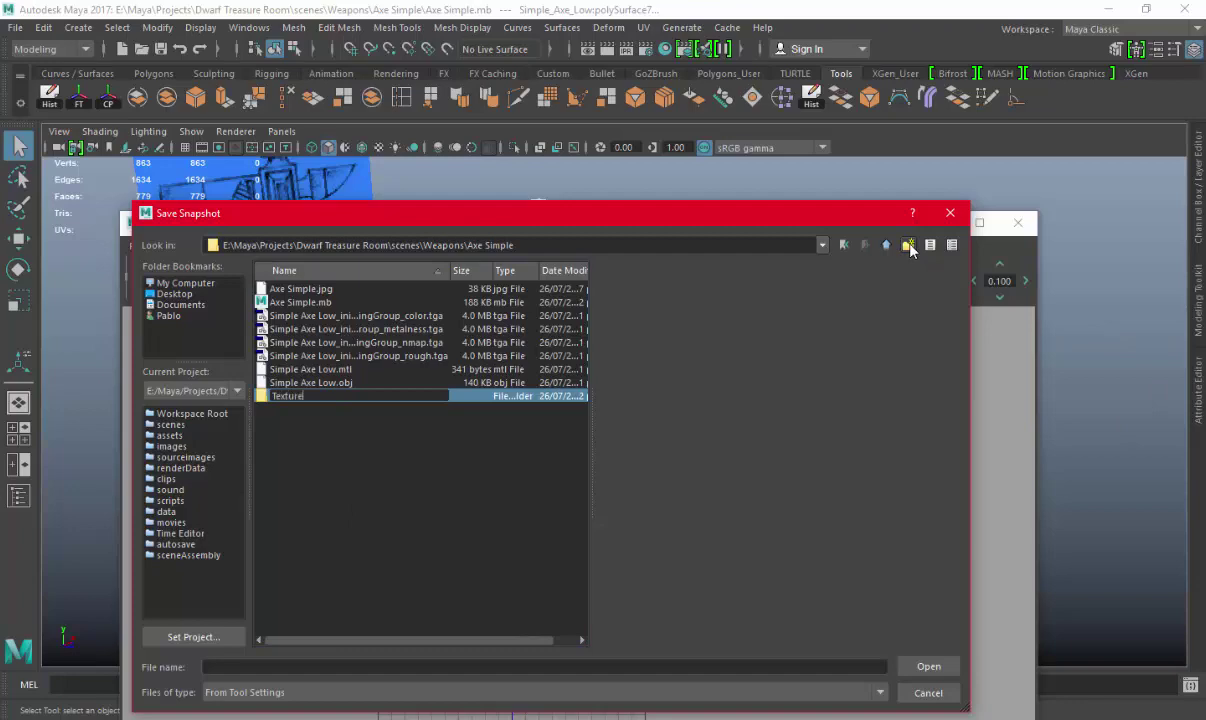
text(s)
key(Return)
key(Return)
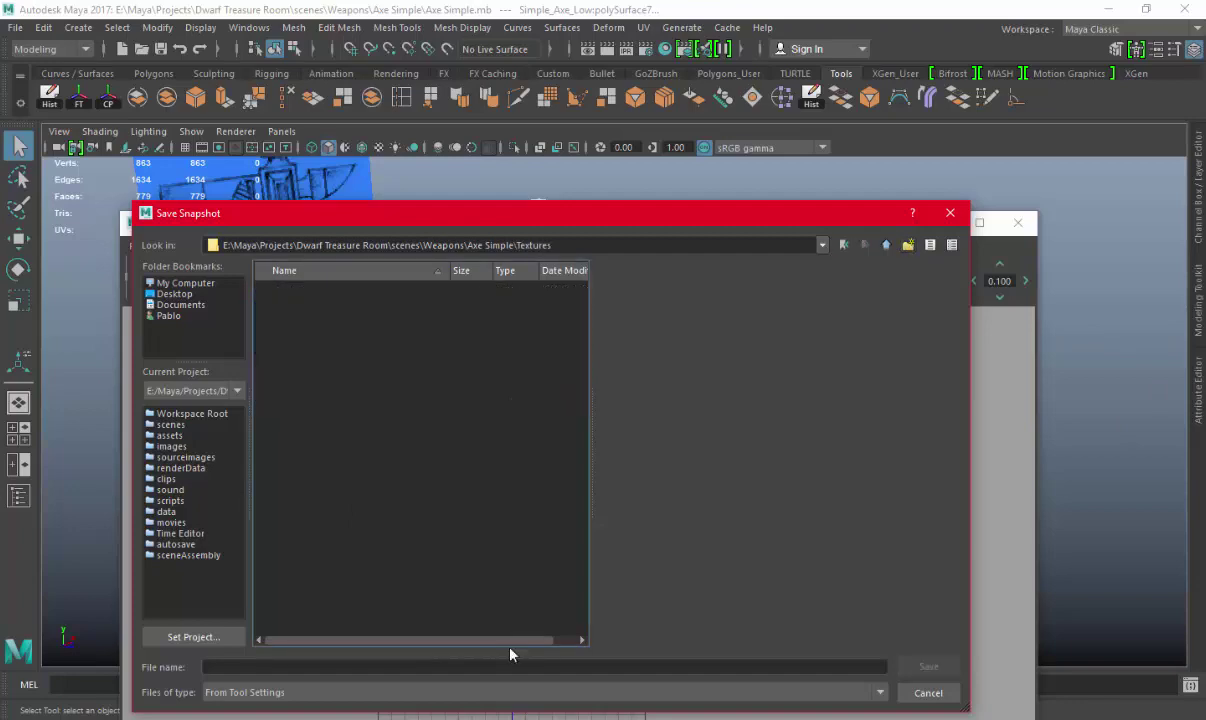
text(UVs)
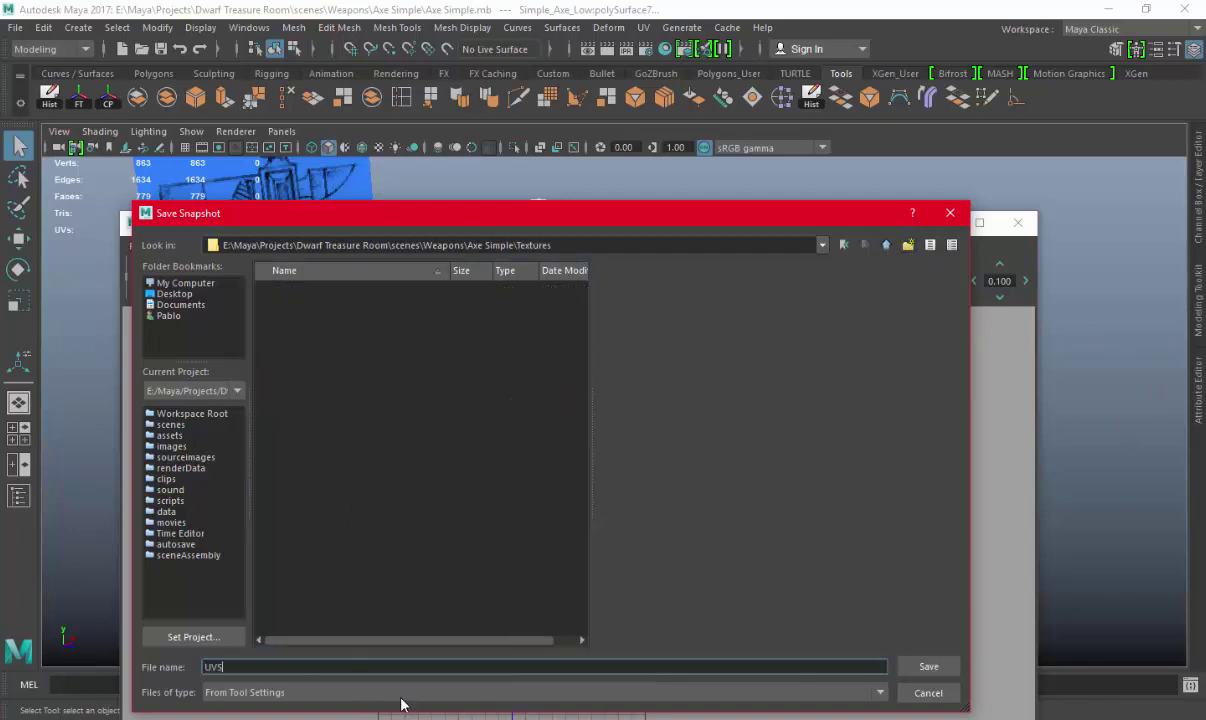
key(Return)
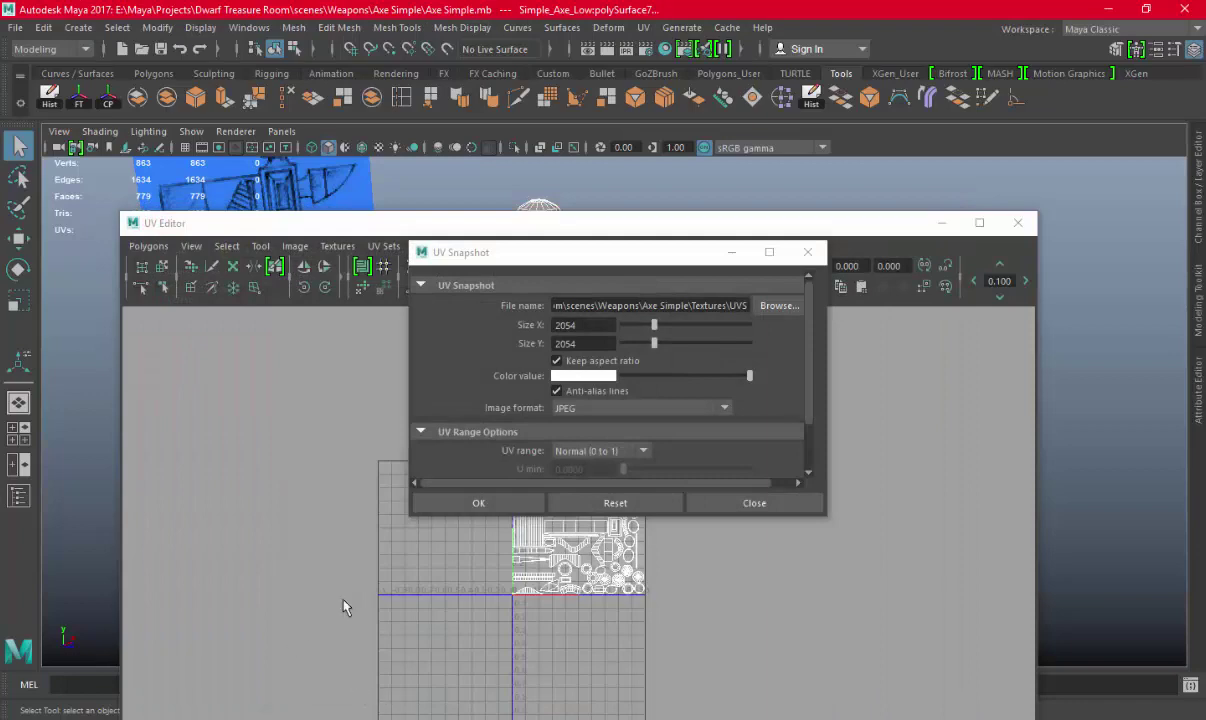
click(478, 503)
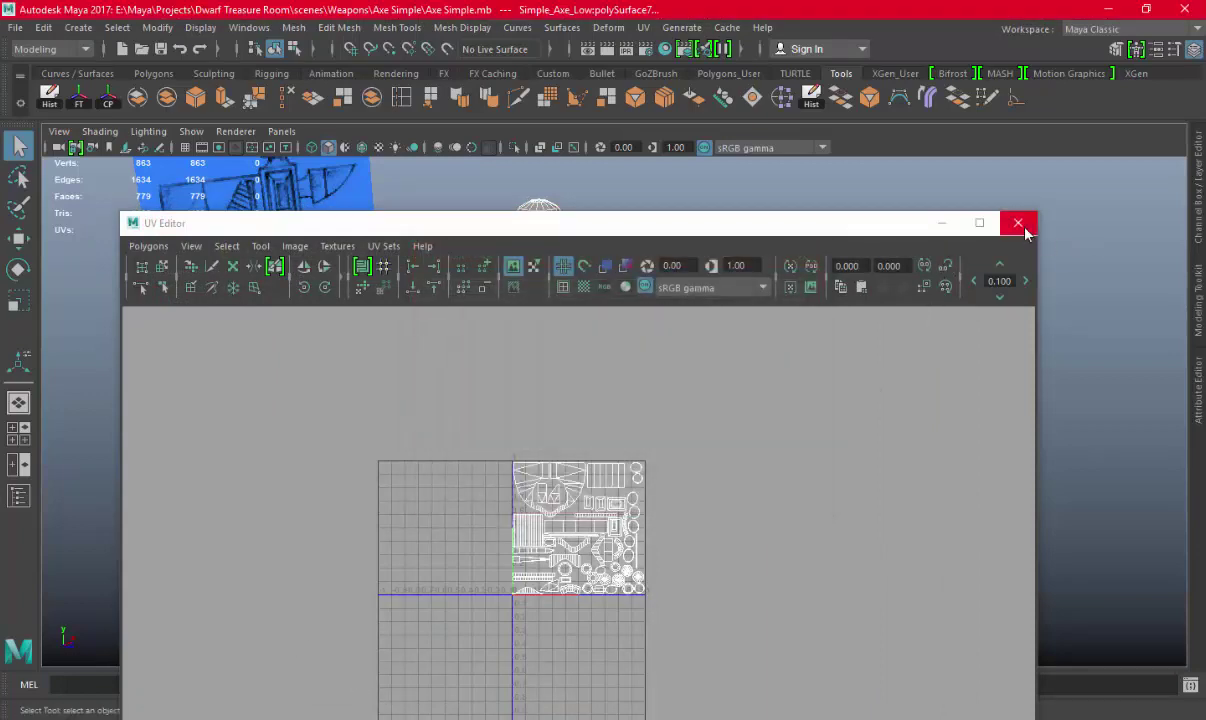
Close the UV Editor and save the scene with Ctrl+S
click(1018, 223)
mouse_move(492, 409)
alt+mouse_down()
mouse_move(676, 421)
mouse_move(713, 686)
alt+mouse_up()
key(ctrl+s)
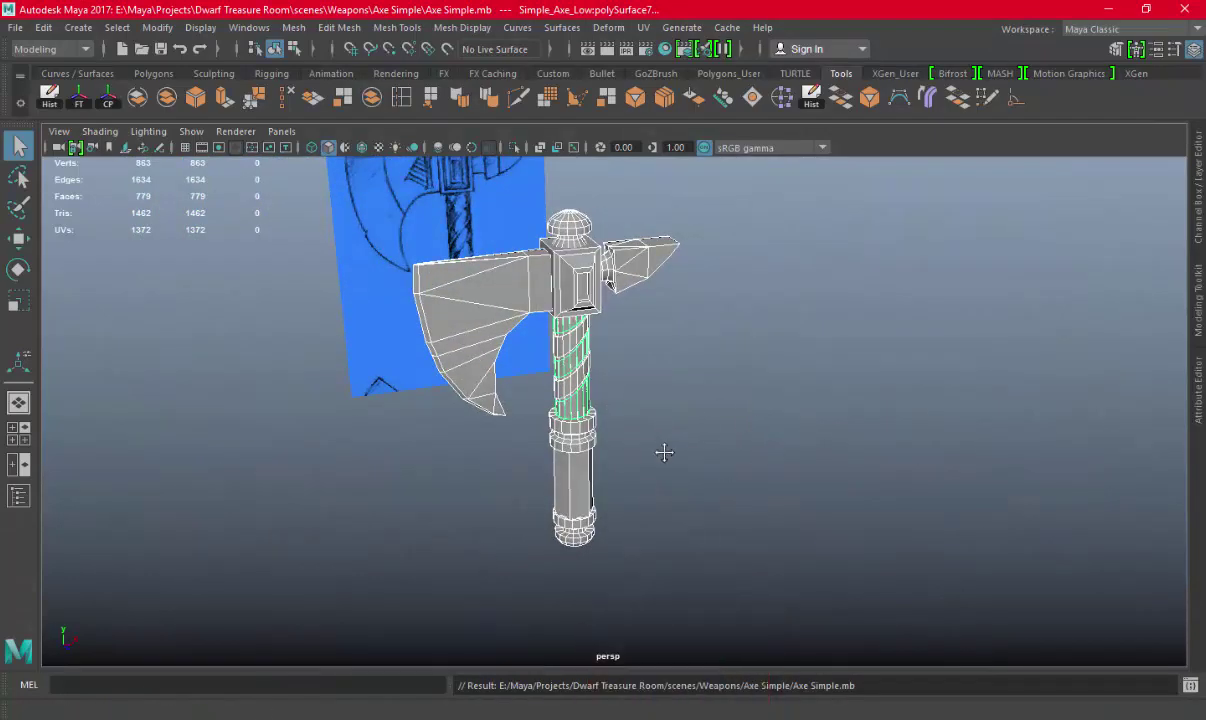
alt+drag(664, 452, 664, 475)
Use Save Scene As to store a copy named Axe Simple High.mb next to Axe Simple.mb
click(17, 28)
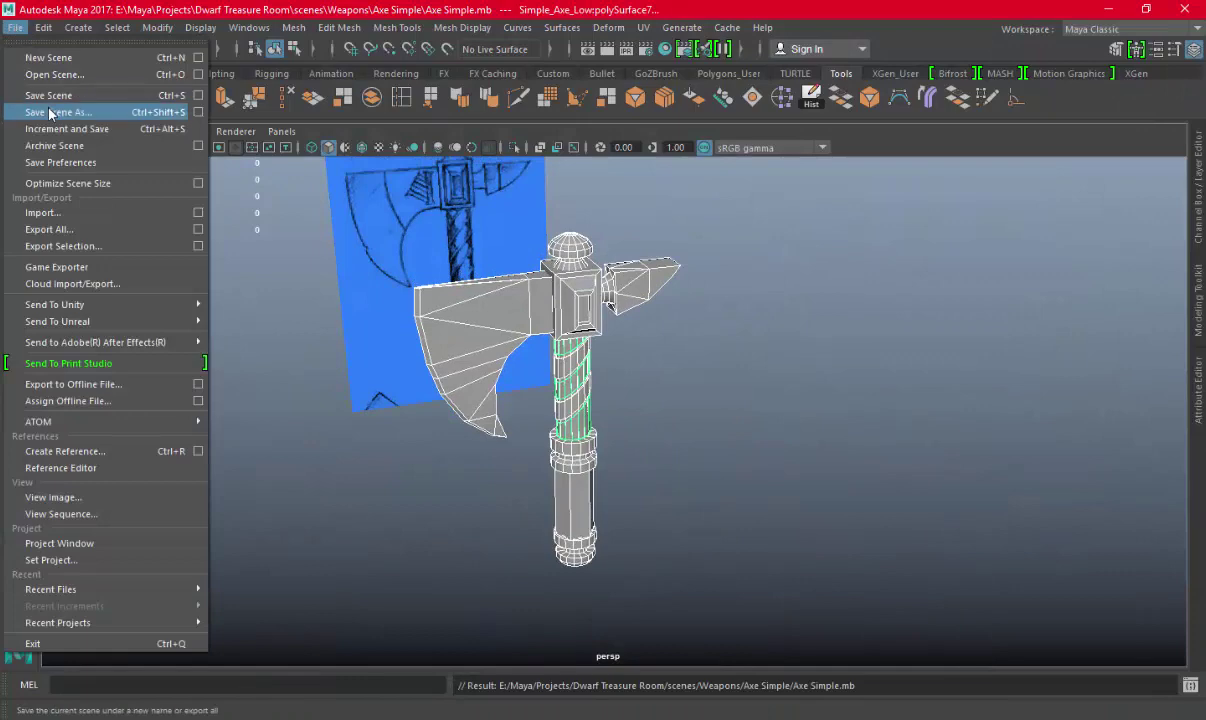
click(50, 112)
key(BackSpace)
key(BackSpace)
key(BackSpace)
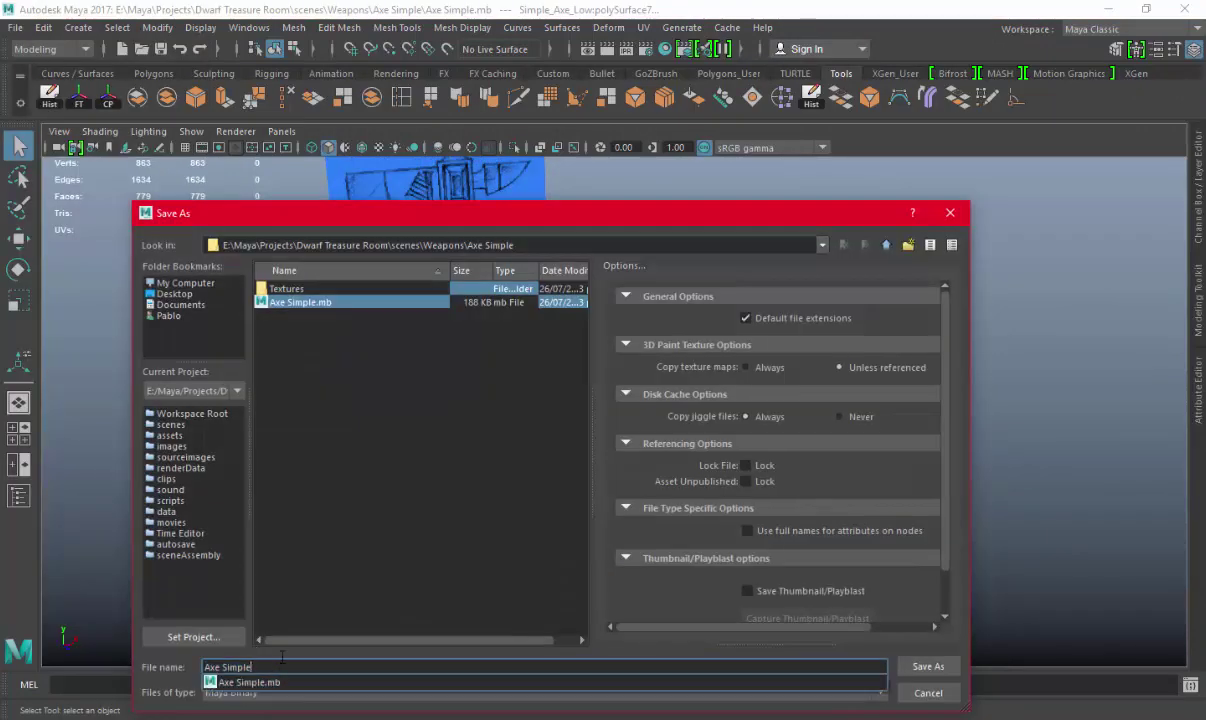
click(282, 657)
text(High)
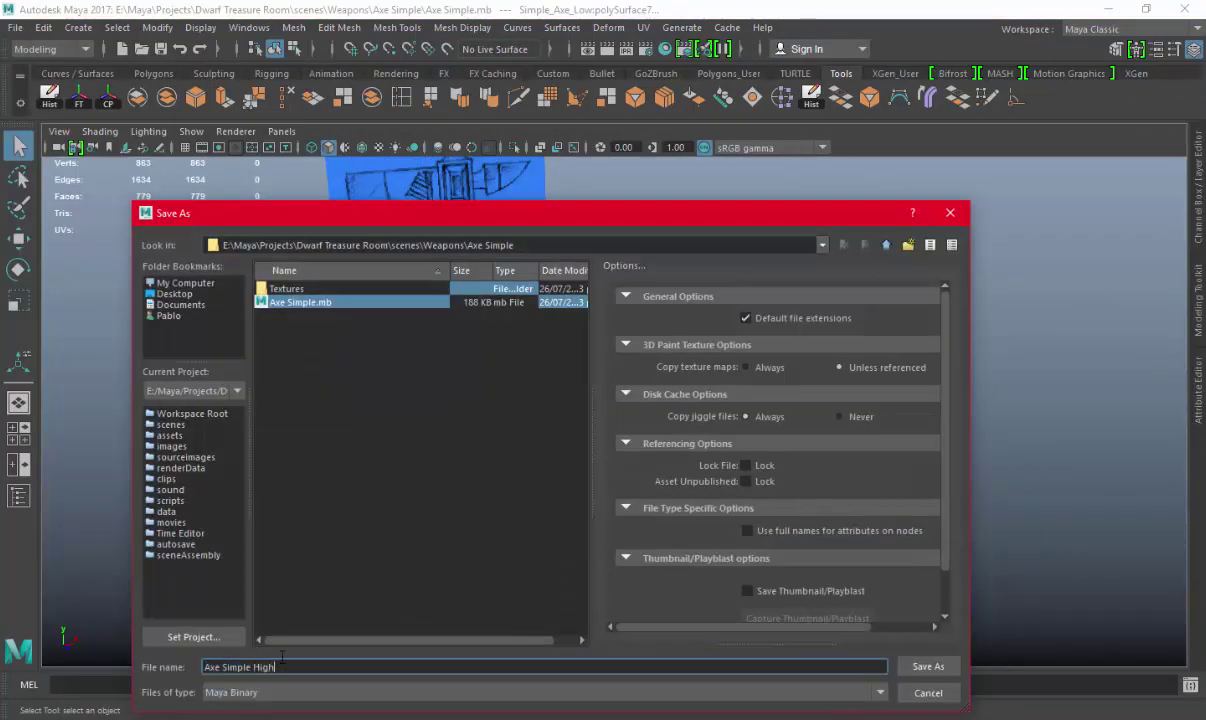
key(Return)
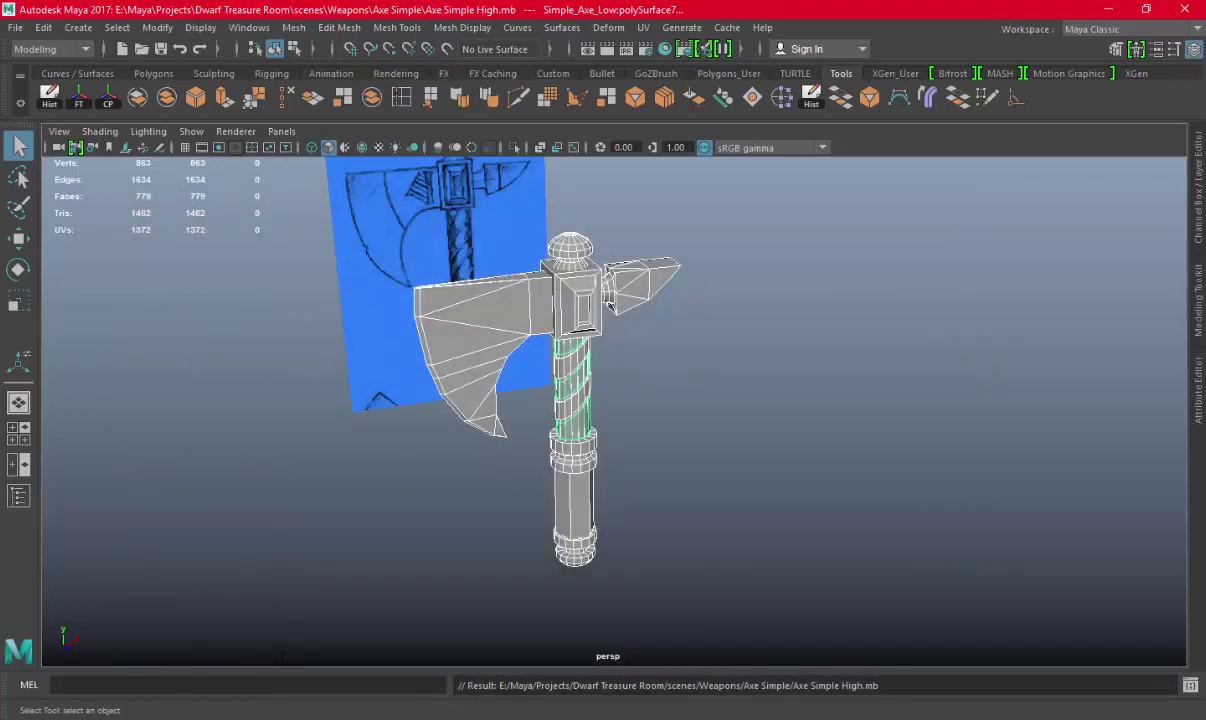
mouse_move(282, 657)
alt+mouse_down()
mouse_move(359, 553)
mouse_move(406, 417)
alt+mouse_up()
Select and isolate the axe blade, preview it smoothed, and frame it in the front view
click(508, 341)
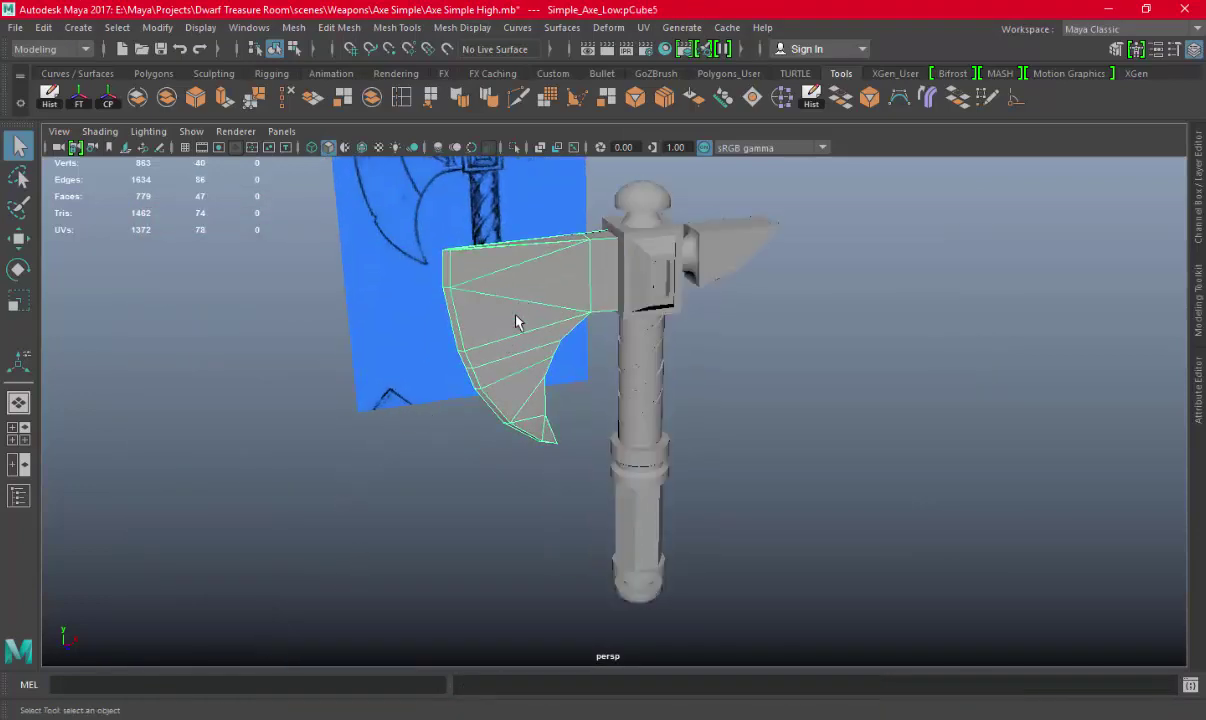
click(514, 147)
mouse_move(500, 336)
alt+mouse_down()
mouse_move(588, 368)
mouse_move(565, 378)
mouse_move(573, 385)
alt+mouse_up()
key(3)
alt+middle_drag(573, 398, 513, 390)
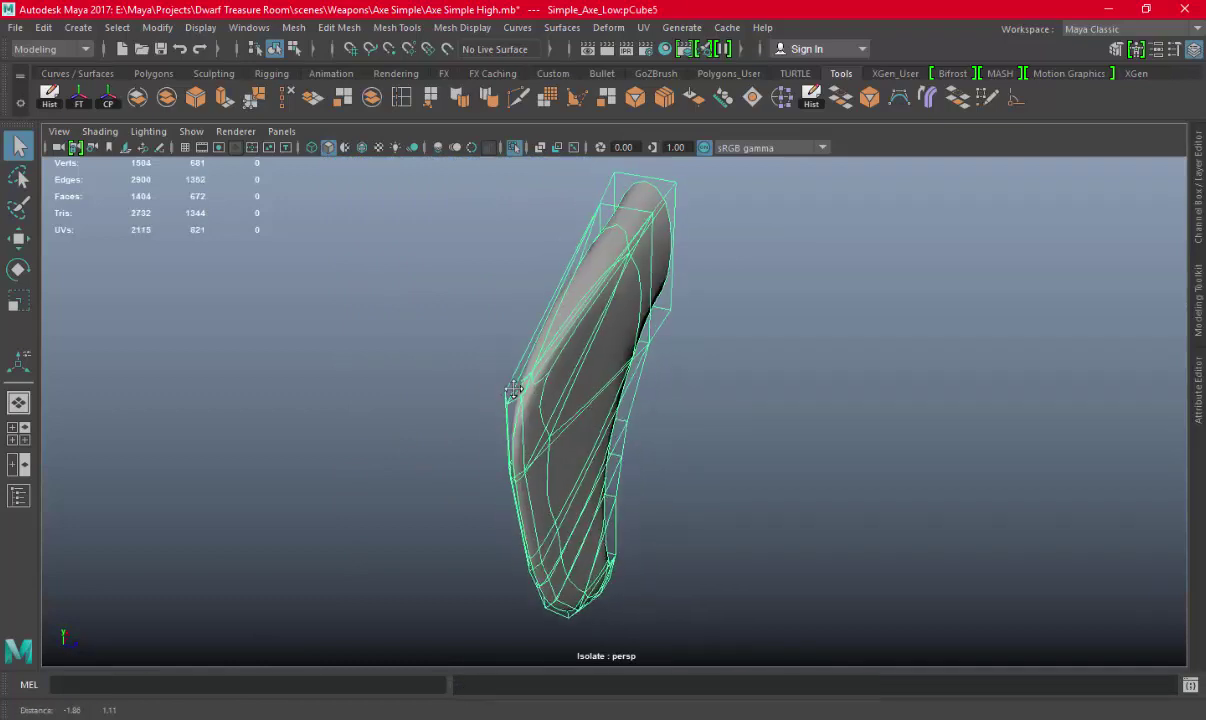
scroll(513, 390, up, 2)
shift+right_drag(533, 358, 508, 395)
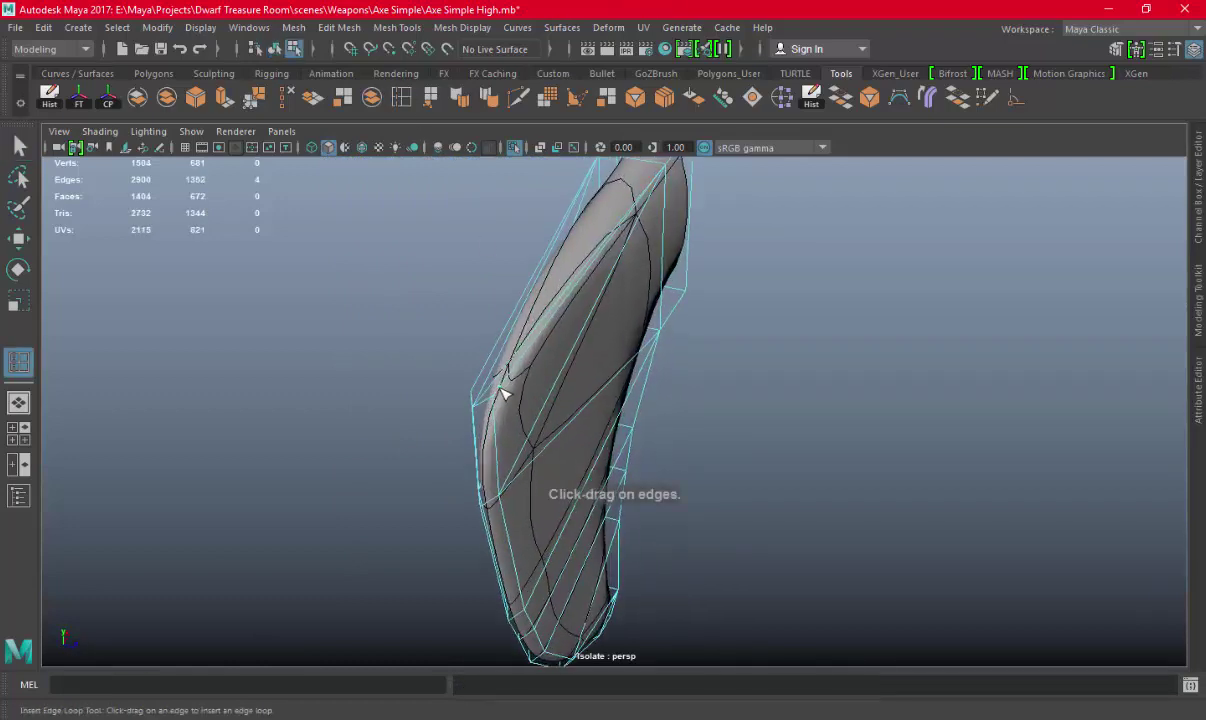
key(space)
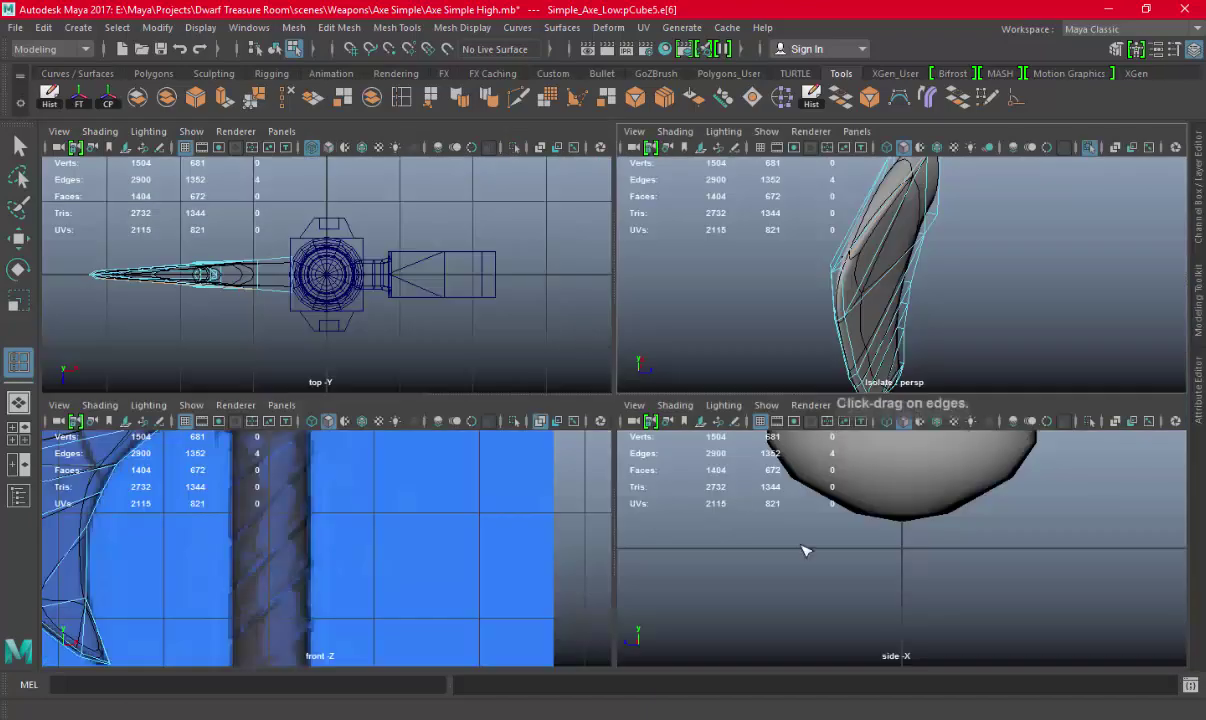
key(space)
scroll(155, 376, up, 5)
scroll(546, 479, down, 5)
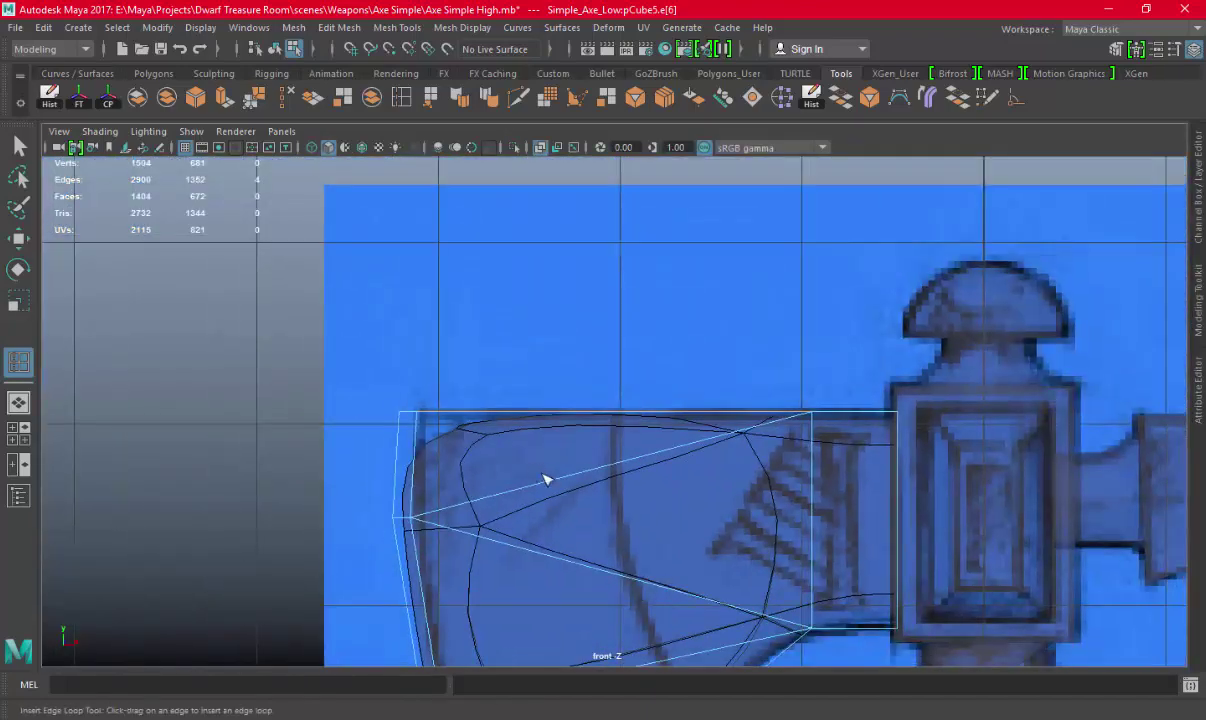
alt+middle_drag(546, 479, 605, 377)
scroll(605, 377, up, 1)
Isolate the blade without the reference image and switch to component editing
key(w)
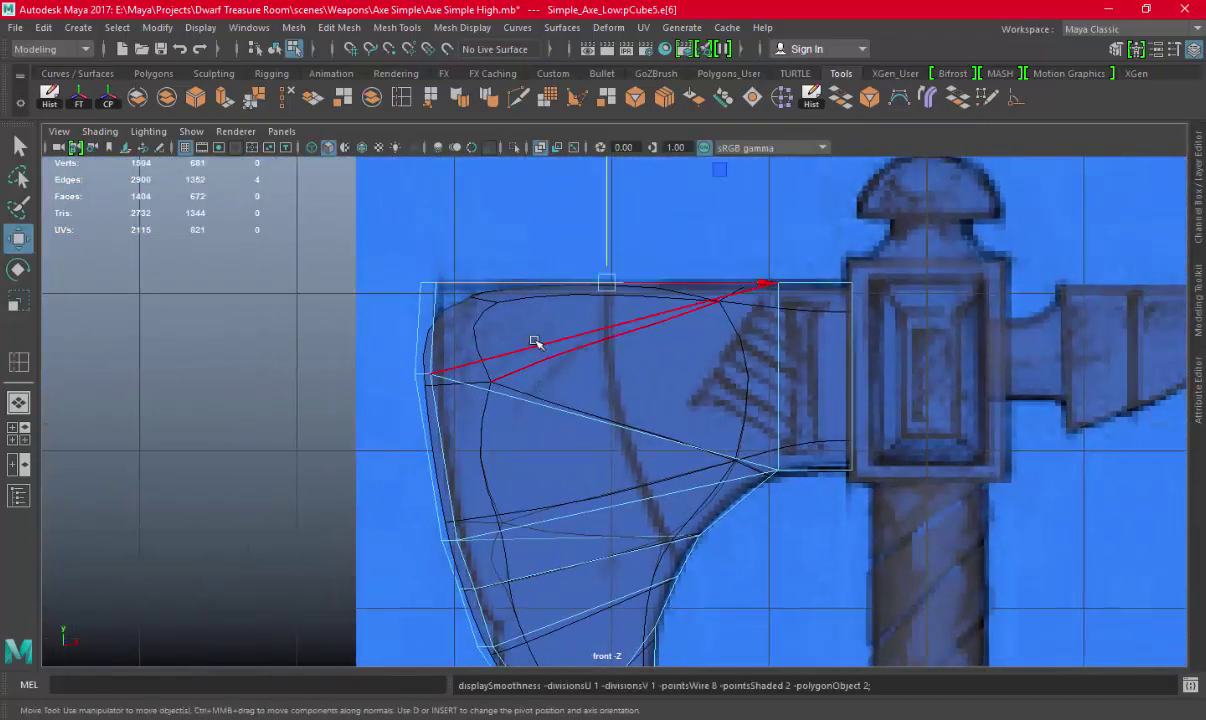
key(F8)
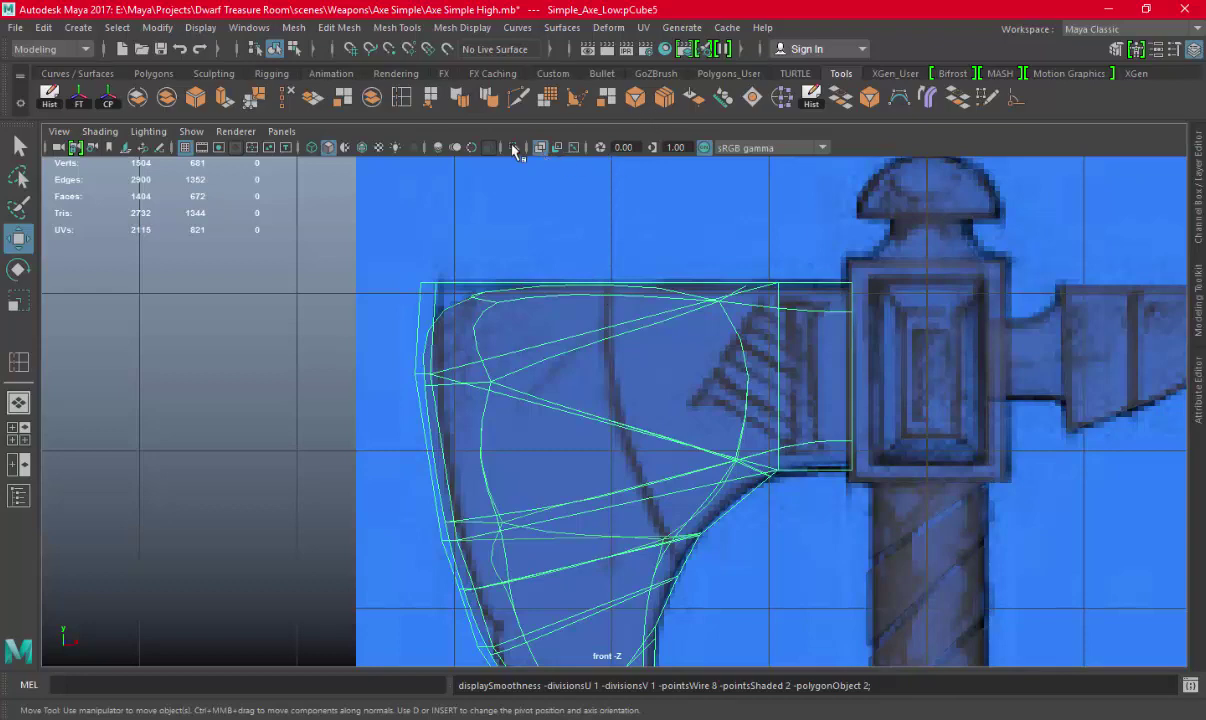
click(513, 148)
scroll(431, 301, up, 1)
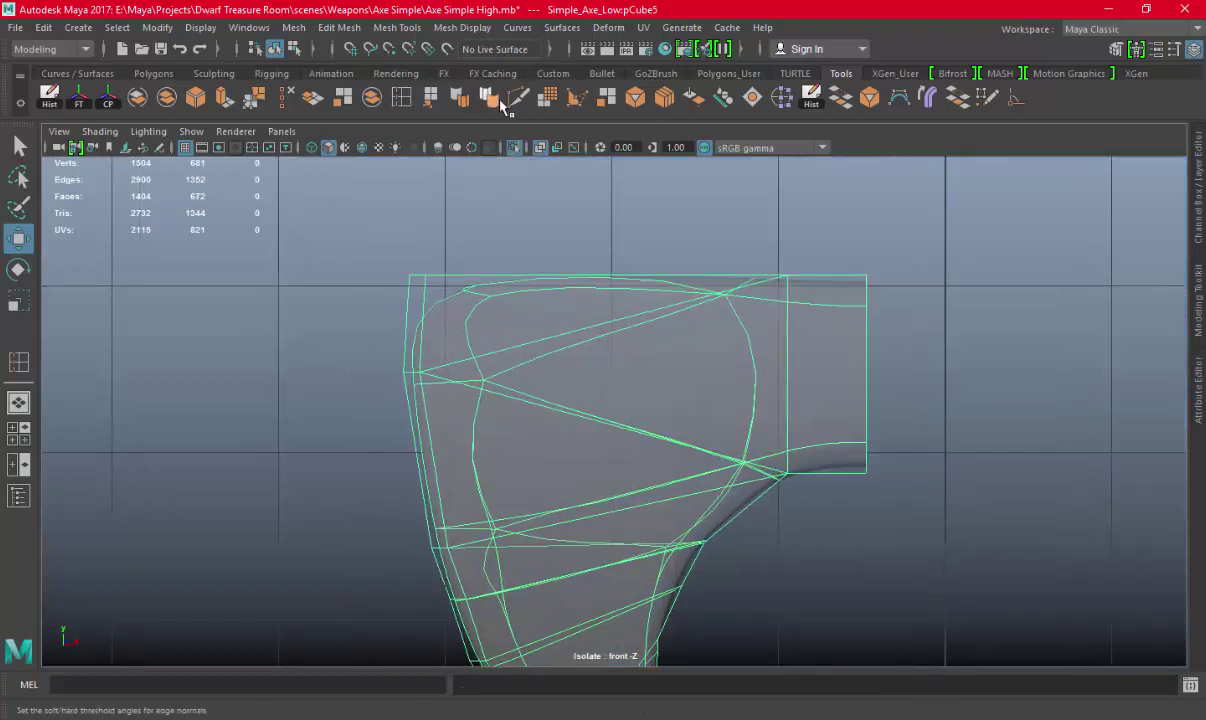
key(F10)
key(y)
key(w)
mouse_move(523, 254)
right_down()
mouse_move(524, 310)
mouse_move(606, 230)
right_up()
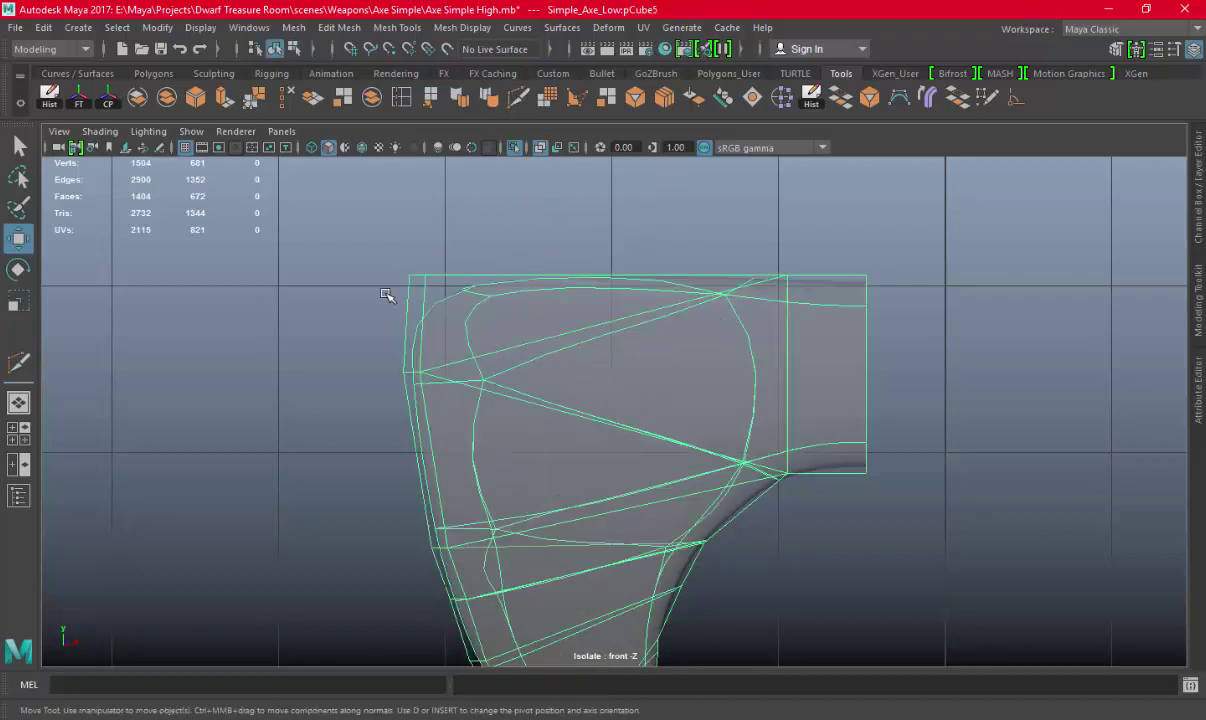
Multi-Cut slices along the blade's top edge and vertically near the socket
shift+right_drag(387, 295, 410, 290)
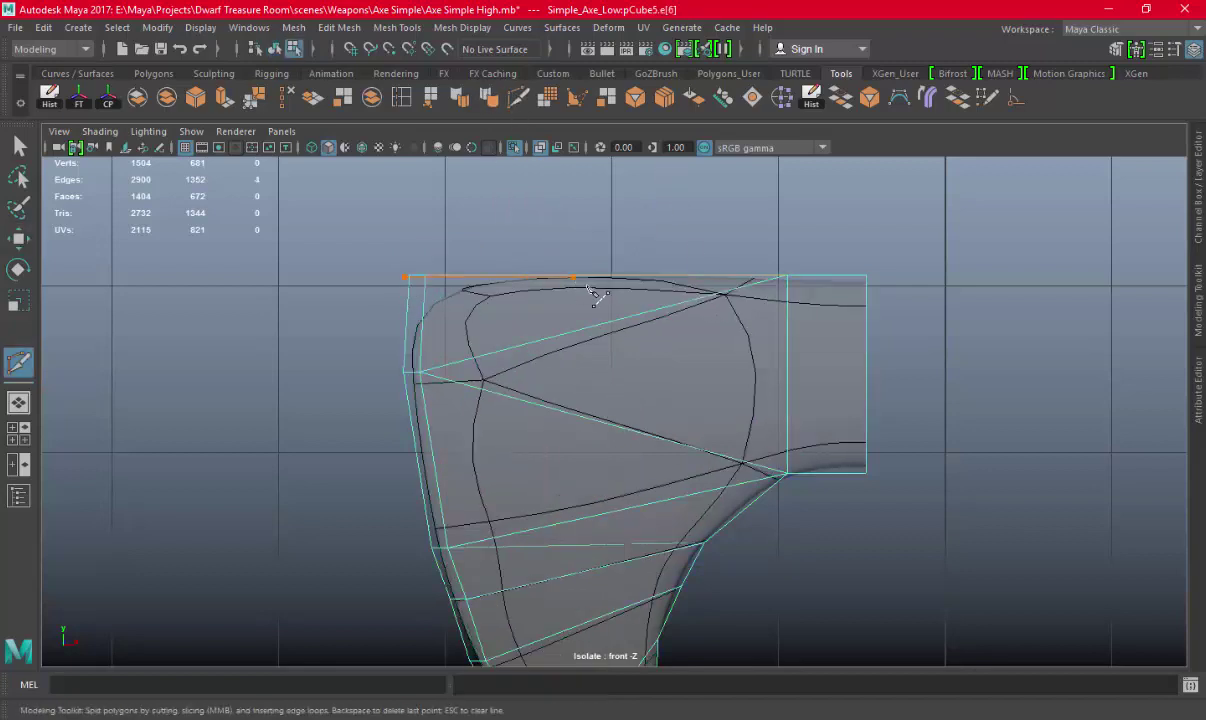
key(Return)
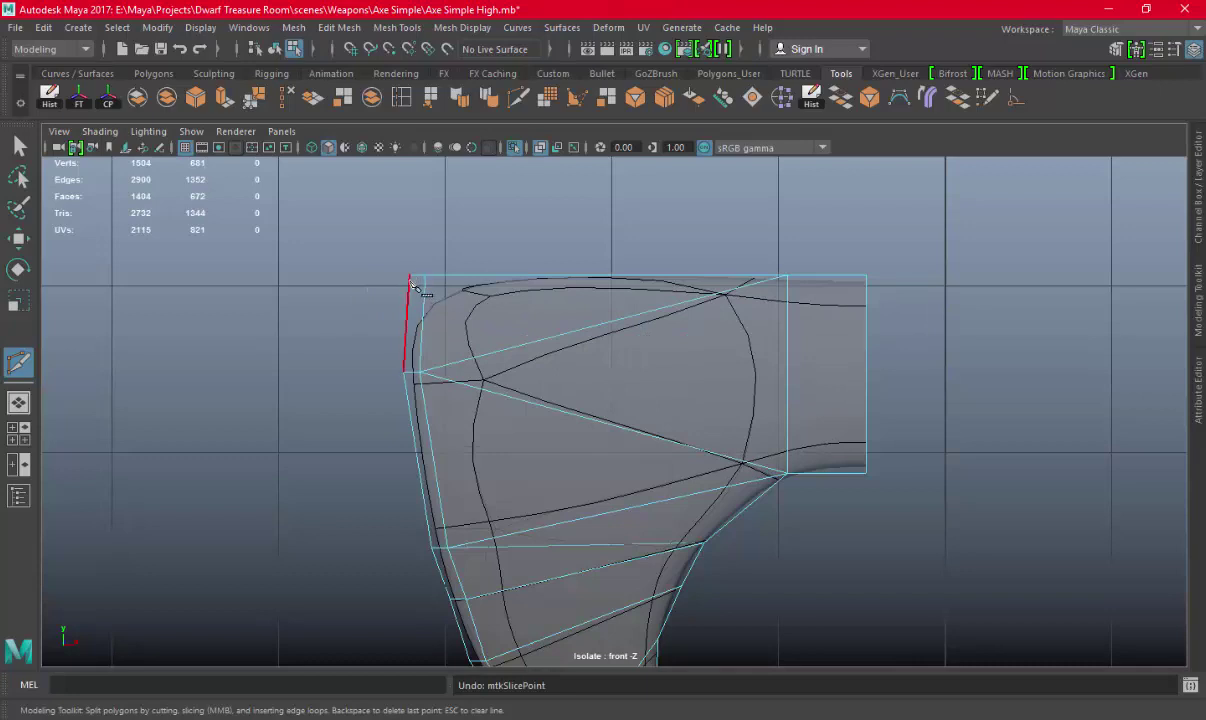
drag(412, 290, 955, 291)
key(Return)
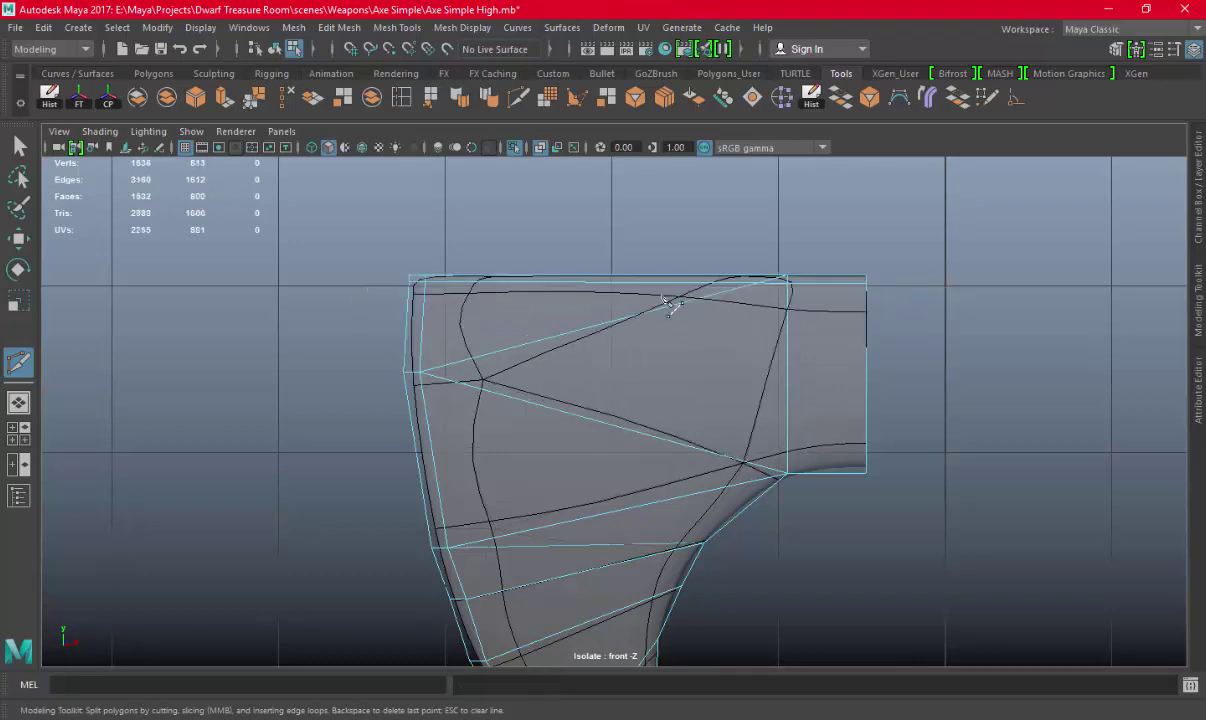
alt+middle_drag(407, 375, 377, 300)
key(ctrl+z)
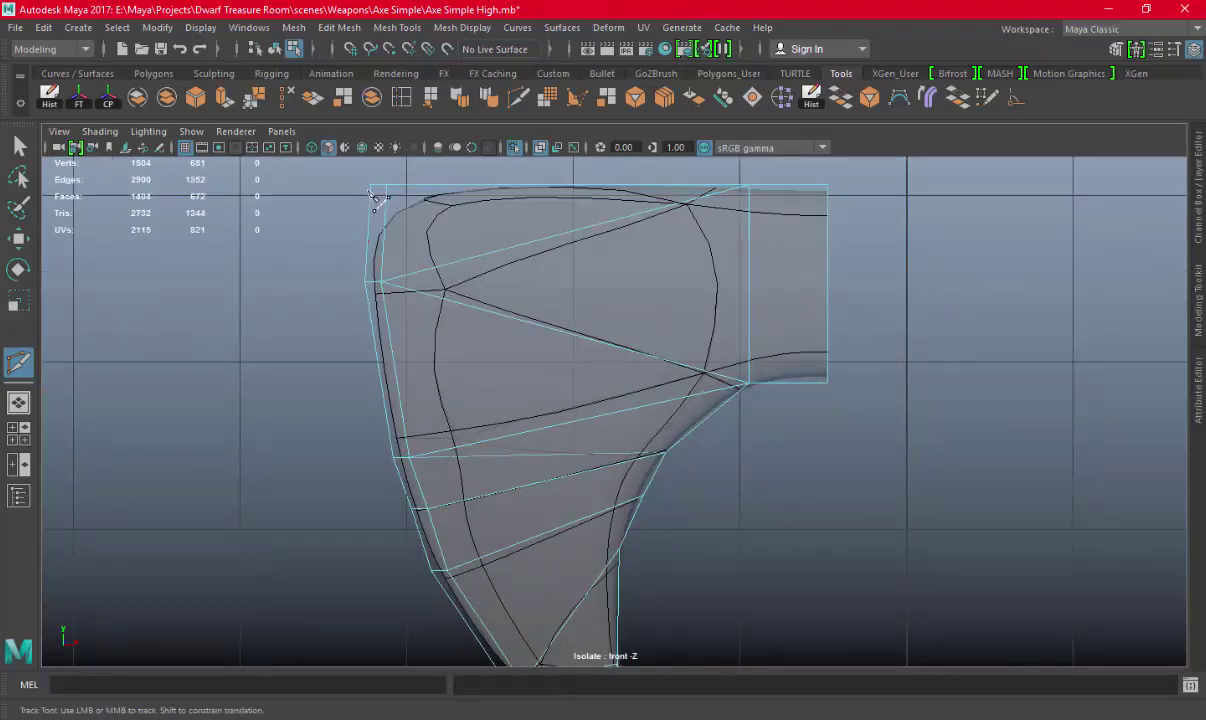
key(Return)
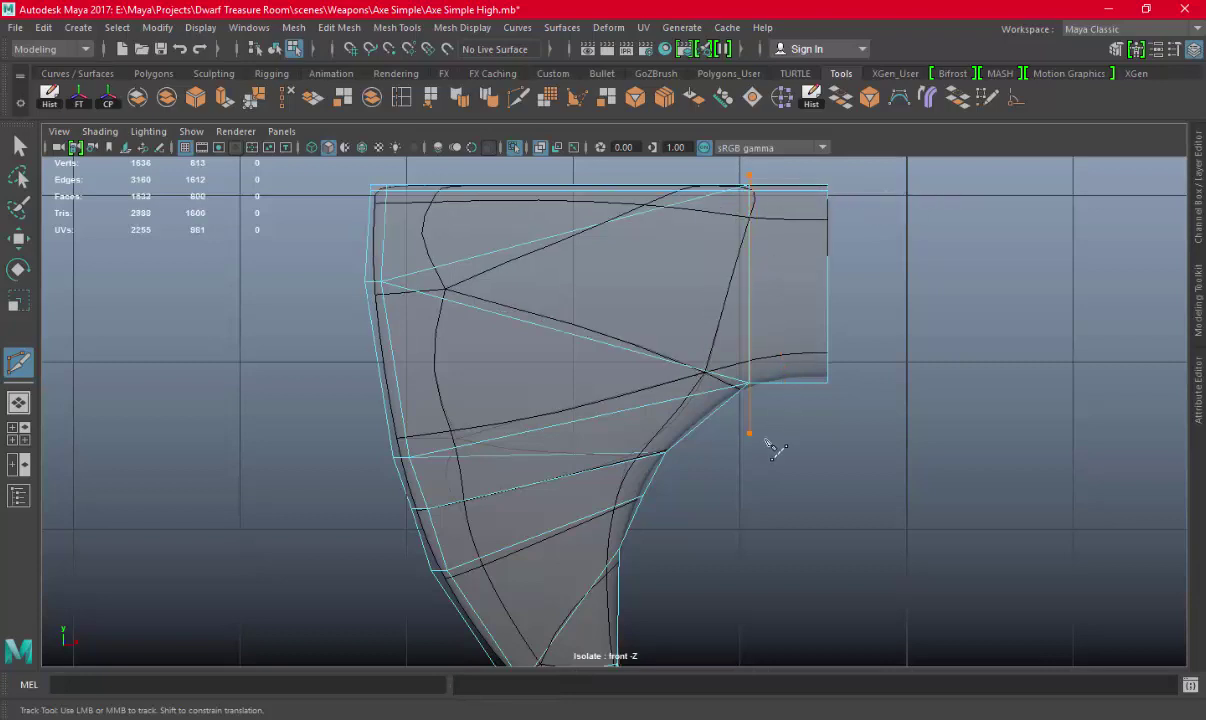
key(Return)
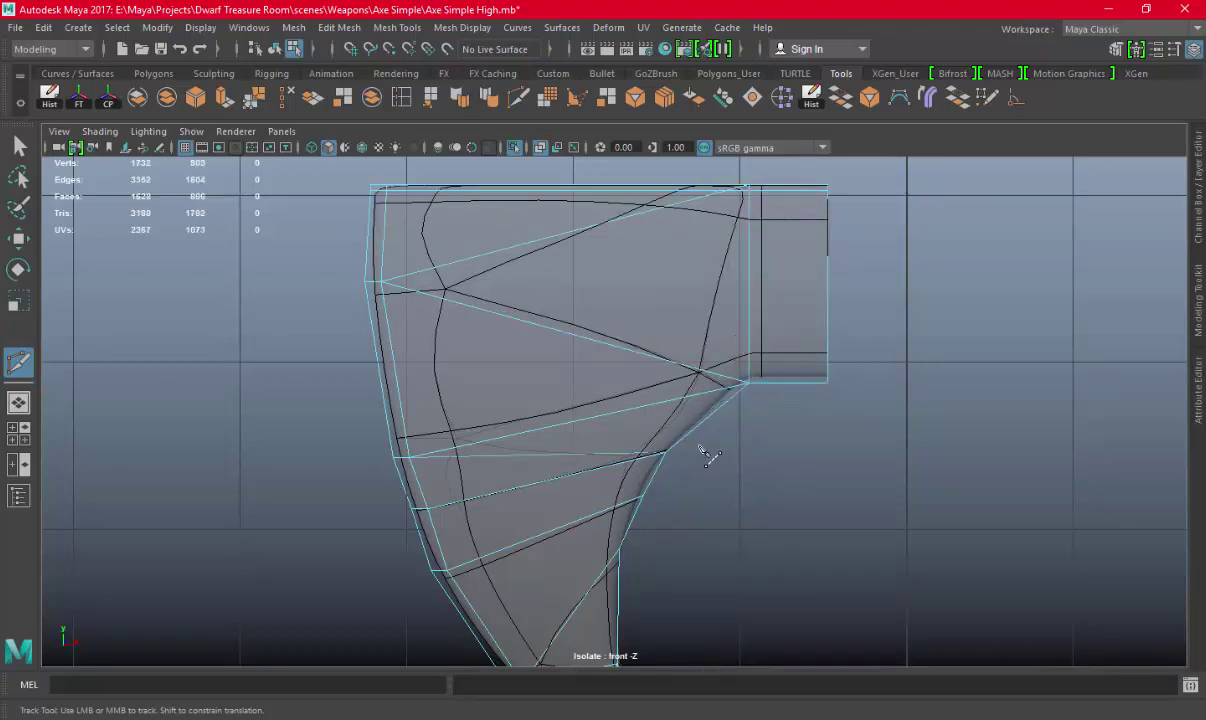
ctrl+click(371, 280)
In perspective, insert edge loops near the blade's left edge and on its other side
key(space)
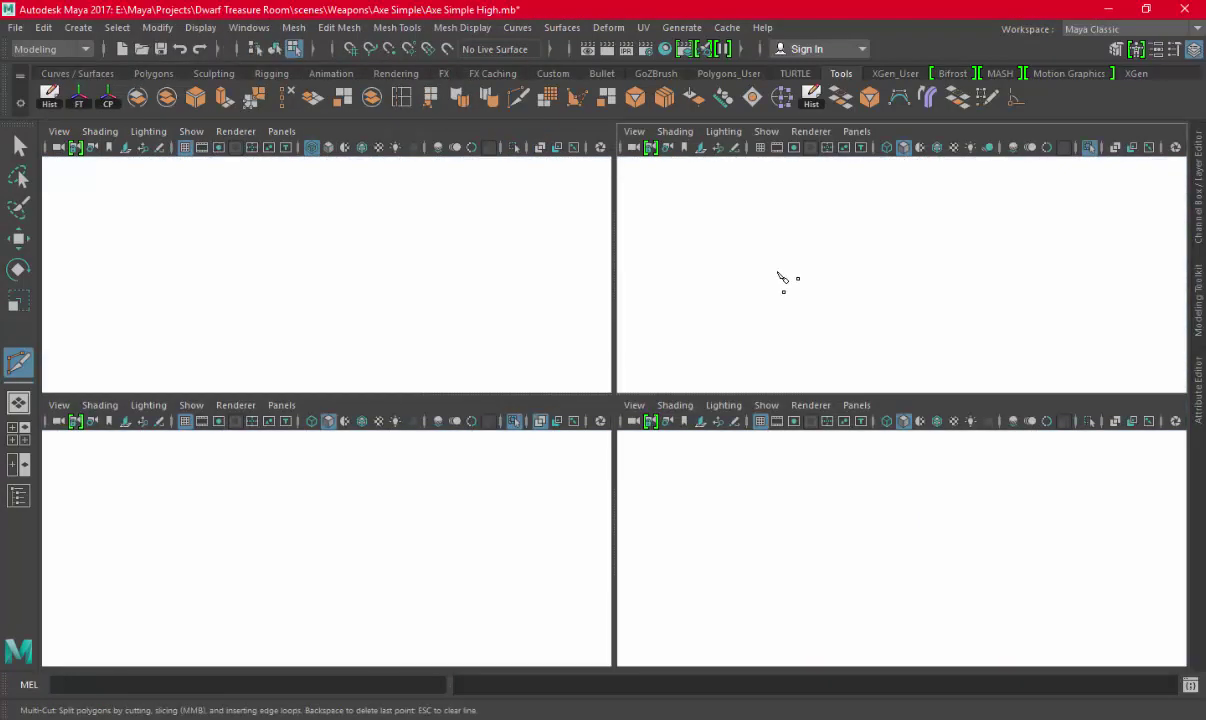
key(space)
alt+right_drag(360, 215, 335, 230)
click(371, 96)
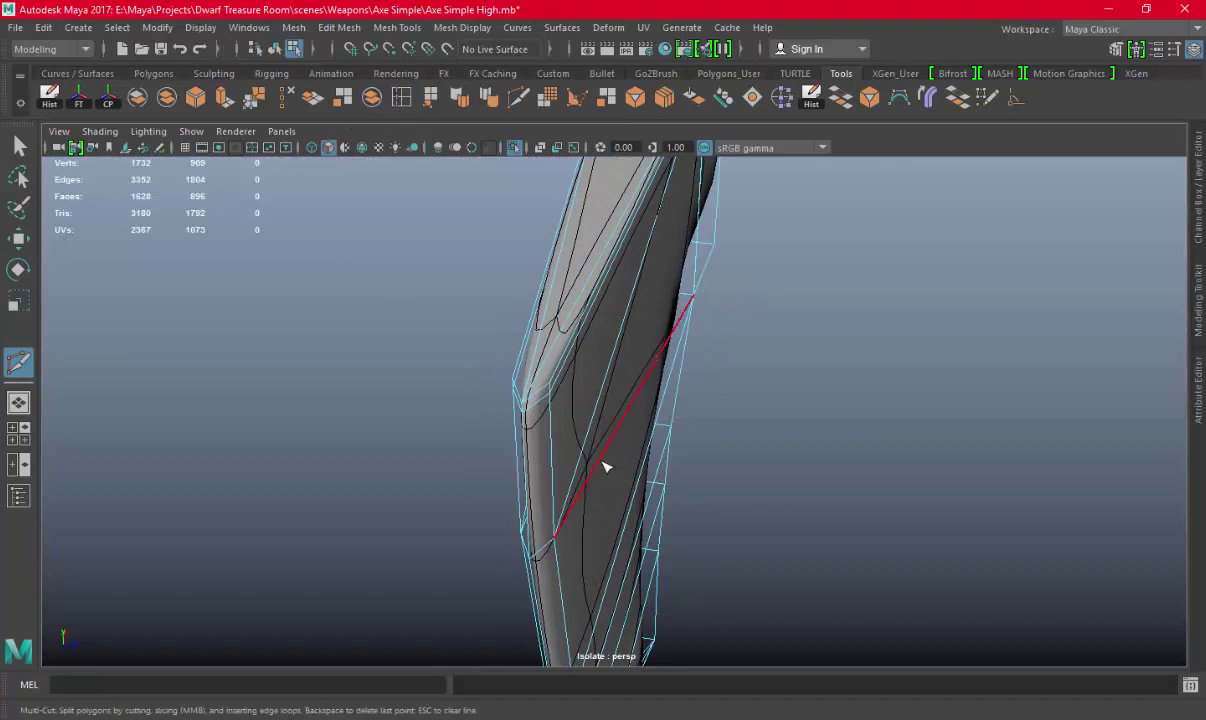
scroll(535, 427, up, 2)
click(481, 400)
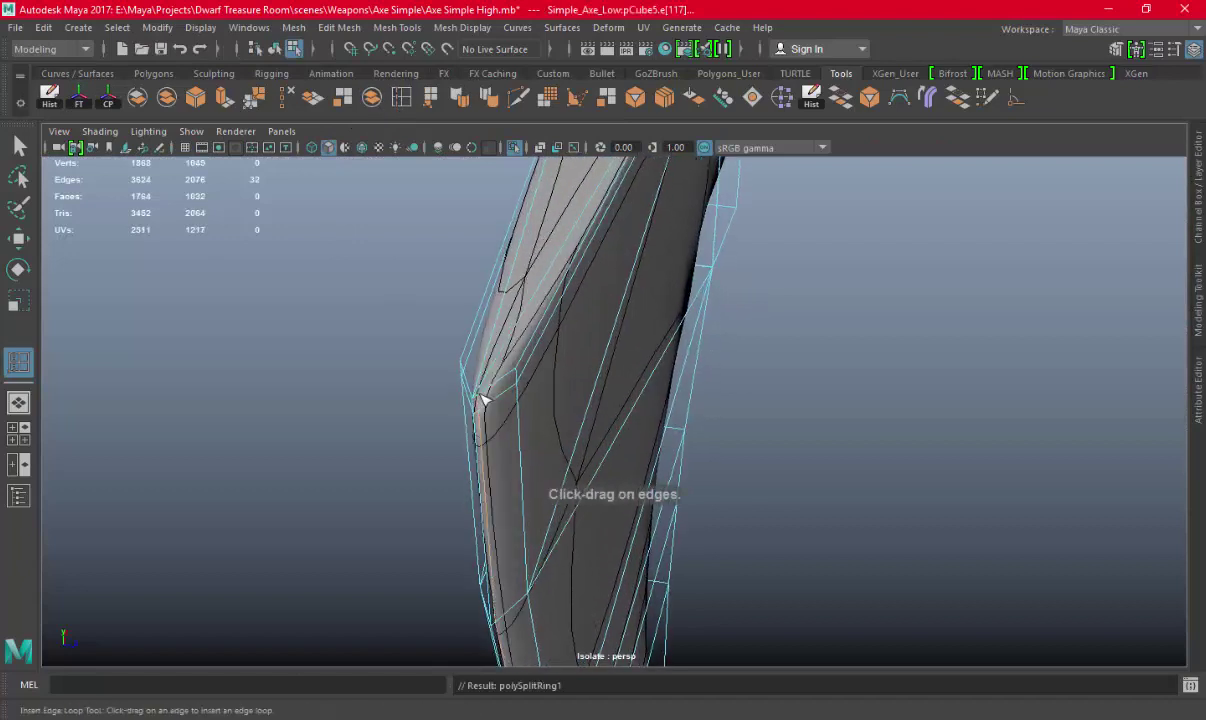
mouse_move(516, 377)
mouse_down()
mouse_move(466, 385)
mouse_move(465, 370)
mouse_up()
alt+drag(576, 401, 781, 340)
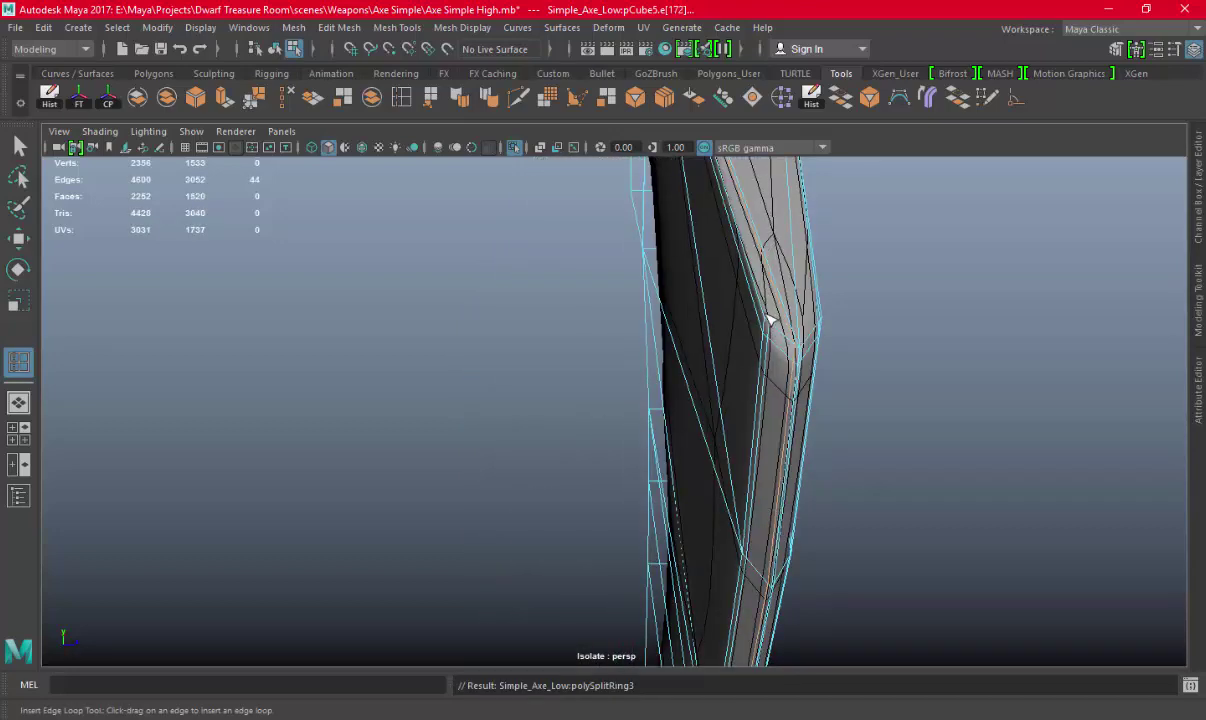
click(768, 320)
In the front view, insert two edge loops near the tip and more across the upper blade
key(space)
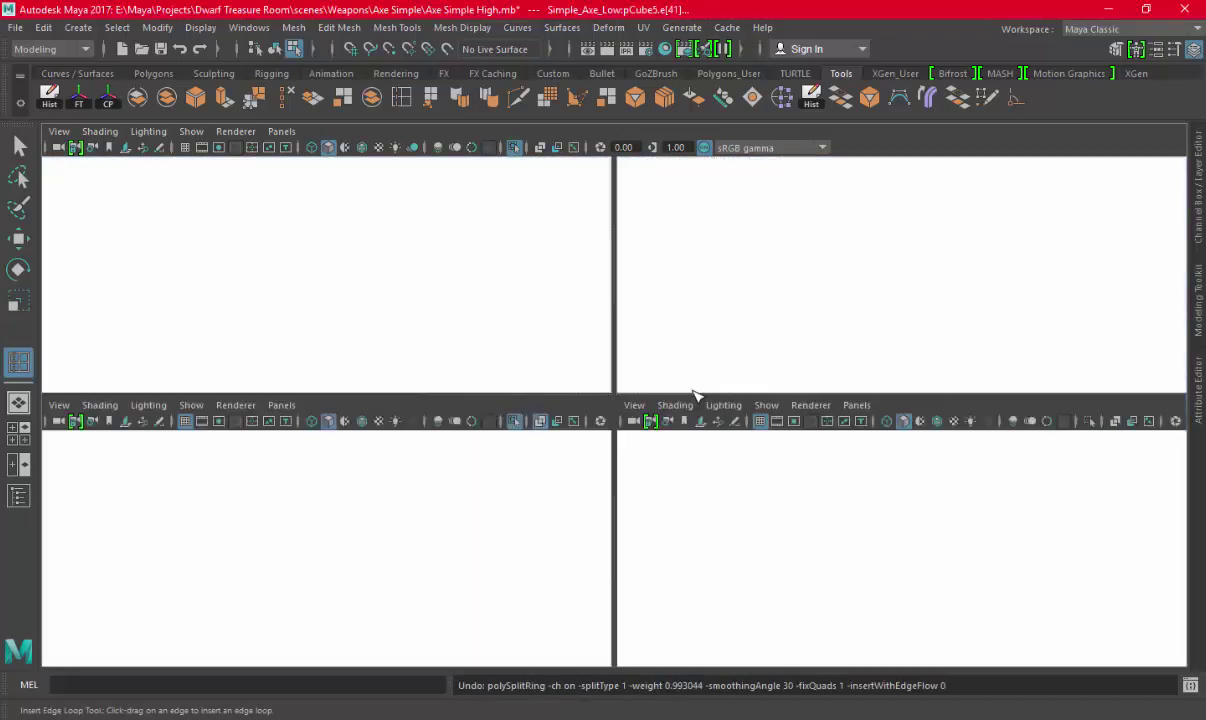
key(space)
scroll(695, 485, up, 1)
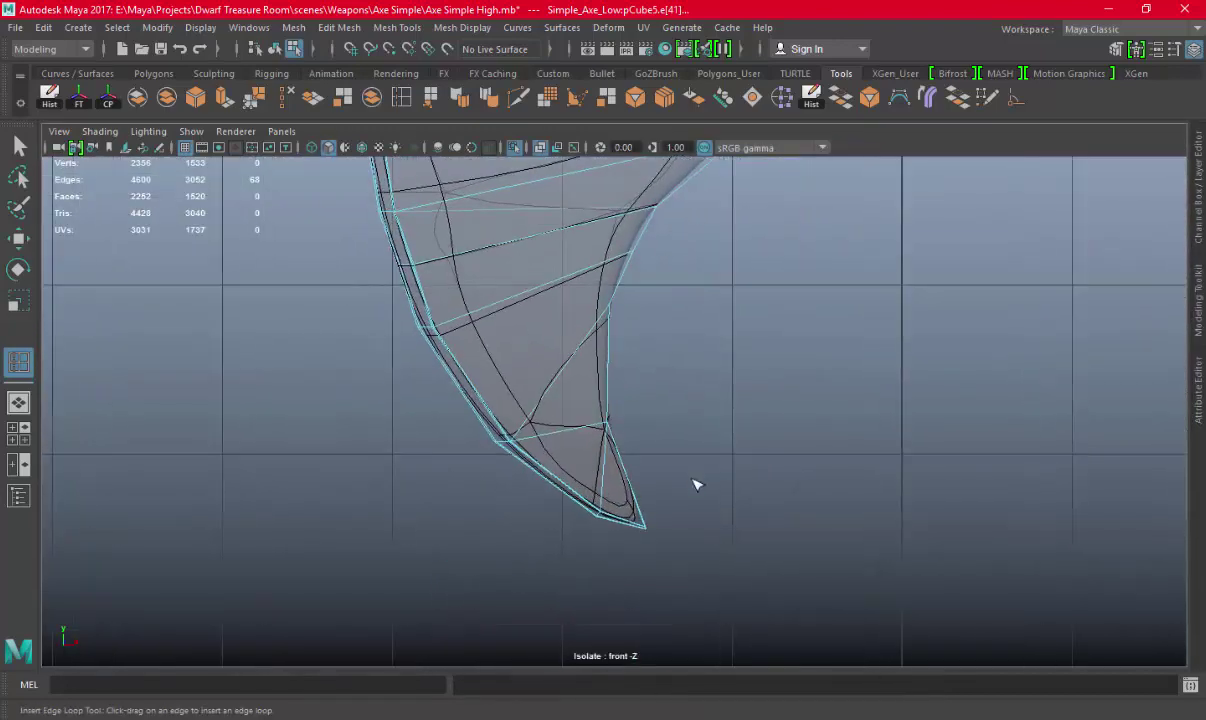
scroll(511, 412, up, 1)
scroll(577, 467, up, 1)
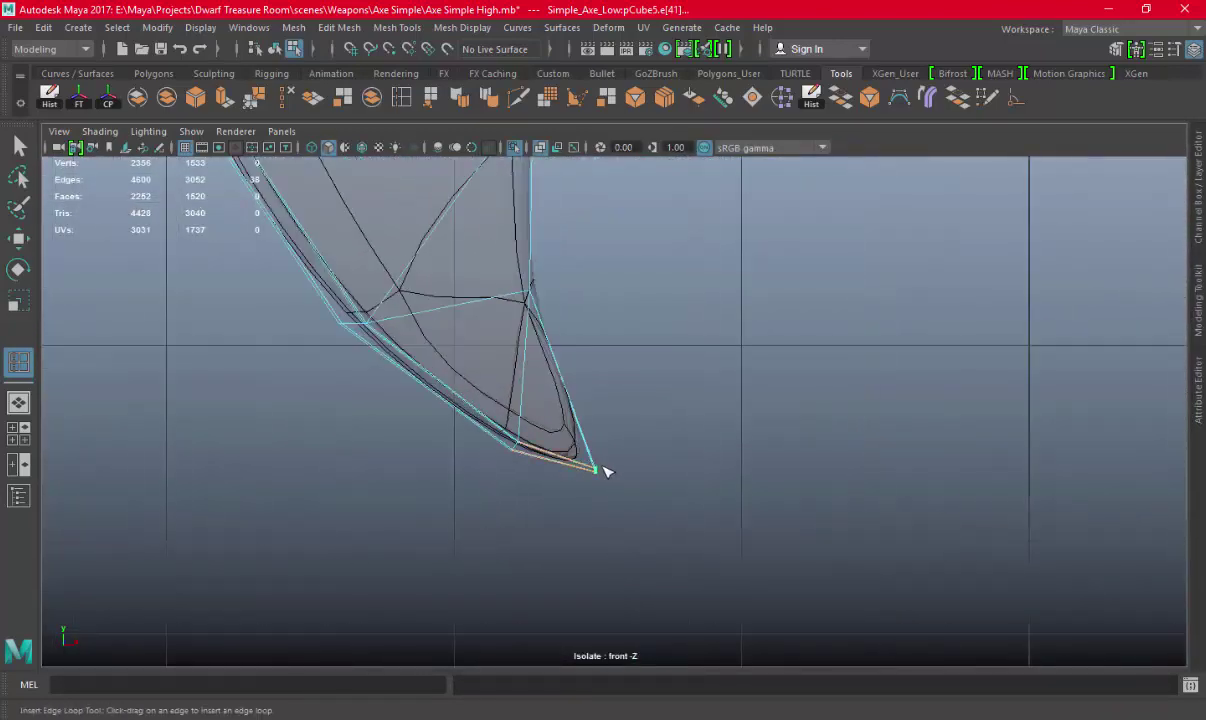
click(596, 472)
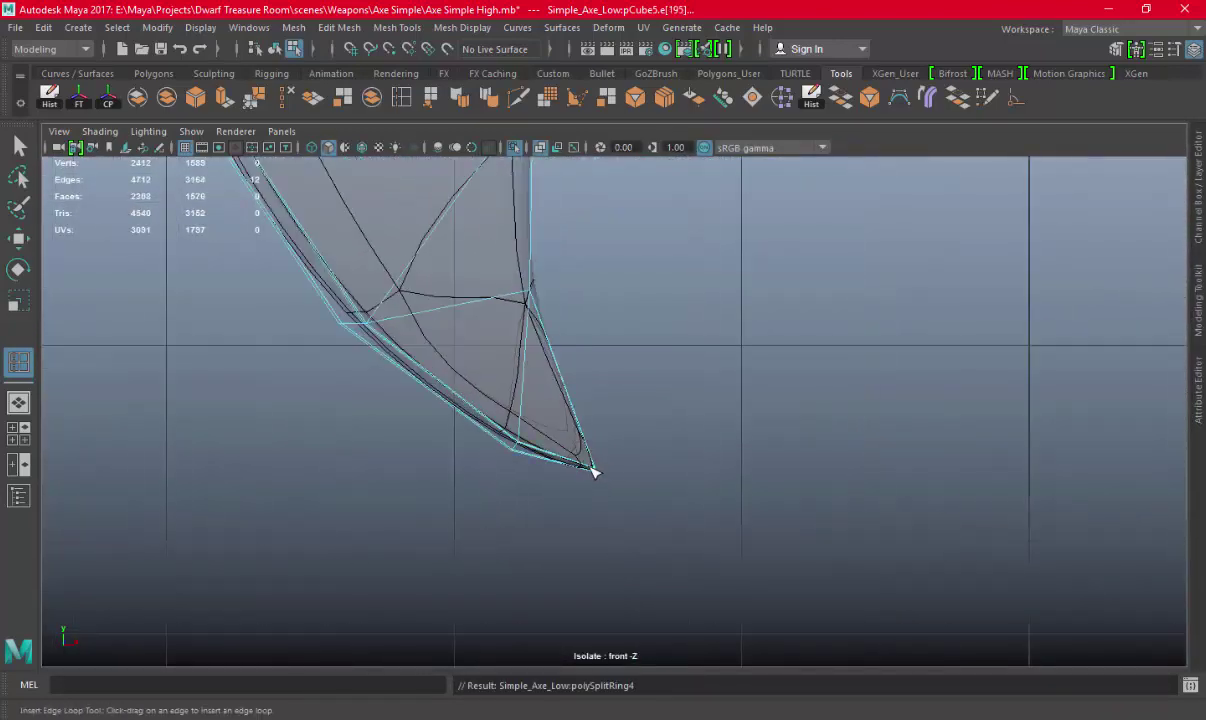
click(523, 448)
alt+middle_drag(458, 353, 501, 453)
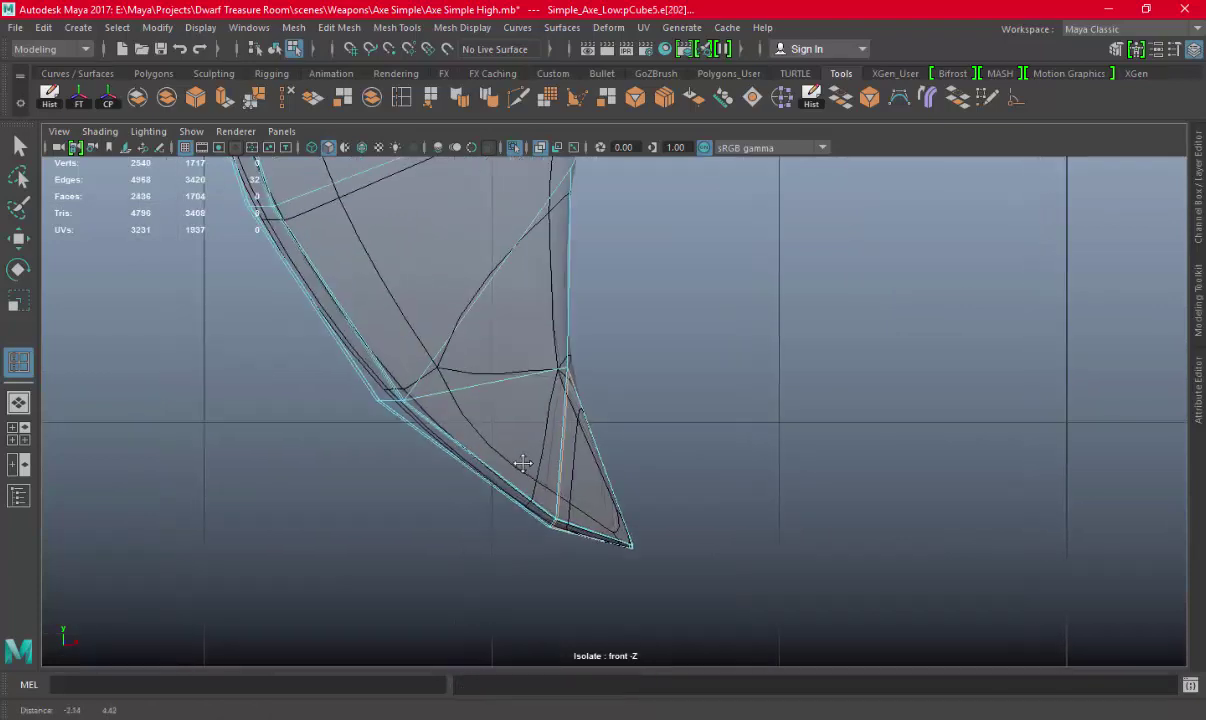
drag(415, 428, 391, 403)
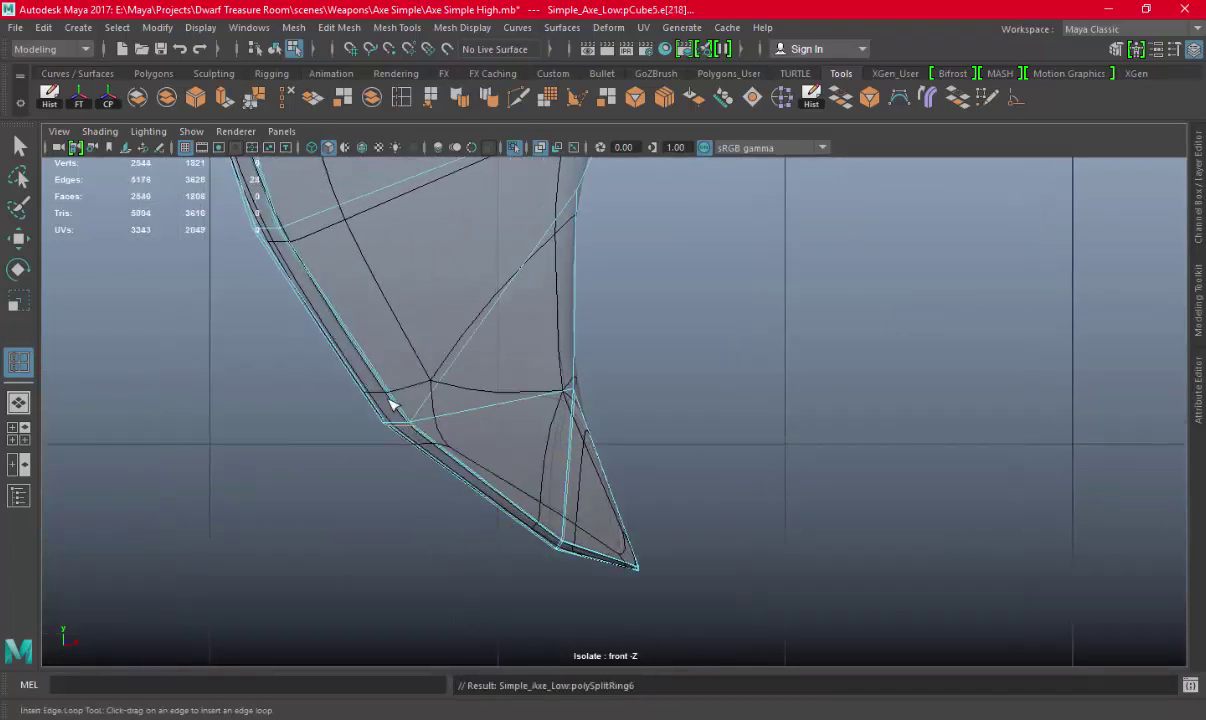
click(269, 237)
alt+middle_drag(555, 211, 568, 393)
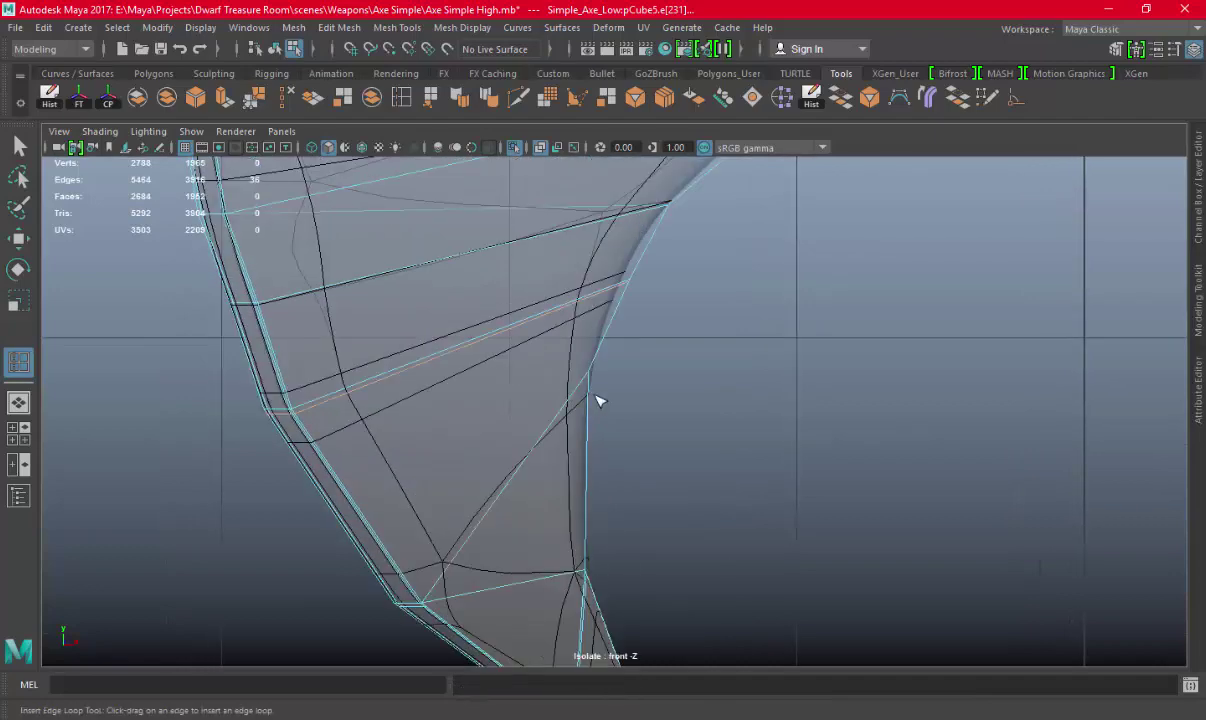
click(565, 368)
Replace the last loop with a vertical edge loop on the blade, then return to Object Mode
key(space)
key(space)
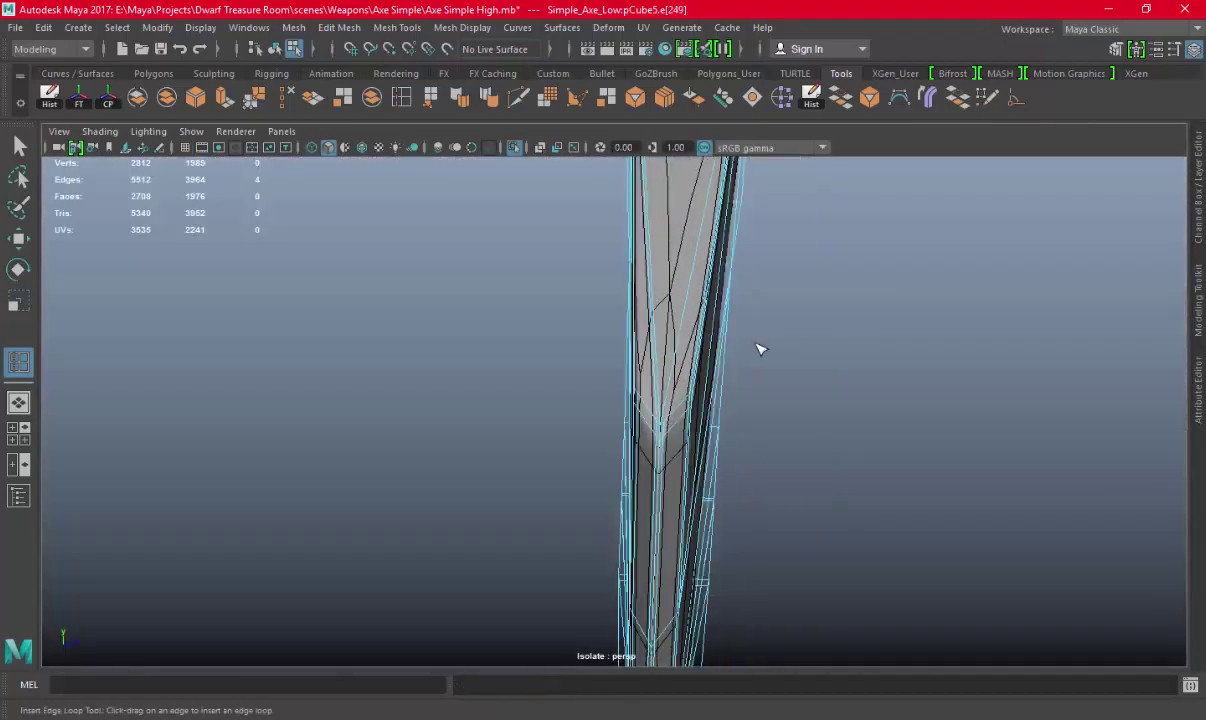
mouse_move(759, 345)
alt+mouse_down()
mouse_move(739, 290)
mouse_move(821, 363)
alt+mouse_up()
key(ctrl+z)
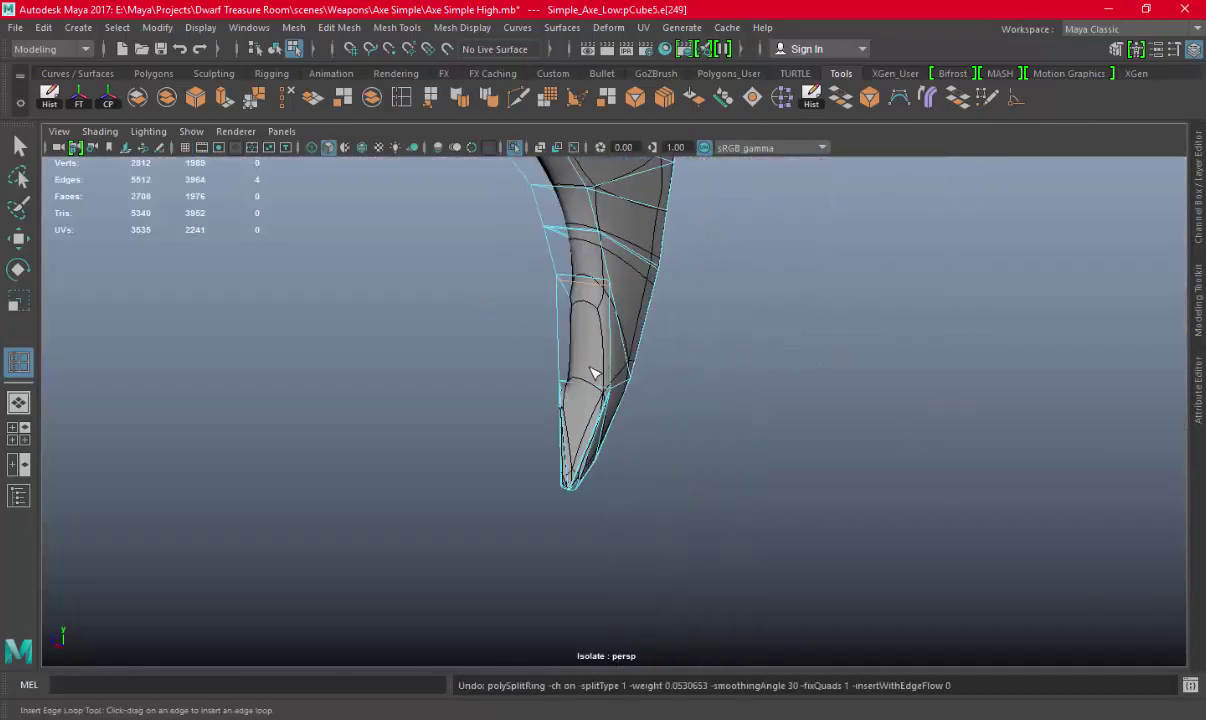
click(562, 274)
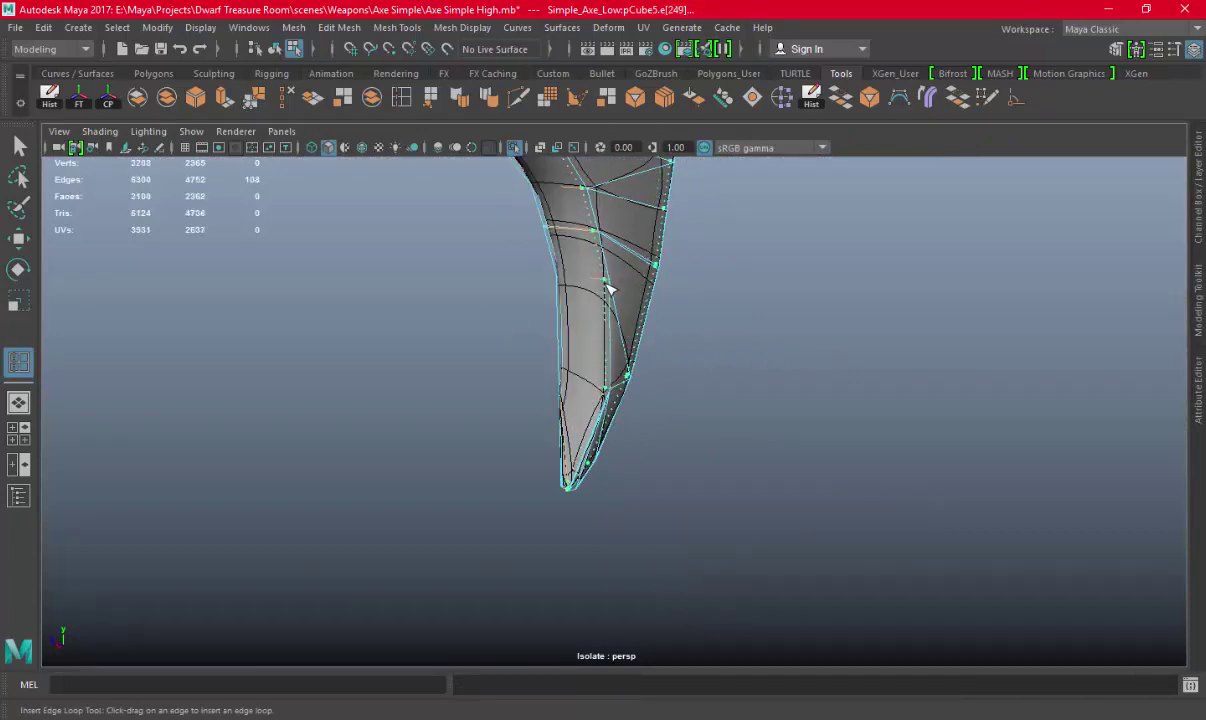
mouse_move(573, 277)
alt+mouse_down()
mouse_move(590, 385)
mouse_move(528, 431)
alt+mouse_up()
scroll(528, 431, up, 3)
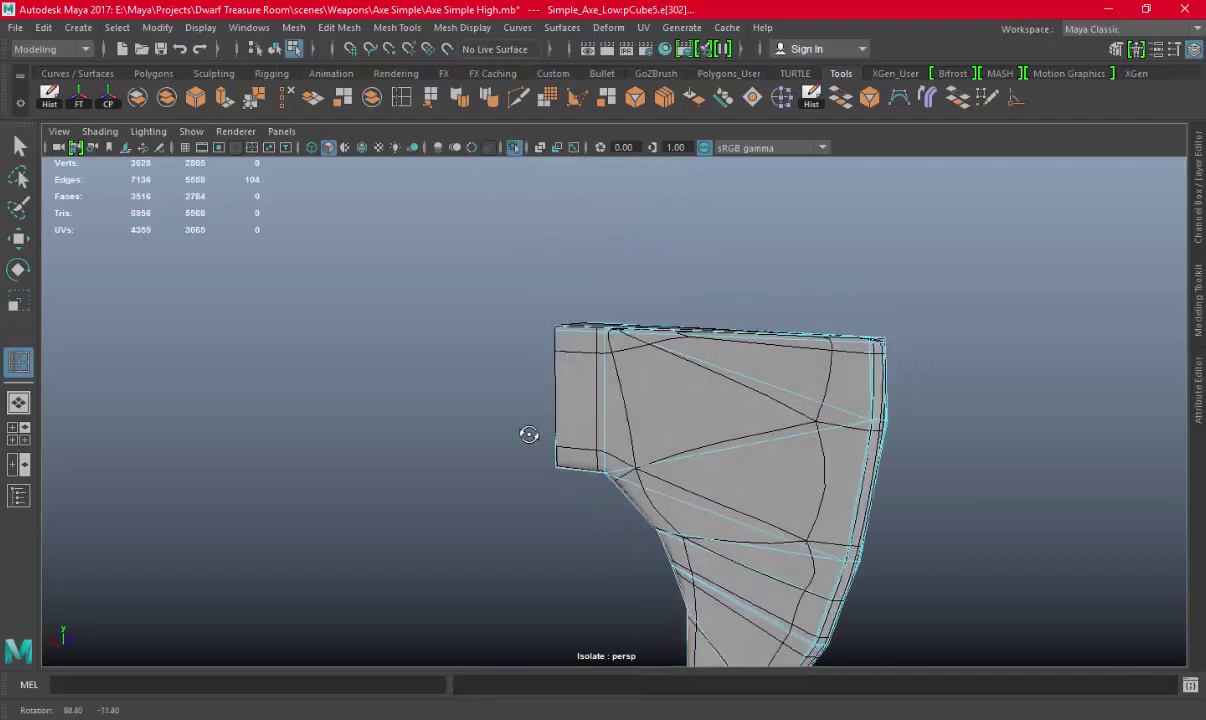
scroll(726, 355, down, 1)
mouse_move(726, 355)
alt+mouse_down()
mouse_move(713, 310)
mouse_move(727, 323)
alt+mouse_up()
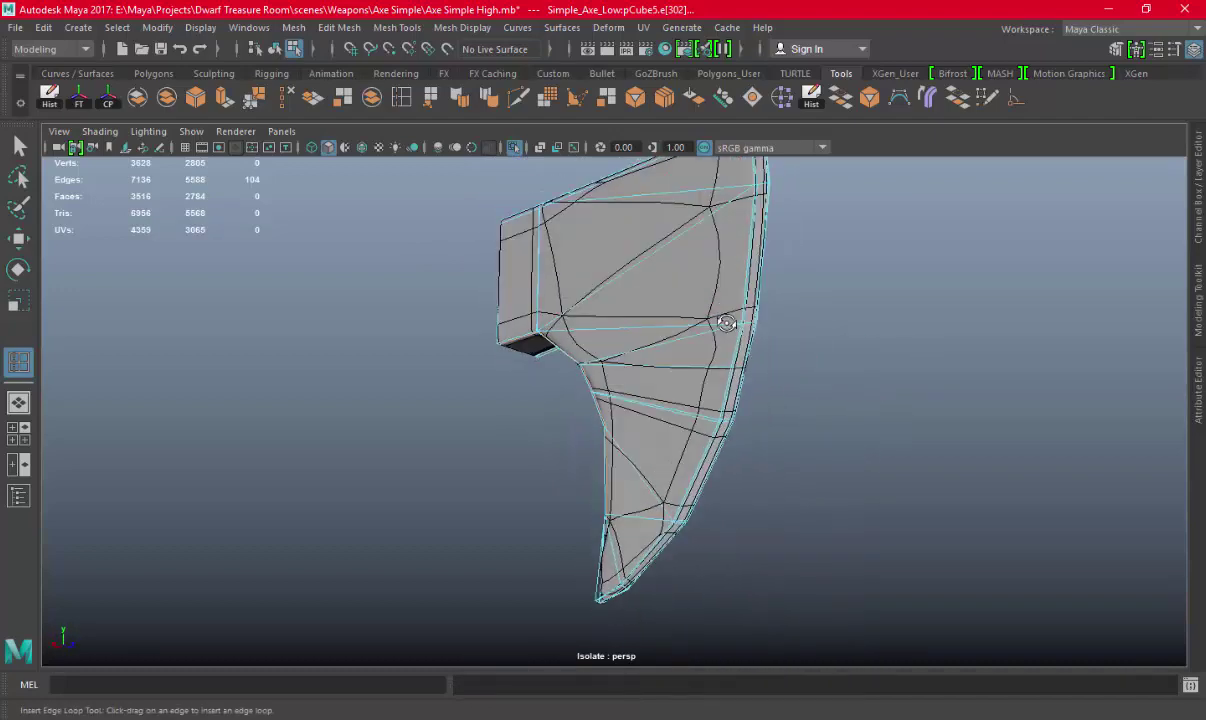
key(1)
key(w)
right_drag(663, 255, 743, 229)
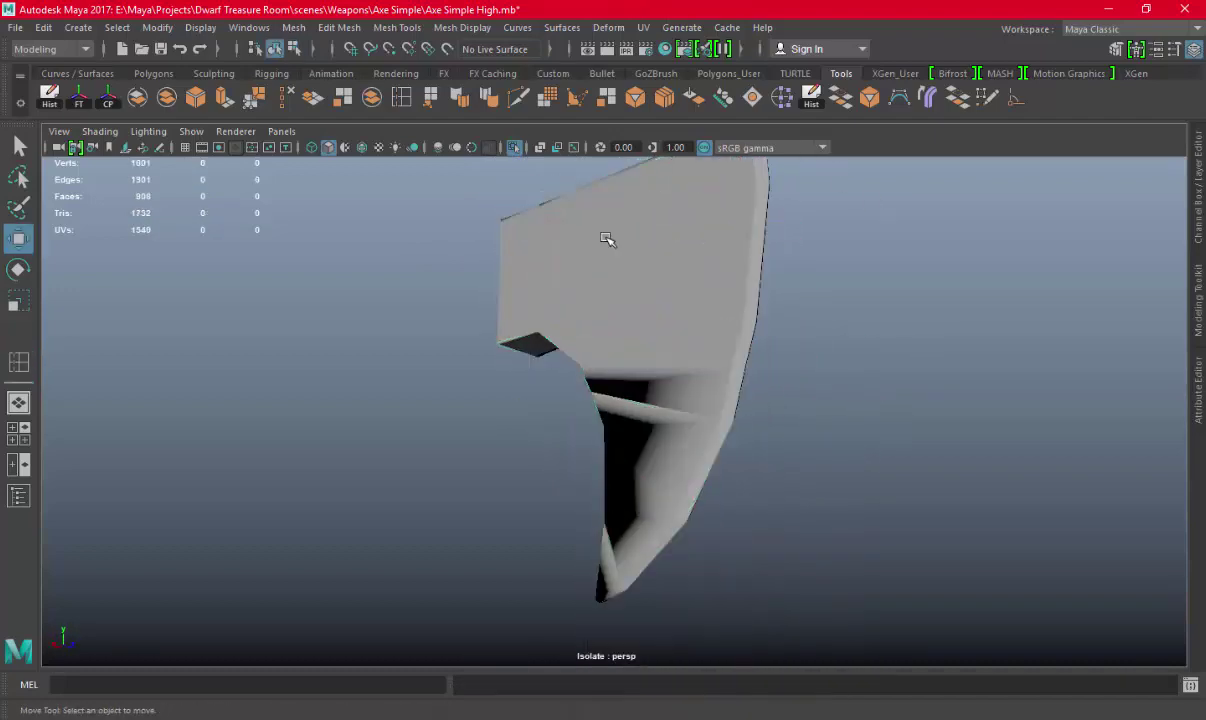
Undo the trial blade edge loops, leaving the mesh at 878 vertices and 793 faces
click(848, 340)
key(3)
mouse_move(848, 340)
alt+mouse_down()
mouse_move(864, 447)
mouse_move(775, 409)
mouse_move(491, 427)
mouse_move(563, 396)
alt+mouse_up()
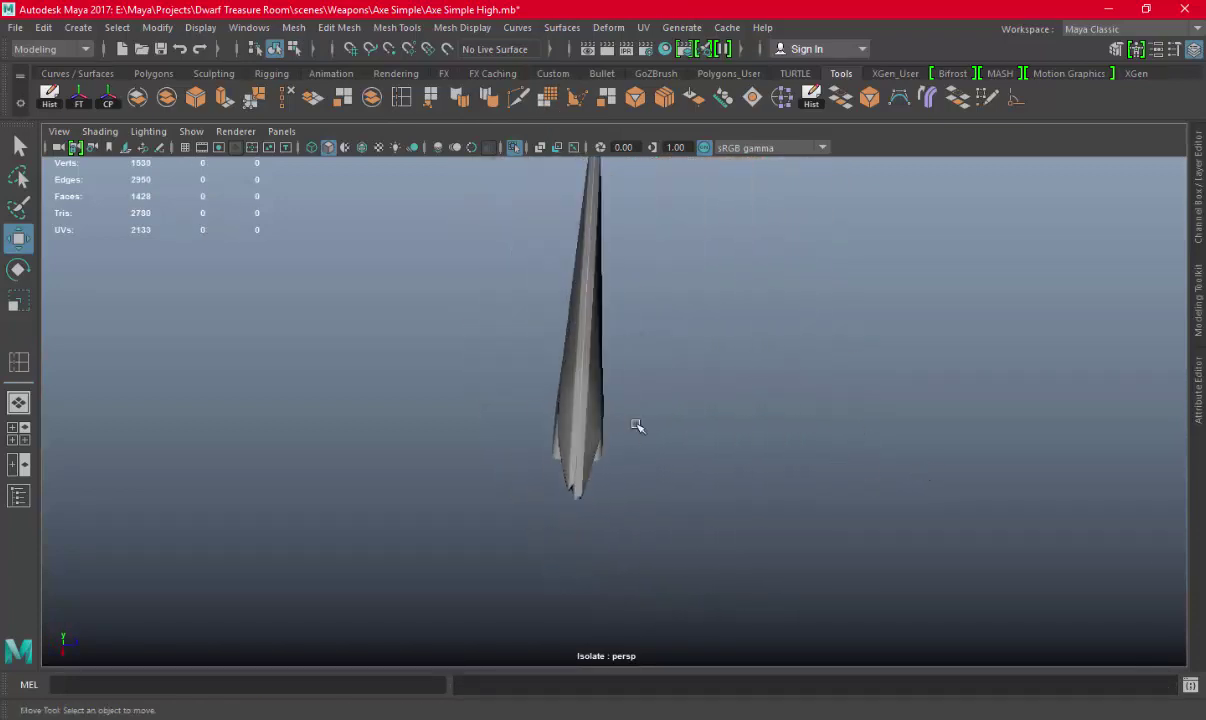
alt+drag(638, 423, 652, 411)
key(ctrl+z)
key(ctrl+z)
key(ctrl+z)
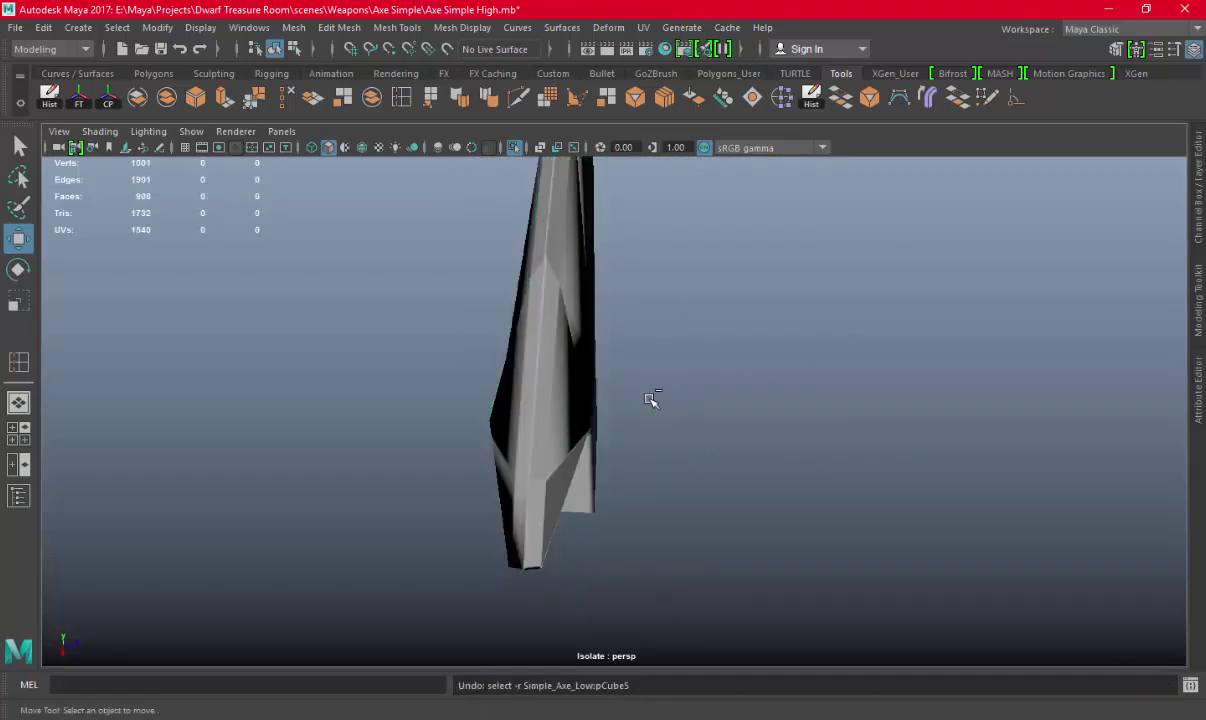
key(ctrl+z)
key(ctrl+z)
key(ctrl+z)
key(ctrl+z)
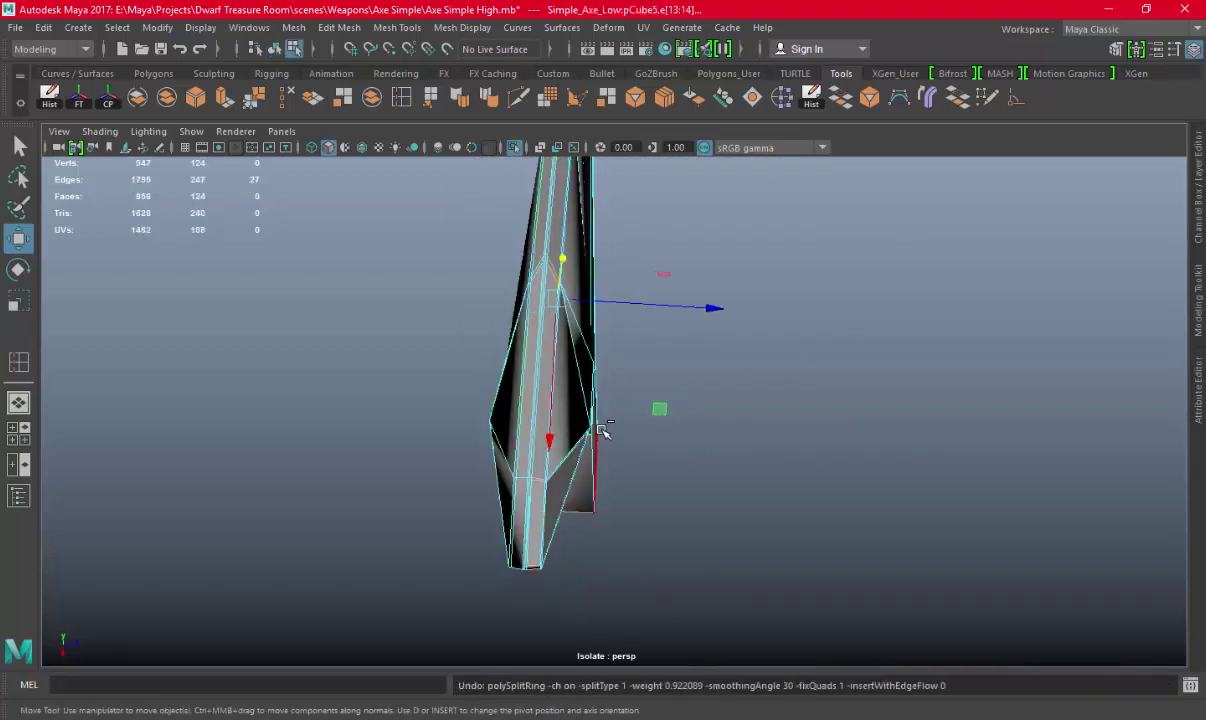
key(ctrl+z)
key(ctrl+z)
key(ctrl+z)
key(ctrl+z)
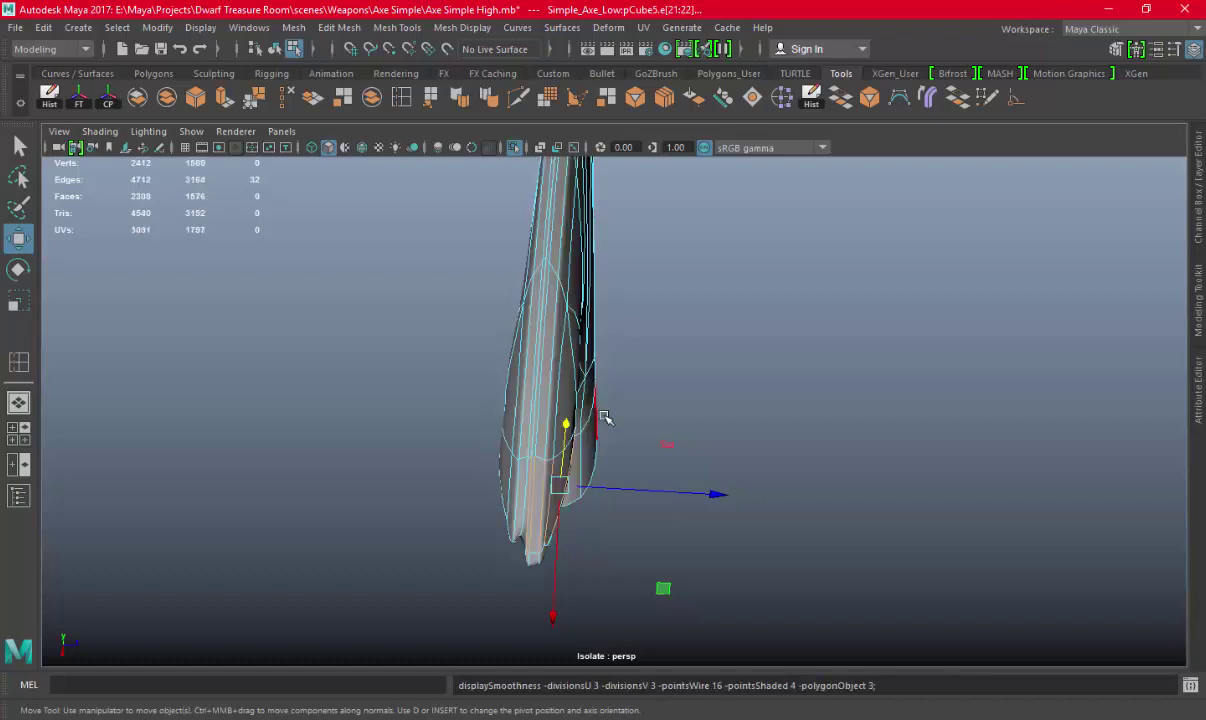
key(ctrl+z)
key(ctrl+z)
key(ctrl+z)
key(ctrl+z)
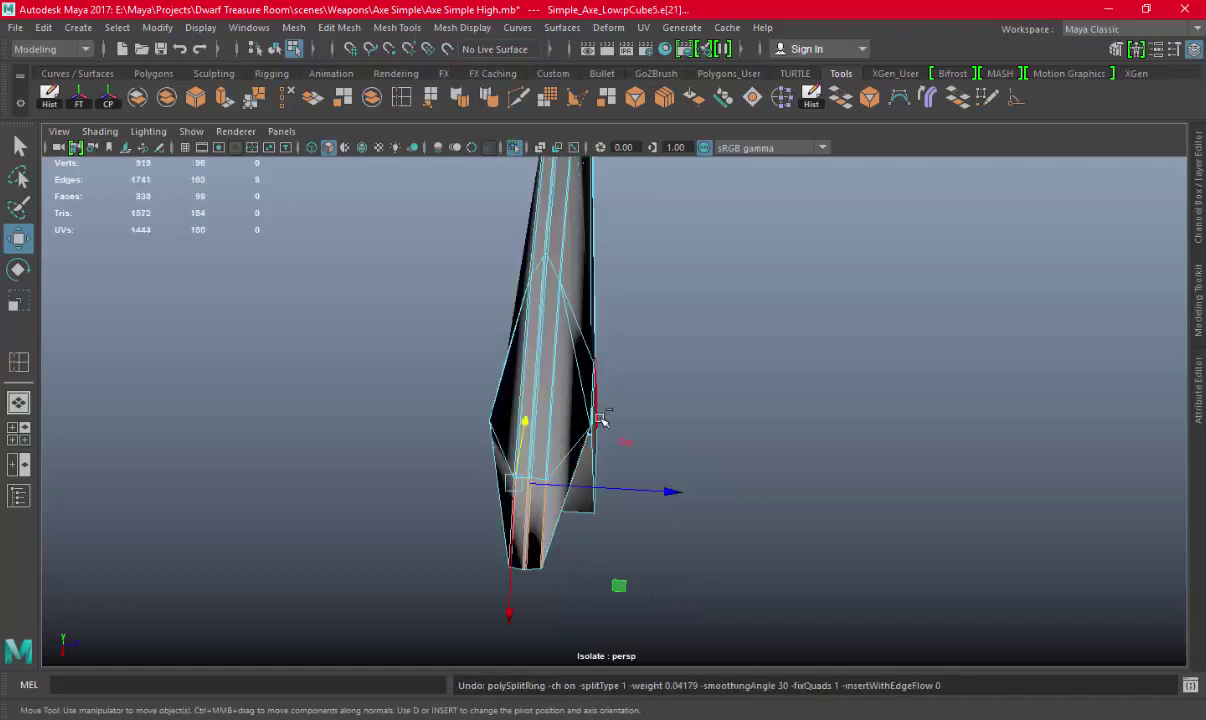
key(ctrl+z)
key(ctrl+z)
key(ctrl+z)
key(ctrl+z)
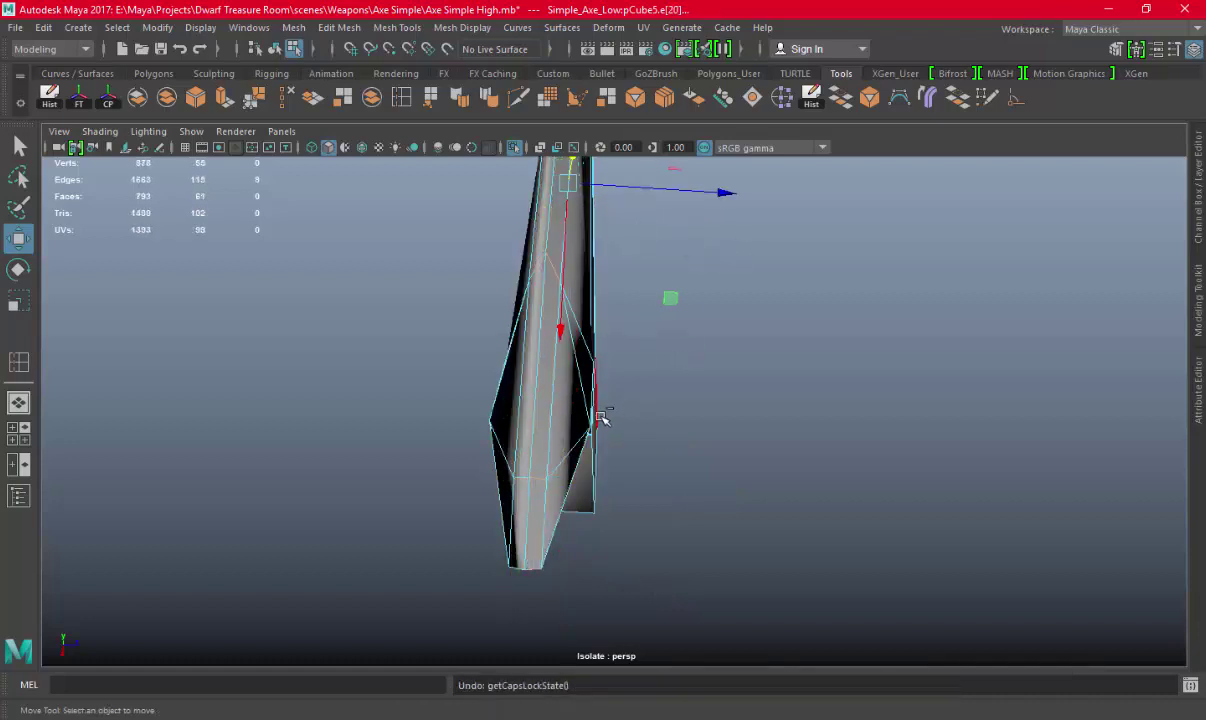
key(ctrl+z)
mouse_move(603, 418)
alt+mouse_down()
mouse_move(627, 417)
mouse_move(520, 398)
mouse_move(606, 353)
mouse_move(820, 467)
mouse_move(711, 415)
mouse_move(681, 358)
mouse_move(613, 423)
mouse_move(624, 411)
mouse_move(630, 250)
alt+mouse_up()
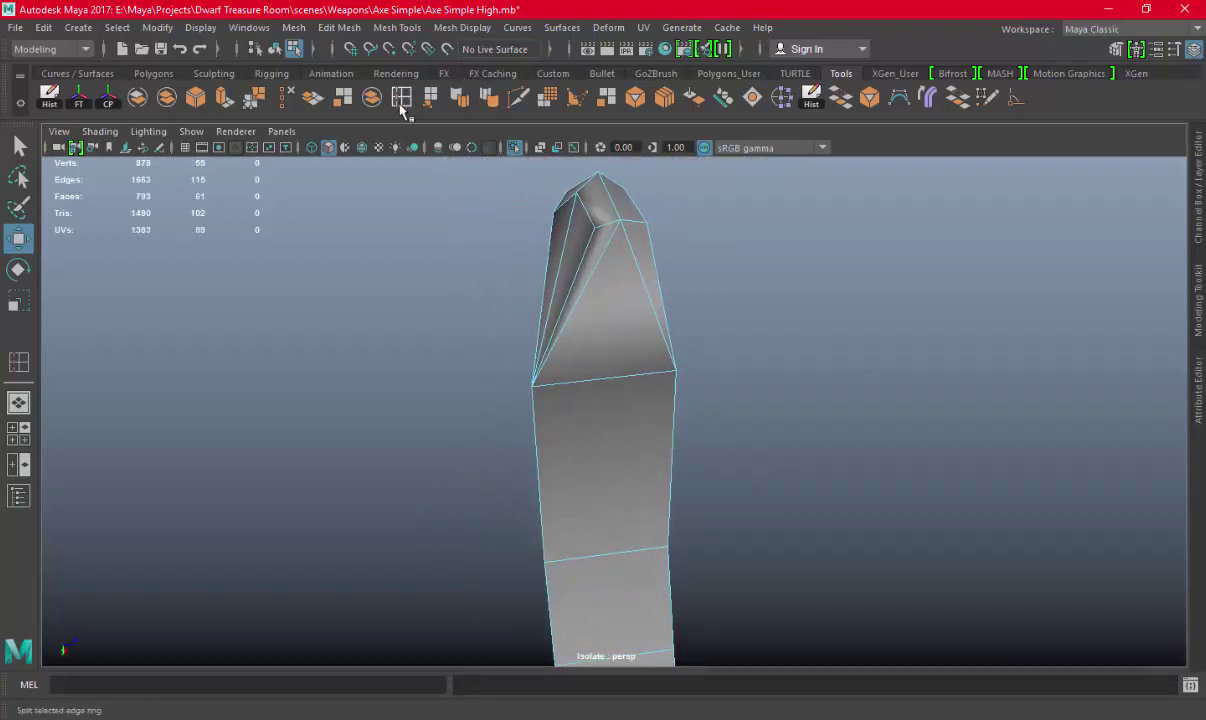
Add an edge loop down the handle piece, a cut from block top to tip, and a side loop
key(y)
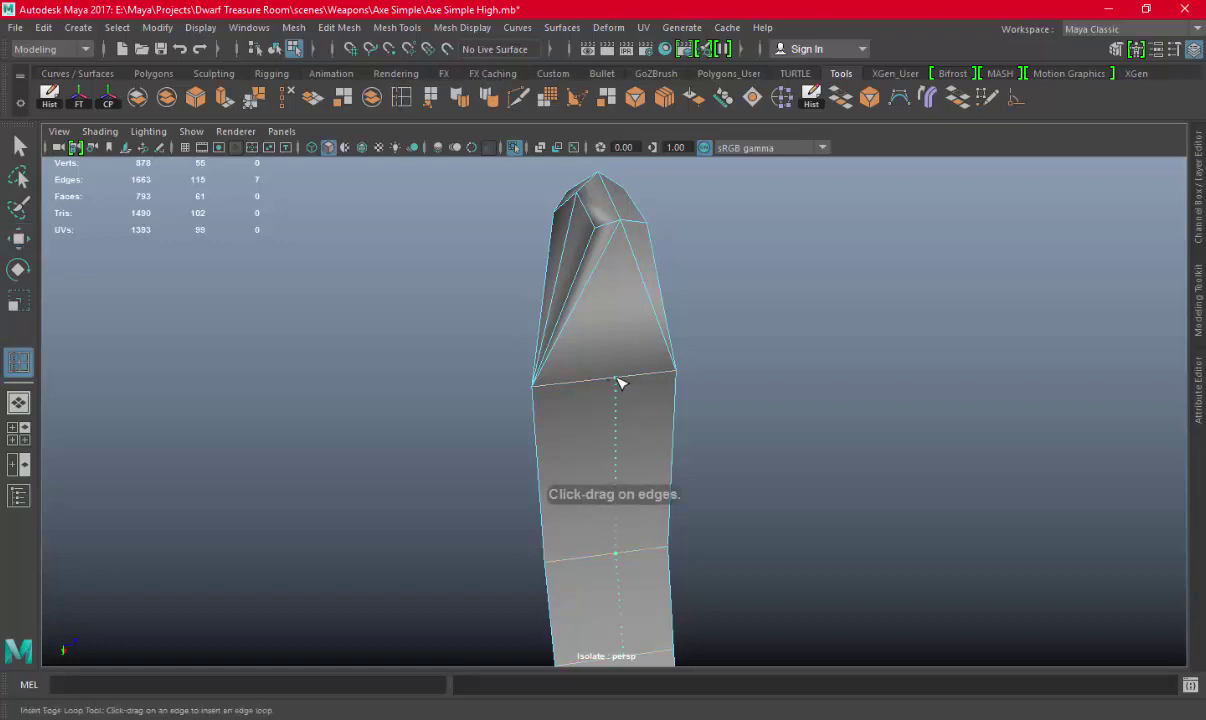
click(617, 380)
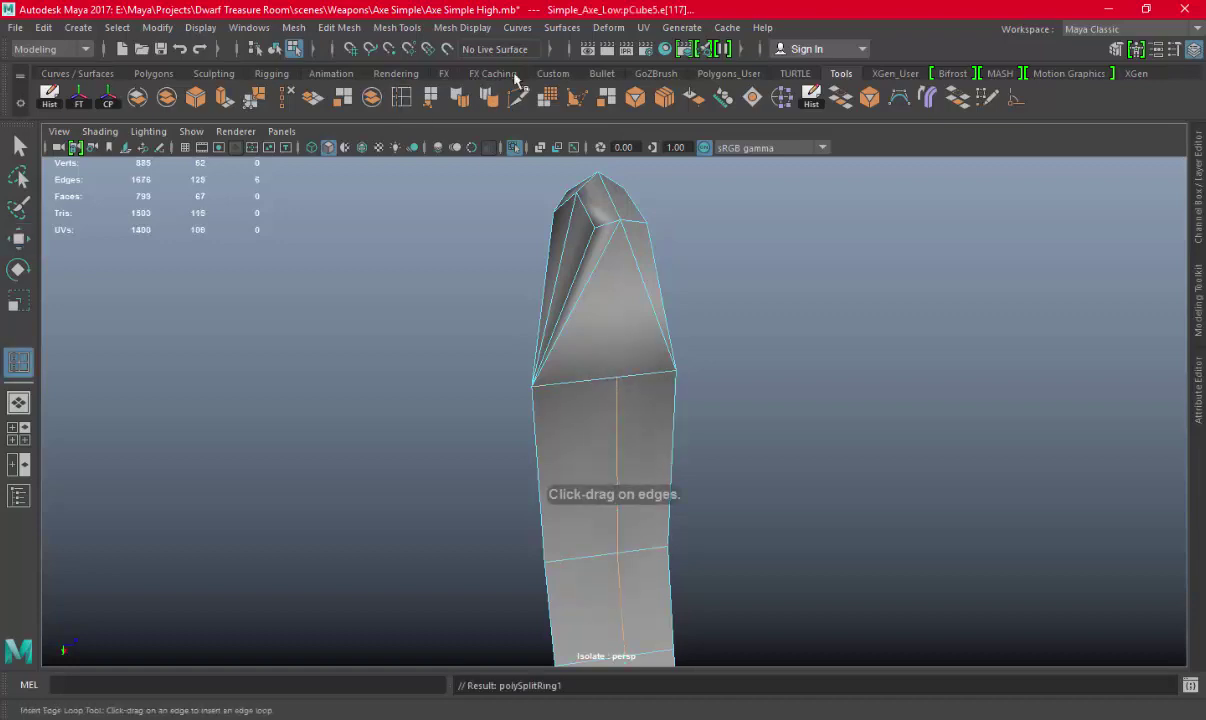
click(617, 377)
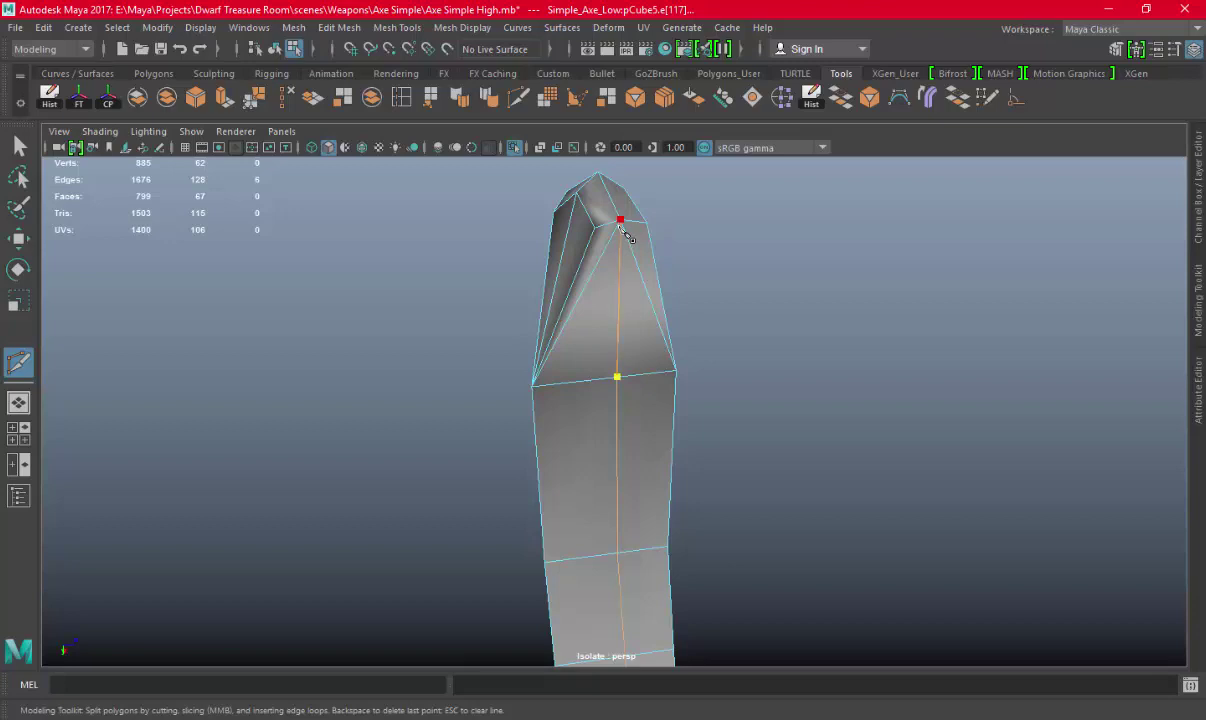
click(620, 219)
key(Return)
key(3)
key(1)
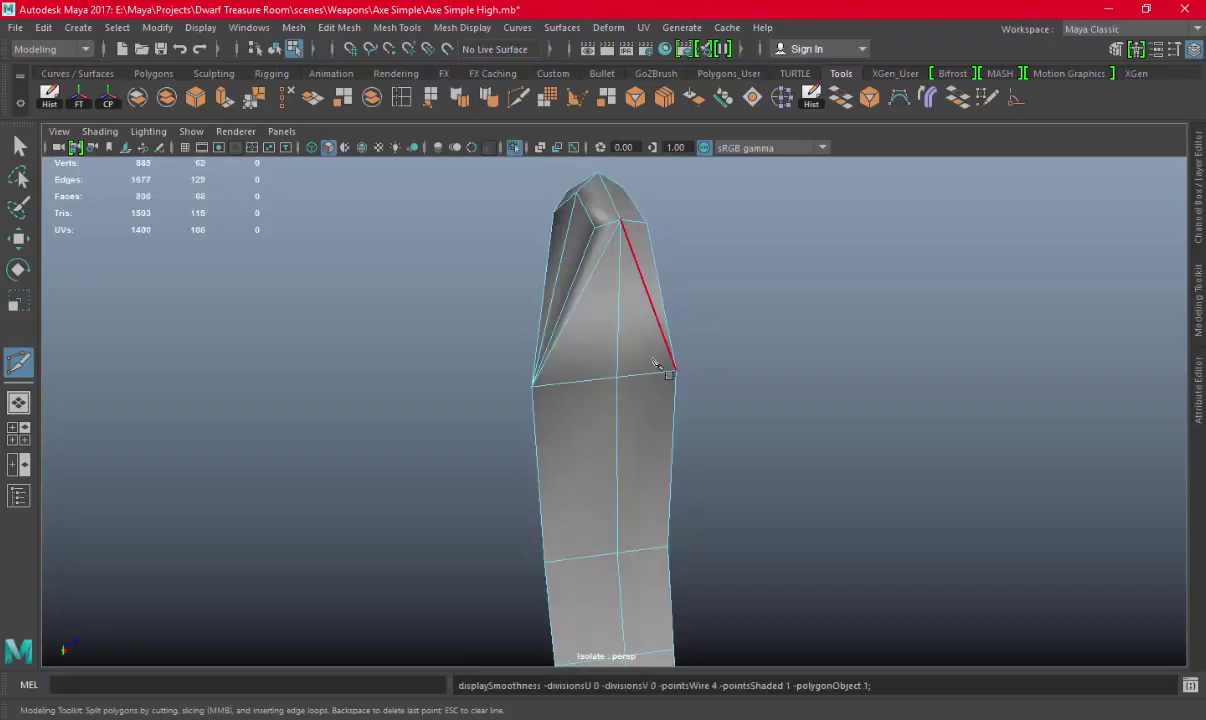
click(402, 102)
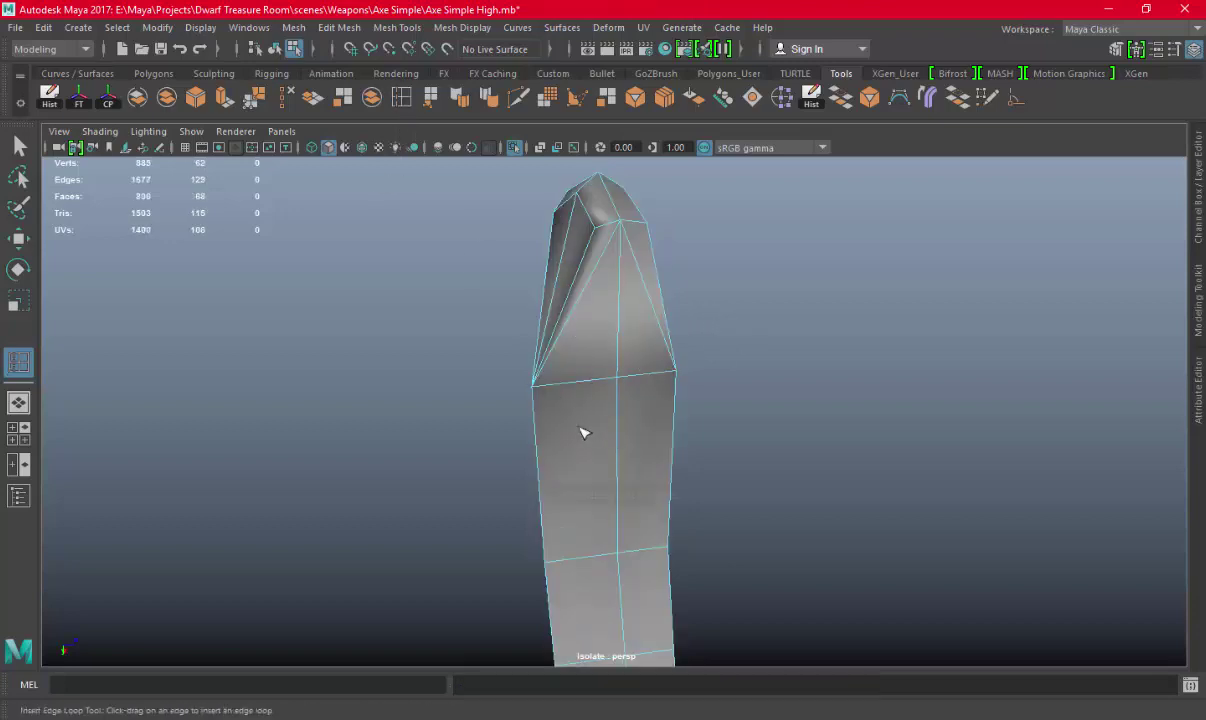
click(538, 396)
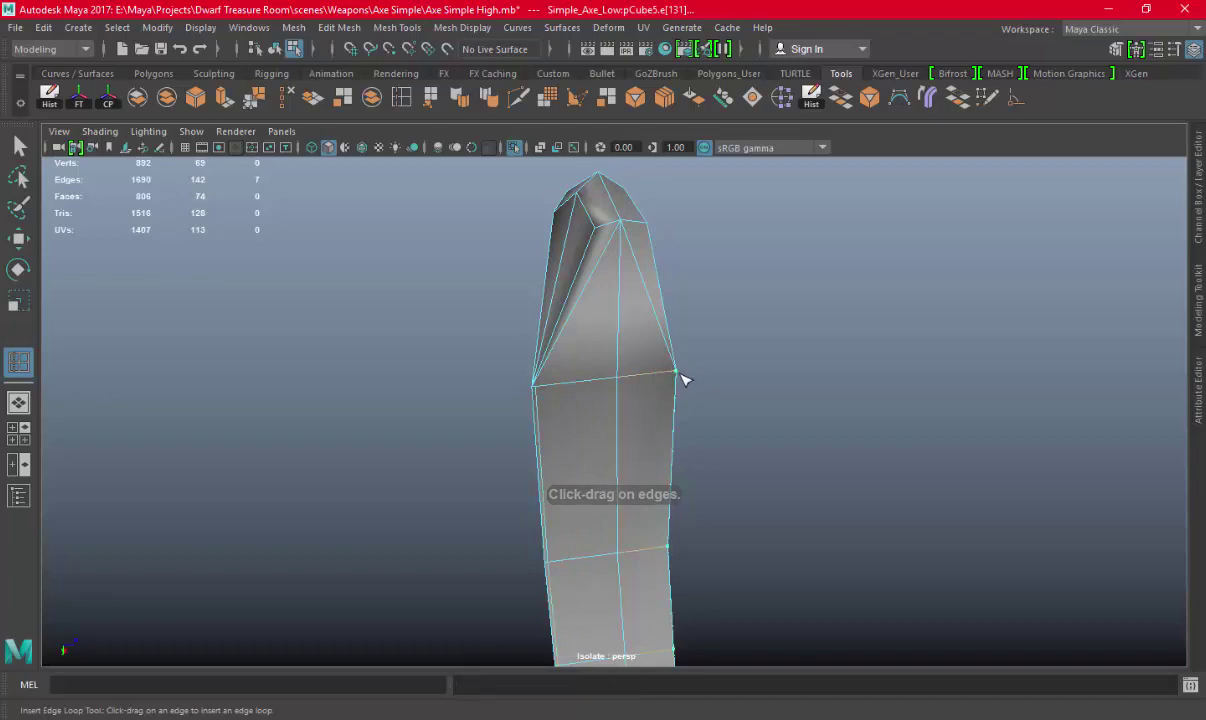
key(3)
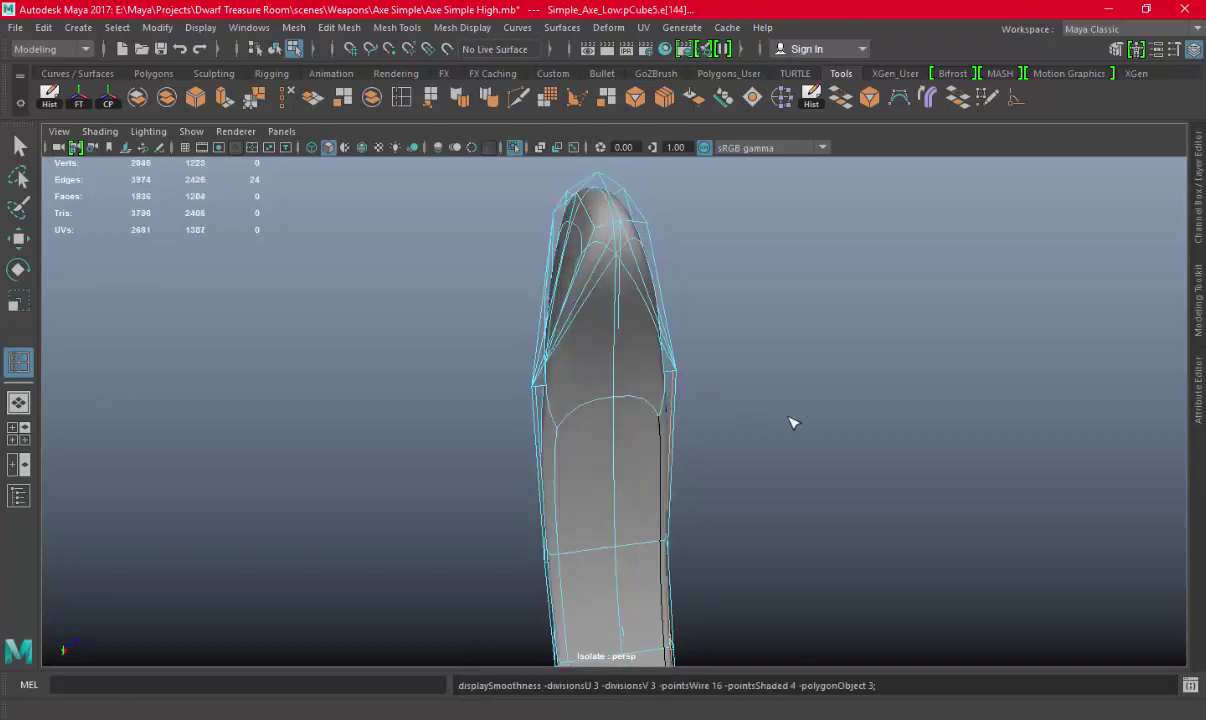
Insert four supporting edge loops around the axe handle
mouse_move(606, 385)
alt+mouse_down()
mouse_move(848, 534)
mouse_move(828, 492)
alt+mouse_up()
mouse_move(828, 492)
alt+right_down()
mouse_move(640, 329)
mouse_move(587, 444)
mouse_move(600, 440)
mouse_move(475, 364)
alt+right_up()
click(514, 350)
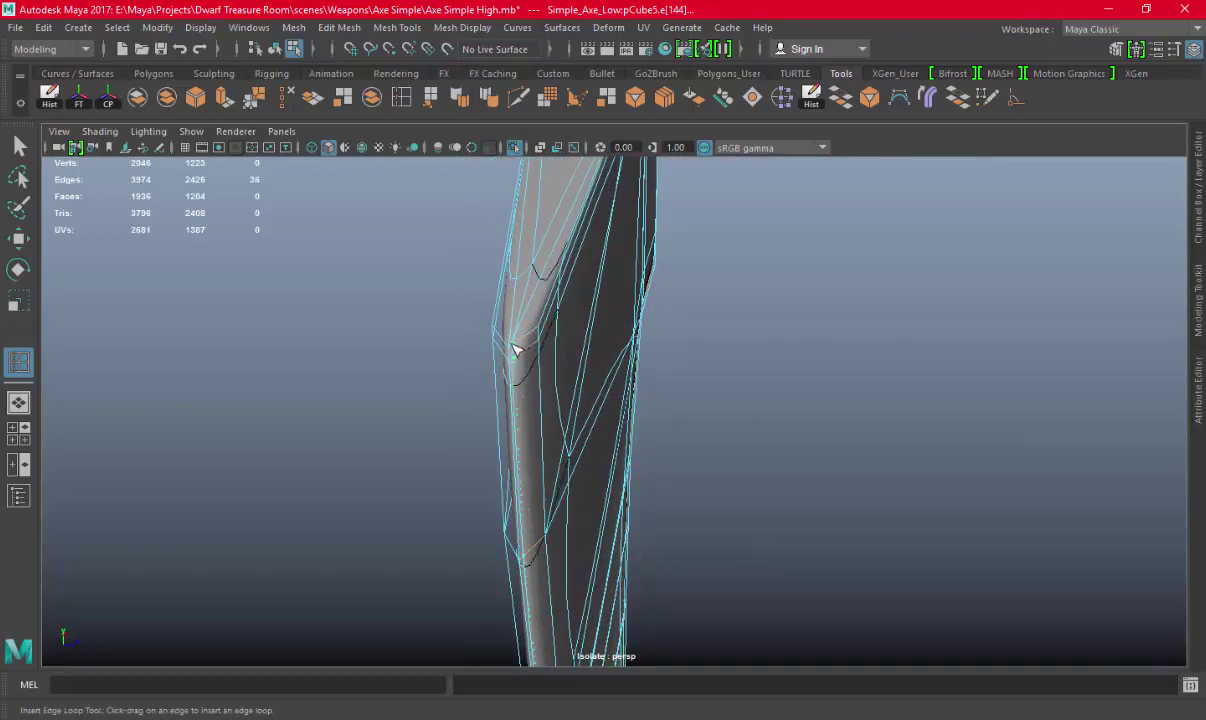
click(528, 339)
click(541, 334)
click(538, 336)
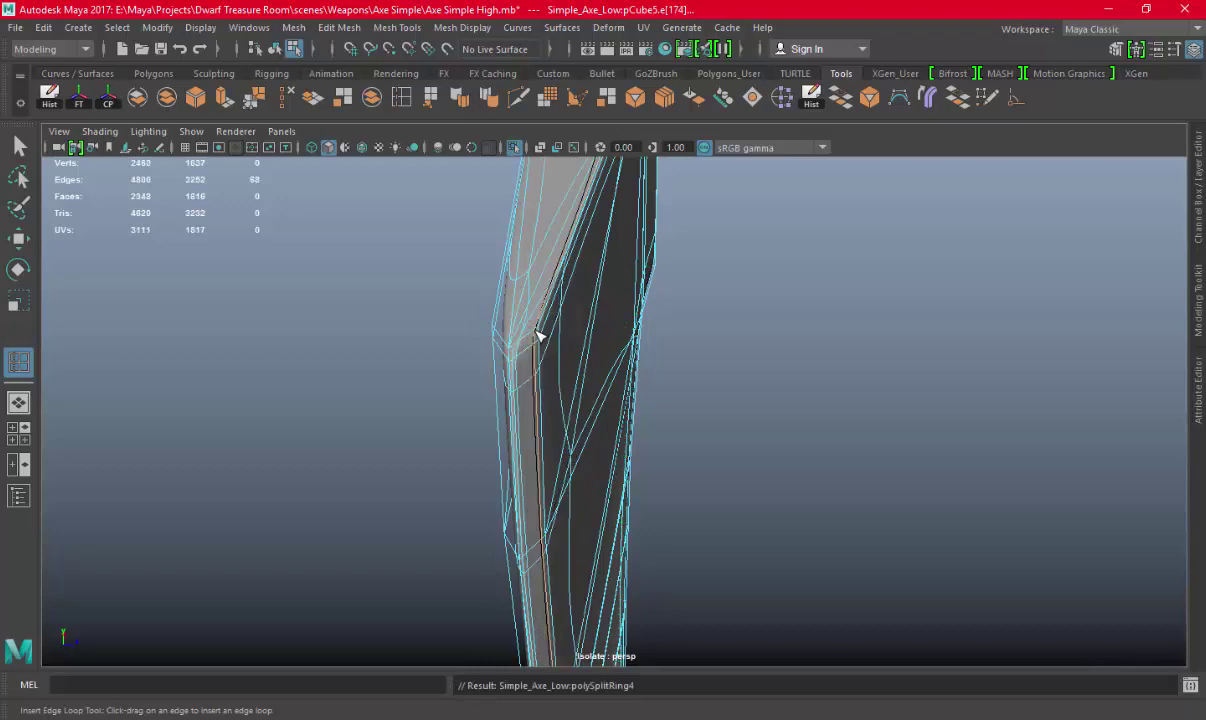
Try two edge loops along the axe head's outer edge, then undo them
mouse_move(538, 336)
alt+mouse_down()
mouse_move(650, 414)
mouse_move(549, 399)
mouse_move(572, 409)
alt+mouse_up()
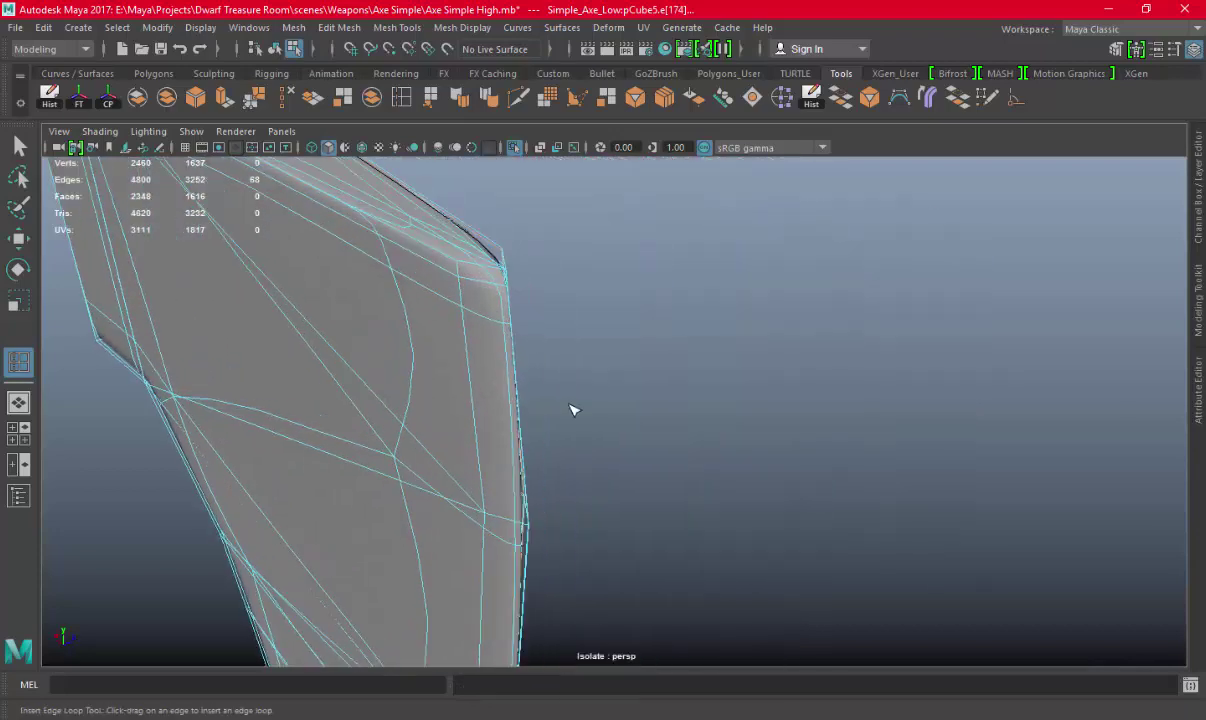
click(472, 265)
click(501, 274)
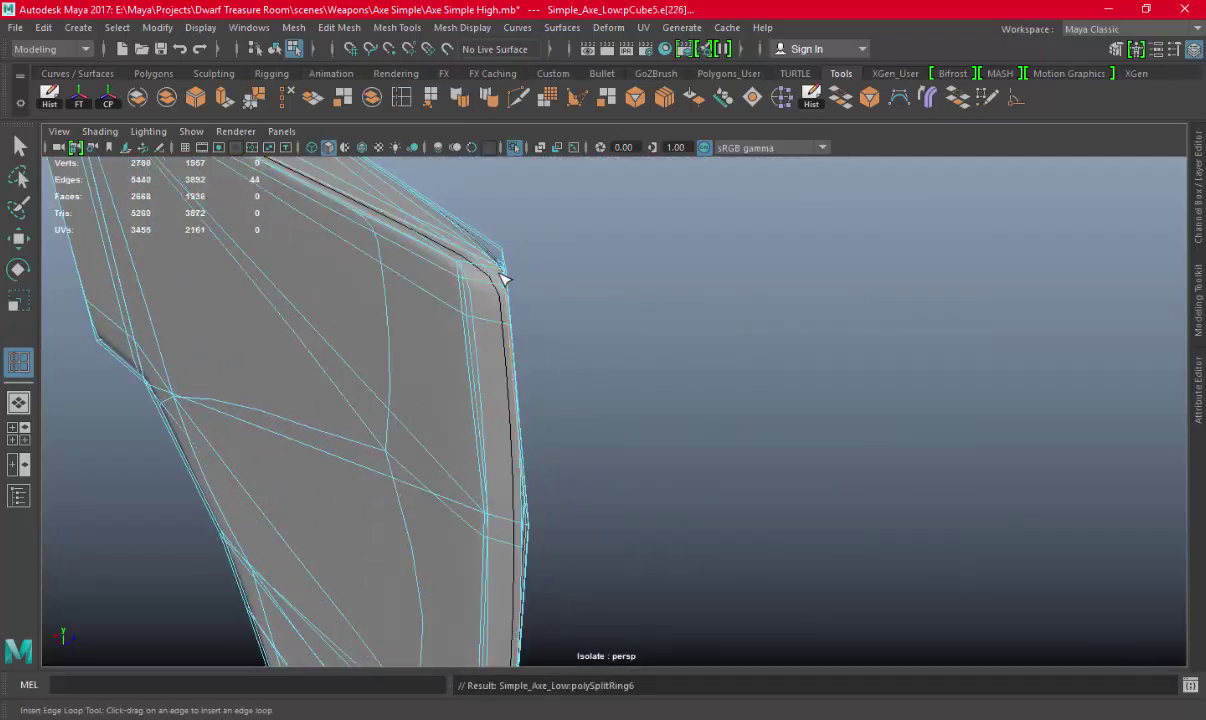
mouse_move(501, 274)
alt+mouse_down()
mouse_move(552, 479)
mouse_move(423, 385)
mouse_move(573, 433)
mouse_move(484, 376)
mouse_move(520, 420)
alt+mouse_up()
alt+right_drag(520, 420, 285, 375)
alt+drag(684, 504, 650, 401)
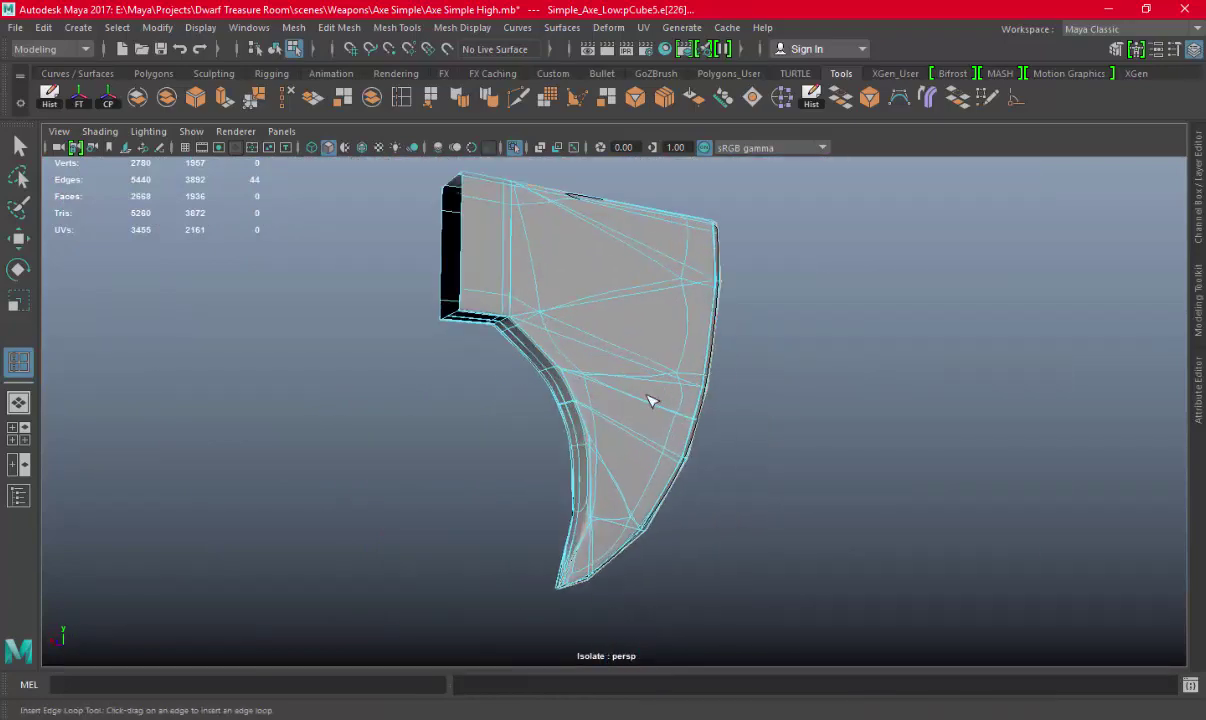
key(ctrl+z)
key(ctrl+z)
key(ctrl+z)
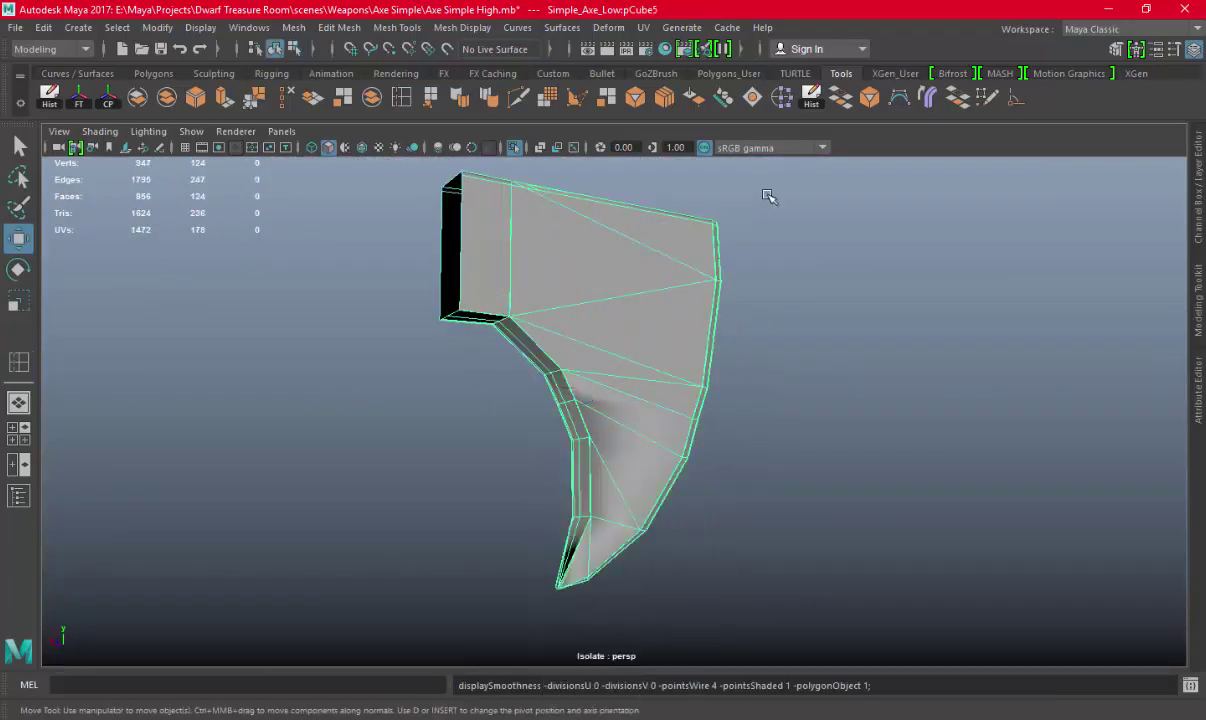
Preview the axe head smoothed in Maya and orbit around it
click(543, 104)
click(821, 318)
mouse_move(821, 318)
alt+mouse_down()
mouse_move(772, 373)
mouse_move(829, 378)
mouse_move(808, 346)
mouse_move(619, 355)
mouse_move(490, 417)
mouse_move(657, 436)
alt+mouse_up()
Undo the added edge loops back to 863 vertices and 779 faces, returning to Object Mode
key(ctrl+z)
key(ctrl+z)
key(ctrl+z)
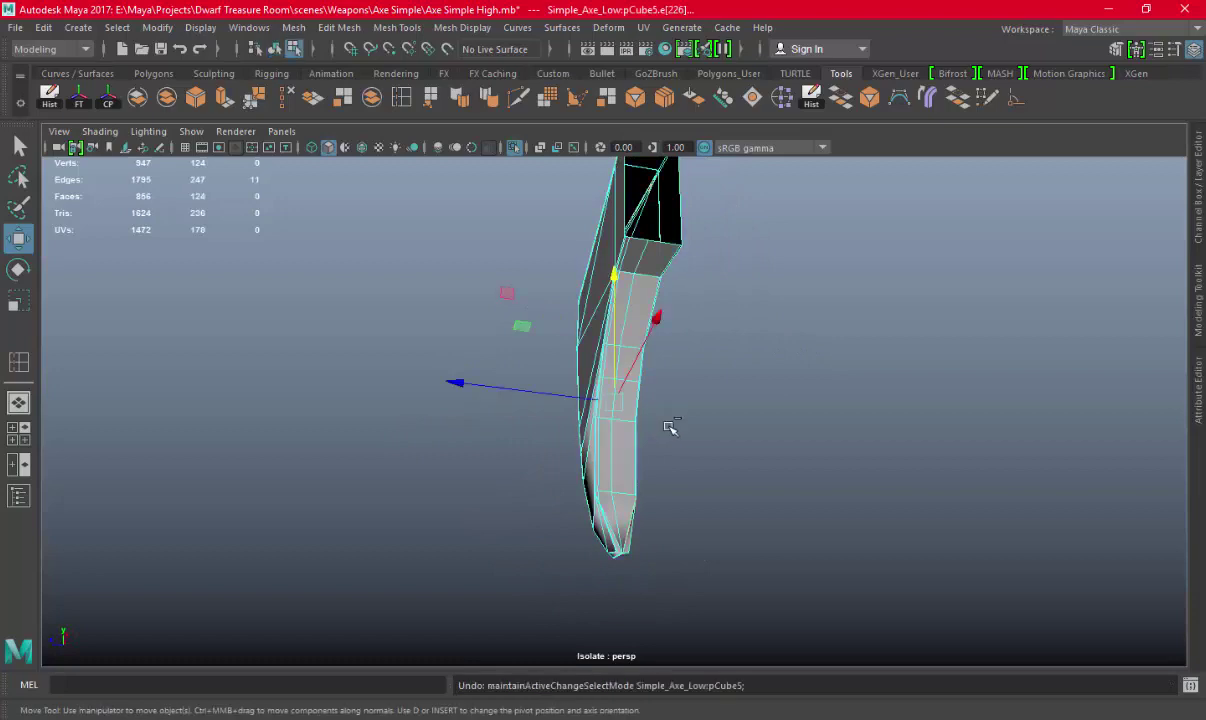
key(ctrl+z)
key(ctrl+z)
key(ctrl+z)
key(ctrl+z)
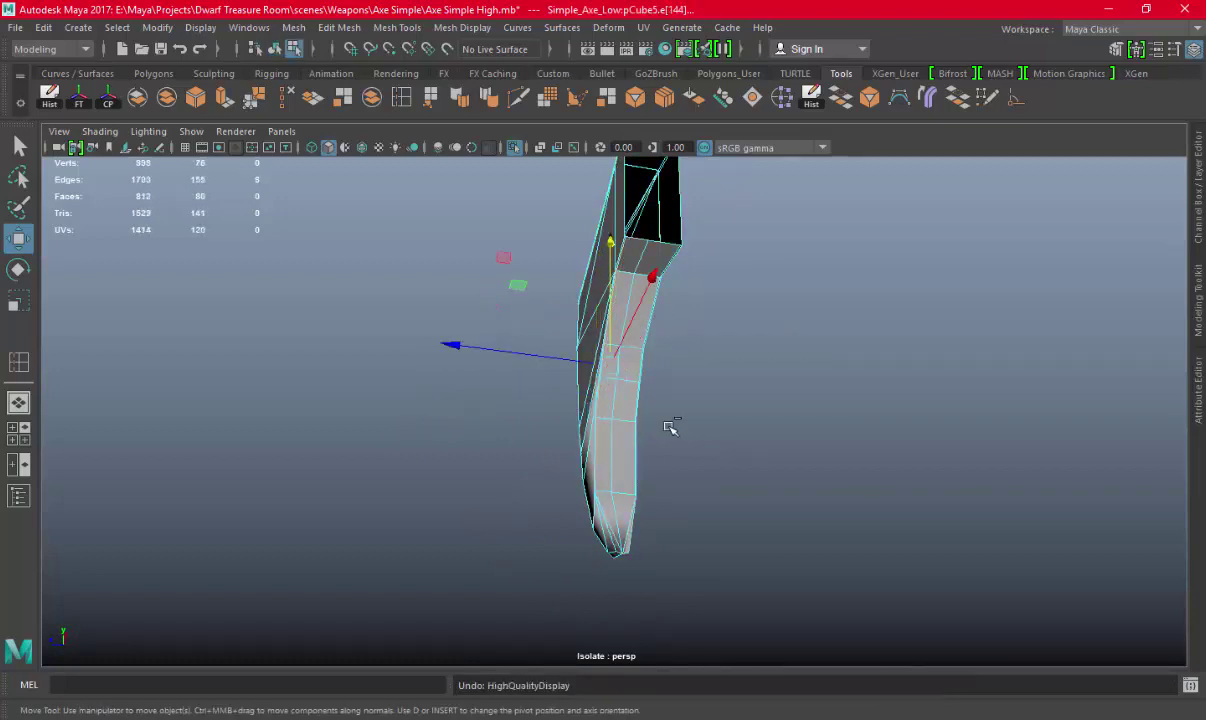
key(ctrl+z)
key(ctrl+z)
key(ctrl+z)
key(ctrl+z)
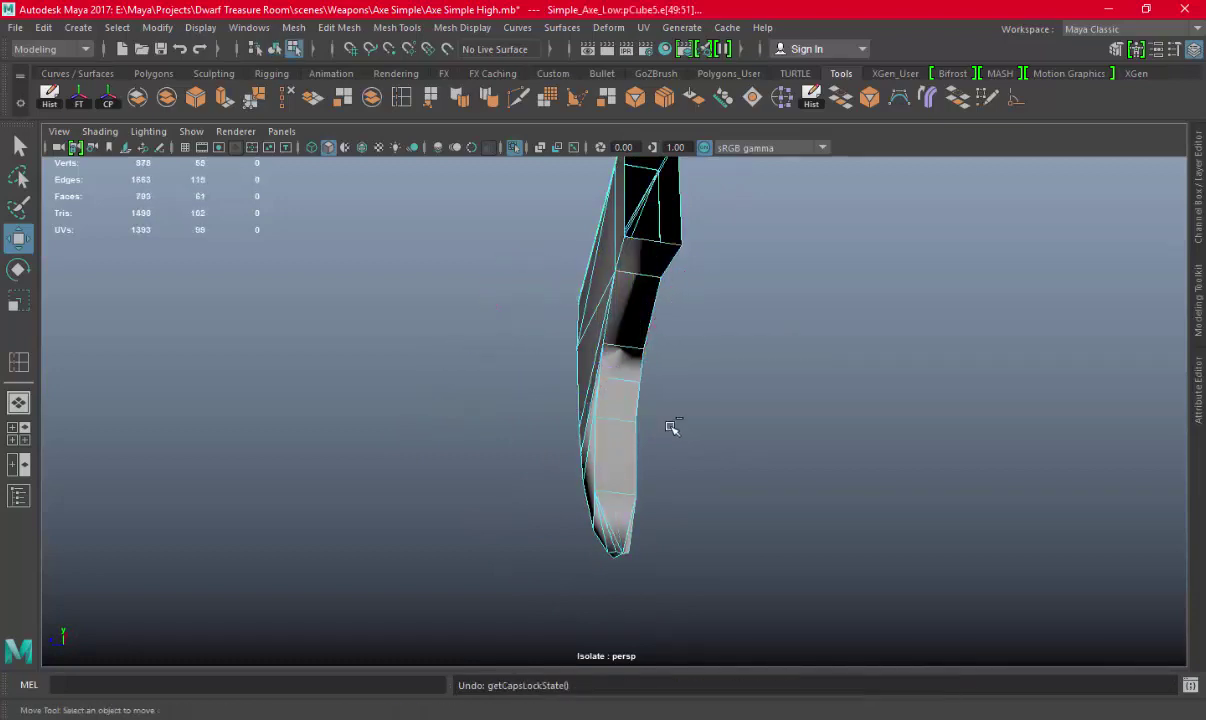
key(ctrl+z)
key(ctrl+z)
key(ctrl+z)
key(ctrl+z)
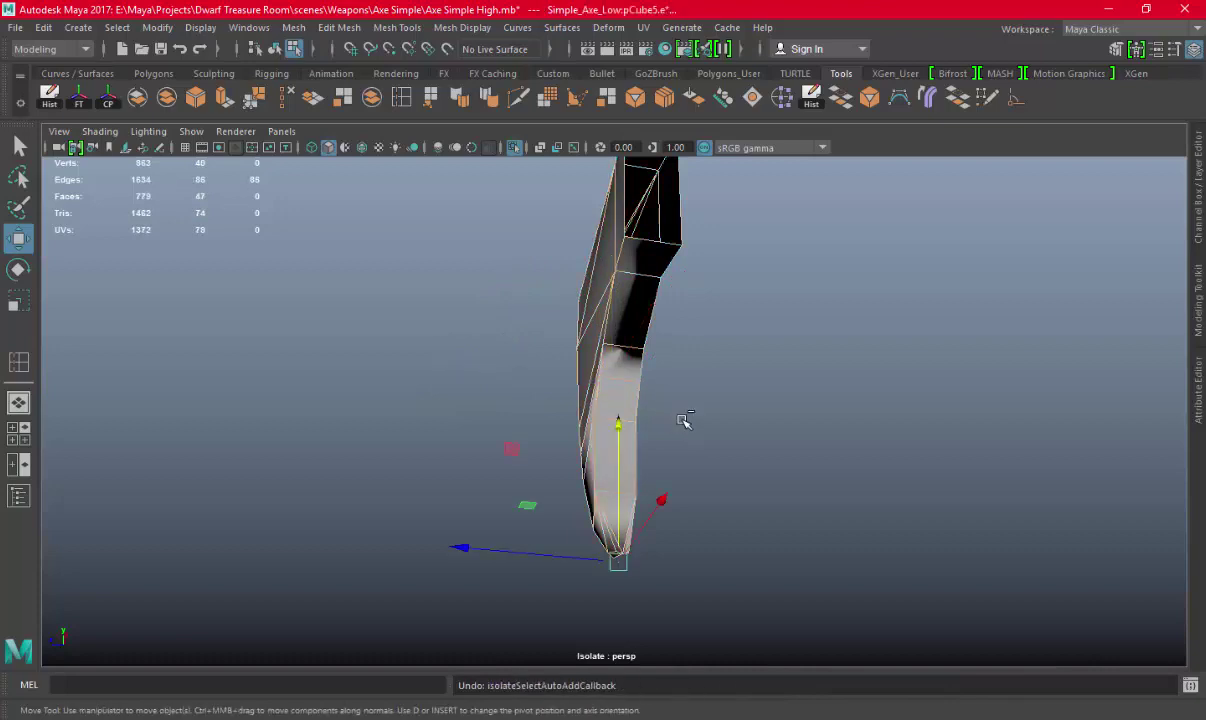
key(ctrl+z)
key(ctrl+z)
right_drag(646, 256, 748, 229)
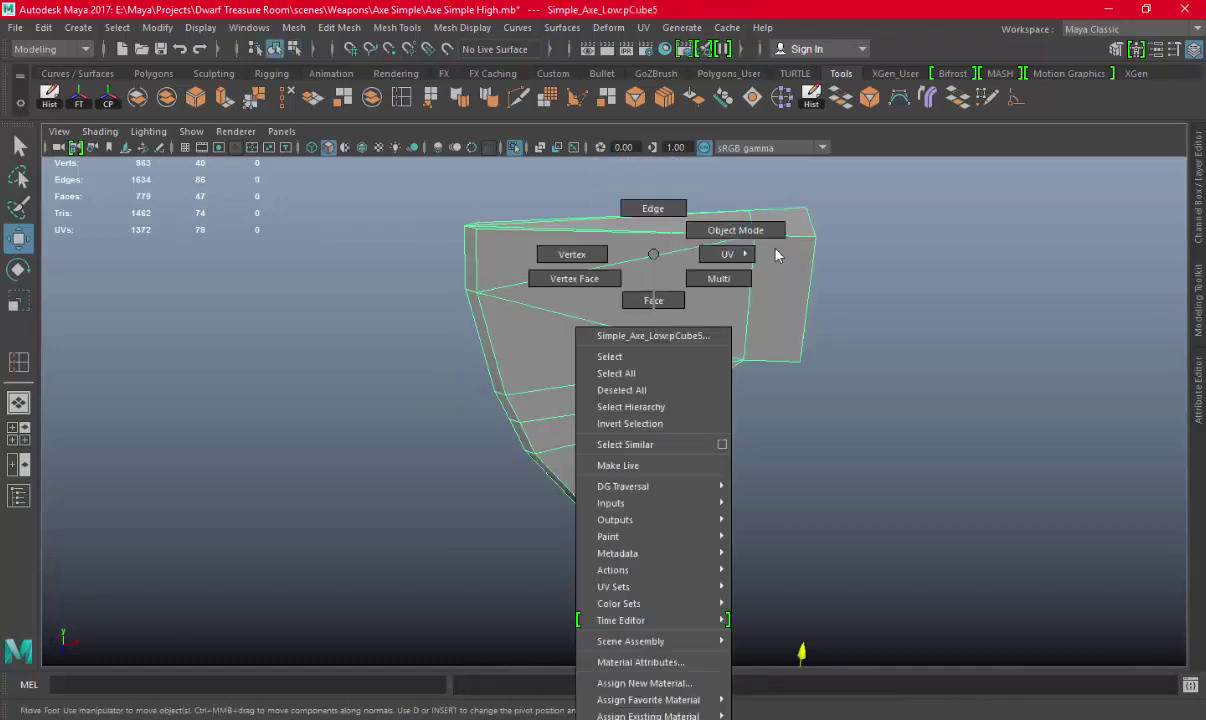
mouse_move(816, 326)
alt+mouse_down()
mouse_move(705, 371)
mouse_move(670, 452)
alt+mouse_up()
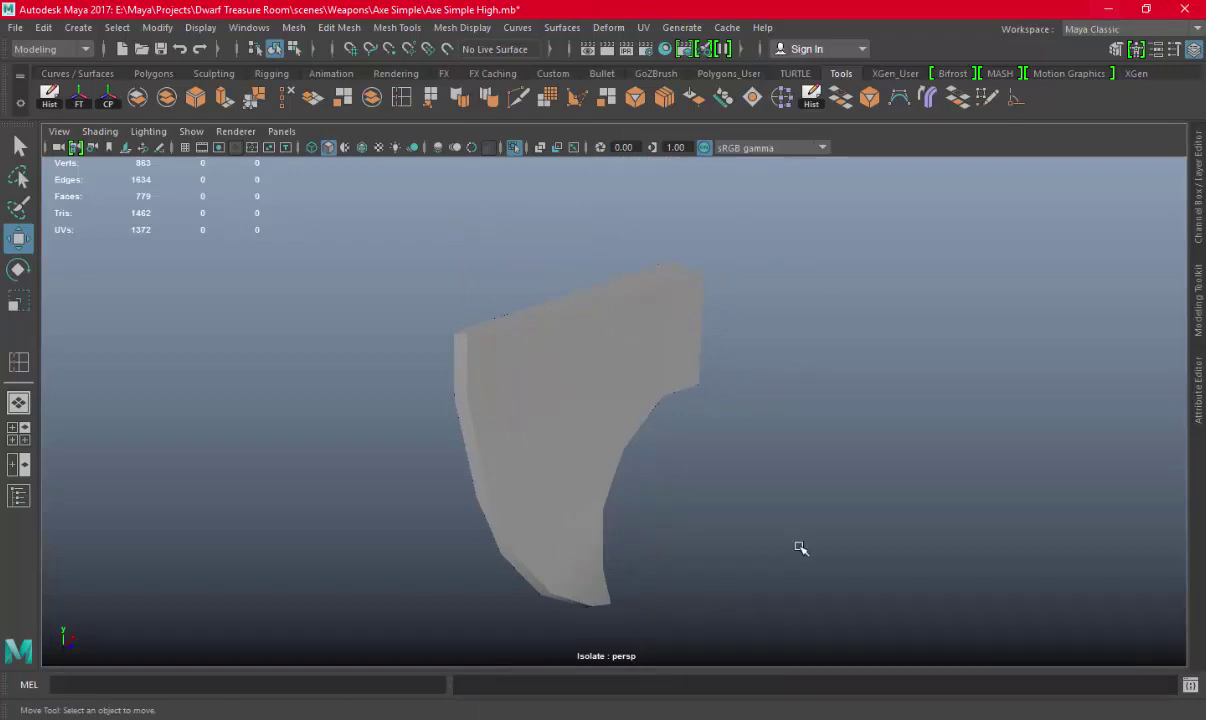
Minimize Maya and bring up the Start menu to launch ZBrush 4R8
click(1108, 9)
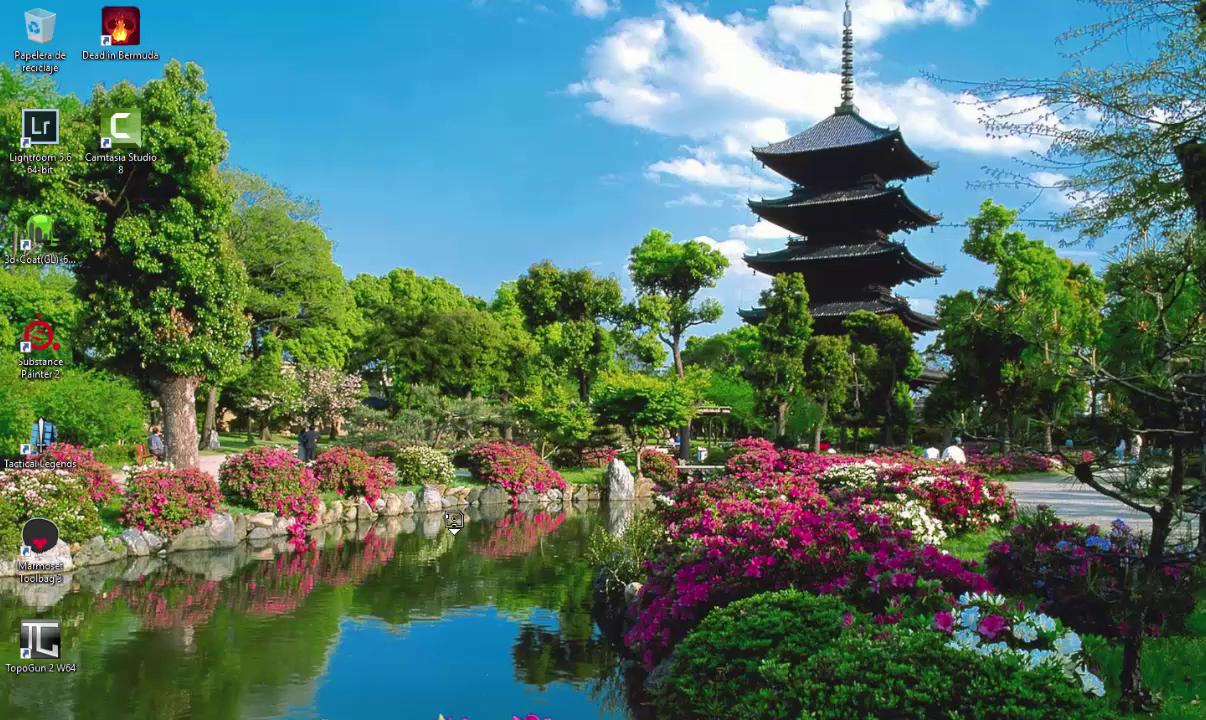
key(super)
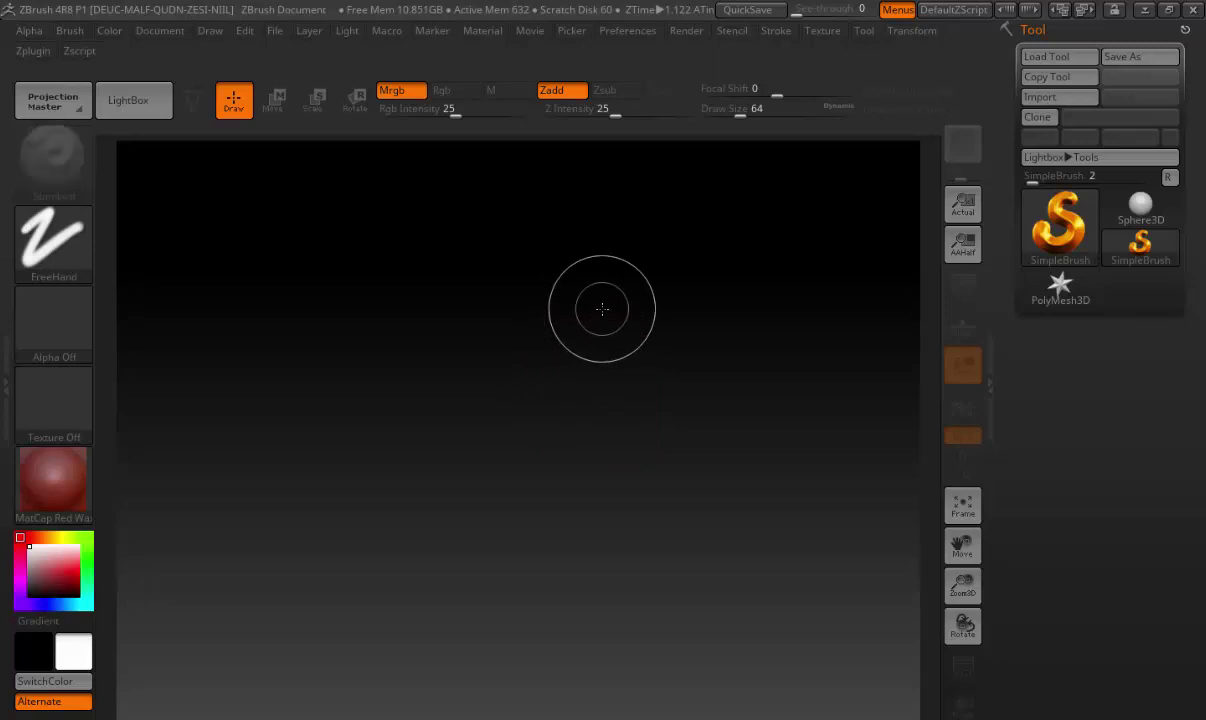
Import Simple Axe Low from the E: Maya Projects > Dwarf Treasure Room > scenes > Weapons > Axe Simple folder
click(1045, 96)
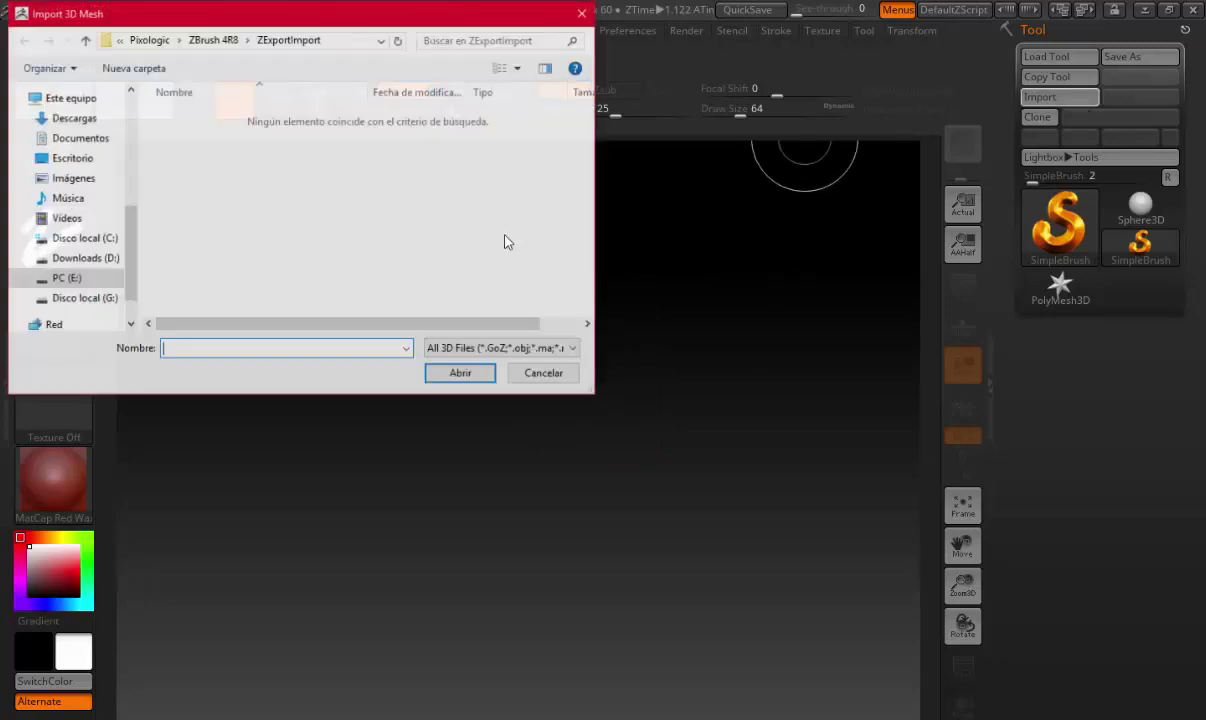
click(95, 278)
scroll(245, 160, down, 5)
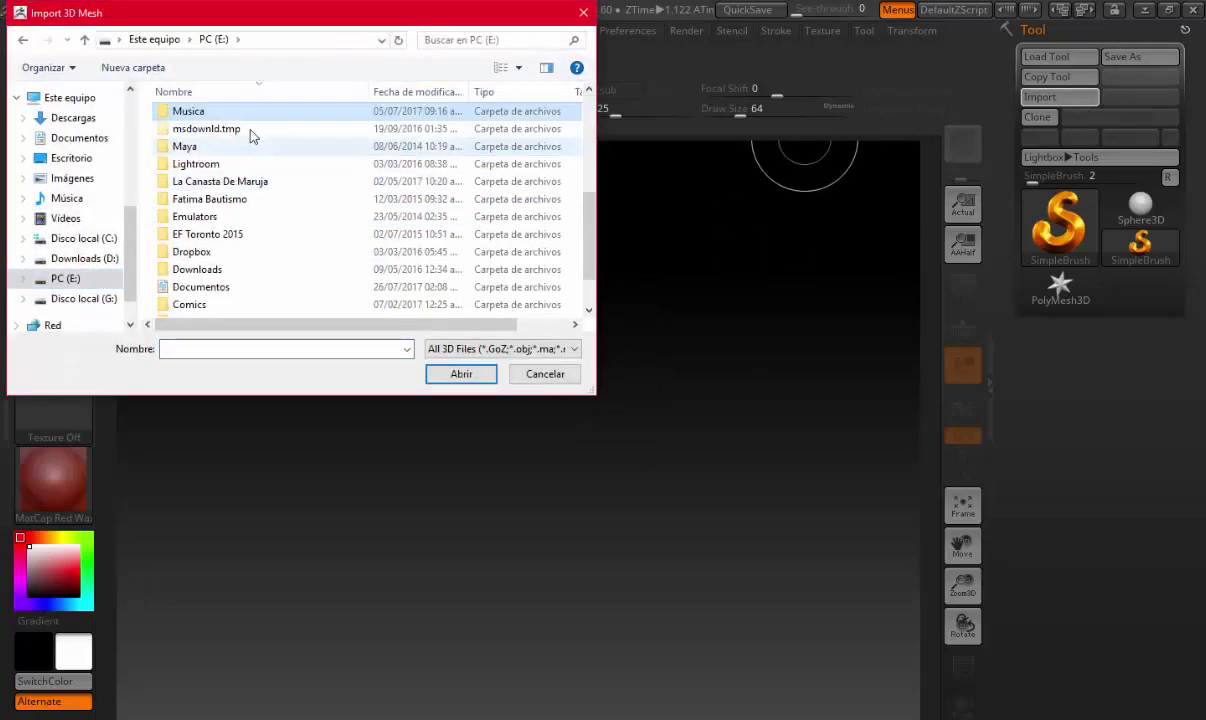
double_click(190, 147)
double_click(195, 117)
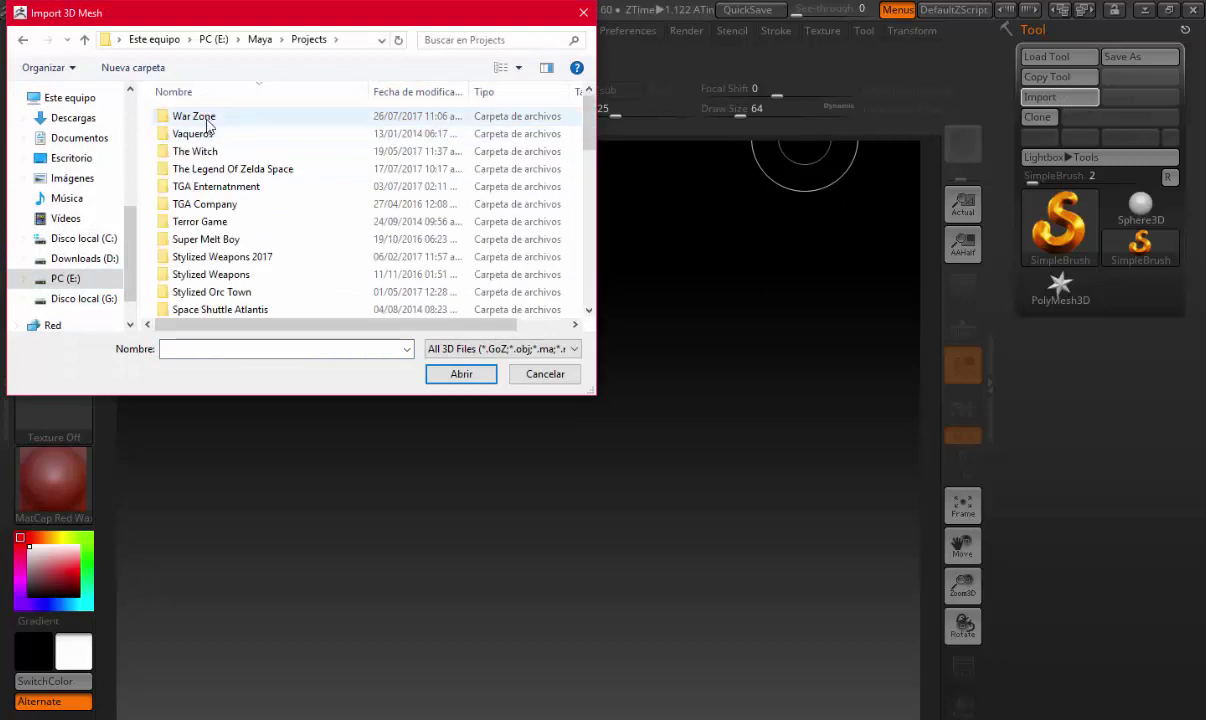
scroll(215, 156, down, 10)
double_click(215, 133)
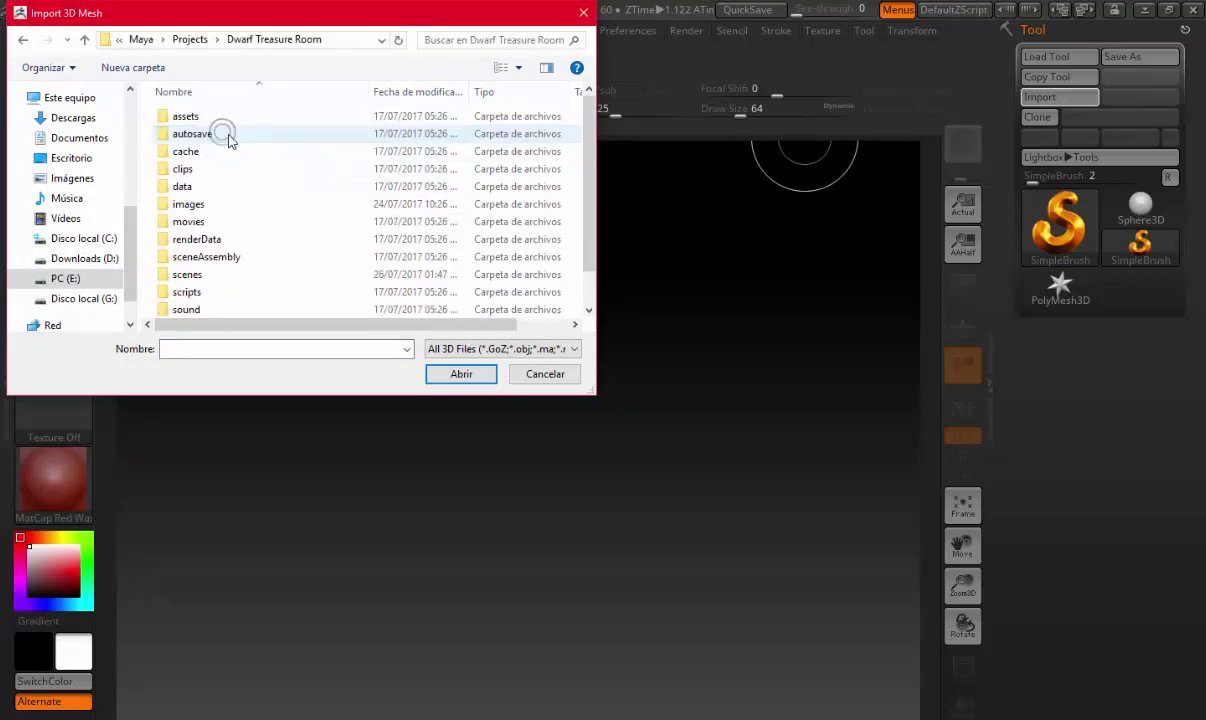
double_click(186, 274)
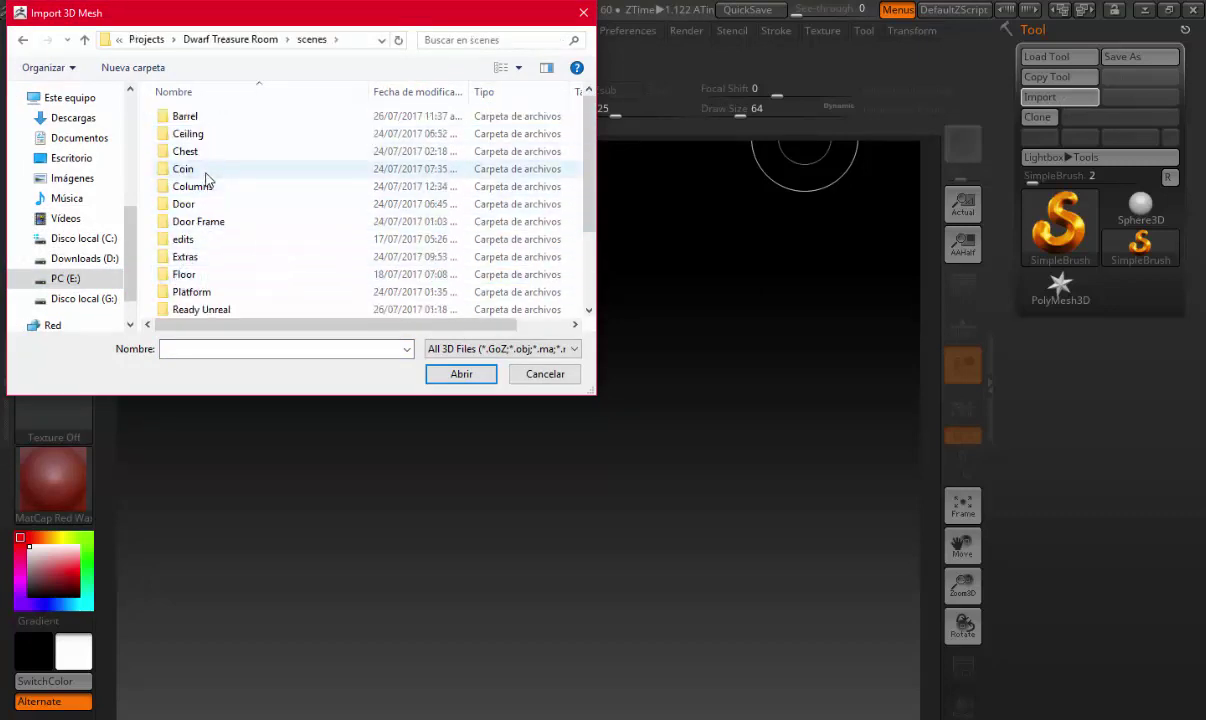
scroll(212, 215, down, 2)
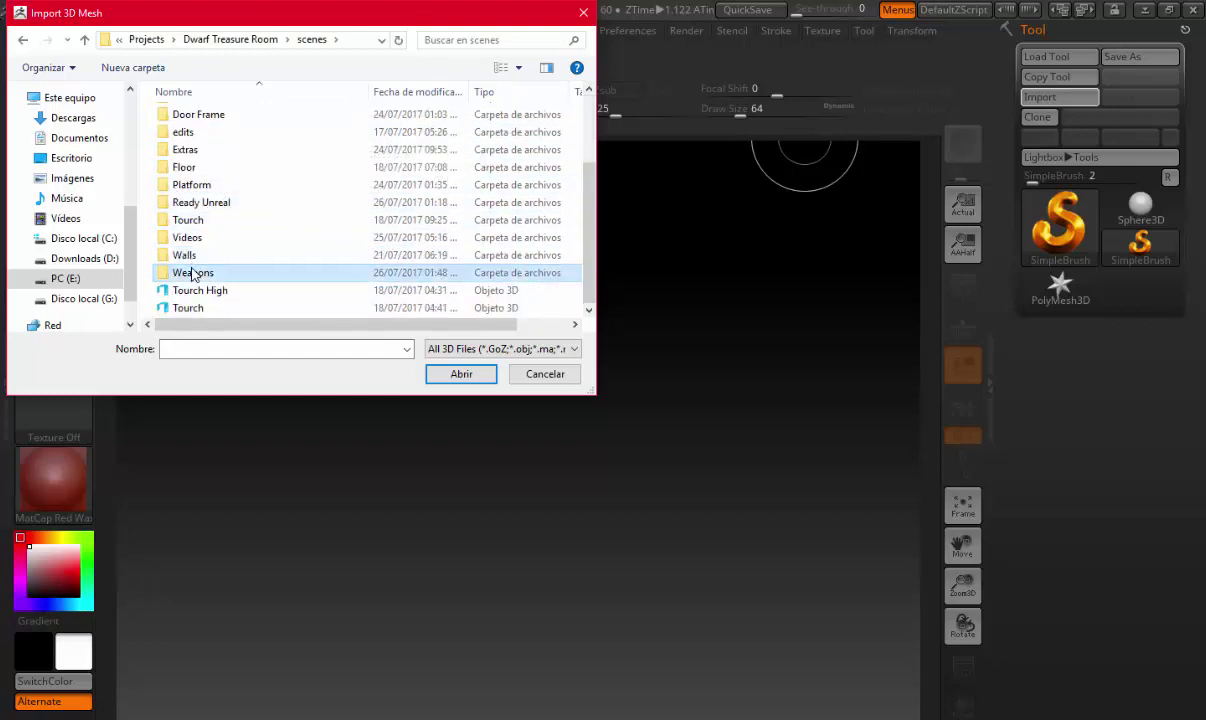
double_click(193, 274)
double_click(212, 153)
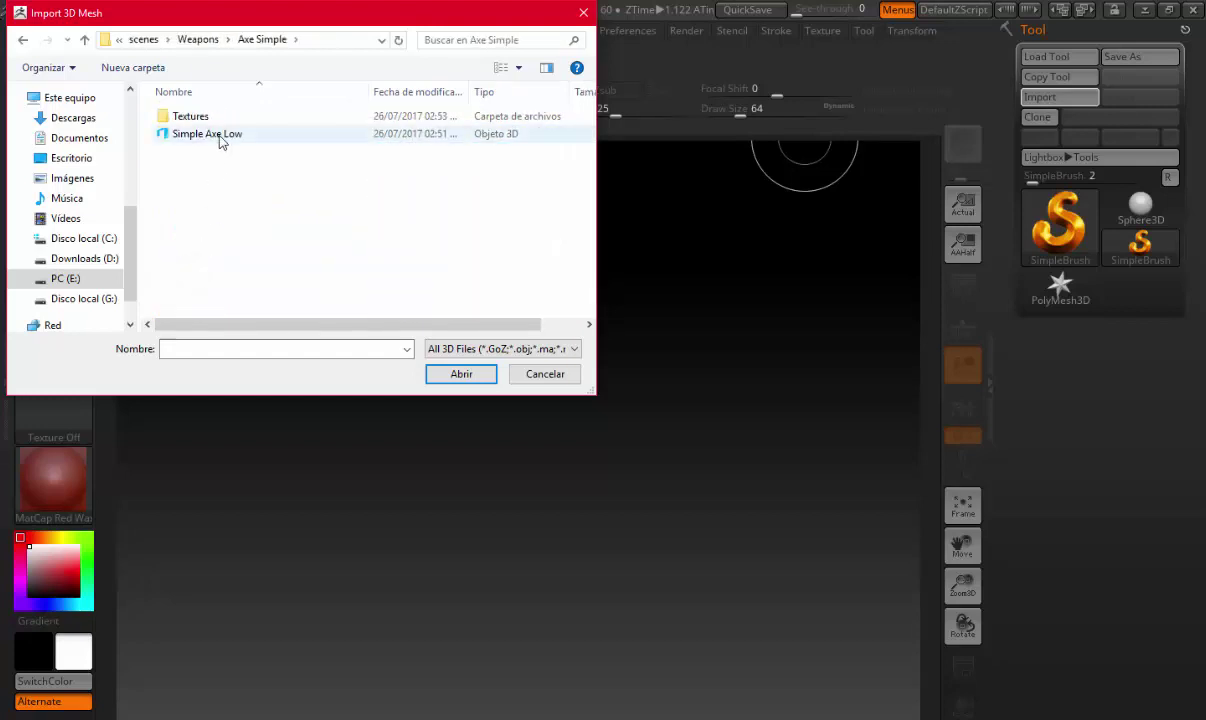
click(212, 134)
click(468, 376)
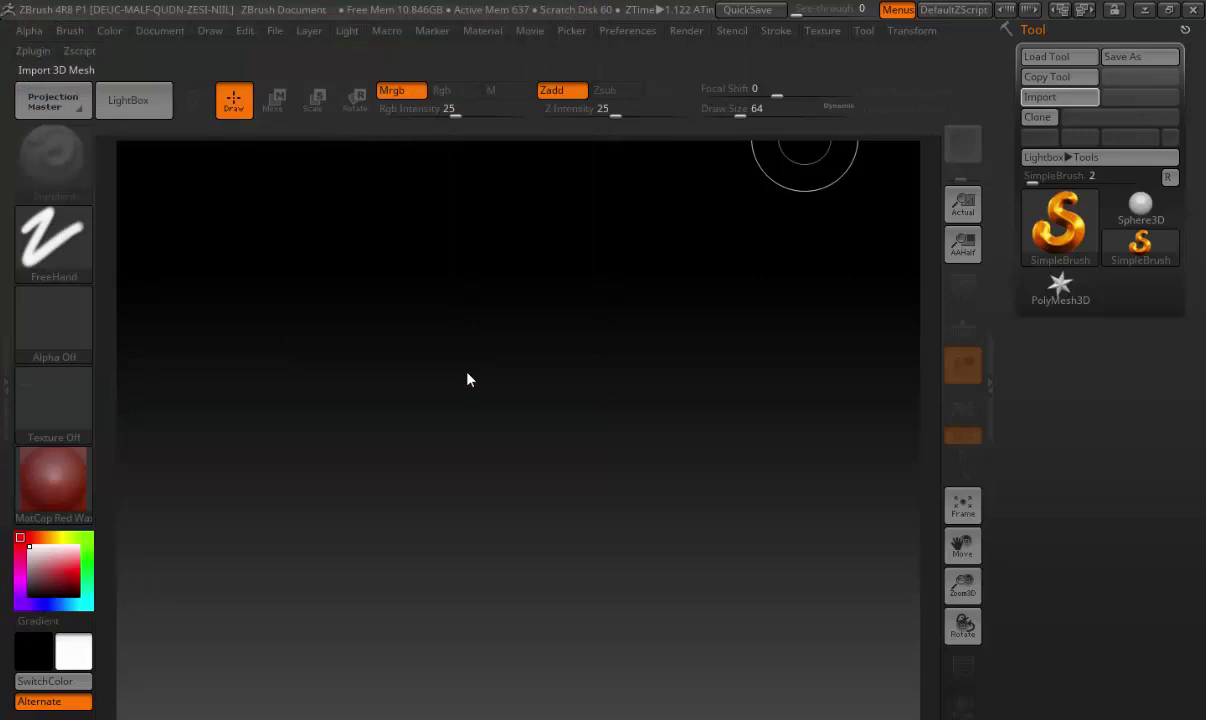
Draw the axe on the canvas in Edit mode, snap to front view and turn on PolyF
drag(463, 381, 439, 593)
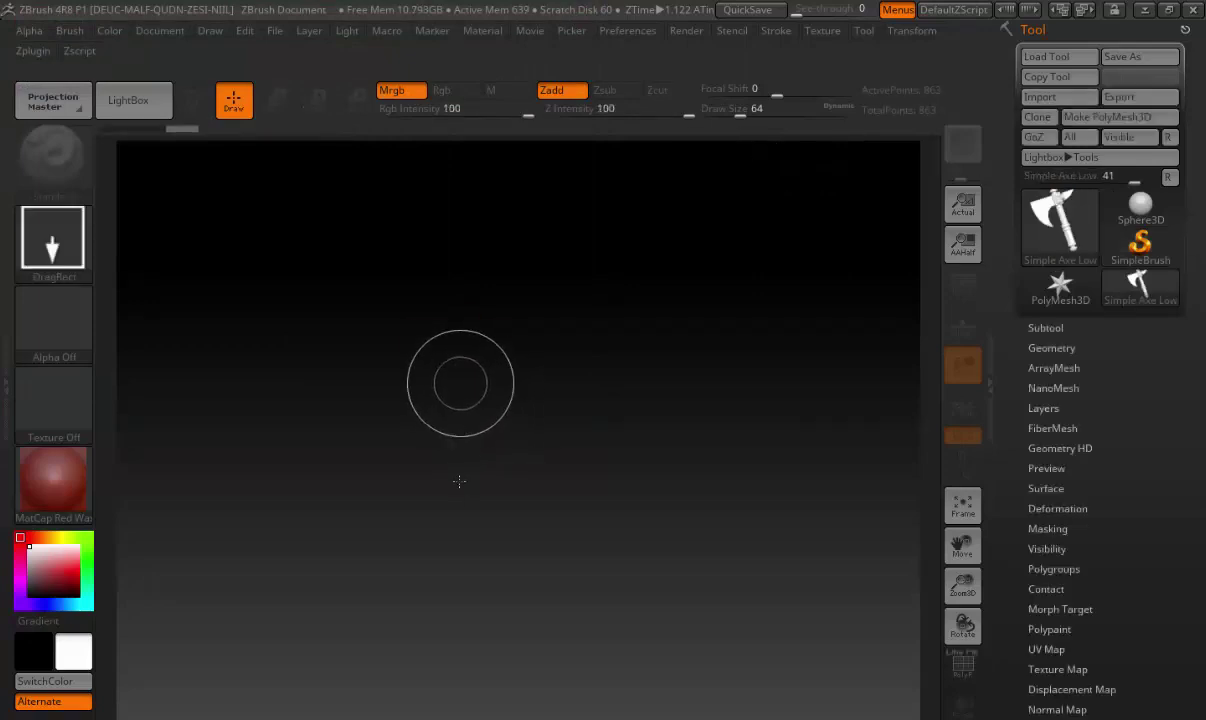
click(193, 100)
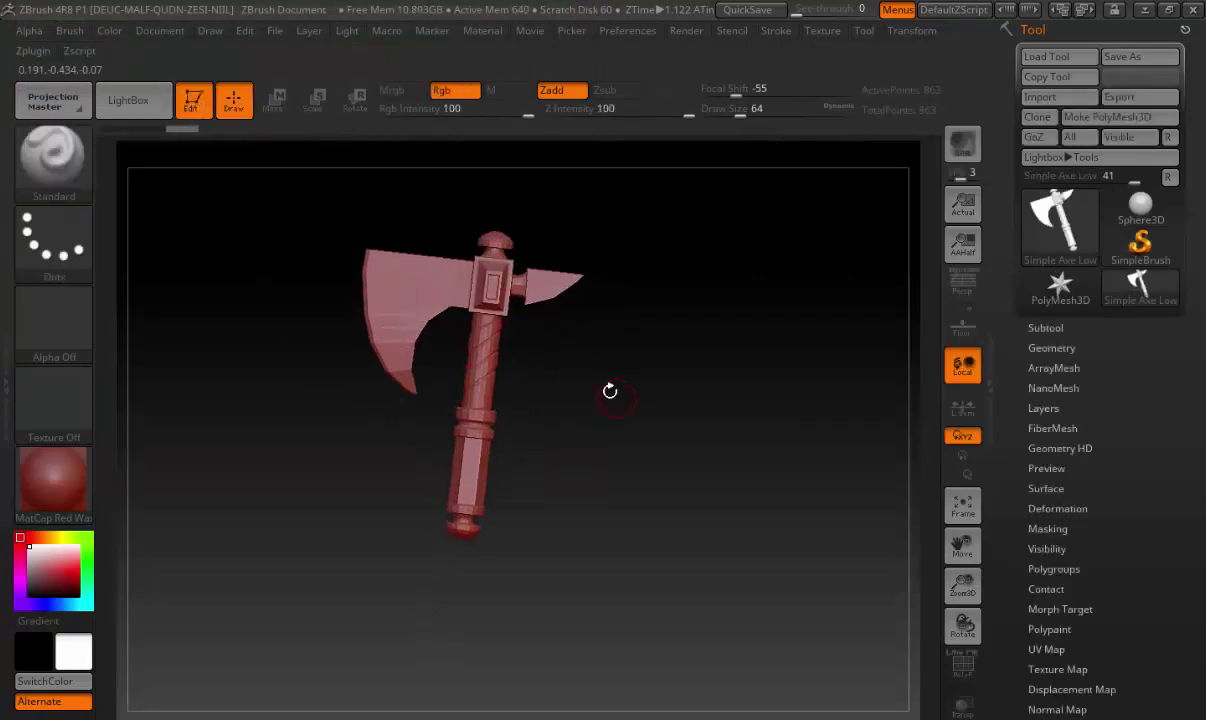
mouse_move(576, 366)
shift+mouse_down()
mouse_move(517, 386)
mouse_move(703, 475)
mouse_move(620, 413)
shift+mouse_up()
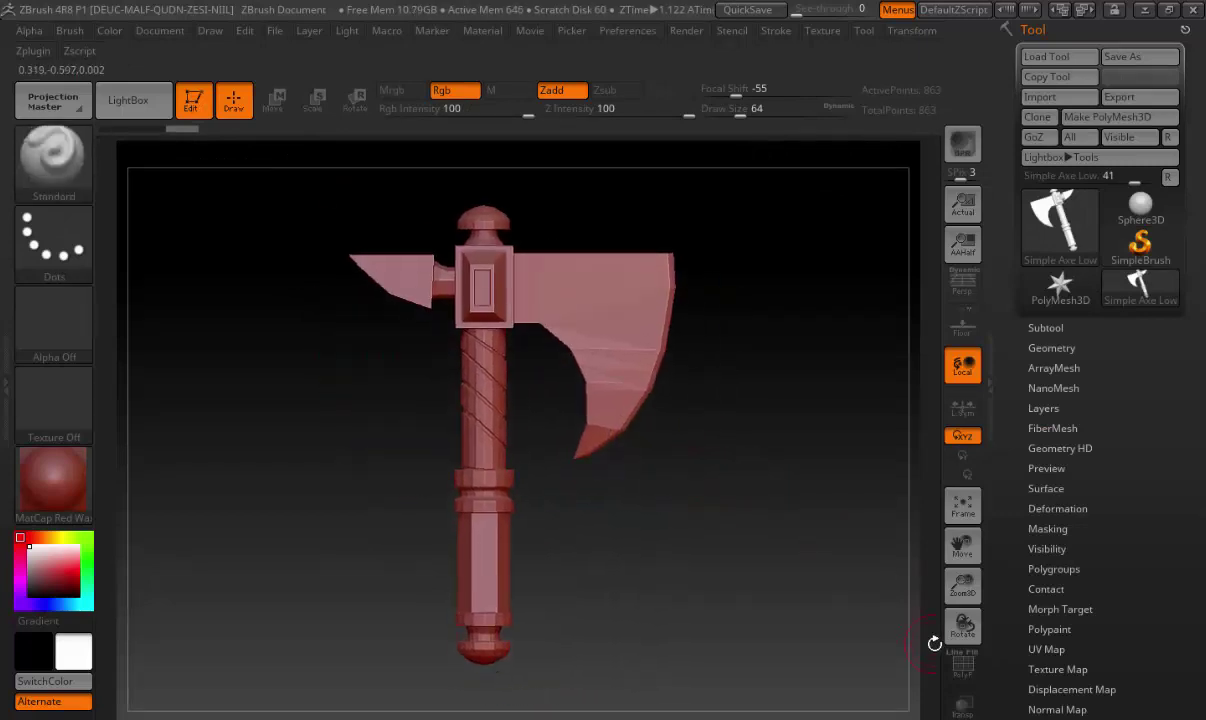
click(963, 666)
drag(829, 462, 963, 410)
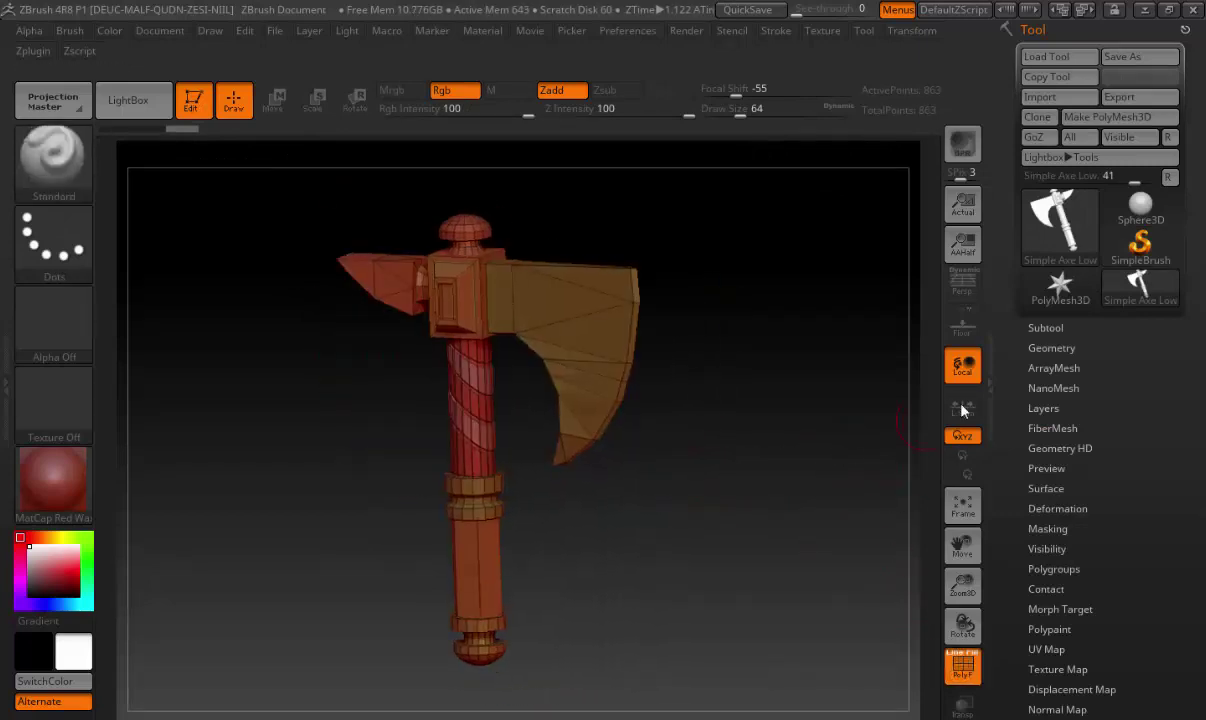
click(1045, 328)
scroll(1040, 540, down, 5)
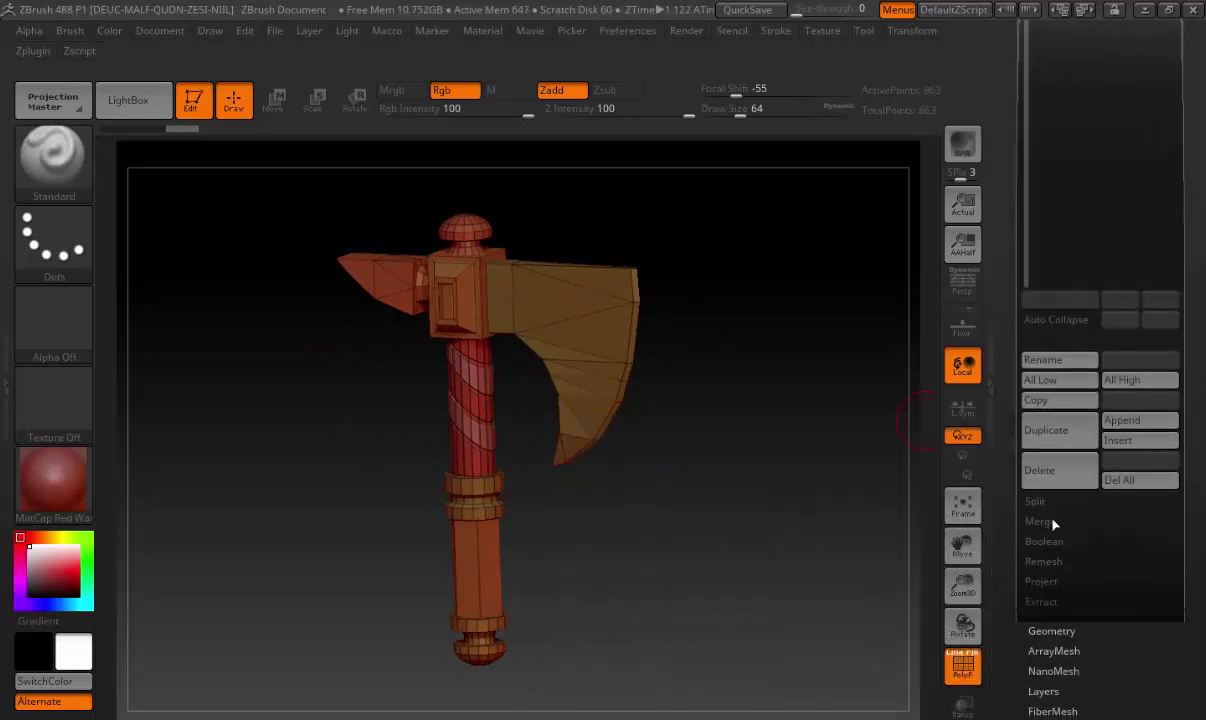
Run Groups Split and confirm, producing 10 subtools from Simple Axe Low to Simple Axe Low9
click(1038, 502)
click(1131, 516)
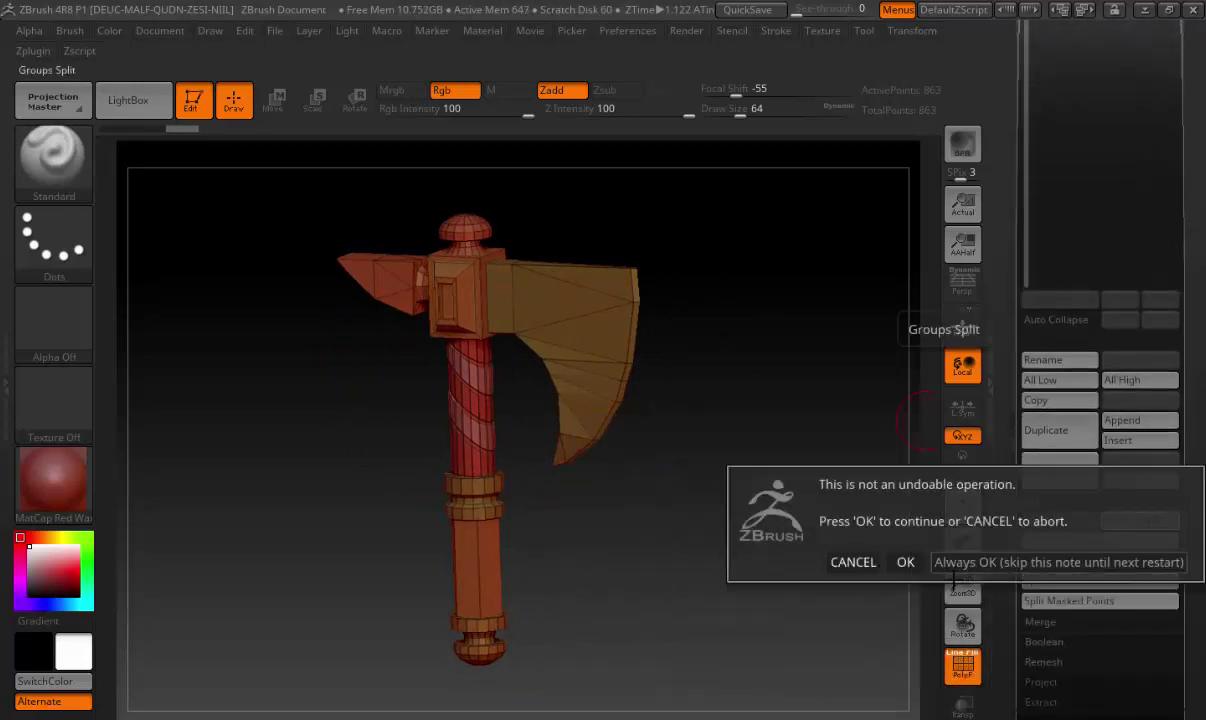
click(905, 562)
mouse_move(804, 449)
shift+mouse_down()
mouse_move(759, 358)
mouse_move(886, 295)
shift+mouse_up()
scroll(1017, 230, up, 2)
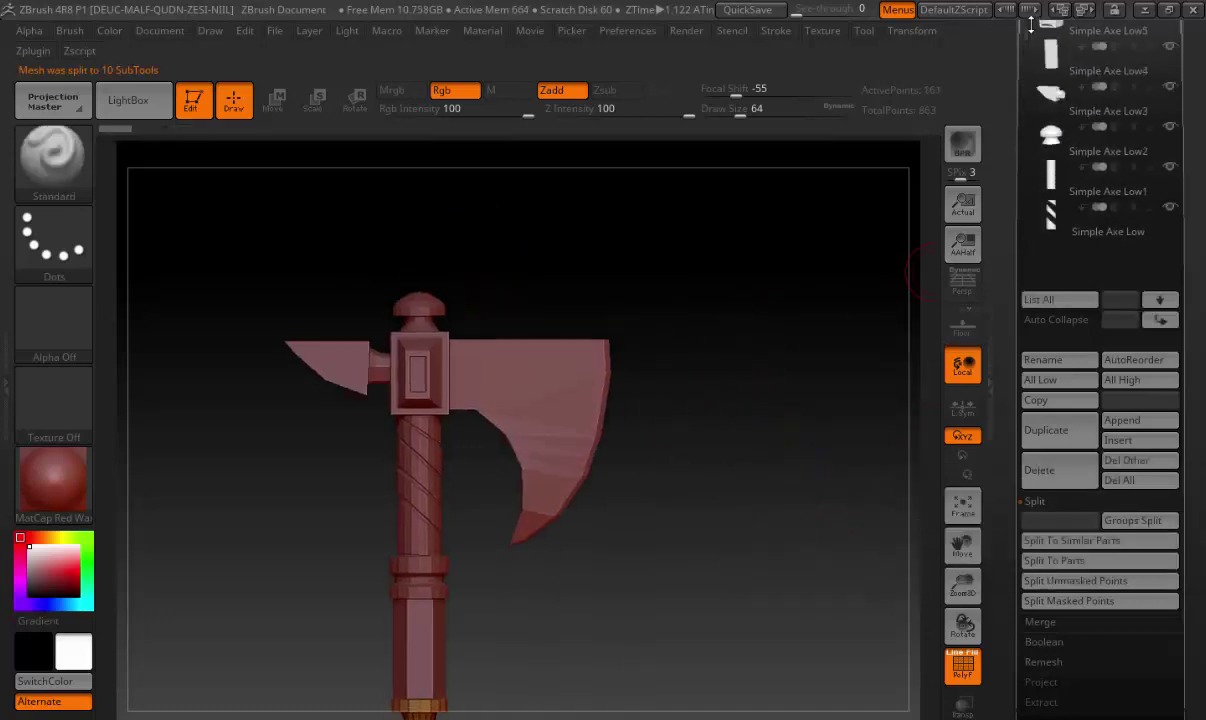
scroll(1001, 172, up, 3)
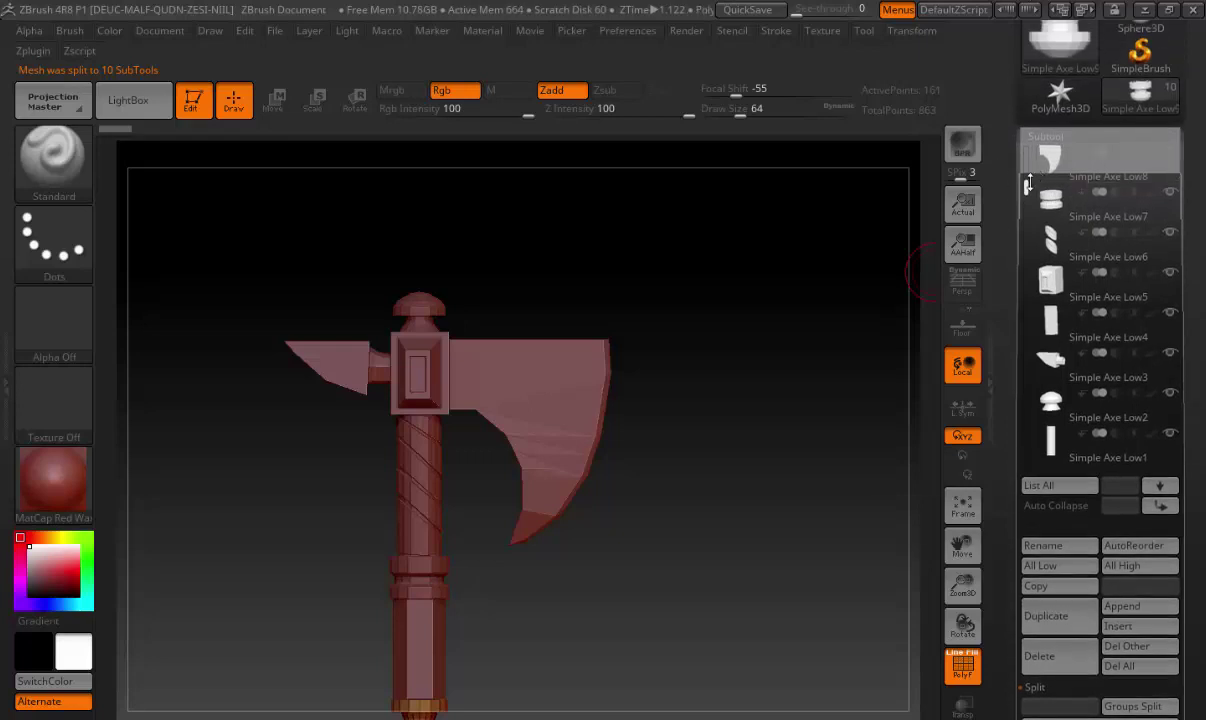
scroll(1034, 160, up, 1)
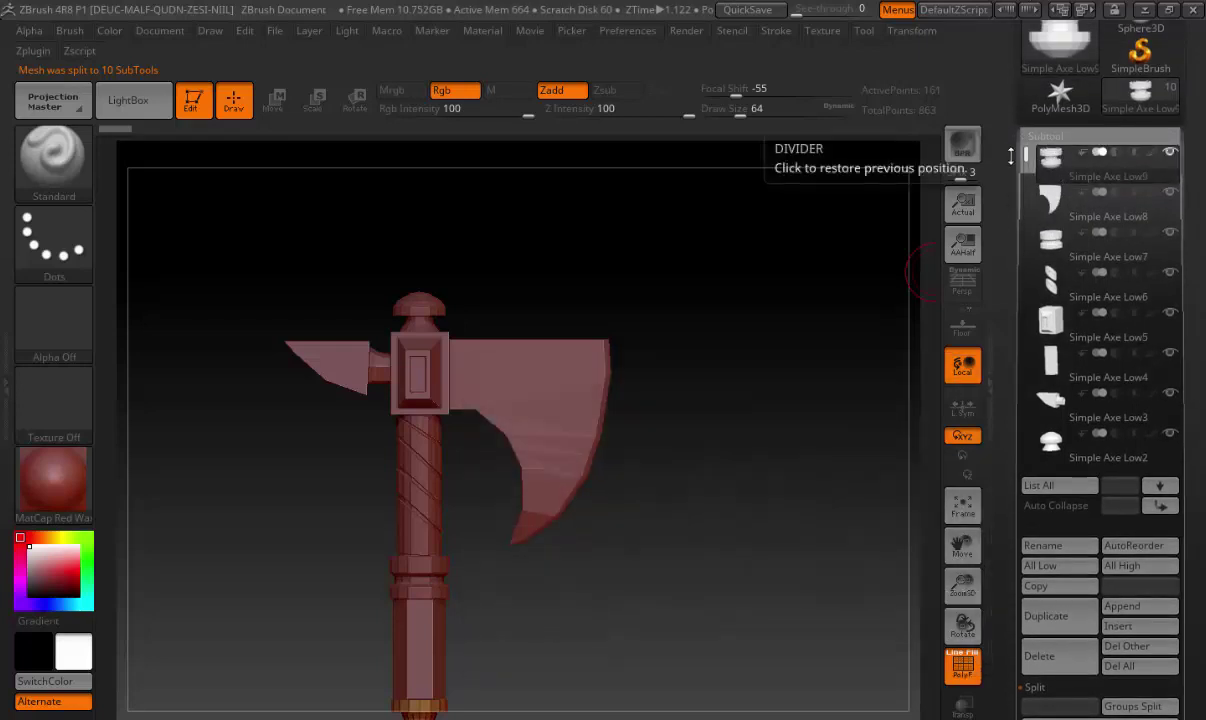
mouse_move(907, 476)
alt+mouse_down()
mouse_move(838, 554)
mouse_move(813, 512)
mouse_move(694, 420)
mouse_move(876, 616)
alt+mouse_up()
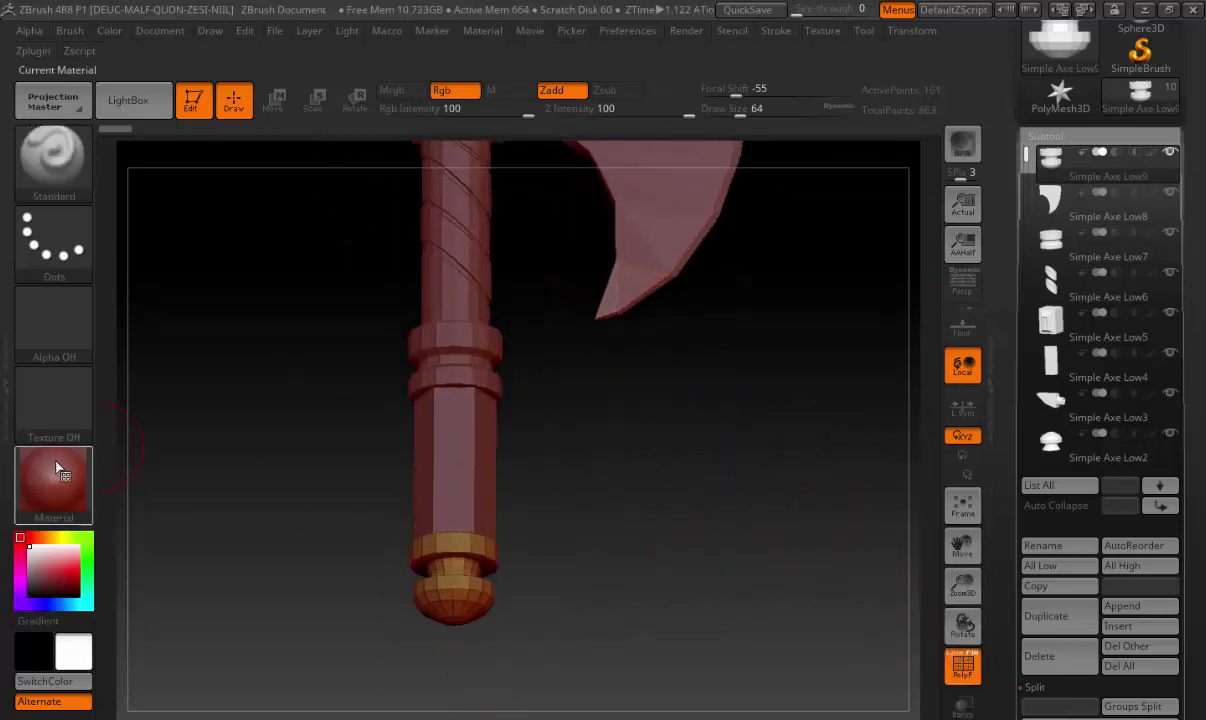
Apply BasicMaterial2 to the axe and turn off PolyF
click(65, 490)
click(180, 568)
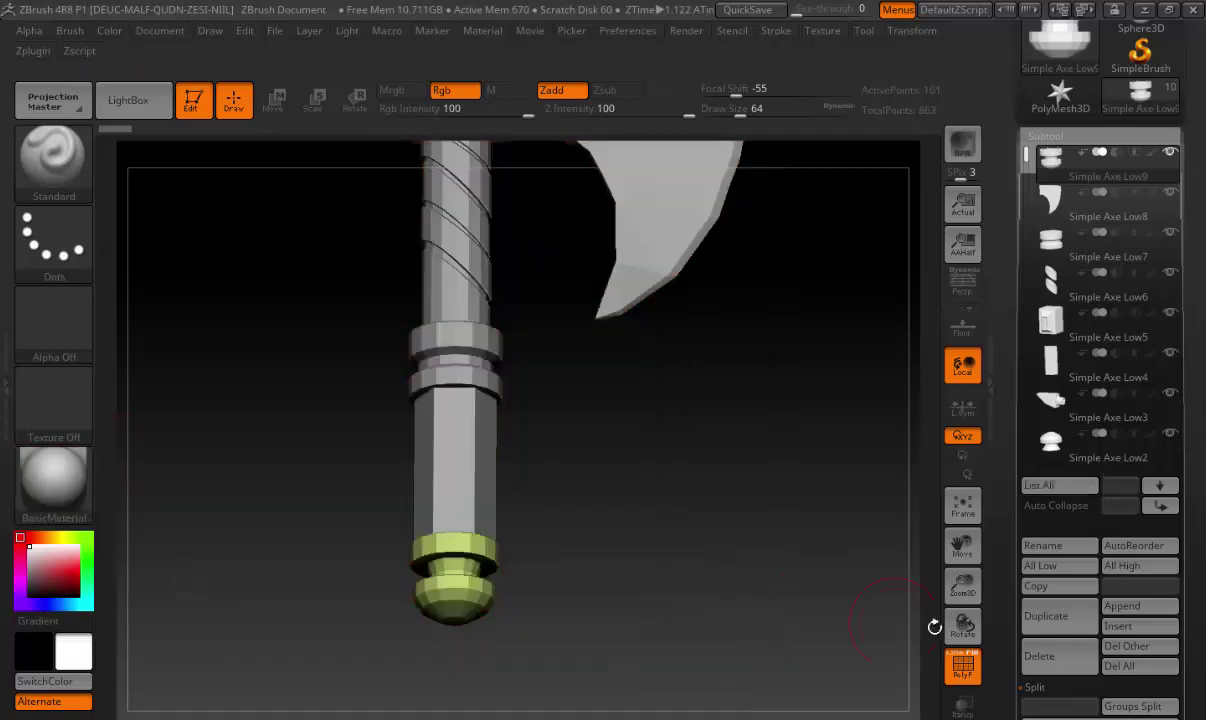
click(962, 668)
click(54, 485)
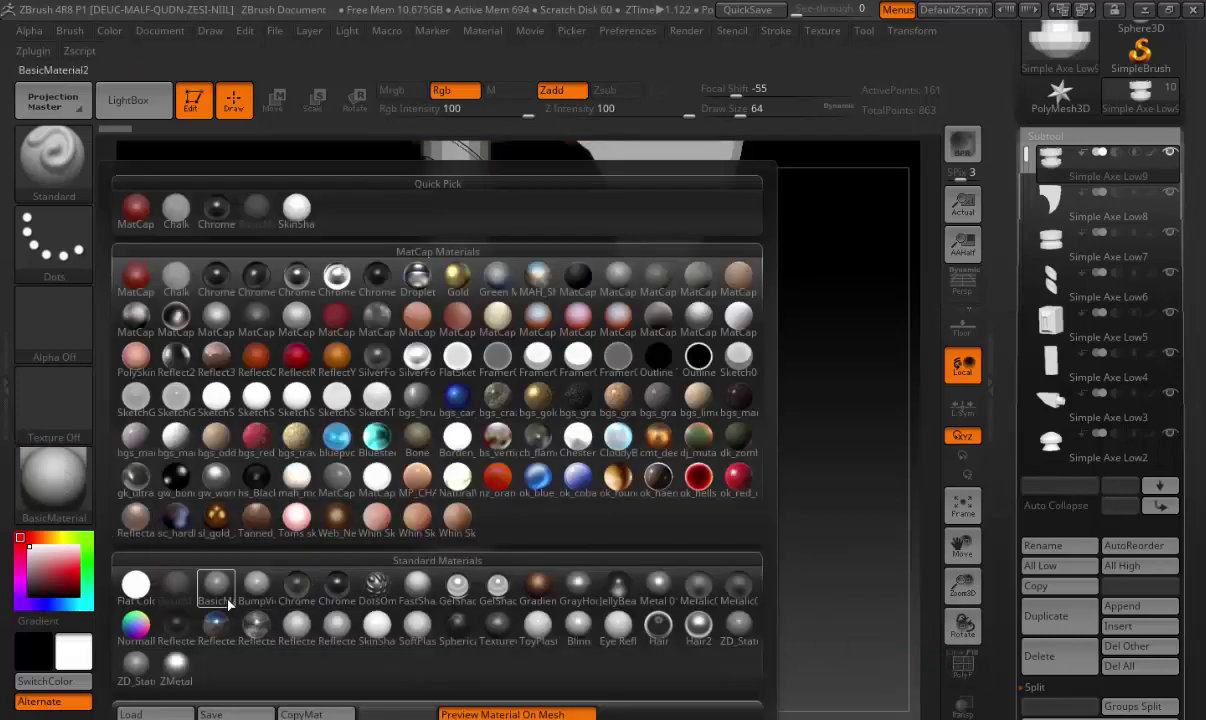
click(214, 565)
mouse_move(552, 552)
alt+mouse_down()
mouse_move(676, 466)
mouse_move(552, 296)
mouse_move(455, 345)
alt+mouse_up()
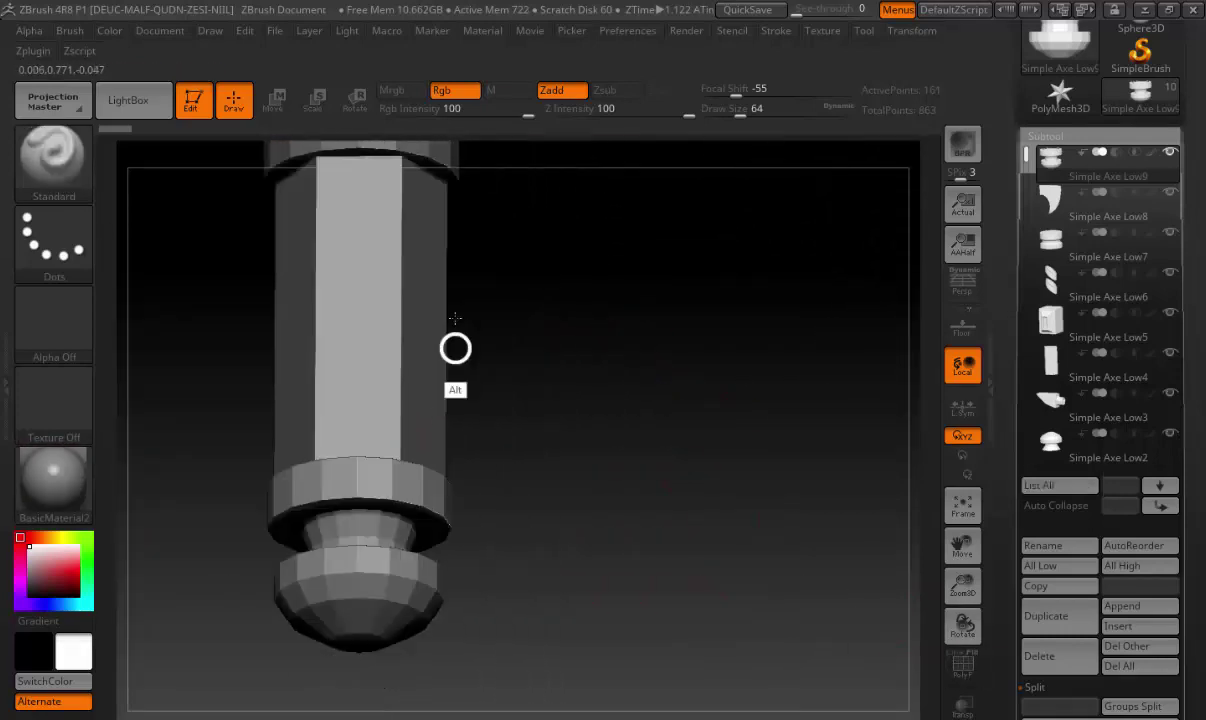
Subdivide the Simple Axe Low9 end cap to SDiv 6, first level unsmoothed, the rest with Smt on
click(1045, 136)
click(1050, 156)
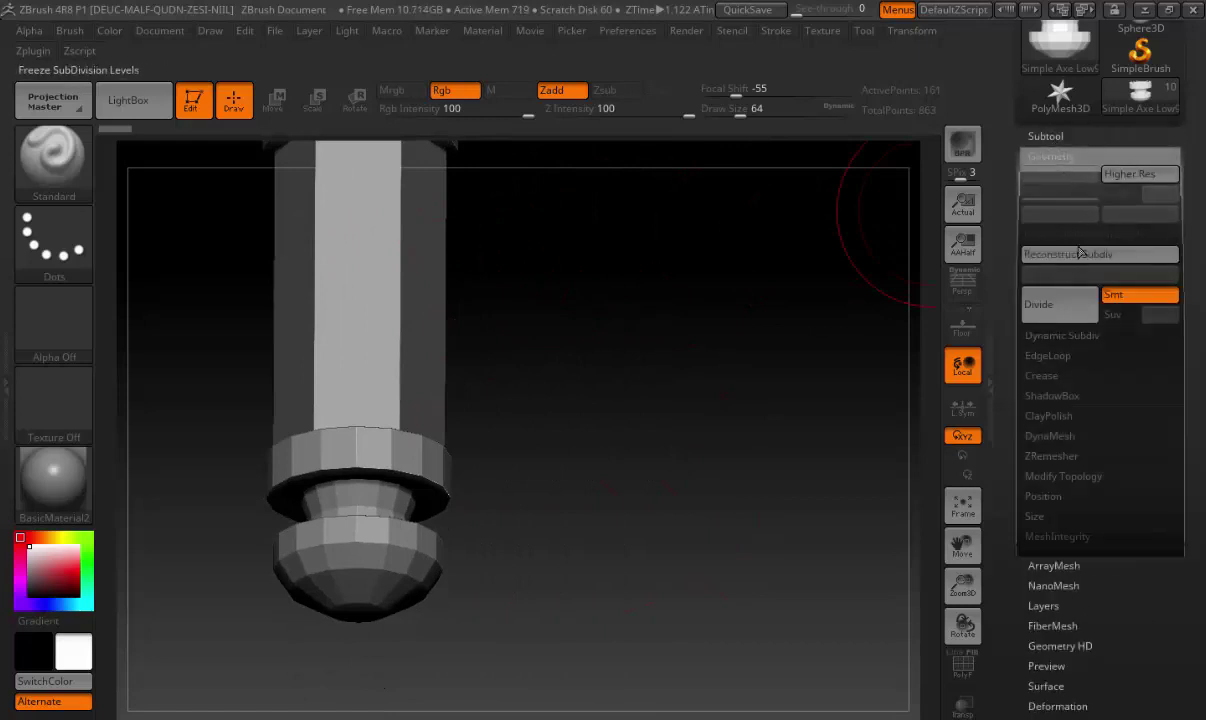
click(1114, 300)
click(1076, 304)
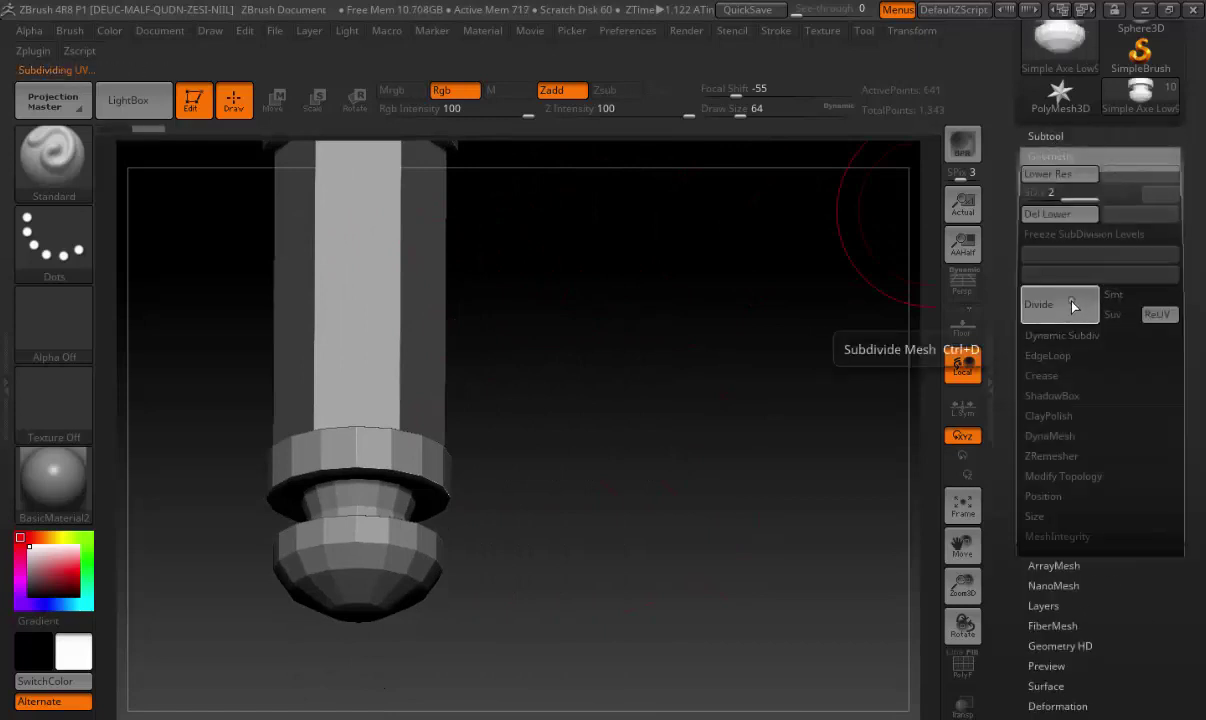
click(1074, 306)
click(1110, 294)
click(1060, 308)
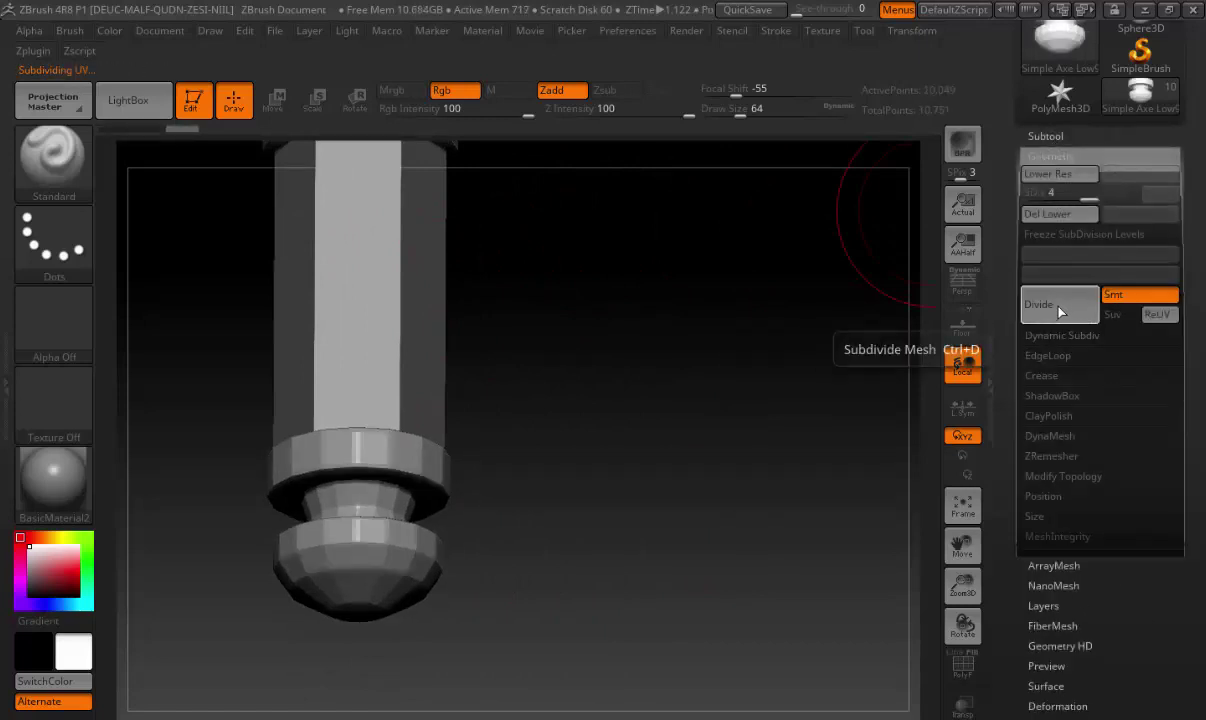
click(1060, 308)
click(1060, 308)
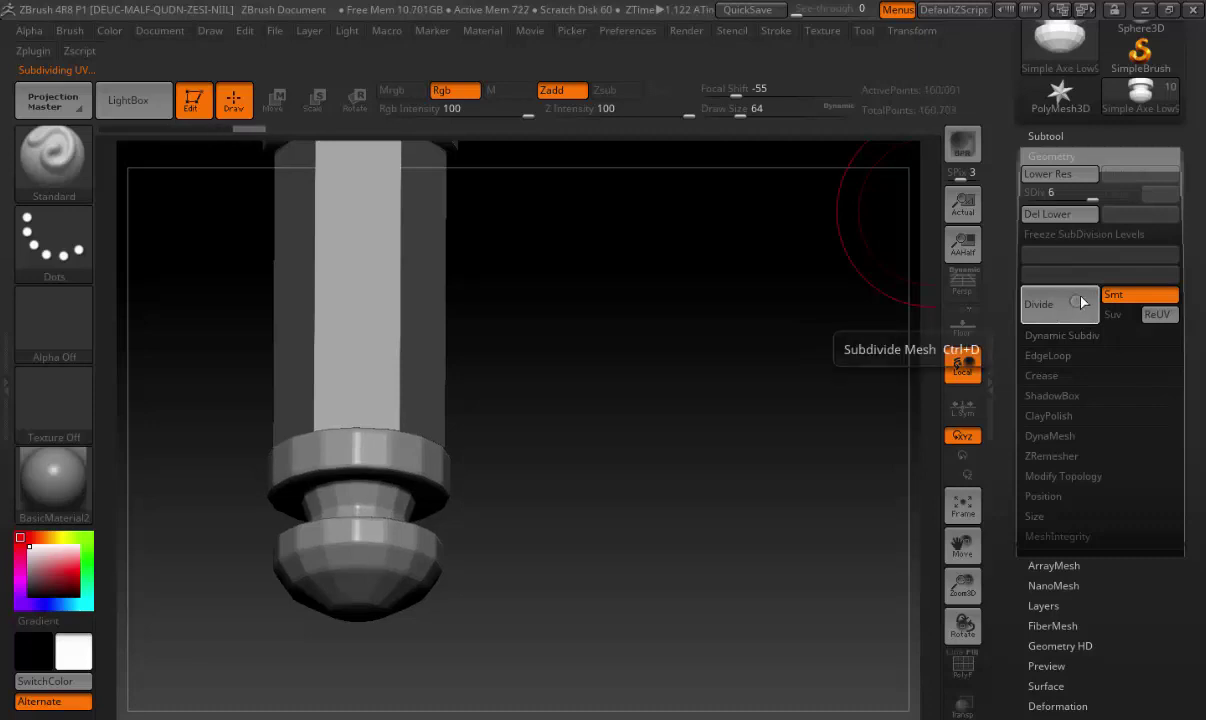
click(1066, 156)
click(1046, 137)
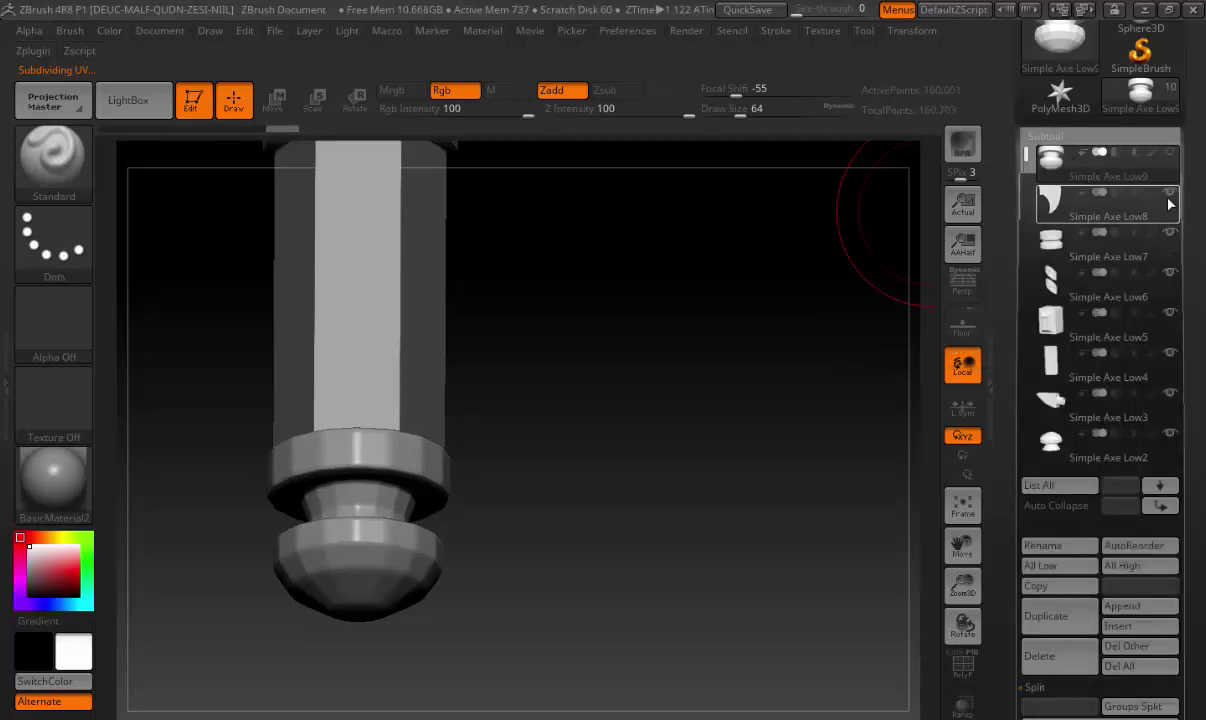
Hide the other subtools so only the end cap shows, framed in a three-quarter view
drag(1174, 232, 1172, 352)
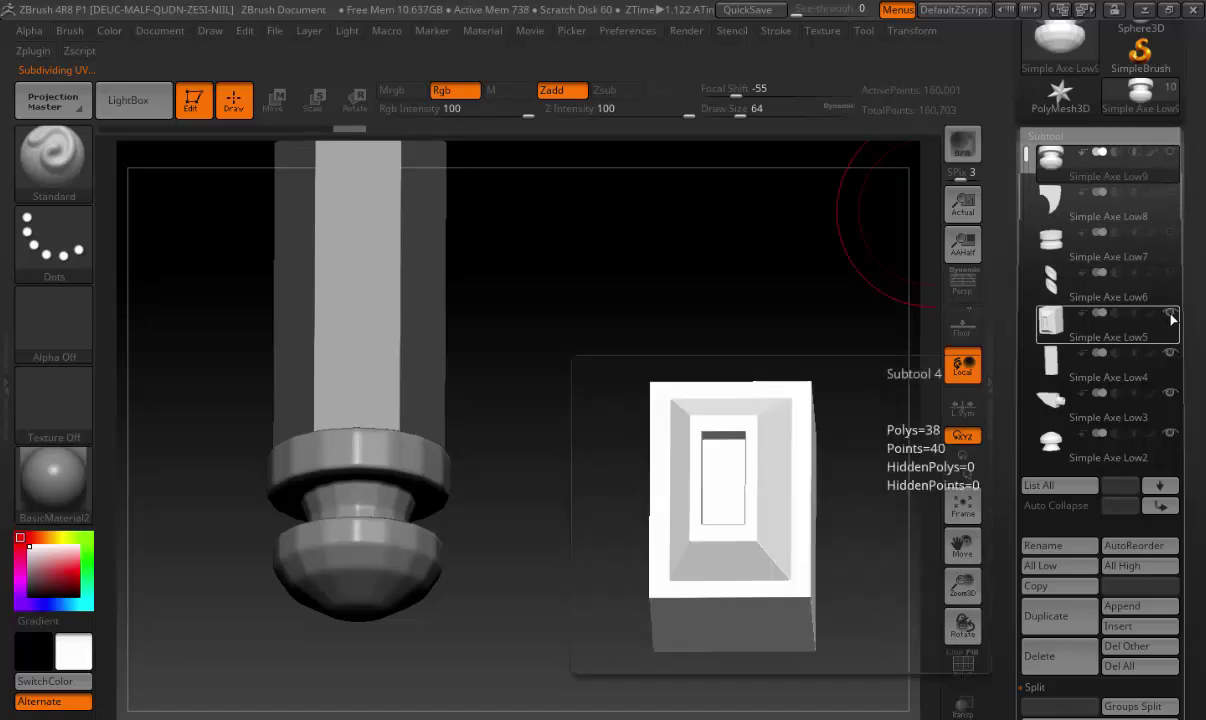
click(1172, 358)
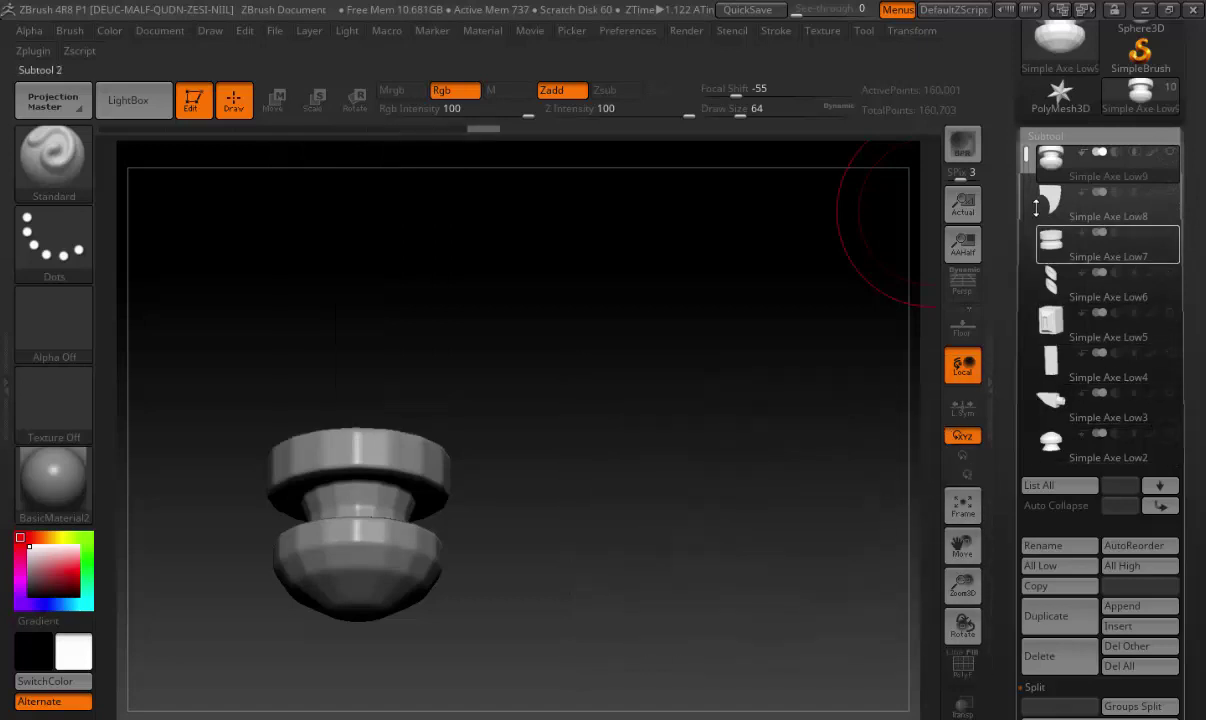
drag(1026, 155, 1031, 258)
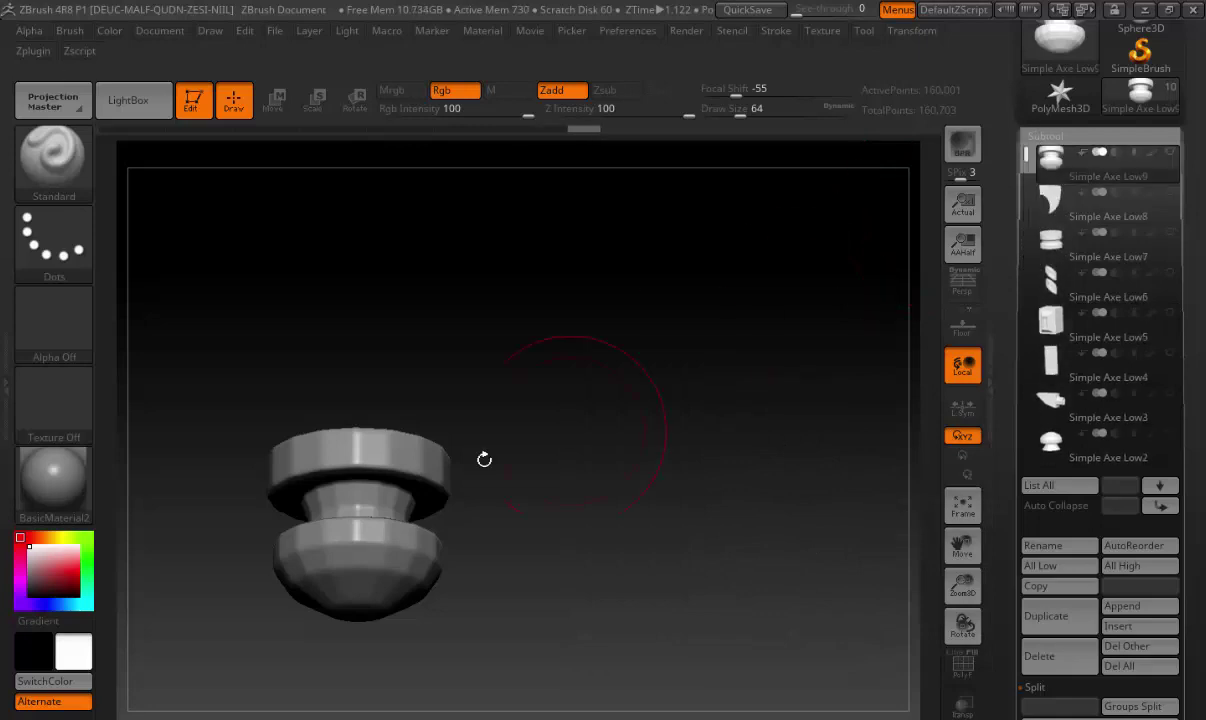
mouse_move(479, 457)
alt+mouse_down()
mouse_move(547, 388)
mouse_move(586, 425)
alt+mouse_up()
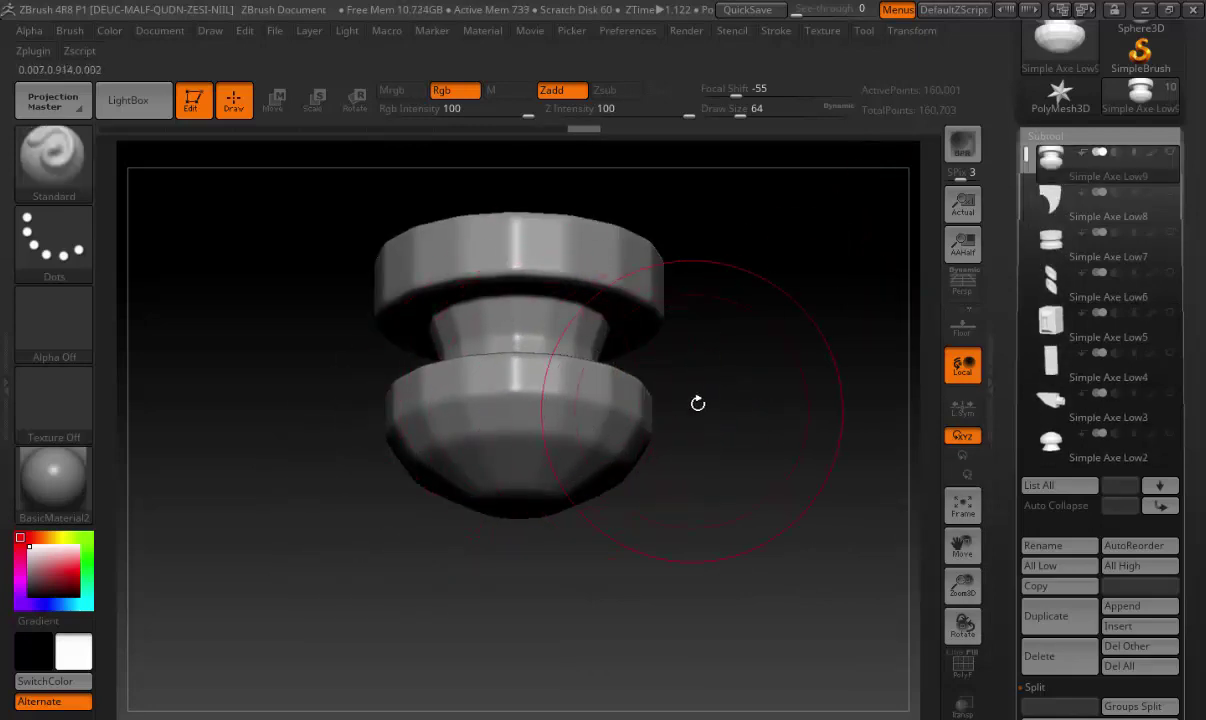
mouse_move(713, 400)
mouse_down()
mouse_move(547, 357)
mouse_move(480, 372)
mouse_up()
Set Draw Size to 16, pick the TrimDynamic brush and flatten a patch on the dome
key(f)
key(space)
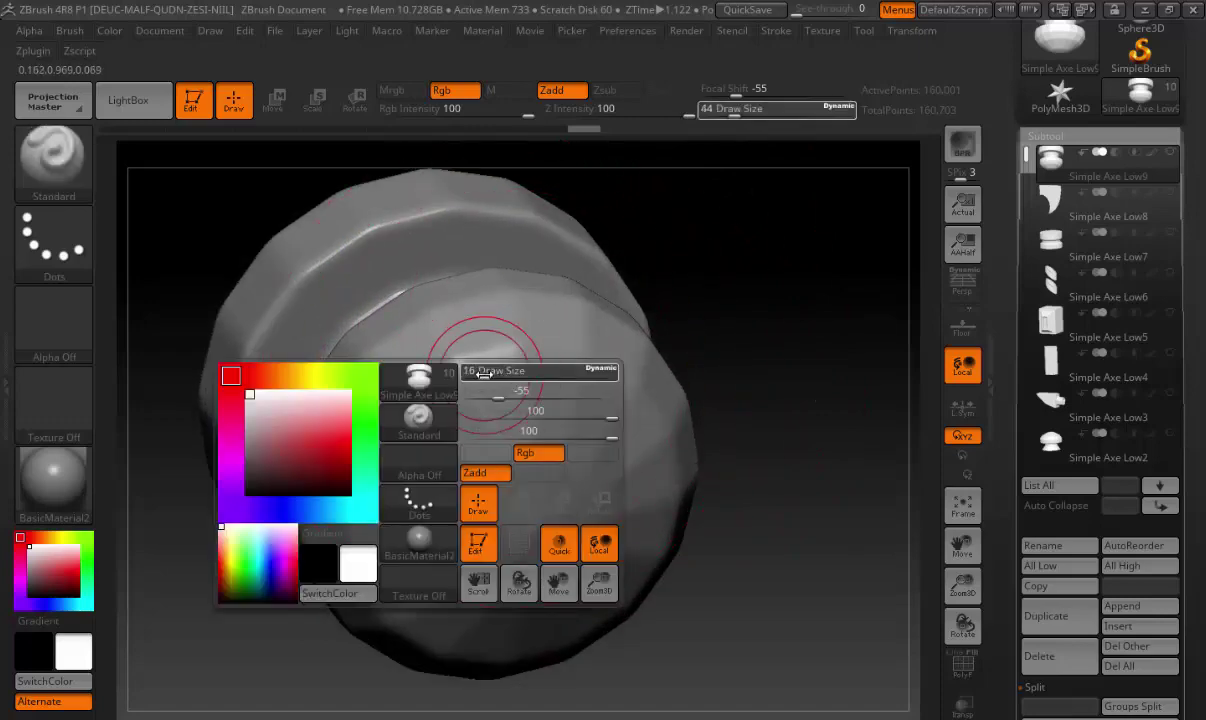
click(70, 155)
key(t)
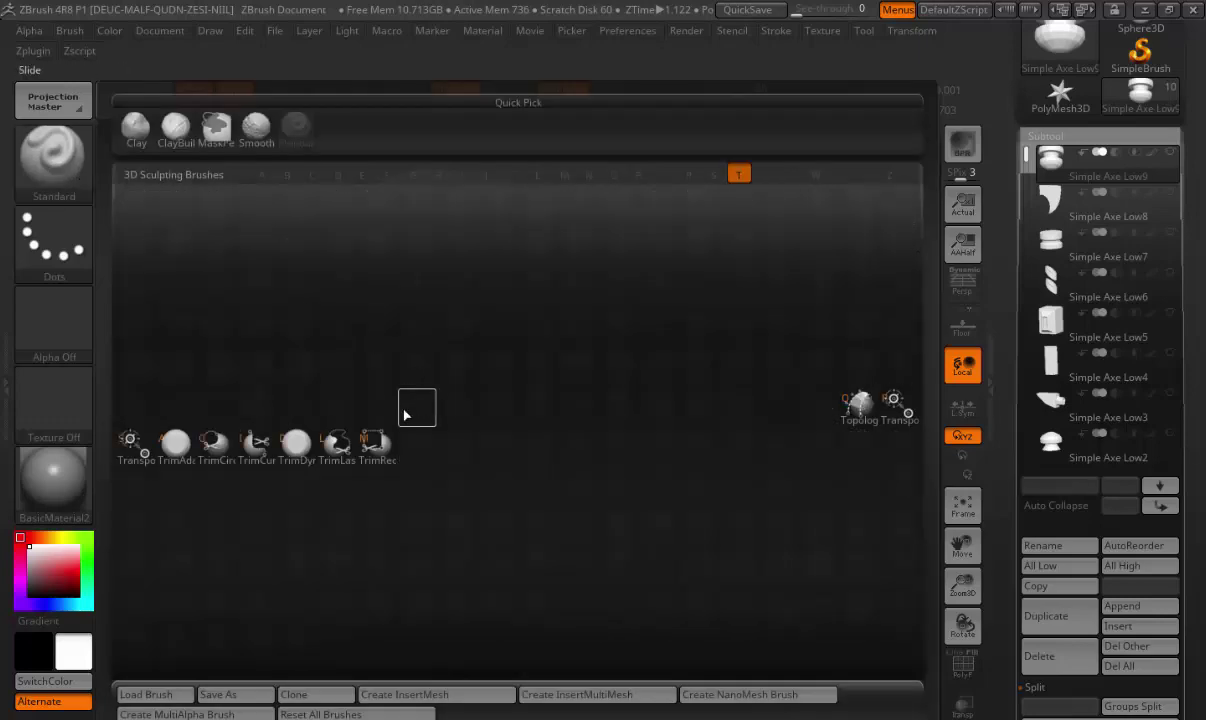
click(296, 450)
mouse_move(439, 396)
mouse_down()
mouse_move(410, 365)
mouse_move(445, 385)
mouse_up()
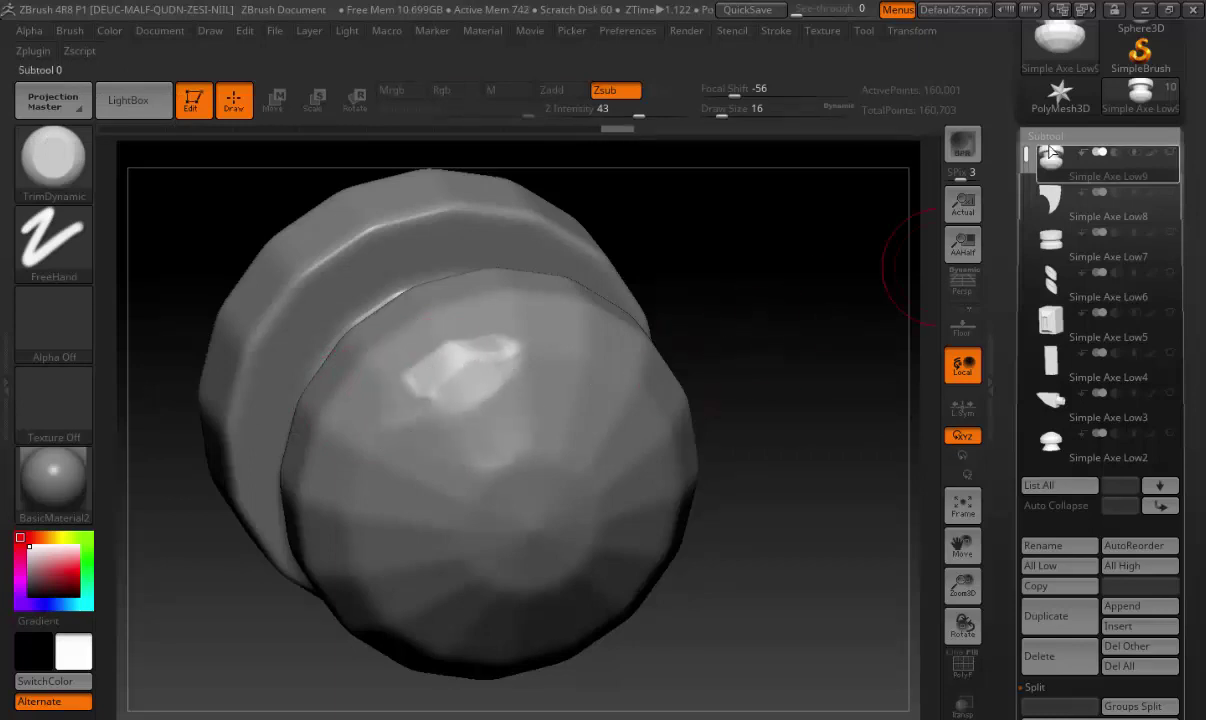
click(1048, 137)
click(1051, 156)
Subdivide the end cap to level 7 and smooth the faceted highlights on its dome
click(1038, 304)
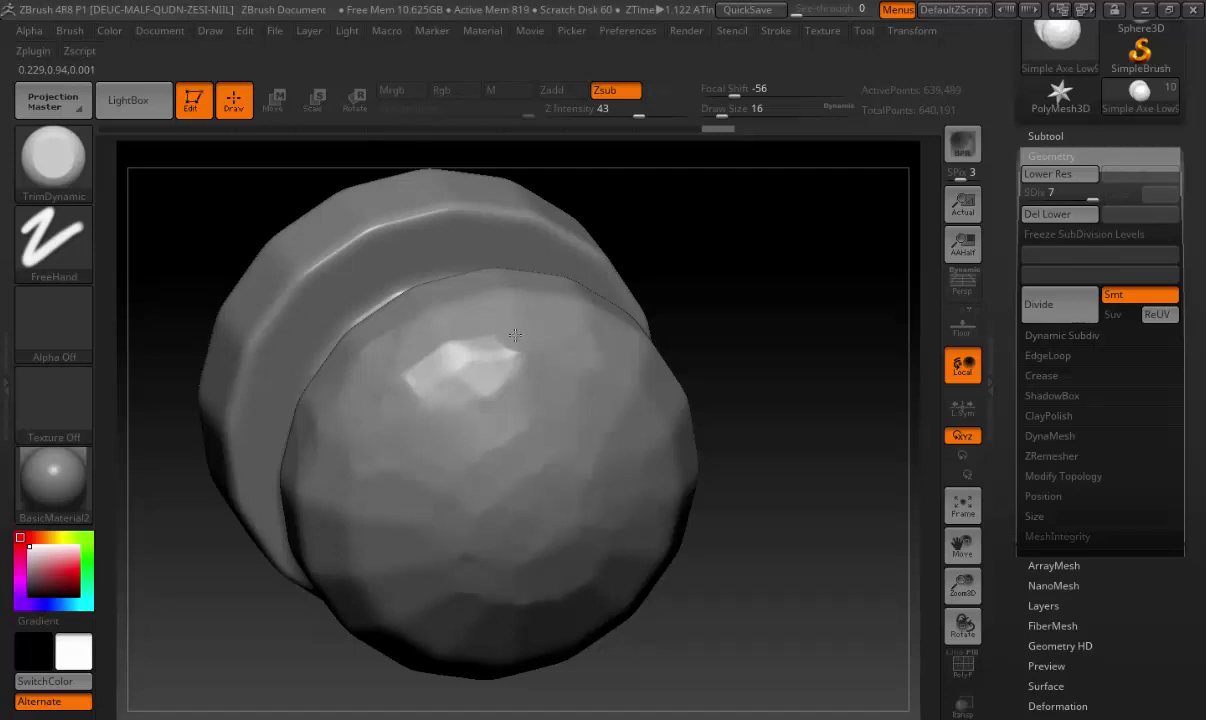
drag(801, 420, 530, 363)
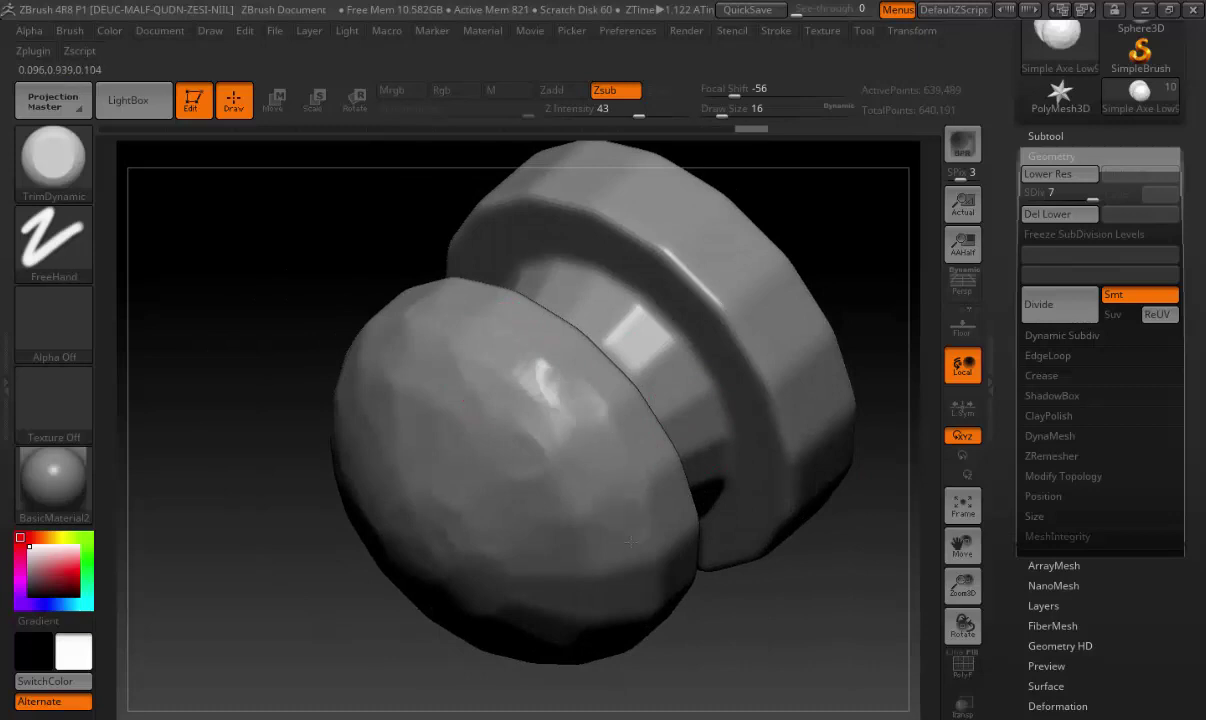
drag(280, 537, 229, 424)
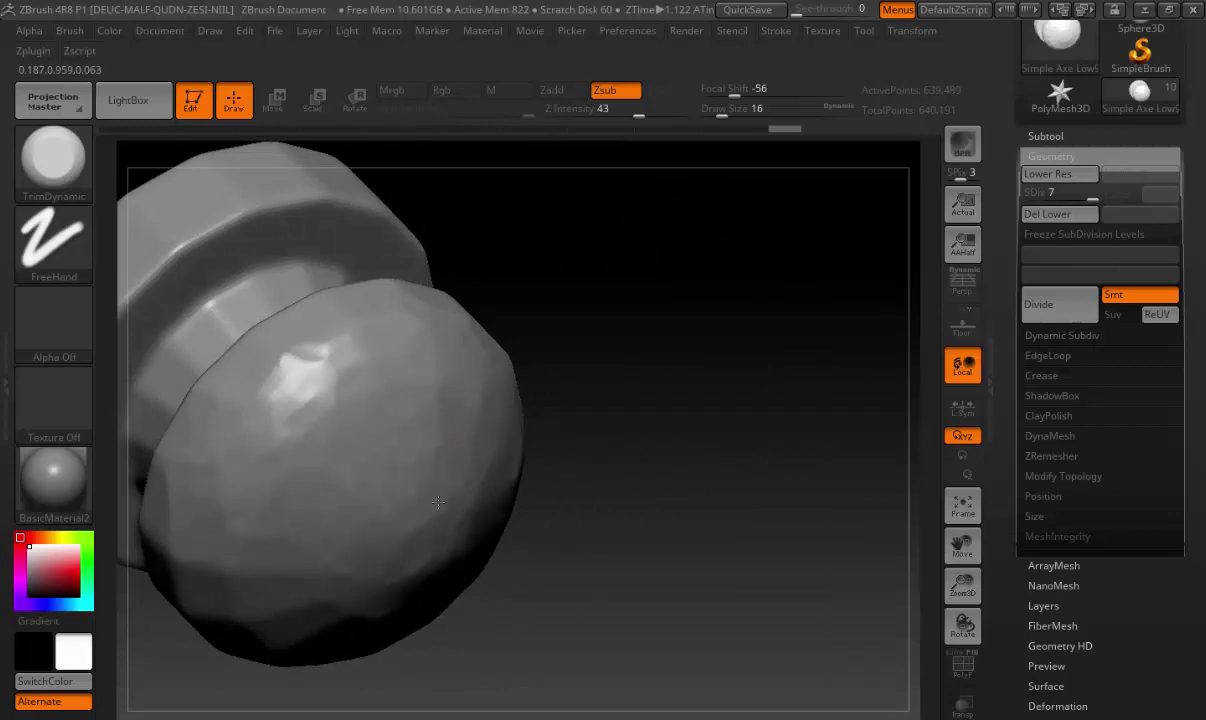
mouse_move(545, 450)
mouse_down()
mouse_move(525, 409)
mouse_move(530, 229)
mouse_up()
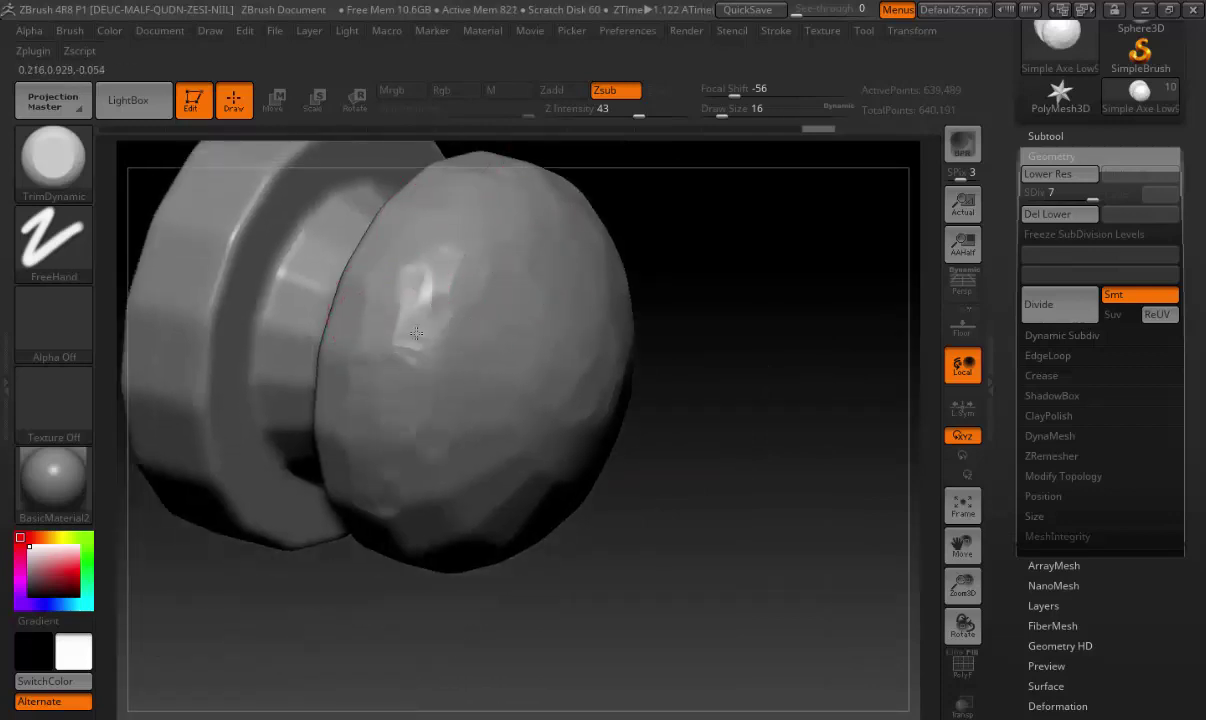
shift+drag(416, 333, 442, 398)
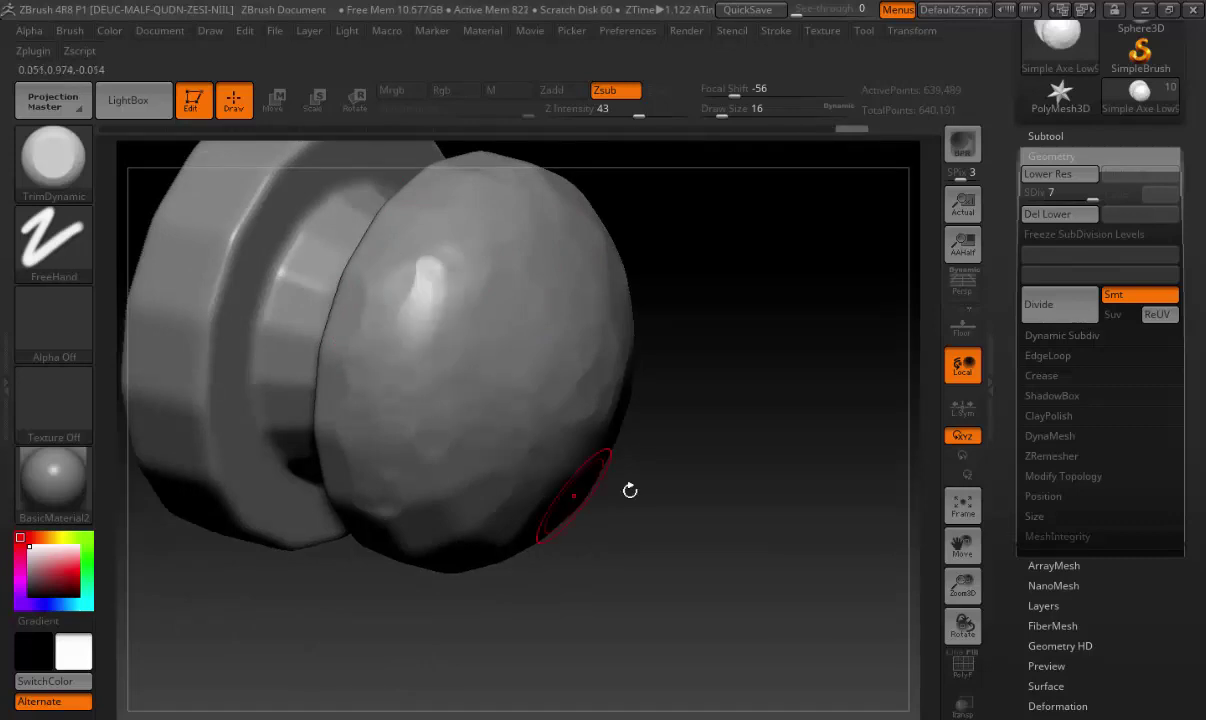
drag(627, 488, 565, 413)
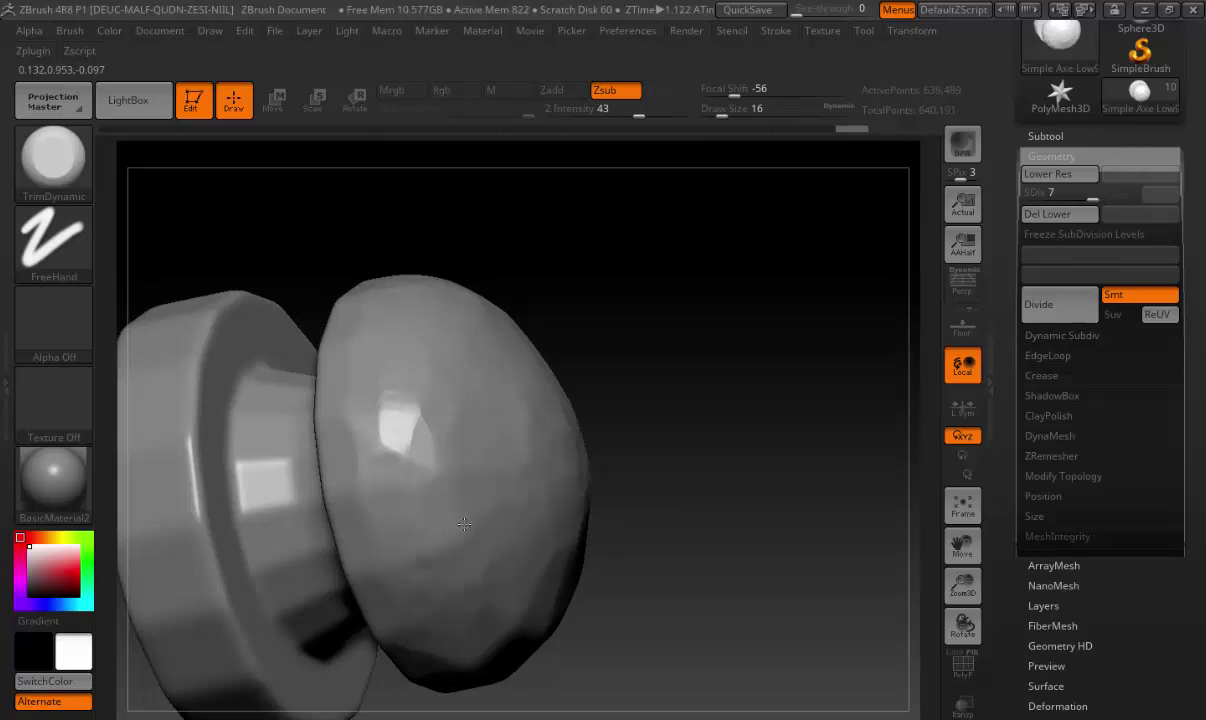
mouse_move(454, 451)
shift+mouse_down()
mouse_move(390, 410)
mouse_move(345, 400)
mouse_move(359, 491)
shift+mouse_up()
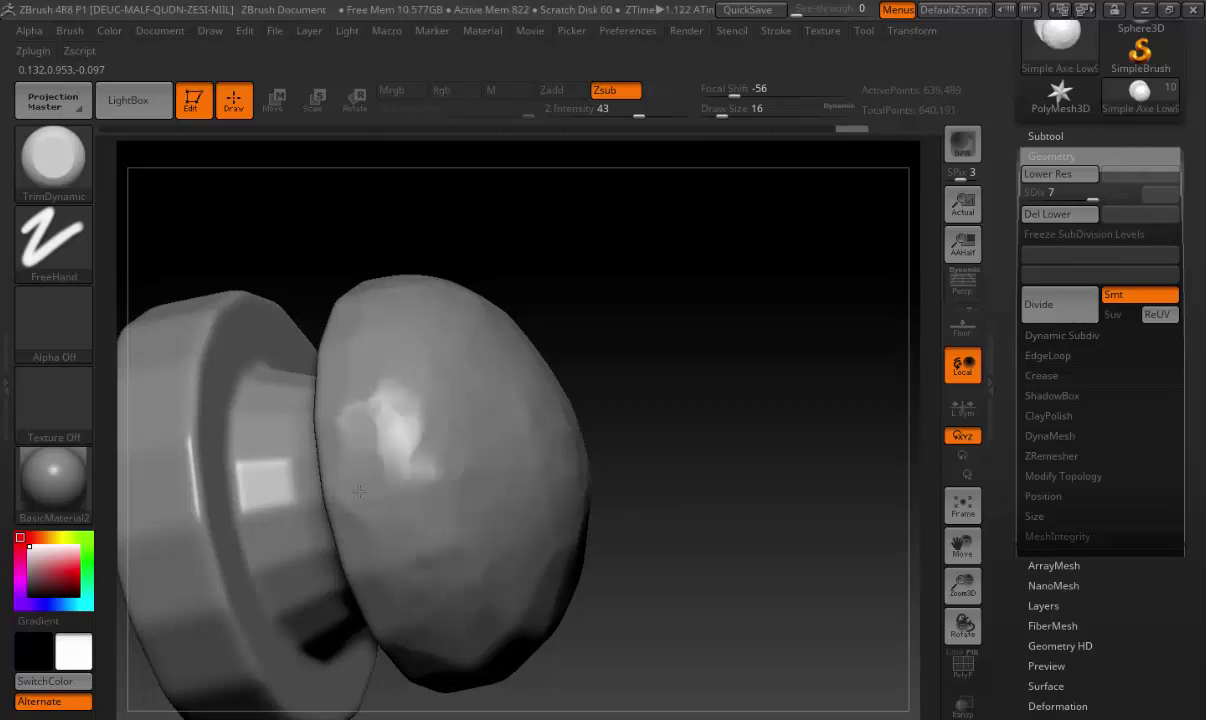
mouse_move(668, 541)
mouse_down()
mouse_move(544, 495)
mouse_move(668, 336)
mouse_up()
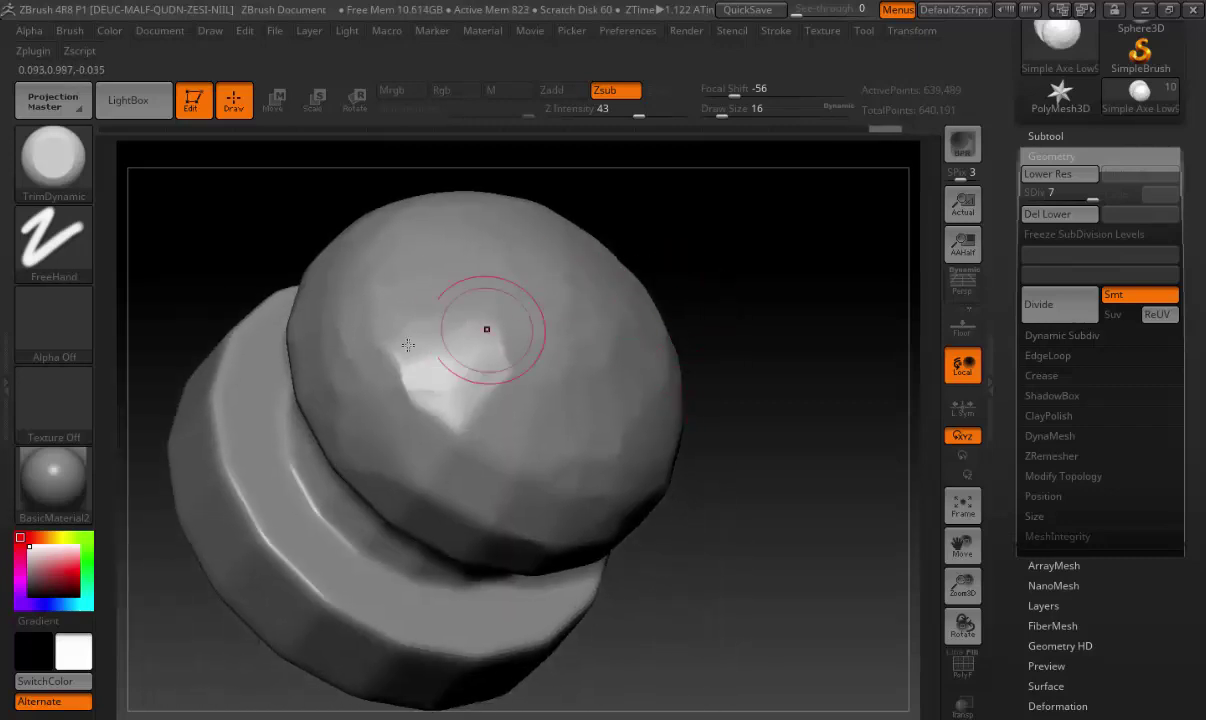
mouse_move(408, 381)
shift+mouse_down()
mouse_move(450, 370)
mouse_move(468, 330)
mouse_move(387, 352)
mouse_move(489, 453)
mouse_move(426, 498)
shift+mouse_up()
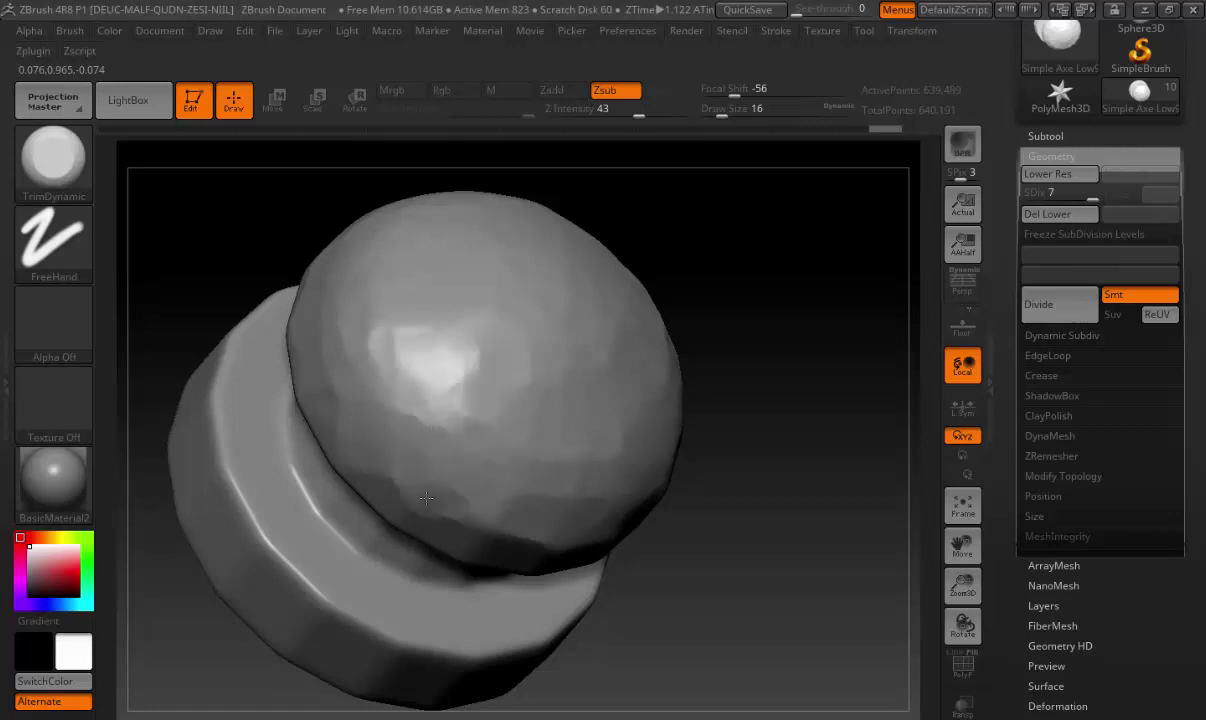
shift+drag(485, 531, 546, 540)
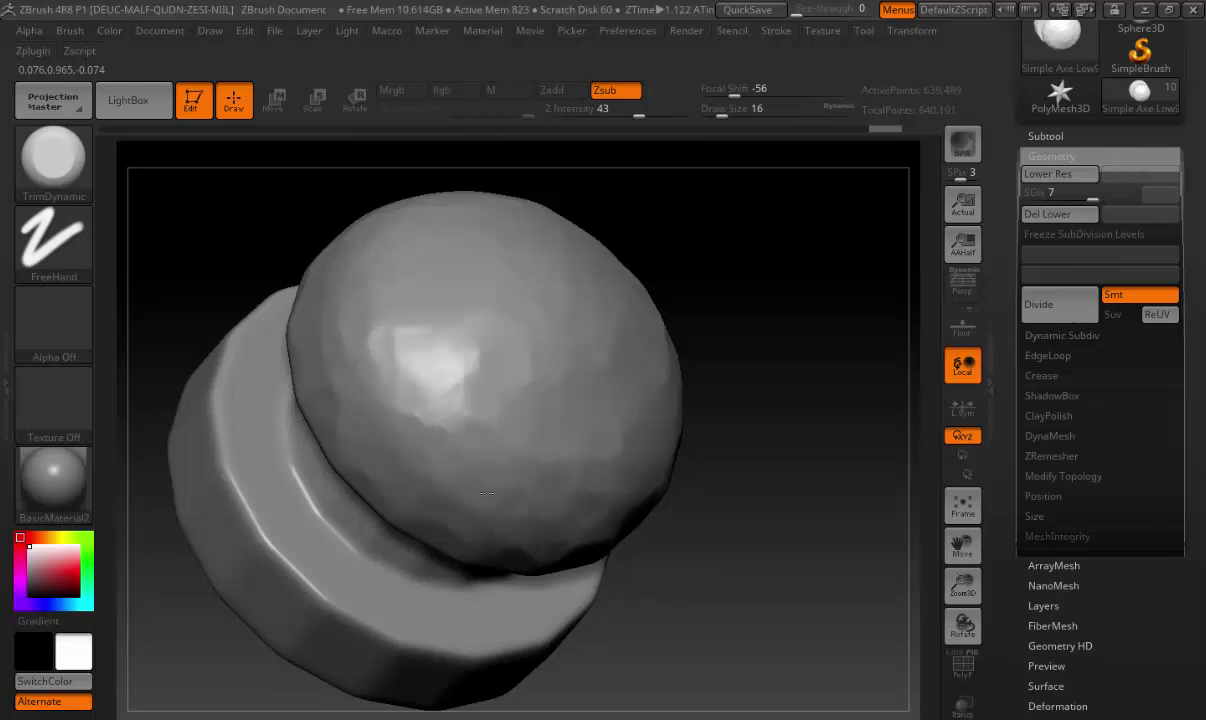
Soften the facets on the dome's side and along the top rim
drag(840, 492, 616, 436)
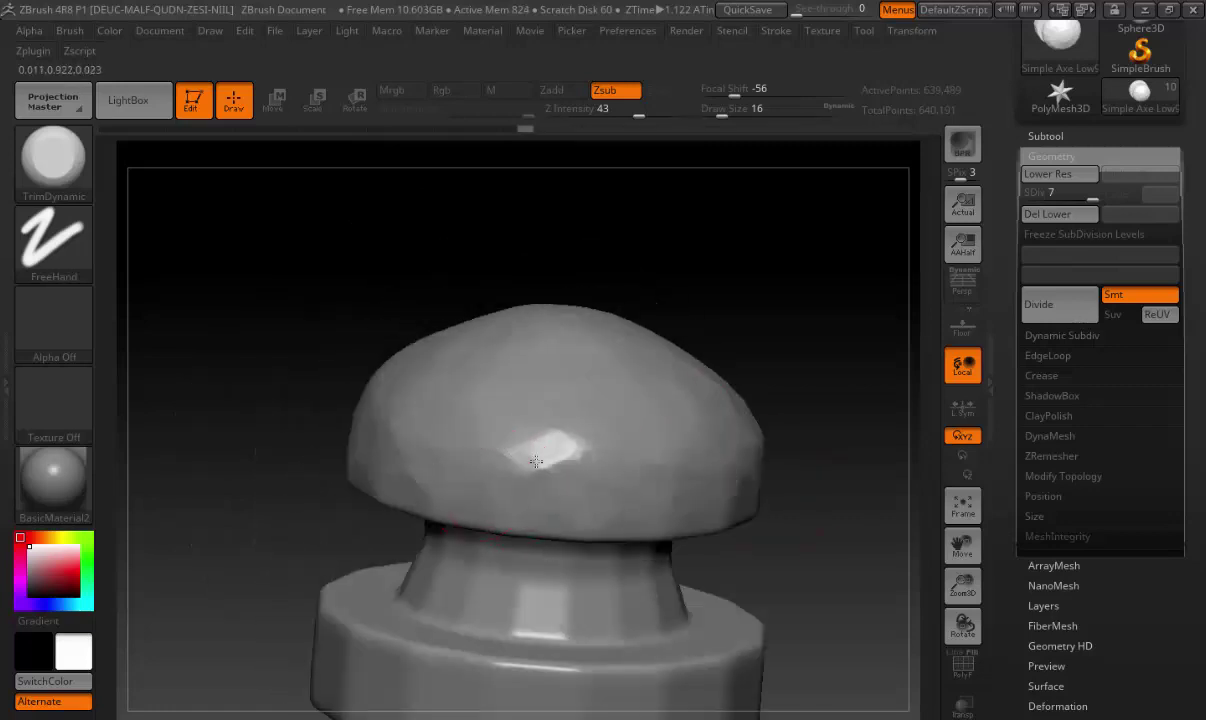
drag(536, 461, 797, 426)
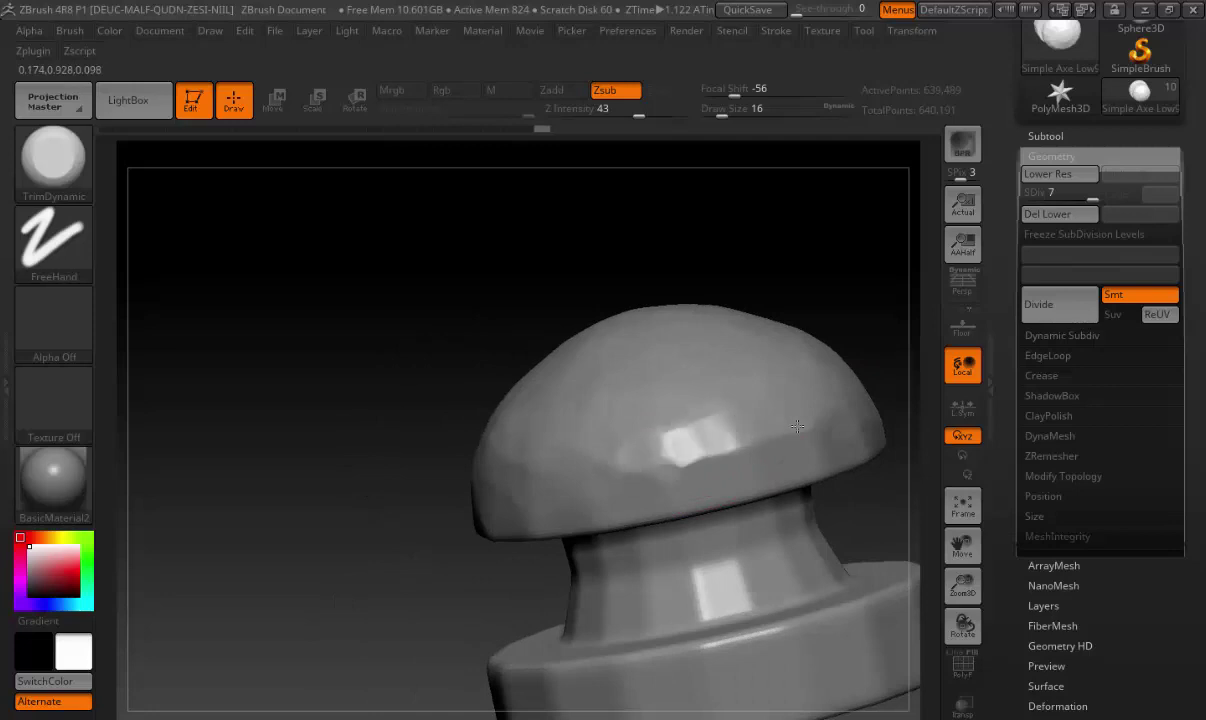
mouse_move(697, 474)
shift+mouse_down()
mouse_move(814, 432)
mouse_move(640, 415)
mouse_move(603, 496)
shift+mouse_up()
mouse_move(377, 445)
mouse_down()
mouse_move(398, 547)
mouse_move(592, 377)
mouse_move(595, 334)
mouse_move(565, 542)
mouse_move(565, 363)
mouse_move(630, 350)
mouse_move(479, 345)
mouse_up()
drag(695, 331, 600, 330)
mouse_move(420, 300)
mouse_down()
mouse_move(498, 310)
mouse_move(530, 300)
mouse_move(627, 335)
mouse_move(690, 339)
mouse_up()
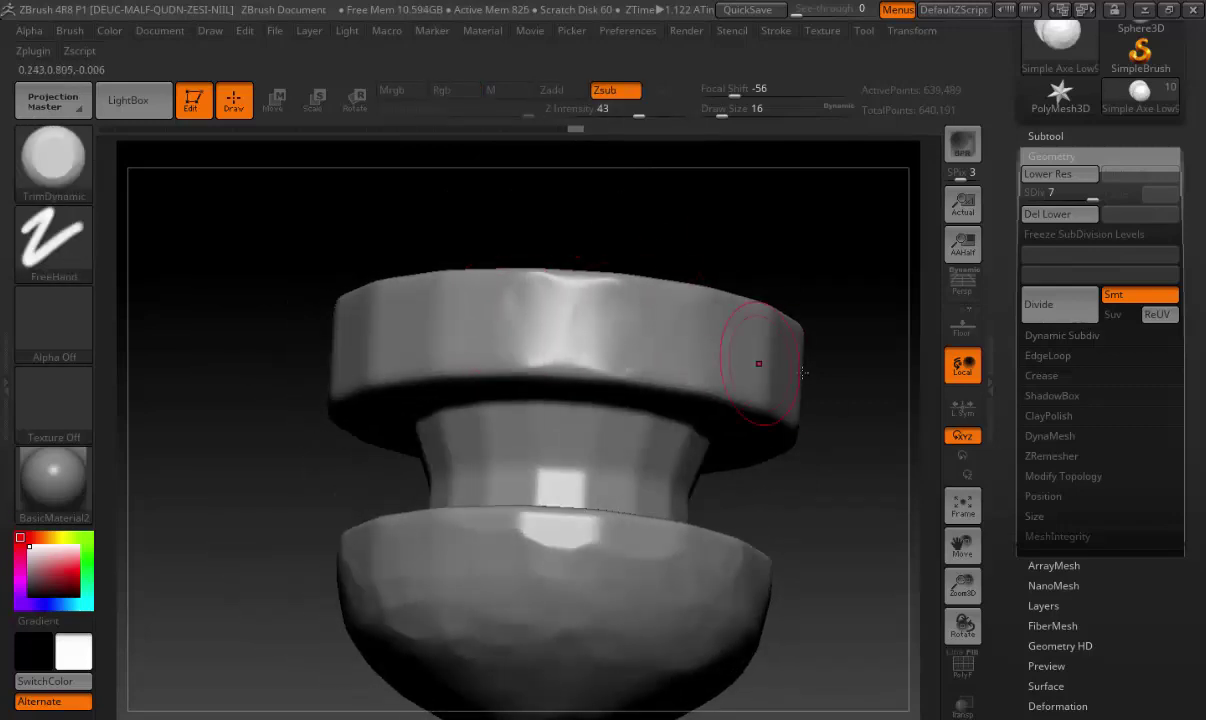
Orbit around the collar to inspect the rim edge, ending in a straight front view
mouse_move(805, 372)
mouse_down()
mouse_move(778, 380)
mouse_move(598, 301)
mouse_move(633, 345)
mouse_up()
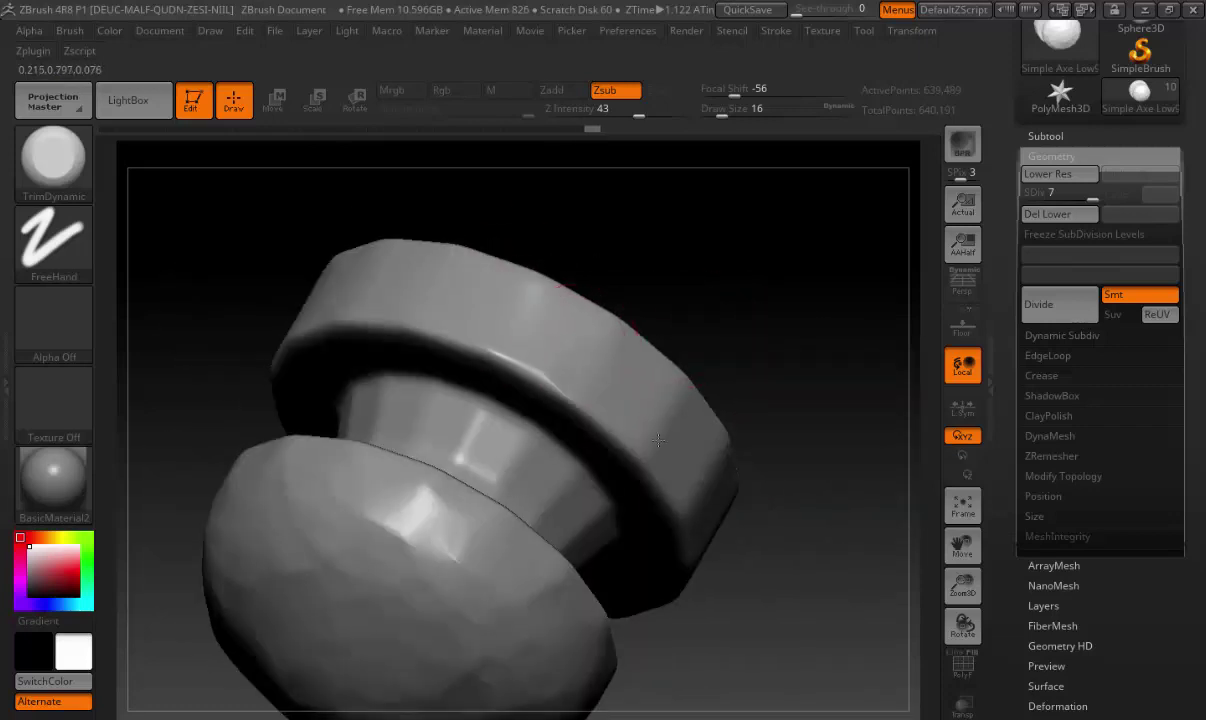
drag(760, 440, 789, 438)
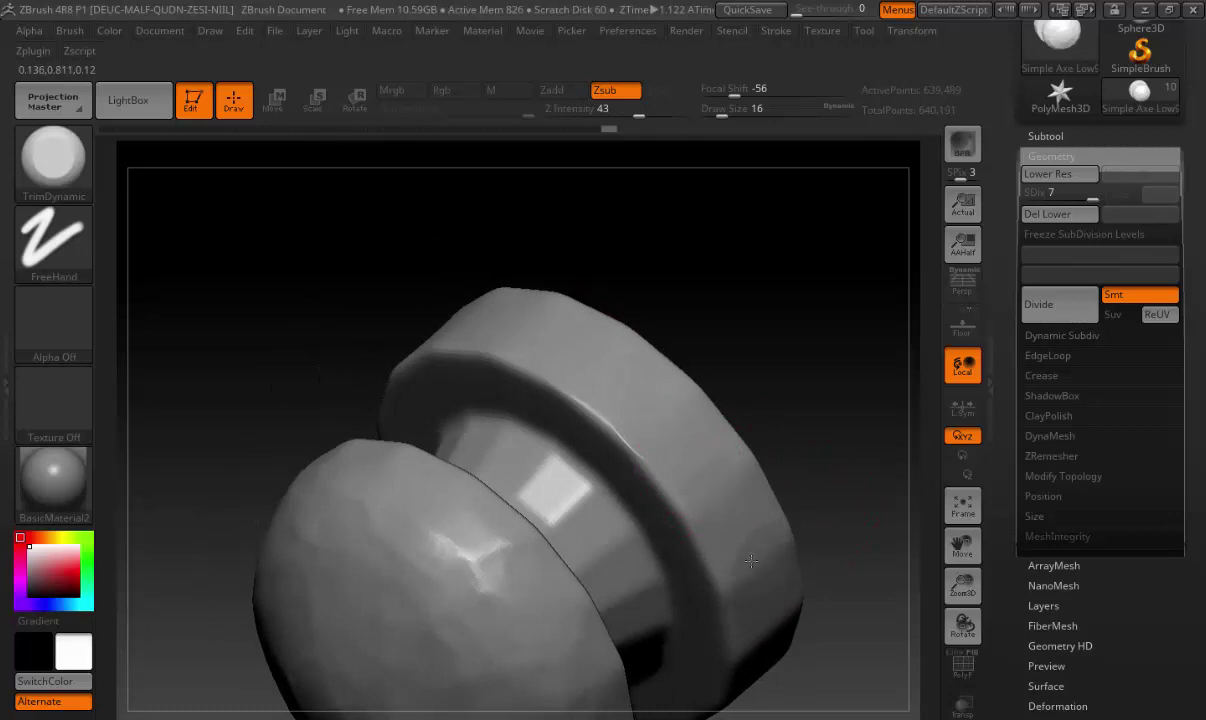
mouse_move(808, 527)
mouse_down()
mouse_move(654, 433)
mouse_move(590, 262)
mouse_up()
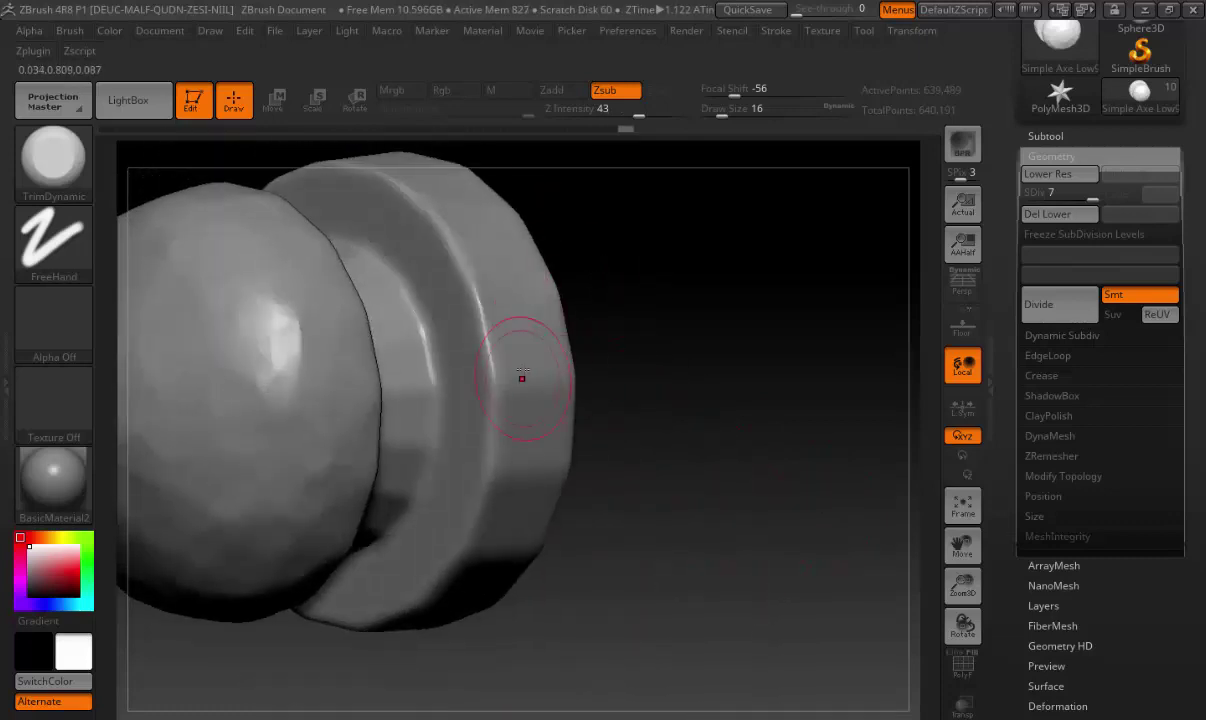
mouse_move(546, 527)
mouse_down()
mouse_move(603, 355)
mouse_move(633, 371)
mouse_up()
drag(595, 606, 638, 468)
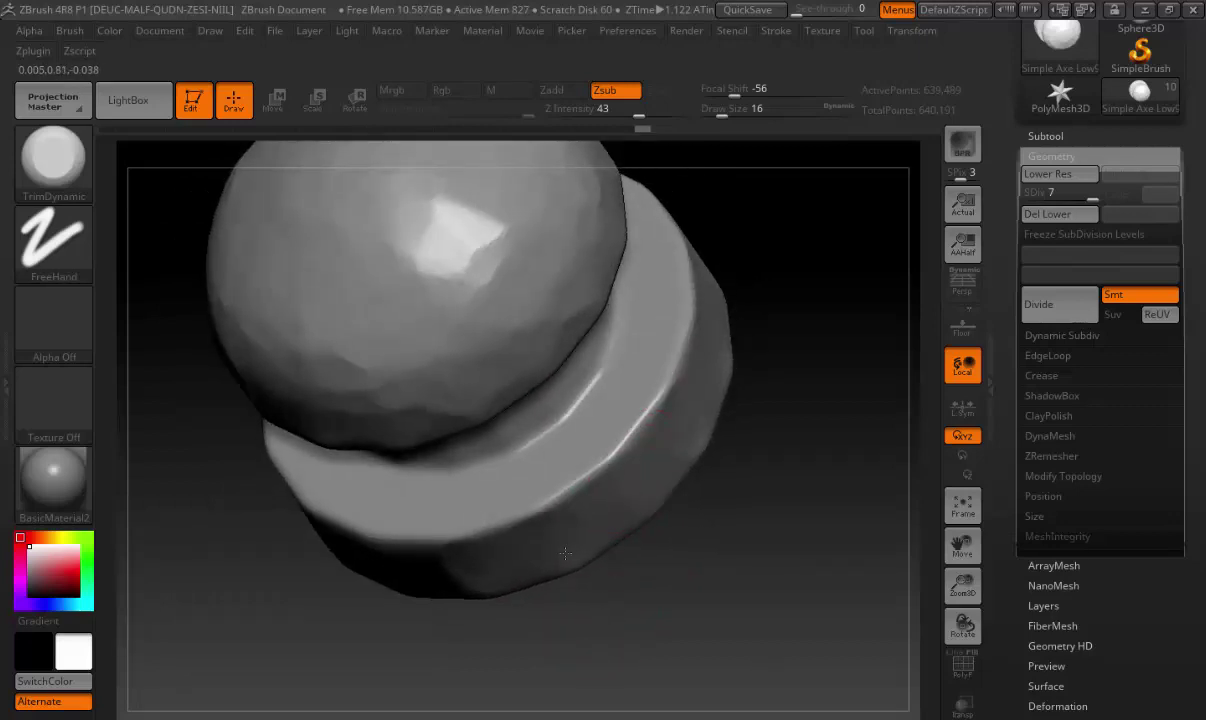
mouse_move(565, 553)
mouse_down()
mouse_move(511, 520)
mouse_move(551, 457)
mouse_up()
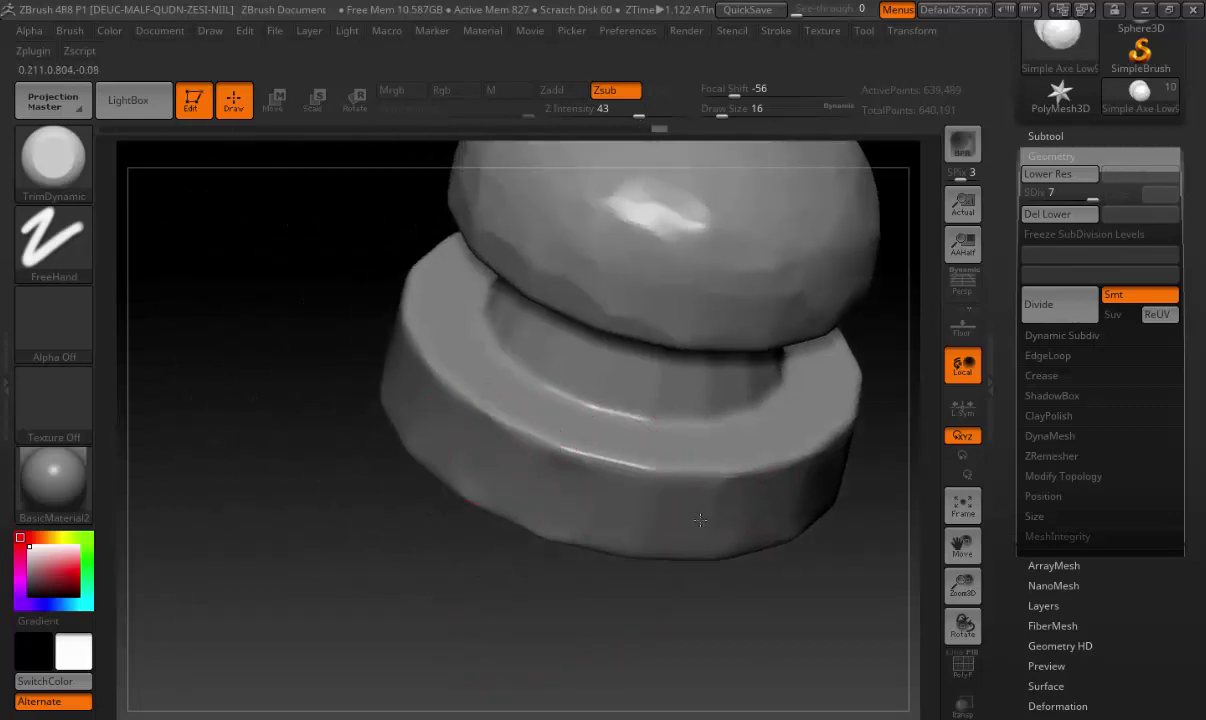
mouse_move(462, 569)
mouse_down()
mouse_move(398, 369)
mouse_move(398, 501)
mouse_move(611, 347)
mouse_up()
mouse_move(815, 436)
shift+mouse_down()
mouse_move(694, 326)
mouse_move(598, 363)
shift+mouse_up()
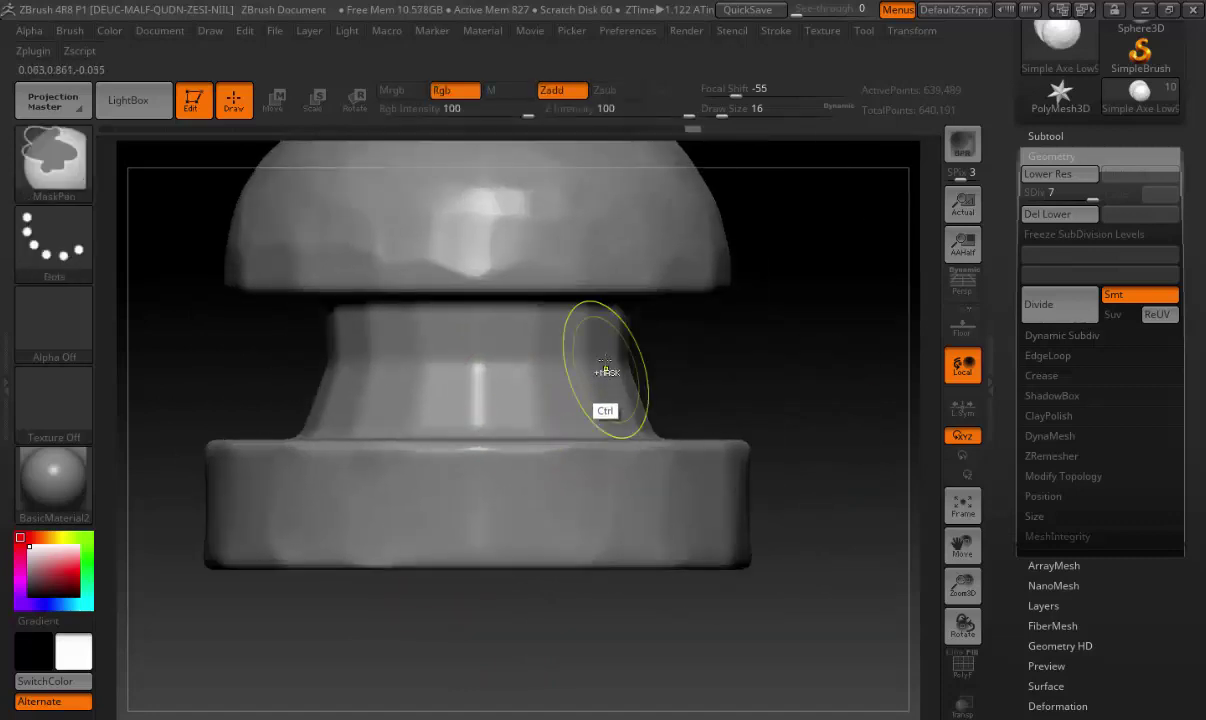
Adjust the brush size, settling on Draw Size 13
key(space)
drag(490, 375, 480, 375)
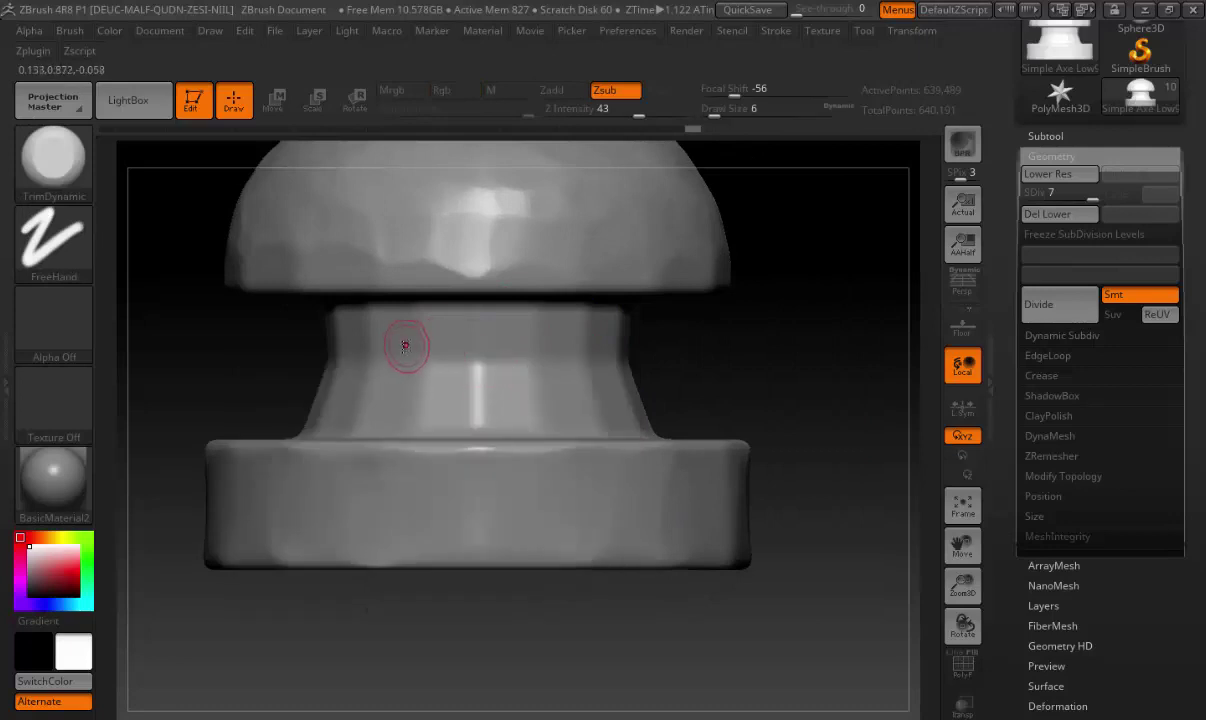
key(space)
drag(404, 345, 410, 348)
key(space)
drag(470, 377, 484, 377)
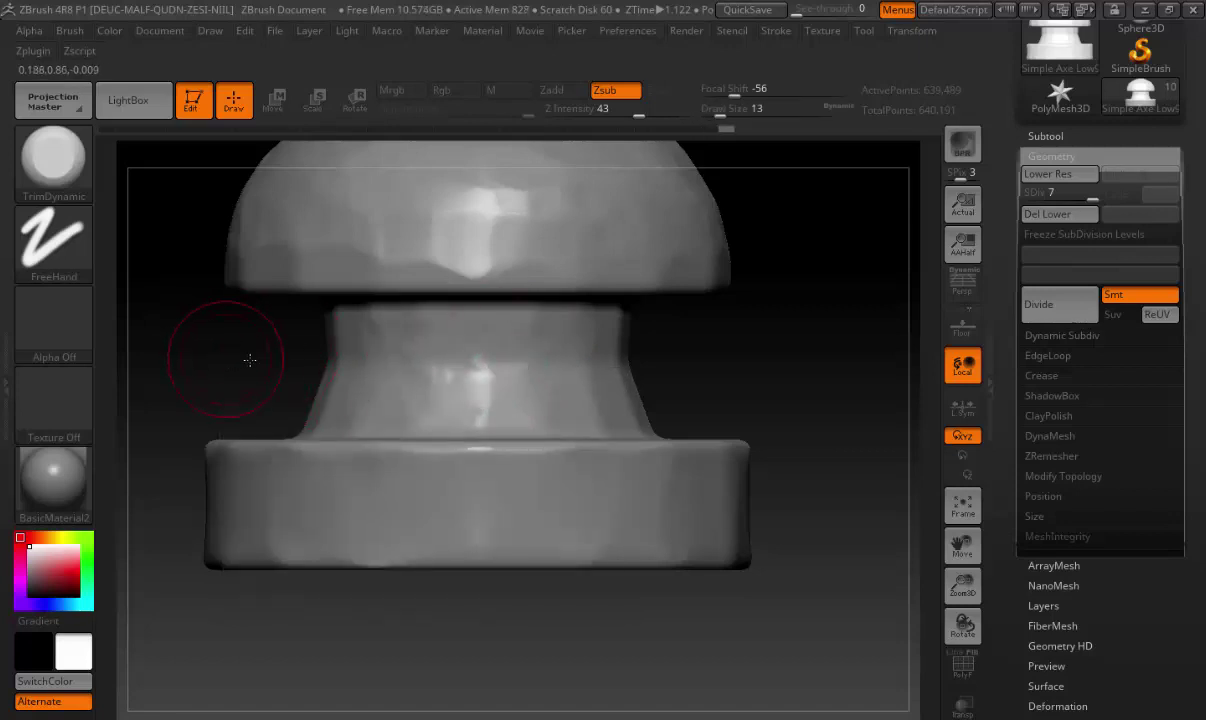
Smooth and flatten the neck section, checking it from several lighting angles
mouse_move(249, 360)
mouse_down()
mouse_move(280, 315)
mouse_move(484, 363)
mouse_up()
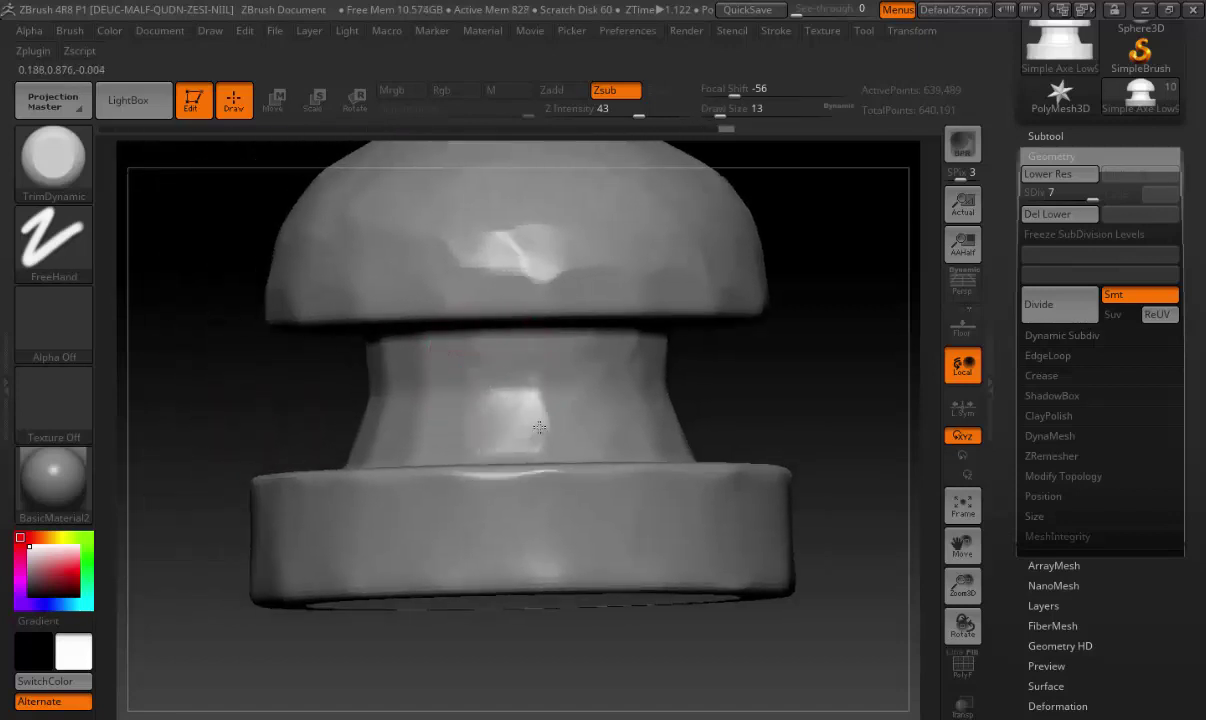
drag(539, 427, 469, 403)
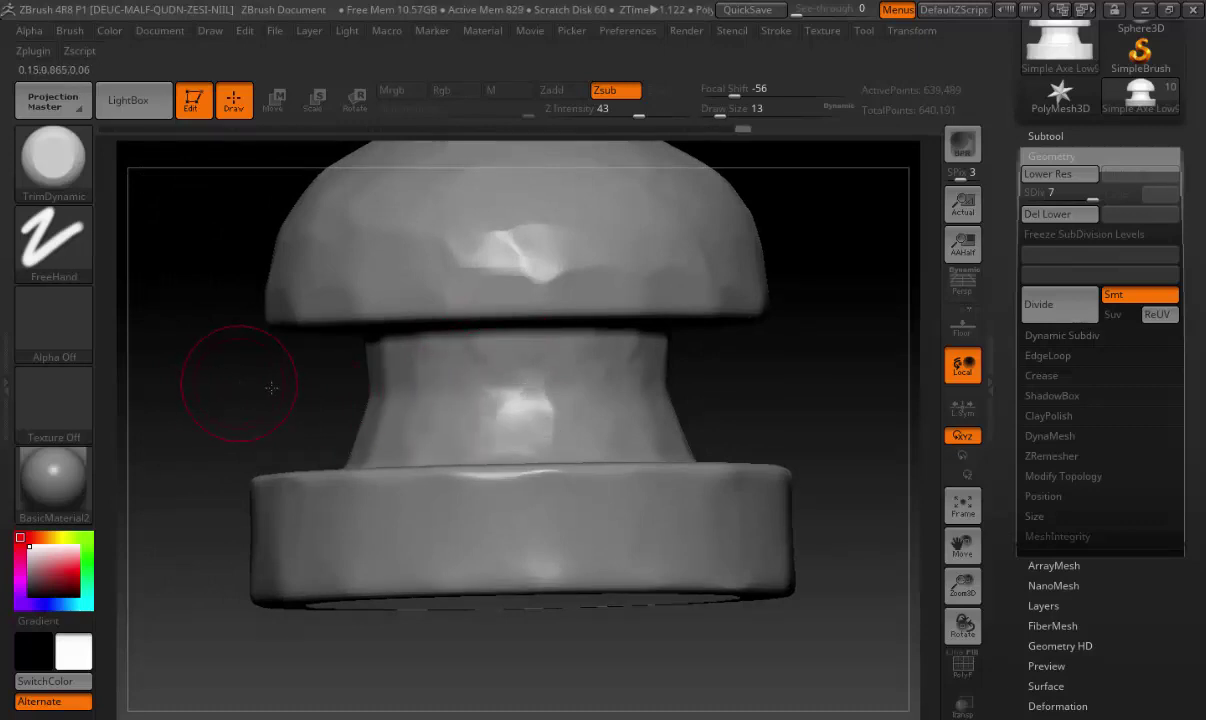
drag(237, 377, 404, 404)
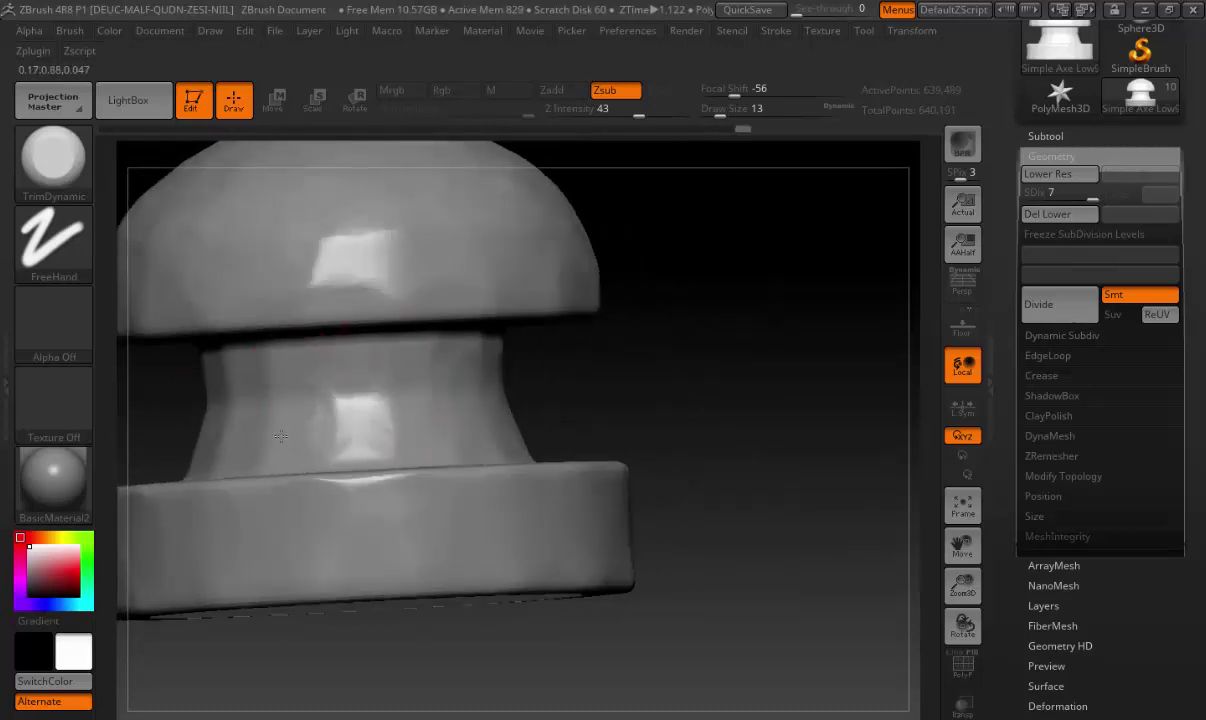
drag(268, 406, 394, 437)
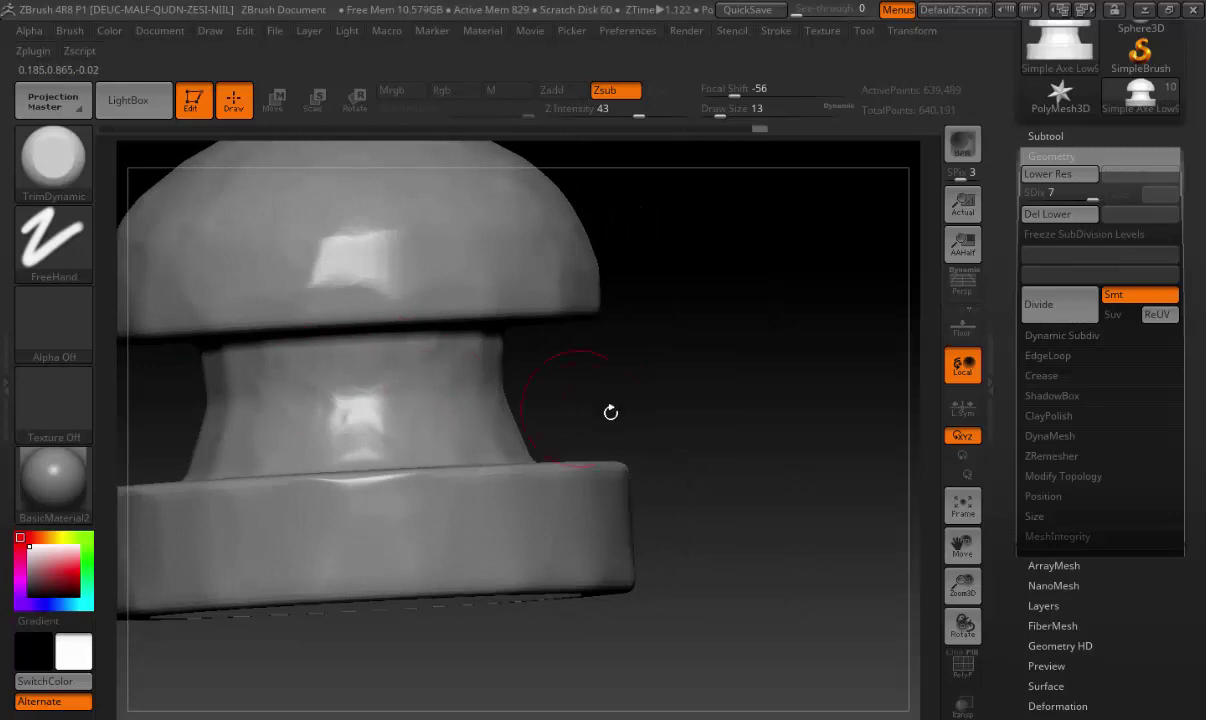
mouse_move(614, 409)
mouse_down()
mouse_move(363, 382)
mouse_move(800, 358)
mouse_move(526, 273)
mouse_move(505, 363)
mouse_up()
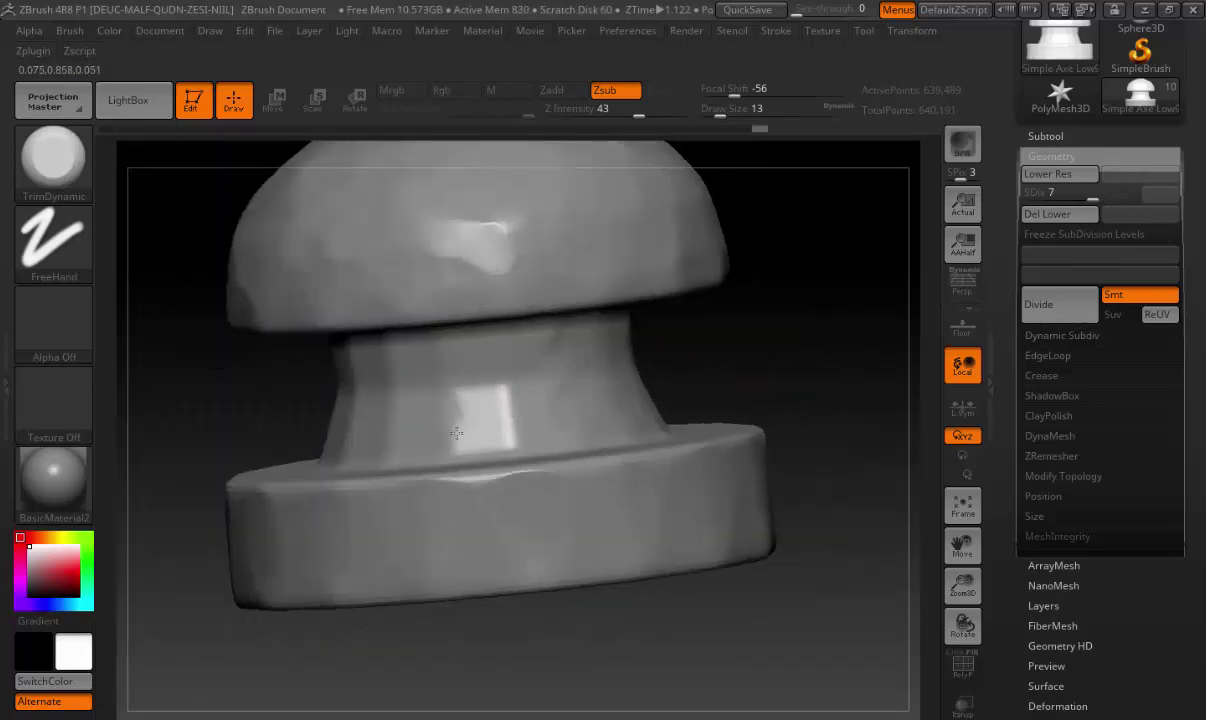
drag(559, 402, 375, 367)
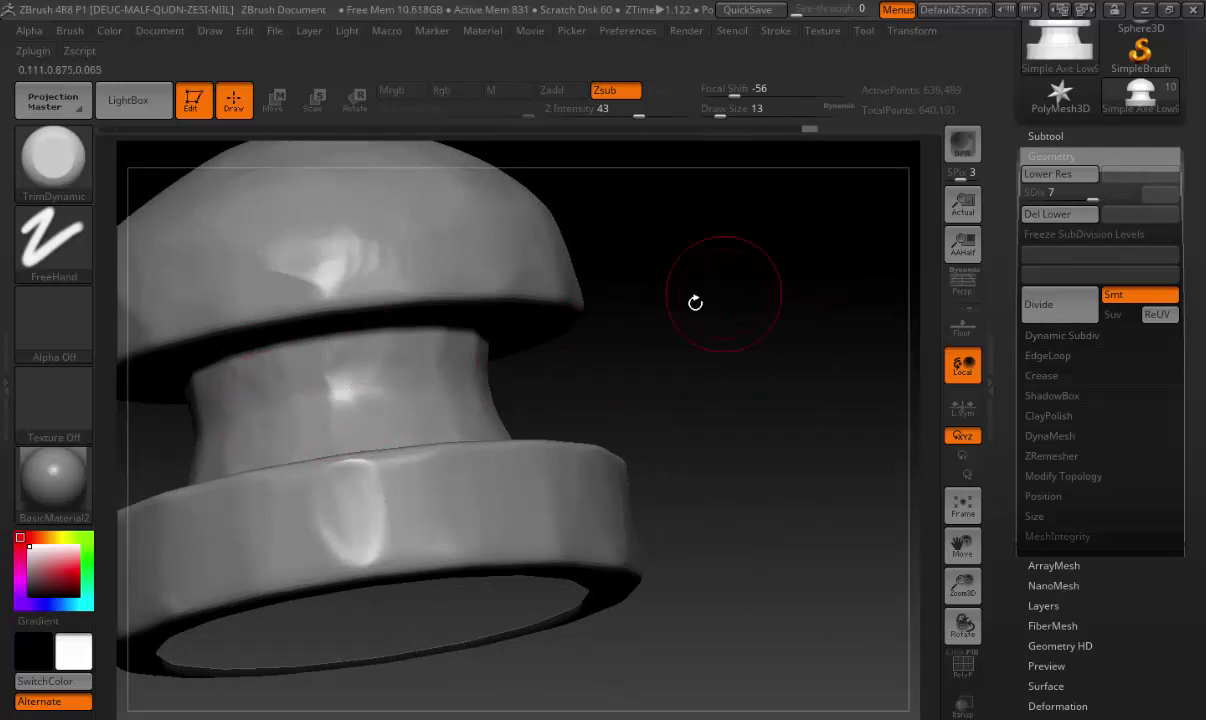
mouse_move(695, 302)
mouse_down()
mouse_move(673, 385)
mouse_move(1049, 78)
mouse_up()
Select the Simple Axe Low8 blade subtool and frame it in the view
click(1140, 11)
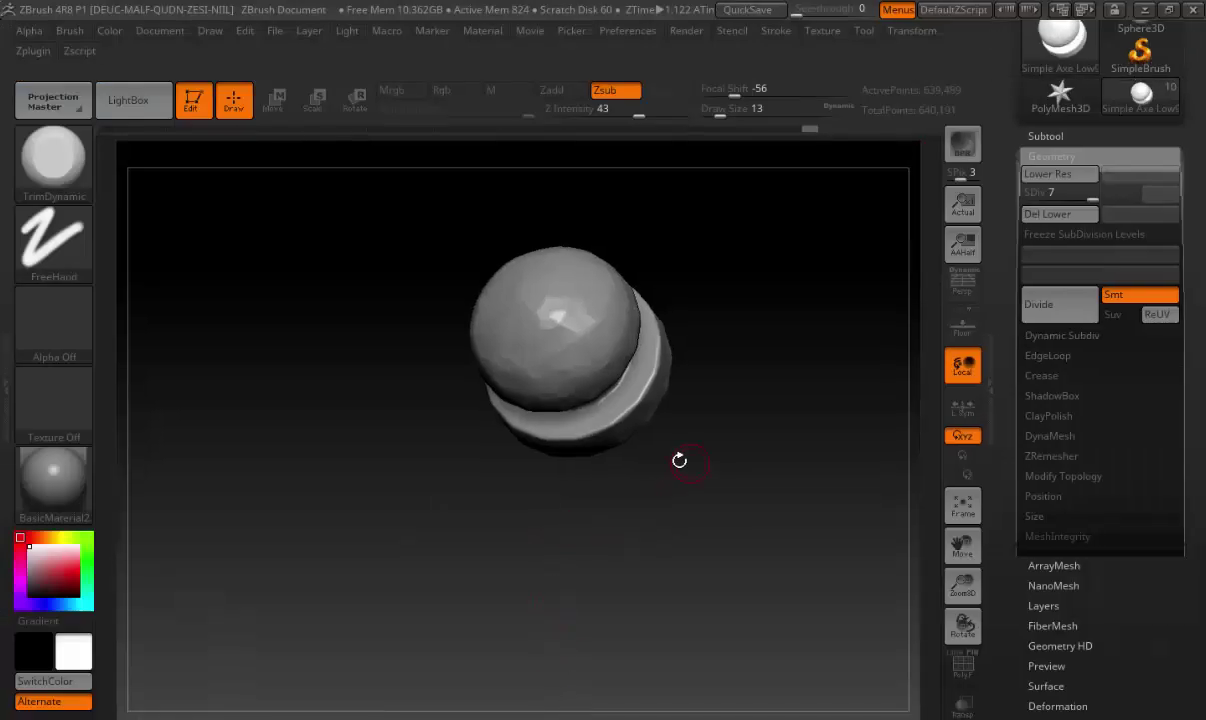
mouse_move(679, 460)
mouse_down()
mouse_move(681, 503)
mouse_move(673, 256)
mouse_up()
click(1043, 156)
click(1045, 136)
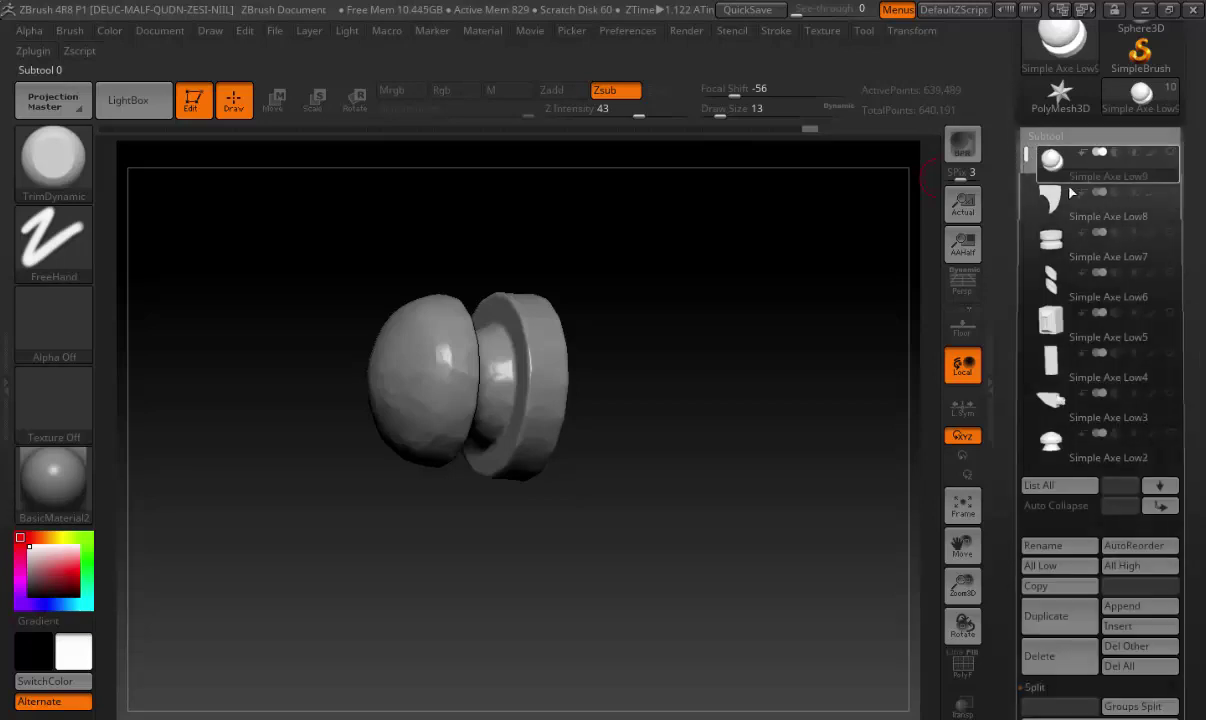
click(1080, 203)
click(963, 505)
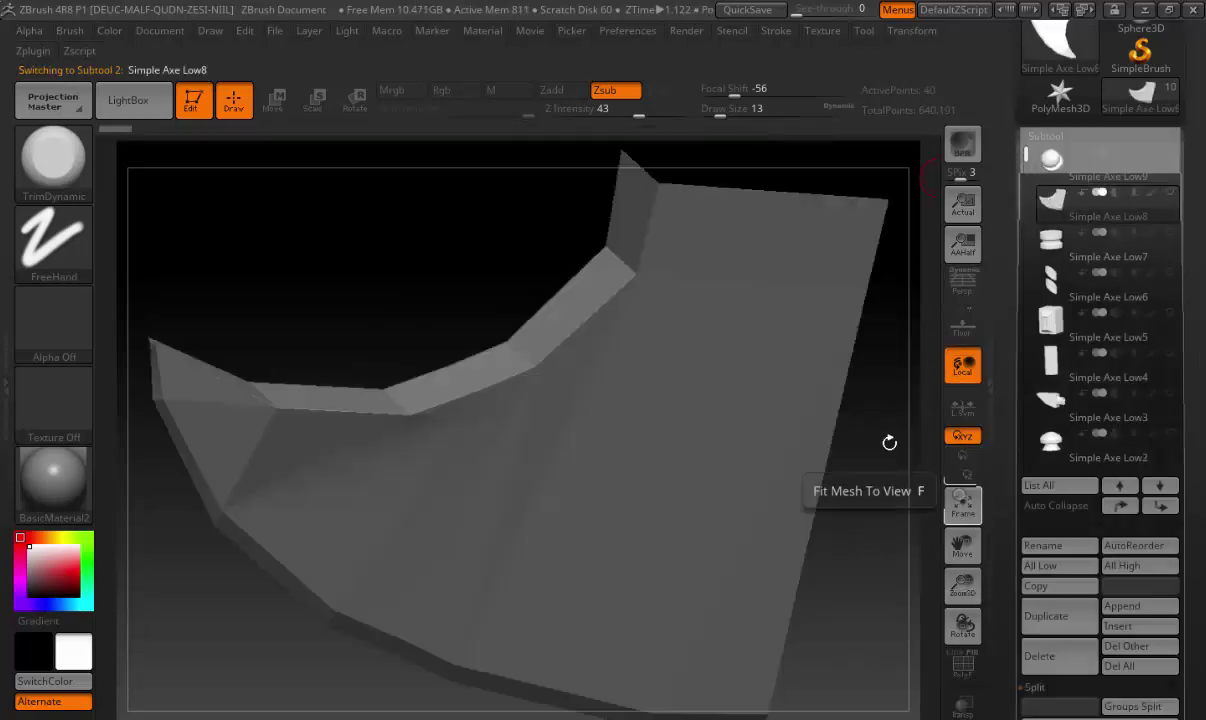
mouse_move(870, 494)
mouse_down()
mouse_move(824, 419)
mouse_move(767, 444)
mouse_move(760, 420)
mouse_up()
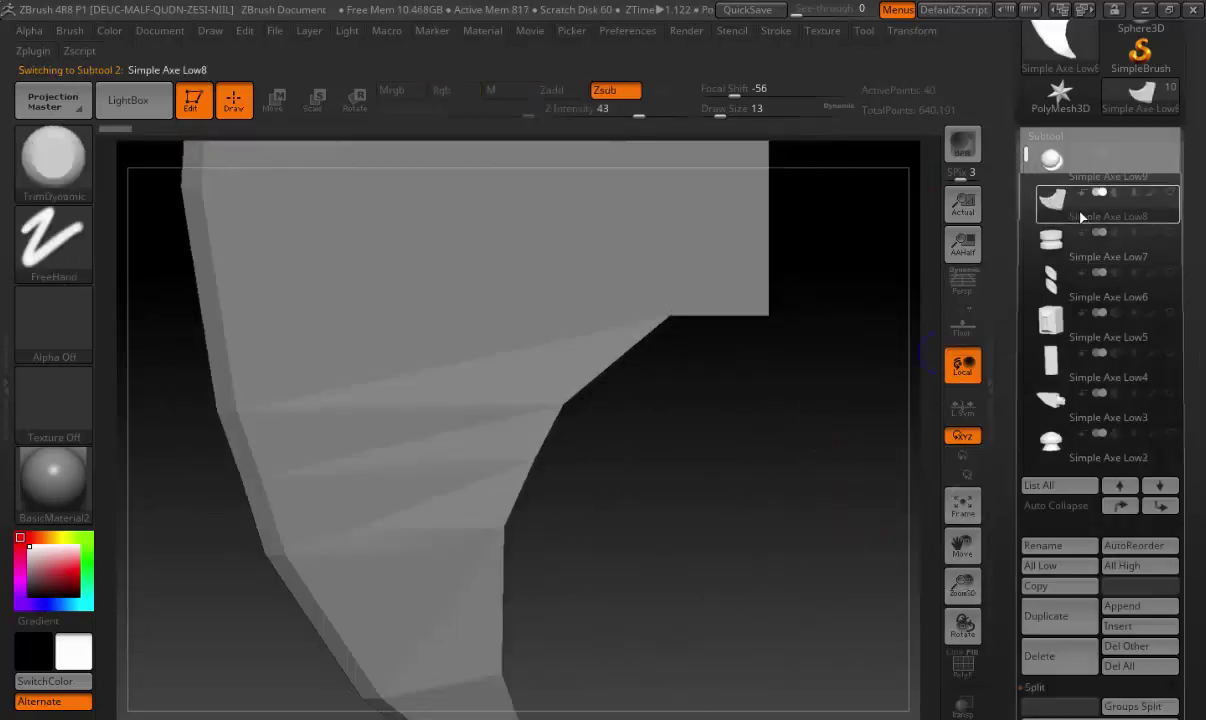
key(ctrl)
mouse_move(630, 379)
mouse_down()
mouse_move(721, 501)
mouse_move(522, 347)
mouse_up()
click(1030, 140)
drag(781, 328, 880, 218)
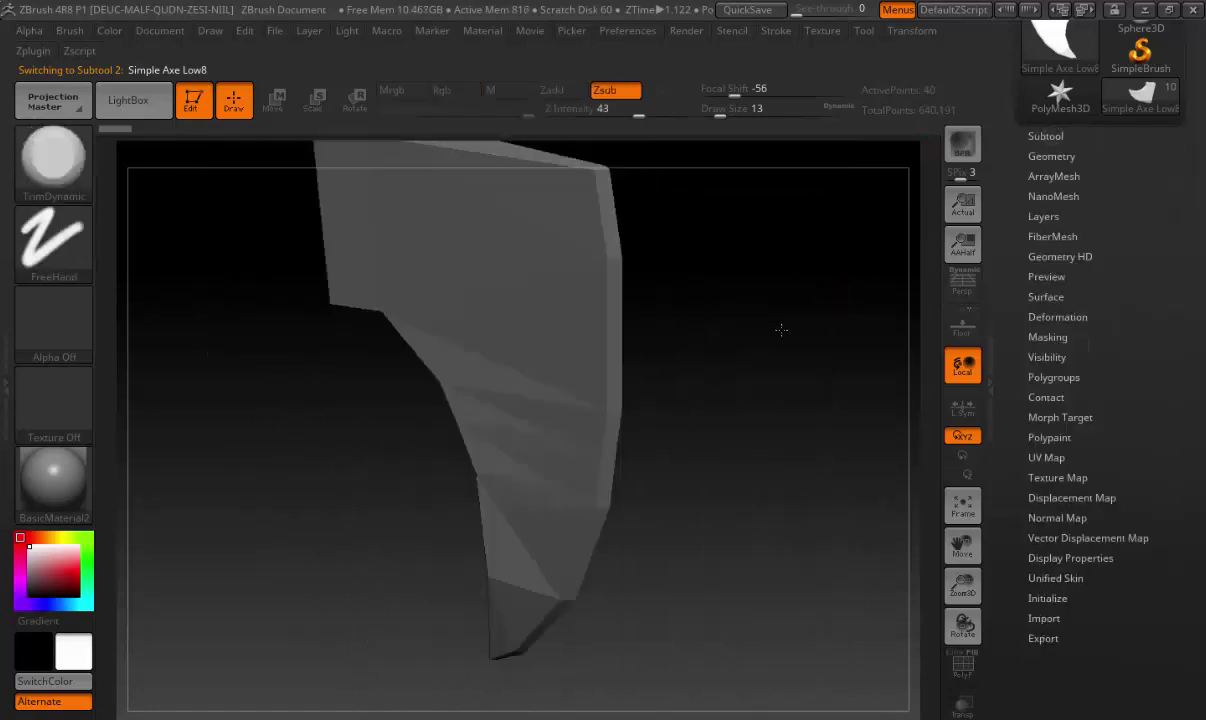
Subdivide the blade with Smt on up to SDiv 8, about 688,365 points
click(1051, 156)
click(1065, 302)
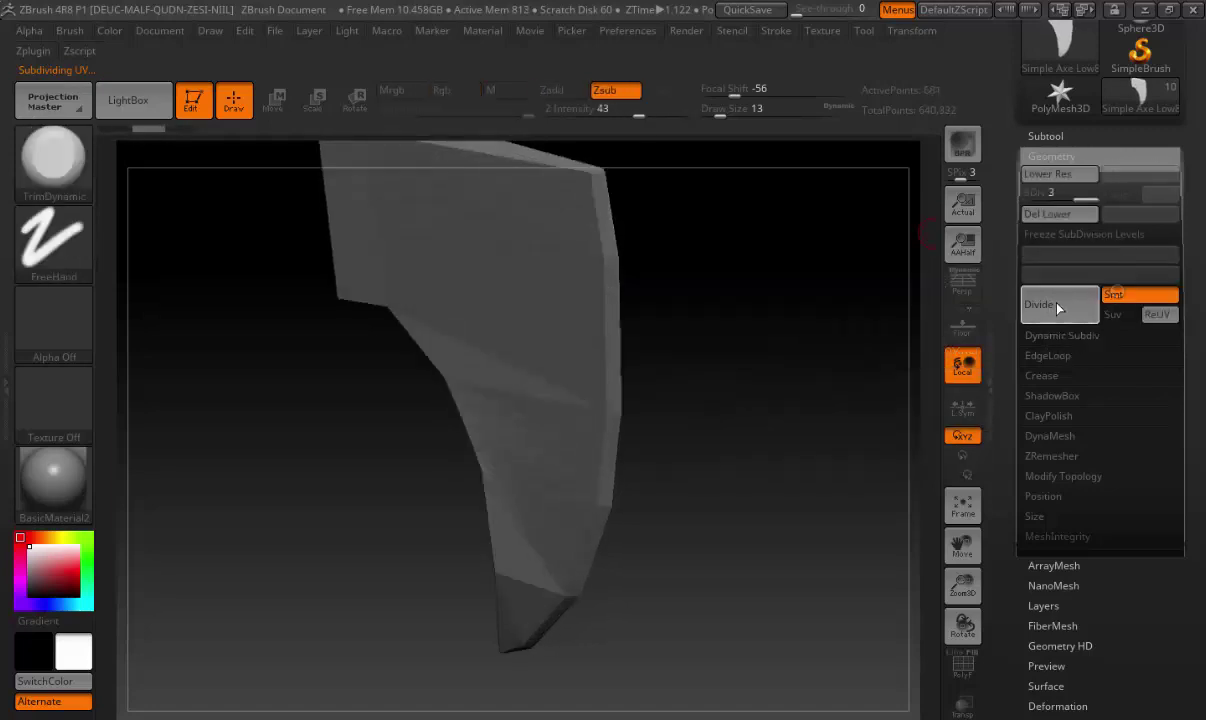
click(1055, 303)
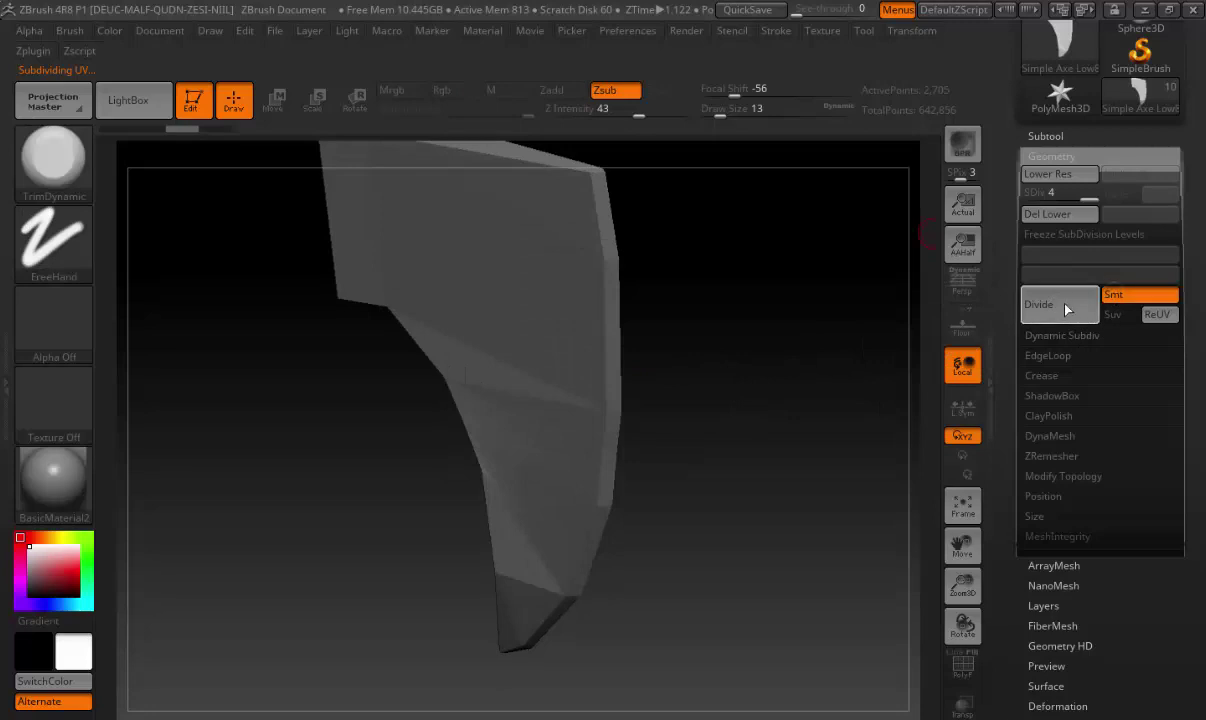
click(1030, 302)
click(1003, 304)
click(1050, 303)
click(1017, 301)
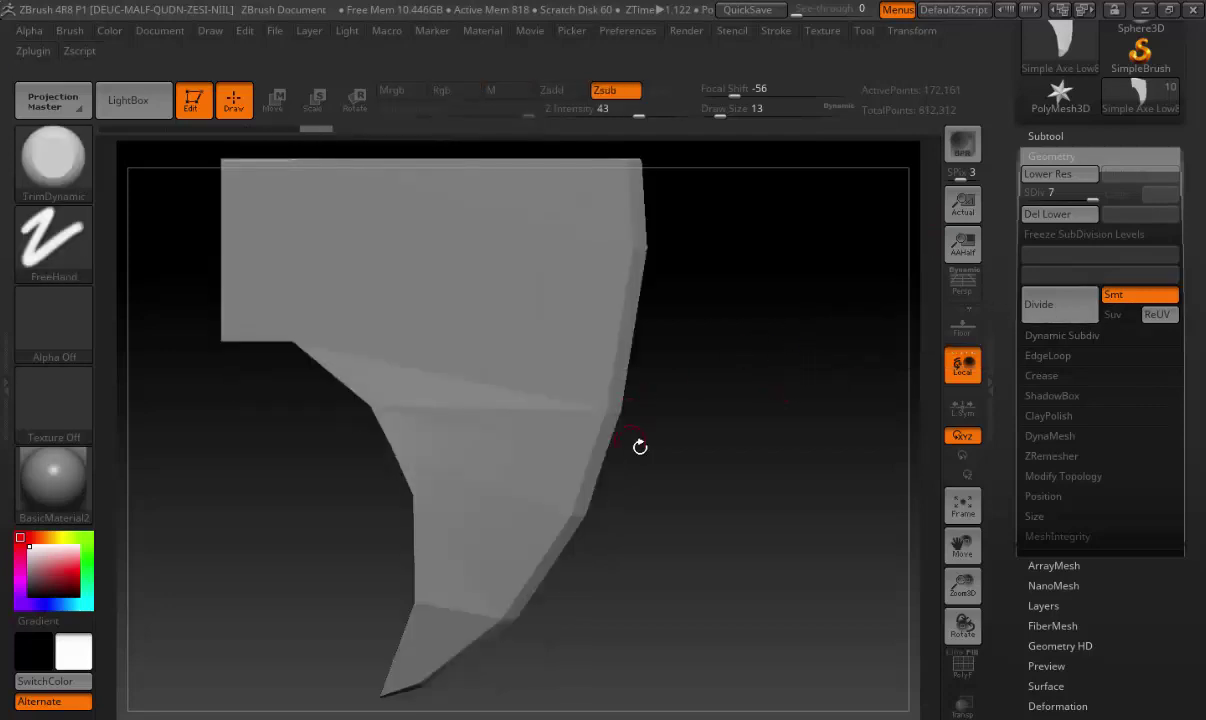
click(1025, 305)
Set the brush size to 20 and soften the blade's left and diagonal edges
ctrl+right_drag(455, 340, 545, 297)
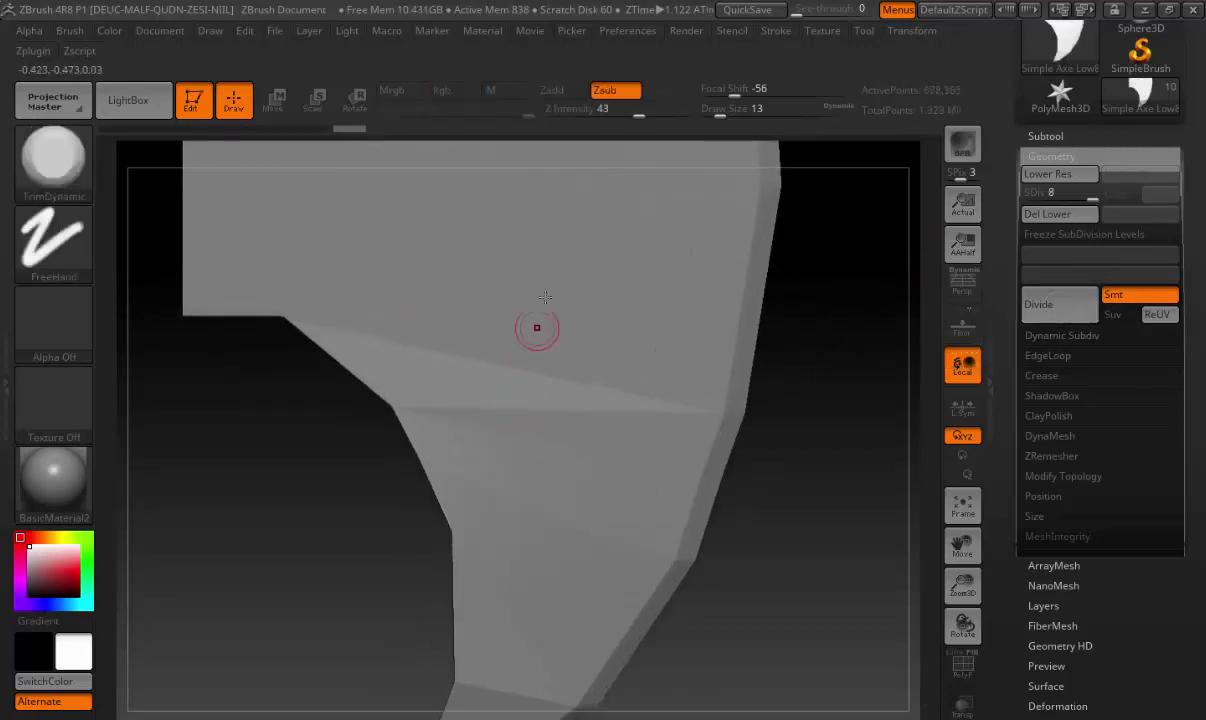
right_click(561, 398)
drag(563, 390, 580, 390)
alt+drag(318, 318, 347, 324)
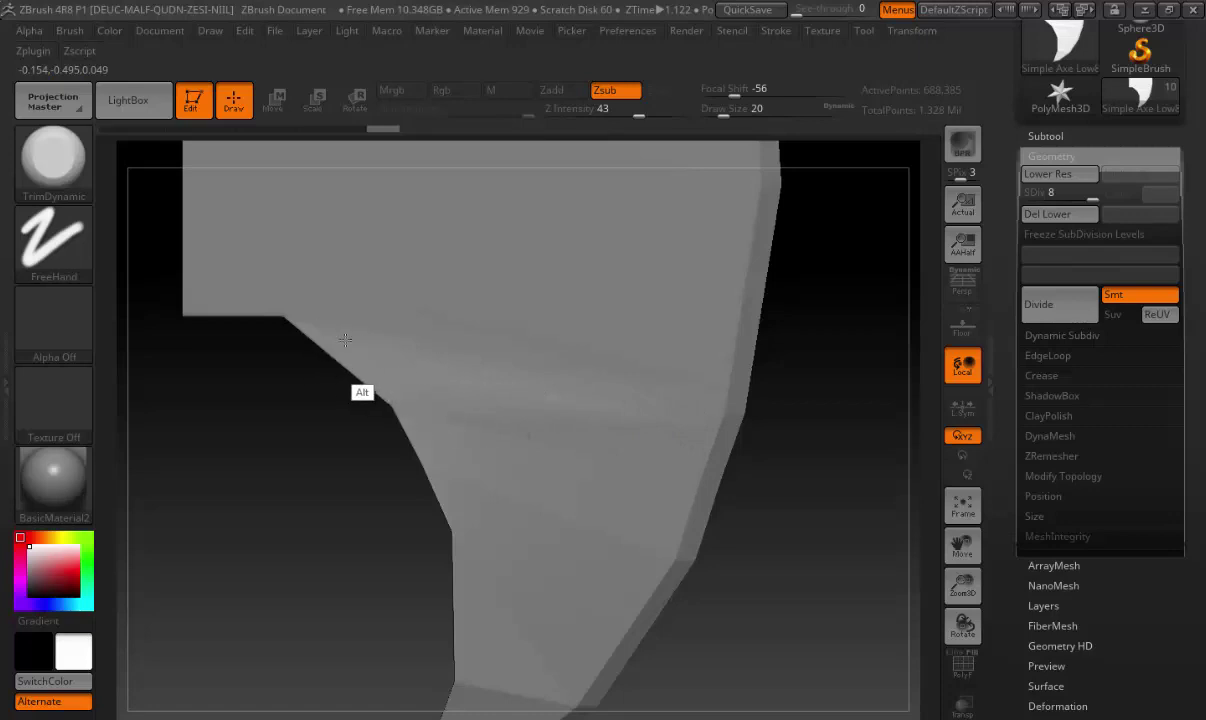
alt+drag(345, 340, 463, 430)
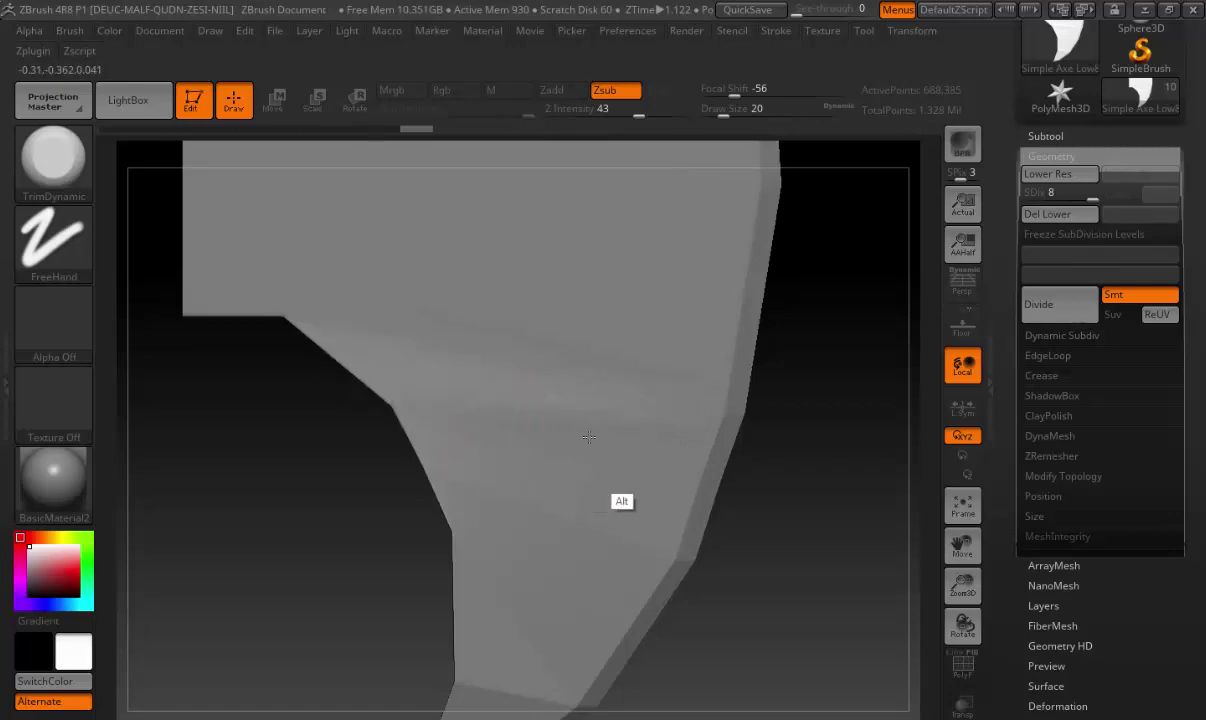
Preview the blade in the brown Bone material, then revert it to grey BasicMaterial2
click(88, 486)
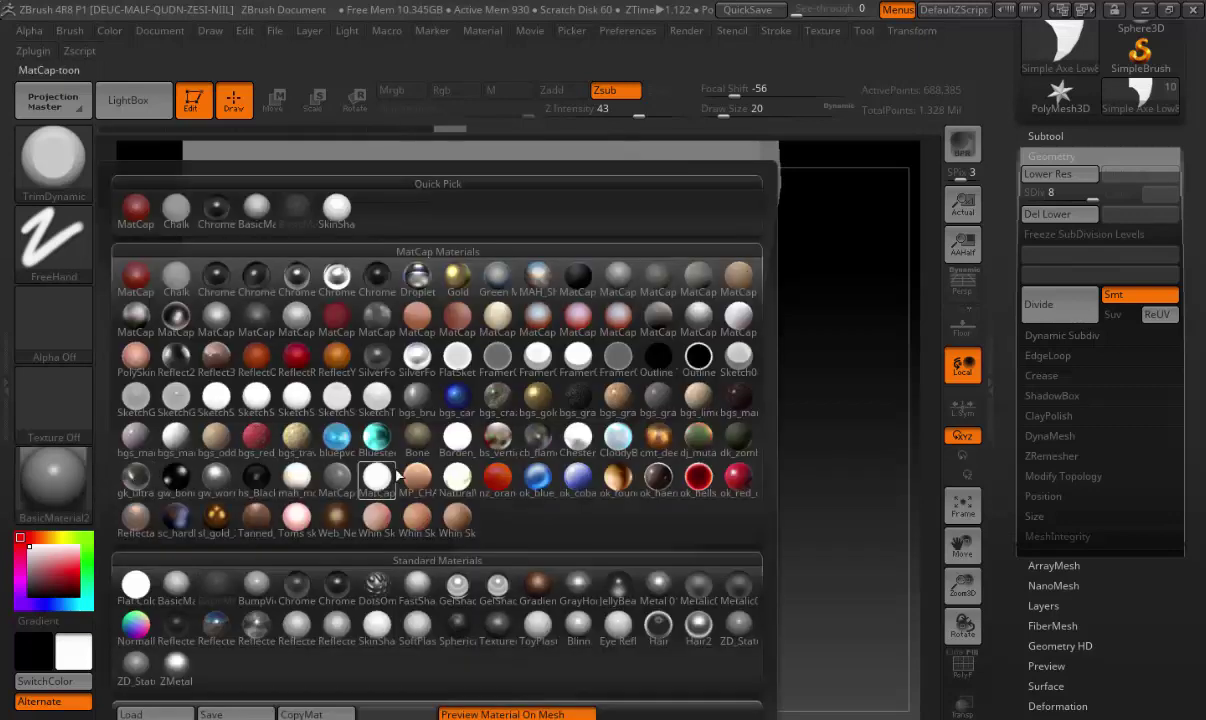
click(397, 477)
mouse_move(840, 471)
alt+mouse_down()
mouse_move(599, 425)
mouse_move(780, 457)
mouse_move(495, 332)
alt+mouse_up()
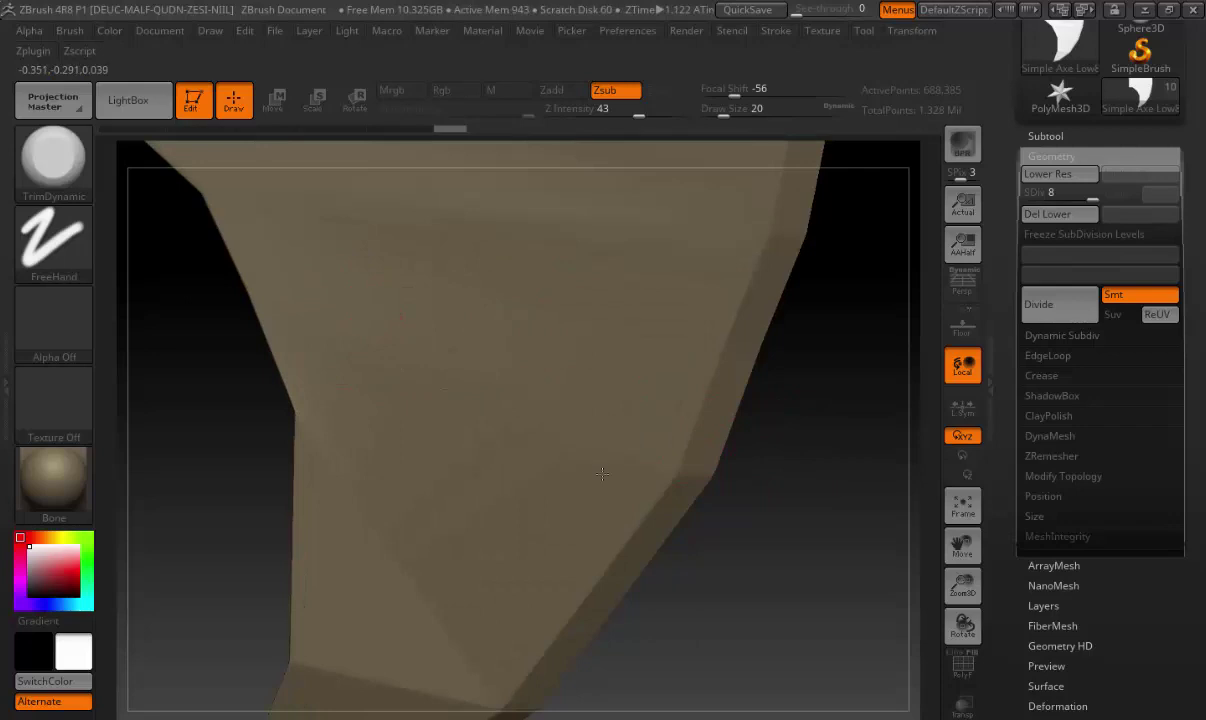
click(90, 485)
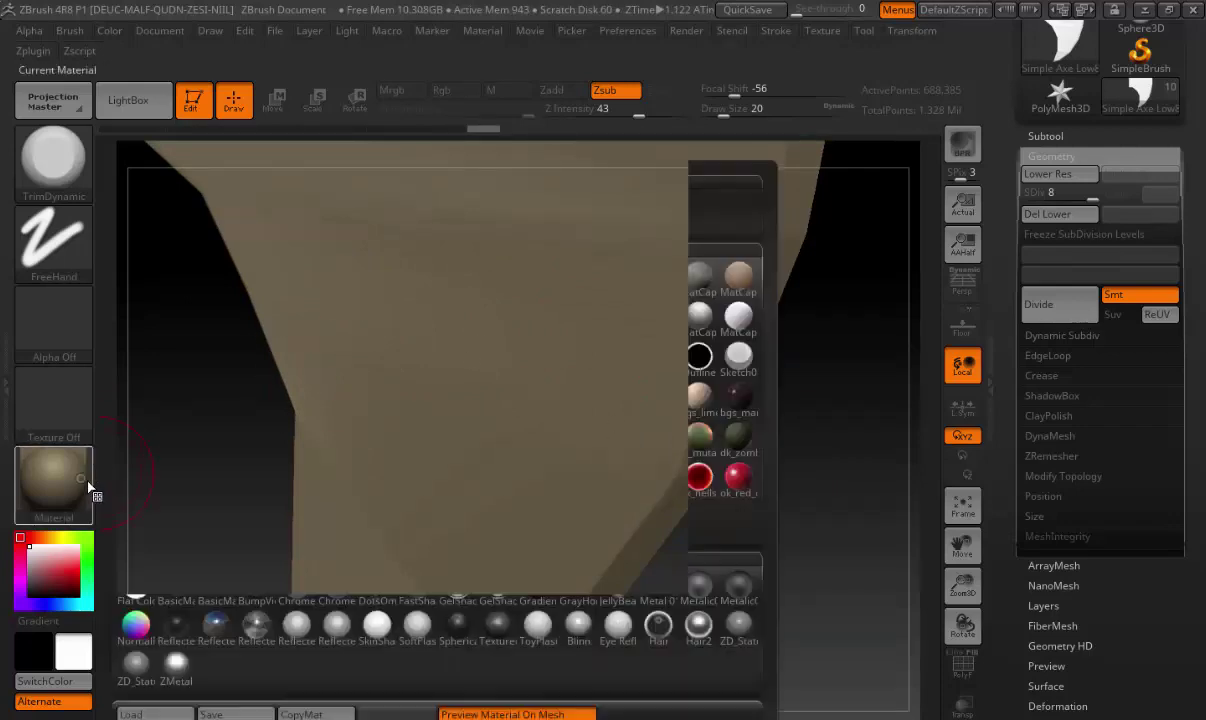
click(204, 554)
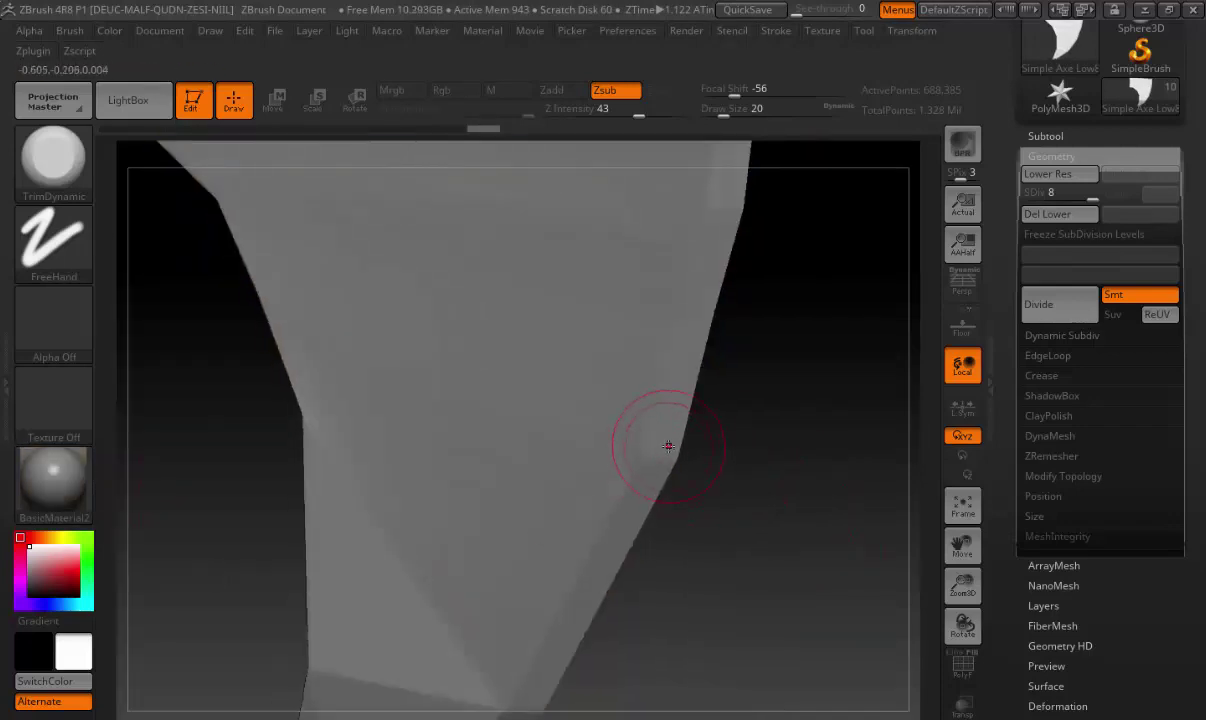
Orbit around the blade to inspect its softened edges from both sides
mouse_move(705, 231)
alt+right_down()
mouse_move(694, 382)
mouse_move(634, 437)
alt+right_up()
right_drag(628, 291, 618, 421)
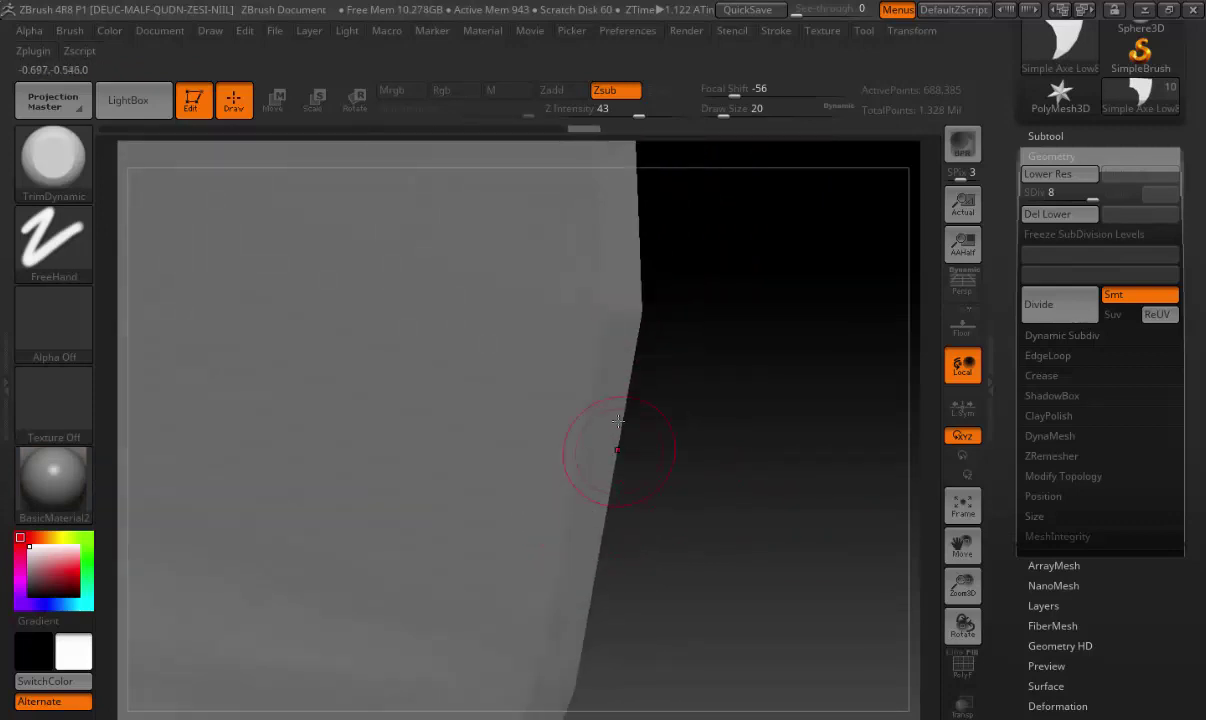
mouse_move(617, 353)
alt+right_down()
mouse_move(598, 417)
mouse_move(754, 479)
mouse_move(530, 372)
mouse_move(451, 316)
alt+right_up()
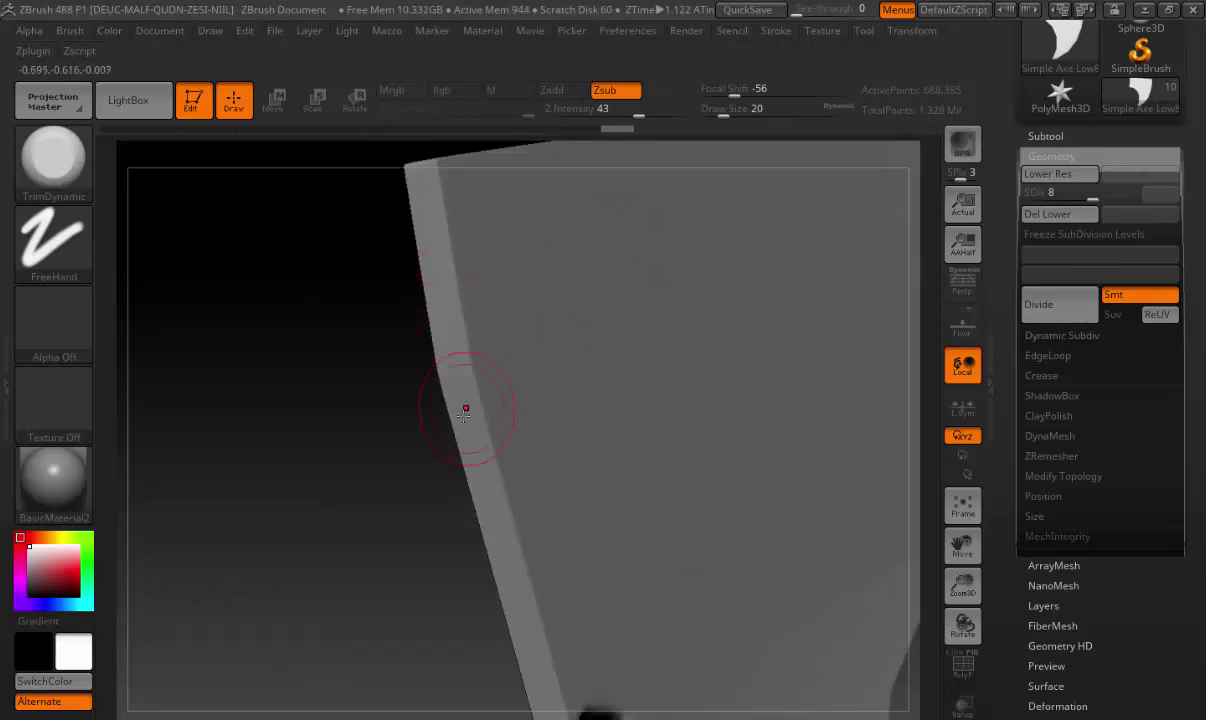
right_drag(465, 410, 323, 237)
right_drag(372, 474, 552, 385)
mouse_move(447, 301)
right_down()
mouse_move(555, 409)
mouse_move(525, 345)
right_up()
key(ctrl)
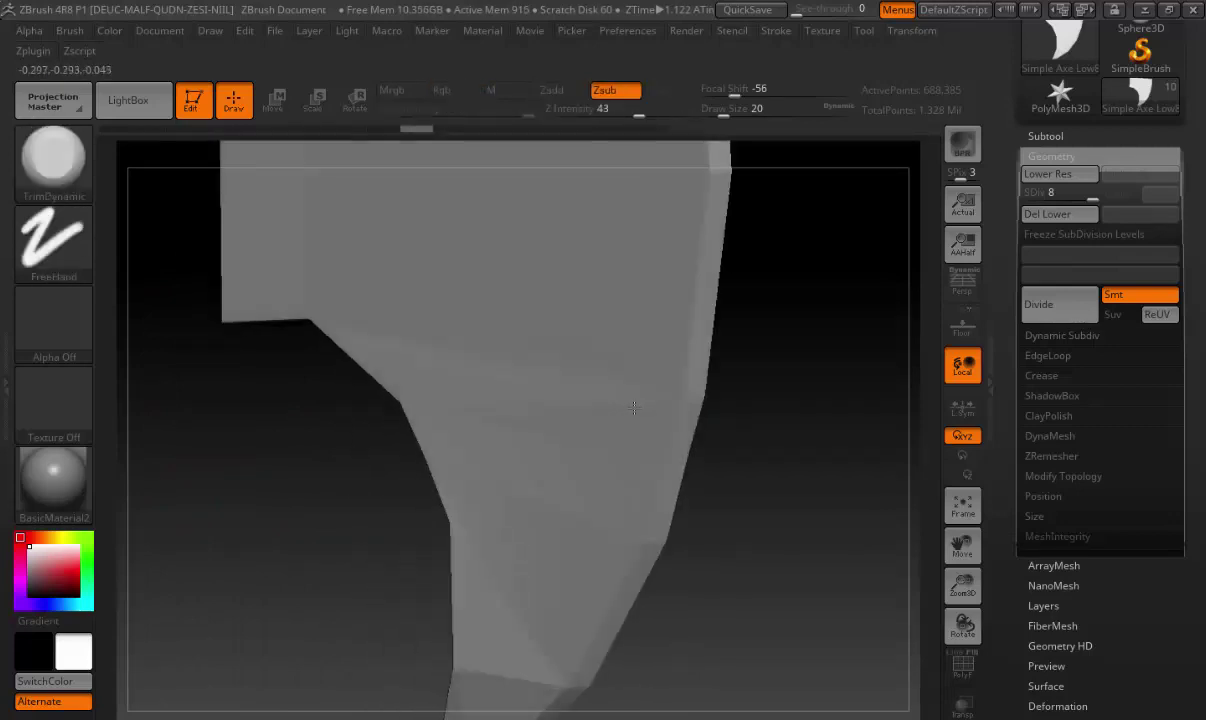
Turn off Directional in the Brush palette's Auto Masking options
click(75, 33)
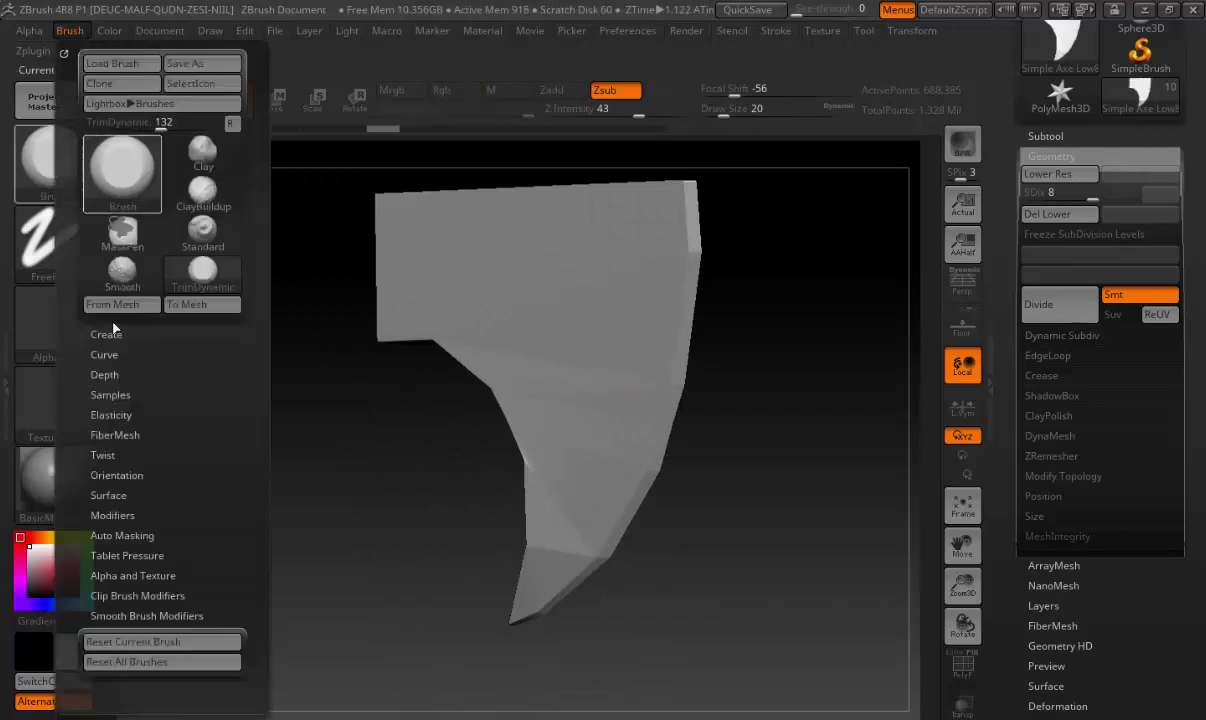
click(114, 537)
scroll(72, 590, down, 3)
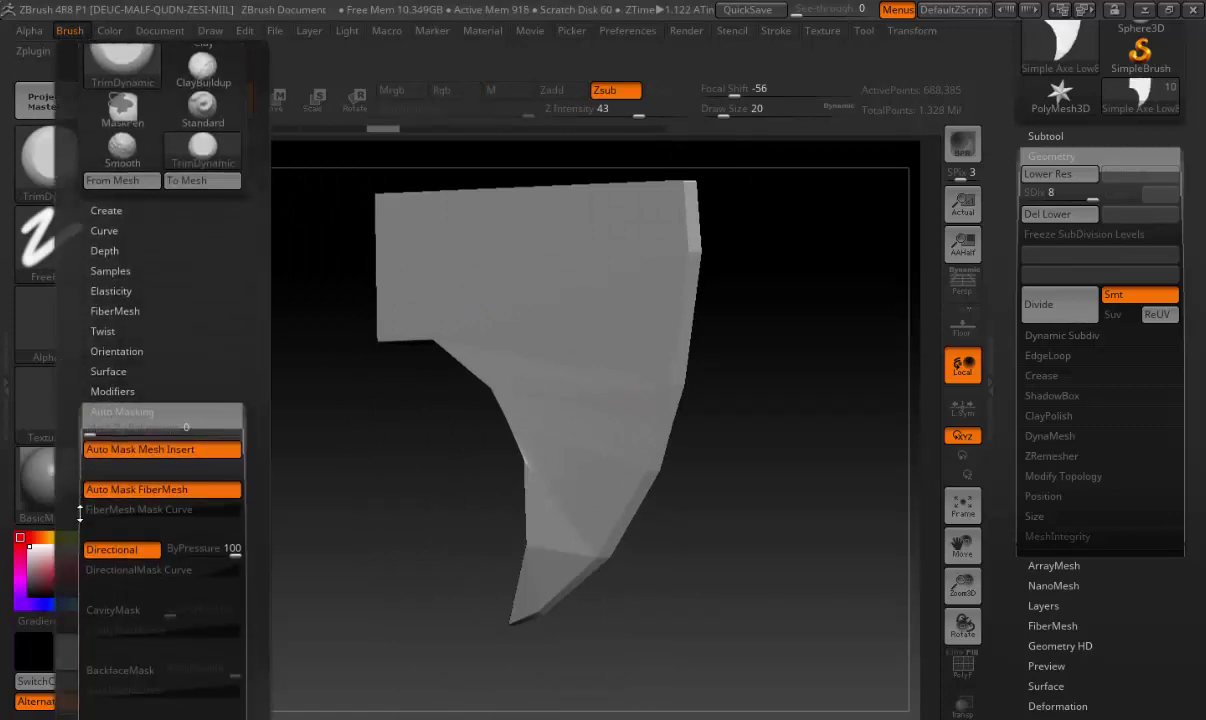
click(120, 550)
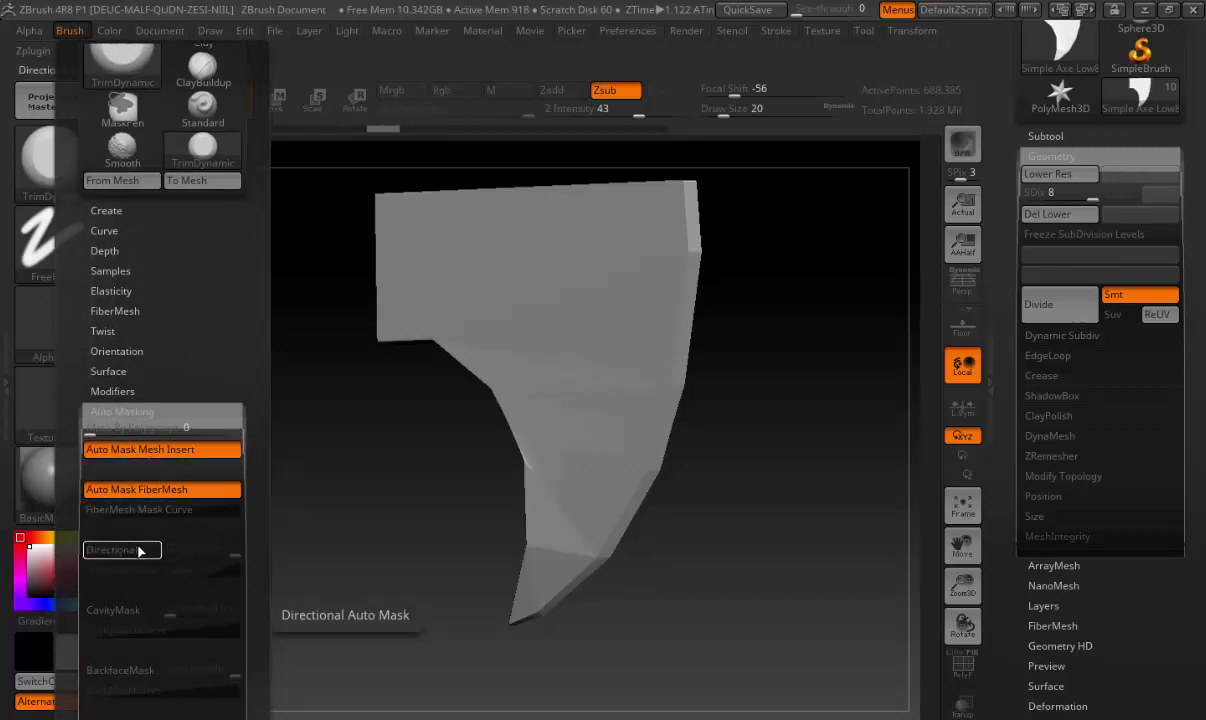
Raise the brush draw size to 68 and scroll through the Brush palette settings
ctrl+right_drag(537, 424, 571, 339)
right_click(571, 339)
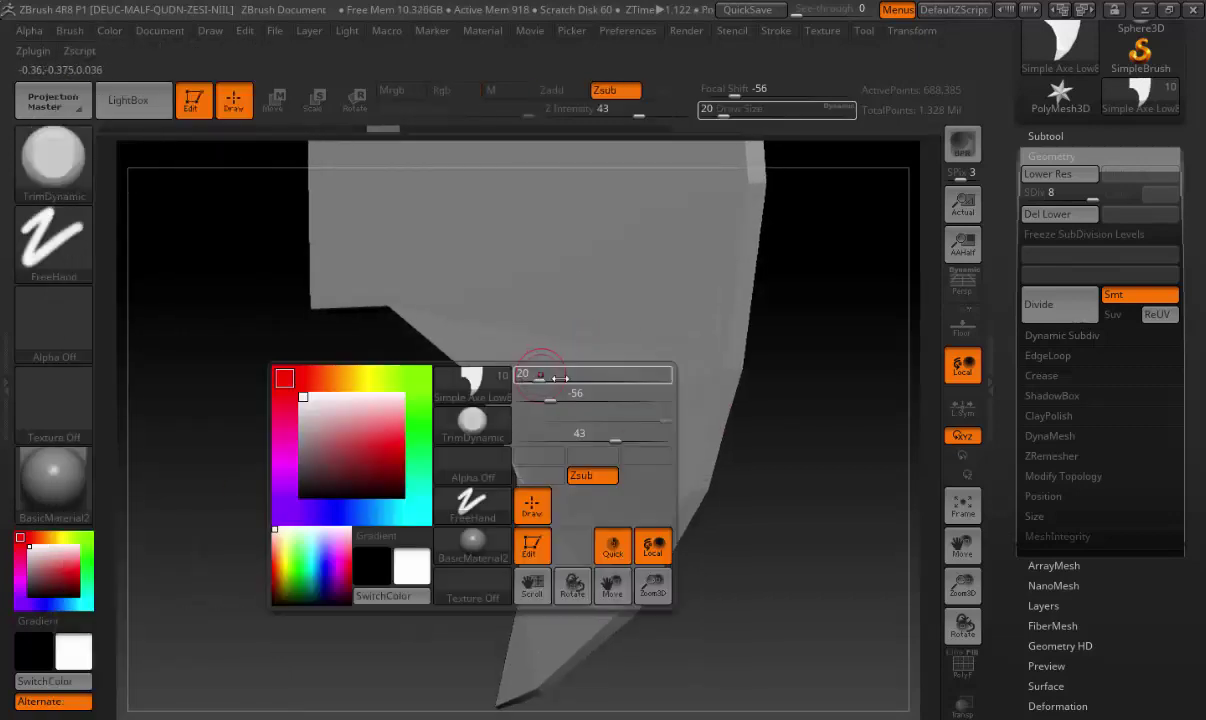
mouse_move(545, 396)
mouse_down()
mouse_move(778, 423)
mouse_move(463, 477)
mouse_up()
click(70, 31)
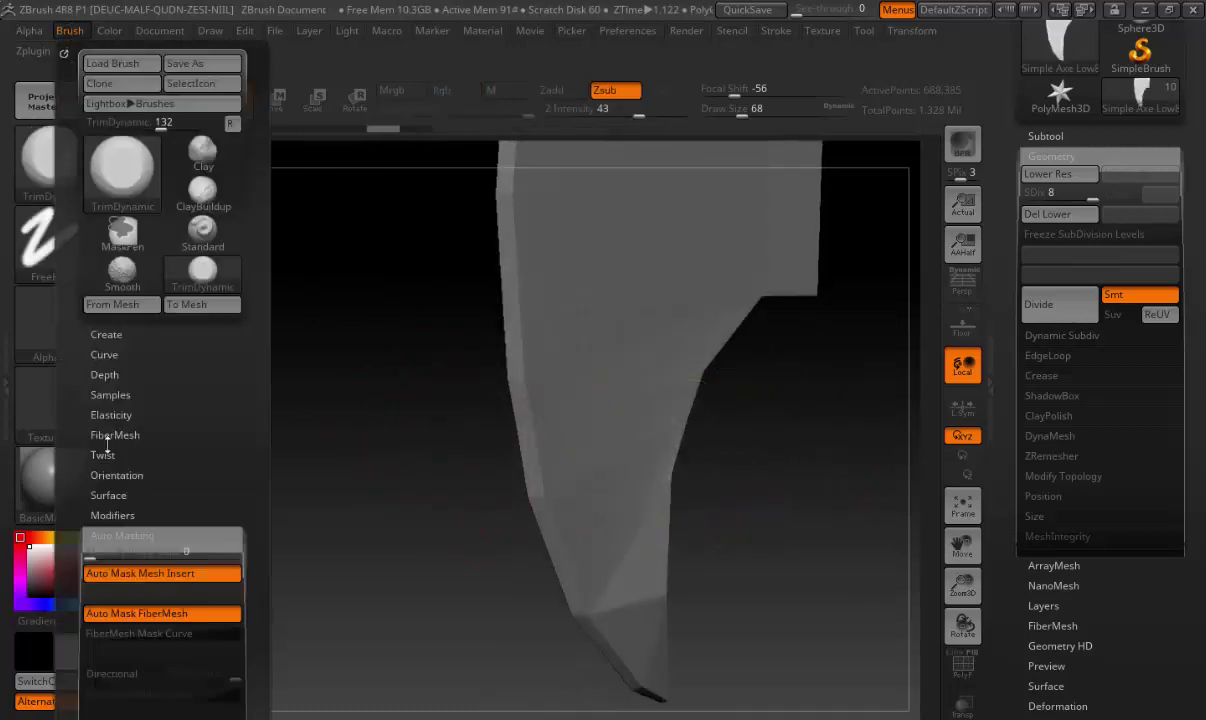
mouse_move(74, 485)
mouse_down()
mouse_move(100, 395)
mouse_move(130, 340)
mouse_move(158, 320)
mouse_up()
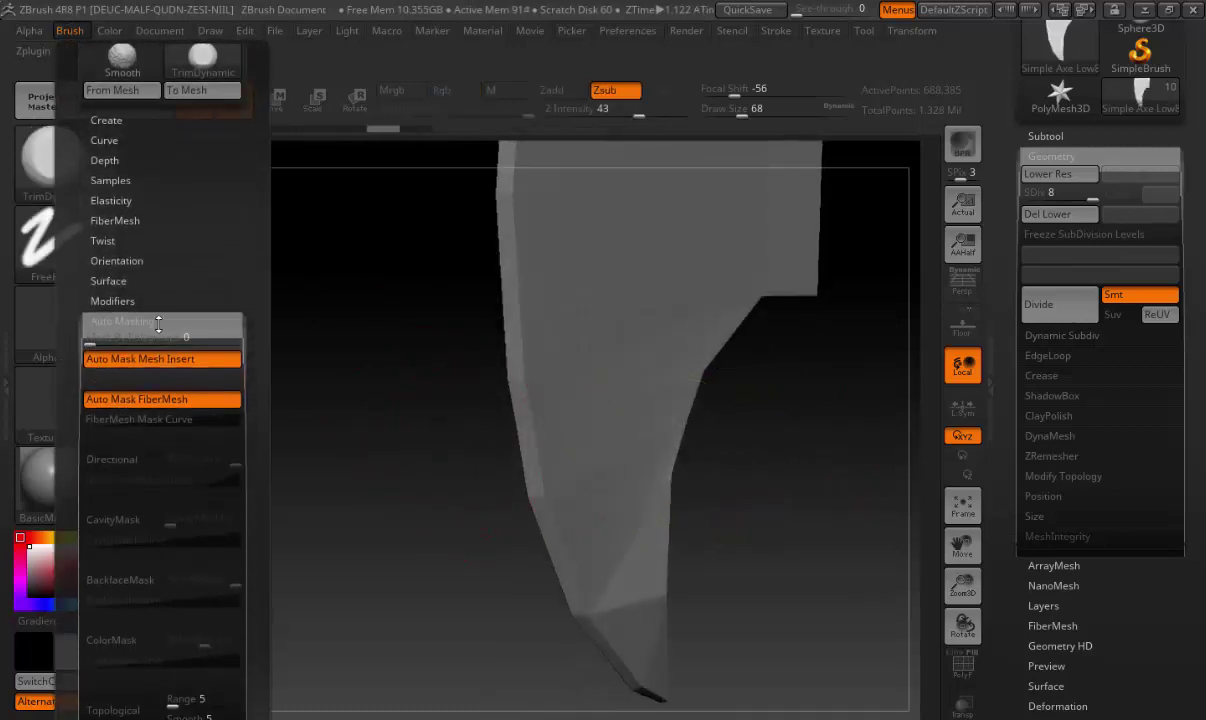
drag(121, 520, 121, 500)
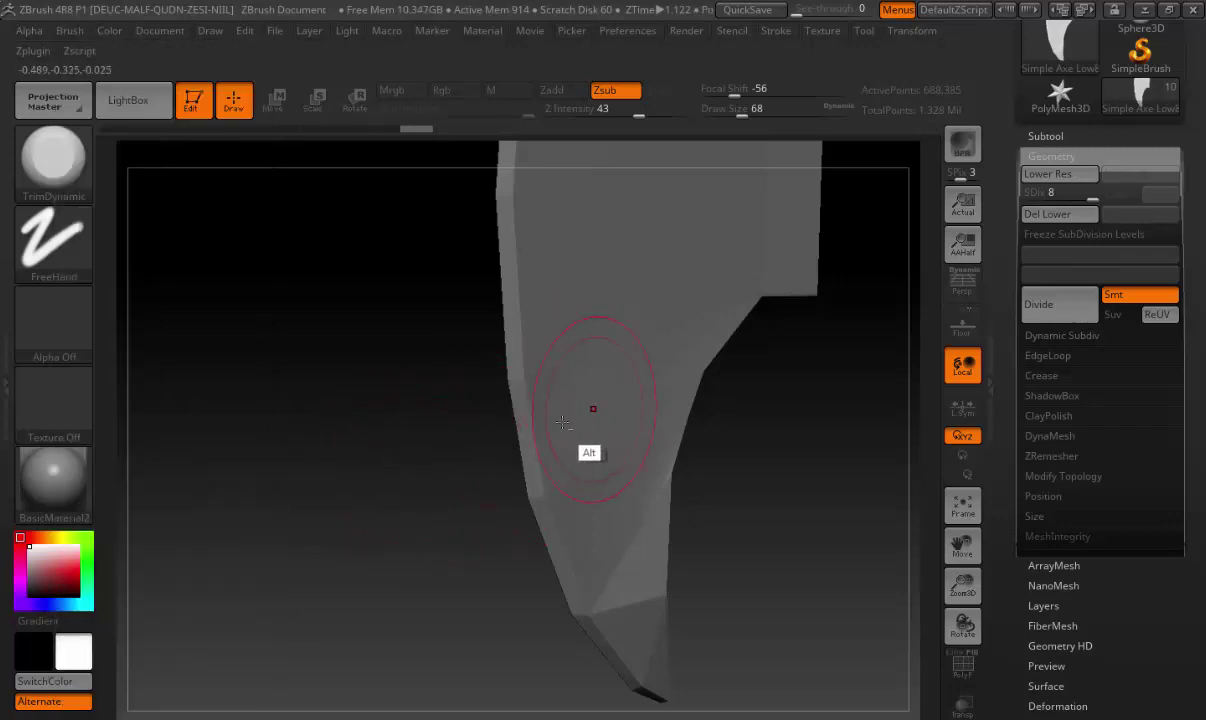
Zoom in on the blade, set the brush size to 23 and switch TrimDynamic to its Alt mode
drag(589, 410, 579, 399)
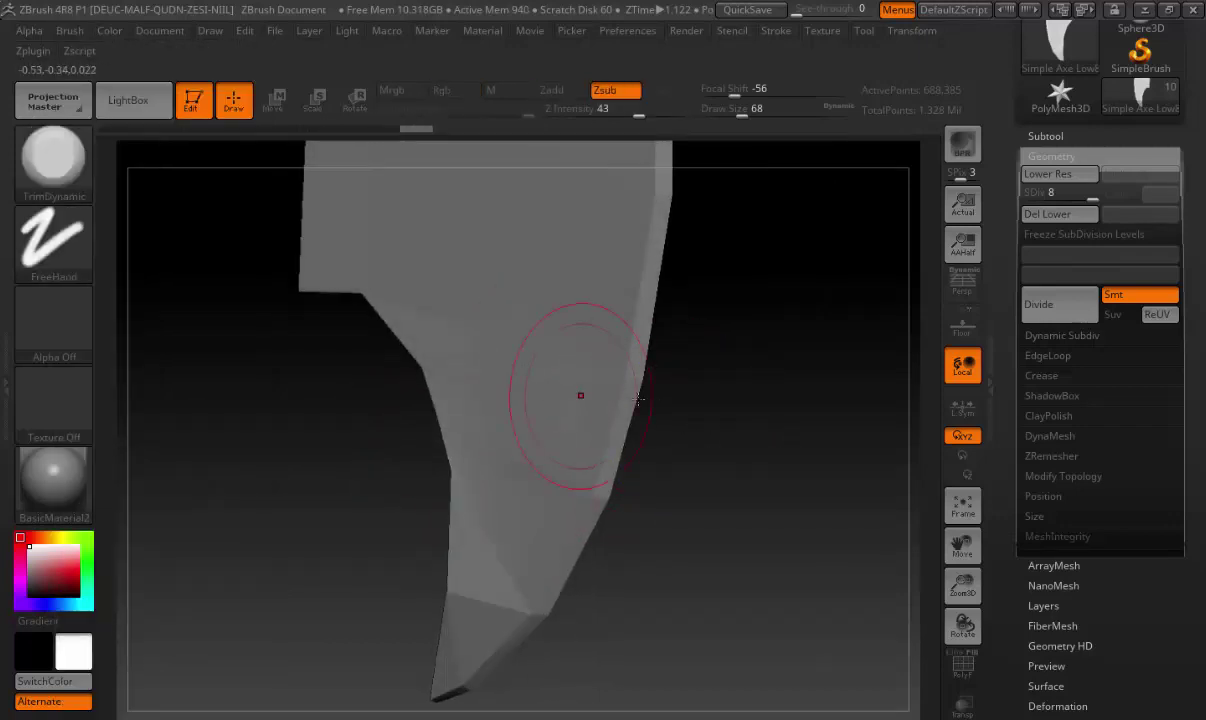
mouse_move(695, 363)
mouse_down()
mouse_move(550, 347)
mouse_move(719, 397)
mouse_up()
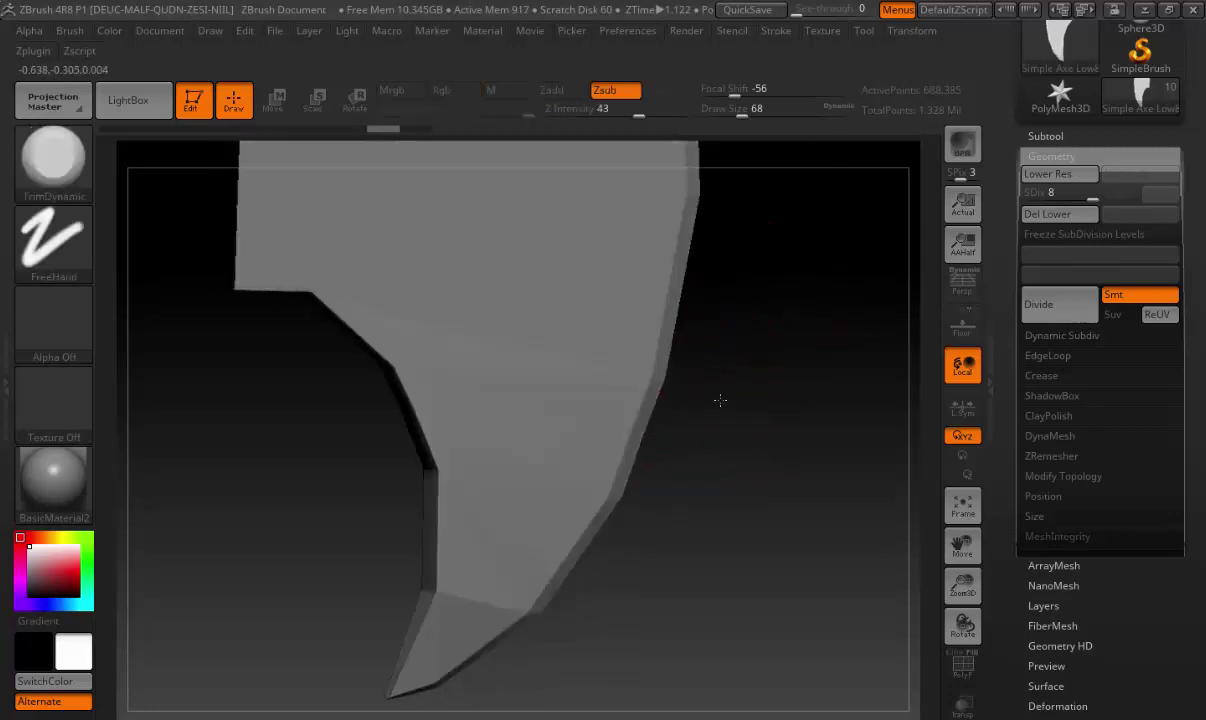
mouse_move(510, 430)
mouse_down()
mouse_move(466, 351)
mouse_move(430, 348)
mouse_up()
right_click(466, 351)
right_click(340, 330)
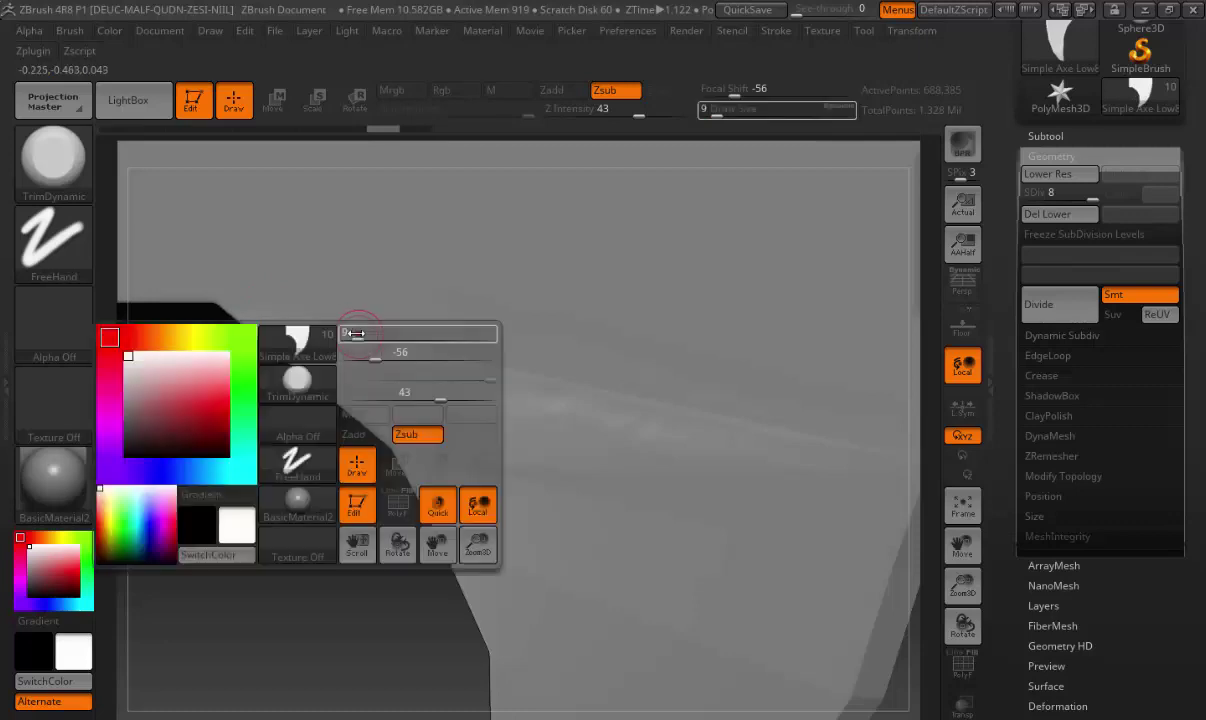
drag(340, 328, 365, 326)
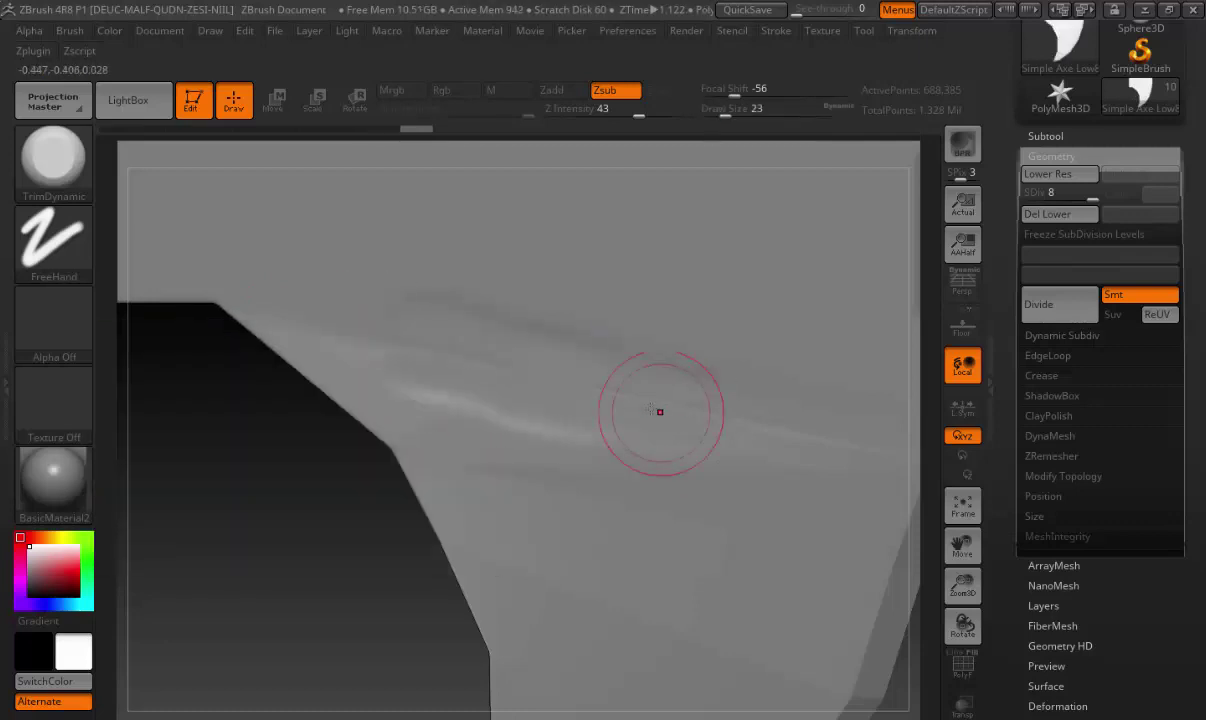
key(alt)
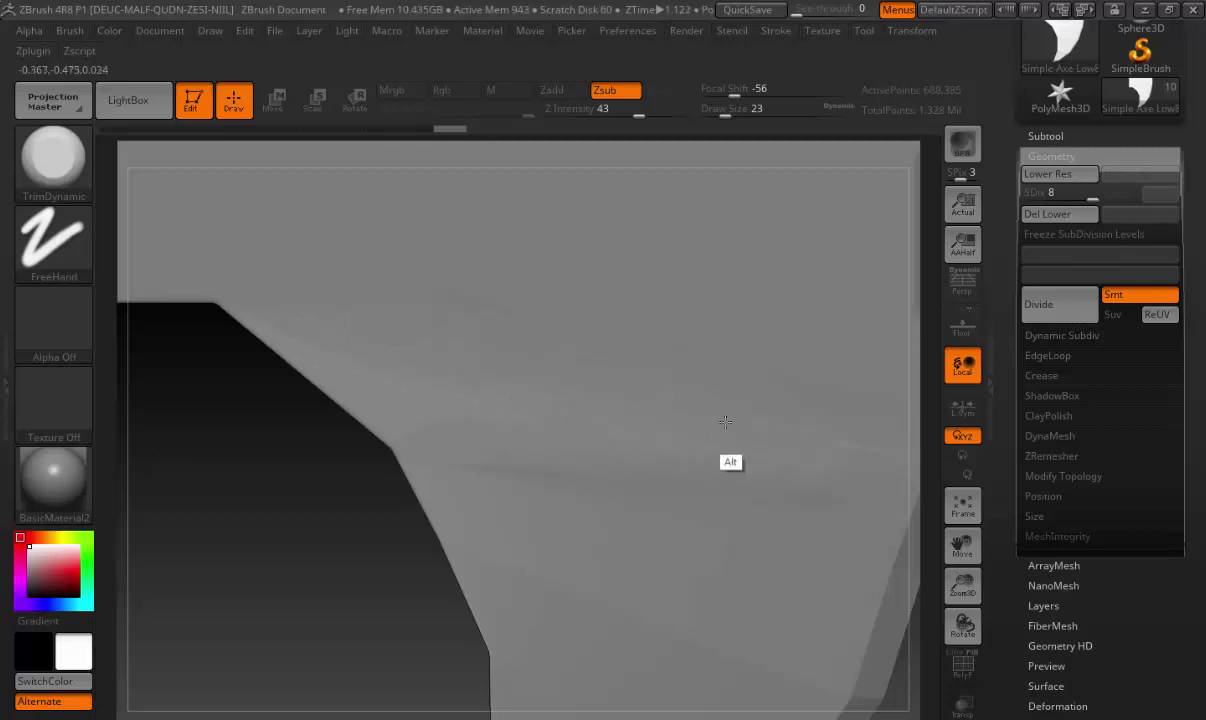
Trim flat bevels along the blade's upper-left edge
alt+drag(762, 382, 538, 404)
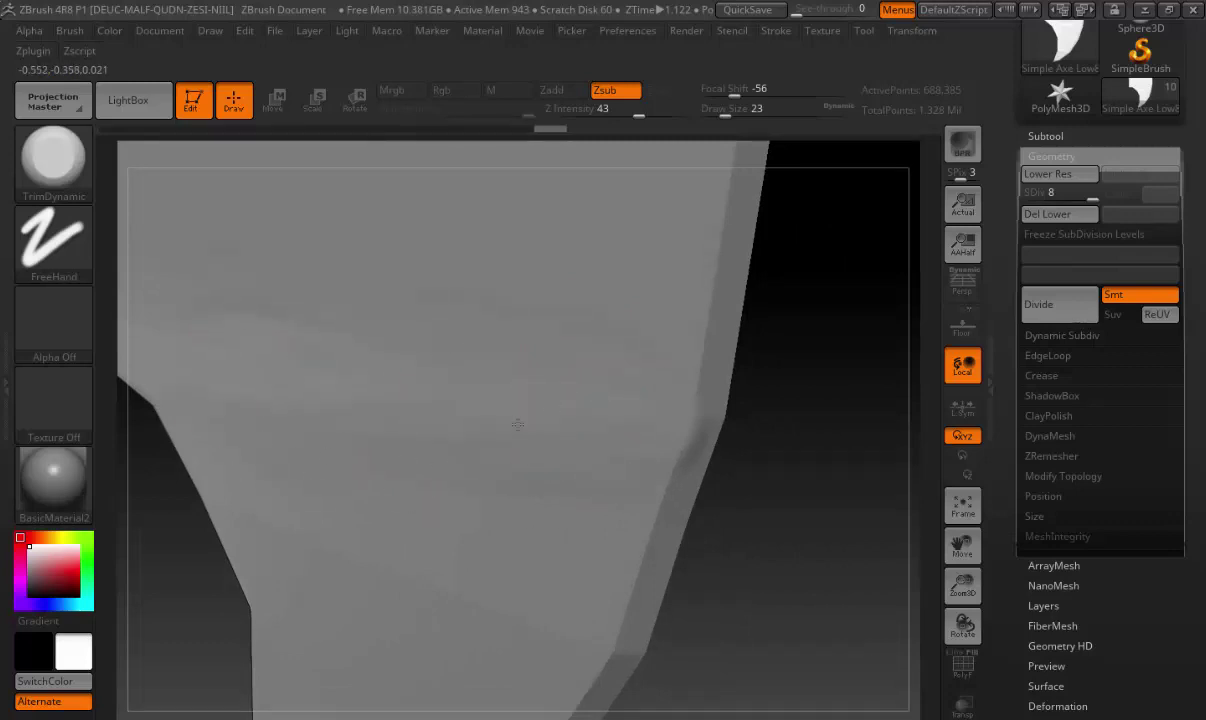
drag(776, 450, 716, 367)
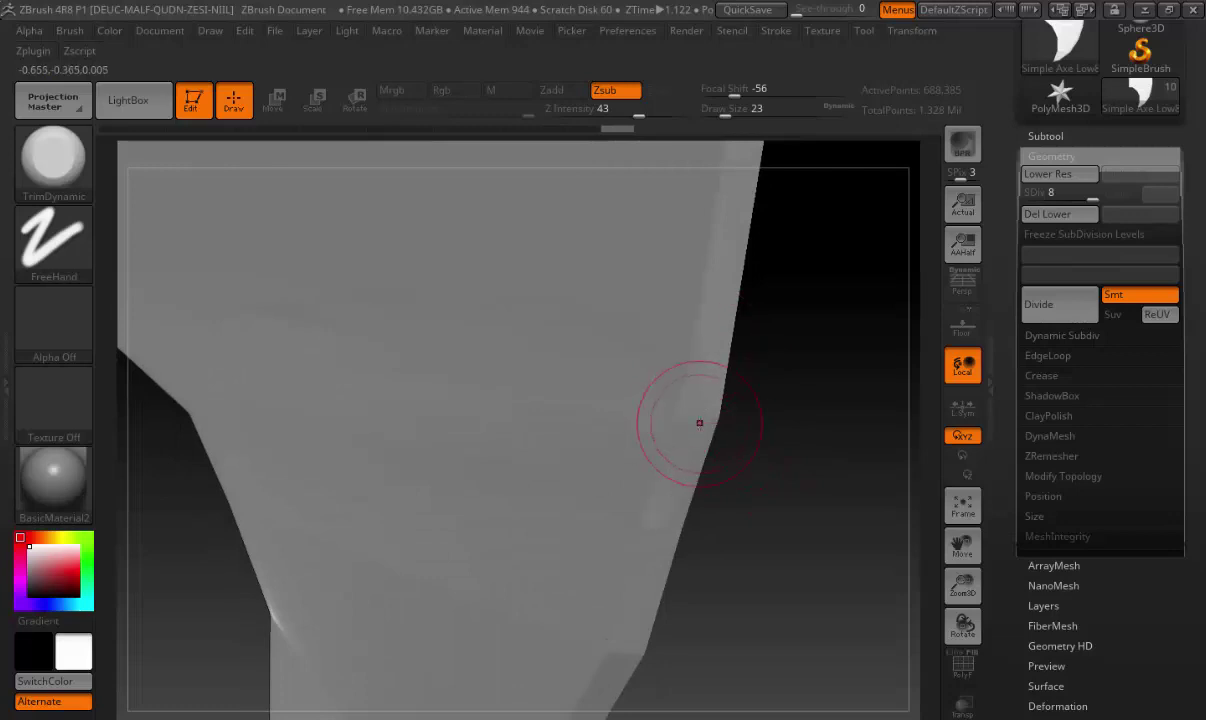
mouse_move(756, 520)
mouse_down()
mouse_move(611, 401)
mouse_move(654, 447)
mouse_up()
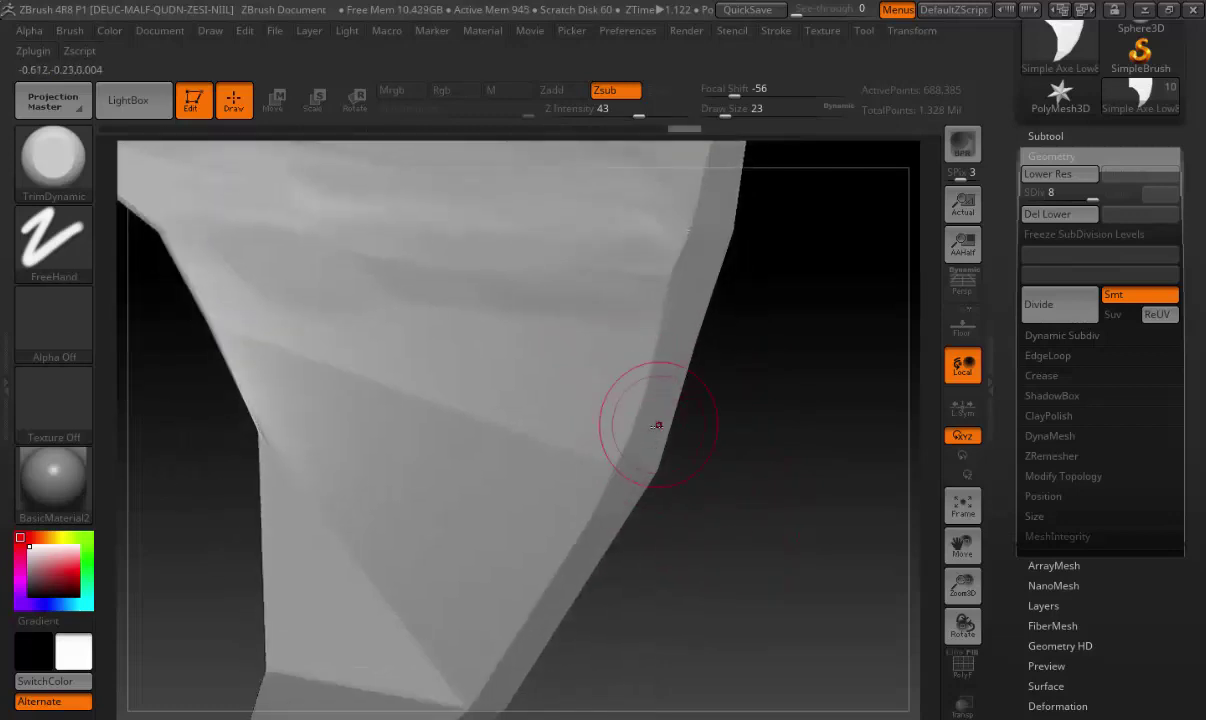
mouse_move(335, 413)
mouse_down()
mouse_move(256, 342)
mouse_move(339, 418)
mouse_up()
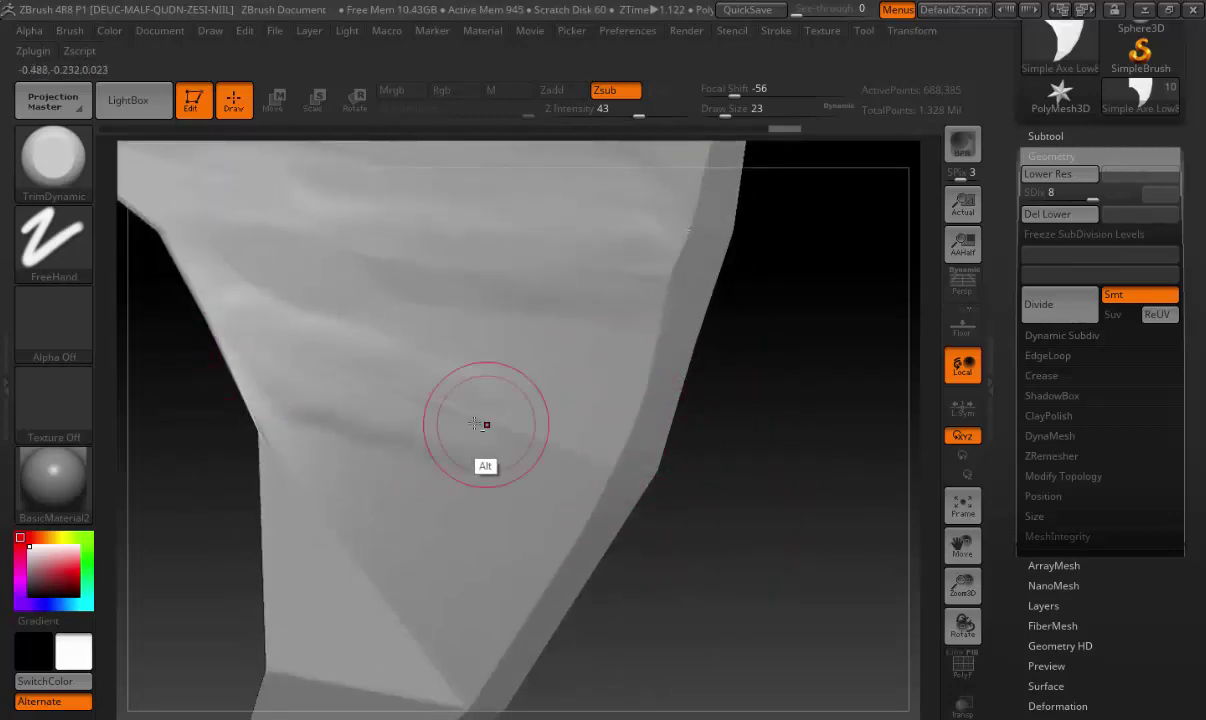
alt+drag(518, 431, 523, 431)
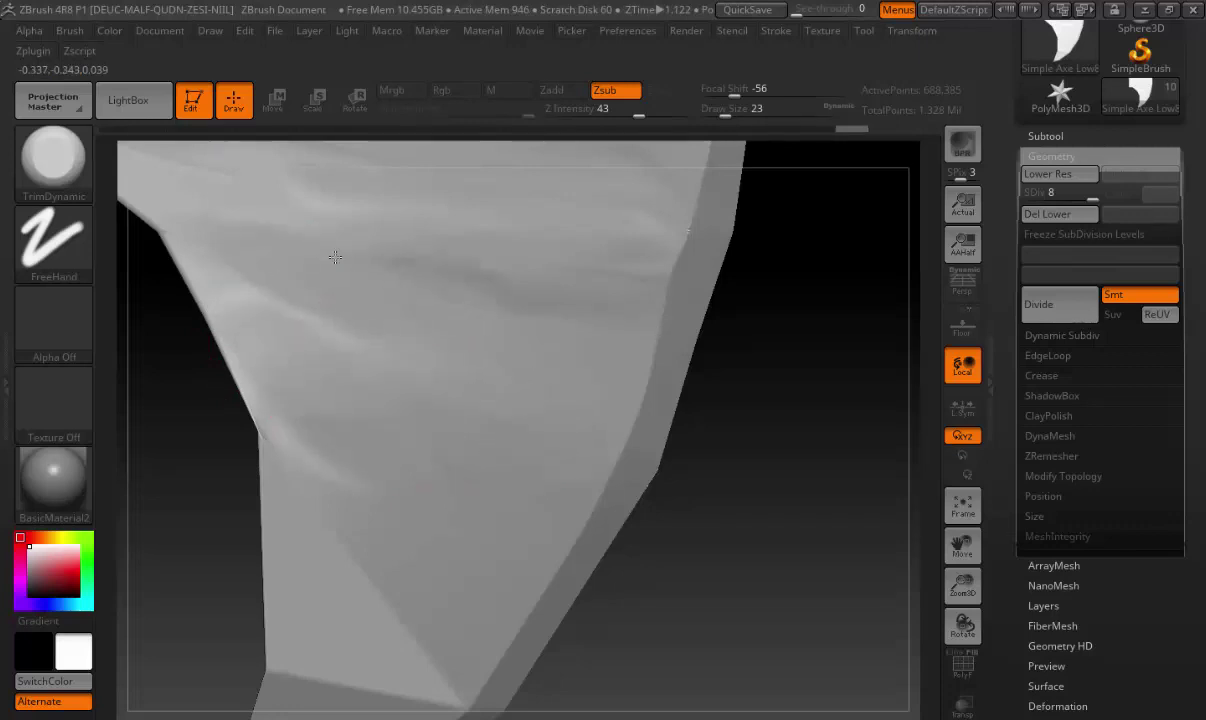
drag(640, 255, 652, 232)
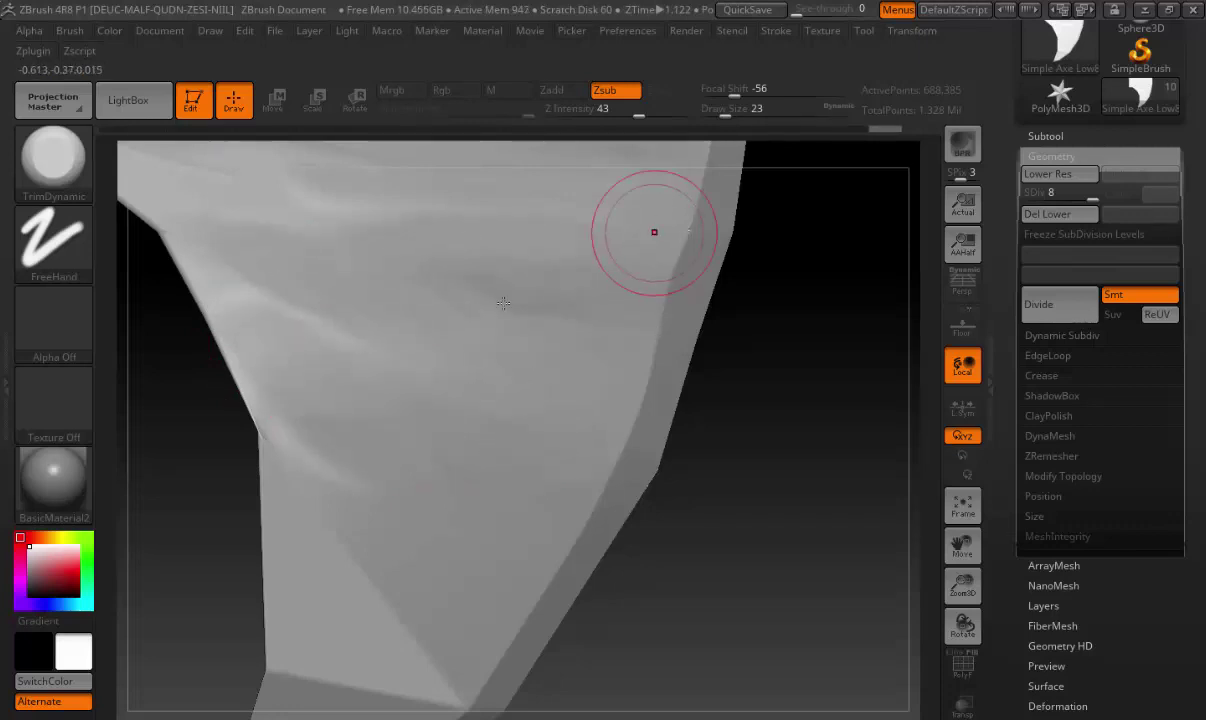
drag(315, 245, 232, 281)
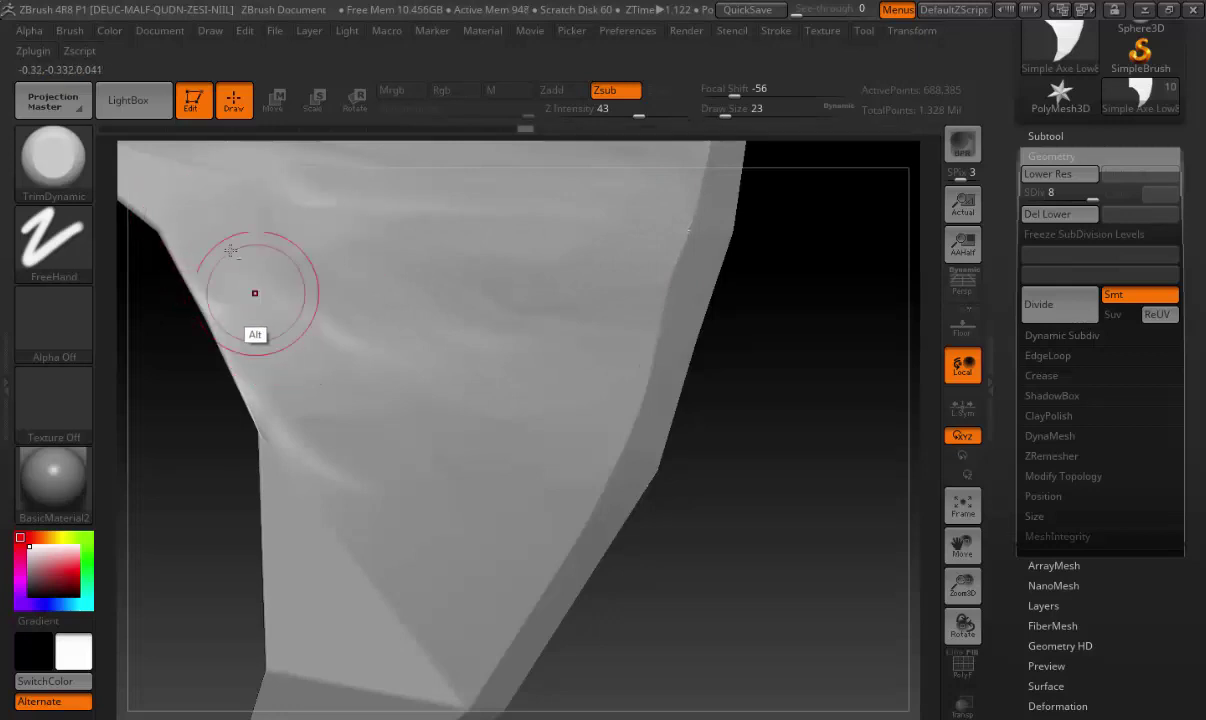
Smooth away the bright bump and the surface toward the blade tip
alt+drag(380, 506, 433, 250)
mouse_move(387, 335)
alt+mouse_down()
mouse_move(369, 349)
mouse_move(497, 521)
alt+mouse_up()
shift+drag(360, 285, 411, 183)
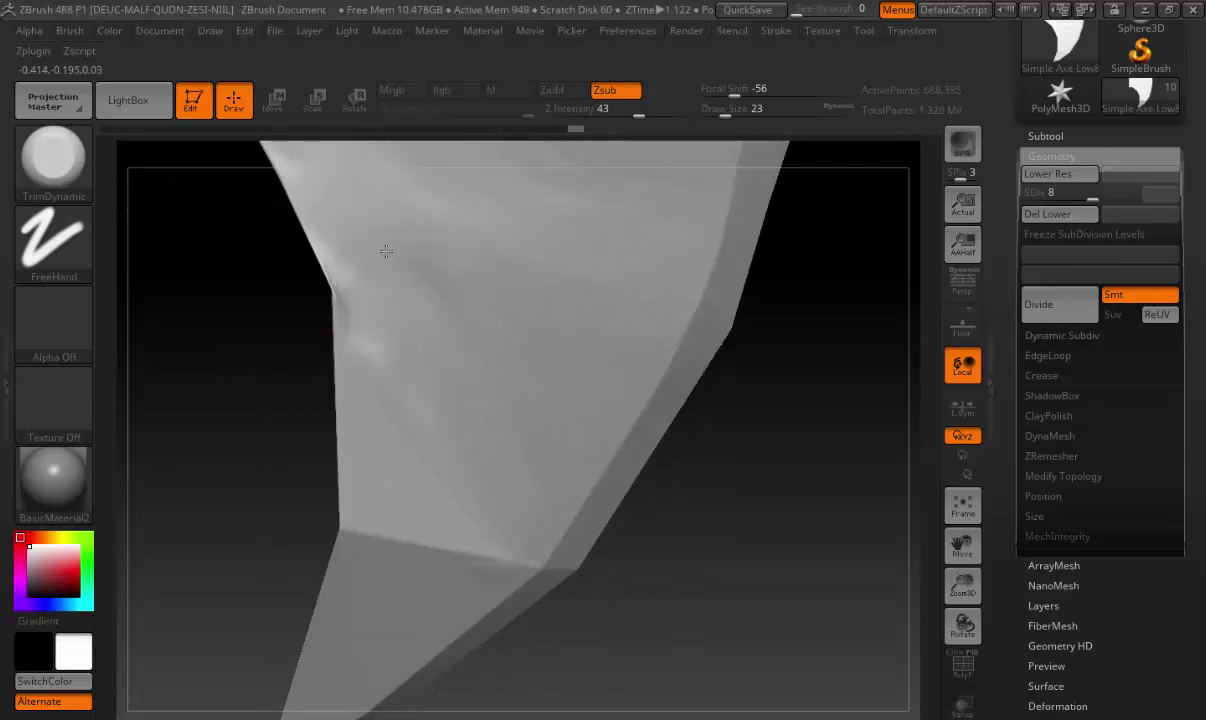
shift+drag(487, 410, 508, 336)
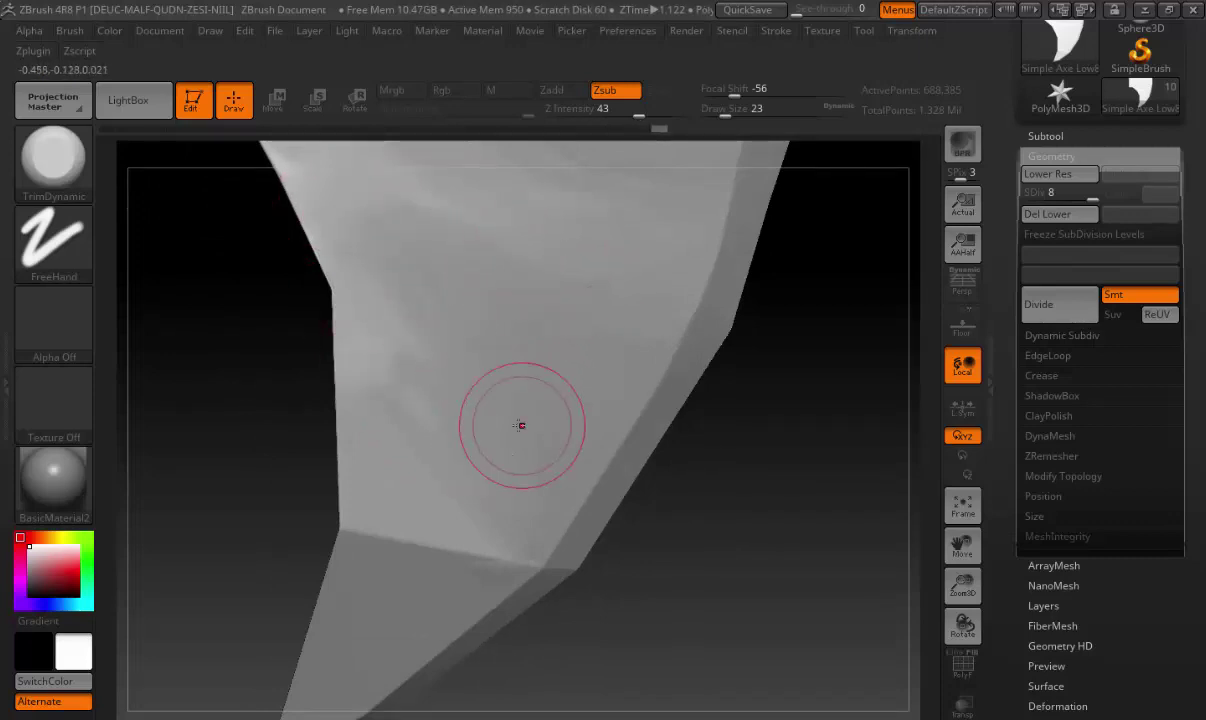
right_drag(452, 436, 458, 425)
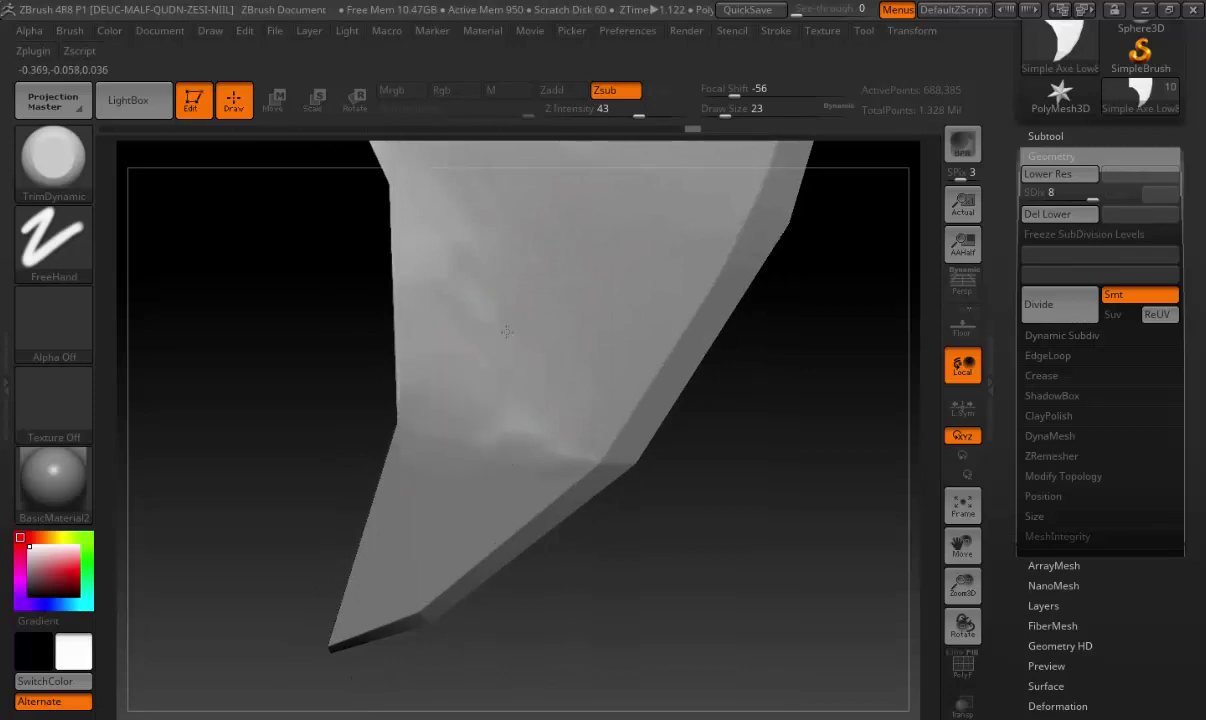
shift+drag(542, 457, 528, 322)
Reduce the brush size to 11
mouse_move(672, 534)
mouse_down()
mouse_move(649, 482)
mouse_move(612, 447)
mouse_up()
key(space)
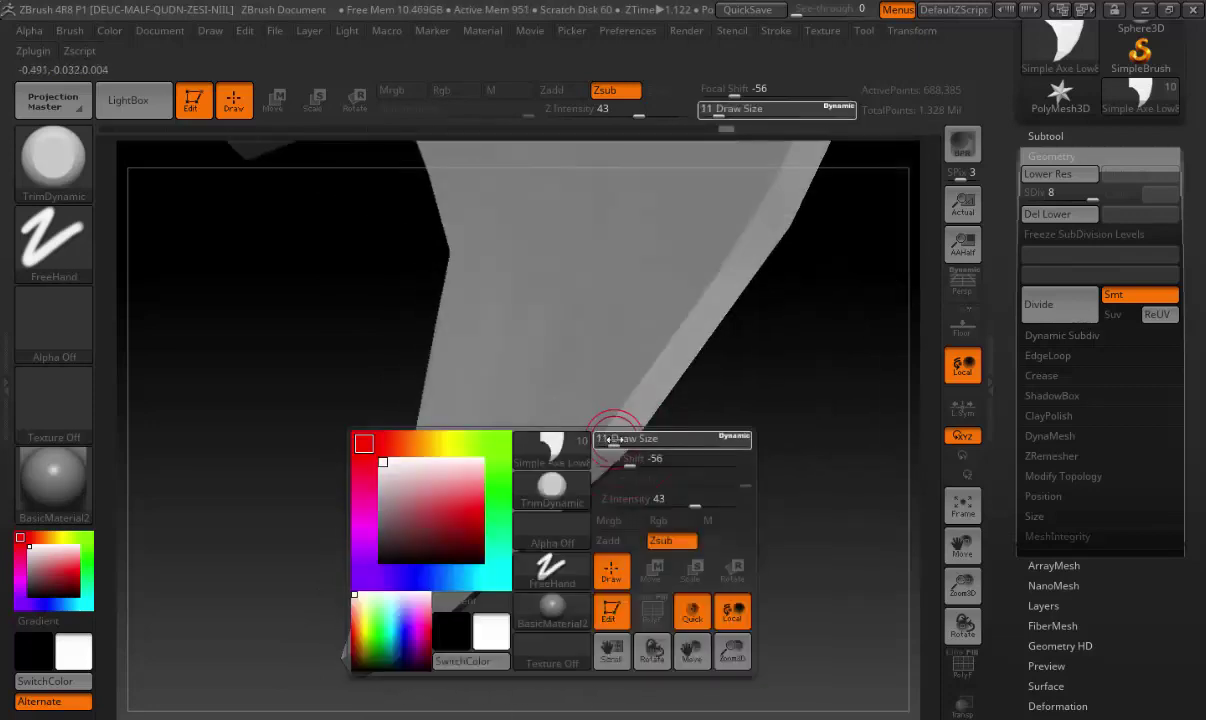
right_drag(615, 445, 647, 463)
key(space)
mouse_move(650, 450)
mouse_down()
mouse_move(632, 451)
mouse_move(568, 522)
mouse_move(452, 508)
mouse_move(614, 558)
mouse_move(452, 616)
mouse_move(452, 549)
mouse_up()
Shift-smooth the blade's long lower edge, viewing it edge-on from several angles
drag(515, 627, 446, 562)
key(shift)
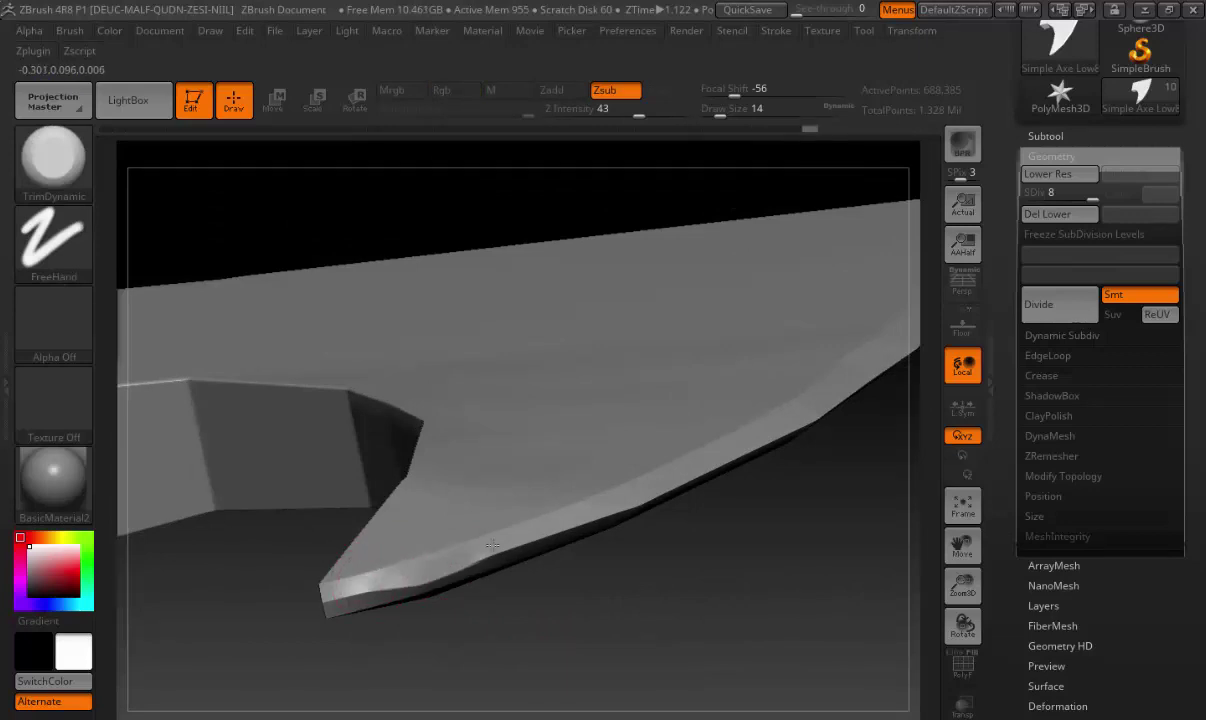
drag(606, 589, 390, 566)
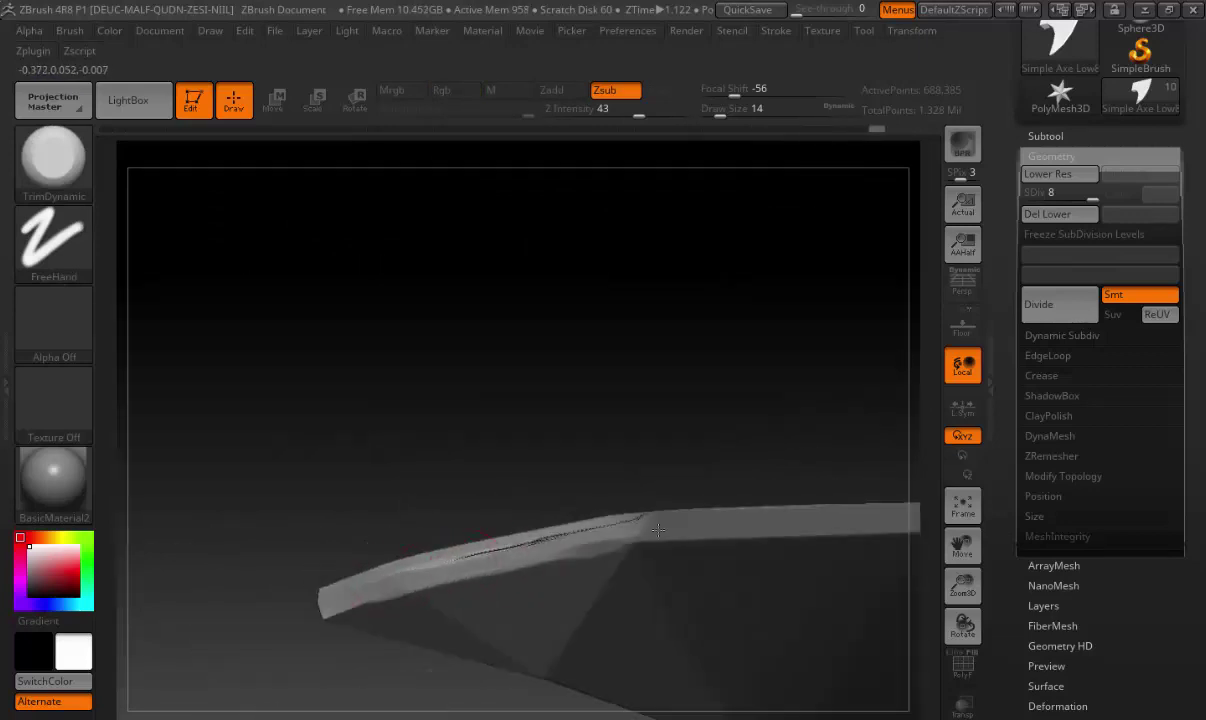
key(shift)
drag(577, 534, 638, 502)
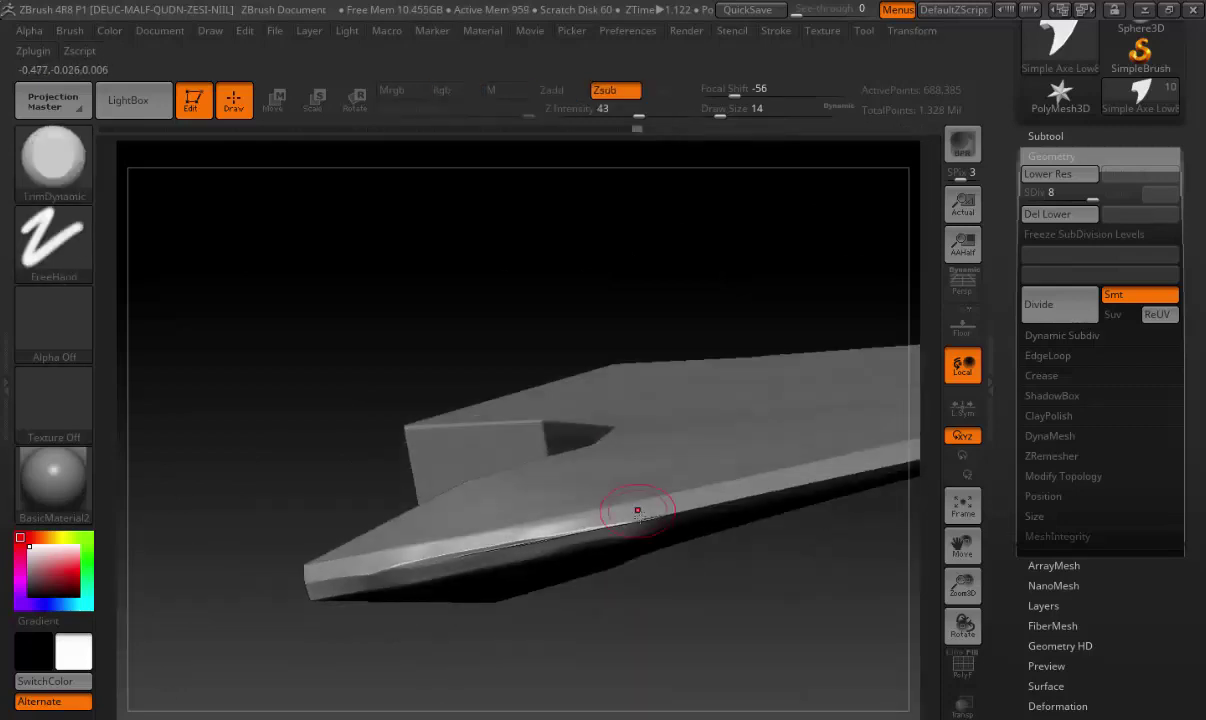
key(shift)
mouse_move(402, 560)
mouse_down()
mouse_move(614, 431)
mouse_move(692, 476)
mouse_move(573, 549)
mouse_move(435, 447)
mouse_move(668, 393)
mouse_move(643, 398)
mouse_move(609, 330)
mouse_up()
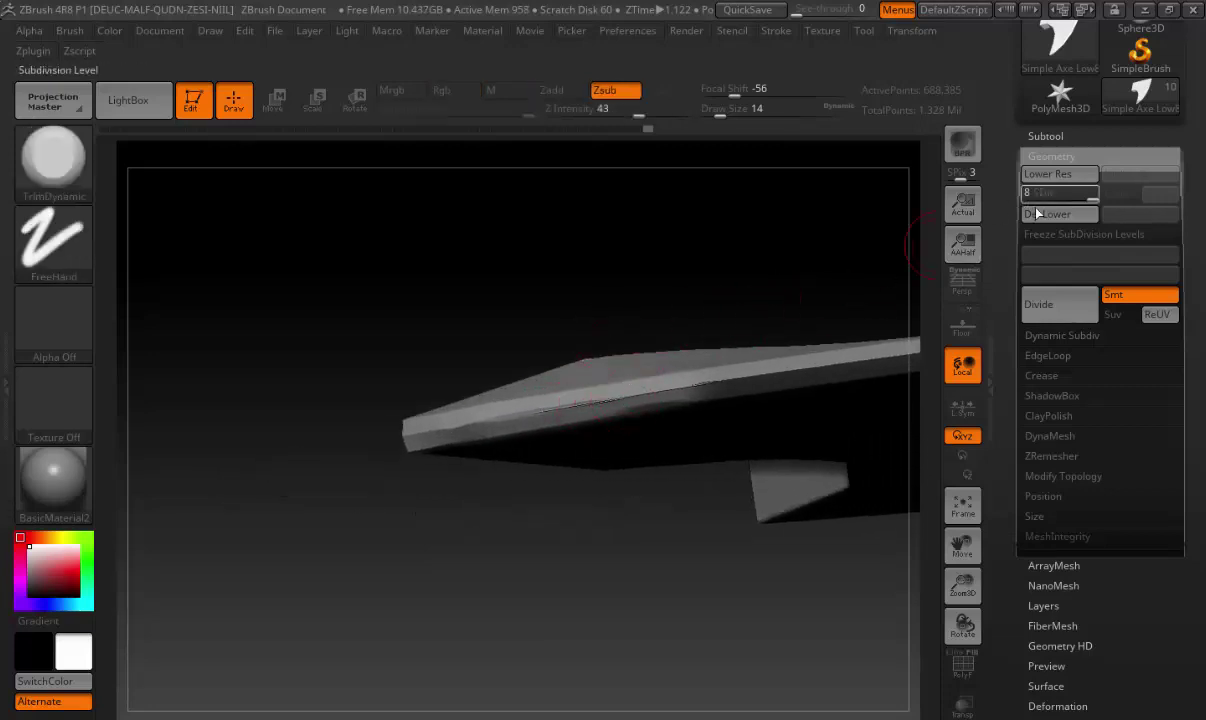
Check the blade at SDiv 5, return to SDiv 8 and raise the draw size to 25
mouse_move(1084, 193)
mouse_down()
mouse_move(1062, 193)
mouse_move(1095, 193)
mouse_up()
key(shift)
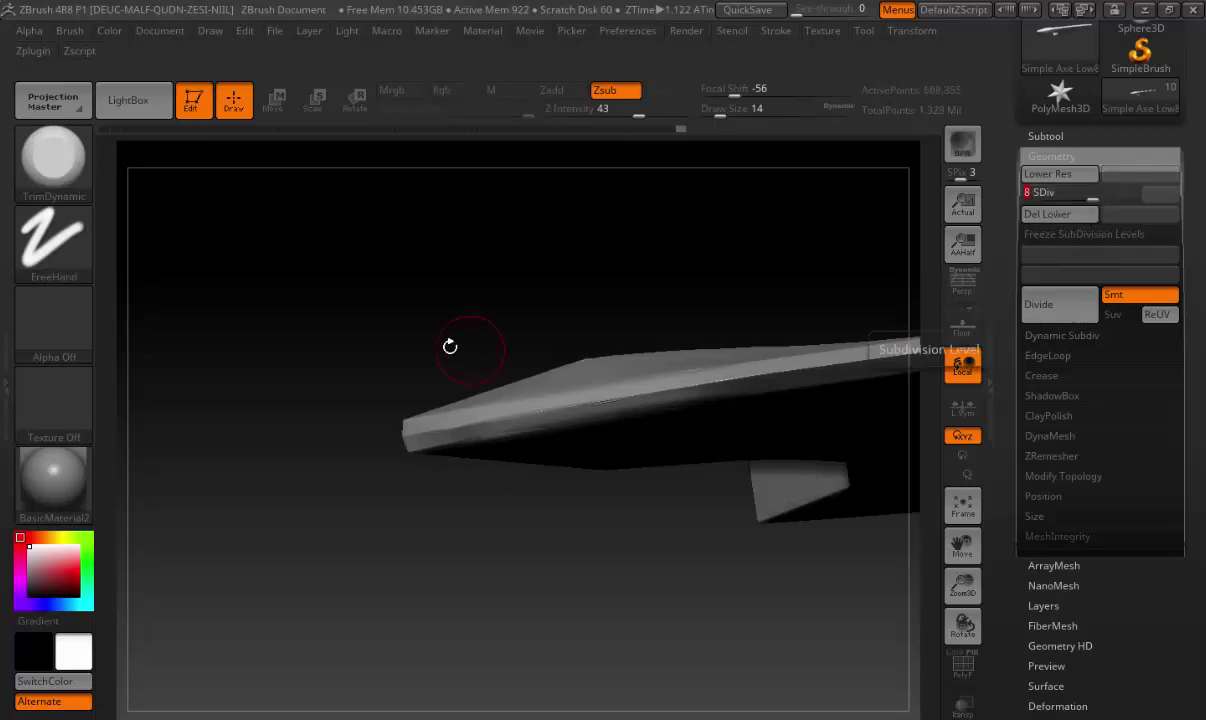
mouse_move(452, 345)
alt+mouse_down()
mouse_move(452, 400)
mouse_move(538, 398)
mouse_move(697, 444)
mouse_move(730, 440)
mouse_move(757, 435)
mouse_move(791, 285)
mouse_move(557, 363)
mouse_move(673, 330)
mouse_move(654, 391)
alt+mouse_up()
key(space)
mouse_move(498, 431)
mouse_down()
mouse_move(560, 435)
mouse_move(519, 493)
mouse_move(532, 447)
mouse_up()
Flatten the blade near its tip and Shift-smooth the tip and notch edges
mouse_move(560, 342)
alt+mouse_down()
mouse_move(570, 344)
mouse_move(560, 314)
alt+mouse_up()
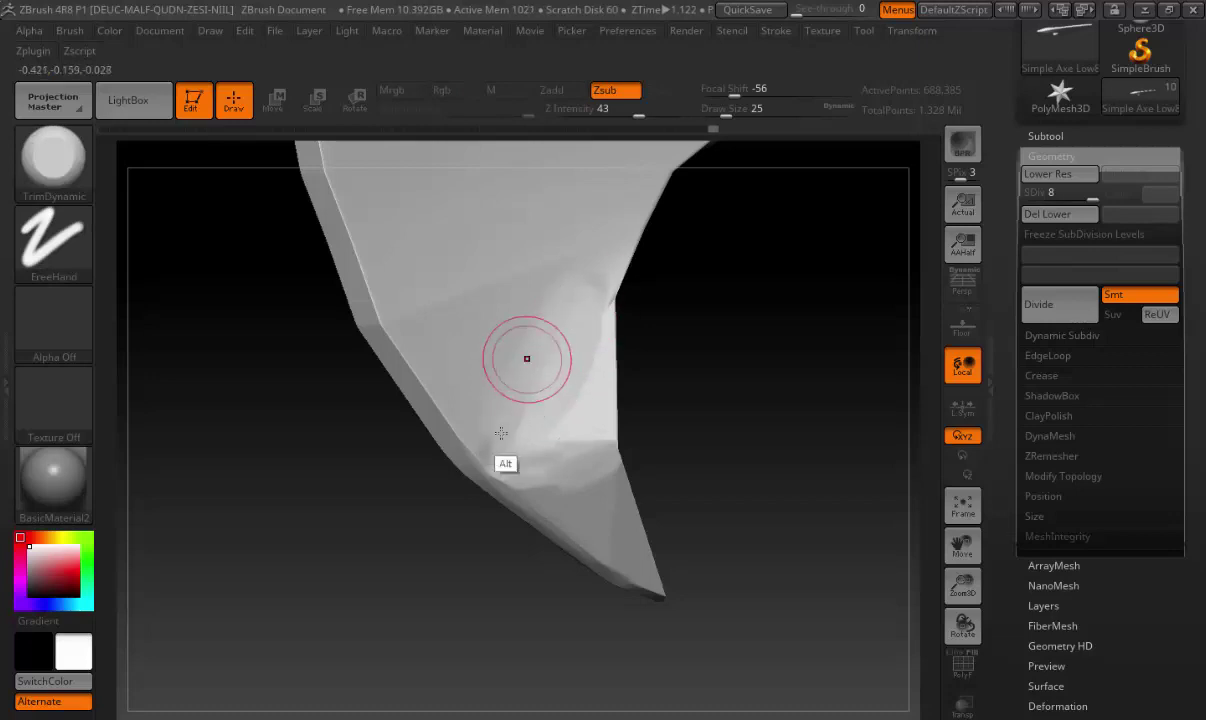
mouse_move(528, 355)
alt+right_down()
mouse_move(415, 395)
mouse_move(358, 455)
alt+right_up()
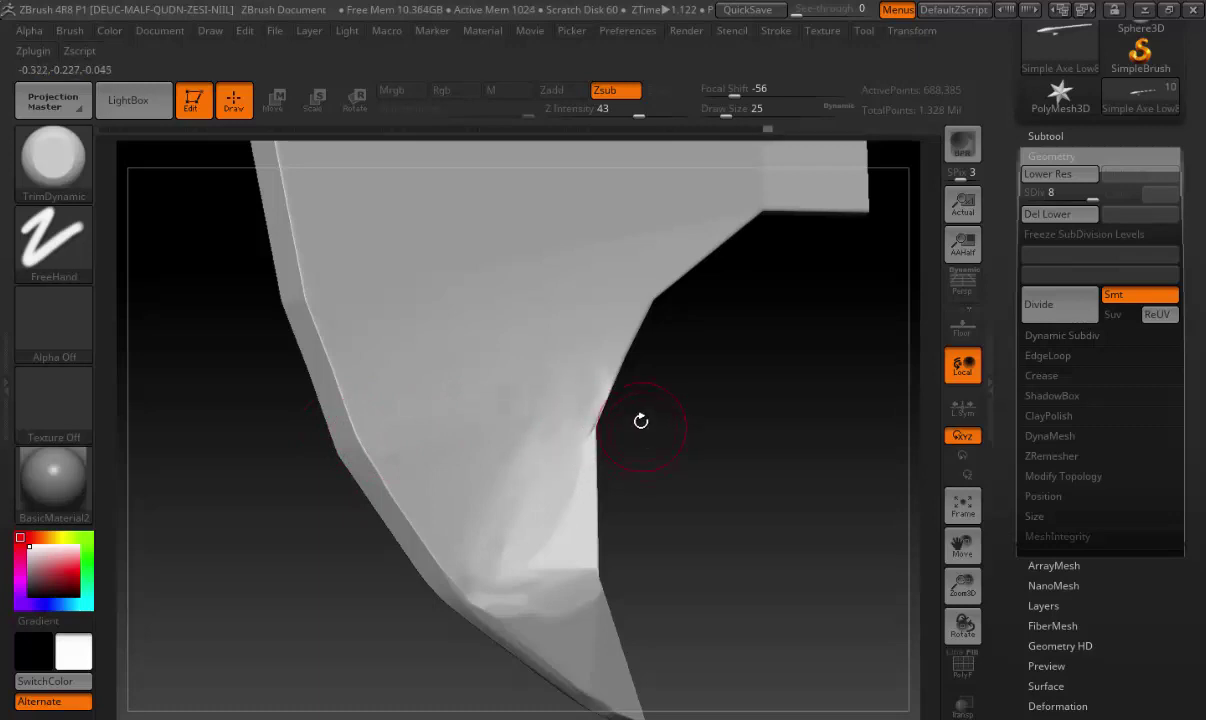
mouse_move(638, 420)
right_down()
mouse_move(439, 388)
mouse_move(692, 436)
mouse_move(345, 370)
right_up()
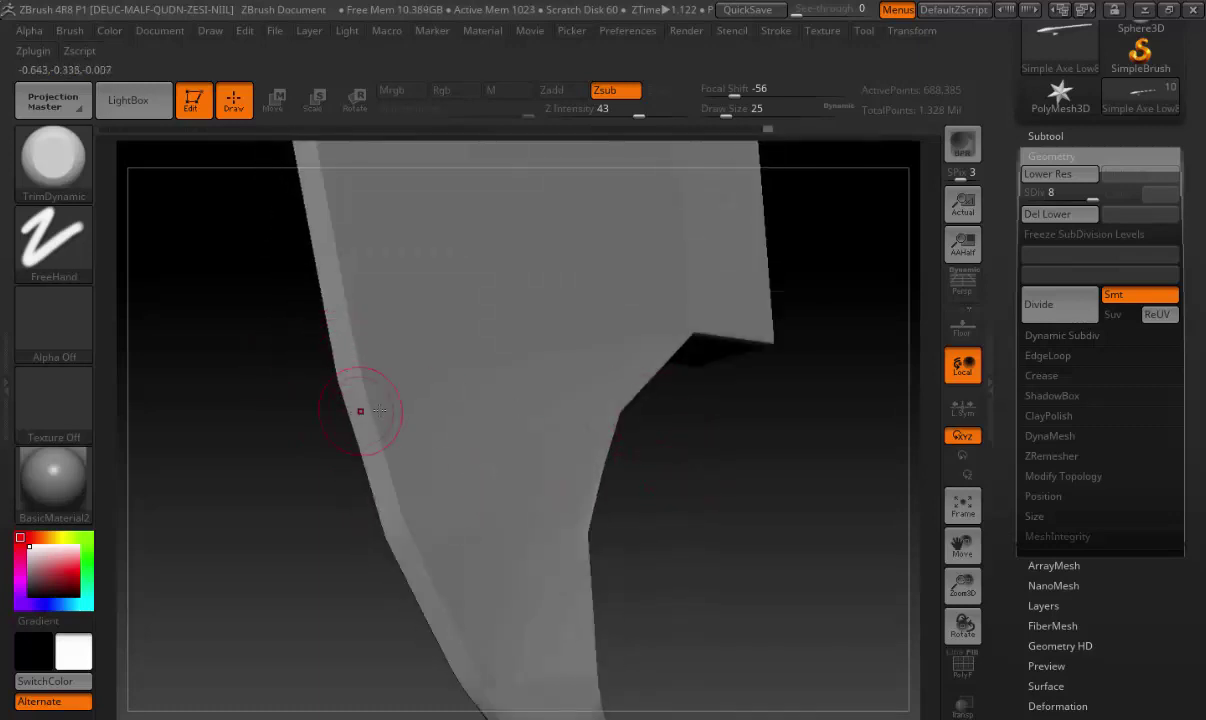
mouse_move(380, 410)
right_down()
mouse_move(458, 466)
mouse_move(580, 509)
mouse_move(458, 466)
mouse_move(748, 345)
mouse_move(721, 396)
mouse_move(780, 395)
mouse_move(444, 412)
mouse_move(350, 404)
mouse_move(322, 341)
mouse_move(304, 385)
mouse_move(250, 439)
mouse_move(278, 440)
mouse_move(296, 355)
mouse_move(253, 350)
mouse_move(353, 356)
right_up()
key(shift)
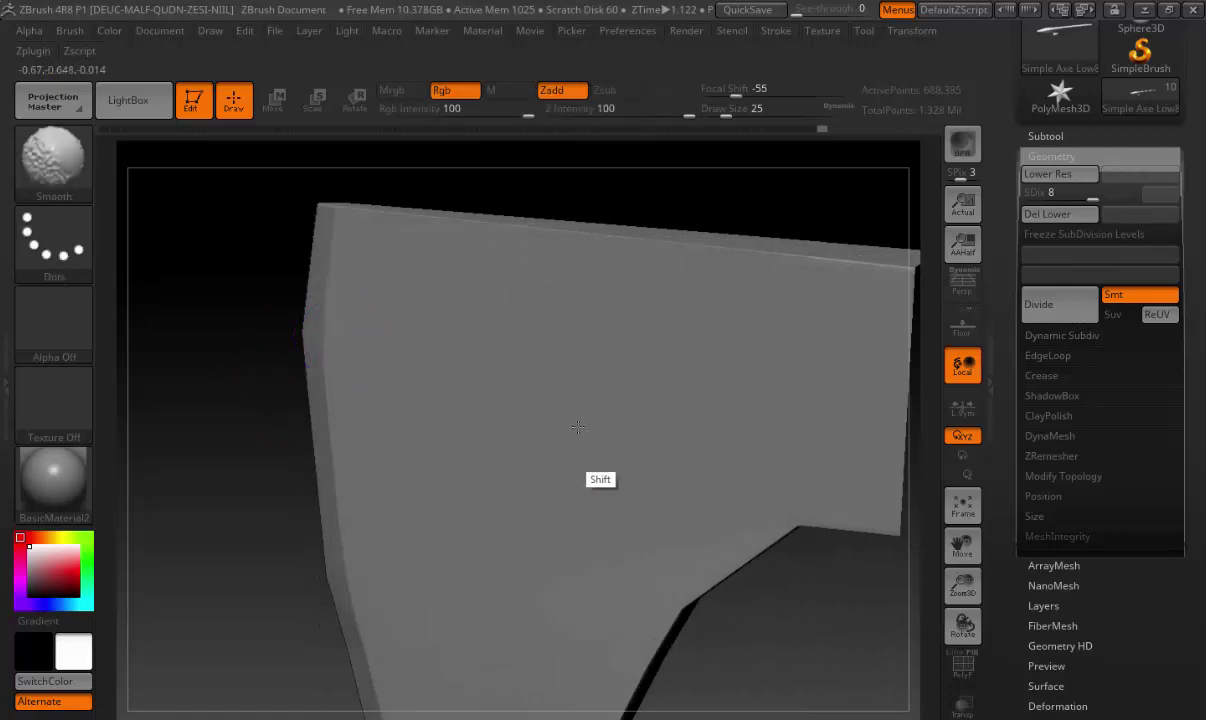
mouse_move(732, 436)
right_down()
mouse_move(641, 463)
mouse_move(665, 417)
mouse_move(716, 432)
mouse_move(746, 326)
mouse_move(616, 350)
mouse_move(852, 451)
mouse_move(850, 441)
right_up()
key(shift)
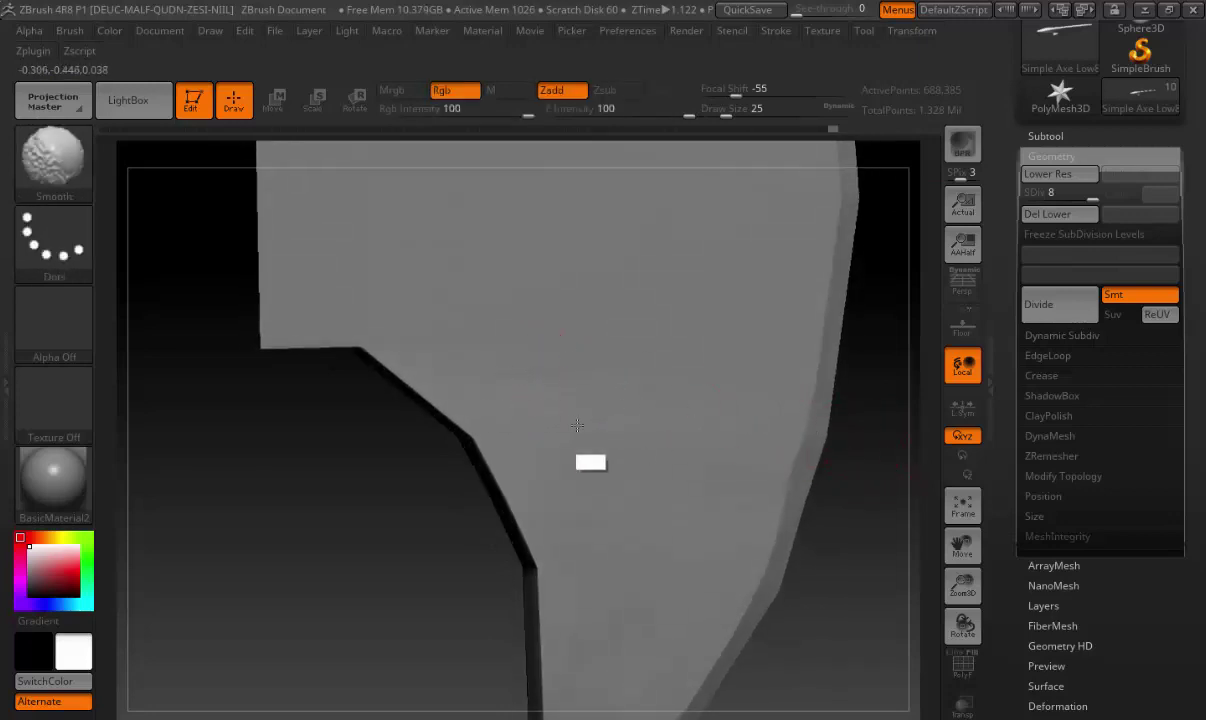
key(shift)
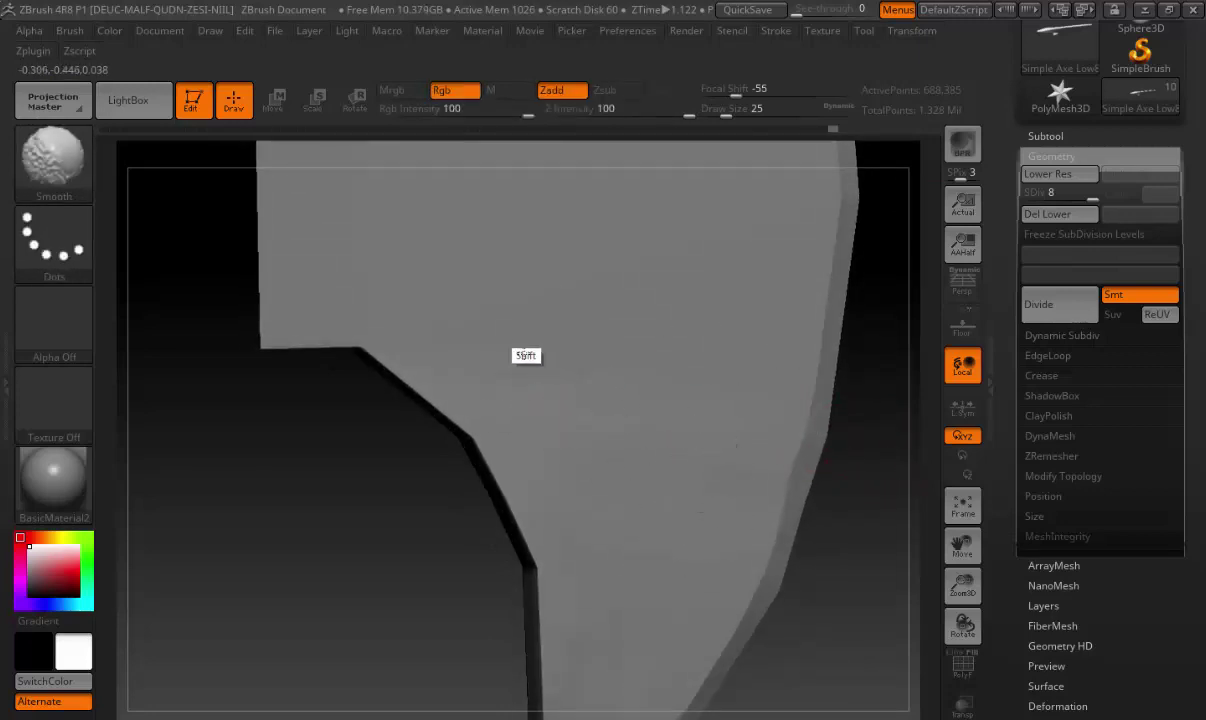
Make Simple Axe Low7 the active subtool, frame it, and pick the TrimDynamic brush
click(1050, 156)
click(1045, 136)
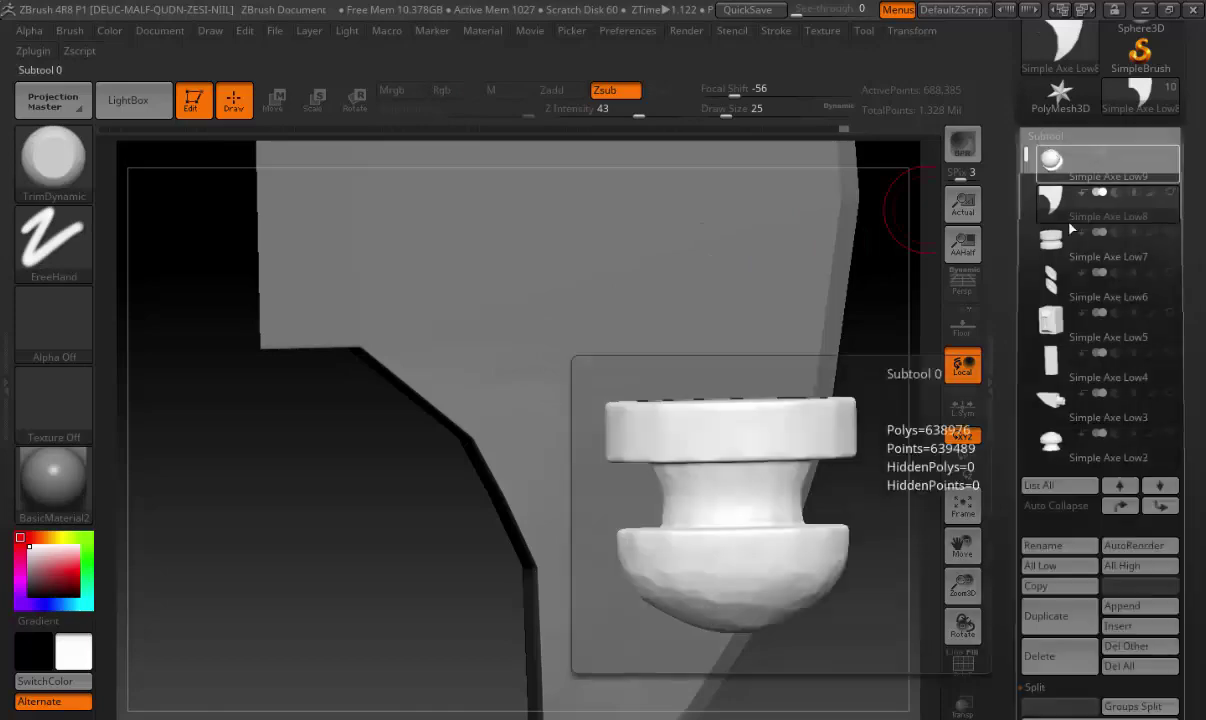
click(1052, 240)
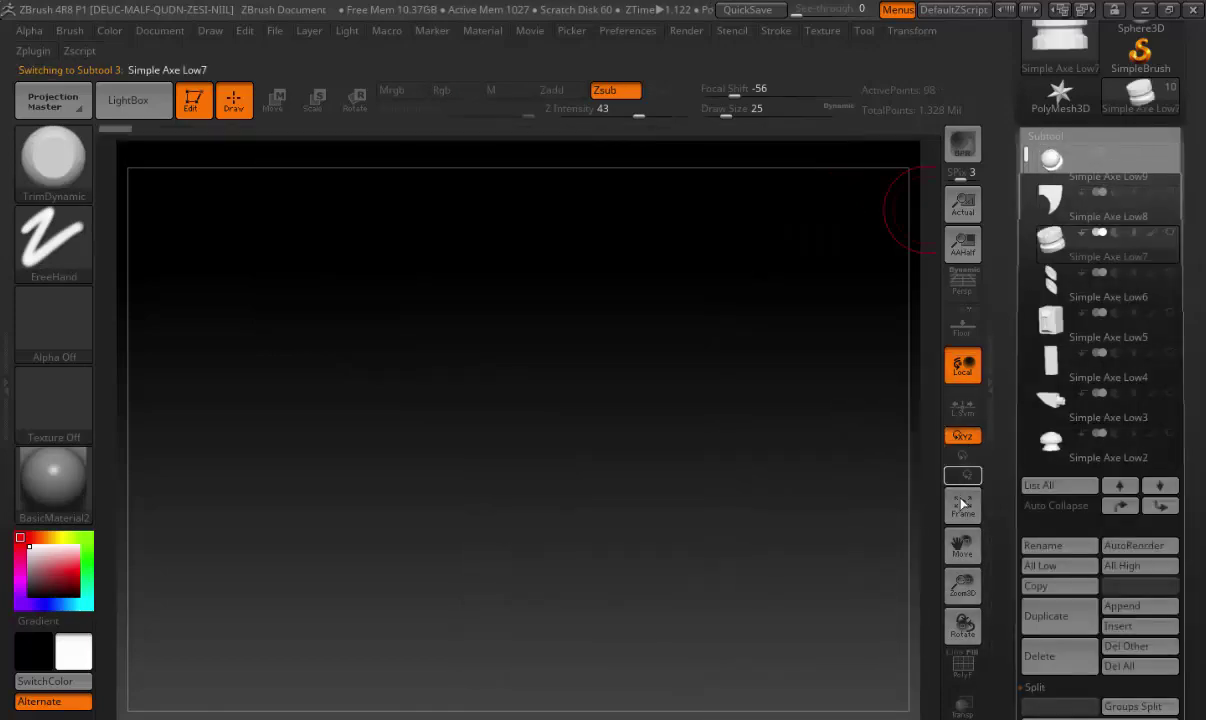
key(f)
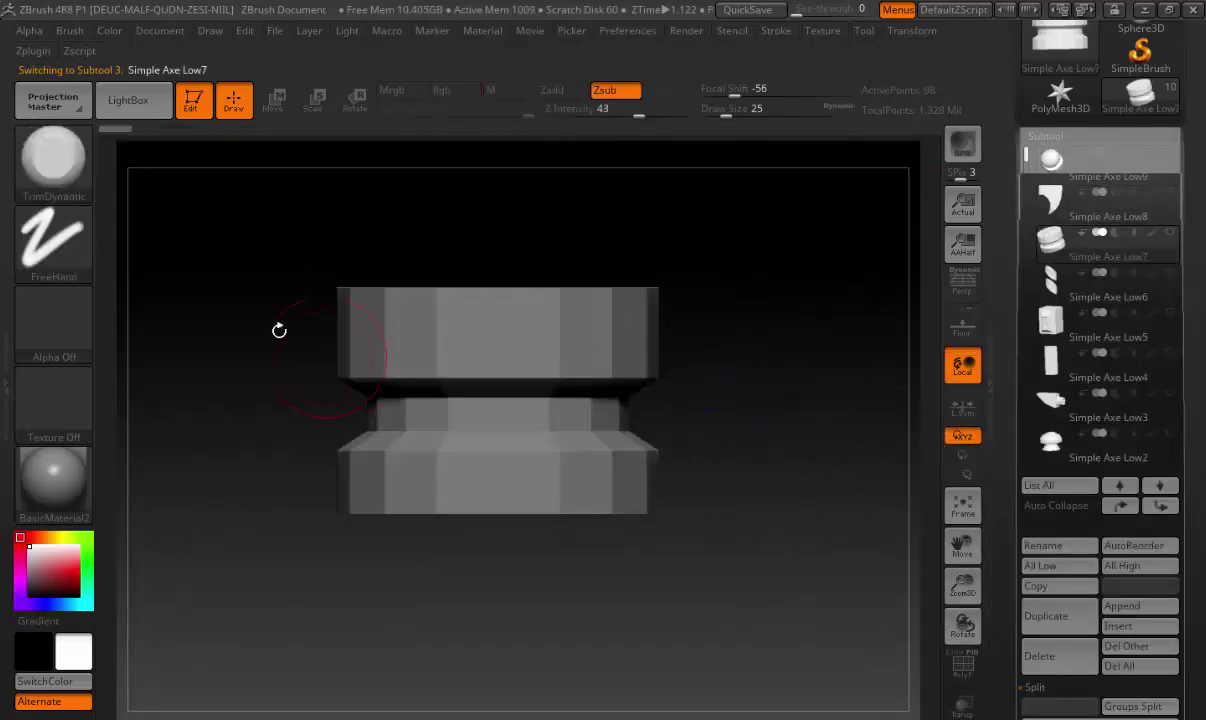
click(55, 178)
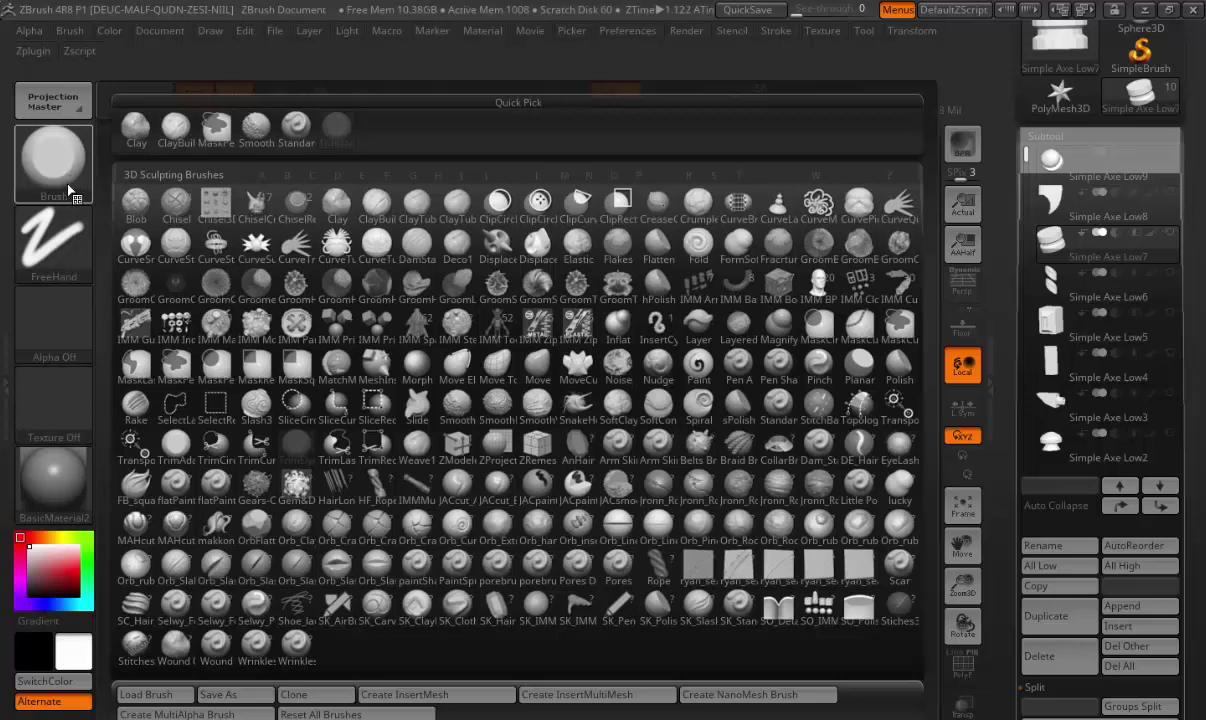
key(t)
key(d)
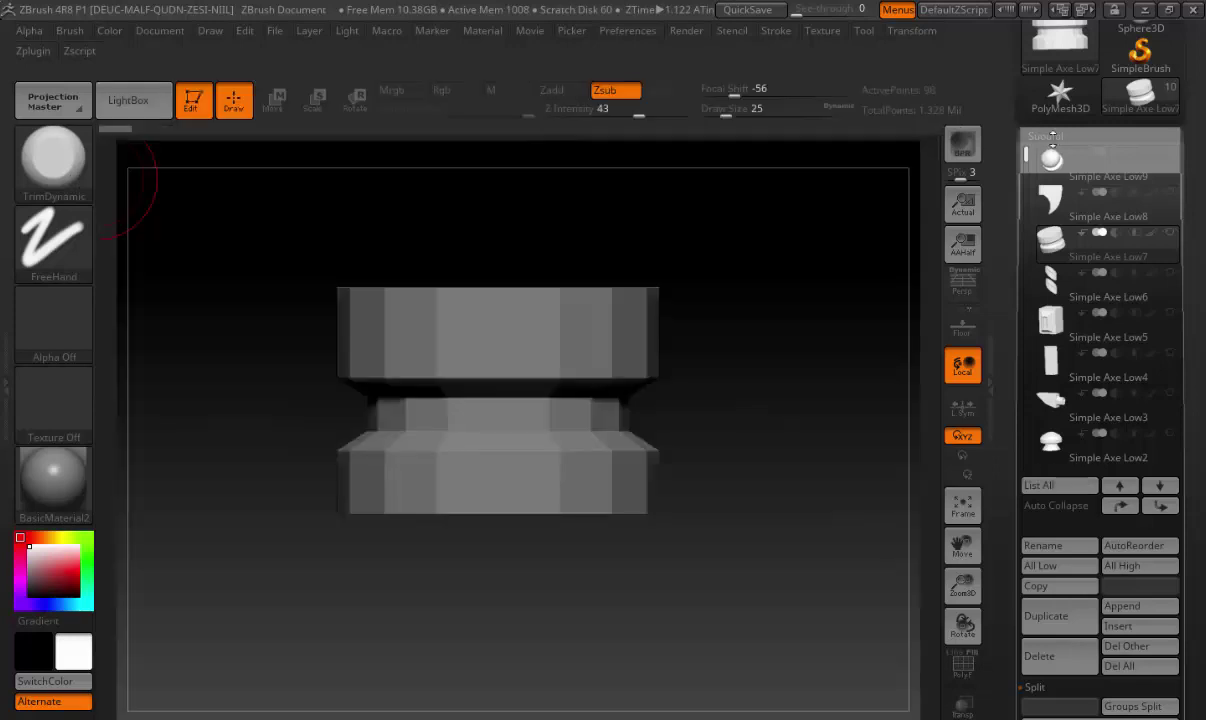
Turn off Smt and divide the piece from level 3 up to SDiv 7
click(1052, 135)
click(1052, 156)
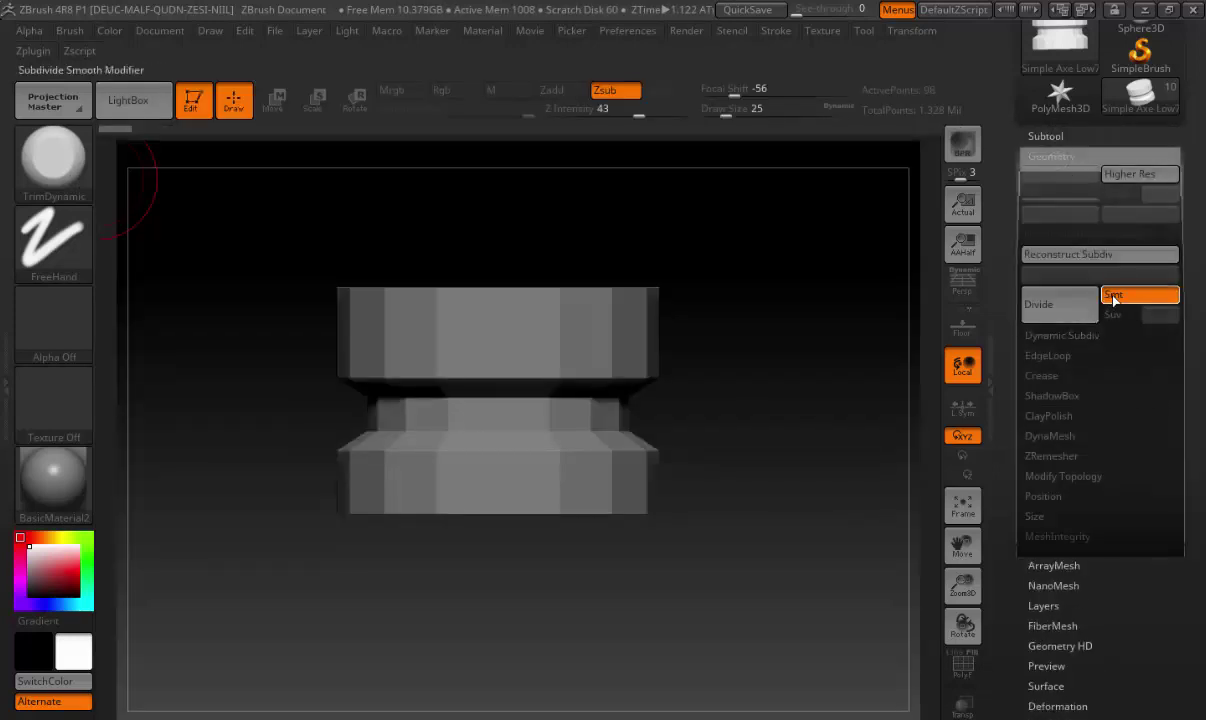
click(1075, 306)
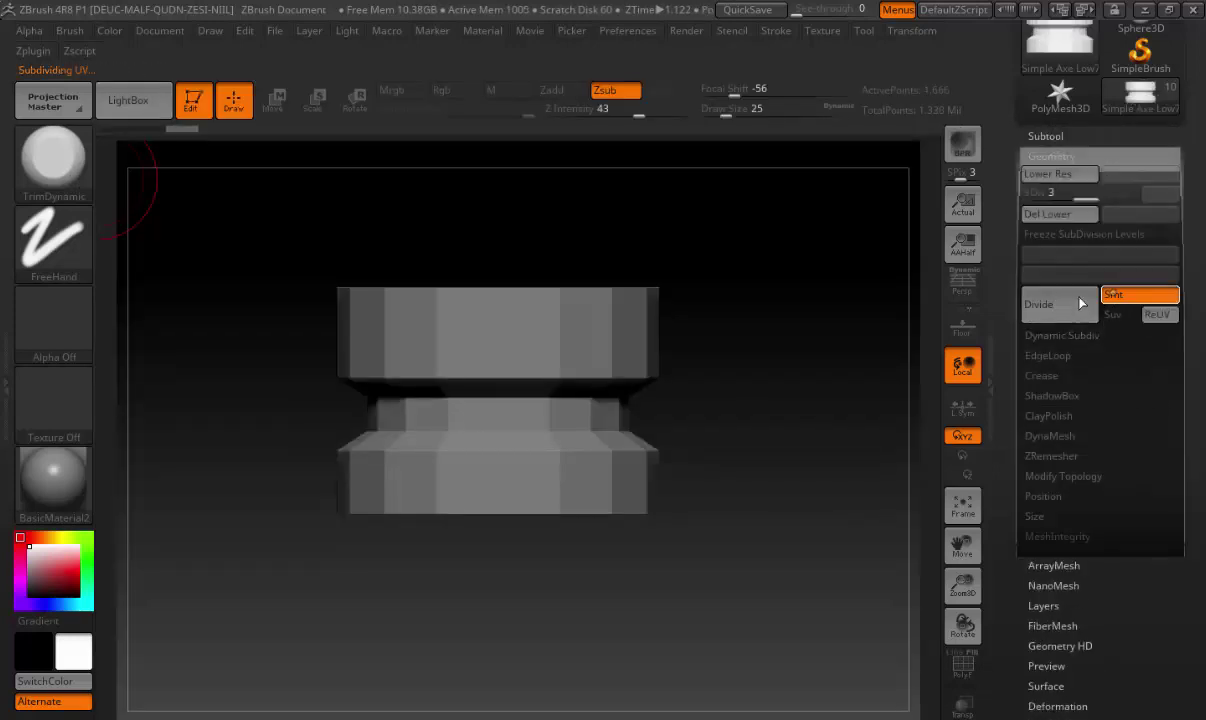
click(1064, 313)
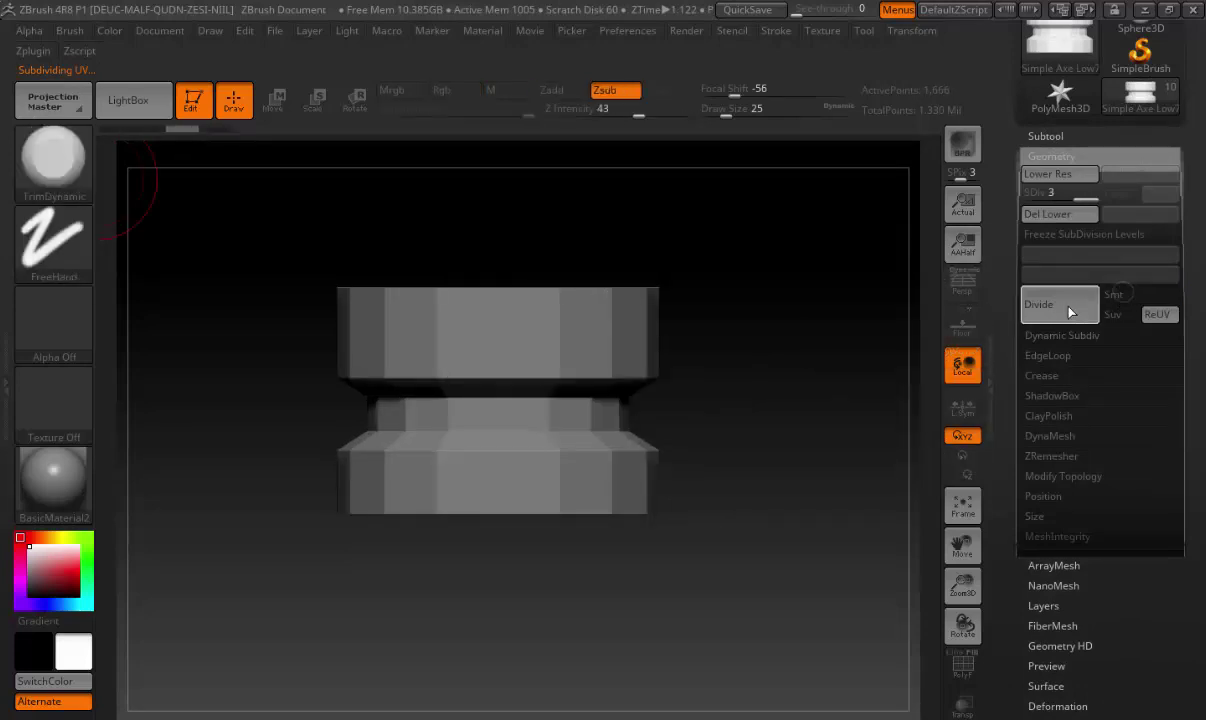
click(1077, 308)
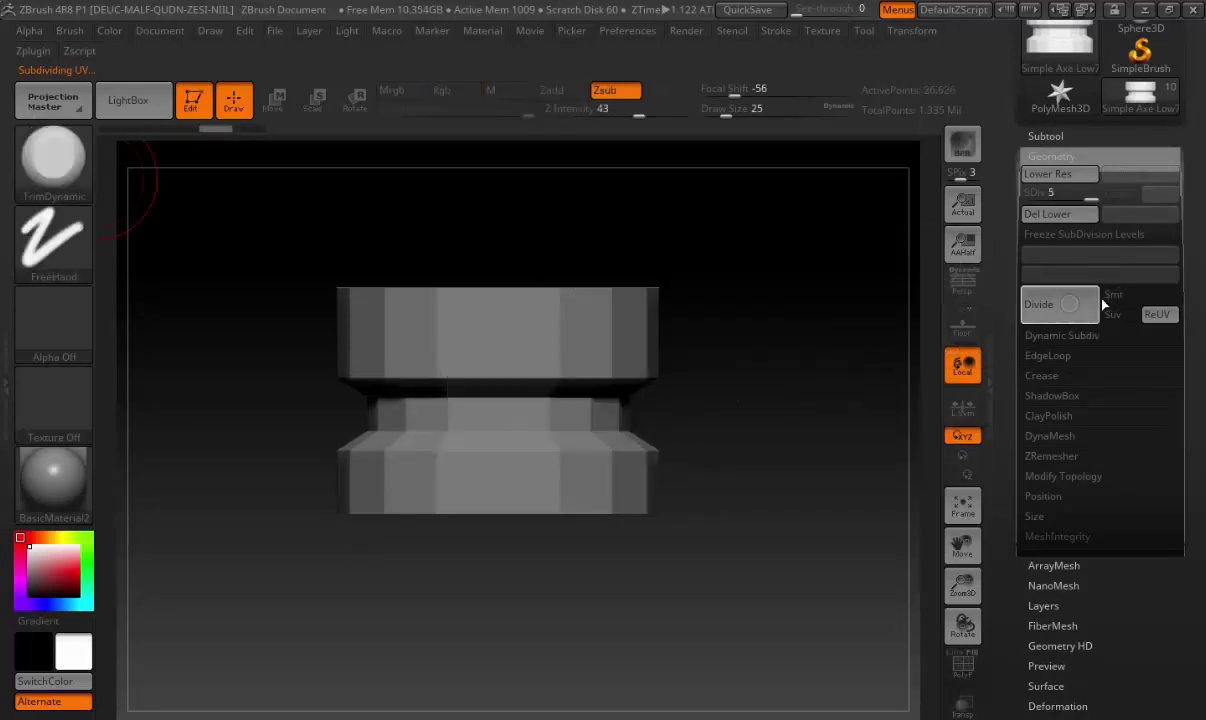
click(1075, 306)
key(f)
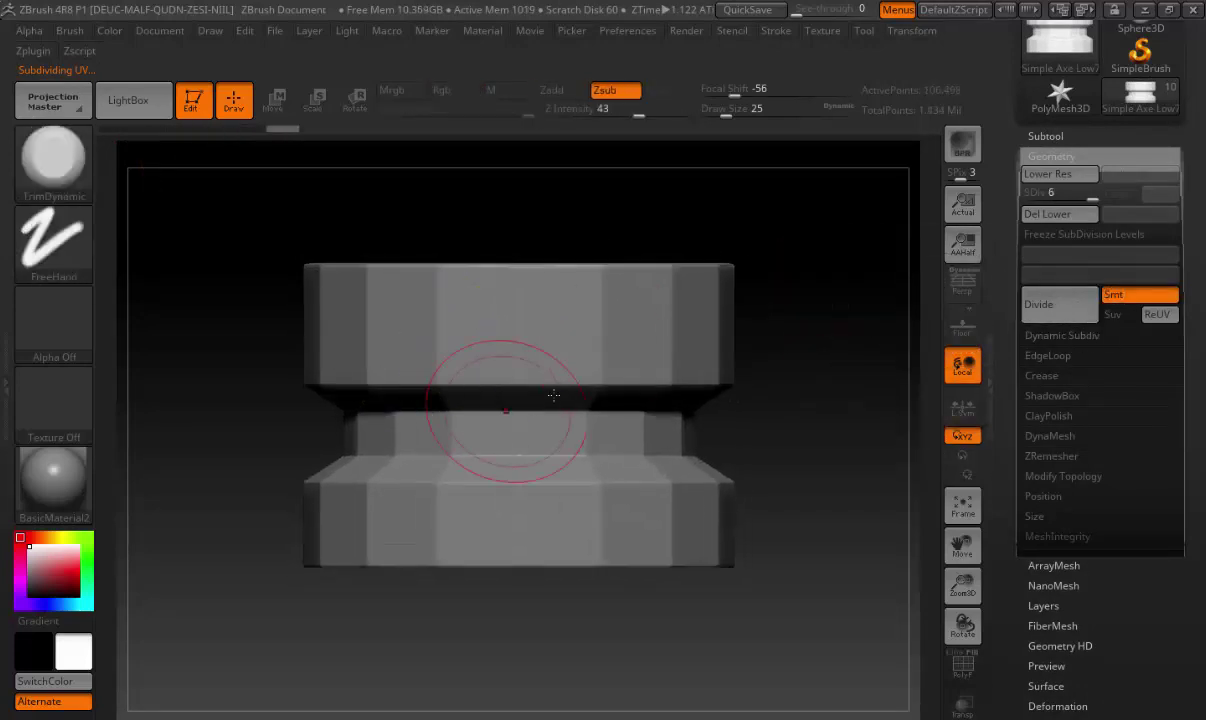
click(1067, 323)
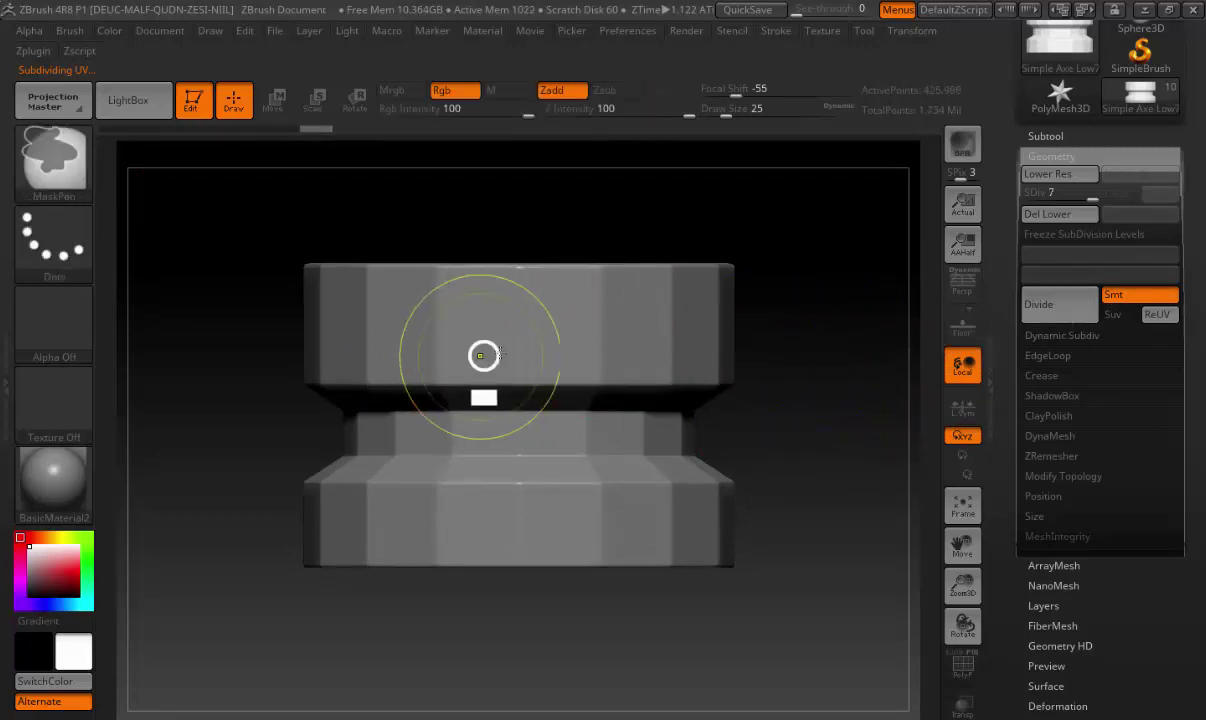
key(f)
key(space)
drag(450, 326, 427, 318)
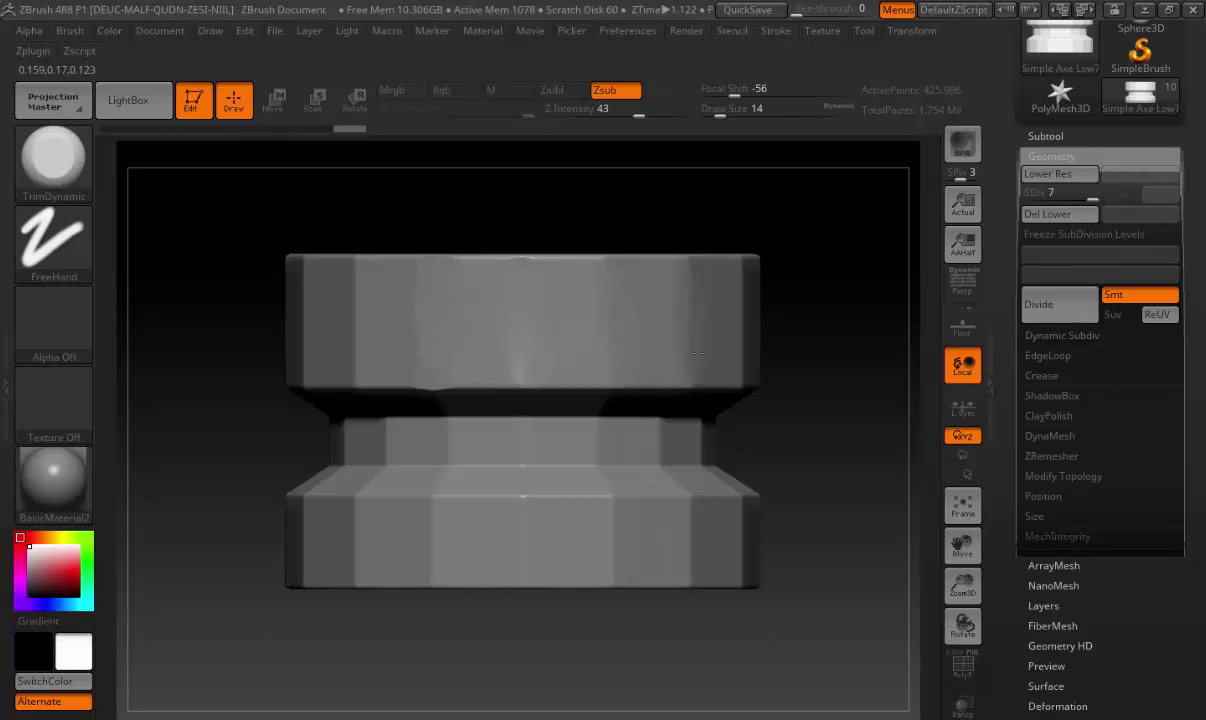
alt+drag(797, 362, 934, 362)
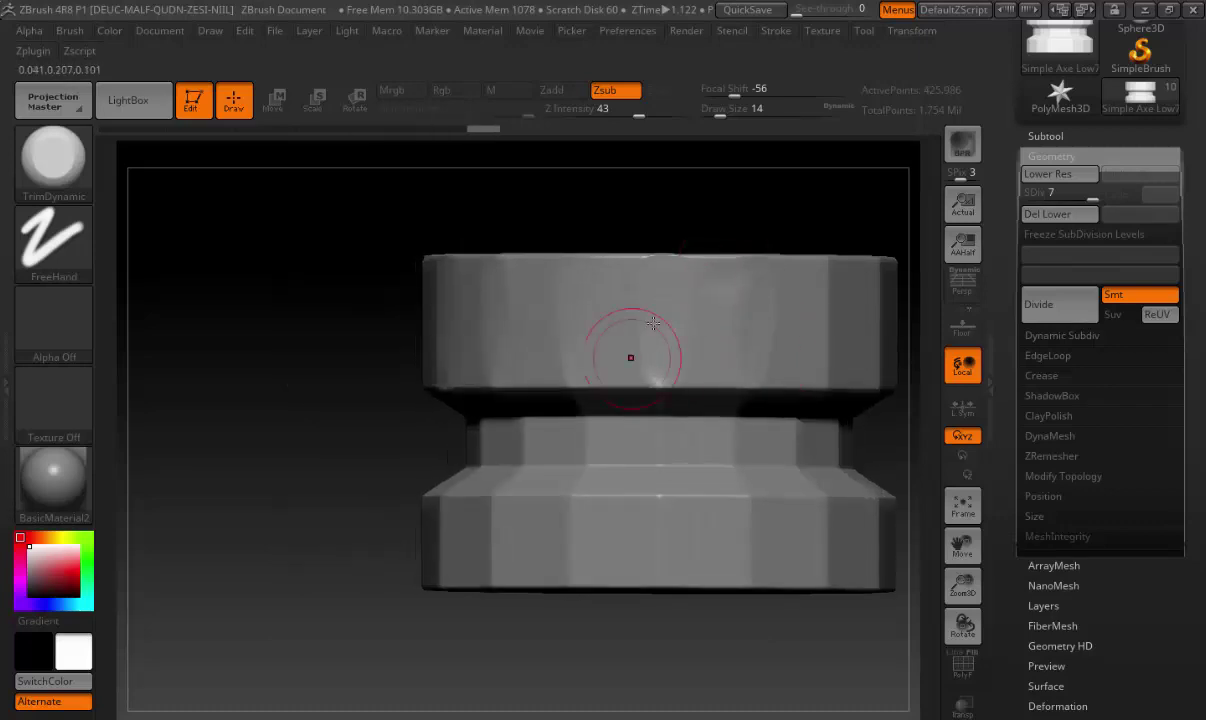
alt+drag(652, 323, 567, 318)
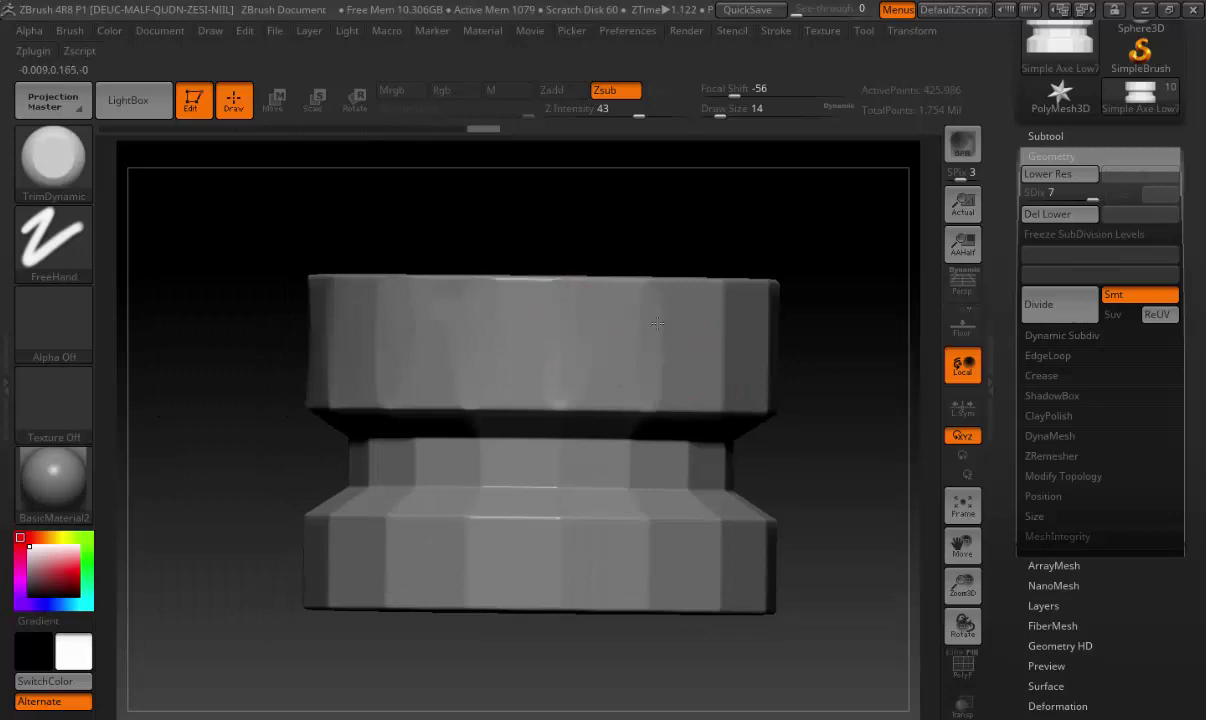
drag(828, 377, 684, 363)
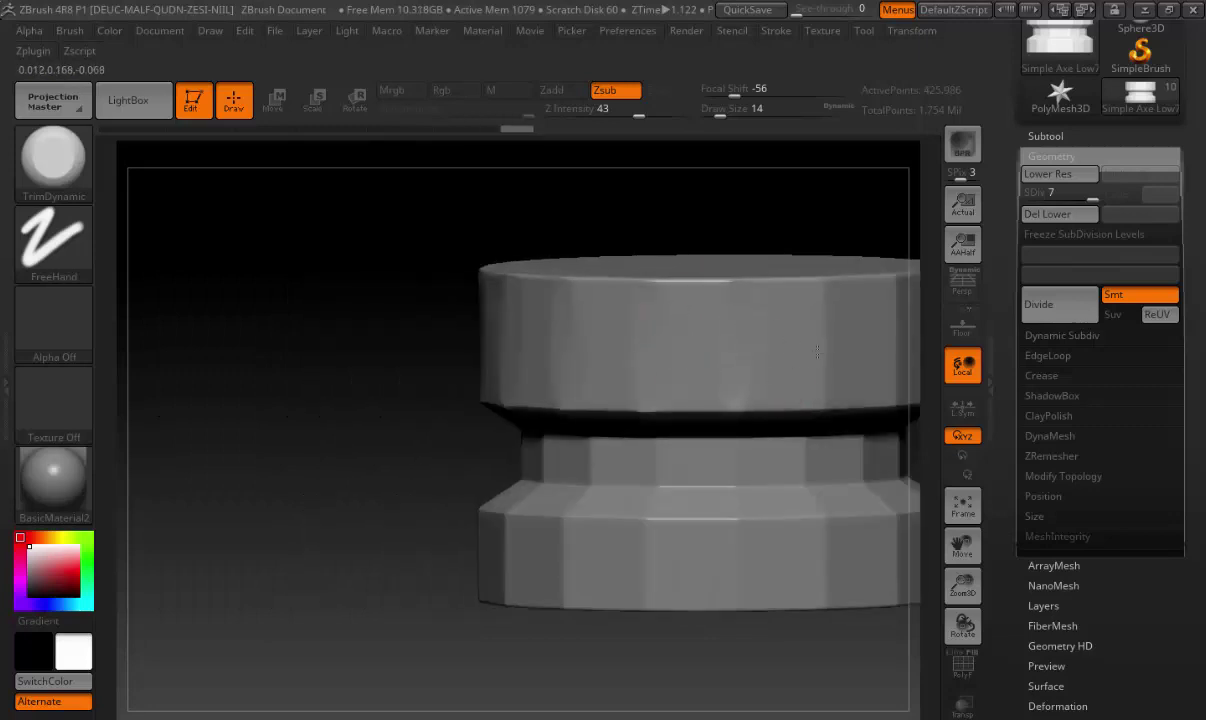
mouse_move(828, 379)
alt+mouse_down()
mouse_move(527, 291)
mouse_move(628, 315)
alt+mouse_up()
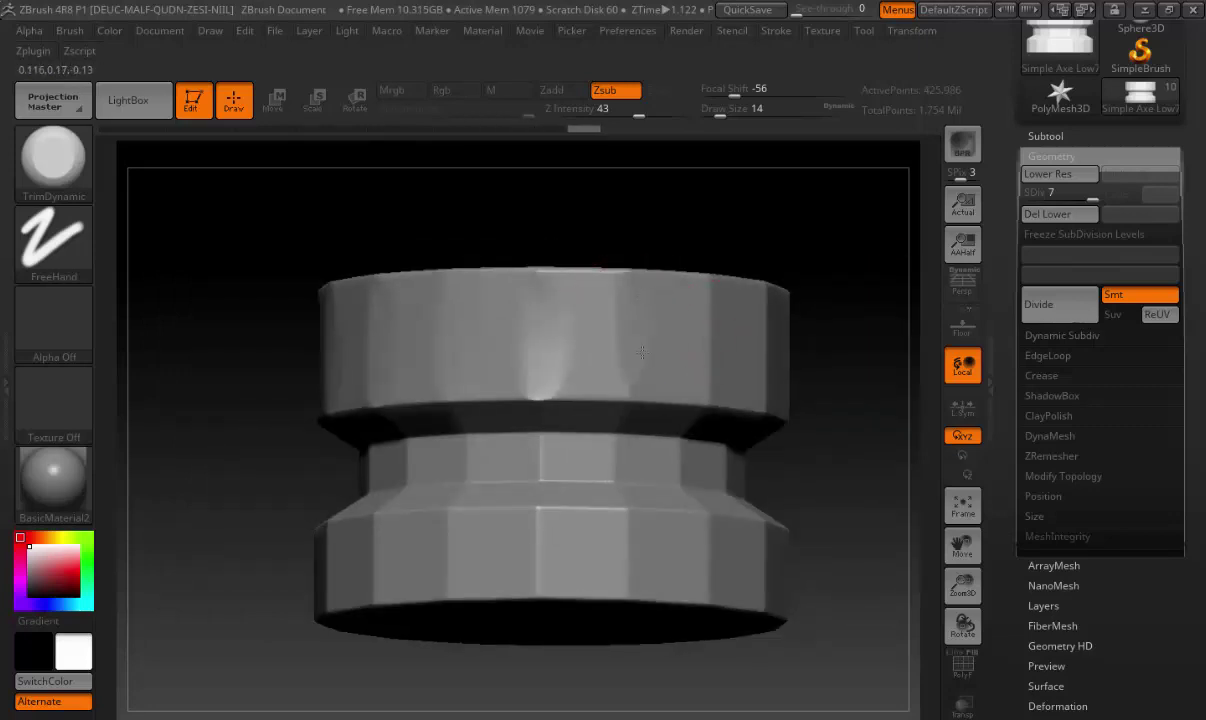
alt+drag(660, 363, 712, 342)
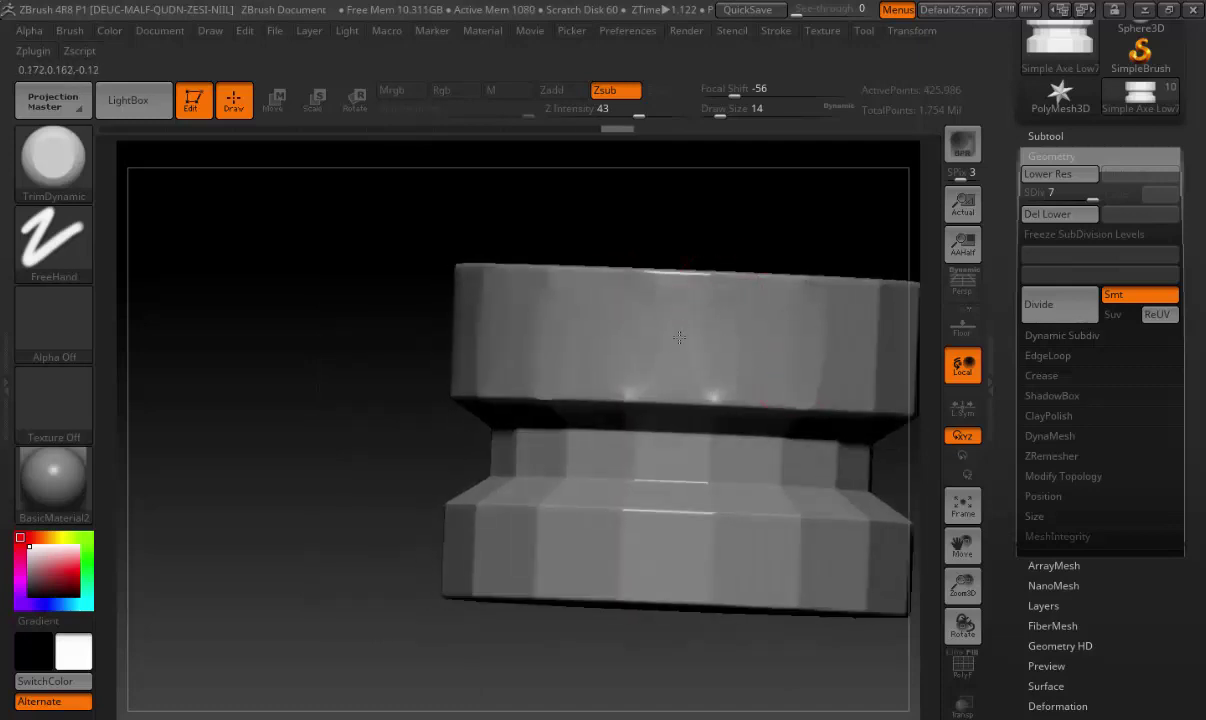
mouse_move(679, 338)
alt+mouse_down()
mouse_move(498, 318)
mouse_move(622, 306)
alt+mouse_up()
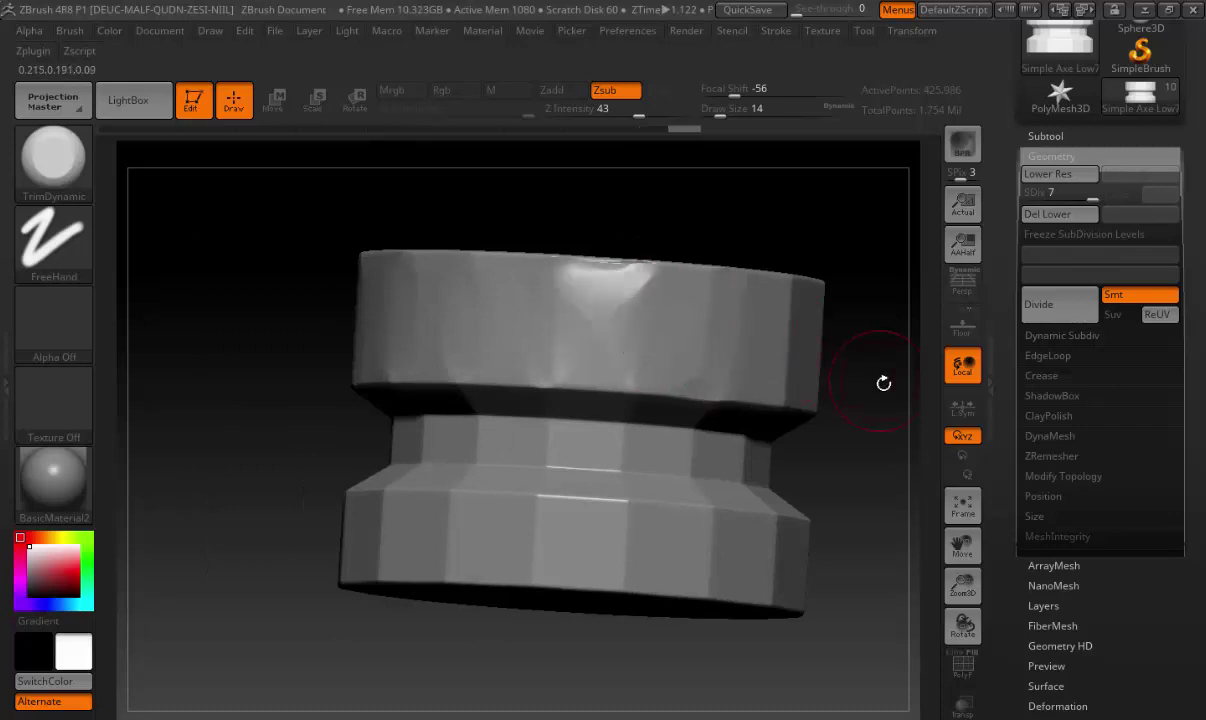
mouse_move(873, 413)
mouse_down()
mouse_move(754, 342)
mouse_move(592, 371)
mouse_up()
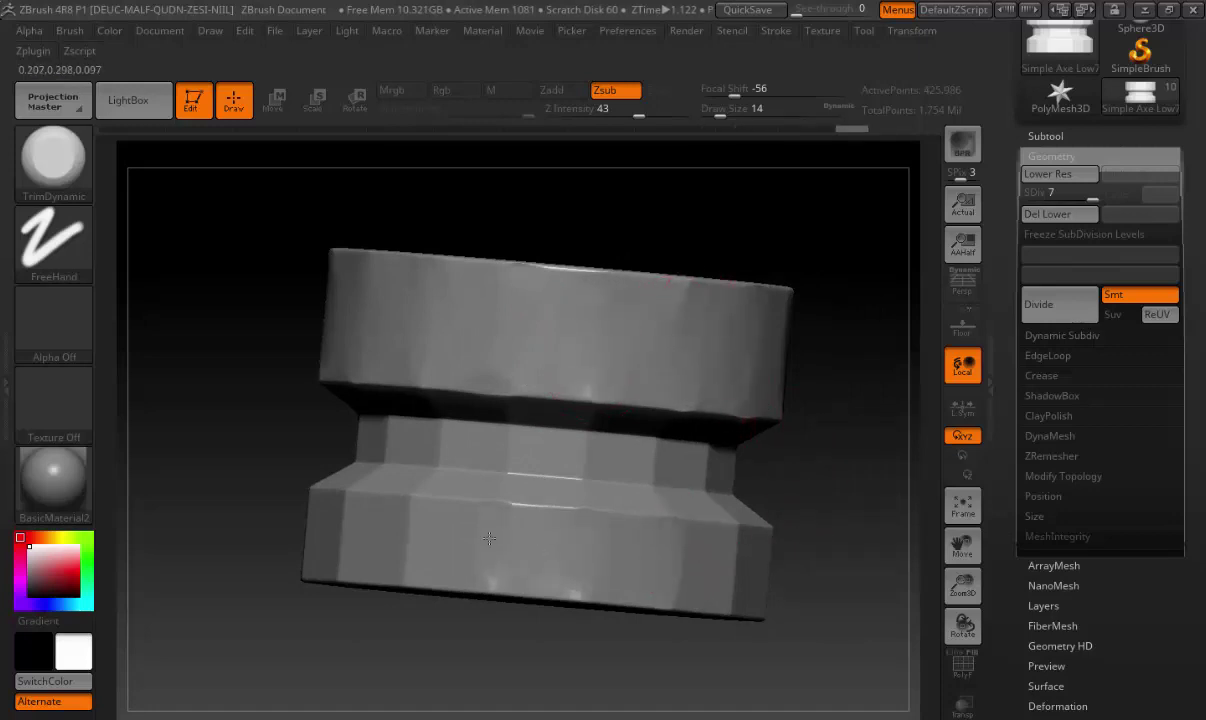
drag(389, 506, 760, 568)
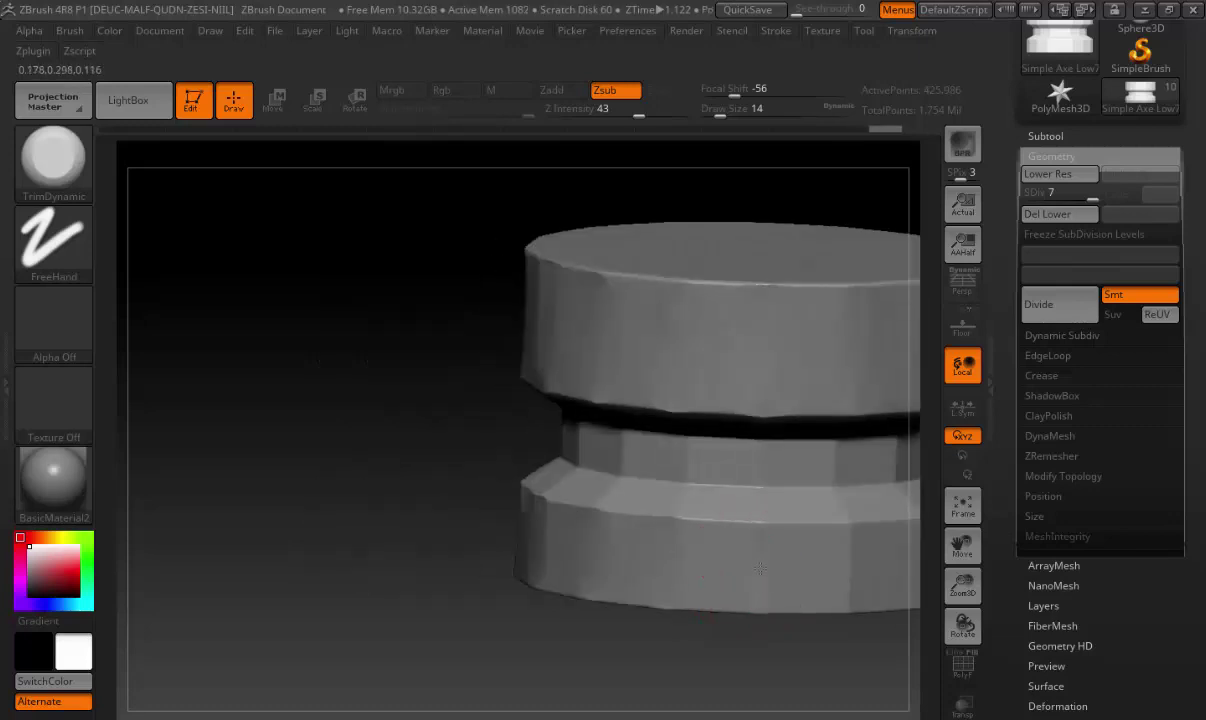
mouse_move(875, 480)
mouse_down()
mouse_move(627, 434)
mouse_move(525, 483)
mouse_up()
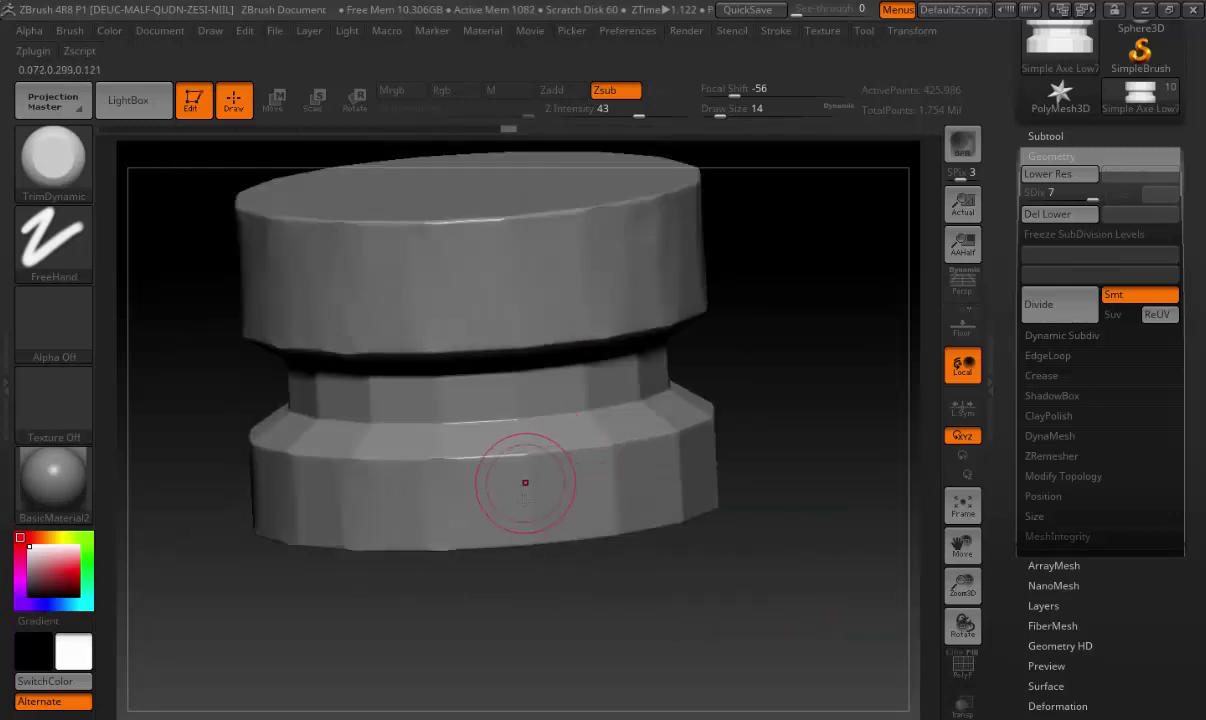
drag(786, 504, 686, 453)
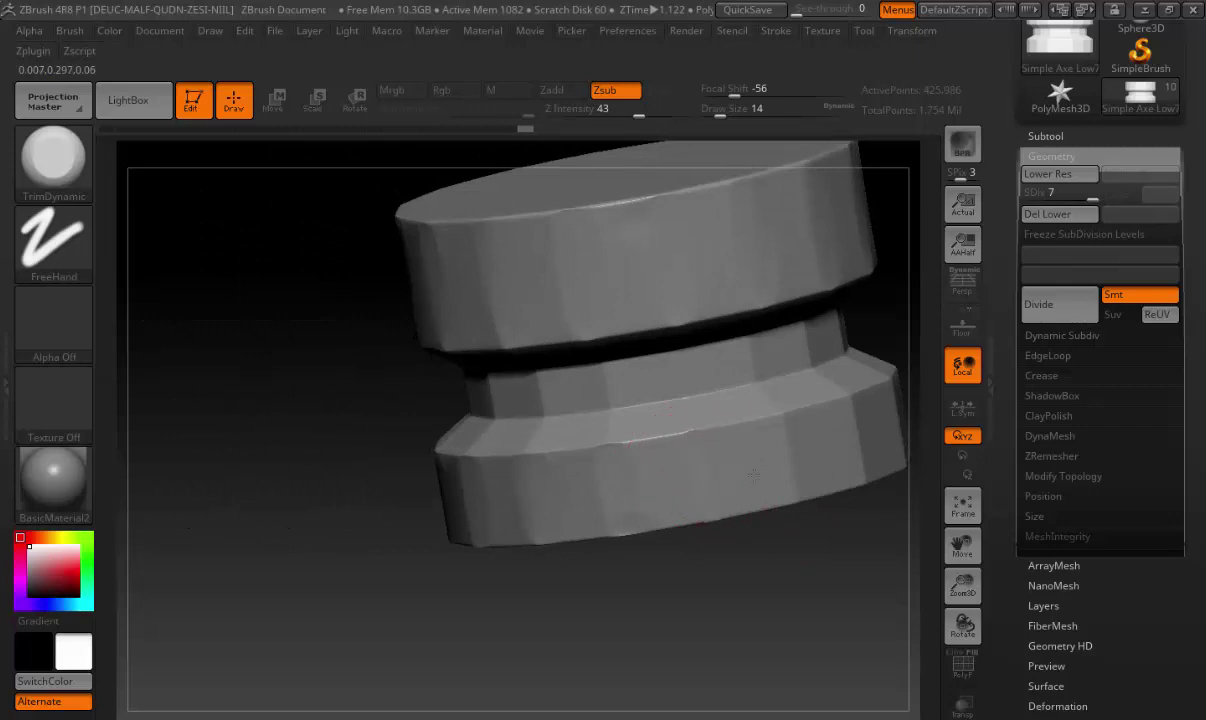
mouse_move(805, 437)
mouse_down()
mouse_move(533, 417)
mouse_move(608, 421)
mouse_move(748, 485)
mouse_move(736, 383)
mouse_up()
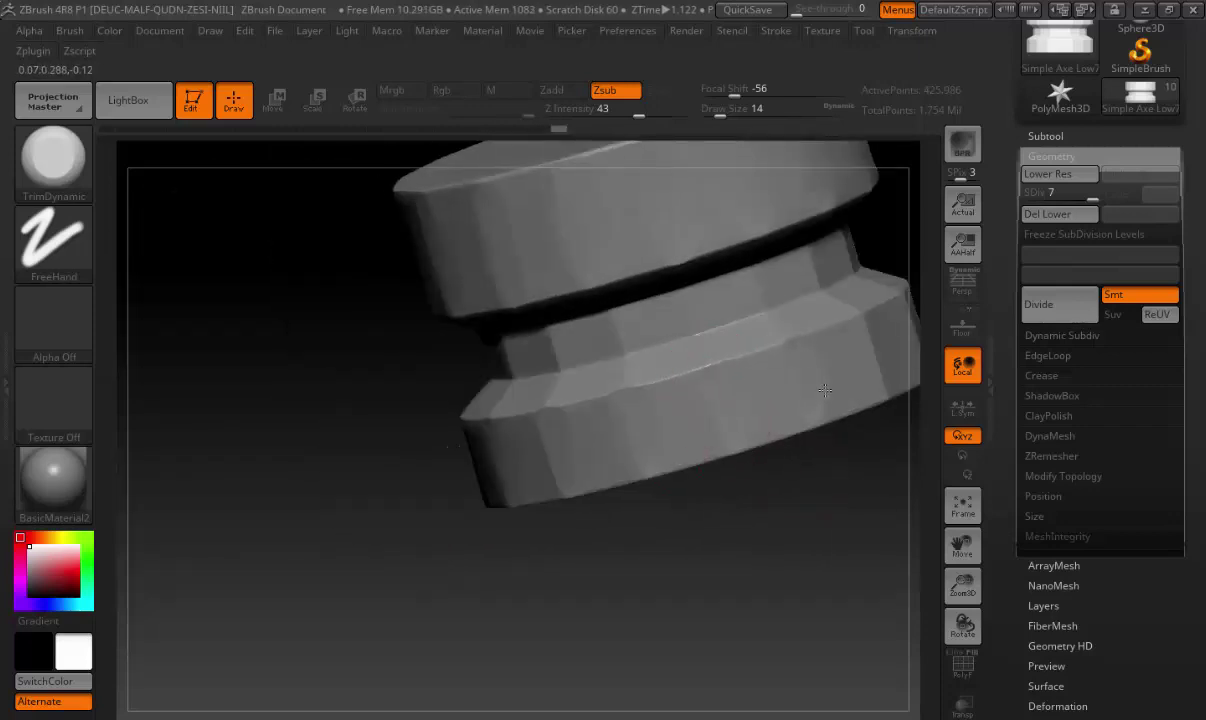
mouse_move(825, 390)
mouse_down()
mouse_move(535, 431)
mouse_move(682, 391)
mouse_up()
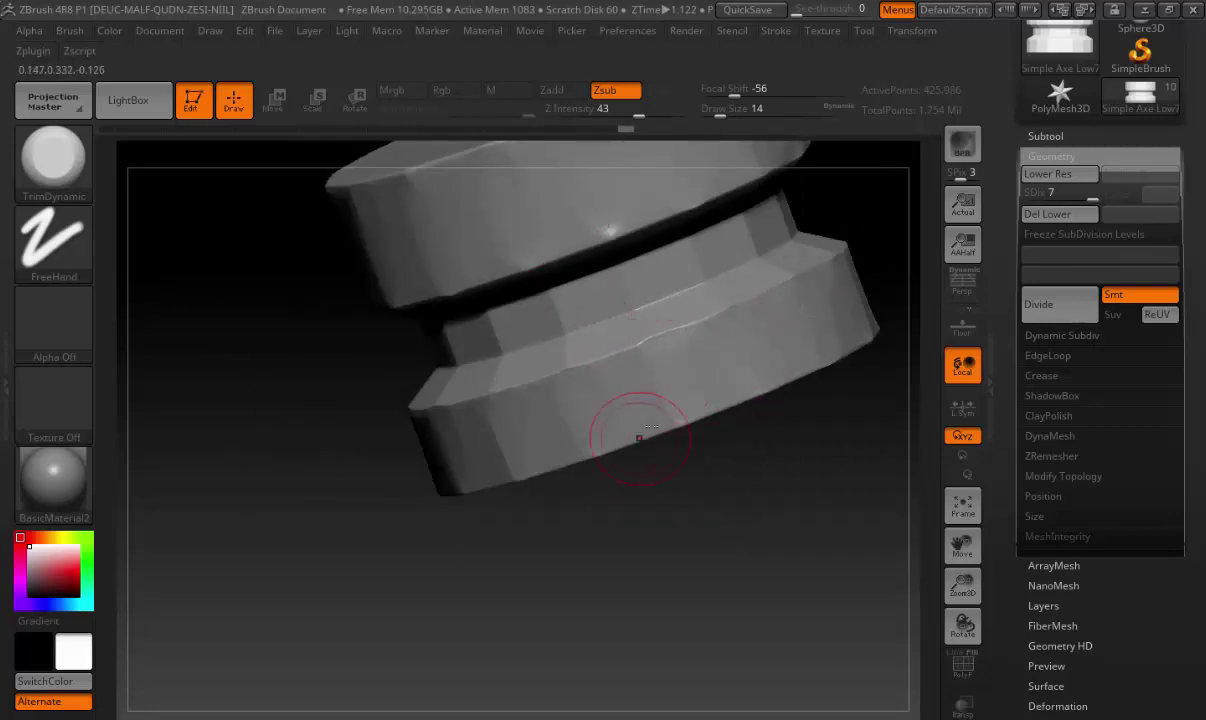
key(shift)
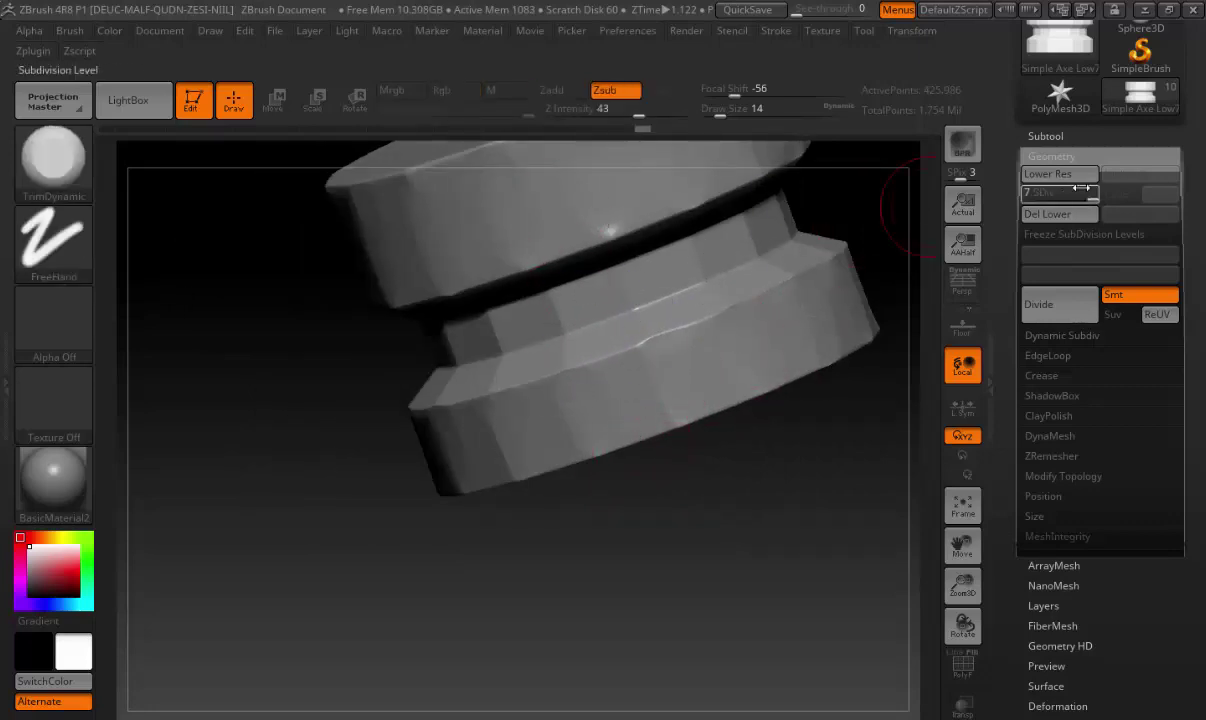
Drop the collar to SDiv 4, turn it upright, then return to SDiv 7
key(shift+d)
key(shift+d)
key(shift+d)
mouse_move(907, 226)
mouse_down()
mouse_move(835, 318)
mouse_move(786, 328)
mouse_up()
key(shift)
drag(805, 237, 457, 323)
mouse_move(626, 336)
mouse_down()
mouse_move(742, 330)
mouse_move(668, 323)
mouse_move(703, 291)
mouse_move(769, 341)
mouse_move(914, 371)
mouse_up()
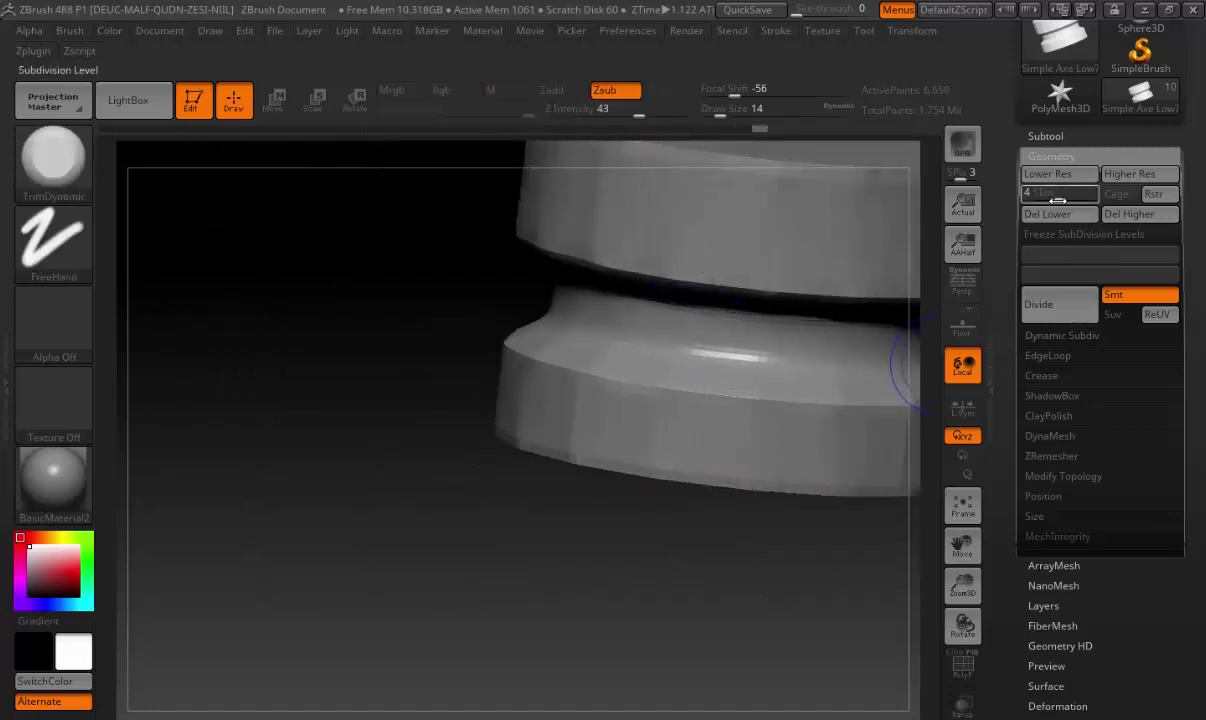
key(d)
key(d)
key(d)
alt+drag(953, 298, 458, 344)
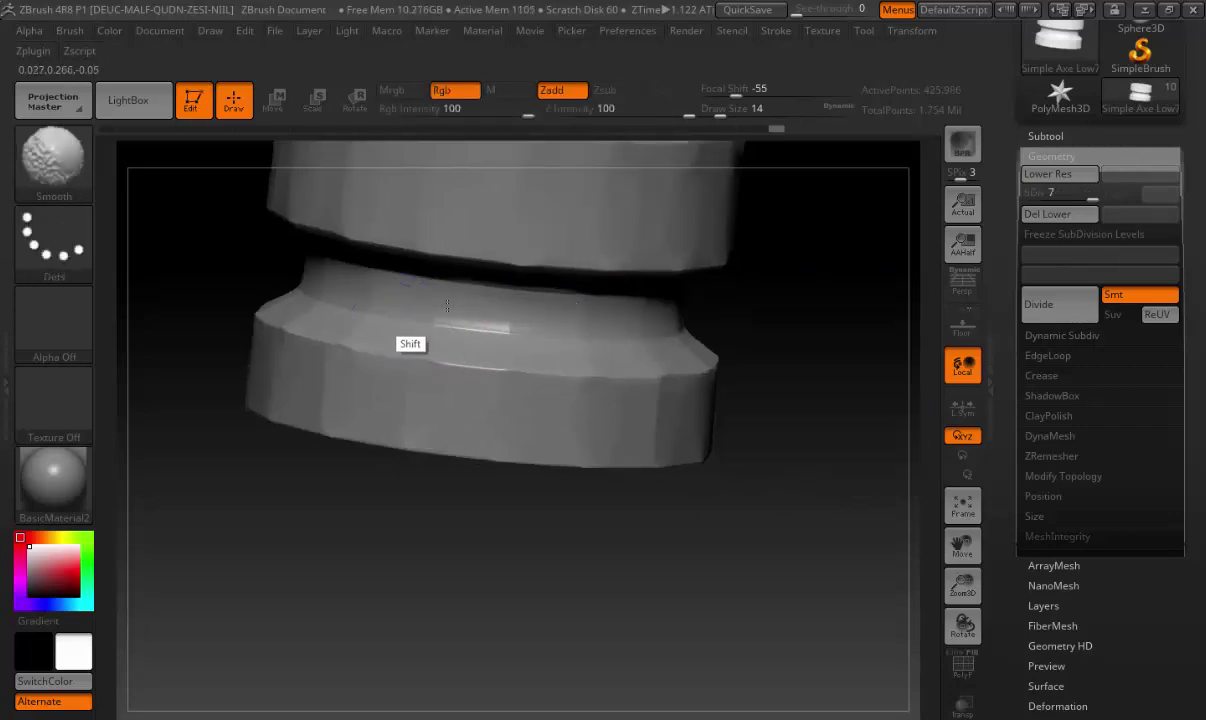
Shift-smooth the collar's ring edges with a smaller brush and check them from a side view
key(shift)
mouse_move(265, 454)
mouse_down()
mouse_move(345, 315)
mouse_move(440, 358)
mouse_up()
key(space)
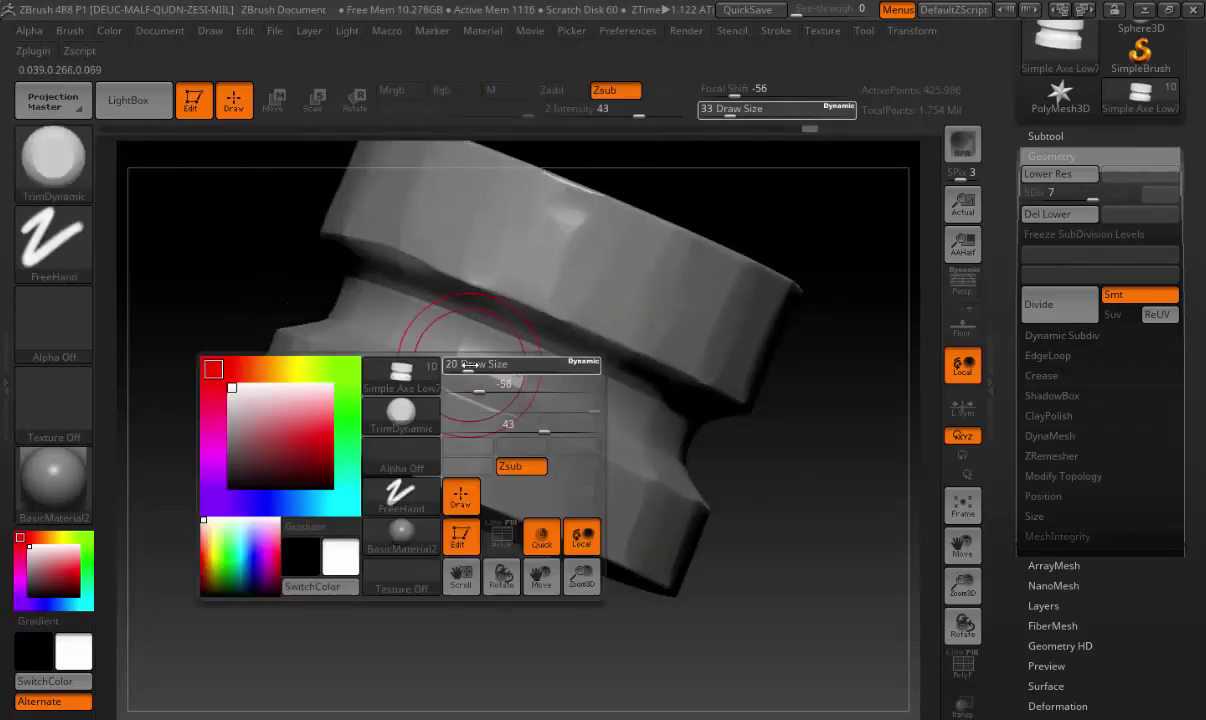
key(shift)
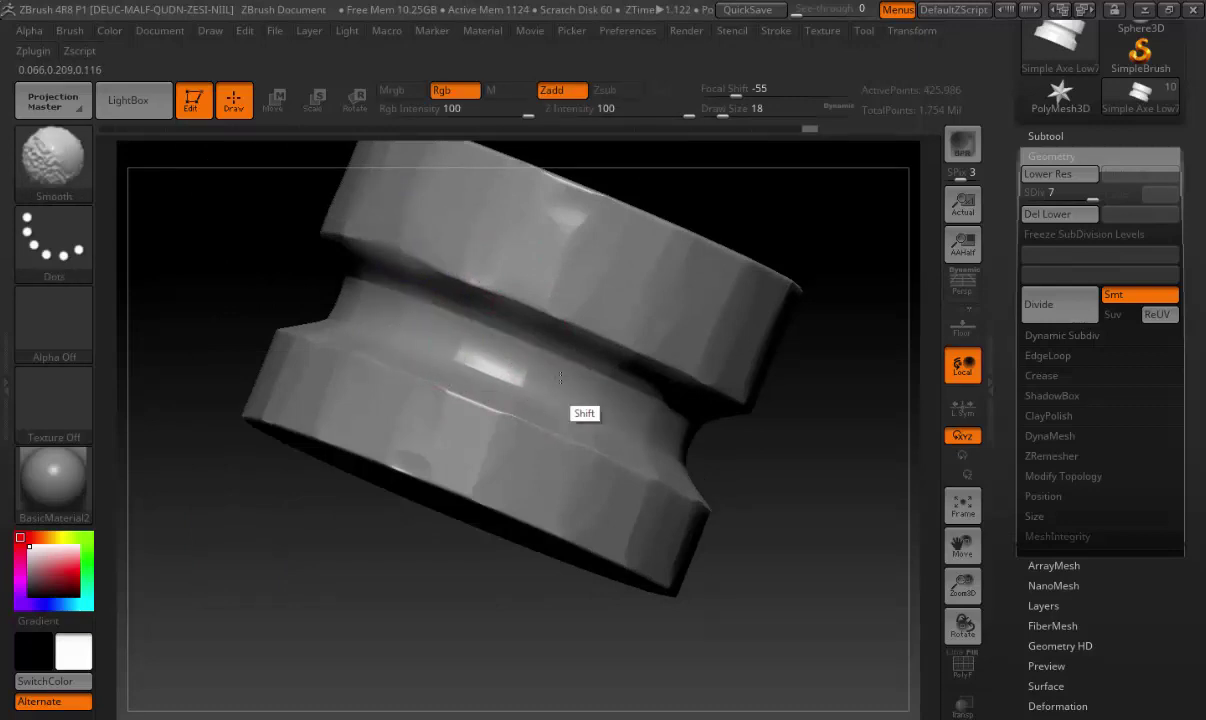
mouse_move(743, 455)
mouse_down()
mouse_move(673, 355)
mouse_move(587, 360)
mouse_up()
key(shift)
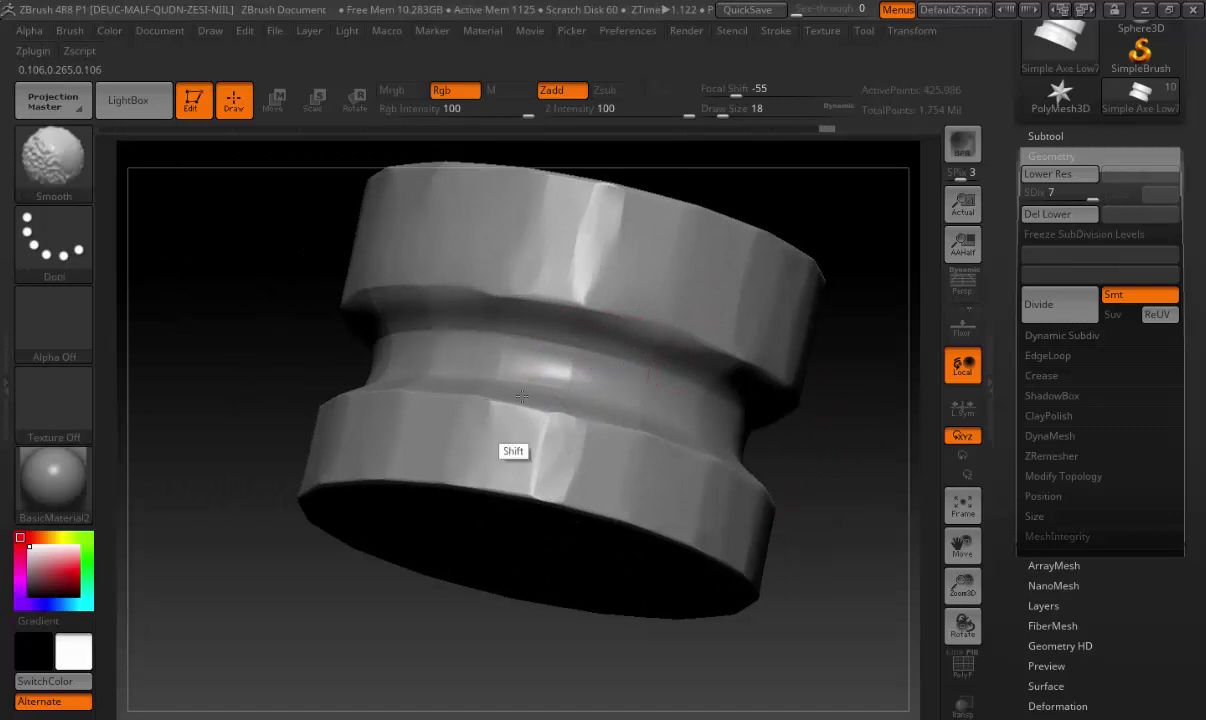
shift+drag(283, 301, 452, 345)
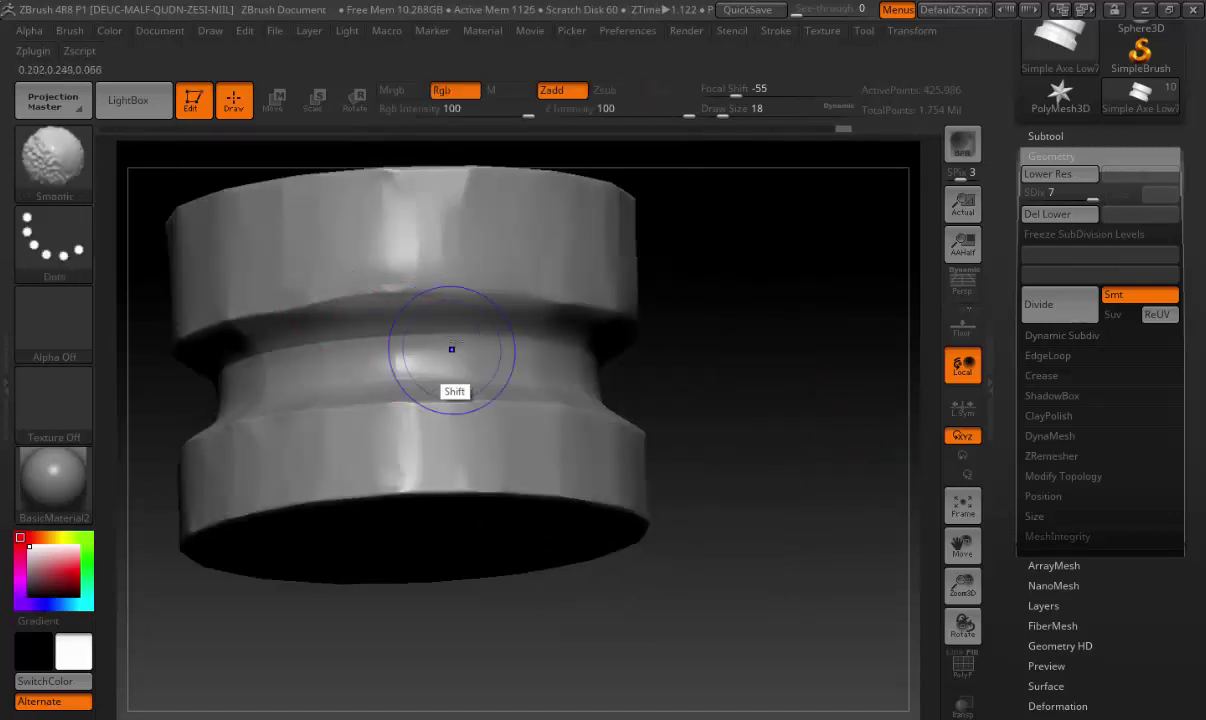
drag(727, 377, 472, 378)
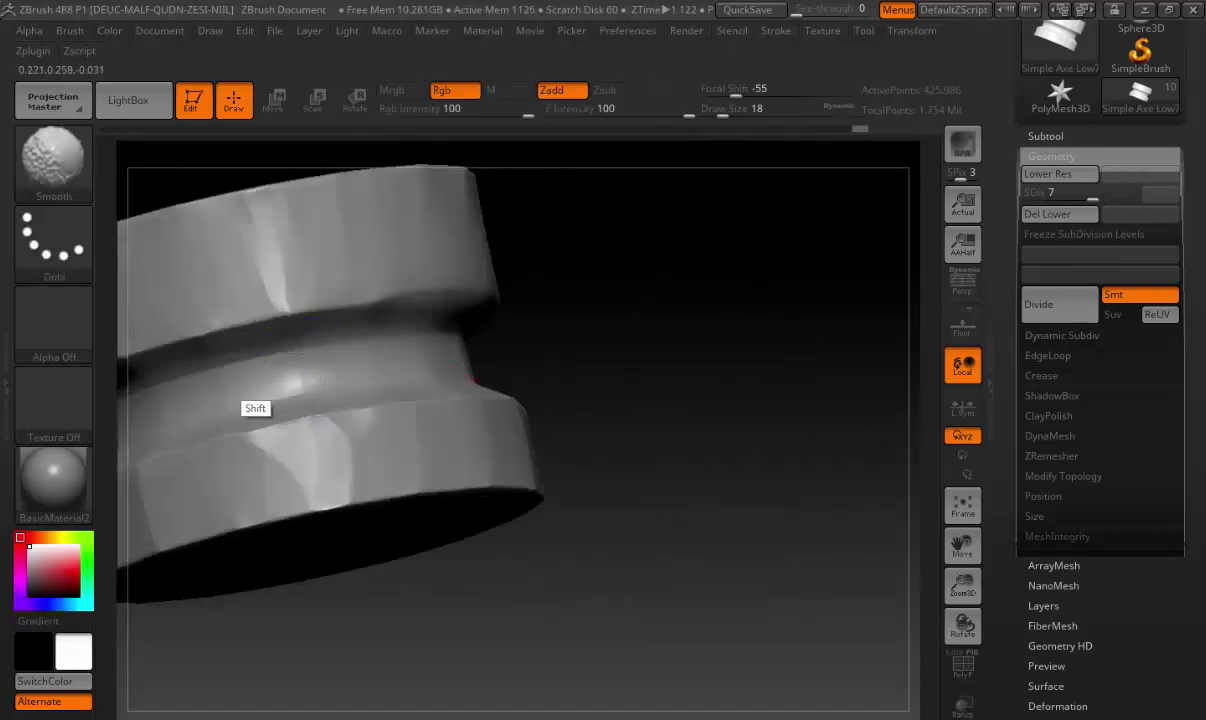
mouse_move(215, 350)
mouse_down()
mouse_move(296, 457)
mouse_move(533, 344)
mouse_up()
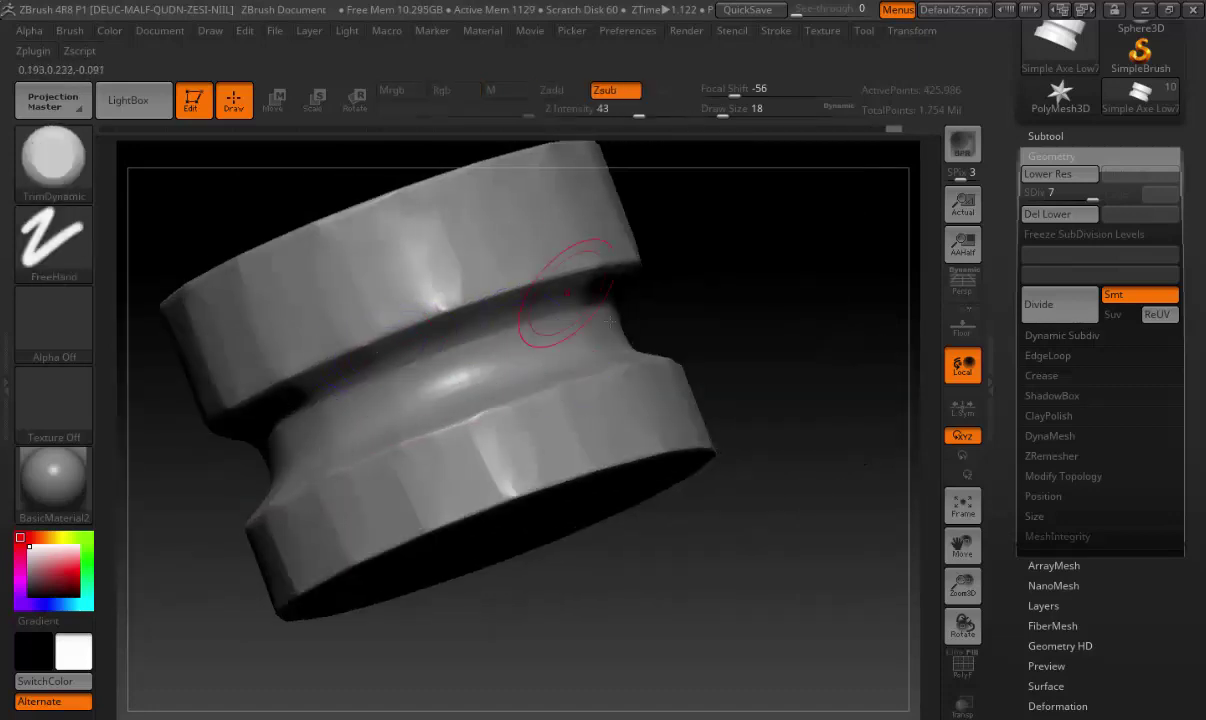
Select the two diagonal band pieces in the Subtool list and frame them
click(1045, 136)
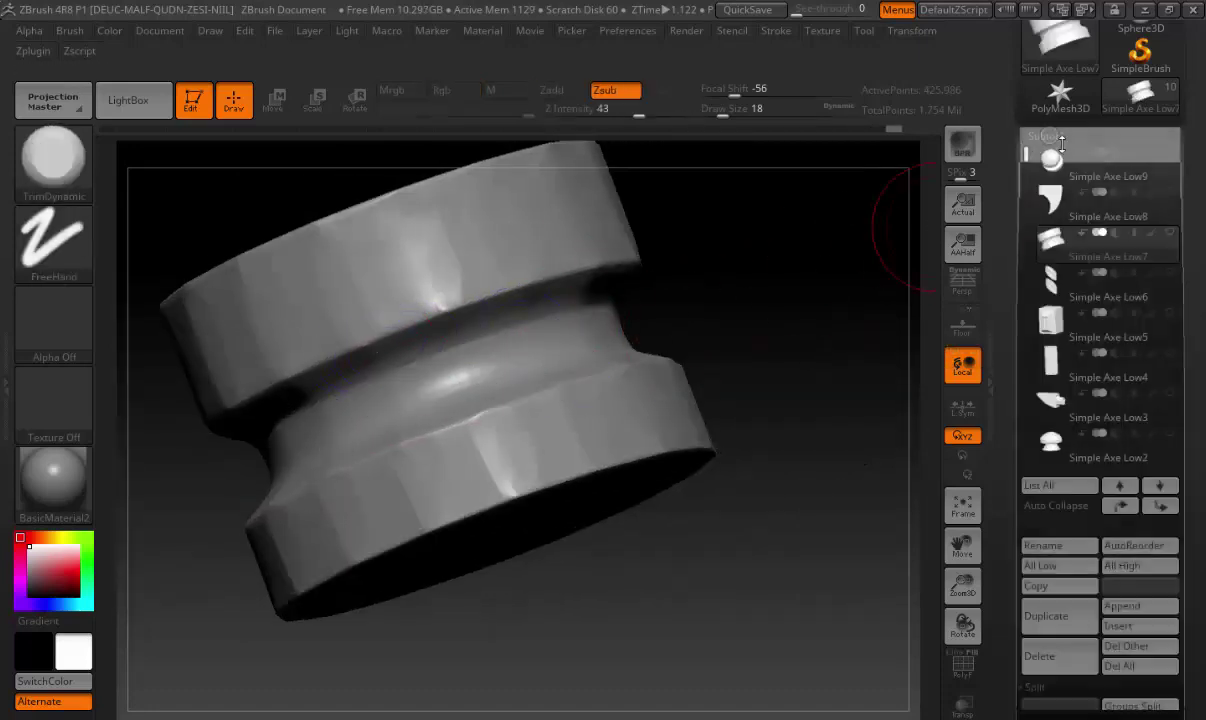
click(1107, 285)
click(957, 507)
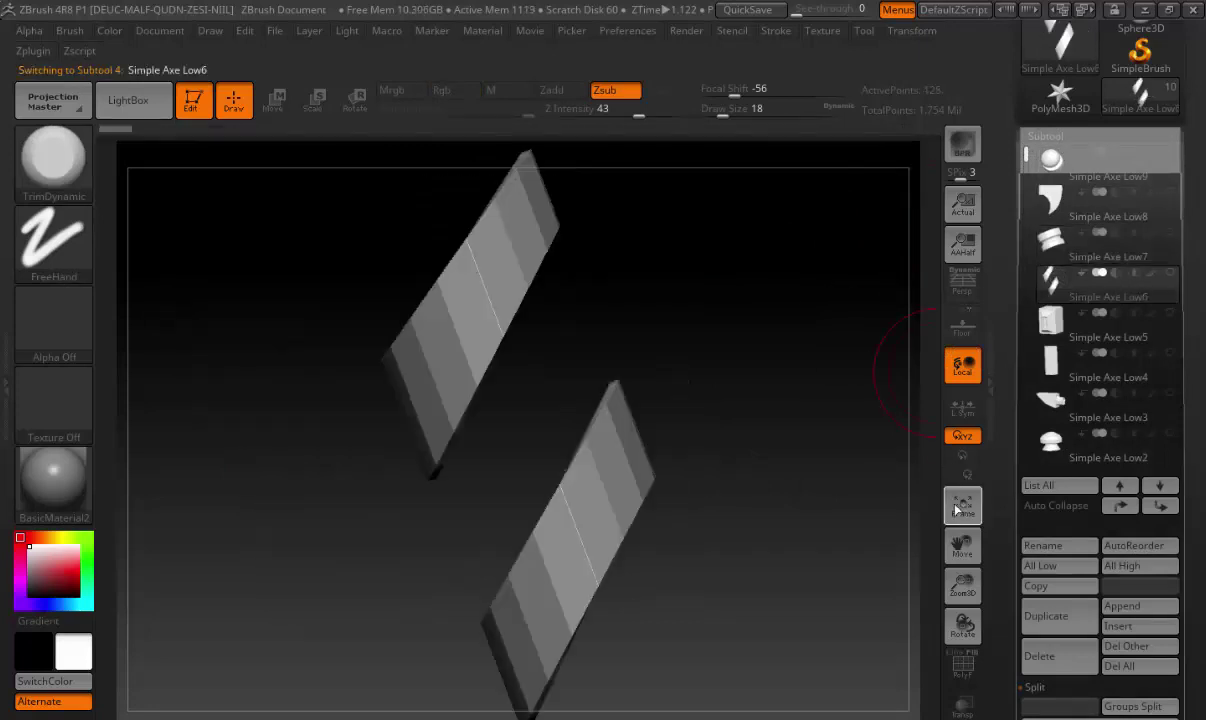
drag(796, 423, 878, 211)
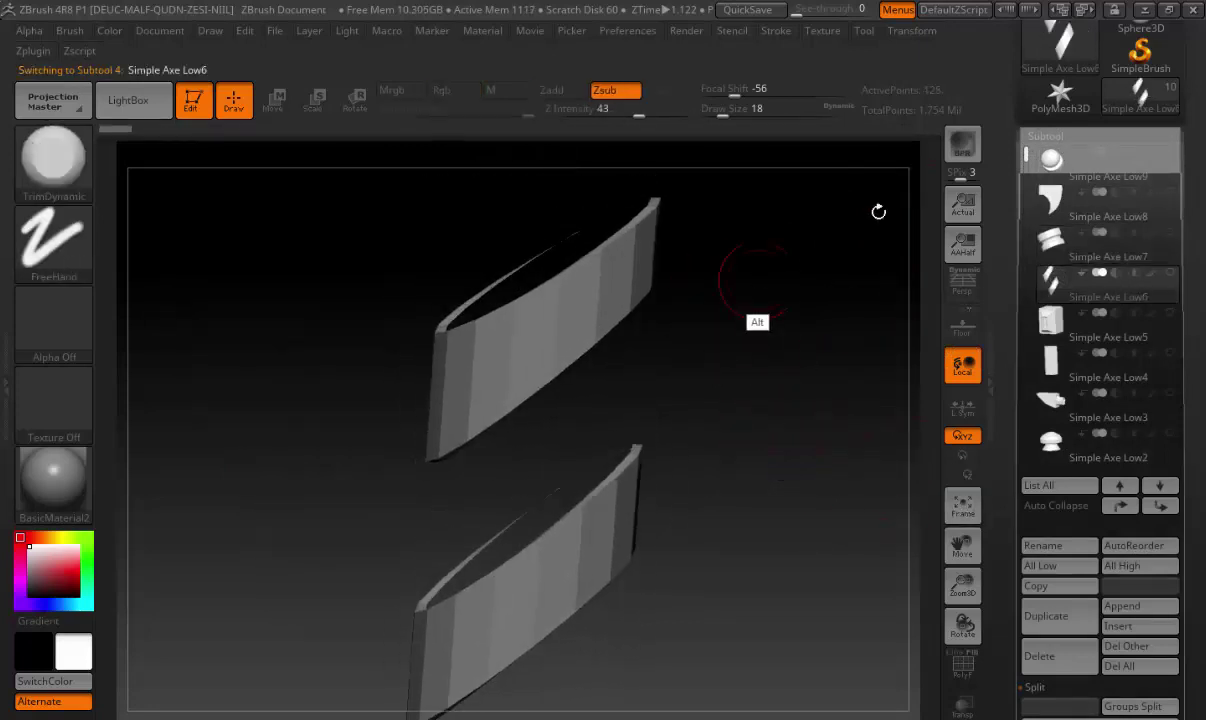
Divide the bands with Smt turned on, up to SDiv 5
click(1055, 136)
click(1050, 156)
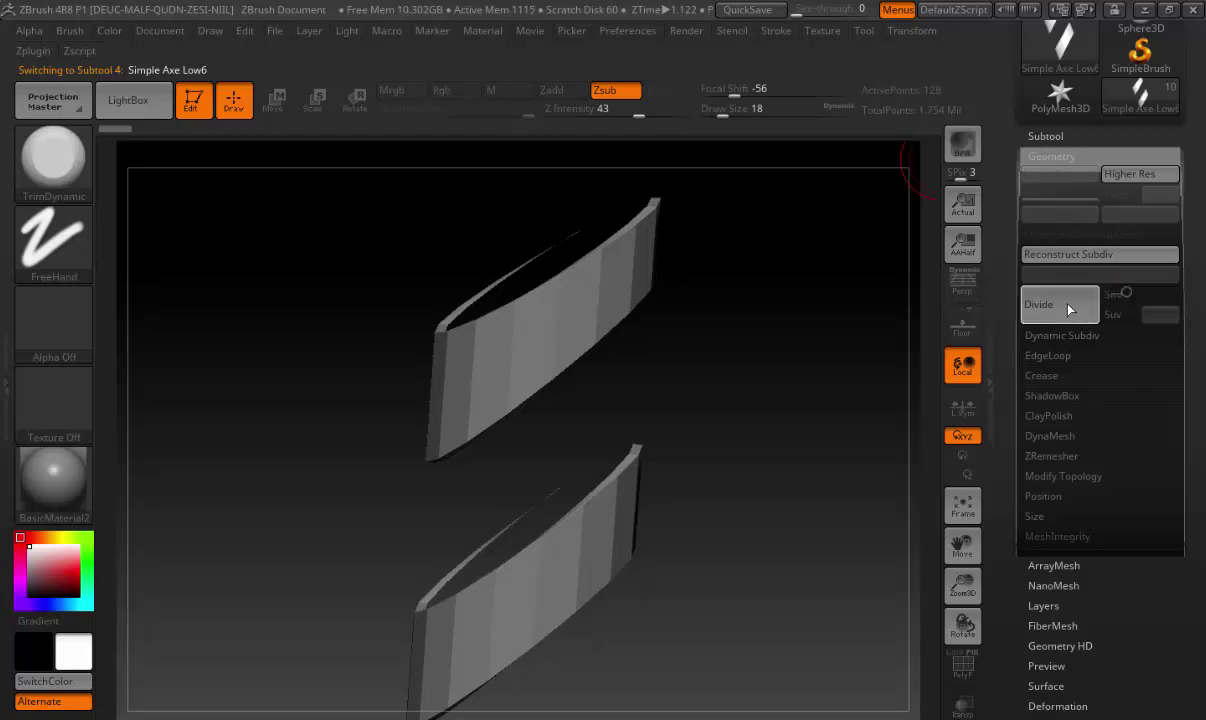
click(1044, 304)
click(1117, 296)
click(1092, 306)
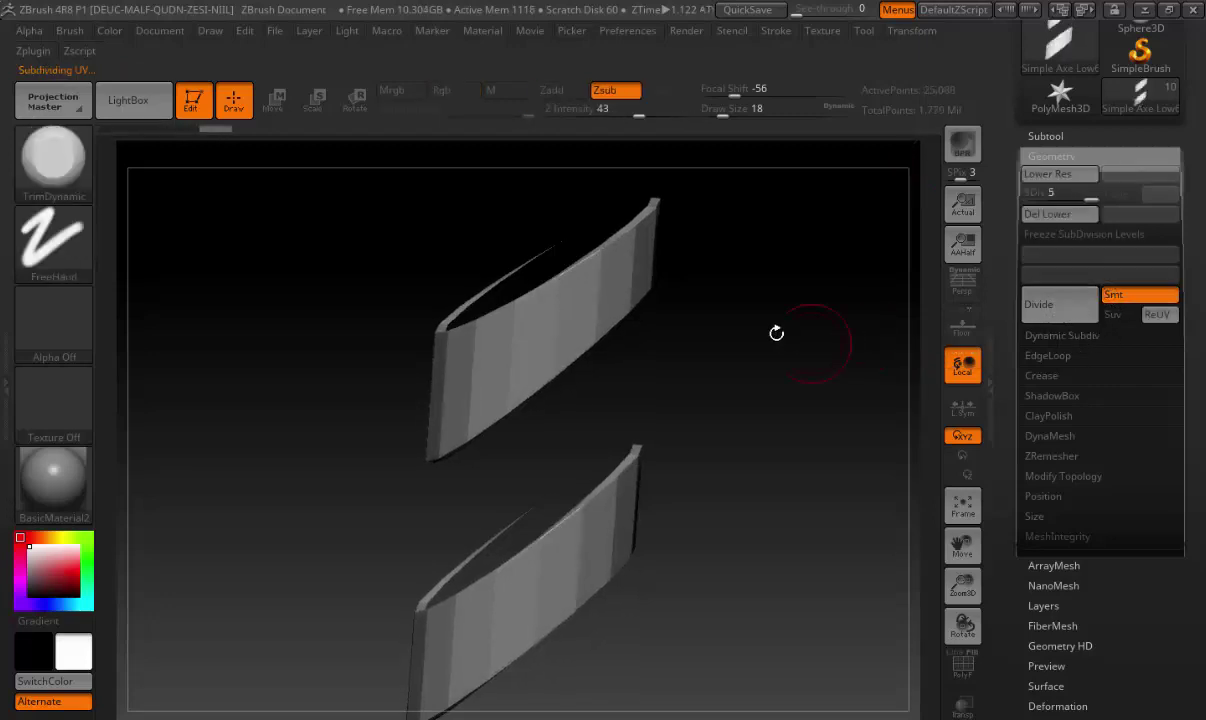
key(ctrl+d)
key(ctrl+d)
Orbit around the bands to inspect their smoothed edges, opening and edge-on views
ctrl+right_drag(608, 290, 579, 310)
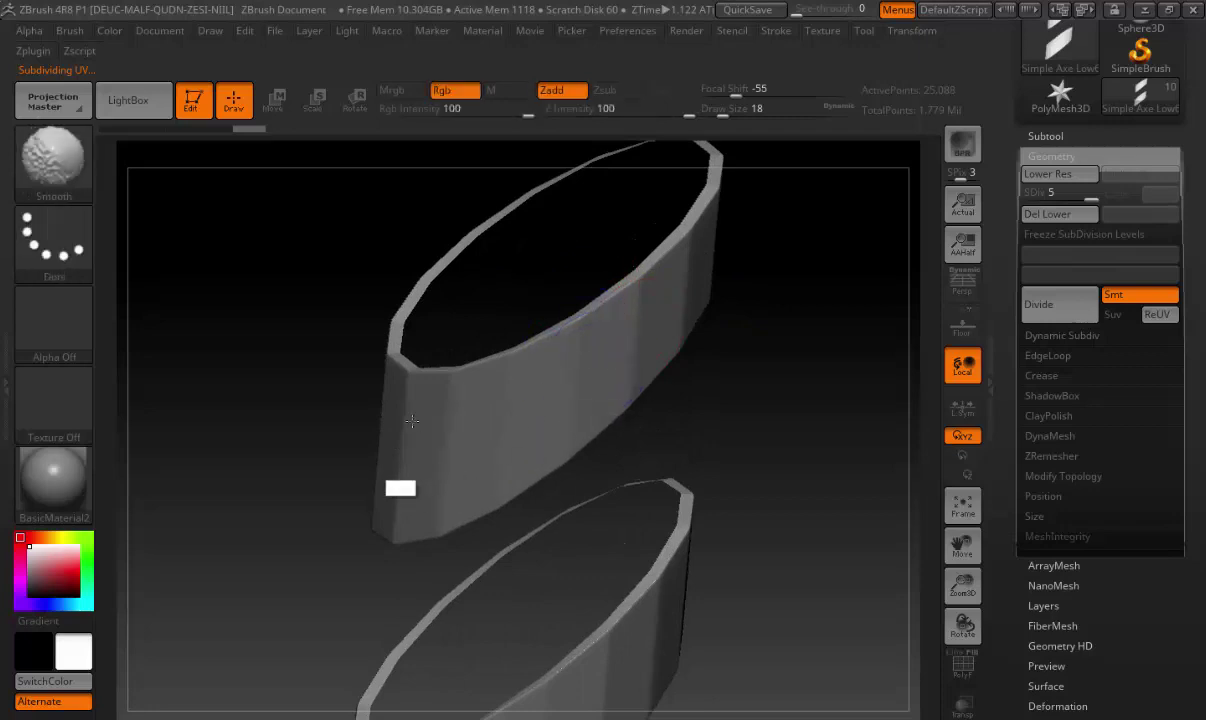
mouse_move(826, 317)
shift+mouse_down()
mouse_move(780, 256)
mouse_move(571, 324)
shift+mouse_up()
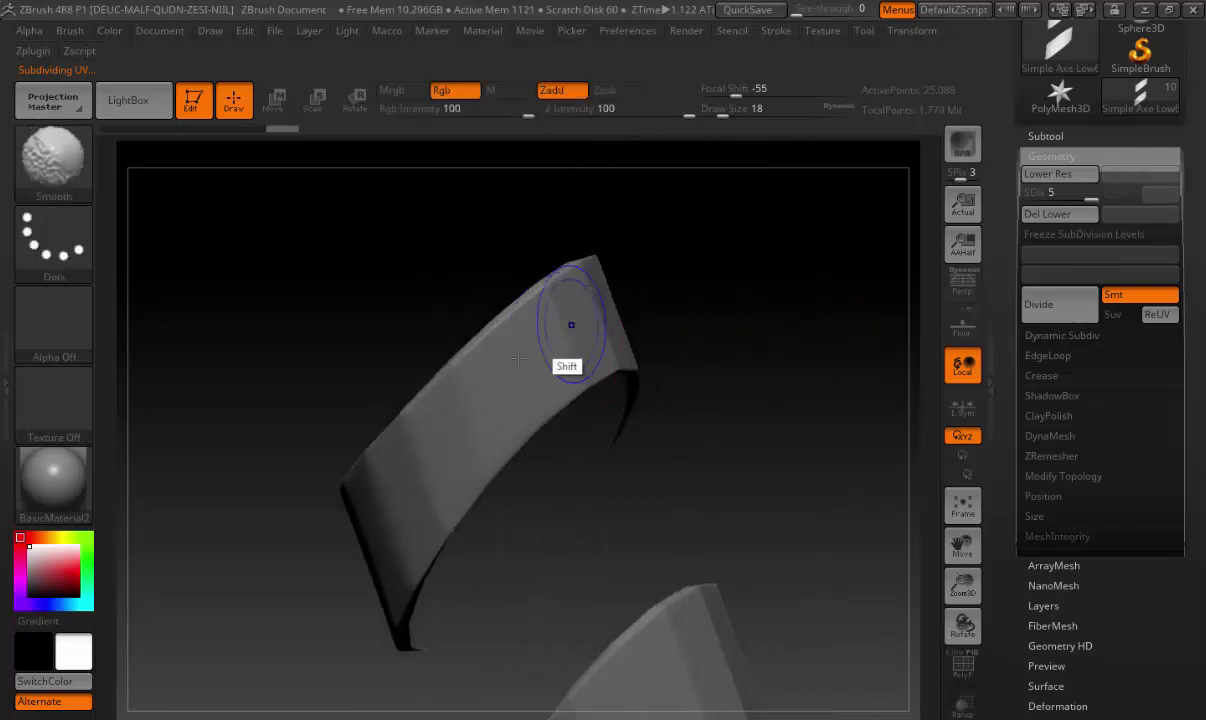
mouse_move(469, 401)
shift+mouse_down()
mouse_move(649, 272)
mouse_move(465, 325)
mouse_move(563, 283)
shift+mouse_up()
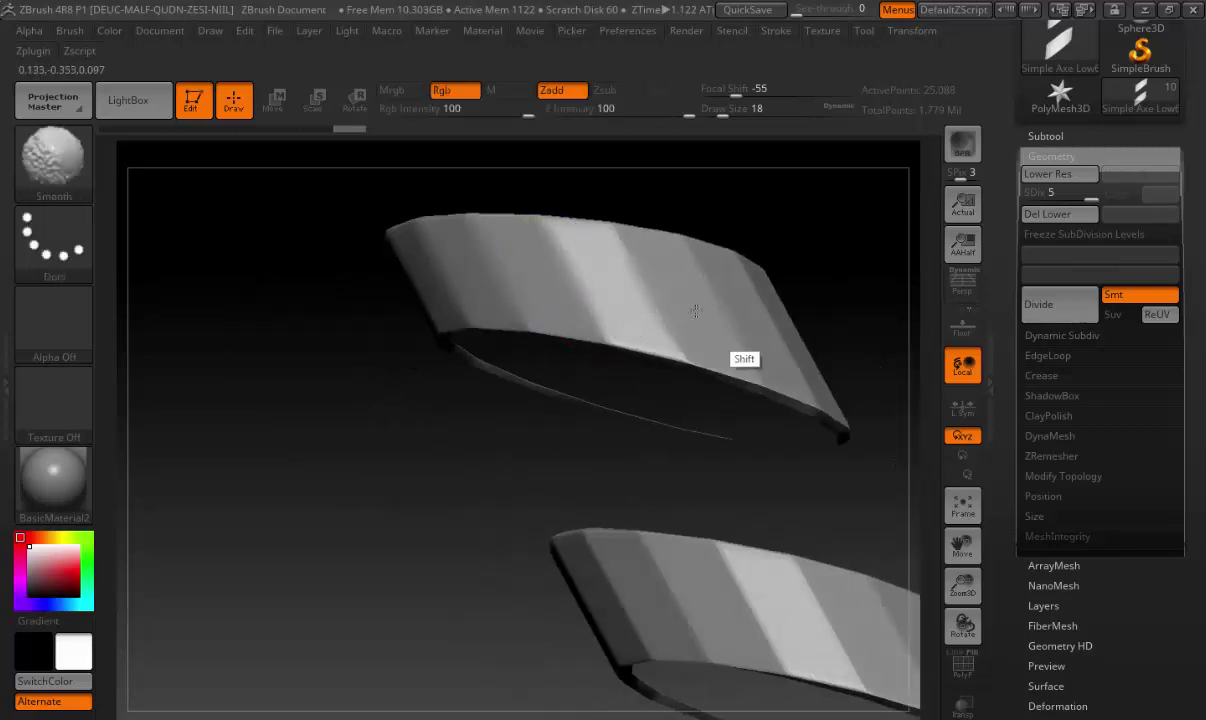
mouse_move(695, 311)
shift+mouse_down()
mouse_move(624, 248)
mouse_move(665, 272)
shift+mouse_up()
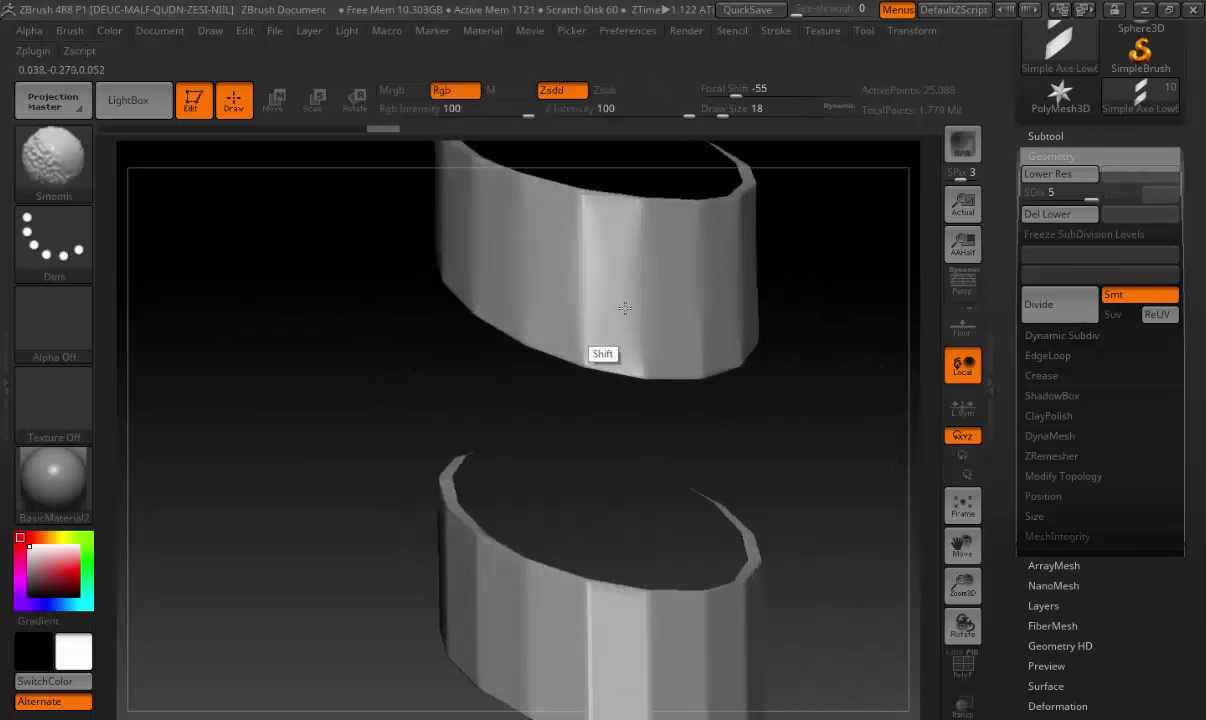
shift+drag(821, 277, 731, 244)
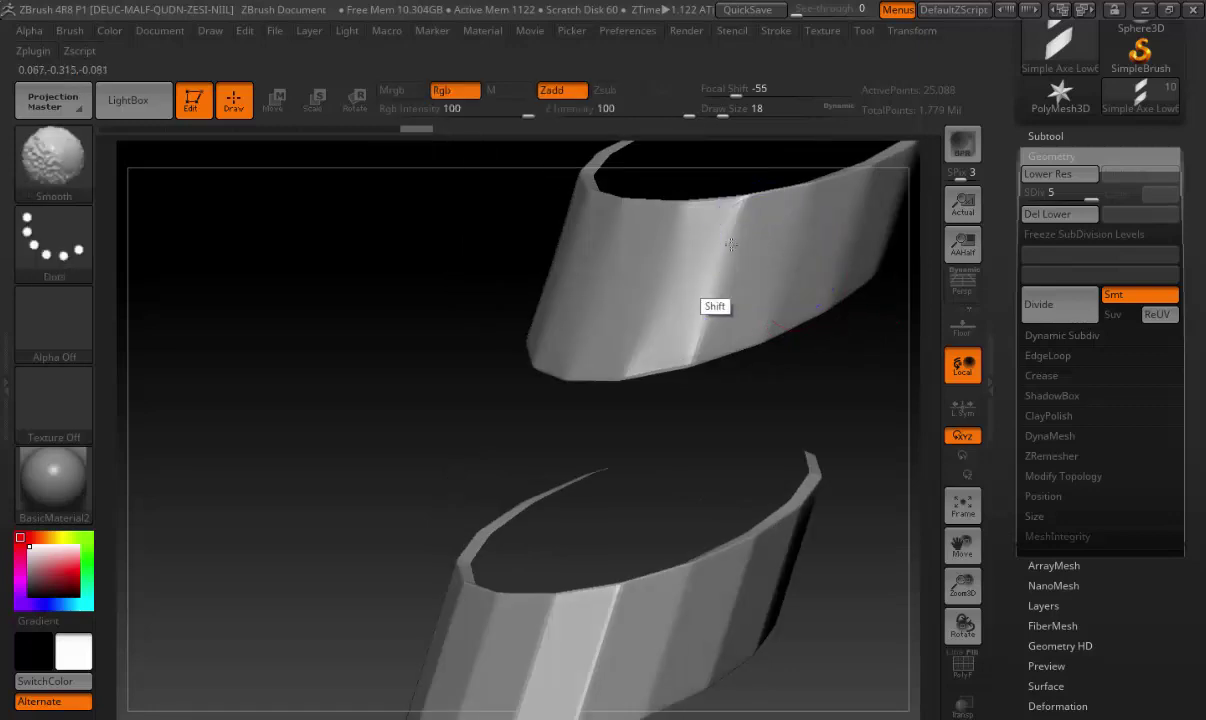
shift+drag(773, 302, 646, 269)
shift+drag(519, 417, 431, 477)
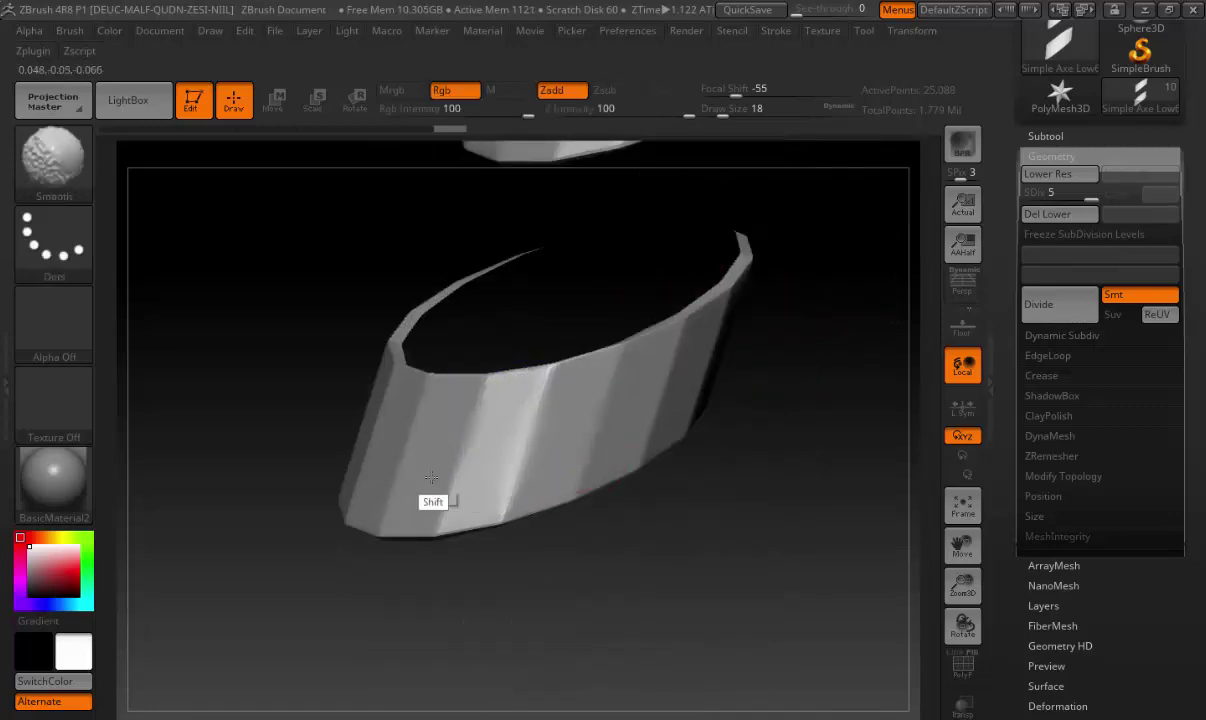
drag(770, 398, 715, 352)
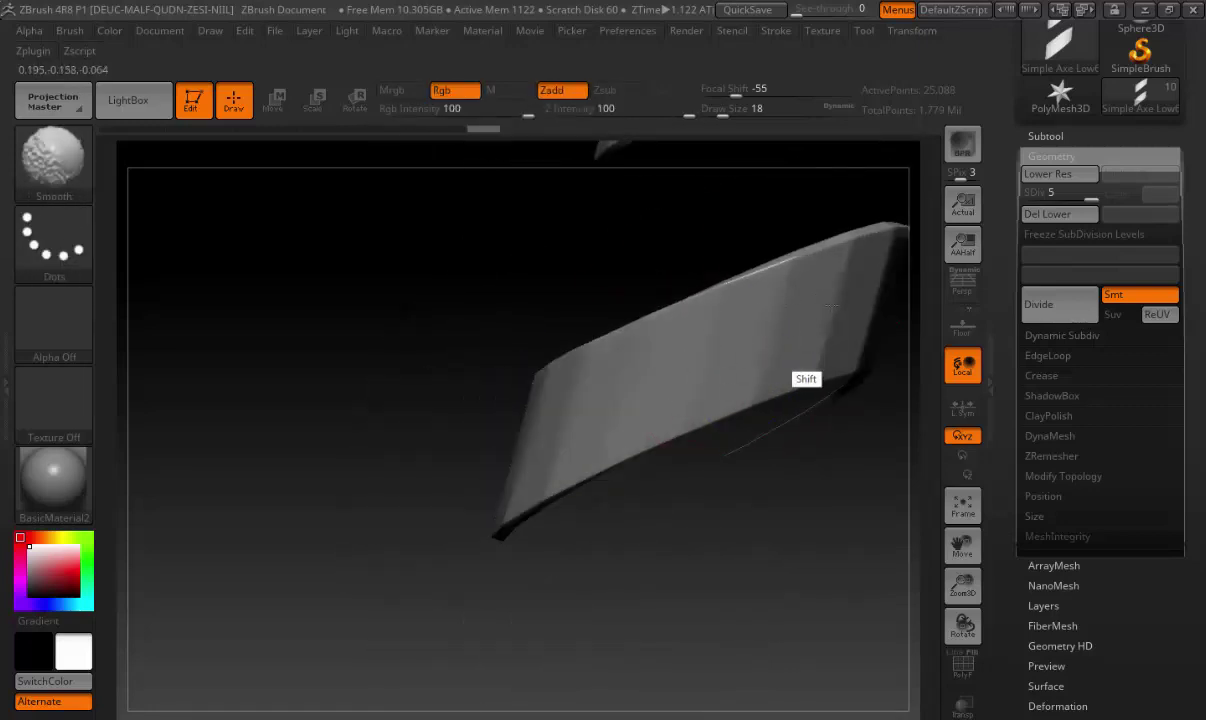
mouse_move(806, 342)
mouse_down()
mouse_move(565, 312)
mouse_move(654, 318)
mouse_up()
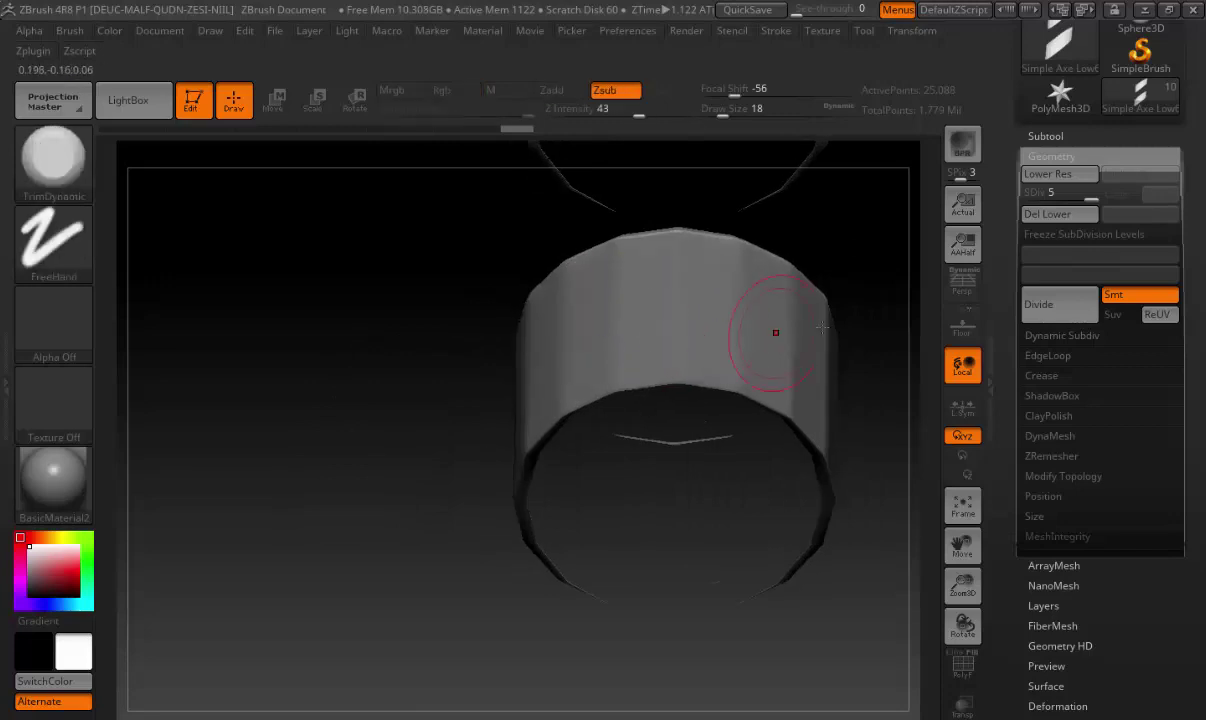
mouse_move(822, 327)
mouse_down()
mouse_move(721, 342)
mouse_move(554, 256)
mouse_up()
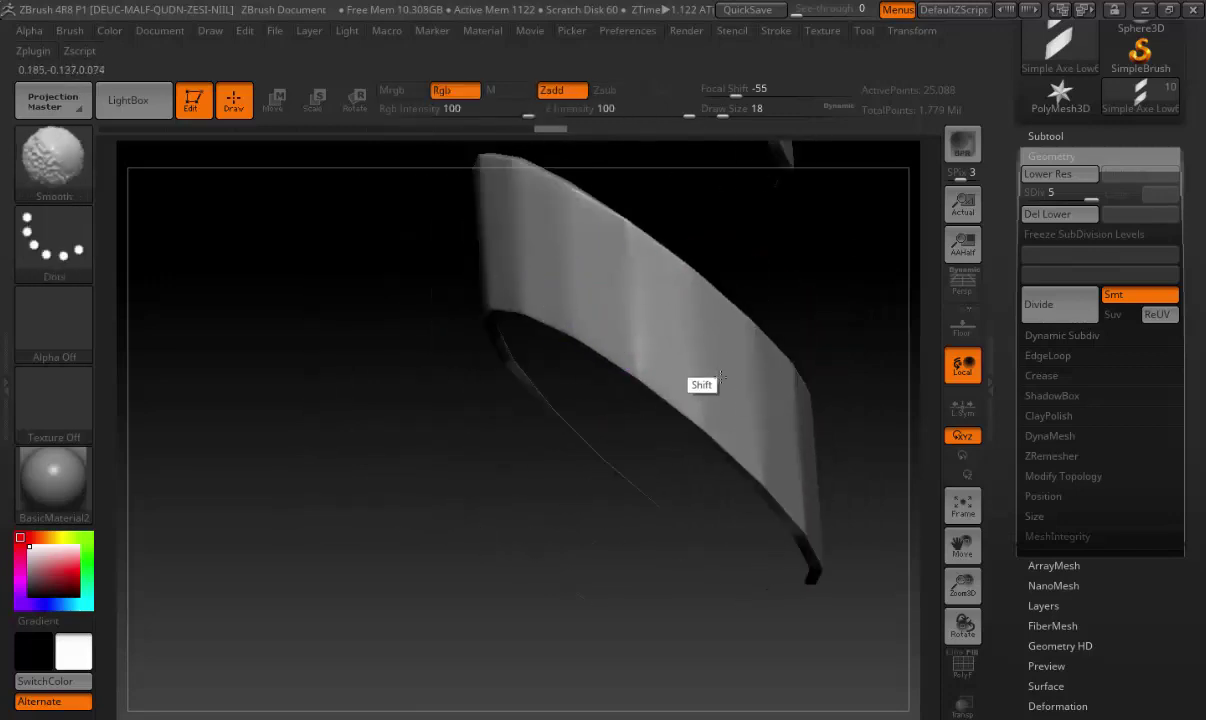
mouse_move(821, 377)
mouse_down()
mouse_move(692, 423)
mouse_move(552, 417)
mouse_up()
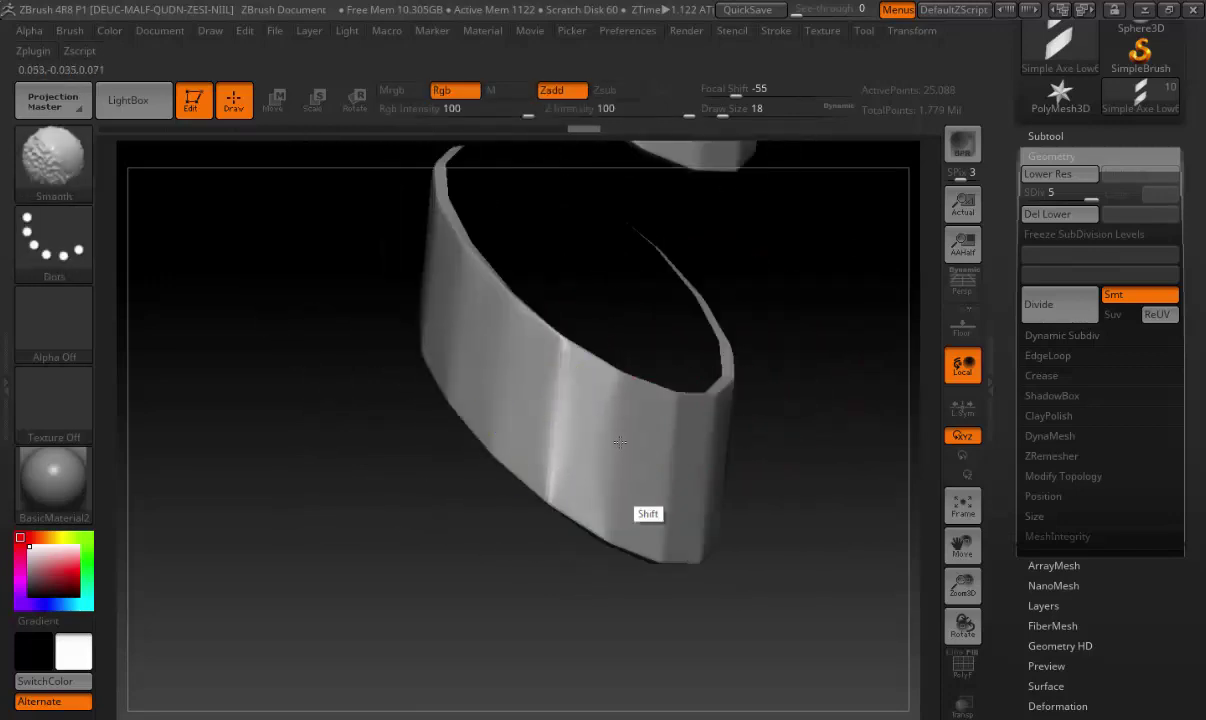
drag(813, 452, 721, 463)
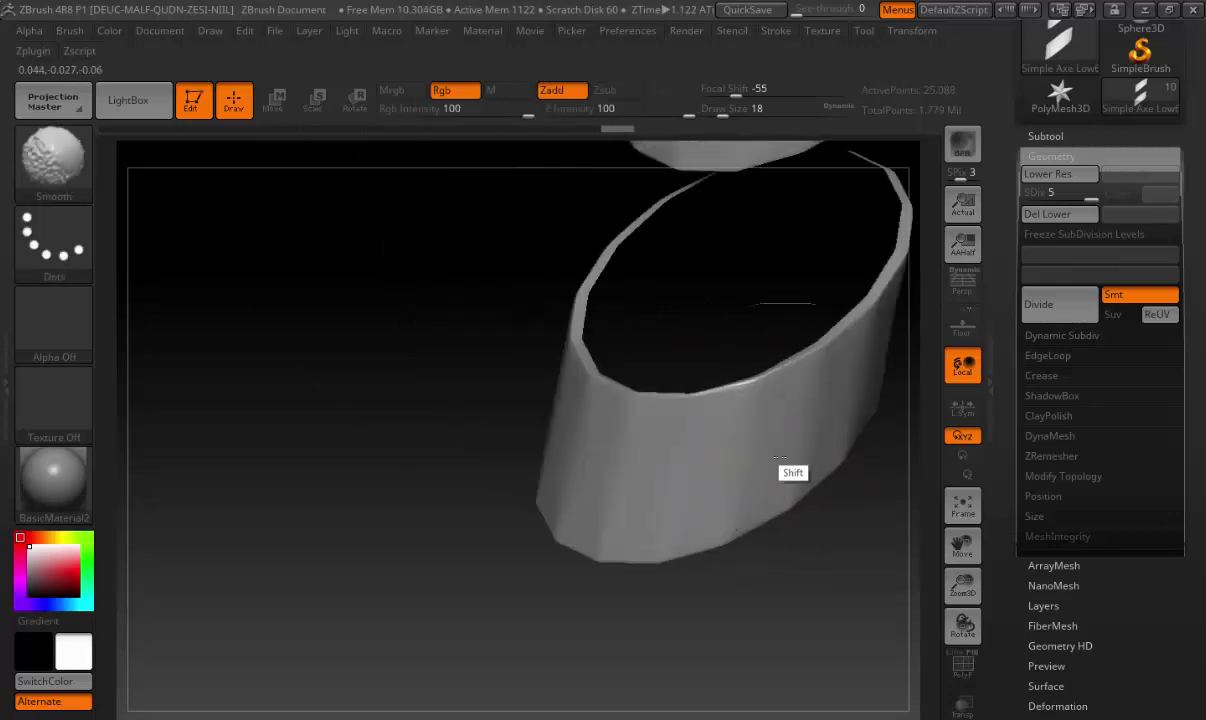
mouse_move(700, 323)
mouse_down()
mouse_move(681, 363)
mouse_move(560, 356)
mouse_up()
Divide the bands one more level and bring up the Subtool list
click(1055, 155)
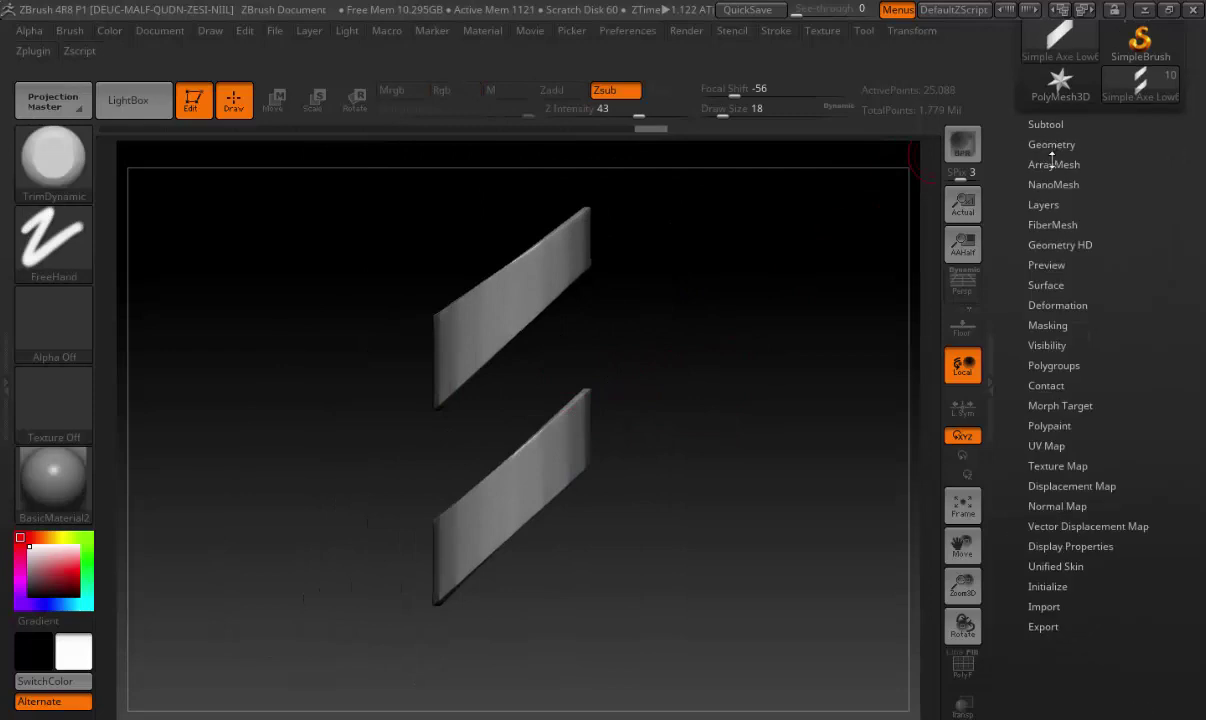
click(1052, 145)
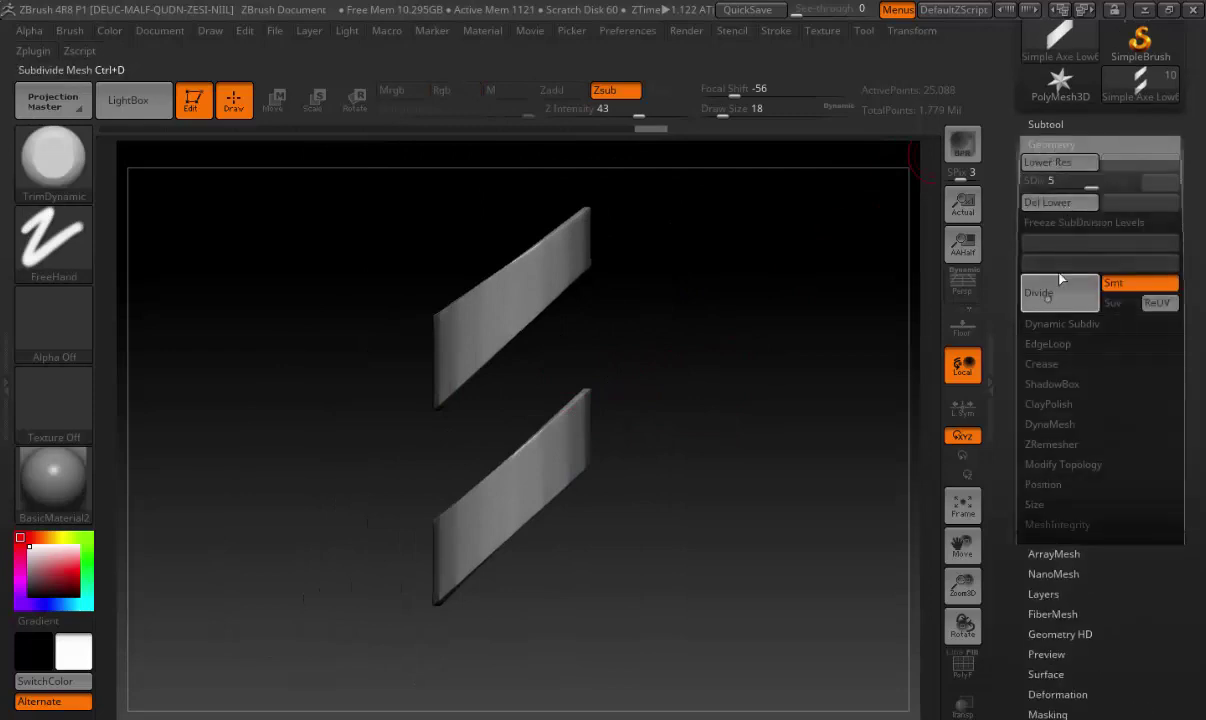
key(ctrl+d)
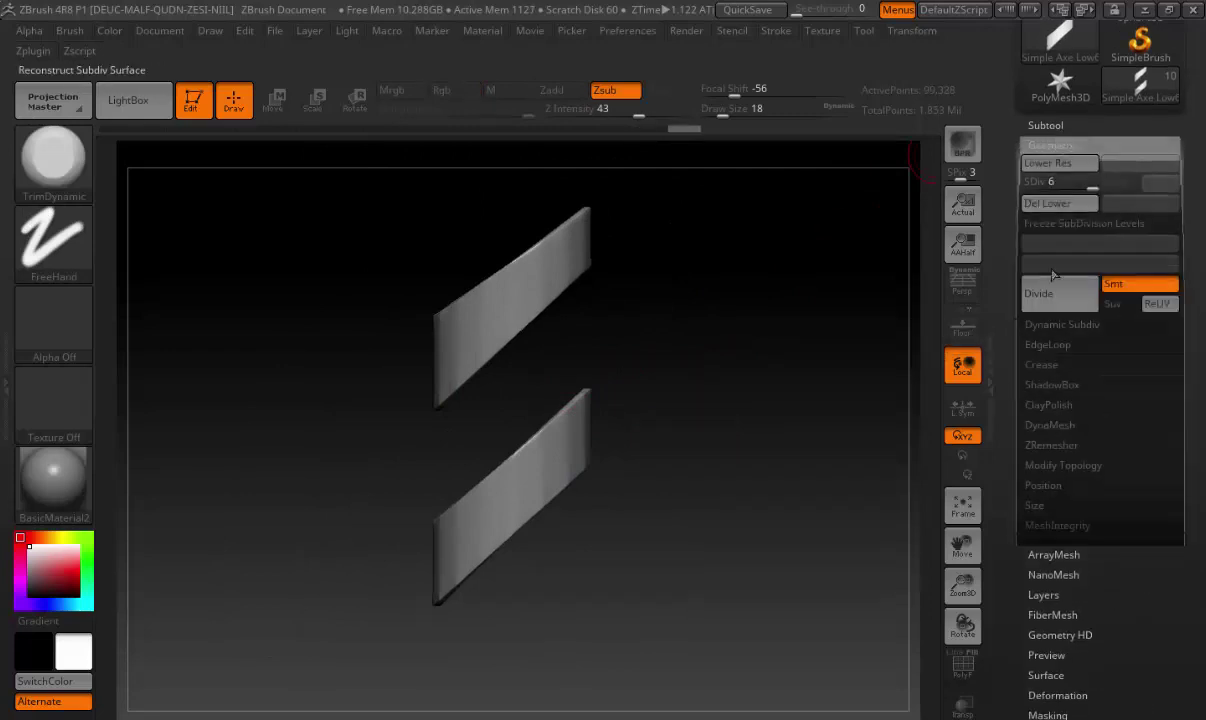
click(1055, 145)
Select the Simple Axe Low5 block subtool and frame it with F
click(1045, 125)
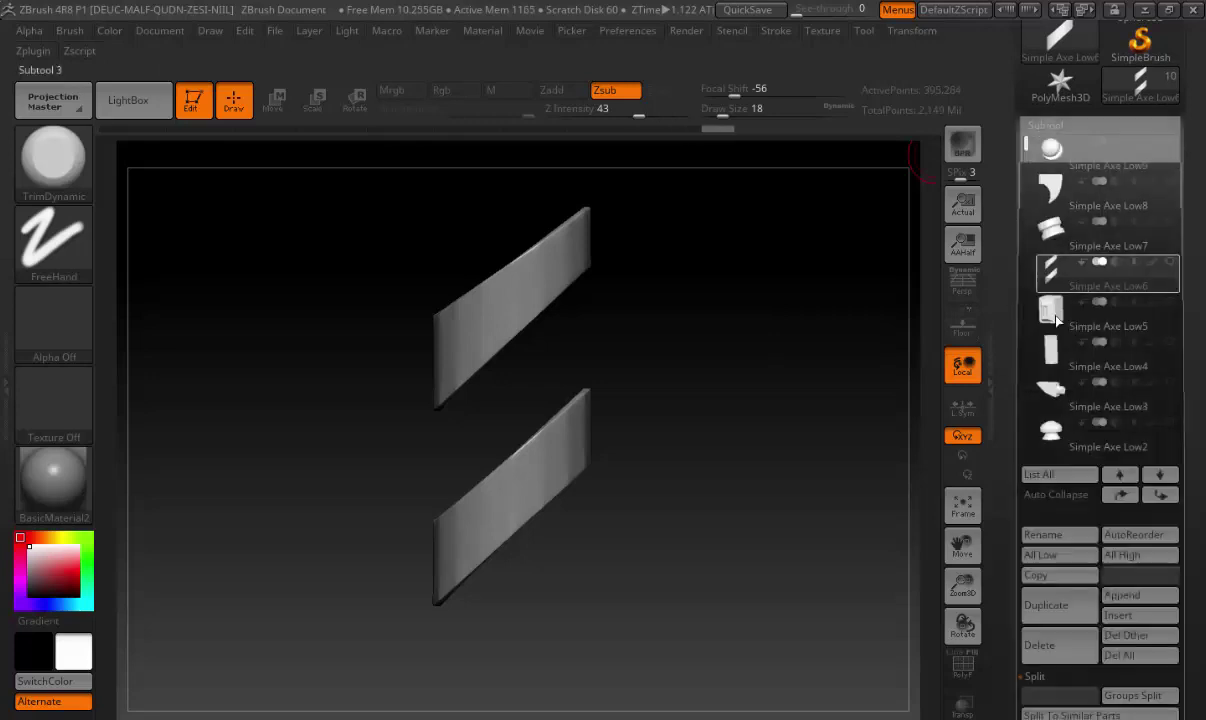
click(1051, 312)
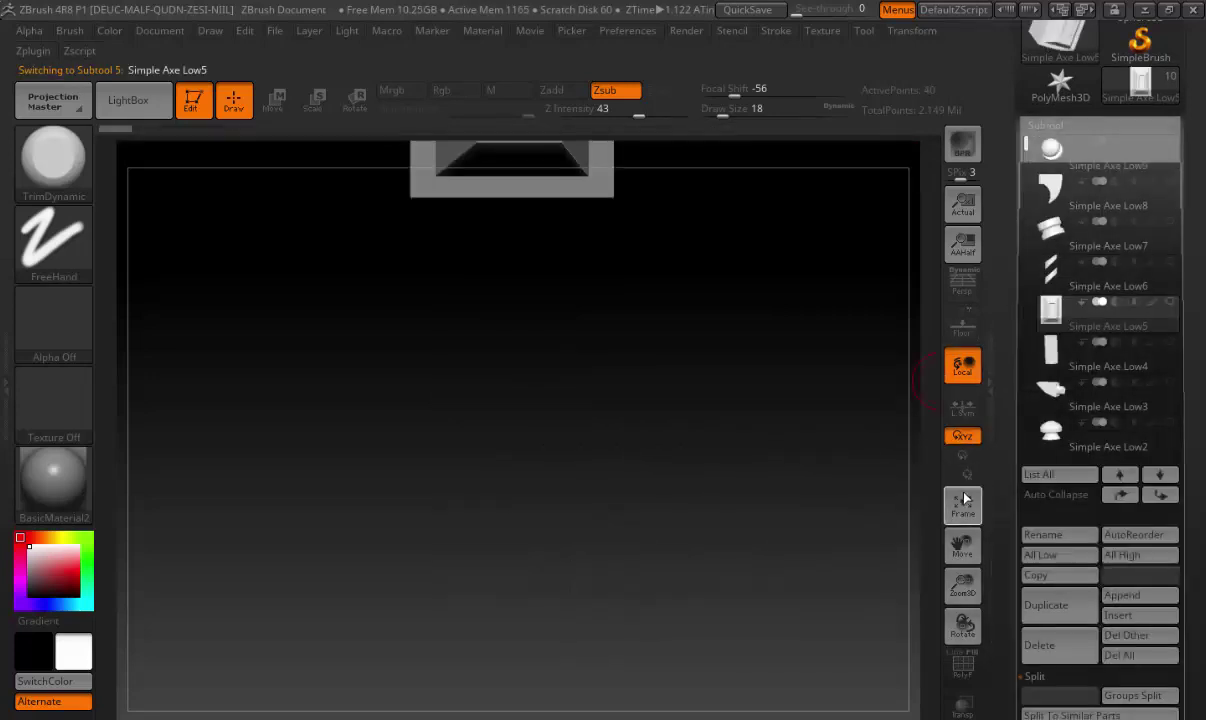
drag(867, 364, 799, 345)
key(f)
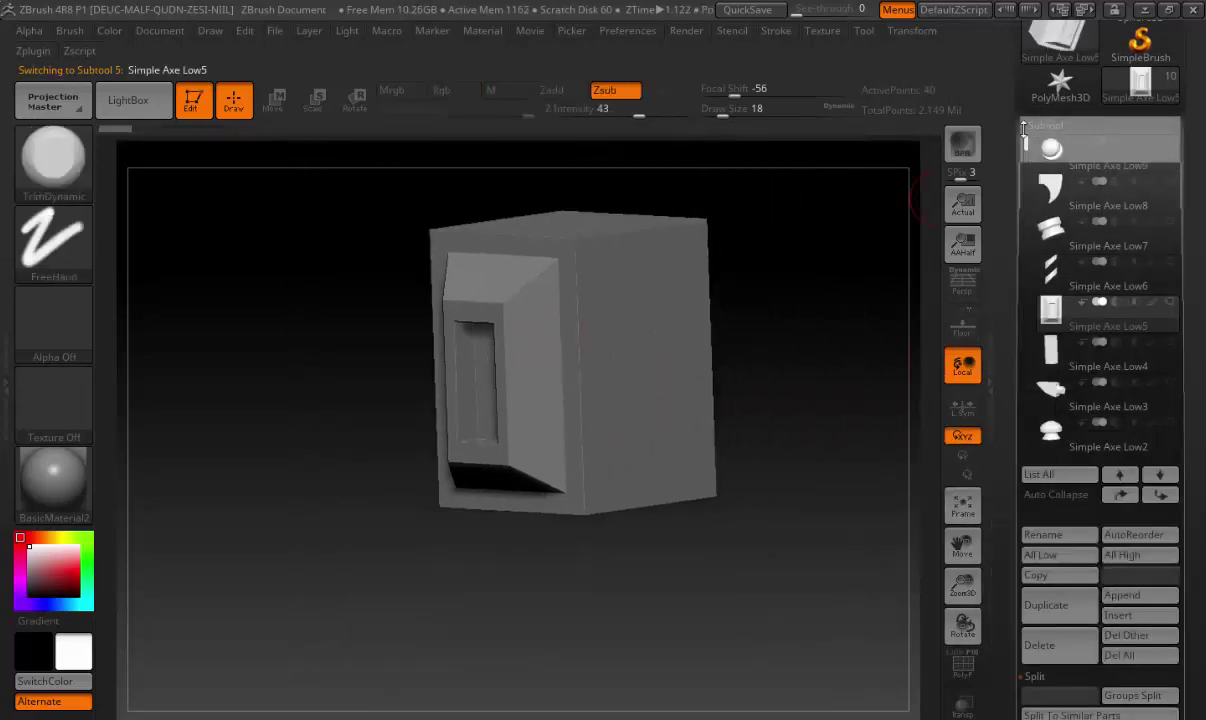
click(1045, 125)
Divide the block once, then add three sharp levels with Smt turned off
click(1052, 145)
click(1075, 292)
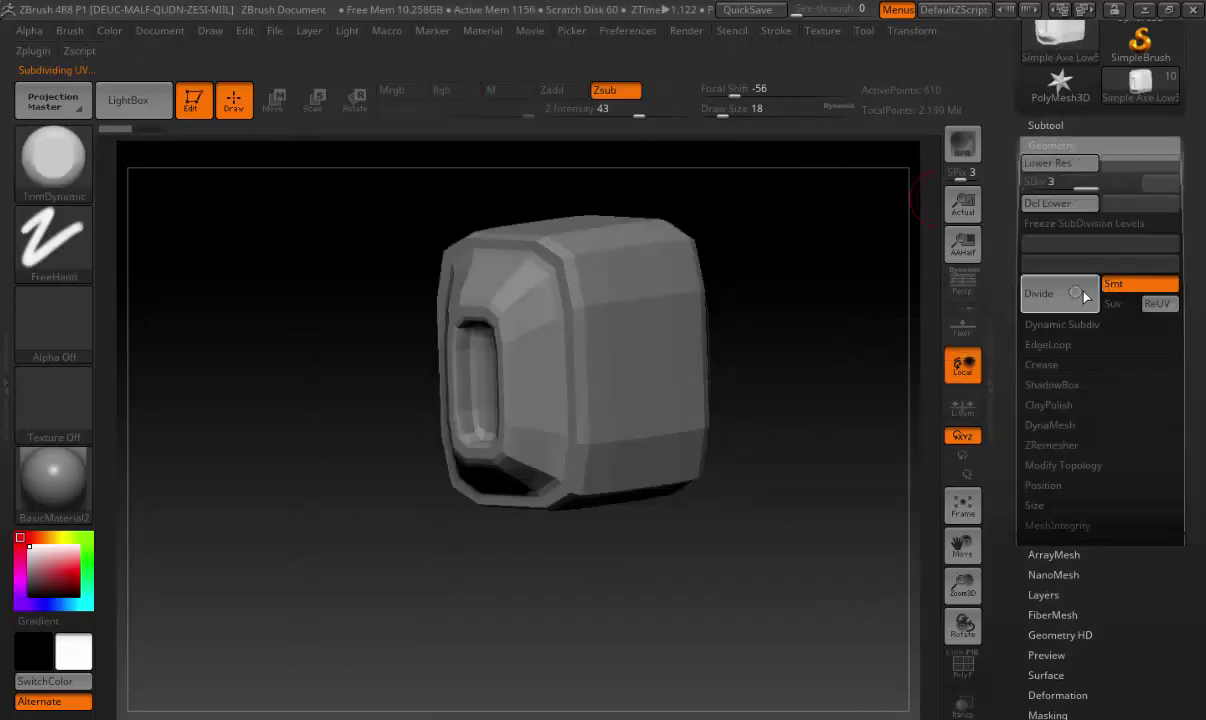
click(1122, 287)
click(1070, 294)
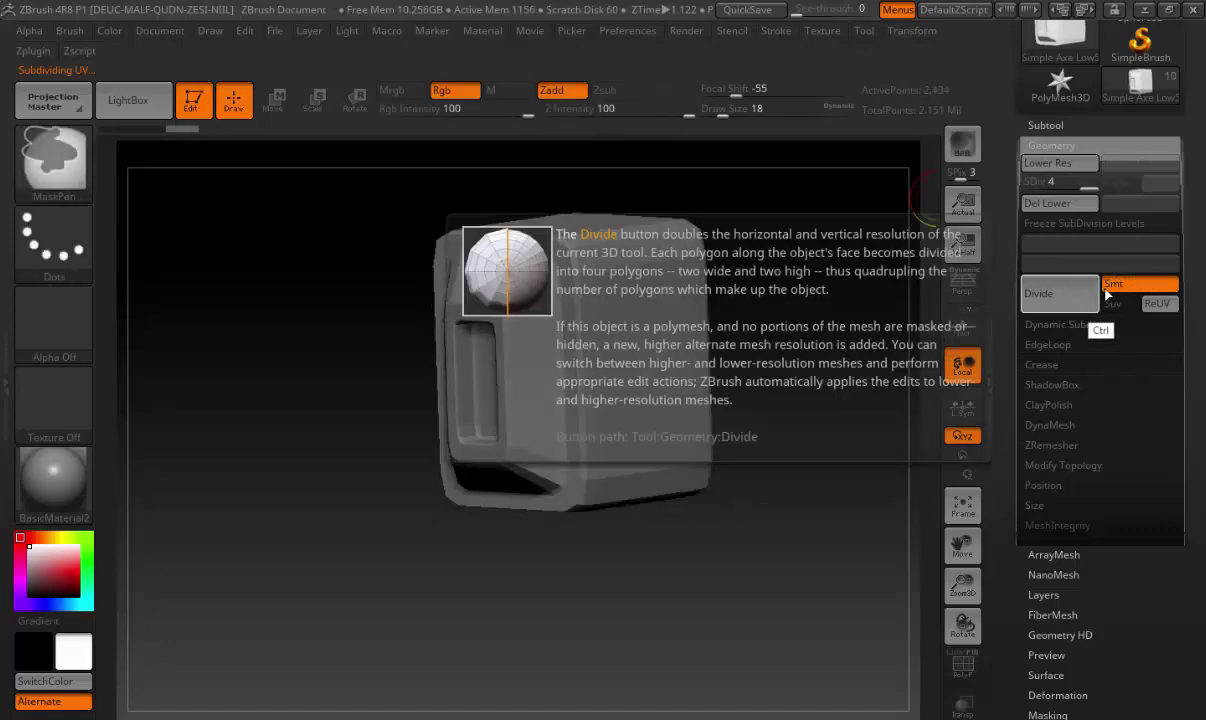
click(1072, 294)
click(1072, 294)
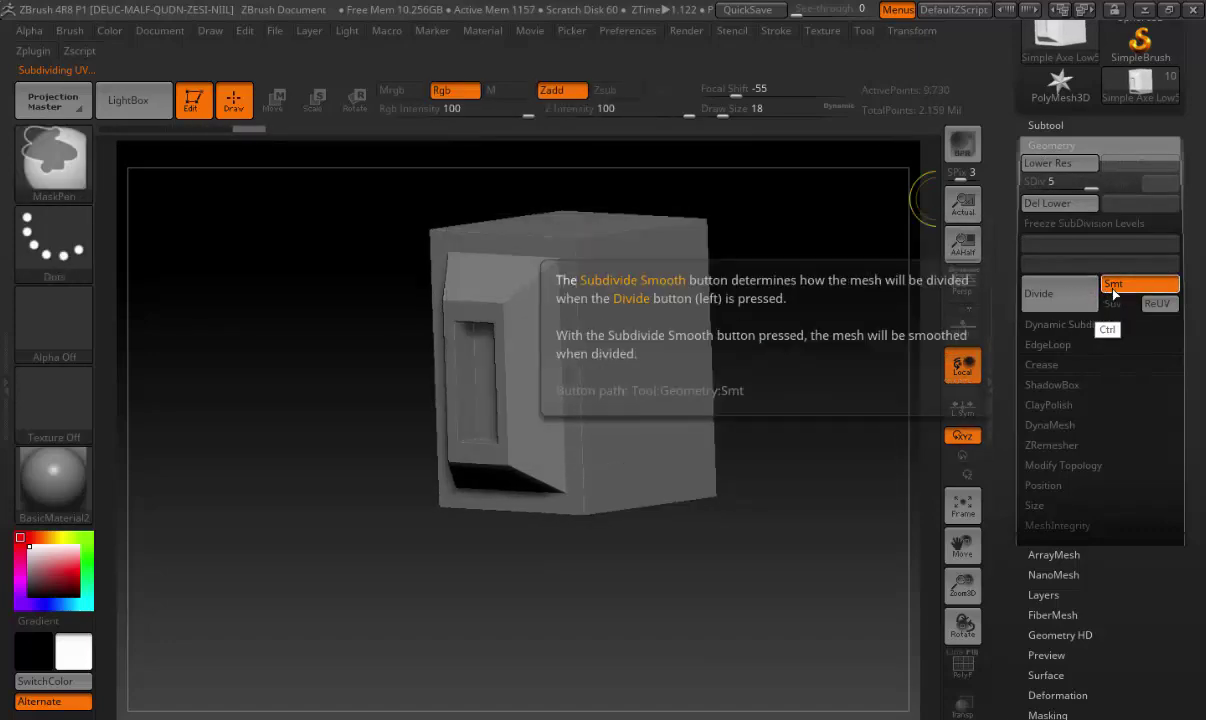
Turn Smt back on and add smoothed levels up to SDiv 9
click(1110, 285)
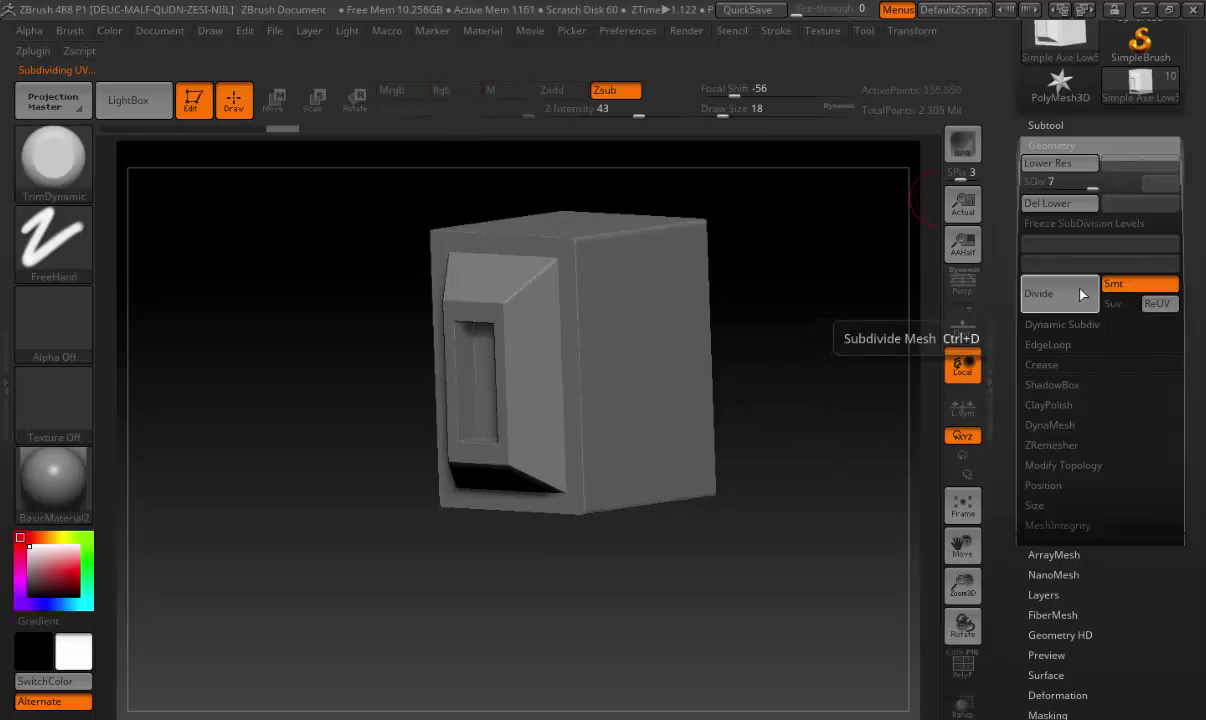
click(1025, 288)
click(1025, 288)
drag(806, 279, 990, 305)
click(1032, 293)
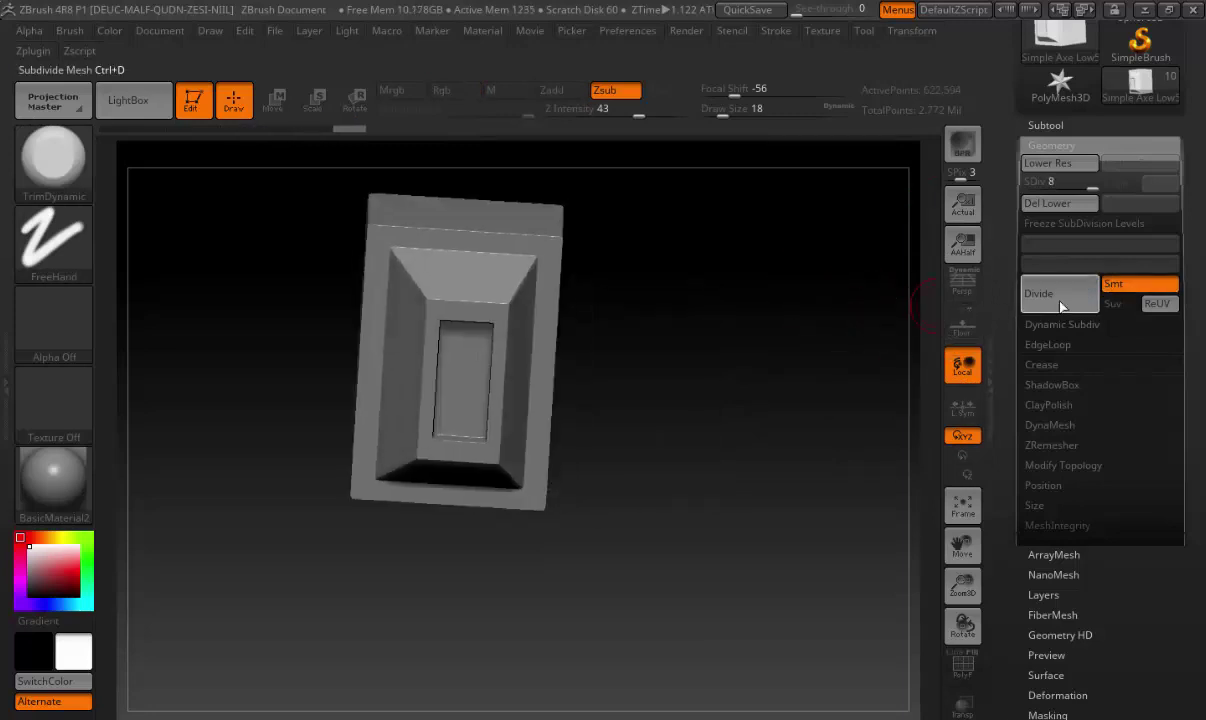
Make Simple Axe Low4 the active subtool
click(1052, 142)
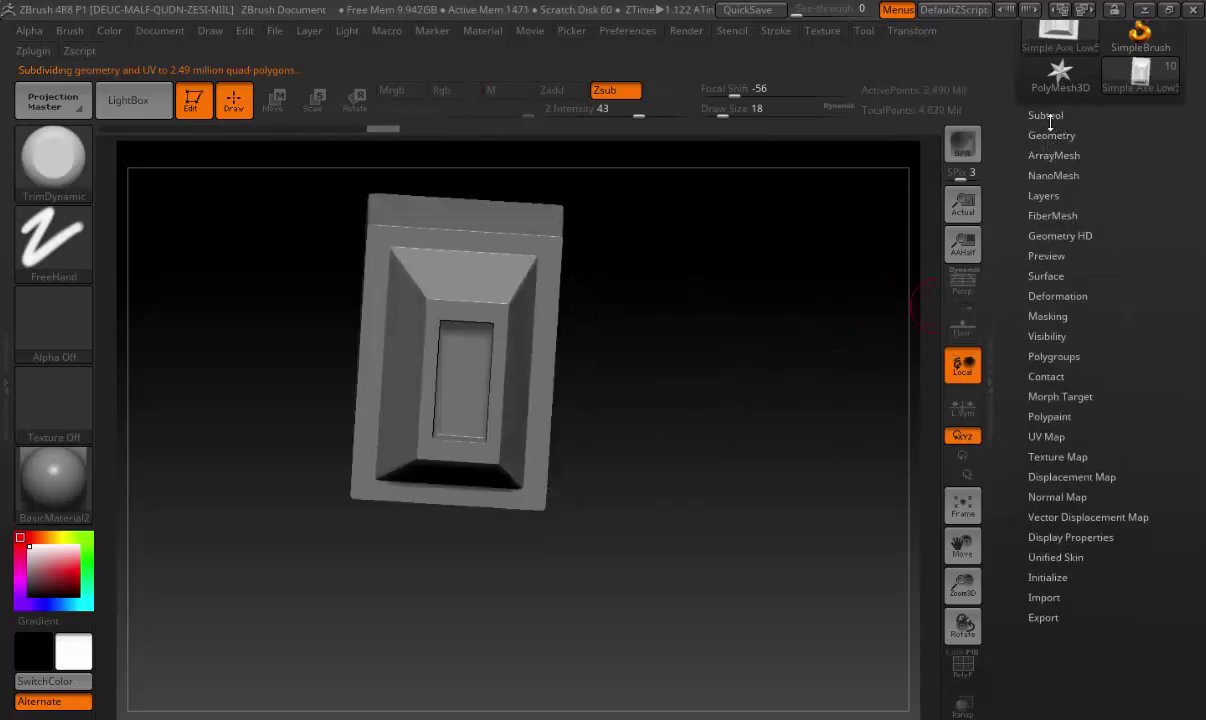
click(1046, 115)
click(1080, 340)
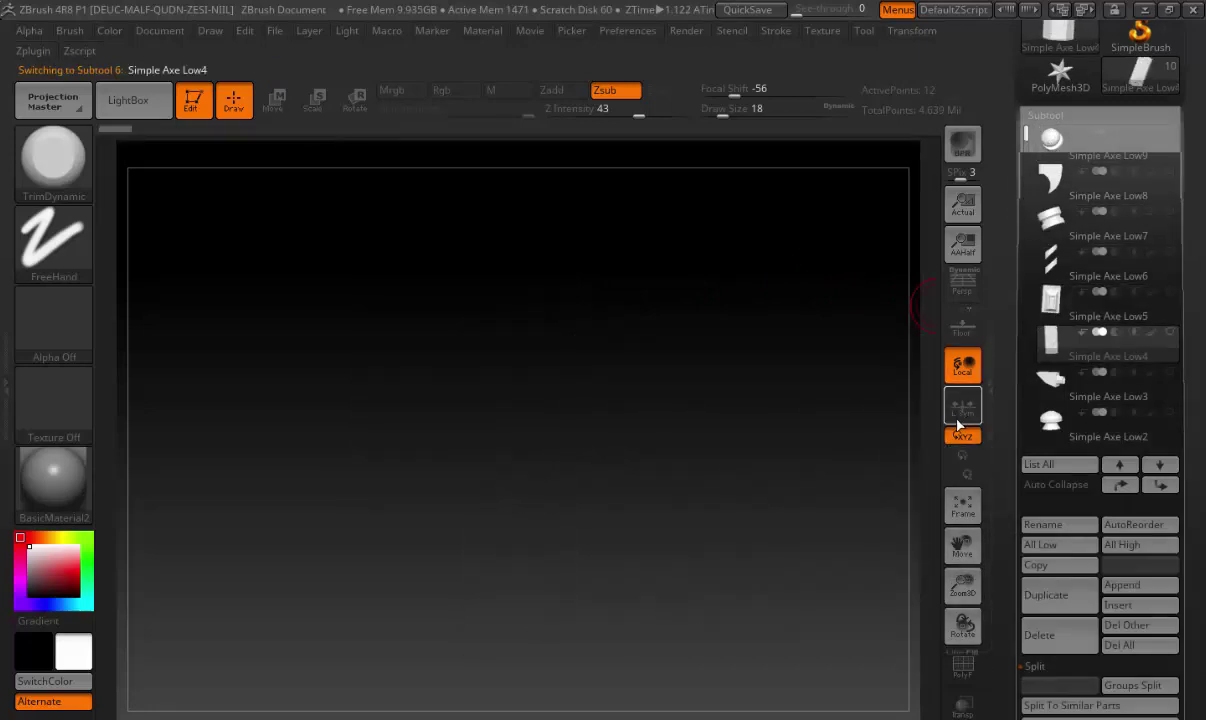
Frame Simple Axe Low4 in a front view and divide it once
click(960, 506)
mouse_move(812, 368)
mouse_down()
mouse_move(713, 398)
mouse_move(719, 309)
mouse_up()
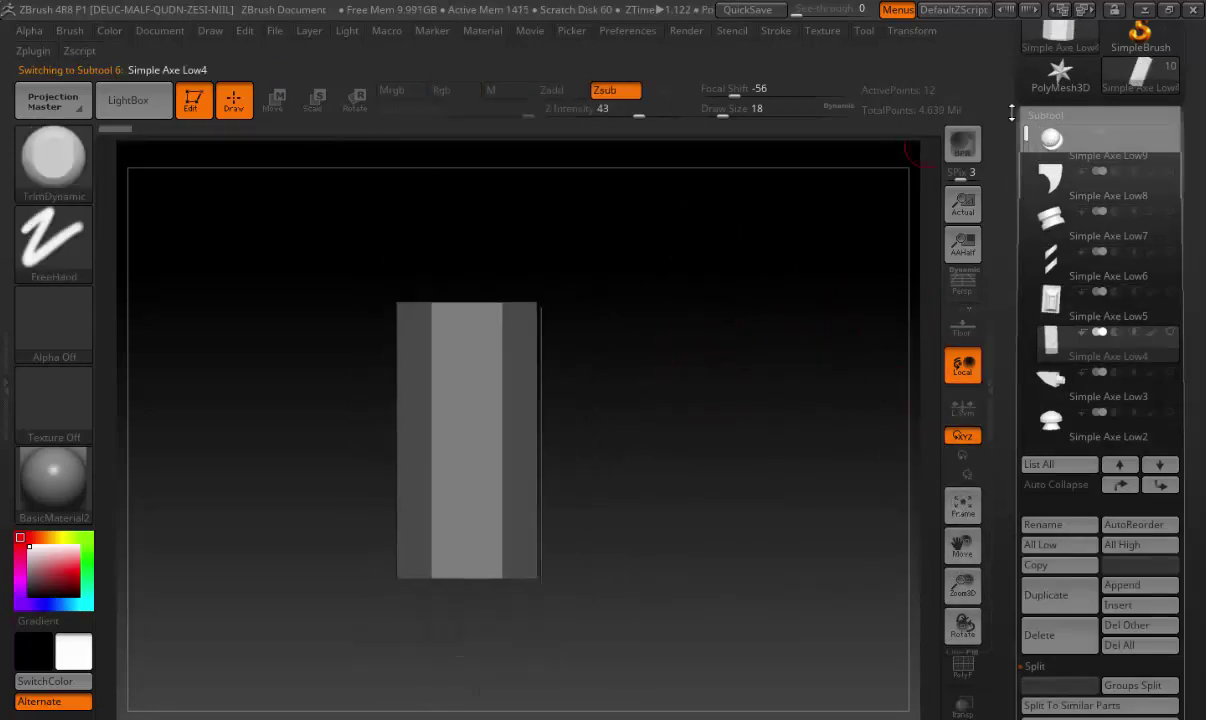
click(1051, 116)
click(1052, 137)
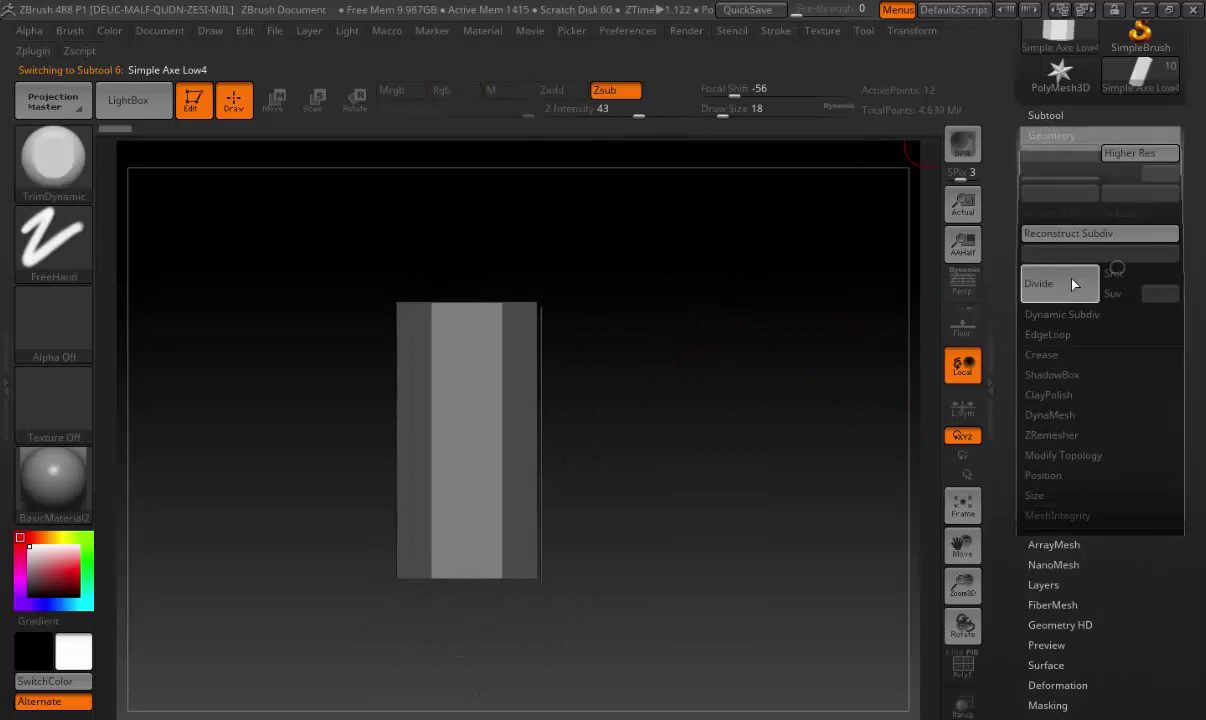
click(1073, 285)
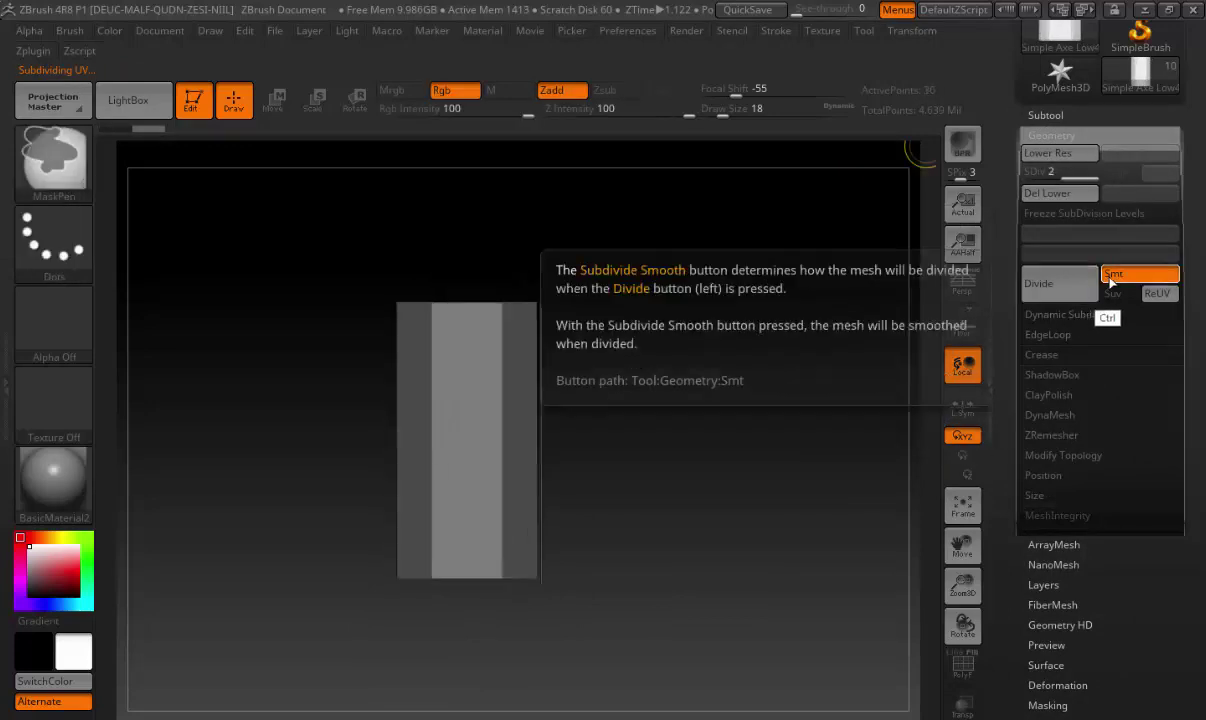
Turn Smt off and add several unsmoothed subdivision levels
click(1110, 279)
click(1098, 280)
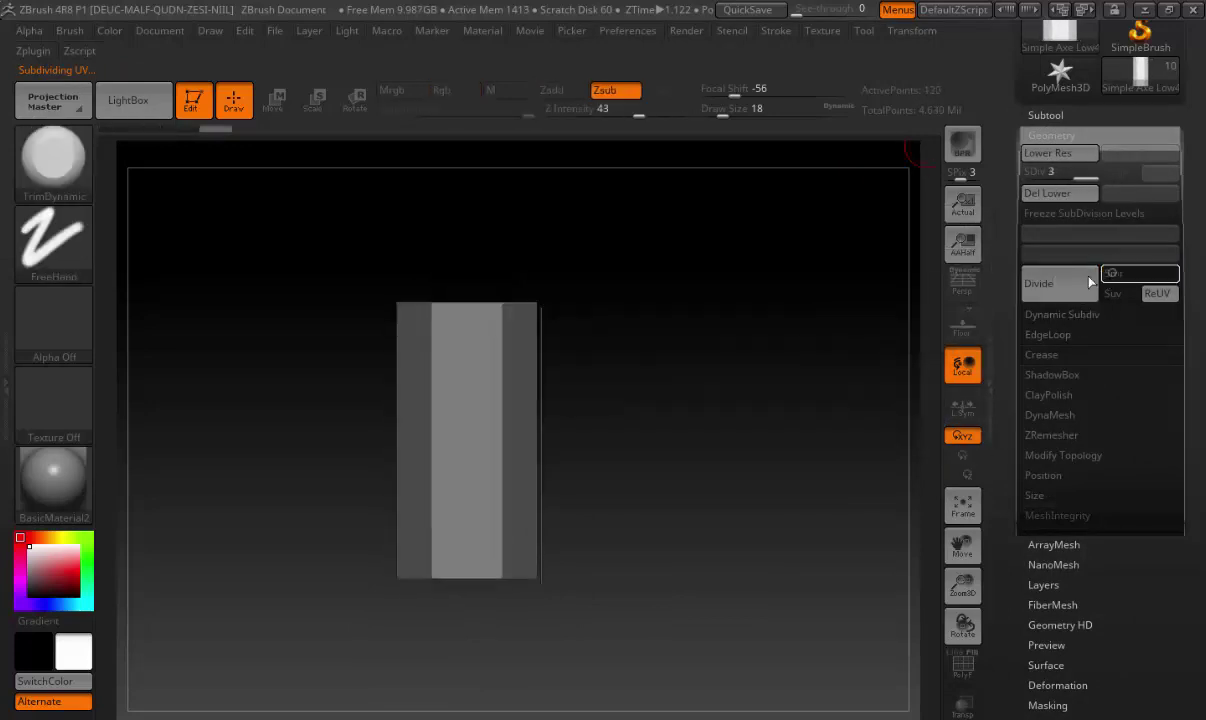
click(1115, 279)
click(1109, 278)
click(1072, 285)
click(1074, 285)
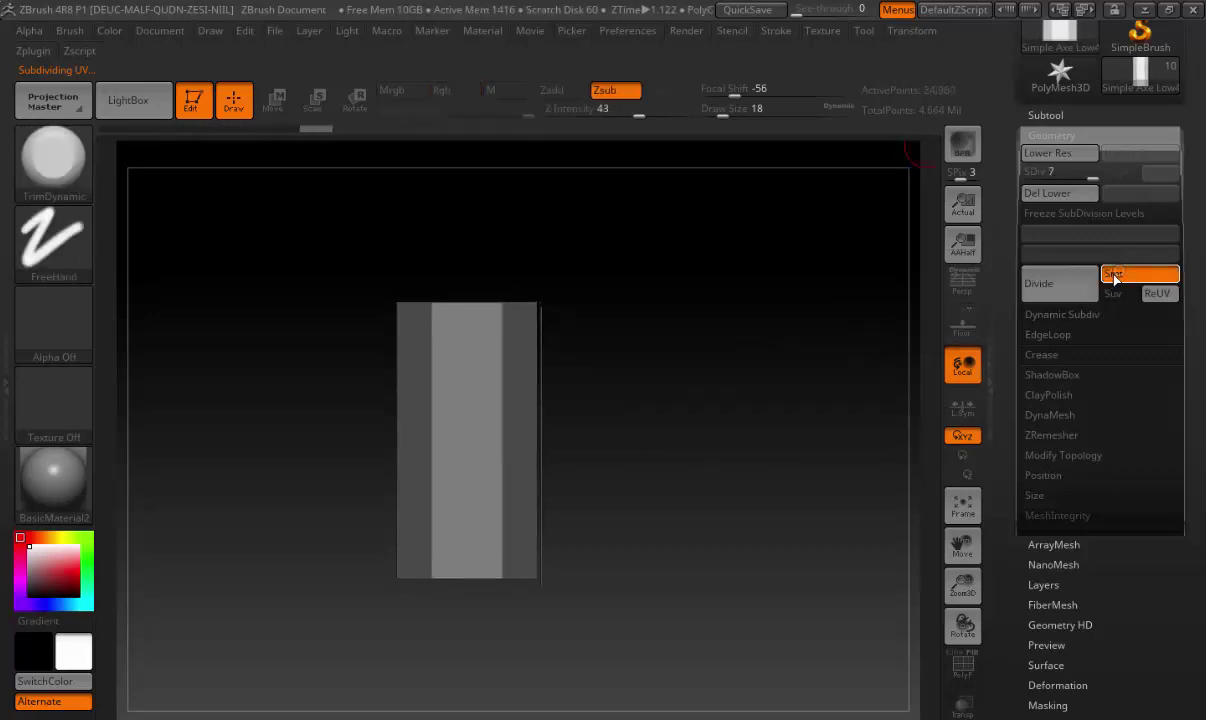
Add smoothed subdivision levels, using Ctrl+D, up to SDiv 10
click(1088, 282)
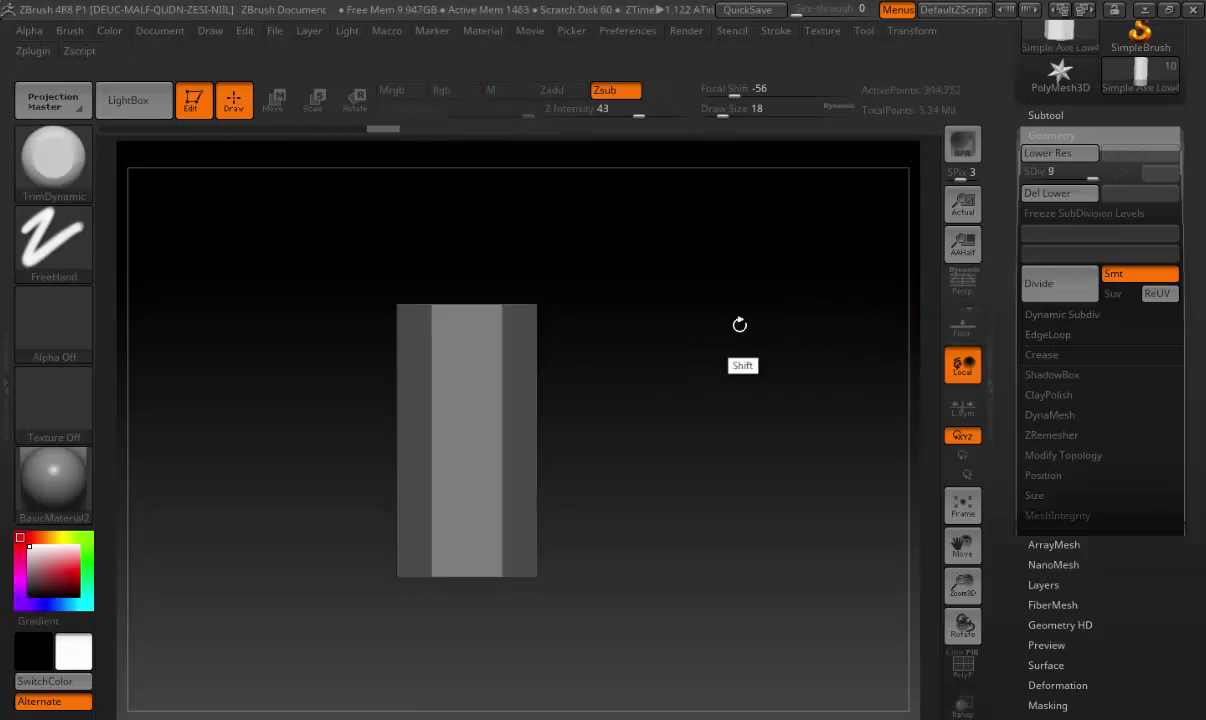
key(ctrl+d)
mouse_move(596, 371)
mouse_down()
mouse_move(668, 369)
mouse_move(756, 342)
mouse_up()
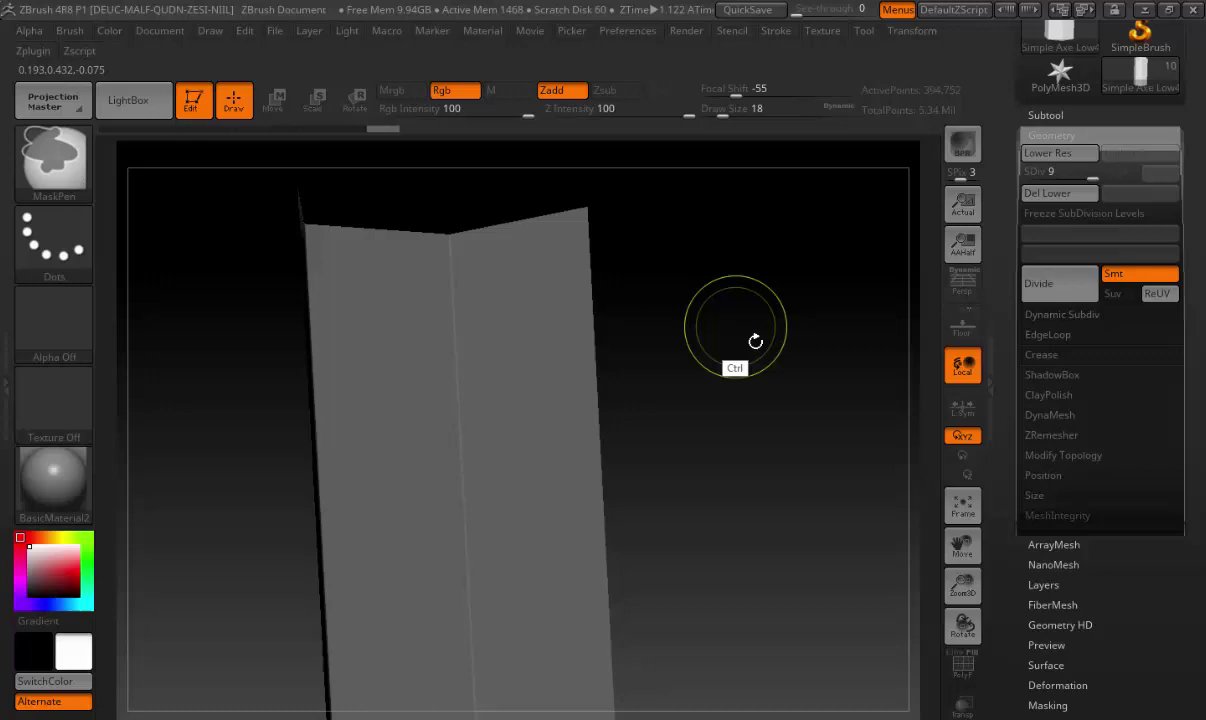
click(1042, 284)
click(1046, 115)
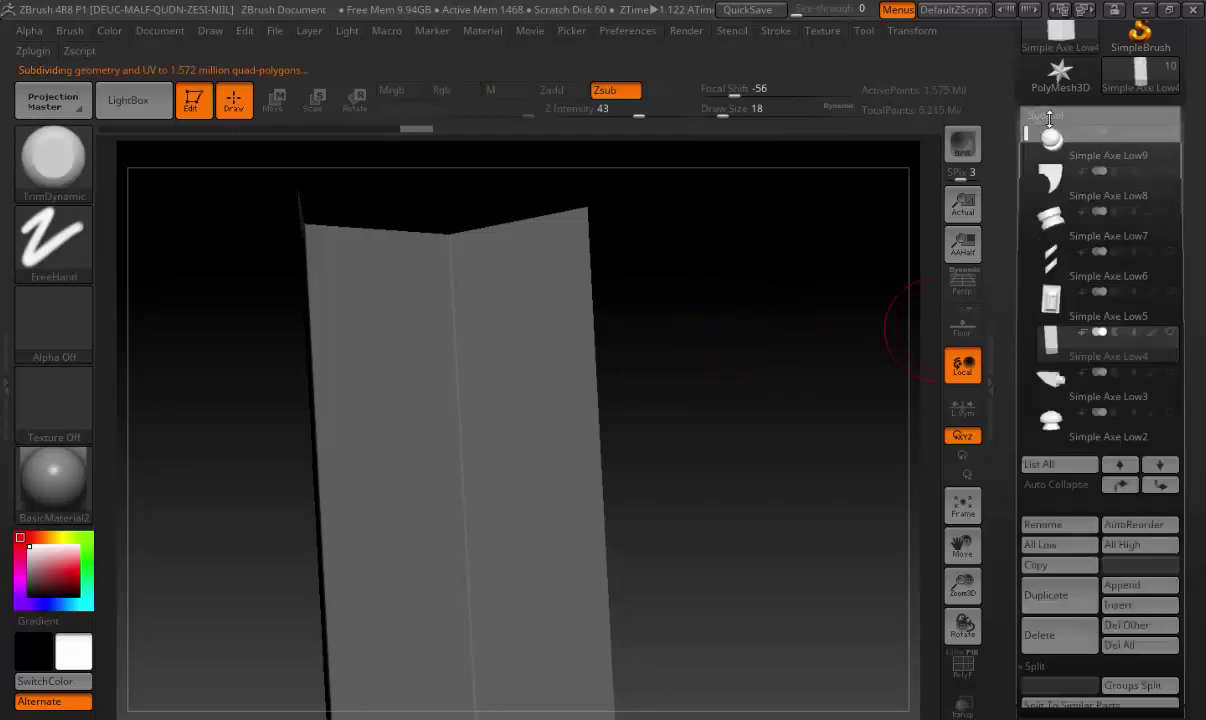
Select Simple Axe Low3, frame it in a side view, and divide it once
click(1060, 378)
click(970, 501)
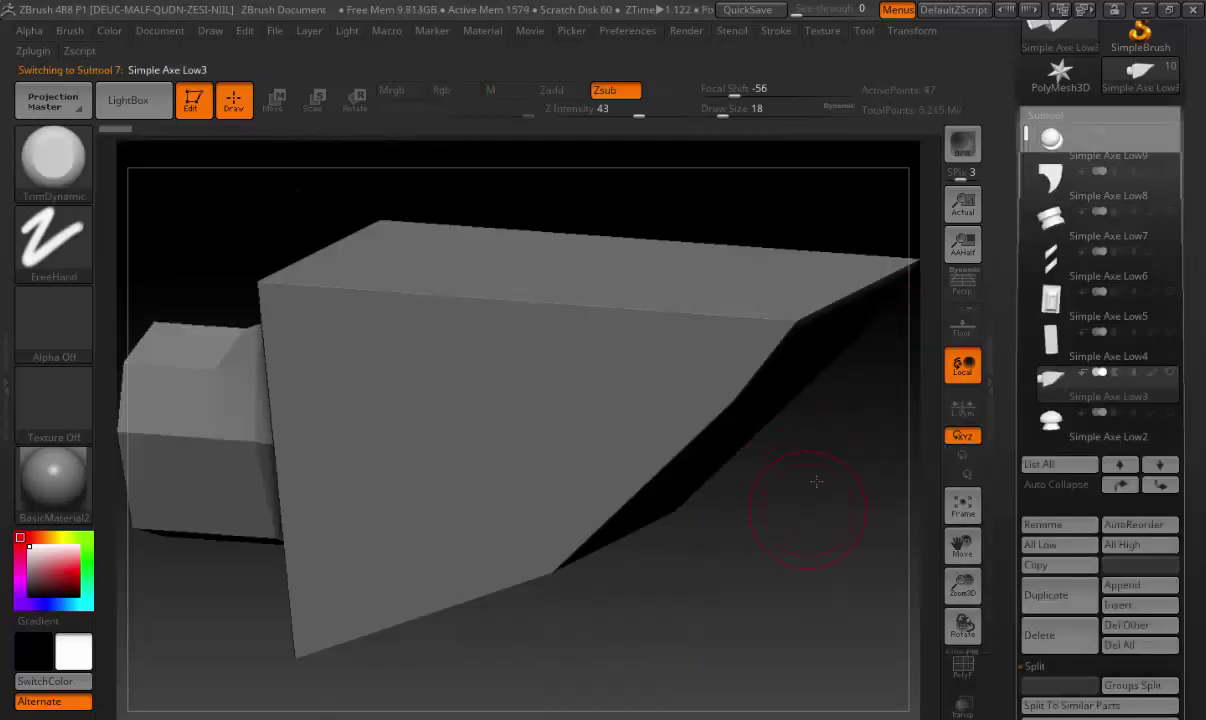
mouse_move(816, 481)
mouse_down()
mouse_move(775, 472)
mouse_move(694, 377)
mouse_move(627, 380)
mouse_up()
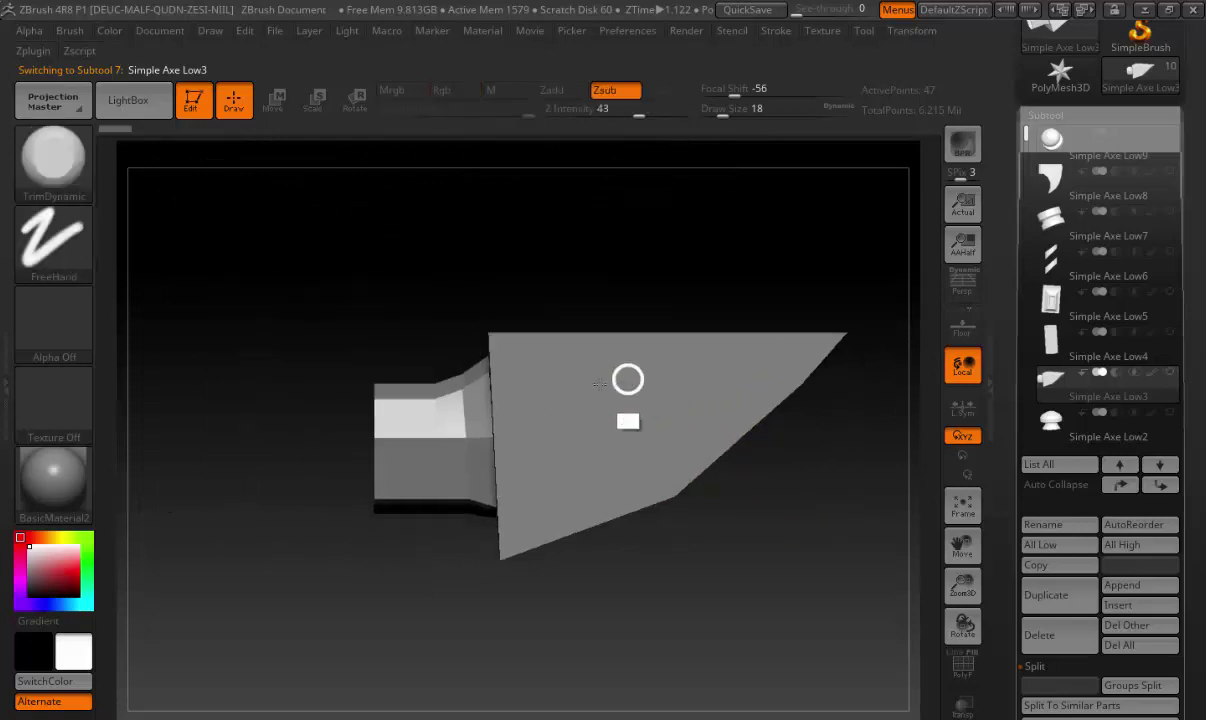
click(1046, 115)
click(1035, 183)
click(1060, 283)
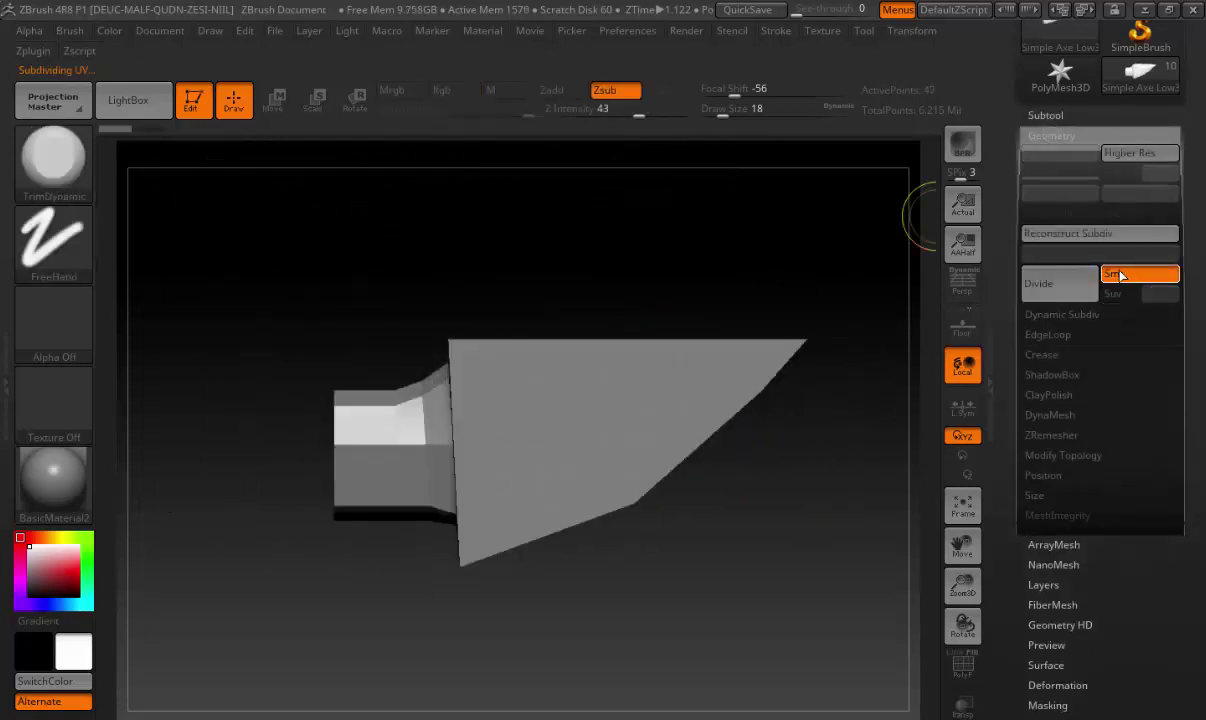
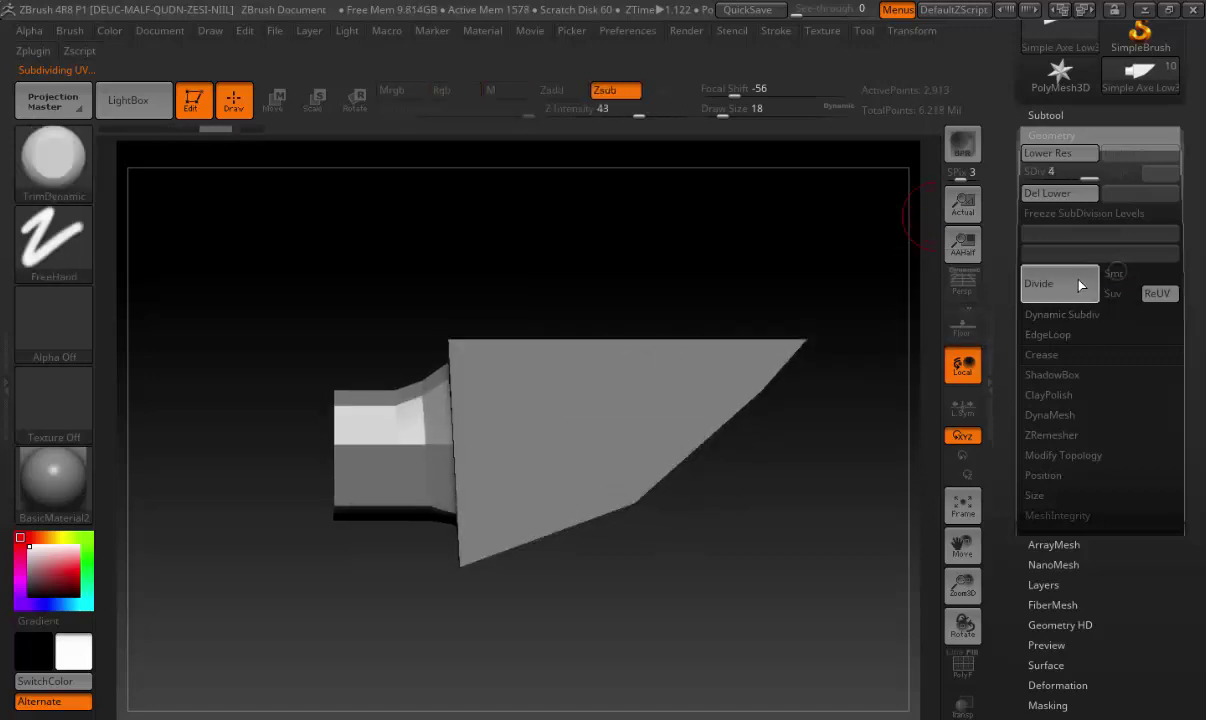
Subdivide the axe head up to SDiv 7
click(1080, 285)
click(1075, 283)
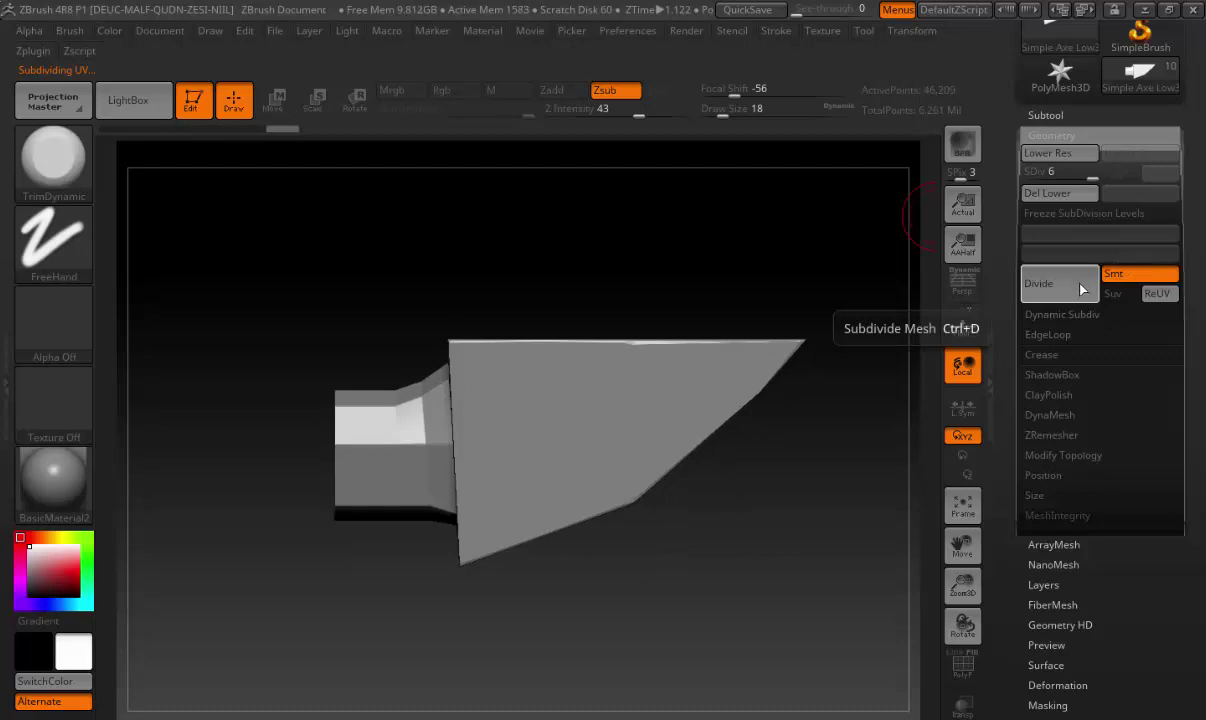
click(1075, 283)
mouse_move(807, 511)
mouse_down()
mouse_move(498, 405)
mouse_move(614, 438)
mouse_up()
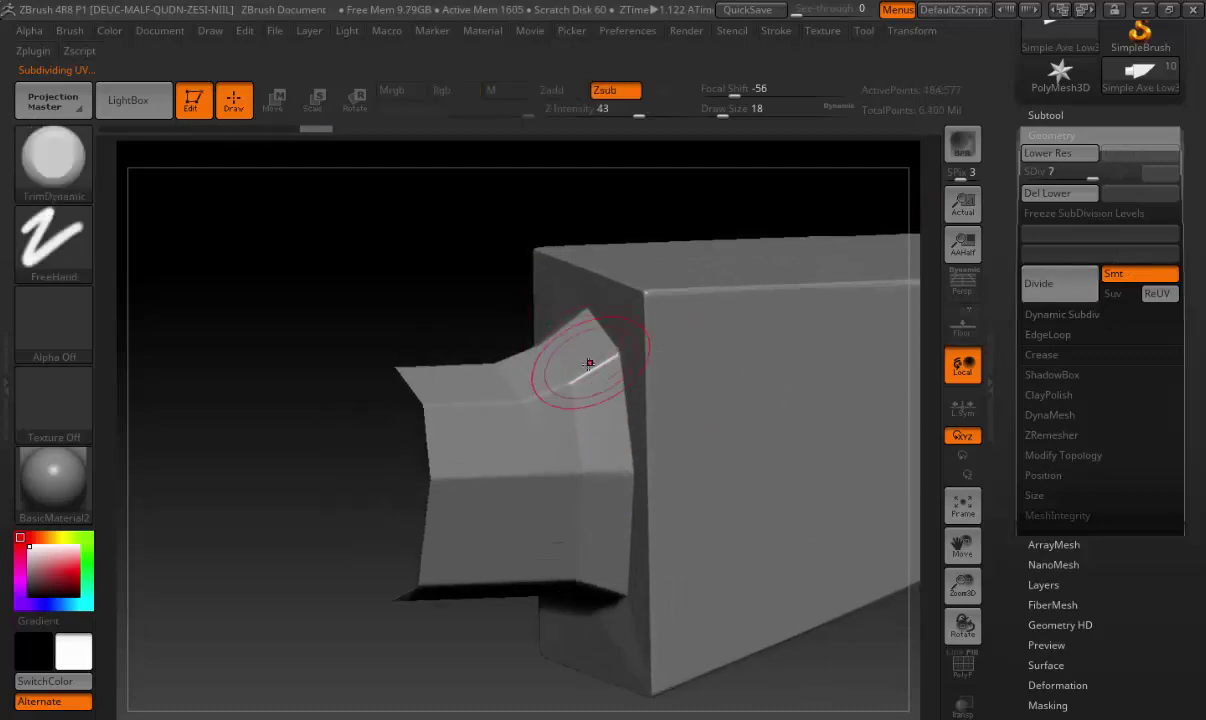
Smooth the flared collar's facets at SDiv 5, then return the mesh to SDiv 7
drag(1093, 174, 1068, 174)
key(shift)
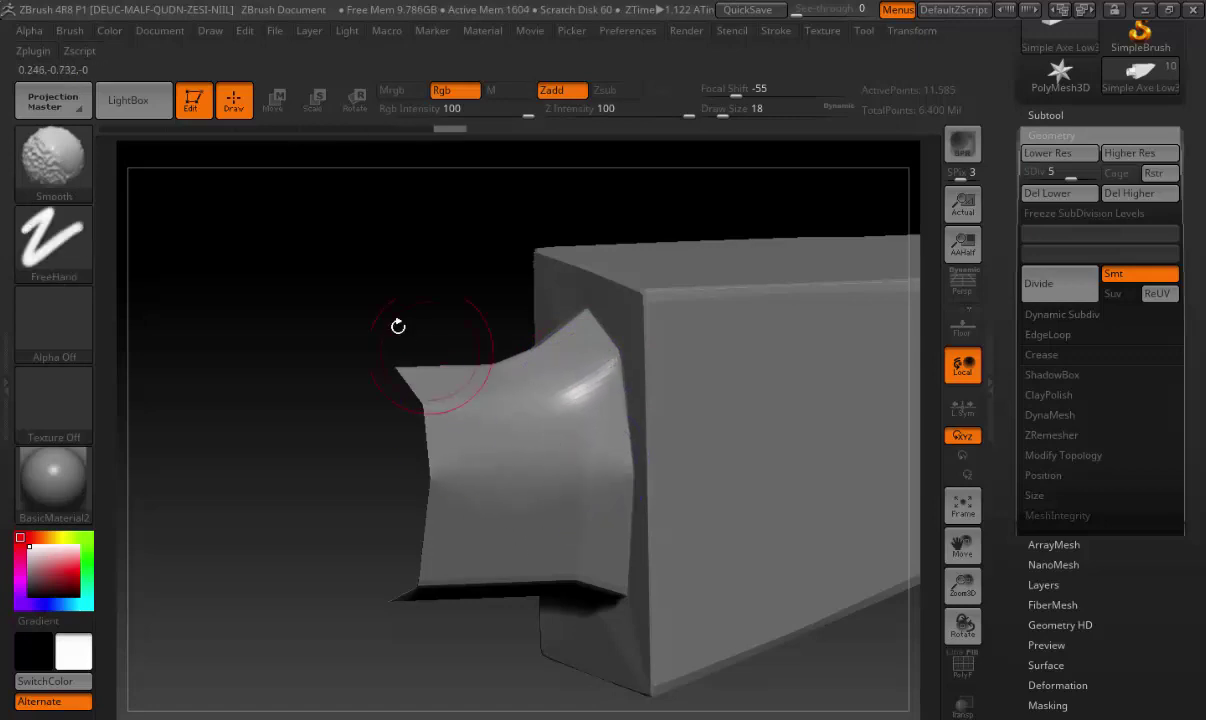
mouse_move(398, 323)
mouse_down()
mouse_move(430, 400)
mouse_move(603, 422)
mouse_up()
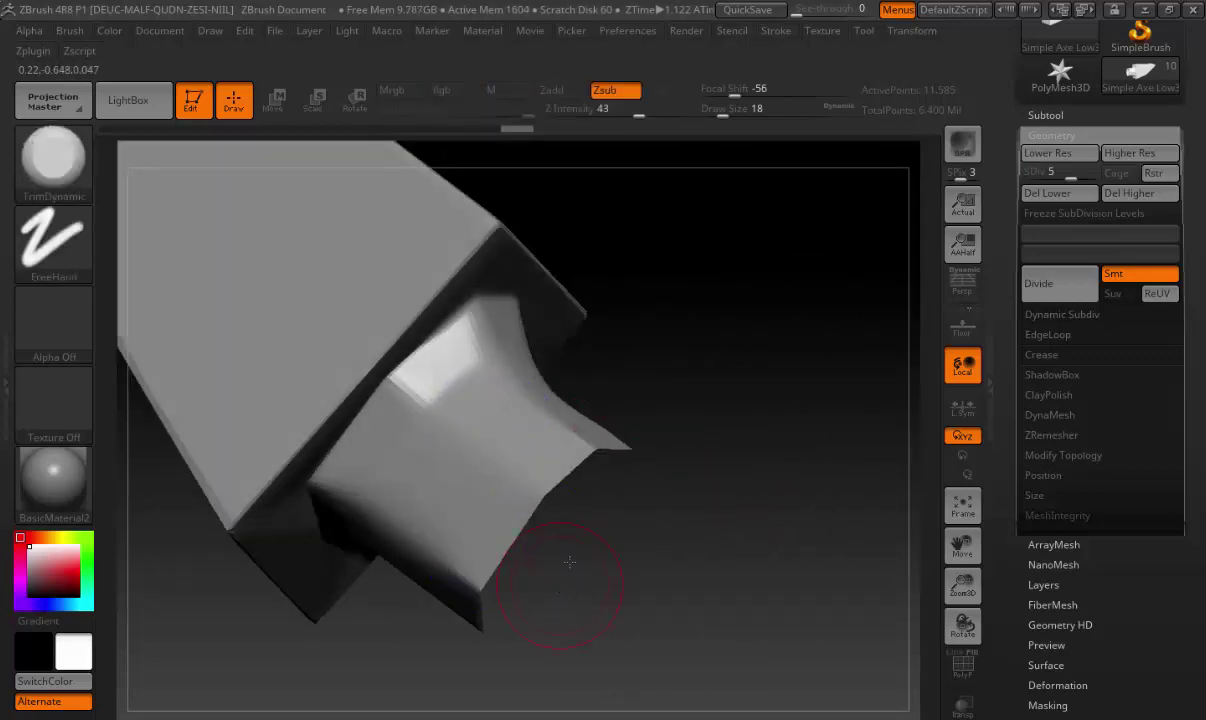
drag(565, 565, 457, 425)
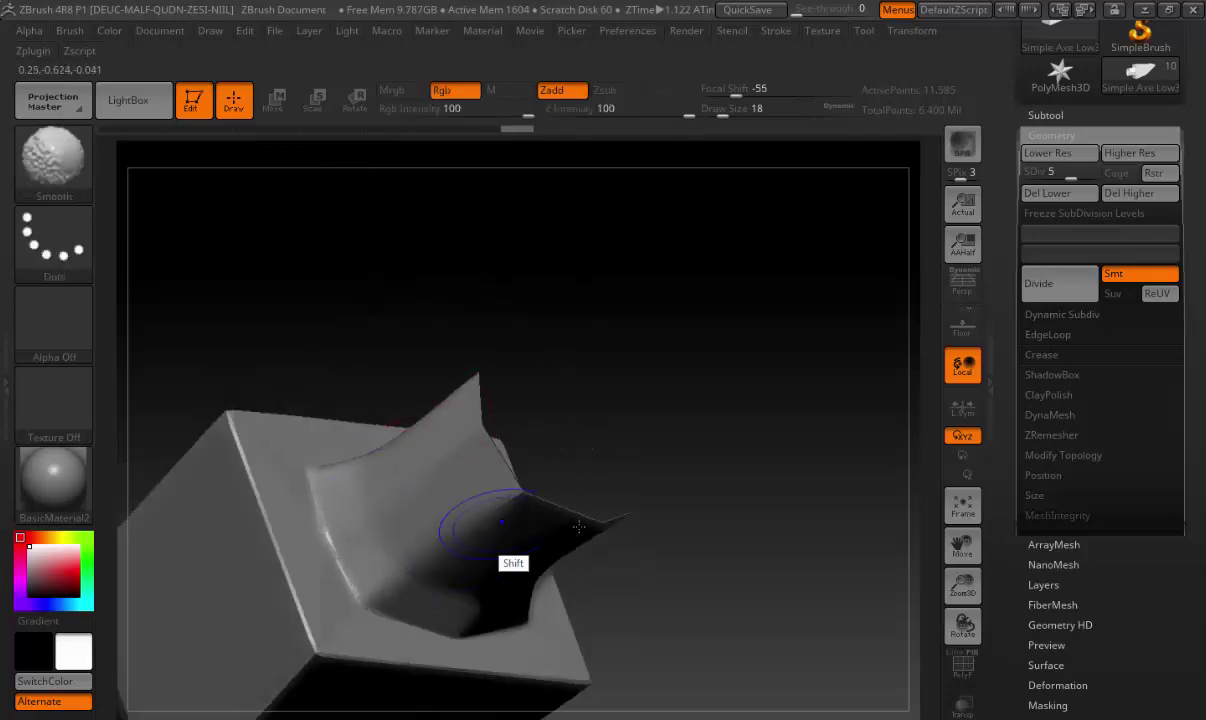
mouse_move(488, 531)
mouse_down()
mouse_move(640, 586)
mouse_move(683, 557)
mouse_up()
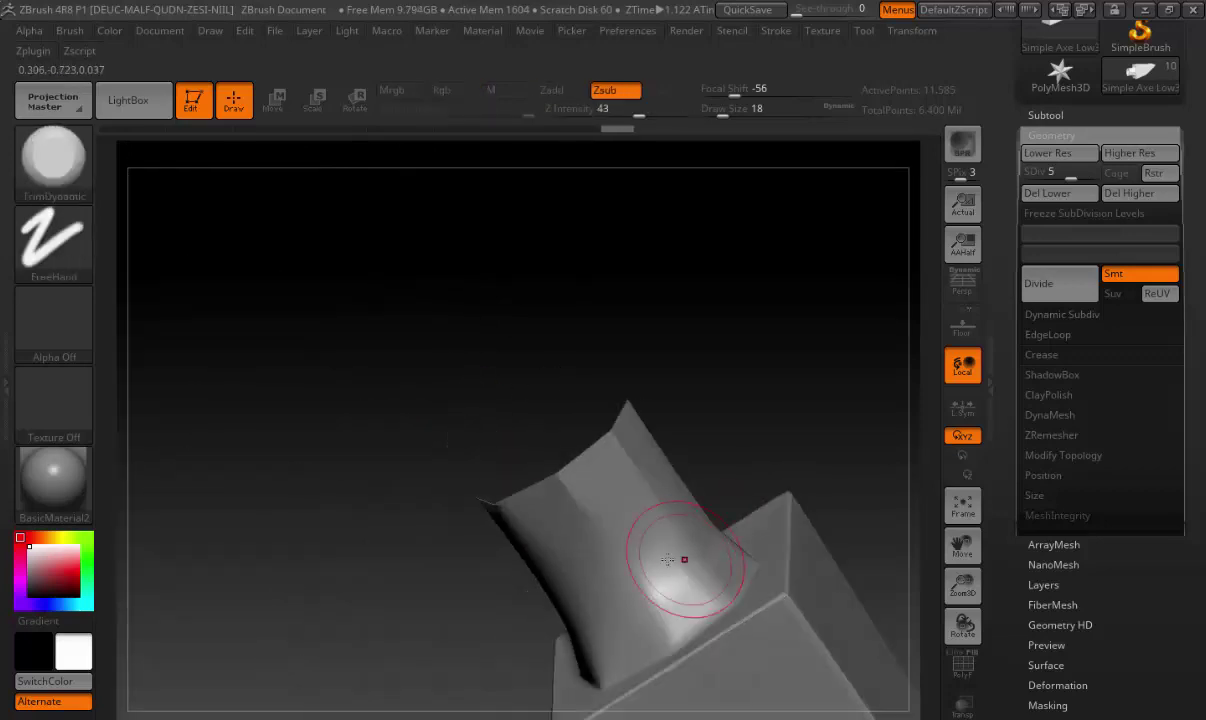
drag(740, 361, 700, 504)
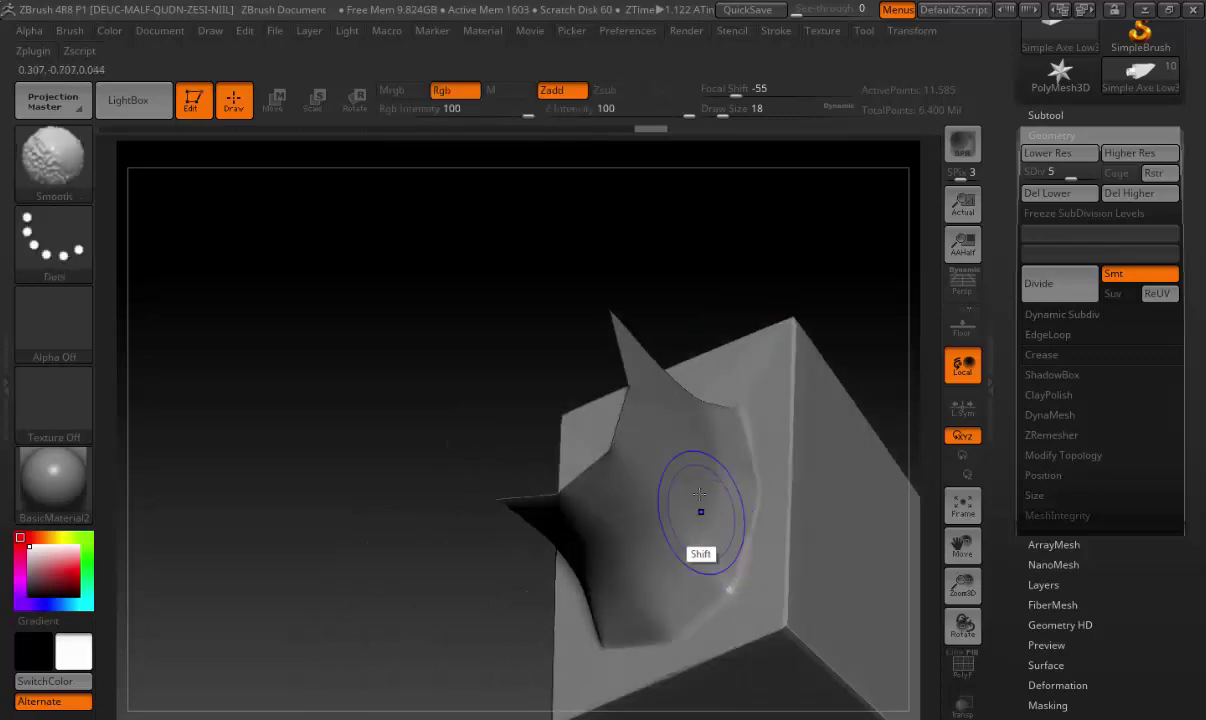
shift+drag(651, 264, 700, 345)
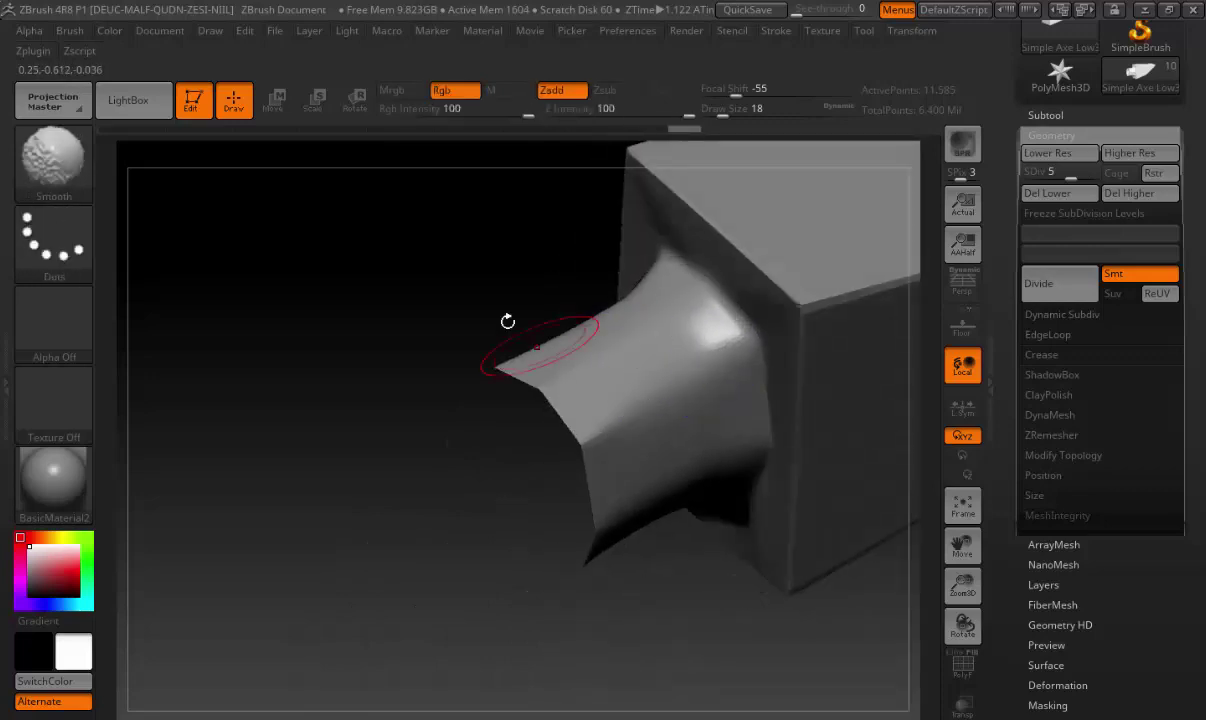
shift+drag(506, 318, 597, 291)
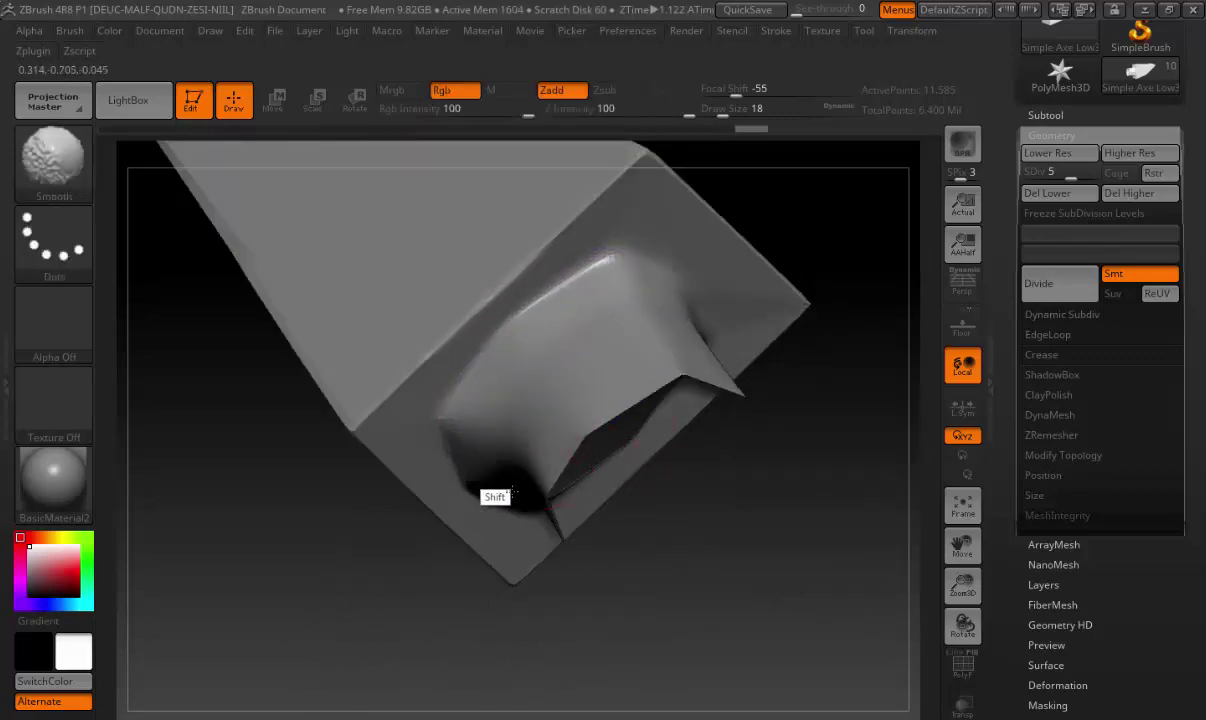
drag(1074, 177, 1096, 177)
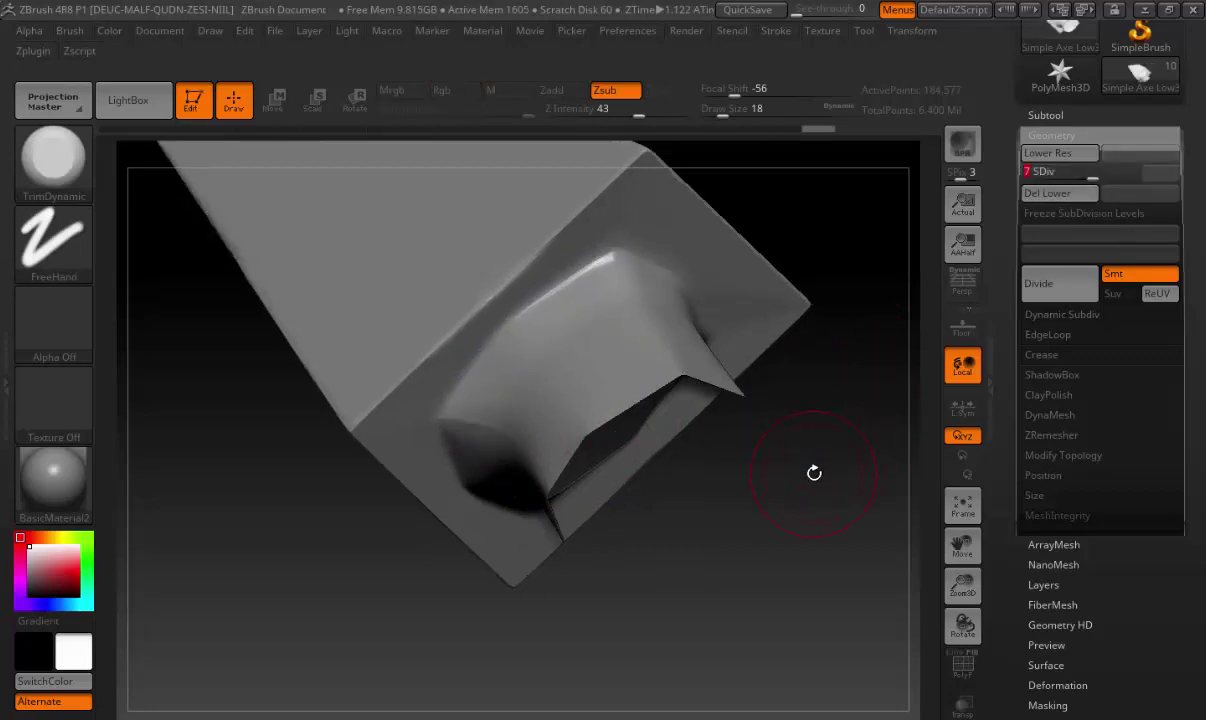
Finish smoothing the star-shaped socket collar from several tilted angles
drag(814, 472, 581, 369)
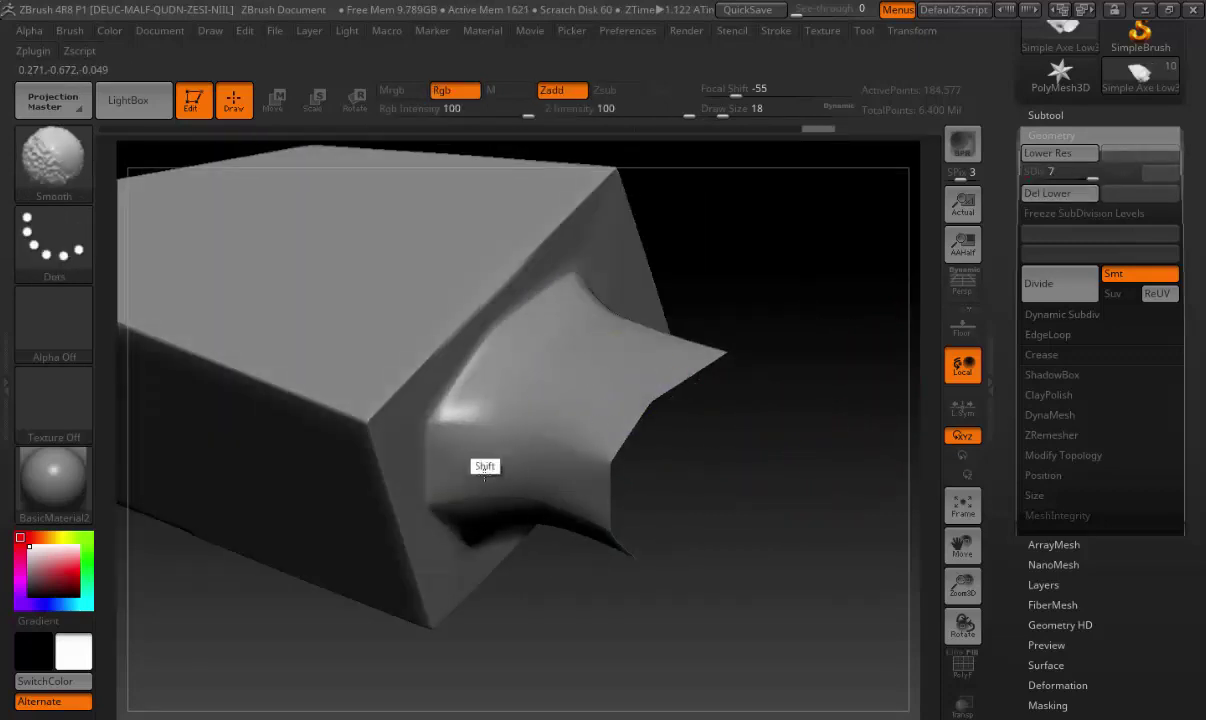
shift+drag(484, 476, 540, 557)
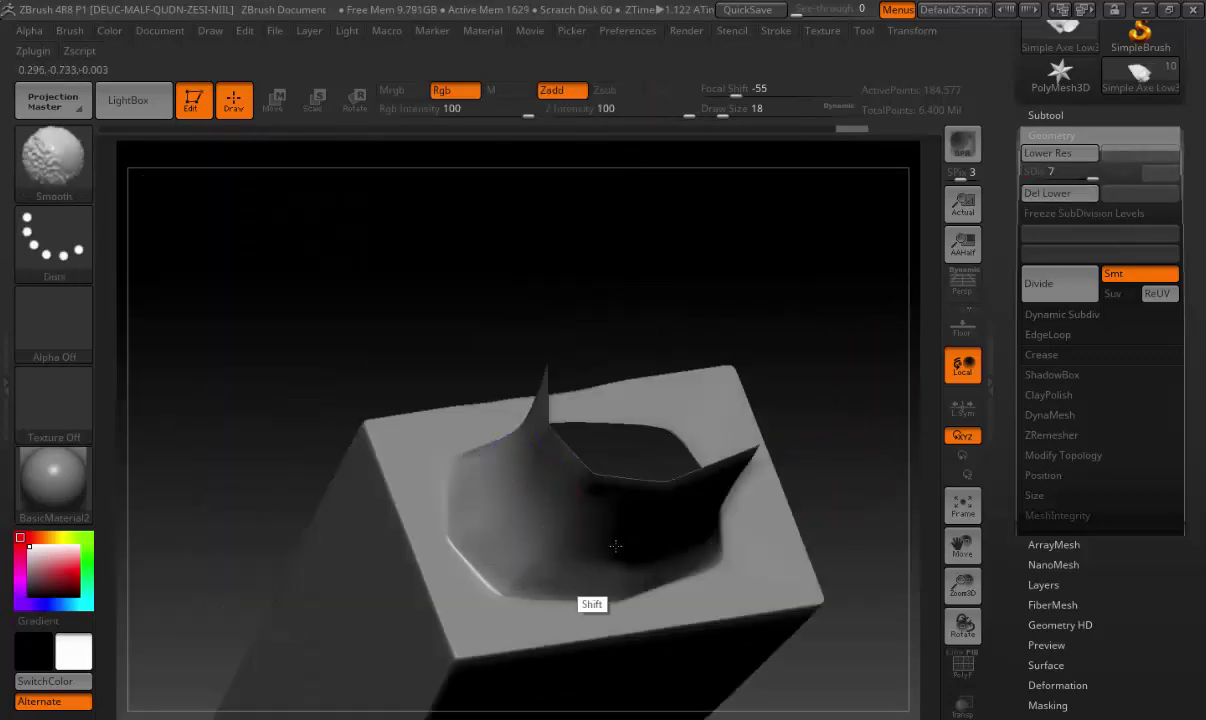
drag(740, 316, 673, 458)
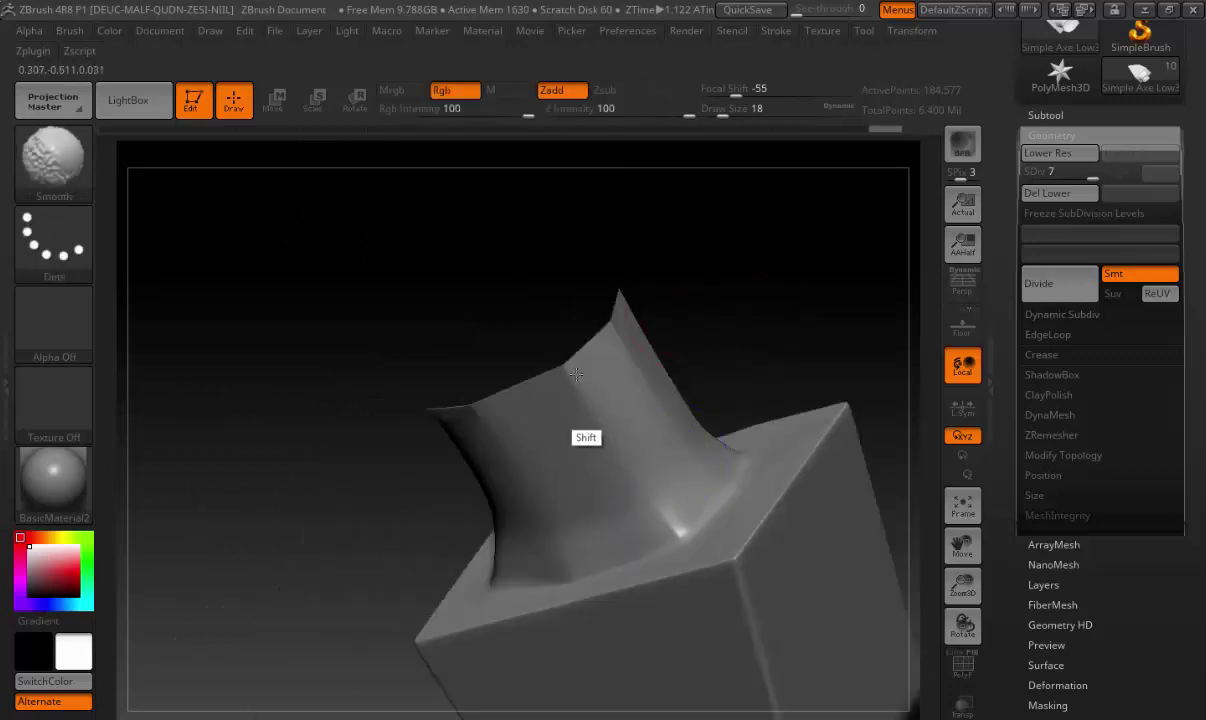
key(shift)
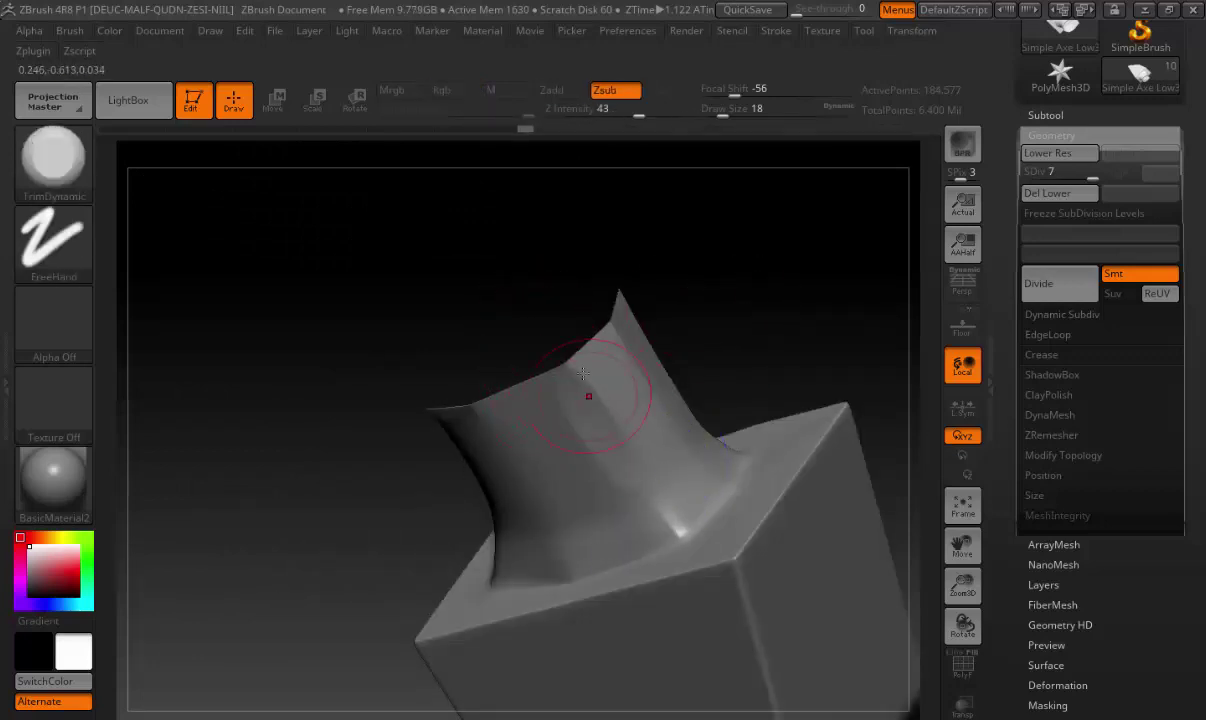
key(shift)
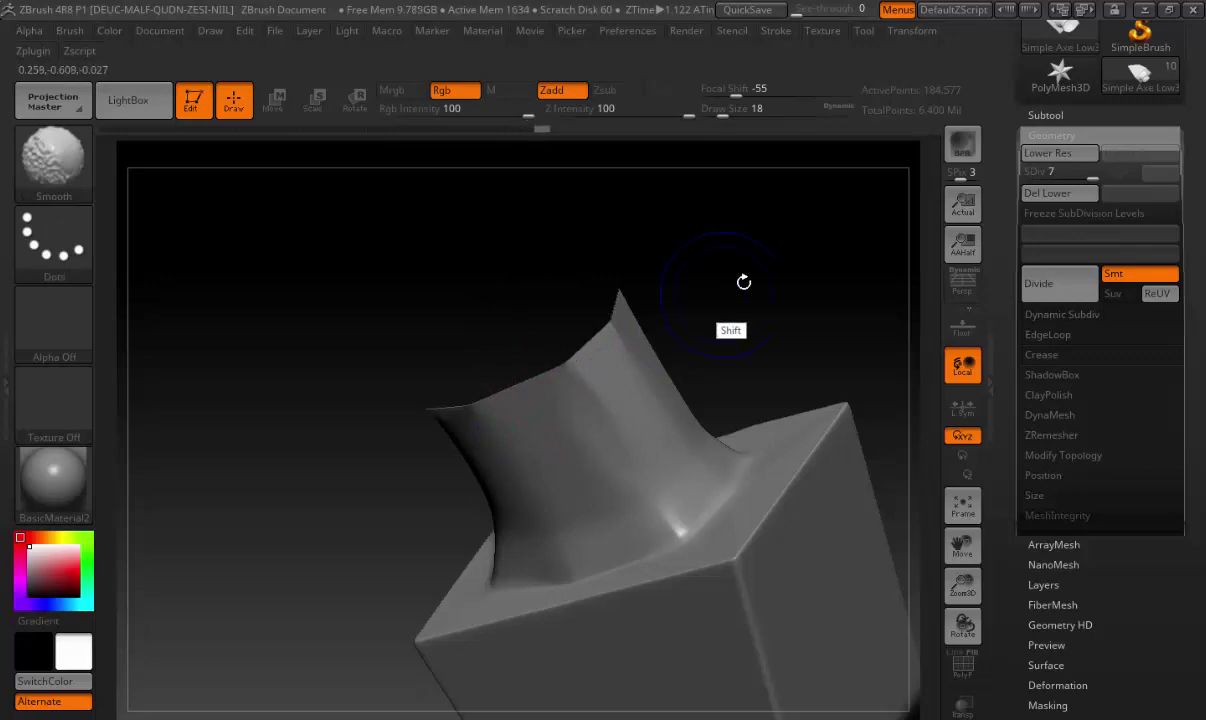
mouse_move(743, 277)
shift+mouse_down()
mouse_move(654, 353)
mouse_move(613, 348)
shift+mouse_up()
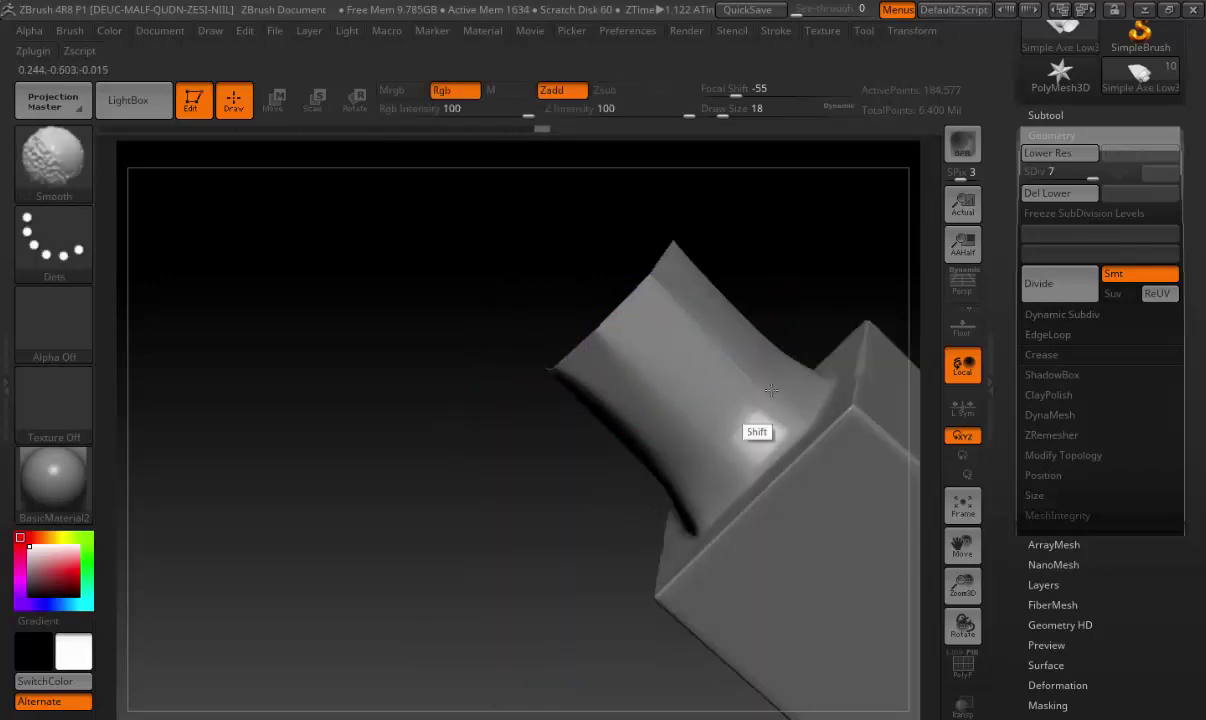
mouse_move(684, 328)
shift+mouse_down()
mouse_move(773, 245)
mouse_move(786, 350)
shift+mouse_up()
key(ctrl)
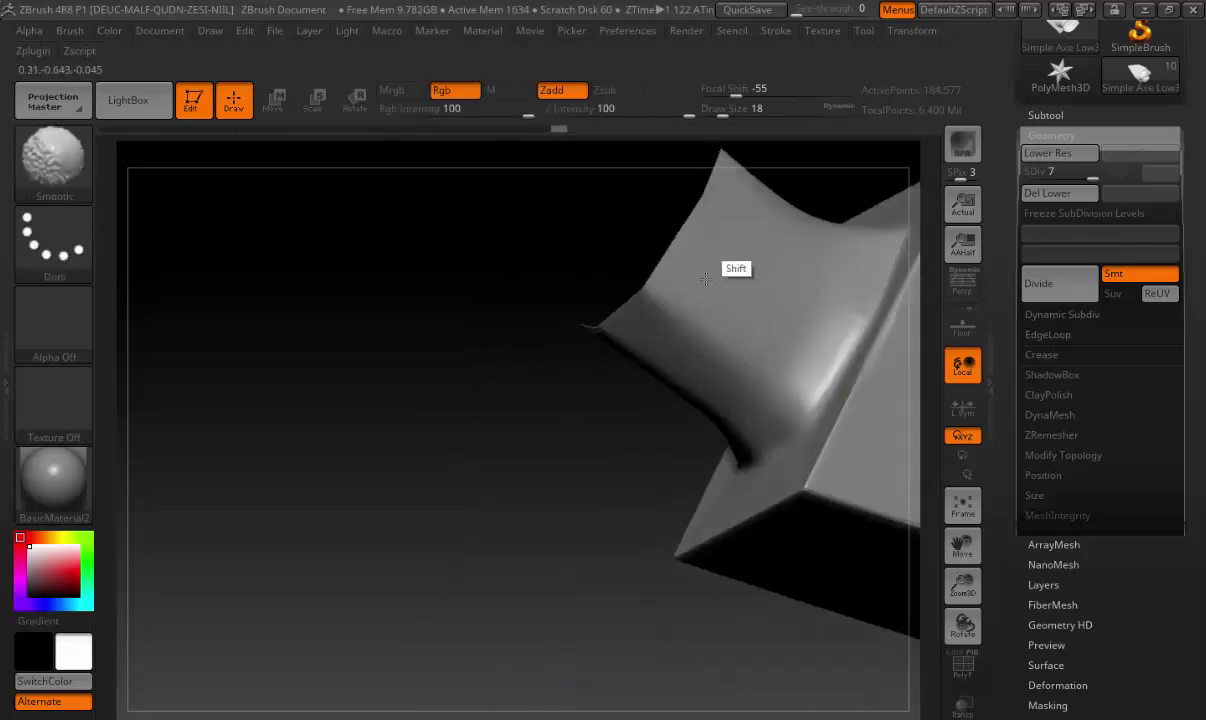
mouse_move(632, 353)
mouse_down()
mouse_move(608, 318)
mouse_move(732, 328)
mouse_move(841, 233)
mouse_move(823, 277)
mouse_move(643, 304)
mouse_move(589, 446)
mouse_up()
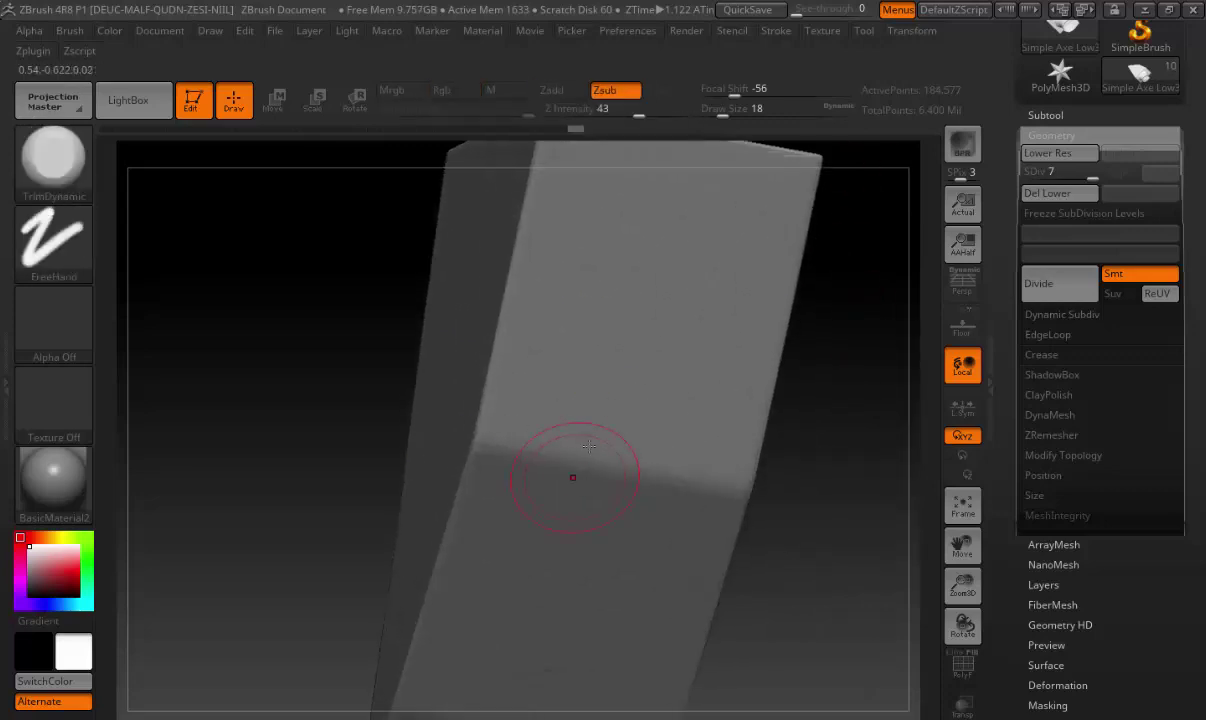
Trim a flat bevel along the block's edge, subdivide to SDiv 8, and reselect TrimDynamic
drag(508, 442, 694, 477)
click(1072, 273)
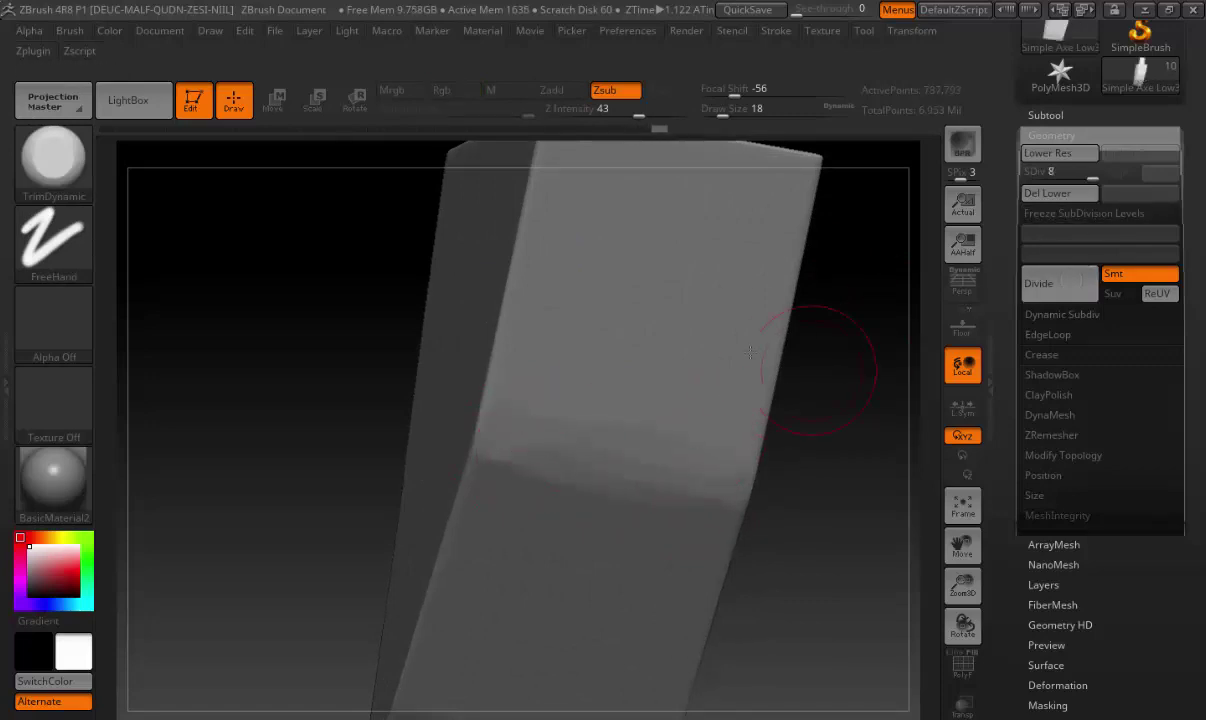
key(shift)
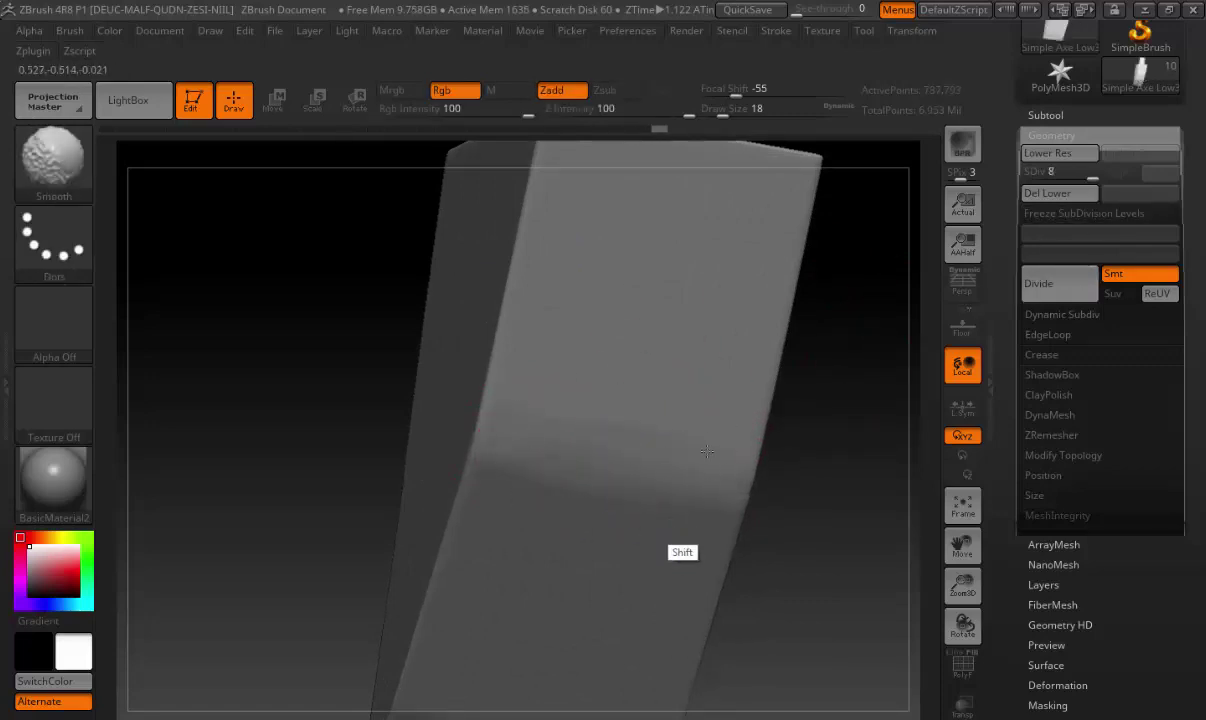
key(b)
key(t)
key(d)
Zoom out to see the whole axe head and bring up the subtool list
mouse_move(538, 458)
mouse_down()
mouse_move(619, 395)
mouse_move(580, 316)
mouse_move(374, 431)
mouse_up()
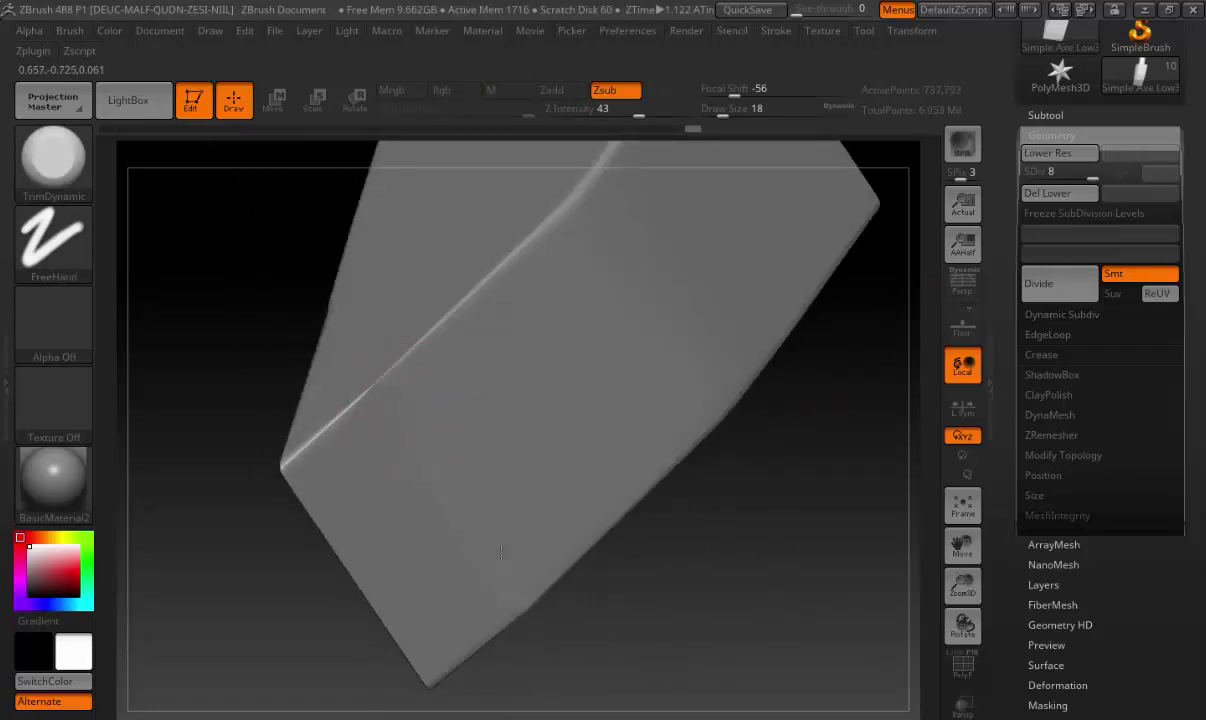
key(shift)
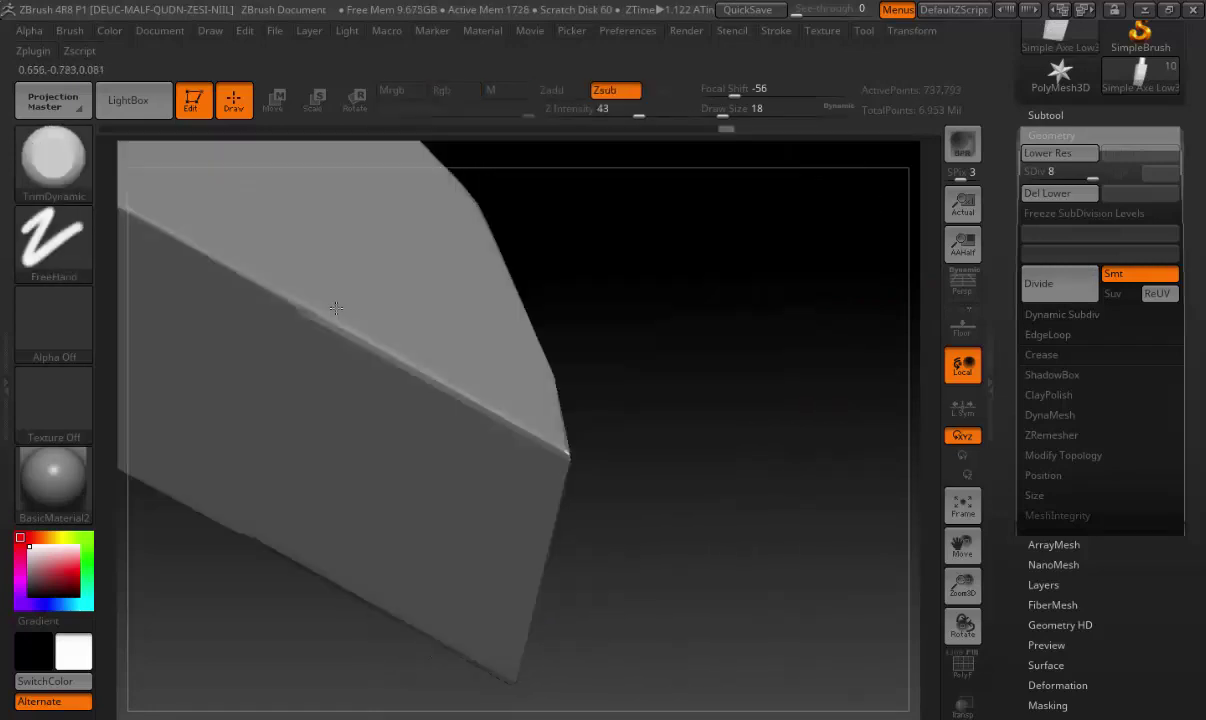
mouse_move(487, 256)
mouse_down()
mouse_move(613, 312)
mouse_move(759, 268)
mouse_up()
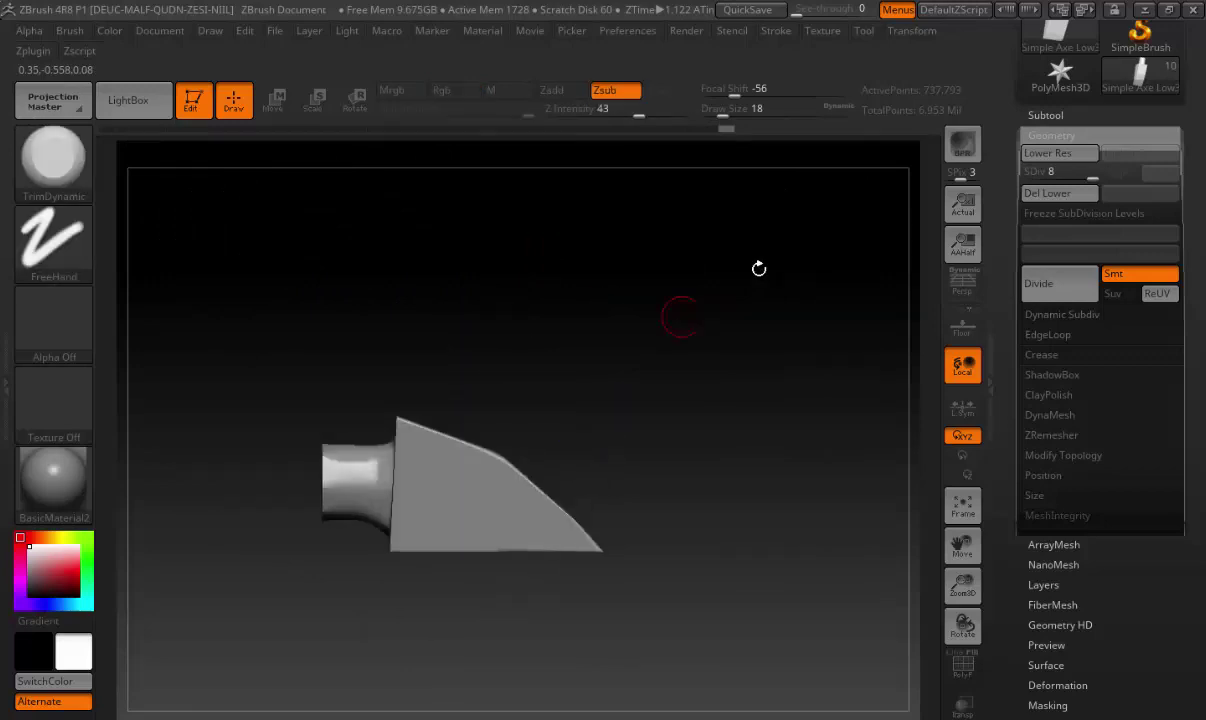
click(1053, 134)
Select the Simple Axe Low2 subtool and frame it in the view
click(1045, 115)
click(998, 420)
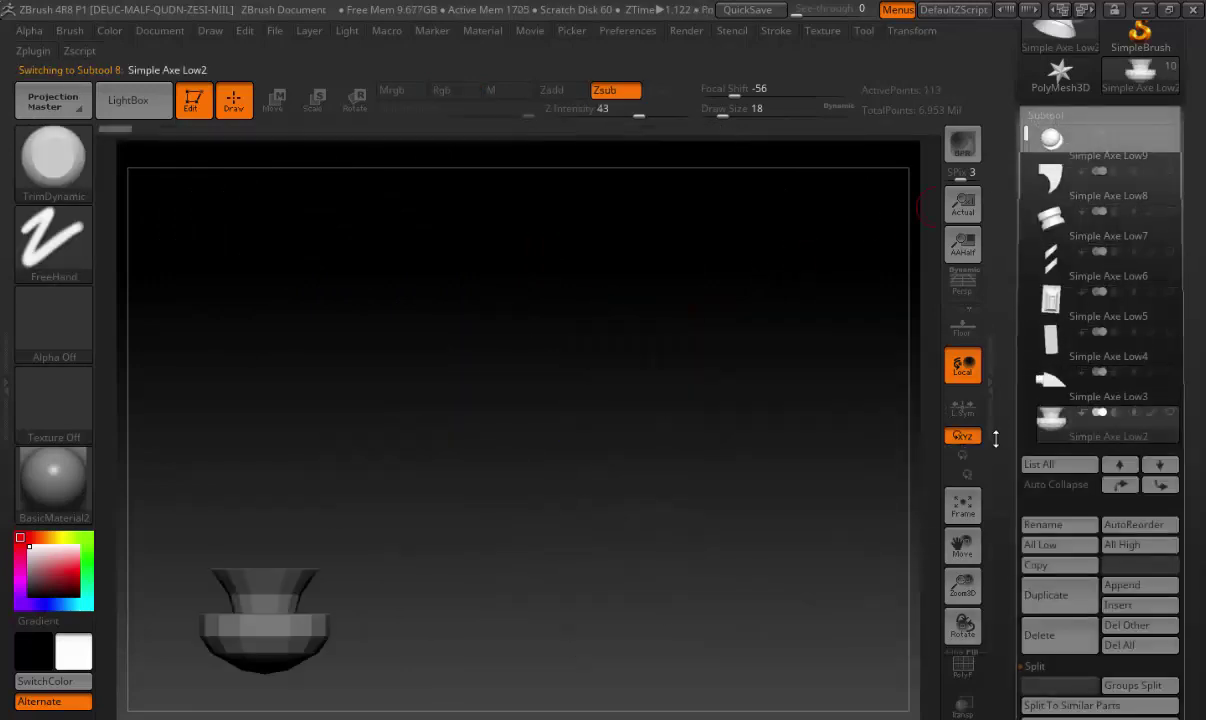
click(963, 510)
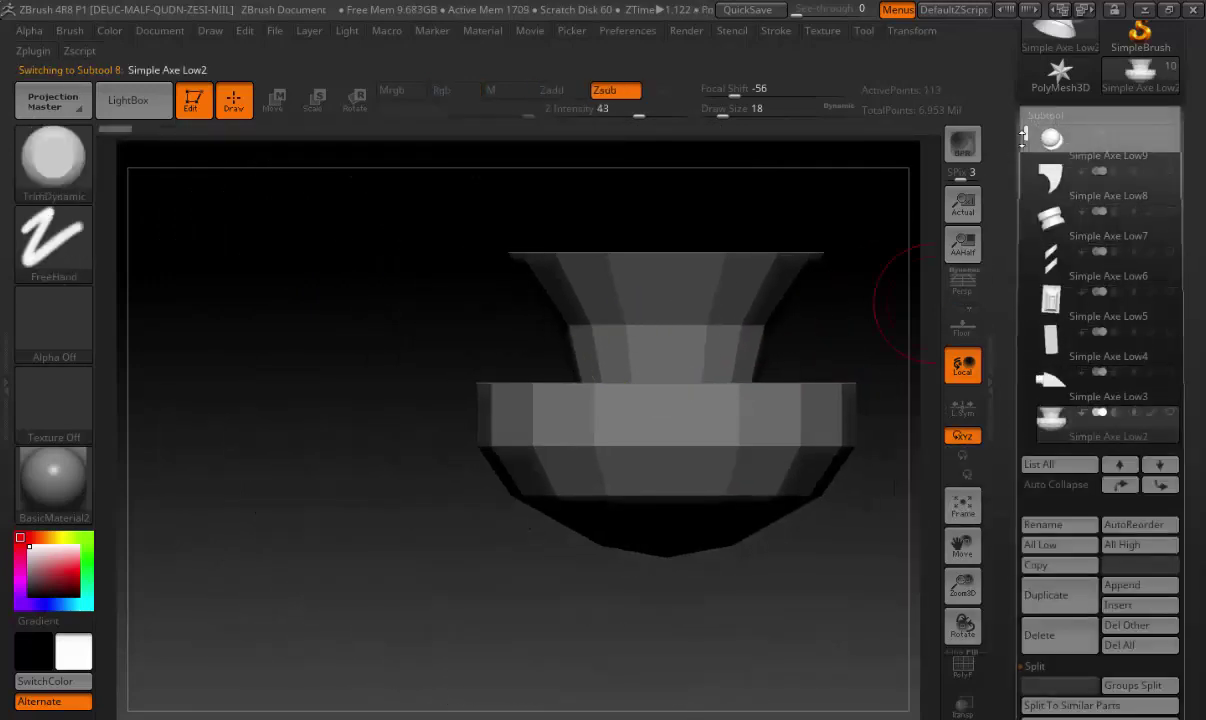
click(1050, 126)
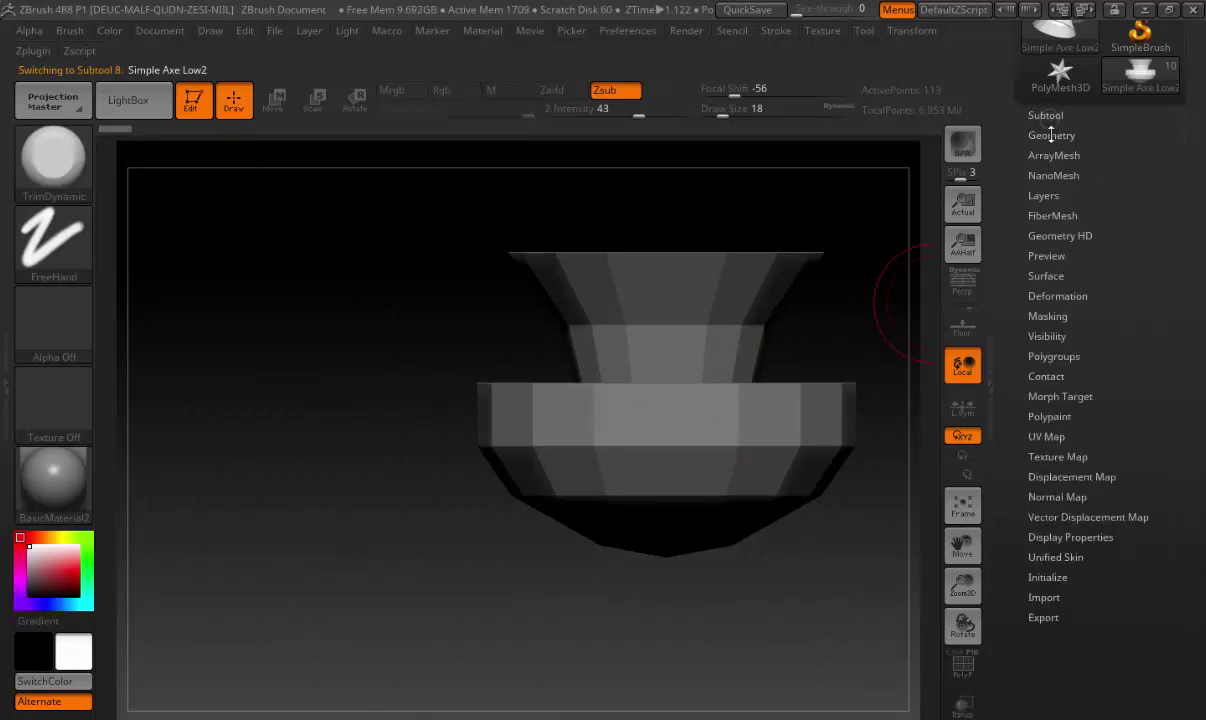
Turn off subdivision smoothing and divide the vase piece up to SDiv 8 (1.77 million points)
click(1051, 134)
click(1126, 277)
click(1040, 283)
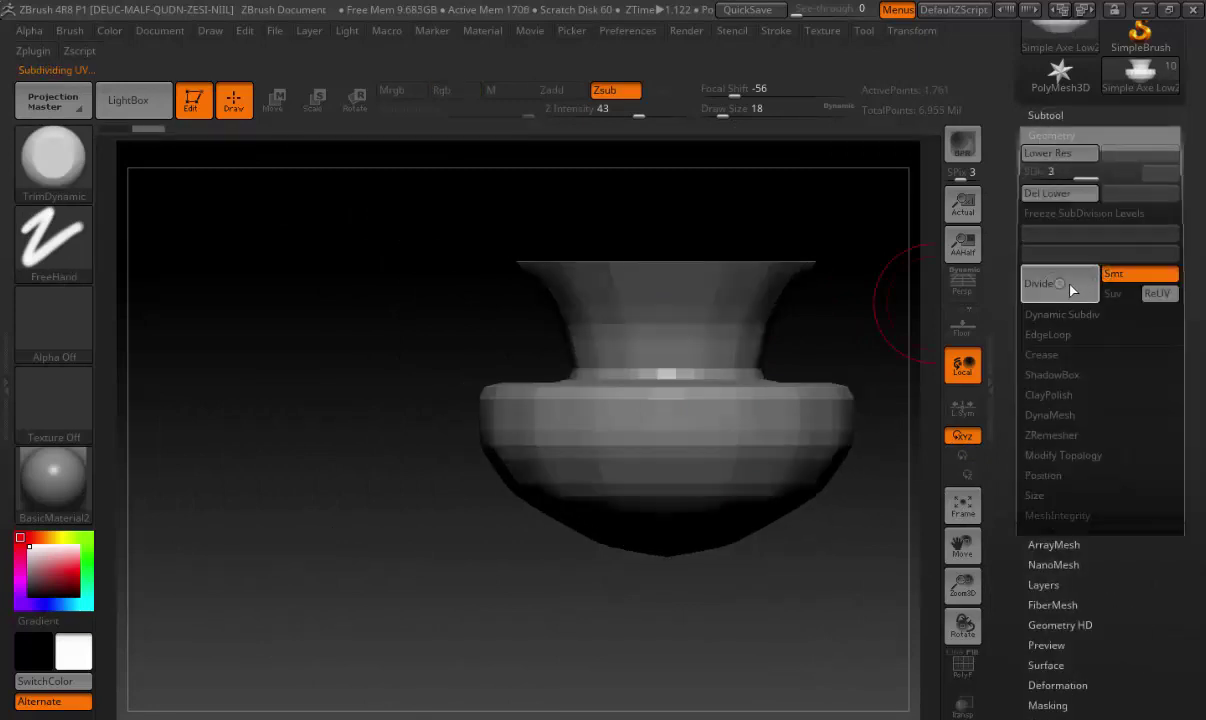
click(1098, 284)
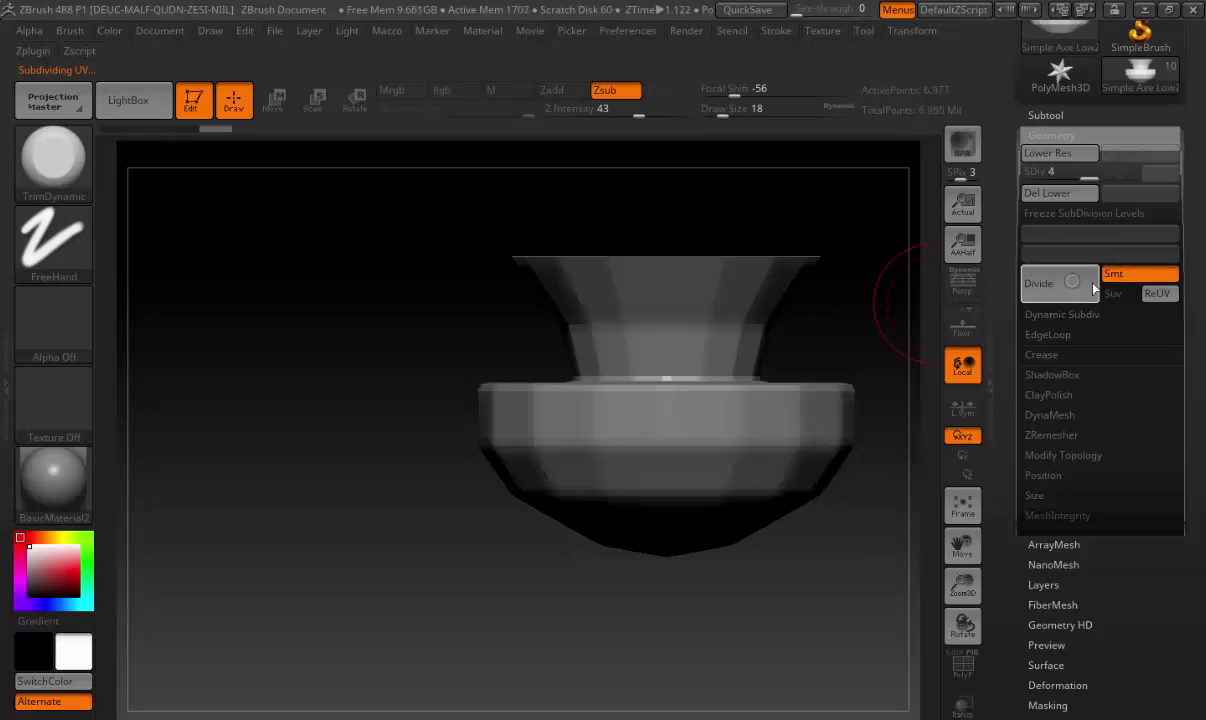
click(1098, 284)
click(1040, 283)
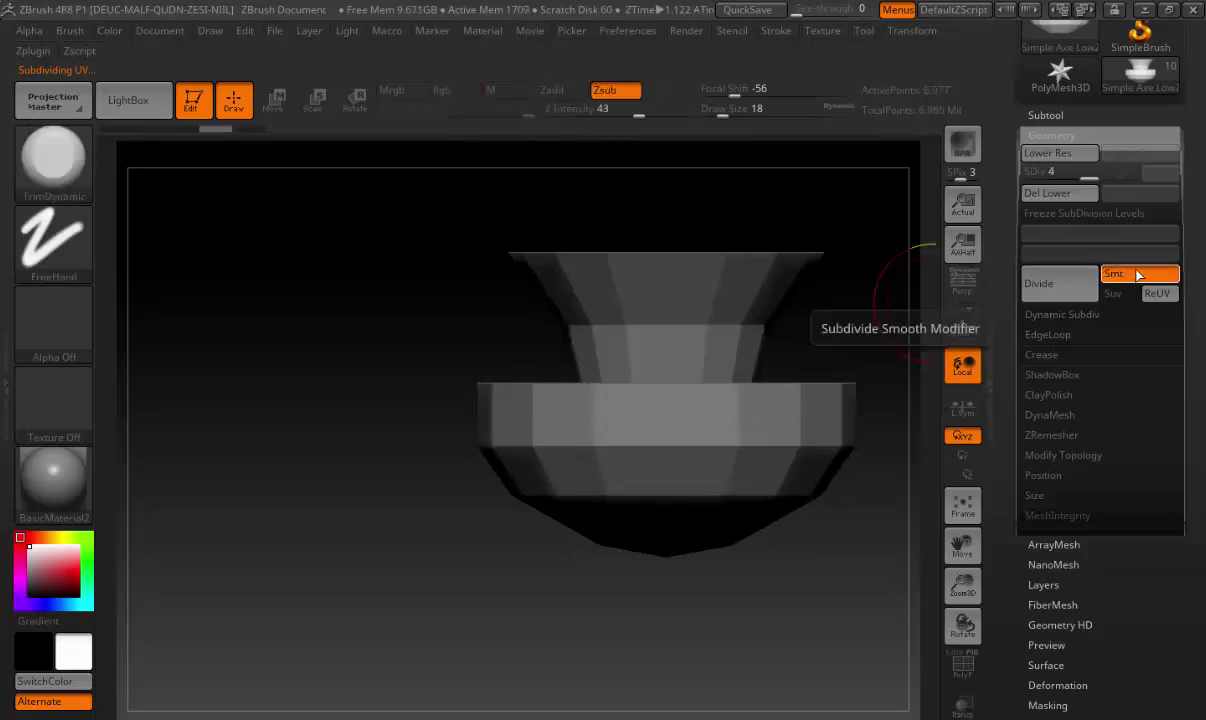
click(1068, 288)
click(1068, 288)
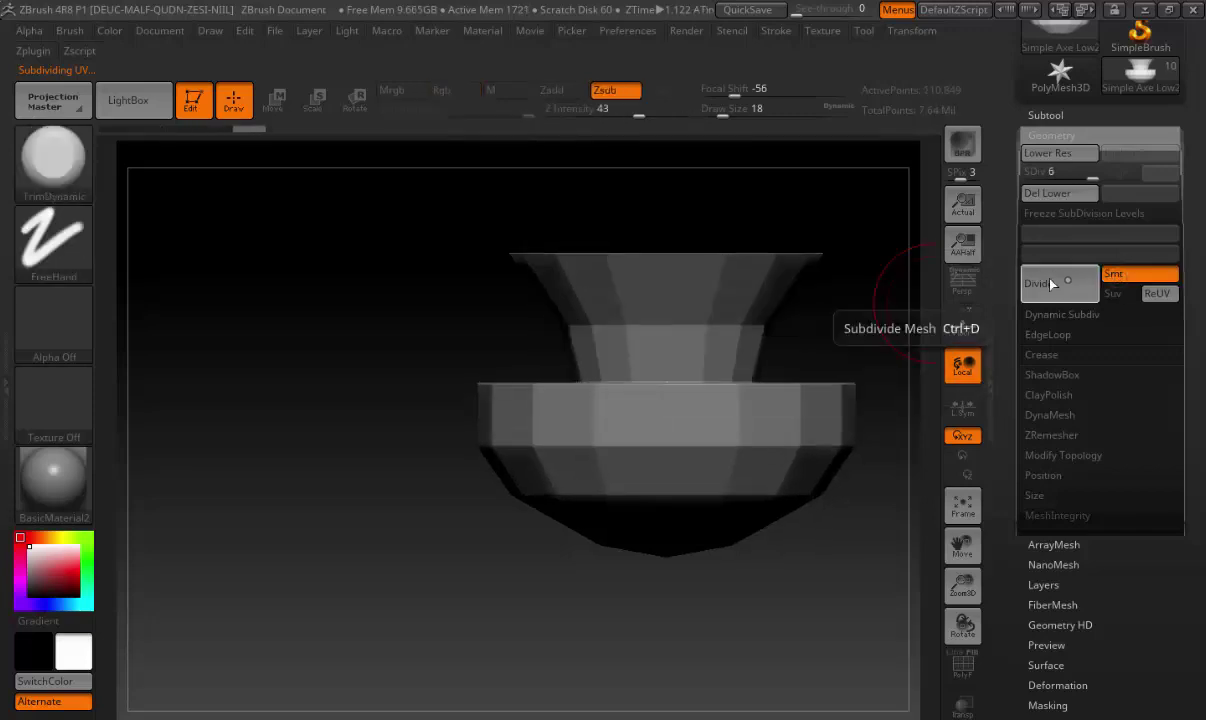
mouse_move(694, 307)
mouse_down()
mouse_move(692, 566)
mouse_move(484, 446)
mouse_up()
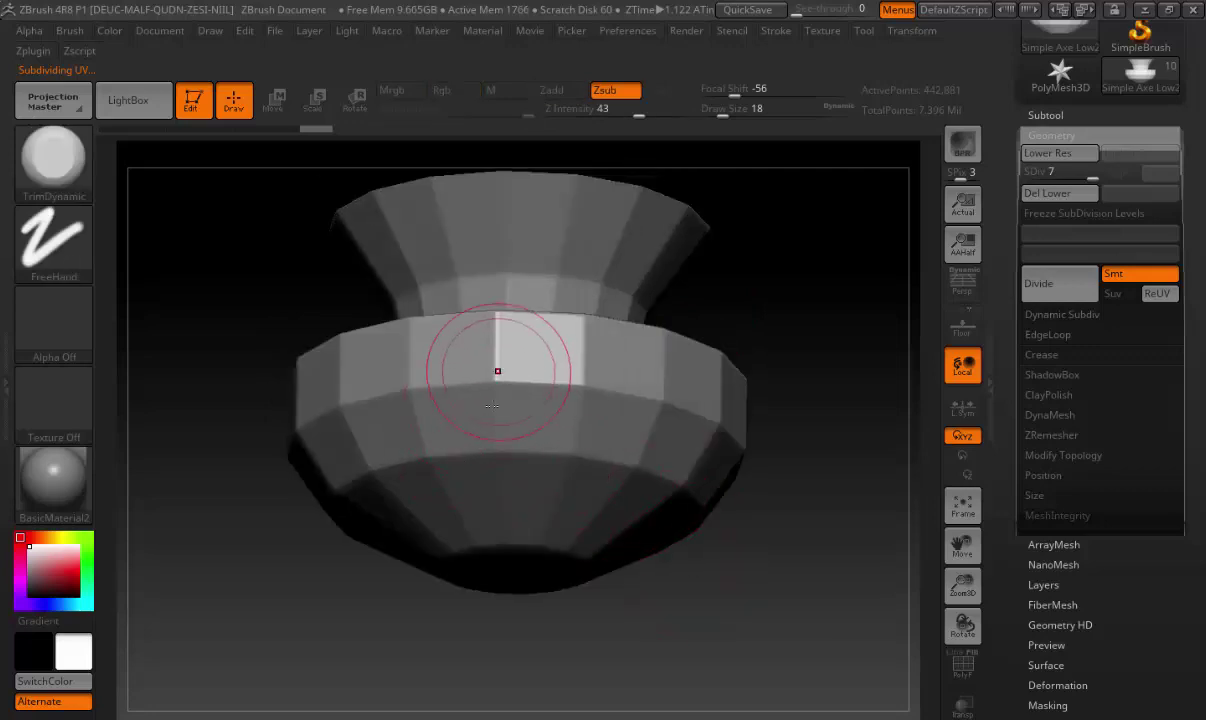
drag(497, 371, 500, 356)
click(1053, 288)
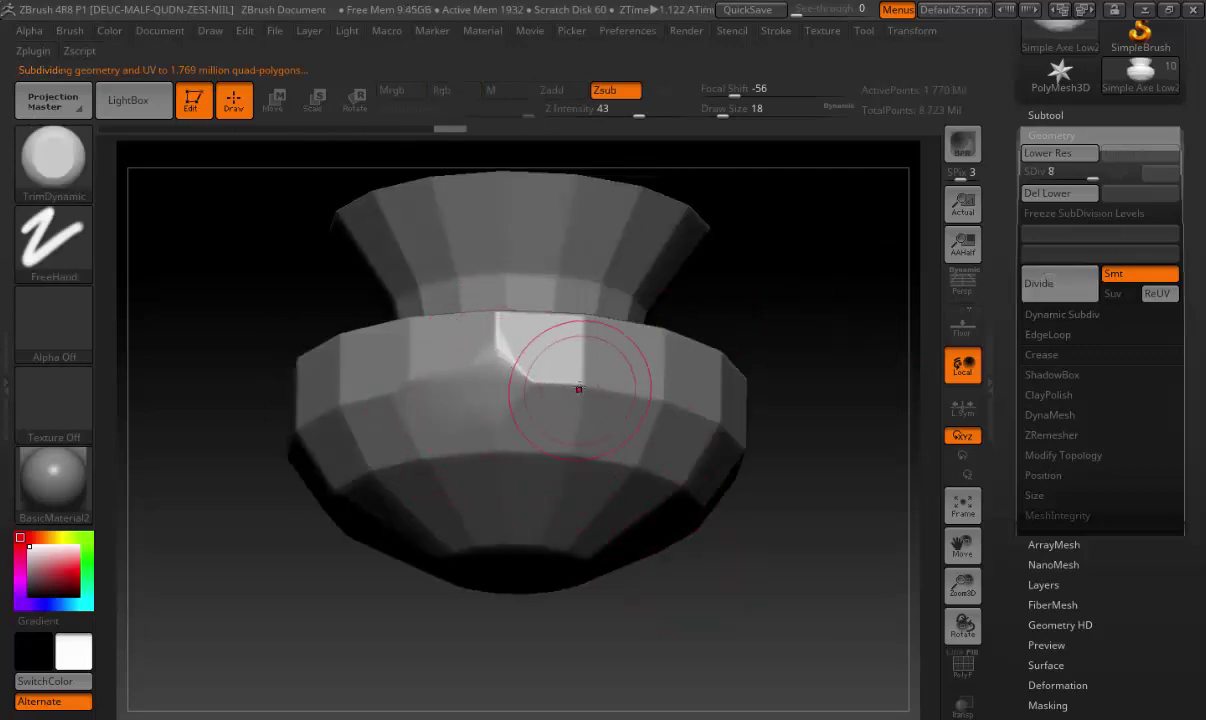
Smooth and flatten the bowl's hard facets, rounding off the bright central spike
drag(405, 363, 648, 392)
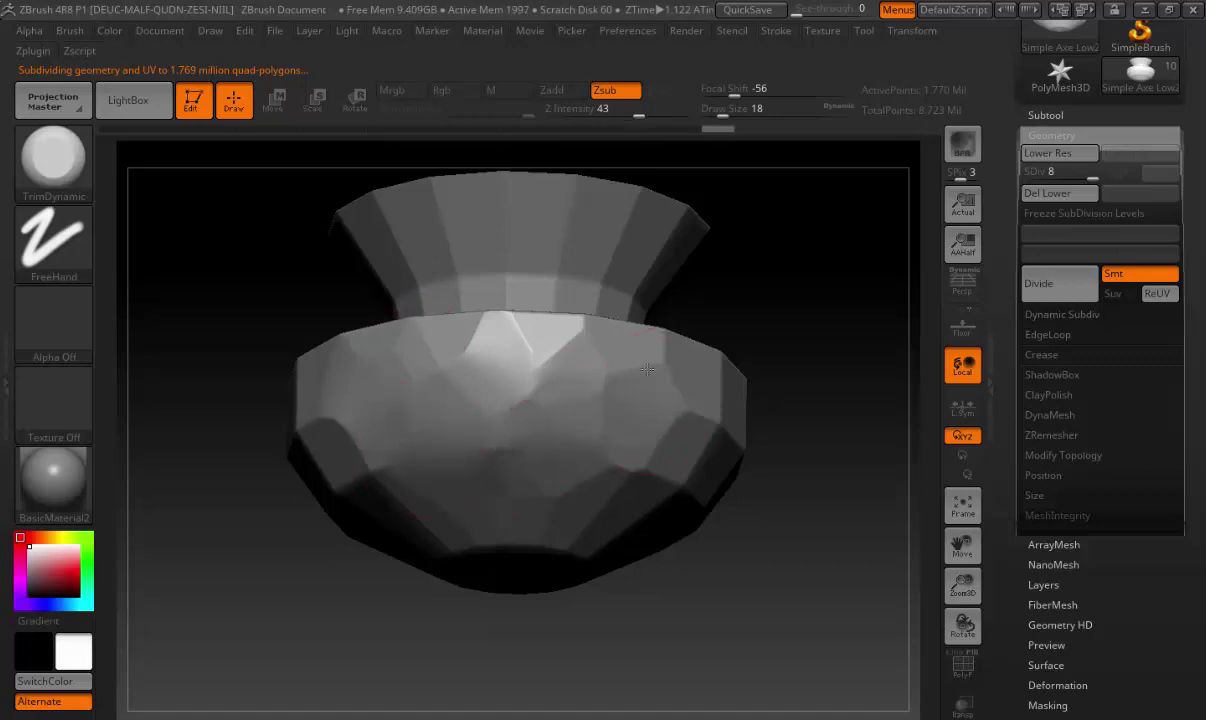
drag(727, 511, 762, 423)
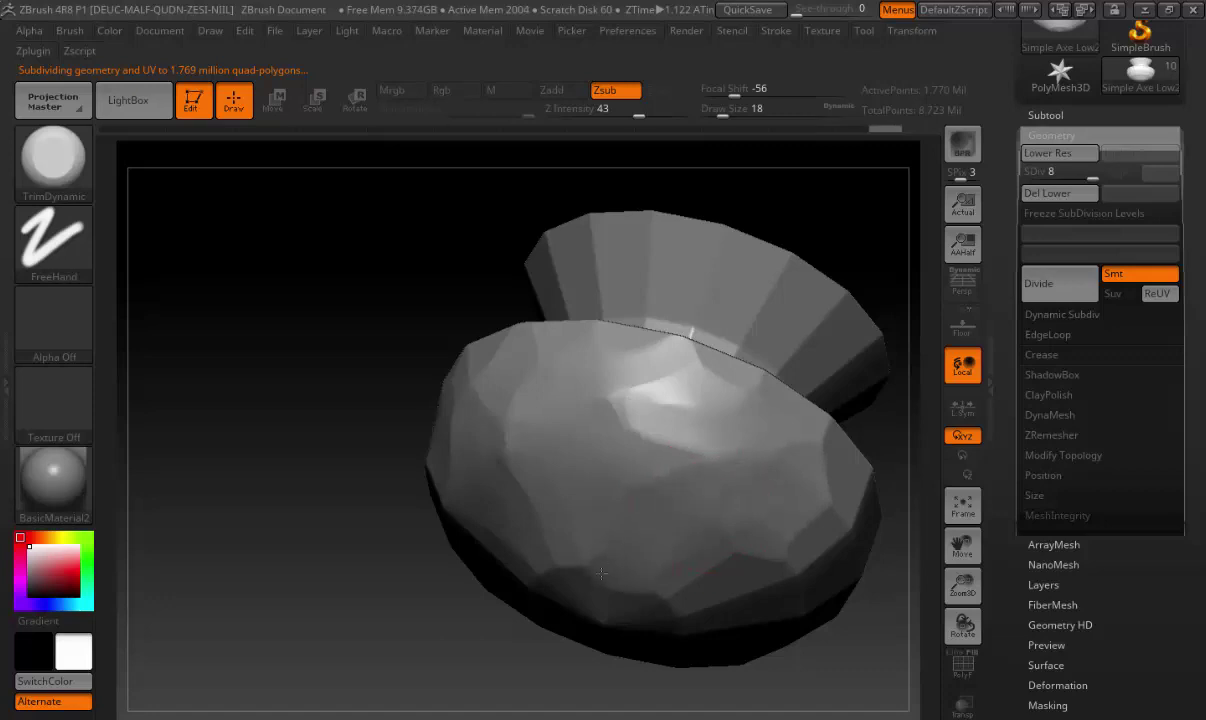
mouse_move(601, 573)
mouse_down()
mouse_move(463, 490)
mouse_move(420, 440)
mouse_move(340, 480)
mouse_move(372, 577)
mouse_move(460, 440)
mouse_up()
mouse_move(565, 484)
mouse_down()
mouse_move(644, 542)
mouse_move(355, 453)
mouse_move(370, 578)
mouse_up()
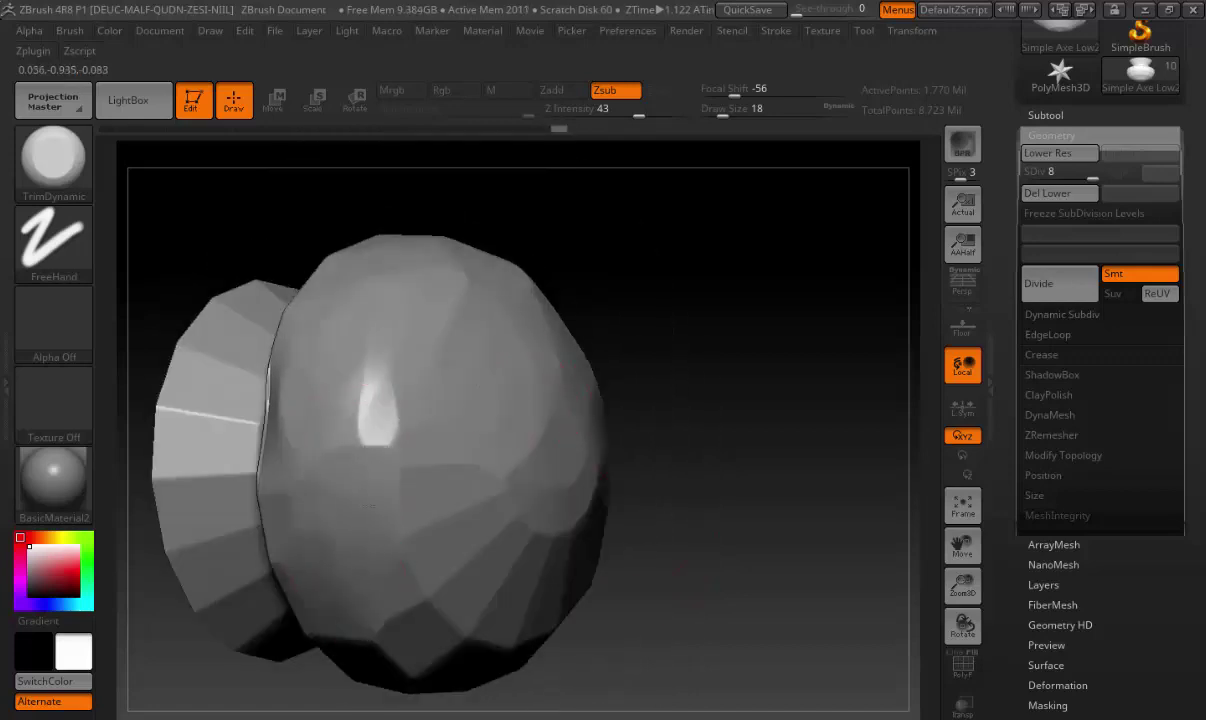
mouse_move(632, 517)
mouse_down()
mouse_move(673, 511)
mouse_move(301, 377)
mouse_move(295, 470)
mouse_up()
mouse_move(525, 562)
mouse_down()
mouse_move(404, 572)
mouse_move(318, 410)
mouse_move(290, 500)
mouse_move(434, 539)
mouse_up()
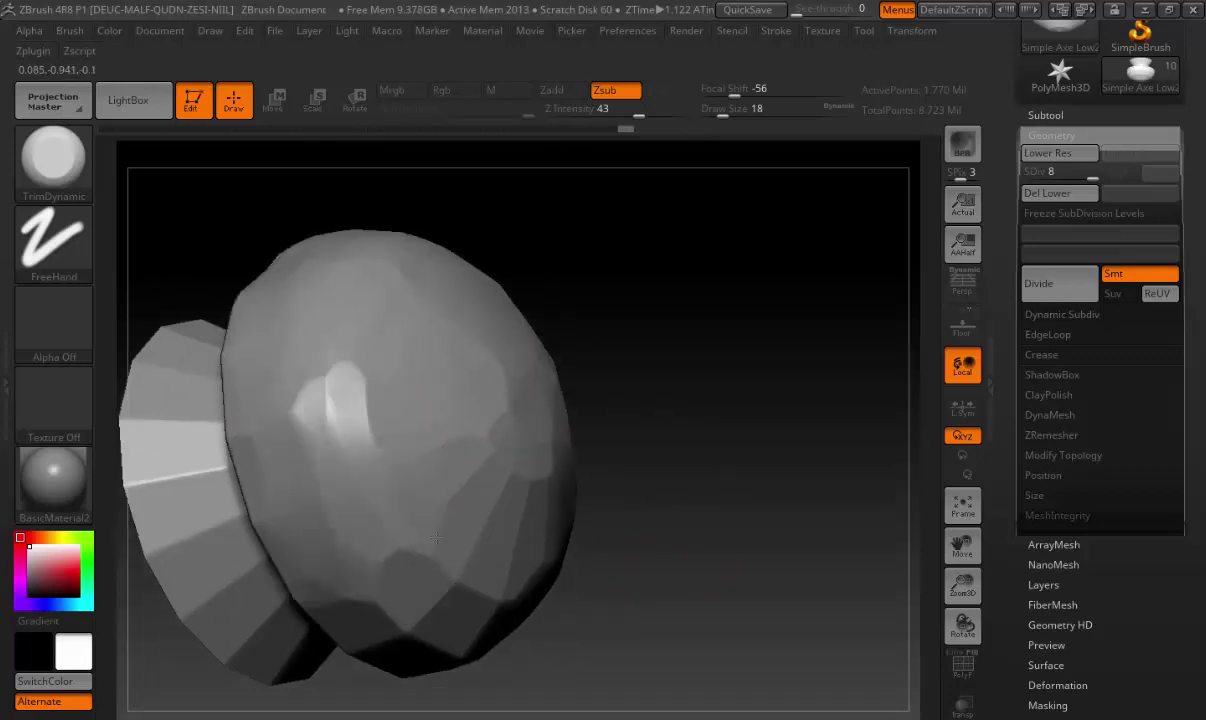
mouse_move(651, 482)
mouse_down()
mouse_move(573, 463)
mouse_move(488, 671)
mouse_up()
mouse_move(325, 545)
mouse_down()
mouse_move(400, 625)
mouse_move(463, 660)
mouse_up()
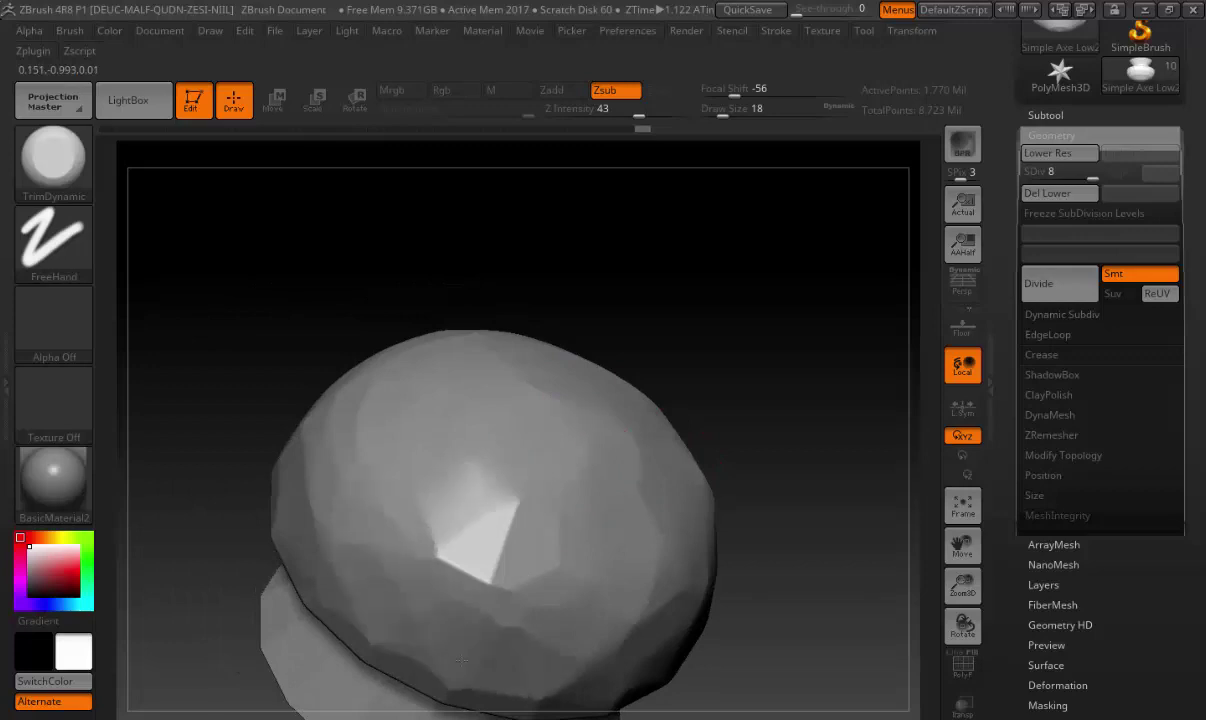
drag(471, 616, 440, 510)
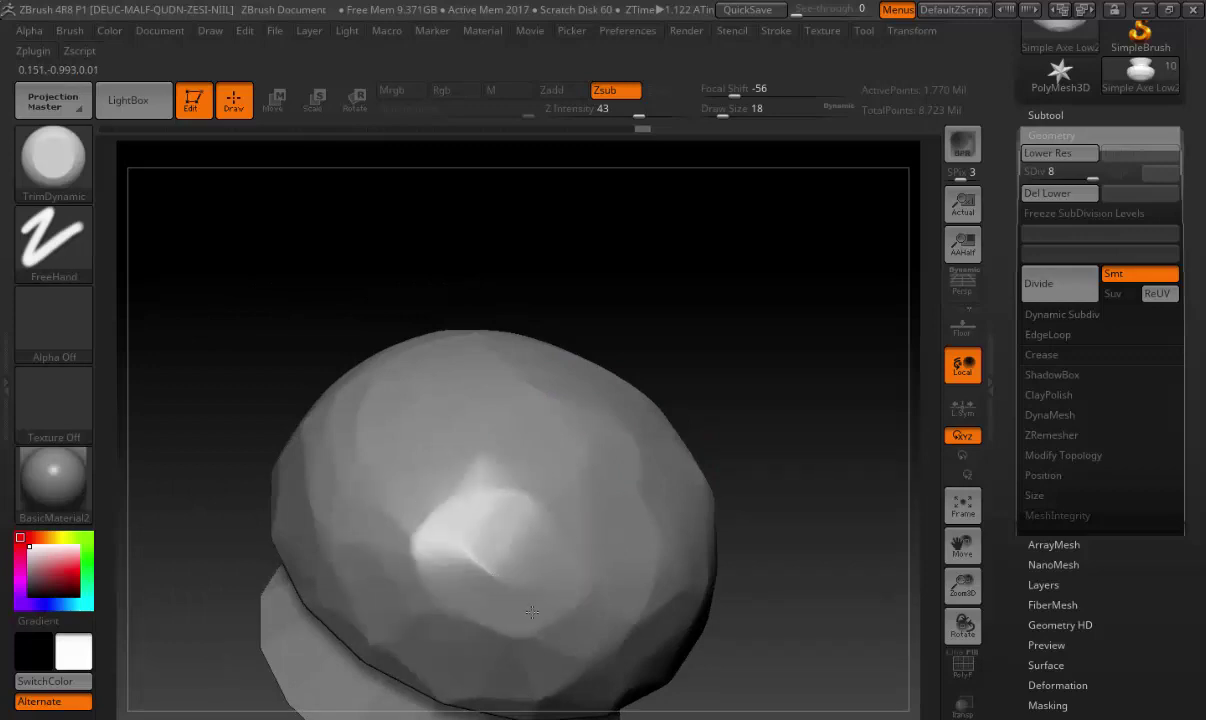
Orbit to a steep side view of the bowl and reduce Draw Size to 14
mouse_move(799, 569)
mouse_down()
mouse_move(659, 521)
mouse_move(328, 499)
mouse_up()
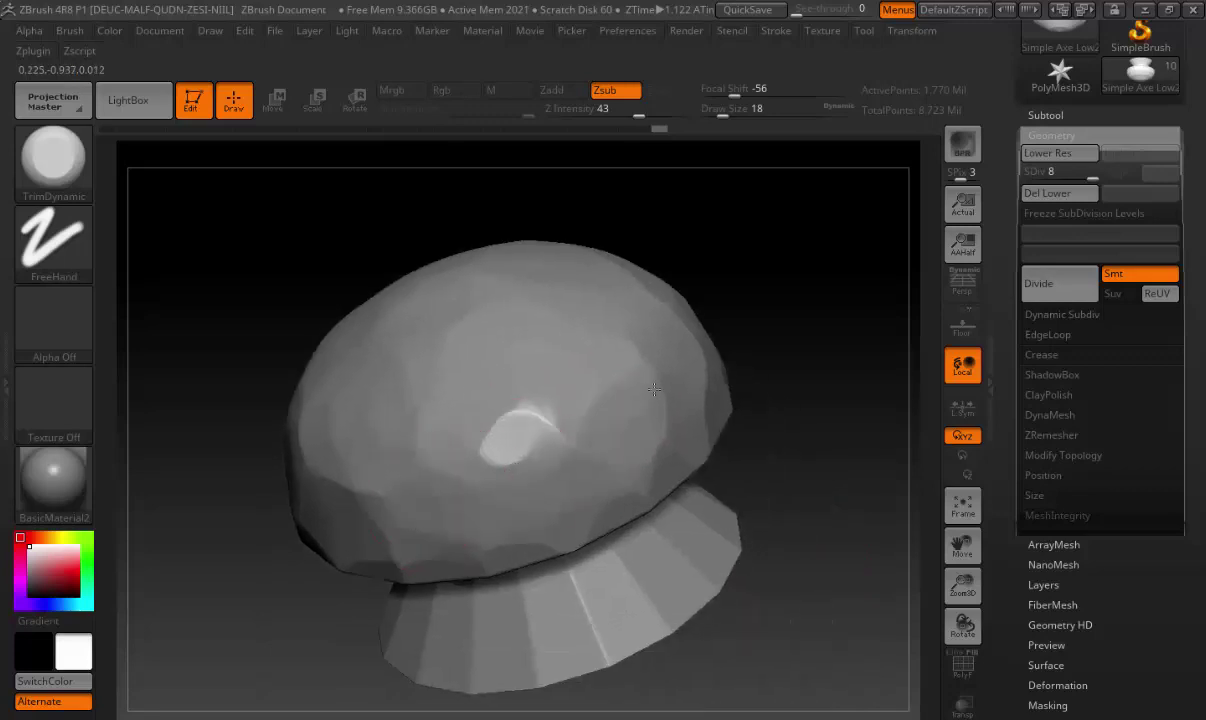
drag(762, 284, 620, 310)
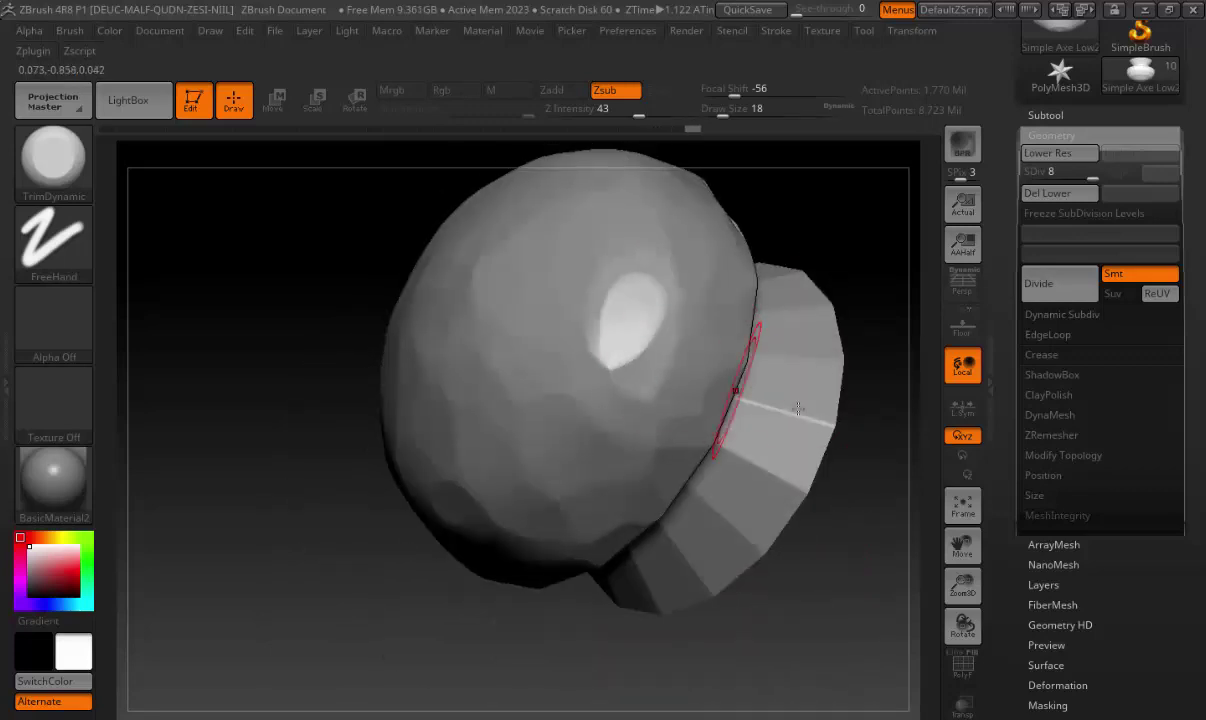
mouse_move(833, 472)
mouse_down()
mouse_move(821, 493)
mouse_move(689, 448)
mouse_up()
drag(732, 409, 549, 391)
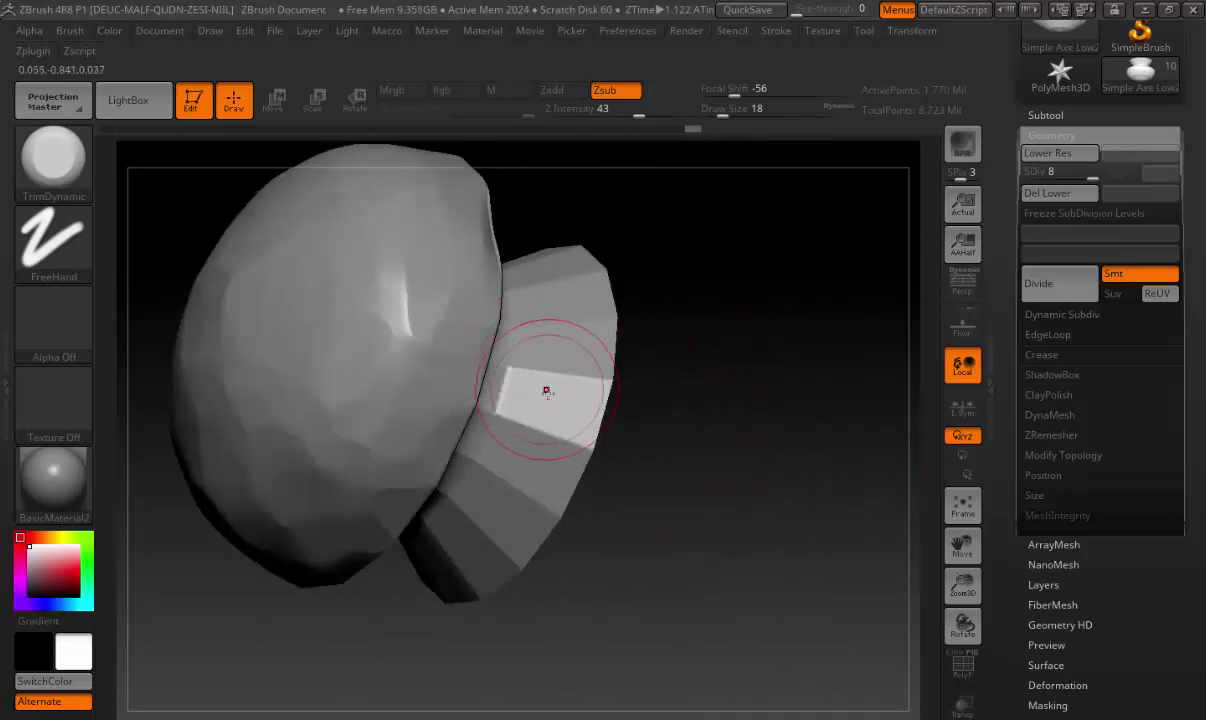
key(space)
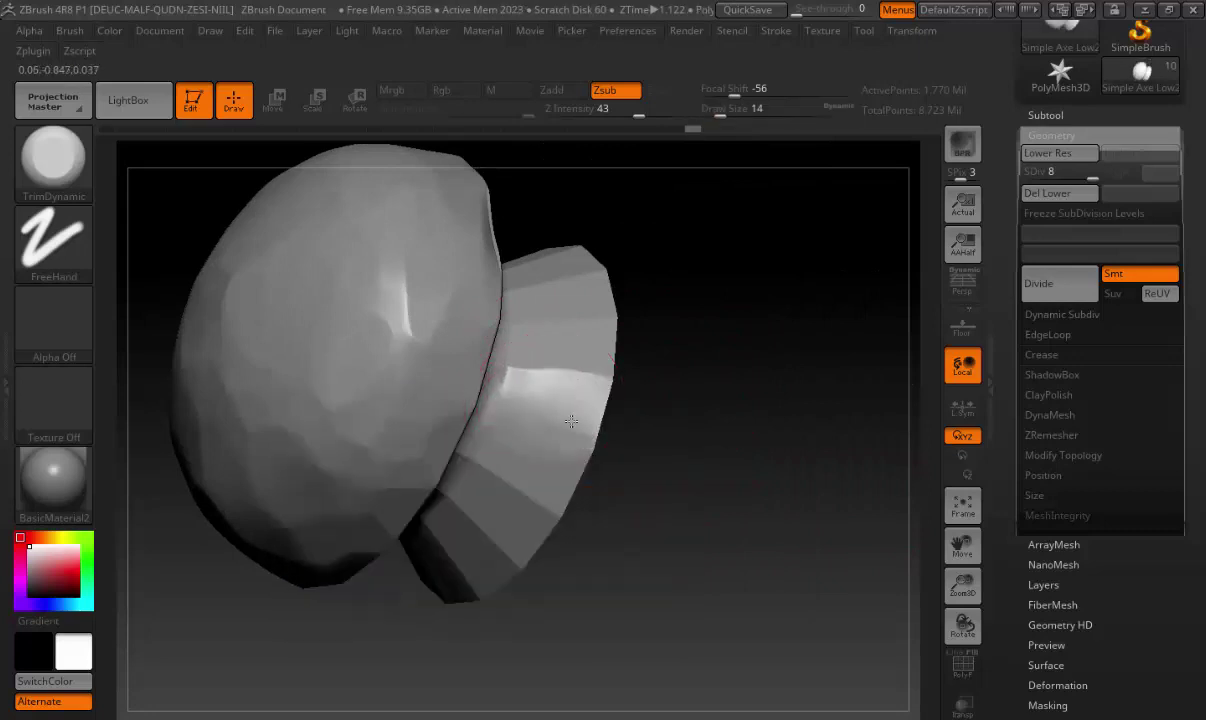
Tilt the cup and bowl into a sculpting view and lower Draw Size to 13
mouse_move(600, 285)
mouse_down()
mouse_move(578, 301)
mouse_move(540, 433)
mouse_up()
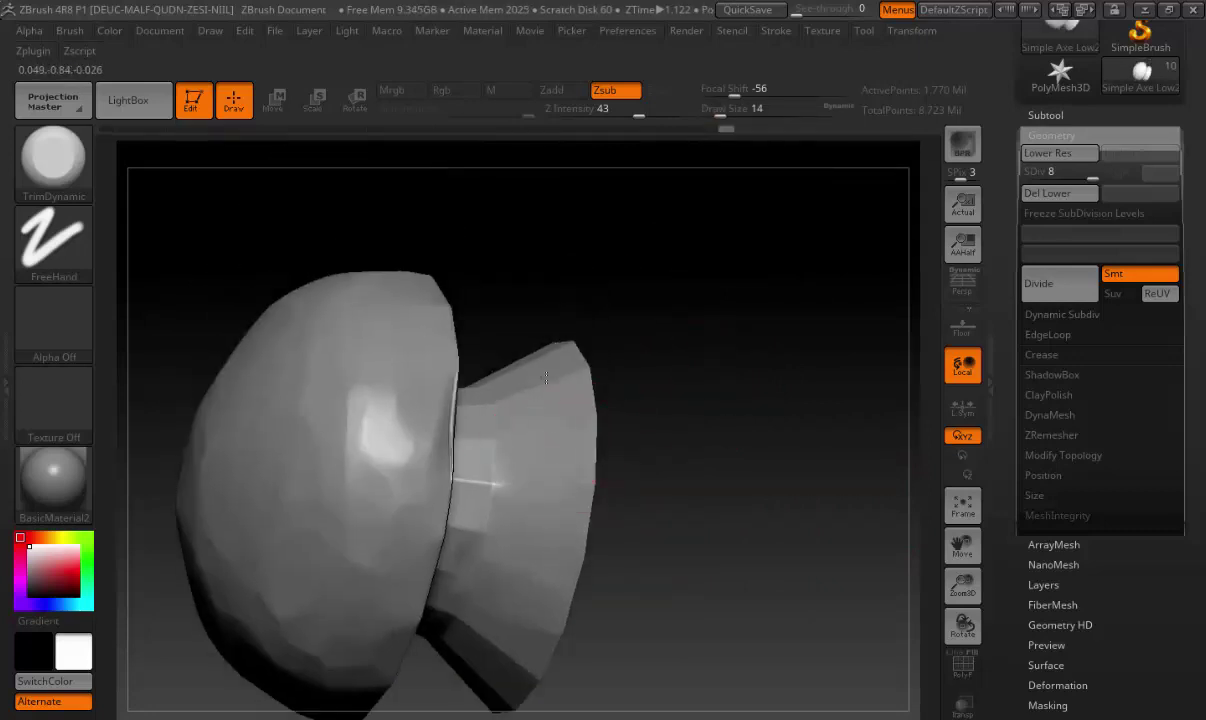
drag(545, 377, 665, 380)
mouse_move(637, 242)
mouse_down()
mouse_move(554, 447)
mouse_move(514, 459)
mouse_up()
drag(536, 382, 503, 372)
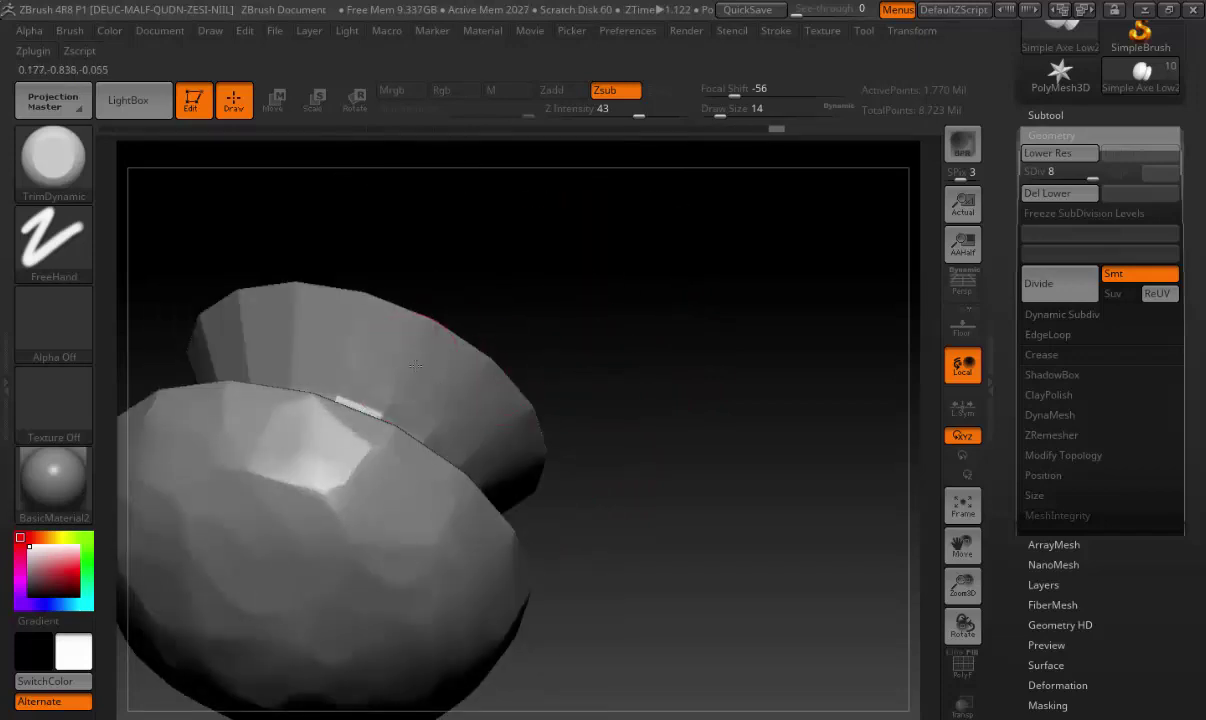
mouse_move(415, 365)
mouse_down()
mouse_move(520, 318)
mouse_move(500, 350)
mouse_up()
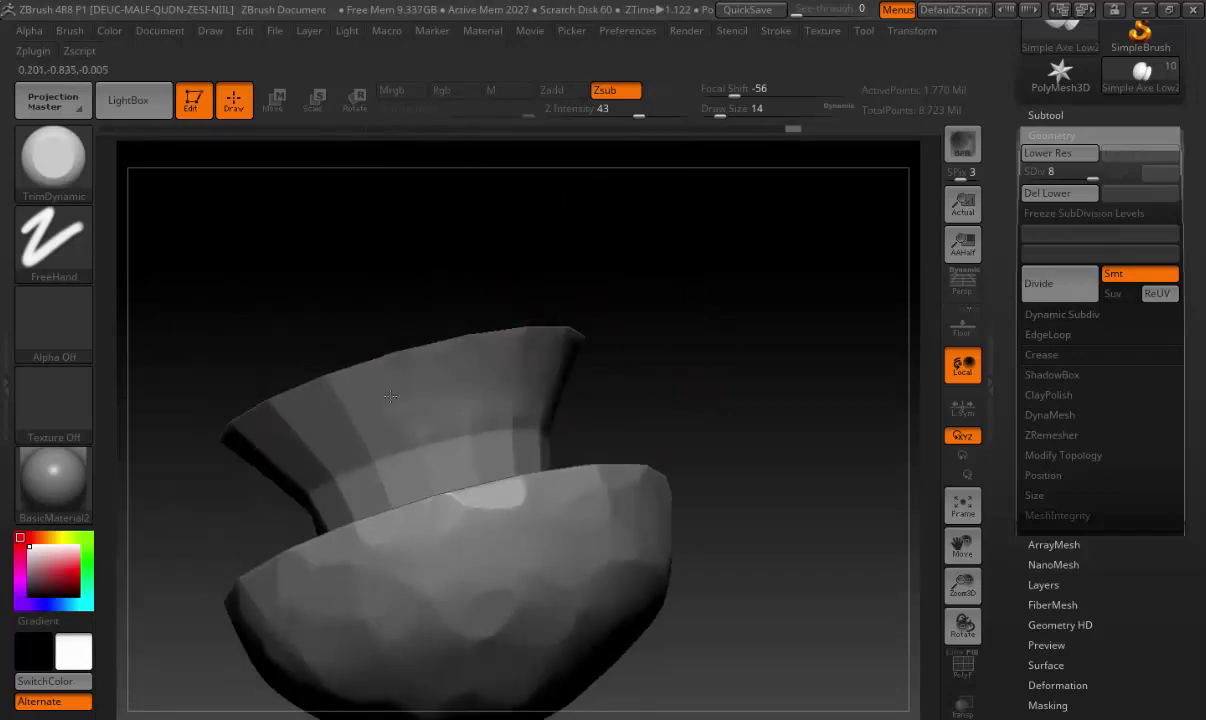
mouse_move(247, 485)
mouse_down()
mouse_move(436, 389)
mouse_move(460, 390)
mouse_up()
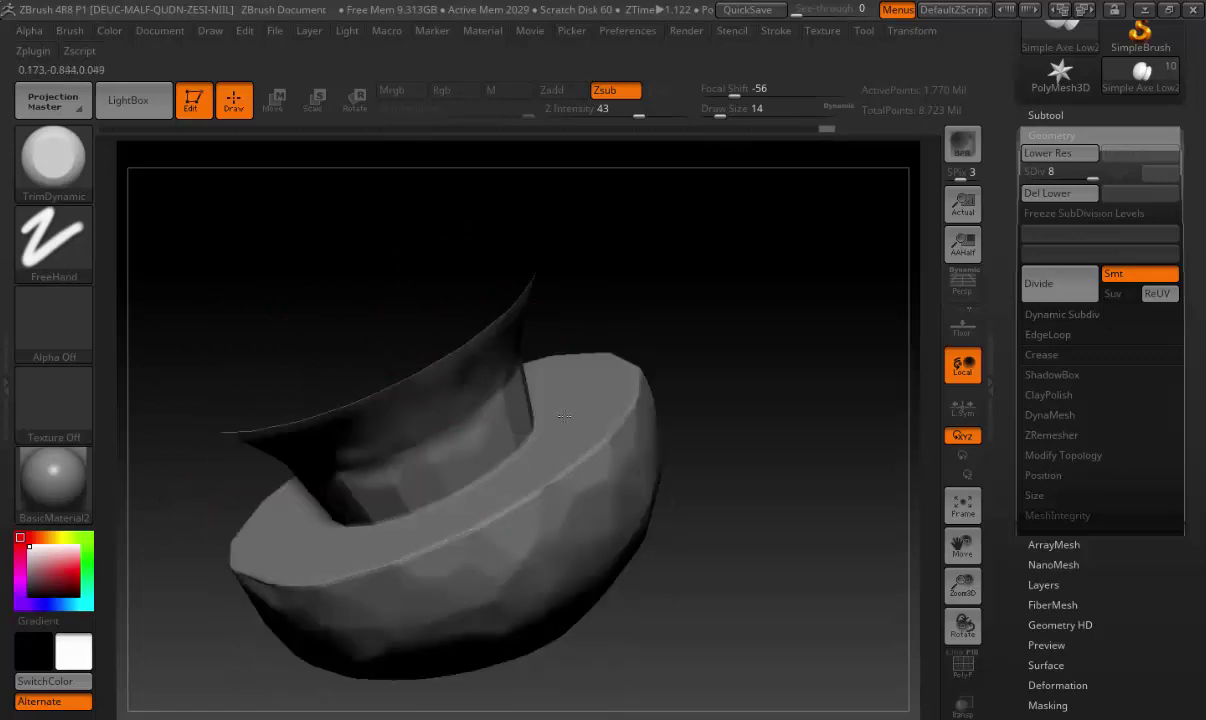
drag(587, 318, 523, 372)
key(shift)
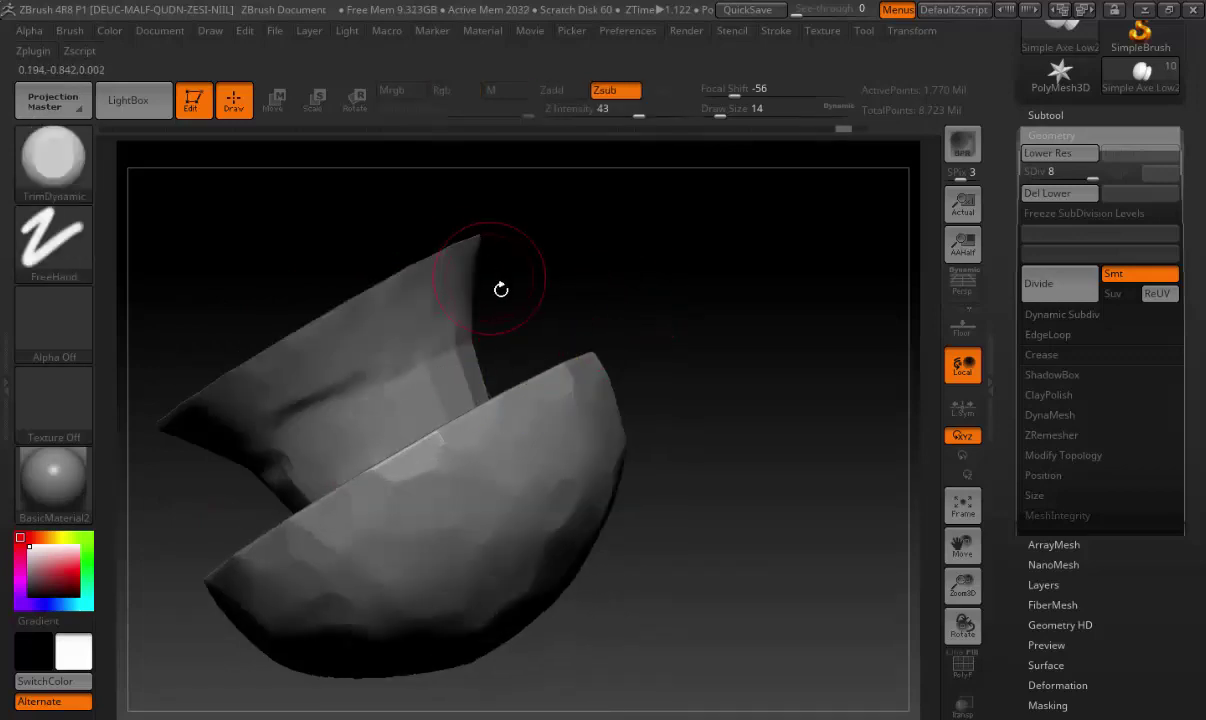
right_click(427, 375)
drag(427, 375, 423, 380)
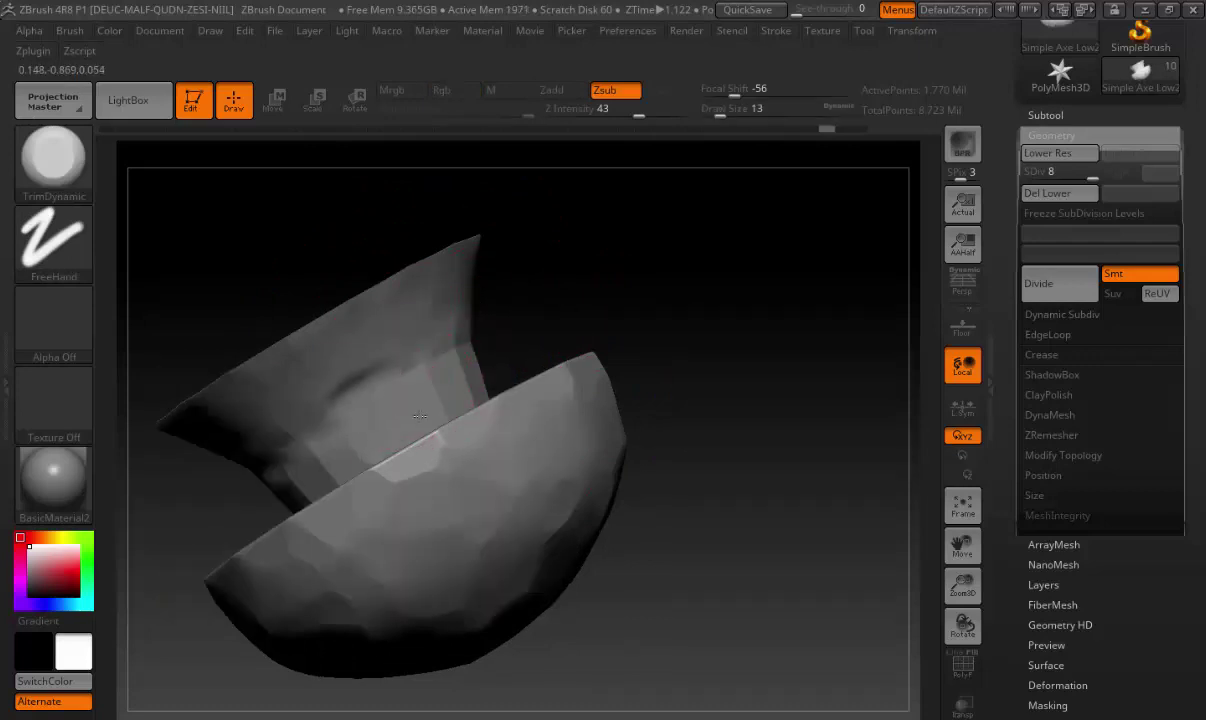
Recentre the model and sculpt worn dents into the cup's side
drag(572, 289, 420, 344)
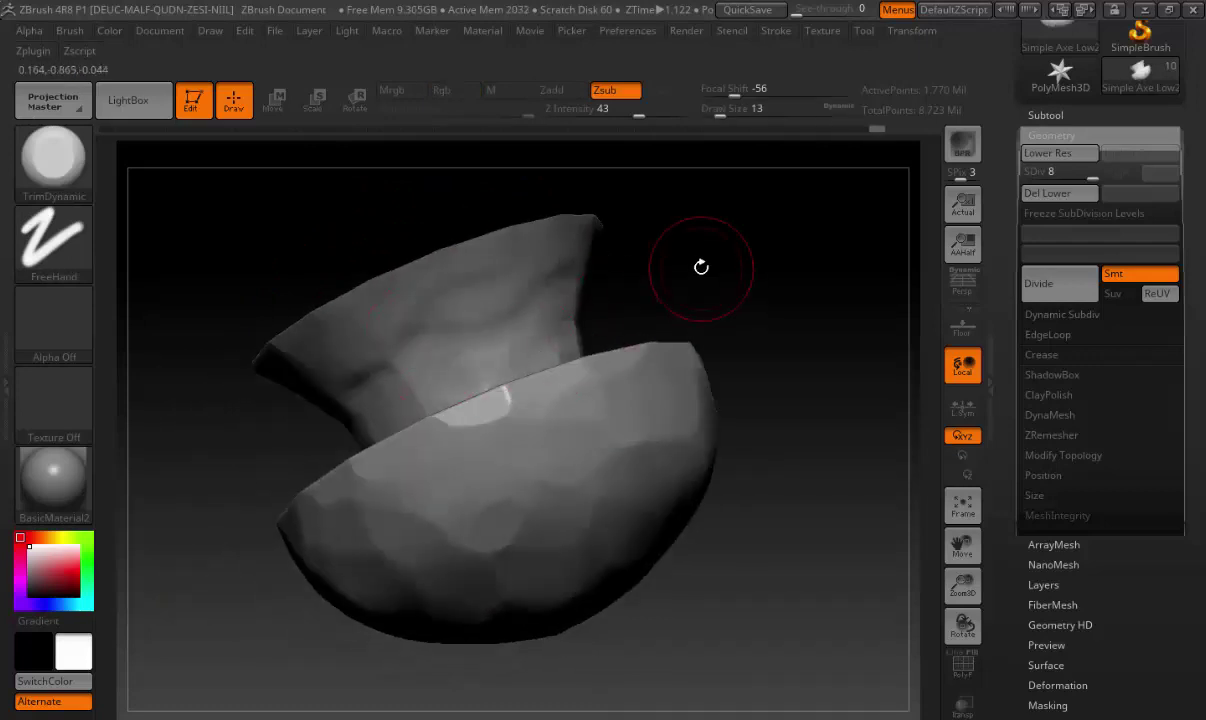
drag(700, 266, 528, 363)
drag(790, 302, 580, 327)
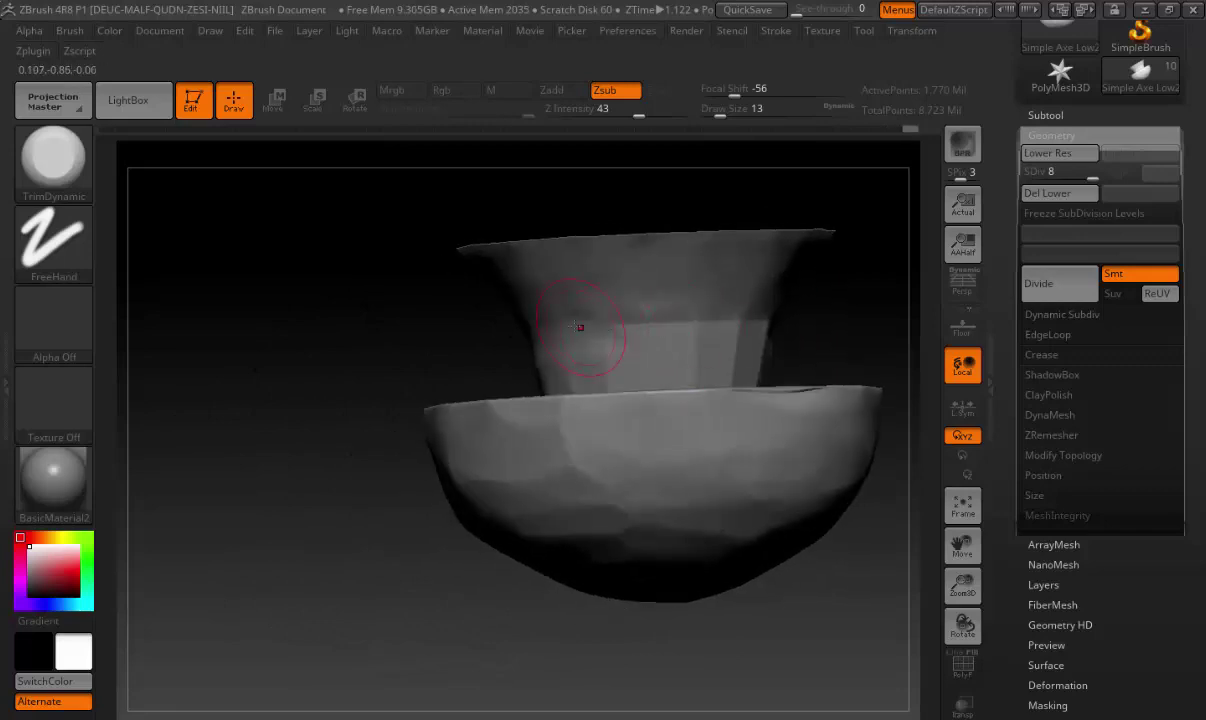
drag(840, 318, 705, 316)
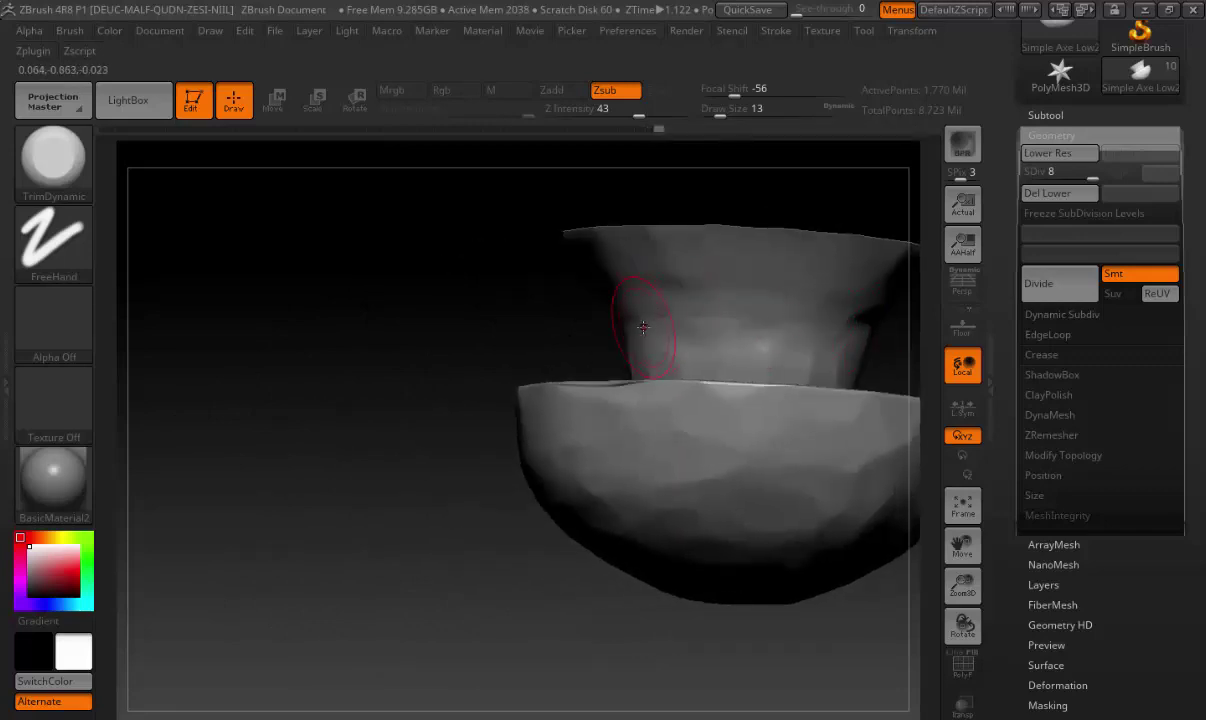
mouse_move(576, 335)
mouse_down()
mouse_move(581, 318)
mouse_move(649, 315)
mouse_up()
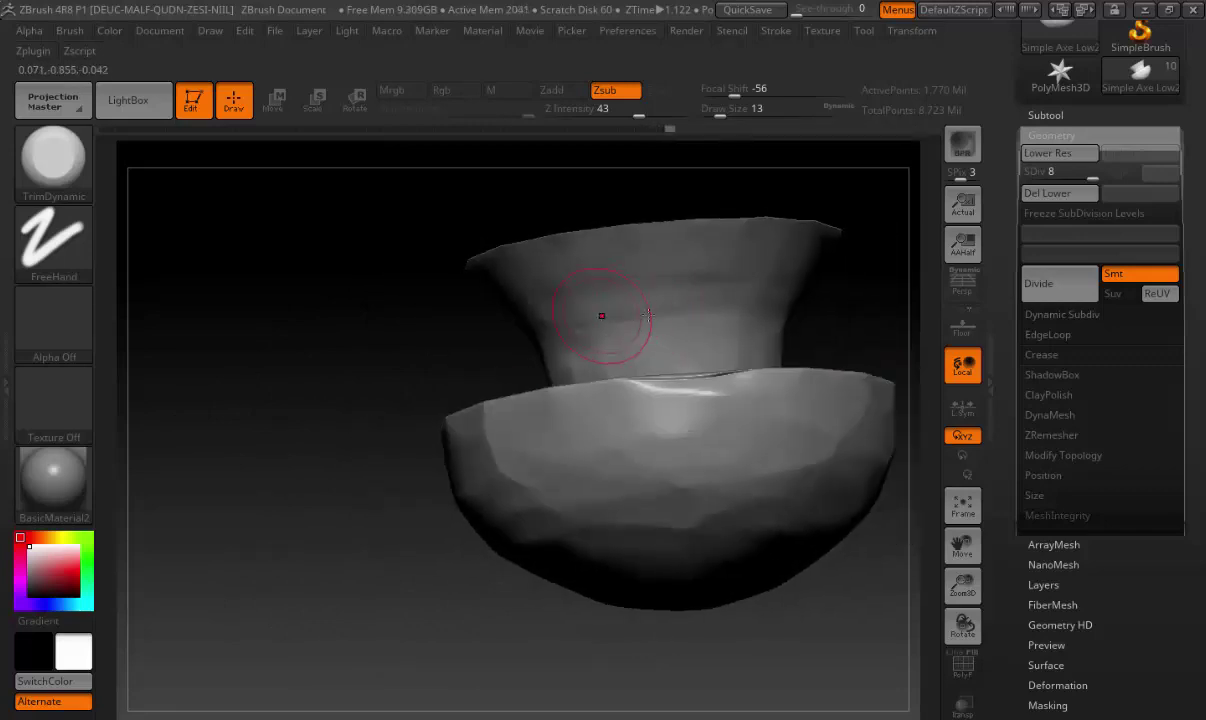
mouse_move(494, 326)
mouse_down()
mouse_move(651, 304)
mouse_move(305, 323)
mouse_up()
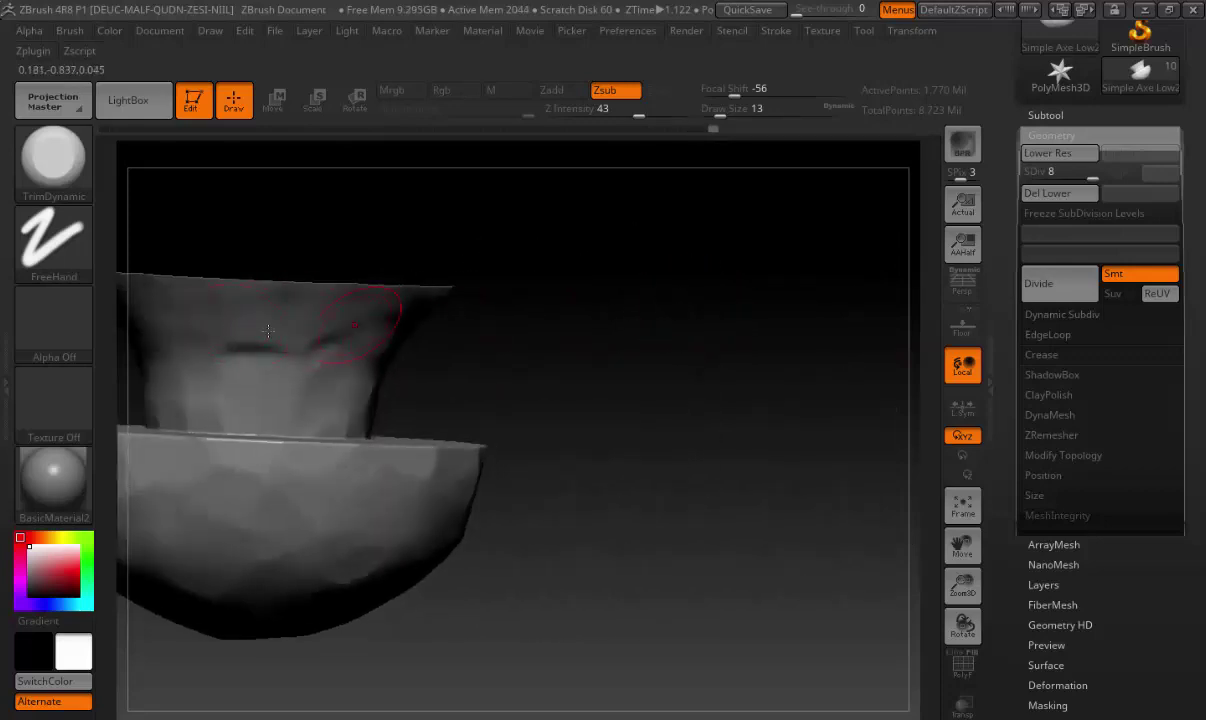
drag(207, 344, 627, 294)
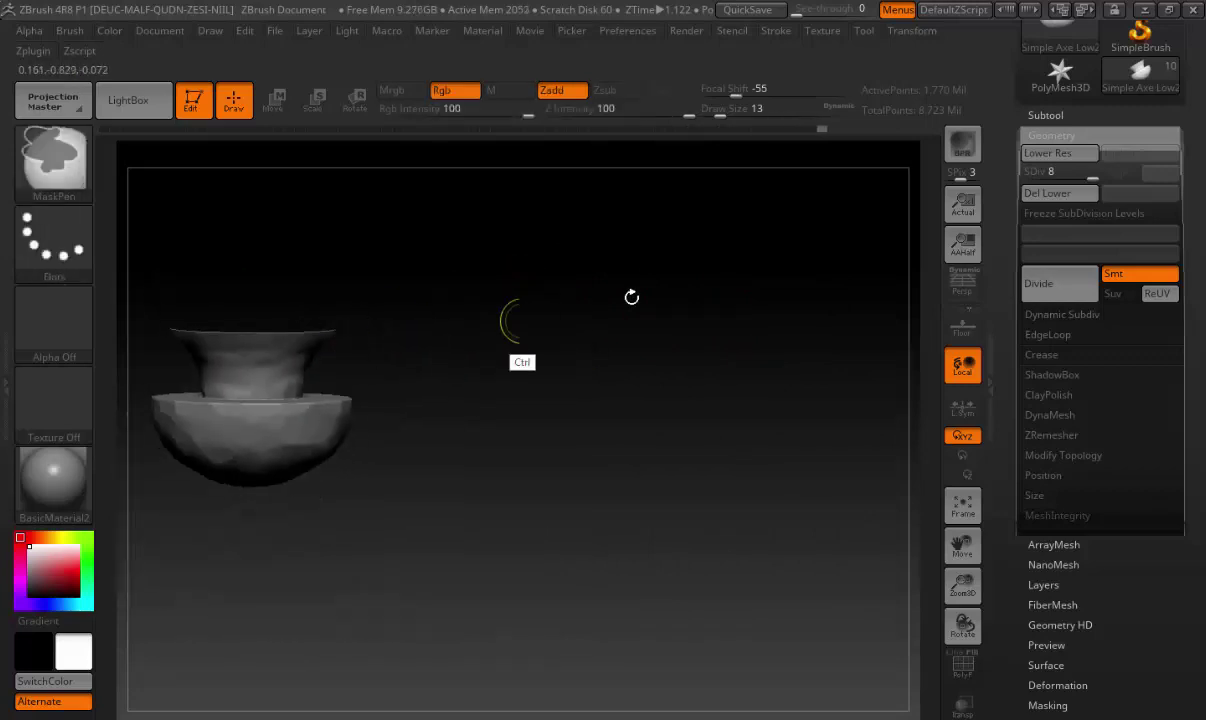
Switch to the Simple Axe Low1 cylinder subtool
click(1055, 133)
click(1045, 100)
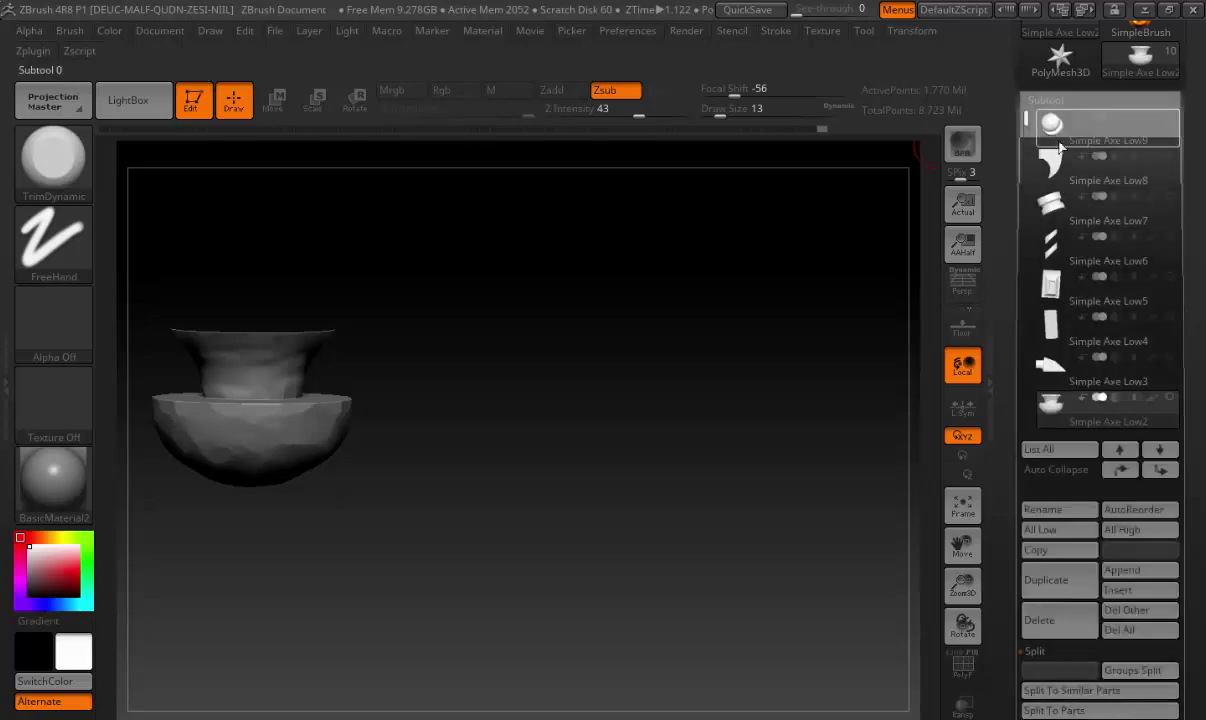
drag(1016, 210, 996, 292)
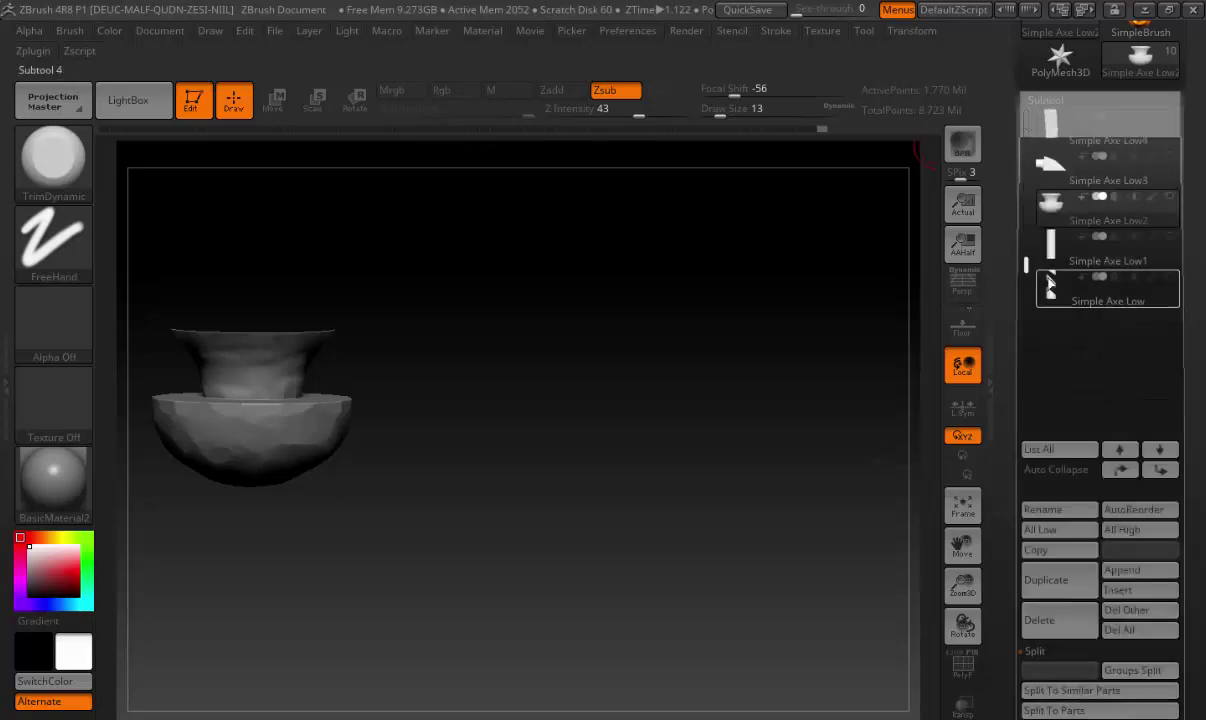
click(948, 518)
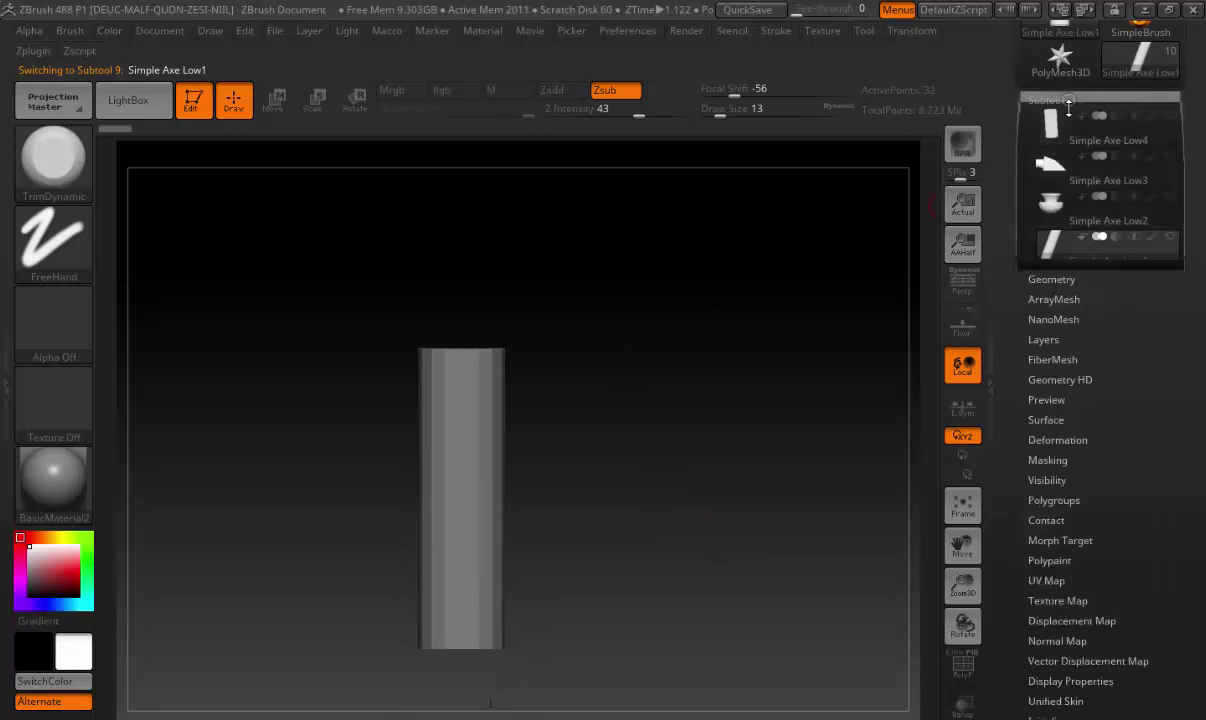
Divide the cylinder repeatedly up to SDiv 9, about one million points
click(1058, 122)
click(1058, 264)
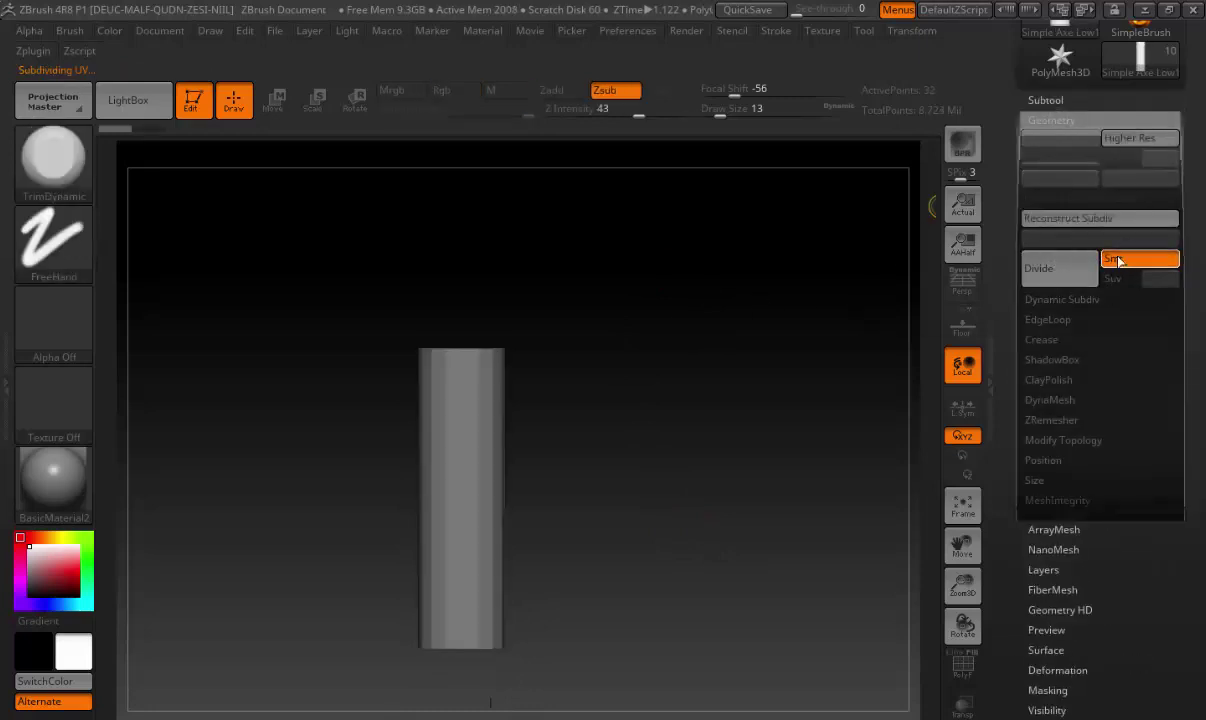
click(1068, 270)
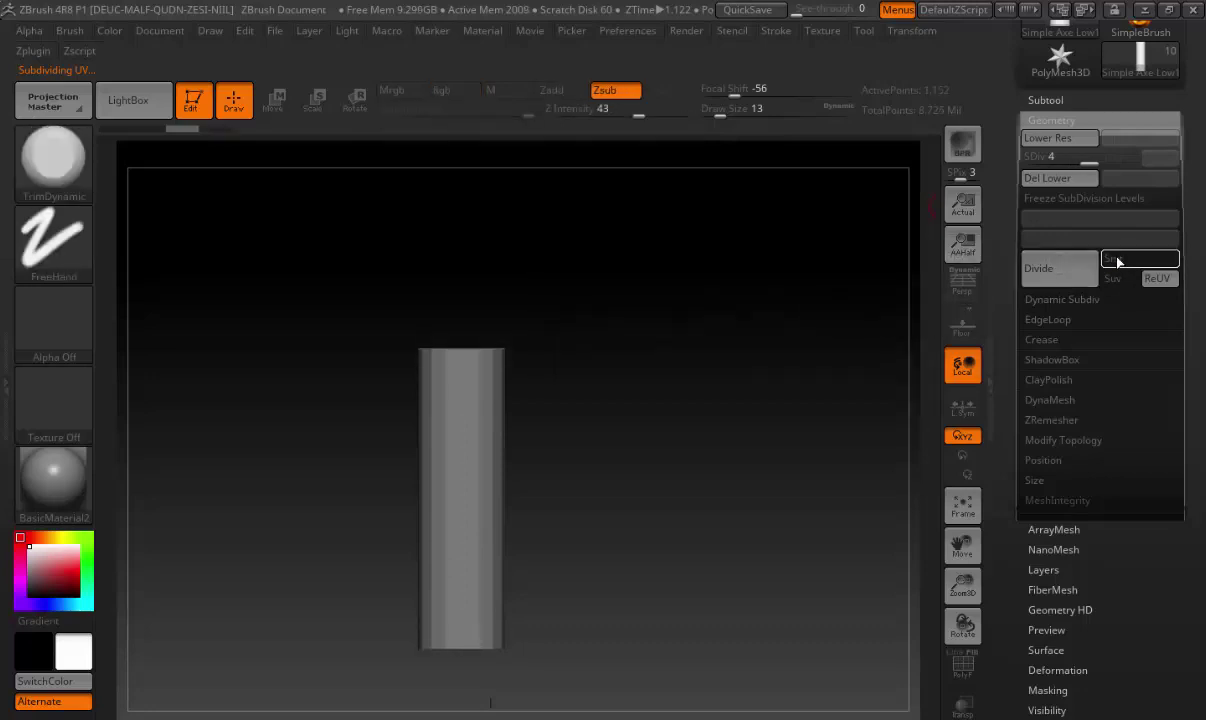
click(1139, 259)
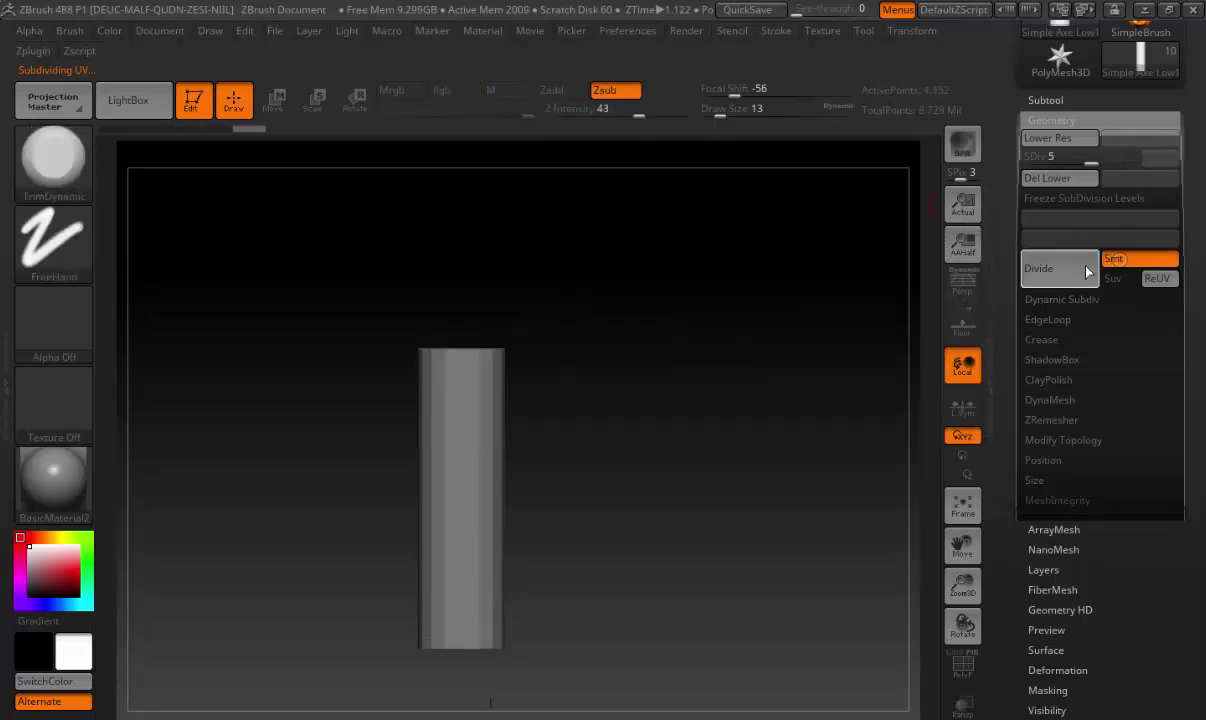
click(1077, 265)
click(1123, 260)
click(1085, 270)
click(1125, 259)
click(1063, 270)
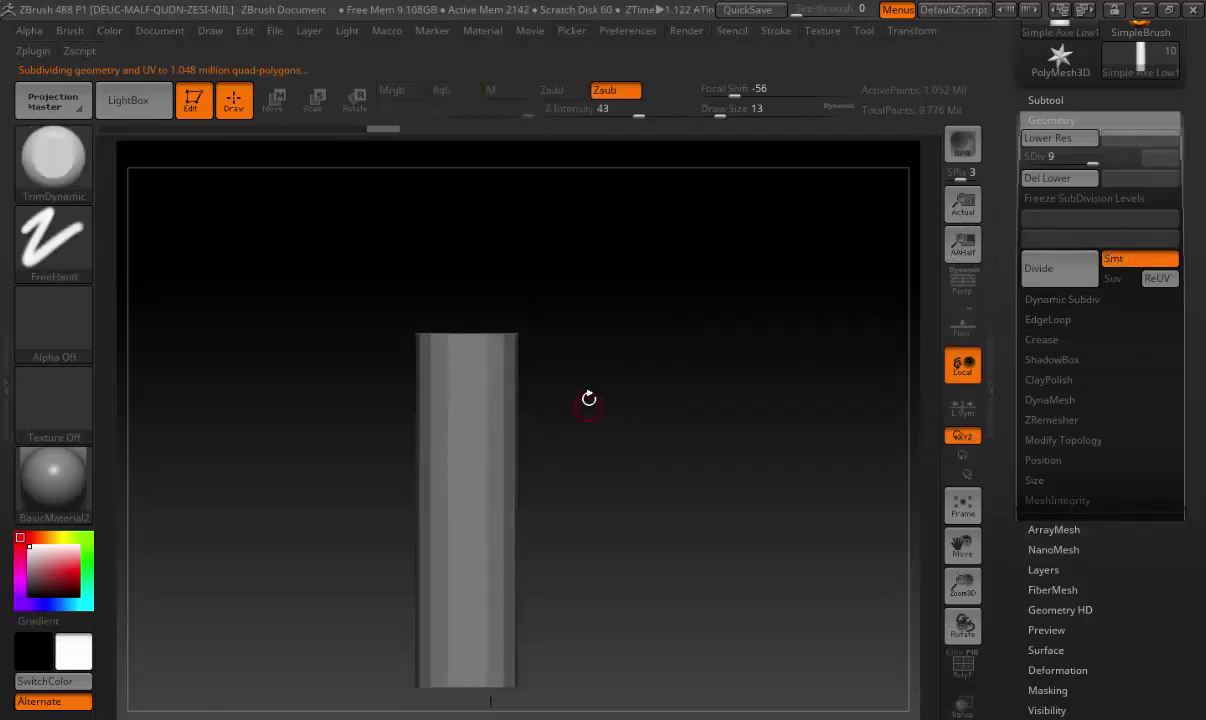
key(space)
key(shift)
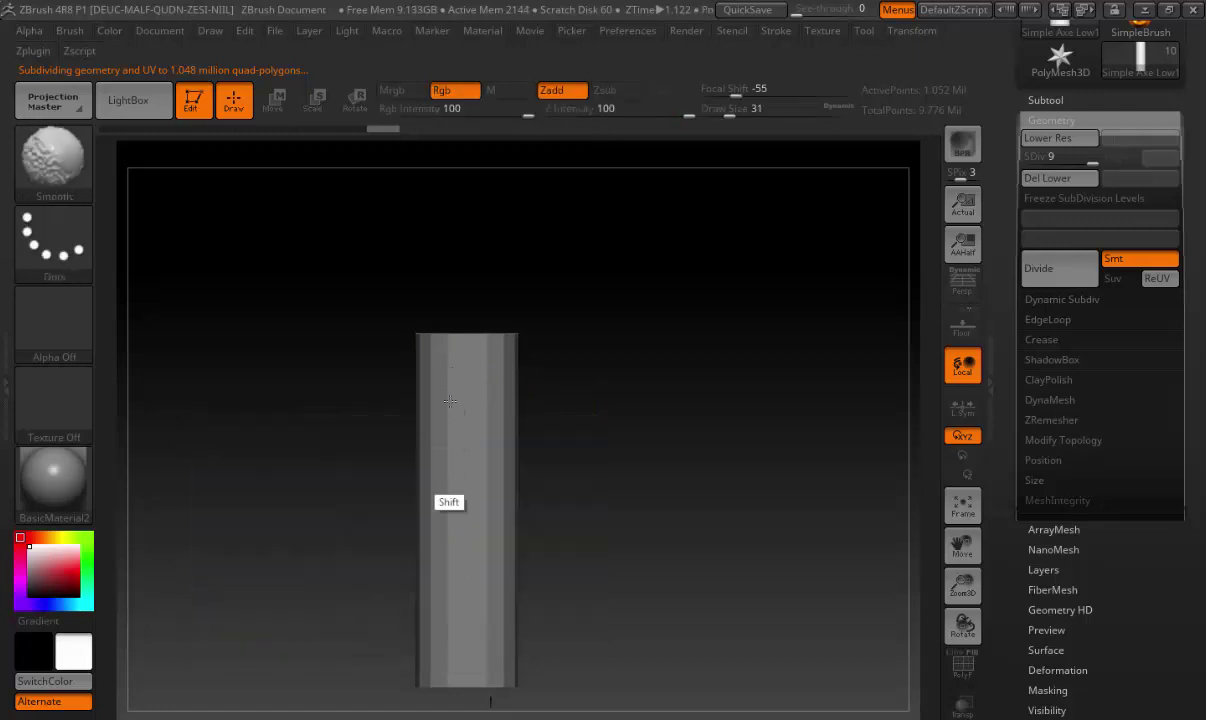
Drop the cylinder back to SDiv 6 (16,896 points) and orbit around it
drag(1088, 160, 1068, 160)
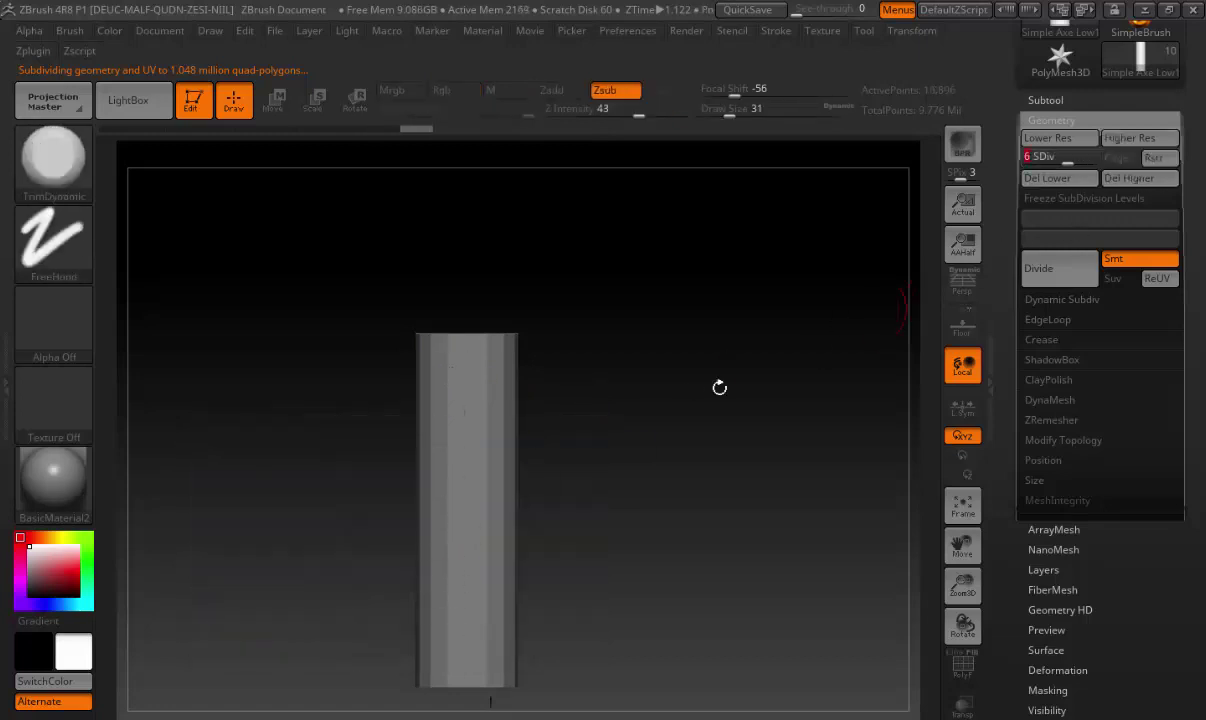
key(shift)
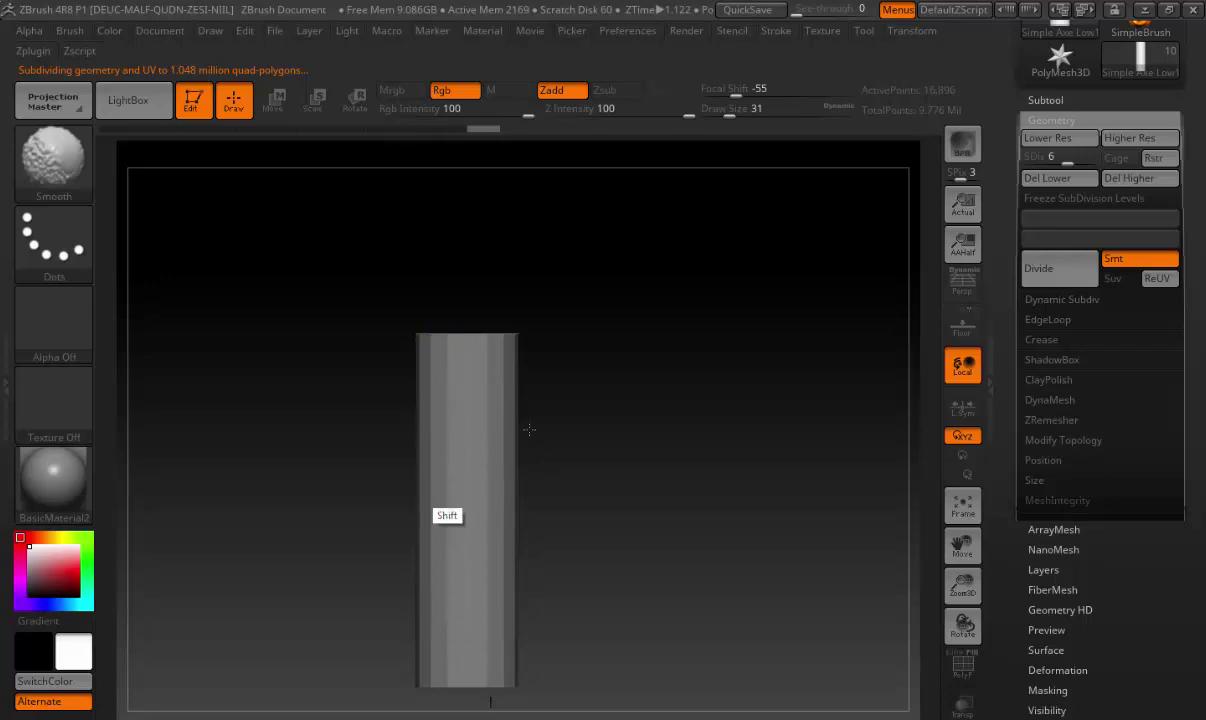
shift+drag(529, 430, 512, 443)
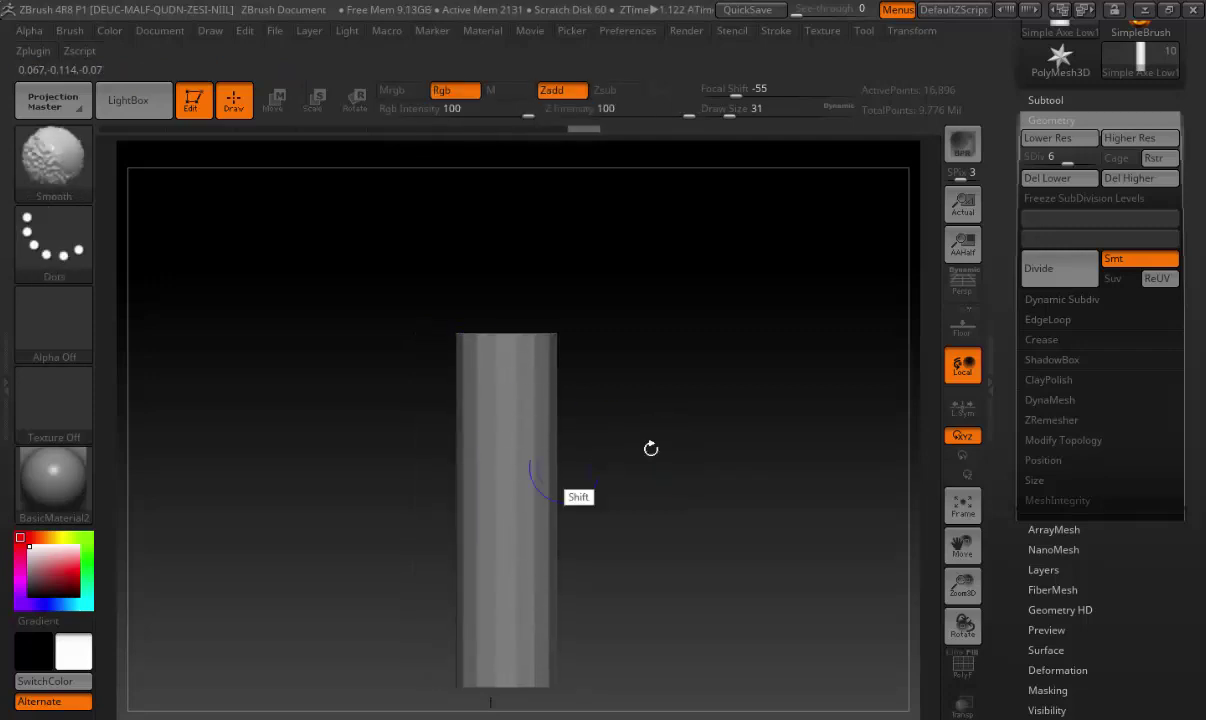
shift+drag(531, 353, 561, 390)
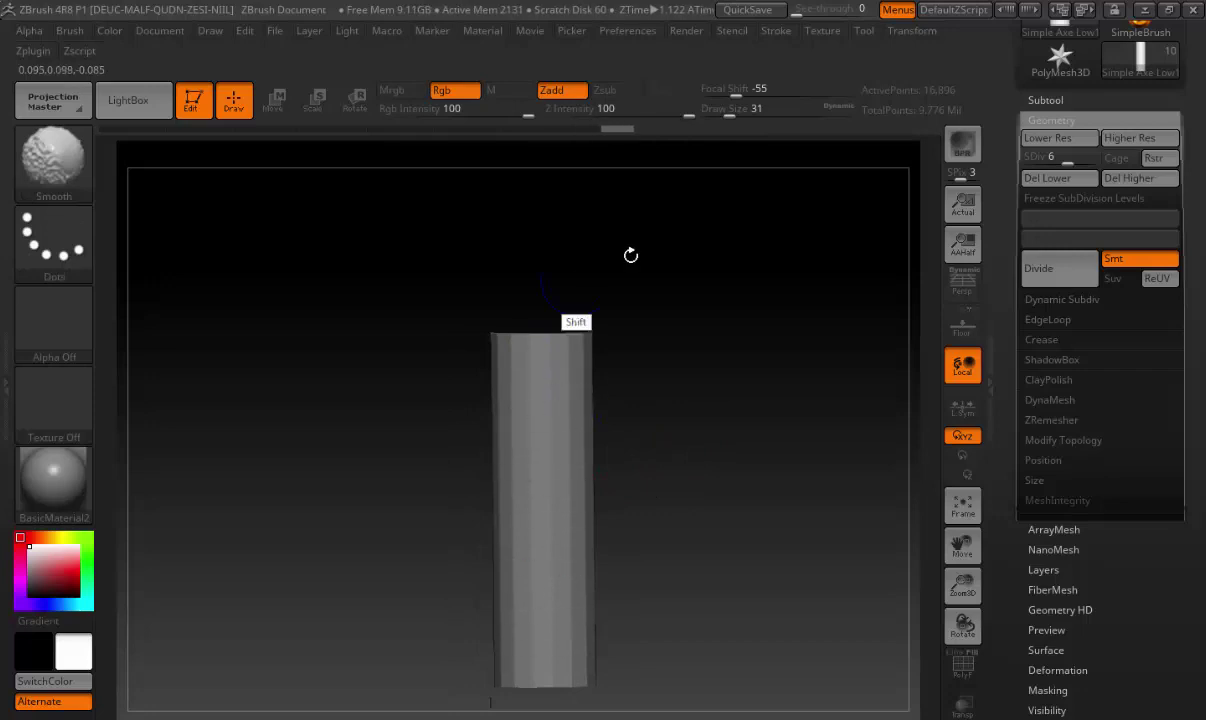
Lower the cylinder one subdivision level and try the Smooth deformation on it
click(1062, 160)
click(1051, 120)
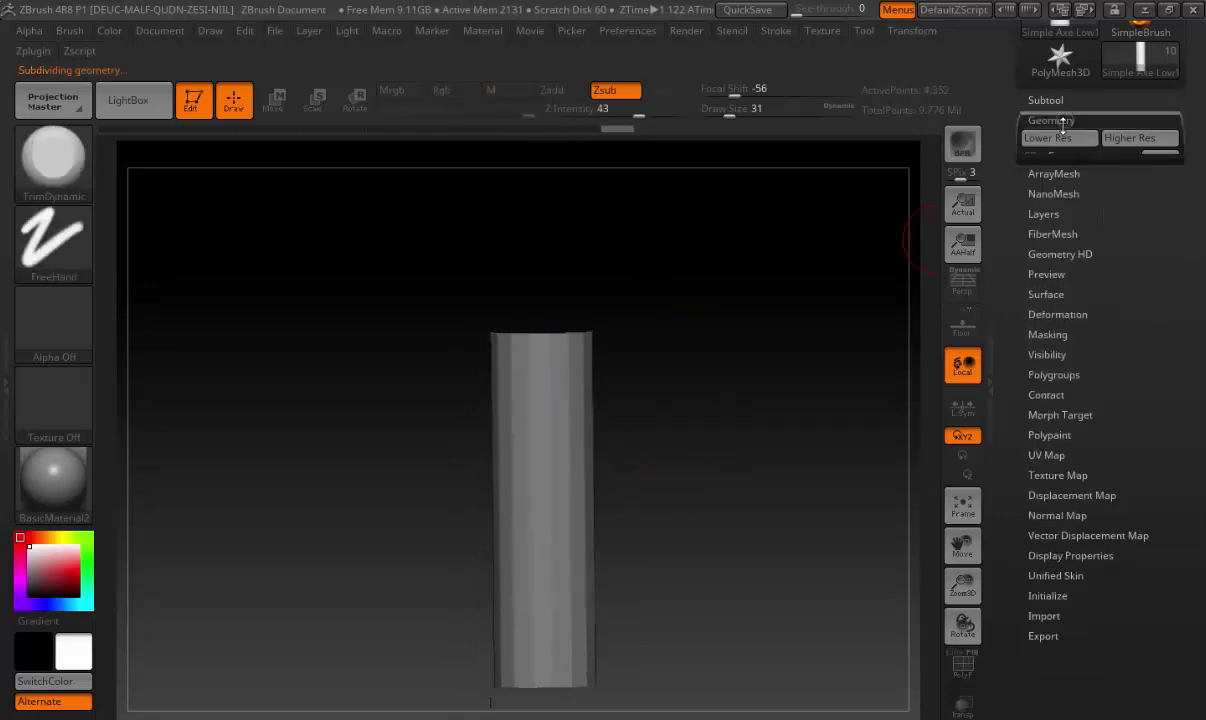
click(1057, 281)
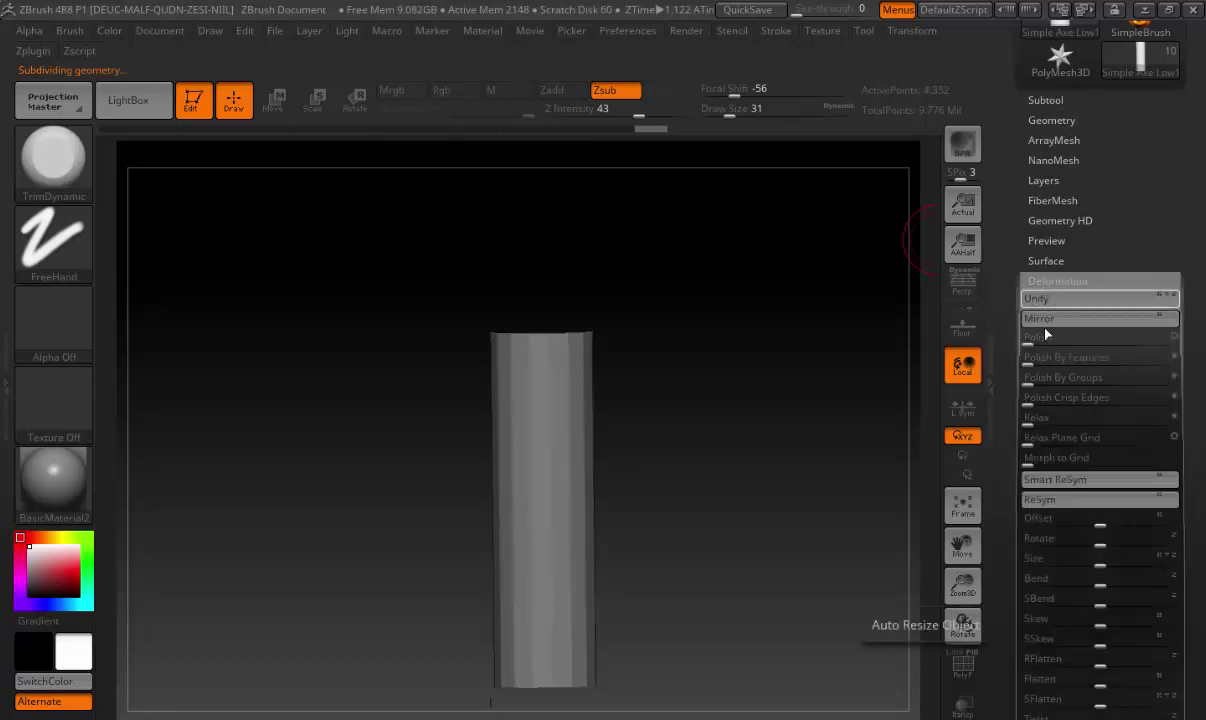
scroll(1010, 432, down, 3)
scroll(1010, 432, down, 3)
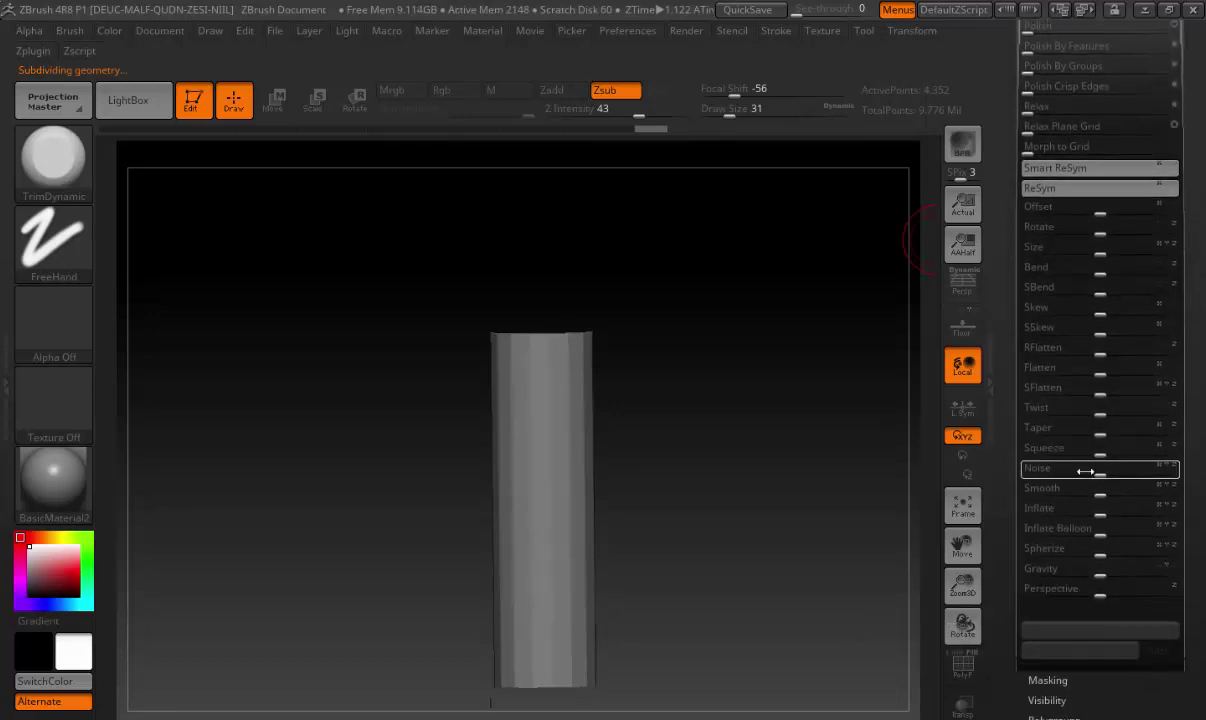
mouse_move(1102, 468)
mouse_down()
mouse_move(1112, 507)
mouse_move(1090, 507)
mouse_move(1137, 494)
mouse_move(1110, 491)
mouse_up()
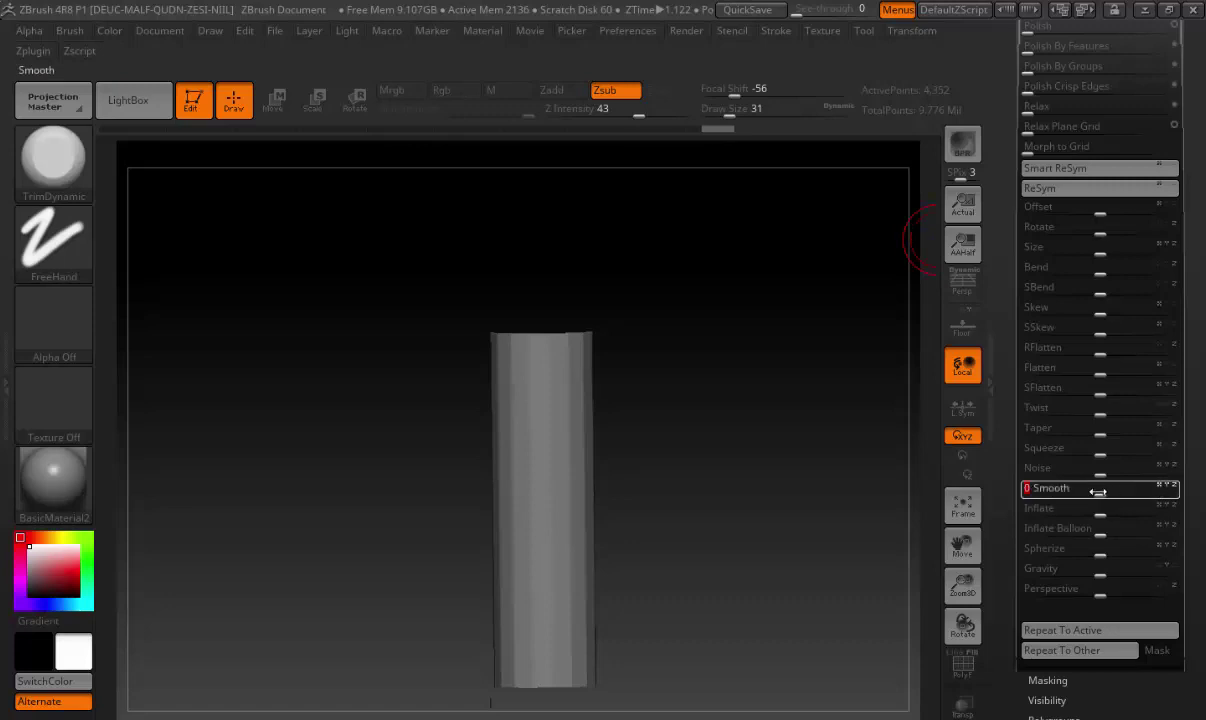
drag(1019, 420, 1019, 120)
click(1045, 158)
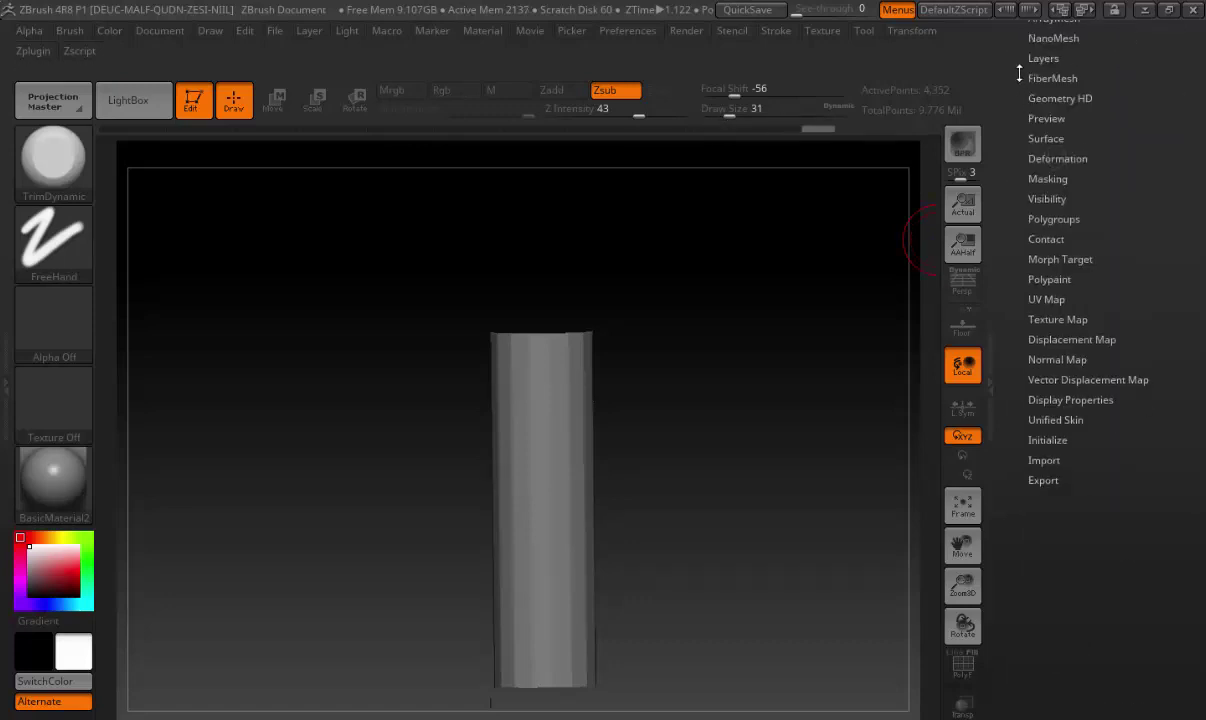
Drop the cylinder to its lowest subdivision level and revisit the Deformation options
mouse_move(1019, 73)
mouse_down()
mouse_move(1019, 136)
mouse_move(1025, 96)
mouse_up()
click(1055, 59)
click(1051, 59)
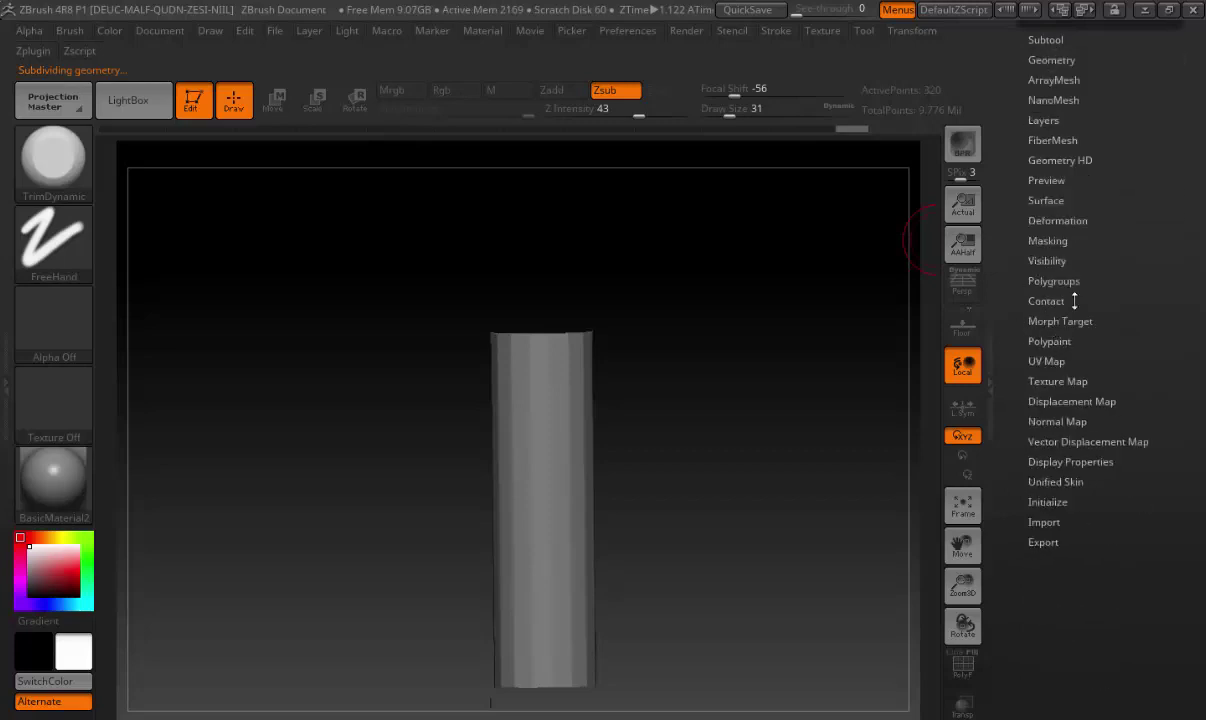
click(1061, 220)
mouse_move(1004, 601)
mouse_down()
mouse_move(993, 526)
mouse_move(1004, 482)
mouse_up()
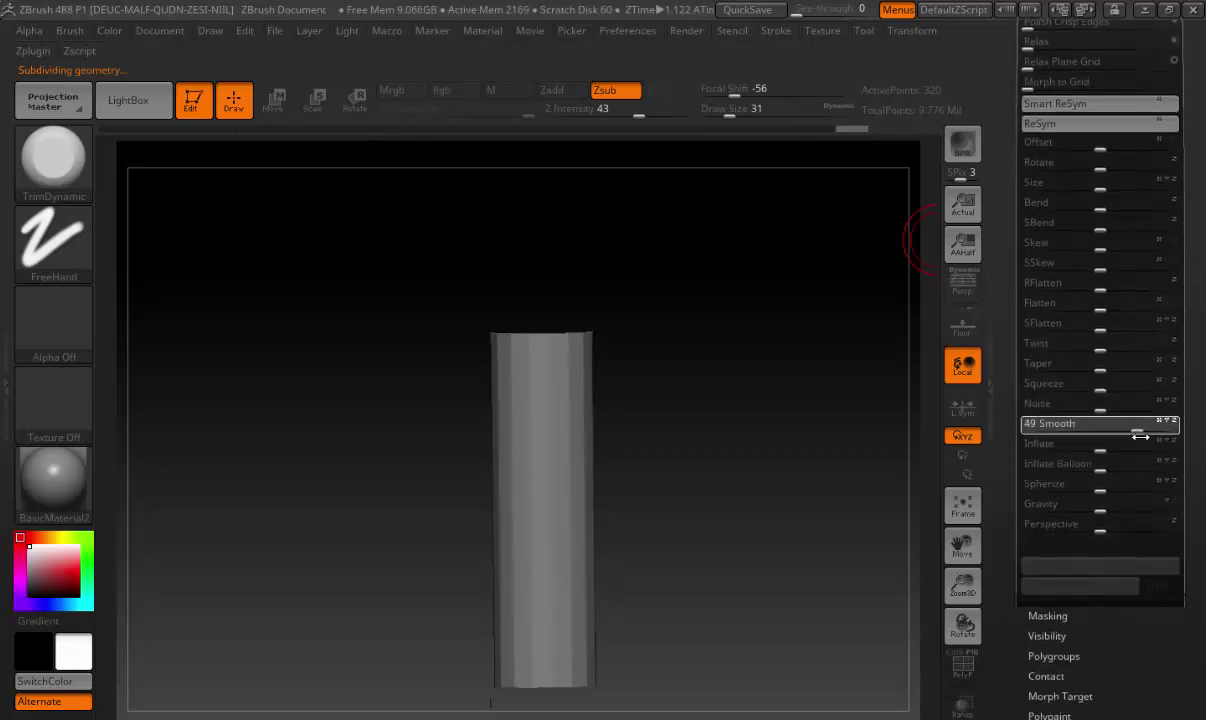
key(shift)
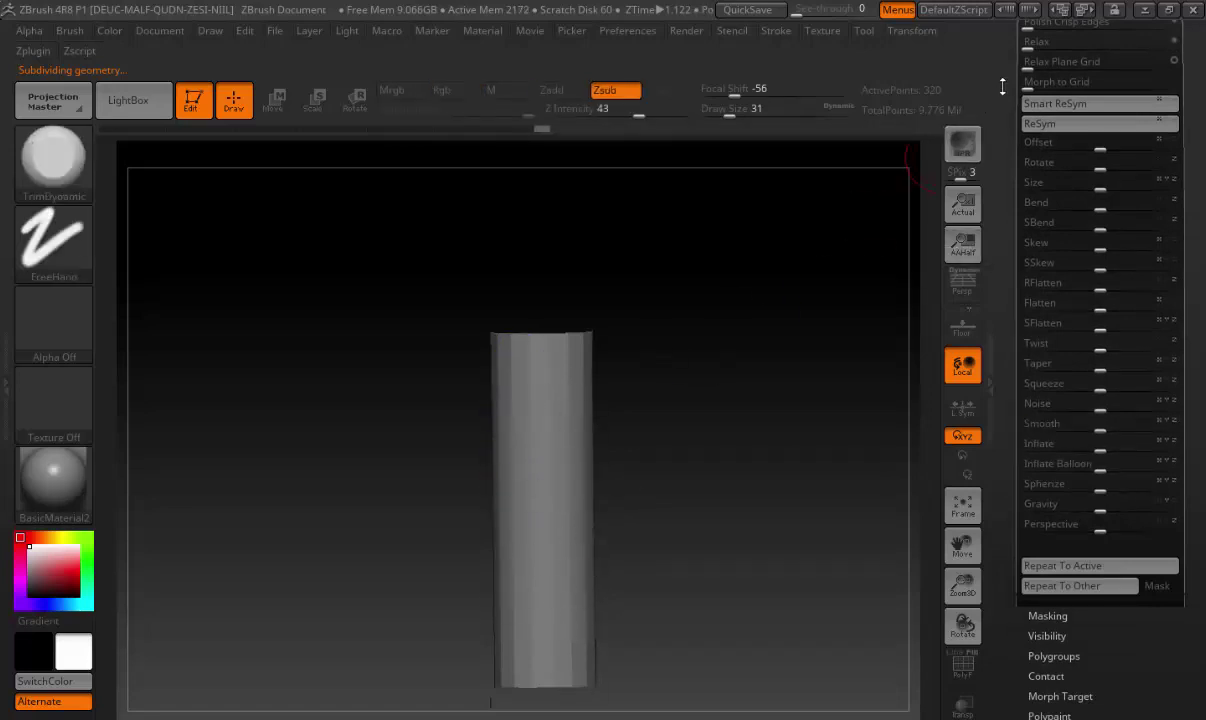
scroll(1047, 104, up, 5)
Return the cylinder to 264,192 points and set the Smooth deformation to 63
click(1041, 56)
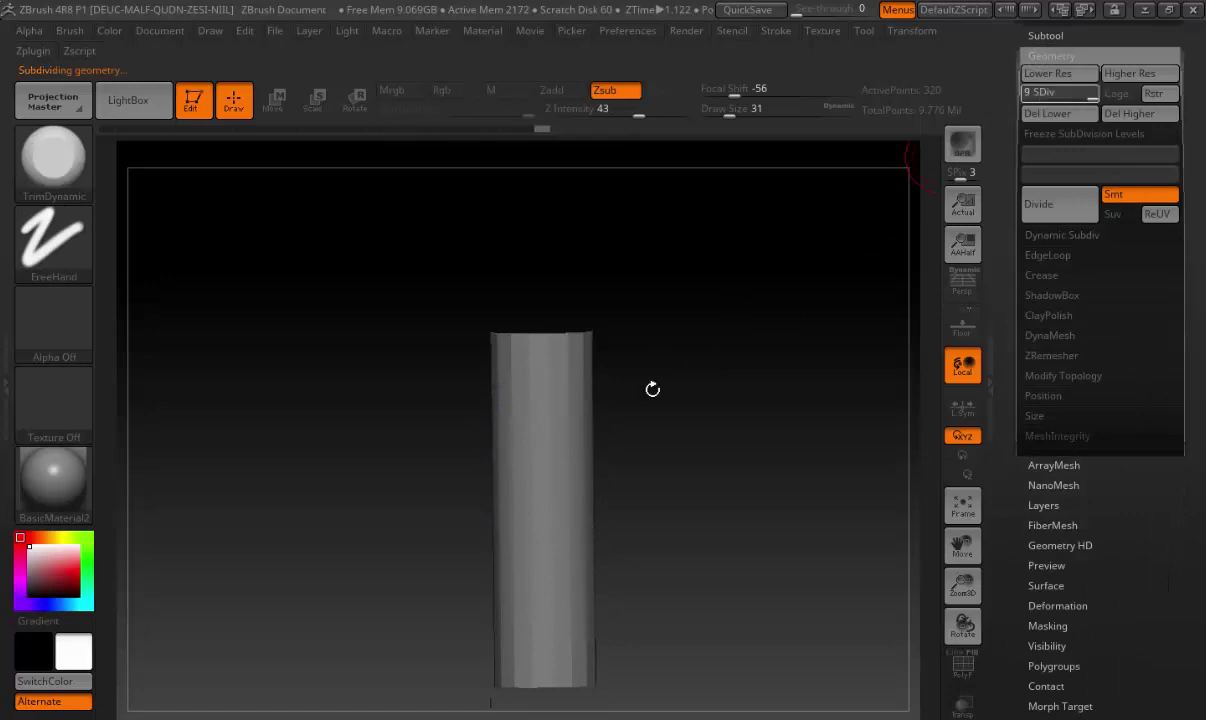
key(shift)
drag(573, 620, 614, 376)
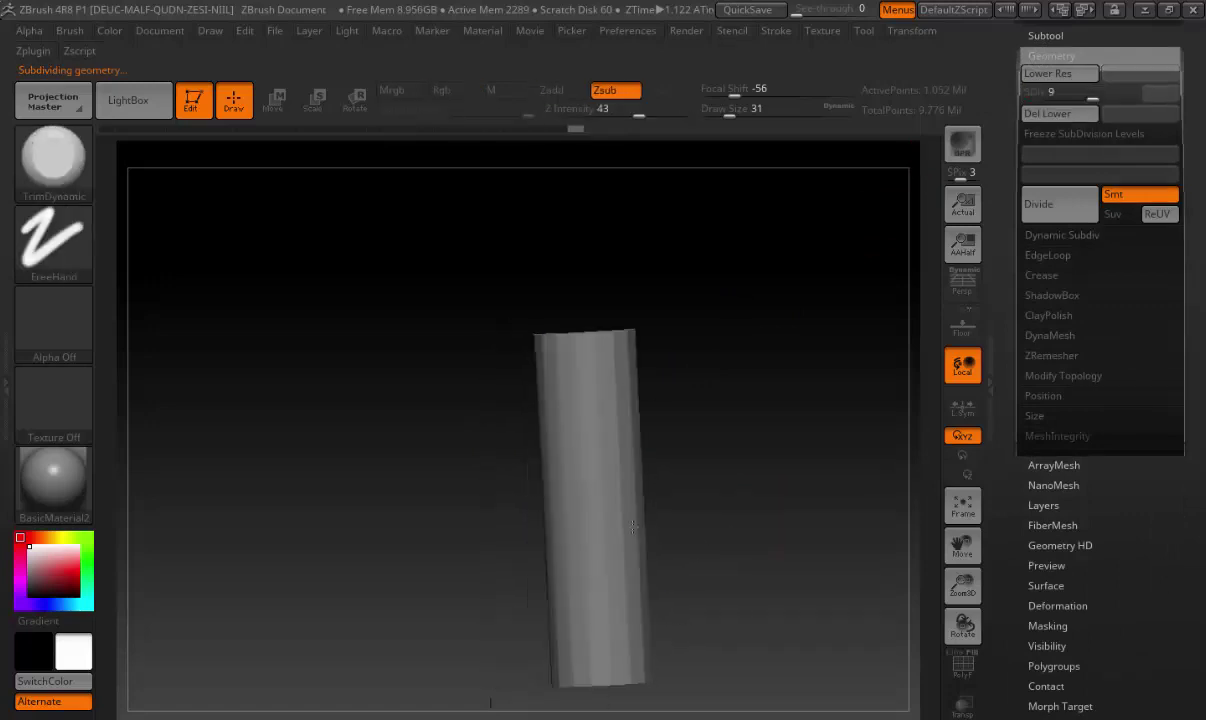
click(1068, 57)
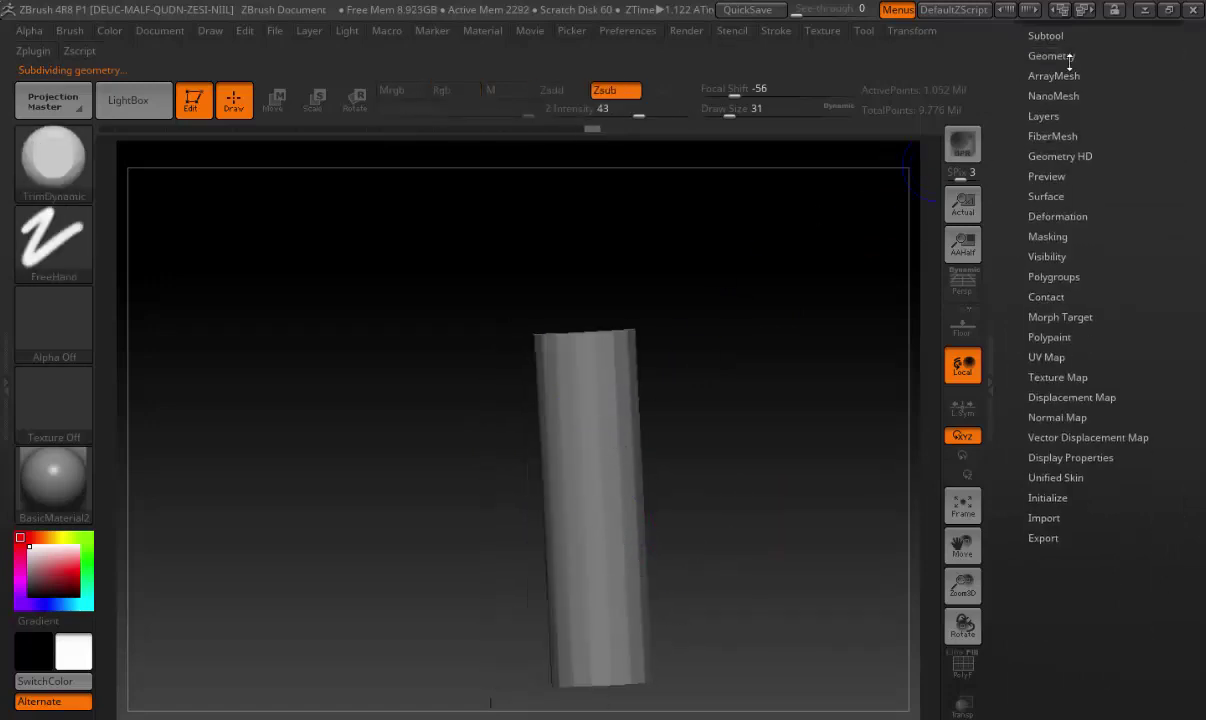
click(1041, 55)
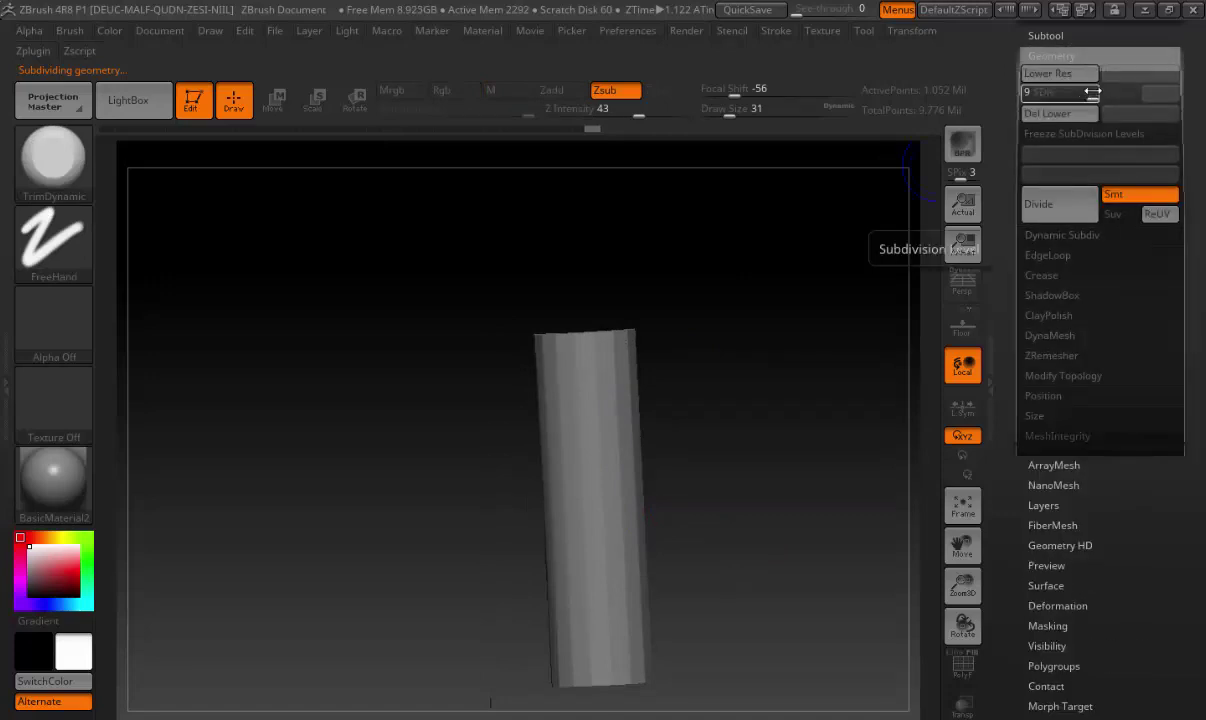
click(1052, 56)
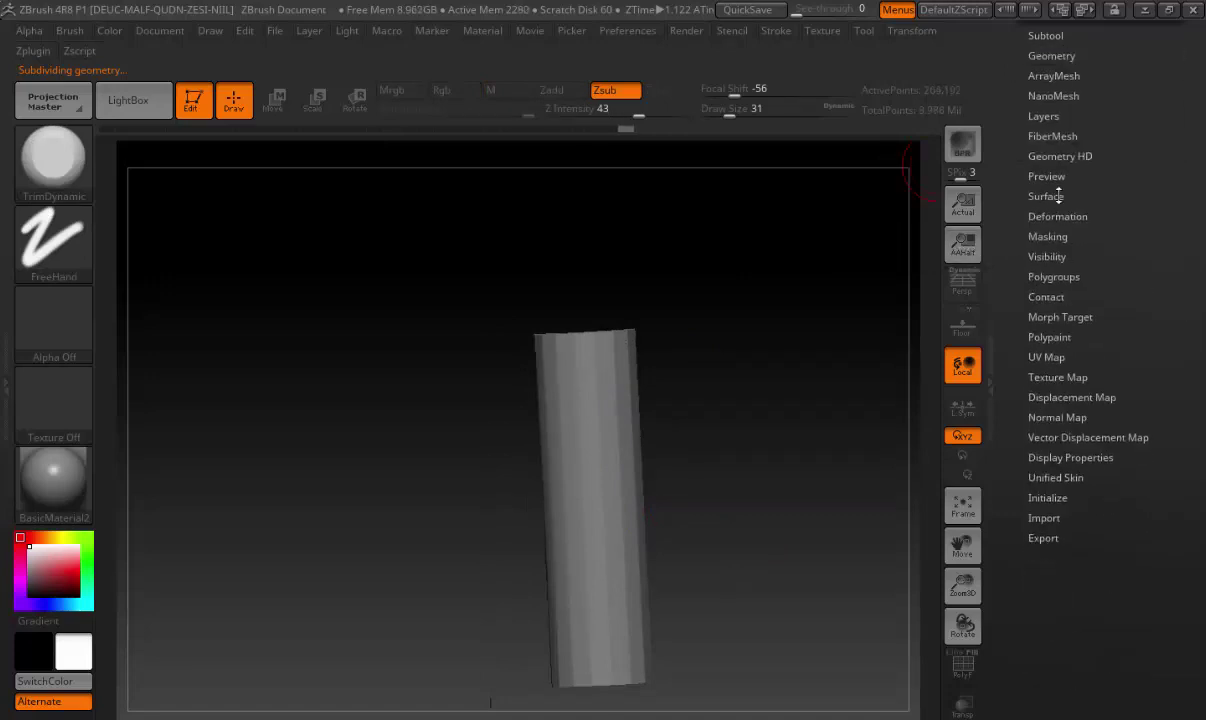
click(1058, 216)
mouse_move(996, 617)
mouse_down()
mouse_move(1009, 512)
mouse_move(1009, 526)
mouse_up()
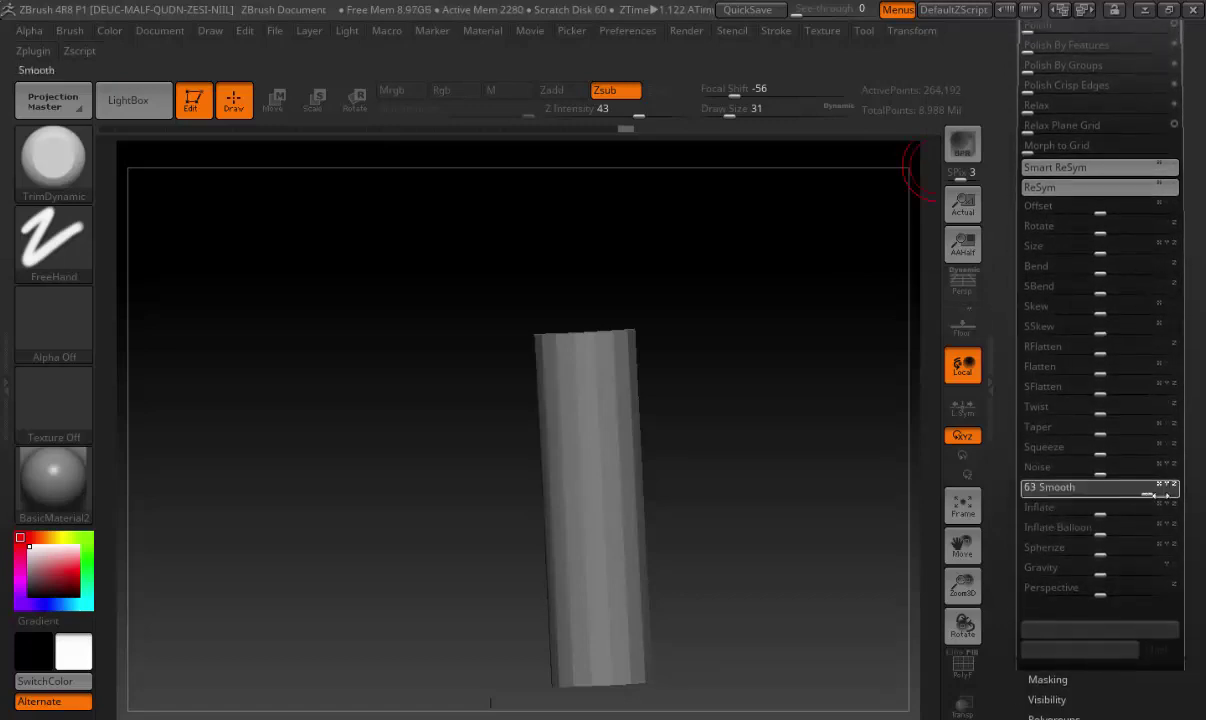
Orbit the handle cylinder upright, then tilt it to the right for trimming
key(space)
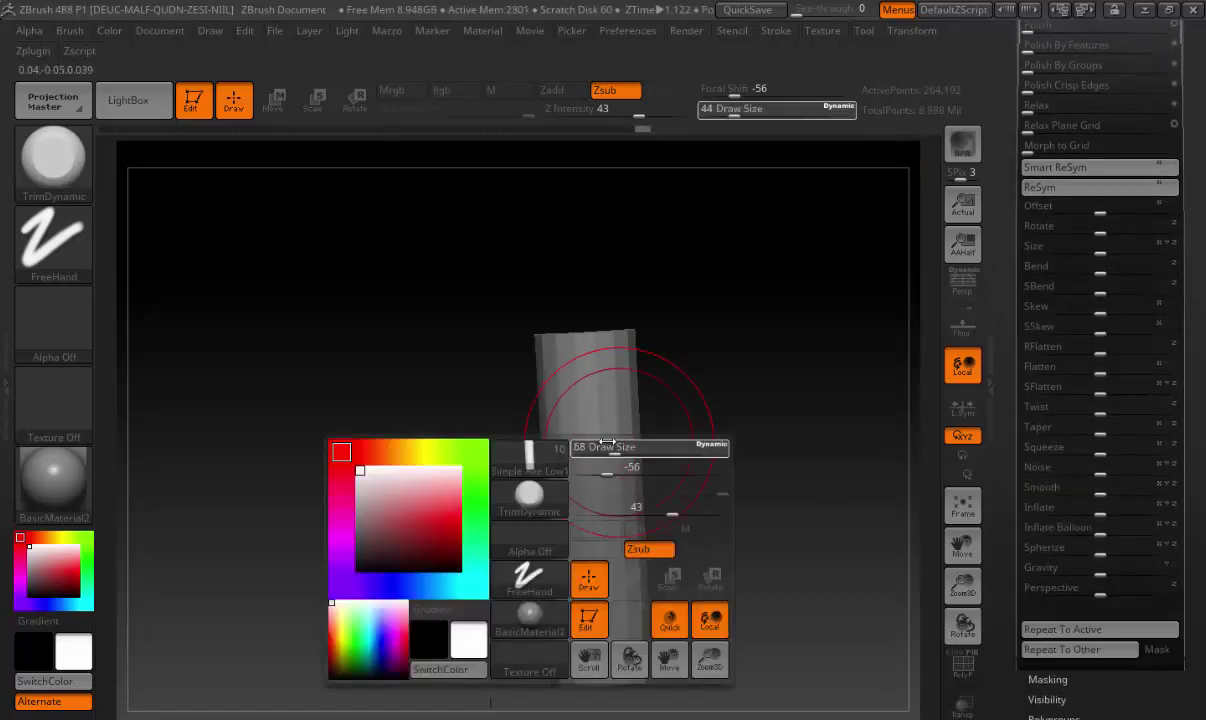
key(shift)
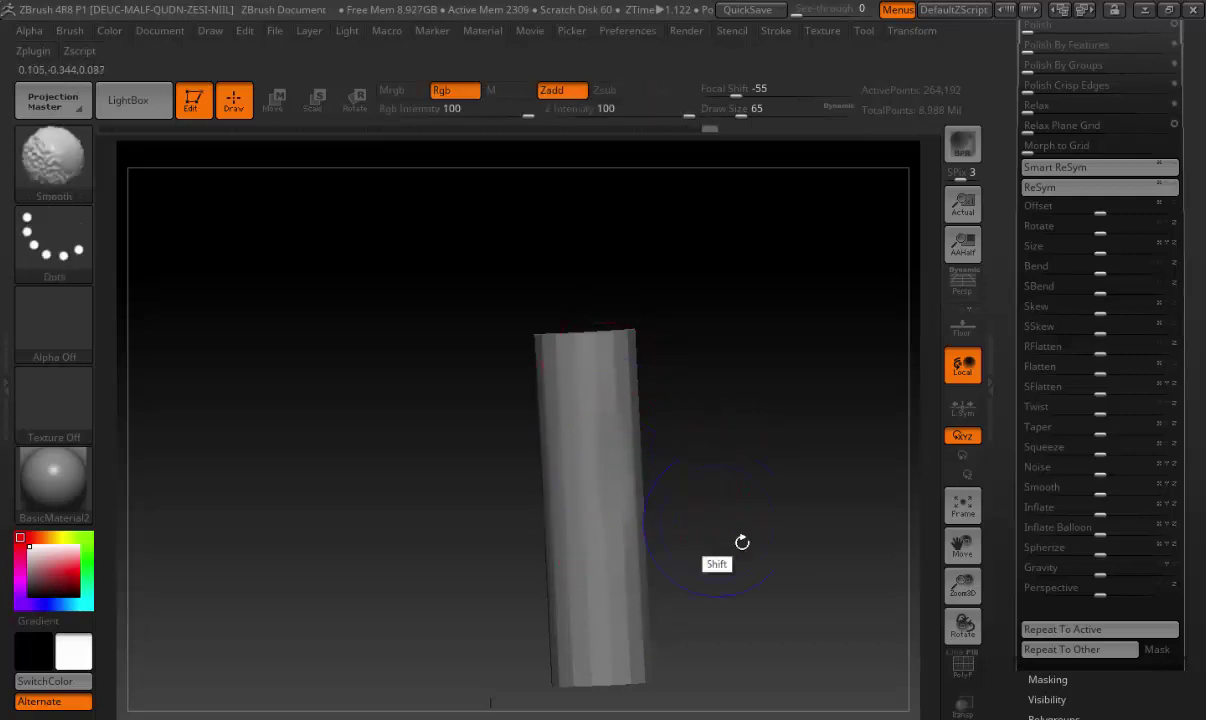
alt+drag(740, 539, 783, 539)
key(shift)
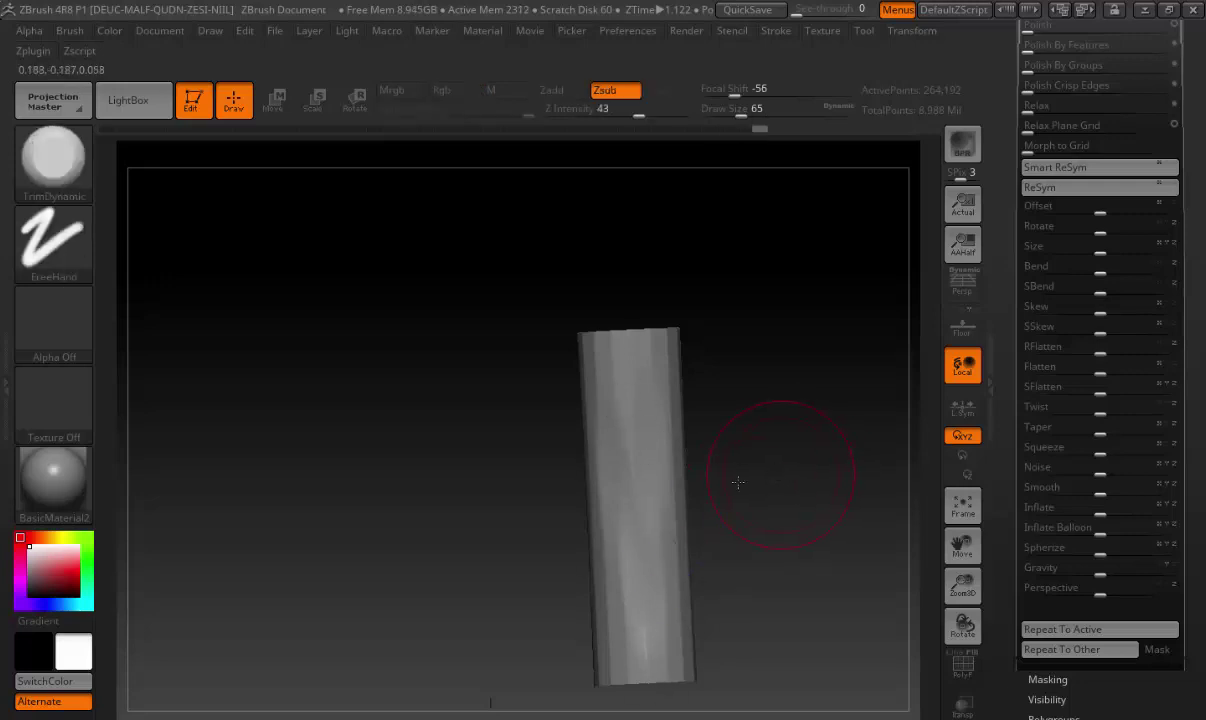
drag(740, 478, 679, 365)
drag(713, 658, 713, 477)
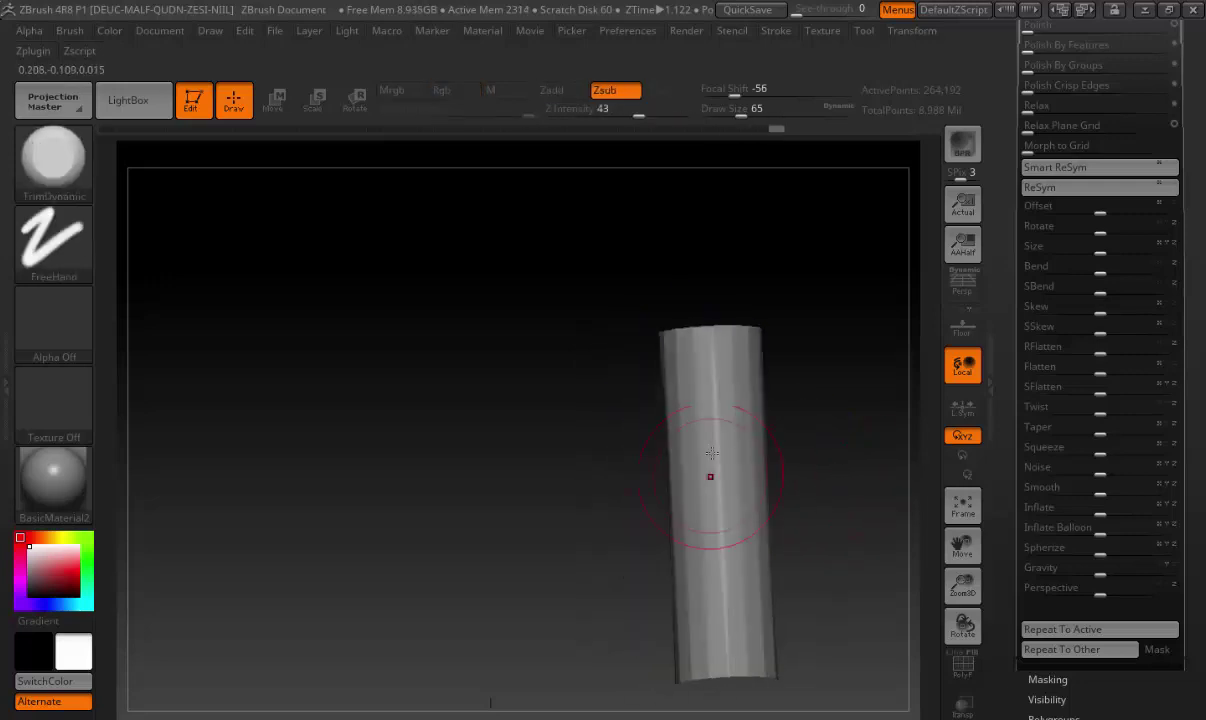
key(shift)
key(space)
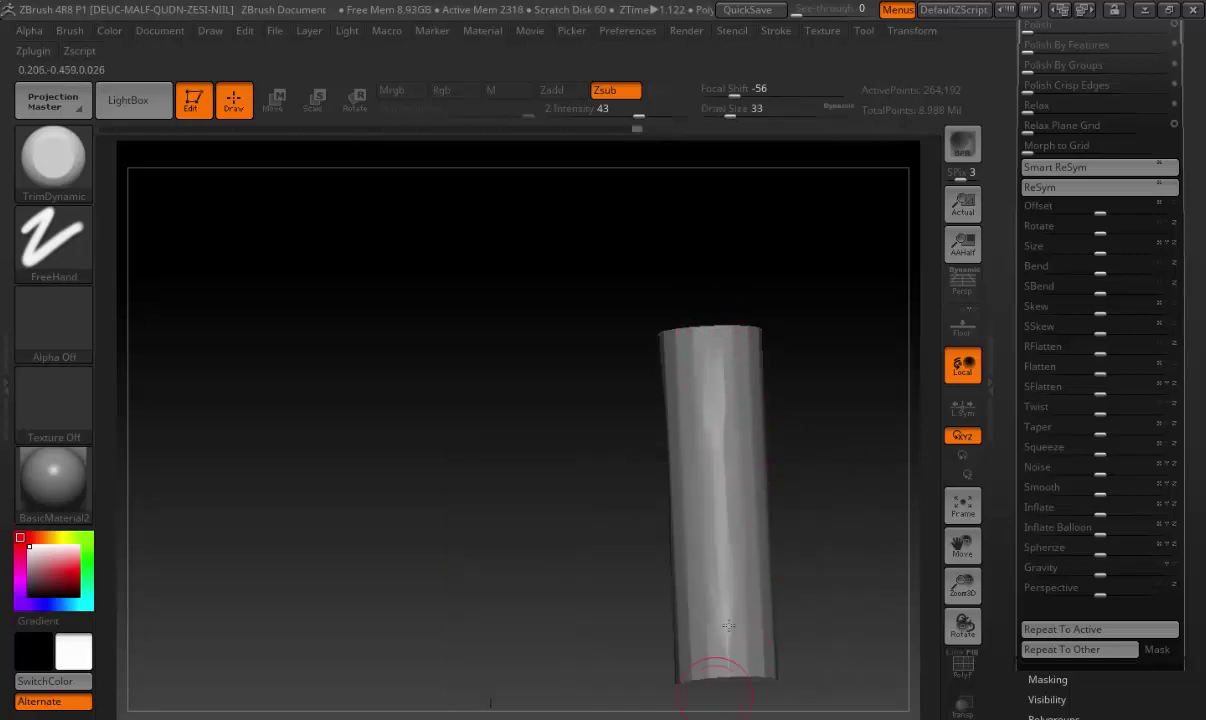
shift+drag(713, 673, 768, 448)
drag(875, 512, 775, 383)
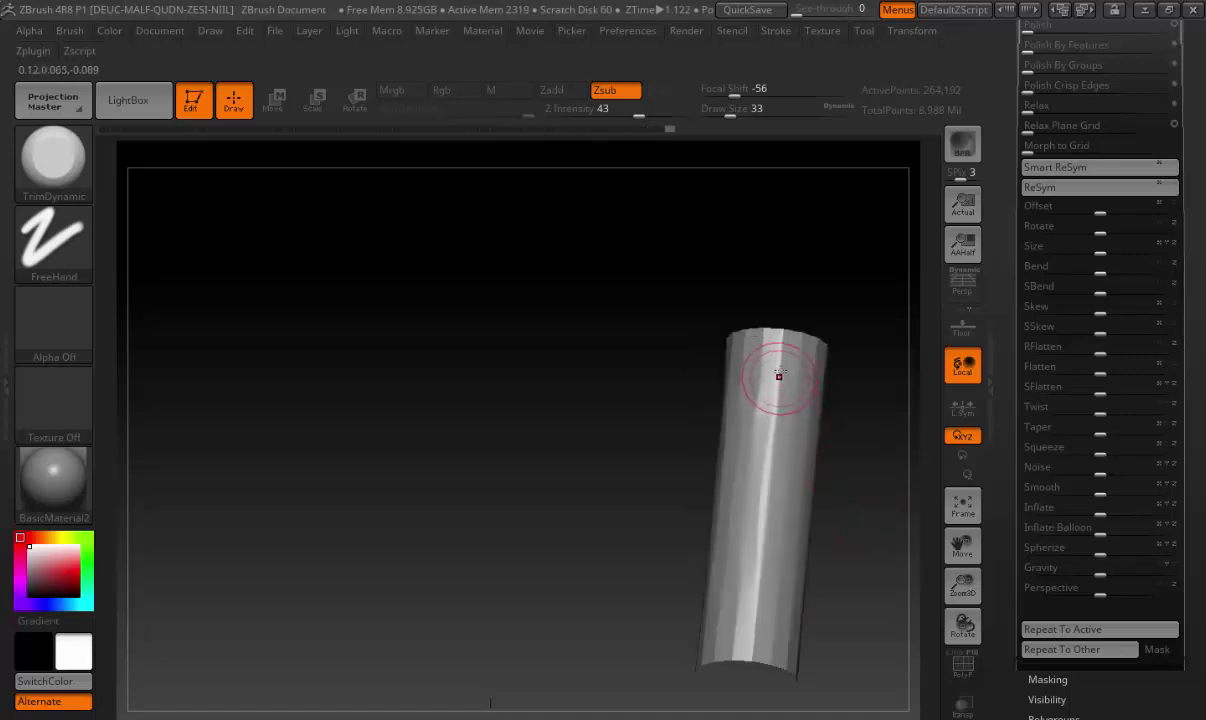
drag(897, 491, 829, 367)
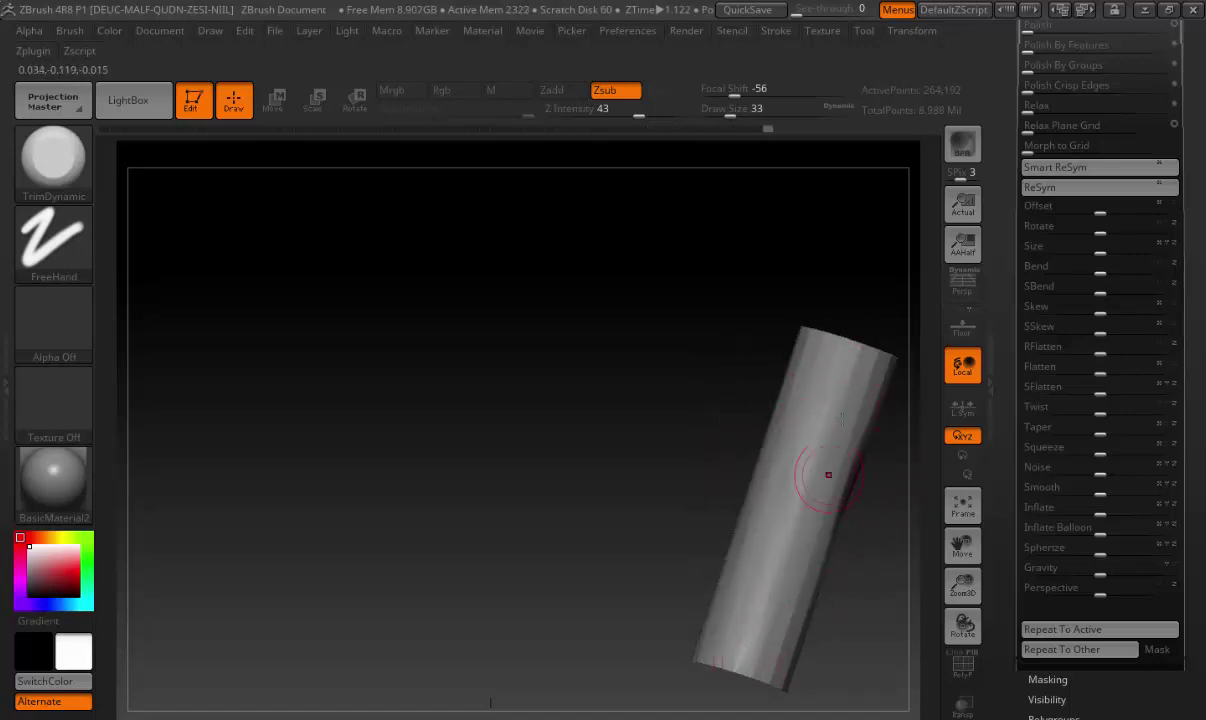
mouse_move(876, 597)
mouse_down()
mouse_move(726, 436)
mouse_move(740, 318)
mouse_up()
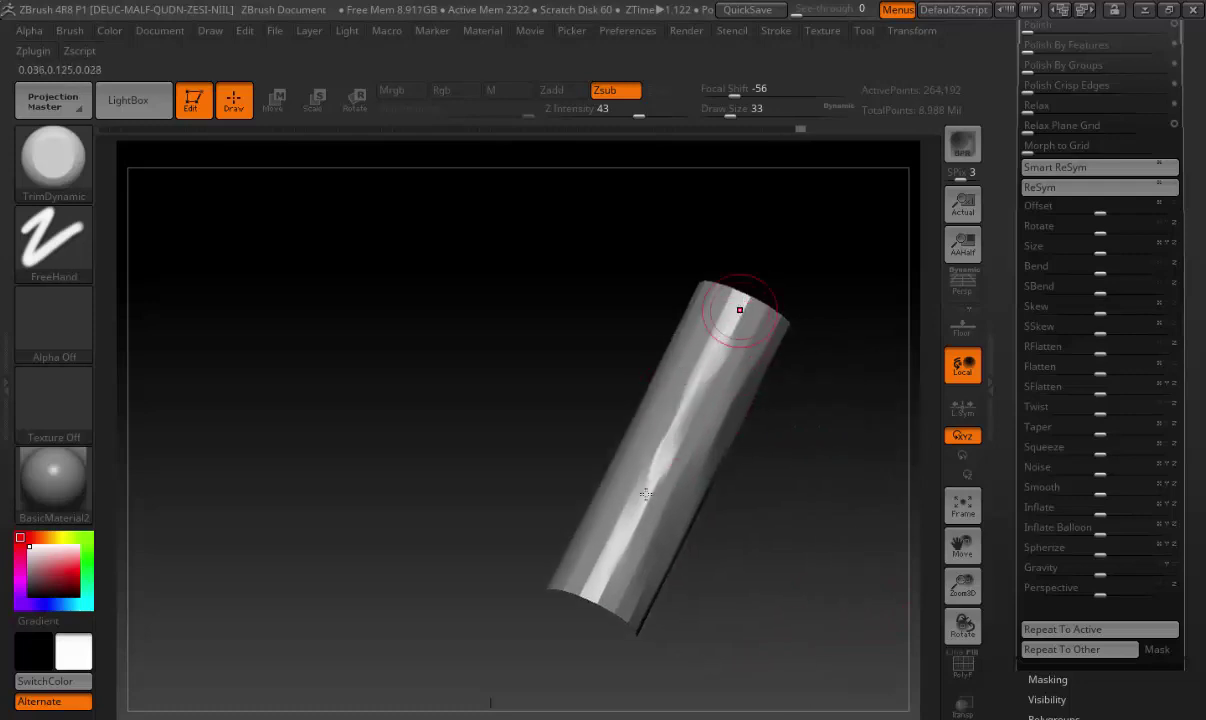
Trim worn flats along the cylinder's length to even out its shading
drag(702, 386, 681, 404)
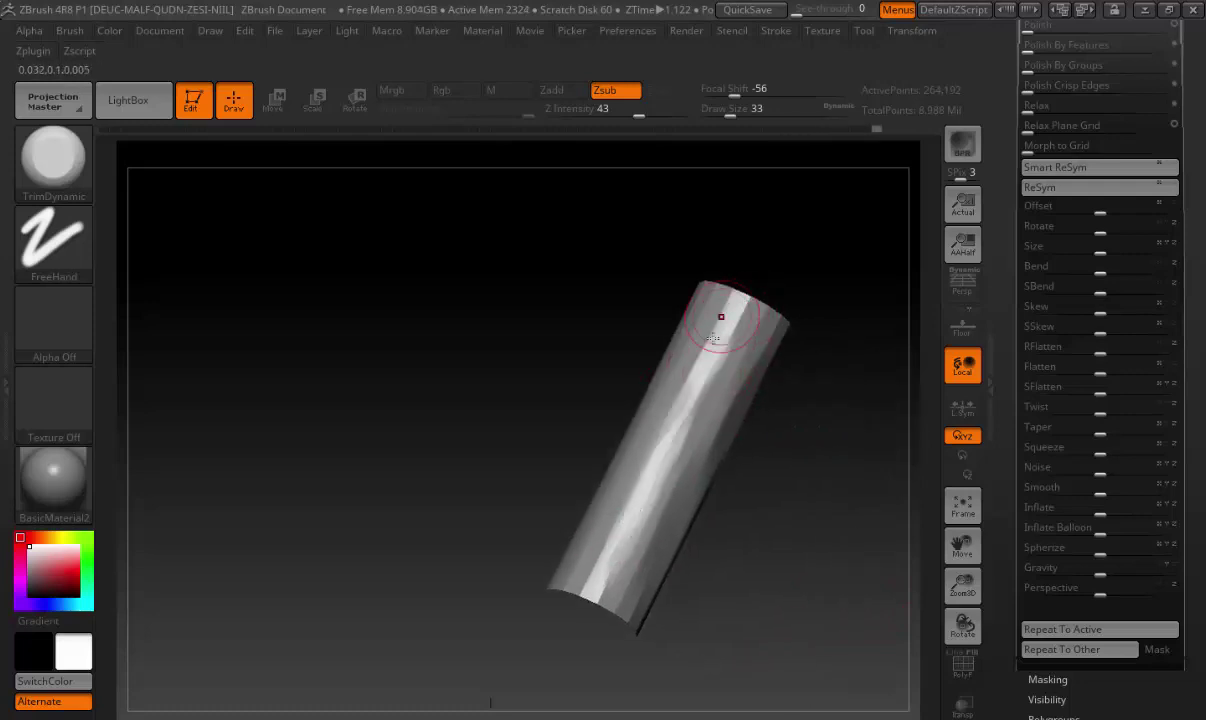
mouse_move(721, 318)
mouse_down()
mouse_move(717, 514)
mouse_move(760, 400)
mouse_up()
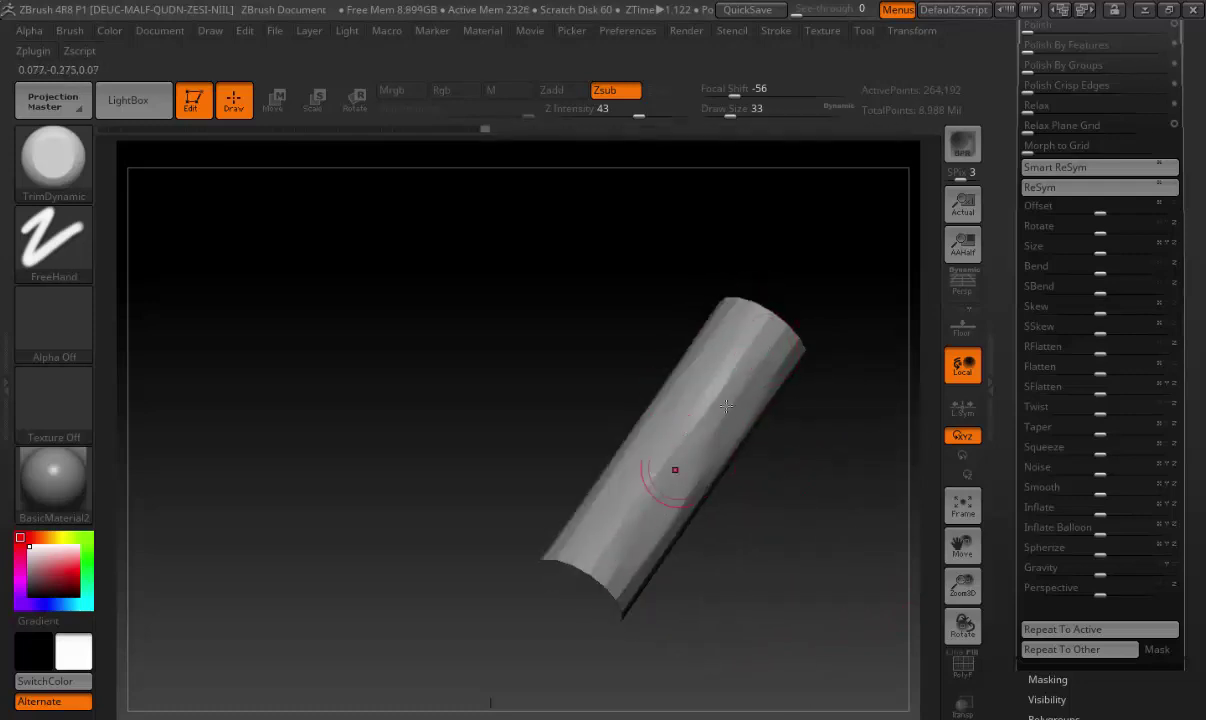
drag(780, 345, 650, 489)
mouse_move(819, 442)
mouse_down()
mouse_move(762, 412)
mouse_move(540, 530)
mouse_move(664, 455)
mouse_move(533, 586)
mouse_up()
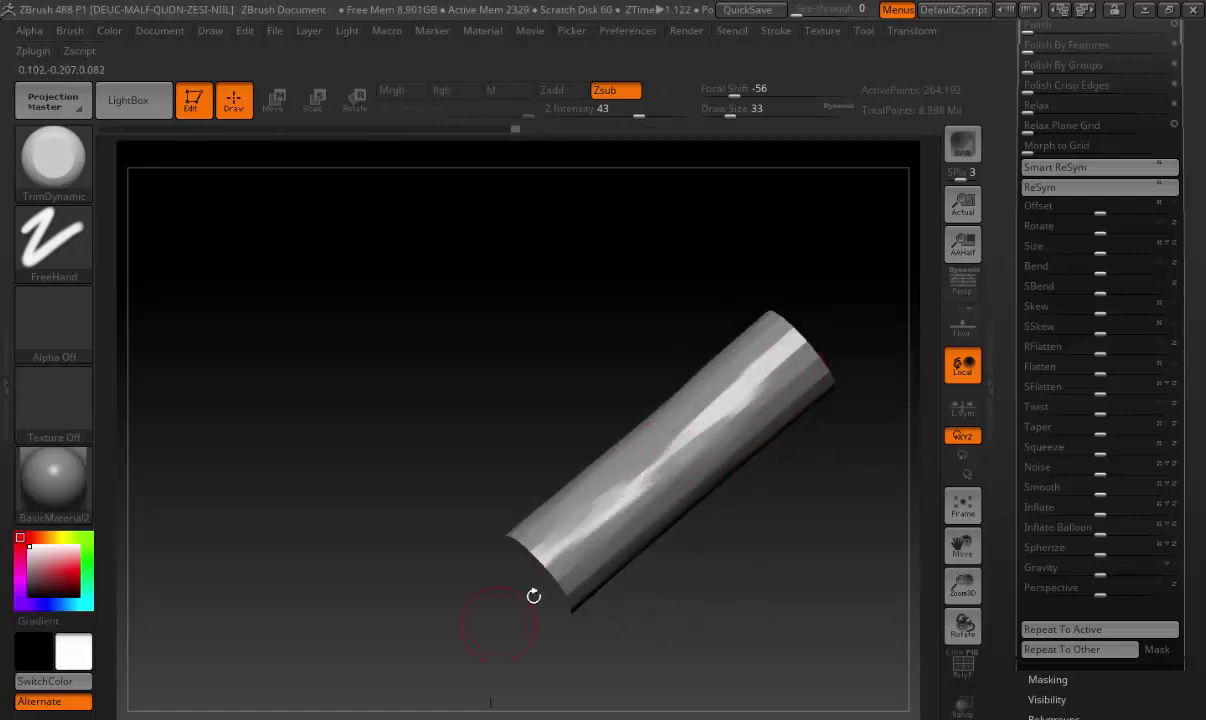
mouse_move(560, 530)
mouse_down()
mouse_move(704, 465)
mouse_move(848, 310)
mouse_move(732, 396)
mouse_move(790, 324)
mouse_up()
mouse_move(616, 503)
mouse_down()
mouse_move(740, 396)
mouse_move(625, 498)
mouse_move(821, 377)
mouse_move(718, 488)
mouse_move(705, 490)
mouse_move(816, 406)
mouse_move(720, 453)
mouse_move(767, 431)
mouse_move(544, 603)
mouse_move(727, 463)
mouse_move(609, 563)
mouse_move(632, 533)
mouse_move(767, 463)
mouse_up()
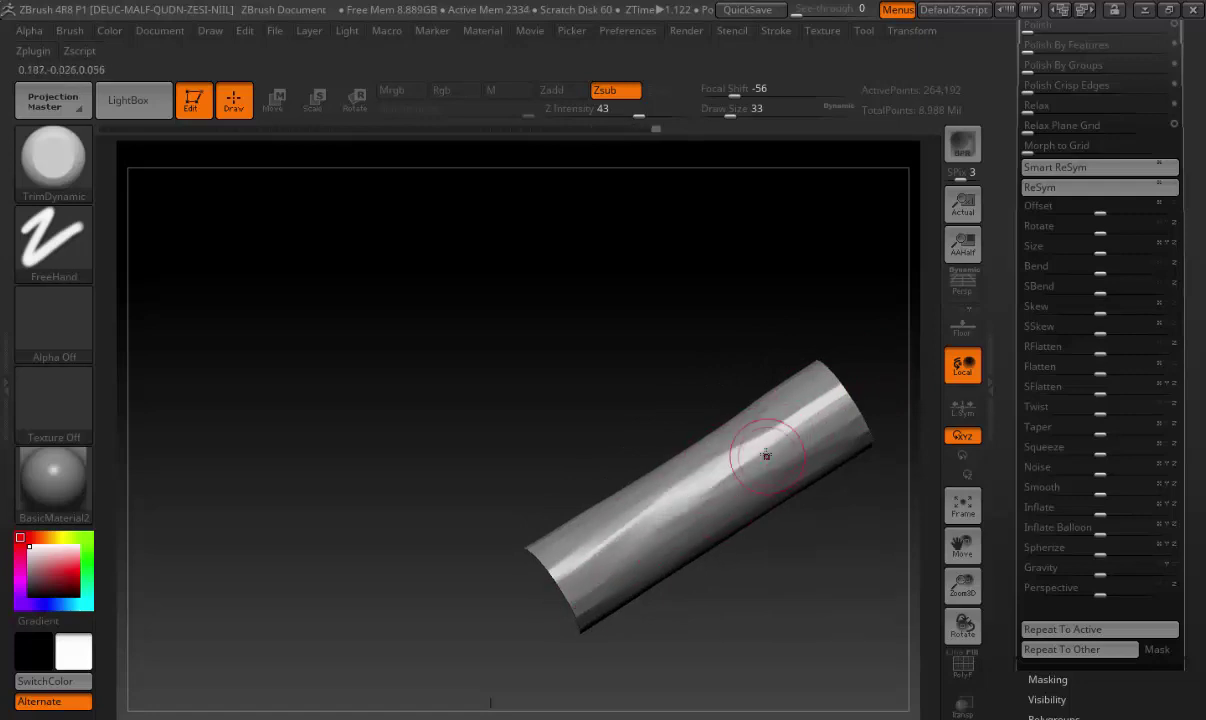
mouse_move(767, 584)
mouse_down()
mouse_move(783, 443)
mouse_move(654, 340)
mouse_move(781, 348)
mouse_up()
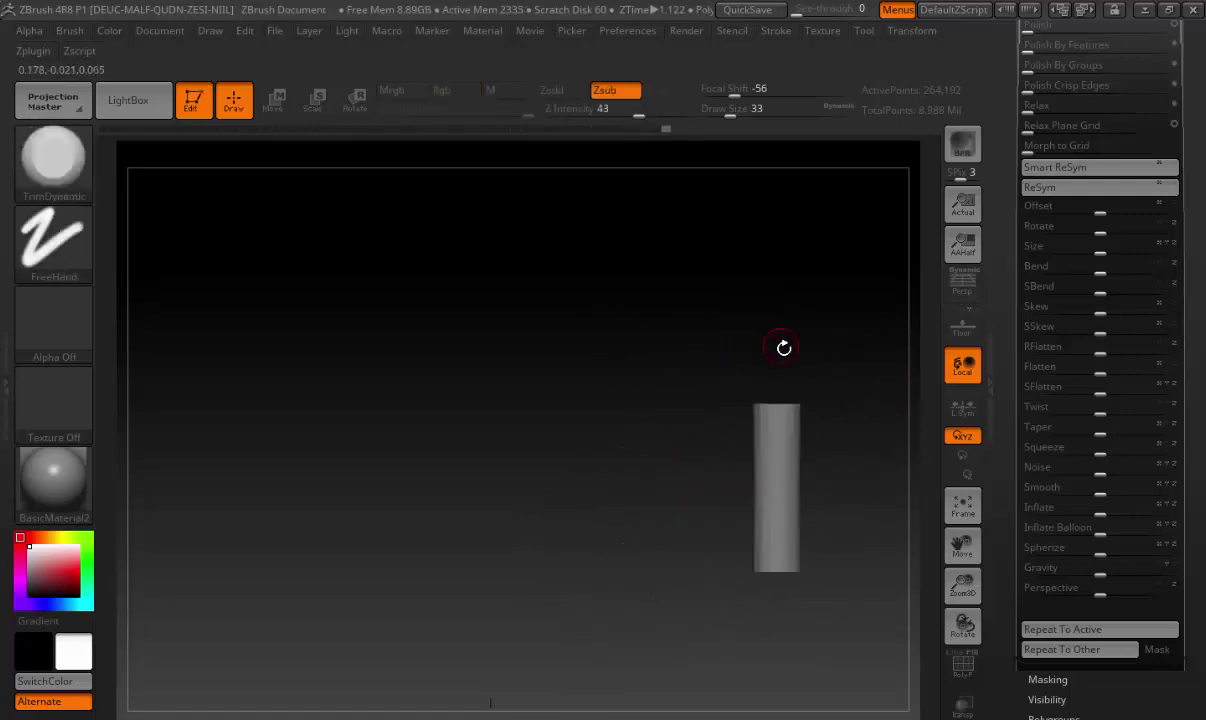
Make the Simple Axe Low wrap pieces the active subtool and frame them in the view
click(1005, 164)
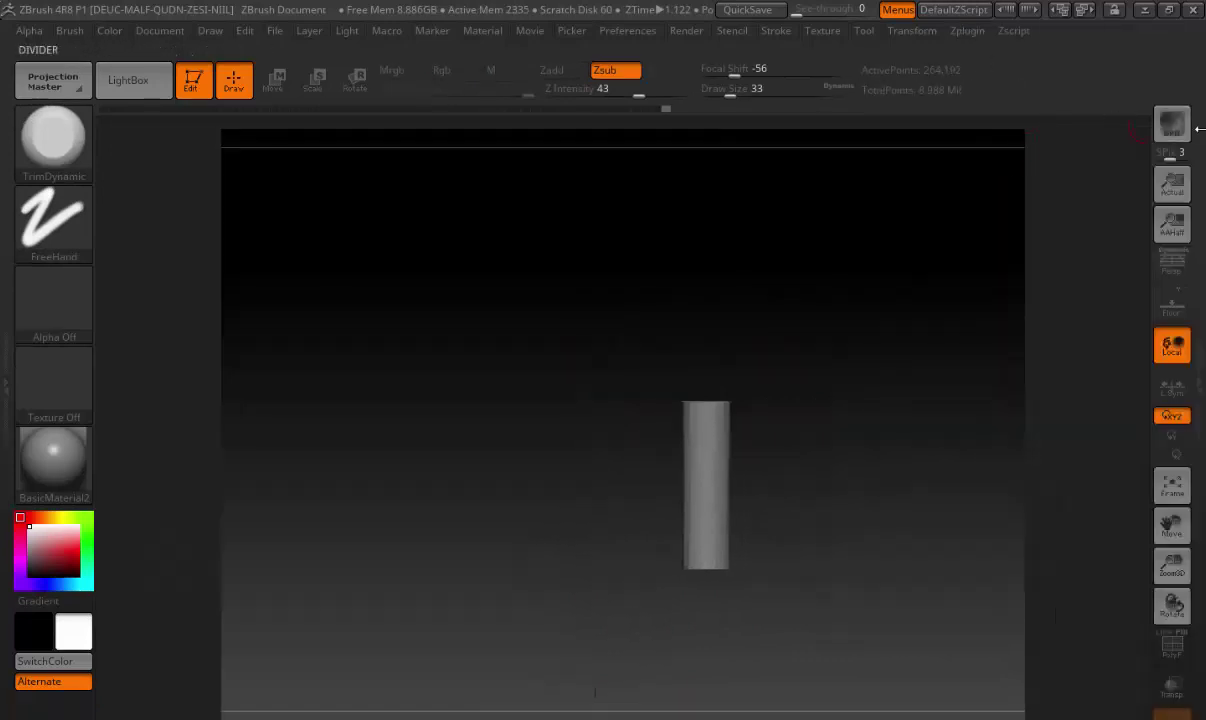
click(1111, 116)
scroll(1048, 250, up, 5)
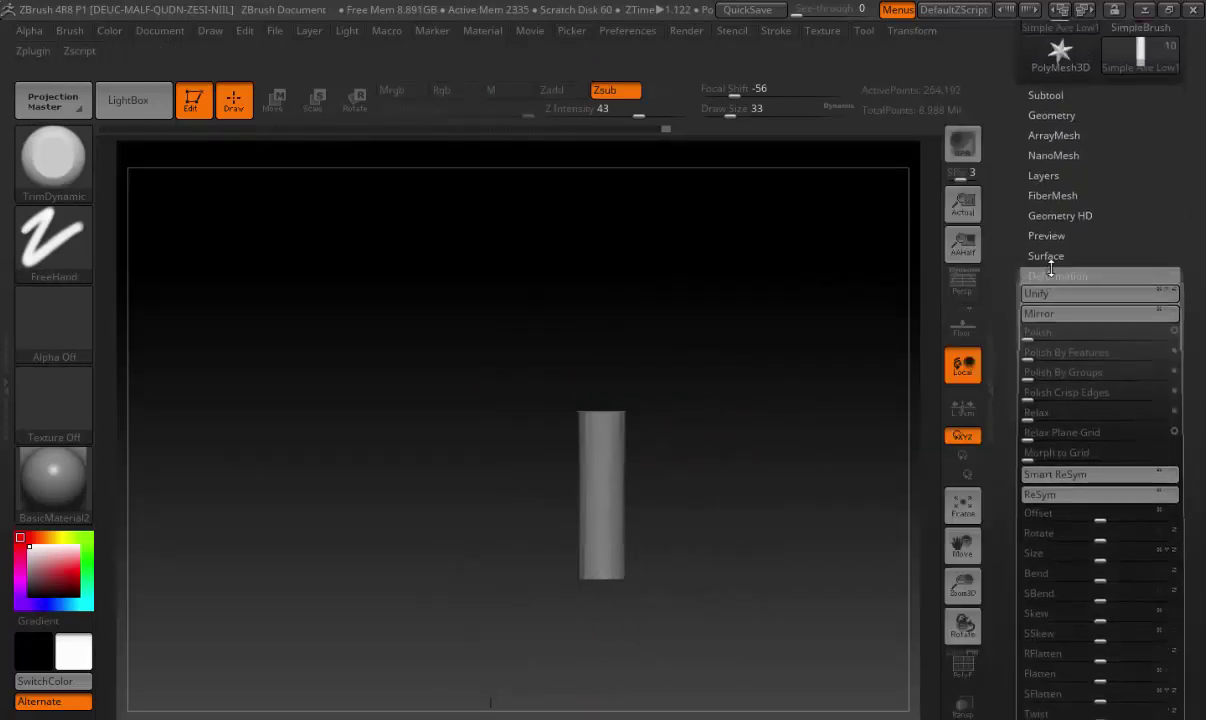
click(1050, 274)
click(1045, 95)
click(1055, 292)
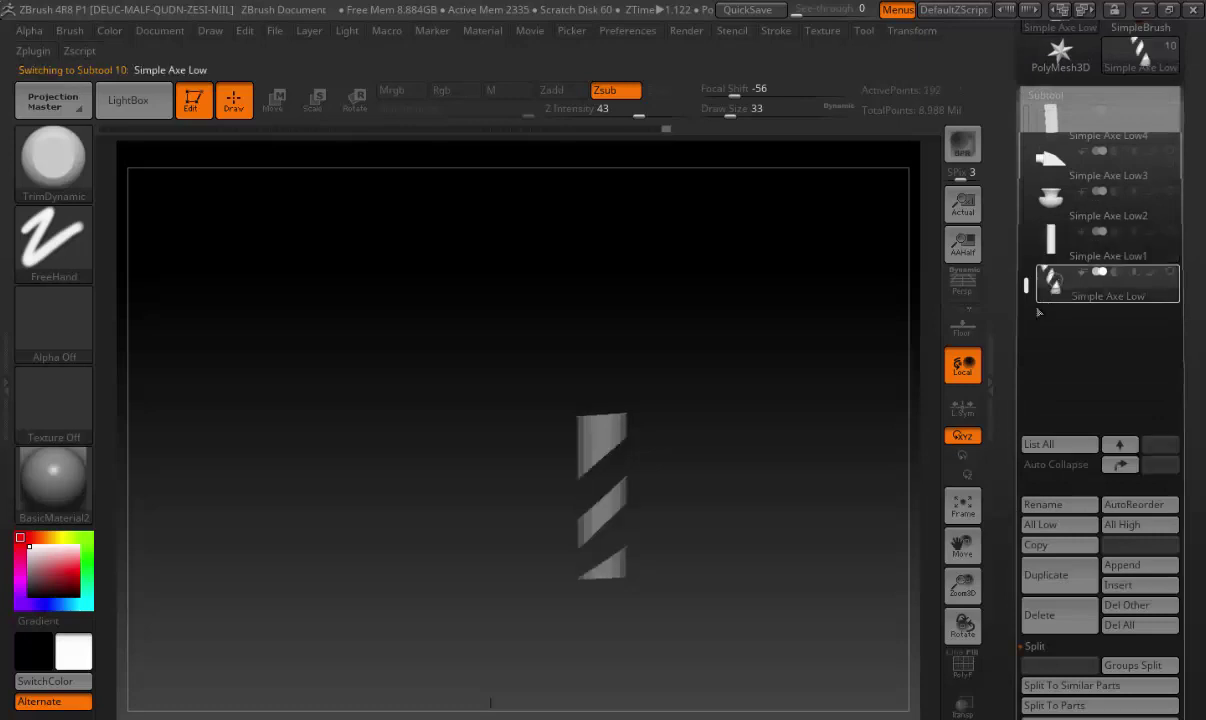
click(963, 503)
drag(824, 409, 753, 344)
click(1048, 114)
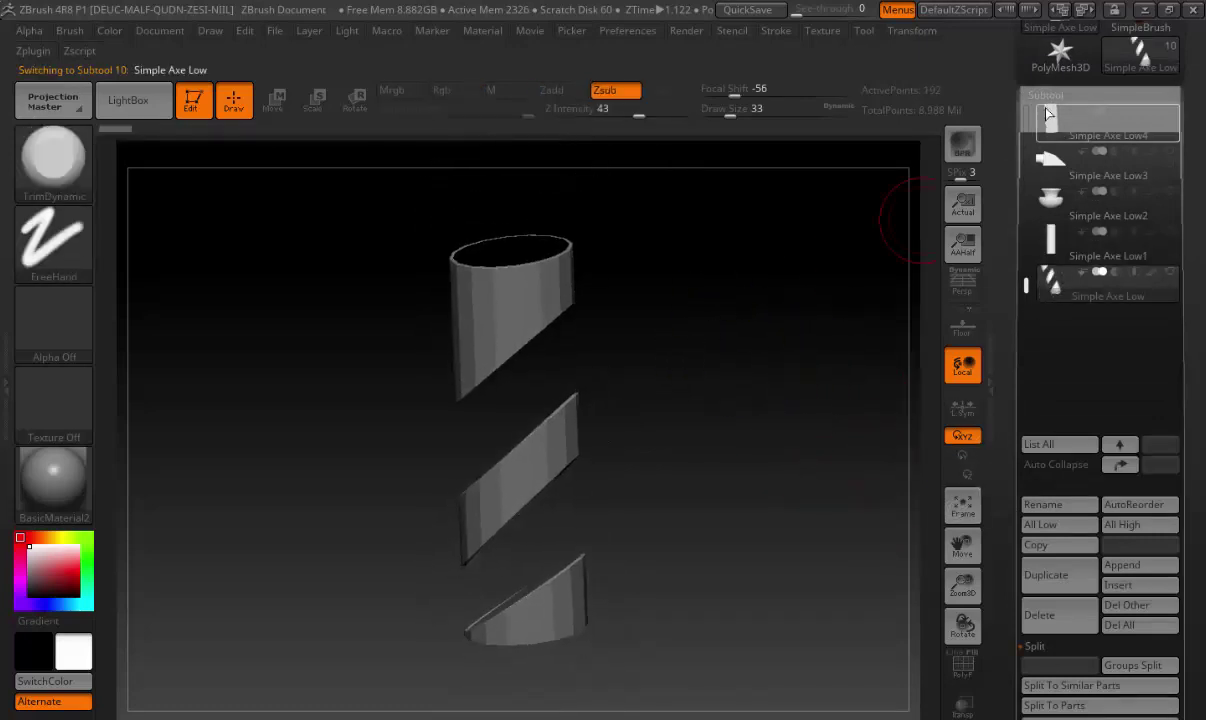
click(1045, 95)
Divide the wrap pieces, turn on Smt, and add another smoothed subdivision level with Ctrl+D
click(1052, 115)
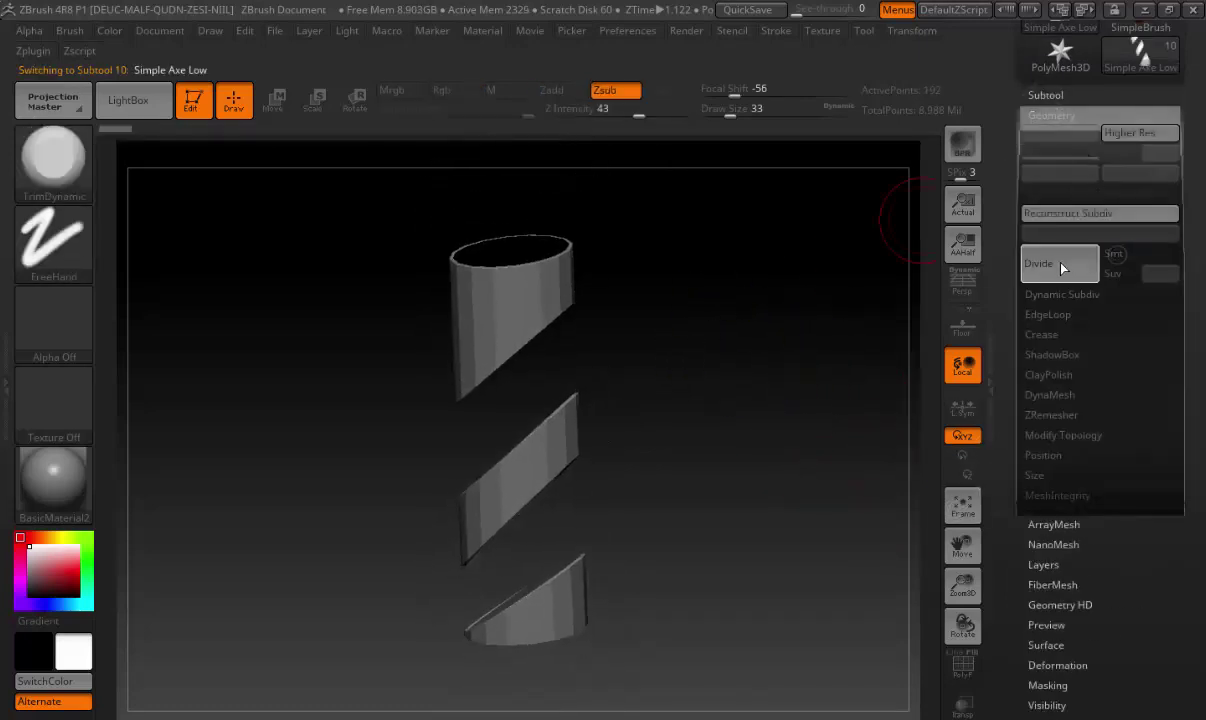
click(1063, 268)
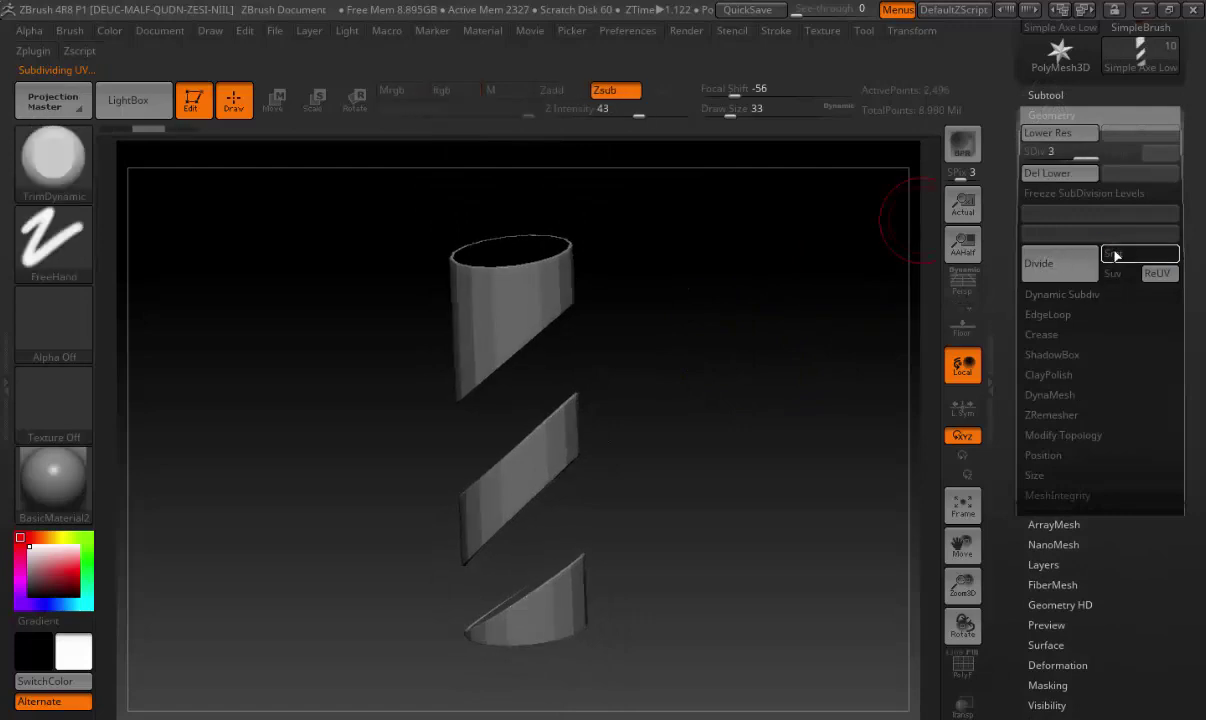
click(1115, 257)
key(ctrl+d)
key(ctrl+d)
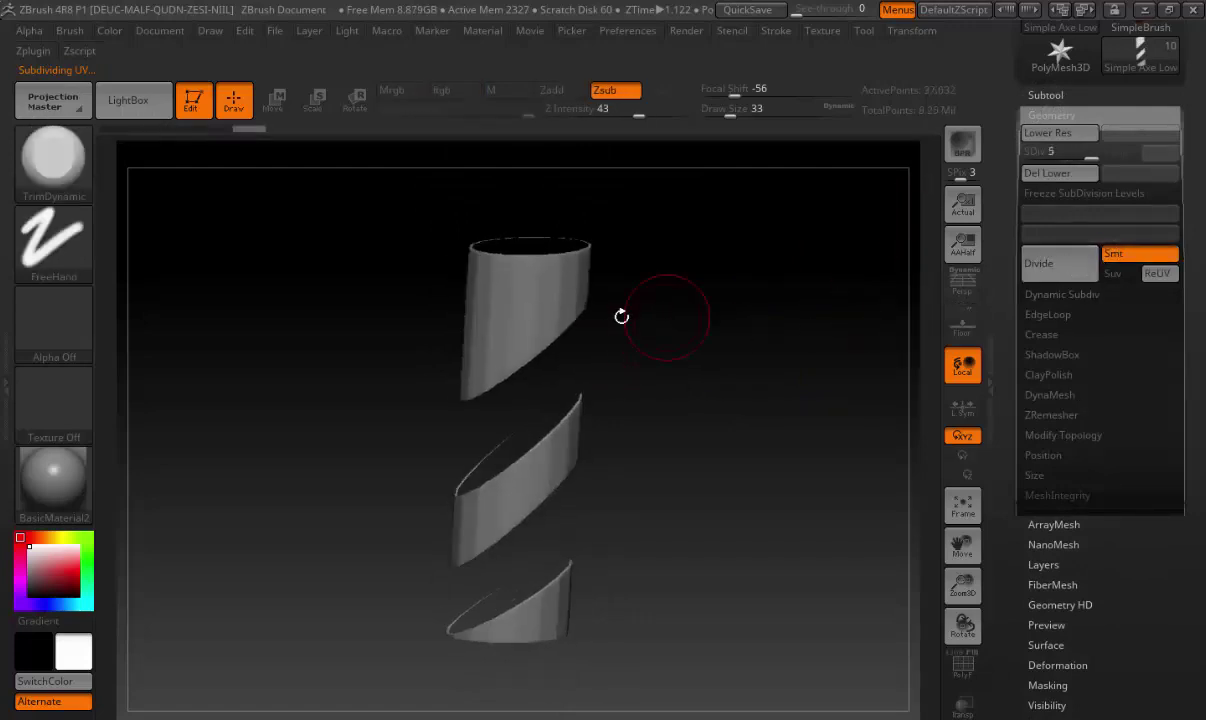
Shift-smooth the edges of the bottom and middle wrap pieces from several angles
key(shift)
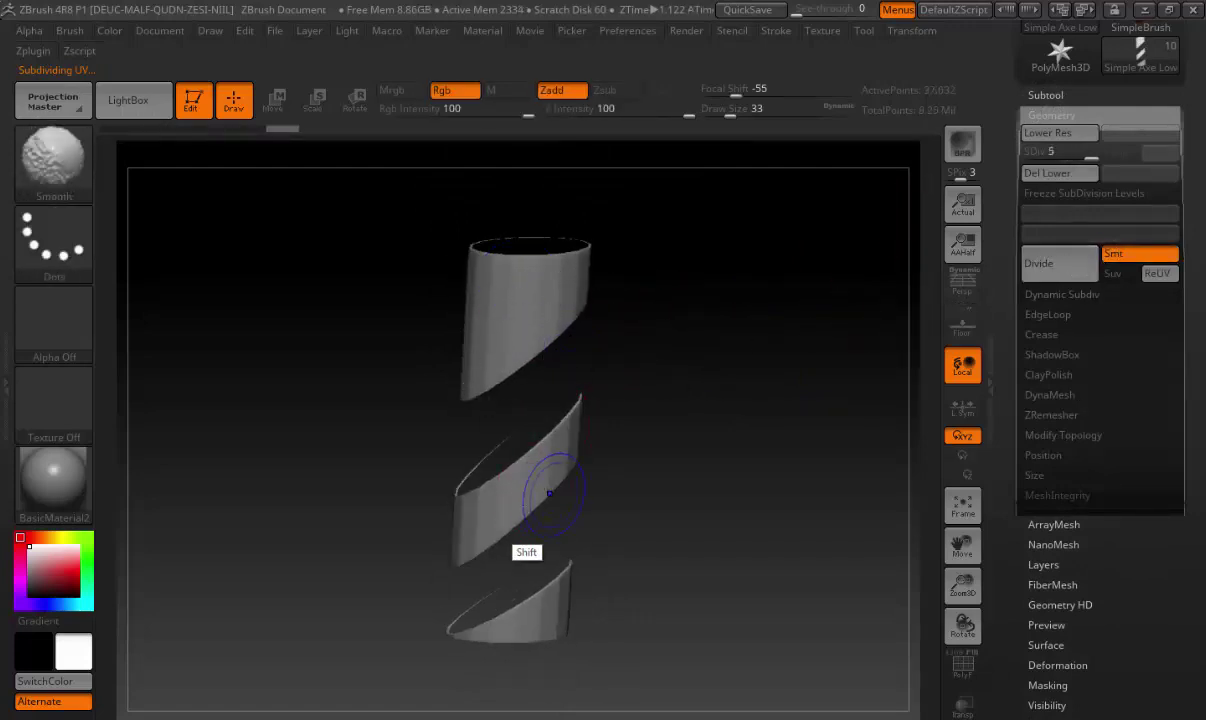
shift+drag(482, 595, 590, 610)
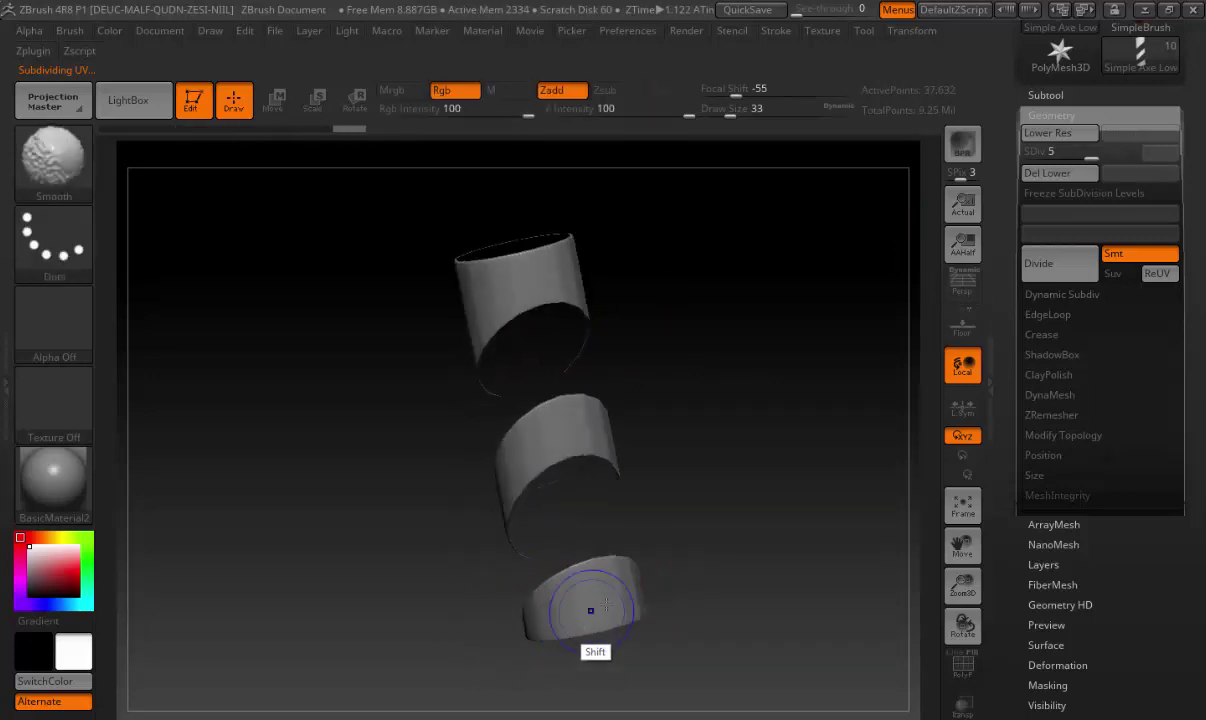
mouse_move(727, 444)
shift+mouse_down()
mouse_move(588, 428)
mouse_move(700, 505)
shift+mouse_up()
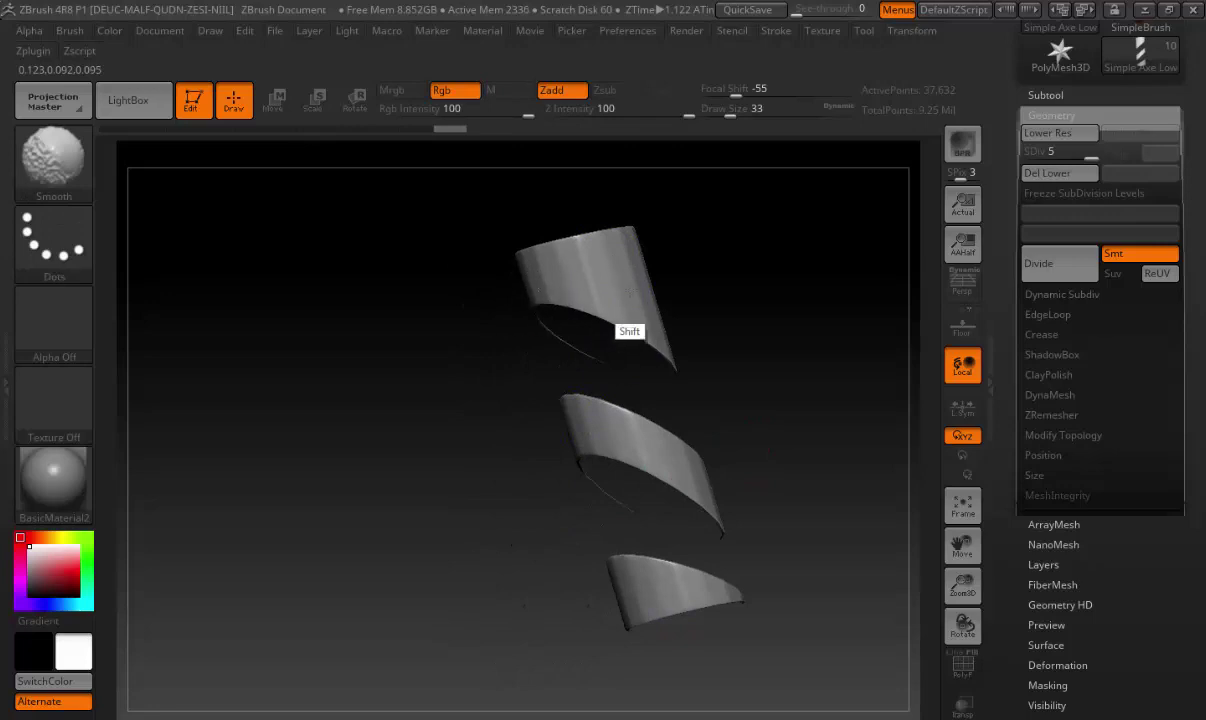
shift+drag(590, 610, 650, 600)
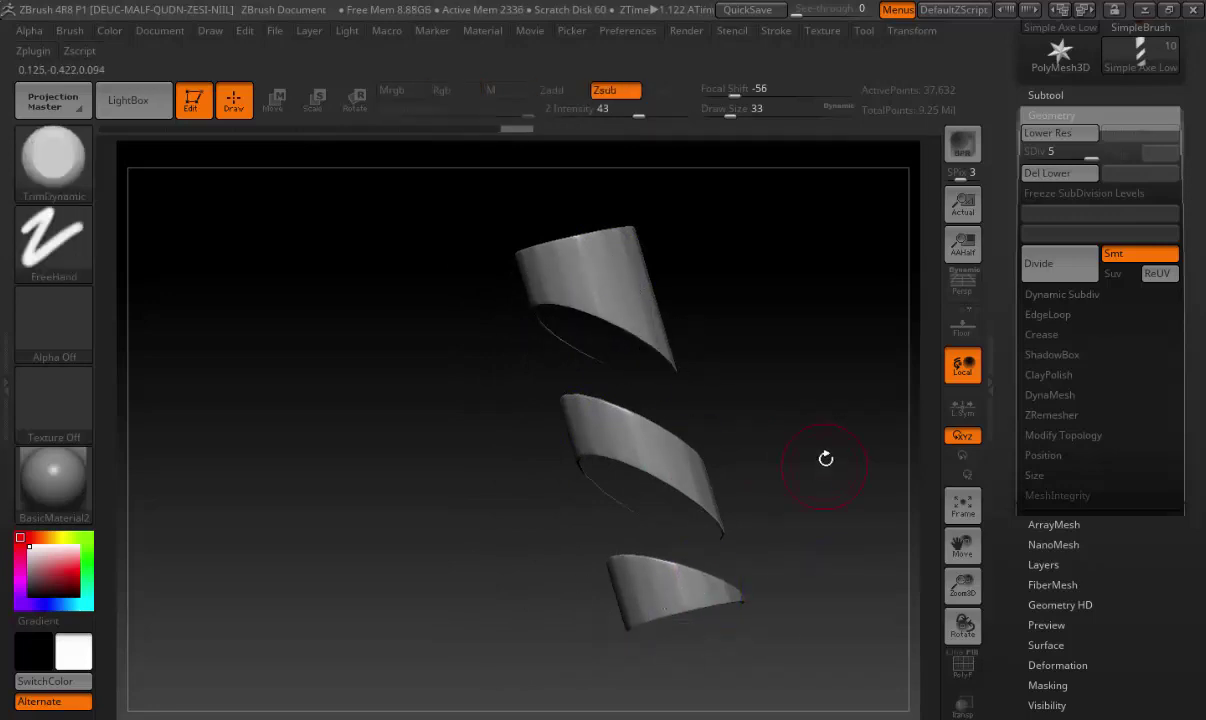
drag(826, 458, 681, 272)
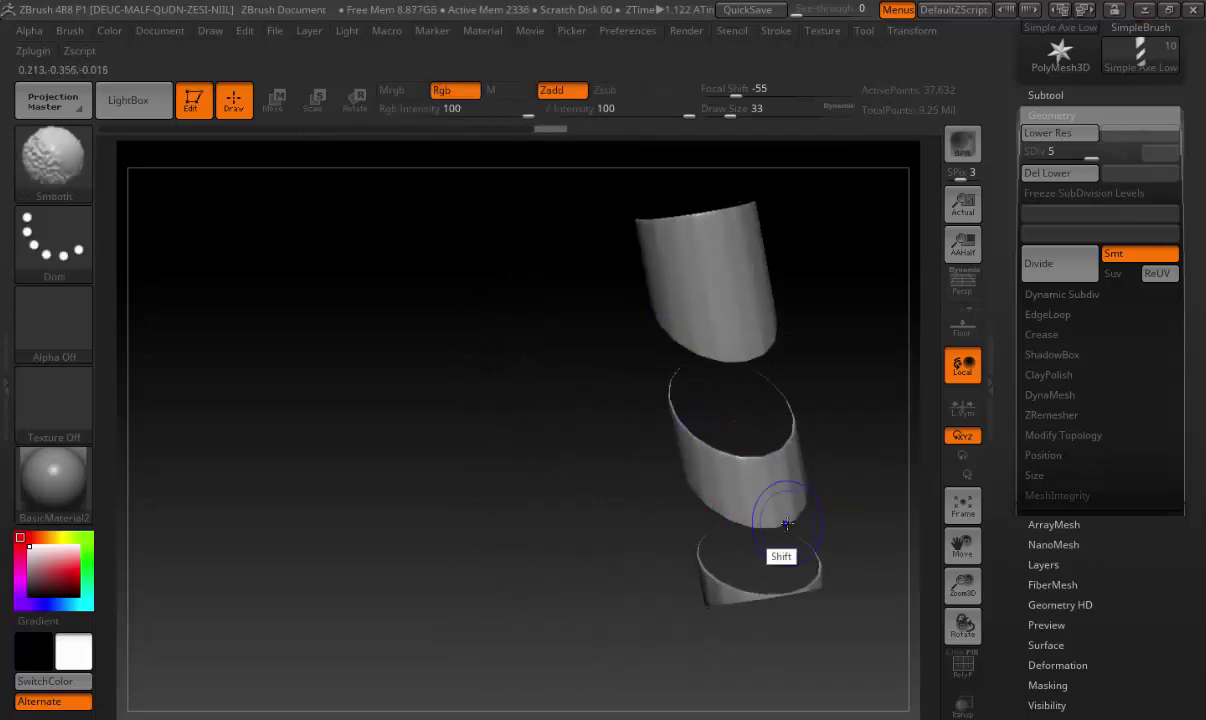
shift+drag(787, 523, 741, 495)
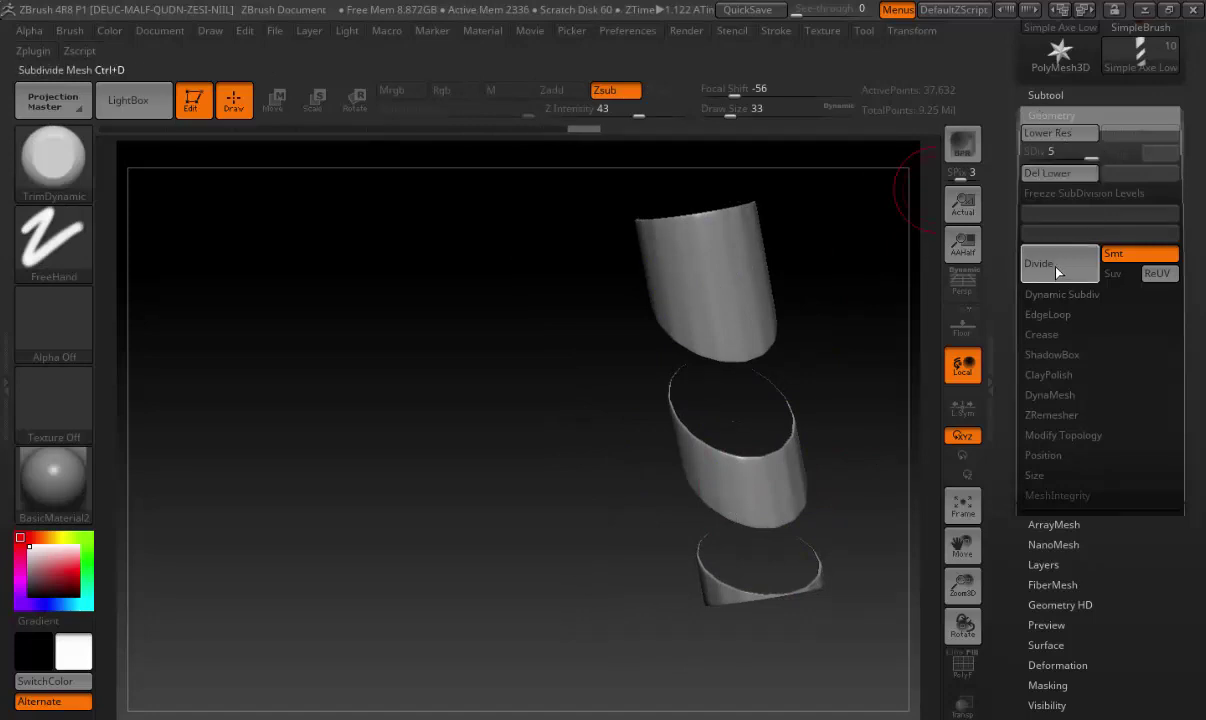
Divide the wrap pieces one more level and reselect Simple Axe Low in the subtool list
click(1058, 268)
click(1050, 115)
click(1046, 82)
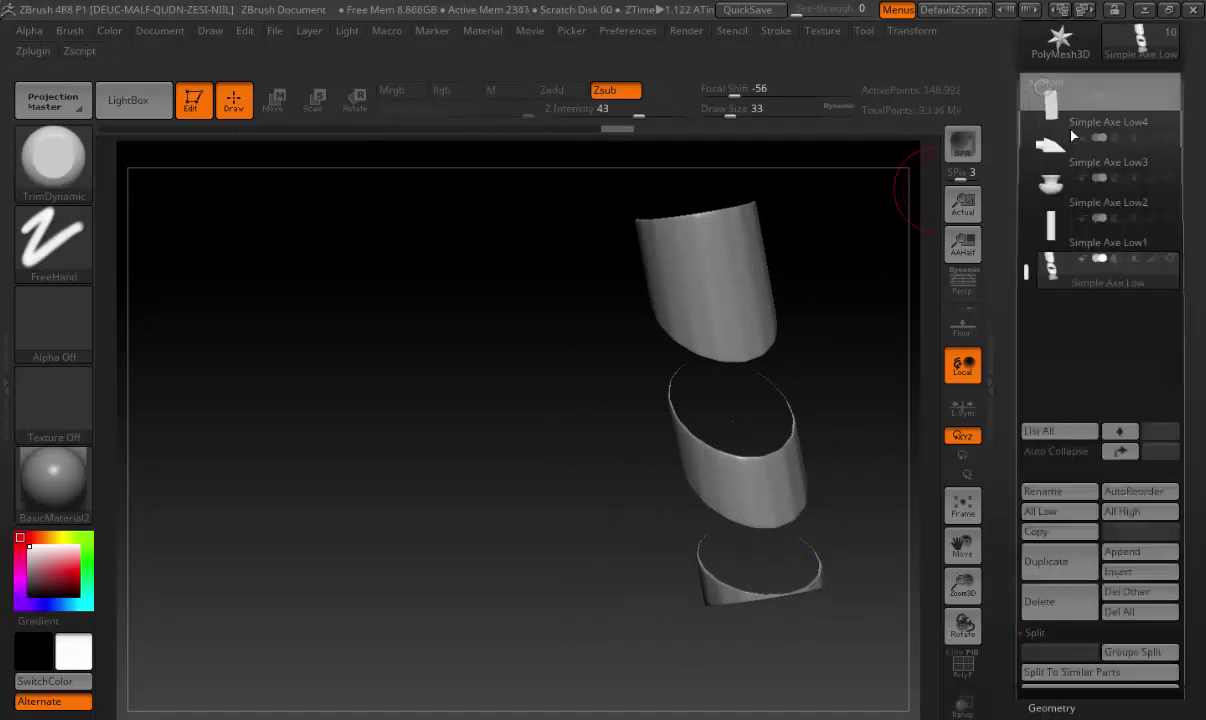
click(1108, 262)
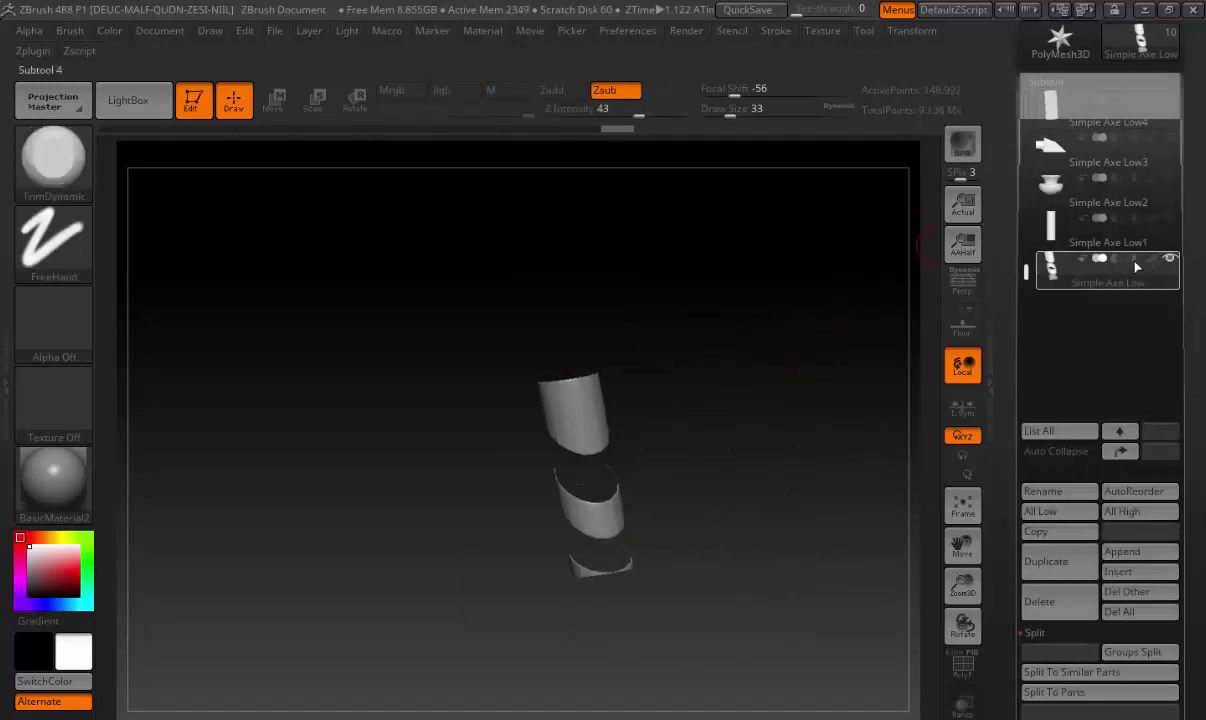
Show the Low2, Low5, Low6 and blade subtools, then orbit the axe upright with the blade facing right
click(1170, 197)
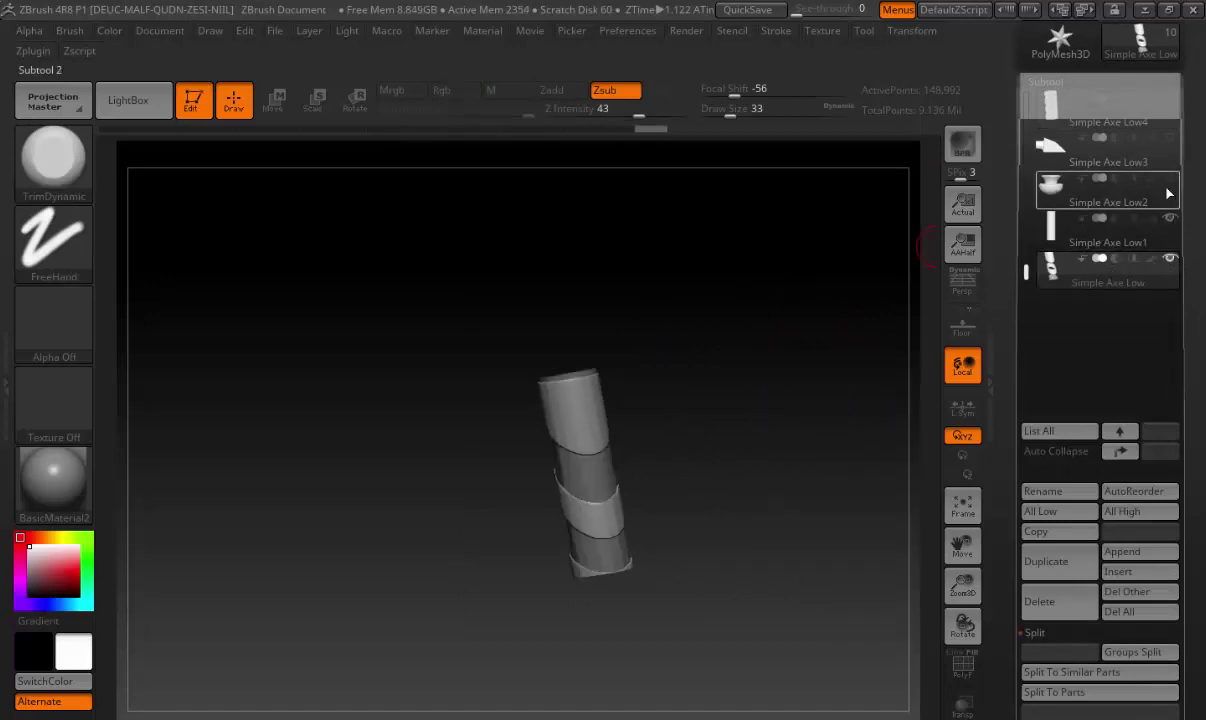
click(1050, 268)
drag(1028, 219, 1026, 198)
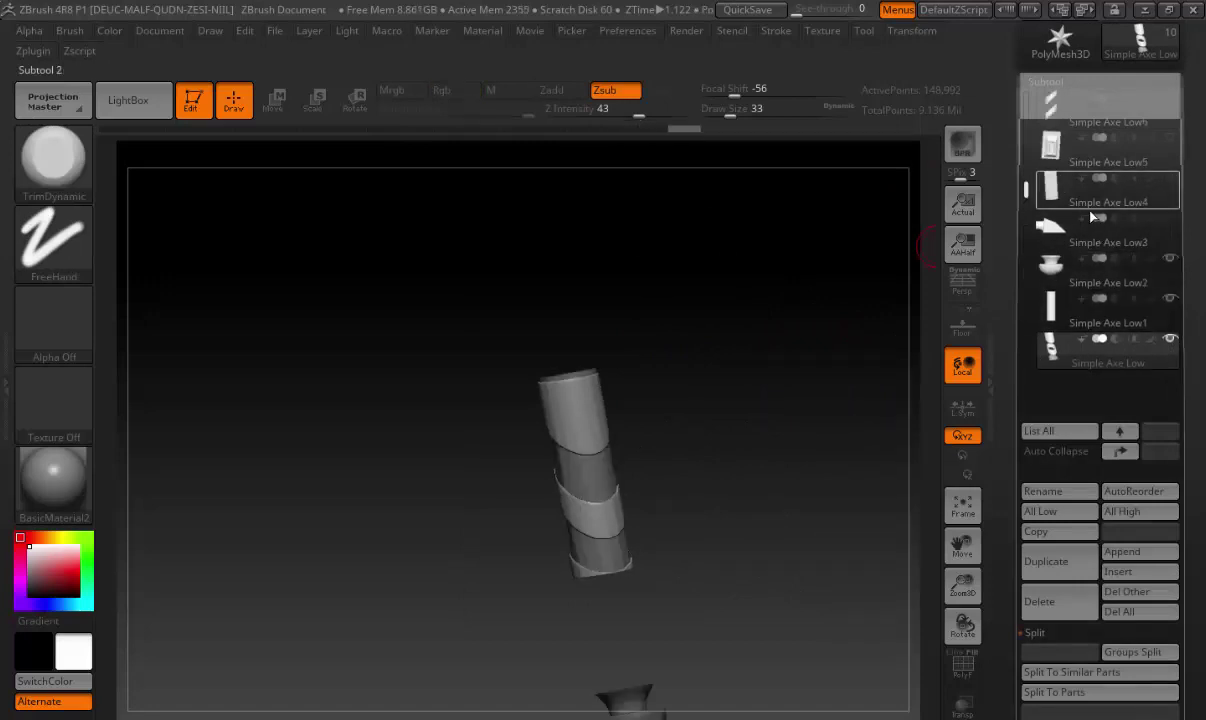
click(1170, 177)
click(1170, 137)
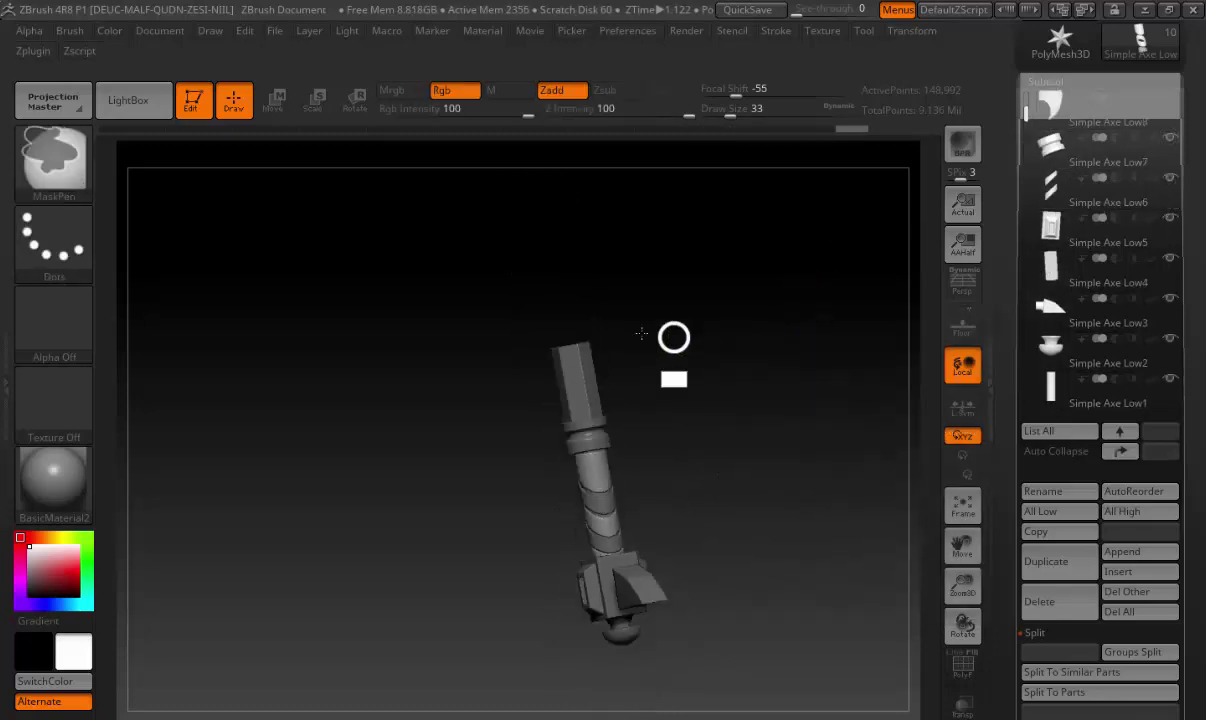
mouse_move(641, 333)
mouse_down()
mouse_move(735, 256)
mouse_move(894, 264)
mouse_up()
drag(1030, 113, 1030, 100)
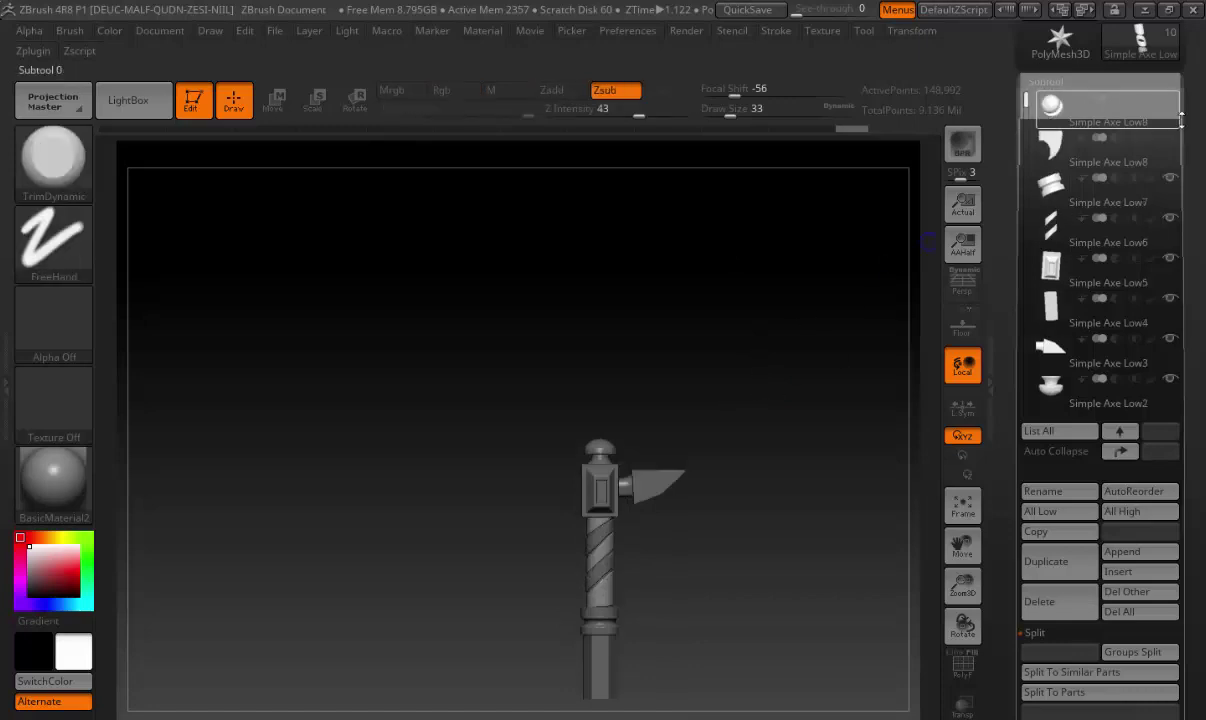
click(1170, 177)
mouse_move(684, 487)
mouse_down()
mouse_move(727, 566)
mouse_move(571, 445)
mouse_move(694, 451)
mouse_move(690, 320)
mouse_up()
Save the axe with Tool > Save As as a new .ztl in the Axe Simple folder, editing the suggested name
scroll(1004, 194, up, 3)
click(1141, 57)
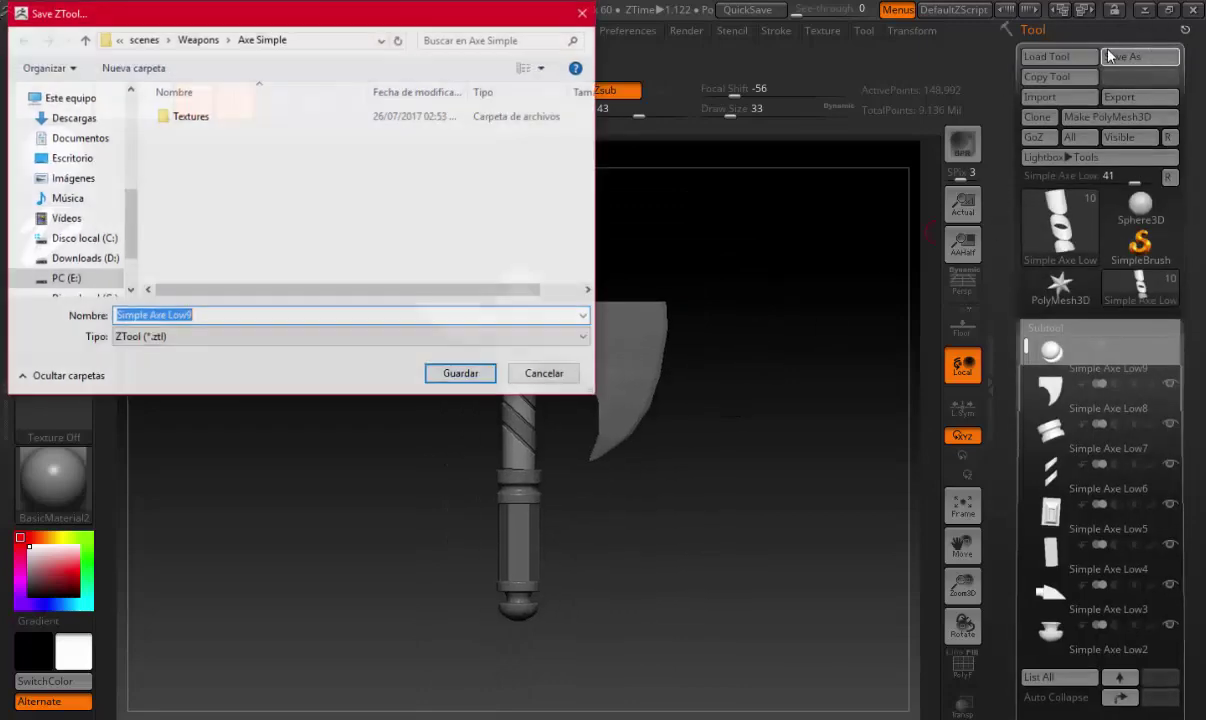
click(209, 316)
key(BackSpace)
key(BackSpace)
key(BackSpace)
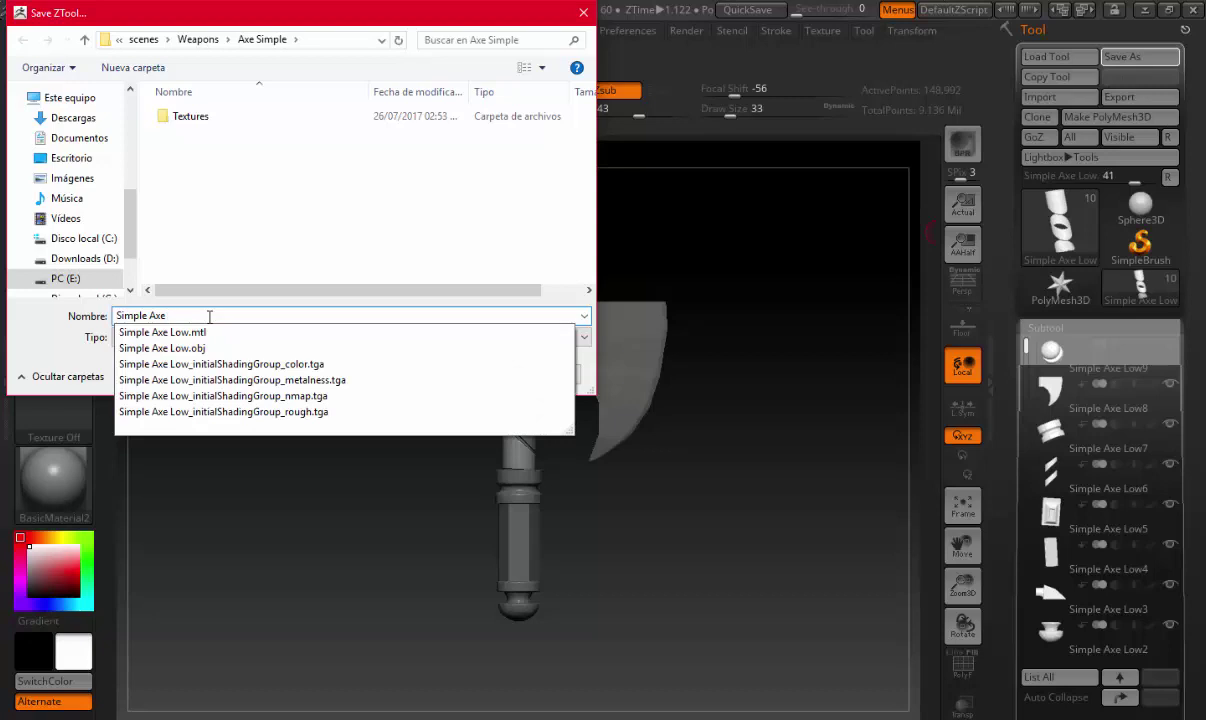
text(03)
key(Return)
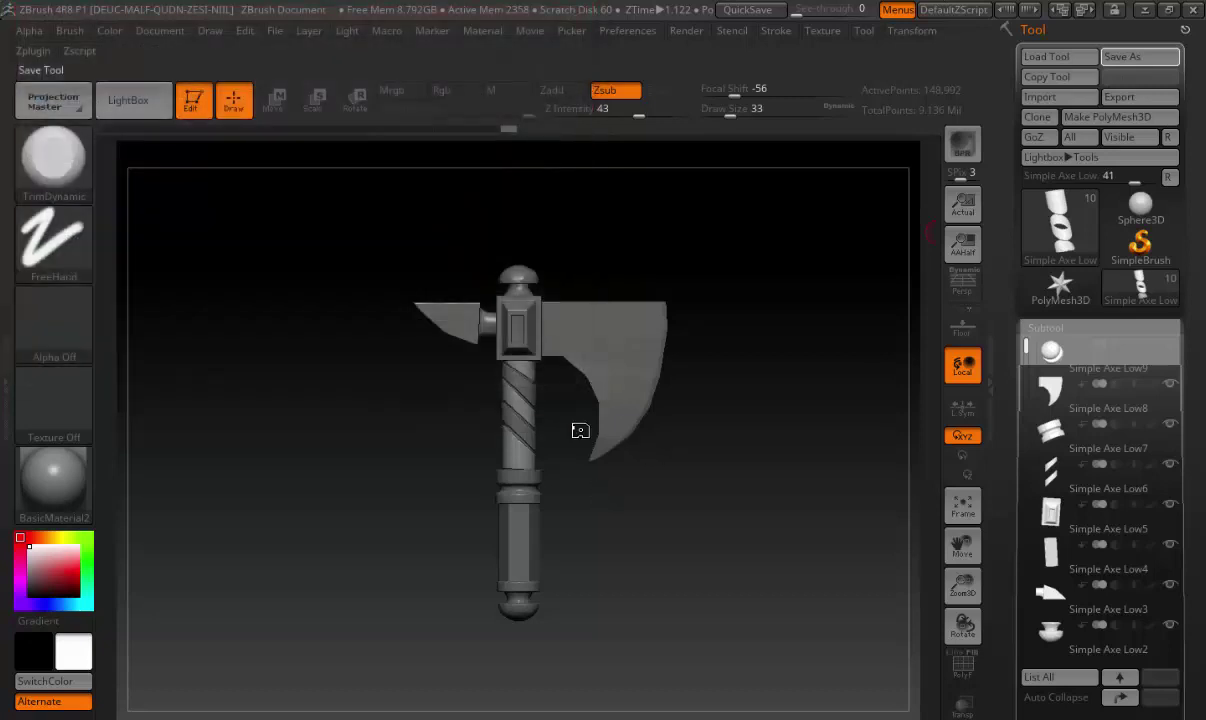
click(1146, 12)
Make the Simple Axe Low6 wrap strips the active subtool
key(F10)
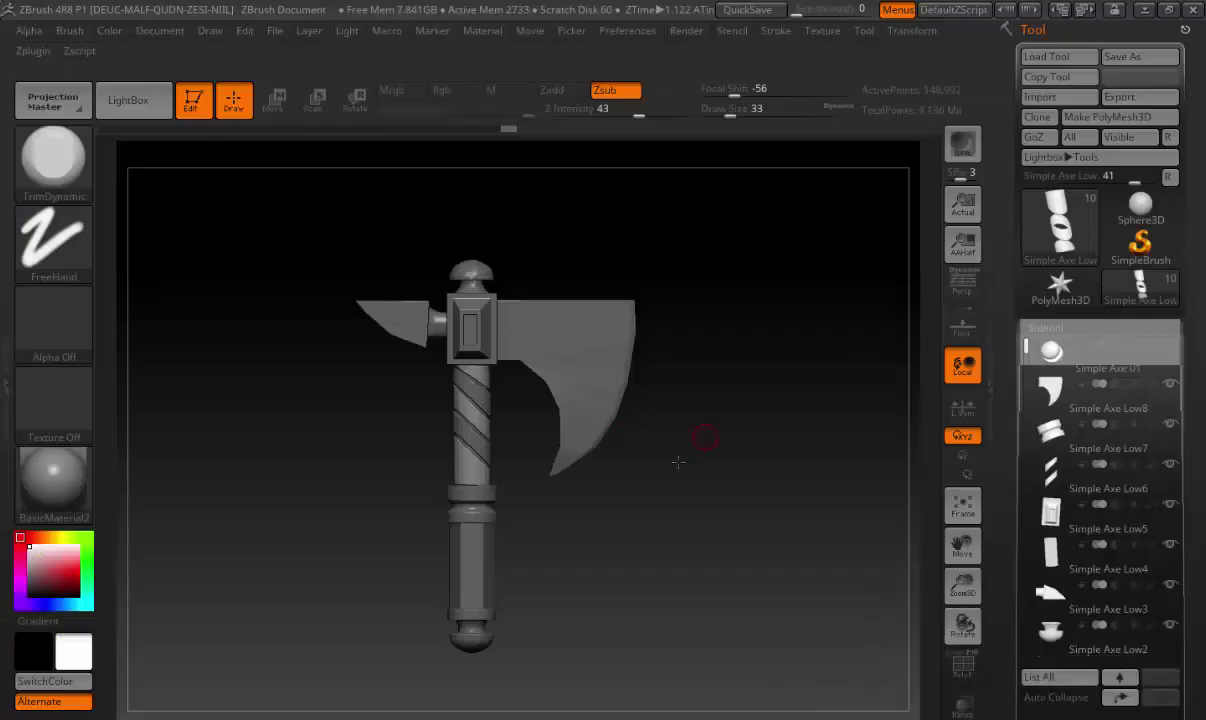
mouse_move(678, 462)
mouse_down()
mouse_move(640, 449)
mouse_move(660, 420)
mouse_move(693, 487)
mouse_move(783, 412)
mouse_move(724, 511)
mouse_move(727, 536)
mouse_move(787, 435)
mouse_move(673, 480)
mouse_move(410, 435)
mouse_move(511, 464)
mouse_move(433, 470)
mouse_move(520, 474)
mouse_up()
mouse_move(726, 456)
mouse_down()
mouse_move(643, 447)
mouse_move(751, 531)
mouse_move(762, 424)
mouse_move(775, 503)
mouse_move(772, 482)
mouse_up()
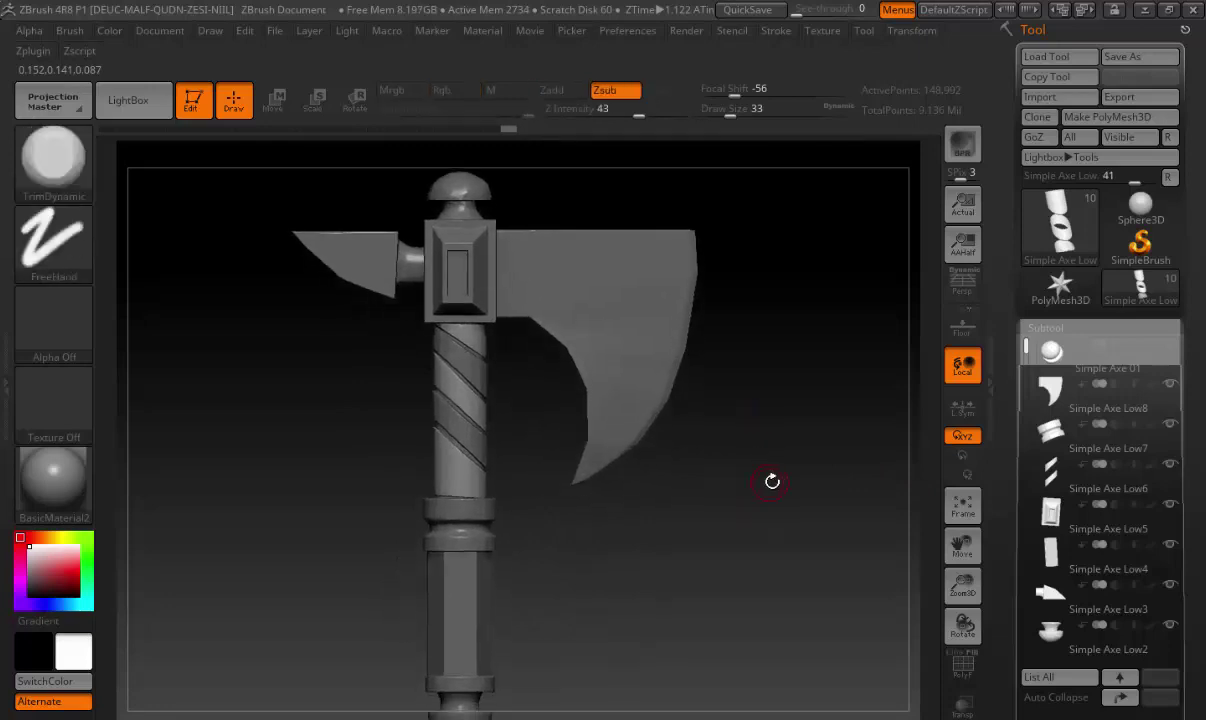
click(1050, 392)
click(1062, 443)
click(1053, 471)
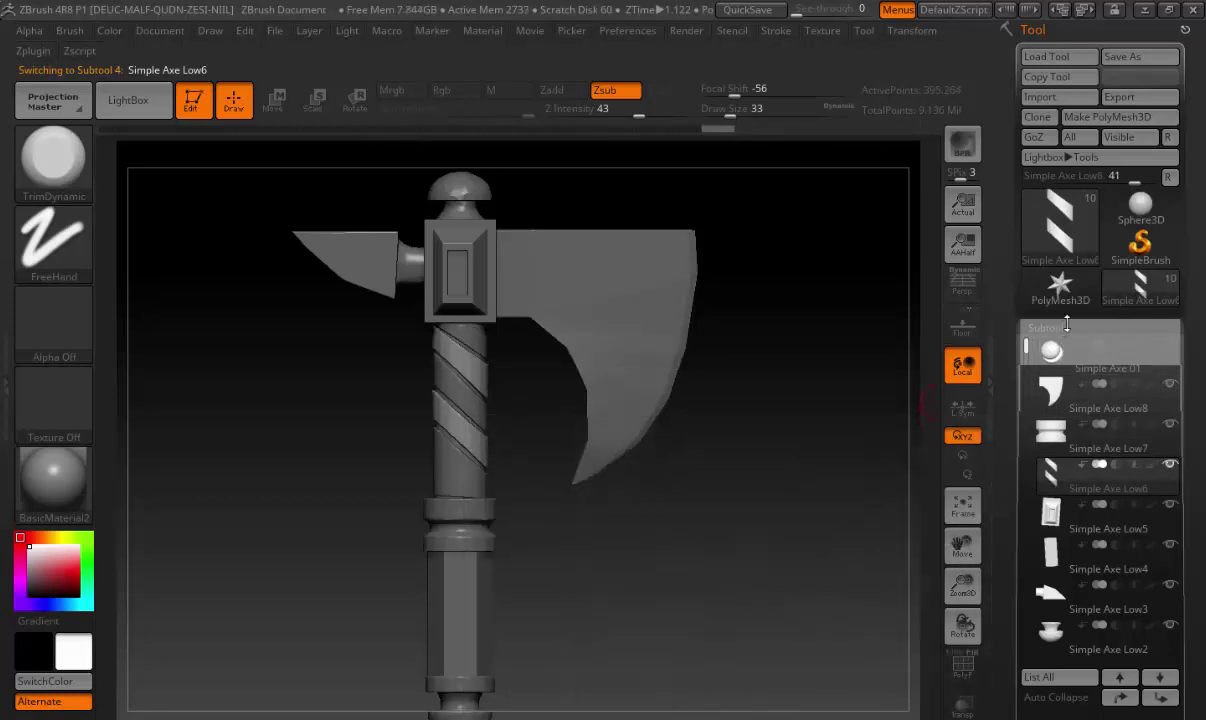
click(1050, 352)
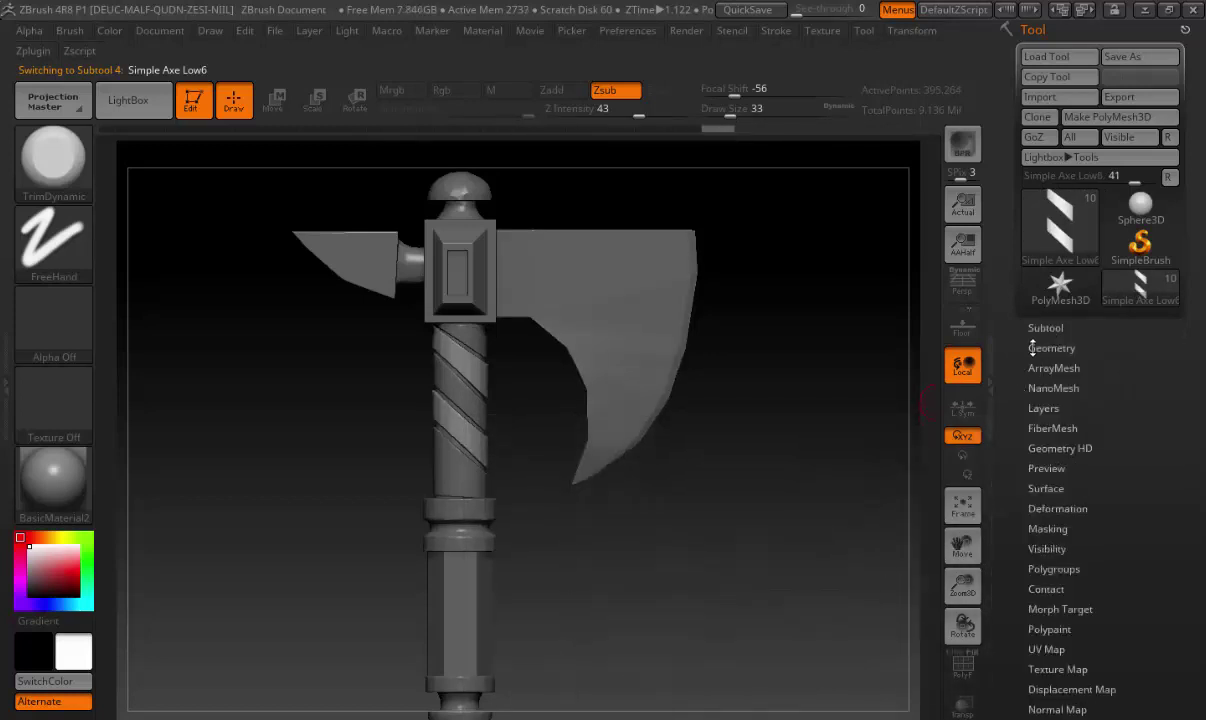
Subdivide the Low6 strips with Ctrl+D and bring up the Surface Noise editor
click(1033, 347)
key(ctrl+d)
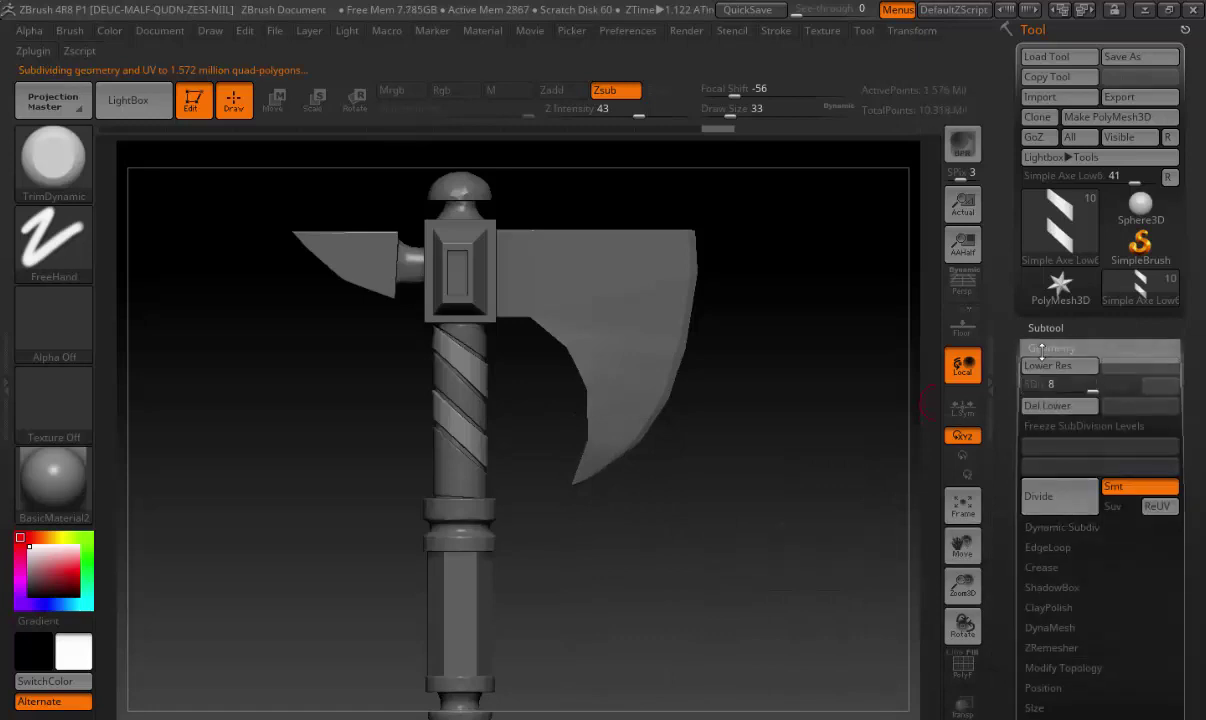
click(1047, 345)
click(1043, 488)
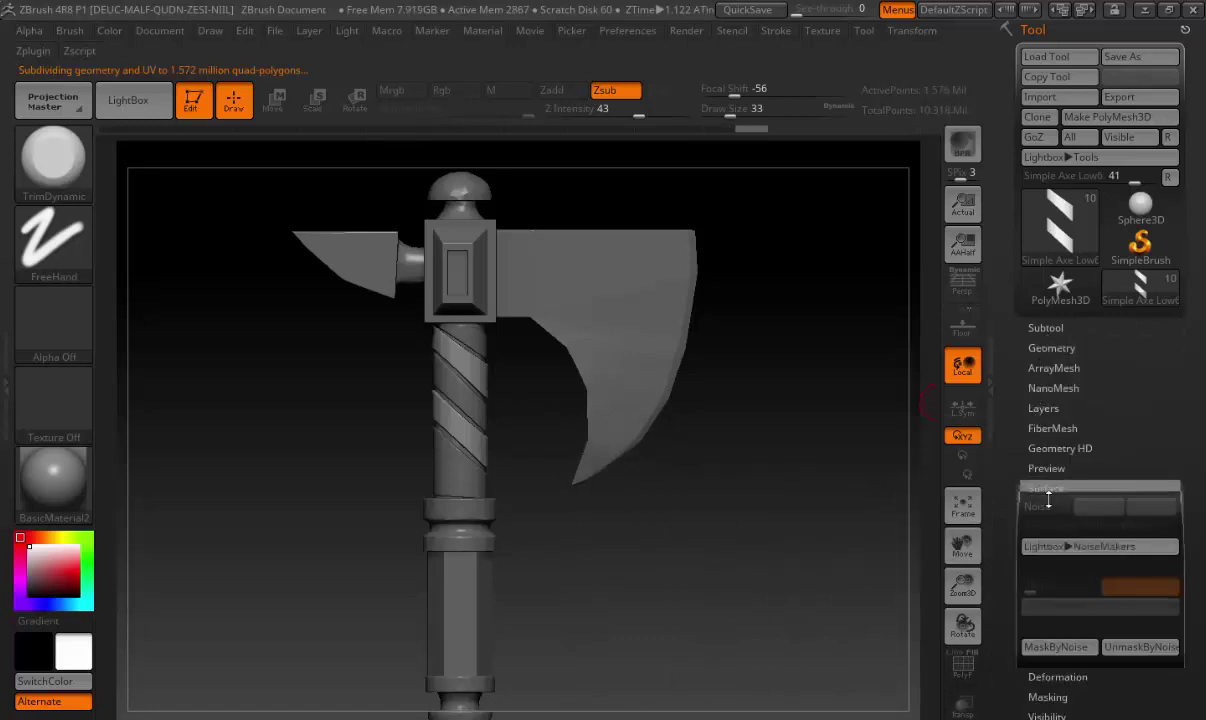
click(996, 502)
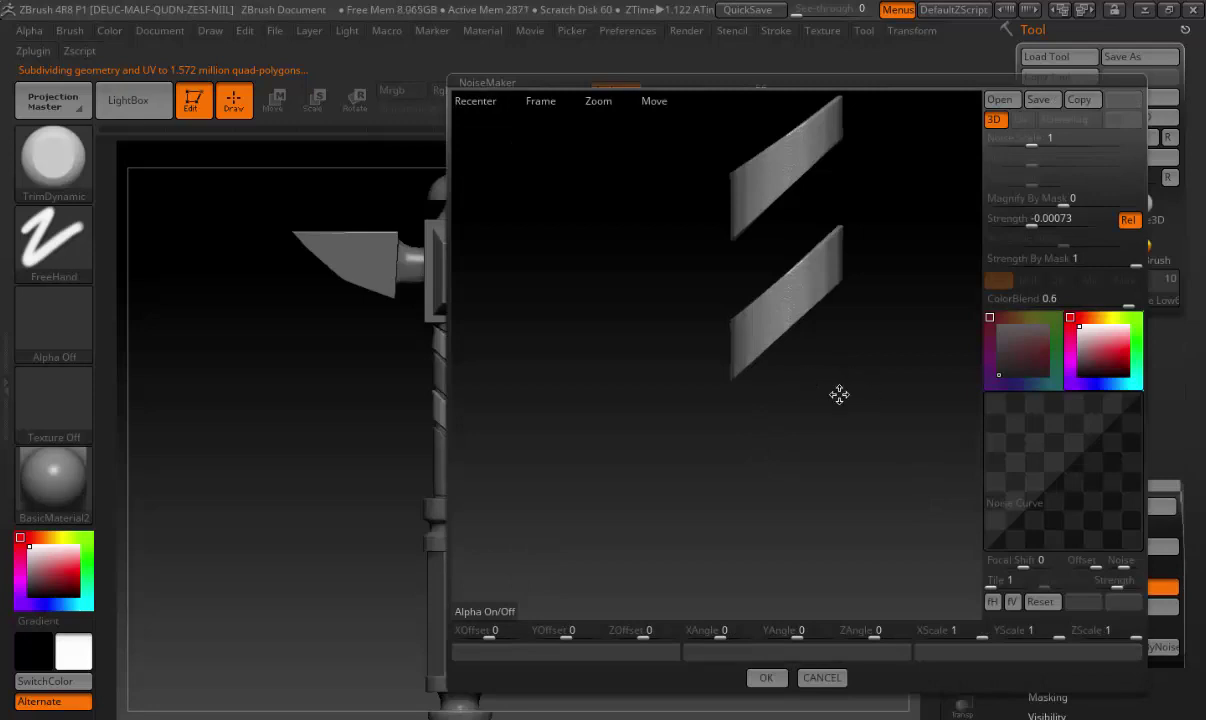
Switch NoiseMaker to UV plugin noise and choose the Cheetah pattern after trying Brick and Camouflage
mouse_move(839, 395)
mouse_down()
mouse_move(781, 433)
mouse_move(813, 350)
mouse_up()
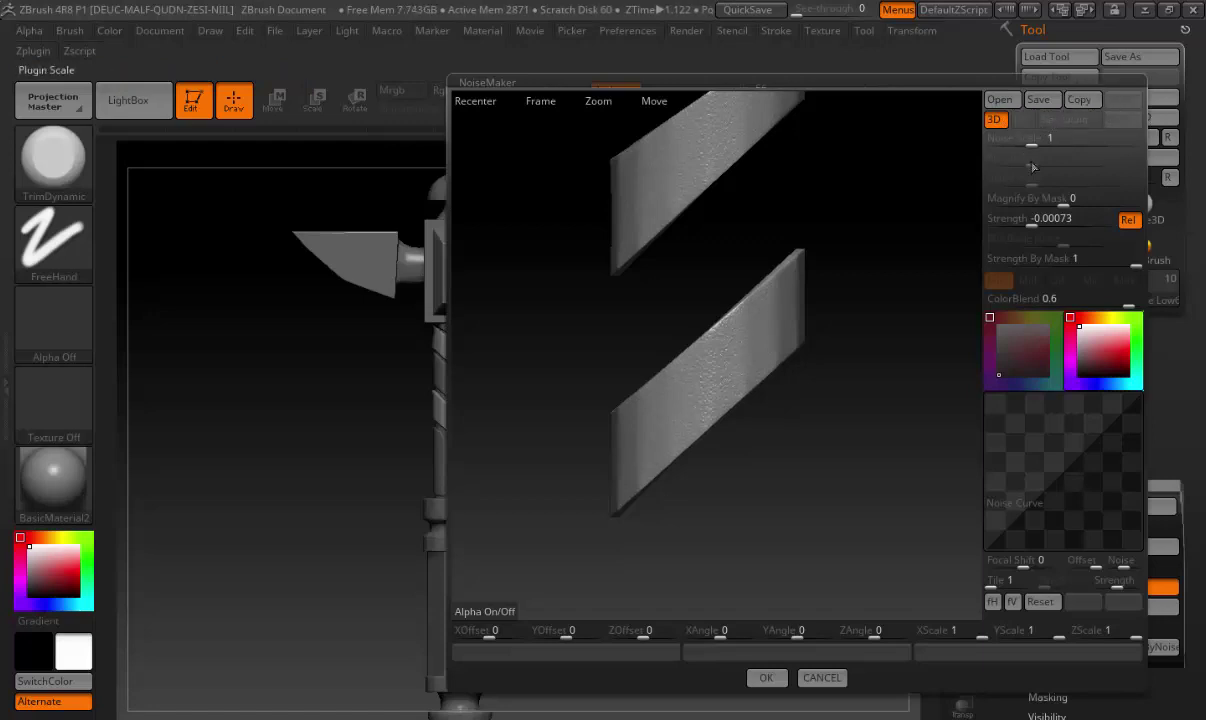
click(1032, 143)
drag(1037, 143, 1012, 128)
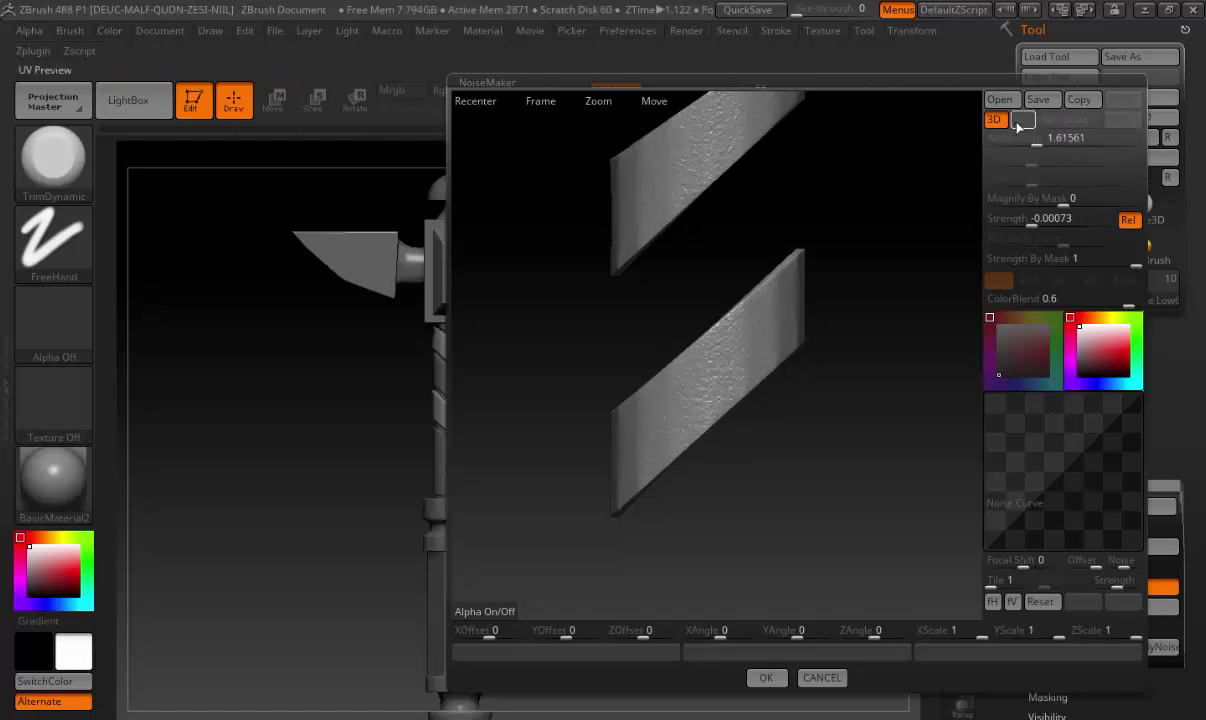
click(1021, 121)
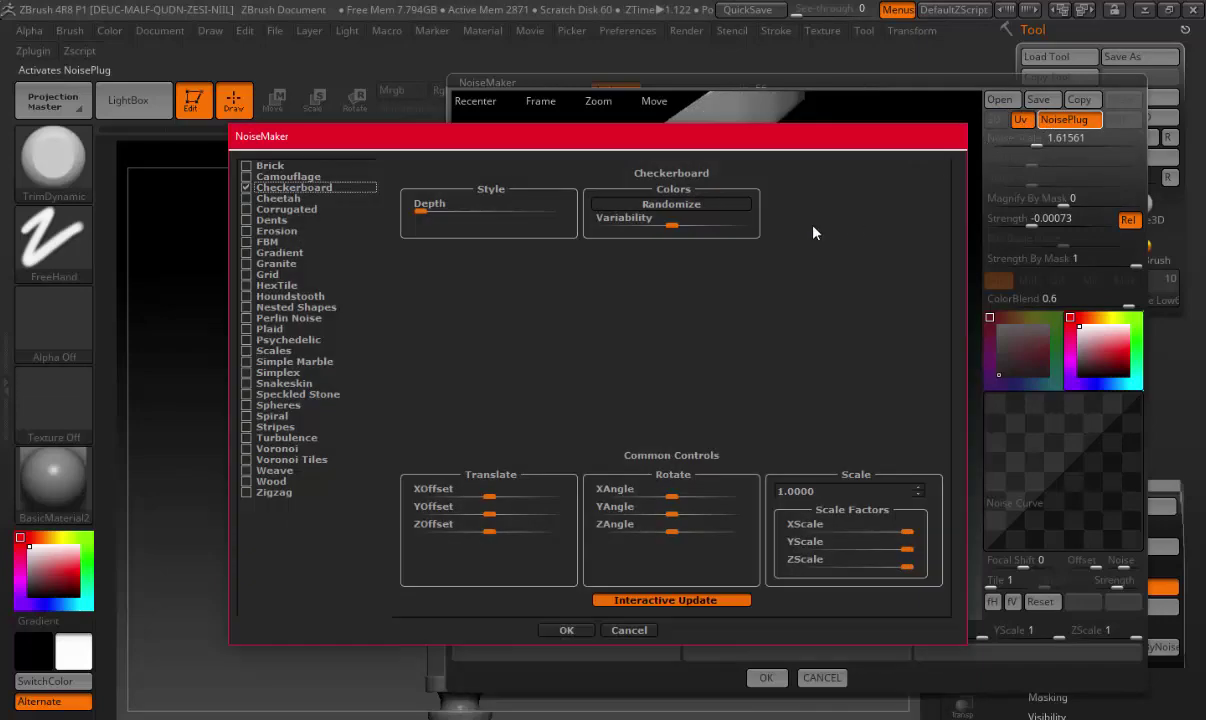
drag(312, 145, 230, 329)
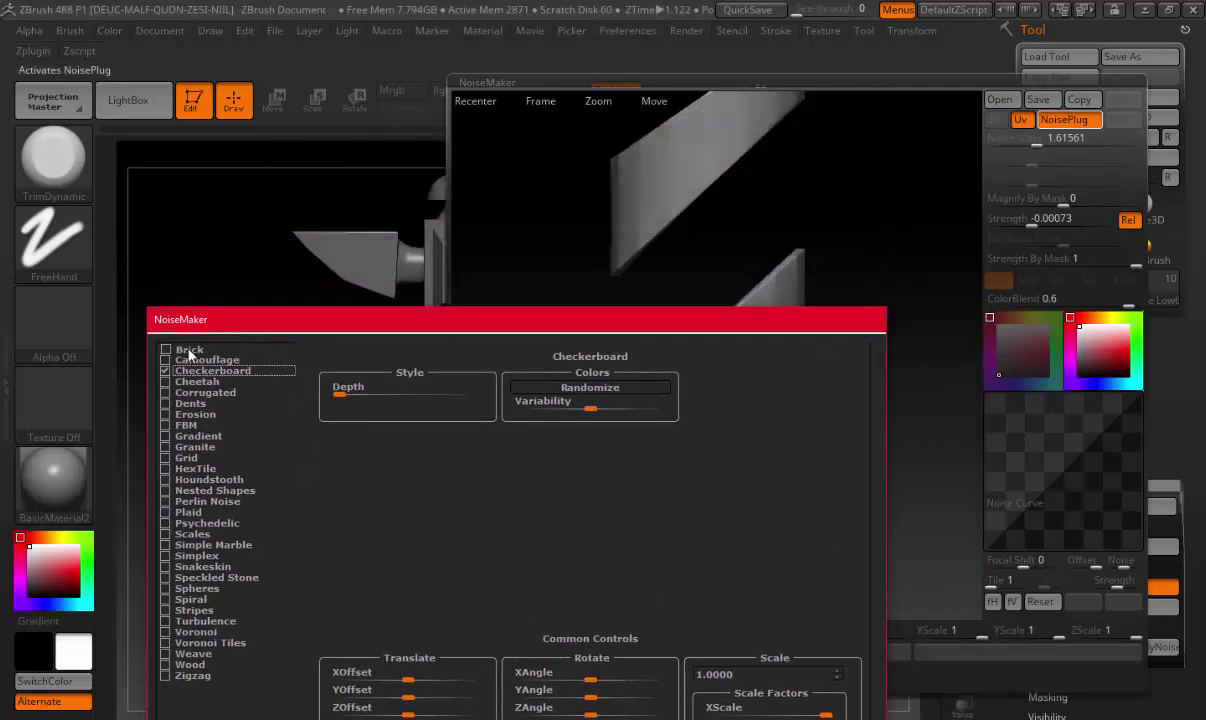
click(185, 350)
click(188, 360)
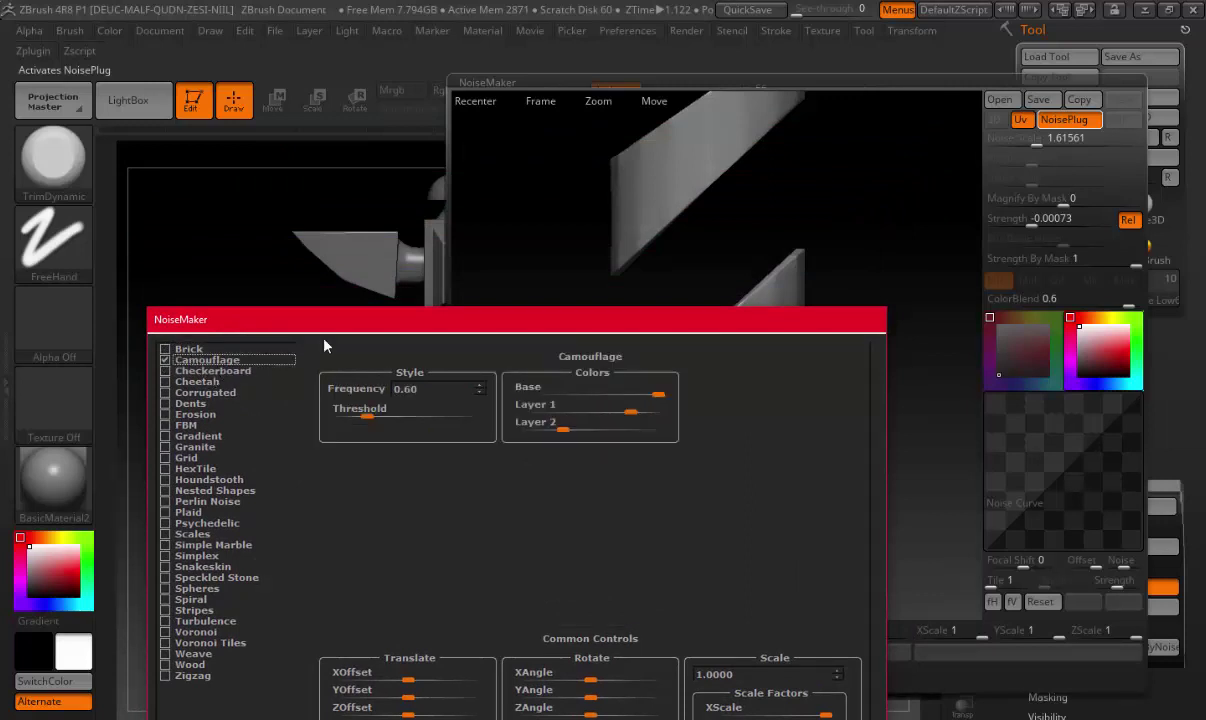
drag(322, 320, 322, 232)
click(197, 295)
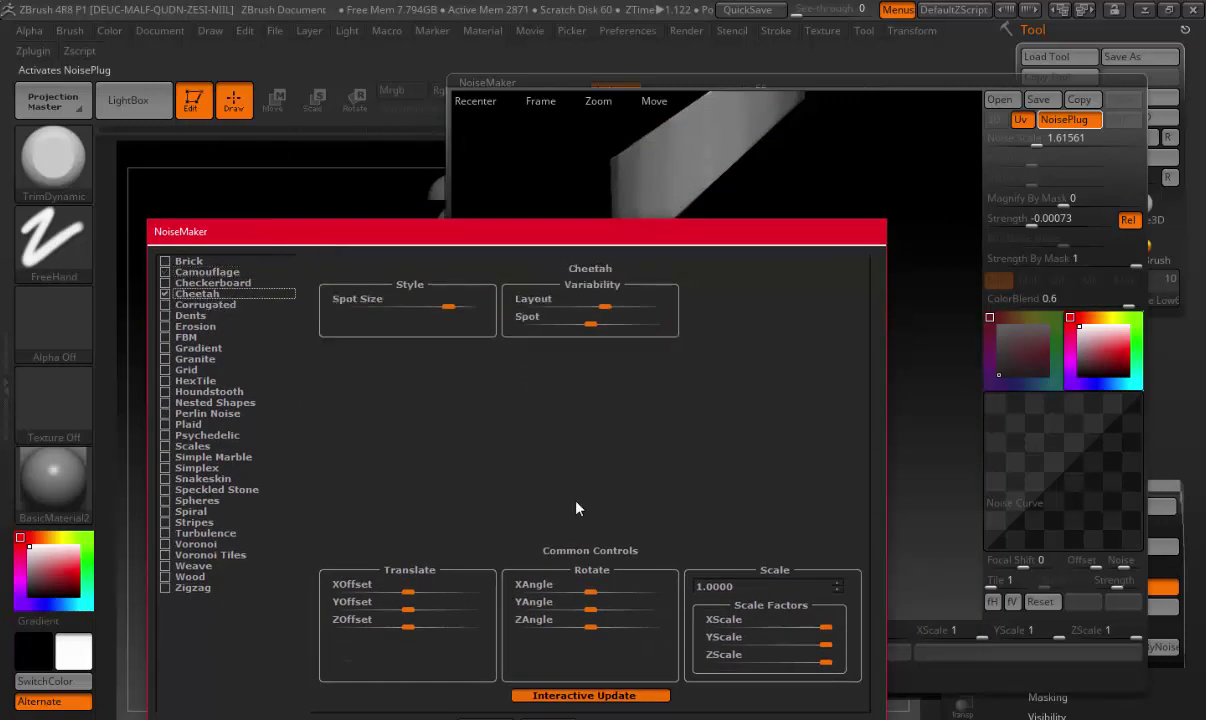
key(Return)
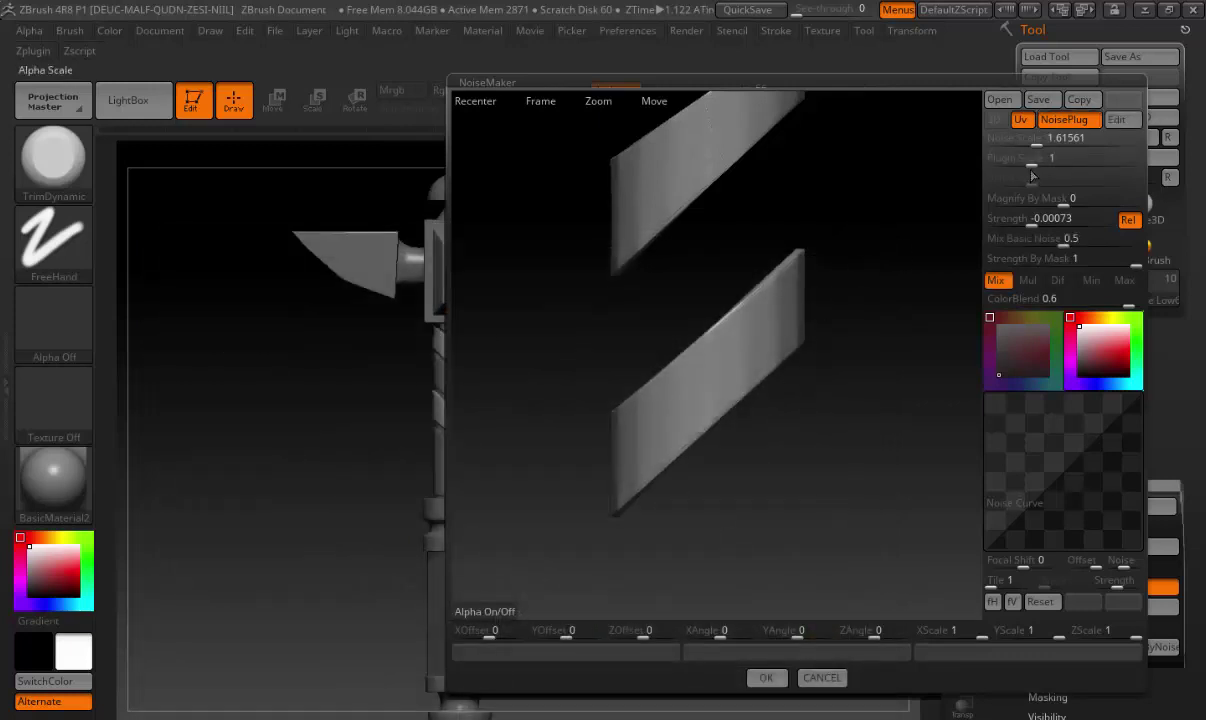
Set Noise Scale to 0.06584 and Plugin Scale to about 1.77, keeping the noise colour white
click(1040, 146)
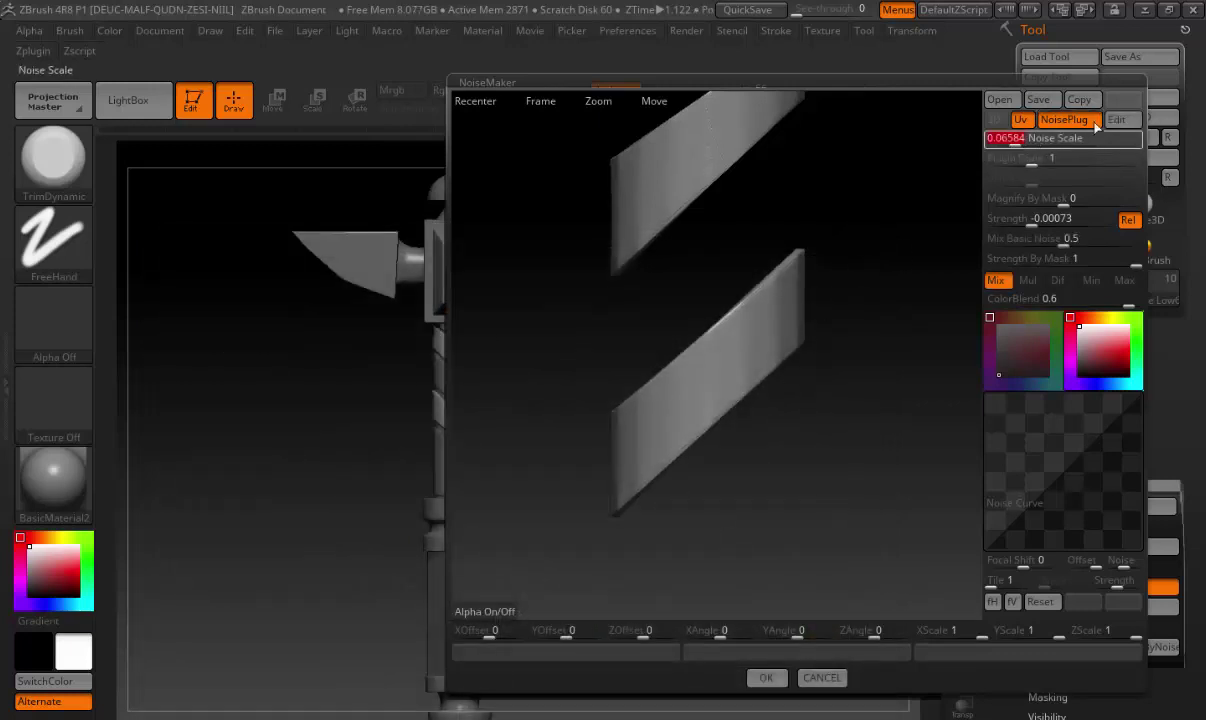
key(Return)
click(1056, 158)
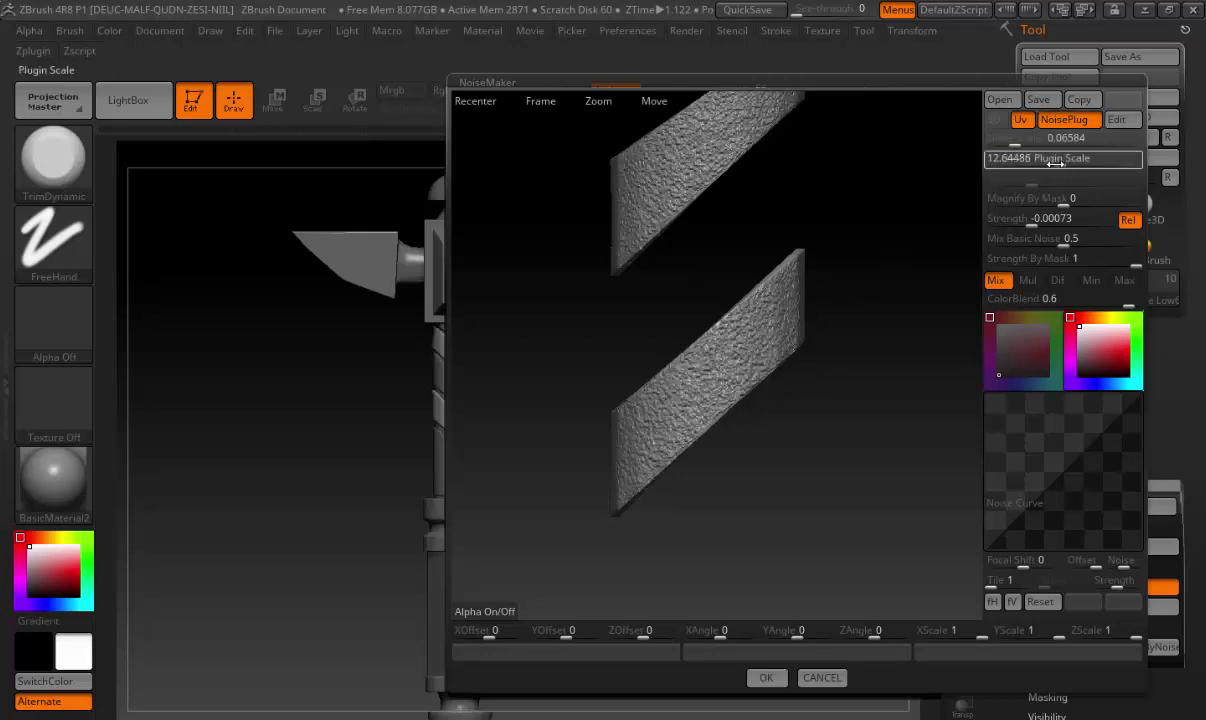
drag(1056, 162, 1049, 162)
key(Return)
click(1106, 364)
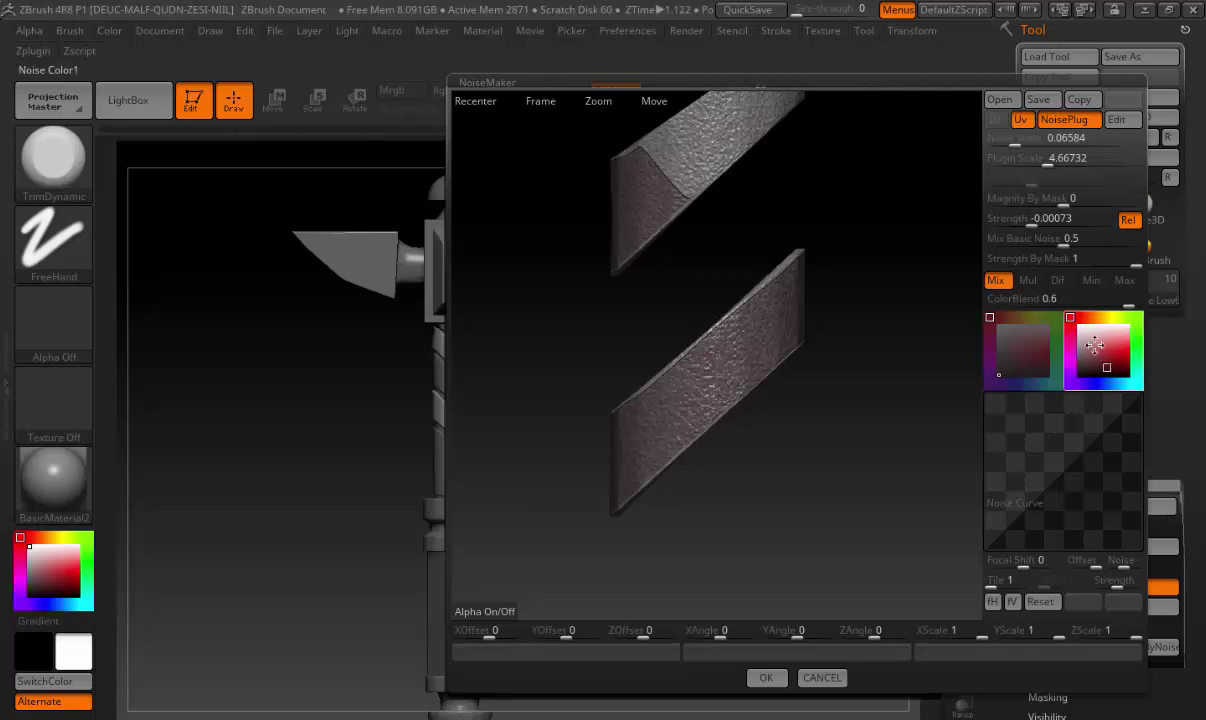
drag(1081, 327, 1064, 324)
drag(1045, 160, 1036, 110)
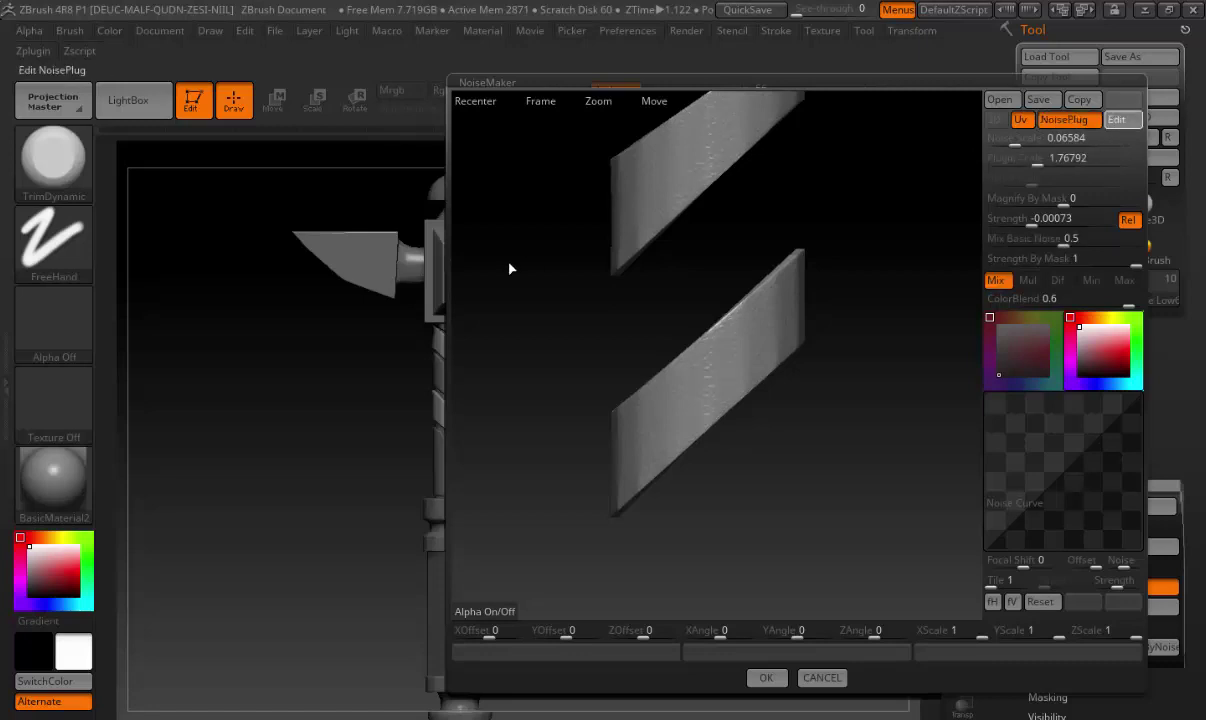
Switch to Corrugated noise with a Triangle wave, Noise Scale 0.28963 and Plugin Scale 2.71127
click(1116, 119)
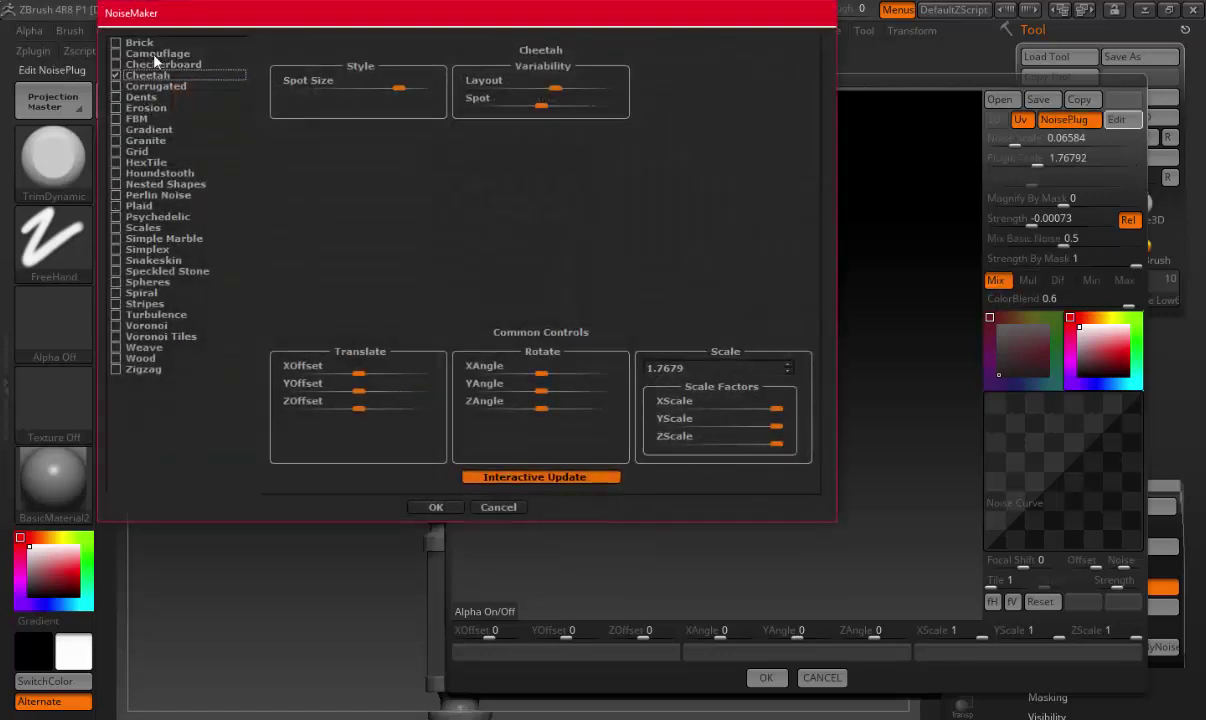
click(149, 88)
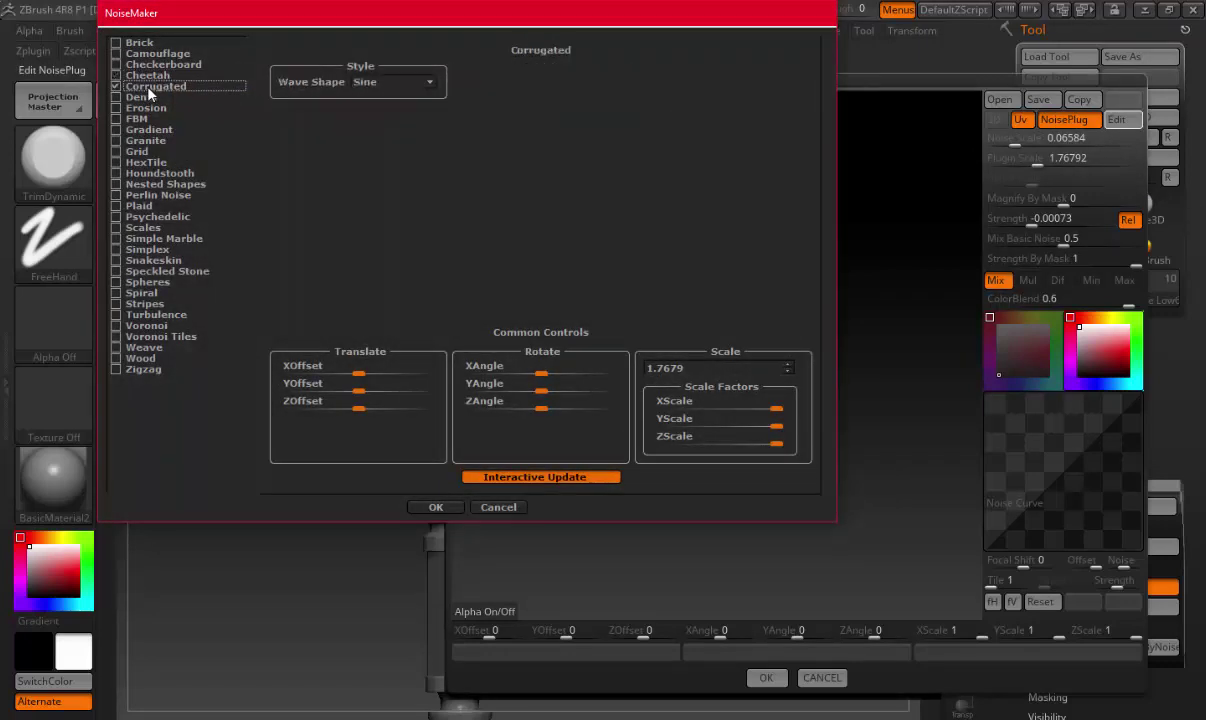
click(398, 83)
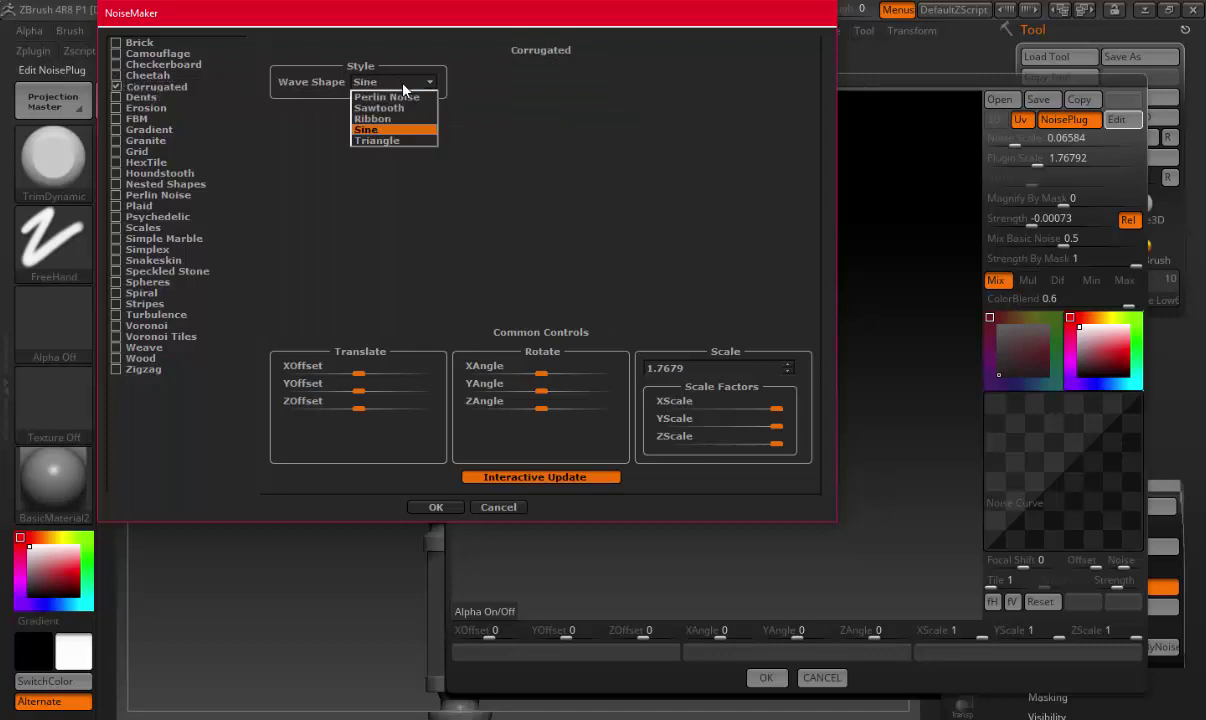
click(392, 140)
click(434, 506)
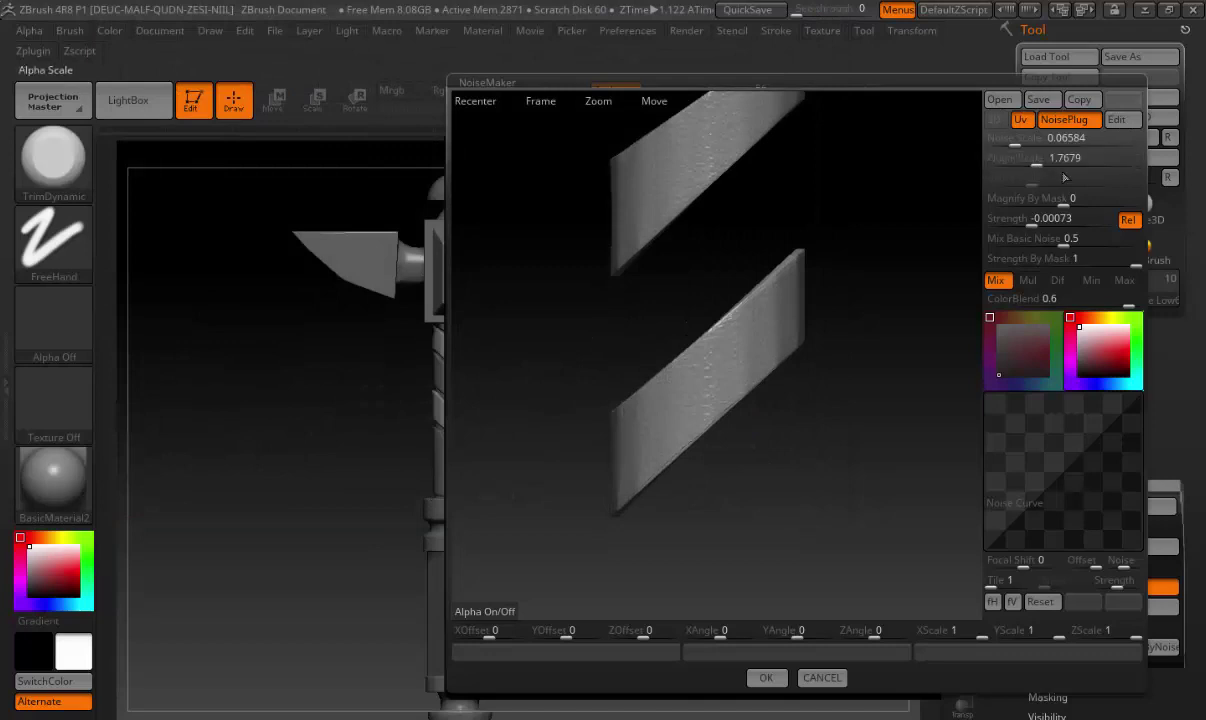
click(1025, 144)
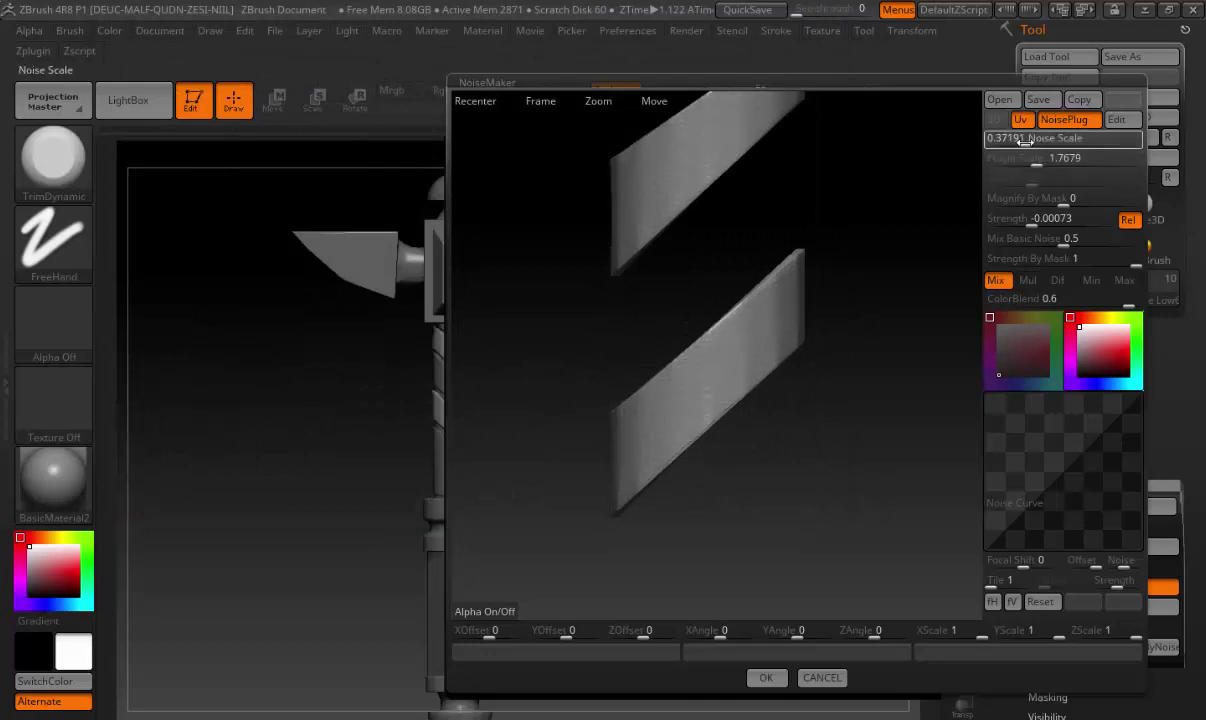
text(0.28963)
key(Return)
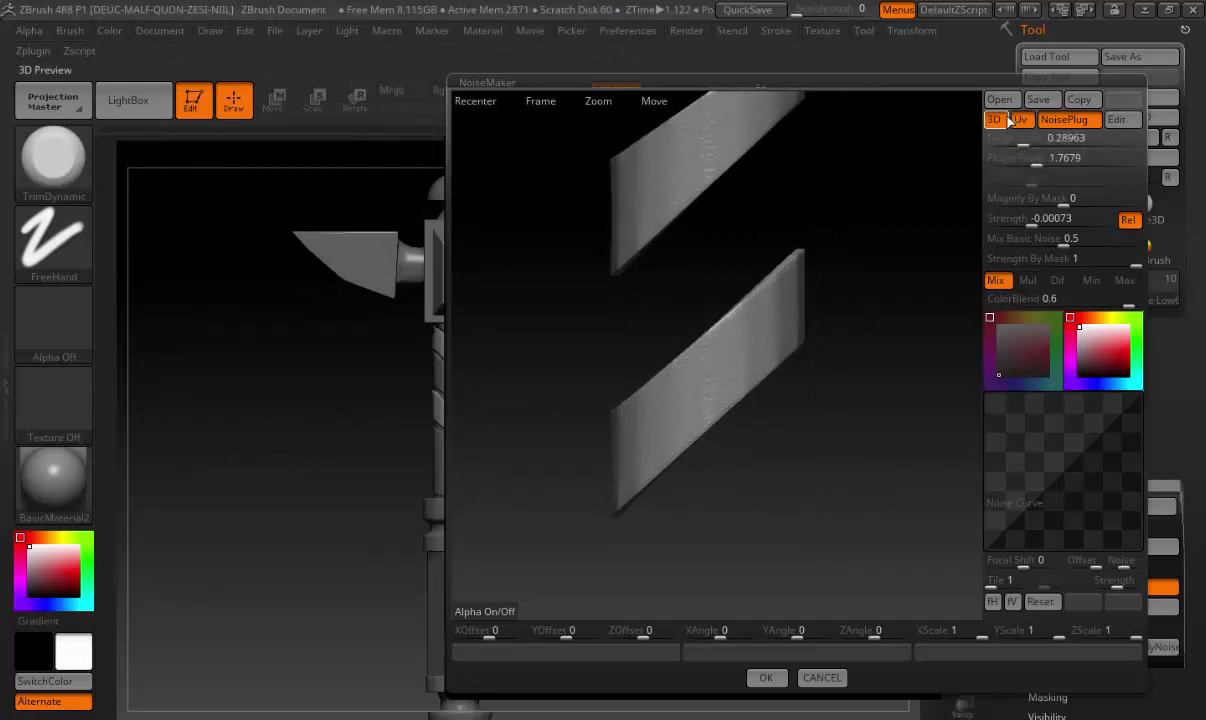
drag(1036, 164, 1049, 165)
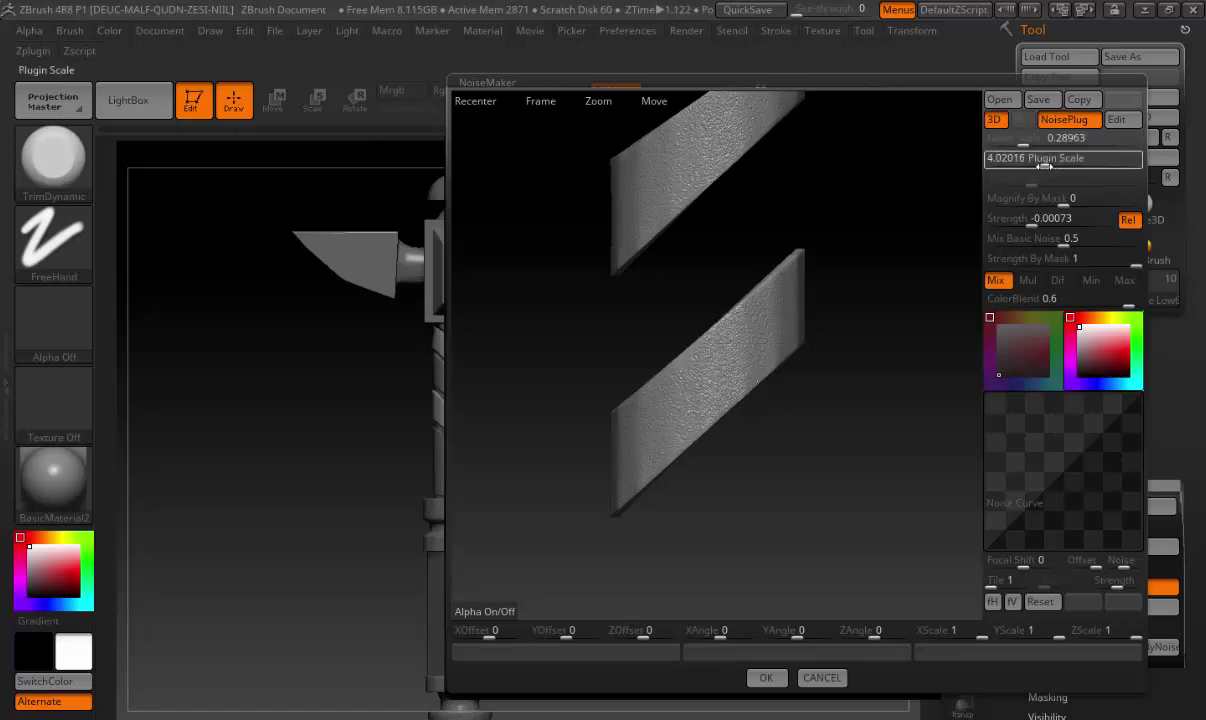
key(Return)
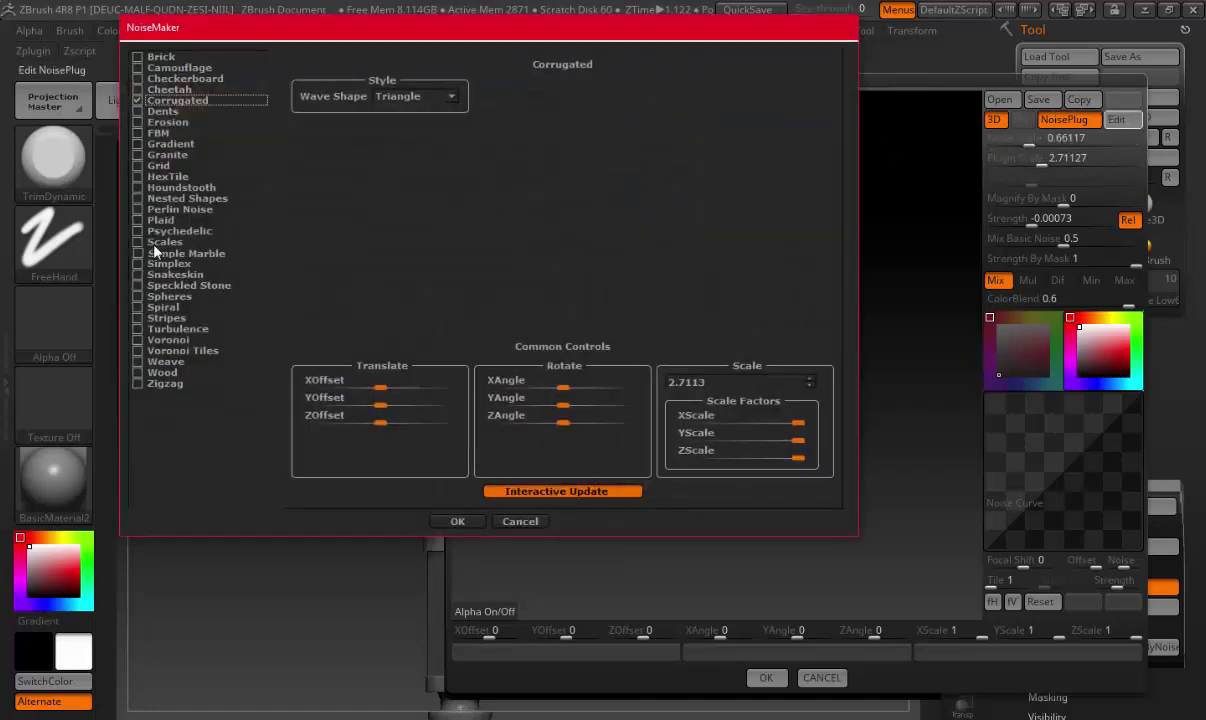
Settle on the Weave pattern after trying Scales and Zigzag, raising Noise Scale to about 1.77
click(157, 244)
click(165, 384)
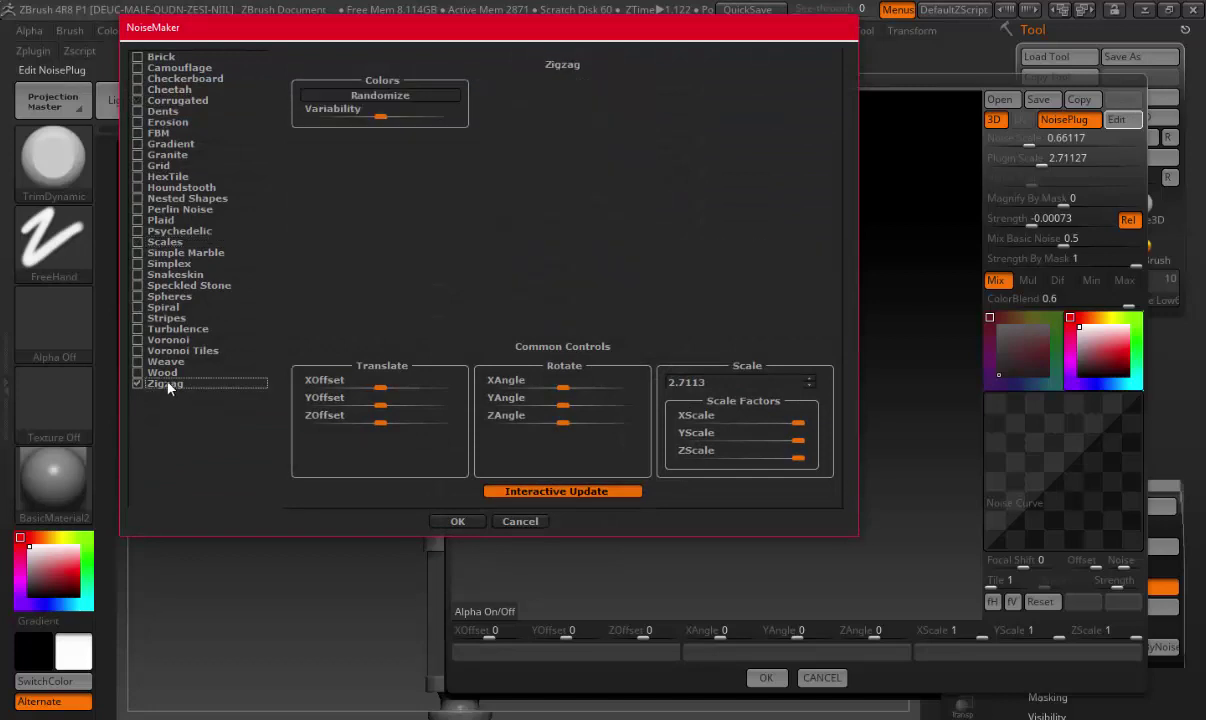
click(172, 363)
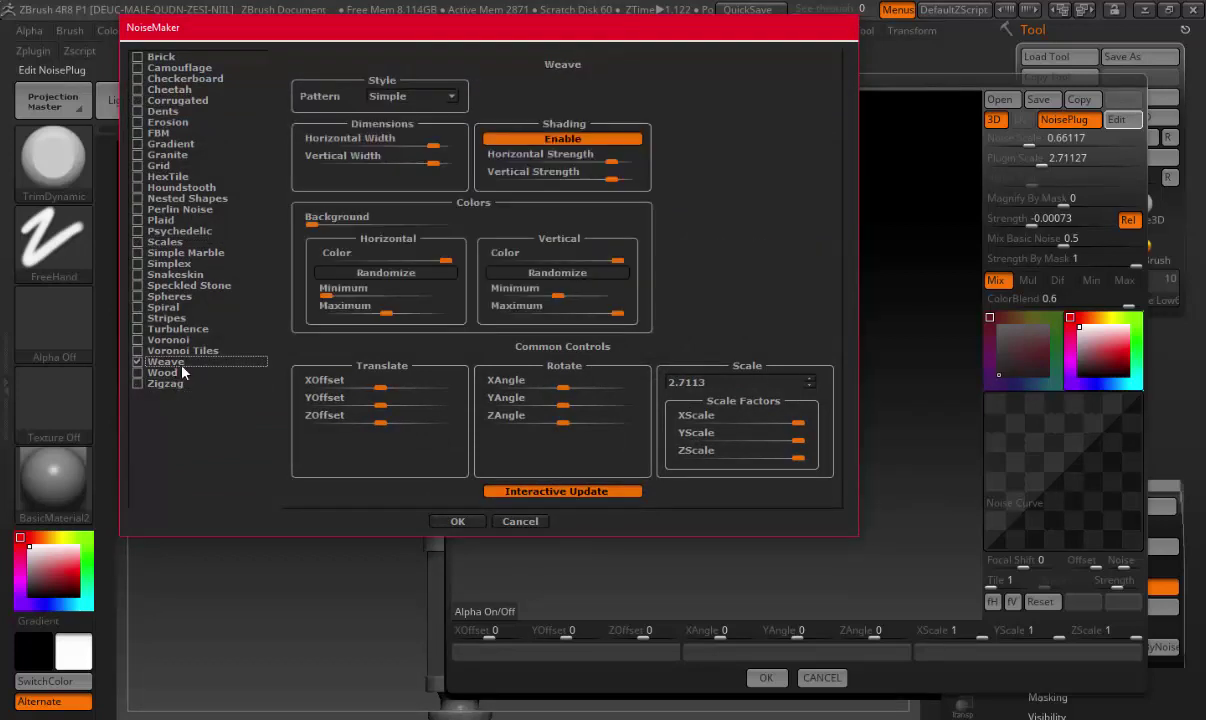
click(426, 96)
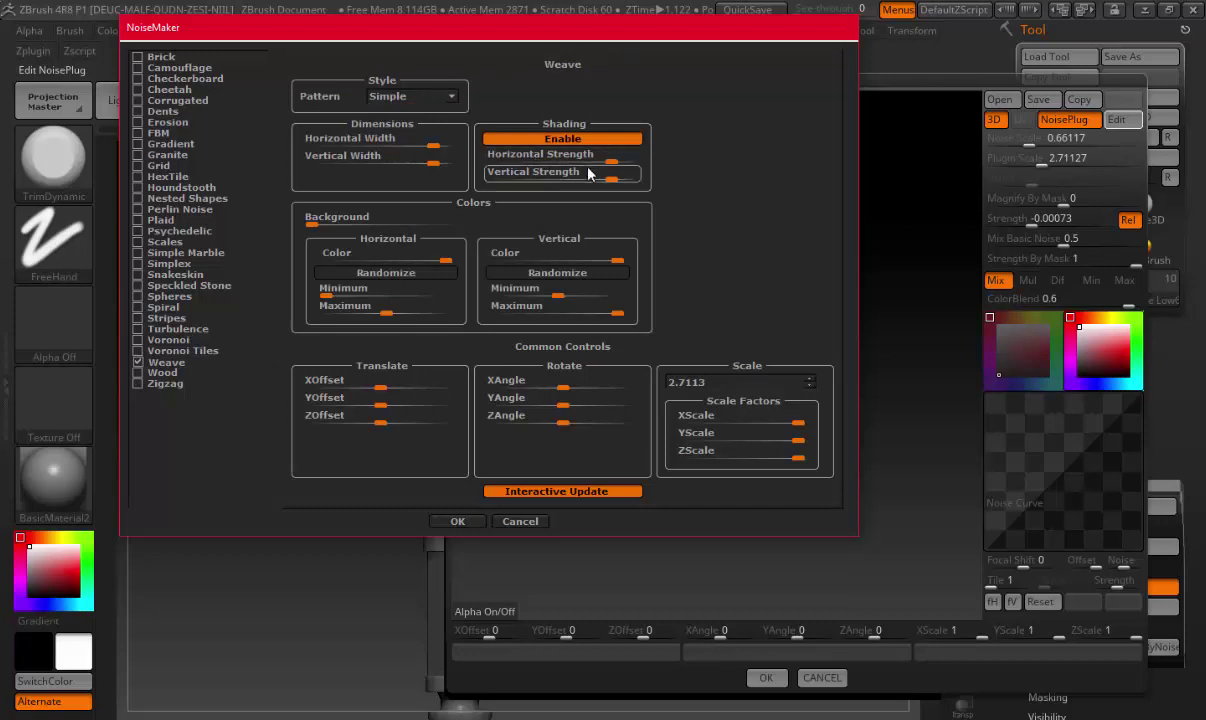
click(466, 522)
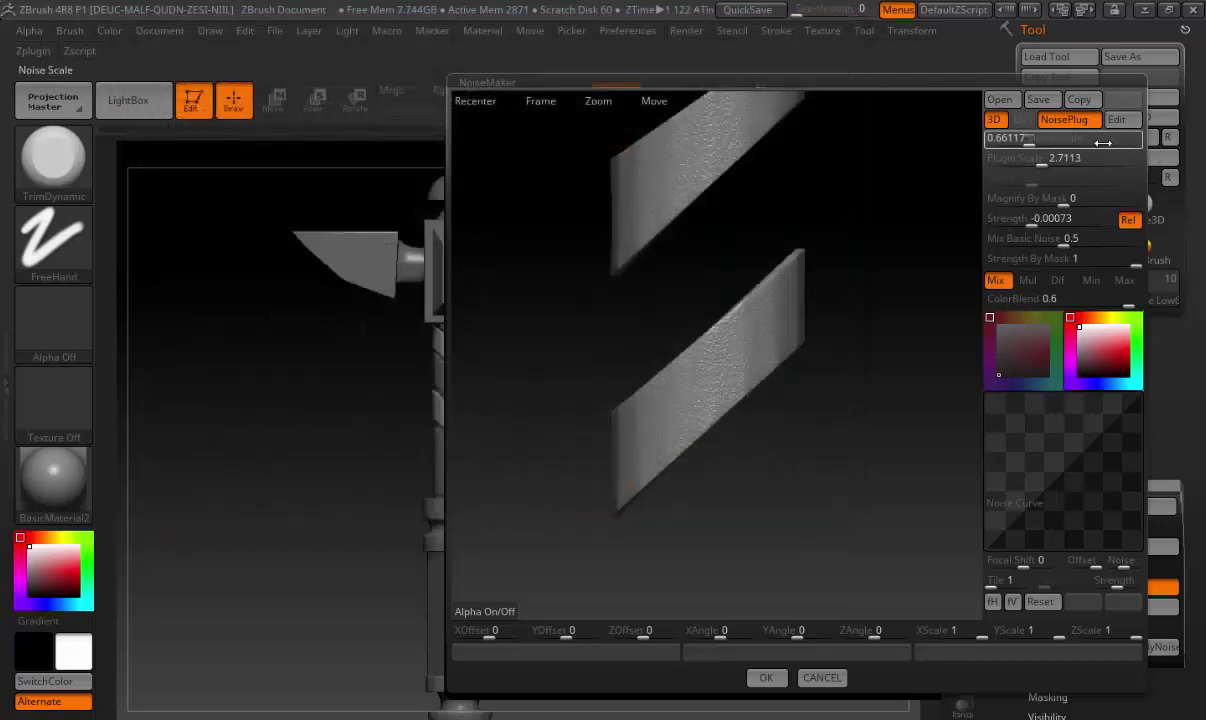
drag(1041, 140, 1049, 141)
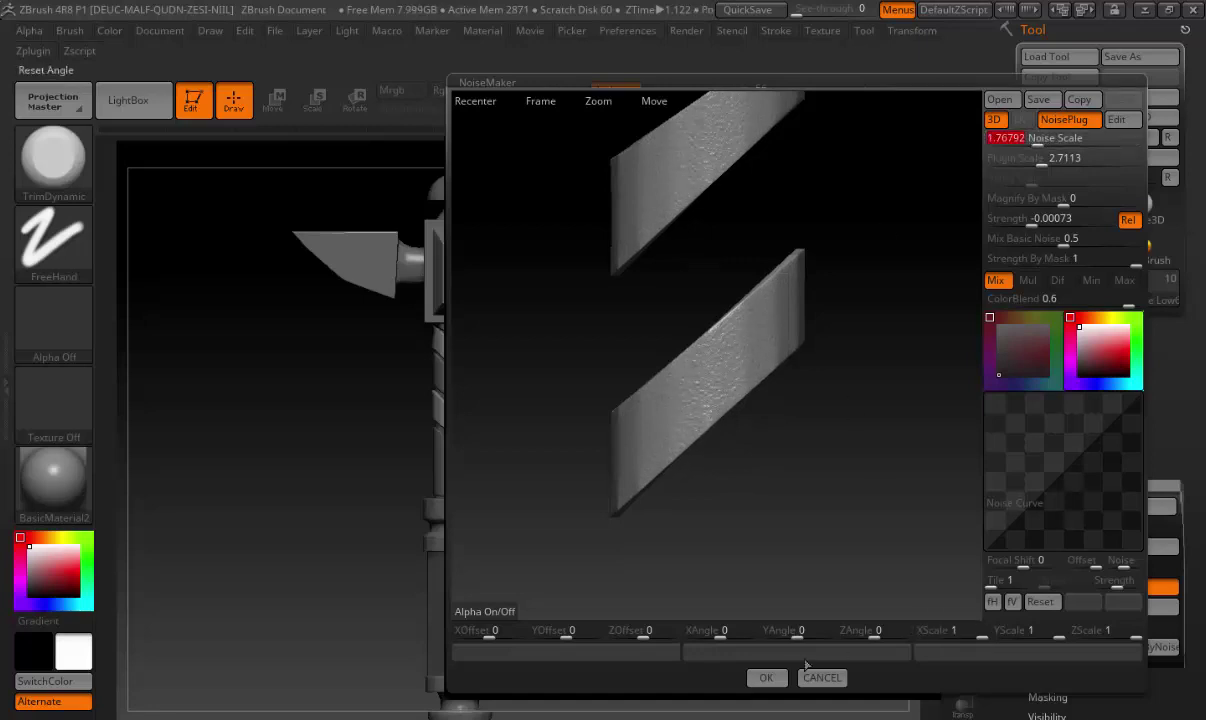
Accept the noise, apply it to the stripe mesh, and make Simple Axe Low the active subtool
click(766, 677)
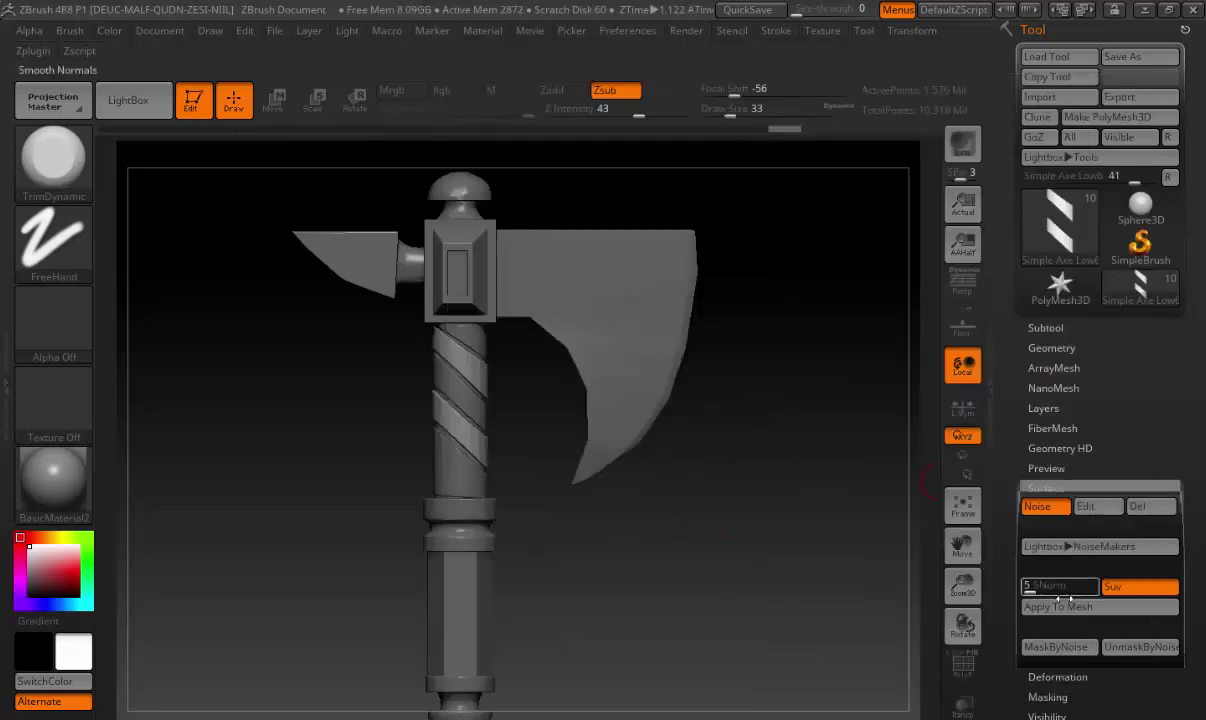
click(1058, 606)
drag(962, 585, 888, 598)
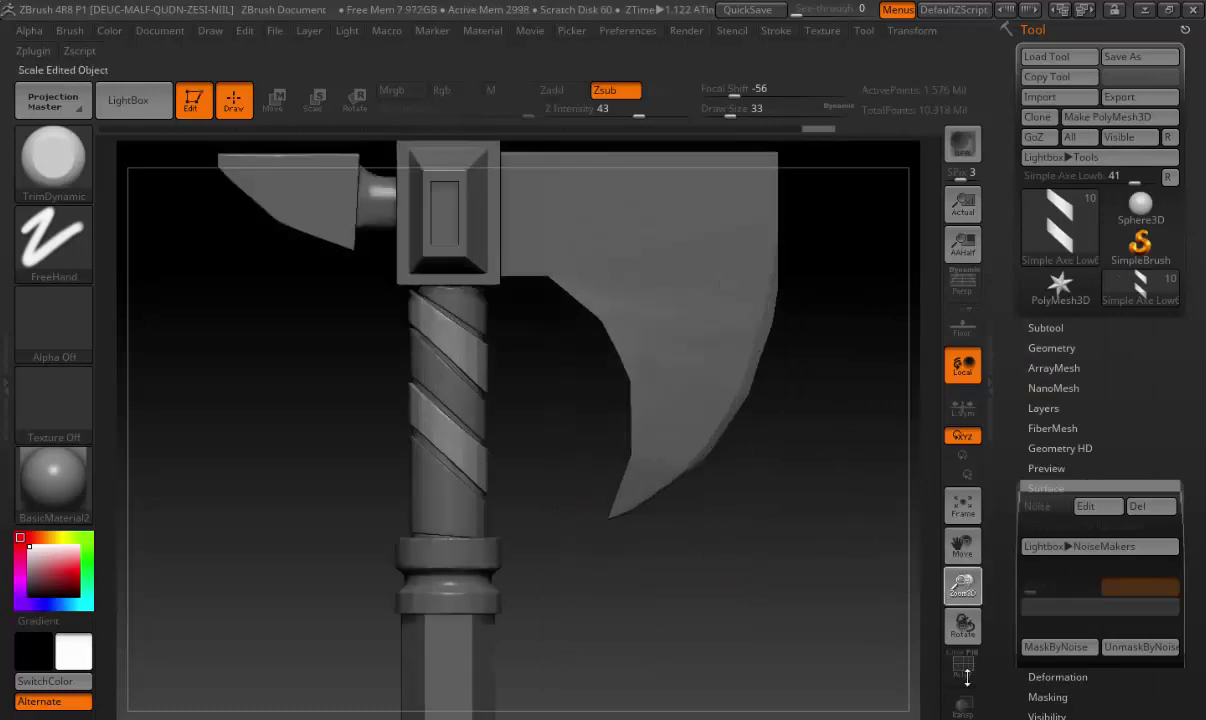
click(1045, 328)
mouse_move(1060, 553)
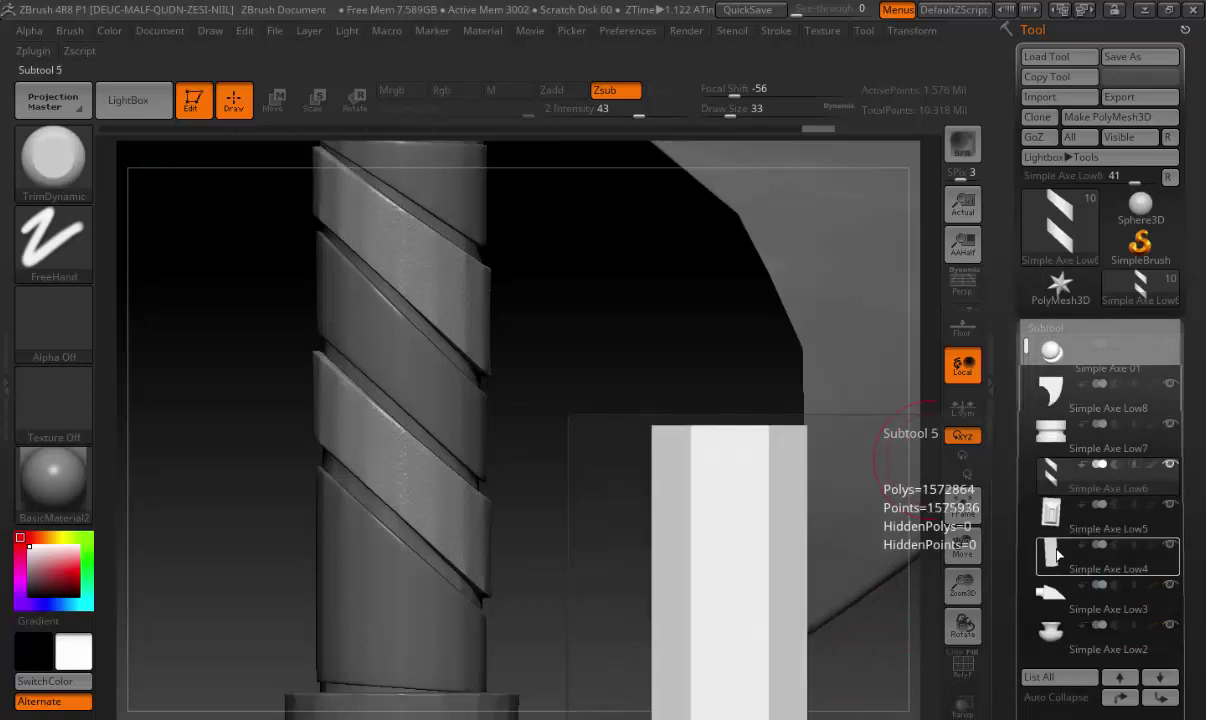
drag(1027, 350, 1032, 390)
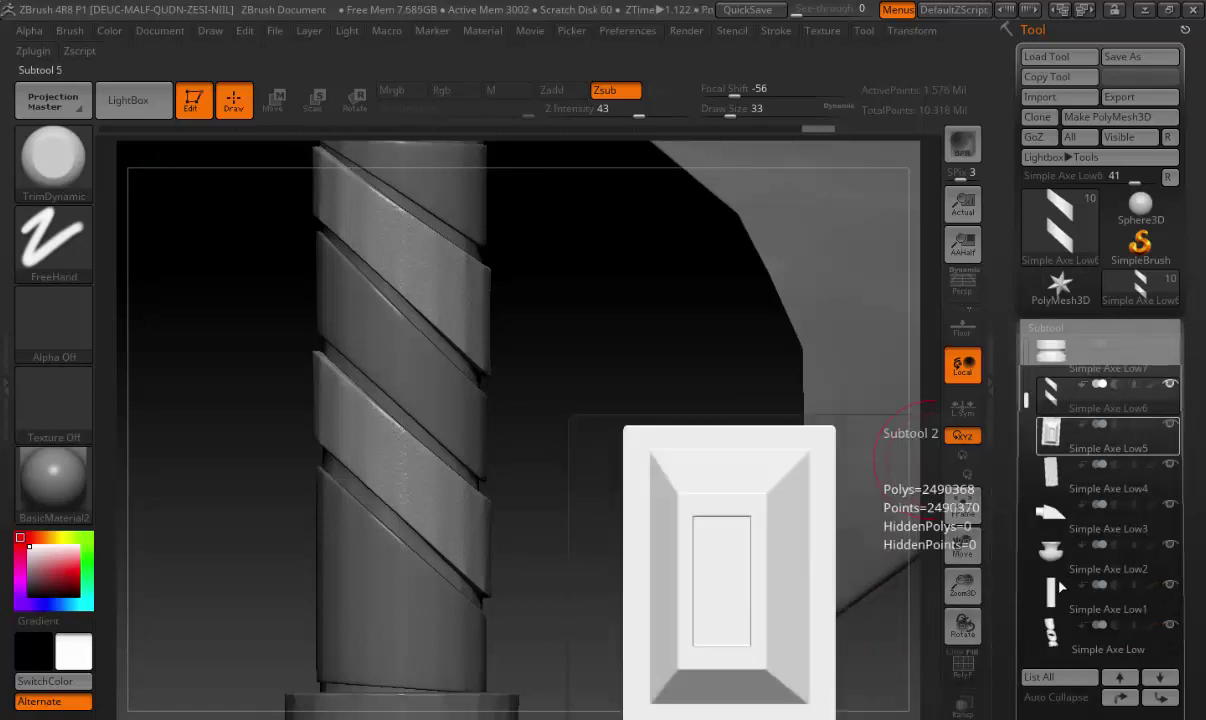
click(1050, 633)
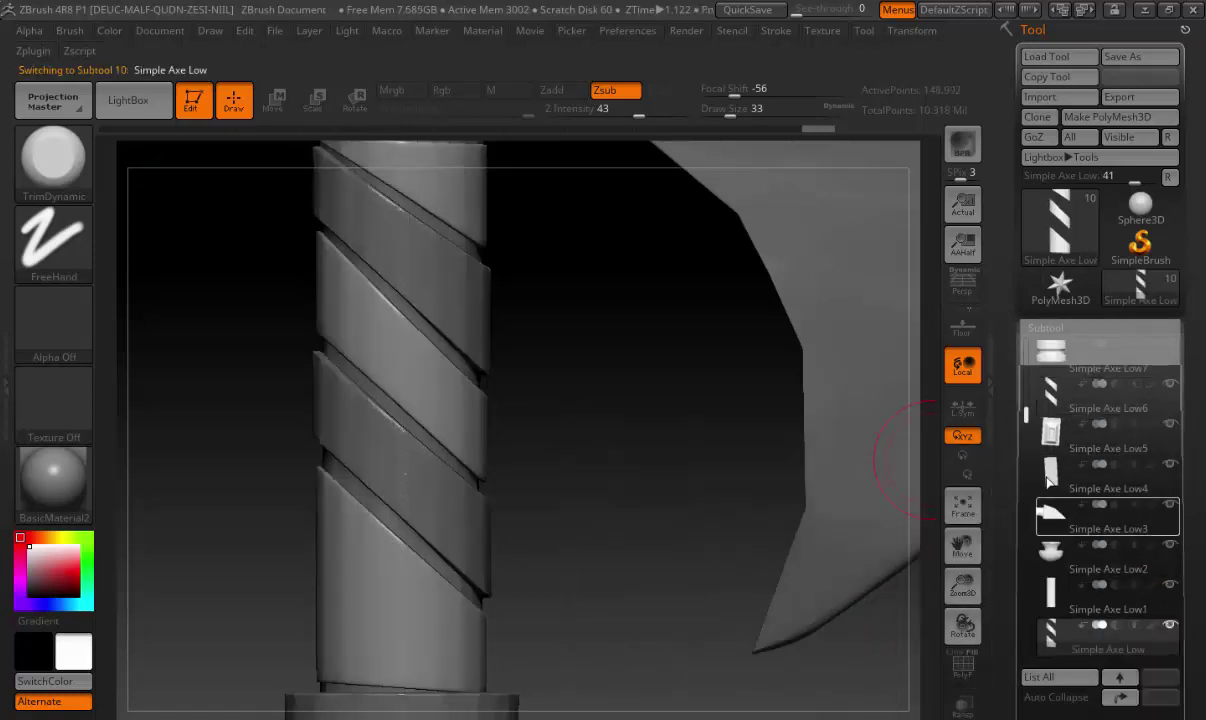
click(1056, 330)
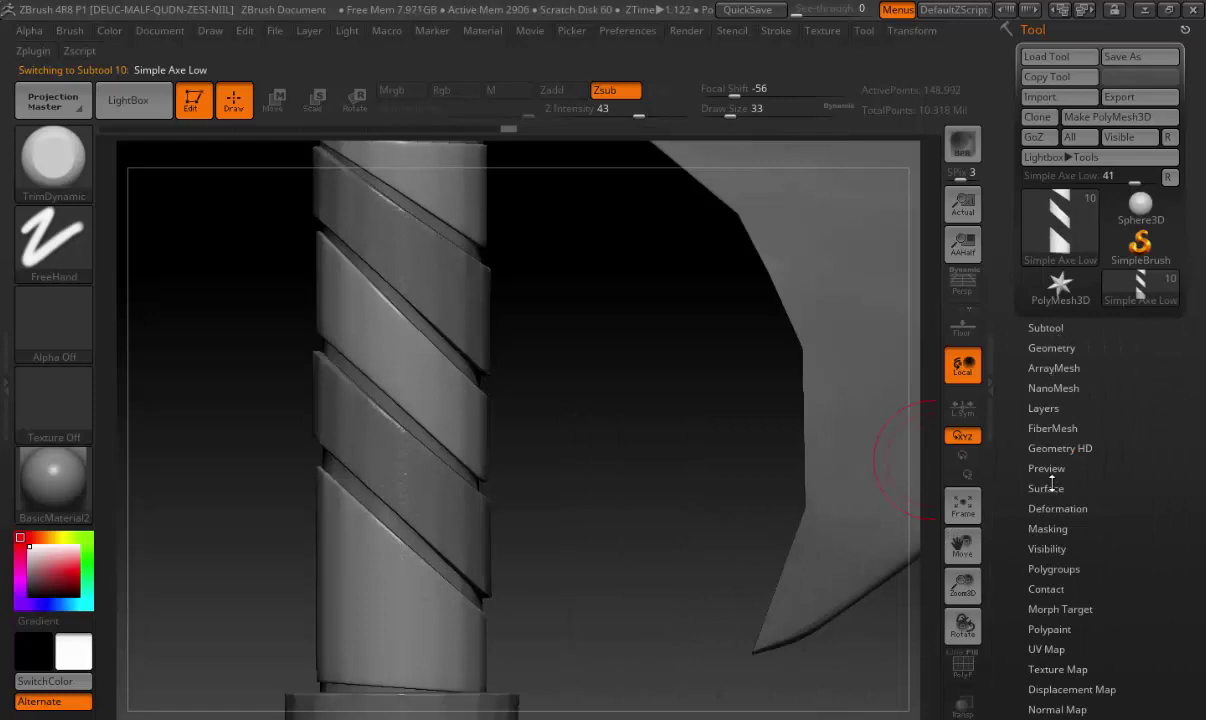
Set the Simple Axe Low noise scale to 2.71127, accept it, and apply it to the handle mesh
click(1046, 488)
click(1005, 495)
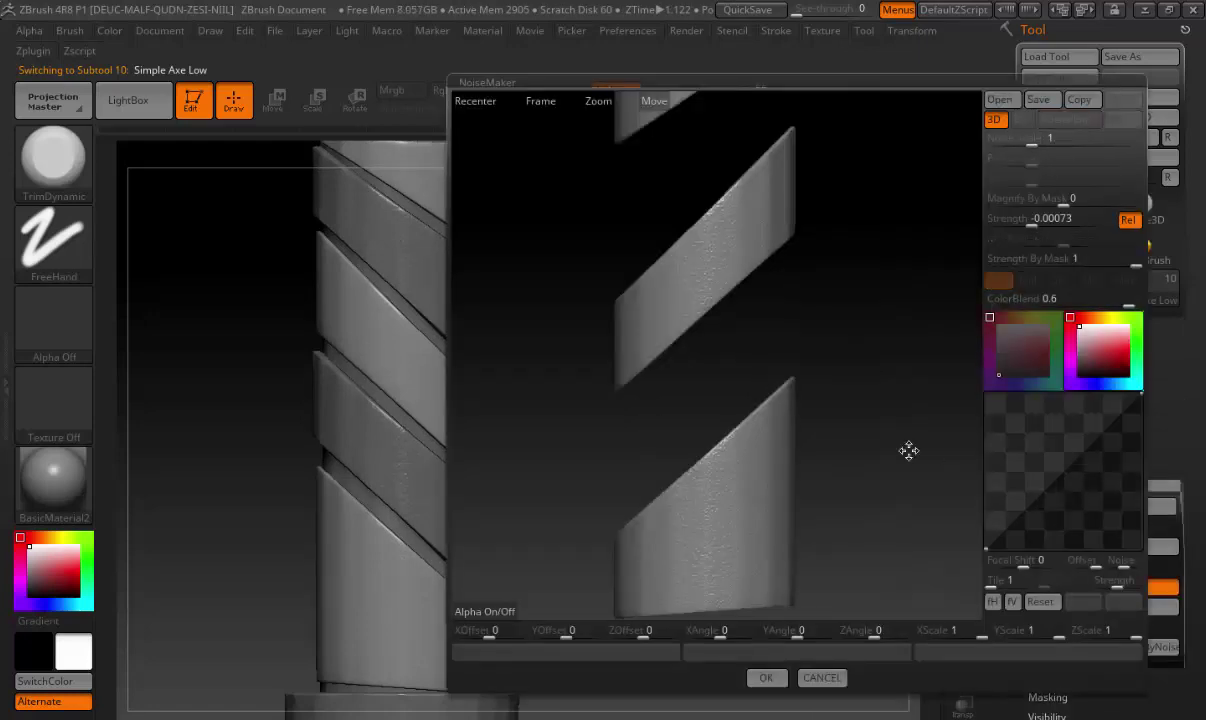
drag(1031, 144, 1037, 144)
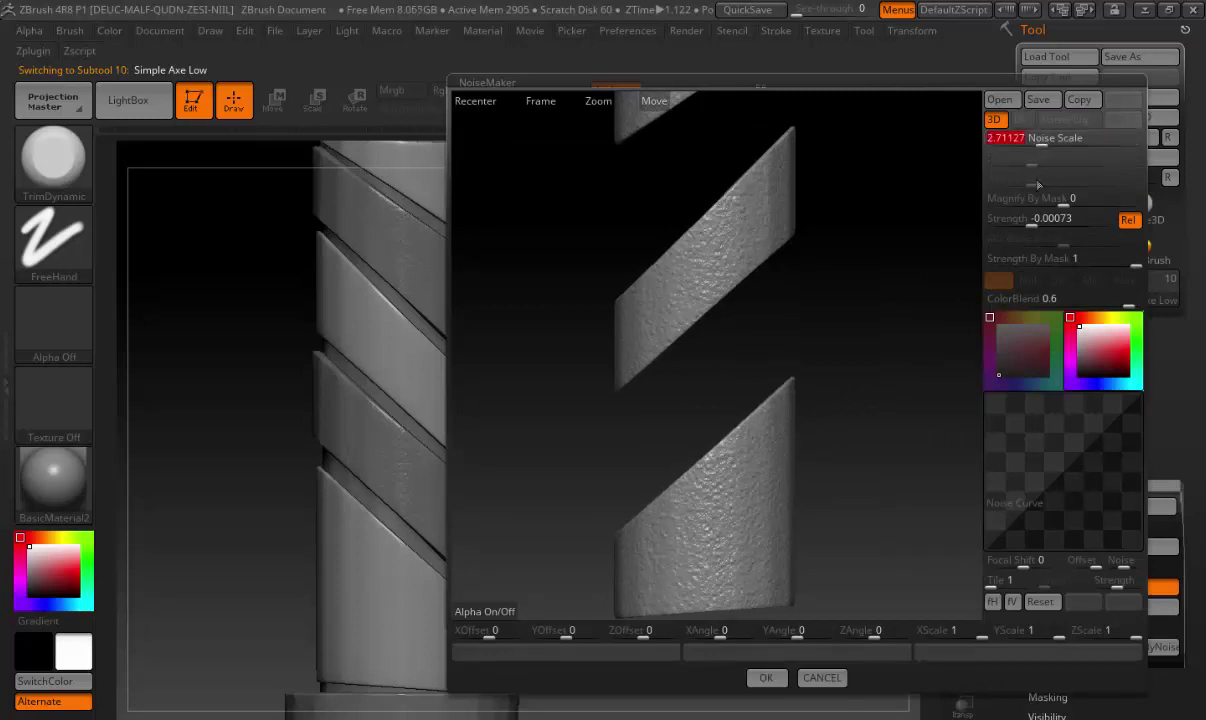
click(766, 677)
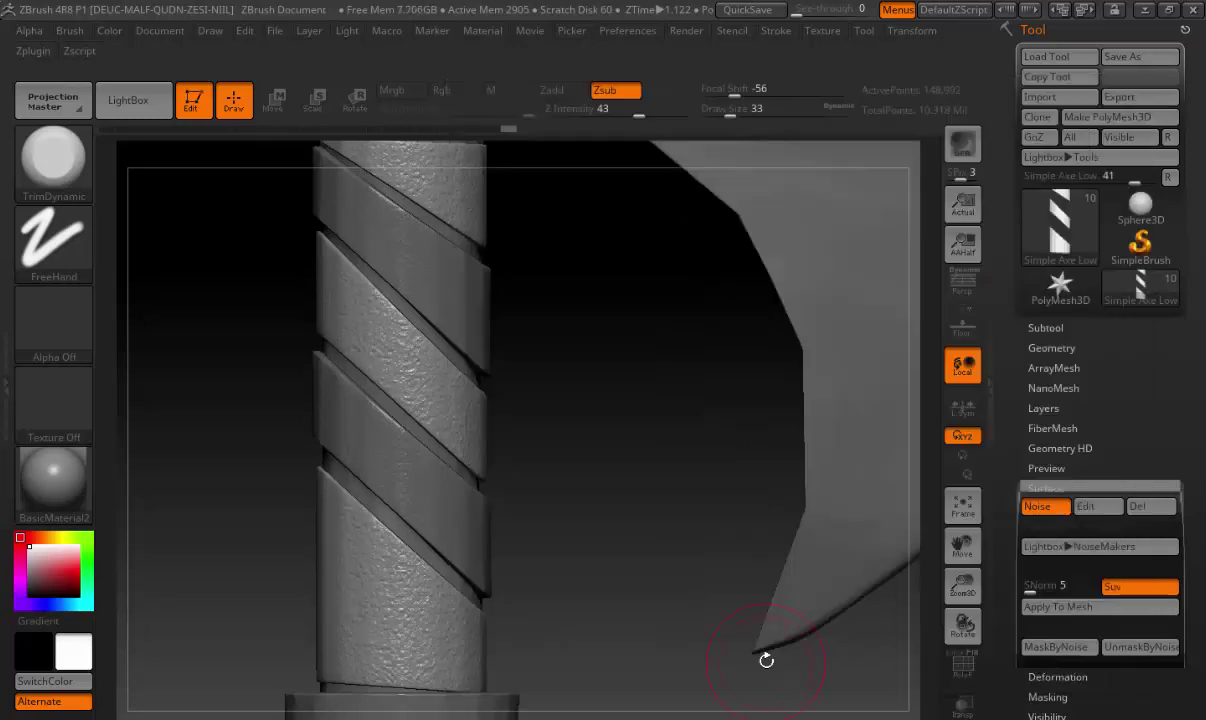
click(1050, 606)
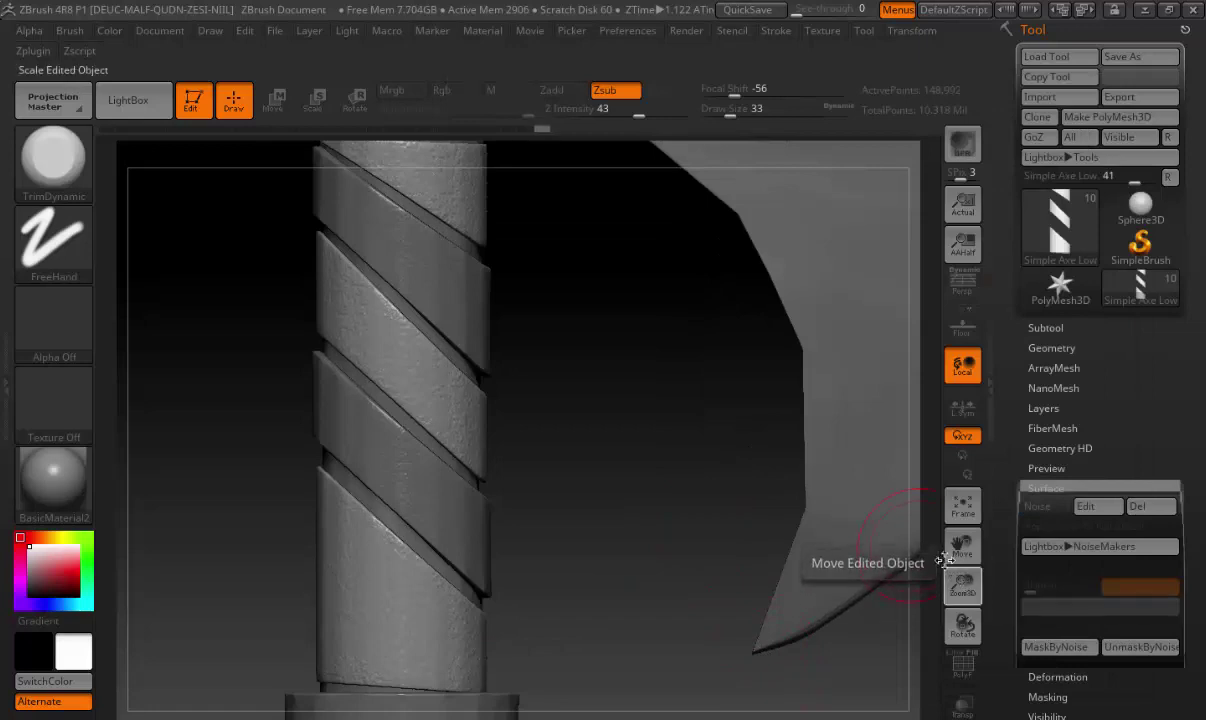
mouse_move(962, 590)
mouse_down()
mouse_move(972, 573)
mouse_move(910, 535)
mouse_move(888, 504)
mouse_move(816, 506)
mouse_move(794, 423)
mouse_move(805, 410)
mouse_move(808, 446)
mouse_up()
Save the axe over Simple Axe 01.ztl in the Axe Simple folder, then expand the subtool list
click(1140, 56)
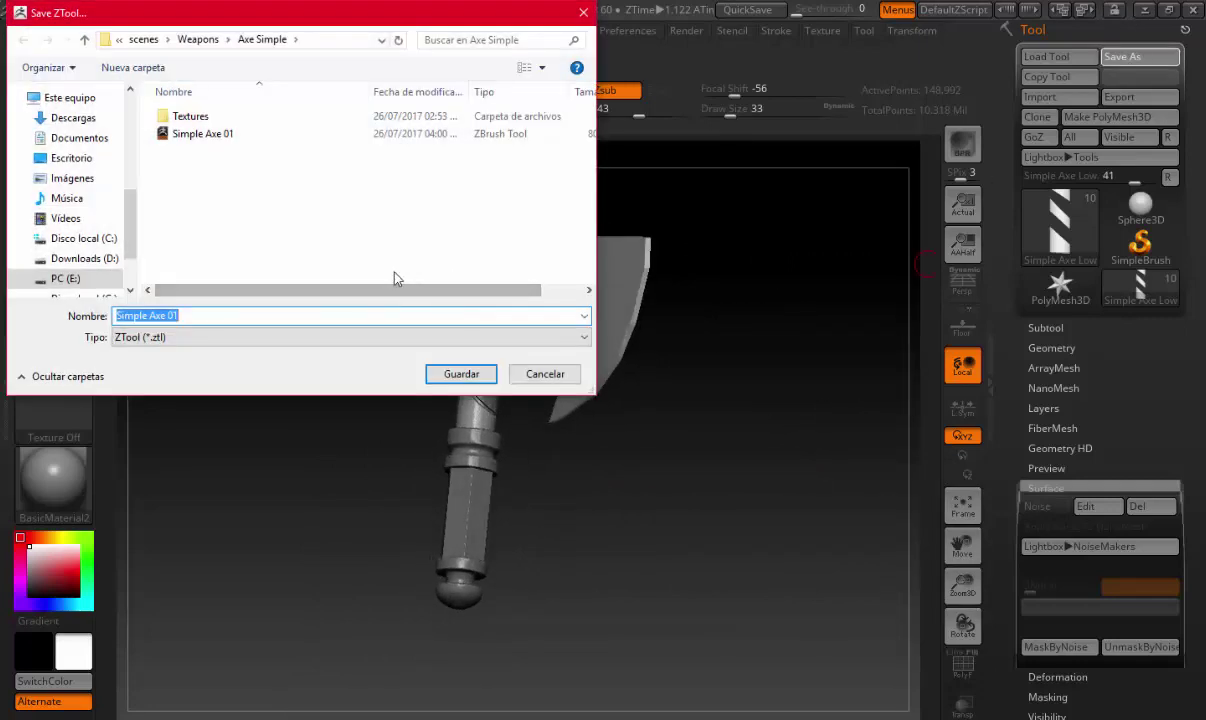
click(215, 138)
click(229, 316)
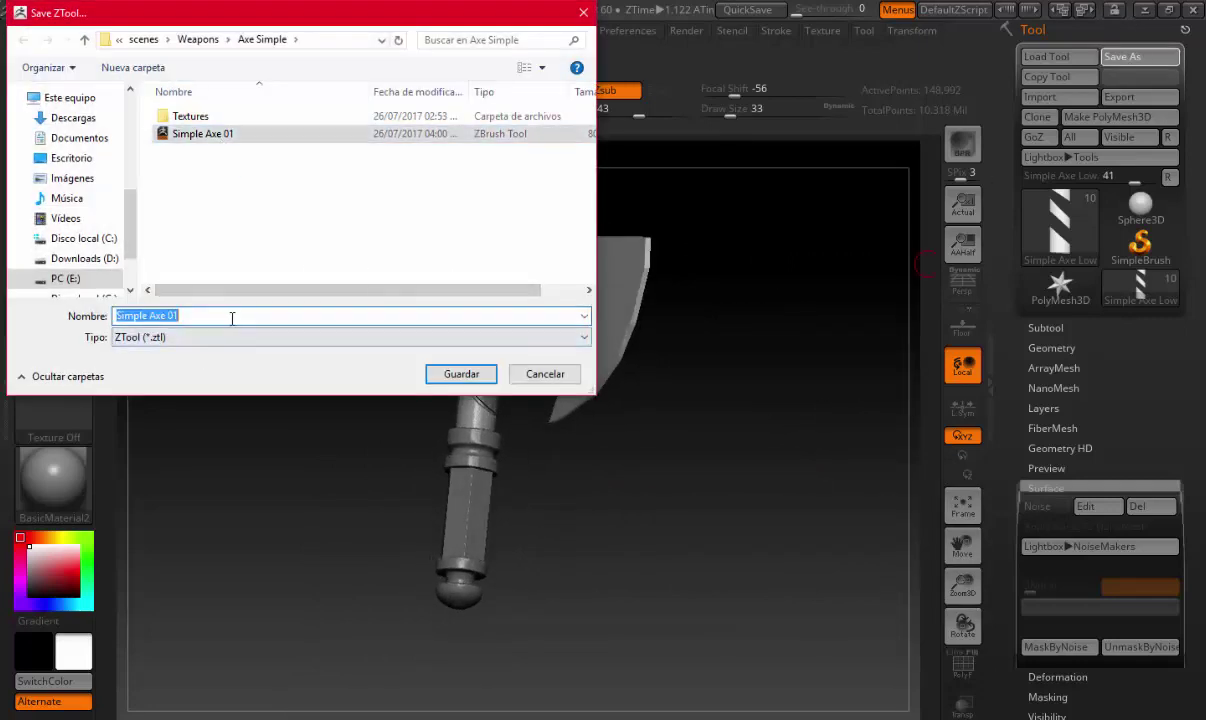
click(229, 316)
key(Return)
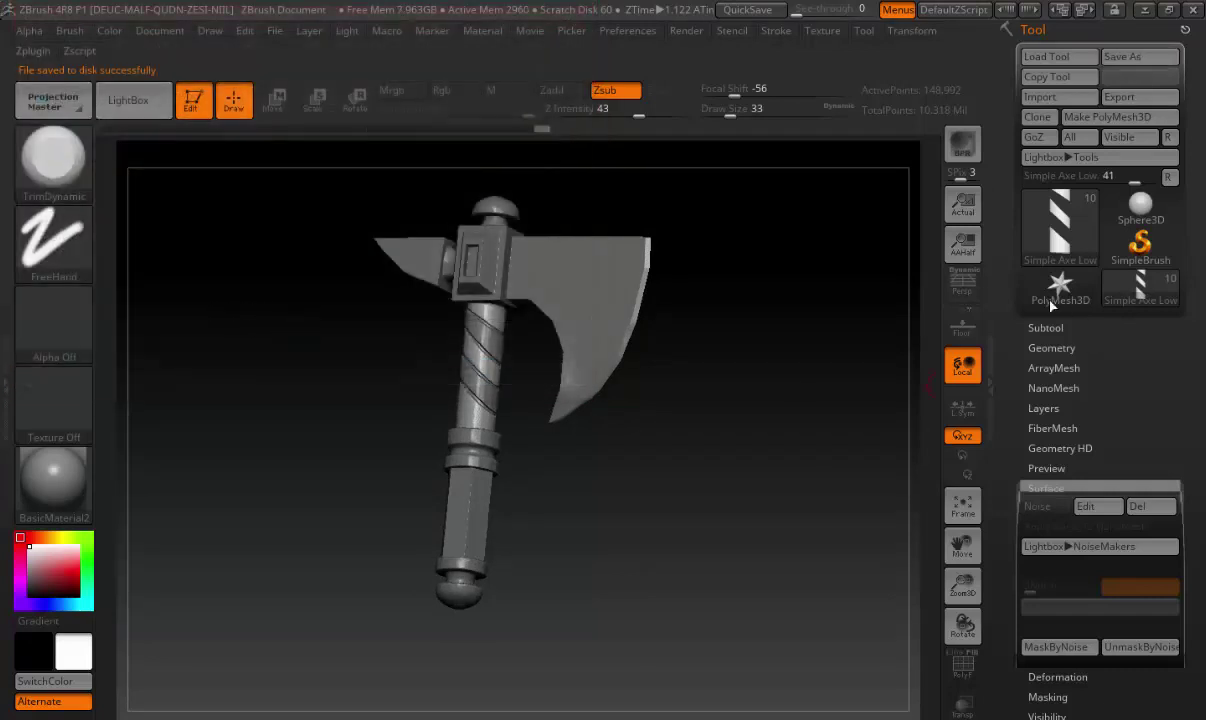
click(1046, 329)
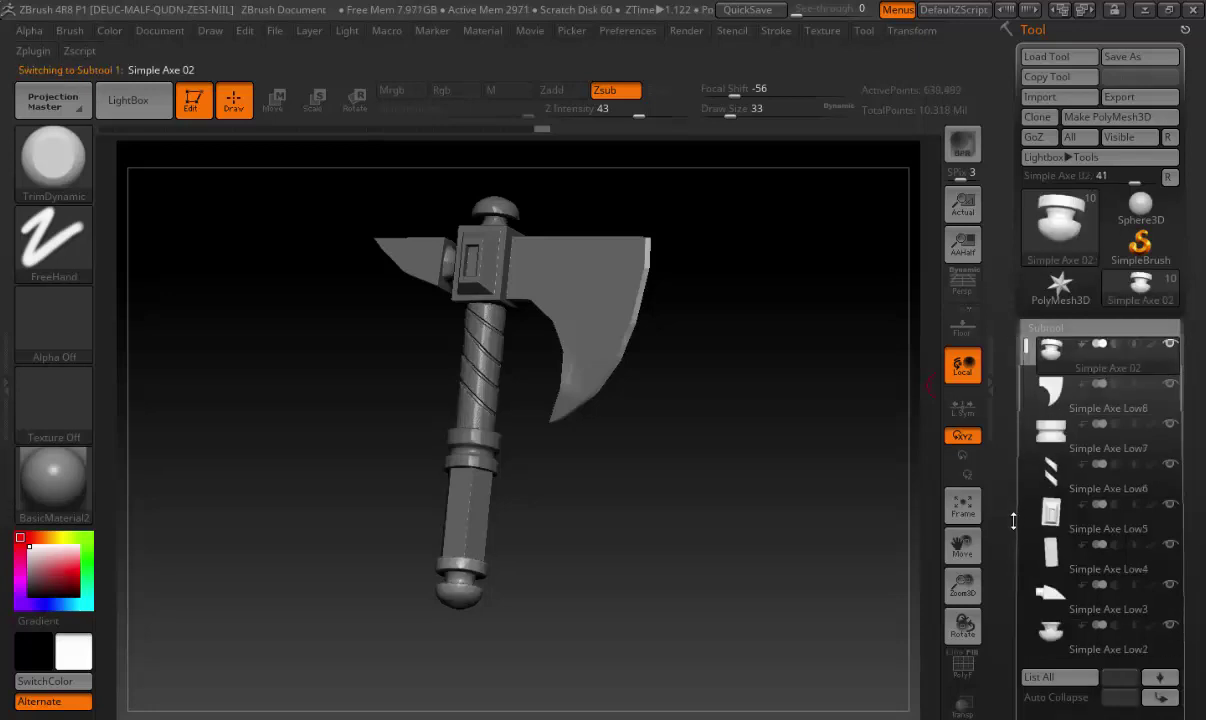
MergeDown the top subtool into the one below and confirm the merge
drag(1020, 330, 1012, 423)
drag(999, 595, 1039, 546)
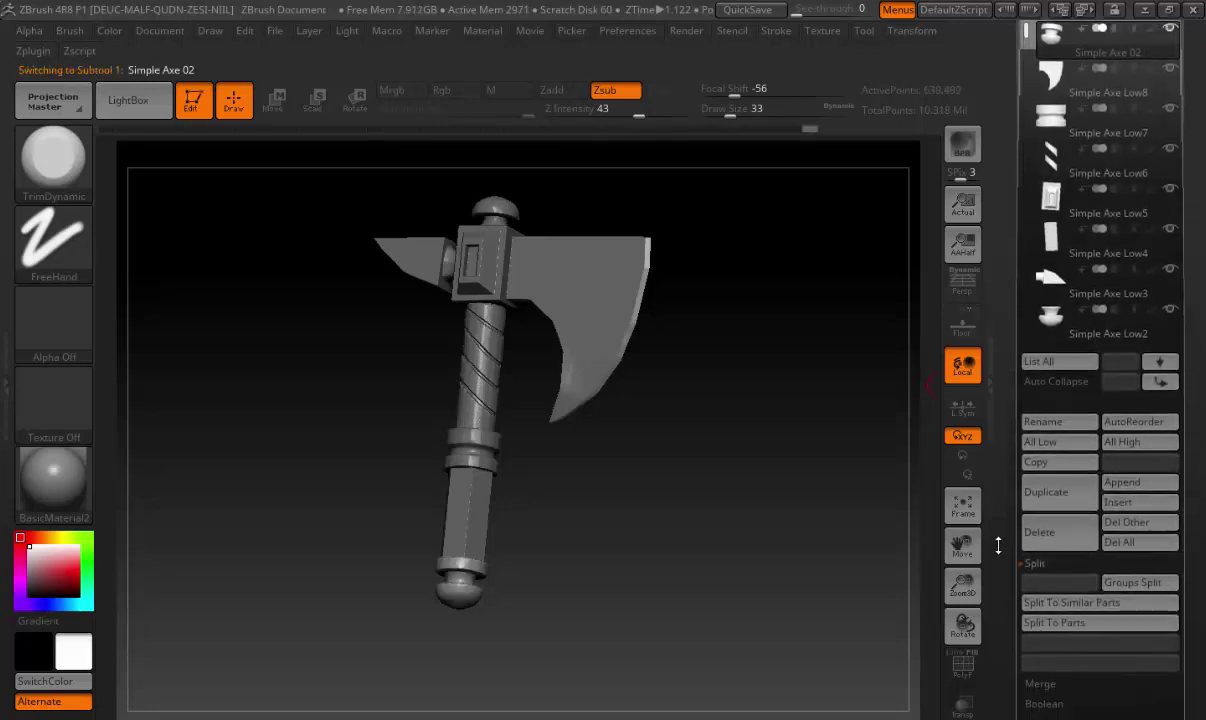
click(1050, 537)
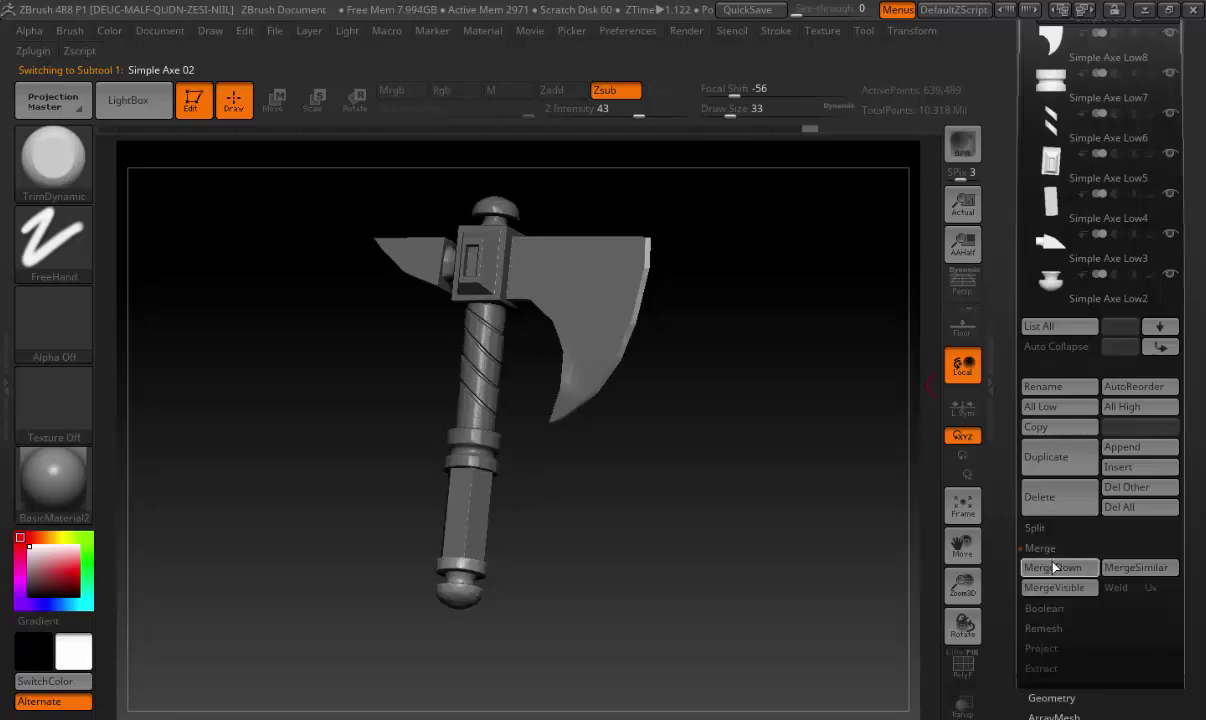
click(990, 545)
click(964, 600)
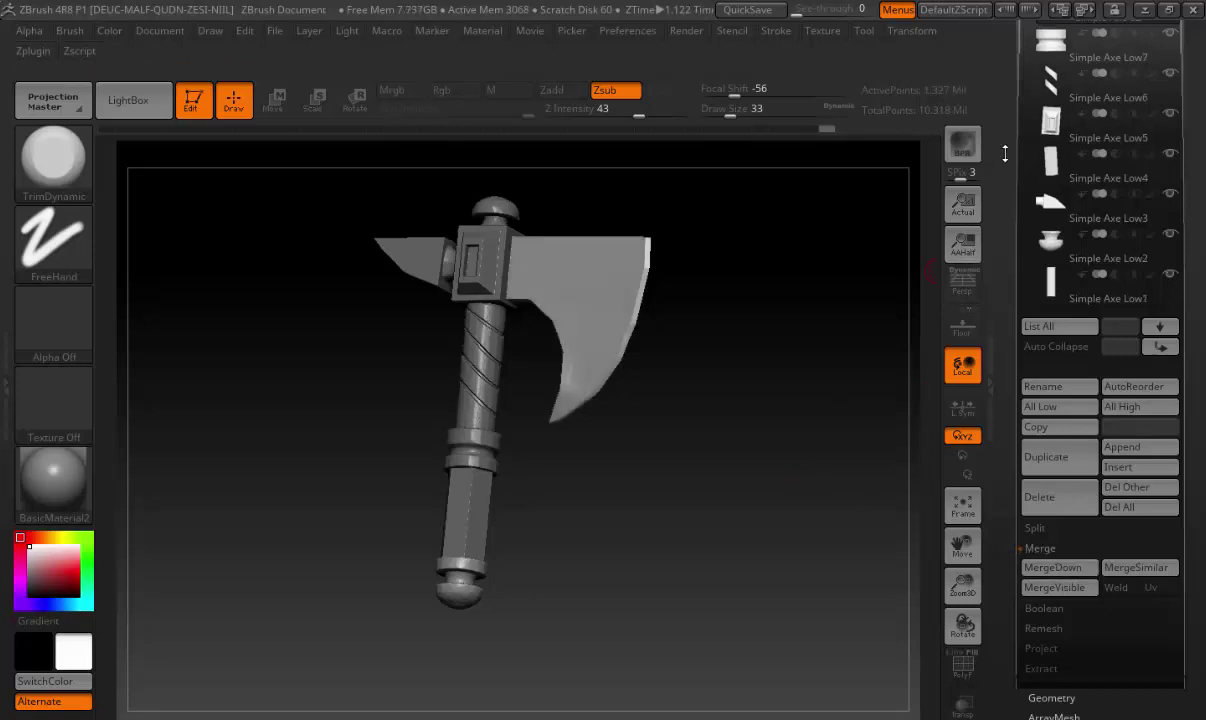
Turn on PolyF polygroup display and MergeDown the next part, confirming the merge
drag(996, 167, 990, 237)
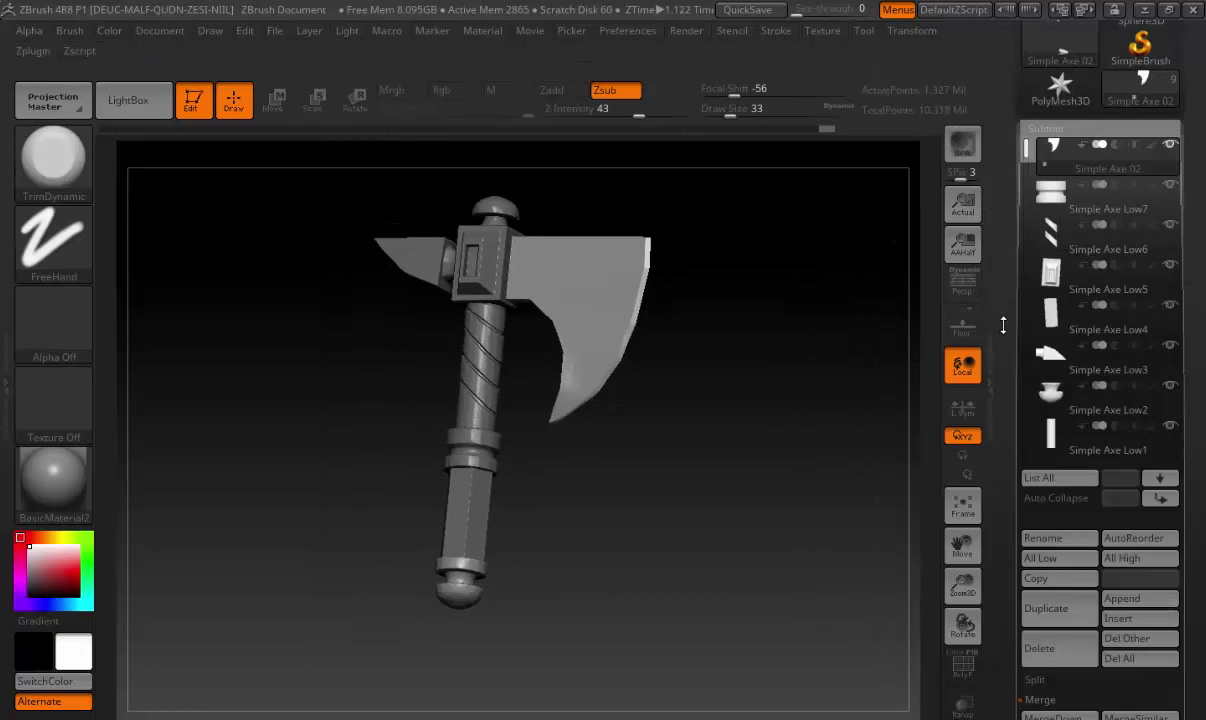
drag(1000, 328, 1000, 75)
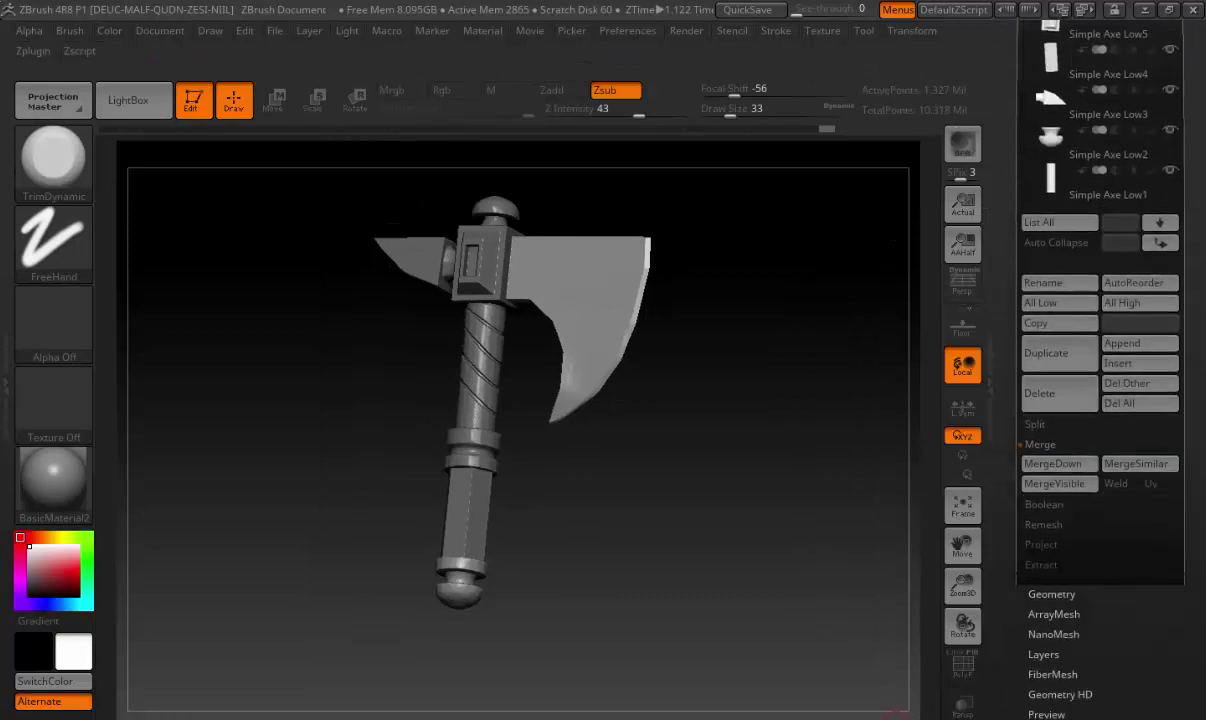
click(962, 663)
click(1015, 462)
click(896, 494)
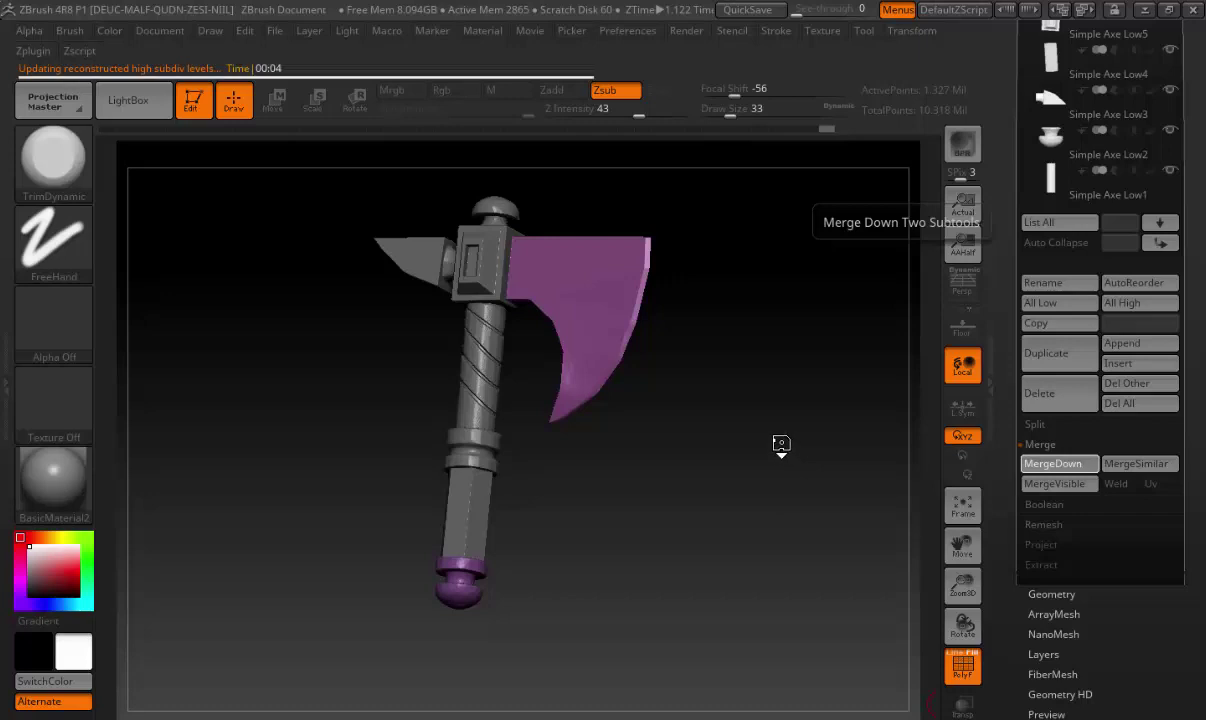
Merge the first four coloured subtools down, confirming each merge
click(1055, 463)
click(905, 502)
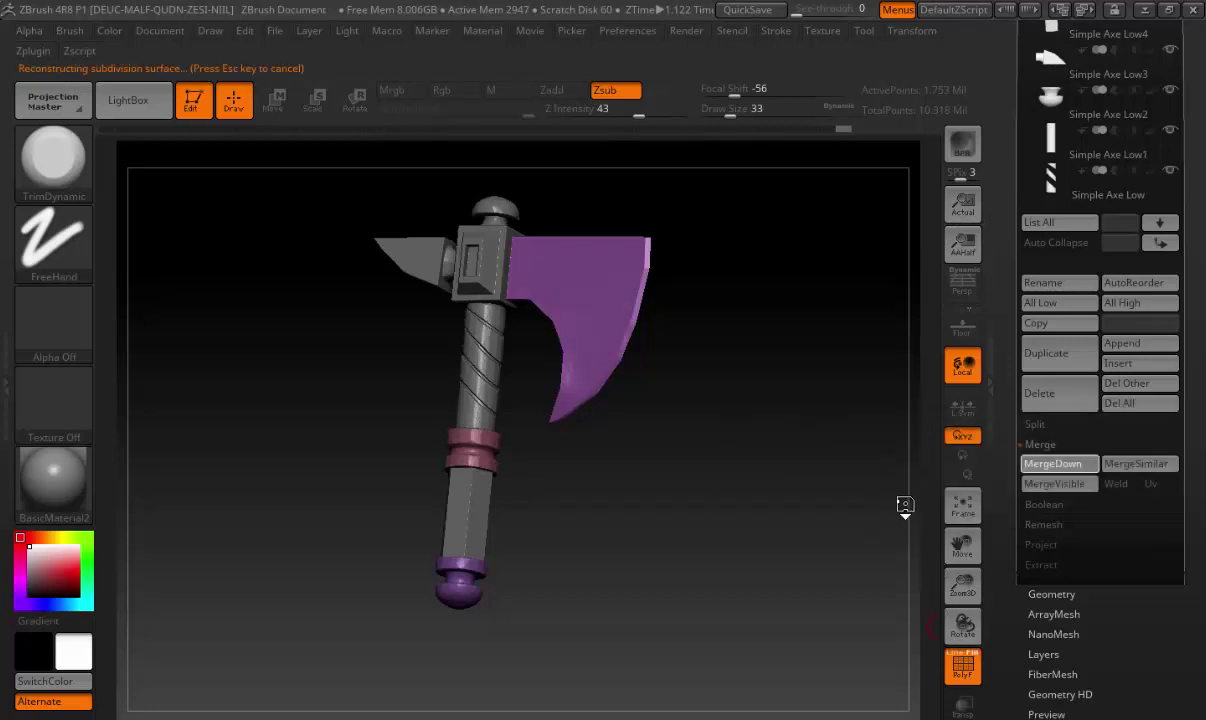
click(1060, 474)
click(905, 503)
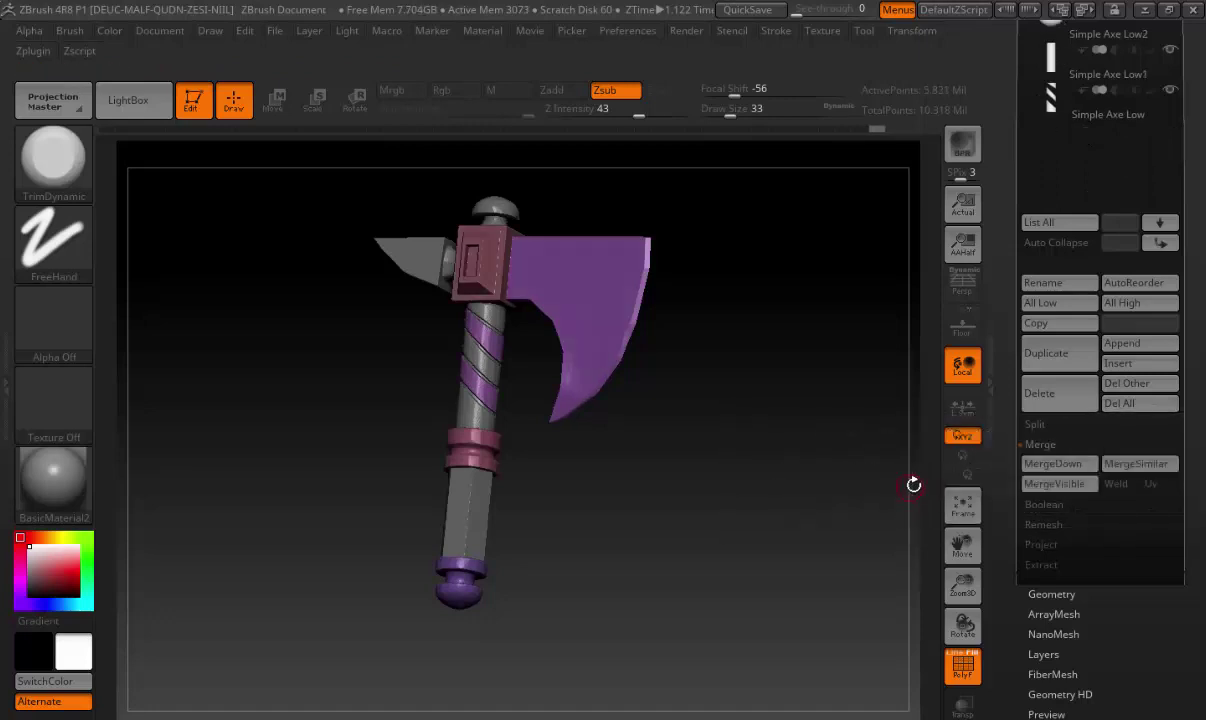
click(1060, 463)
click(906, 507)
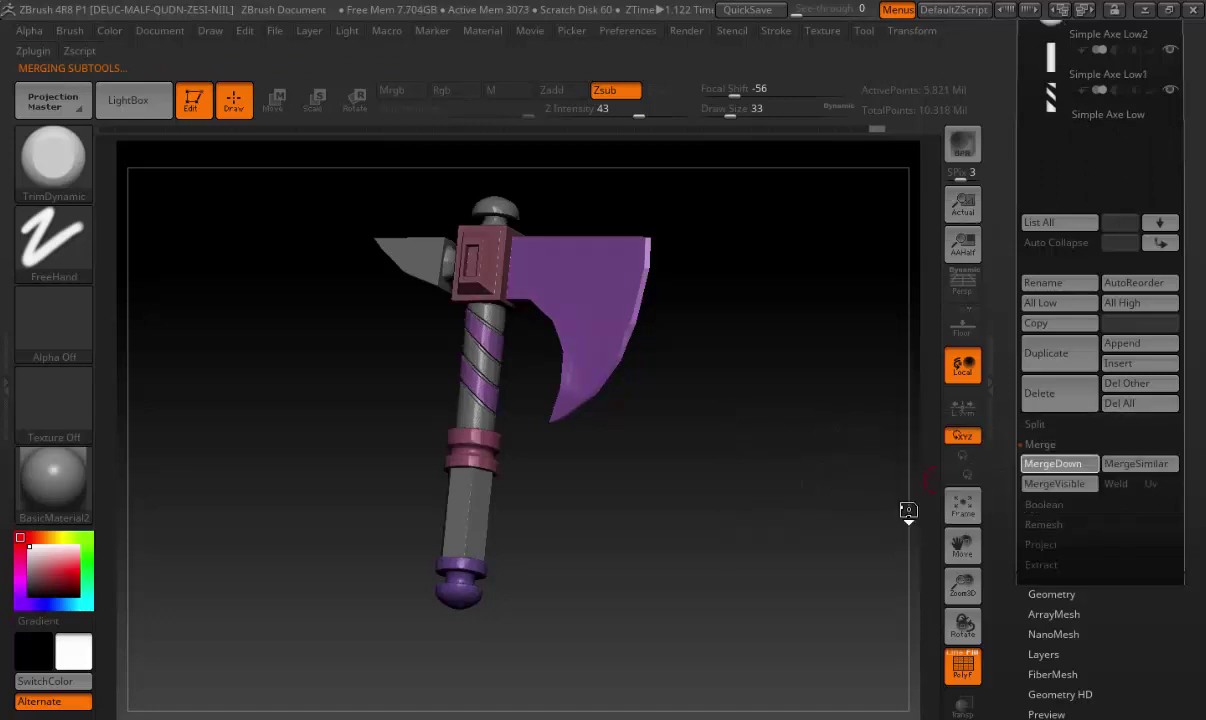
click(1052, 463)
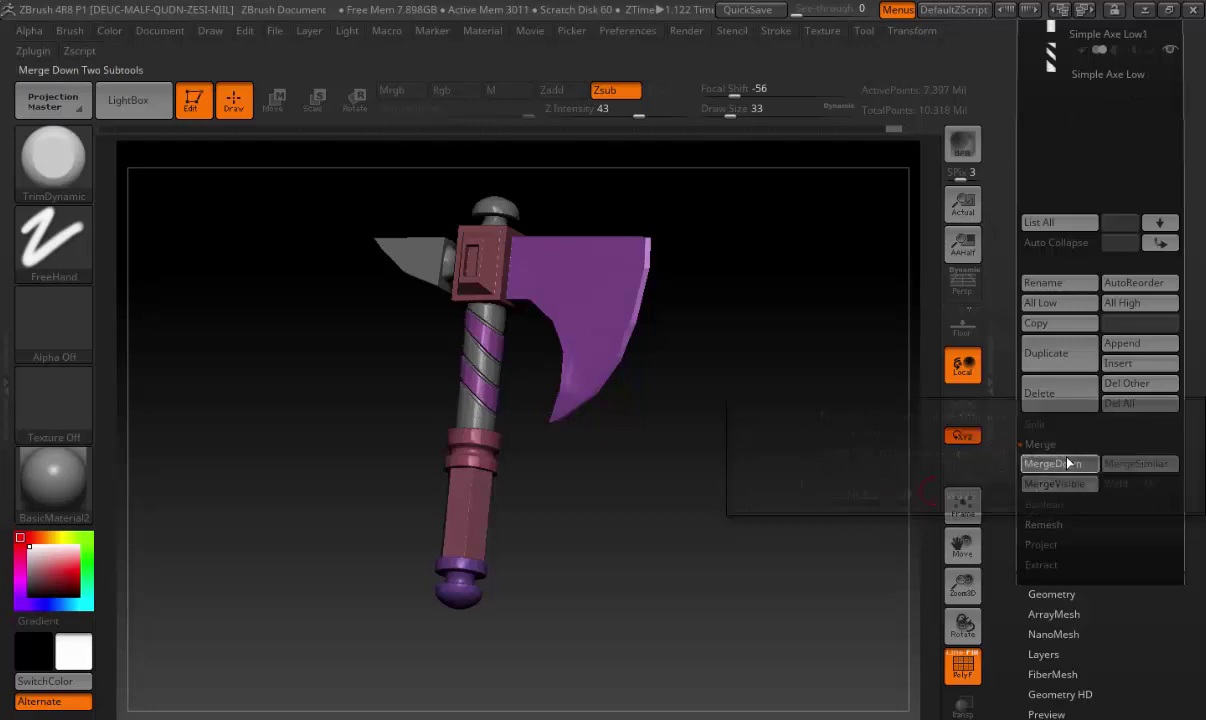
click(907, 494)
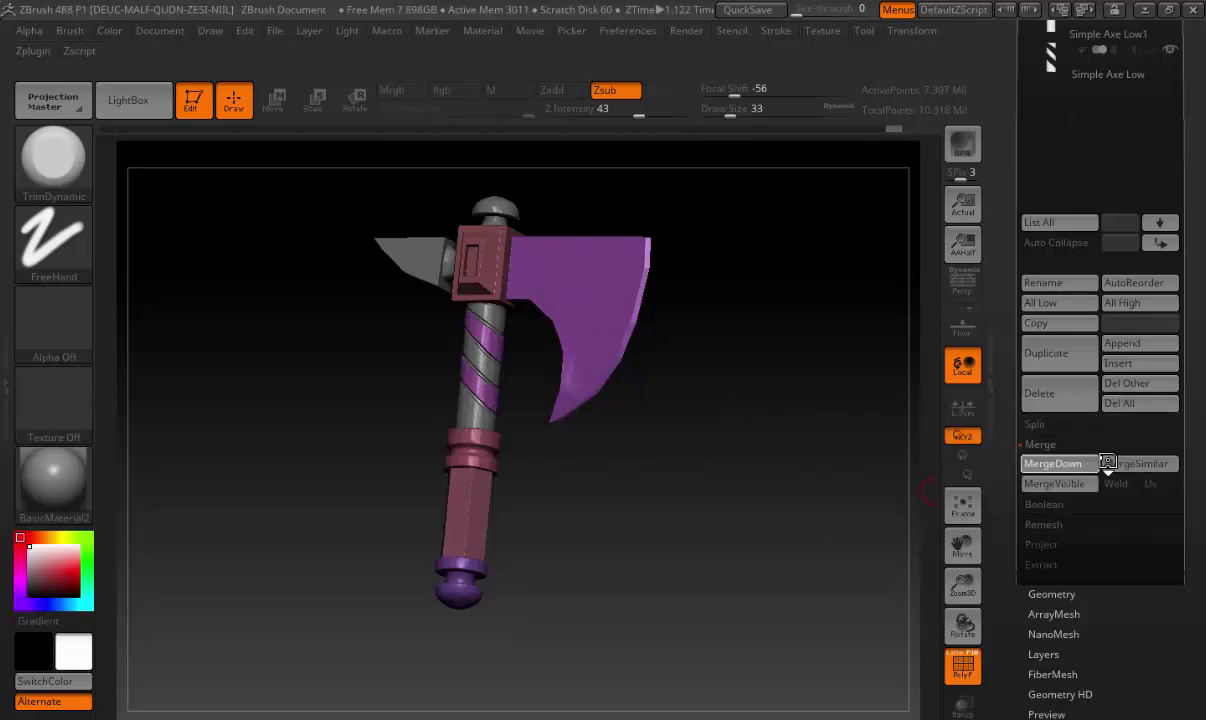
Merge the remaining subtools into Simple Axe 02 and turn off PolyF for plain grey
click(1052, 463)
click(905, 498)
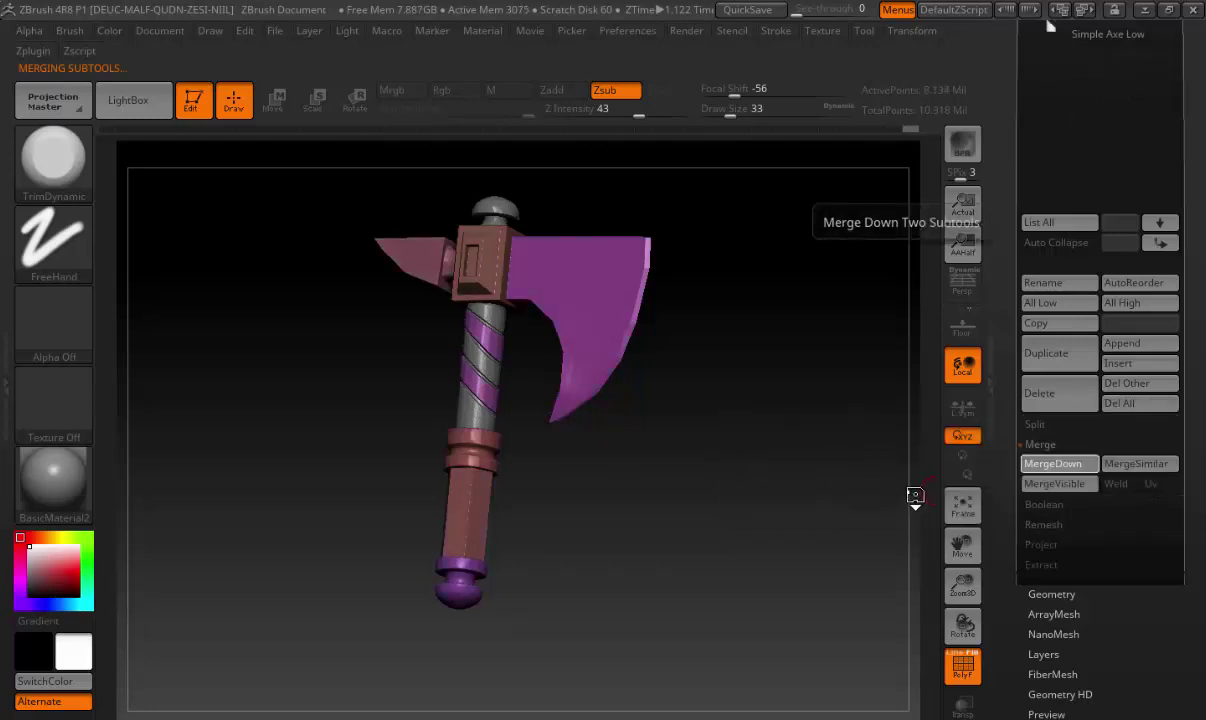
click(1047, 464)
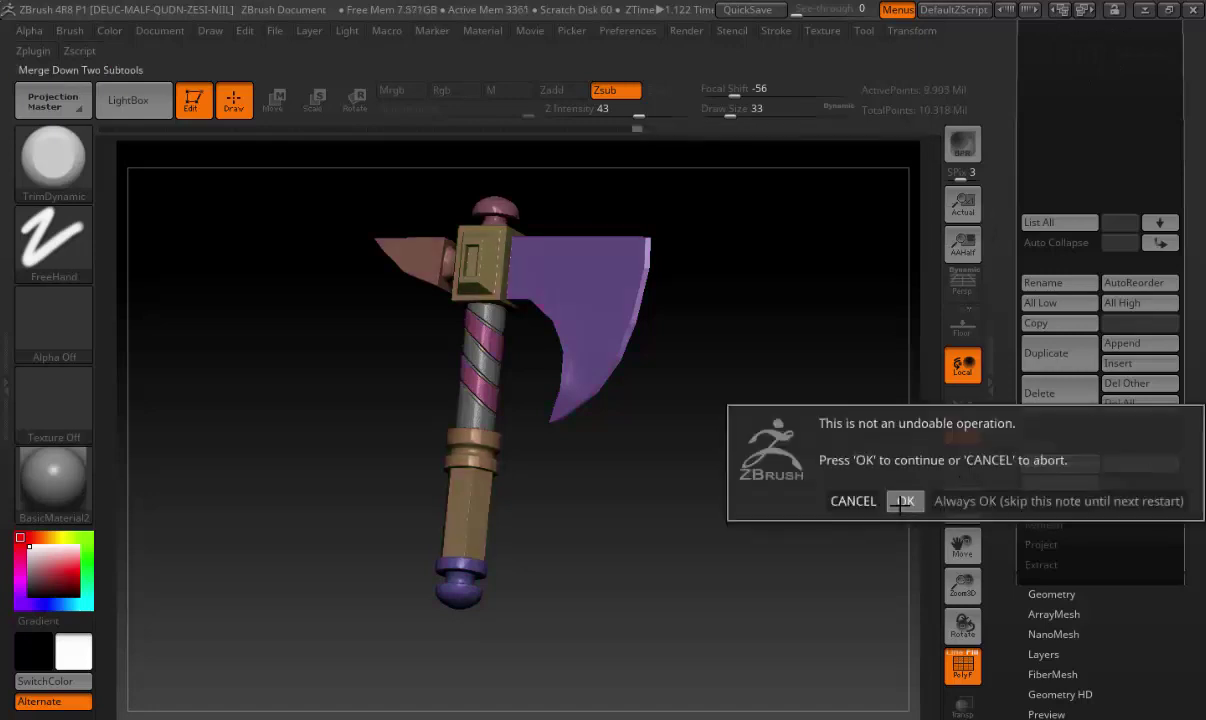
click(905, 498)
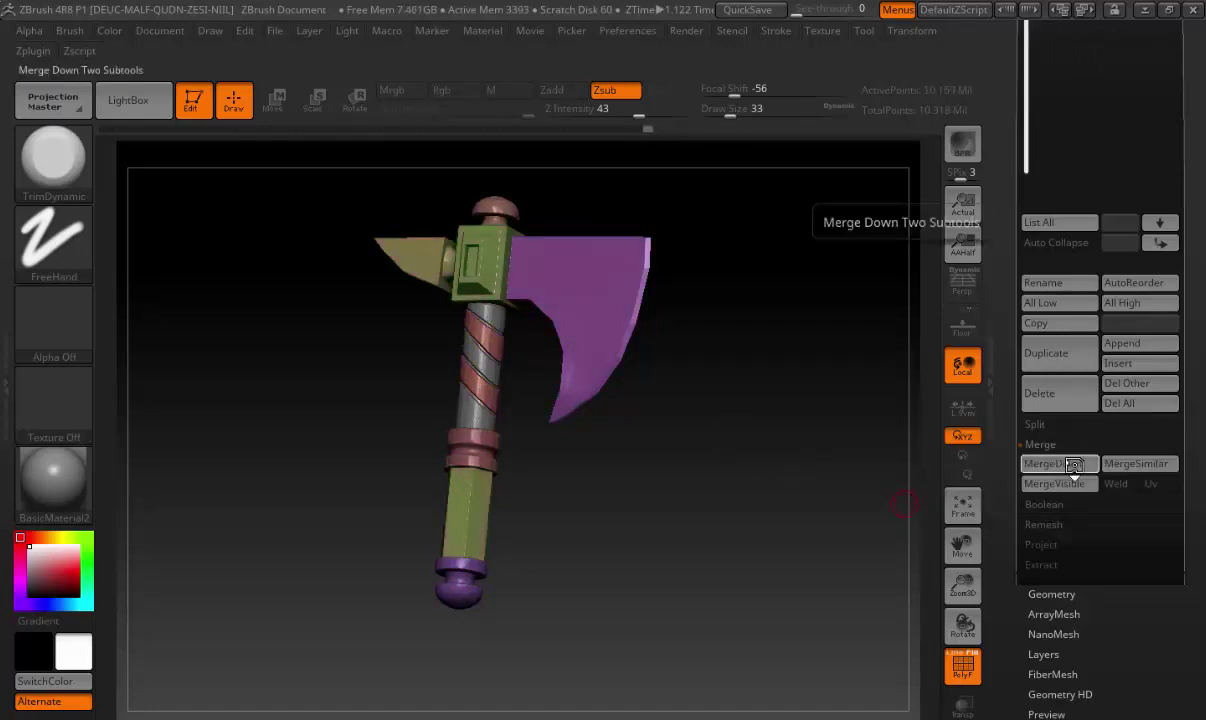
click(1050, 464)
click(907, 500)
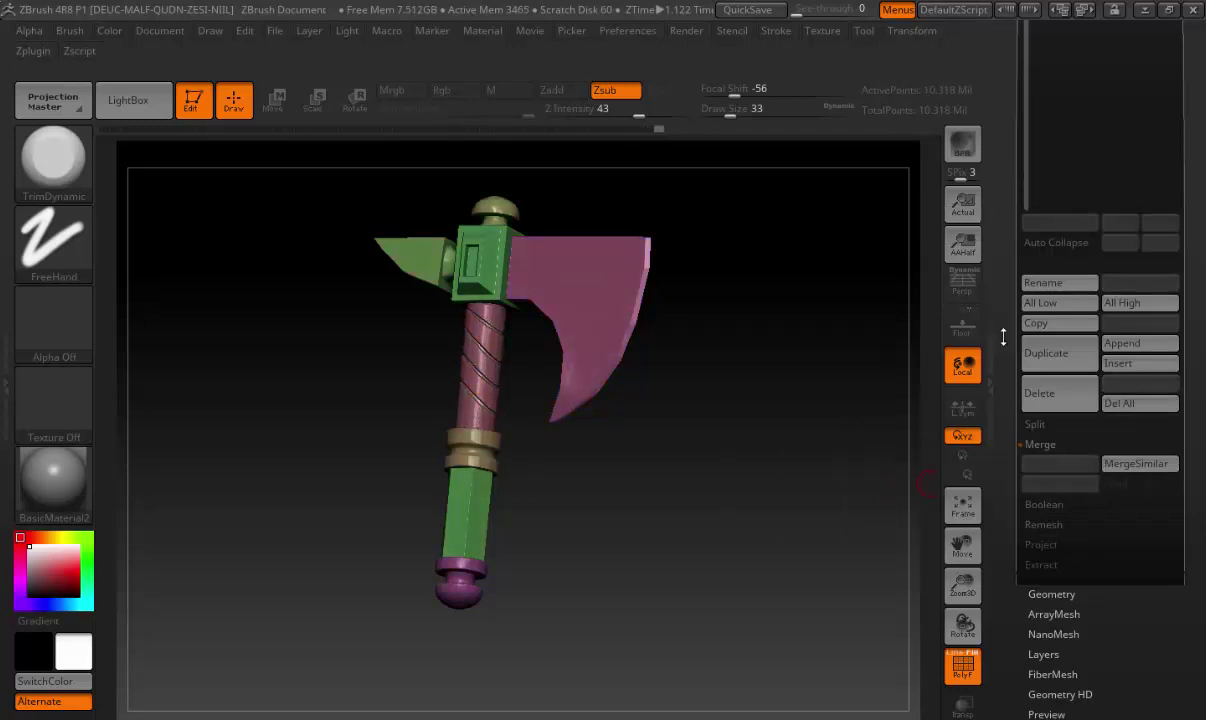
click(965, 675)
mouse_move(900, 620)
mouse_down()
mouse_move(802, 458)
mouse_move(828, 499)
mouse_move(783, 397)
mouse_up()
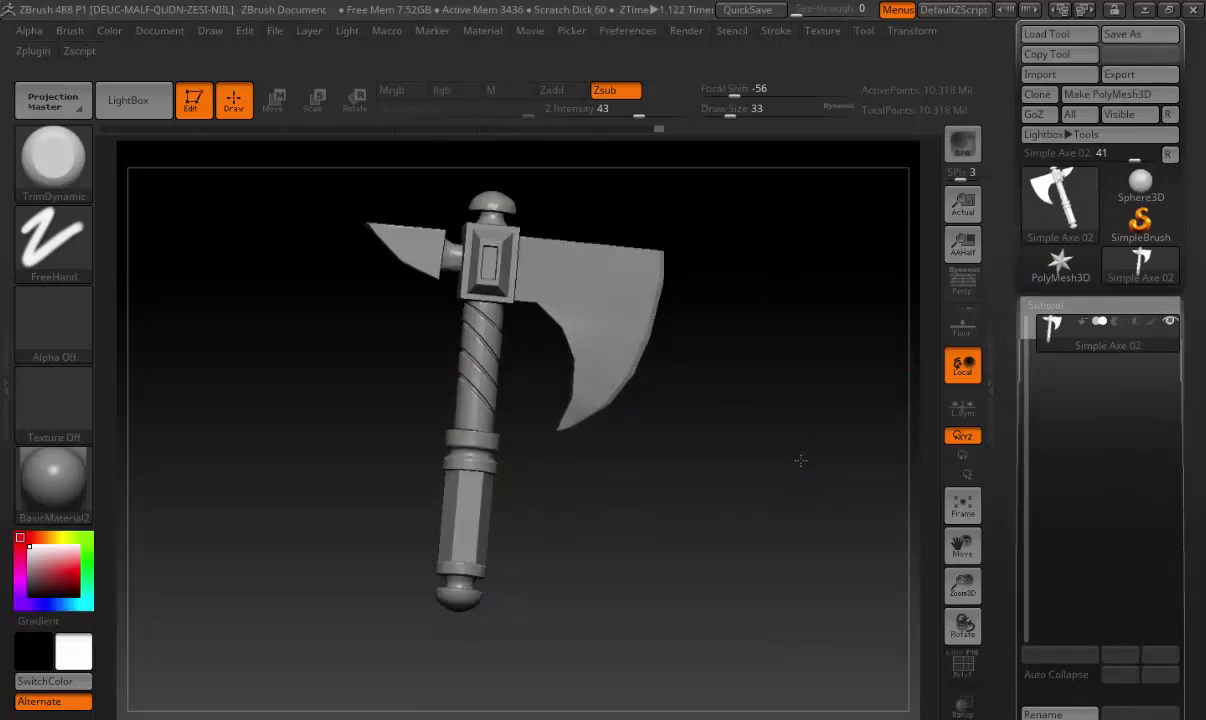
Save the merged axe as the tool Simple Axe 03 and bring up Tool > Export
click(1115, 34)
click(188, 315)
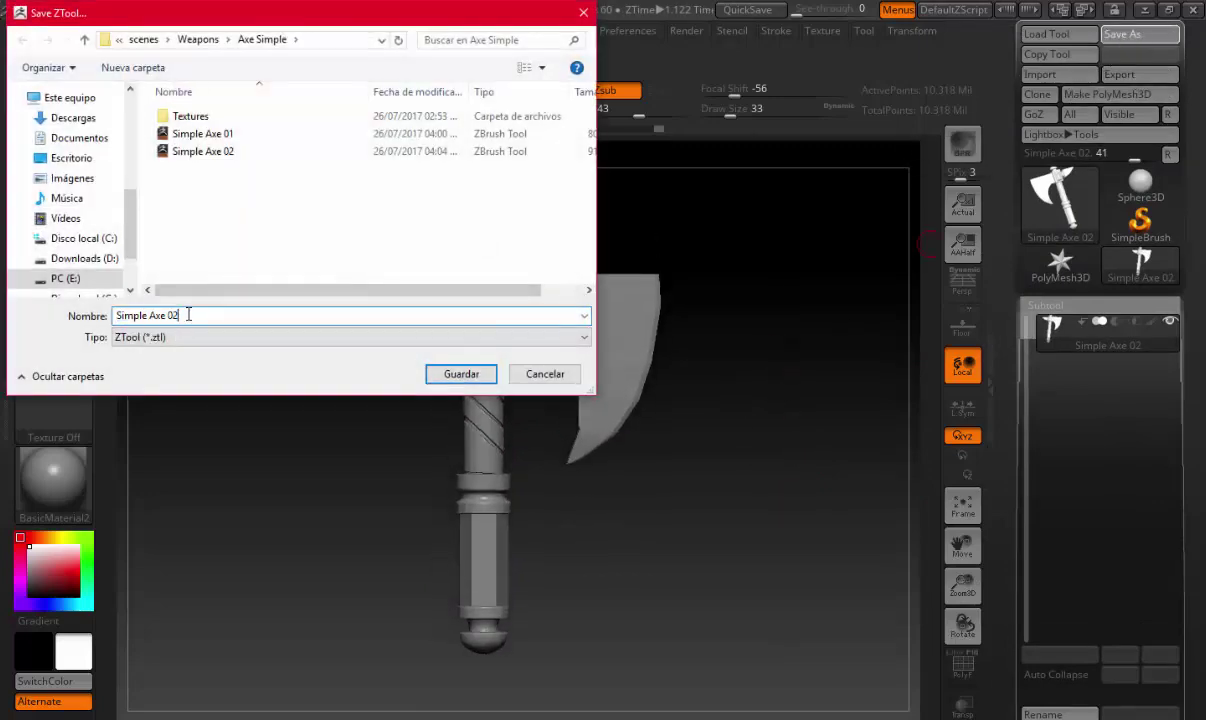
key(BackSpace)
text(3)
key(Return)
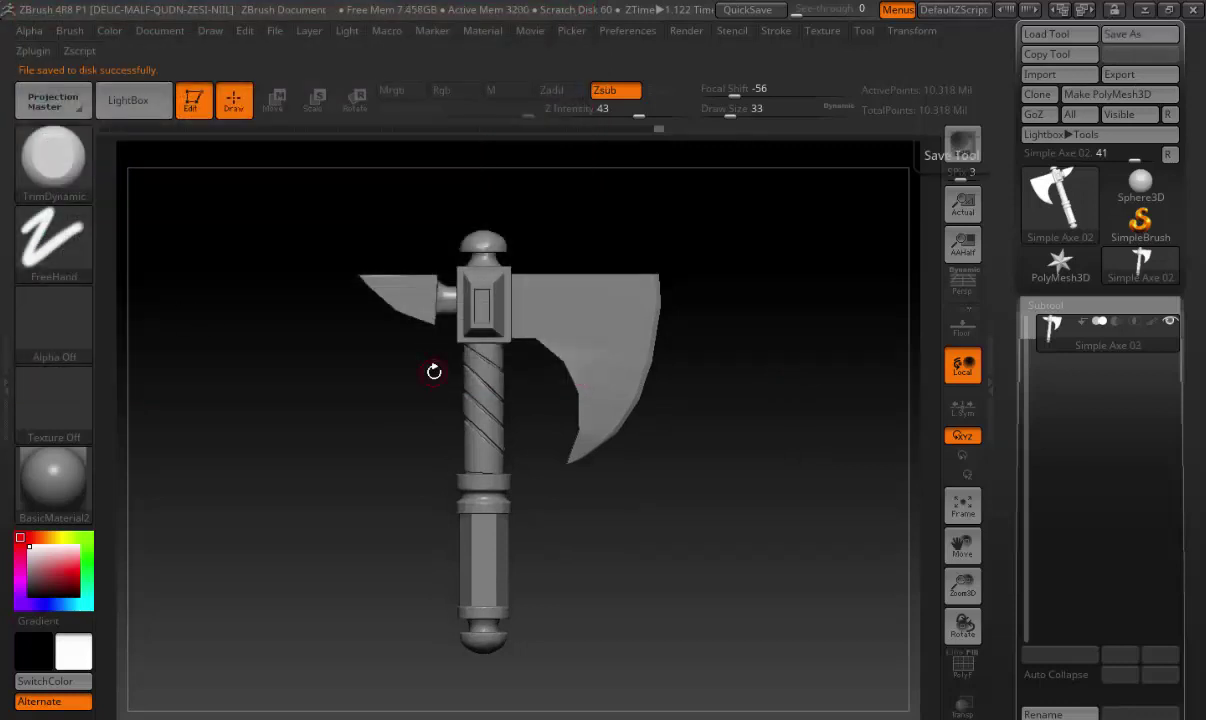
mouse_move(648, 472)
mouse_down()
mouse_move(651, 544)
mouse_move(711, 522)
mouse_move(700, 474)
mouse_move(624, 480)
mouse_move(684, 455)
mouse_move(660, 480)
mouse_move(678, 528)
mouse_move(679, 515)
mouse_up()
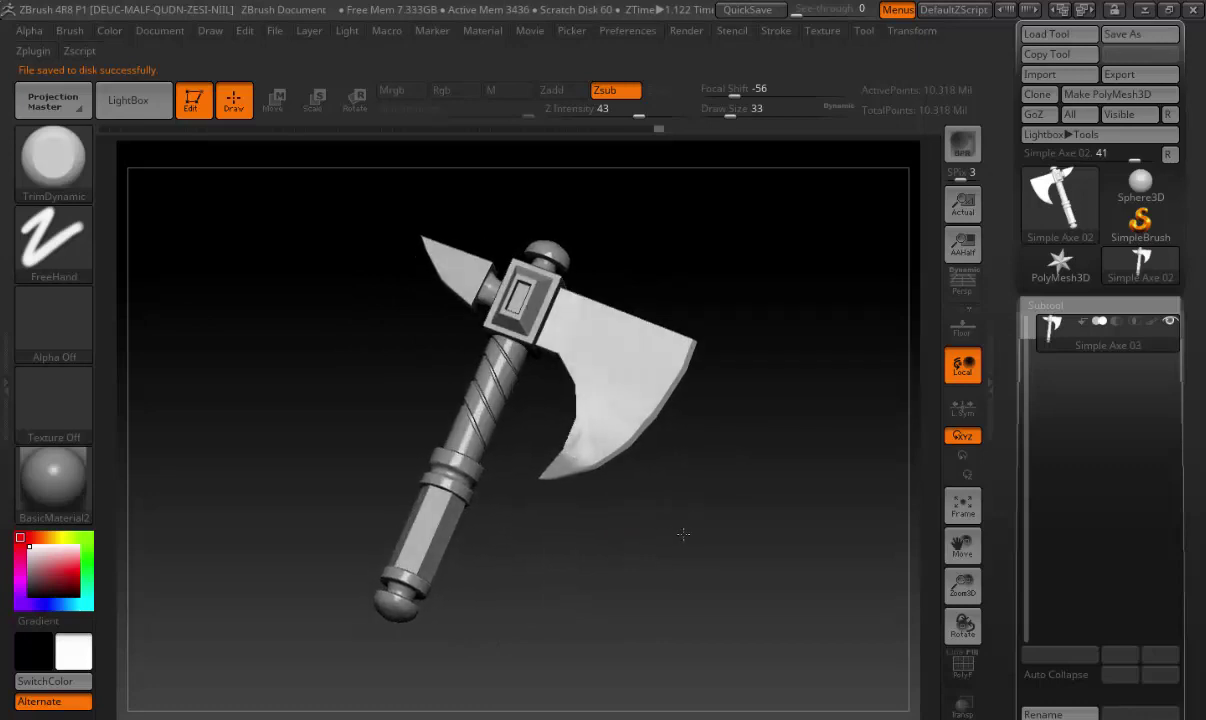
click(1119, 74)
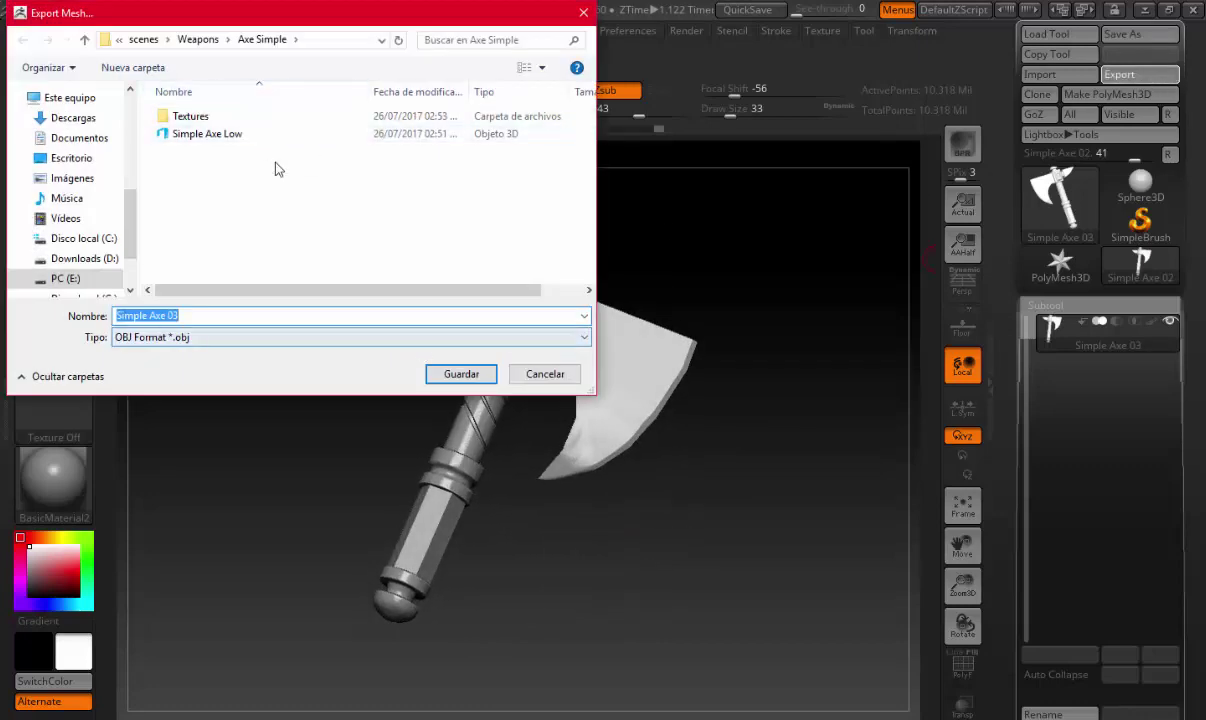
Export the merged axe mesh as the OBJ file Simple Axe High
click(257, 318)
key(BackSpace)
key(BackSpace)
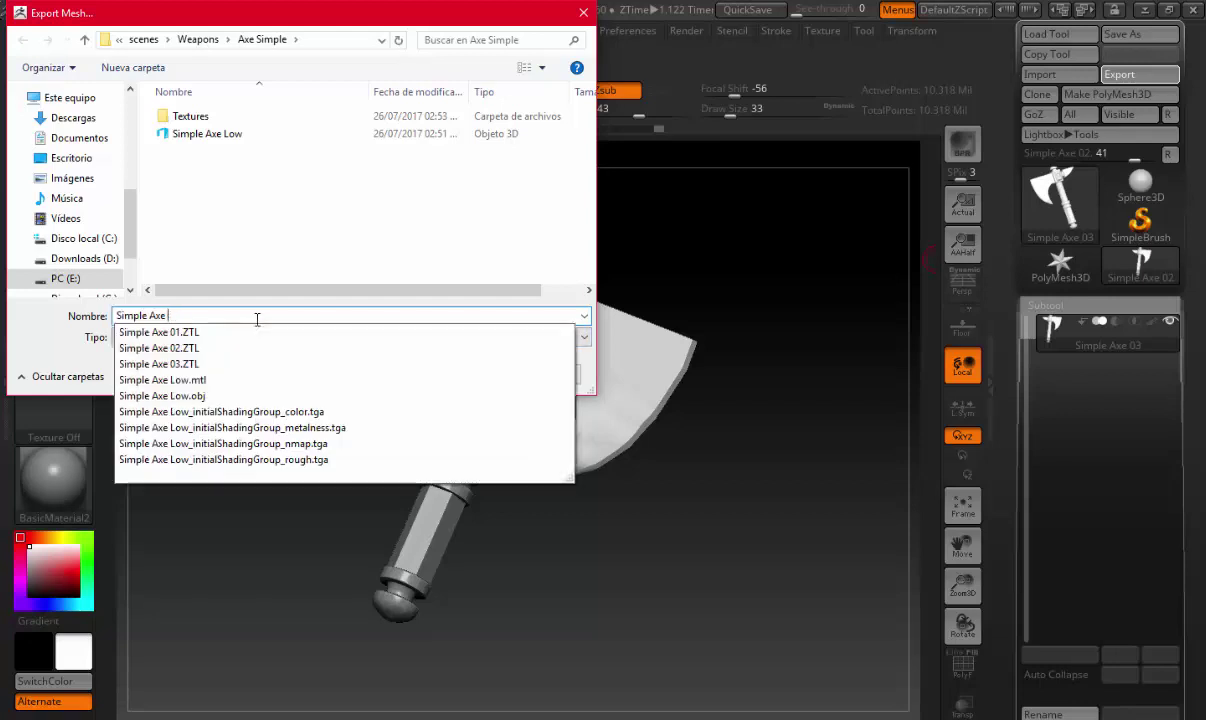
text(High)
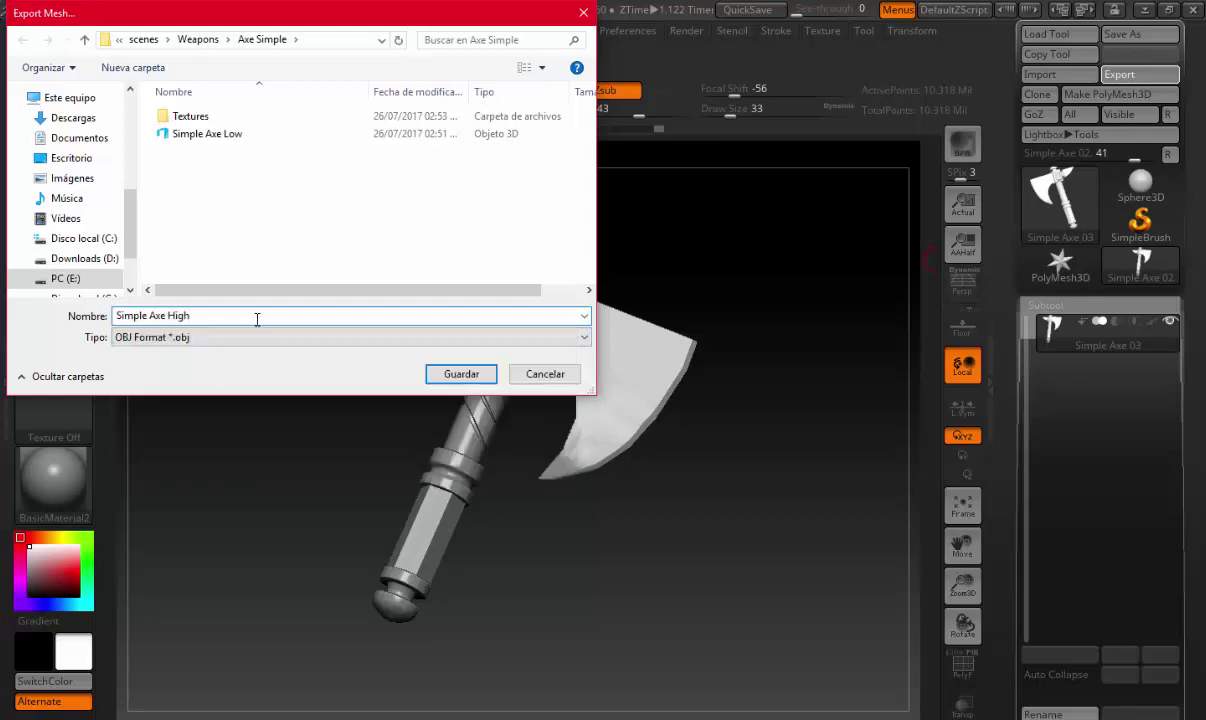
key(Return)
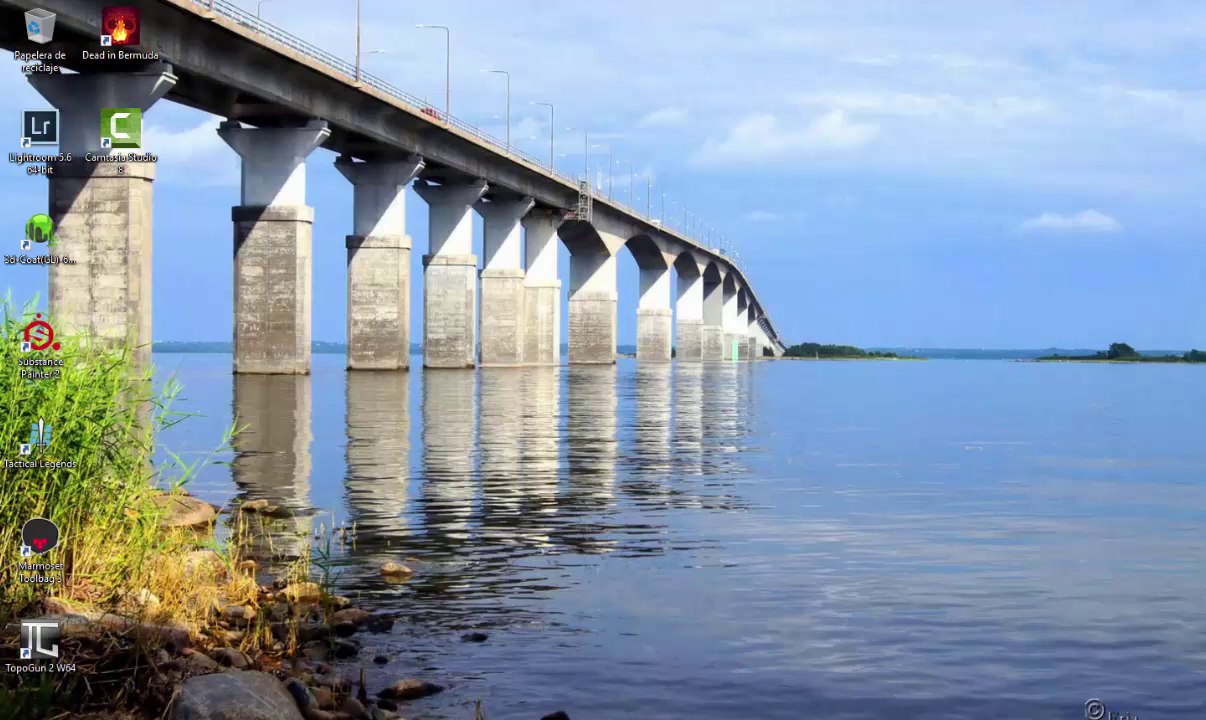
Open a File Explorer window at Quick access with Win+E
key(super+e)
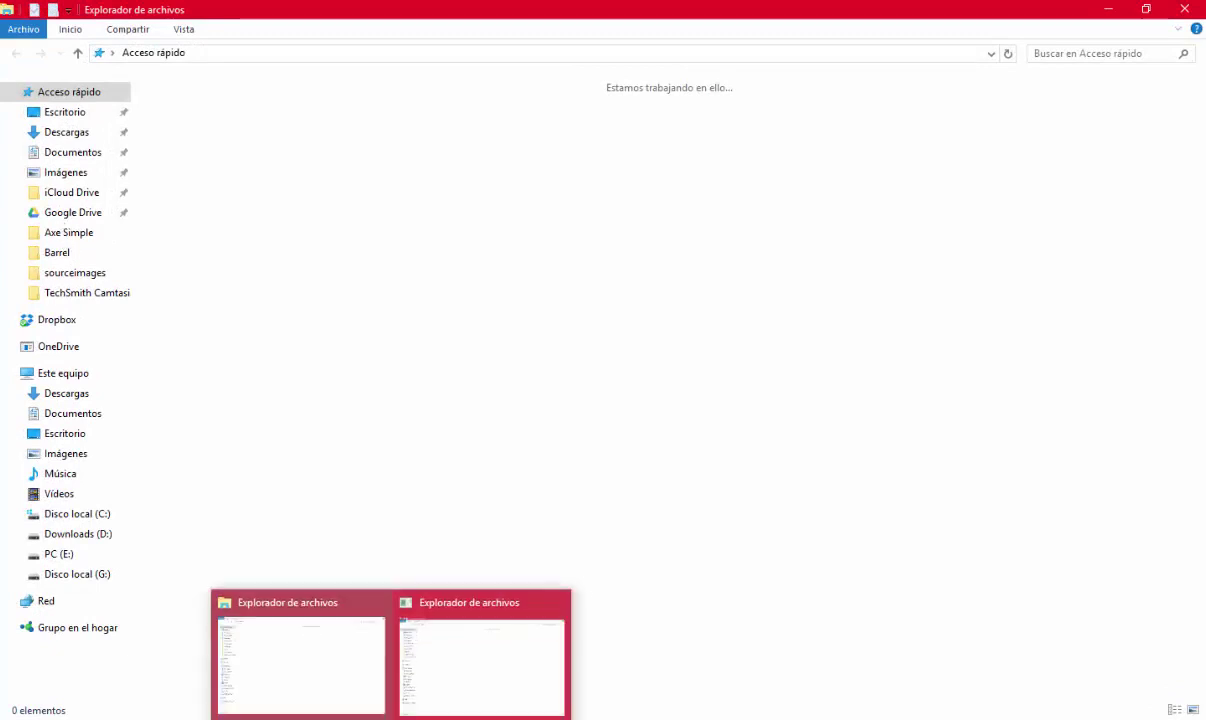
Confirm Simple Axe High is in the Axe Simple folder, then close both Explorer windows
click(300, 650)
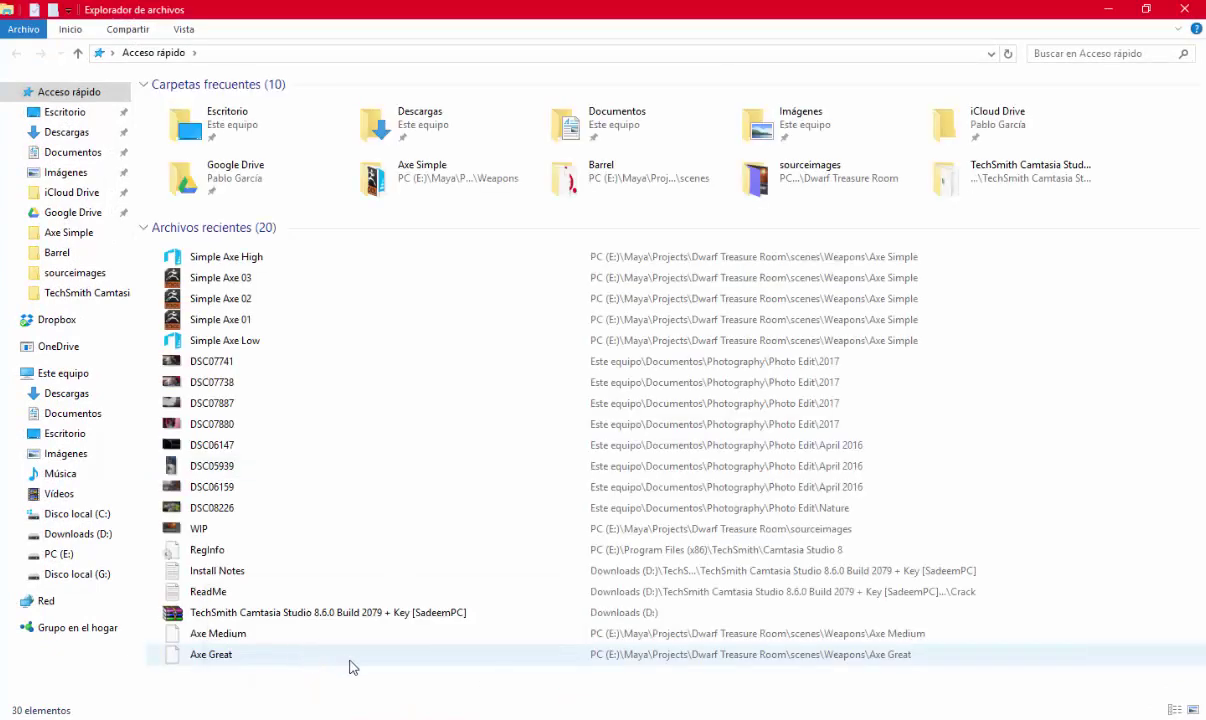
click(68, 232)
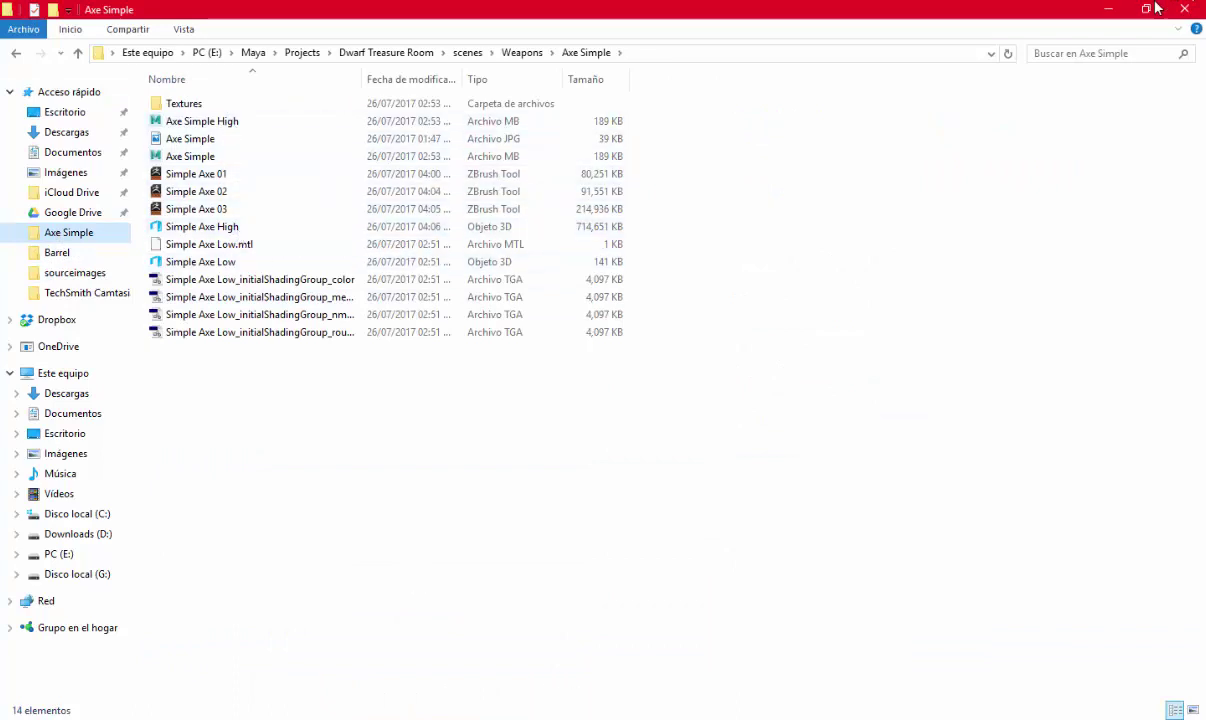
click(1100, 9)
click(1118, 8)
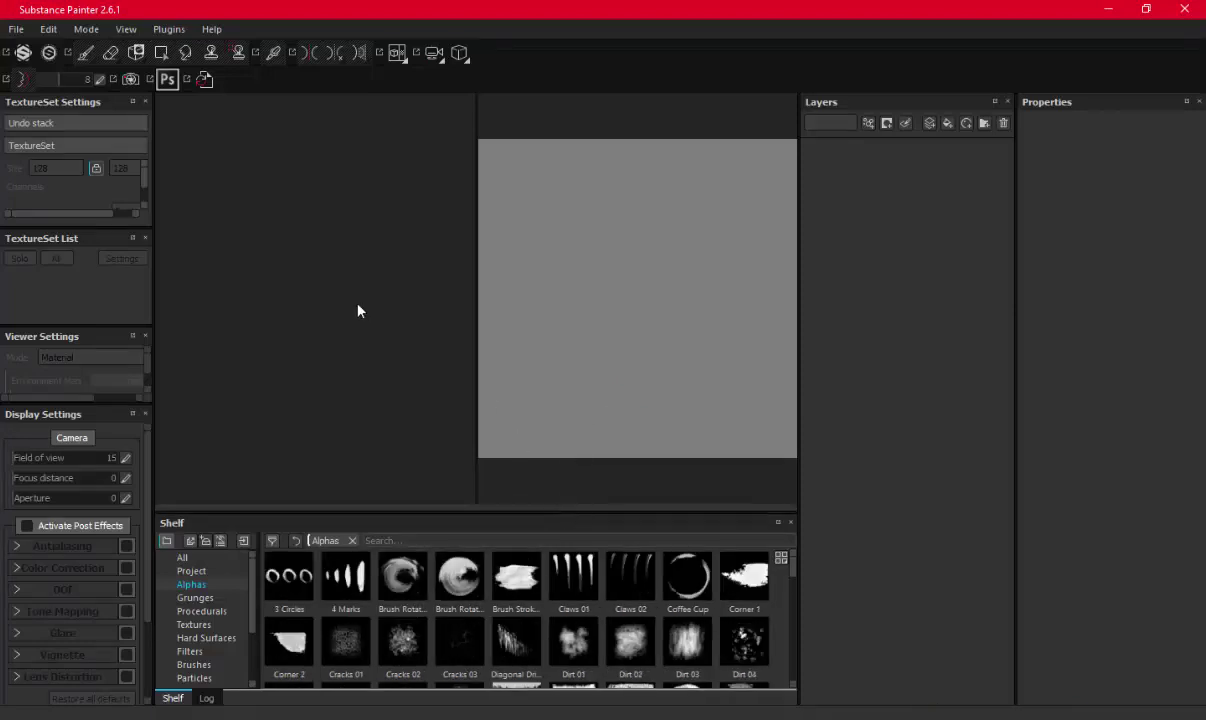
Start a new project at 2048 document resolution with the PBR Metallic Roughness template
click(16, 29)
key(Escape)
key(ctrl+n)
click(525, 291)
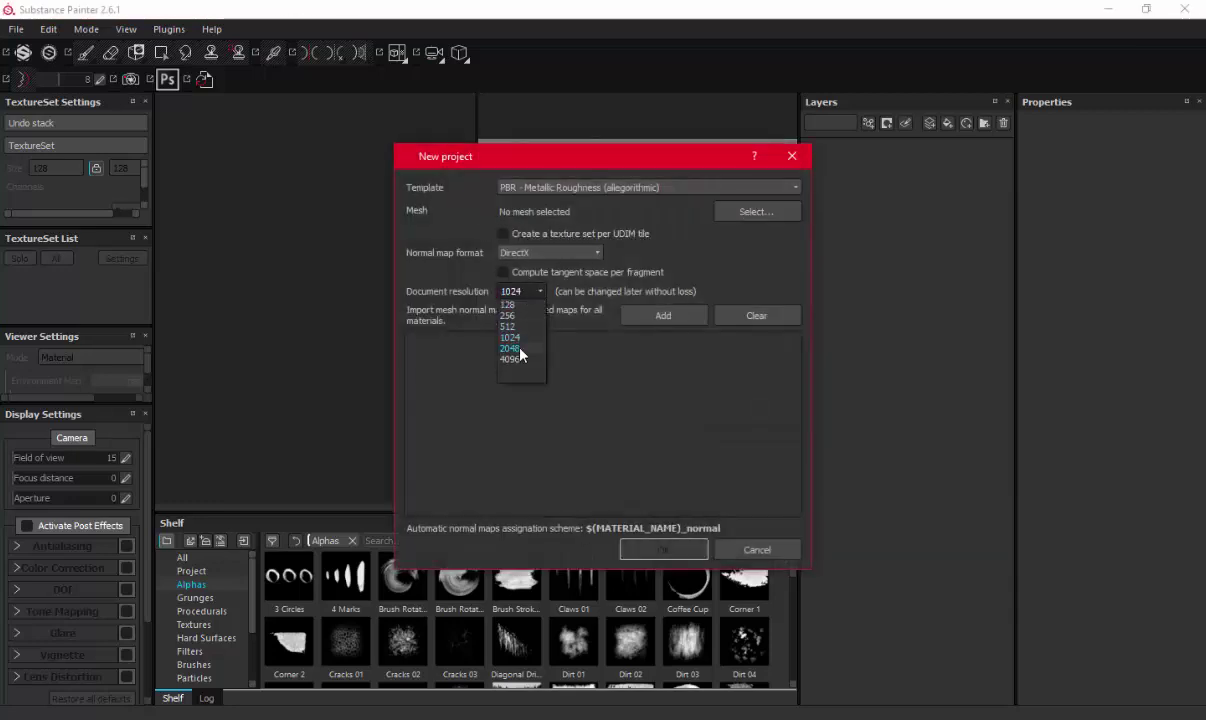
click(519, 348)
click(731, 188)
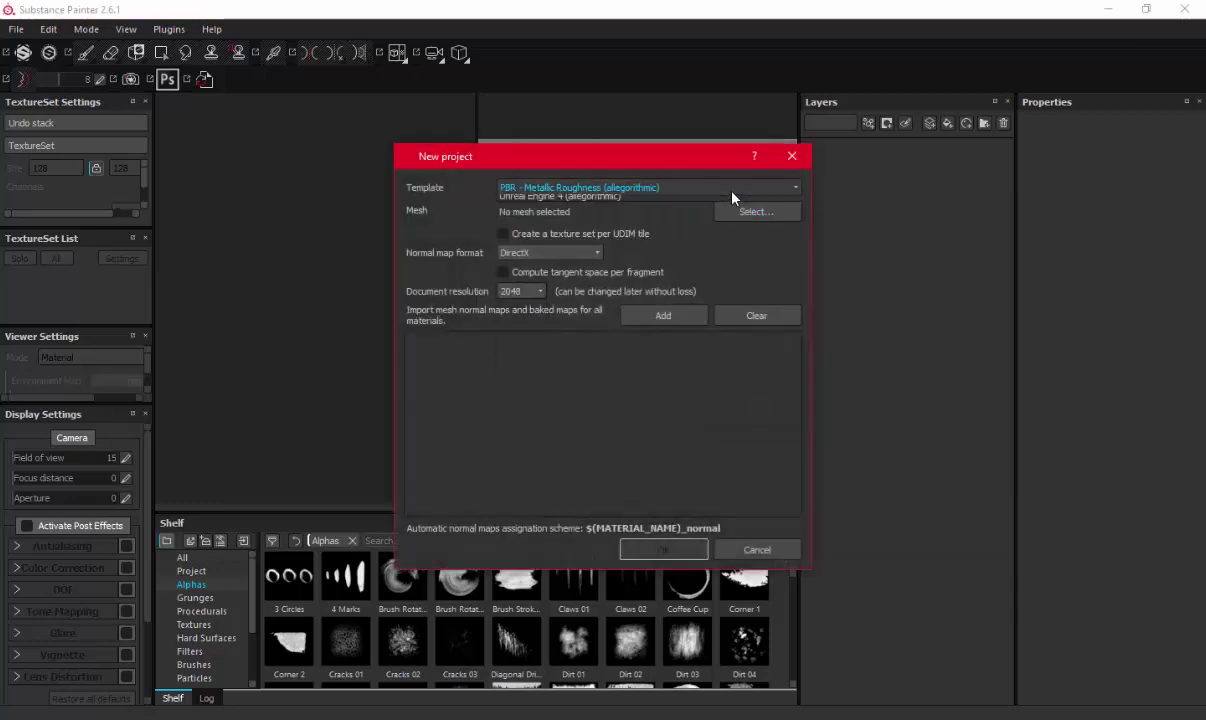
click(733, 196)
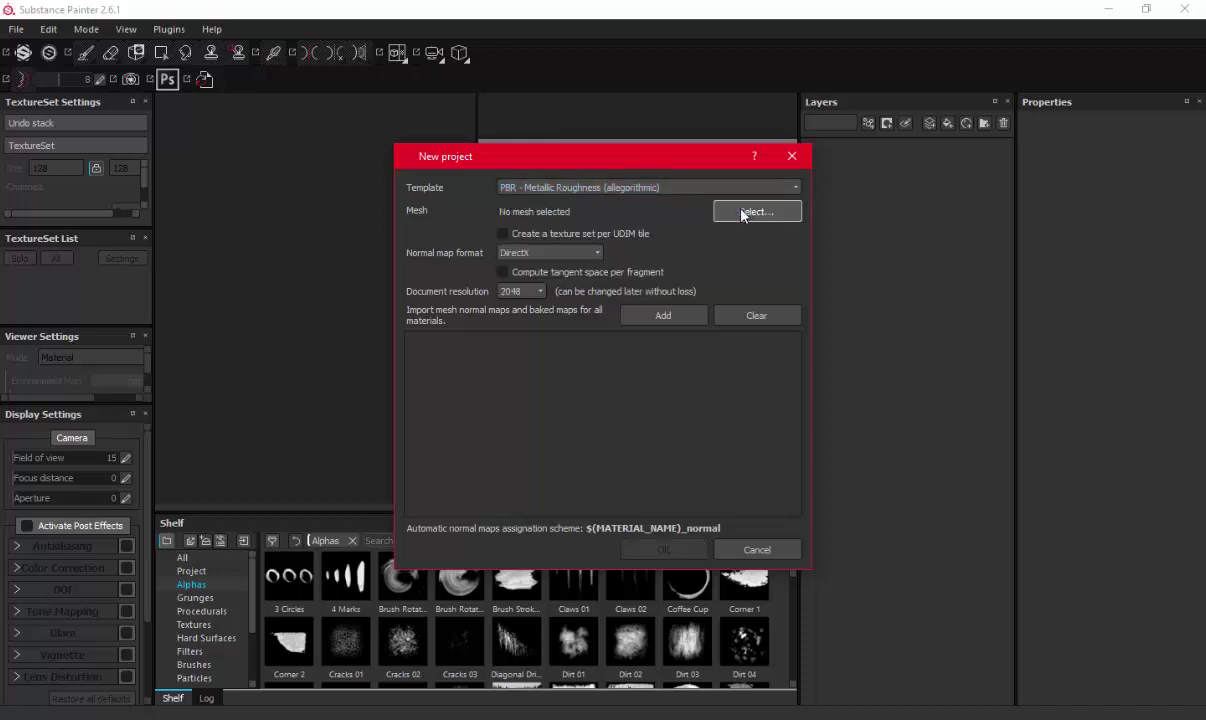
Load Simple Axe Low from scenes/Weapons/Axe Simple as the mesh and create the project
click(742, 213)
click(652, 208)
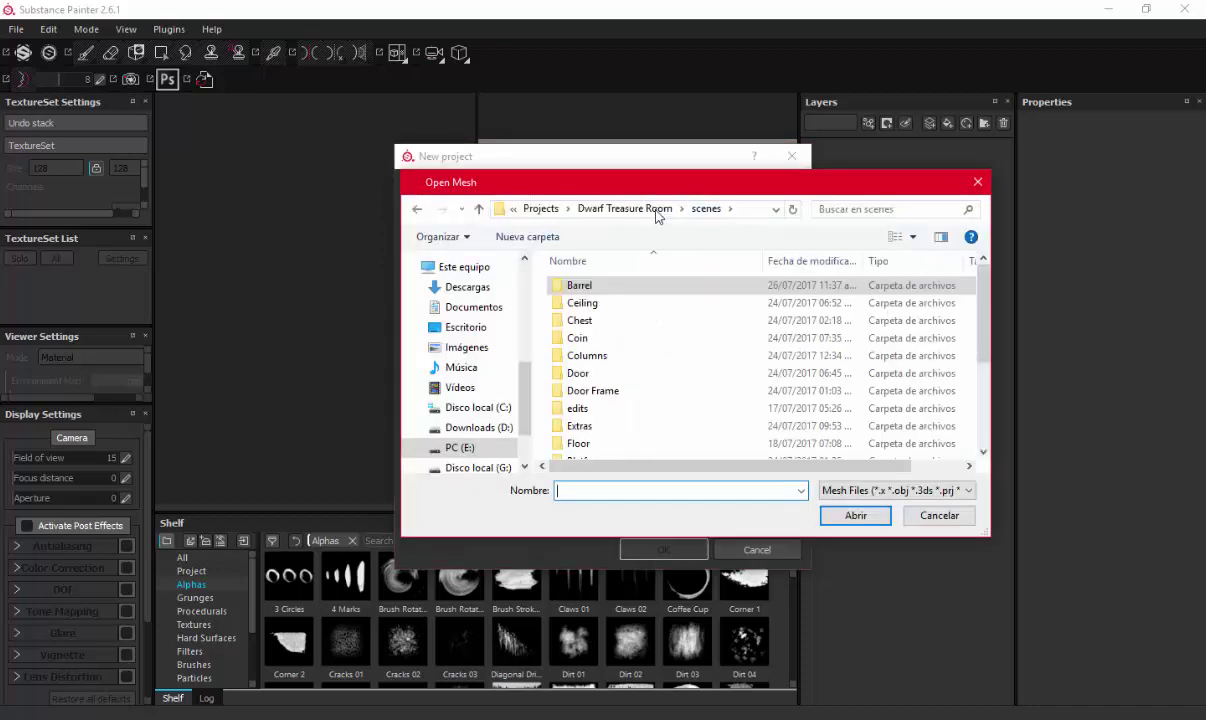
scroll(612, 325, down, 3)
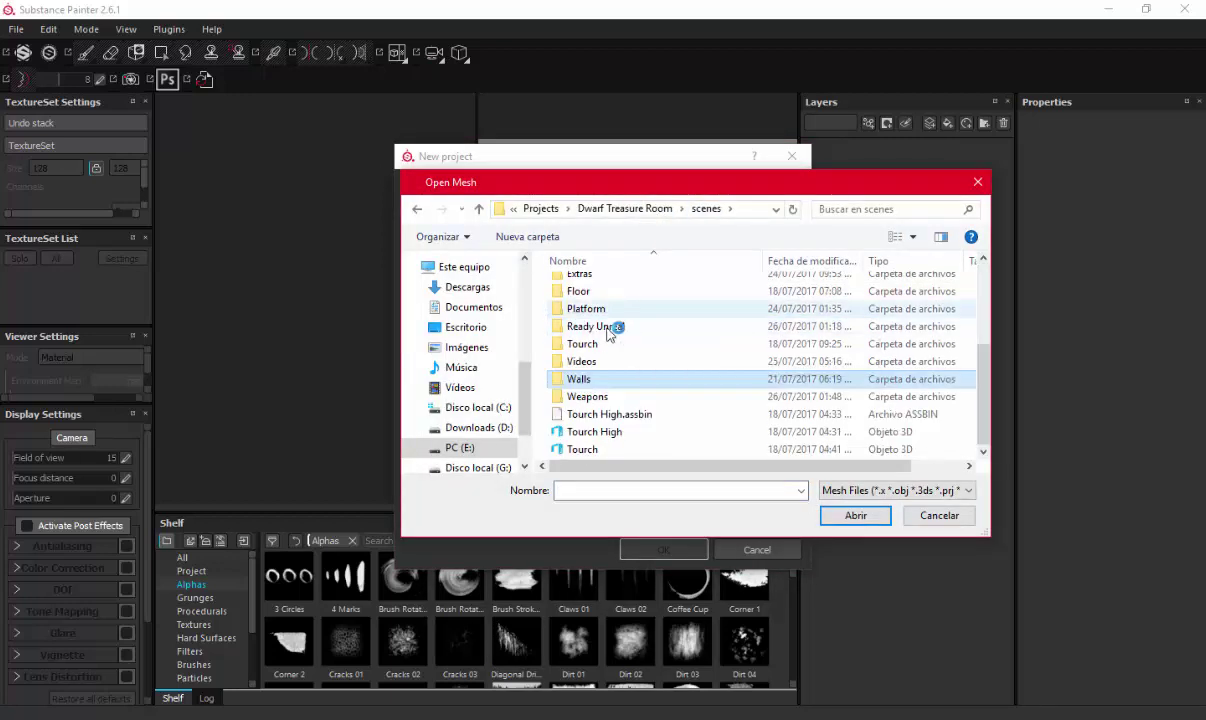
double_click(608, 396)
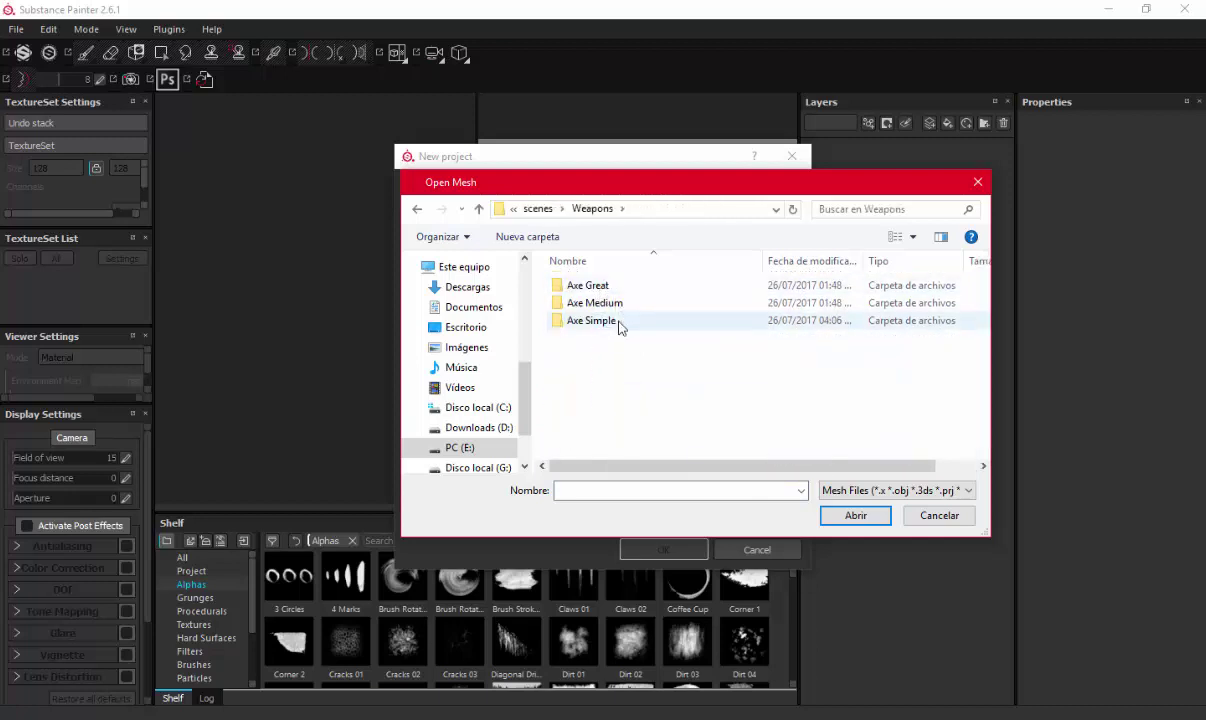
double_click(620, 322)
click(600, 321)
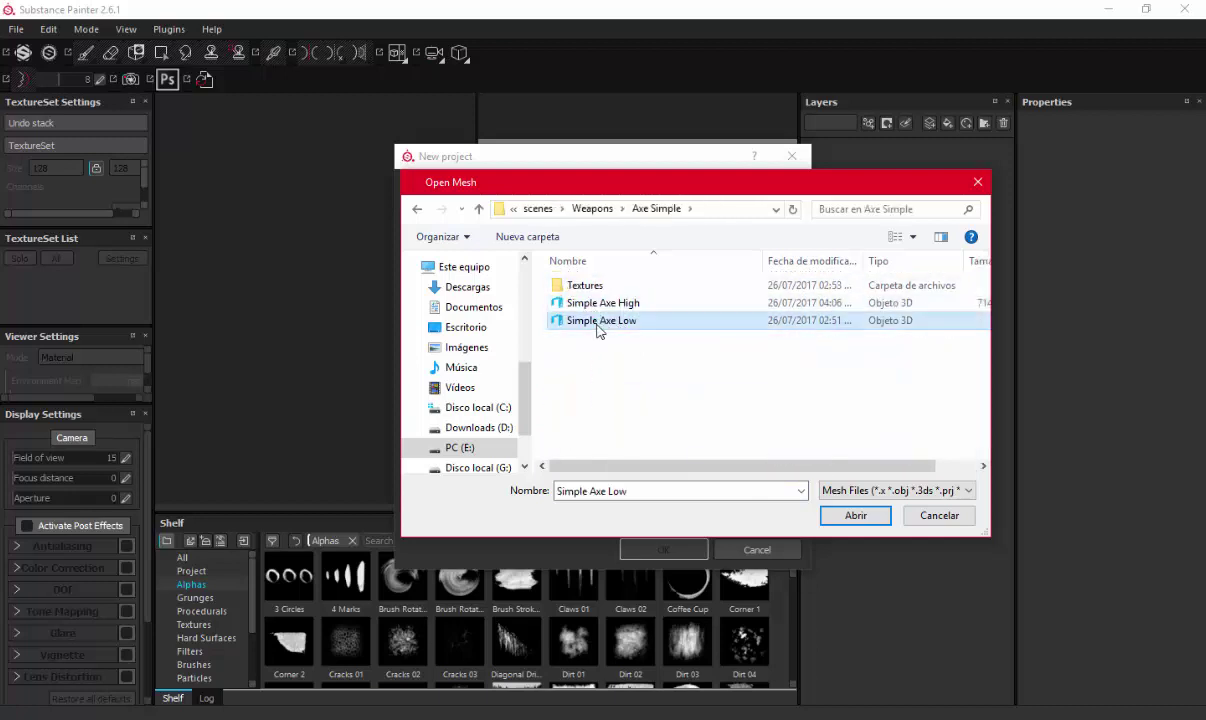
click(880, 515)
click(664, 548)
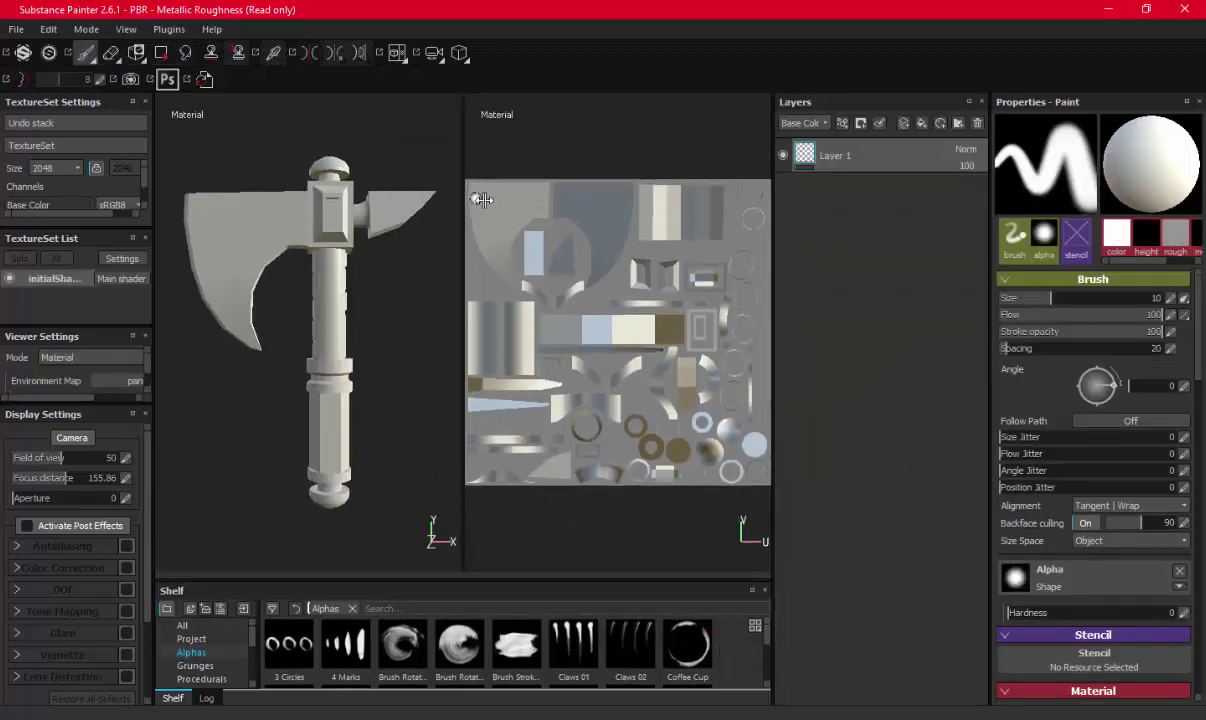
Enlarge the 3D view over the UV view, widen the left dock, and scroll to Additional maps
drag(458, 193, 620, 210)
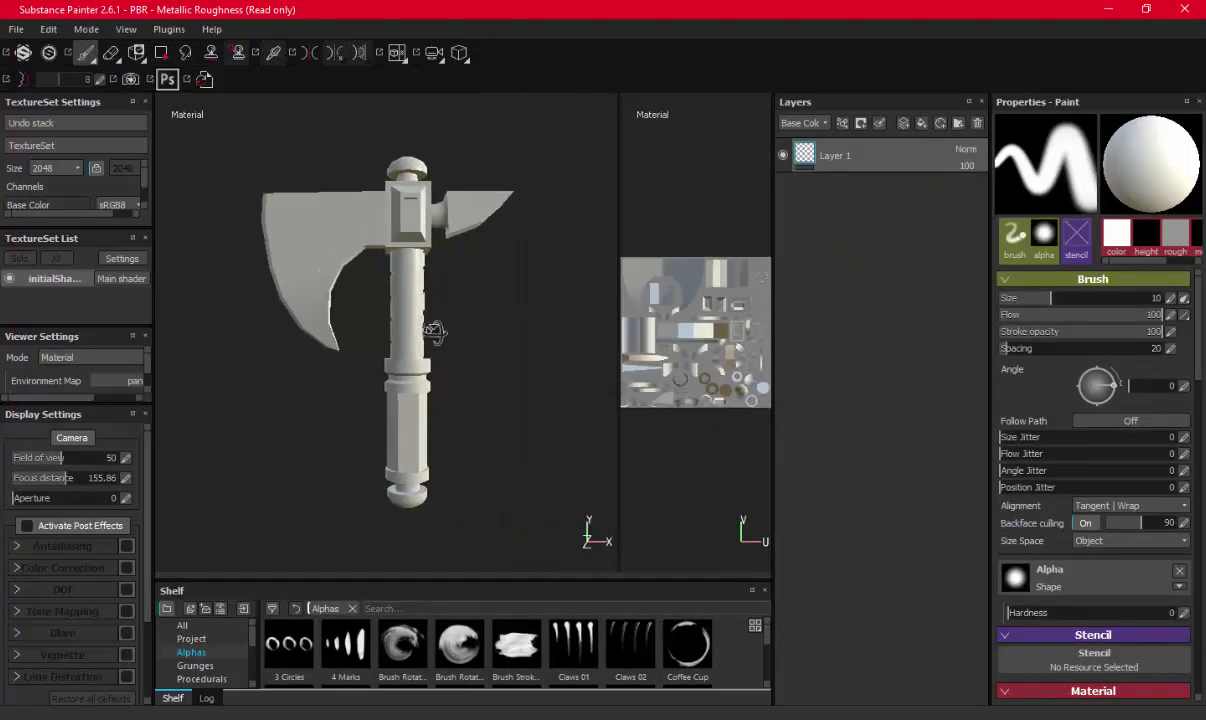
mouse_move(420, 330)
alt+mouse_down()
mouse_move(628, 352)
mouse_move(500, 242)
mouse_move(434, 232)
alt+mouse_up()
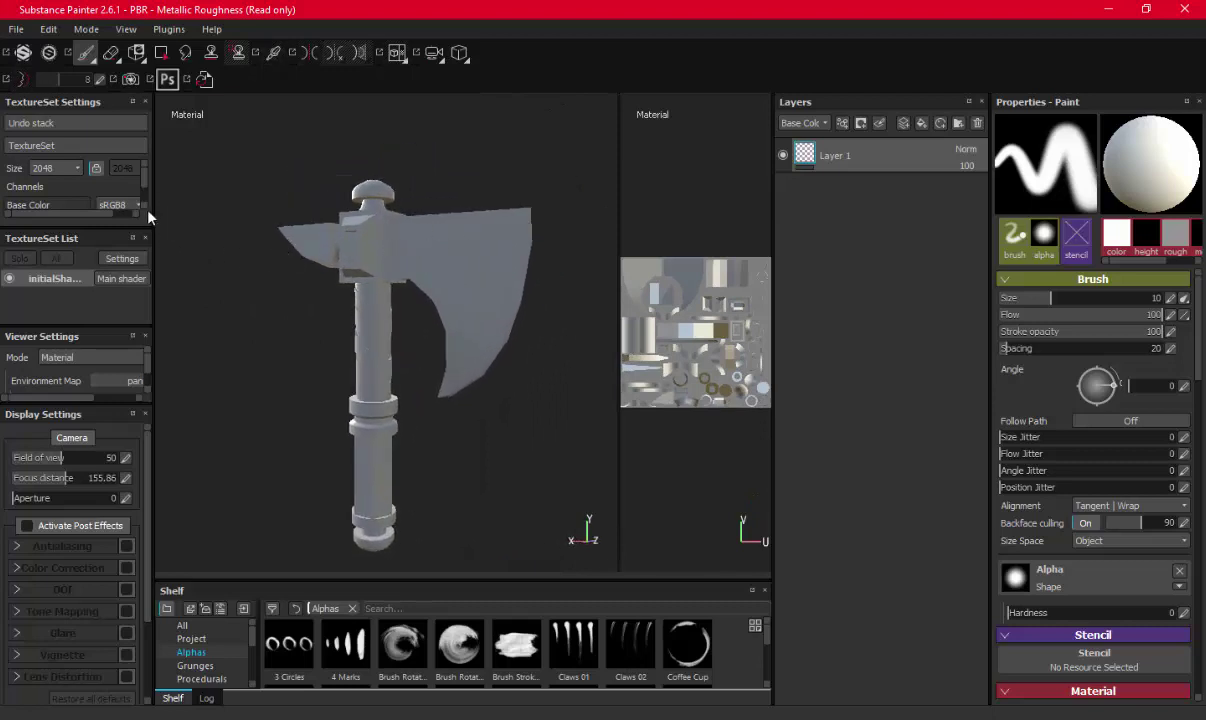
drag(152, 205, 245, 198)
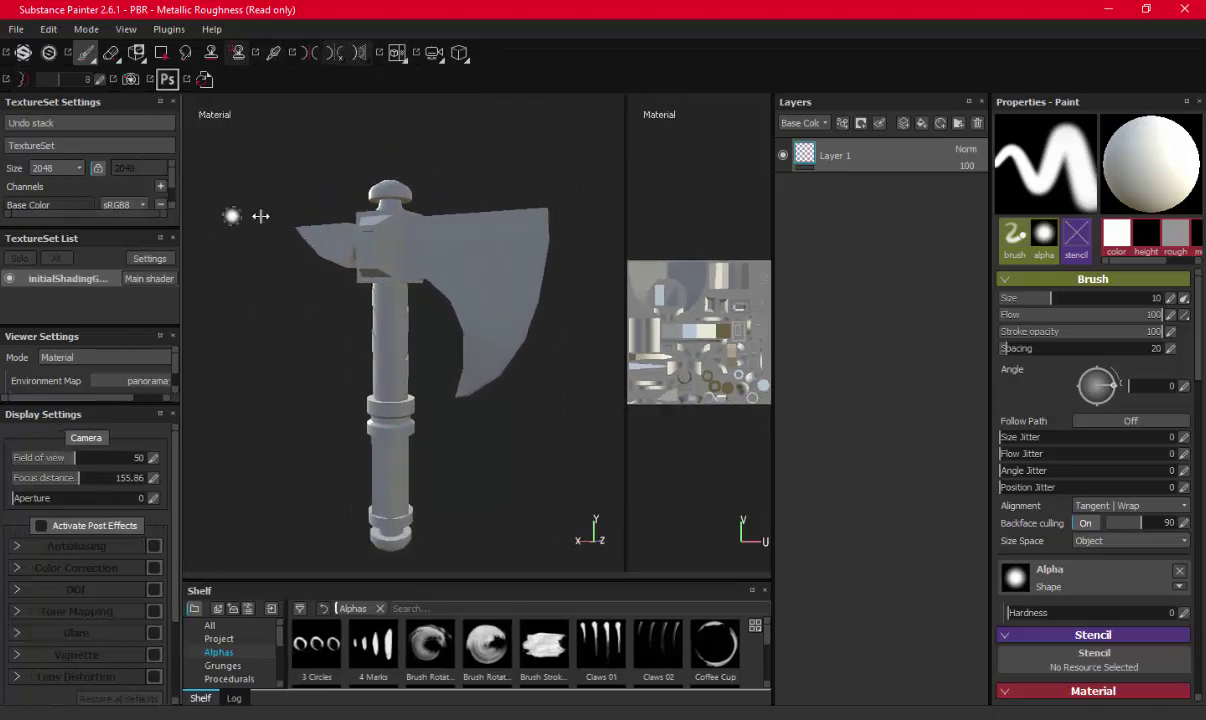
click(241, 187)
click(165, 315)
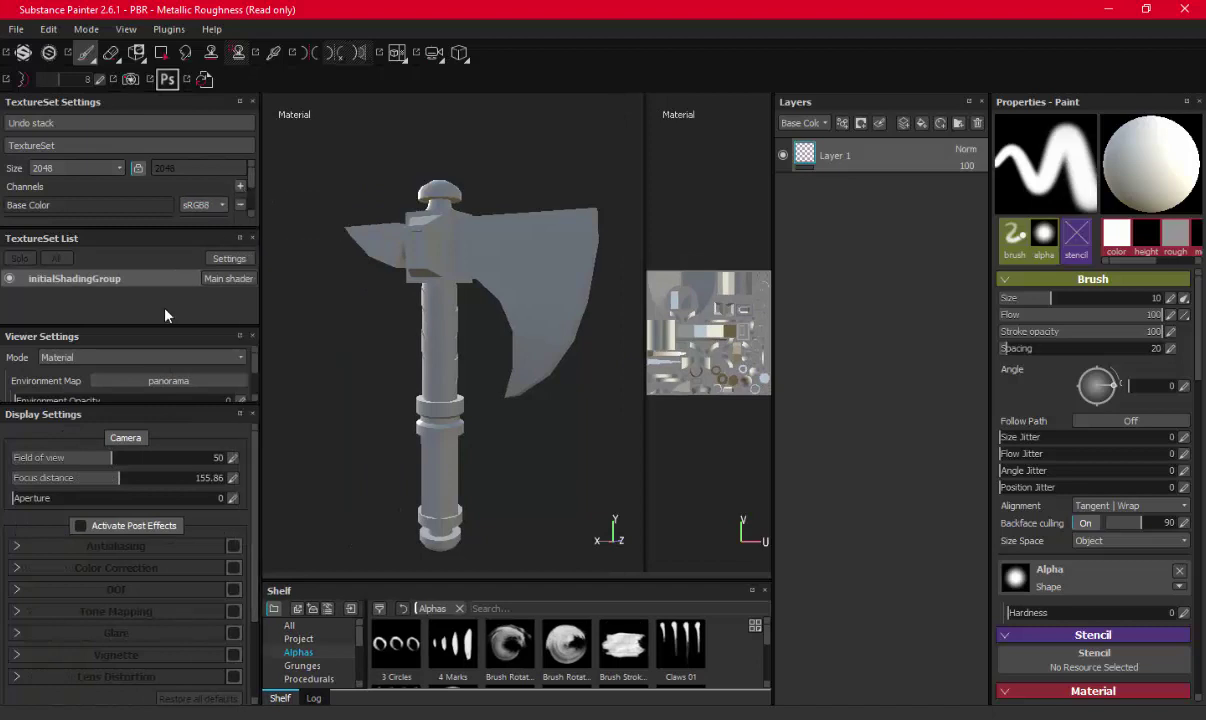
scroll(191, 202, down, 3)
scroll(192, 200, down, 3)
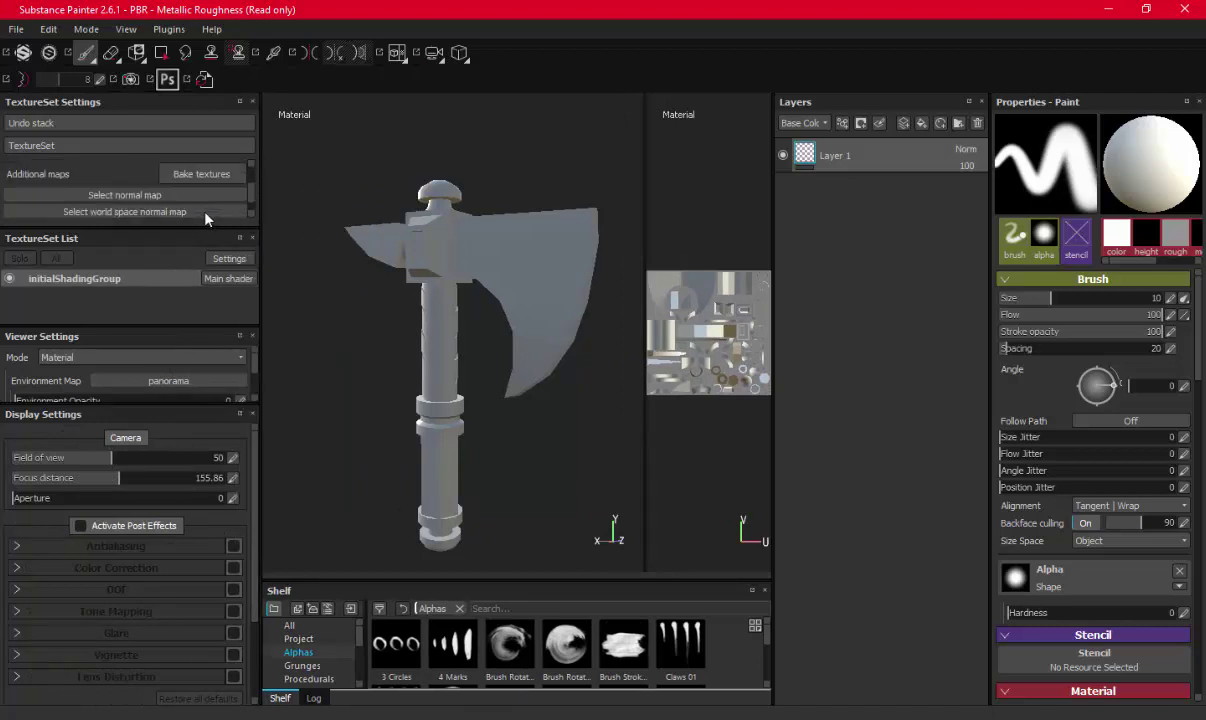
Set the bake output size to 2048 and add Simple Axe High as the high-poly mesh
click(220, 179)
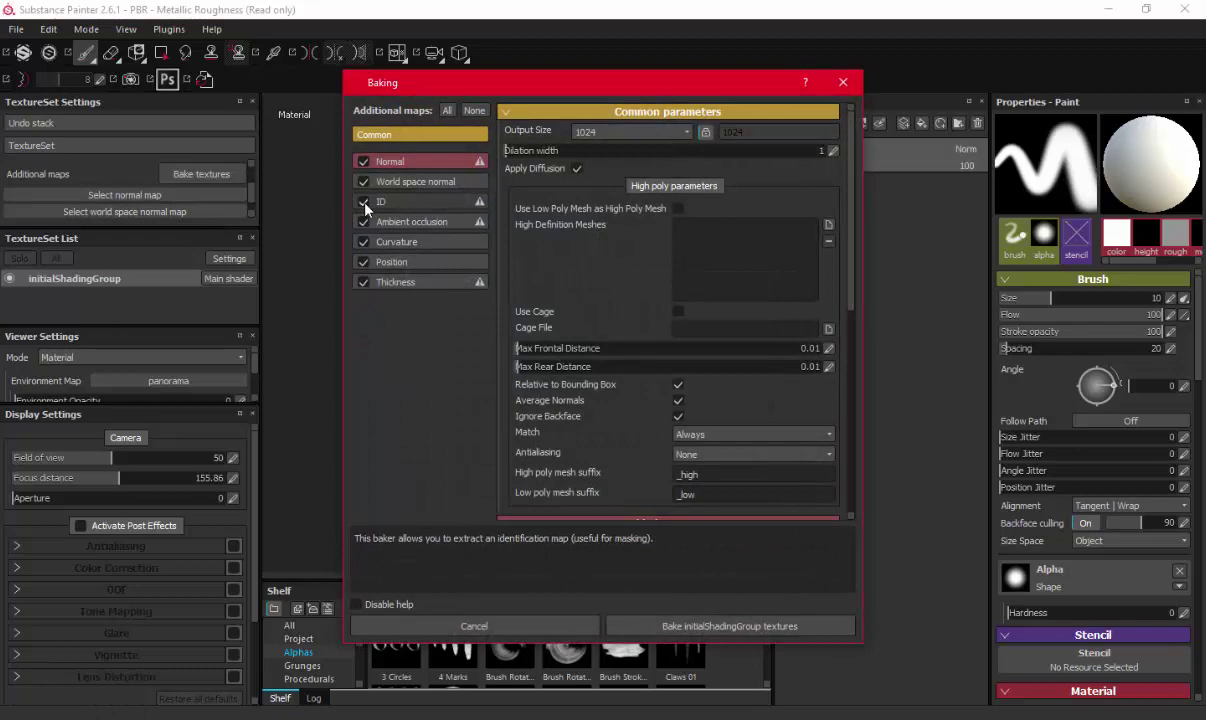
click(590, 131)
click(589, 192)
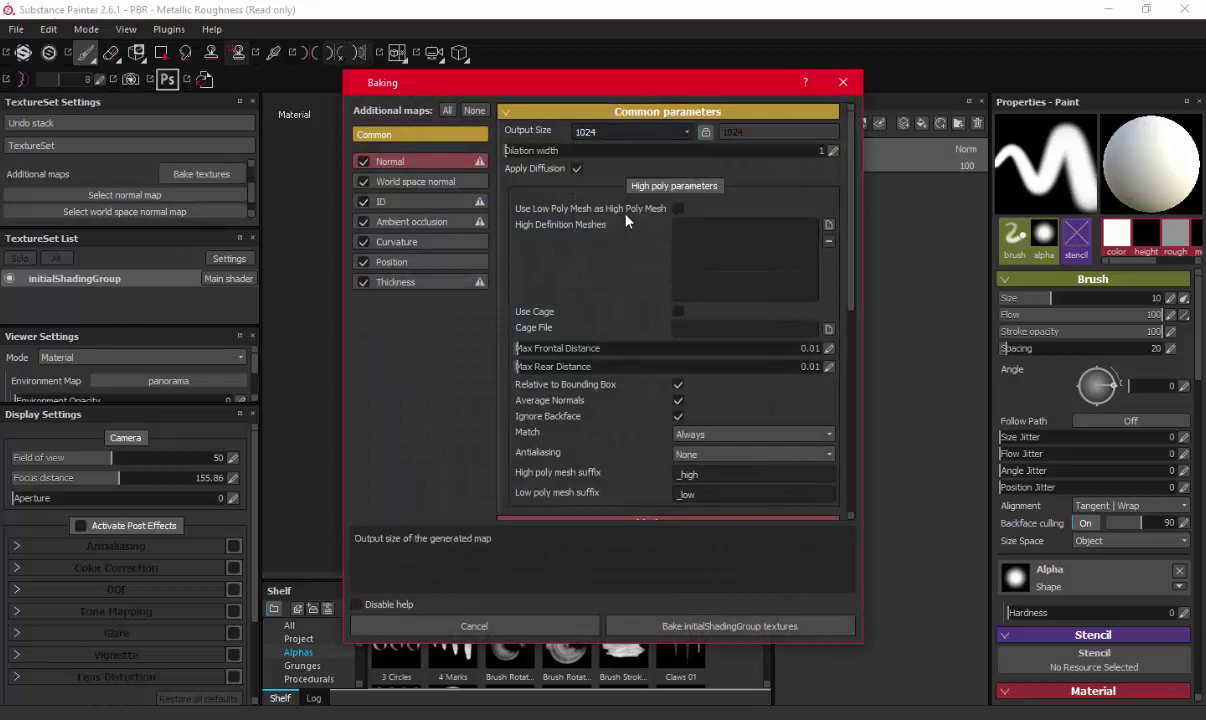
click(828, 227)
click(535, 229)
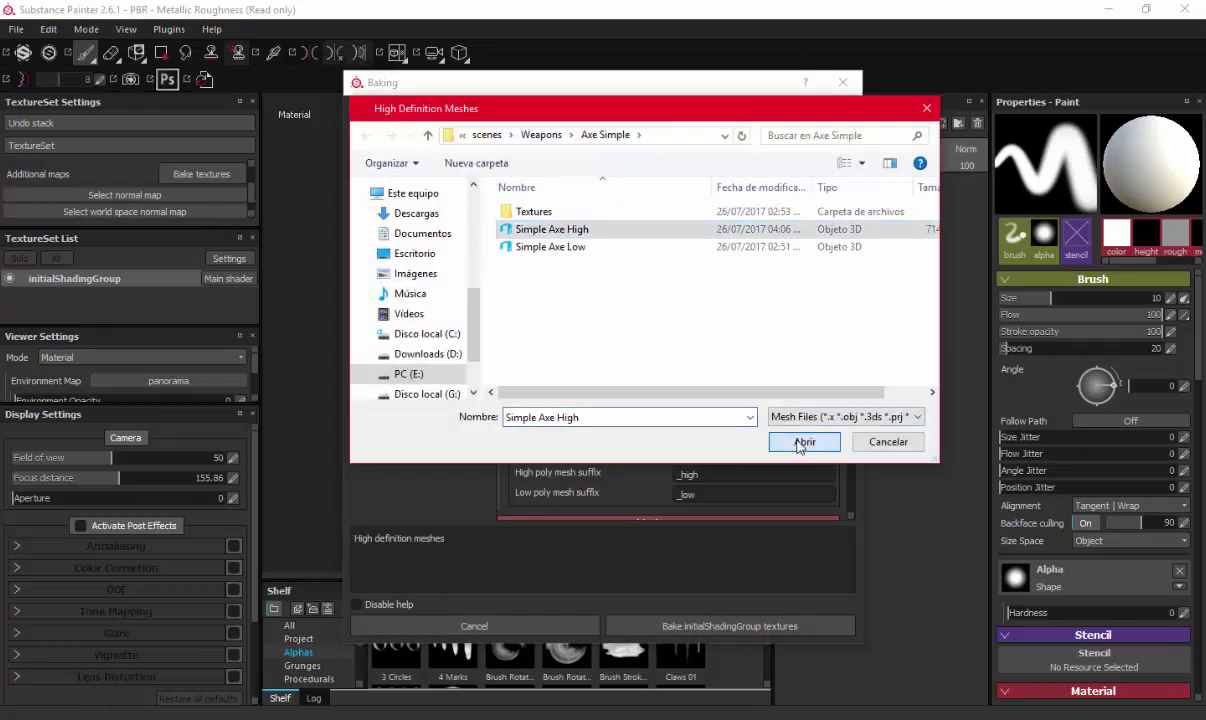
click(800, 442)
Set frontal and rear distances to 0.007, antialiasing to Subsampling 4x4, and bake initialShadingGroup
double_click(805, 348)
text(.0)
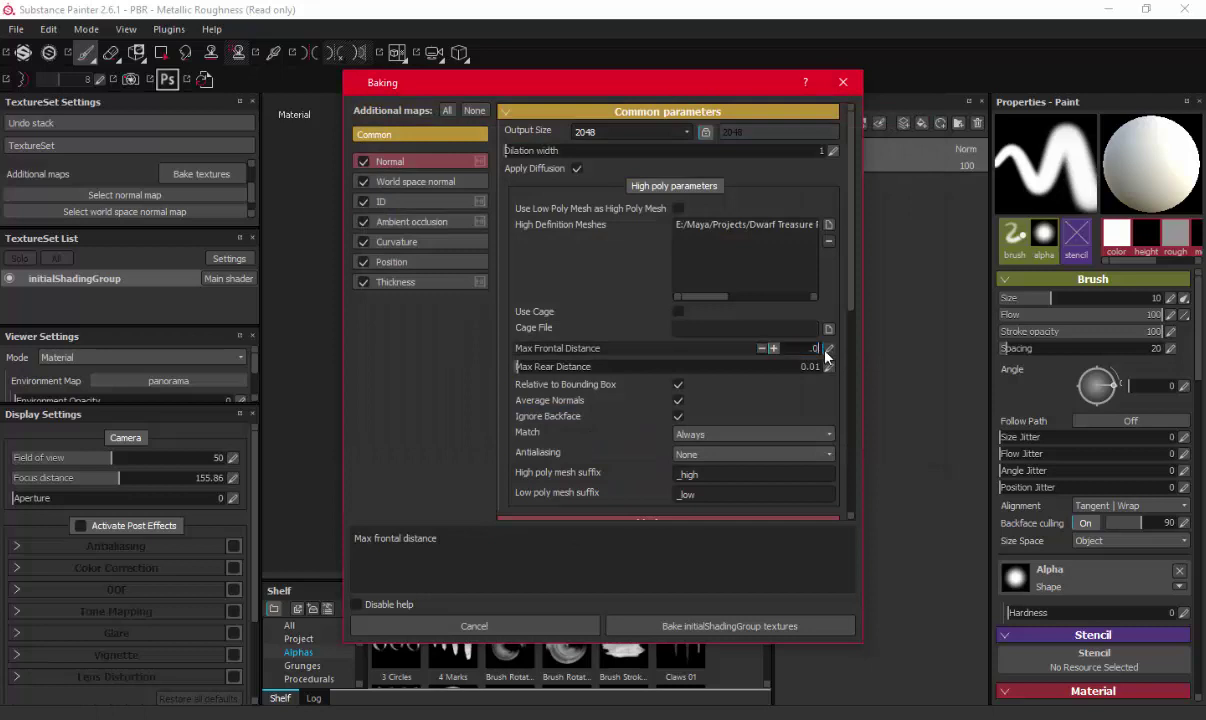
text(07)
key(Tab)
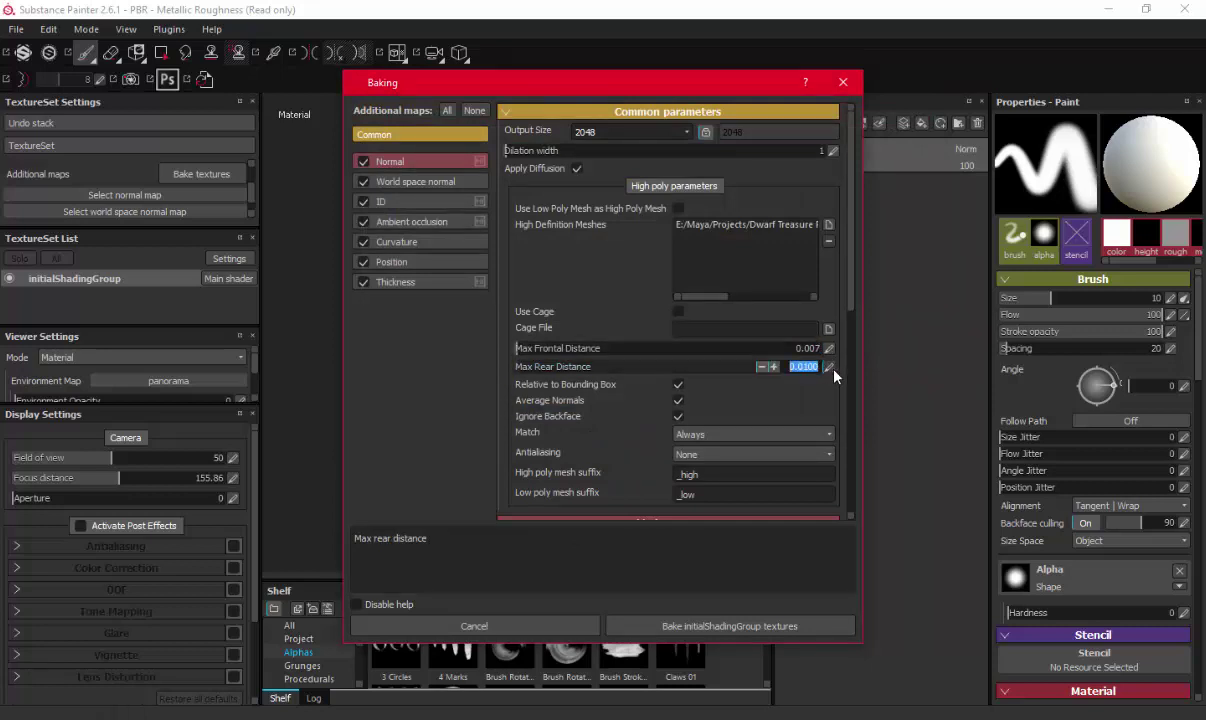
text(.007)
key(Return)
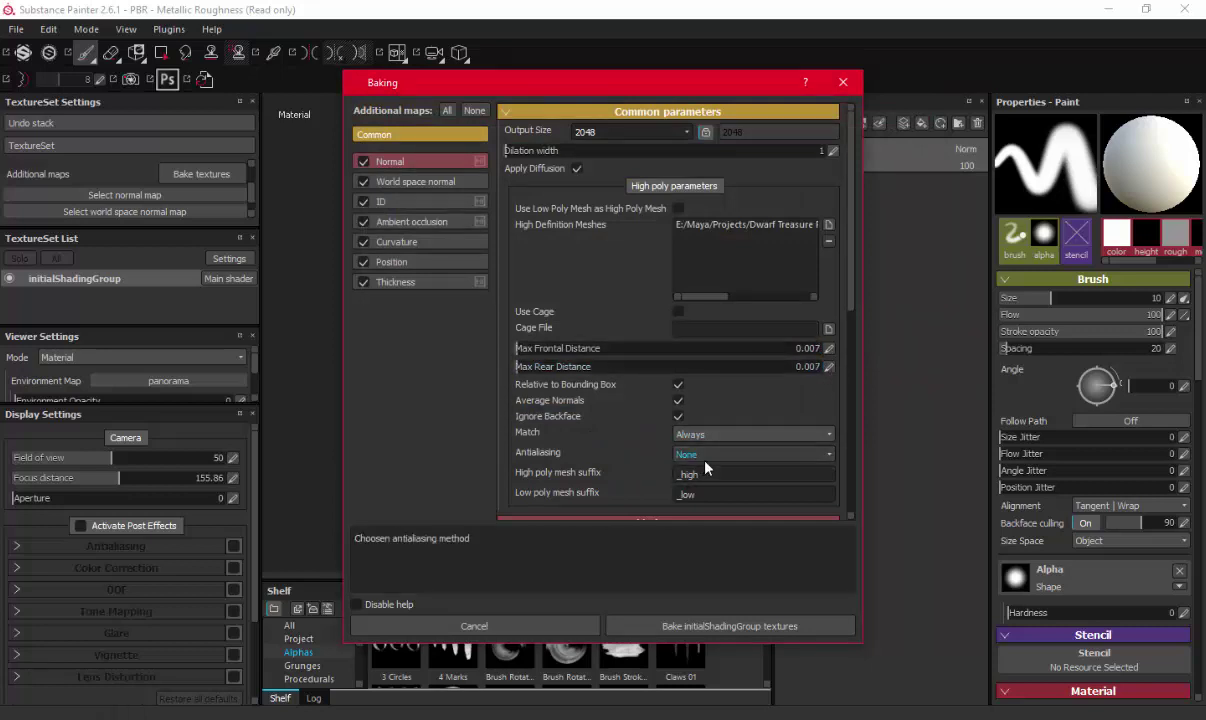
click(705, 456)
click(712, 482)
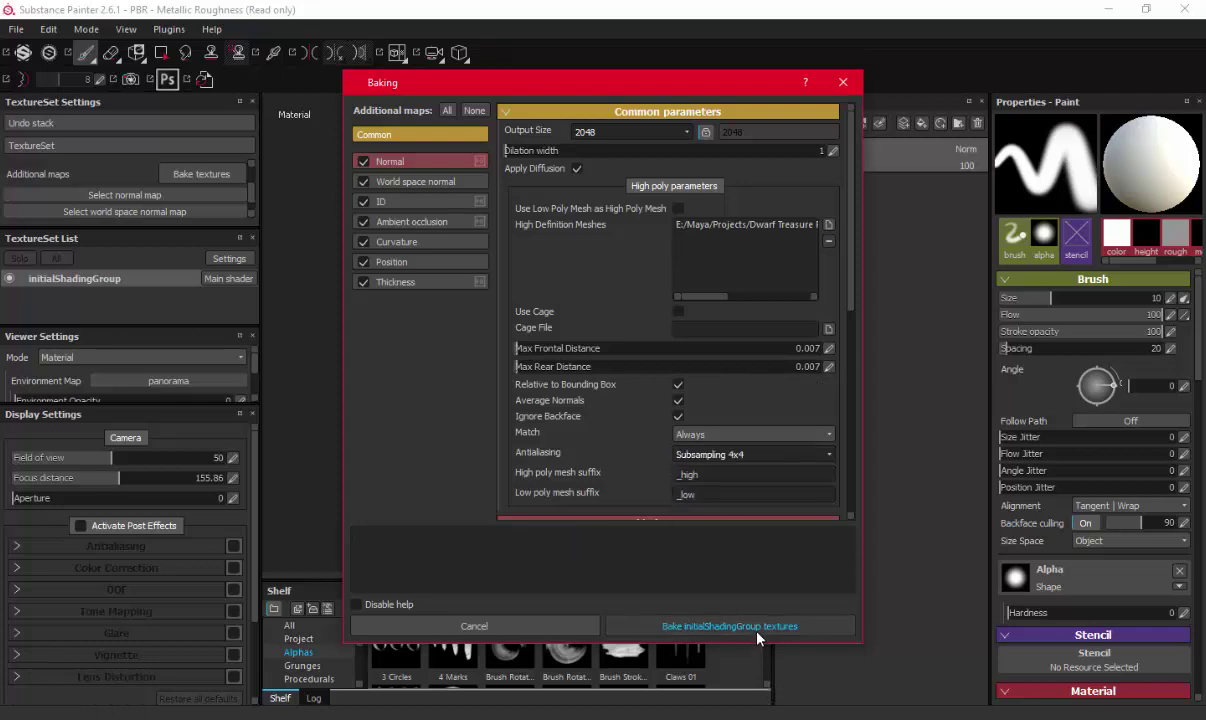
click(757, 630)
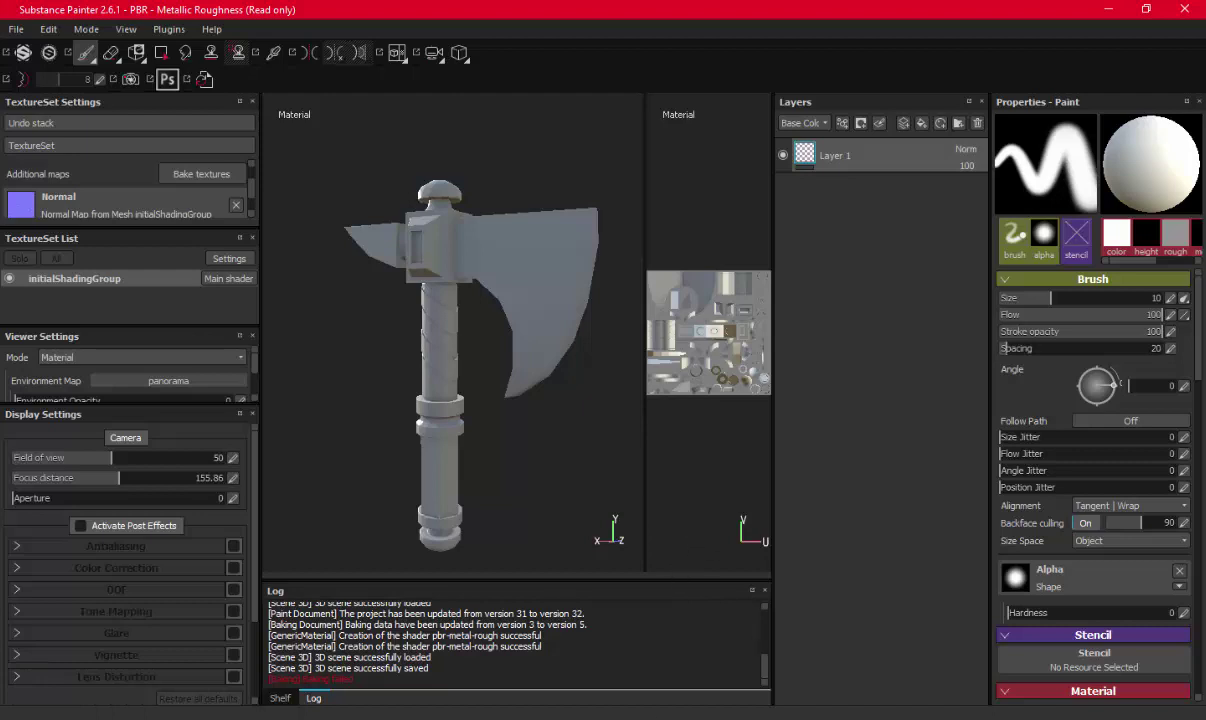
Zoom and orbit around the baked axe's handle and head, showing the Shelf instead of the log
alt+right_drag(627, 380, 456, 437)
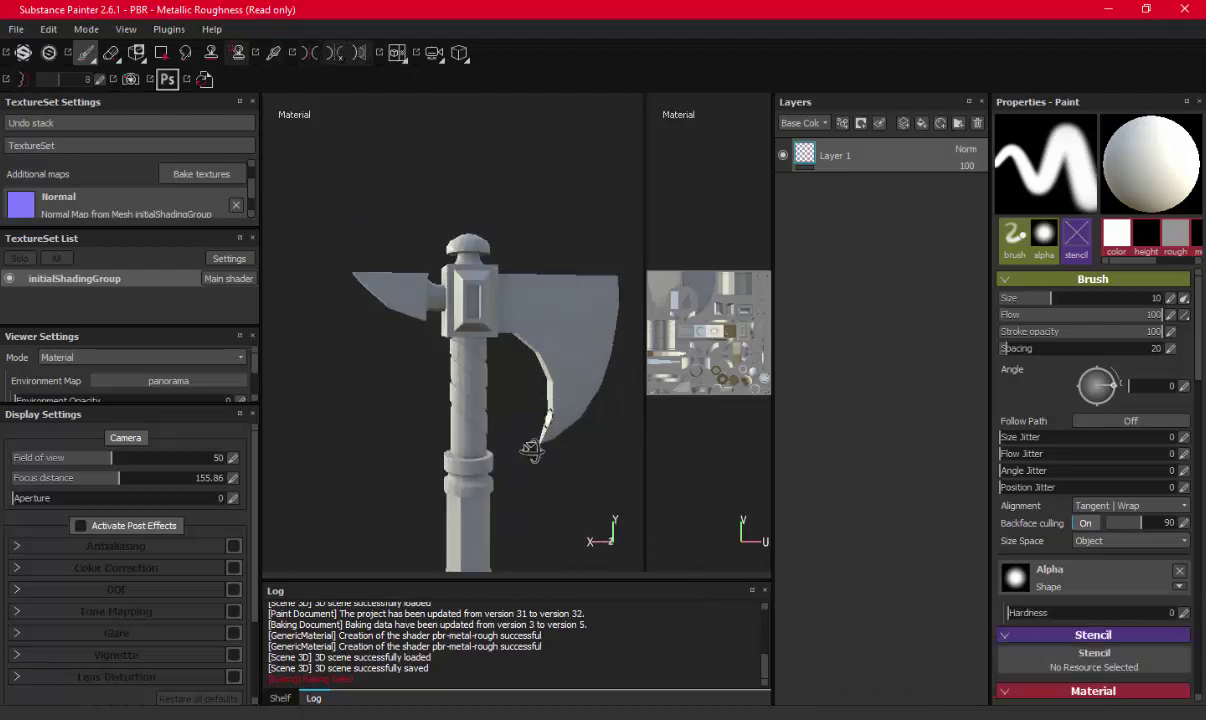
mouse_move(456, 437)
alt+mouse_down()
mouse_move(452, 377)
mouse_move(431, 417)
alt+mouse_up()
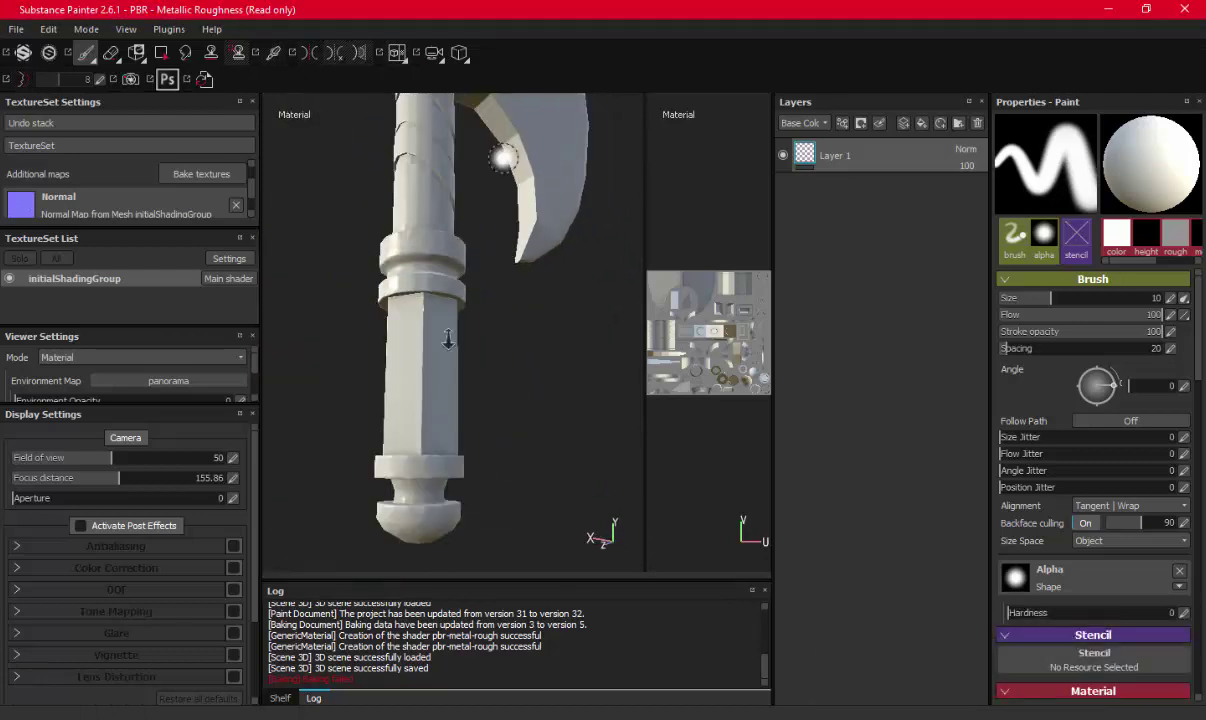
click(280, 698)
mouse_move(365, 275)
alt+mouse_down()
mouse_move(474, 358)
mouse_move(496, 310)
mouse_move(365, 263)
mouse_move(404, 269)
mouse_move(417, 234)
mouse_move(492, 207)
mouse_move(418, 258)
mouse_move(627, 310)
mouse_move(398, 229)
mouse_move(436, 200)
mouse_move(300, 285)
mouse_move(430, 290)
mouse_move(489, 316)
mouse_move(437, 300)
mouse_move(445, 284)
mouse_move(485, 277)
mouse_move(480, 323)
alt+mouse_up()
Save the project as Simple Axe Paint in scenes/Weapons/Axe Simple
key(ctrl+s)
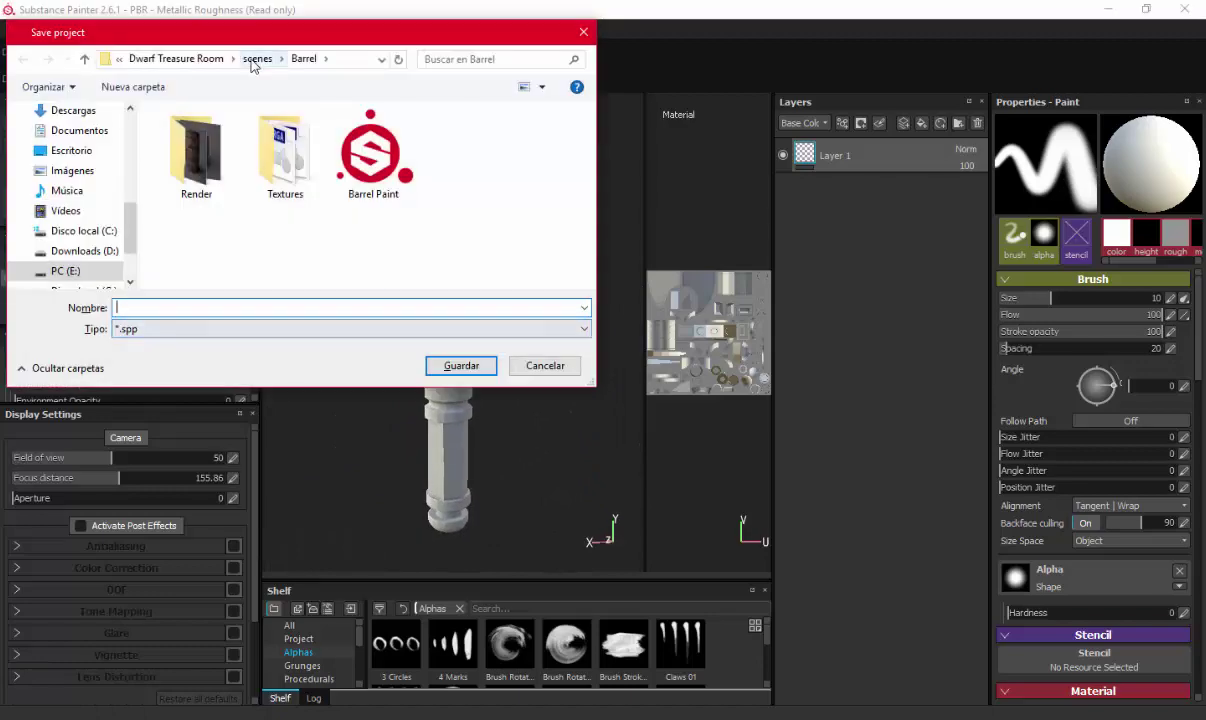
click(257, 58)
click(210, 170)
scroll(208, 190, down, 3)
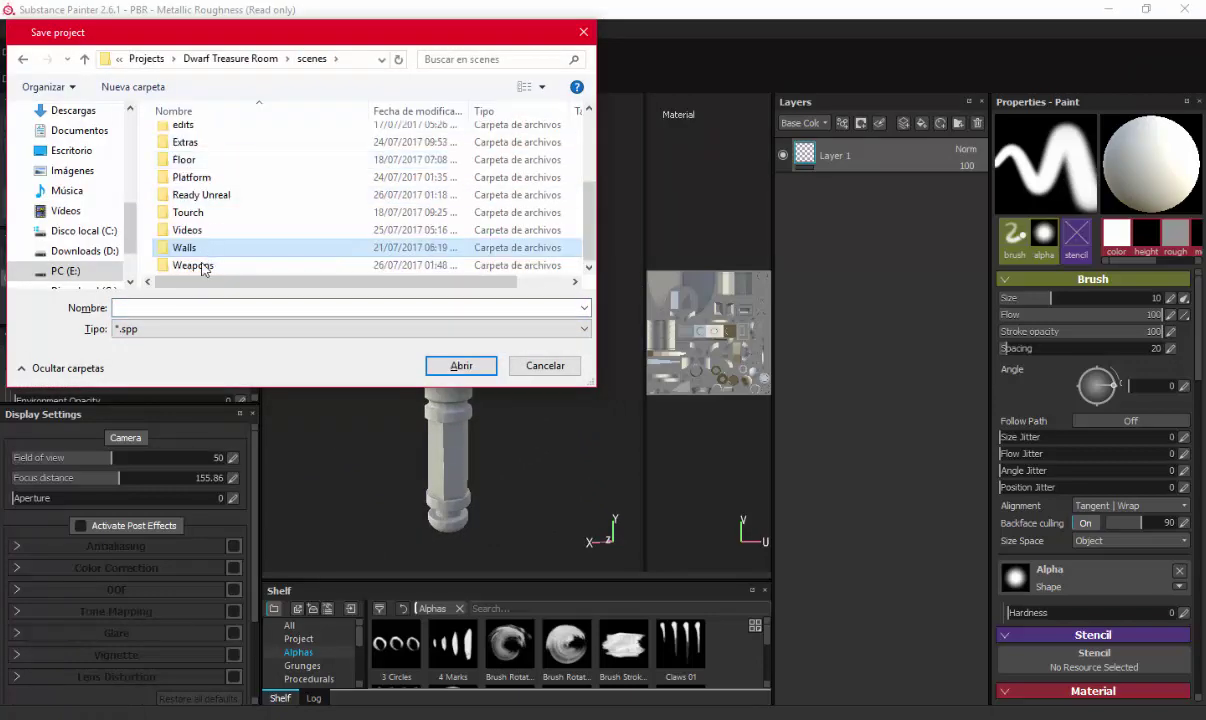
double_click(200, 258)
double_click(207, 172)
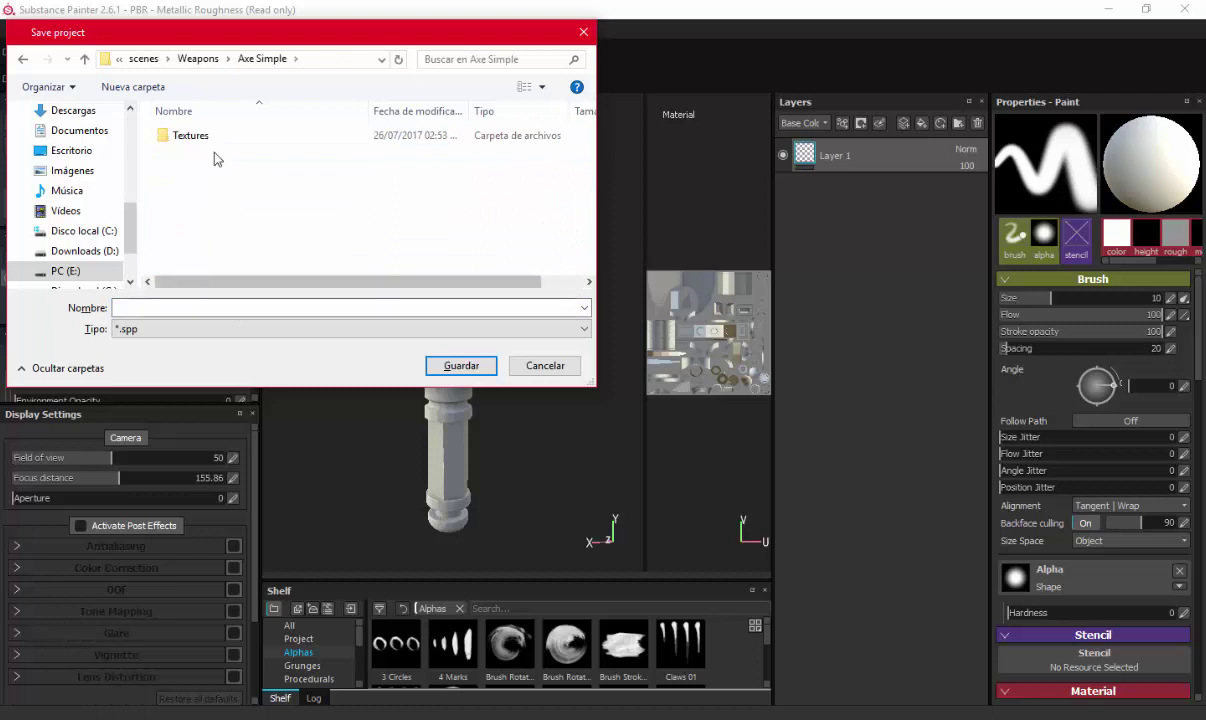
click(178, 307)
text(Simp)
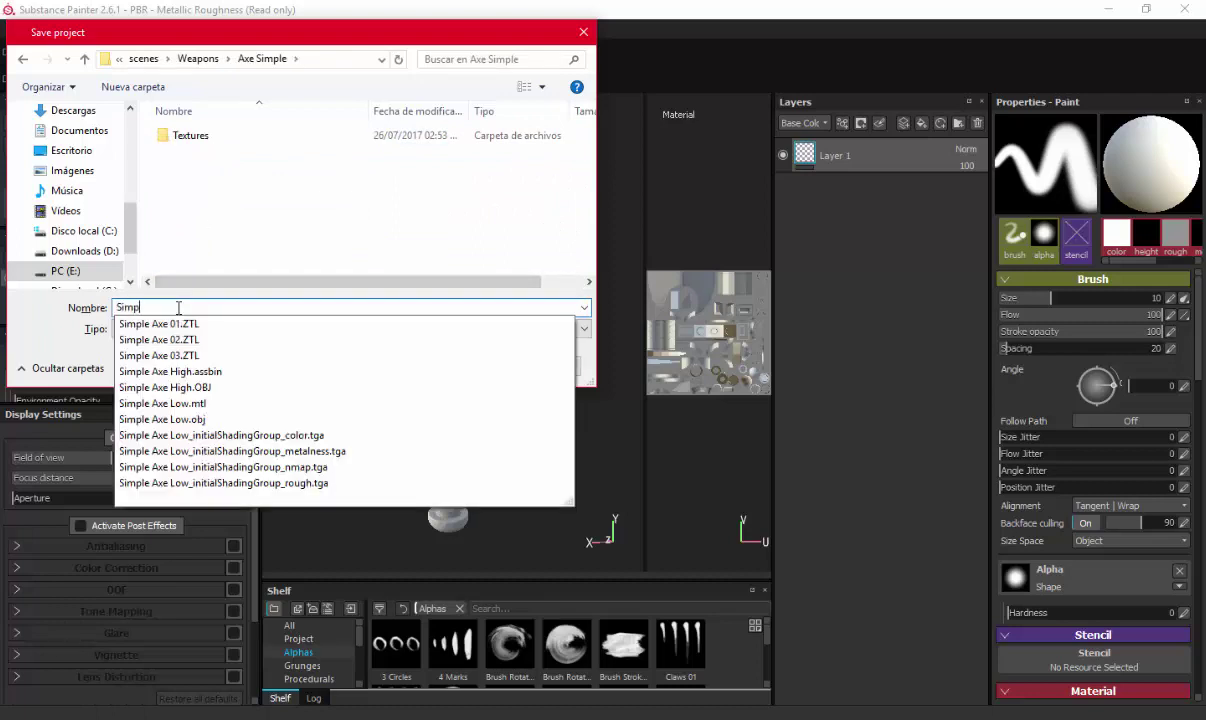
text(le Axe)
text( Paint)
key(Return)
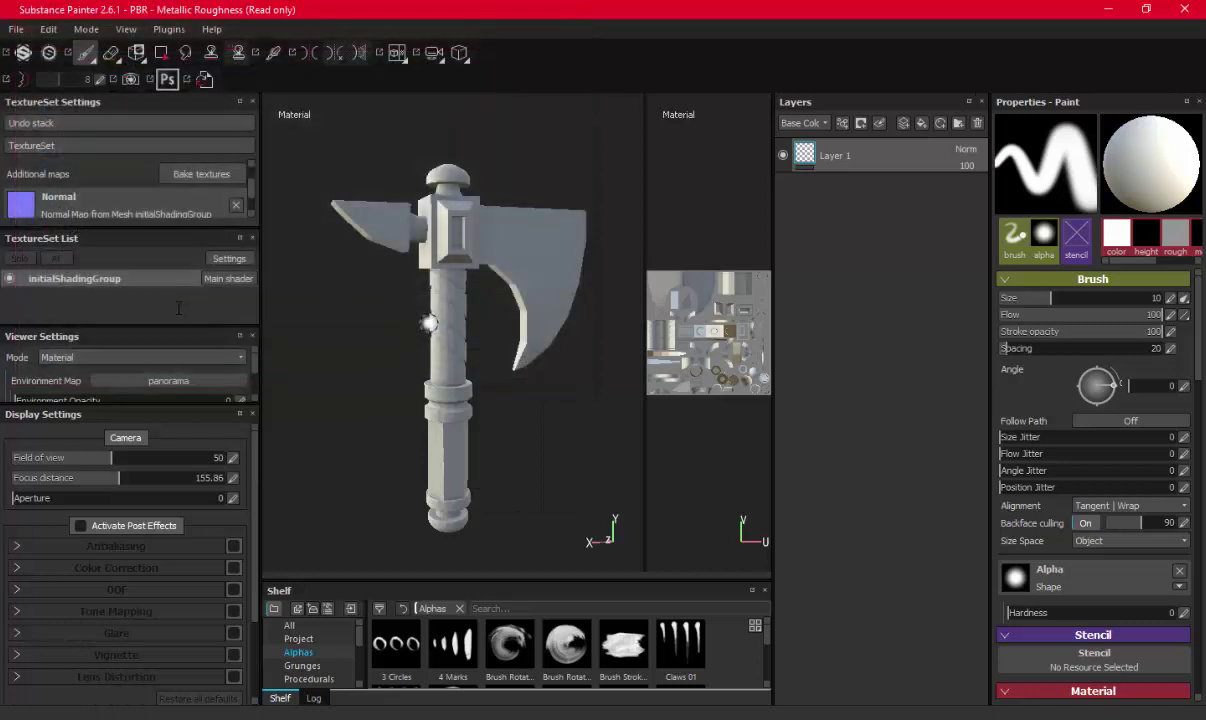
In Export Textures, set the output folder to Axe Simple/Textures
click(15, 29)
click(50, 253)
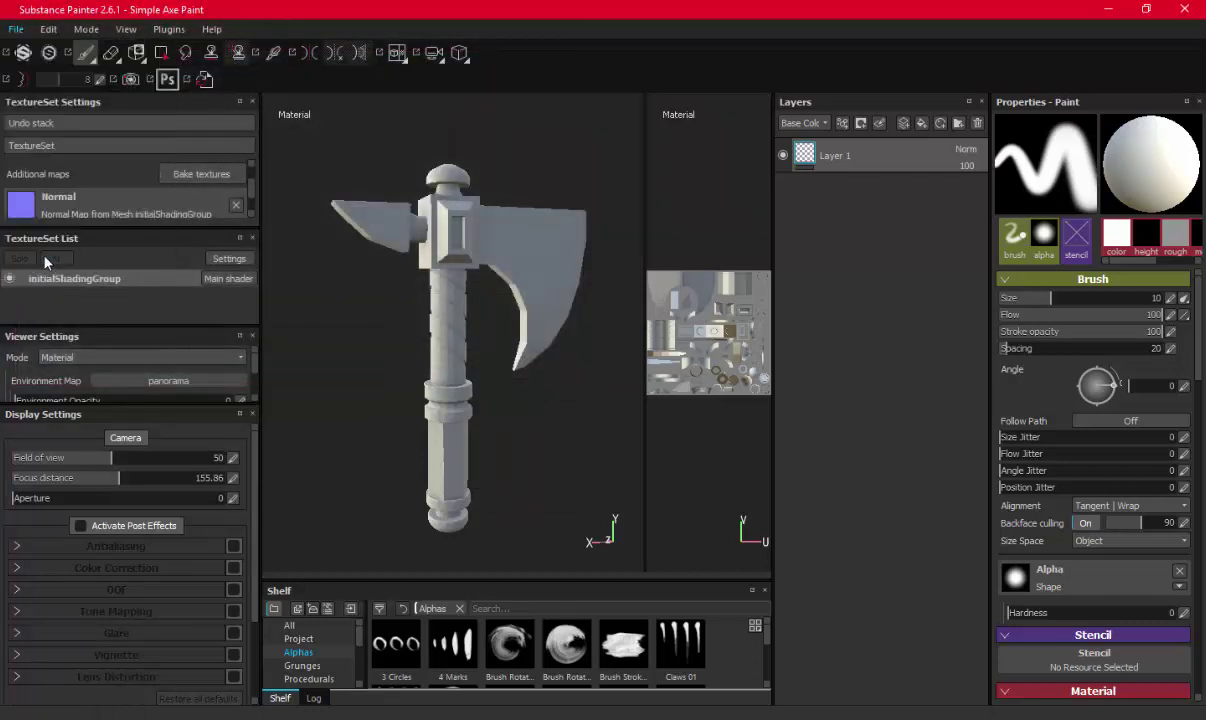
click(752, 150)
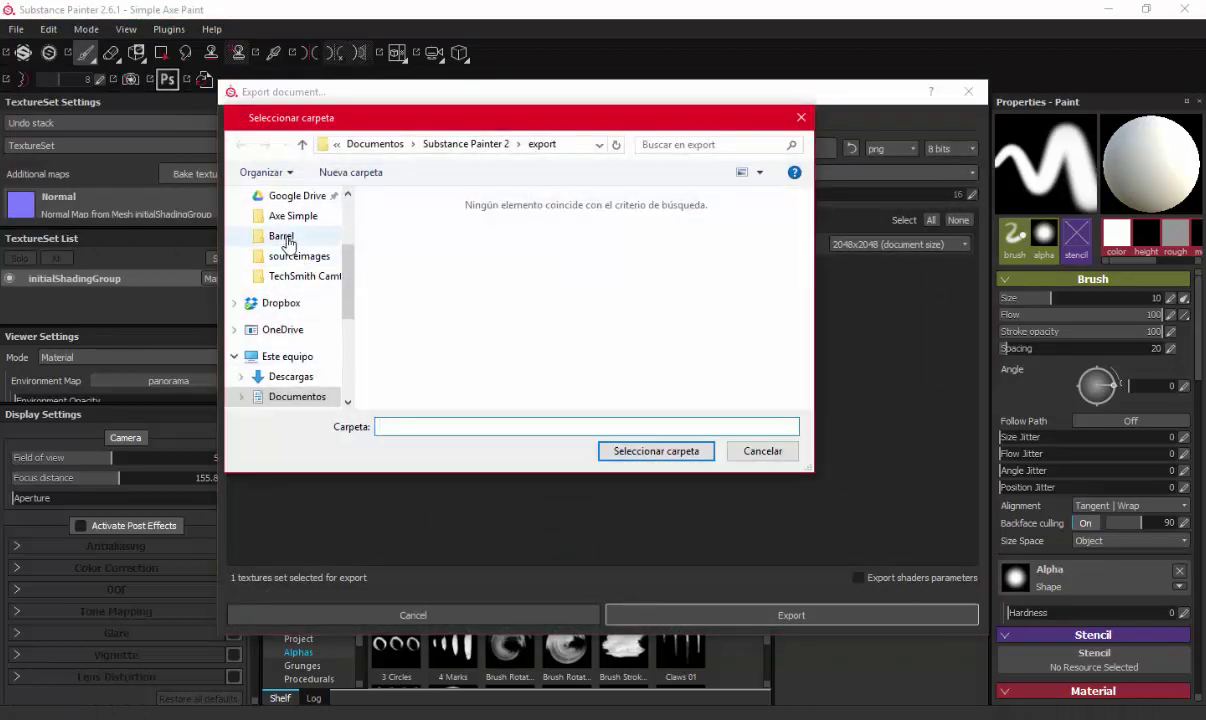
click(283, 236)
click(293, 216)
click(406, 224)
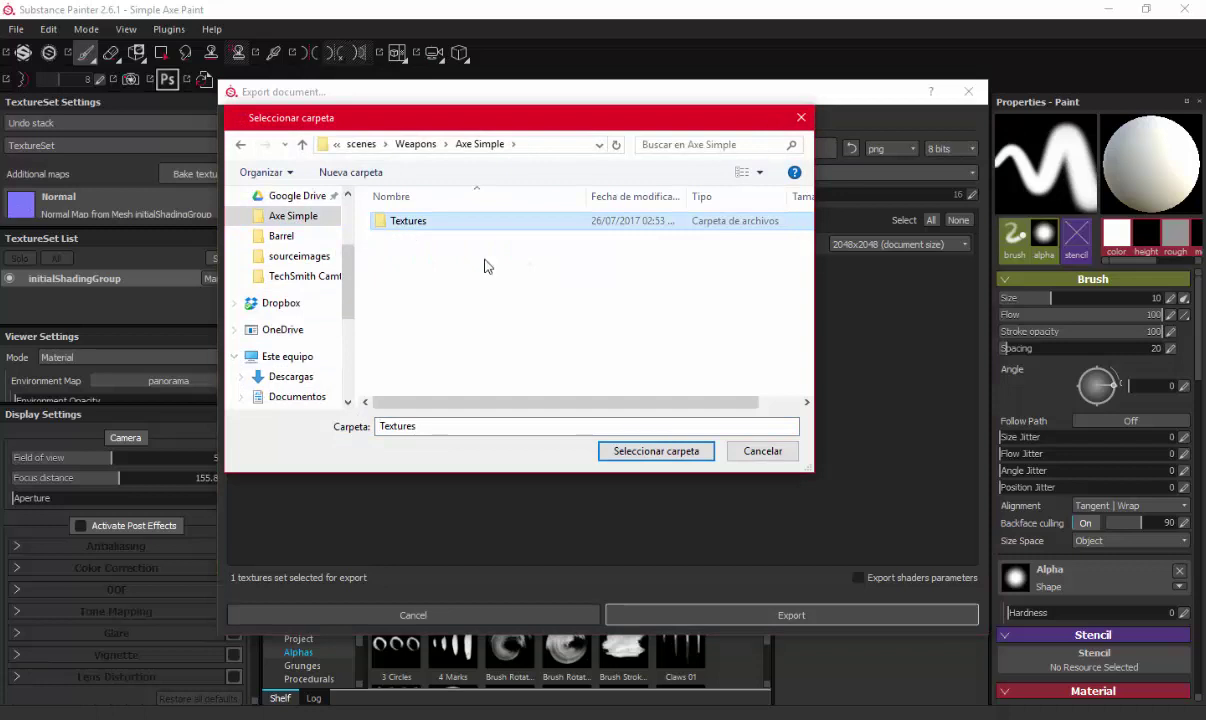
click(656, 451)
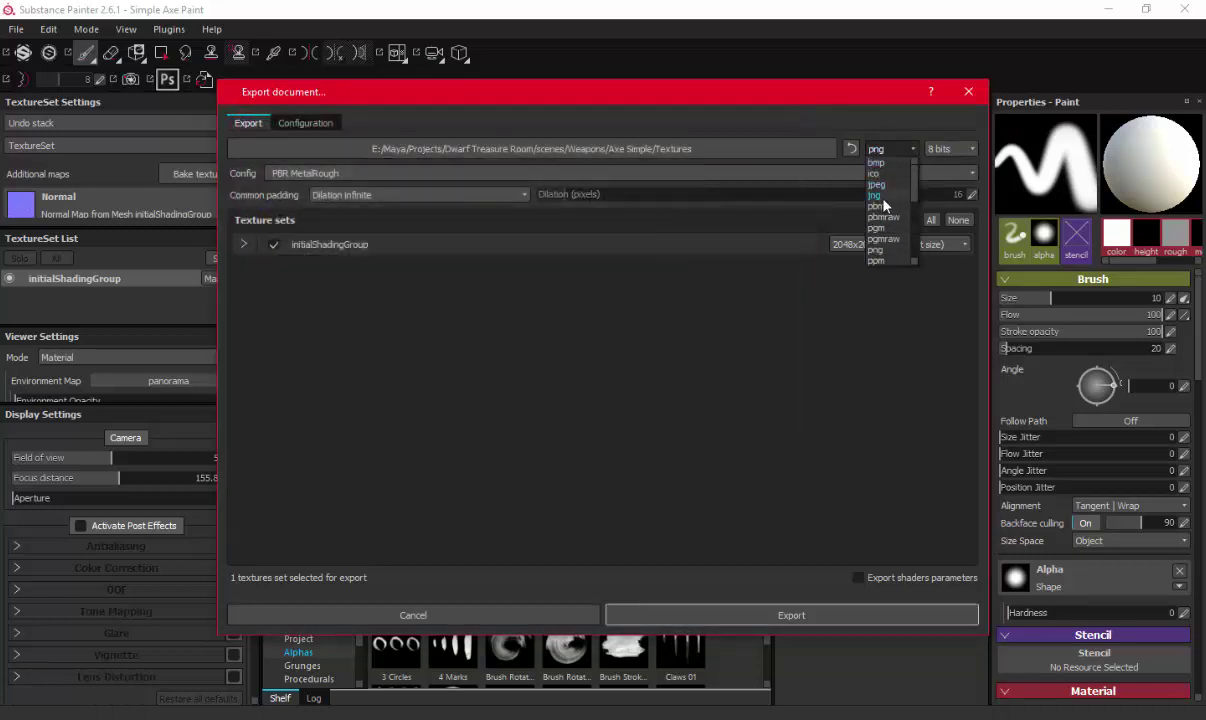
Export as targa using the Document channels + Normal + AO (No Alpha) preset
scroll(884, 205, down, 2)
scroll(882, 215, down, 2)
scroll(893, 246, down, 2)
scroll(893, 238, up, 3)
scroll(893, 235, up, 3)
click(886, 197)
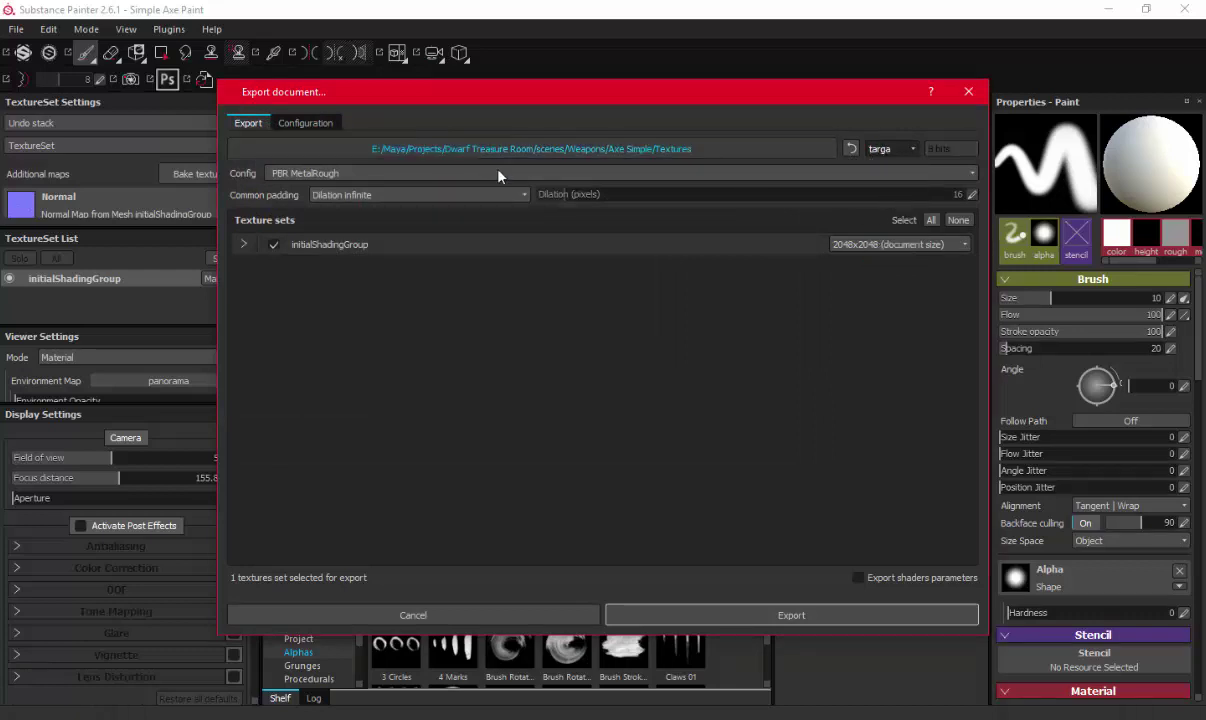
click(469, 172)
click(433, 186)
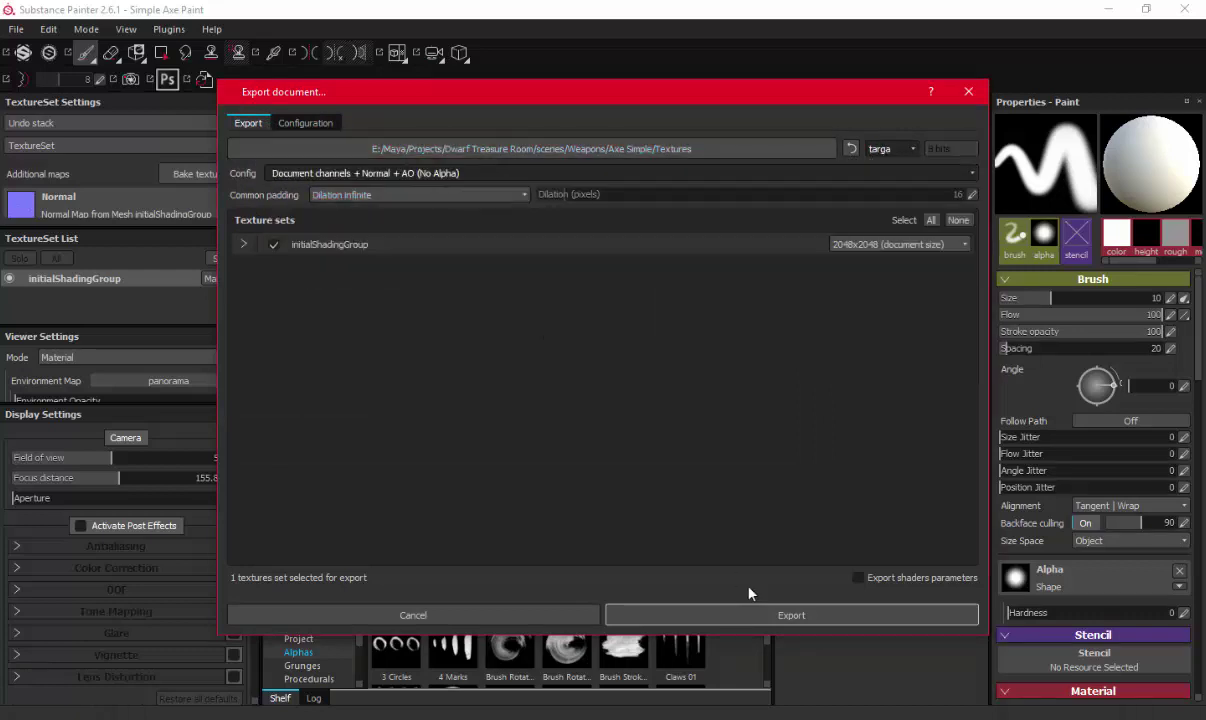
click(760, 614)
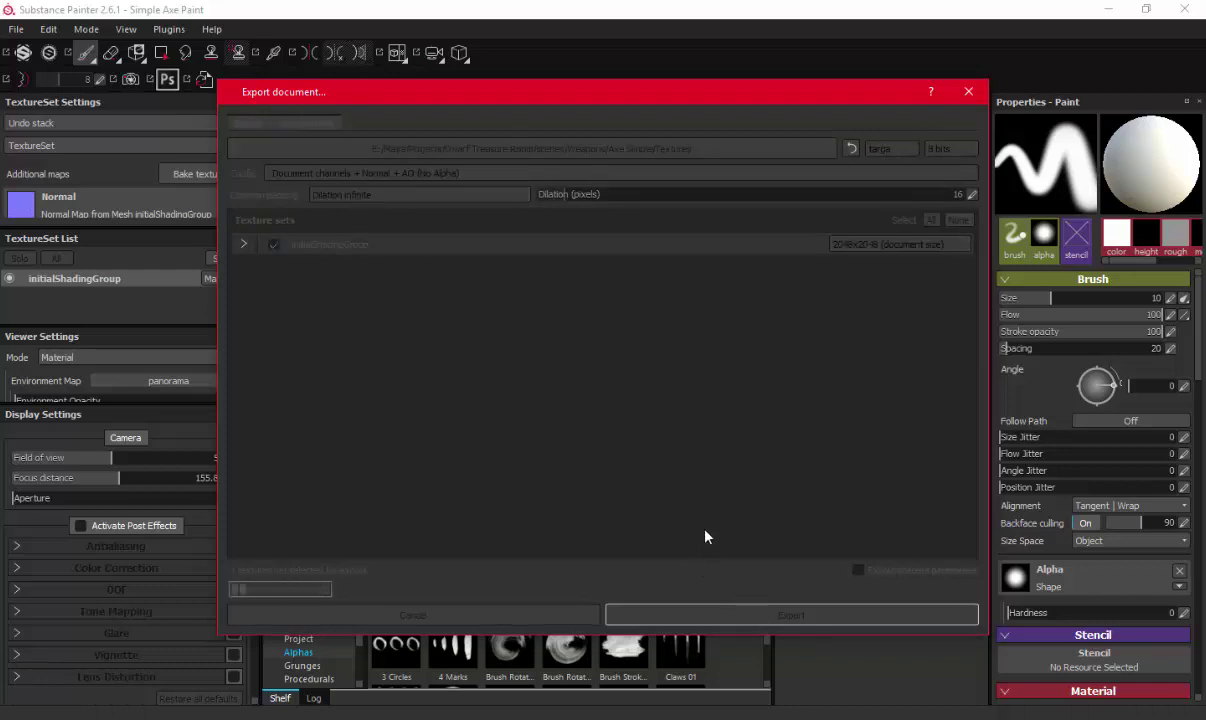
Delete the Ambient_occlusion TGA from the exported Textures folder, then select the Normal_DirectX map
click(554, 380)
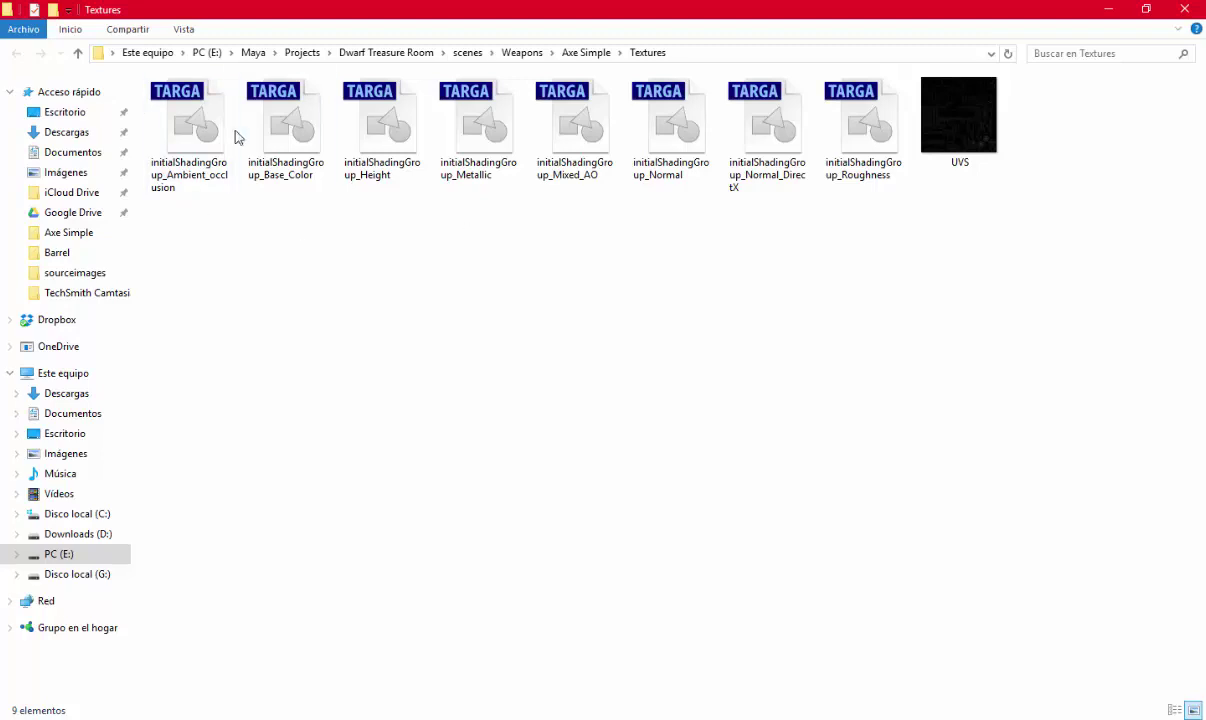
click(187, 105)
key(Delete)
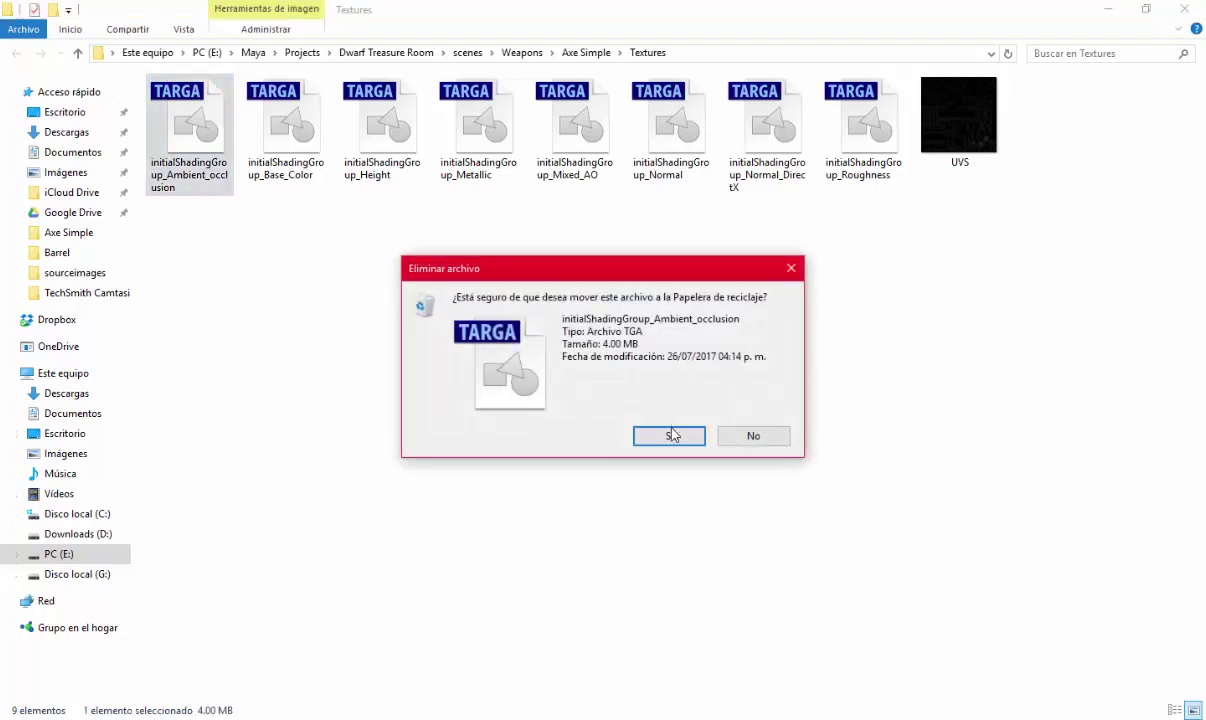
click(669, 435)
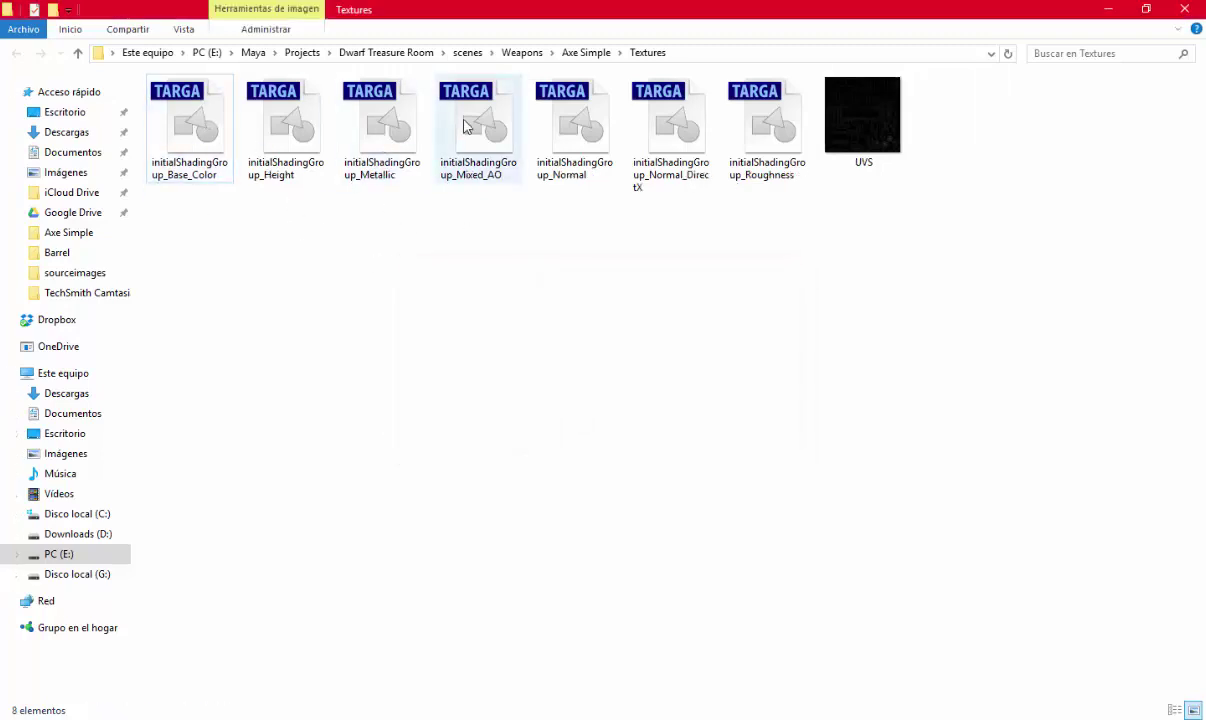
click(648, 120)
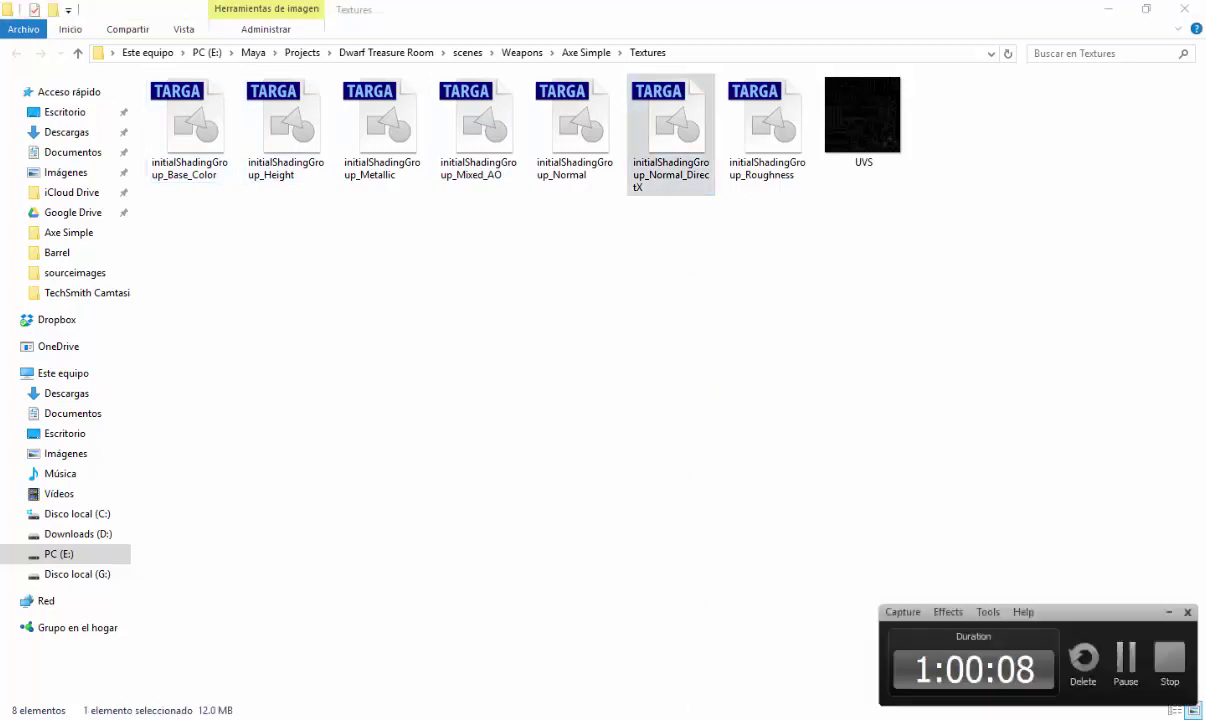
click(1126, 660)
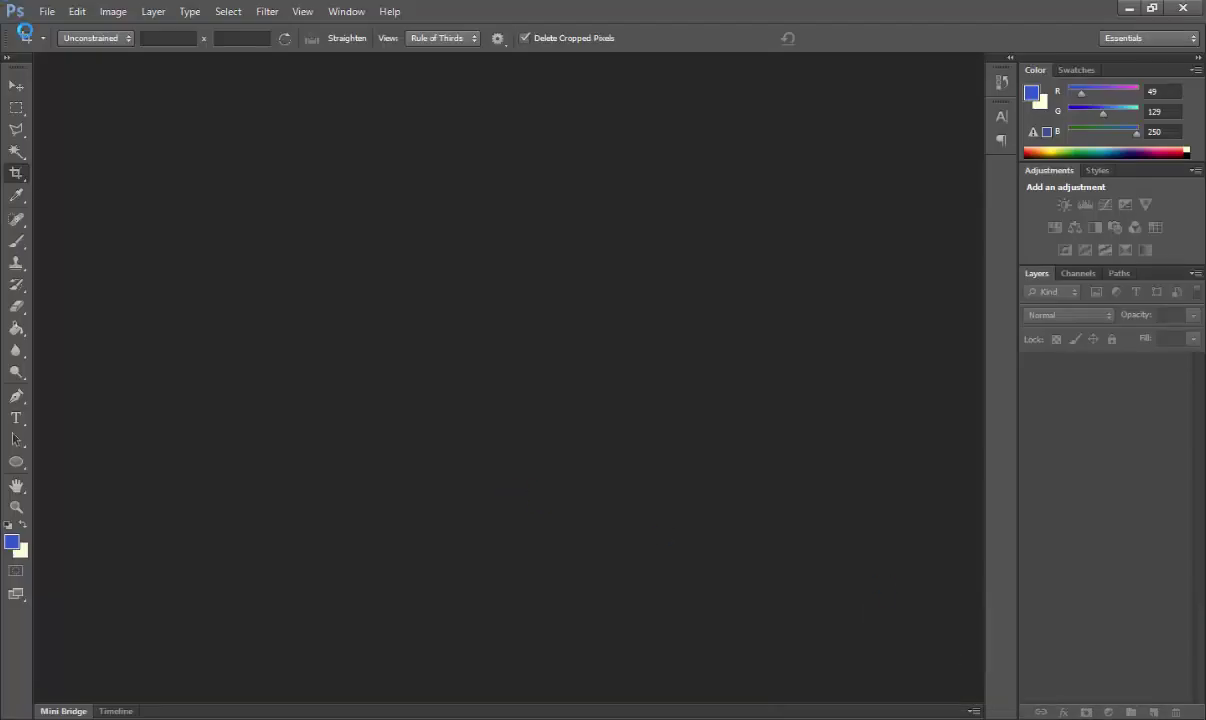
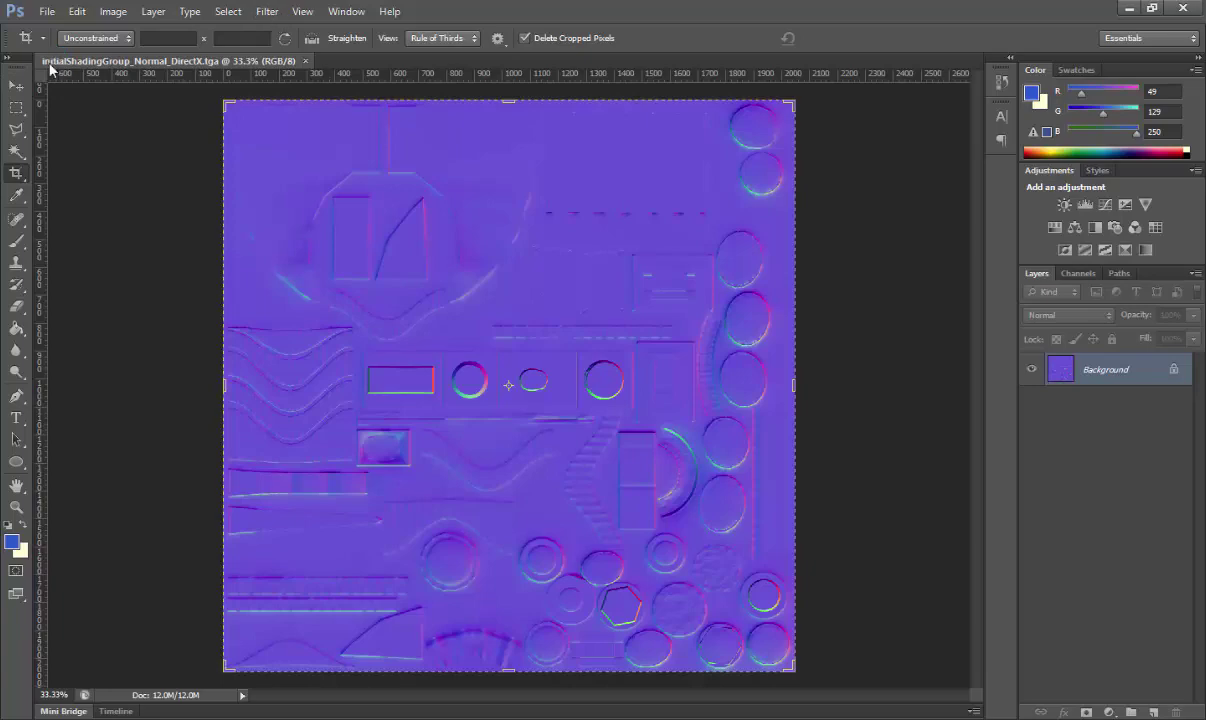
Place the UVS layout image as a layer over the axe normal map and leave it hidden
click(15, 88)
click(302, 11)
click(336, 46)
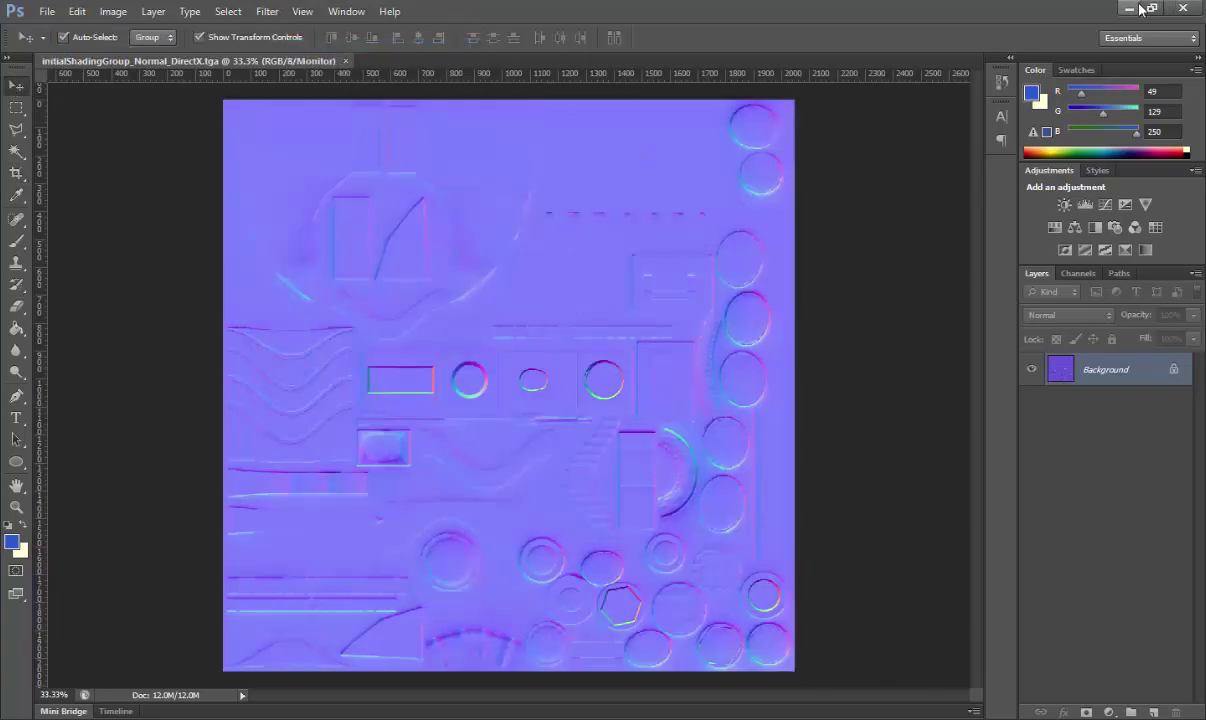
click(1128, 8)
mouse_move(862, 125)
mouse_down()
mouse_move(676, 663)
mouse_move(488, 710)
mouse_move(552, 404)
mouse_up()
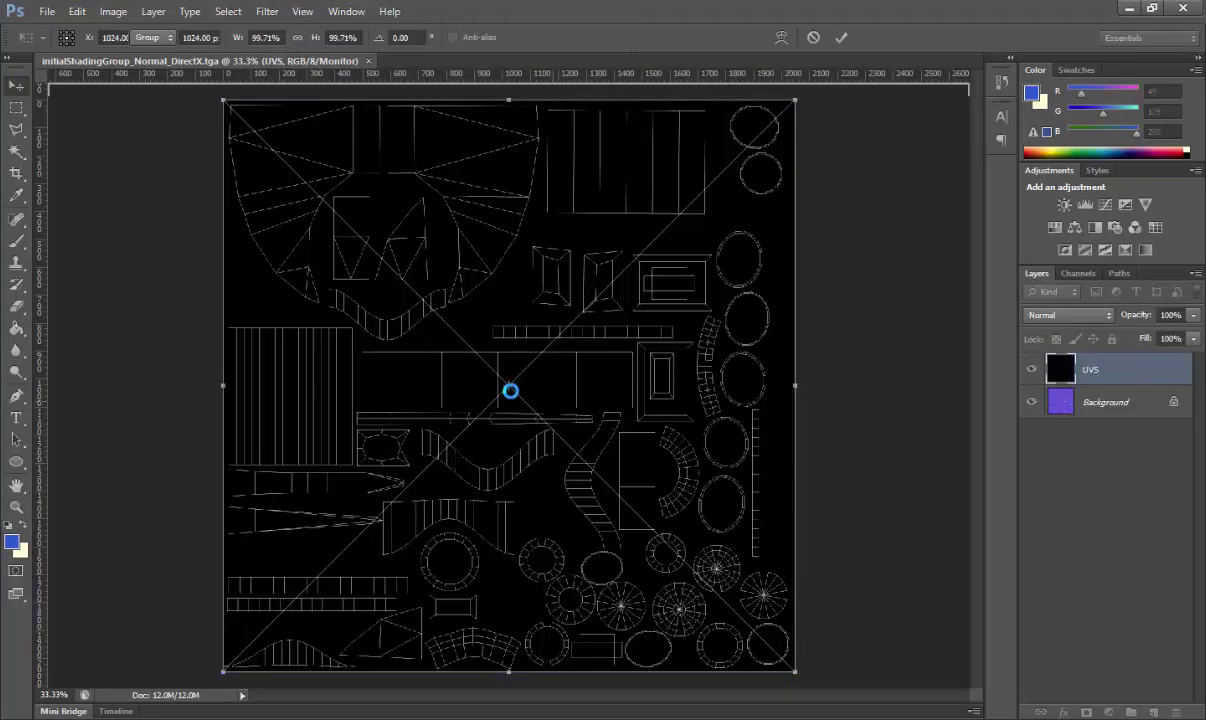
key(Return)
click(1032, 370)
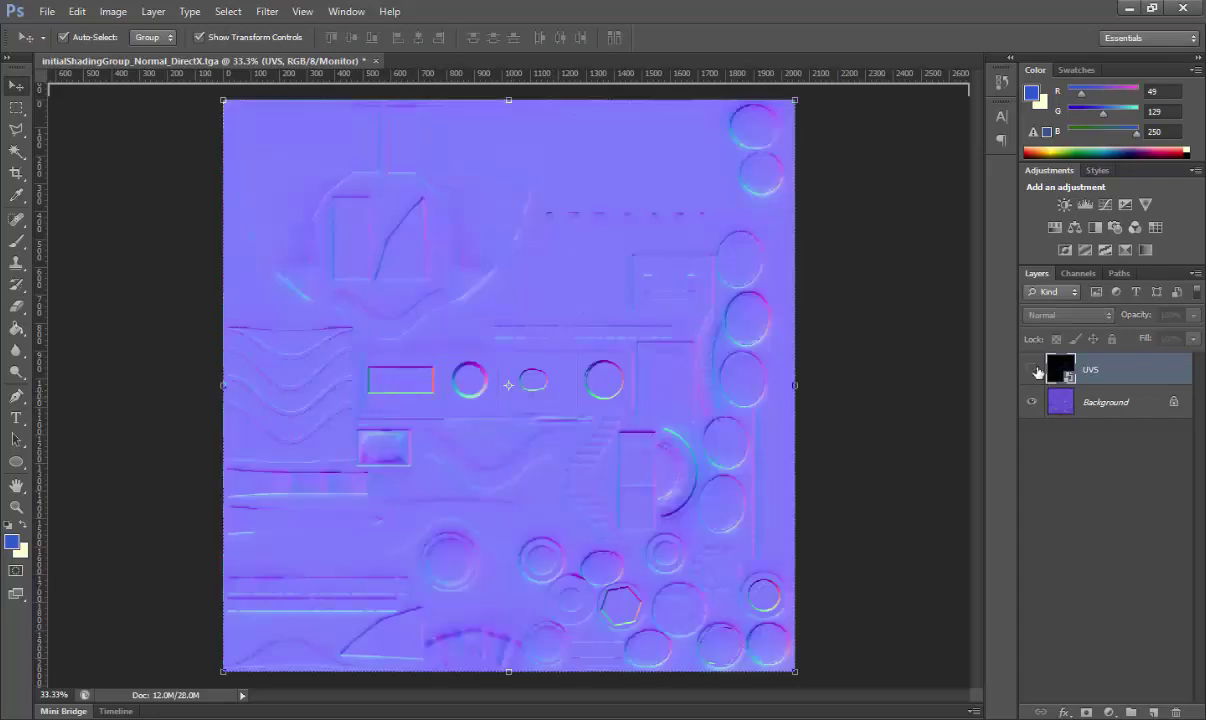
click(1033, 370)
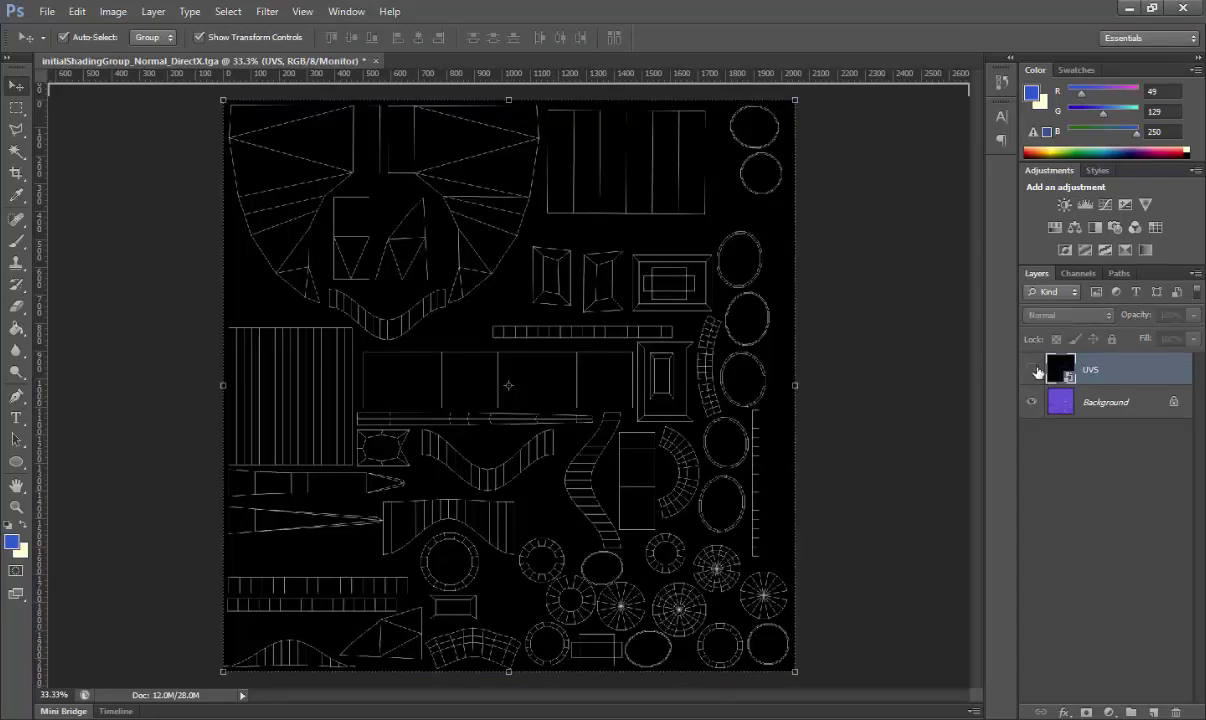
click(1033, 370)
Launch Quixel SUITE 2.0 from the Windows search
key(super)
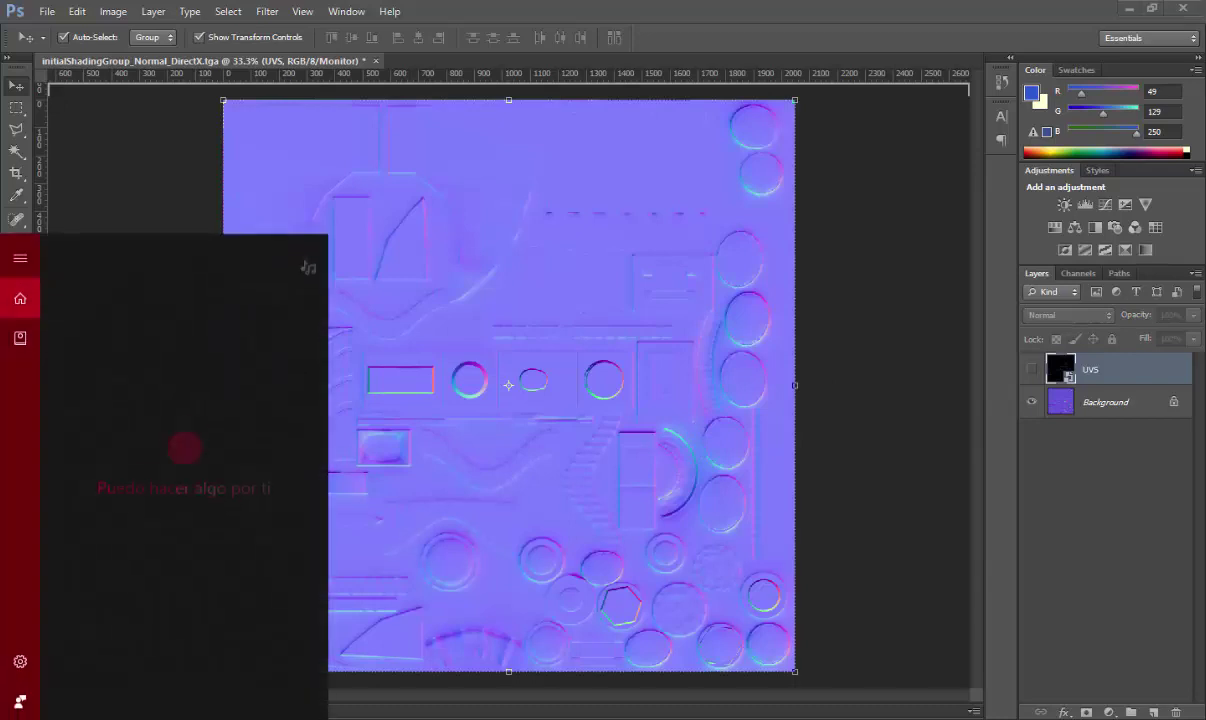
text(quiu)
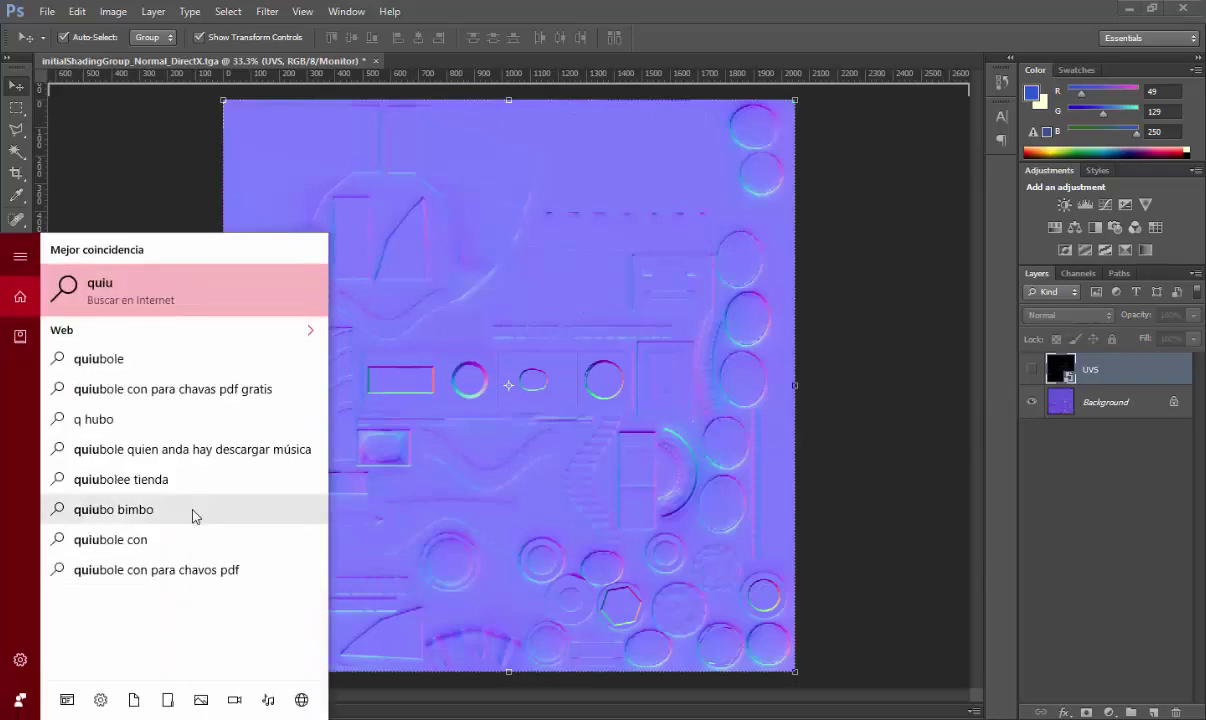
key(BackSpace)
click(145, 300)
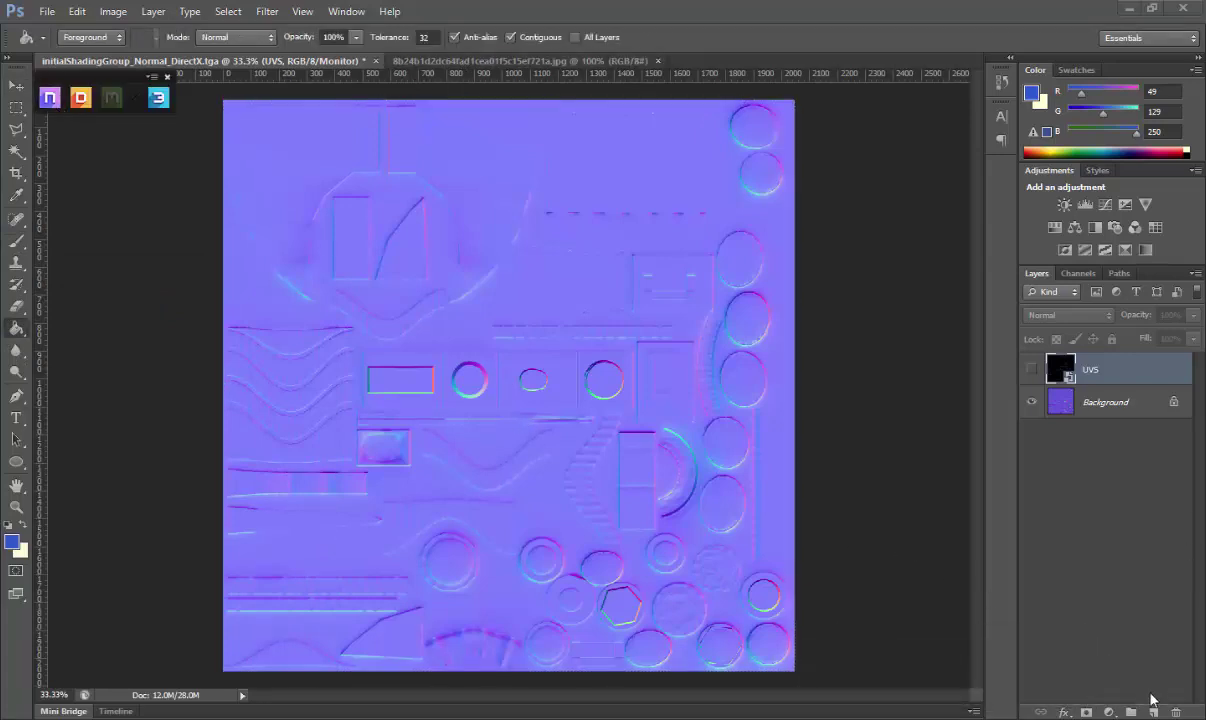
Add Layer 1 and generate its NormalDo NORMAL group, with the grey layer hidden over the UVs
click(1153, 712)
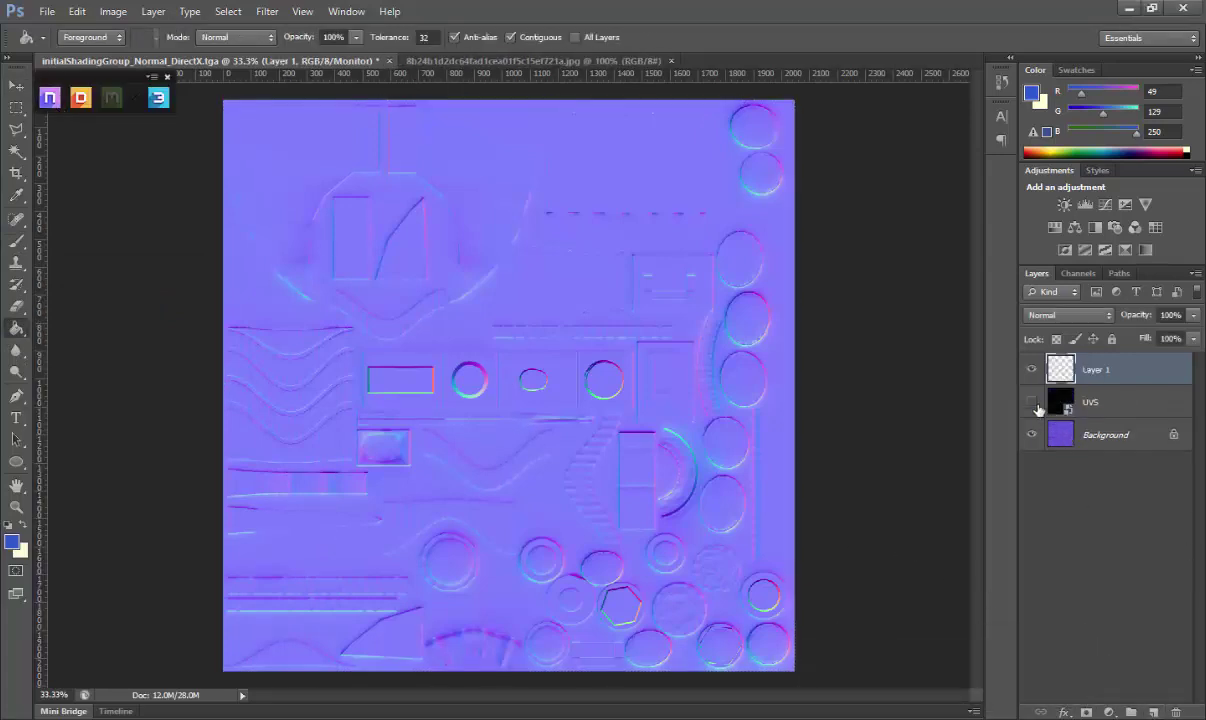
click(1031, 401)
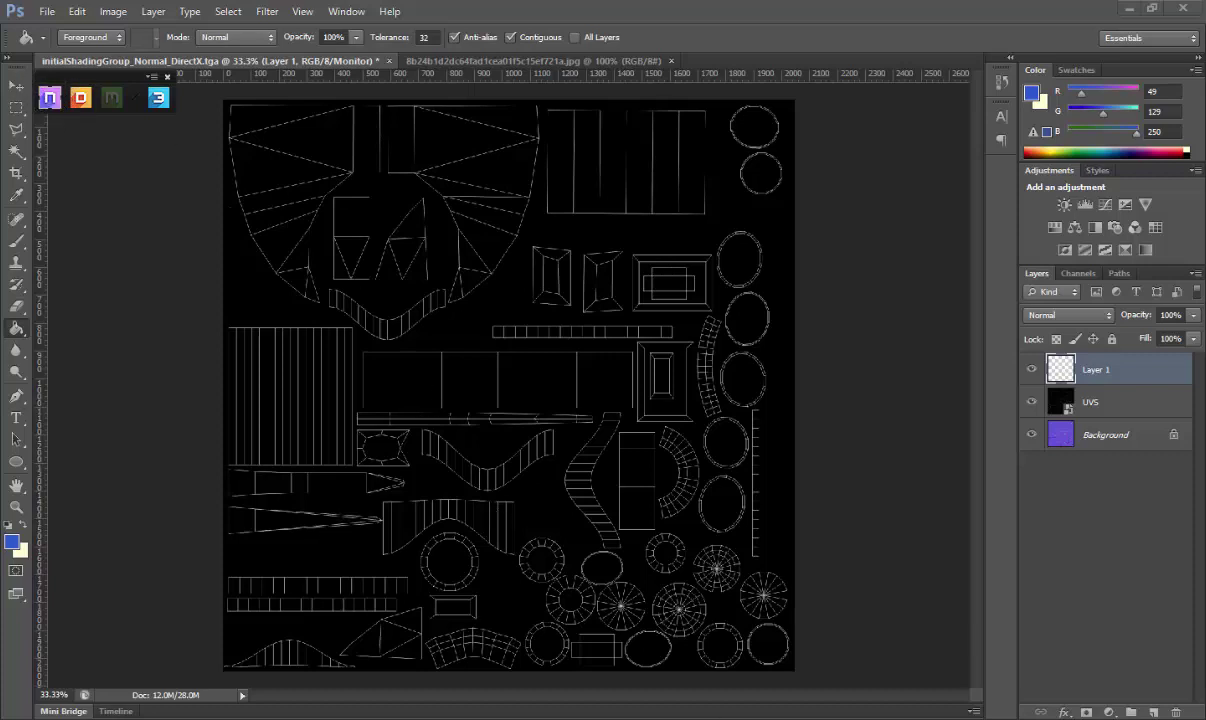
click(465, 62)
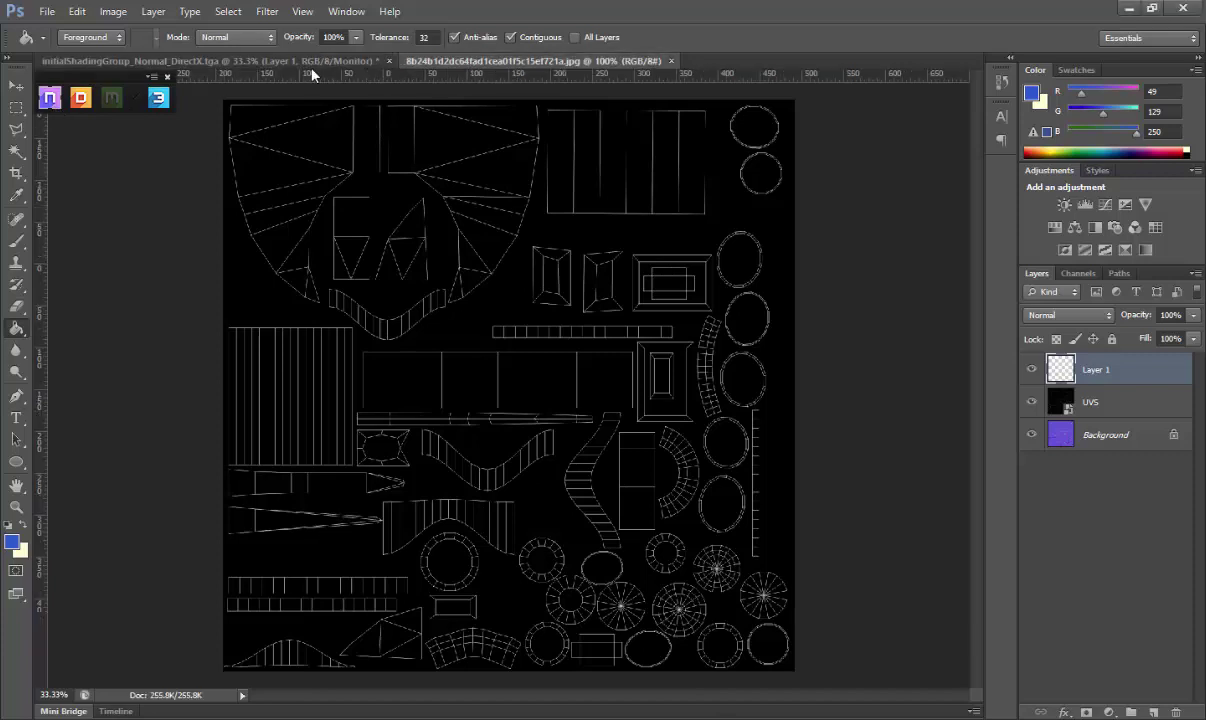
click(297, 61)
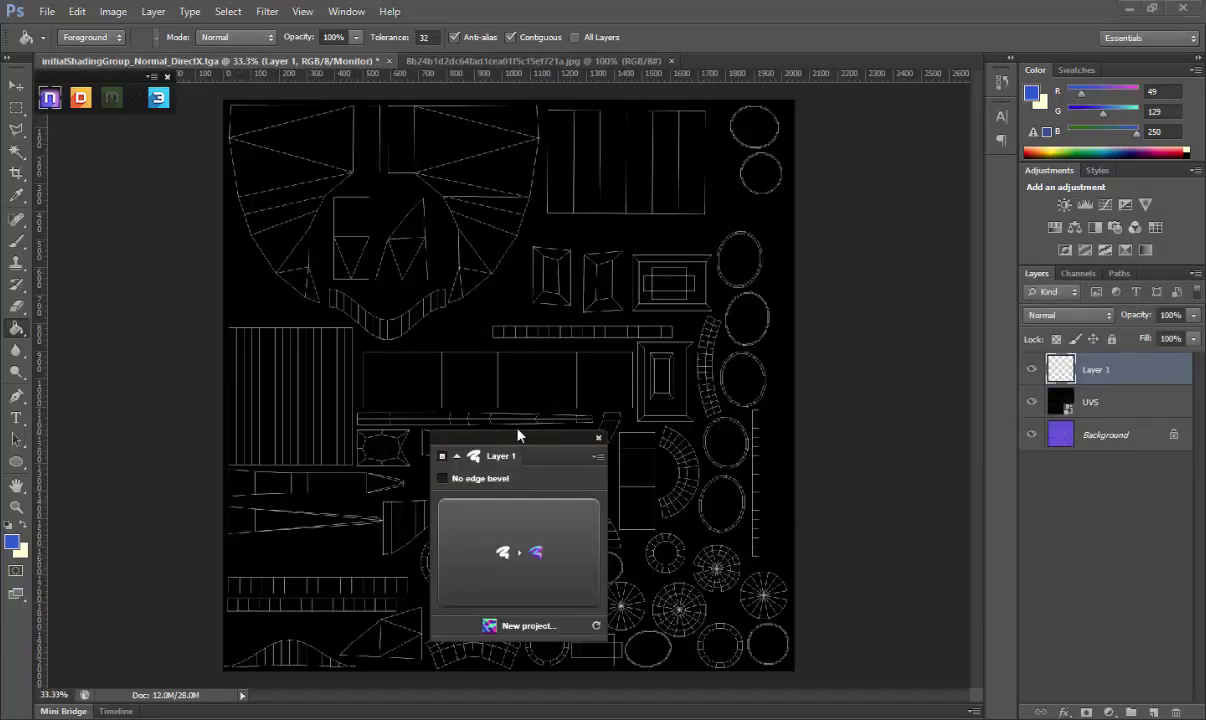
drag(520, 436, 127, 150)
click(145, 278)
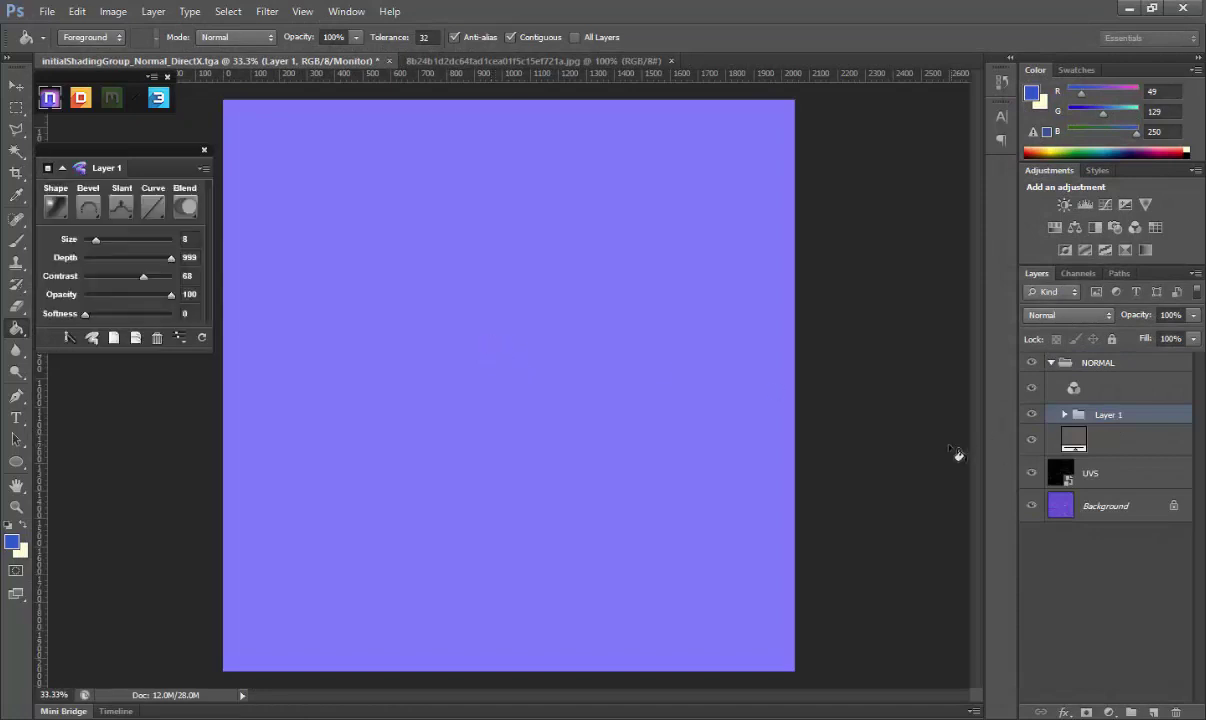
click(1032, 440)
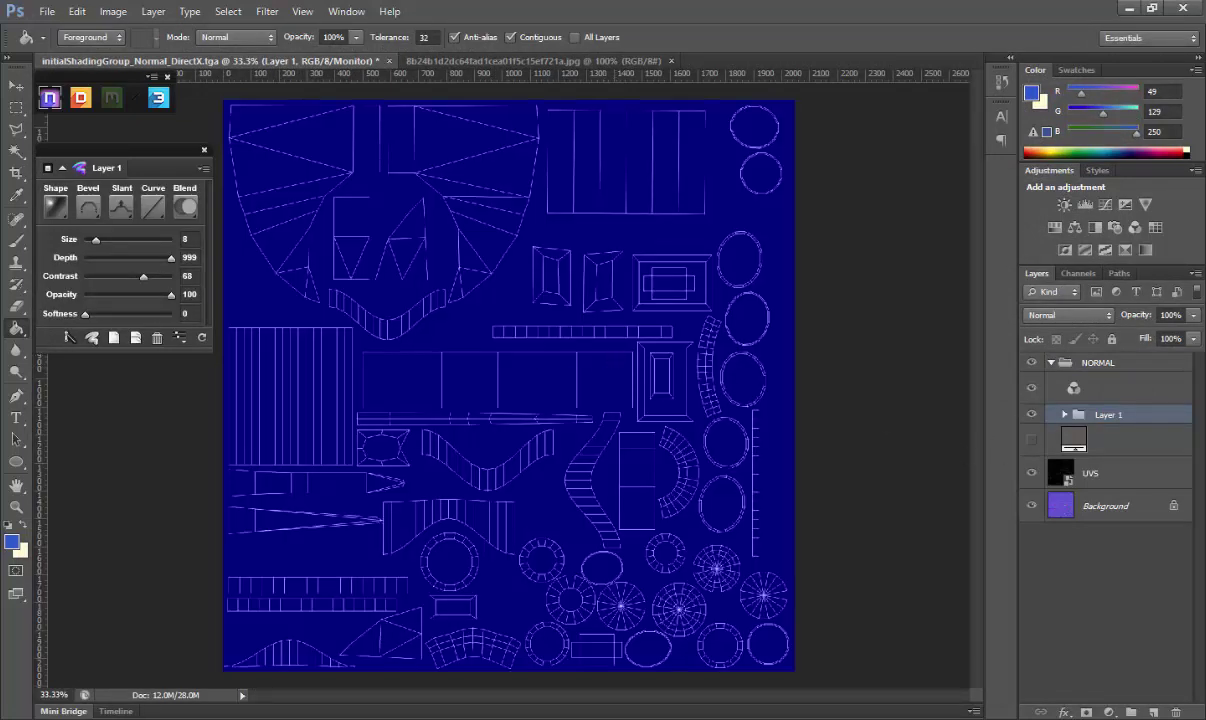
key(super)
Launch Marmoset Toolbag 3 and dismiss the News popup
text(mar)
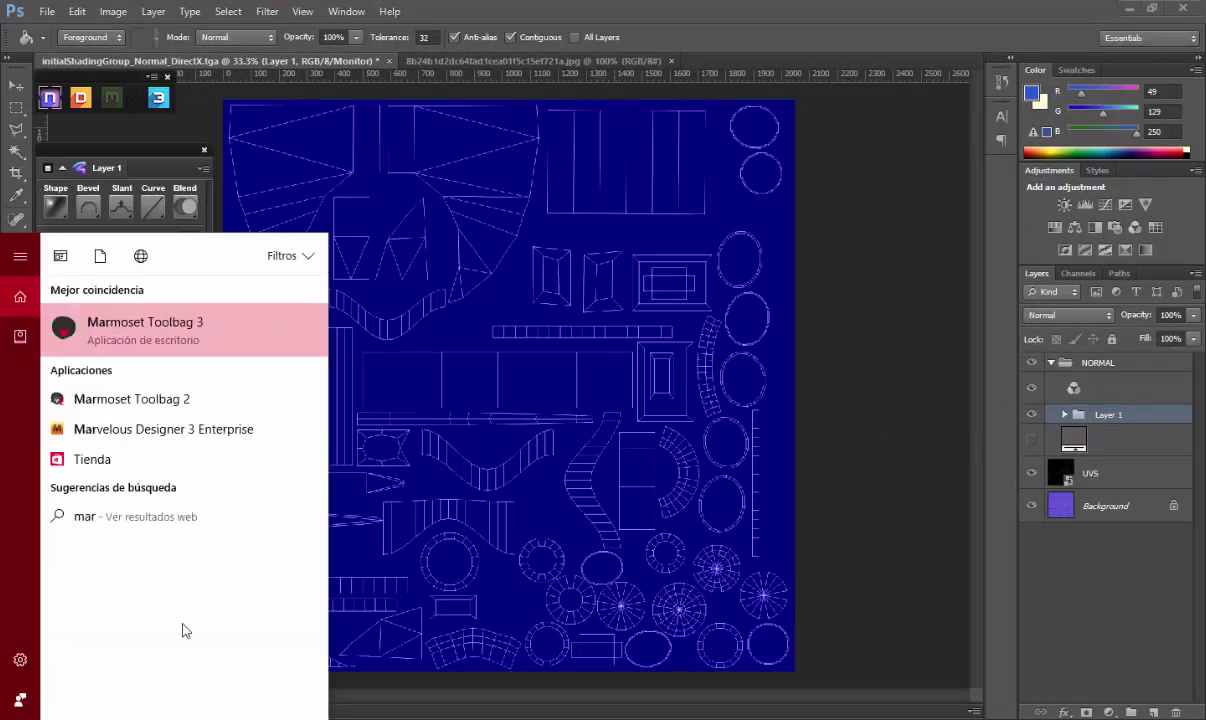
click(189, 317)
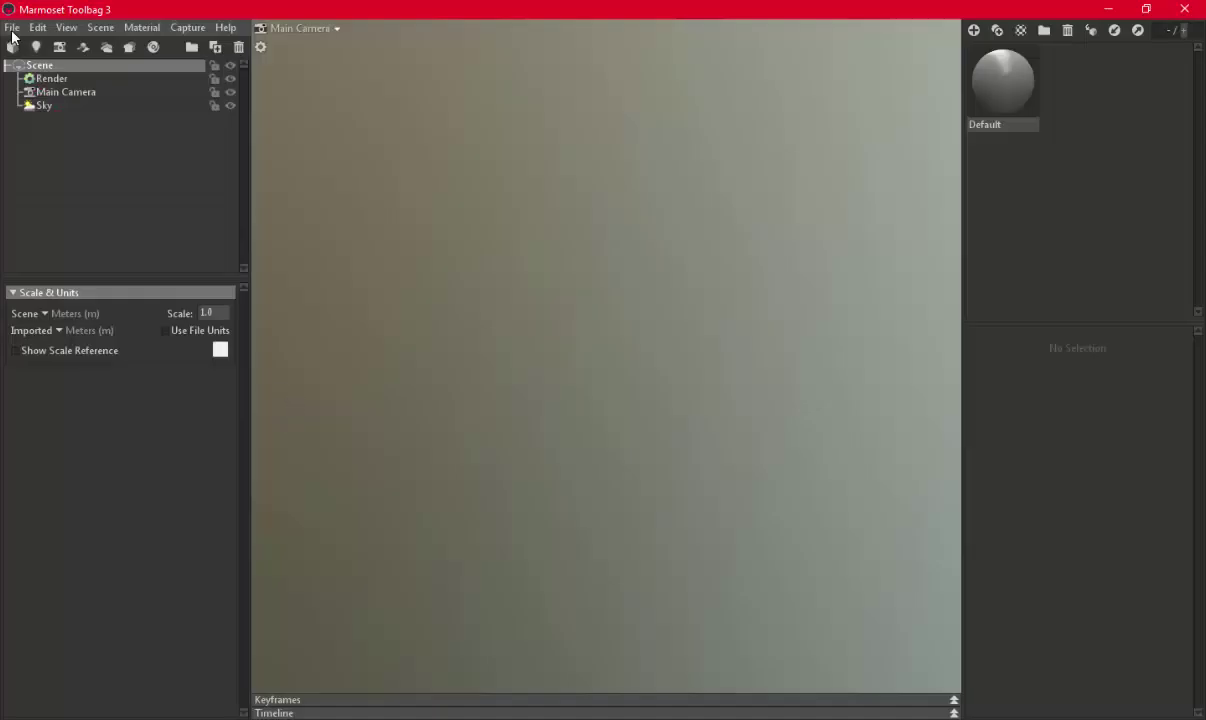
click(12, 30)
click(742, 522)
click(742, 522)
Import Simple Axe Low from Dwarf Treasure Room's scenes/Weapons/Axe Simple folder
click(12, 27)
click(48, 150)
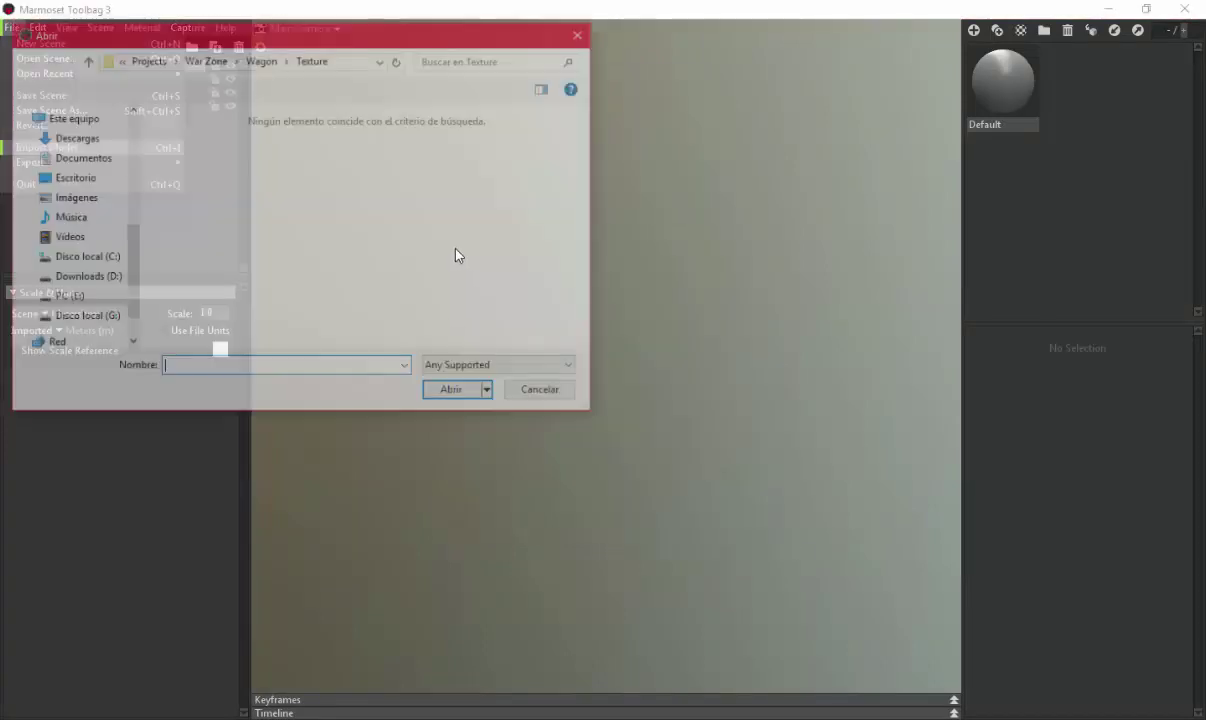
click(250, 59)
click(150, 59)
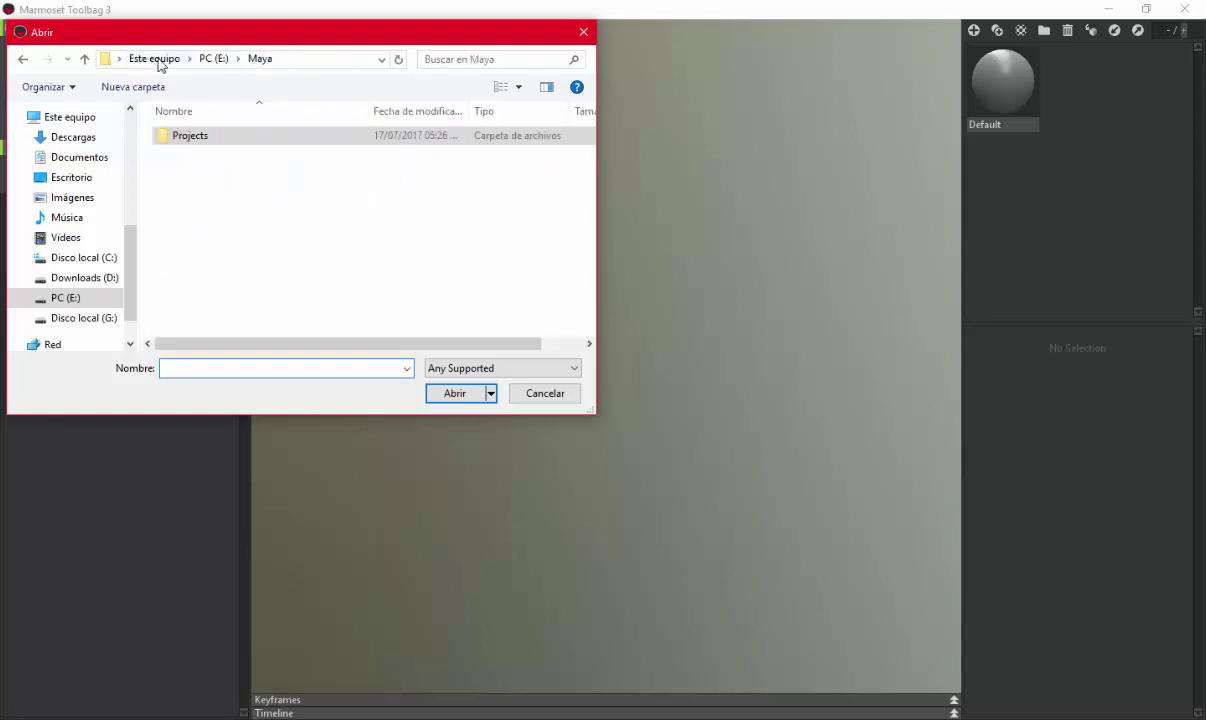
double_click(186, 140)
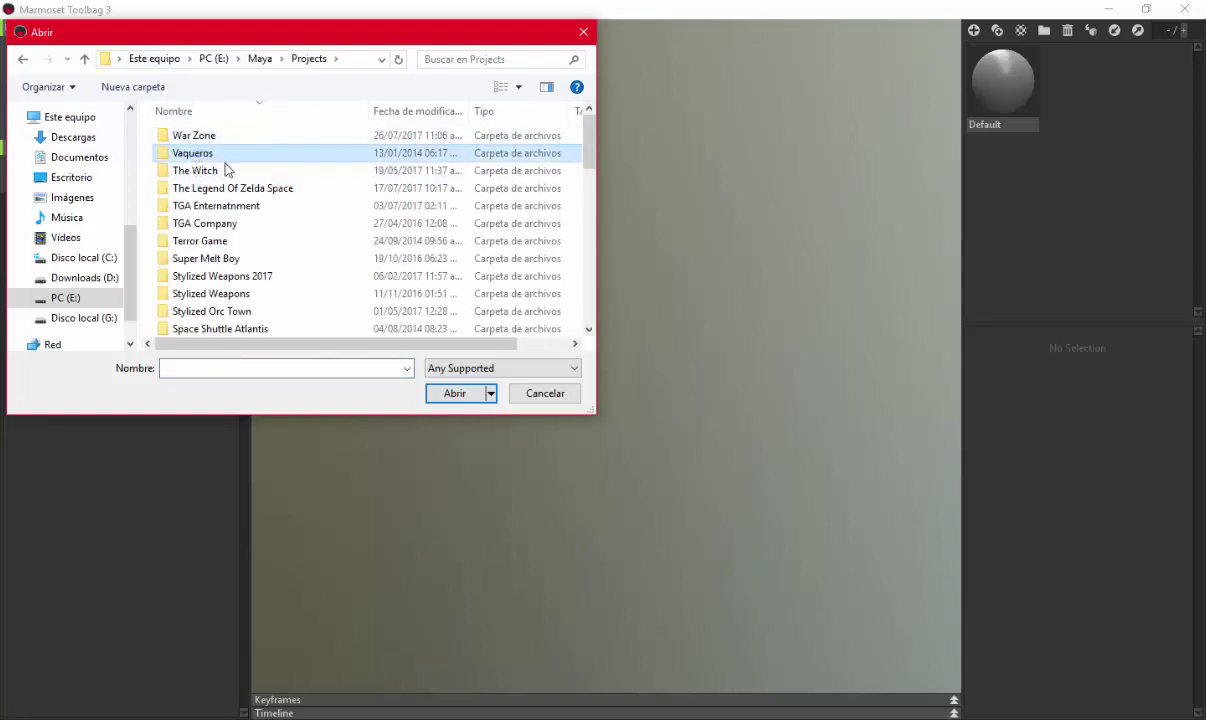
scroll(212, 172, down, 10)
double_click(200, 151)
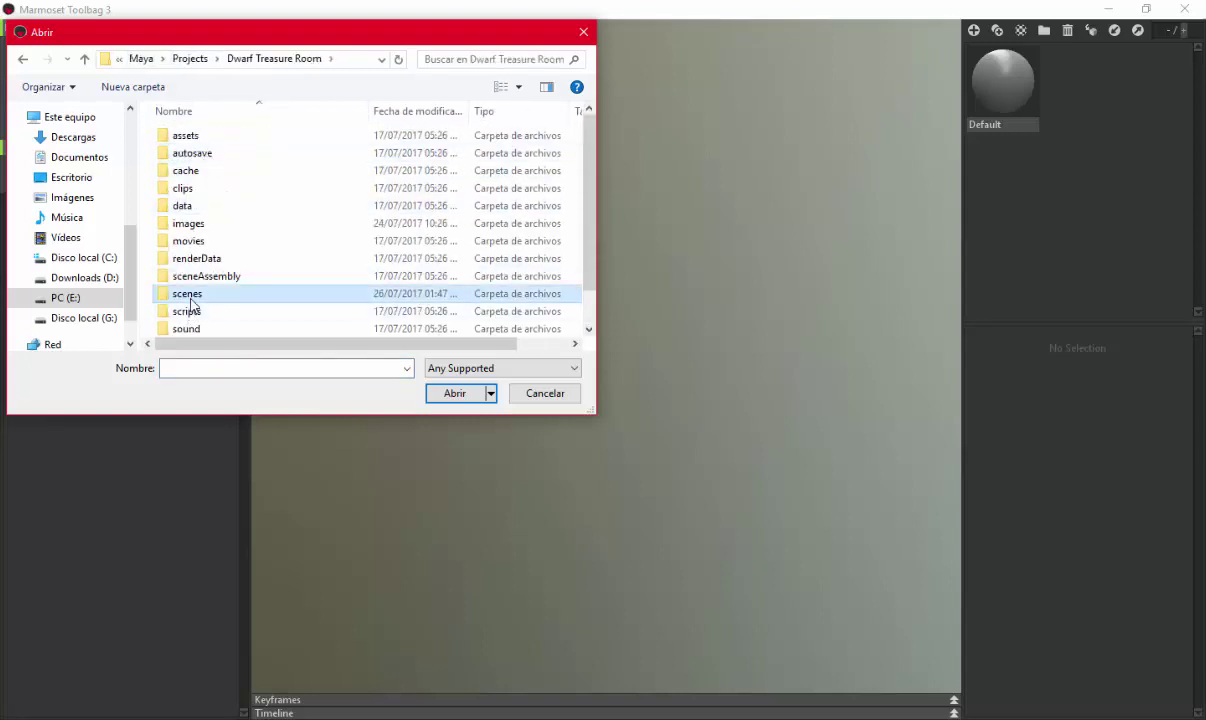
double_click(190, 294)
key(w)
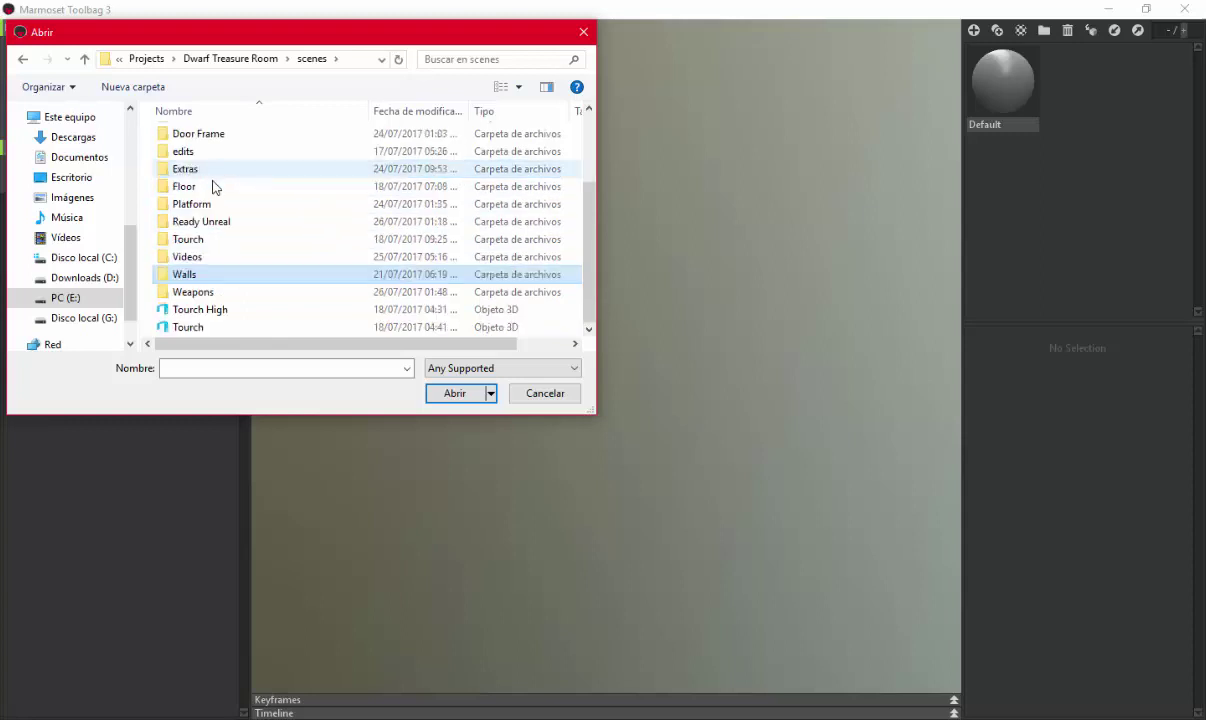
double_click(199, 292)
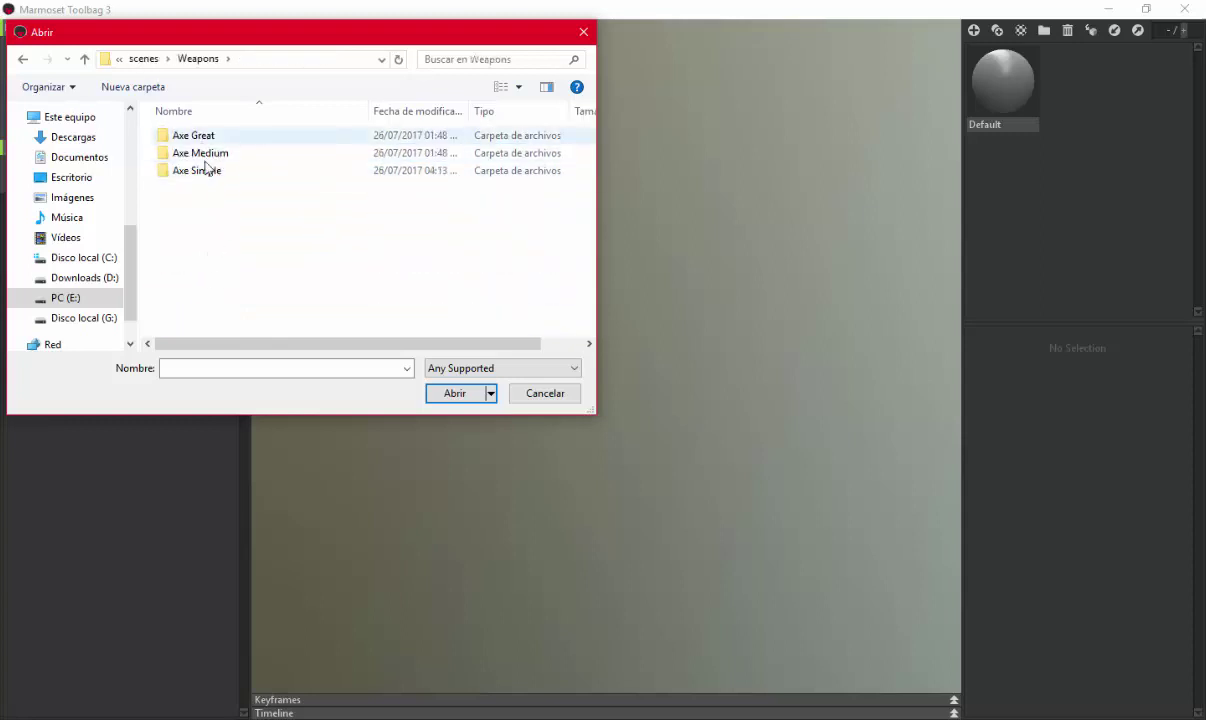
double_click(200, 171)
double_click(192, 166)
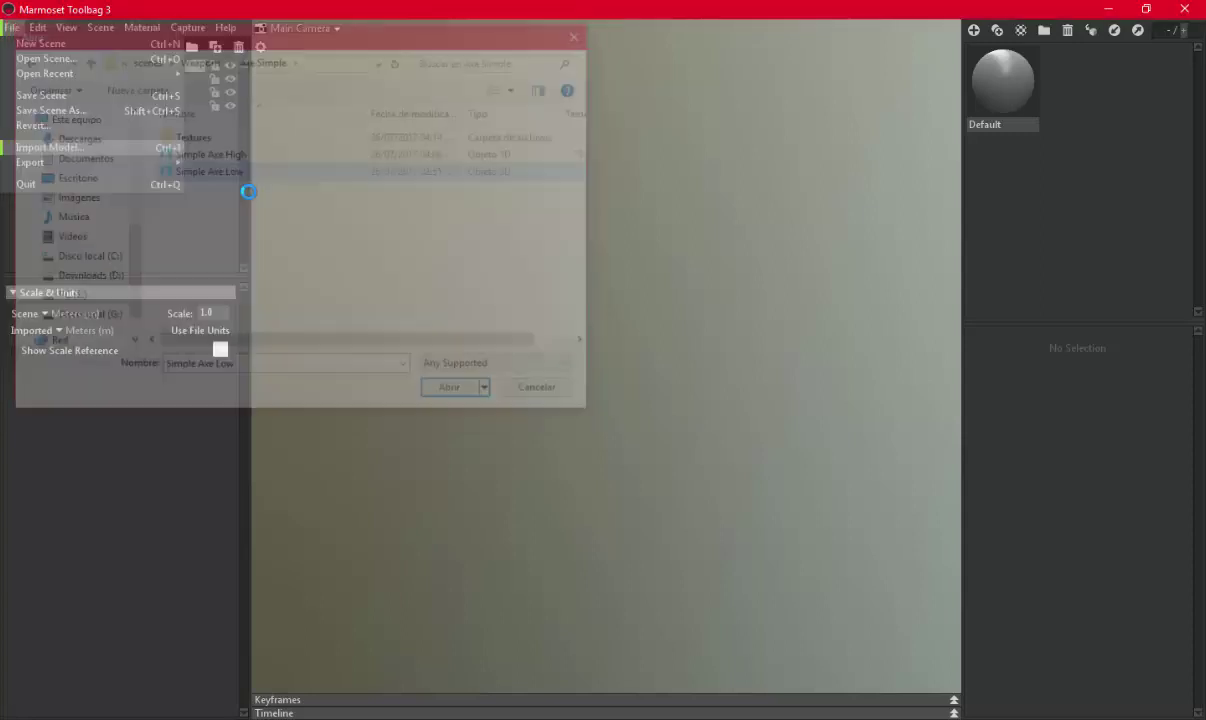
mouse_move(681, 374)
mouse_down()
mouse_move(628, 303)
mouse_move(619, 331)
mouse_up()
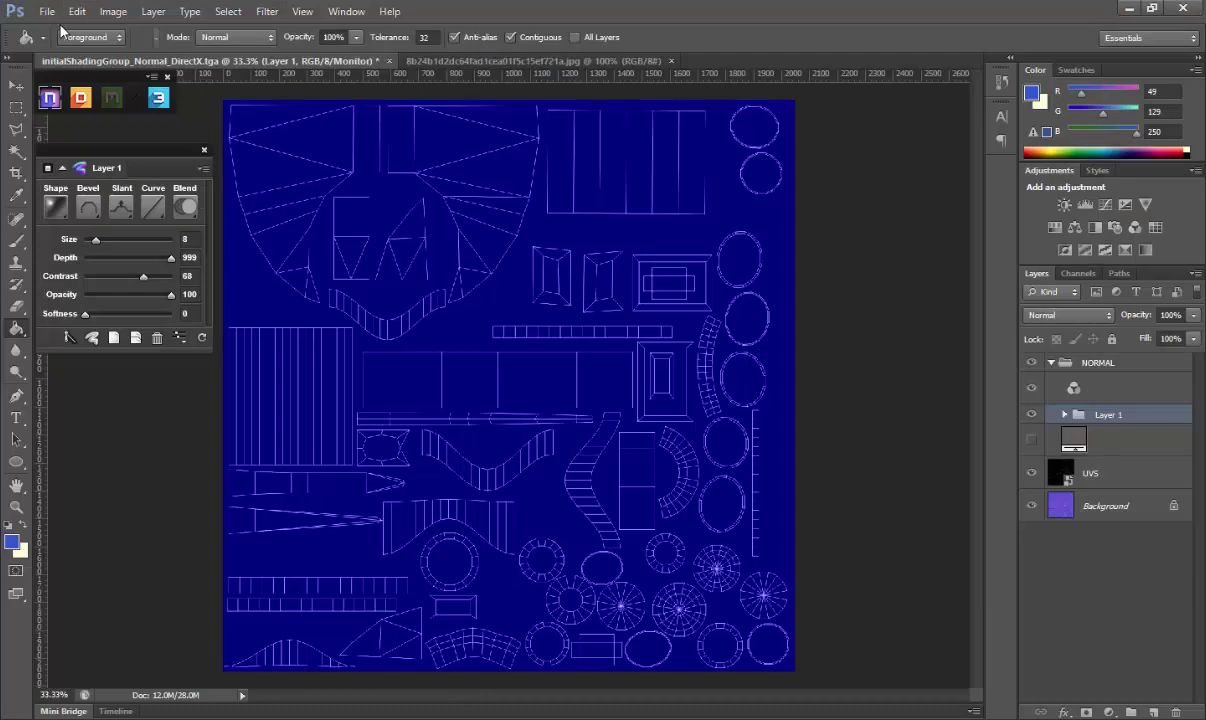
Save the normal map as Normal.psd, accepting Maximize Compatibility
click(46, 11)
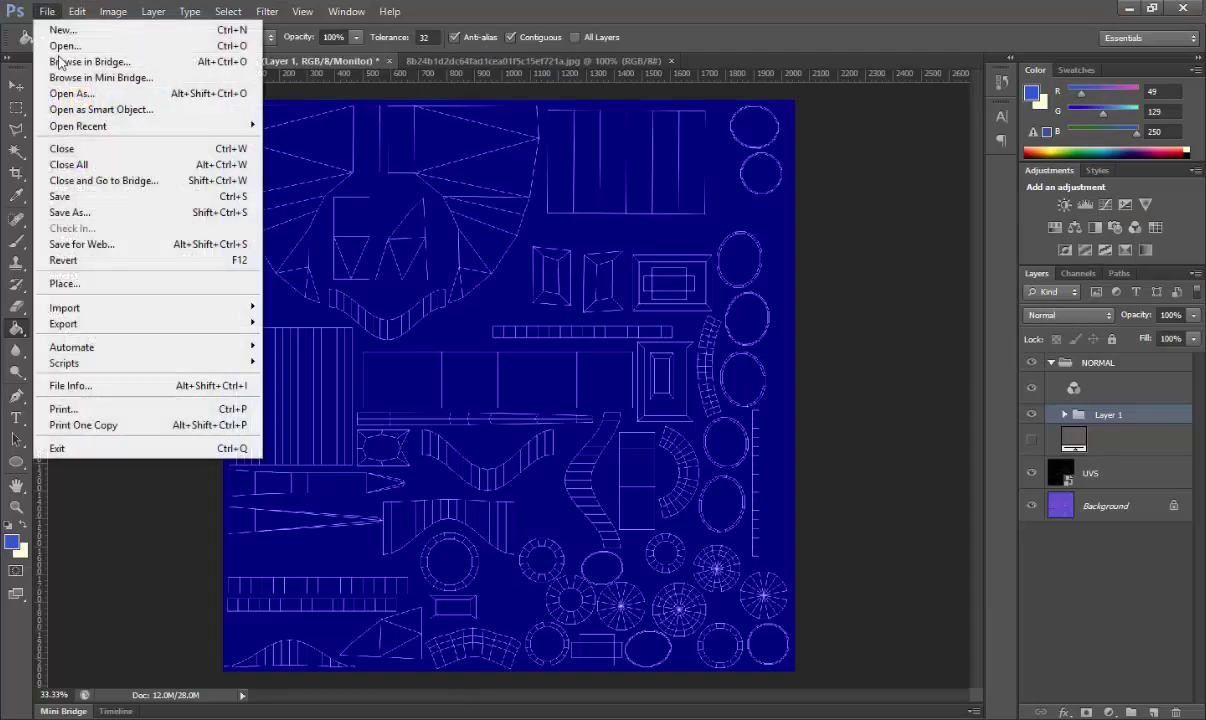
click(80, 212)
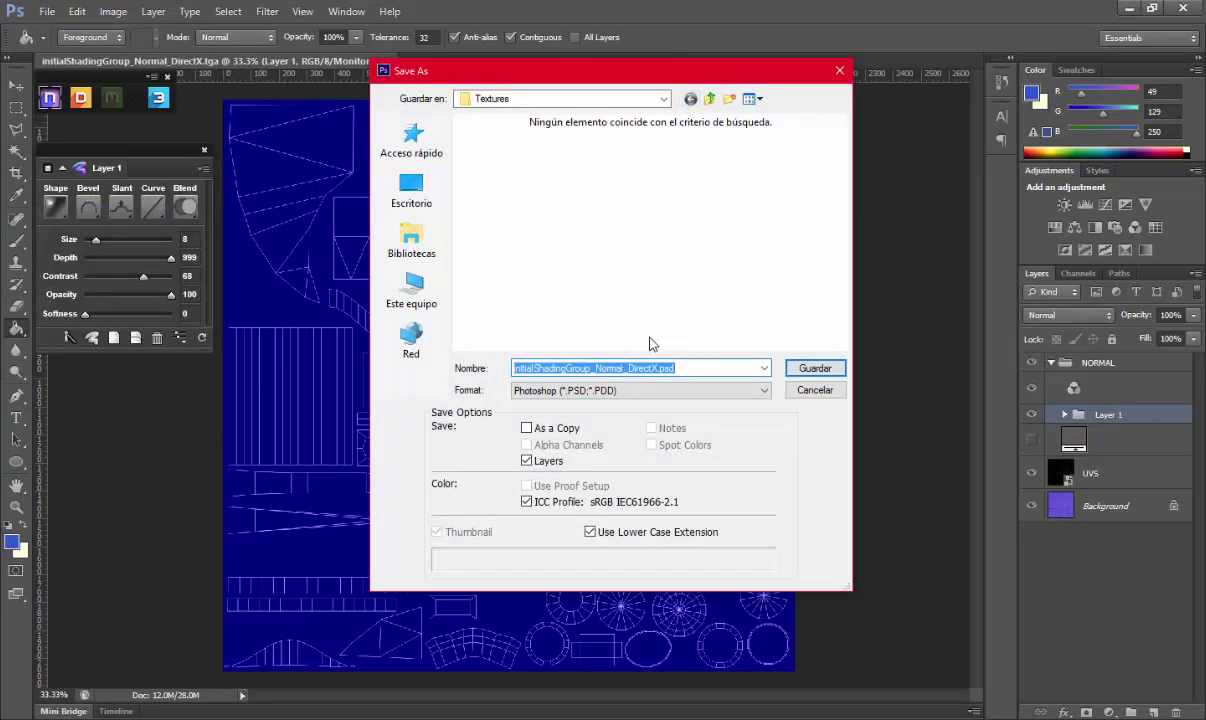
text(Normal)
key(Return)
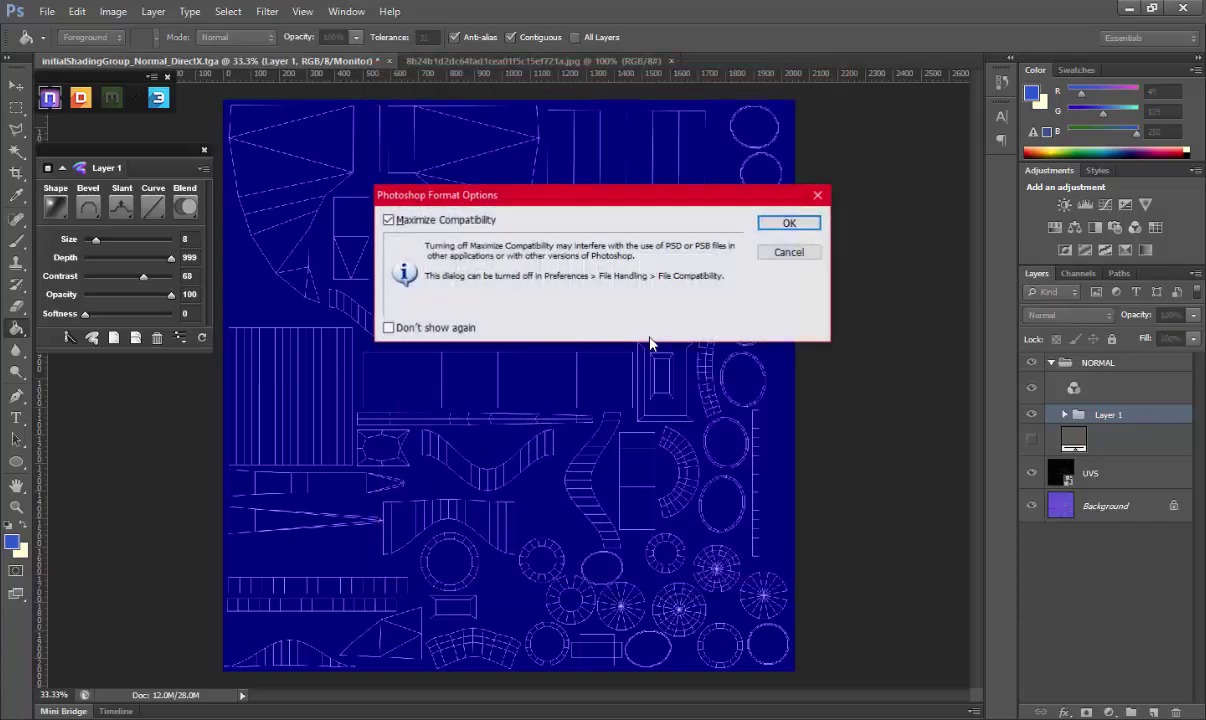
key(Return)
Set the initialShading material's surface to Normals using Normal.psd from Textures as its normal map
click(1135, 10)
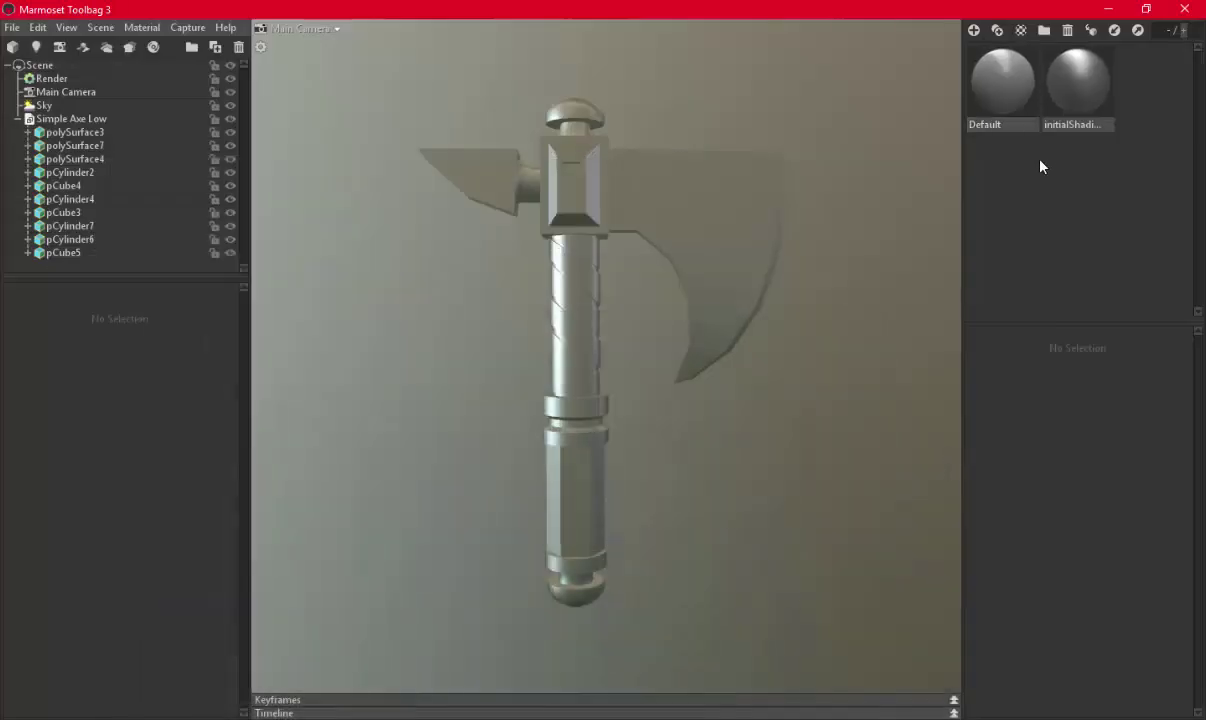
click(1092, 103)
click(1183, 384)
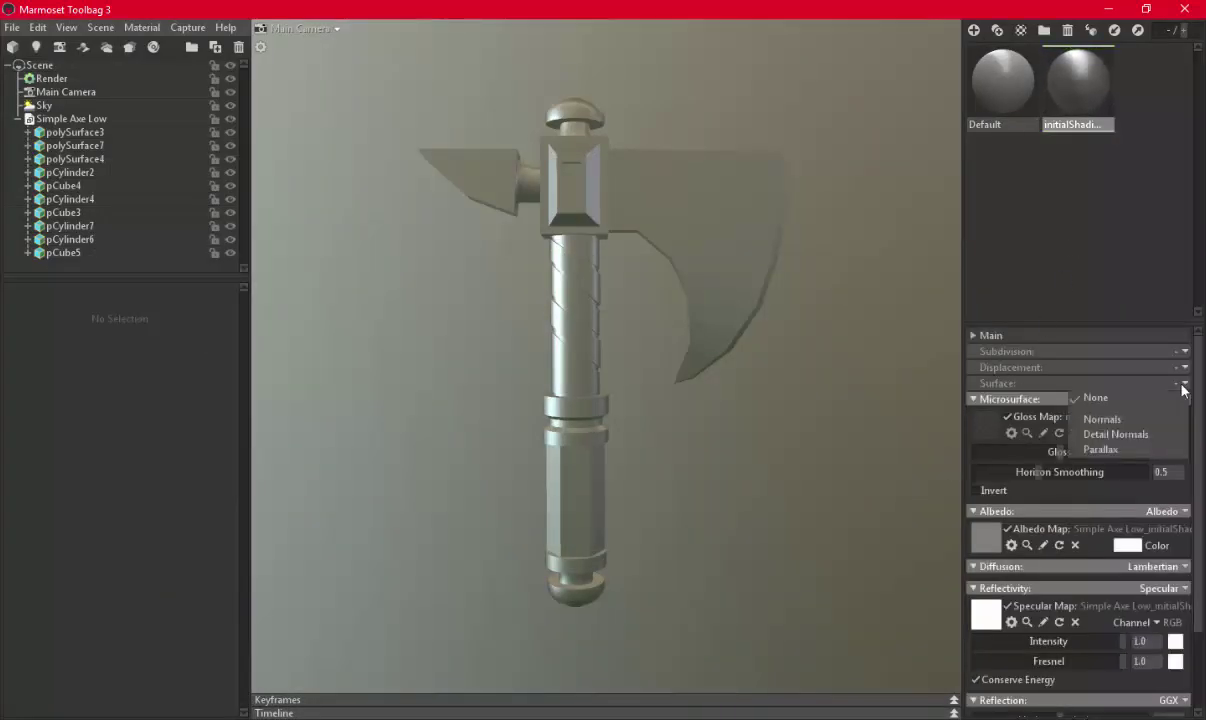
click(1102, 419)
click(989, 408)
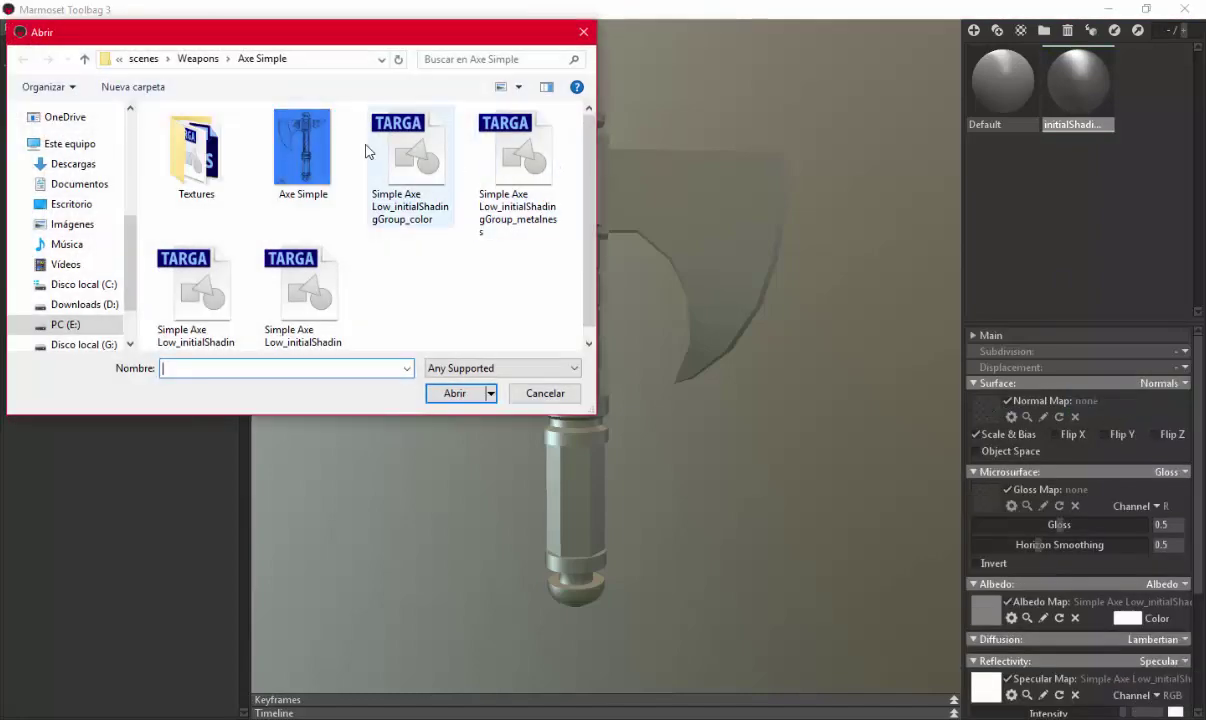
double_click(207, 192)
double_click(377, 265)
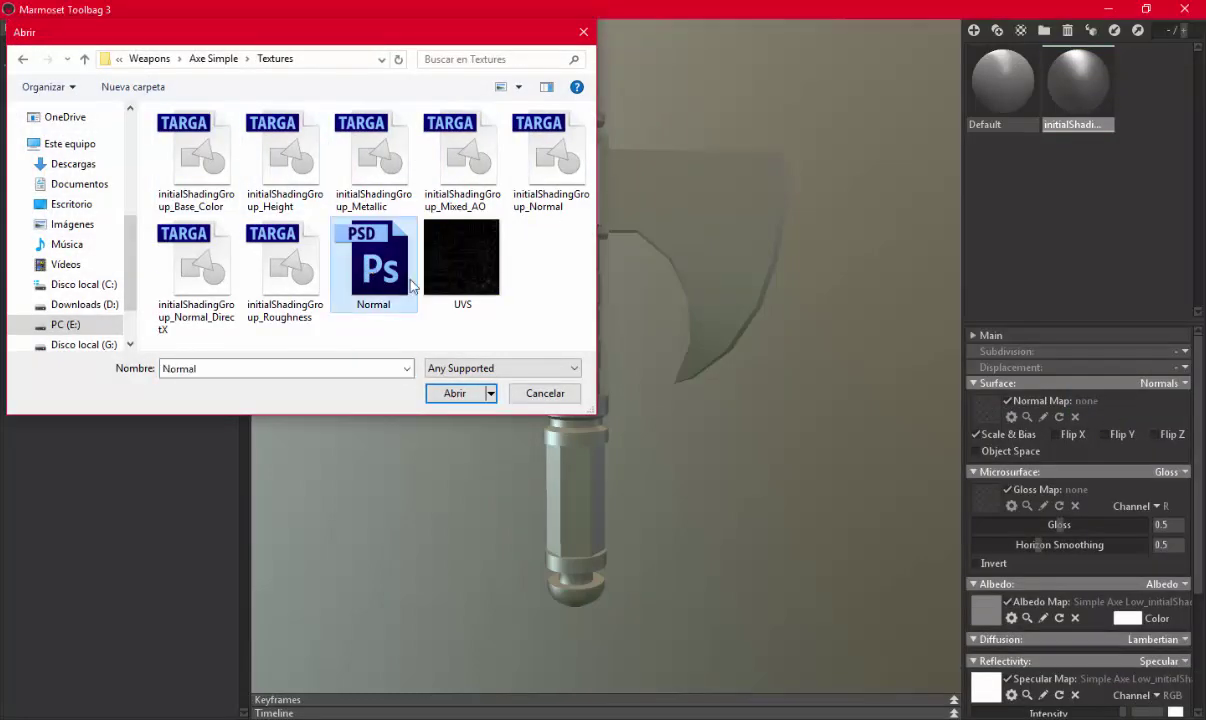
click(1108, 10)
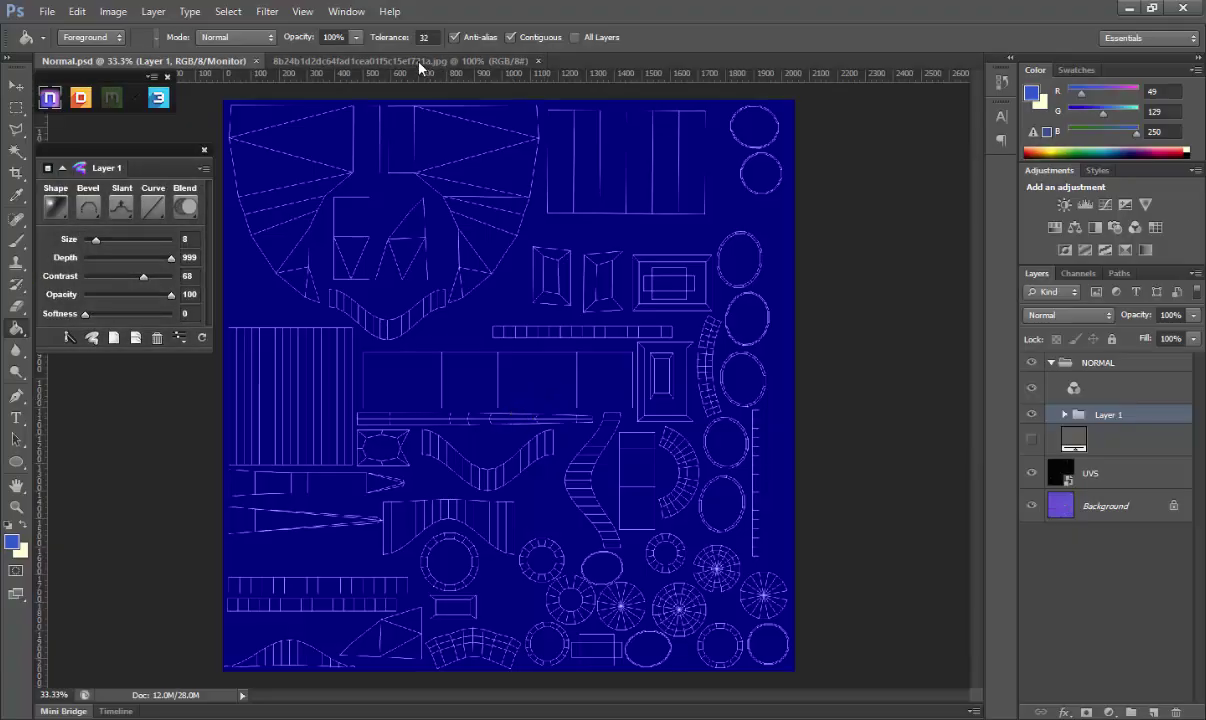
Select the emblem's black background with Color Range, with proof colours turned on
click(420, 62)
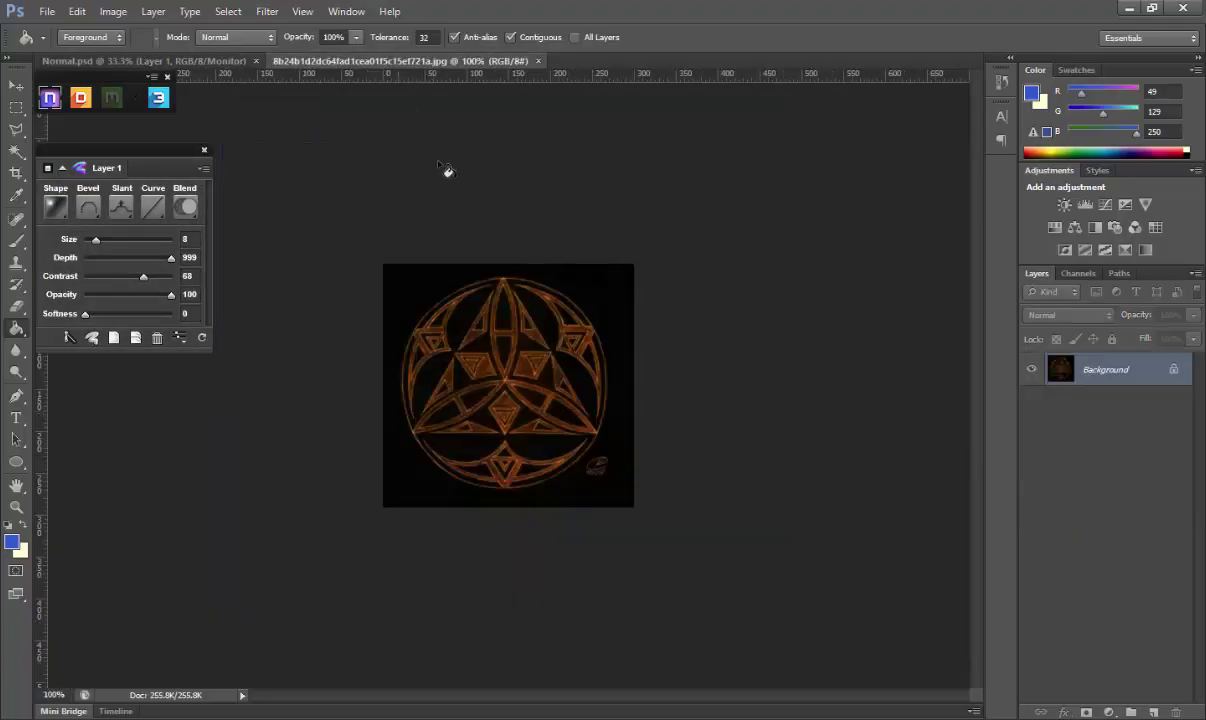
click(267, 11)
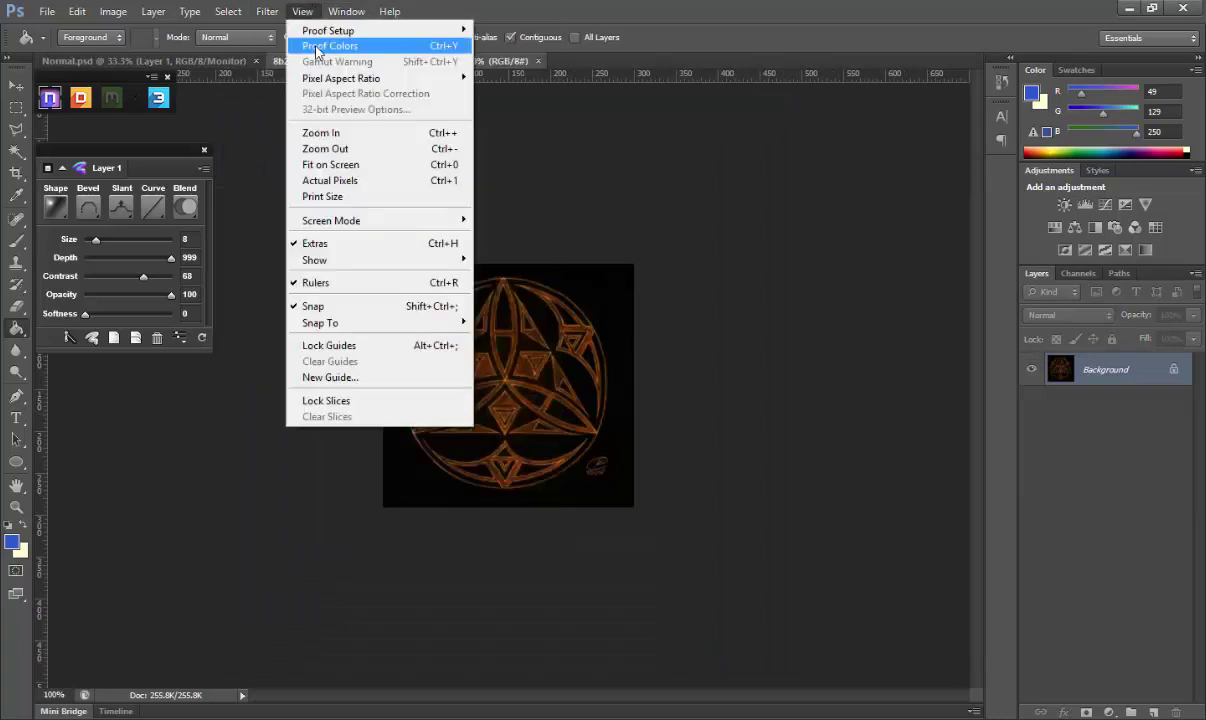
click(320, 45)
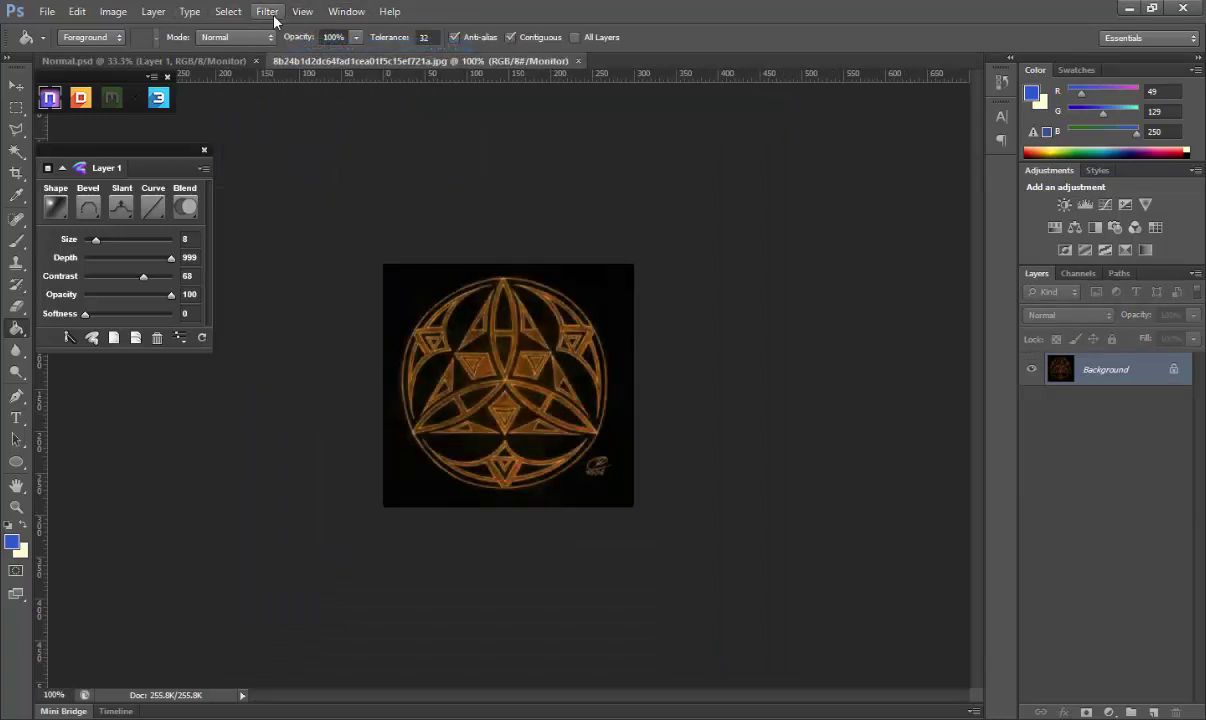
click(228, 11)
click(246, 157)
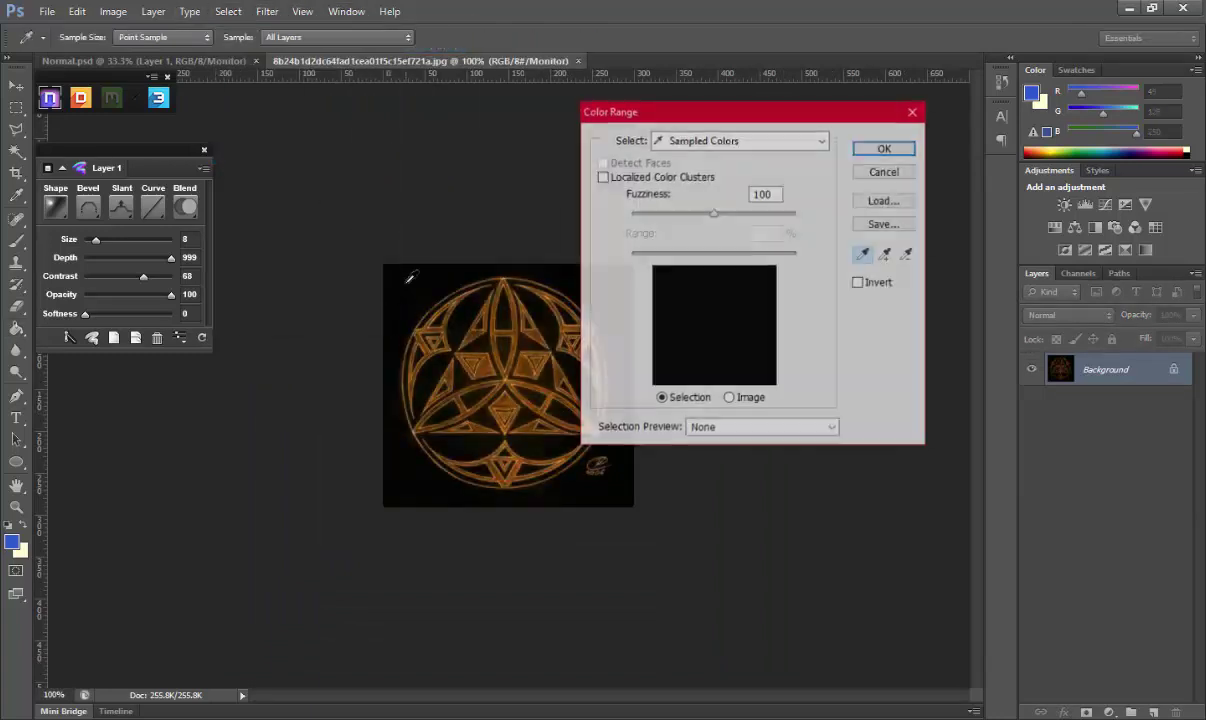
click(383, 266)
click(889, 153)
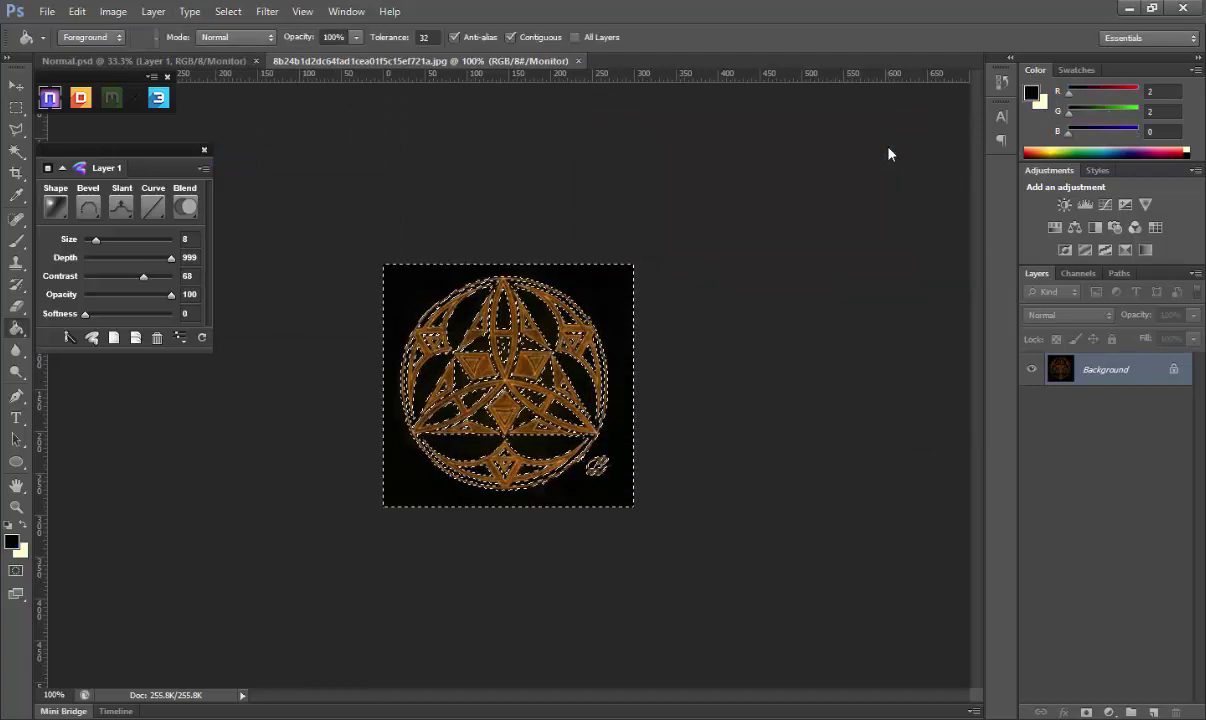
Content-aware fill the selection, unlock the Background as Layer 0, and delete the black
key(shift+BackSpace)
click(689, 216)
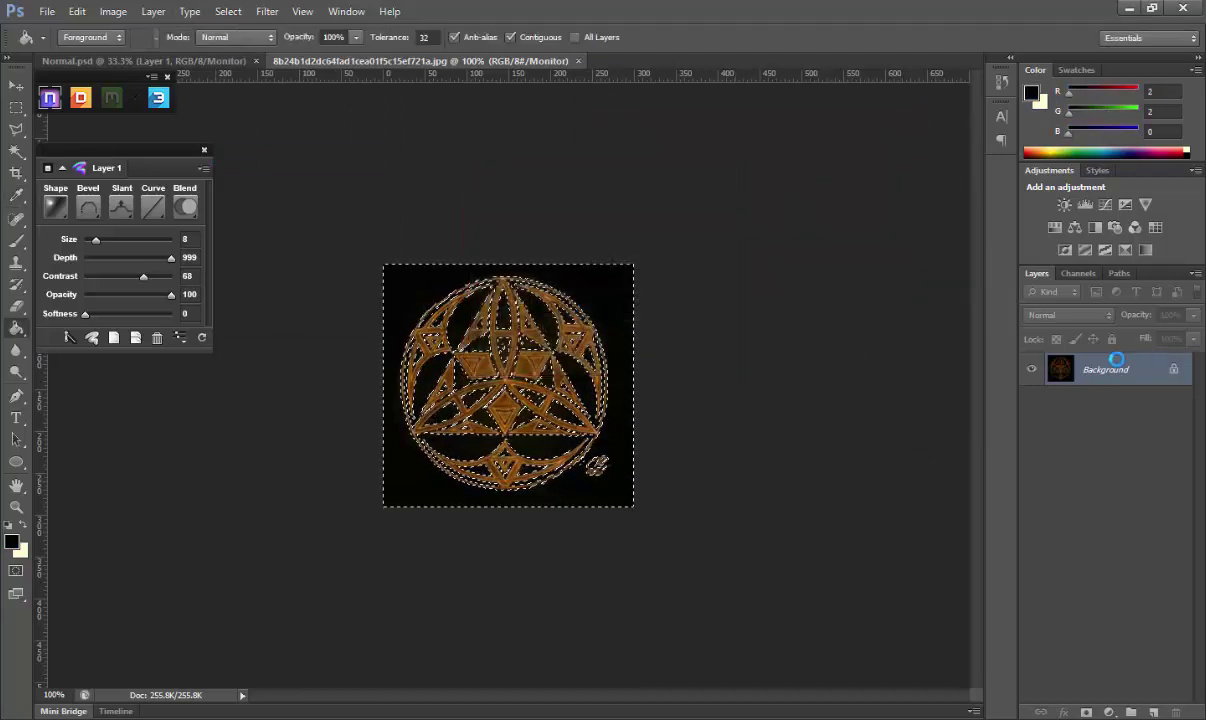
double_click(1117, 362)
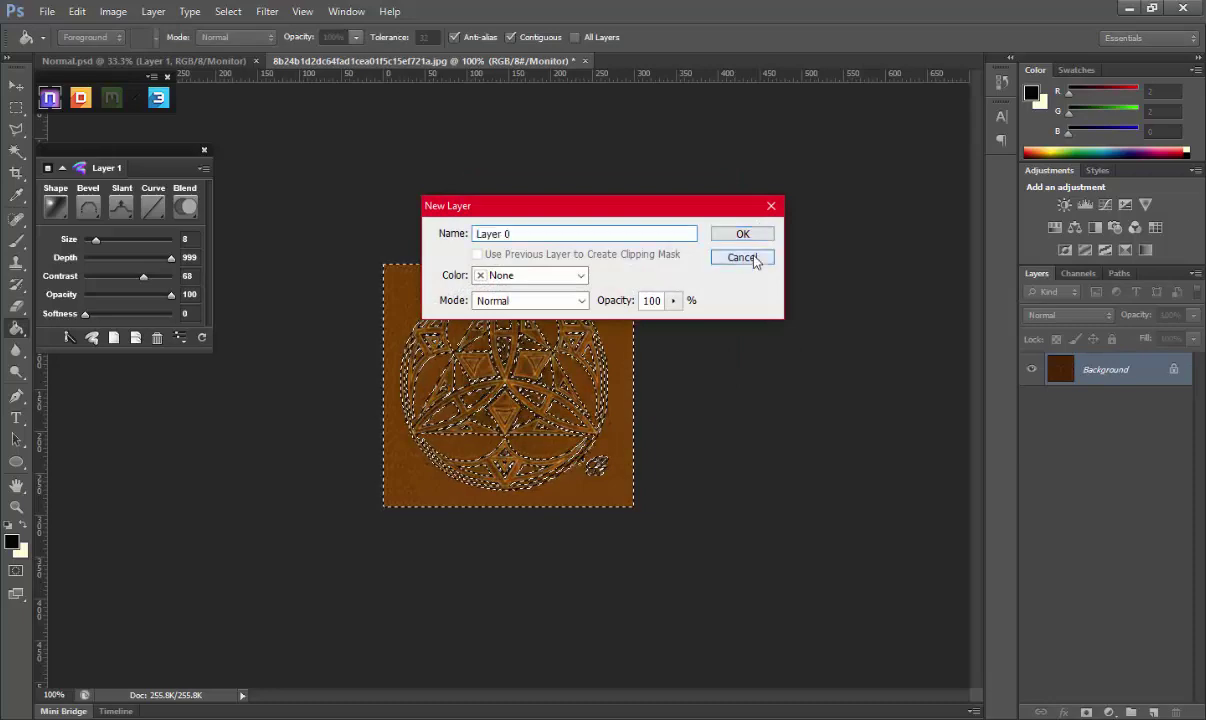
click(740, 258)
double_click(1115, 370)
click(746, 234)
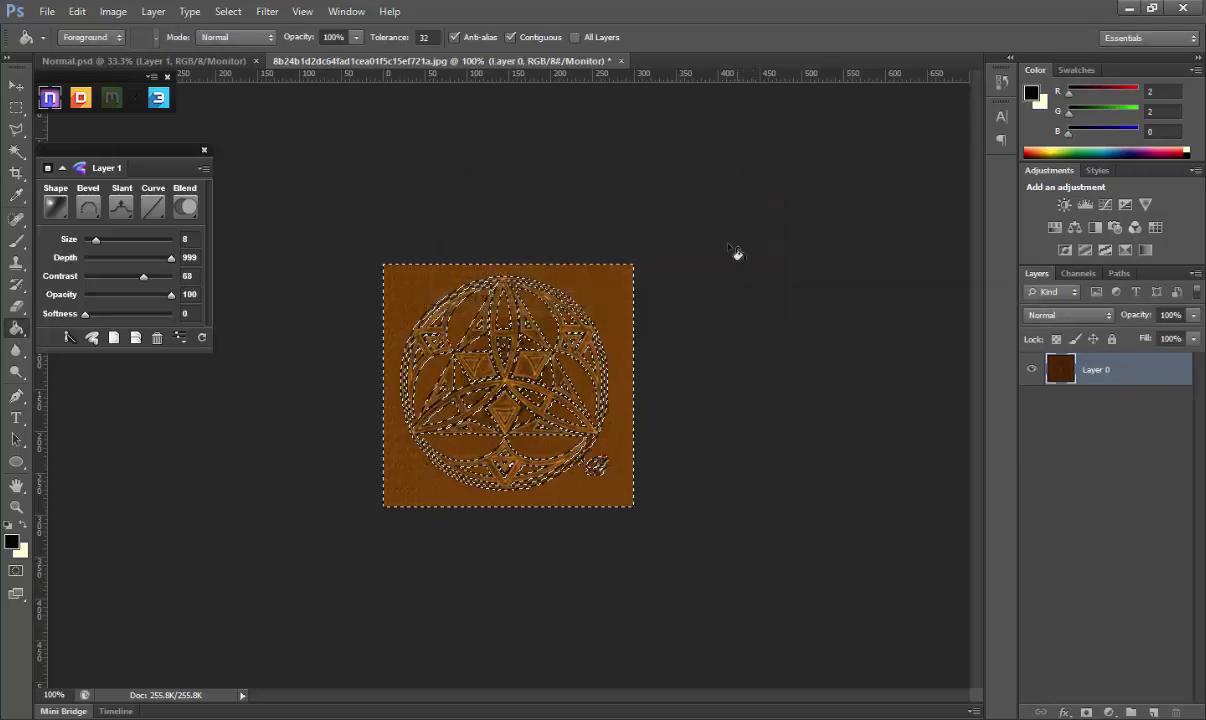
key(Delete)
Remove the small signature mark and drag the emblem into the normal map document
right_click(555, 320)
key(Escape)
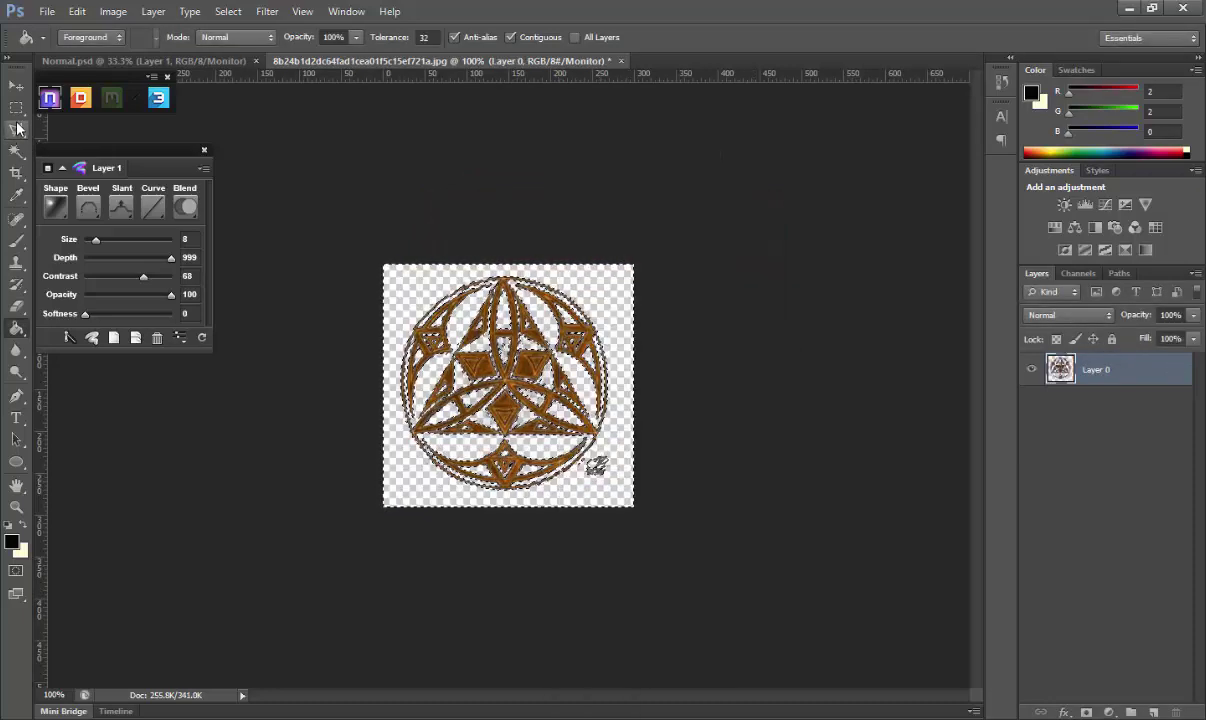
key(m)
right_click(592, 322)
click(630, 326)
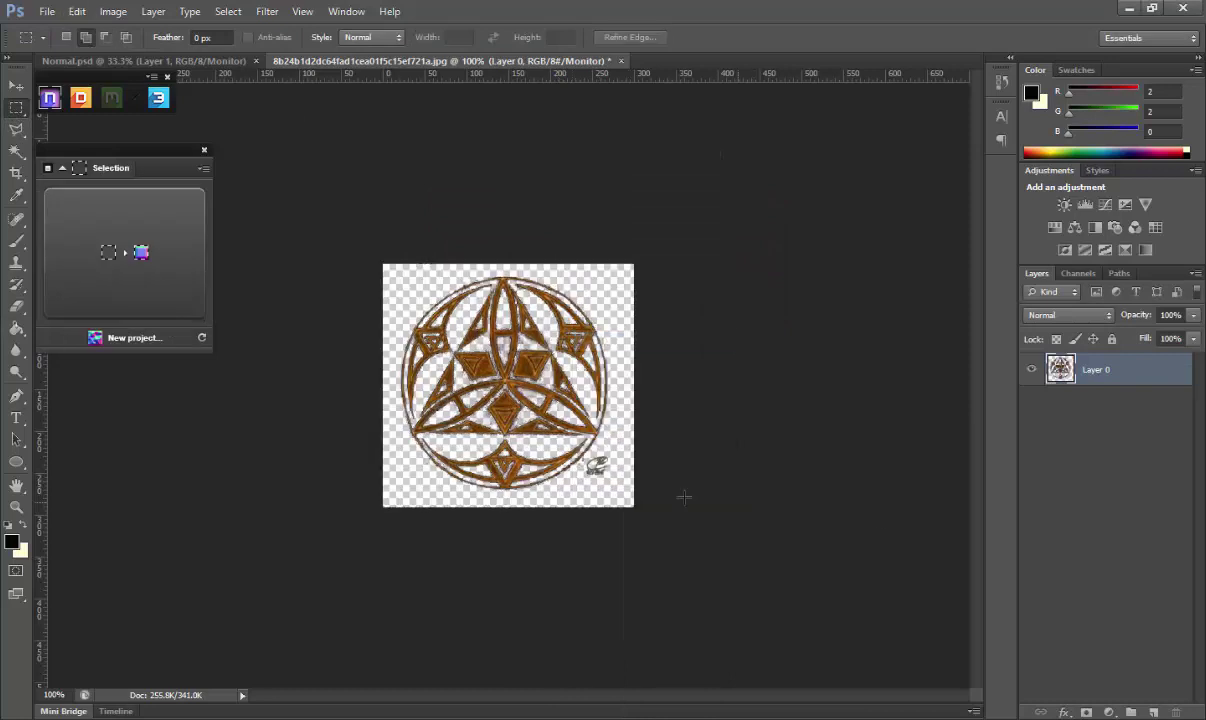
drag(617, 456, 584, 440)
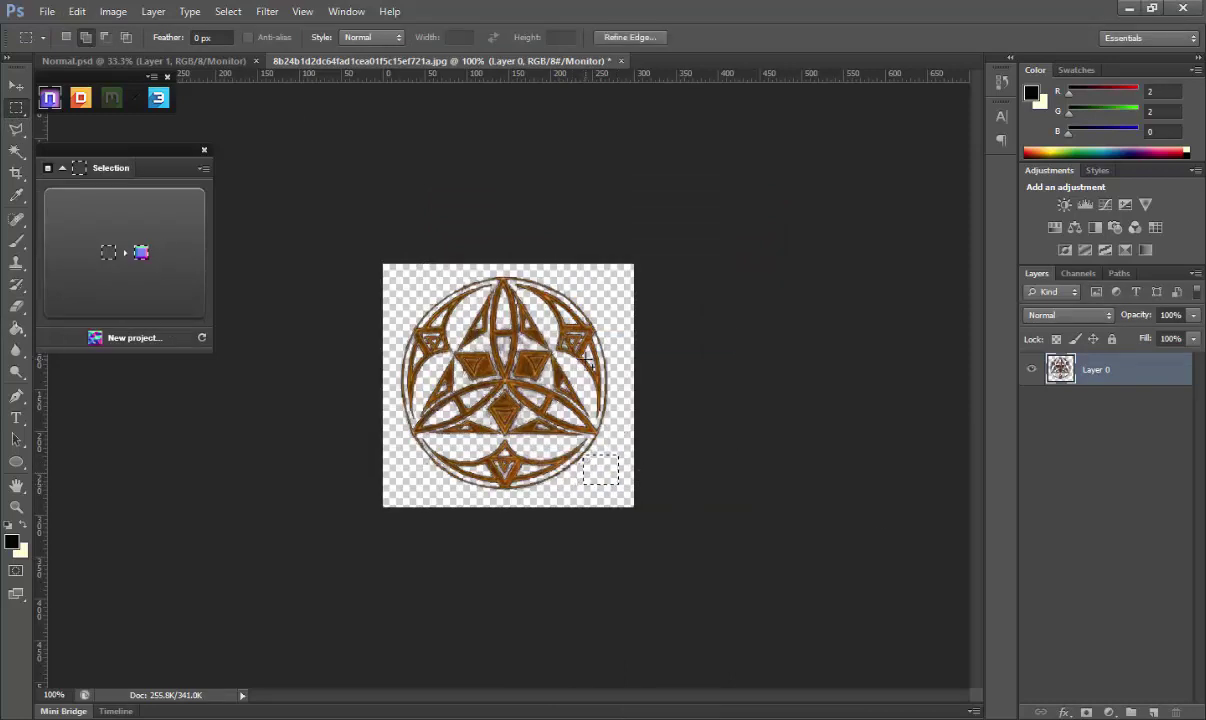
right_click(600, 374)
click(600, 374)
click(16, 85)
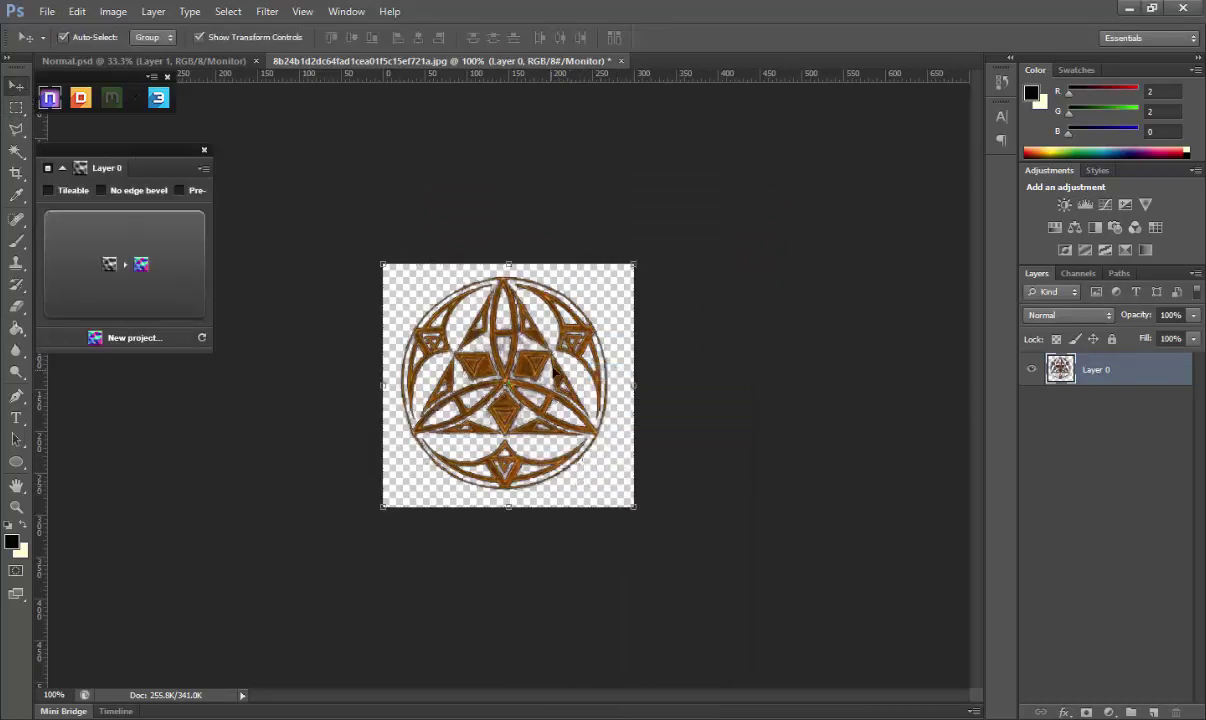
mouse_move(450, 270)
mouse_down()
mouse_move(316, 130)
mouse_move(549, 312)
mouse_move(538, 290)
mouse_up()
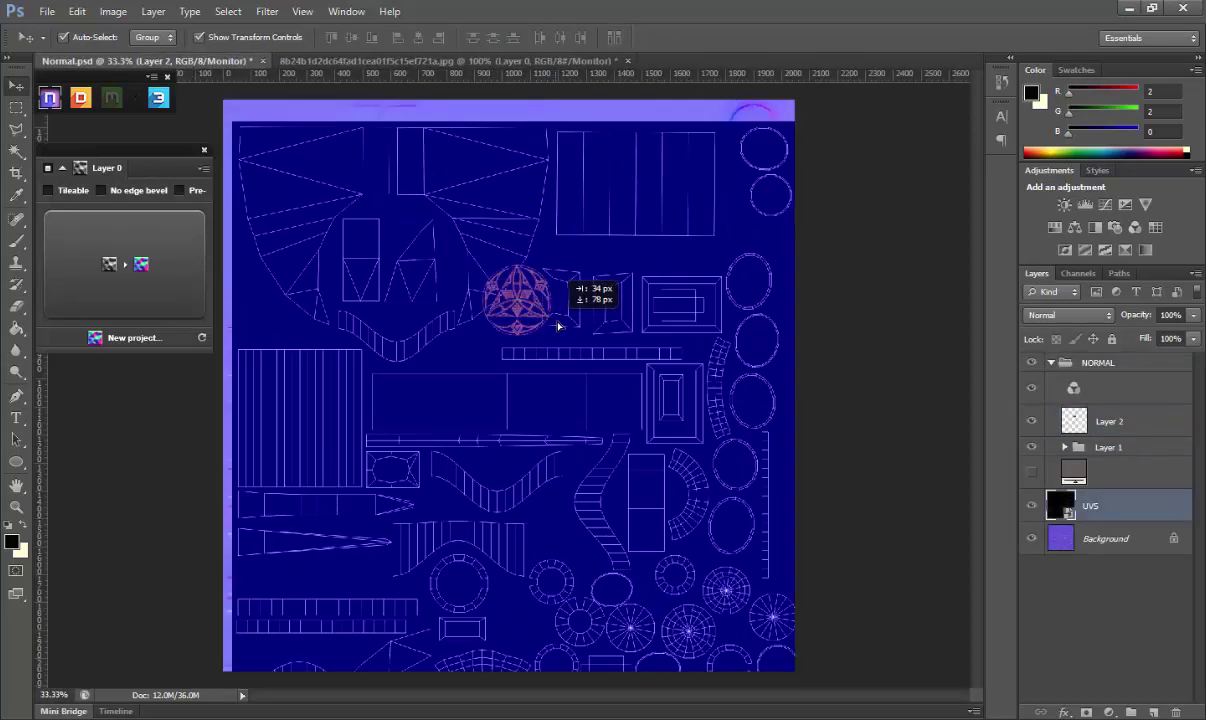
Move the emblem up-left onto the blade UVs and rotate it 30°
key(ctrl+z)
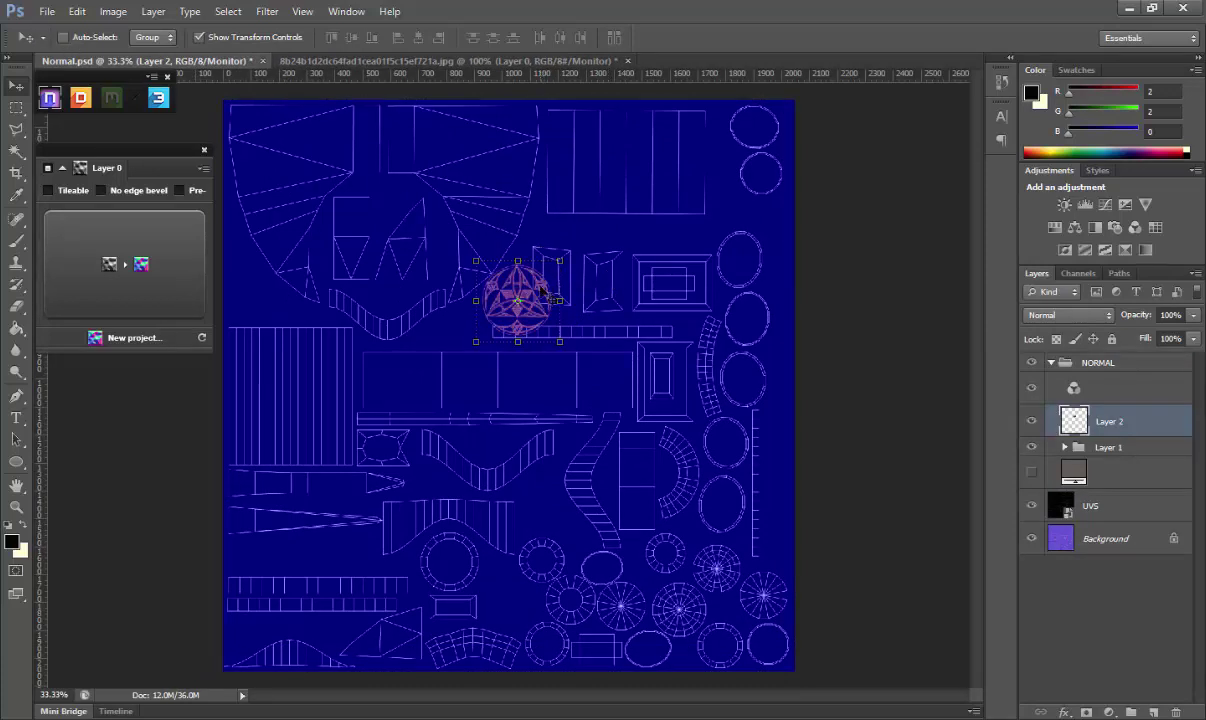
mouse_move(543, 290)
mouse_down()
mouse_move(523, 163)
mouse_move(565, 195)
mouse_move(516, 183)
mouse_up()
key(Return)
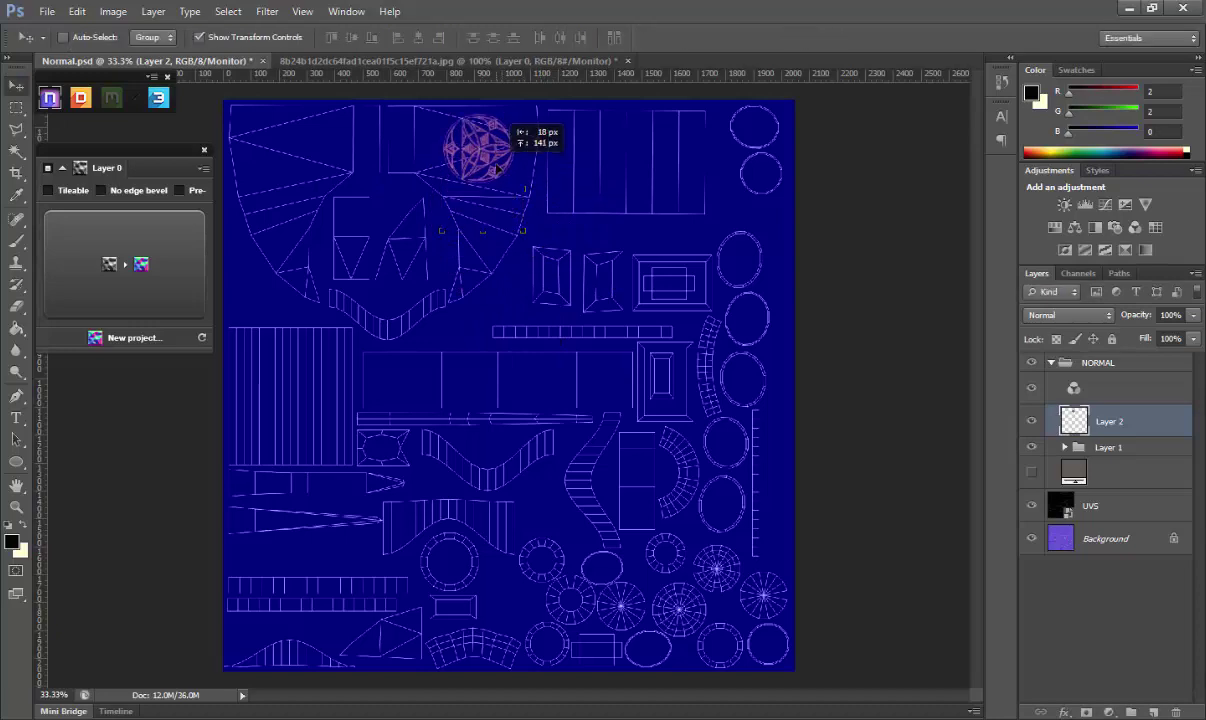
Convert Layer 2 into a NormalDo bevel group with a rounded stroke profile
click(143, 248)
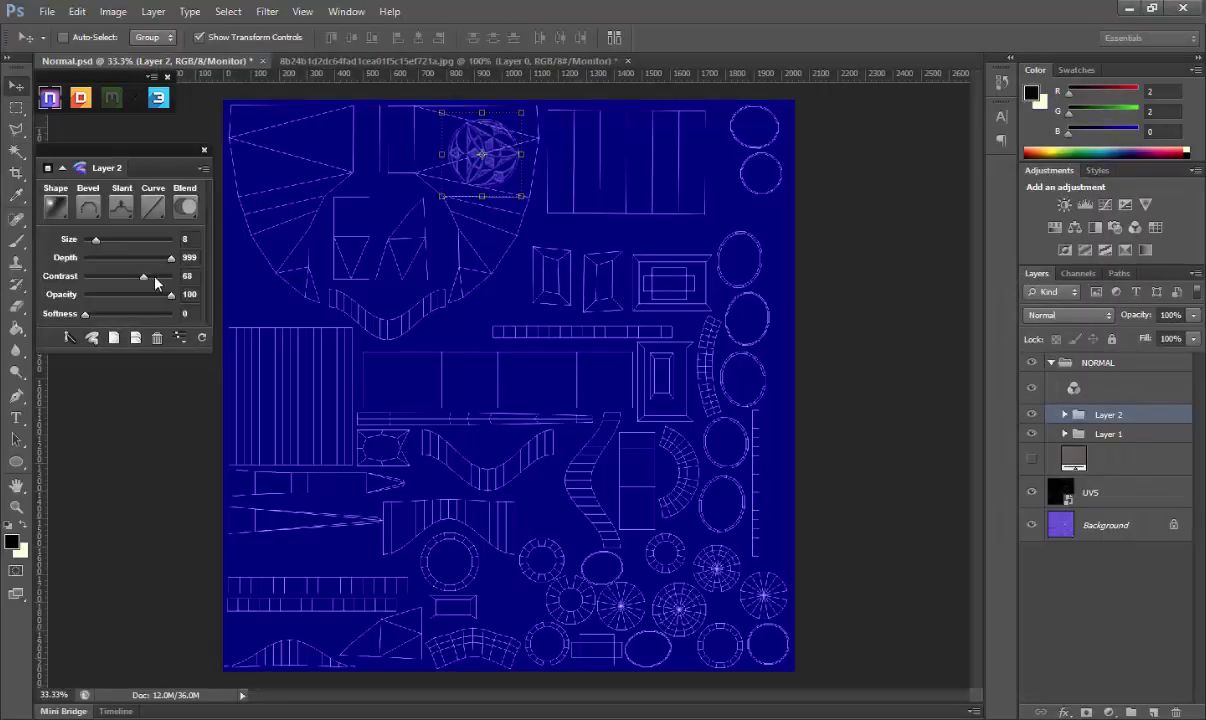
click(98, 211)
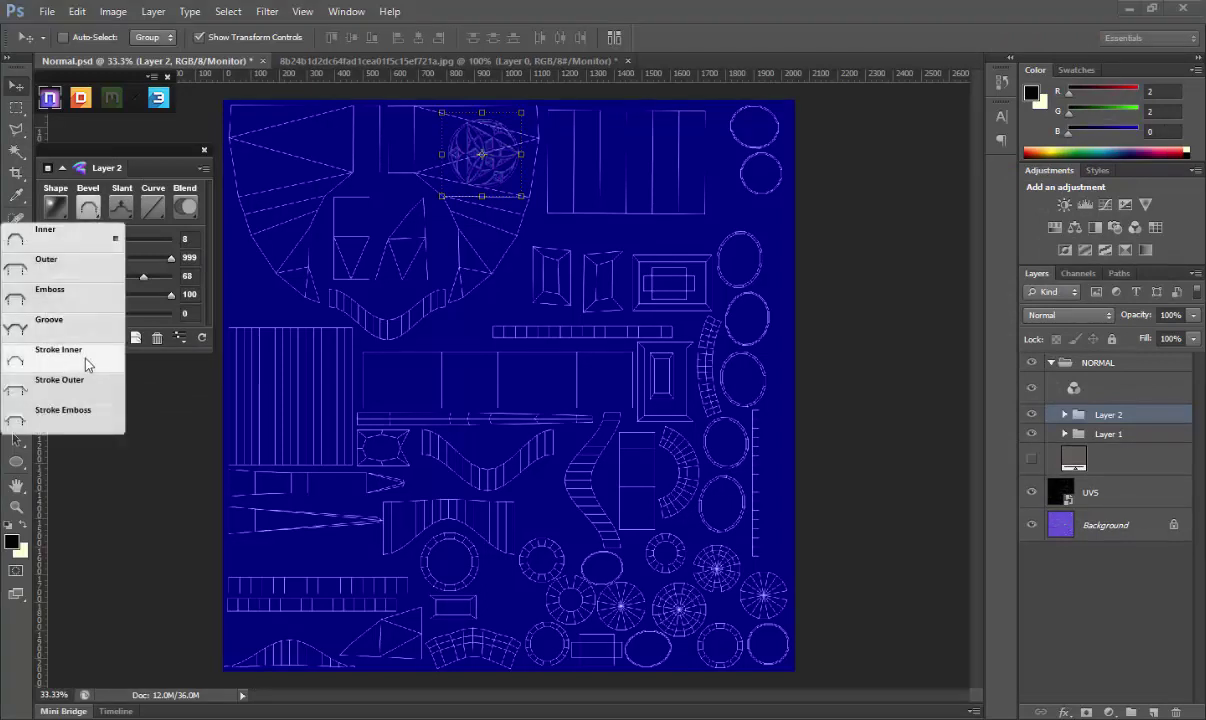
click(82, 345)
click(88, 207)
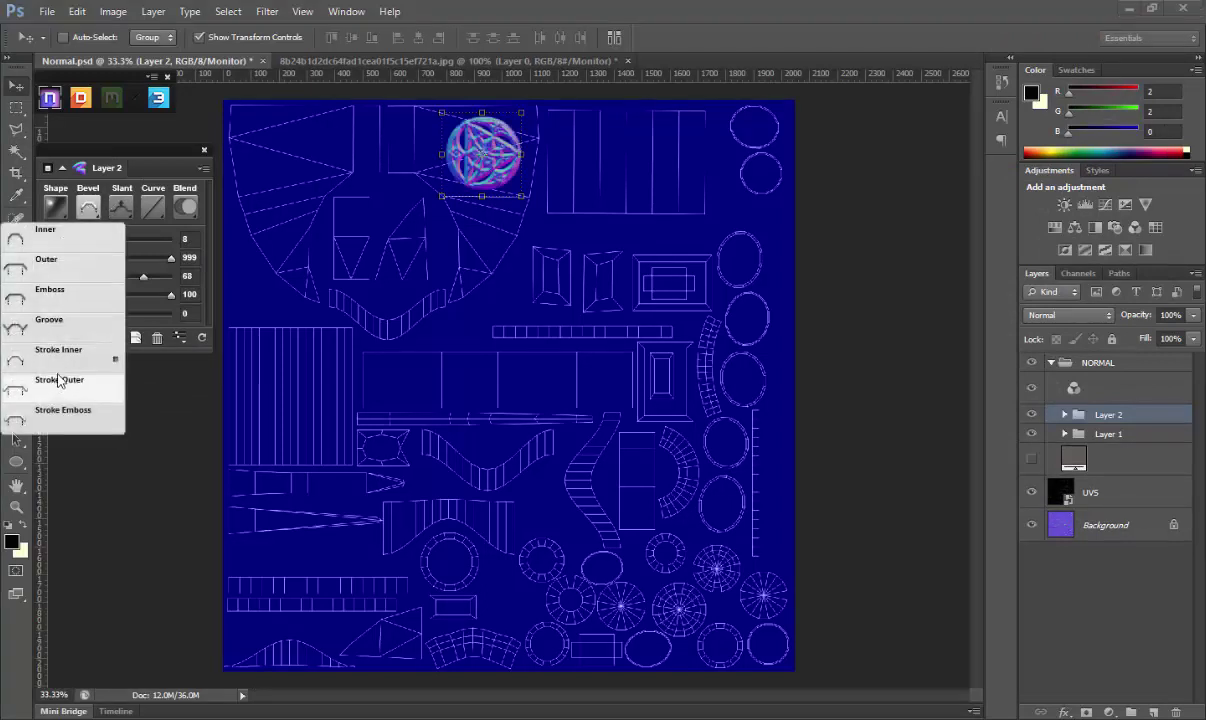
click(60, 369)
Set the bevel size to 3 with a downward slant, hide UVS, and save Normal.psd
drag(91, 246, 89, 243)
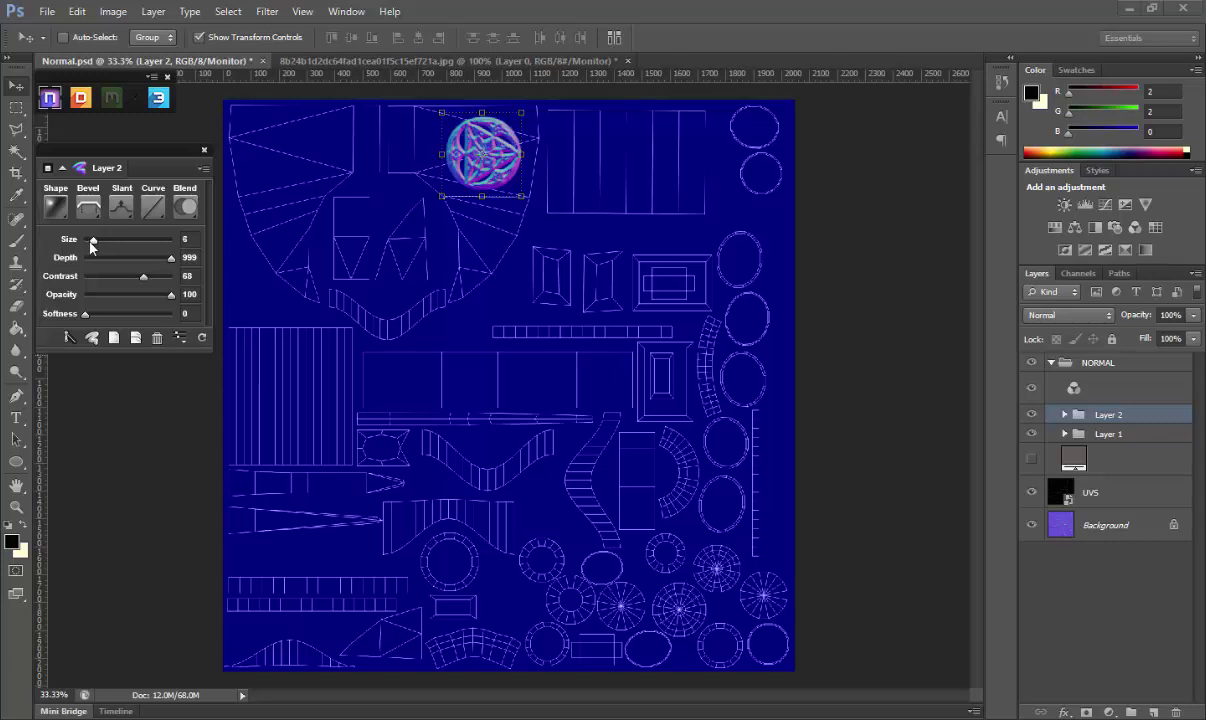
click(120, 207)
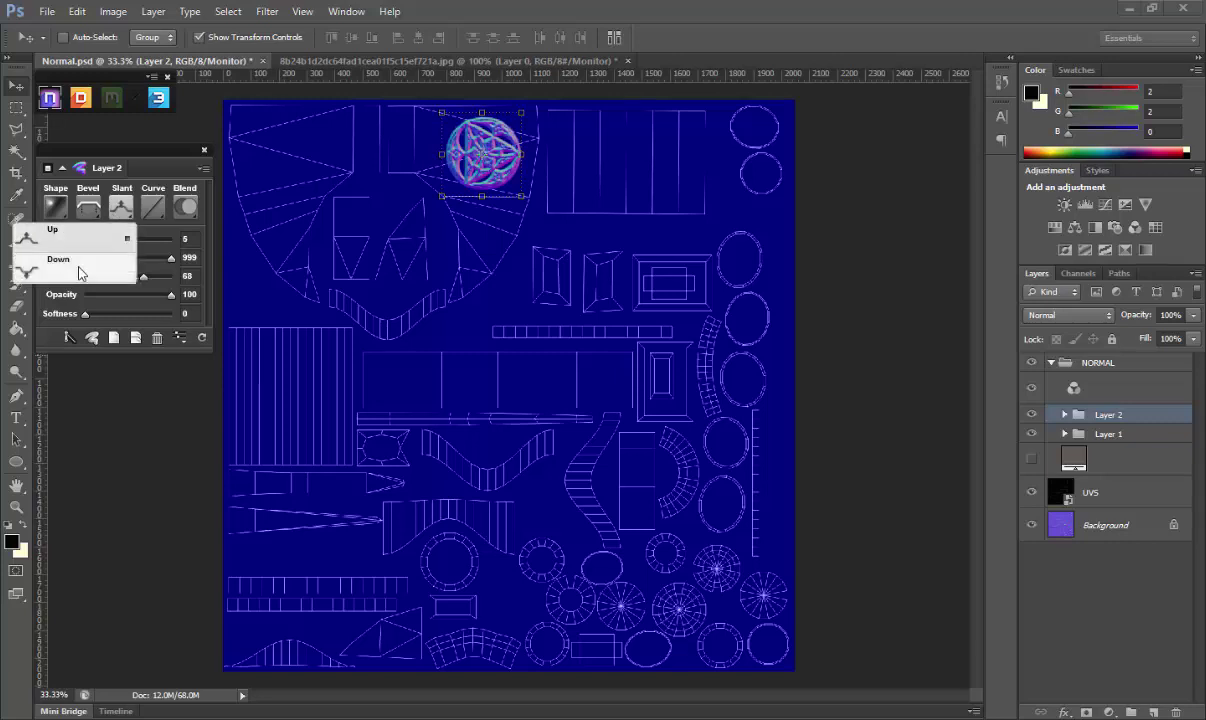
click(97, 254)
drag(89, 246, 88, 247)
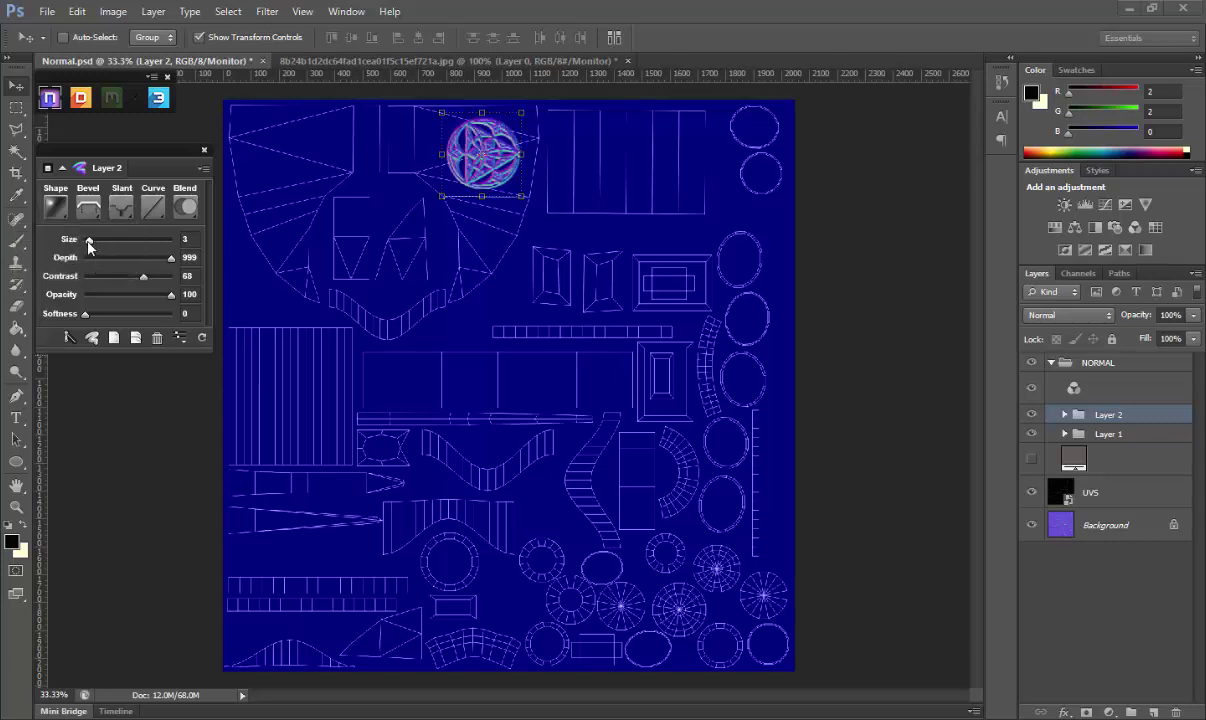
click(1030, 493)
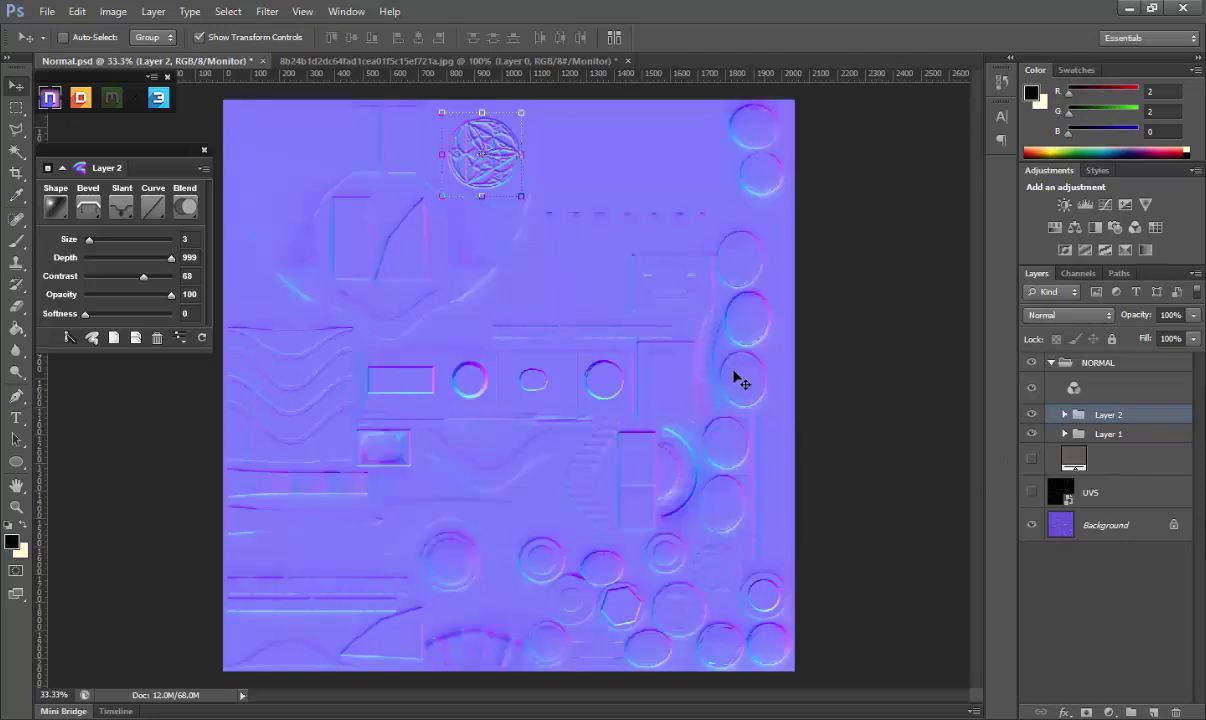
key(ctrl+s)
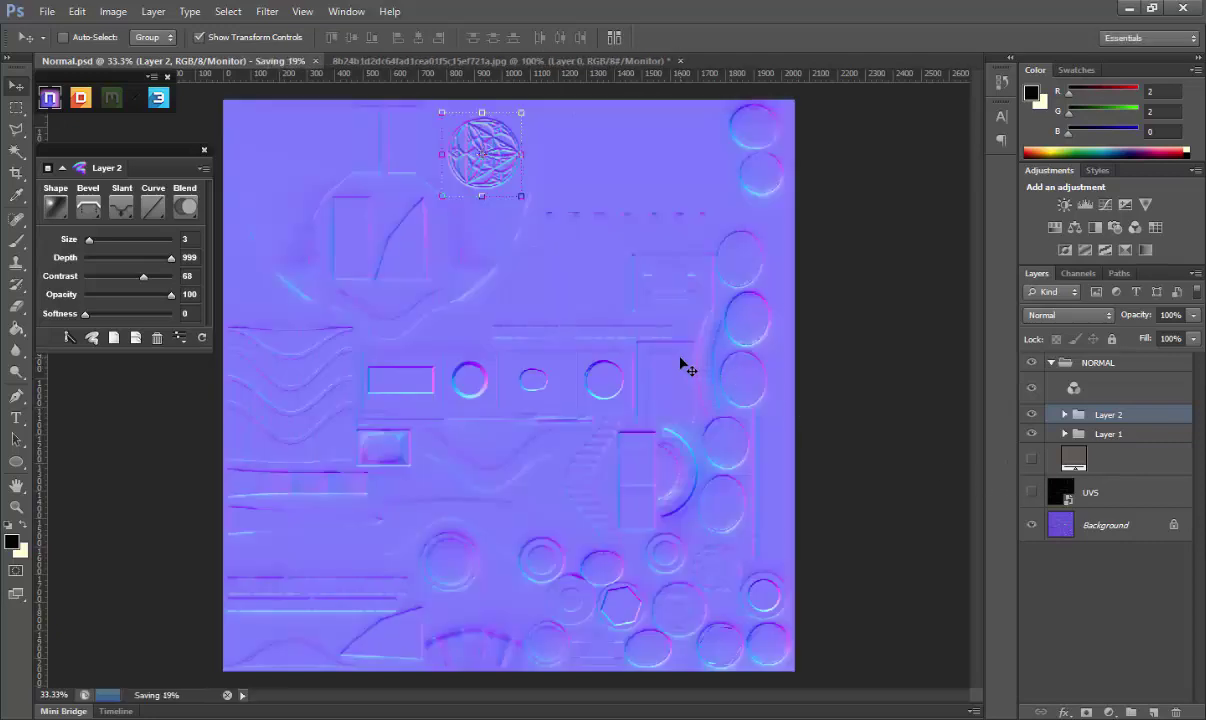
Orbit and zoom onto the knot emblem on the axe blade in Marmoset, then return to Photoshop
key(alt+Tab)
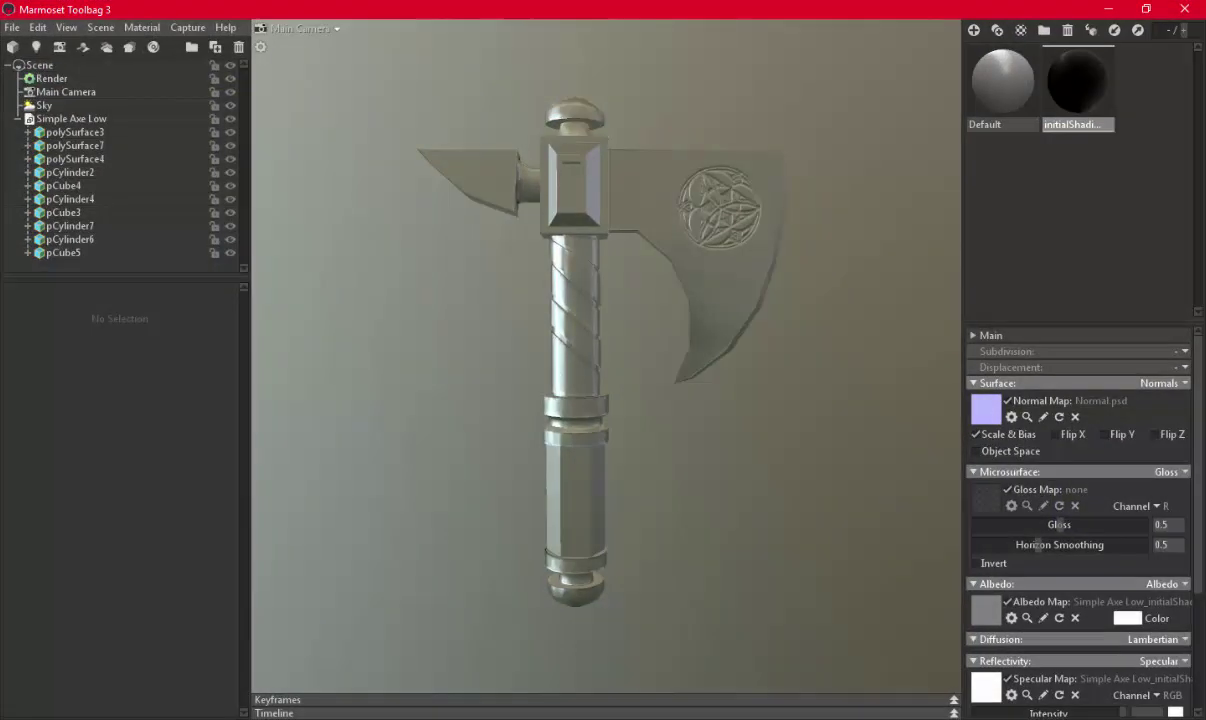
mouse_move(790, 387)
mouse_down()
mouse_move(748, 377)
mouse_move(587, 493)
mouse_move(646, 498)
mouse_move(641, 455)
mouse_move(641, 485)
mouse_up()
scroll(638, 457, up, 3)
scroll(642, 483, up, 3)
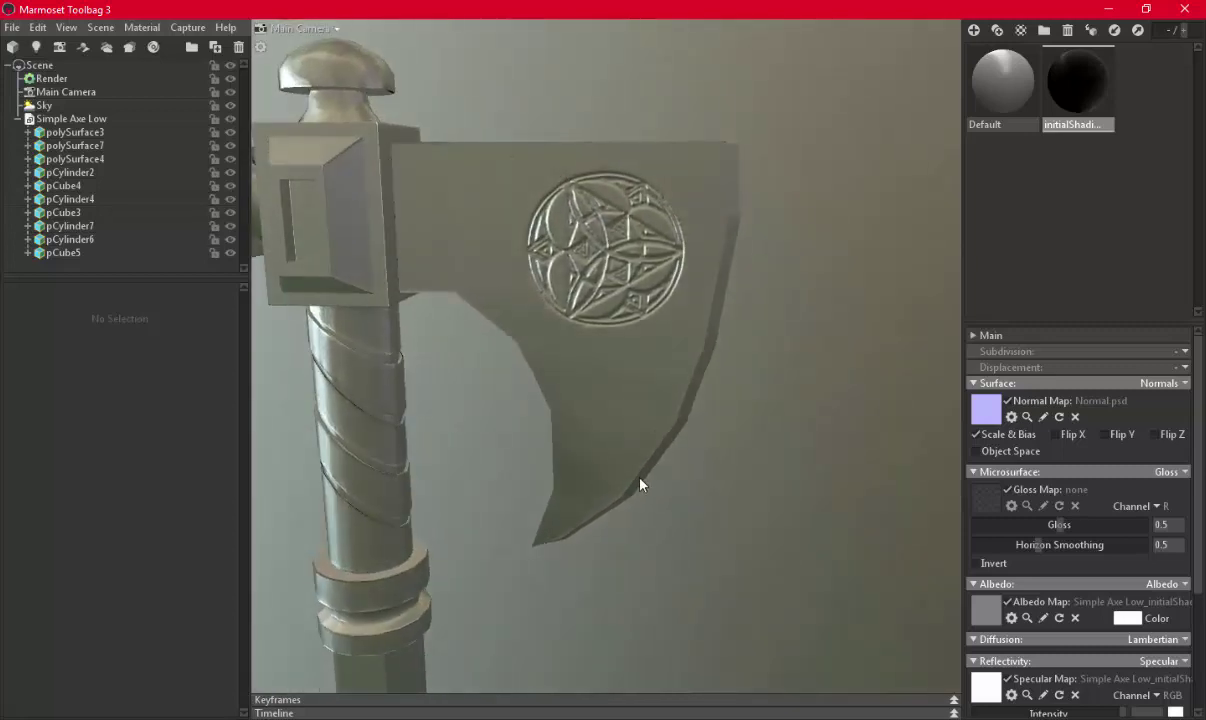
key(alt+Tab)
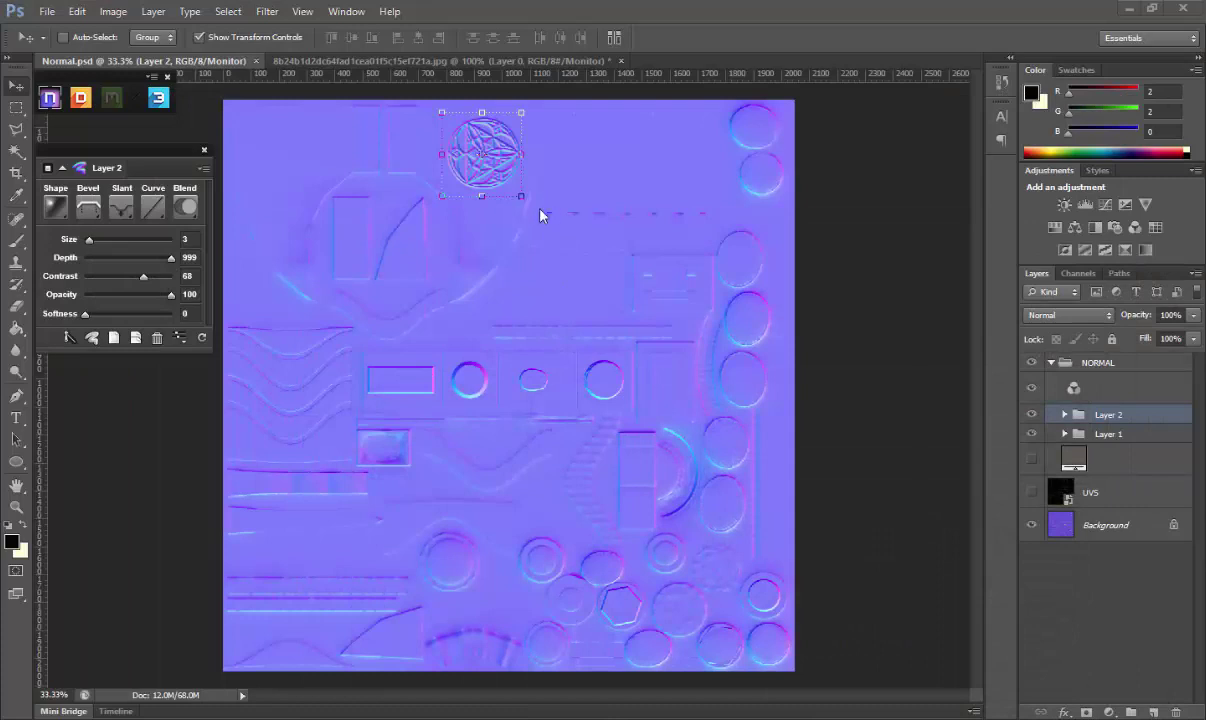
Rotate the emblem further on the layout, save Normal.psd, and check it on the axe
mouse_move(534, 206)
mouse_down()
mouse_move(493, 237)
mouse_move(390, 210)
mouse_move(380, 188)
mouse_up()
key(Return)
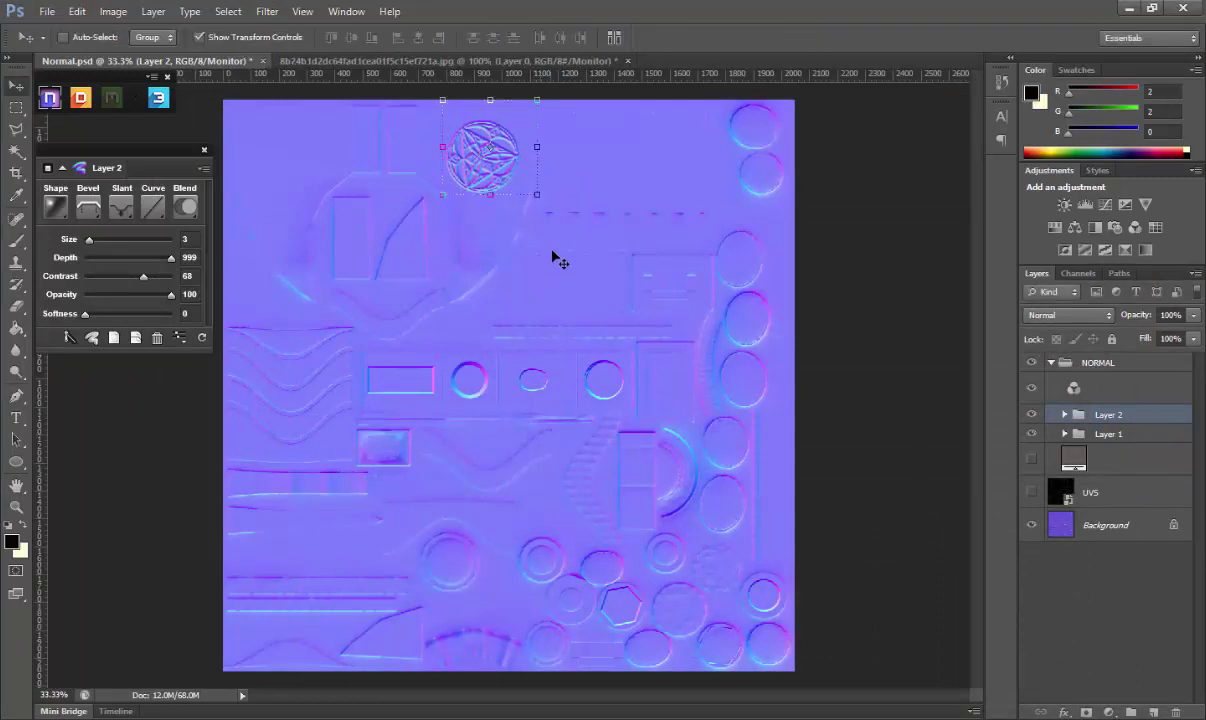
key(ctrl+s)
key(alt+Tab)
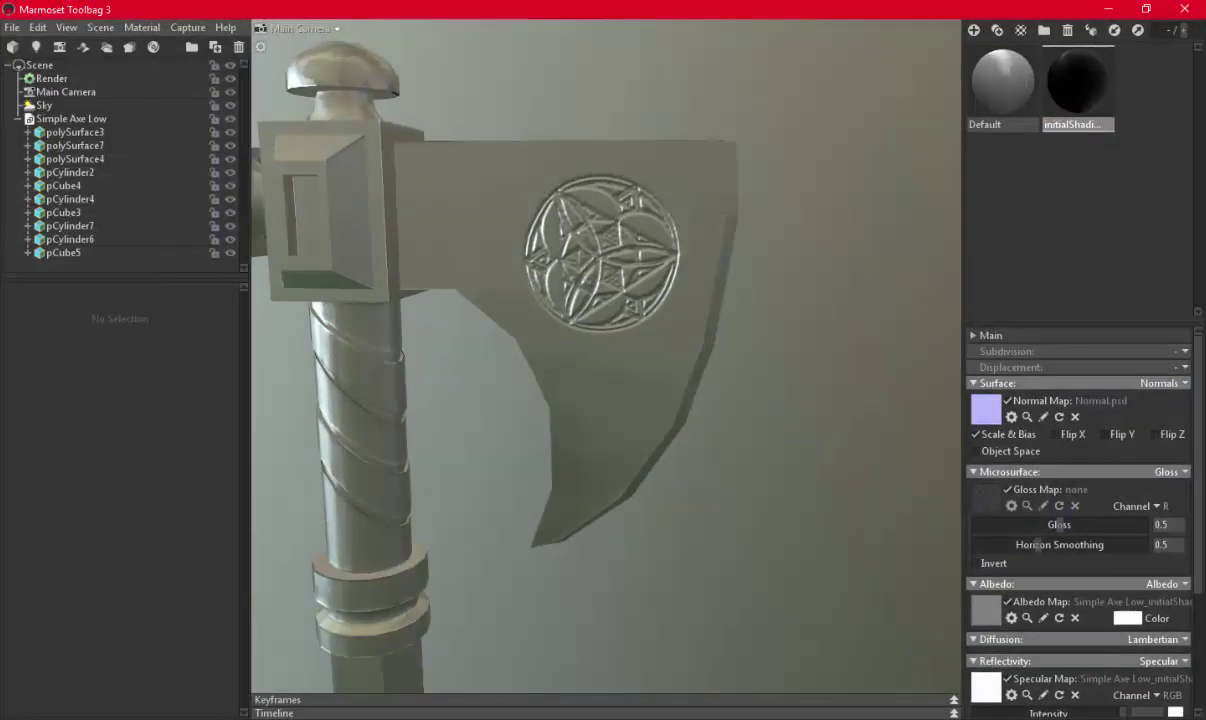
key(alt+Tab)
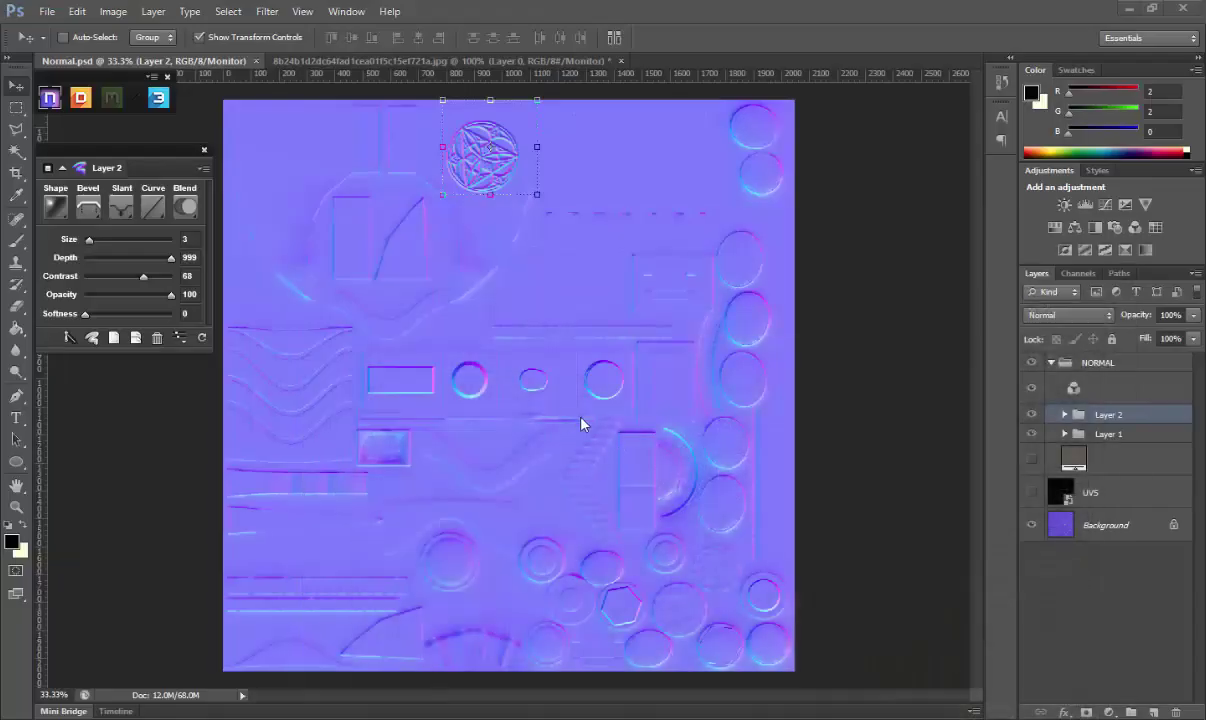
Apply the Sawtooth 1 bevel curve, then hide the UV wireframe to inspect the relief
click(1031, 492)
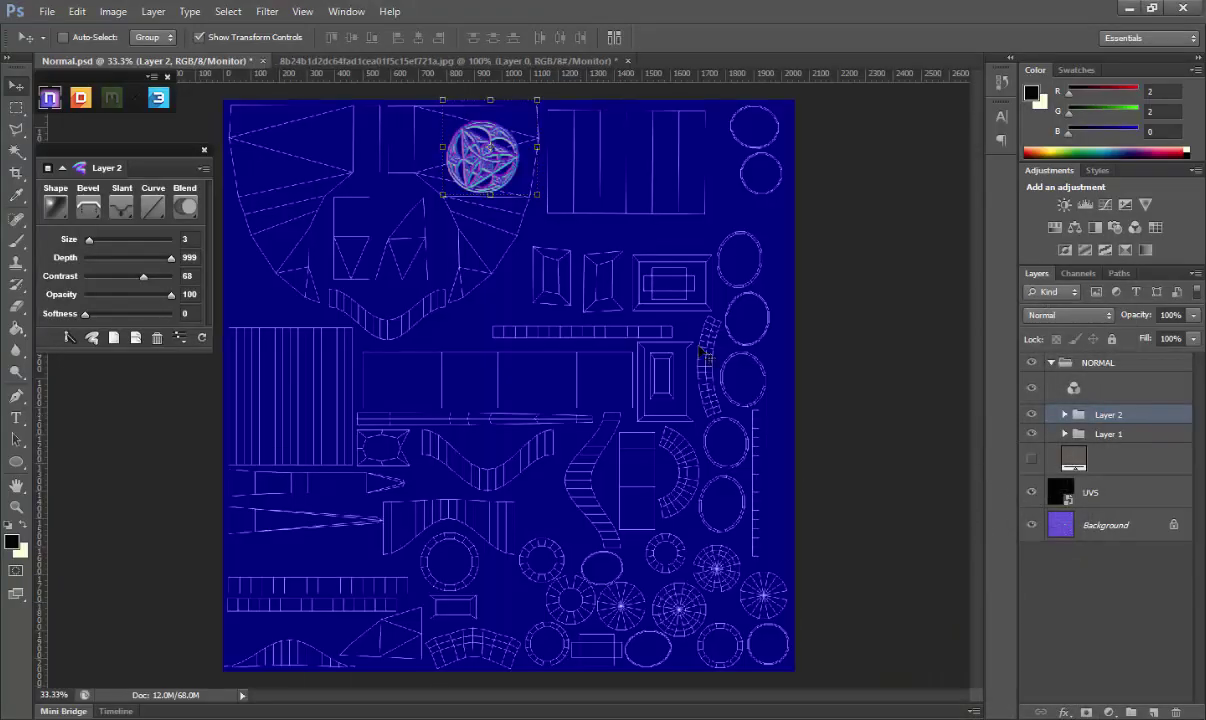
click(149, 203)
scroll(108, 320, down, 3)
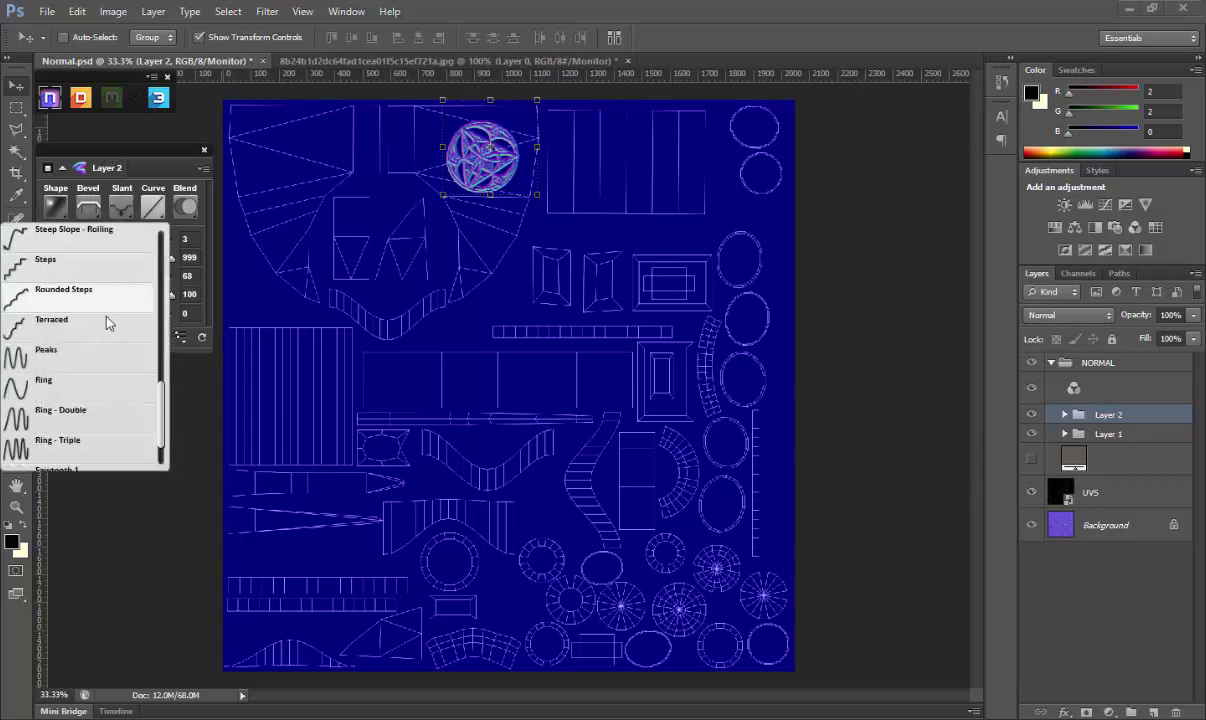
scroll(100, 330, down, 1)
click(57, 421)
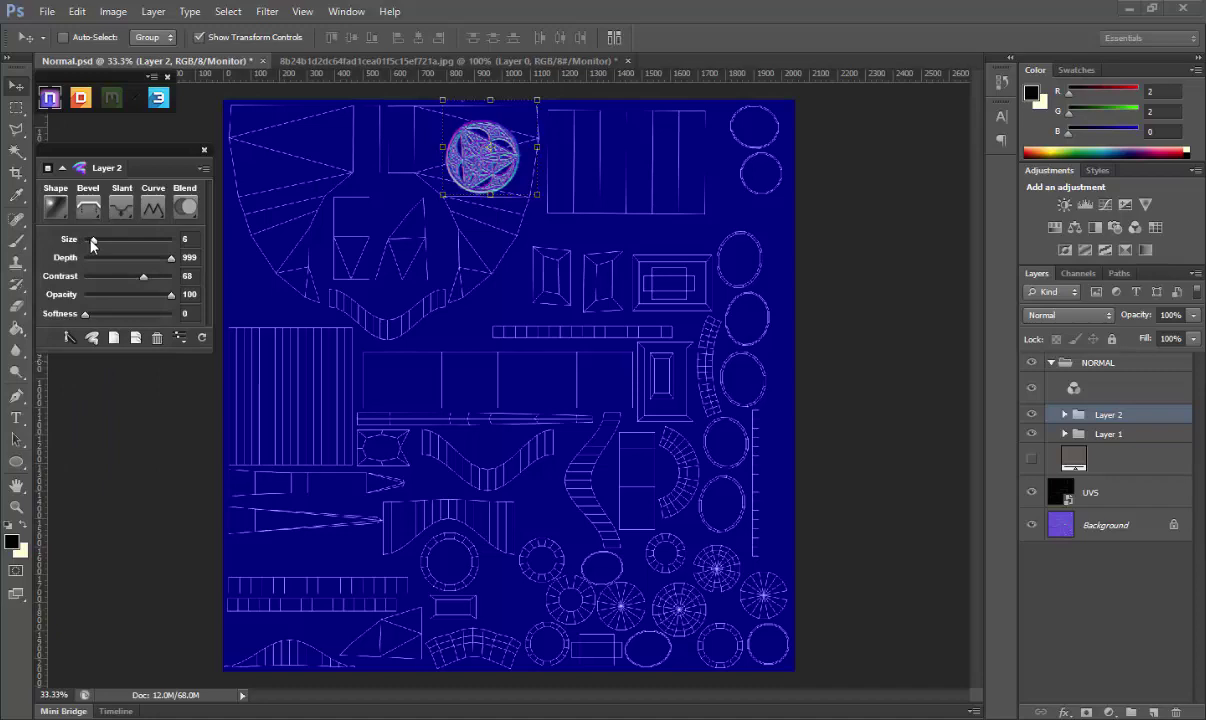
click(1032, 494)
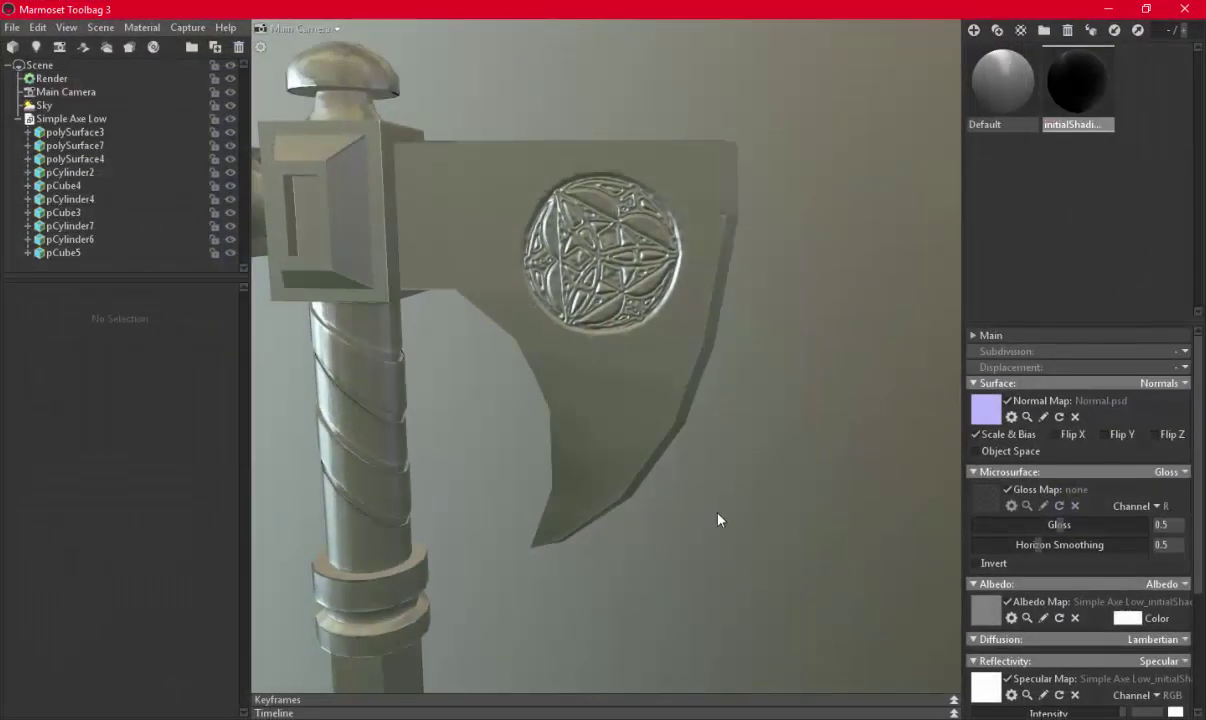
mouse_move(717, 519)
mouse_down()
mouse_move(762, 493)
mouse_move(708, 501)
mouse_move(711, 520)
mouse_up()
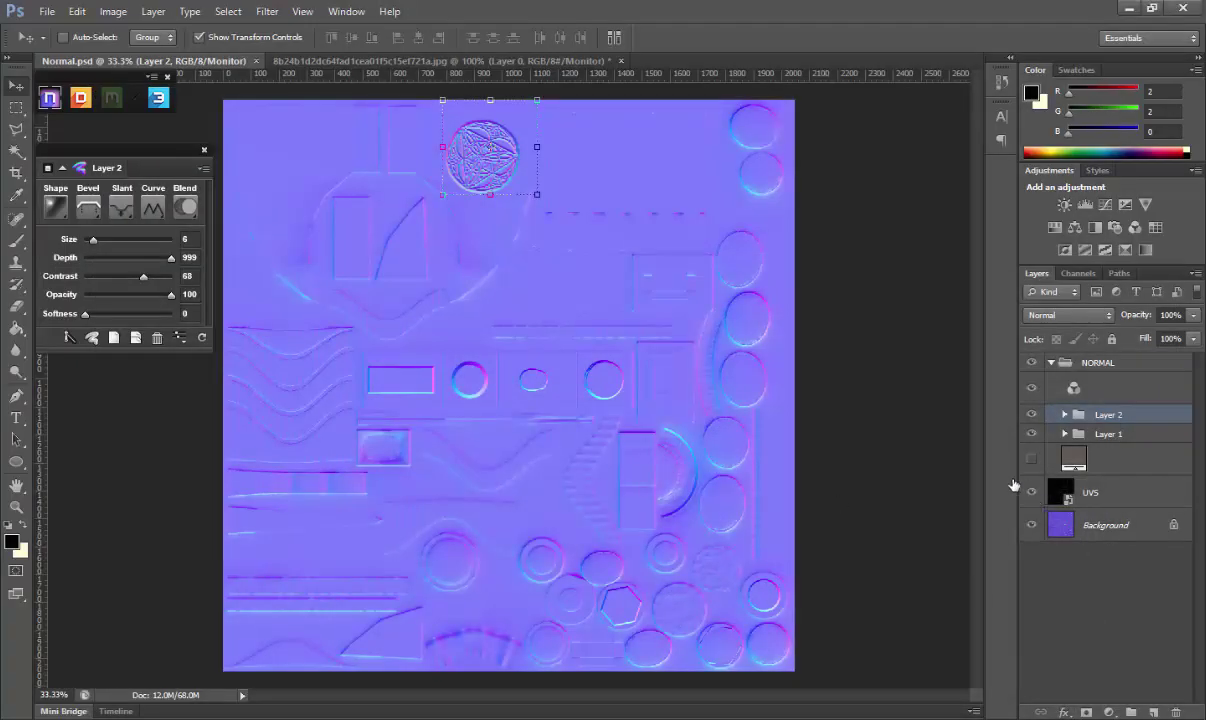
Alt-drag a copy of the knot emblem onto the left blade island, nudge it right, and save Normal.psd
click(1031, 492)
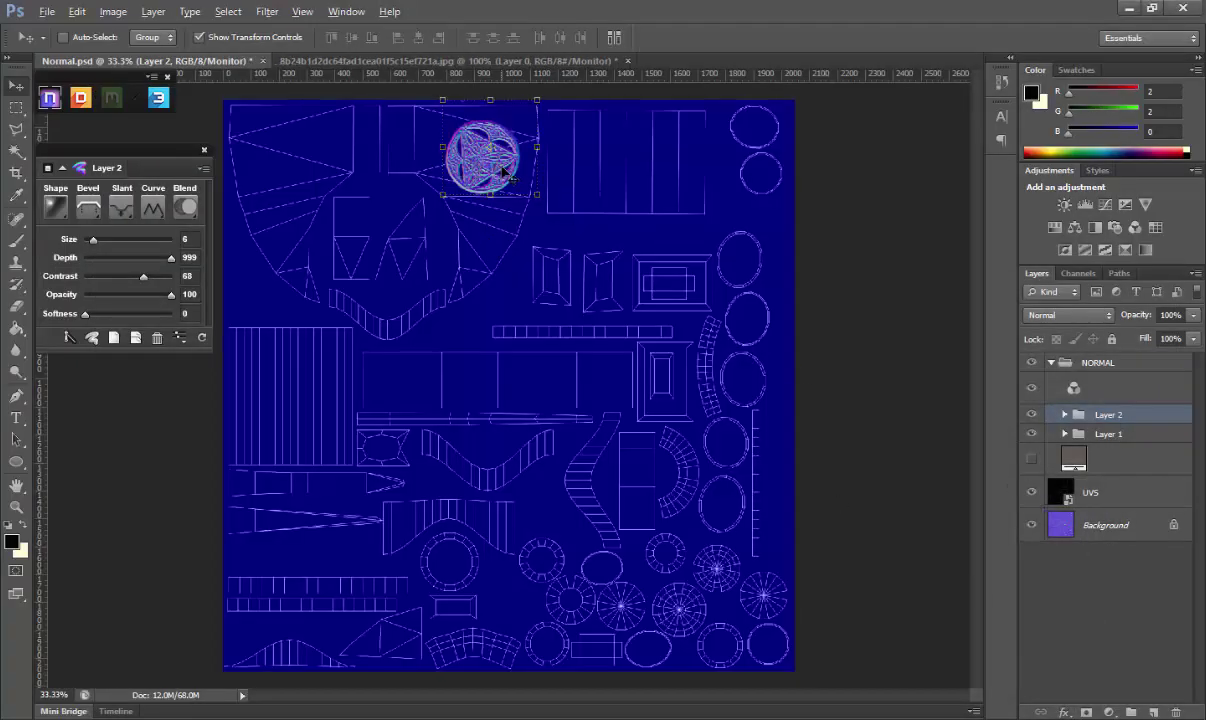
drag(503, 172, 299, 173)
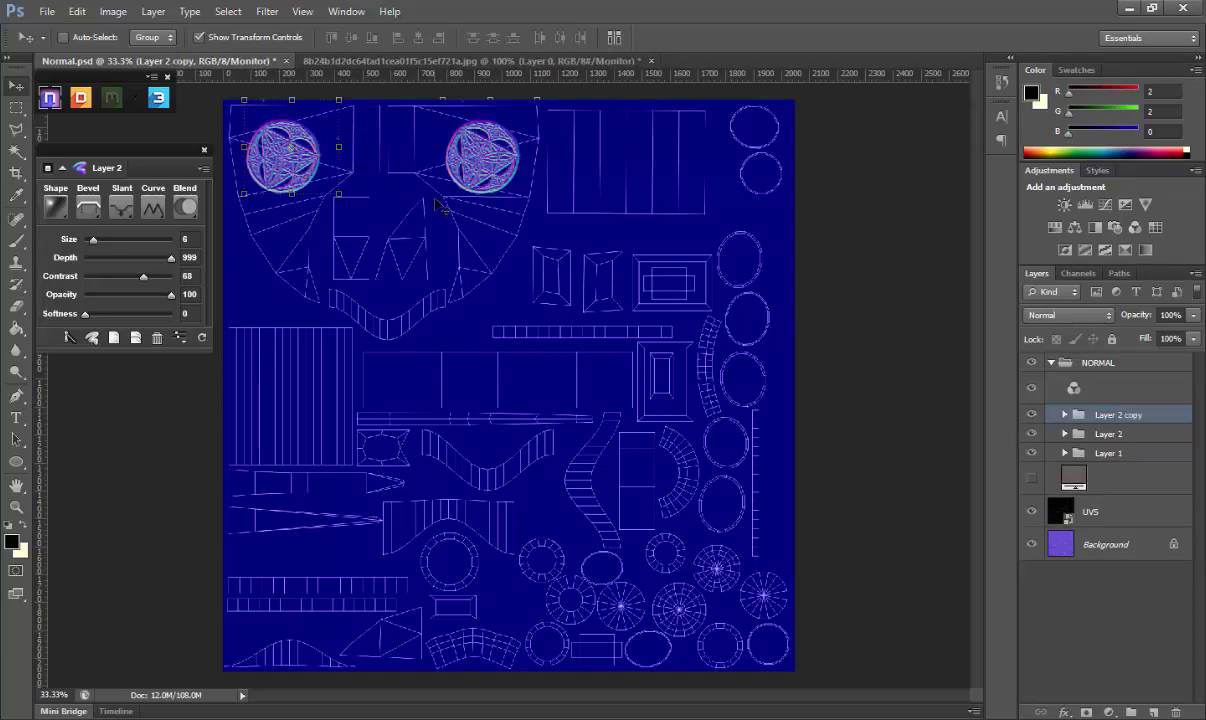
key(Right)
key(Right)
key(Right)
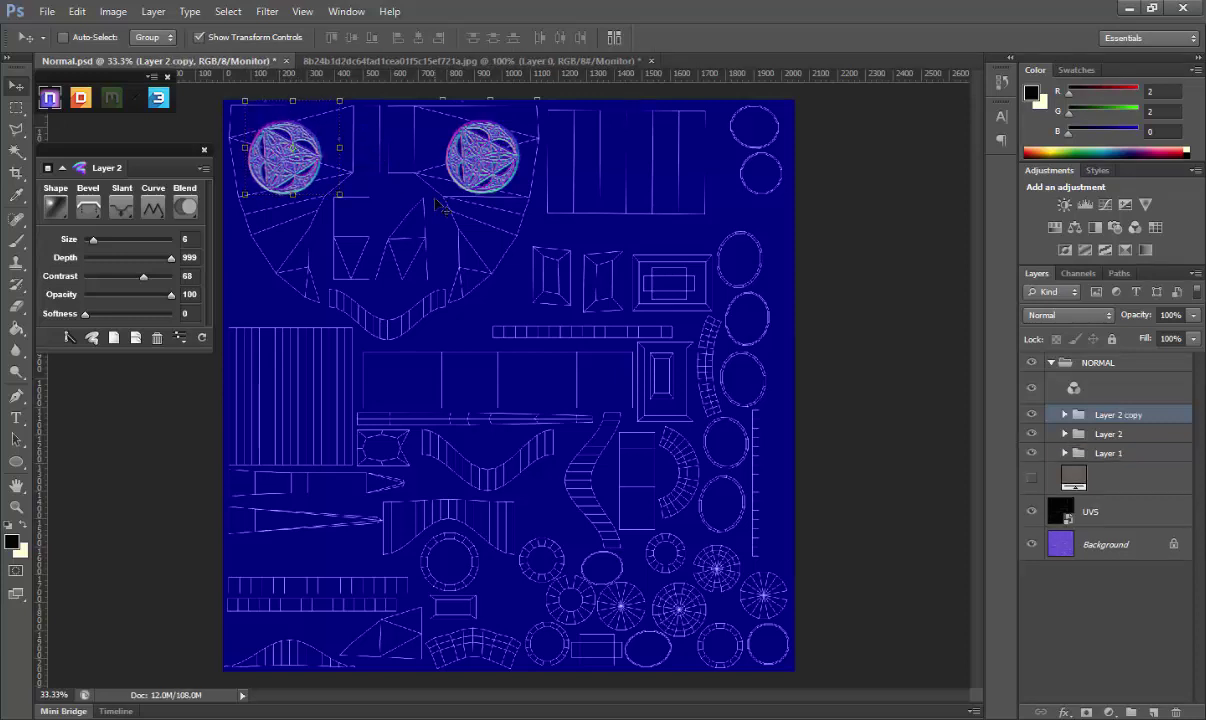
key(Right)
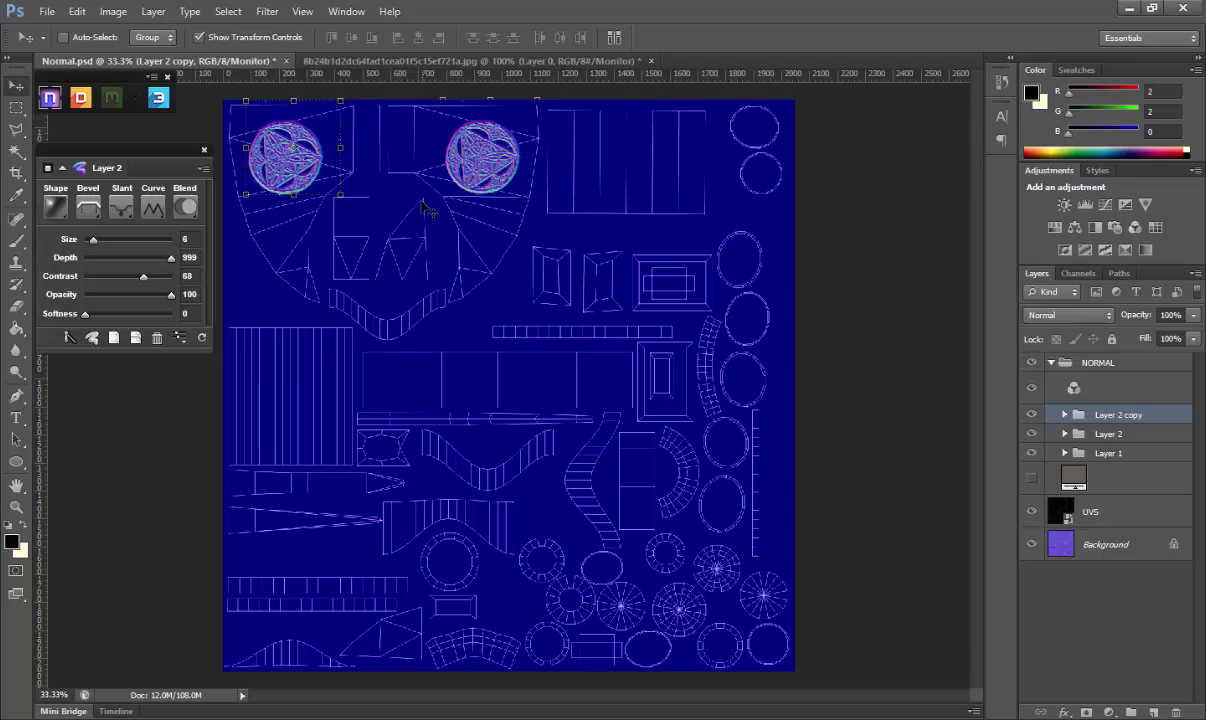
click(1031, 511)
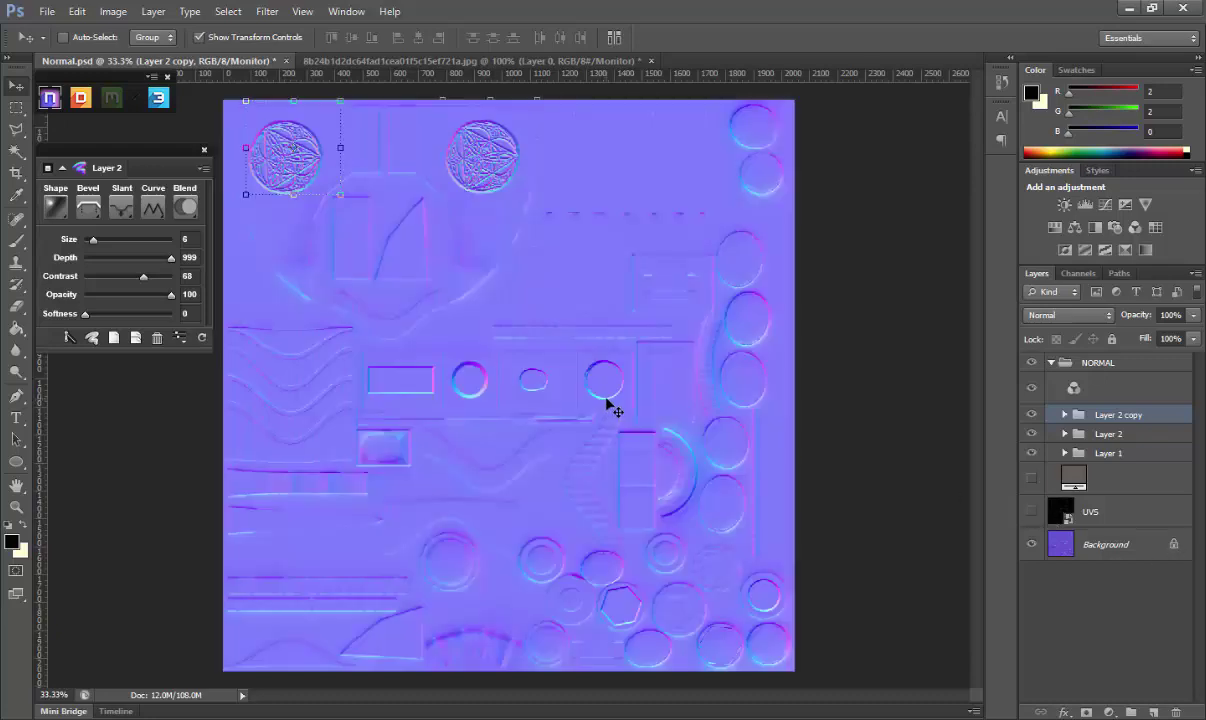
key(ctrl+s)
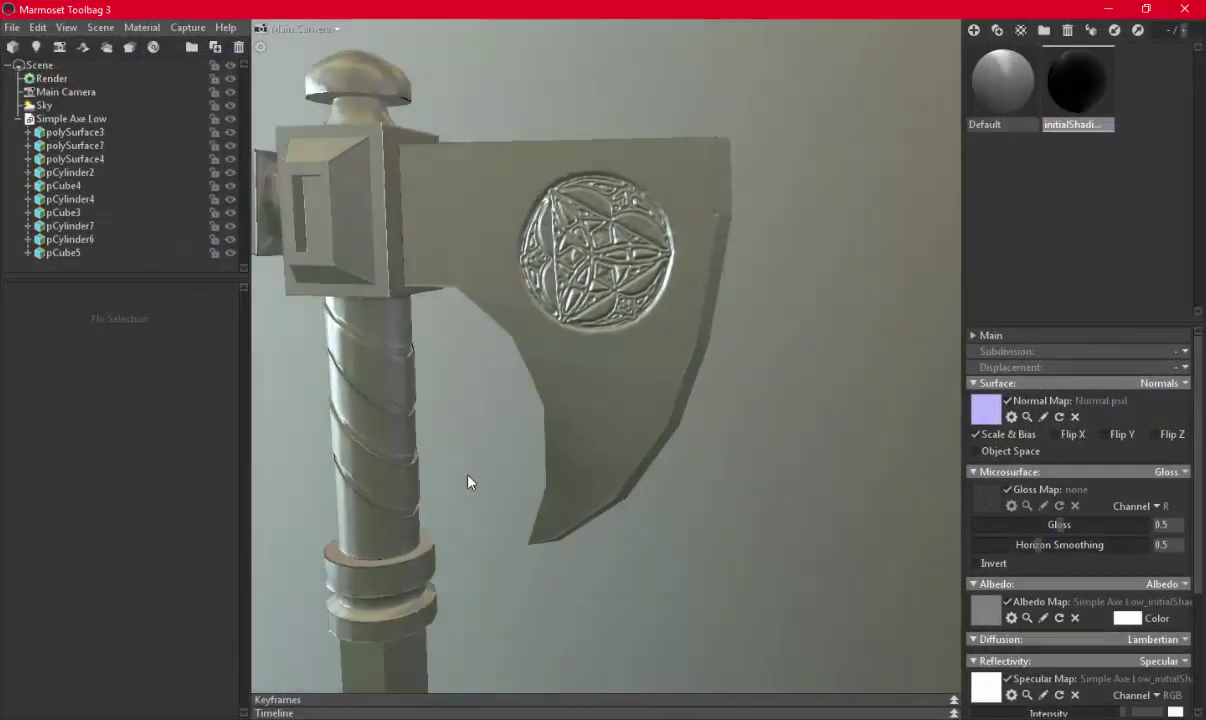
Orbit and zoom around the axe in Marmoset to check the emblem, then return to Photoshop
mouse_move(467, 482)
mouse_down()
mouse_move(579, 412)
mouse_move(640, 412)
mouse_up()
scroll(540, 341, down, 5)
mouse_move(540, 341)
mouse_down()
mouse_move(817, 292)
mouse_move(767, 358)
mouse_move(643, 406)
mouse_up()
middle_drag(638, 398, 656, 367)
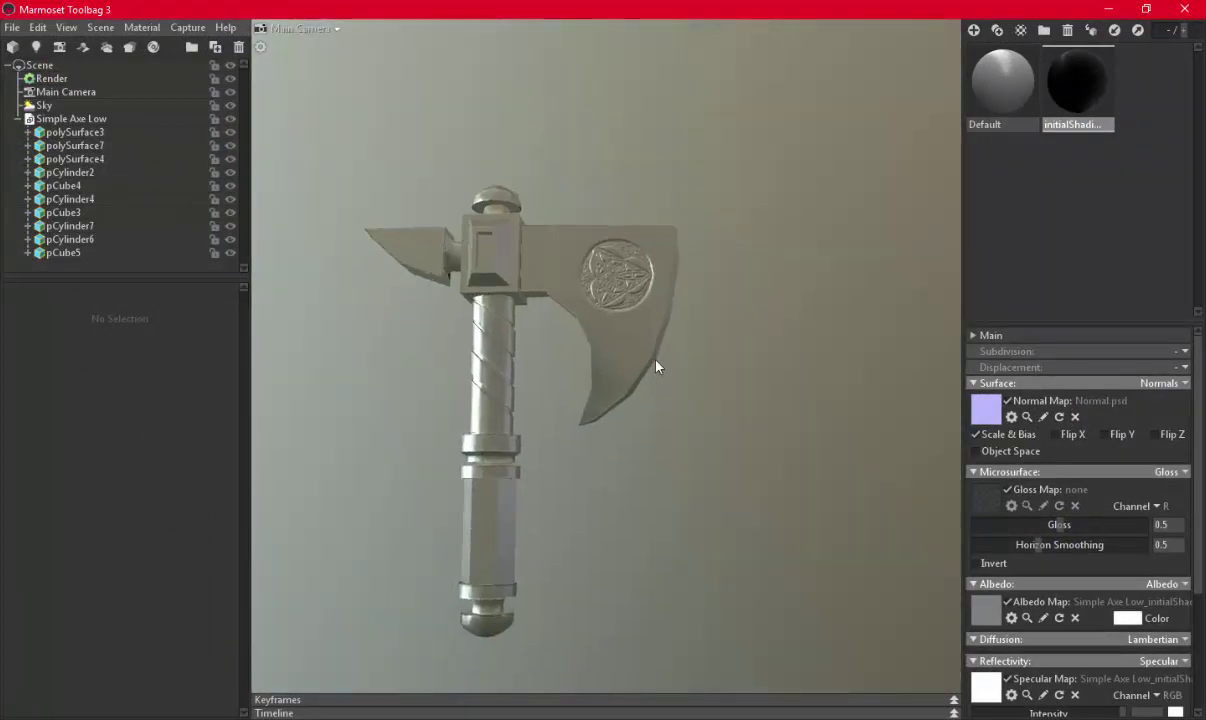
scroll(656, 367, up, 3)
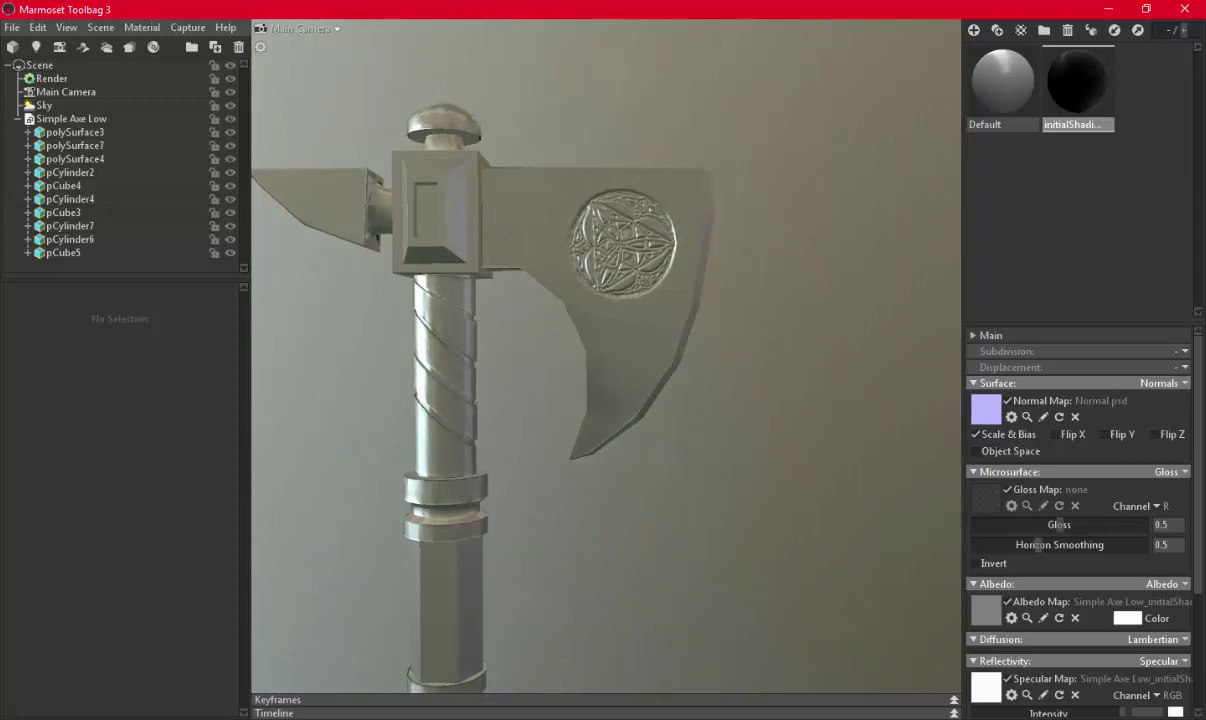
click(528, 650)
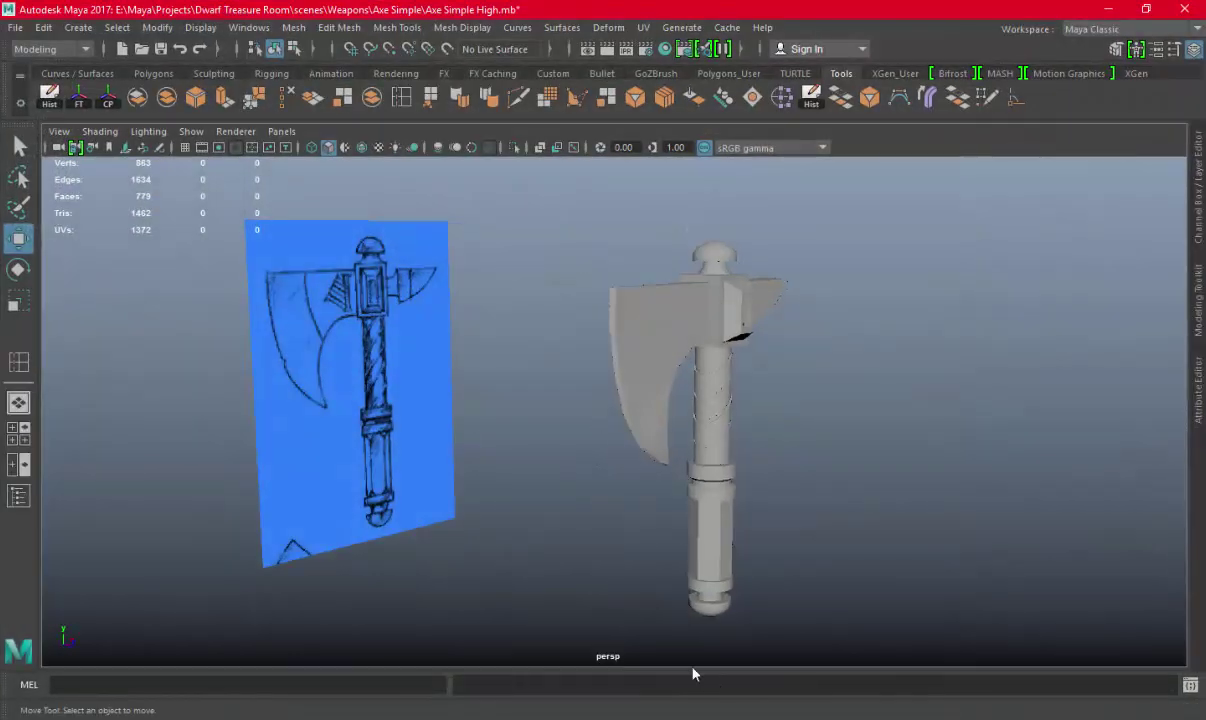
key(alt+Tab)
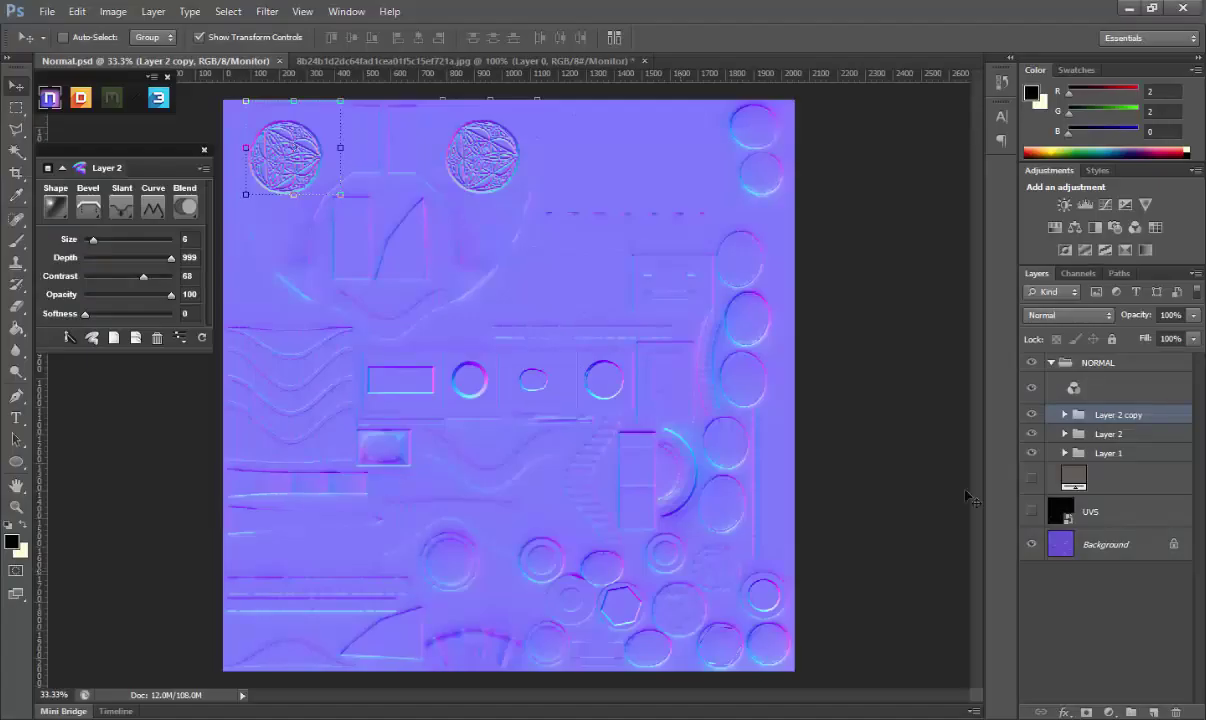
Merge Layer 2 and Layer 2 copy into one layer and make the new empty Layer 3 active
click(1033, 512)
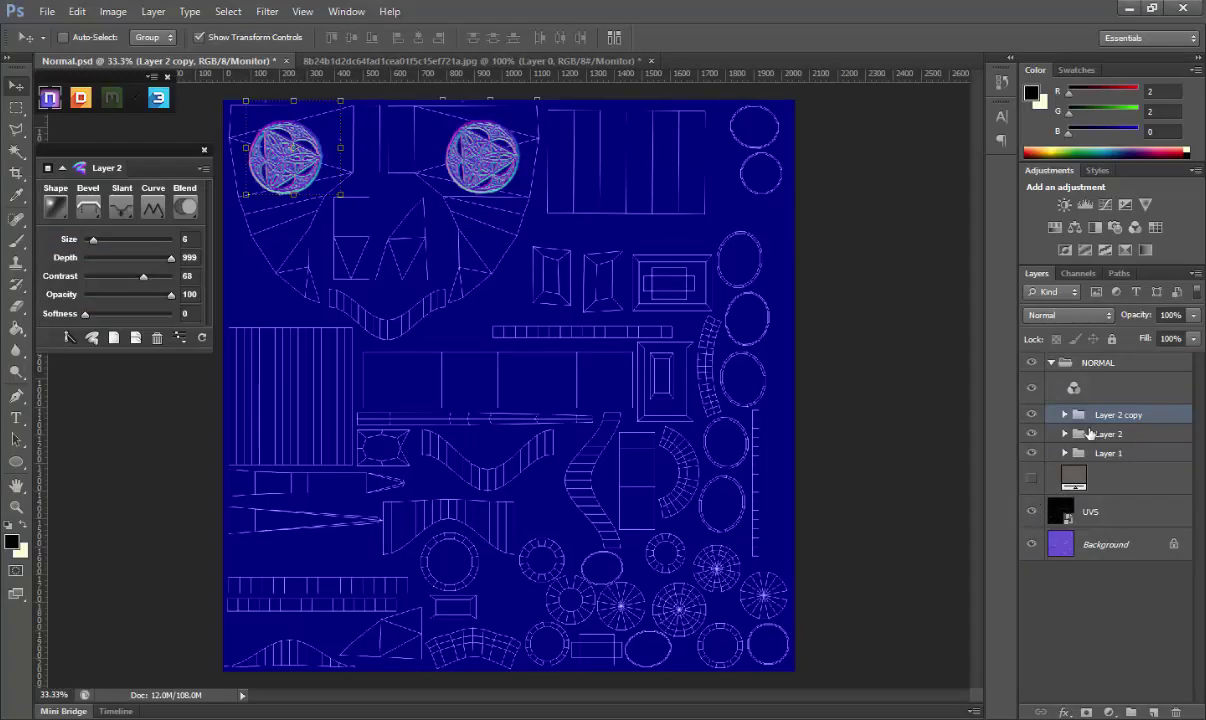
click(1153, 711)
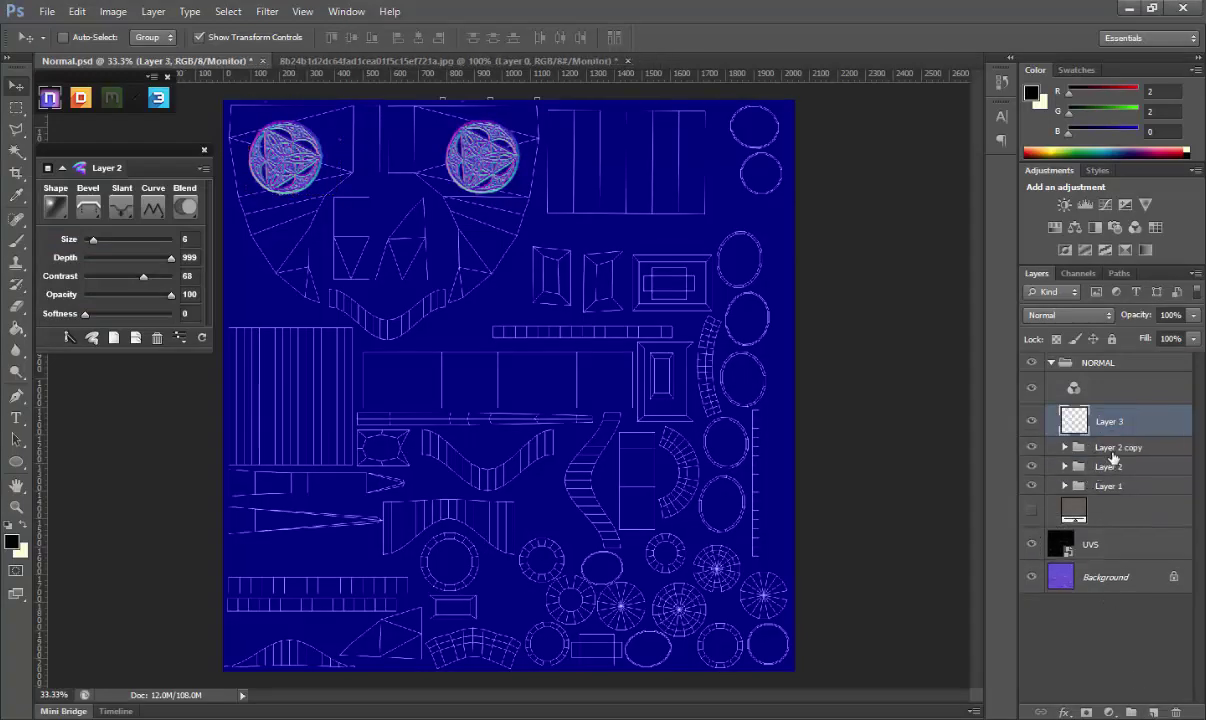
shift+click(1107, 474)
right_click(1107, 474)
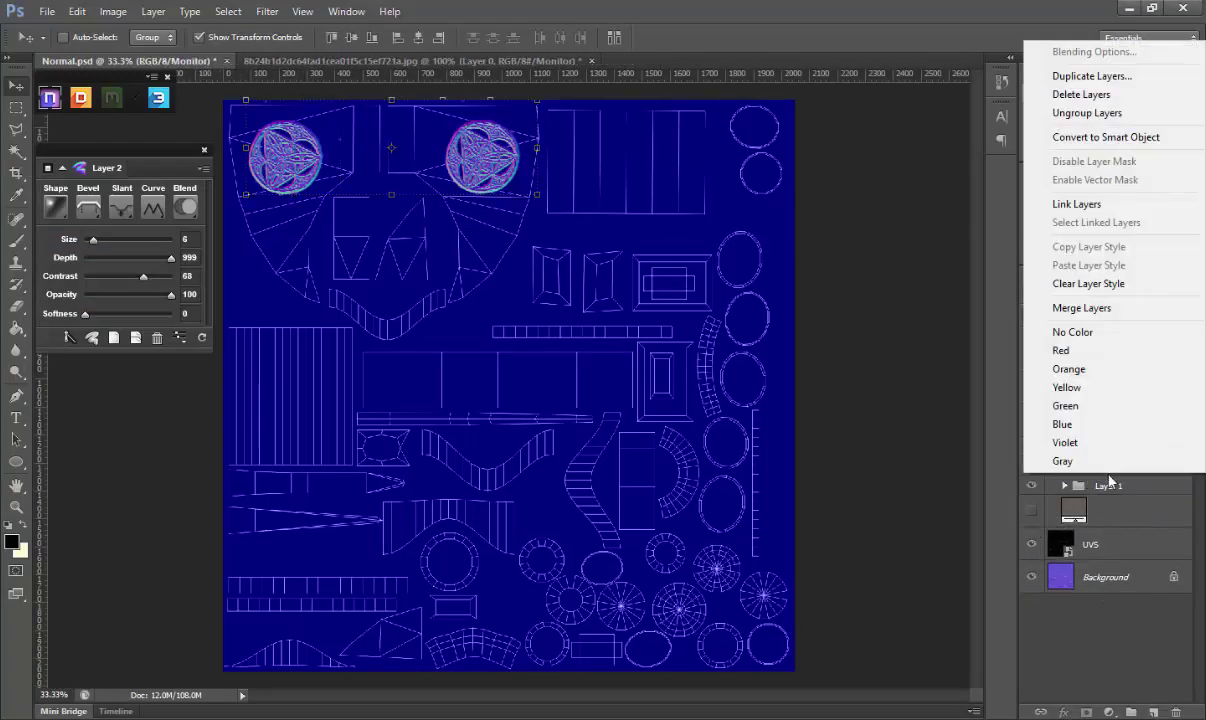
click(1096, 312)
click(1097, 425)
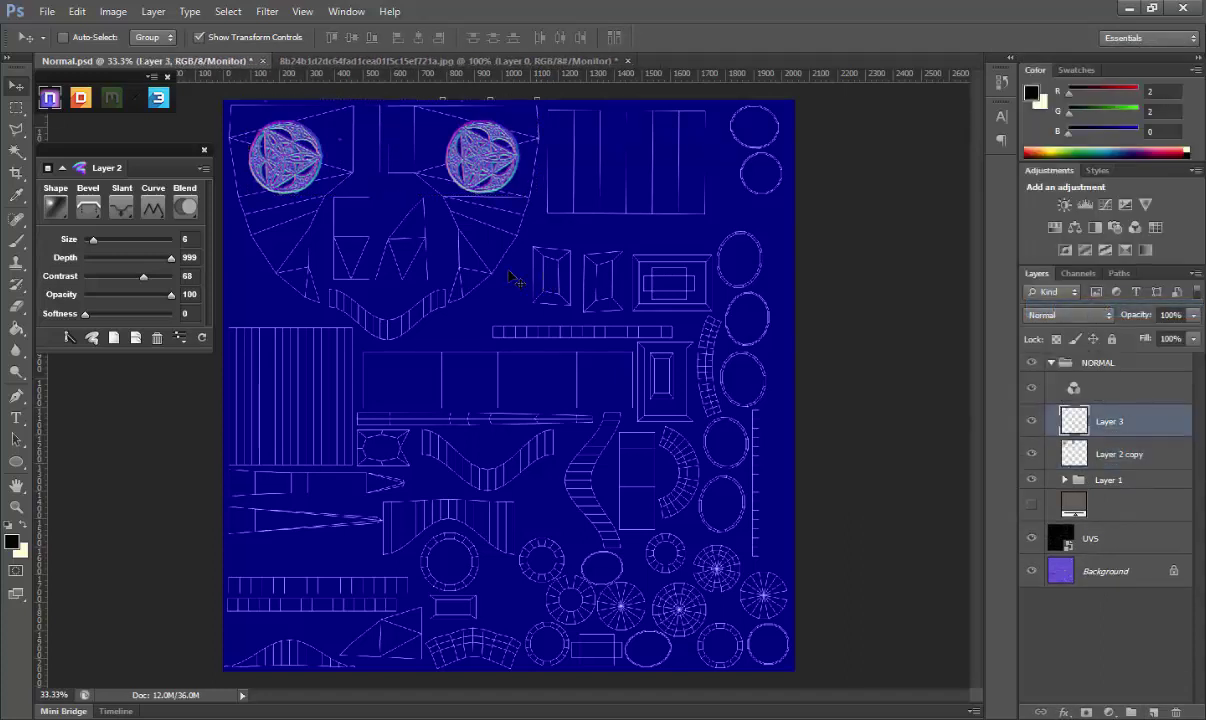
click(17, 107)
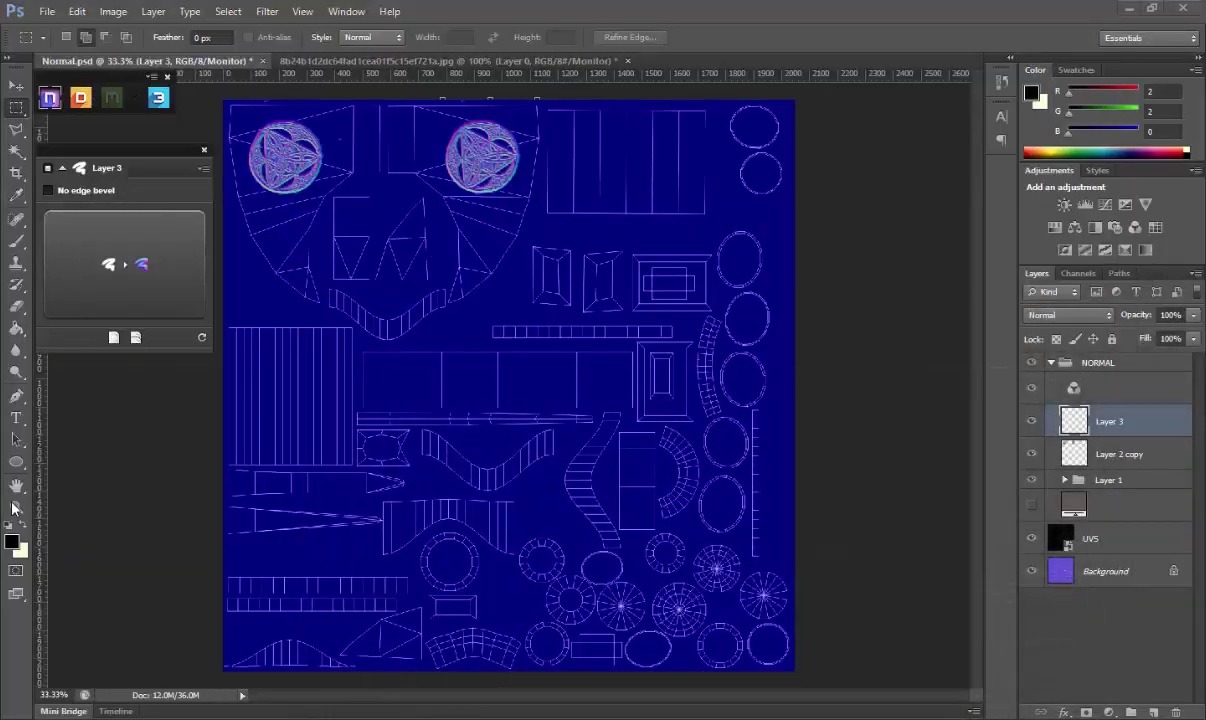
Zoom in on the two blade emblems and pan across the layout
click(15, 507)
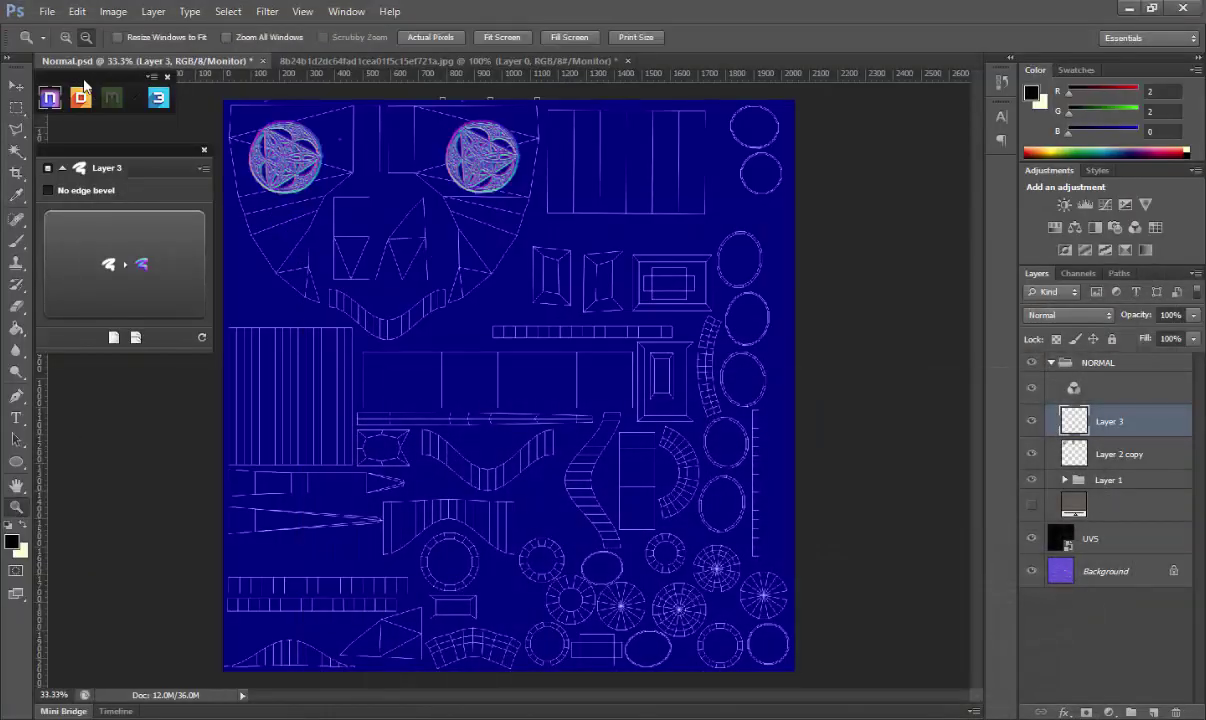
click(395, 167)
drag(425, 175, 498, 280)
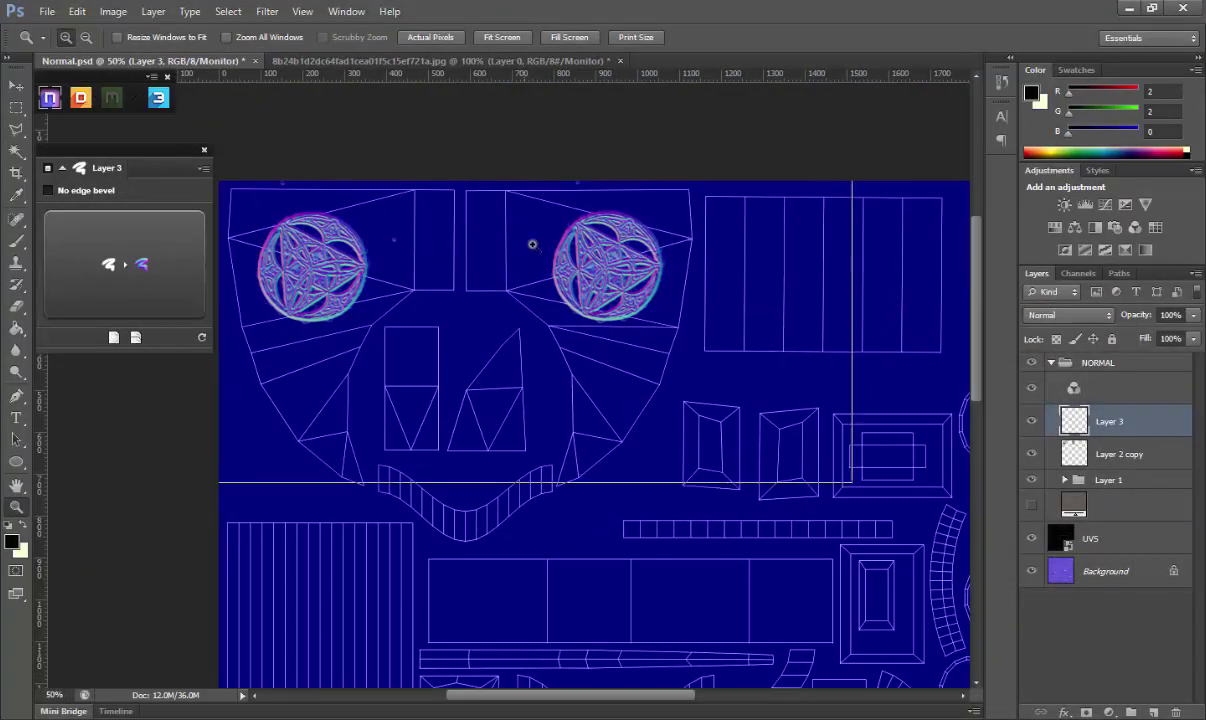
click(479, 326)
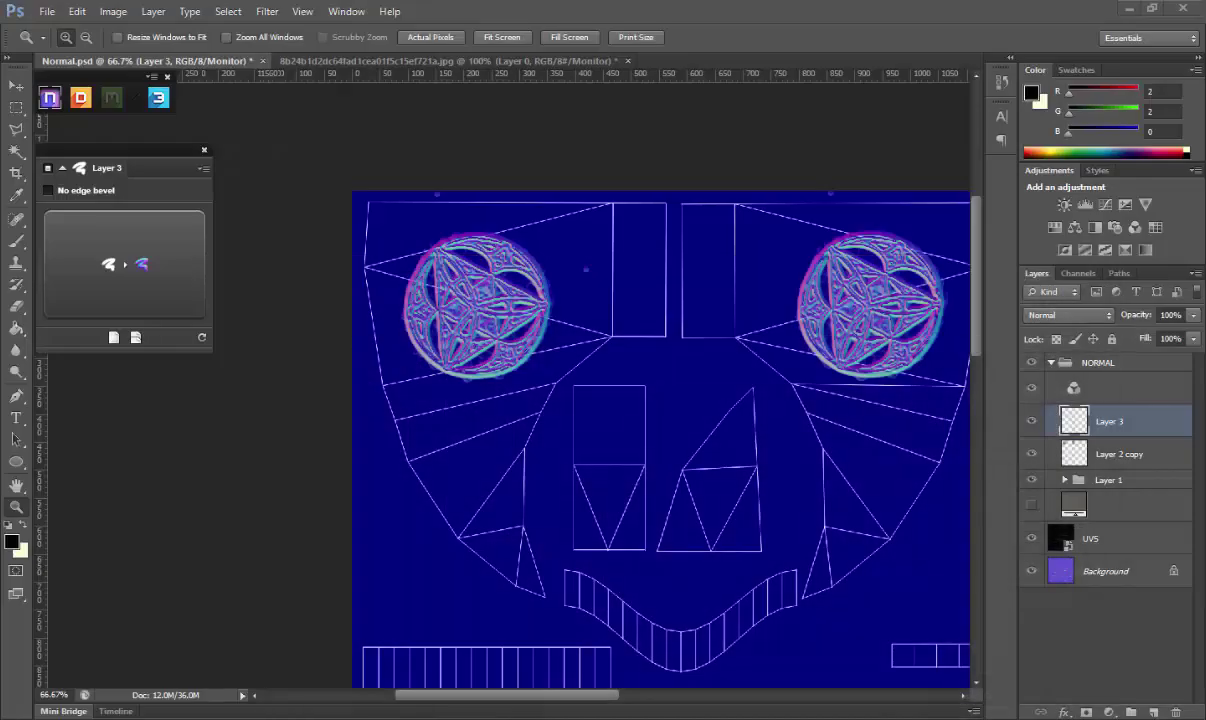
click(540, 640)
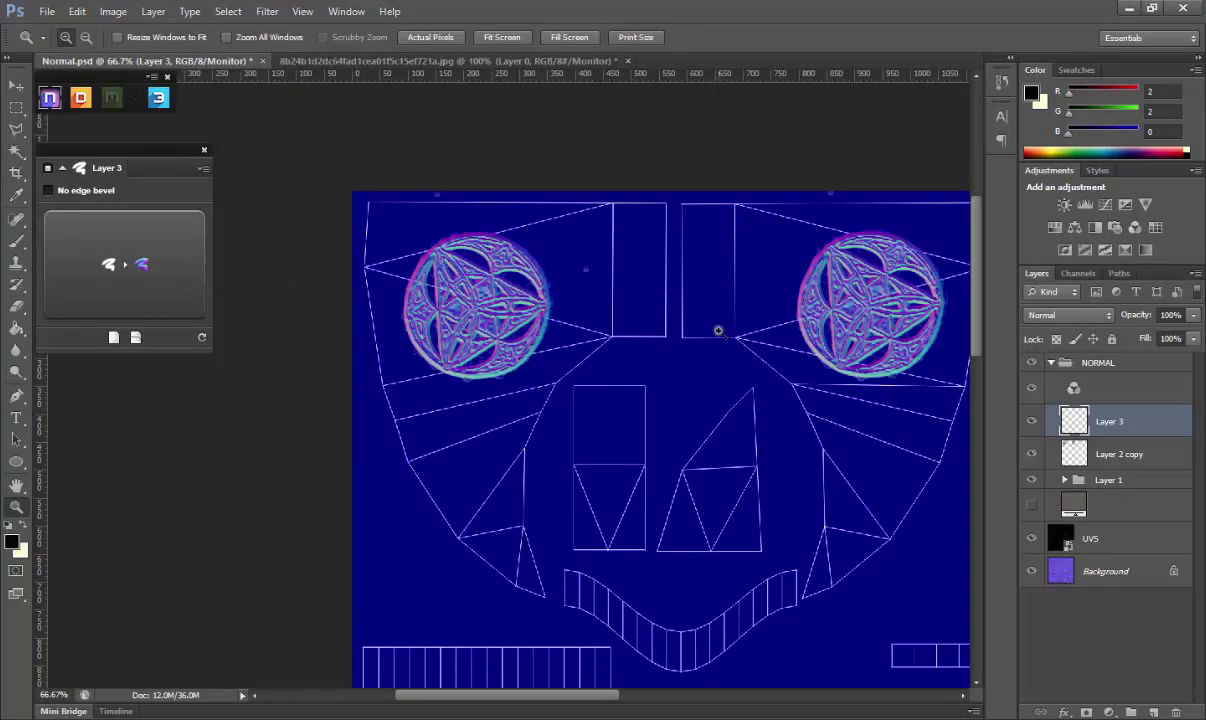
drag(716, 328, 619, 309)
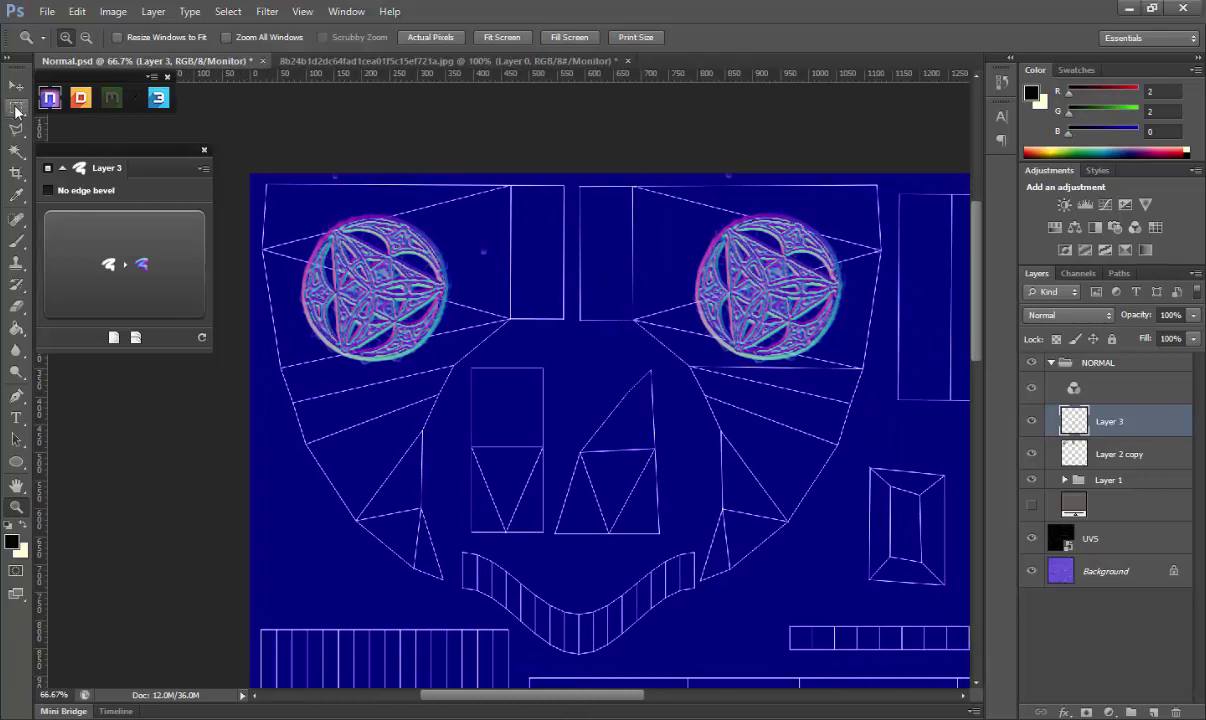
Apply the edge bevel to Layer 3, then try painting on it and dismiss the group-layer error
click(16, 128)
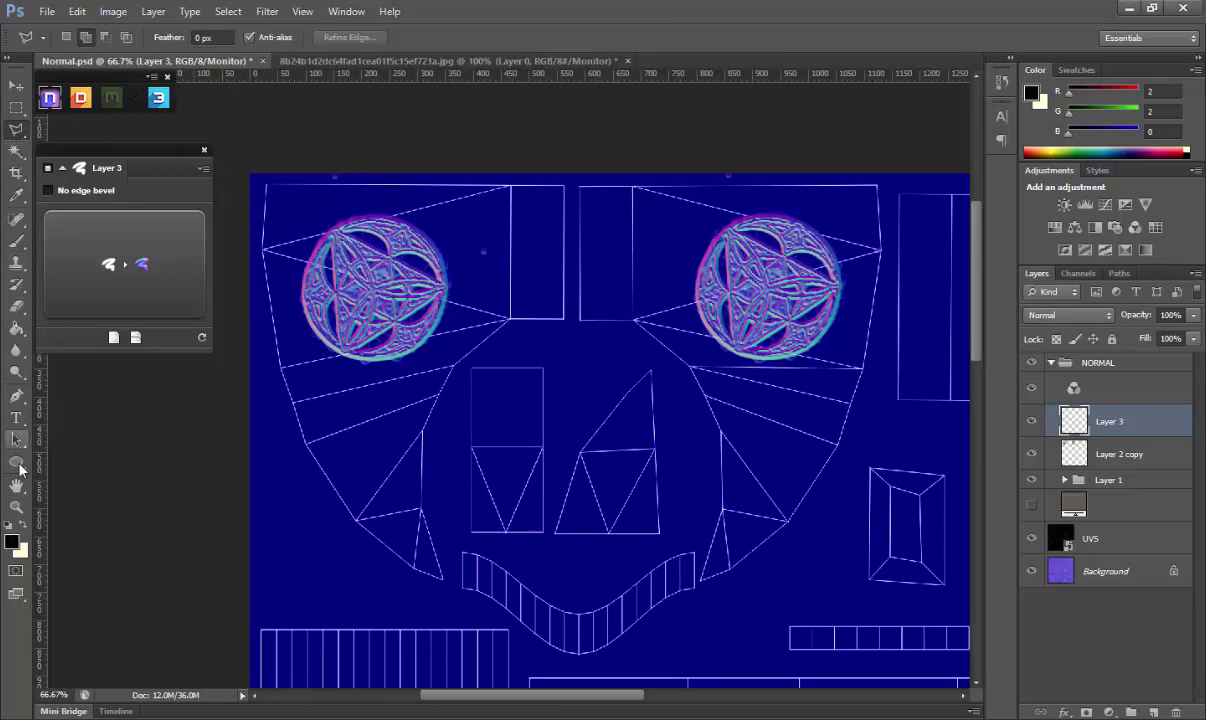
click(111, 233)
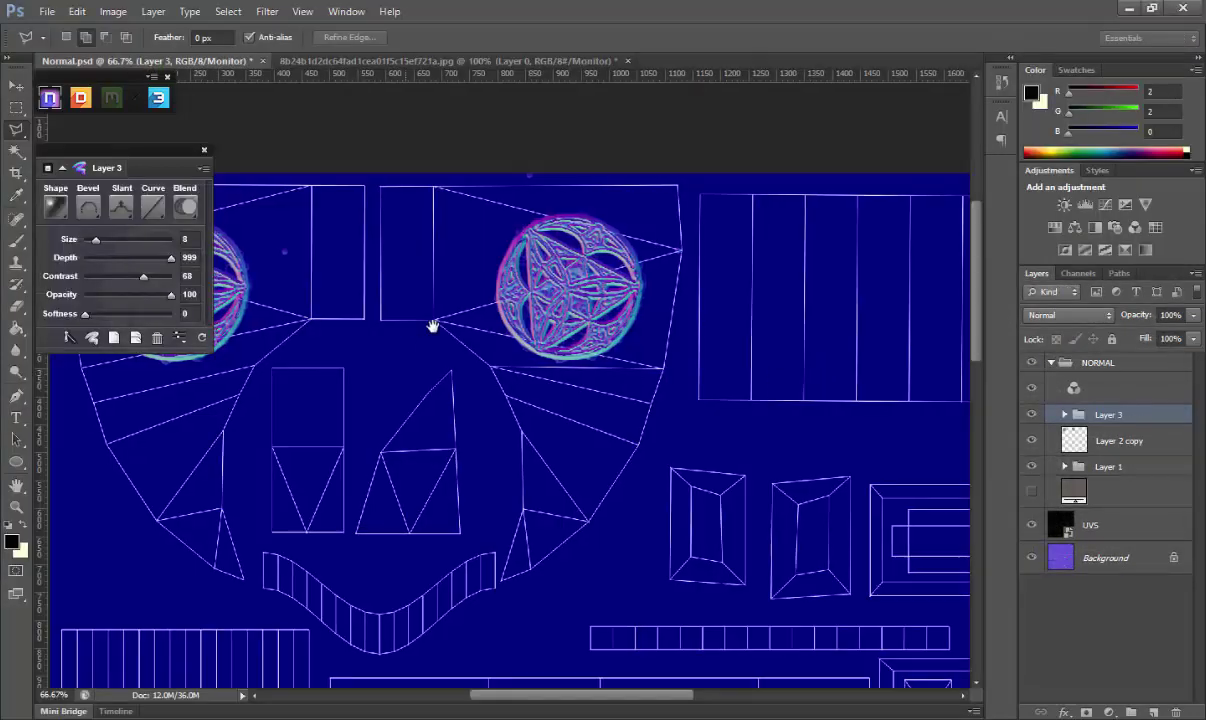
drag(431, 329, 570, 326)
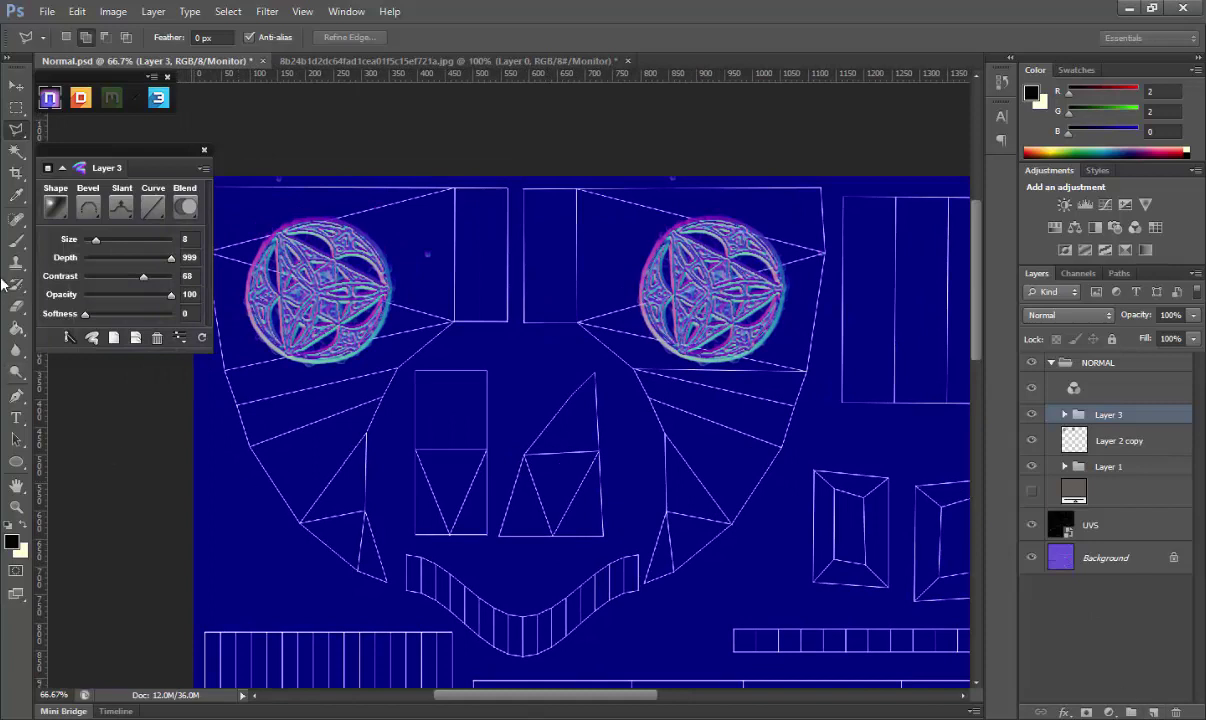
click(16, 241)
click(400, 245)
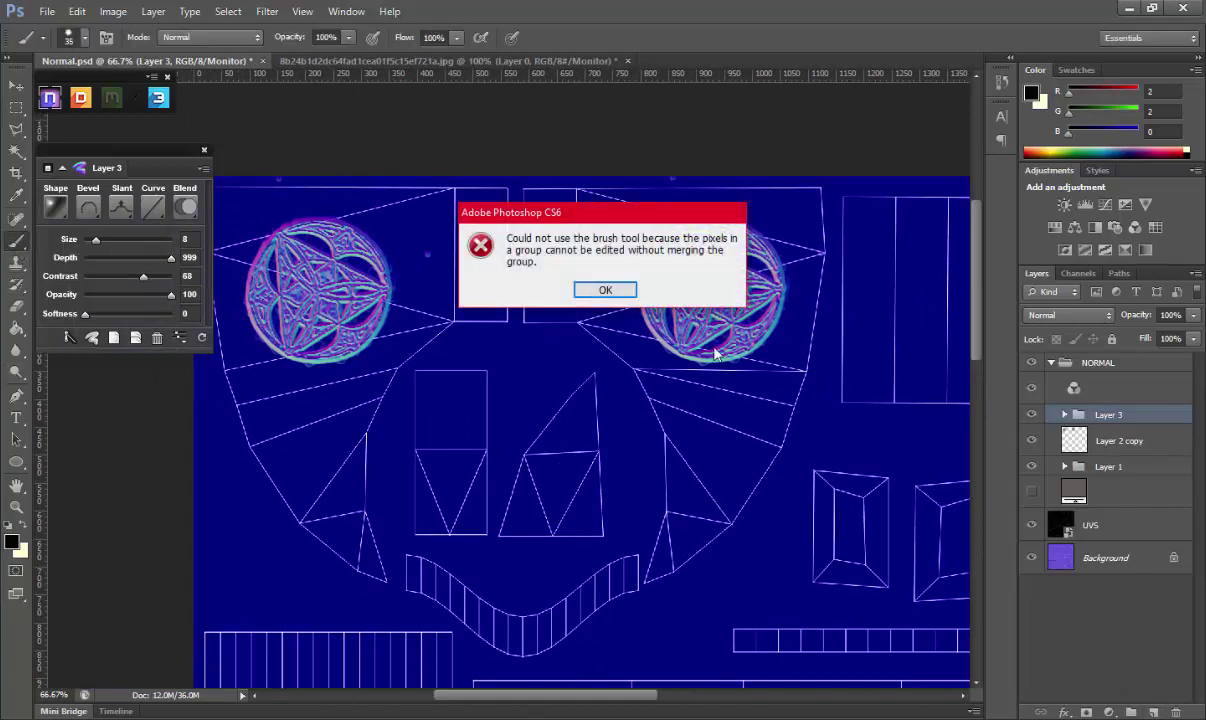
click(624, 289)
Add a new empty layer and set the selection feather to 10 px
click(1155, 712)
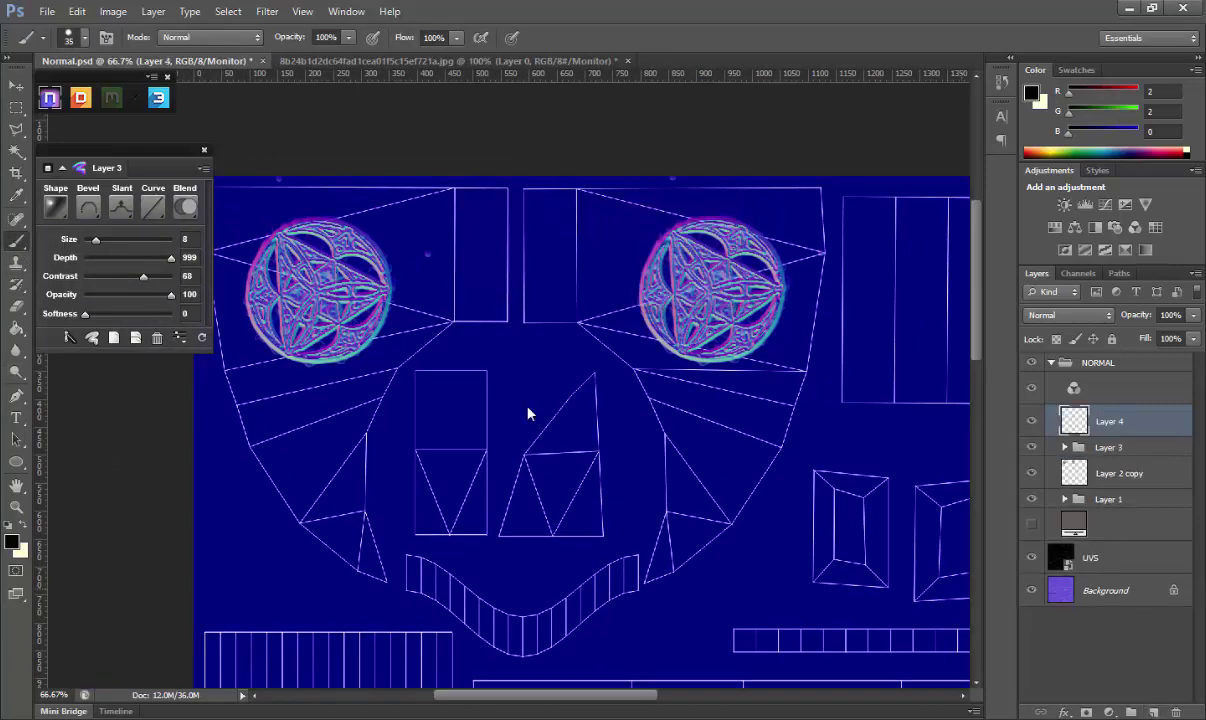
click(17, 131)
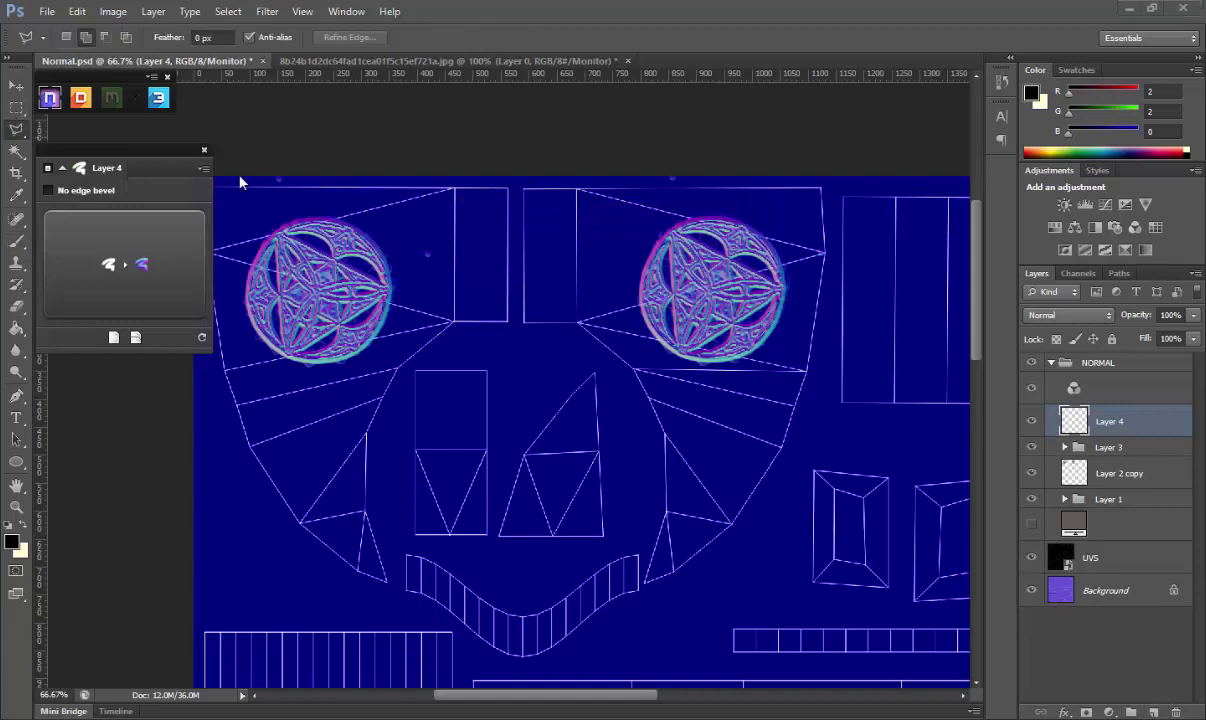
click(217, 37)
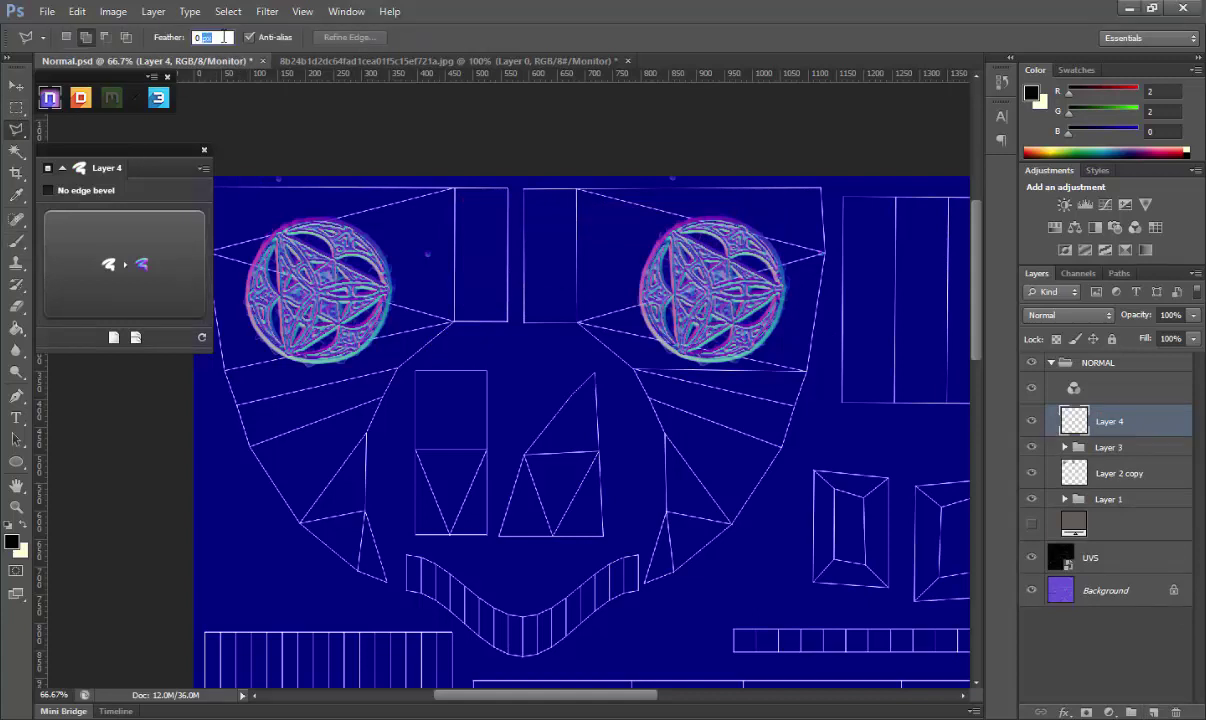
double_click(229, 37)
text(10)
key(Return)
mouse_move(460, 280)
mouse_down()
mouse_move(524, 273)
mouse_move(487, 264)
mouse_up()
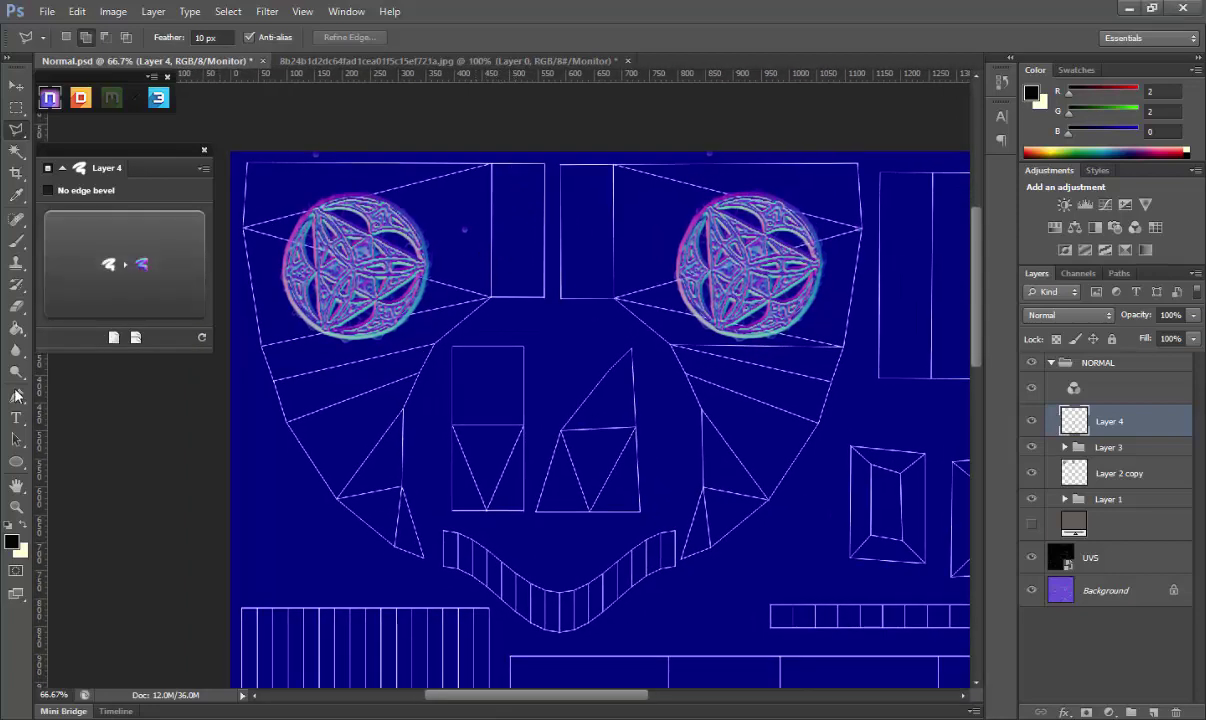
Shrink the brush size to 11 px
click(16, 395)
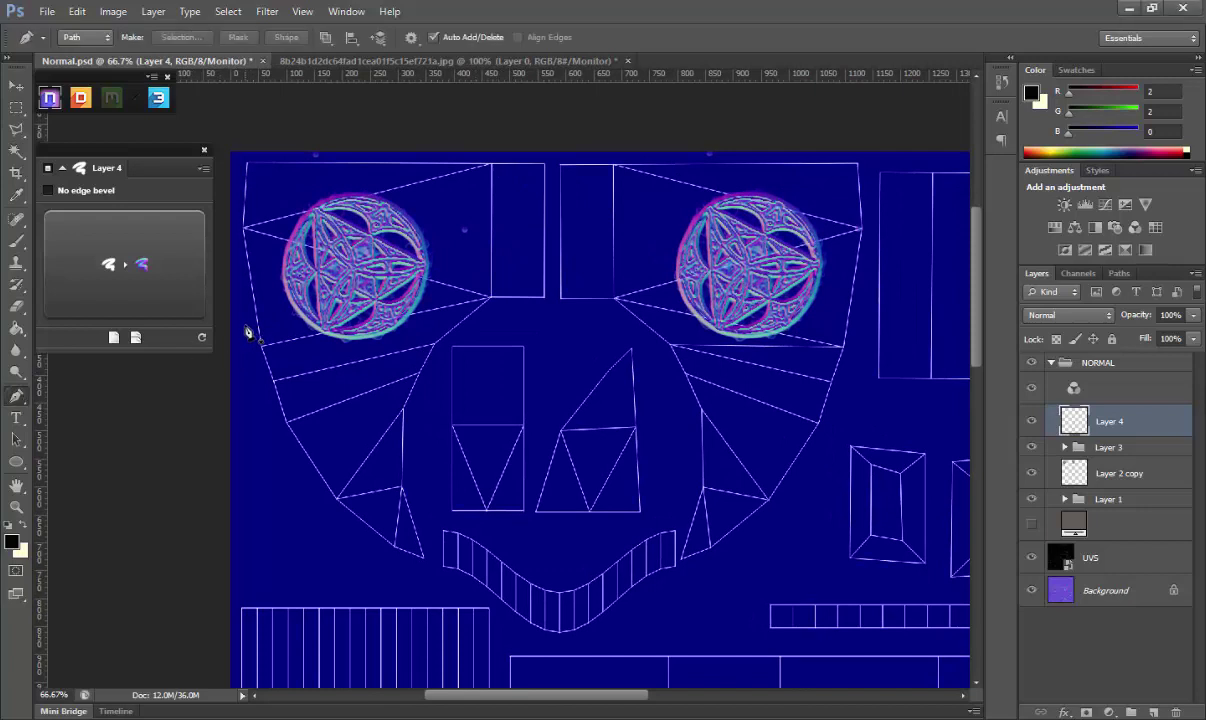
click(16, 240)
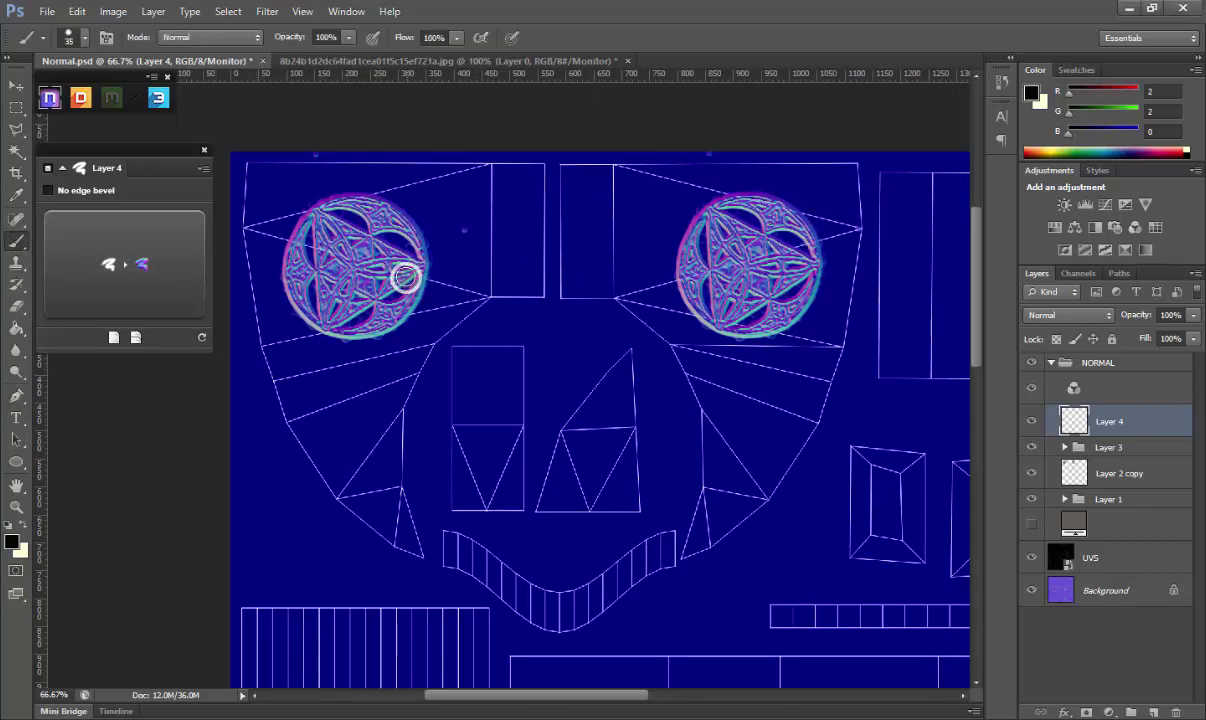
right_click(404, 272)
drag(460, 326, 443, 315)
key(Return)
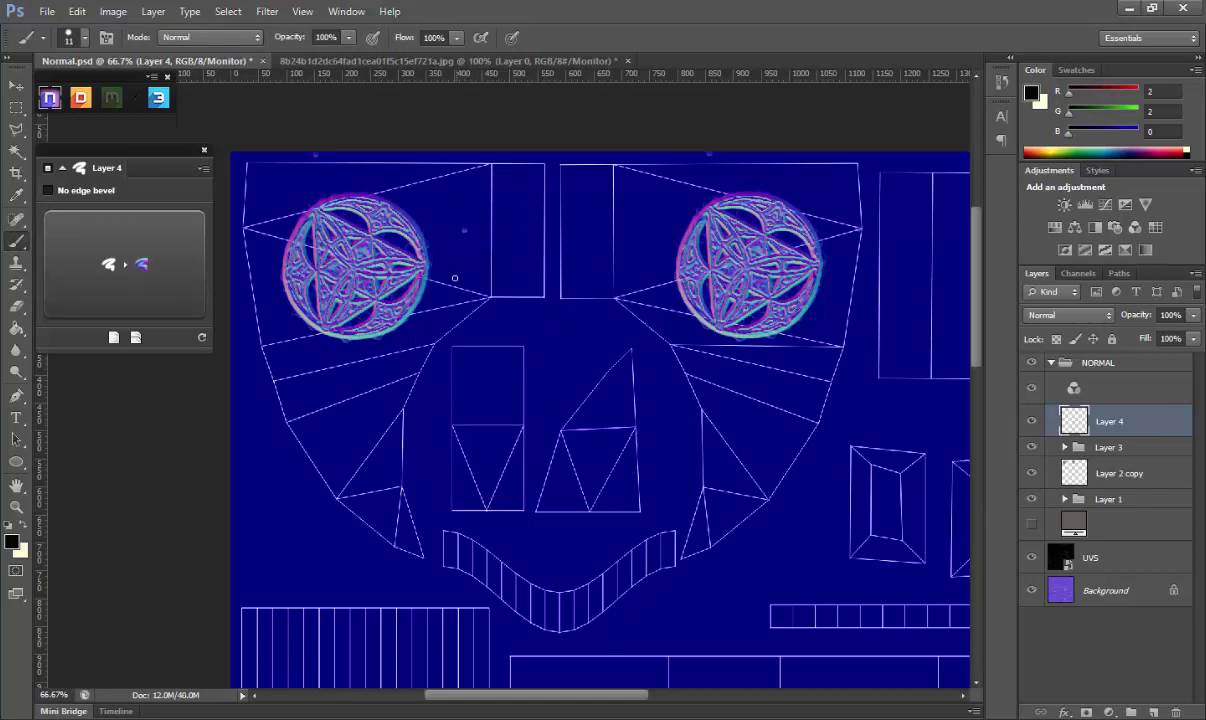
Toggle Layer 4 and Layer 2 copy visibility to compare, then add a new layer above Layer 4
click(16, 129)
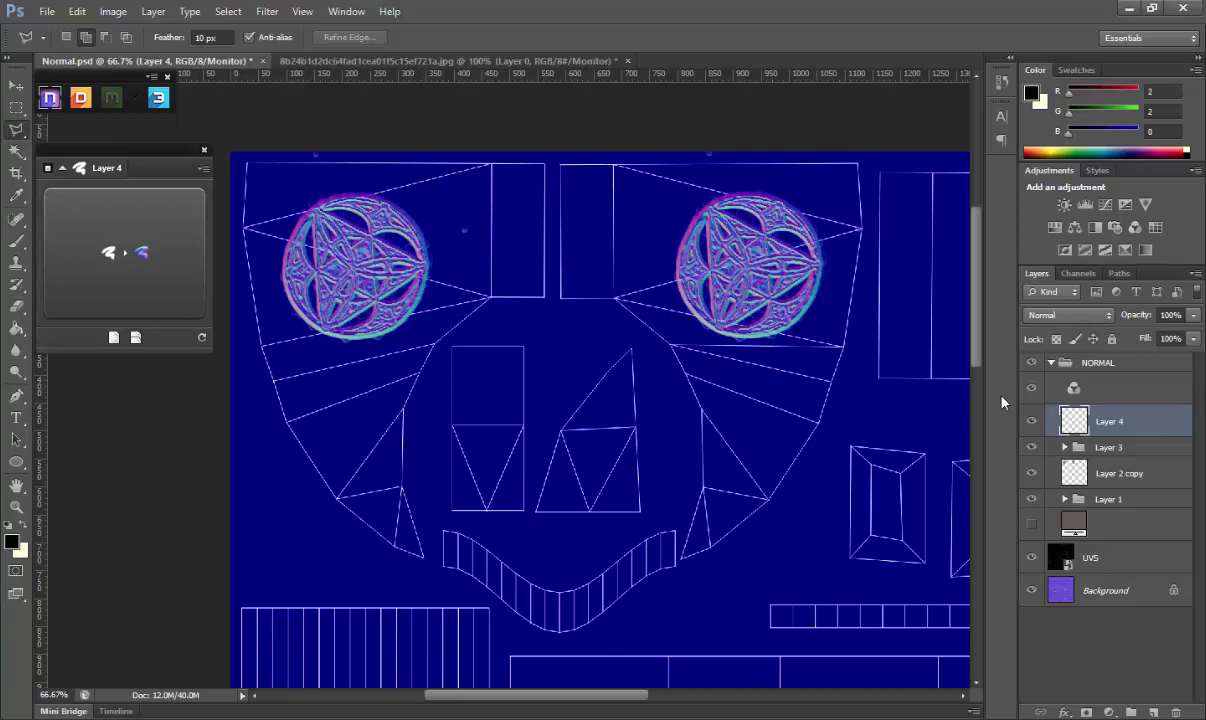
click(1032, 422)
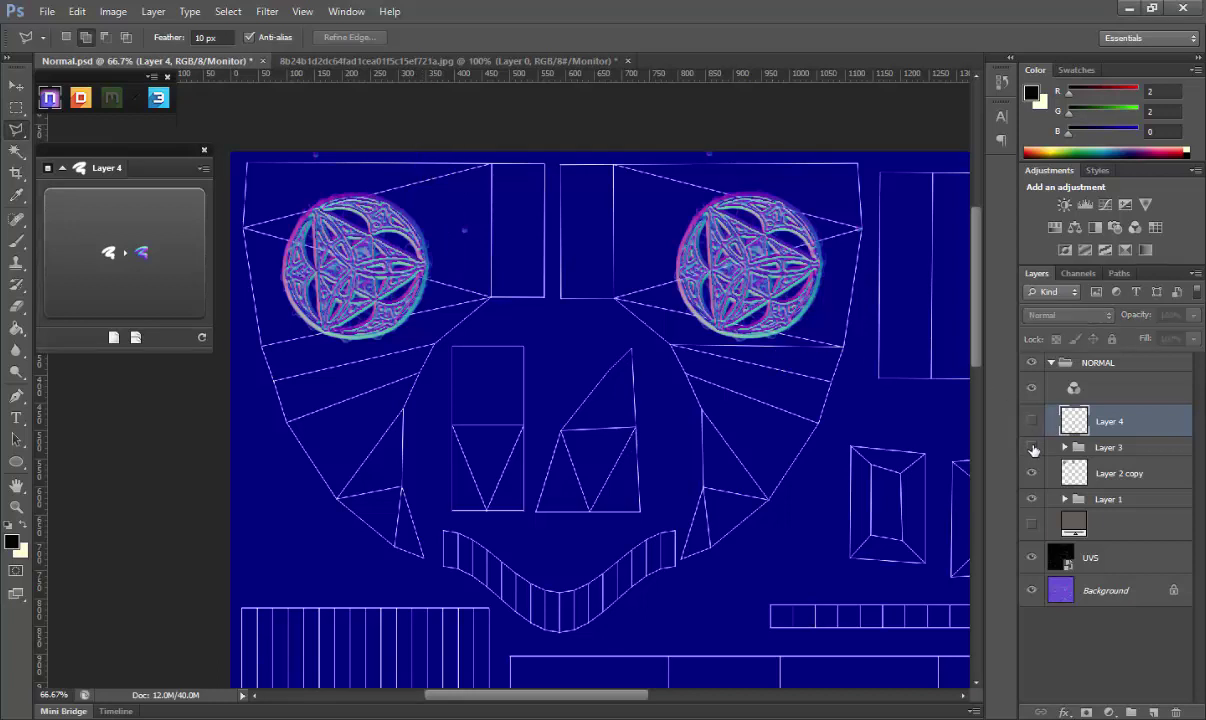
click(1031, 475)
click(1032, 476)
click(1032, 422)
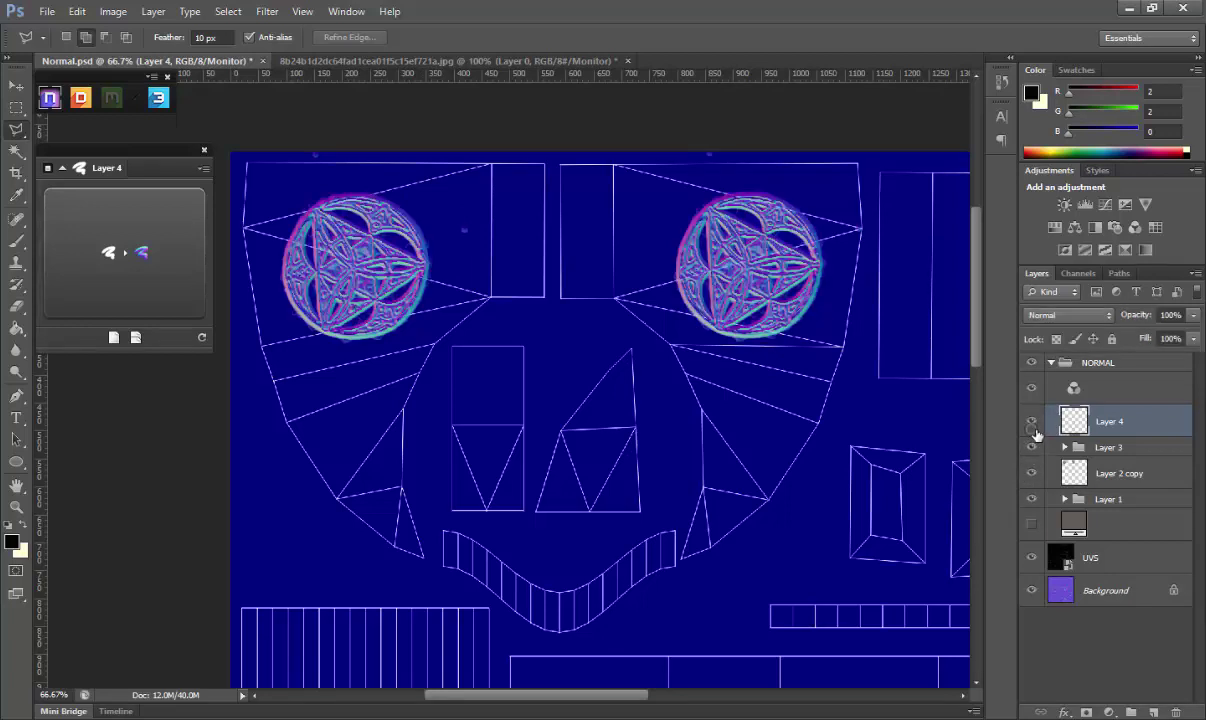
key(ctrl+shift+alt+n)
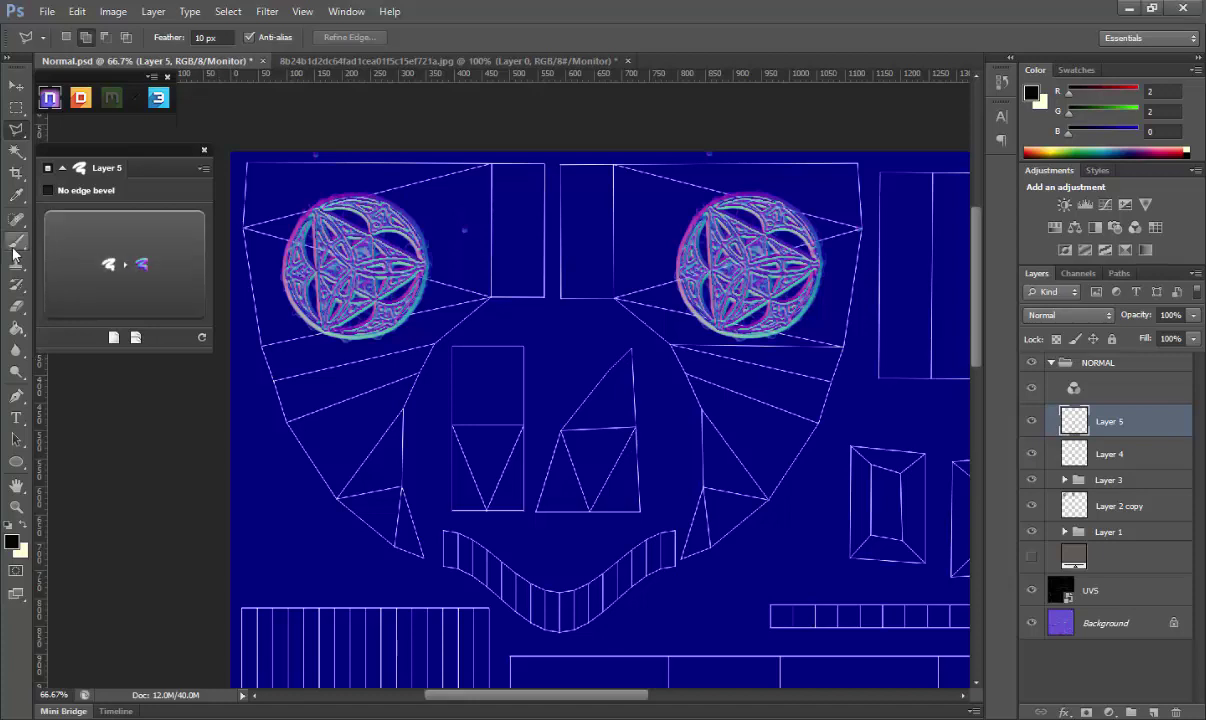
Set the brush size to 47 px
click(15, 242)
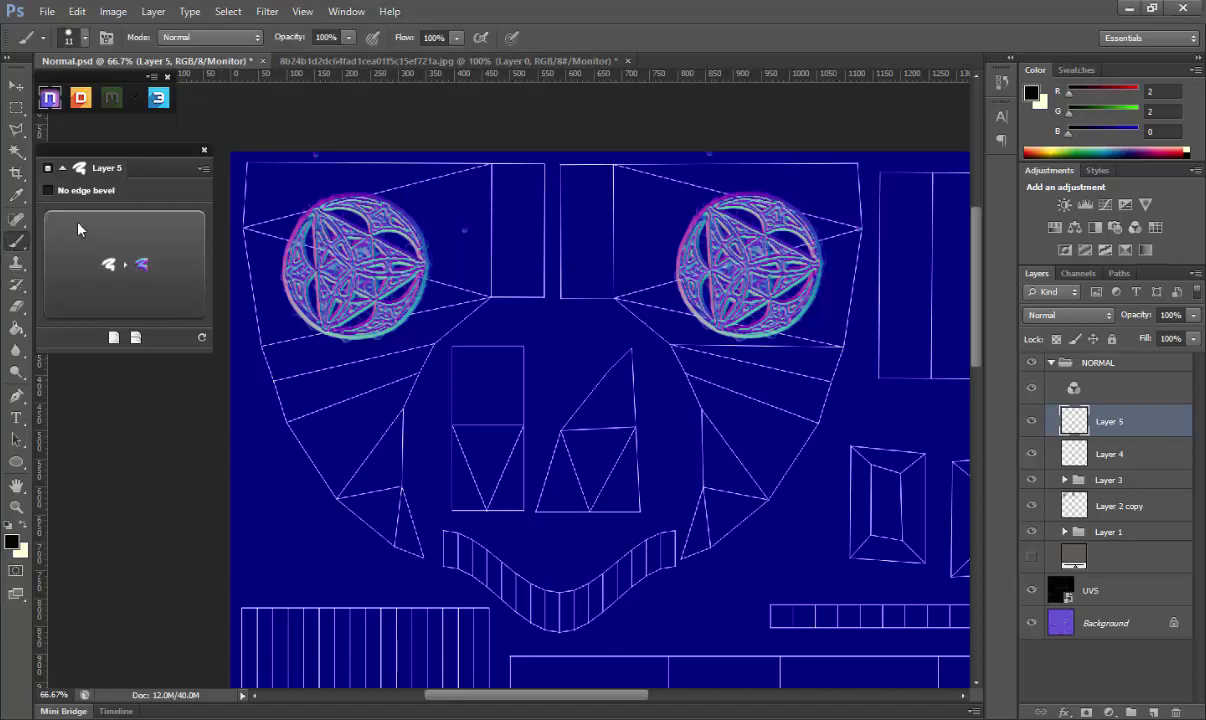
right_click(547, 242)
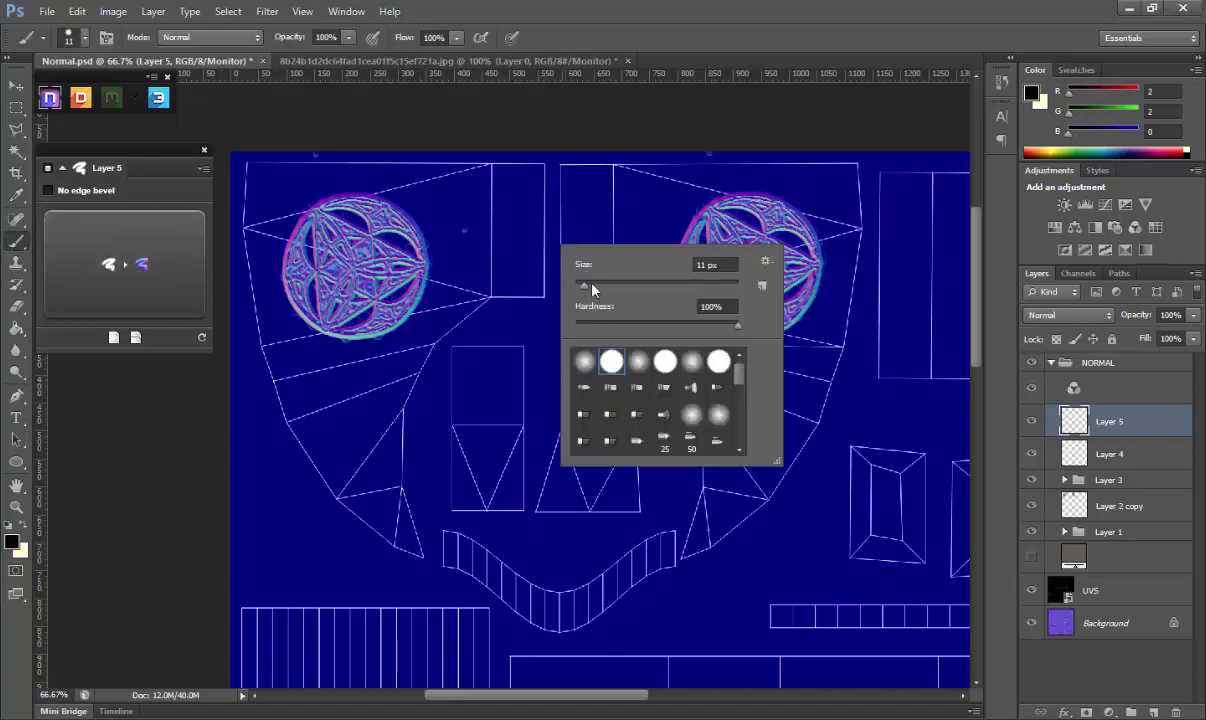
text(47)
key(Return)
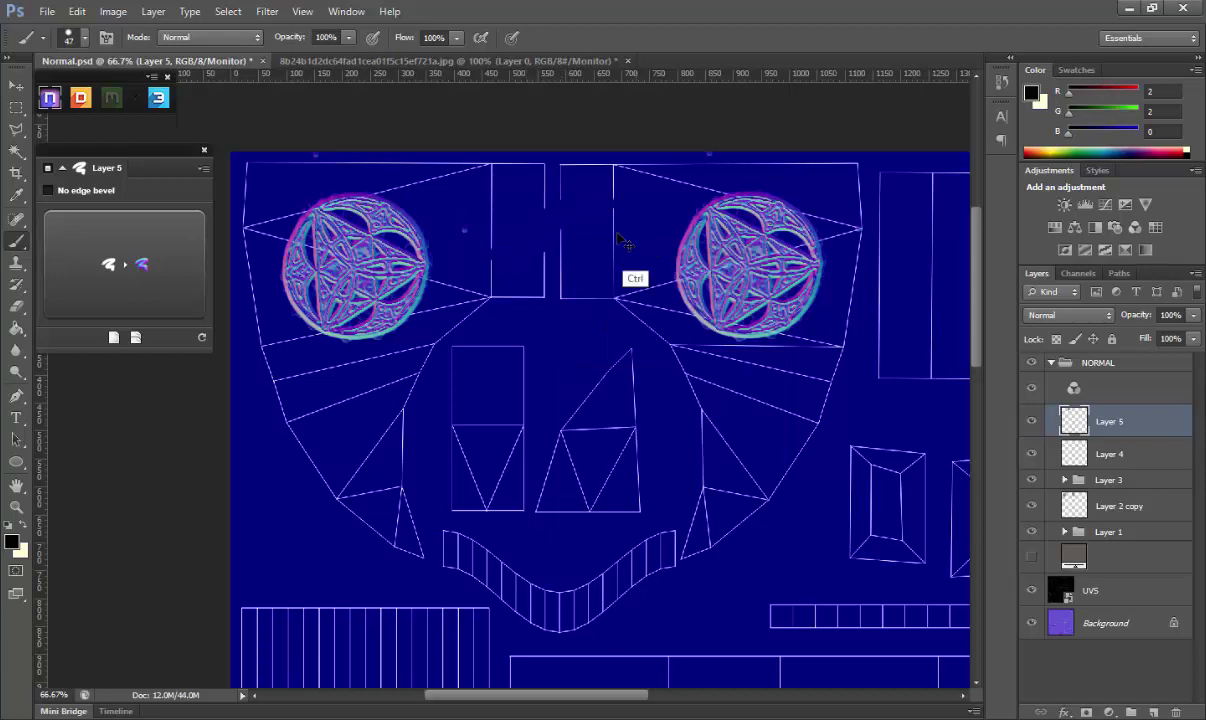
Draw a 122 × 237 px rectangular selection, then deselect it
click(21, 128)
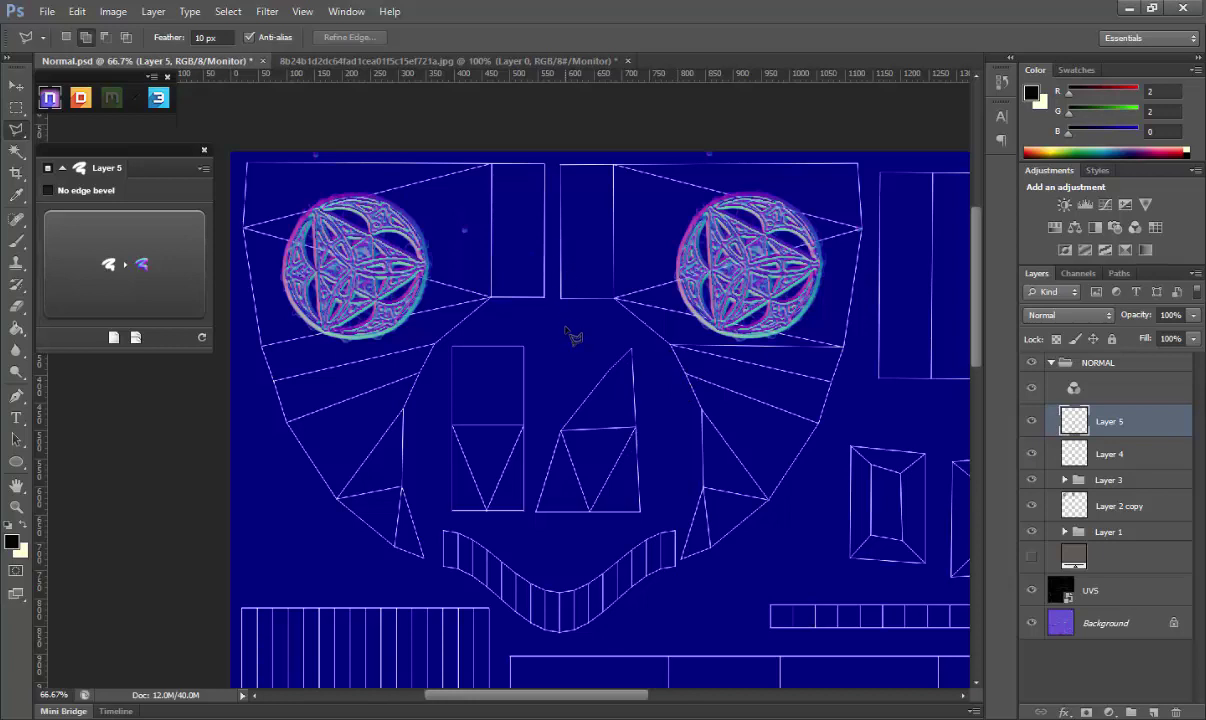
click(16, 107)
drag(471, 237, 544, 373)
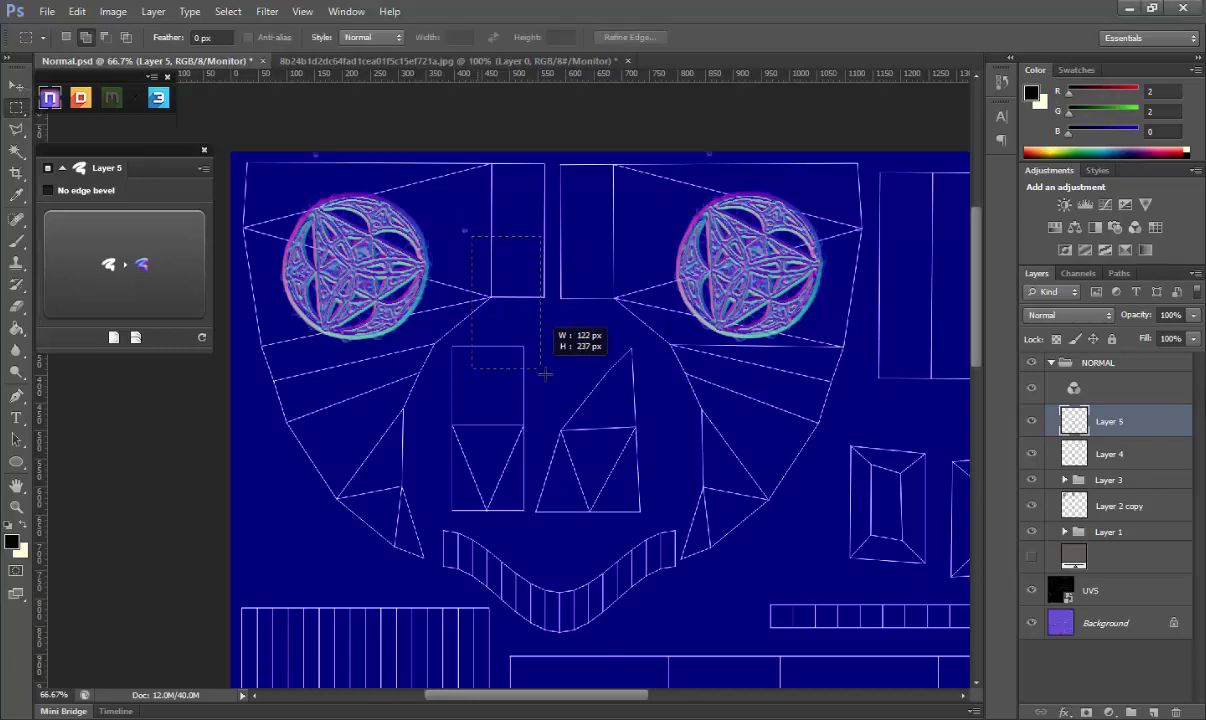
key(Return)
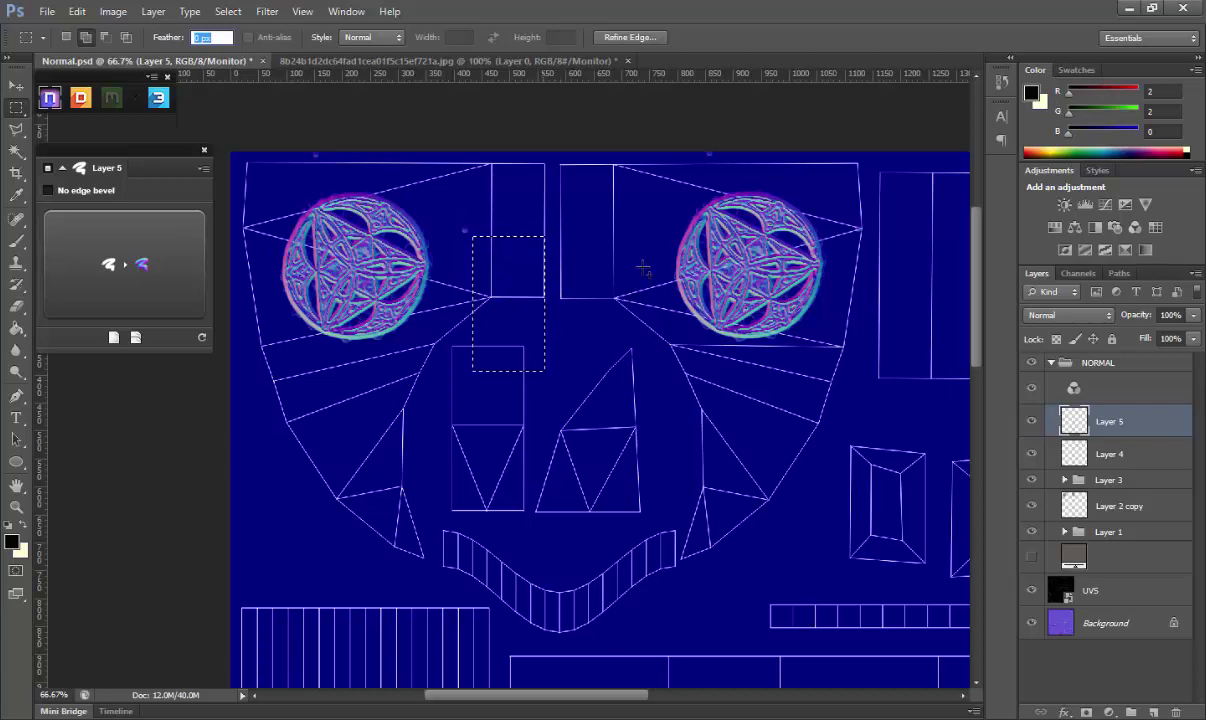
right_click(643, 268)
click(690, 269)
Hide the UV wireframe, delete Layer 4, and make Layer 5 the active layer
click(1031, 590)
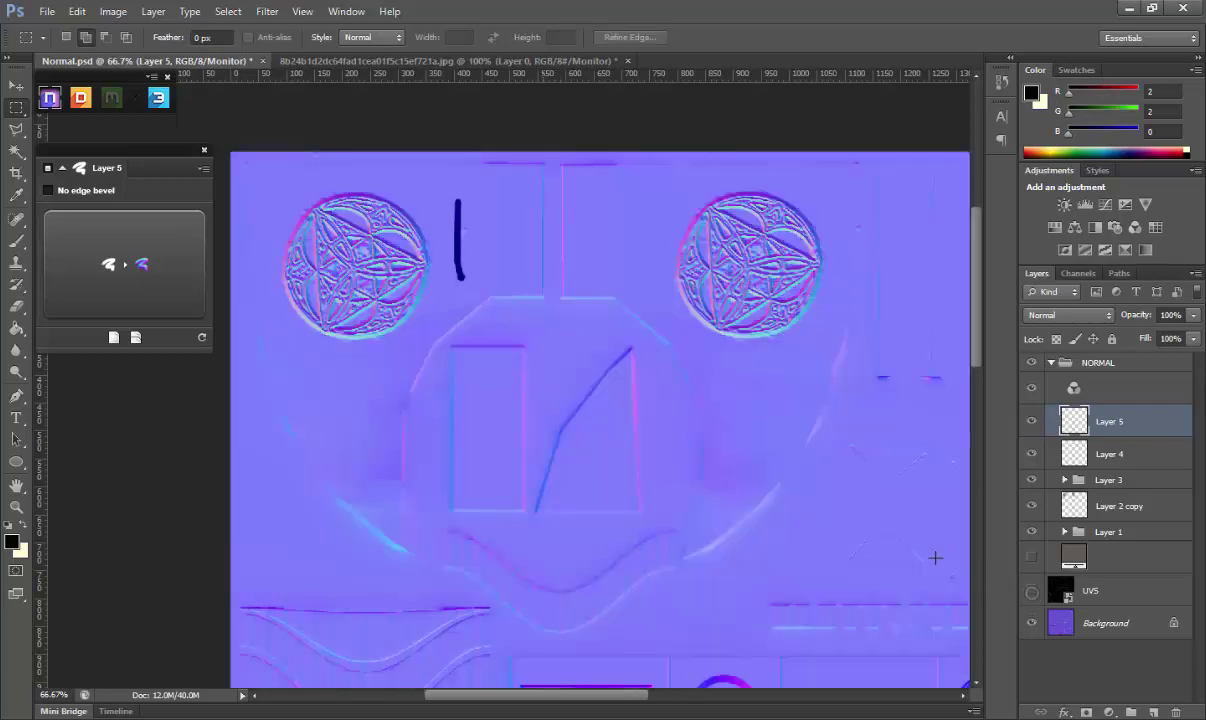
click(1031, 421)
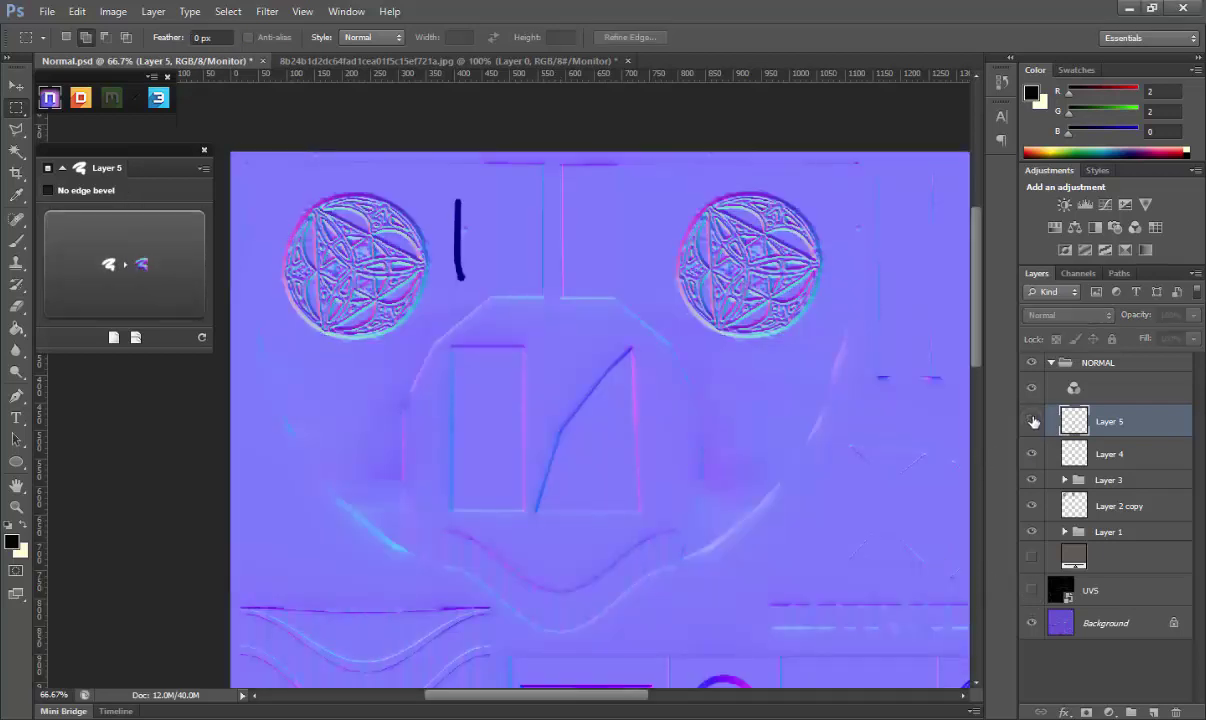
click(1031, 459)
click(1031, 459)
click(1040, 454)
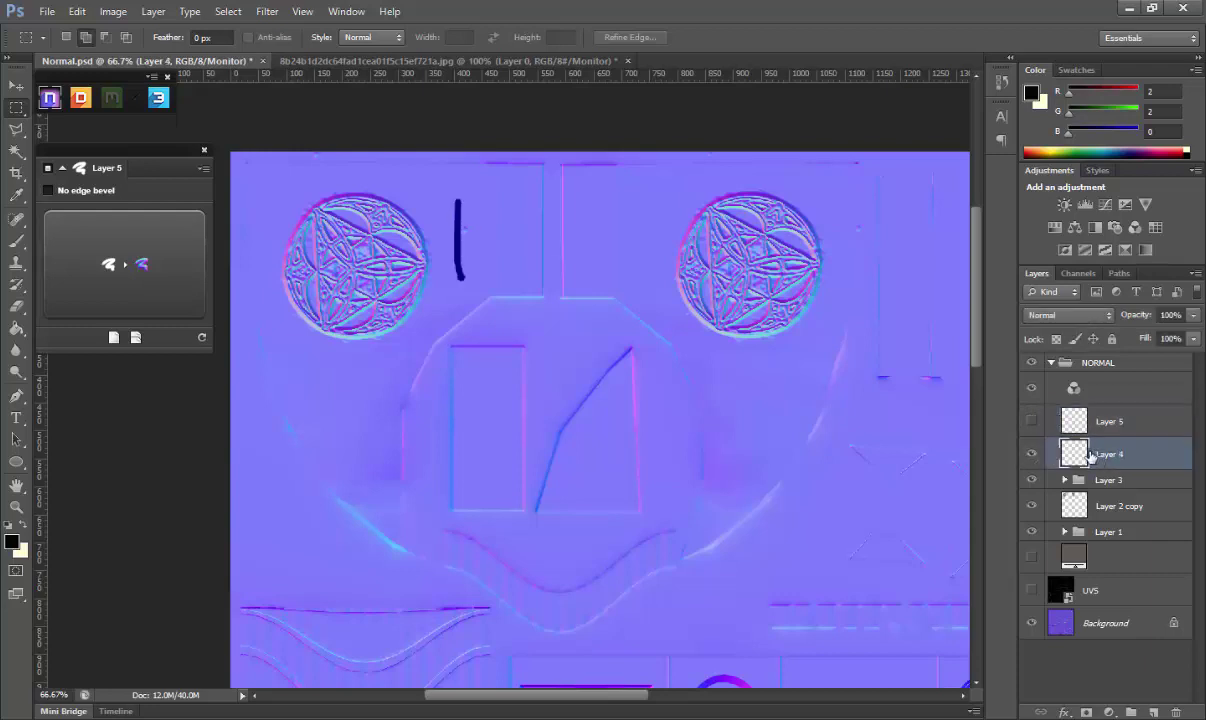
key(Delete)
click(1033, 423)
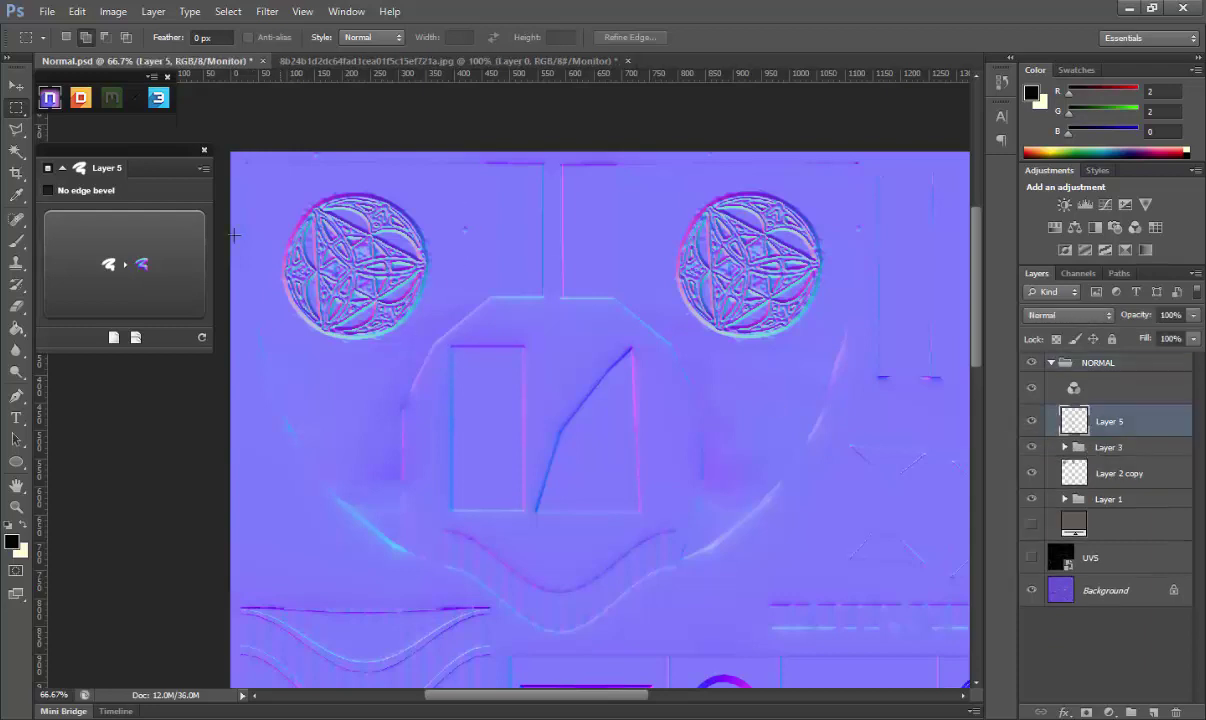
right_click(27, 127)
click(85, 151)
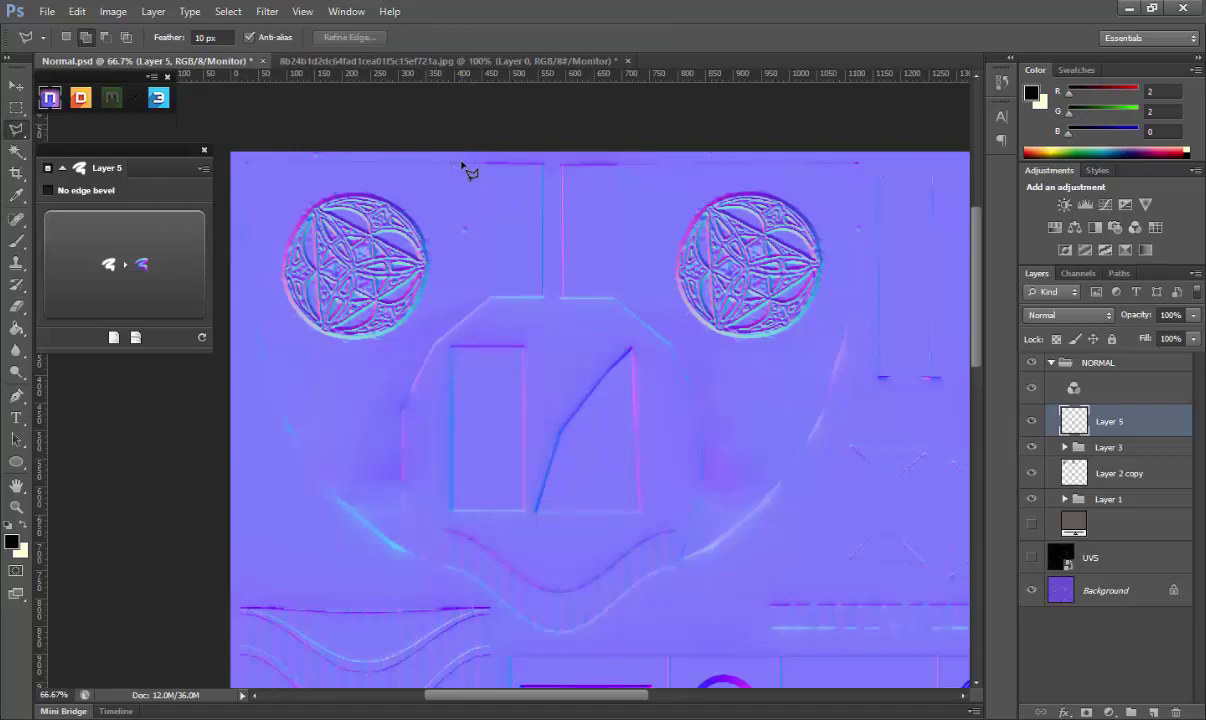
Draw a curved open pen path running down beside the left emblem
click(16, 393)
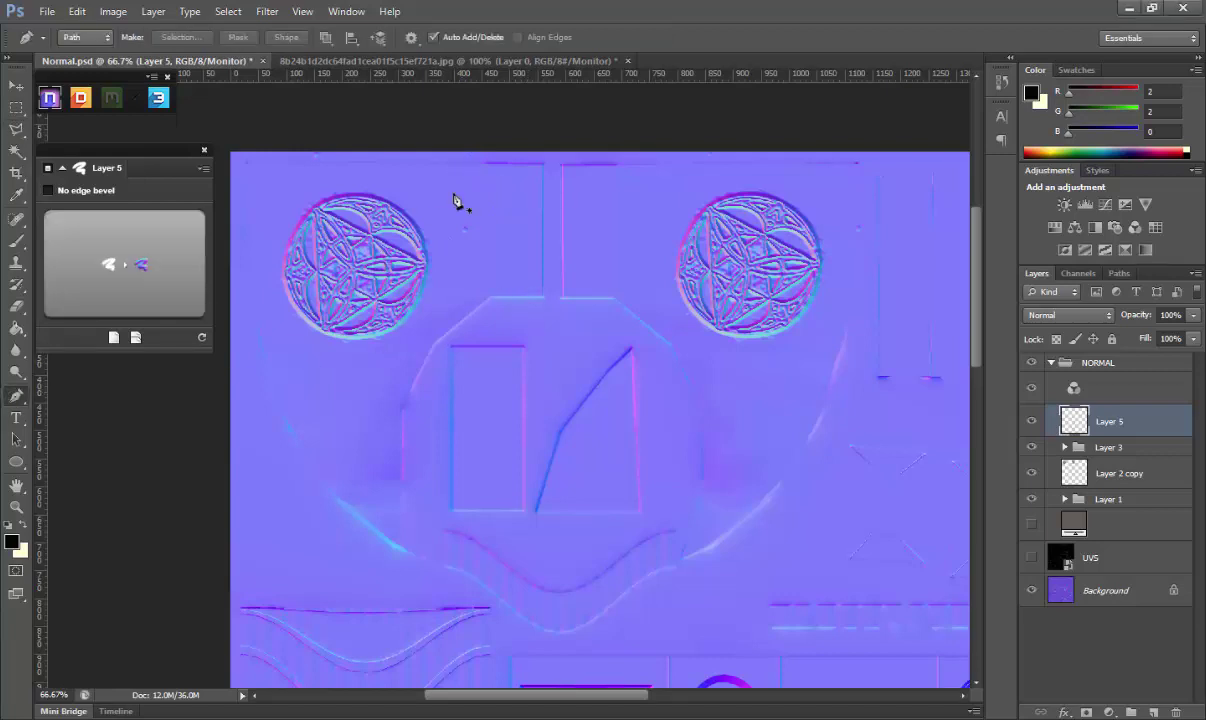
click(463, 195)
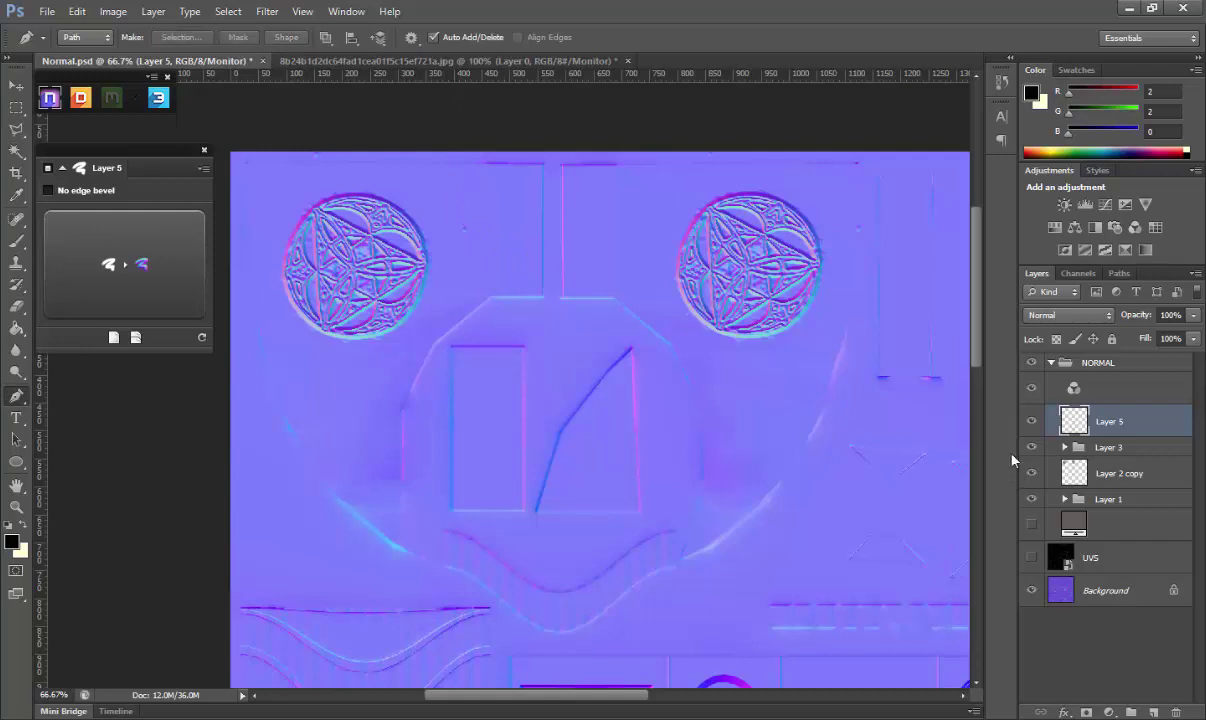
click(434, 159)
click(434, 194)
click(438, 238)
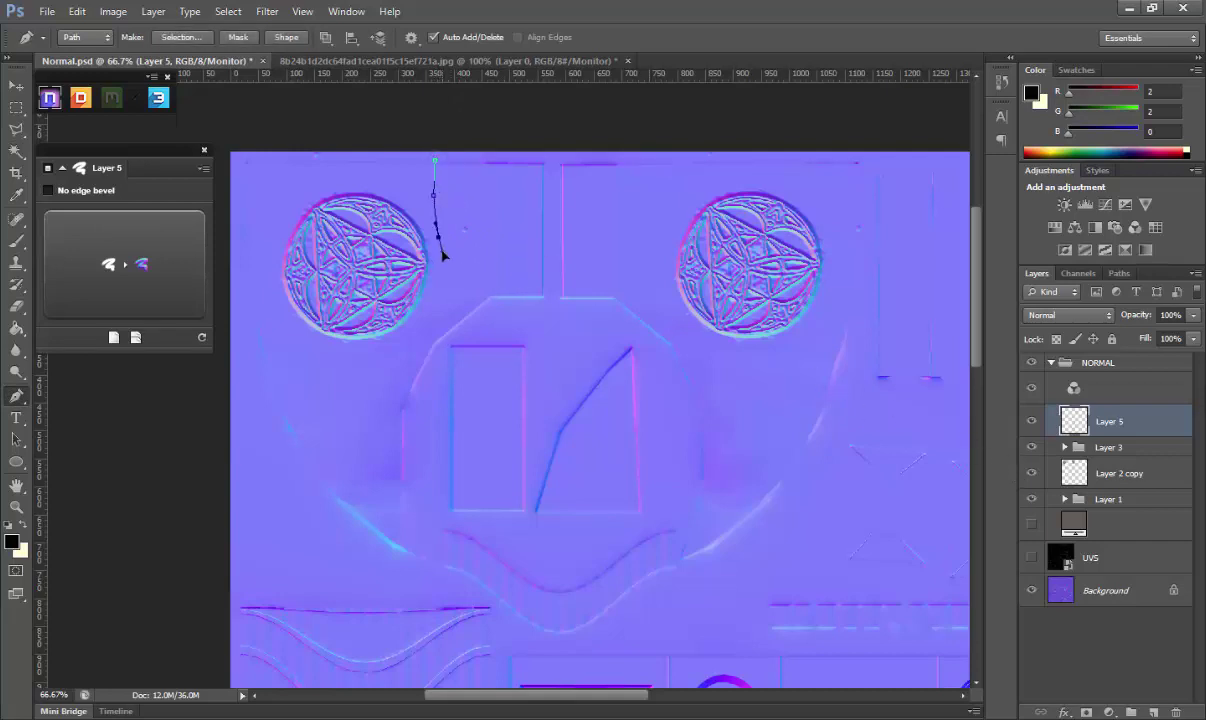
click(449, 271)
click(451, 285)
click(475, 325)
key(Return)
key(ctrl+z)
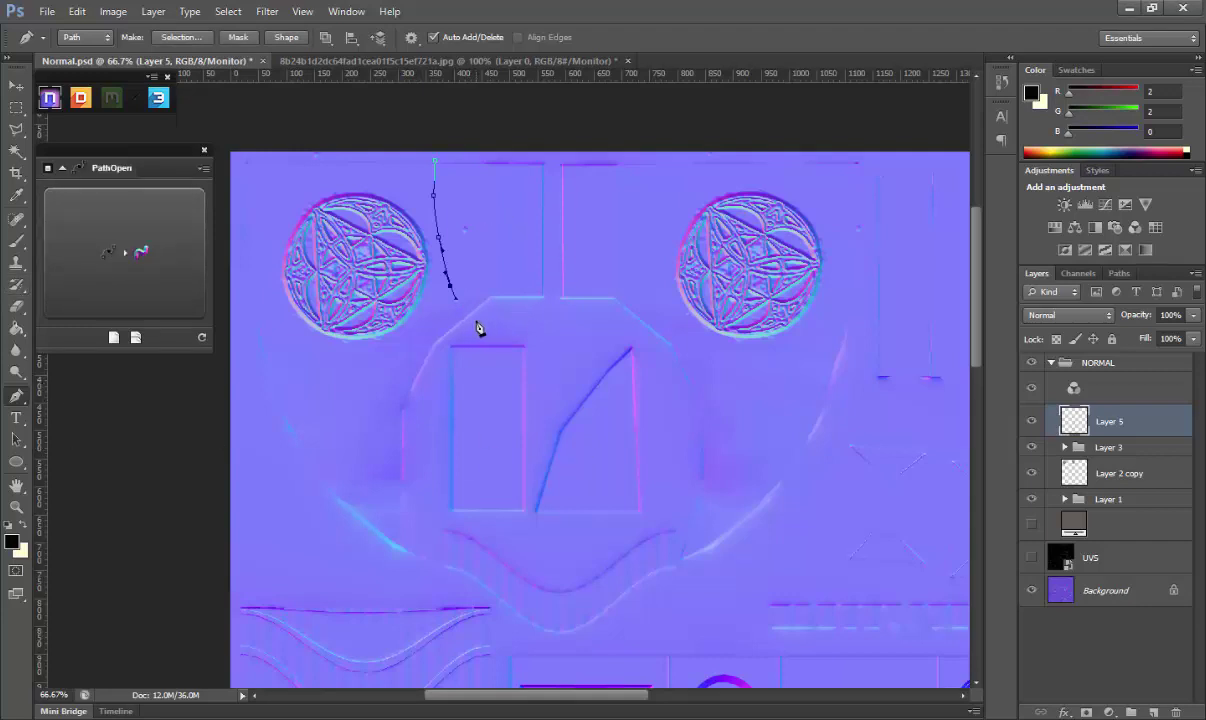
Stroke the path with the Brush, then undo the too-thick result
right_click(584, 256)
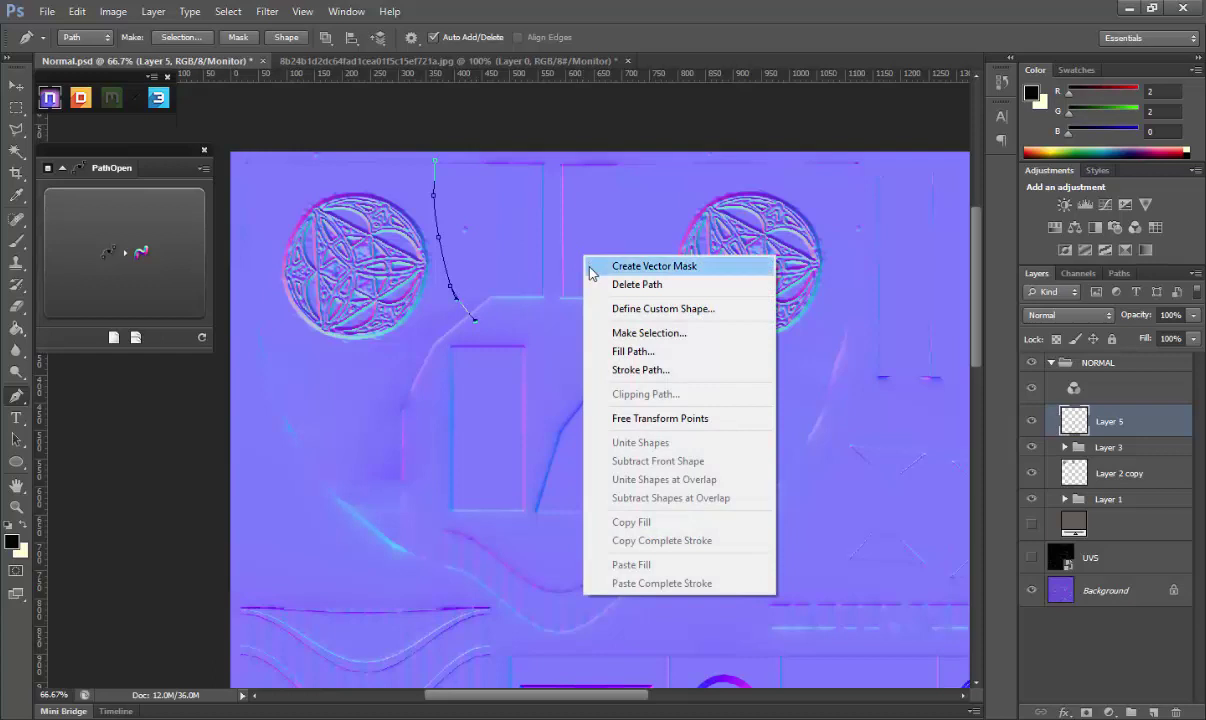
click(649, 370)
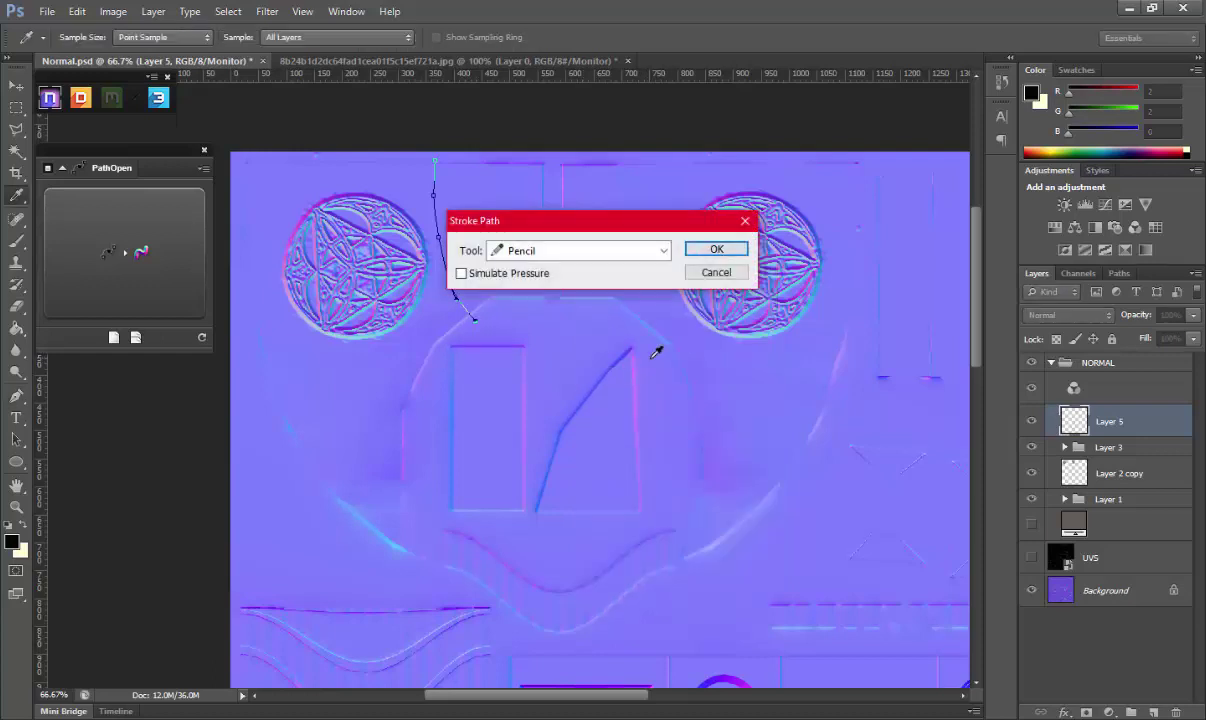
click(548, 252)
click(525, 284)
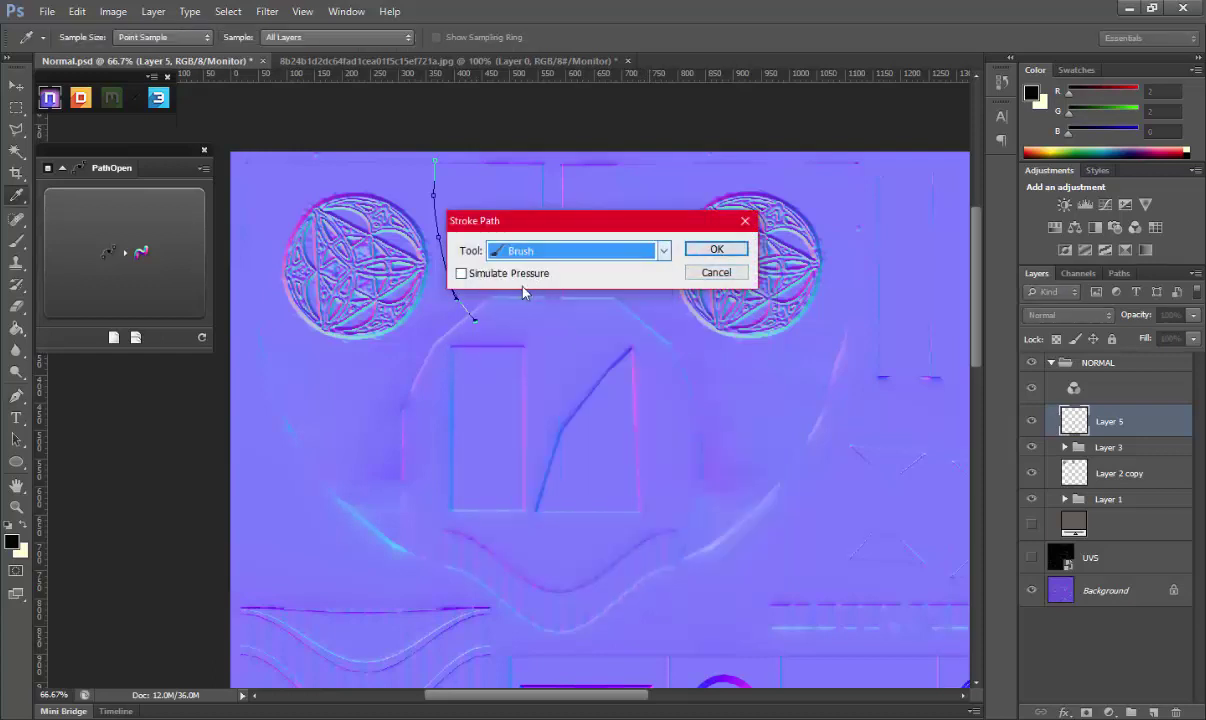
click(705, 250)
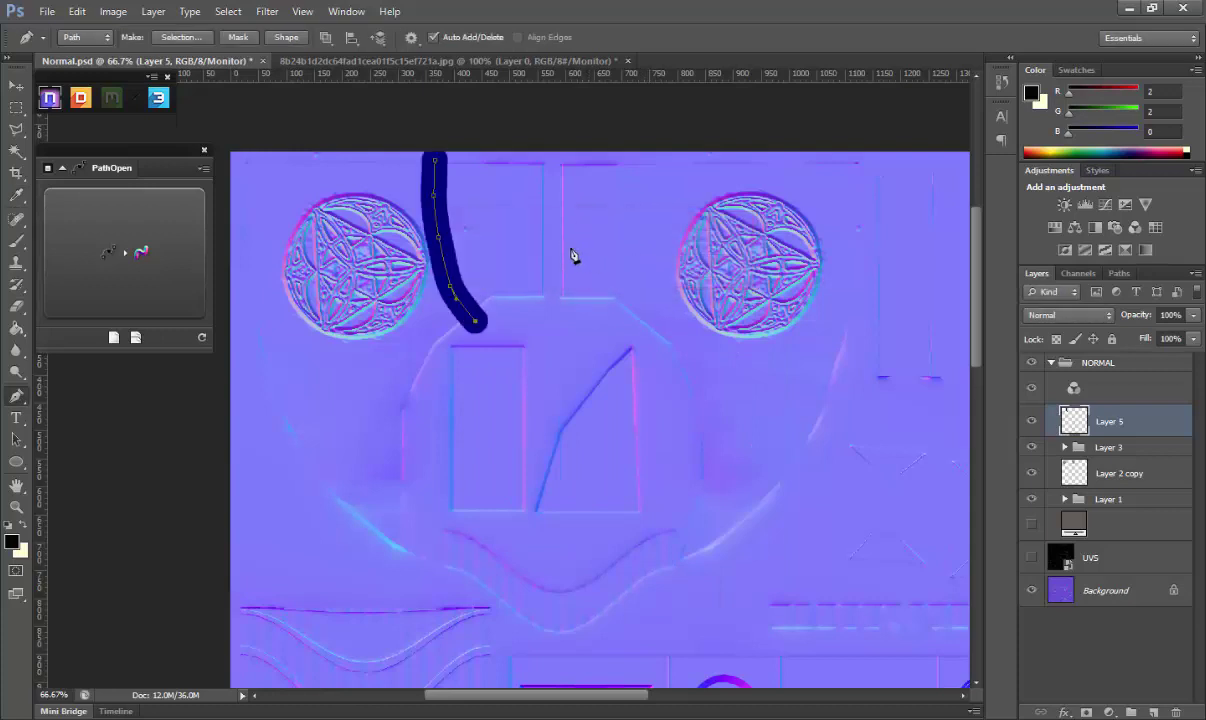
key(ctrl+z)
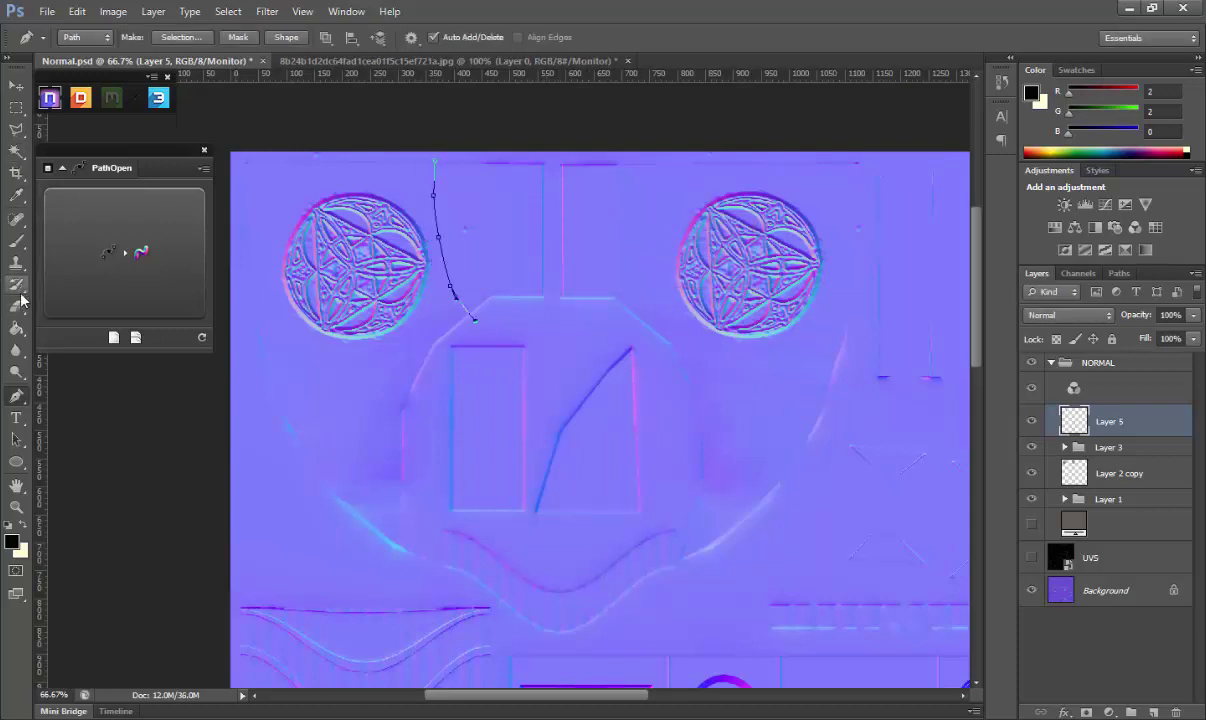
Try brush sizes of 10 px and 15 px with a test stroke, then undo it
click(17, 243)
right_click(572, 254)
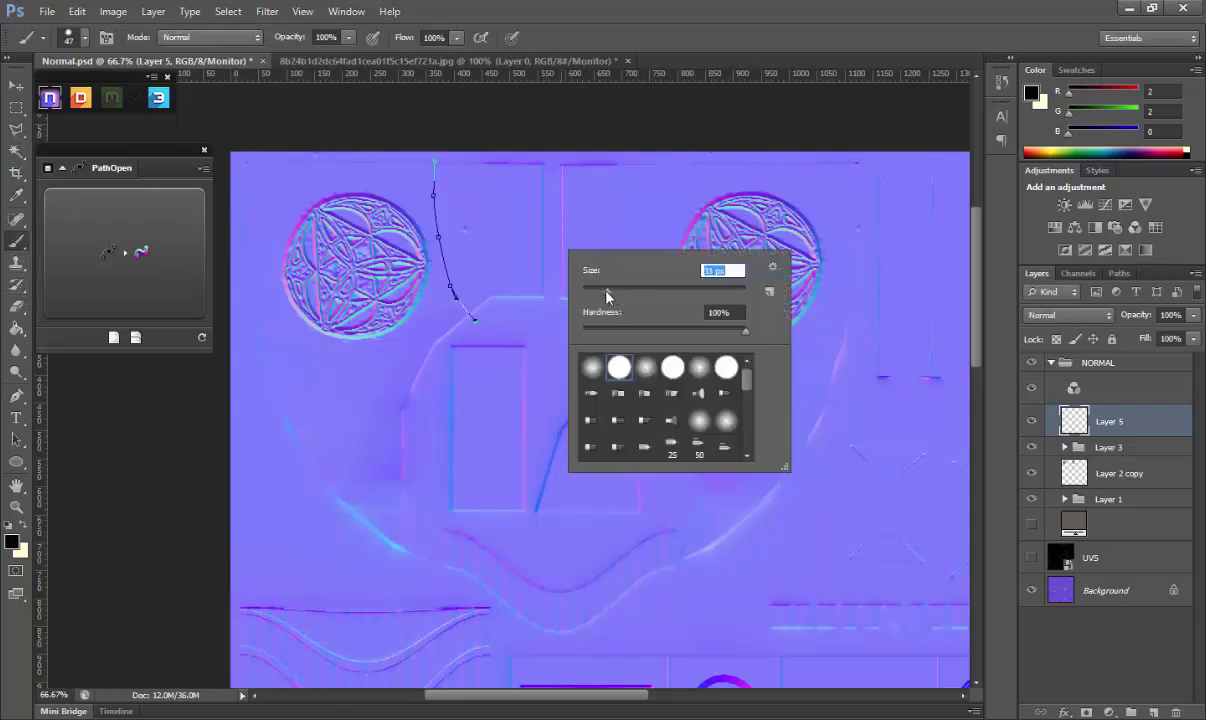
text(10)
key(Return)
right_click(556, 242)
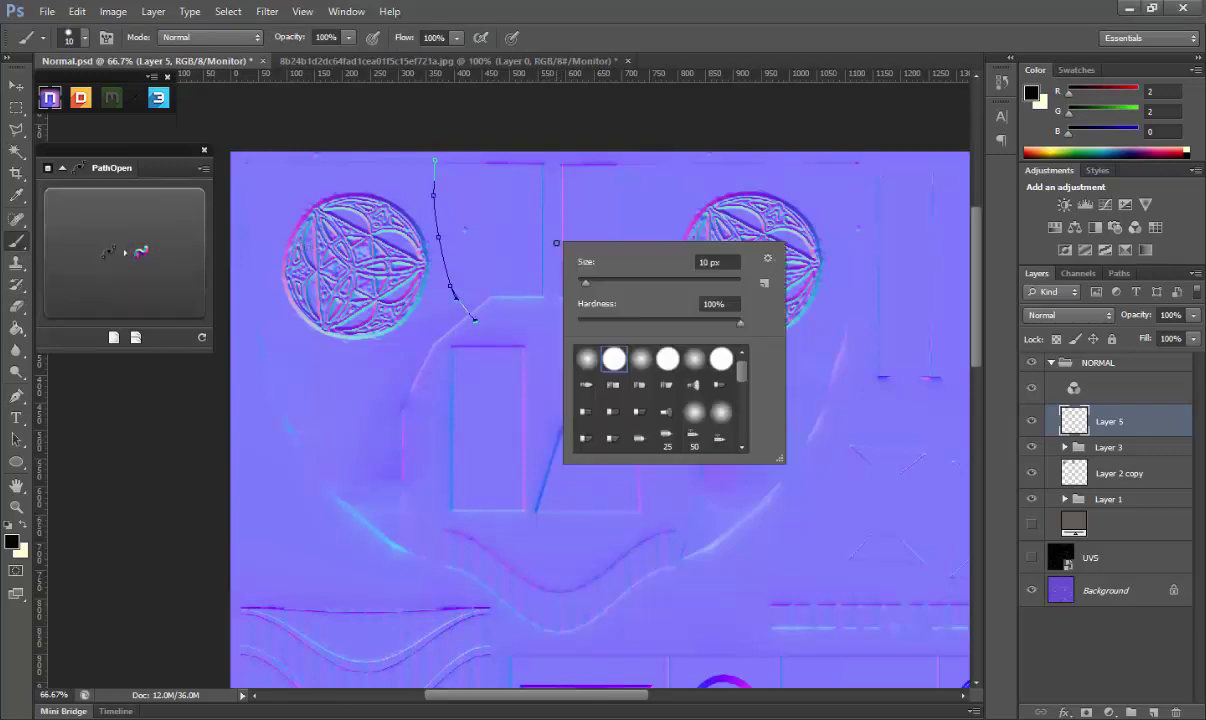
double_click(705, 262)
text(15)
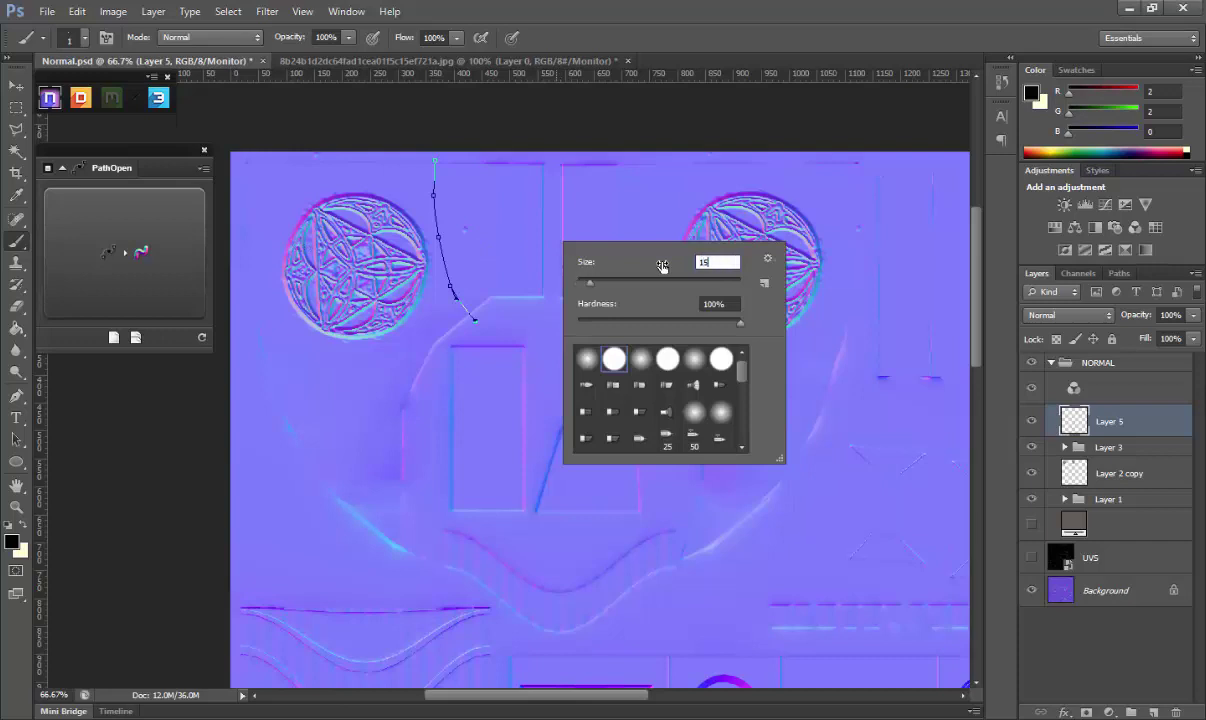
key(Return)
drag(526, 243, 542, 309)
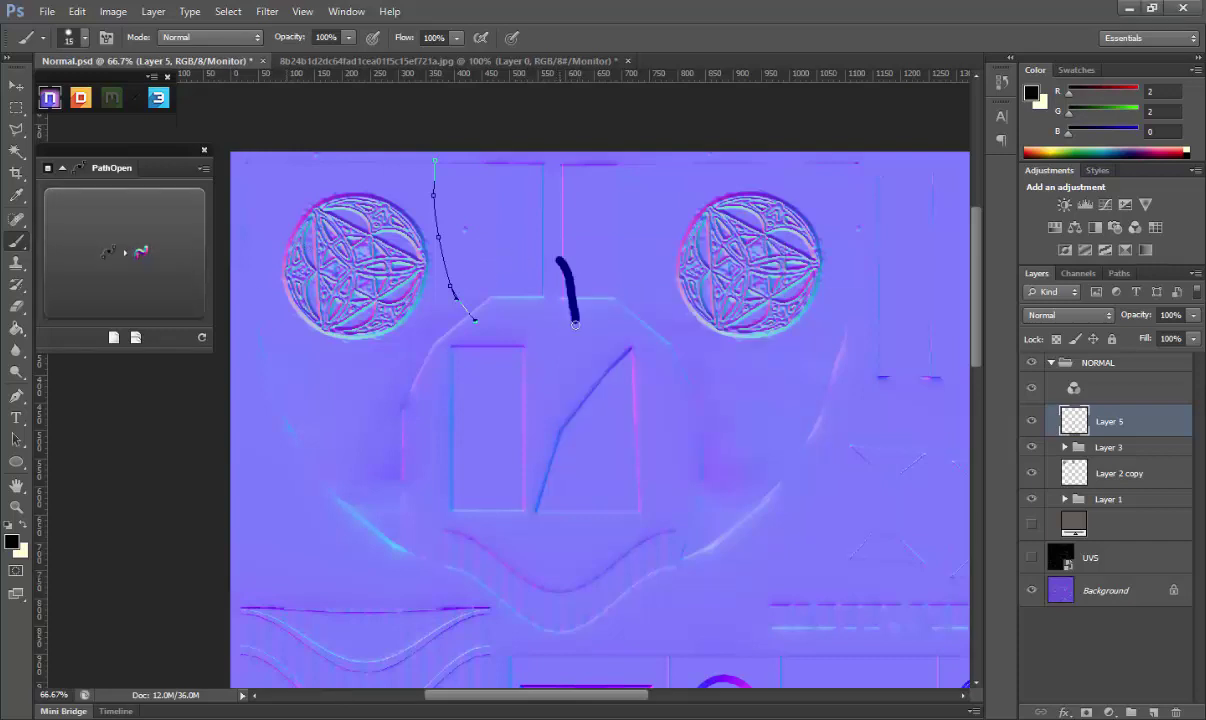
key(ctrl+z)
Set the brush back to 10 px, paint a test stroke, and discard it
right_click(596, 270)
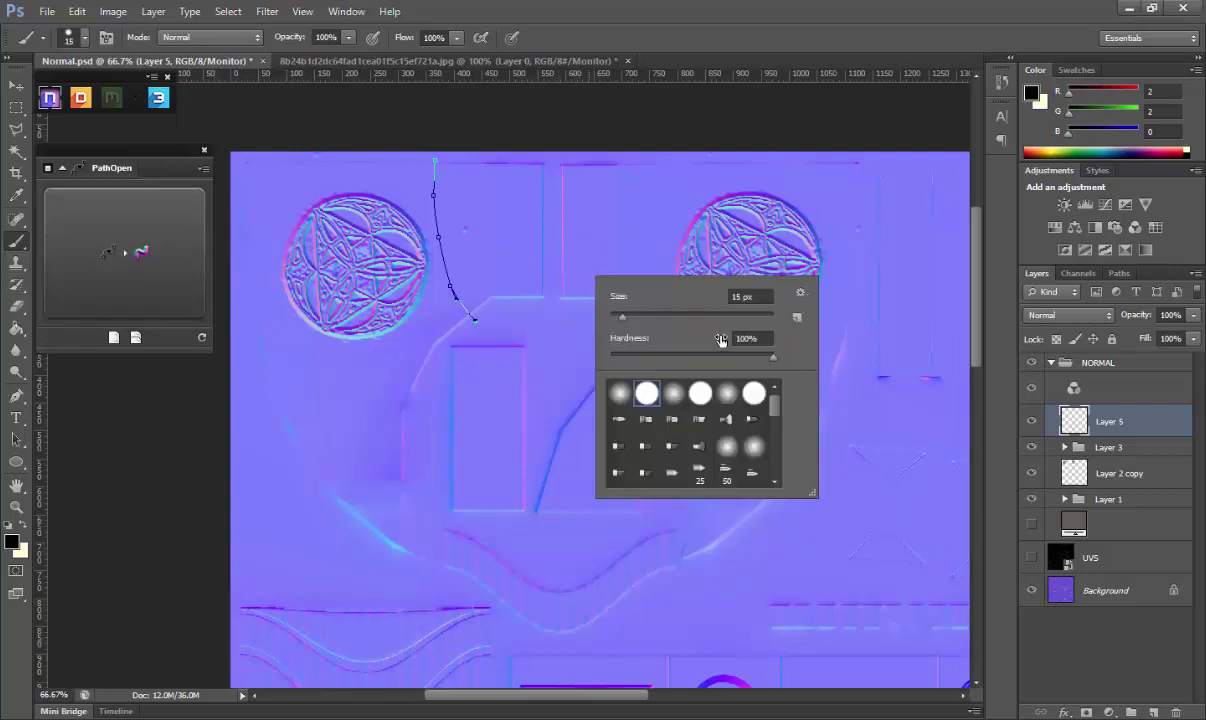
double_click(760, 296)
text(10)
key(Return)
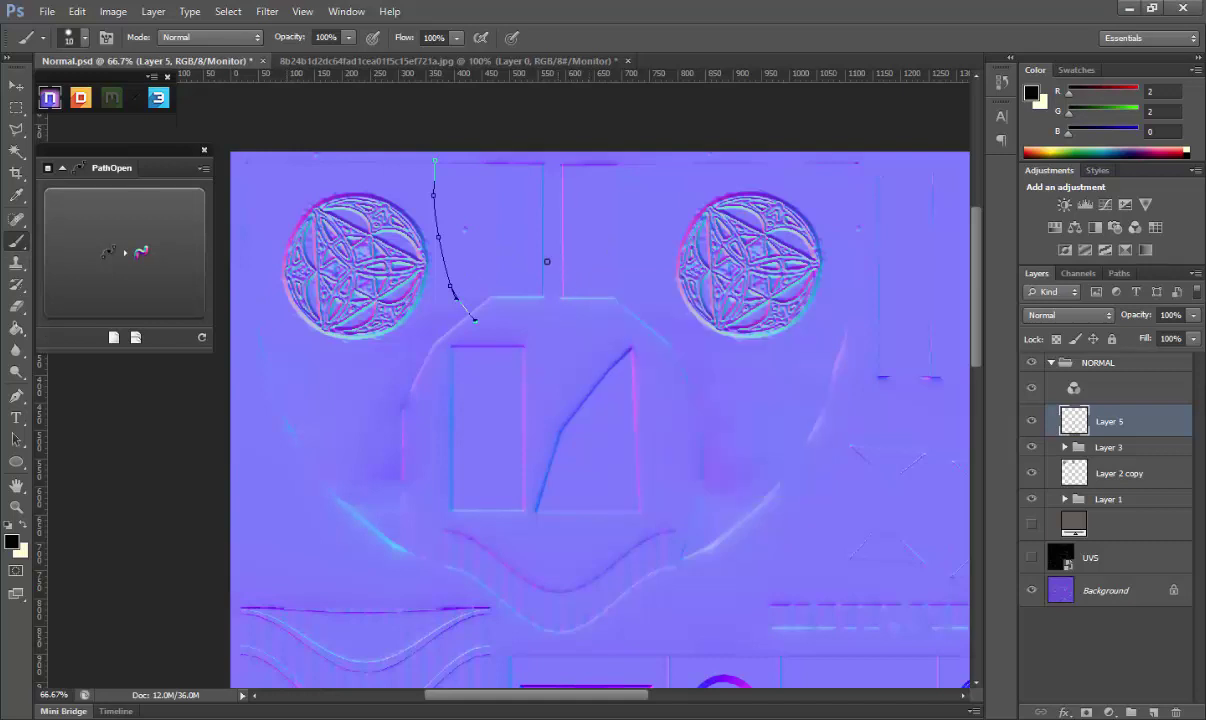
drag(545, 258, 567, 330)
click(124, 252)
Stroke the curved path with the 10 px Brush using Simulate Pressure
click(16, 396)
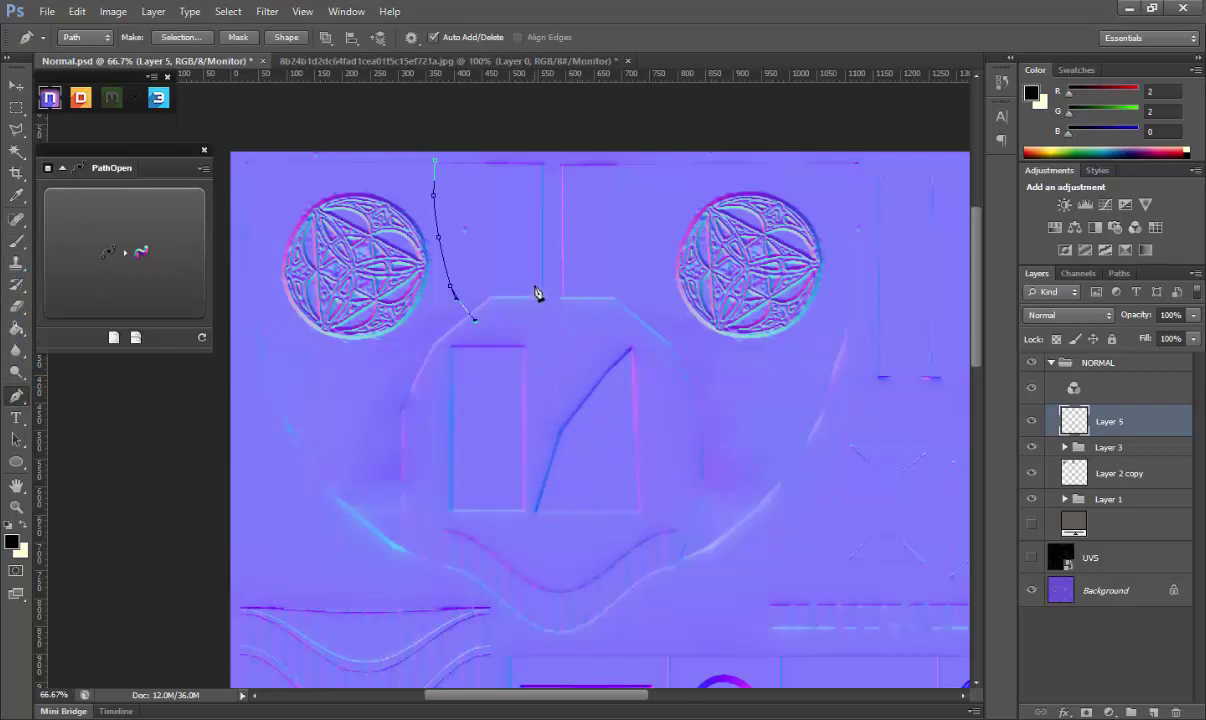
right_click(505, 275)
click(553, 383)
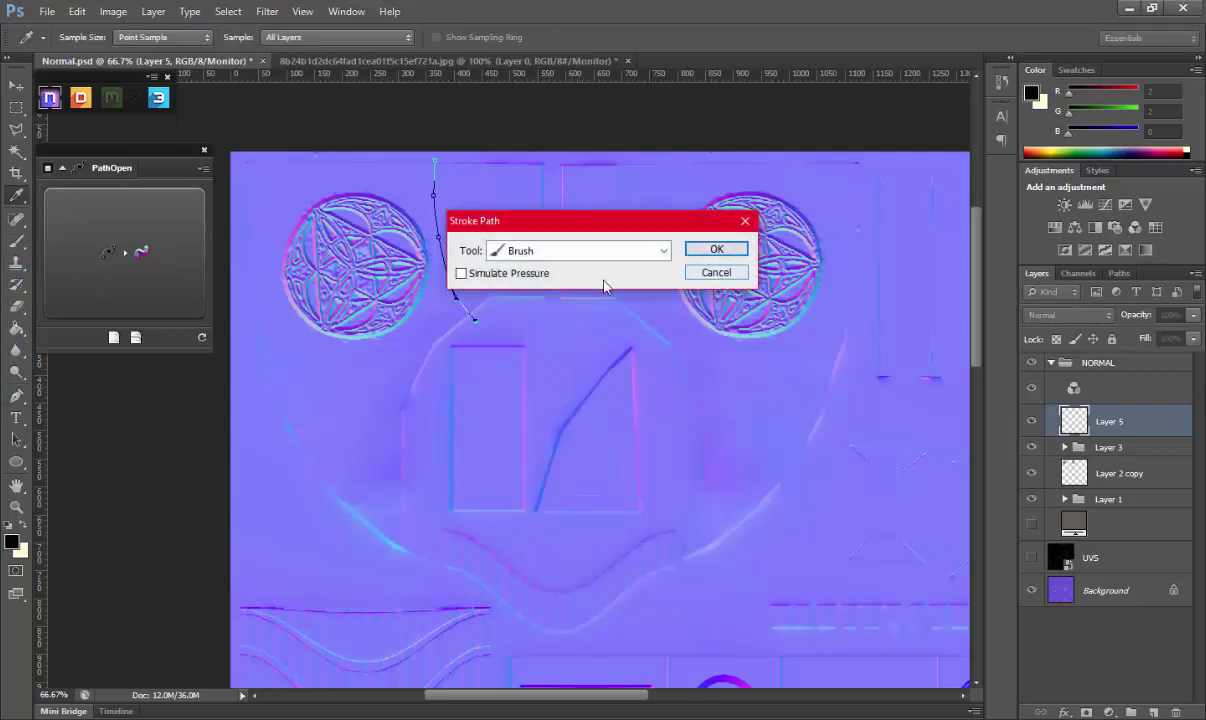
click(490, 273)
click(712, 249)
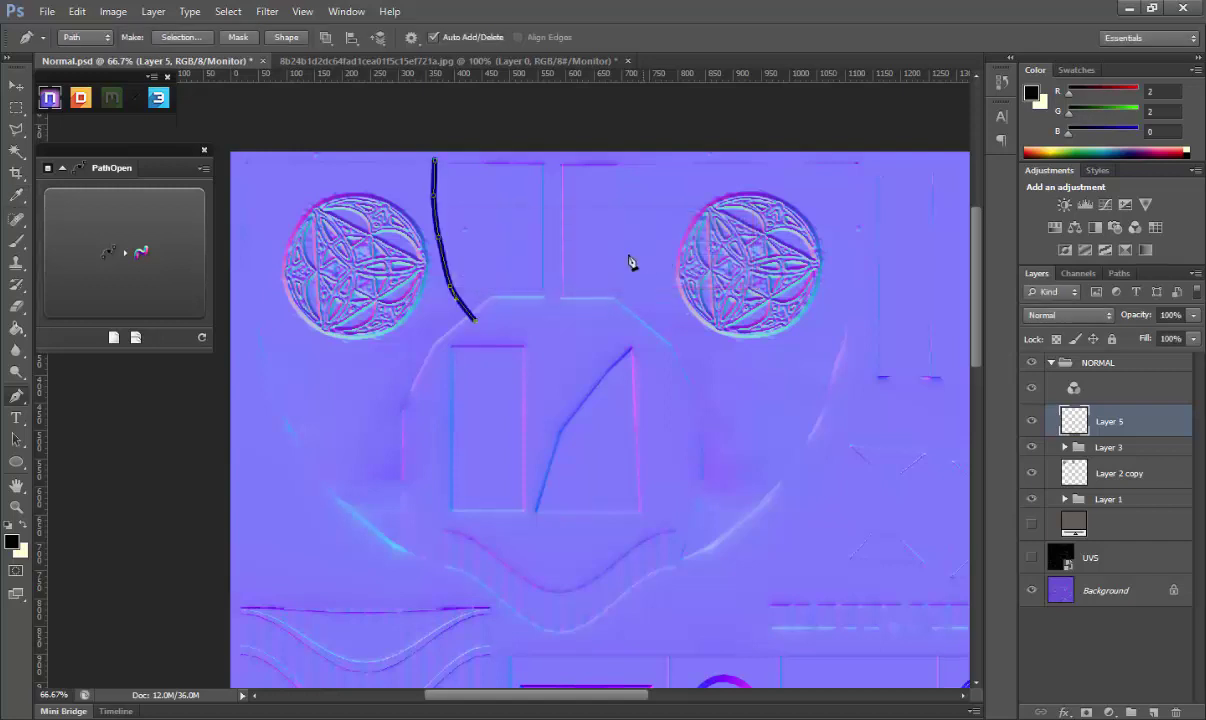
click(16, 108)
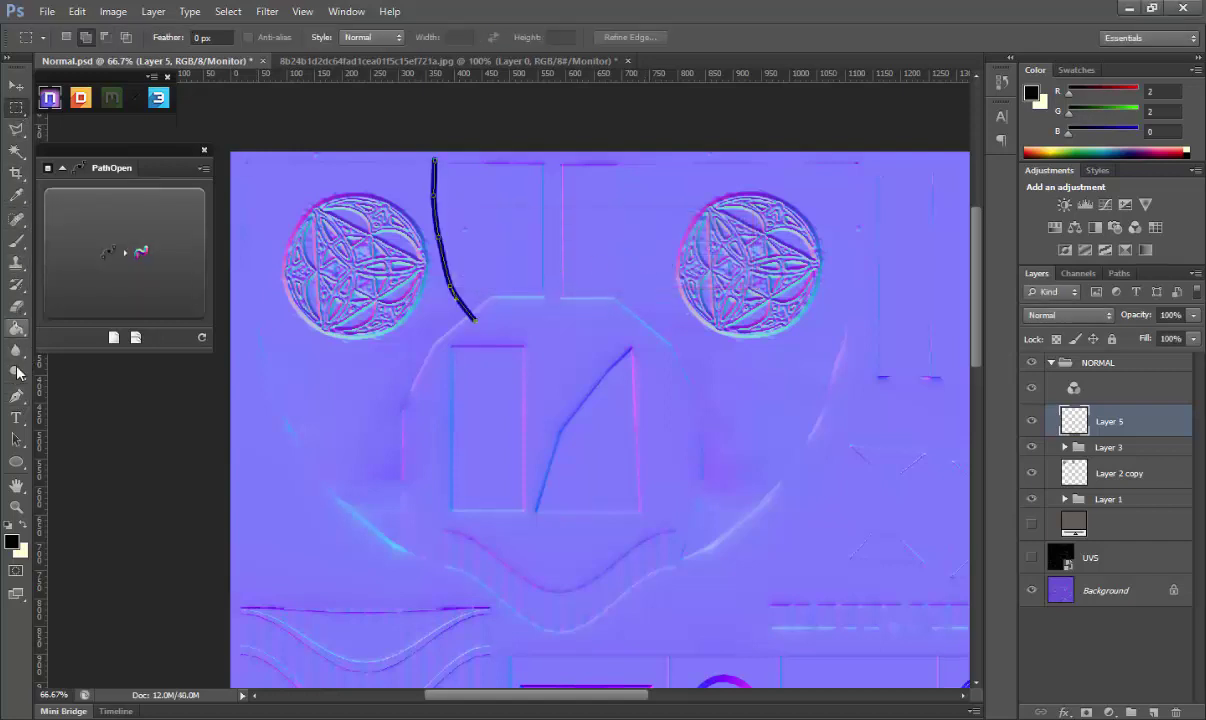
Delete the pen path, keeping the painted line on Layer 5
click(15, 401)
right_click(576, 252)
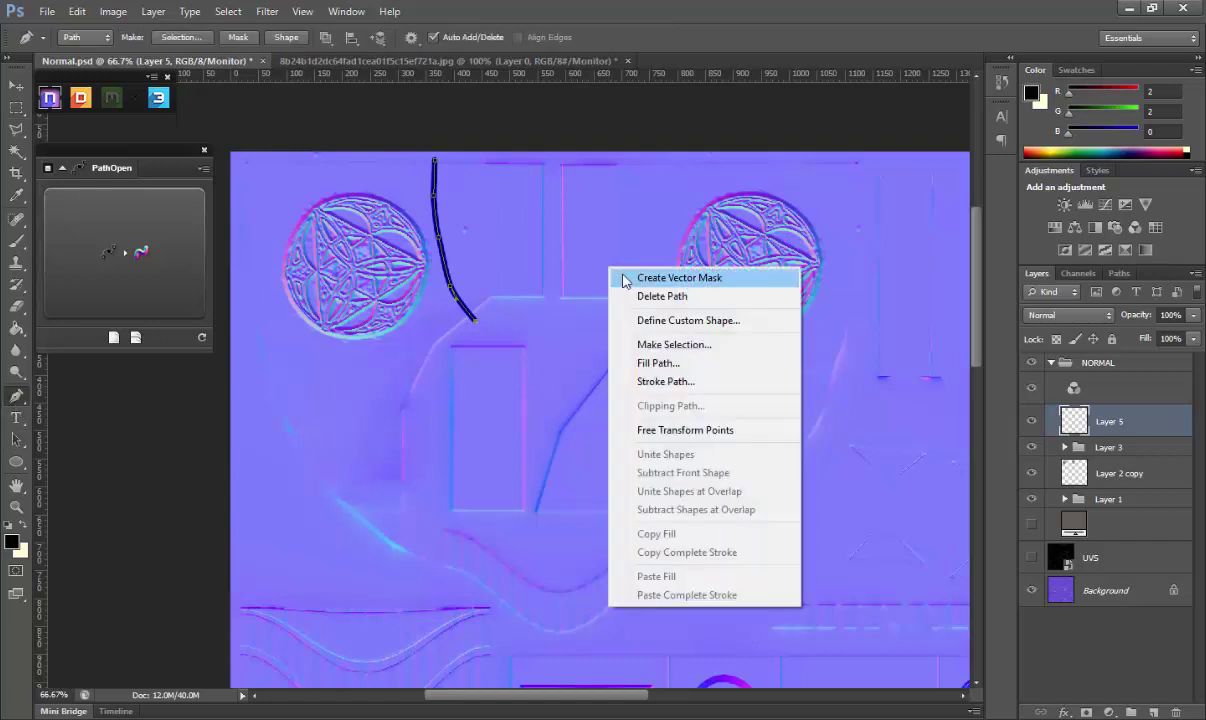
click(592, 279)
click(16, 84)
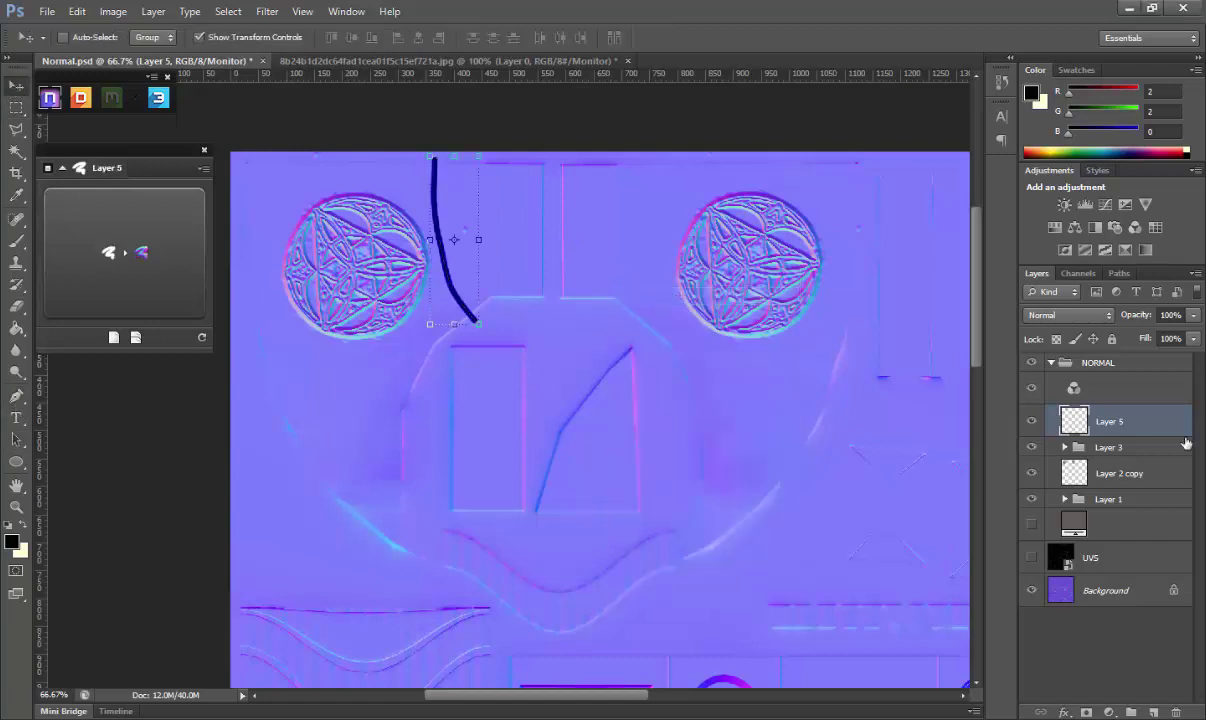
Alt-drag the curved line to the right emblem, flip it to -100% width, and position it
click(1029, 559)
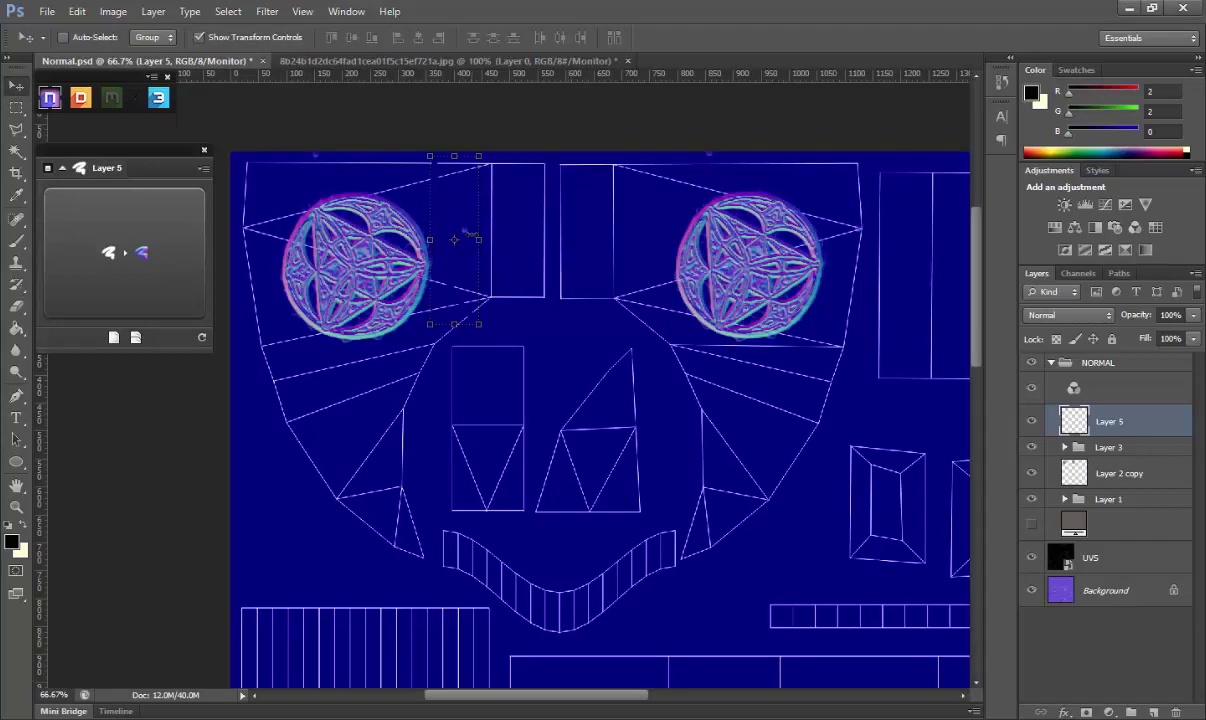
alt+drag(455, 207, 655, 226)
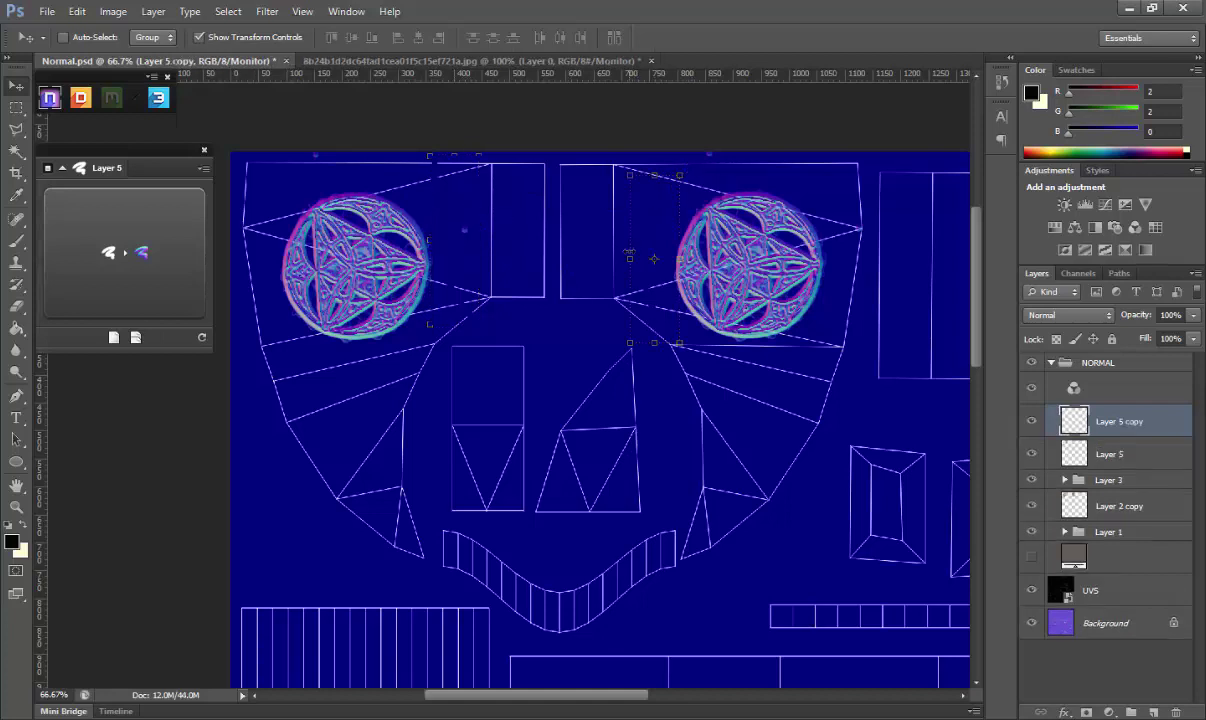
key(ctrl+t)
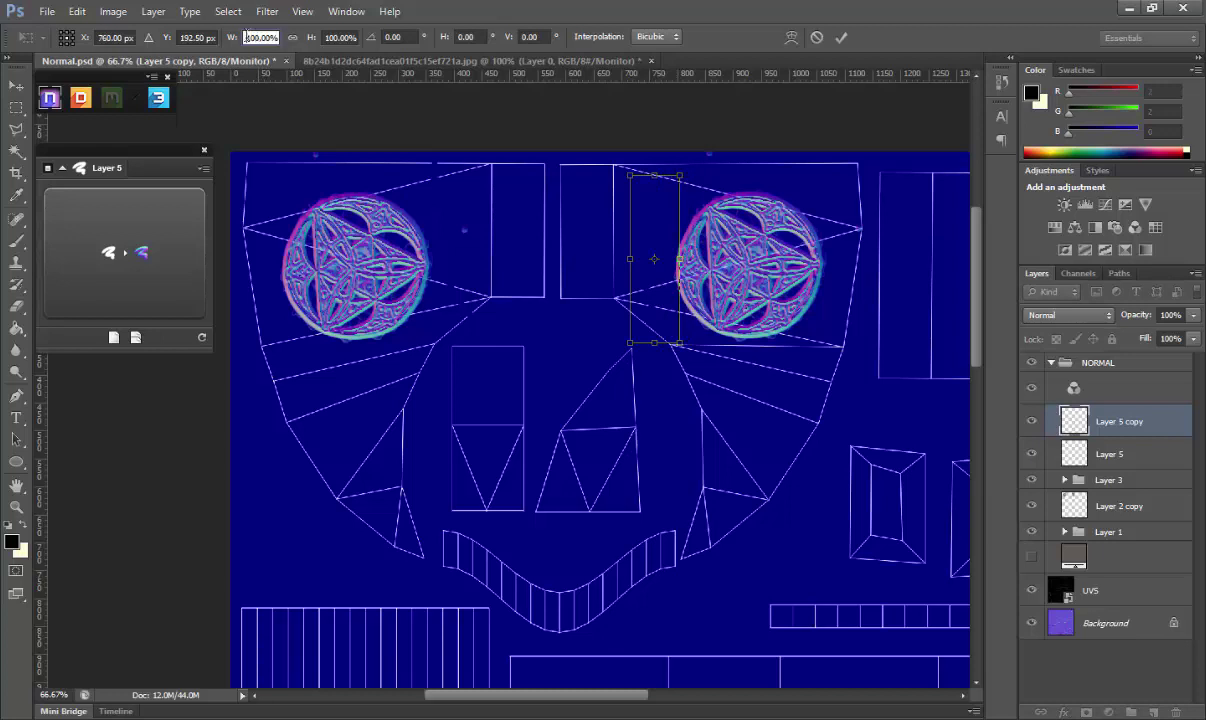
key(Return)
mouse_move(650, 234)
mouse_down()
mouse_move(627, 220)
mouse_move(637, 220)
mouse_up()
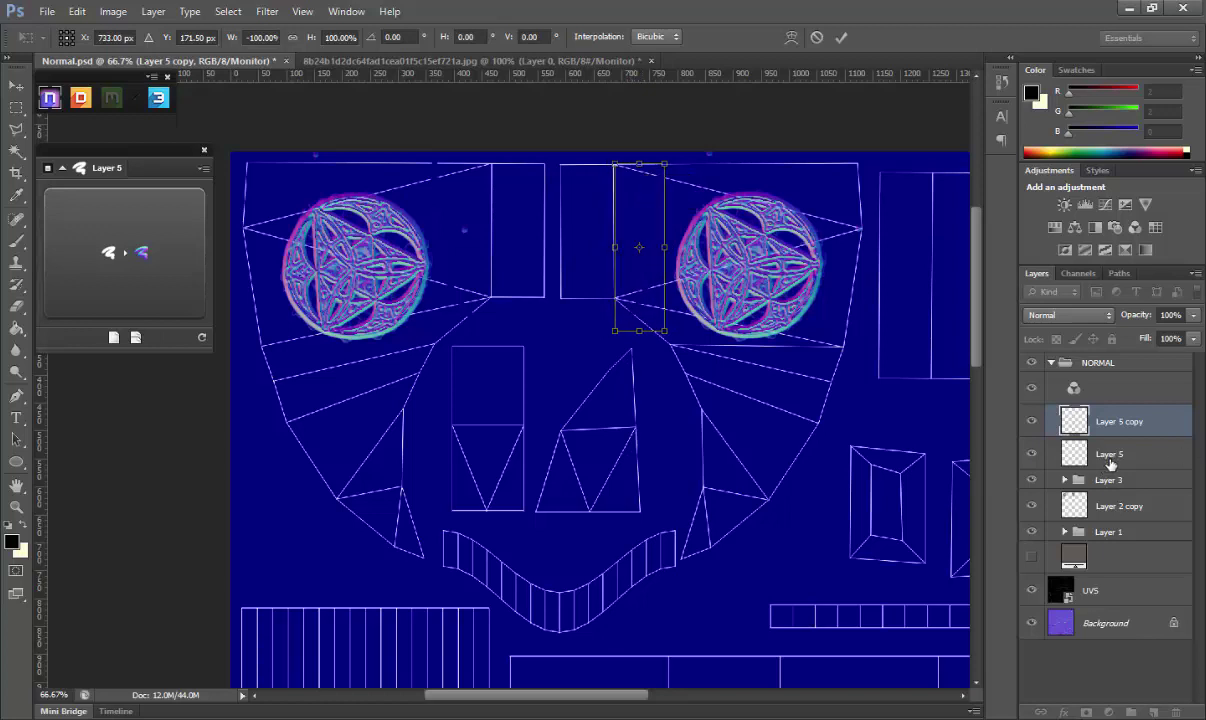
key(Return)
click(1032, 591)
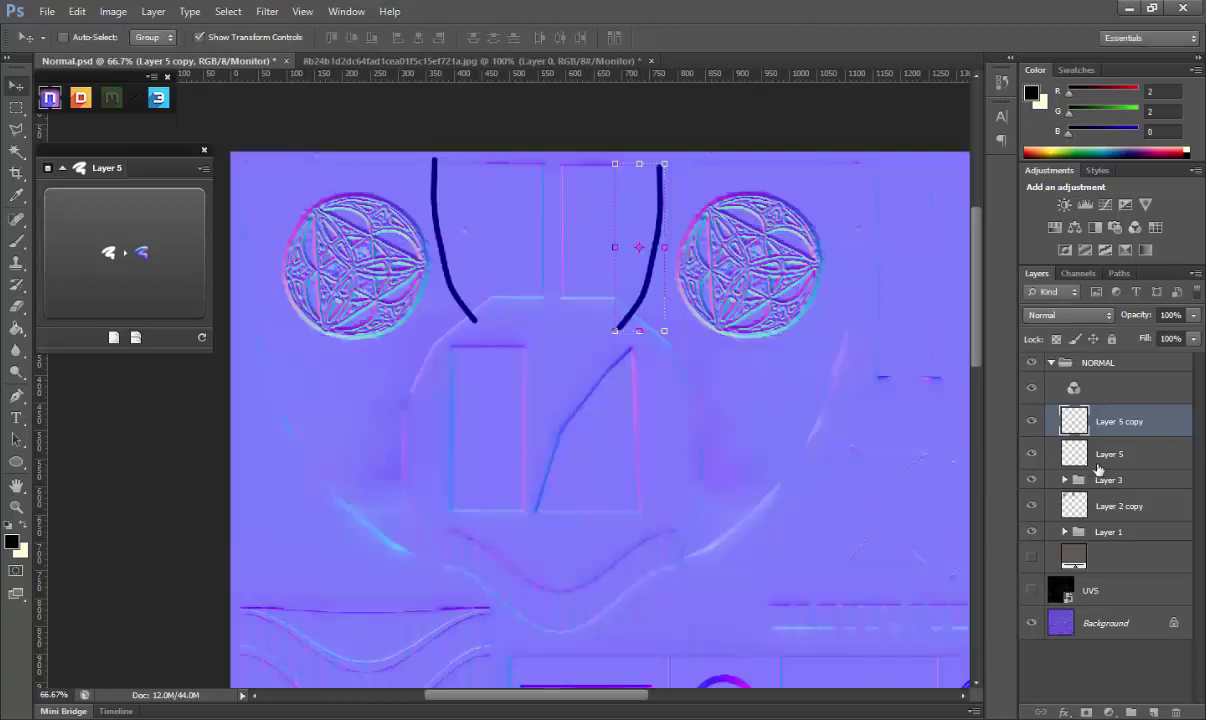
shift+click(1100, 455)
right_click(1099, 460)
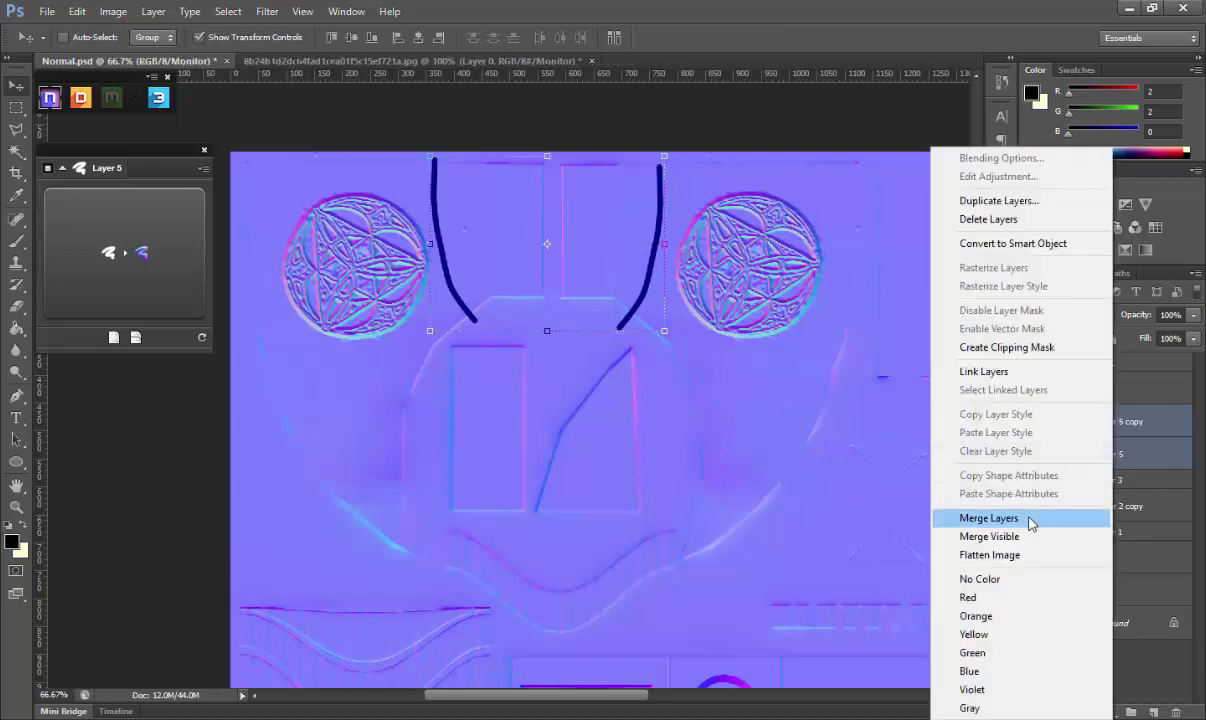
Merge Layer 5 and Layer 5 copy, apply NormalDo, and try bevel profiles and a Down slant
click(1031, 523)
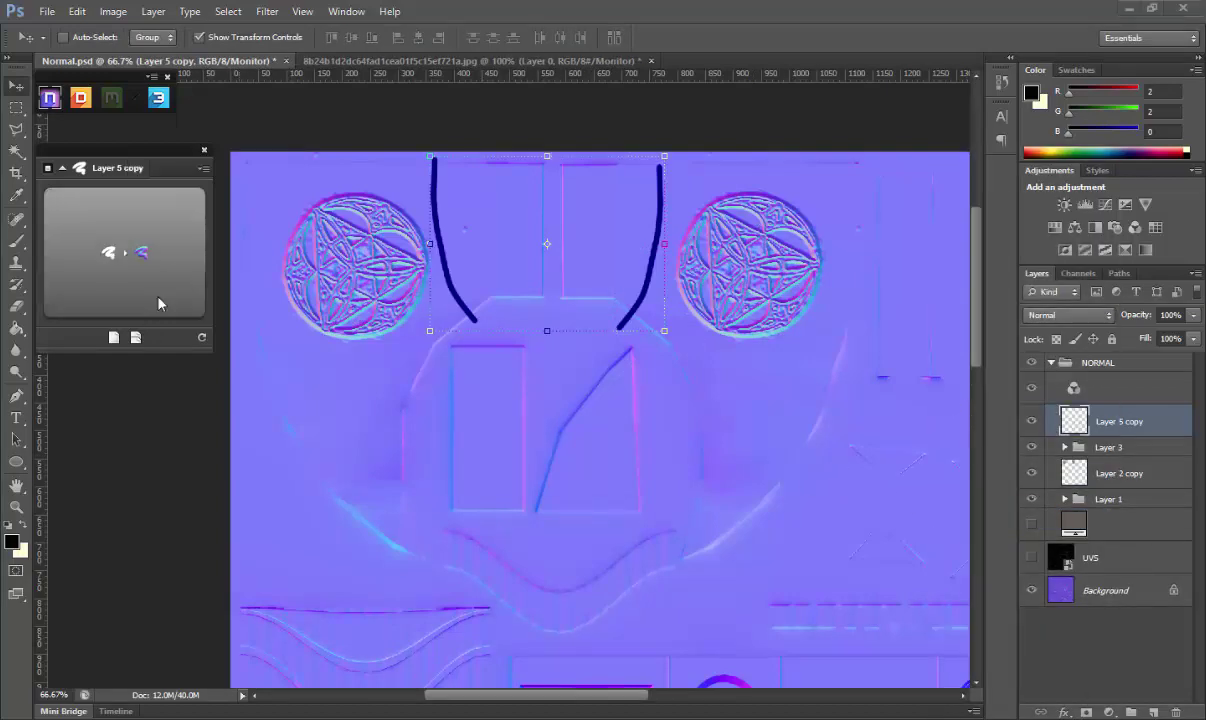
click(175, 267)
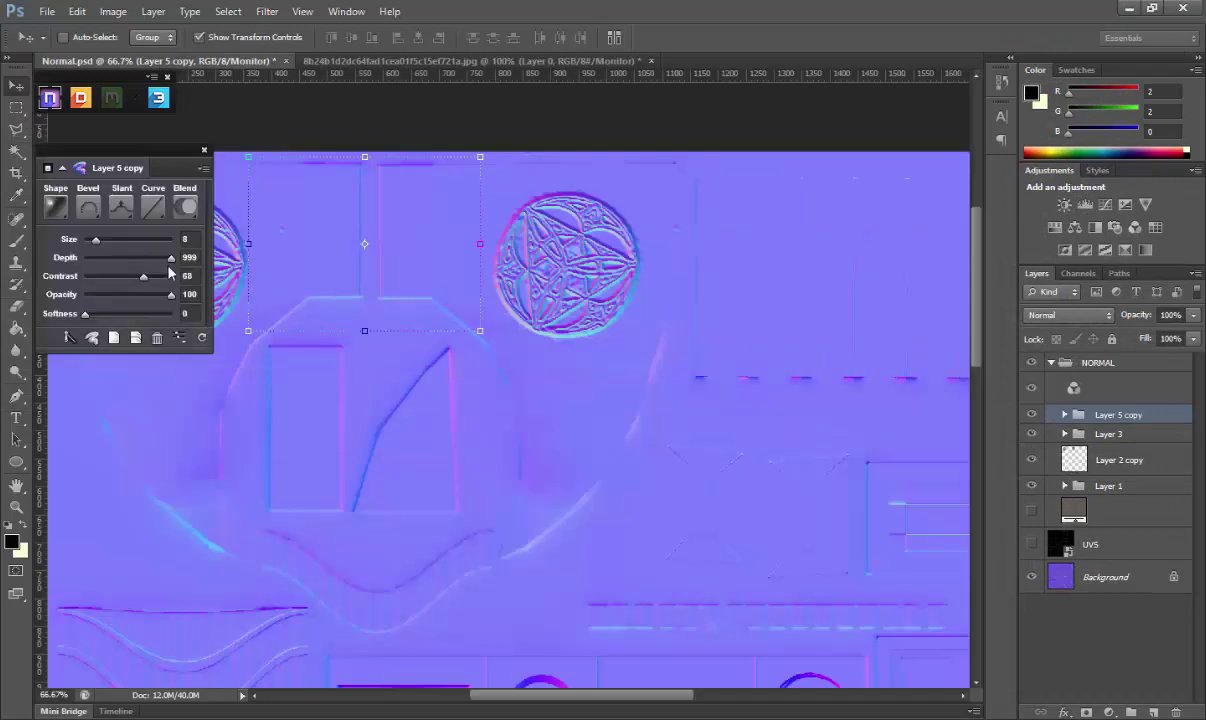
click(89, 212)
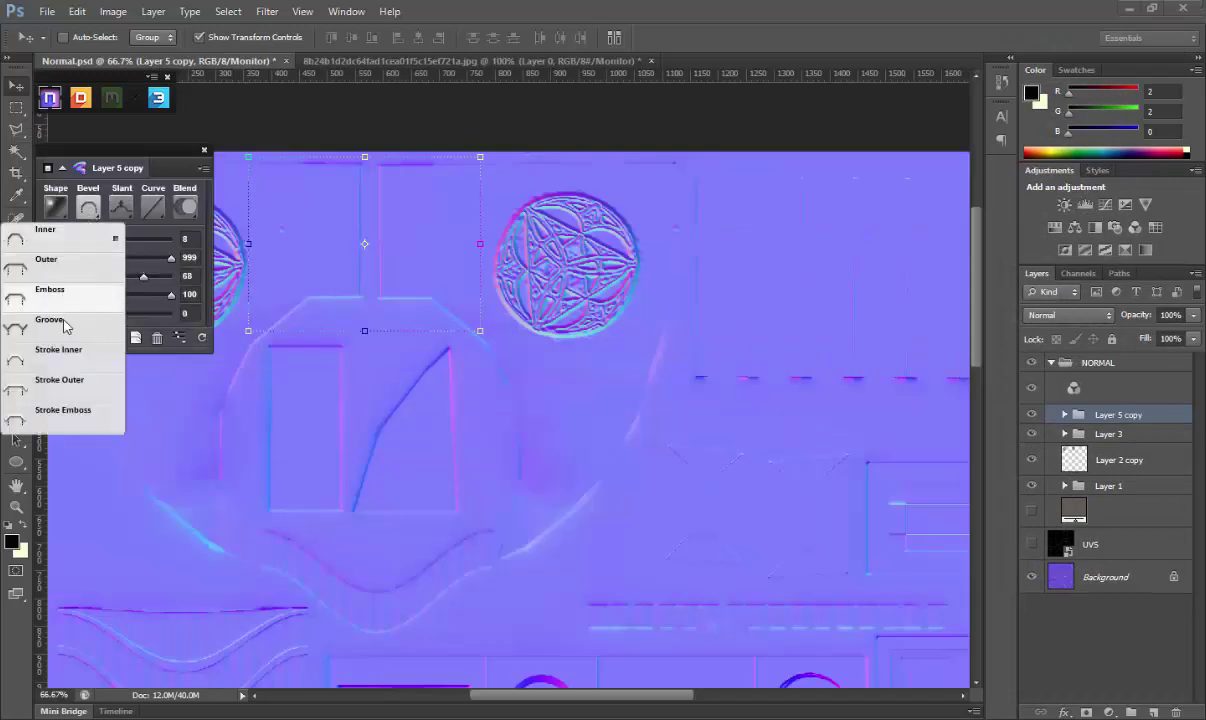
click(55, 385)
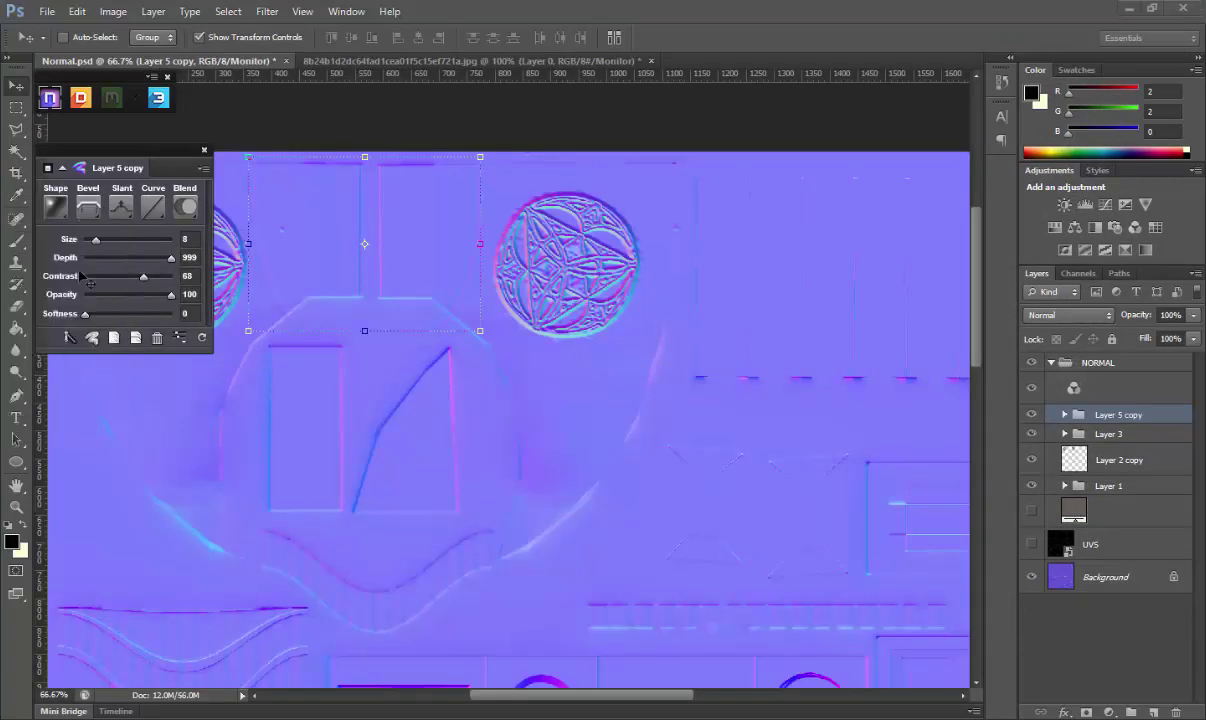
click(89, 207)
click(46, 262)
click(152, 210)
click(121, 207)
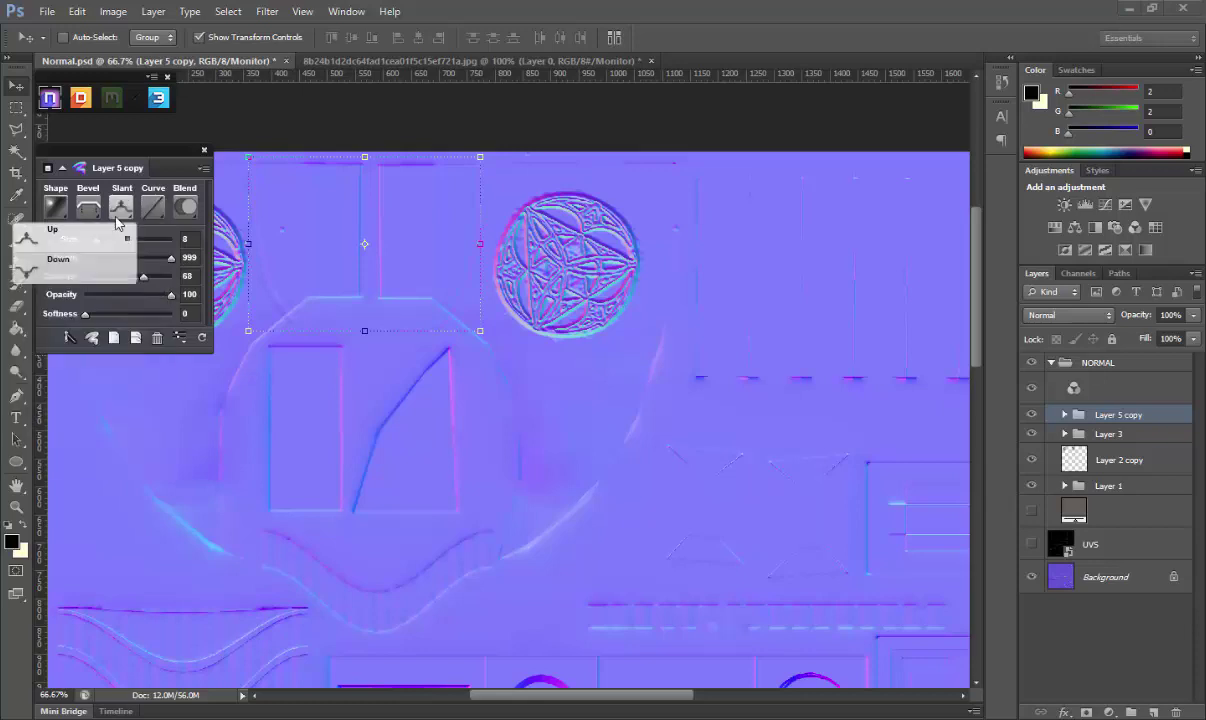
click(113, 258)
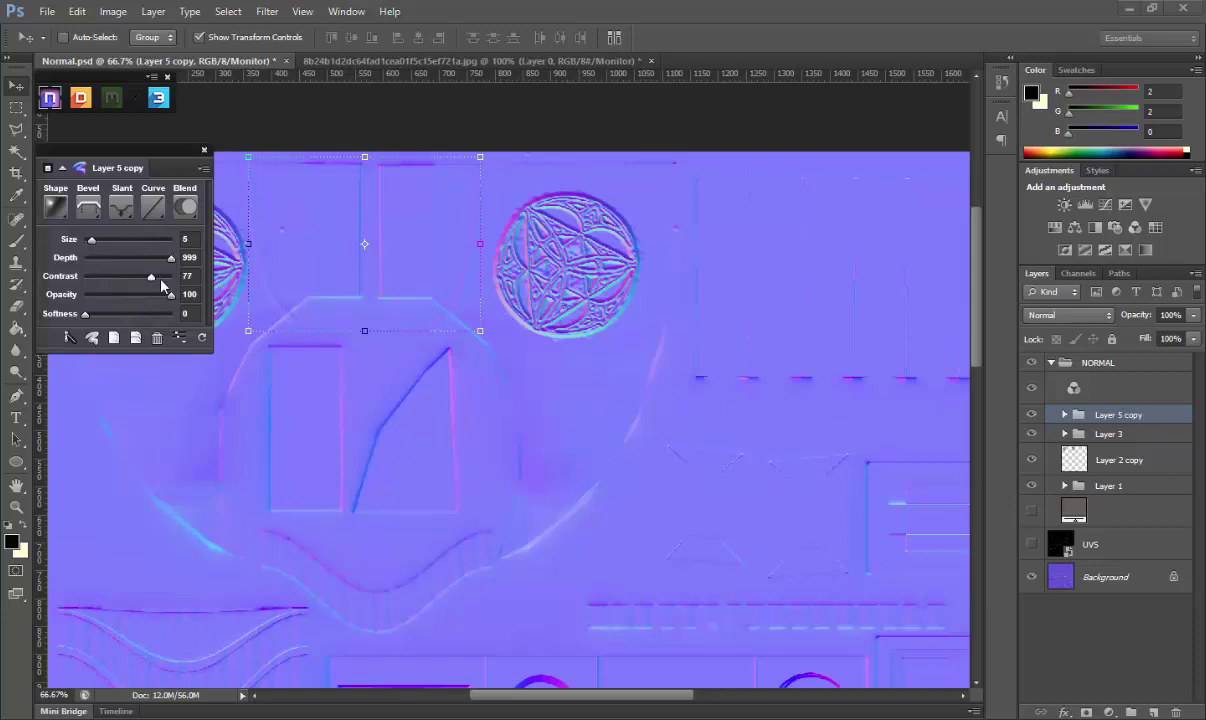
Apply the sawtooth Curve preset, then adjust slant direction and bevel profile for V-shaped grooves at size 11
click(121, 207)
scroll(98, 345, down, 5)
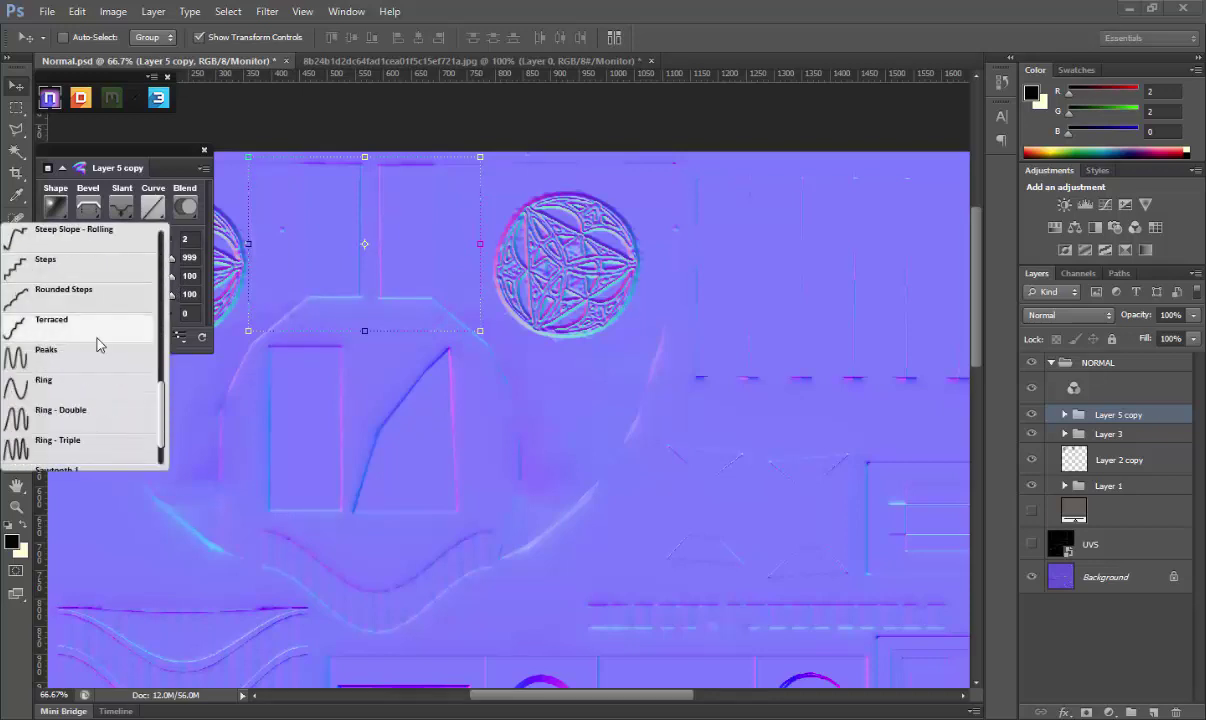
scroll(55, 375, down, 2)
click(48, 420)
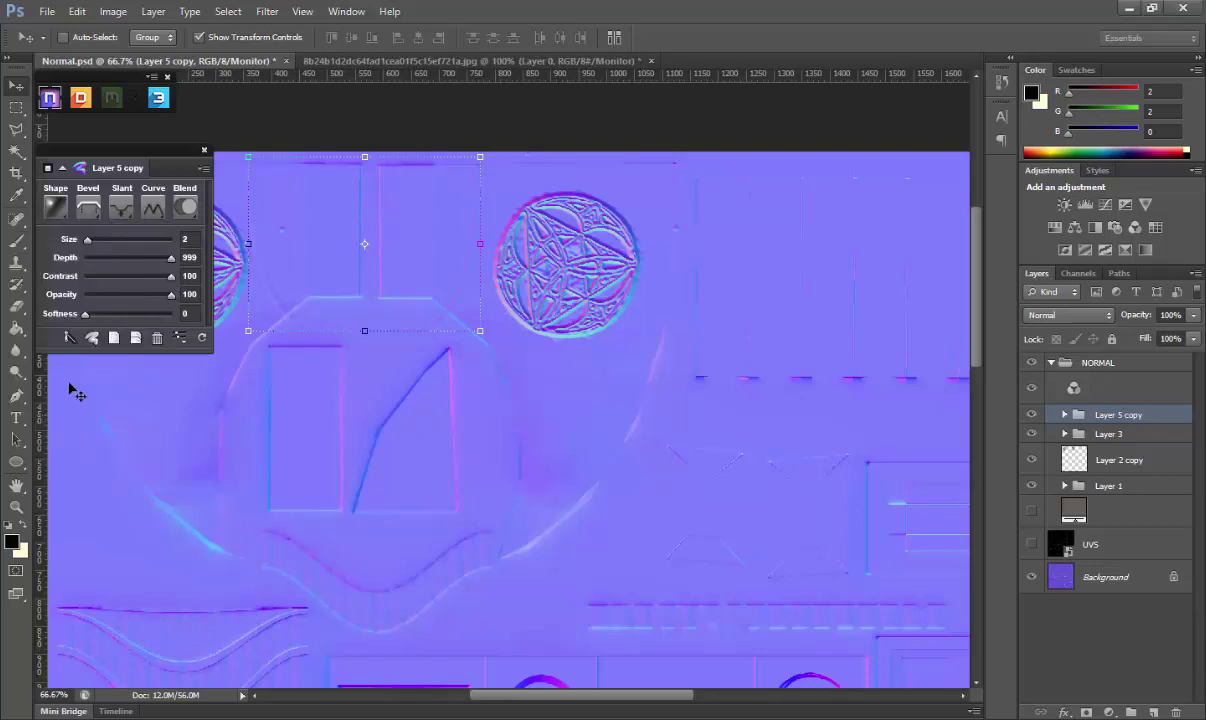
click(113, 210)
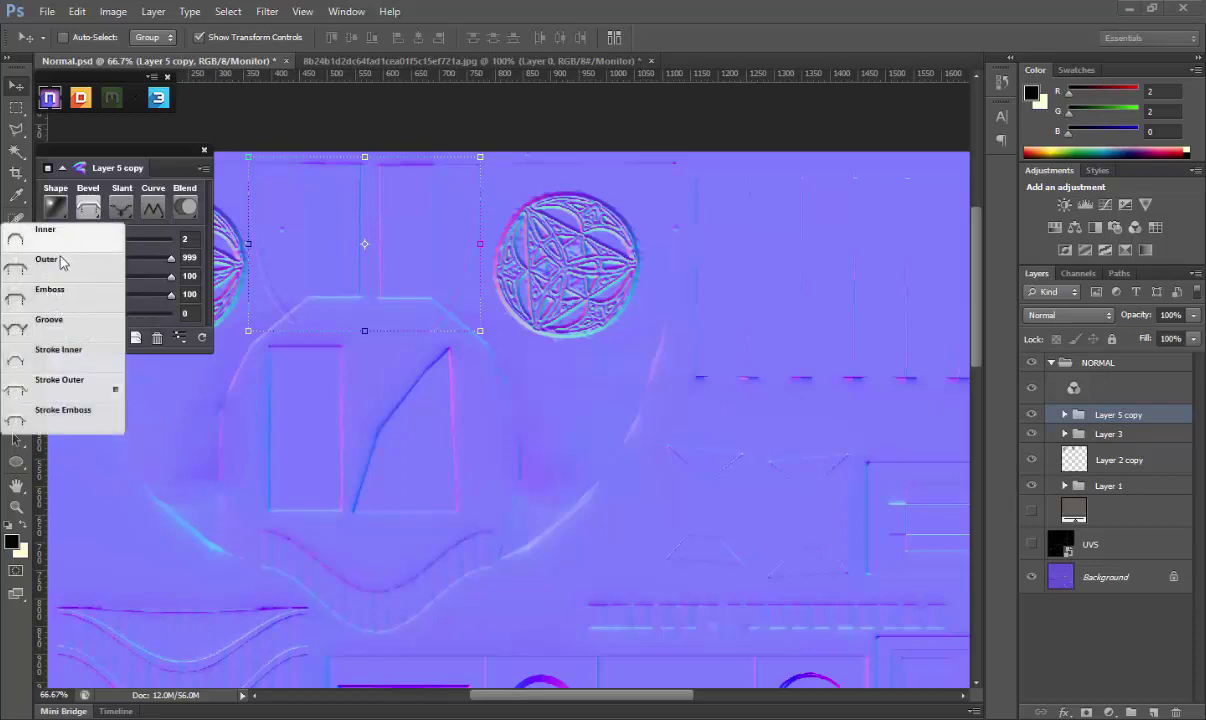
click(66, 264)
click(88, 207)
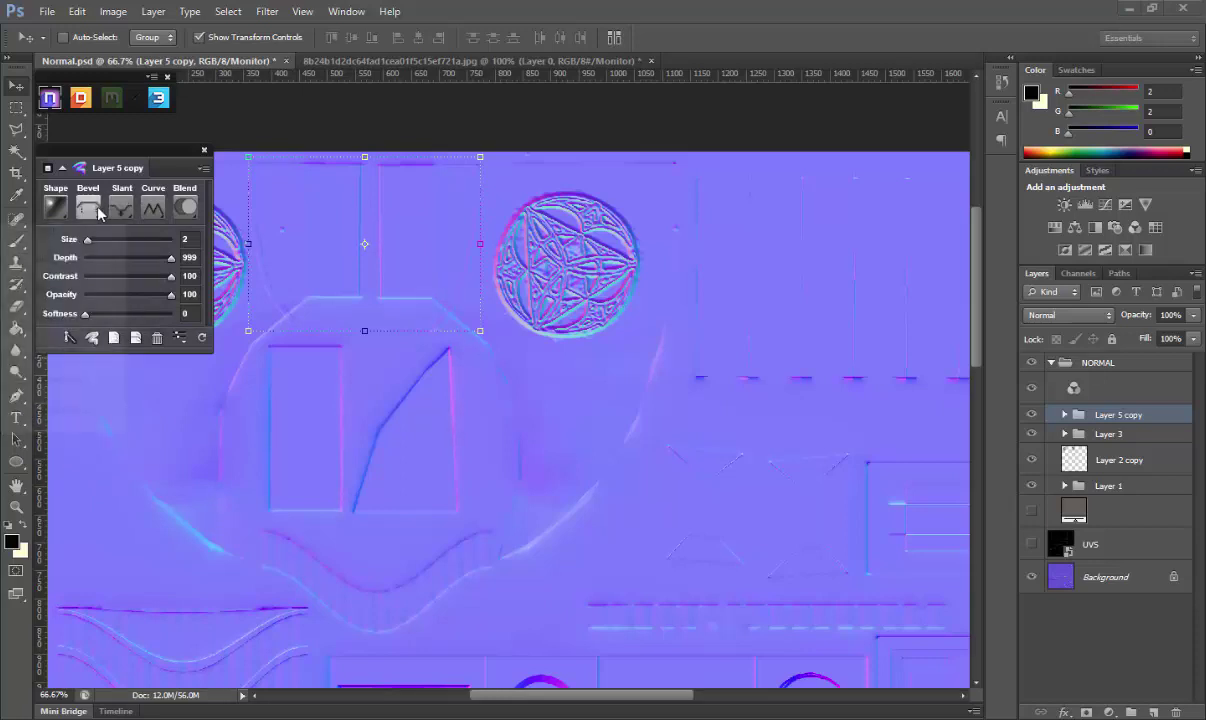
click(62, 315)
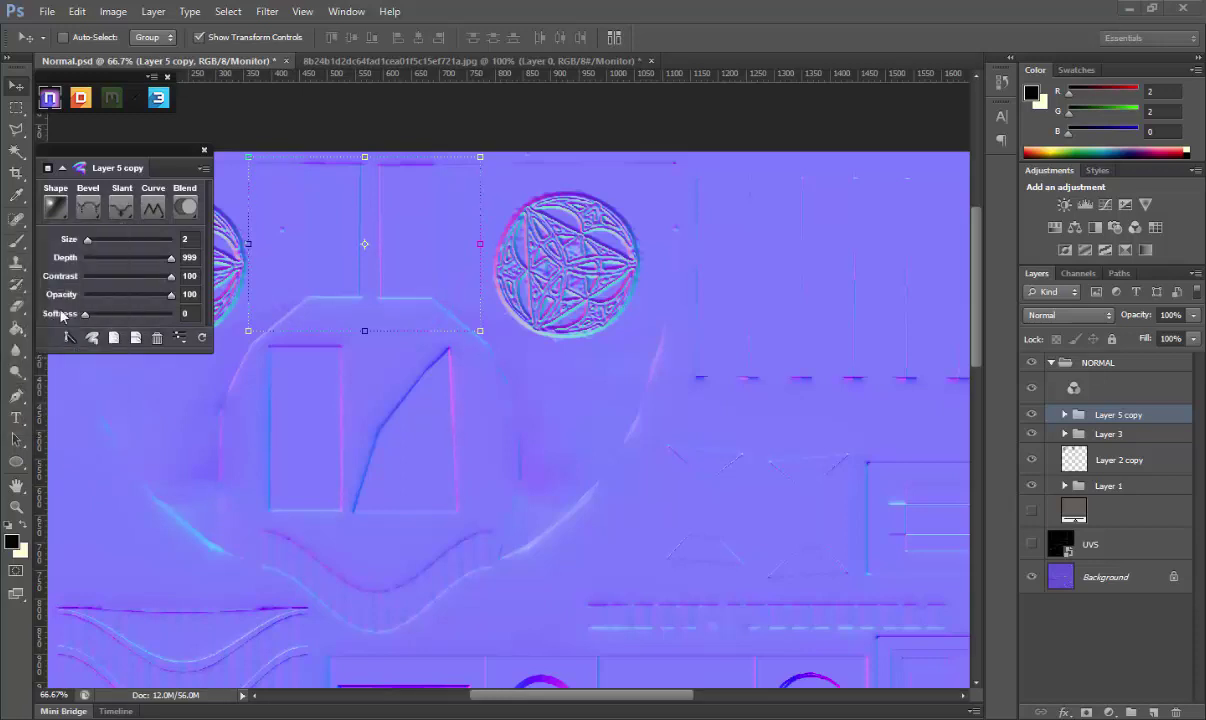
click(84, 217)
click(45, 368)
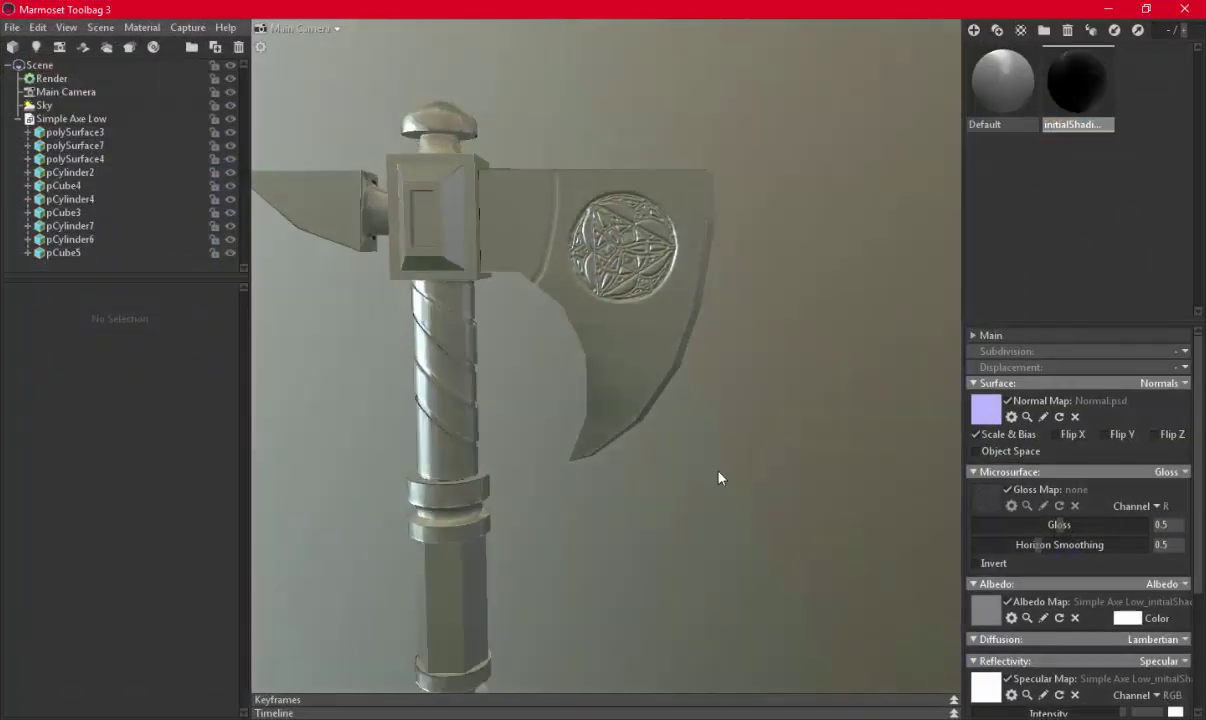
Orbit and zoom the axe preview to inspect the new grooves
mouse_move(676, 444)
mouse_down()
mouse_move(649, 560)
mouse_move(630, 300)
mouse_move(635, 412)
mouse_move(248, 458)
mouse_move(365, 492)
mouse_move(589, 466)
mouse_move(719, 468)
mouse_move(627, 417)
mouse_move(589, 443)
mouse_move(646, 415)
mouse_move(664, 635)
mouse_up()
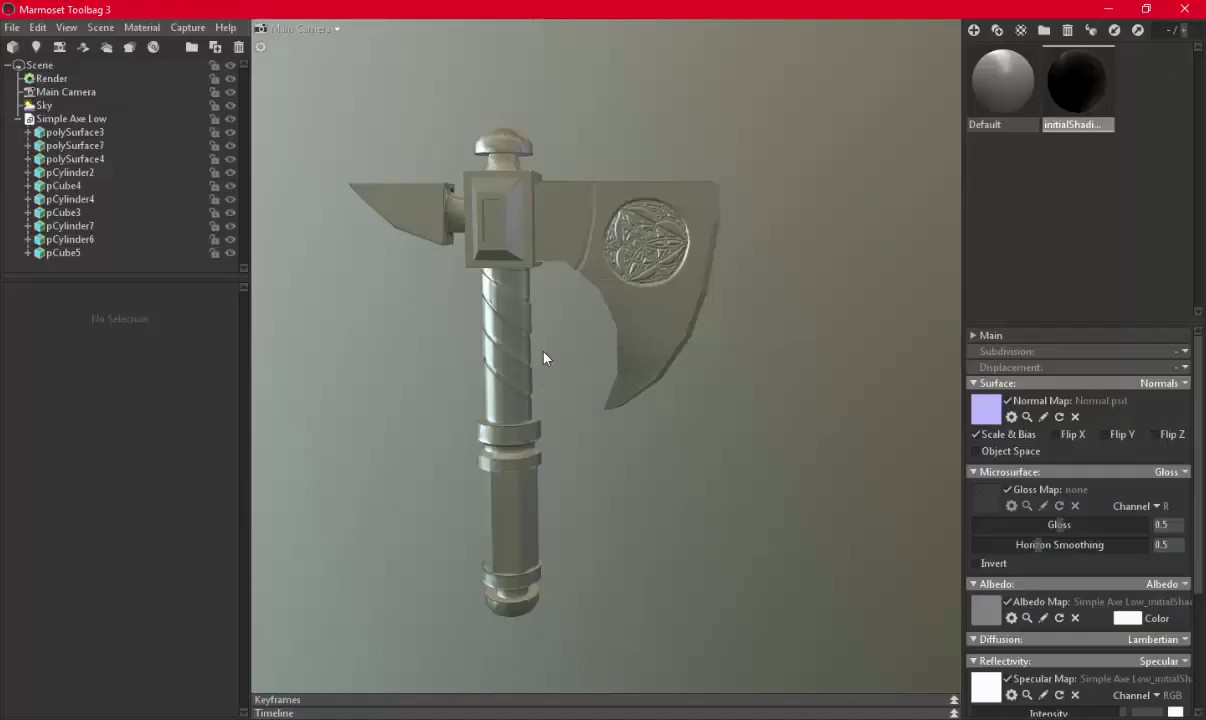
scroll(543, 358, up, 5)
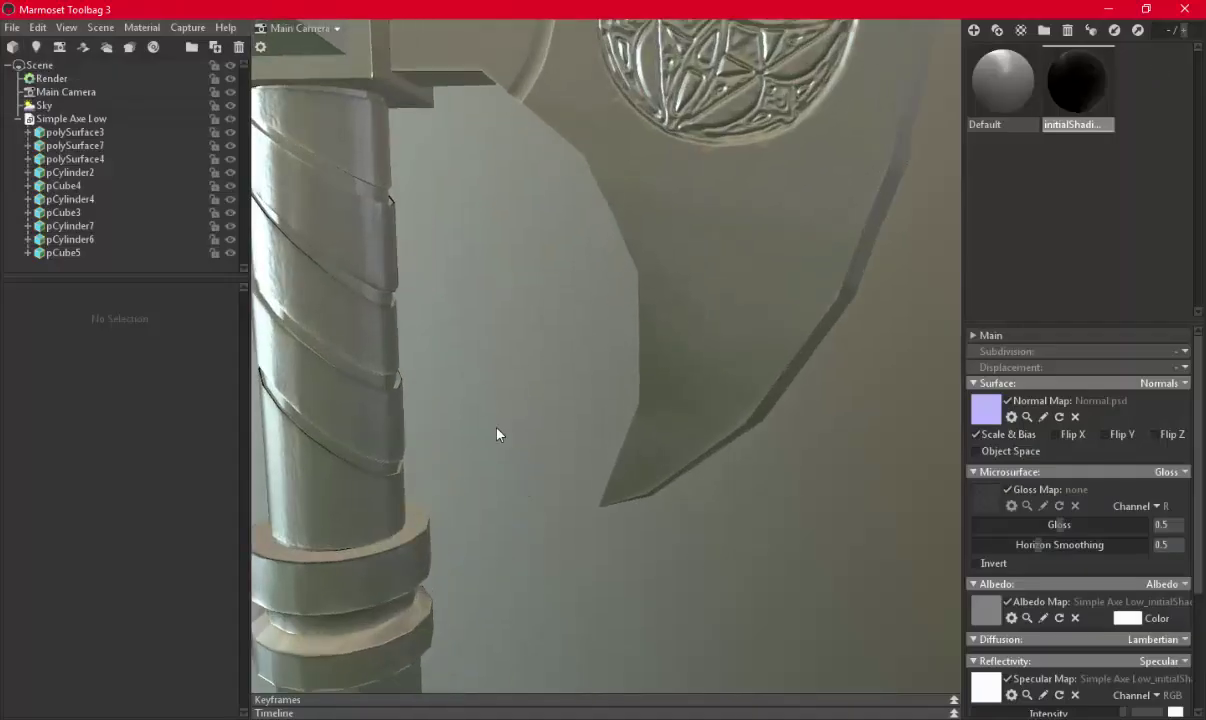
scroll(498, 431, down, 3)
scroll(565, 452, down, 1)
scroll(577, 470, down, 3)
scroll(605, 530, up, 3)
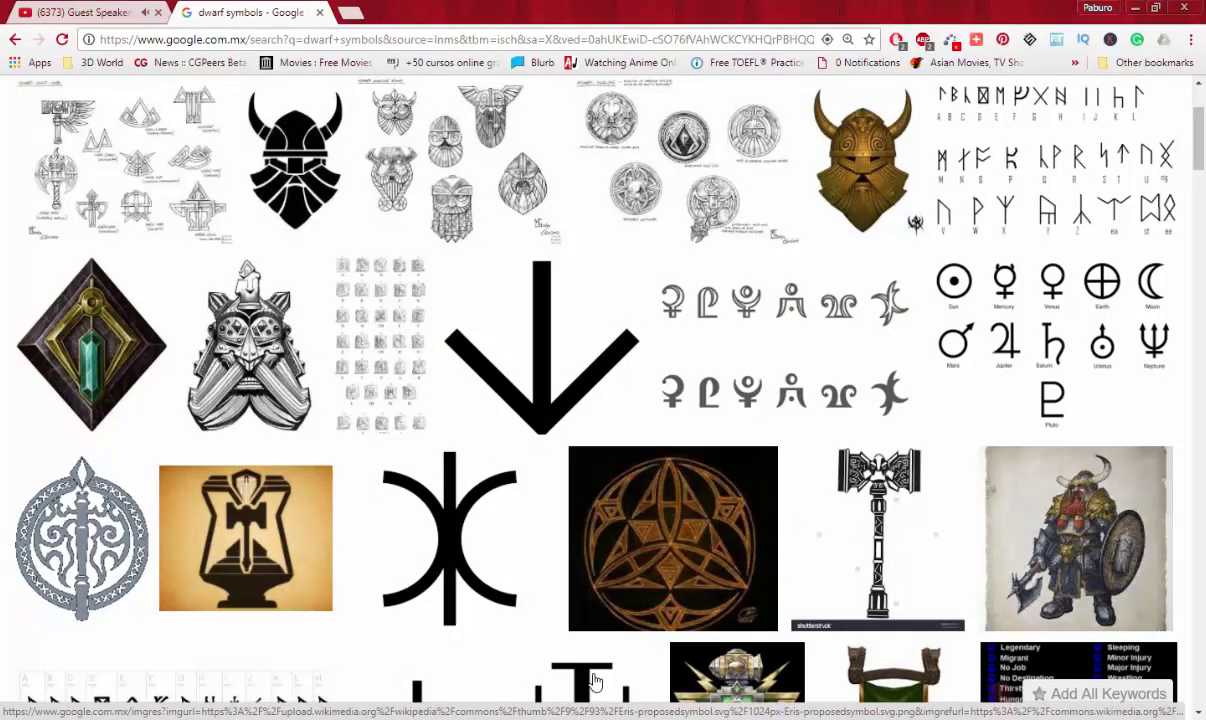
Scroll through the dwarf symbols image results
scroll(440, 320, up, 1)
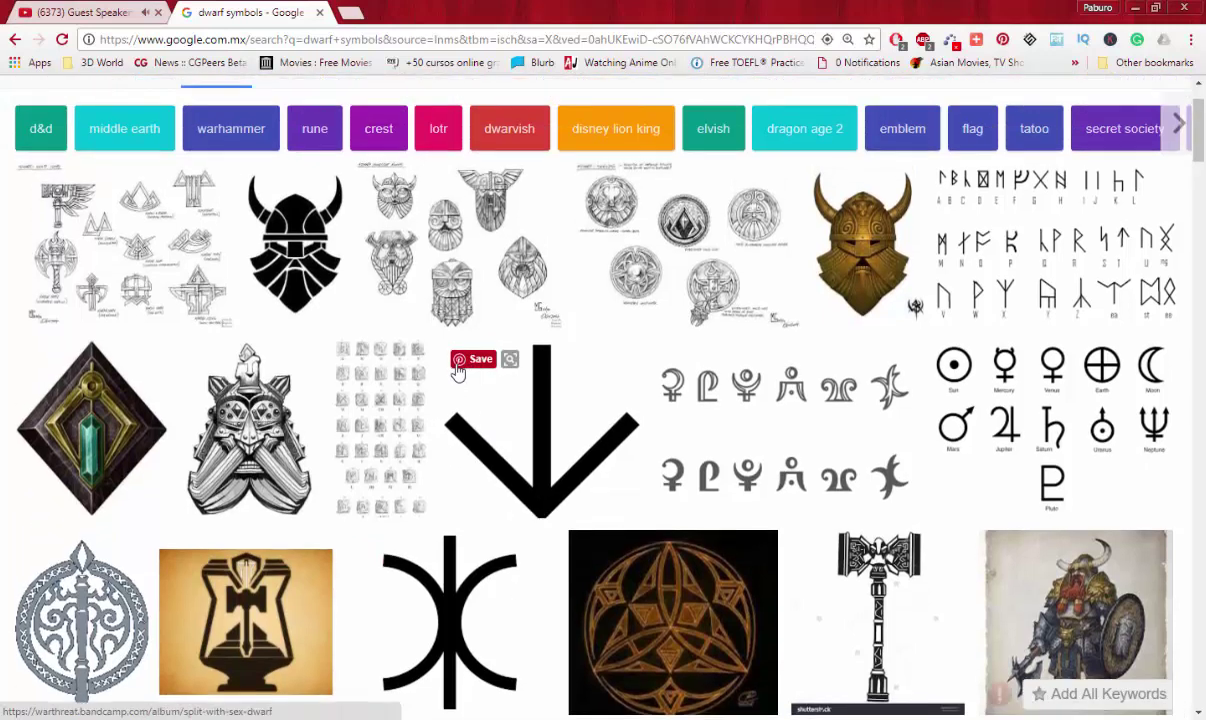
scroll(455, 376, down, 1)
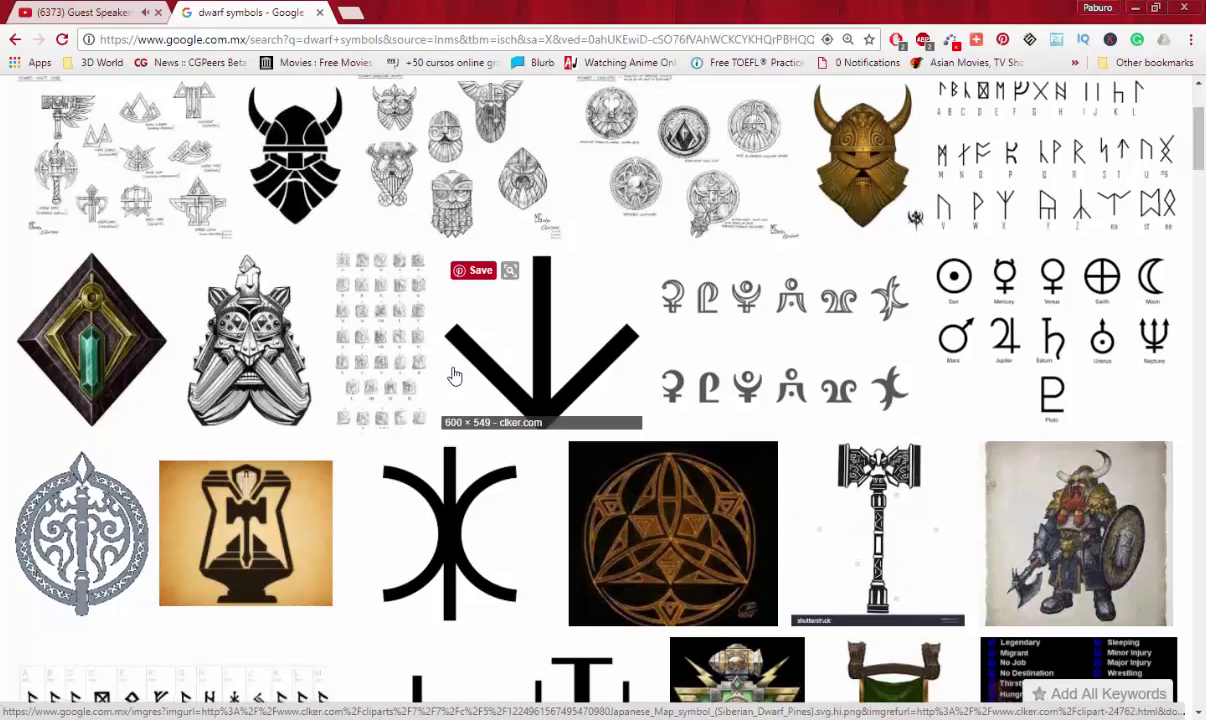
scroll(456, 376, down, 2)
scroll(458, 374, down, 3)
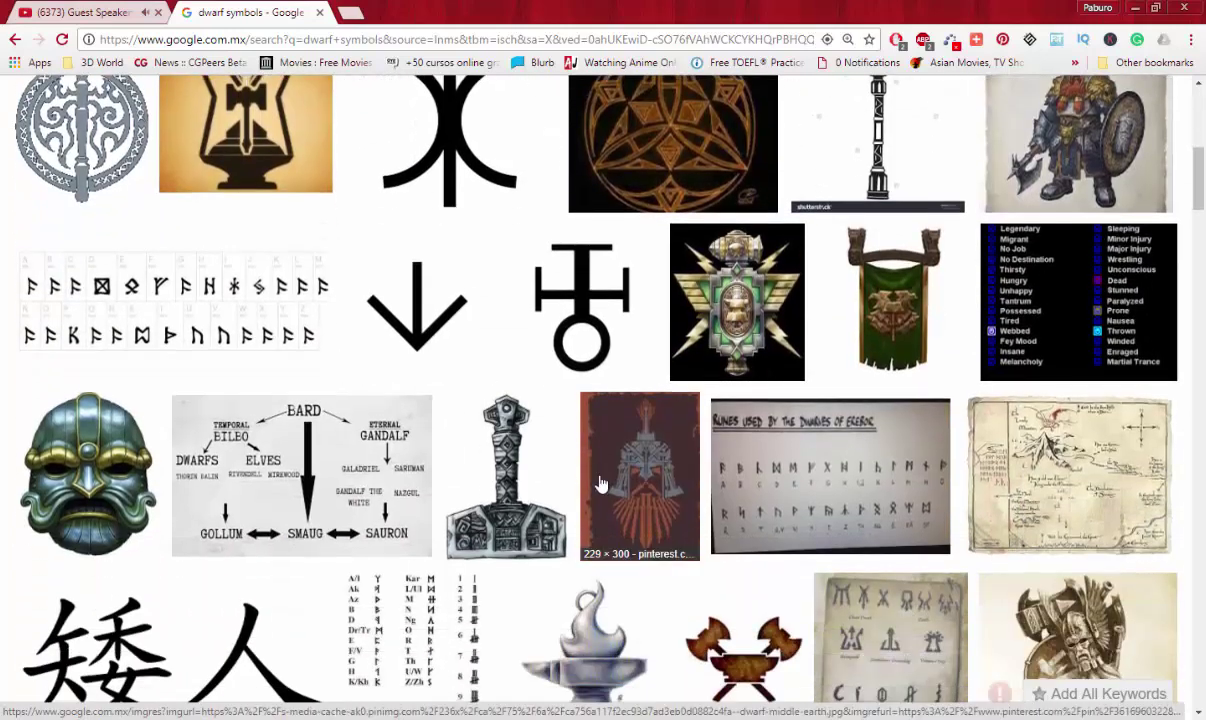
scroll(535, 458, down, 5)
scroll(535, 455, down, 4)
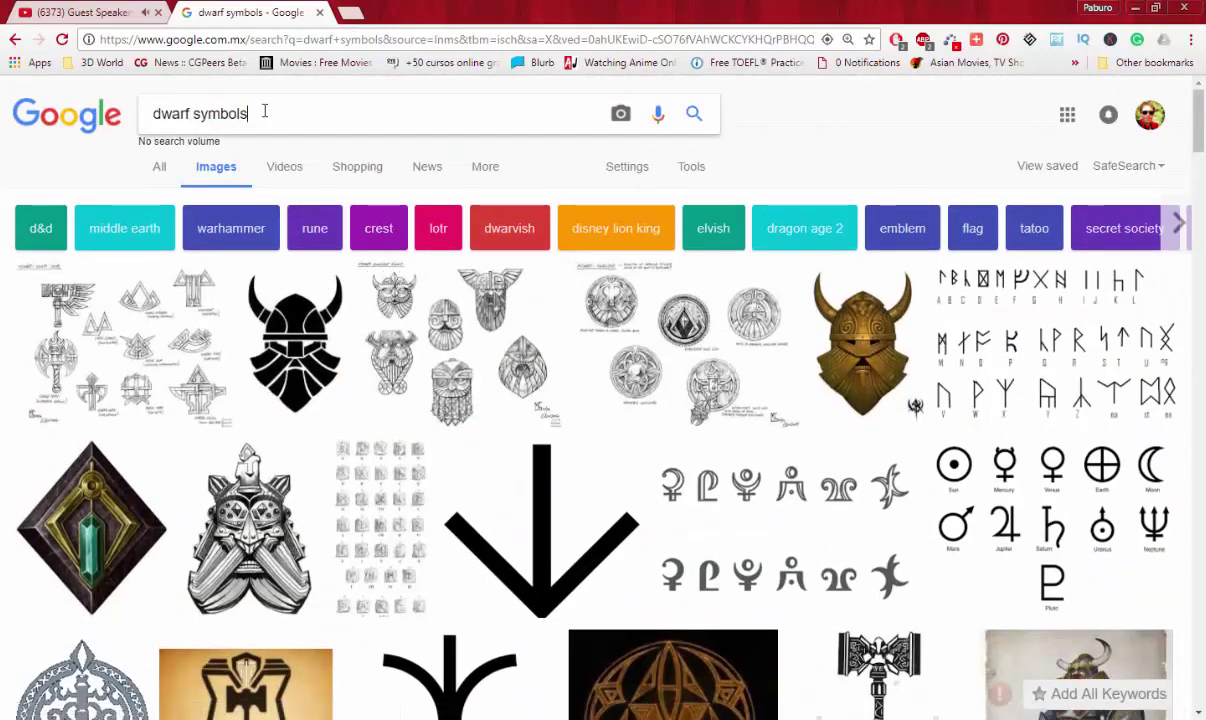
Search Google Images for 'viking patterns' and copy the Viking border pattern image
drag(264, 113, 109, 117)
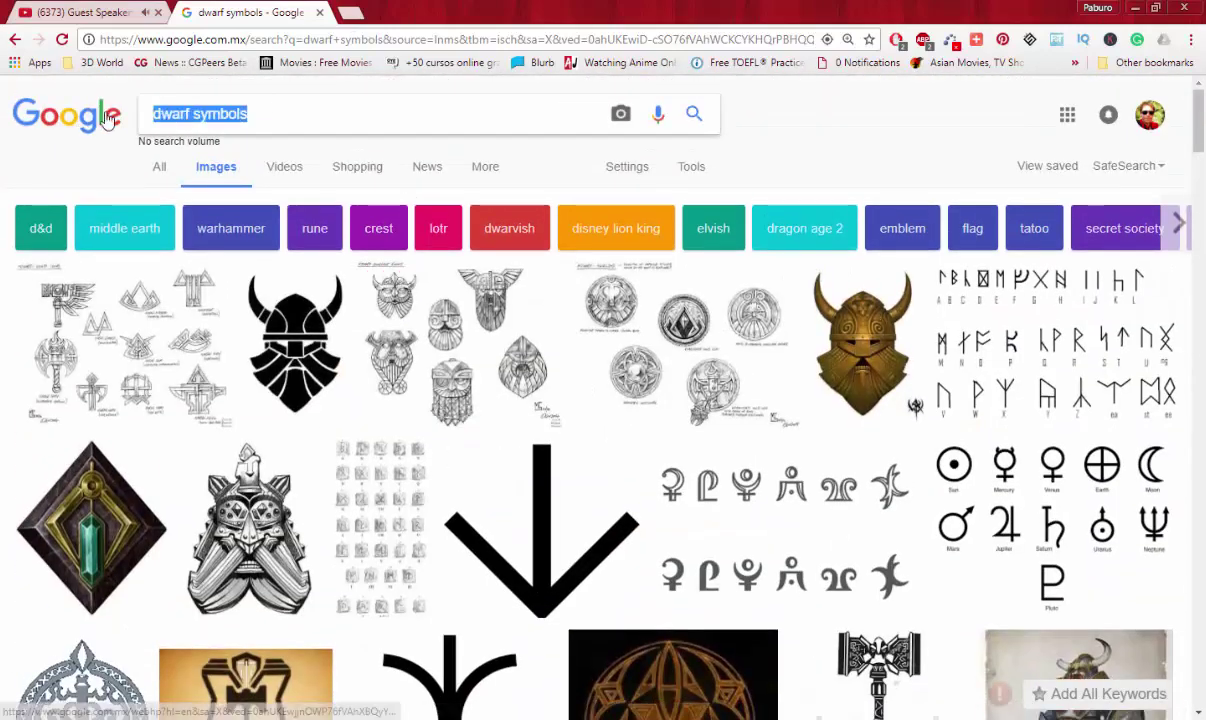
text(viking pa)
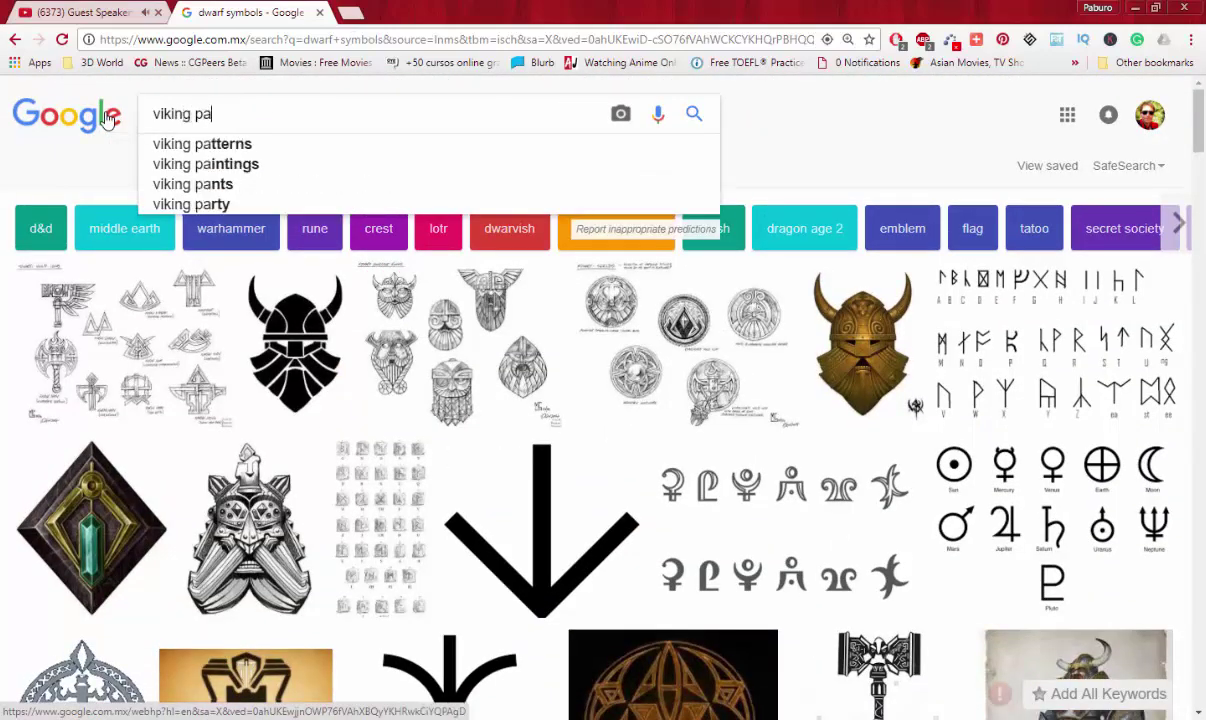
text(tterns)
key(Return)
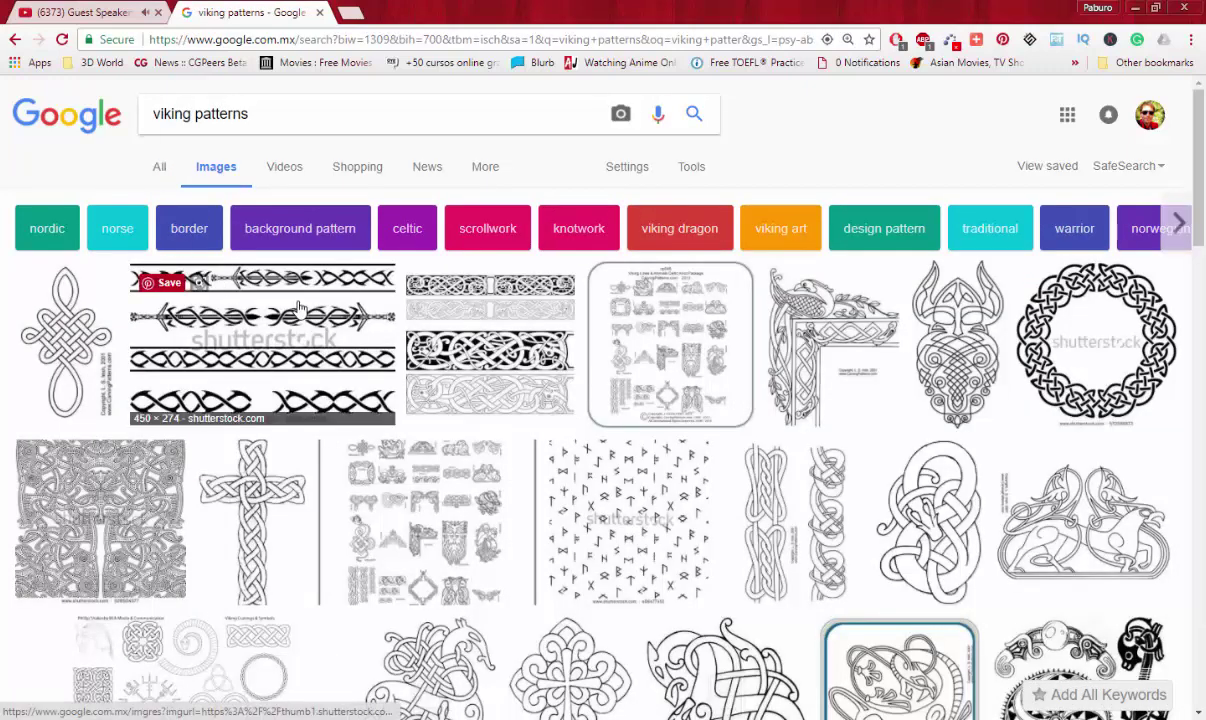
click(383, 322)
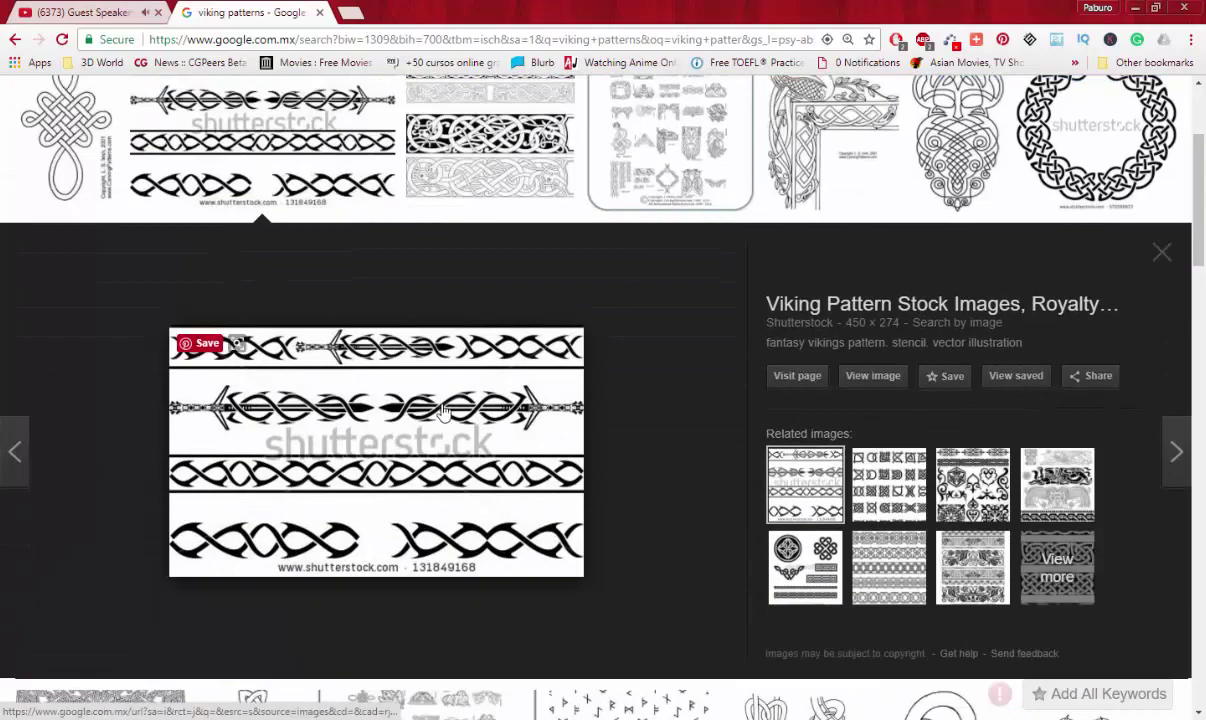
right_click(442, 404)
click(498, 569)
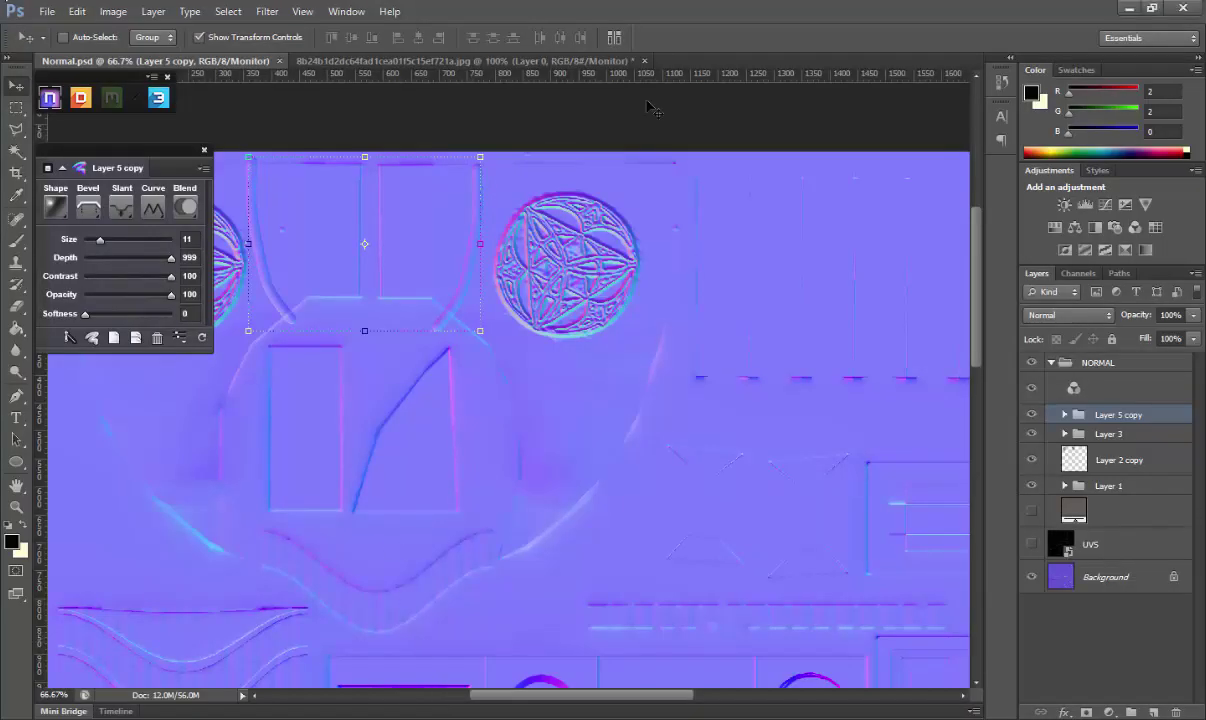
Close the knot document without saving and paste the Viking pattern into a new 450×274 document
click(644, 60)
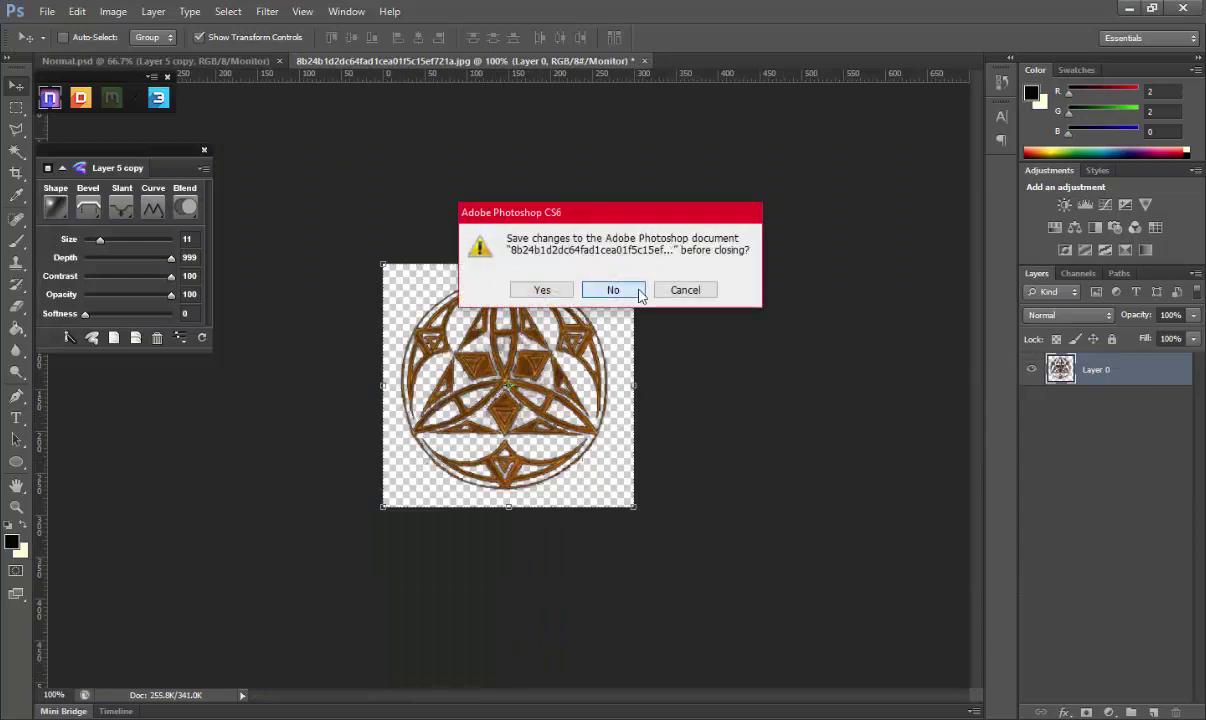
click(640, 290)
click(47, 11)
click(50, 30)
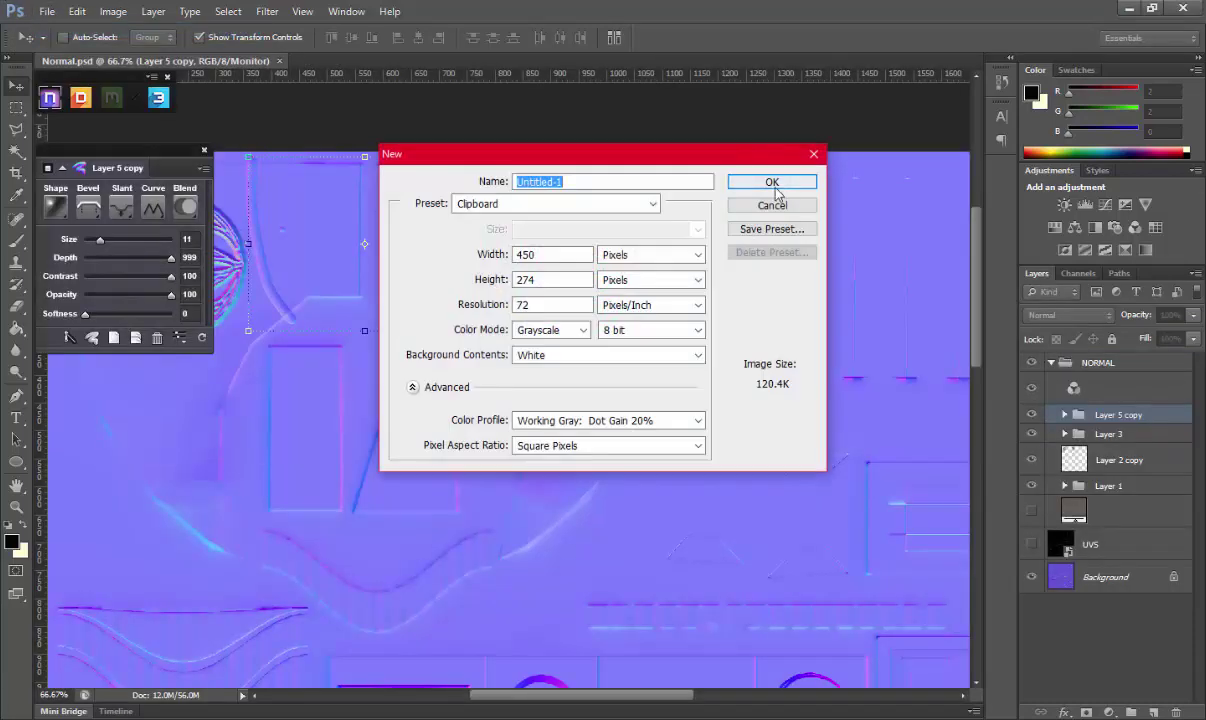
click(772, 182)
click(77, 11)
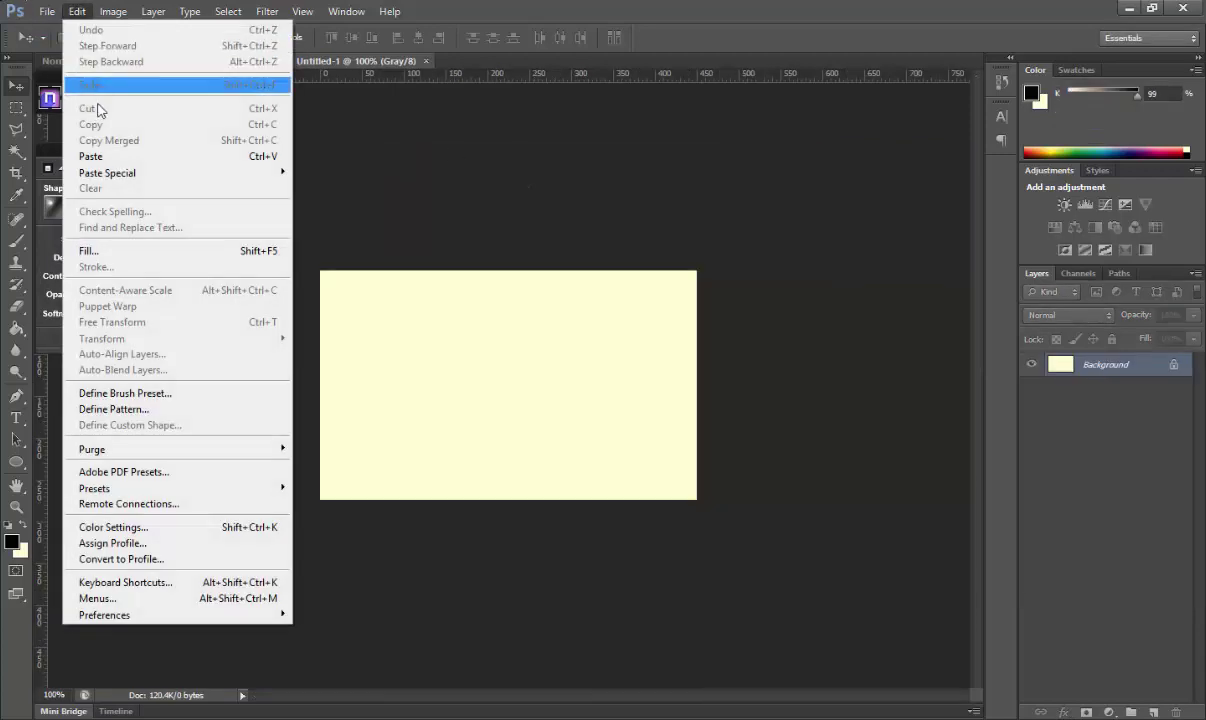
click(87, 153)
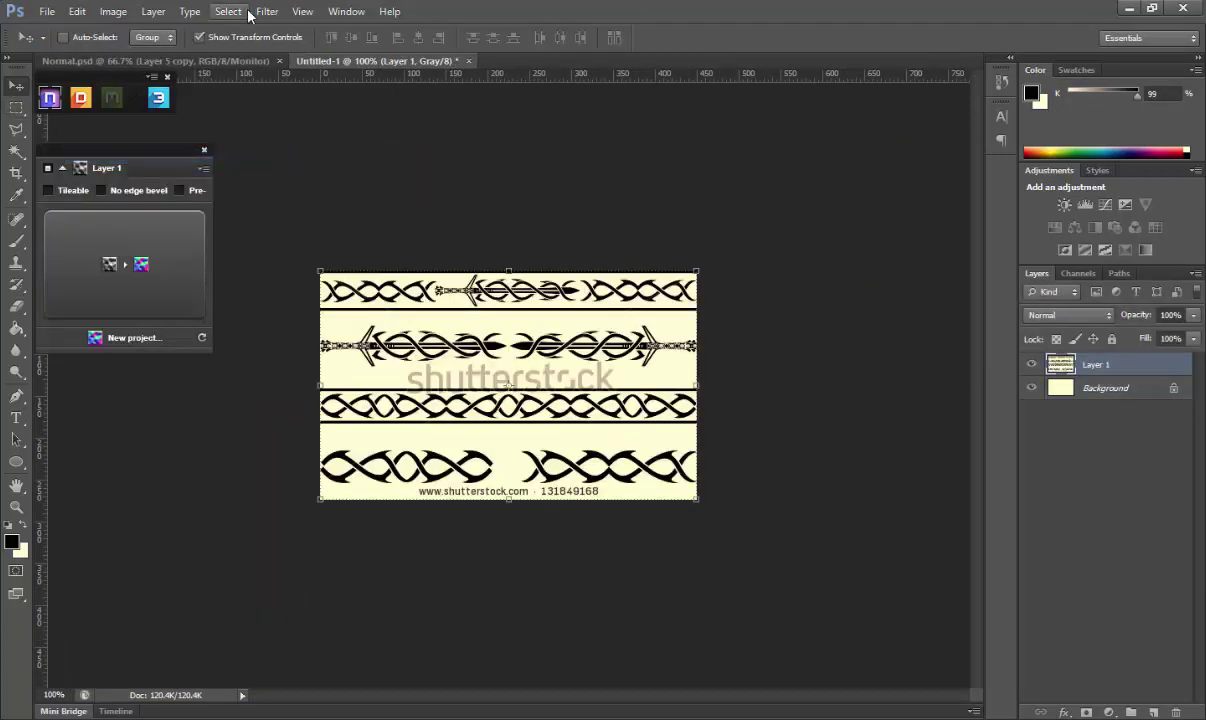
Delete the Background layer and remove the cream background using Color Range
click(1095, 390)
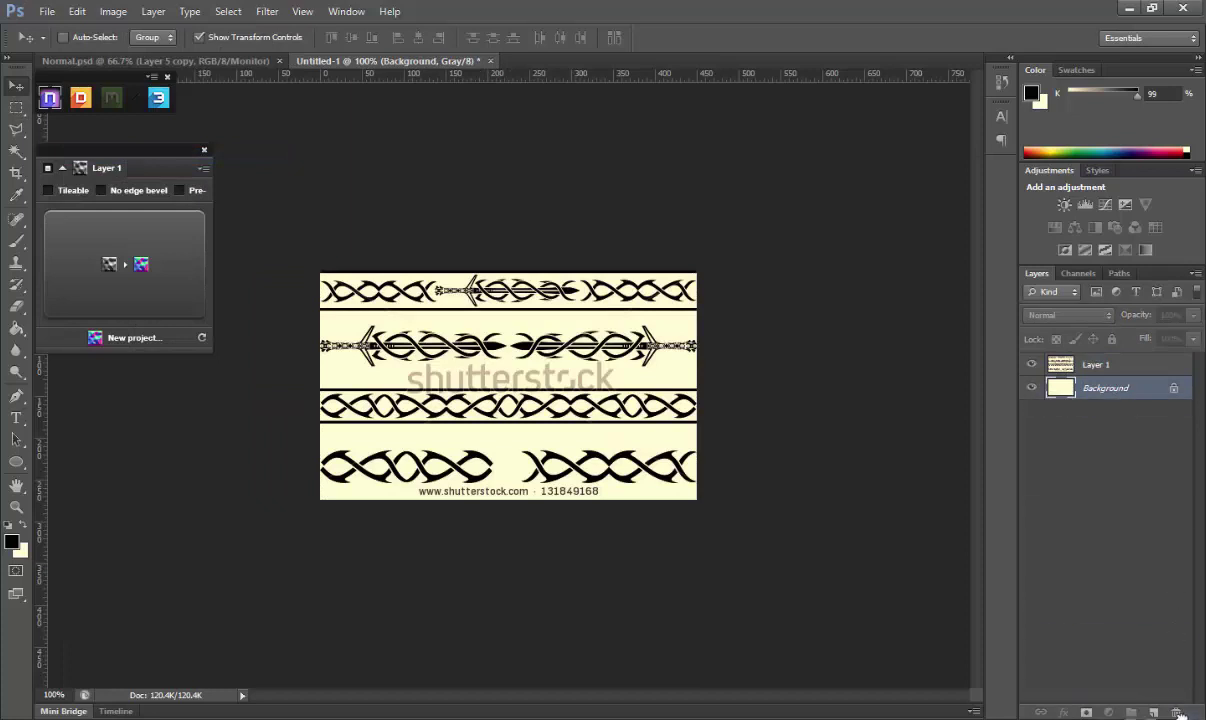
key(Delete)
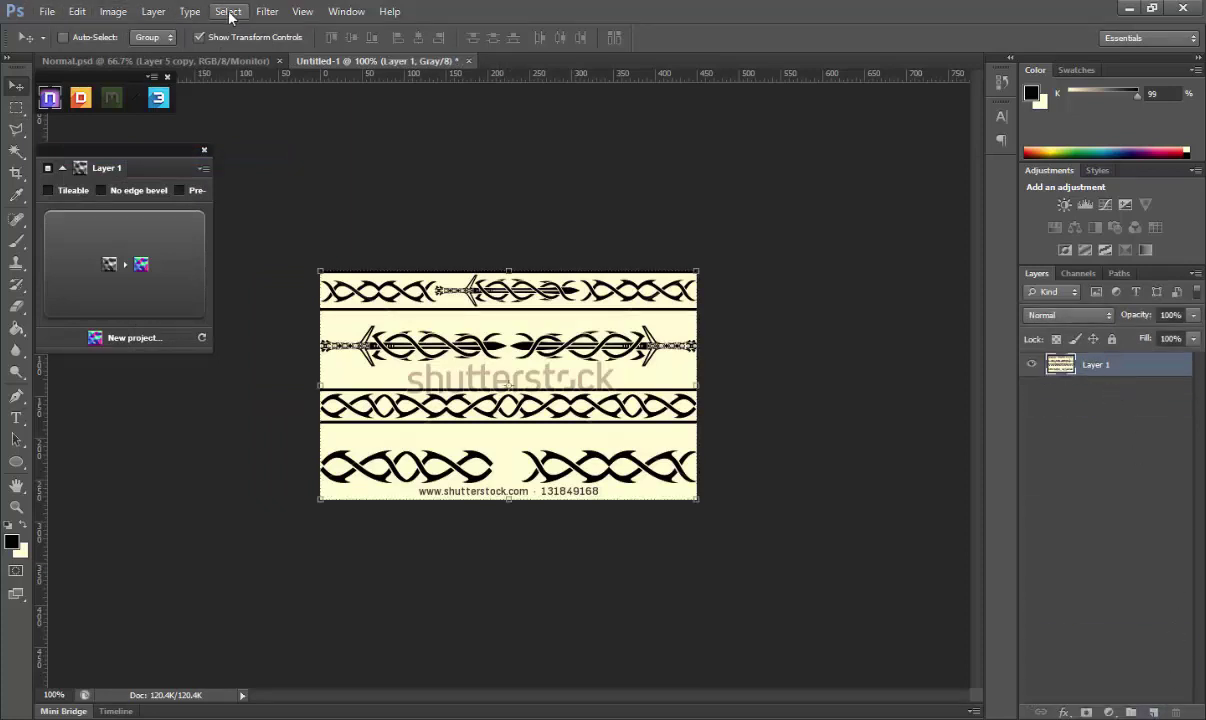
click(229, 11)
click(252, 156)
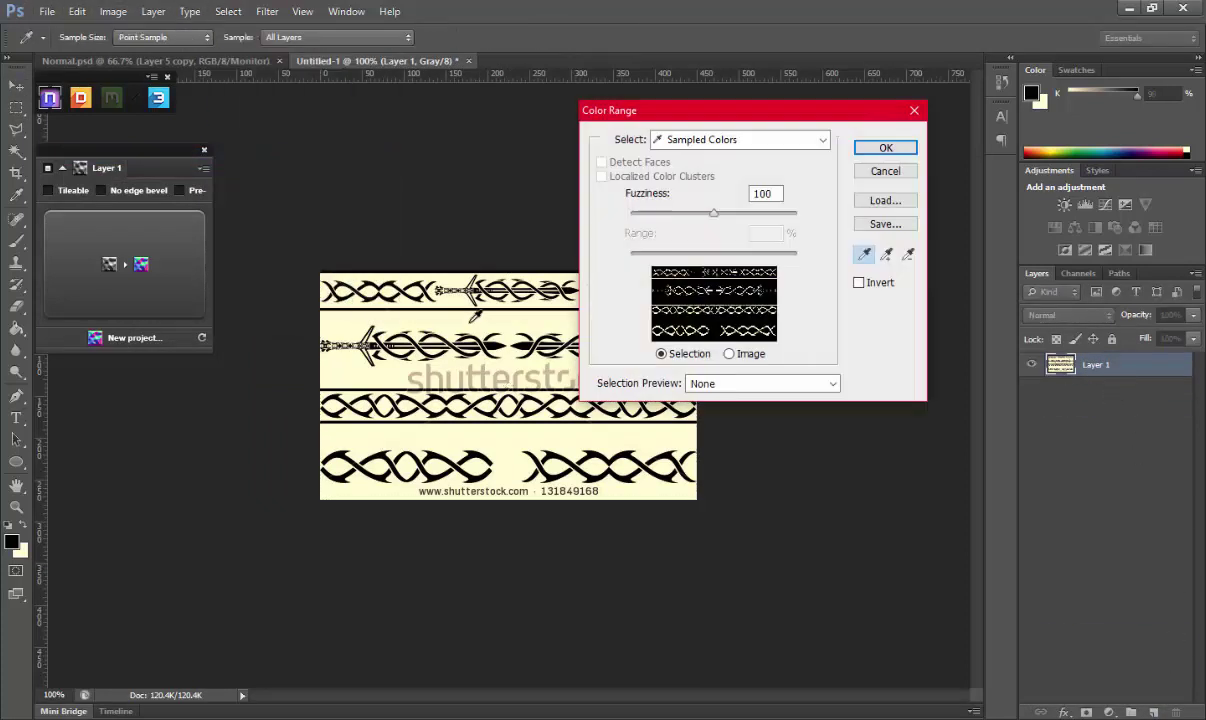
click(896, 148)
key(v)
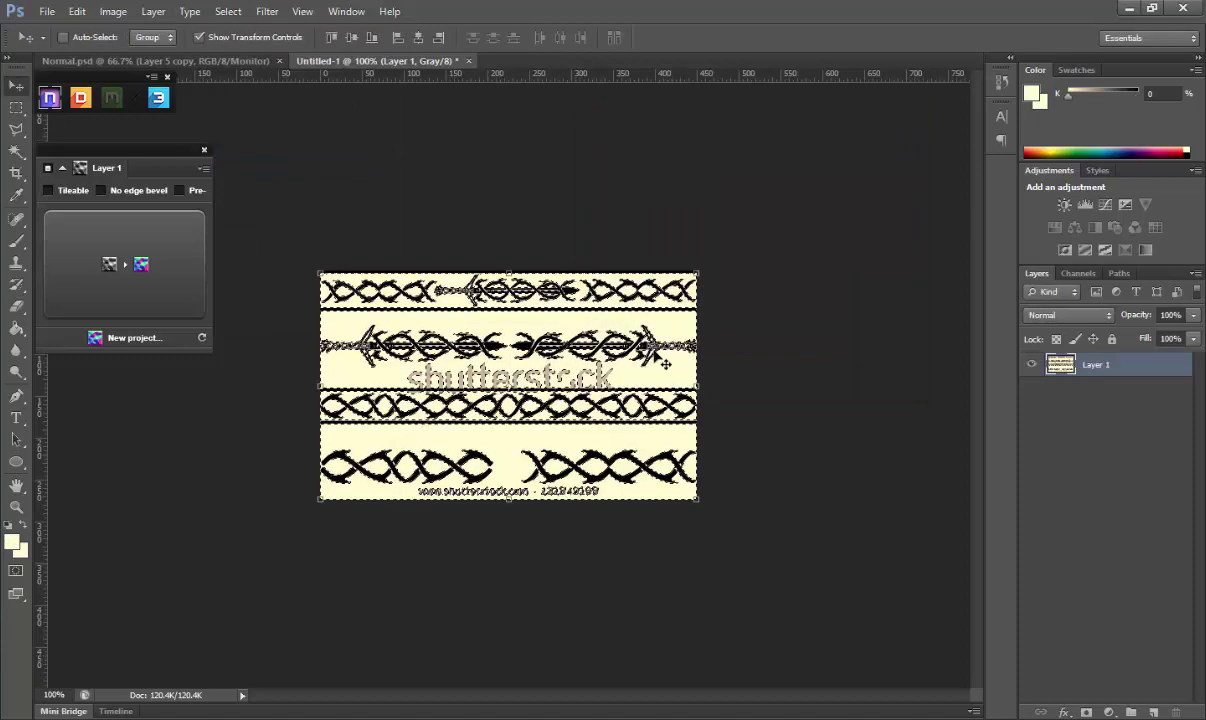
key(Delete)
Select the bottom-left knot band, copy it, and paste it into Normal.psd
click(16, 107)
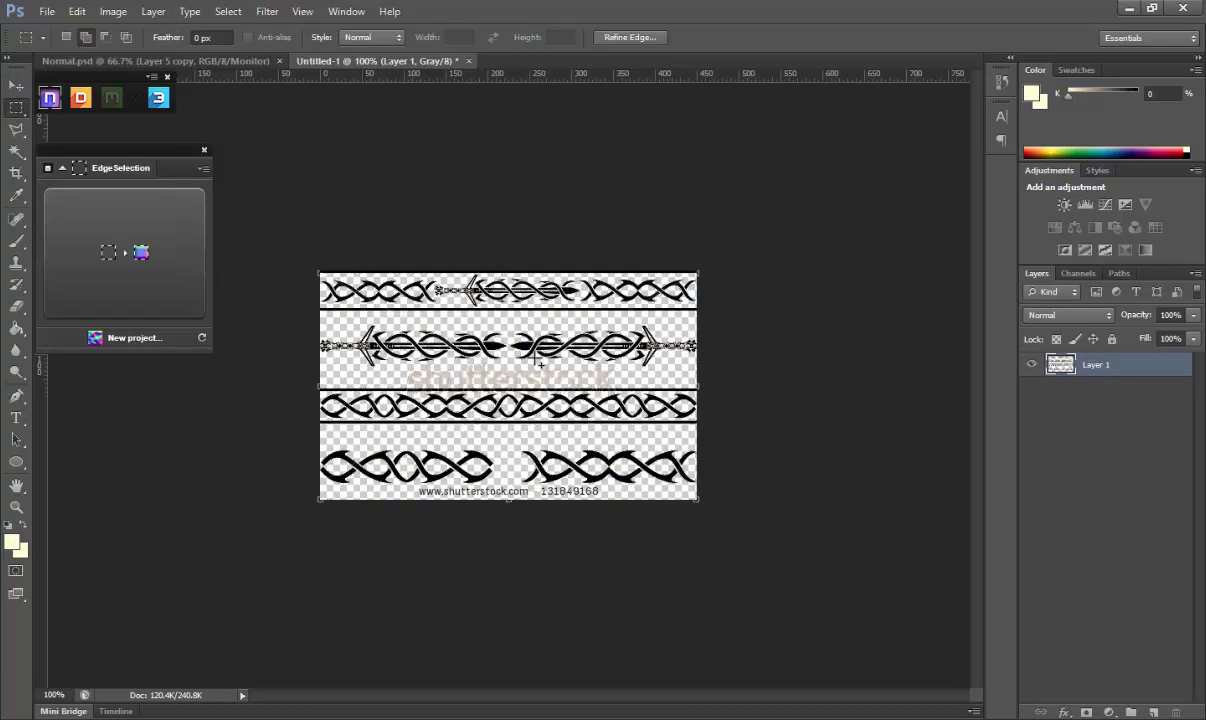
right_click(538, 350)
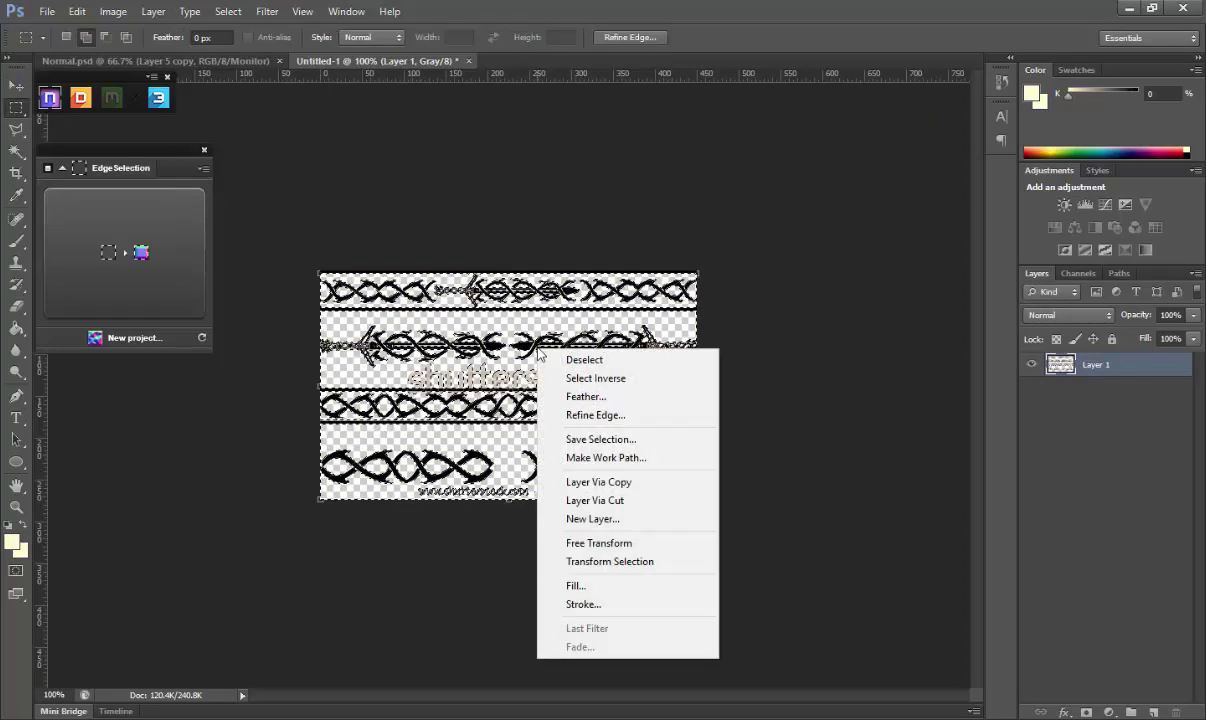
click(562, 359)
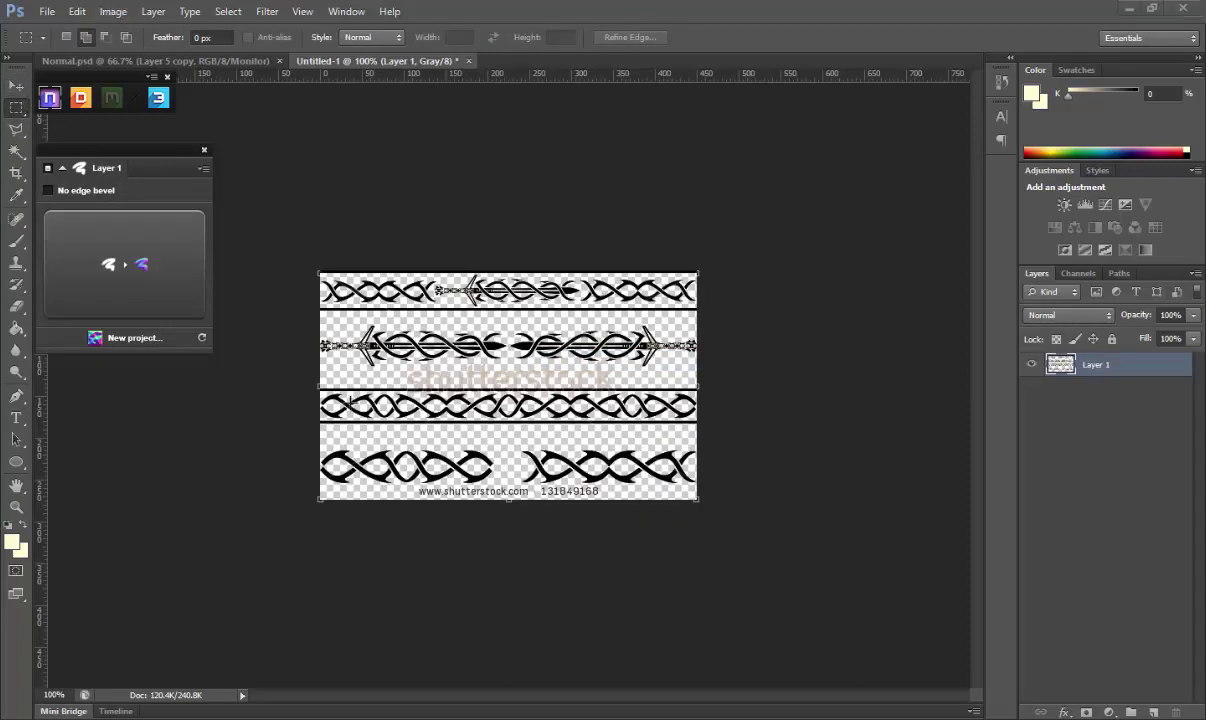
drag(320, 436, 505, 487)
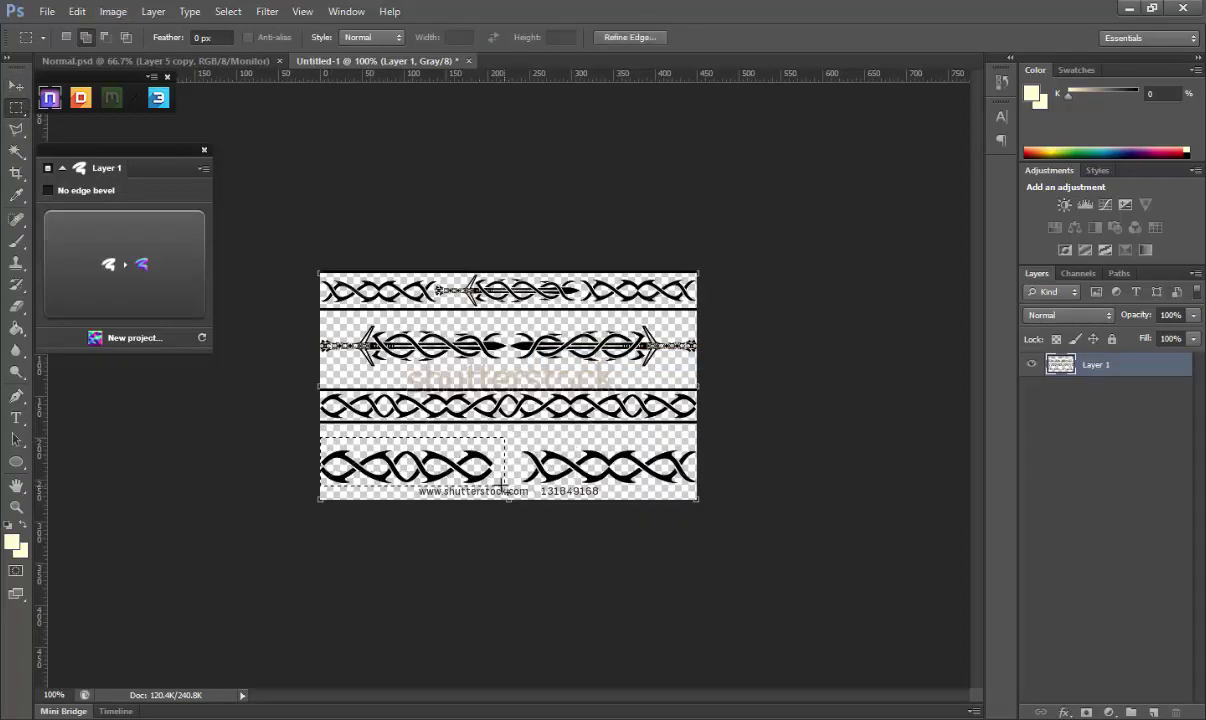
click(77, 11)
click(104, 124)
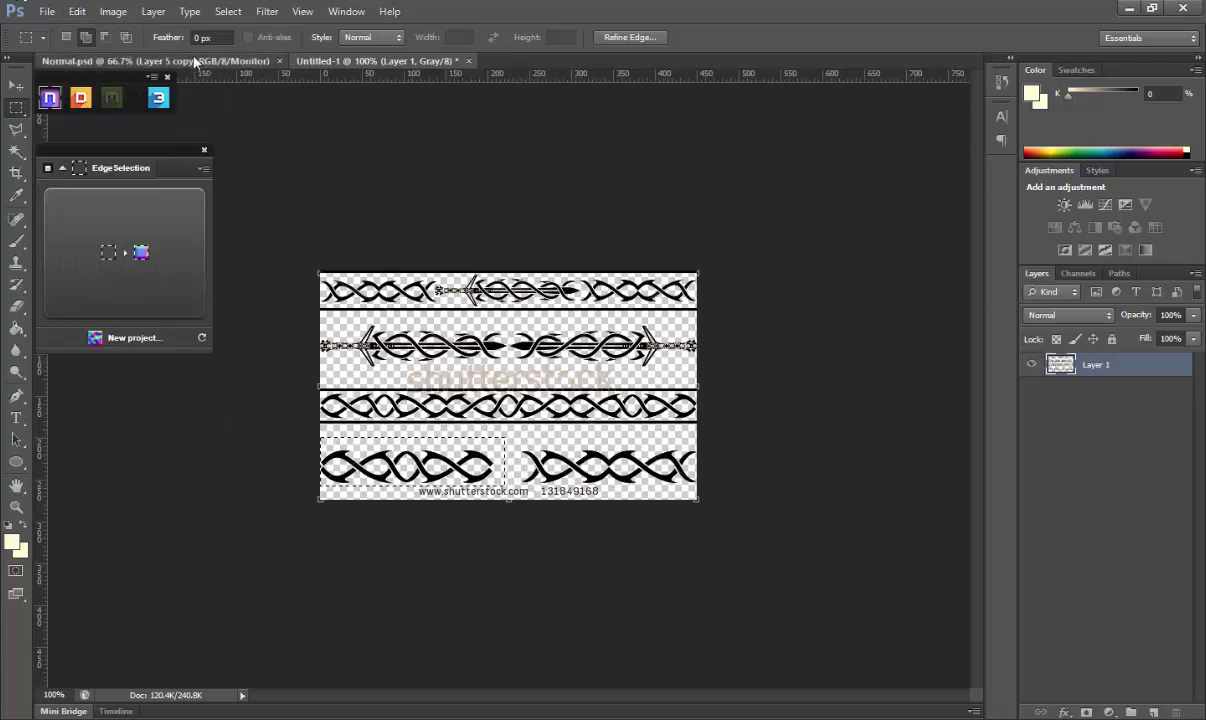
click(70, 60)
click(77, 11)
click(116, 157)
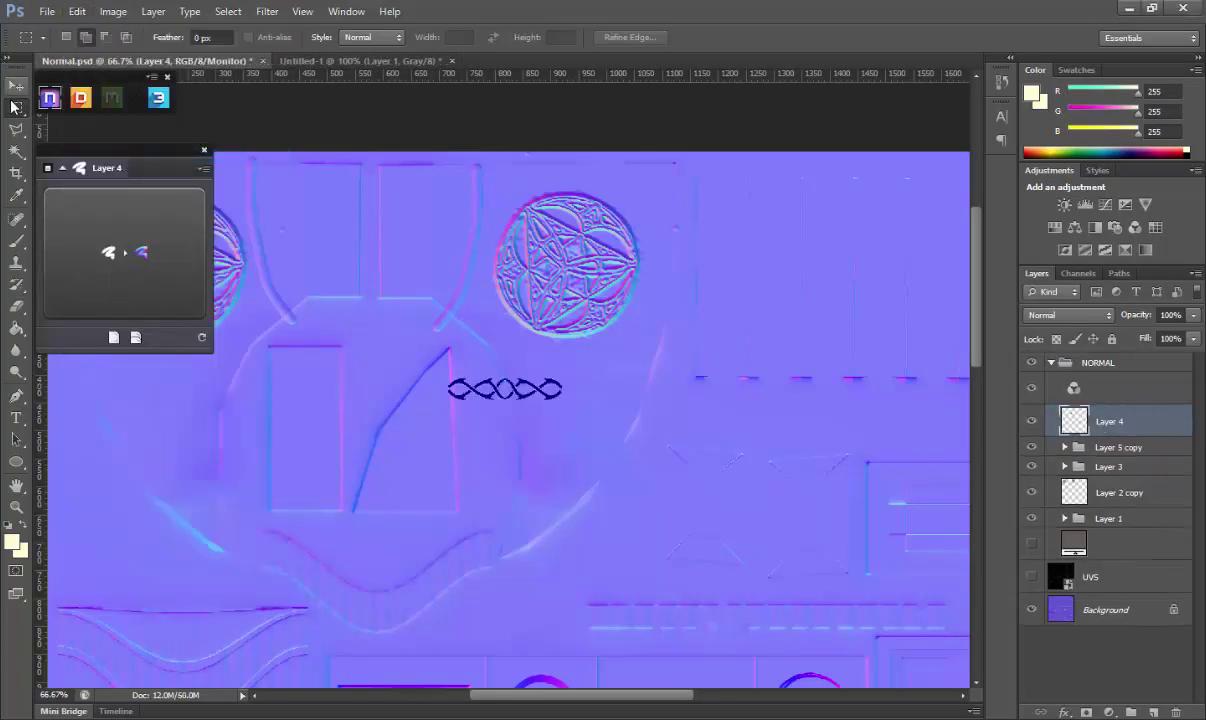
In Maya, frame the axe model and open the UV Editor
click(533, 678)
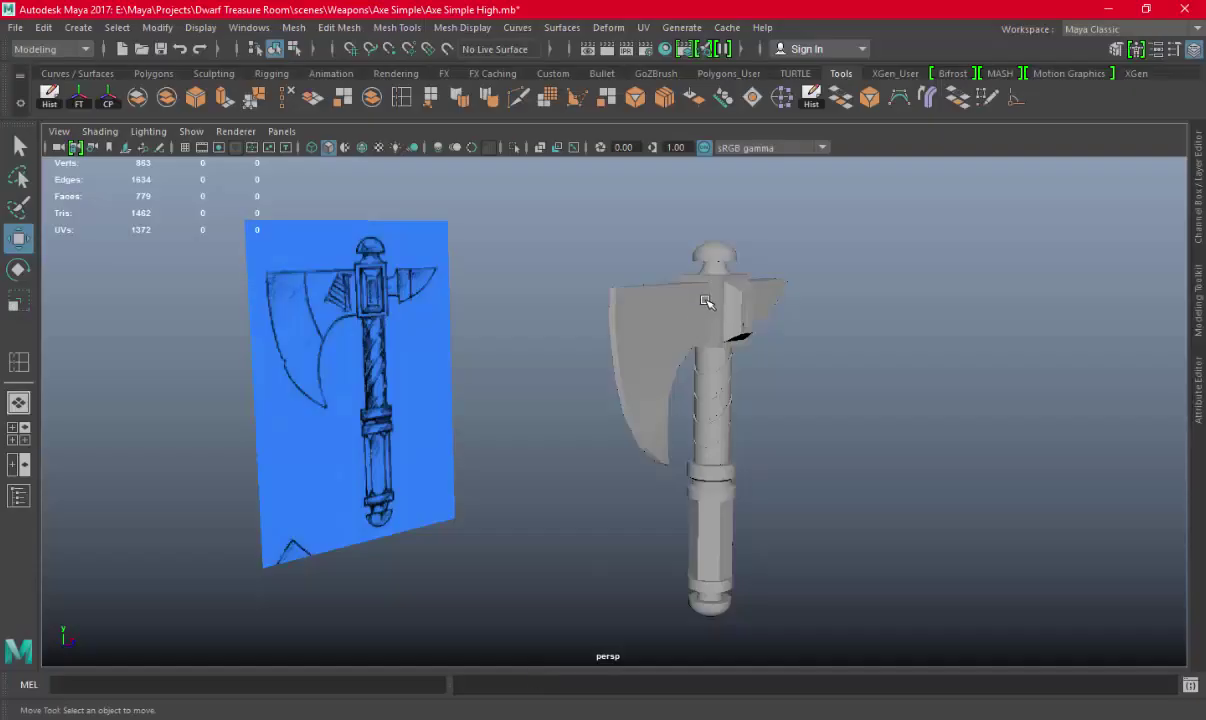
mouse_move(713, 301)
alt+mouse_down()
mouse_move(821, 409)
mouse_move(627, 338)
alt+mouse_up()
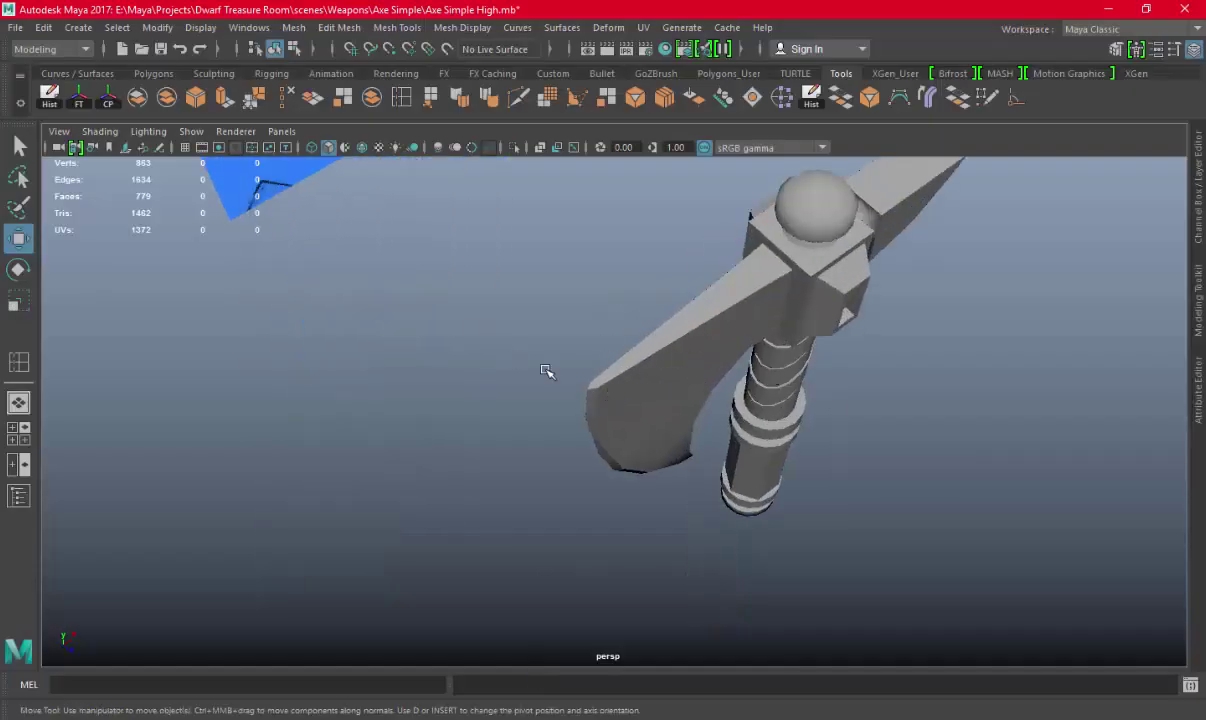
key(ctrl+z)
scroll(547, 372, down, 5)
scroll(547, 372, up, 2)
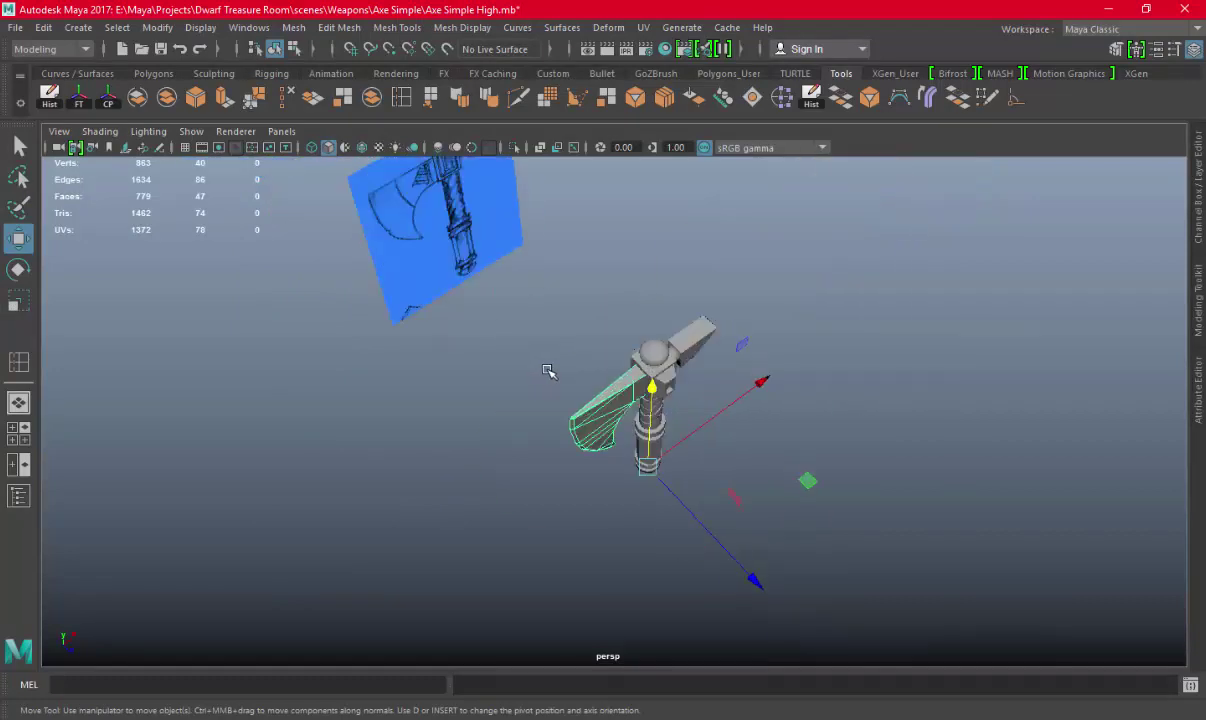
scroll(625, 375, up, 2)
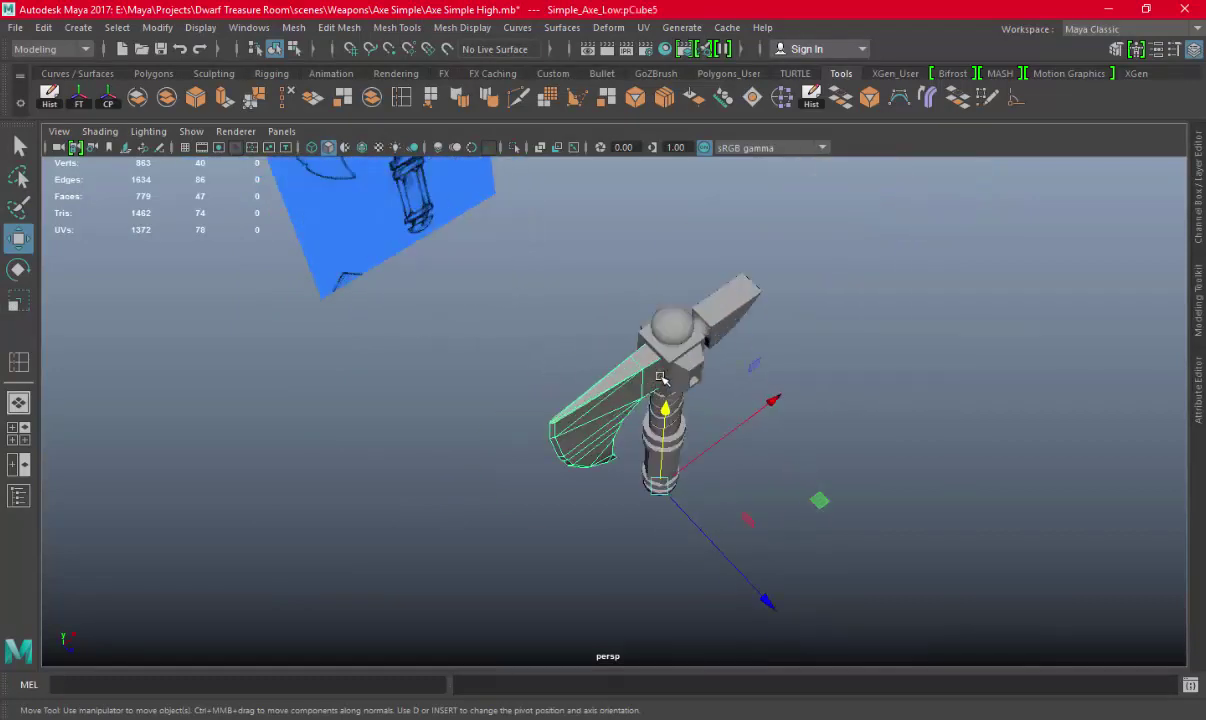
scroll(596, 356, up, 2)
scroll(592, 372, up, 1)
scroll(592, 372, up, 1)
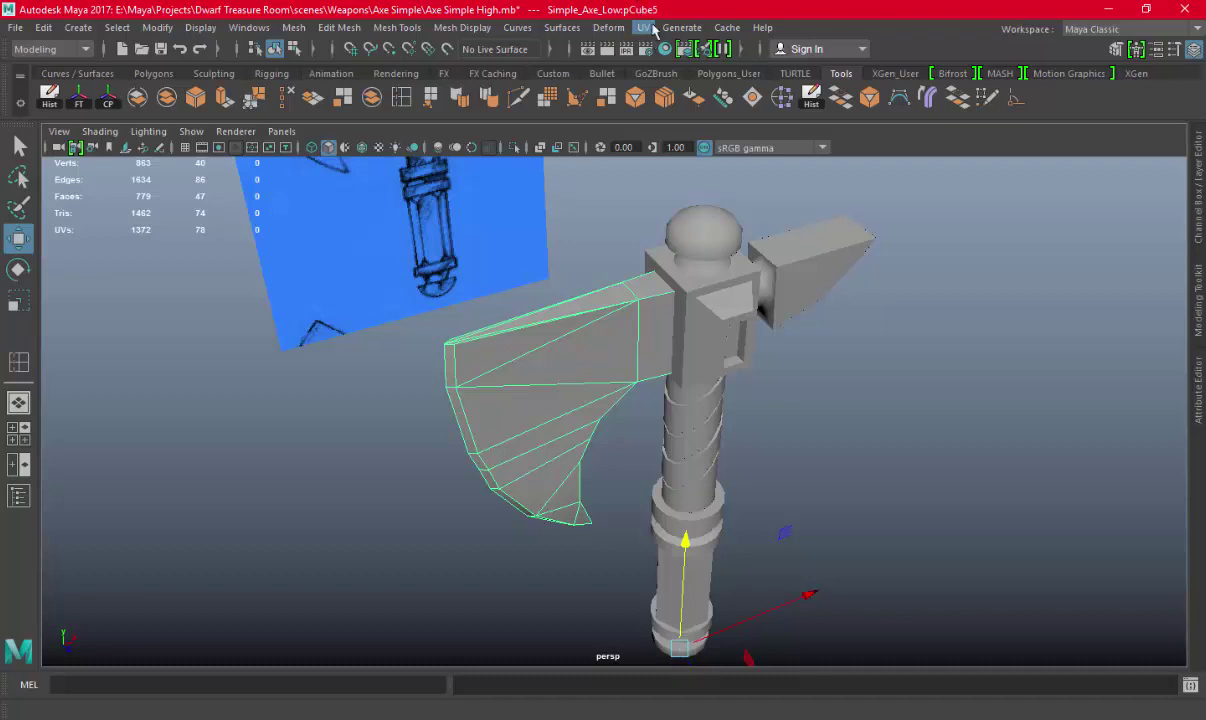
click(642, 28)
click(642, 28)
click(642, 28)
key(Escape)
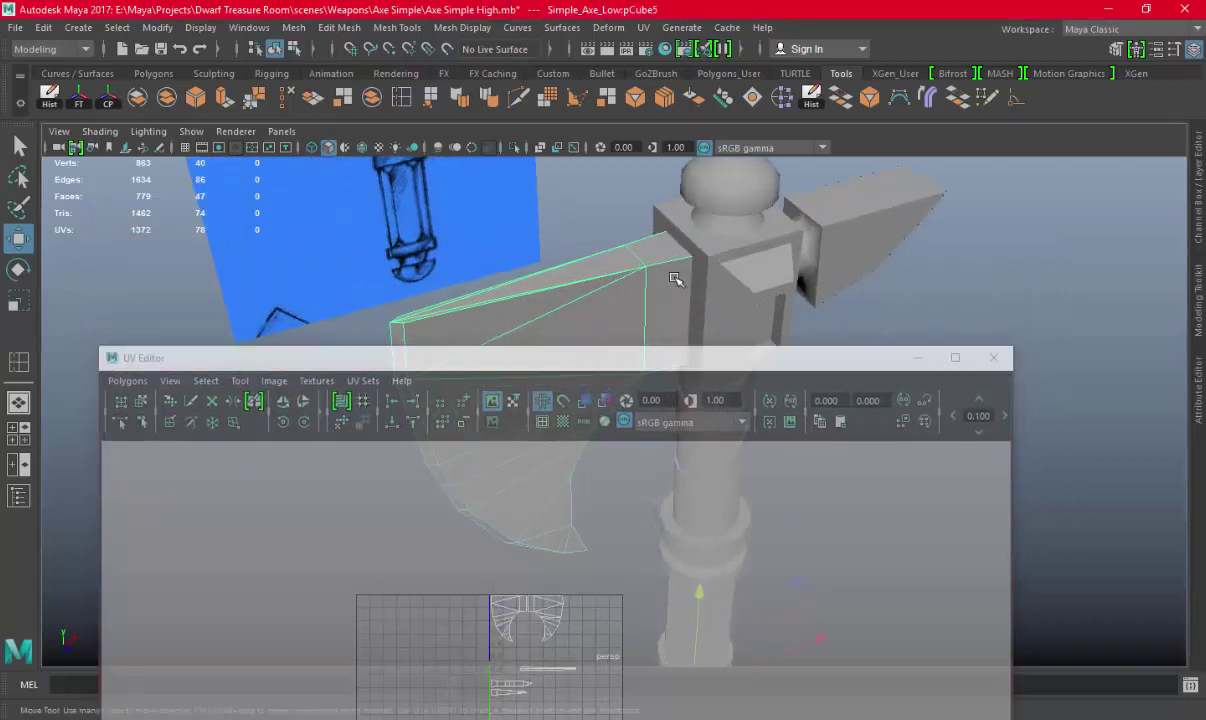
Select the axe head's side, top and blade faces and bring their UV shells into view
right_drag(665, 279, 654, 277)
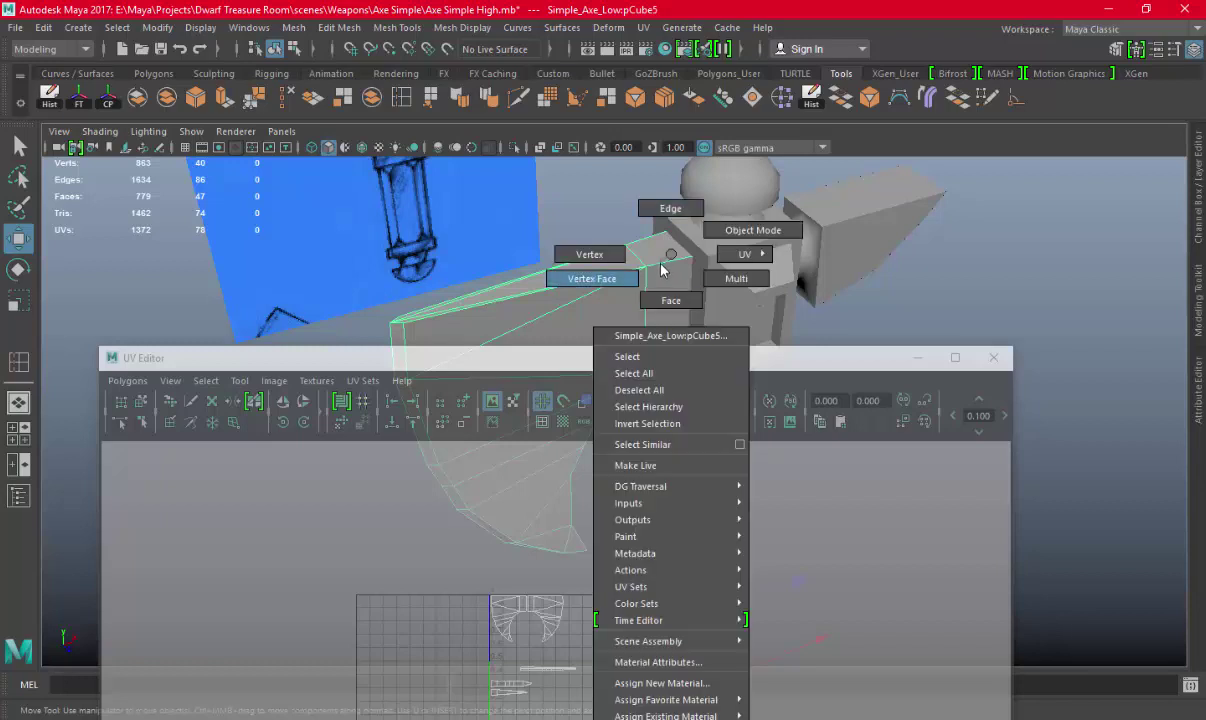
click(655, 285)
click(648, 231)
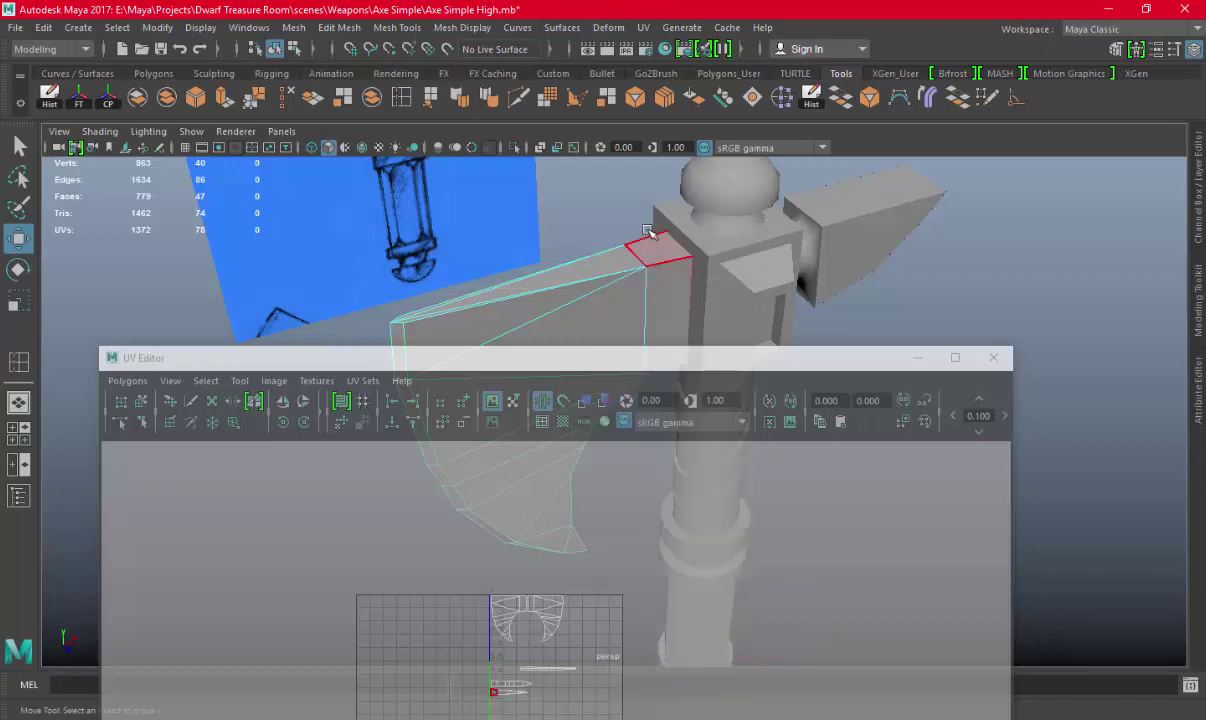
click(570, 314)
mouse_move(627, 358)
mouse_down()
mouse_move(640, 261)
mouse_move(632, 205)
mouse_up()
scroll(726, 420, down, 2)
scroll(641, 477, down, 3)
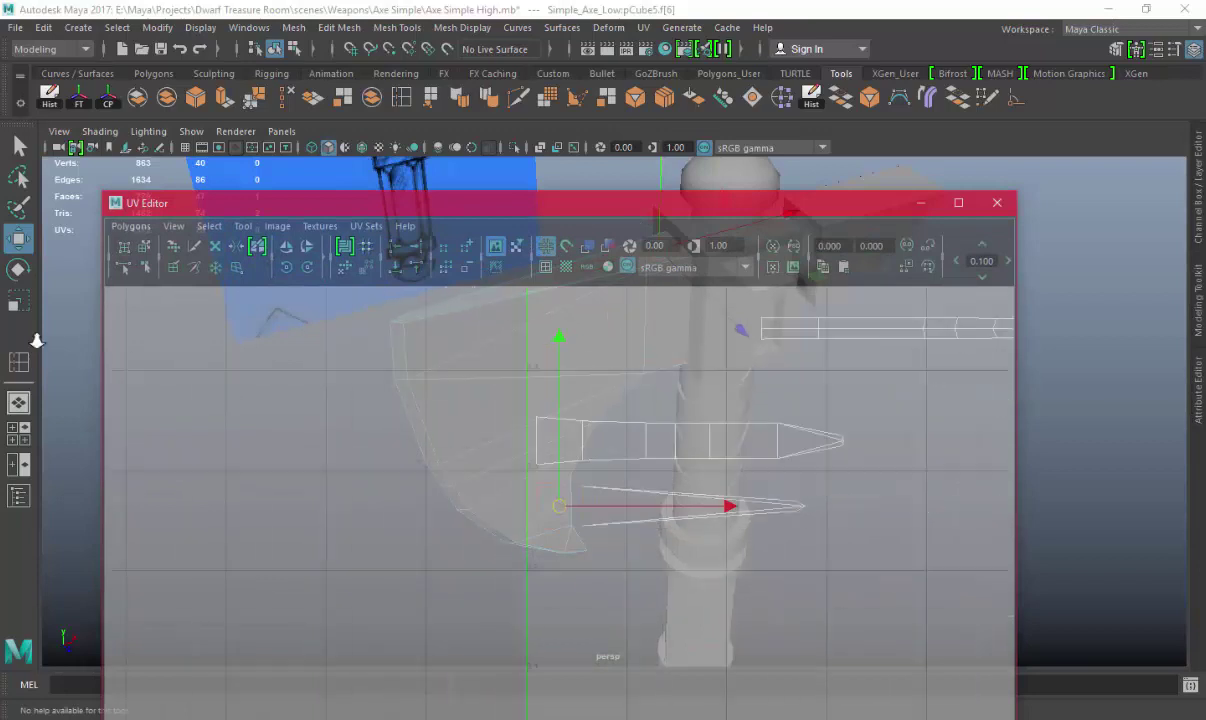
alt+middle_drag(686, 488, 456, 472)
scroll(500, 468, down, 1)
alt+middle_drag(546, 465, 444, 471)
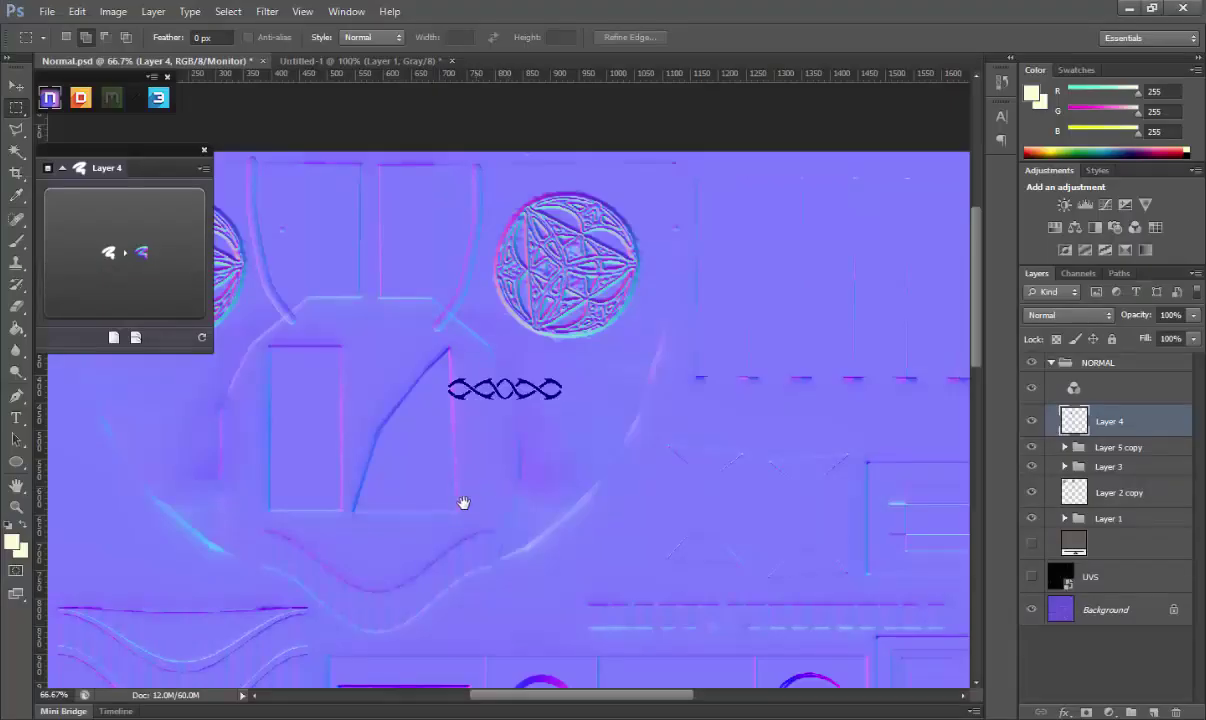
Move the knot pattern onto the tapered UV shell and scale it to fit
drag(463, 502, 625, 330)
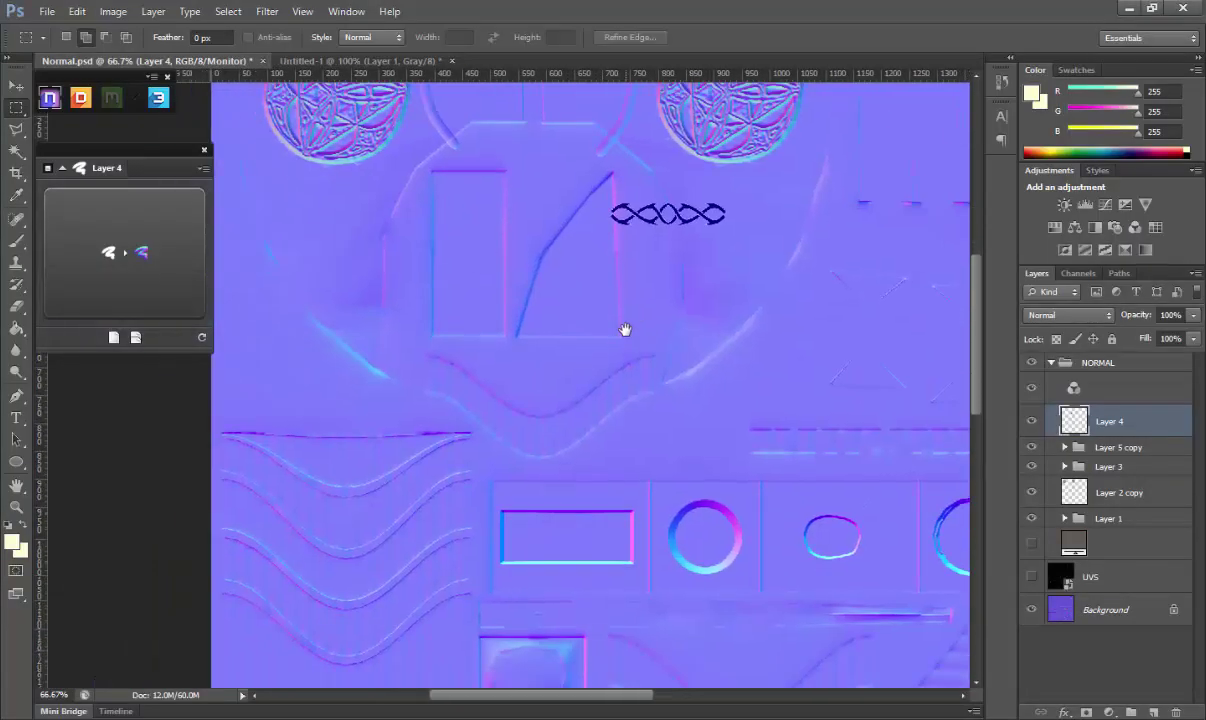
key(v)
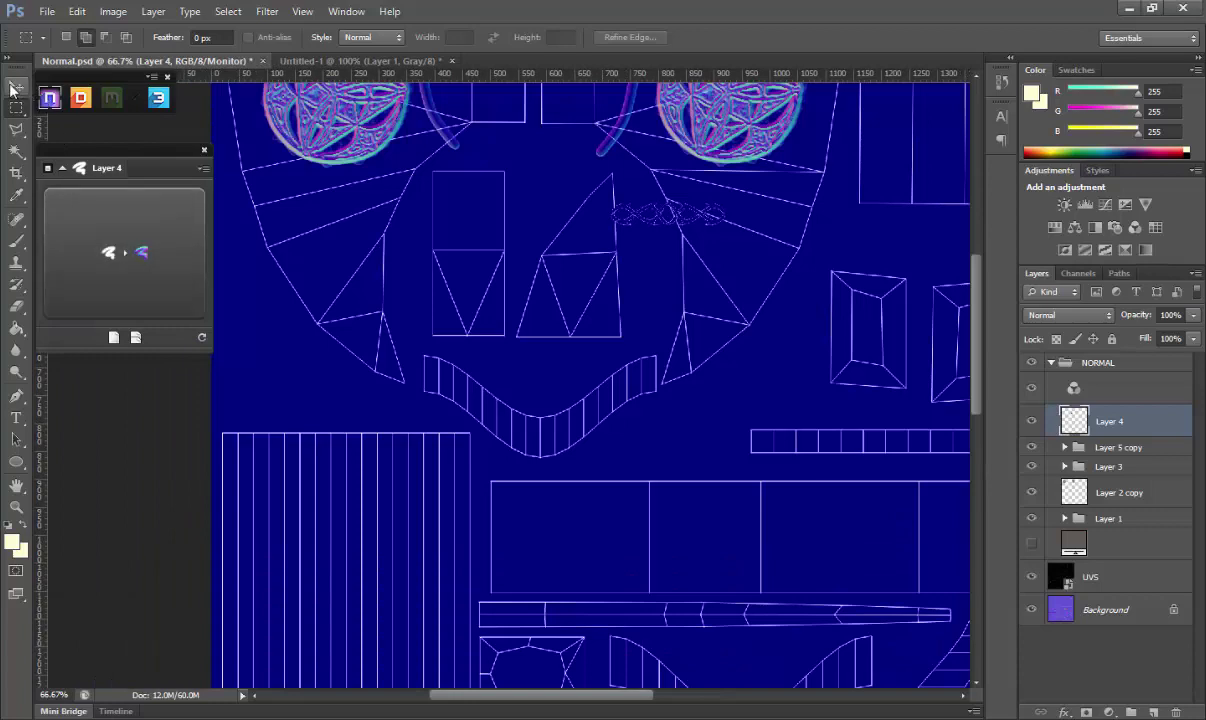
mouse_move(681, 262)
mouse_down()
mouse_move(511, 585)
mouse_move(537, 222)
mouse_move(366, 449)
mouse_up()
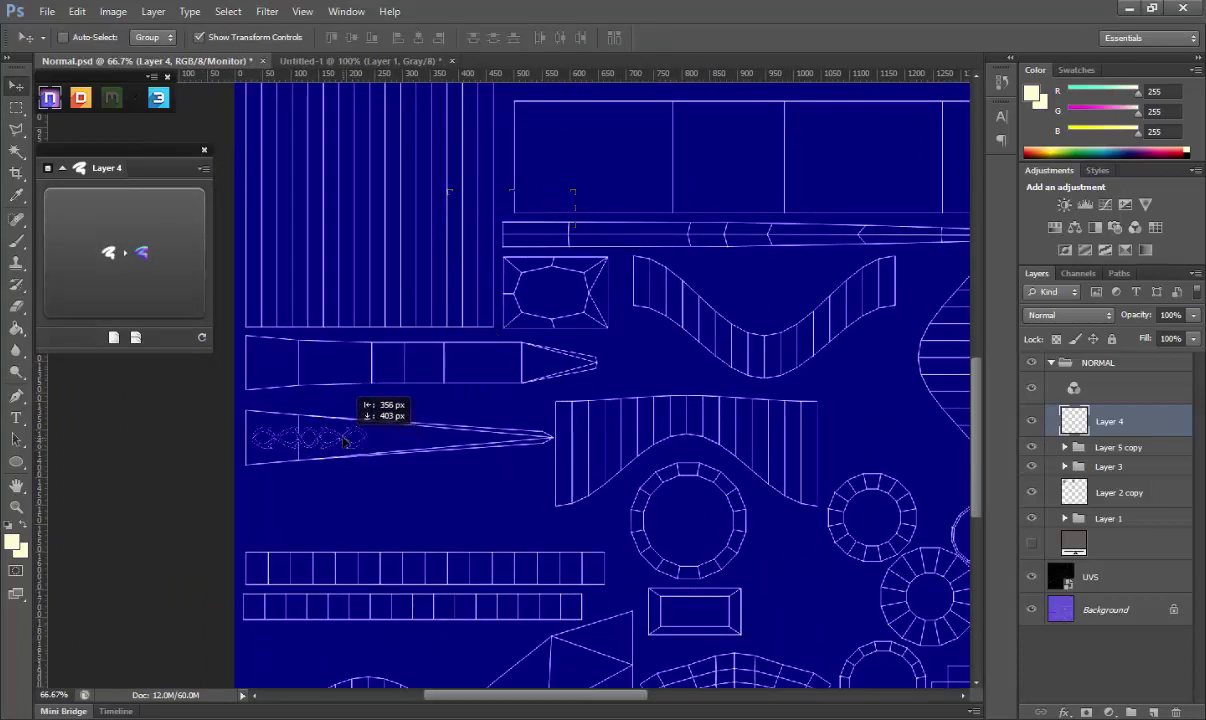
key(ctrl+t)
shift+drag(374, 451, 372, 435)
key(Return)
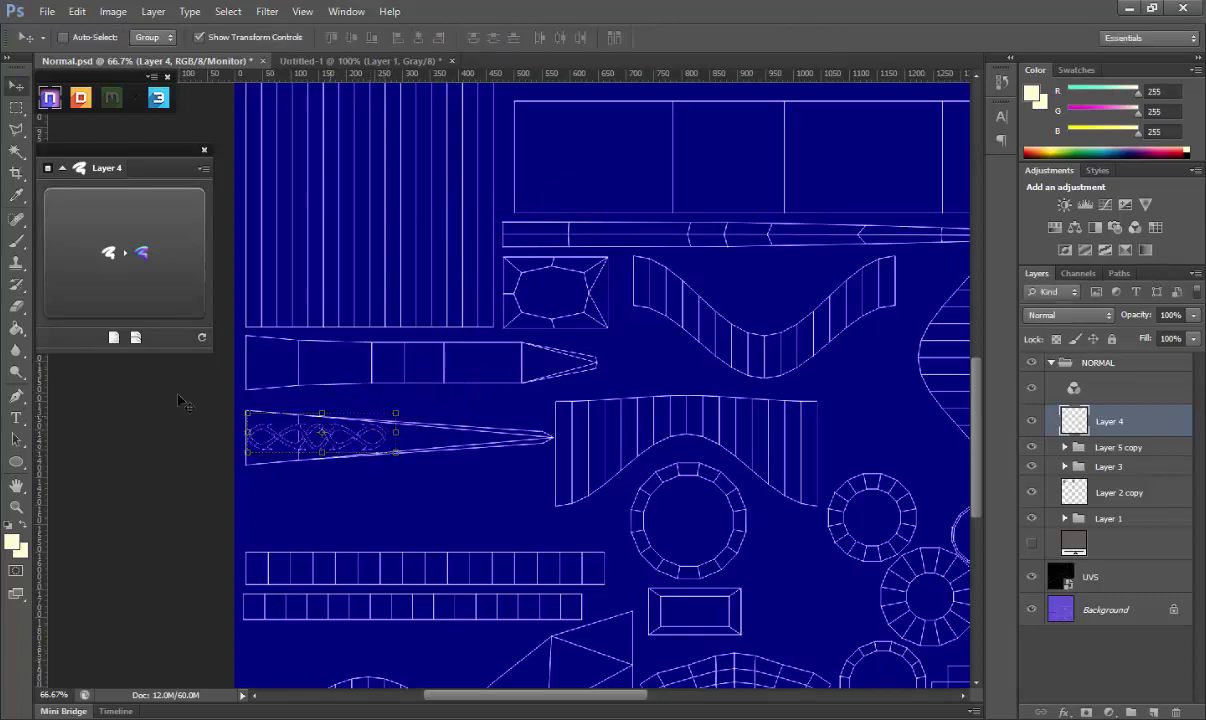
Duplicate the knot further along the shell and skew the copy to follow the taper
click(16, 510)
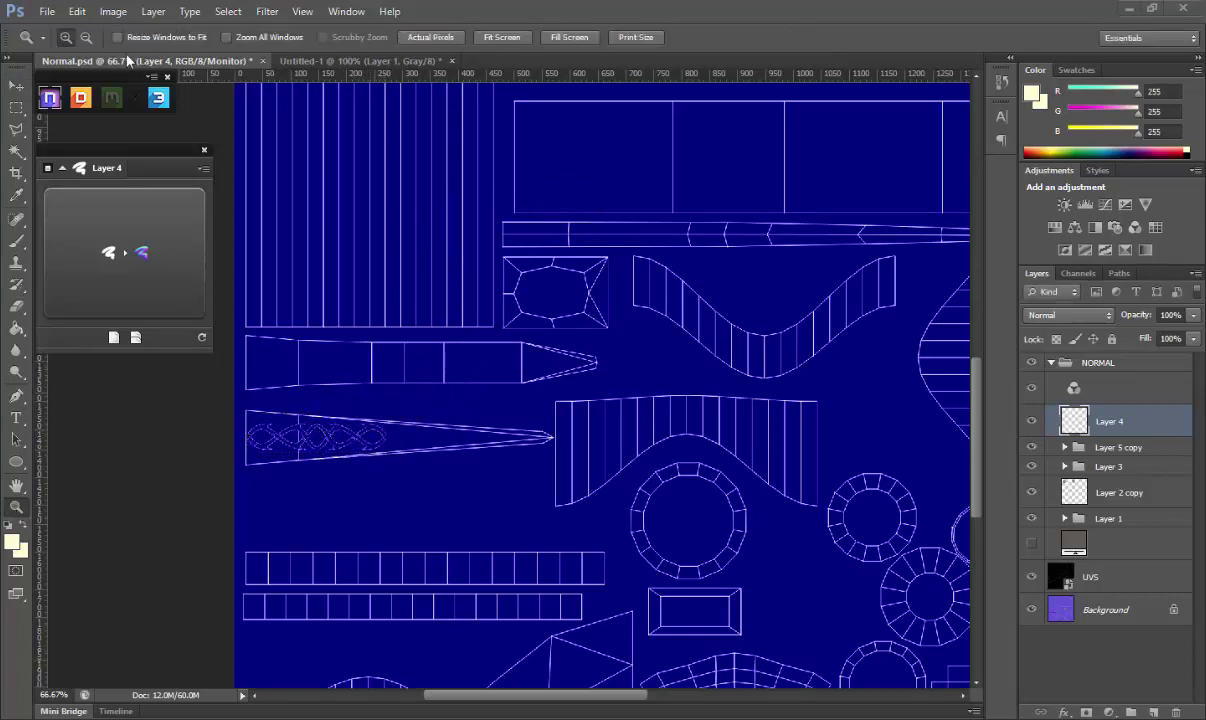
click(409, 464)
click(405, 453)
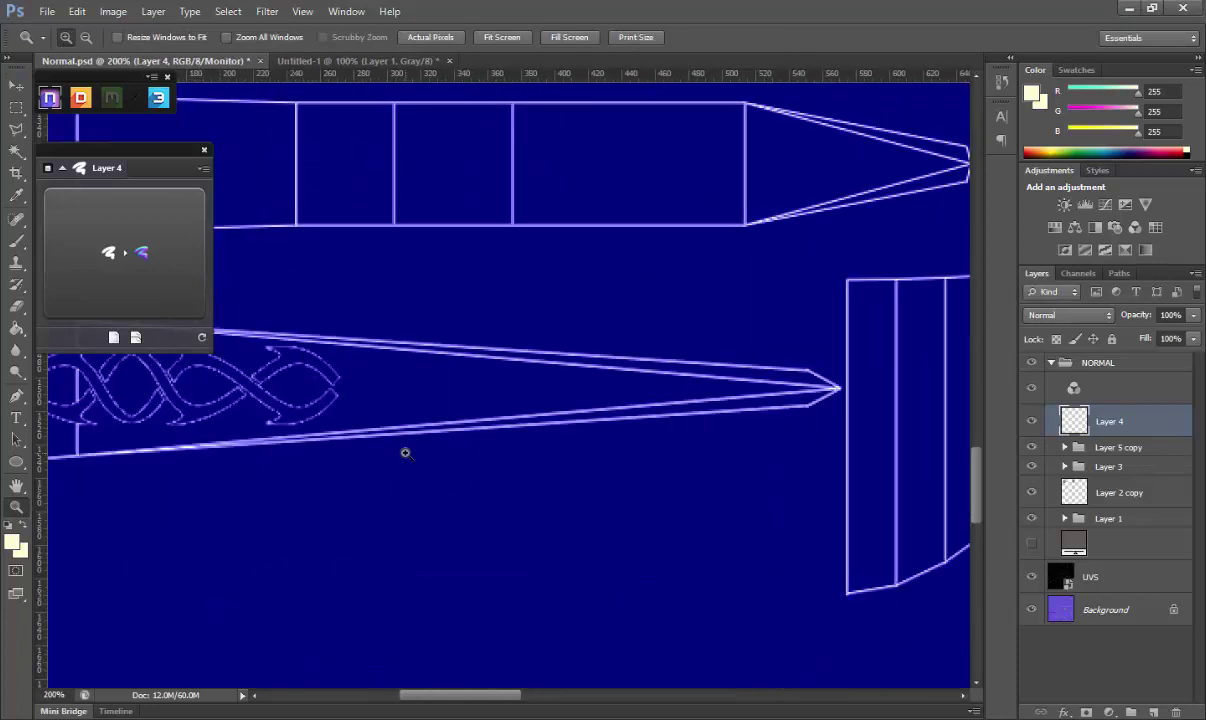
drag(336, 432, 611, 410)
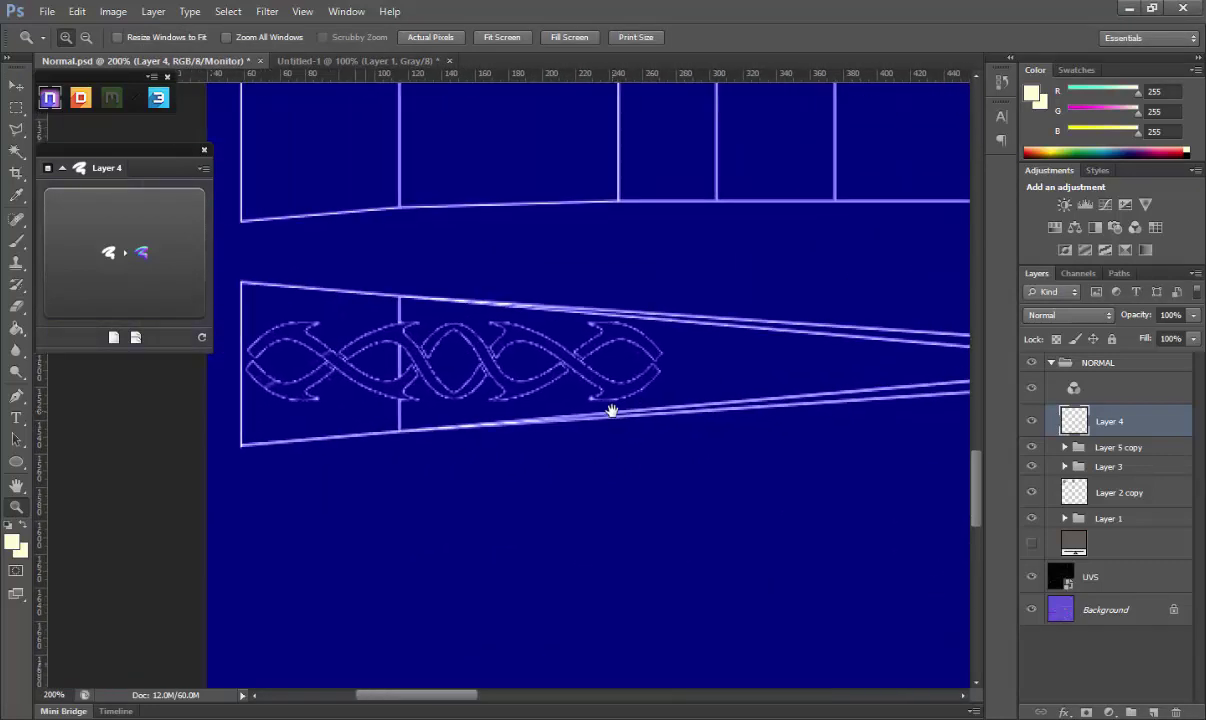
click(16, 86)
drag(605, 351, 467, 408)
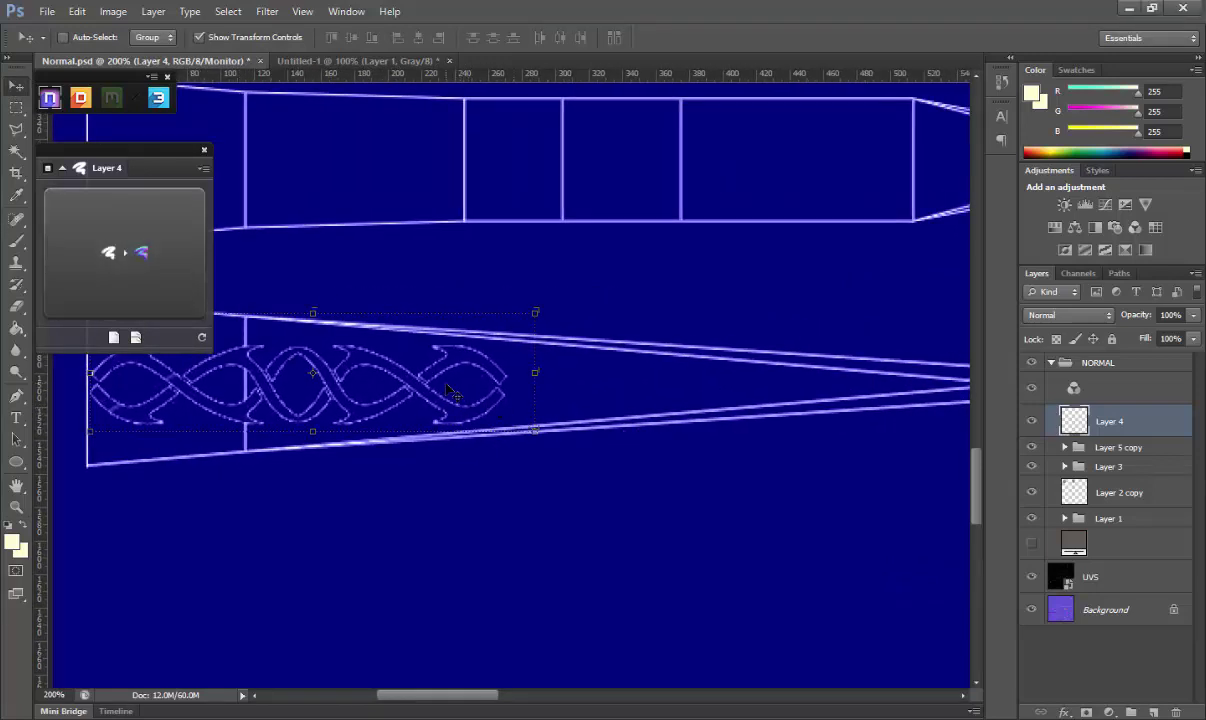
mouse_move(369, 386)
alt+mouse_down()
mouse_move(790, 382)
mouse_move(597, 390)
alt+mouse_up()
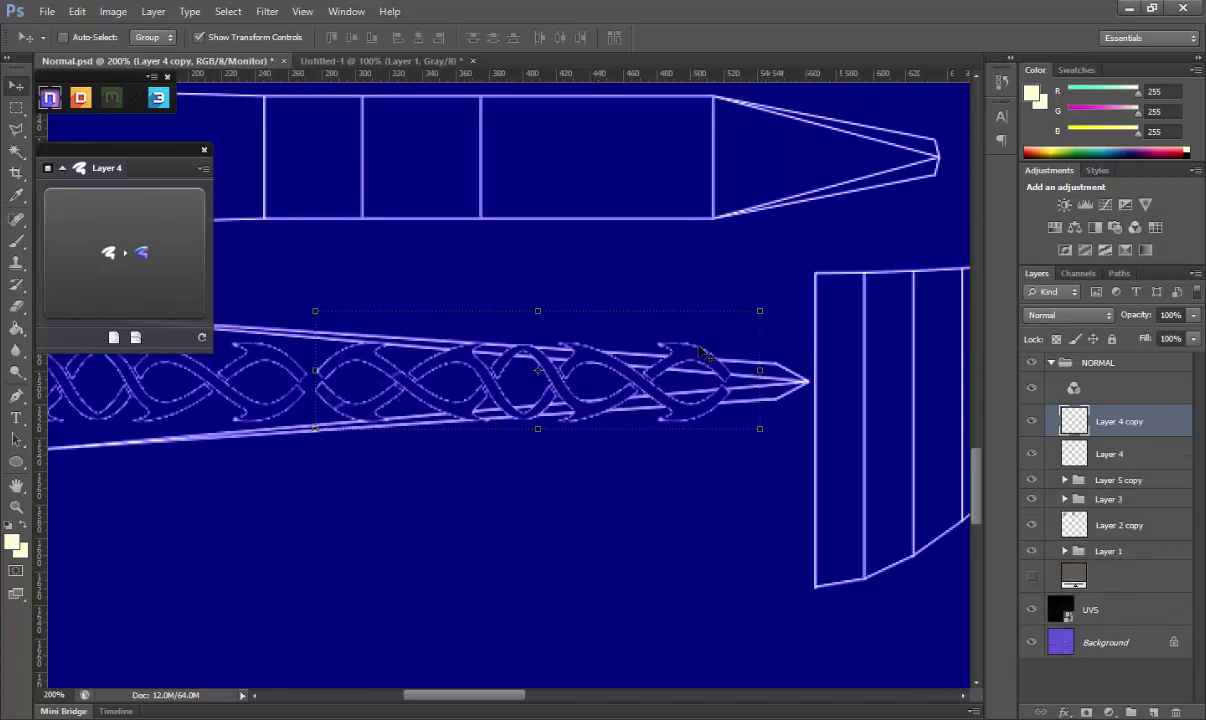
ctrl+shift+drag(760, 314, 776, 363)
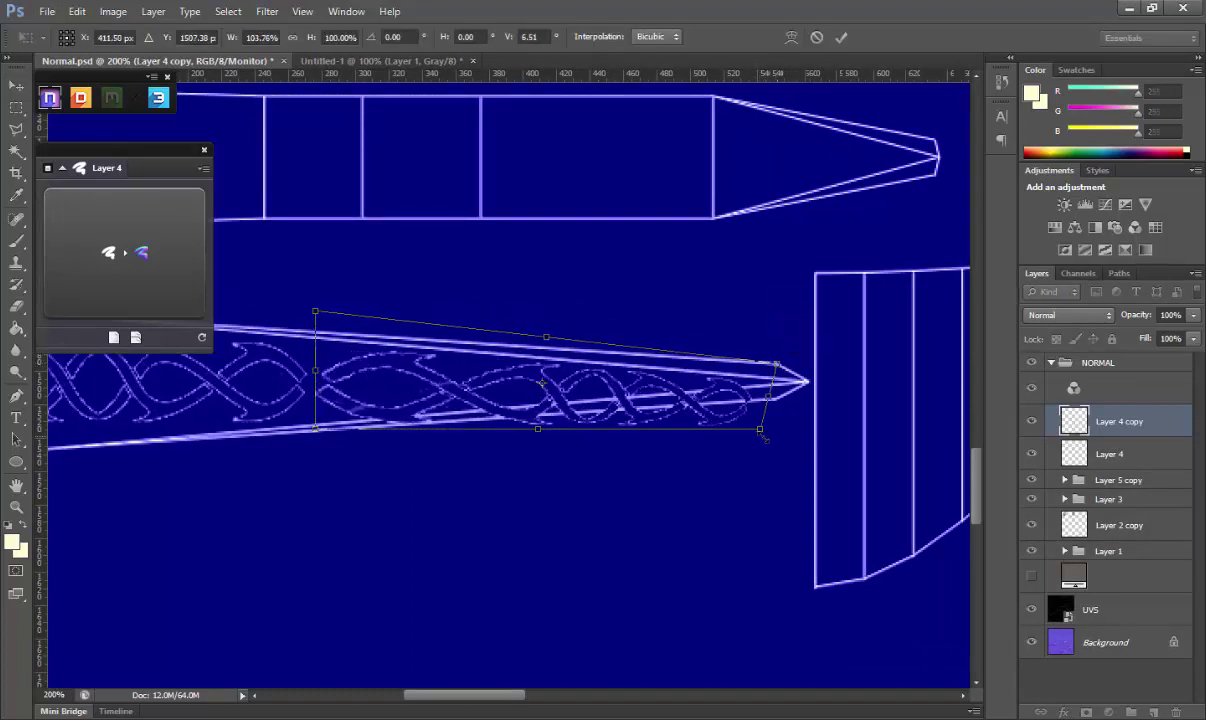
ctrl+drag(766, 433, 779, 404)
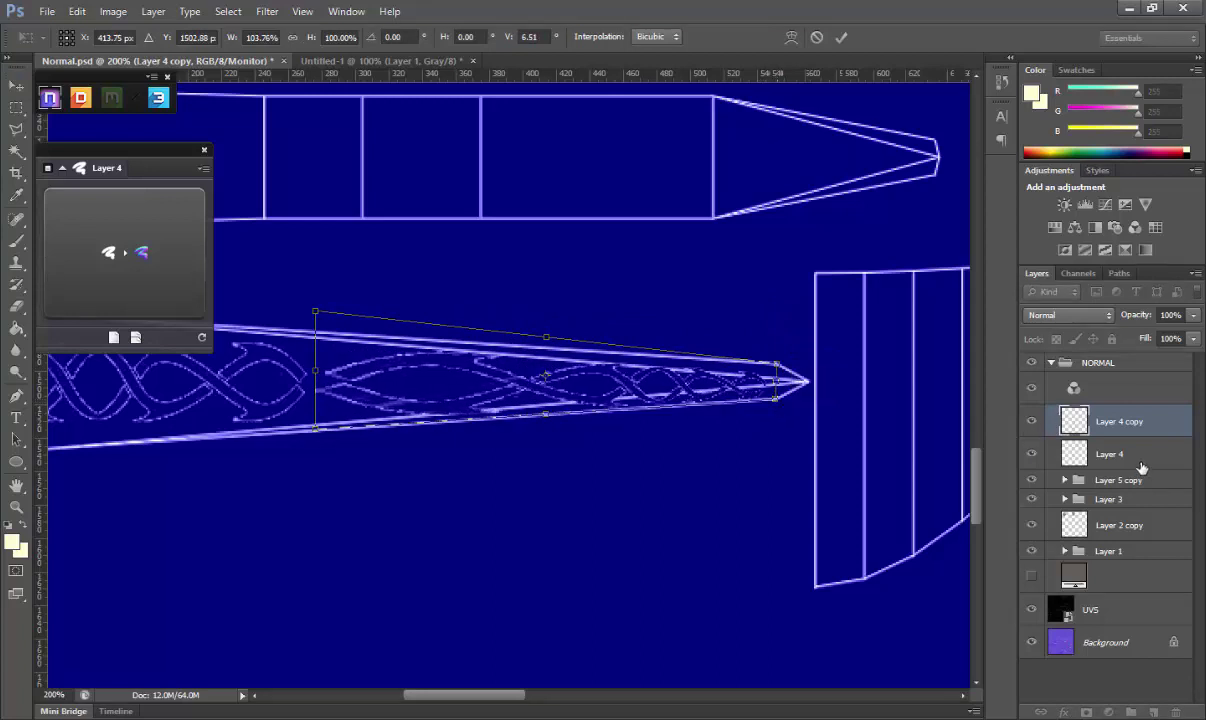
key(Return)
Merge the two knot layers and apply a NormalDo bevel to them
click(1125, 452)
shift+click(1112, 422)
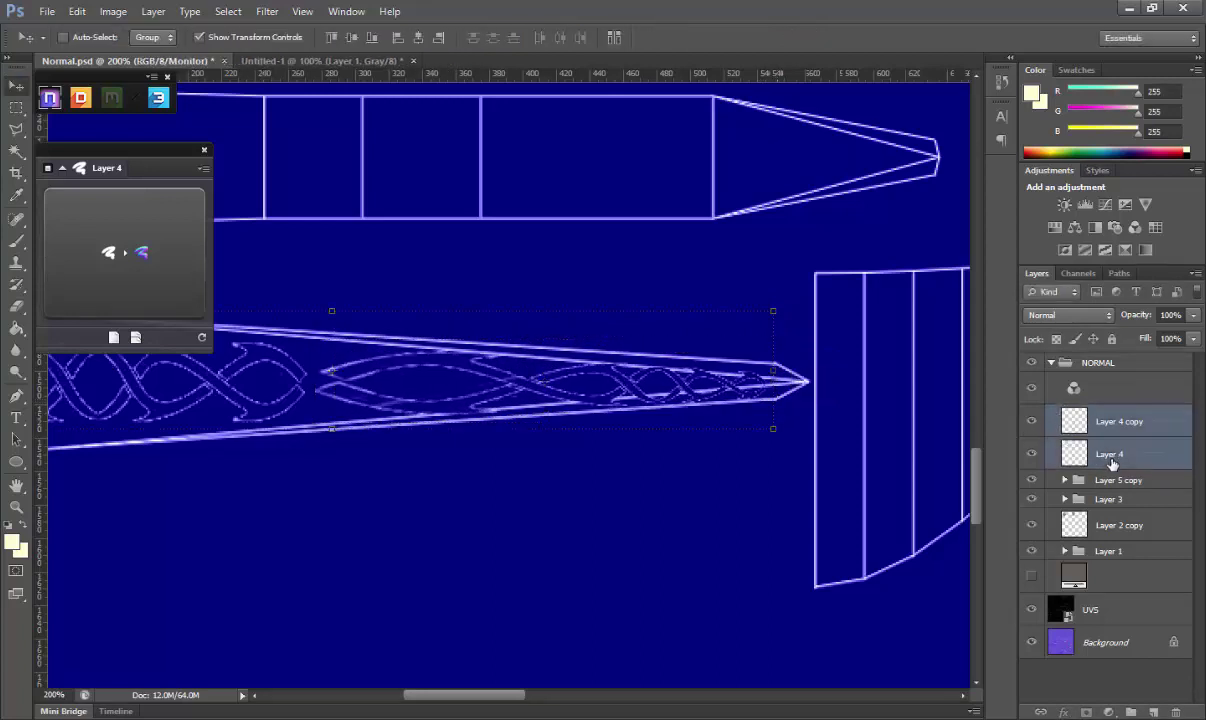
right_click(1112, 425)
click(1000, 520)
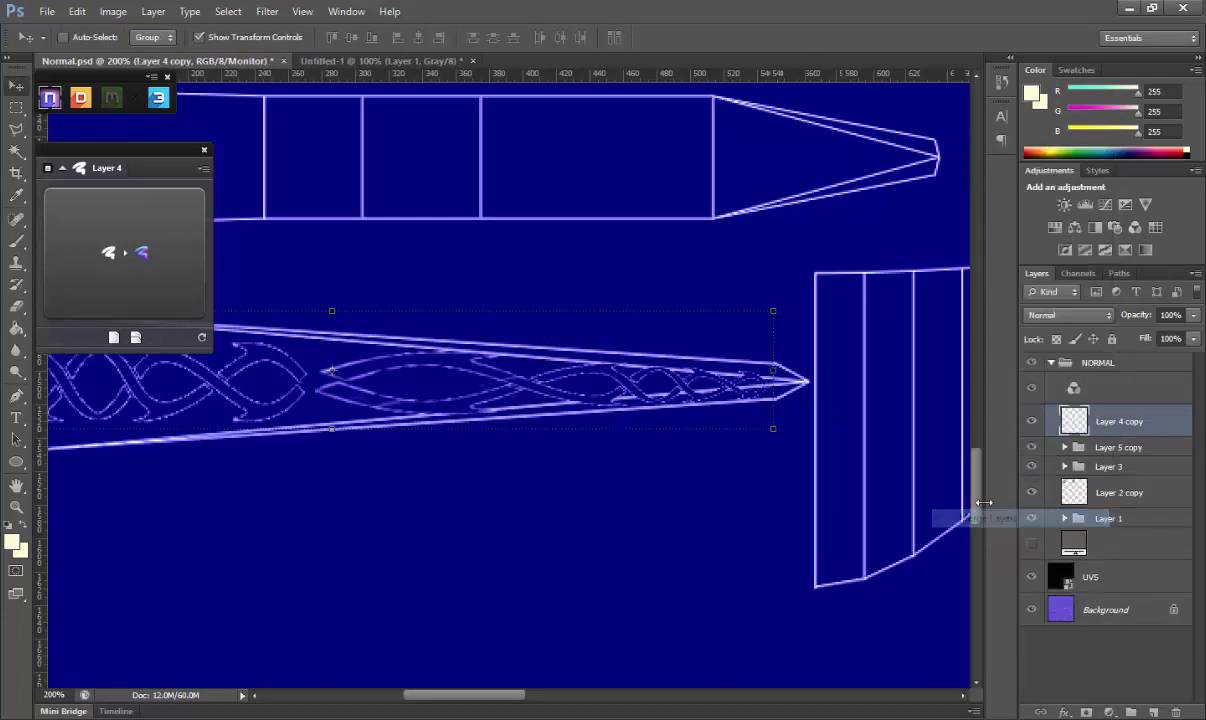
scroll(538, 398, left, 5)
click(139, 268)
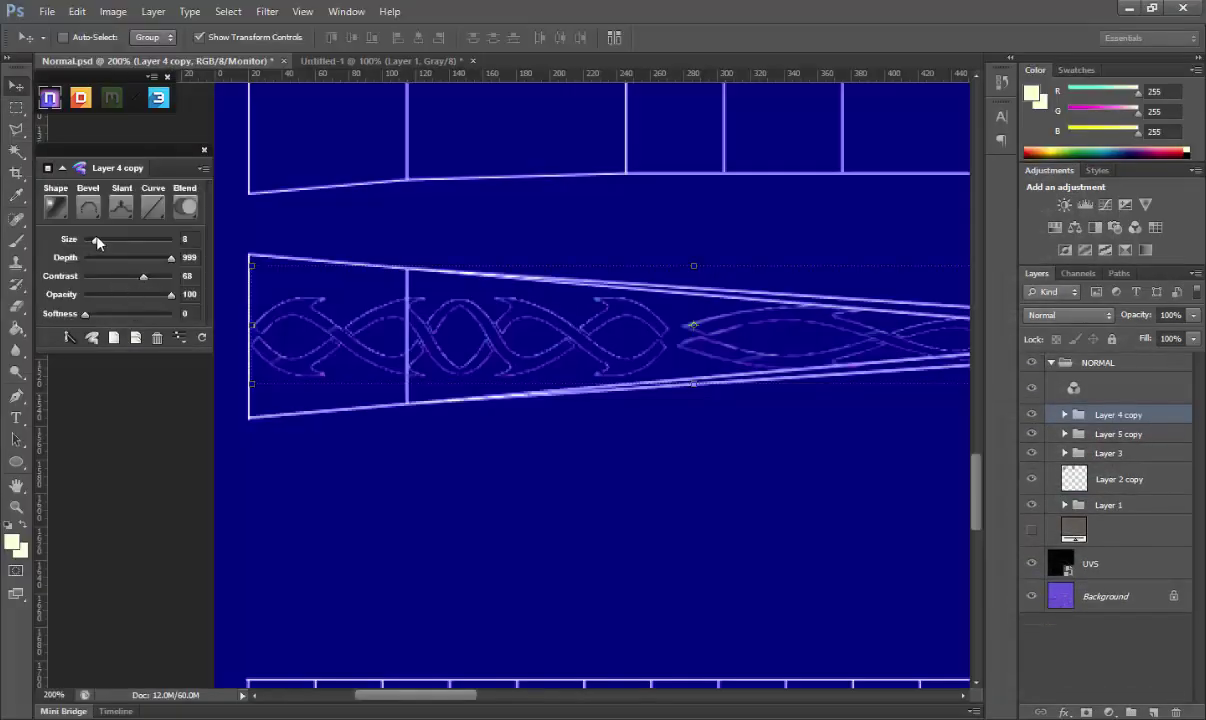
Set the knot bevel to Stroke Round, Slant Down, Size 3, and hide the UVS overlay
click(88, 205)
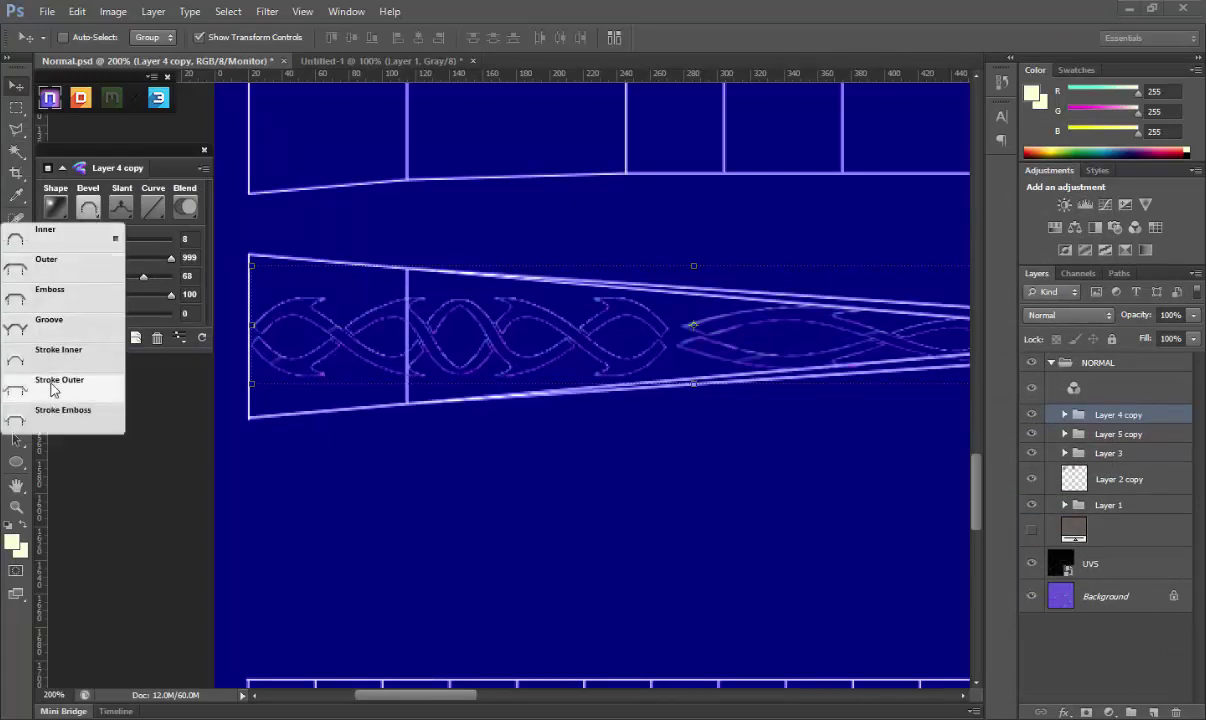
click(52, 379)
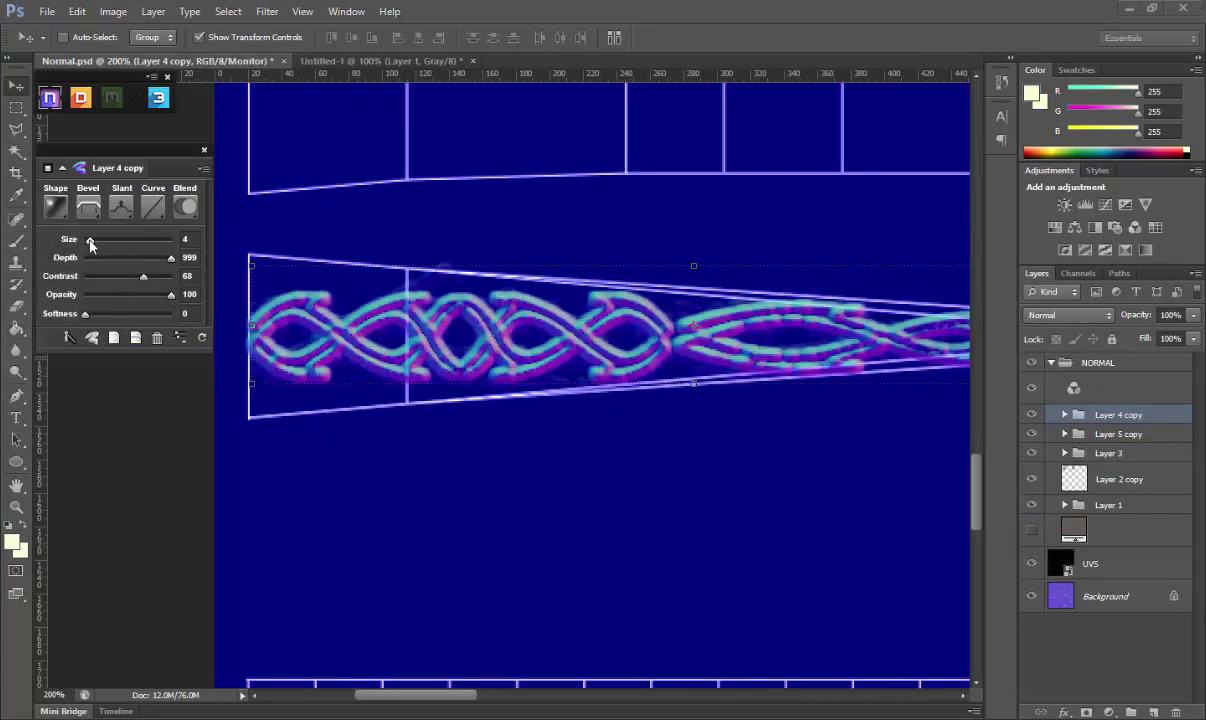
click(113, 219)
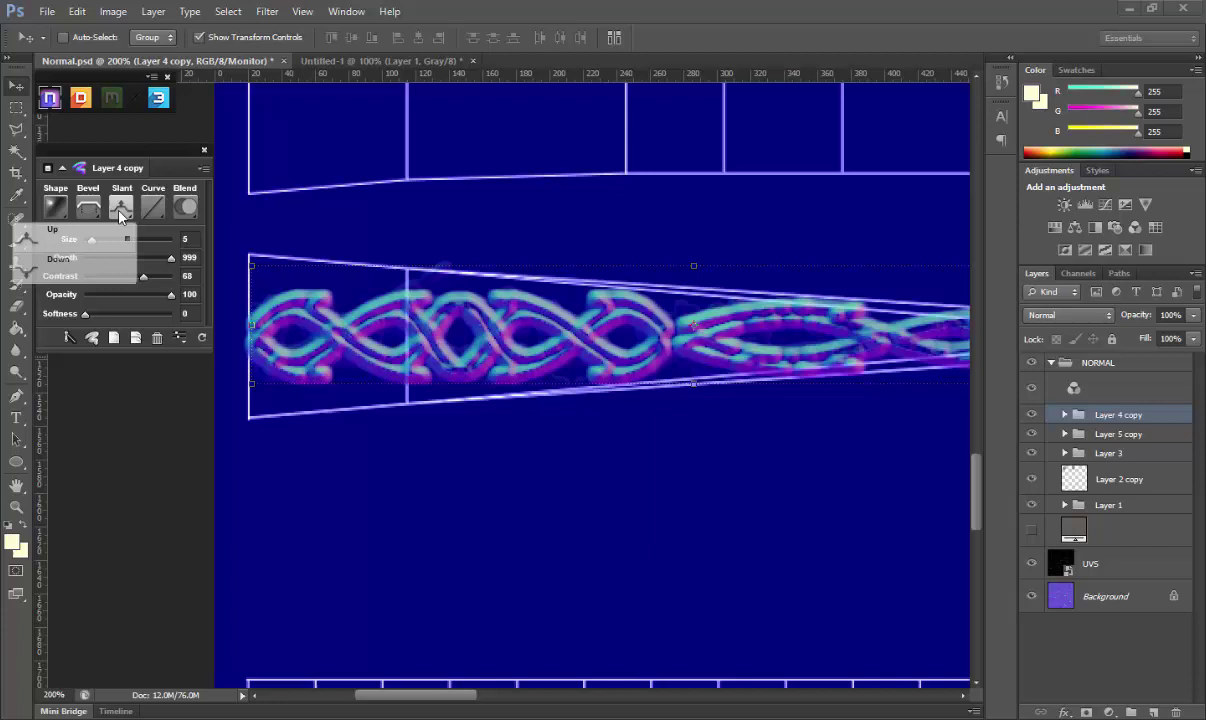
click(75, 258)
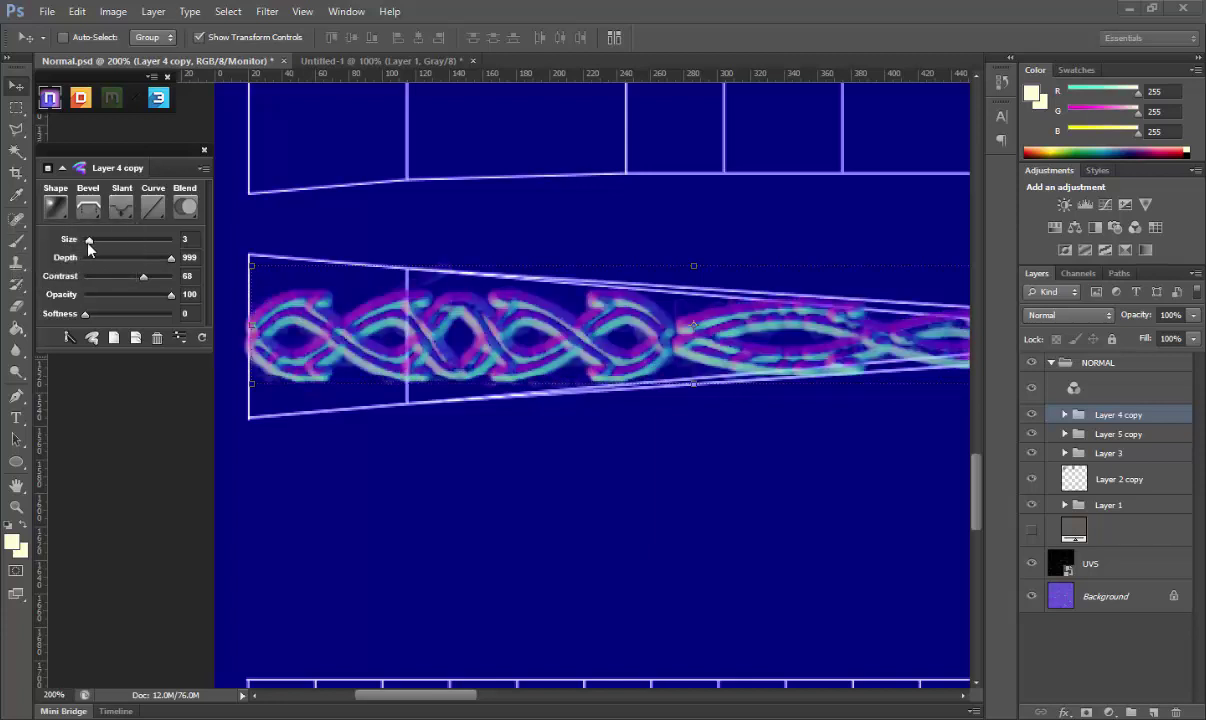
drag(89, 243, 87, 243)
click(1033, 564)
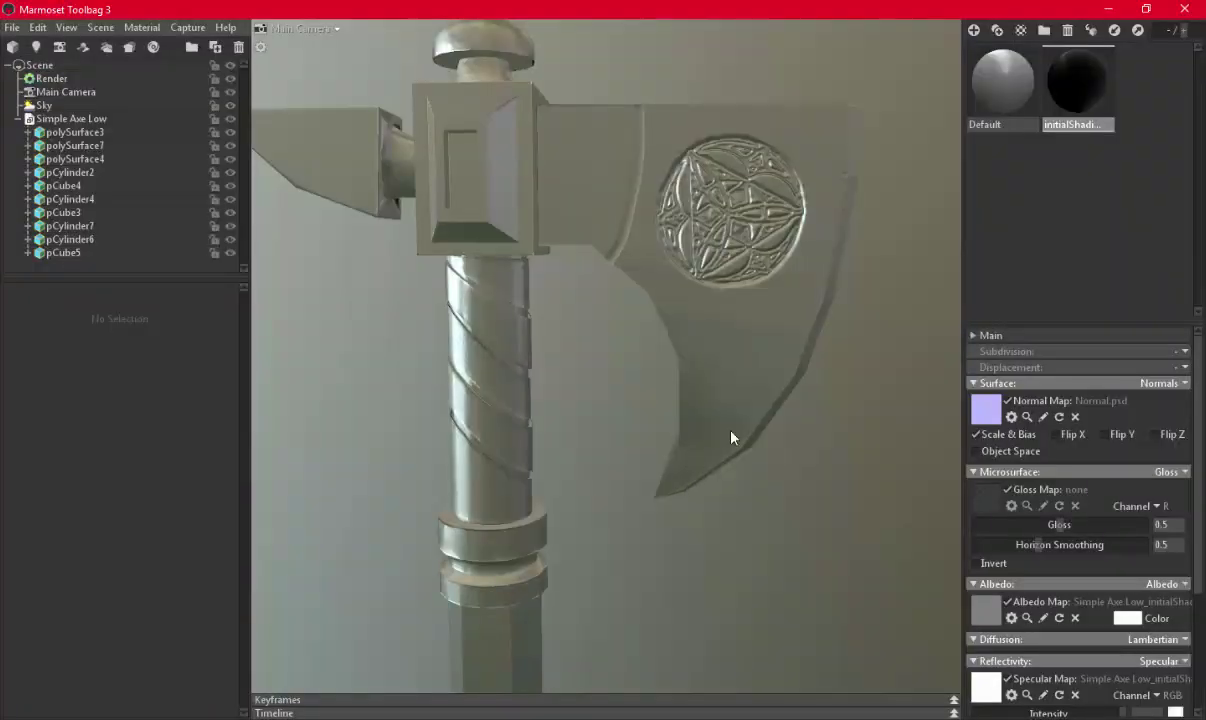
mouse_move(730, 437)
mouse_down()
mouse_move(678, 471)
mouse_move(856, 558)
mouse_move(618, 489)
mouse_move(740, 380)
mouse_move(813, 450)
mouse_move(676, 270)
mouse_up()
mouse_move(740, 418)
mouse_down()
mouse_move(630, 420)
mouse_move(600, 335)
mouse_move(603, 351)
mouse_up()
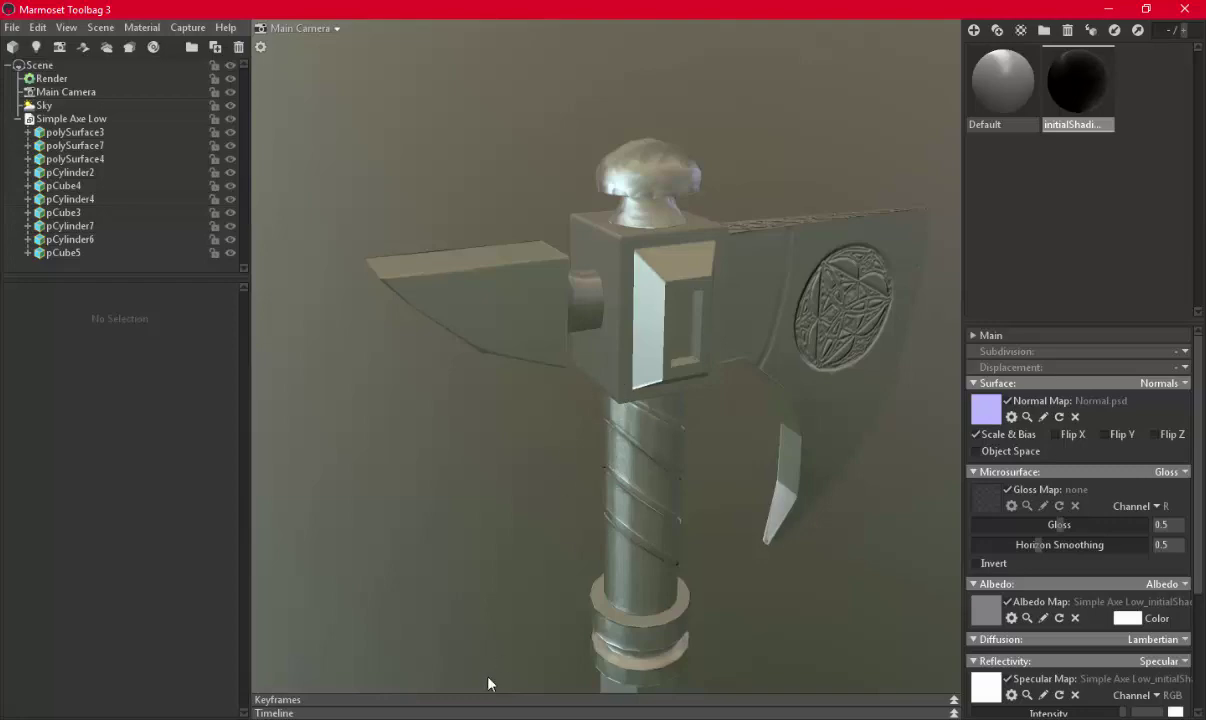
In Maya, minimize the UV Editor and orbit the view toward the axe's back spike
click(540, 620)
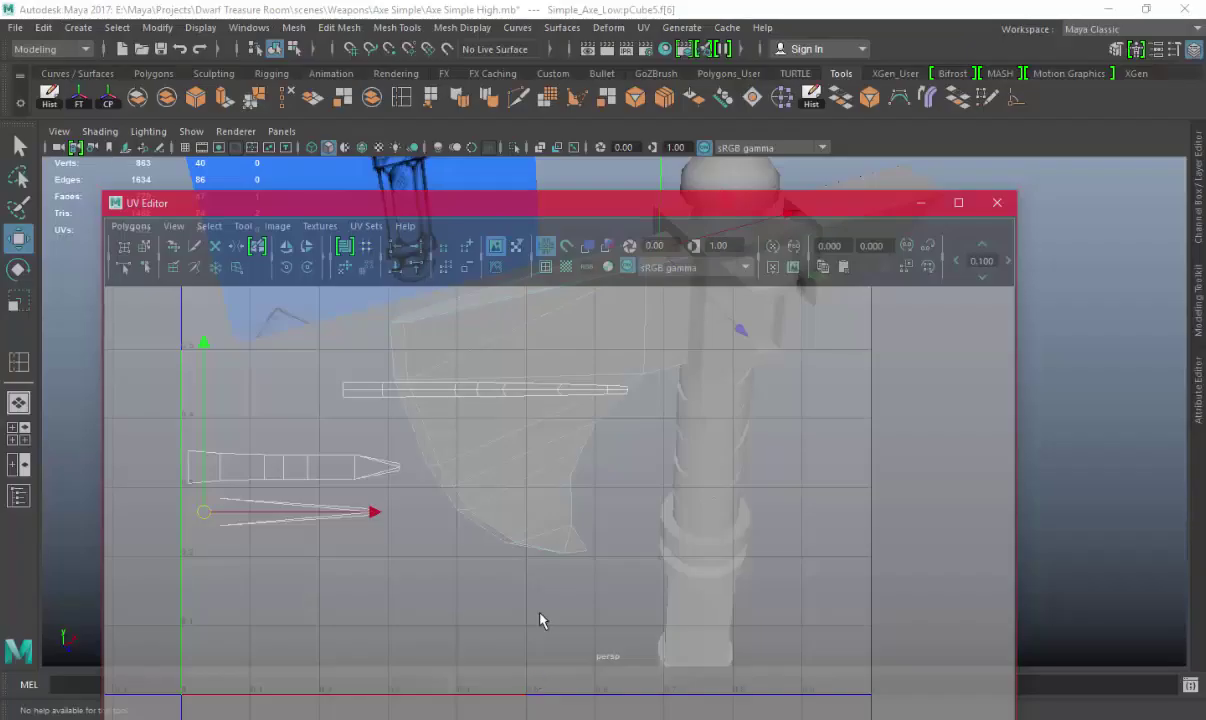
click(920, 203)
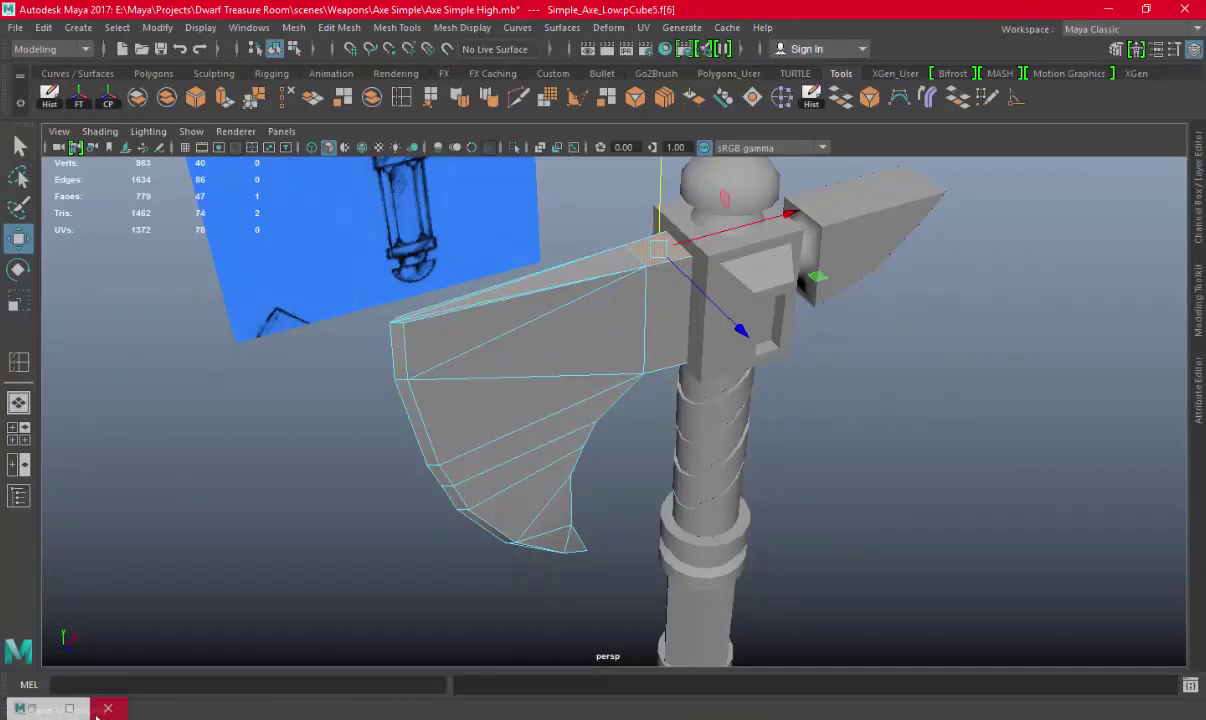
click(97, 716)
click(419, 529)
mouse_move(419, 529)
alt+mouse_down()
mouse_move(627, 422)
mouse_move(577, 390)
alt+mouse_up()
right_drag(478, 256, 476, 357)
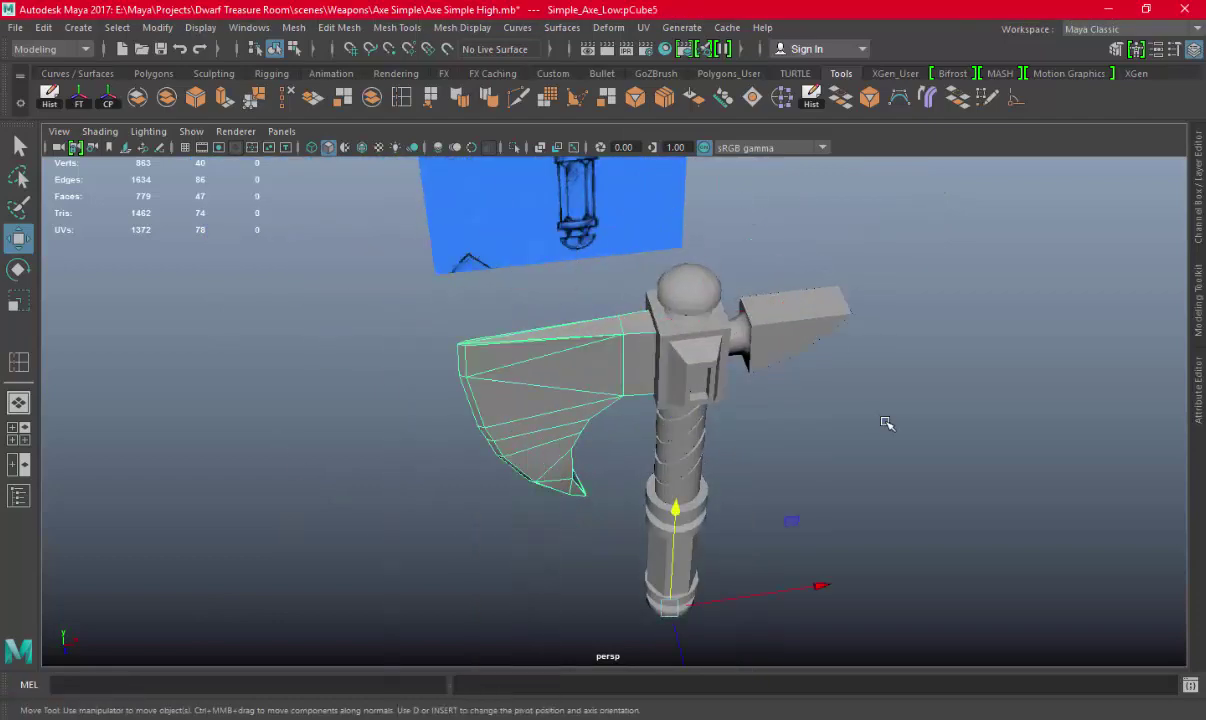
click(888, 422)
mouse_move(888, 422)
alt+mouse_down()
mouse_move(692, 369)
mouse_move(531, 384)
mouse_move(565, 404)
alt+mouse_up()
Select a face on the wedge-shaped pCube4 spike and open the UV Editor for it
click(565, 404)
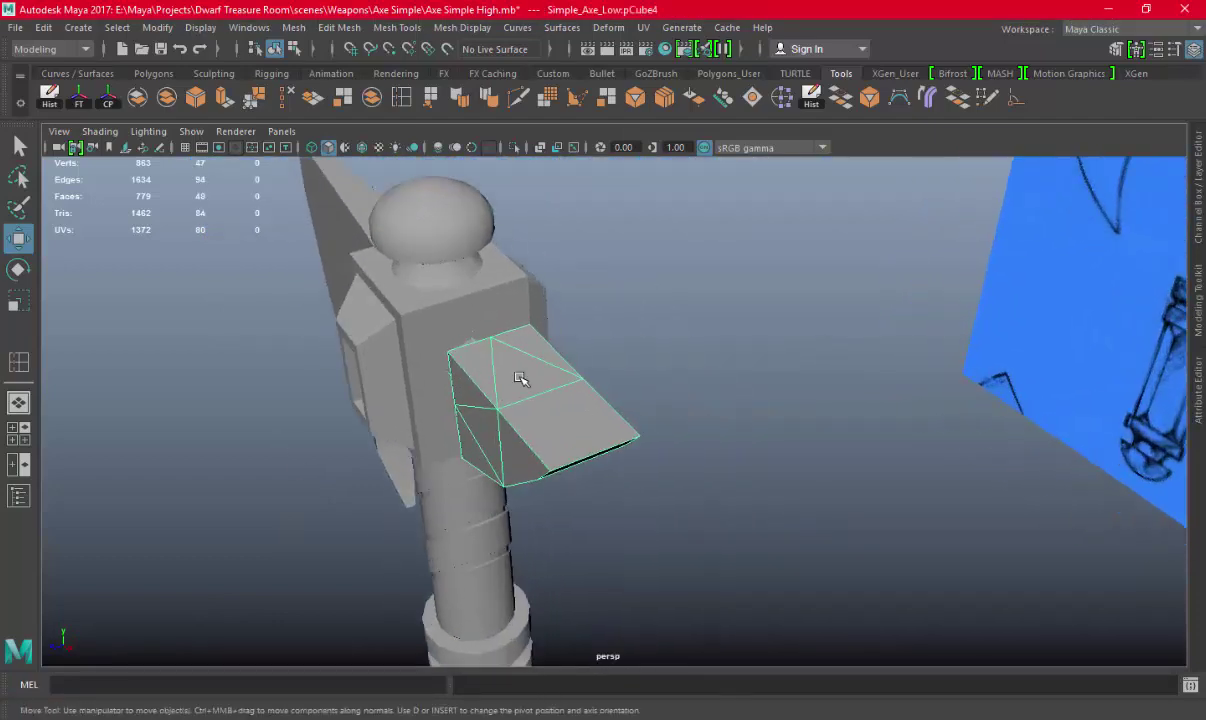
scroll(528, 377, up, 2)
right_drag(515, 292, 563, 311)
click(535, 372)
click(643, 27)
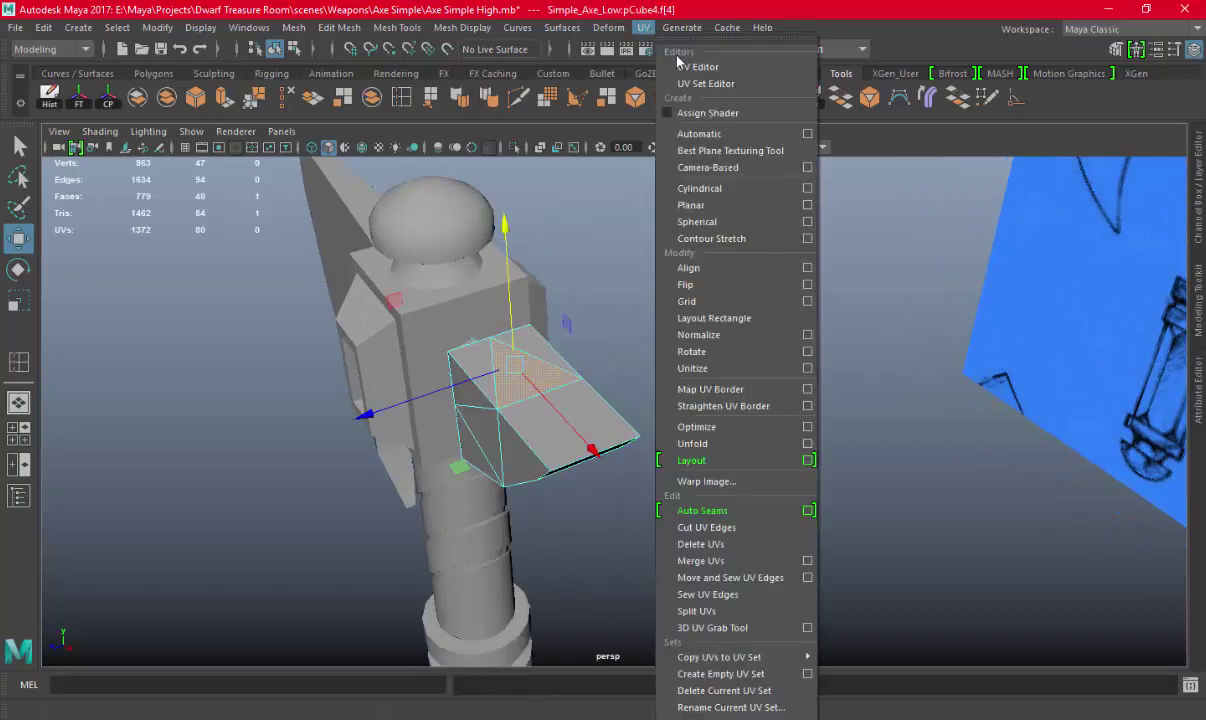
click(665, 64)
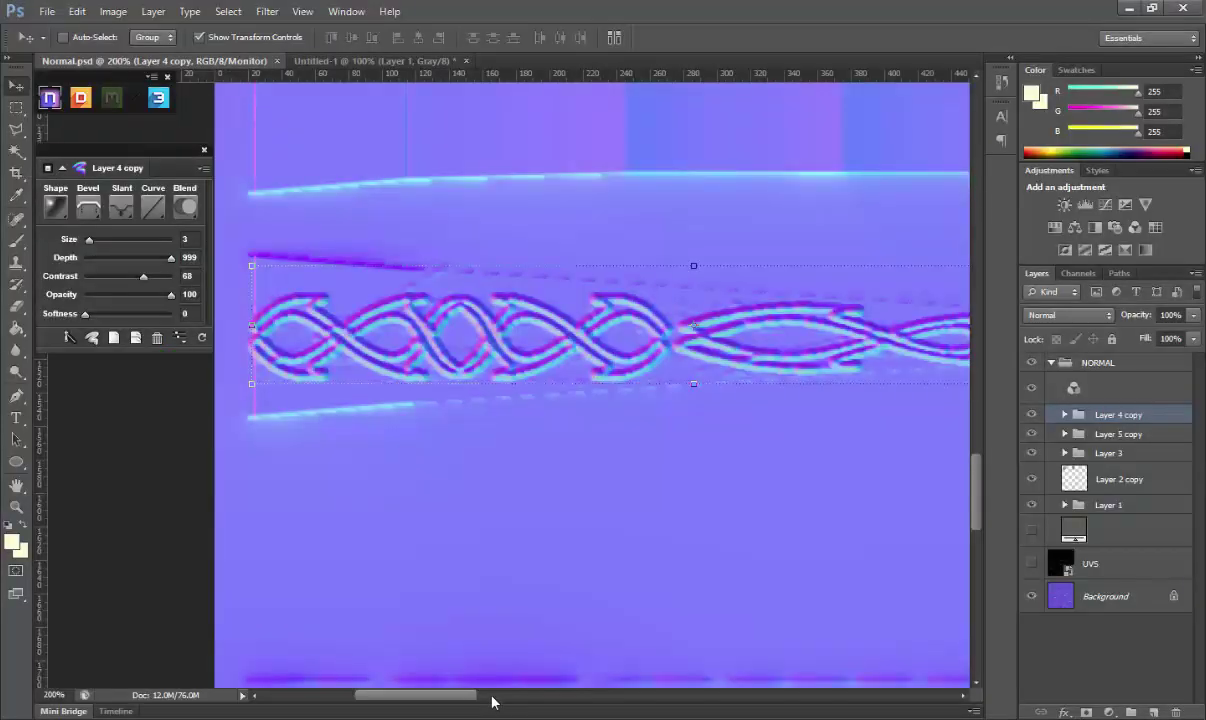
Copy the selected knot pattern piece from the reference image and return to Normal.psd
click(300, 57)
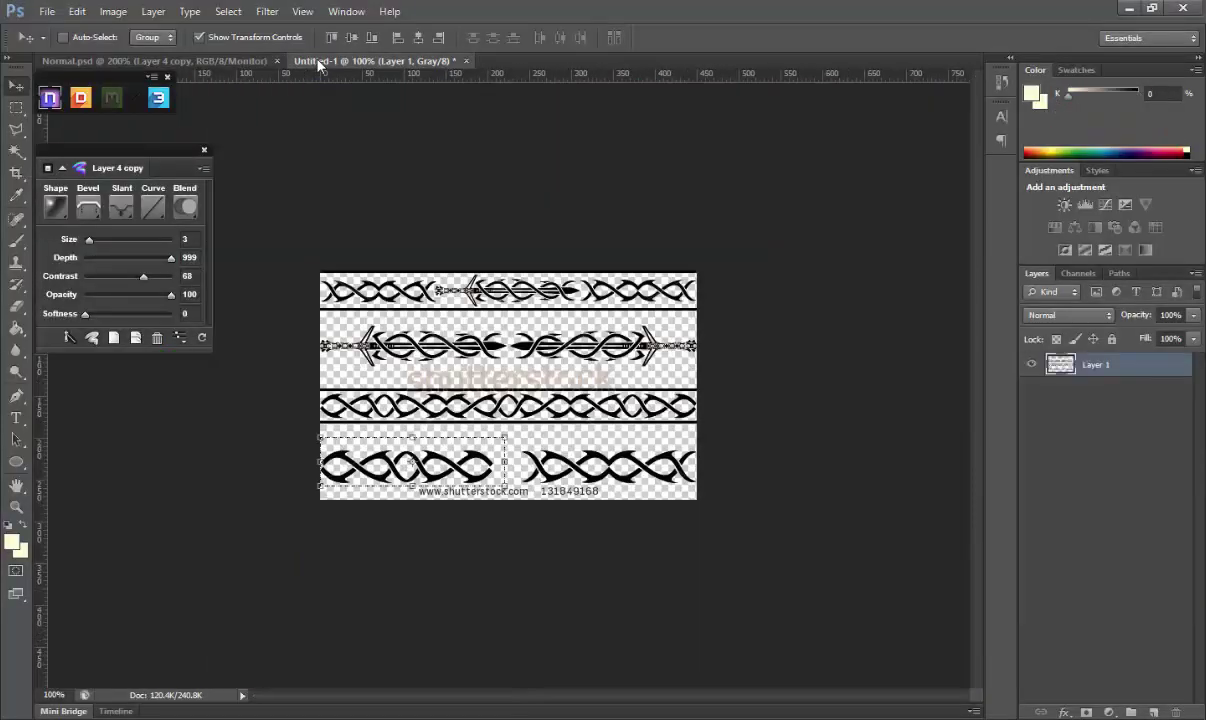
click(77, 11)
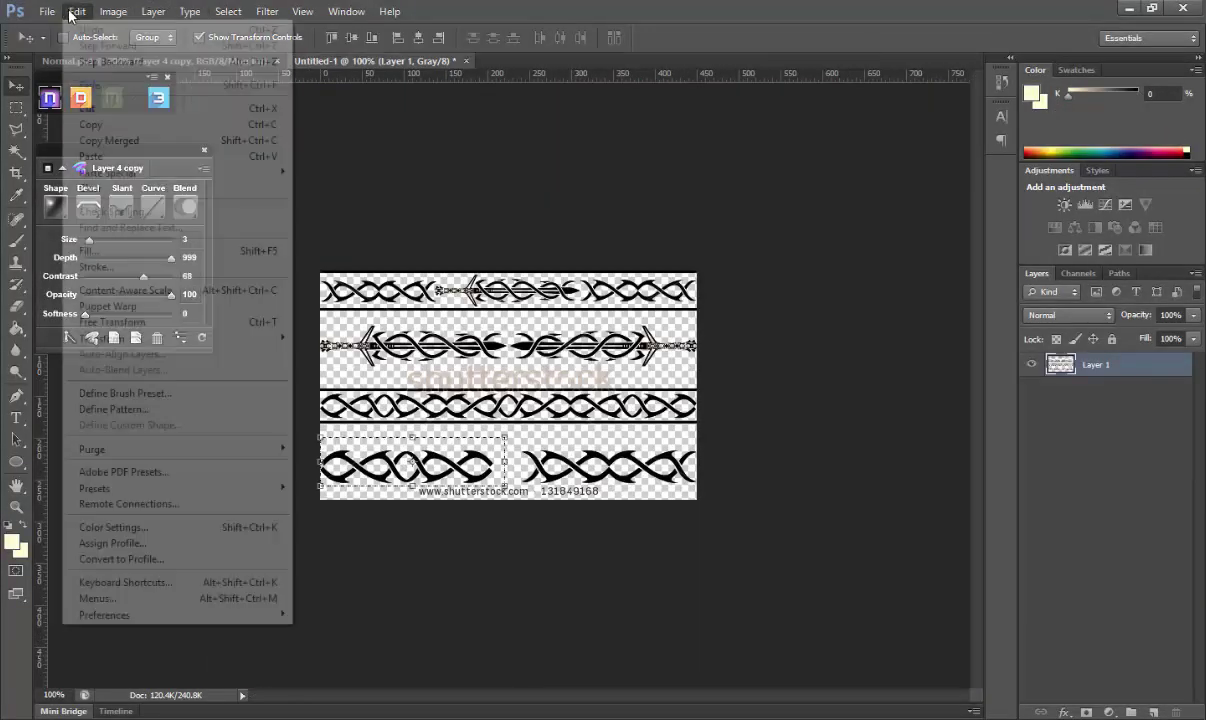
click(100, 124)
click(115, 59)
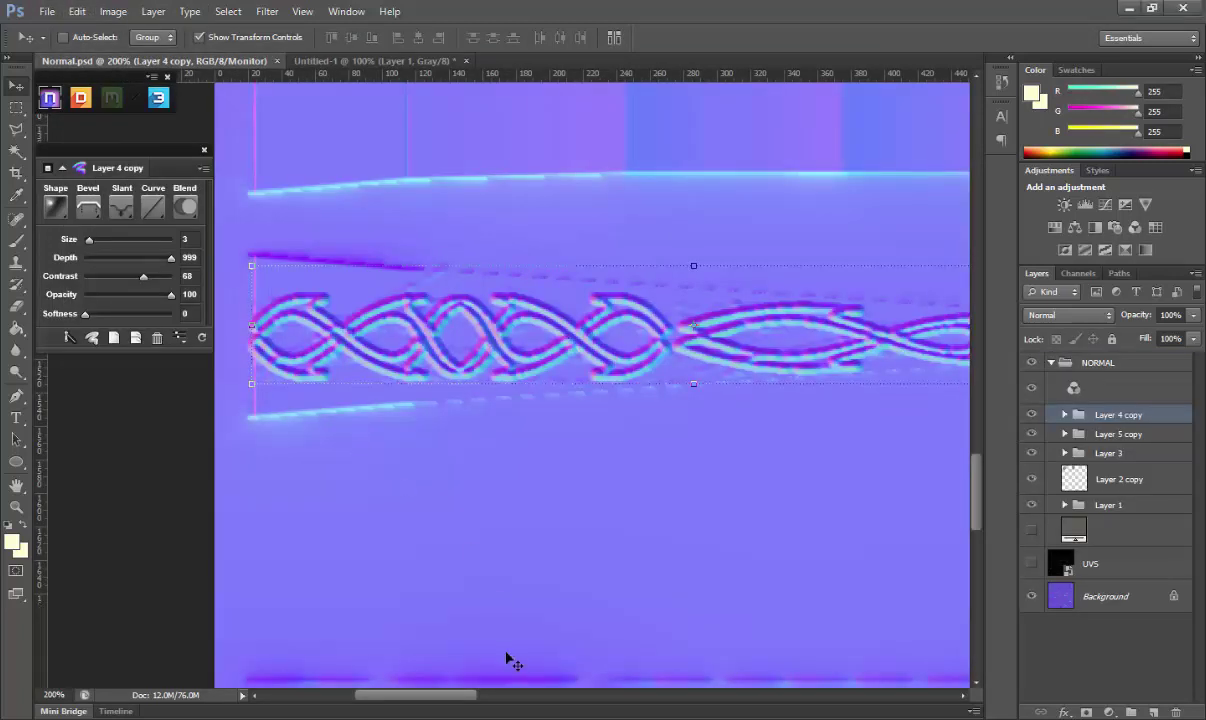
Copy the norse pattern image from Google Images and switch back to Photoshop
key(alt+Tab)
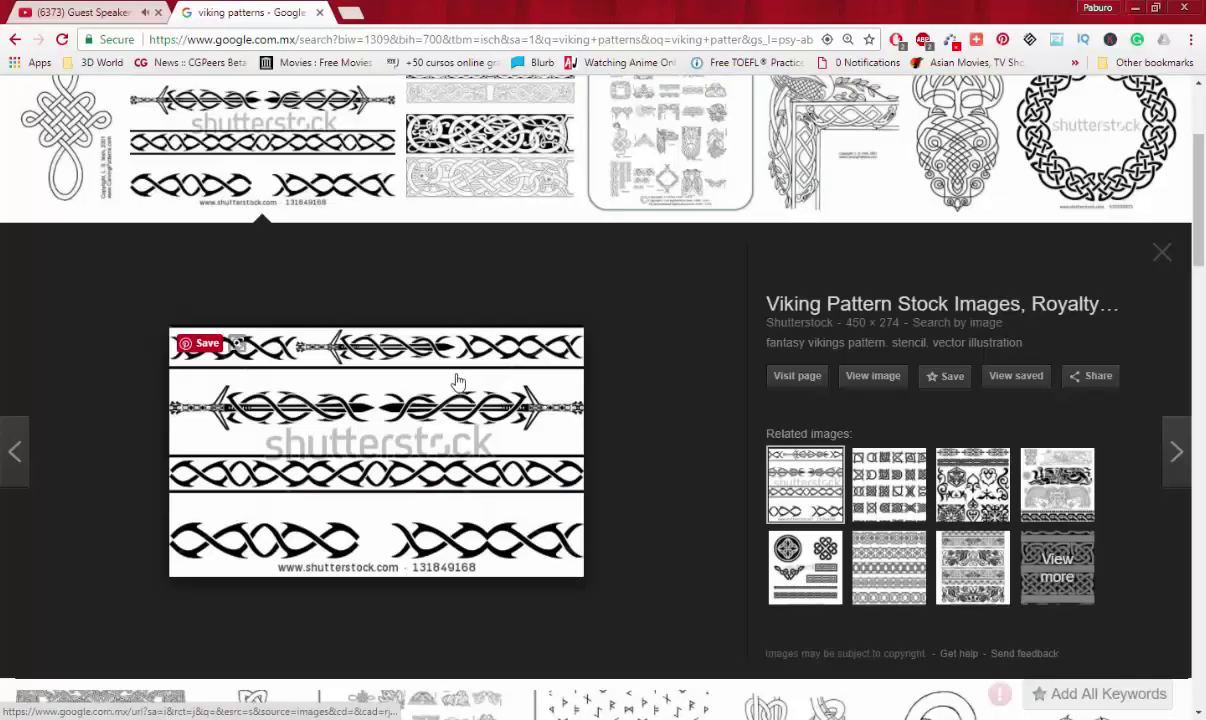
scroll(456, 400, up, 1)
click(457, 222)
right_click(460, 352)
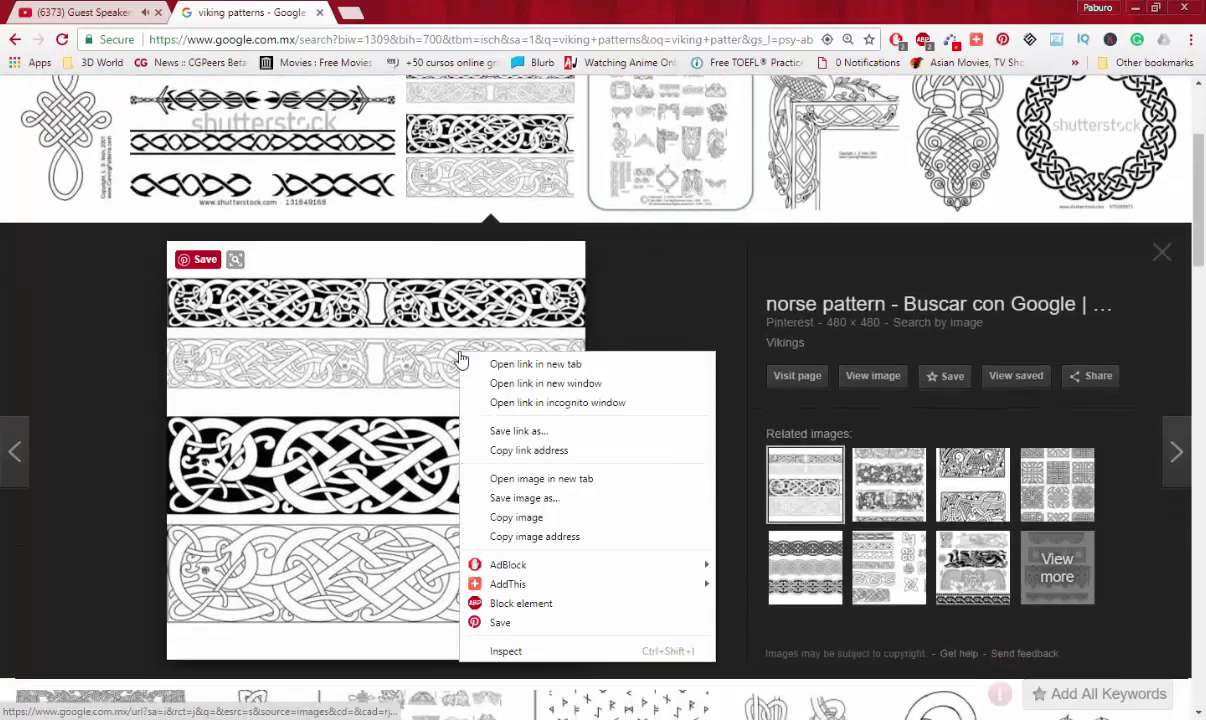
click(515, 517)
key(alt+Tab)
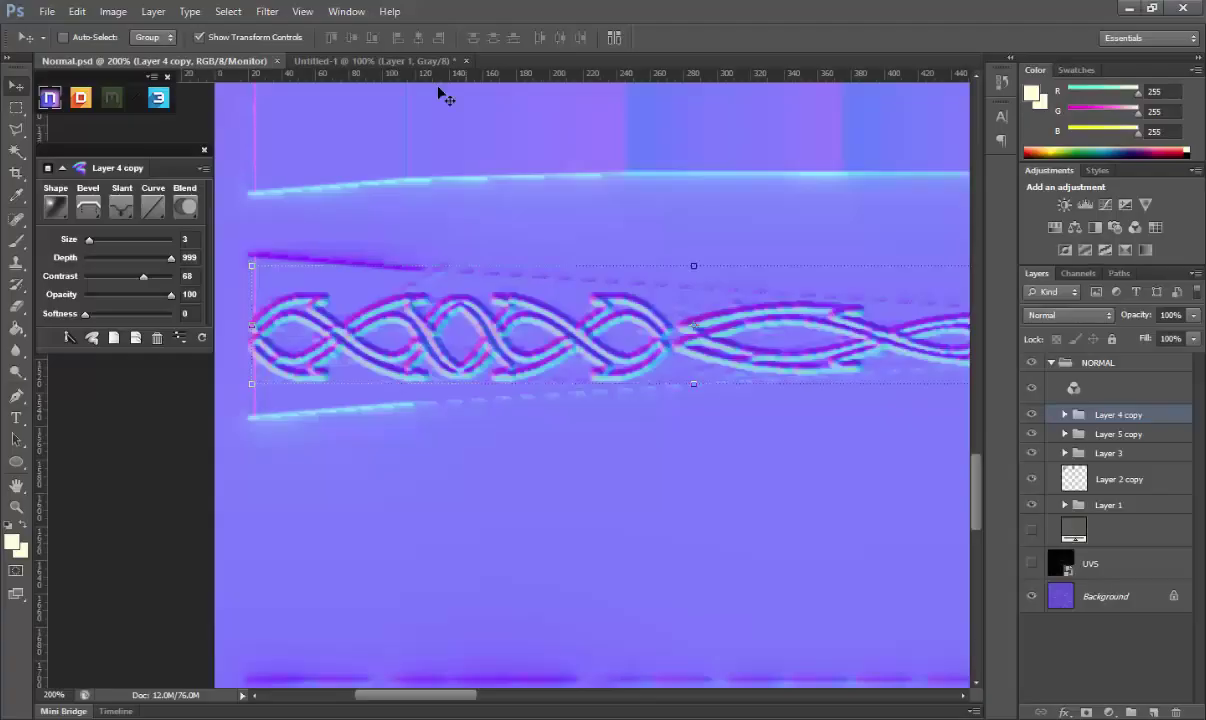
Discard Untitled-1 and paste the copied knot pattern into a new clipboard-sized document
click(415, 62)
click(466, 61)
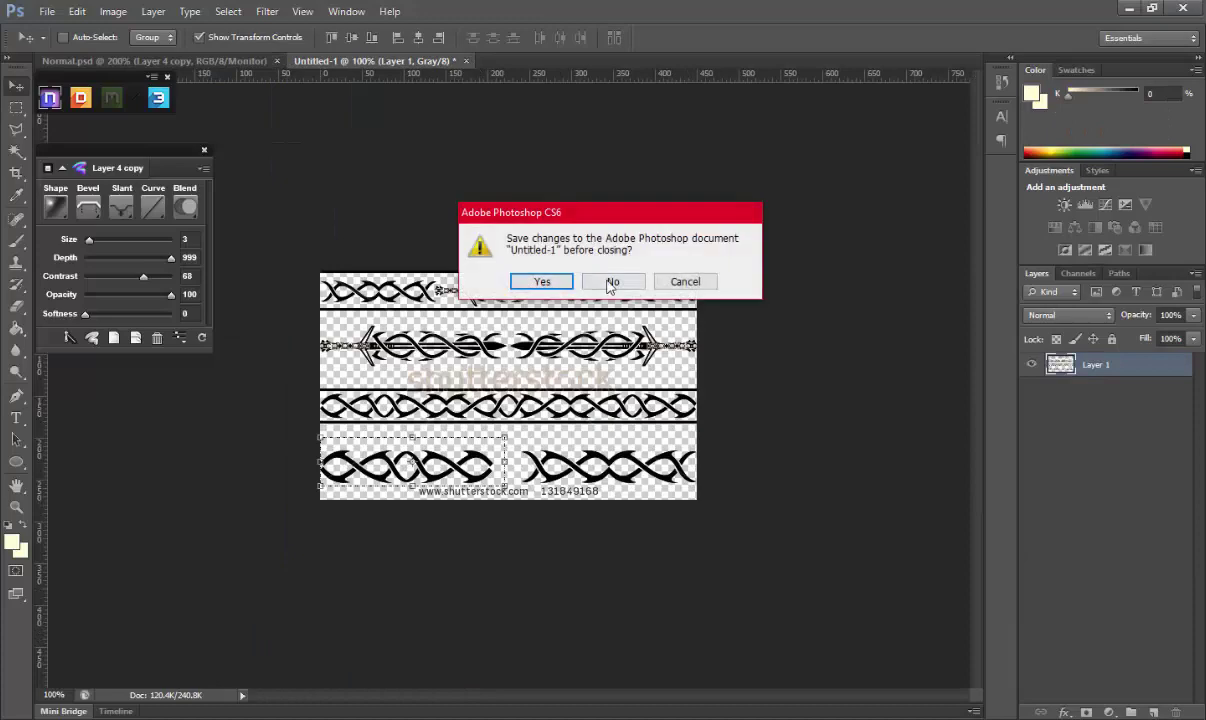
click(616, 280)
click(47, 11)
click(51, 22)
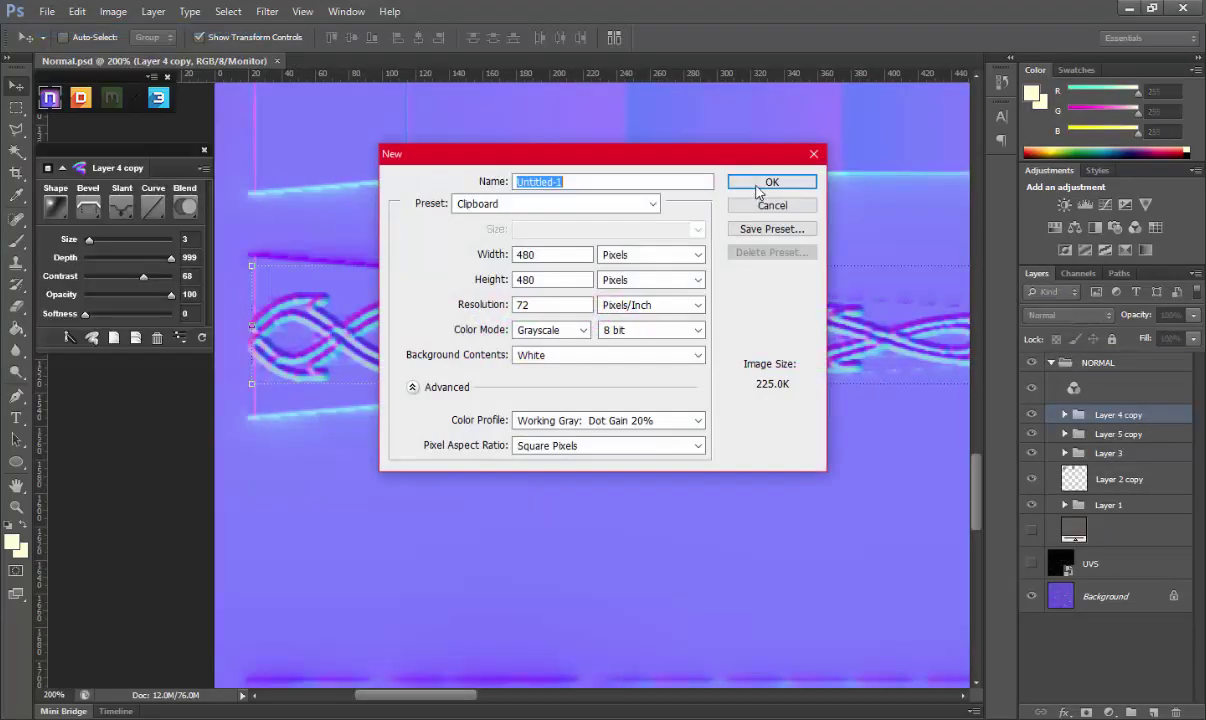
key(Return)
click(77, 11)
click(90, 156)
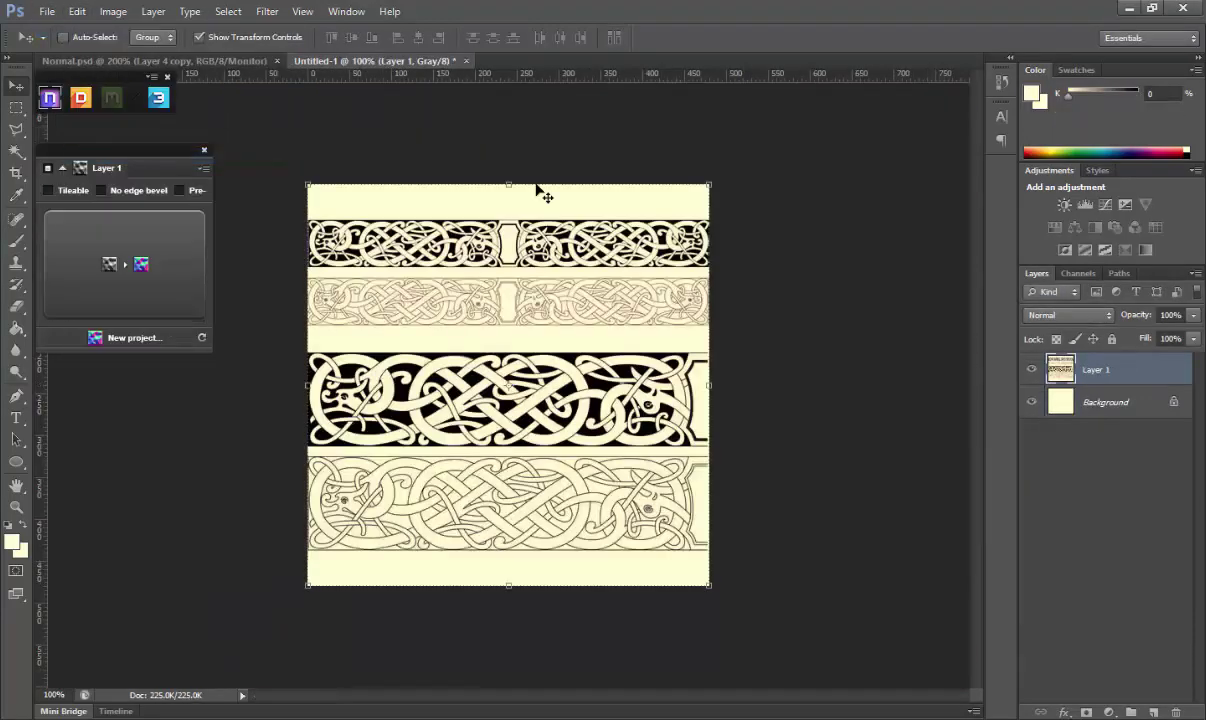
Delete the Background layer and remove the cream background using a Color Range selection
drag(1121, 405, 1176, 712)
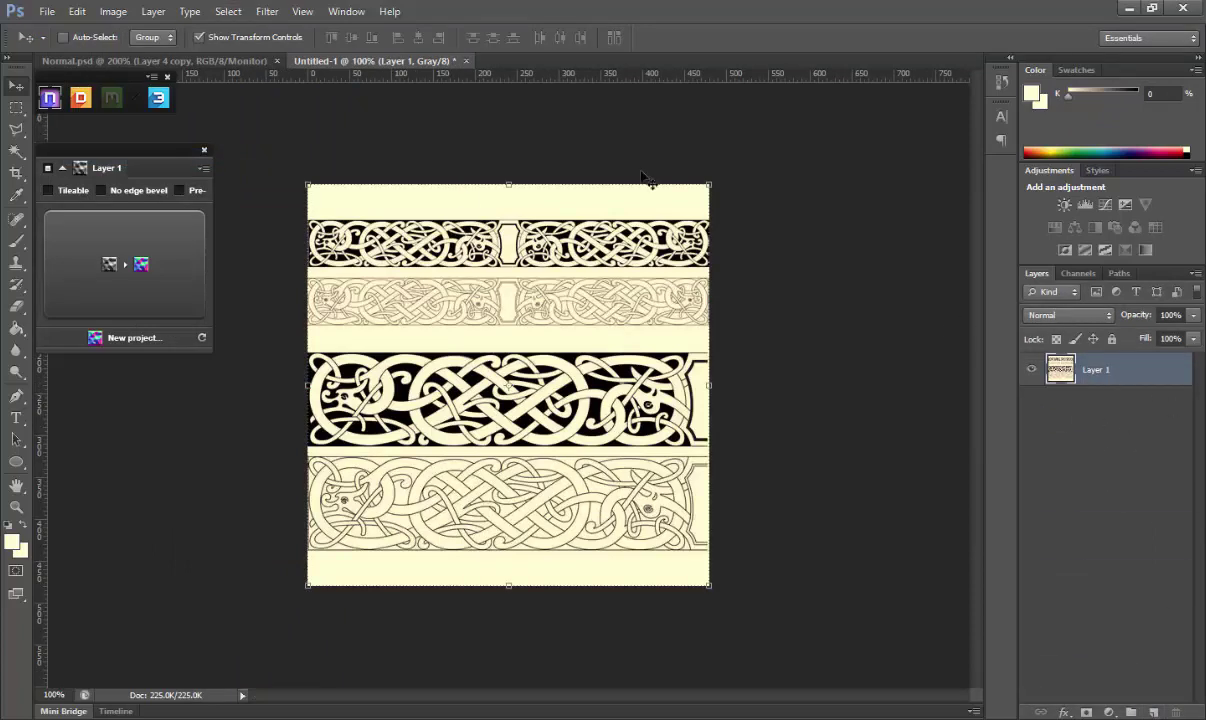
click(226, 11)
click(250, 155)
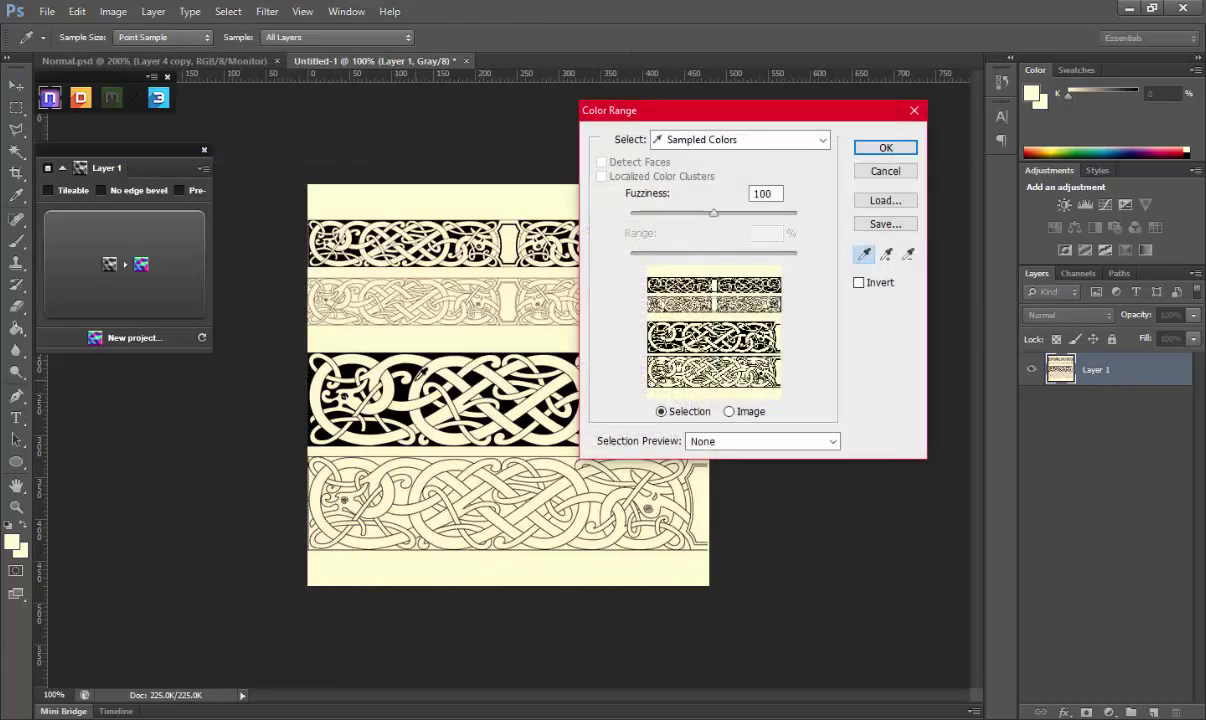
click(440, 400)
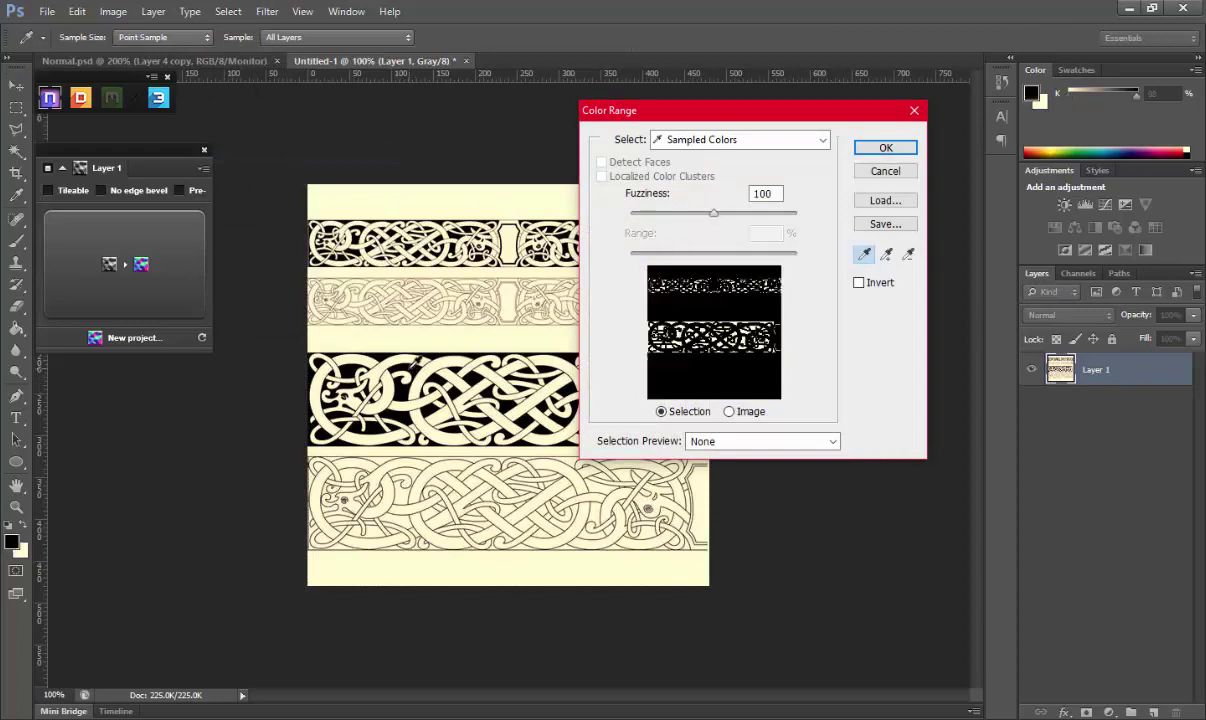
click(884, 148)
key(m)
right_click(569, 243)
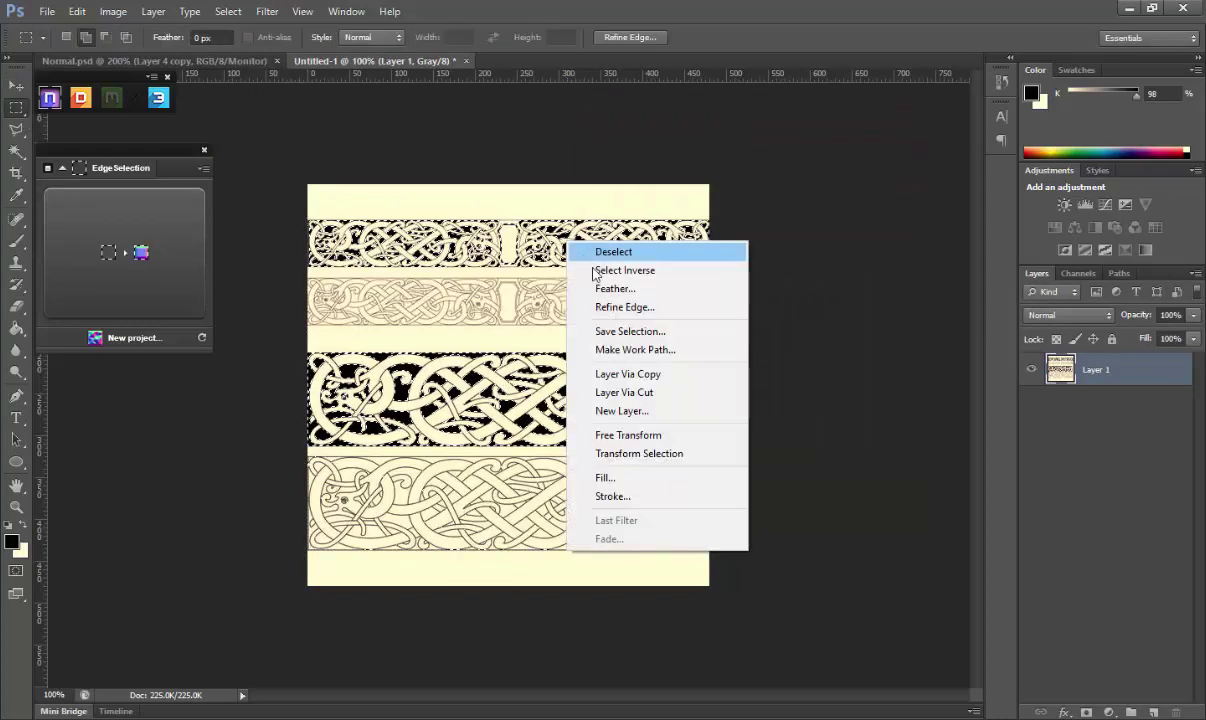
click(596, 271)
key(Delete)
right_click(624, 303)
click(640, 304)
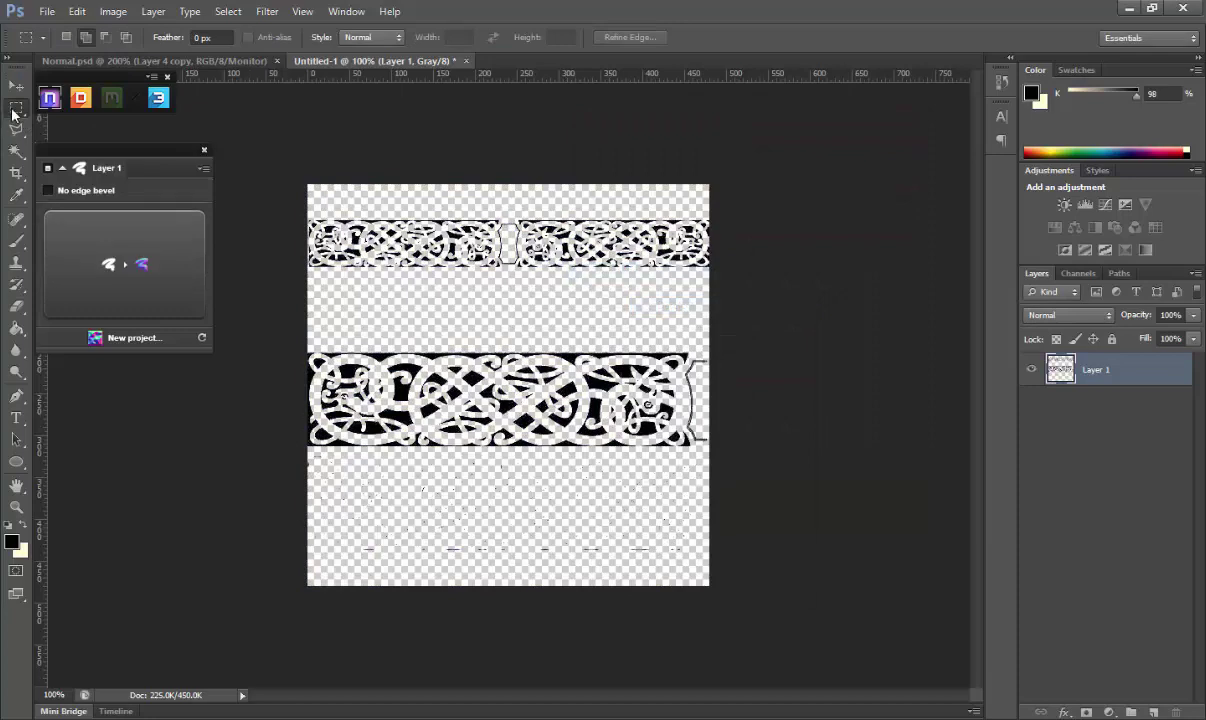
Copy the dark knot band and paste it into Normal.psd as Layer 4
drag(289, 343, 775, 455)
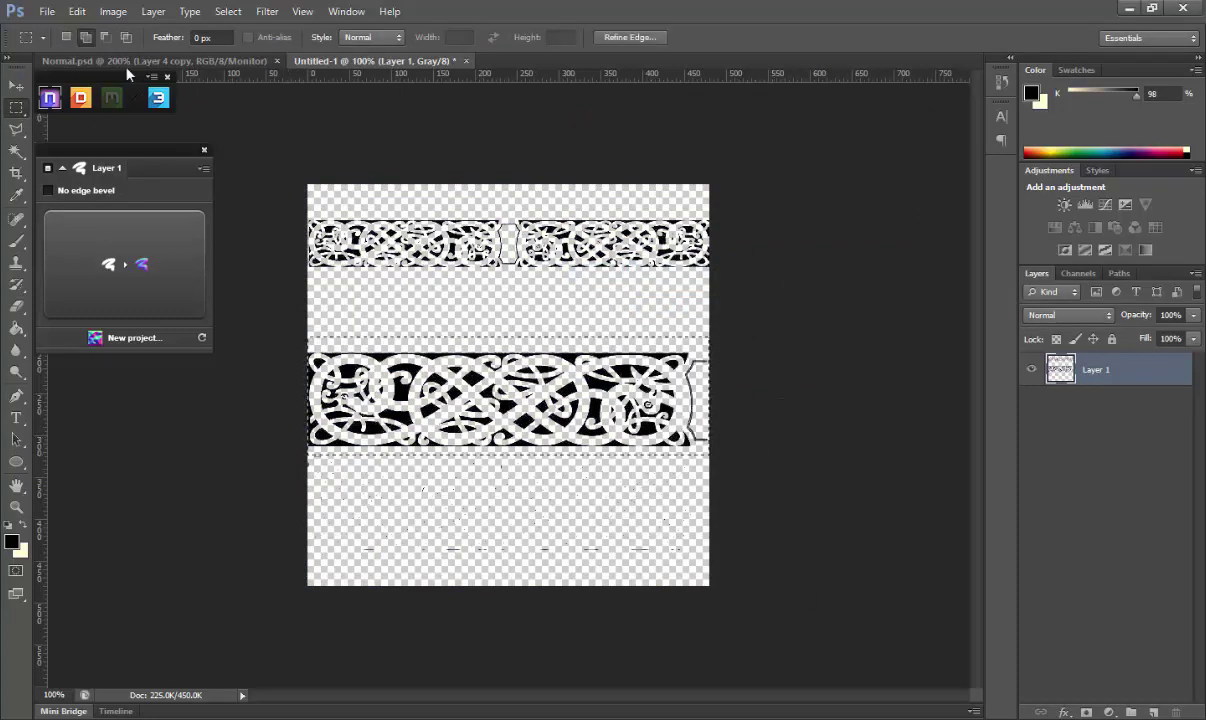
click(78, 11)
click(100, 124)
click(150, 60)
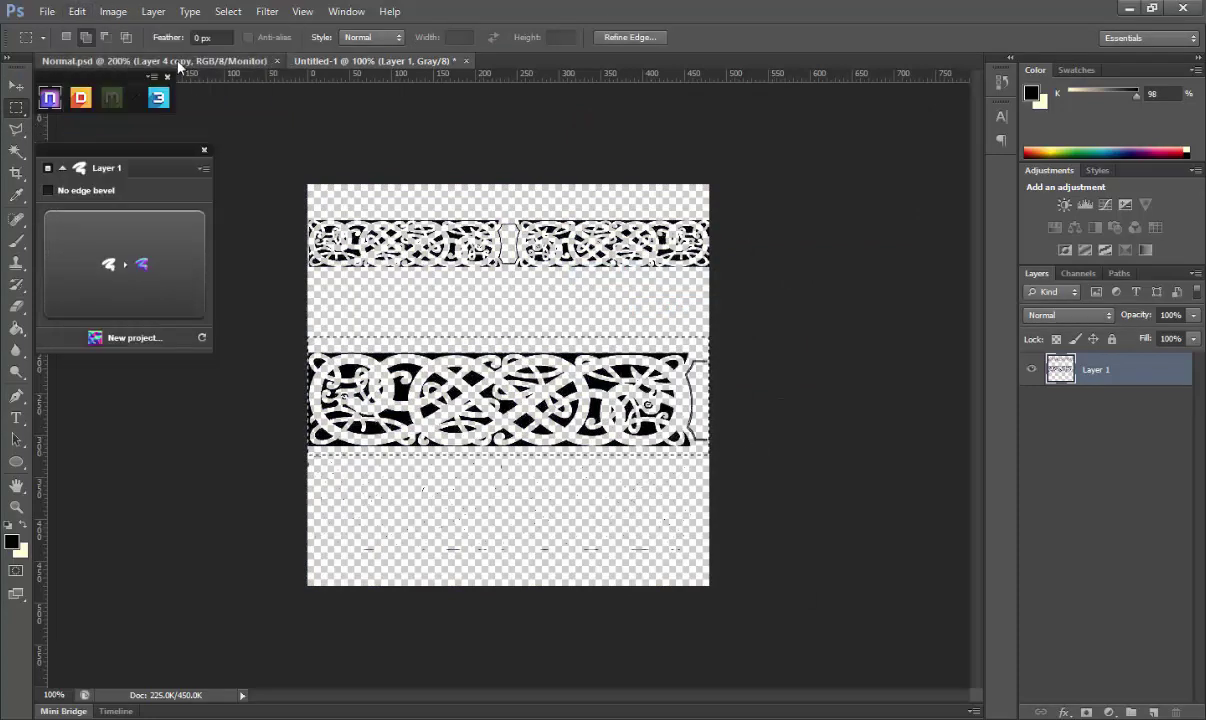
click(78, 11)
click(120, 158)
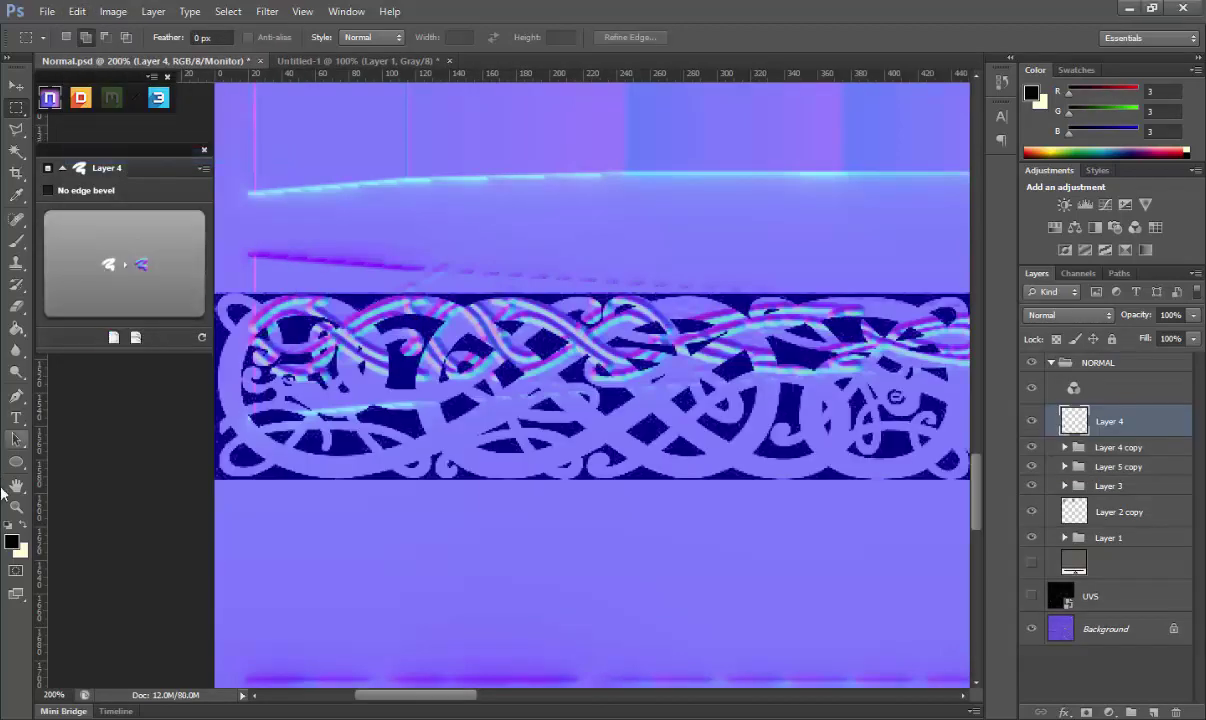
Zoom out, show the UVS wireframe layer, and move the knot band toward the handle UVs
key(z)
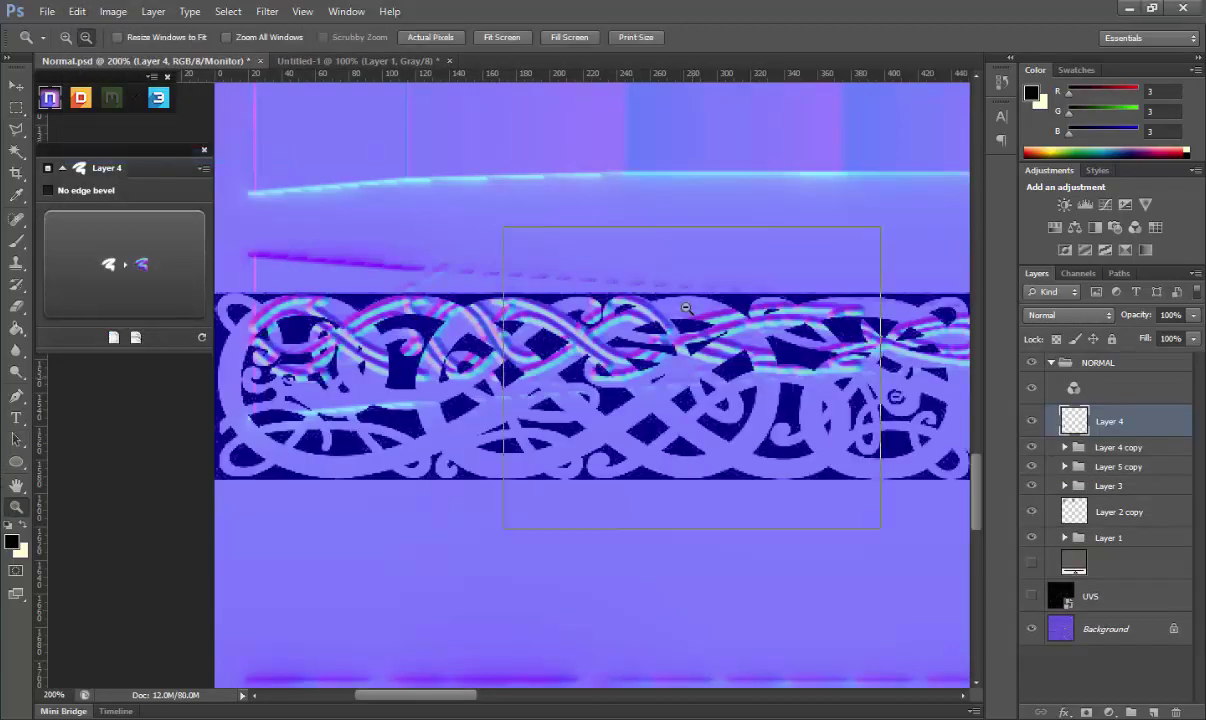
key(ctrl+minus)
key(ctrl+minus)
key(ctrl+minus)
key(ctrl+plus)
drag(700, 250, 366, 431)
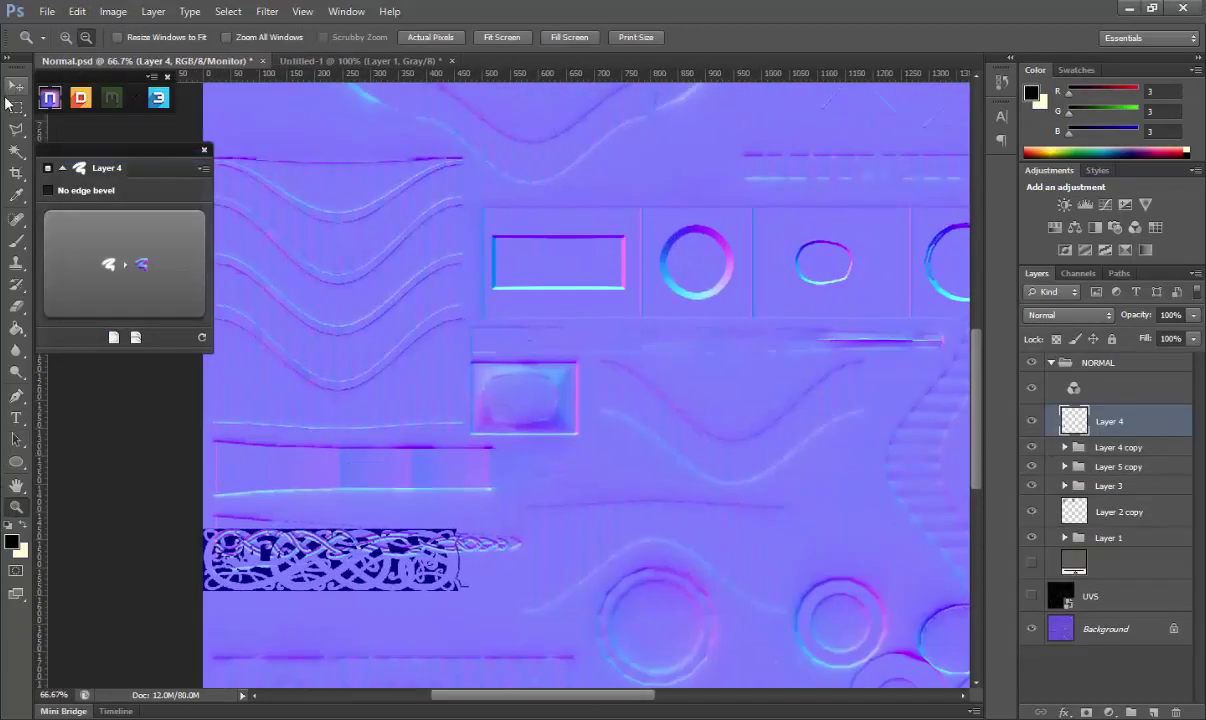
click(16, 86)
mouse_move(406, 481)
mouse_down()
mouse_move(578, 491)
mouse_move(535, 277)
mouse_up()
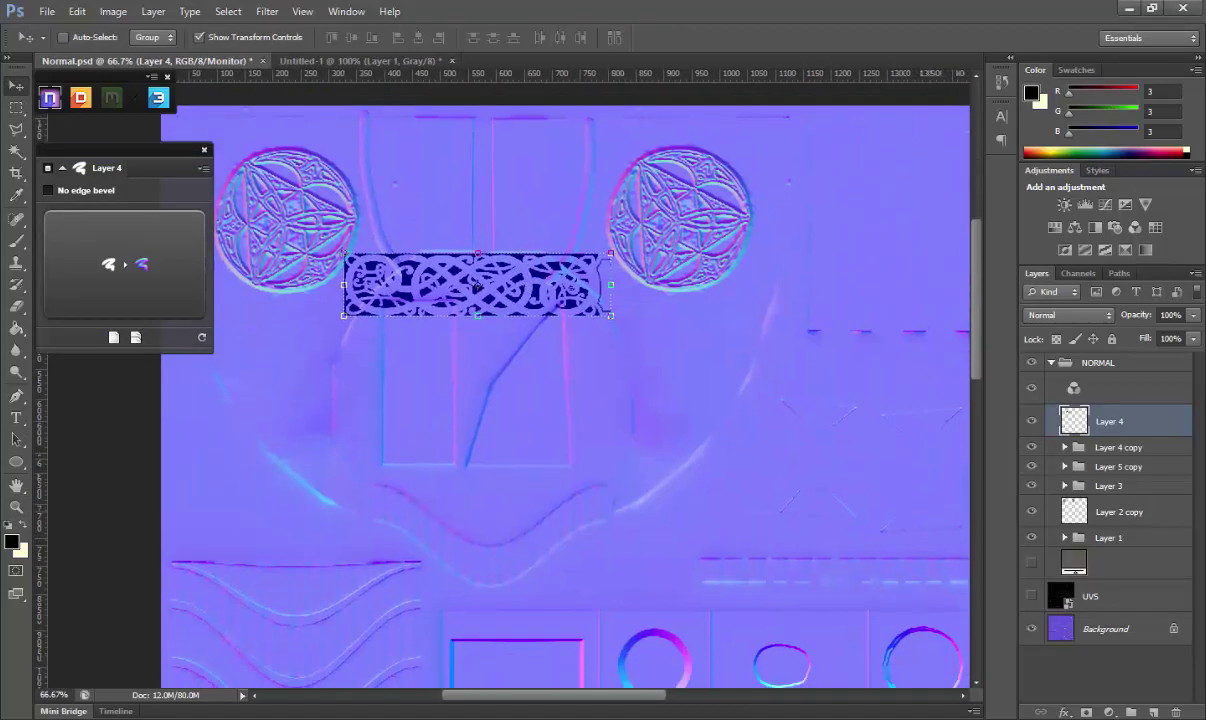
click(527, 675)
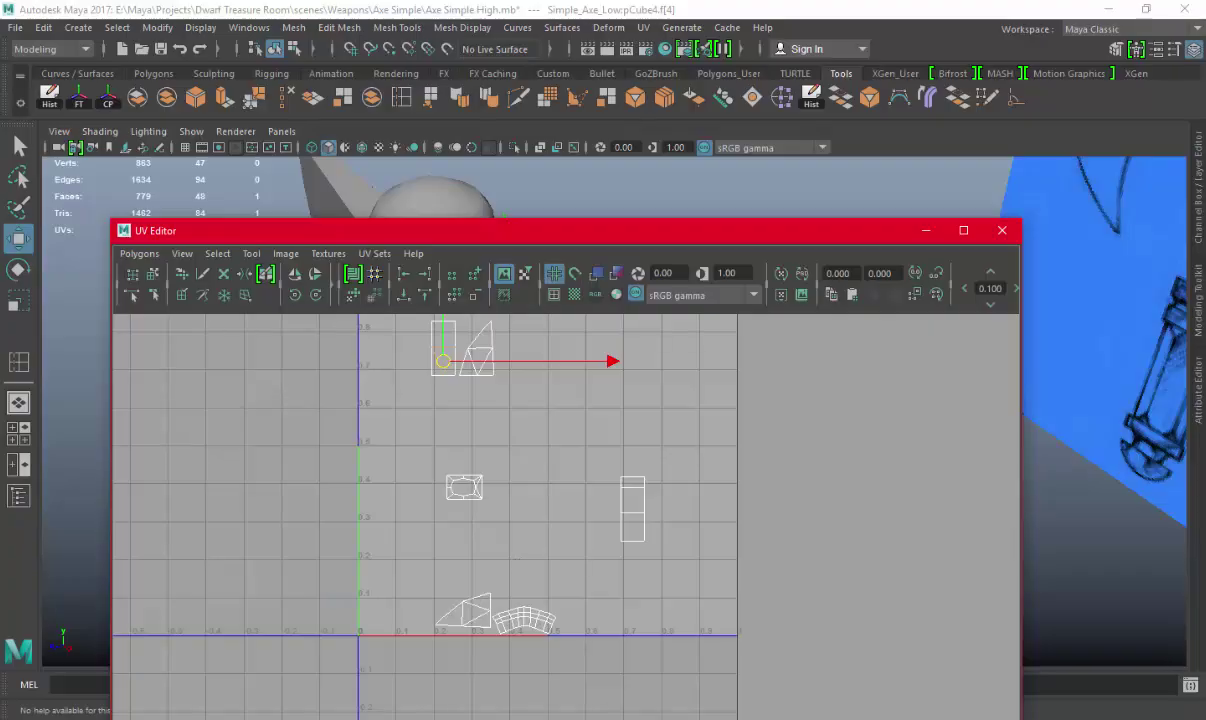
key(alt+Tab)
click(1031, 596)
drag(524, 284, 524, 411)
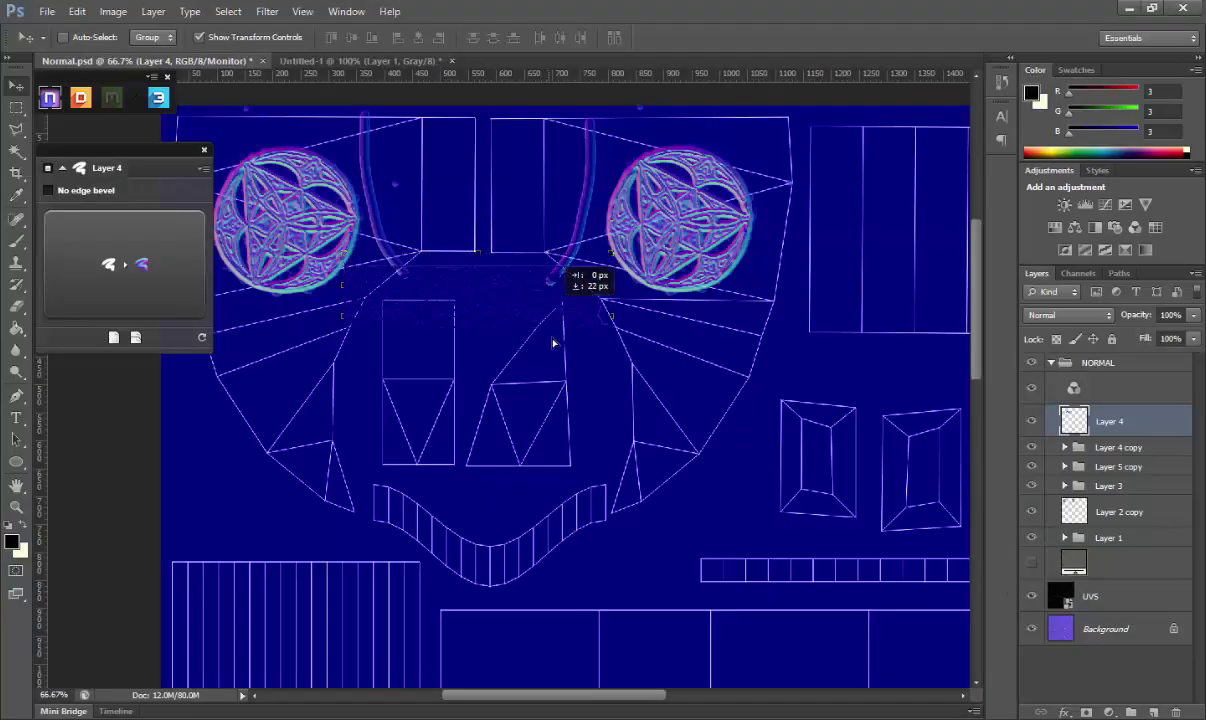
Rotate the knot band -90° onto the handle UV strip and scale it up to cover it
key(ctrl+t)
shift+drag(622, 370, 467, 318)
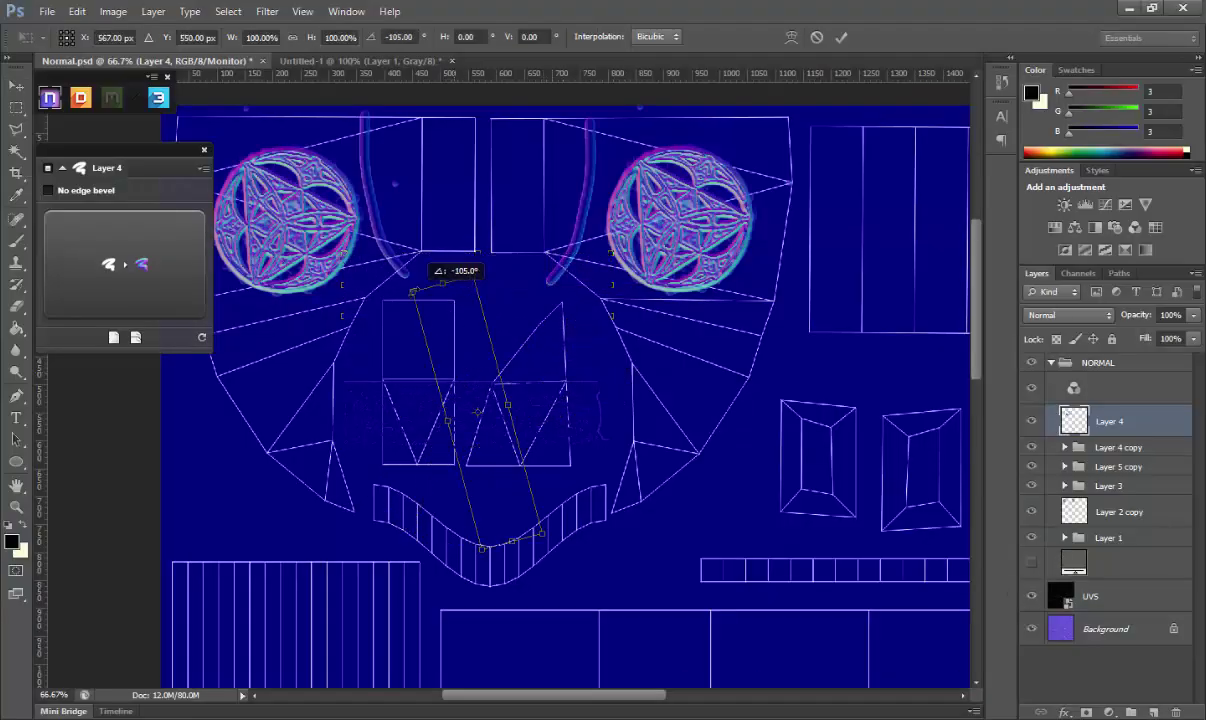
key(Return)
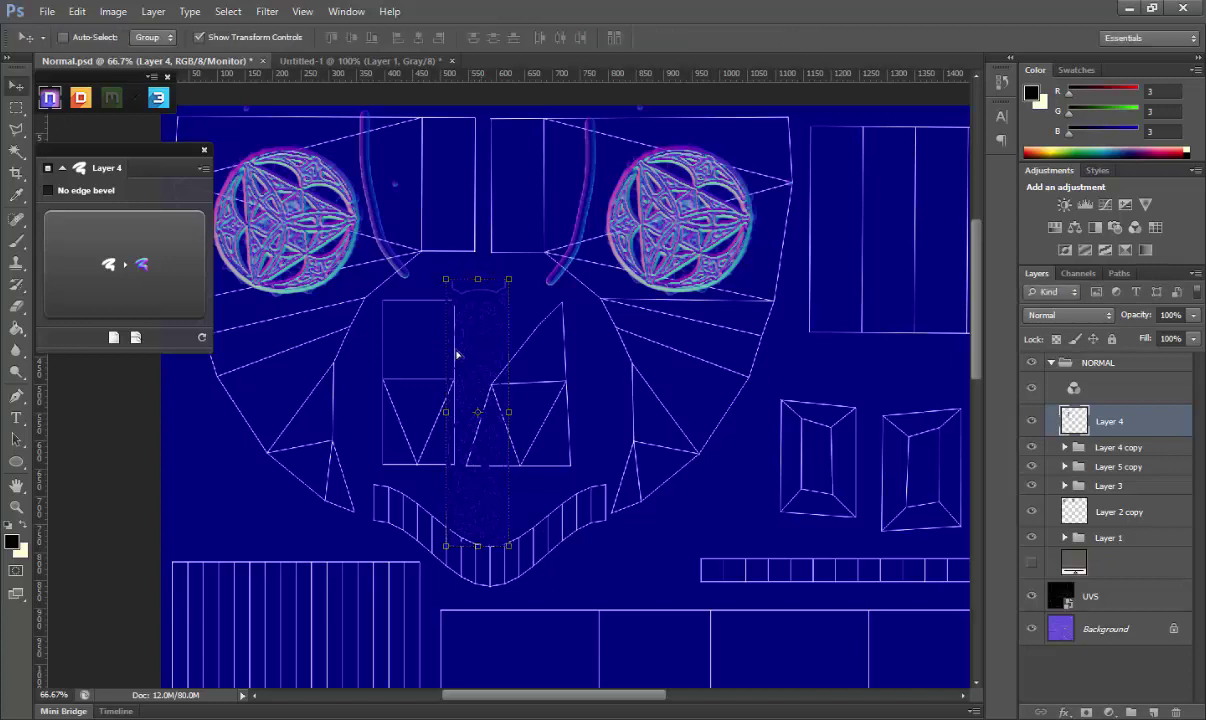
drag(458, 350, 418, 365)
key(ctrl+t)
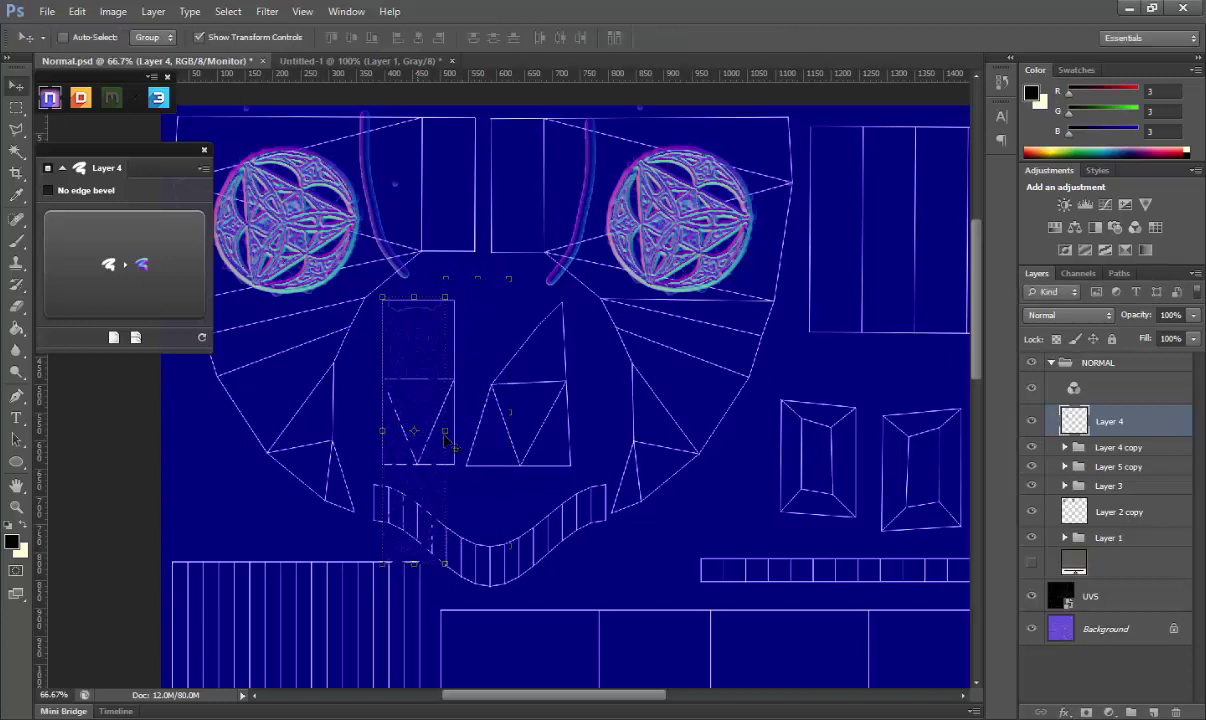
drag(445, 565, 460, 598)
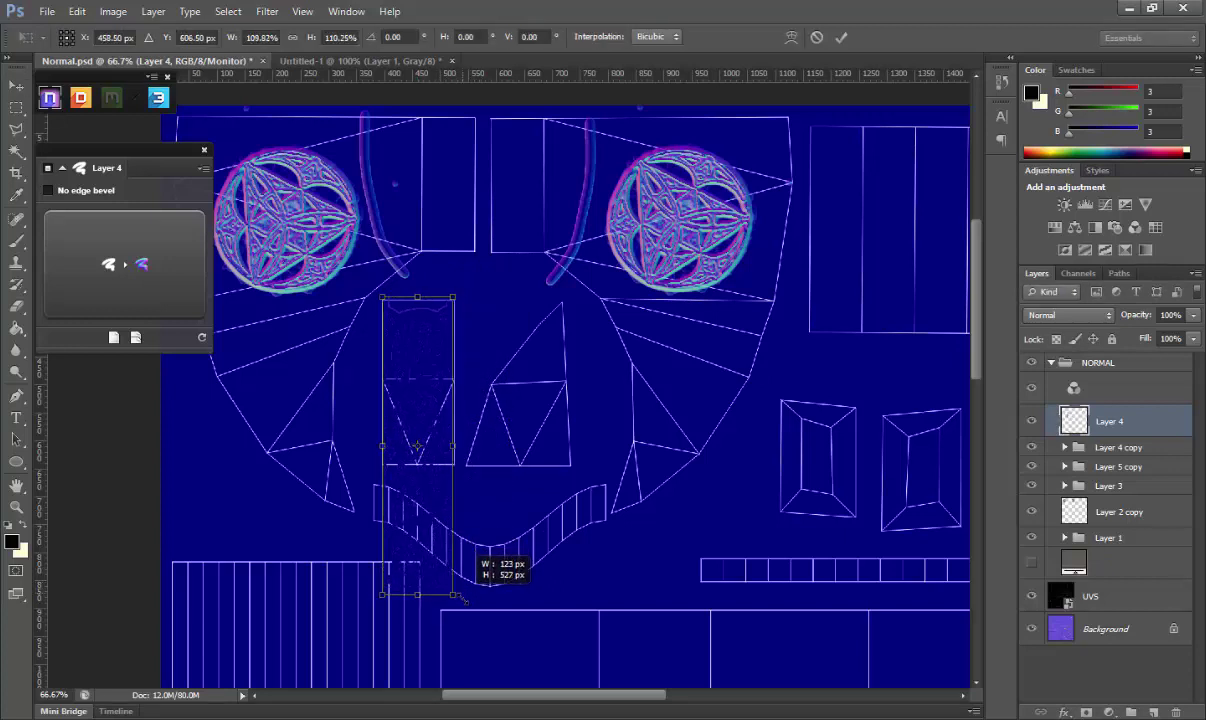
key(Return)
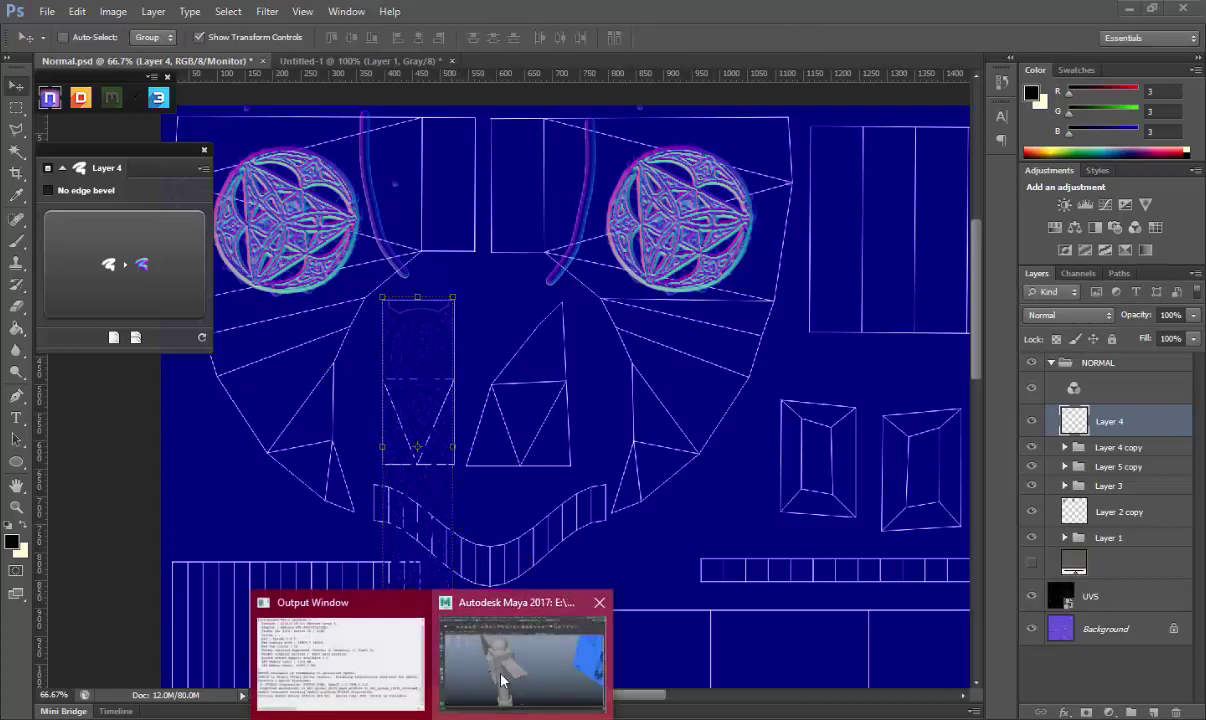
click(501, 662)
Orbit the Maya axe and select handle faces to locate the top face's UVs
drag(637, 243, 1057, 229)
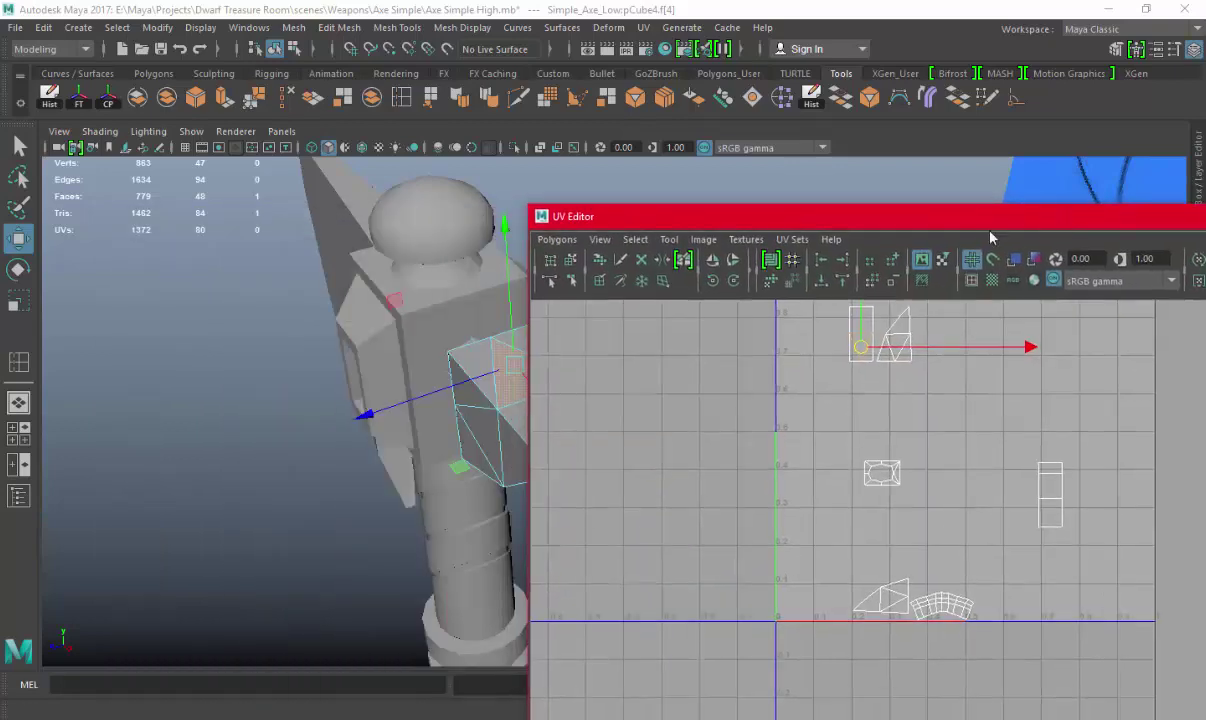
alt+drag(300, 400, 376, 331)
click(383, 284)
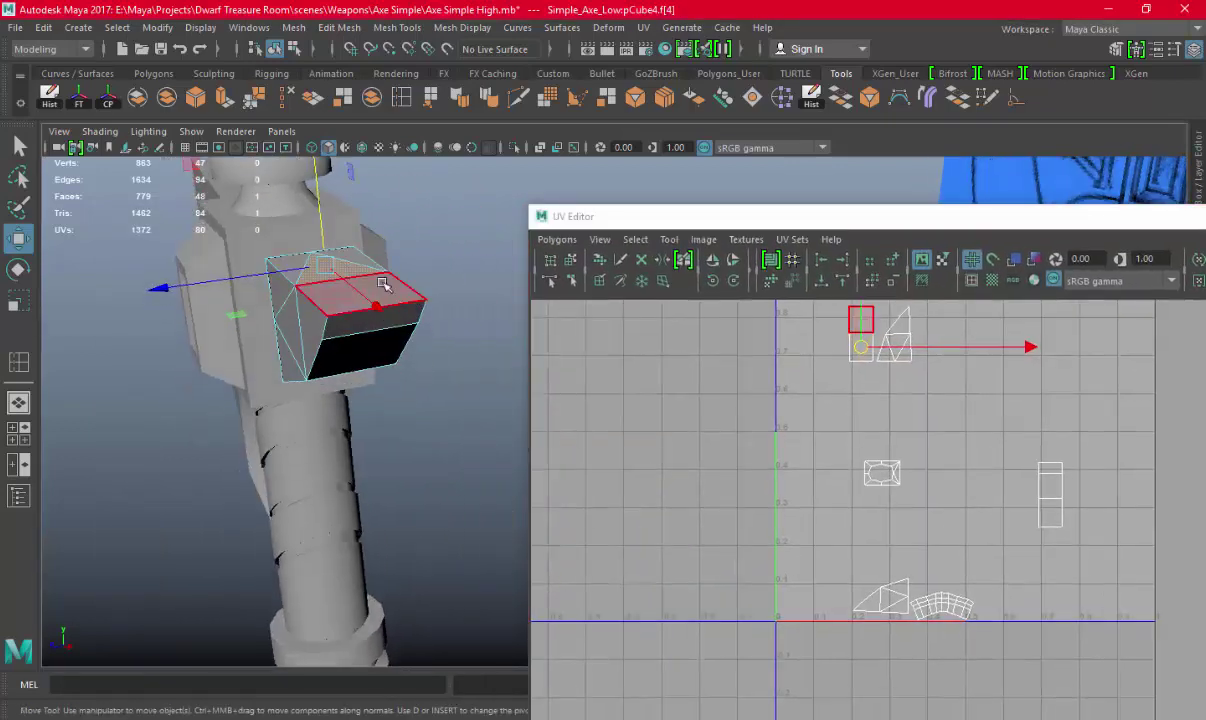
alt+drag(383, 284, 350, 200)
click(352, 186)
click(342, 248)
click(346, 188)
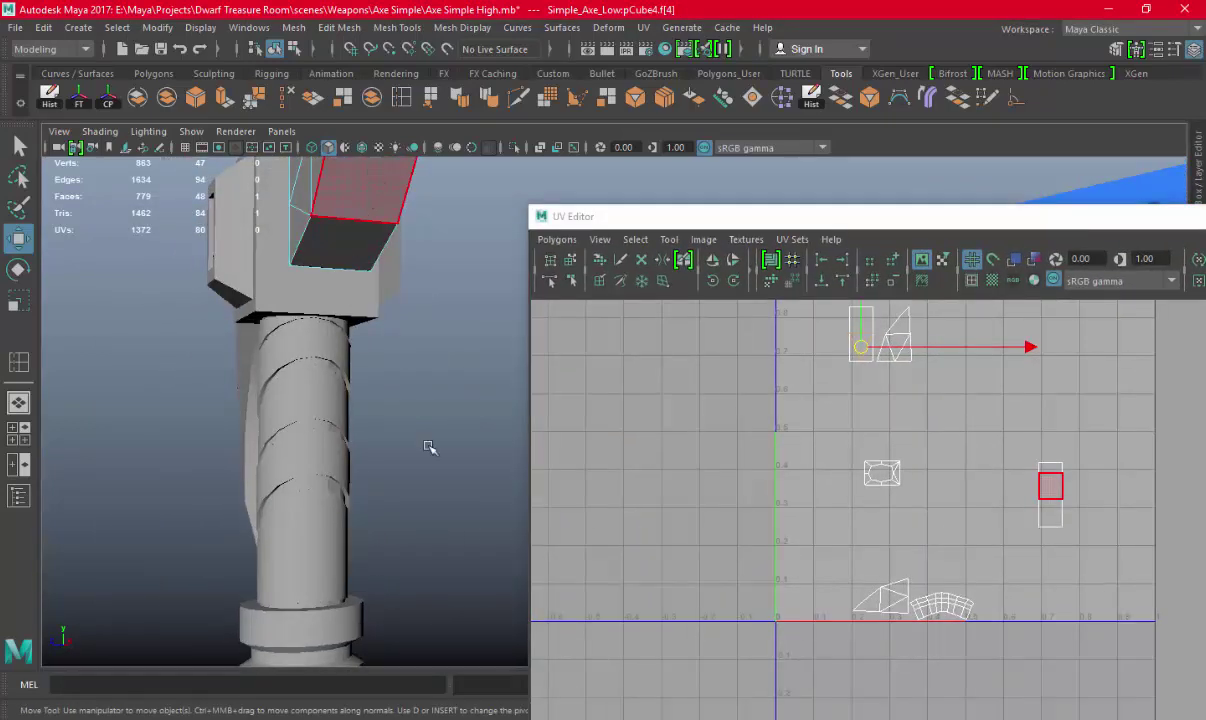
click(429, 447)
key(alt+Tab)
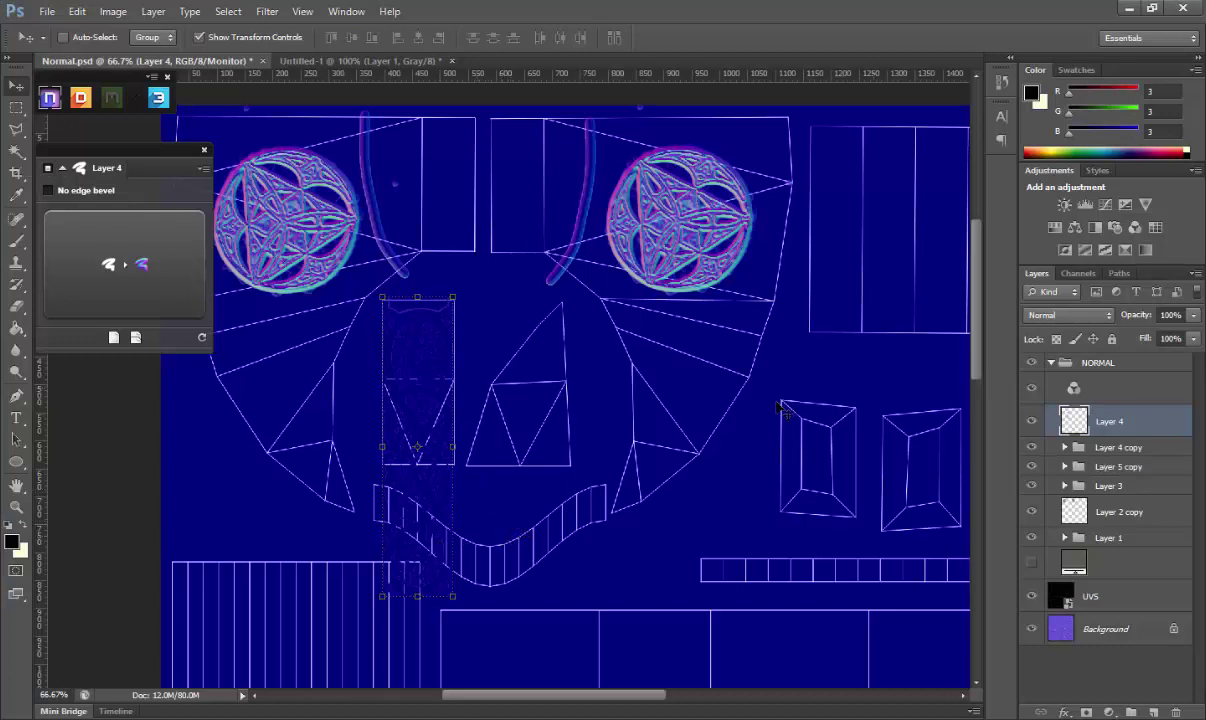
Bevel Layer 4's knot strip in NormalDo with size 4 and a V Slant
drag(1112, 427, 1176, 712)
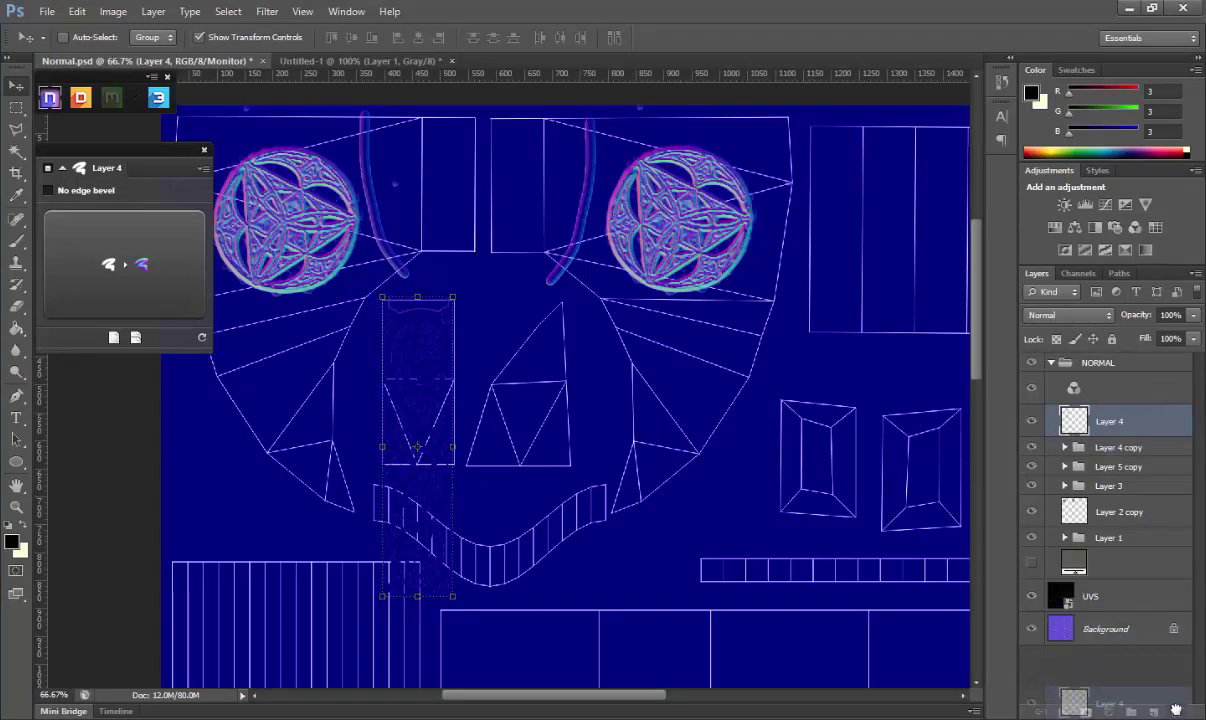
key(ctrl+z)
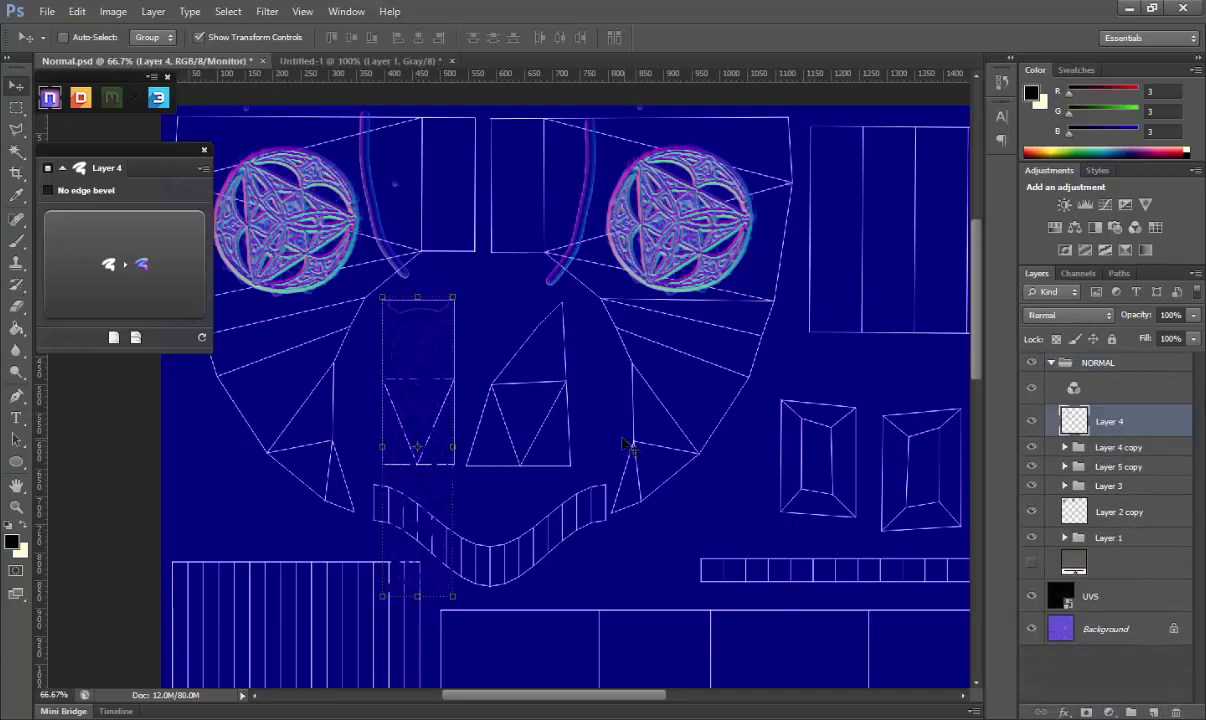
click(147, 276)
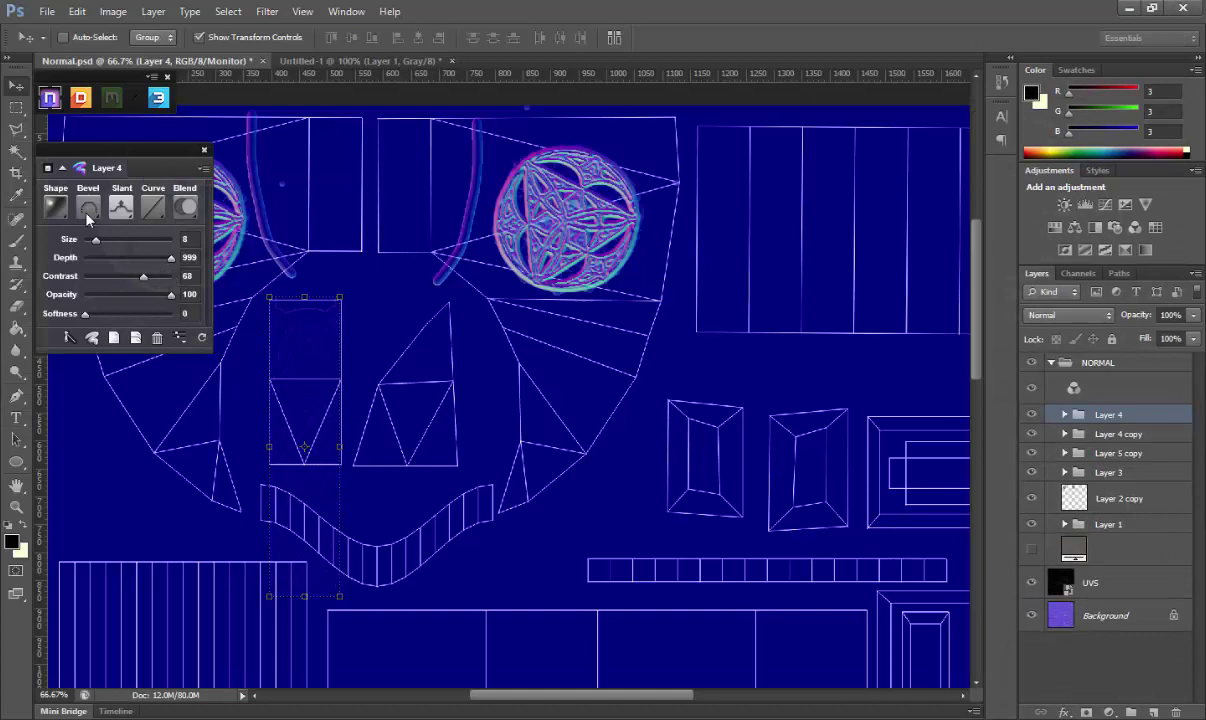
click(88, 218)
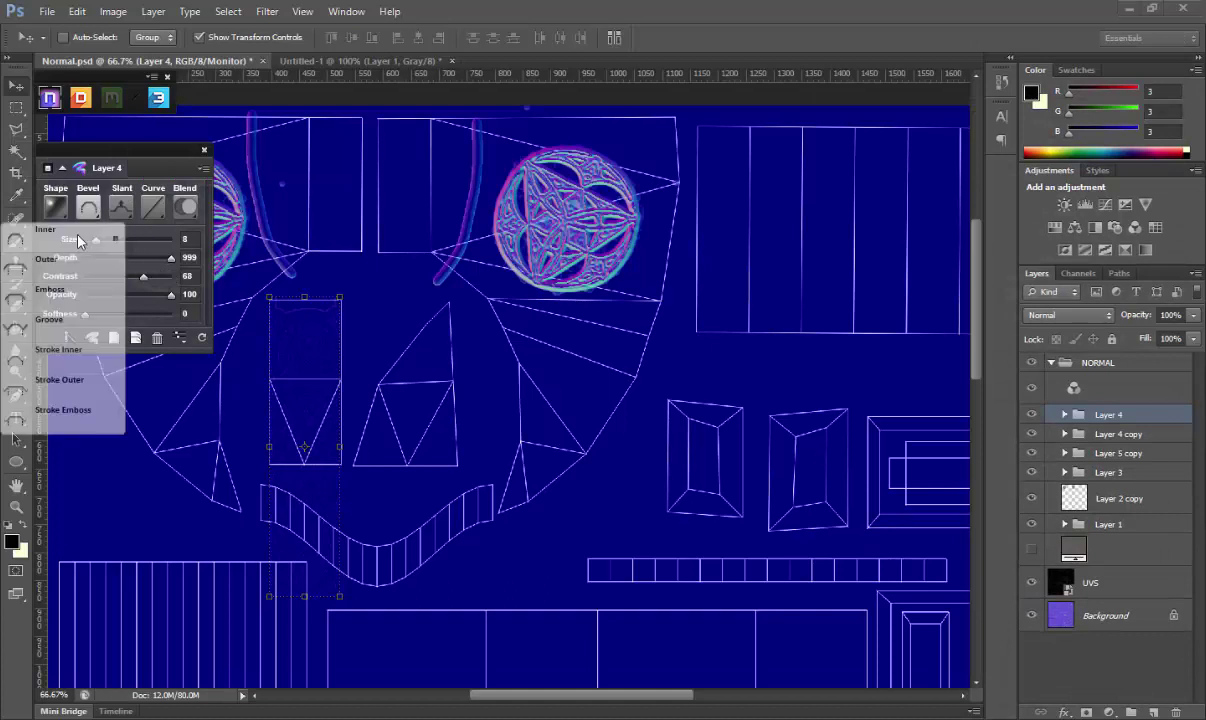
click(82, 274)
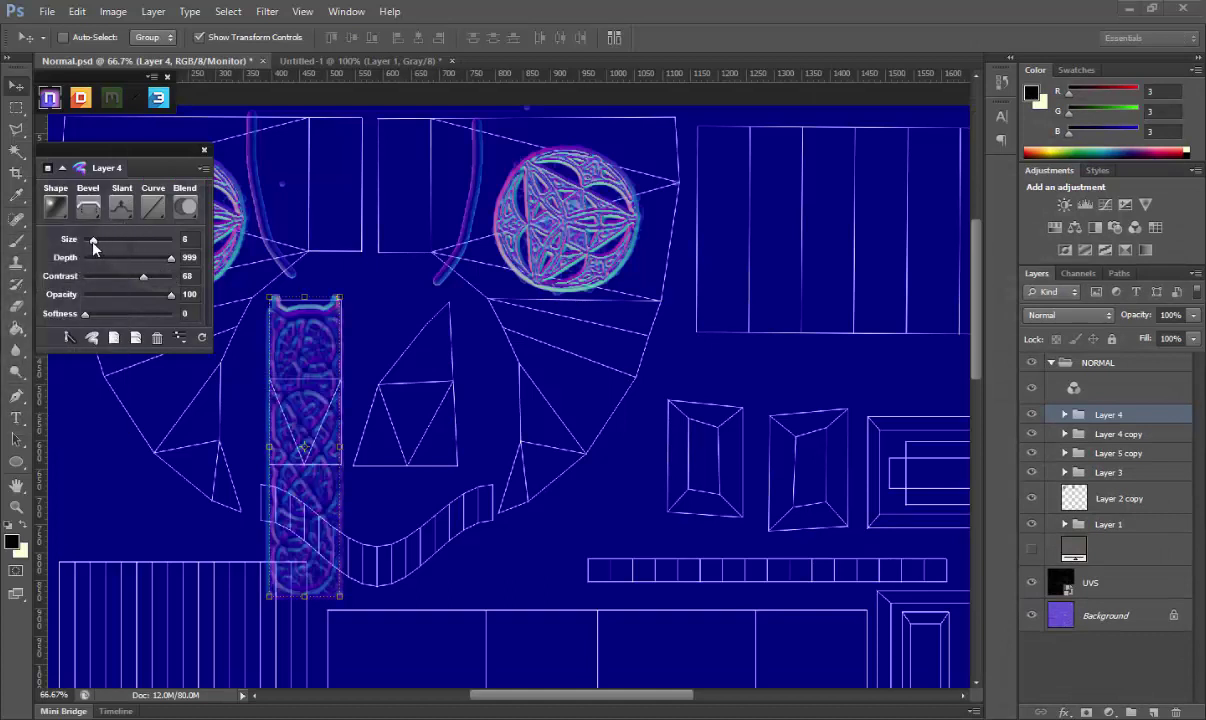
drag(92, 242, 89, 242)
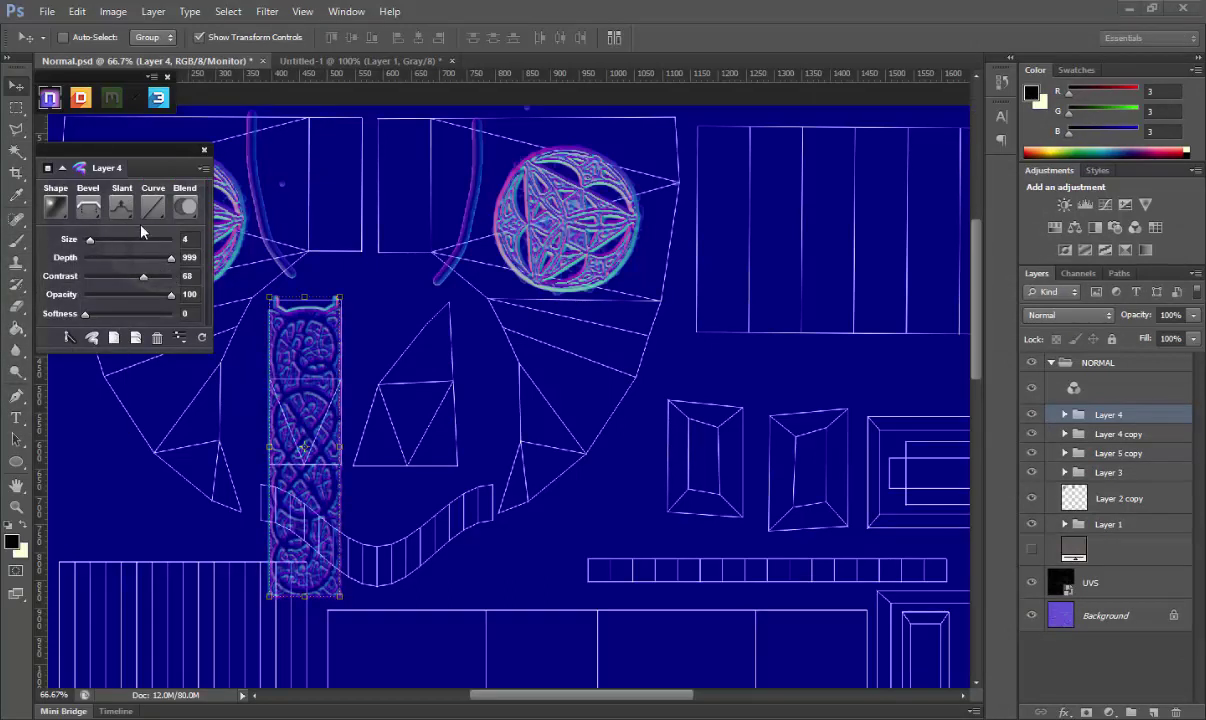
click(130, 213)
click(100, 258)
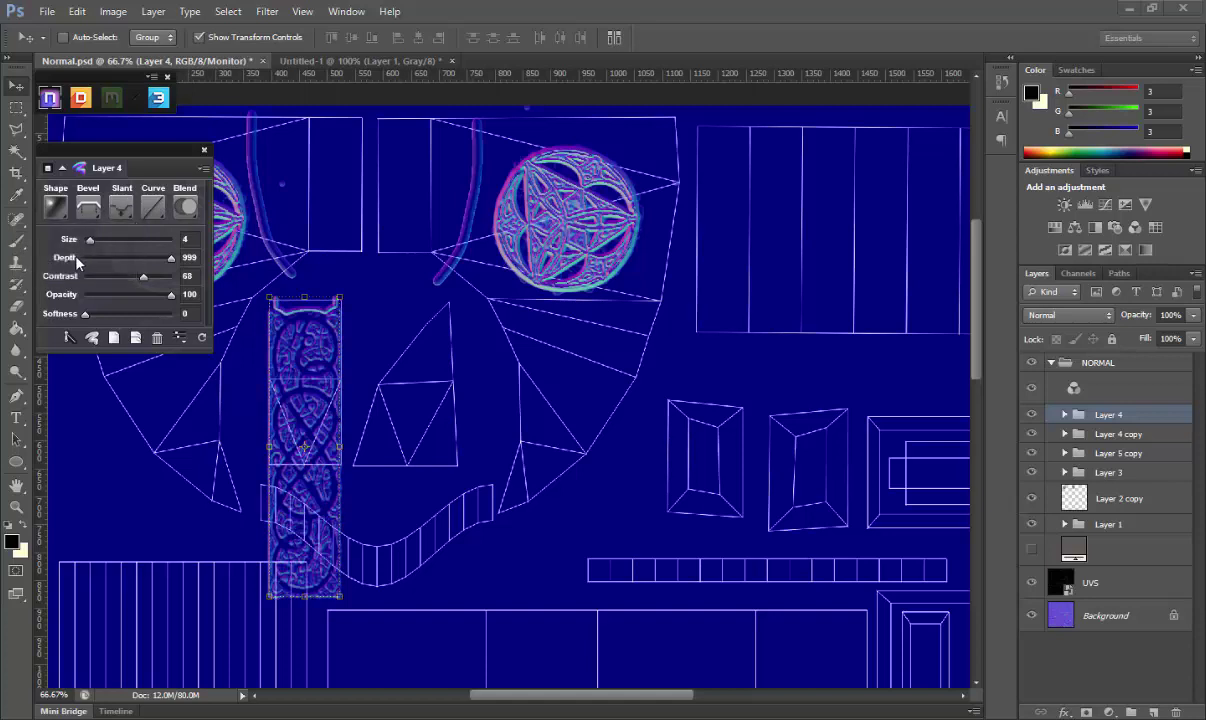
Save and inspect the beveled handle knot strip on the axe in Marmoset
click(1032, 583)
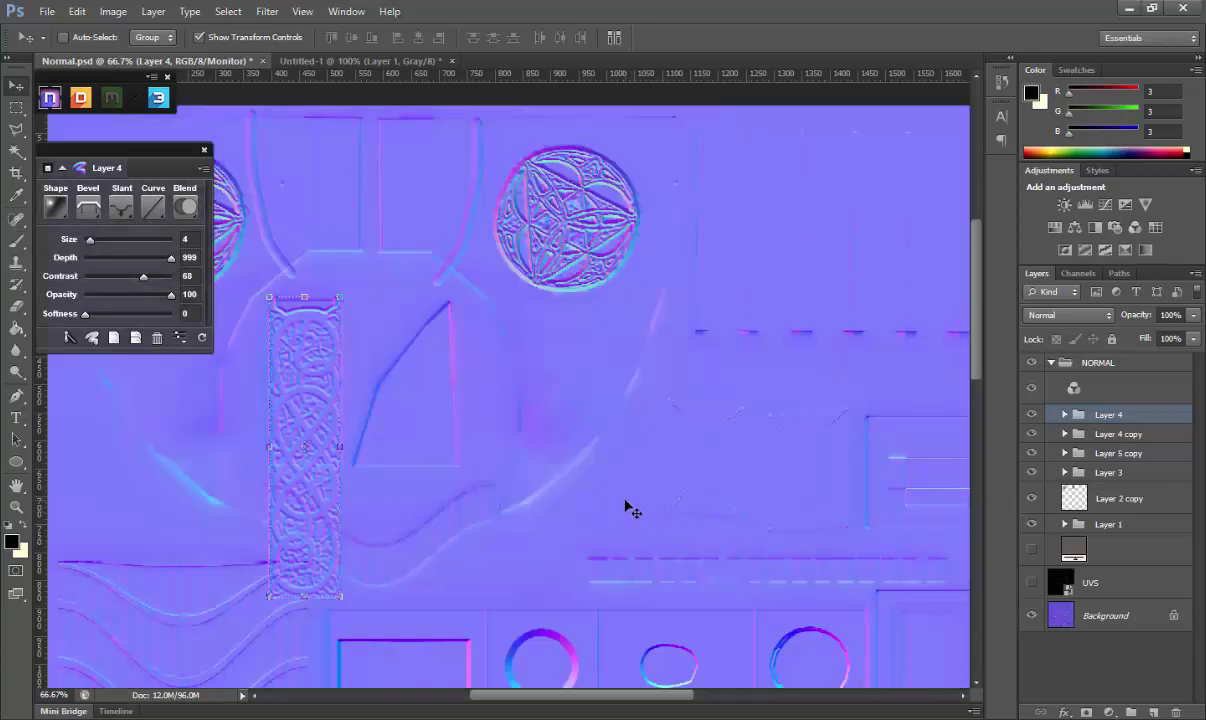
key(ctrl+s)
key(alt+Tab)
mouse_move(701, 413)
mouse_down()
mouse_move(777, 480)
mouse_move(646, 493)
mouse_move(649, 456)
mouse_move(797, 472)
mouse_move(794, 403)
mouse_move(641, 423)
mouse_move(658, 470)
mouse_up()
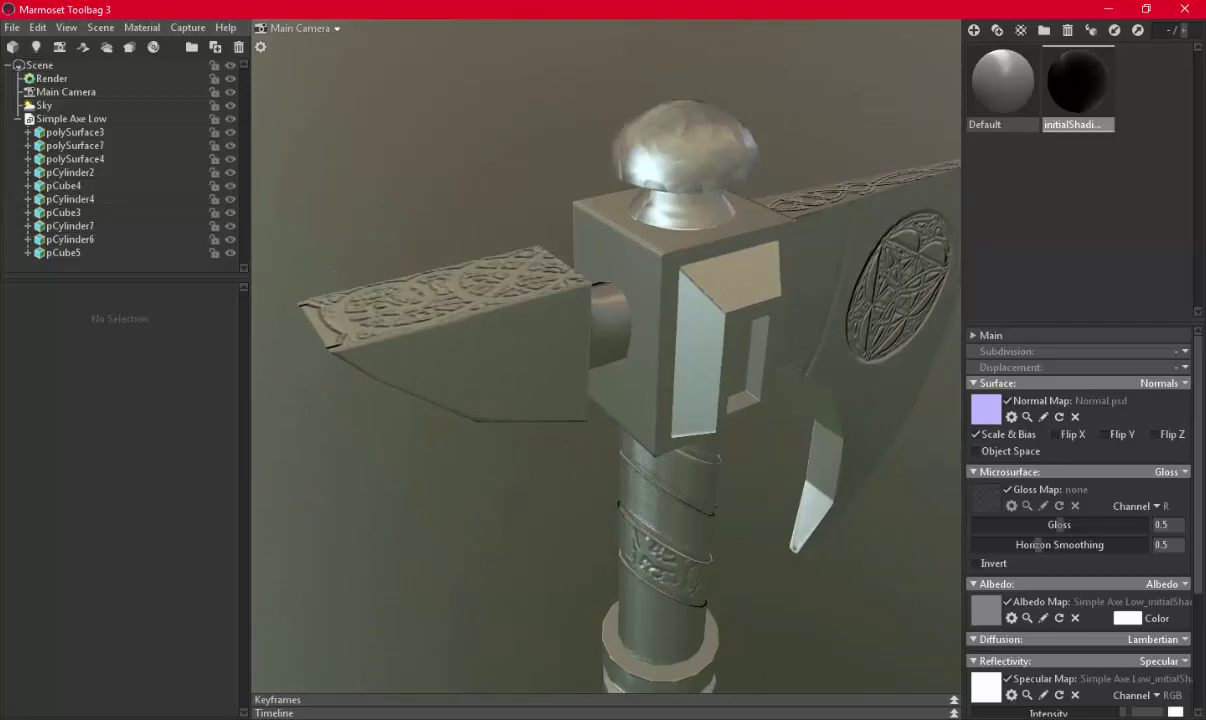
key(alt+Tab)
click(1031, 582)
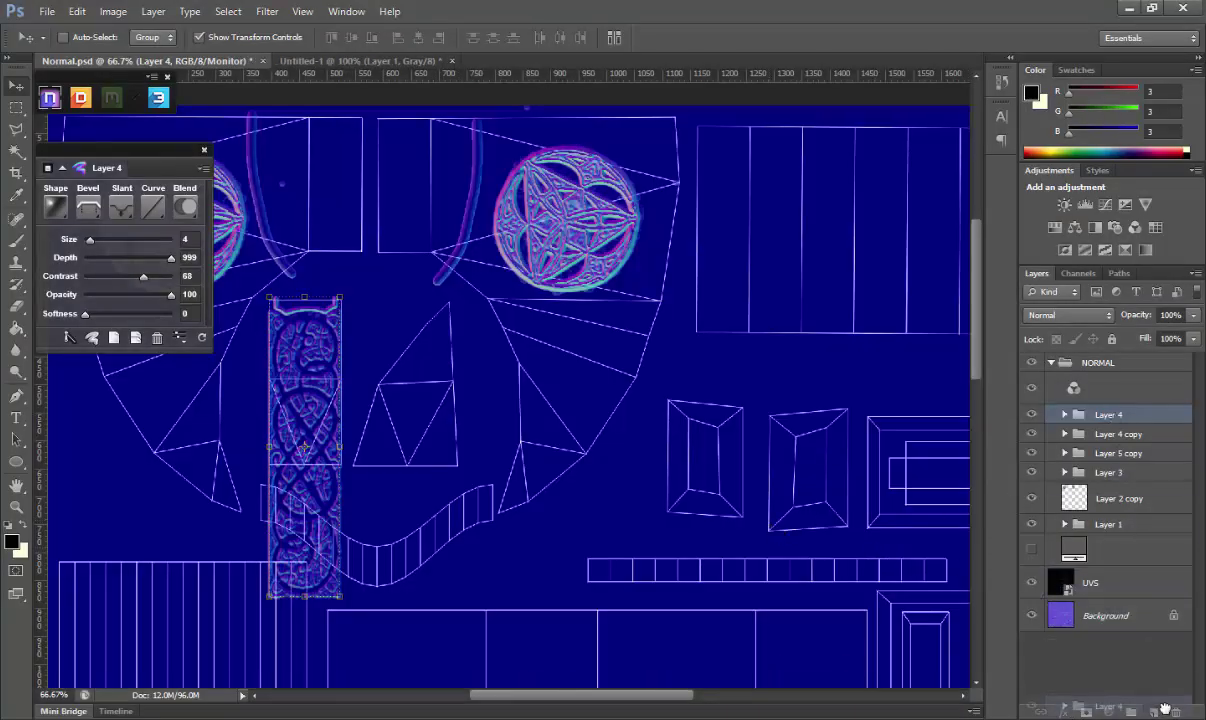
Duplicate the Layer 4 group, hide the original, and merge the copy into one layer
drag(1114, 420, 1153, 712)
click(1033, 433)
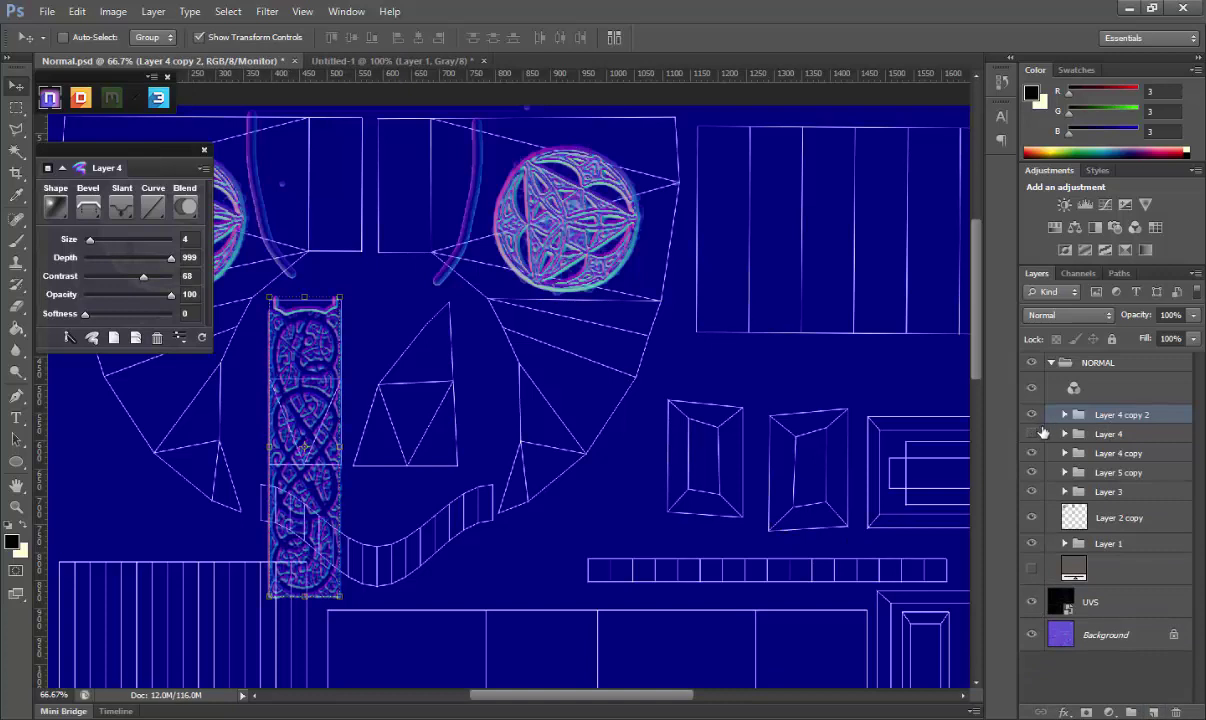
right_click(1112, 414)
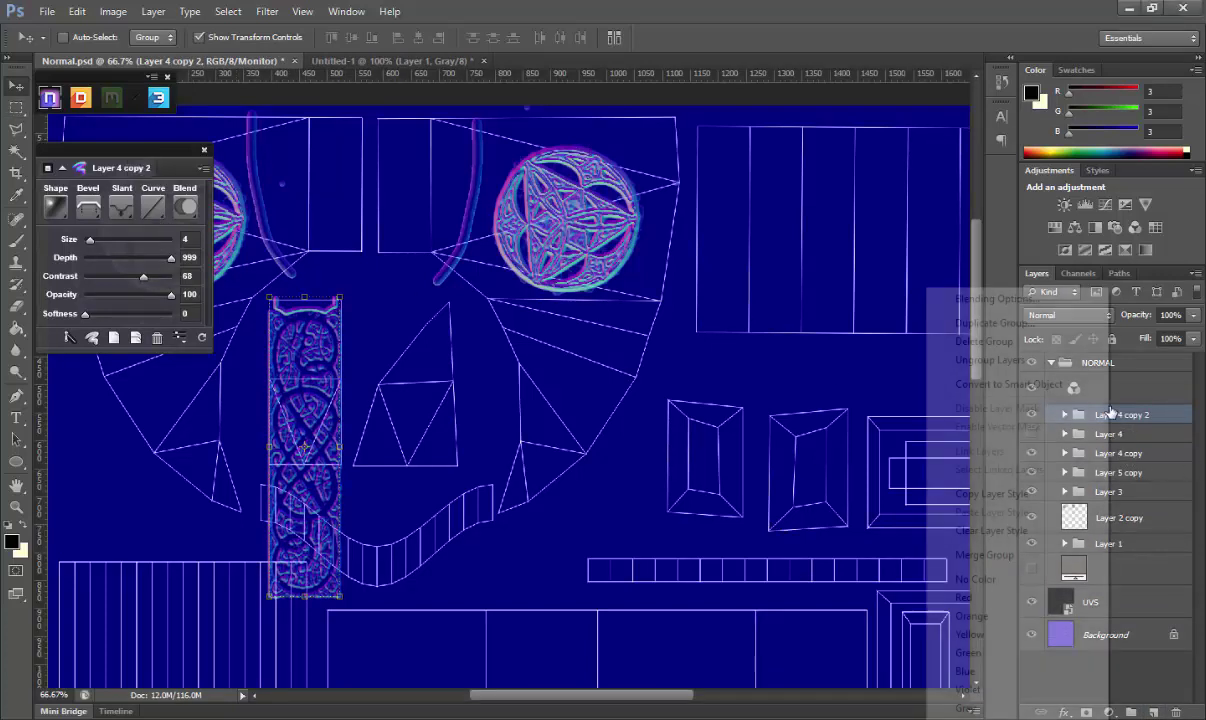
click(982, 556)
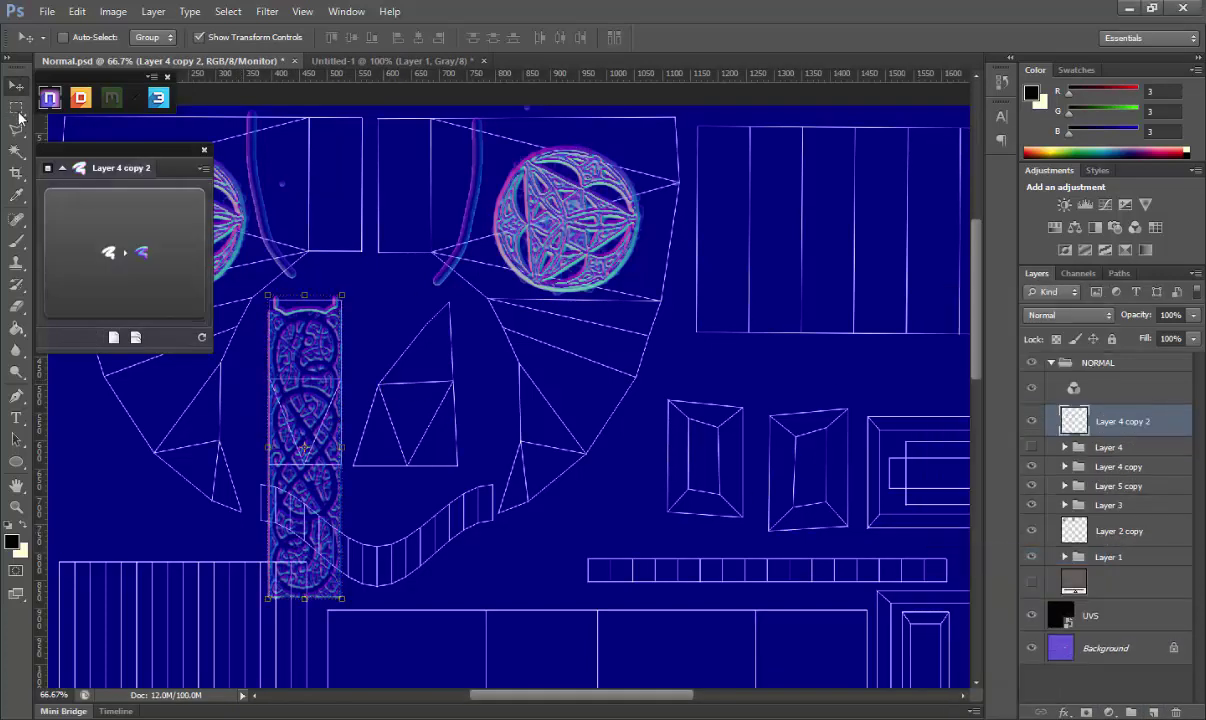
Marquee-select the lower part of the merged knot strip
key(m)
drag(408, 620, 224, 467)
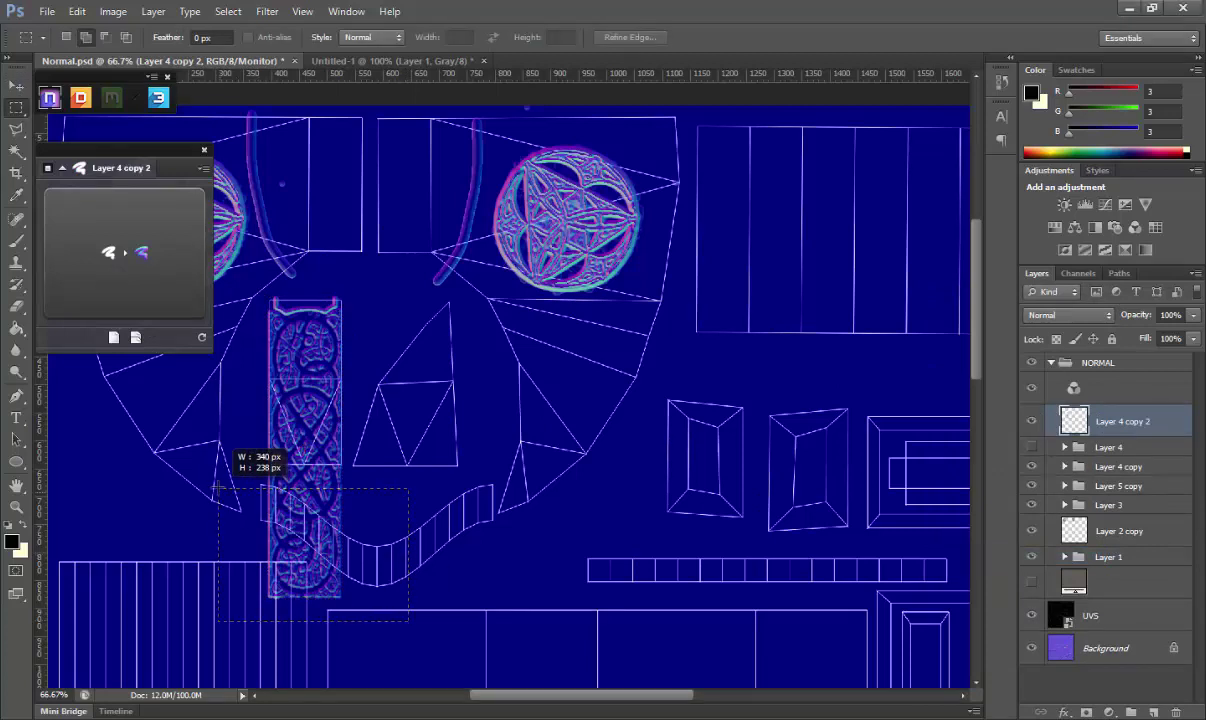
right_click(441, 387)
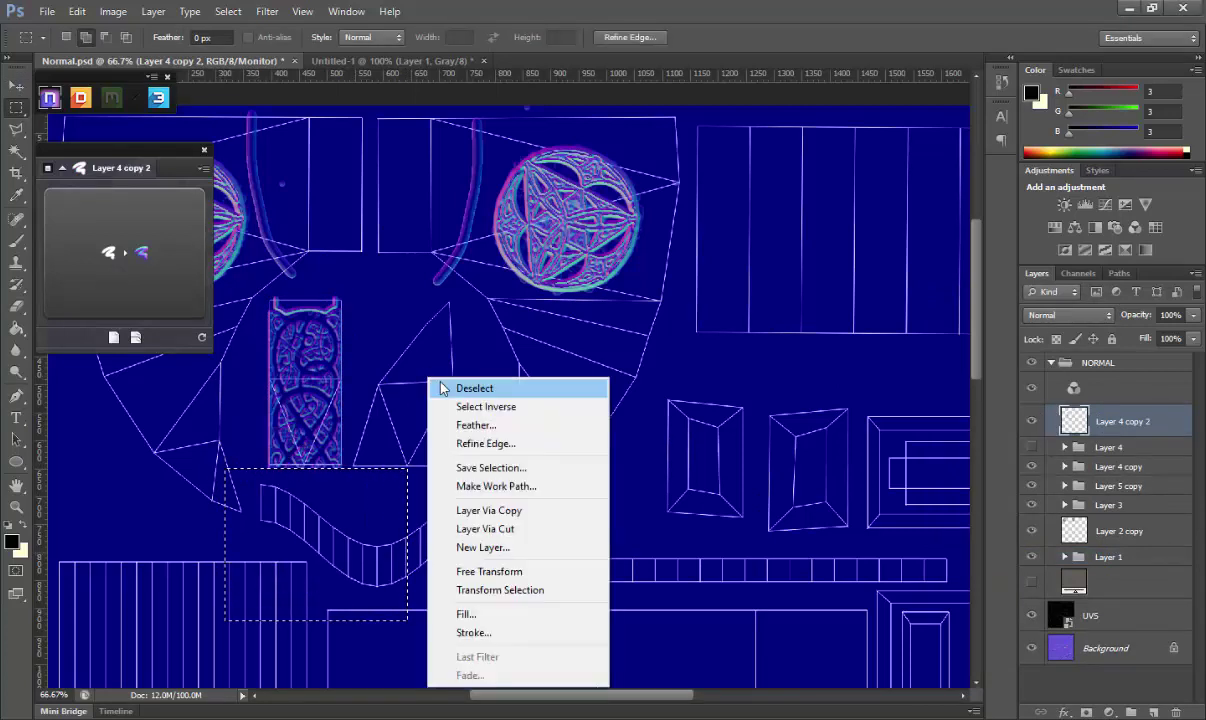
click(441, 387)
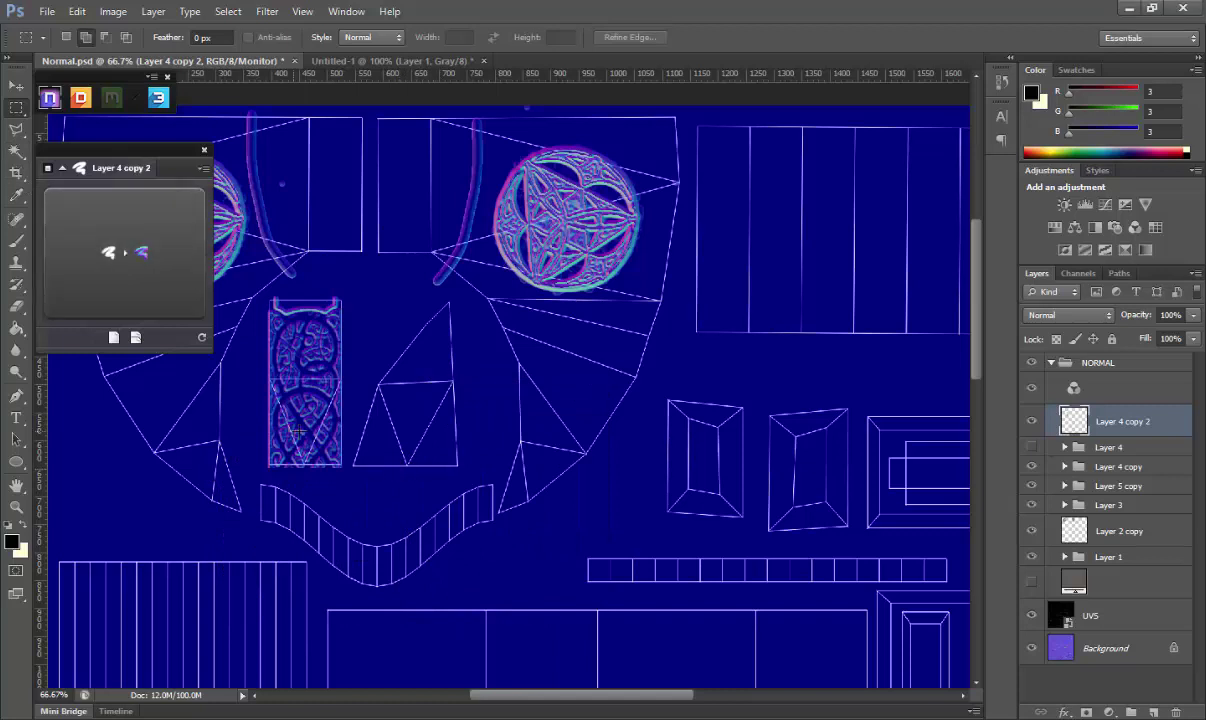
key(ctrl+z)
right_click(288, 364)
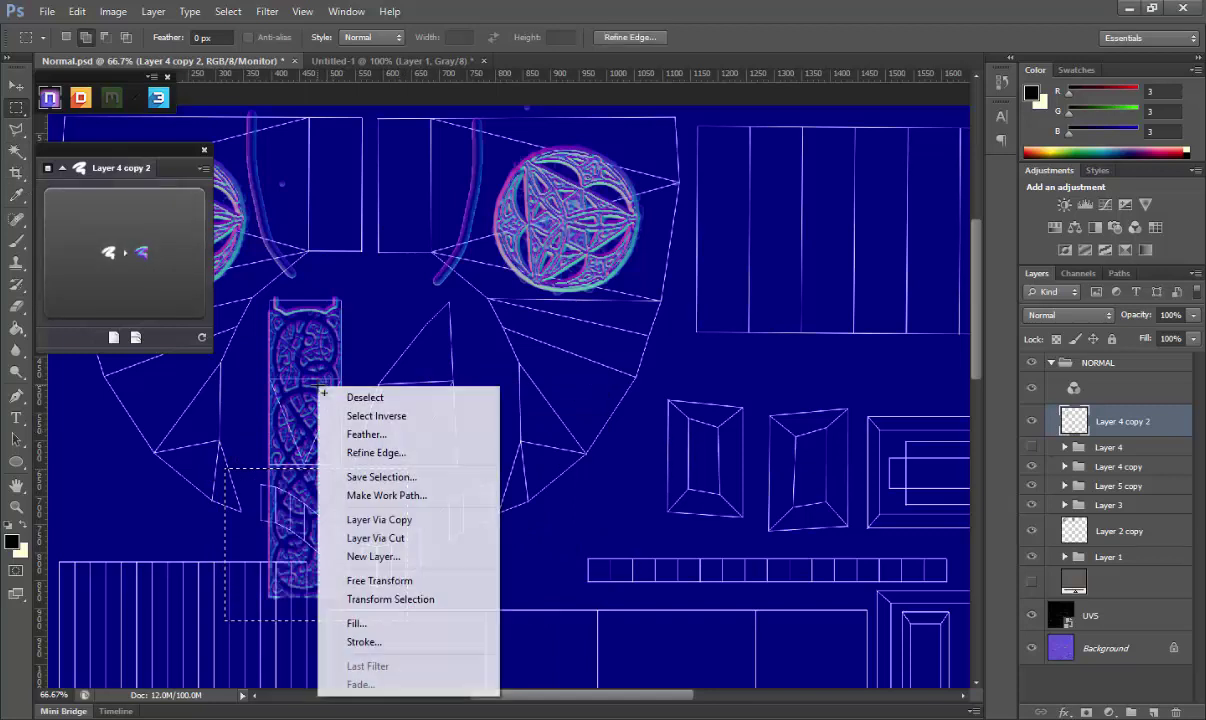
click(320, 374)
drag(434, 612, 229, 465)
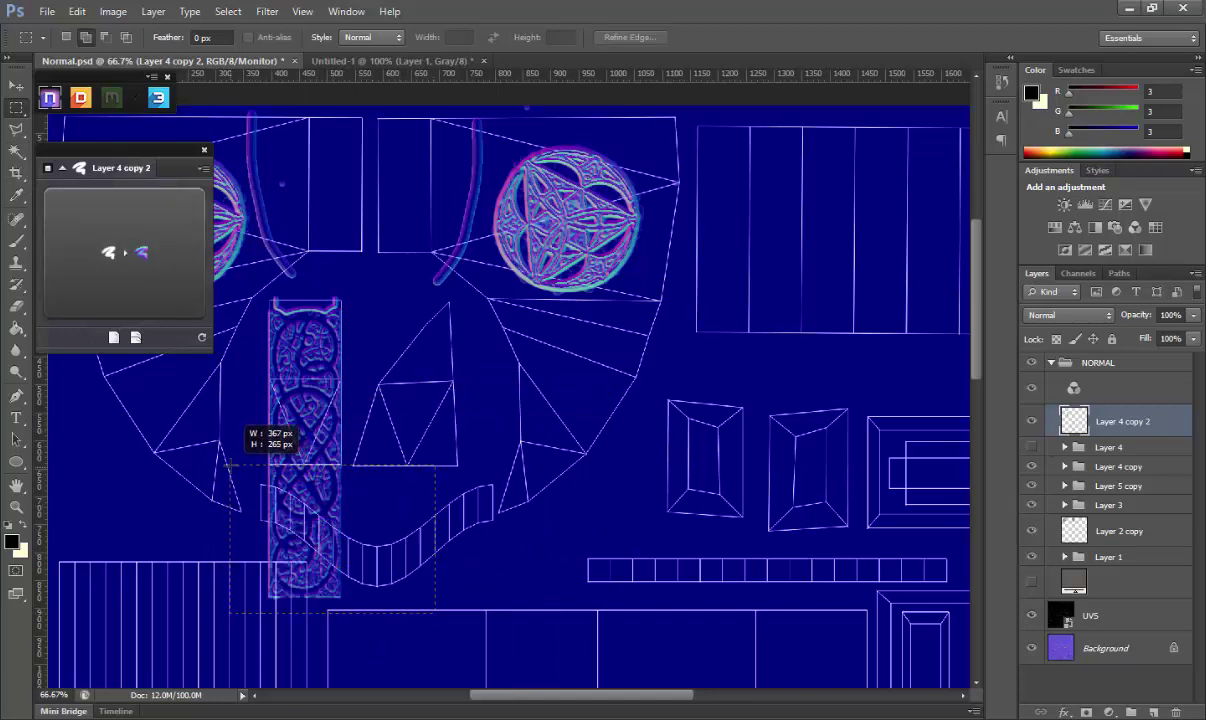
Move the knot piece onto the rectangular UV shell, stretch it taller, and deselect
click(16, 86)
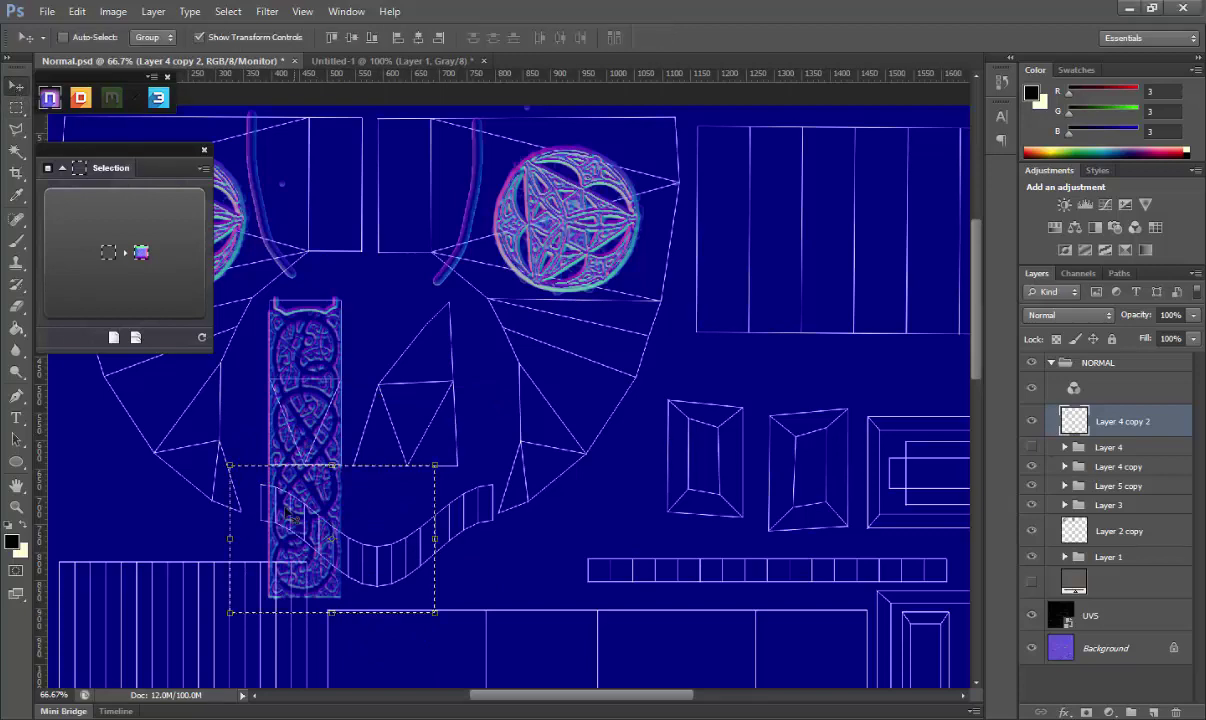
mouse_move(300, 495)
mouse_down()
mouse_move(694, 479)
mouse_move(390, 277)
mouse_move(409, 291)
mouse_move(474, 213)
mouse_move(462, 194)
mouse_move(457, 215)
mouse_move(503, 300)
mouse_move(498, 285)
mouse_up()
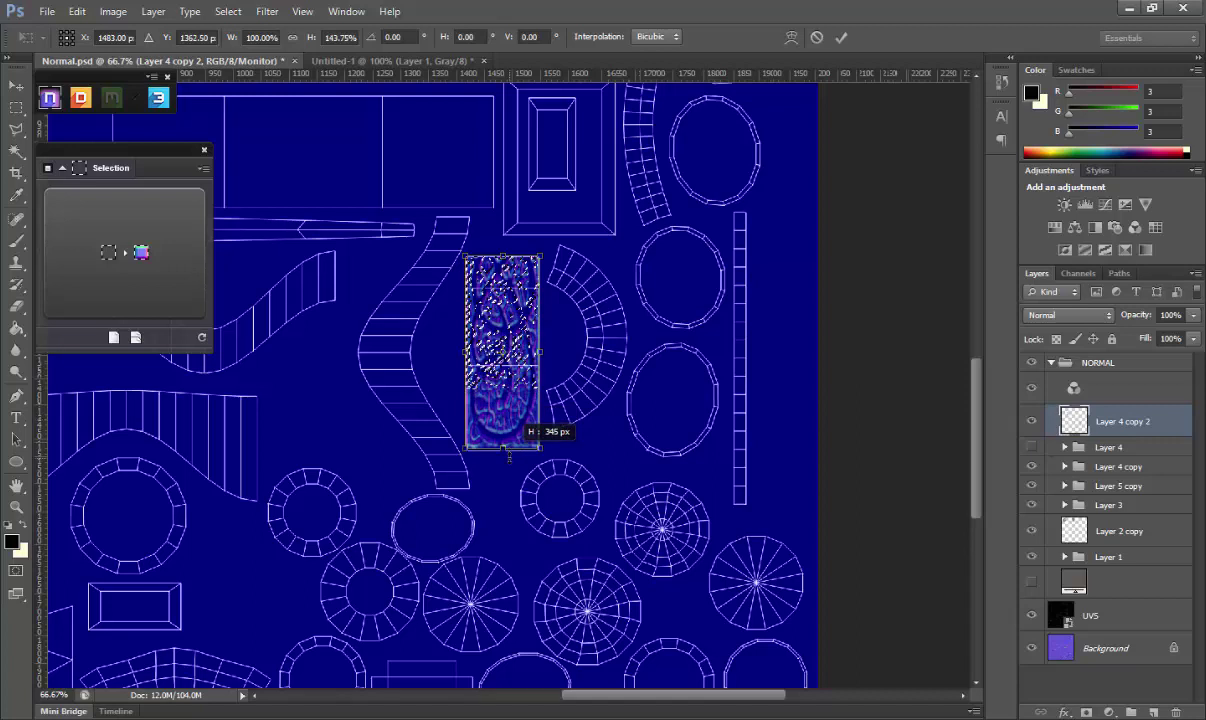
drag(510, 450, 504, 457)
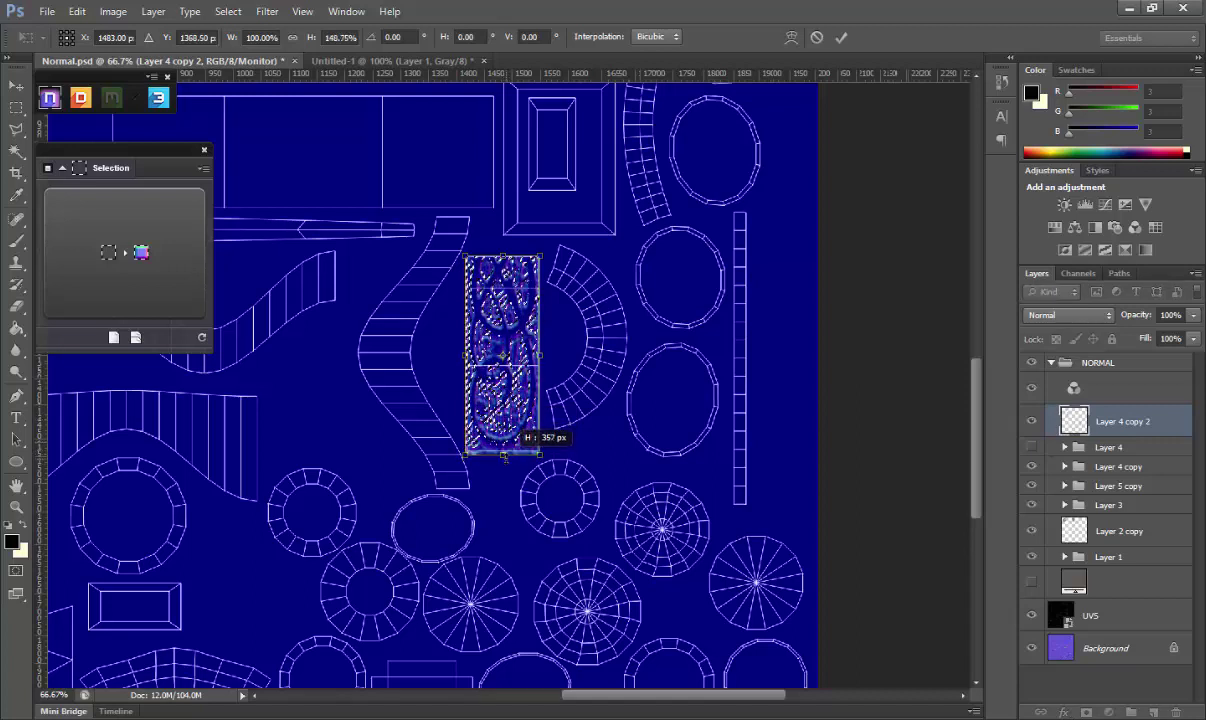
key(Return)
key(m)
right_click(650, 285)
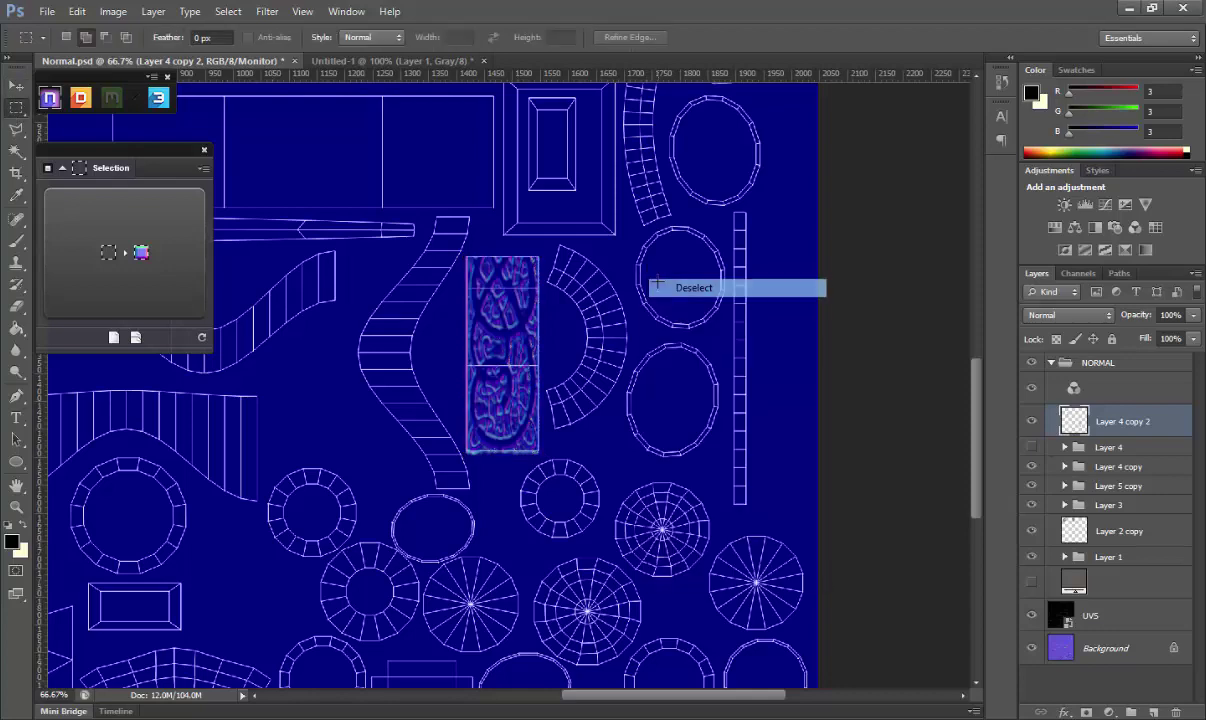
click(659, 287)
click(1031, 615)
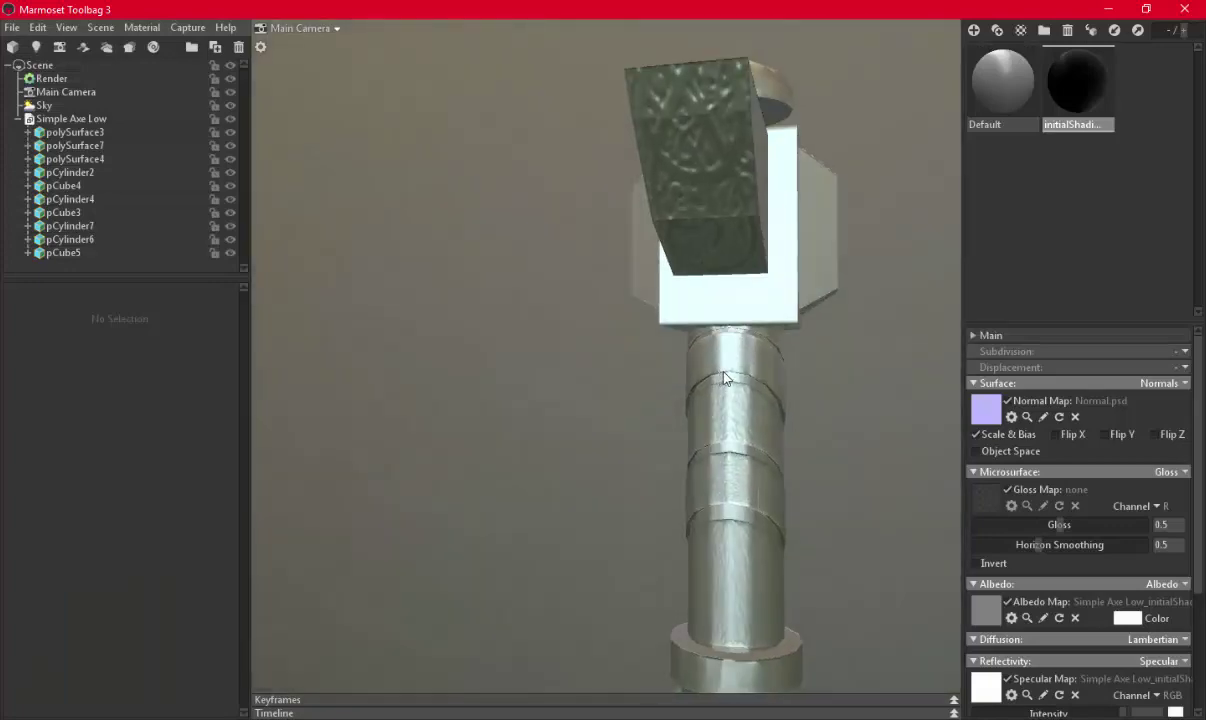
Orbit the axe in Marmoset to inspect the normal details, then check Maya's UV Editor
mouse_move(676, 437)
mouse_down()
mouse_move(891, 283)
mouse_move(867, 331)
mouse_move(718, 443)
mouse_move(641, 409)
mouse_move(657, 423)
mouse_move(773, 333)
mouse_move(786, 256)
mouse_move(683, 360)
mouse_move(511, 439)
mouse_move(613, 408)
mouse_move(692, 493)
mouse_move(630, 288)
mouse_move(535, 328)
mouse_move(444, 450)
mouse_move(452, 398)
mouse_move(713, 371)
mouse_move(721, 304)
mouse_move(721, 355)
mouse_move(896, 369)
mouse_move(631, 566)
mouse_up()
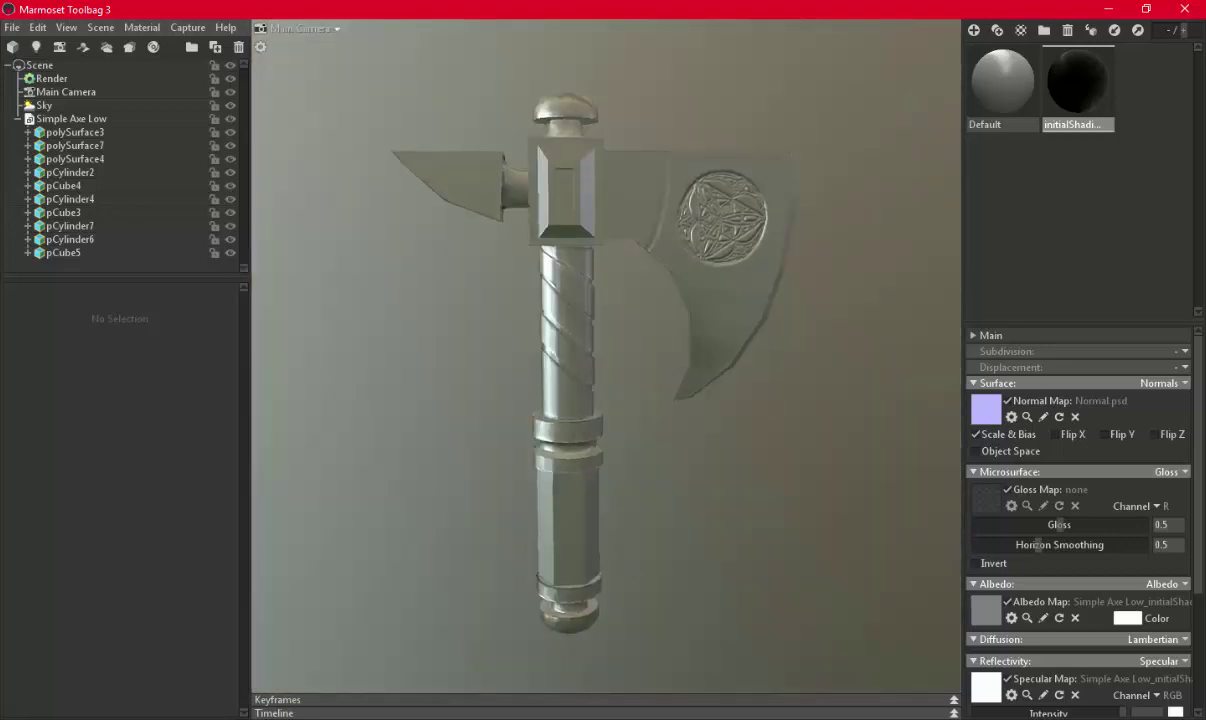
click(525, 650)
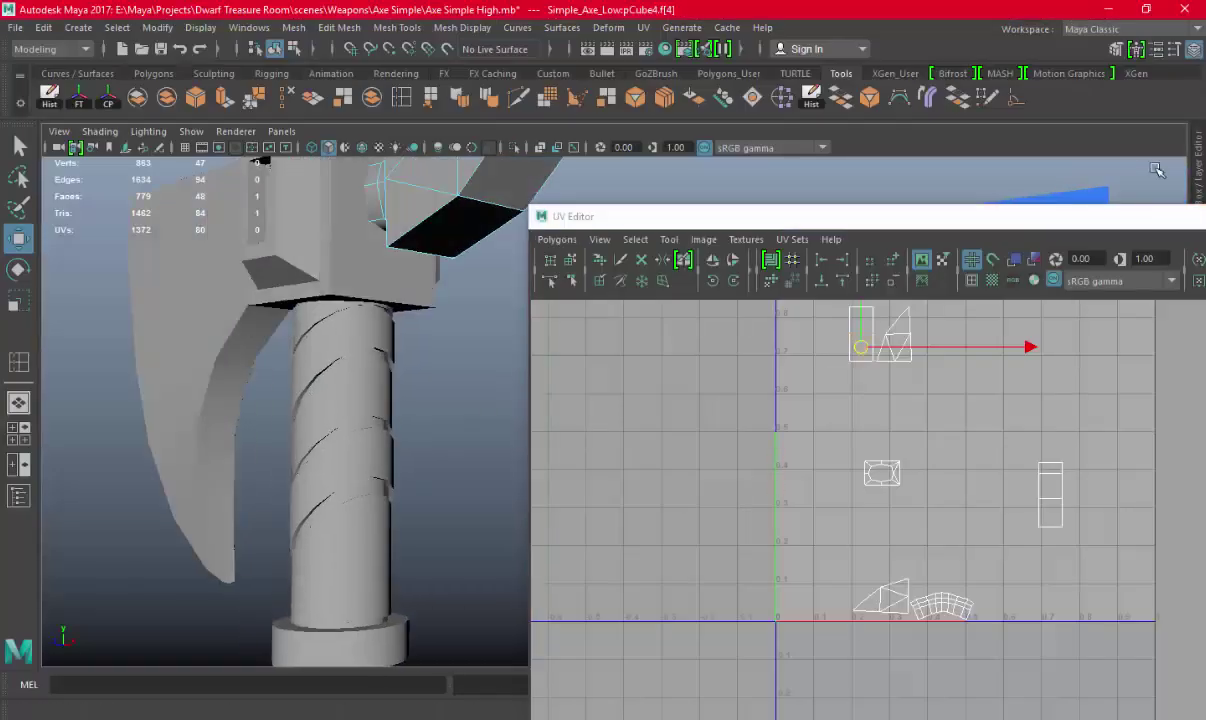
mouse_move(1093, 216)
mouse_down()
mouse_move(703, 579)
mouse_move(686, 503)
mouse_move(733, 171)
mouse_up()
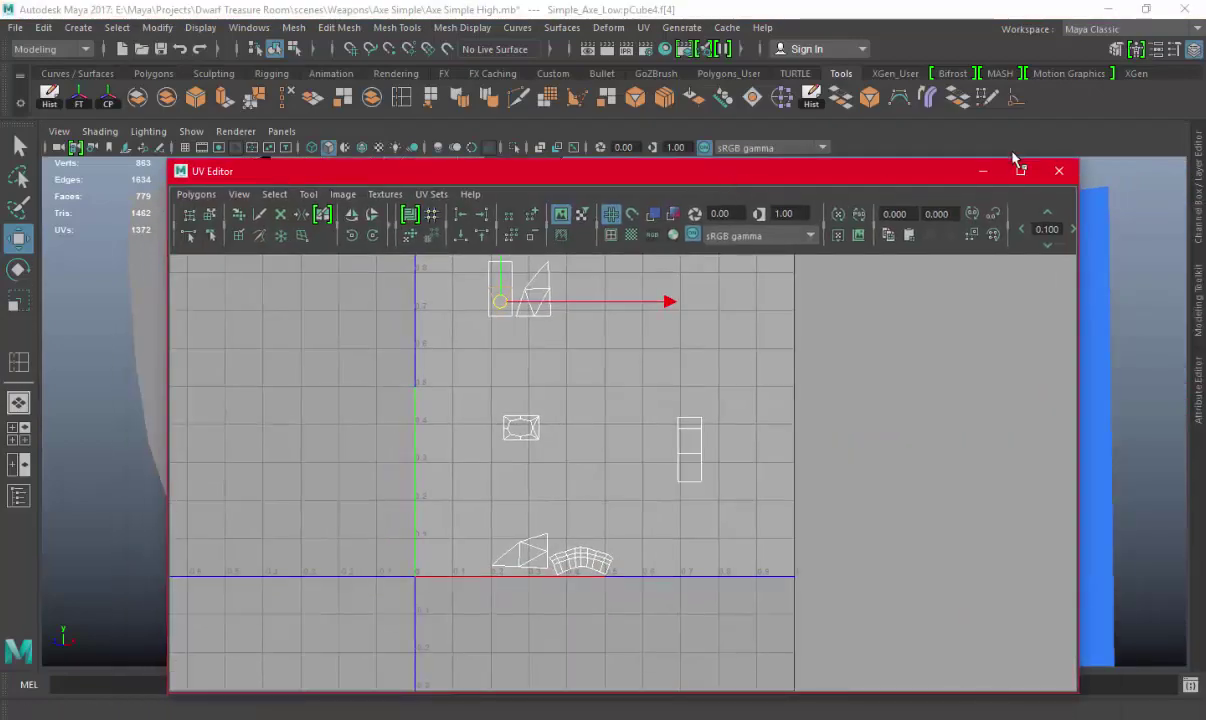
click(983, 170)
key(alt+Tab)
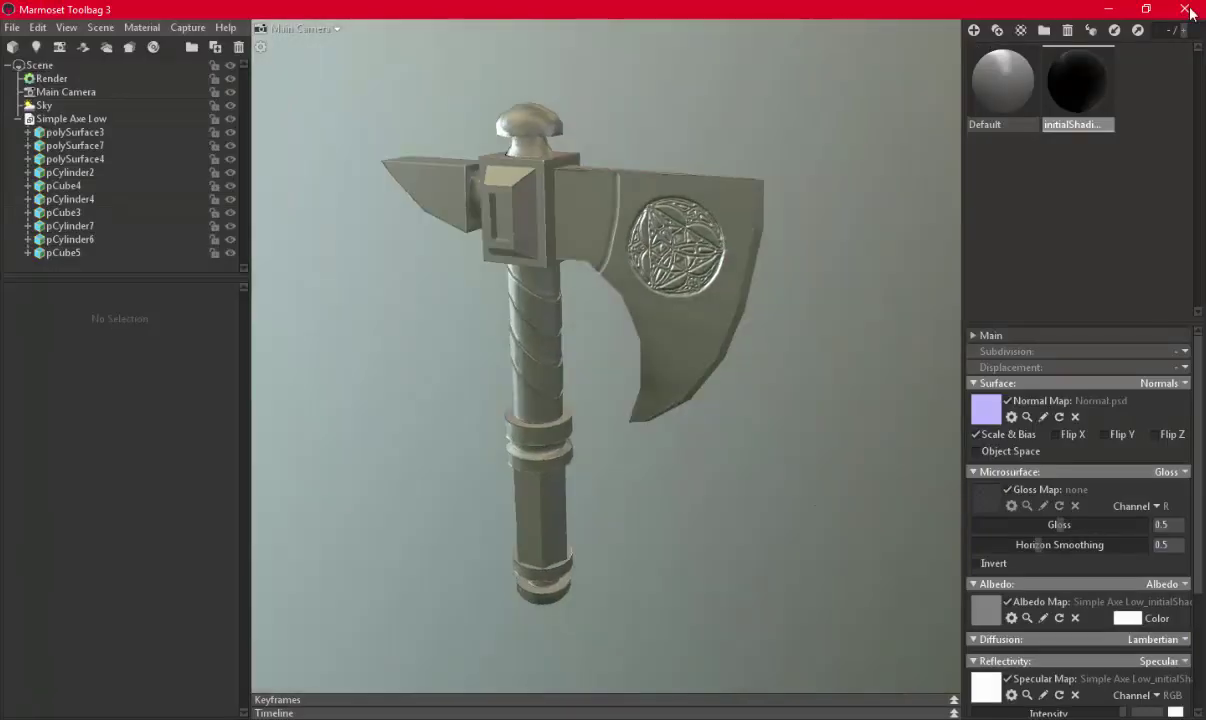
Quit Marmoset without saving and view the whole axe and reference plane in Maya
click(1184, 8)
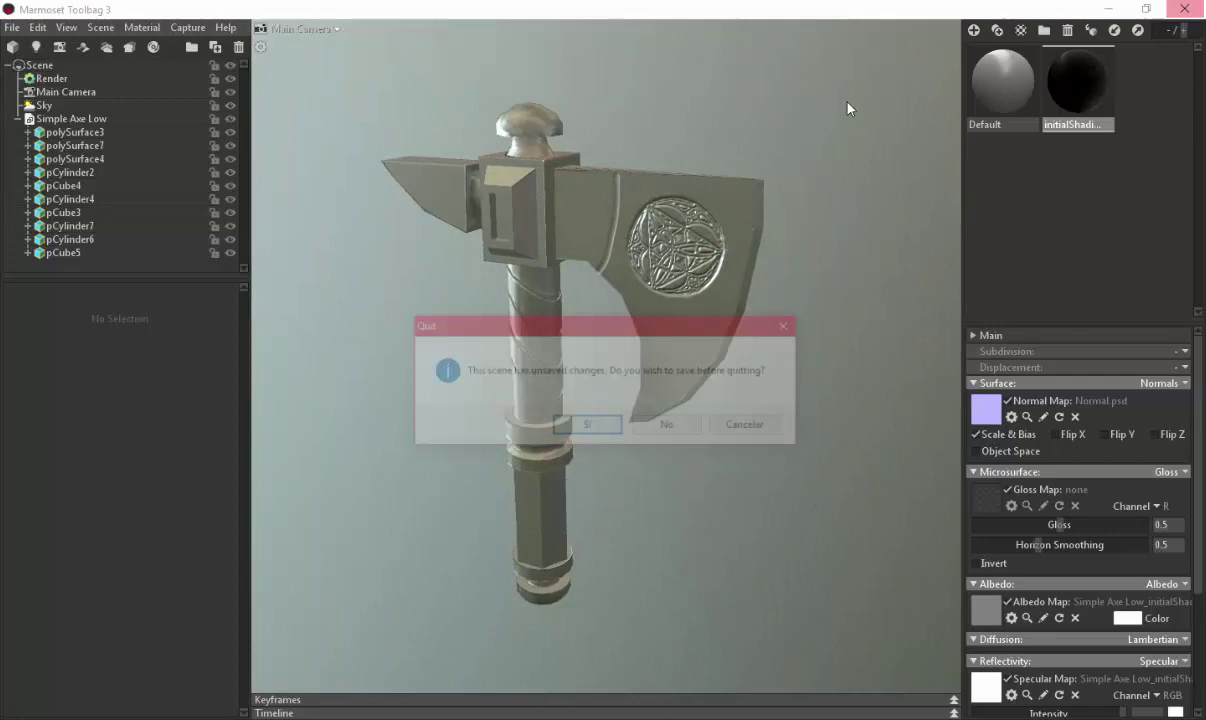
click(642, 430)
alt+right_drag(637, 445, 700, 383)
mouse_move(700, 383)
alt+mouse_down()
mouse_move(560, 405)
mouse_move(557, 386)
mouse_move(628, 416)
alt+mouse_up()
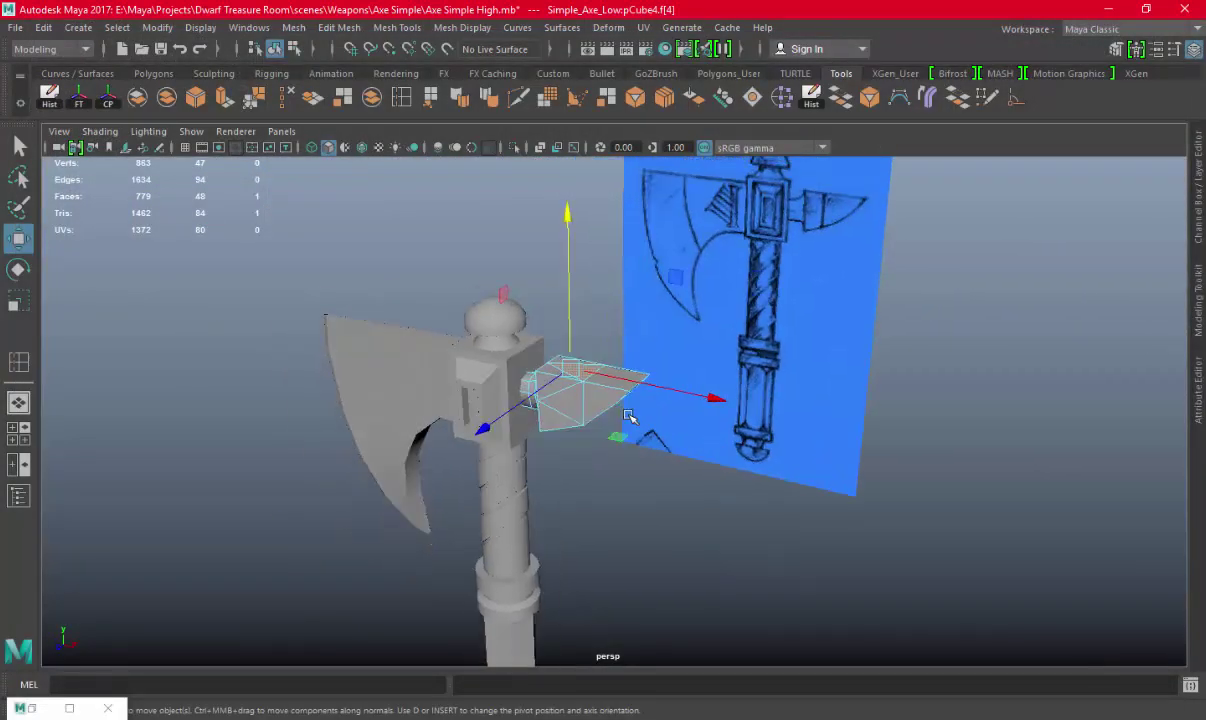
right_drag(628, 416, 624, 385)
alt+drag(624, 385, 511, 369)
alt+right_drag(511, 369, 472, 367)
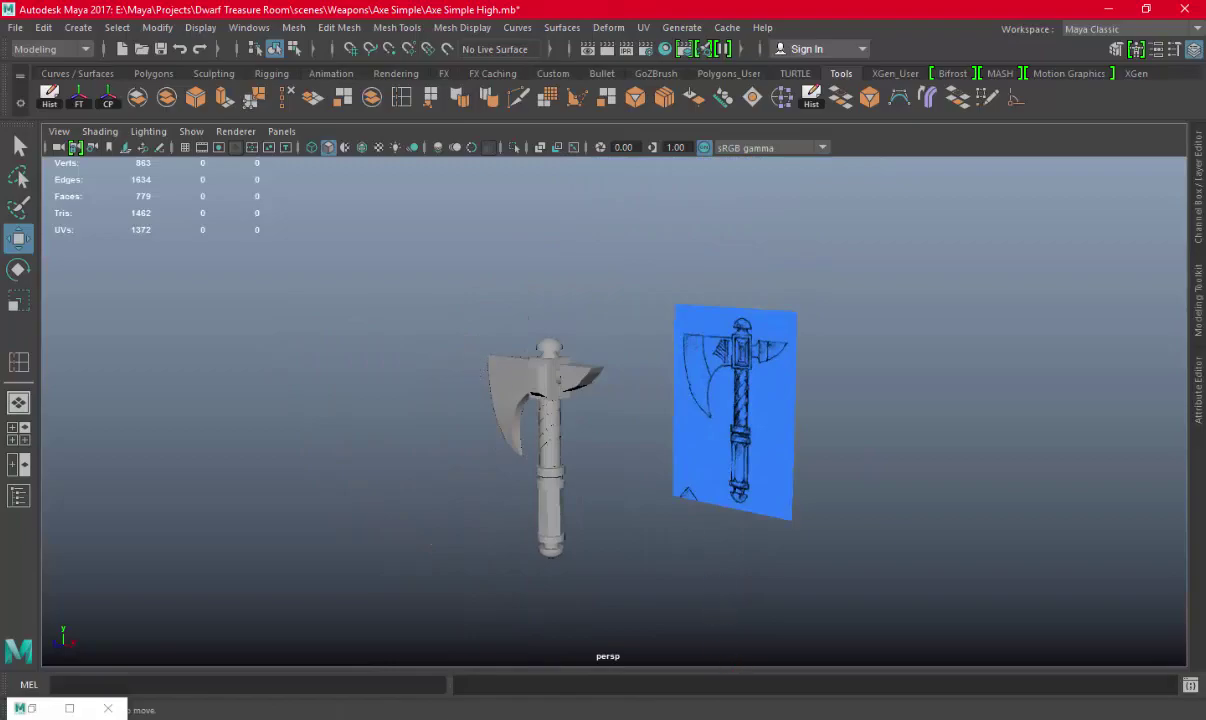
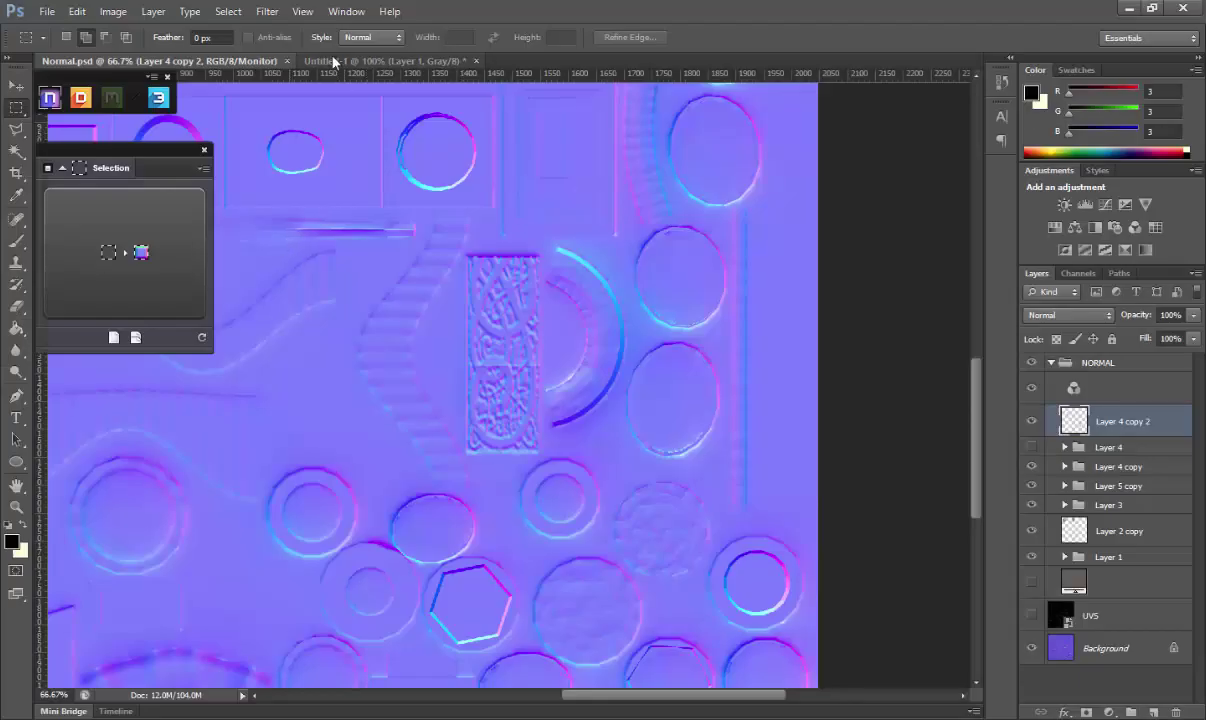
Close the untitled knotwork document without saving its changes
click(333, 62)
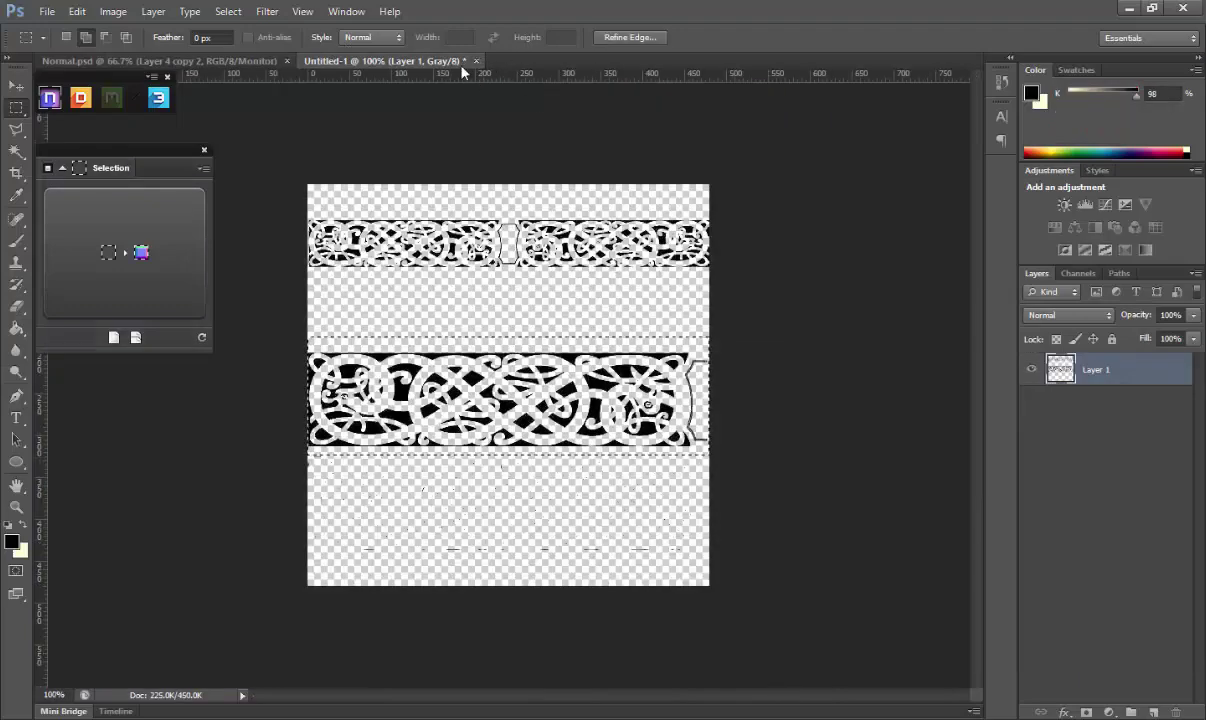
click(476, 61)
click(616, 279)
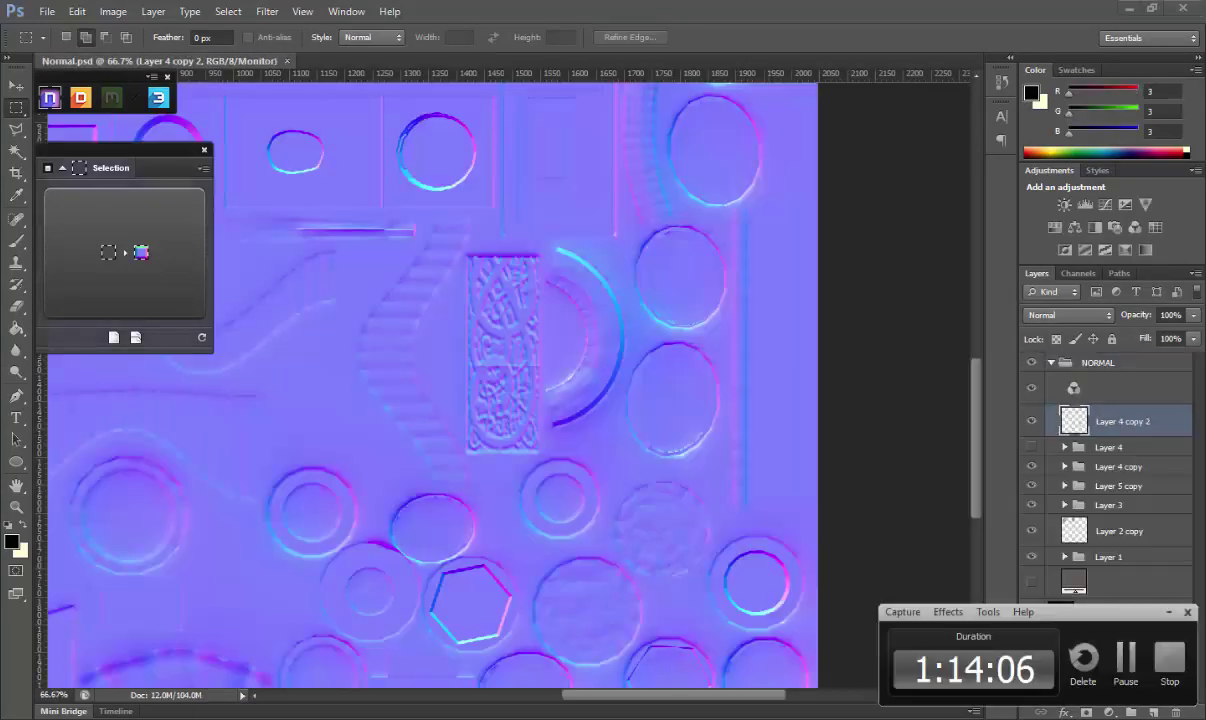
Save the normal map as a 24 bits/pixel Targa, Normal.tga, in the Textures folder
click(47, 11)
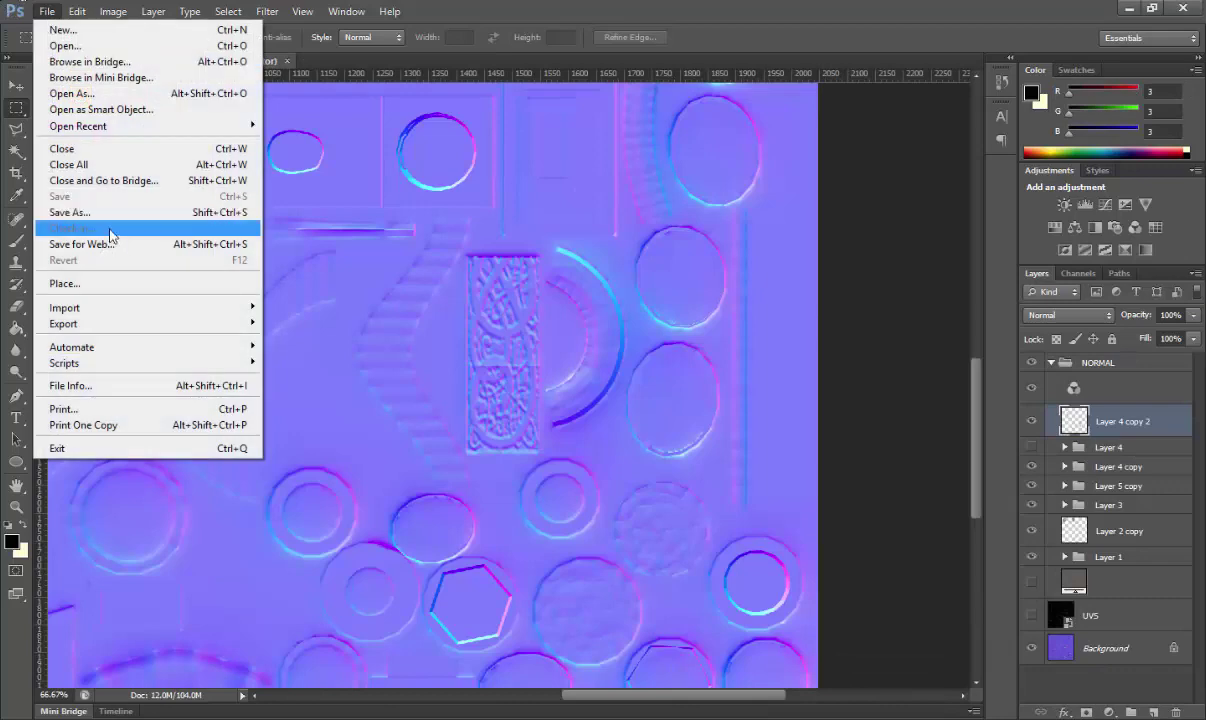
click(113, 212)
click(640, 390)
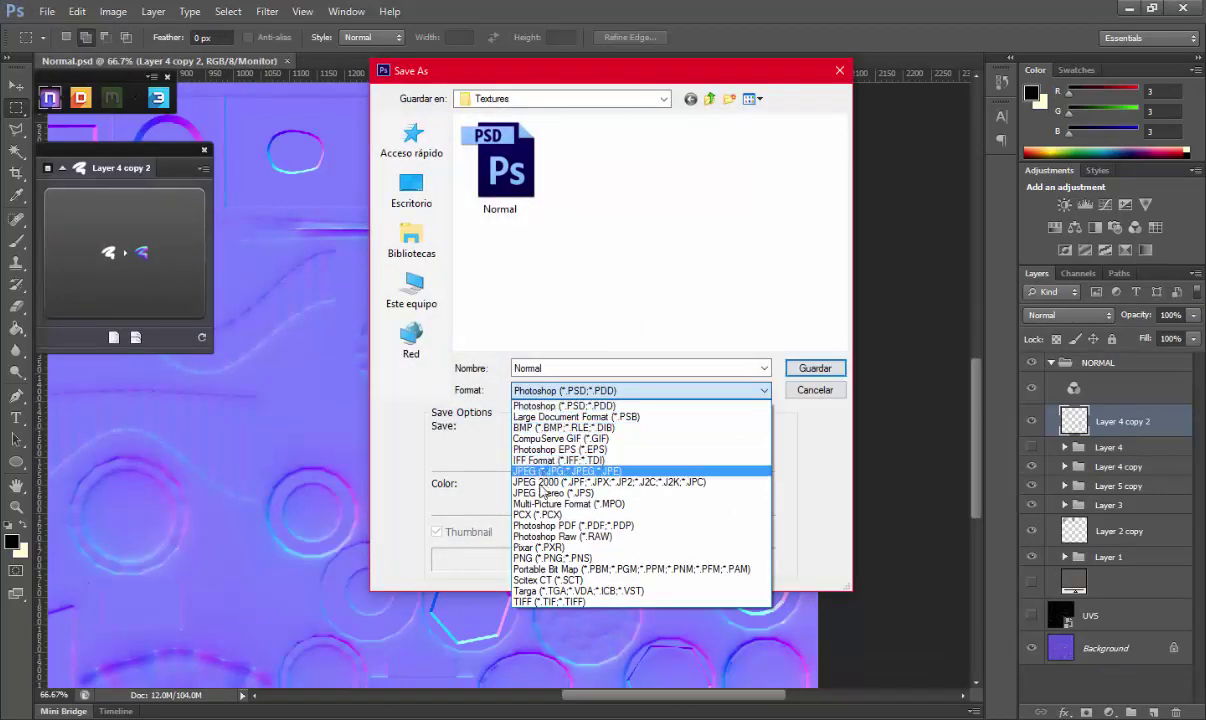
click(550, 590)
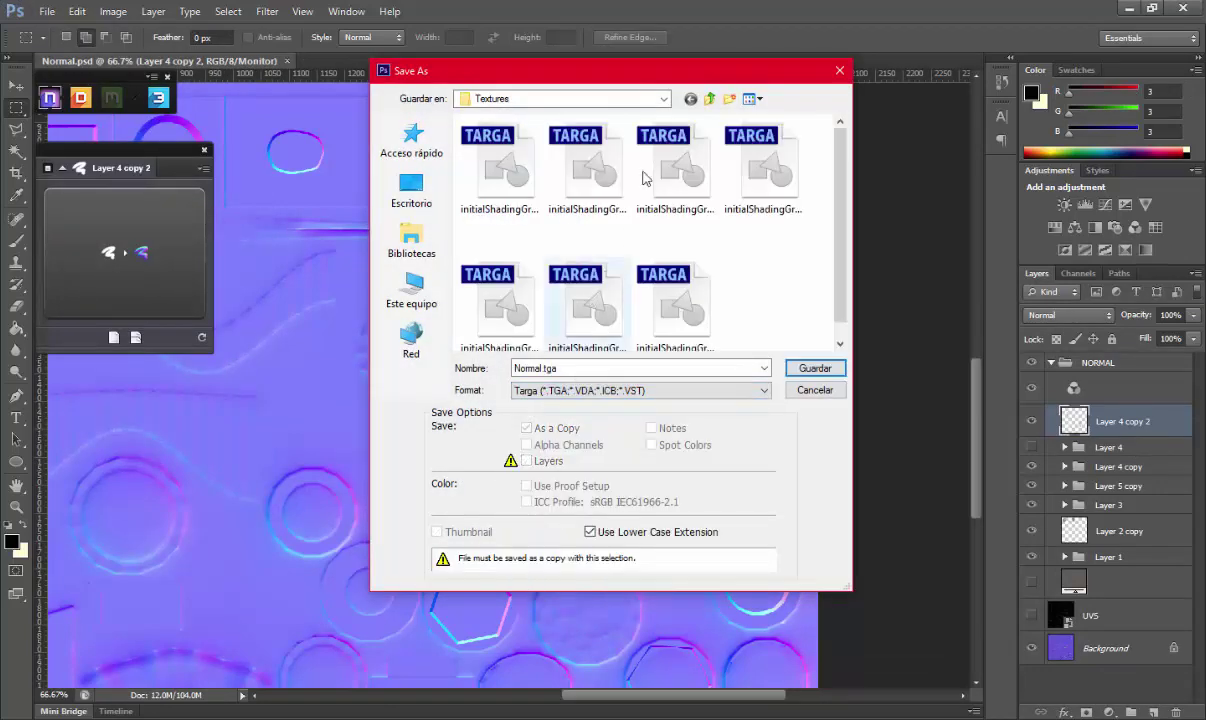
click(709, 98)
double_click(497, 160)
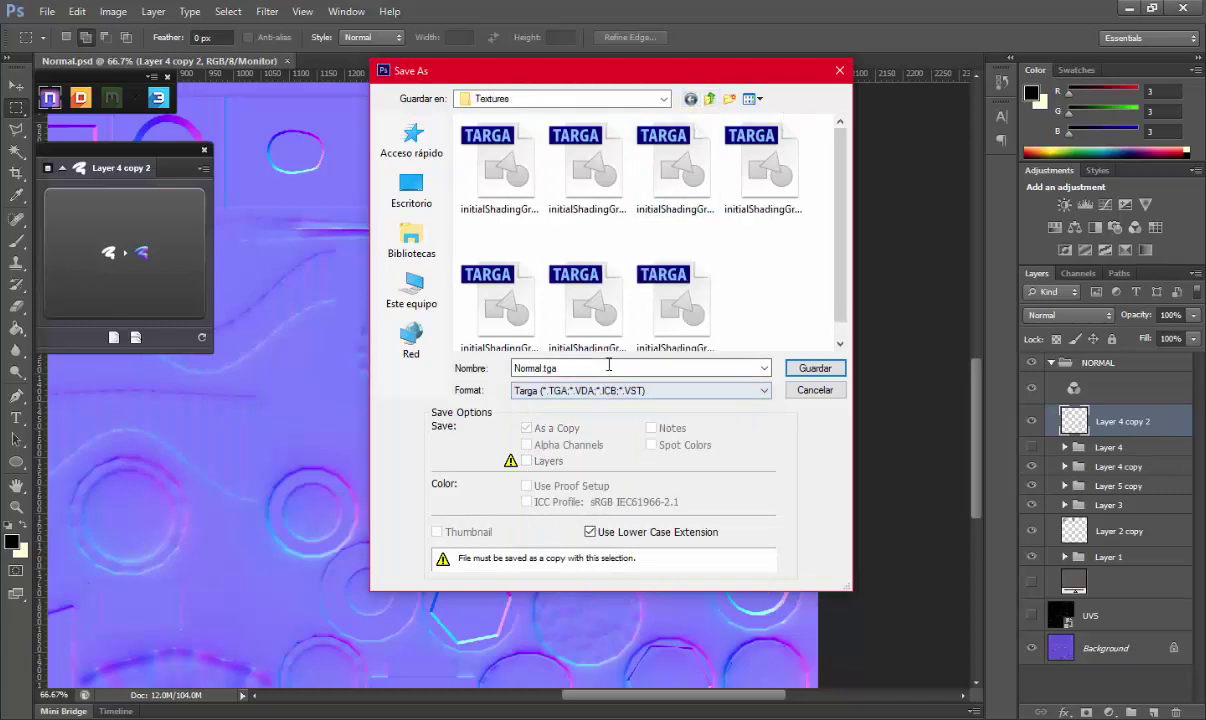
click(814, 369)
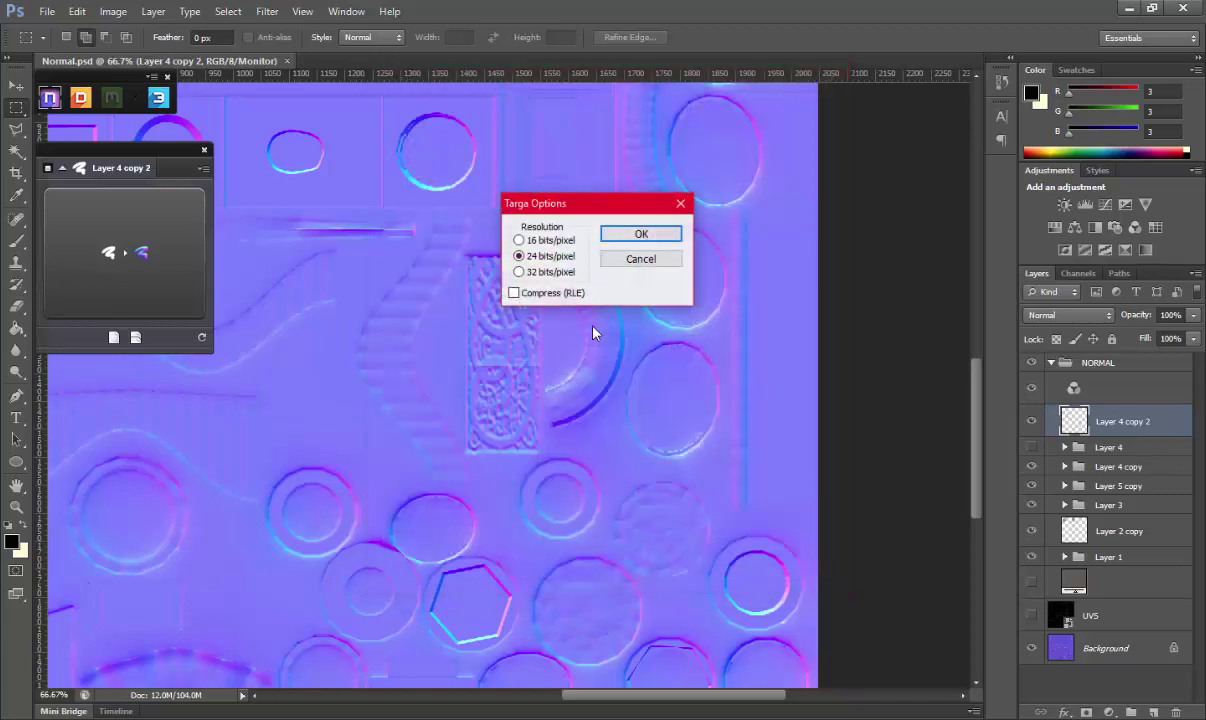
click(630, 233)
click(1128, 8)
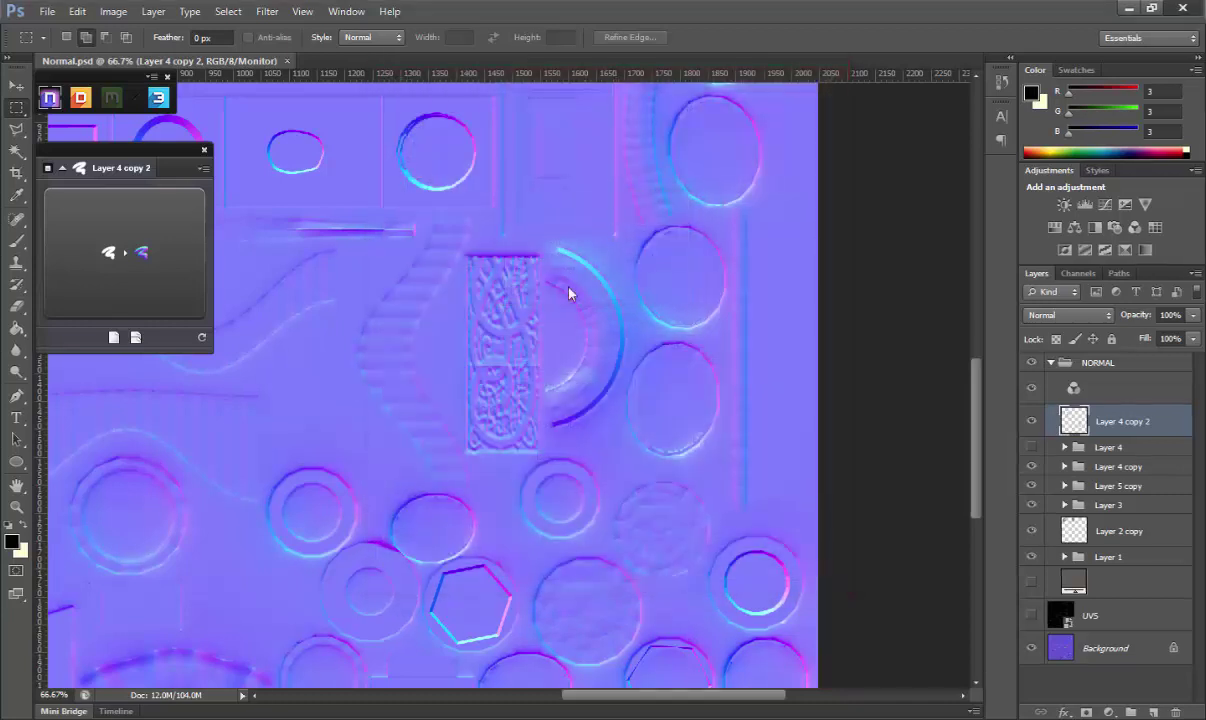
Import Normal.tga from the Textures folder as a texture into the current session
key(alt+Tab)
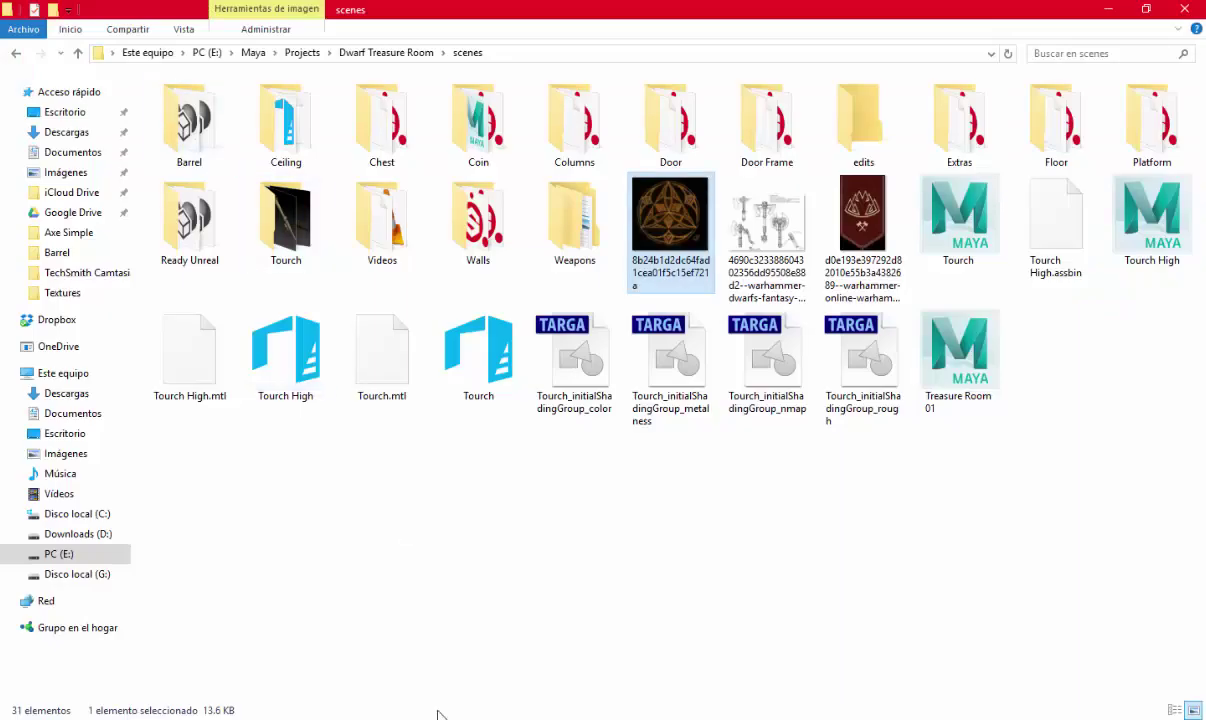
key(alt+Tab)
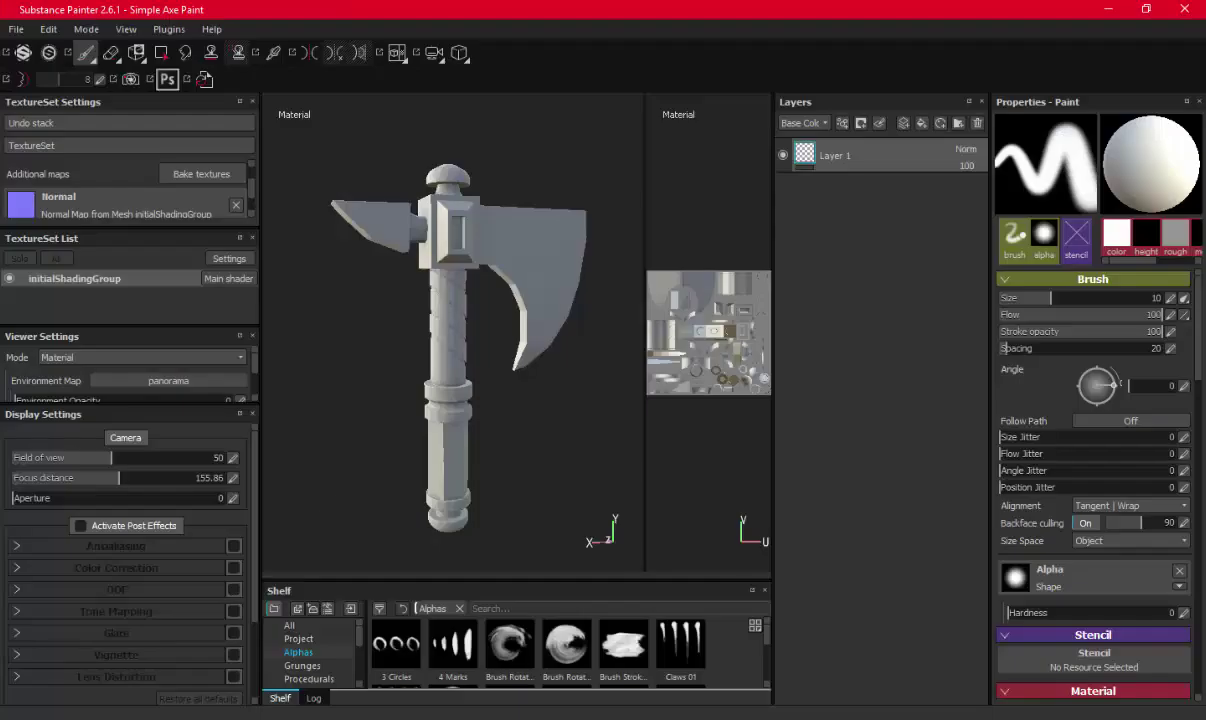
click(390, 719)
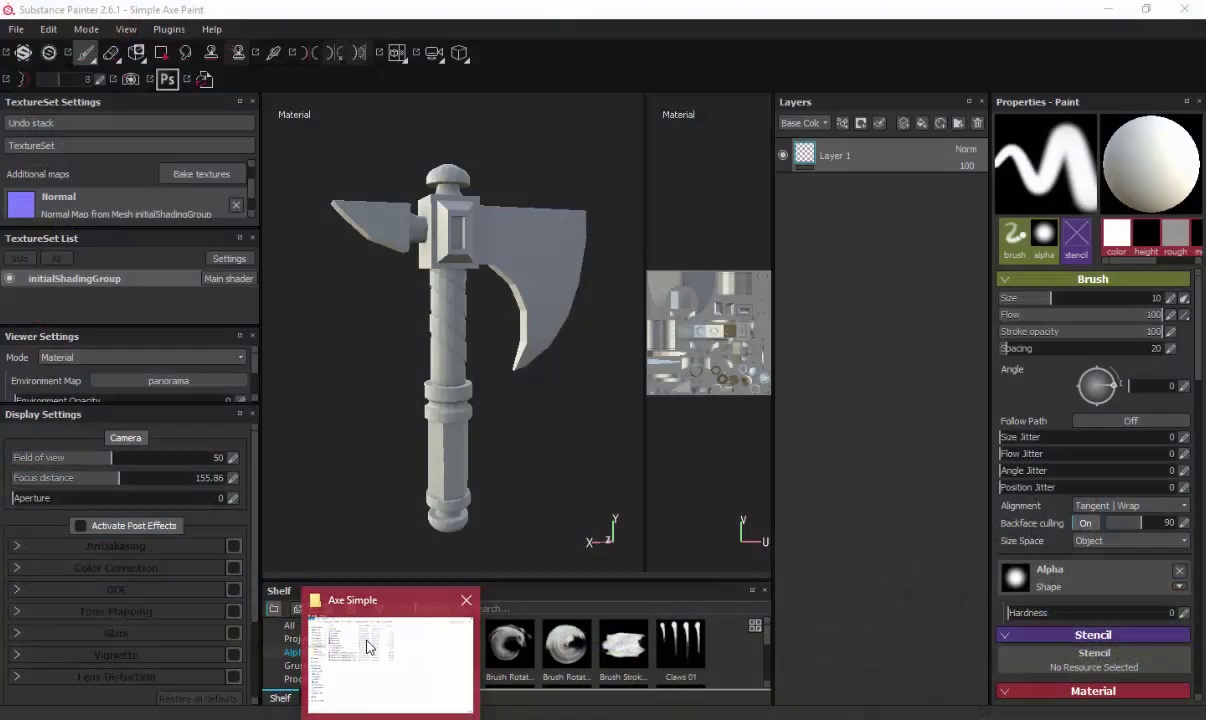
click(350, 605)
double_click(184, 108)
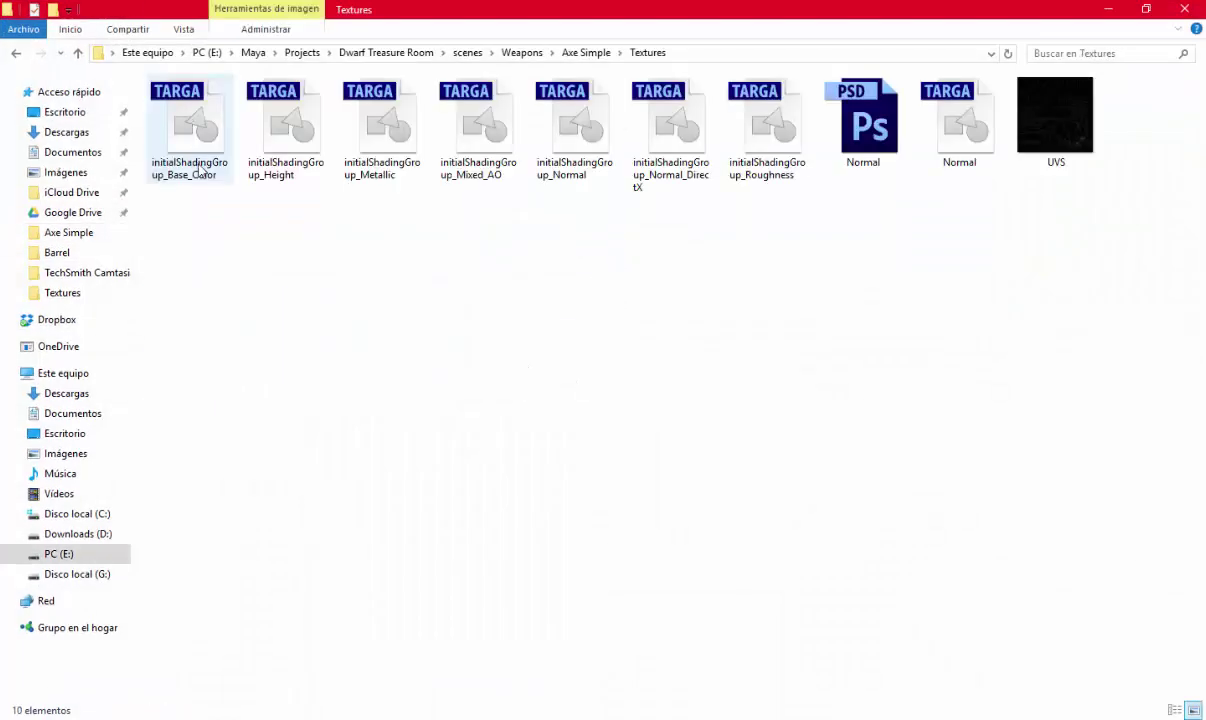
mouse_move(995, 150)
mouse_down()
mouse_move(700, 716)
mouse_move(660, 660)
mouse_up()
click(803, 190)
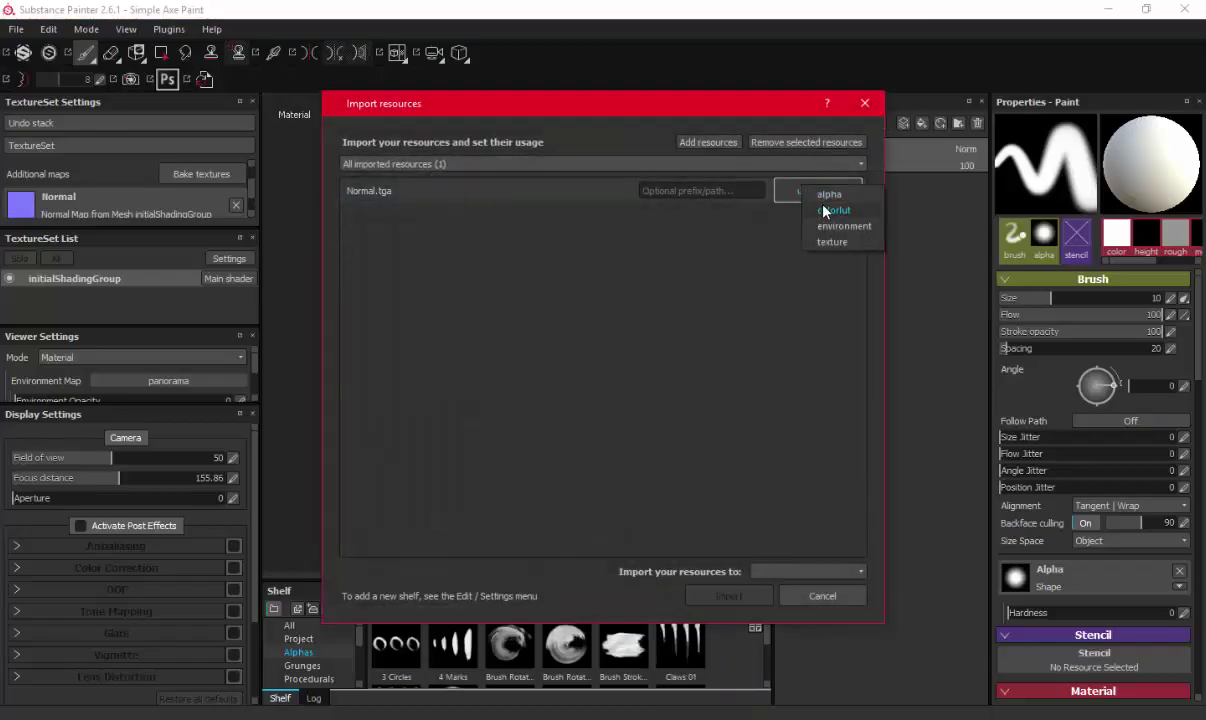
click(828, 246)
click(805, 571)
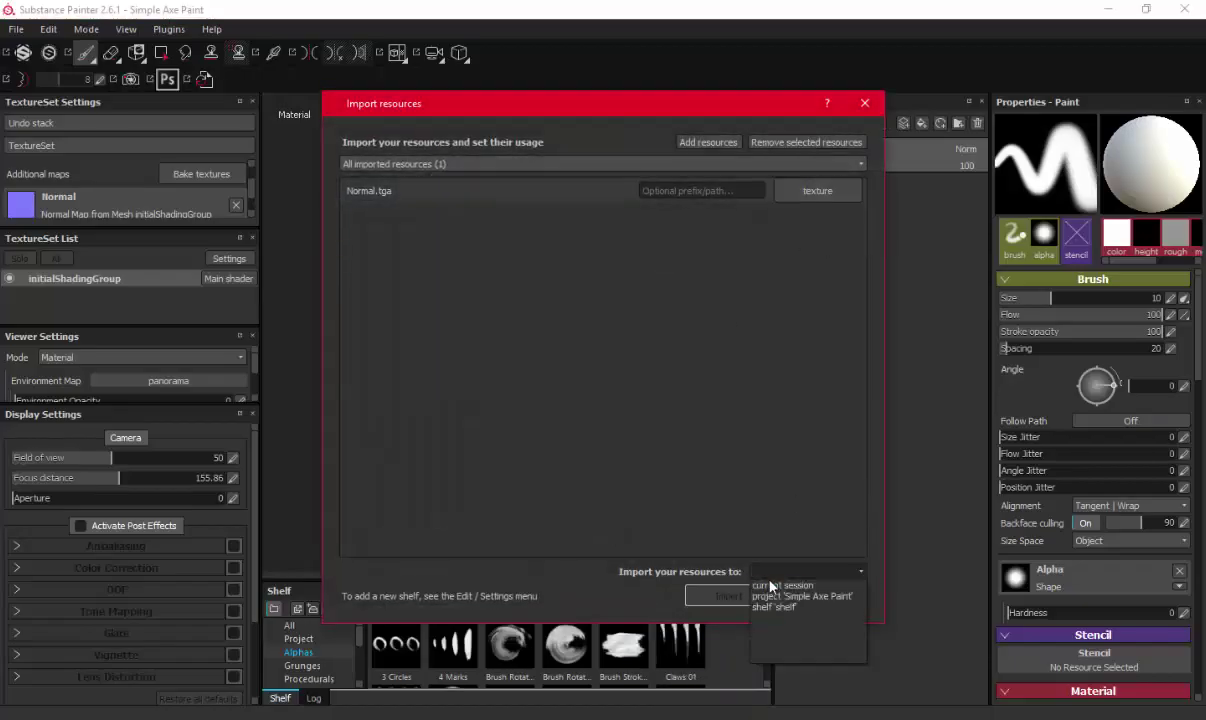
click(762, 586)
click(728, 595)
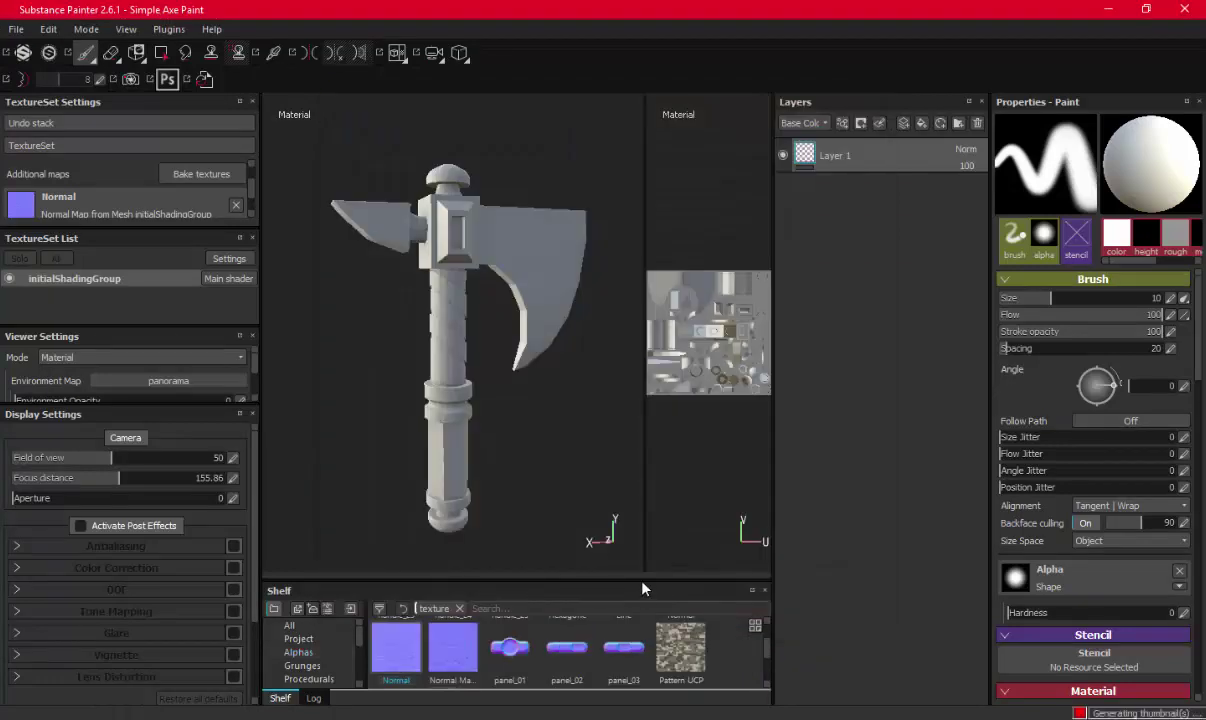
Assign the imported Normal texture to the normal map slot and inspect the blade emblem
drag(641, 583, 620, 392)
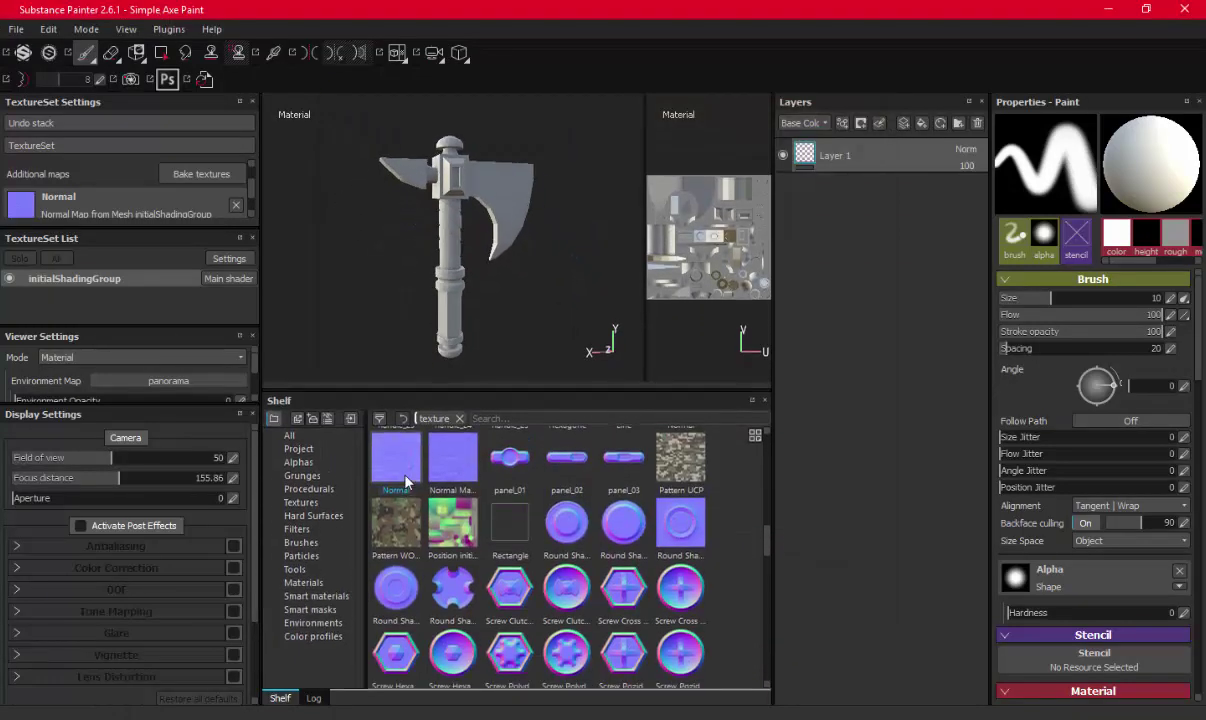
drag(405, 482, 66, 215)
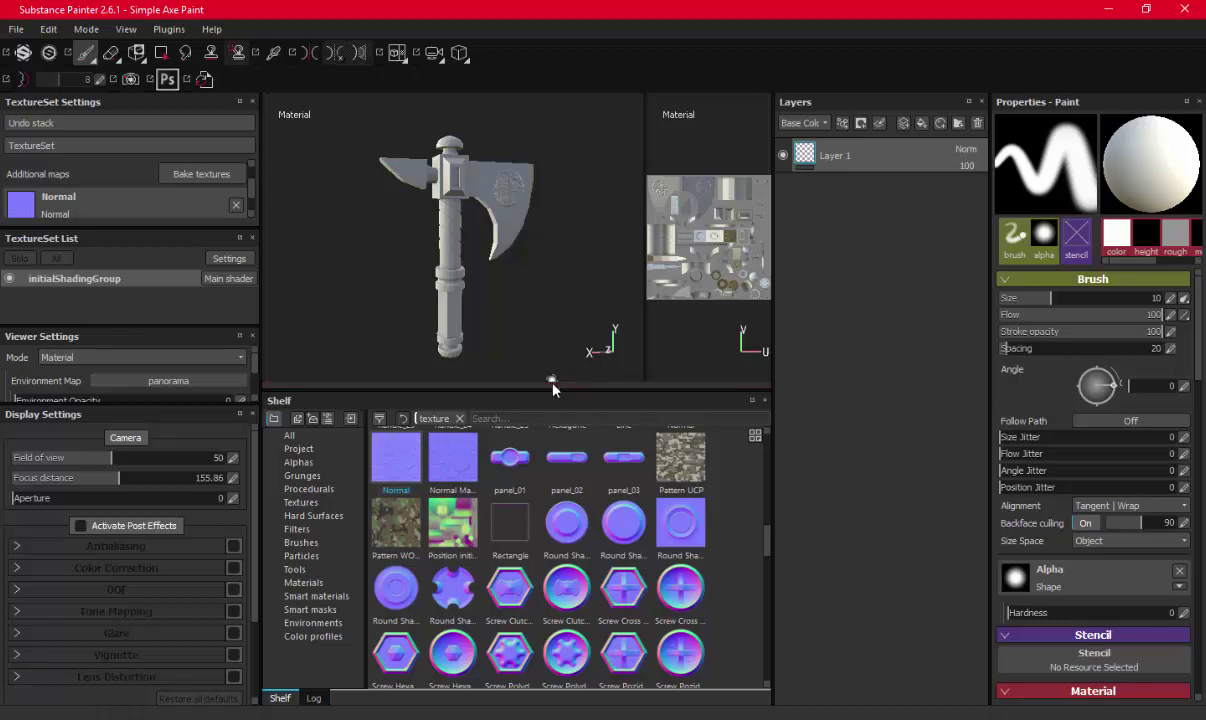
drag(556, 411, 558, 615)
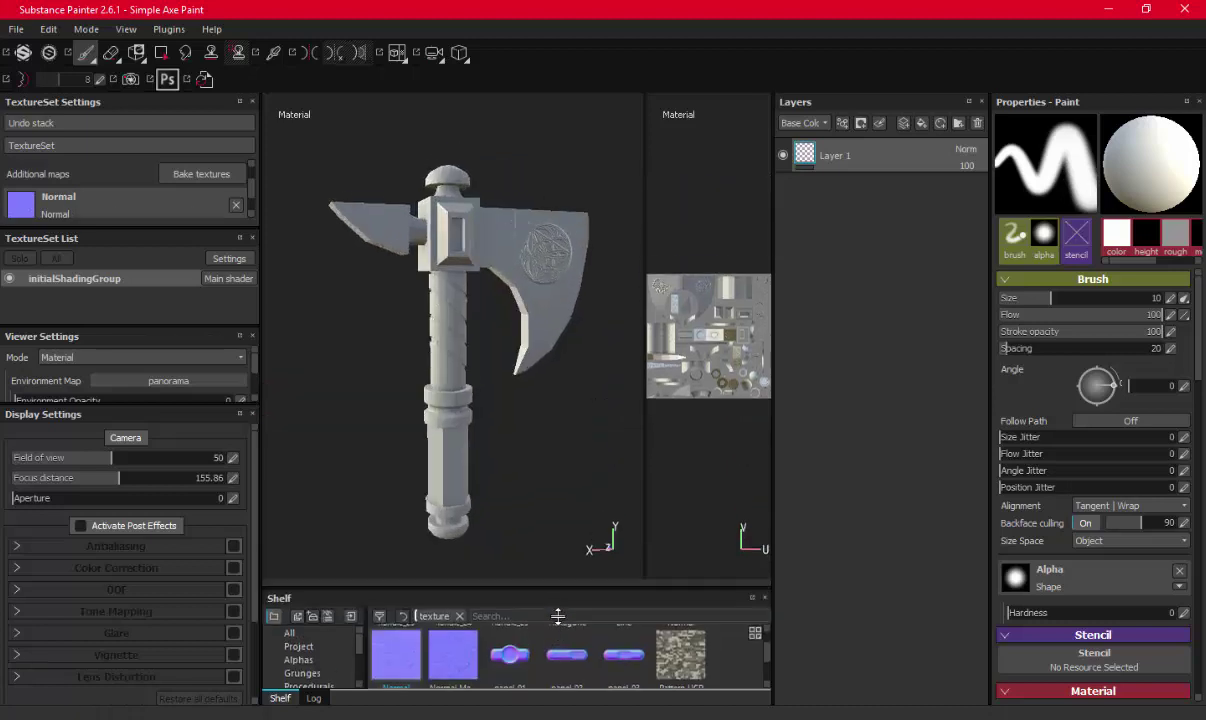
drag(648, 207, 708, 215)
mouse_move(619, 269)
alt+right_down()
mouse_move(605, 436)
mouse_move(597, 285)
alt+right_up()
alt+drag(441, 347, 423, 380)
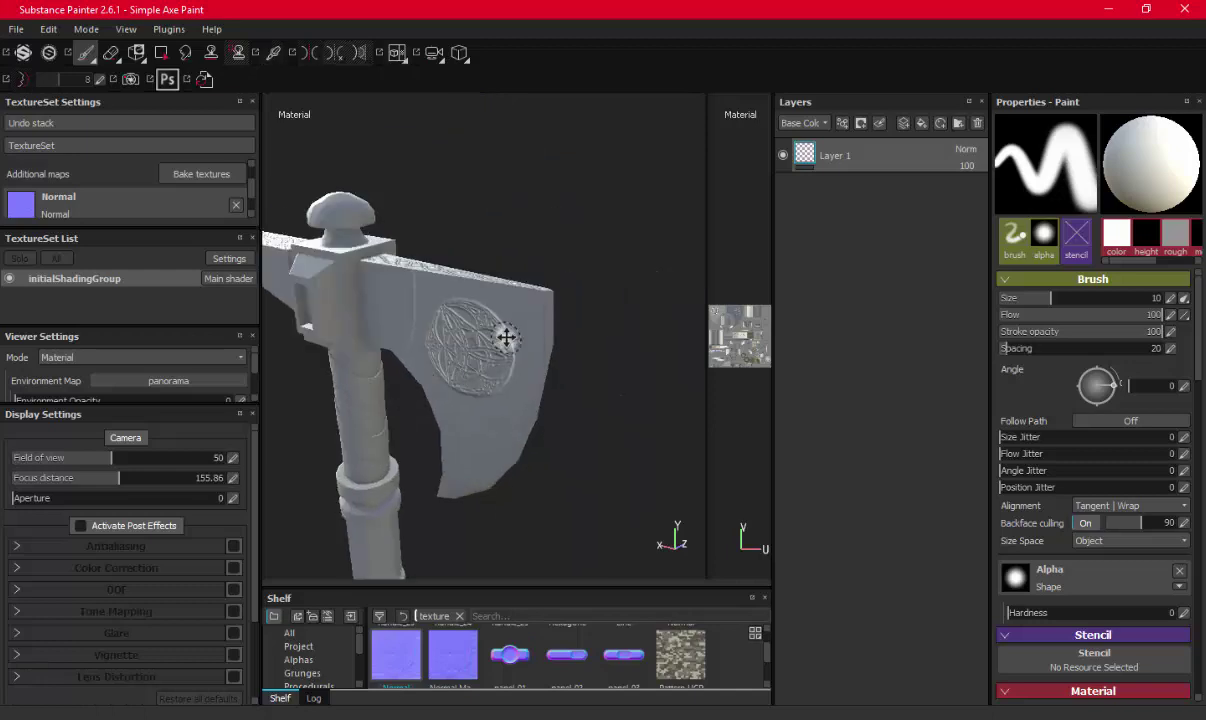
mouse_move(503, 336)
alt+mouse_down()
mouse_move(495, 484)
mouse_move(475, 418)
mouse_move(533, 315)
mouse_move(525, 225)
mouse_move(470, 248)
alt+mouse_up()
drag(579, 587, 579, 314)
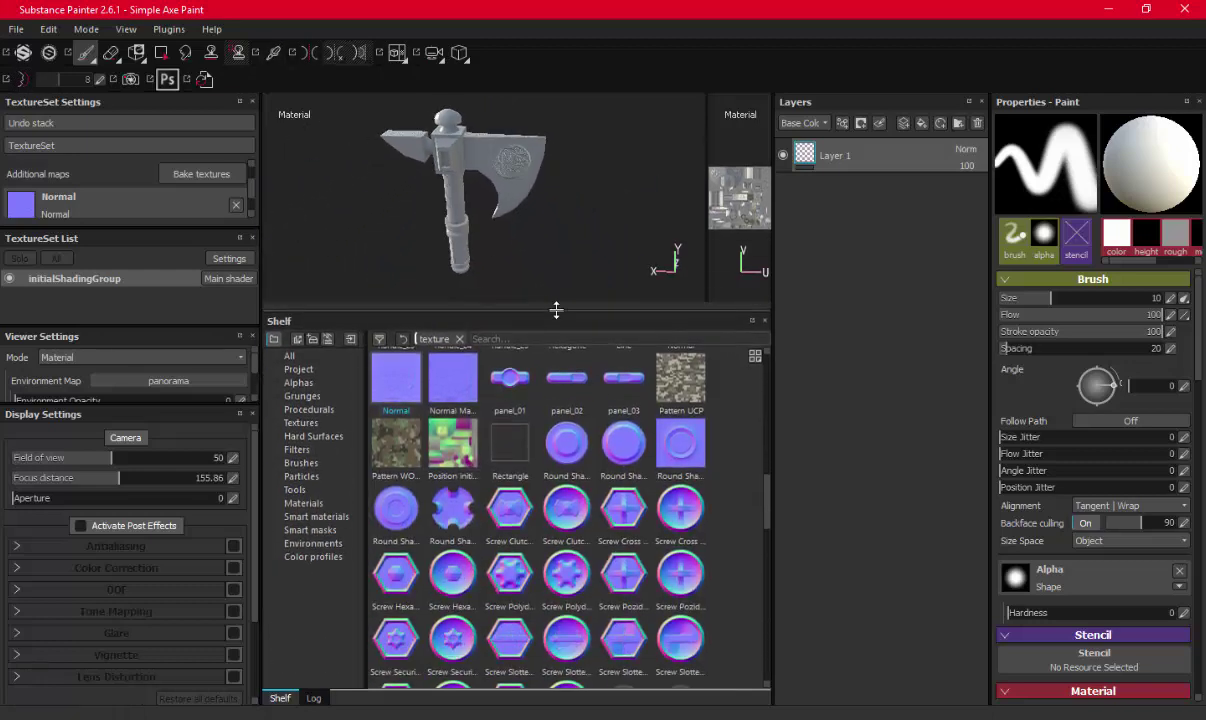
Add the Weapon Metal smart material to the axe's layer stack
click(318, 517)
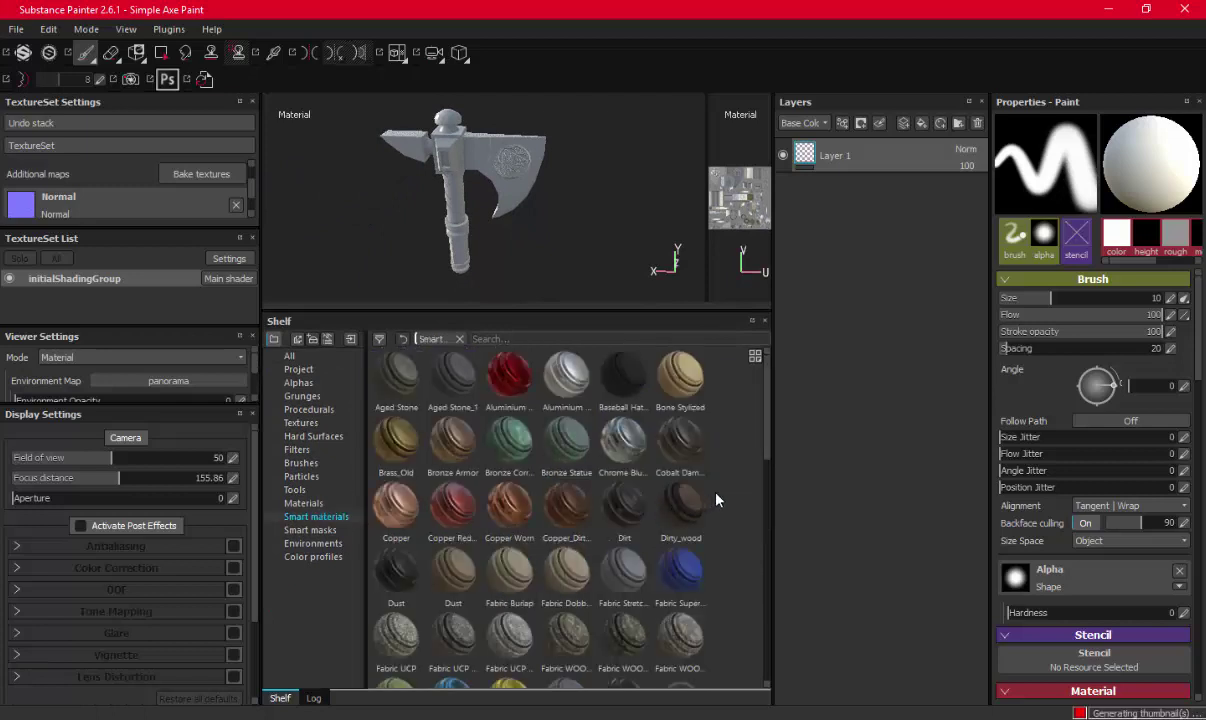
drag(765, 452, 758, 681)
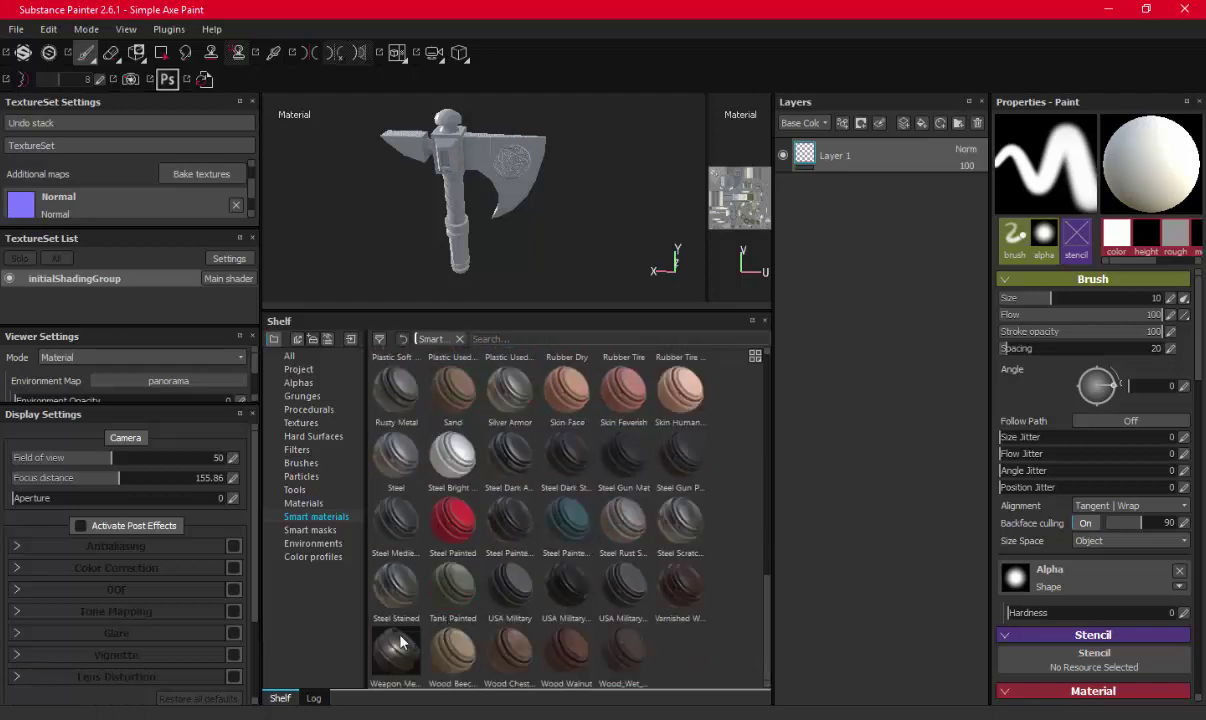
mouse_move(397, 649)
mouse_down()
mouse_move(855, 147)
mouse_move(839, 182)
mouse_up()
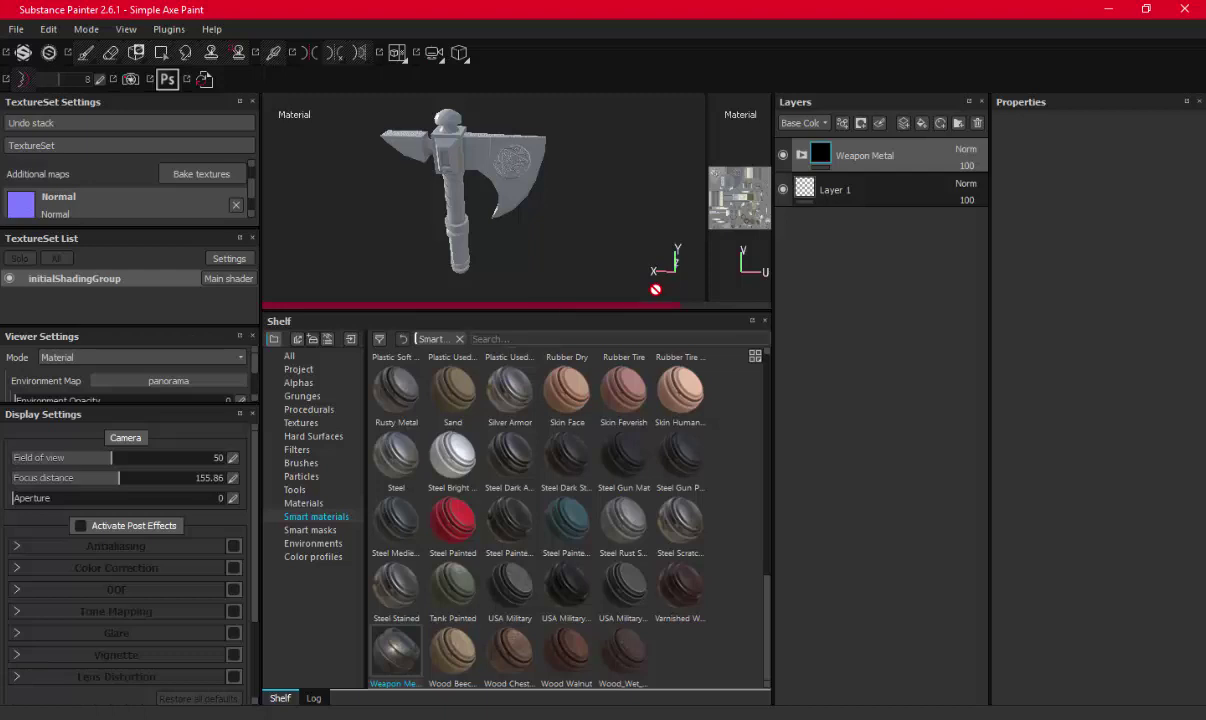
drag(520, 316, 520, 565)
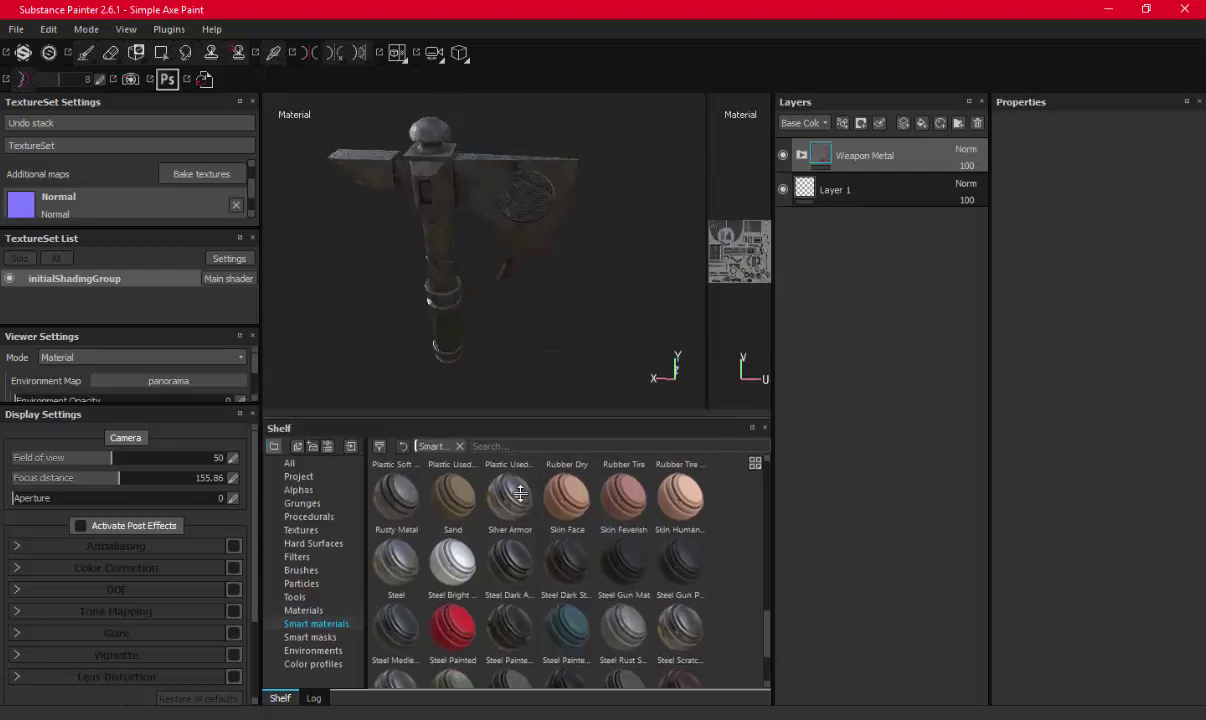
alt+drag(533, 323, 500, 289)
scroll(500, 289, up, 2)
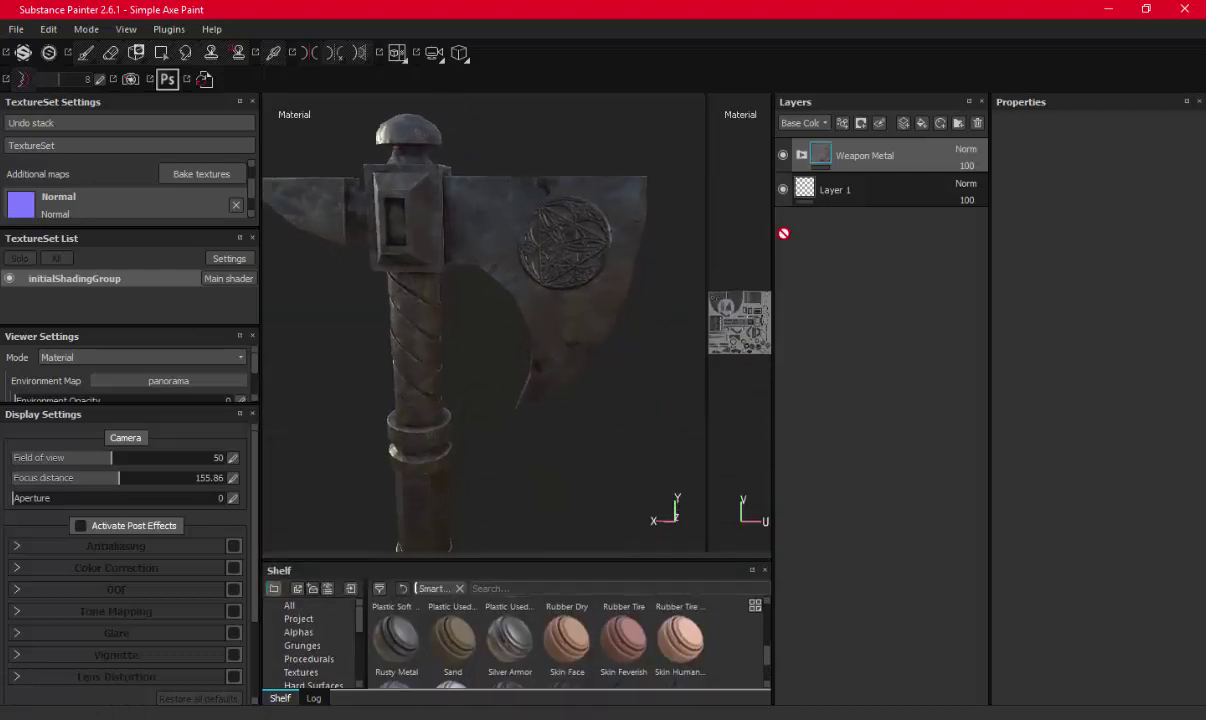
Create a folder named Metal and move the Weapon Metal layer into it
click(940, 123)
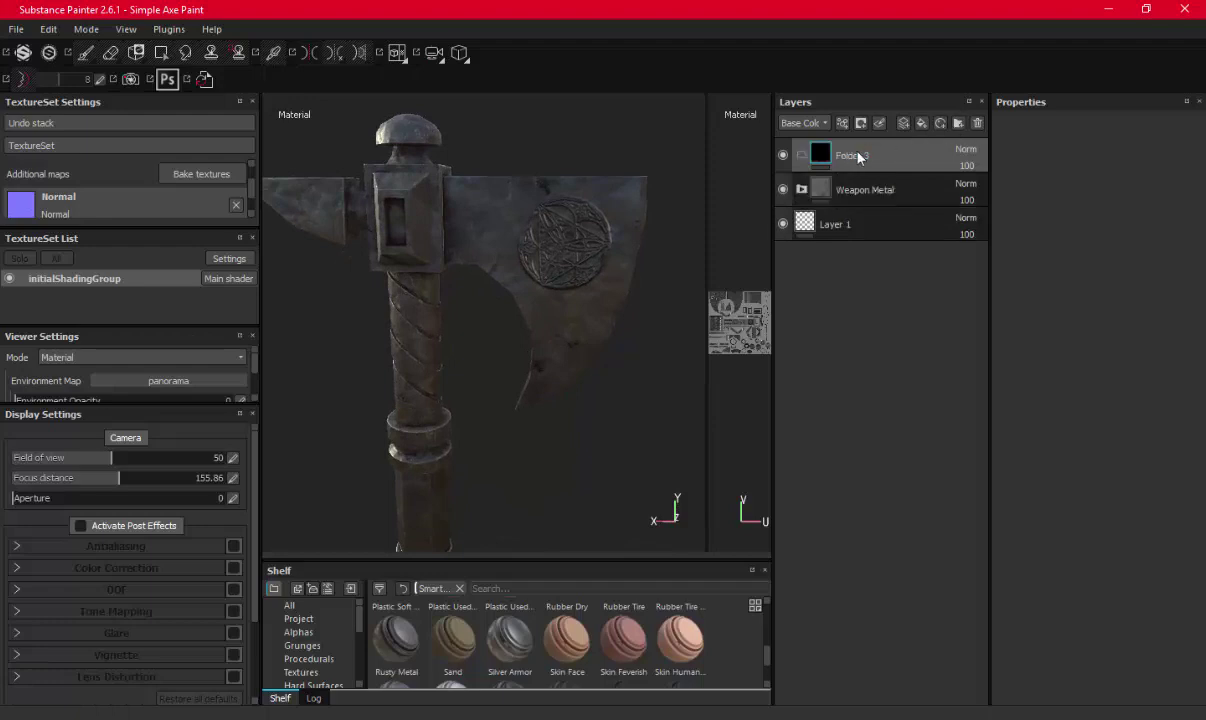
text(Metal)
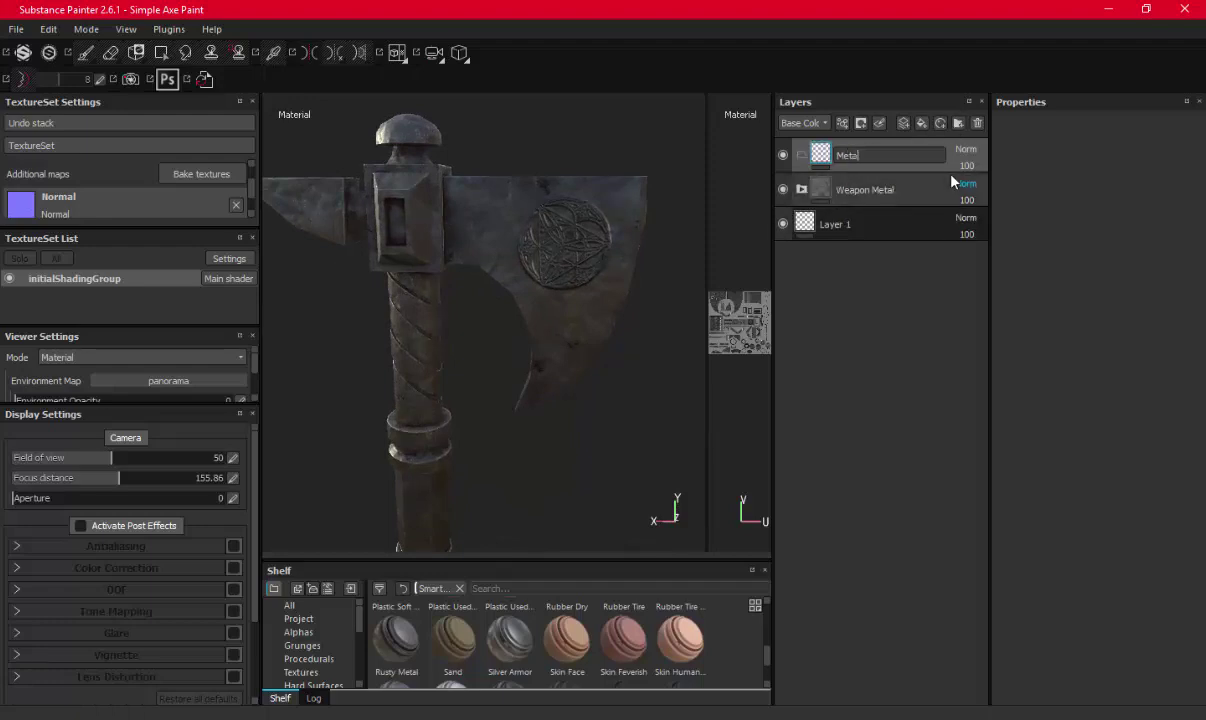
key(Return)
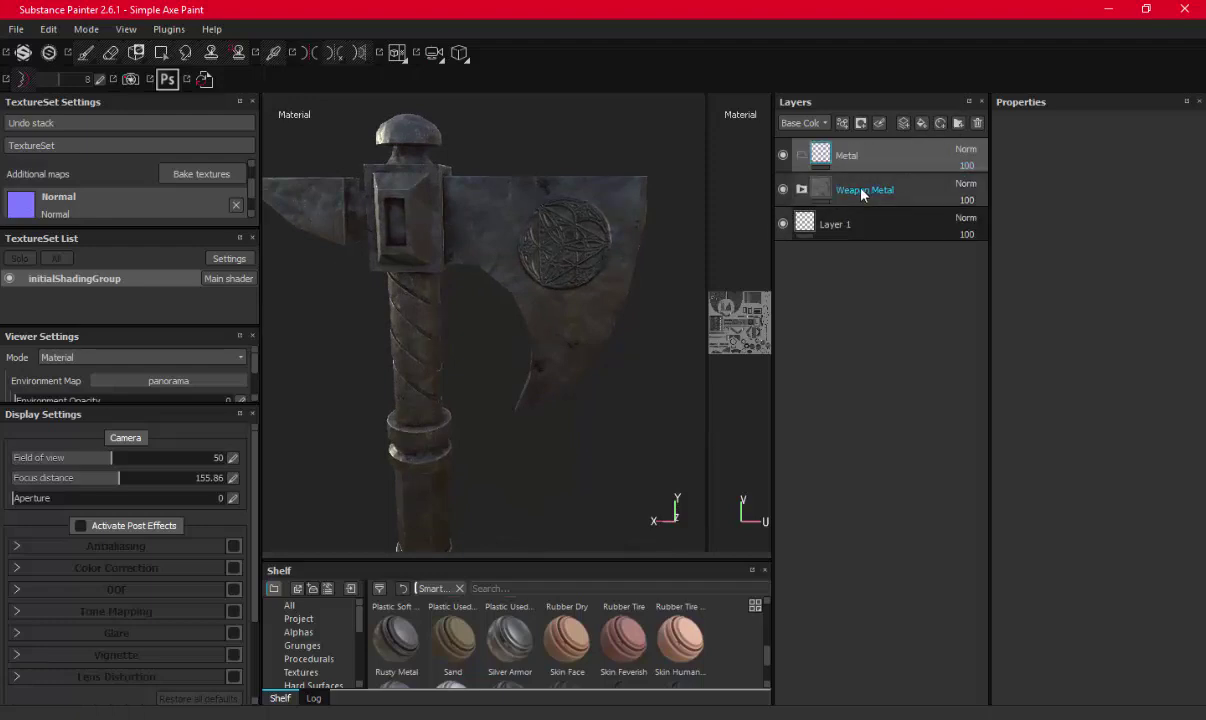
mouse_move(866, 190)
mouse_down()
mouse_move(874, 163)
mouse_move(824, 156)
mouse_up()
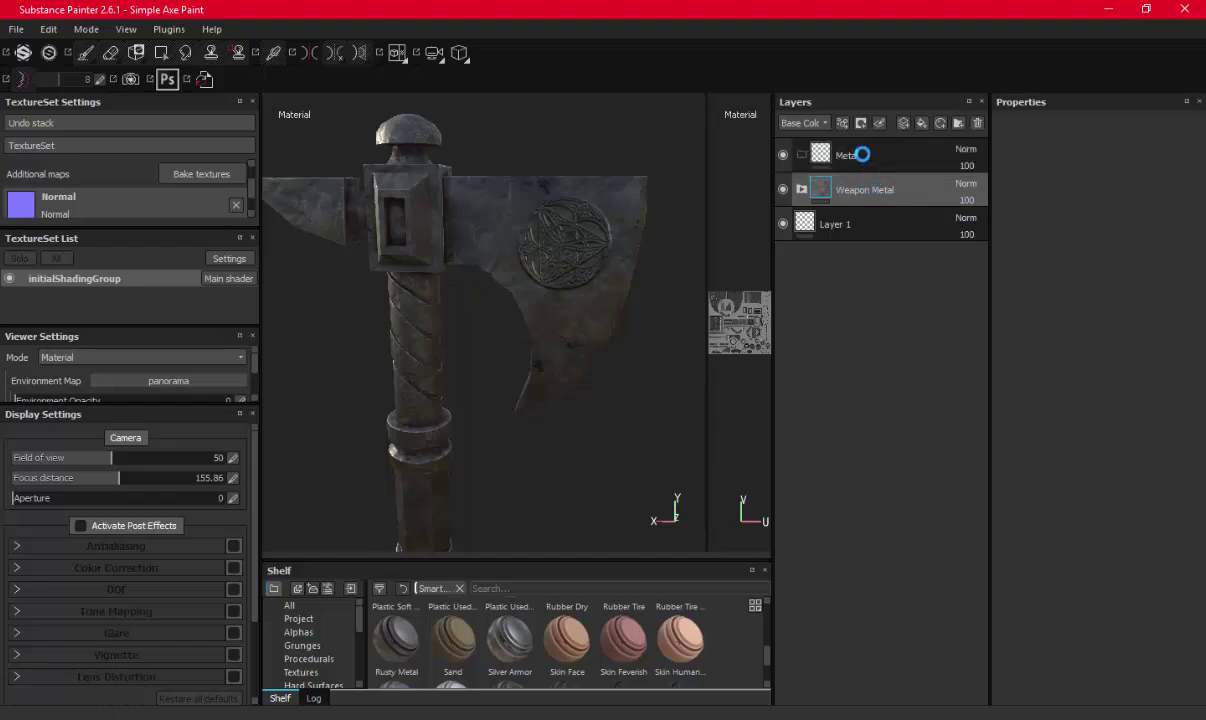
Add a black mask to the Metal folder and close ZBrush without saving
right_click(856, 152)
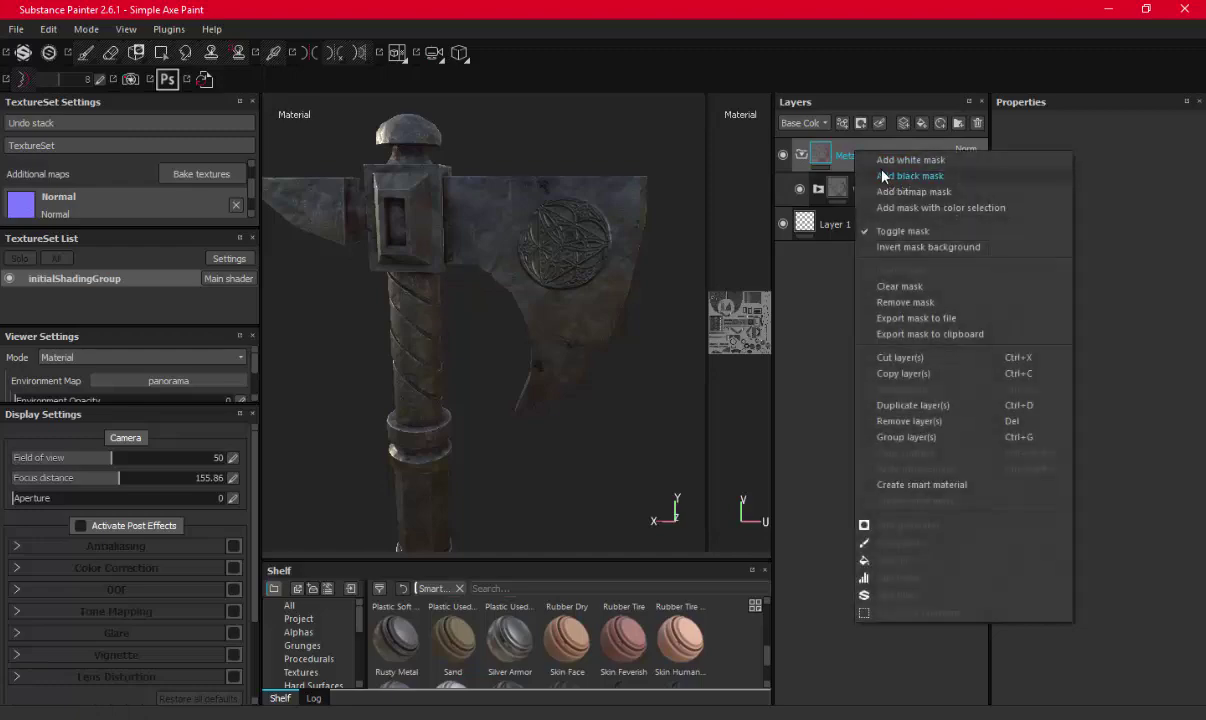
click(882, 176)
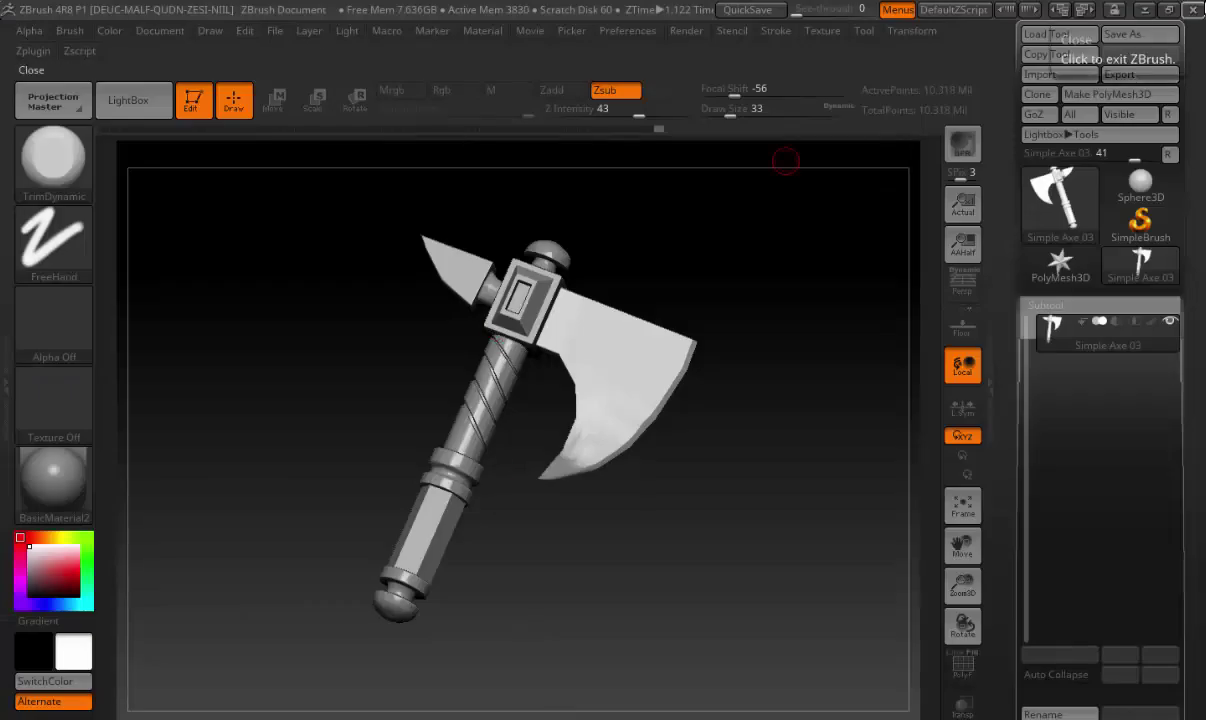
click(1192, 9)
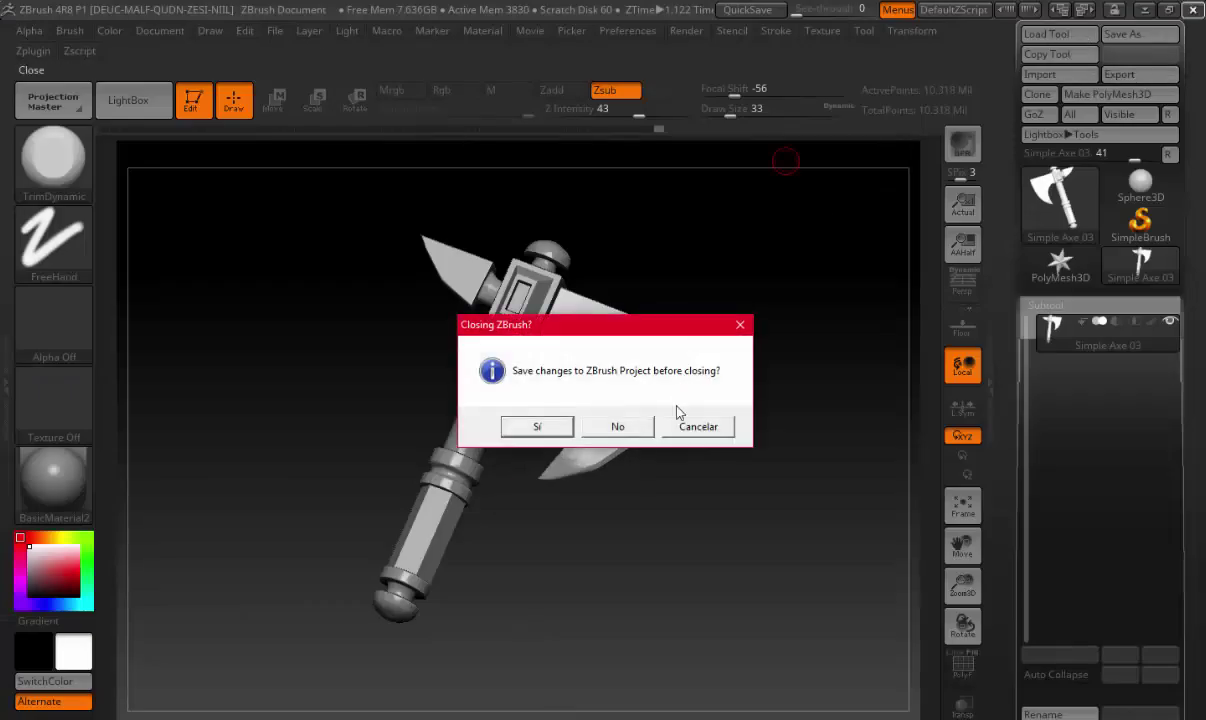
click(622, 425)
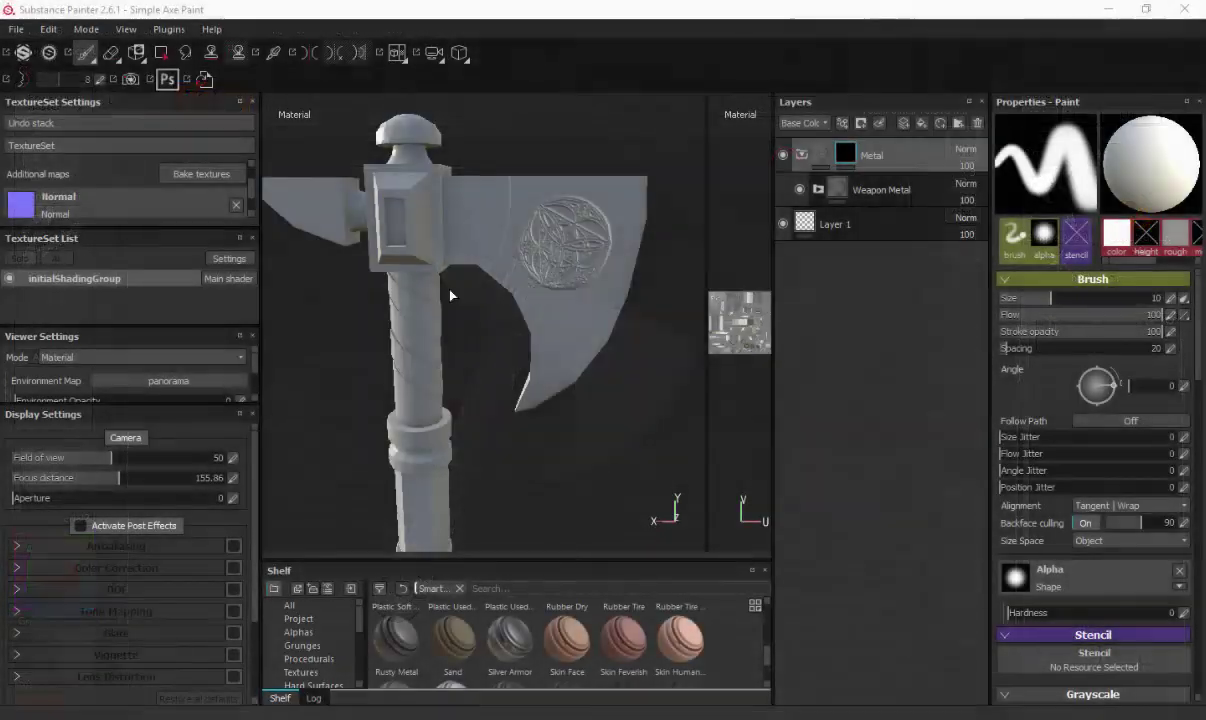
click(1190, 618)
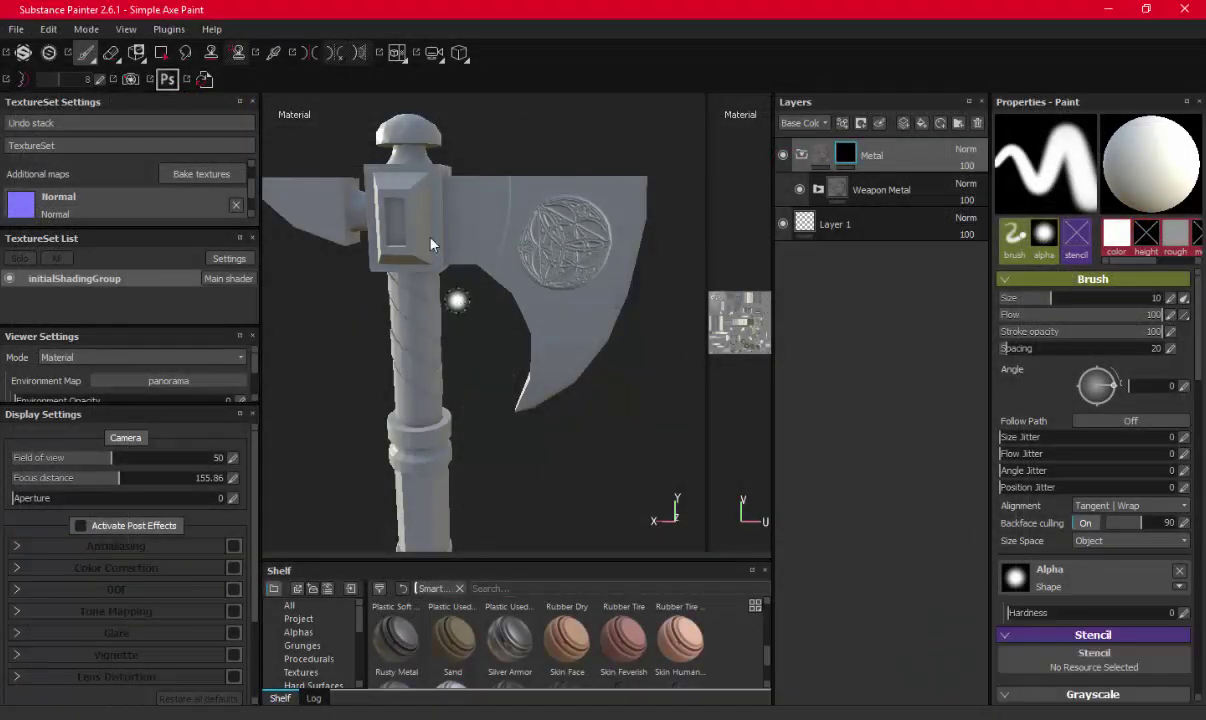
Switch to the Polygon Fill tool and turn the axe head toward a front view
click(161, 52)
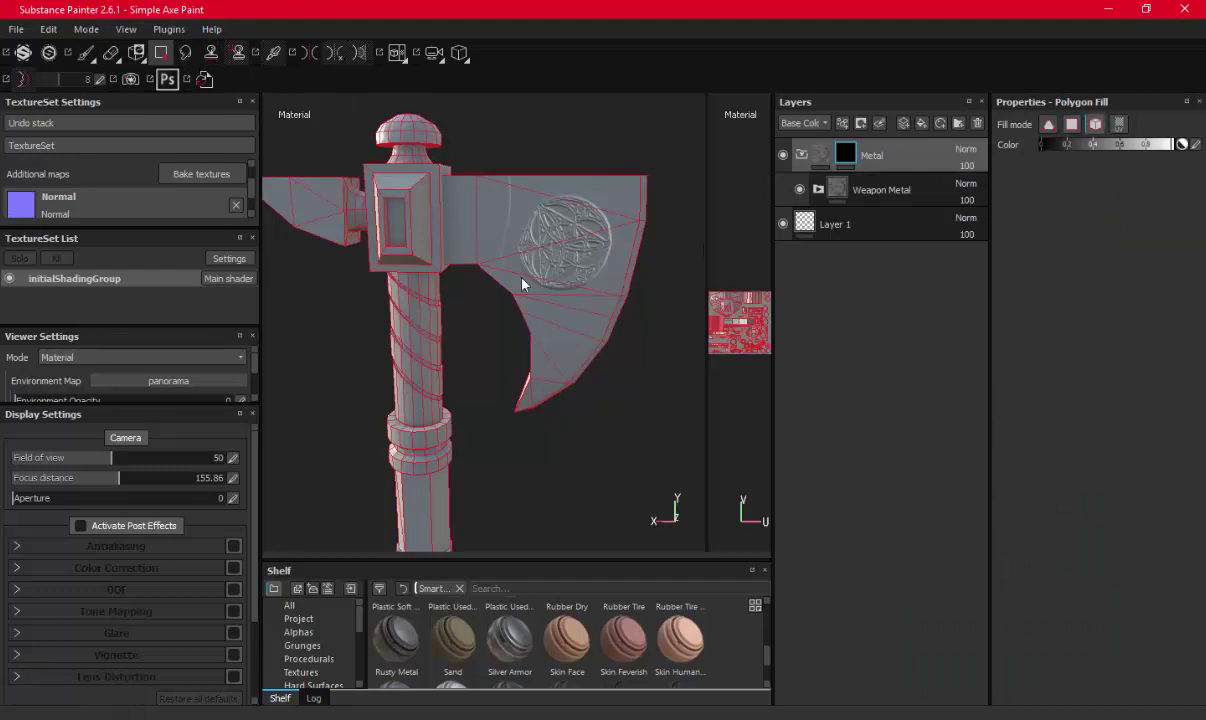
mouse_move(521, 284)
alt+mouse_down()
mouse_move(484, 265)
mouse_move(513, 398)
mouse_move(471, 382)
mouse_move(479, 417)
alt+mouse_up()
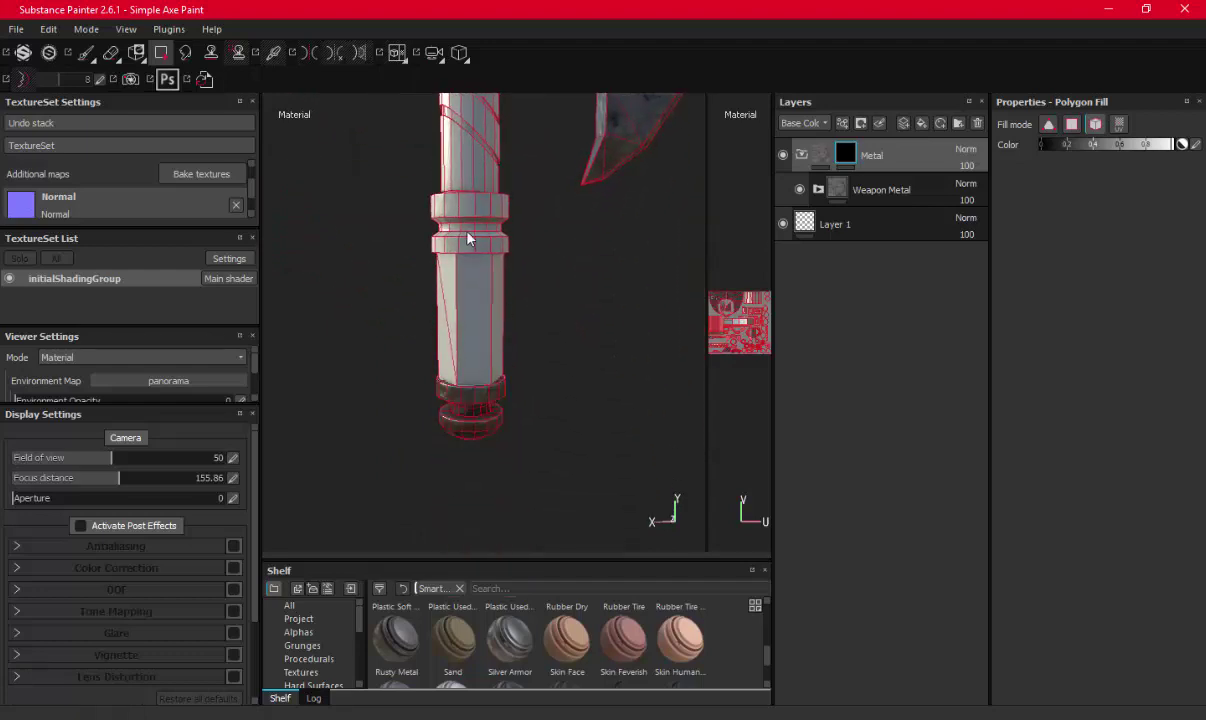
mouse_move(467, 238)
alt+mouse_down()
mouse_move(525, 226)
mouse_move(530, 423)
alt+mouse_up()
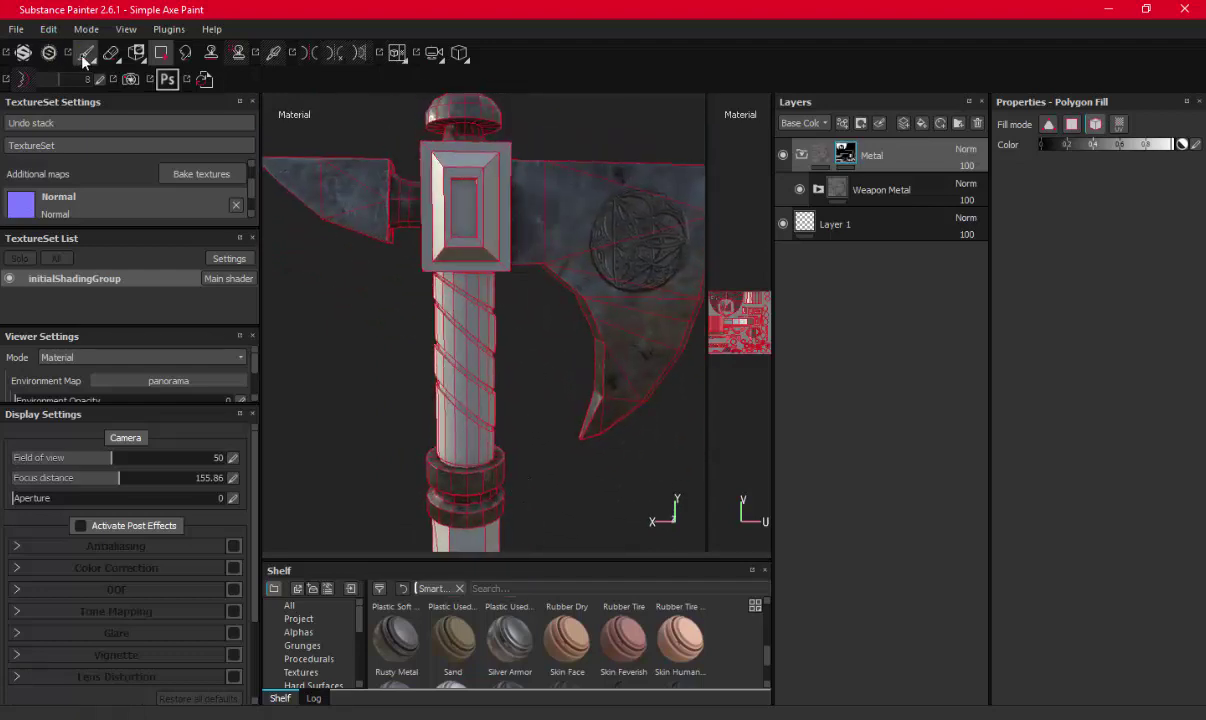
click(85, 55)
mouse_move(465, 300)
alt+mouse_down()
mouse_move(522, 268)
mouse_move(555, 375)
mouse_move(538, 342)
alt+mouse_up()
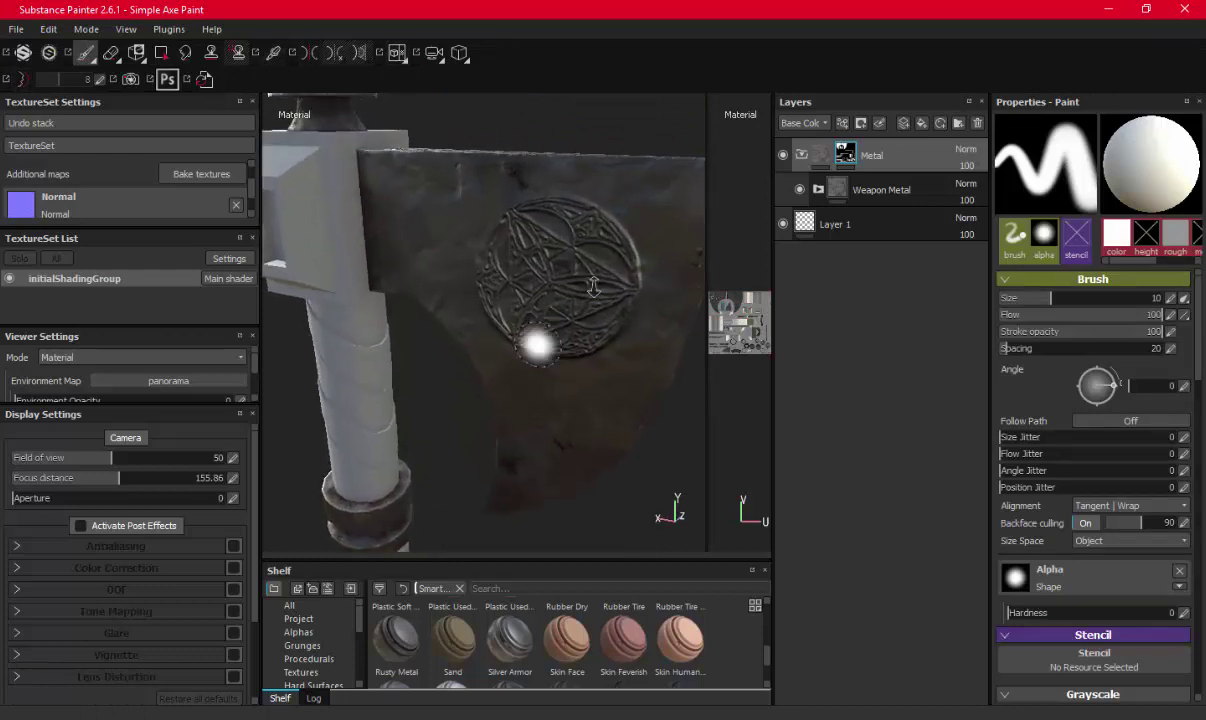
Expand the Weapon Metal folder and toggle the color noise layer off and on to compare
click(830, 189)
click(818, 189)
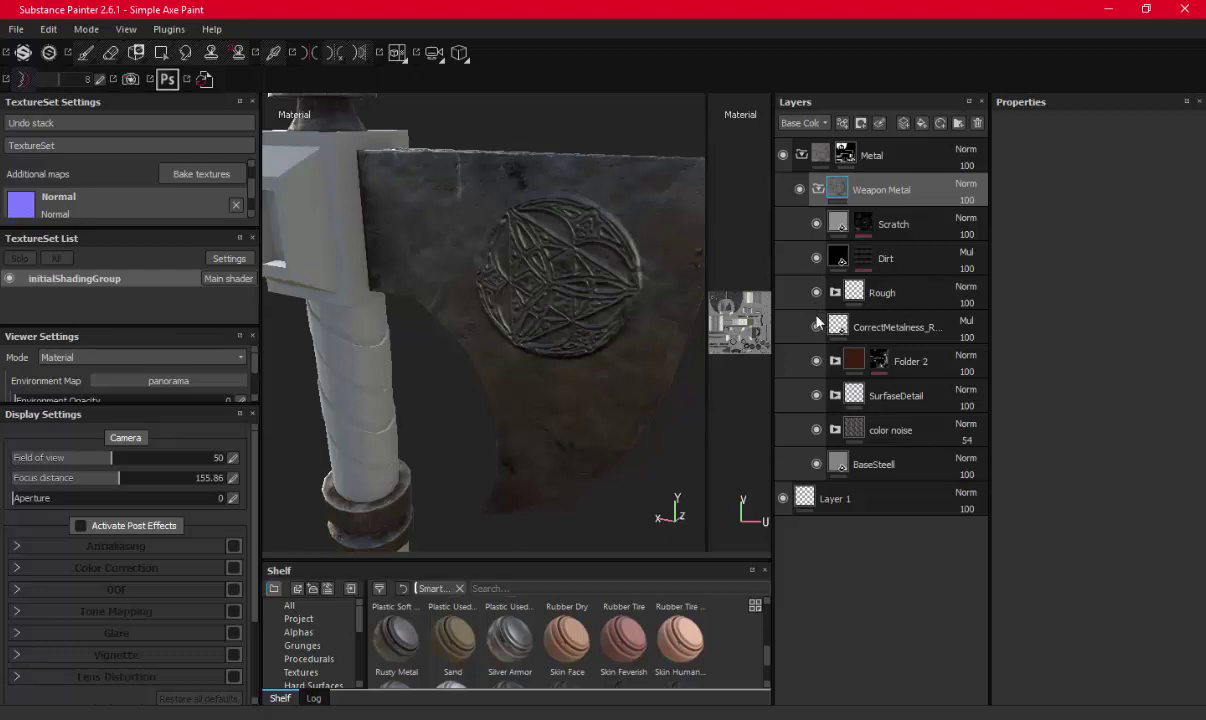
click(815, 431)
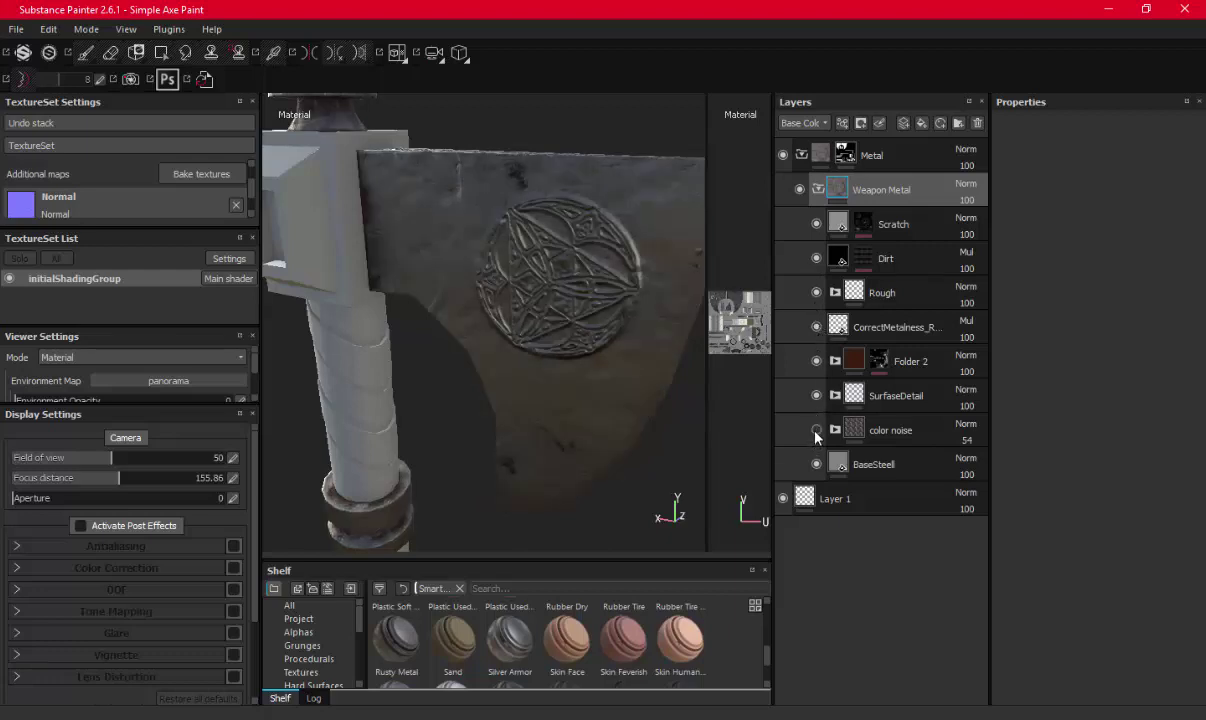
click(816, 430)
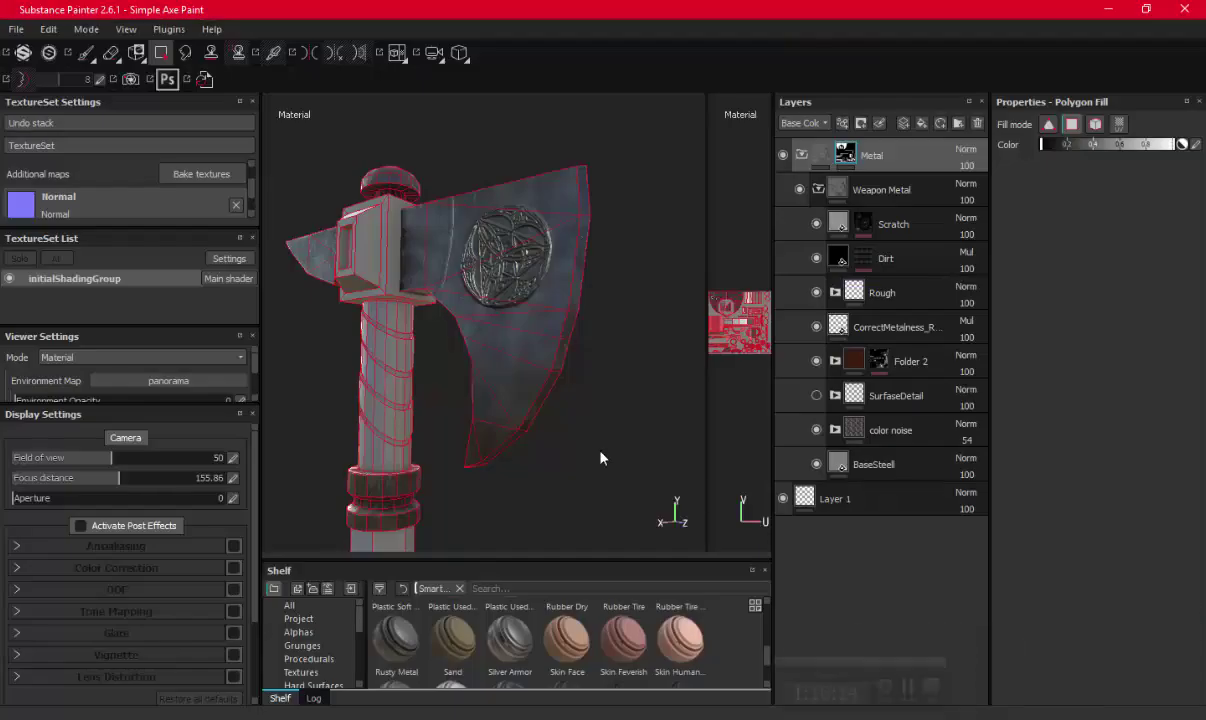
Polygon-fill the blade faces above, below and along the edge around the emblem into the mask
mouse_move(440, 236)
mouse_down()
mouse_move(514, 186)
mouse_move(552, 250)
mouse_move(524, 303)
mouse_move(530, 345)
mouse_move(517, 383)
mouse_move(390, 396)
mouse_up()
alt+right_drag(390, 396, 498, 280)
alt+middle_drag(498, 280, 348, 256)
alt+drag(348, 256, 477, 187)
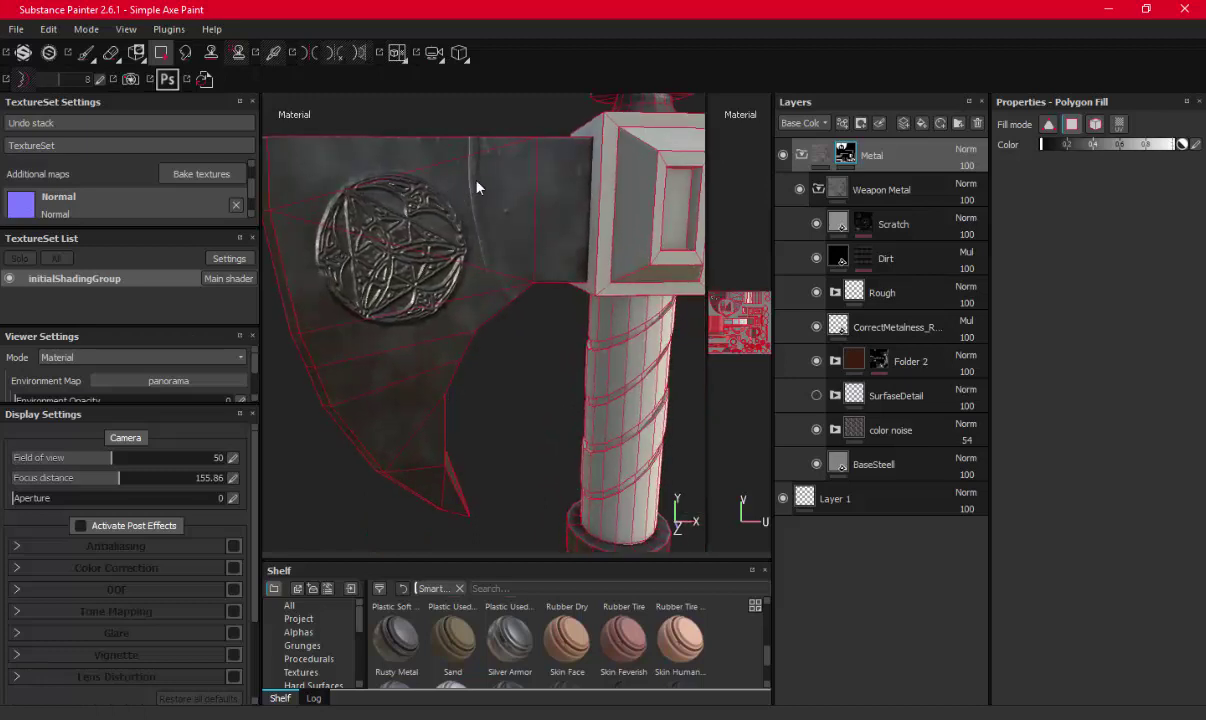
mouse_move(549, 204)
mouse_down()
mouse_move(400, 160)
mouse_move(370, 203)
mouse_move(365, 267)
mouse_up()
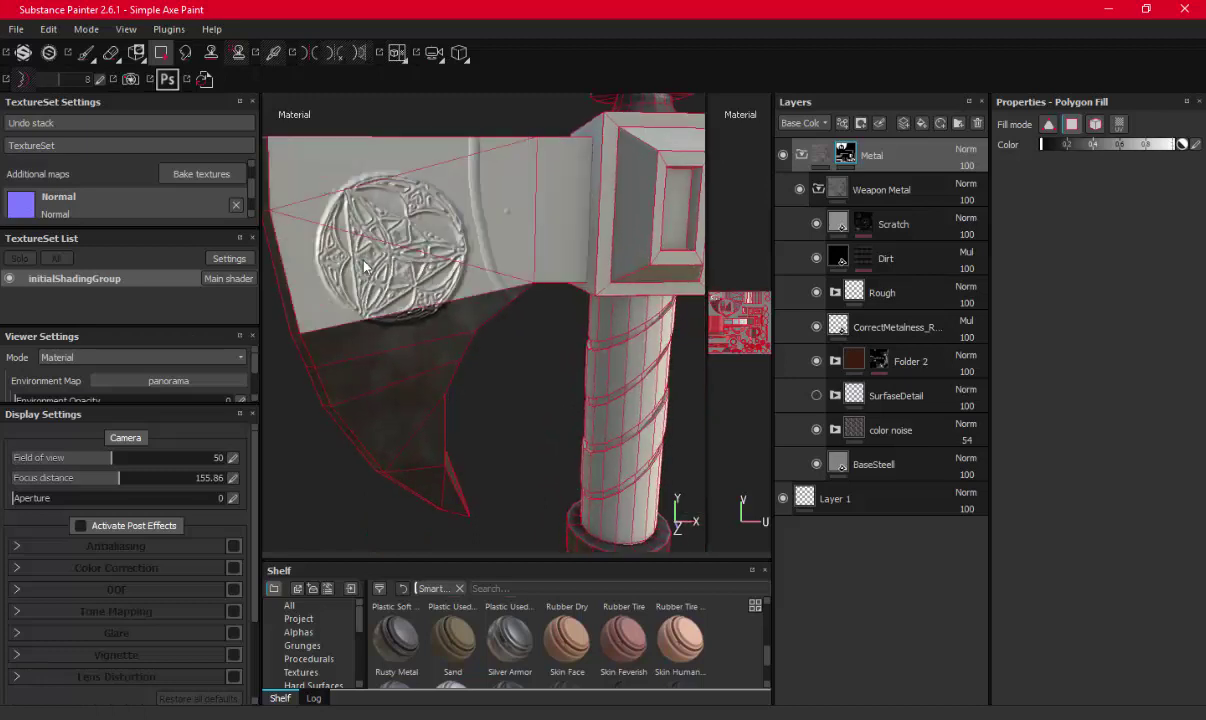
mouse_move(362, 345)
mouse_down()
mouse_move(352, 338)
mouse_move(377, 404)
mouse_move(418, 468)
mouse_move(450, 490)
mouse_move(912, 200)
mouse_up()
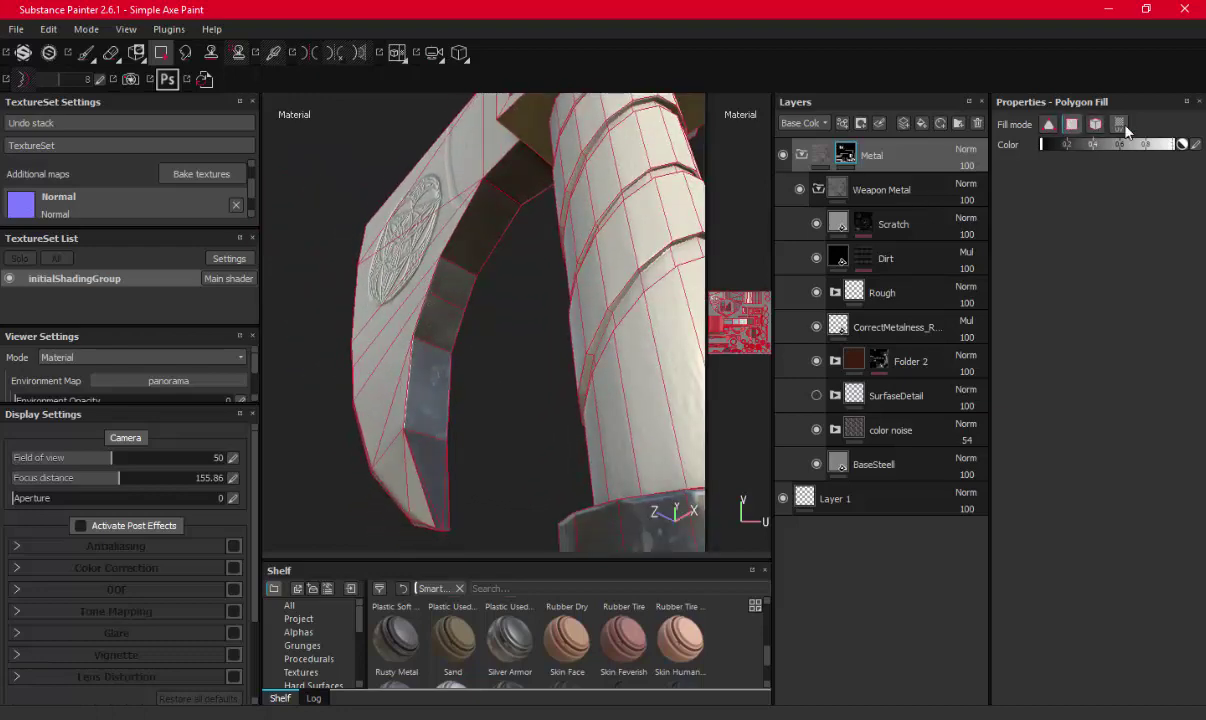
click(480, 244)
mouse_move(410, 385)
alt+mouse_down()
mouse_move(450, 260)
mouse_move(573, 336)
mouse_move(579, 202)
mouse_move(466, 431)
mouse_move(511, 382)
mouse_move(524, 449)
mouse_move(475, 365)
mouse_move(452, 298)
mouse_move(462, 304)
mouse_move(415, 355)
mouse_move(513, 350)
alt+mouse_up()
alt+drag(528, 311, 527, 233)
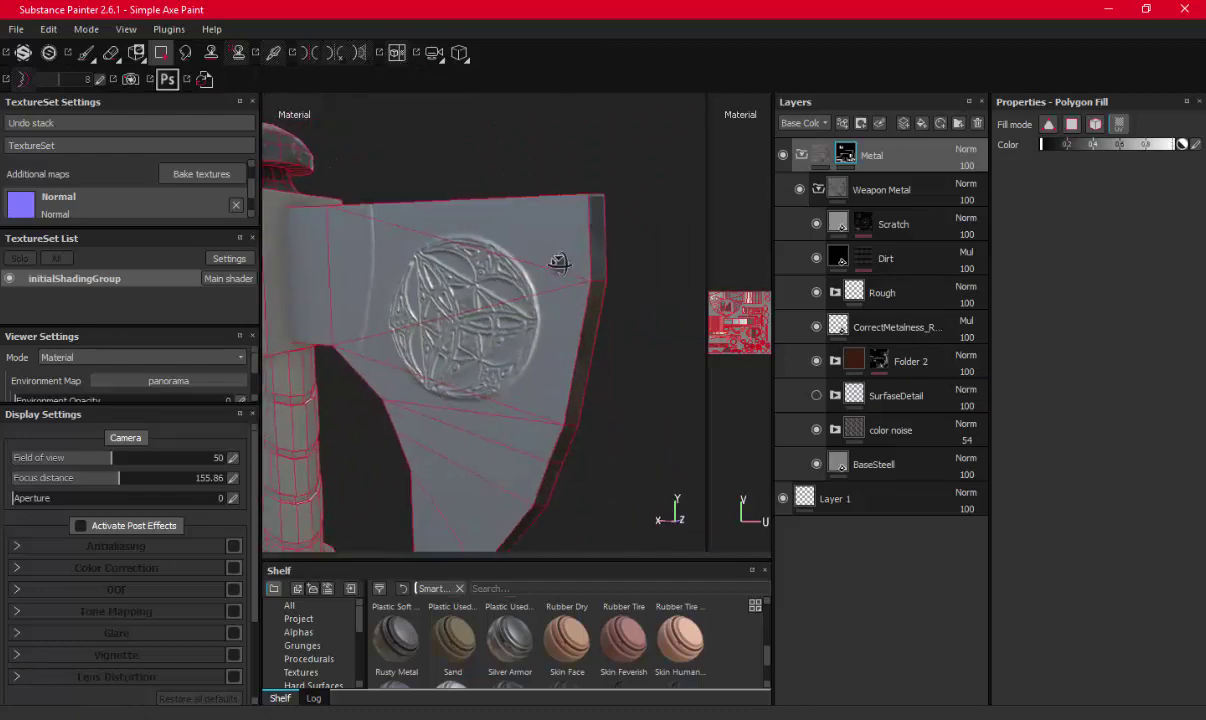
mouse_move(527, 233)
alt+right_down()
mouse_move(581, 360)
mouse_move(565, 337)
mouse_move(700, 250)
alt+right_up()
Rename the Metal folder to LightMetal
click(801, 156)
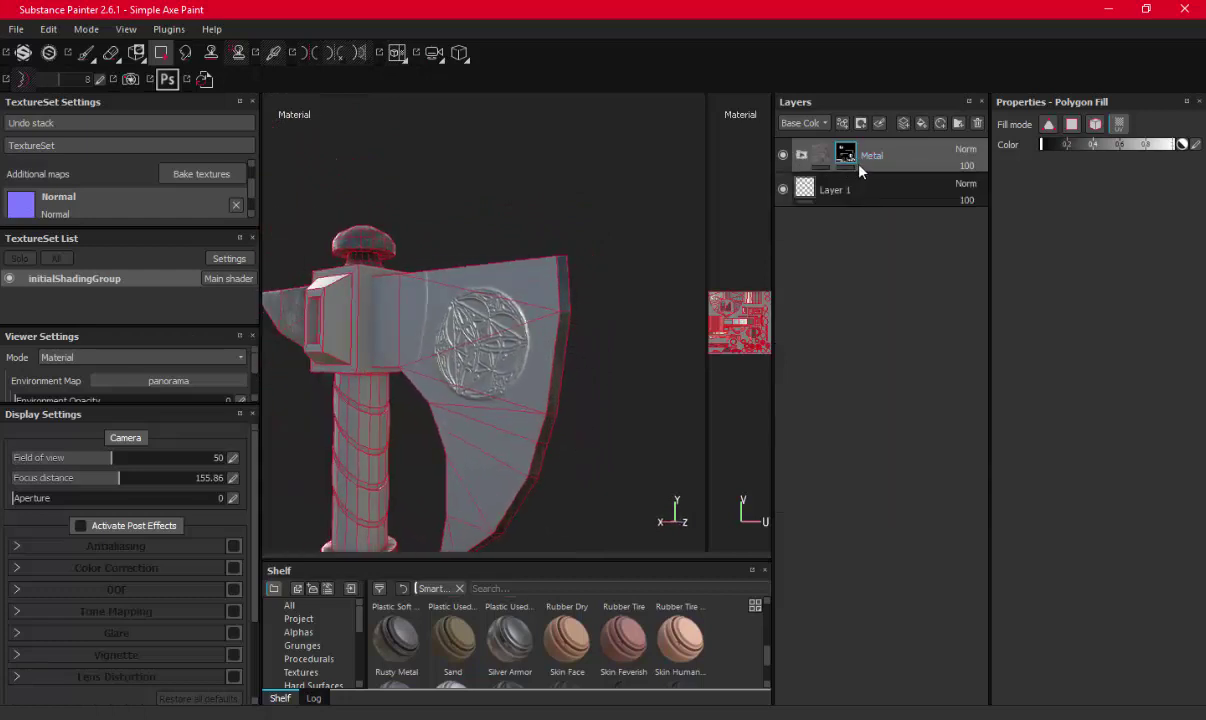
double_click(866, 157)
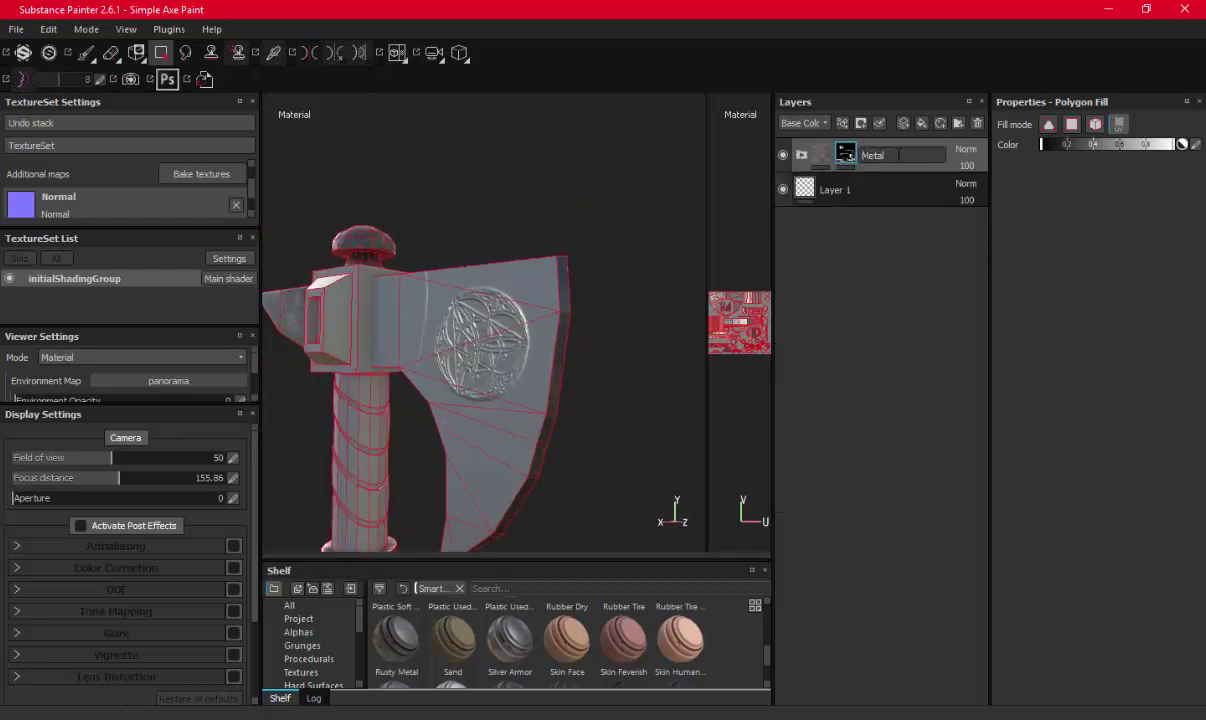
text(Light)
key(Return)
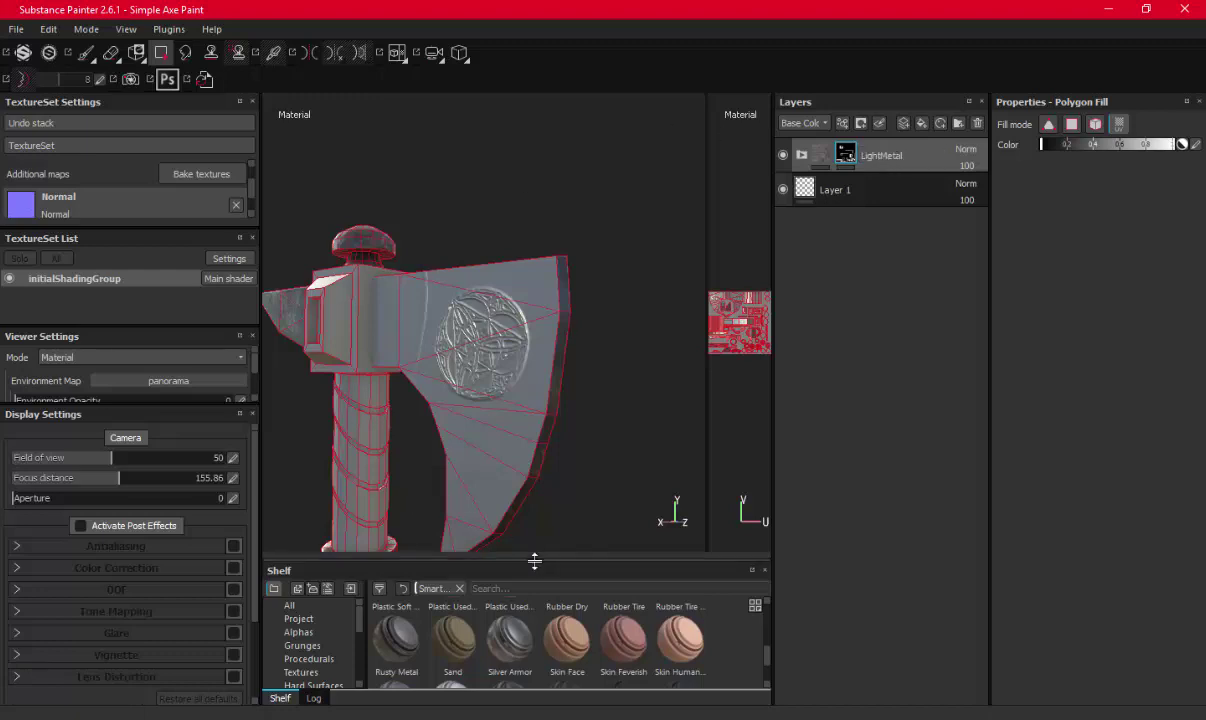
Add a second Weapon Metal smart material to the layer stack
drag(533, 556, 549, 282)
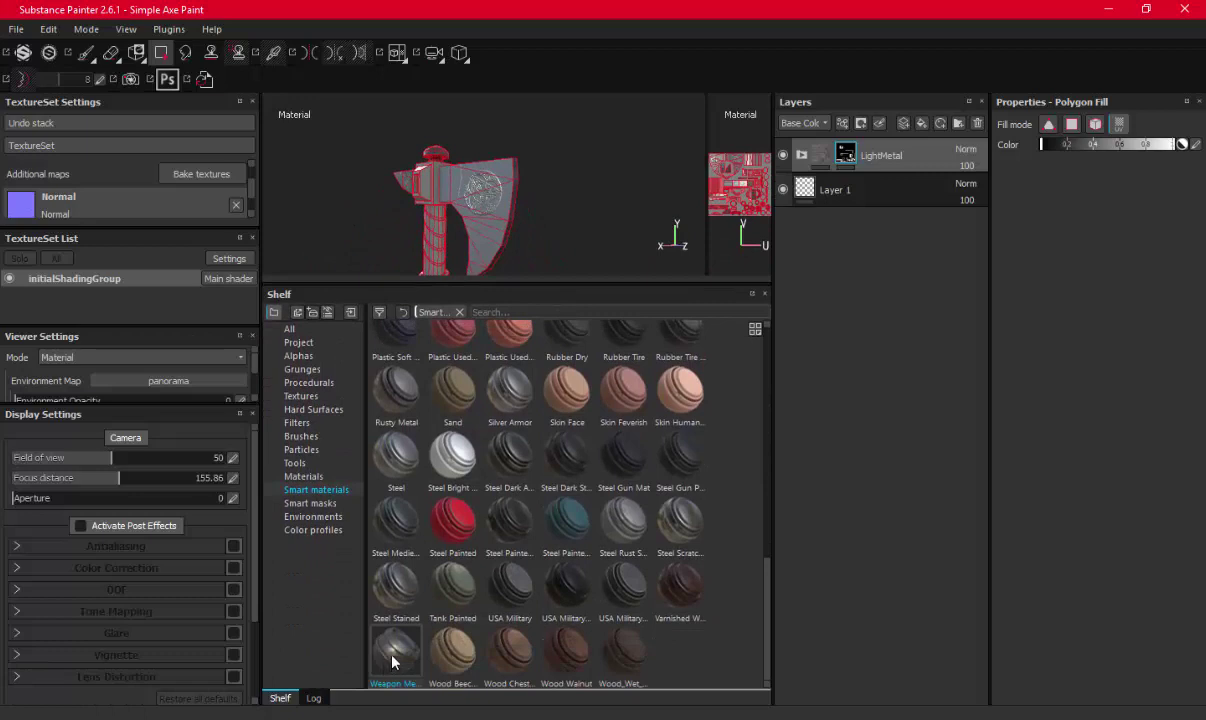
drag(390, 659, 870, 150)
drag(640, 310, 610, 524)
Create a folder named Dark Metal and move the new Weapon Metal folder into it
click(957, 123)
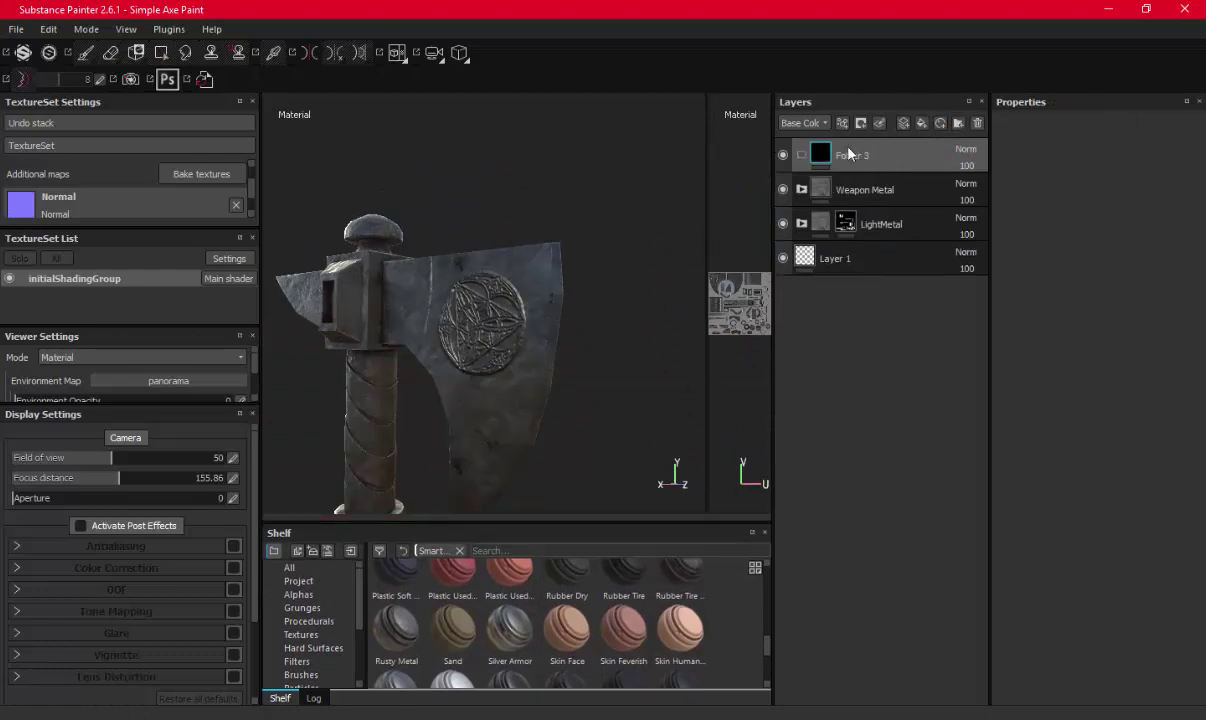
double_click(840, 158)
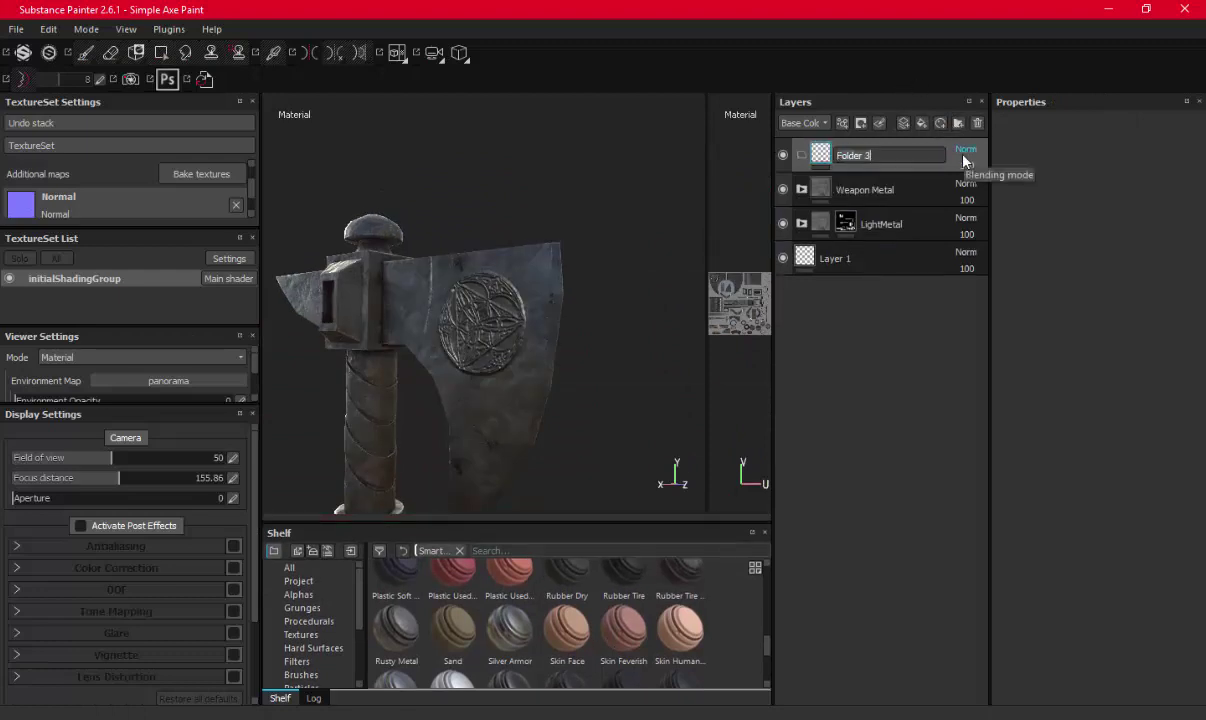
text(Lig)
key(BackSpace)
key(BackSpace)
key(BackSpace)
text(Dark Me)
text(tal)
key(Return)
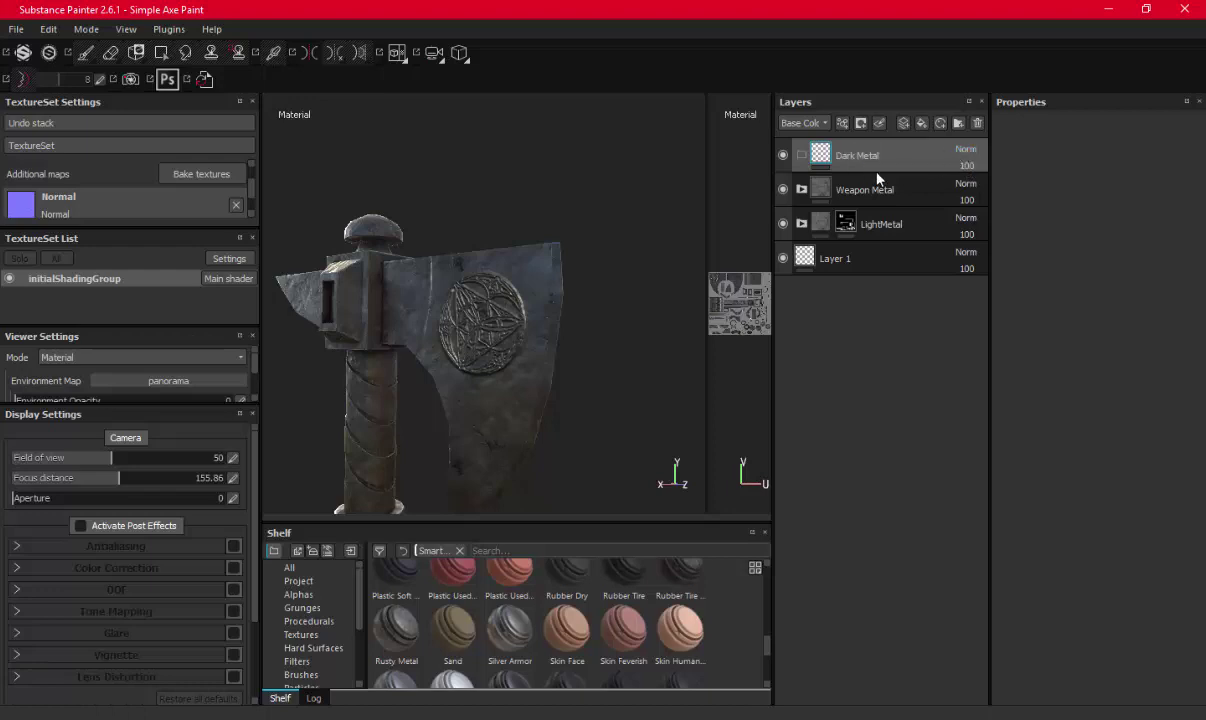
click(862, 190)
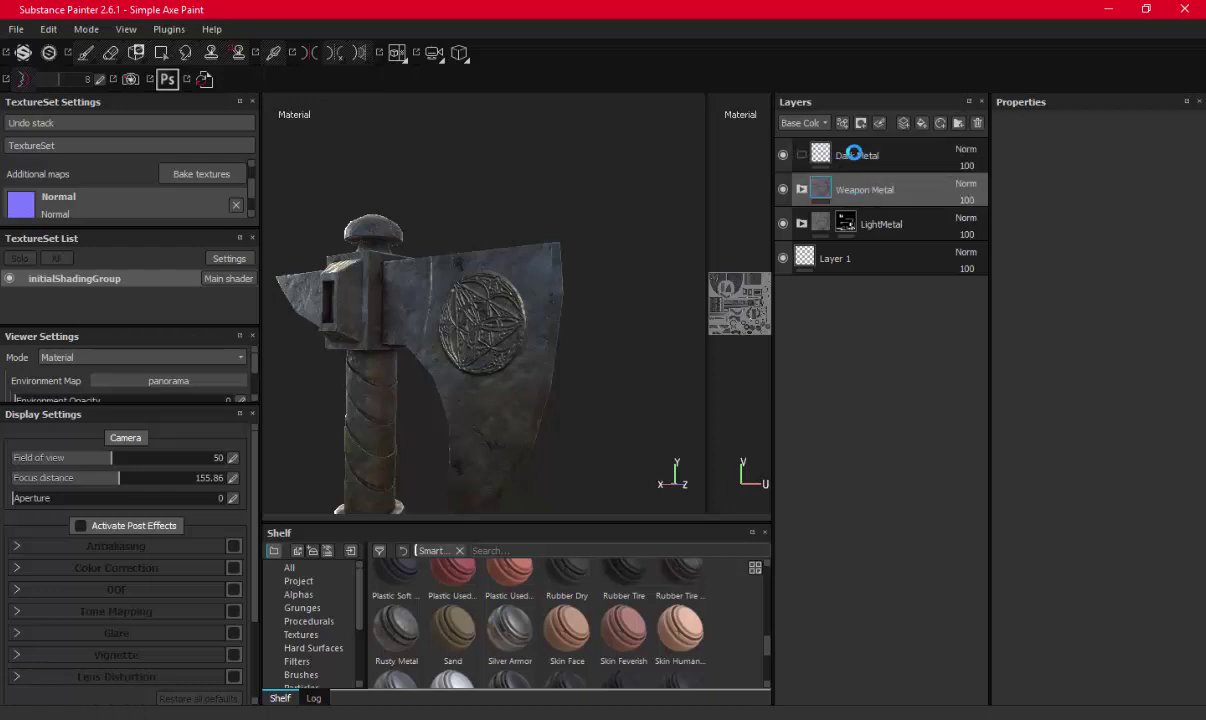
Darken the BaseSteell fill layer's base colour to near black
click(818, 189)
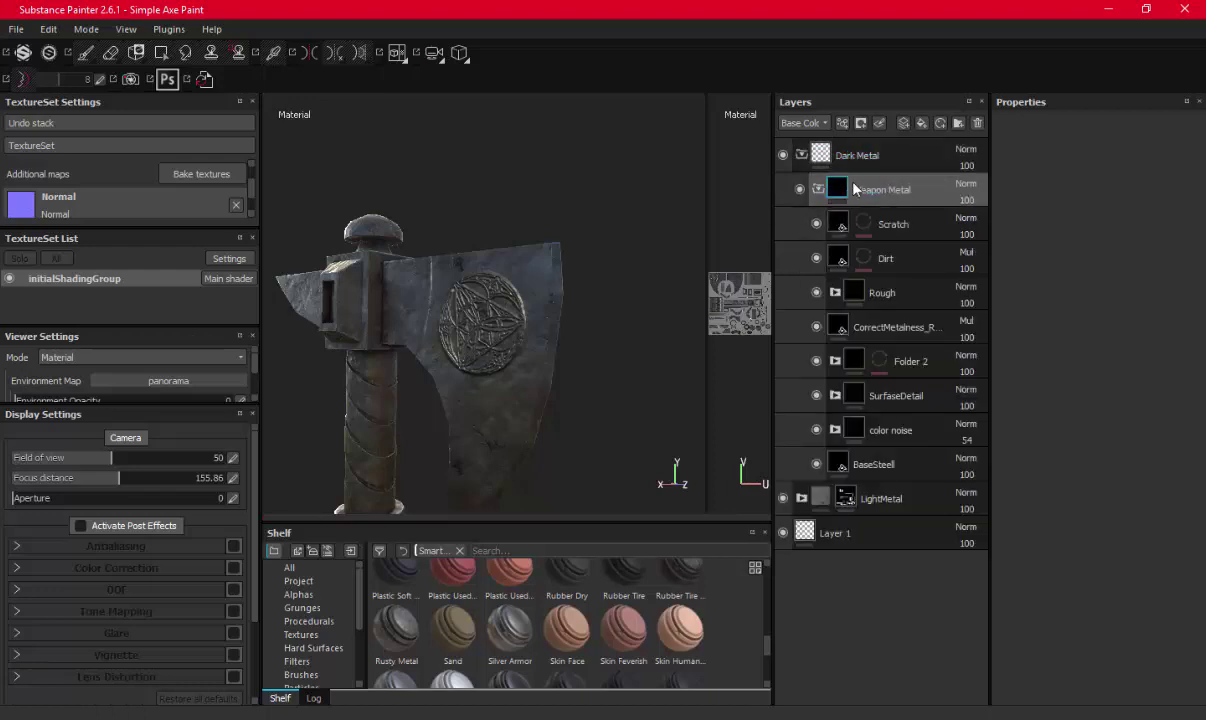
click(848, 464)
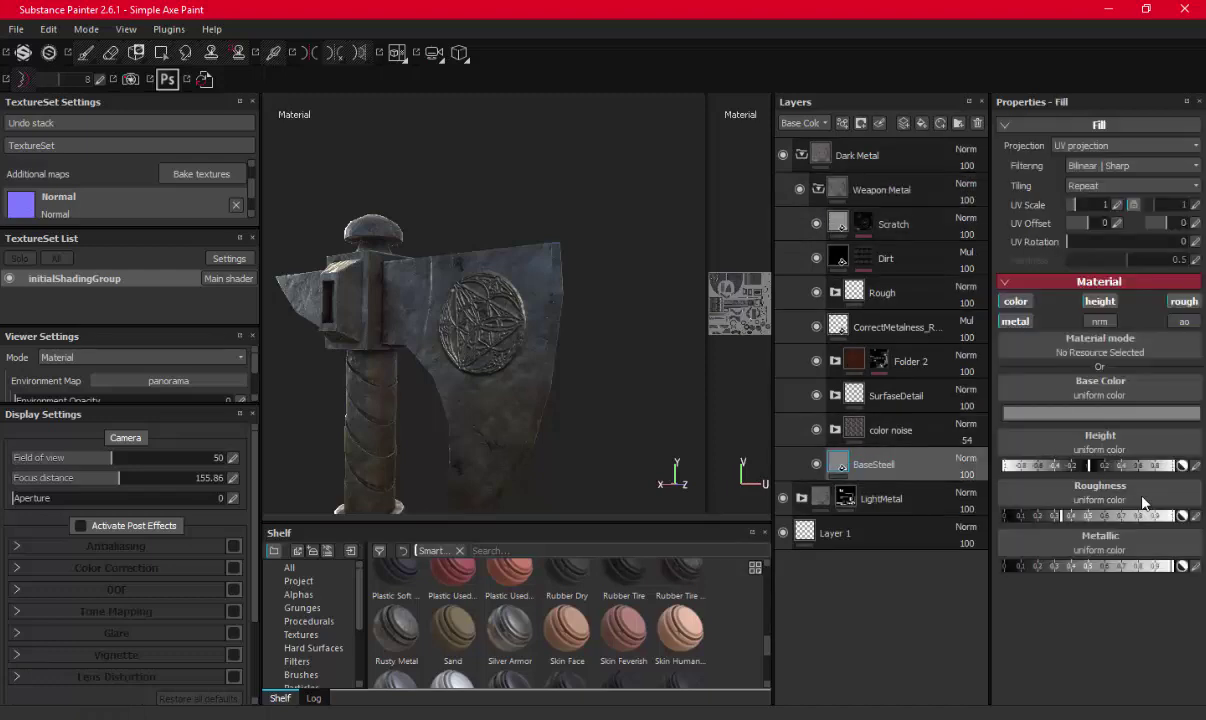
click(1041, 402)
drag(961, 444, 946, 465)
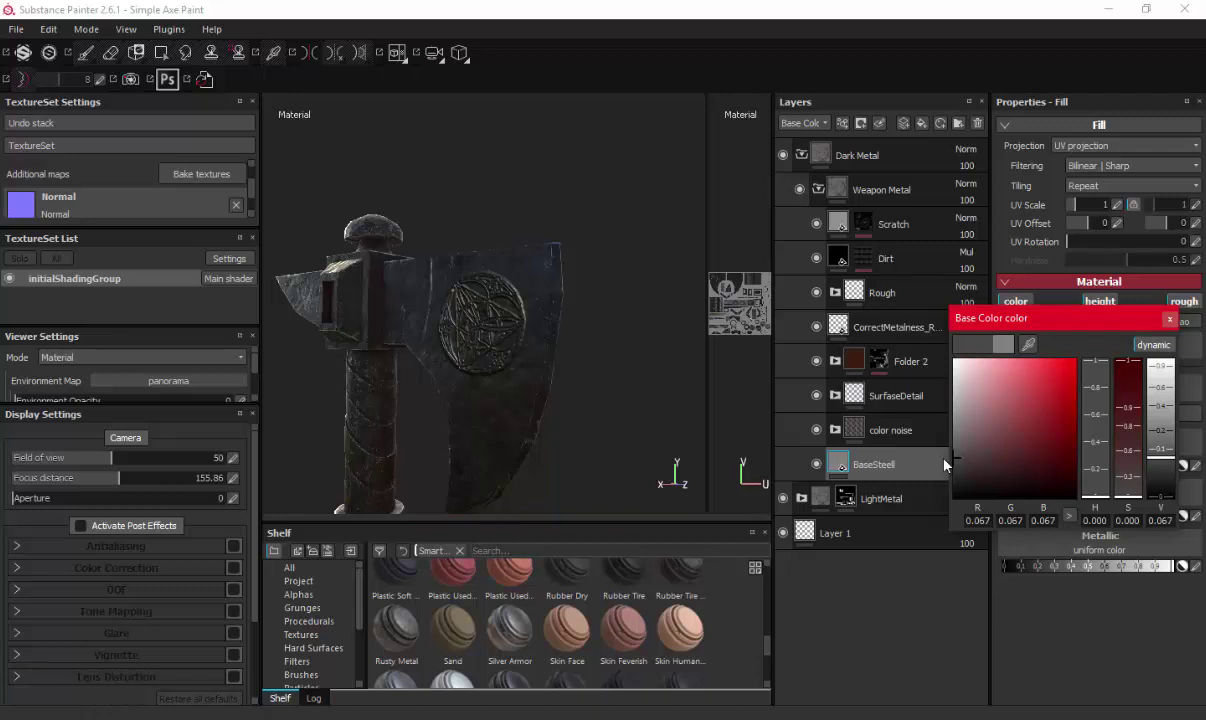
click(1169, 319)
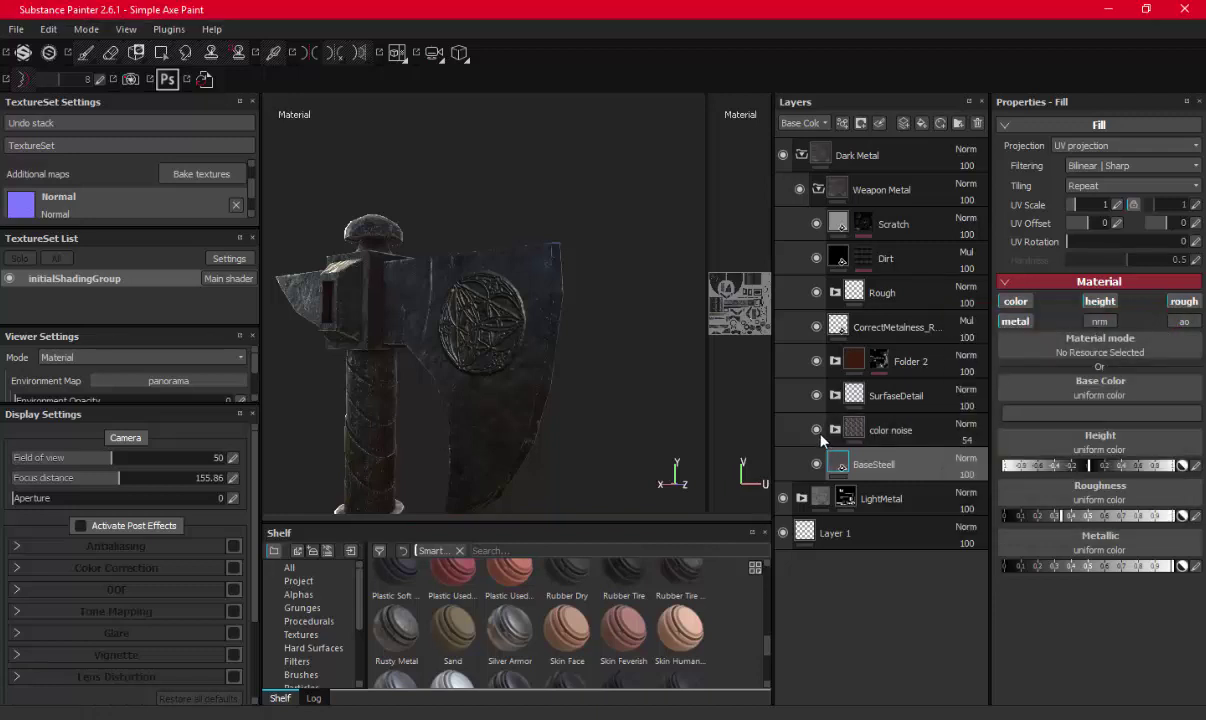
Toggle the color noise layer, hide SurfaseDetail, and expand it to reveal its Surface layers
click(817, 430)
click(817, 396)
click(848, 402)
click(835, 396)
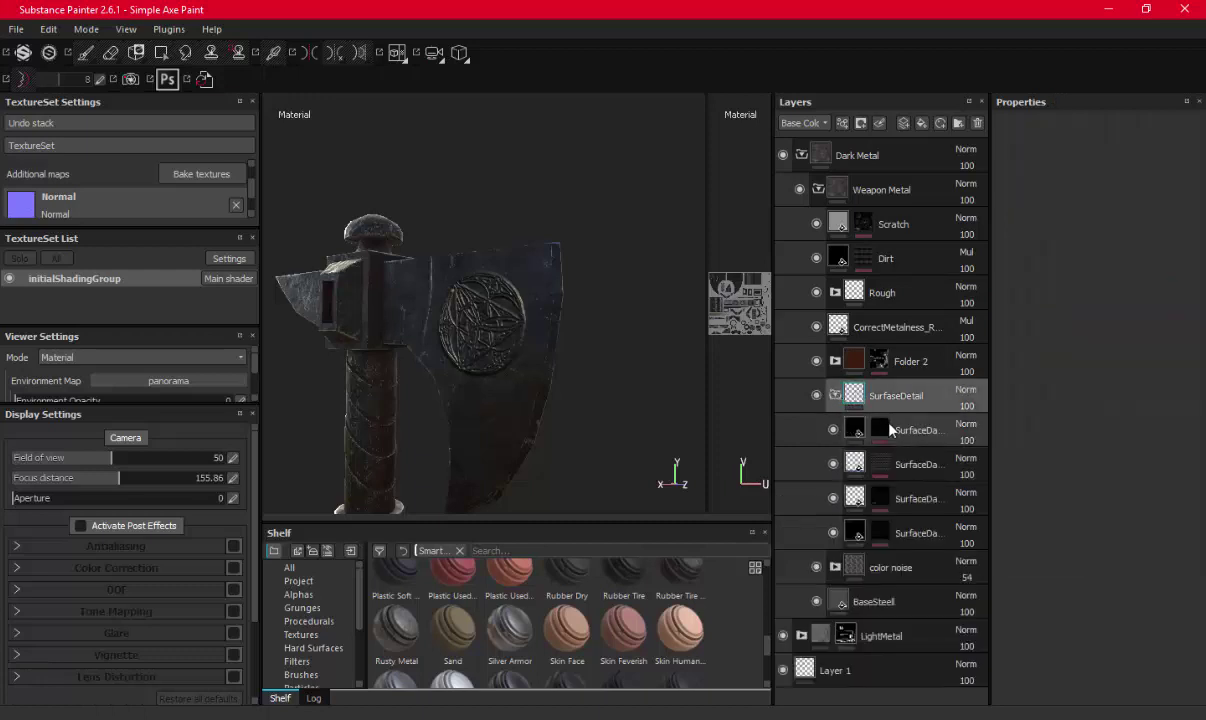
Add a Blur filter with intensity 0.15 to a Surface layer inside SurfaseDetail
click(911, 535)
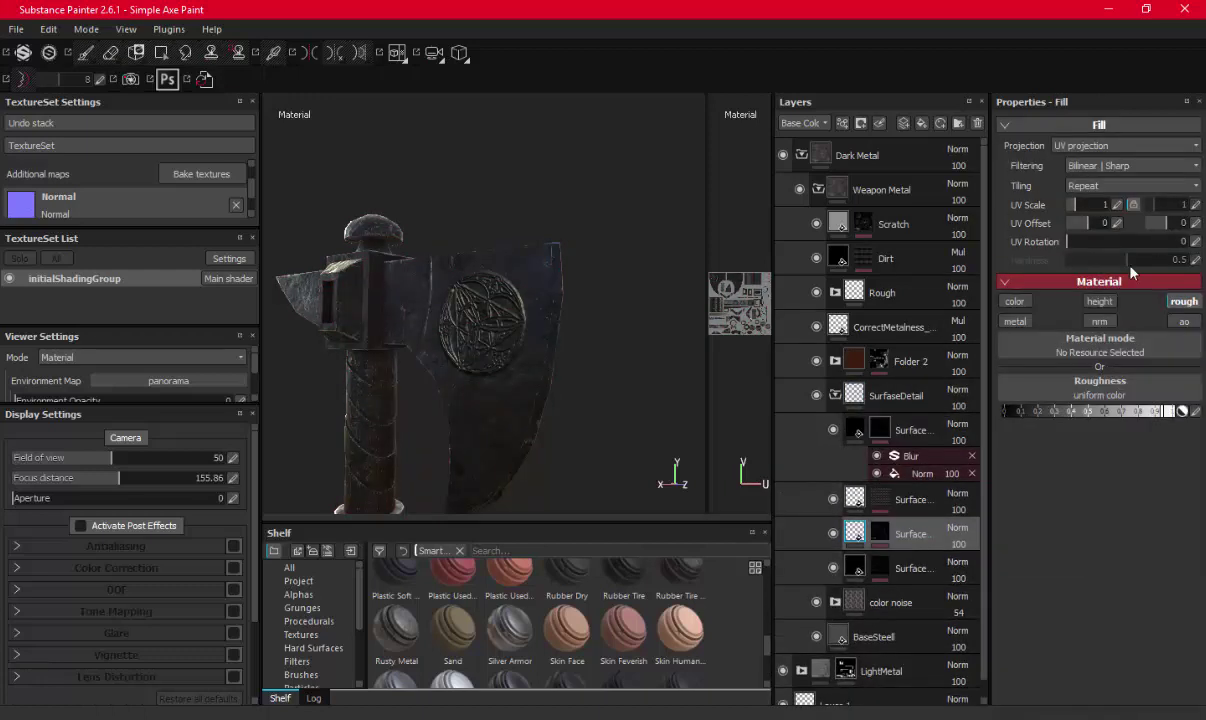
key(ctrl+v)
click(908, 560)
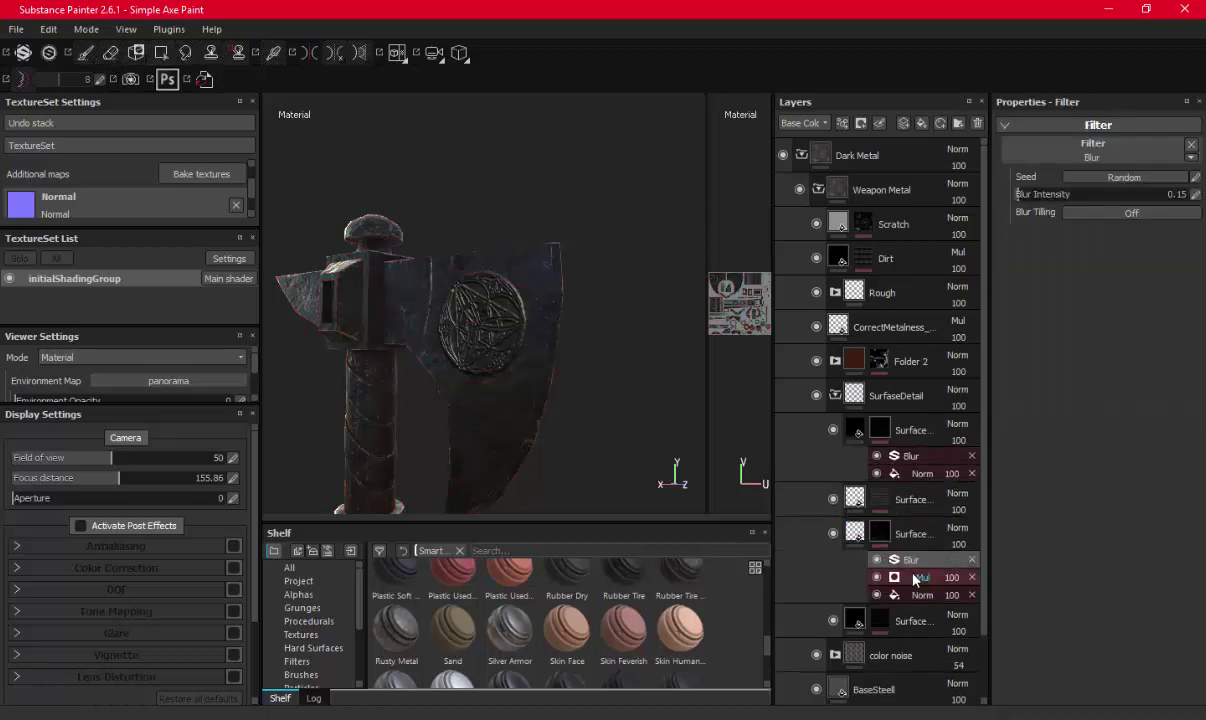
click(913, 579)
click(922, 595)
click(922, 595)
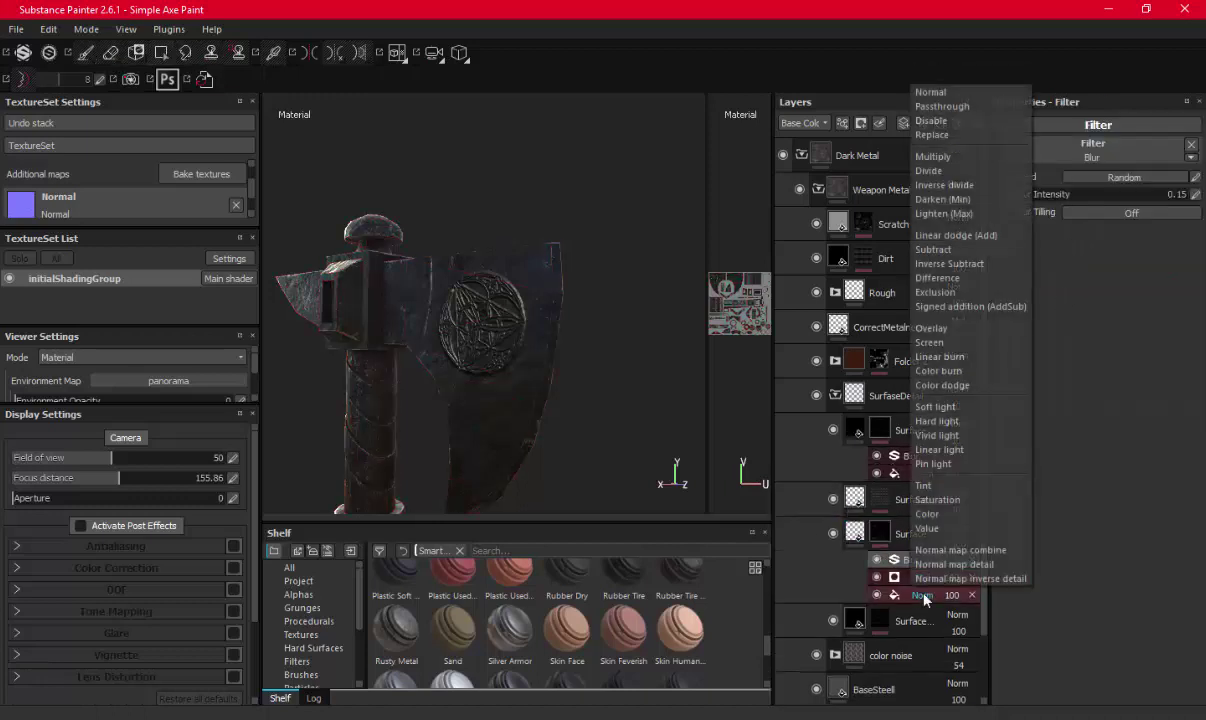
click(922, 595)
click(922, 595)
click(922, 595)
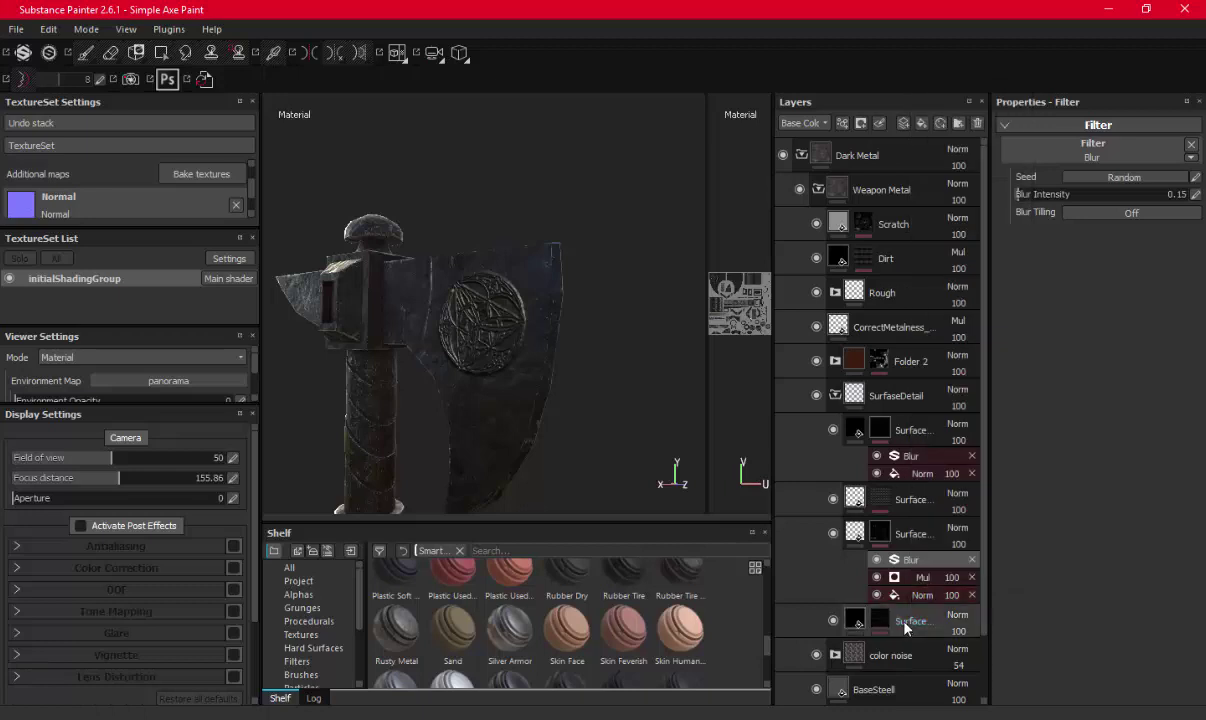
Add a 0.12 Blur filter to the bottom Surface layer and collapse the Weapon Metal folder
click(905, 624)
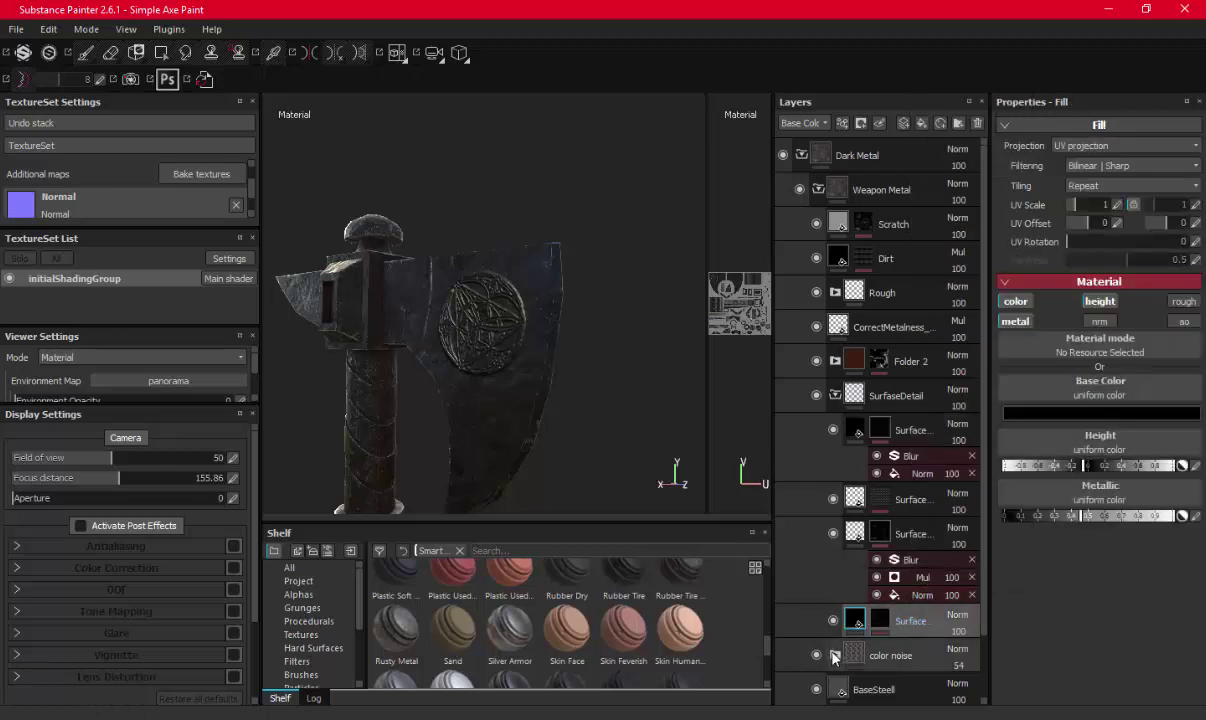
click(922, 664)
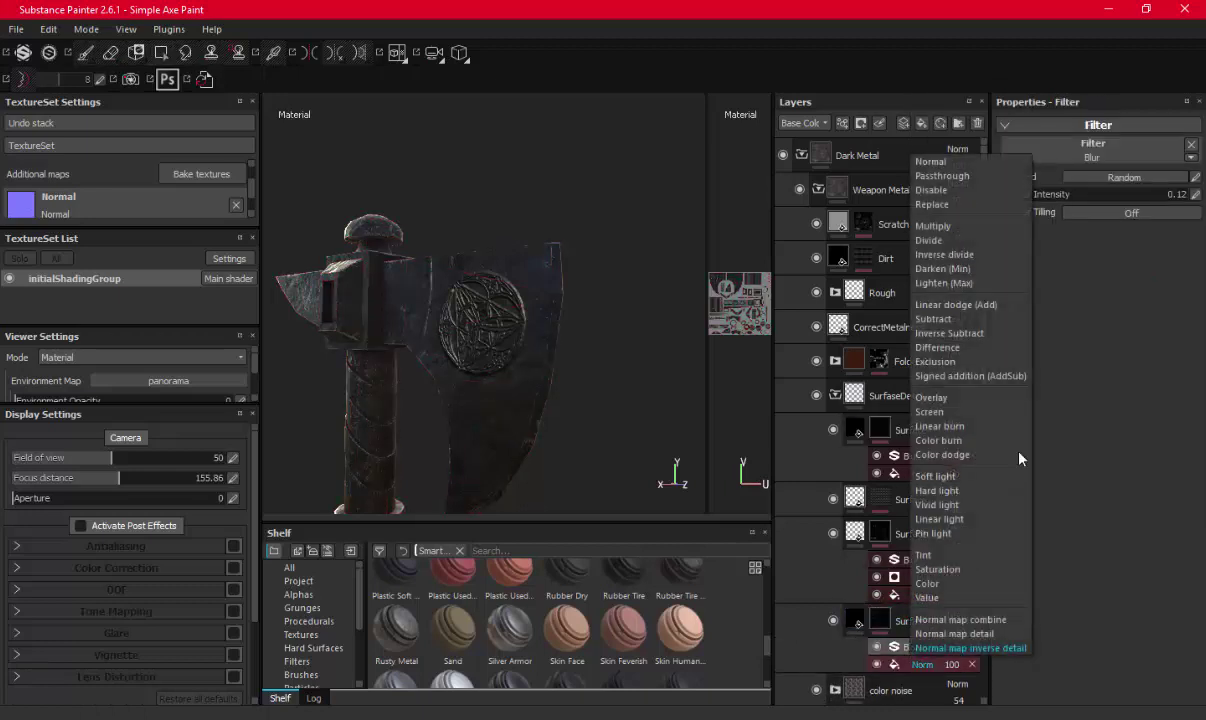
click(876, 668)
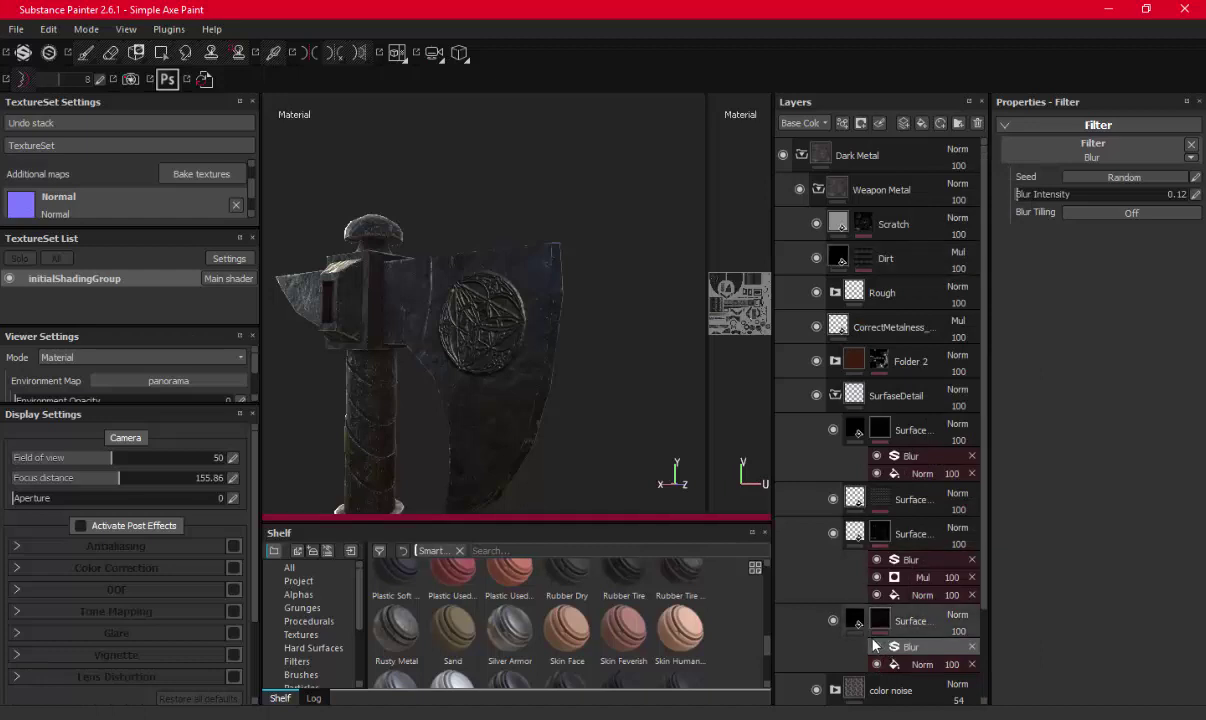
click(818, 189)
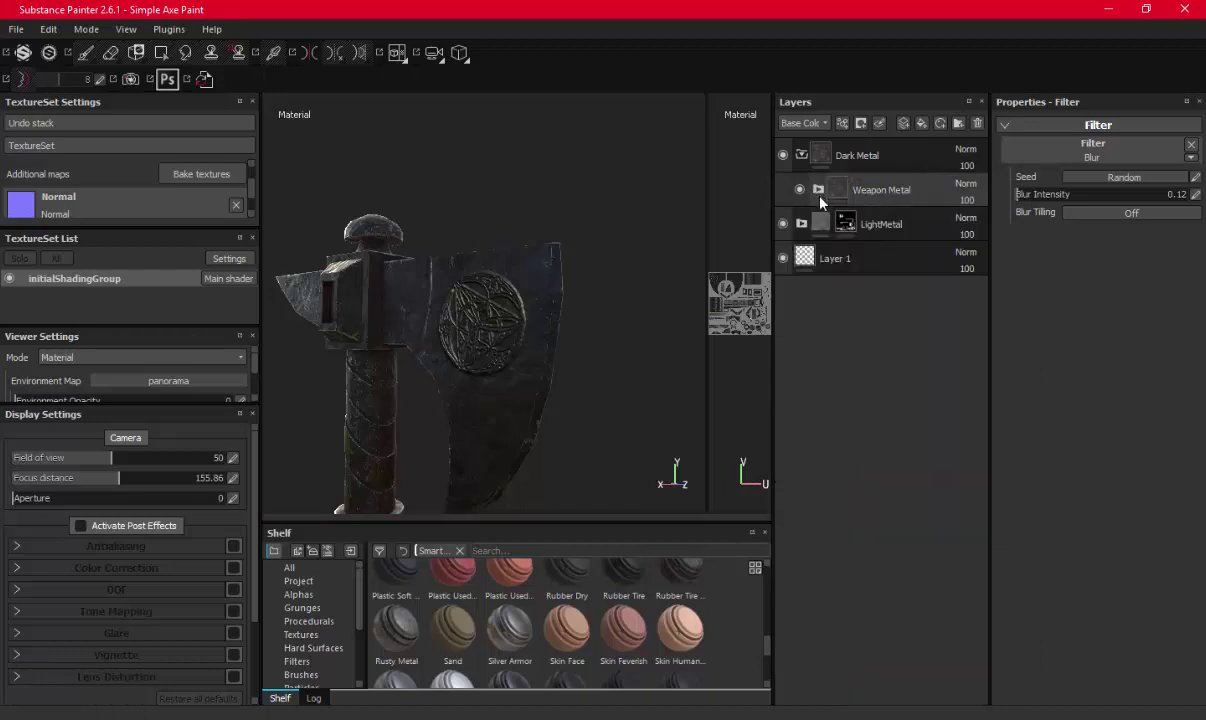
click(810, 155)
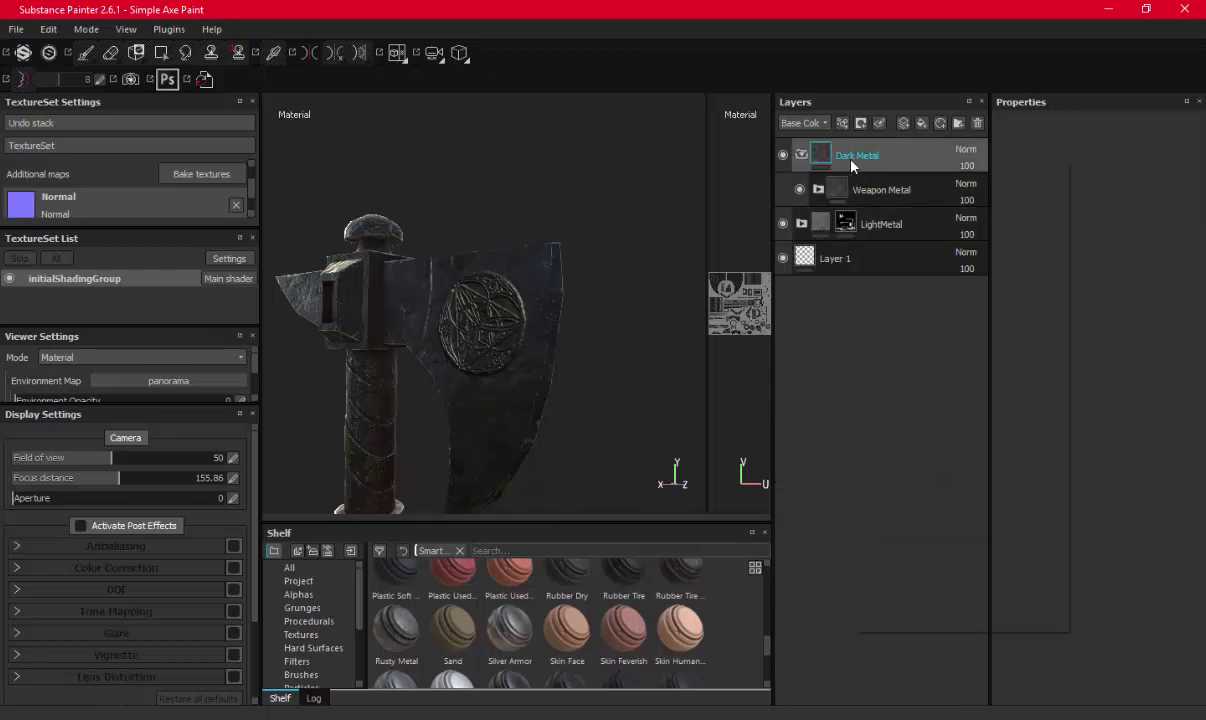
Add a black mask to Dark Metal and polygon-fill the axe blade
right_click(801, 149)
click(830, 168)
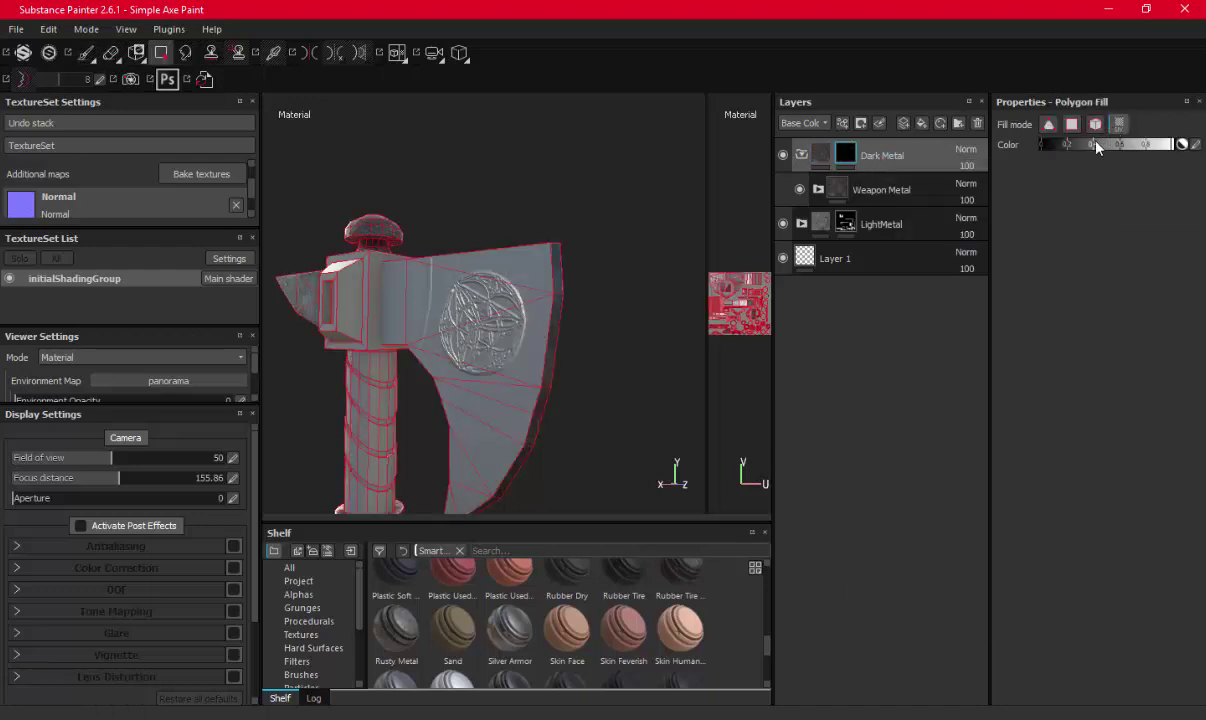
click(493, 272)
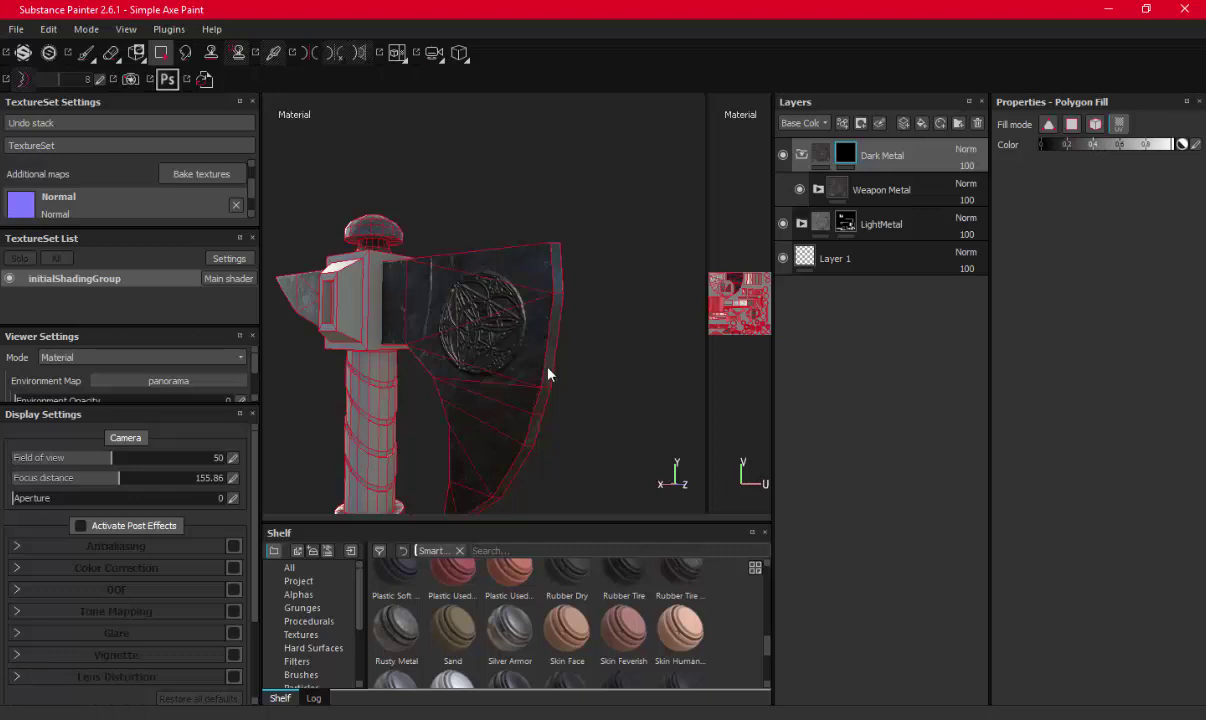
alt+drag(610, 367, 614, 288)
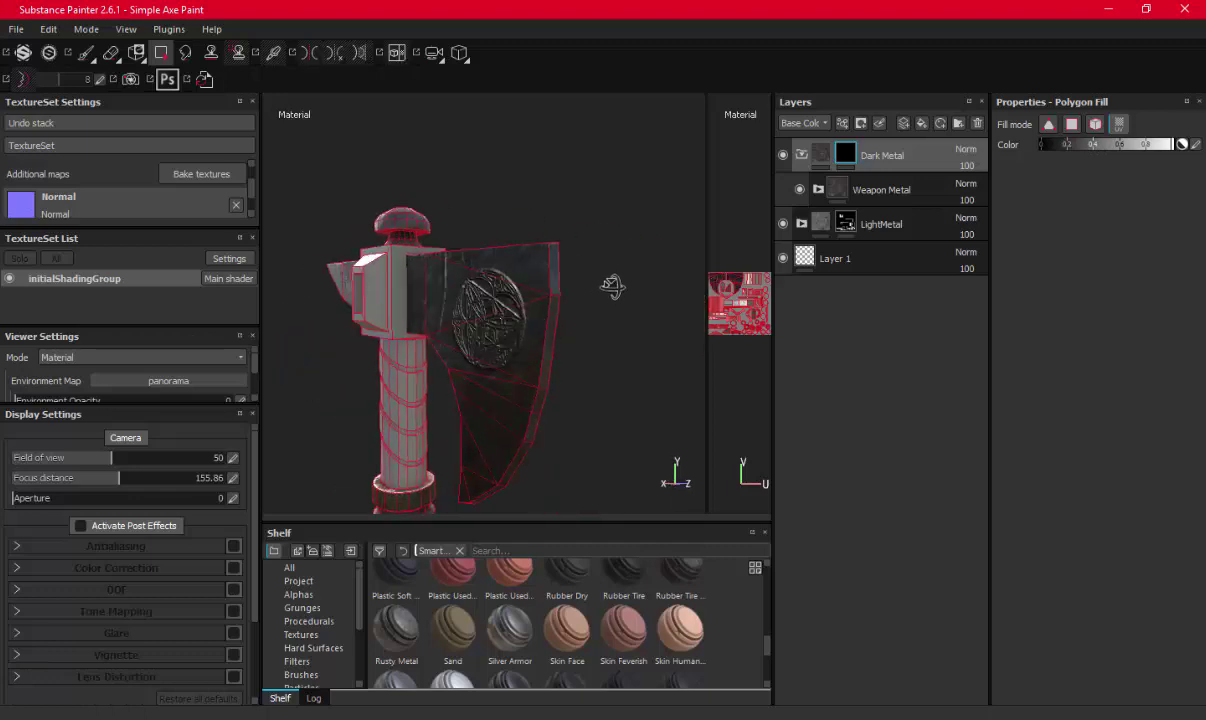
Polygon-fill the handle grooves with dark metal
click(86, 52)
alt+right_drag(645, 339, 513, 184)
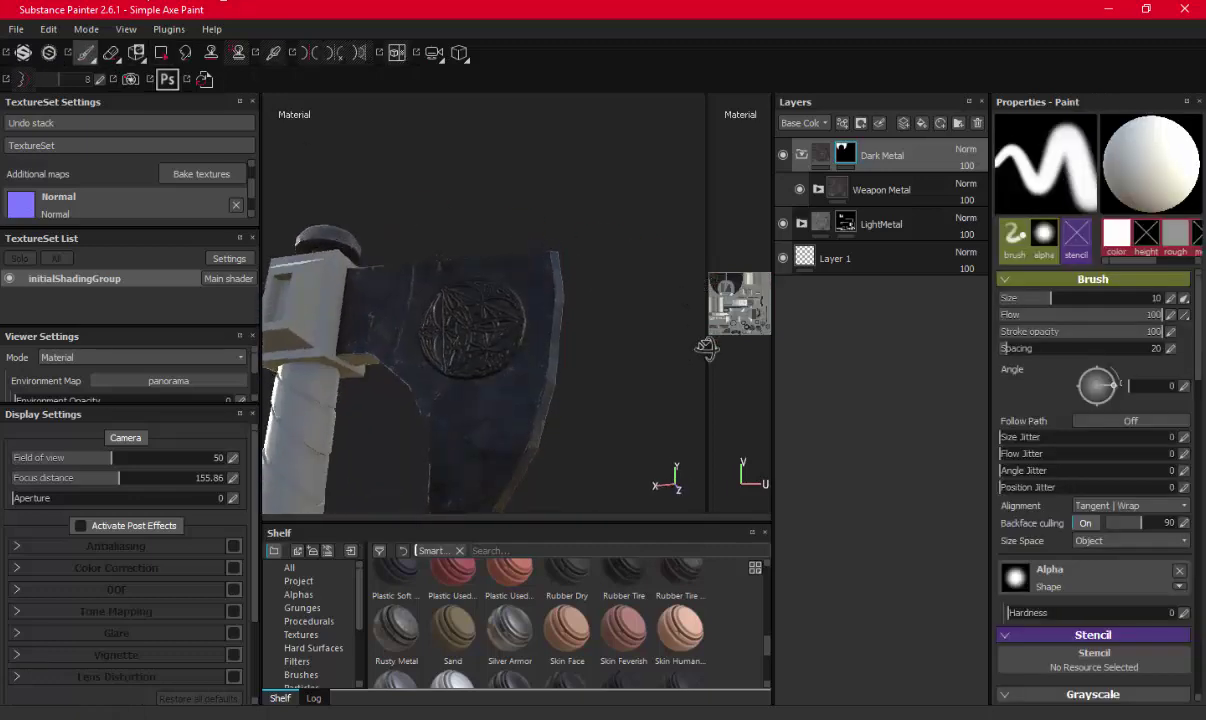
mouse_move(513, 184)
alt+mouse_down()
mouse_move(471, 350)
mouse_move(573, 396)
alt+mouse_up()
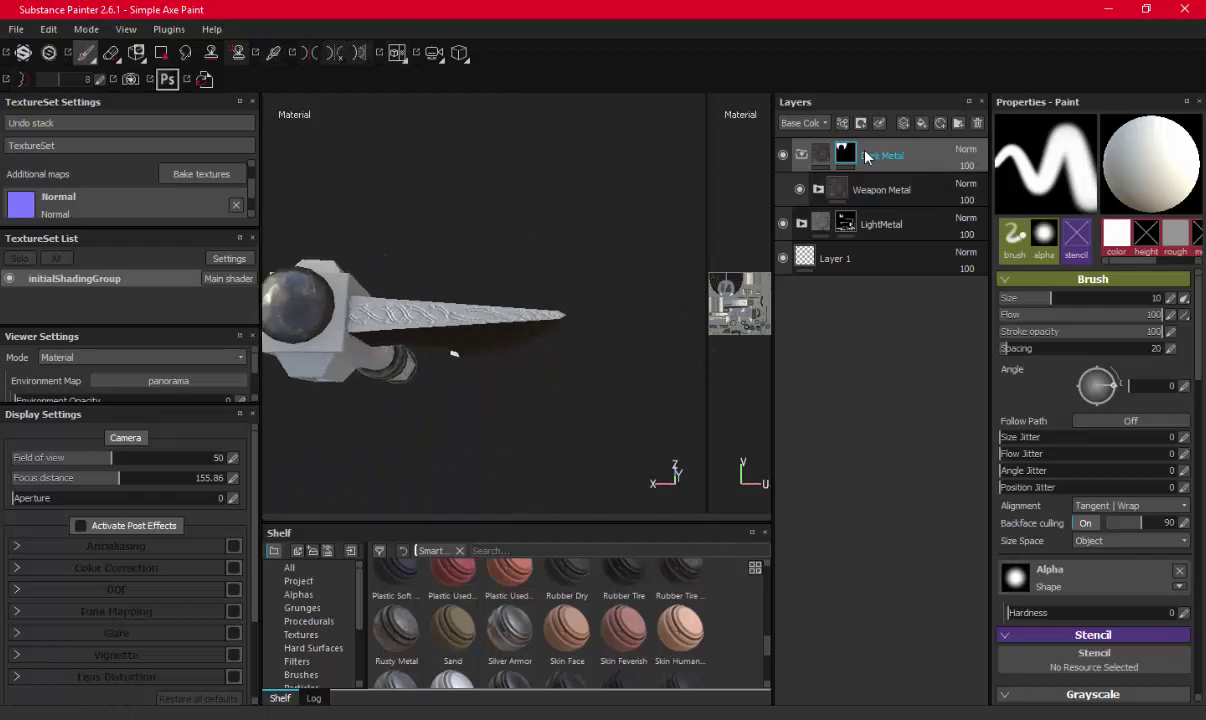
click(160, 52)
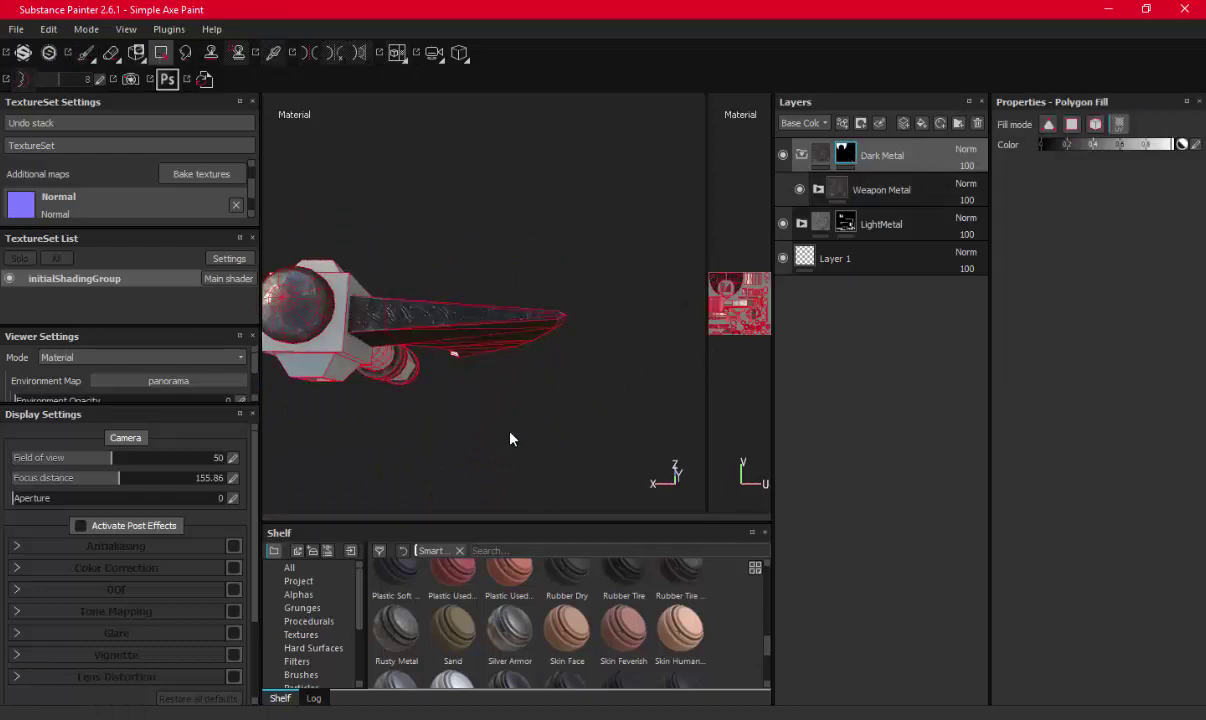
mouse_move(480, 405)
alt+mouse_down()
mouse_move(565, 258)
mouse_move(470, 333)
mouse_move(587, 305)
mouse_move(493, 332)
mouse_move(472, 261)
mouse_move(505, 297)
alt+mouse_up()
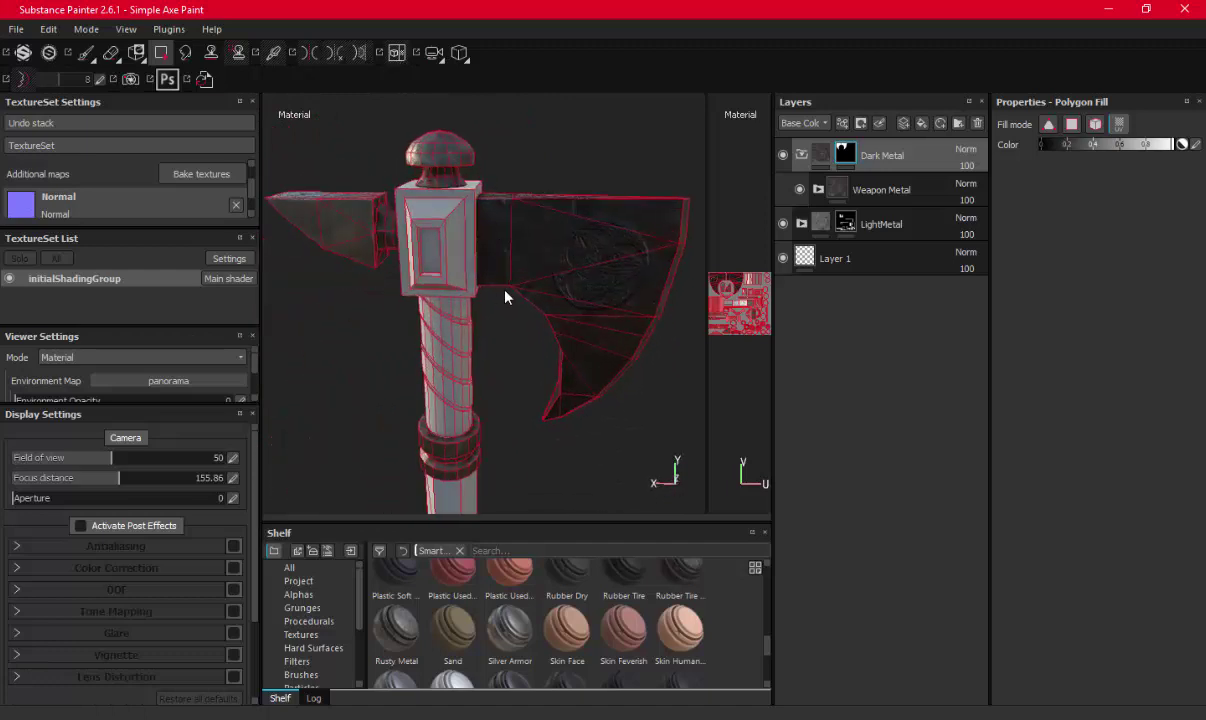
mouse_move(443, 242)
alt+mouse_down()
mouse_move(482, 237)
mouse_move(452, 291)
mouse_move(625, 248)
mouse_move(652, 262)
mouse_move(212, 59)
alt+mouse_up()
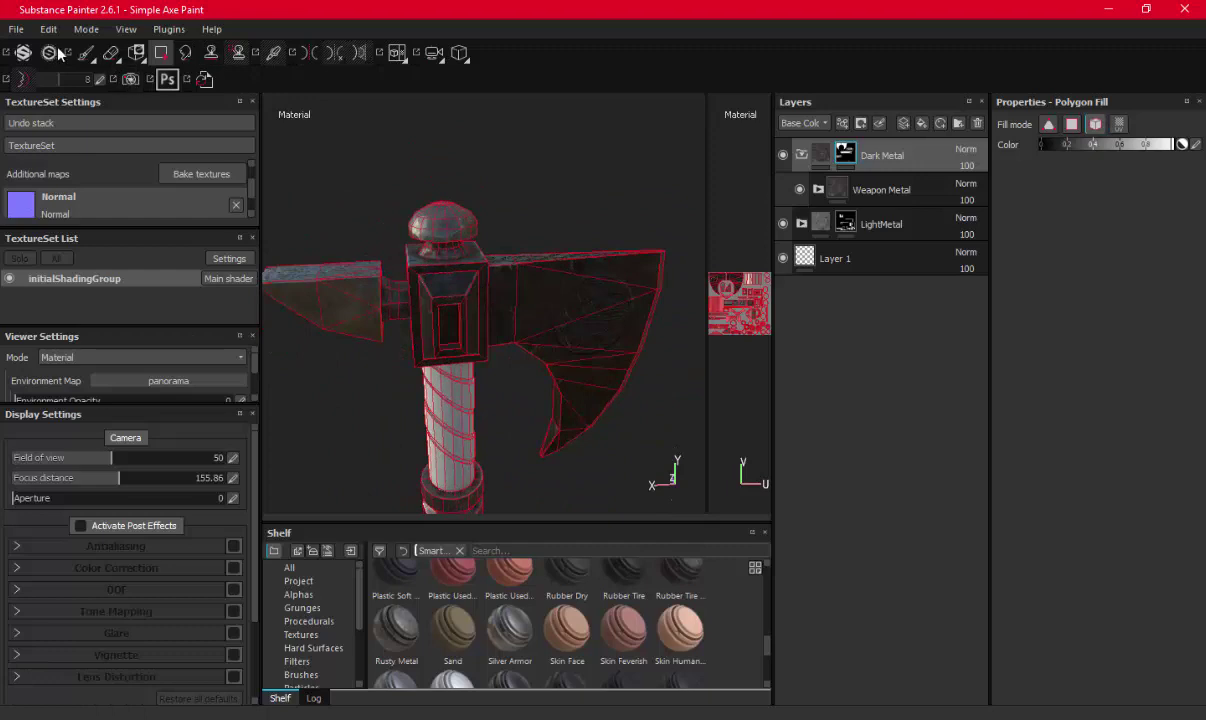
click(86, 52)
mouse_move(490, 251)
alt+mouse_down()
mouse_move(552, 359)
mouse_move(643, 325)
mouse_move(566, 257)
alt+mouse_up()
click(160, 52)
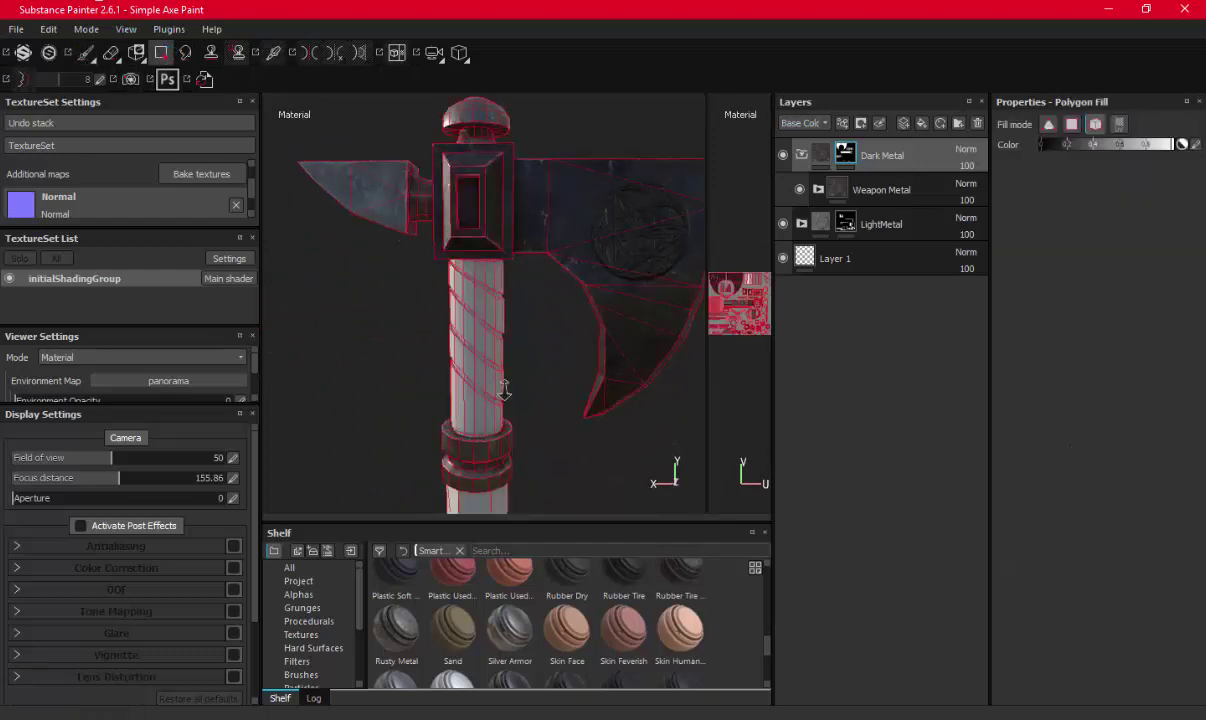
mouse_move(504, 390)
alt+right_down()
mouse_move(463, 369)
mouse_move(370, 370)
alt+right_up()
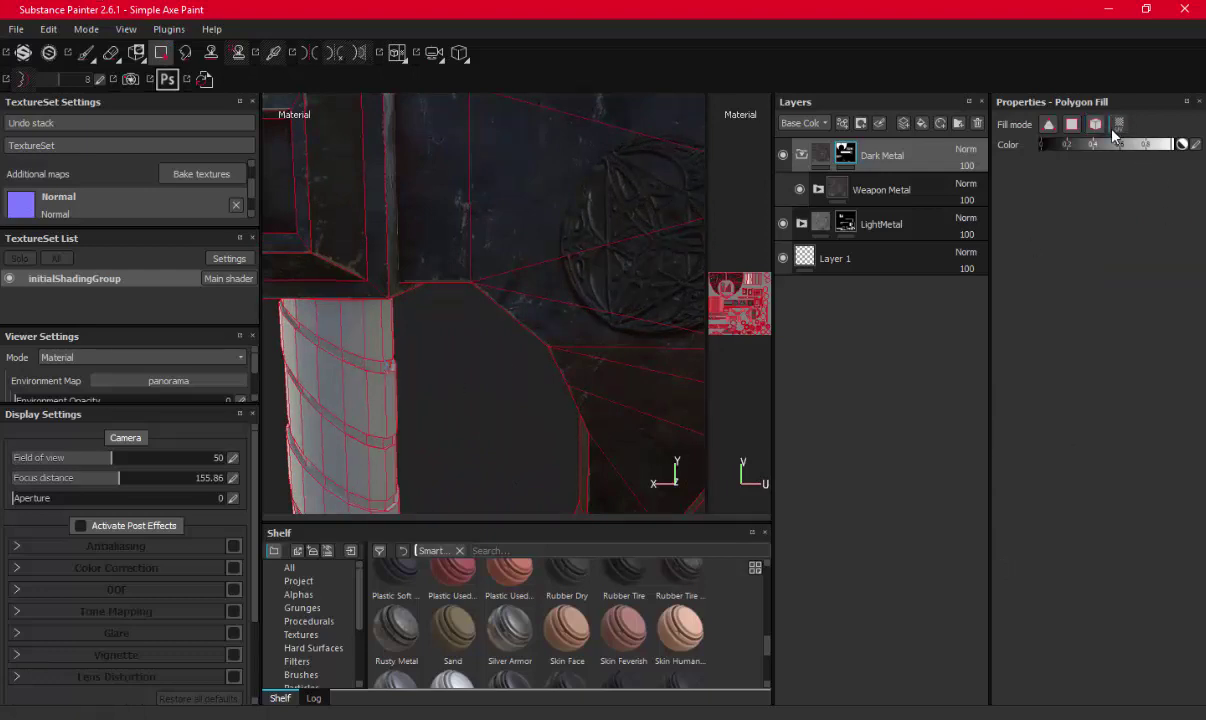
click(338, 363)
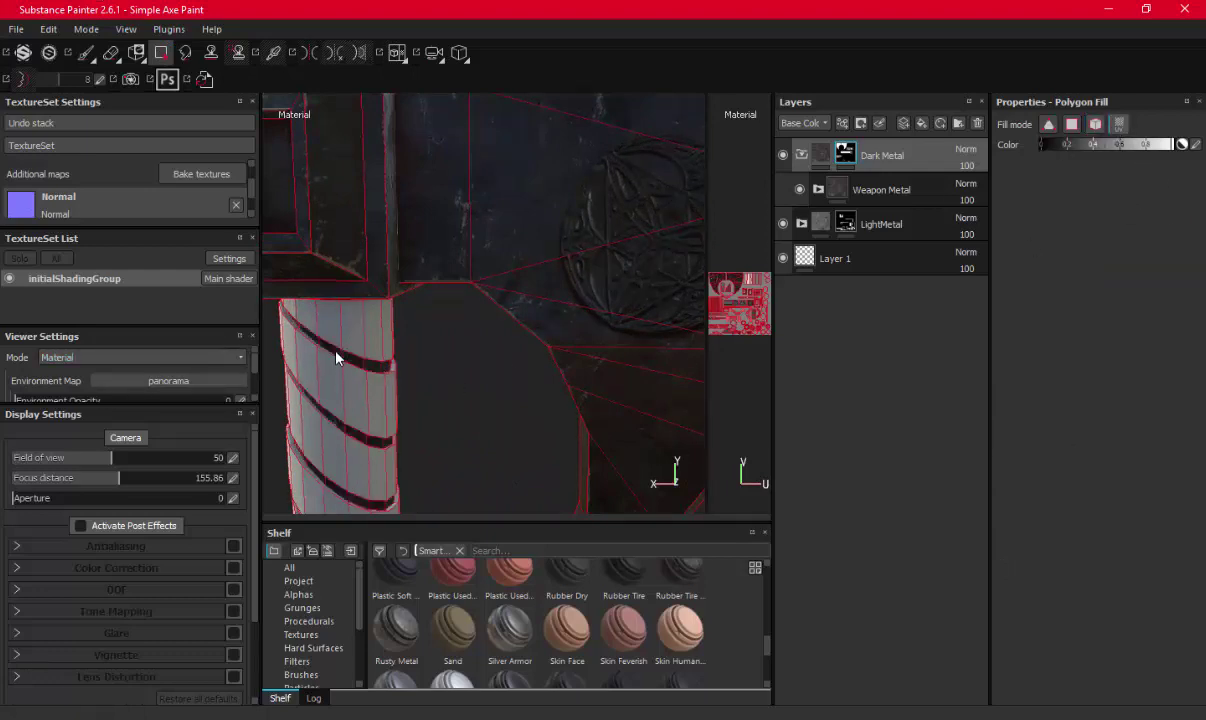
Erase fill mistakes from the Dark Metal mask around the axe head and handle
click(110, 52)
scroll(500, 331, down, 5)
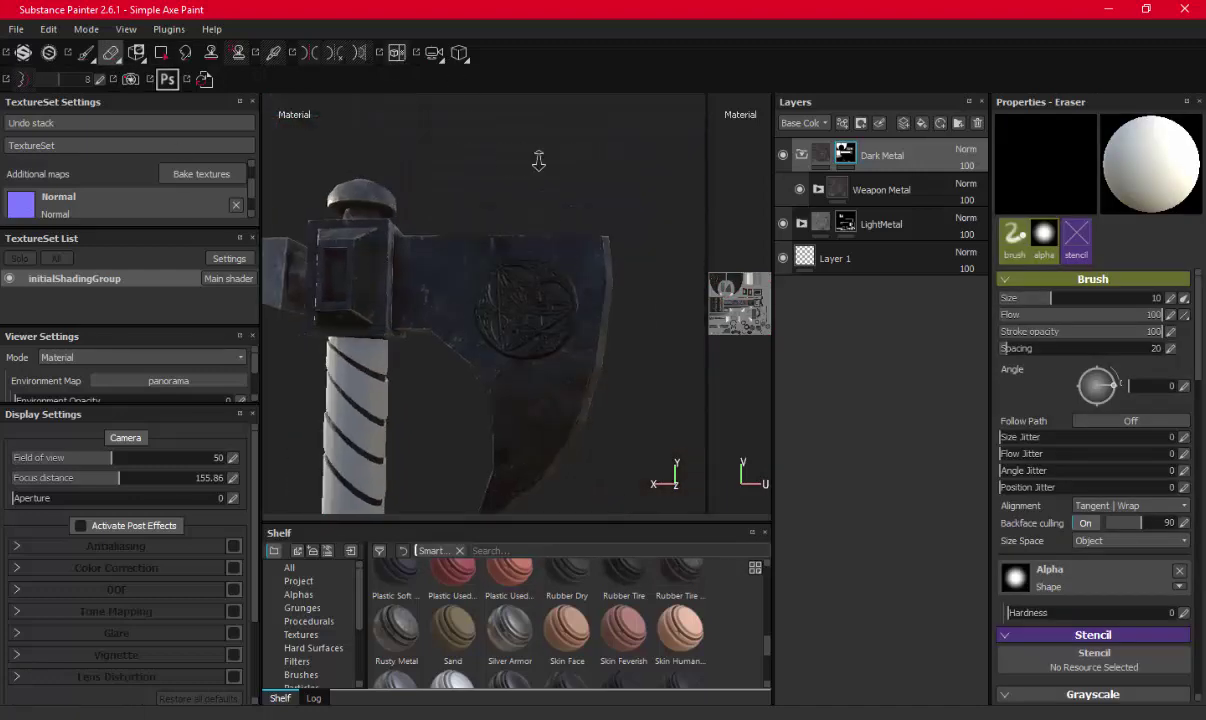
mouse_move(500, 331)
alt+mouse_down()
mouse_move(510, 370)
mouse_move(544, 242)
mouse_move(541, 336)
mouse_move(561, 250)
mouse_move(530, 238)
alt+mouse_up()
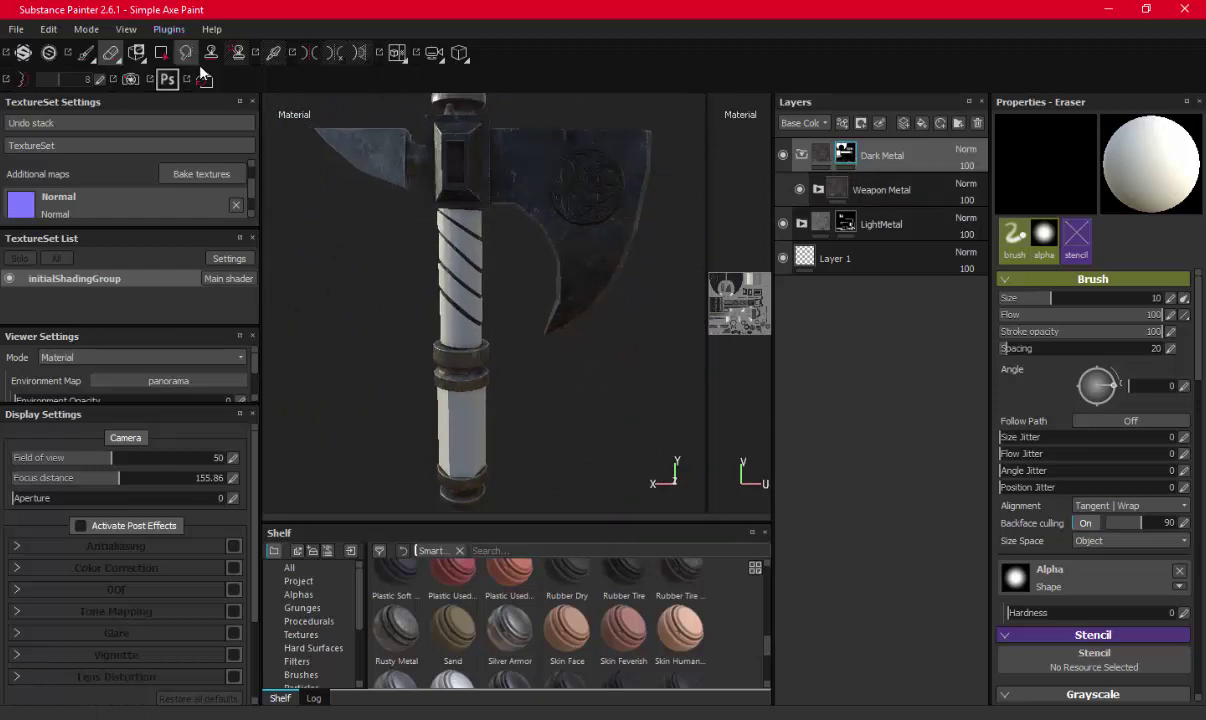
click(161, 53)
right_click(163, 57)
click(474, 424)
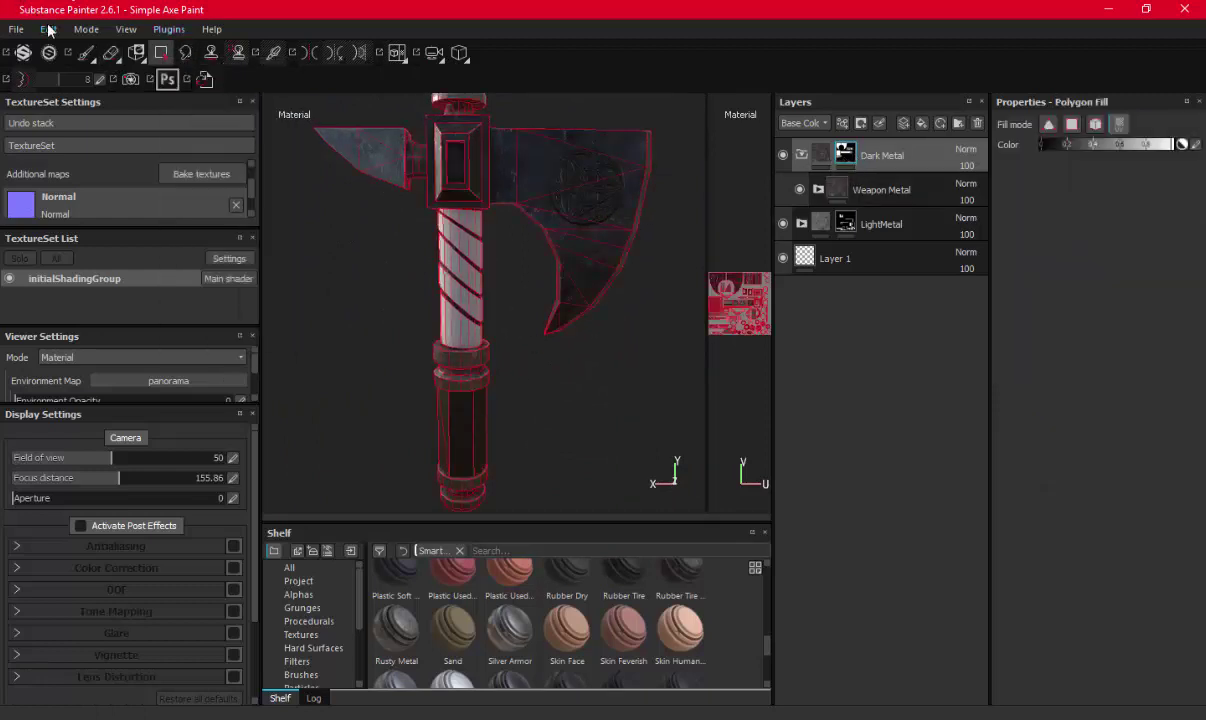
click(86, 53)
scroll(610, 329, up, 5)
mouse_move(610, 329)
alt+mouse_down()
mouse_move(638, 248)
mouse_move(562, 312)
mouse_move(468, 291)
mouse_move(627, 417)
mouse_move(791, 325)
mouse_move(560, 358)
mouse_move(560, 336)
mouse_move(498, 291)
mouse_move(510, 255)
mouse_move(570, 243)
mouse_move(565, 167)
mouse_move(552, 261)
alt+mouse_up()
scroll(562, 312, down, 5)
scroll(791, 325, up, 3)
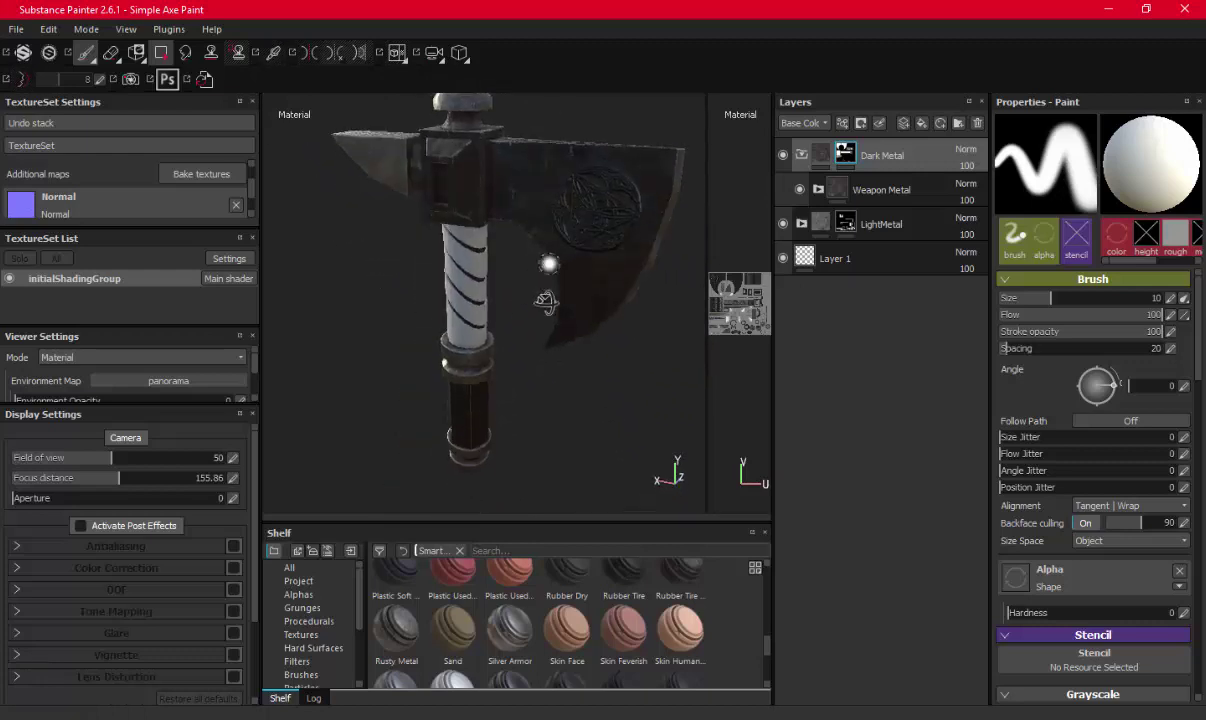
Select the LightMetal folder and shrink the brush to about size 3
mouse_move(552, 261)
alt+right_down()
mouse_move(526, 472)
mouse_move(533, 342)
alt+right_up()
mouse_move(533, 342)
alt+mouse_down()
mouse_move(595, 250)
mouse_move(520, 305)
mouse_move(598, 323)
mouse_move(538, 304)
alt+mouse_up()
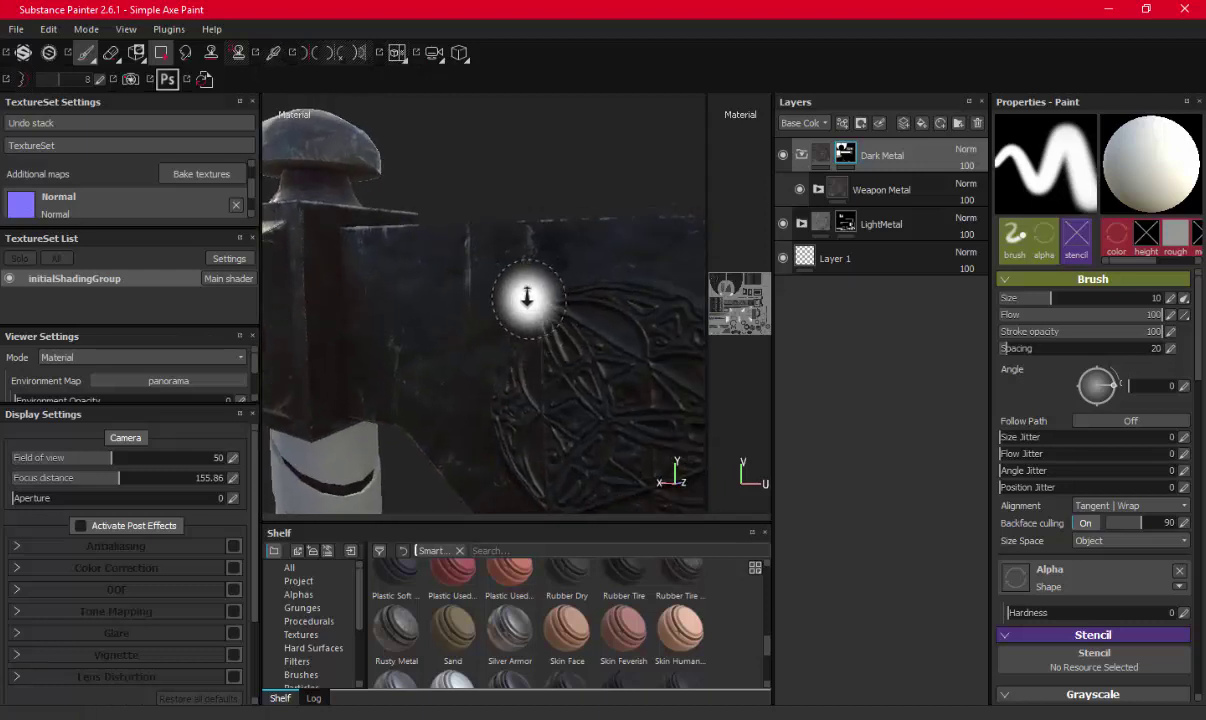
alt+right_drag(530, 296, 520, 170)
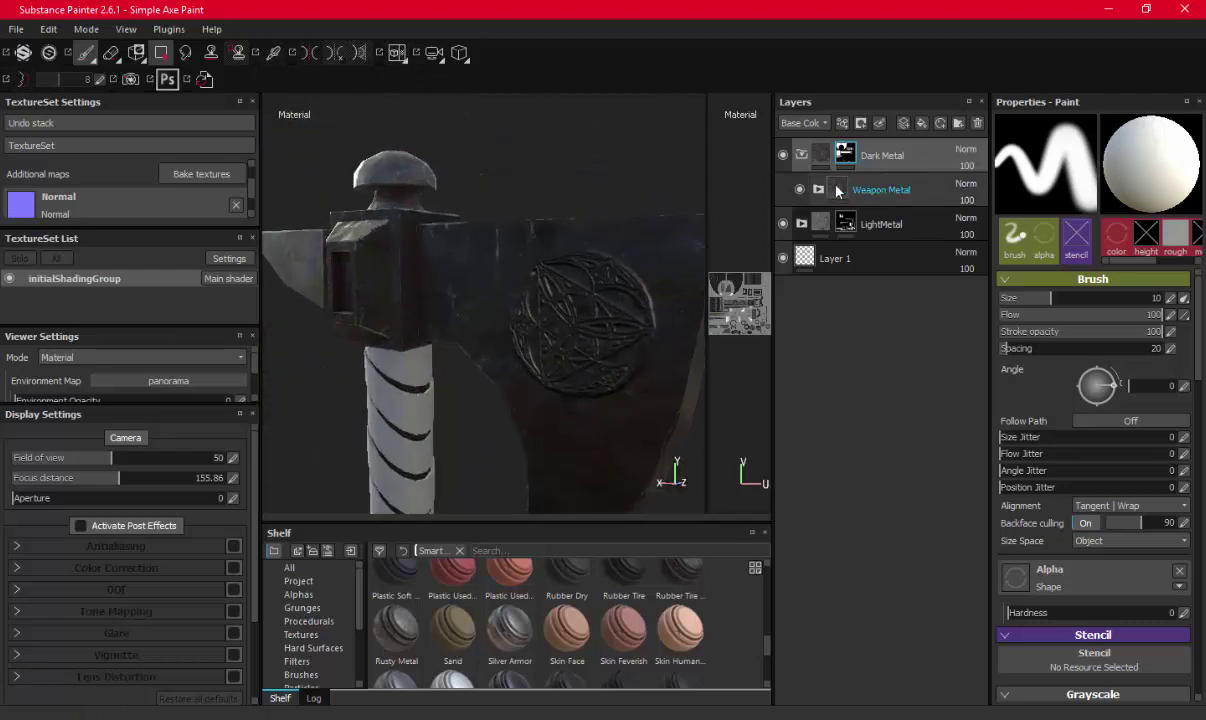
click(835, 195)
drag(835, 195, 807, 158)
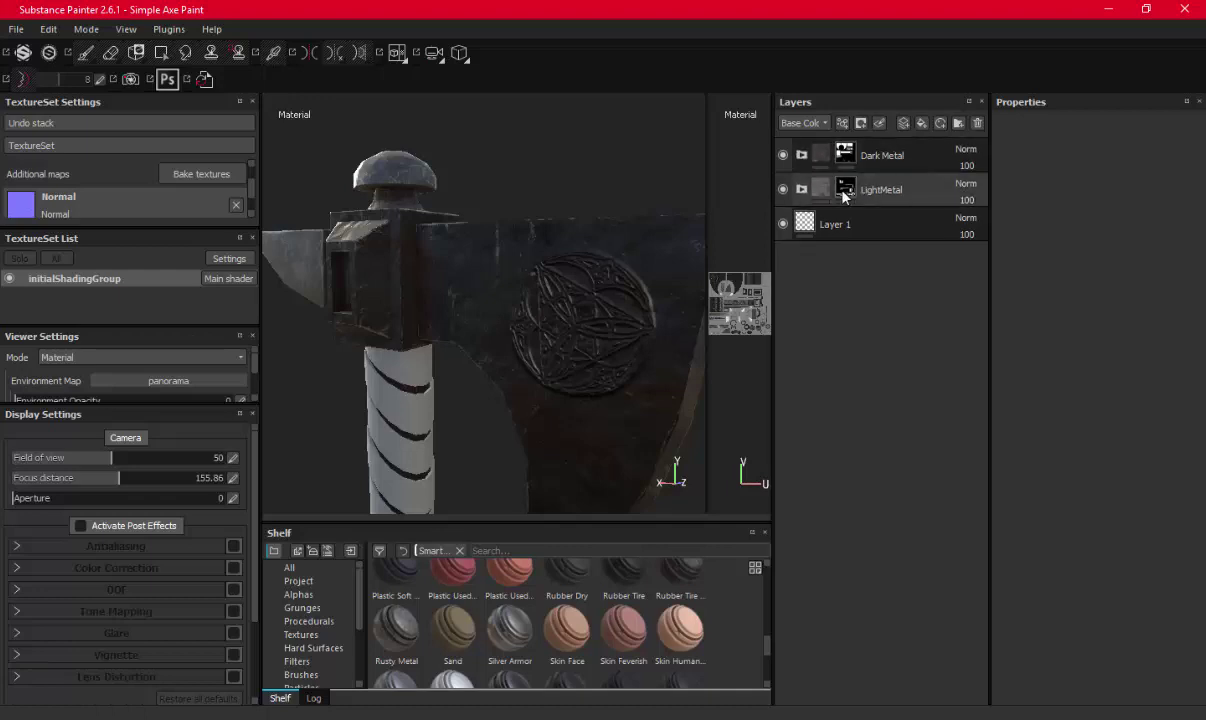
mouse_move(575, 268)
alt+right_down()
mouse_move(525, 250)
mouse_move(476, 261)
alt+right_up()
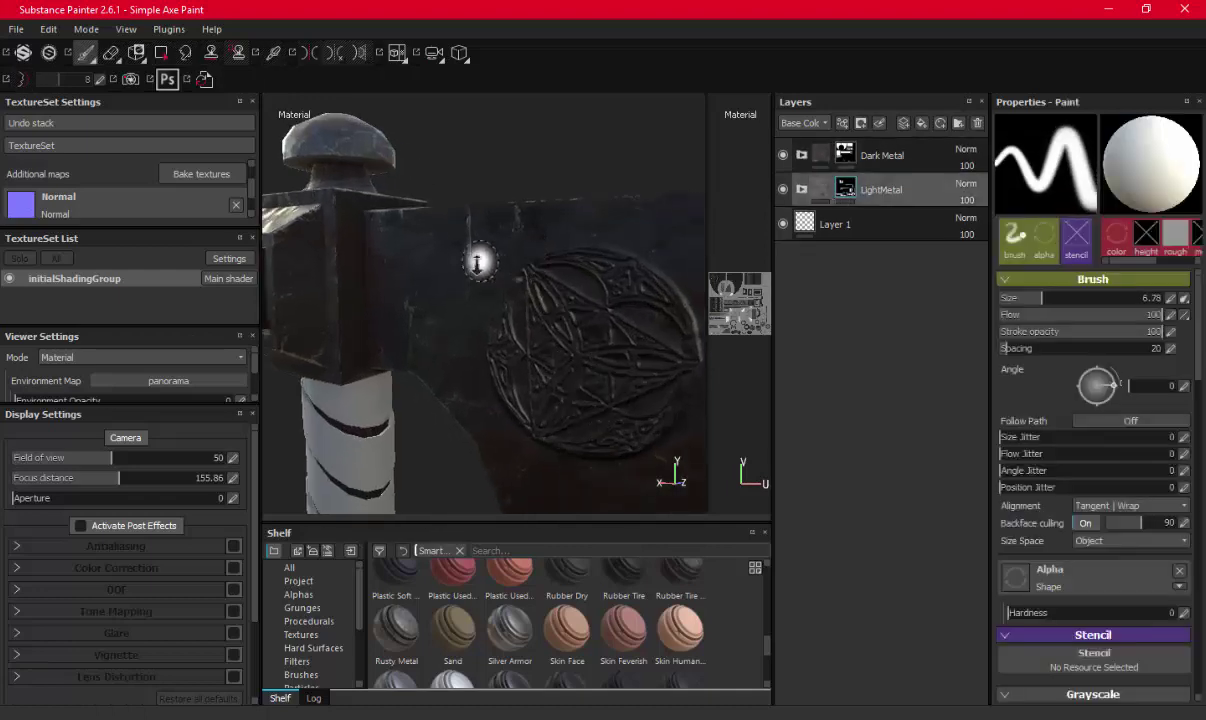
mouse_move(476, 261)
alt+mouse_down()
mouse_move(513, 399)
mouse_move(533, 283)
mouse_move(608, 277)
mouse_move(546, 326)
mouse_move(567, 281)
alt+mouse_up()
ctrl+right_drag(567, 281, 559, 263)
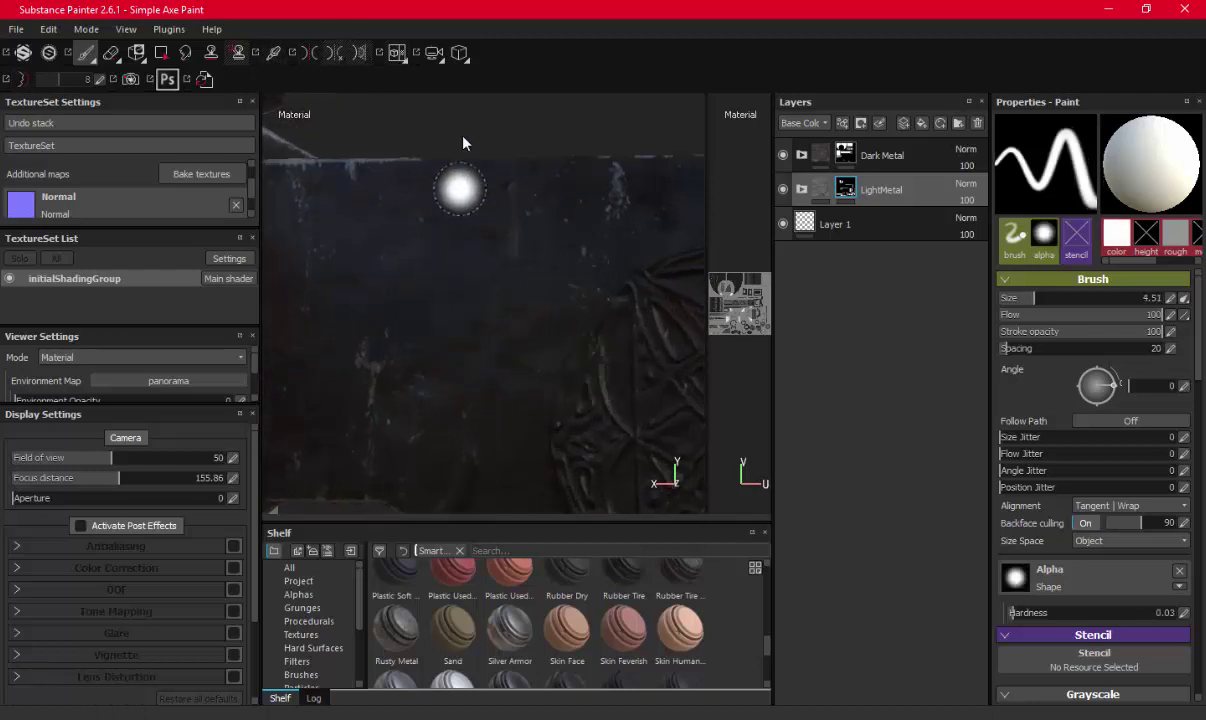
ctrl+right_drag(518, 228, 498, 229)
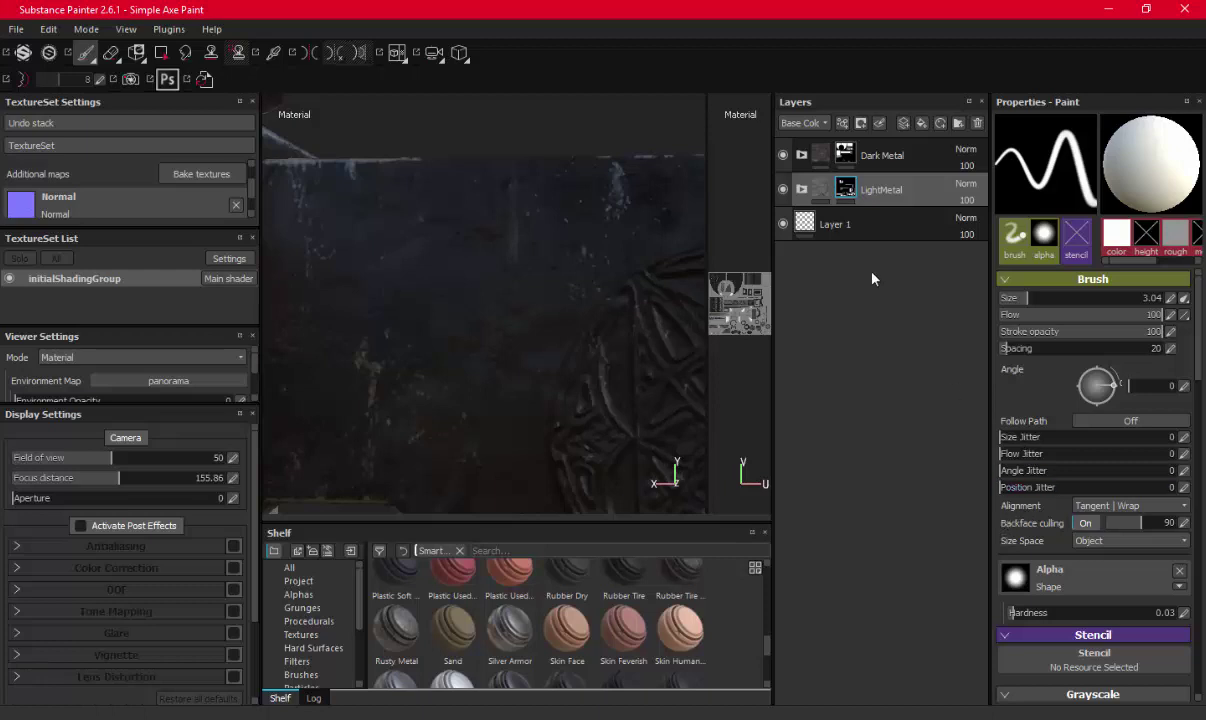
Hide the Dark Metal layer and paint a dark stroke down the blade's groove to its lower edge
click(782, 155)
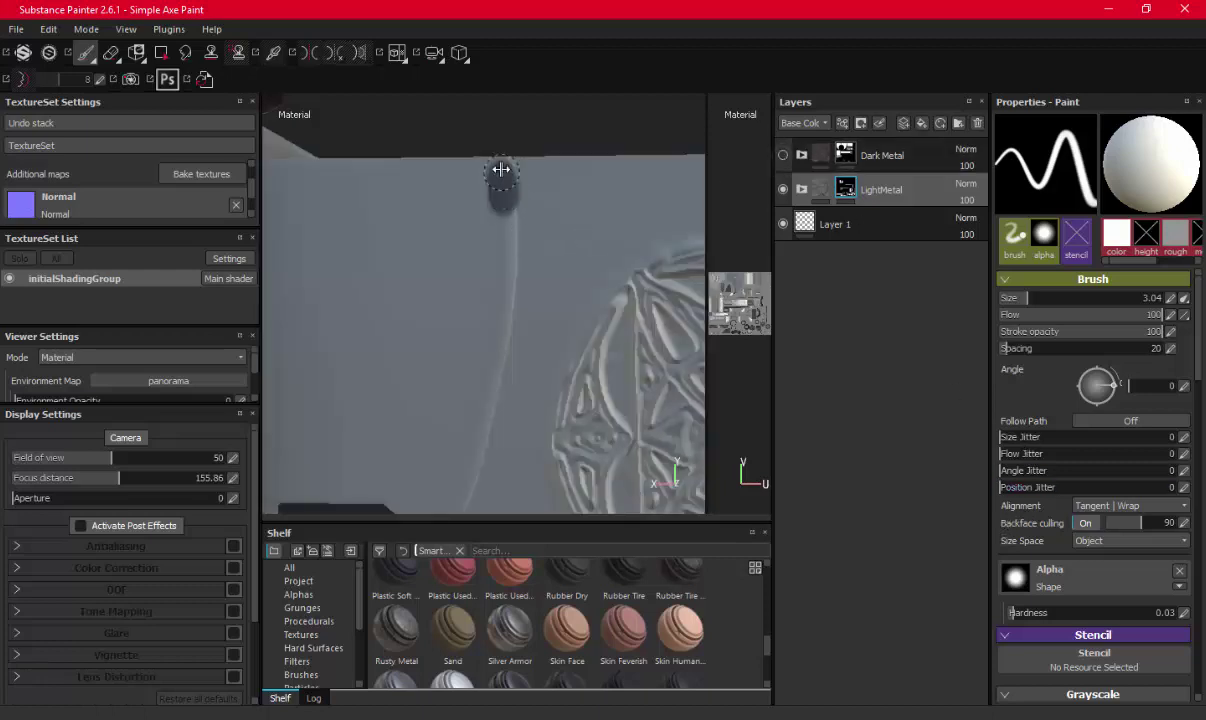
mouse_move(502, 200)
mouse_down()
mouse_move(485, 398)
mouse_move(493, 358)
mouse_move(461, 492)
mouse_up()
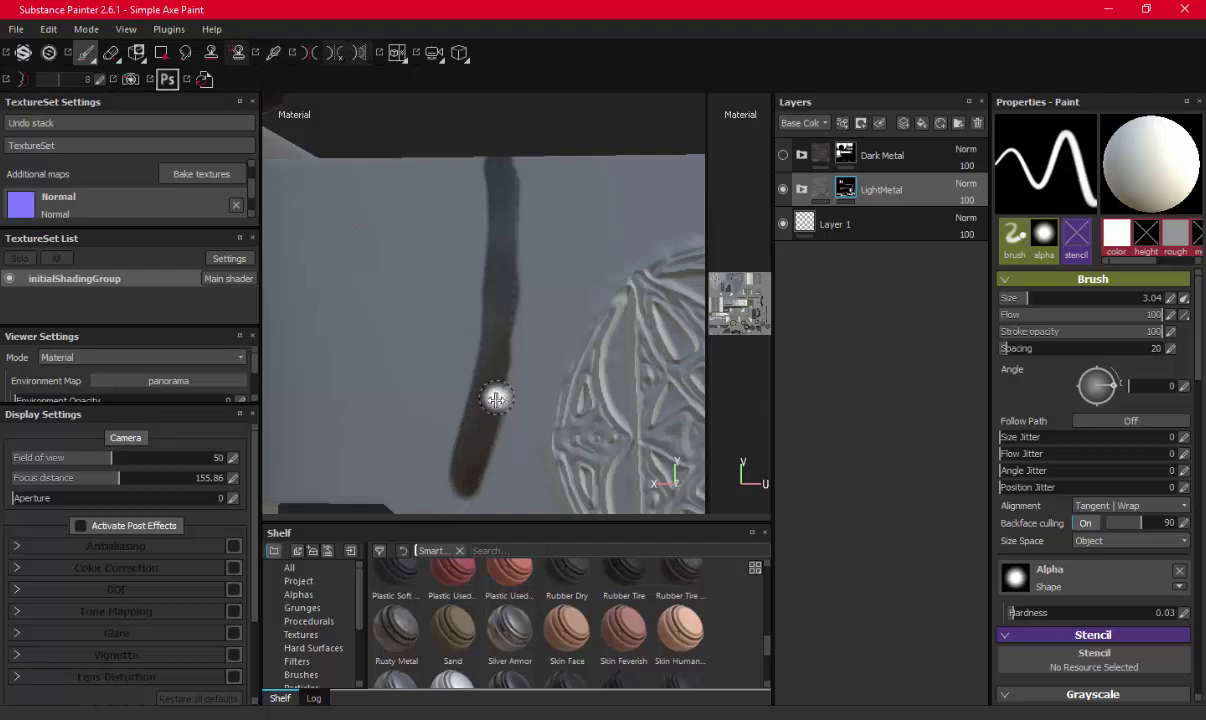
alt+drag(492, 398, 547, 241)
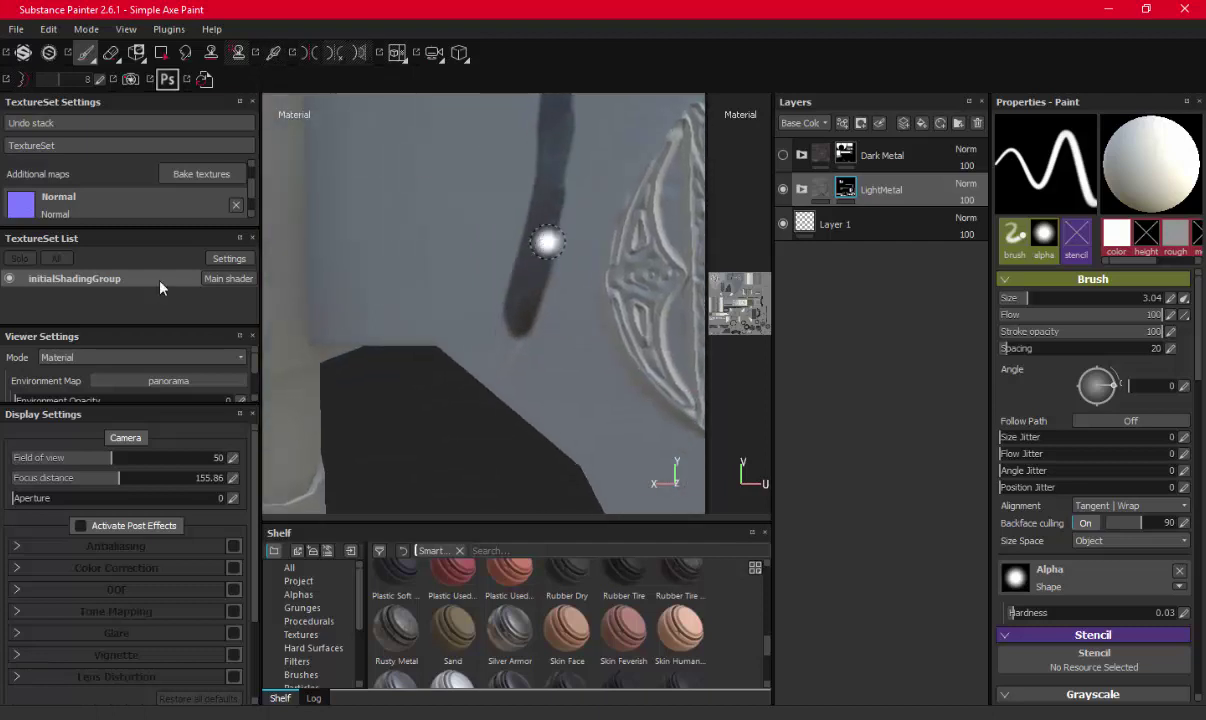
drag(511, 332, 524, 326)
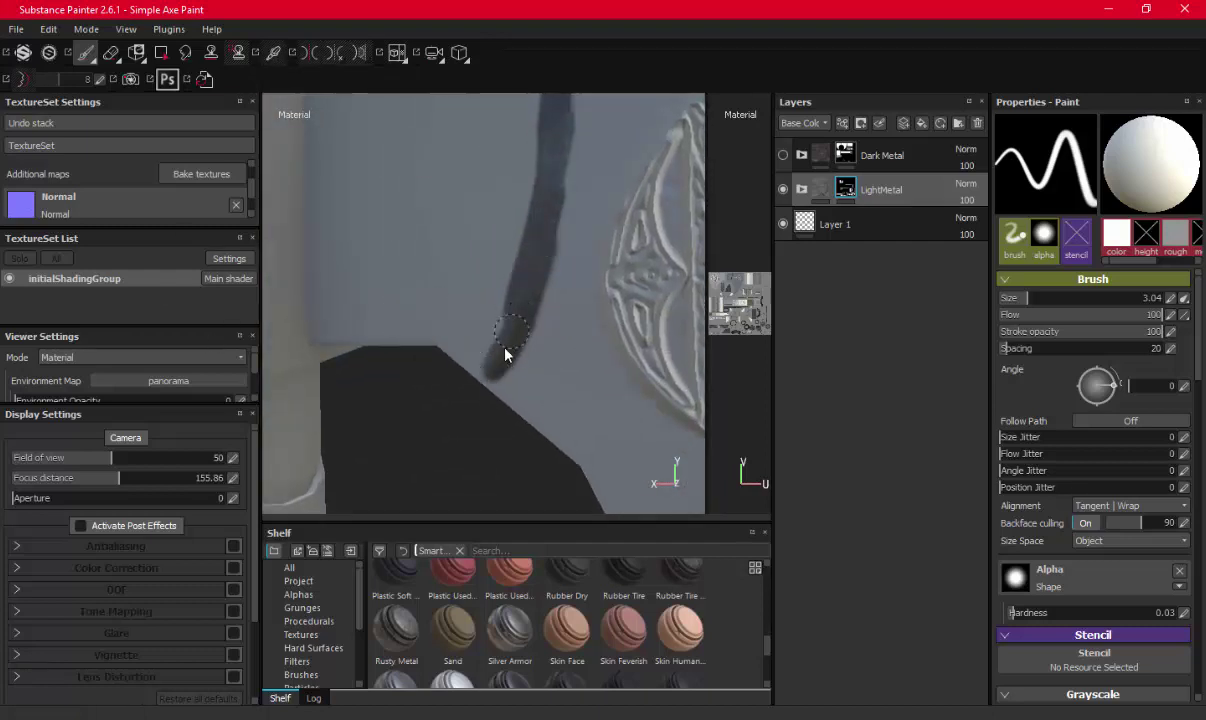
click(490, 383)
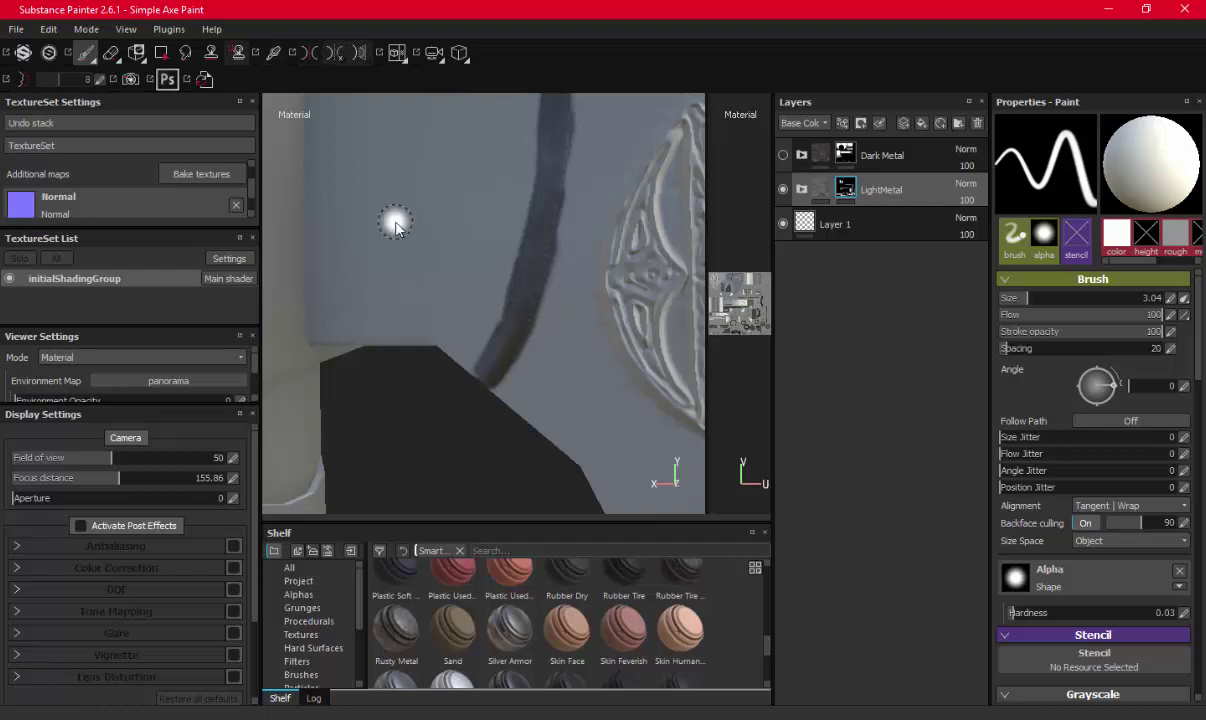
scroll(376, 240, down, 5)
scroll(552, 288, down, 5)
Paint dark strokes along the curved groove beside the emblem, then show Dark Metal again
mouse_move(552, 288)
alt+mouse_down()
mouse_move(486, 285)
mouse_move(599, 255)
mouse_move(615, 310)
alt+mouse_up()
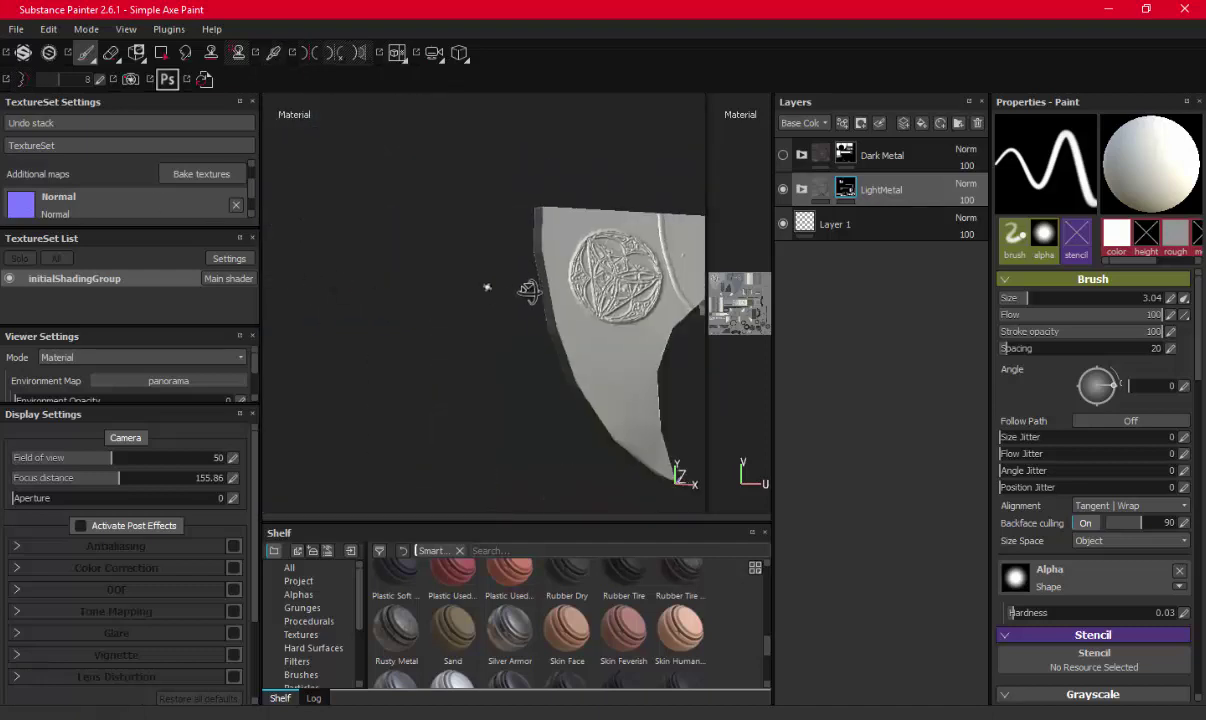
scroll(622, 315, up, 5)
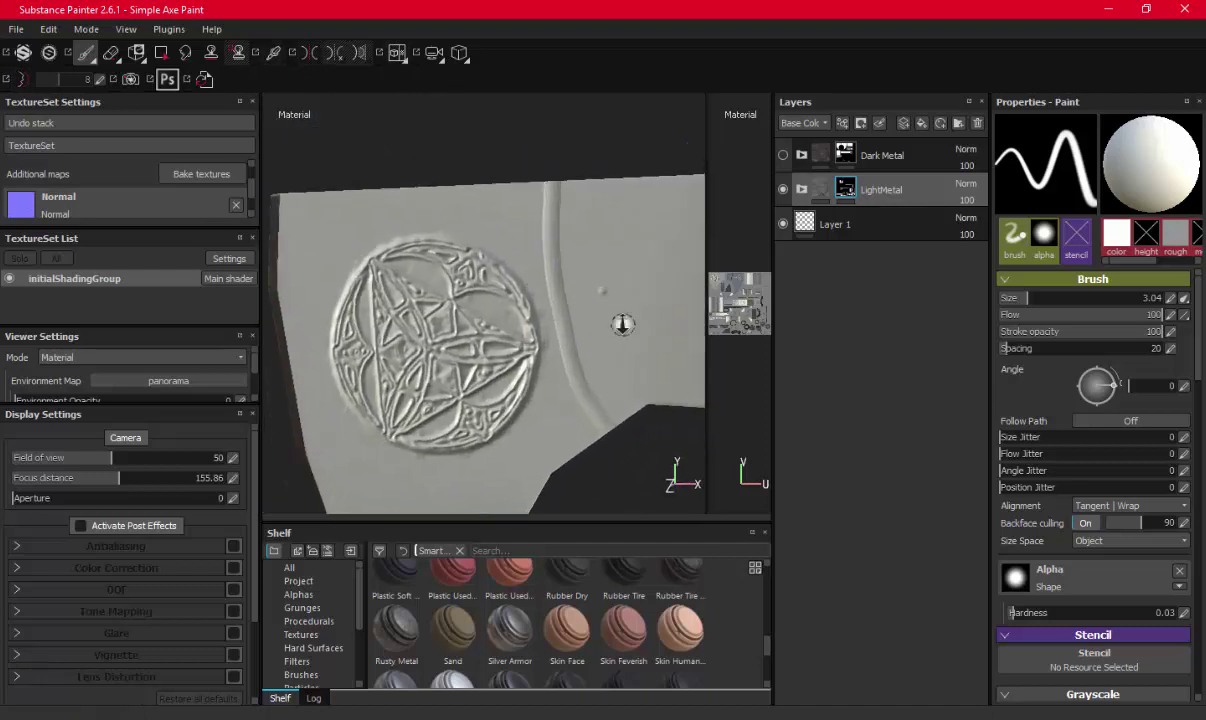
mouse_move(617, 323)
alt+middle_down()
mouse_move(521, 305)
mouse_move(549, 309)
alt+middle_up()
alt+right_drag(538, 309, 553, 295)
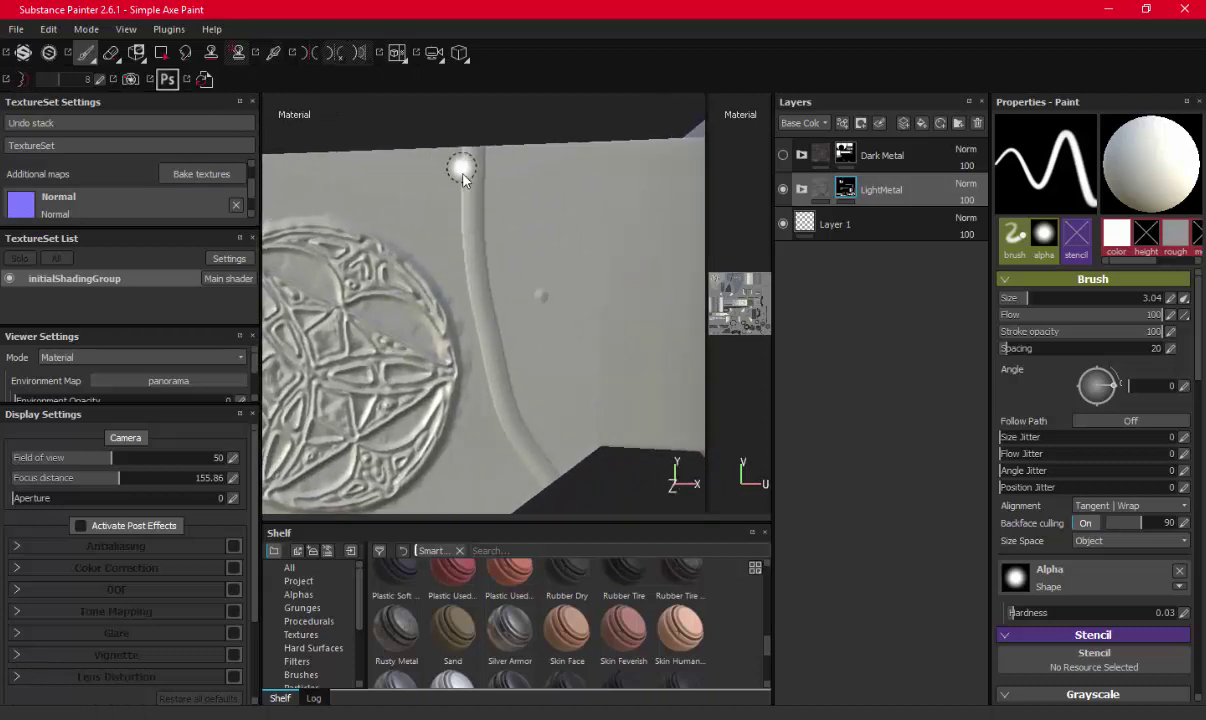
mouse_move(471, 188)
mouse_down()
mouse_move(469, 200)
mouse_move(474, 157)
mouse_up()
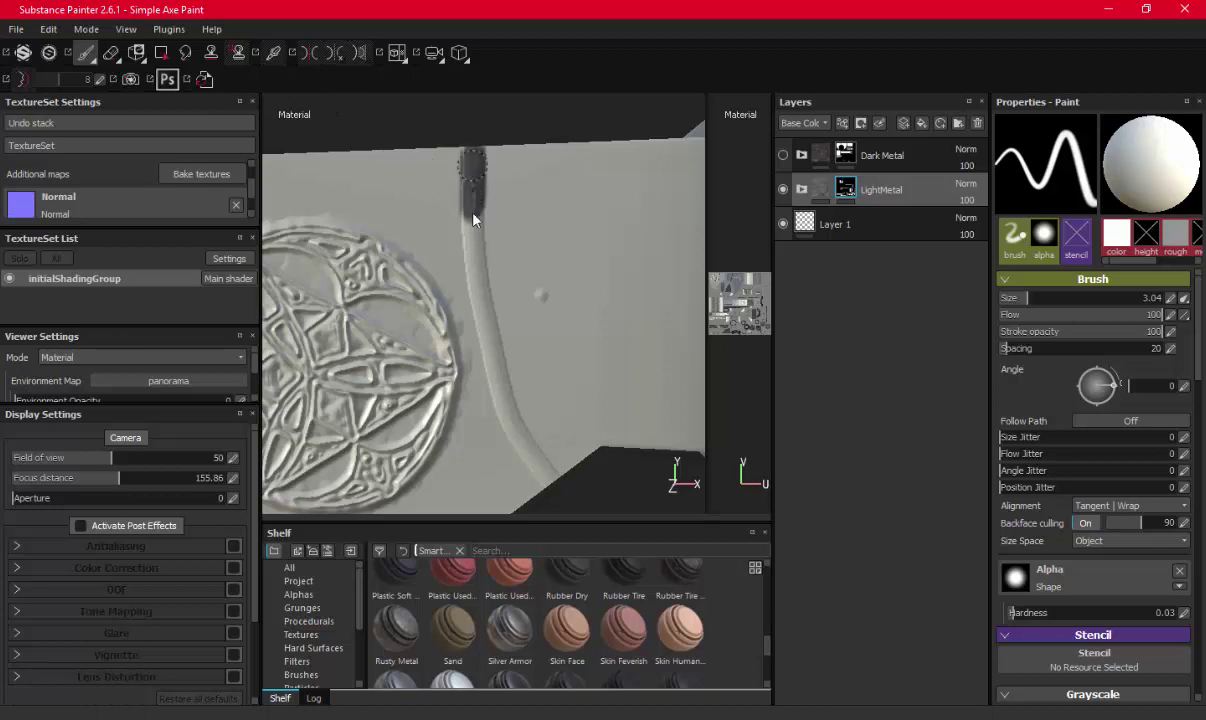
mouse_move(474, 220)
mouse_down()
mouse_move(470, 280)
mouse_move(466, 175)
mouse_up()
drag(480, 270, 489, 341)
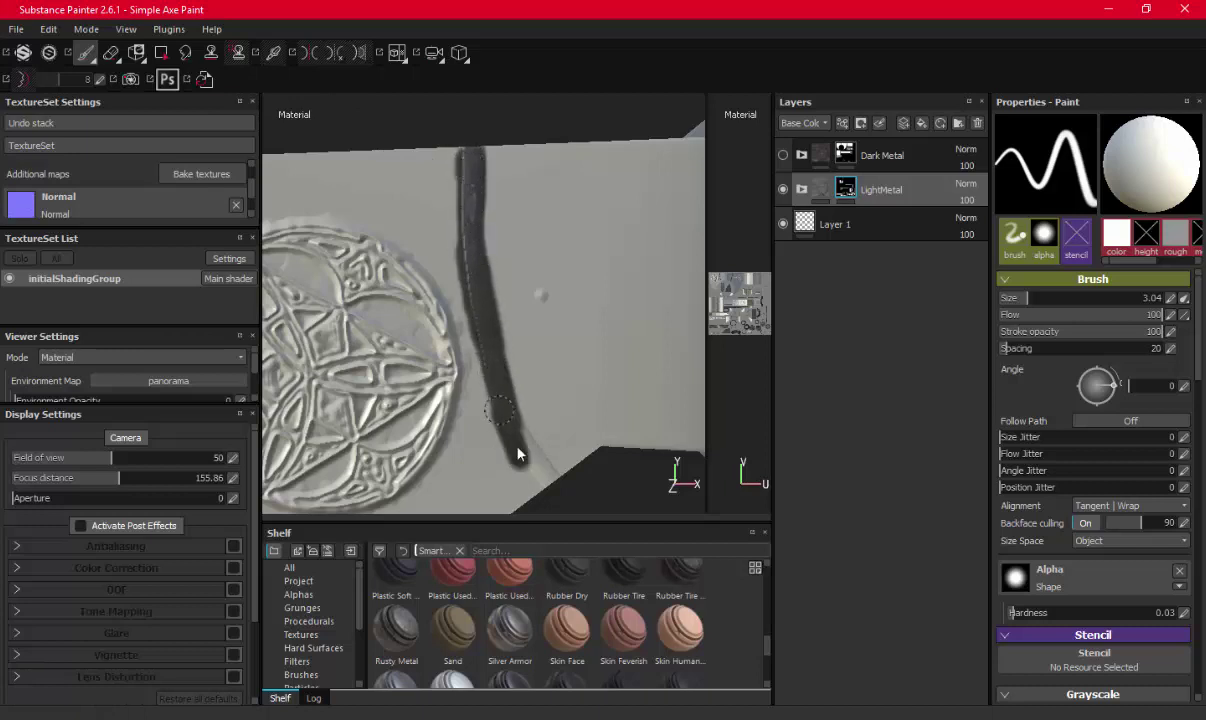
click(782, 155)
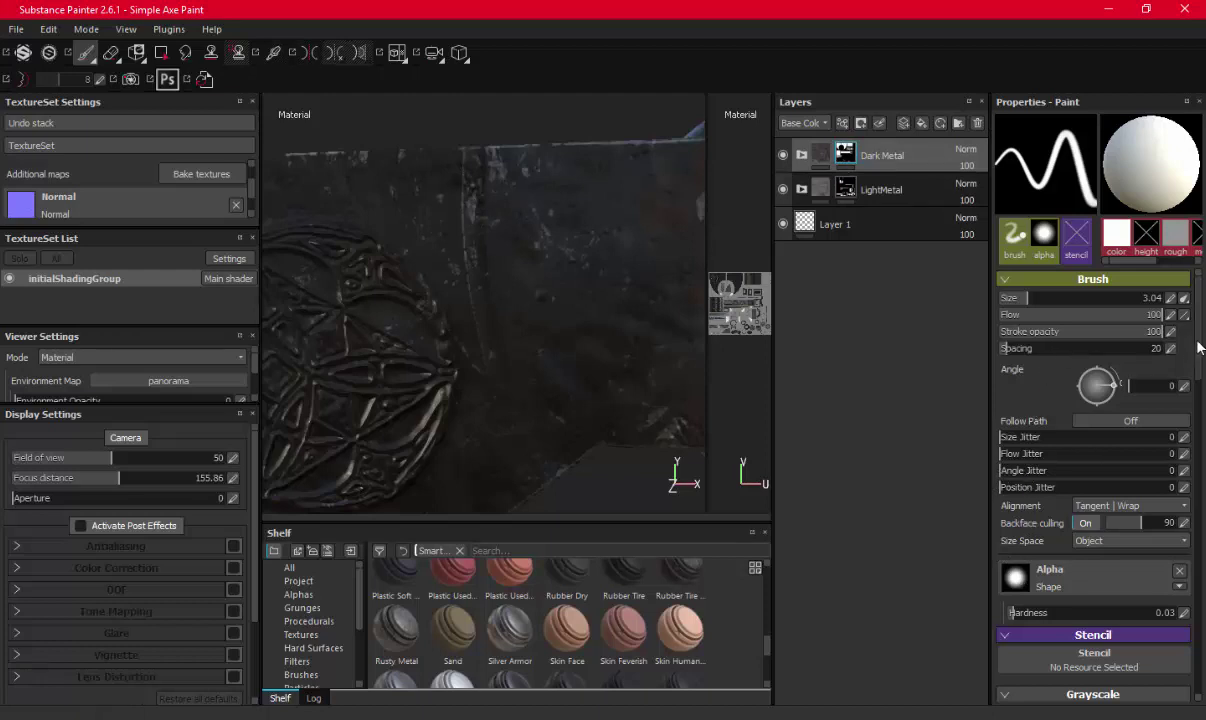
Set the brush Grayscale to 0 and paint a streak down the curved groove beside the emblem
drag(1200, 346, 992, 421)
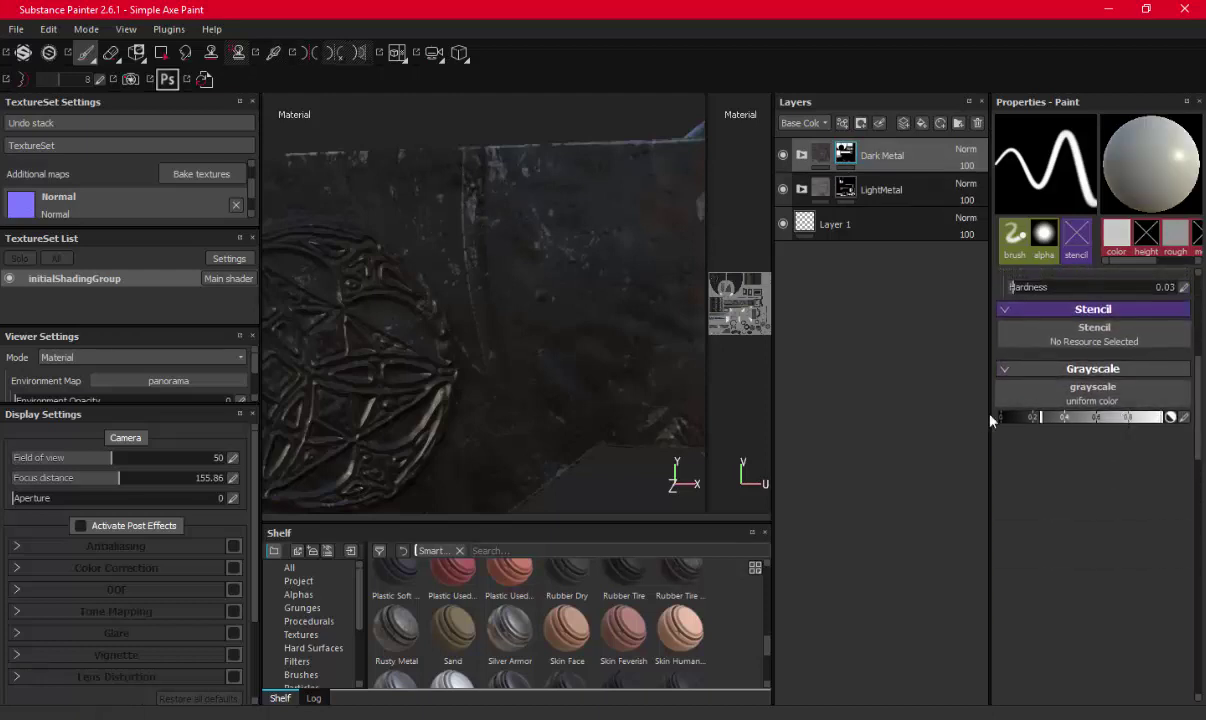
click(1001, 417)
mouse_move(475, 182)
mouse_down()
mouse_move(471, 237)
mouse_move(476, 159)
mouse_move(471, 229)
mouse_move(498, 391)
mouse_move(505, 378)
mouse_move(503, 404)
mouse_move(569, 499)
mouse_up()
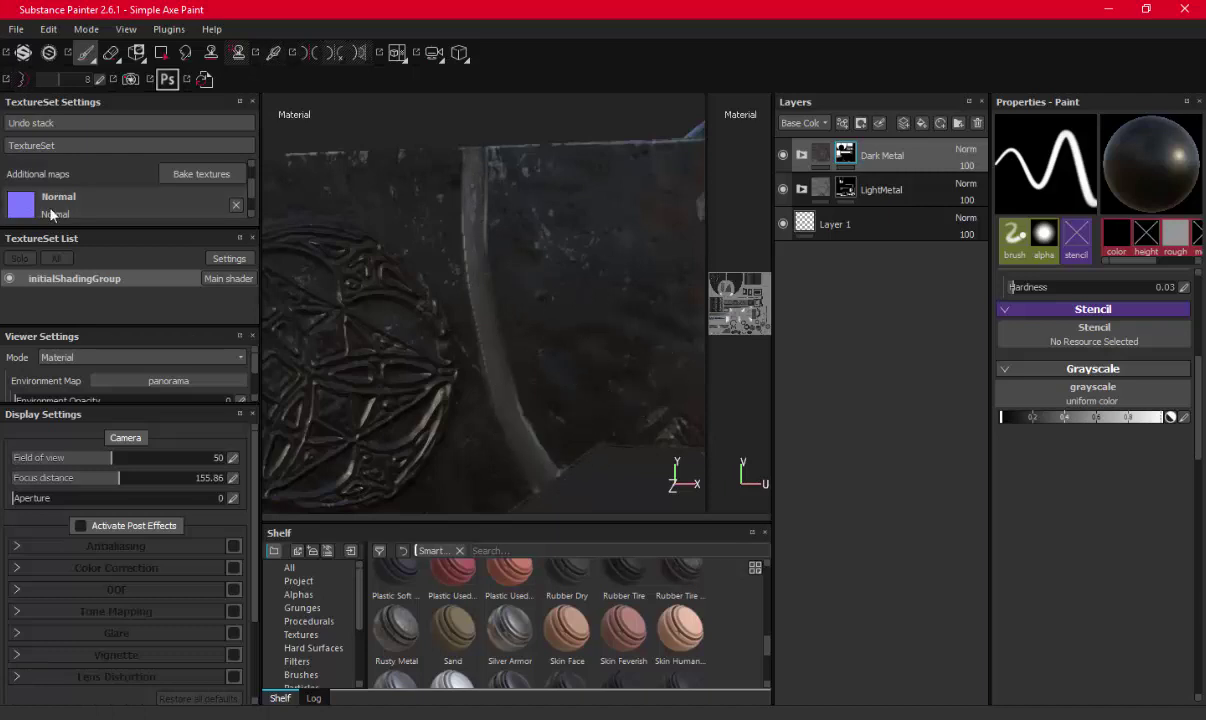
alt+drag(459, 288, 483, 261)
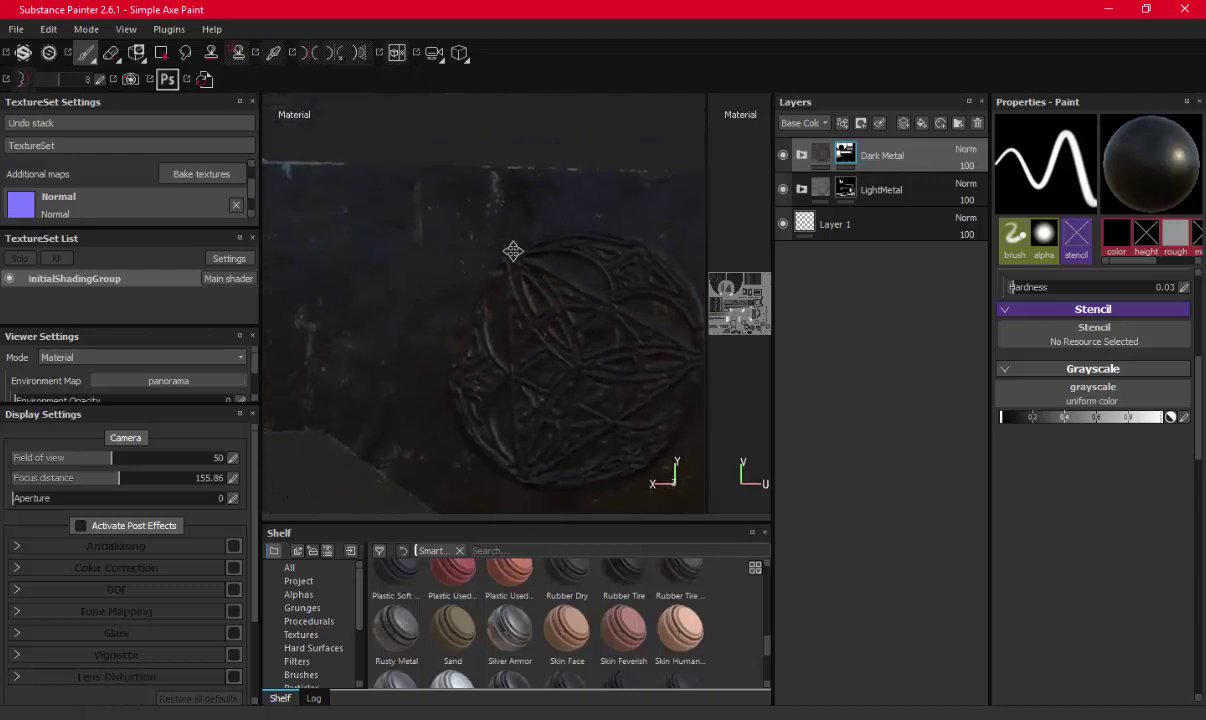
alt+right_drag(483, 261, 524, 258)
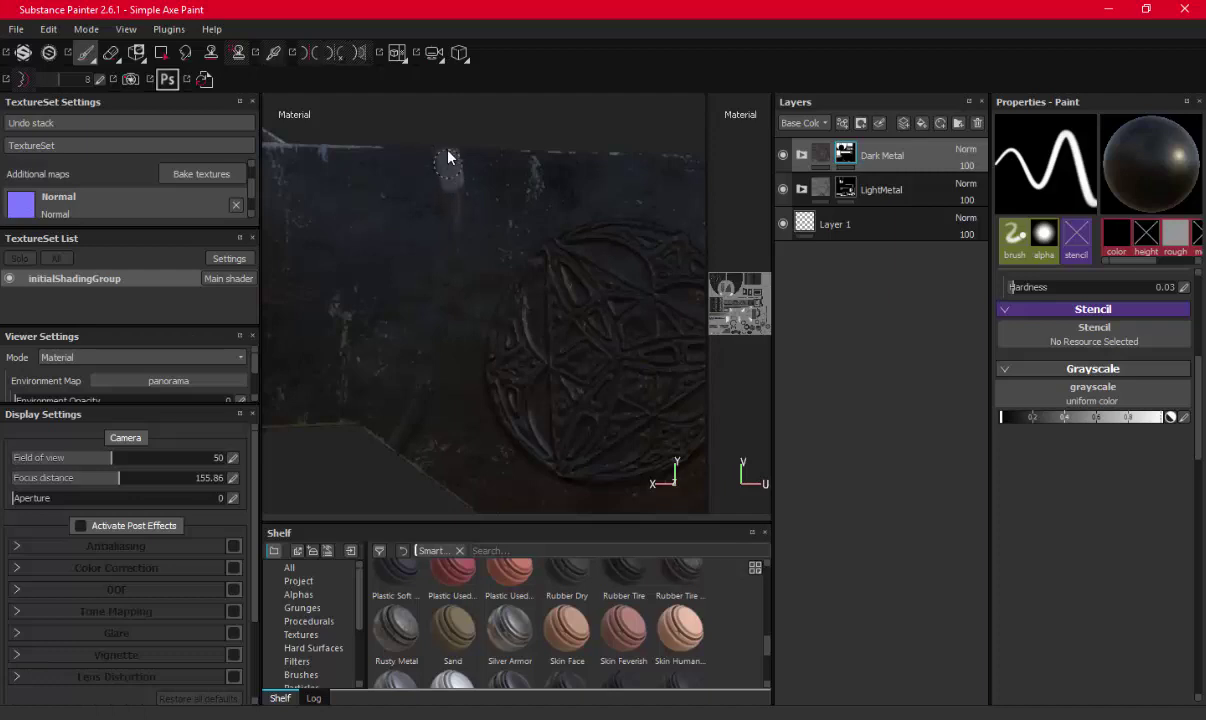
mouse_move(448, 157)
mouse_down()
mouse_move(448, 280)
mouse_move(430, 373)
mouse_up()
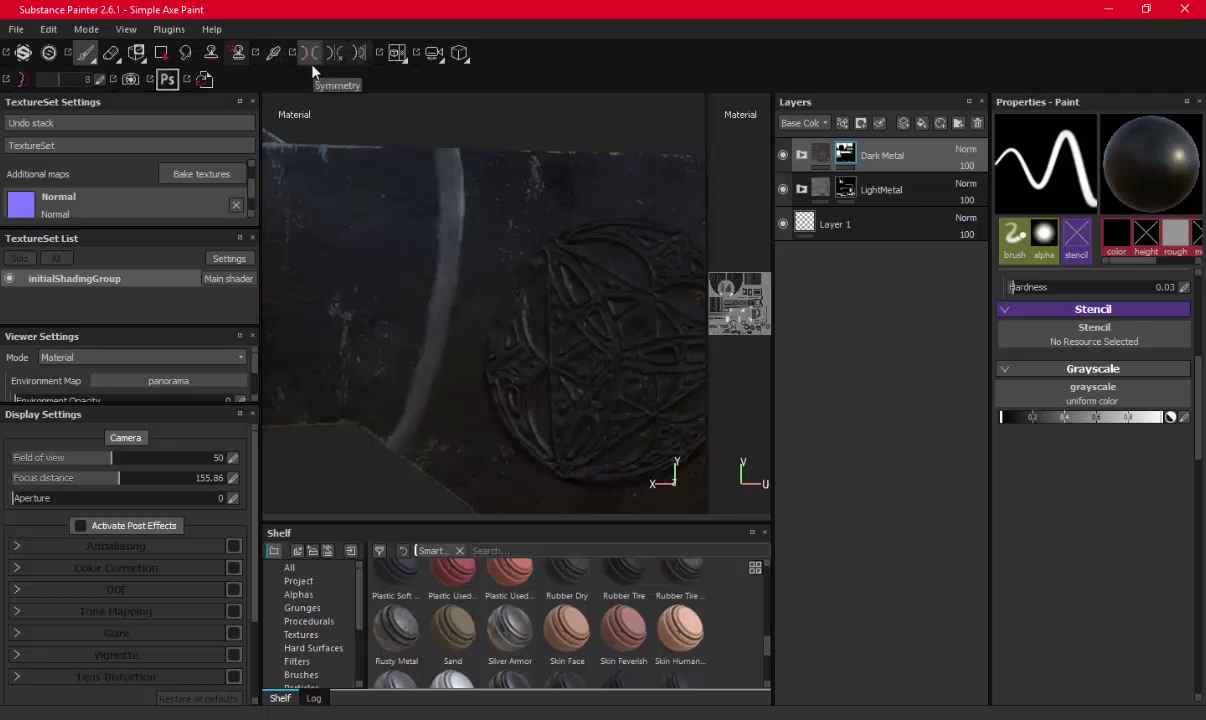
Search the enlarged shelf for 'leath' and drag Leather Damaged to the top of the layer stack
scroll(546, 318, down, 5)
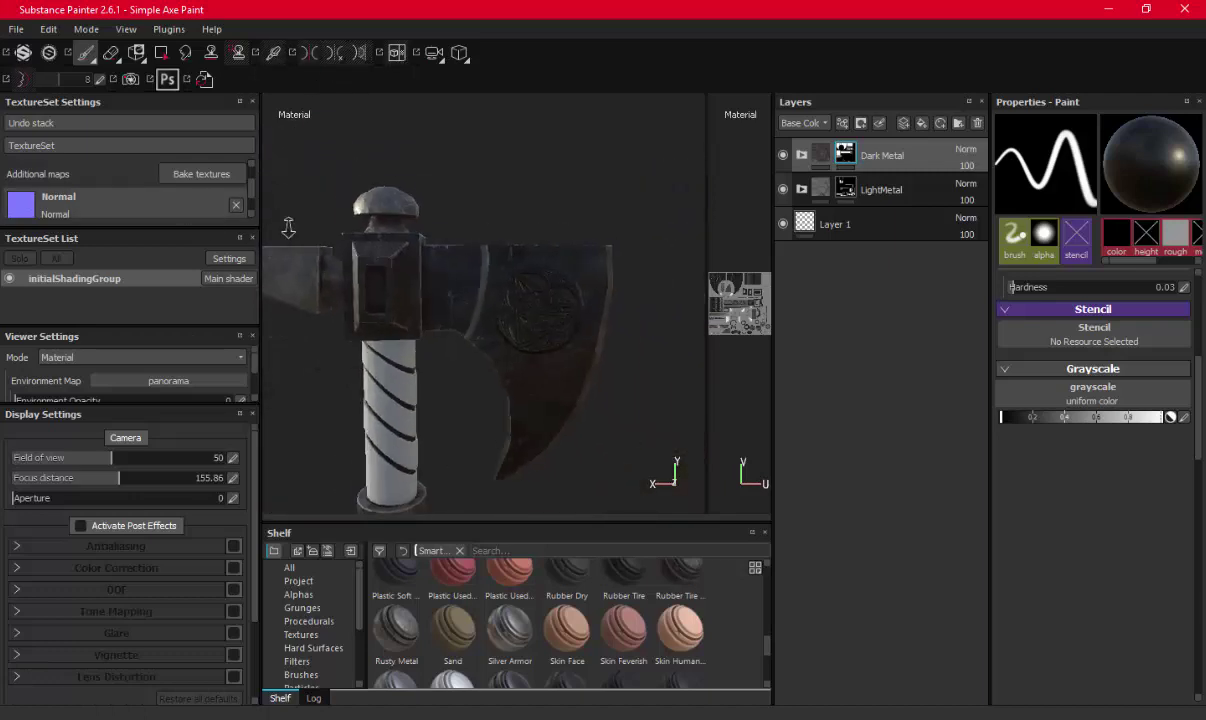
mouse_move(546, 318)
alt+mouse_down()
mouse_move(500, 250)
mouse_move(550, 203)
mouse_move(487, 299)
mouse_move(521, 288)
alt+mouse_up()
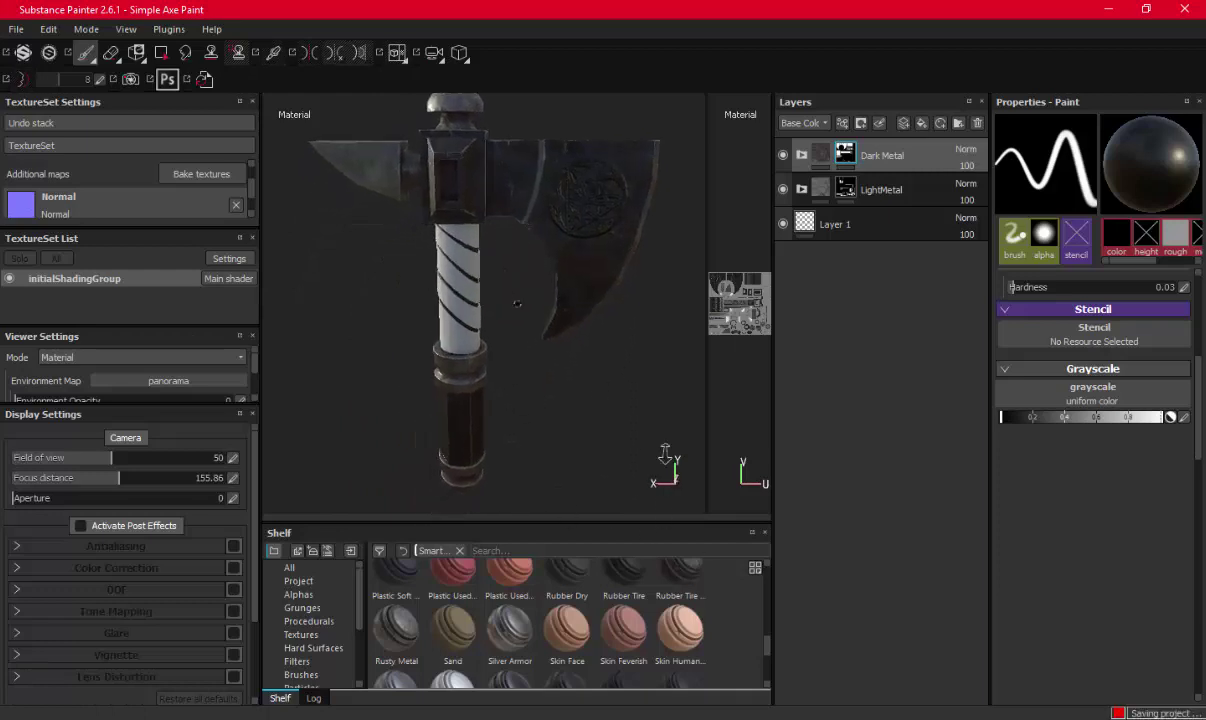
mouse_move(591, 521)
mouse_down()
mouse_move(592, 438)
mouse_move(487, 328)
mouse_up()
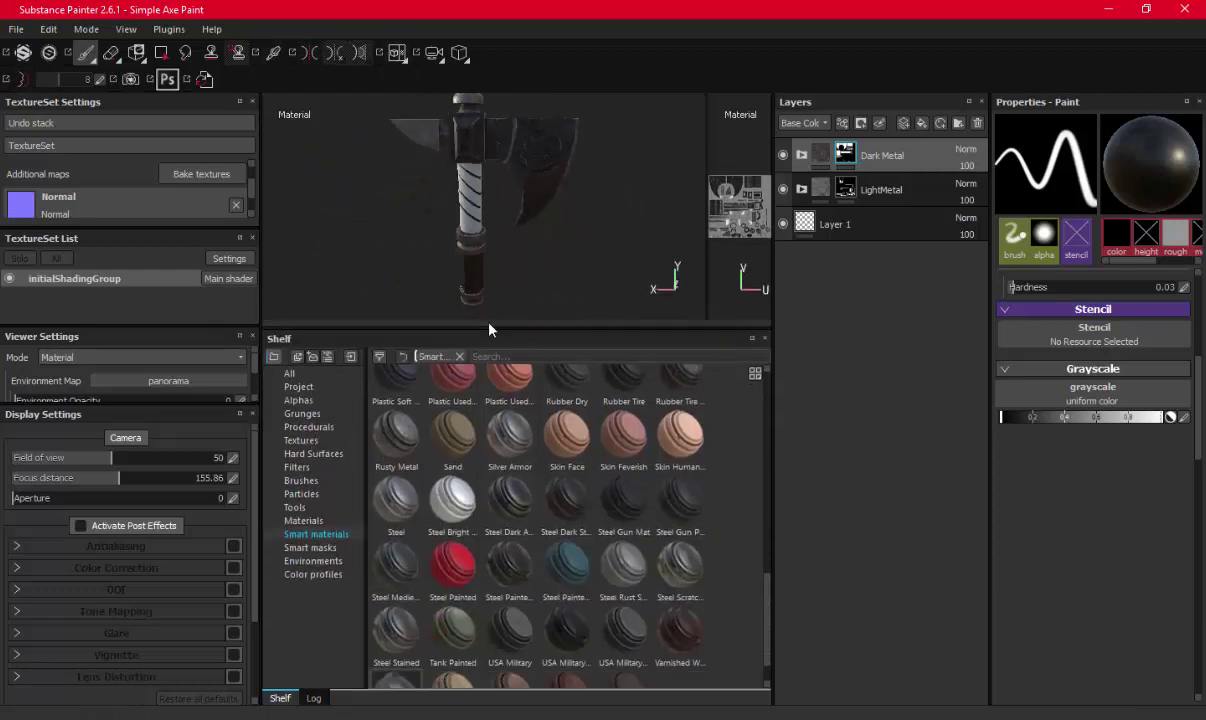
text(leath)
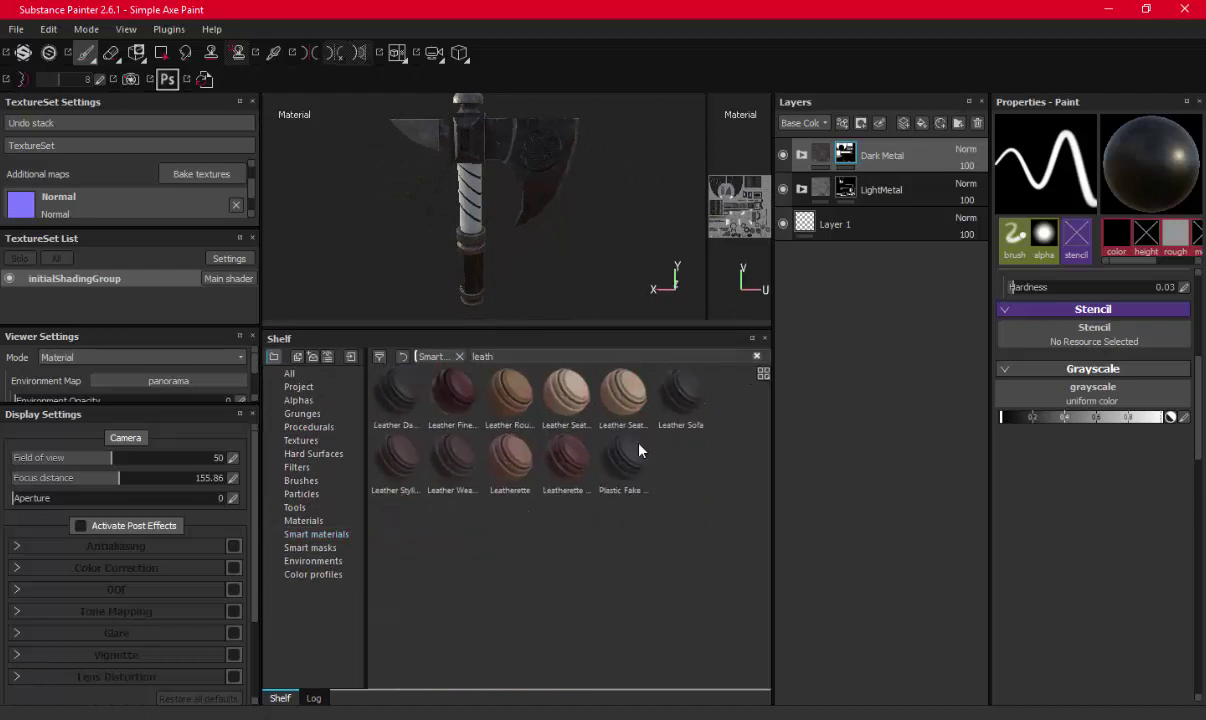
mouse_move(510, 393)
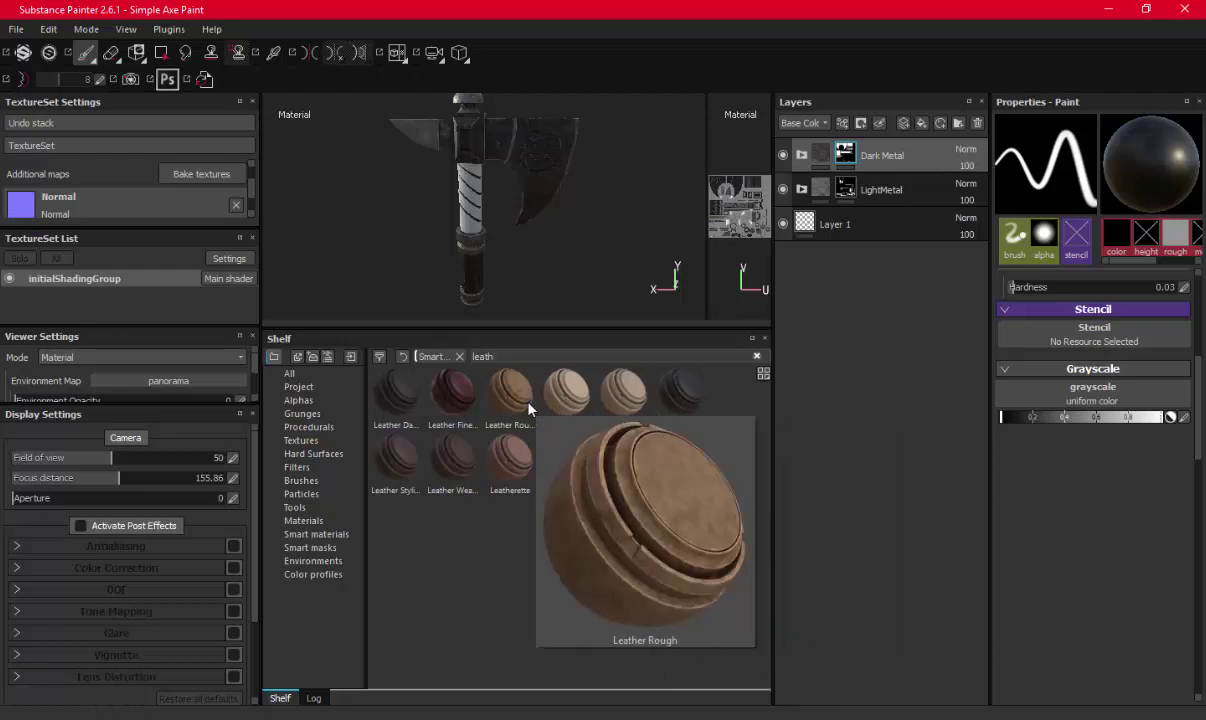
drag(395, 392, 882, 150)
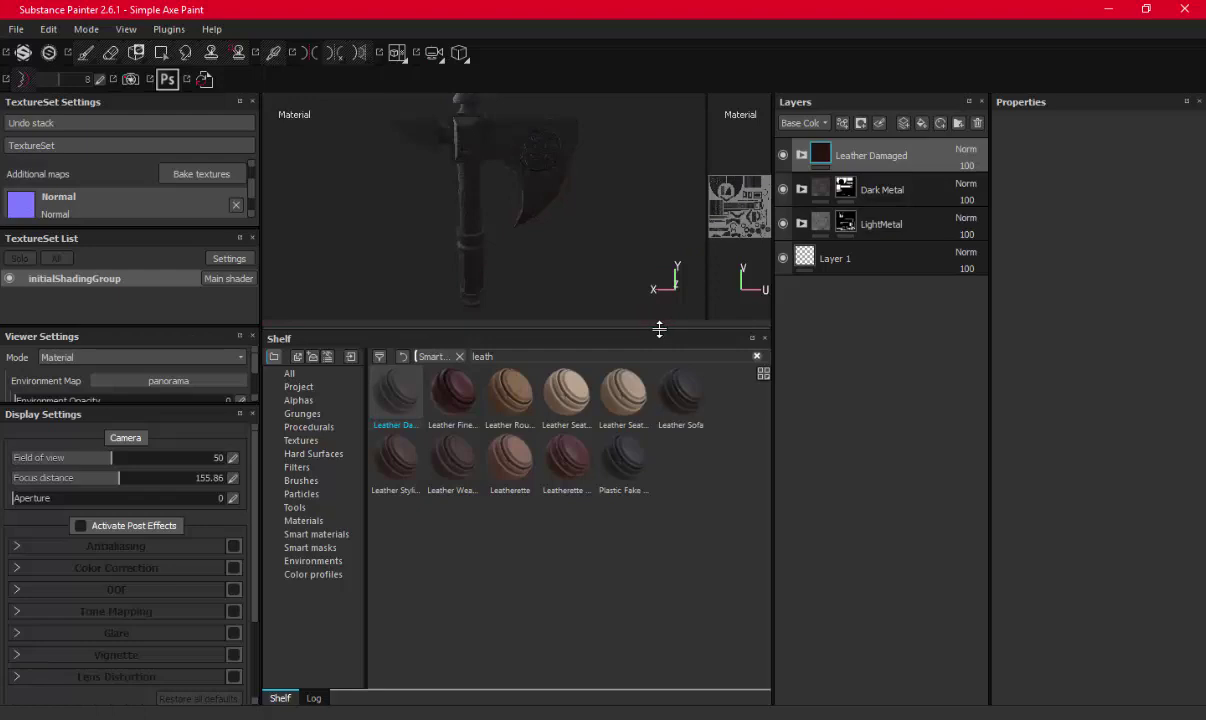
Create a layer folder named 'Leather' and move Leather Damaged into it
drag(658, 329, 658, 493)
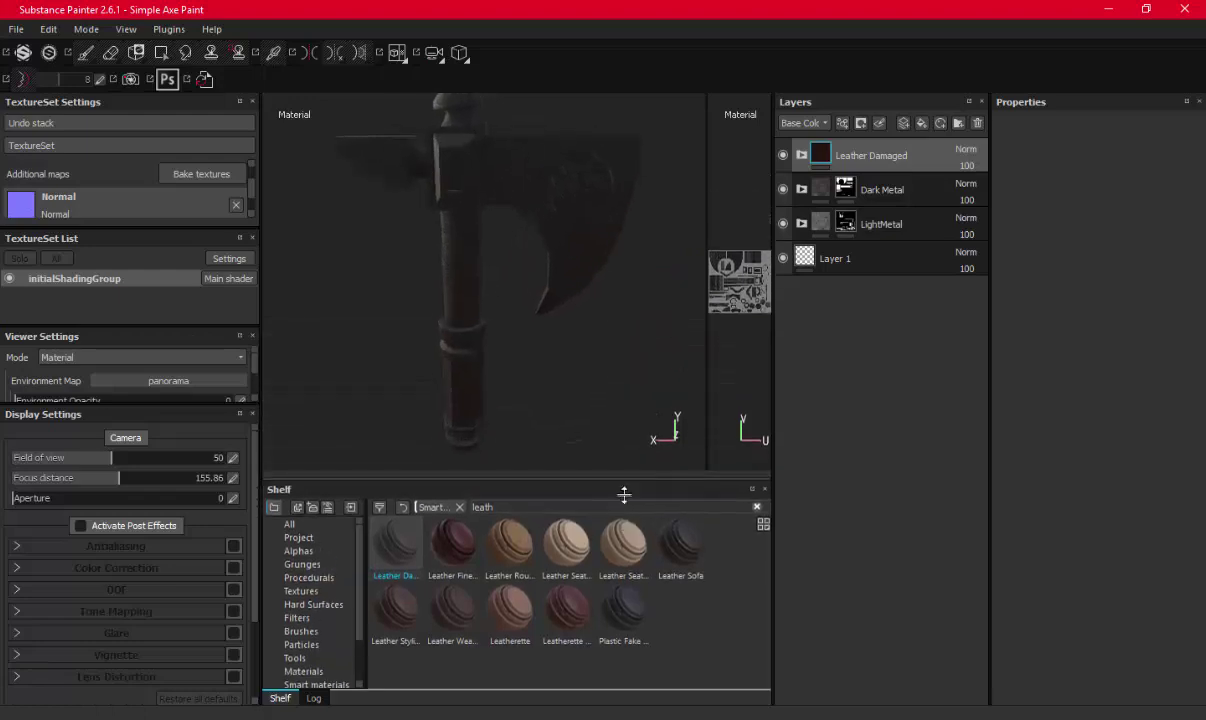
click(957, 123)
double_click(853, 157)
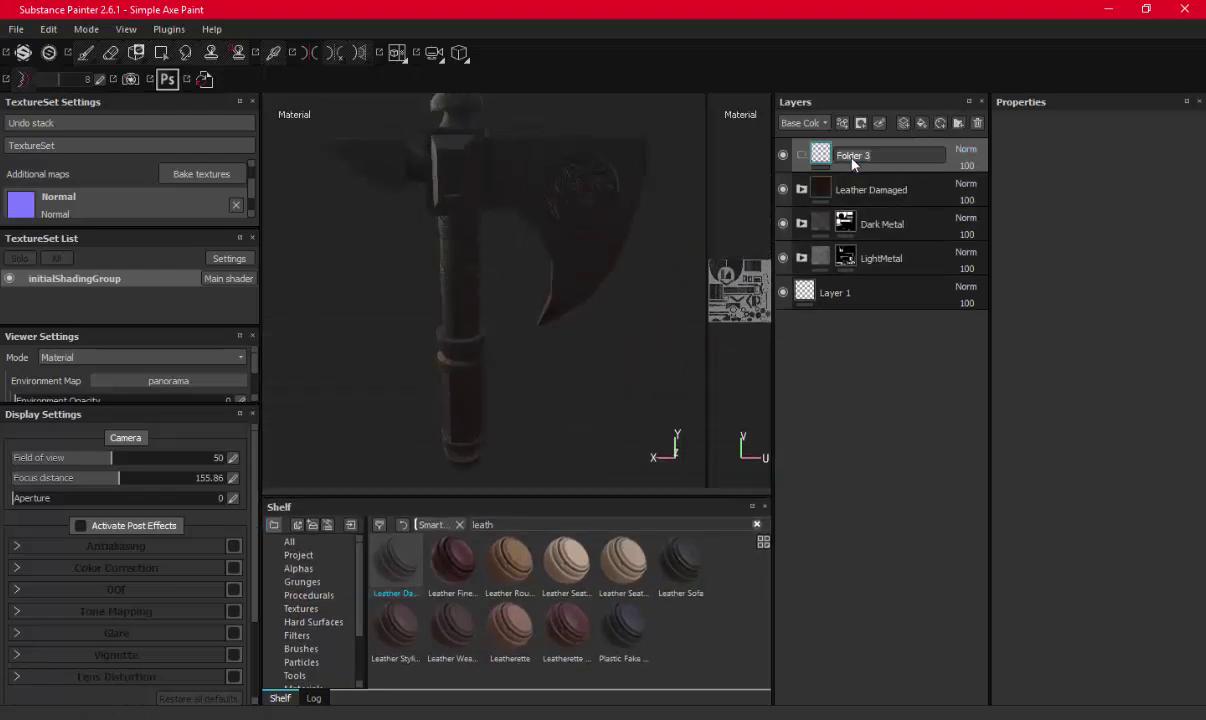
text(Leather)
key(Return)
drag(817, 180, 808, 140)
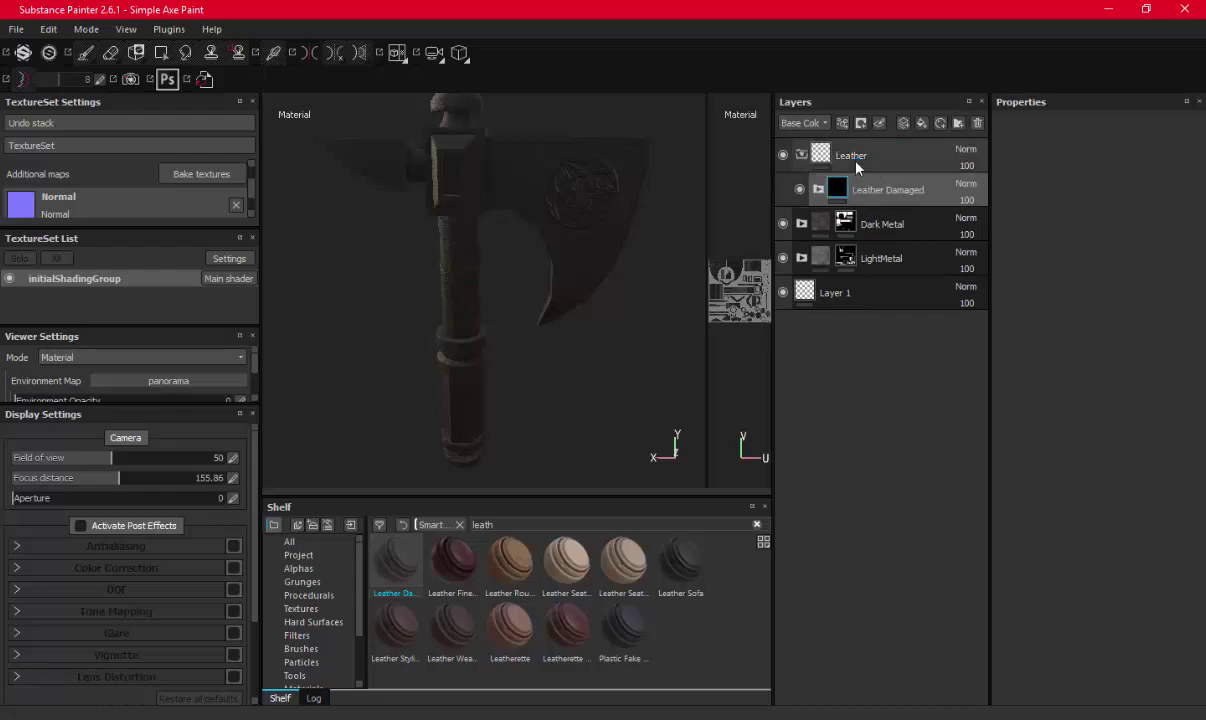
Give the Leather folder a black mask and polygon-fill the handle faces to reveal leather
click(801, 154)
right_click(836, 157)
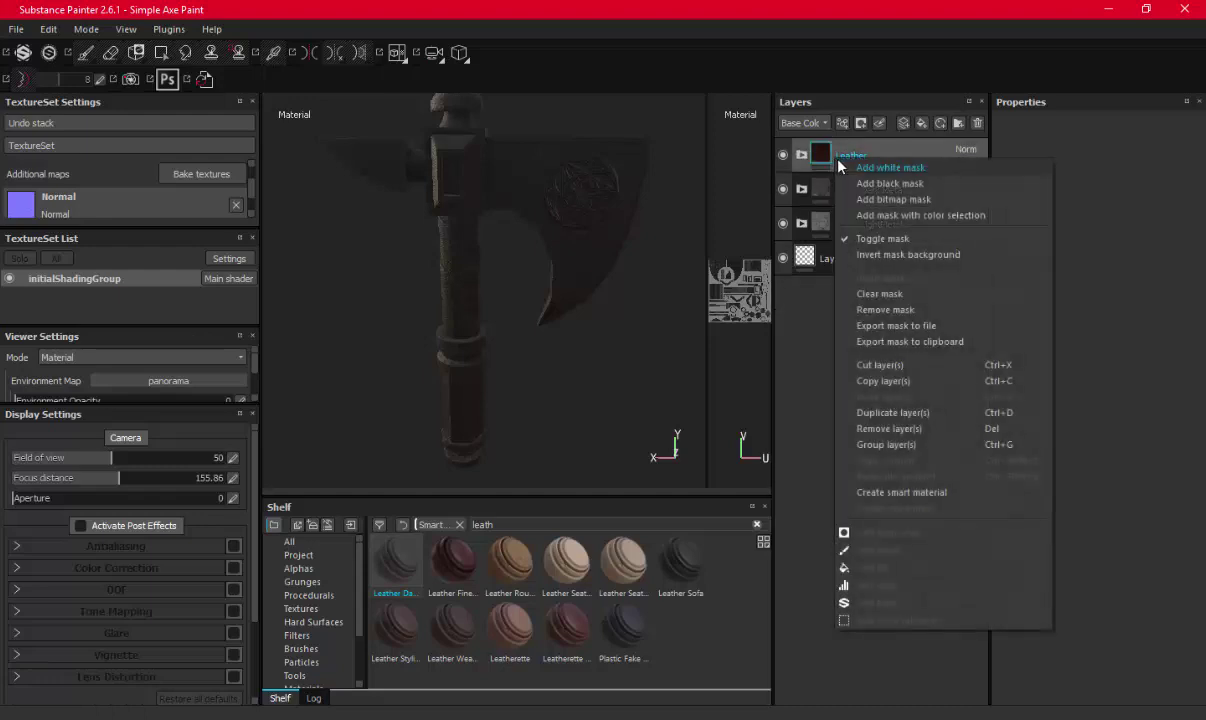
click(862, 190)
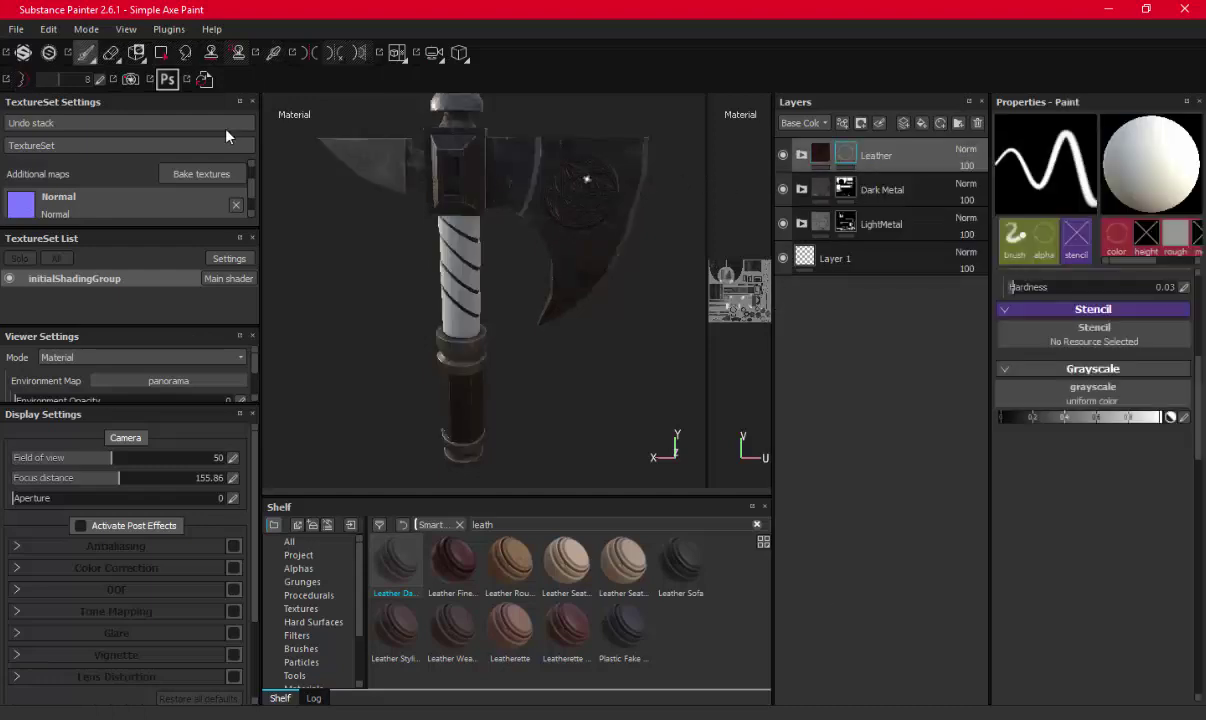
click(162, 53)
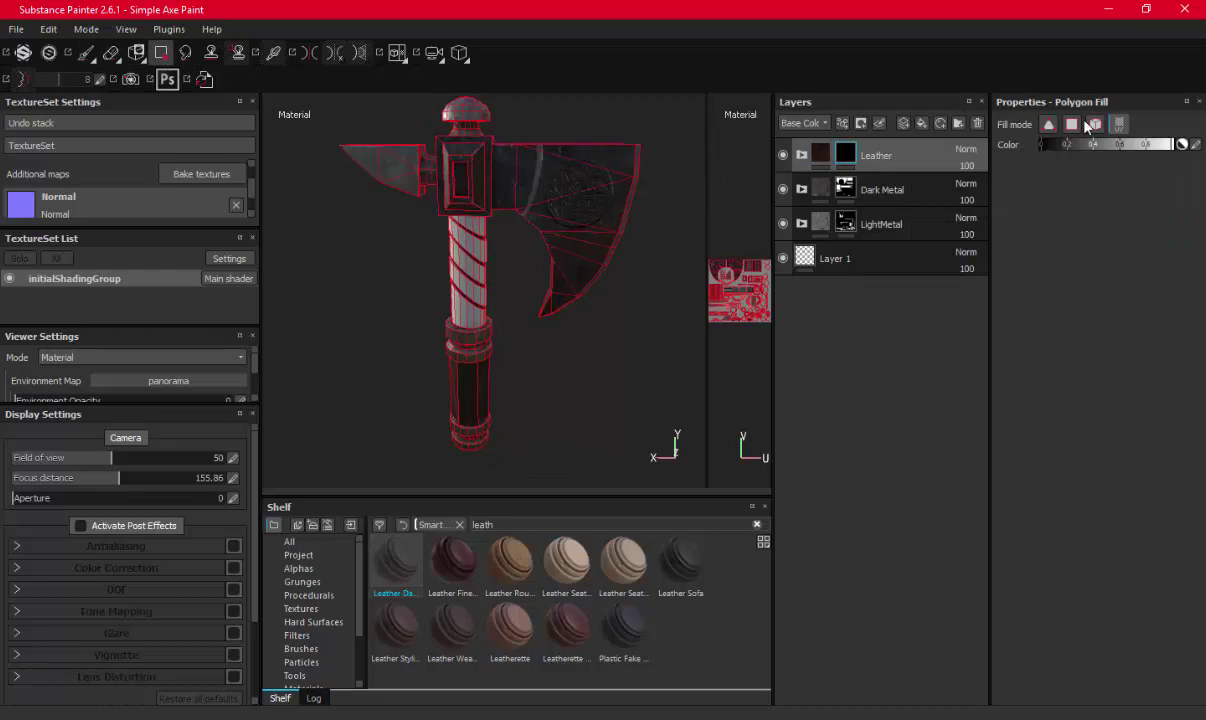
scroll(414, 237, up, 3)
scroll(463, 215, up, 2)
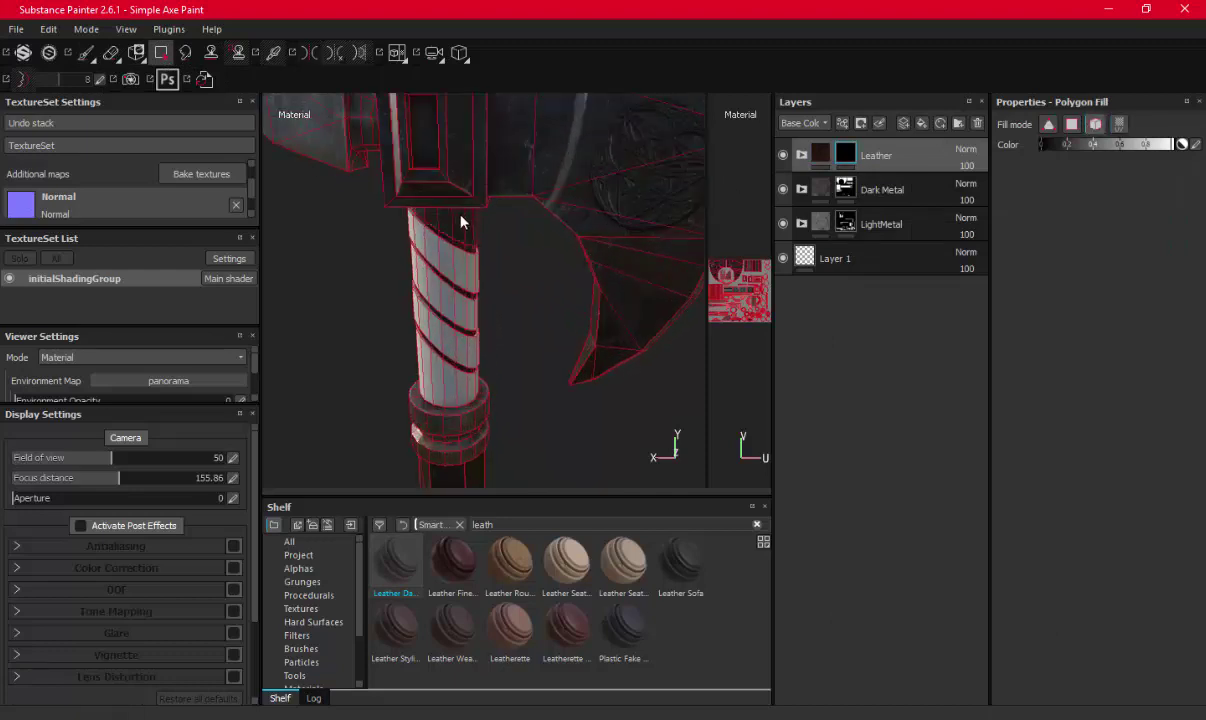
mouse_move(433, 202)
mouse_down()
mouse_move(415, 287)
mouse_move(443, 310)
mouse_move(444, 382)
mouse_up()
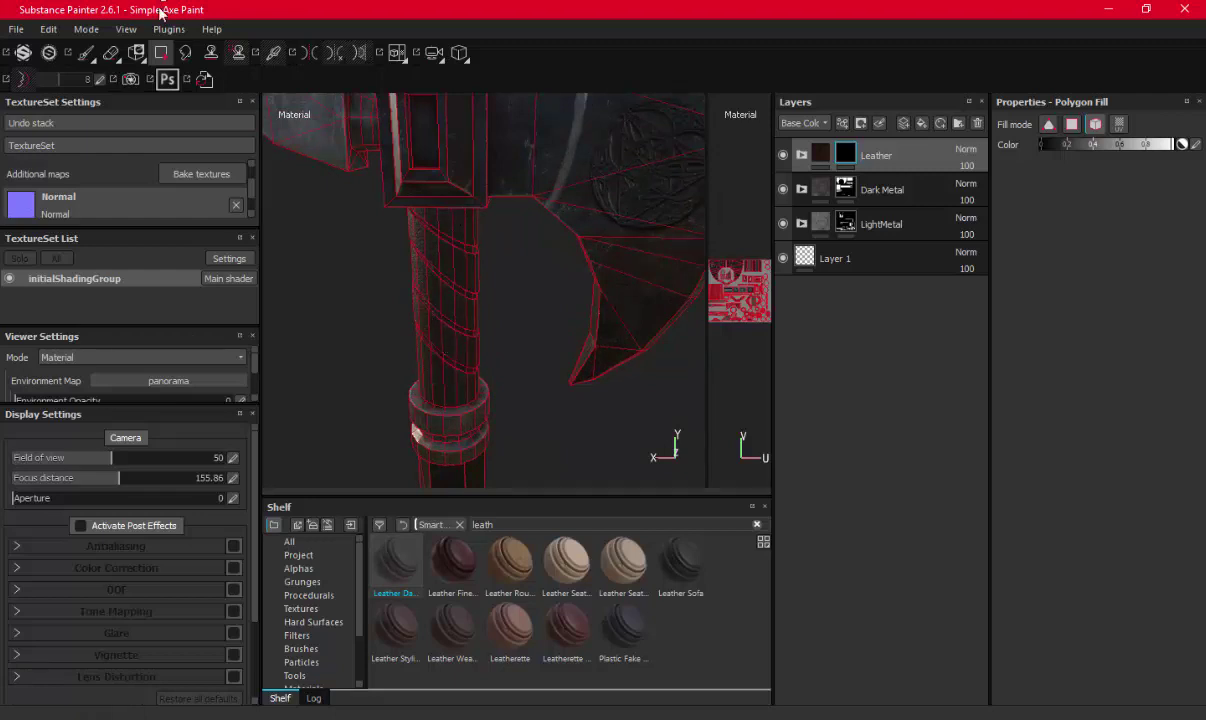
click(88, 52)
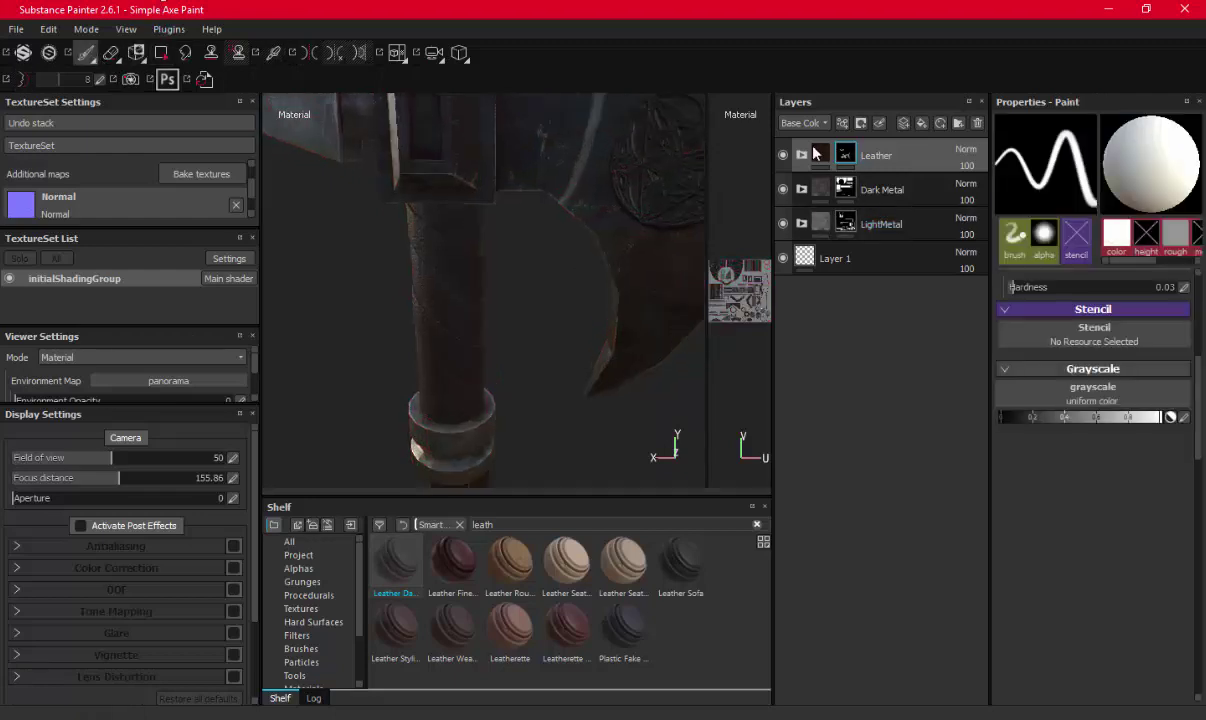
Place Leather Damaged in the Leather folder and tint its Base Color fill a dark red-brown
drag(779, 248, 790, 155)
click(818, 189)
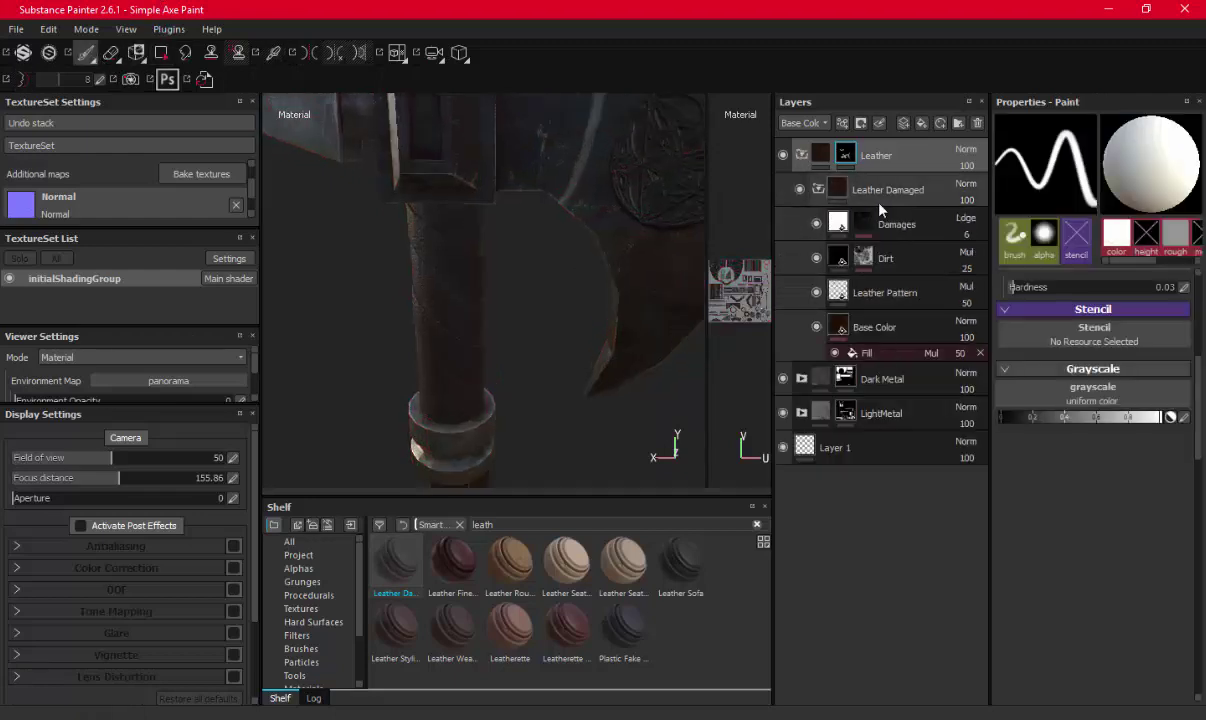
click(875, 327)
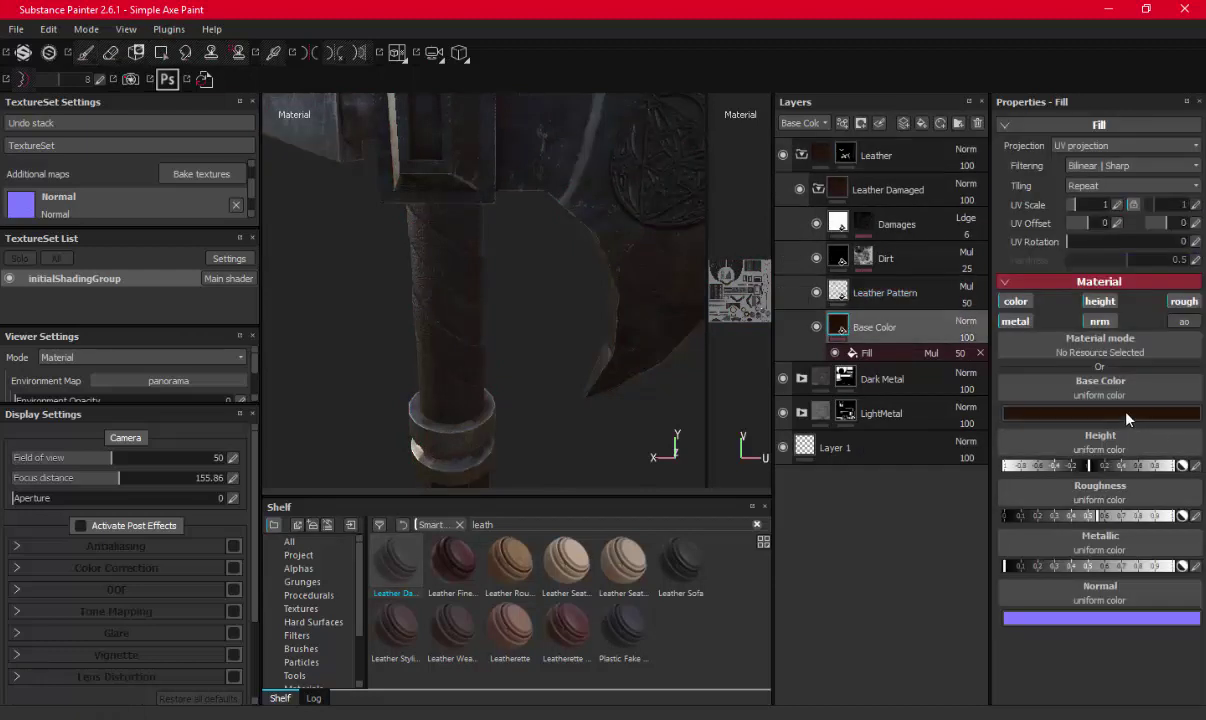
click(1128, 418)
click(1050, 455)
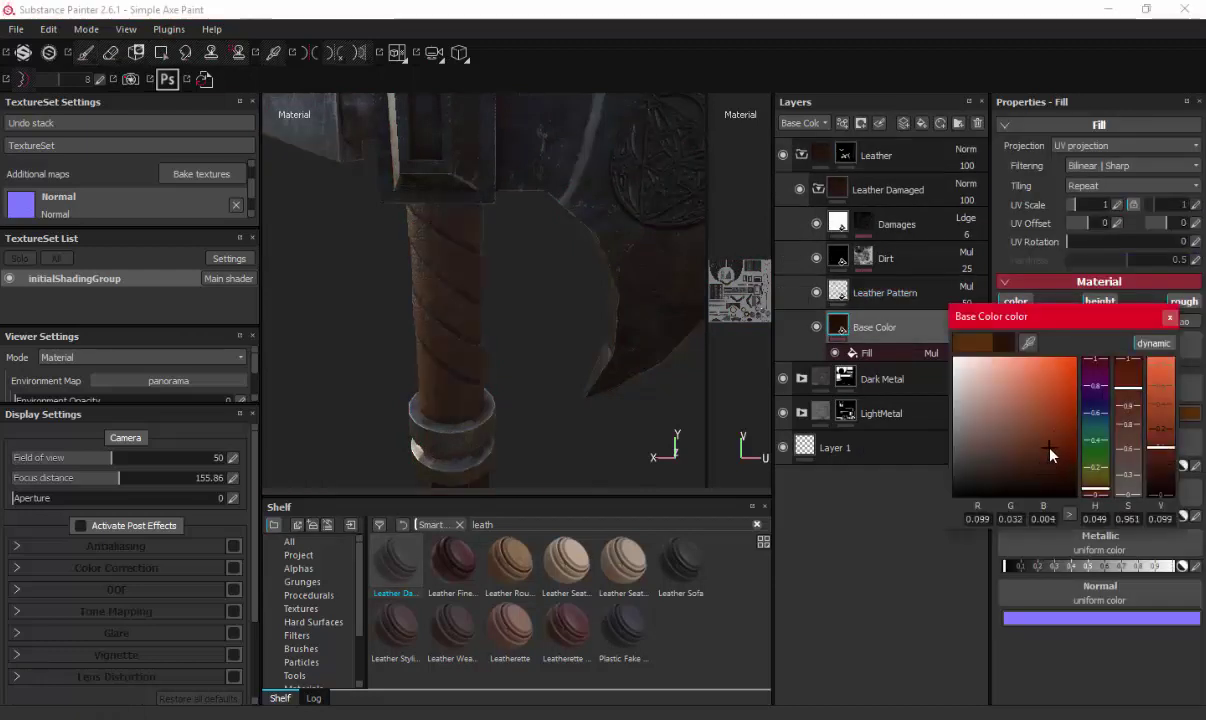
click(1040, 442)
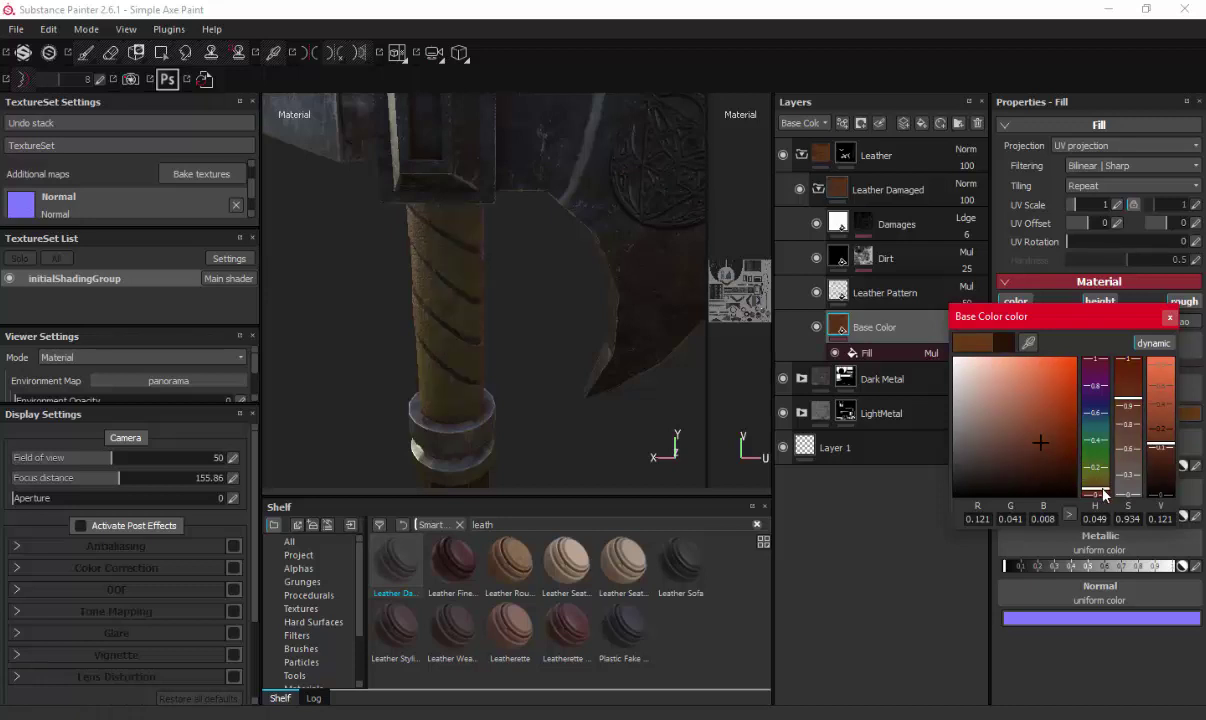
click(1104, 494)
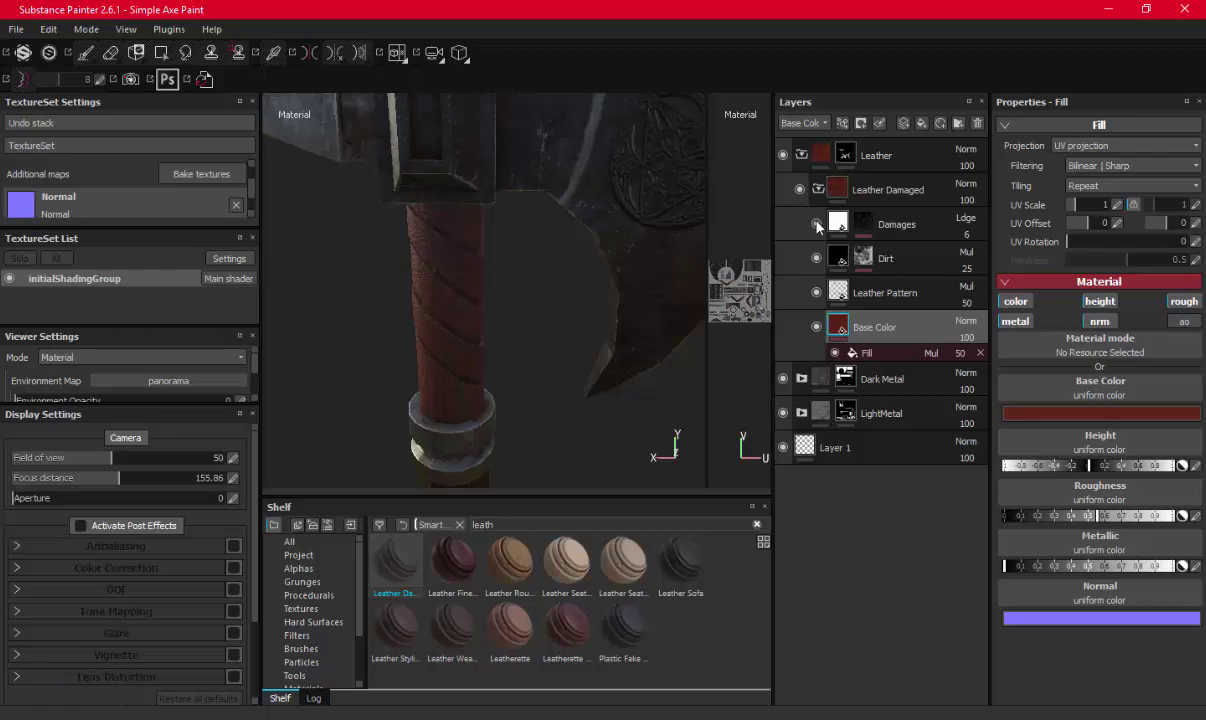
Toggle the Damages layer's visibility off and on to compare the leather
click(817, 226)
scroll(525, 275, up, 2)
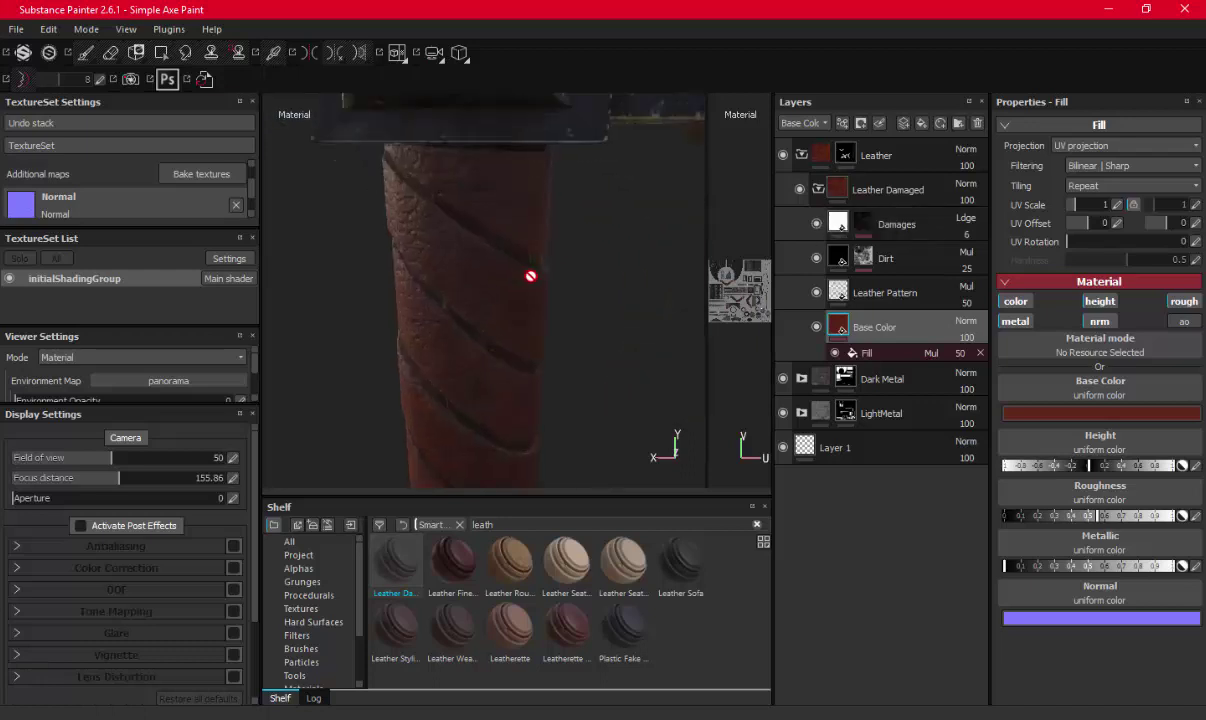
click(816, 225)
click(816, 226)
Set the Damages mask generator's Global Balance to 0.72
click(862, 224)
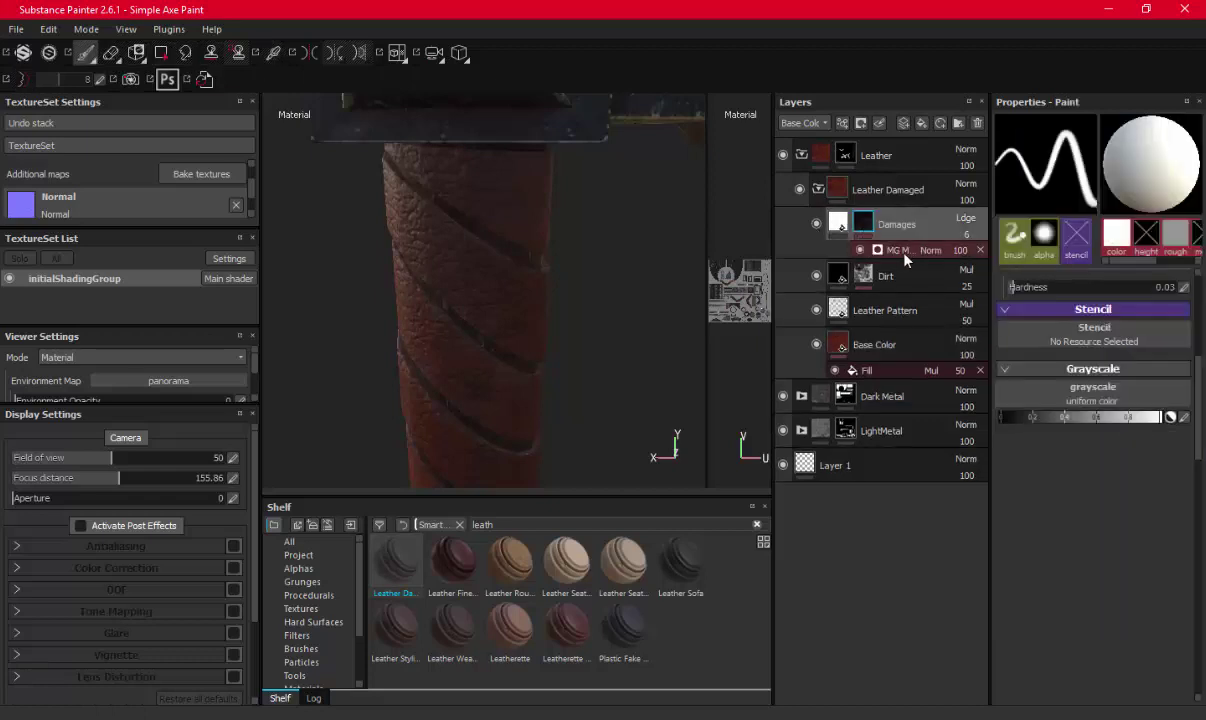
click(914, 251)
drag(1104, 231, 1119, 231)
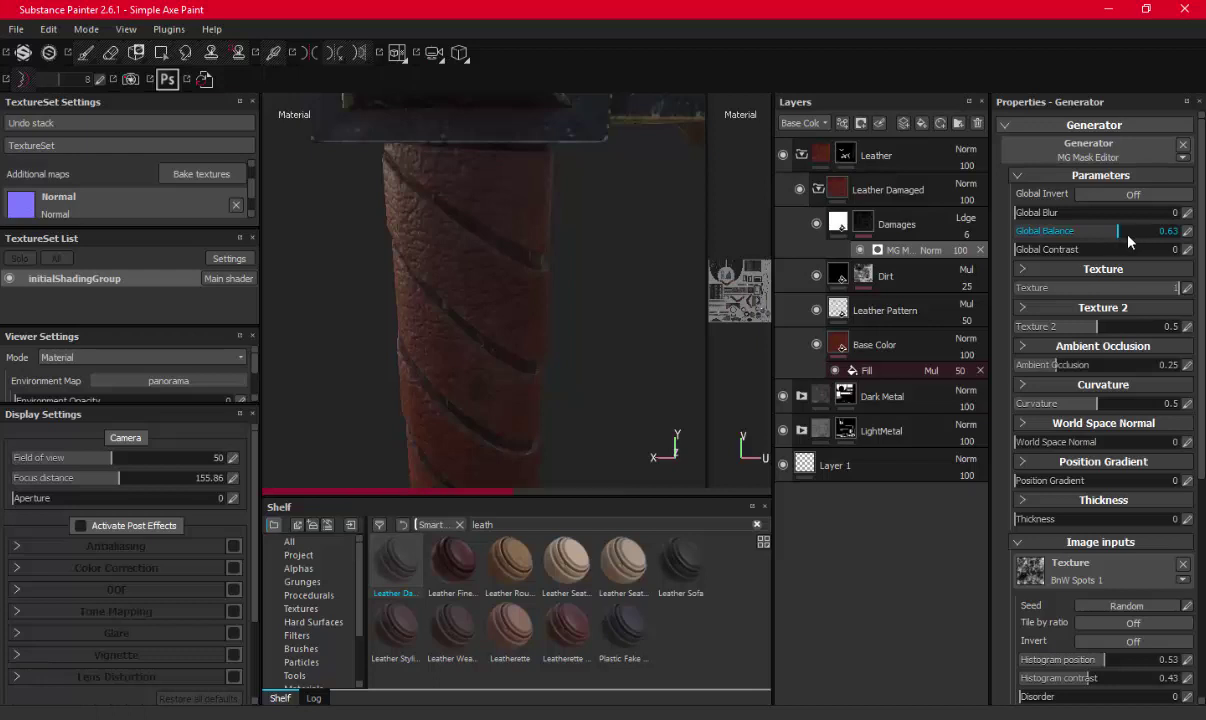
drag(1118, 235, 1112, 234)
click(1133, 232)
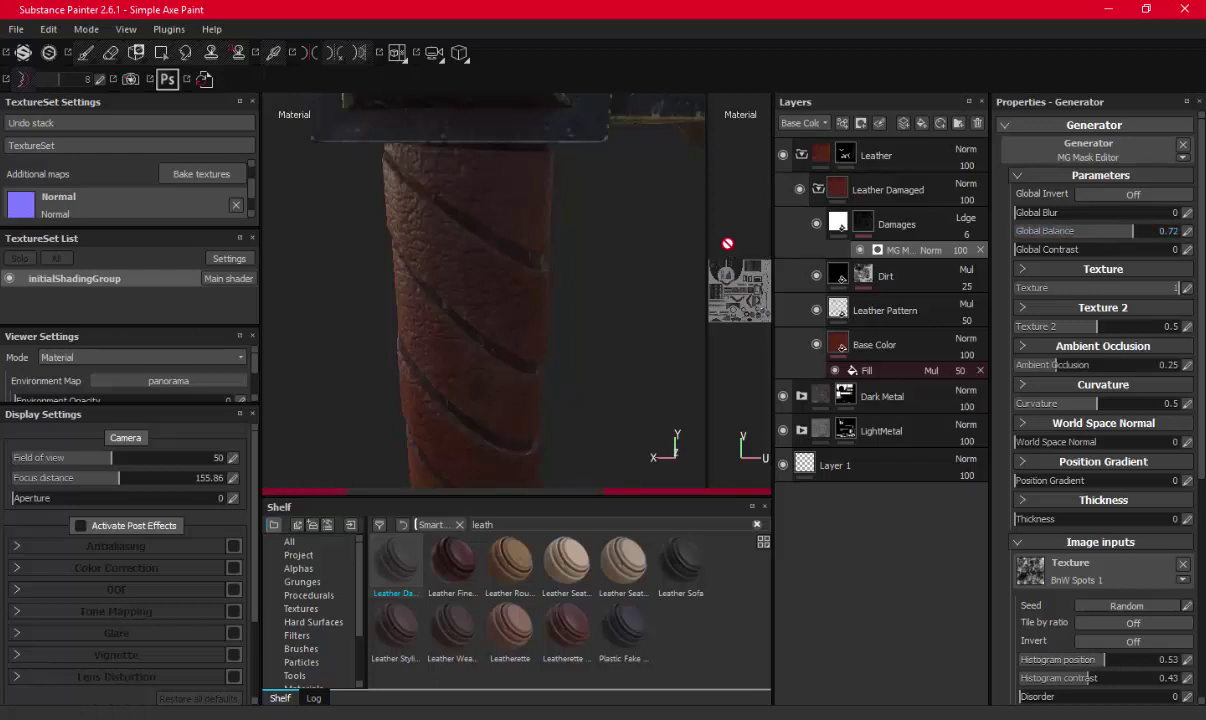
Collapse the Leather folder and orbit the axe to inspect the red leather handle
scroll(598, 344, down, 2)
scroll(580, 250, down, 3)
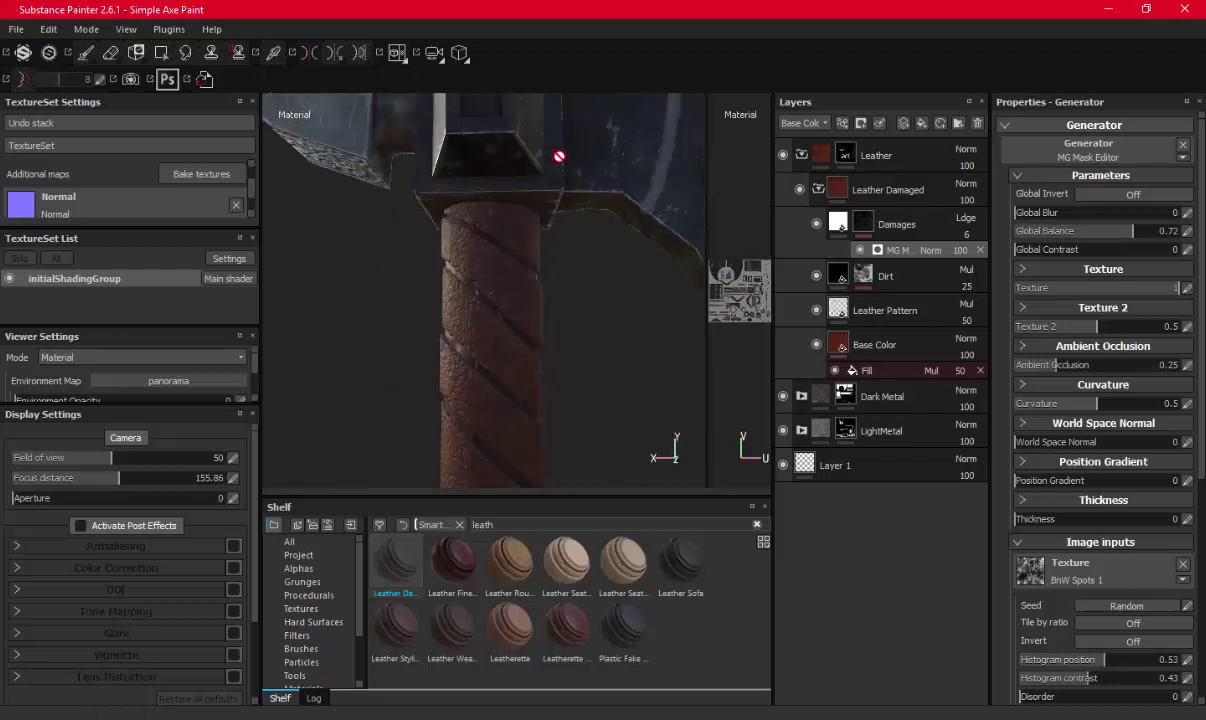
scroll(560, 154, down, 2)
scroll(594, 246, down, 1)
mouse_move(594, 246)
alt+mouse_down()
mouse_move(532, 255)
mouse_move(551, 175)
mouse_move(546, 237)
mouse_move(566, 291)
alt+mouse_up()
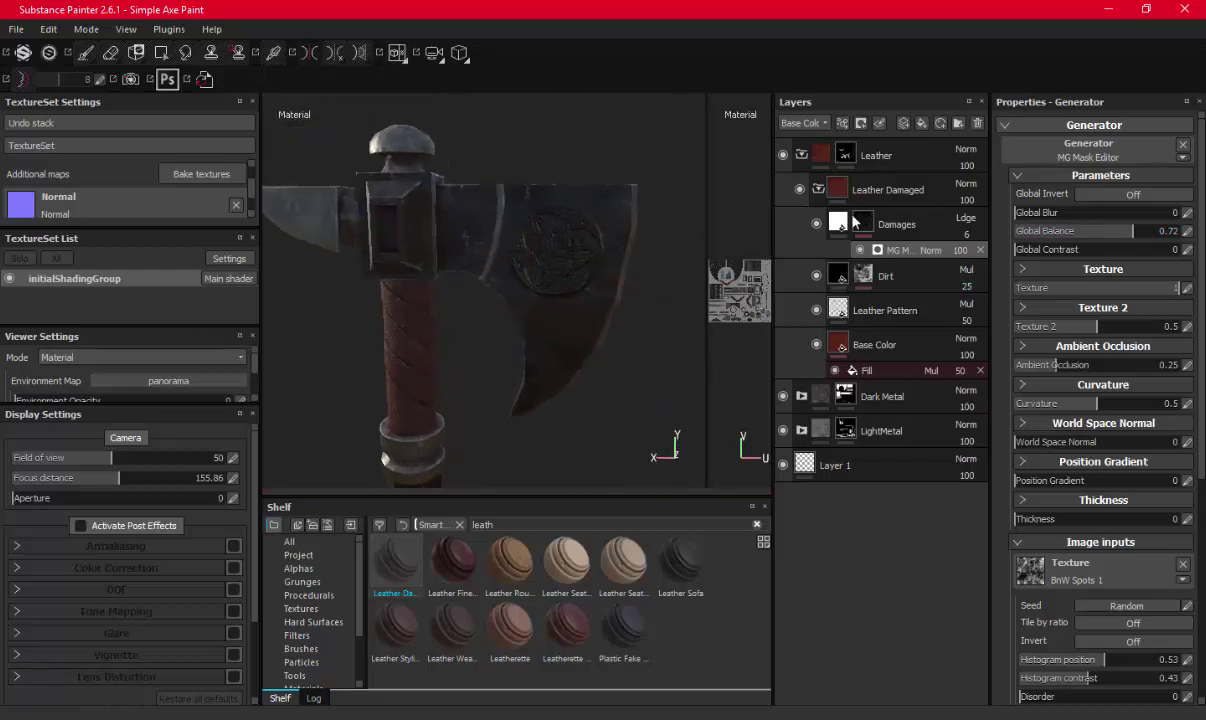
click(802, 155)
scroll(520, 302, up, 3)
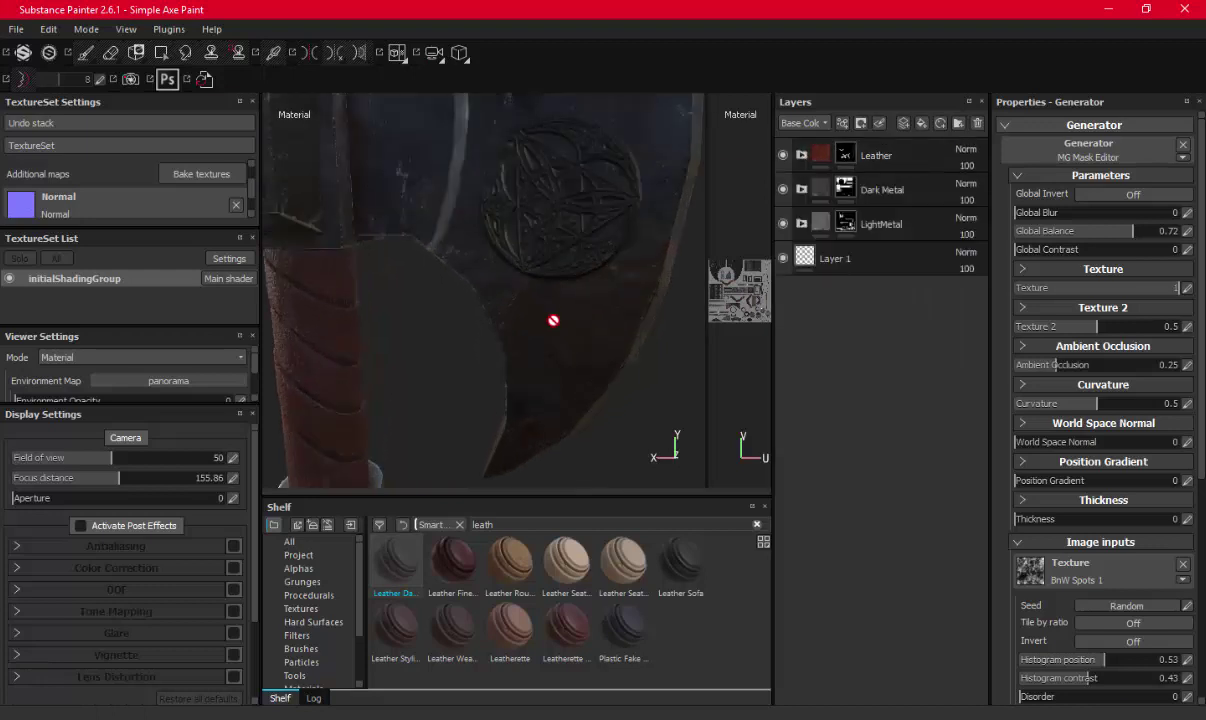
scroll(523, 302, down, 3)
scroll(566, 318, down, 1)
scroll(566, 320, down, 2)
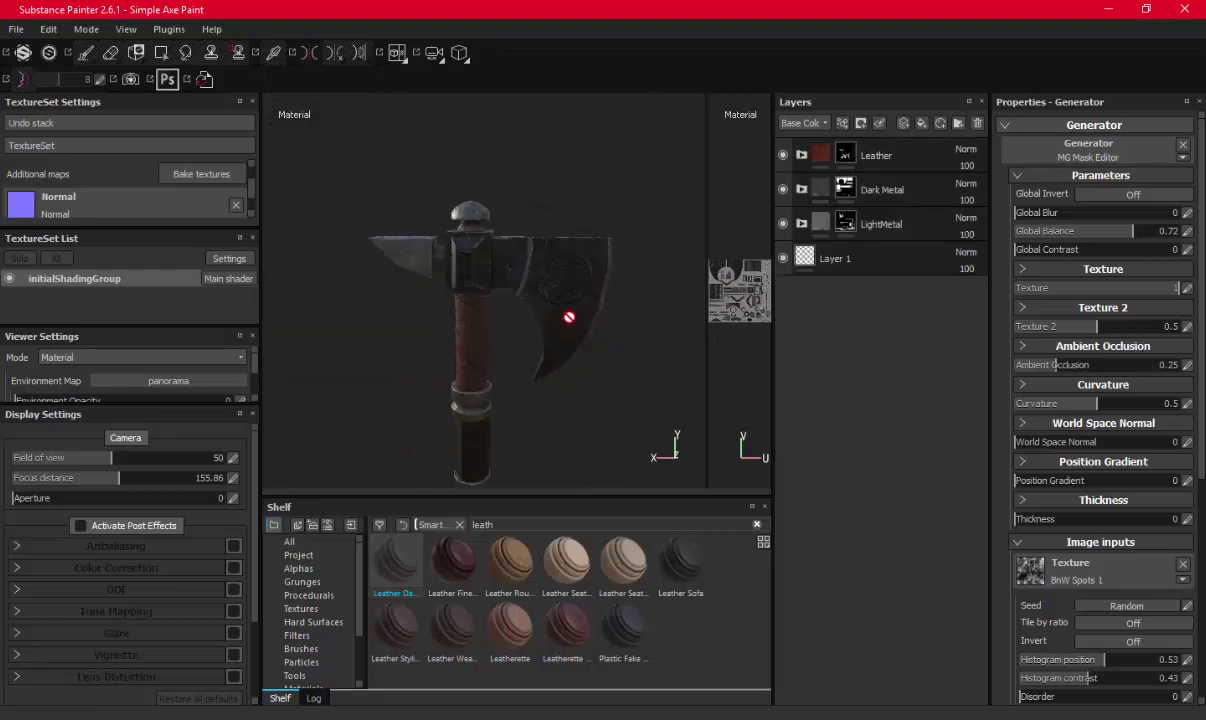
scroll(566, 316, down, 1)
scroll(573, 314, up, 3)
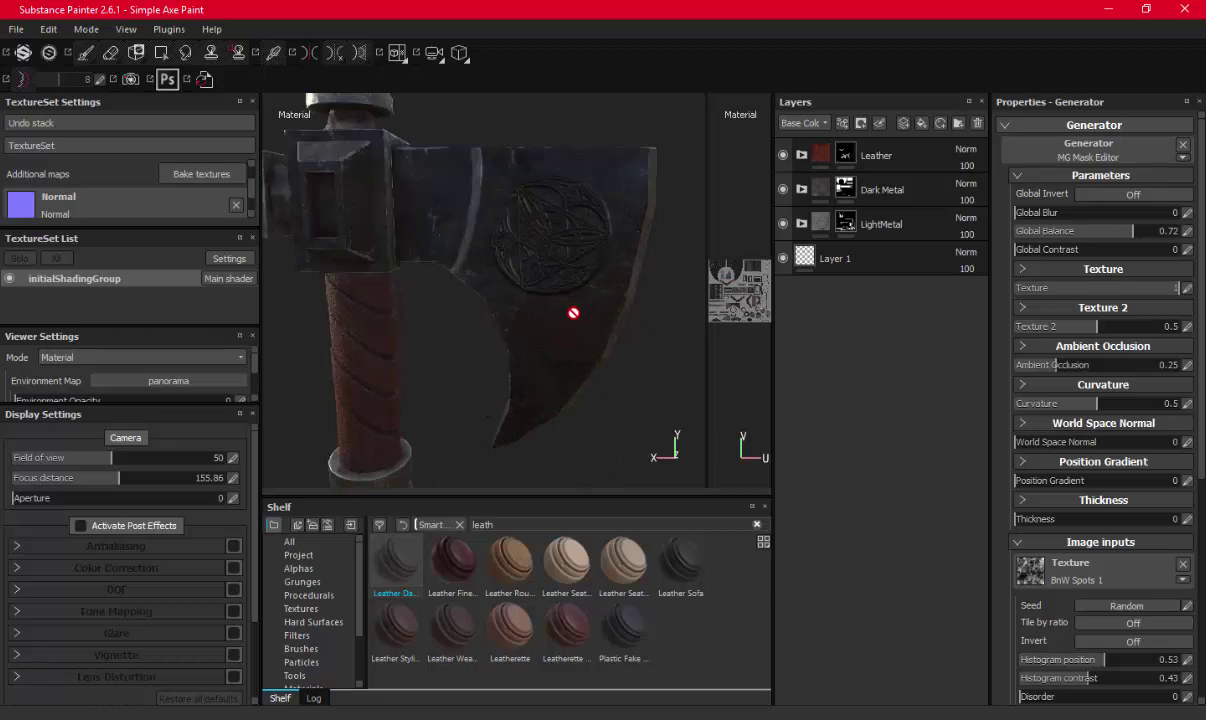
mouse_move(503, 353)
alt+mouse_down()
mouse_move(357, 300)
mouse_move(444, 366)
mouse_move(522, 309)
mouse_move(501, 264)
mouse_move(517, 264)
mouse_move(498, 246)
alt+mouse_up()
Add a fill layer above Leather with its height, normal and AO channels disabled
click(866, 145)
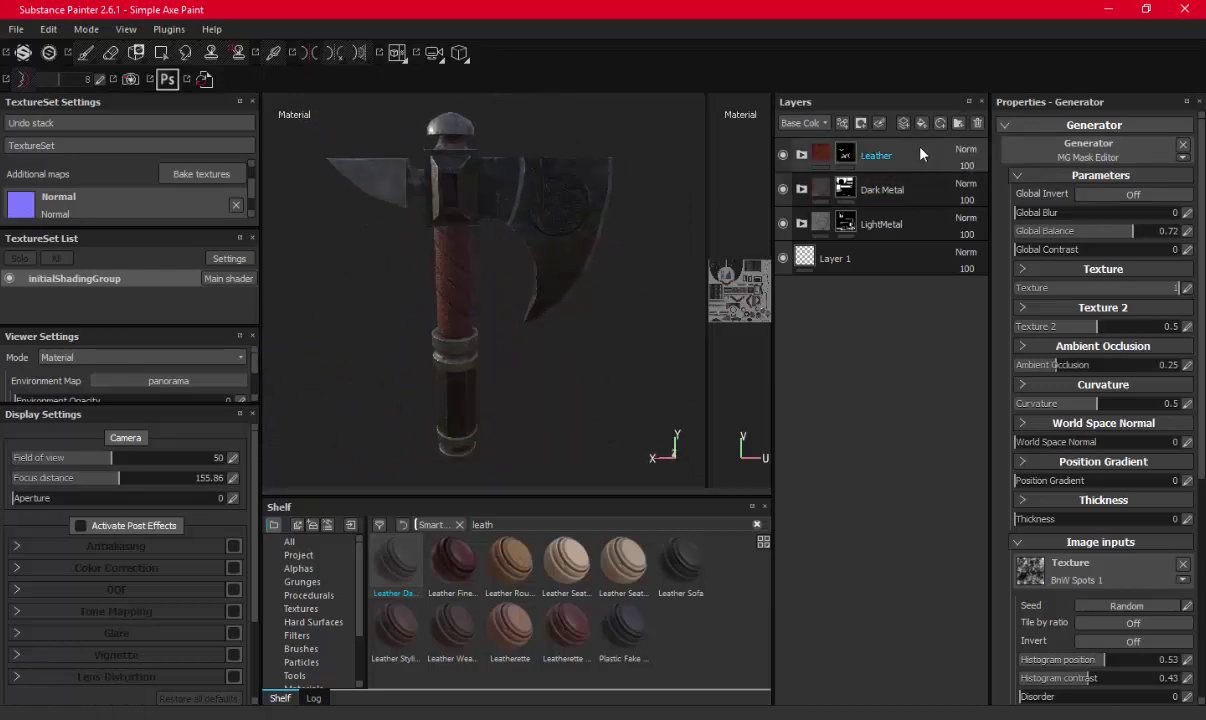
click(921, 125)
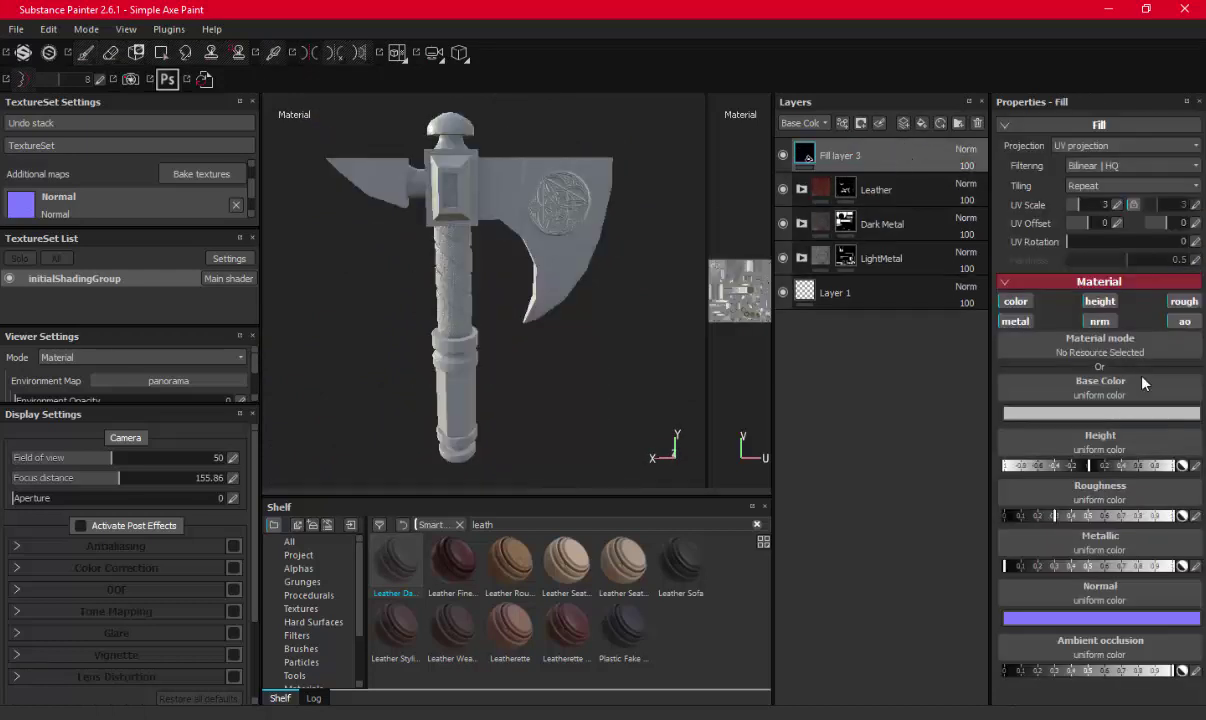
click(1099, 321)
click(1184, 321)
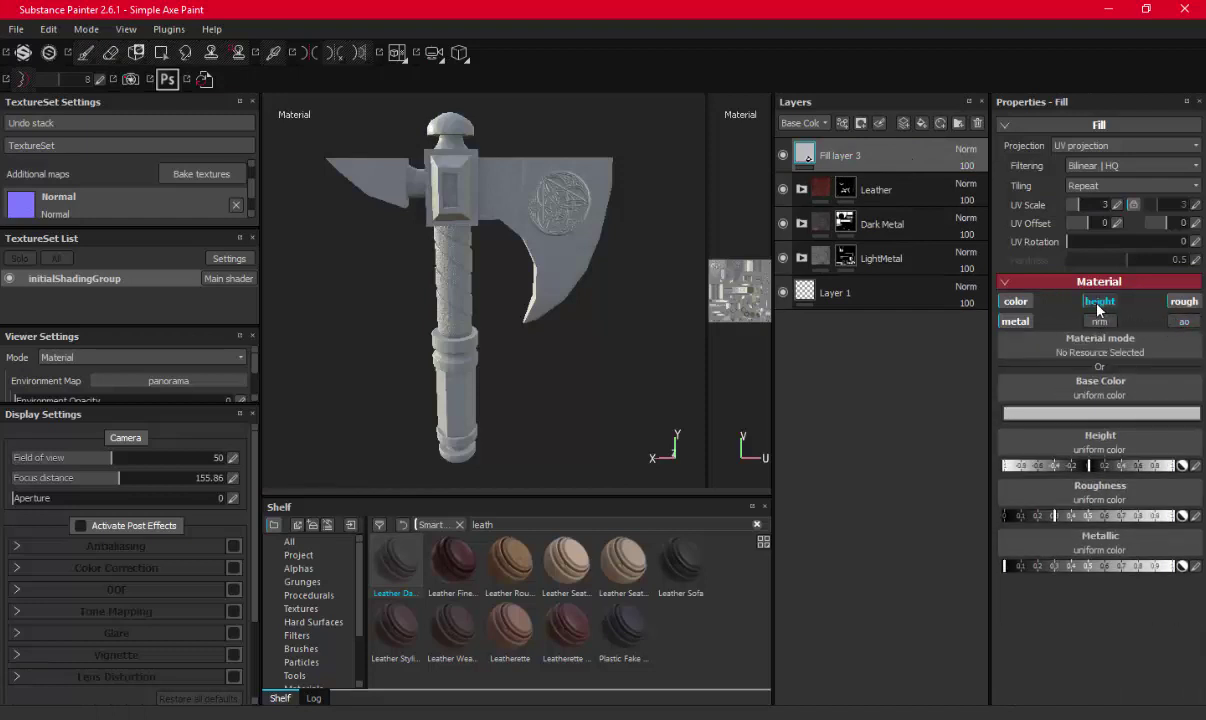
click(1100, 301)
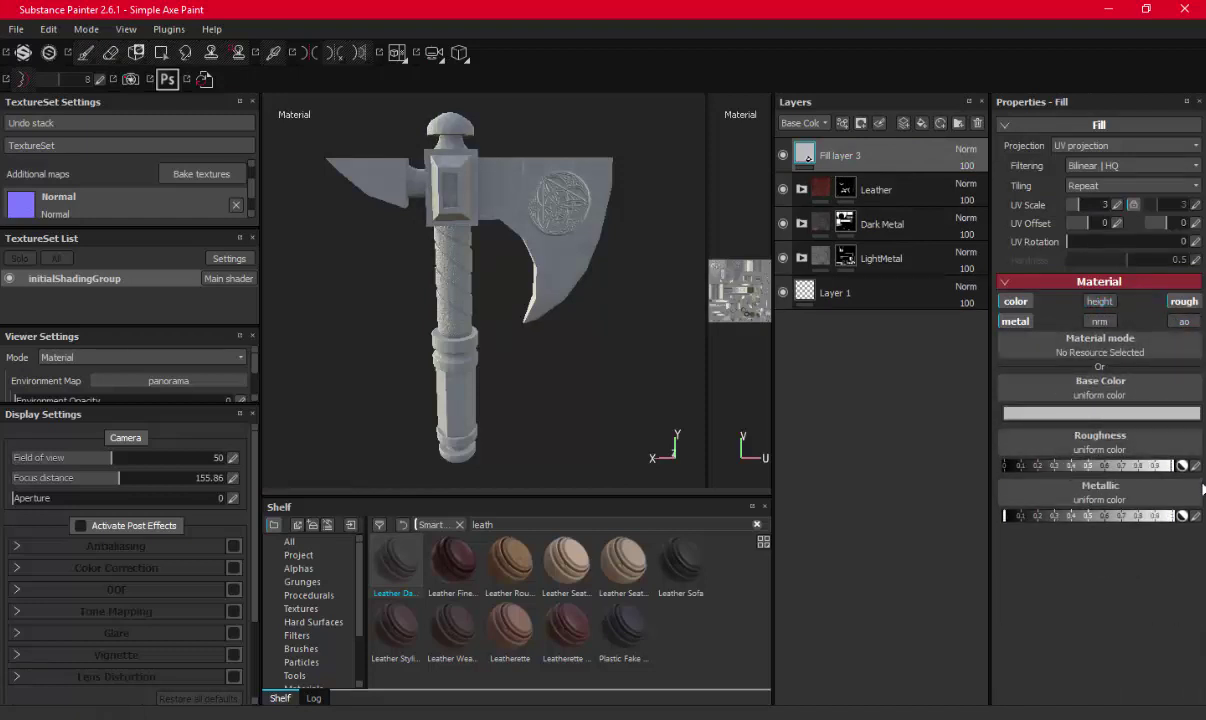
Give Fill layer 3 metallic about 0.4, dark grey 0.185 base colour, and a black mask
click(1004, 516)
click(1033, 516)
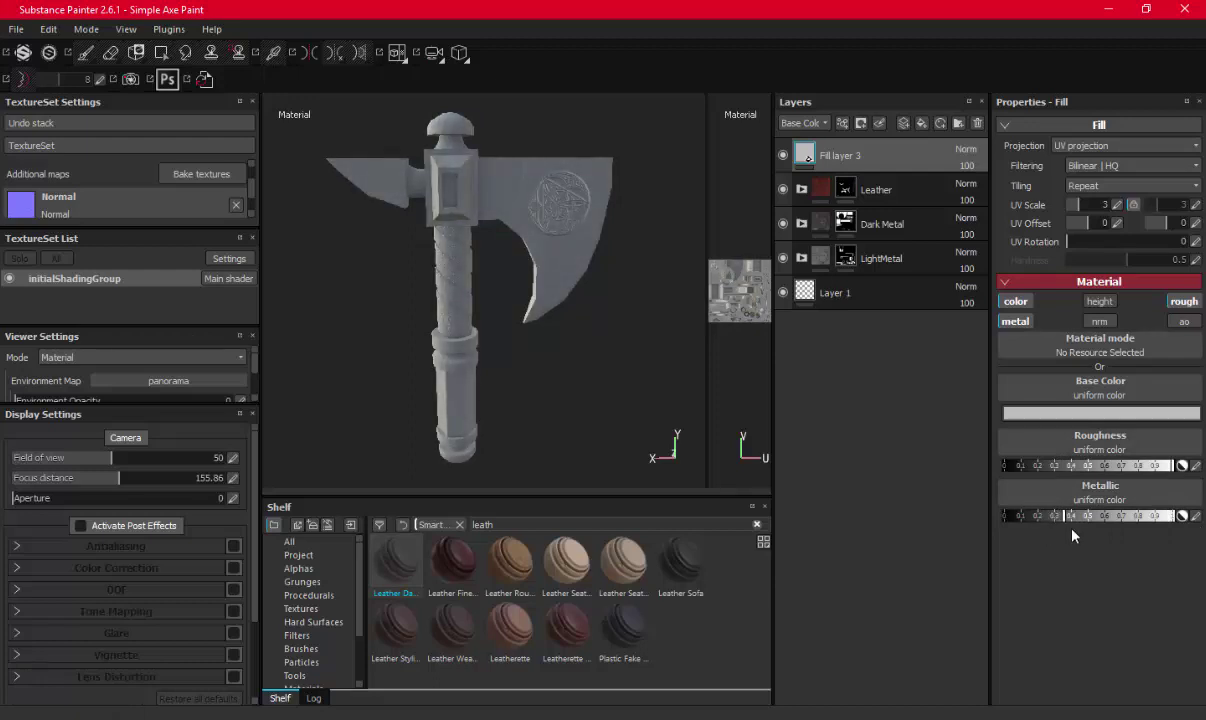
click(1070, 516)
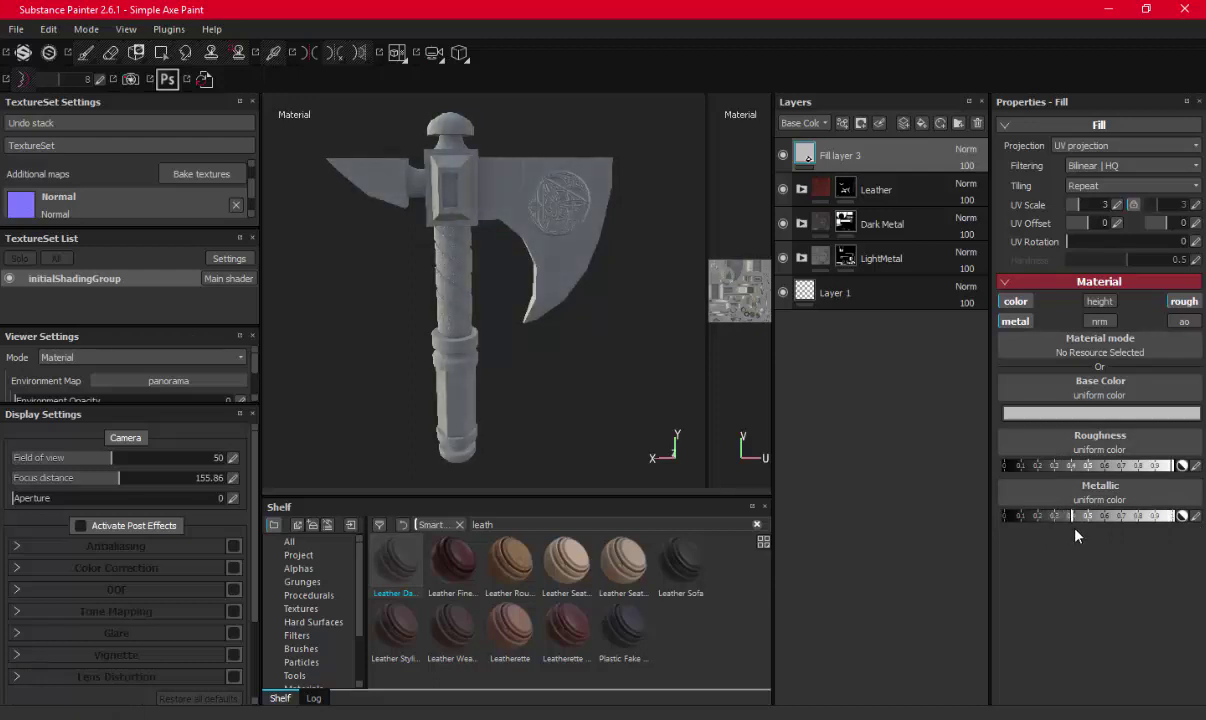
click(1070, 414)
click(949, 433)
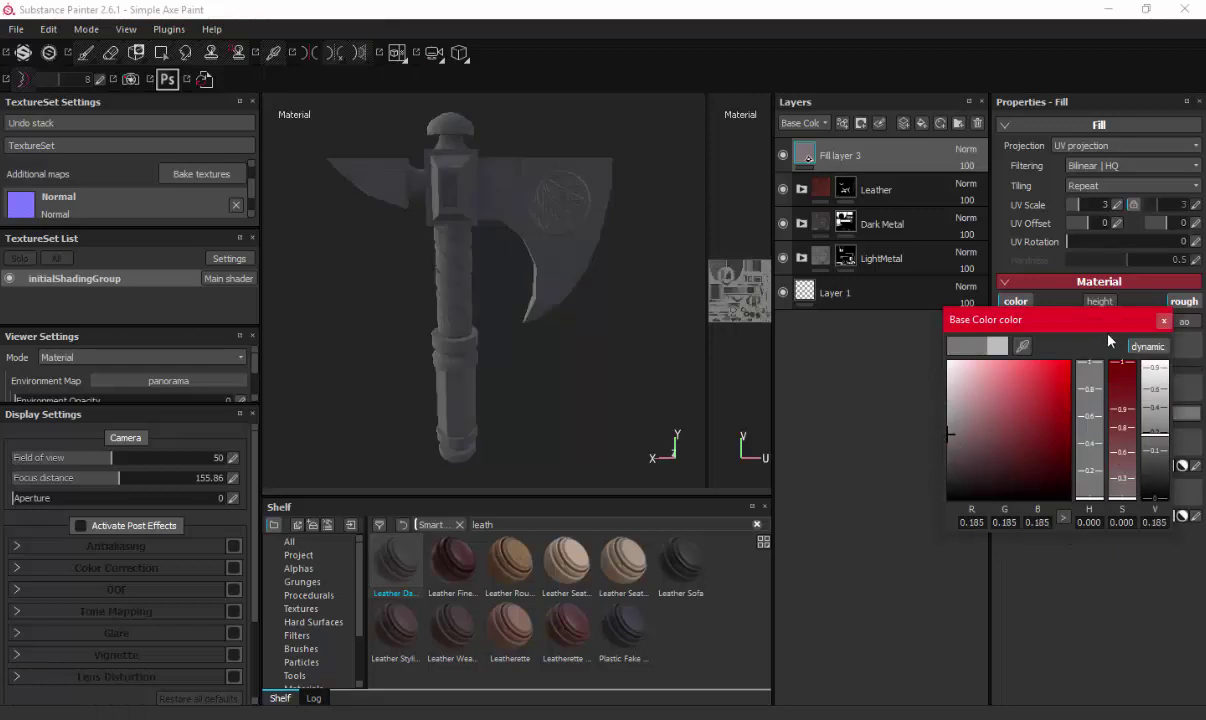
click(1163, 320)
right_click(800, 155)
click(856, 185)
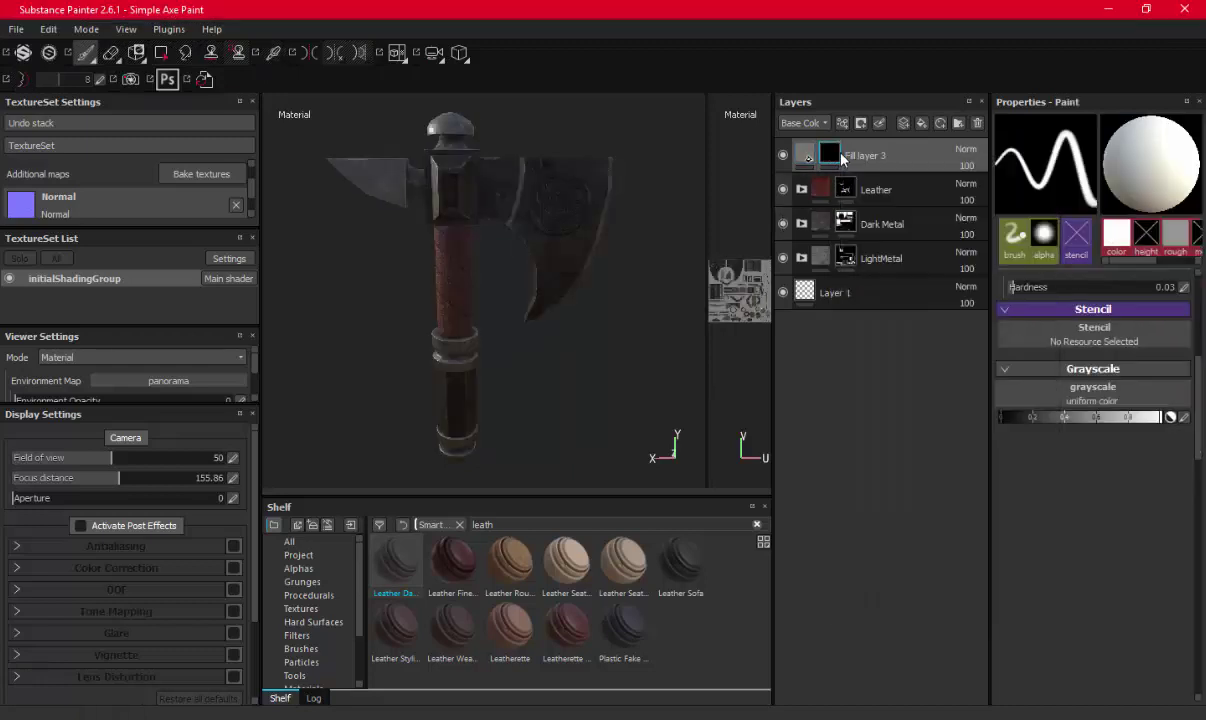
Add an MG Metal Edge Wear generator to Fill layer 3's mask with Wear Level 0.57
right_click(842, 160)
click(840, 515)
click(1108, 150)
click(992, 297)
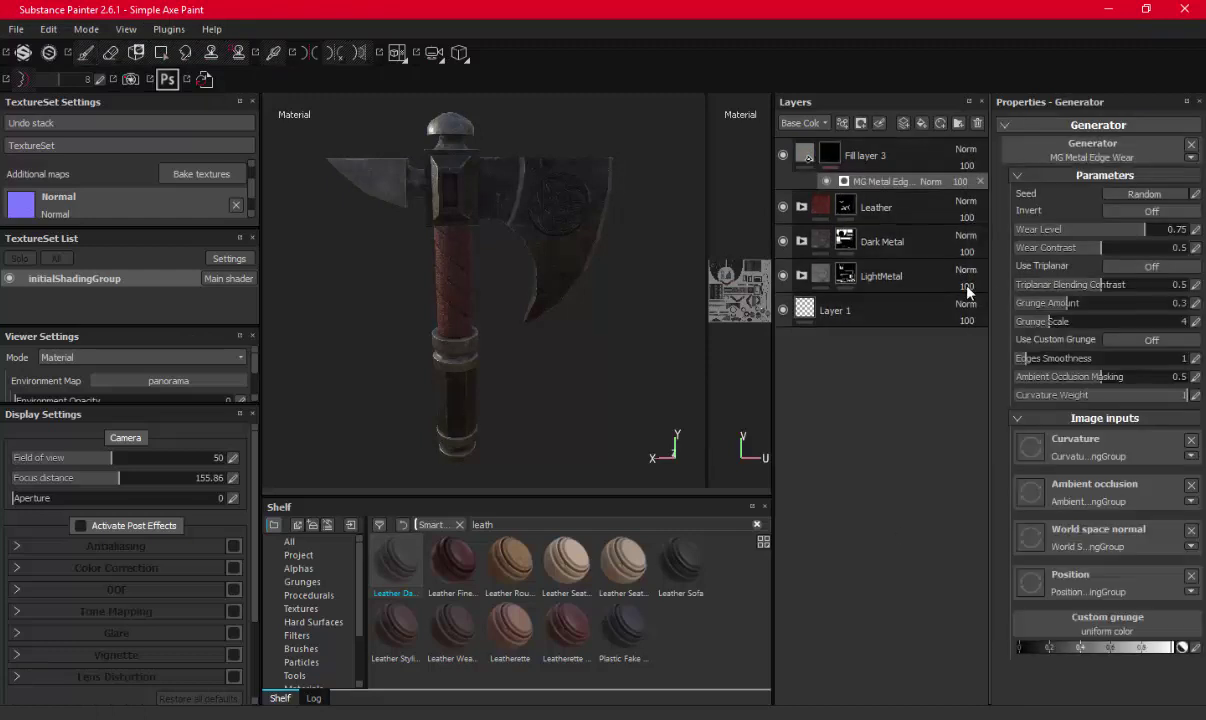
click(1120, 231)
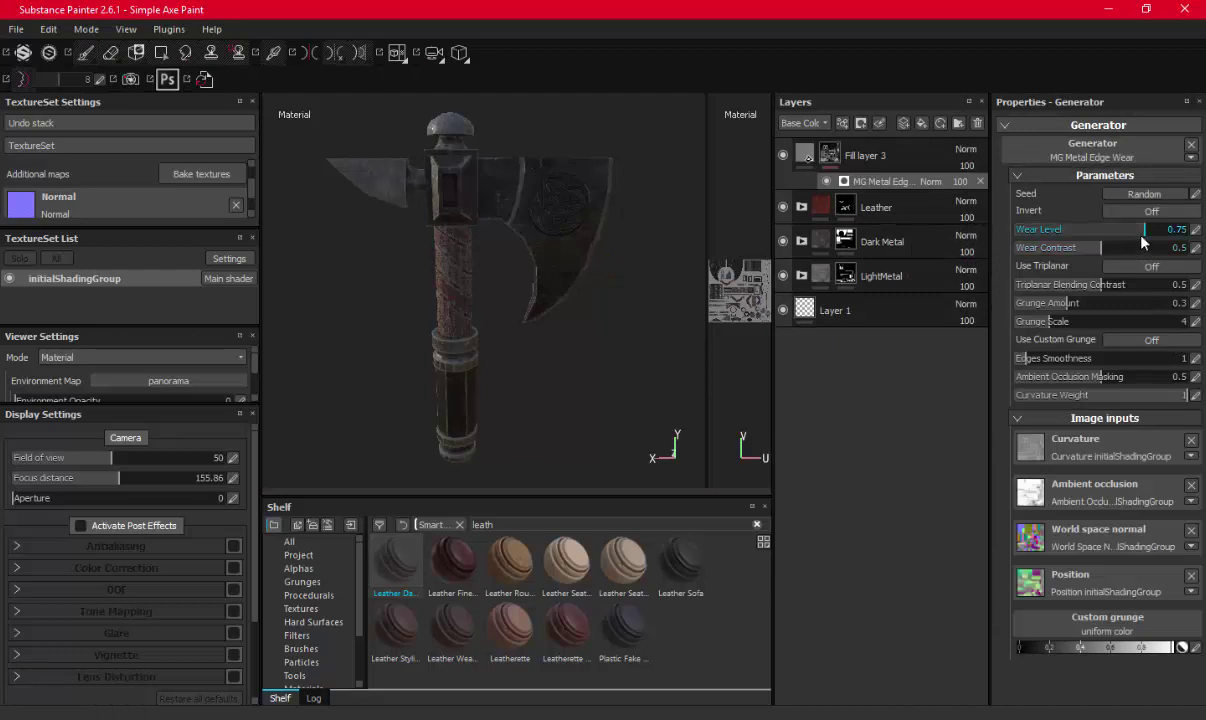
drag(1120, 236, 1113, 231)
alt+drag(533, 310, 520, 237)
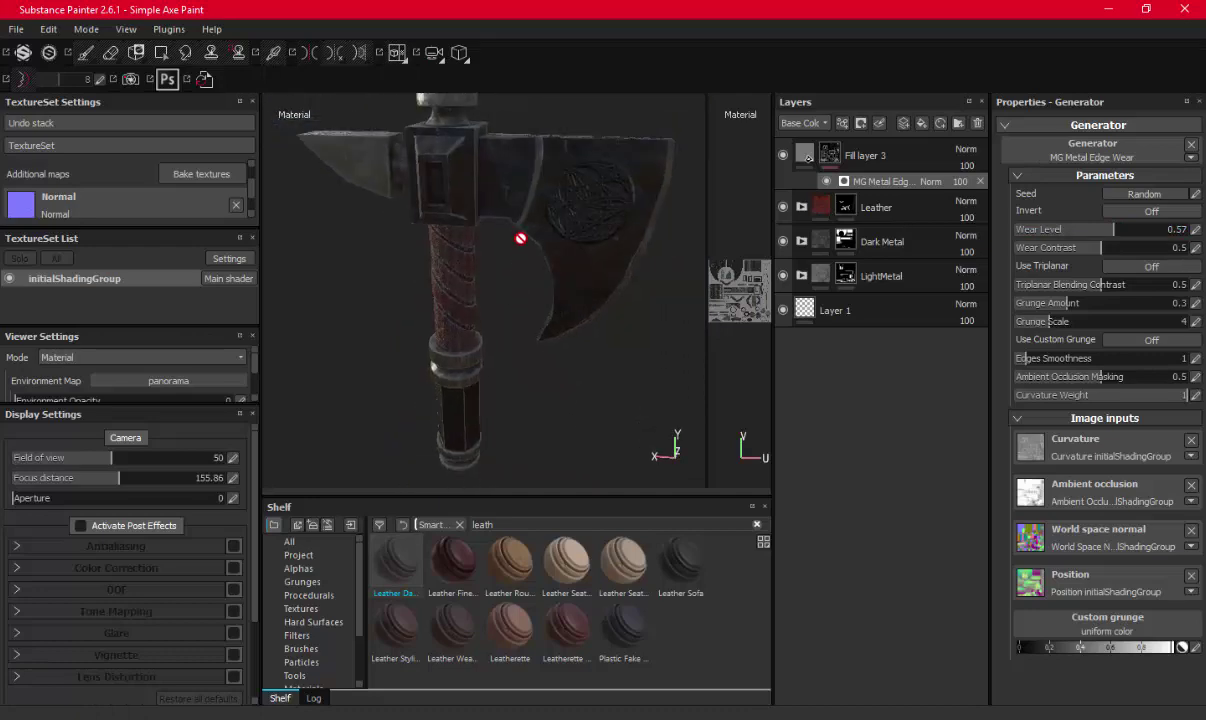
Bake the initialShadingGroup mesh maps with the Normal map excluded
click(173, 170)
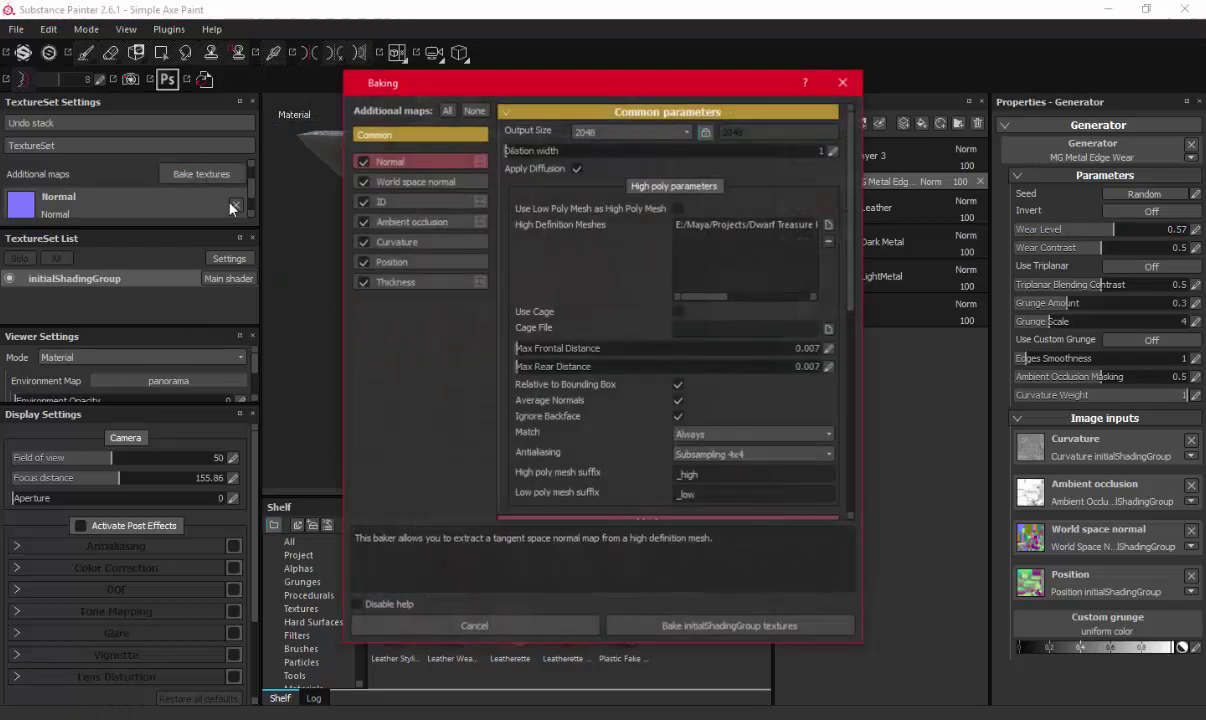
click(363, 161)
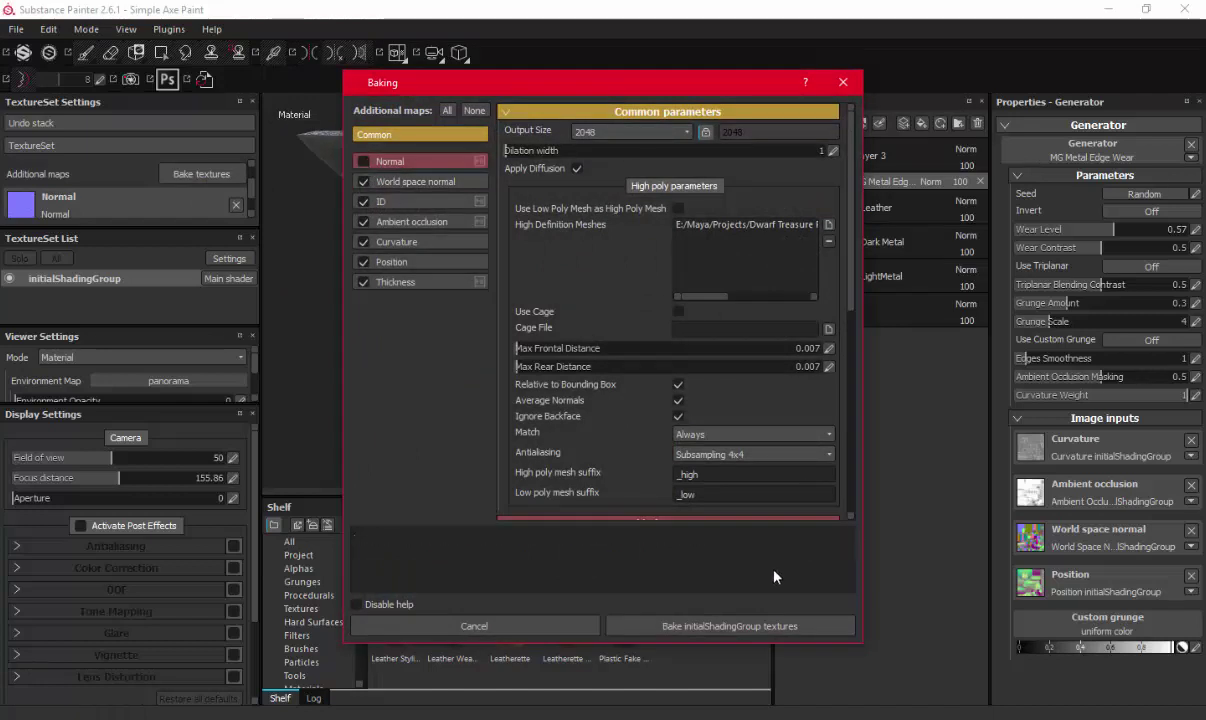
click(737, 638)
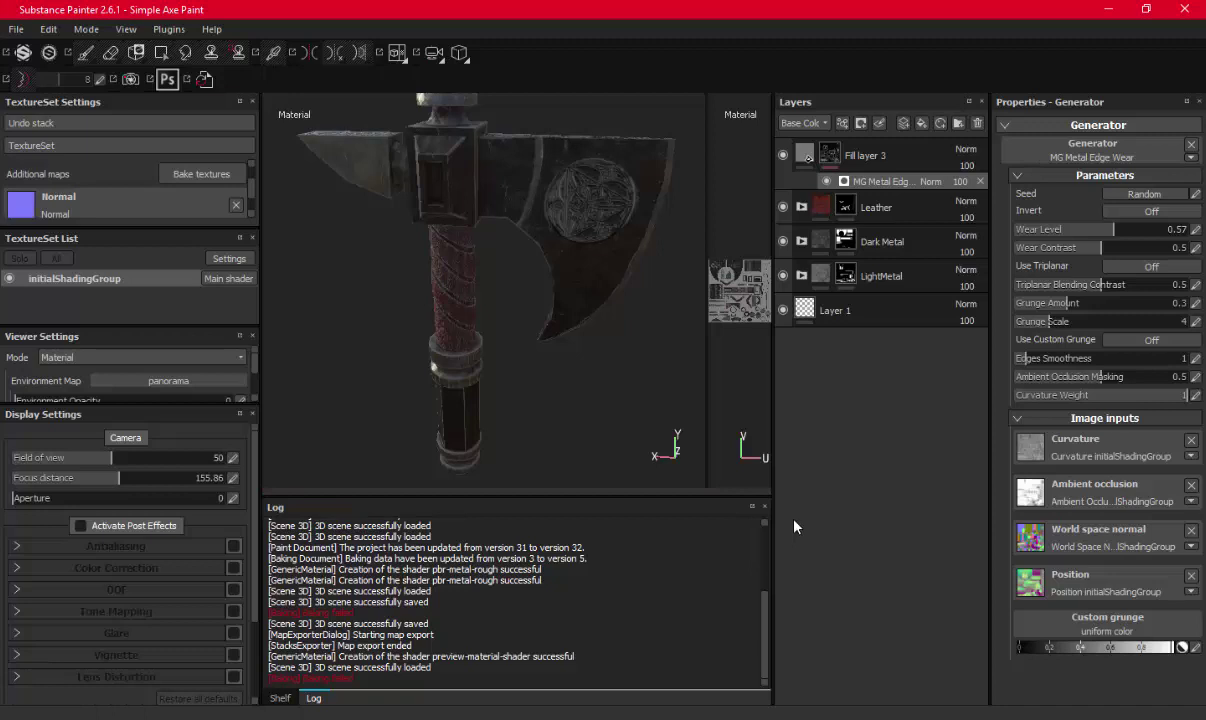
Lower the edge-wear Wear Level to about 0.37, then select Fill layer 3 with Polygon Fill active
scroll(492, 317, up, 3)
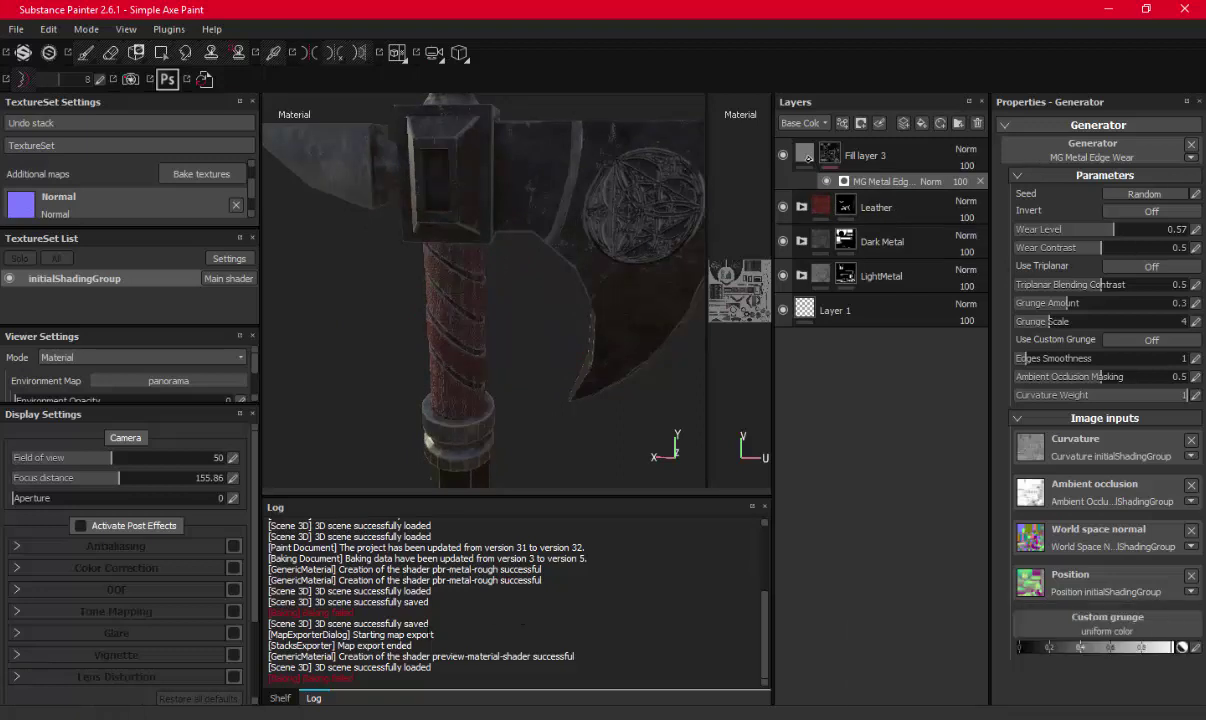
click(280, 698)
alt+drag(512, 258, 479, 326)
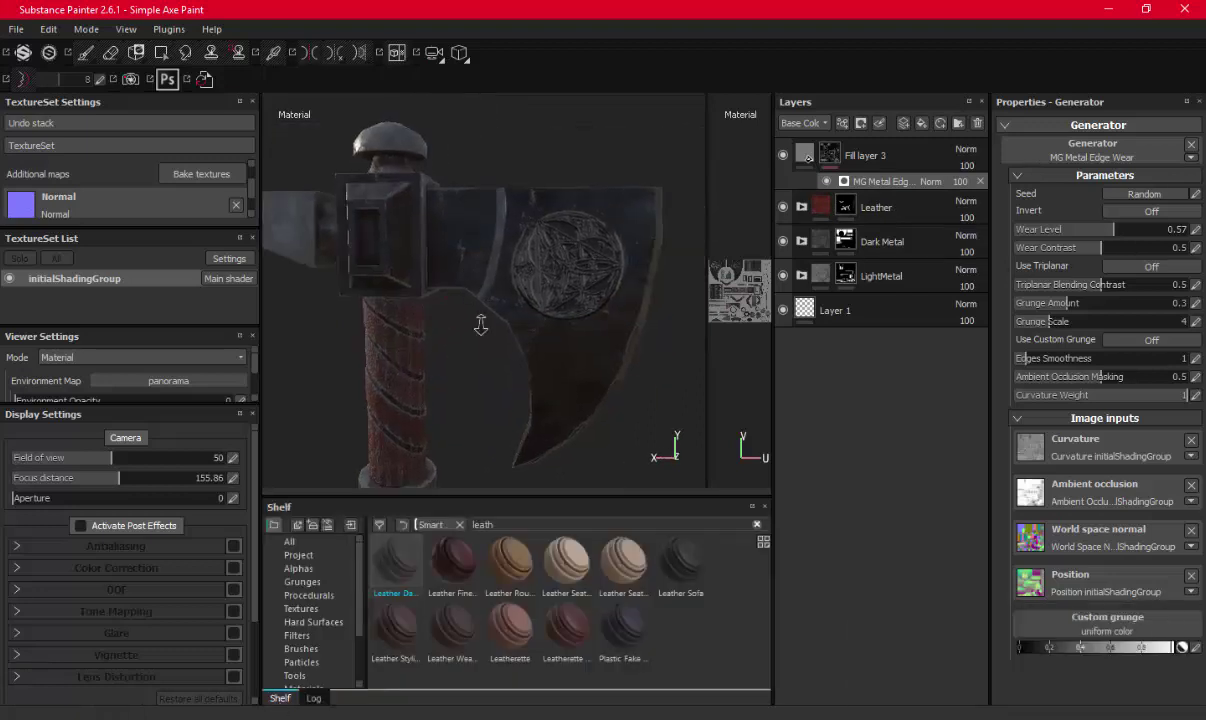
drag(1115, 235, 1076, 231)
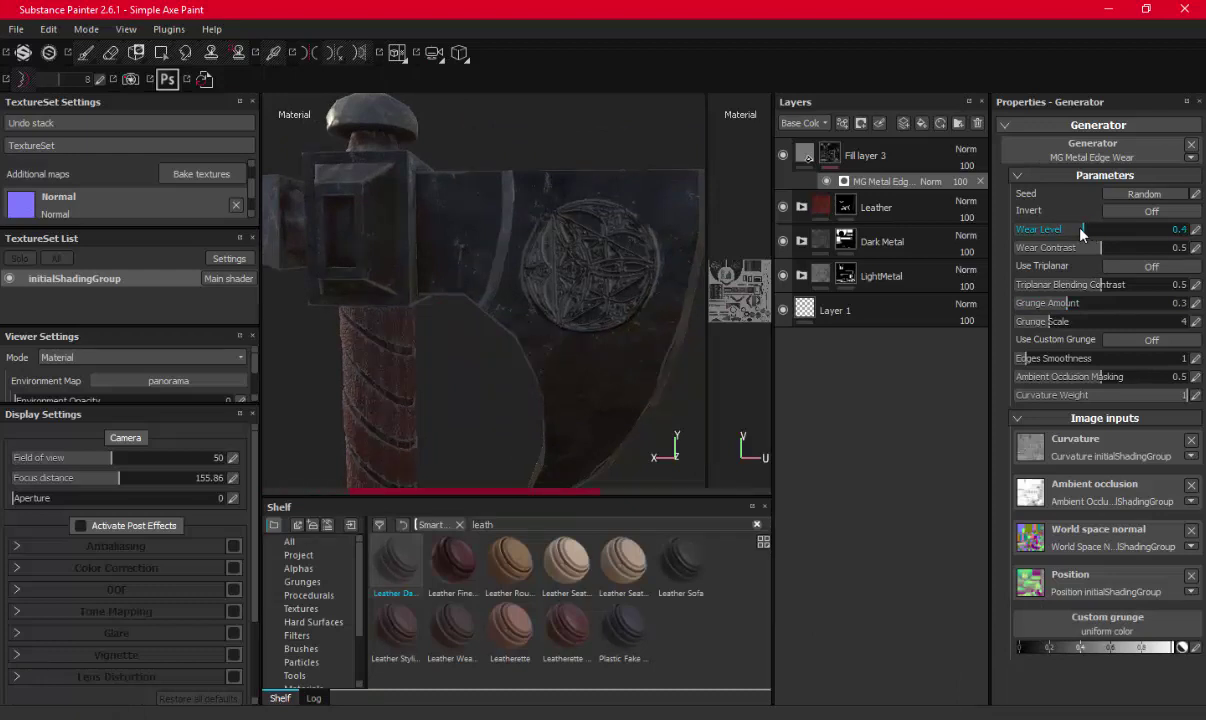
mouse_move(591, 404)
alt+mouse_down()
mouse_move(488, 315)
mouse_move(505, 300)
alt+mouse_up()
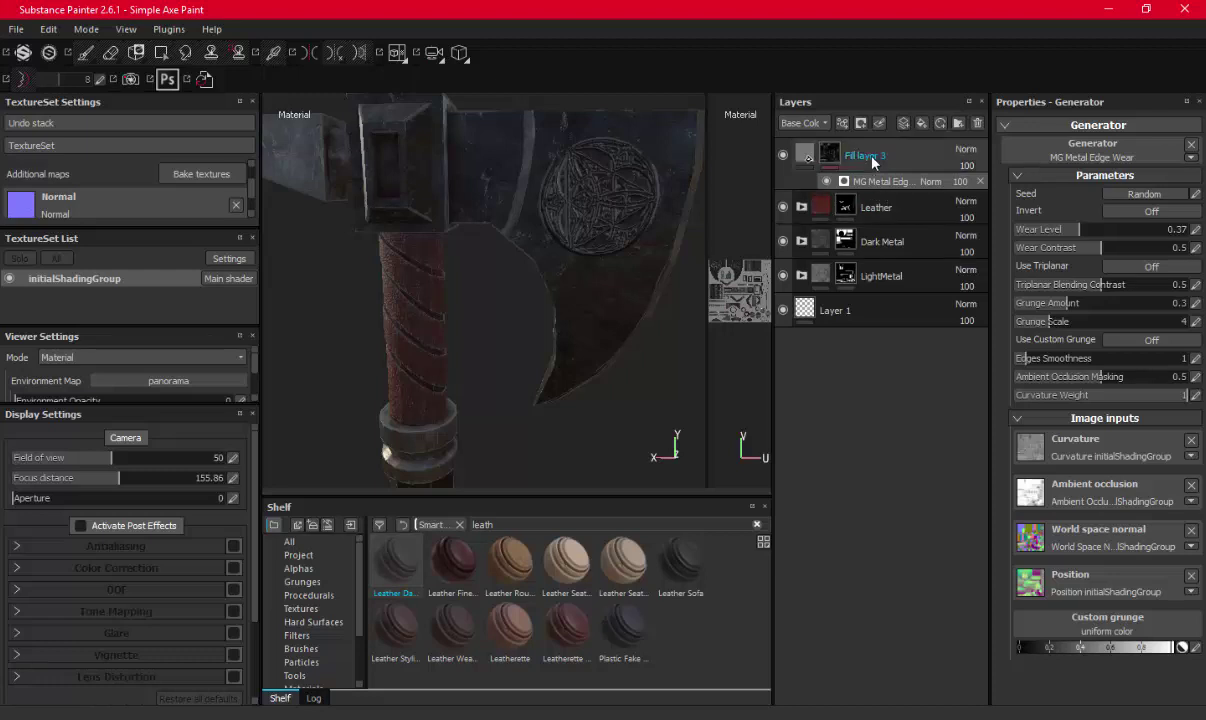
click(823, 150)
click(159, 55)
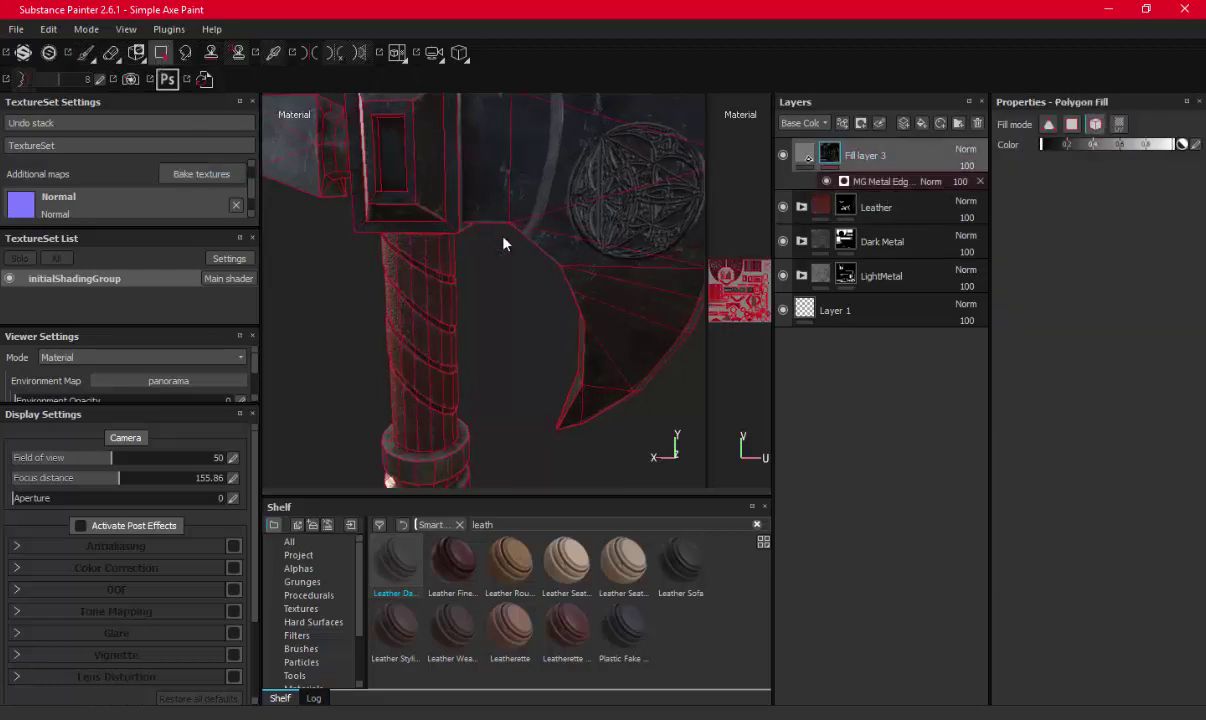
Set the MG Metal Edge Wear generator's blend mode to Multiply
alt+drag(503, 243, 459, 268)
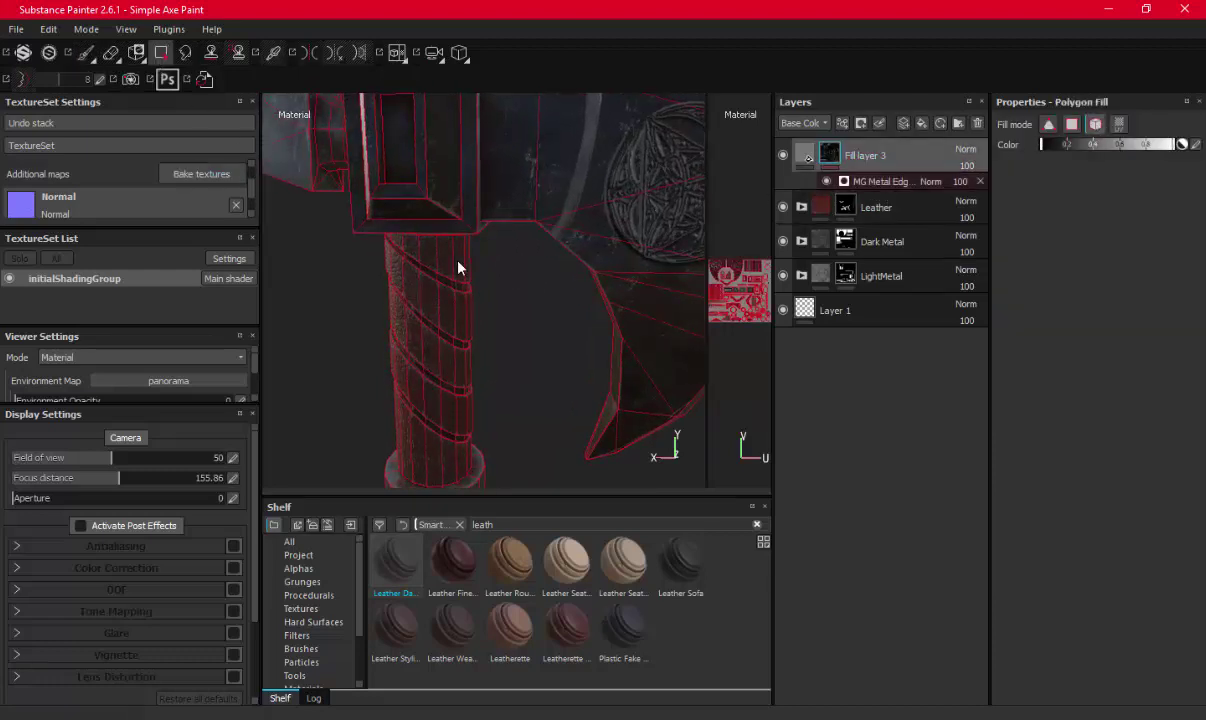
click(930, 181)
click(955, 270)
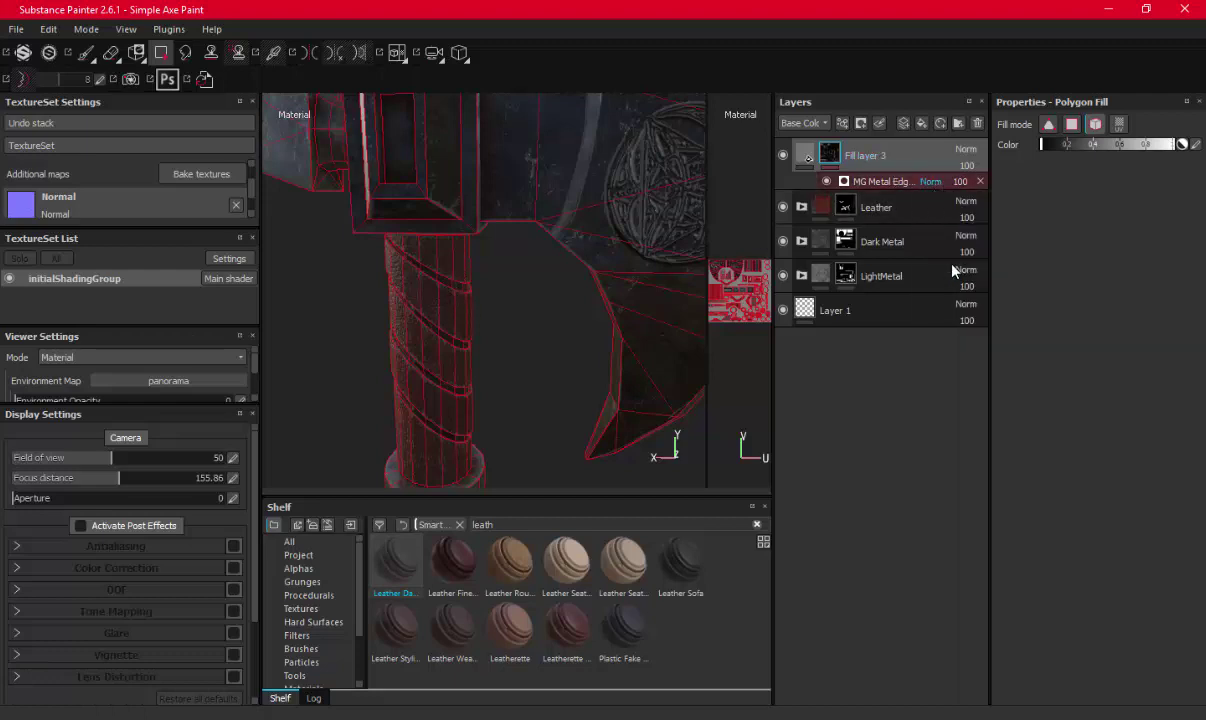
click(930, 181)
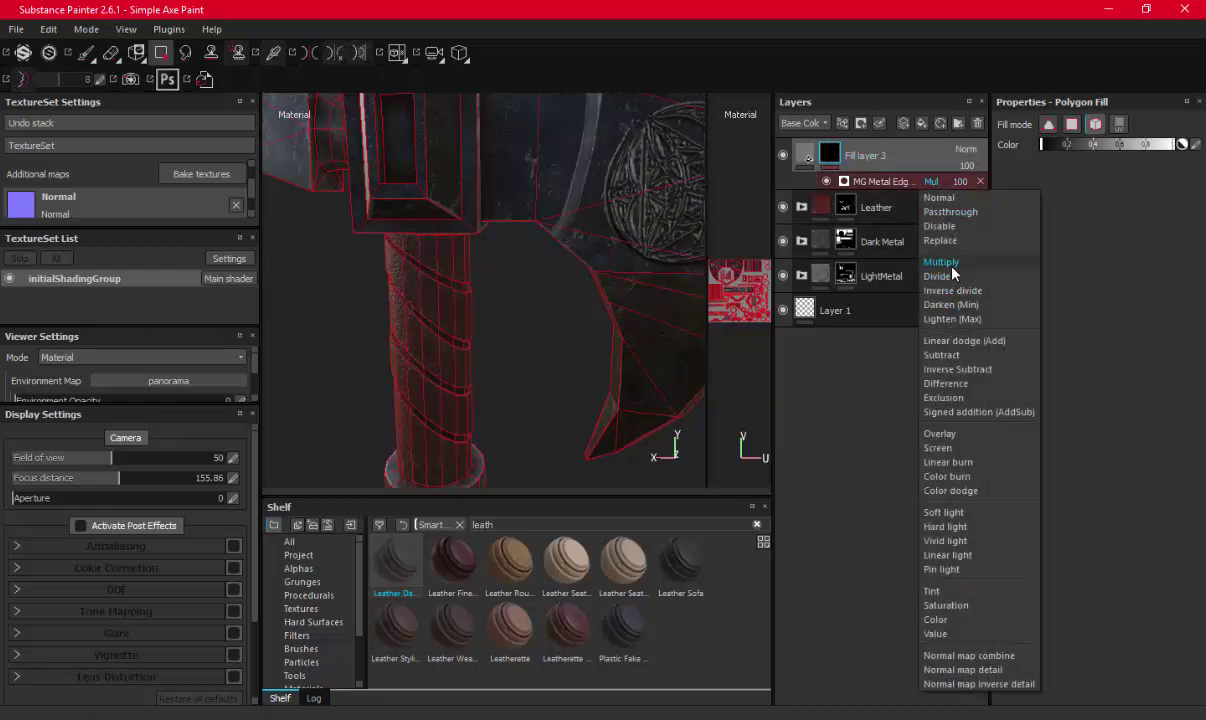
click(952, 266)
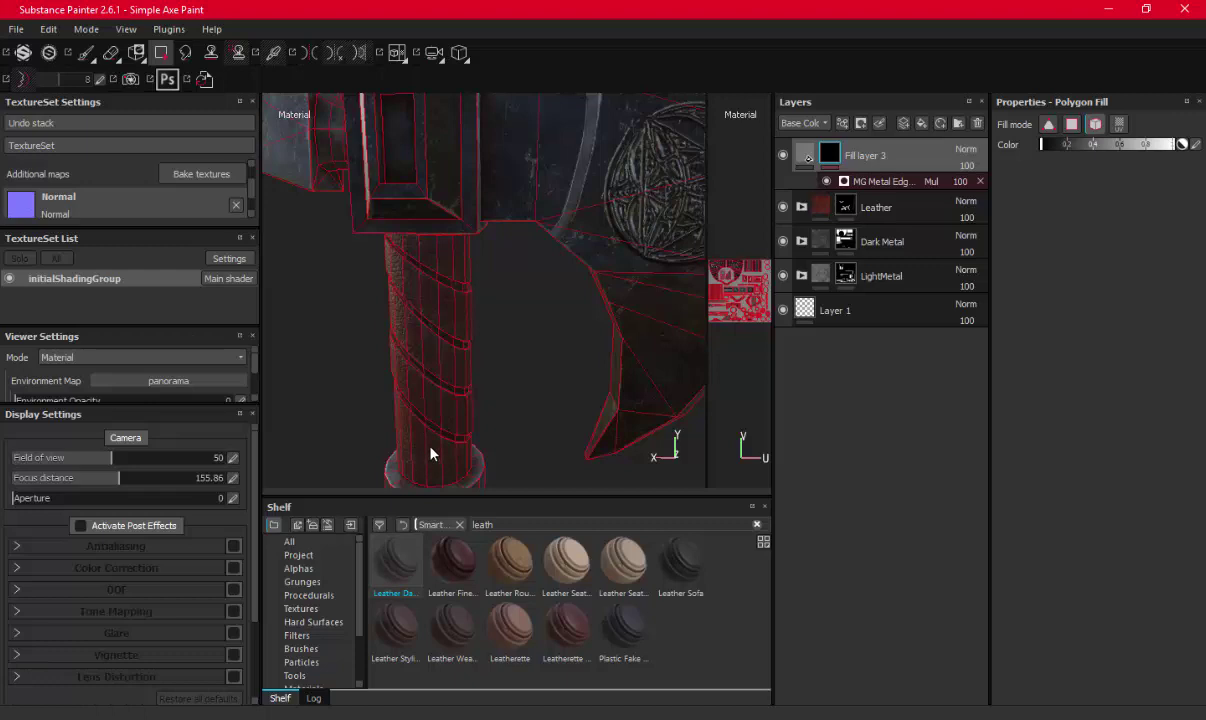
Remove the edge wear generator and re-add MG Metal Edge Wear to Fill layer 3's mask
alt+right_drag(420, 455, 548, 384)
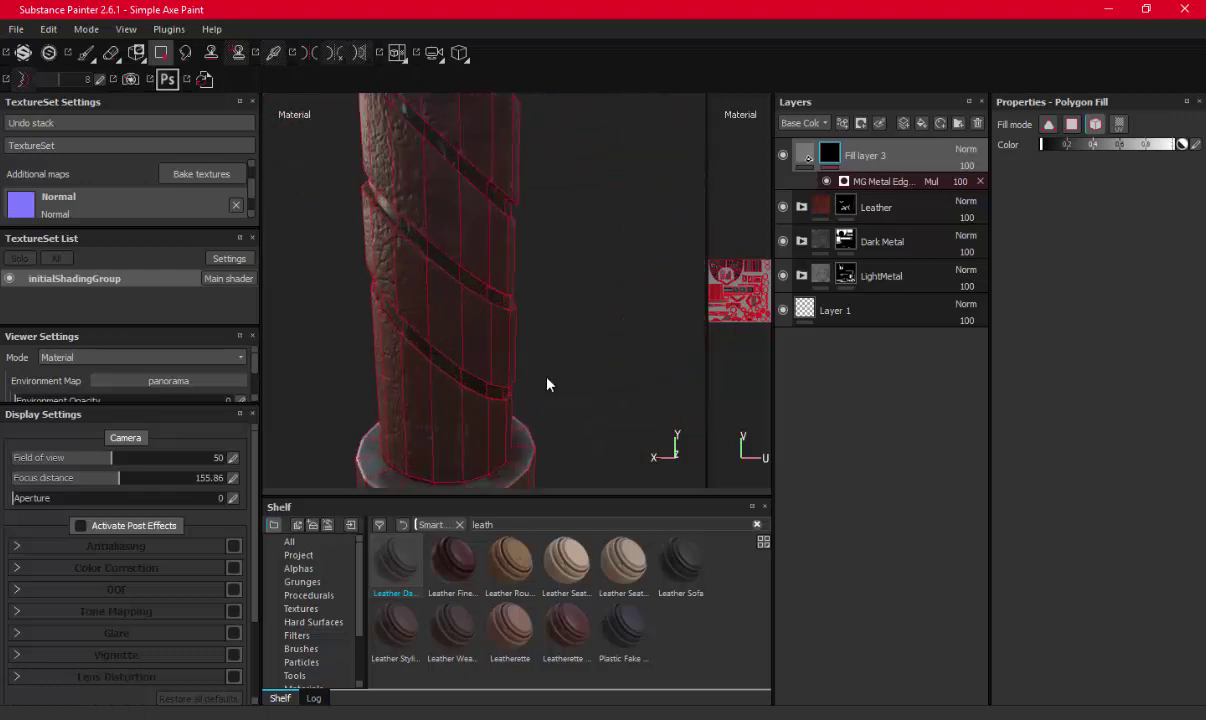
alt+drag(548, 384, 578, 345)
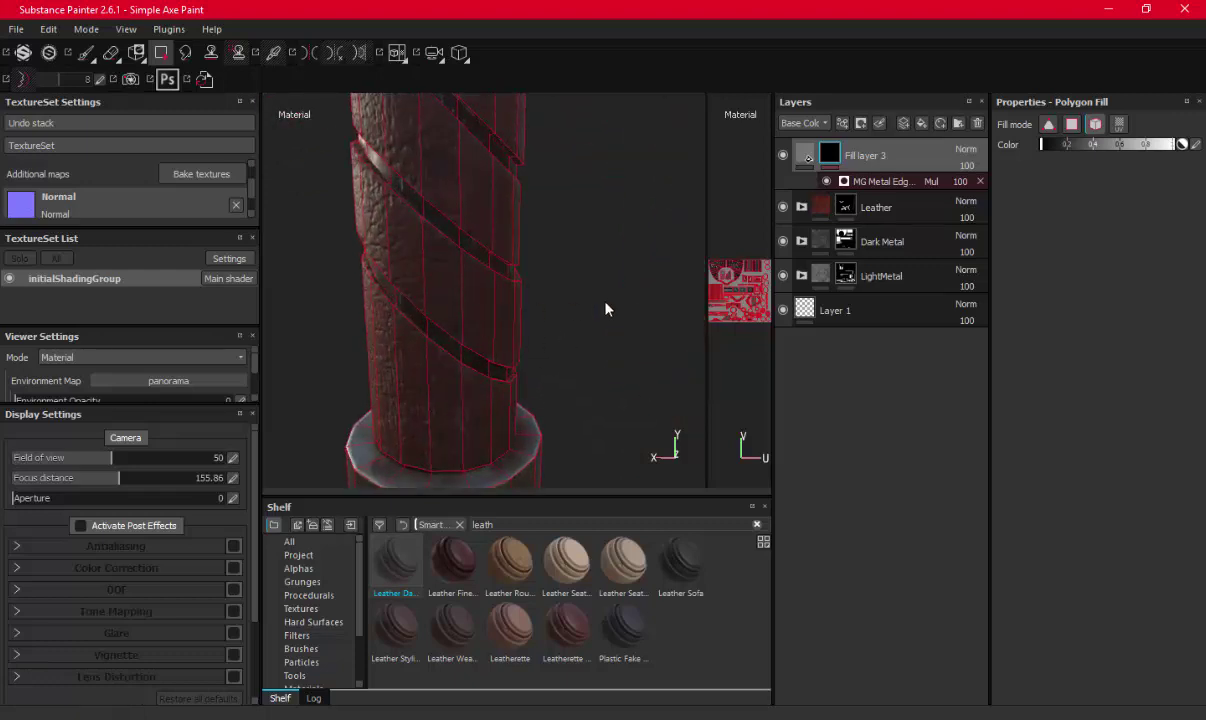
mouse_move(606, 307)
alt+mouse_down()
mouse_move(533, 237)
mouse_move(531, 323)
alt+mouse_up()
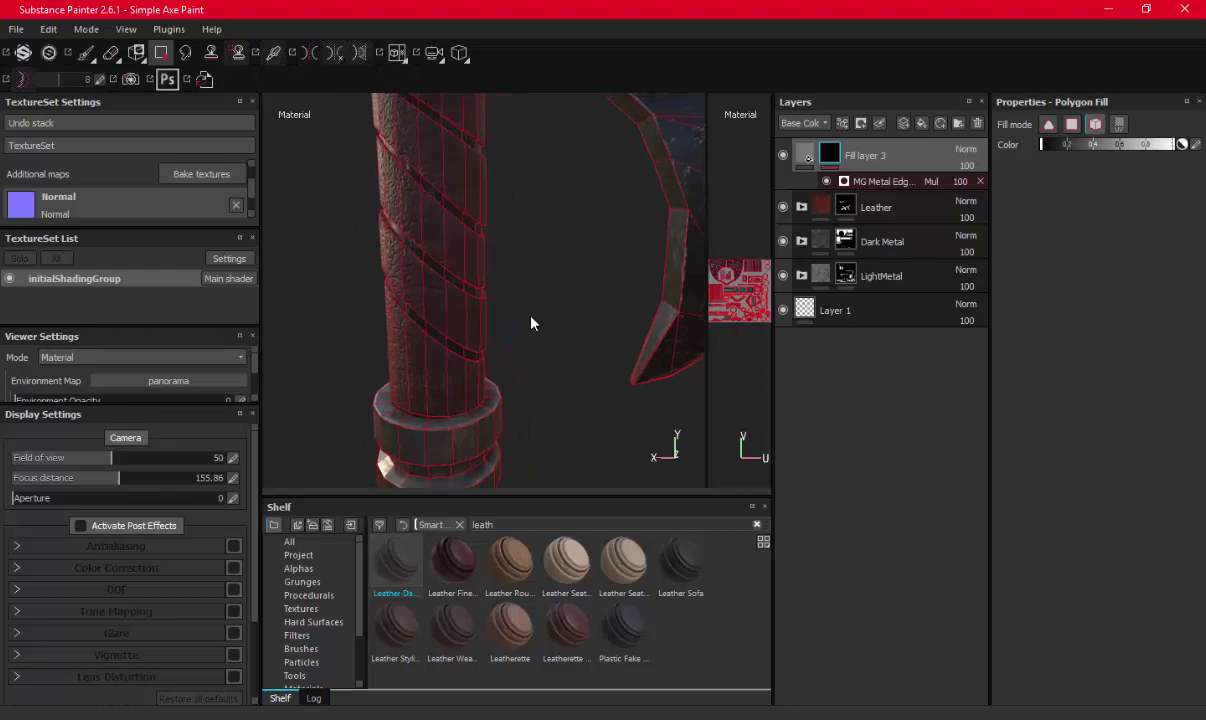
click(980, 181)
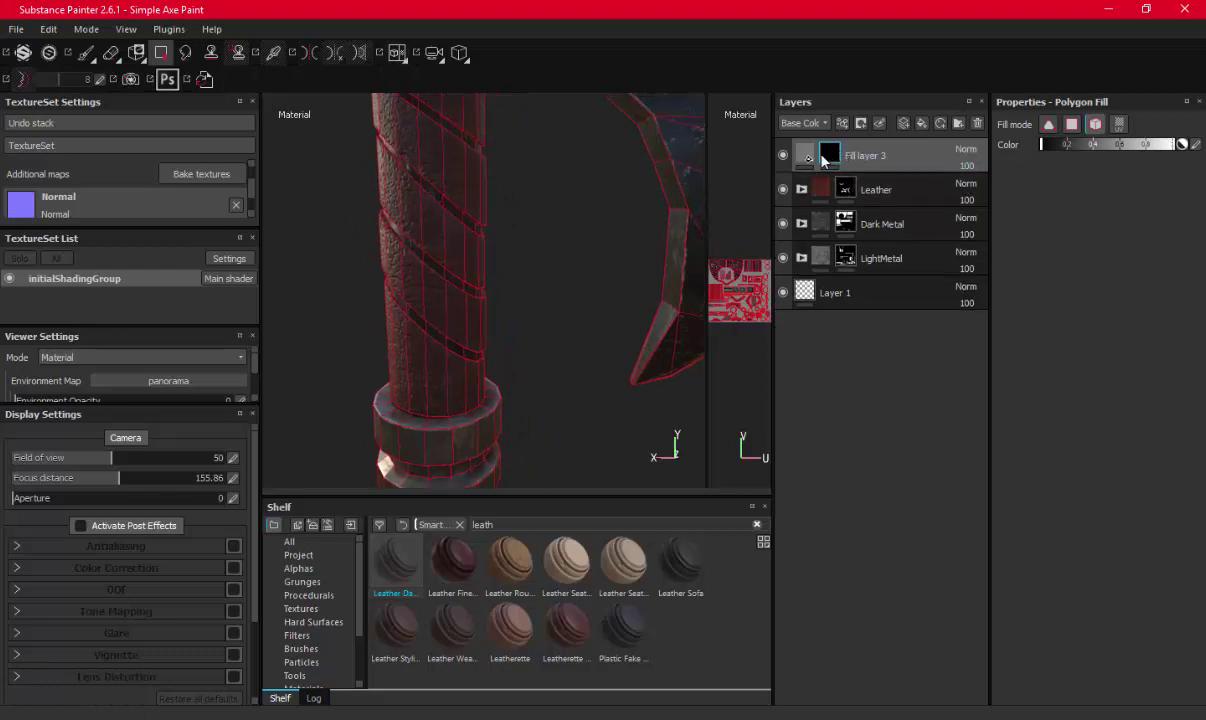
click(1094, 128)
right_click(865, 161)
key(Escape)
alt+drag(463, 183, 514, 309)
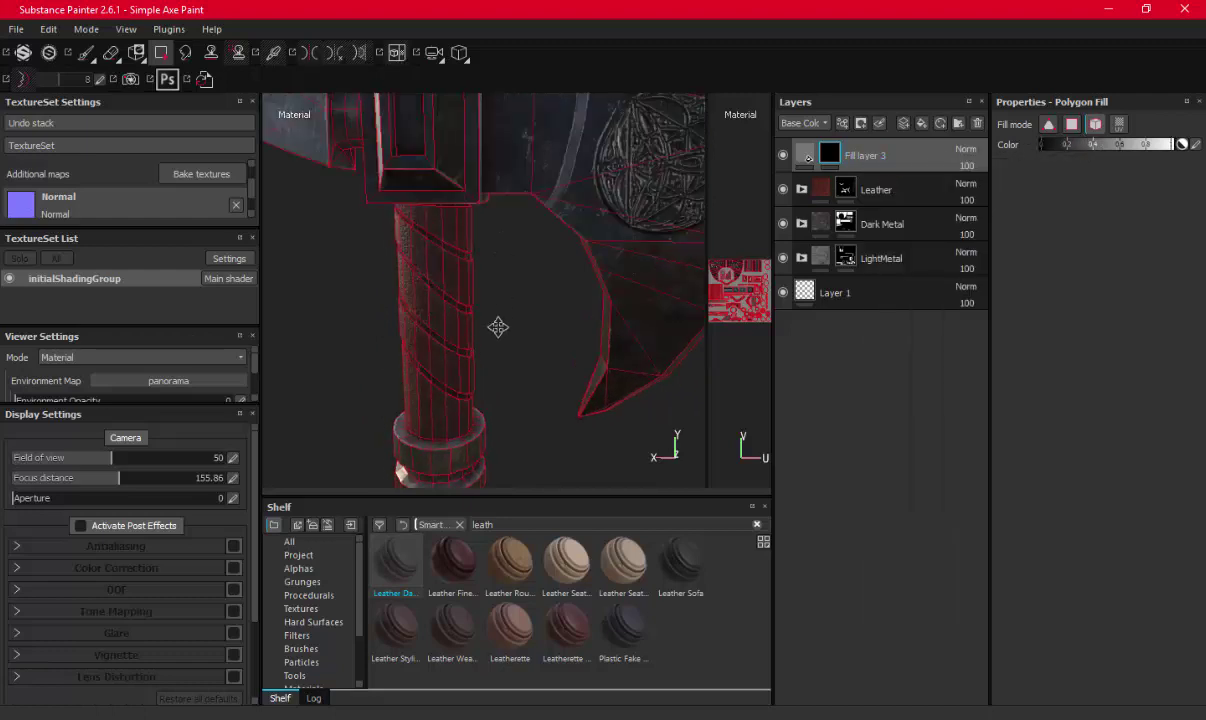
right_click(878, 153)
click(875, 455)
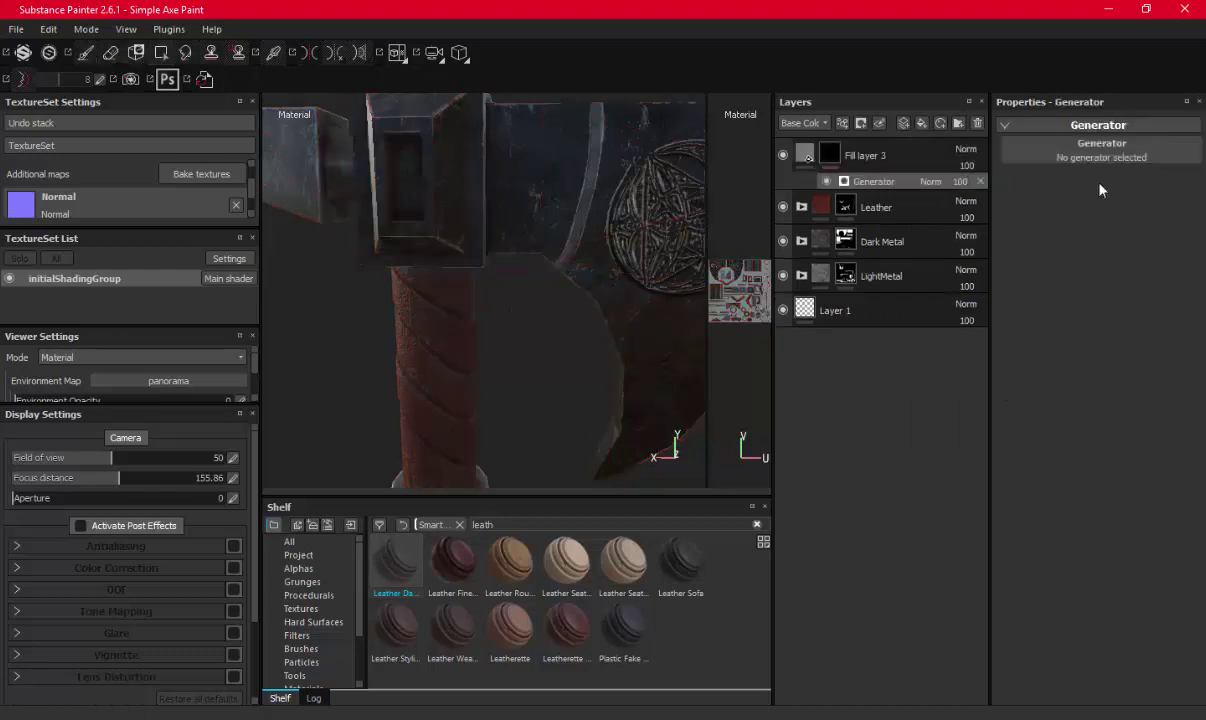
click(1105, 150)
click(1001, 306)
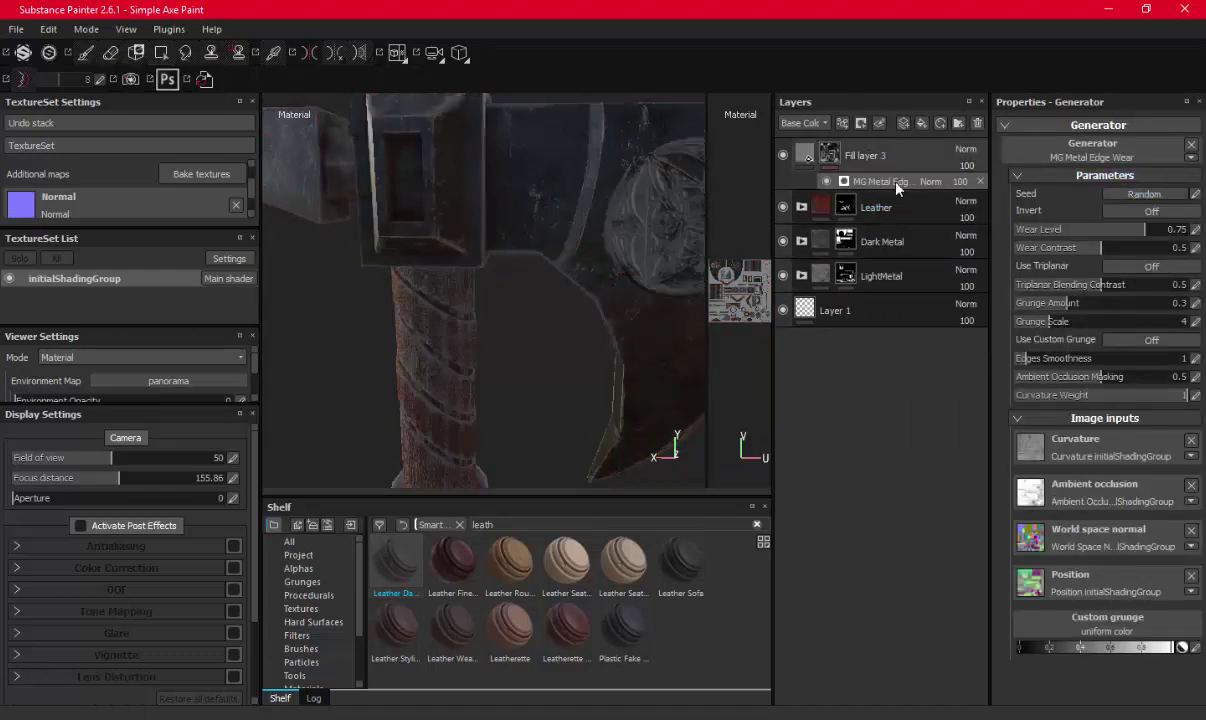
Switch to mesh fill, return the generator to Multiply, and fill the round blade emblem
click(829, 155)
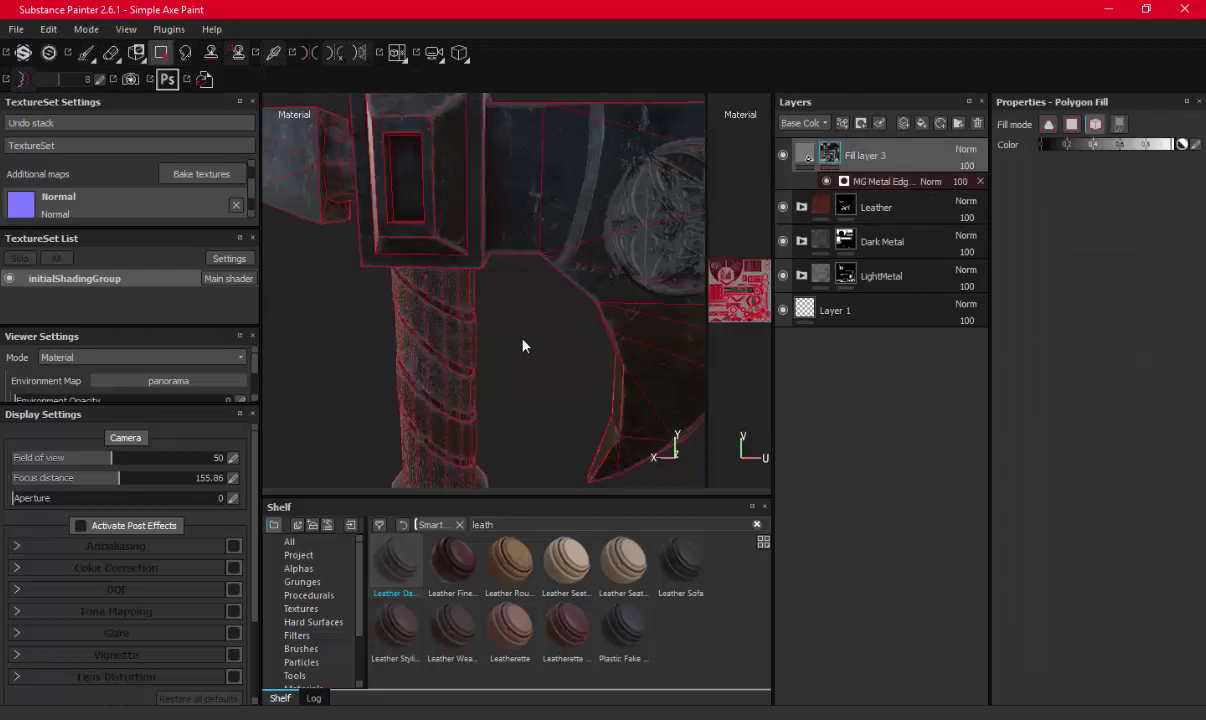
scroll(438, 312, up, 2)
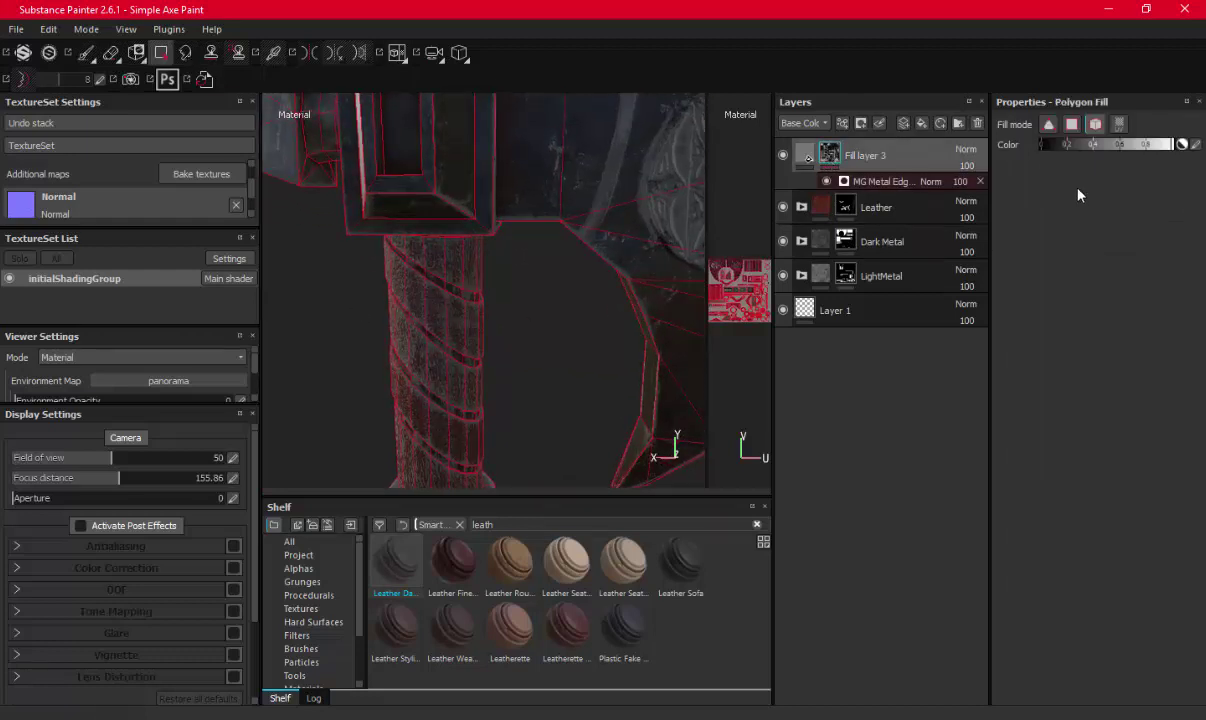
click(1096, 126)
click(928, 181)
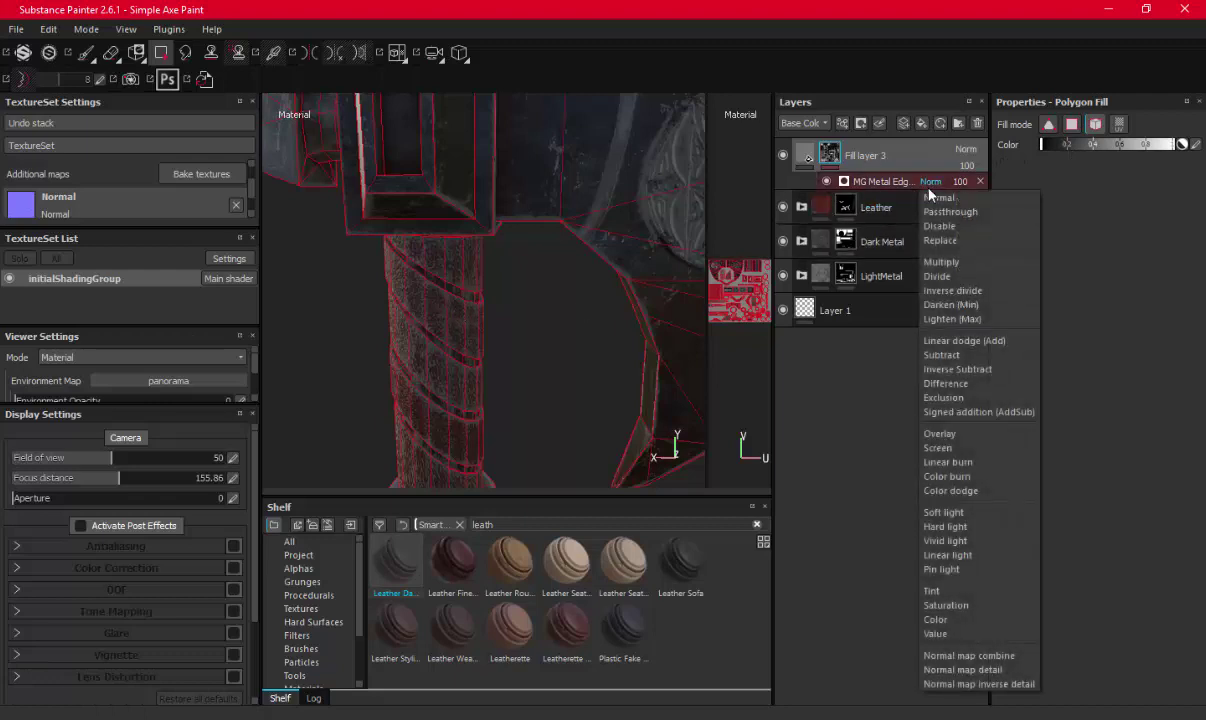
click(955, 274)
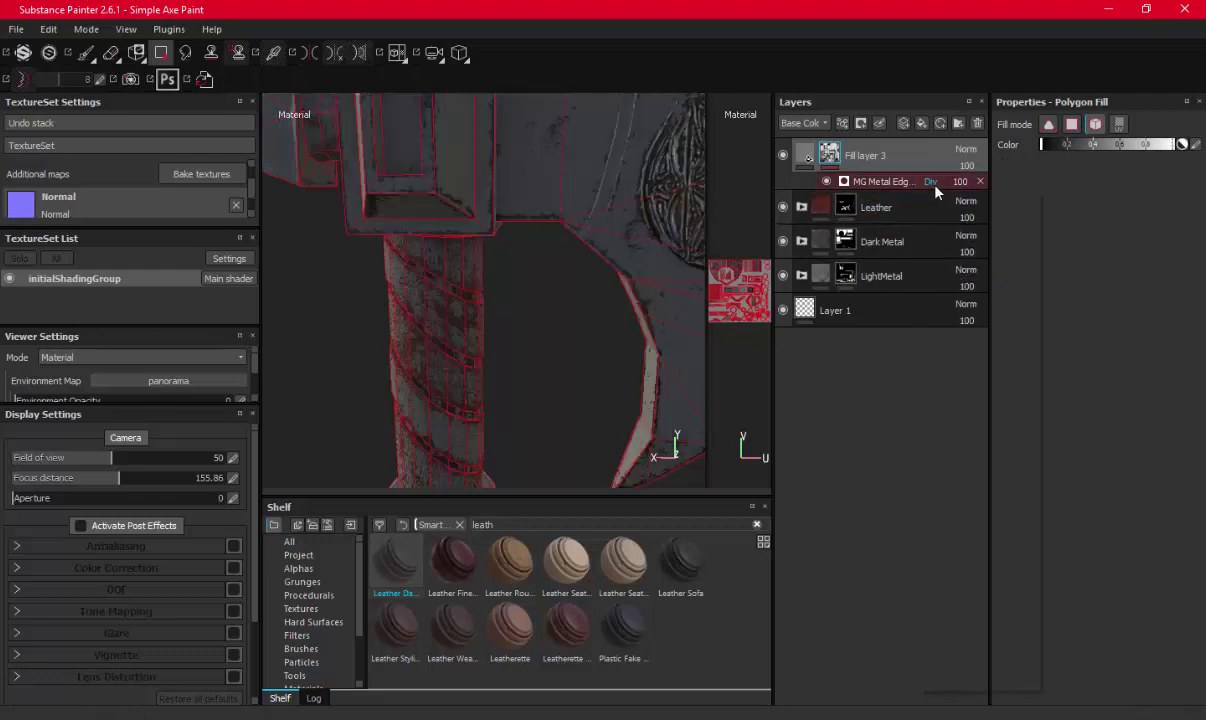
click(930, 181)
click(955, 266)
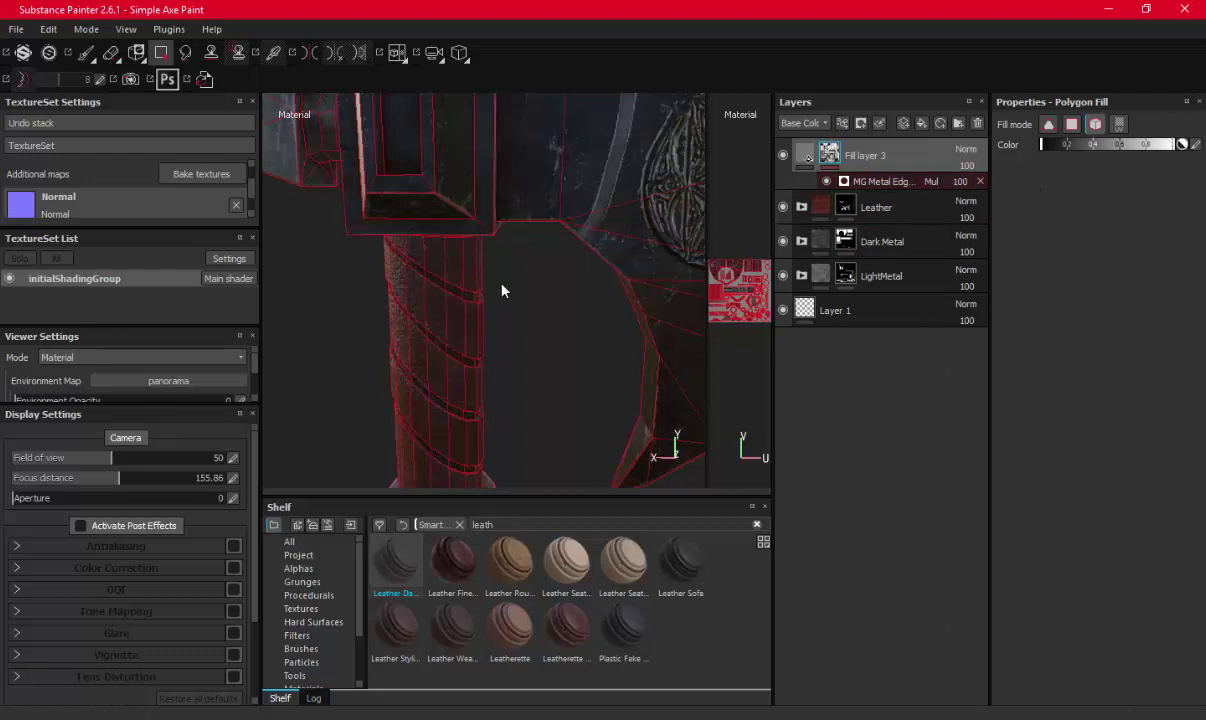
alt+drag(502, 290, 495, 320)
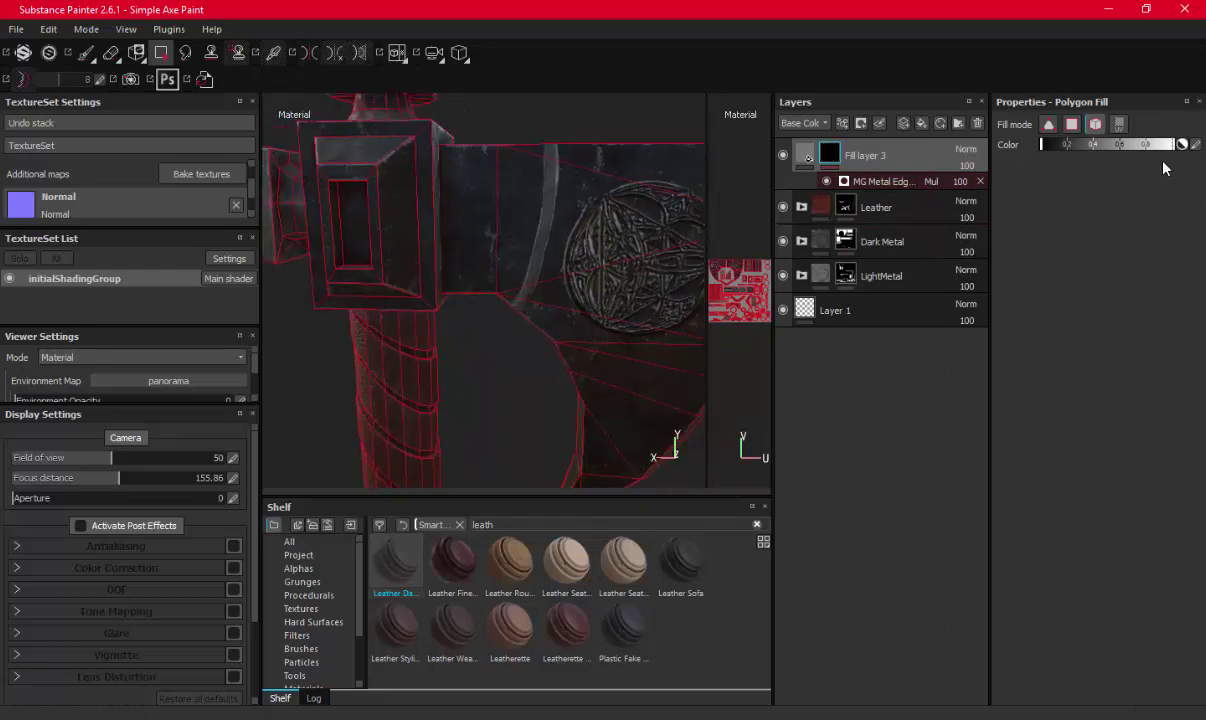
click(597, 234)
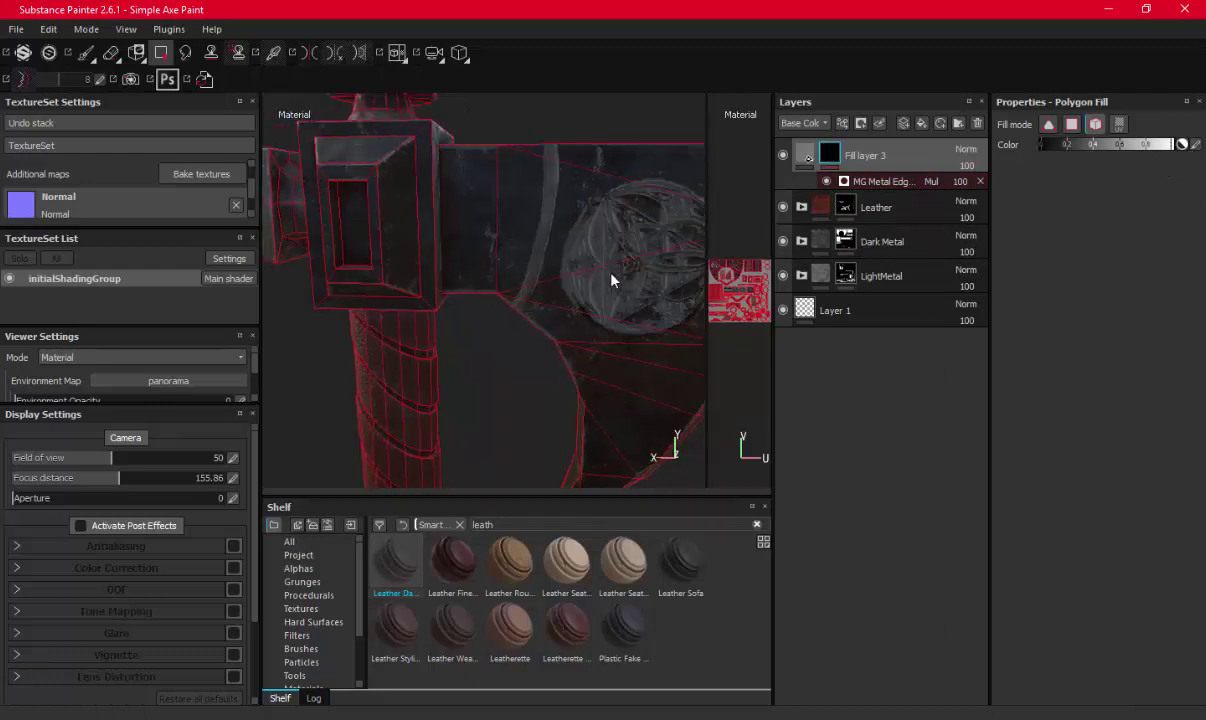
Reset Fill layer 3's mask to white and re-apply the MG Metal Edge Wear generator
right_click(800, 145)
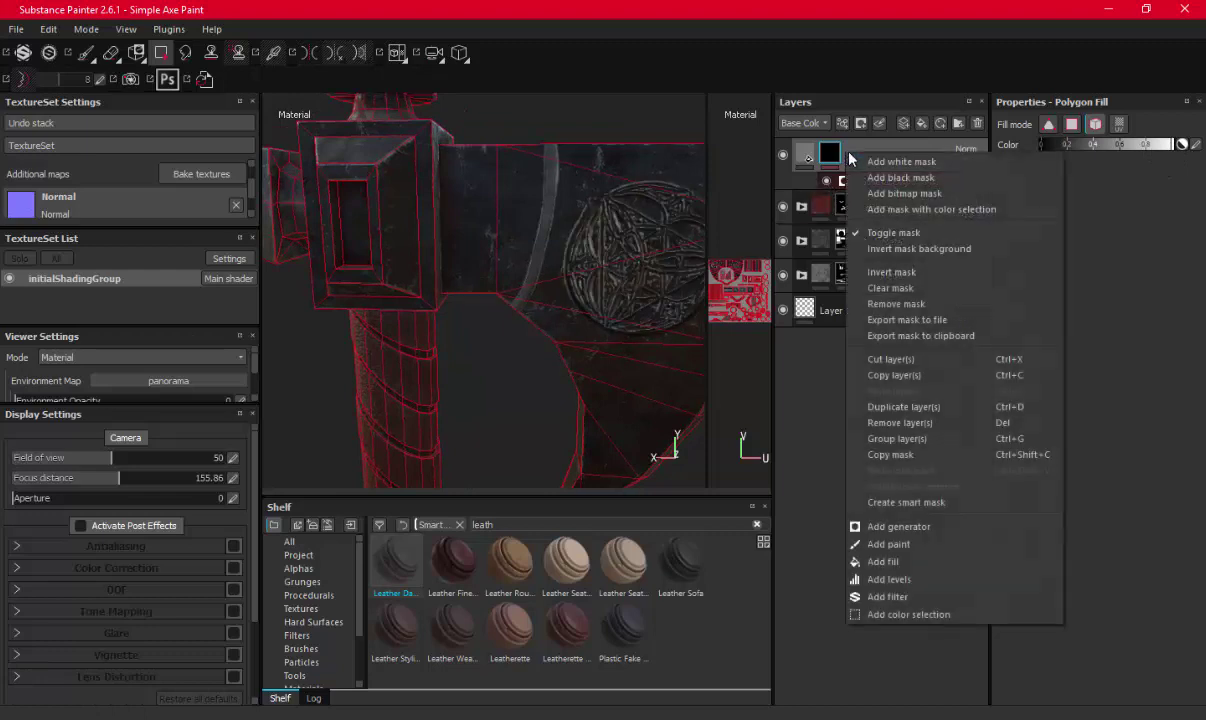
click(825, 163)
right_click(823, 145)
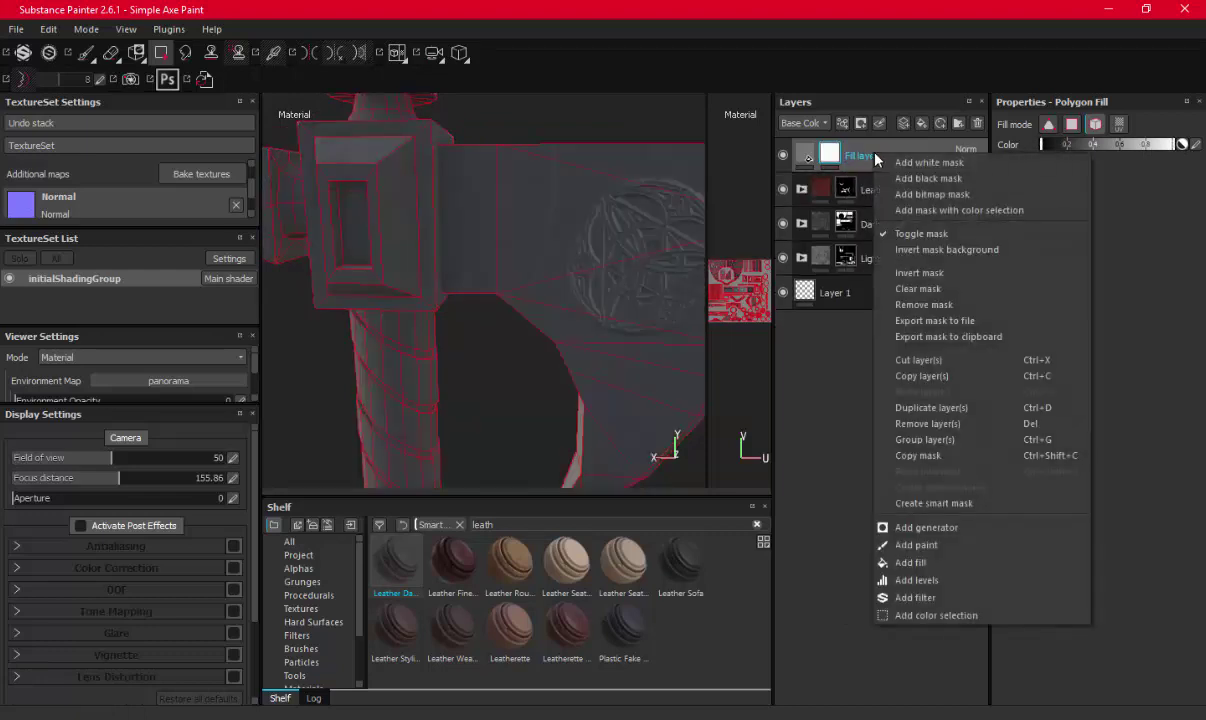
click(913, 507)
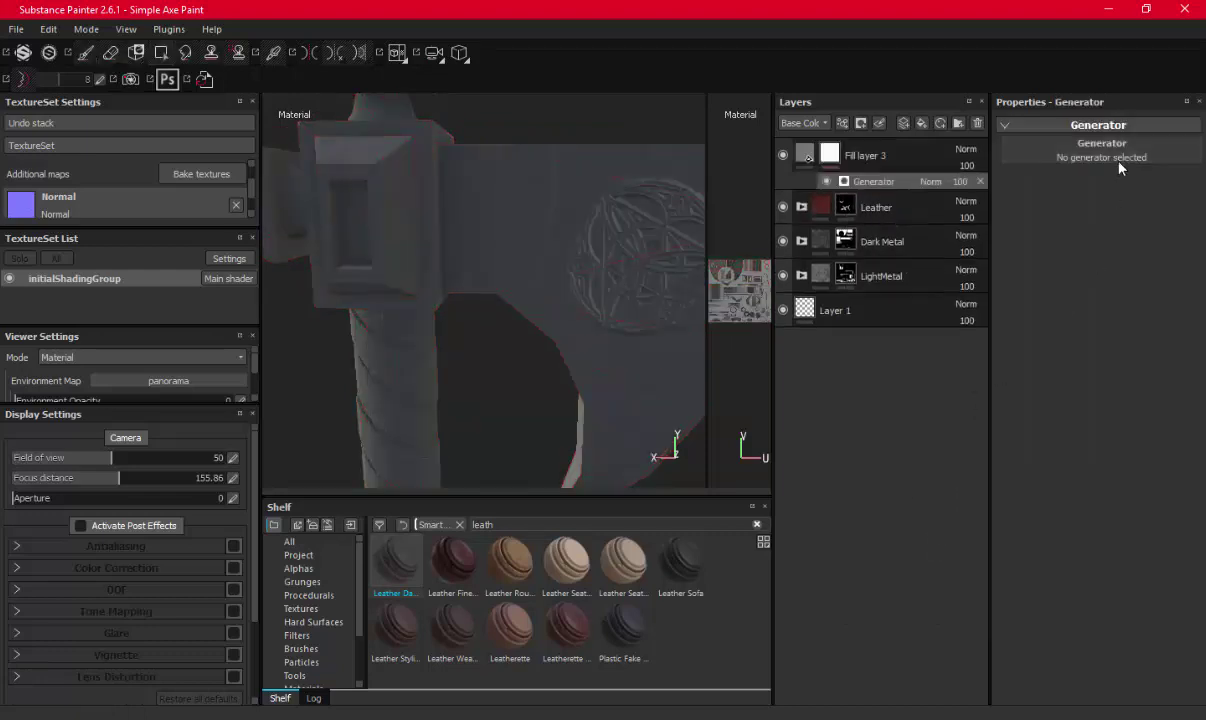
click(1053, 152)
click(1003, 271)
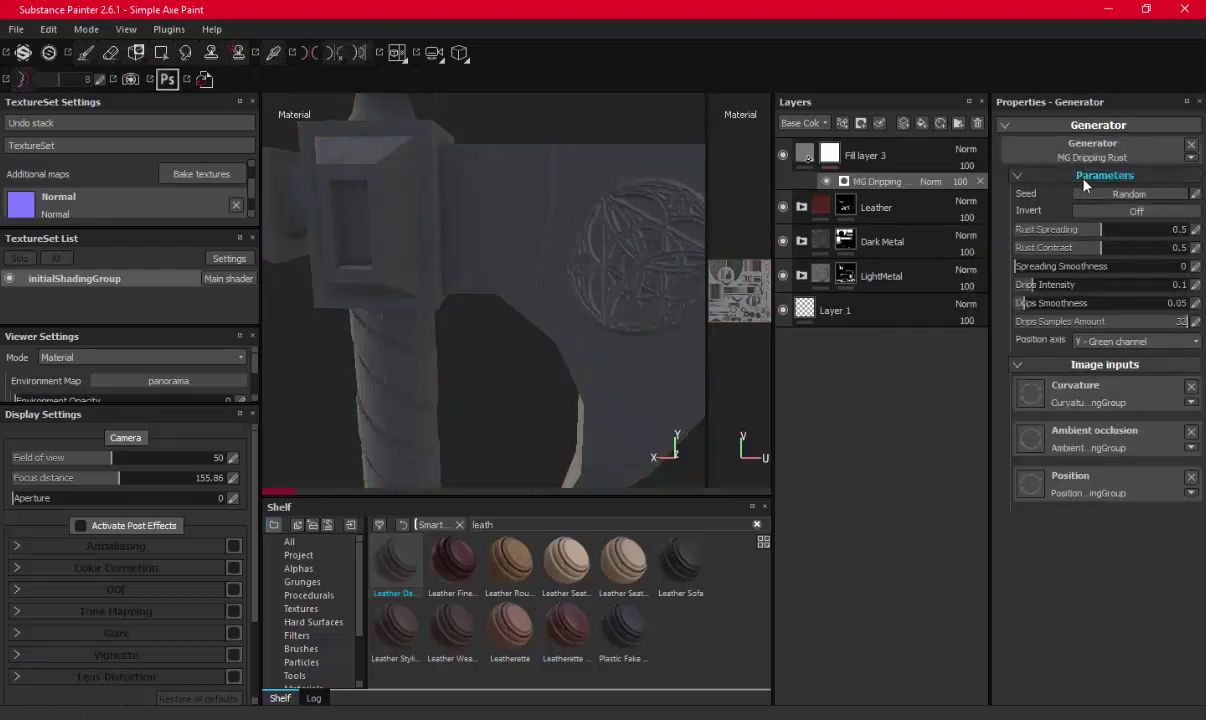
key(ctrl+z)
click(1110, 155)
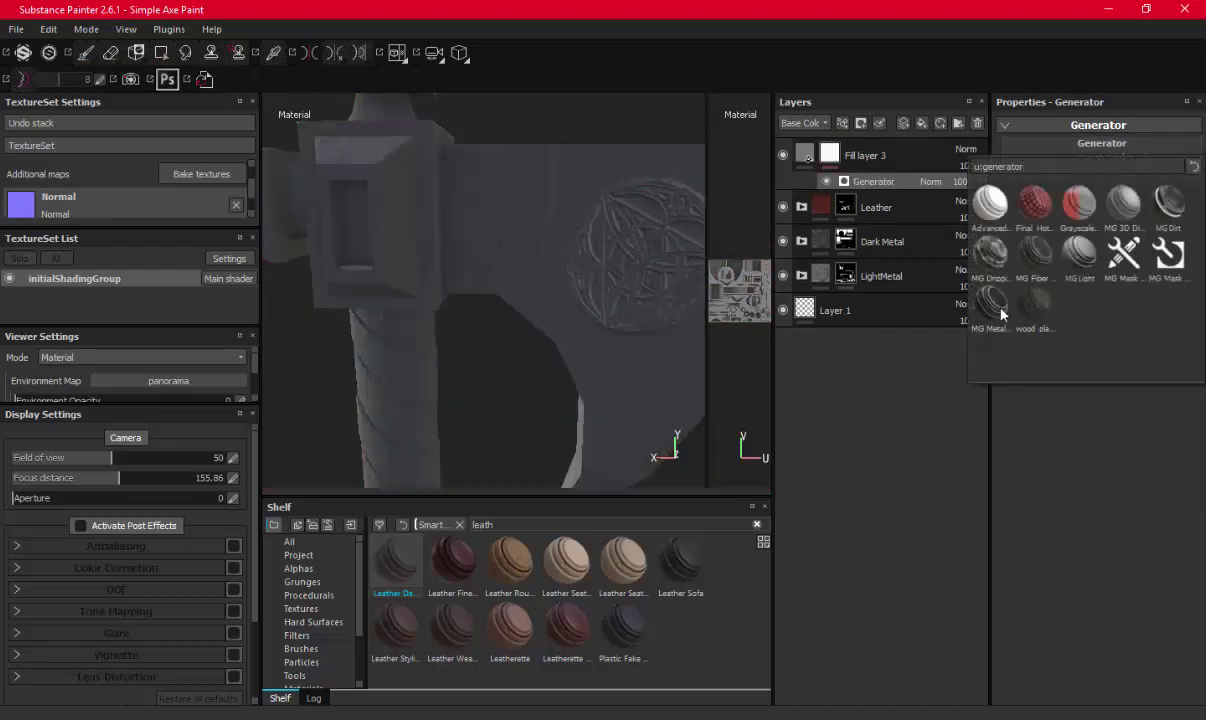
click(1001, 305)
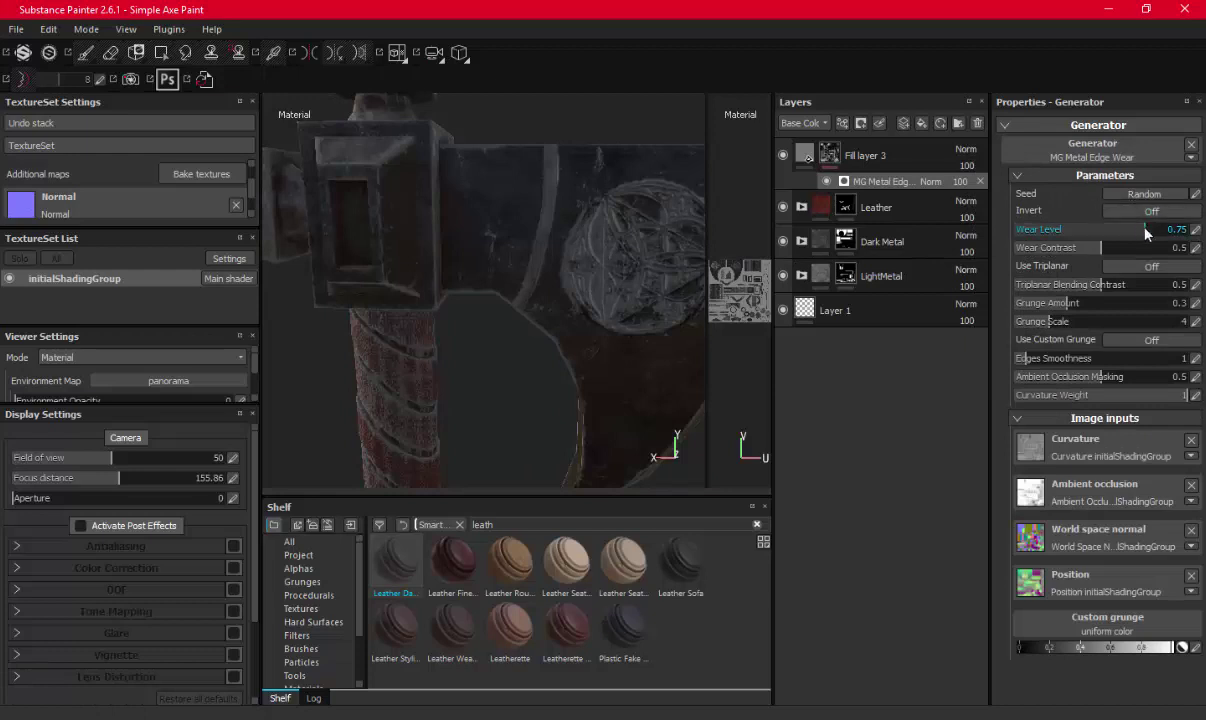
Switch to polygon fill and set the edge wear generator to Multiply blending
key(4)
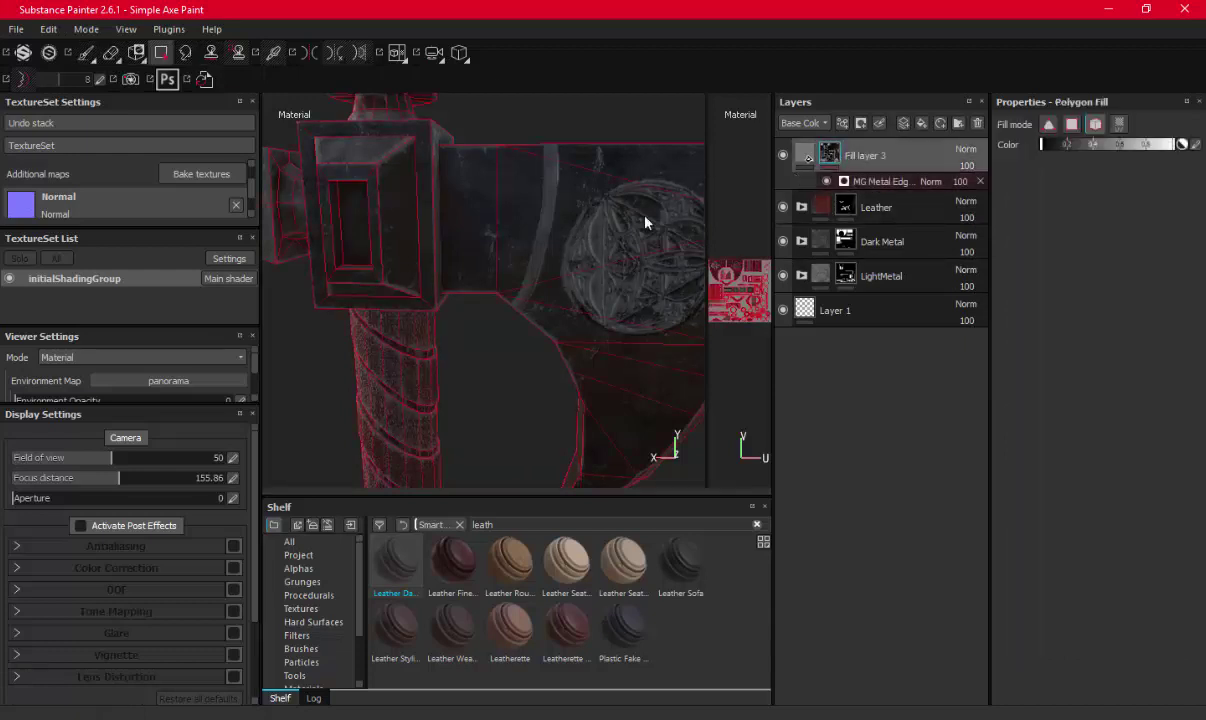
alt+drag(495, 253, 402, 261)
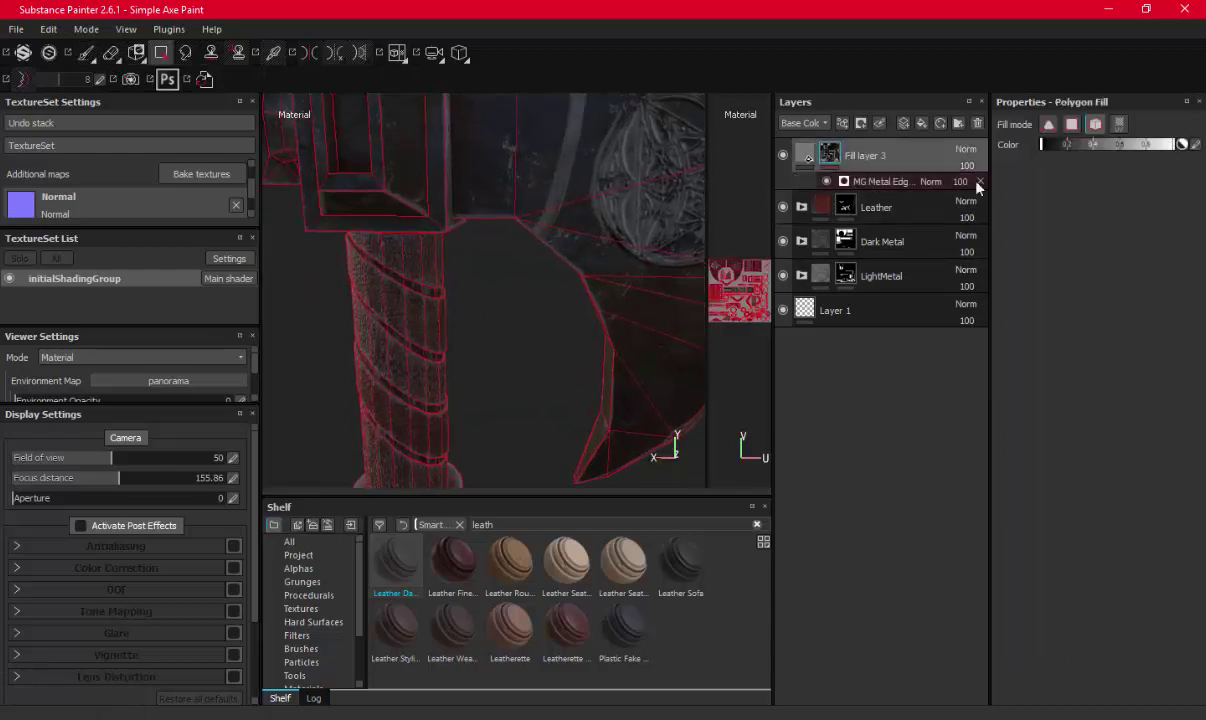
click(931, 181)
click(890, 252)
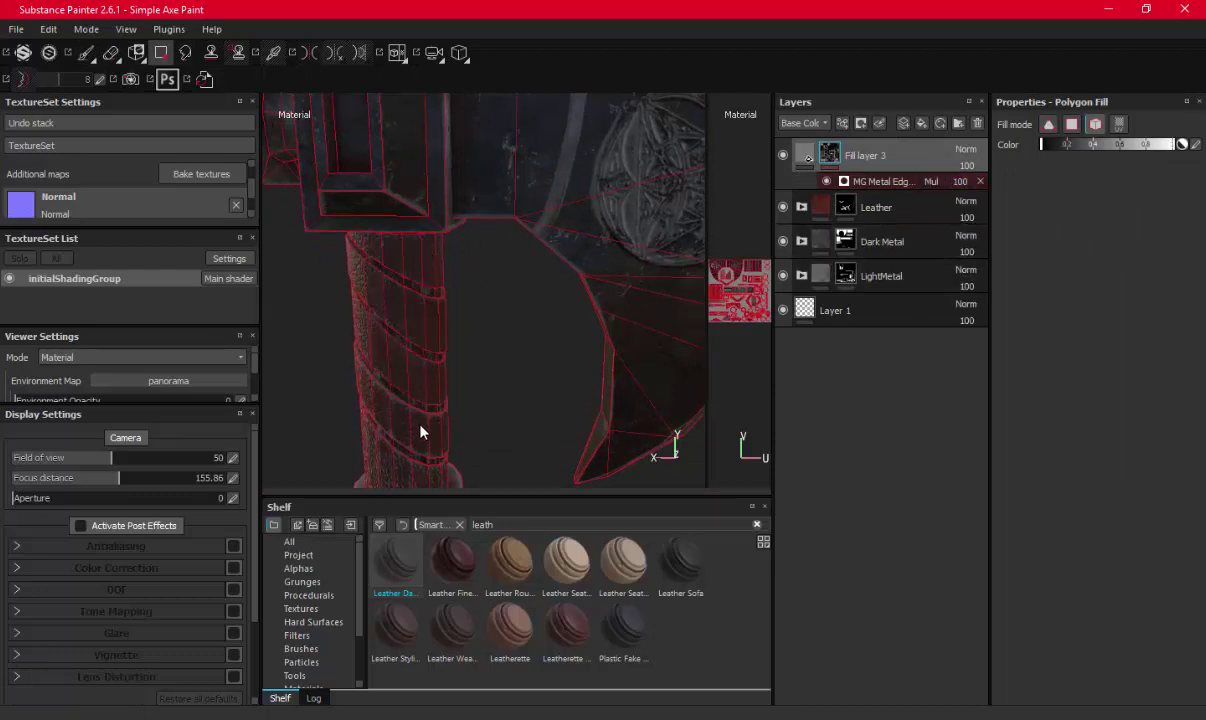
alt+right_drag(438, 432, 296, 178)
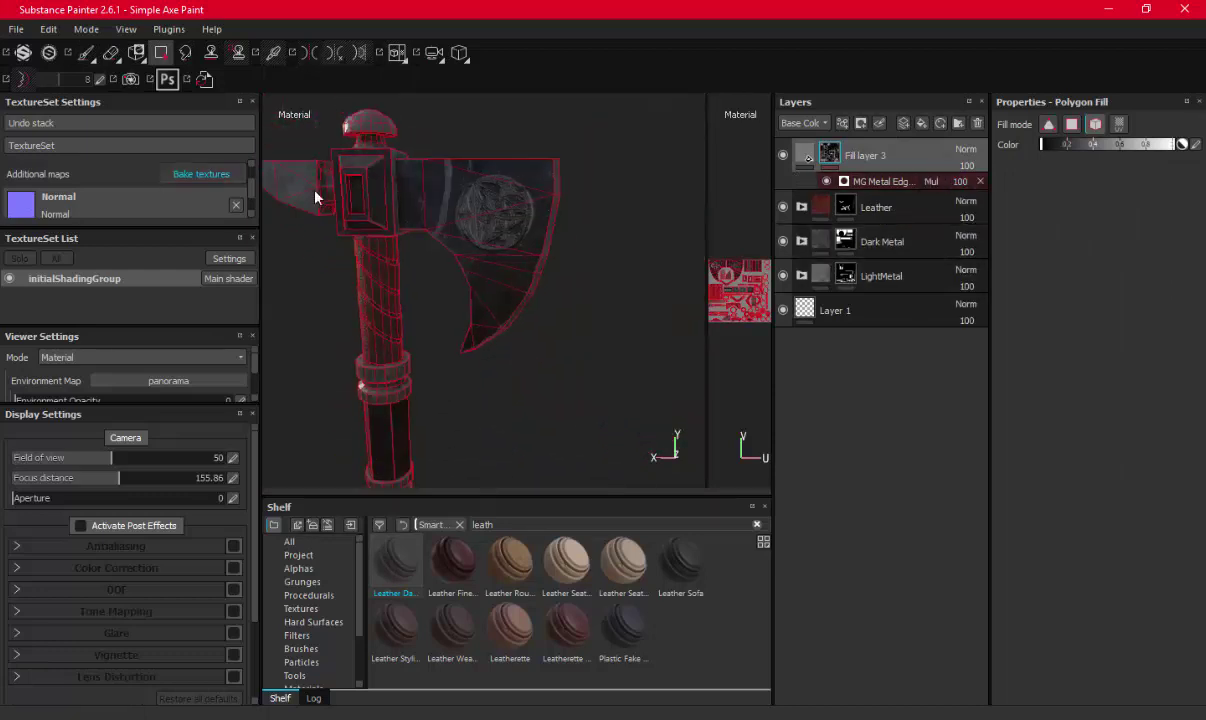
mouse_move(436, 248)
alt+mouse_down()
mouse_move(520, 293)
mouse_move(463, 334)
alt+mouse_up()
alt+right_drag(463, 334, 541, 261)
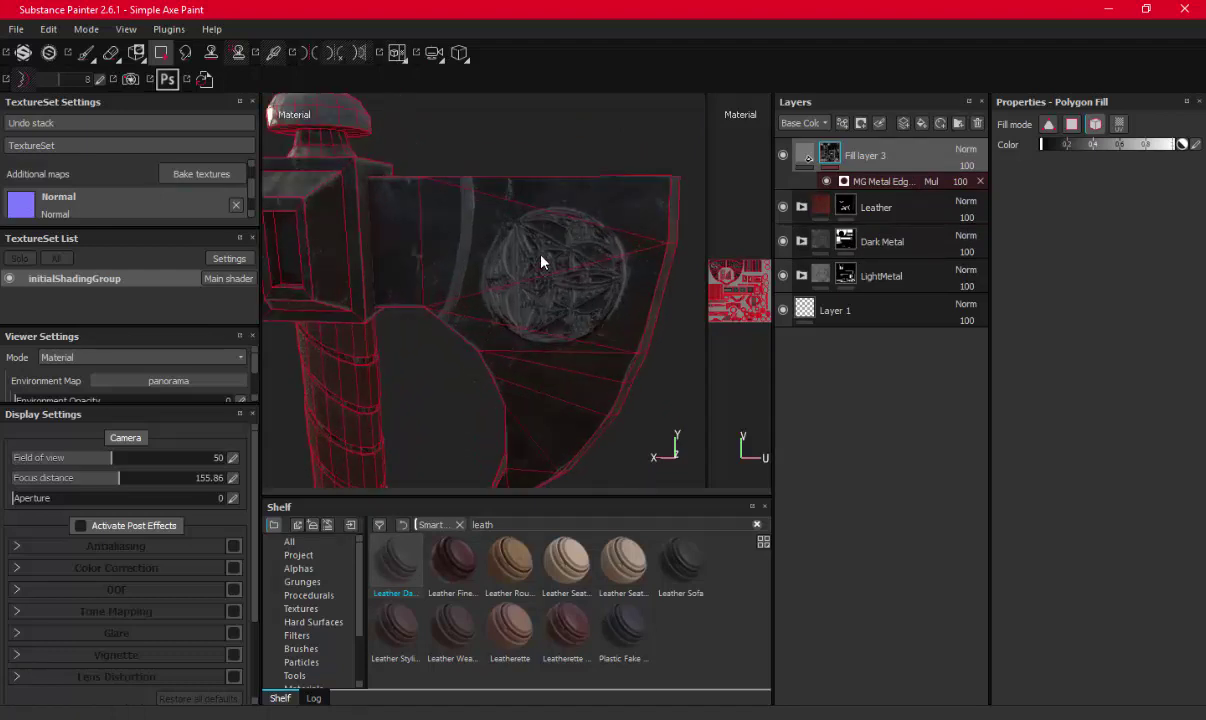
Lower the edge wear Wear Level to 0.38 and save the project
click(904, 185)
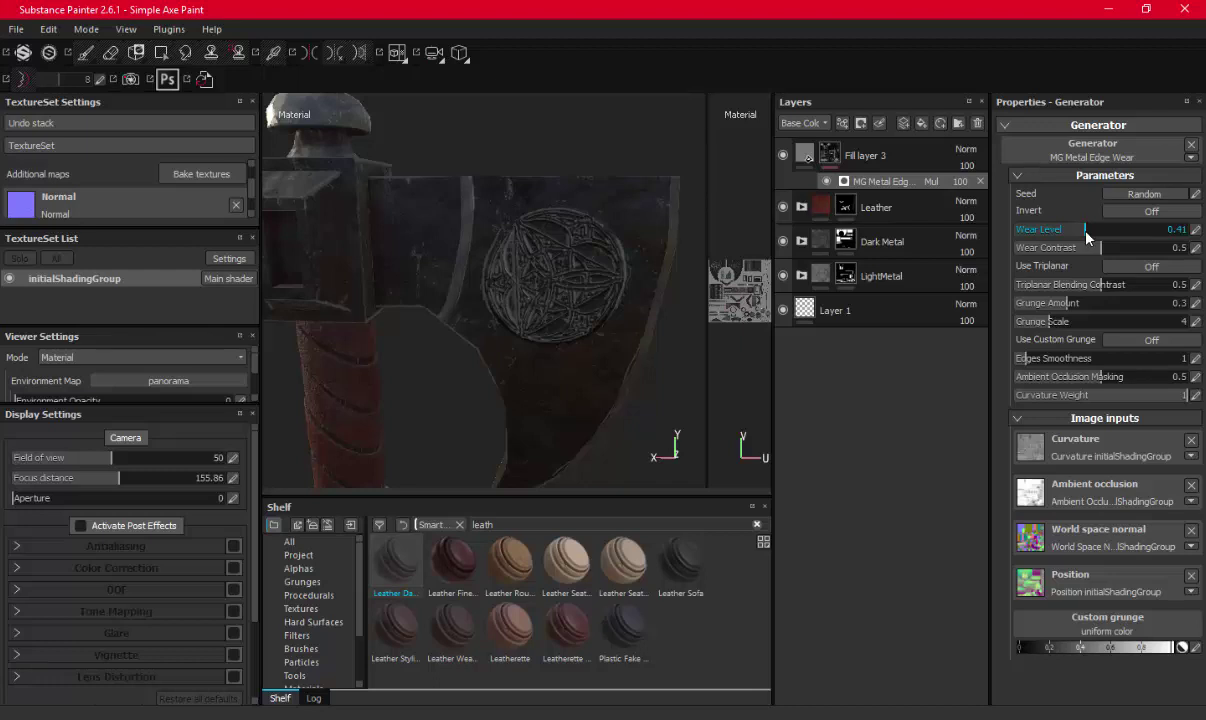
drag(1087, 236, 1080, 234)
key(f)
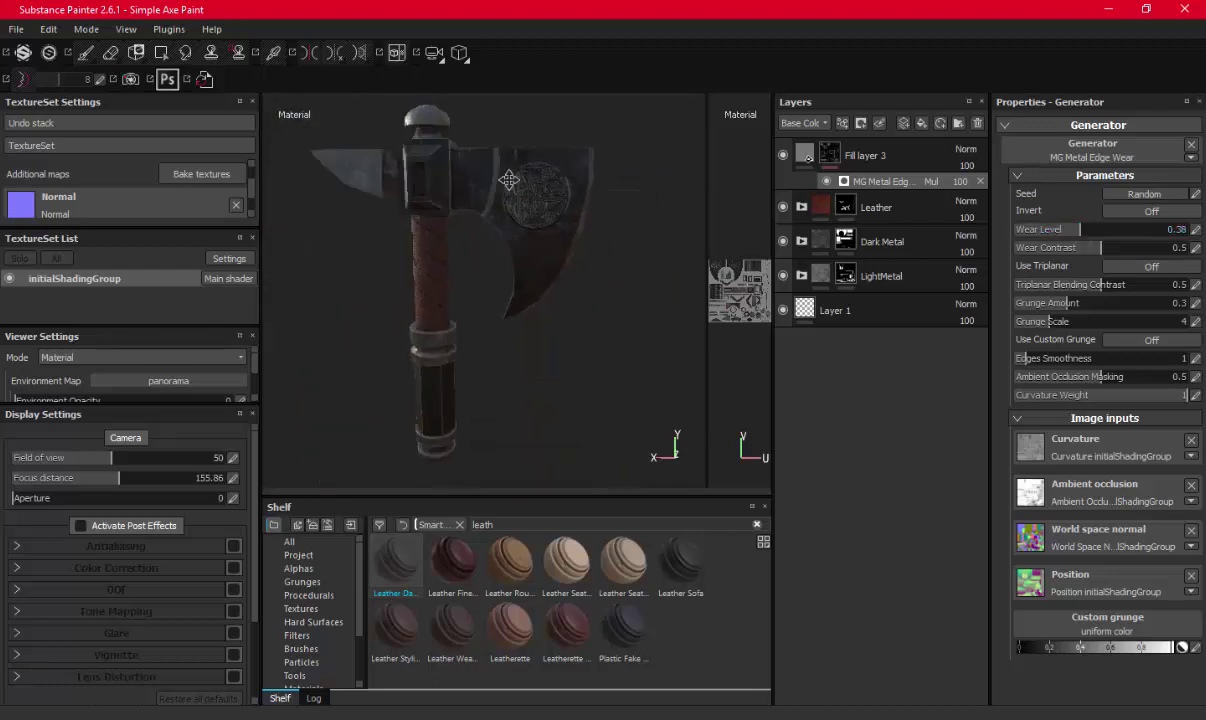
mouse_move(509, 179)
alt+mouse_down()
mouse_move(530, 225)
mouse_move(479, 412)
mouse_move(506, 299)
mouse_move(546, 248)
mouse_move(590, 245)
mouse_move(540, 177)
mouse_move(917, 175)
alt+mouse_up()
key(ctrl+s)
click(828, 205)
Create a new folder above Leather named Rust
key(4)
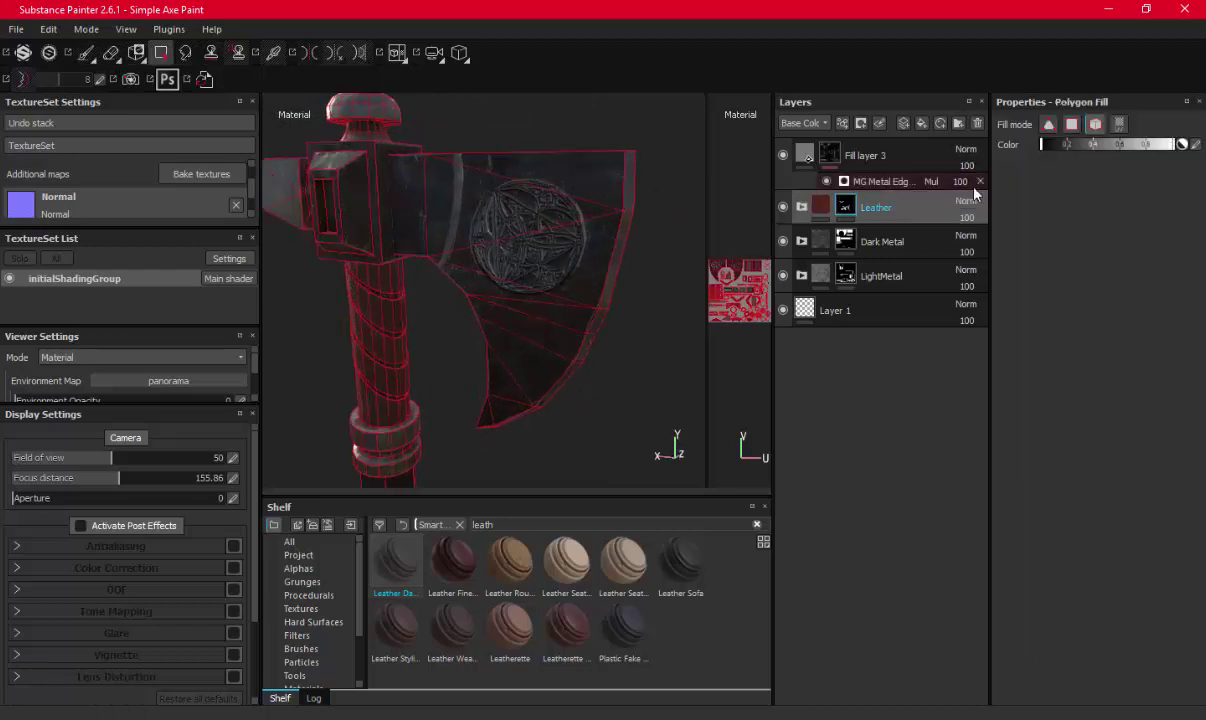
click(957, 125)
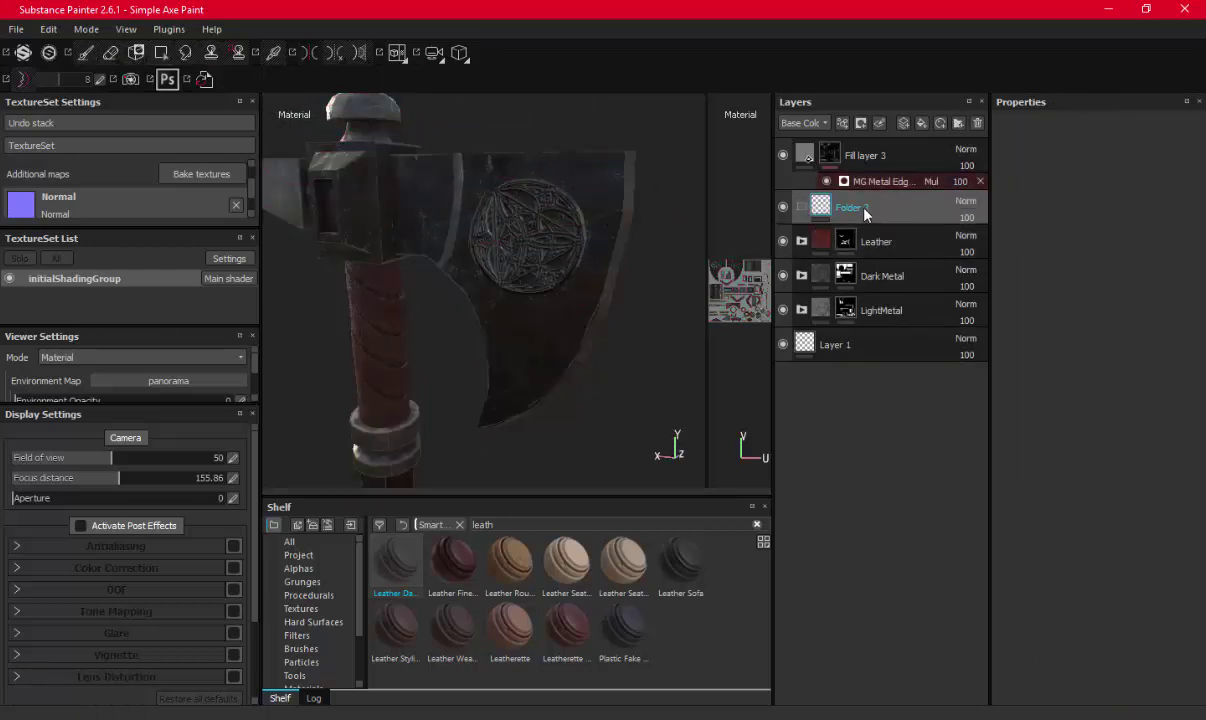
double_click(852, 207)
text(Rus)
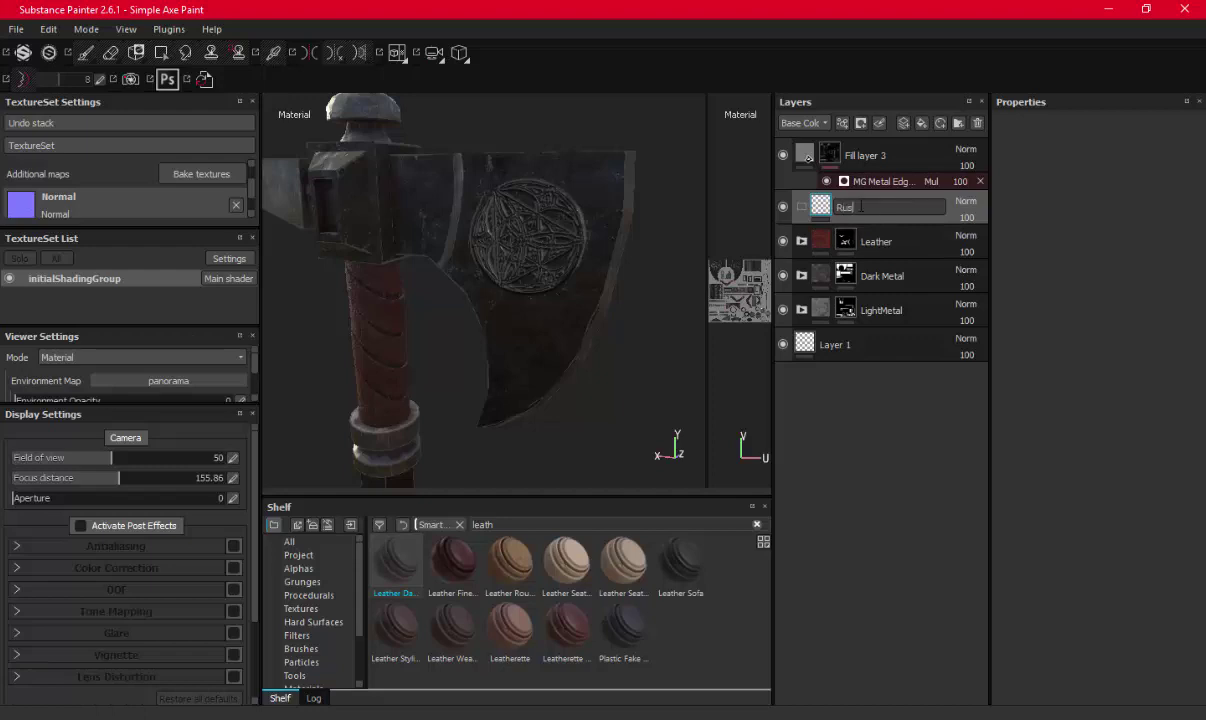
text(t)
key(Return)
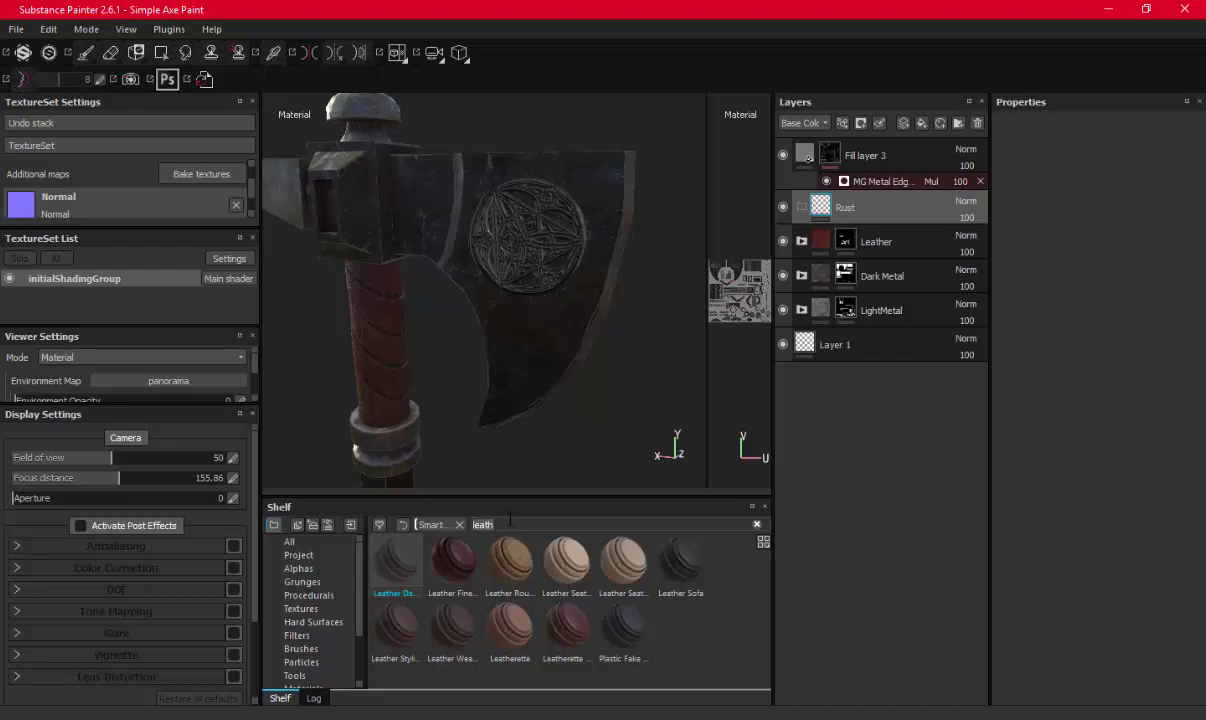
Find Rust Fine among the shelf materials and add it as a layer inside the Rust folder
key(BackSpace)
key(BackSpace)
key(BackSpace)
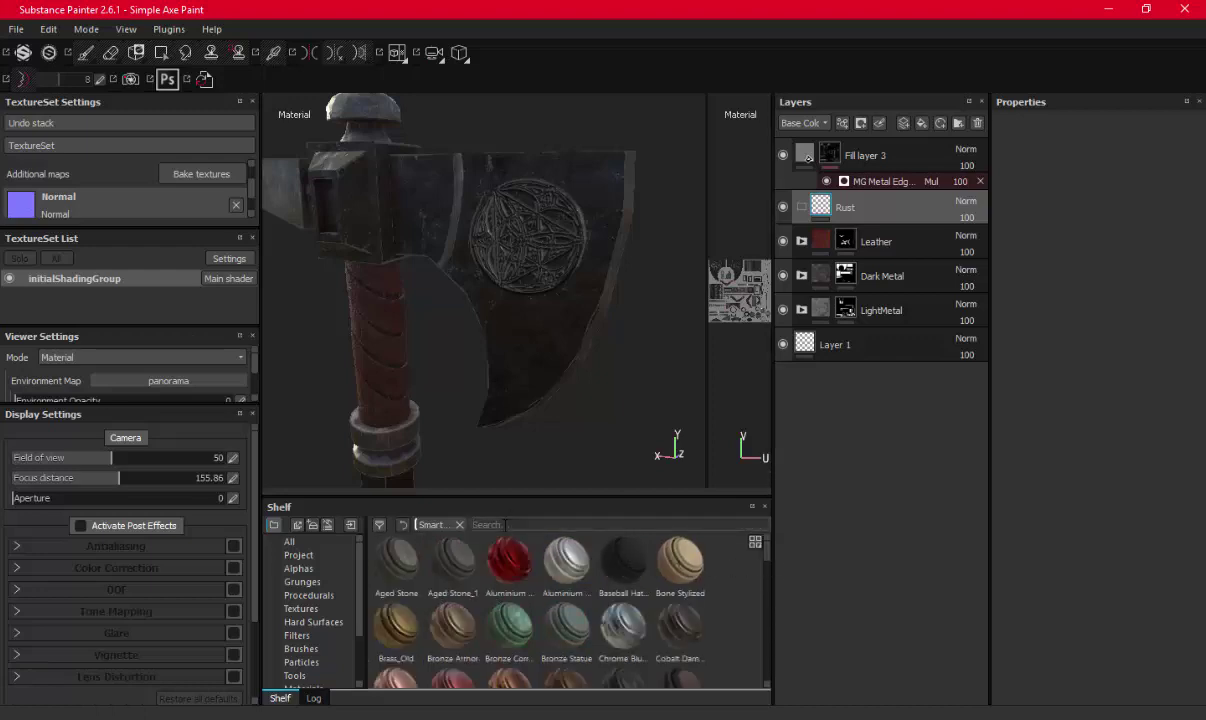
text(rus)
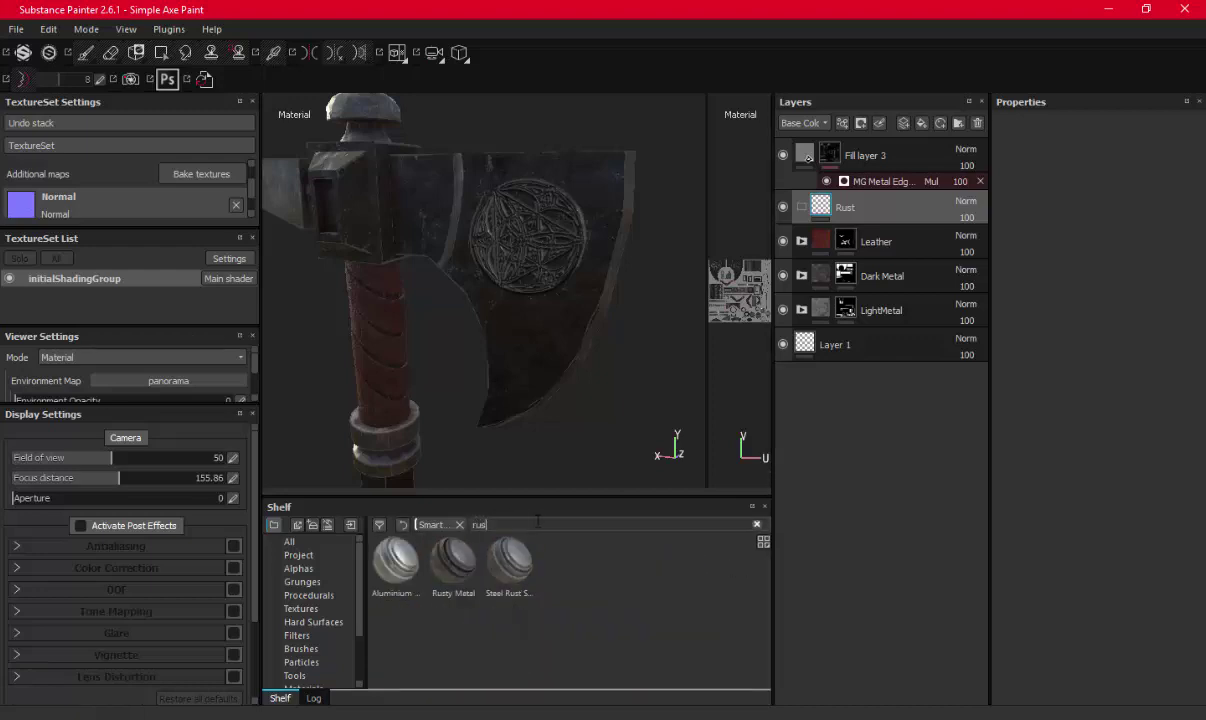
scroll(330, 620, down, 2)
click(305, 622)
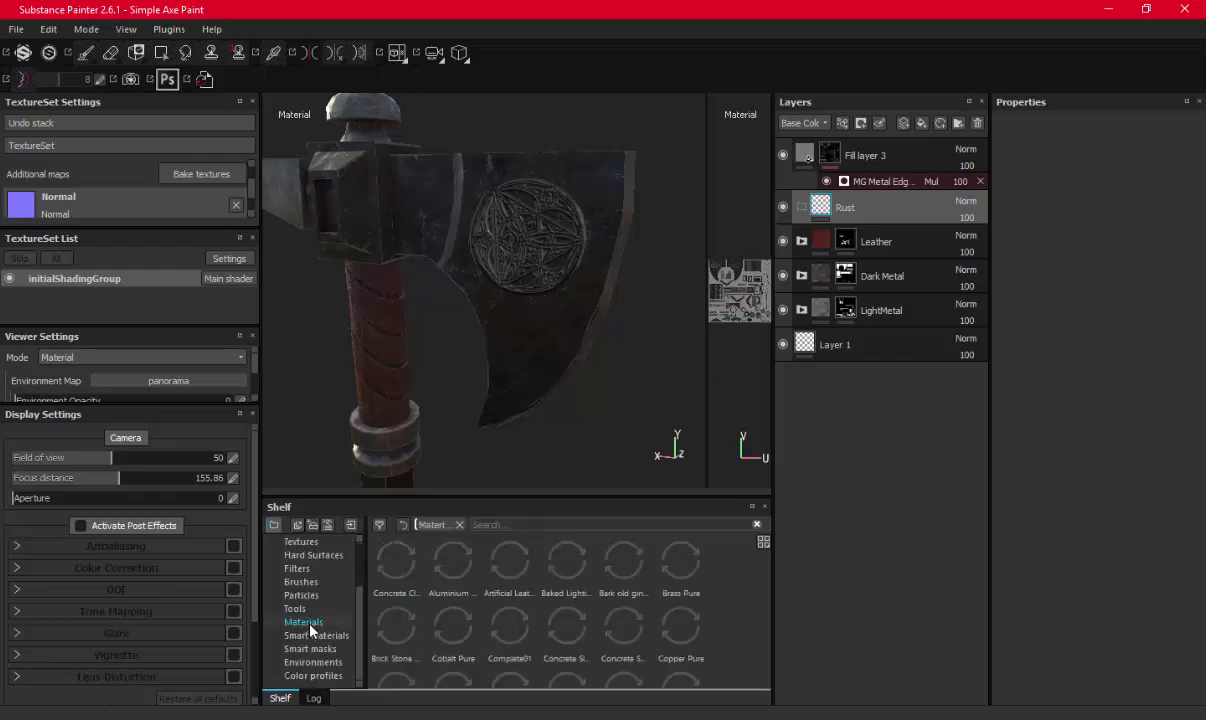
text(rus)
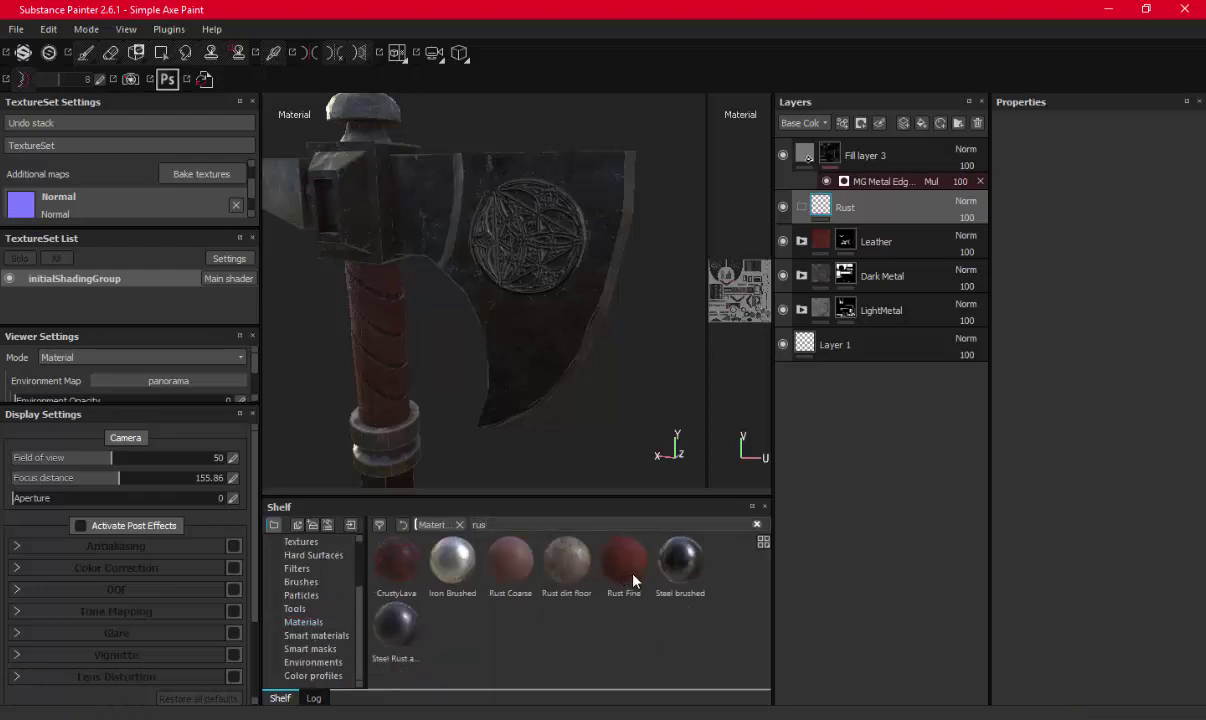
drag(633, 580, 878, 208)
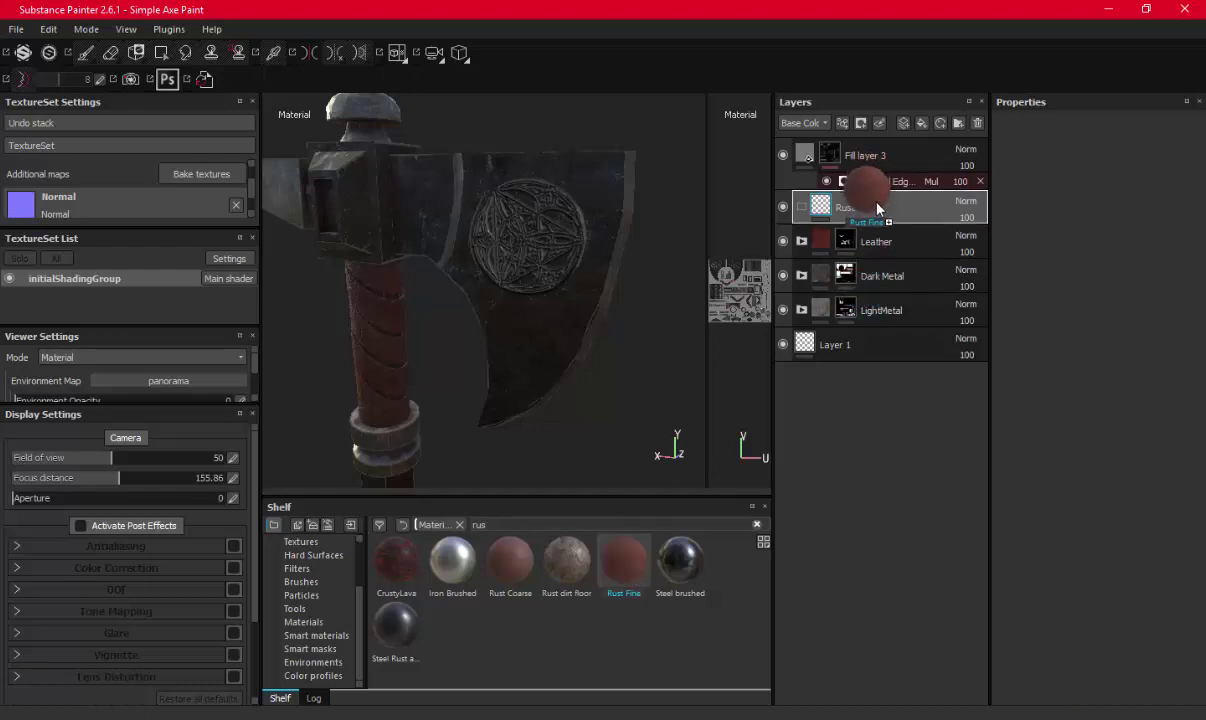
drag(878, 208, 817, 218)
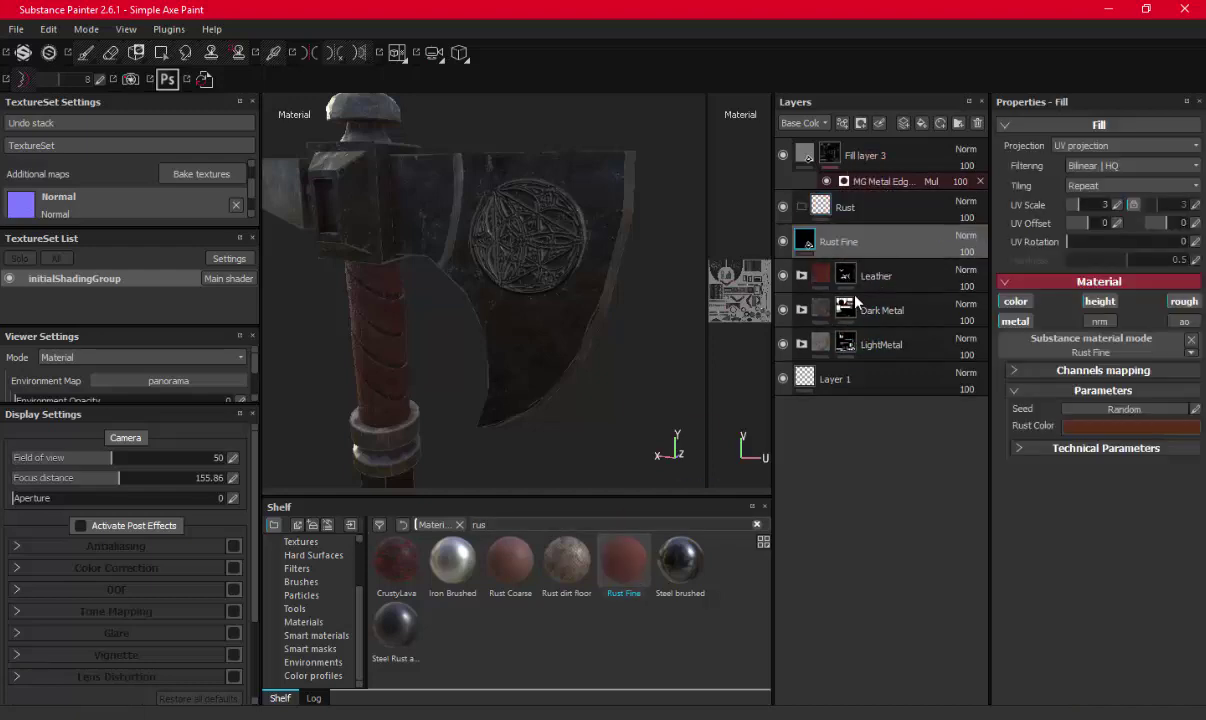
mouse_move(850, 302)
mouse_down()
mouse_move(844, 213)
mouse_move(826, 213)
mouse_up()
Give the Rust folder a black mask and polygon-fill the blade faces with rust
double_click(838, 208)
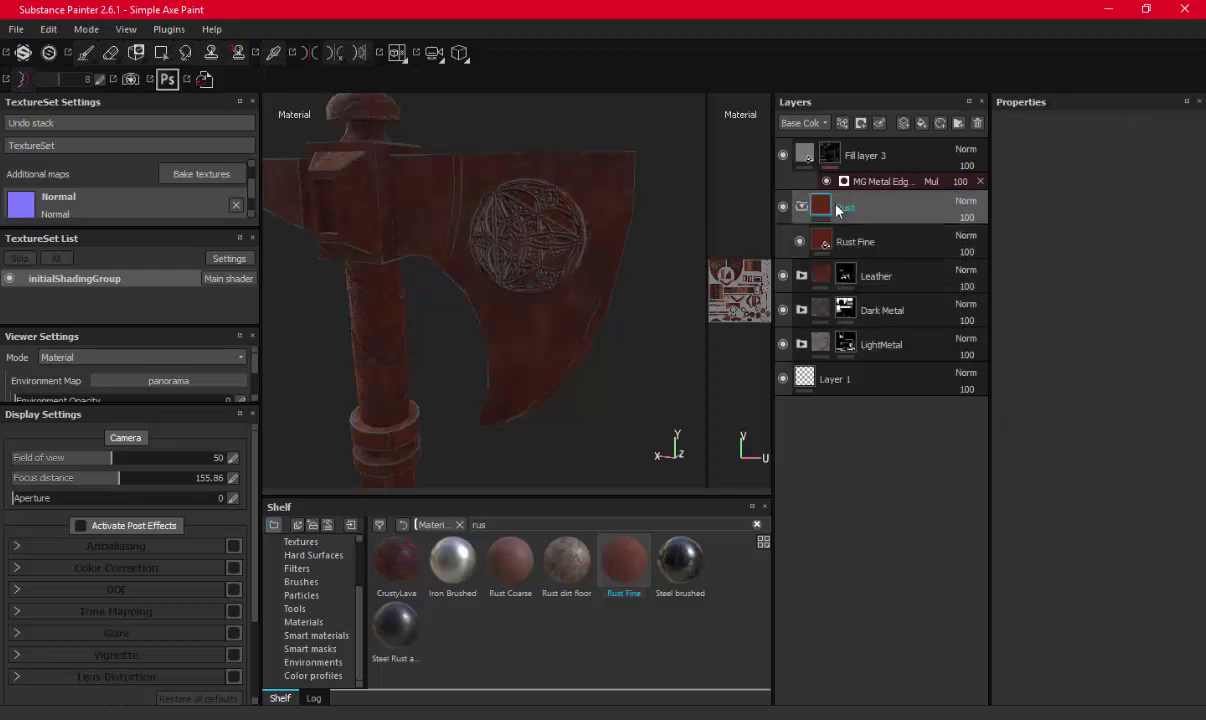
right_click(850, 208)
click(880, 232)
key(4)
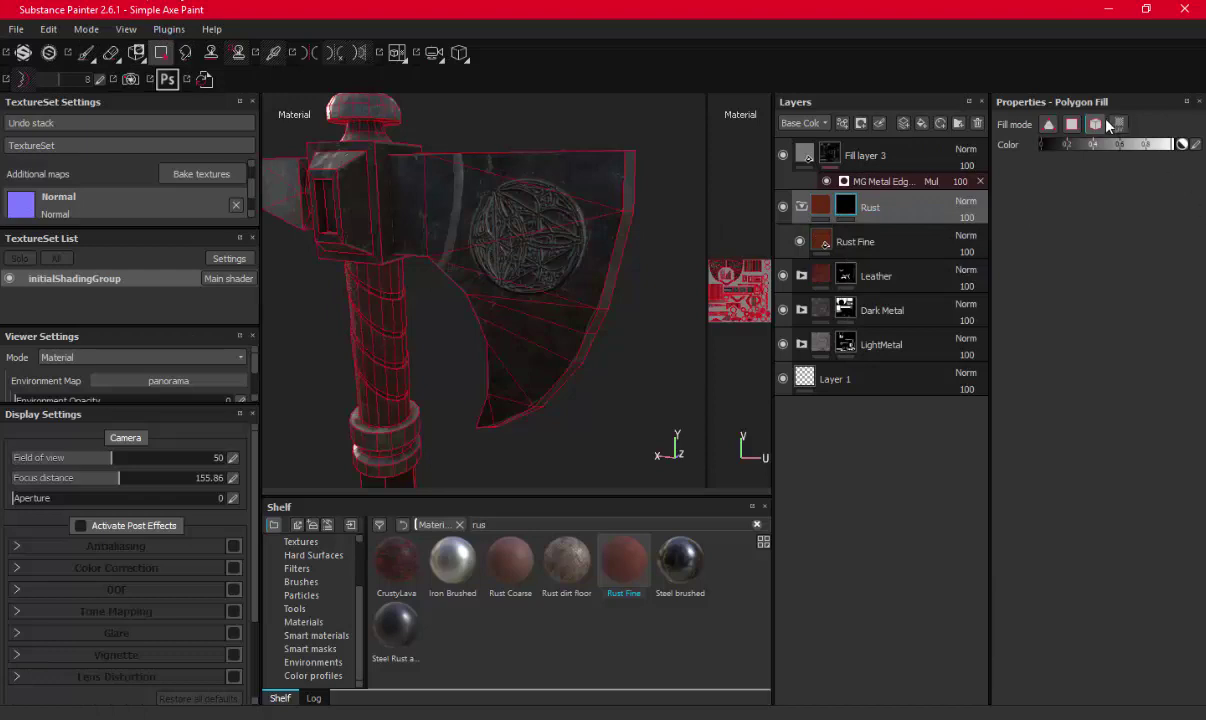
alt+drag(470, 240, 560, 242)
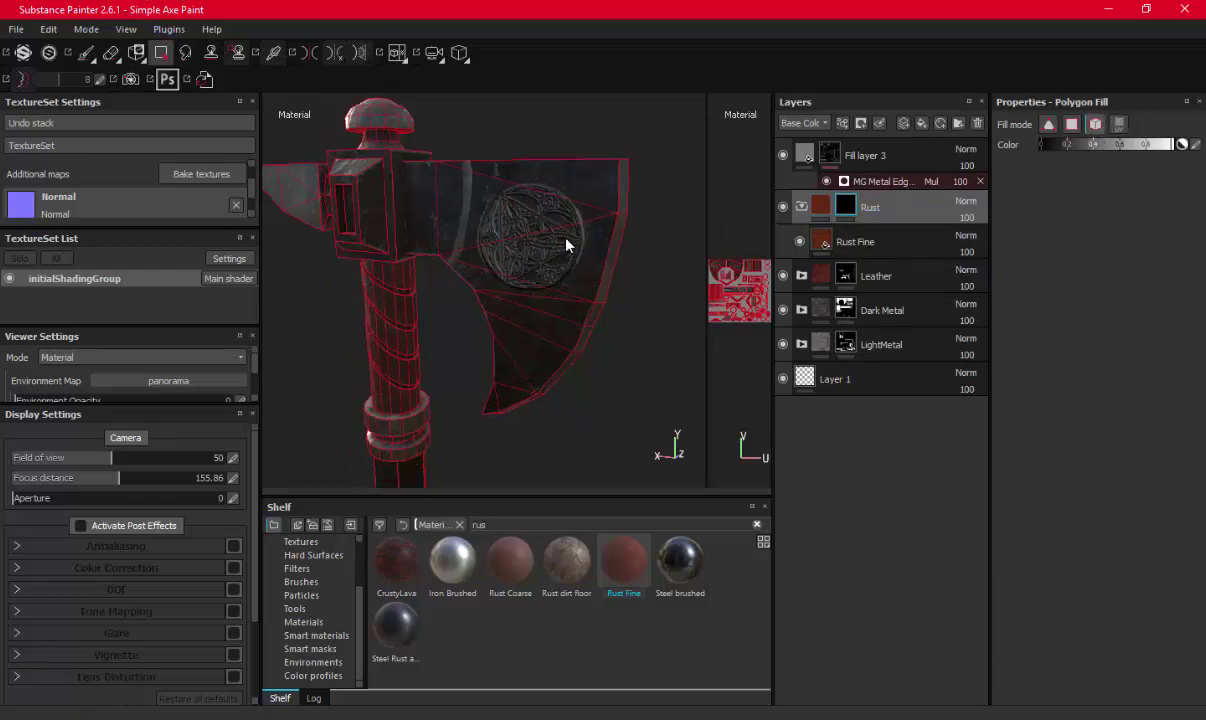
click(527, 212)
mouse_move(446, 275)
alt+mouse_down()
mouse_move(484, 278)
mouse_move(417, 266)
alt+mouse_up()
alt+drag(447, 226, 464, 231)
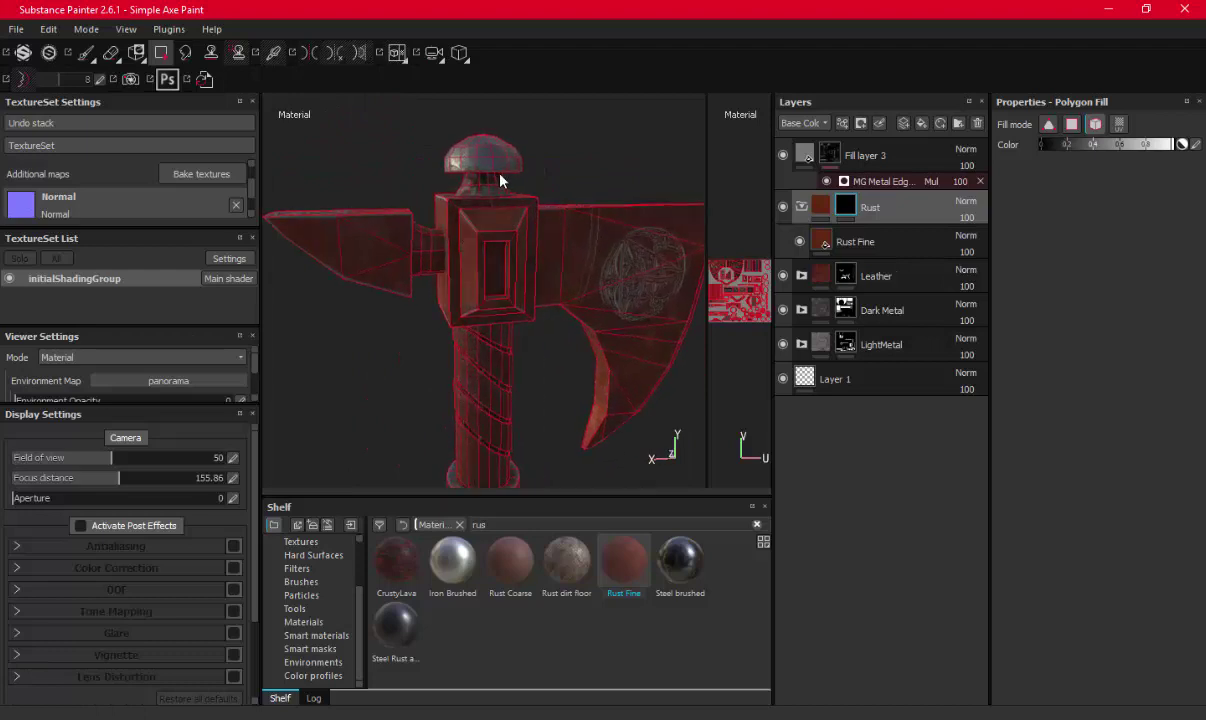
mouse_move(470, 162)
alt+mouse_down()
mouse_move(526, 323)
mouse_move(518, 268)
alt+mouse_up()
alt+right_drag(518, 268, 531, 341)
mouse_move(531, 341)
alt+middle_down()
mouse_move(525, 178)
mouse_move(502, 202)
alt+middle_up()
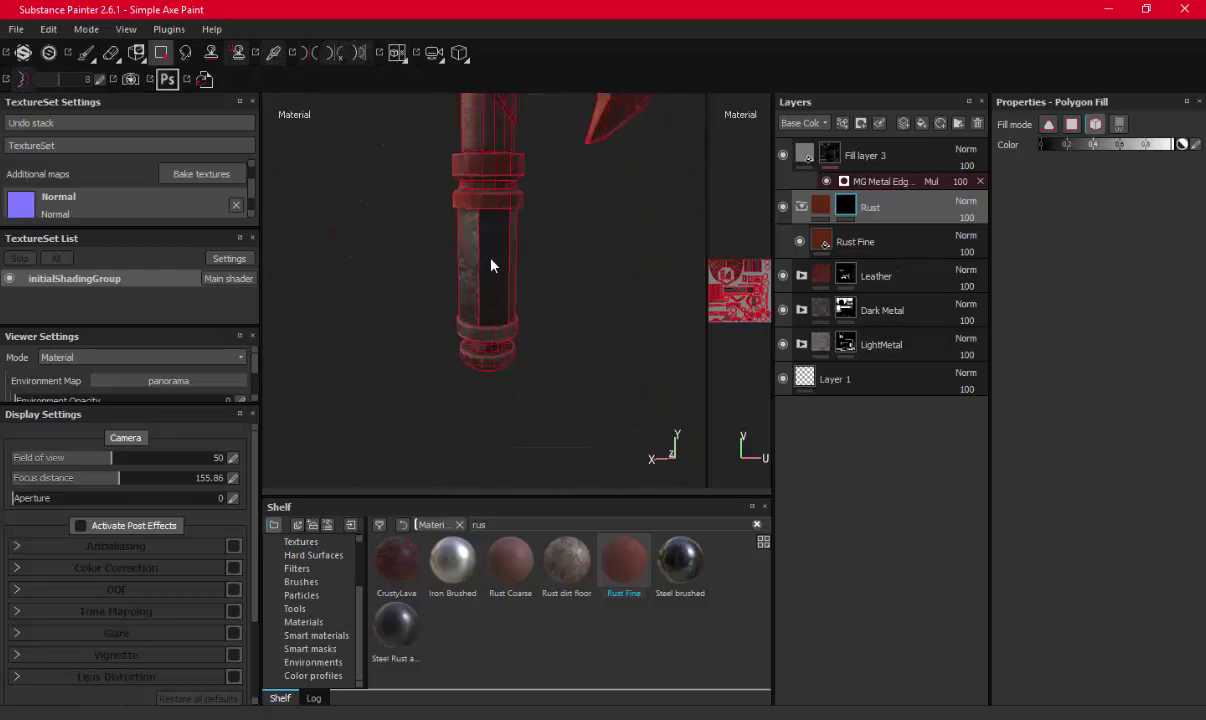
mouse_move(491, 265)
alt+mouse_down()
mouse_move(466, 310)
mouse_move(474, 412)
mouse_move(530, 215)
alt+mouse_up()
mouse_move(530, 215)
alt+right_down()
mouse_move(463, 248)
mouse_move(452, 409)
alt+right_up()
alt+drag(452, 409, 413, 307)
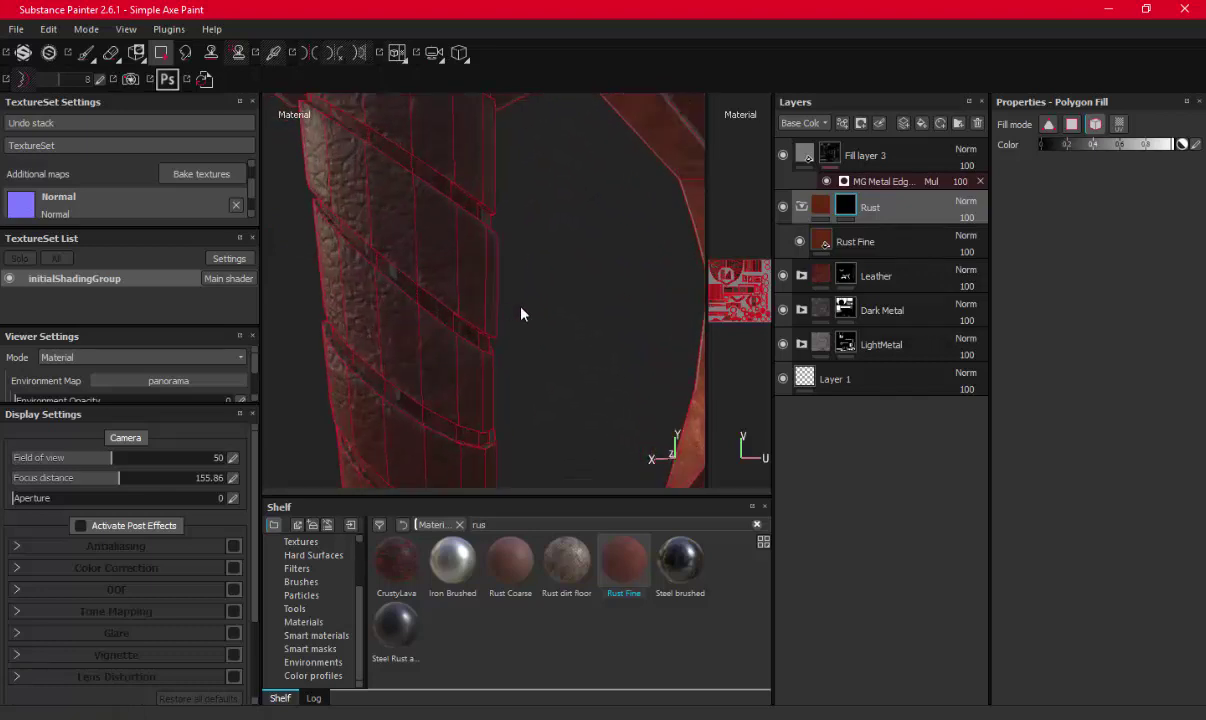
alt+right_drag(519, 312, 487, 153)
mouse_move(487, 153)
alt+mouse_down()
mouse_move(549, 266)
mouse_move(607, 240)
alt+mouse_up()
click(86, 52)
Add an MG Dirt generator to the Rust folder's mask
click(868, 207)
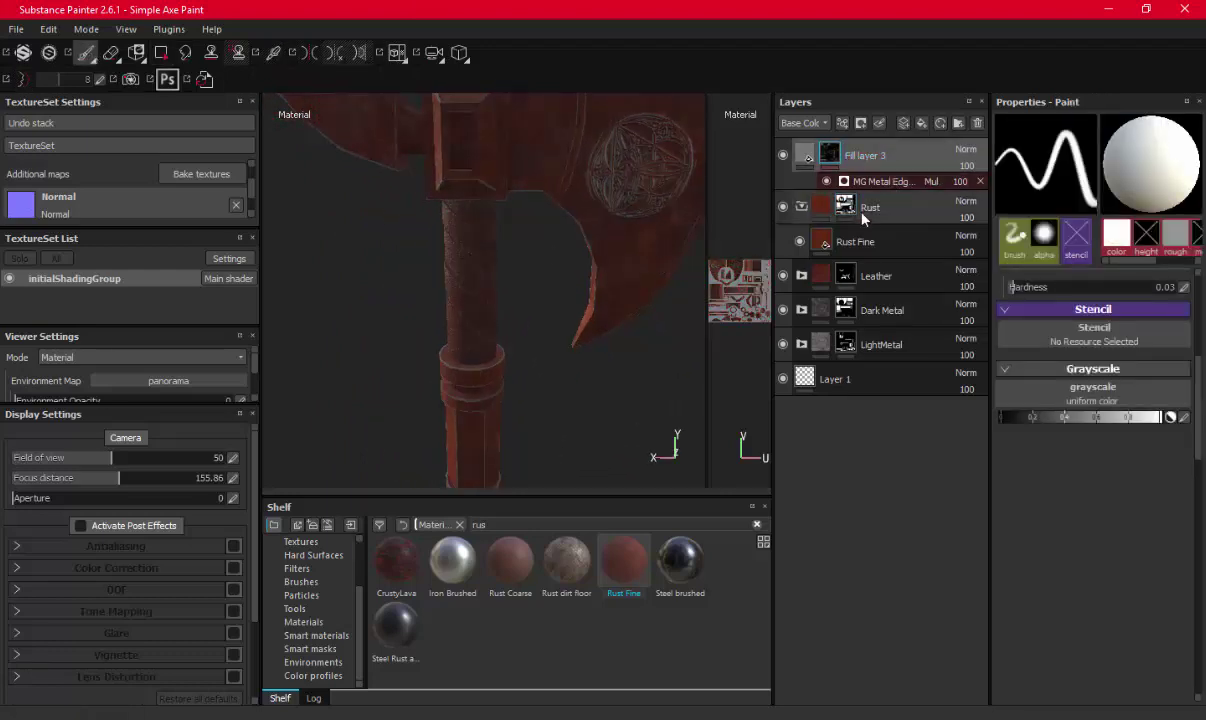
right_click(876, 214)
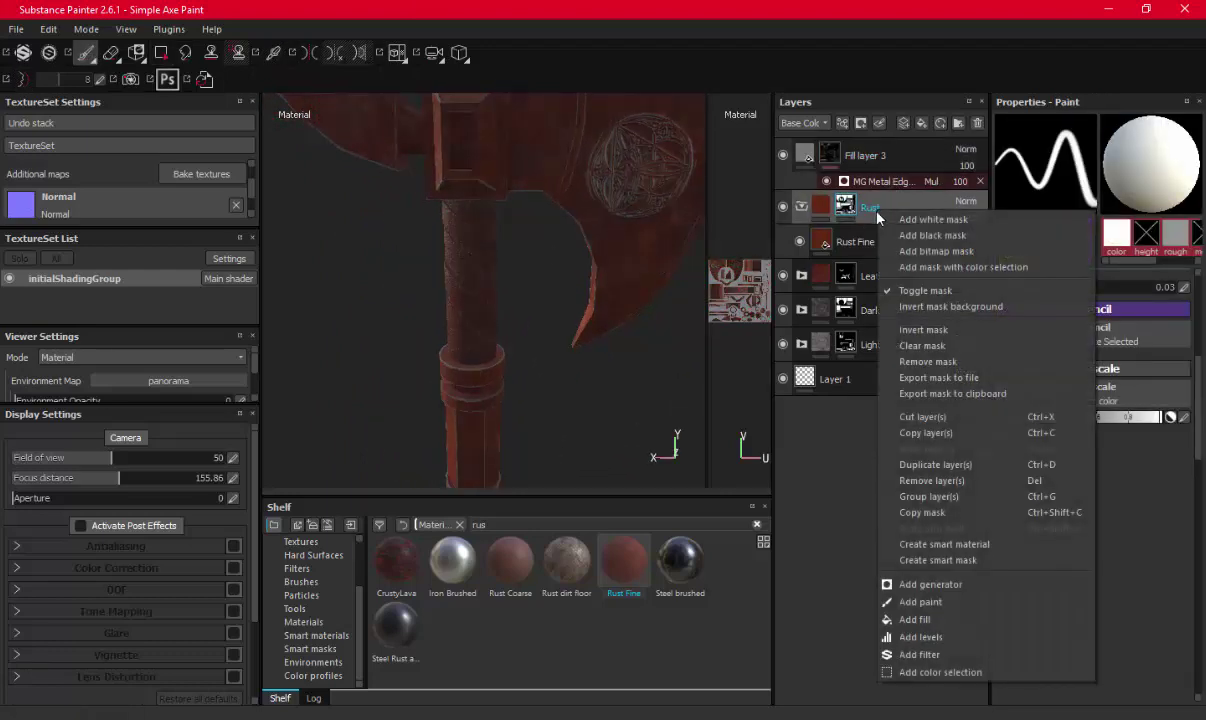
click(921, 588)
click(1128, 145)
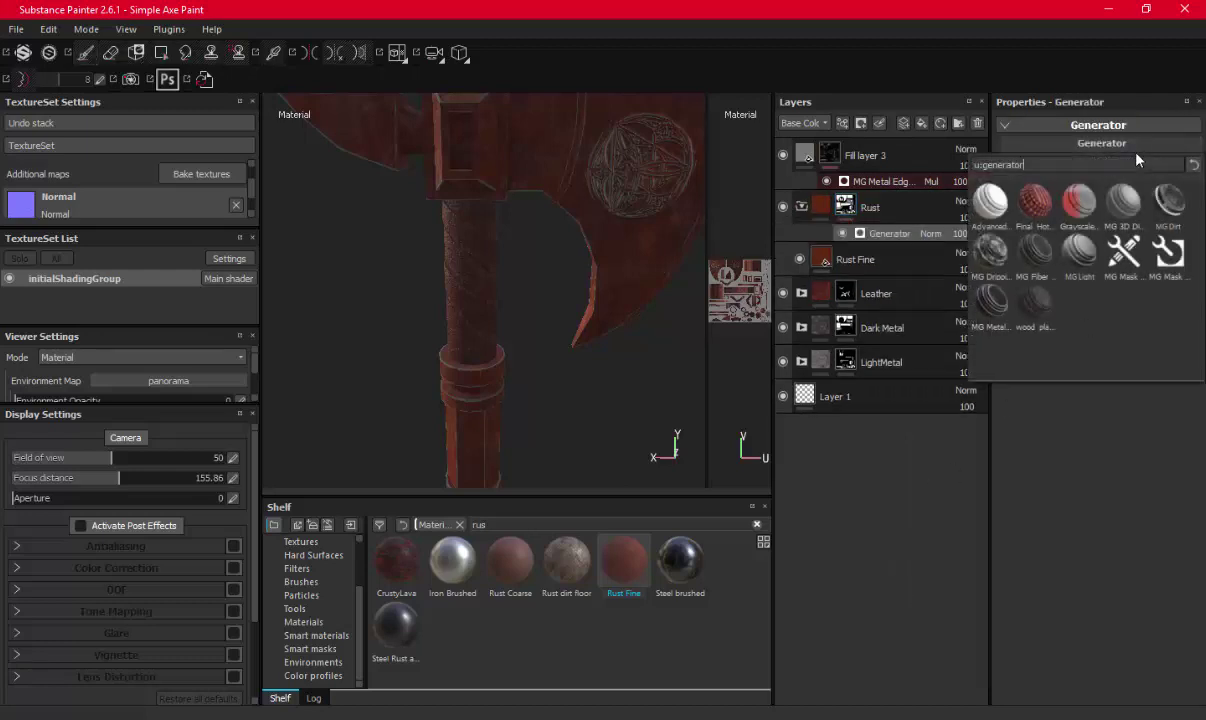
click(1167, 202)
alt+drag(533, 316, 601, 309)
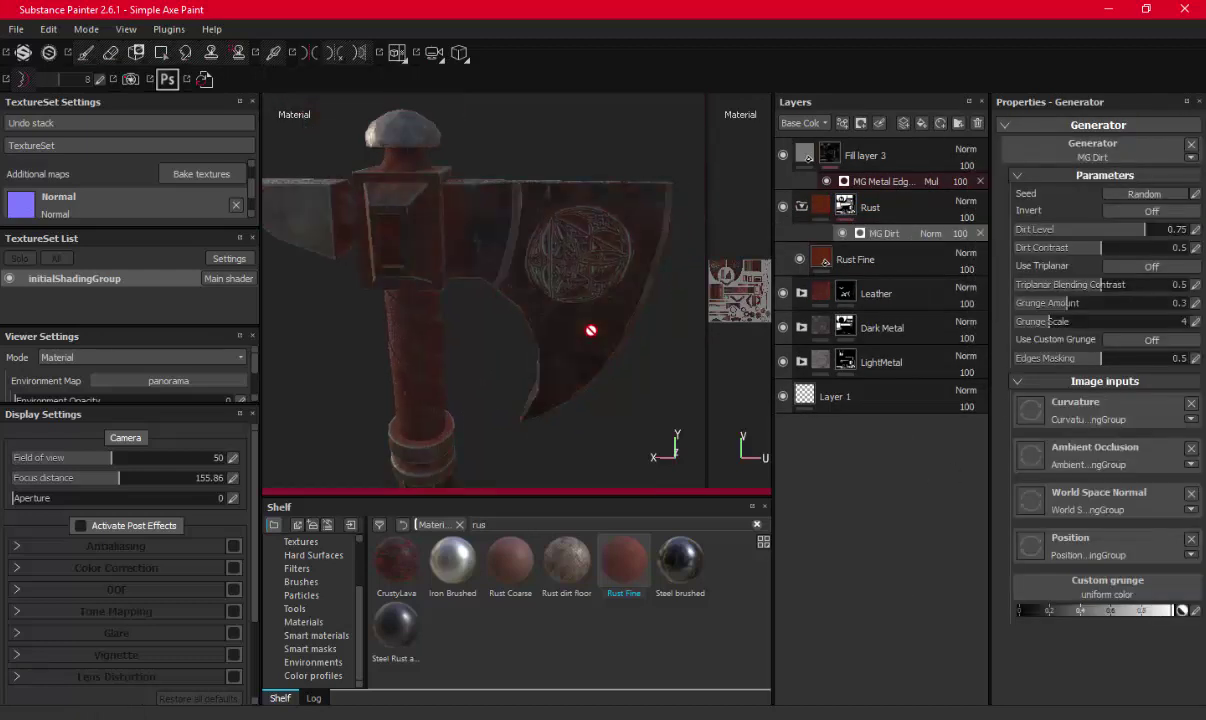
Set the MG Dirt generator to Multiply and lower its Dirt Level from 0.75 to 0.58
click(926, 235)
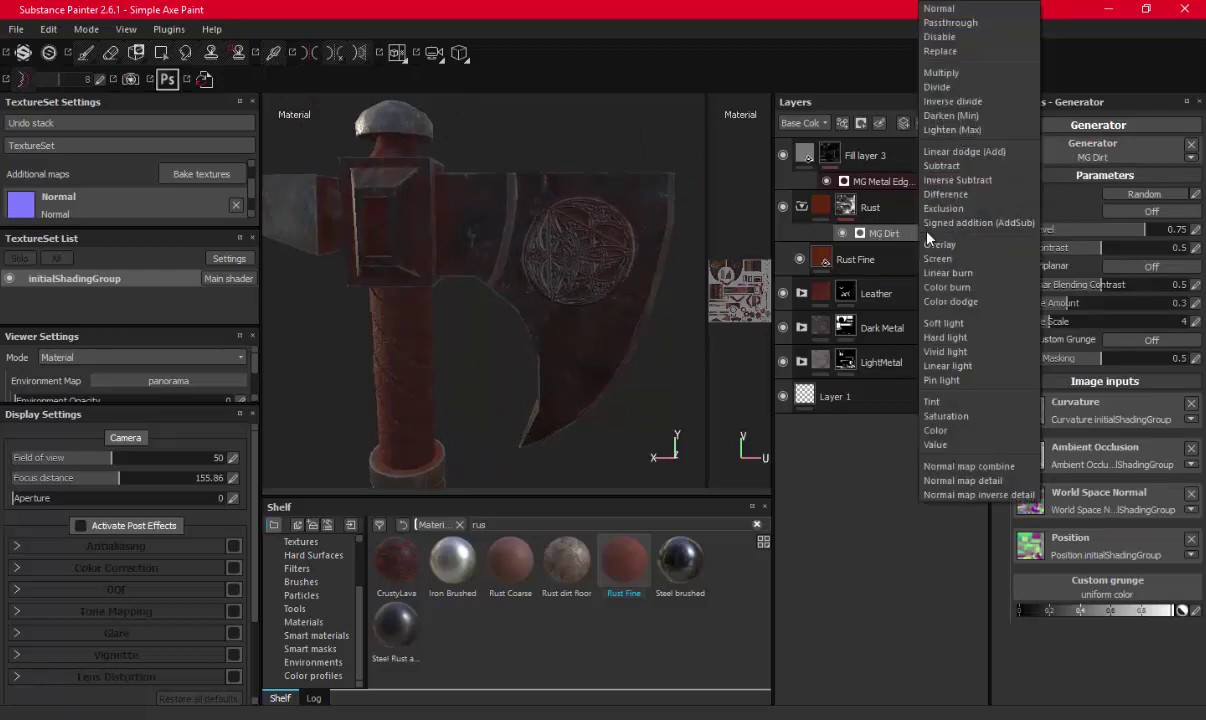
click(940, 73)
scroll(540, 308, up, 3)
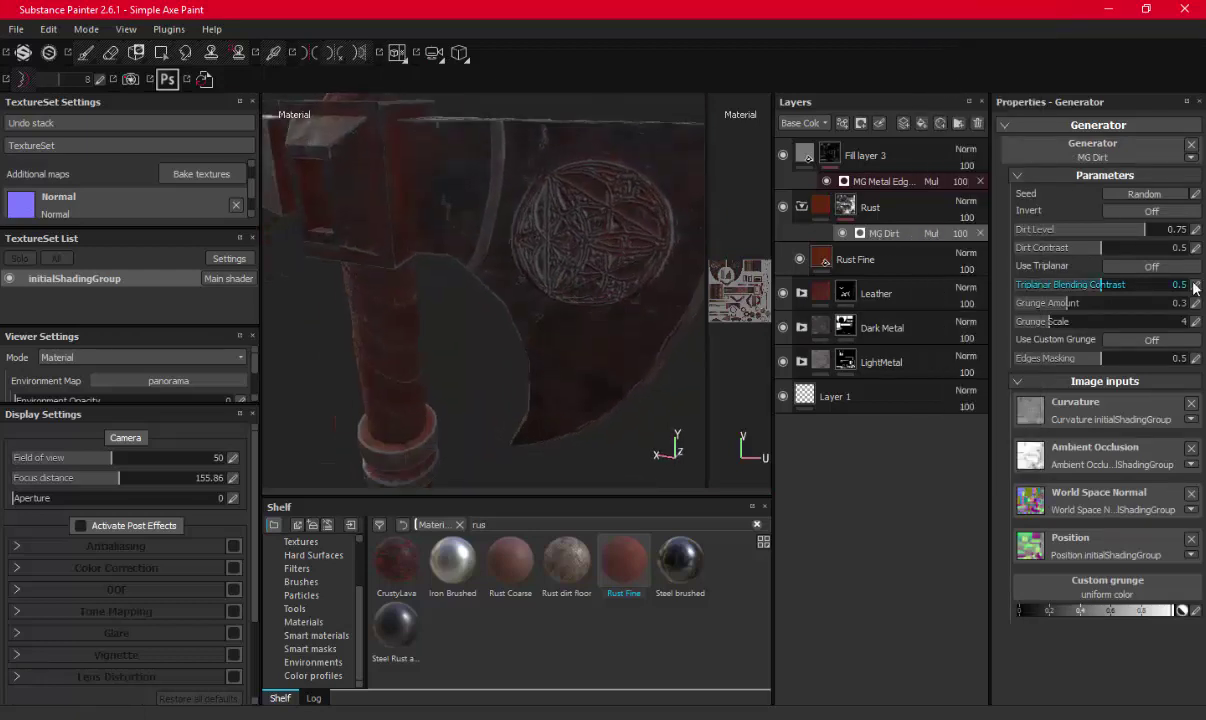
drag(1141, 230, 1115, 230)
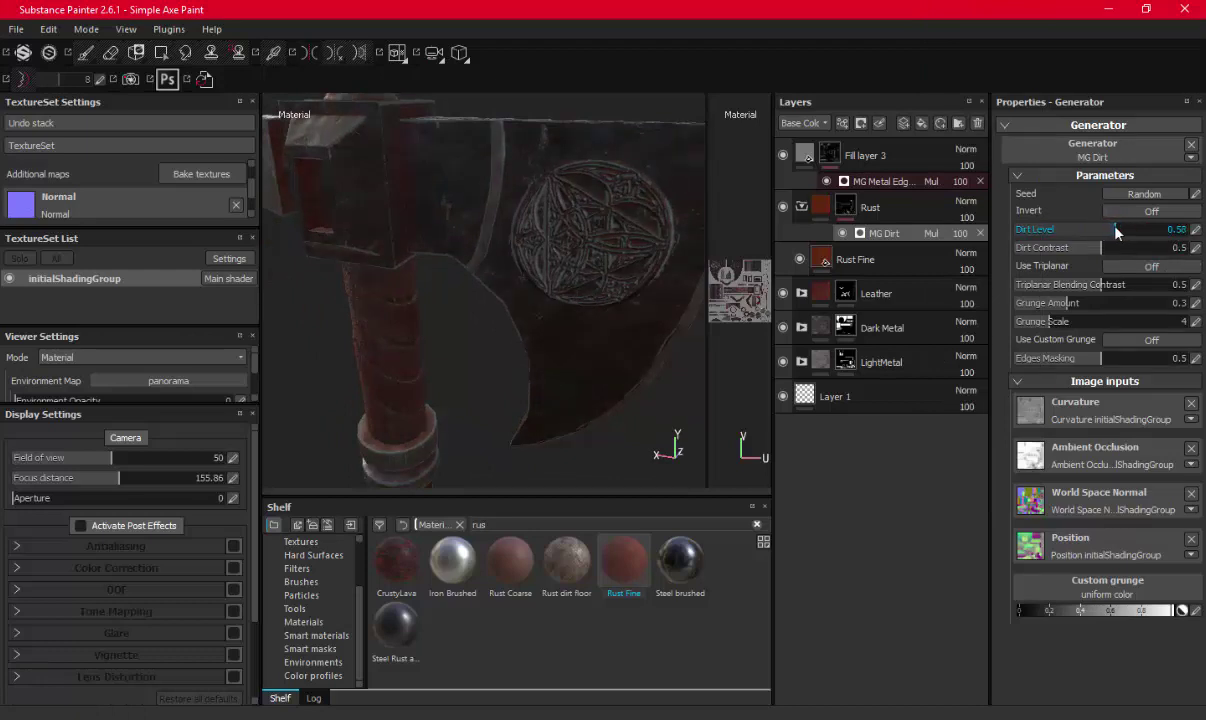
mouse_move(586, 224)
alt+mouse_down()
mouse_move(436, 224)
mouse_move(565, 277)
mouse_move(537, 284)
mouse_move(530, 265)
mouse_move(538, 329)
mouse_move(557, 229)
mouse_move(555, 272)
mouse_move(640, 230)
alt+mouse_up()
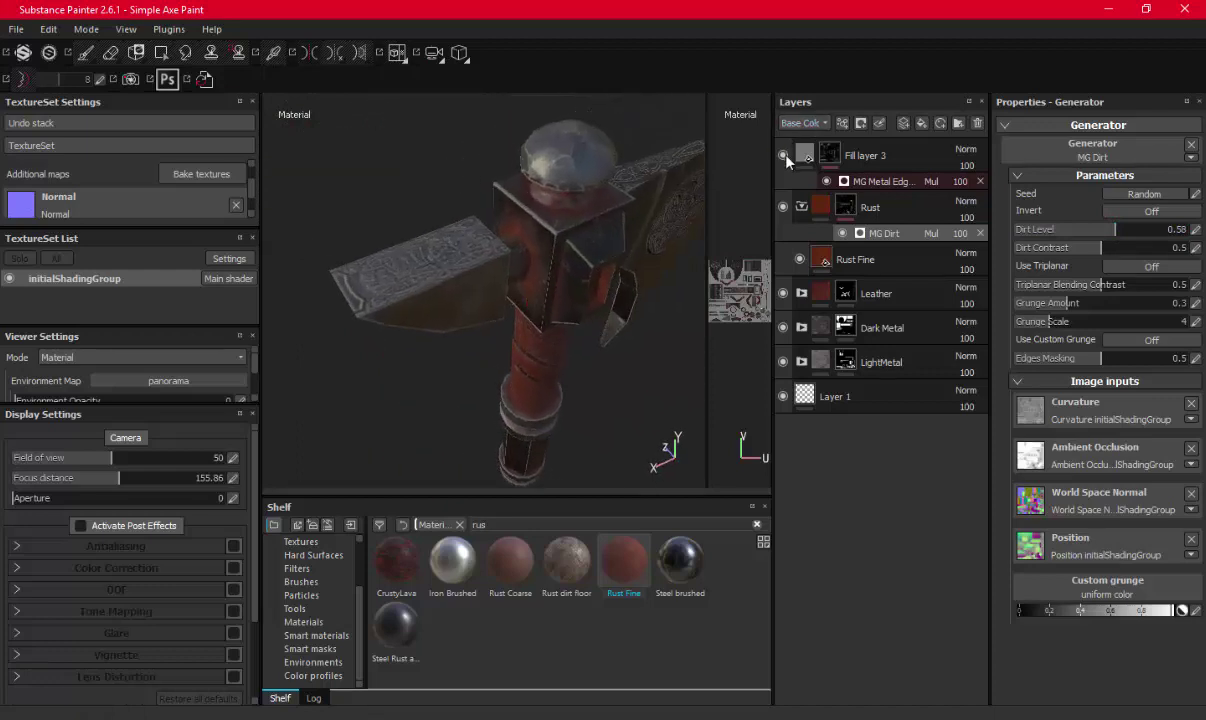
scroll(573, 266, up, 3)
scroll(603, 315, up, 3)
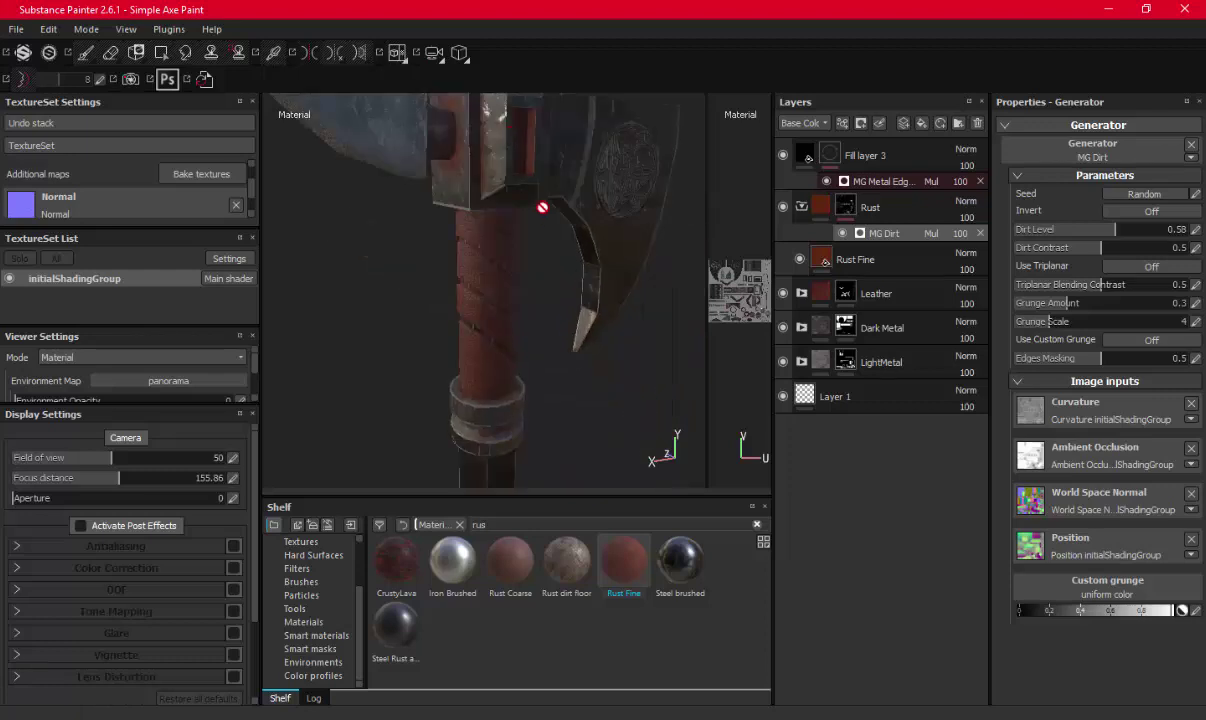
mouse_move(542, 207)
alt+mouse_down()
mouse_move(587, 355)
mouse_move(579, 234)
mouse_move(398, 148)
mouse_move(559, 278)
mouse_move(520, 253)
mouse_move(530, 207)
mouse_move(597, 333)
mouse_move(563, 297)
mouse_move(404, 301)
mouse_move(560, 334)
mouse_move(577, 294)
mouse_move(536, 342)
mouse_move(556, 227)
mouse_move(552, 275)
mouse_move(539, 270)
alt+mouse_up()
scroll(539, 270, up, 1)
scroll(587, 291, up, 2)
scroll(587, 309, up, 2)
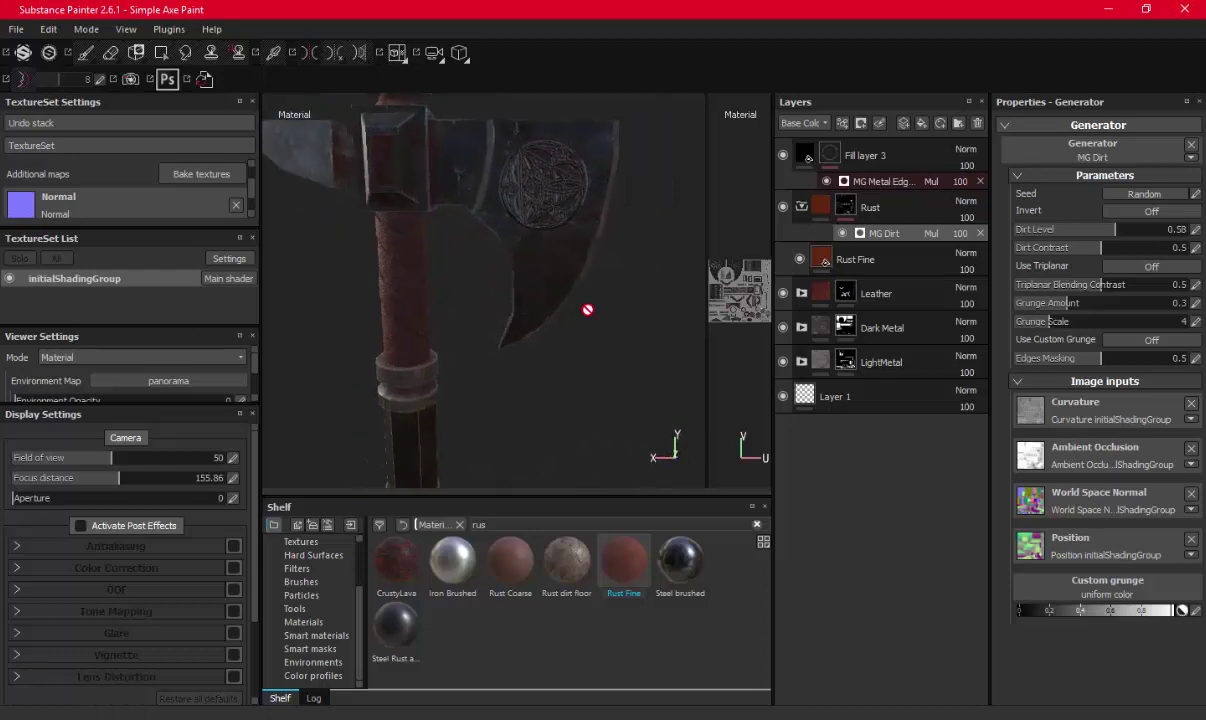
Add Concrete Smooth from the shelf as a top fill layer and darken its colour to brown
key(ctrl+z)
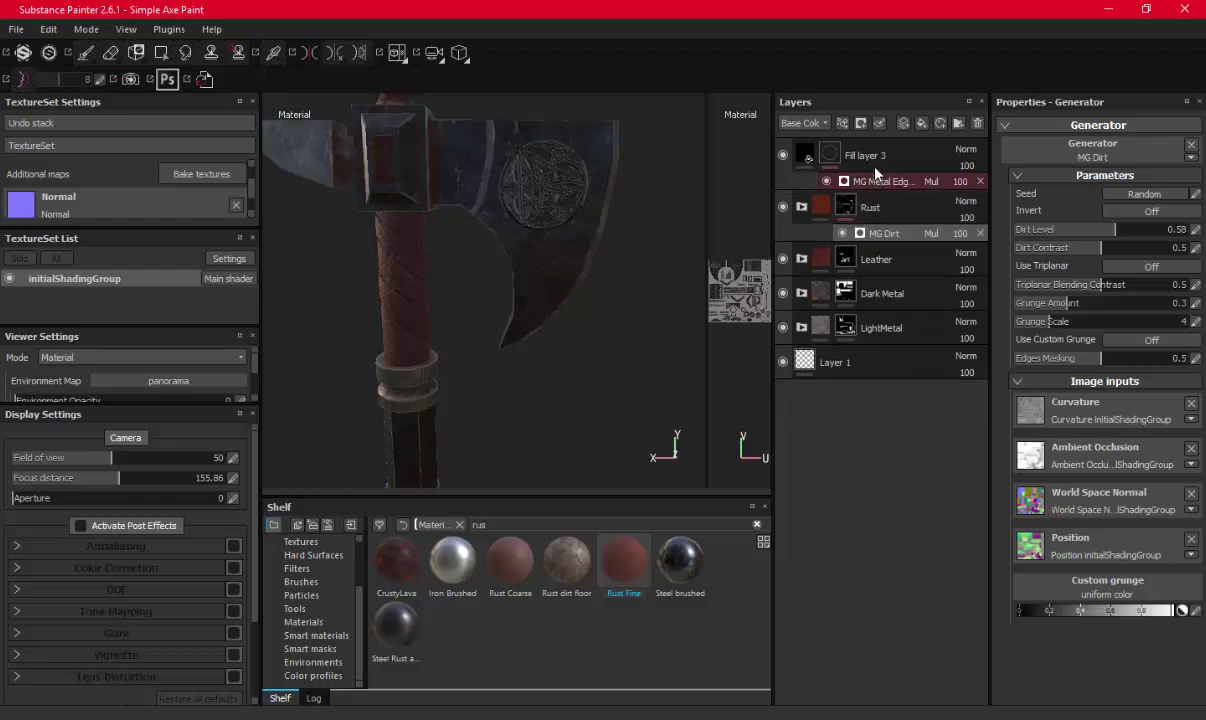
key(1)
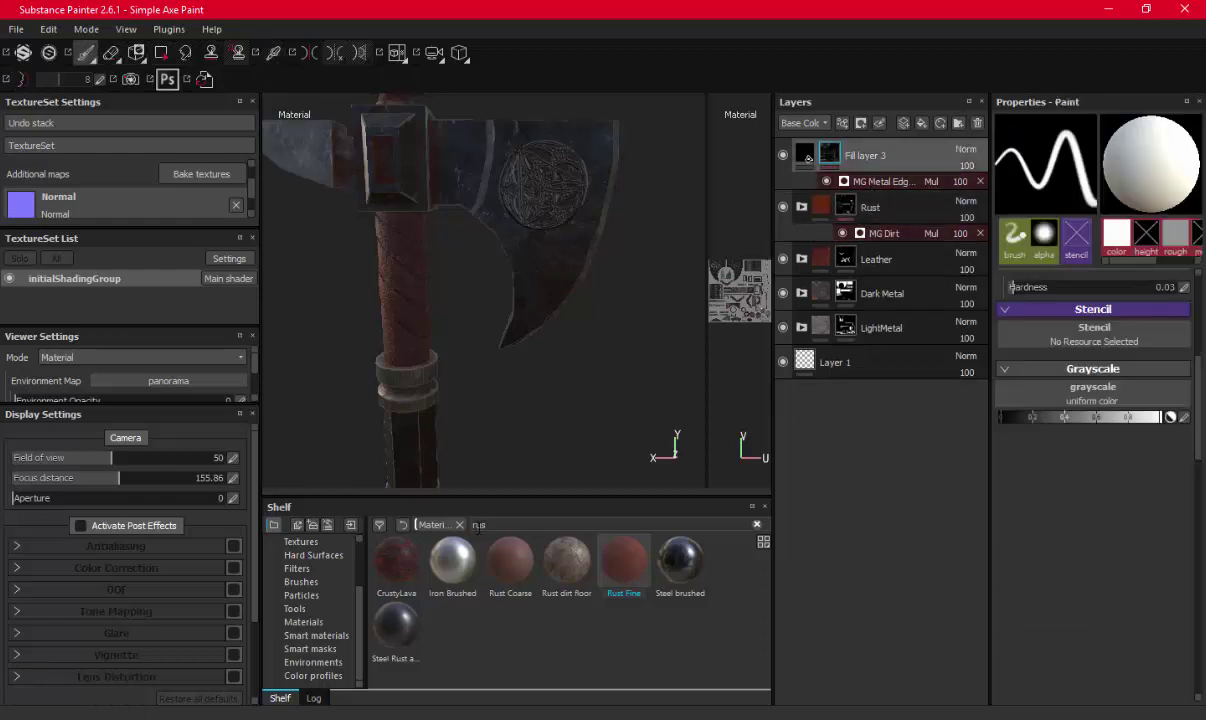
click(303, 622)
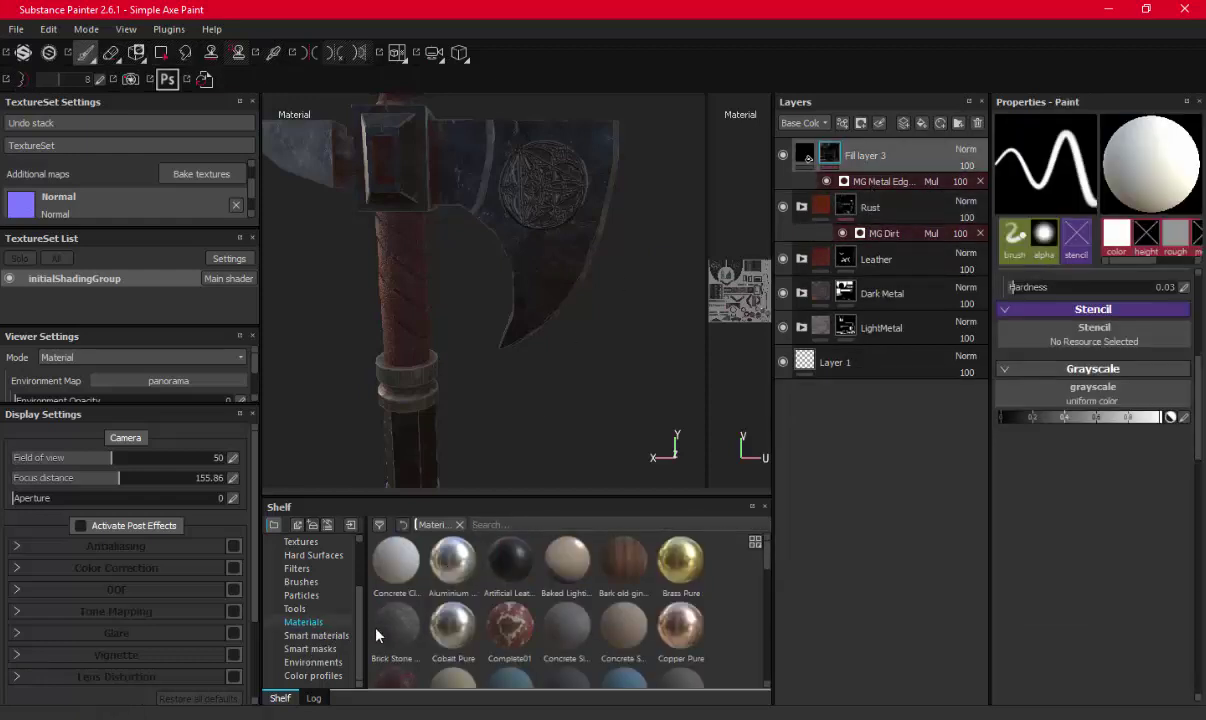
click(540, 524)
text(con)
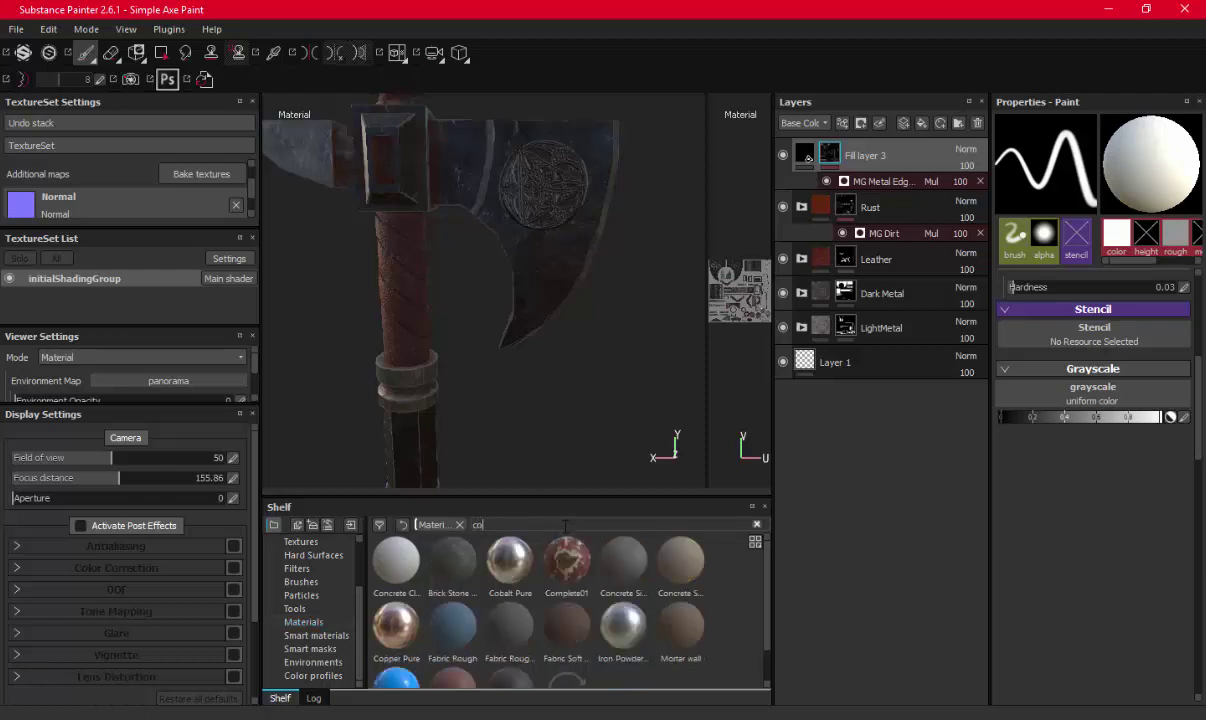
drag(567, 558, 835, 132)
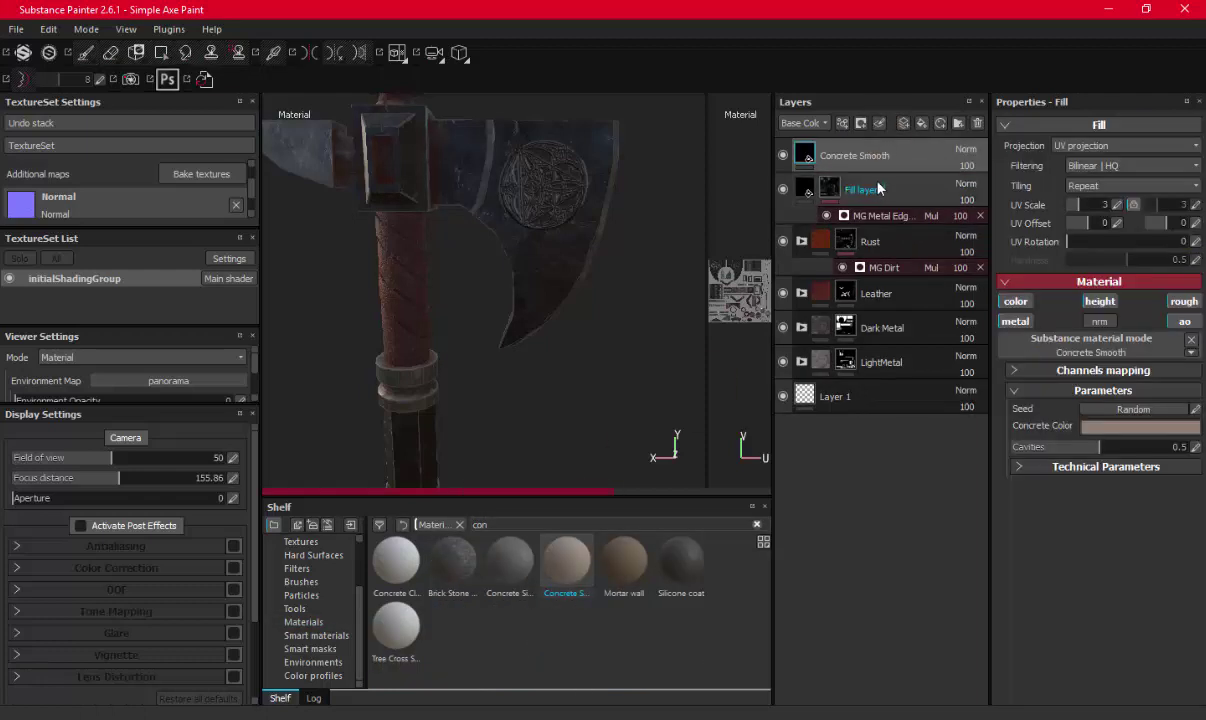
click(1107, 435)
drag(985, 436, 993, 466)
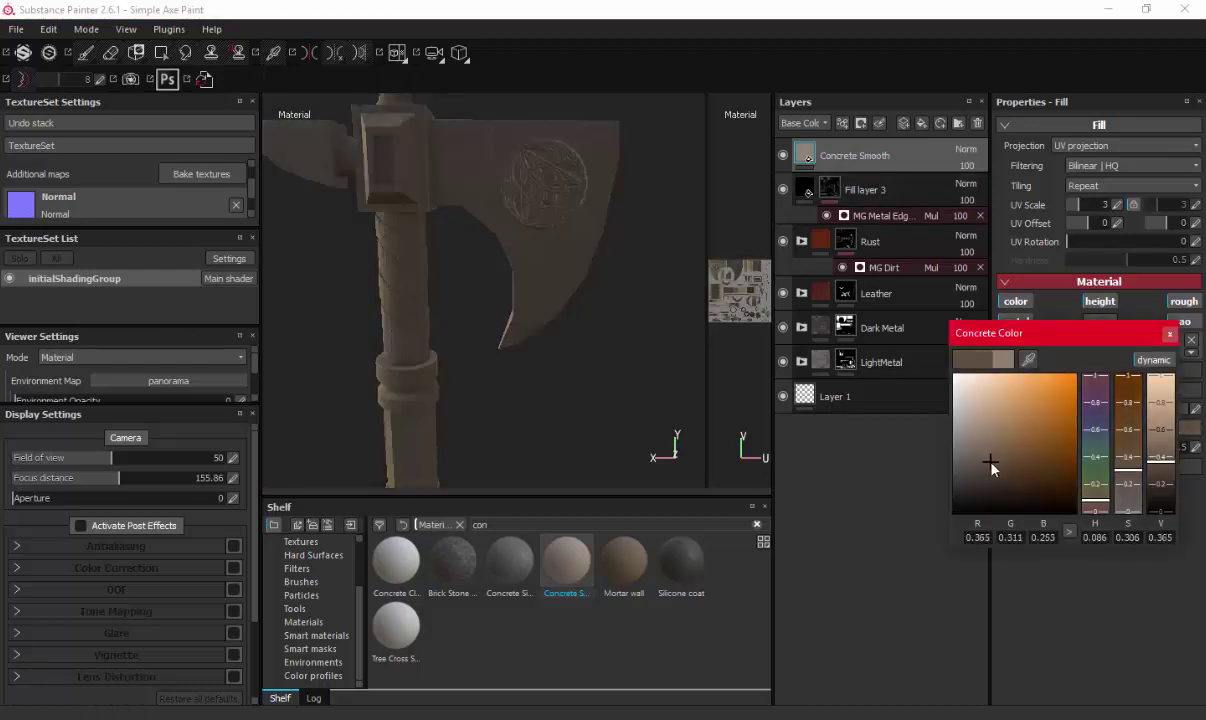
click(1169, 334)
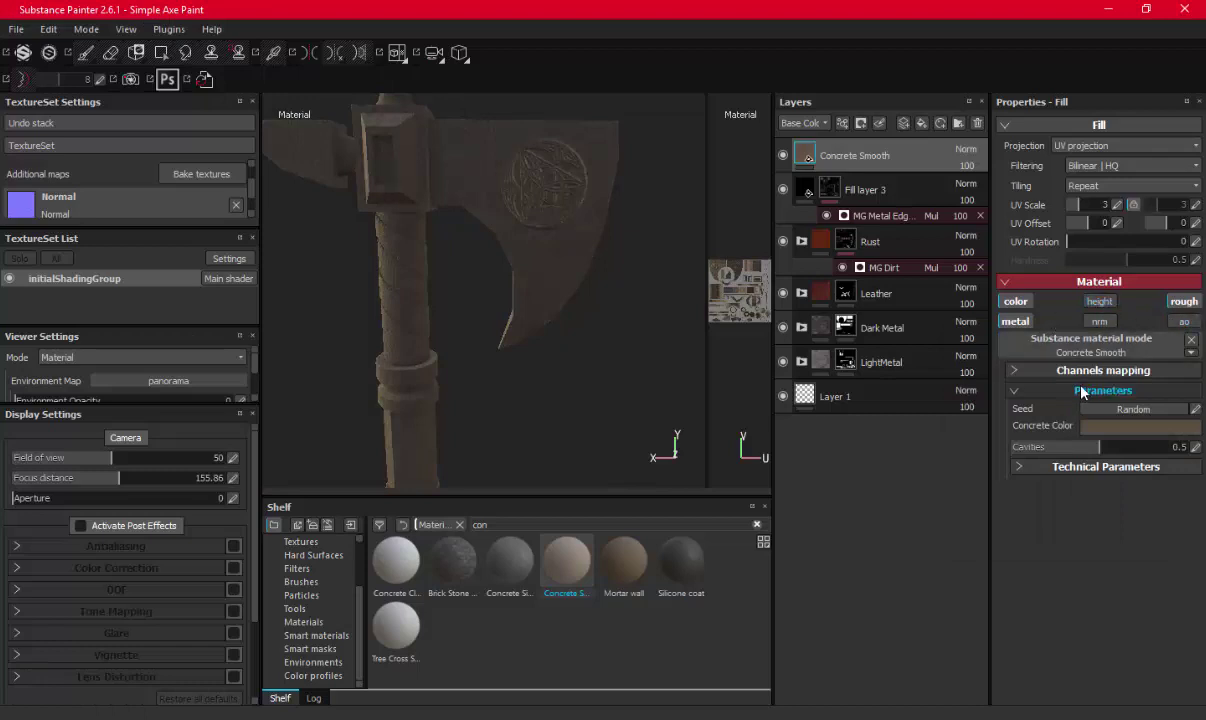
Give Concrete Smooth a black mask with an MG Dirt generator at Dirt Level 0.67
right_click(860, 155)
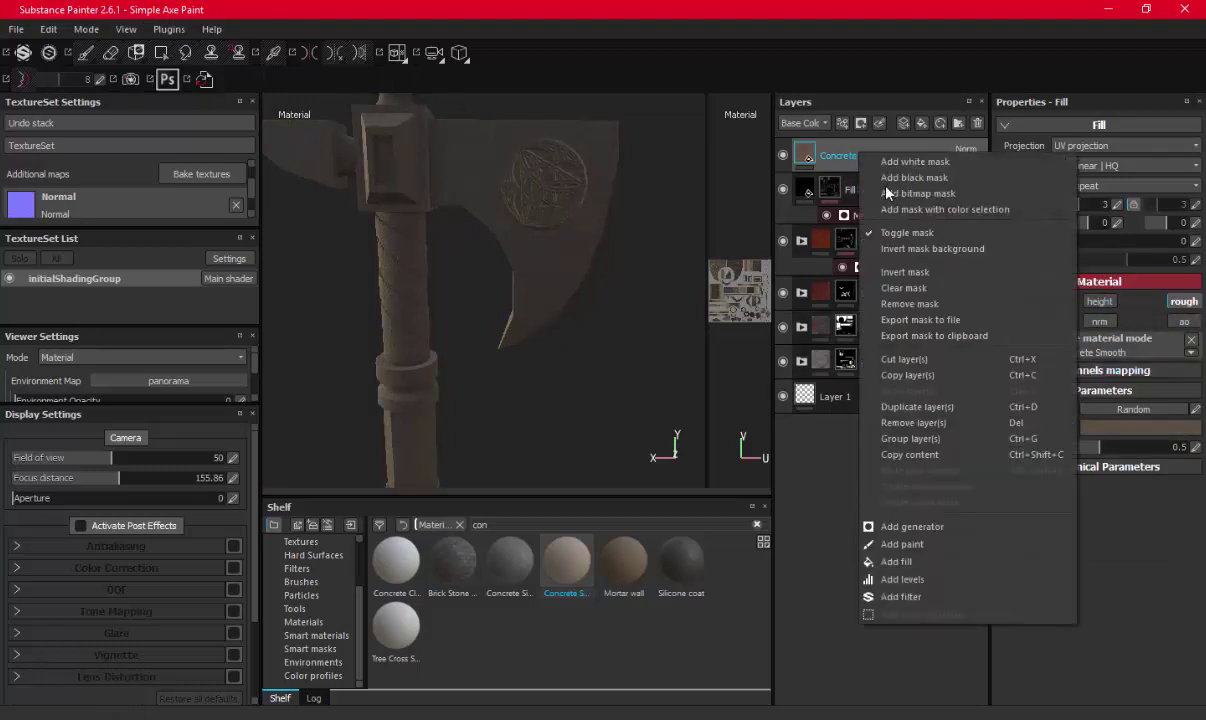
click(886, 177)
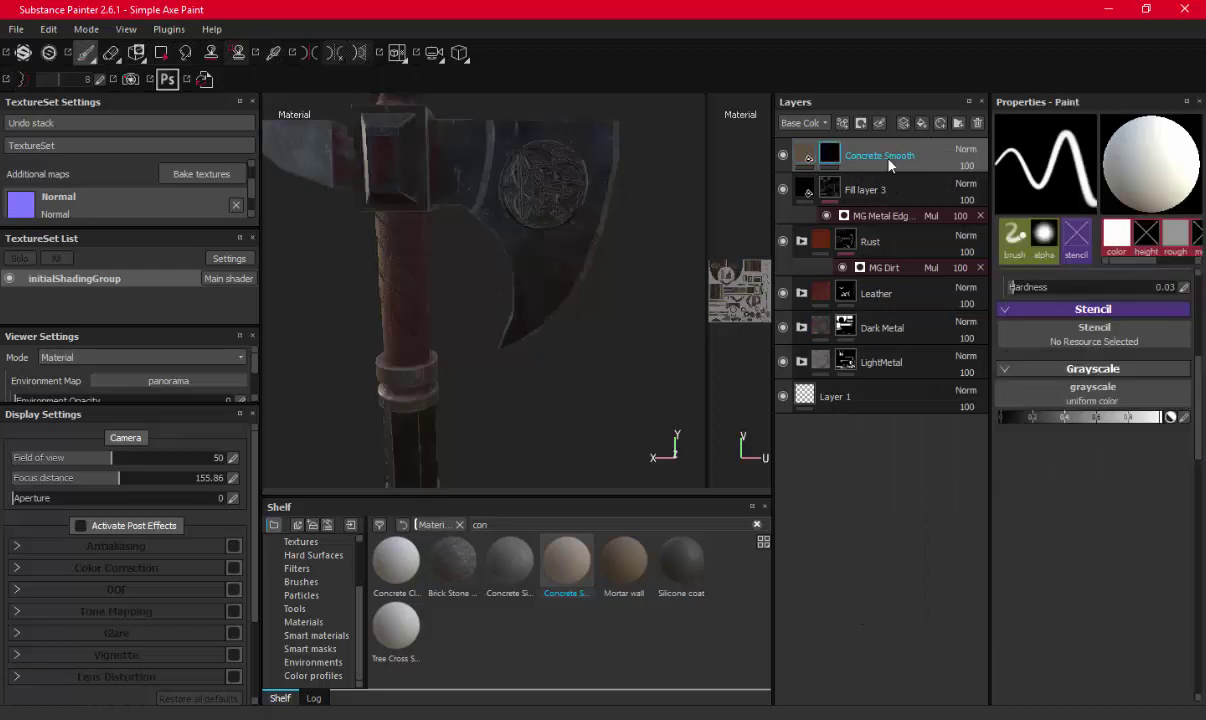
right_click(888, 162)
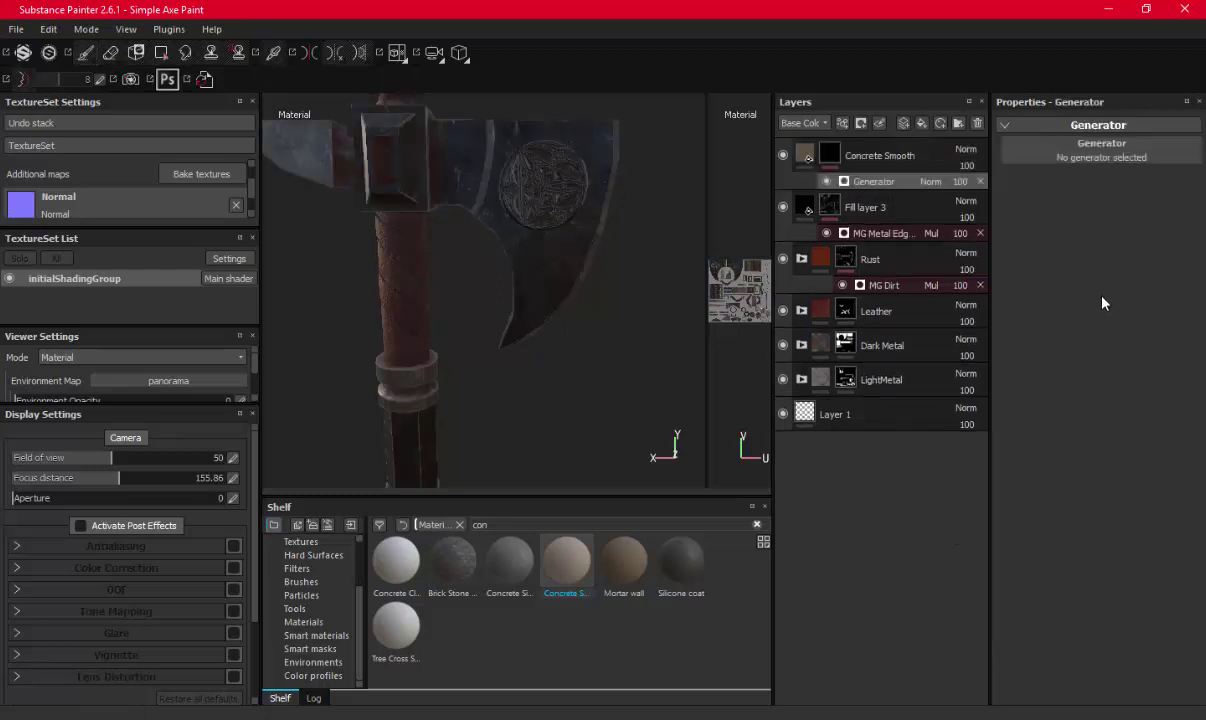
click(1044, 152)
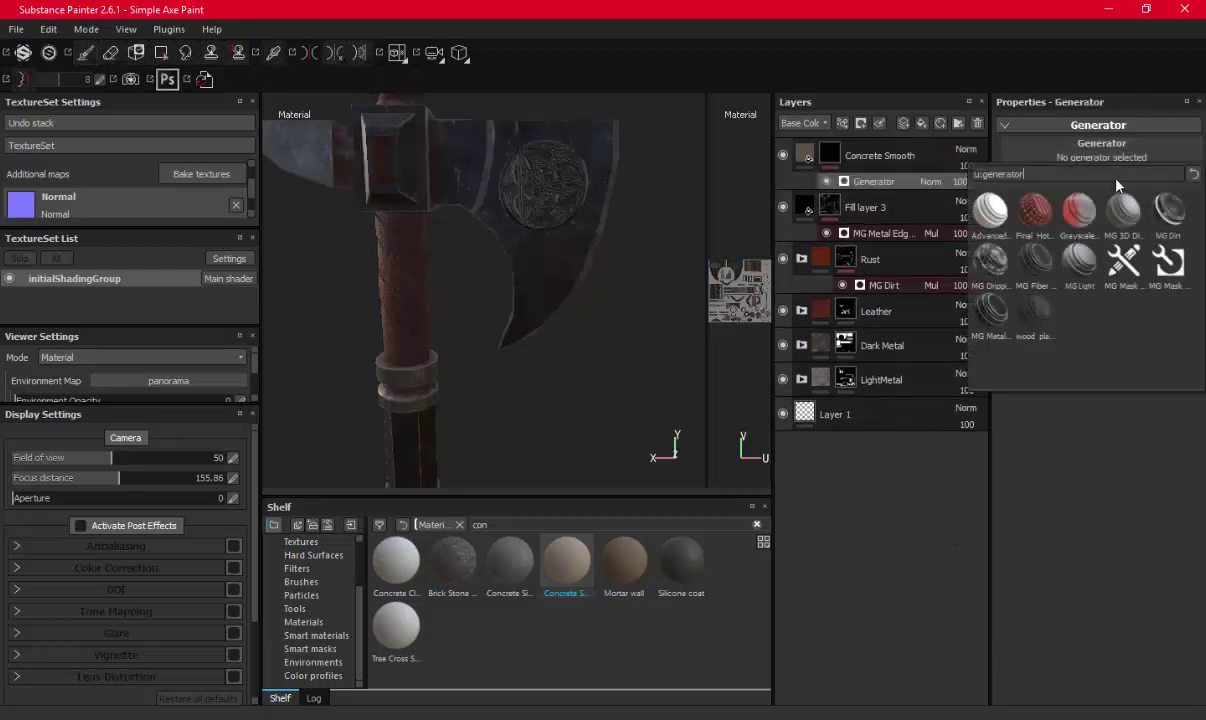
click(1172, 212)
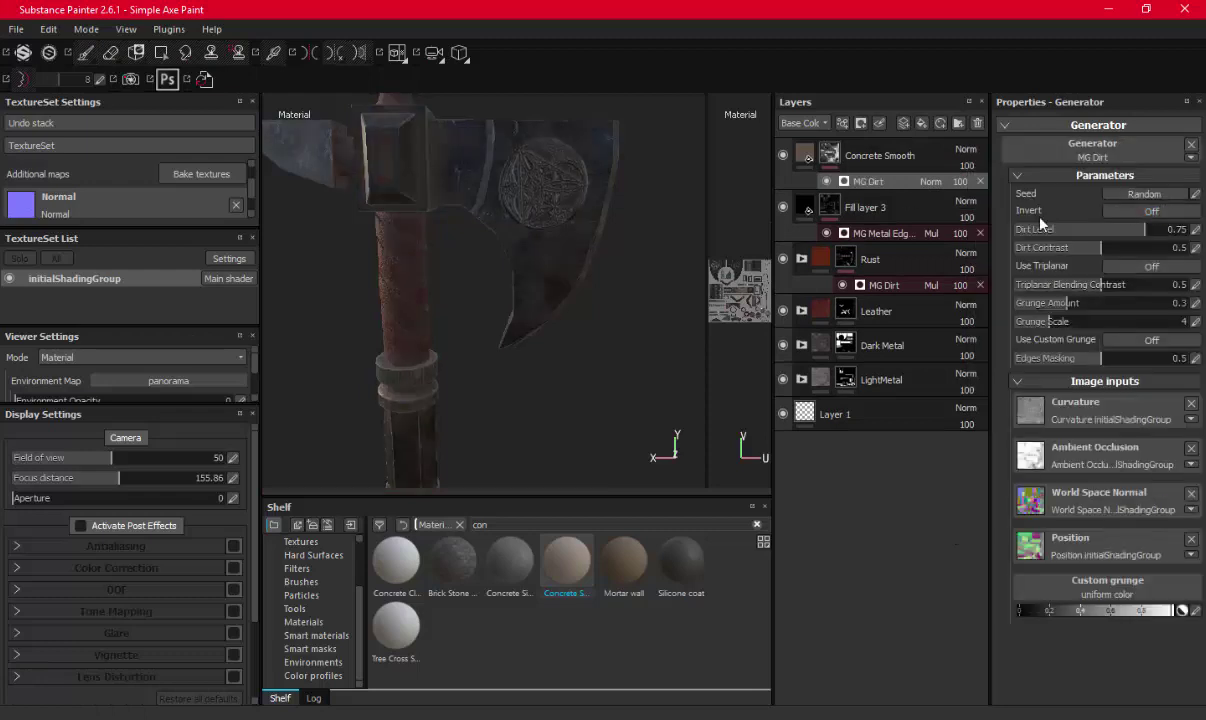
click(1118, 229)
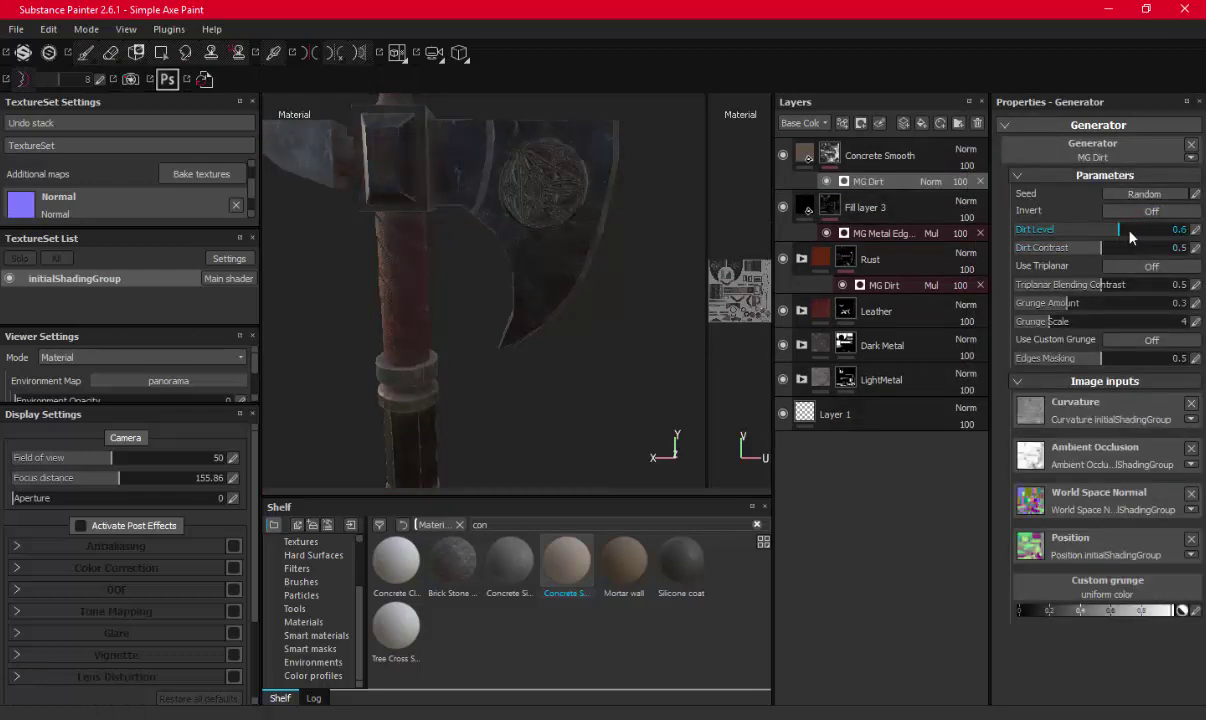
click(1131, 230)
Set Concrete Smooth to 80 opacity with Normal blending and reduce the Dirt Level
click(963, 150)
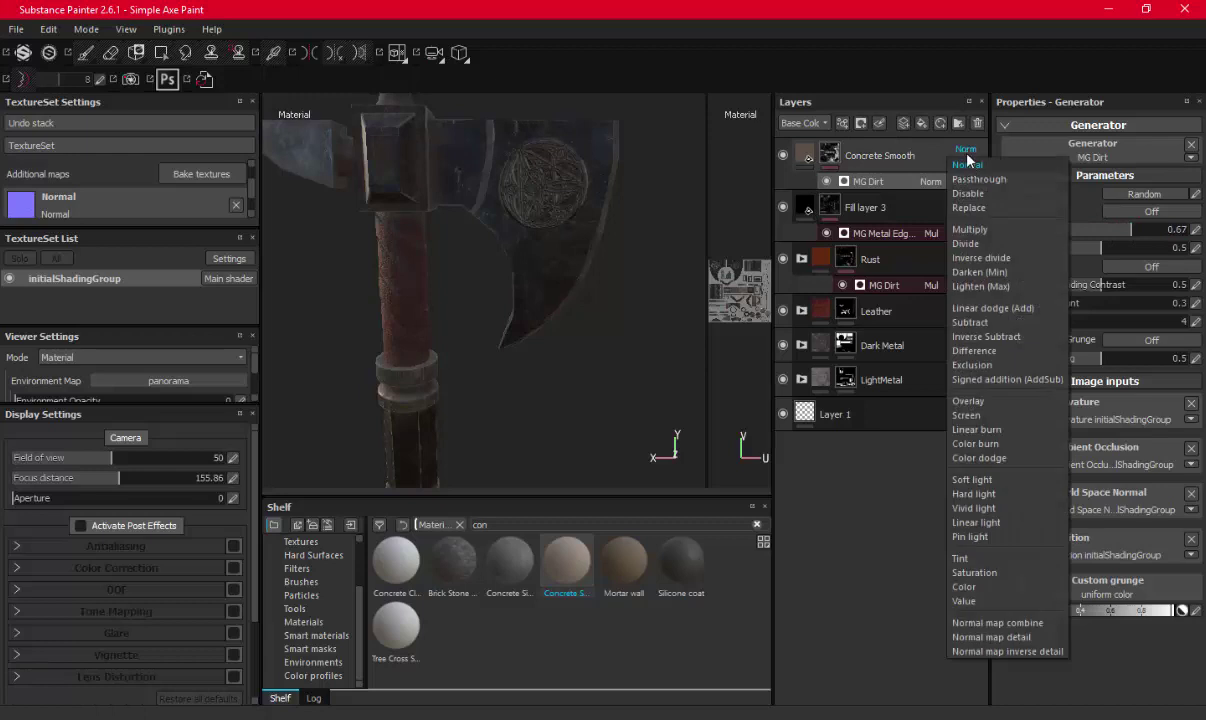
click(915, 160)
click(1008, 186)
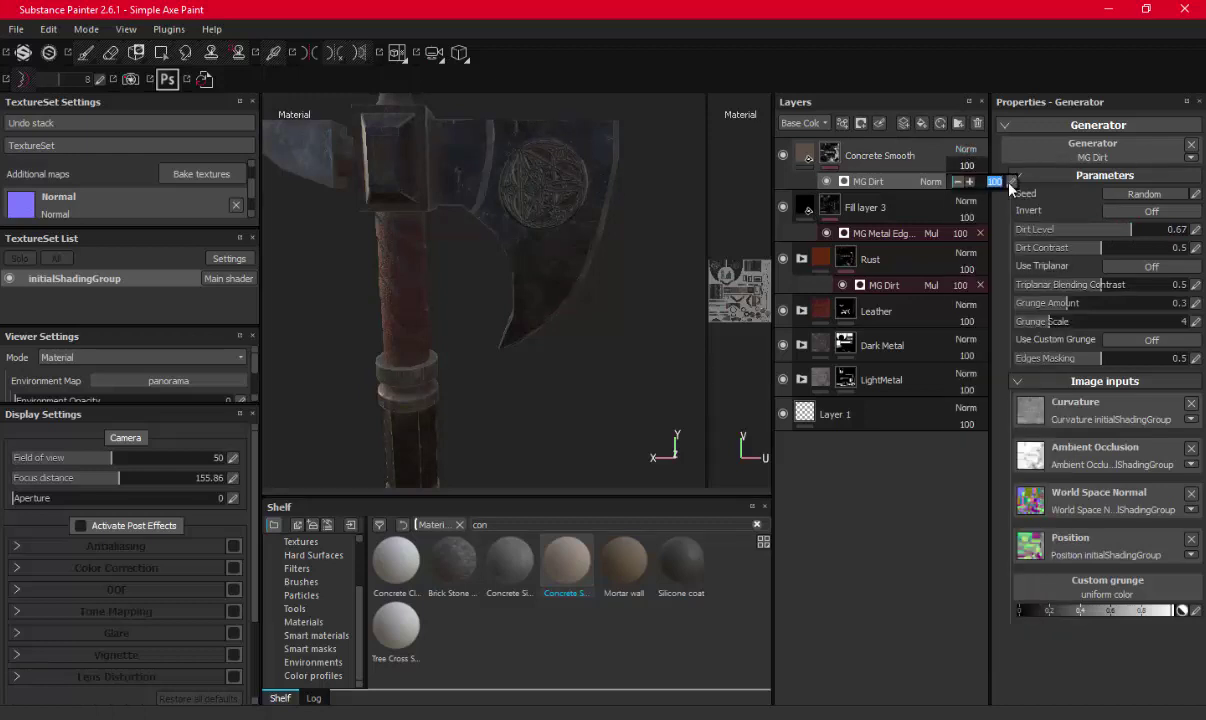
click(967, 151)
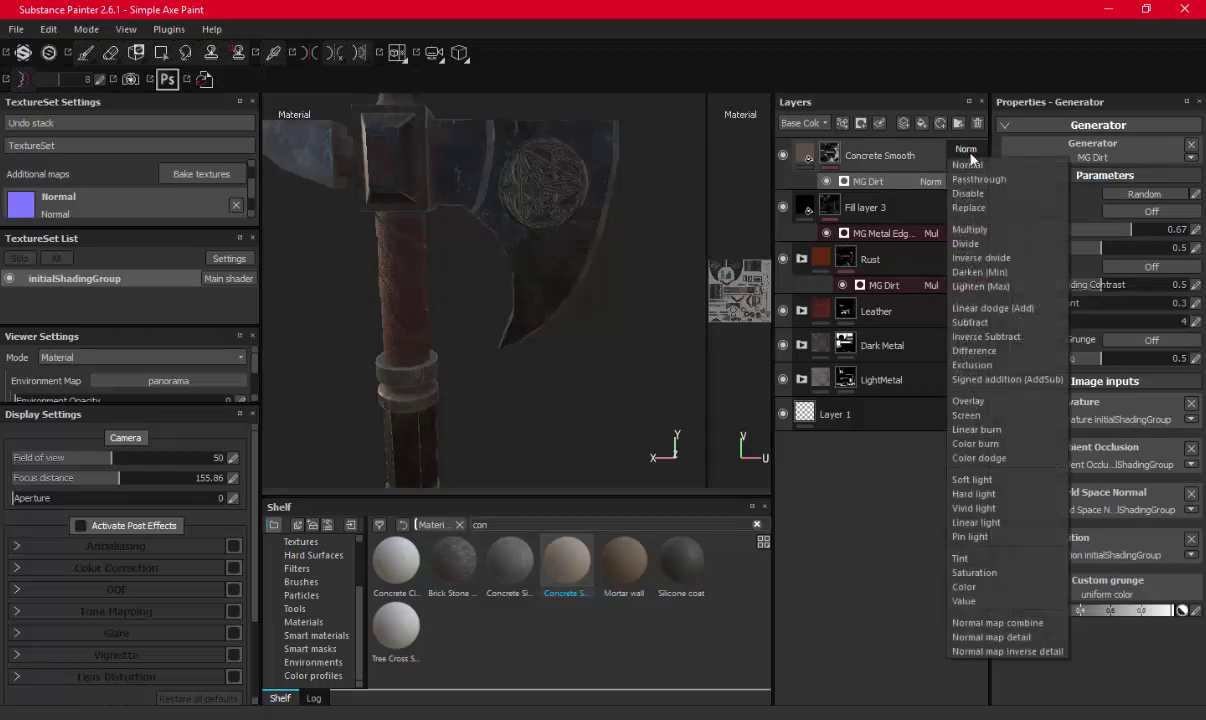
click(969, 230)
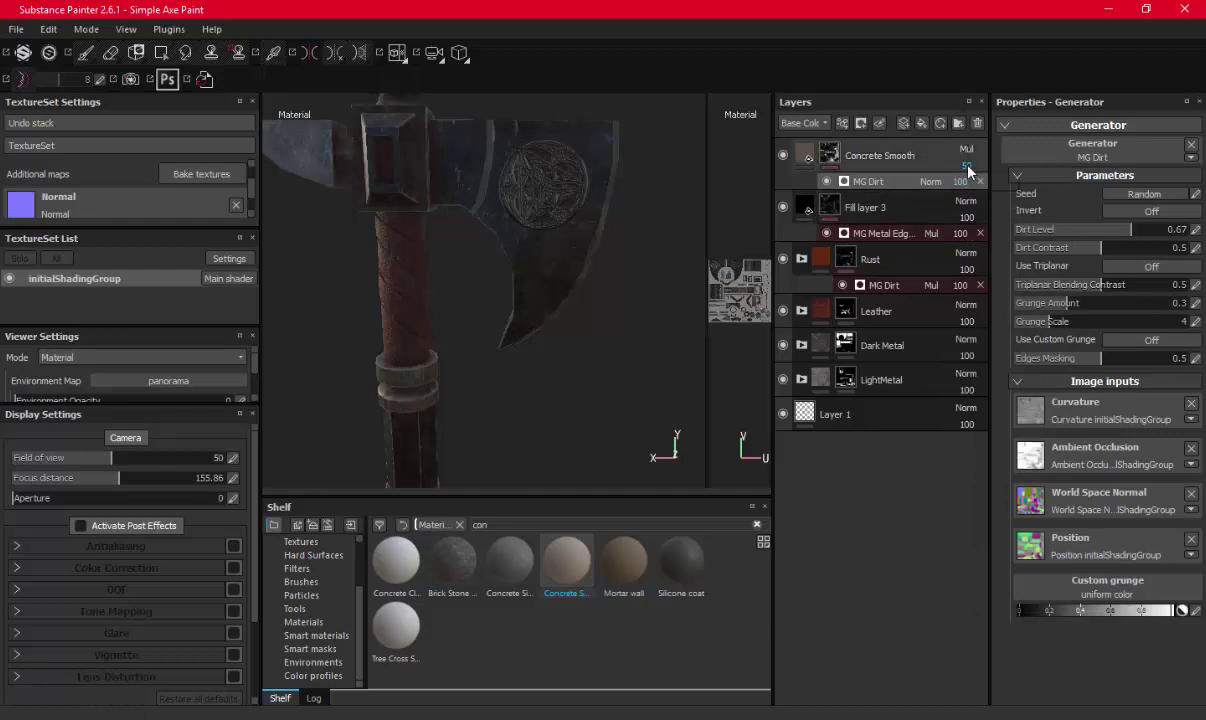
click(1008, 188)
text(80)
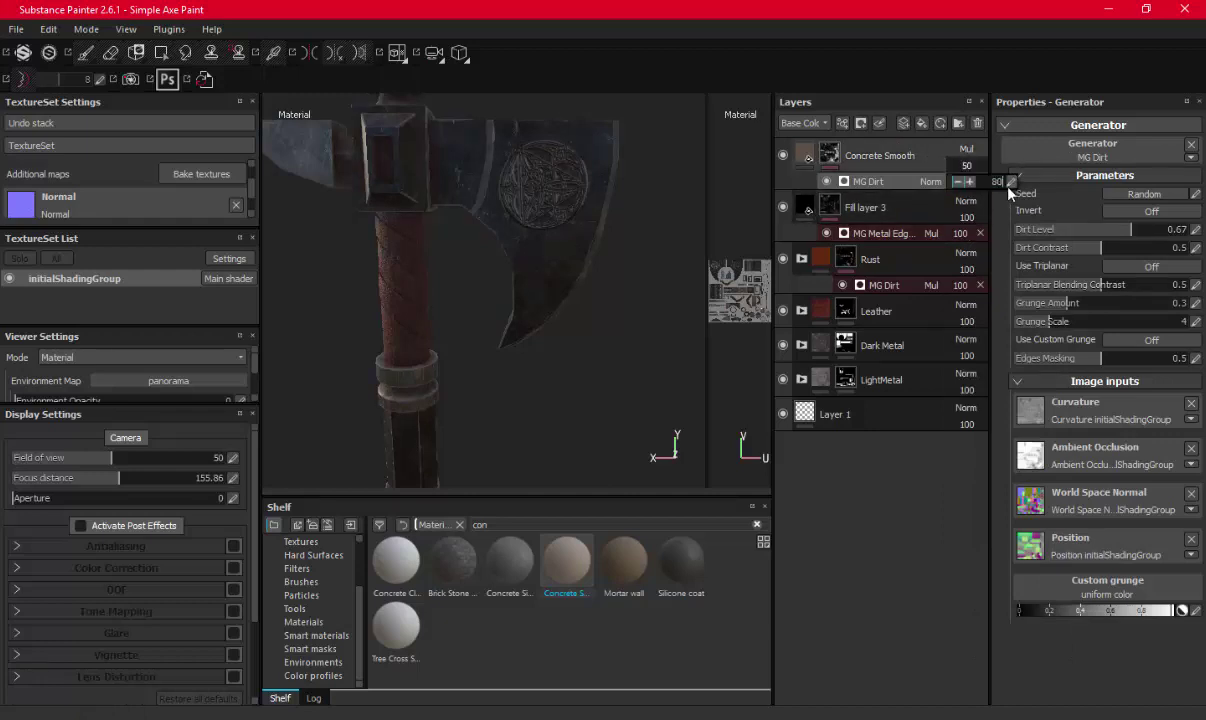
mouse_move(510, 253)
alt+mouse_down()
mouse_move(560, 326)
mouse_move(530, 207)
mouse_move(490, 195)
mouse_move(502, 176)
mouse_move(540, 180)
alt+mouse_up()
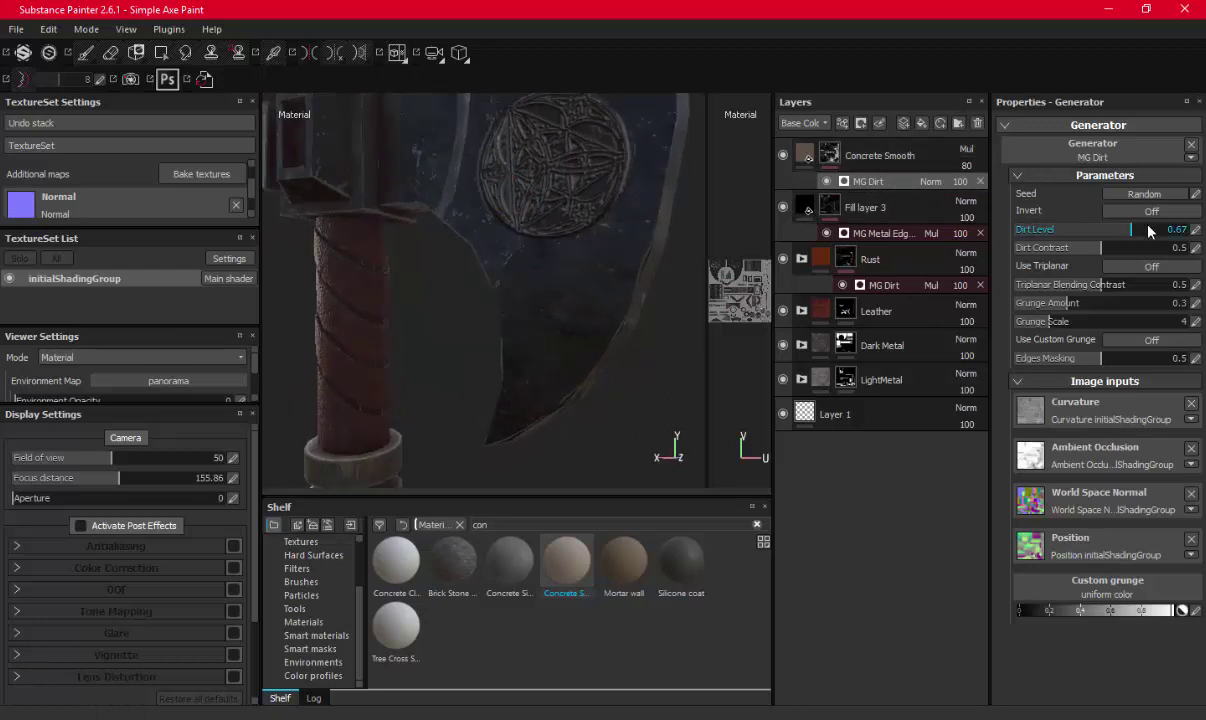
mouse_move(1108, 233)
mouse_down()
mouse_move(1080, 233)
mouse_move(1122, 250)
mouse_up()
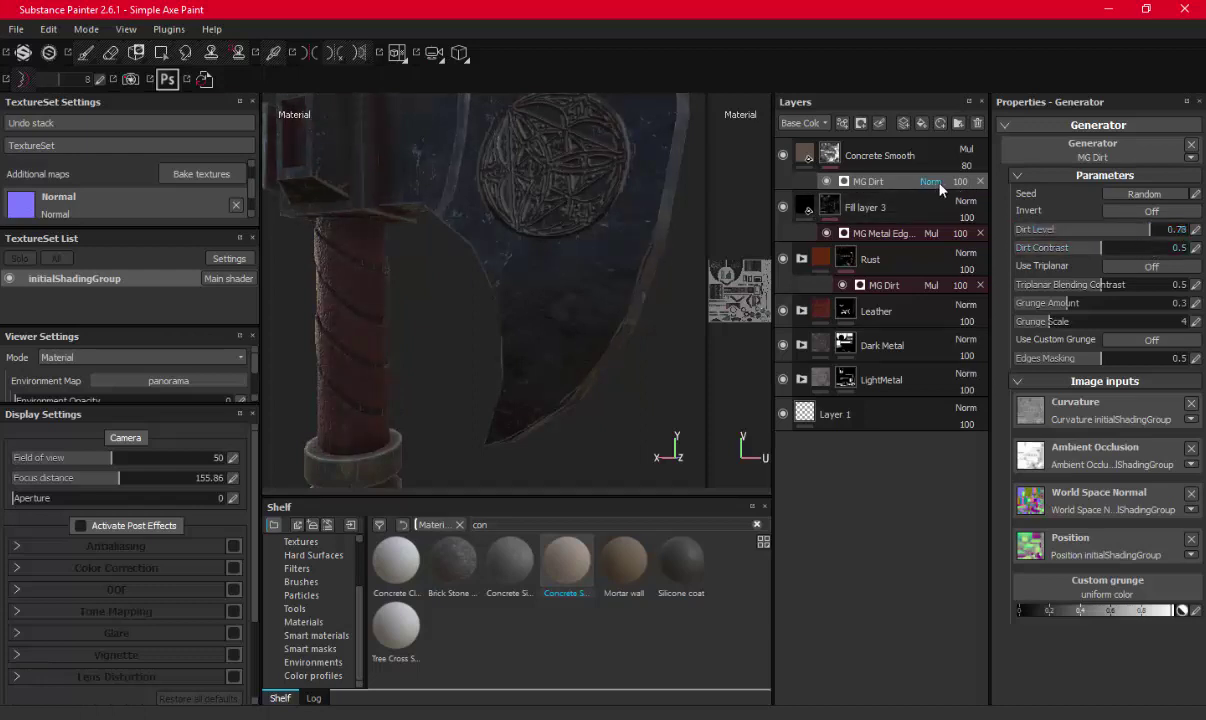
click(966, 149)
click(973, 172)
alt+drag(630, 194, 511, 215)
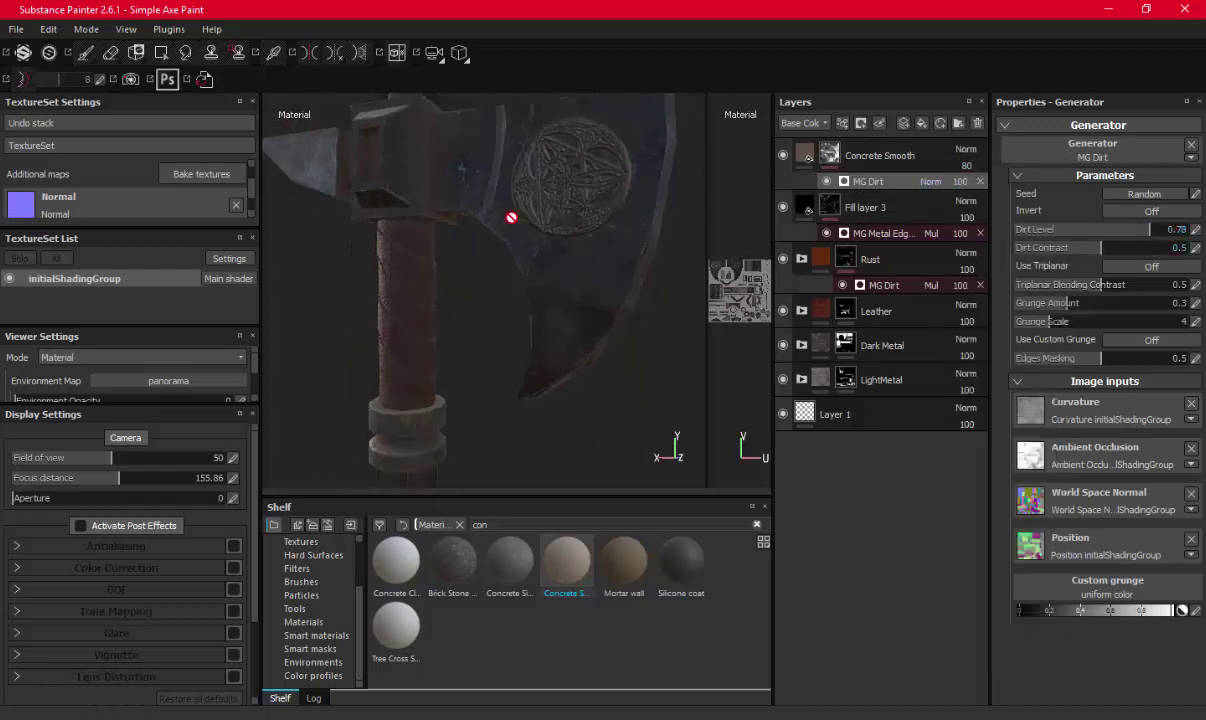
drag(1150, 229, 1064, 230)
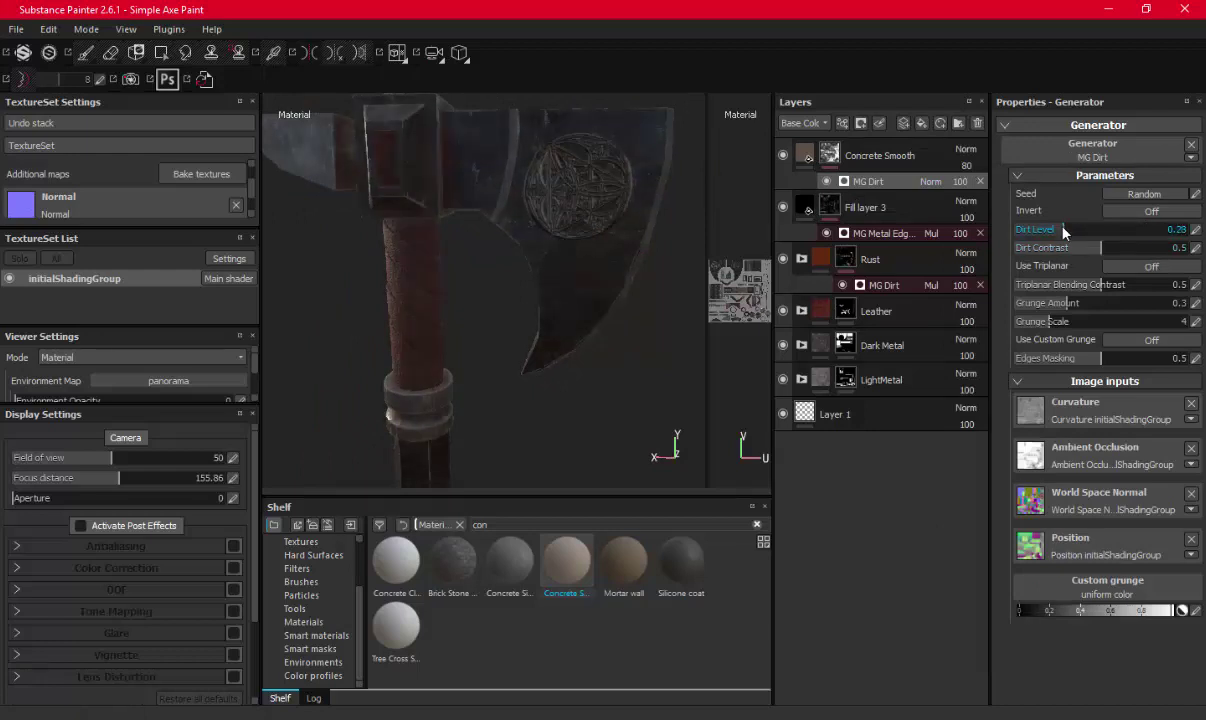
mouse_move(487, 250)
alt+mouse_down()
mouse_move(498, 295)
mouse_move(565, 207)
mouse_move(625, 256)
mouse_move(431, 272)
mouse_move(537, 343)
mouse_move(468, 225)
alt+mouse_up()
Save the project and inspect the grime around the blade's emblem
key(ctrl+s)
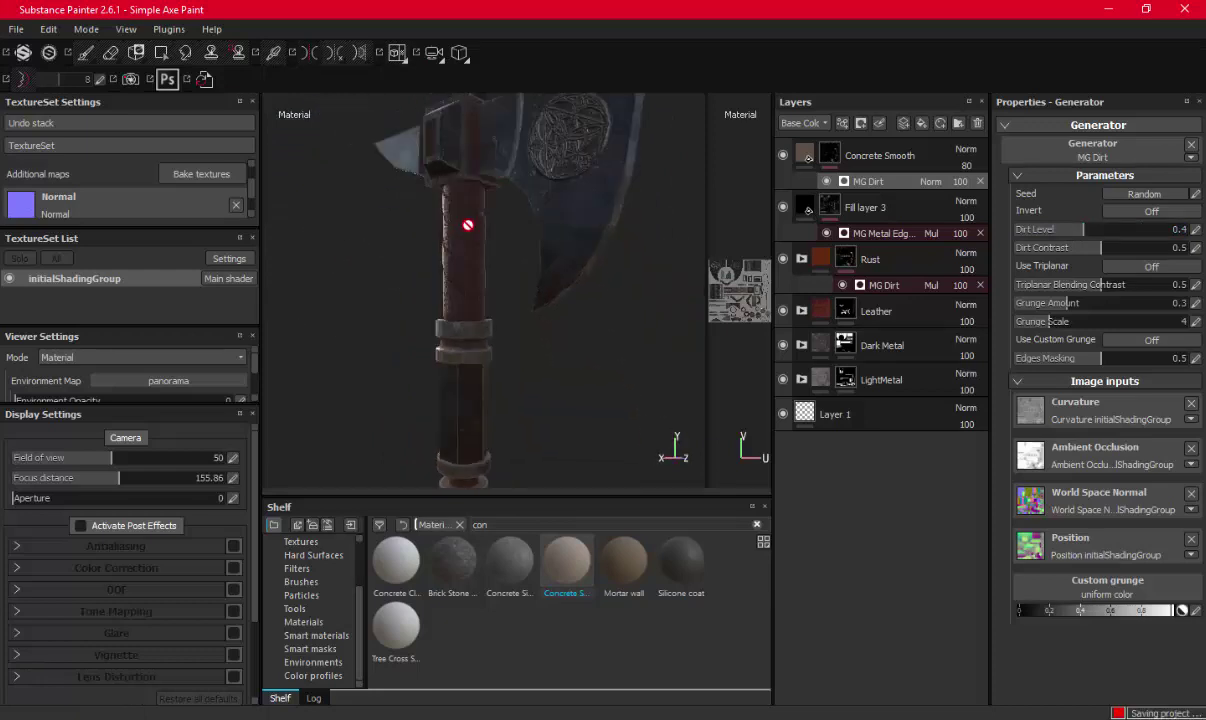
alt+drag(550, 244, 430, 218)
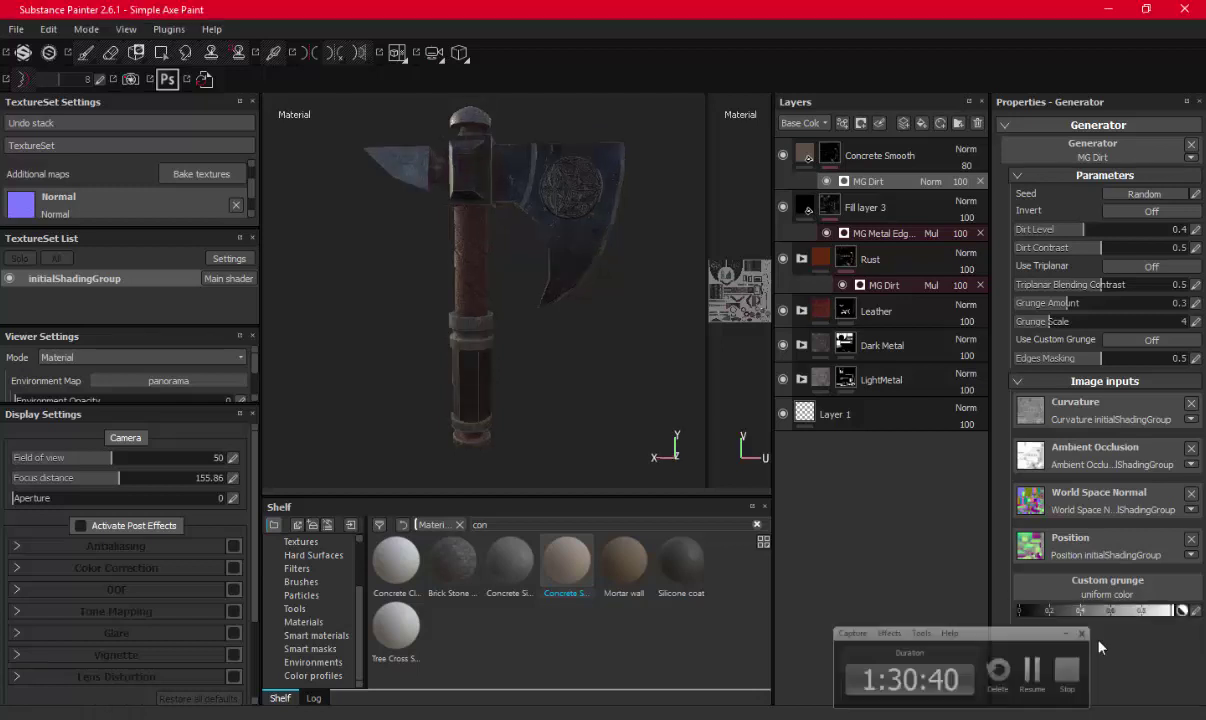
alt+drag(490, 300, 529, 298)
key(ctrl+s)
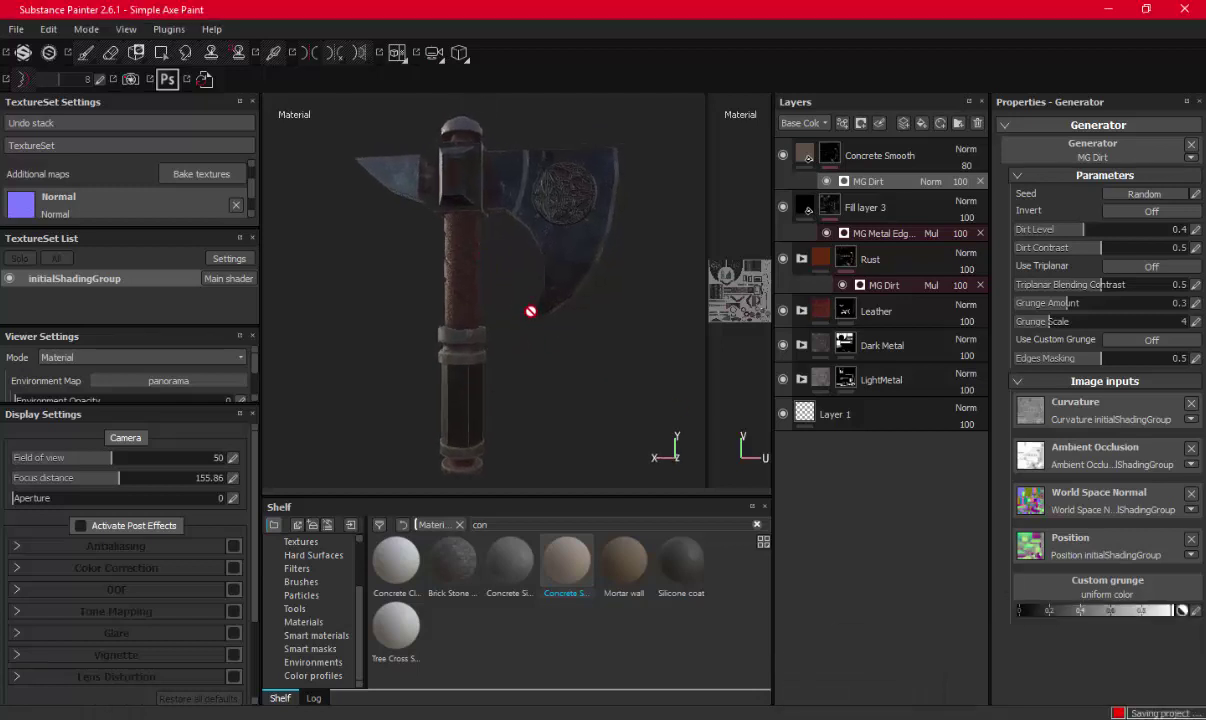
mouse_move(512, 280)
alt+mouse_down()
mouse_move(538, 256)
mouse_move(487, 237)
alt+mouse_up()
alt+right_drag(487, 237, 520, 410)
mouse_move(520, 410)
alt+mouse_down()
mouse_move(487, 326)
mouse_move(568, 285)
mouse_move(503, 326)
alt+mouse_up()
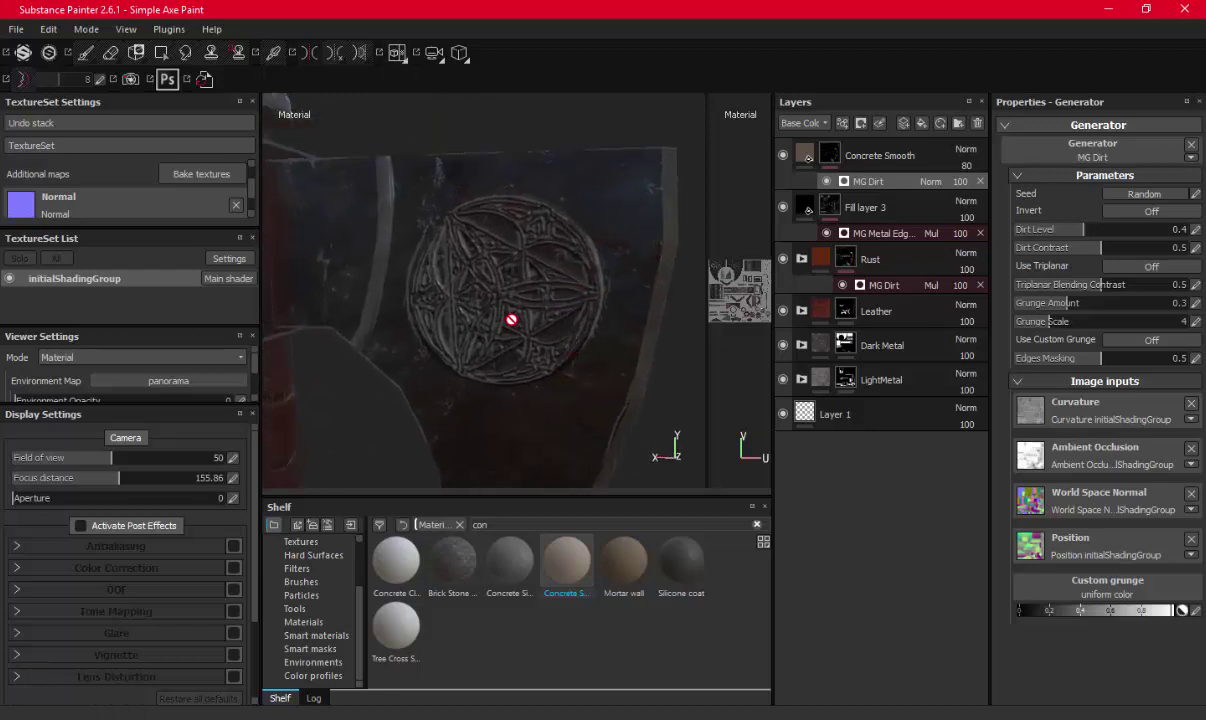
Toggle the Dark Metal layer's visibility to compare, then zoom on the emblem and resize the brush
click(783, 345)
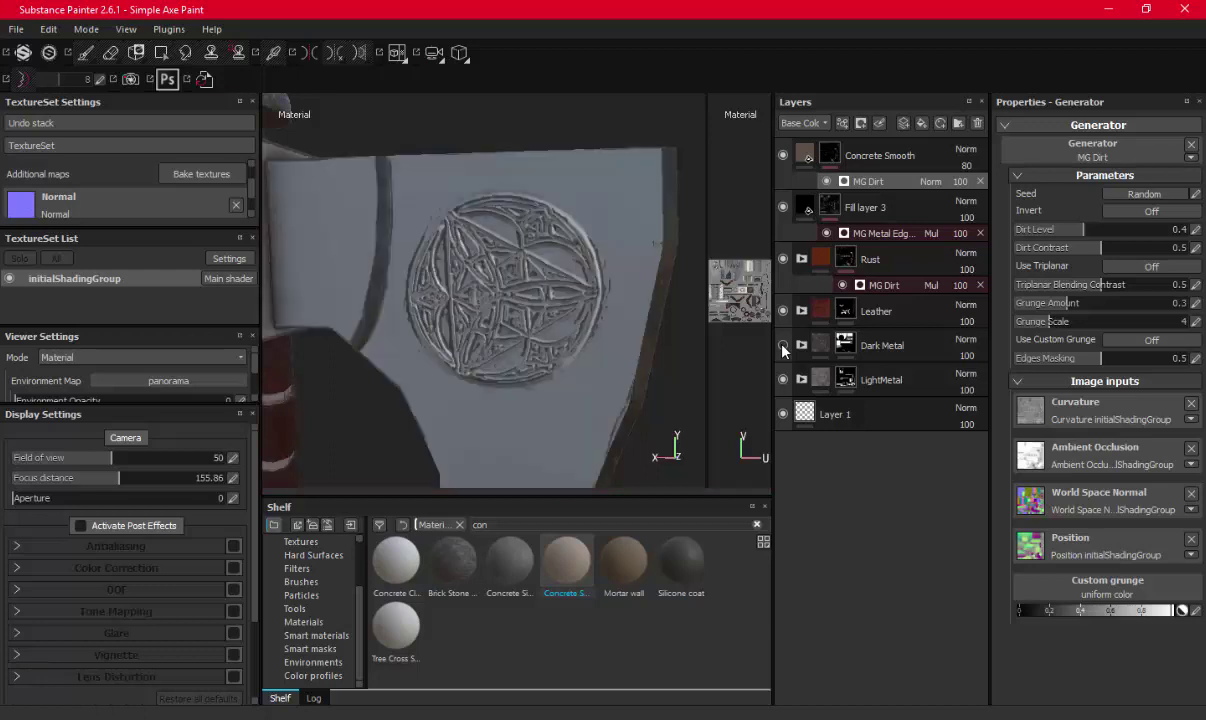
click(783, 345)
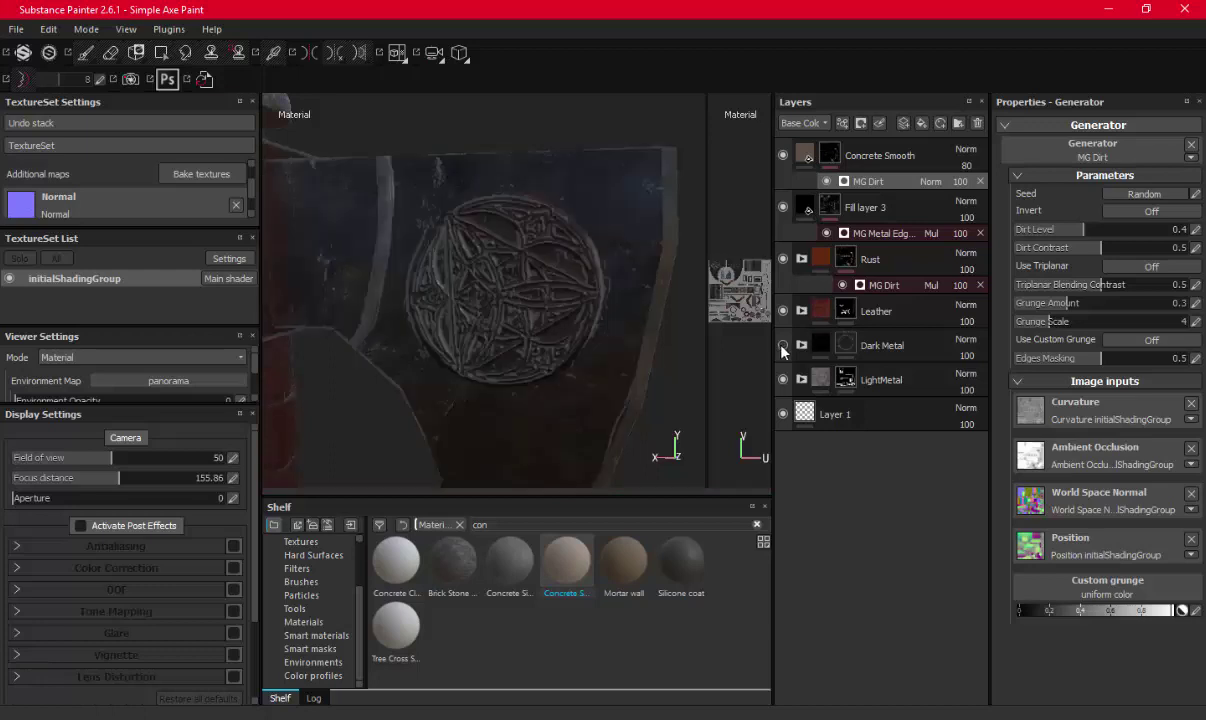
click(783, 345)
click(835, 381)
alt+drag(480, 300, 522, 268)
ctrl+right_drag(522, 268, 480, 270)
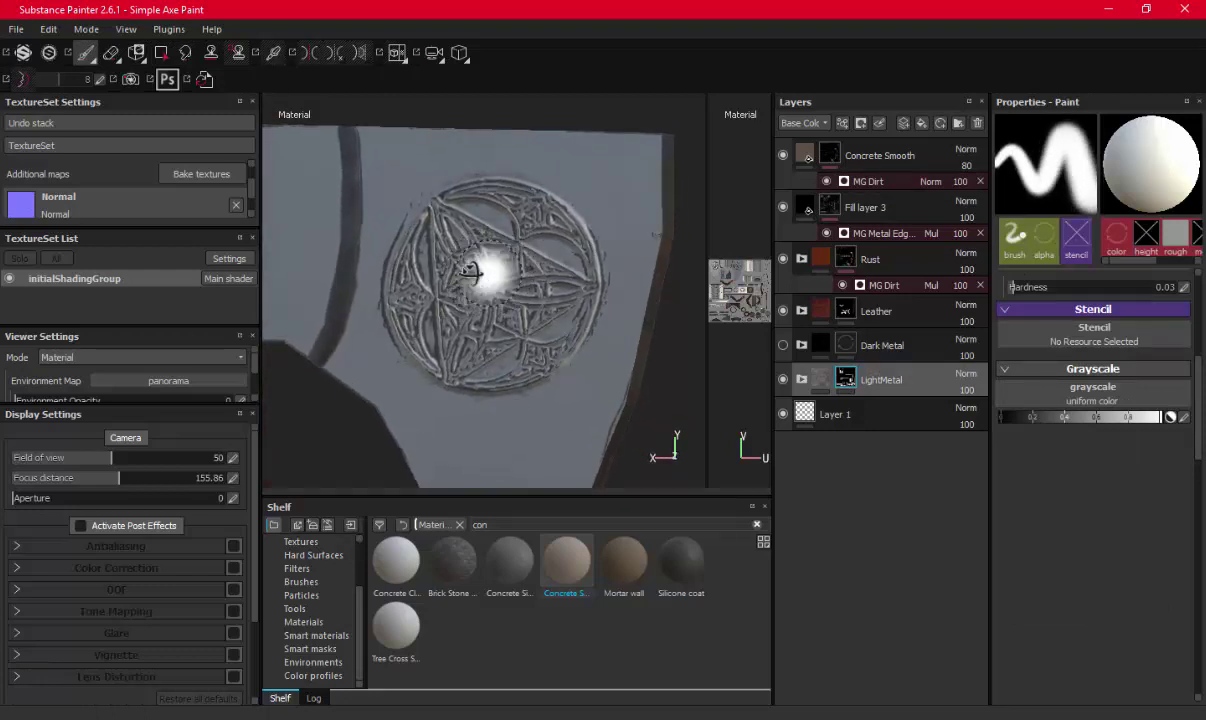
alt+drag(480, 270, 511, 291)
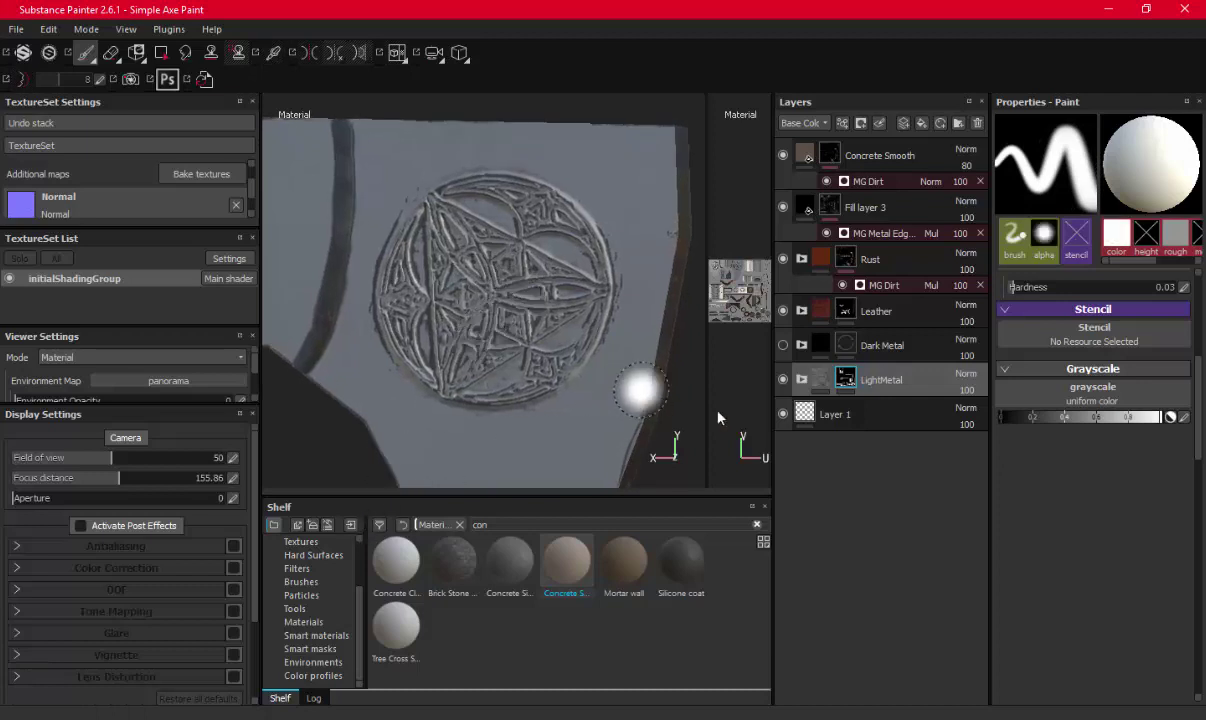
Show Dark Metal again and add a new folder, Folder 3, above the Leather layer
click(783, 345)
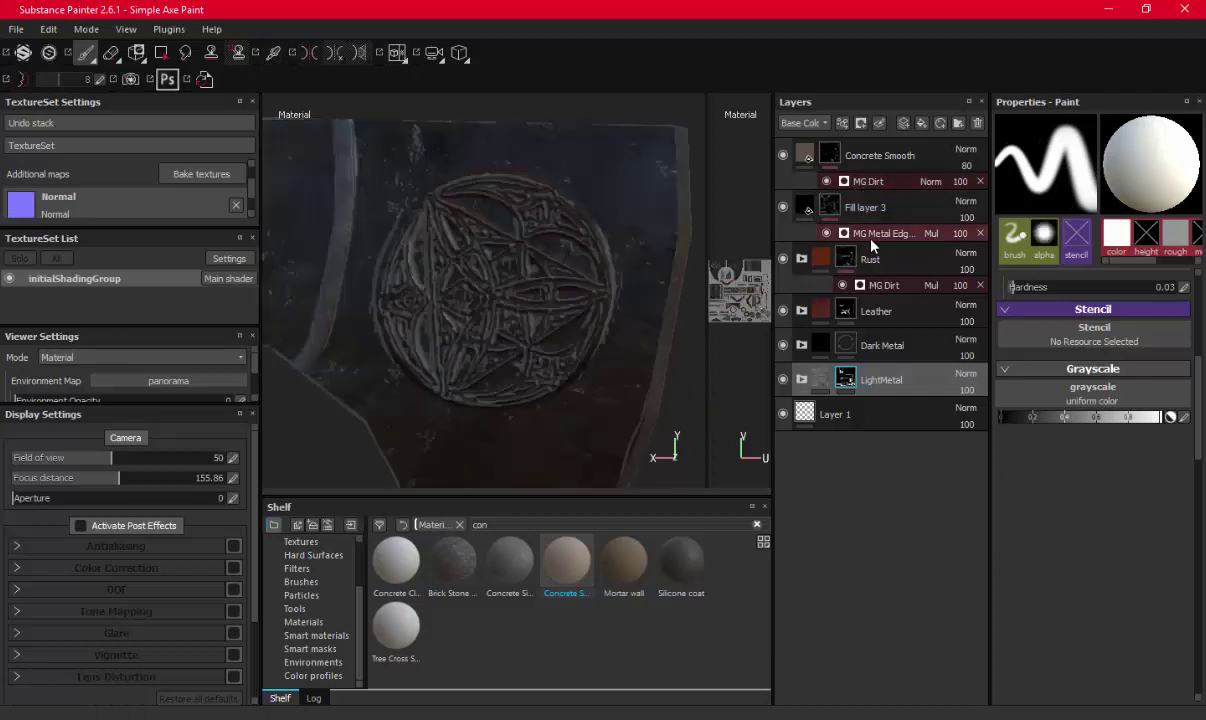
click(828, 300)
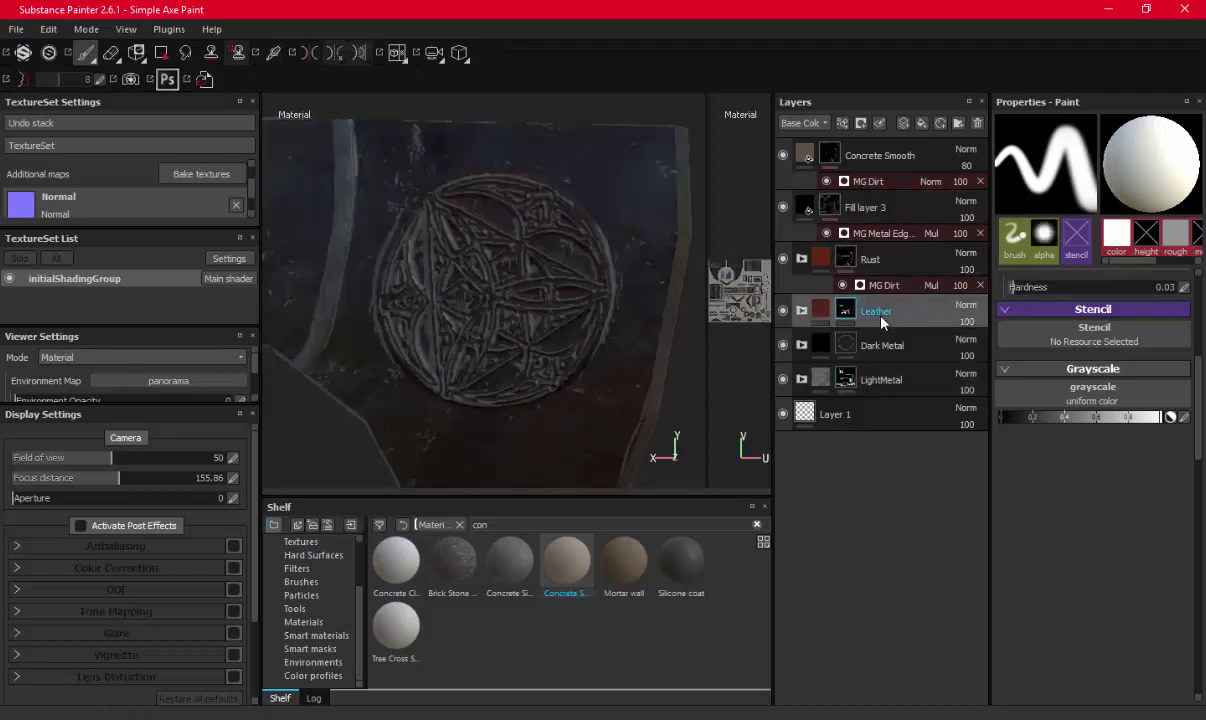
click(956, 122)
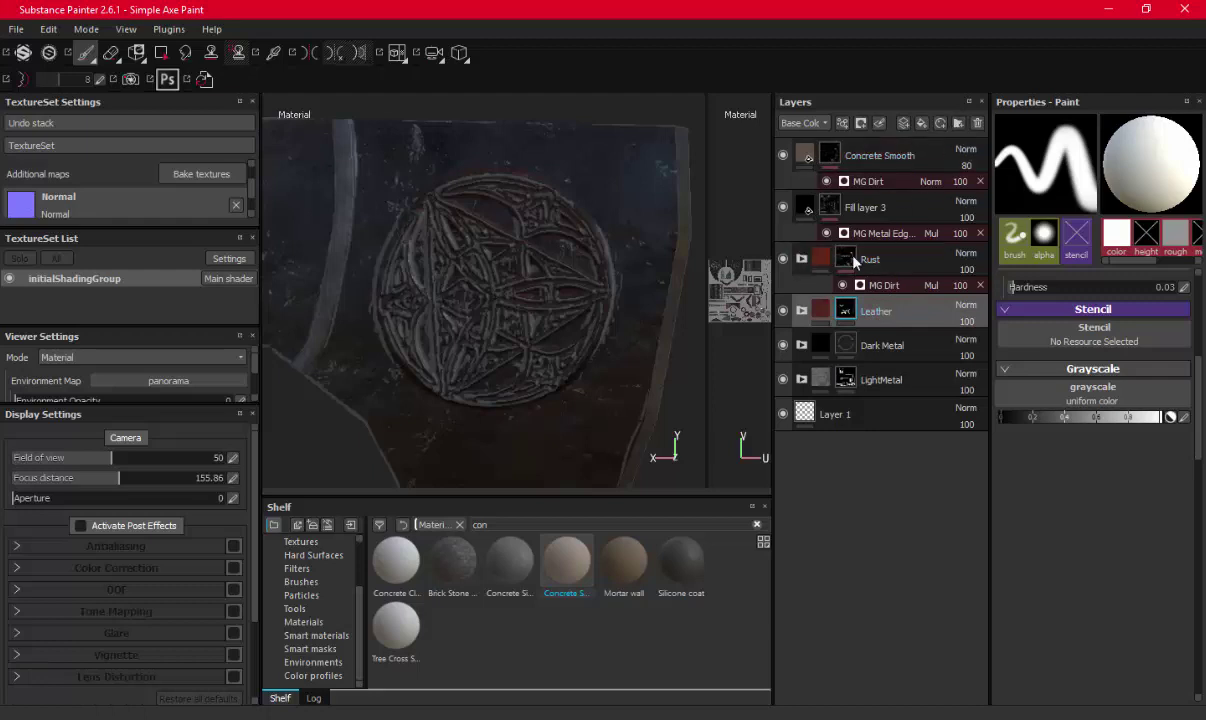
Browse the shelf's smart materials and add Brass_Old as a new layer in the stack
click(310, 622)
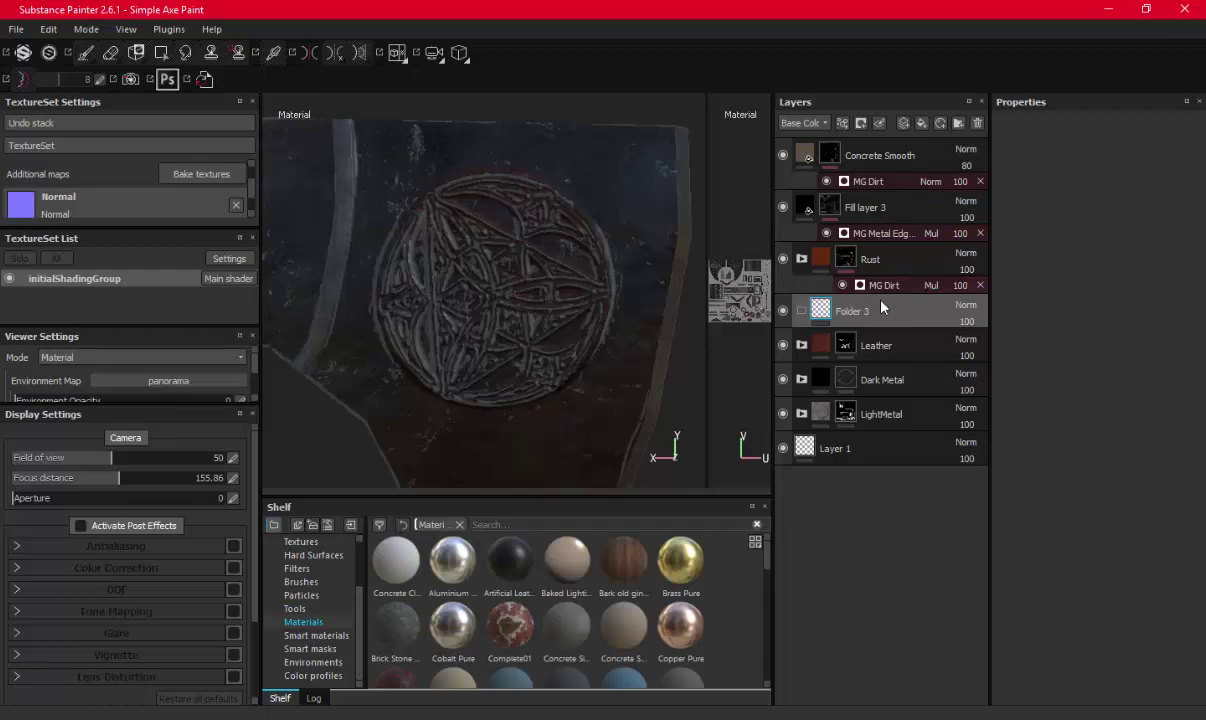
scroll(573, 583, down, 3)
scroll(617, 558, down, 3)
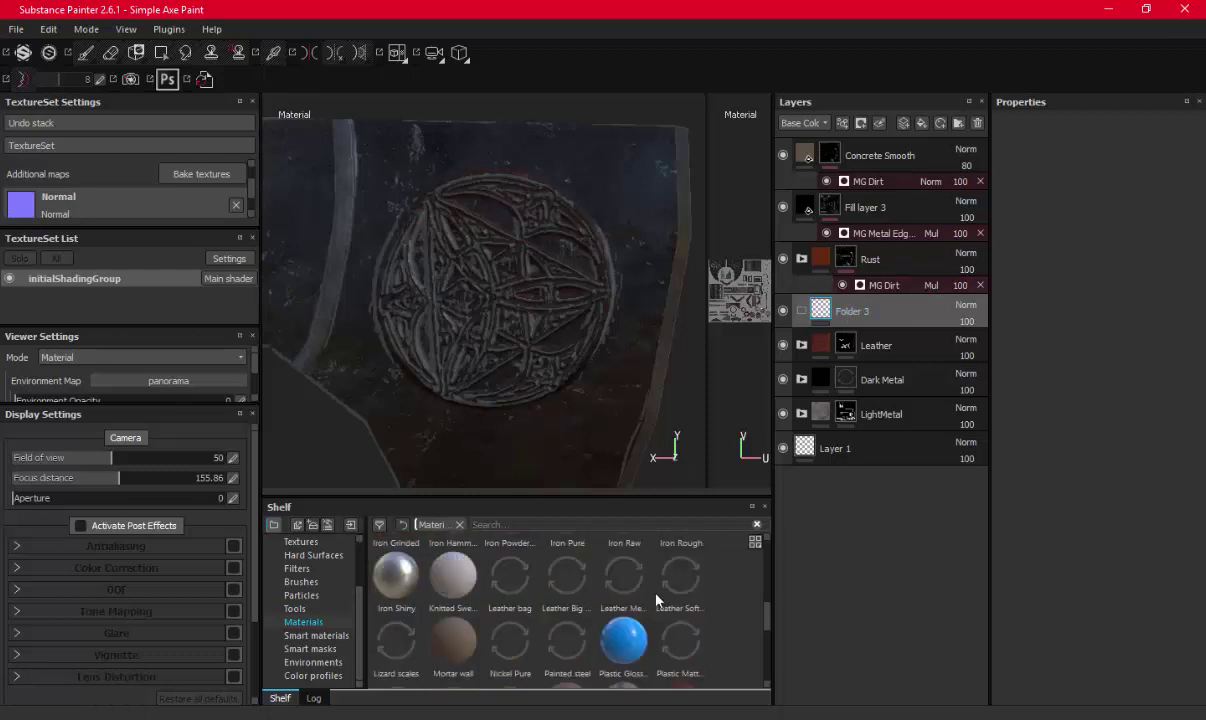
scroll(701, 602, down, 3)
scroll(701, 602, up, 3)
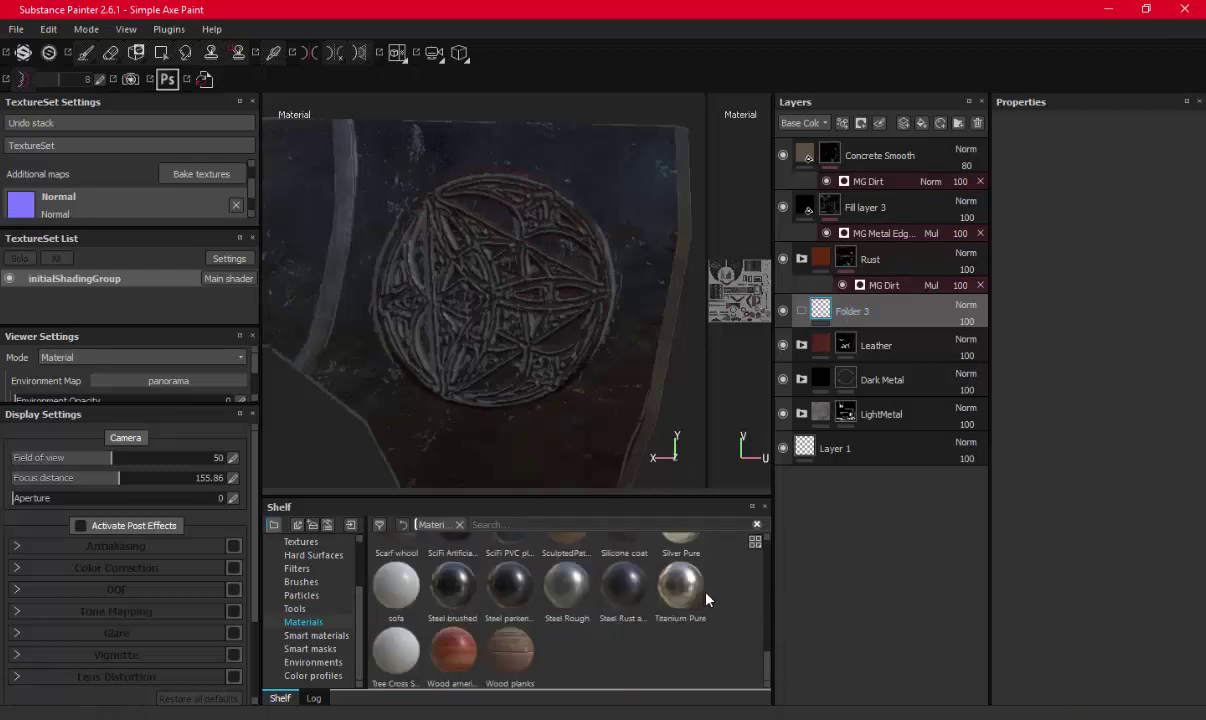
scroll(710, 600, up, 2)
scroll(710, 600, up, 3)
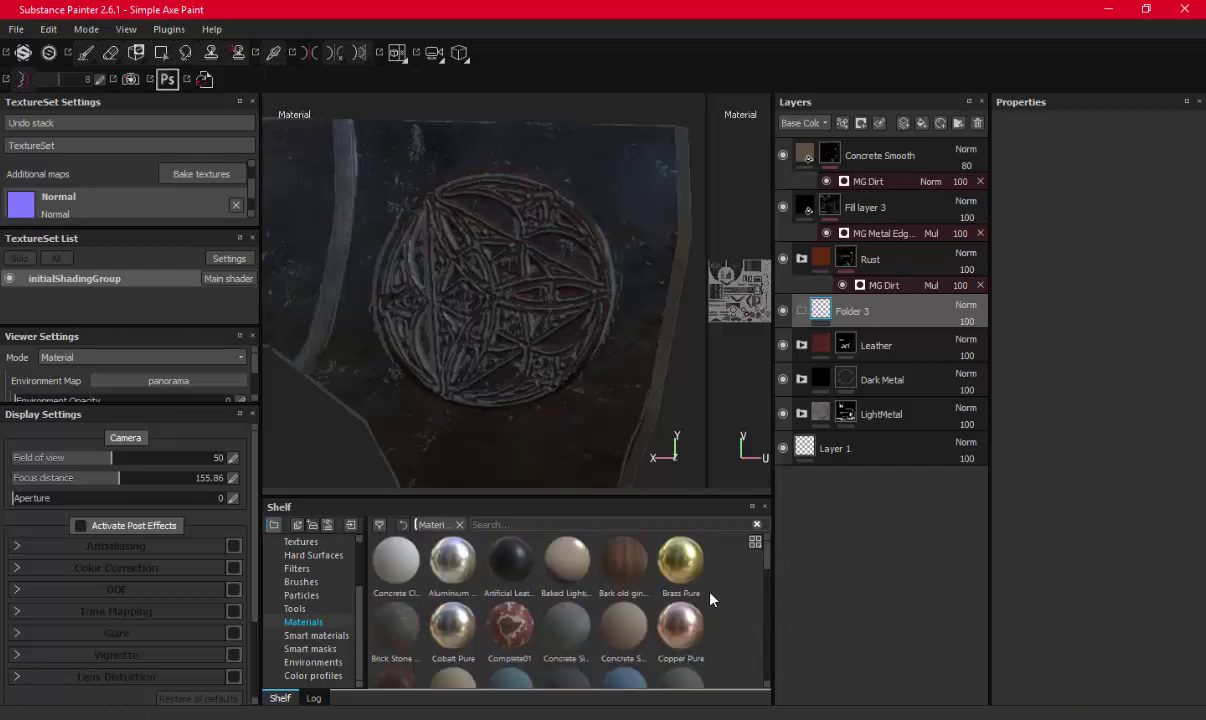
click(313, 636)
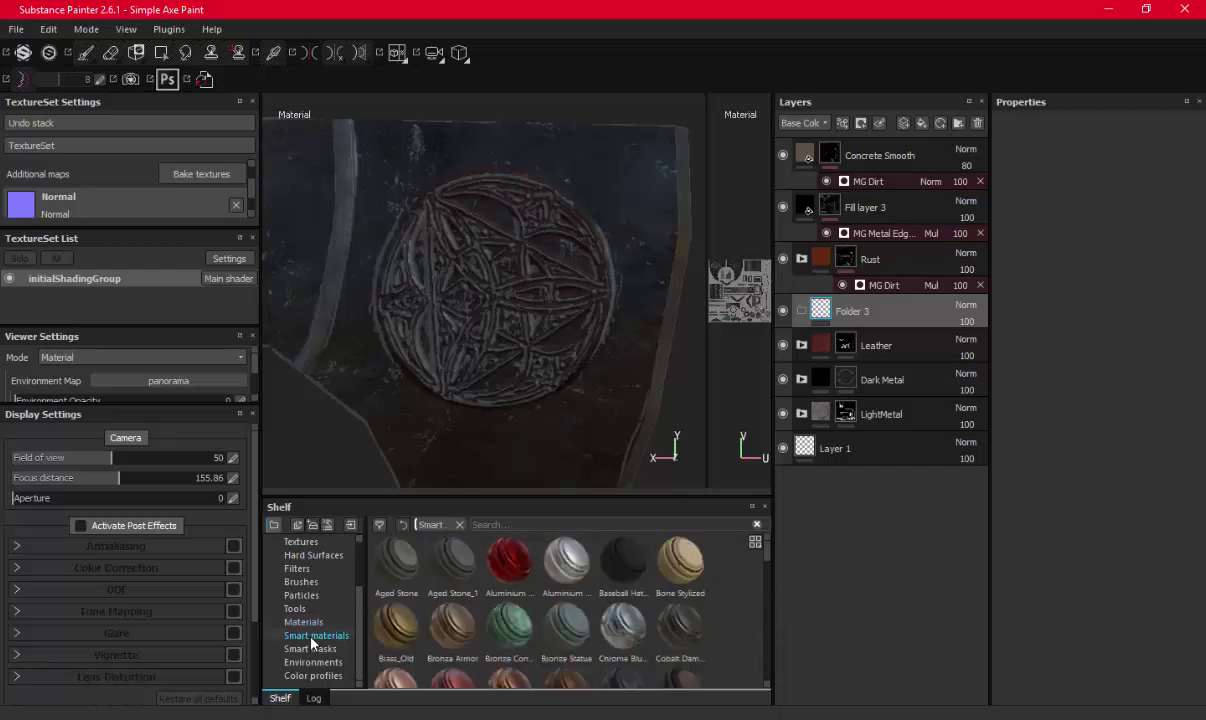
drag(405, 640, 882, 343)
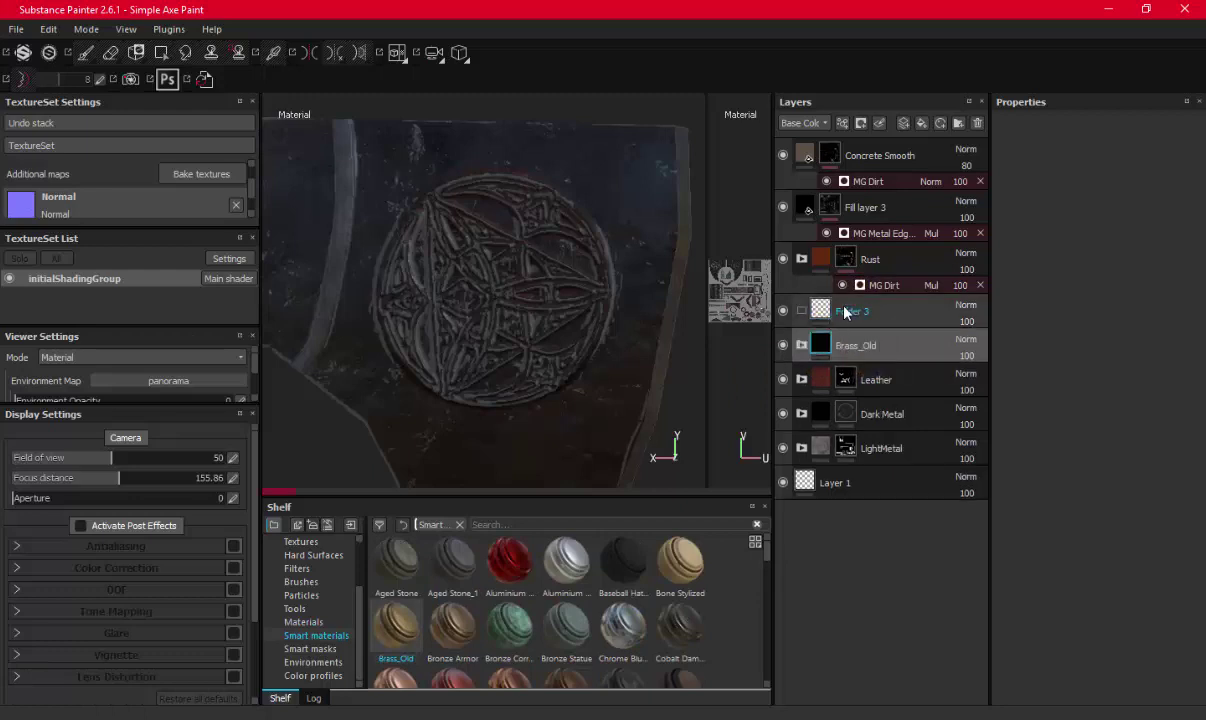
Rename Folder 3 to 'Gold' and select the Brass_Old layer
double_click(852, 311)
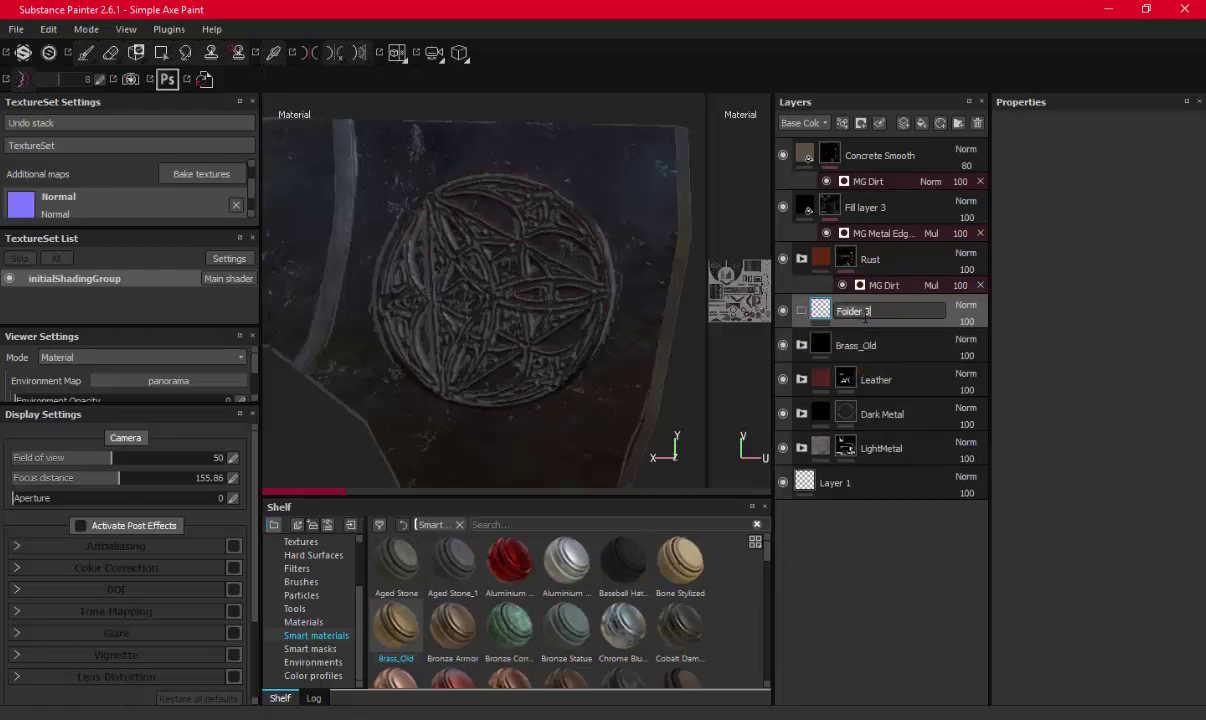
text(Gold)
key(Return)
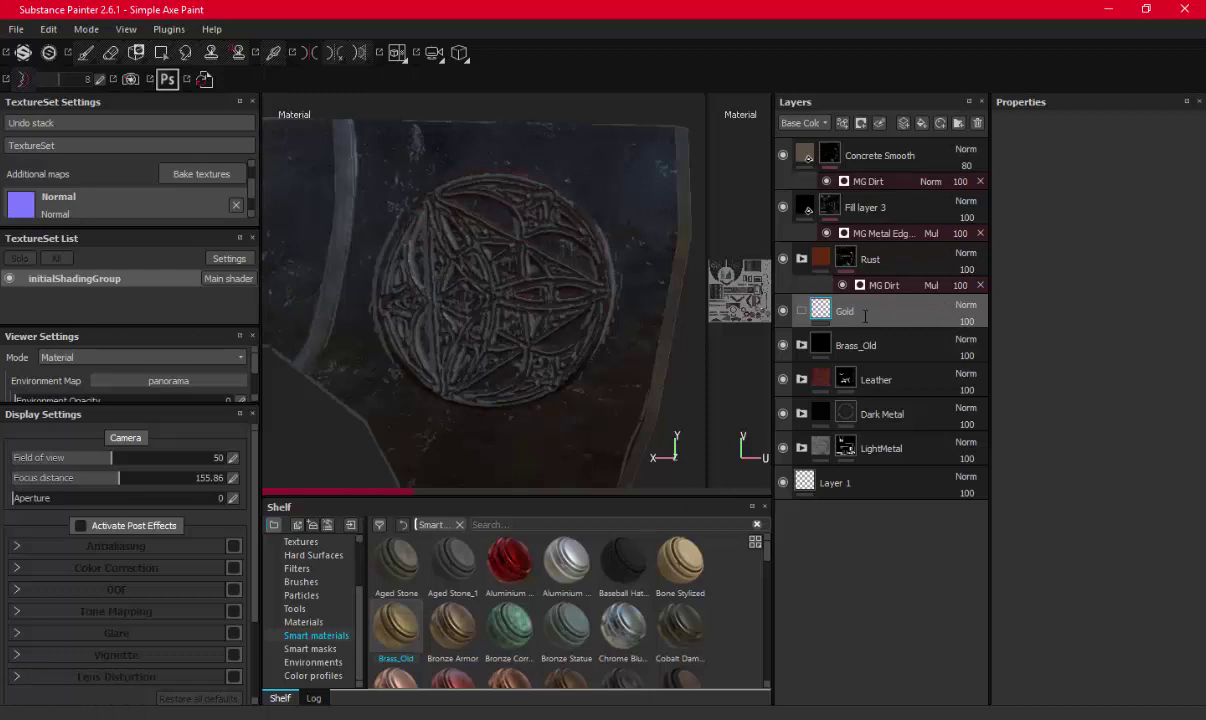
click(866, 320)
click(868, 346)
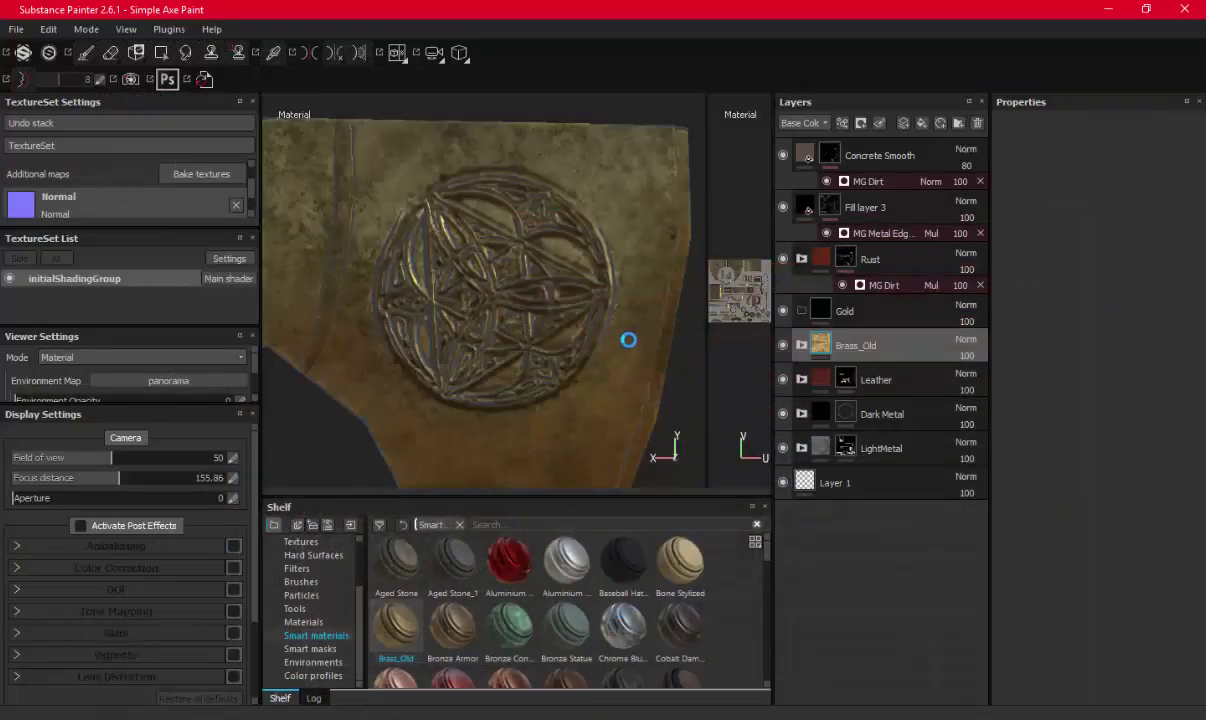
Move Brass_Old into the Gold folder and give the folder a black mask
drag(820, 345, 820, 311)
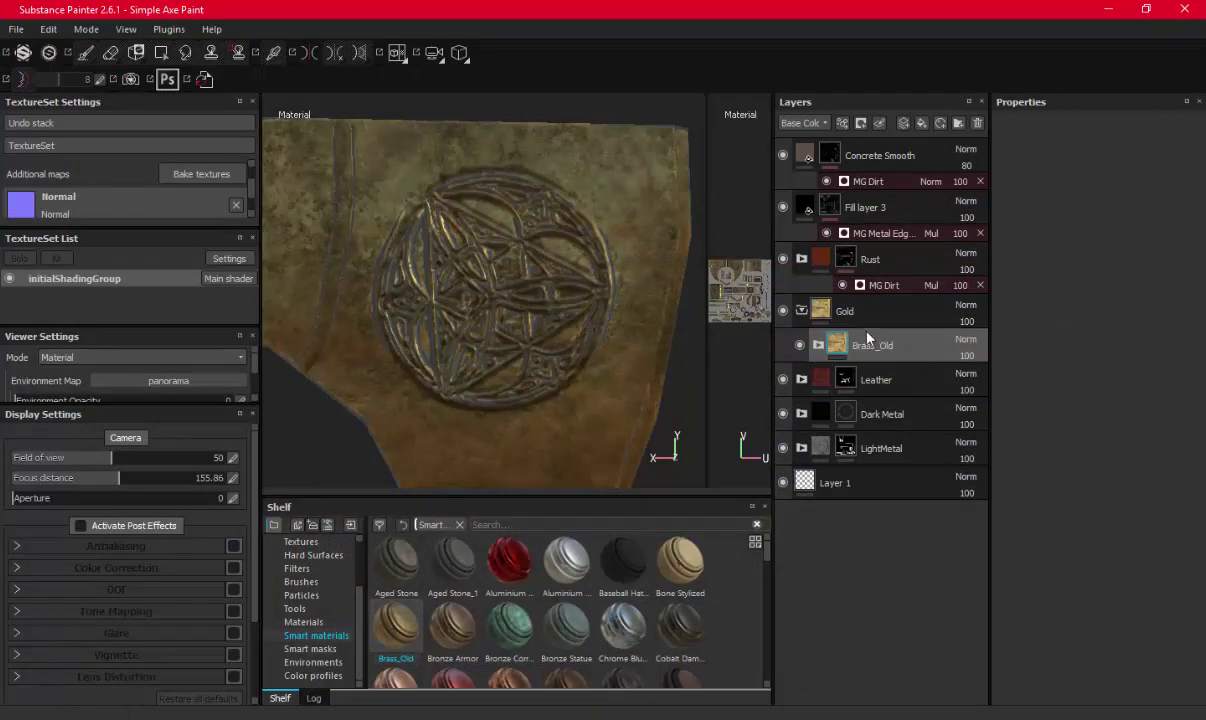
right_click(855, 311)
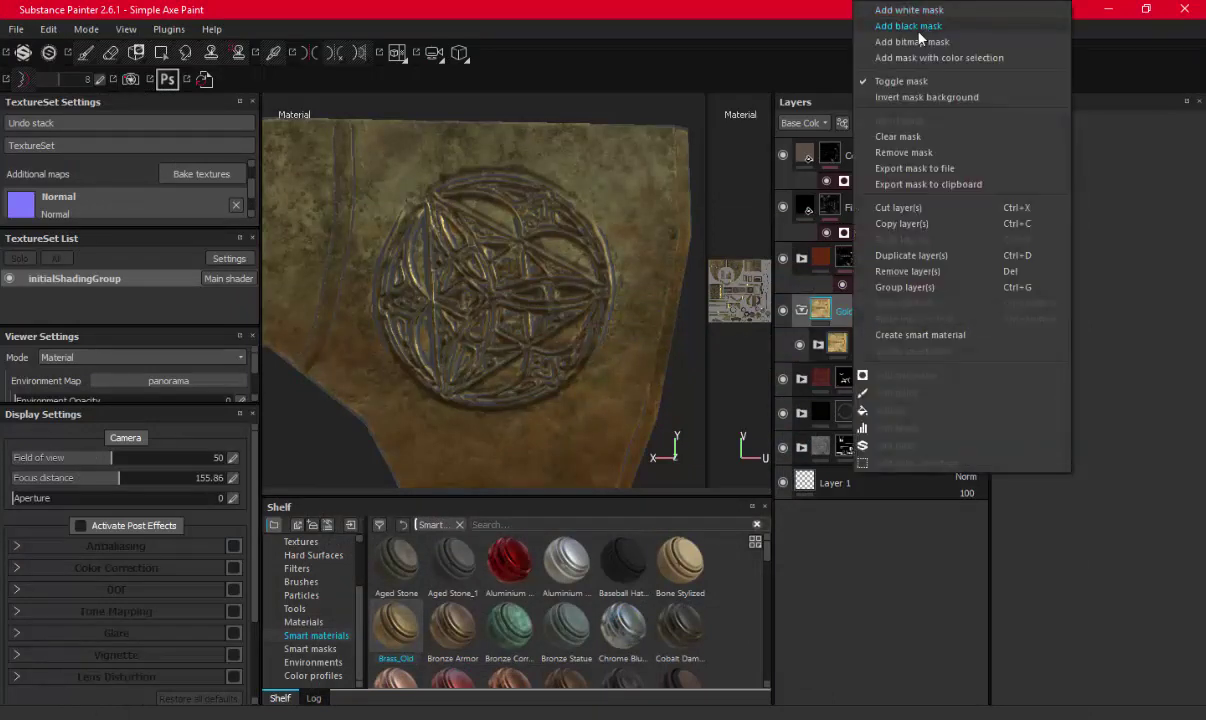
click(432, 282)
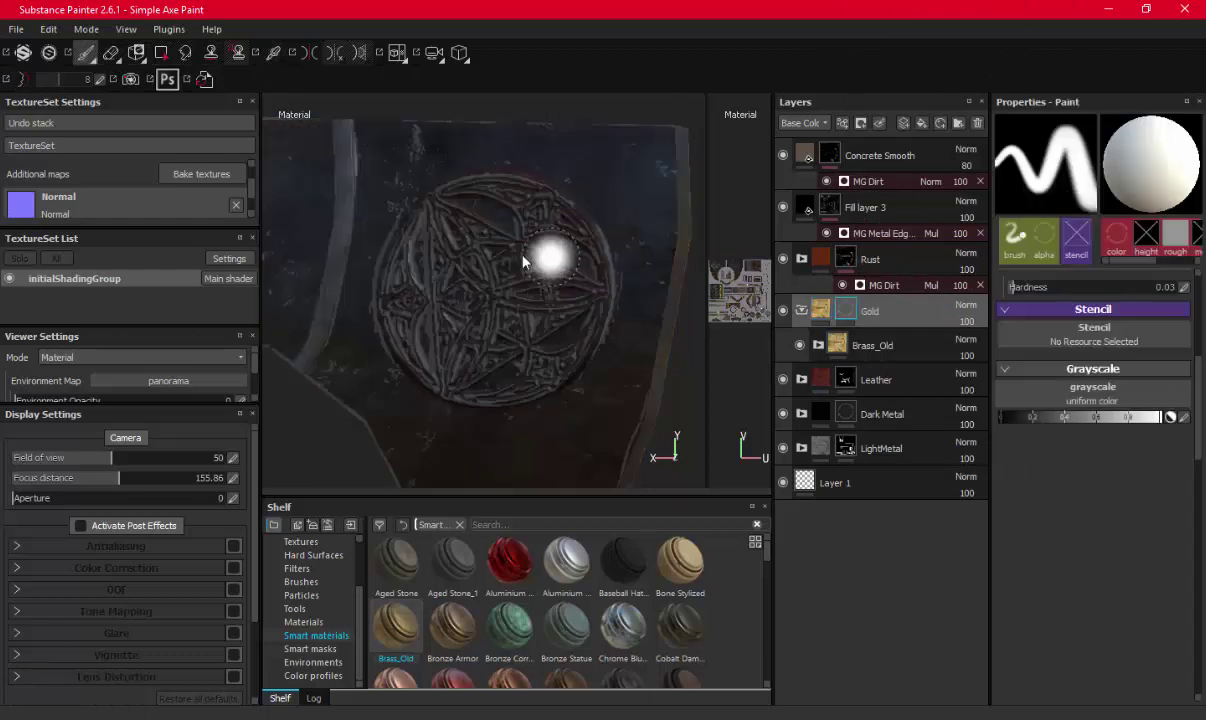
Paint white in the mask along the triangular emblem's edges and interior to reveal gold
scroll(470, 280, up, 3)
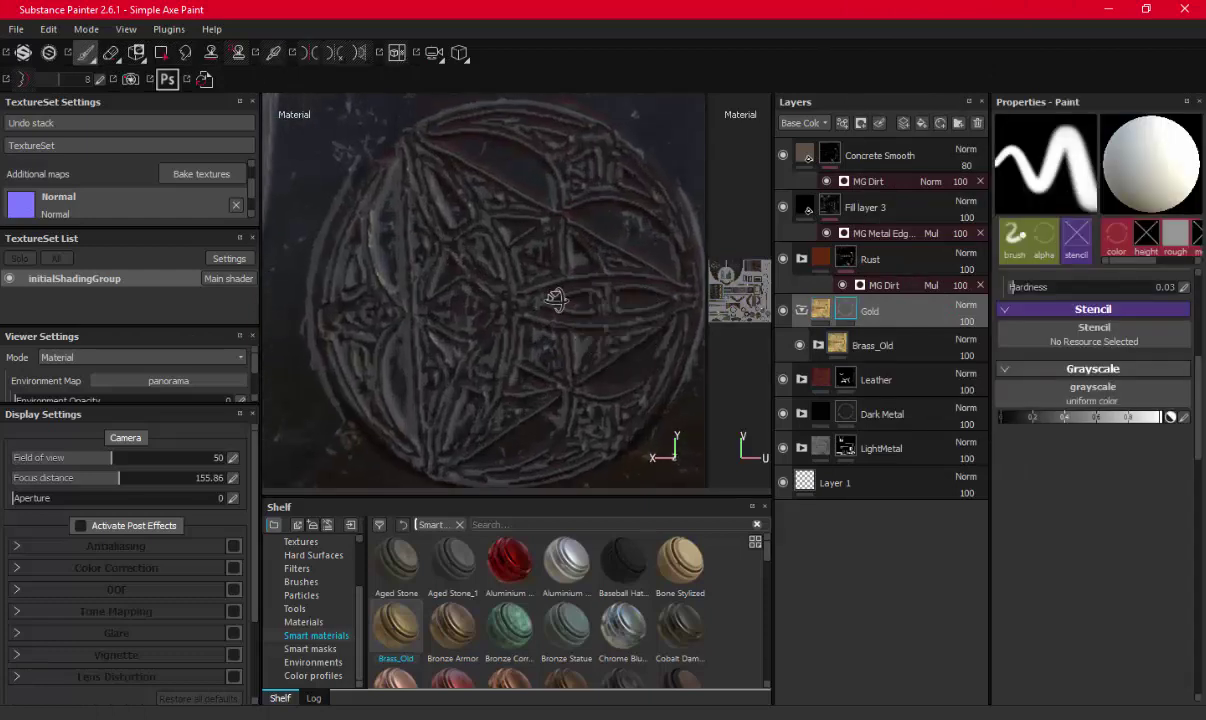
key([)
key([)
key([)
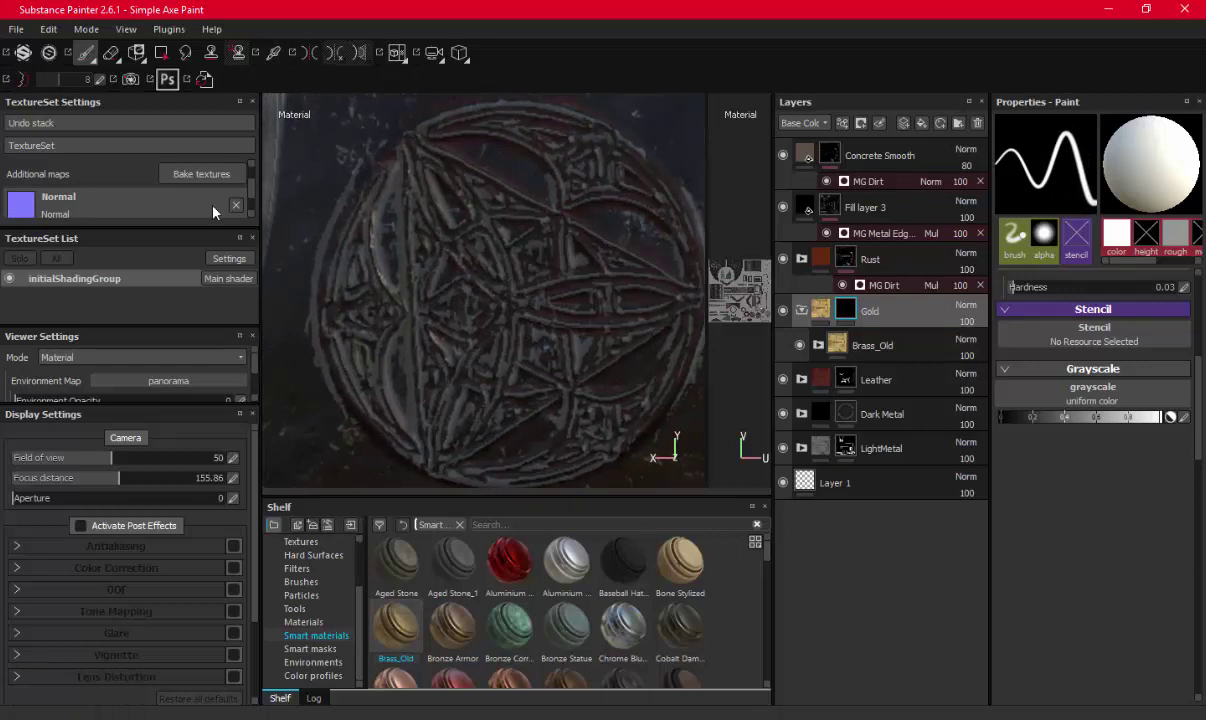
drag(428, 263, 413, 145)
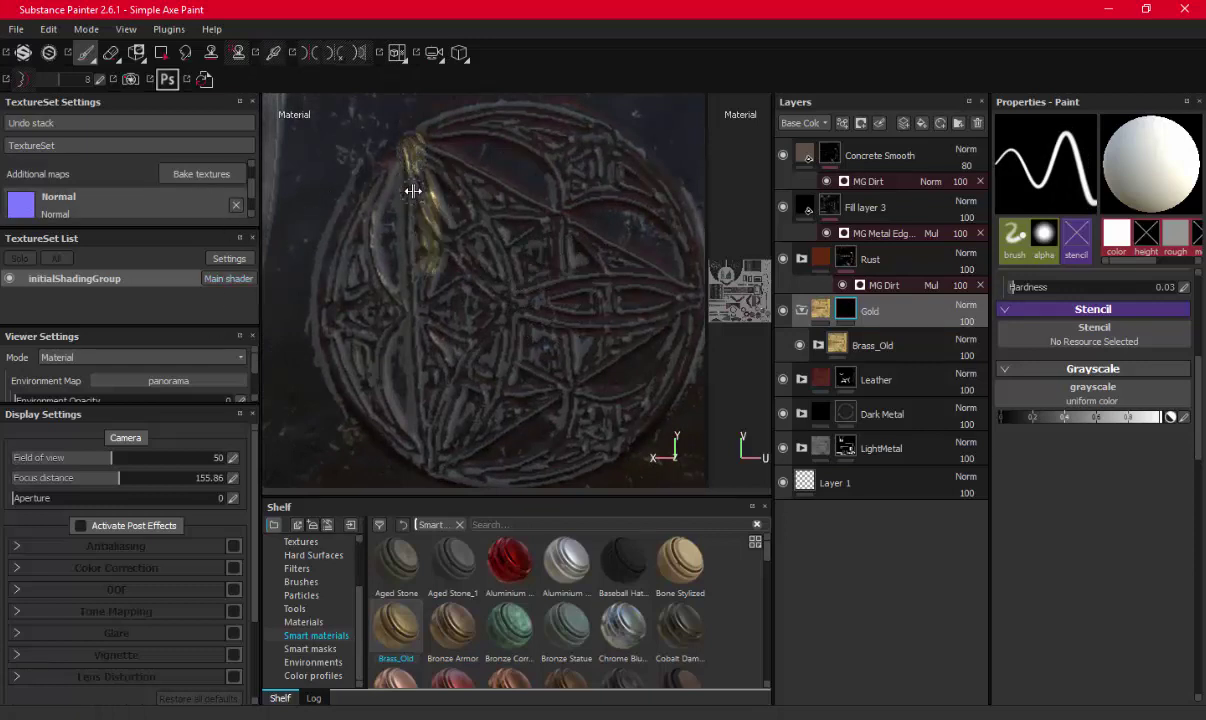
drag(413, 191, 433, 453)
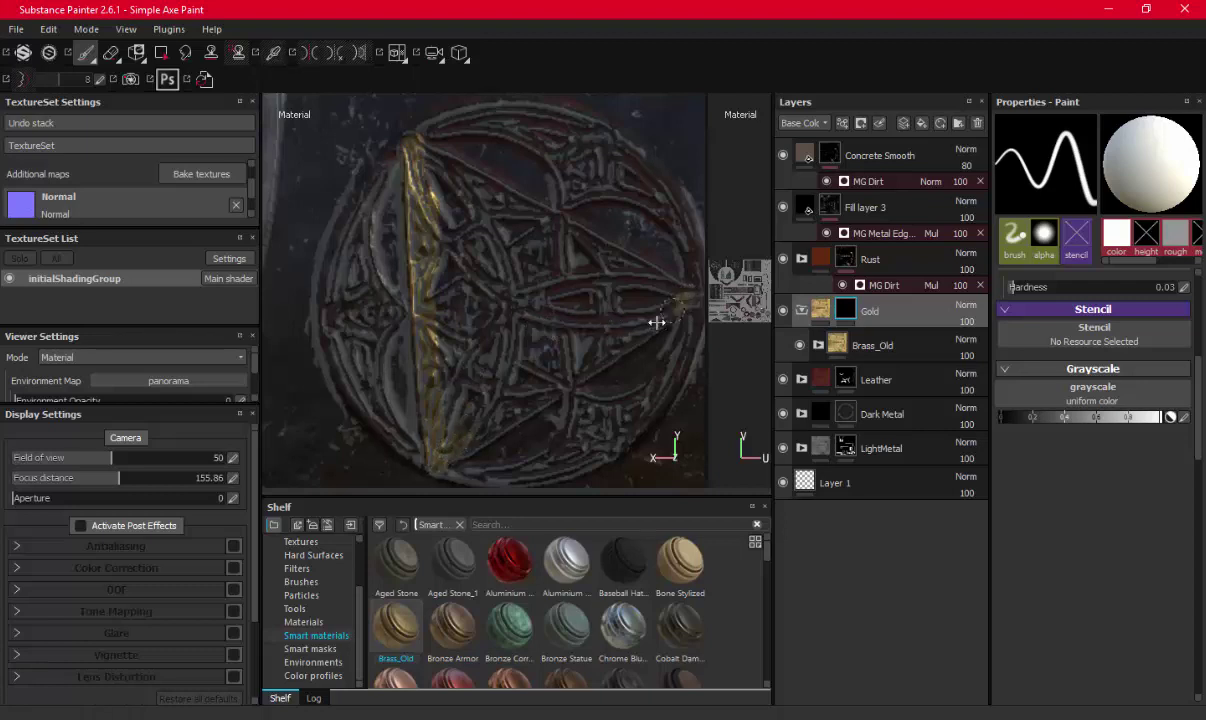
mouse_move(656, 322)
mouse_down()
mouse_move(479, 431)
mouse_move(487, 407)
mouse_move(456, 389)
mouse_move(458, 310)
mouse_move(439, 296)
mouse_move(438, 252)
mouse_up()
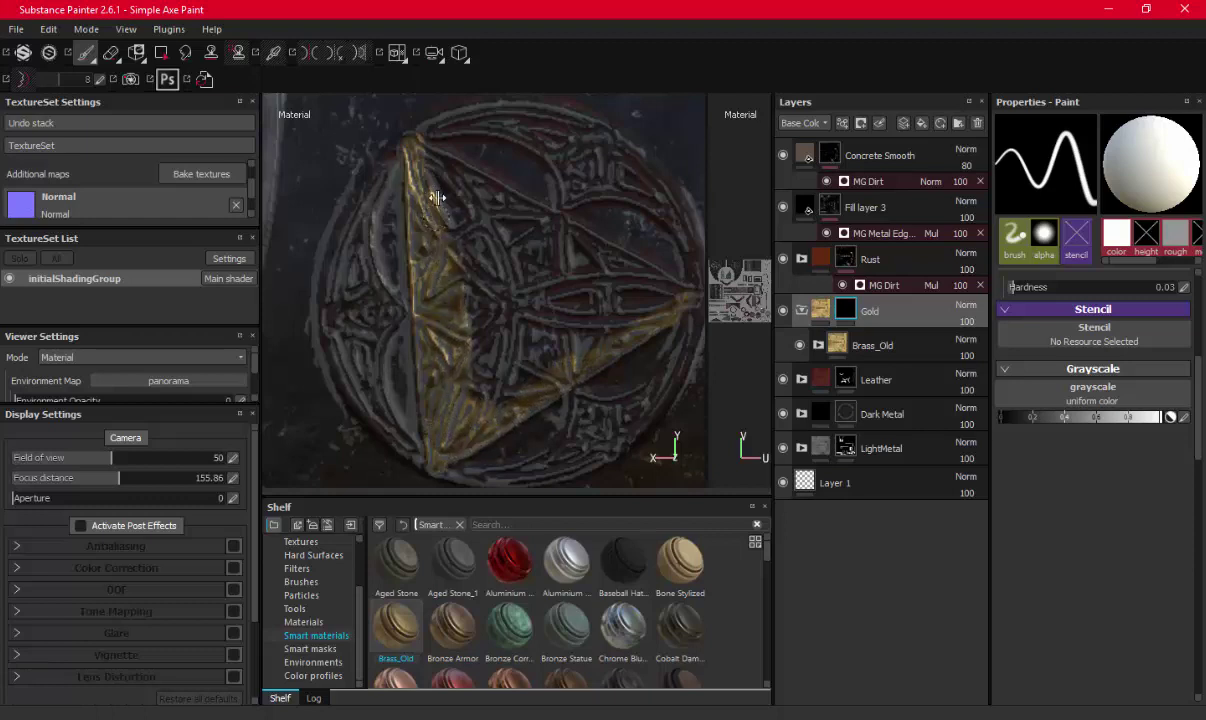
mouse_move(437, 197)
mouse_down()
mouse_move(423, 153)
mouse_move(657, 285)
mouse_up()
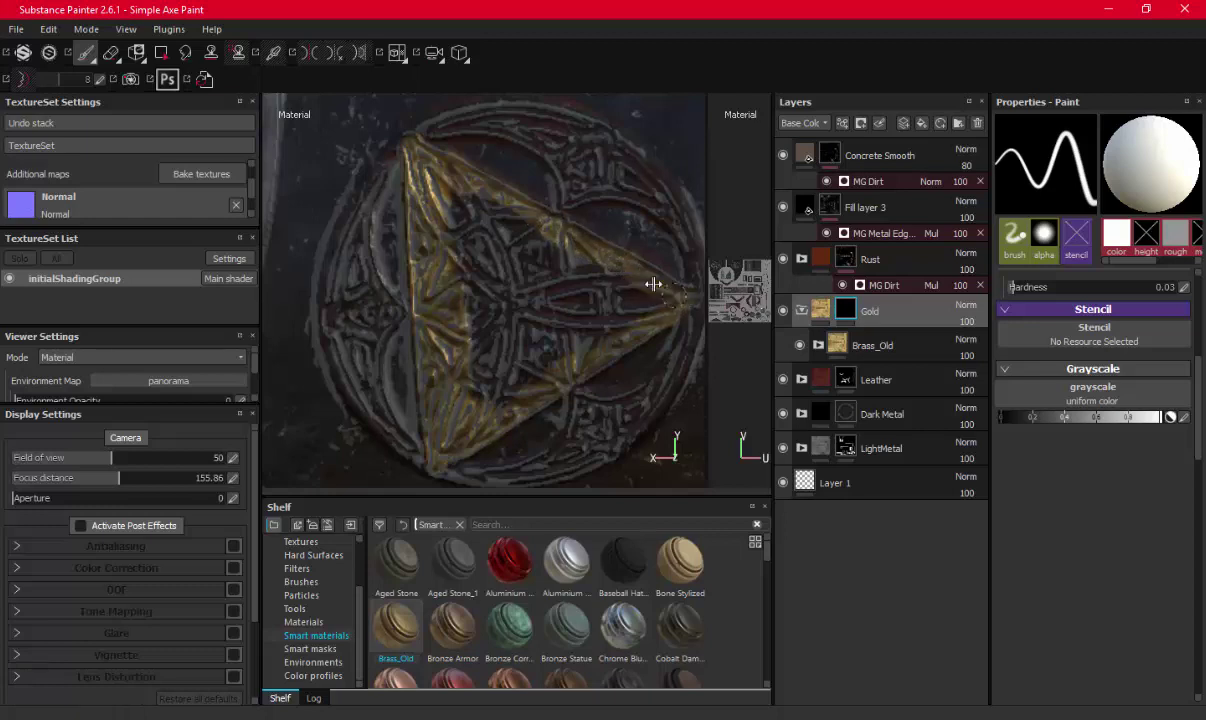
mouse_move(465, 215)
mouse_down()
mouse_move(484, 194)
mouse_move(495, 209)
mouse_move(487, 229)
mouse_move(511, 210)
mouse_up()
key(ctrl)
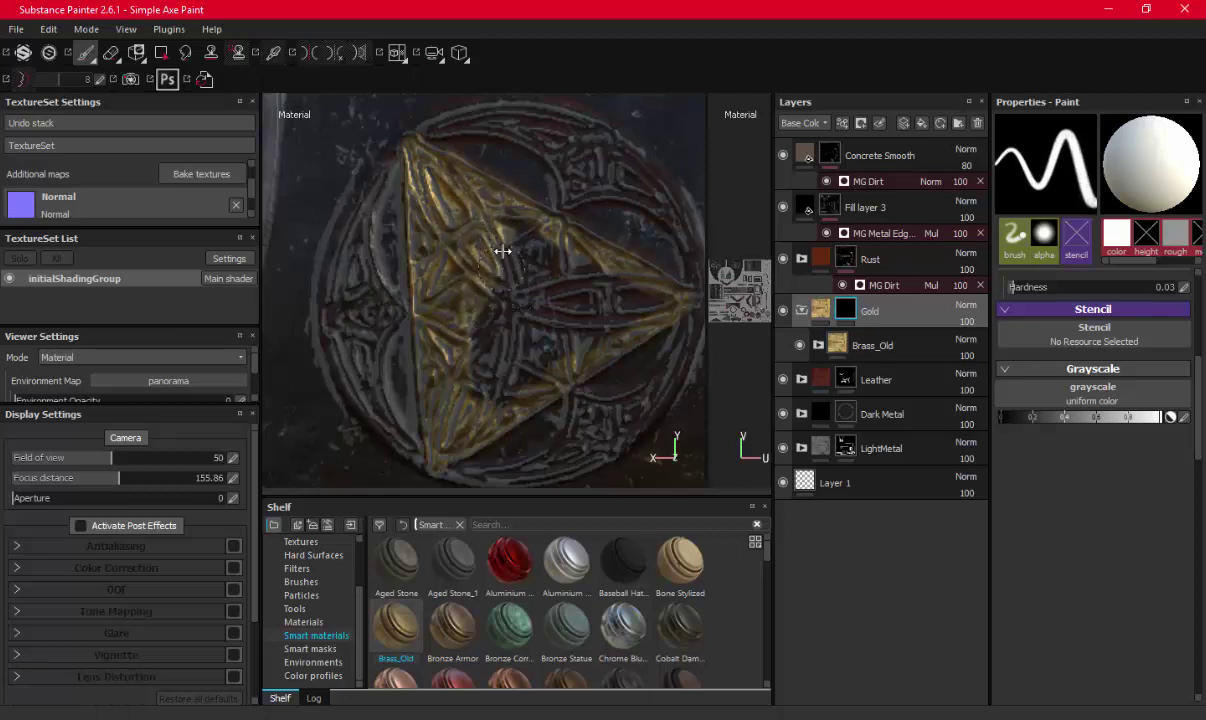
mouse_move(474, 309)
mouse_down()
mouse_move(485, 377)
mouse_move(636, 311)
mouse_move(633, 291)
mouse_move(538, 235)
mouse_move(490, 233)
mouse_move(535, 281)
mouse_move(511, 288)
mouse_move(554, 322)
mouse_move(502, 334)
mouse_up()
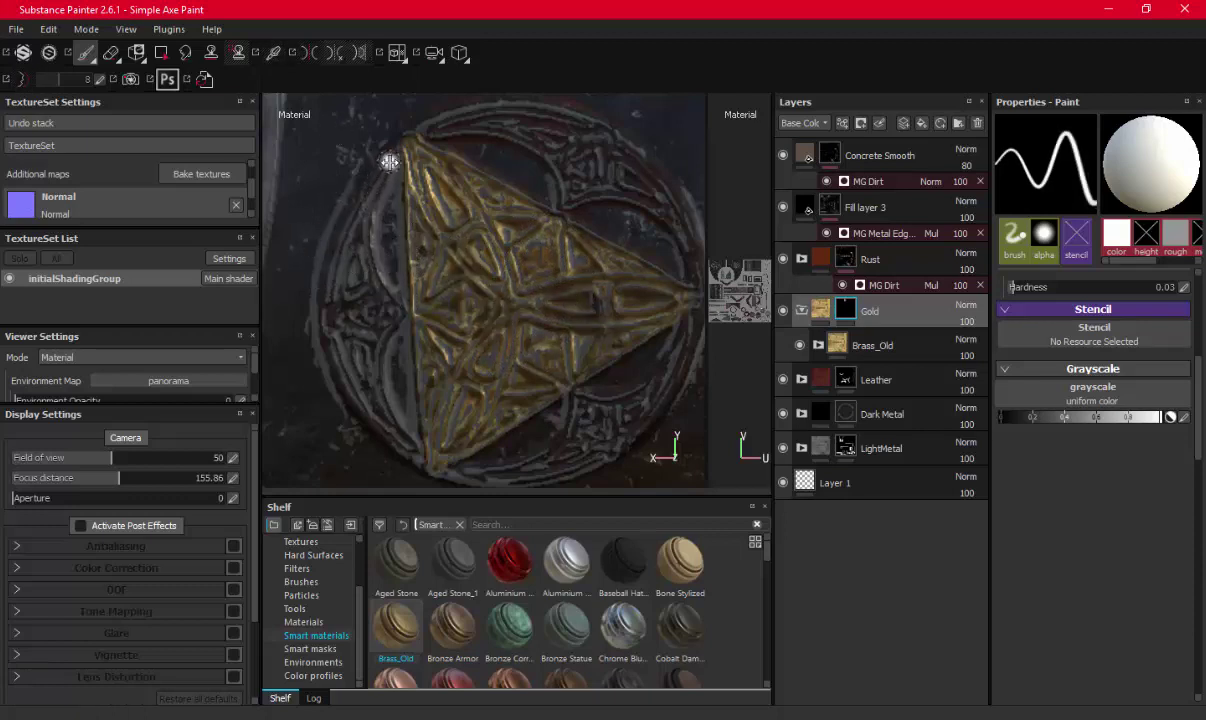
Extend the gold to the triangle's upper-left corner and the medallion's left rim
drag(371, 192, 370, 194)
mouse_move(344, 262)
mouse_down()
mouse_move(342, 353)
mouse_move(364, 415)
mouse_move(404, 450)
mouse_move(380, 386)
mouse_move(393, 315)
mouse_move(366, 256)
mouse_move(371, 213)
mouse_up()
mouse_move(352, 299)
mouse_down()
mouse_move(350, 277)
mouse_move(376, 411)
mouse_up()
drag(364, 292, 380, 320)
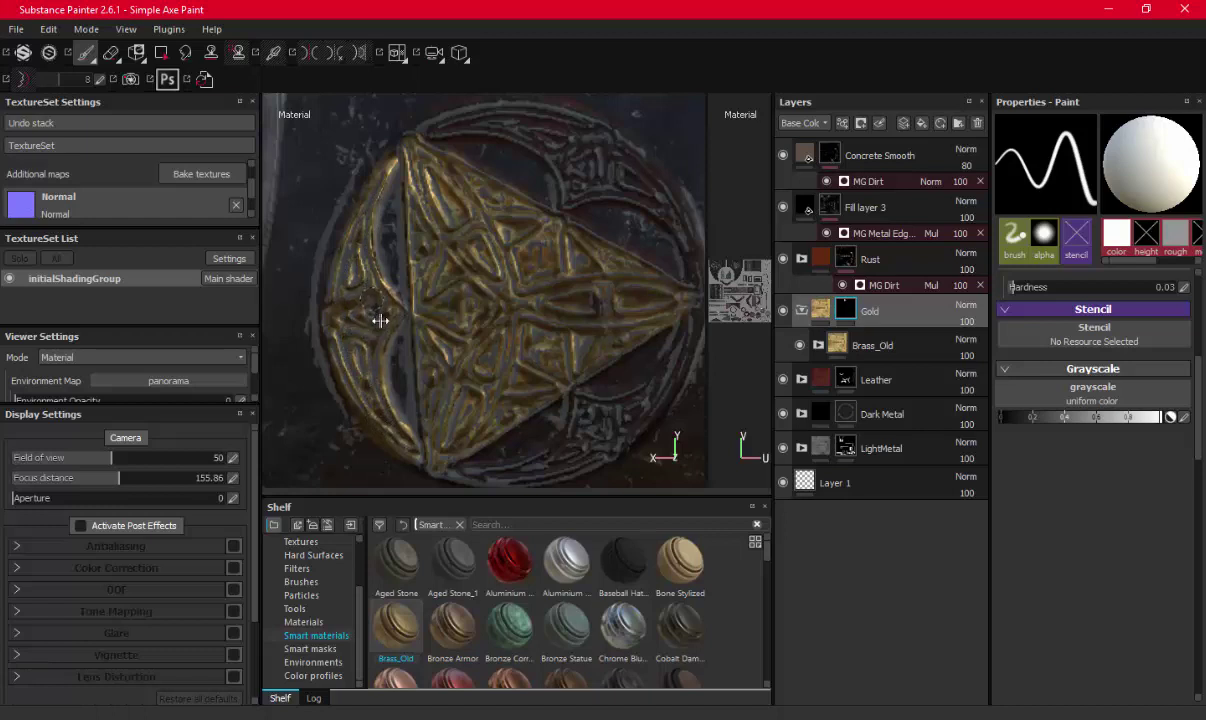
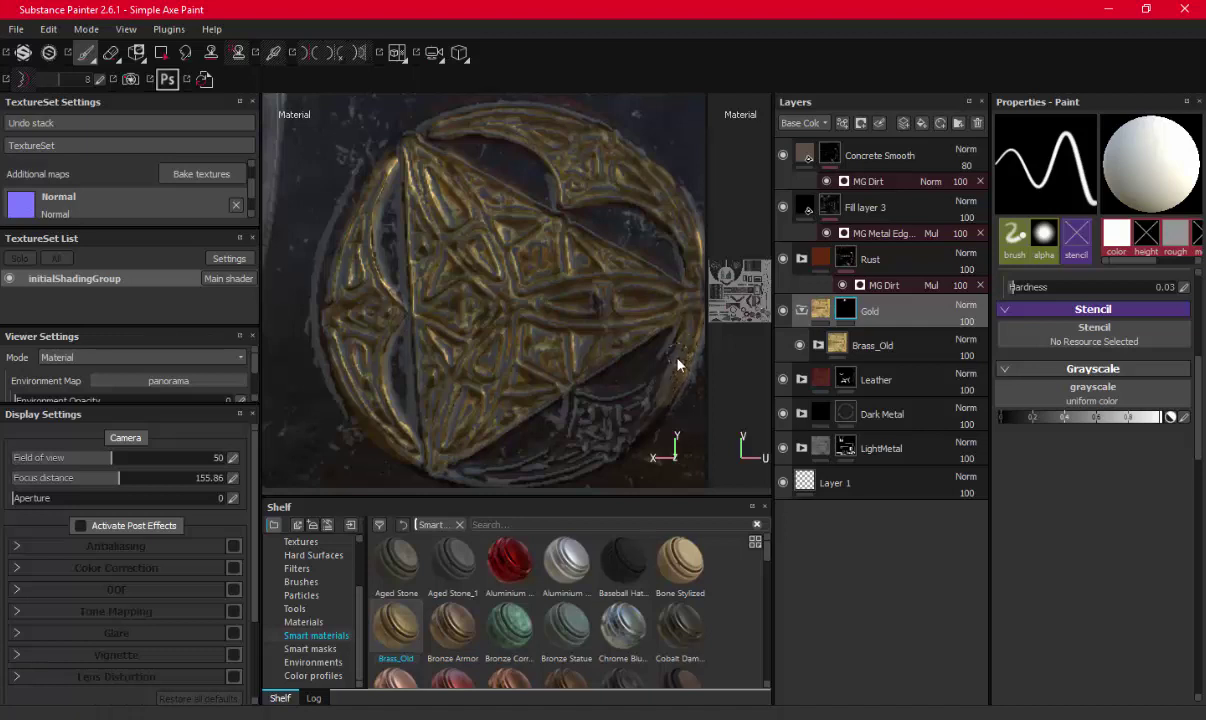
Dab gold on the emblem's rim, zoom in until the emblem fills the view, and save the project
drag(676, 365, 651, 397)
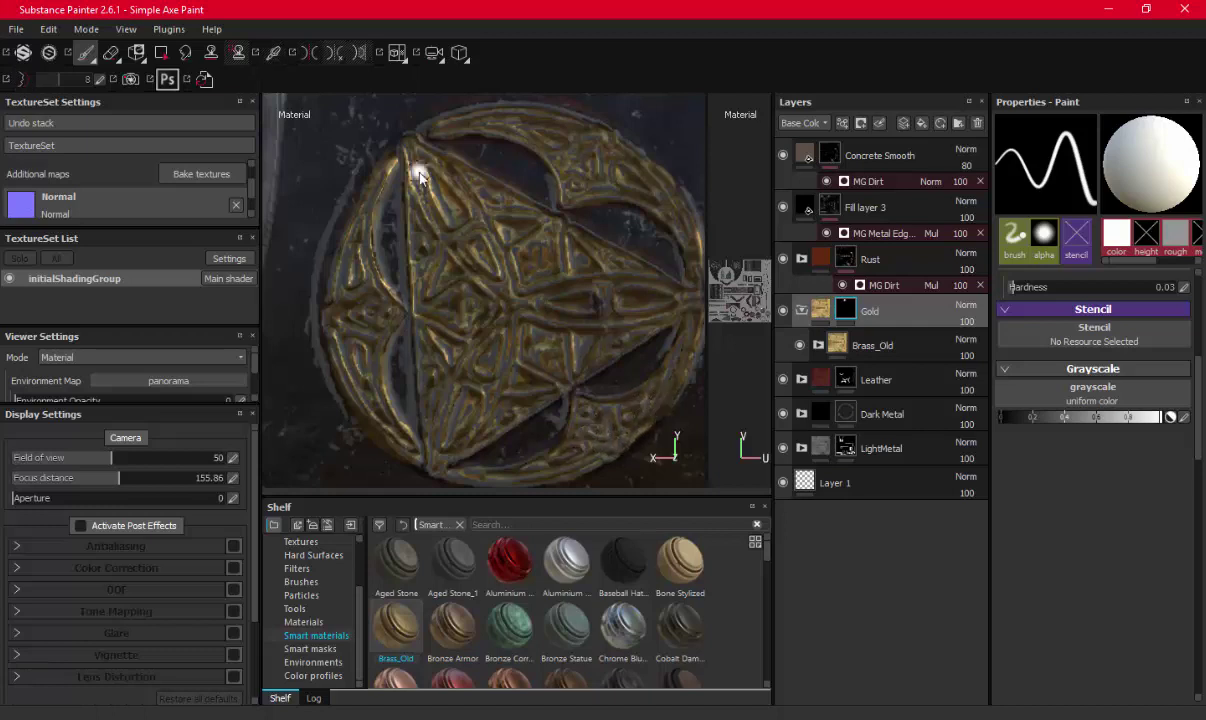
alt+right_drag(418, 172, 433, 301)
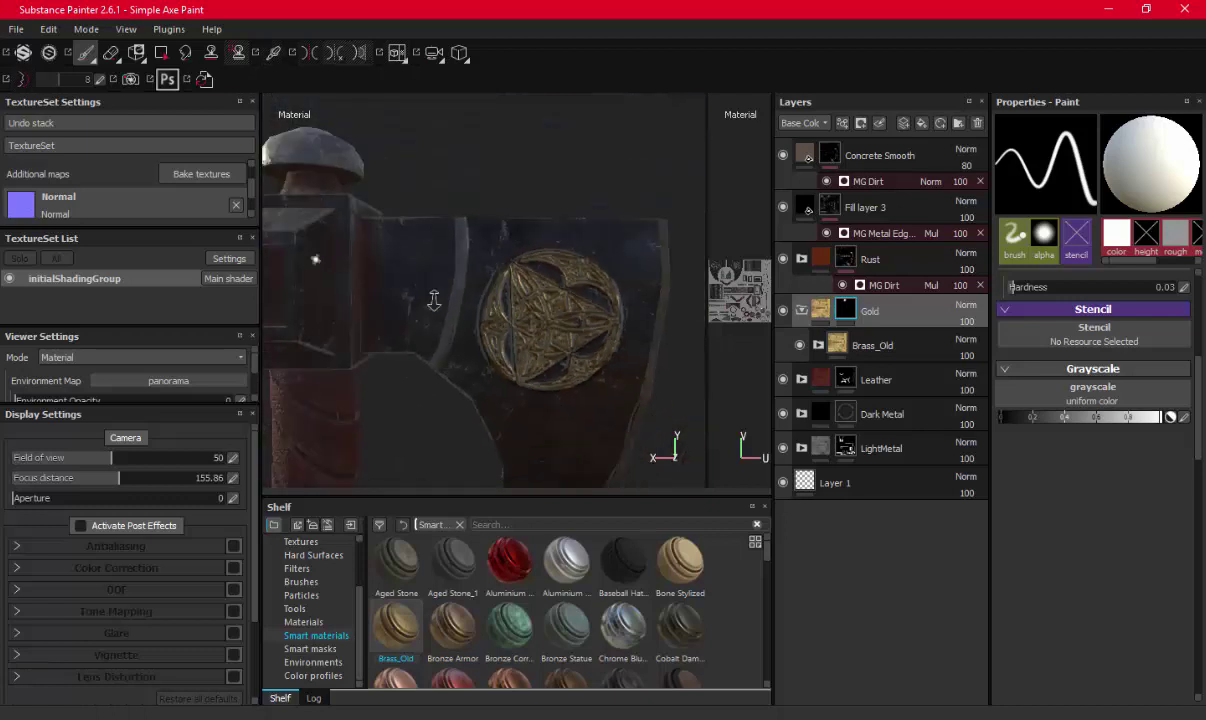
alt+drag(433, 301, 757, 366)
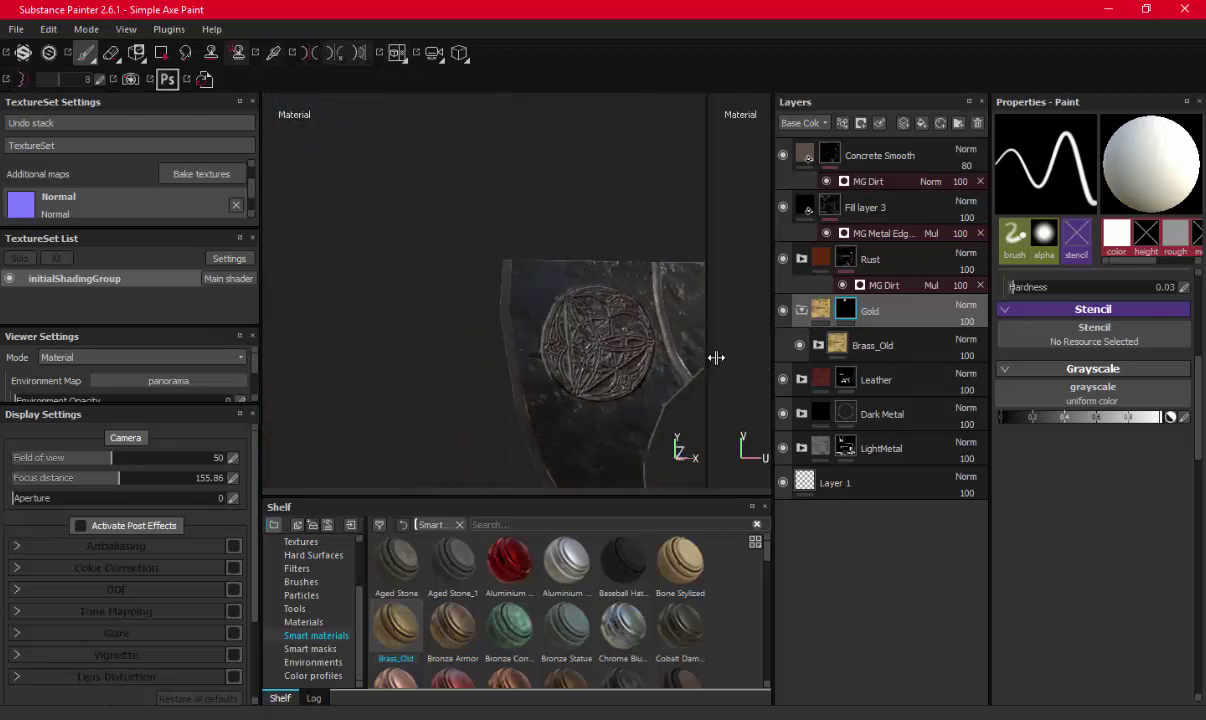
alt+middle_drag(713, 355, 422, 293)
alt+right_drag(422, 293, 445, 318)
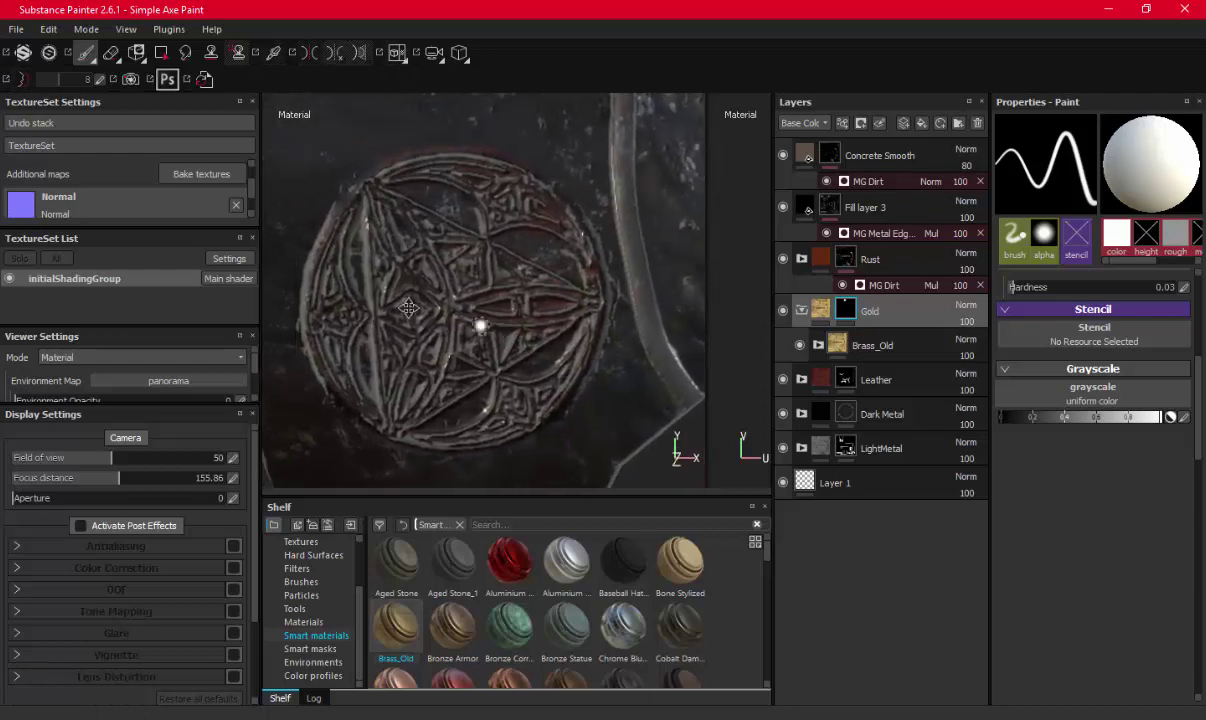
mouse_move(443, 317)
alt+mouse_down()
mouse_move(721, 291)
mouse_move(408, 286)
alt+mouse_up()
mouse_move(408, 286)
alt+right_down()
mouse_move(538, 307)
mouse_move(344, 121)
alt+right_up()
key(ctrl+s)
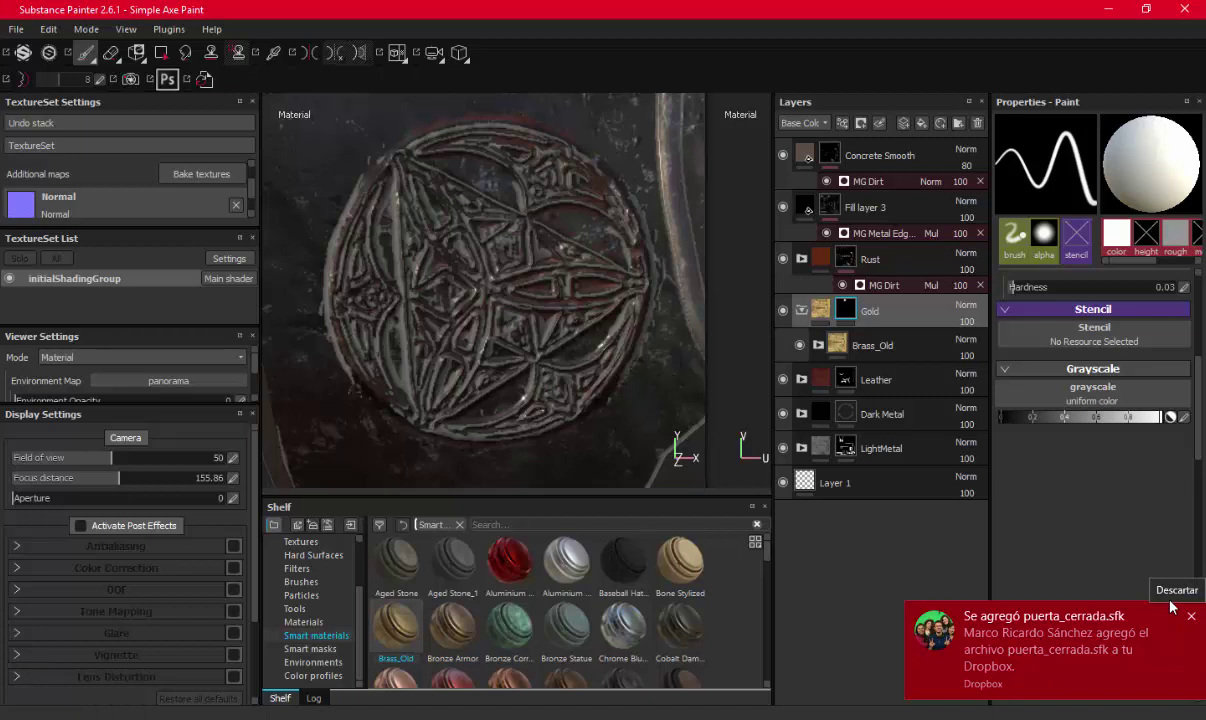
Dismiss the sync notification and paint gold down the knot's left strip, upper-right arm and centre
click(1189, 615)
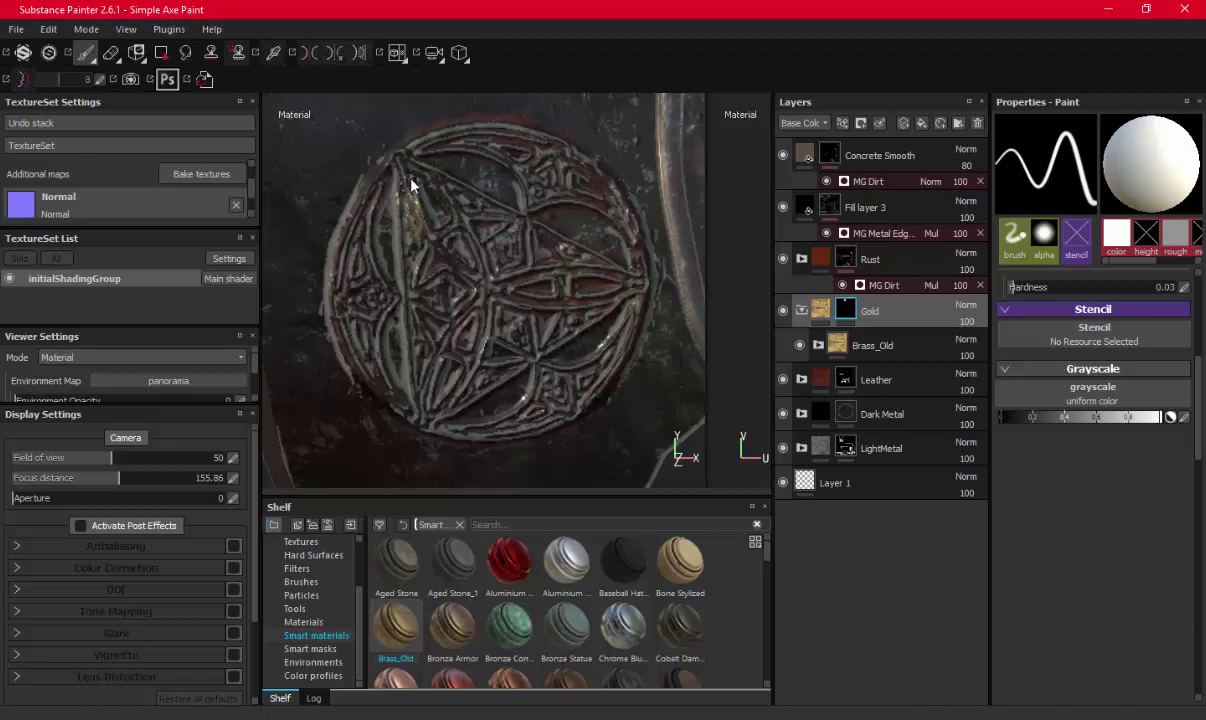
drag(411, 183, 414, 202)
drag(410, 245, 417, 310)
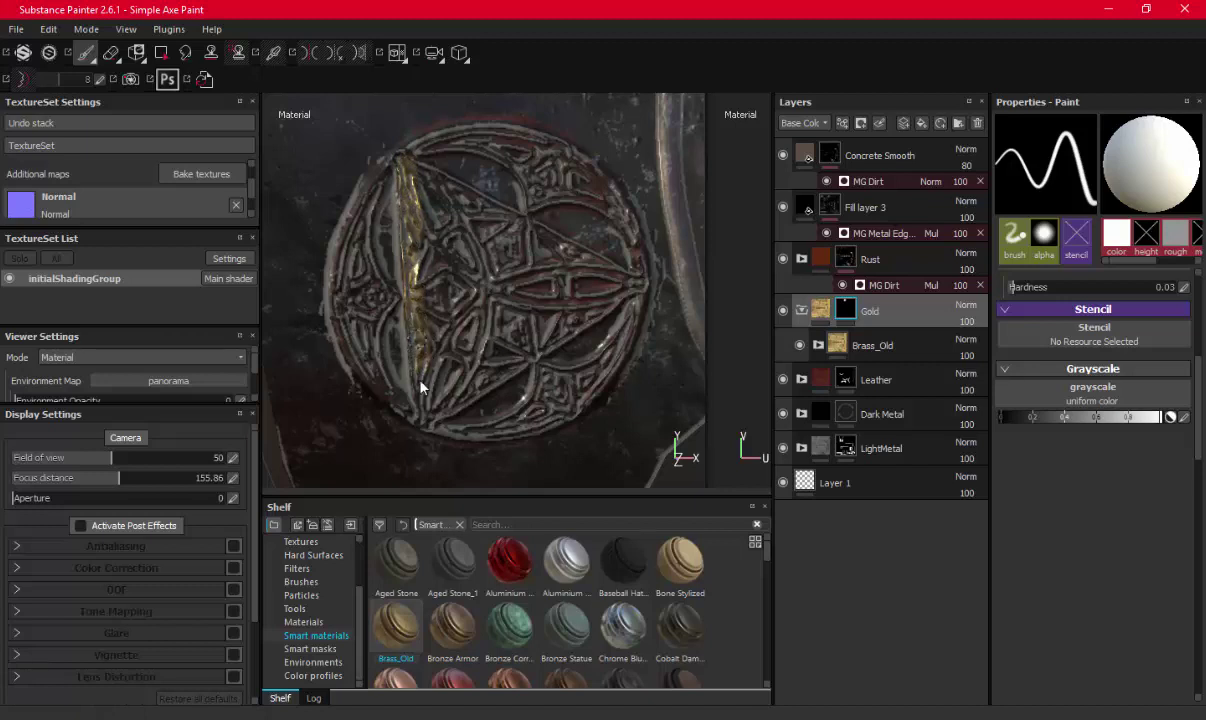
drag(427, 424, 430, 438)
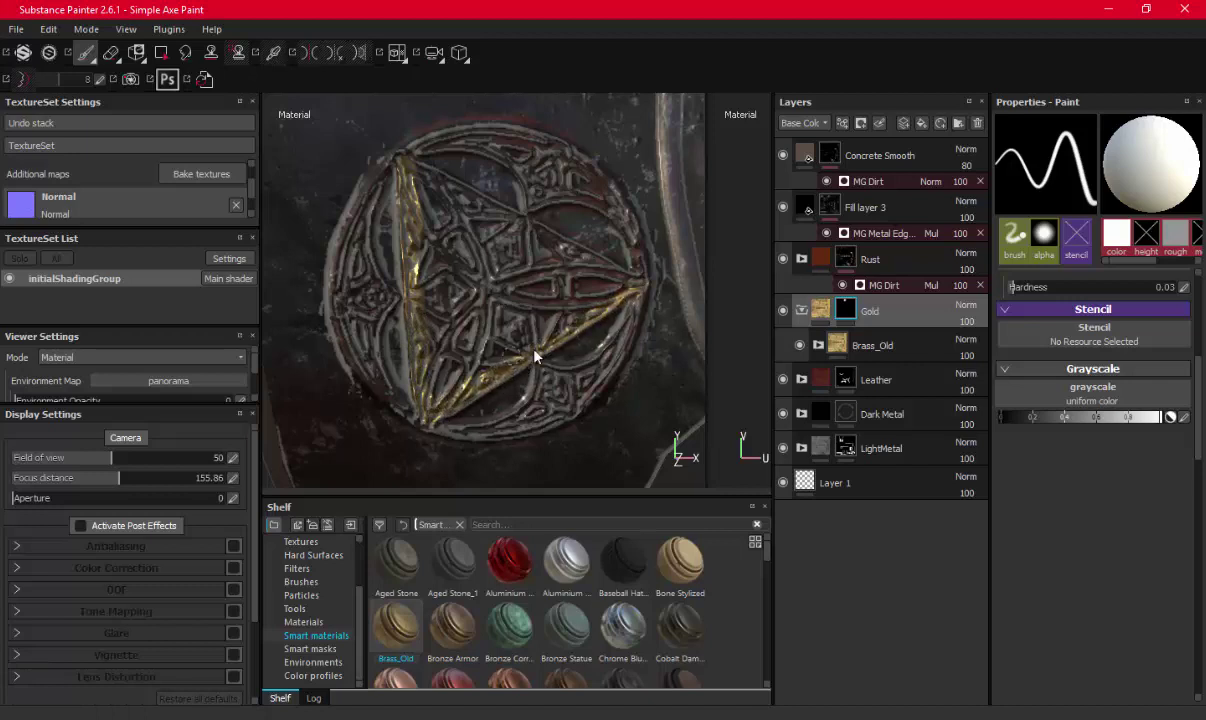
ctrl+right_drag(475, 305, 510, 305)
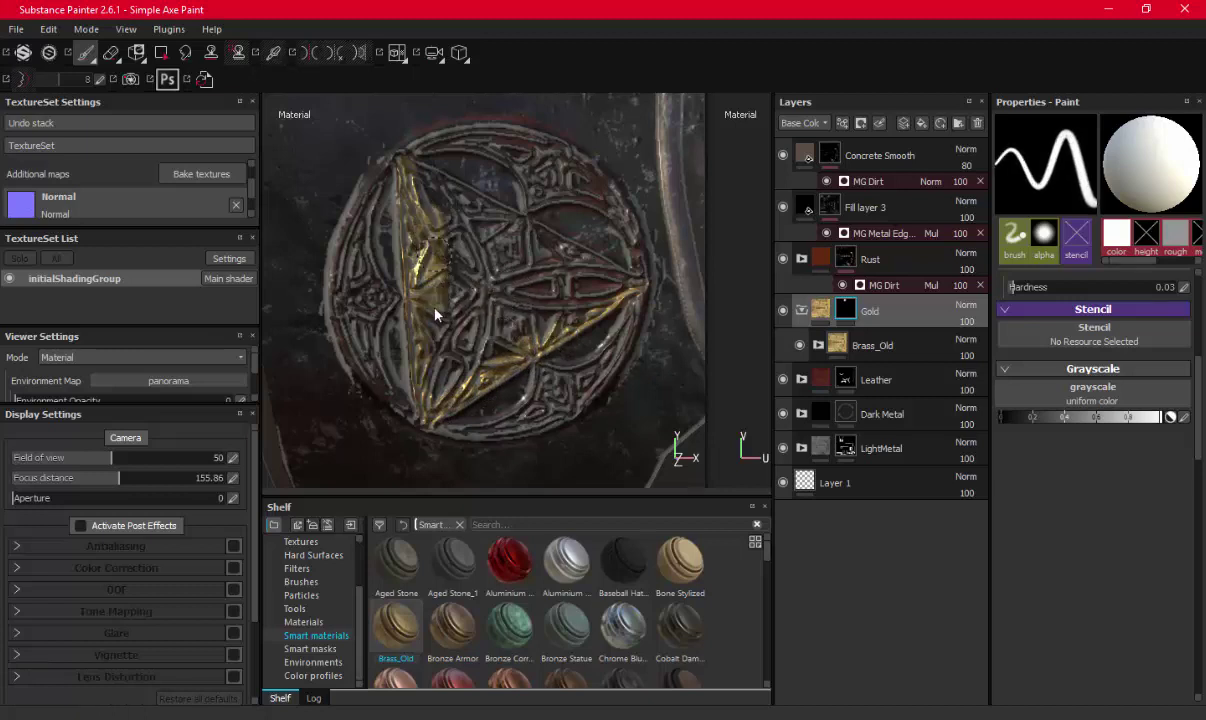
drag(410, 245, 425, 385)
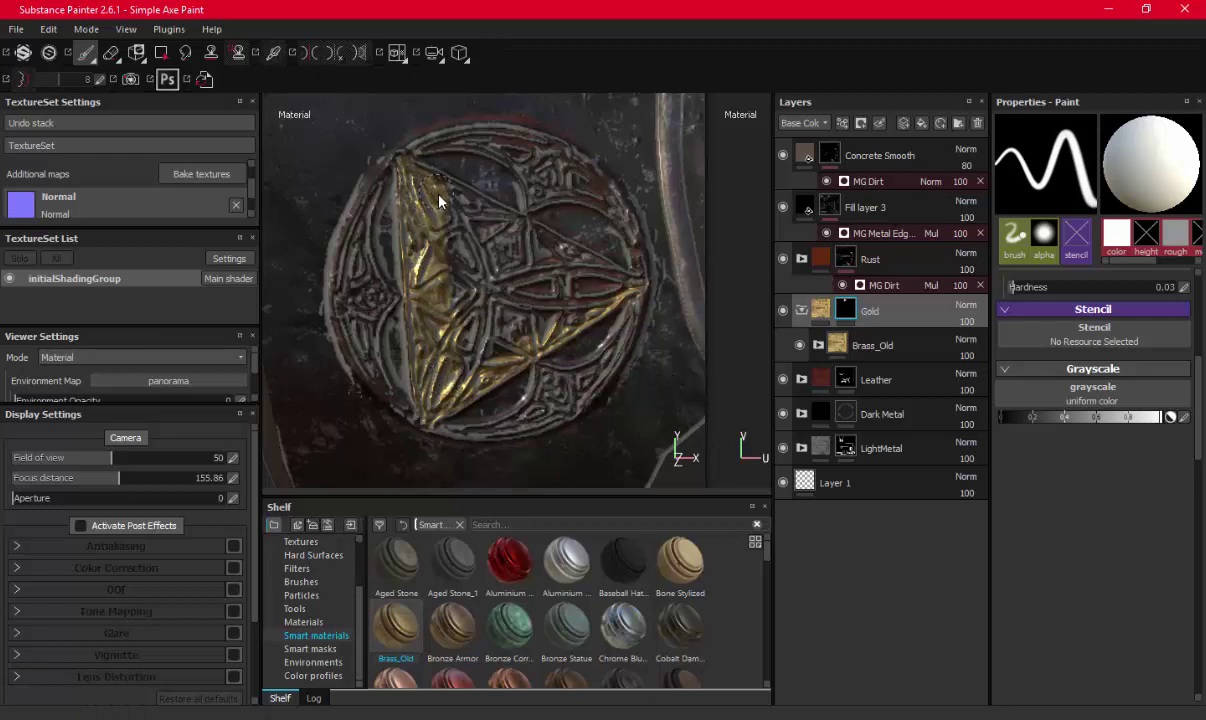
drag(455, 213, 585, 271)
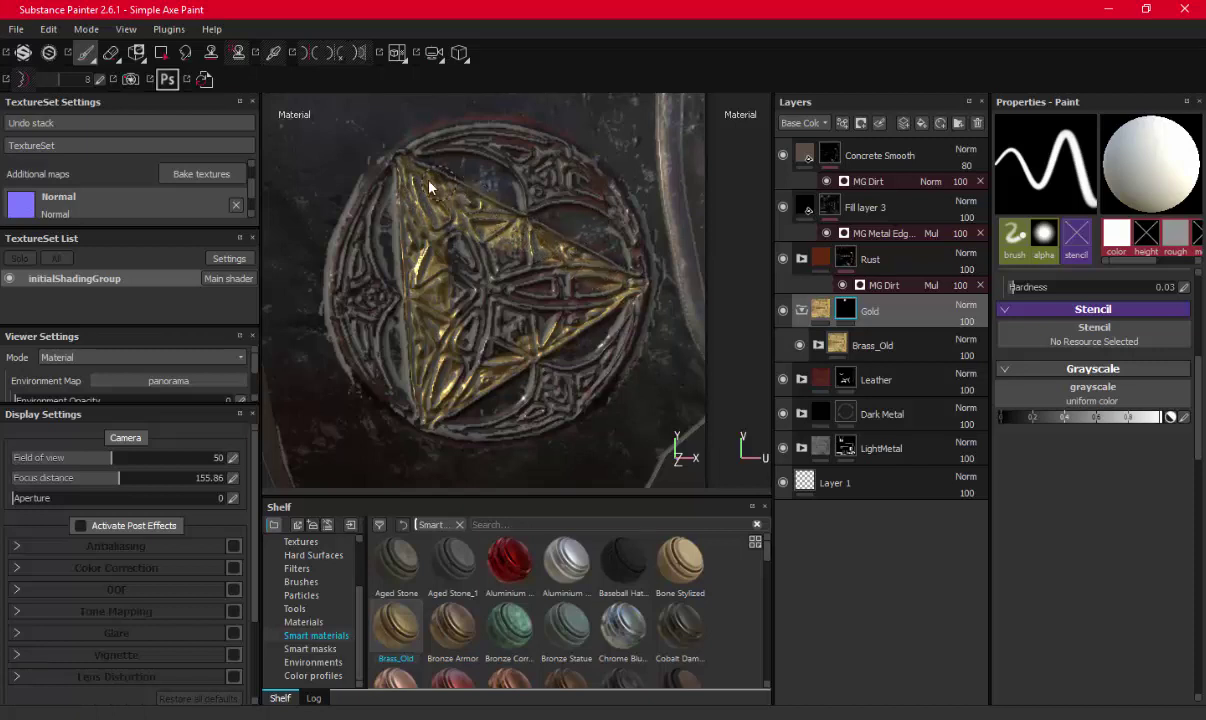
mouse_move(430, 187)
mouse_down()
mouse_move(488, 337)
mouse_move(558, 333)
mouse_move(505, 298)
mouse_up()
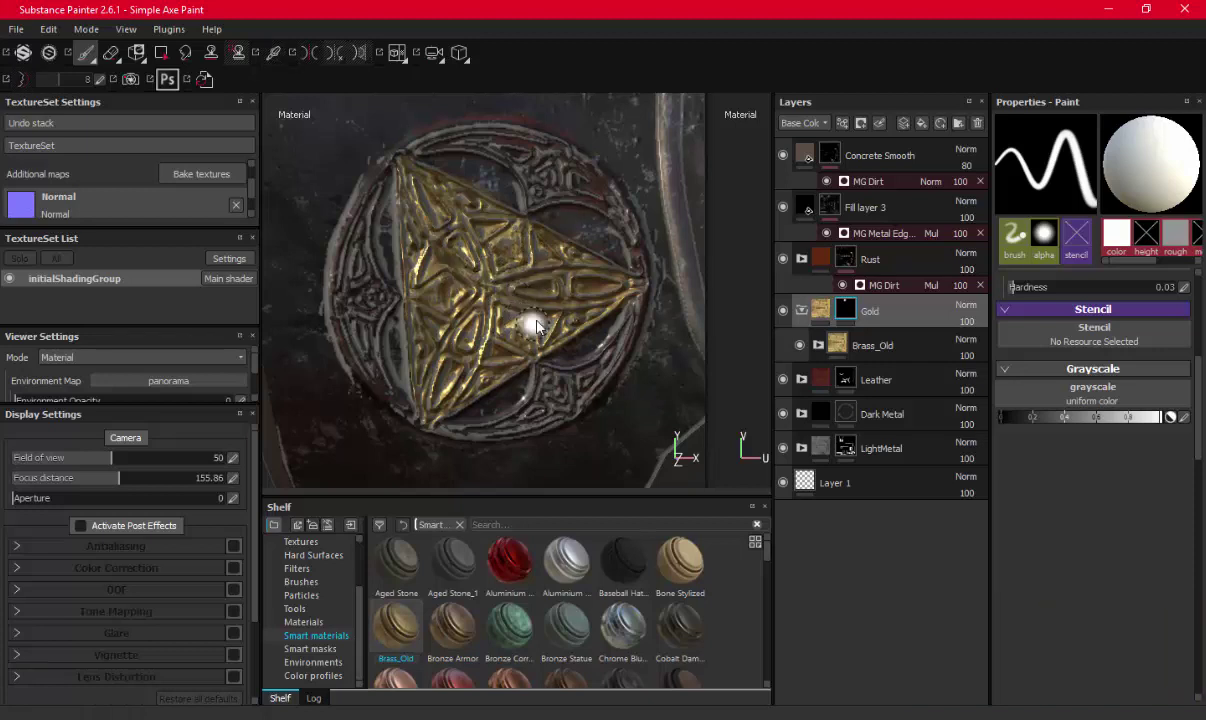
With a smaller brush, paint gold over the emblem's upper-left edge and upper crescents
drag(505, 293, 527, 318)
ctrl+right_drag(527, 318, 527, 318)
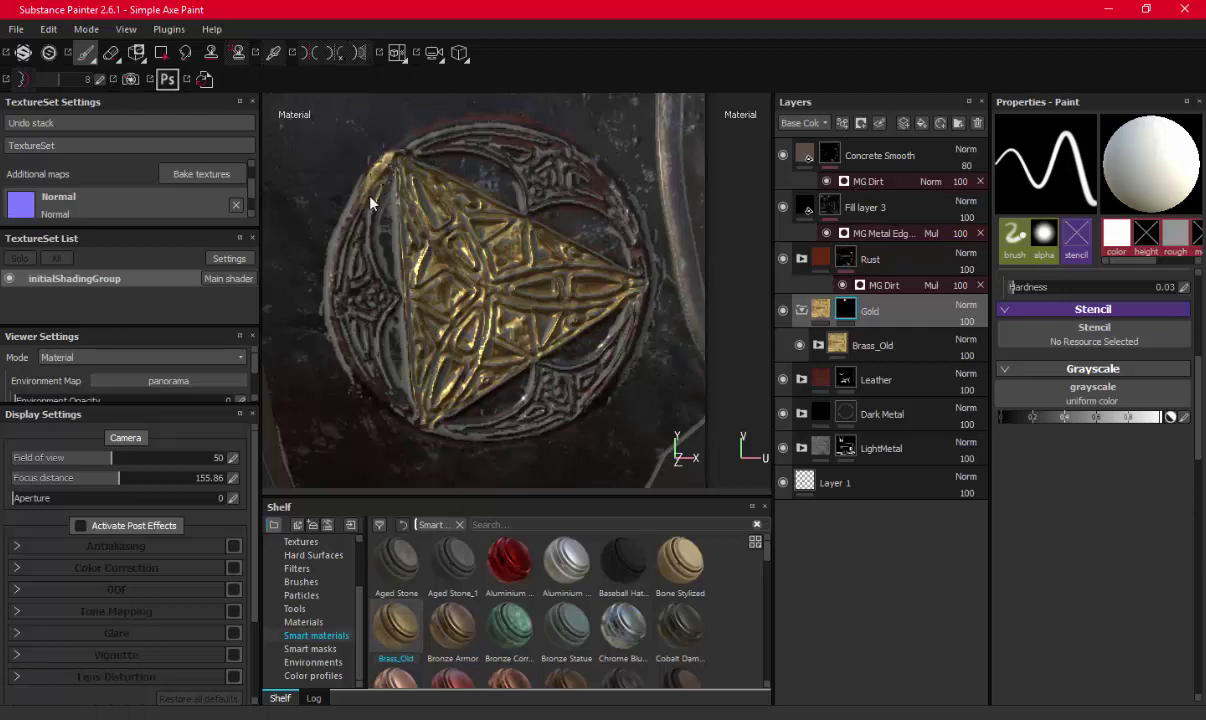
mouse_move(348, 184)
mouse_down()
mouse_move(368, 195)
mouse_move(351, 241)
mouse_up()
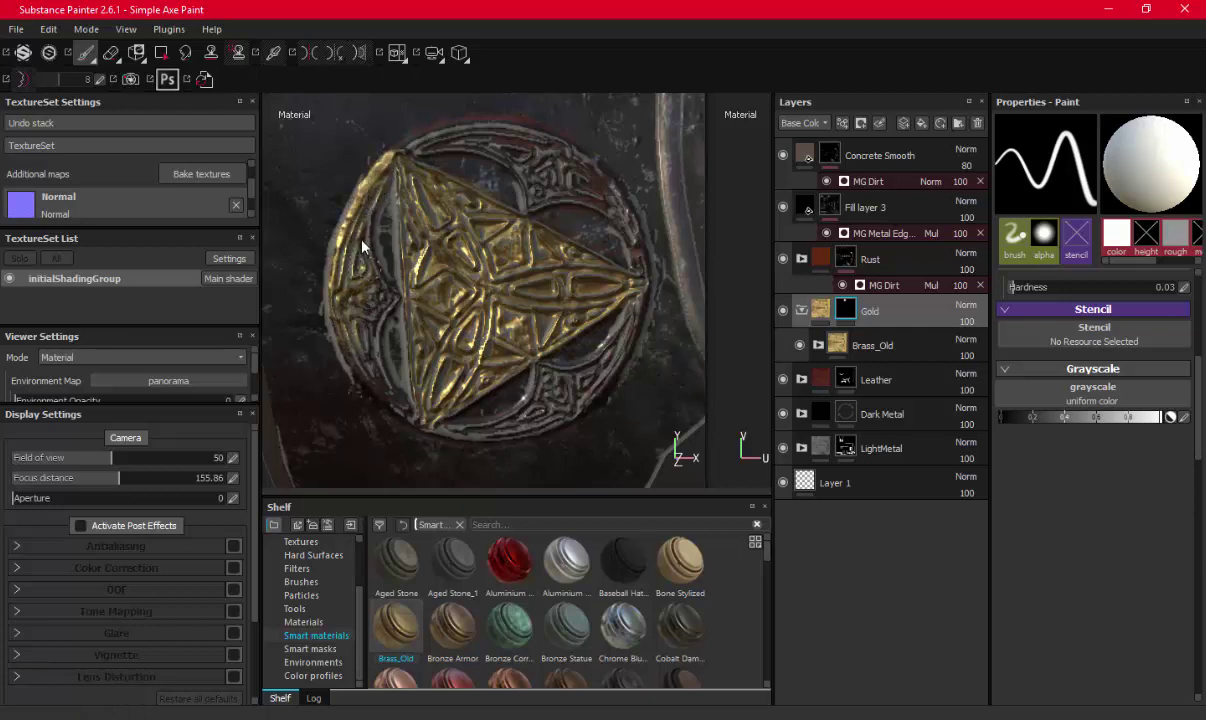
drag(362, 245, 376, 294)
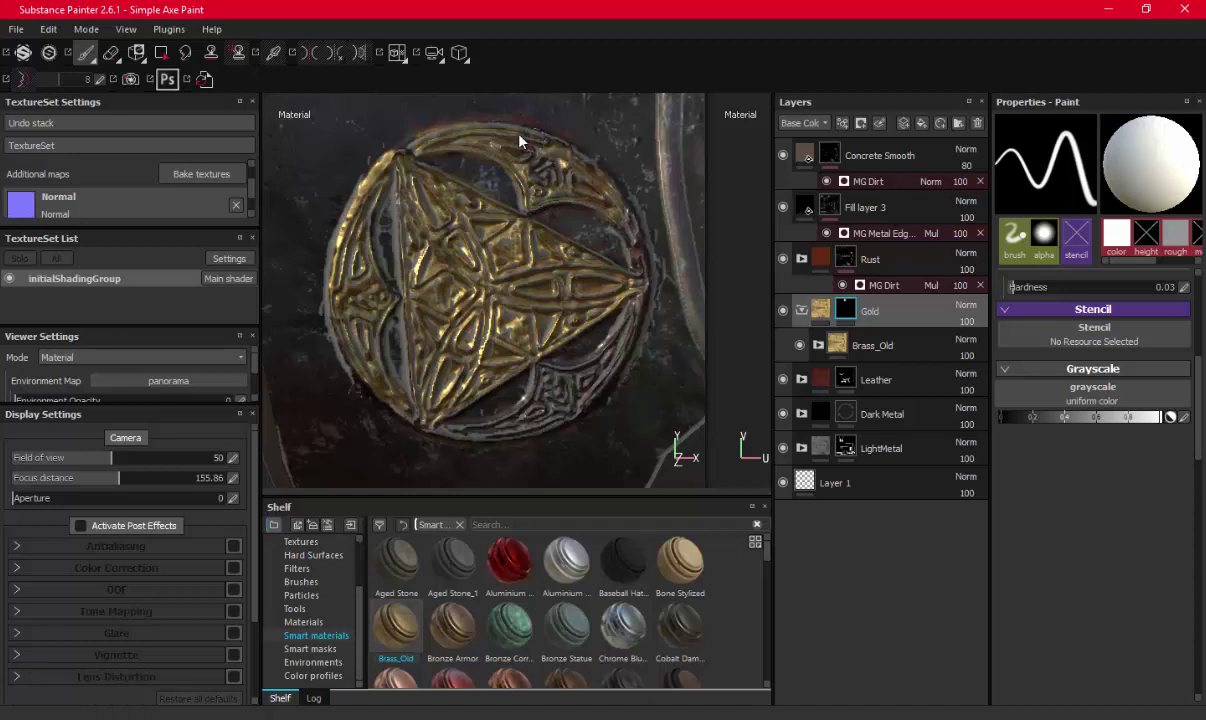
drag(566, 183, 524, 172)
mouse_move(590, 212)
mouse_down()
mouse_move(625, 232)
mouse_move(635, 311)
mouse_move(590, 382)
mouse_move(538, 385)
mouse_move(431, 425)
mouse_up()
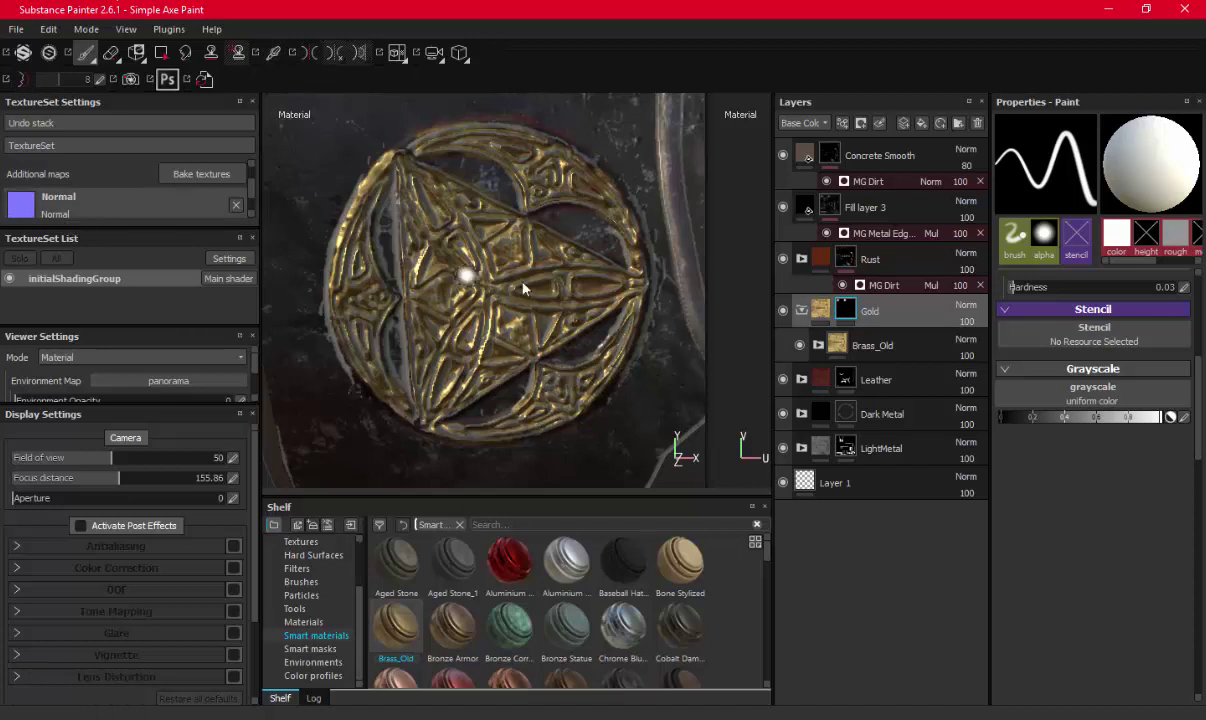
Orbit around the whole axe, checking front, side and blade top, then return to a close front view of the head
alt+right_drag(571, 354, 412, 313)
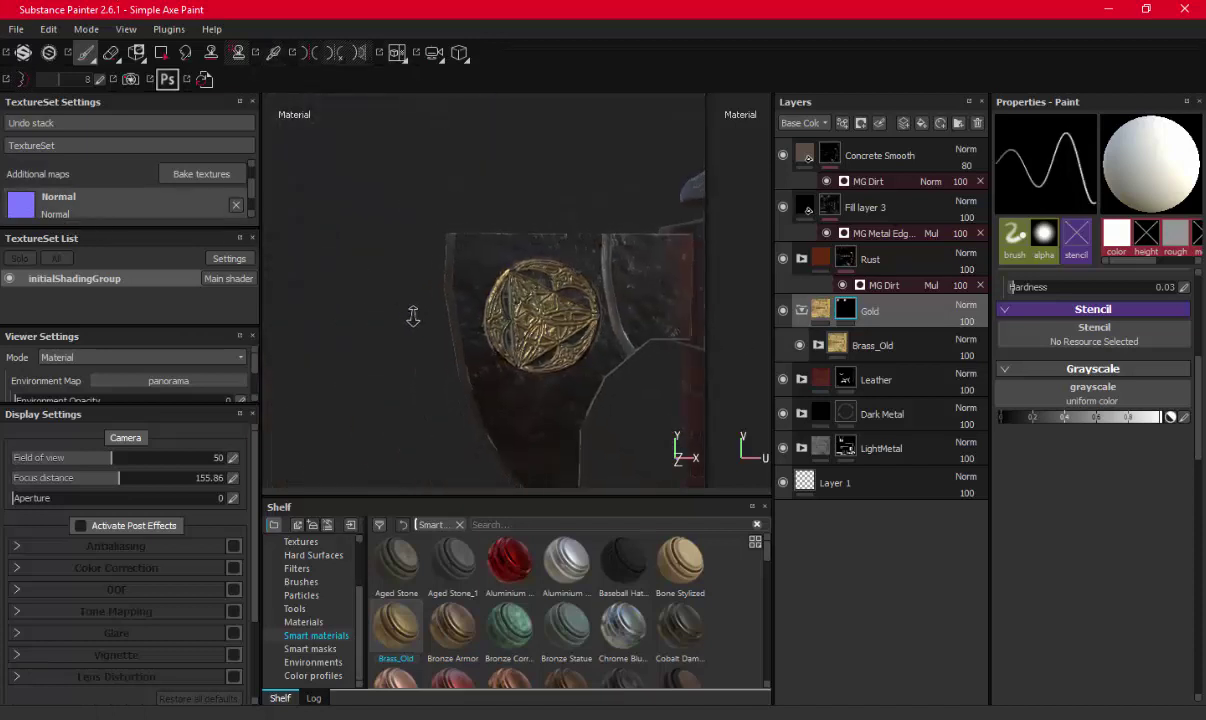
mouse_move(412, 313)
alt+mouse_down()
mouse_move(649, 313)
mouse_move(500, 270)
alt+mouse_up()
alt+right_drag(500, 270, 472, 254)
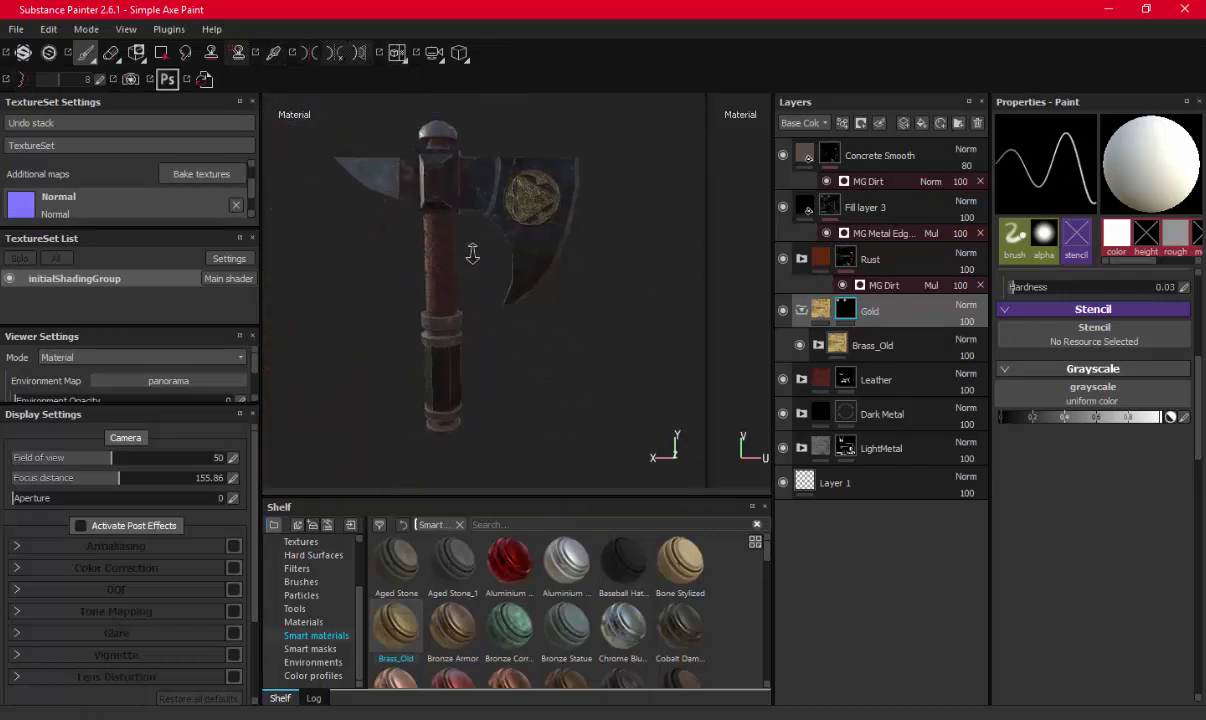
mouse_move(472, 254)
alt+mouse_down()
mouse_move(505, 237)
mouse_move(473, 254)
alt+mouse_up()
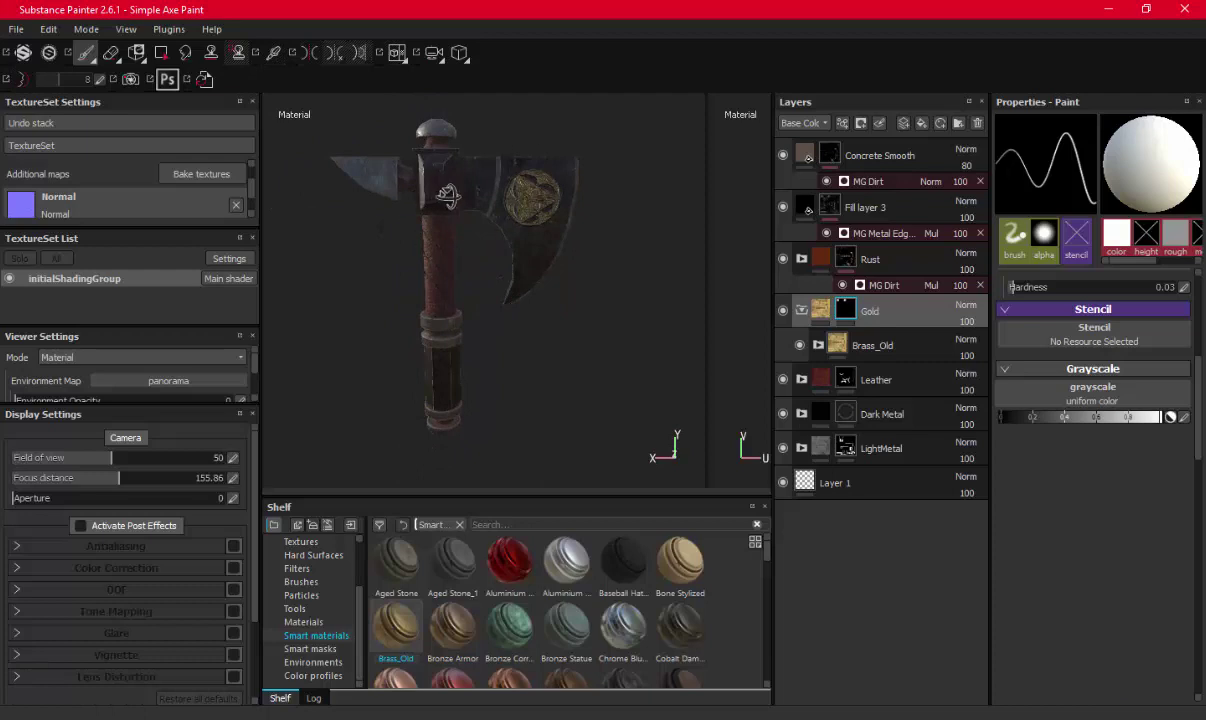
alt+drag(427, 190, 560, 300)
mouse_move(560, 300)
alt+right_down()
mouse_move(575, 332)
mouse_move(540, 345)
alt+right_up()
mouse_move(540, 345)
alt+mouse_down()
mouse_move(512, 350)
mouse_move(523, 328)
mouse_move(346, 228)
mouse_move(371, 280)
alt+mouse_up()
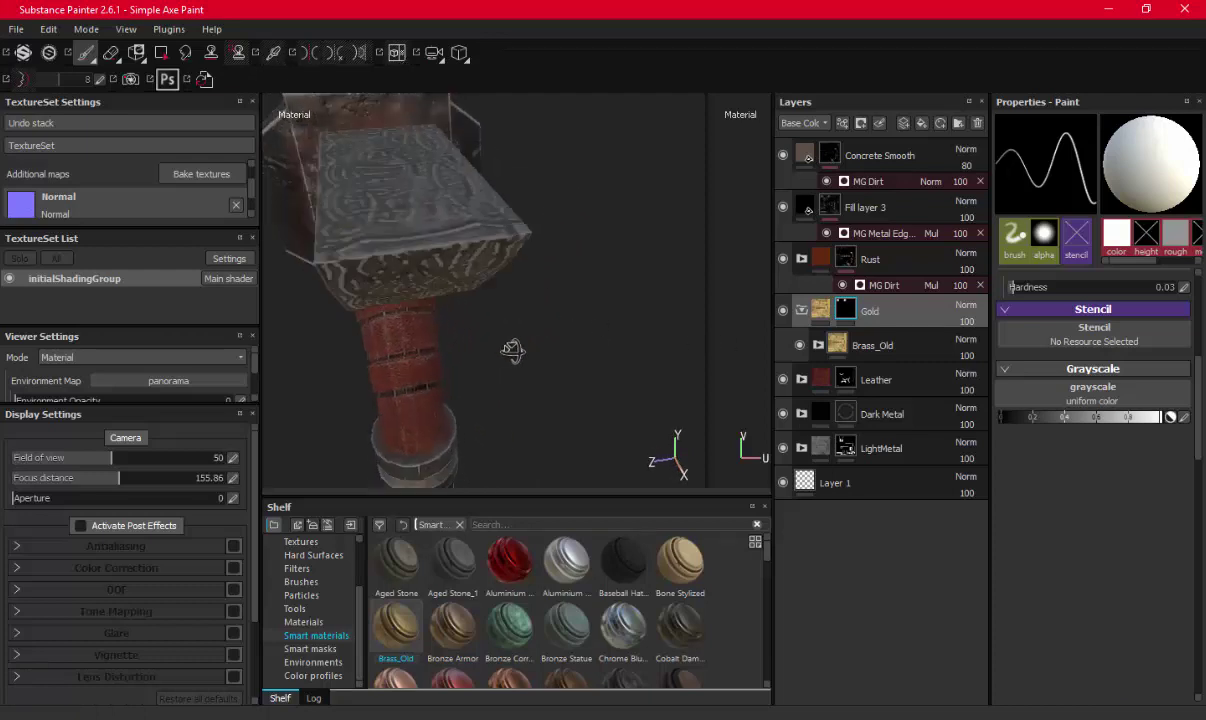
alt+right_drag(371, 280, 453, 212)
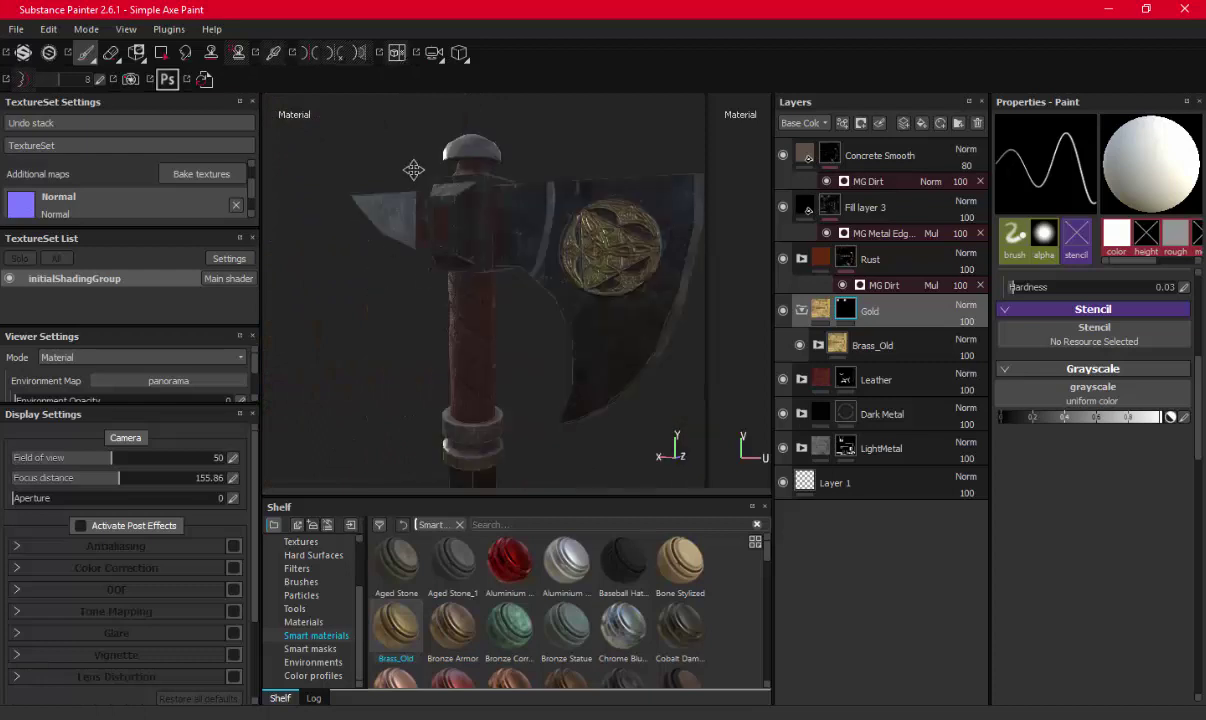
alt+drag(453, 212, 429, 143)
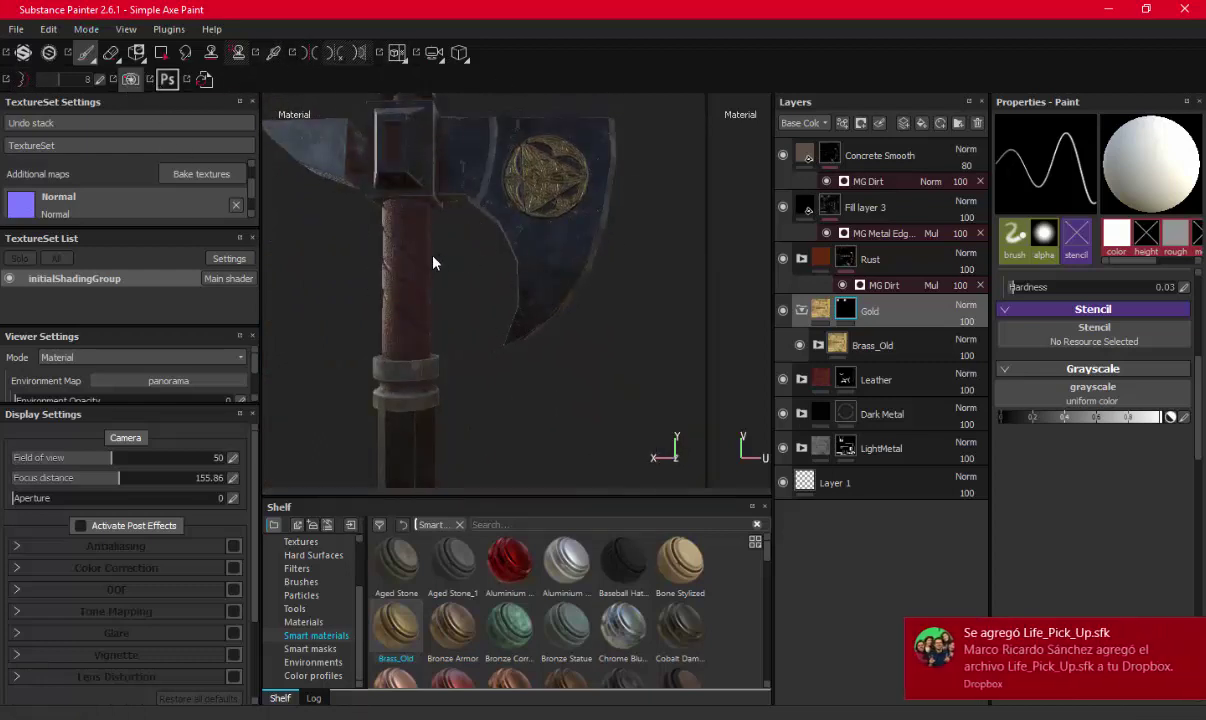
Switch to the Iray render view, quit Dropbox from the system tray, and orbit the axe to a new angle
key(F10)
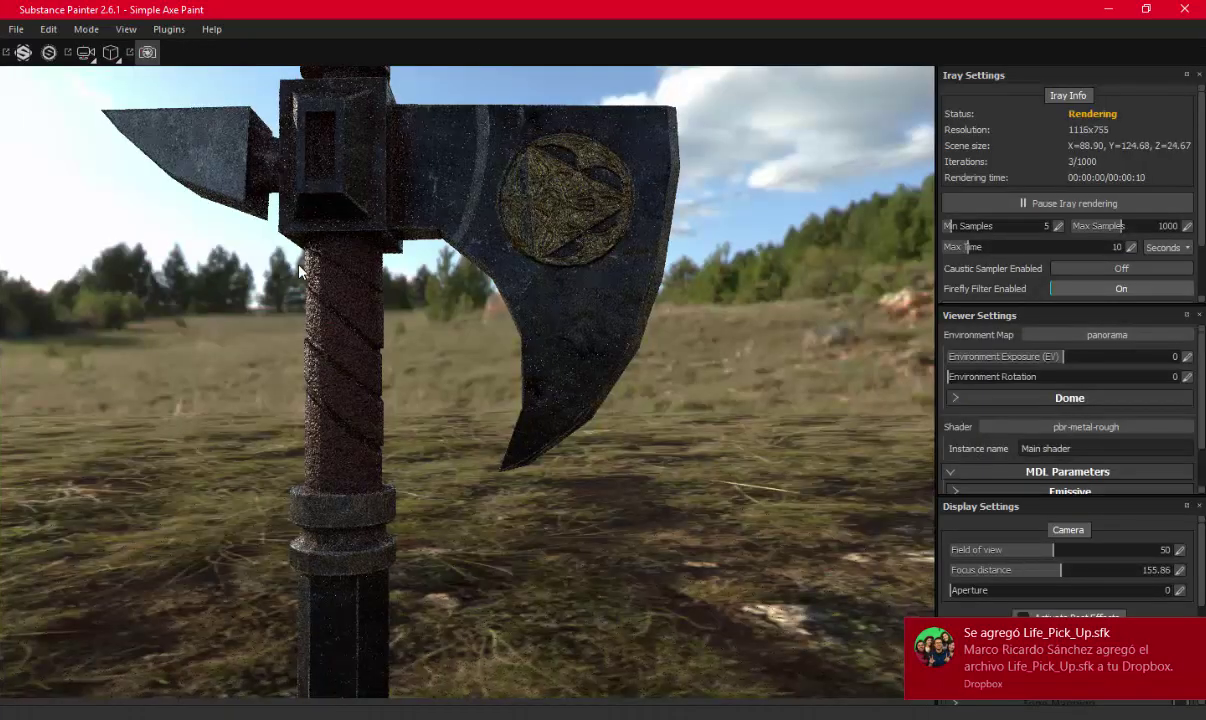
click(1191, 633)
click(969, 718)
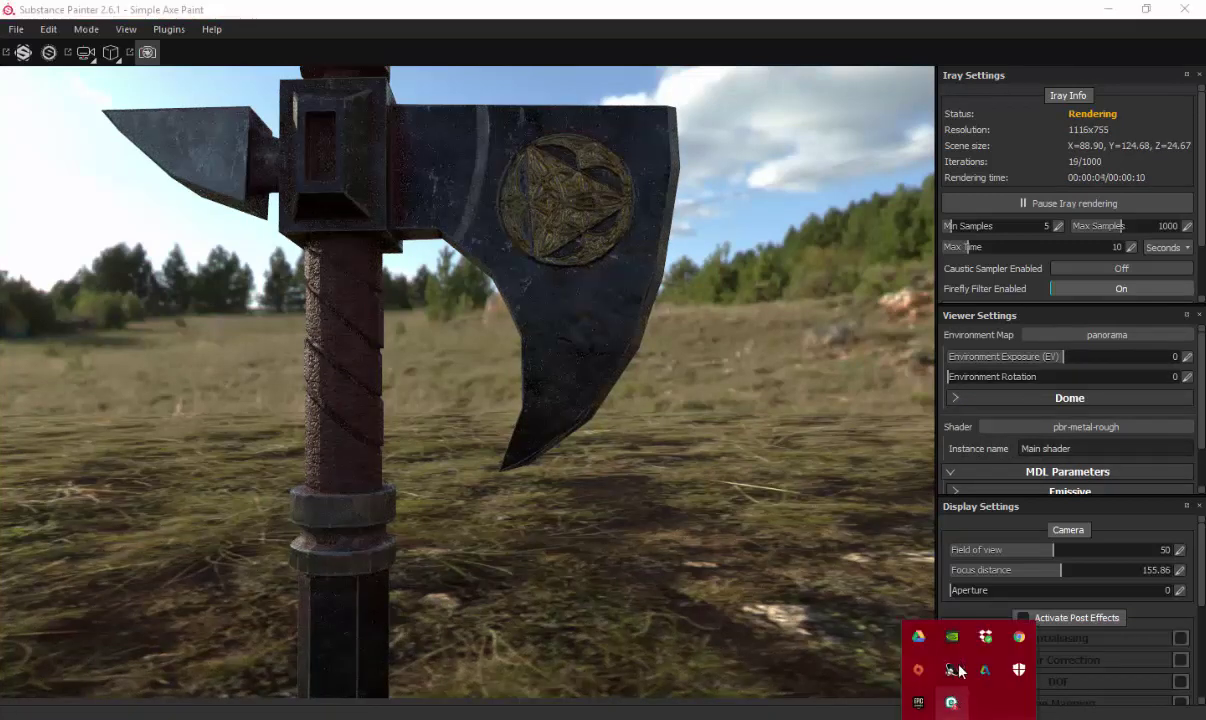
click(985, 636)
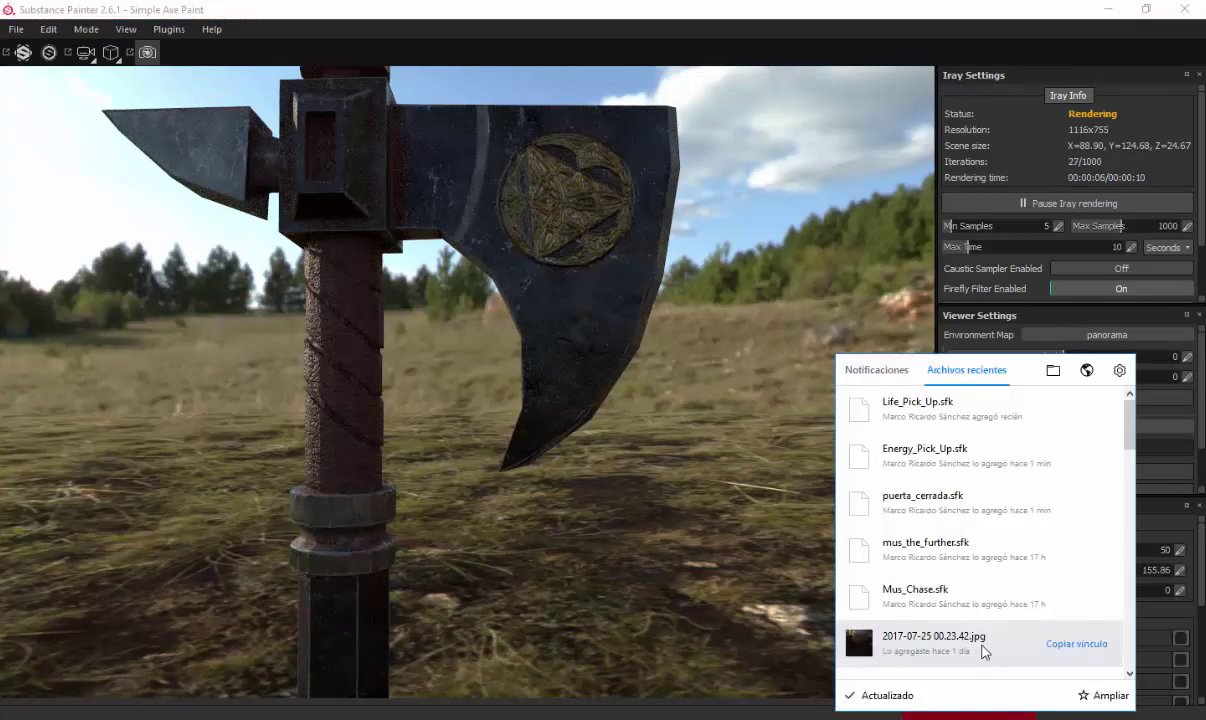
click(1119, 370)
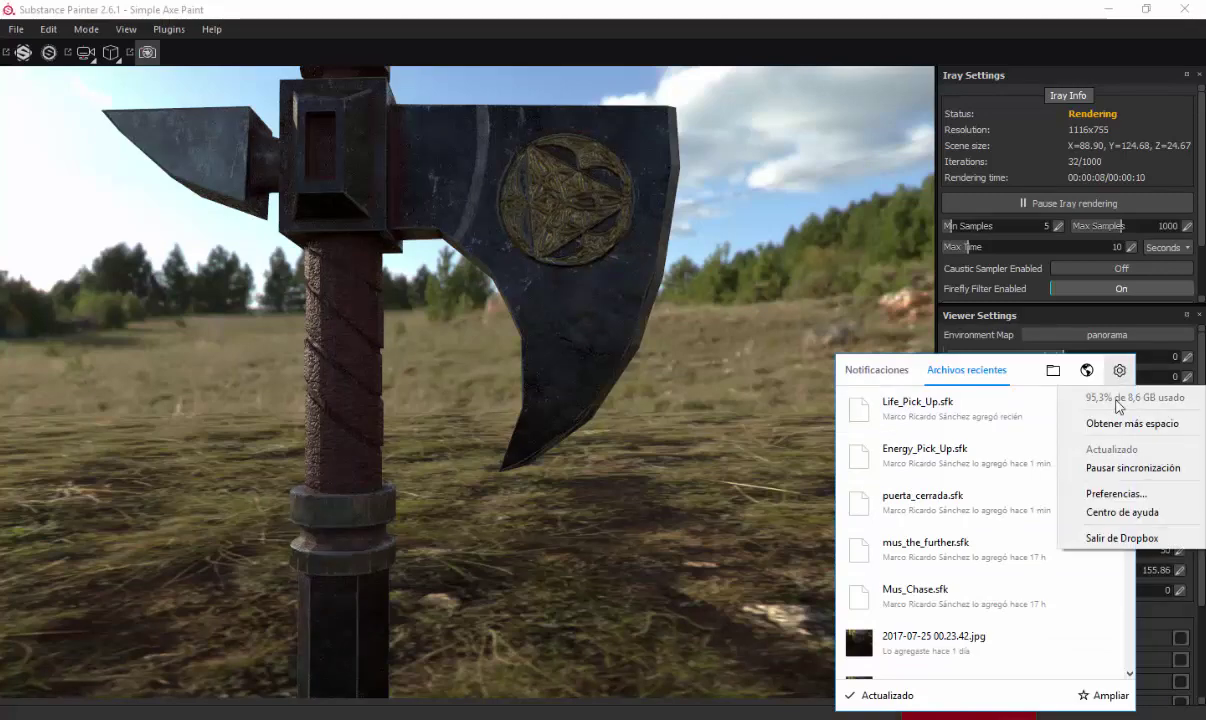
click(1119, 541)
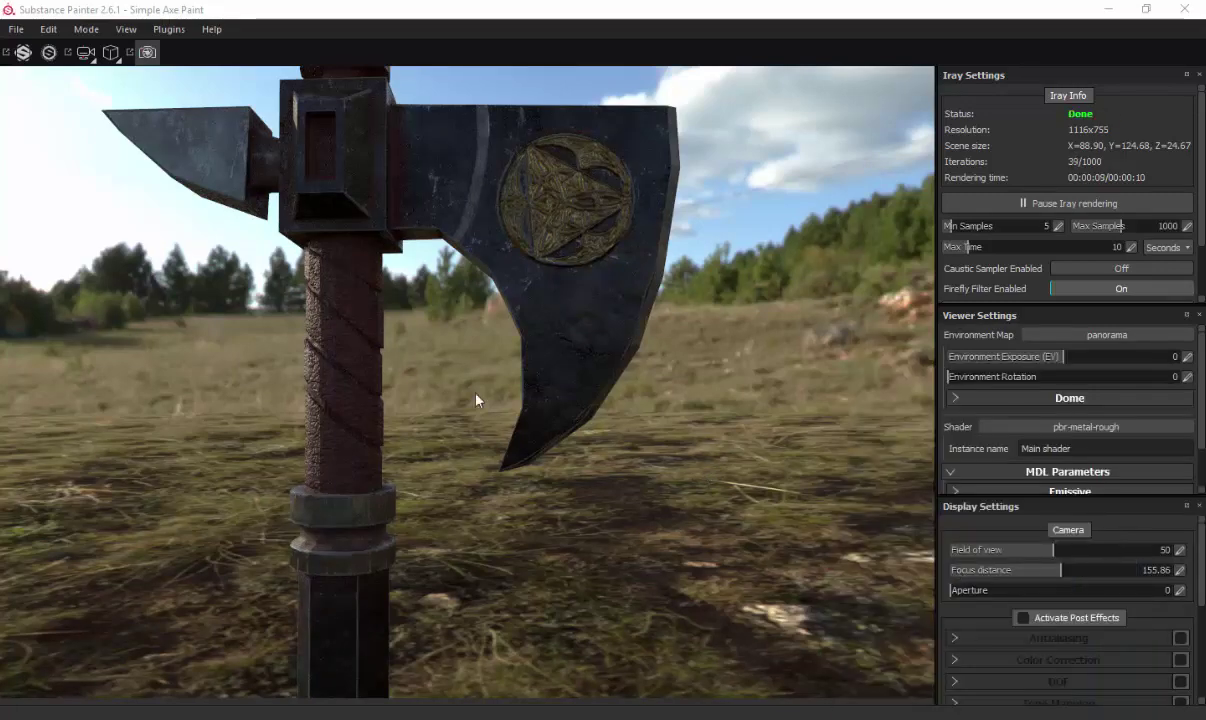
mouse_move(476, 400)
alt+mouse_down()
mouse_move(595, 479)
mouse_move(305, 419)
alt+mouse_up()
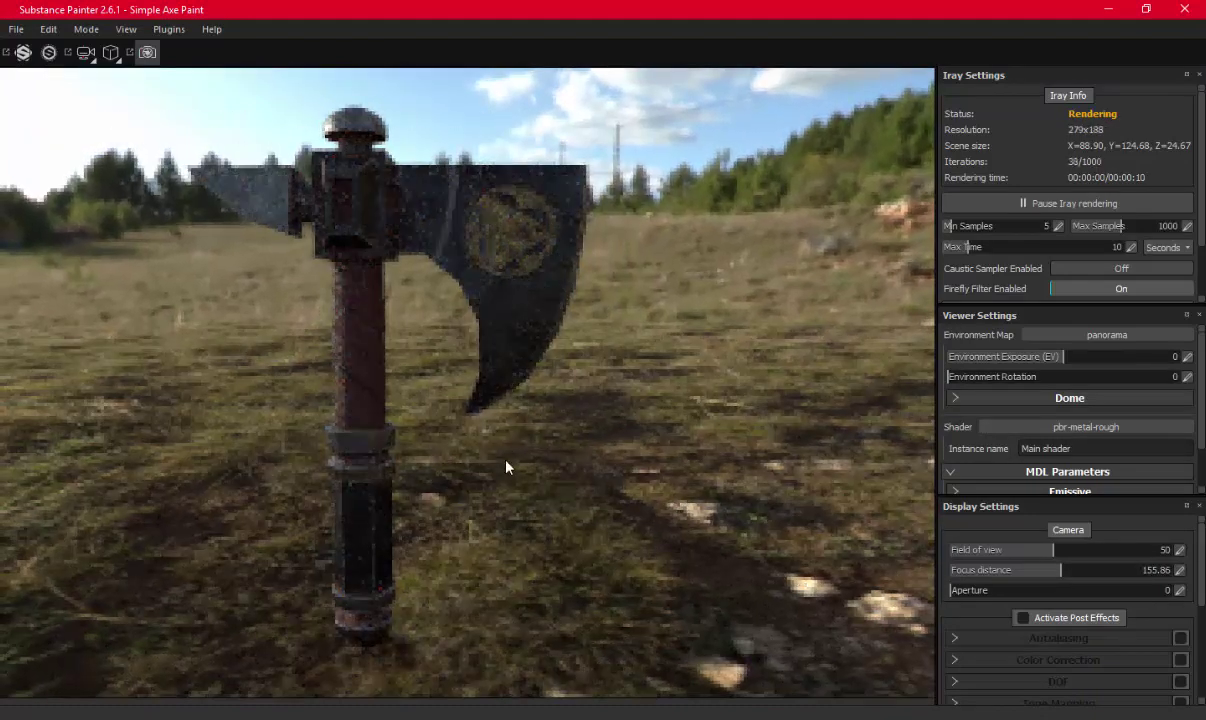
alt+drag(506, 467, 645, 437)
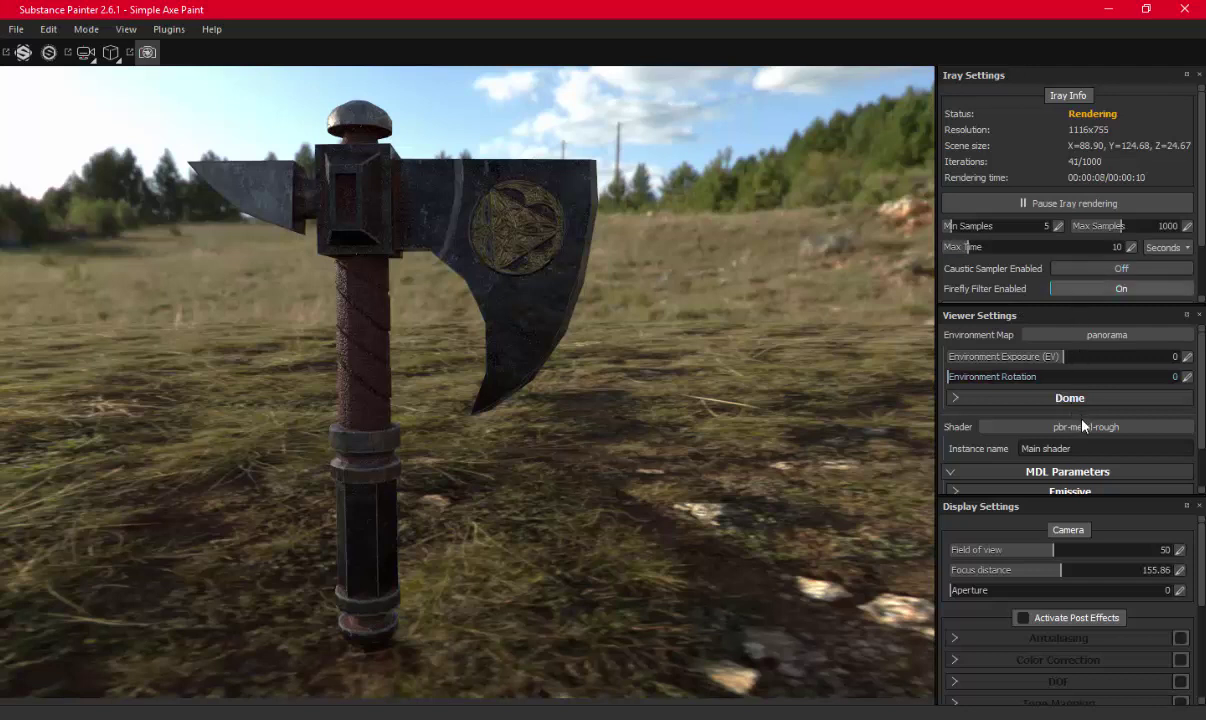
Enable Clear color in the Dome settings, replacing the field panorama with a flat grey backdrop
scroll(1080, 426, down, 1)
scroll(1082, 428, up, 1)
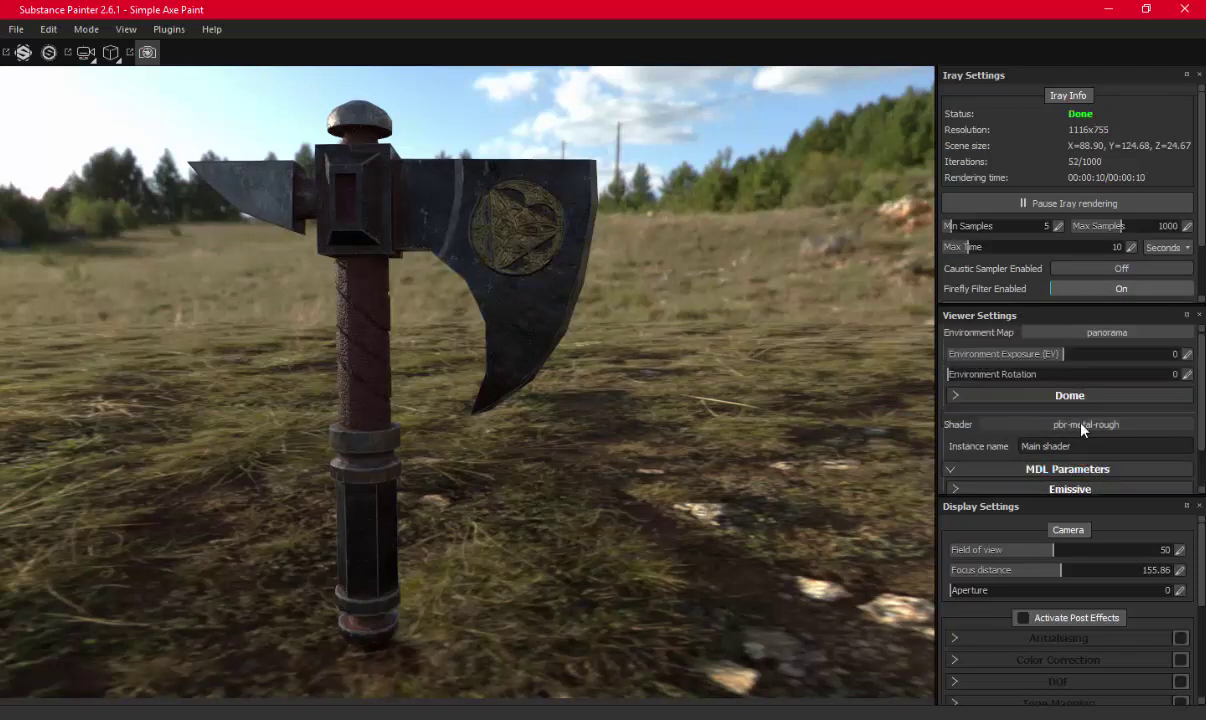
click(1082, 426)
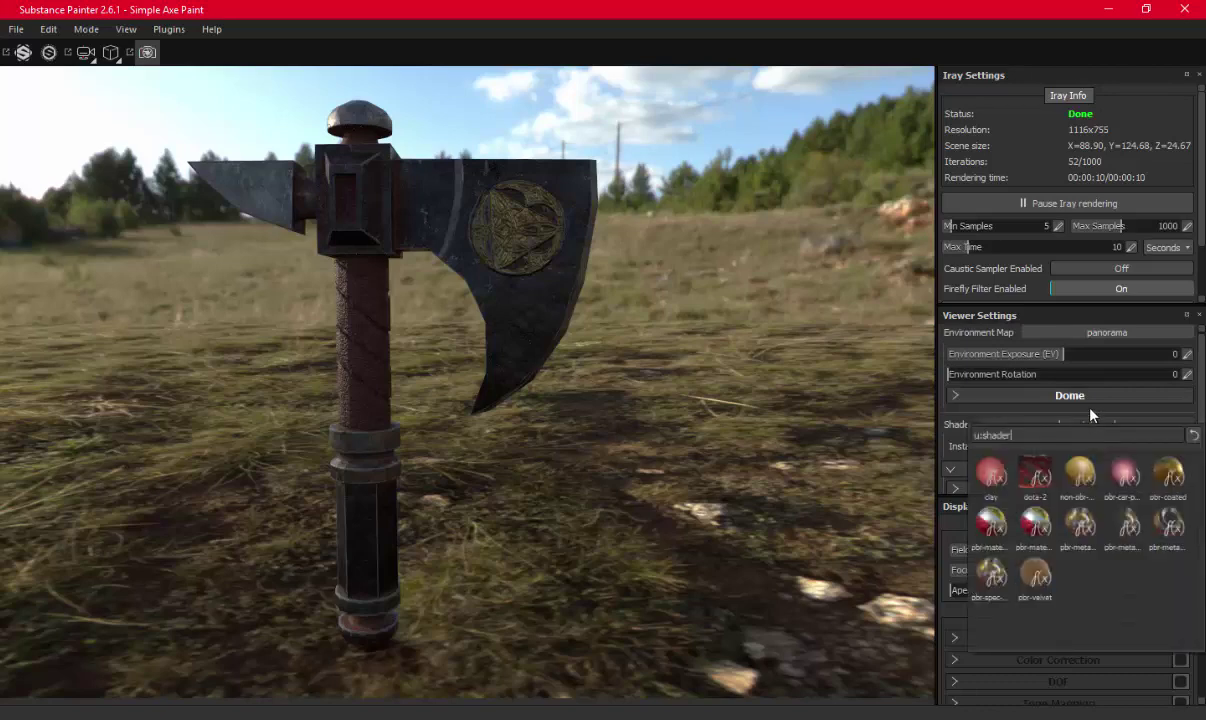
click(1090, 396)
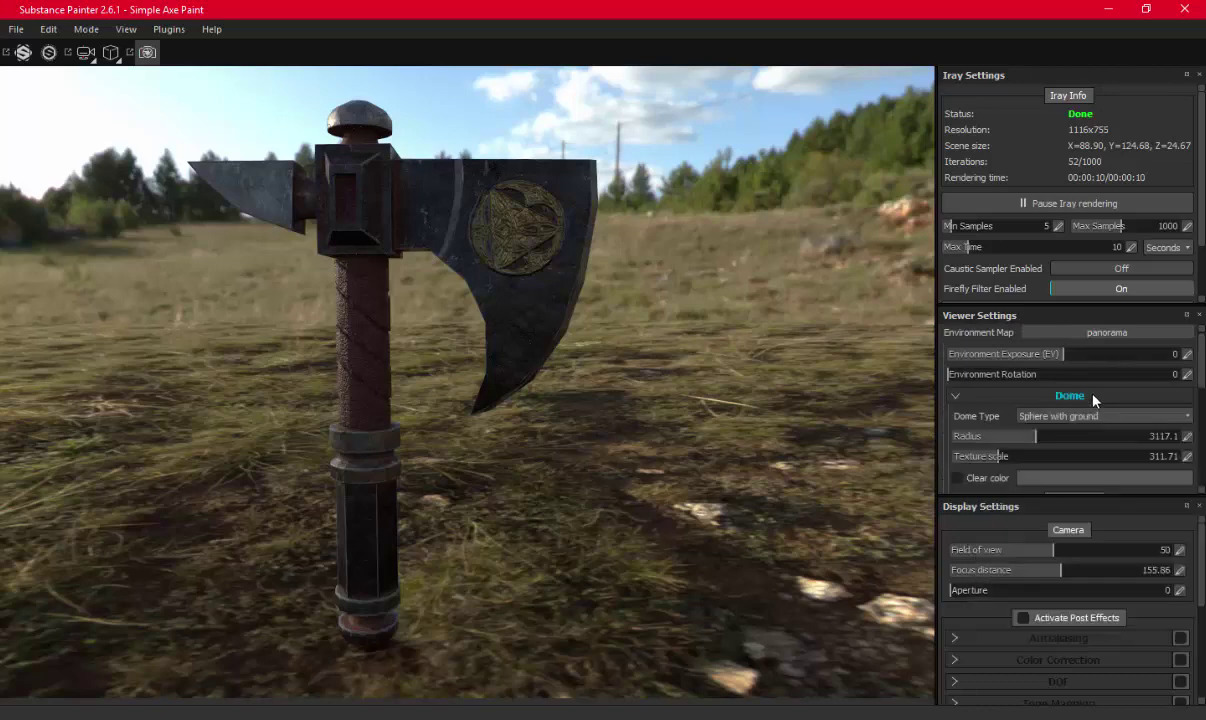
click(957, 478)
scroll(1058, 445, down, 2)
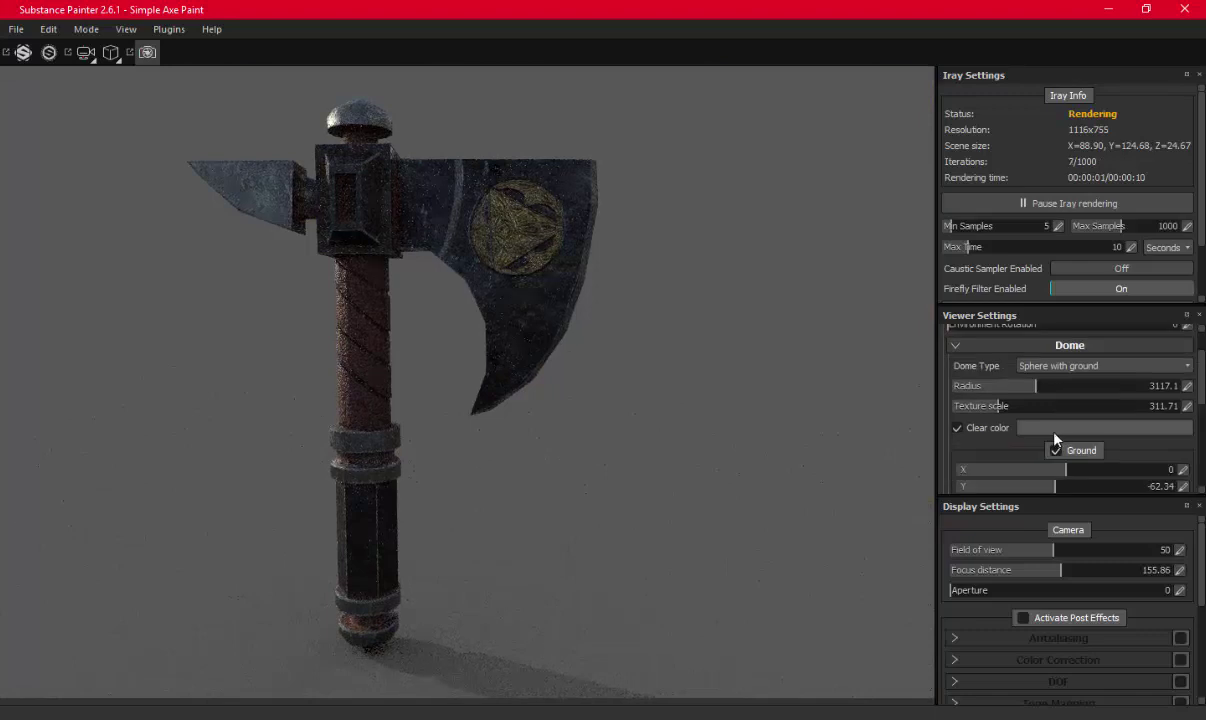
scroll(1080, 408, down, 2)
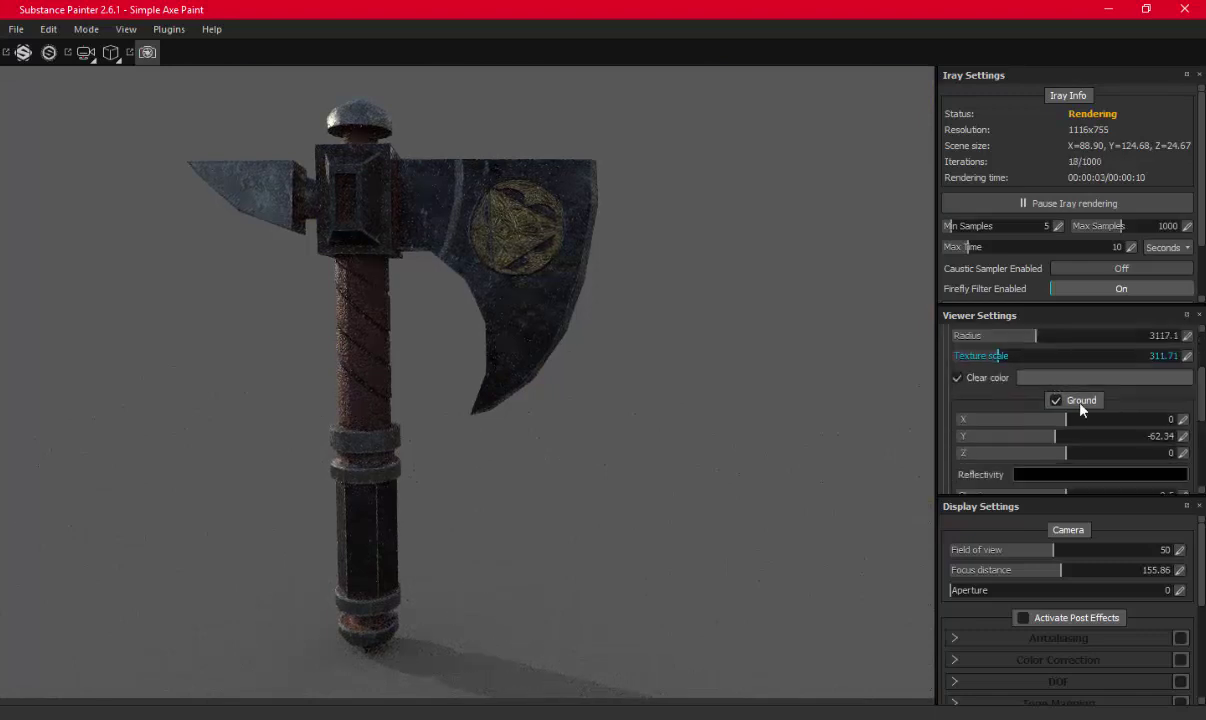
scroll(1080, 412, down, 2)
scroll(1081, 419, down, 2)
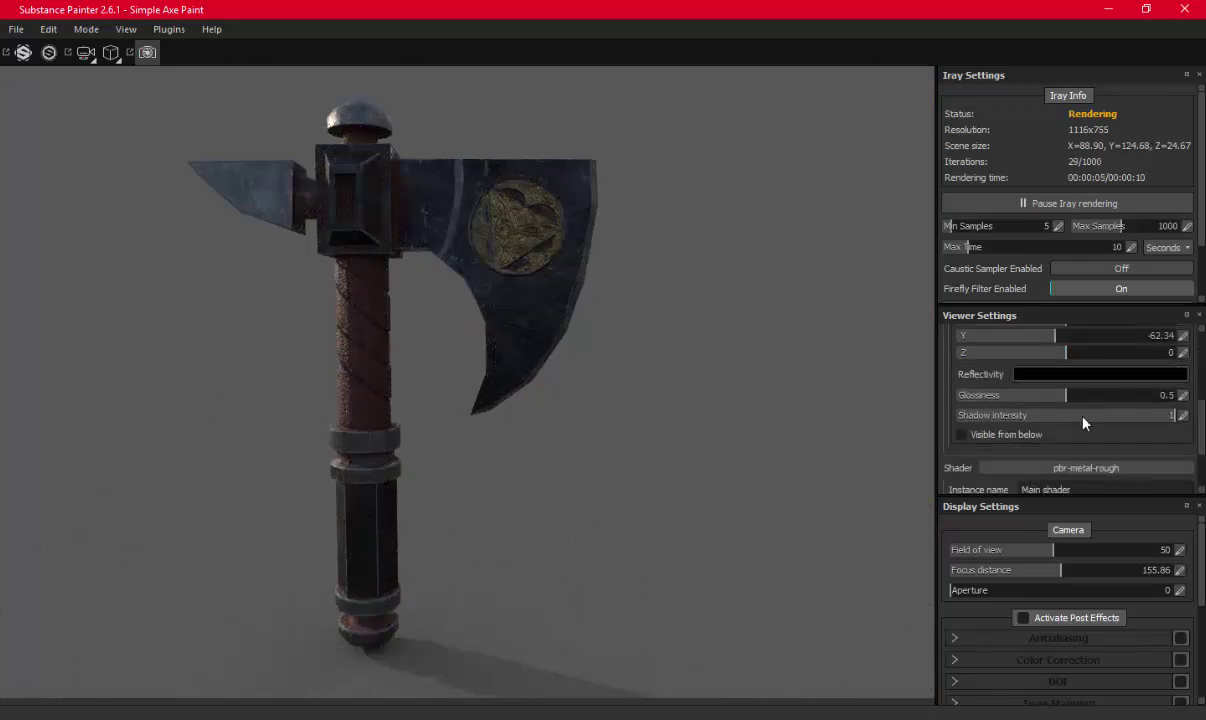
scroll(1083, 422, down, 2)
scroll(1084, 423, up, 6)
scroll(1086, 425, up, 2)
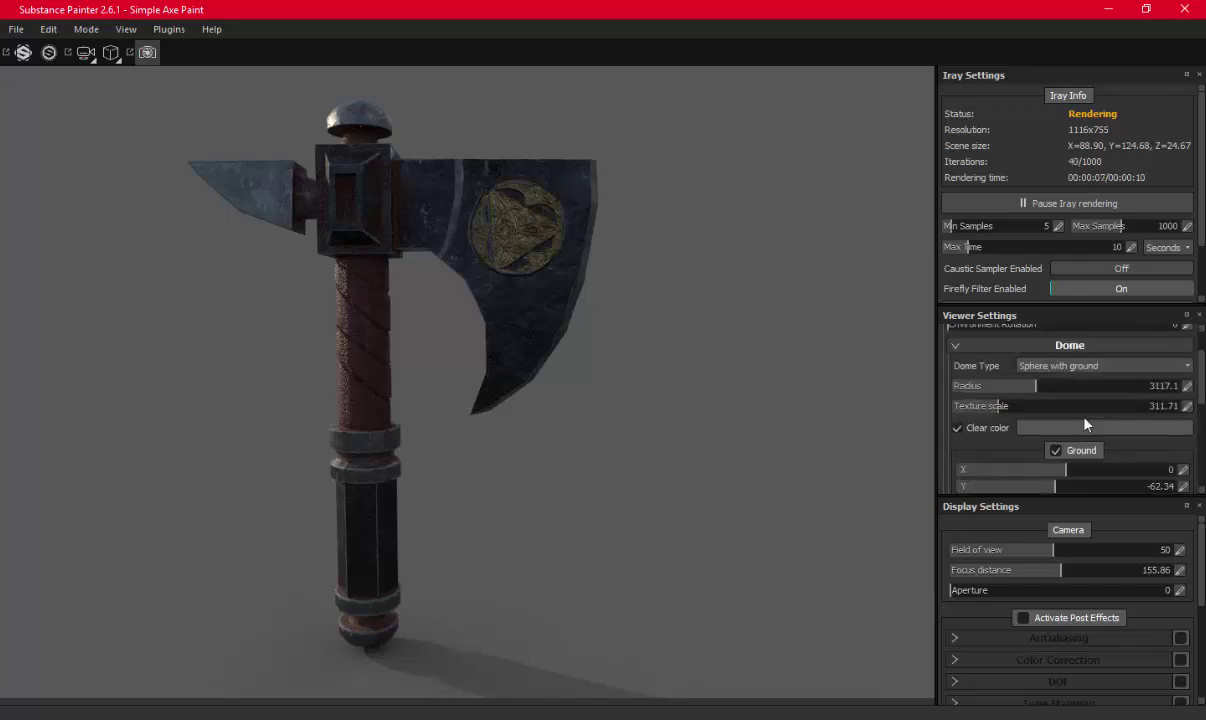
scroll(1085, 423, up, 2)
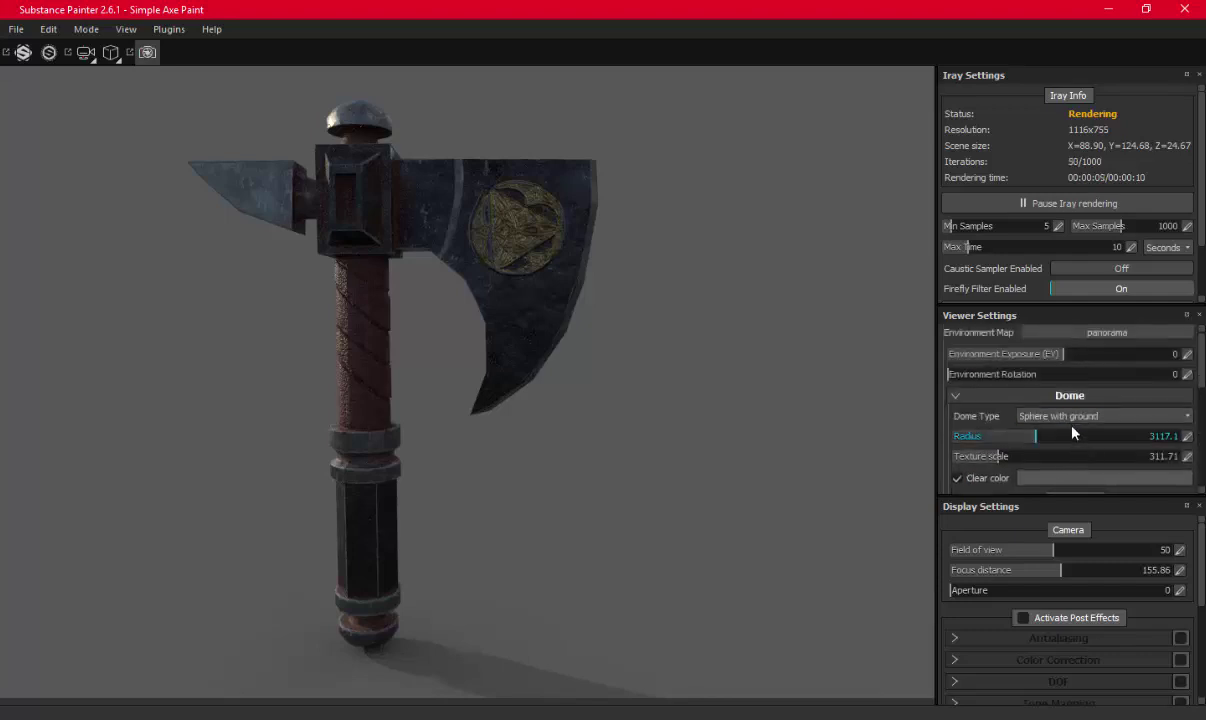
click(1085, 399)
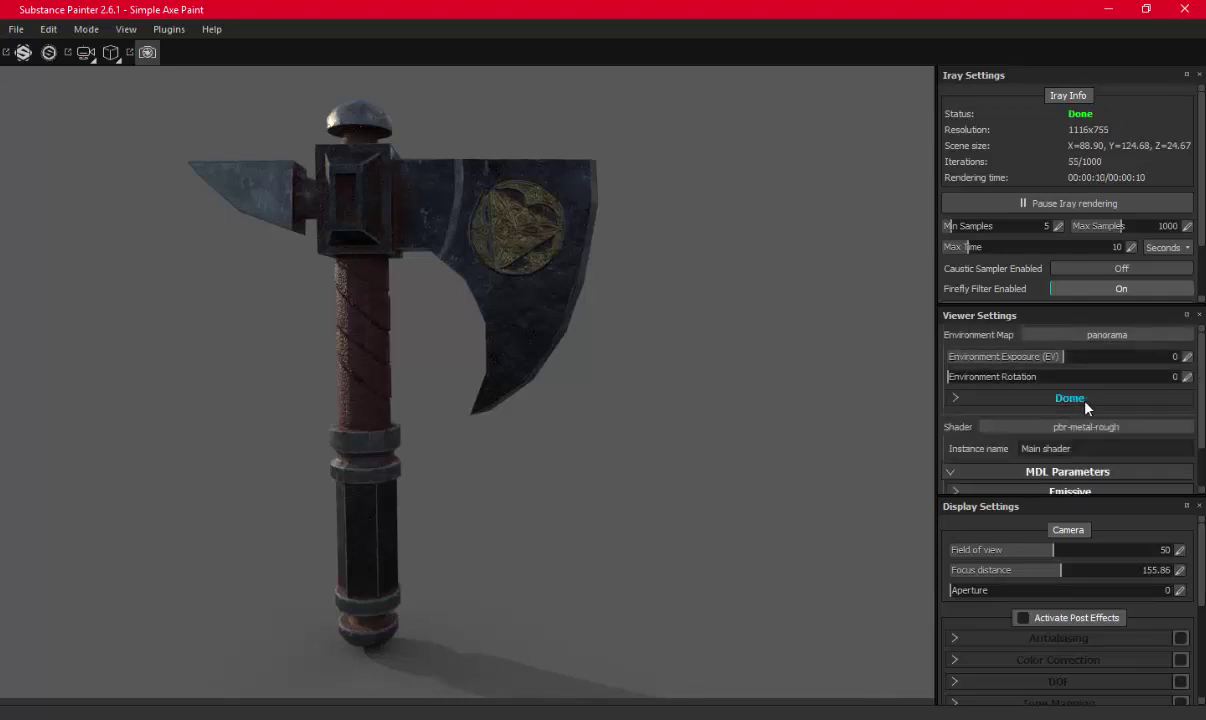
Turn on Activate Post Effects in the Display Settings
scroll(1104, 288, down, 1)
scroll(1131, 230, down, 1)
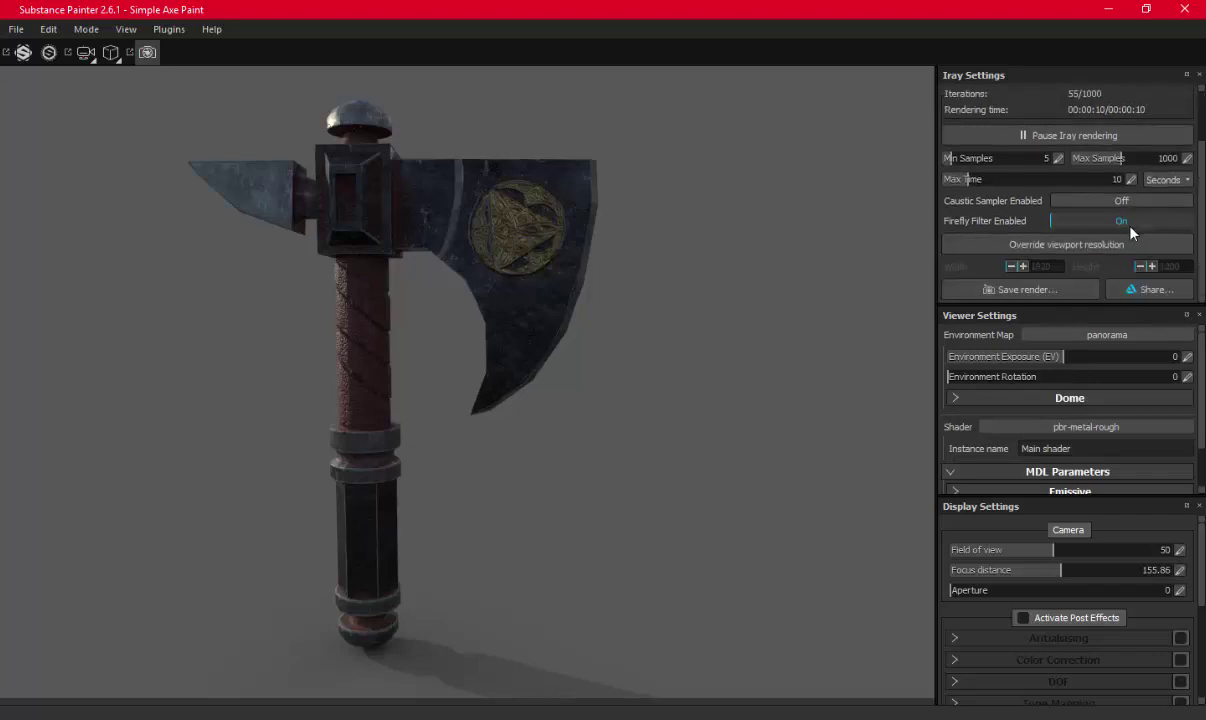
scroll(1131, 232, up, 2)
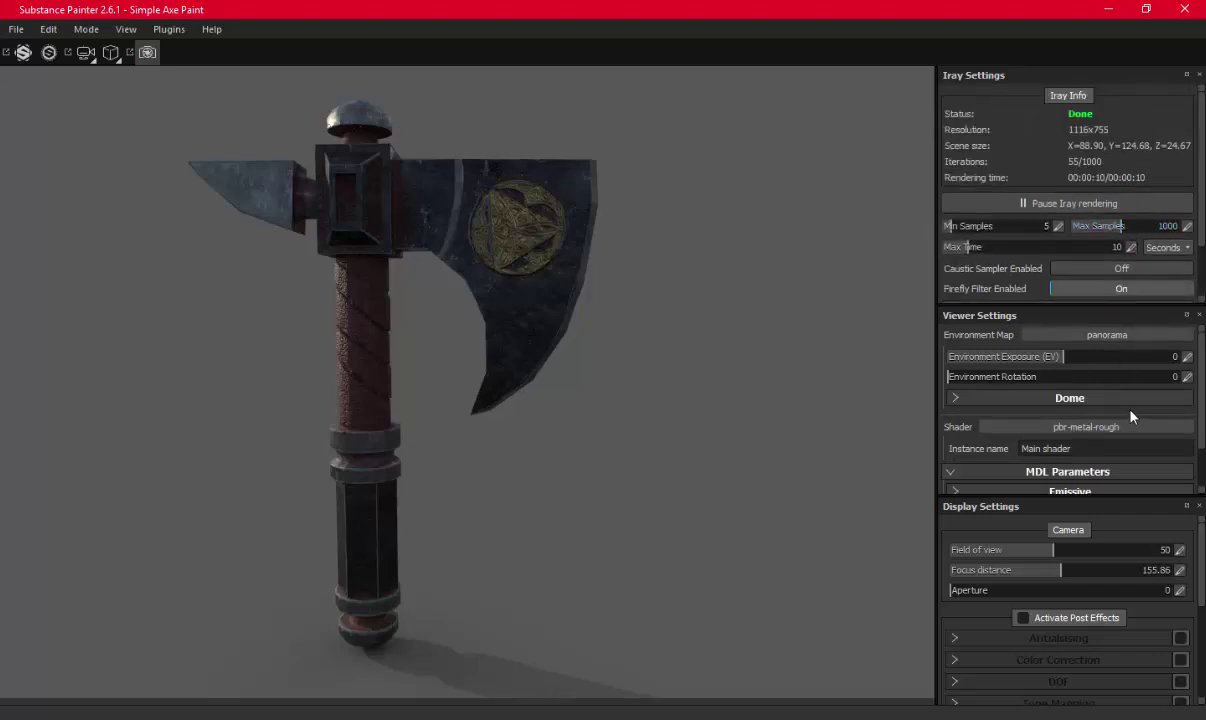
scroll(1131, 416, down, 1)
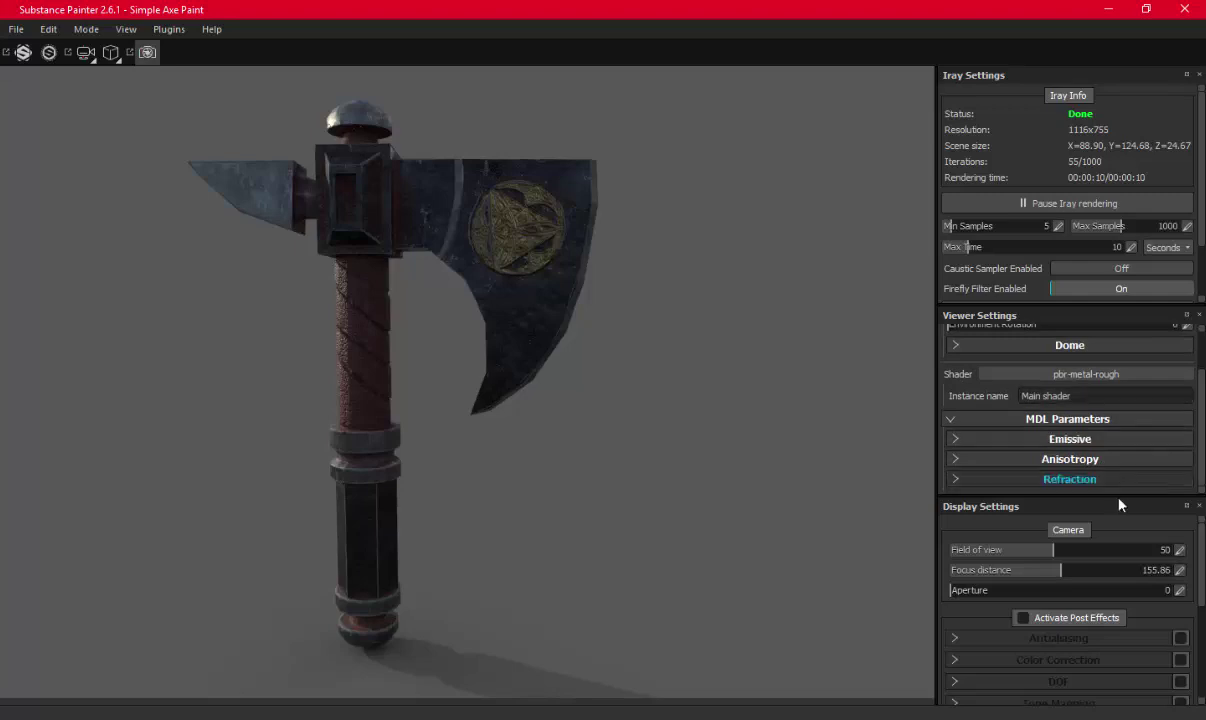
scroll(1052, 560, down, 1)
click(1052, 574)
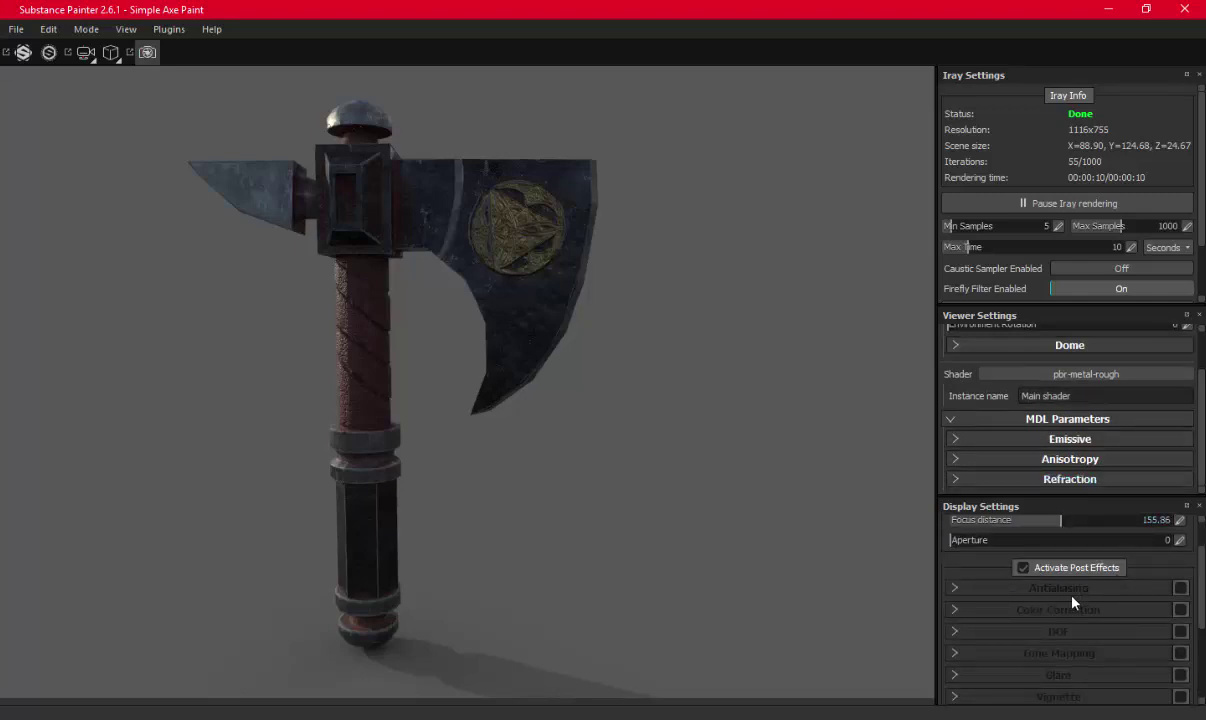
Enable antialiasing and Glare, raising the glare luminance and setting its threshold to 5
click(1181, 589)
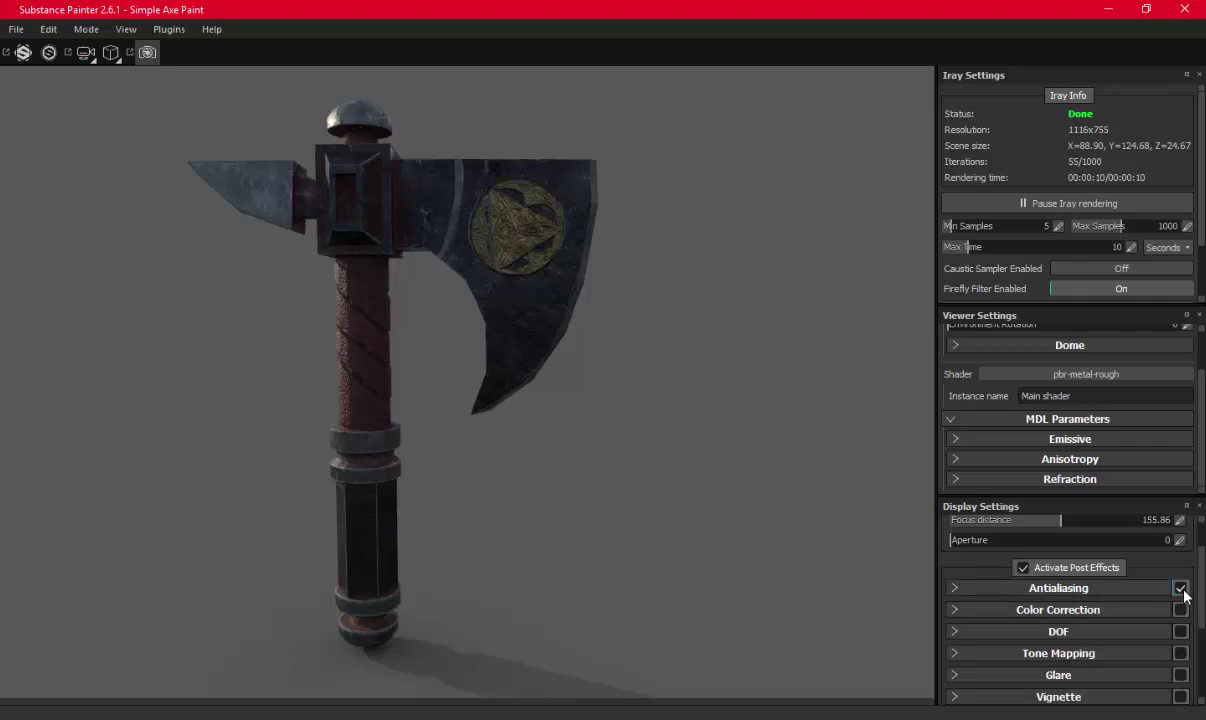
click(956, 590)
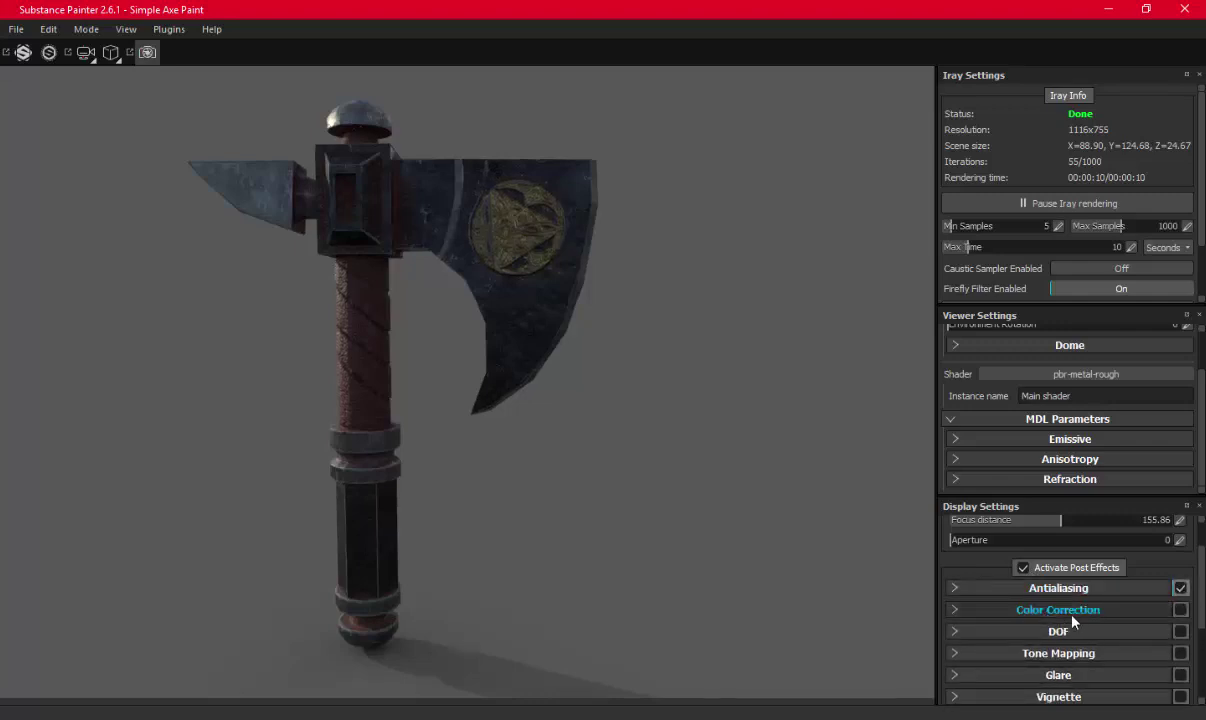
scroll(1010, 616, down, 2)
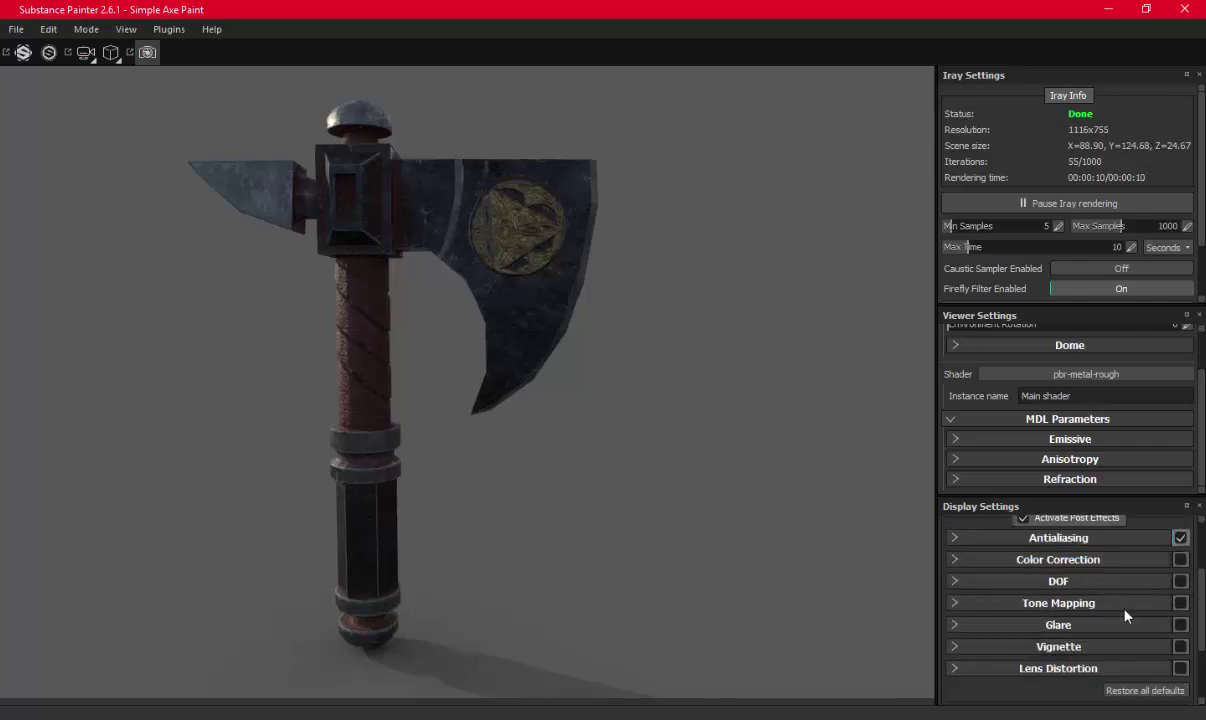
click(1182, 626)
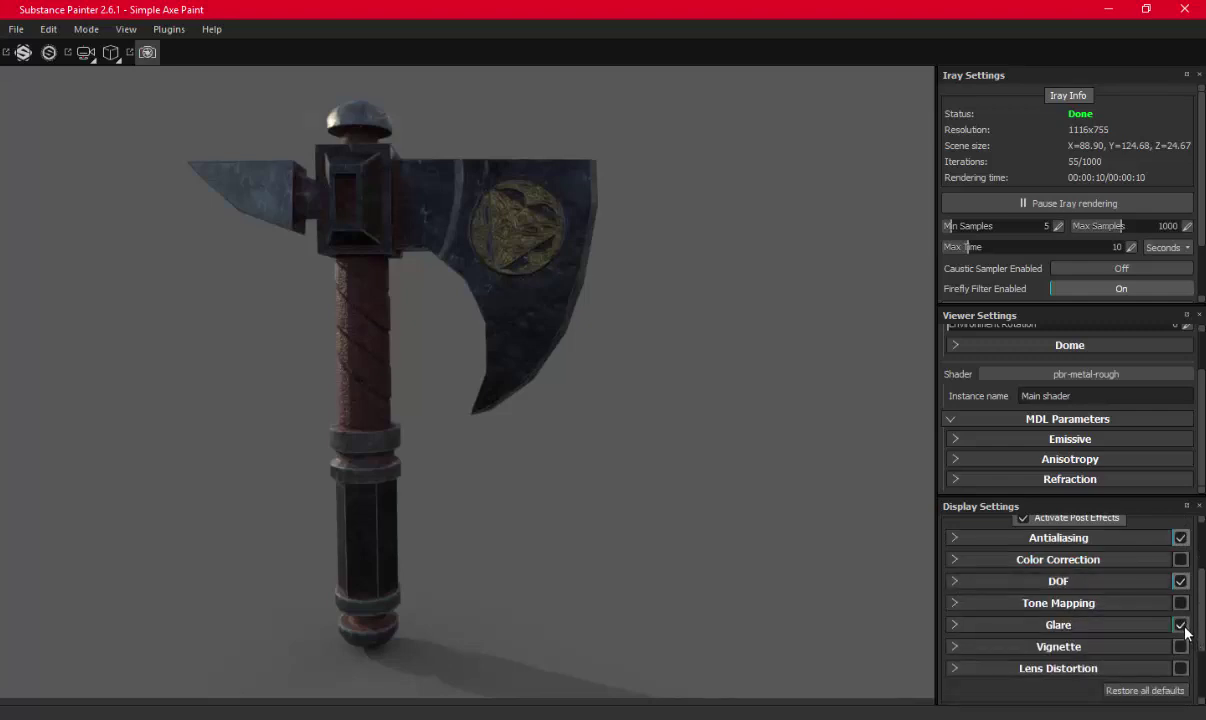
click(953, 622)
drag(1022, 581, 1045, 589)
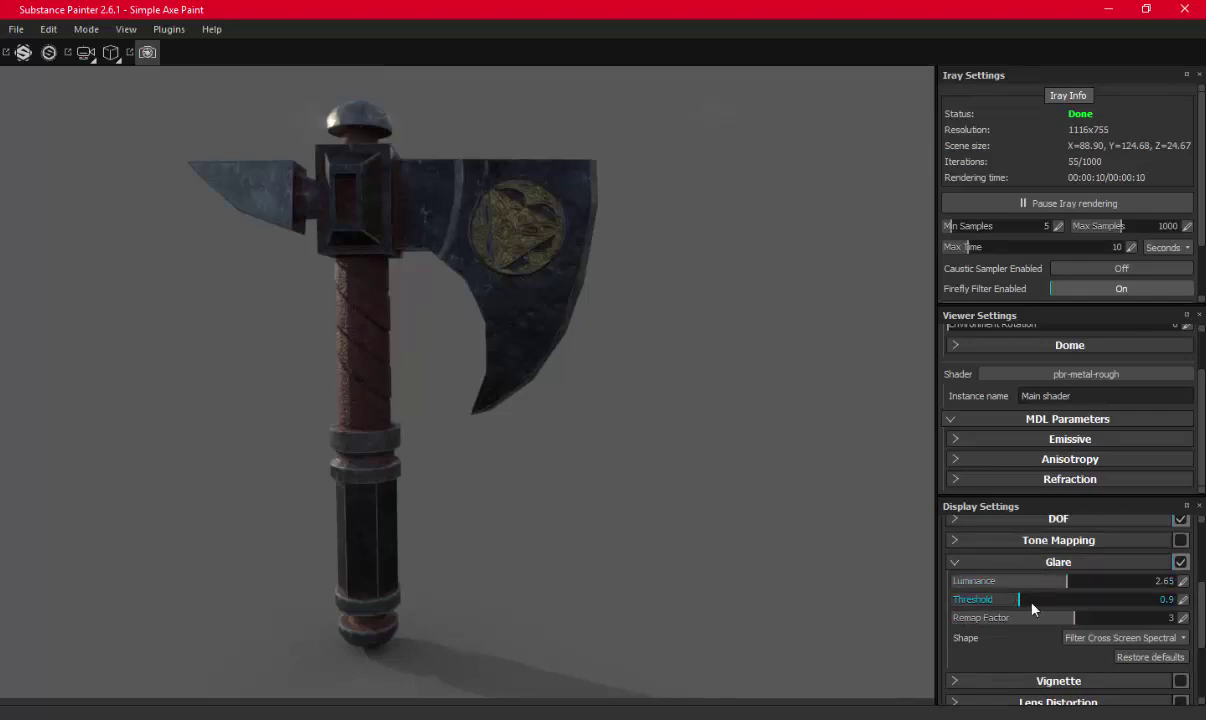
drag(1019, 599, 1109, 615)
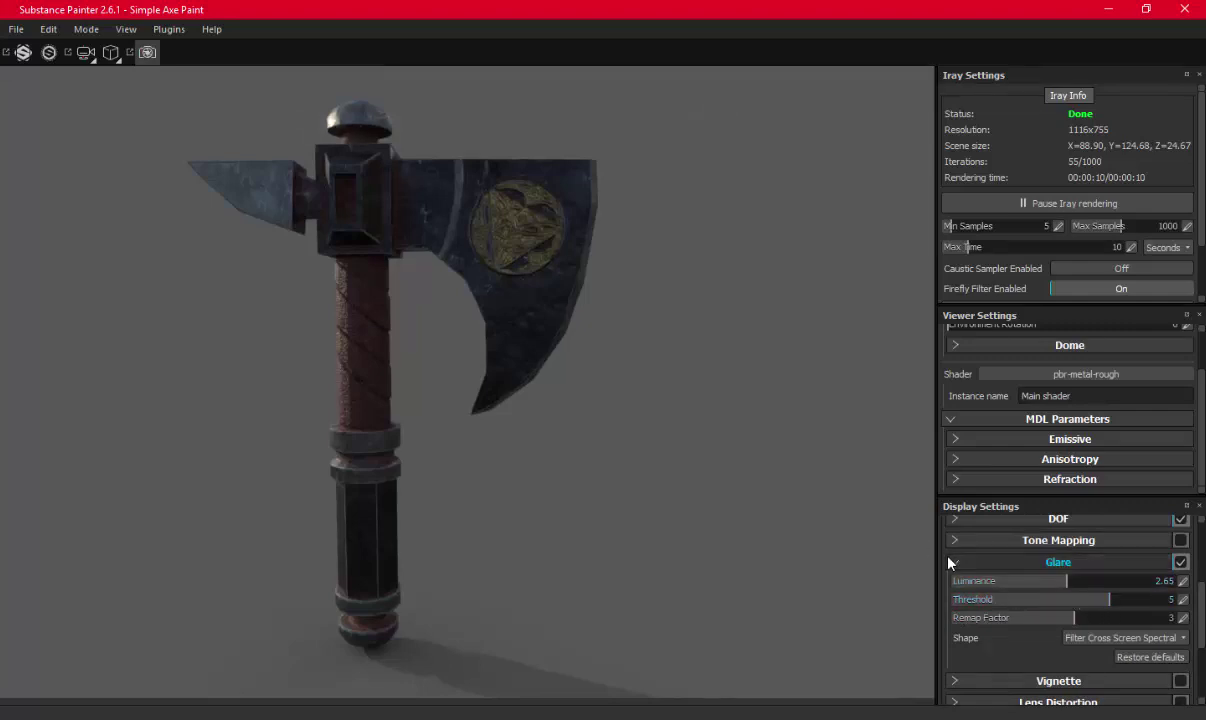
click(1000, 562)
Turn off the colour profile, try then disable lens distortion, and add a vignette of about 0.62 strength
scroll(1025, 575, down, 1)
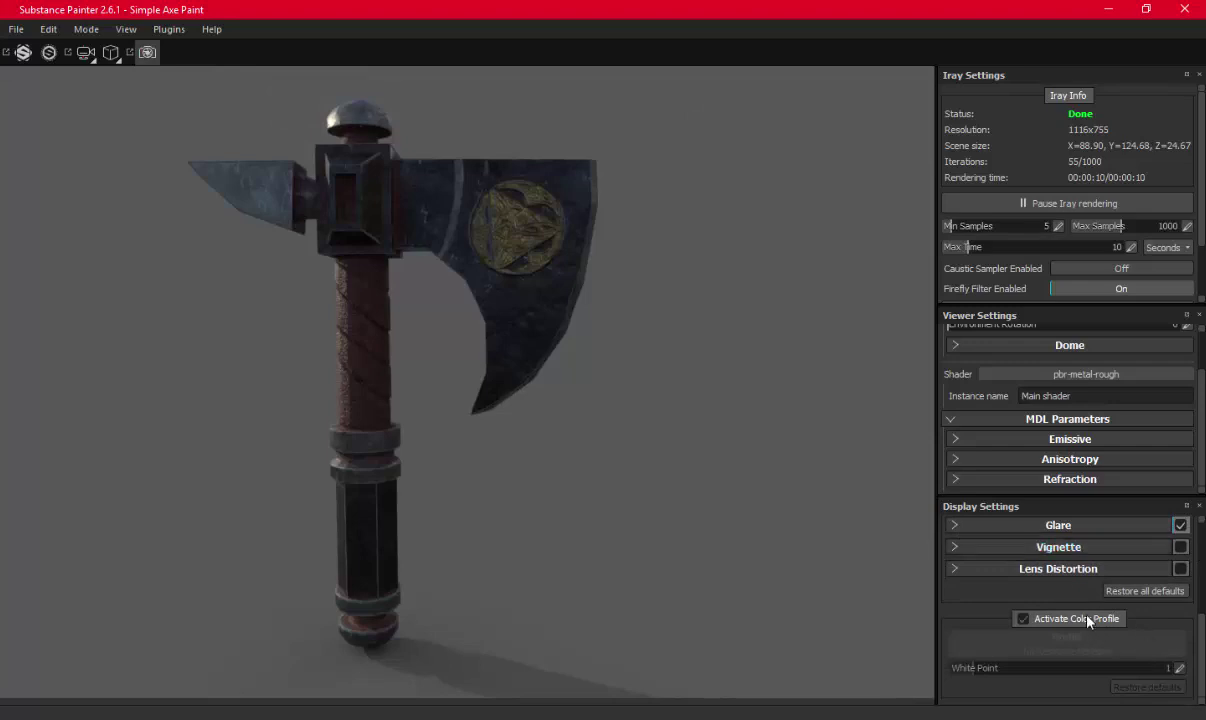
click(1087, 618)
click(1100, 569)
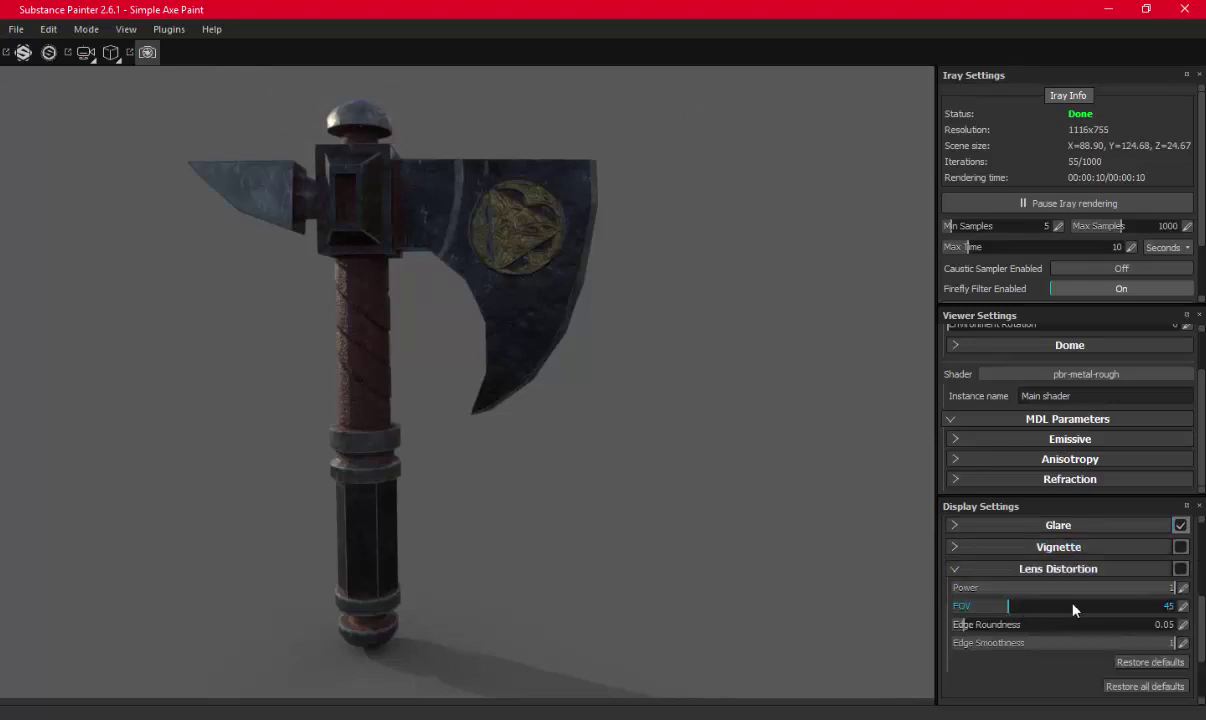
click(1180, 569)
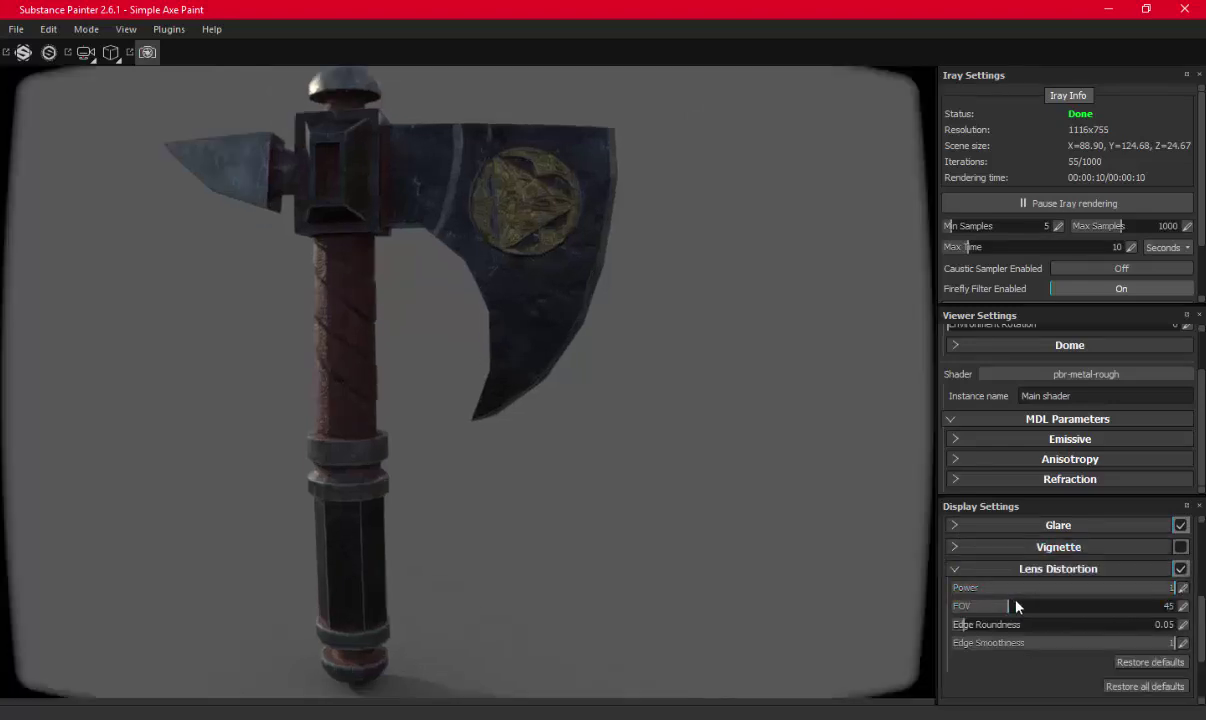
drag(1006, 606, 985, 606)
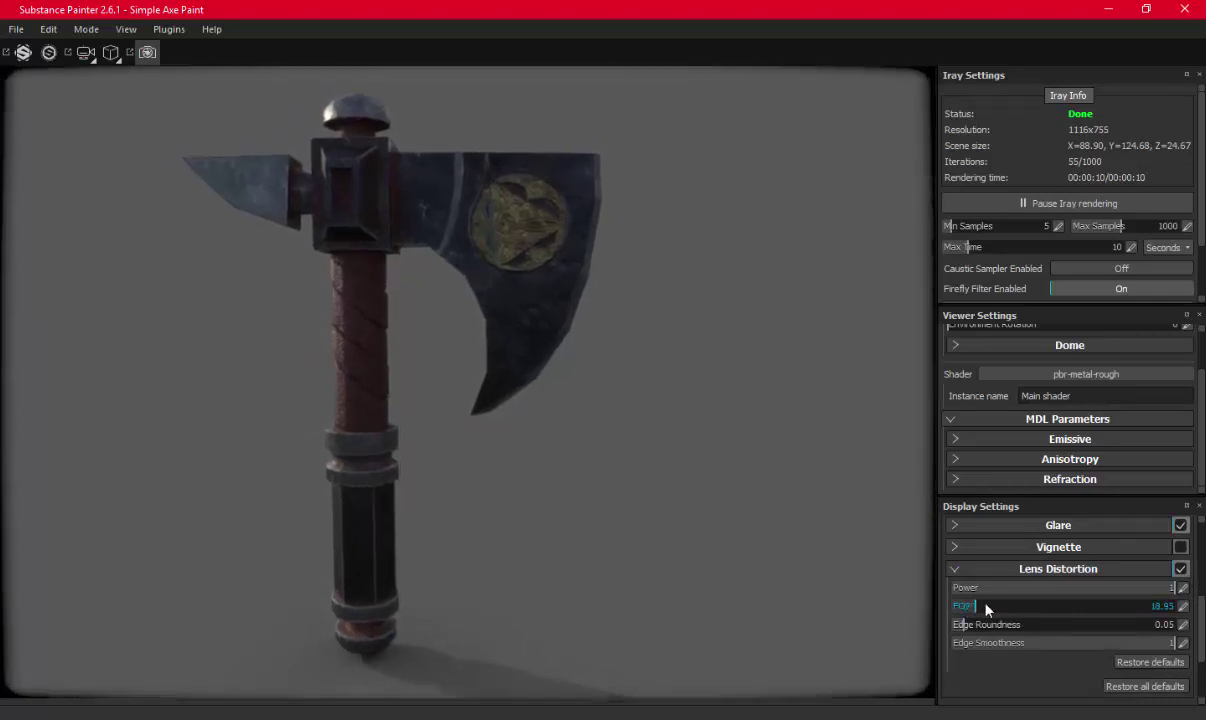
click(1180, 569)
click(1180, 547)
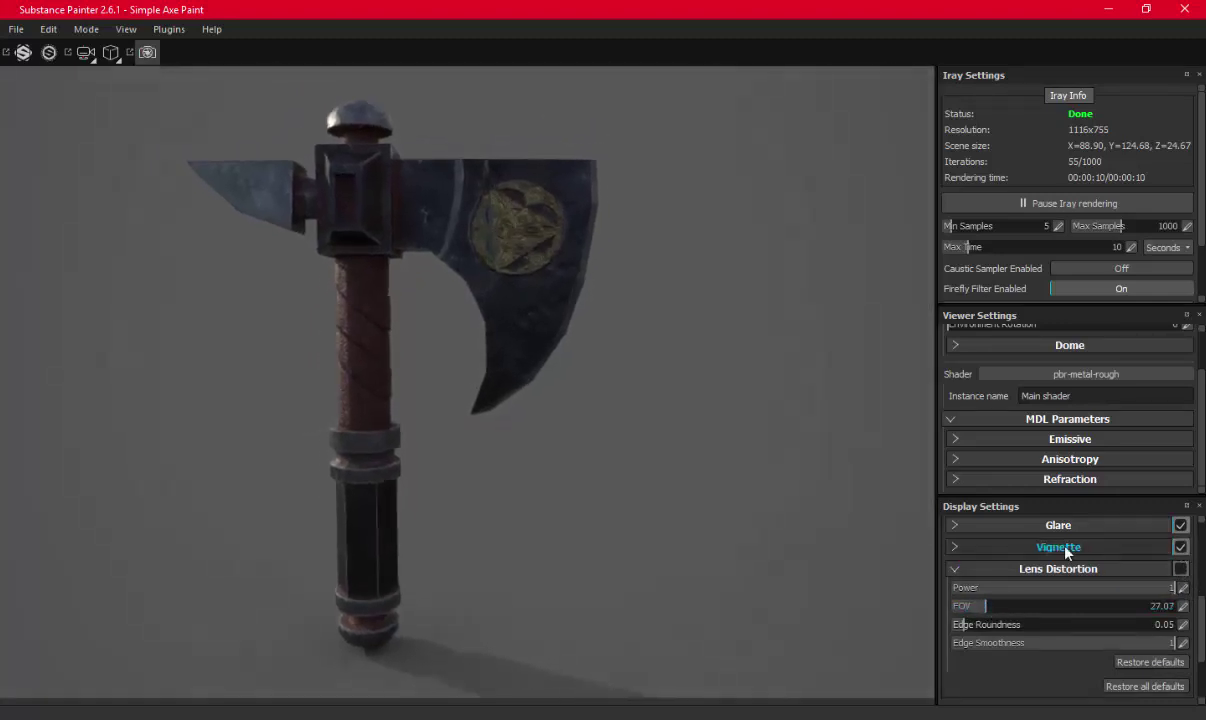
click(991, 547)
mouse_move(1004, 573)
mouse_down()
mouse_move(1069, 572)
mouse_move(1043, 586)
mouse_up()
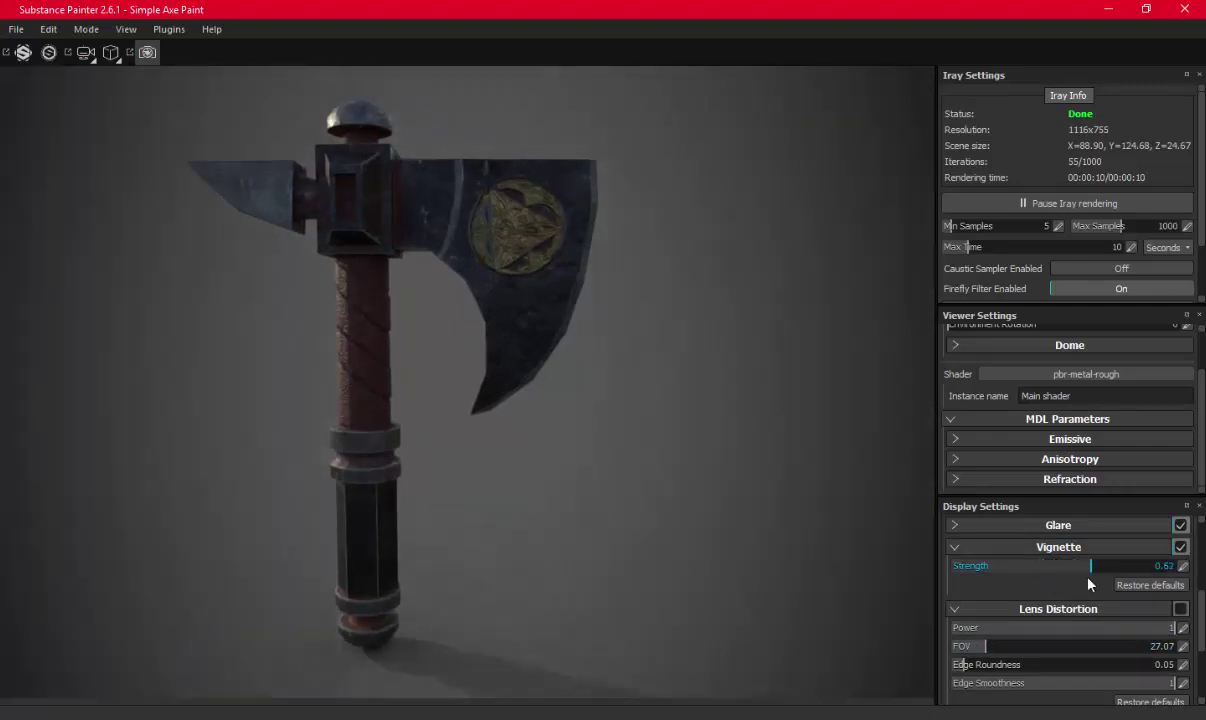
scroll(1041, 570, up, 5)
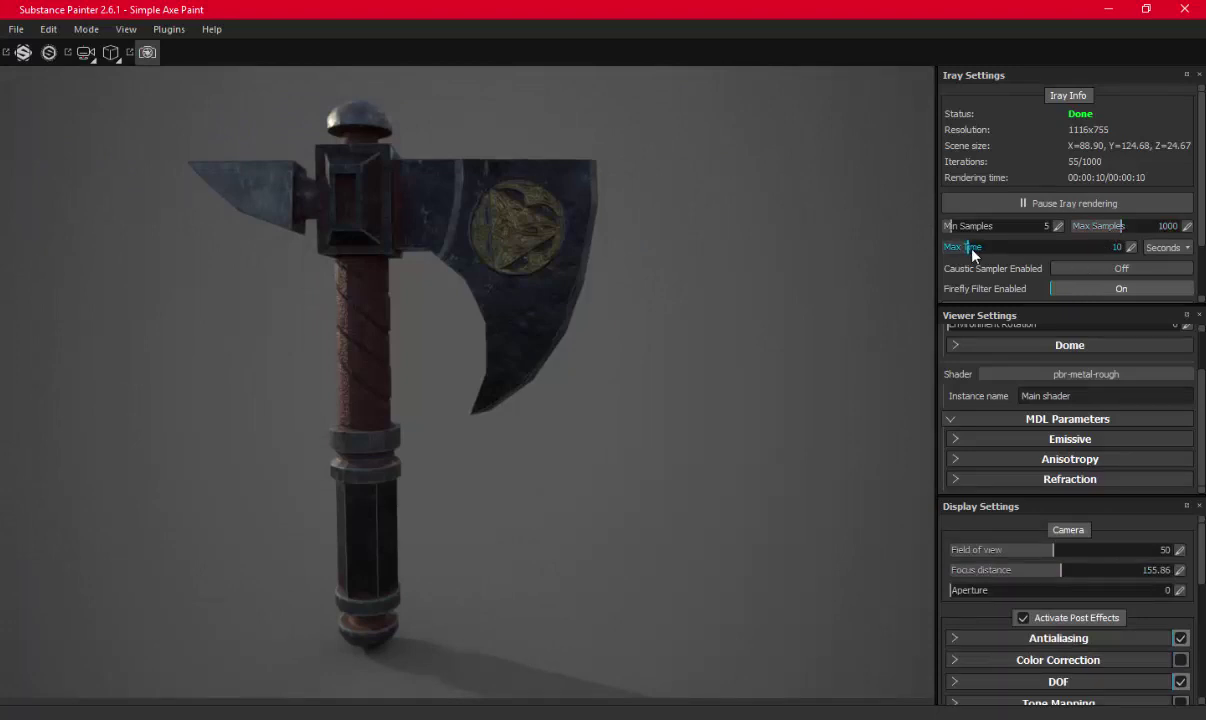
Set Caustic Sampler Enabled to On in the Iray settings so the render restarts
scroll(1040, 258, down, 1)
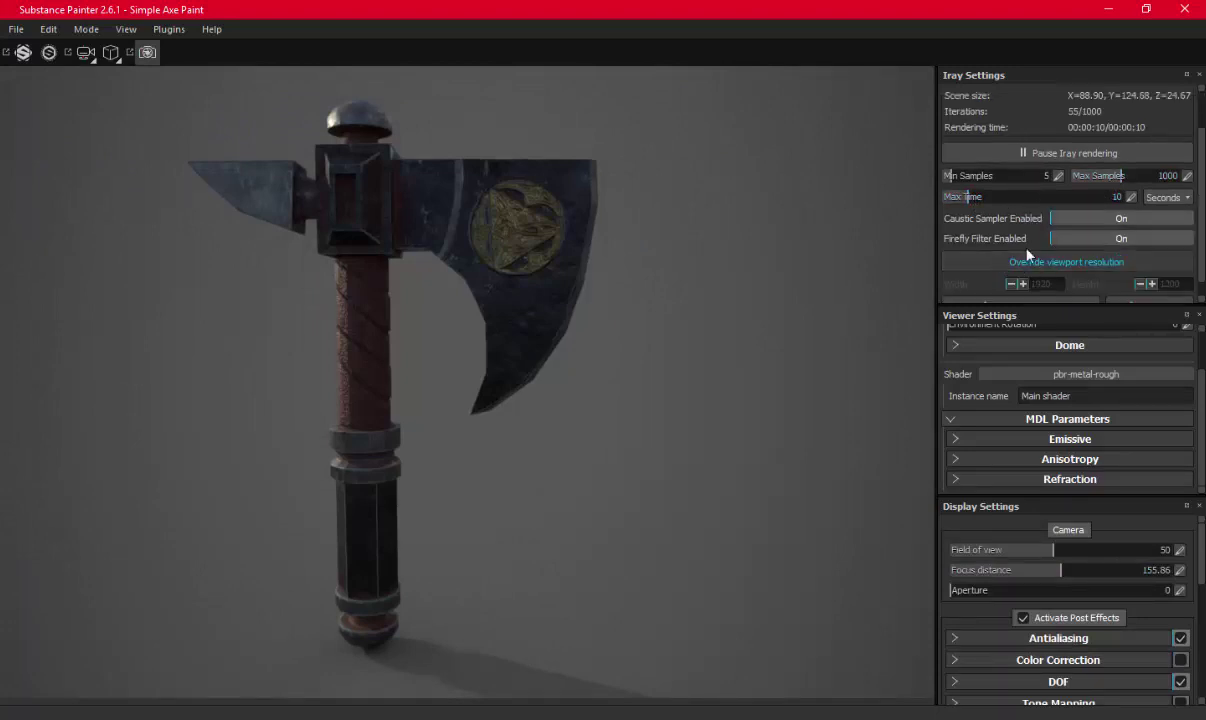
click(1052, 242)
scroll(1053, 250, up, 1)
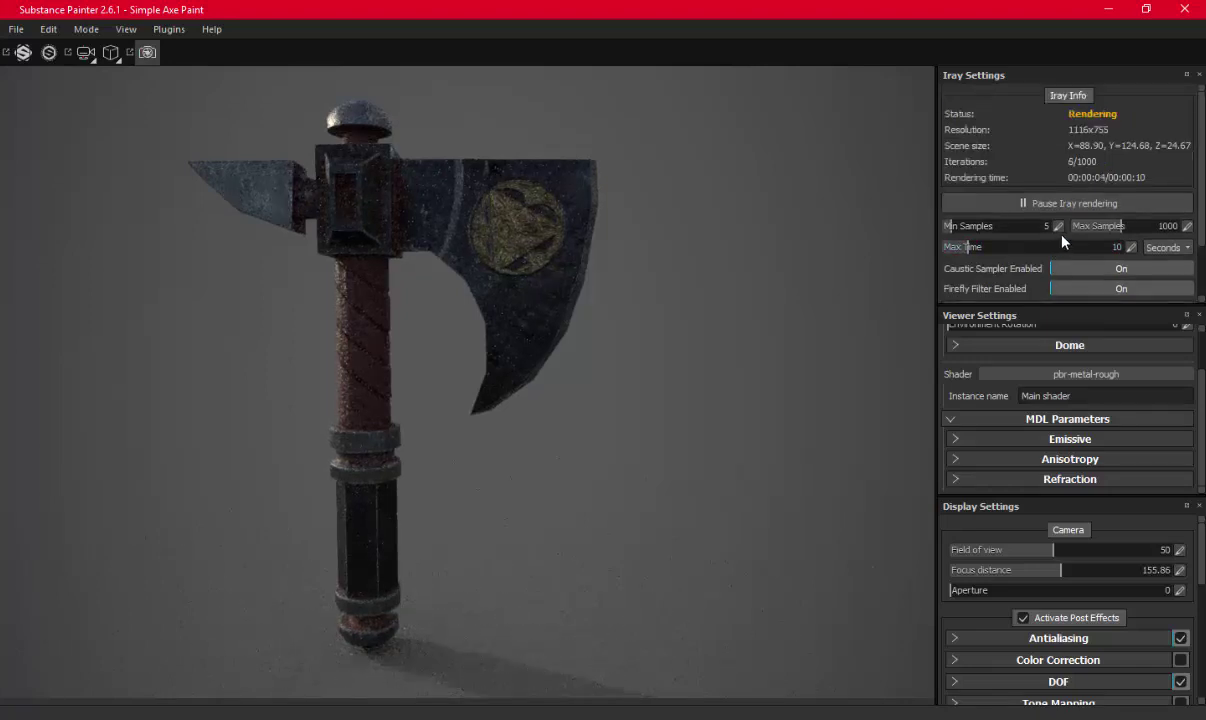
scroll(1062, 240, down, 1)
scroll(1063, 237, down, 1)
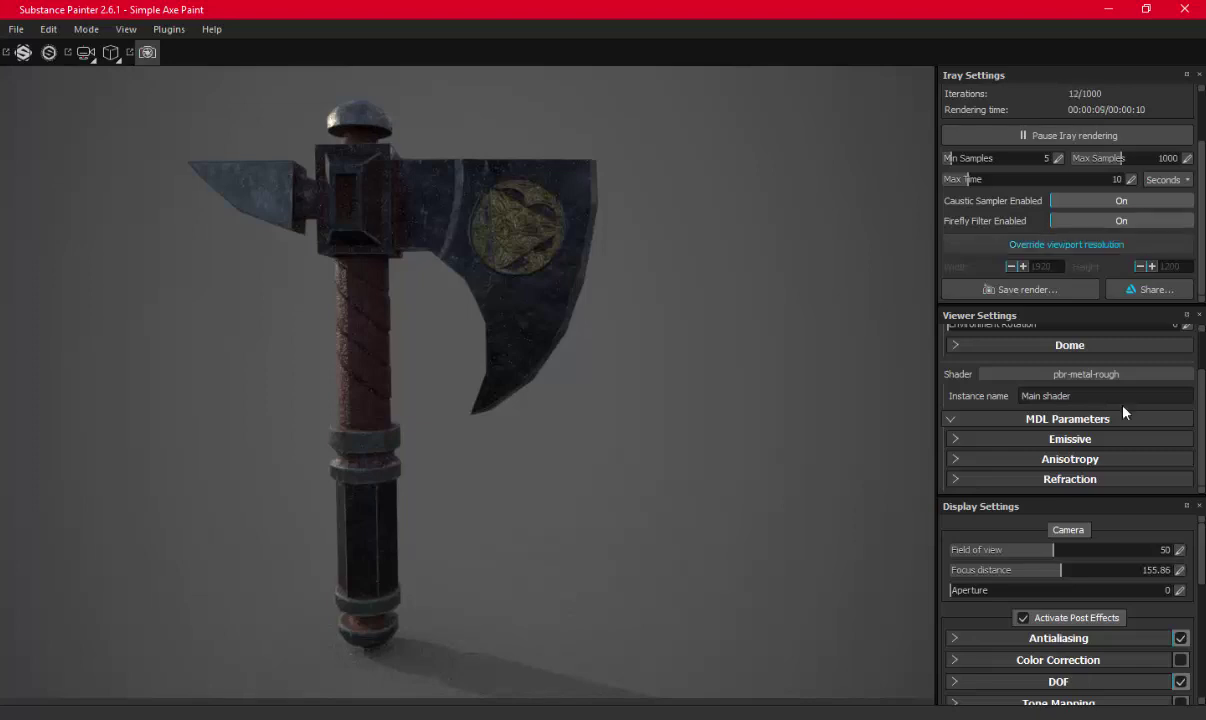
scroll(1149, 599, down, 5)
scroll(1149, 599, down, 3)
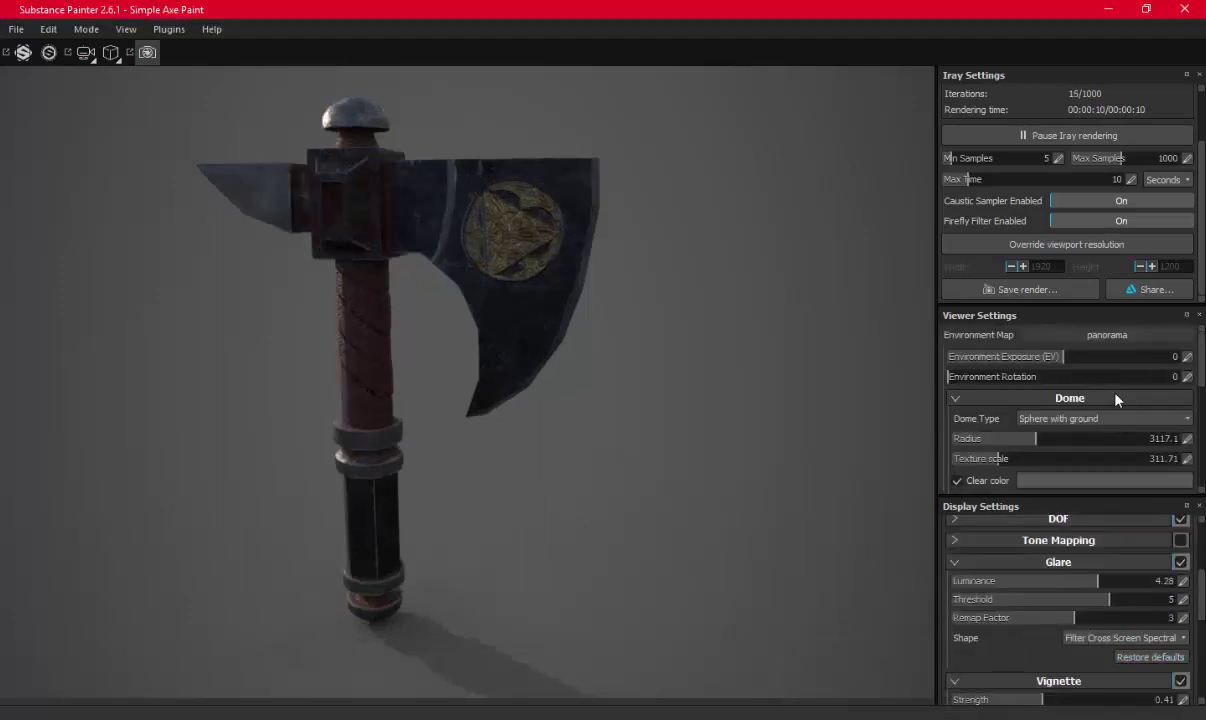
Try the bonifacio_street and cave_entry_in_the_forest environment maps, darkening exposure to about -1
click(1077, 420)
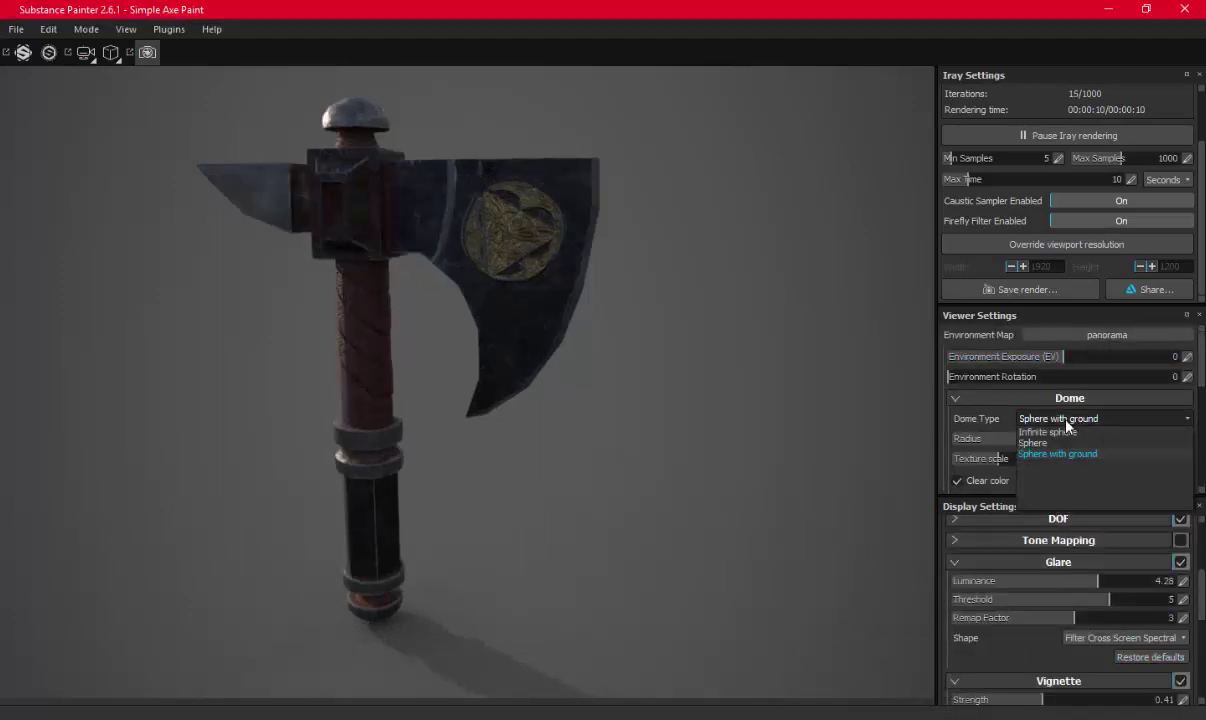
click(1085, 422)
click(1100, 338)
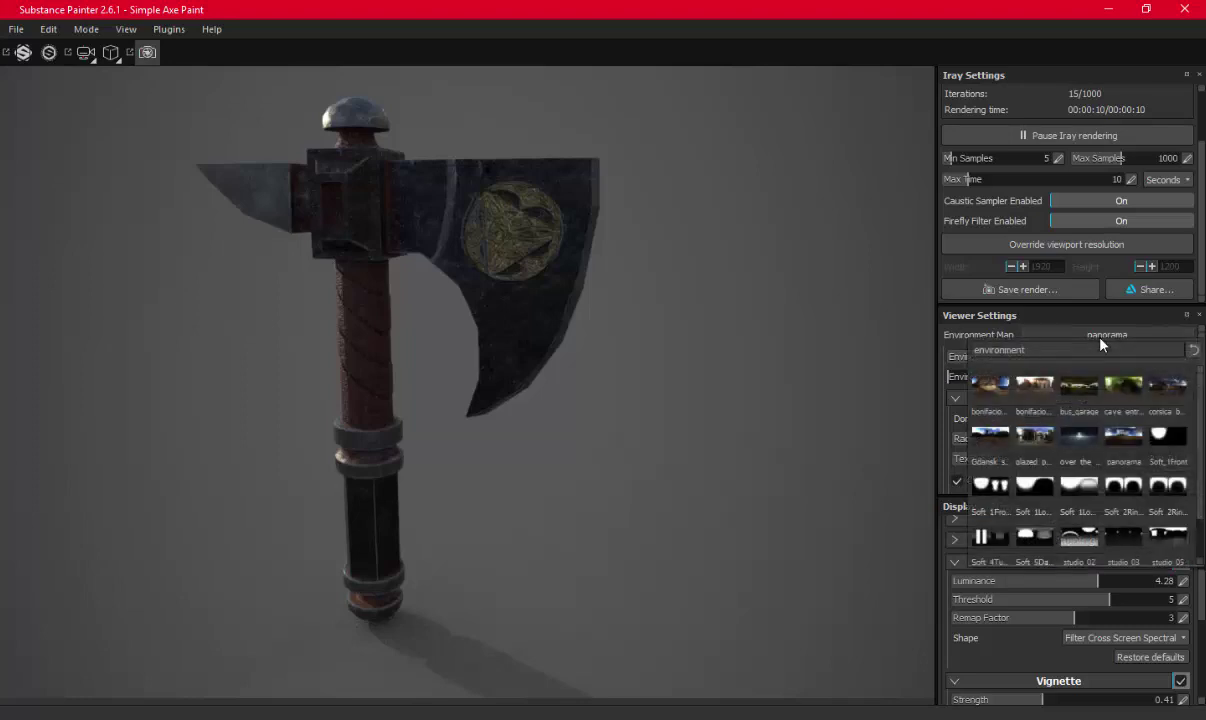
click(1042, 397)
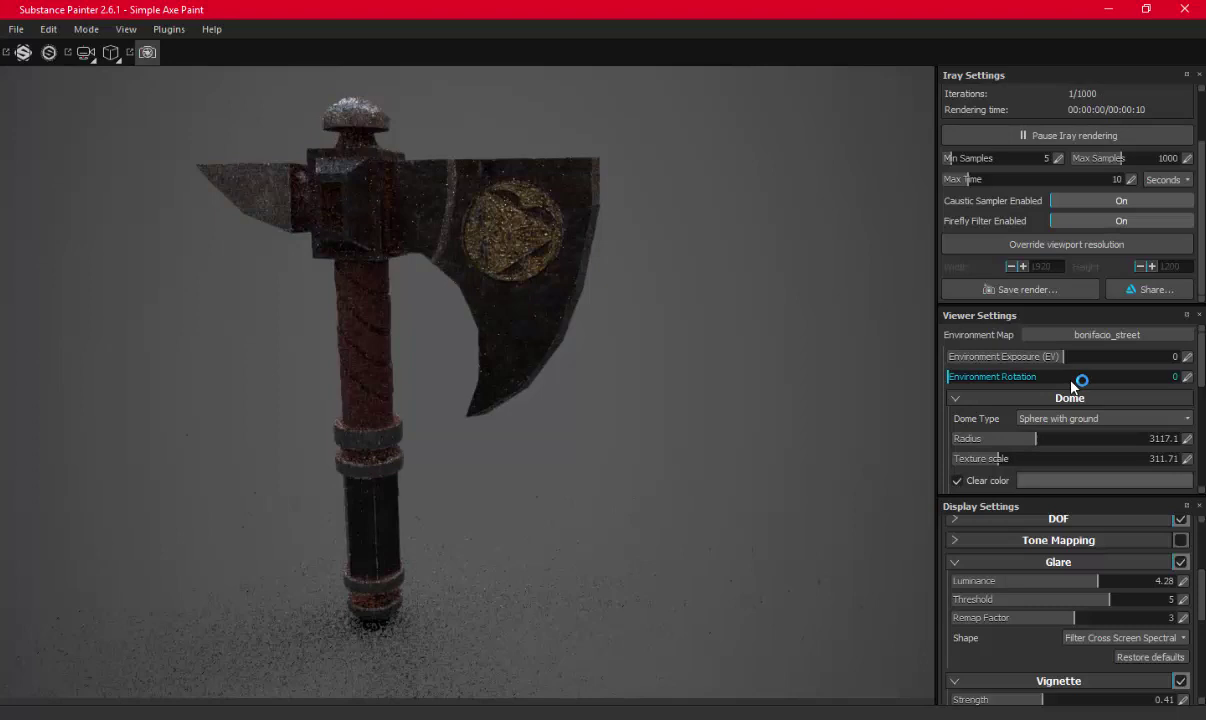
click(1098, 335)
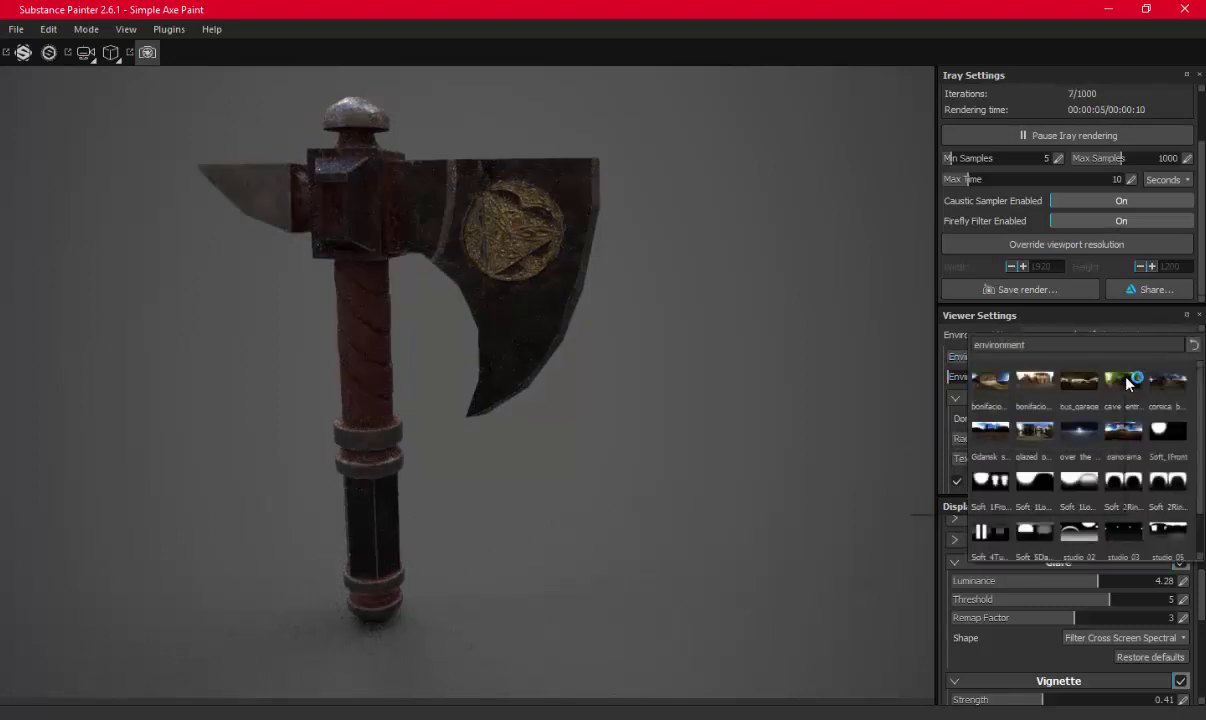
click(1127, 381)
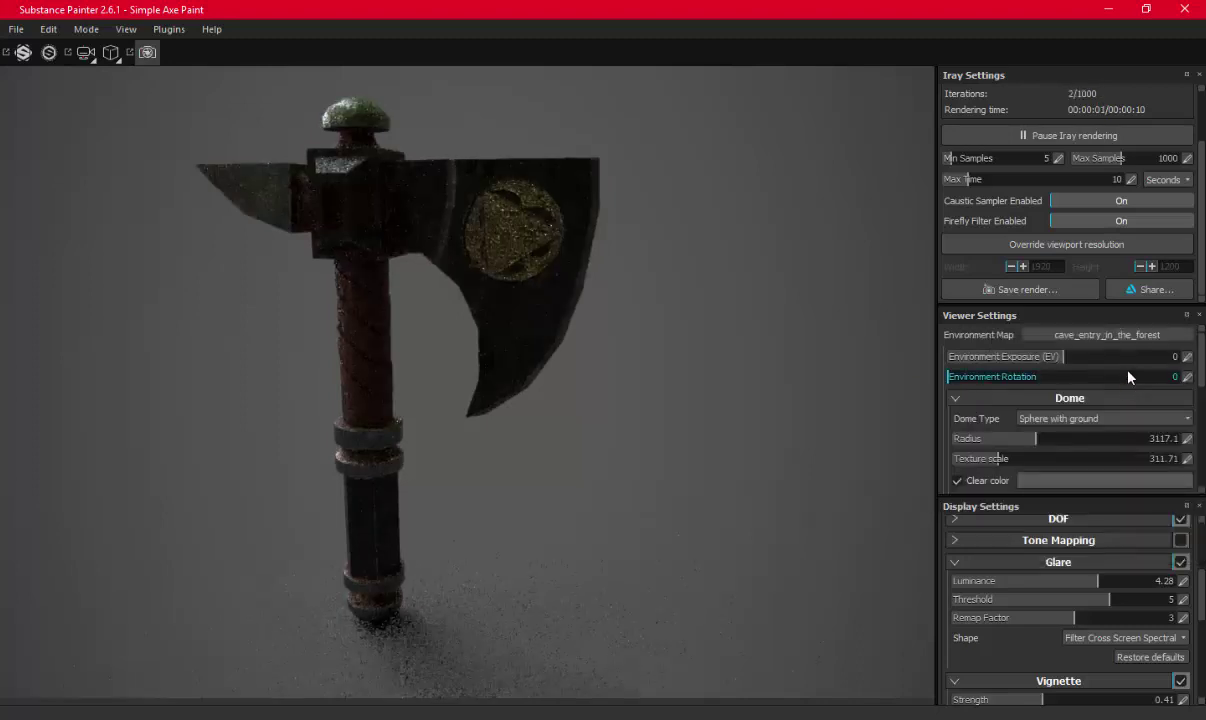
drag(1127, 356, 1060, 356)
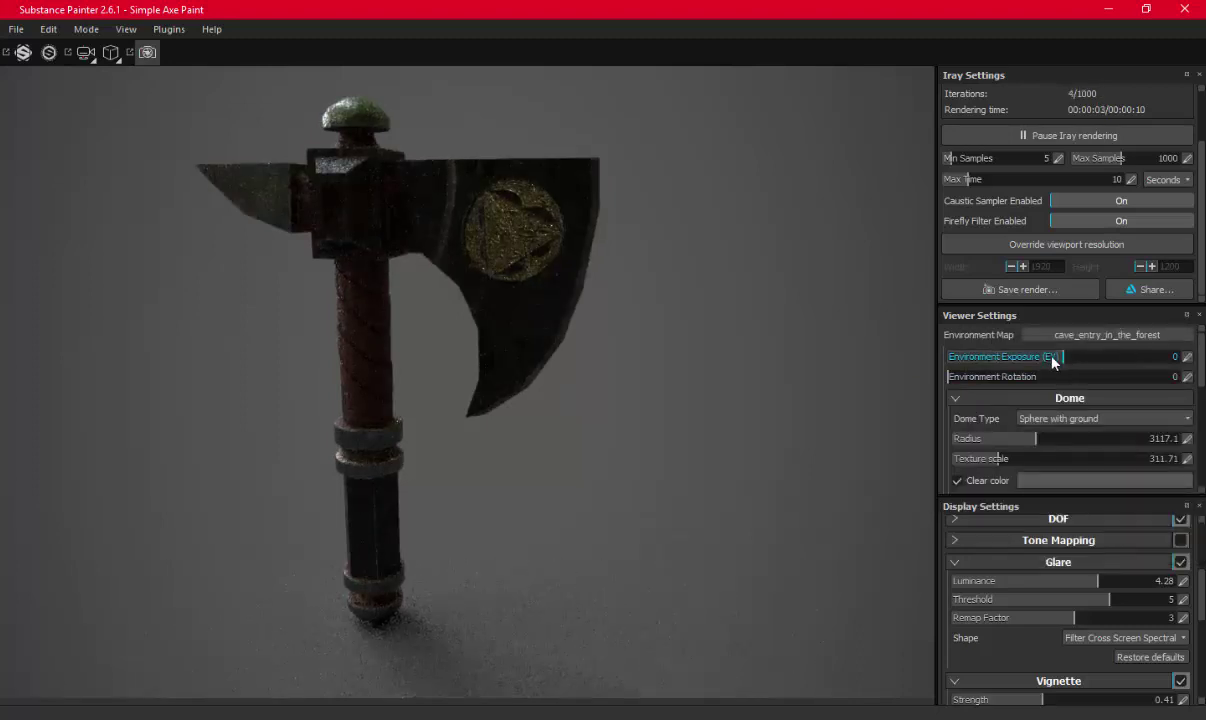
Switch the environment to glazed_patio with exposure -0.14 and rotation 149
click(1097, 338)
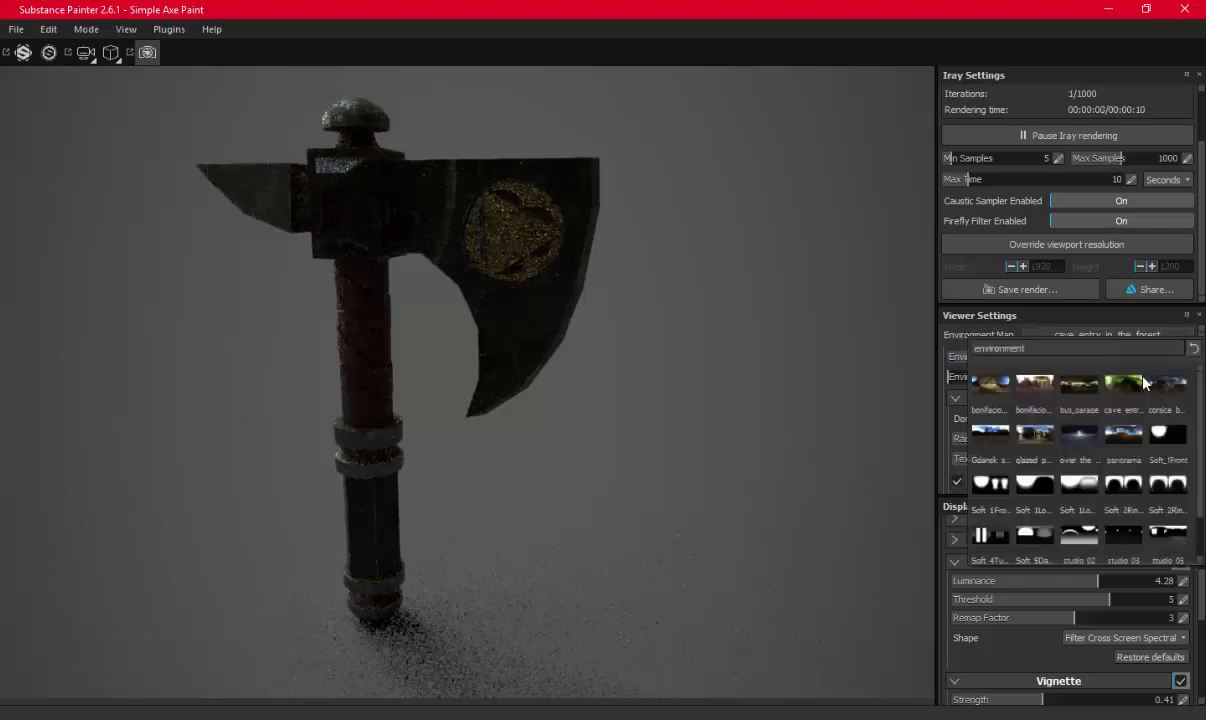
click(1029, 436)
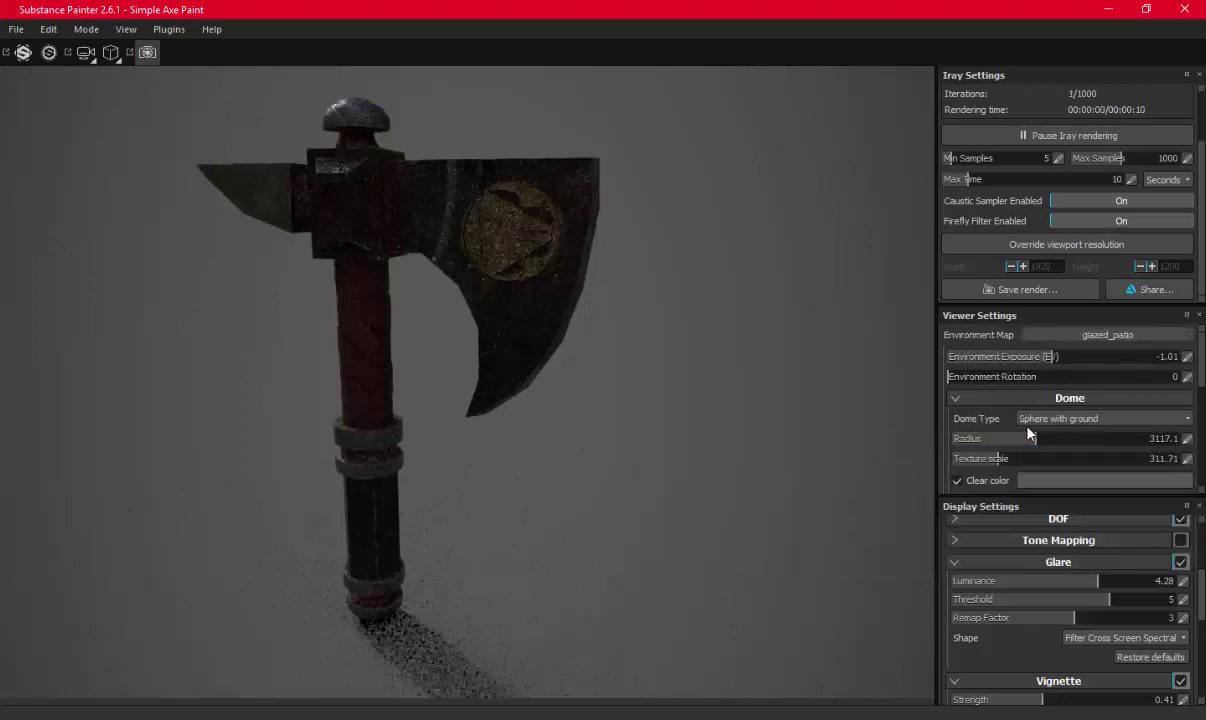
click(1062, 361)
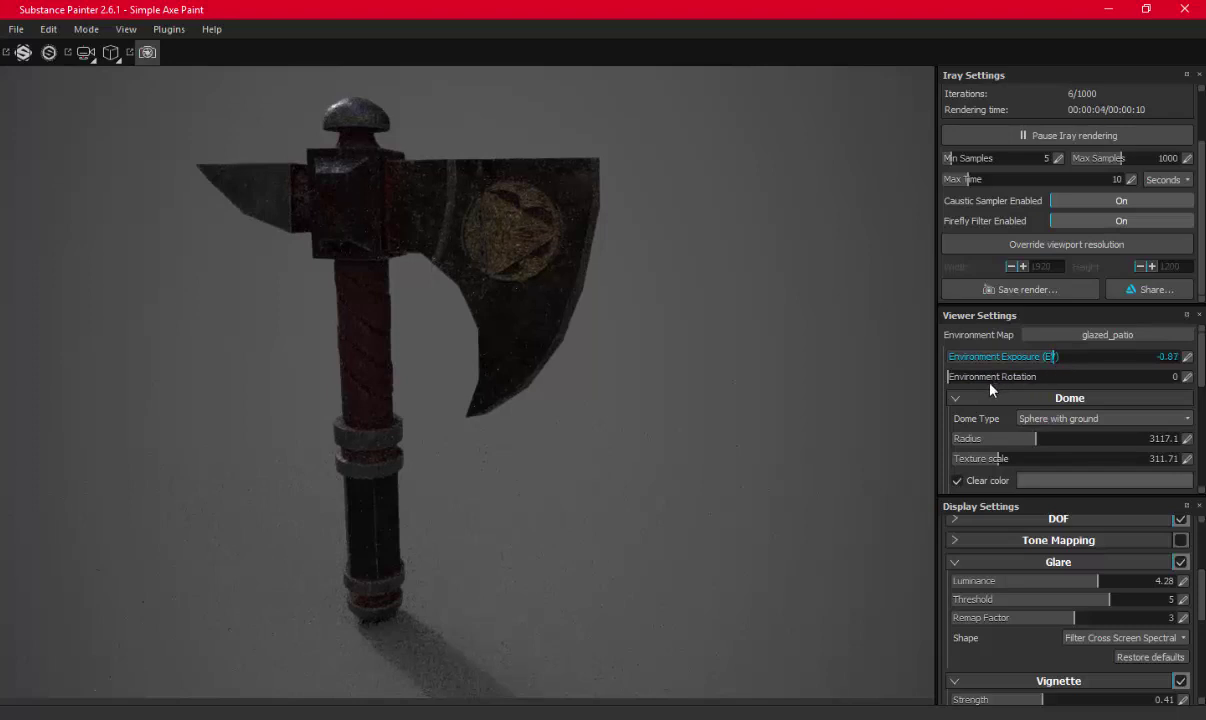
click(1023, 378)
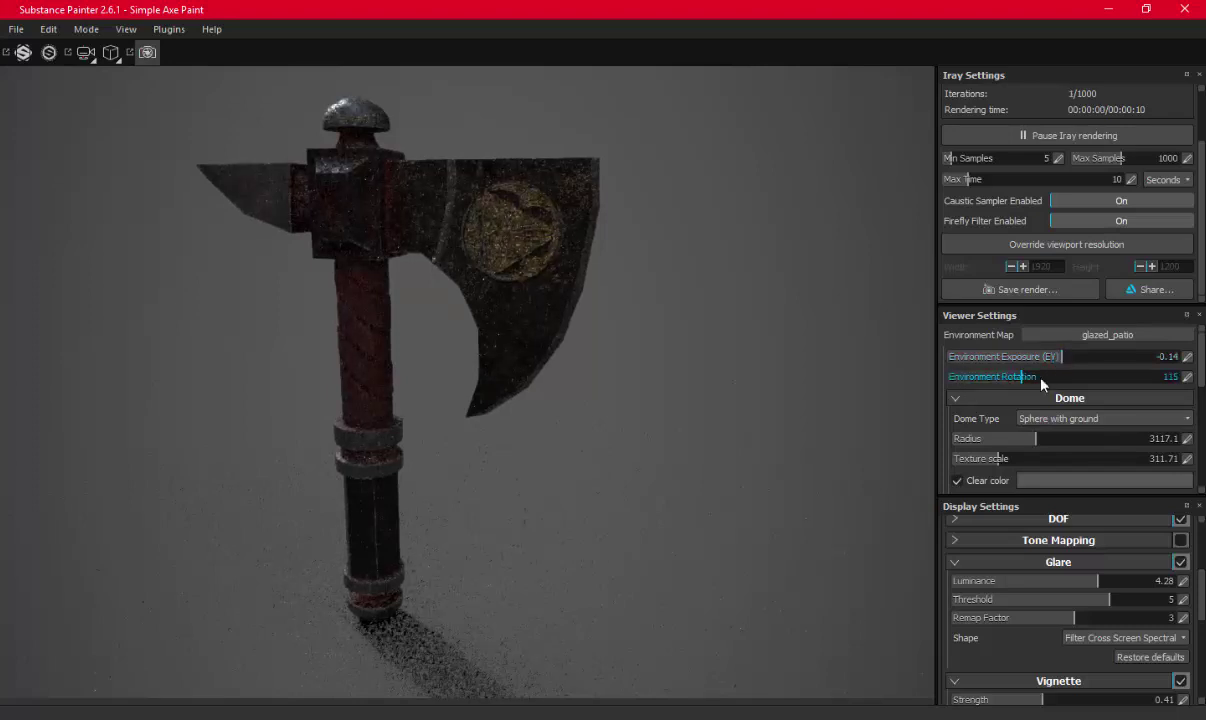
drag(1041, 383, 1101, 381)
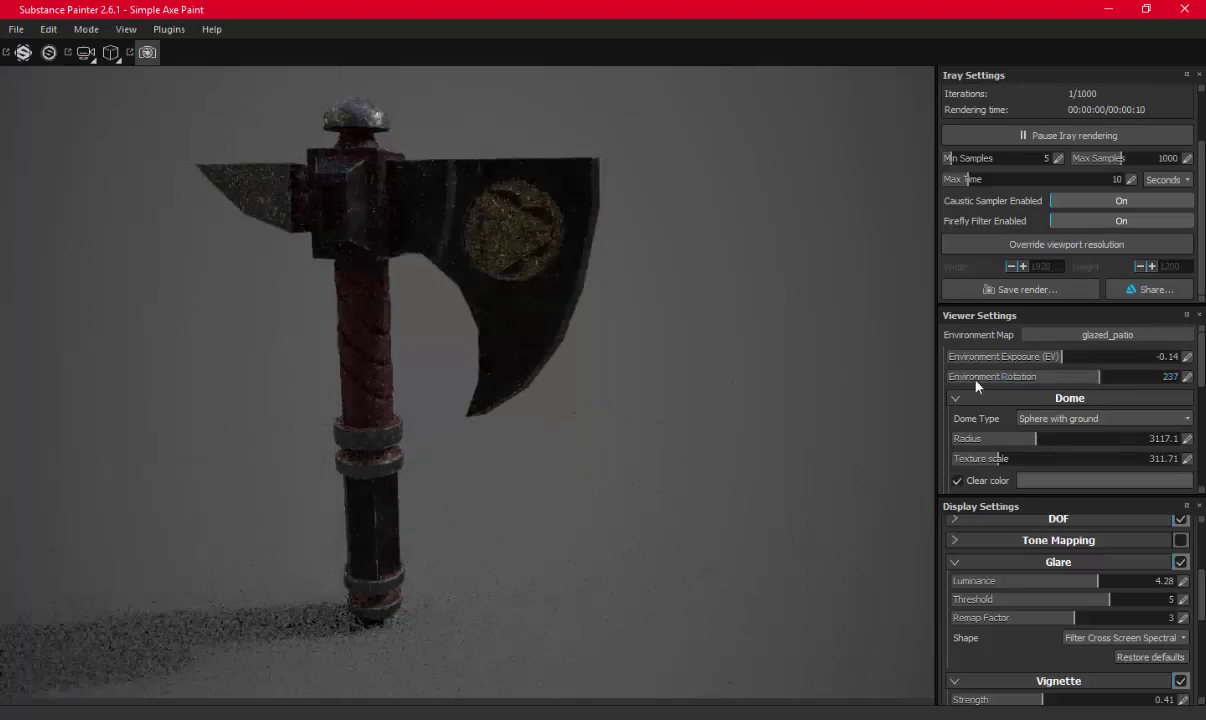
click(1086, 382)
drag(1084, 386, 1042, 384)
drag(1134, 410, 806, 416)
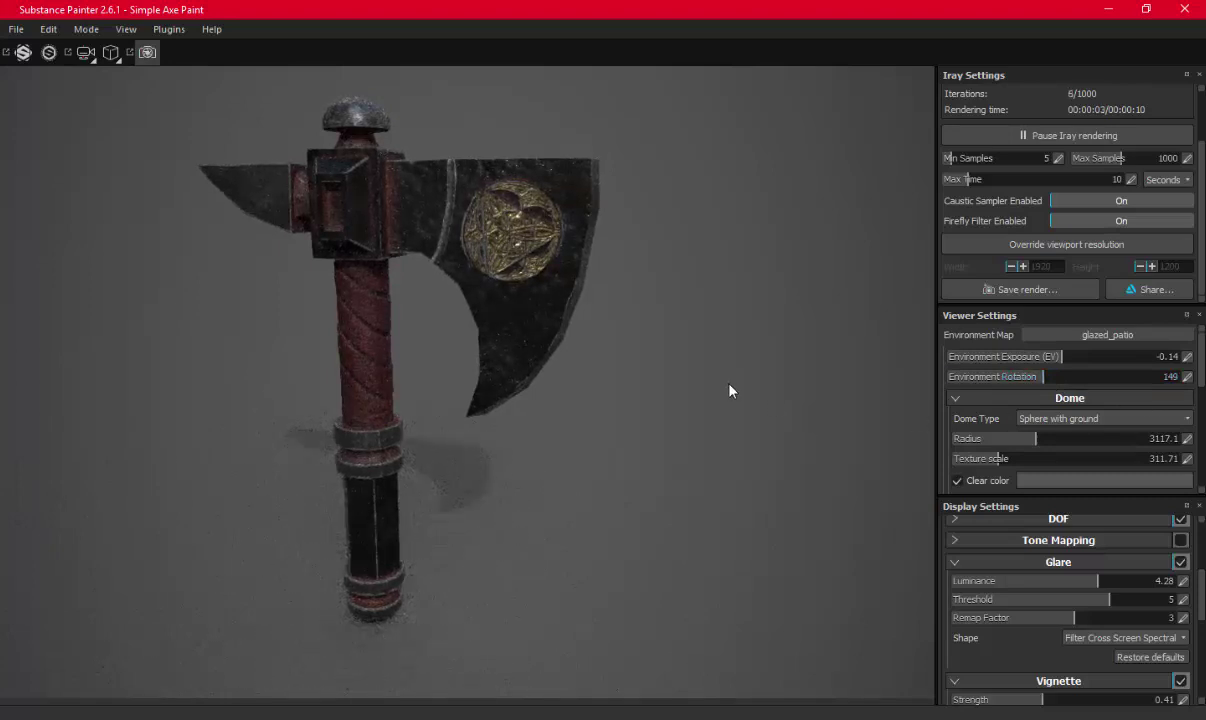
scroll(1121, 250, up, 2)
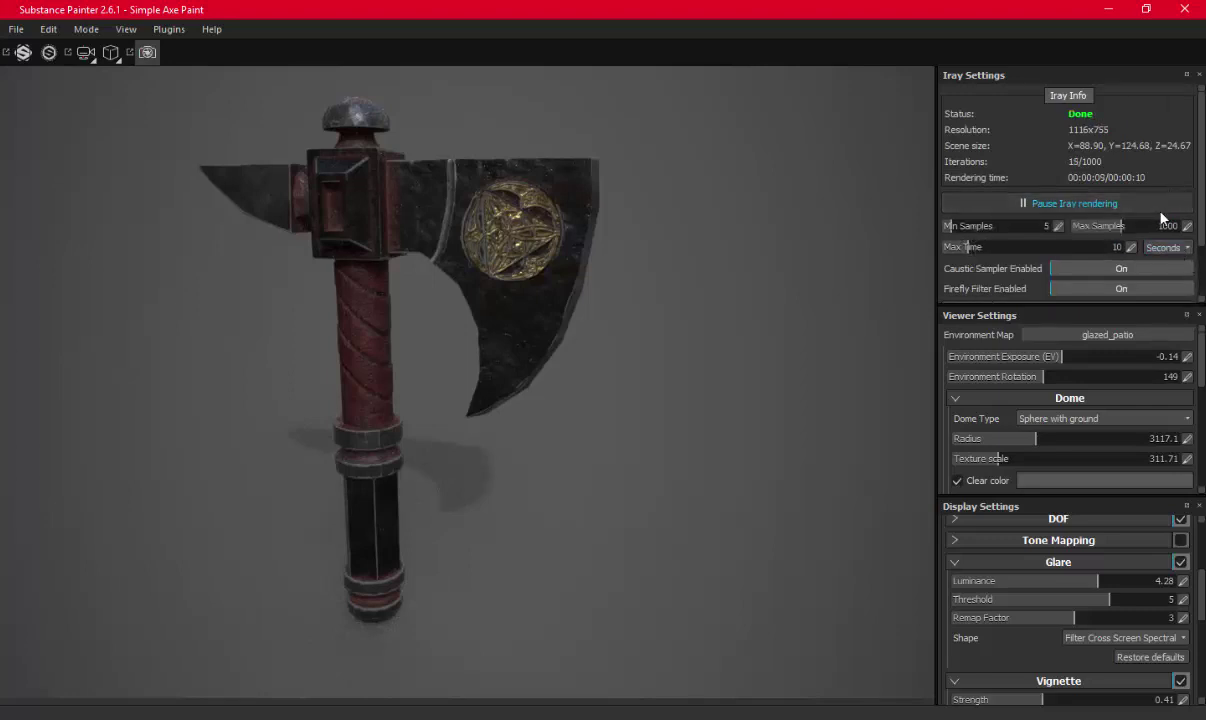
scroll(1145, 210, down, 1)
scroll(1130, 212, down, 1)
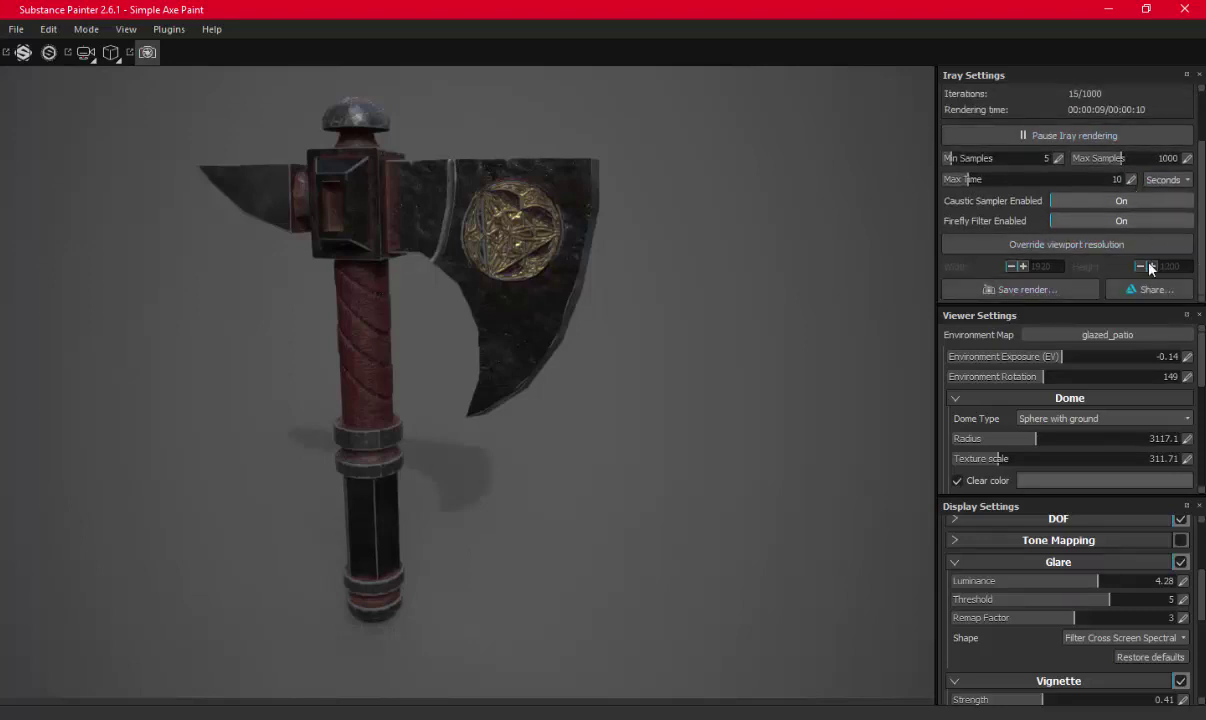
Start saving the Iray render and browse to the scenes > Weapons folder
click(1022, 292)
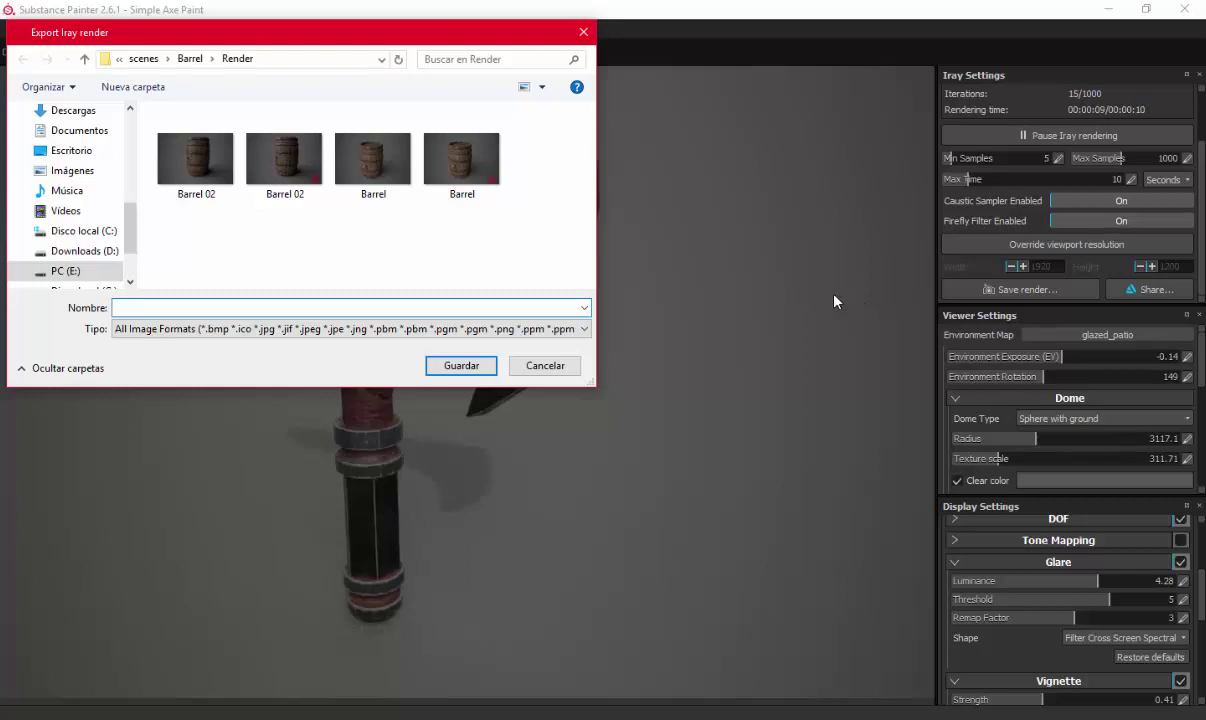
click(188, 62)
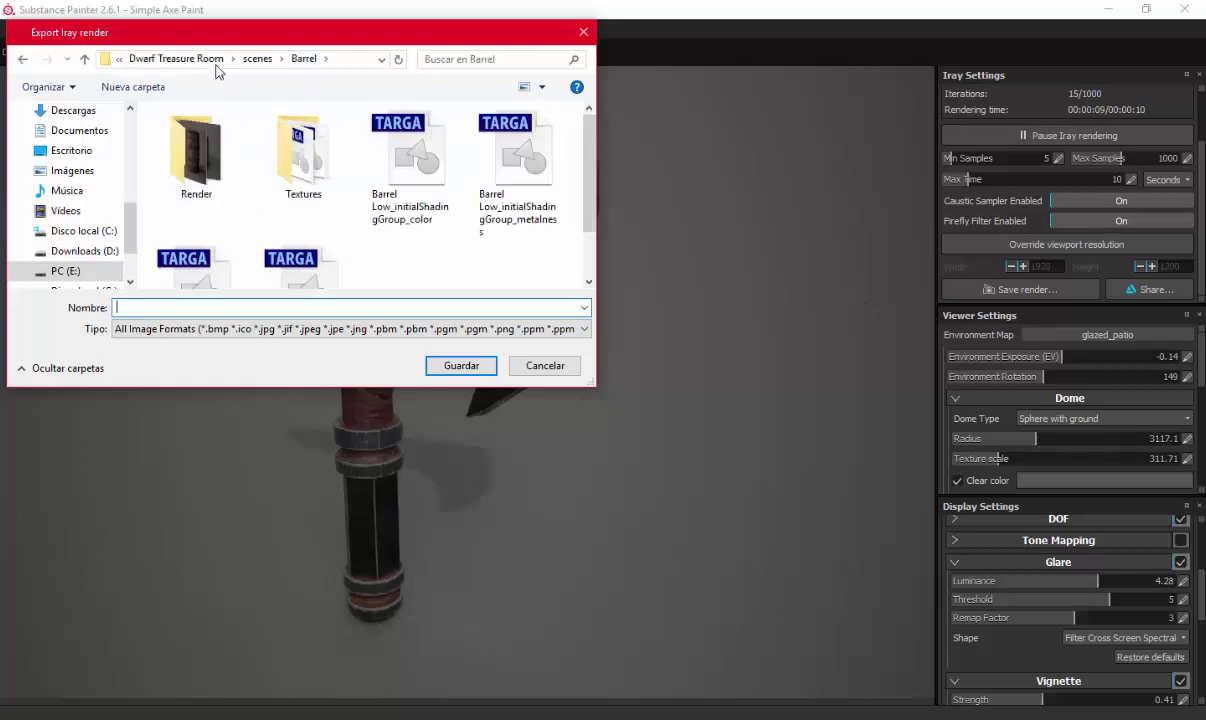
click(248, 61)
click(226, 142)
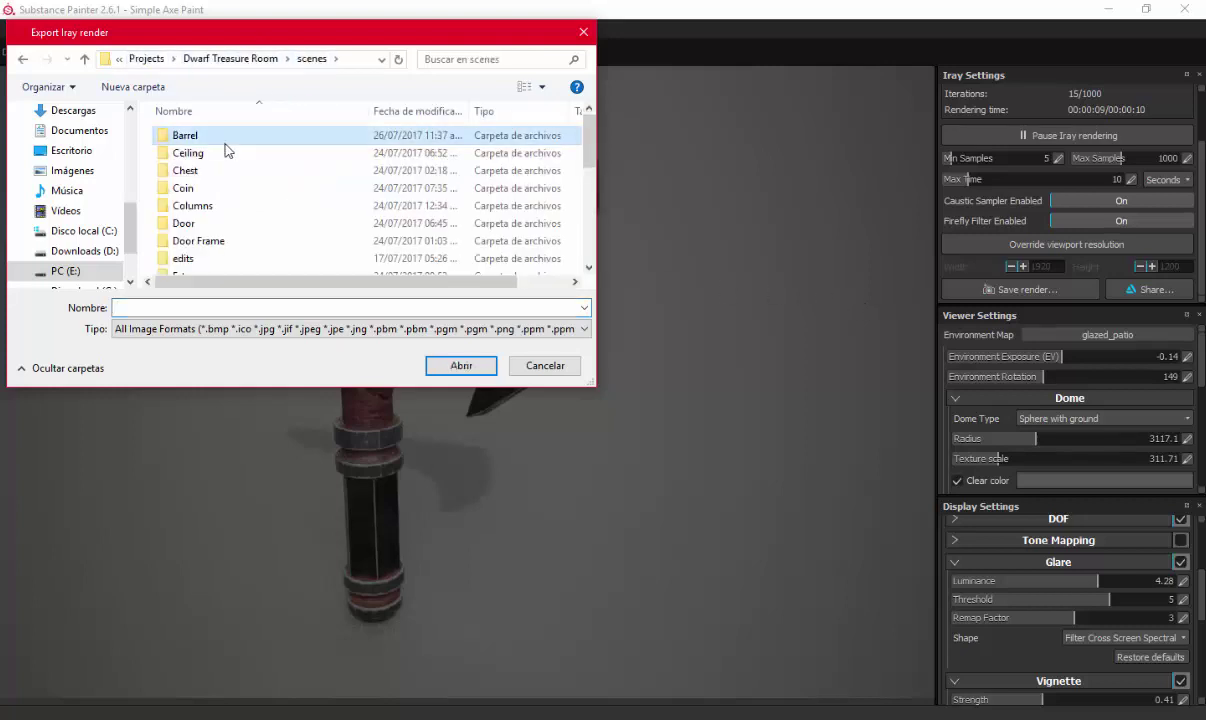
scroll(210, 140, down, 5)
double_click(192, 148)
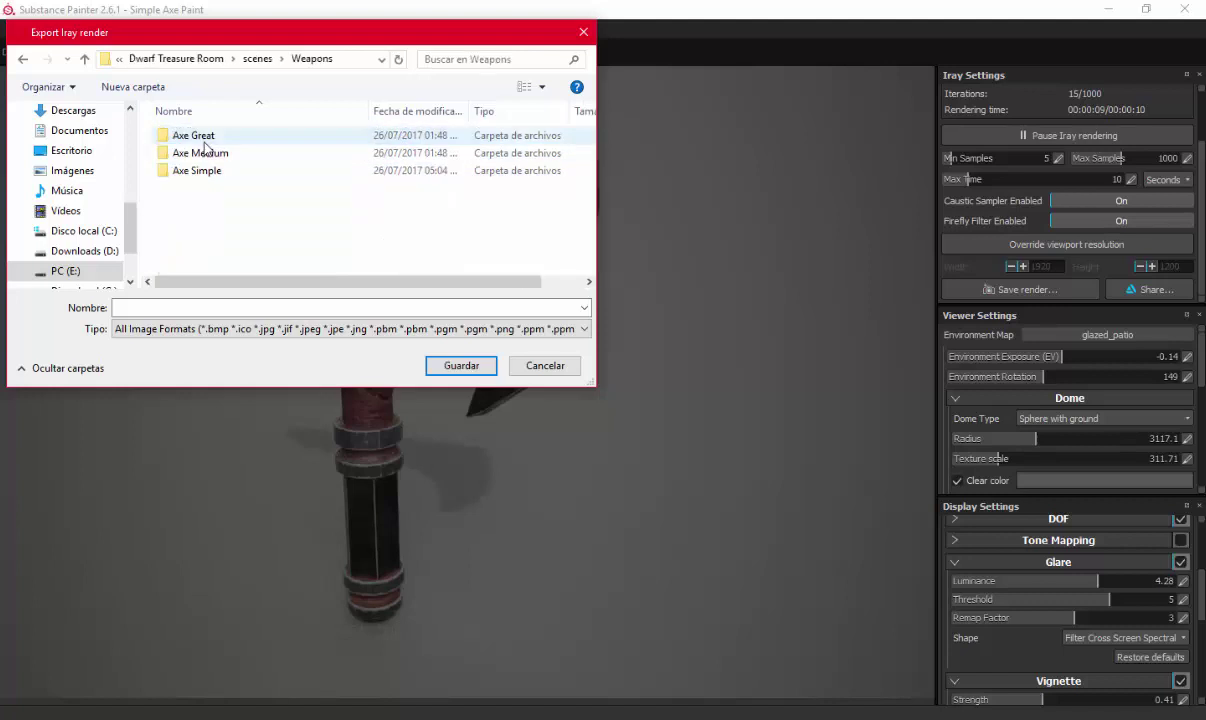
Create a Renders folder and save the render inside it as Simple Axe
click(133, 90)
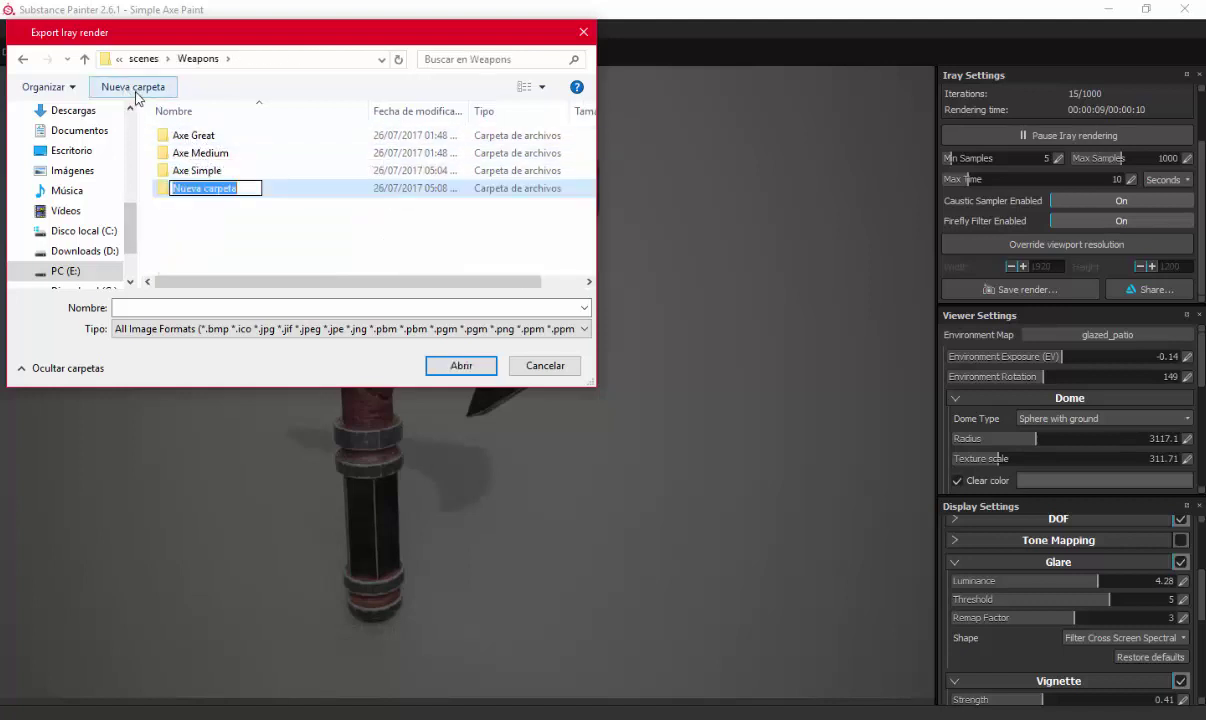
text(Rend)
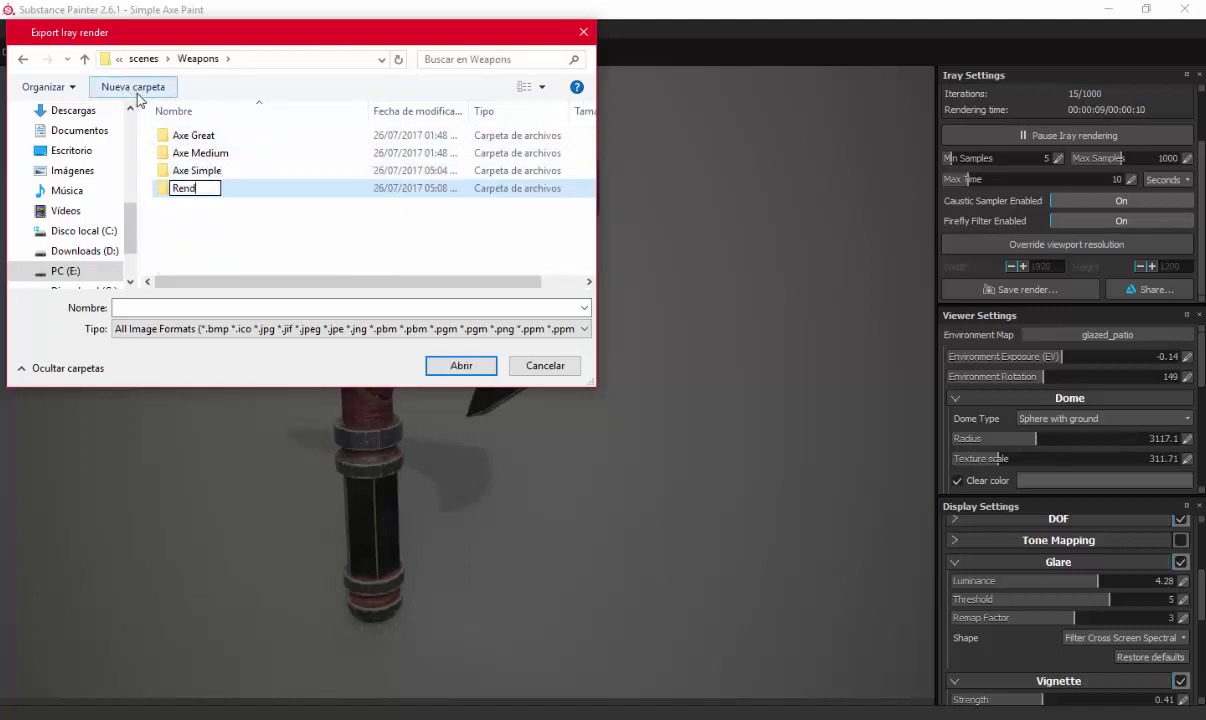
text(ers)
key(Return)
click(456, 364)
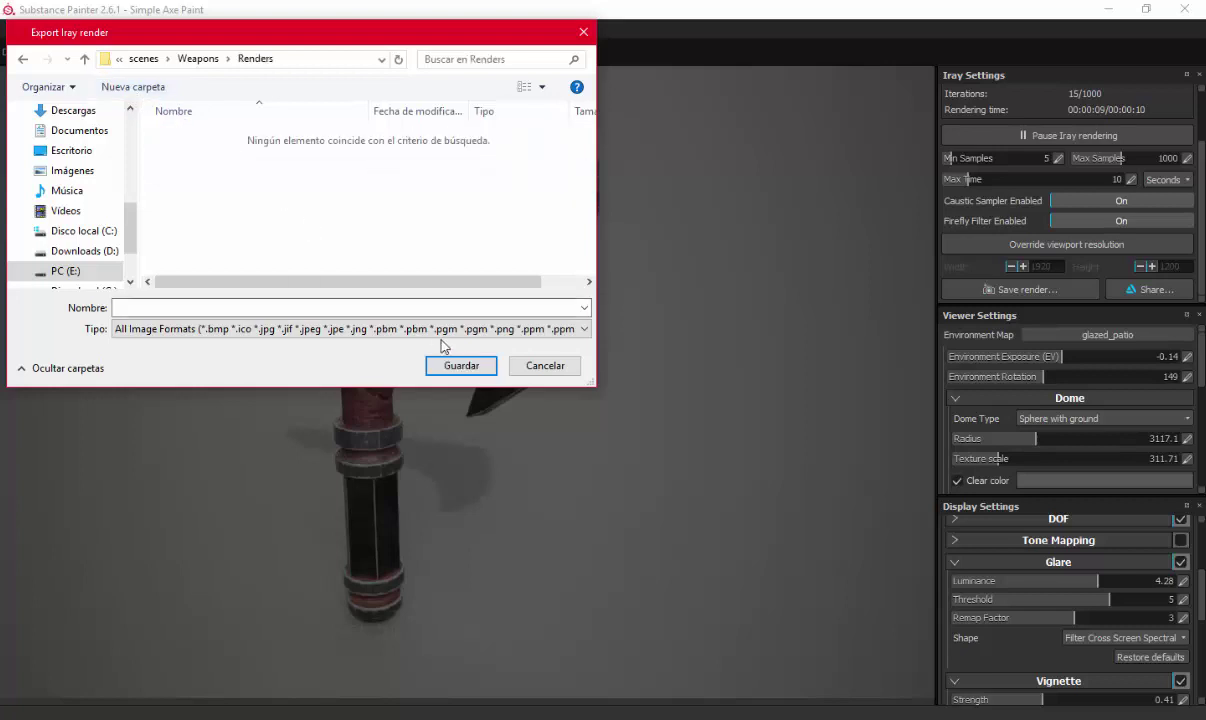
click(442, 312)
text(Simple Axe 01)
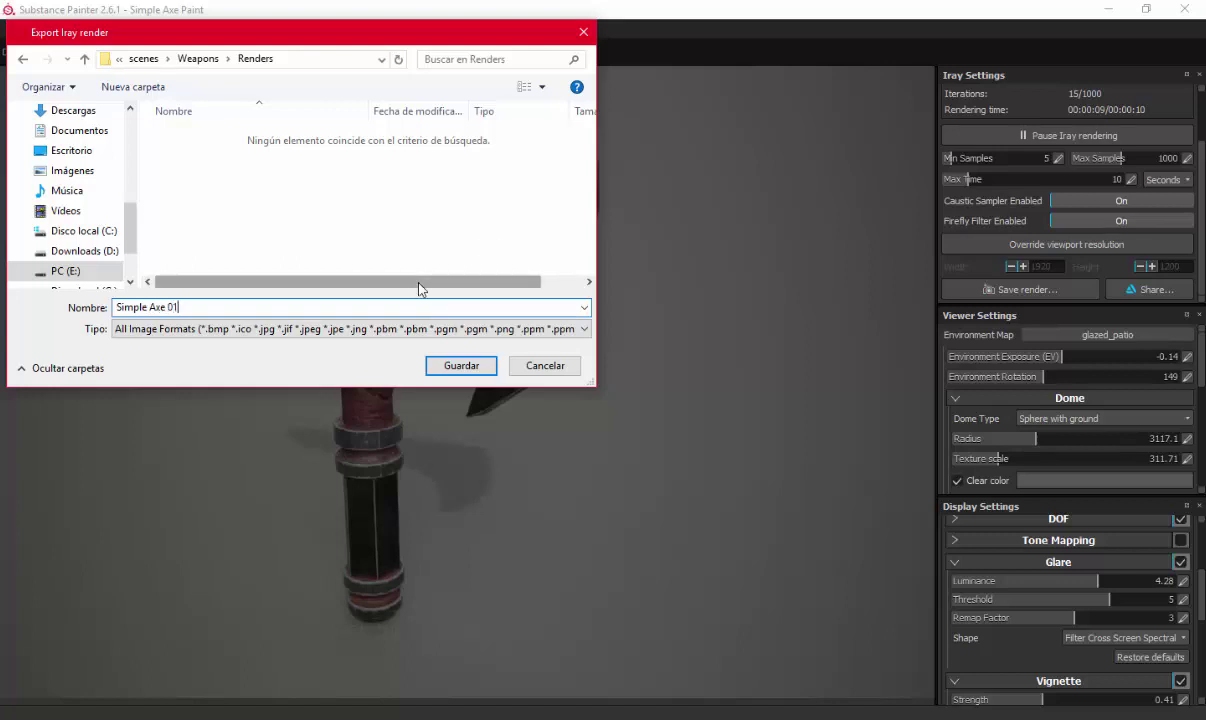
key(Return)
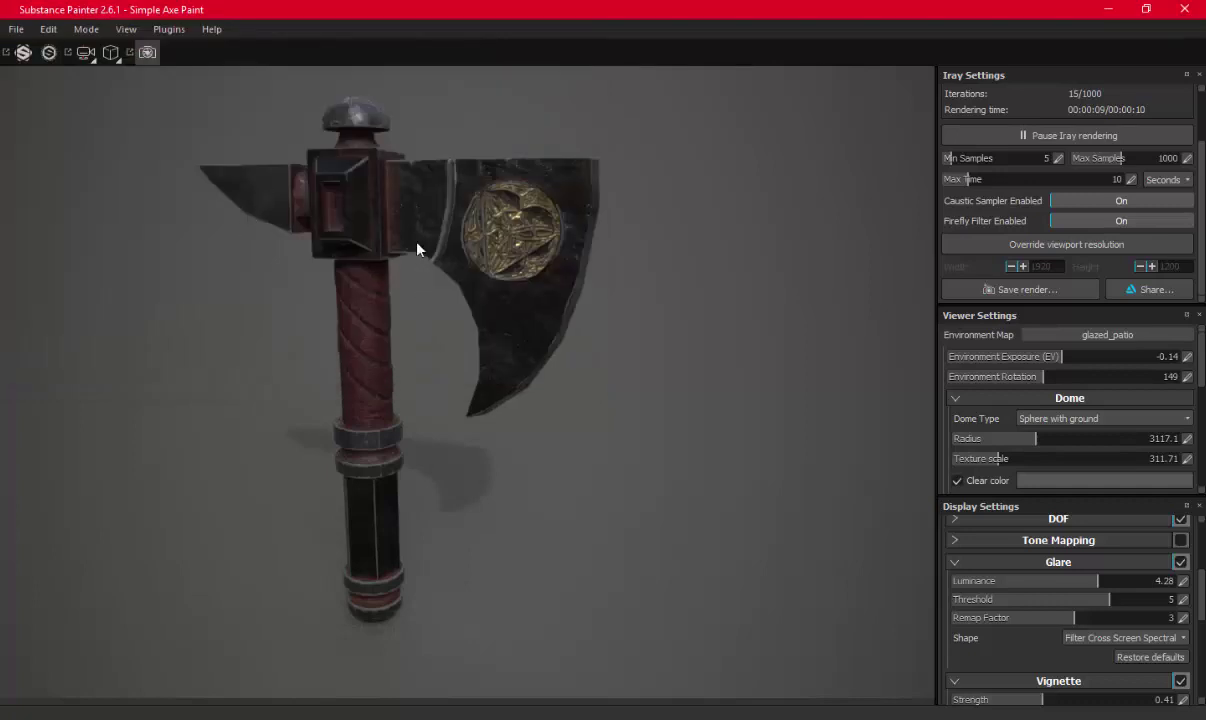
Orbit and zoom in to show the top and side of the axe head
mouse_move(573, 423)
alt+mouse_down()
mouse_move(739, 408)
mouse_move(609, 421)
alt+mouse_up()
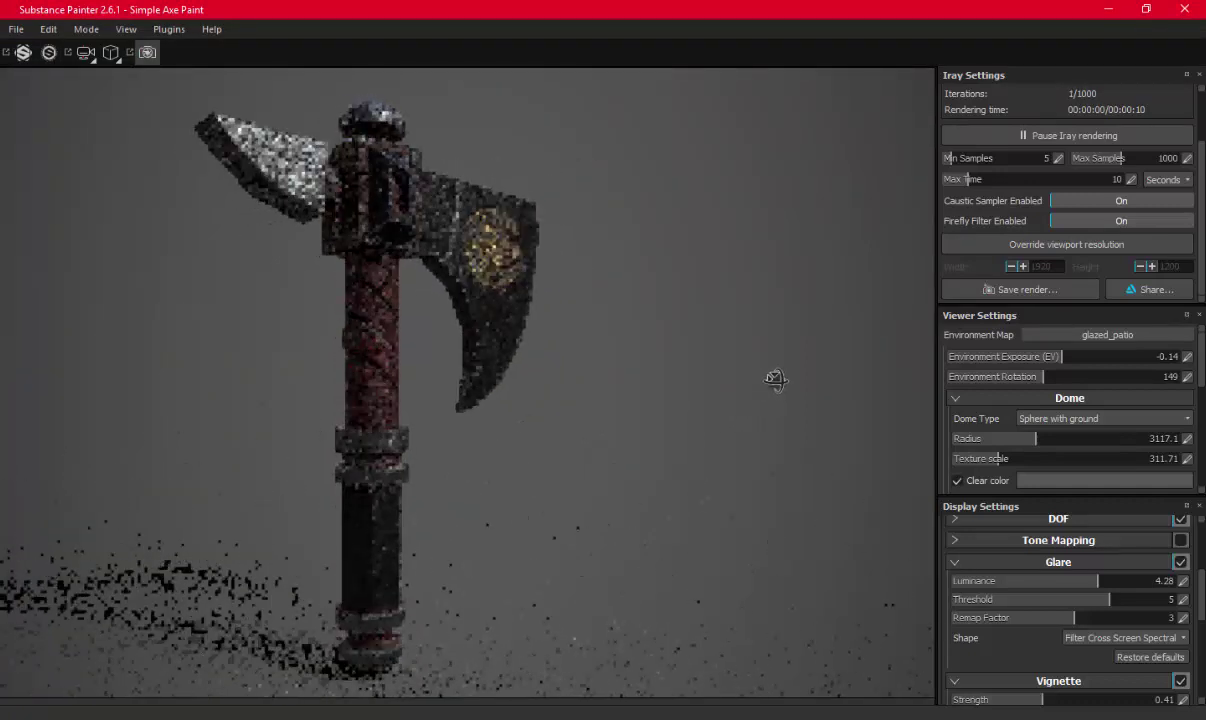
mouse_move(609, 421)
alt+right_down()
mouse_move(636, 528)
mouse_move(530, 318)
alt+right_up()
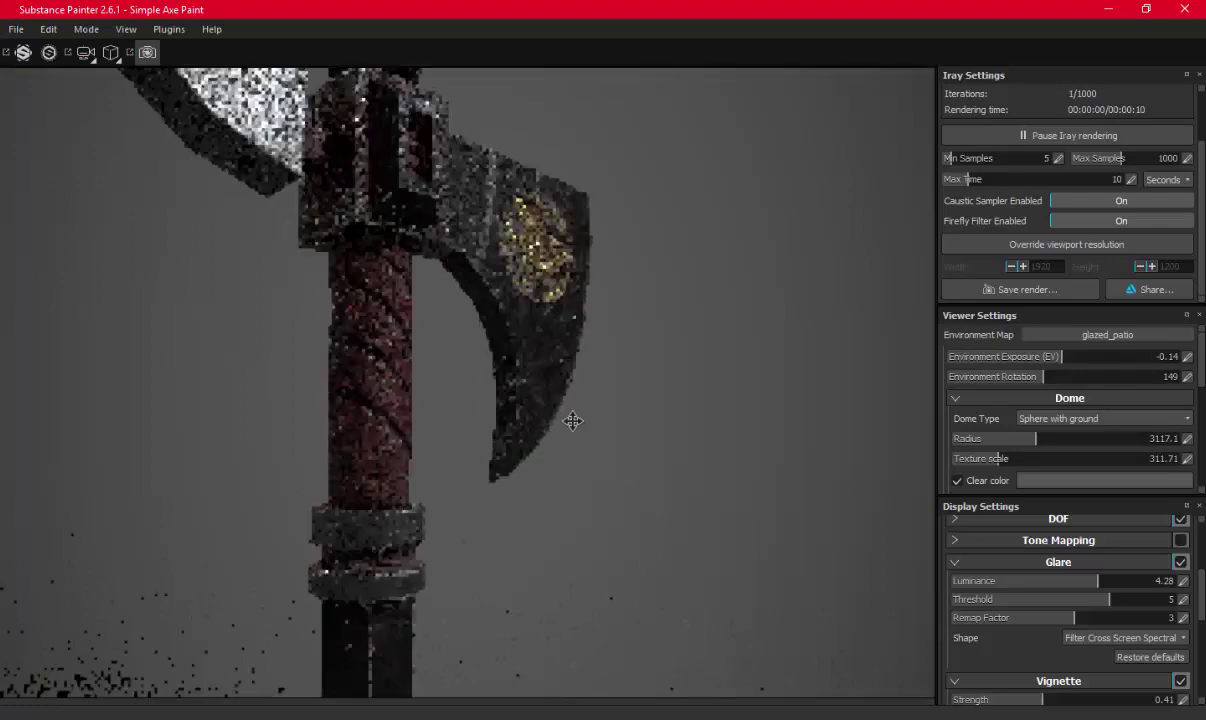
alt+drag(562, 396, 577, 456)
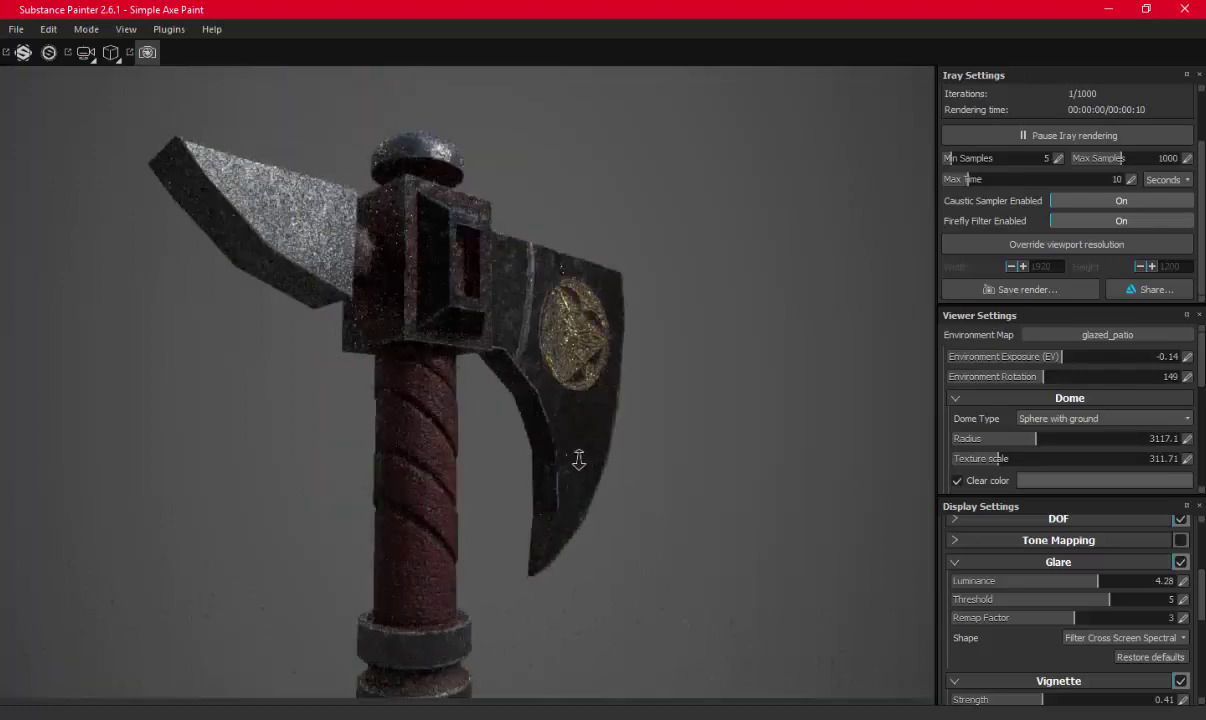
alt+right_drag(577, 456, 581, 467)
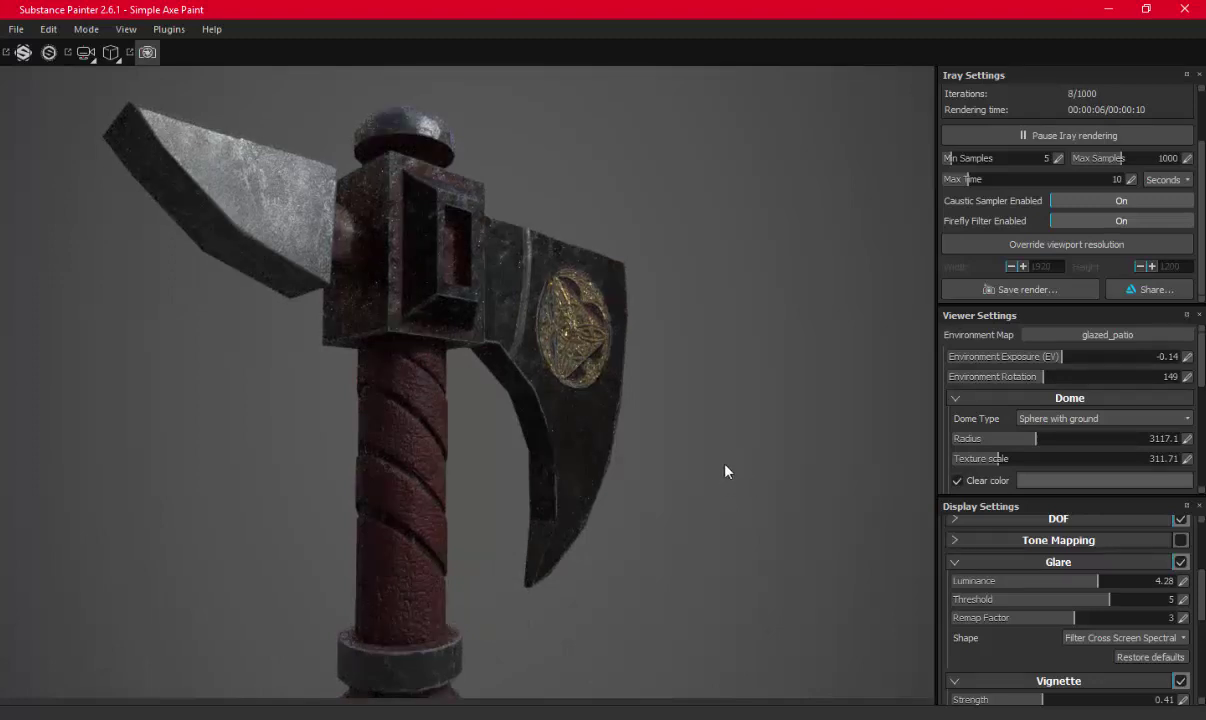
Save this render into Renders, basing its name on Simple Axe 01
click(1013, 289)
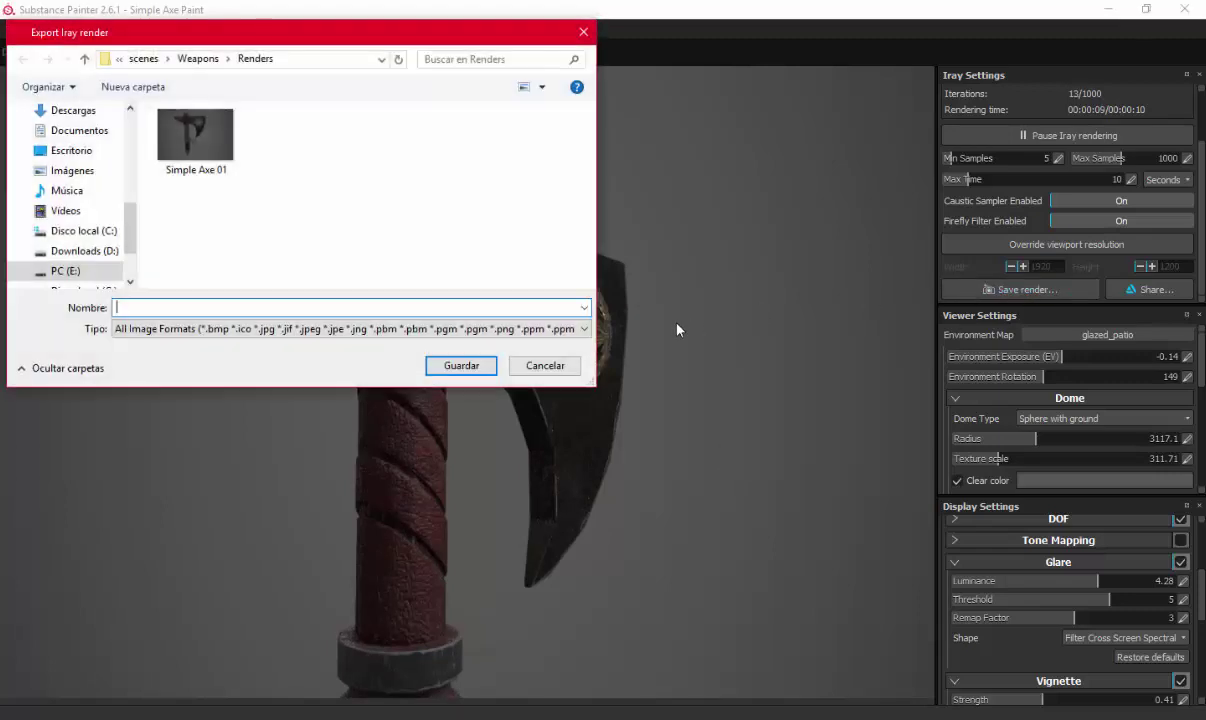
click(196, 140)
click(204, 309)
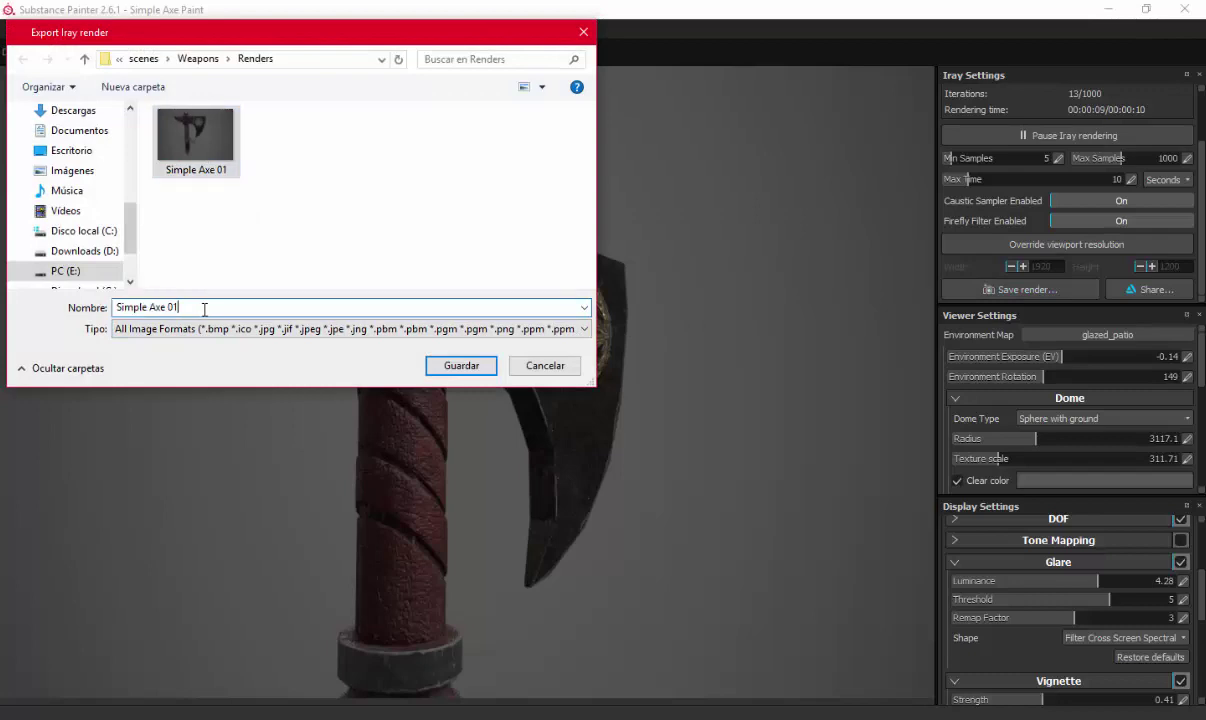
key(Return)
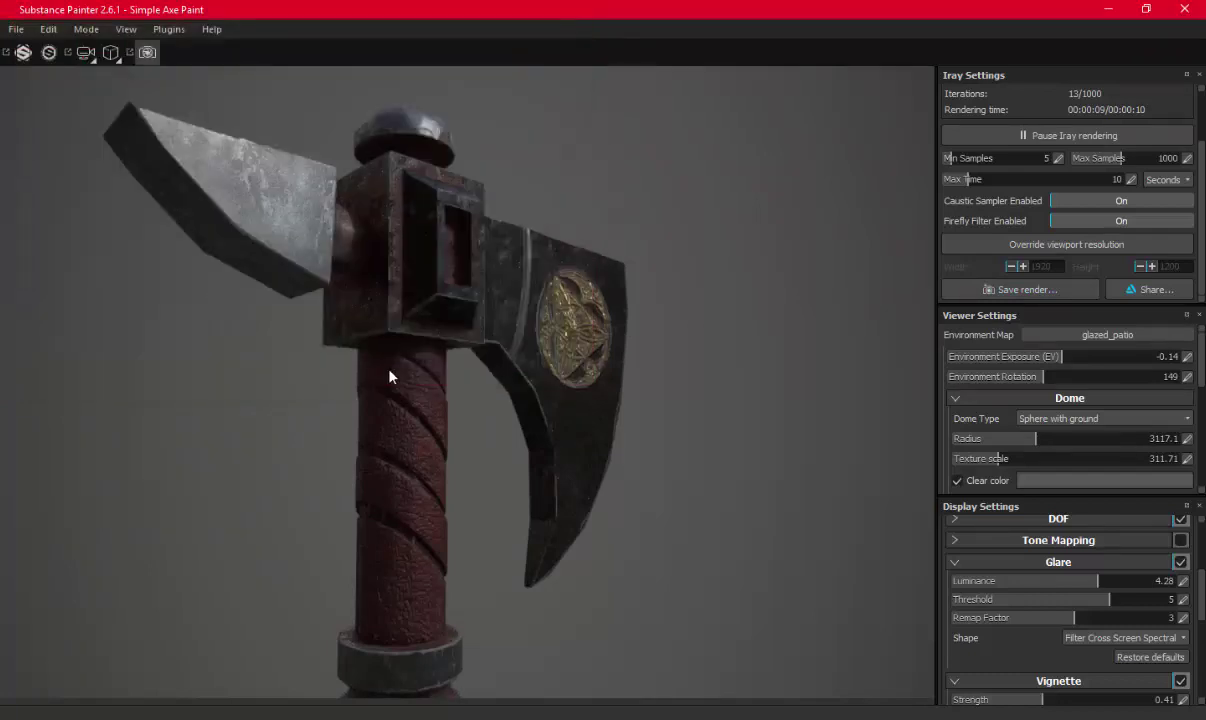
Frame the axe blade and gold emblem from a new close angle in the Iray view
mouse_move(638, 492)
alt+mouse_down()
mouse_move(594, 423)
mouse_move(652, 428)
alt+mouse_up()
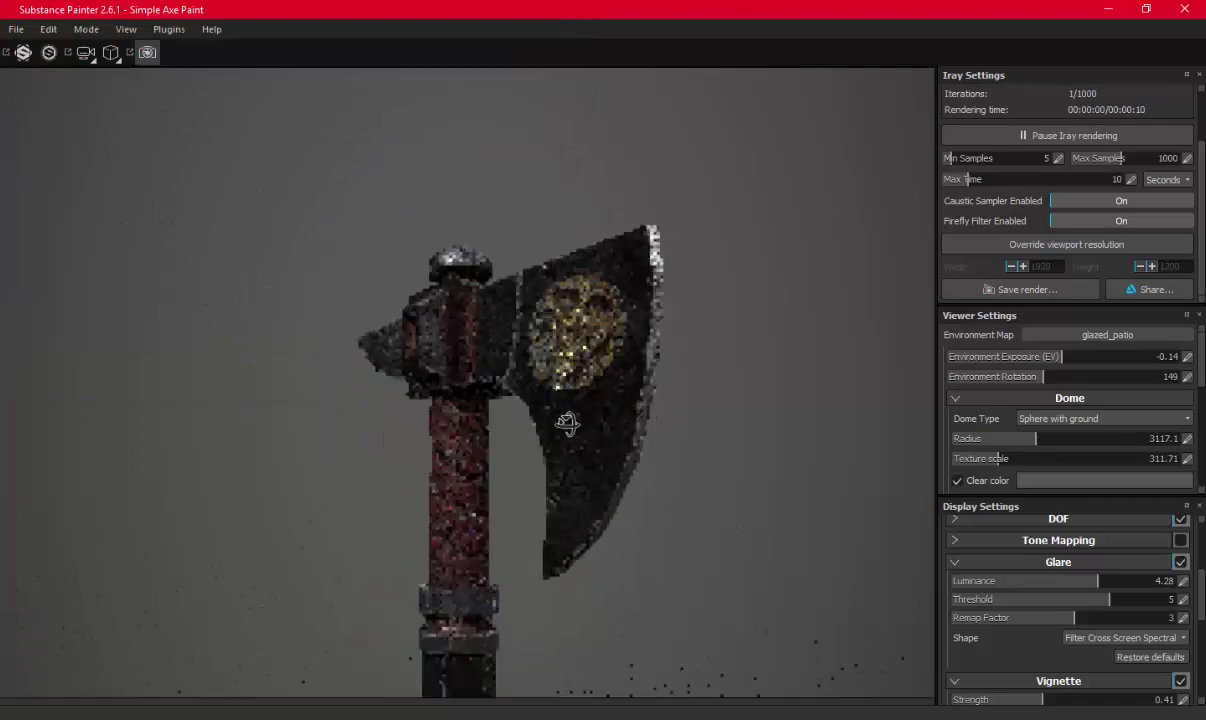
alt+right_drag(700, 493, 753, 605)
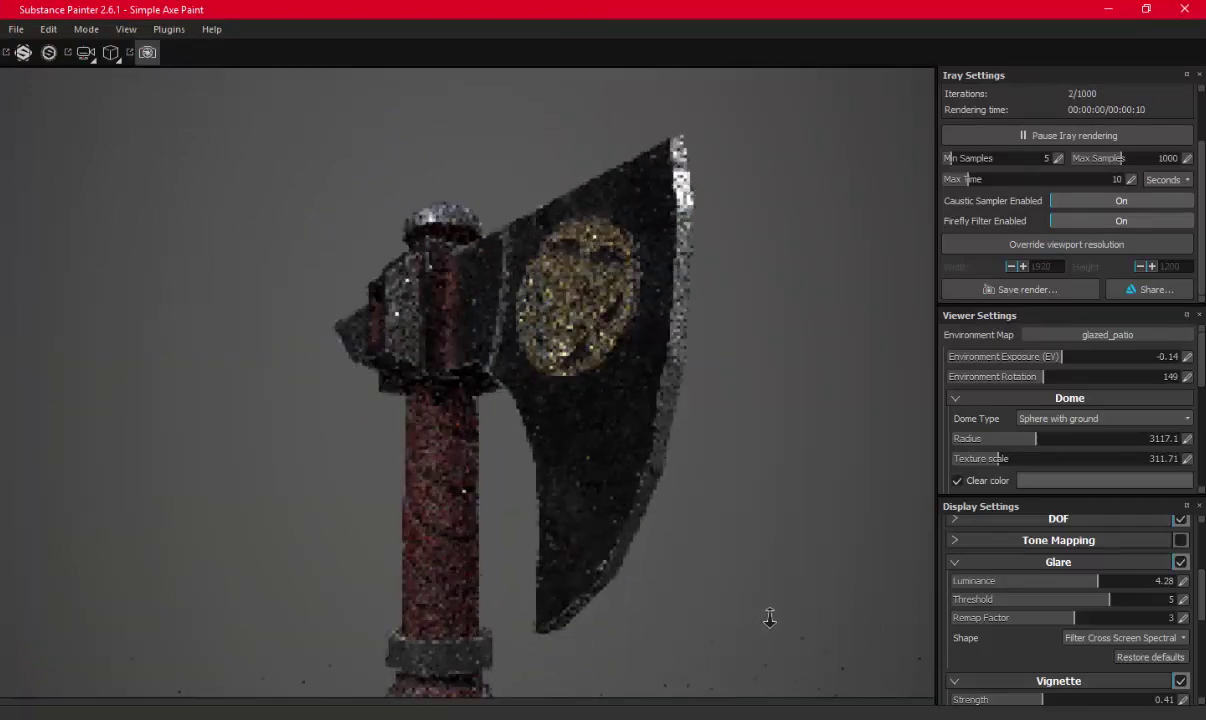
mouse_move(770, 617)
alt+mouse_down()
mouse_move(625, 434)
mouse_move(757, 289)
mouse_move(482, 410)
mouse_move(540, 408)
mouse_move(518, 463)
alt+mouse_up()
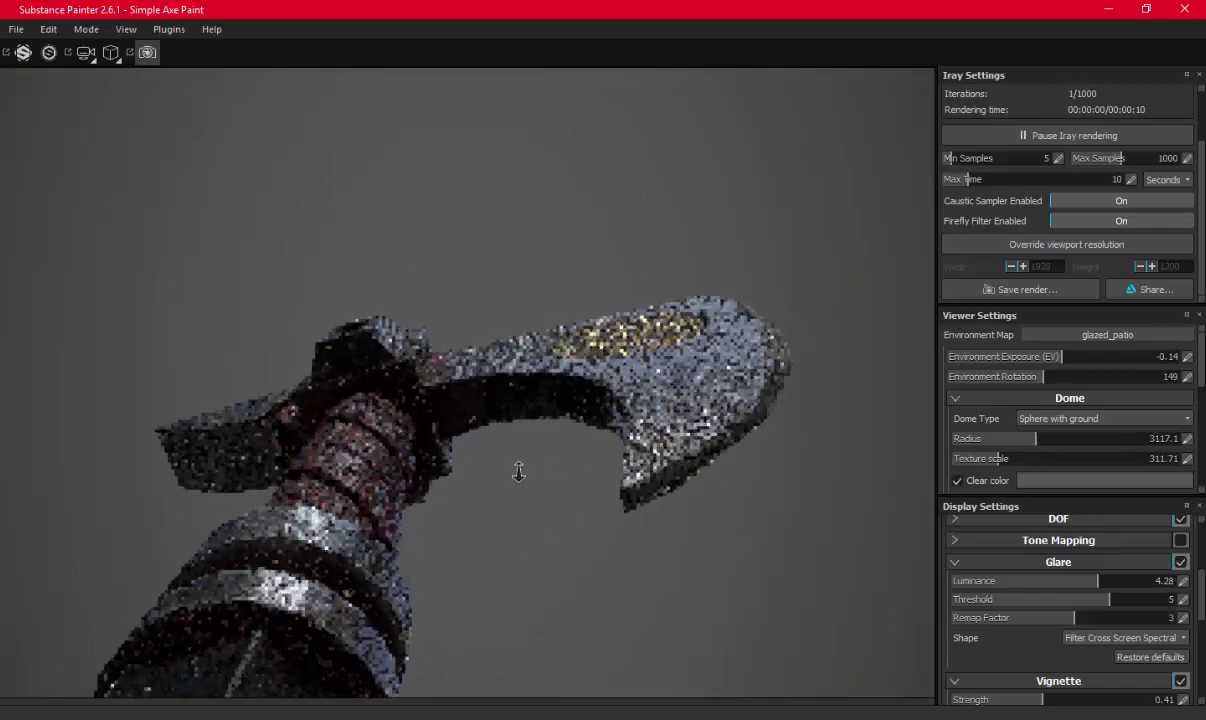
mouse_move(518, 463)
alt+mouse_down()
mouse_move(477, 460)
mouse_move(487, 522)
mouse_move(494, 476)
alt+mouse_up()
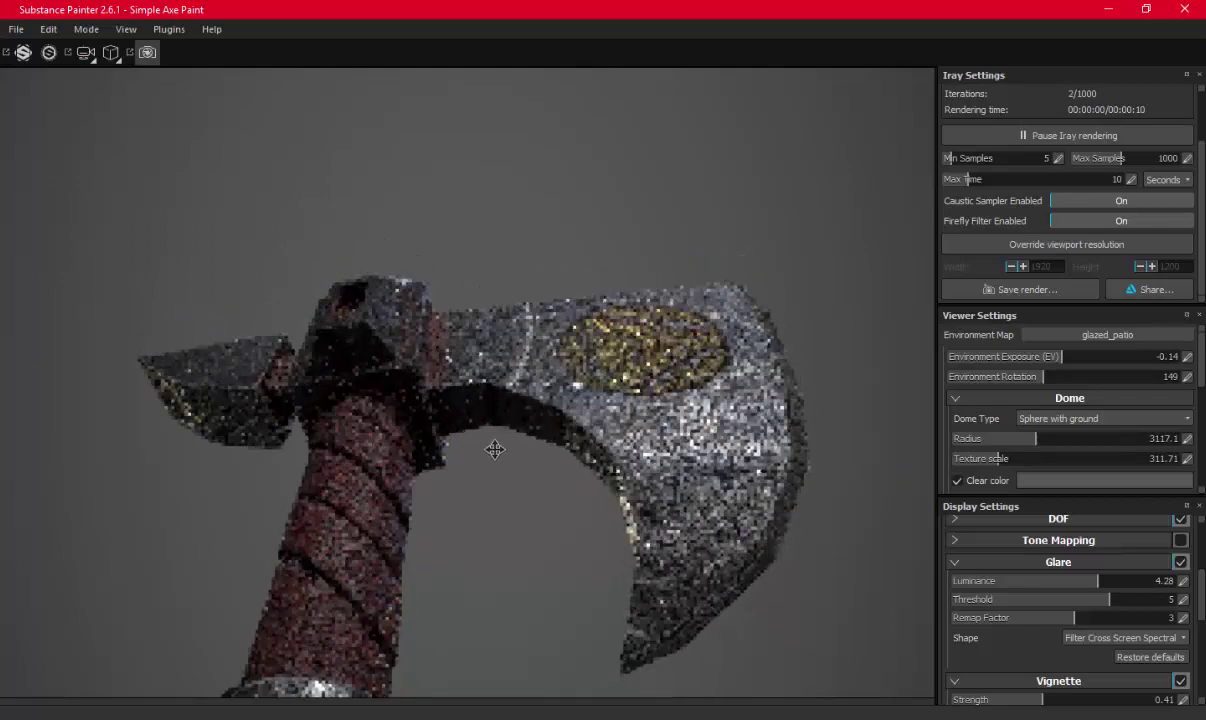
mouse_move(425, 430)
alt+mouse_down()
mouse_move(510, 415)
mouse_move(527, 376)
alt+mouse_up()
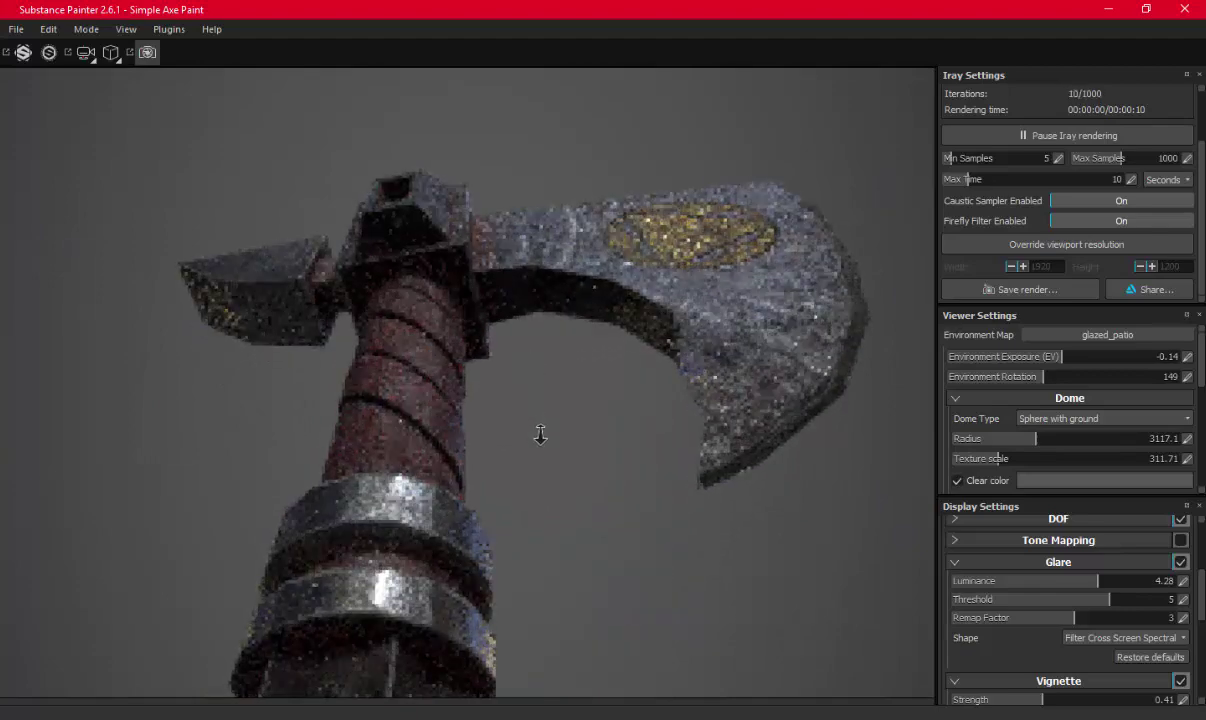
mouse_move(538, 423)
alt+right_down()
mouse_move(541, 440)
mouse_move(530, 439)
mouse_move(552, 458)
alt+right_up()
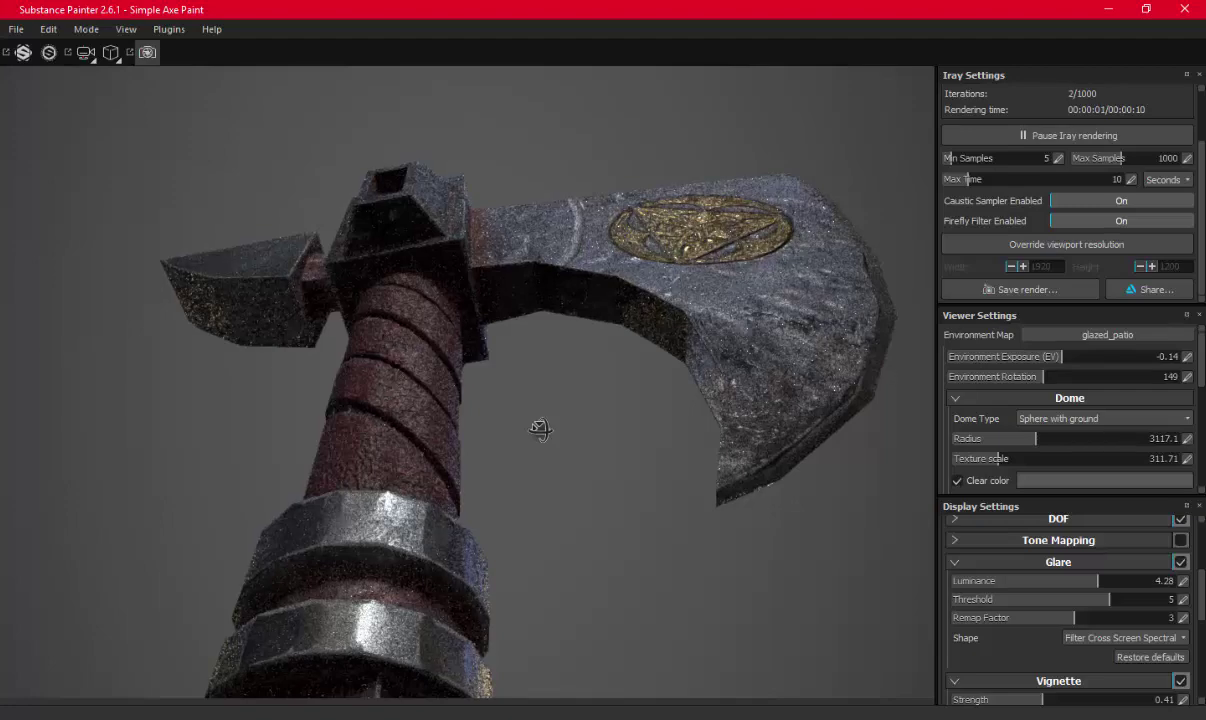
alt+drag(540, 429, 589, 438)
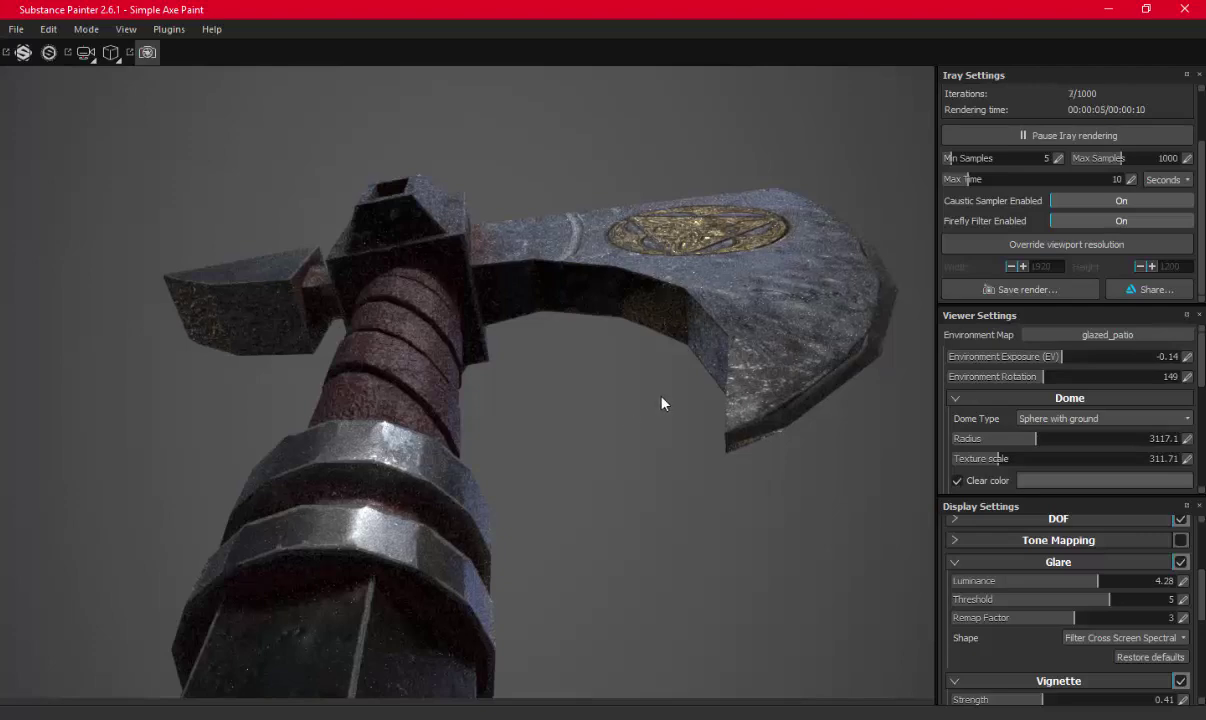
mouse_move(641, 413)
alt+mouse_down()
mouse_move(608, 453)
mouse_move(587, 440)
alt+mouse_up()
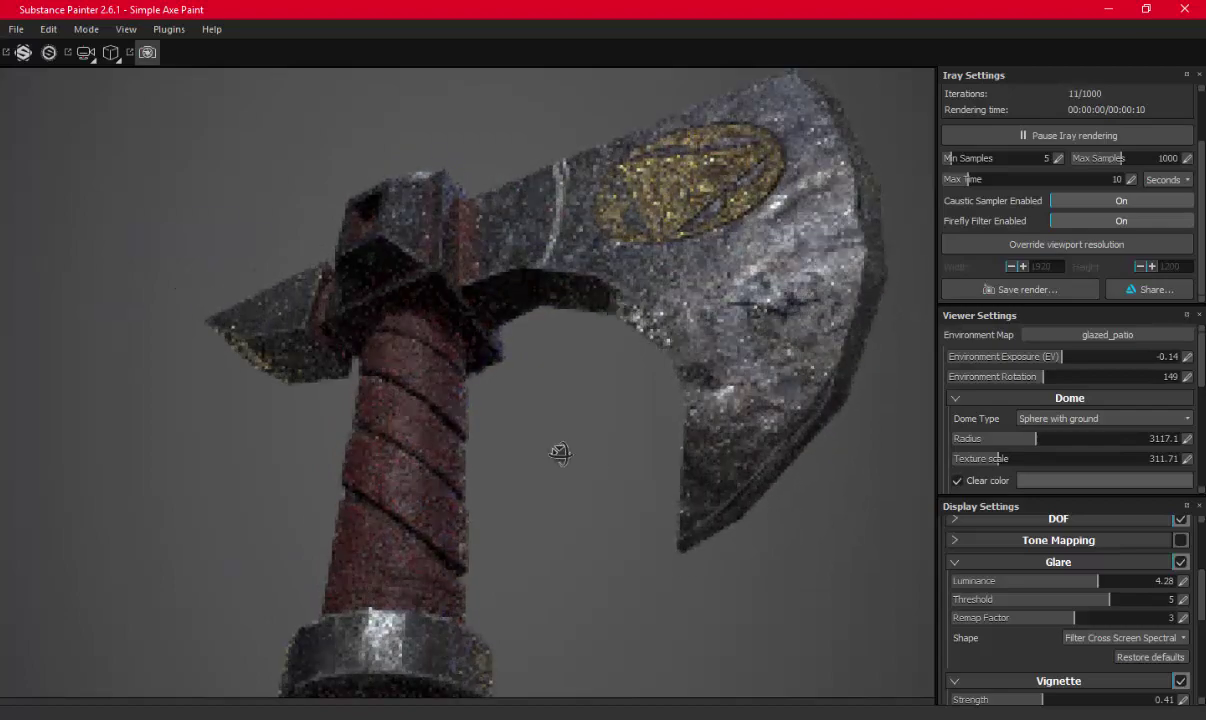
mouse_move(510, 455)
alt+mouse_down()
mouse_move(503, 558)
mouse_move(488, 535)
mouse_move(498, 503)
mouse_move(533, 506)
mouse_move(645, 412)
alt+mouse_up()
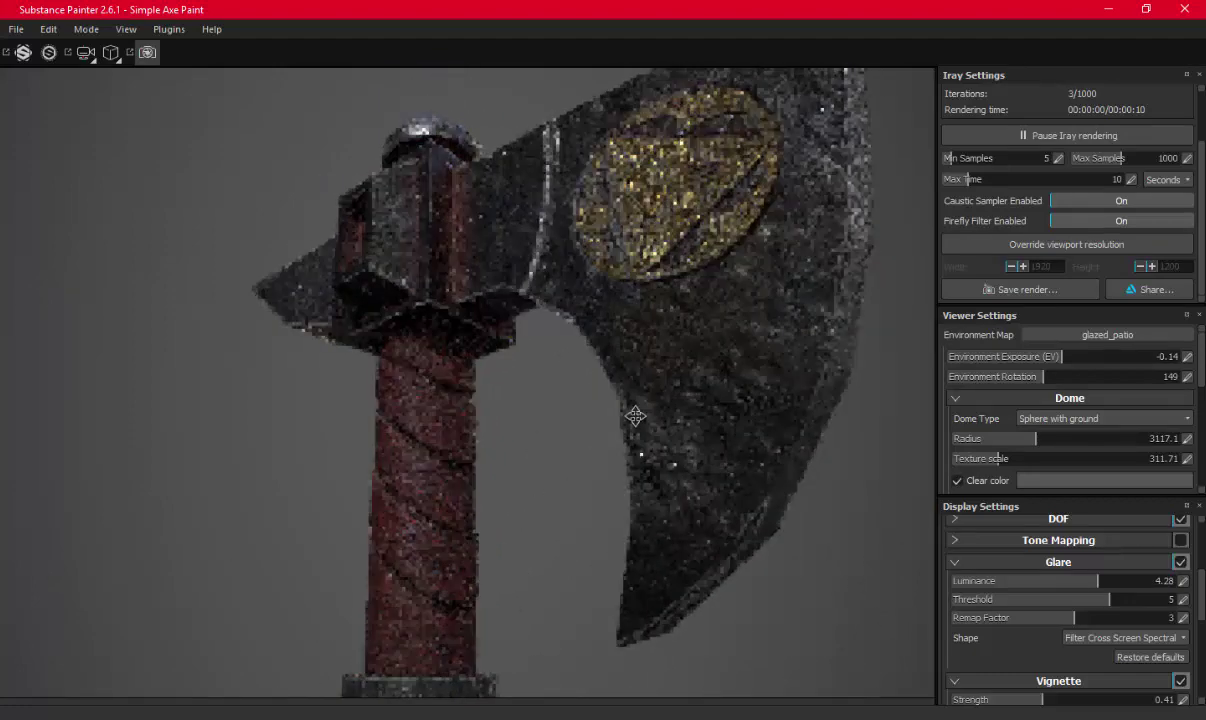
alt+middle_drag(595, 452, 565, 480)
mouse_move(564, 480)
alt+mouse_down()
mouse_move(597, 398)
mouse_move(634, 384)
mouse_move(629, 373)
alt+mouse_up()
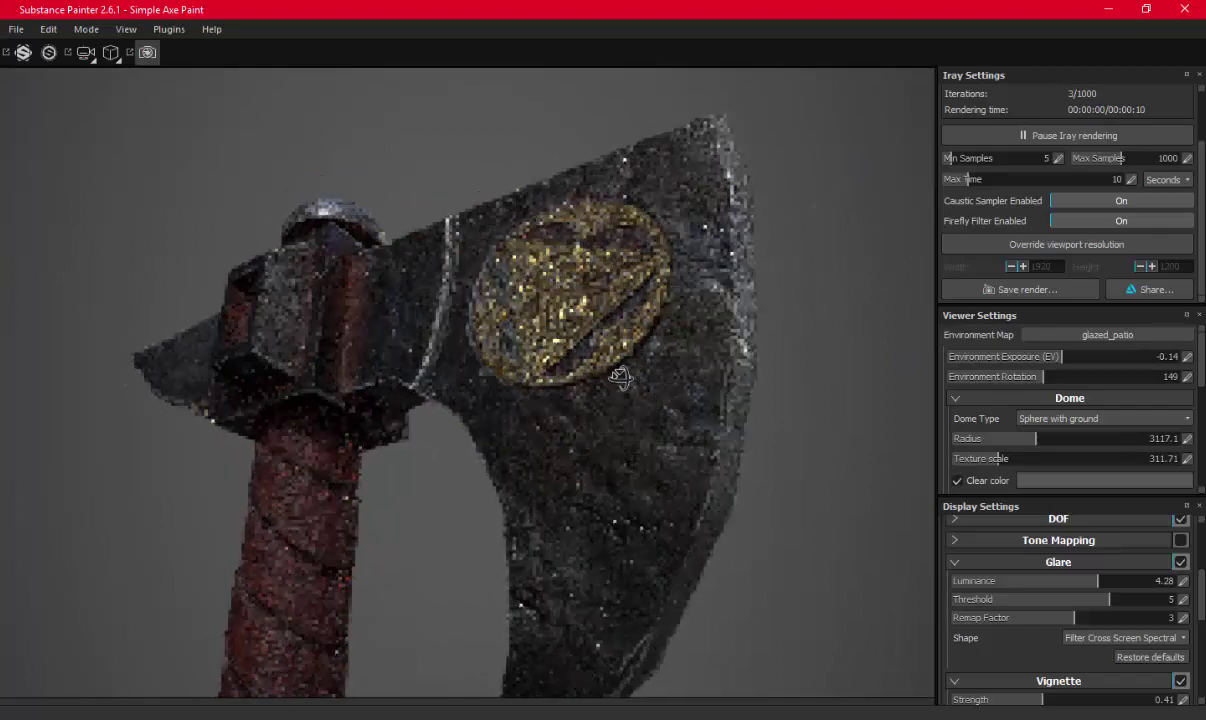
mouse_move(629, 373)
alt+mouse_down()
mouse_move(617, 377)
mouse_move(808, 417)
alt+mouse_up()
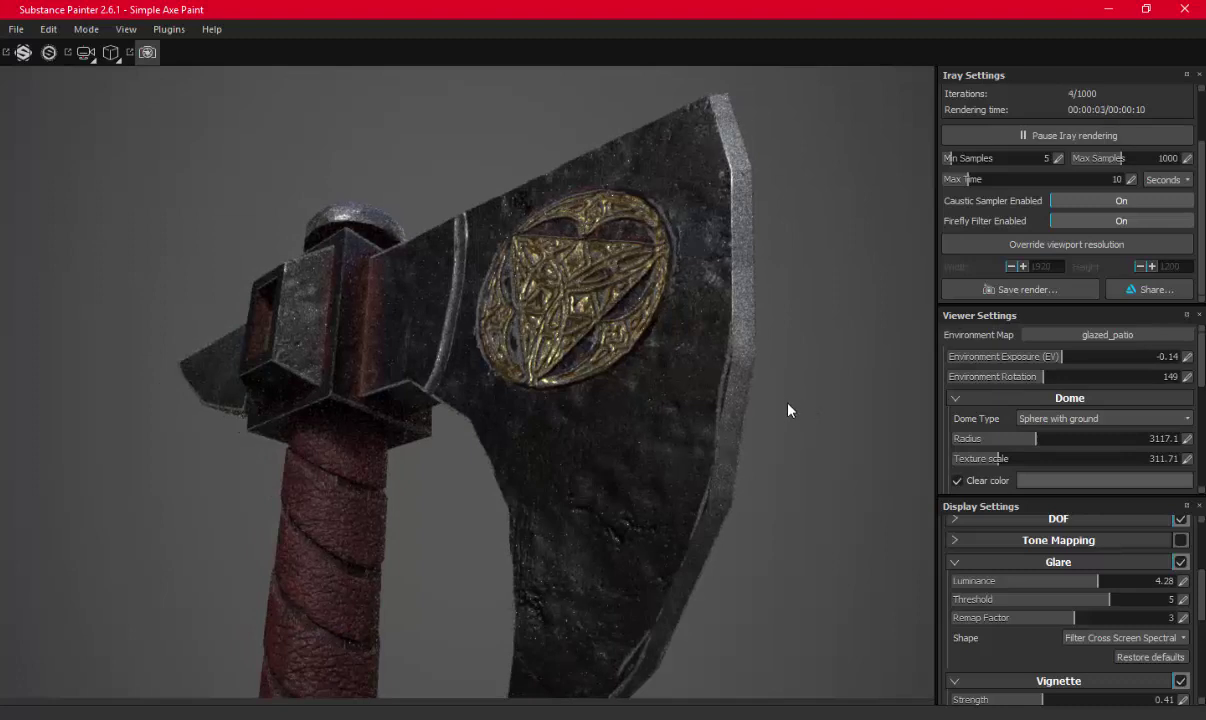
Save the Iray render as Simple Axe 03, based on the Simple Axe 02 name
click(1010, 291)
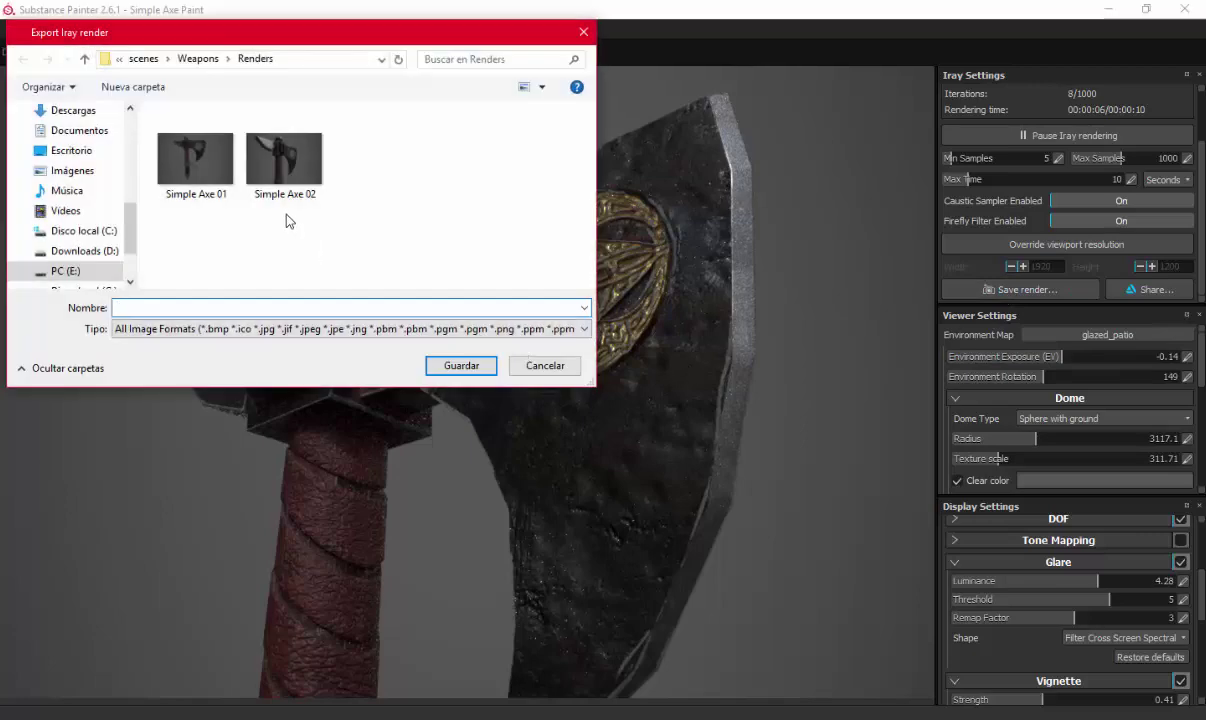
click(282, 165)
click(236, 308)
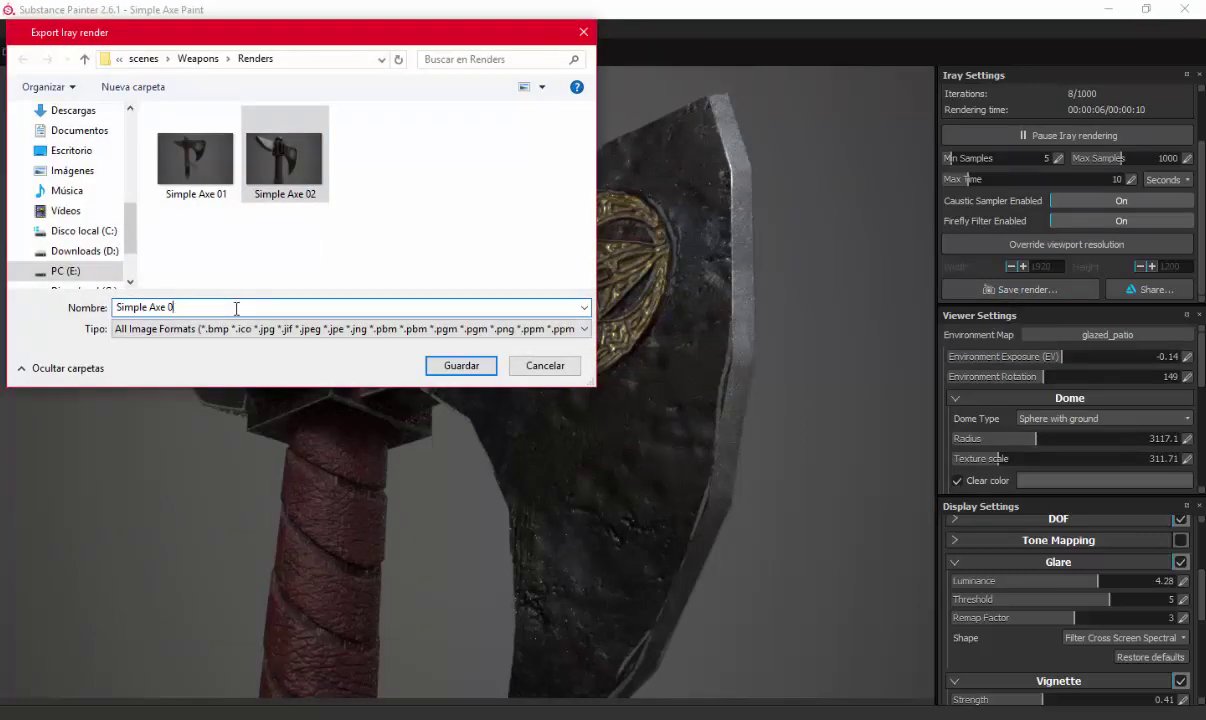
text(3)
key(Return)
Frame a close side view of the axe head's socket and gold emblem
alt+drag(604, 463, 598, 441)
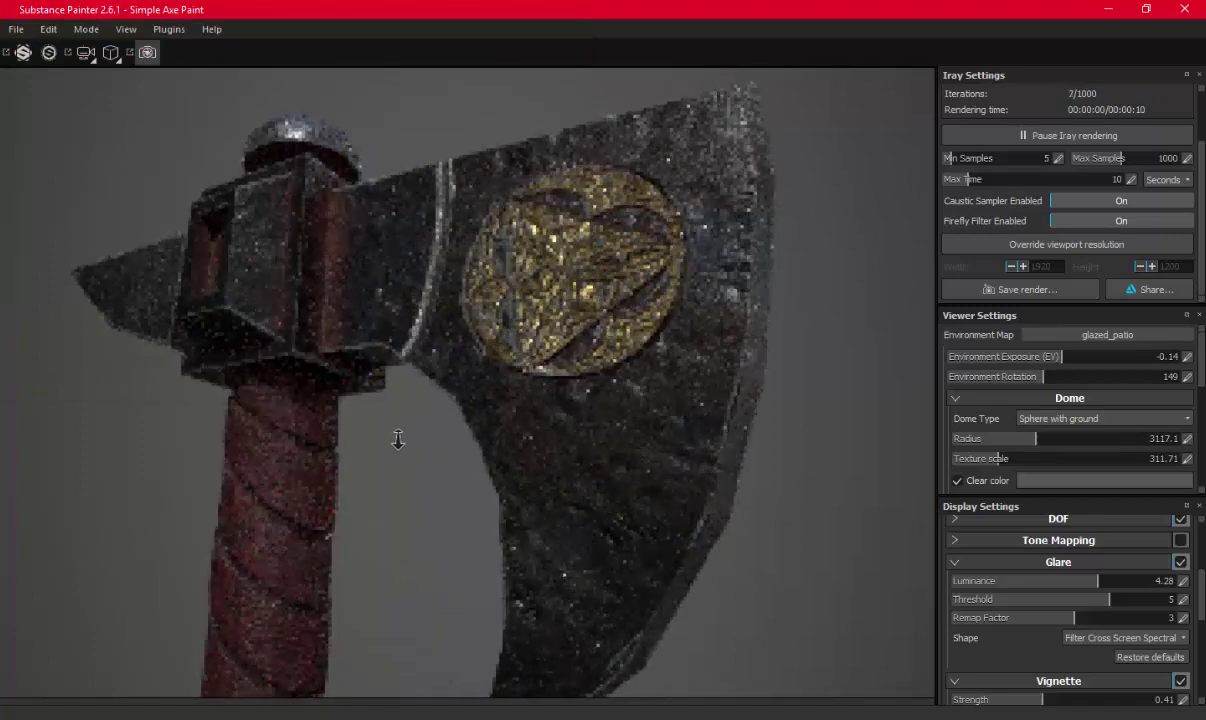
alt+drag(398, 440, 513, 399)
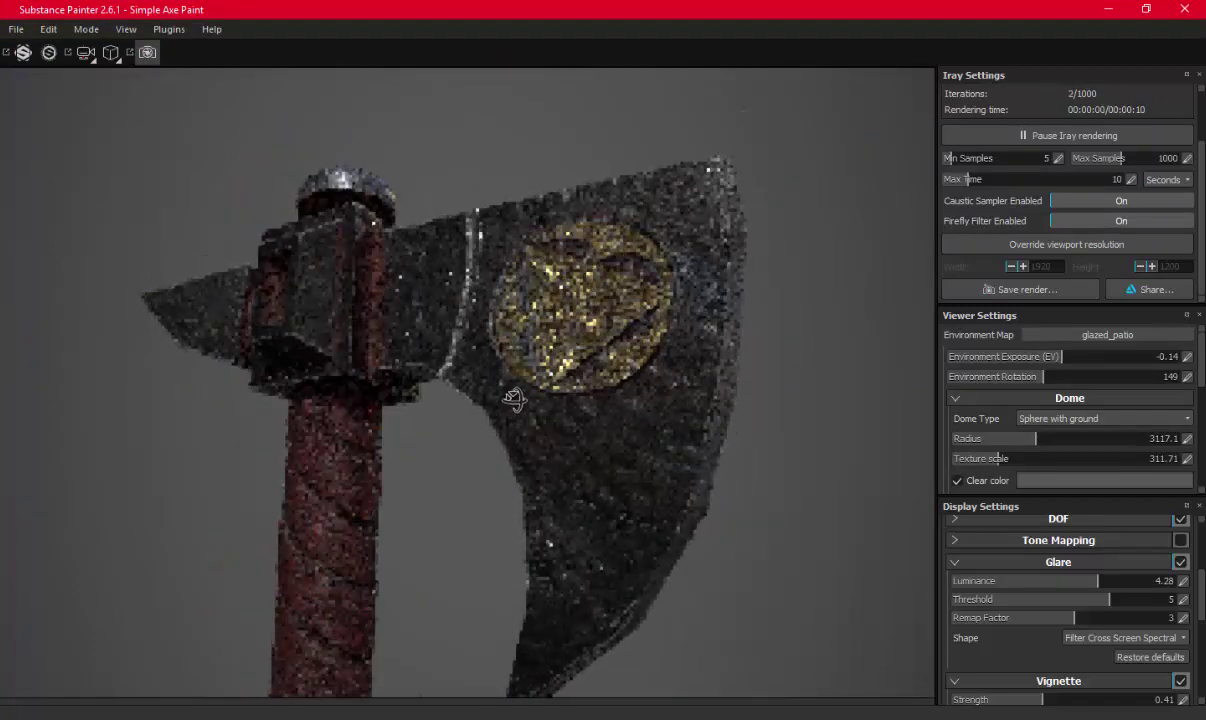
mouse_move(510, 330)
alt+mouse_down()
mouse_move(538, 248)
mouse_move(442, 426)
mouse_move(445, 455)
alt+mouse_up()
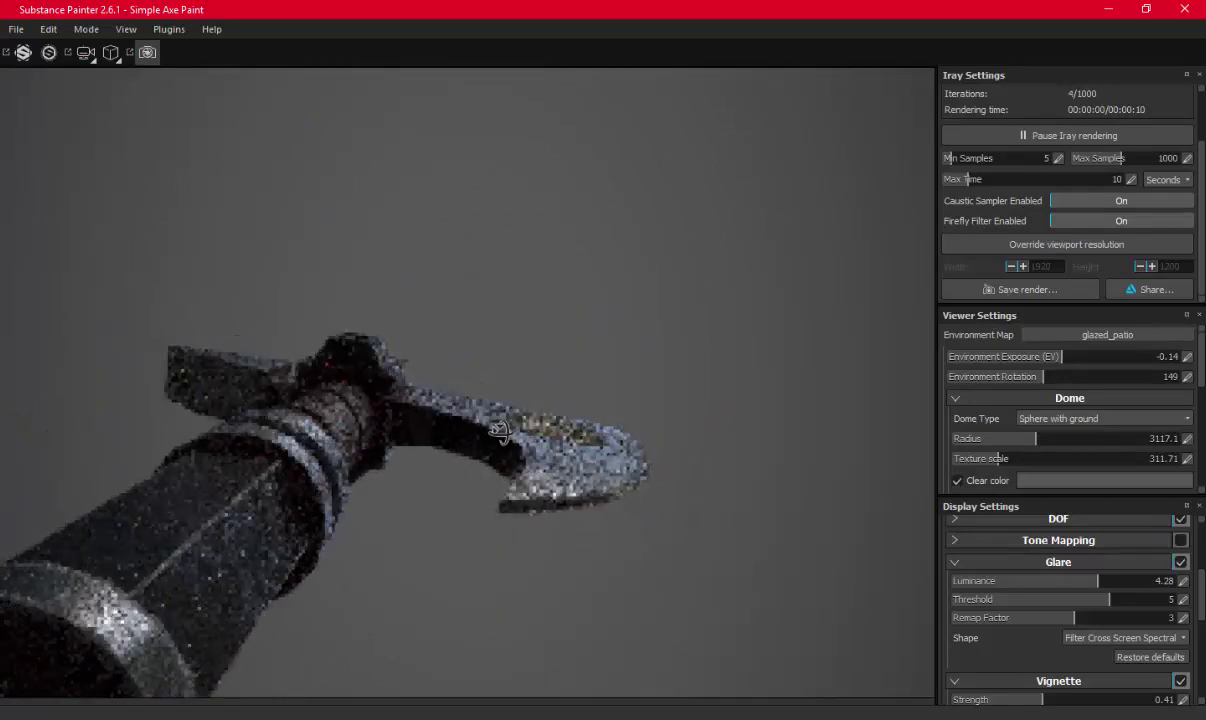
mouse_move(519, 421)
alt+mouse_down()
mouse_move(640, 389)
mouse_move(646, 373)
alt+mouse_up()
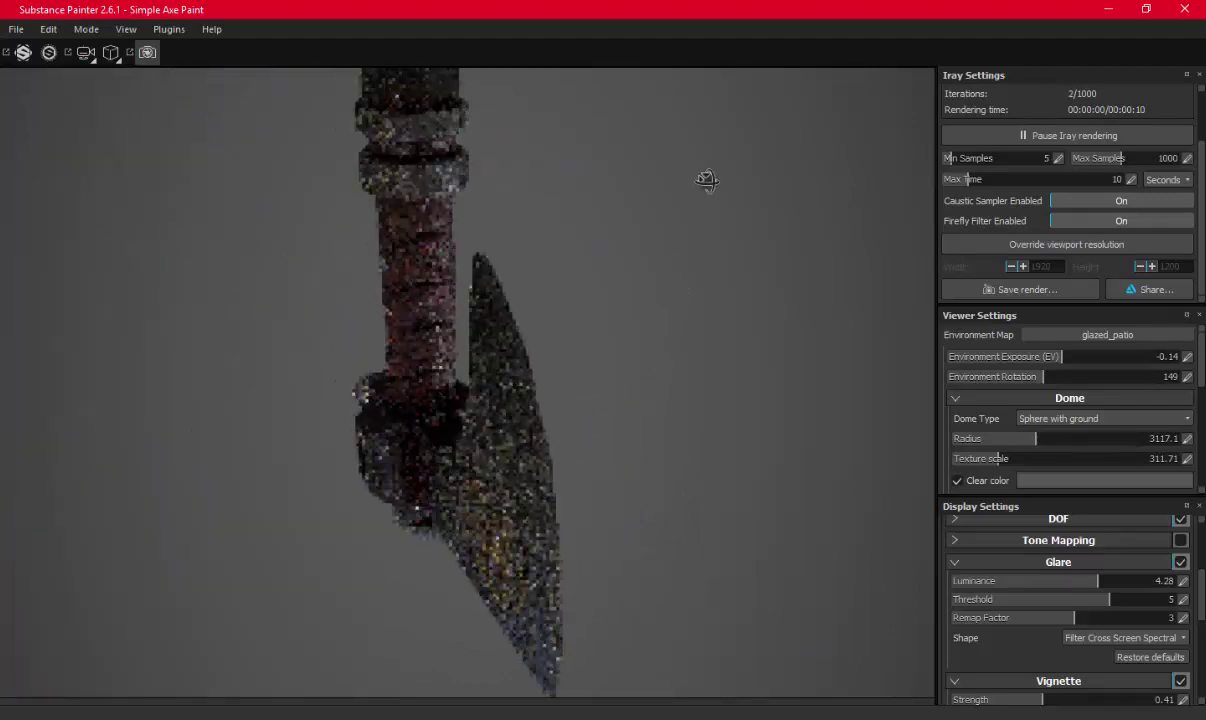
mouse_move(655, 291)
alt+mouse_down()
mouse_move(660, 221)
mouse_move(678, 183)
mouse_move(600, 482)
alt+mouse_up()
mouse_move(630, 411)
alt+mouse_down()
mouse_move(635, 318)
mouse_move(558, 316)
mouse_move(627, 382)
mouse_move(635, 501)
alt+mouse_up()
mouse_move(634, 535)
alt+right_down()
mouse_move(654, 628)
mouse_move(655, 504)
alt+right_up()
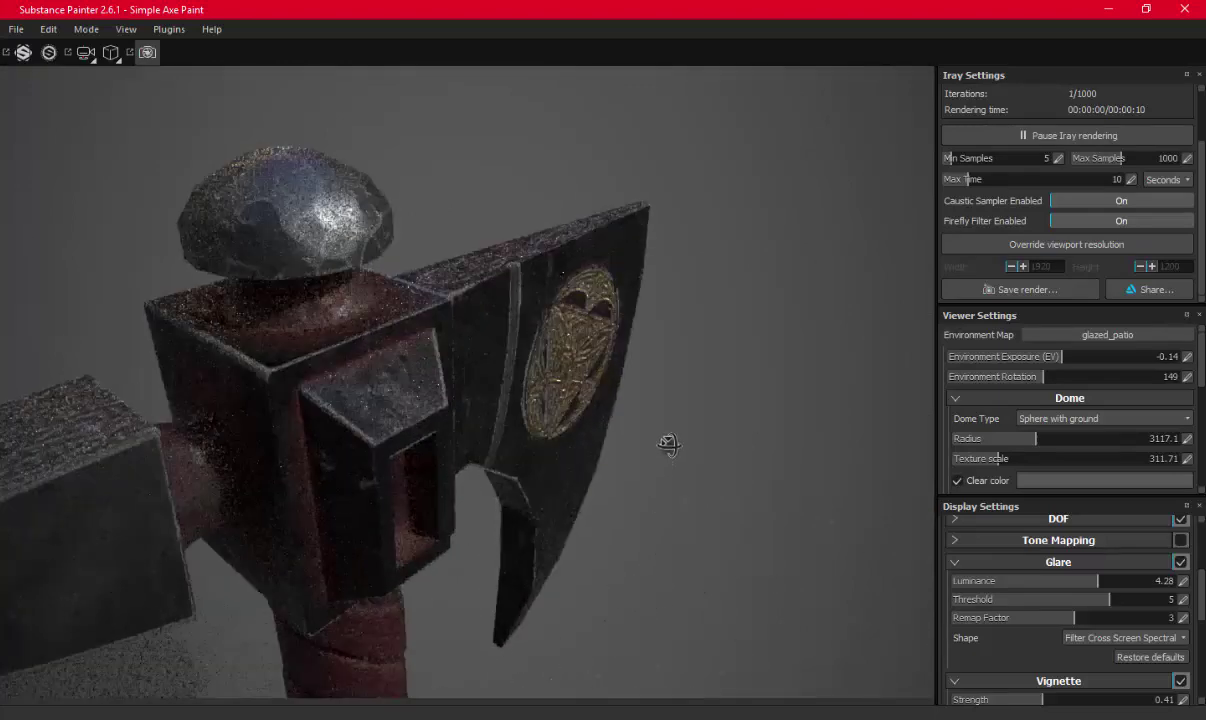
alt+drag(679, 402, 681, 438)
mouse_move(681, 489)
alt+mouse_down()
mouse_move(678, 539)
mouse_move(668, 466)
mouse_move(615, 437)
mouse_move(700, 470)
alt+mouse_up()
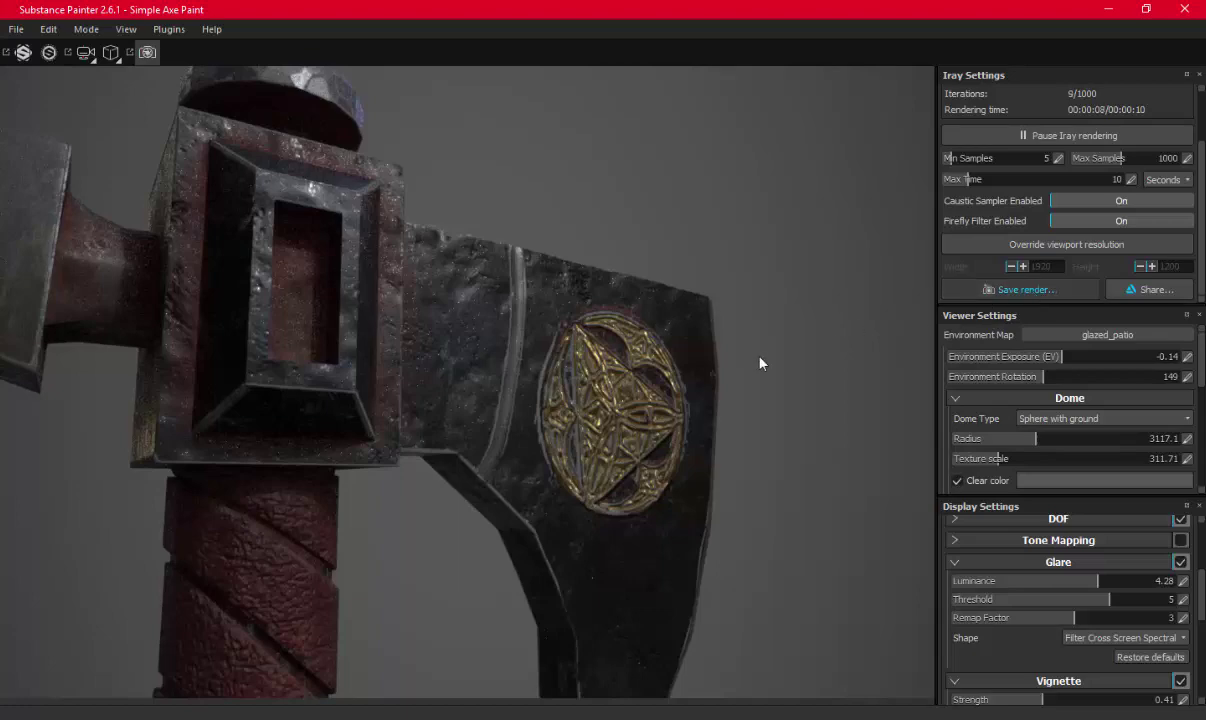
Save this render under the next name after Simple Axe 03
click(373, 152)
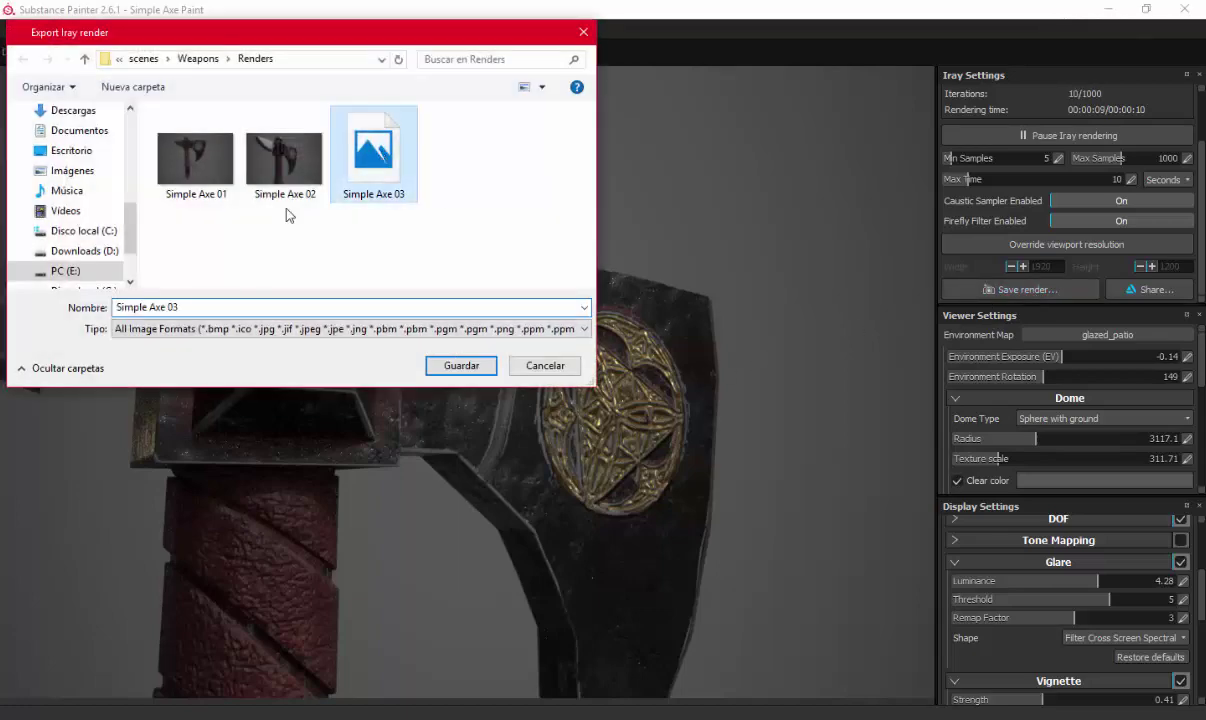
click(275, 309)
click(275, 309)
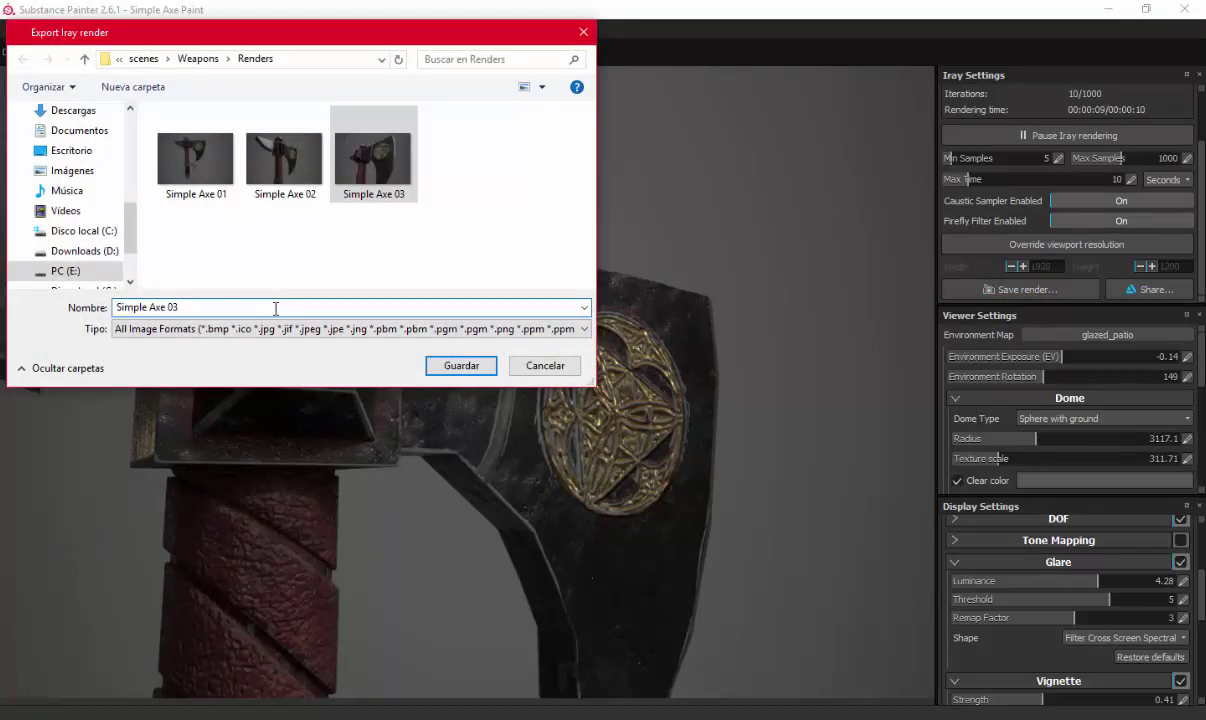
text(4)
key(Return)
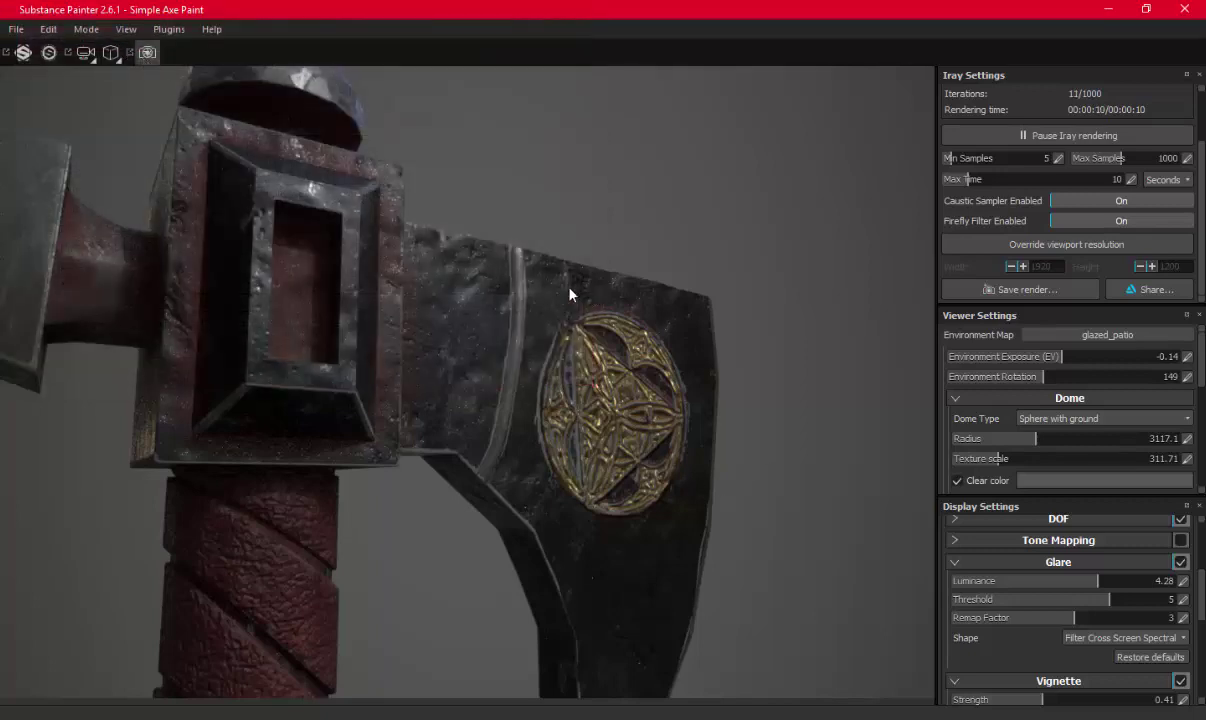
Return to the painting layout with a wider 3D viewport showing the whole axe
click(146, 53)
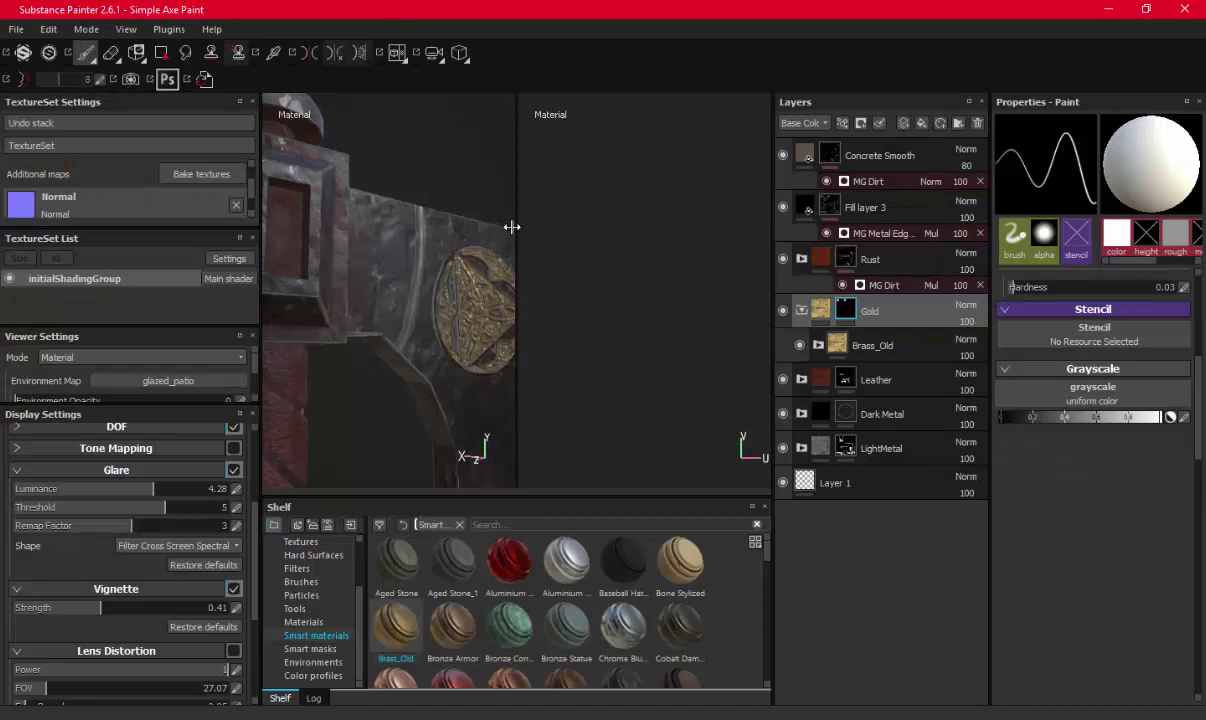
drag(712, 246, 648, 246)
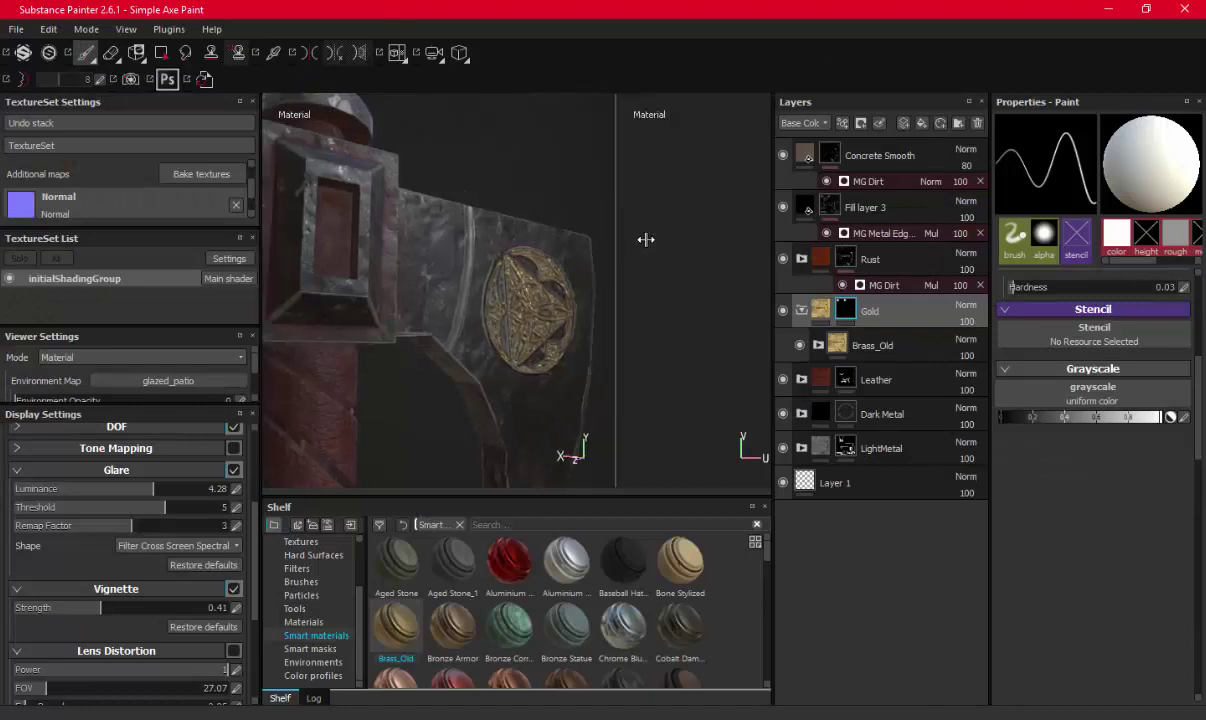
scroll(521, 256, down, 5)
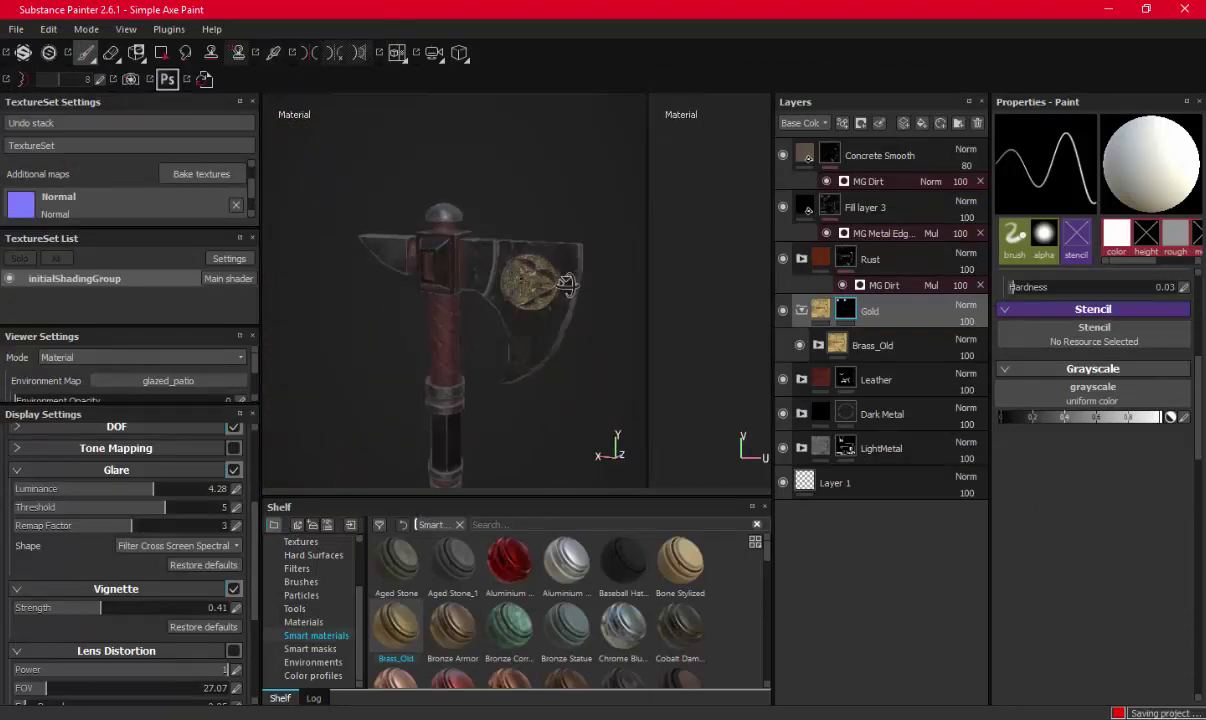
mouse_move(446, 130)
alt+mouse_down()
mouse_move(483, 246)
mouse_move(460, 164)
mouse_move(517, 290)
mouse_move(475, 156)
alt+mouse_up()
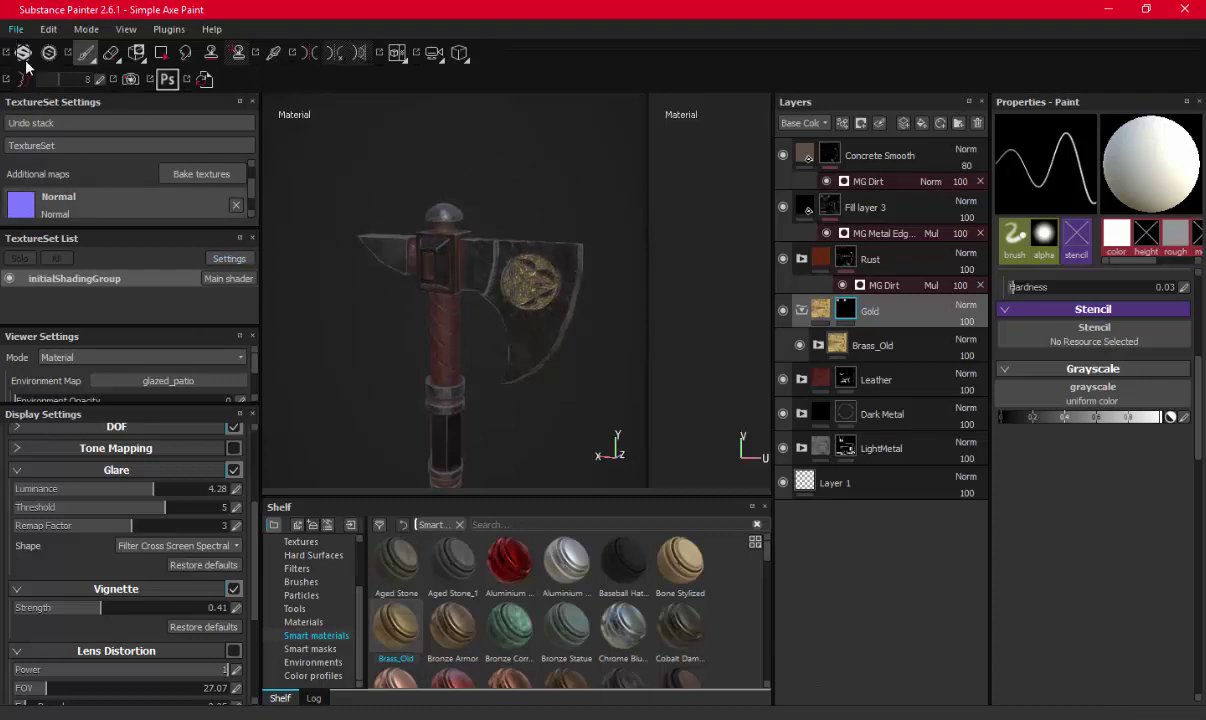
Open Simple Axe 01 from the Weapons > Renders folder in File Explorer
click(410, 717)
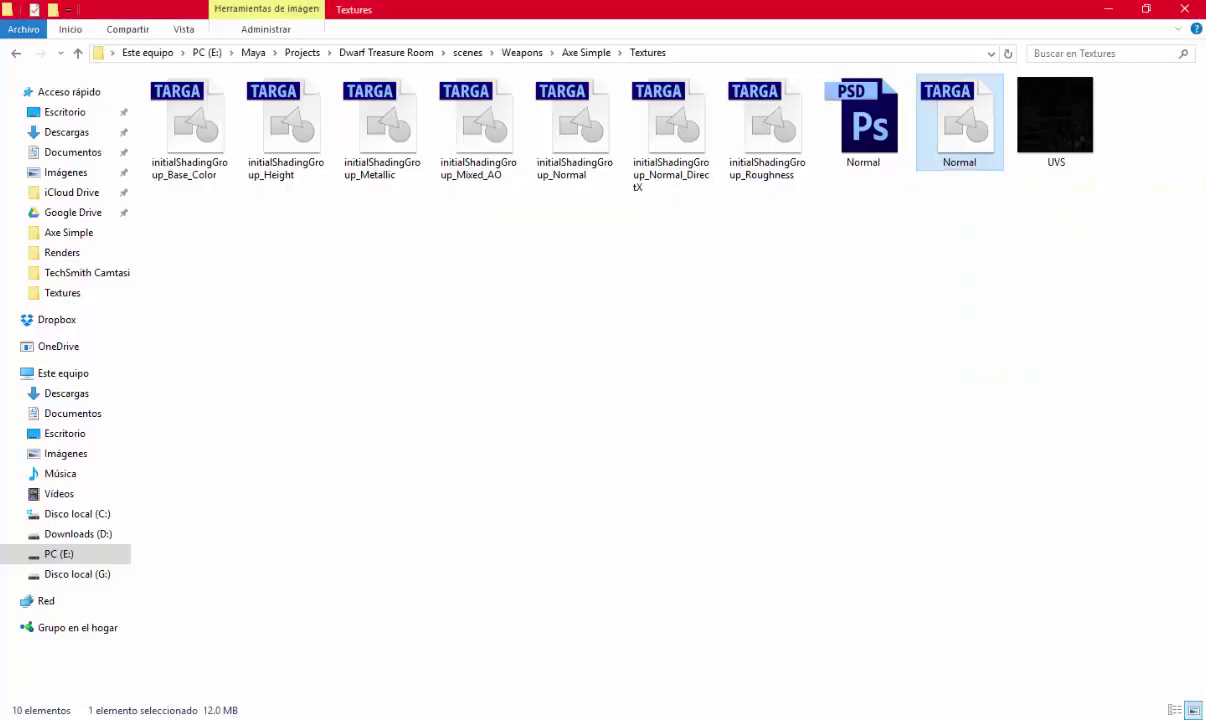
click(576, 53)
click(528, 58)
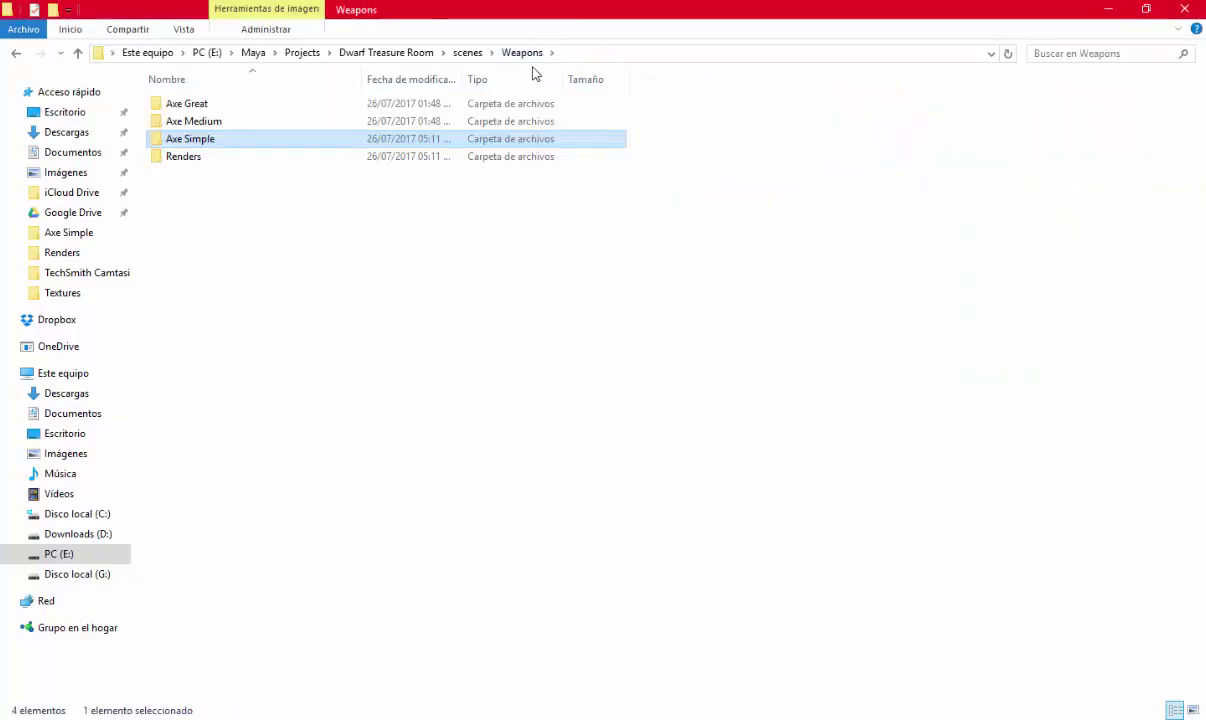
double_click(240, 155)
double_click(197, 132)
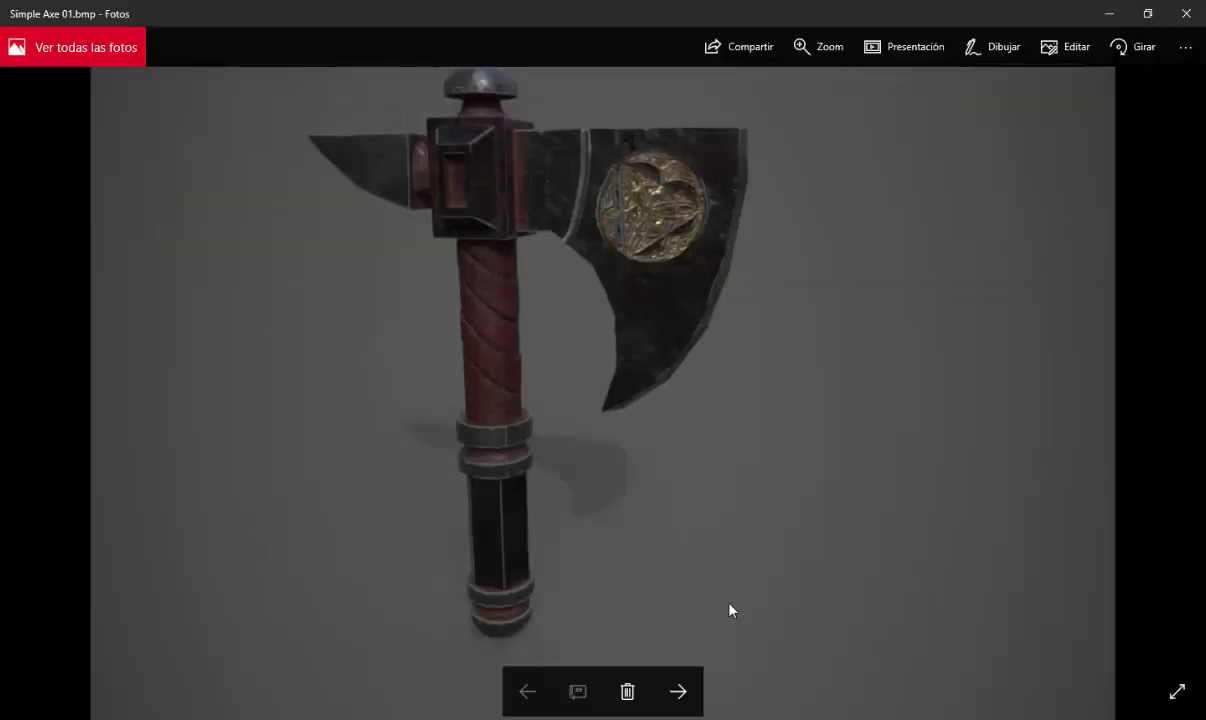
View the four axe renders as a Photos slideshow, then close Photos and File Explorer
click(888, 50)
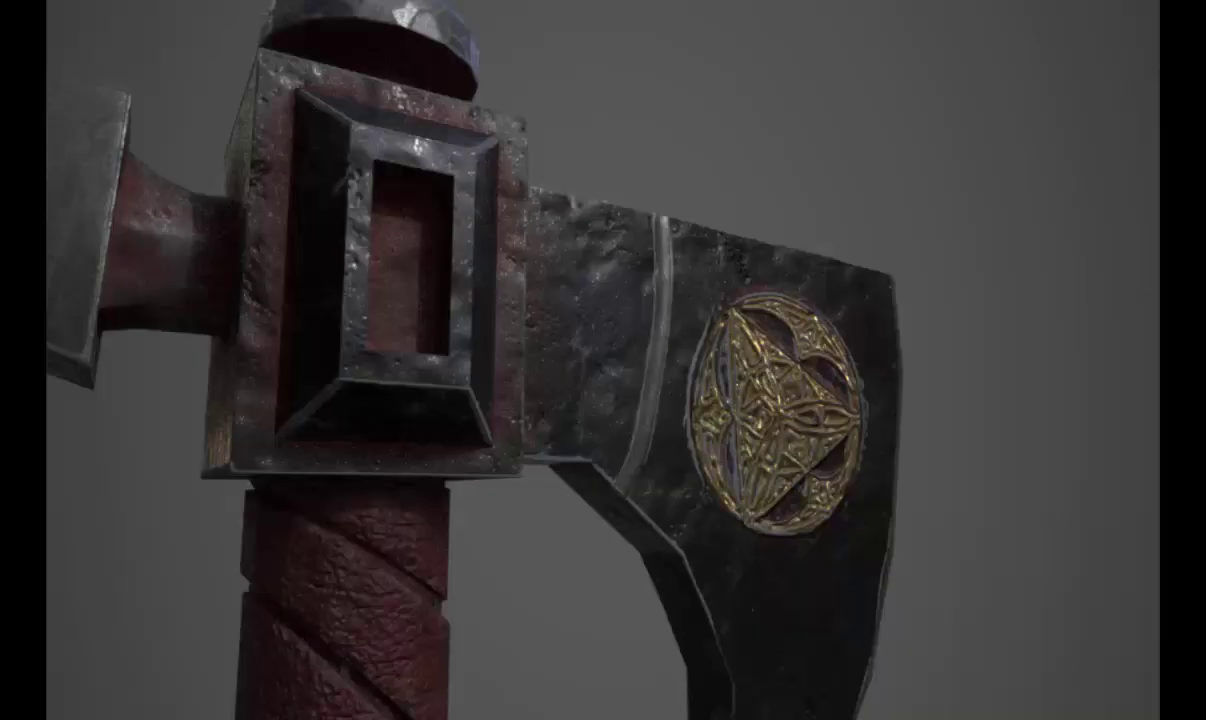
key(Escape)
click(1184, 9)
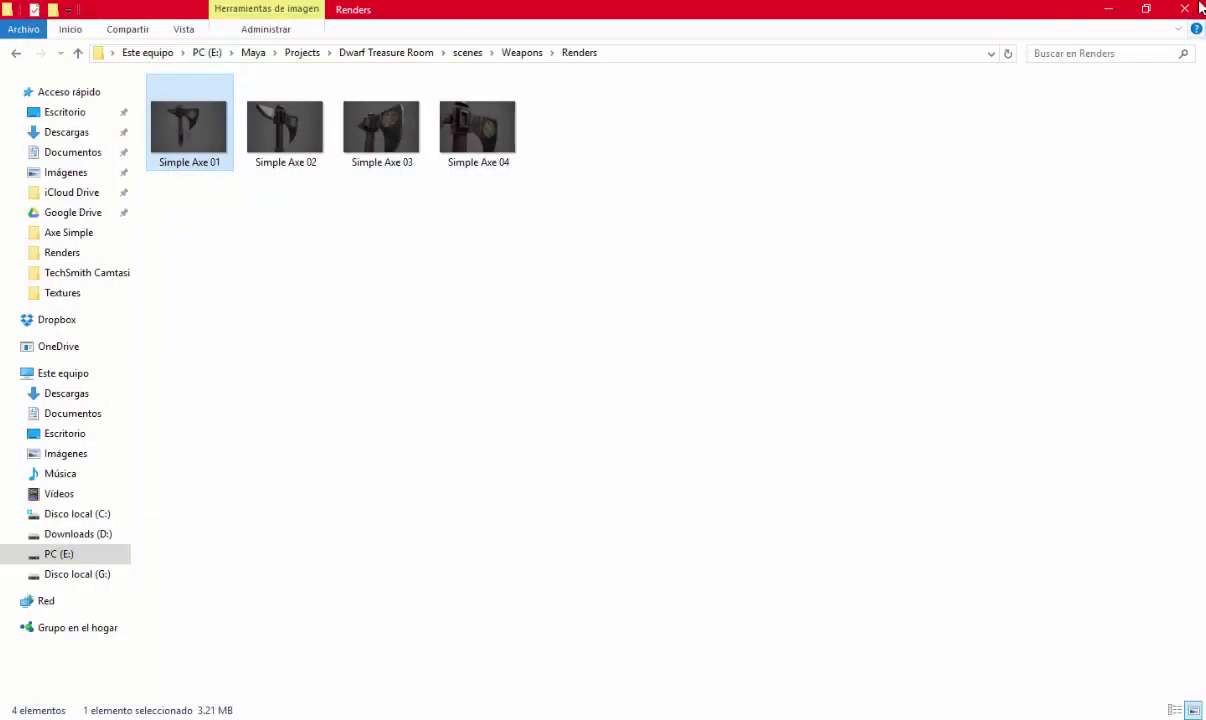
click(1197, 8)
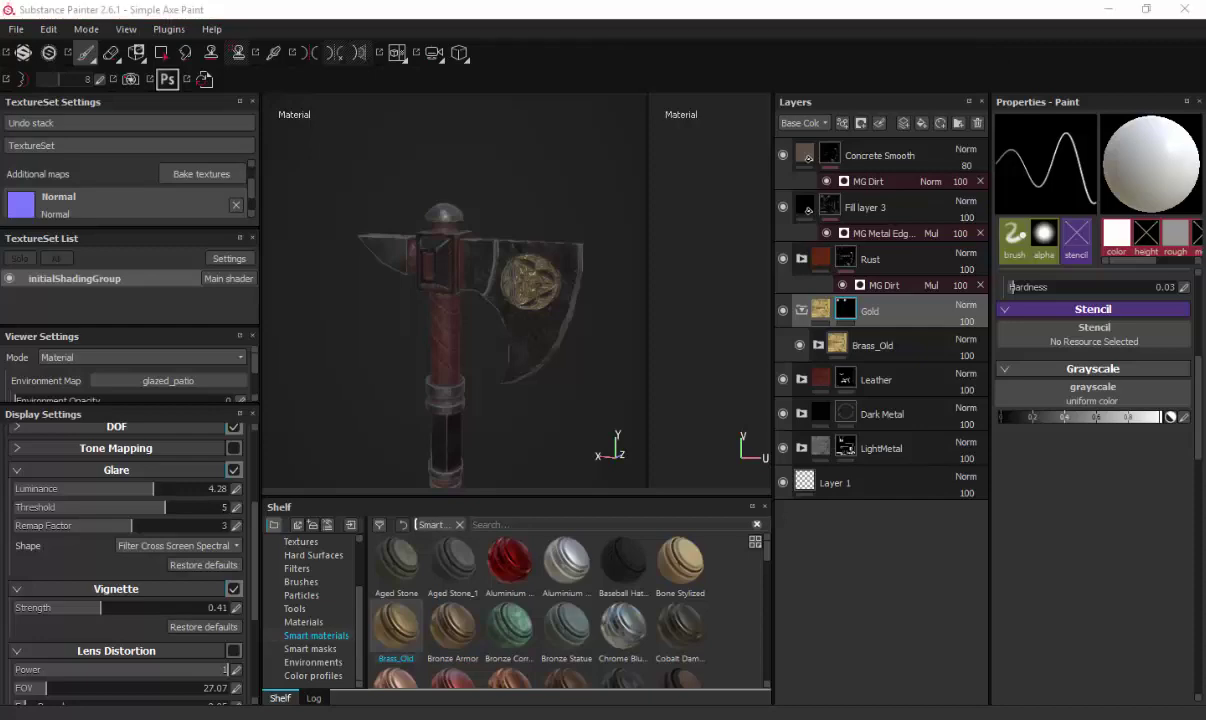